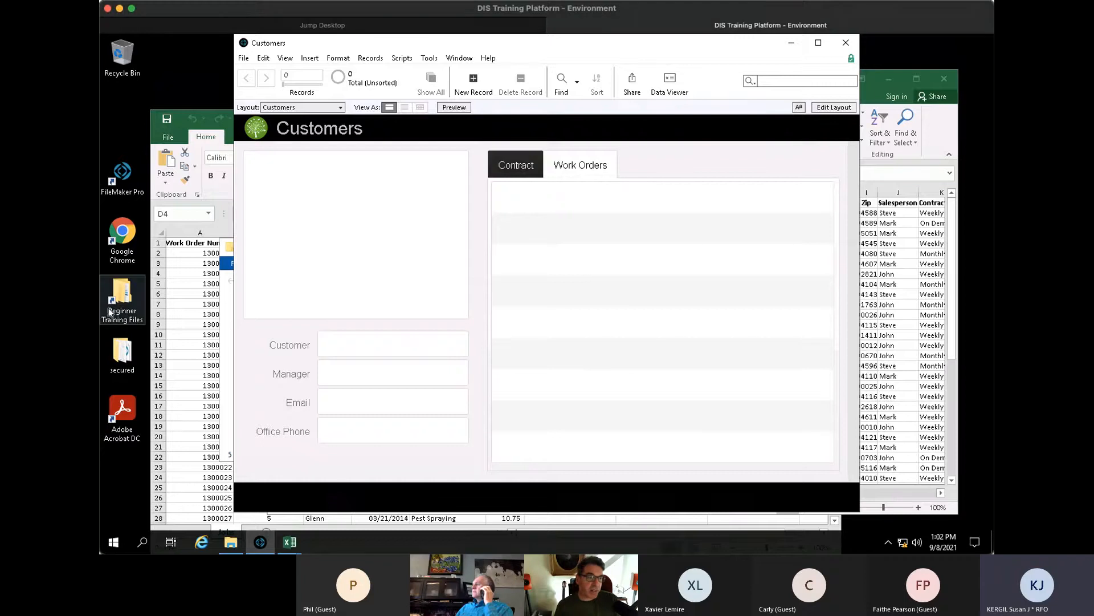
- Open the Beginner Training Files folder and select the Sample Solutions folder
click(121, 296)
double_click(121, 296)
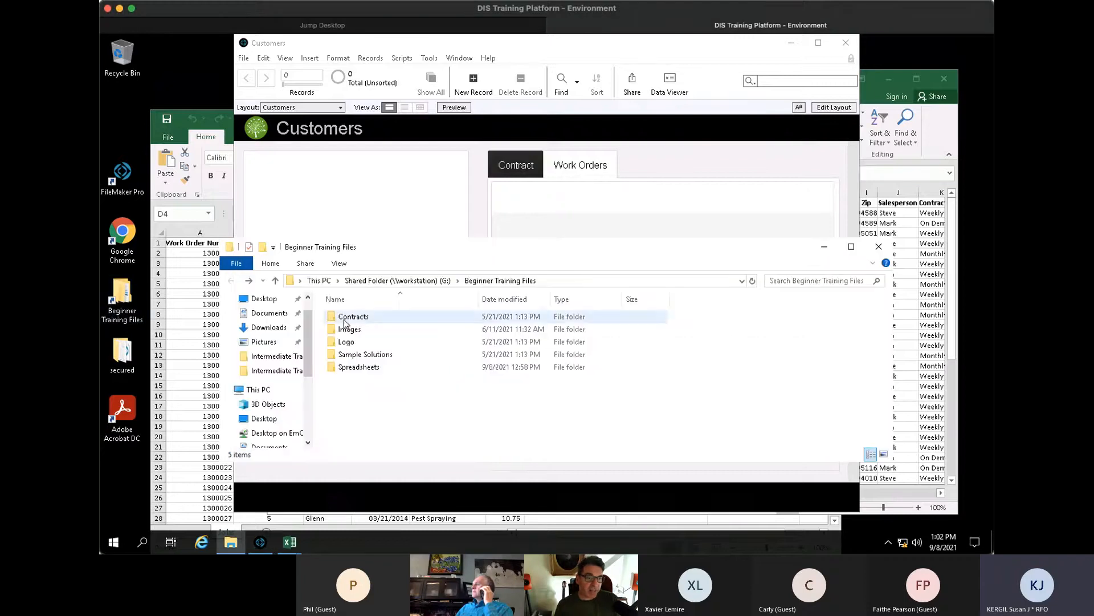
click(349, 354)
- Preview the Work Orders layout, switch back to Customers, then close the FileMaker Customers file
click(665, 146)
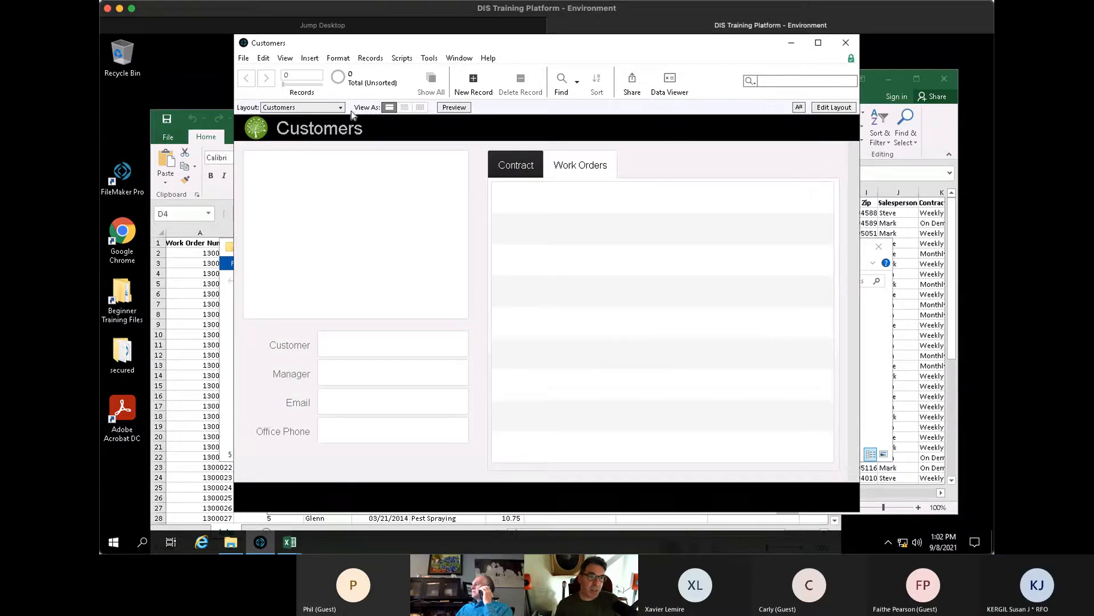
click(331, 108)
click(315, 156)
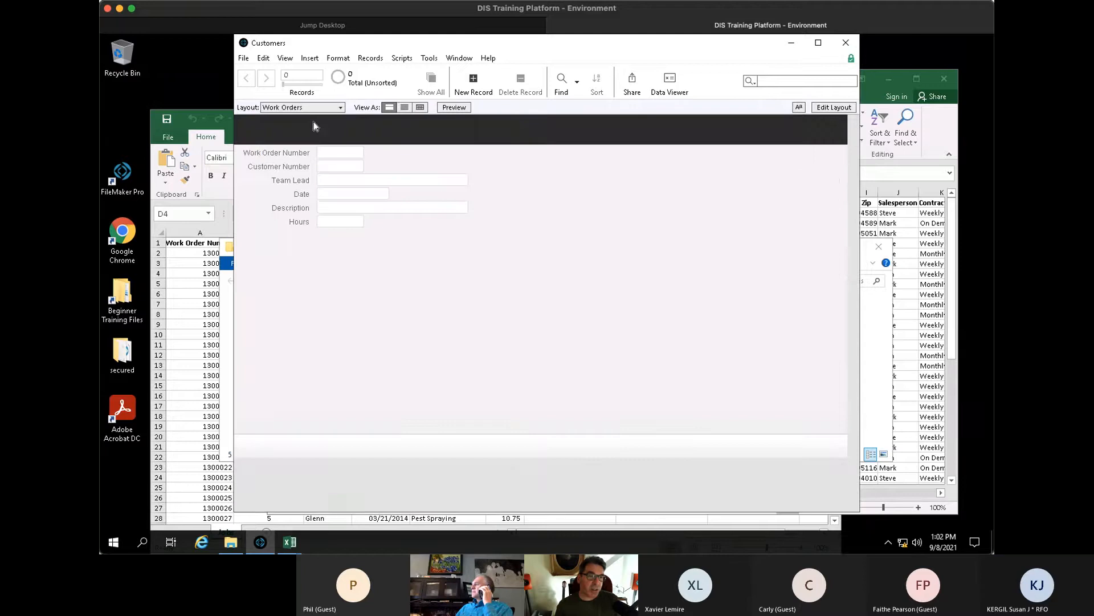
click(331, 107)
click(293, 144)
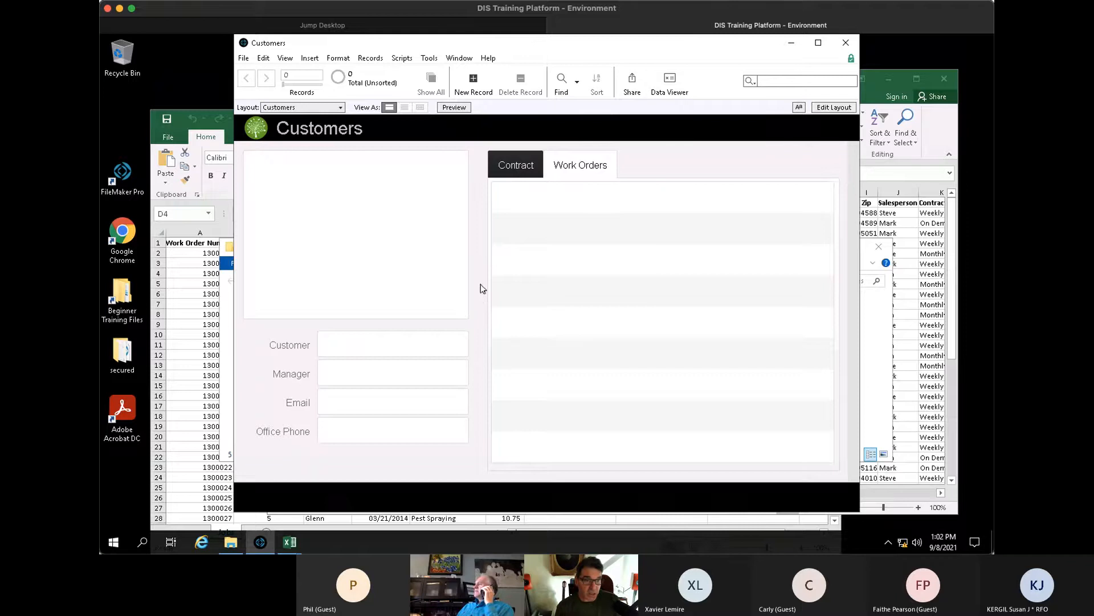
drag(314, 47, 387, 56)
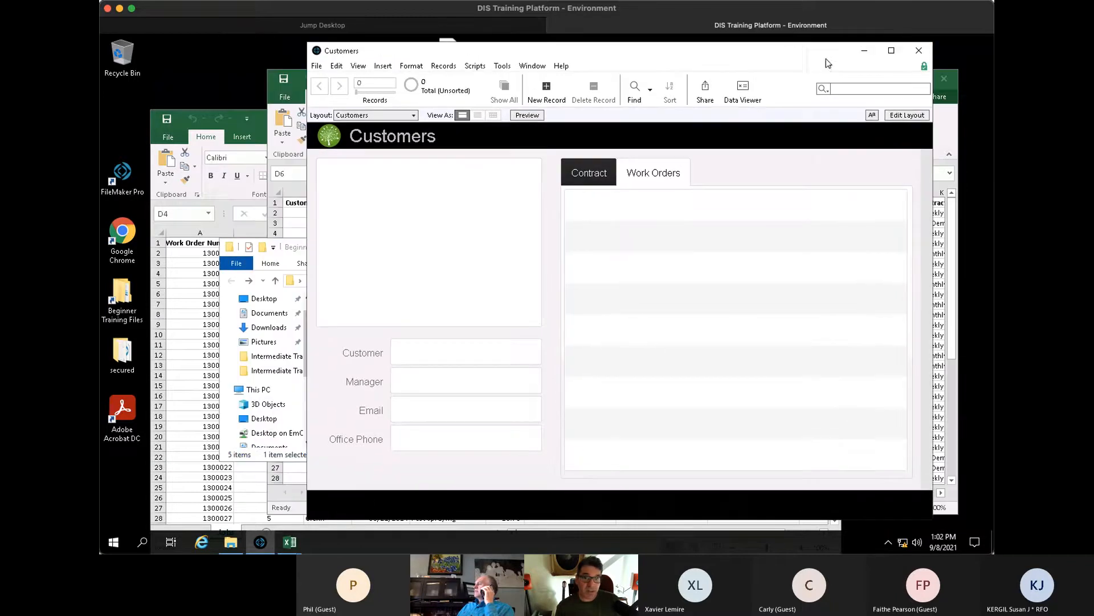
click(920, 52)
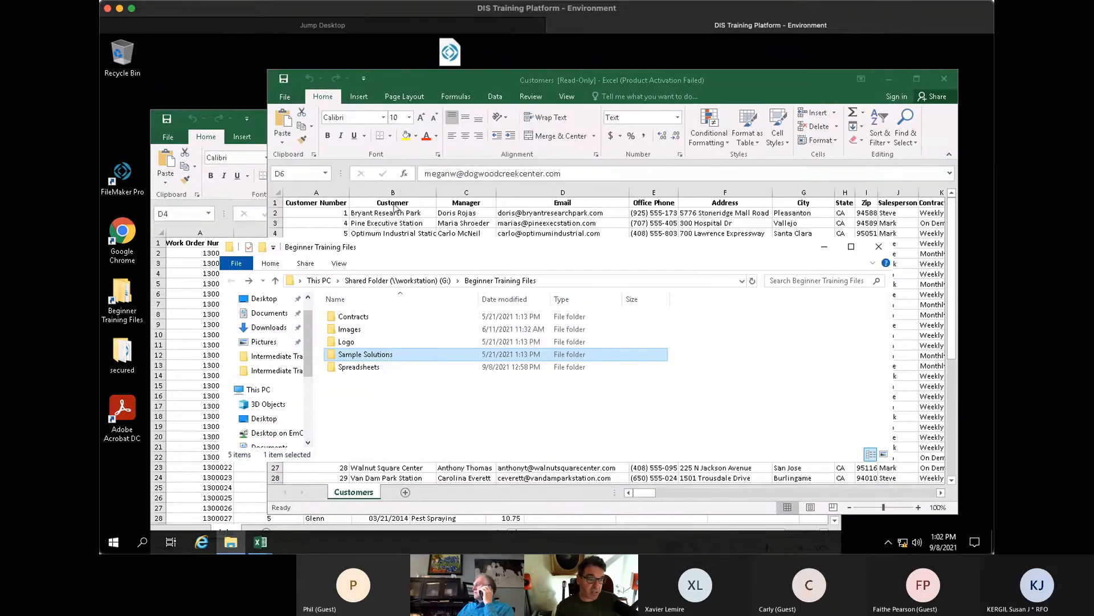
- Launch FileMaker Pro and create a new app from the Blank template
click(119, 171)
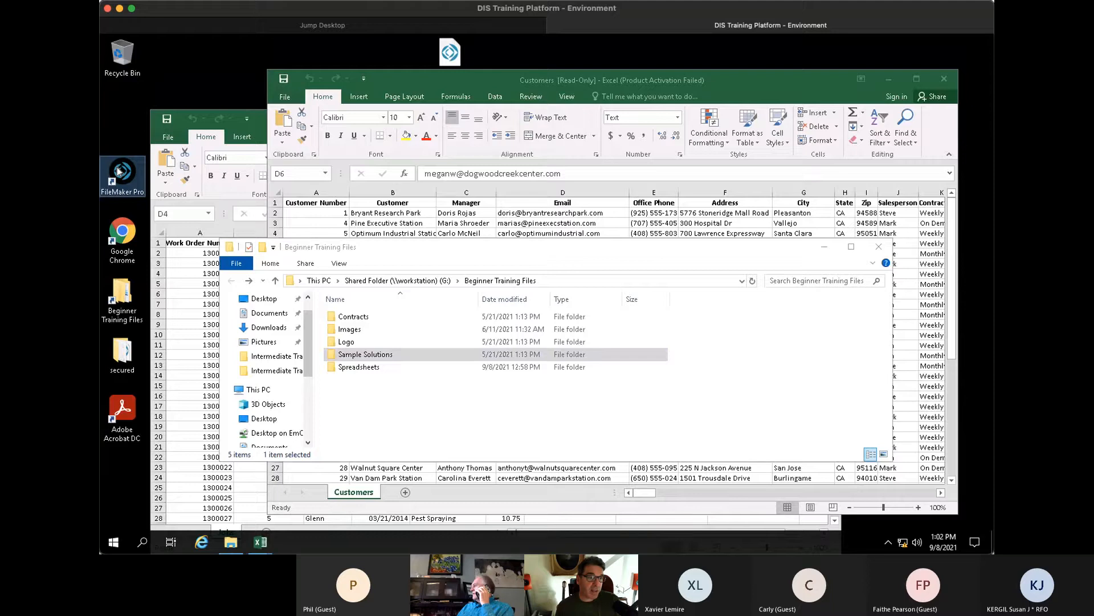
double_click(119, 171)
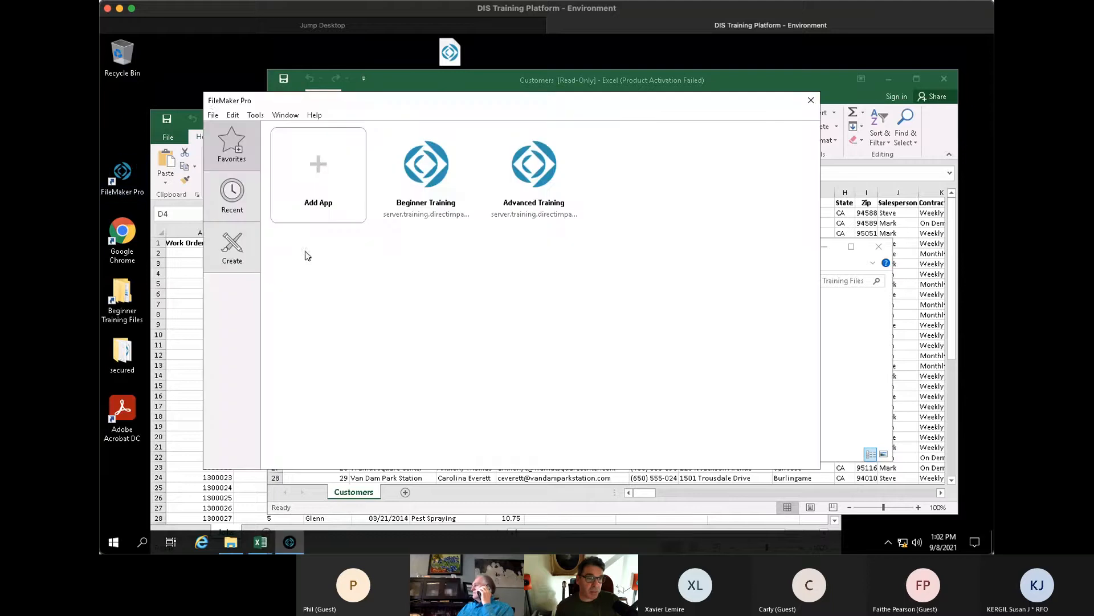
click(213, 114)
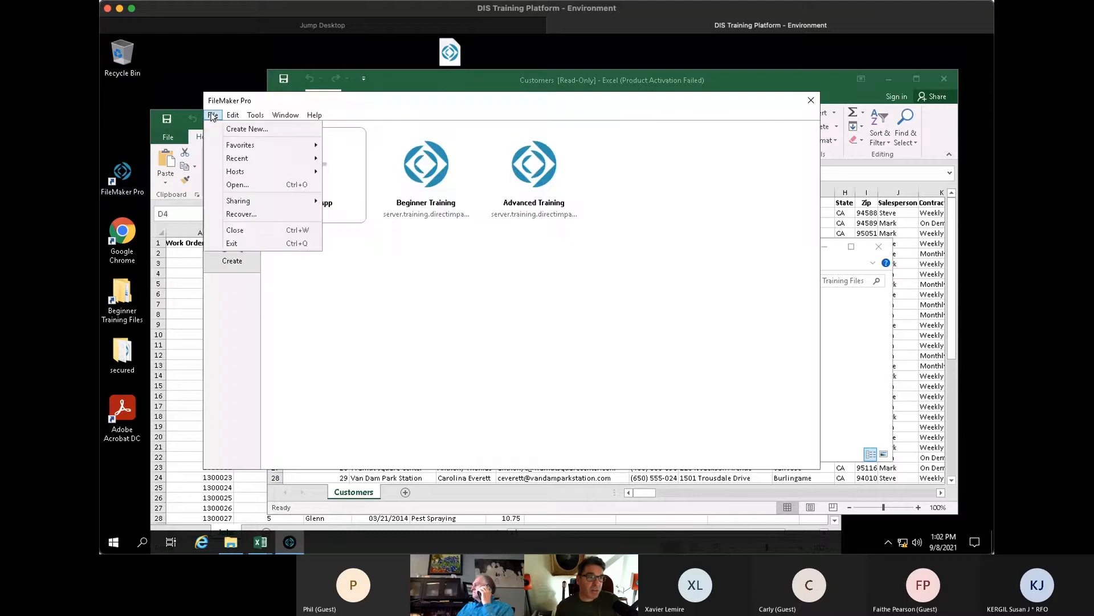
click(255, 130)
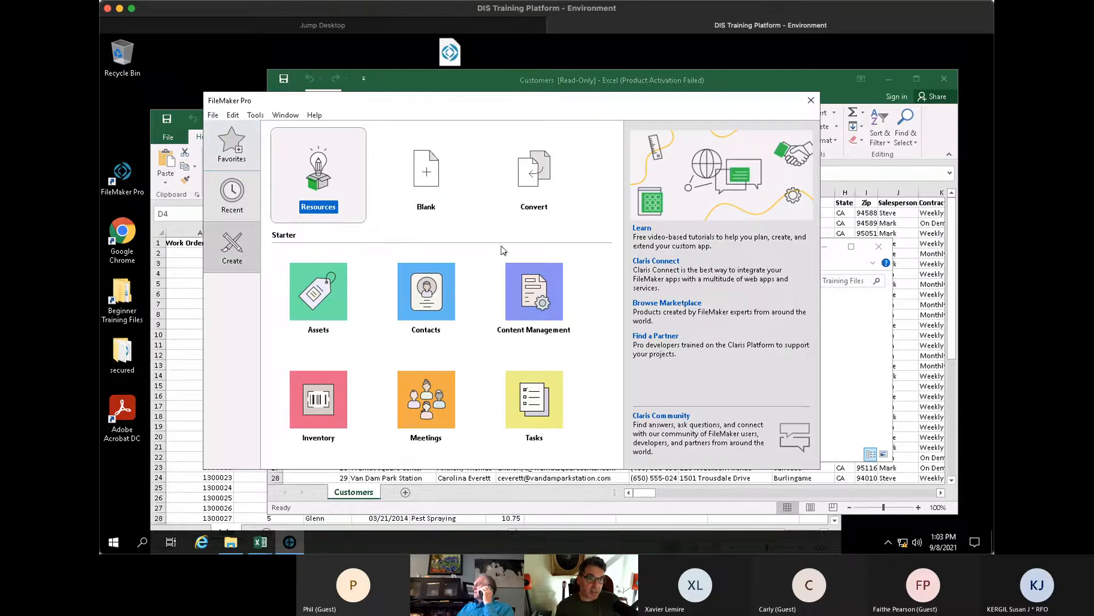
click(429, 169)
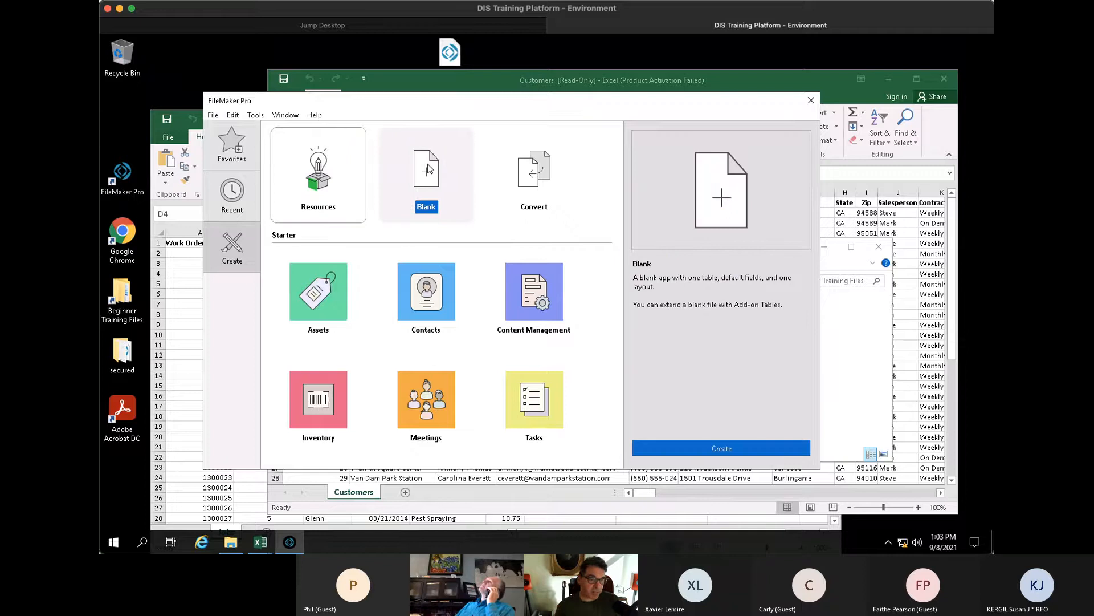
click(703, 450)
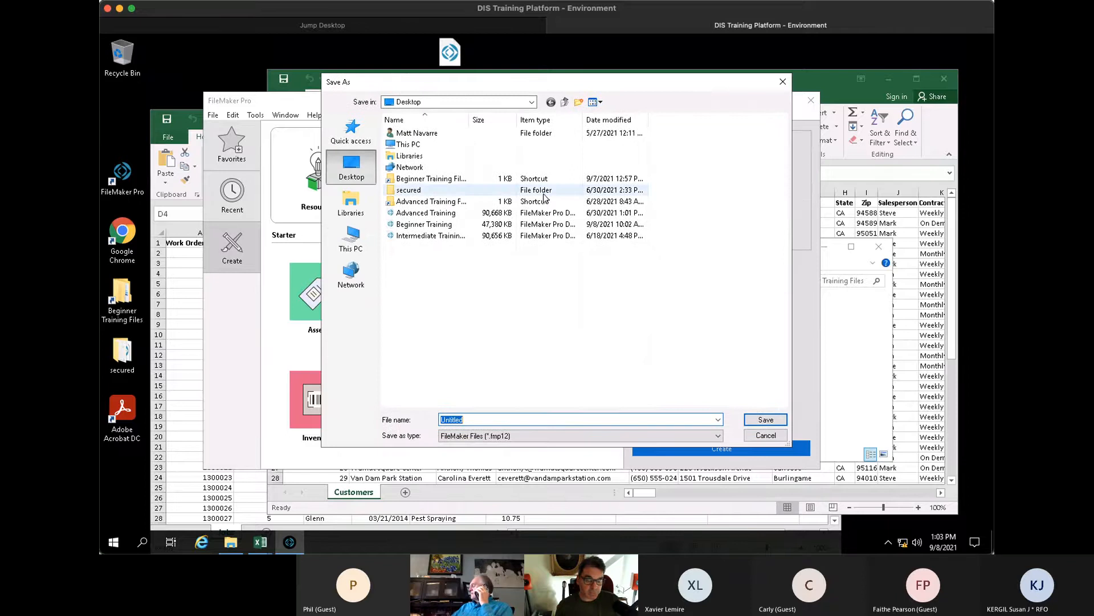
- Save the new file as 'Training demo' and accept the default fields in Manage Database
text(Training)
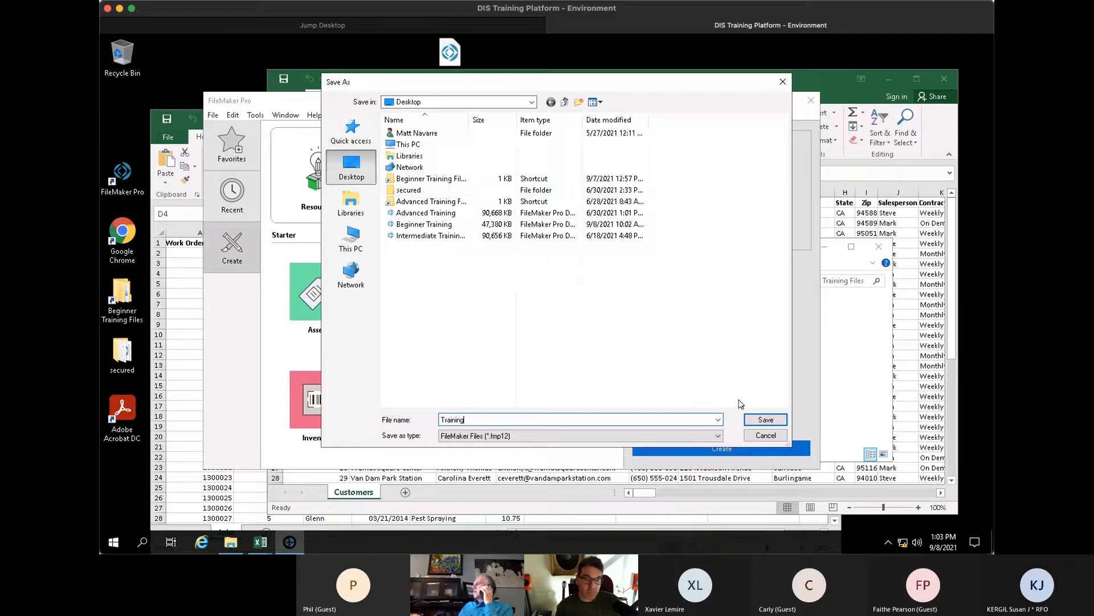
text( demo)
key(Return)
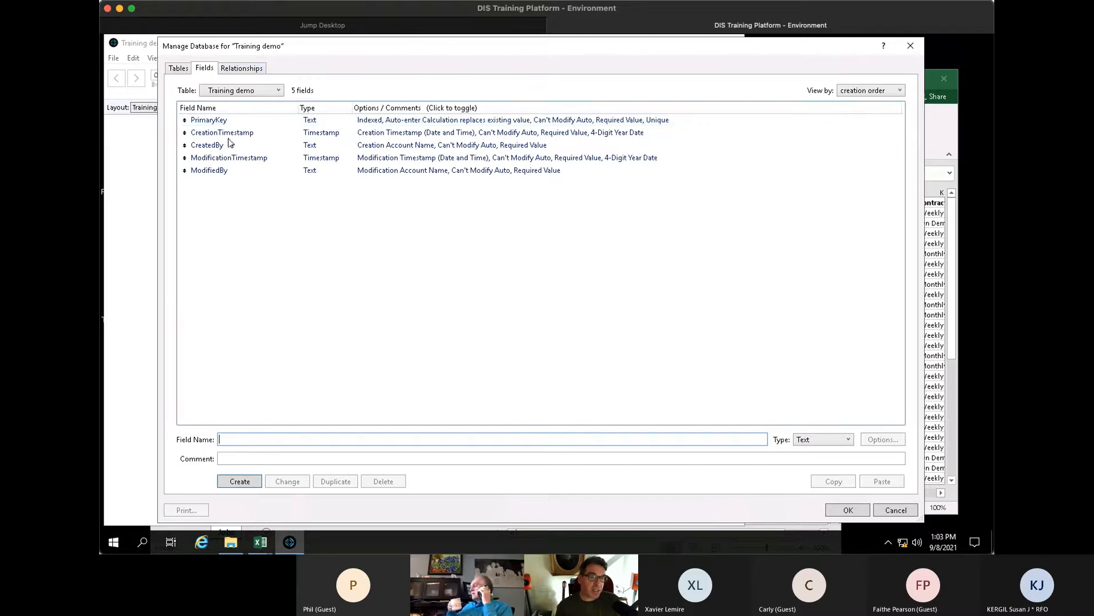
click(859, 509)
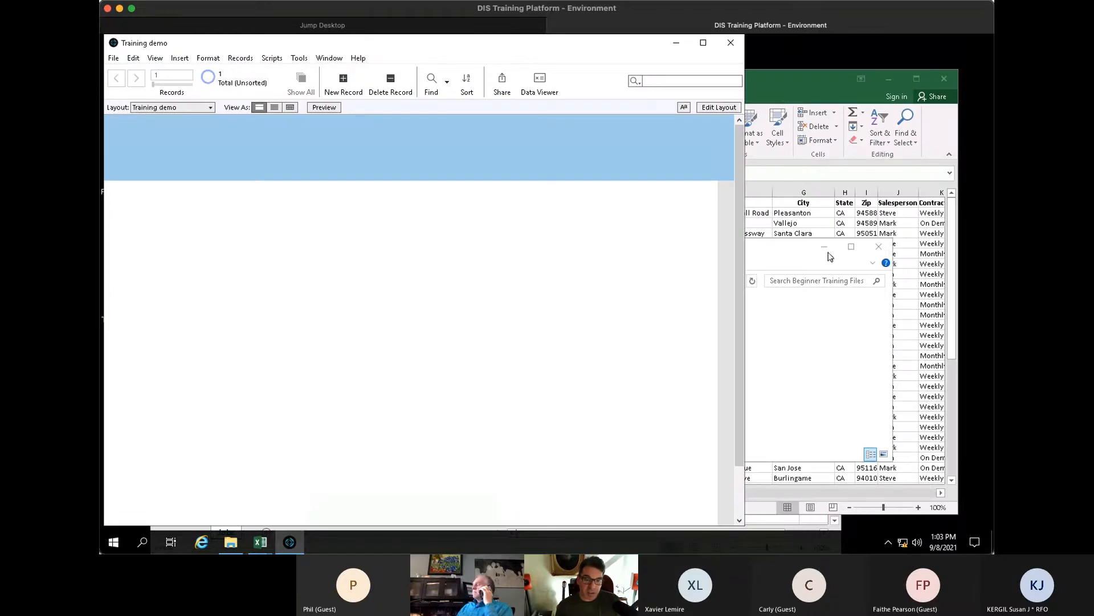
mouse_move(262, 542)
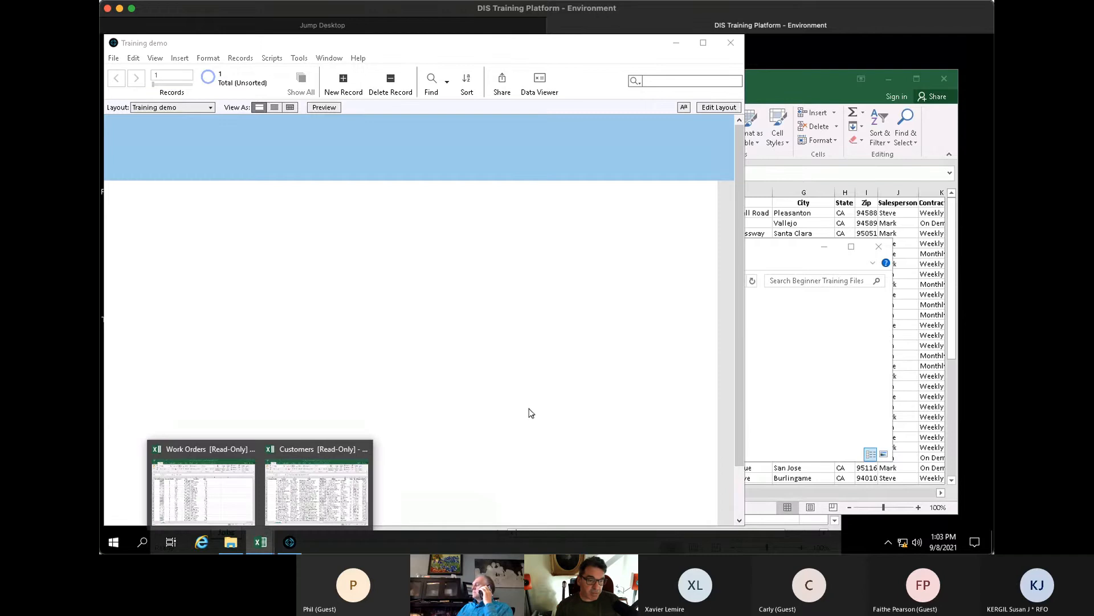
click(322, 492)
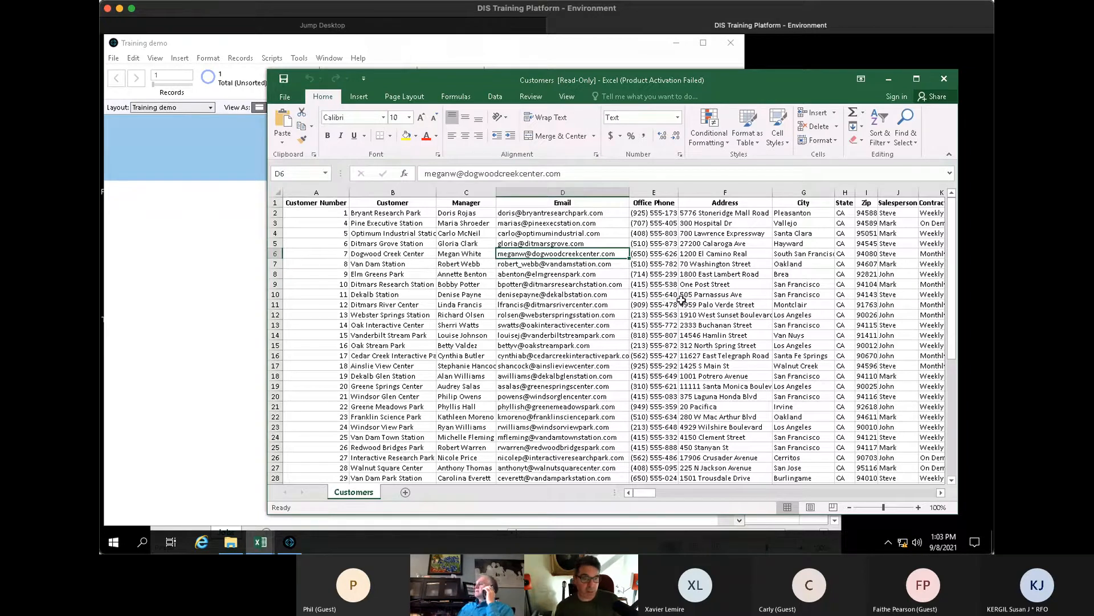
click(237, 266)
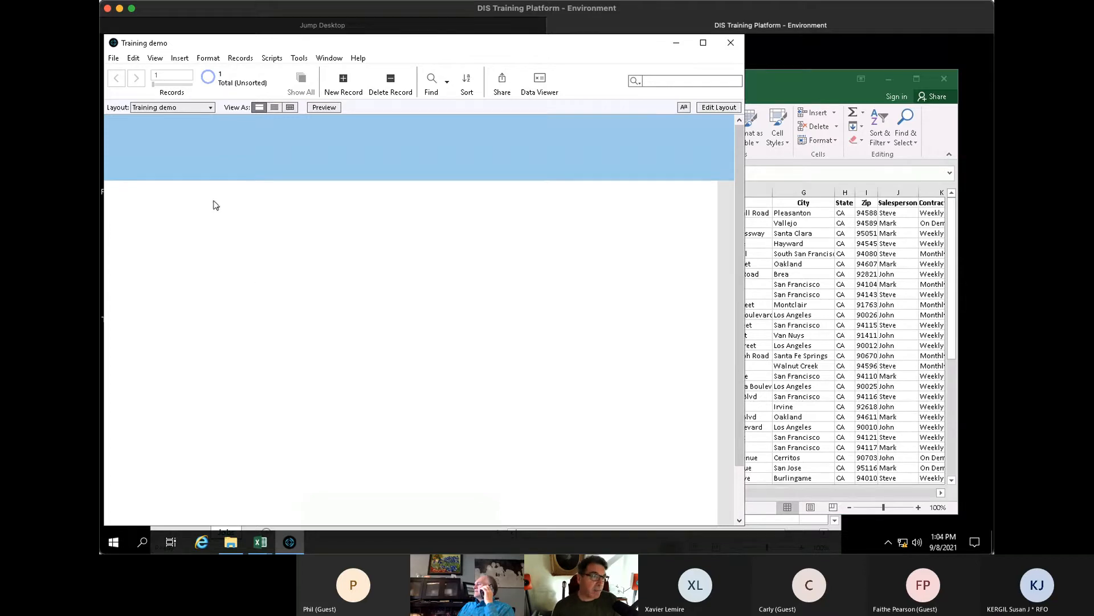
- Start importing records from Customers.xlsx in the Beginner Training Files > Spreadsheets folder
click(116, 59)
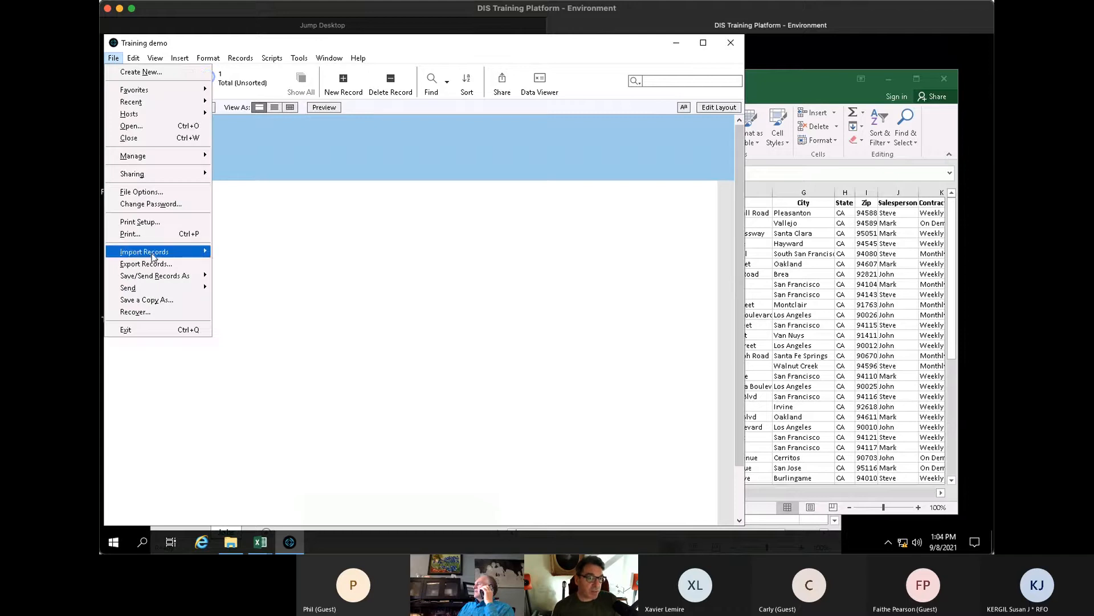
mouse_move(153, 257)
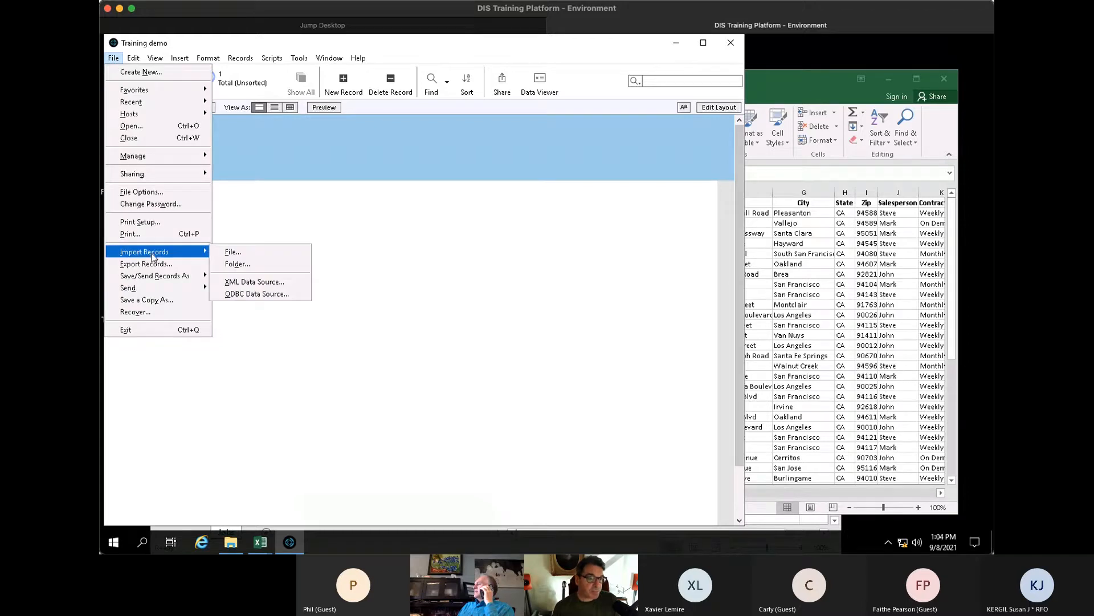
click(246, 254)
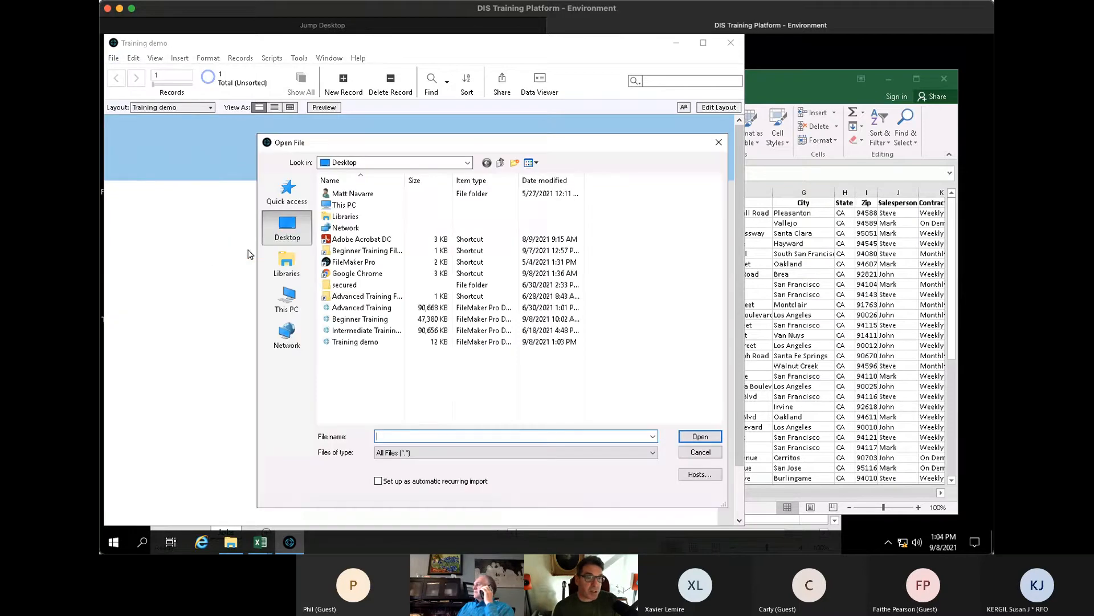
double_click(352, 251)
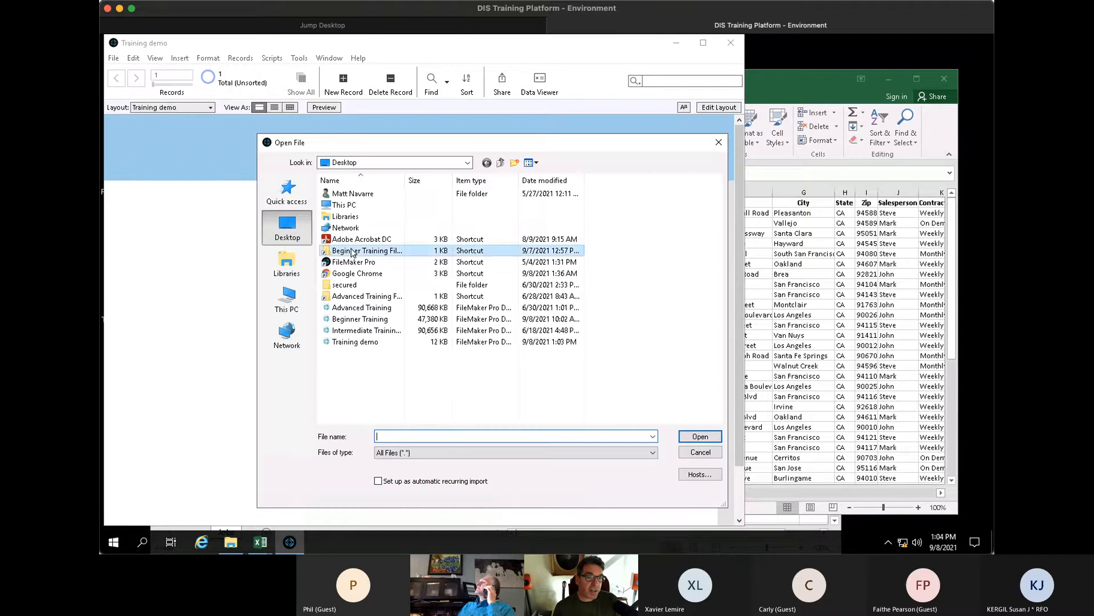
double_click(353, 242)
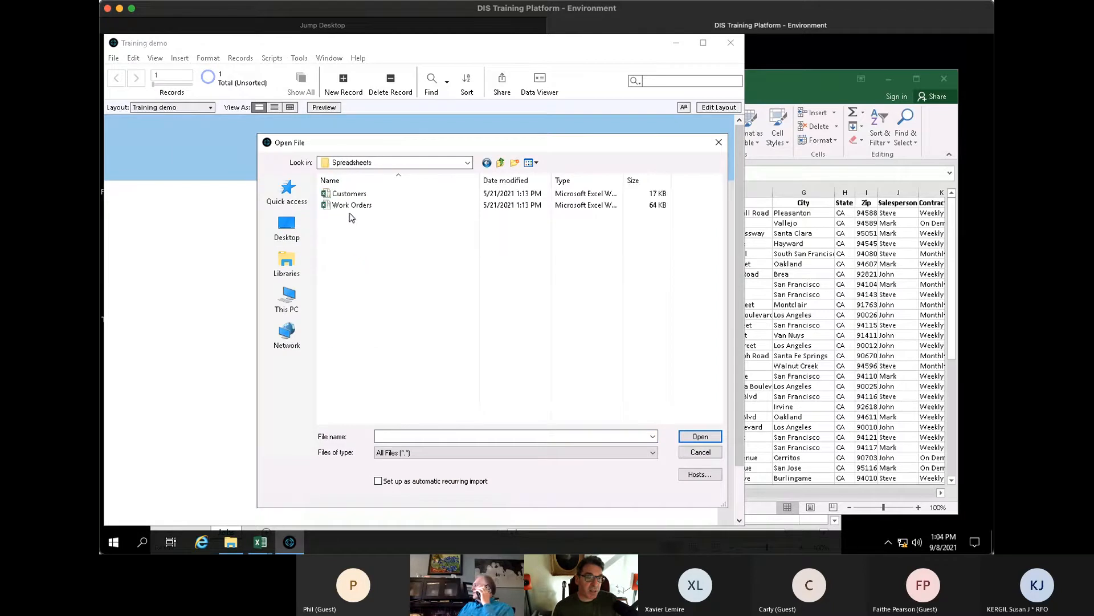
click(352, 195)
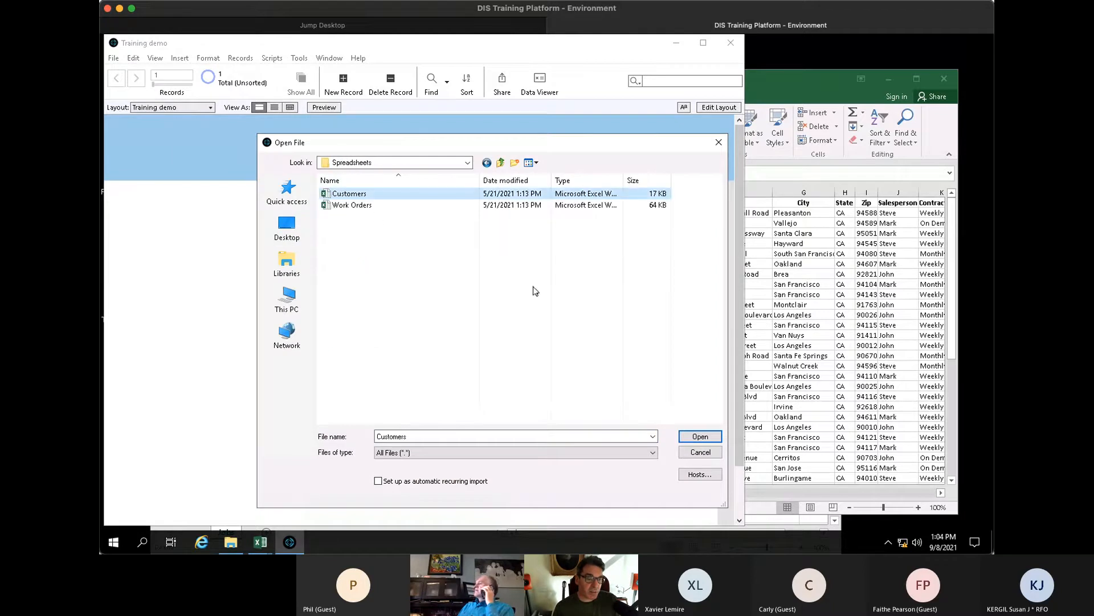
click(707, 436)
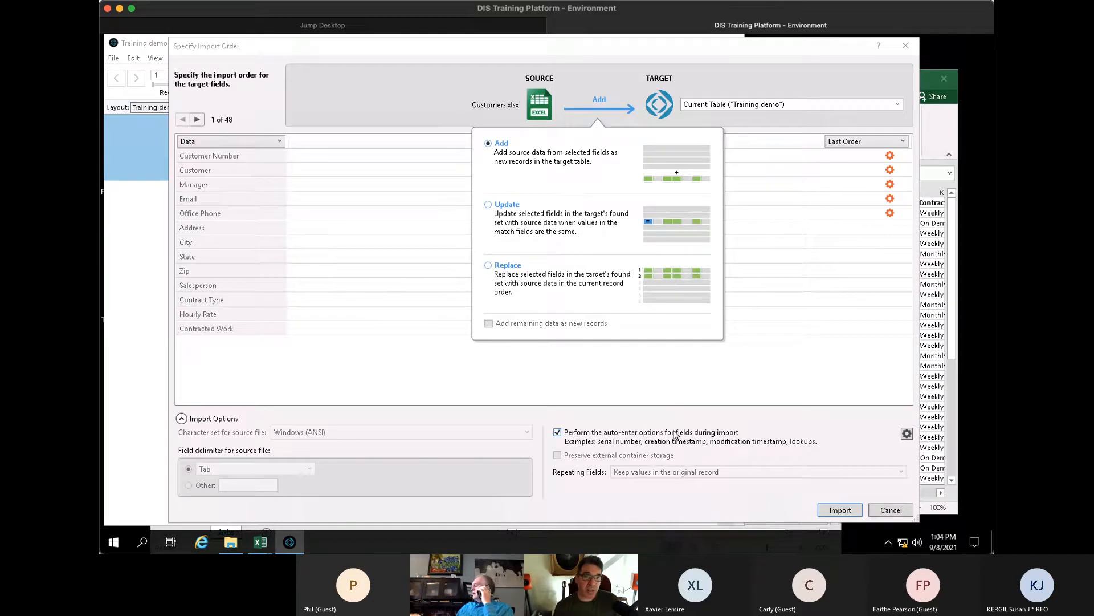
- Set the import target to a new Customers table, using the first row as field names
click(886, 103)
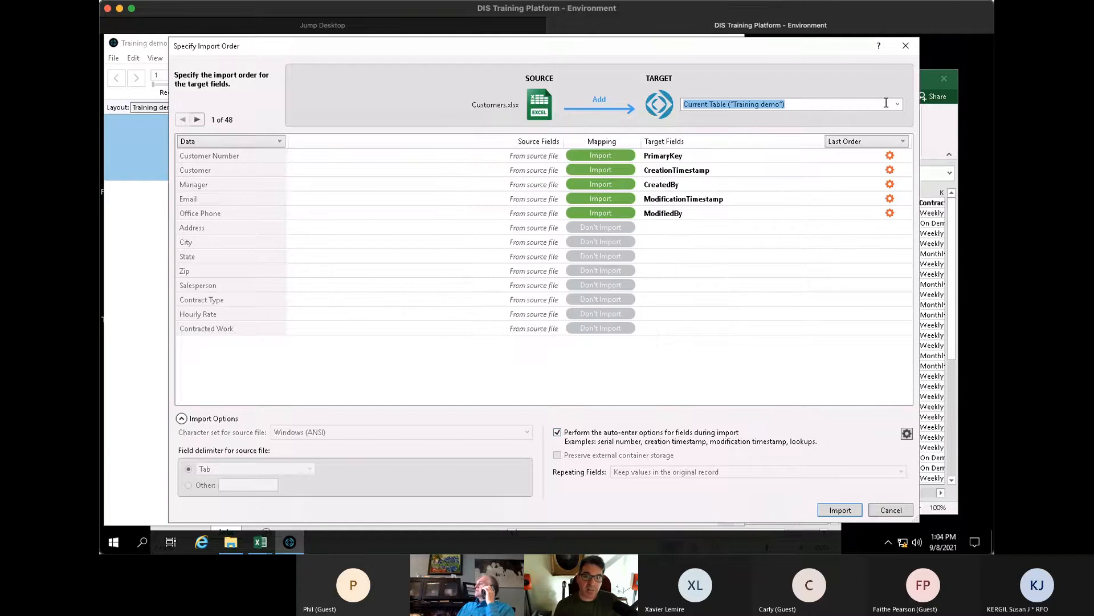
click(898, 105)
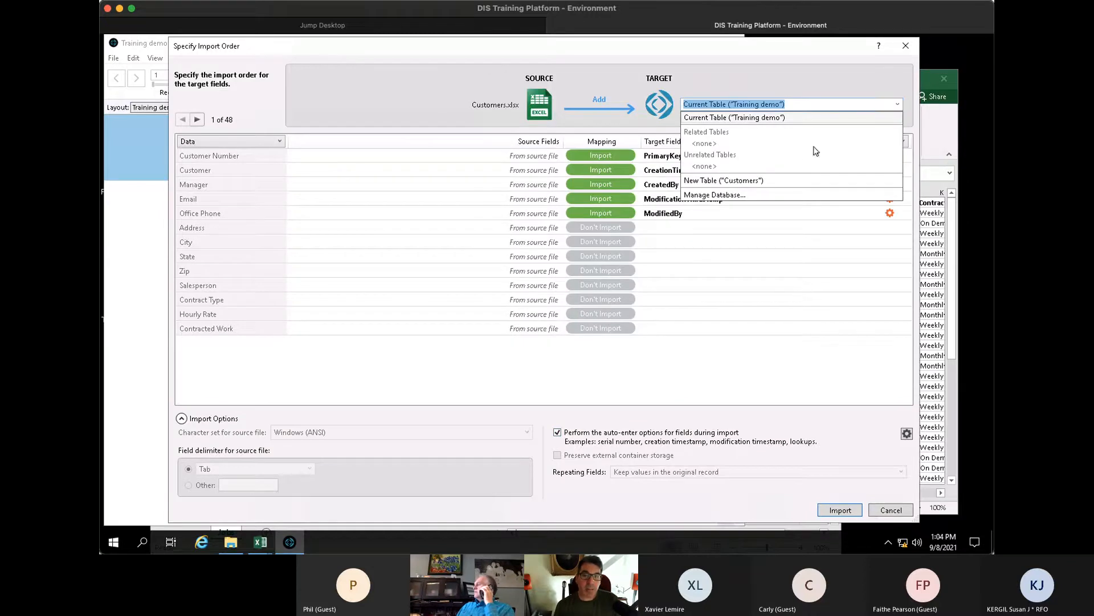
click(743, 181)
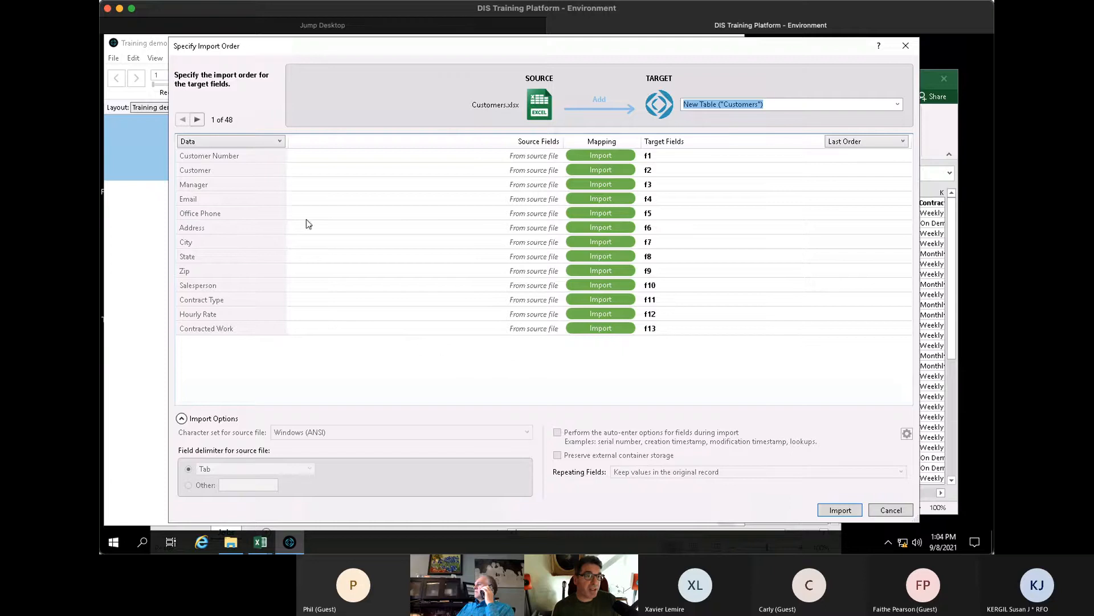
click(258, 142)
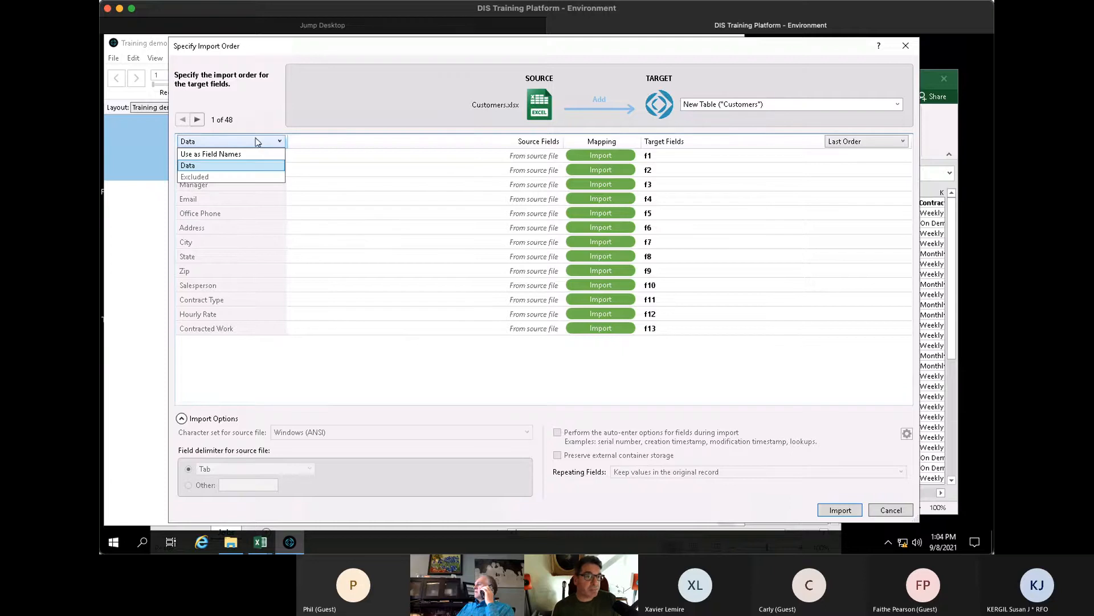
click(217, 155)
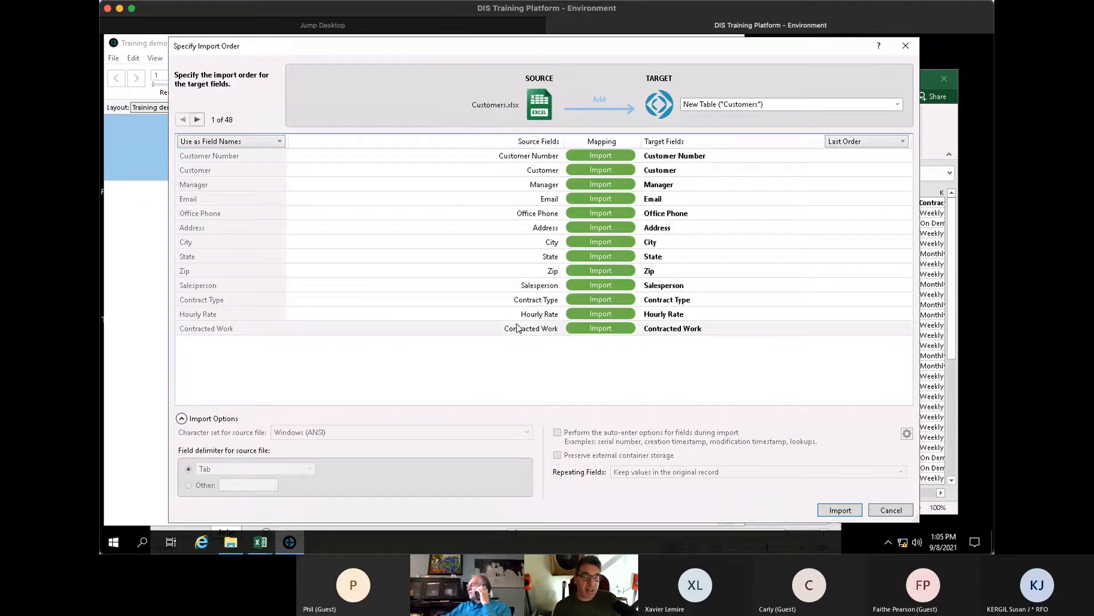
click(898, 104)
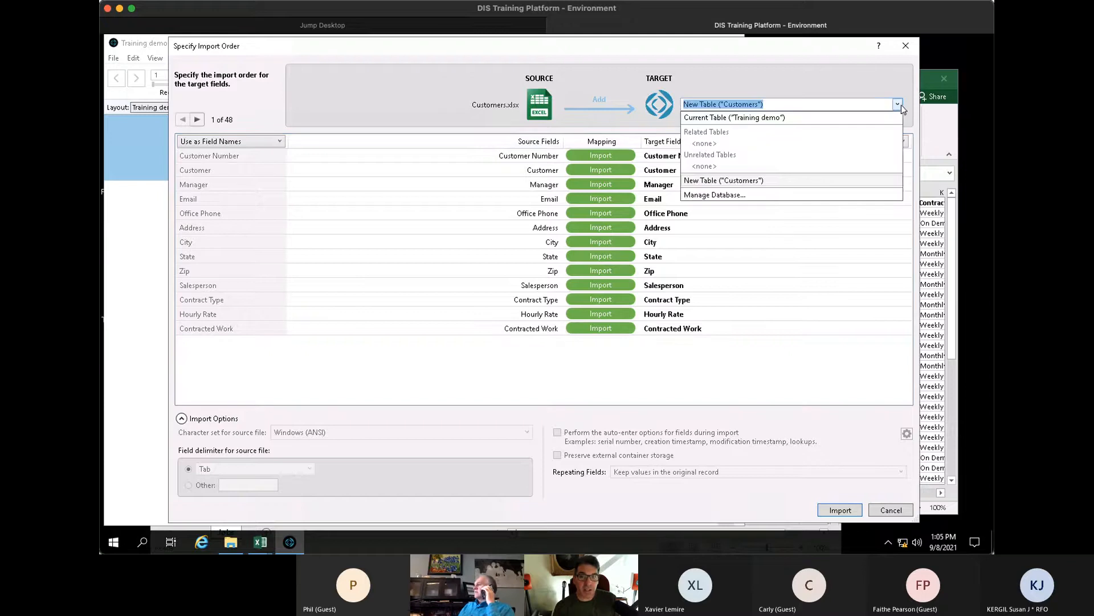
click(767, 181)
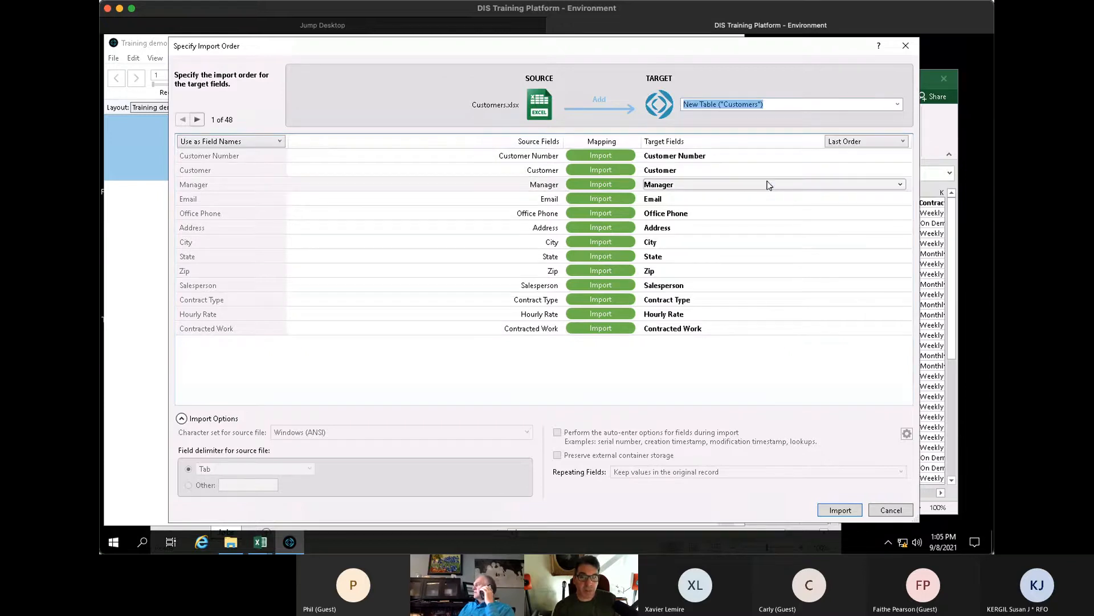
click(225, 142)
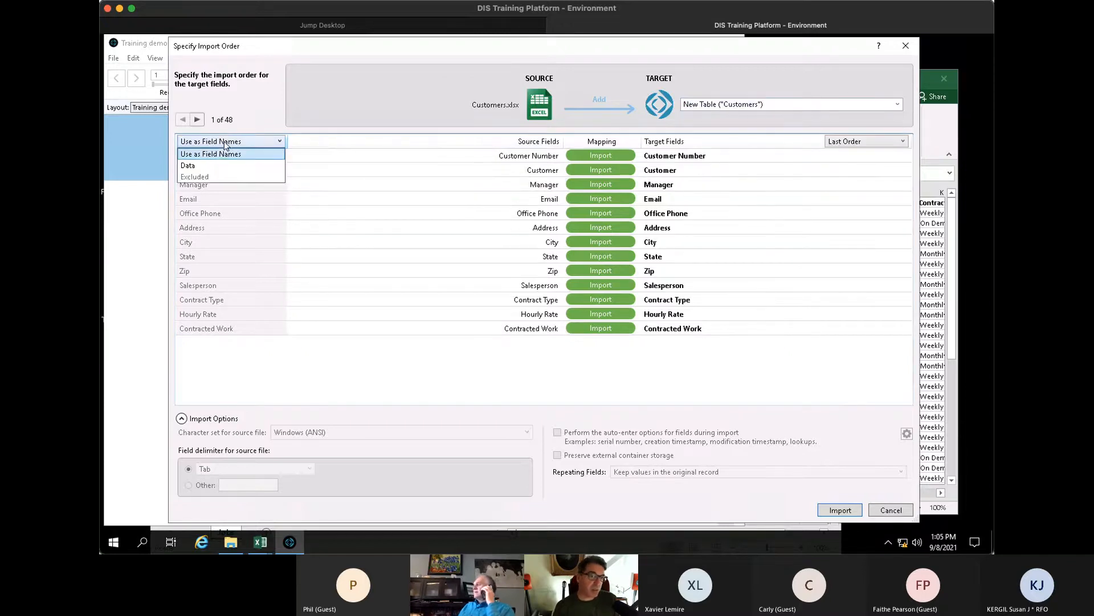
click(316, 99)
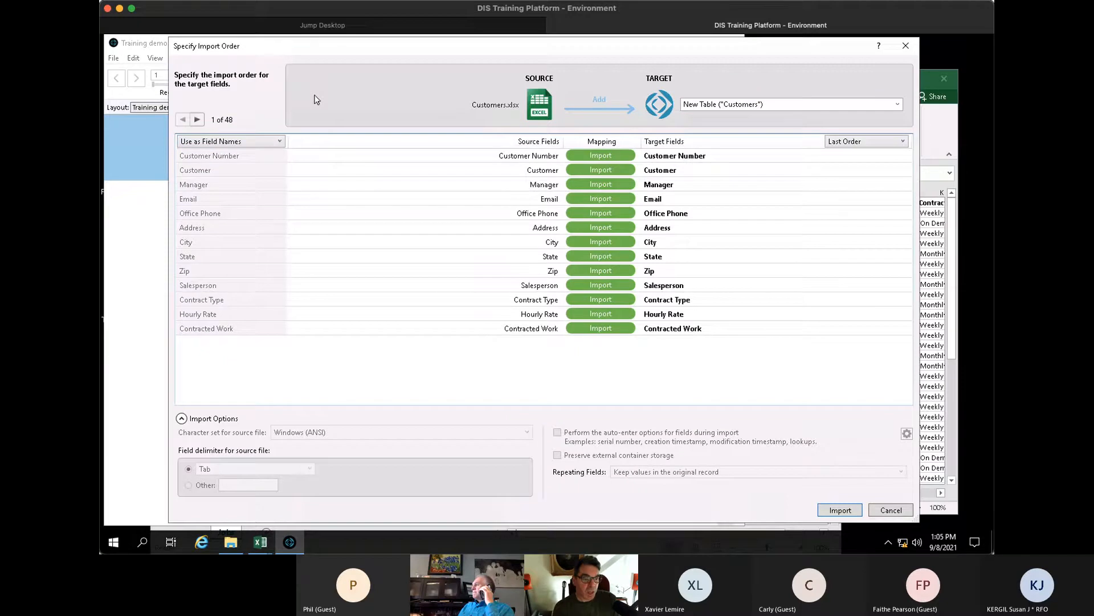
- Preview the next few spreadsheet records, then run the import
click(197, 119)
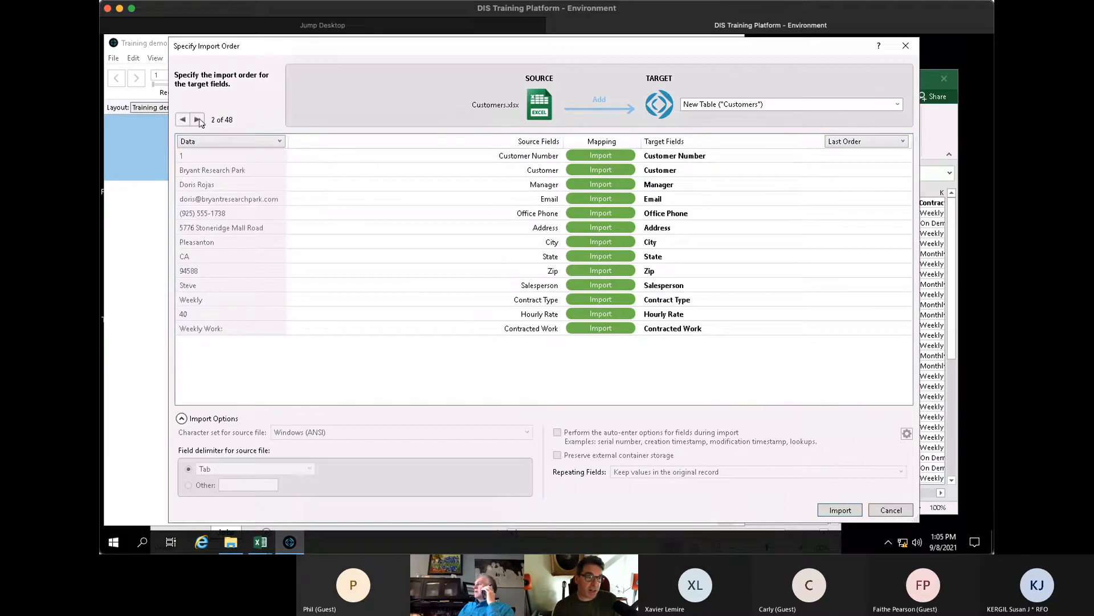
click(197, 119)
click(198, 119)
click(197, 119)
click(197, 119)
click(198, 119)
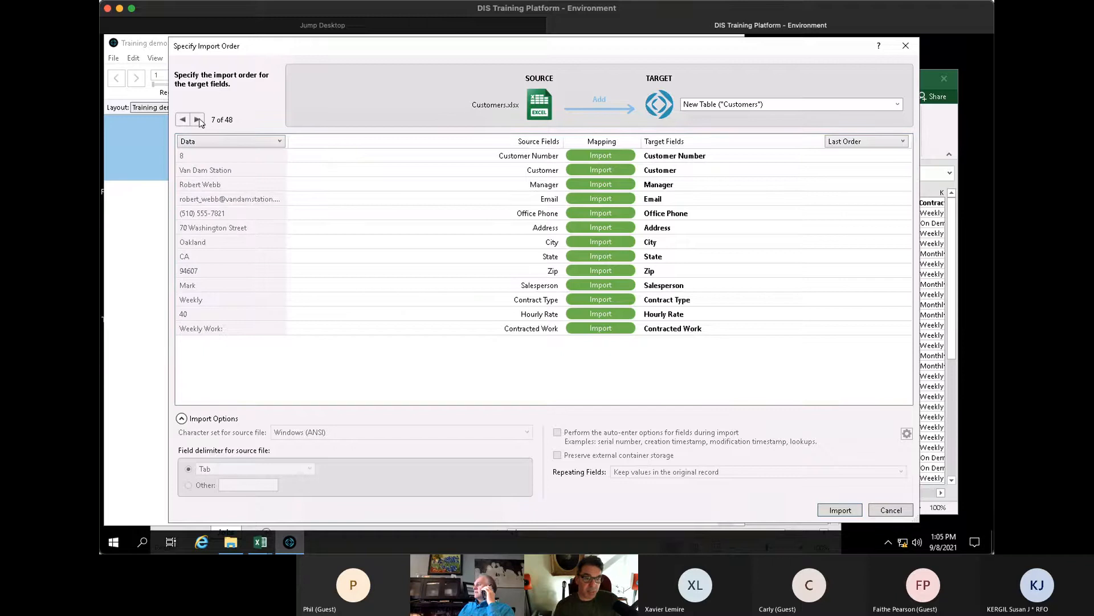
click(841, 510)
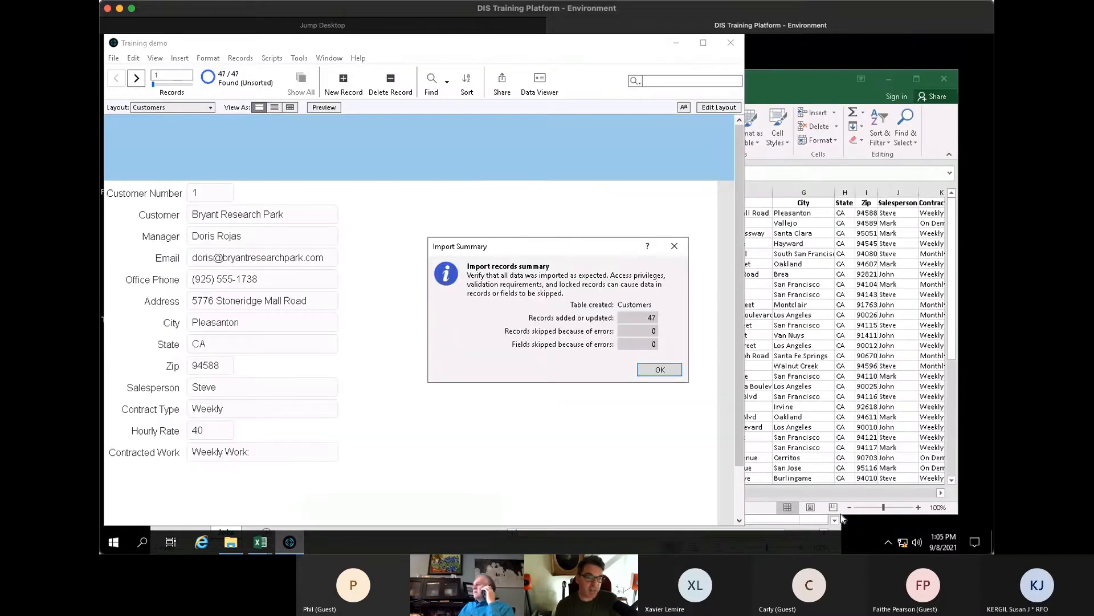
- Dismiss the 47-record import summary, browse forward two records, and switch to Table View
click(660, 370)
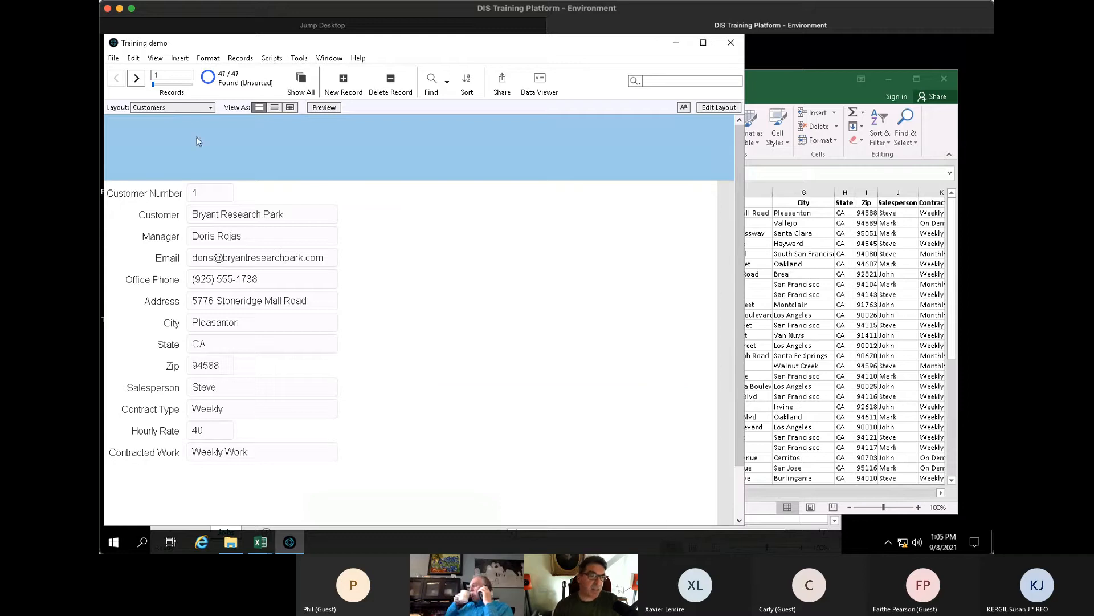
click(136, 78)
click(136, 78)
click(136, 78)
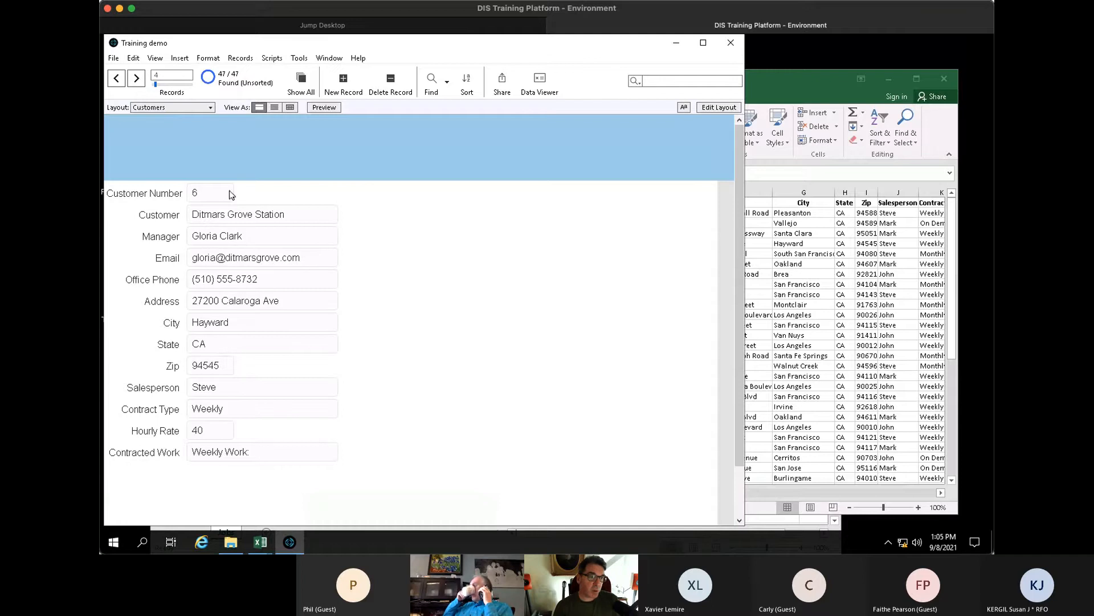
click(290, 108)
- Compare against the Excel sheet, then widen the Customer and Email columns
click(928, 267)
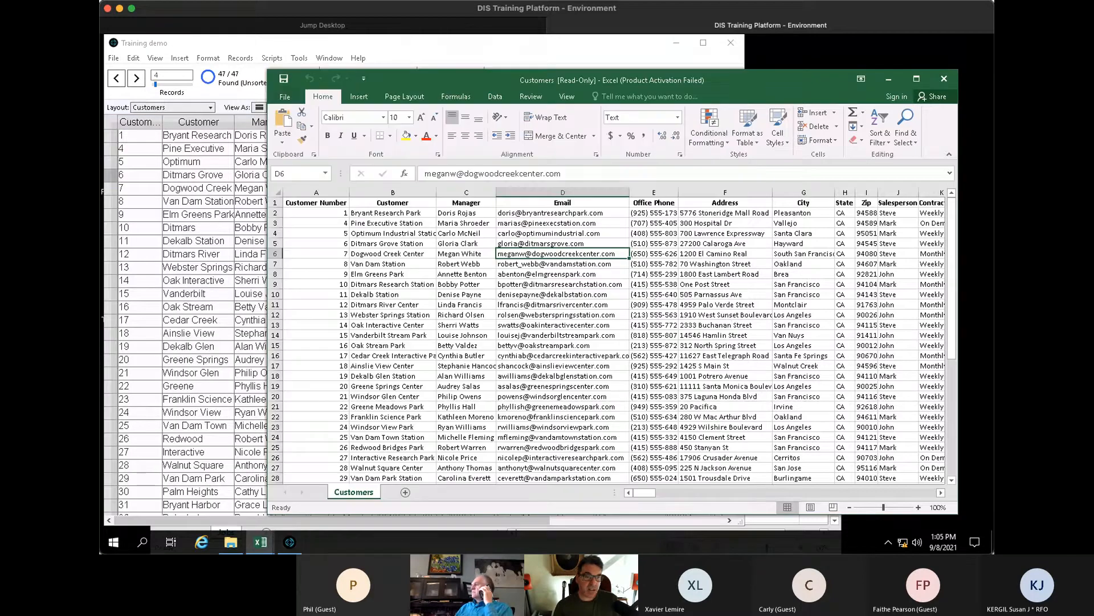
click(219, 267)
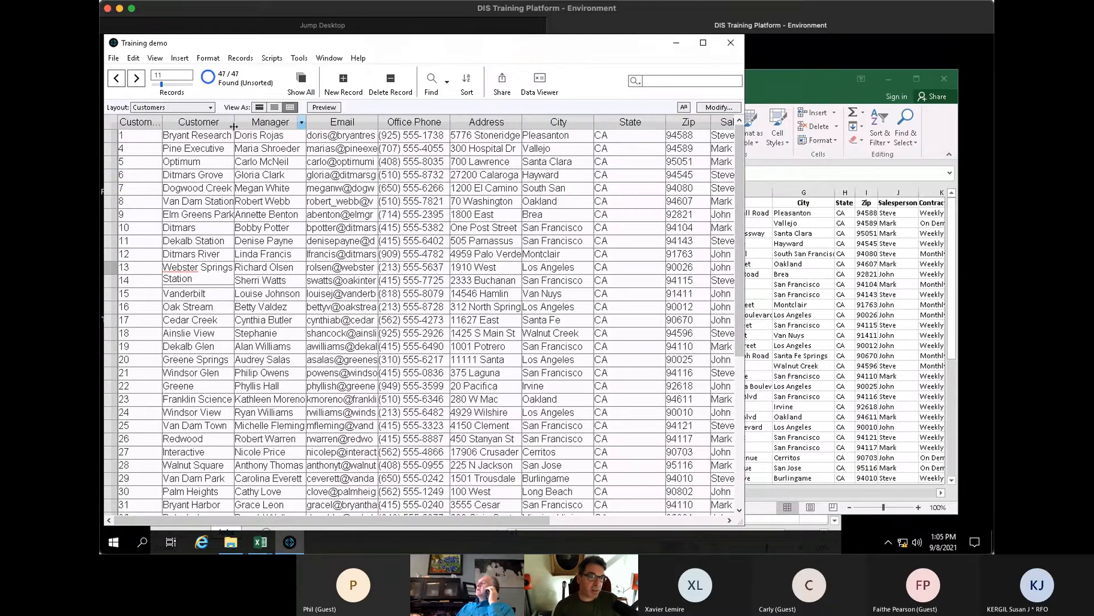
drag(233, 127, 263, 127)
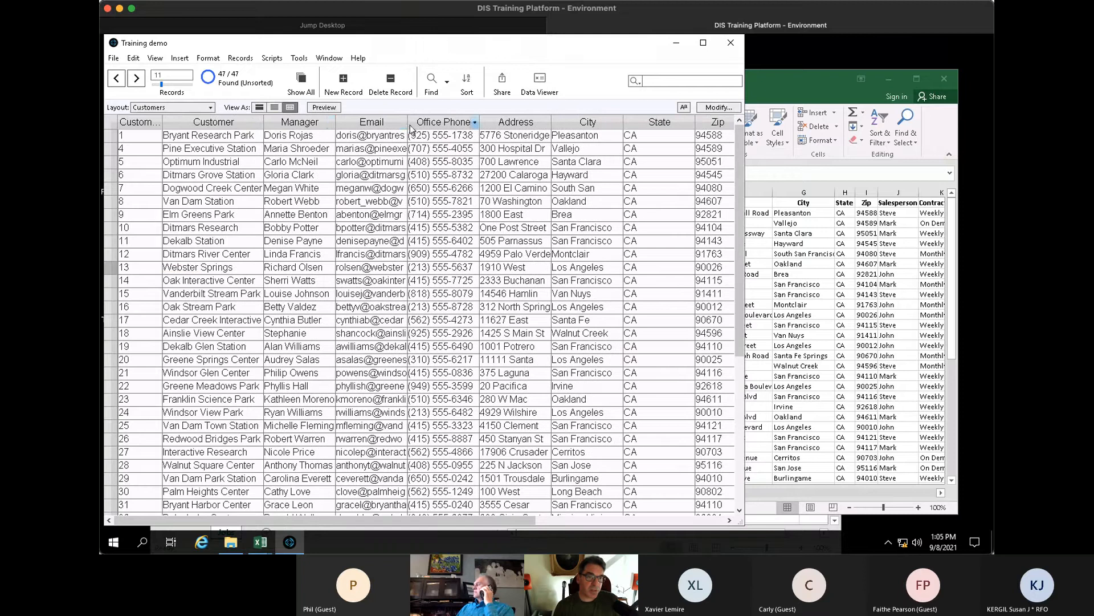
drag(408, 125, 426, 129)
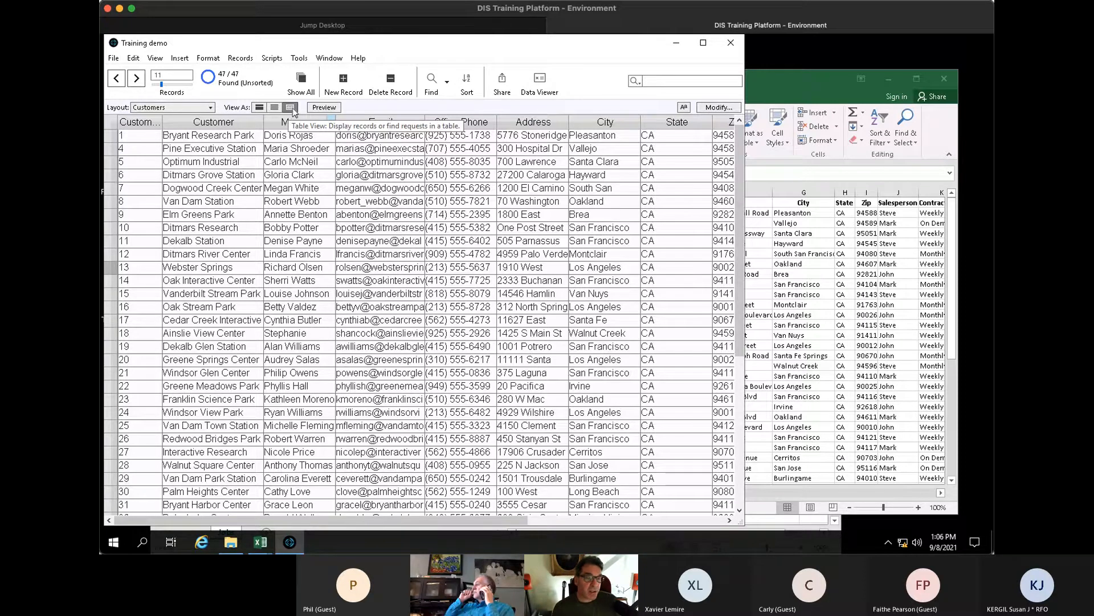
- Switch to Form View, try List View, then return to Form View
click(260, 108)
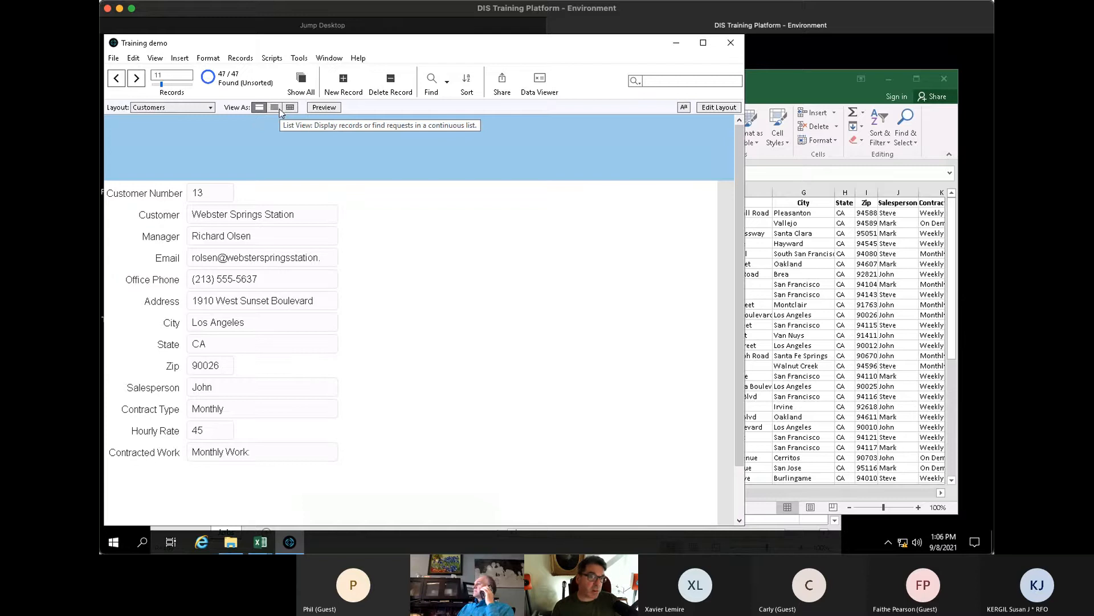
click(273, 109)
click(258, 108)
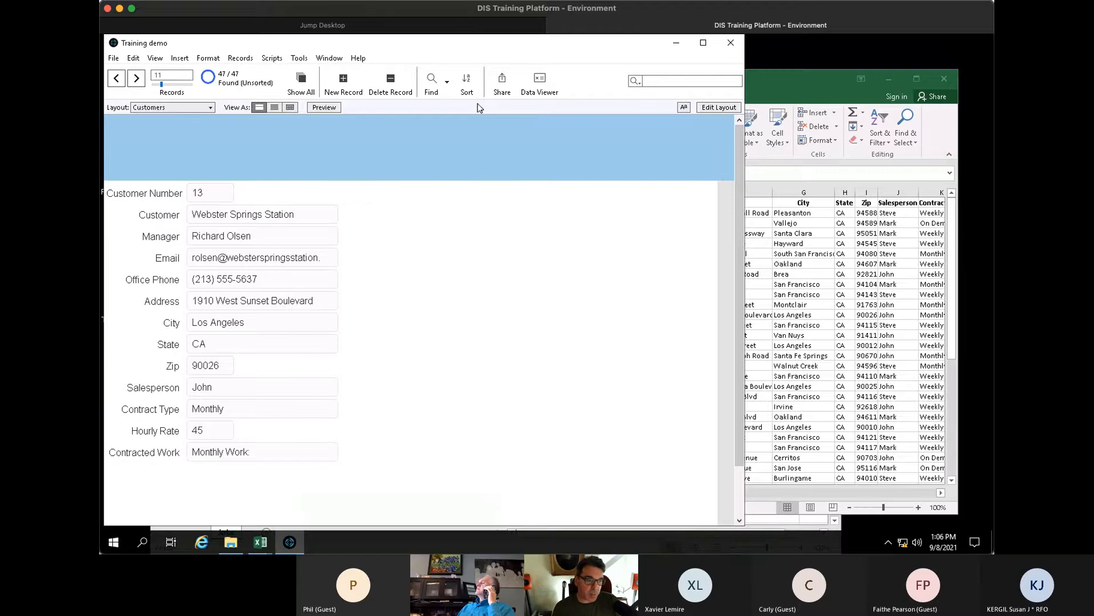
- Close the Customers.xlsx and Work Orders.xlsx workbooks in Excel
click(739, 519)
click(821, 352)
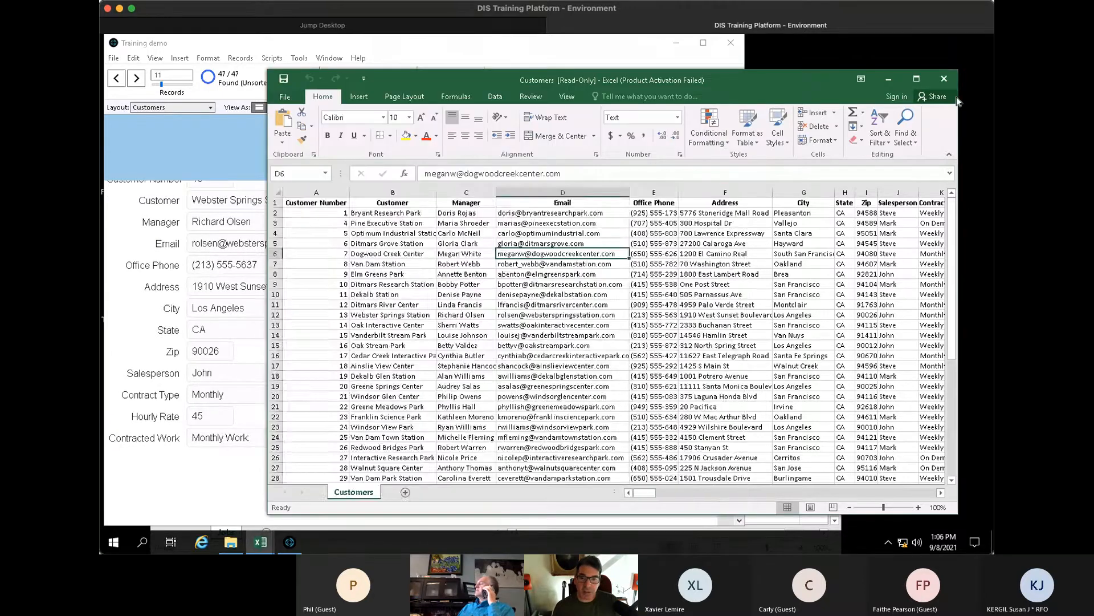
click(946, 79)
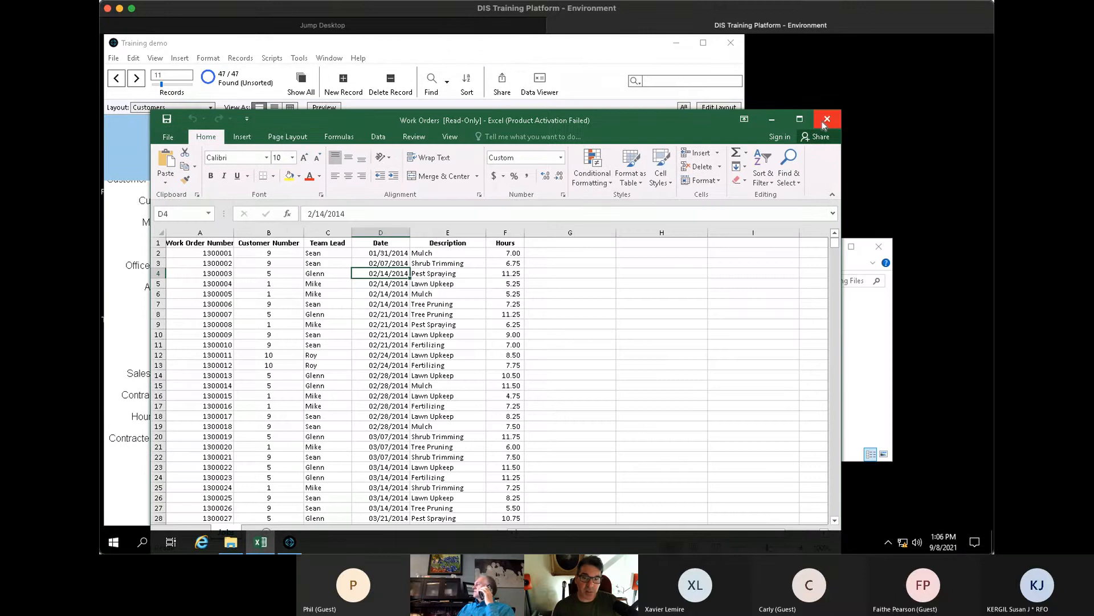
click(828, 120)
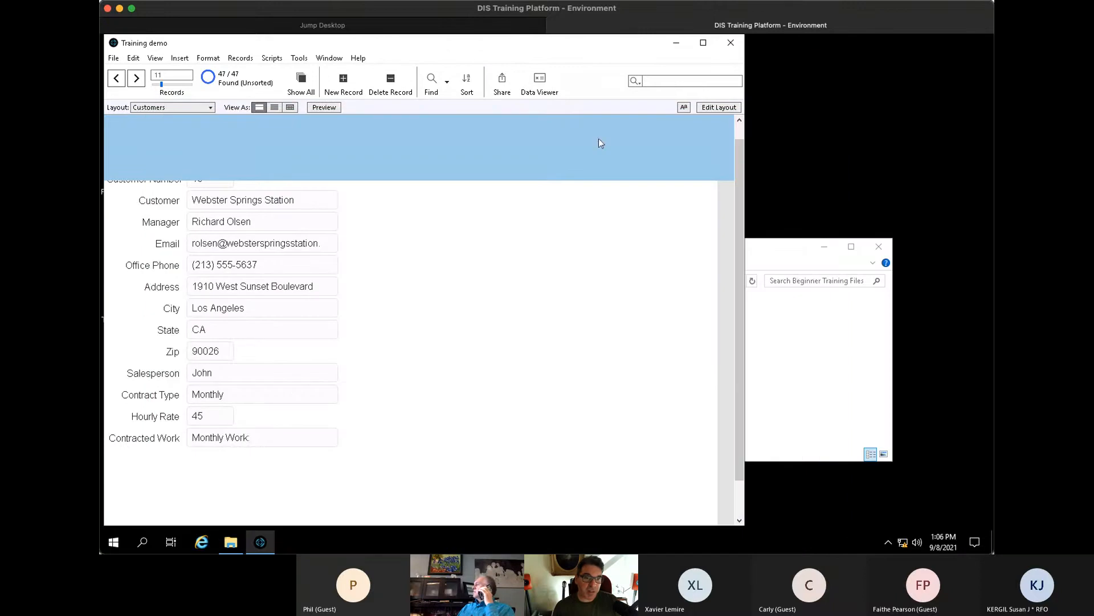
- Start importing records from the Work Orders spreadsheet
click(114, 59)
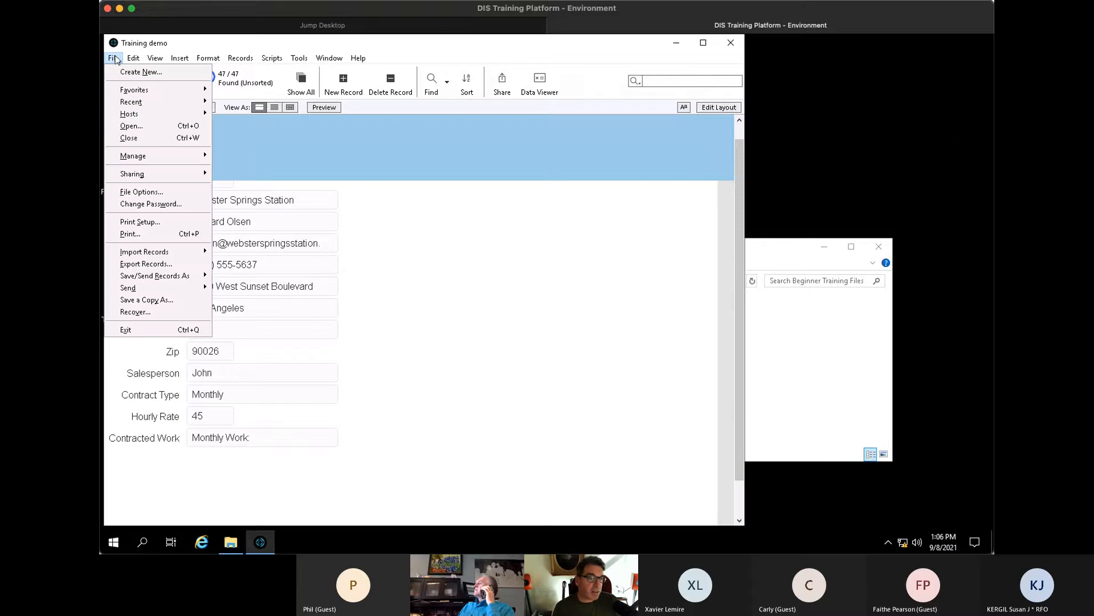
mouse_move(153, 257)
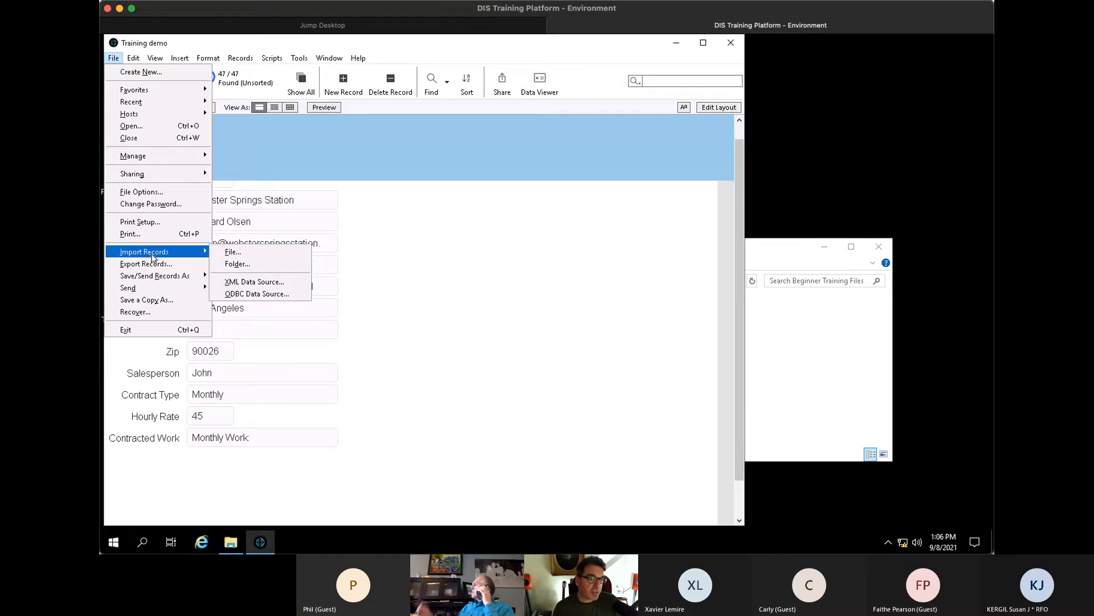
click(253, 255)
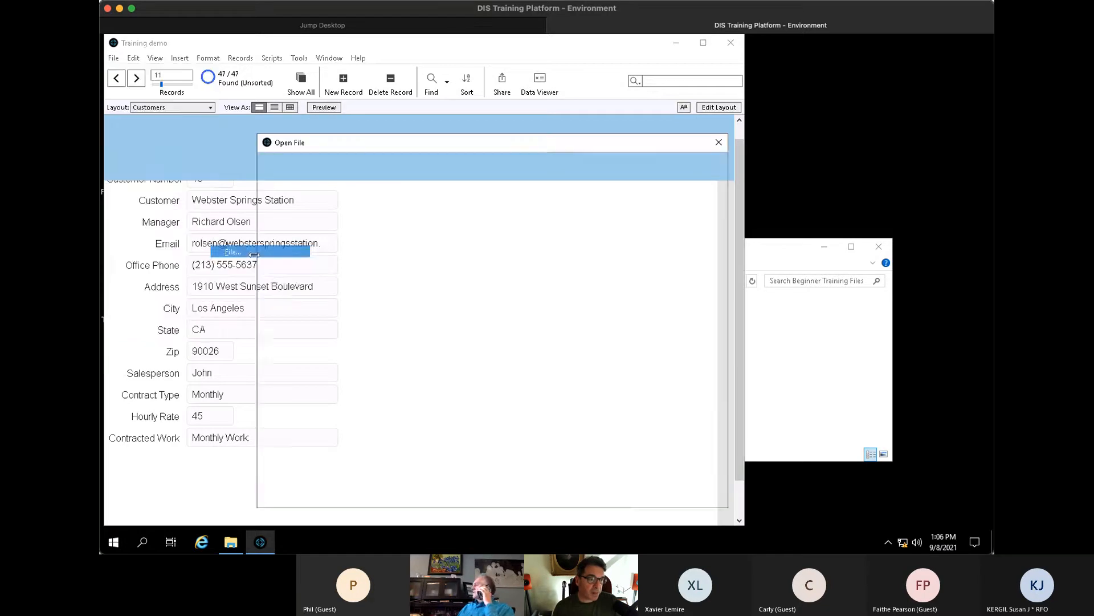
click(359, 206)
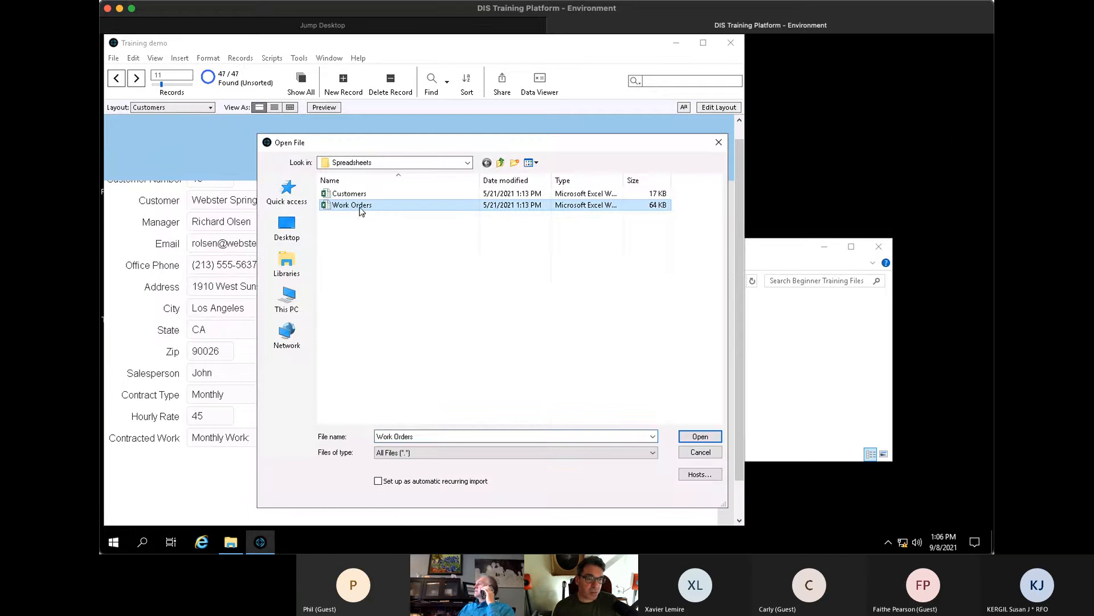
click(699, 438)
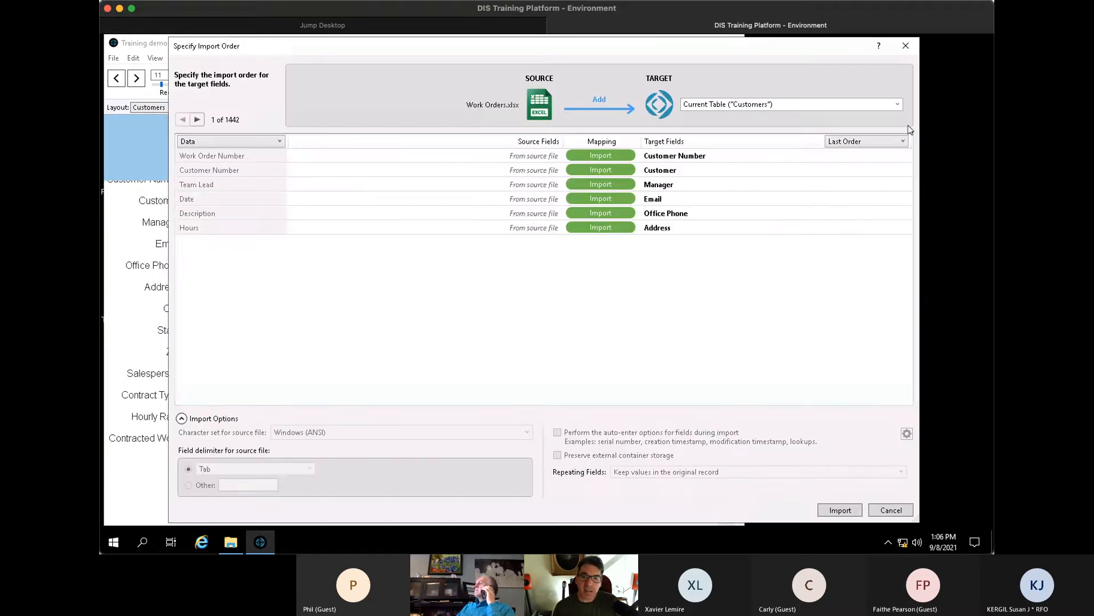
- Import into a new Work Orders table, using the first row as field names
click(898, 105)
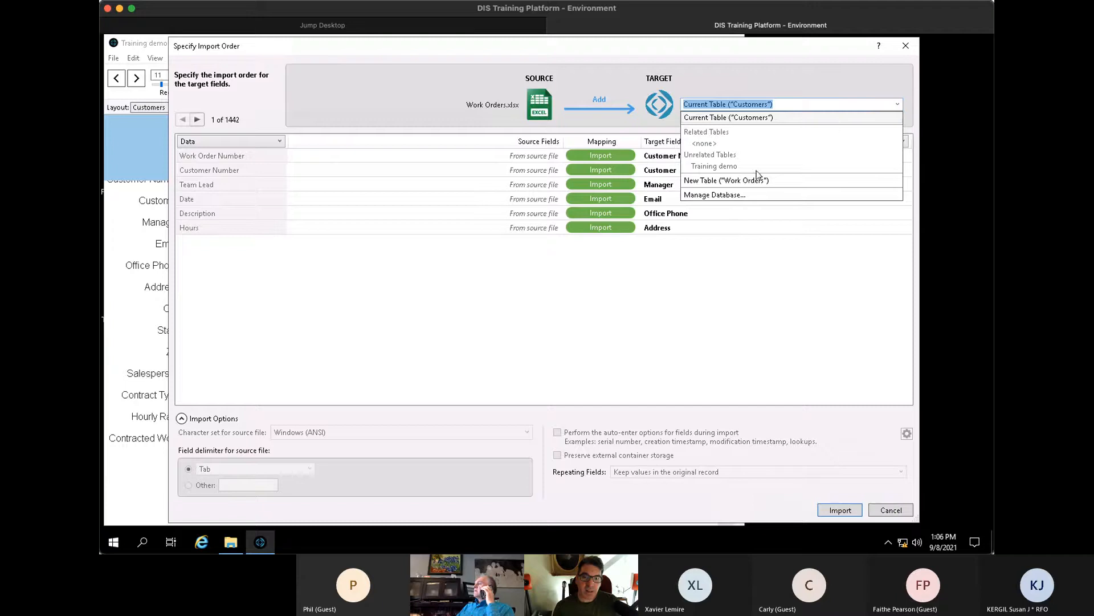
click(743, 182)
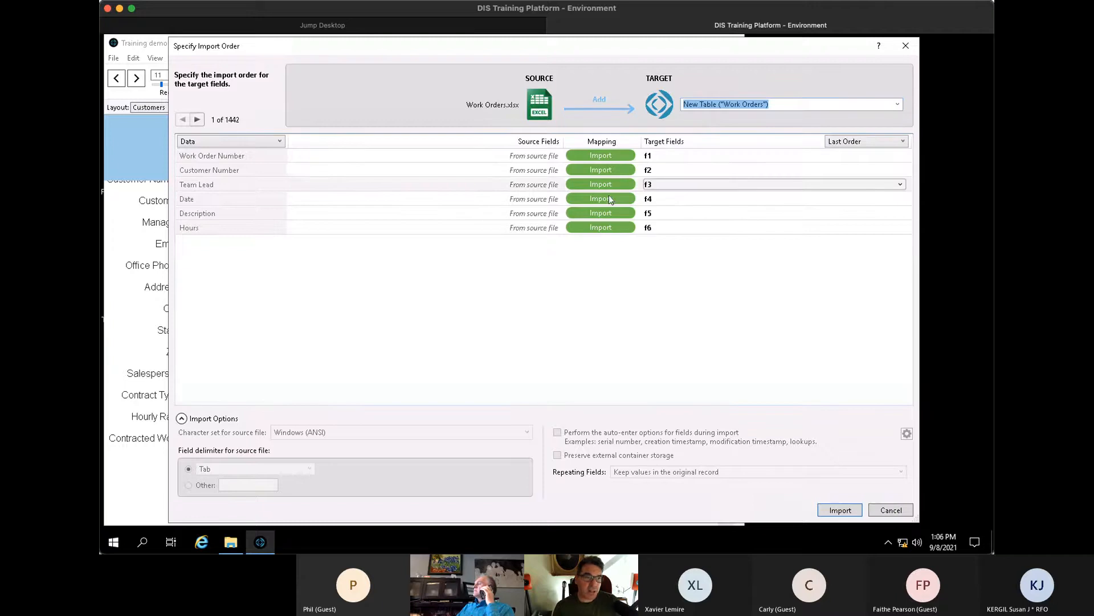
click(233, 142)
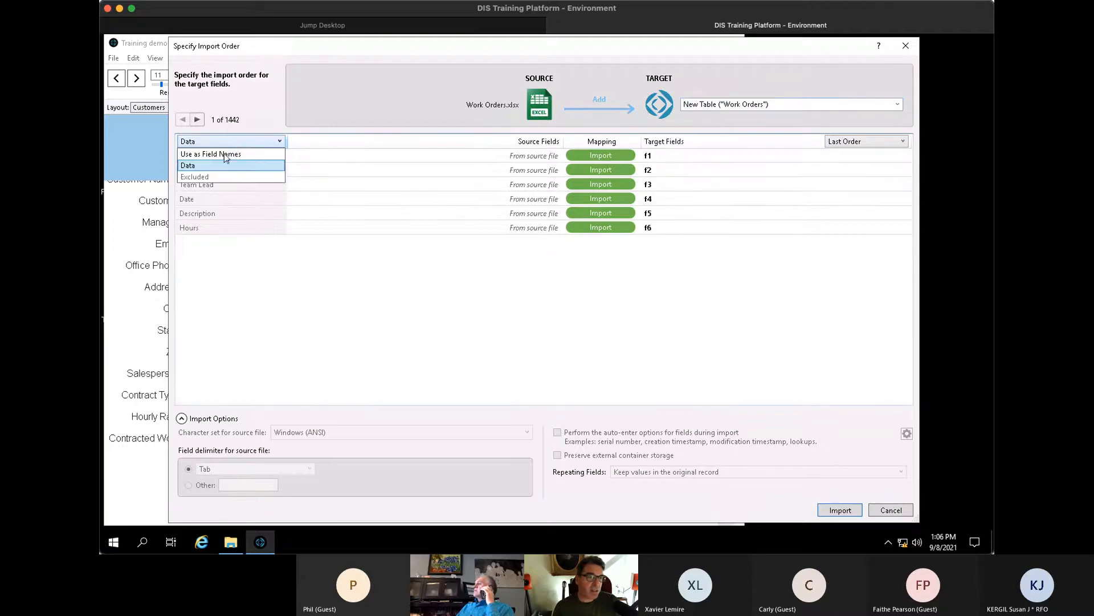
click(241, 155)
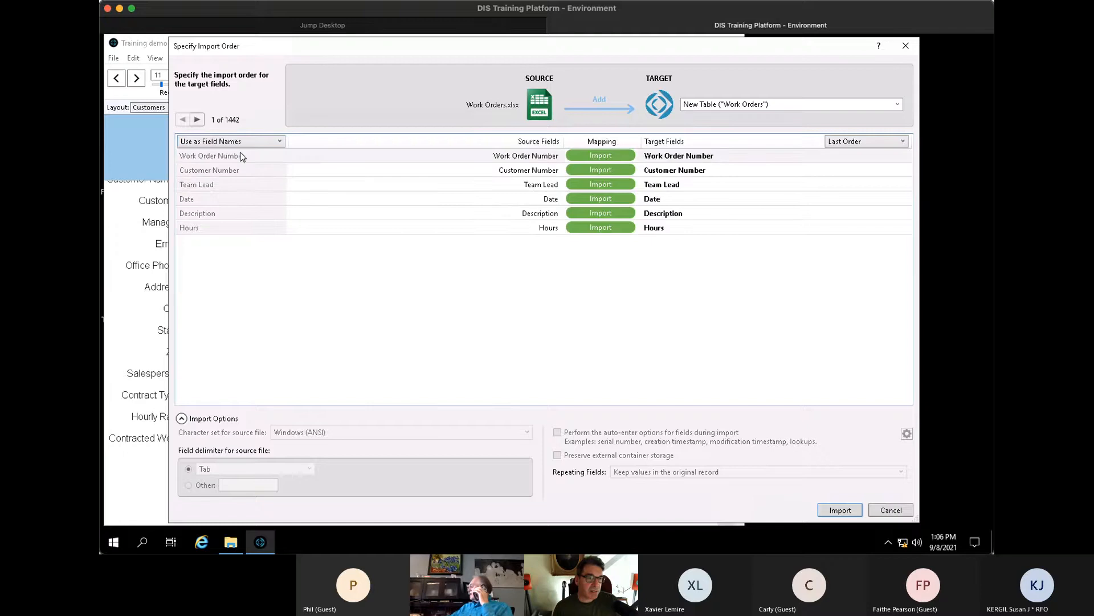
click(840, 510)
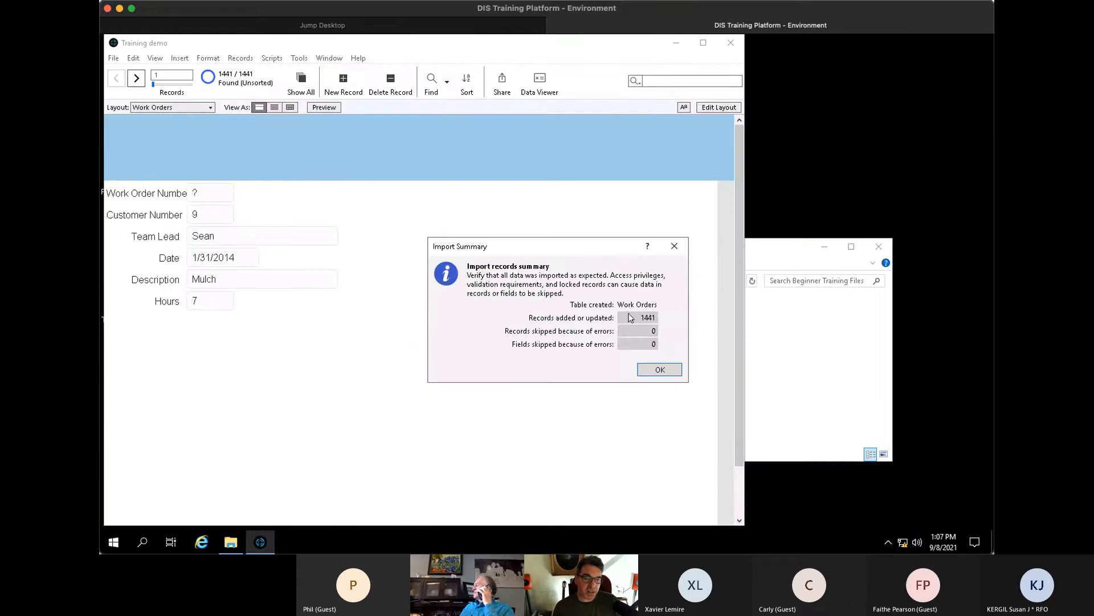
- Close the import summary so the 1441 imported Work Orders records are displayed
click(677, 371)
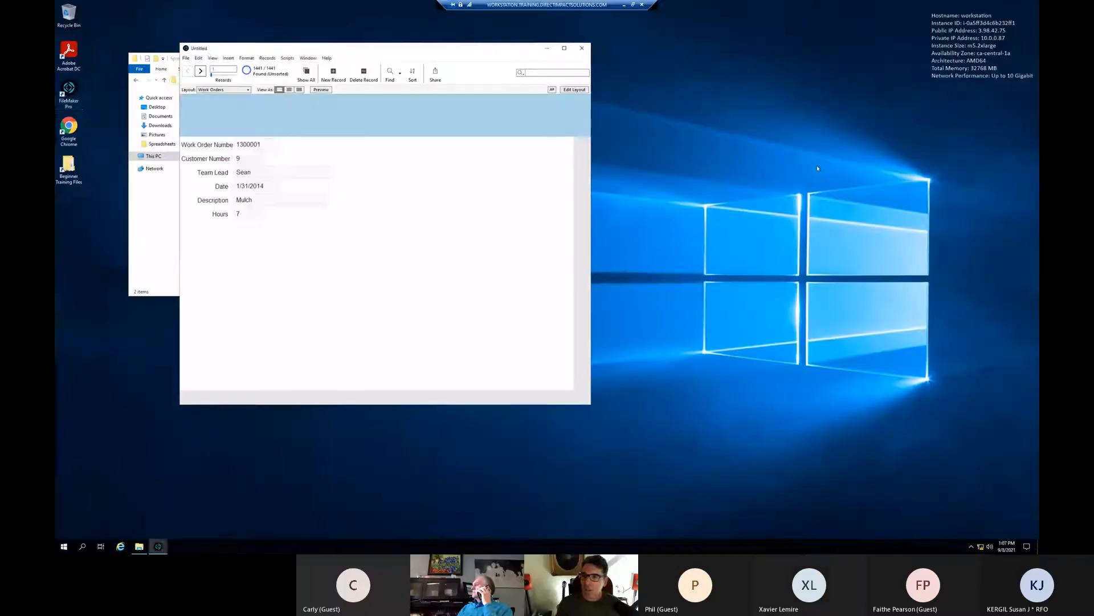
click(68, 93)
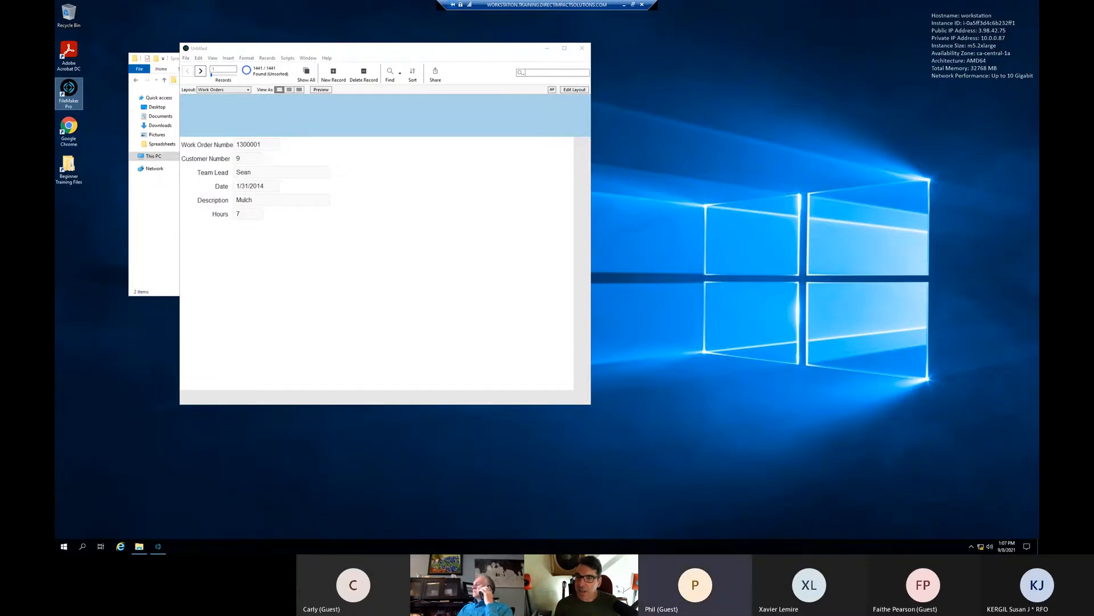
click(371, 56)
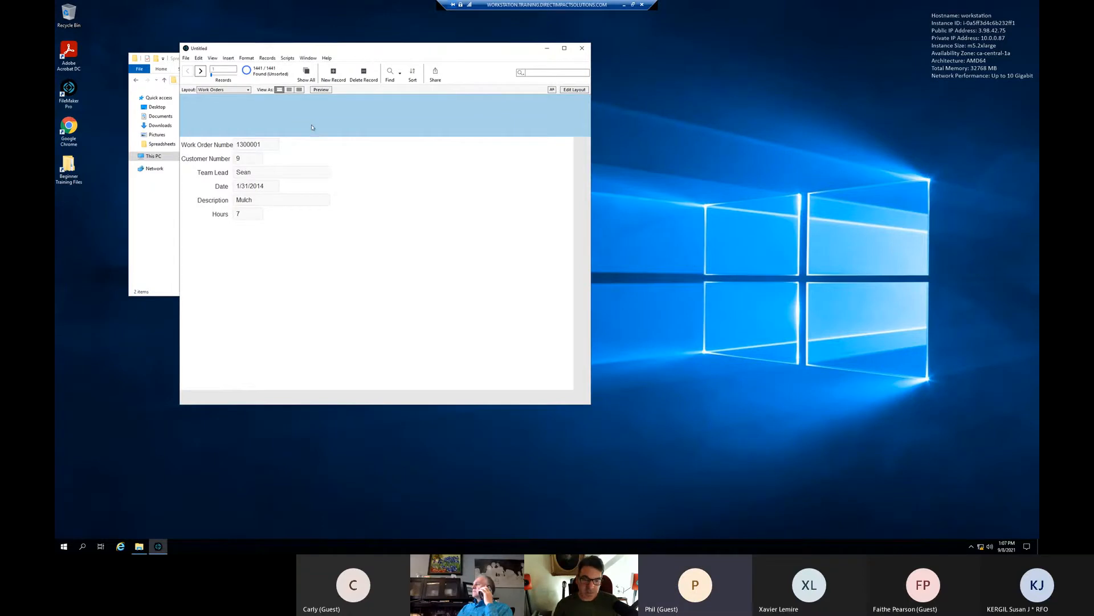
click(224, 89)
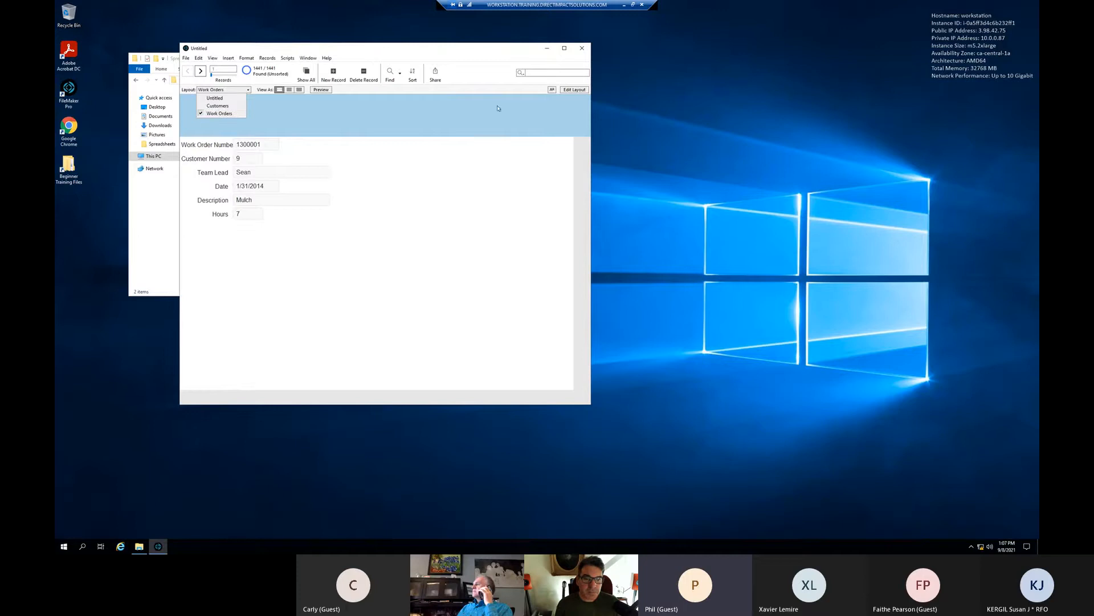
click(448, 182)
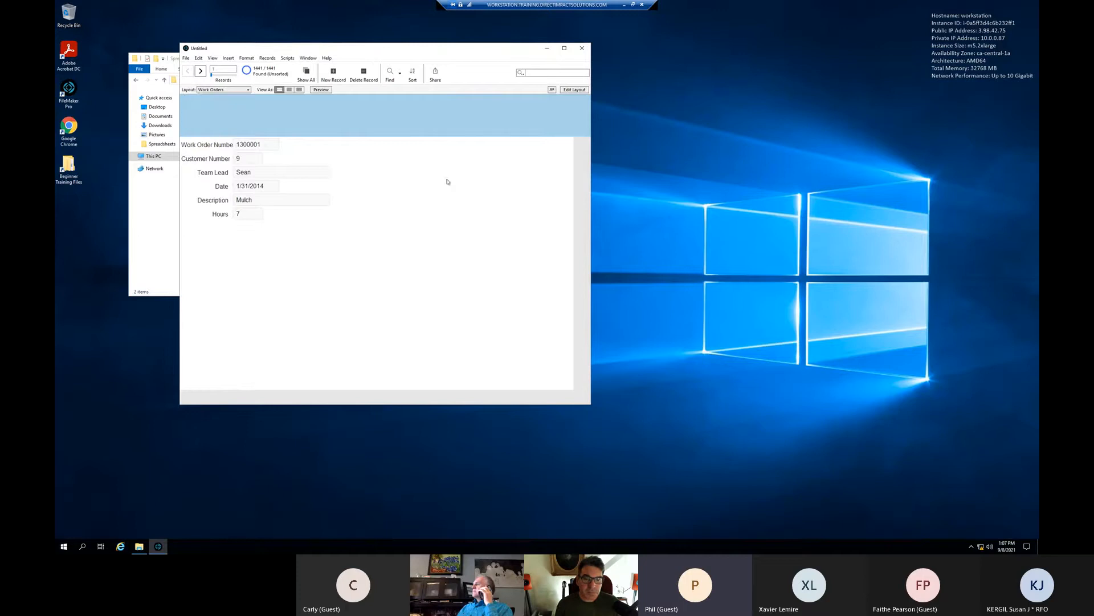
- Import the Work Orders spreadsheet into a new table 'Work Orders 2', using the first row as field names
click(186, 59)
mouse_move(206, 183)
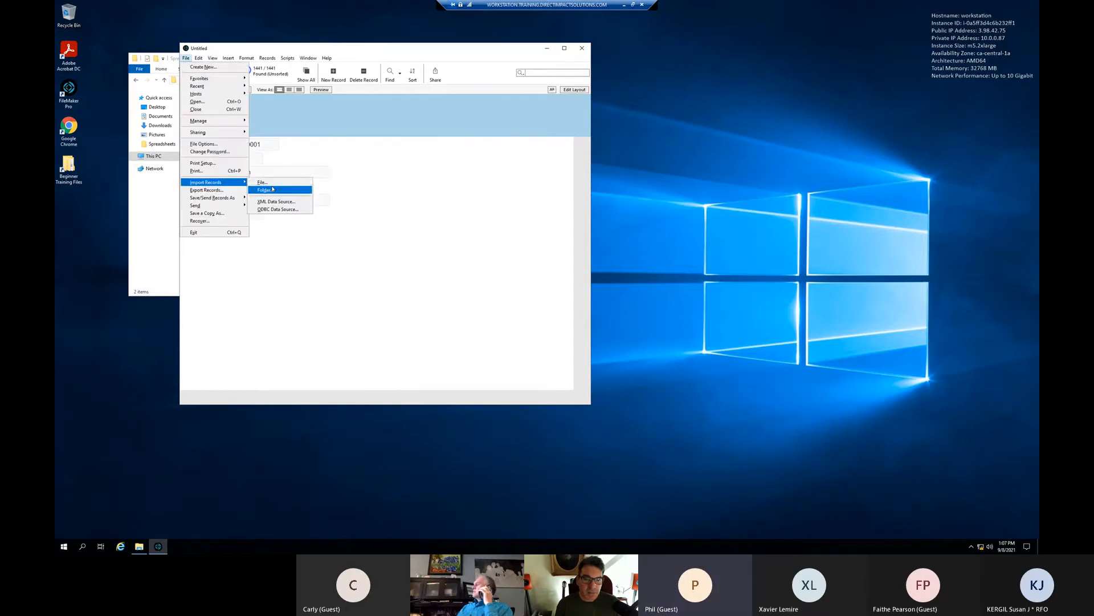
click(264, 182)
double_click(339, 175)
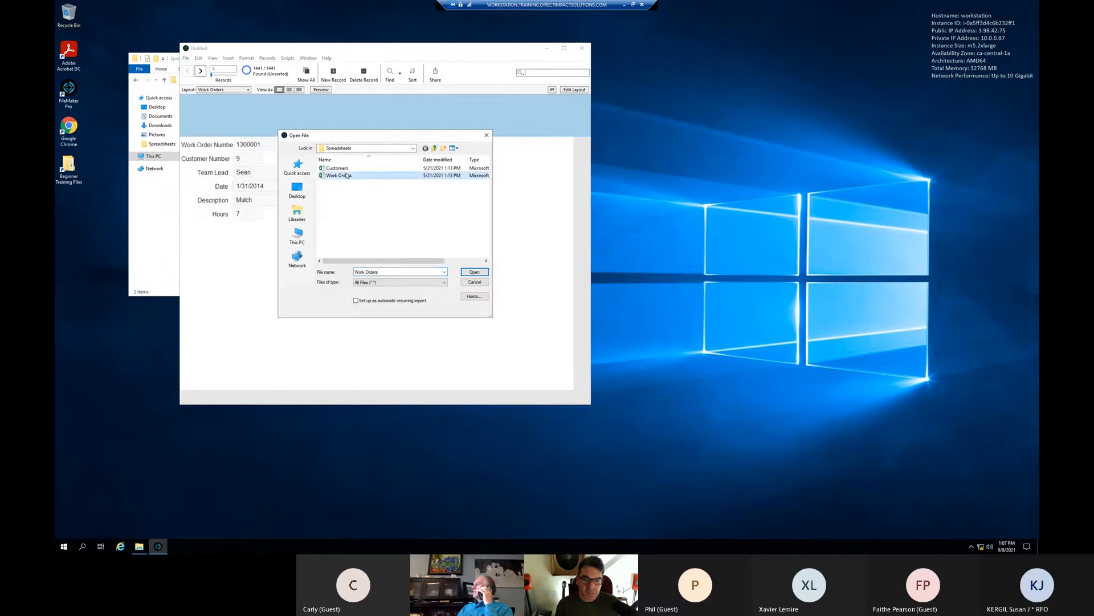
click(685, 202)
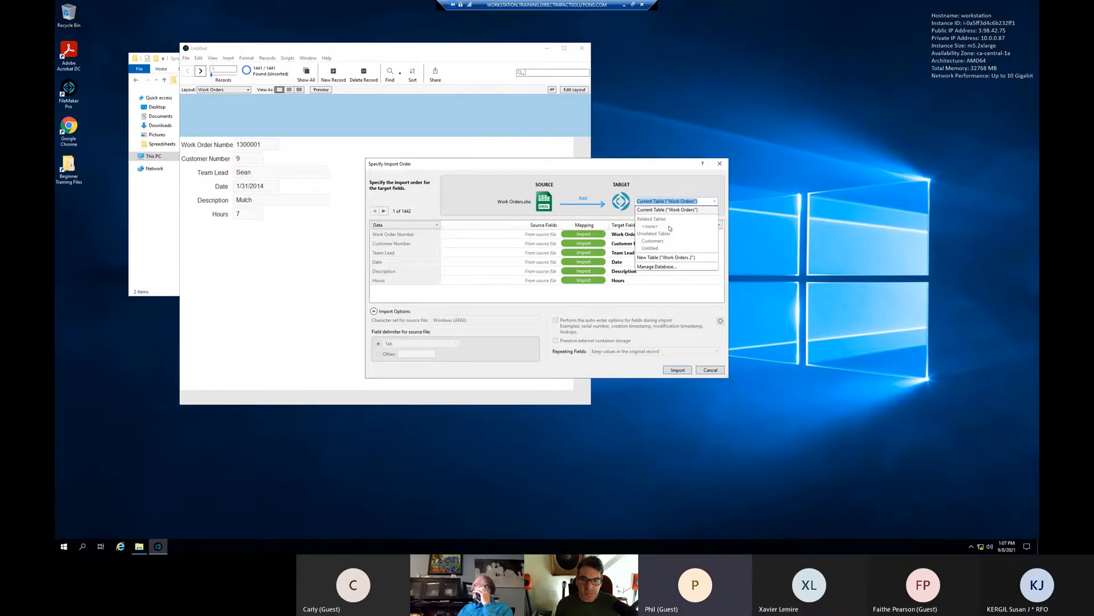
click(659, 257)
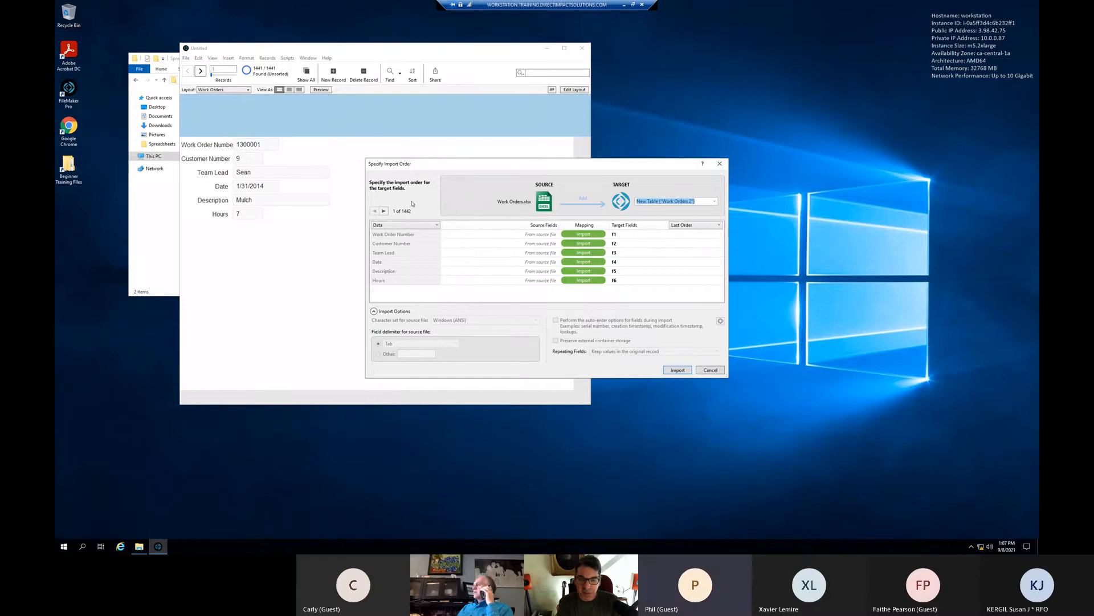
click(403, 224)
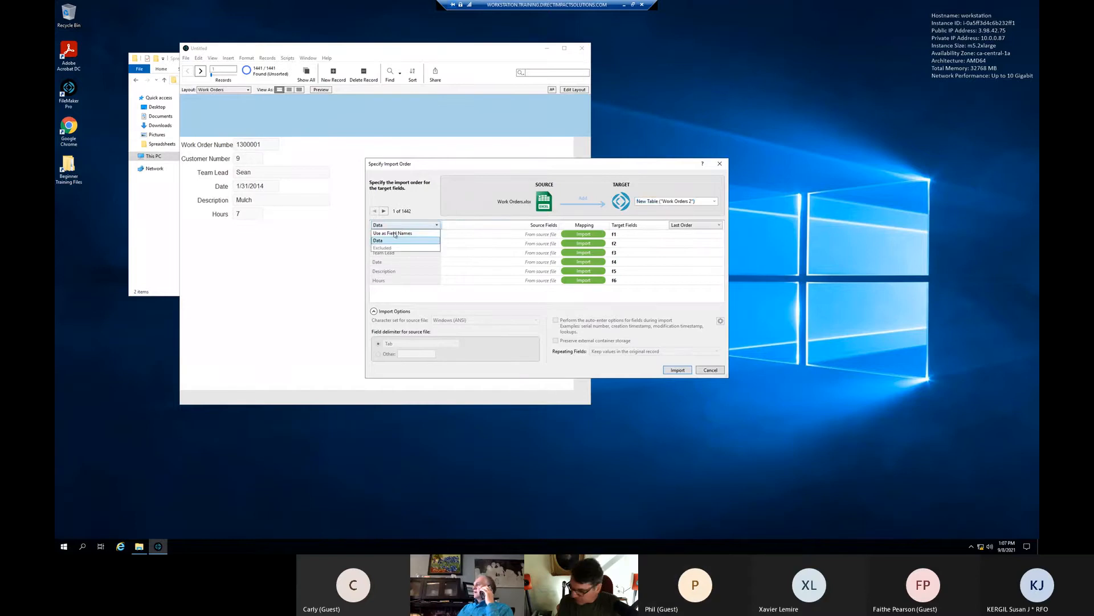
click(395, 234)
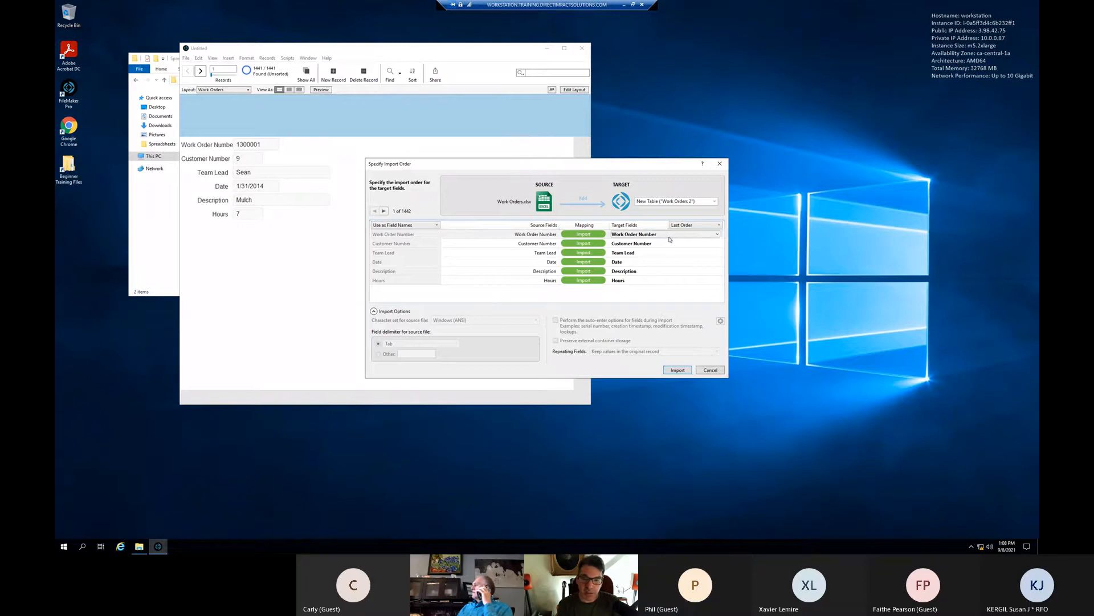
click(676, 370)
- Widen the Work Order Number field on the Work Orders 2 layout and save the layout
click(611, 307)
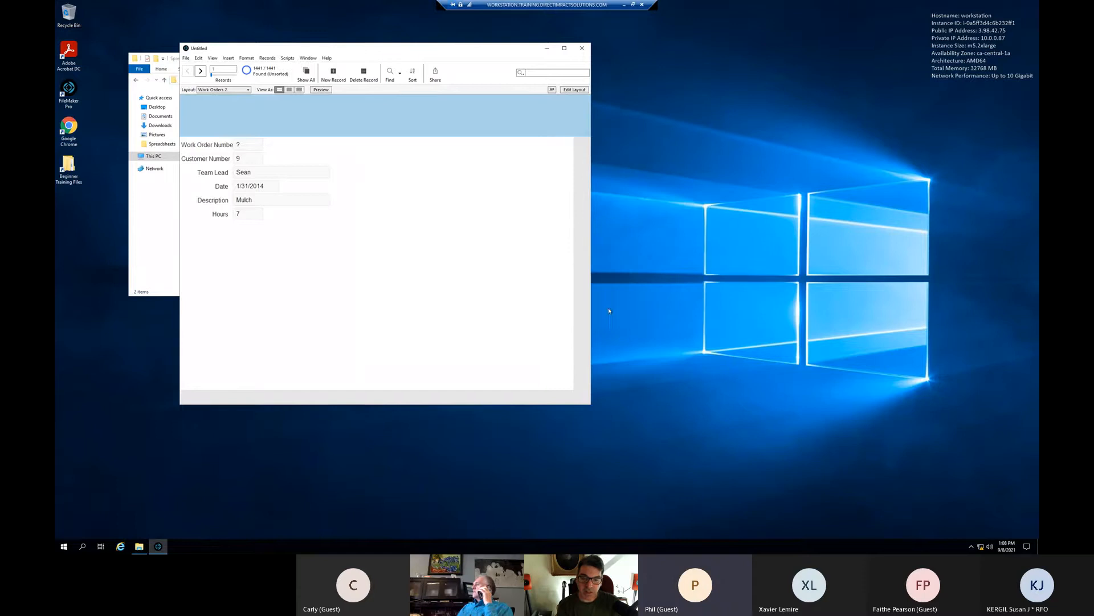
click(570, 90)
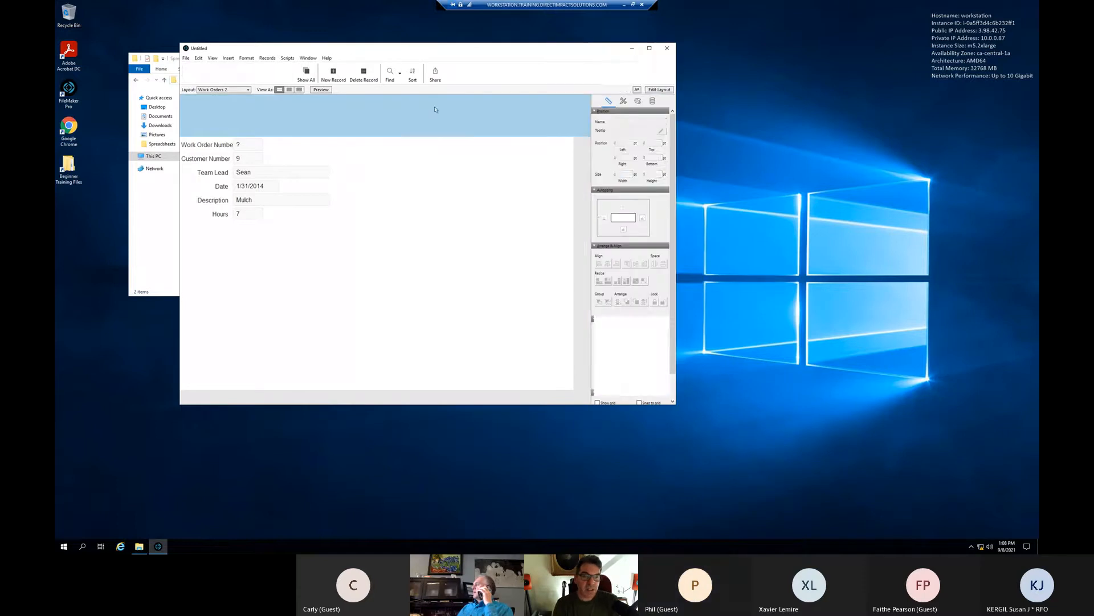
click(254, 145)
drag(269, 144, 290, 144)
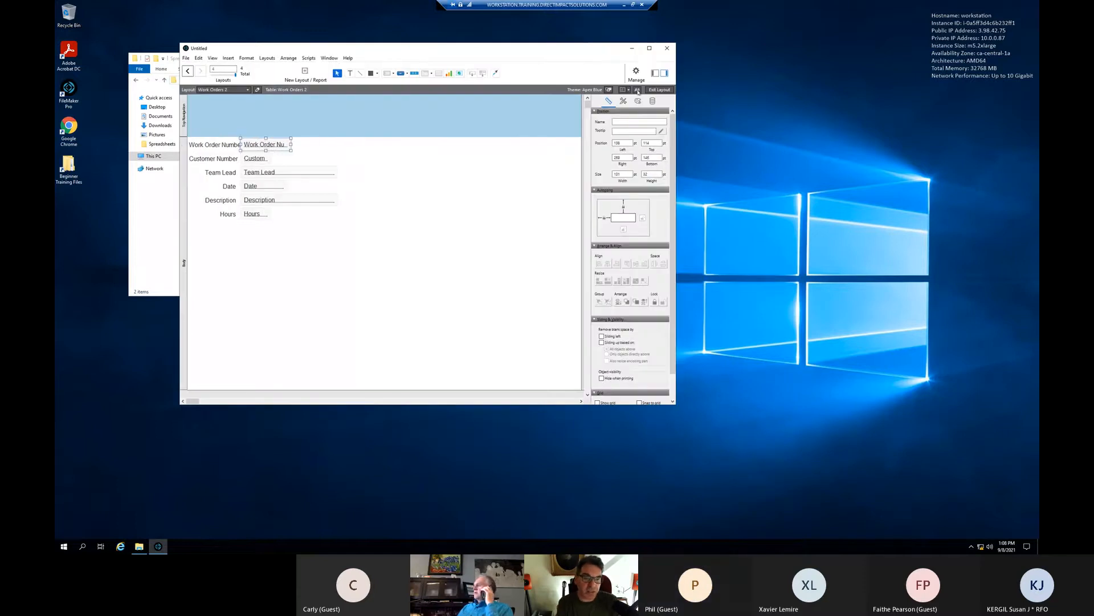
click(658, 89)
click(448, 240)
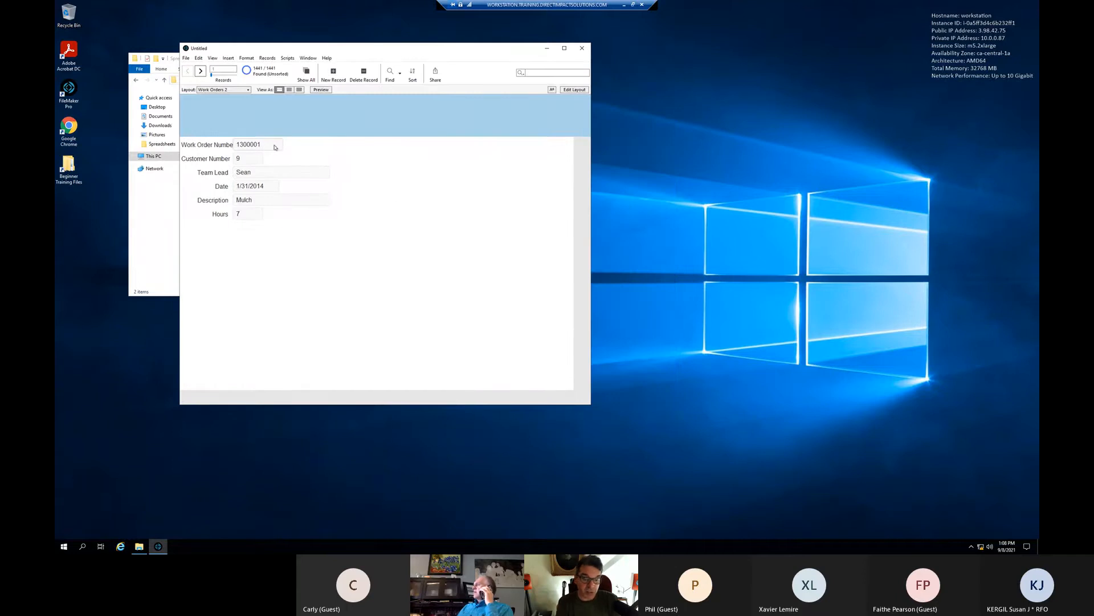
- Switch back to the original Work Orders layout showing 1441 records
click(224, 90)
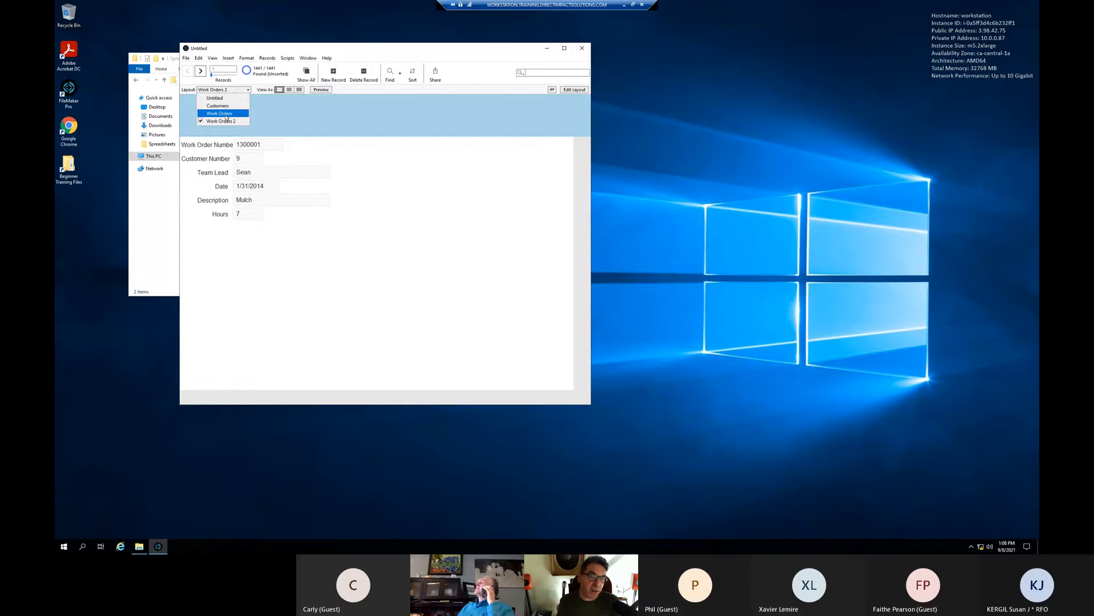
click(226, 117)
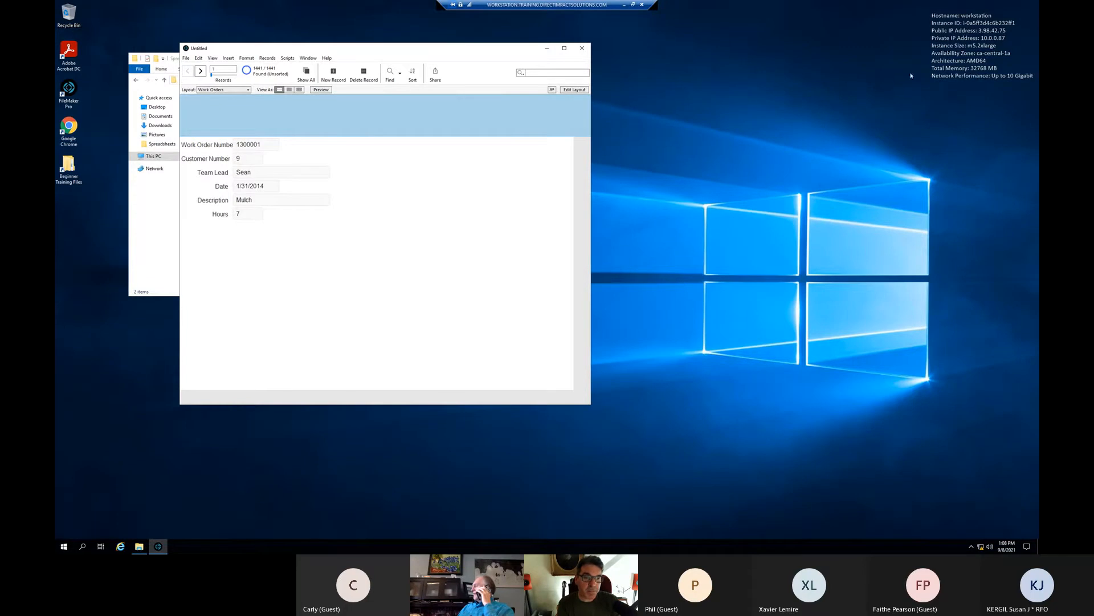
click(186, 58)
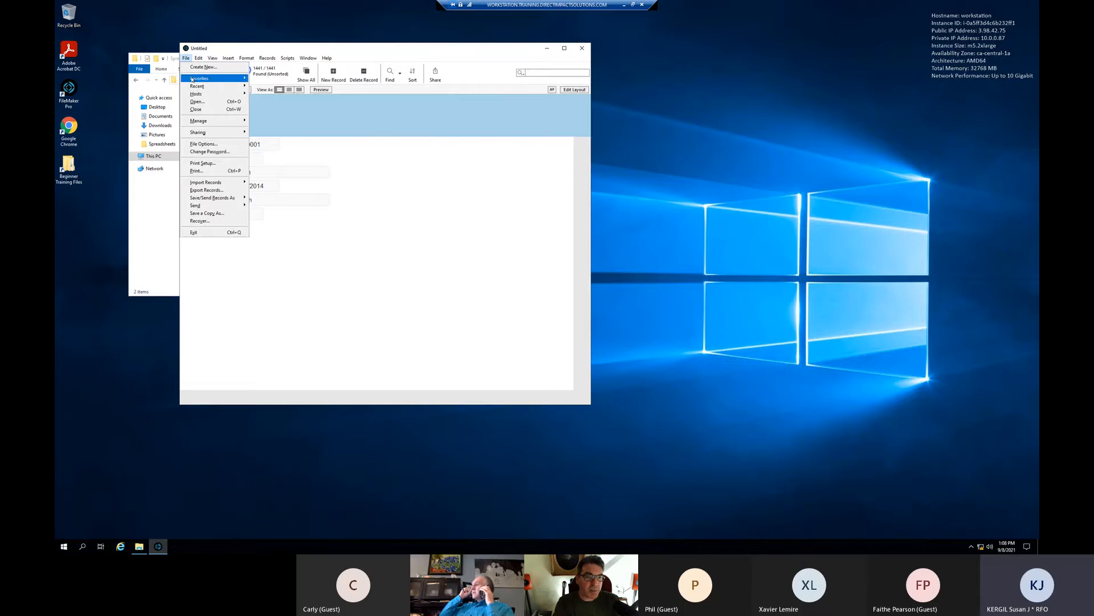
- Open Beginner Training Files > Spreadsheets and move that window to the desktop's right side
double_click(69, 167)
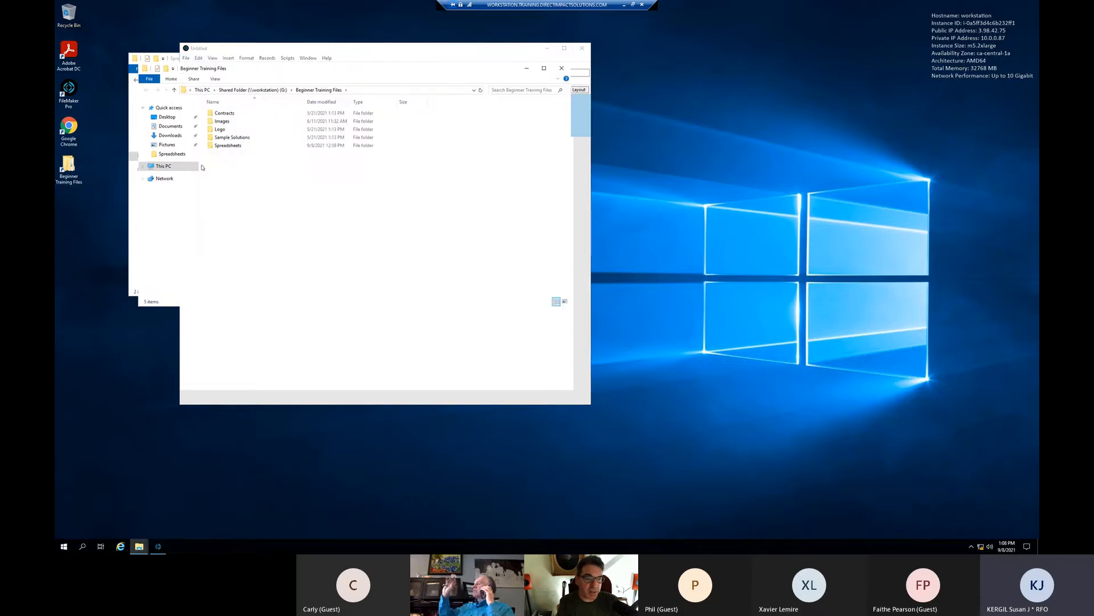
double_click(227, 146)
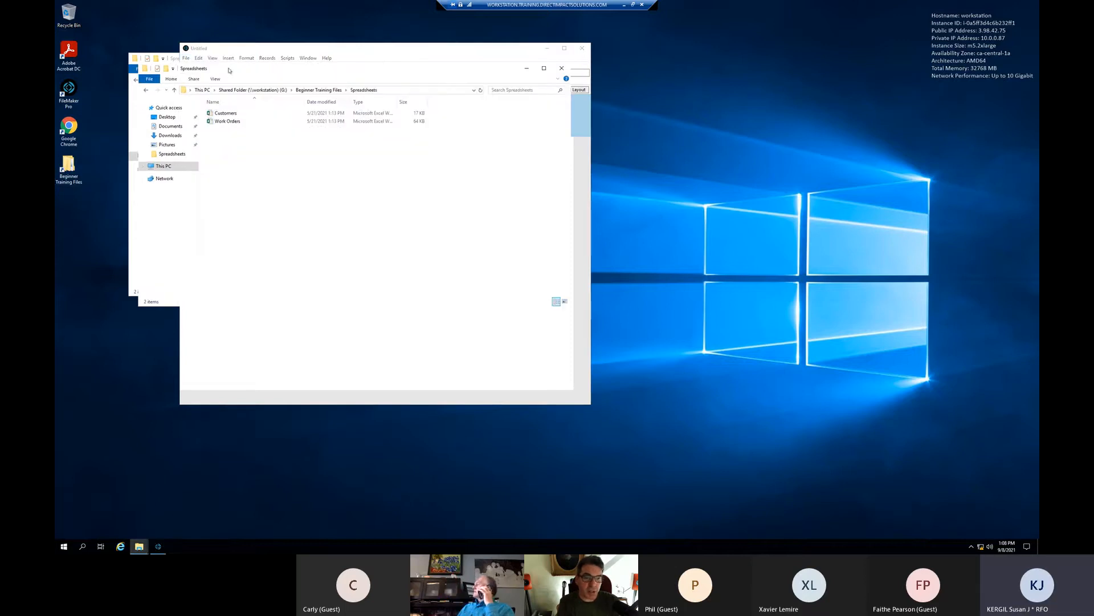
drag(230, 70, 705, 132)
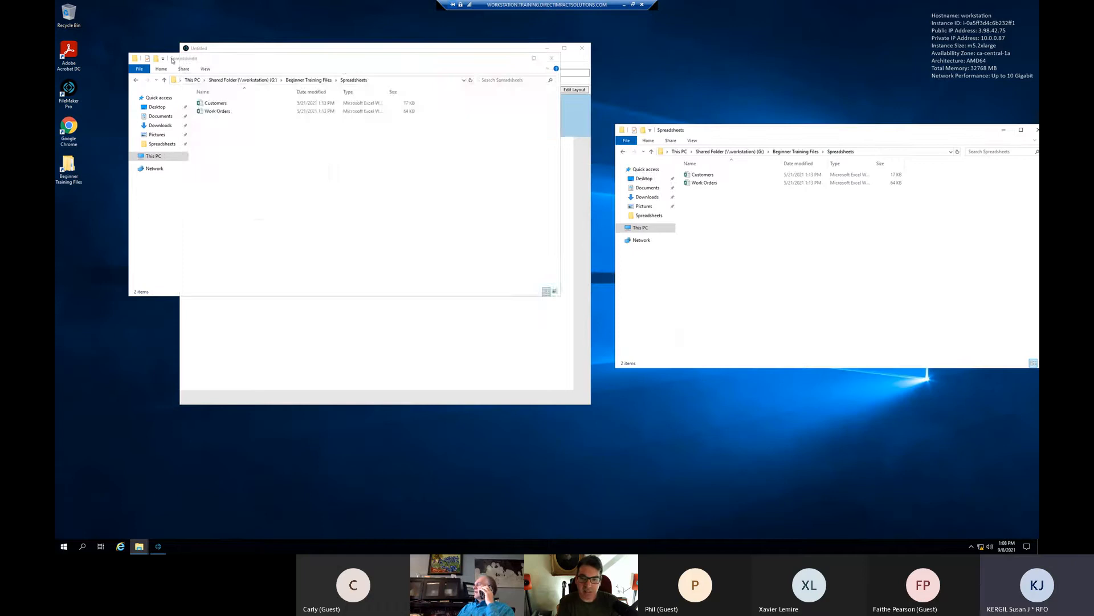
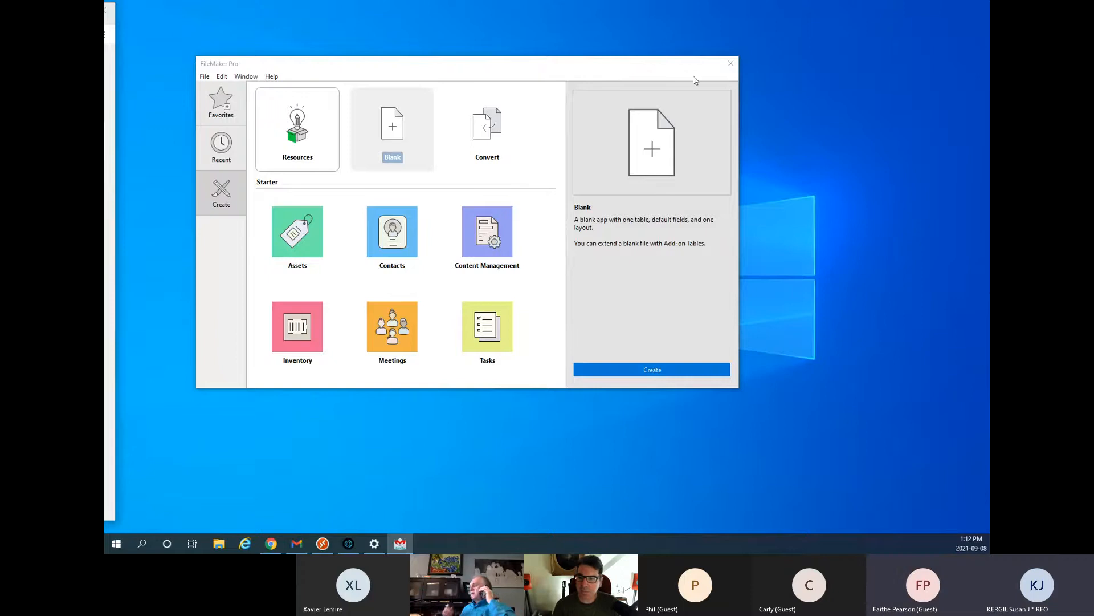
- Close the FileMaker Pro window to leave the empty Windows desktop
click(730, 63)
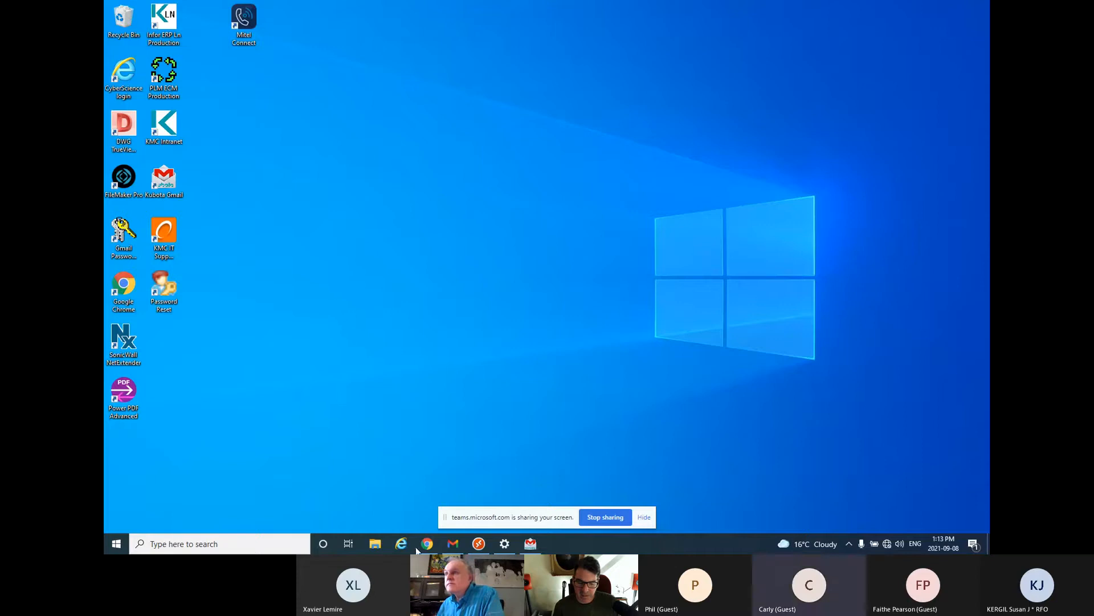
- Open File Explorer from the taskbar on Quick access, showing frequent folders and recent files
click(383, 543)
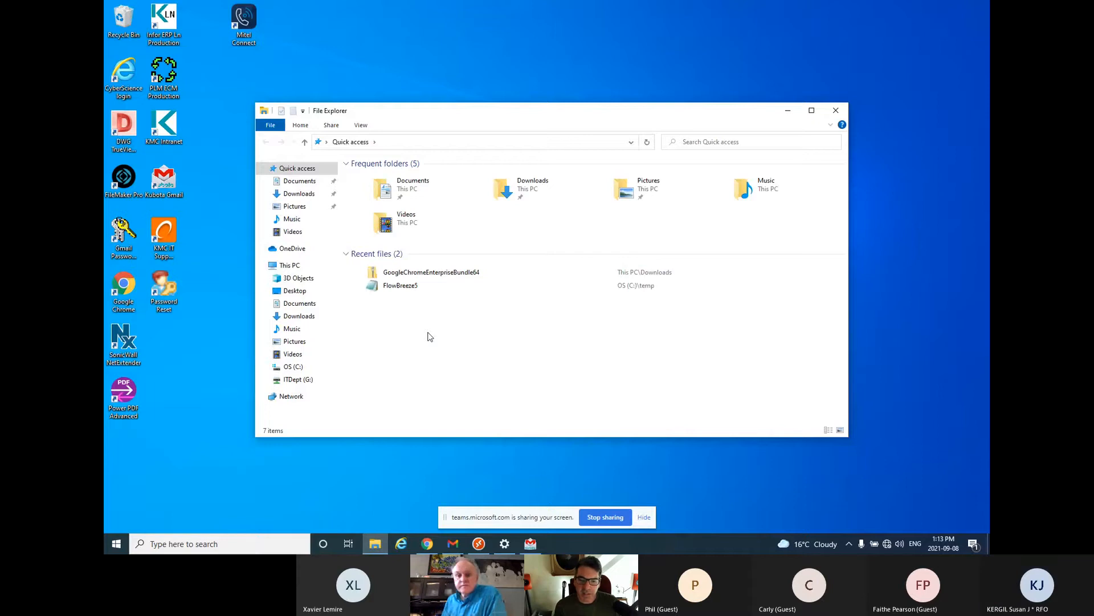
- Close the File Explorer window, leaving only the desktop shortcuts
click(833, 110)
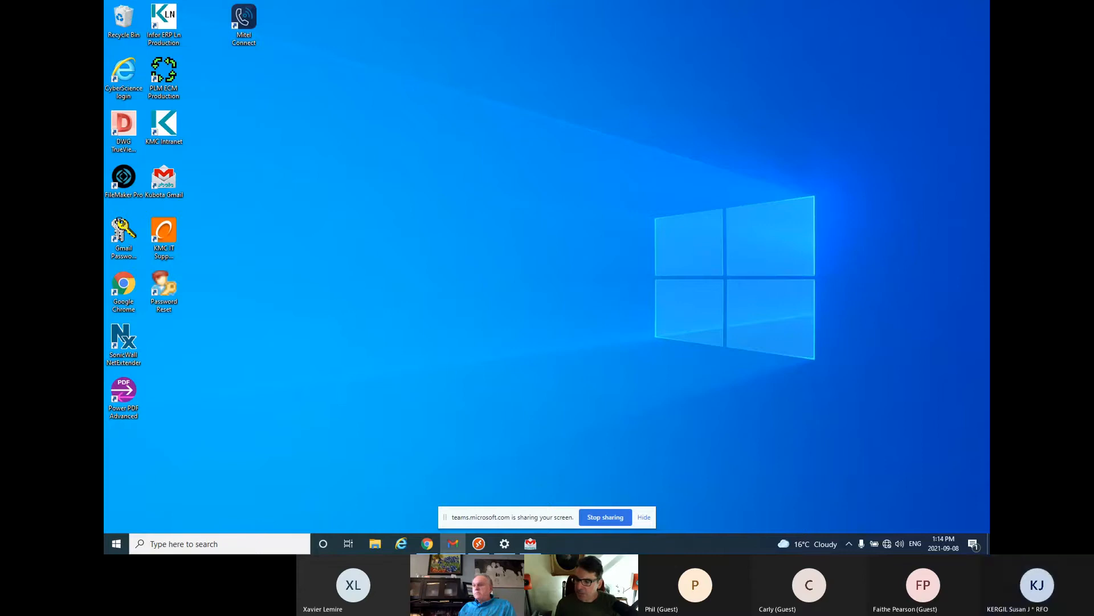
- Search Windows for 'remote desk' and launch Remote Desktop Connection
click(213, 544)
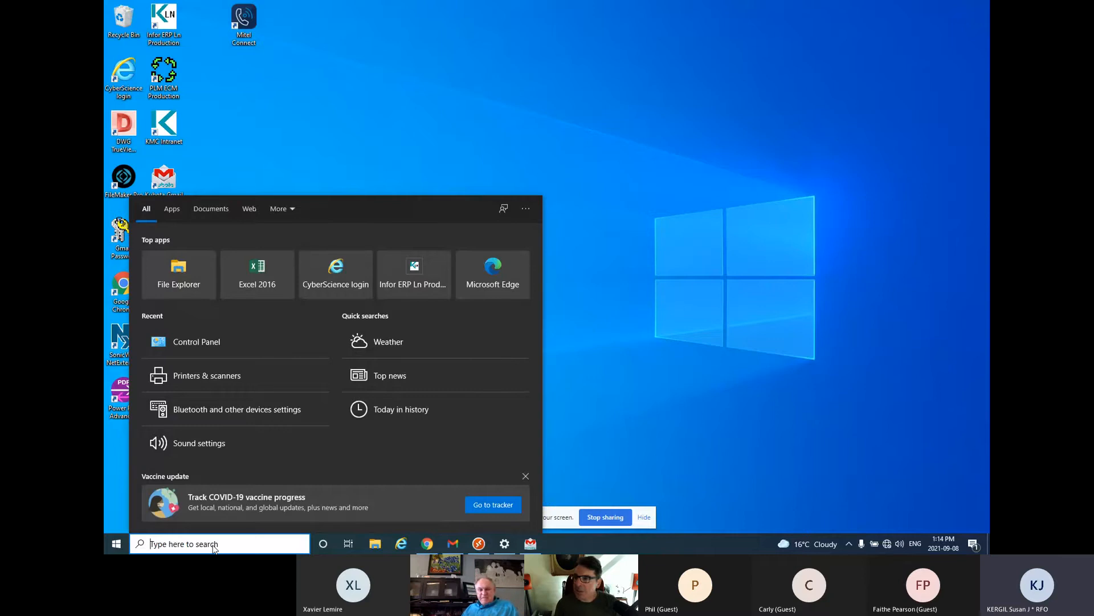
text(remo)
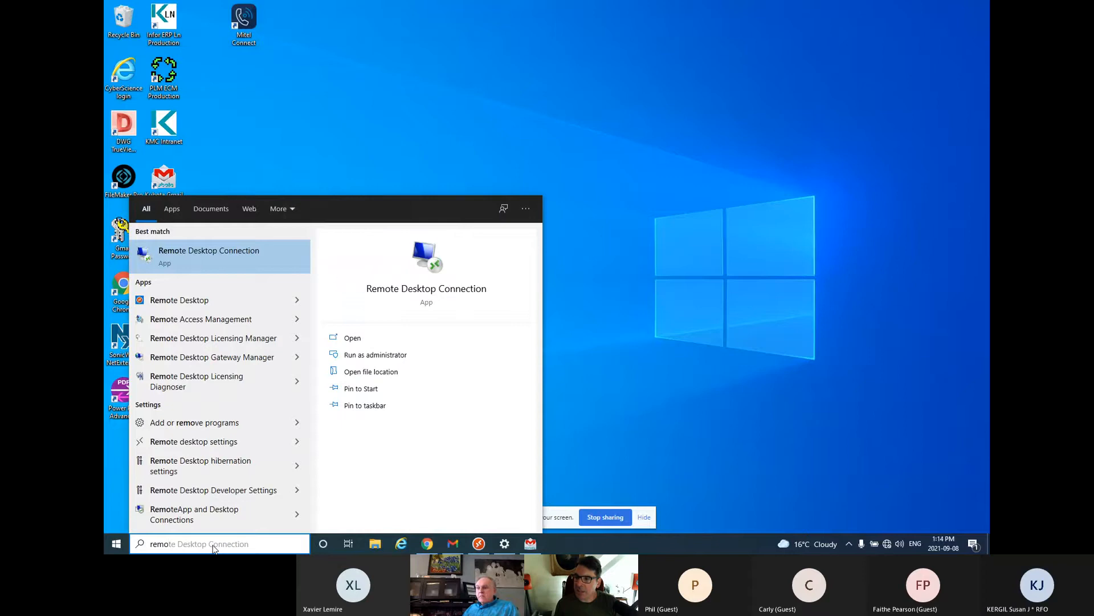
text(te )
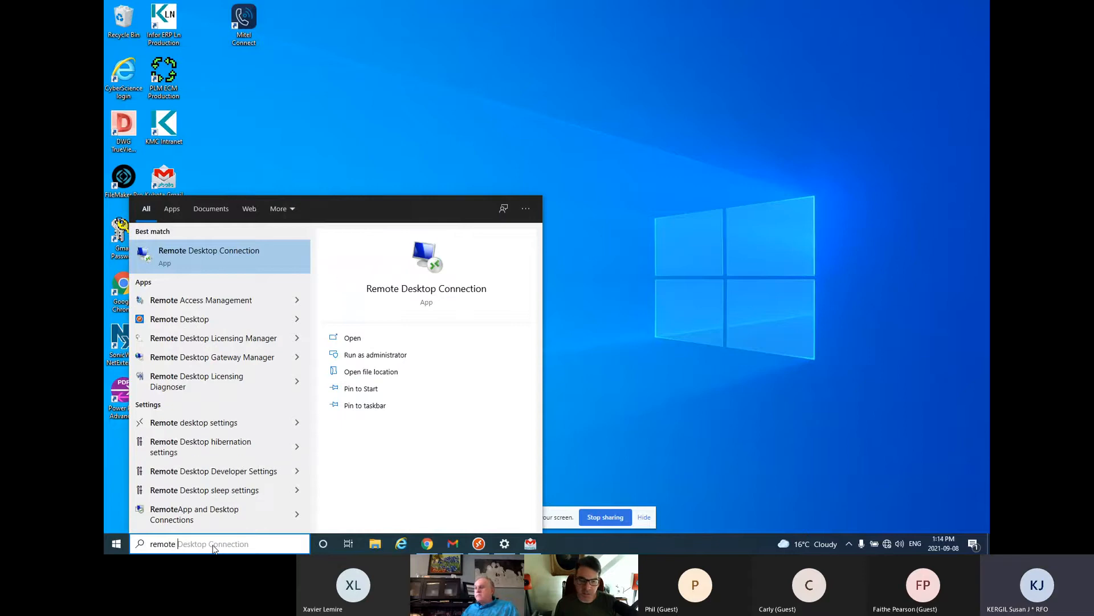
text(desk)
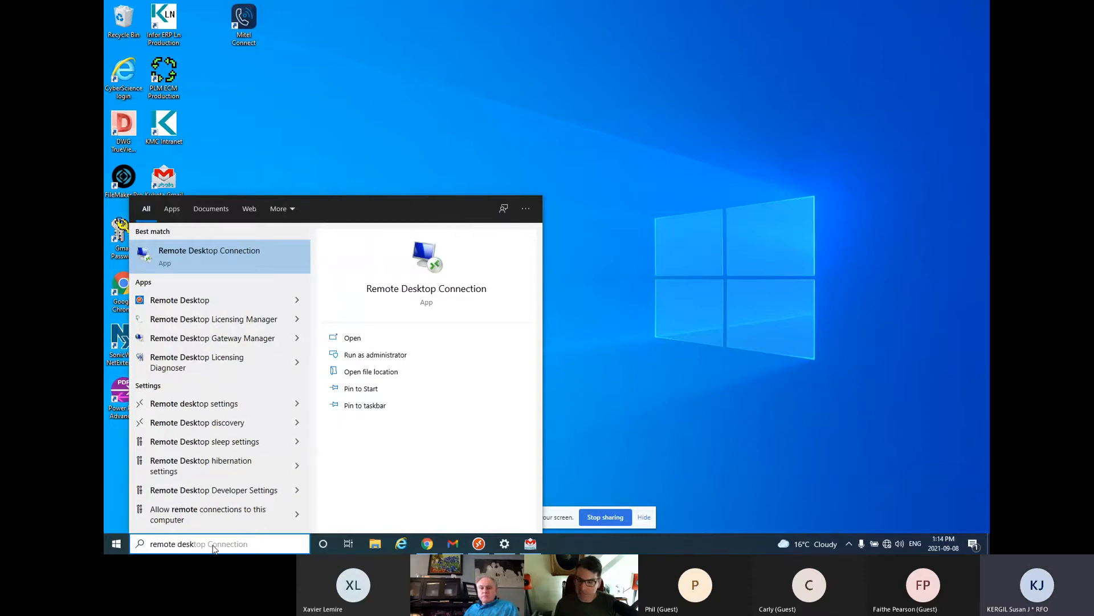
click(183, 263)
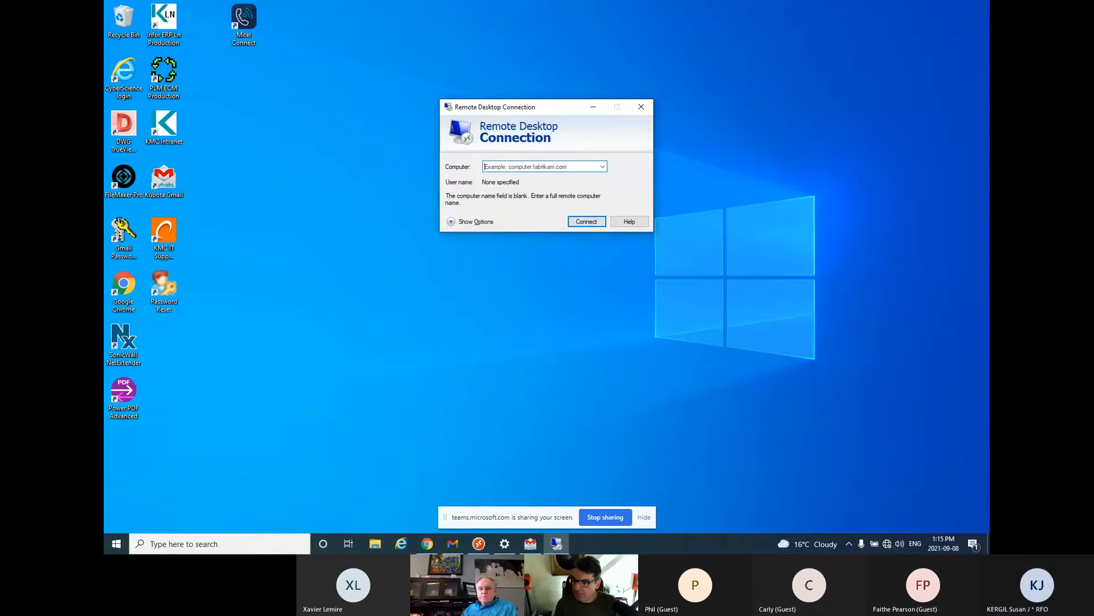
- Switch to the training workstation's log-in prompt asking for a different account
key(alt+Tab)
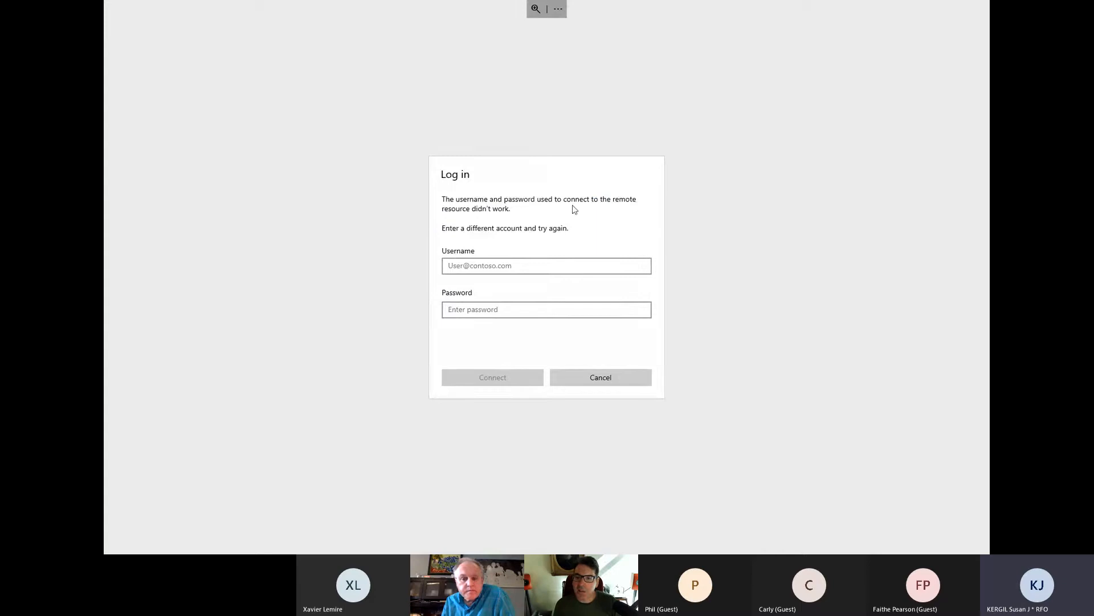
click(566, 265)
text(training\carly)
click(518, 312)
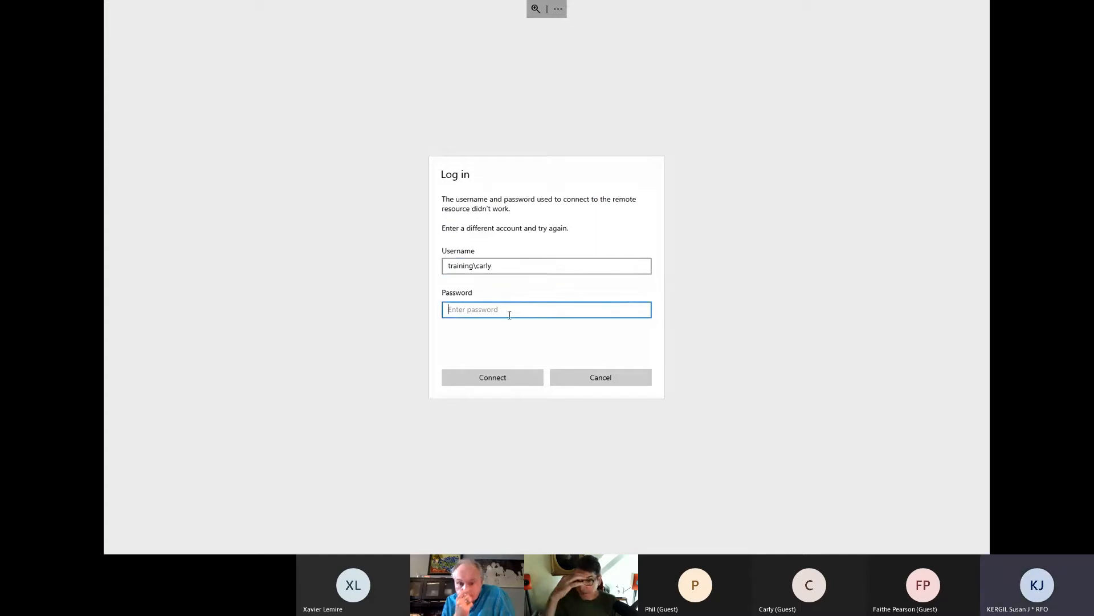
key(Return)
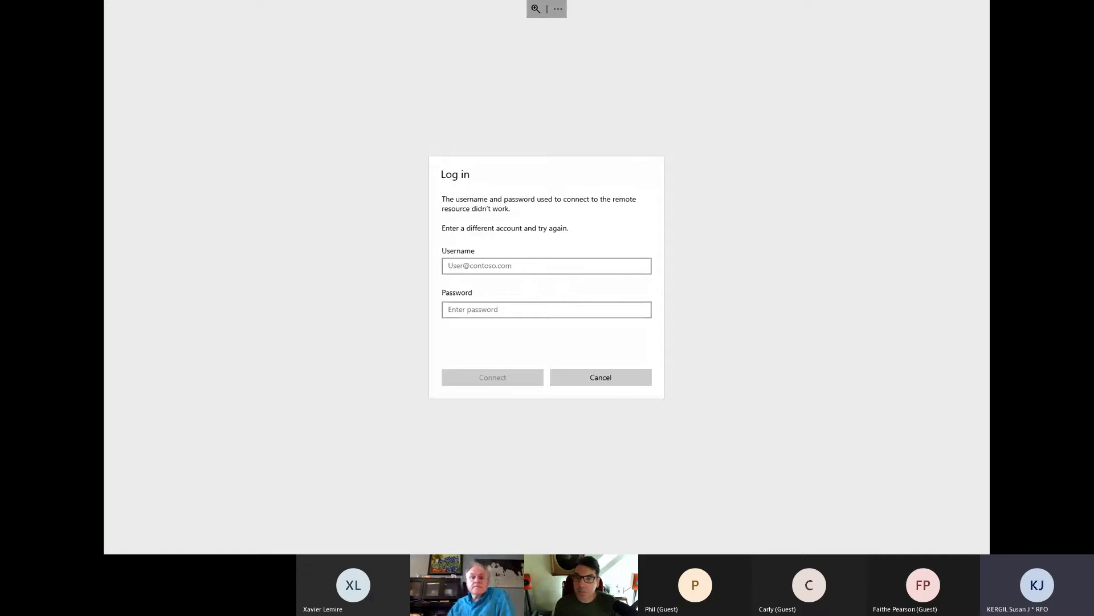
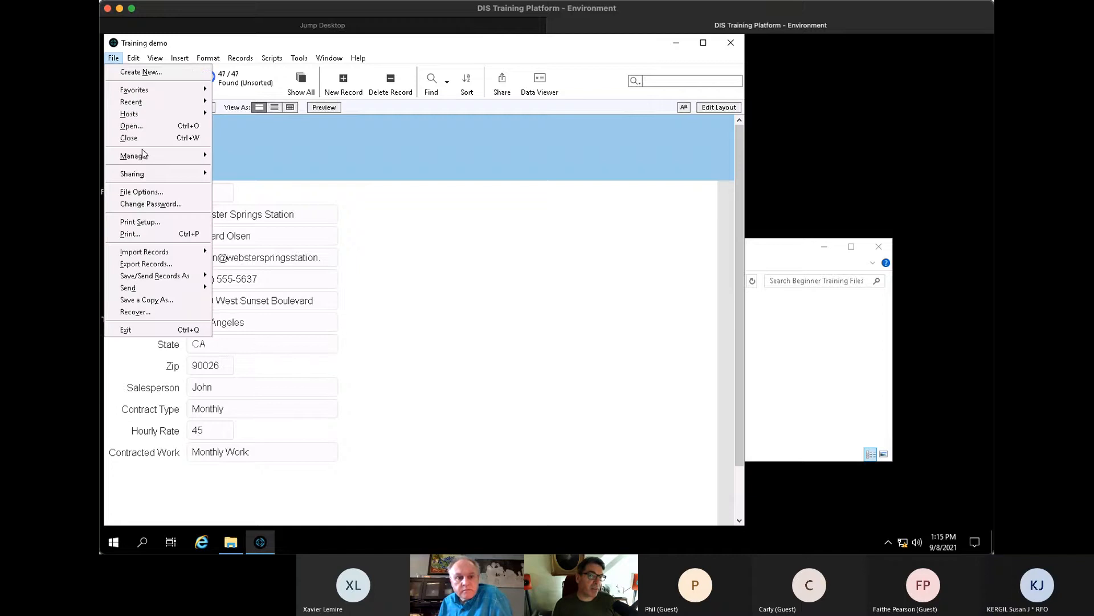
- Open Manage Database from File > Manage, check Relationships, then list the three tables and resize the dialog
mouse_move(143, 162)
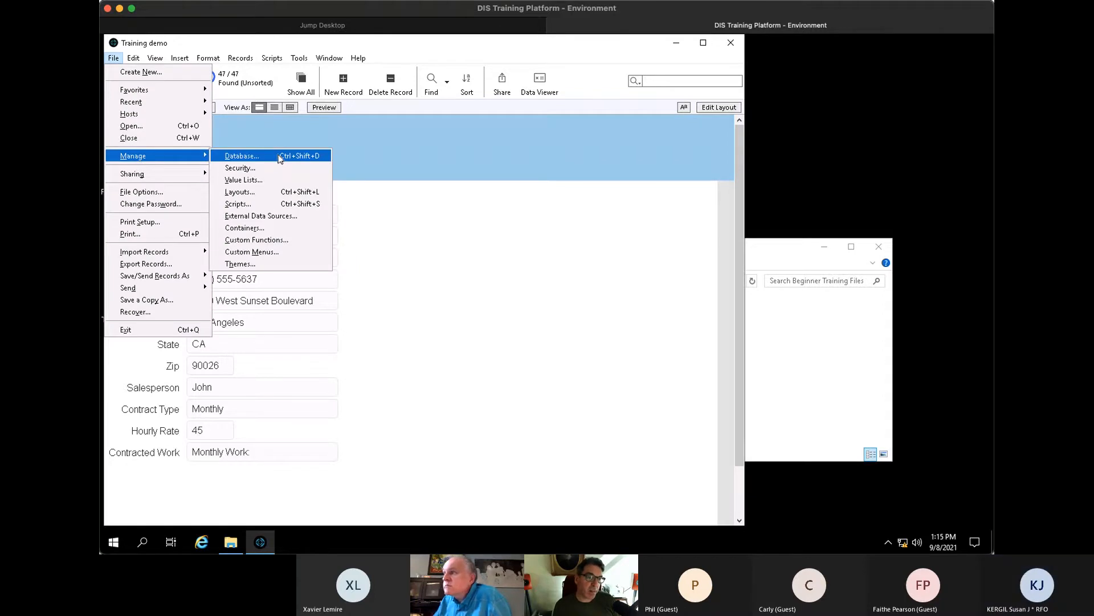
click(279, 156)
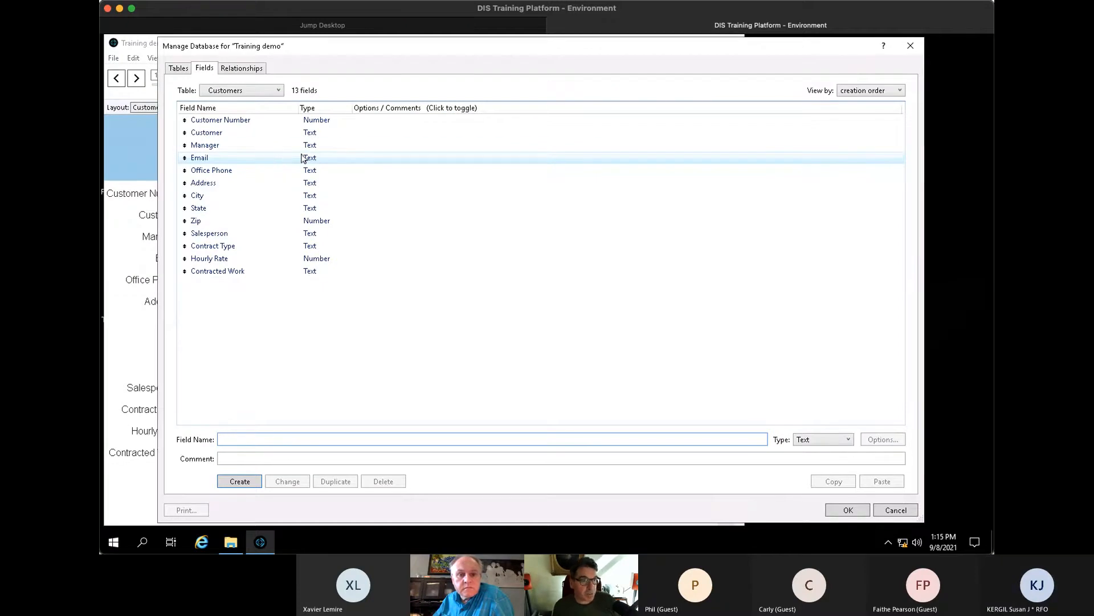
click(255, 73)
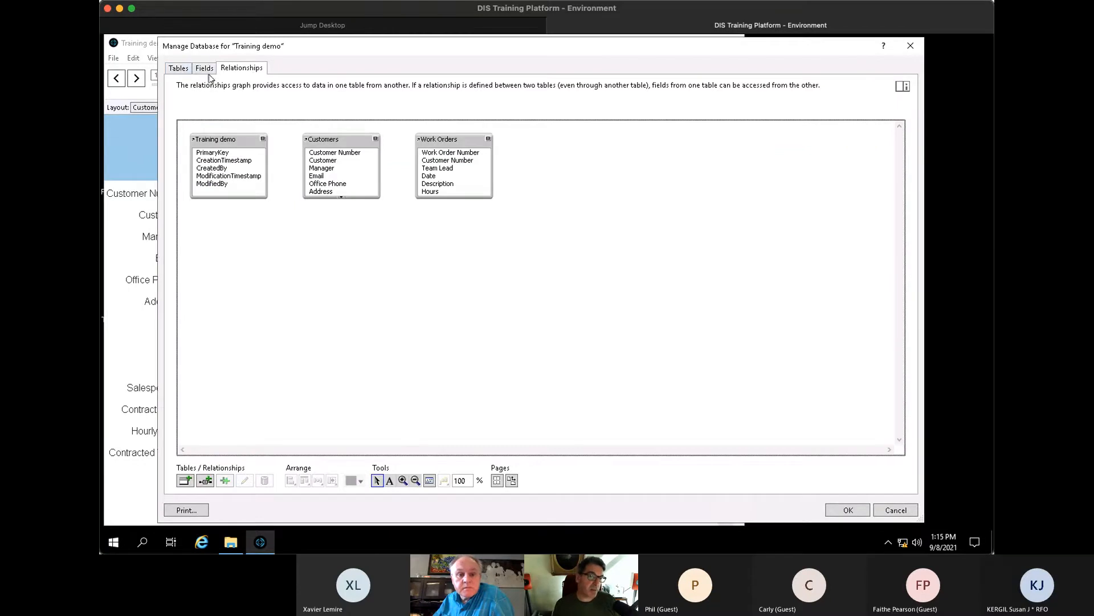
click(179, 68)
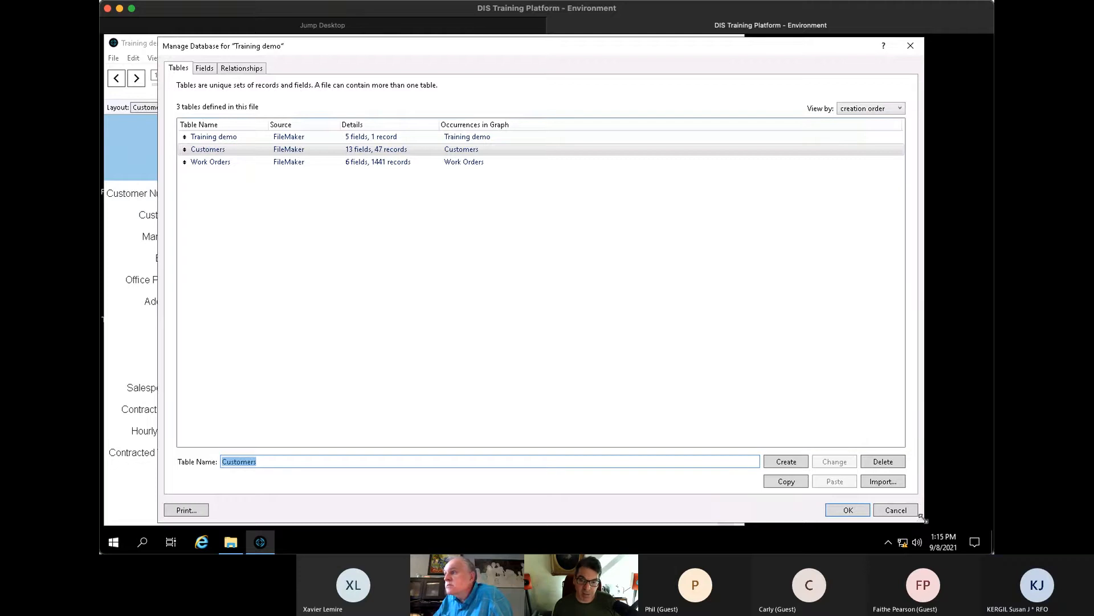
drag(921, 520, 890, 470)
drag(518, 46, 518, 57)
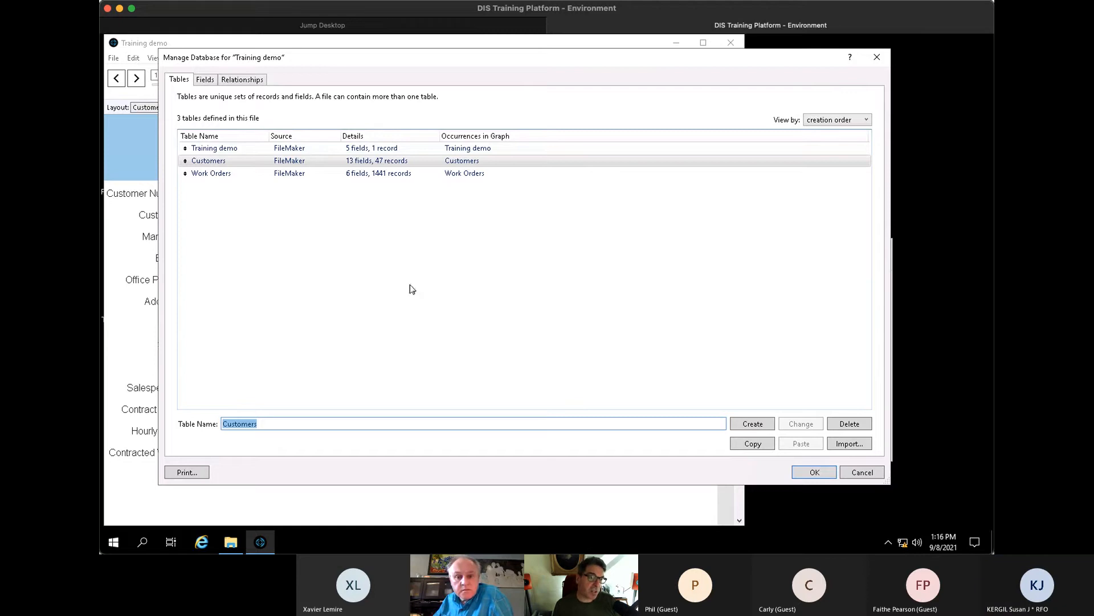
- Delete the Training demo table, then select the Customers table
click(220, 148)
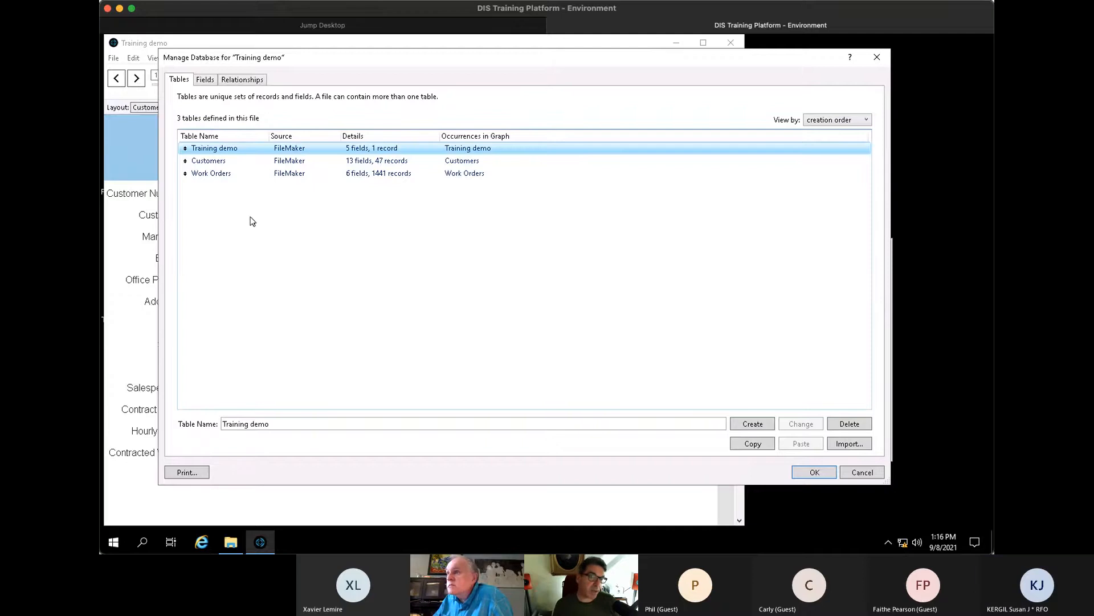
click(849, 423)
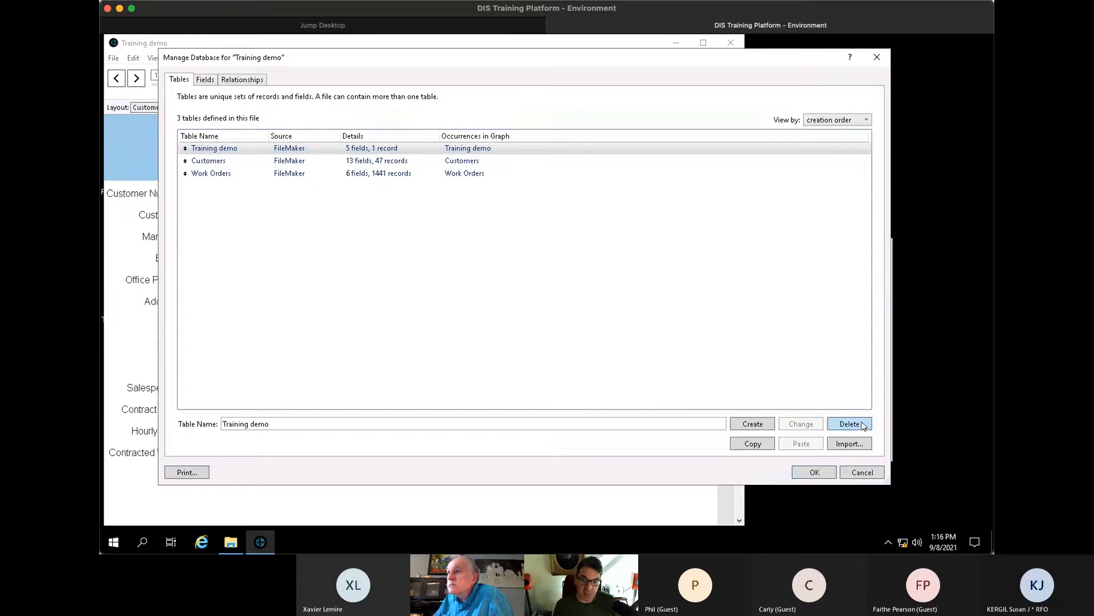
click(564, 297)
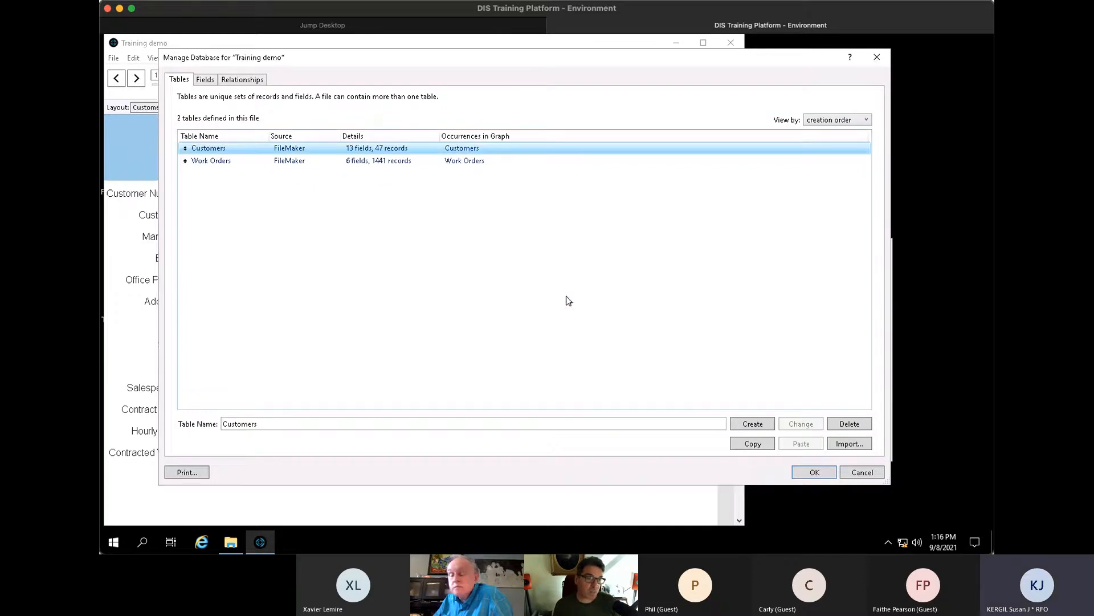
click(208, 165)
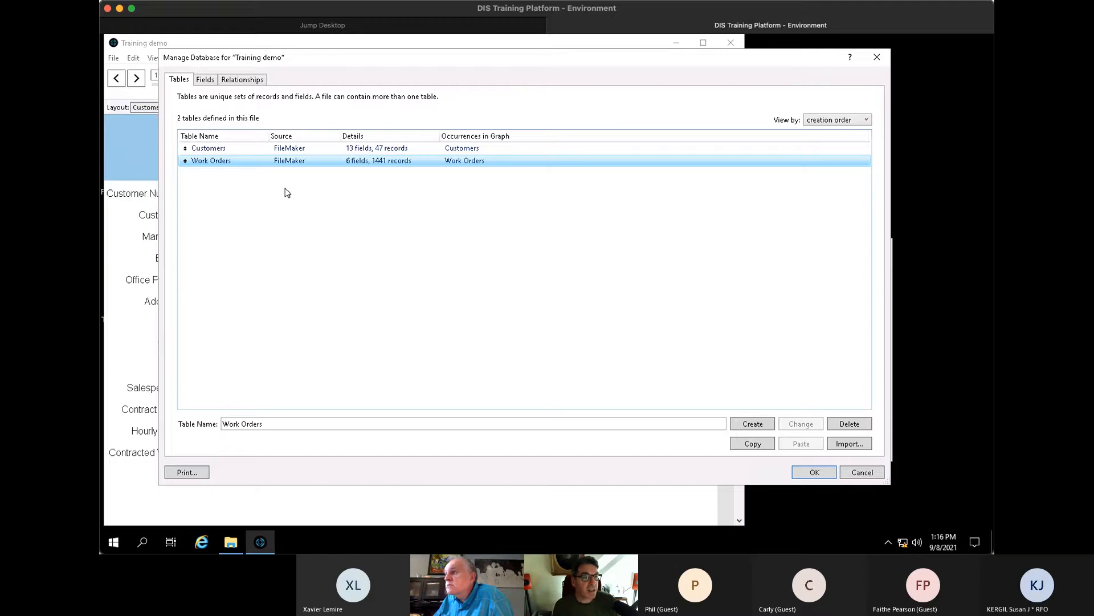
click(250, 150)
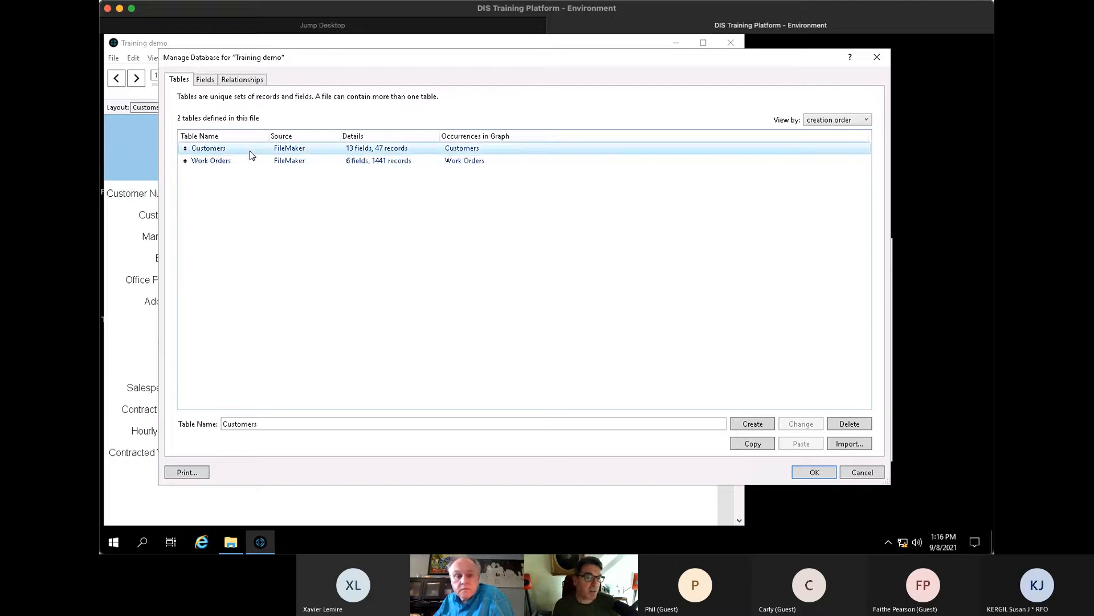
- List the Customers fields and inspect the Email, Office Phone and Zip (Number) definitions
click(205, 79)
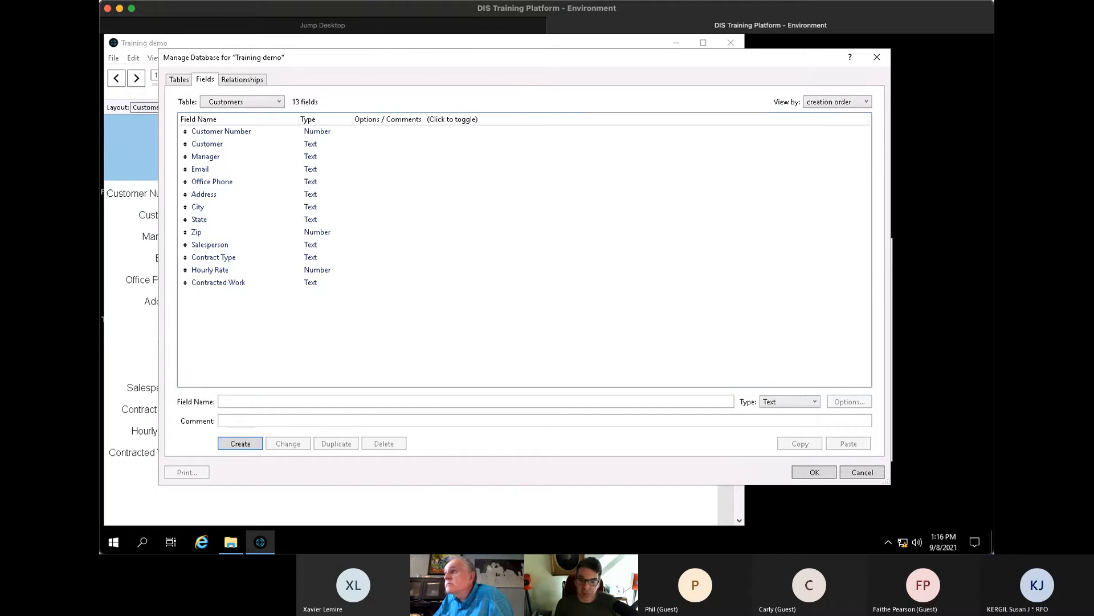
click(406, 172)
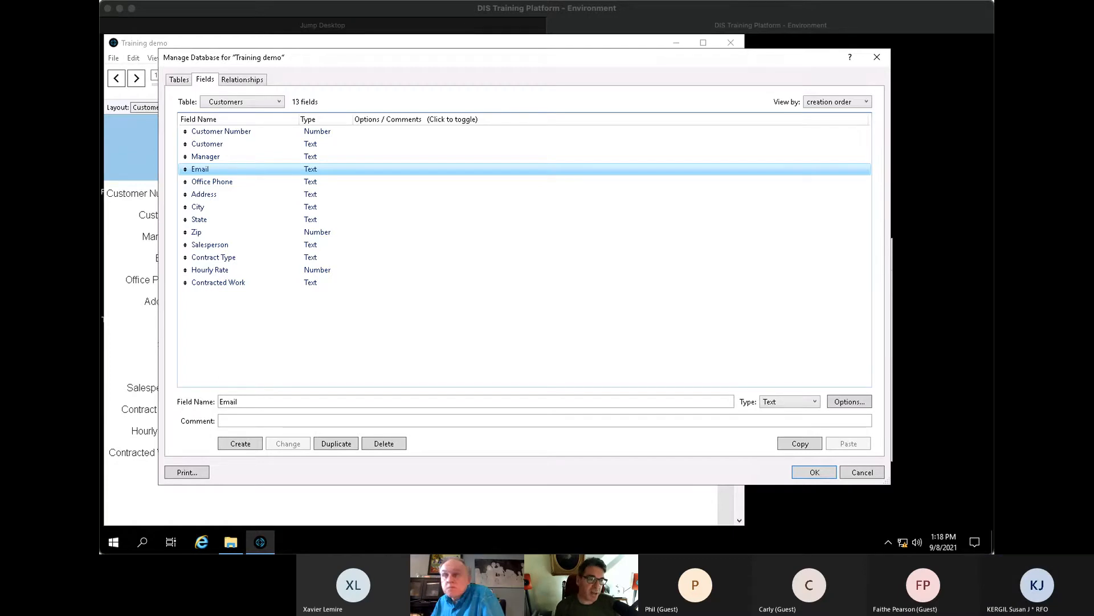
click(425, 181)
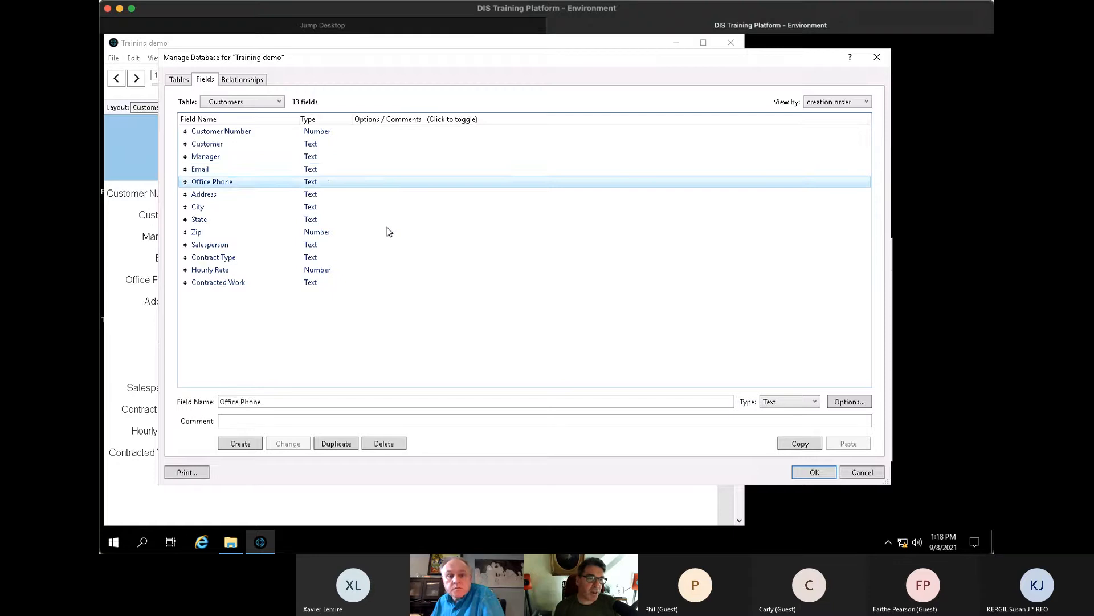
click(385, 232)
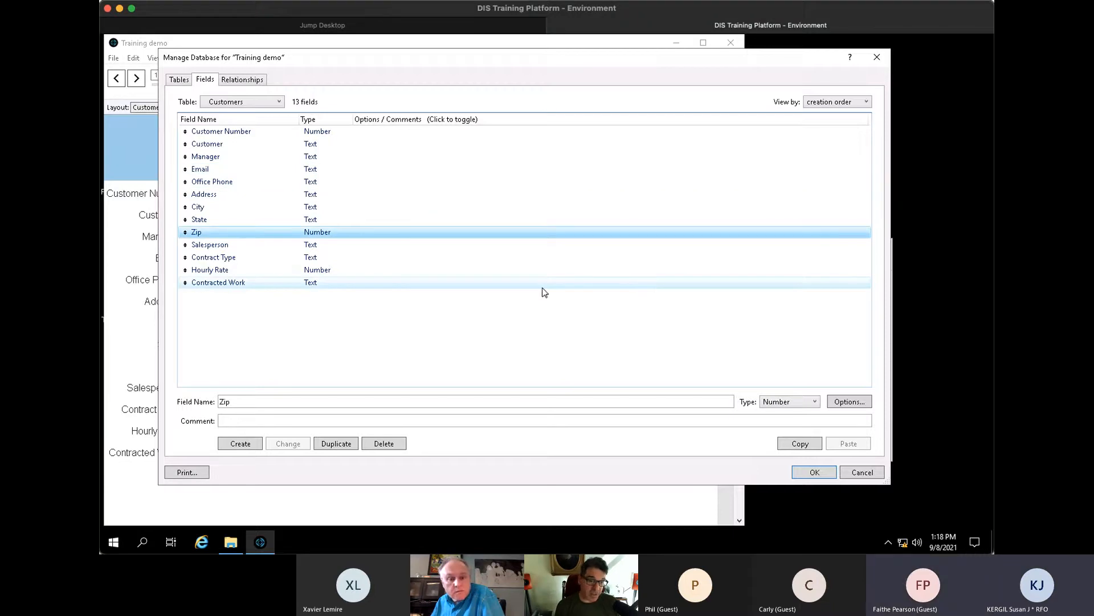
click(809, 403)
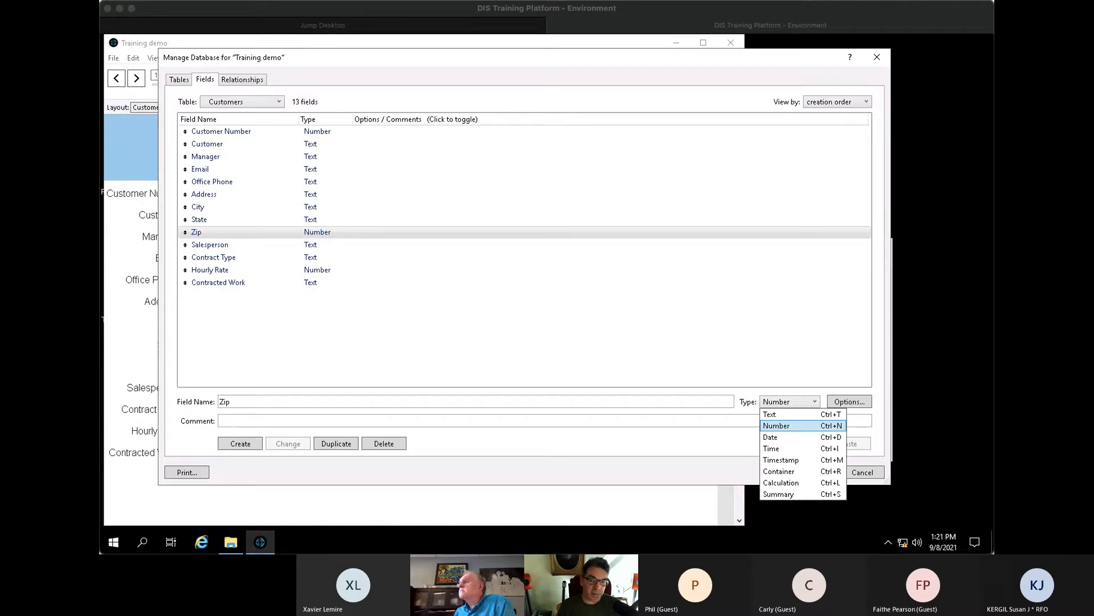
- Replace the field name with z_CreatedTS, set its type to Timestamp, and create it
click(339, 347)
drag(235, 398, 141, 412)
text(z)
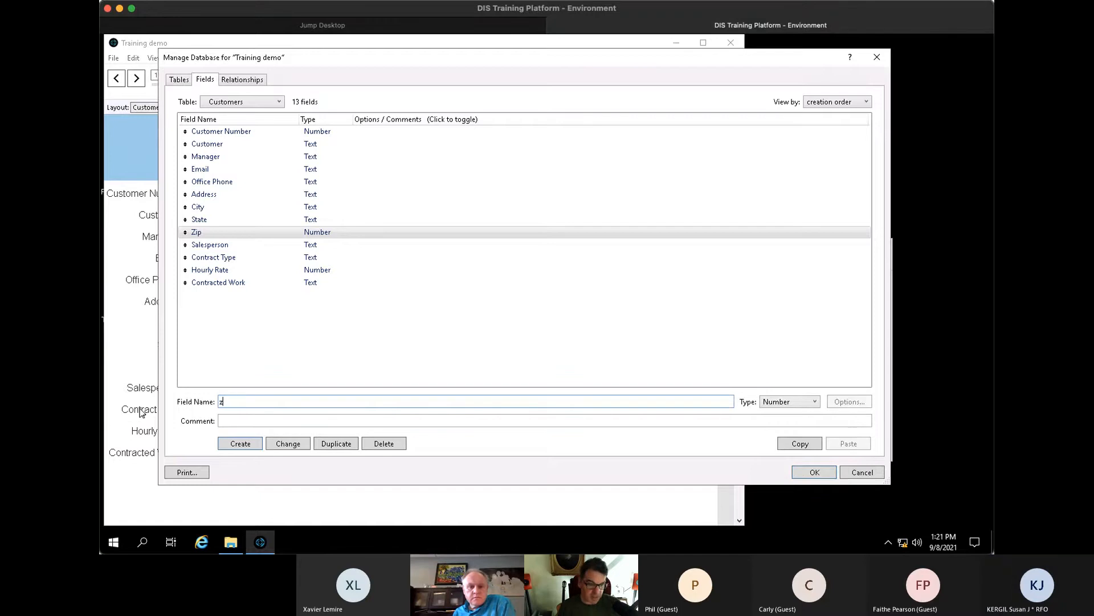
text(_CreatedTS)
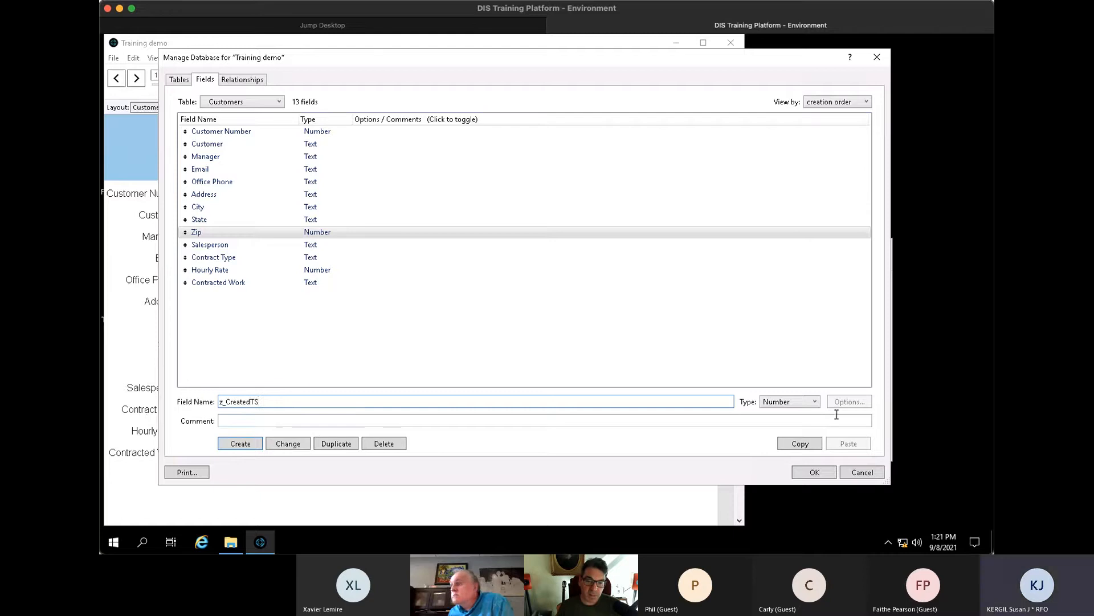
click(789, 402)
click(795, 459)
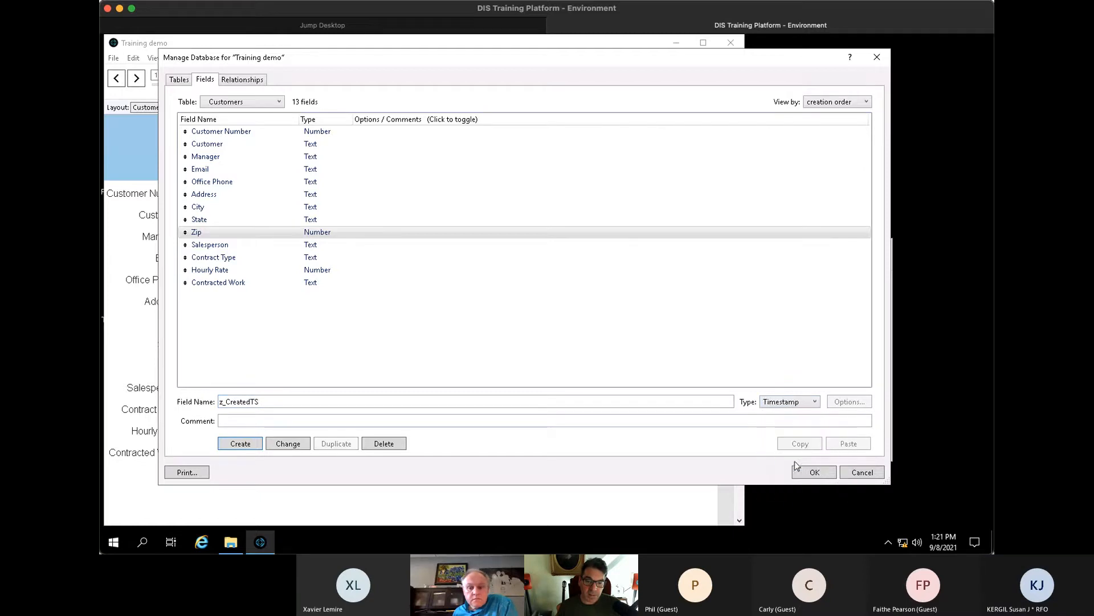
click(235, 446)
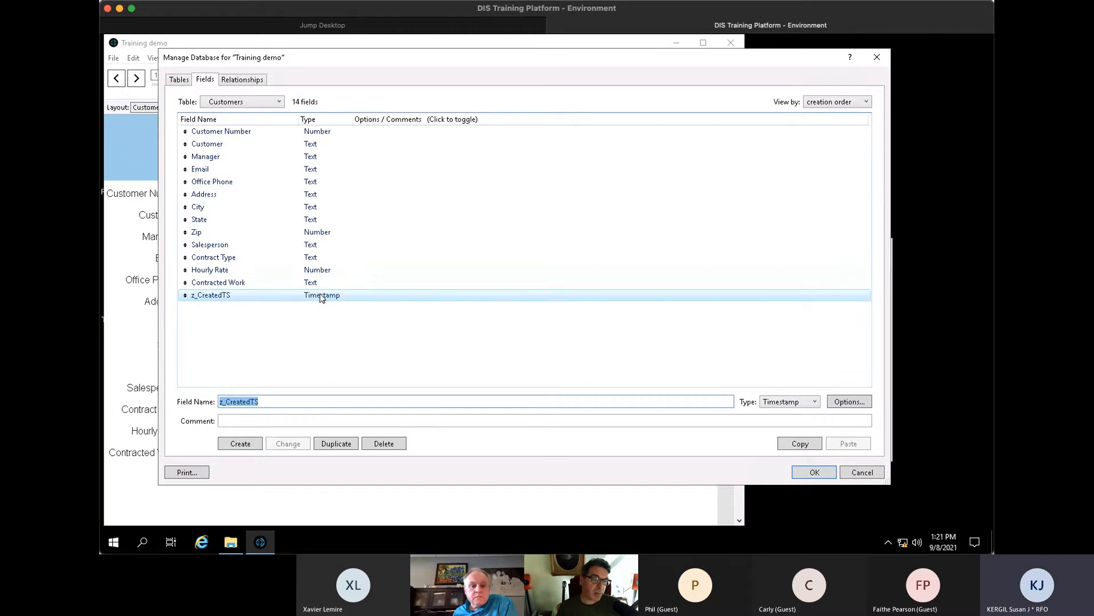
- Save the definitions and place z_CreatedTS at the upper right of the Customers layout
click(809, 474)
key(ctrl+l)
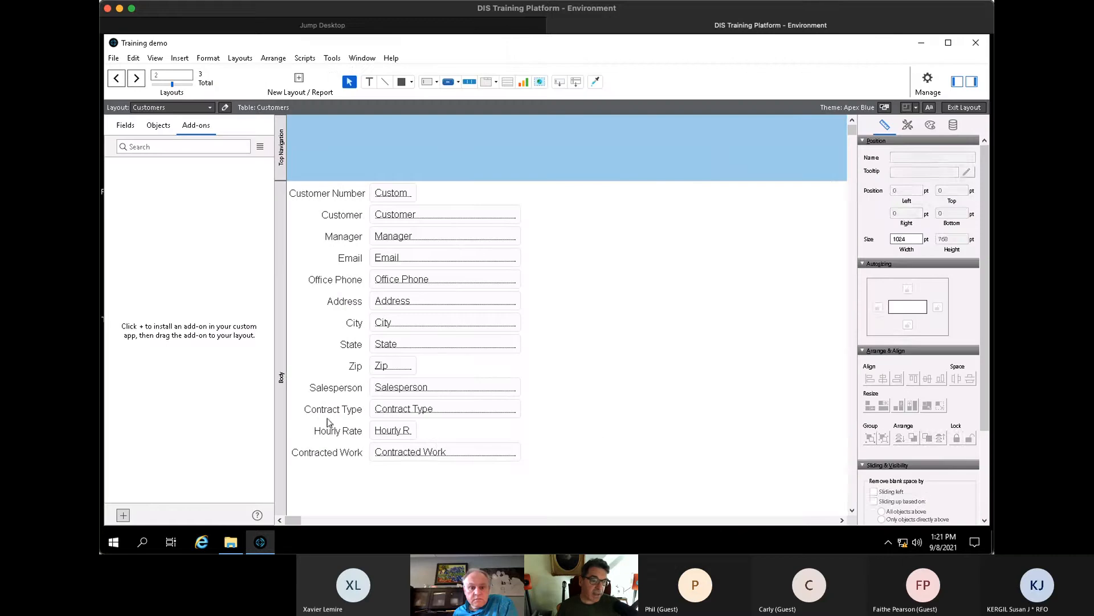
click(420, 456)
drag(634, 301, 693, 248)
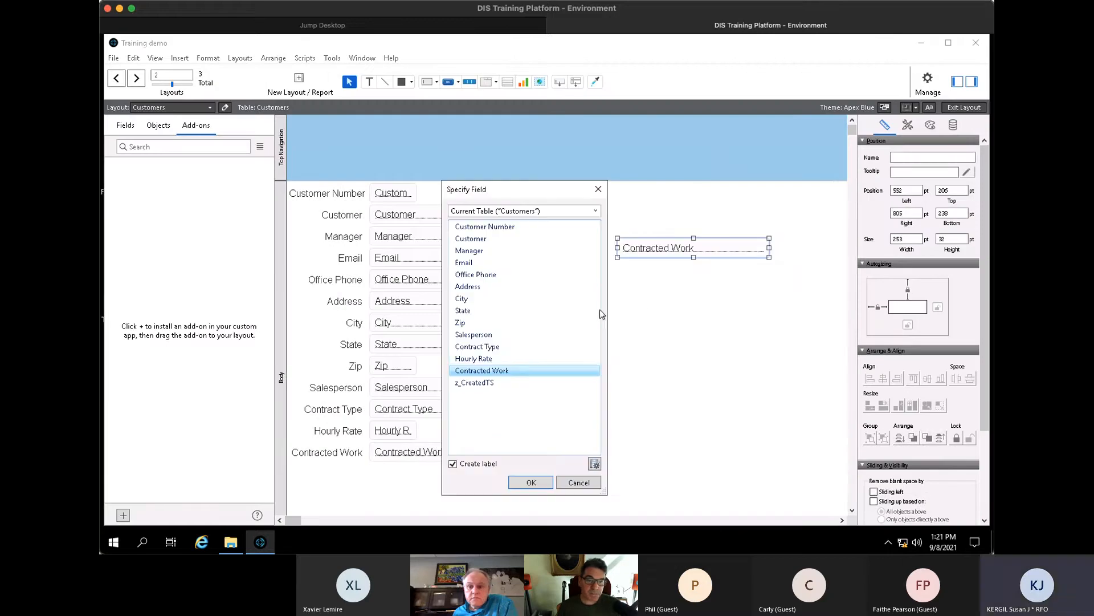
click(516, 382)
click(530, 482)
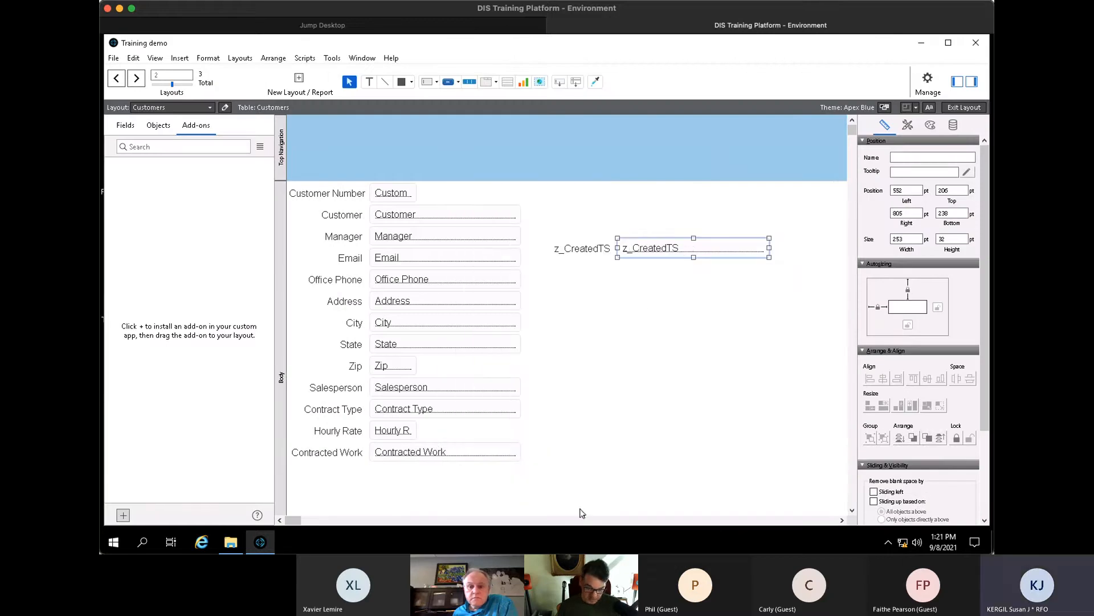
- Return to Browse mode, add a new blank customer record, and reopen Manage Database
key(ctrl+n)
key(Escape)
key(ctrl+b)
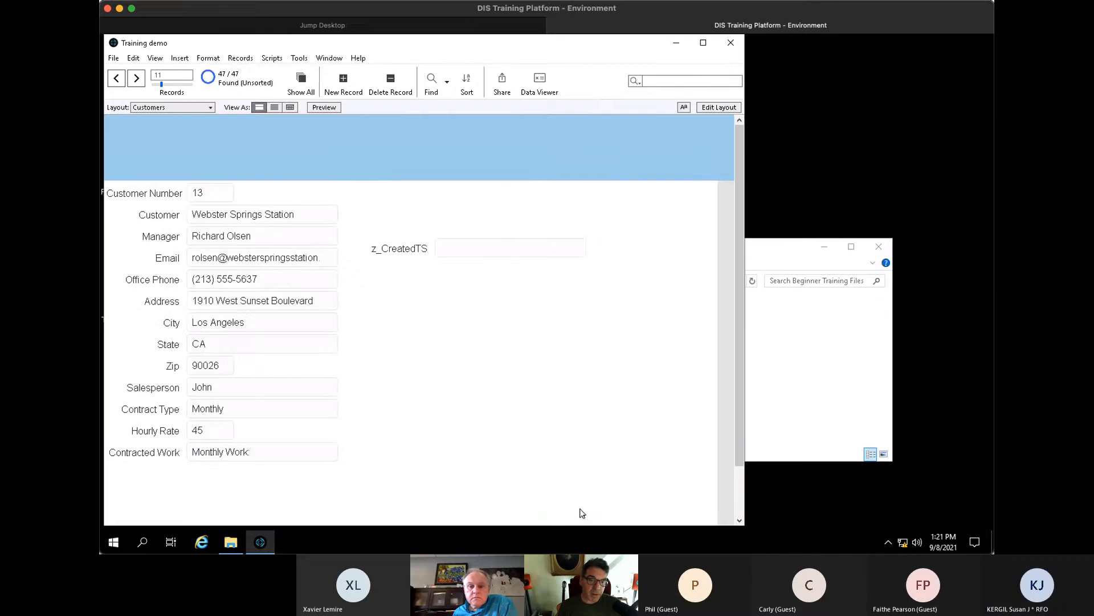
key(ctrl+n)
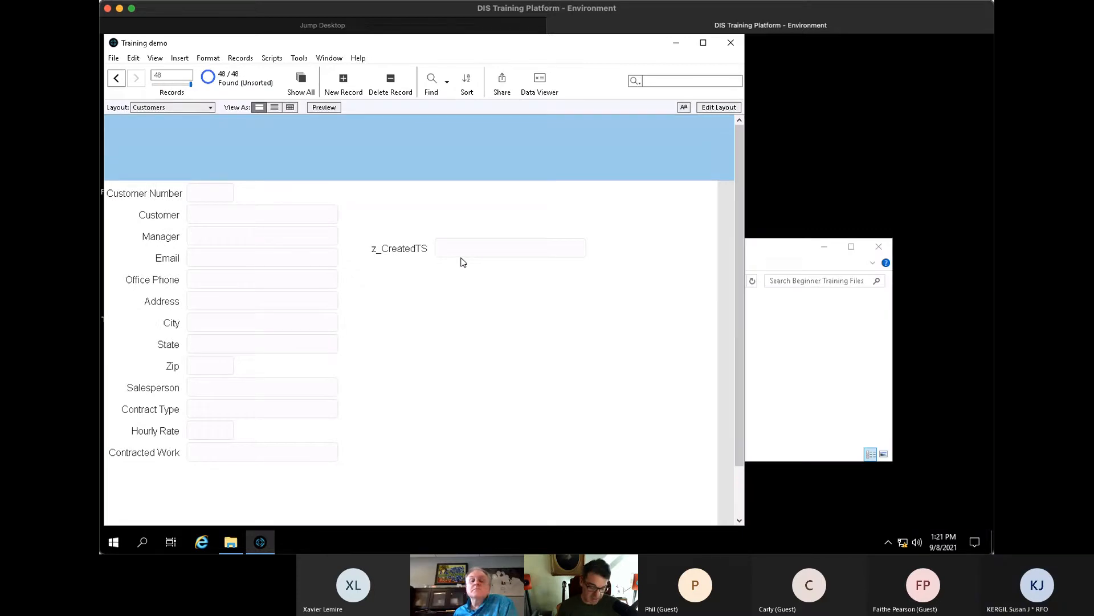
key(ctrl+shift+d)
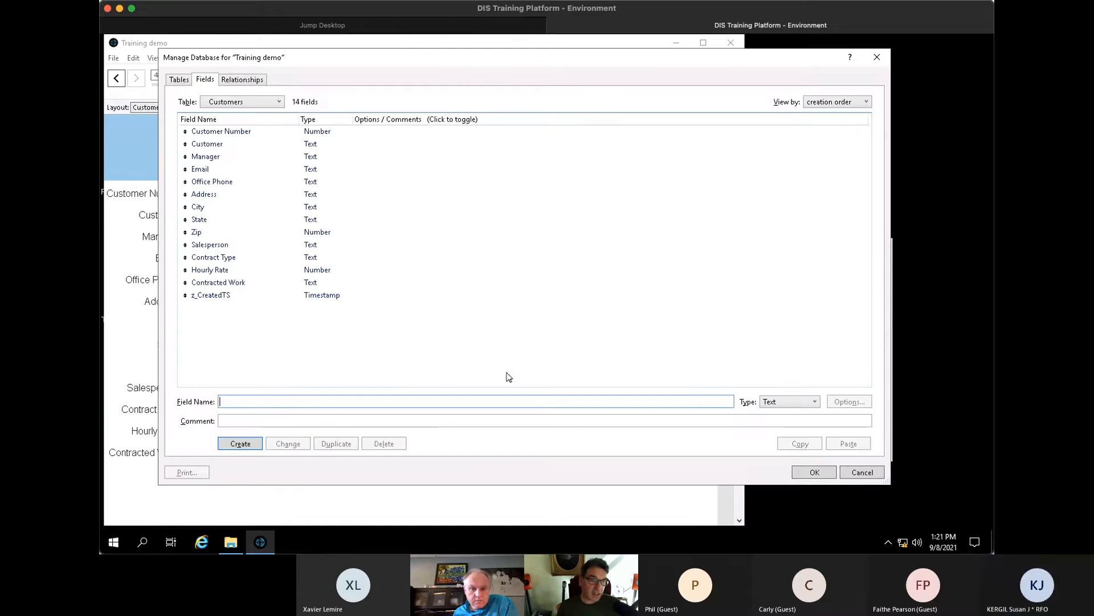
- Set z_CreatedTS to auto-enter the Creation Timestamp (Date and Time) in its field options
click(252, 296)
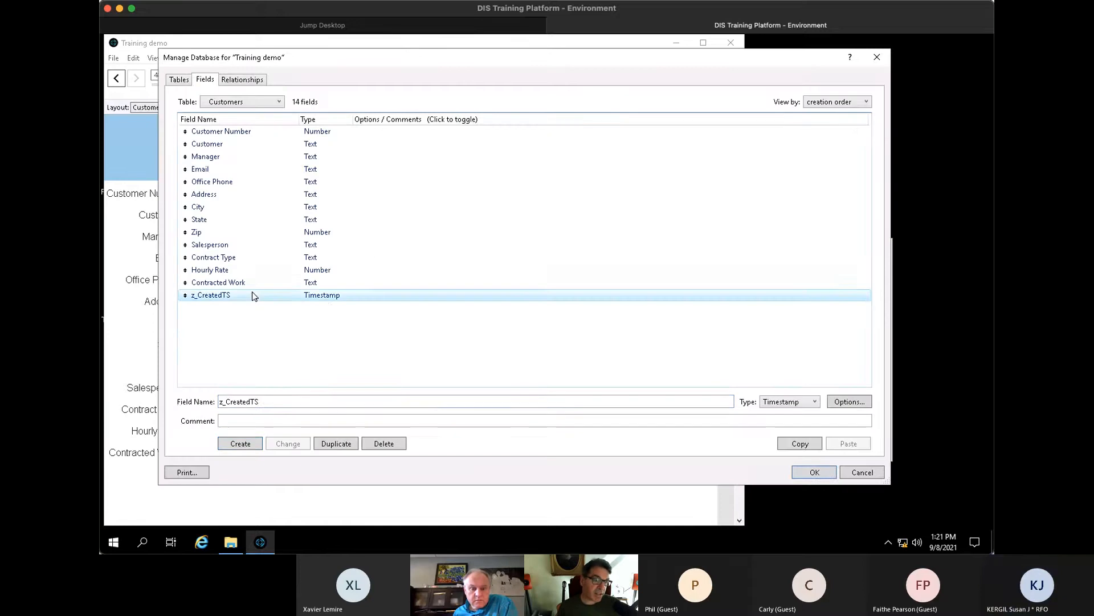
double_click(323, 296)
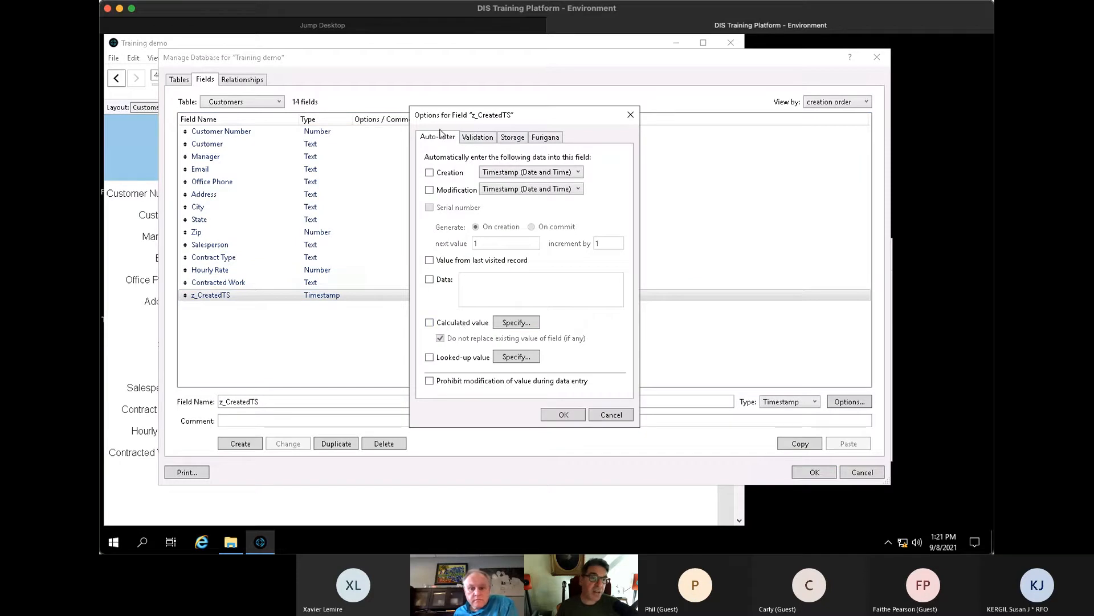
click(483, 138)
click(514, 137)
click(545, 138)
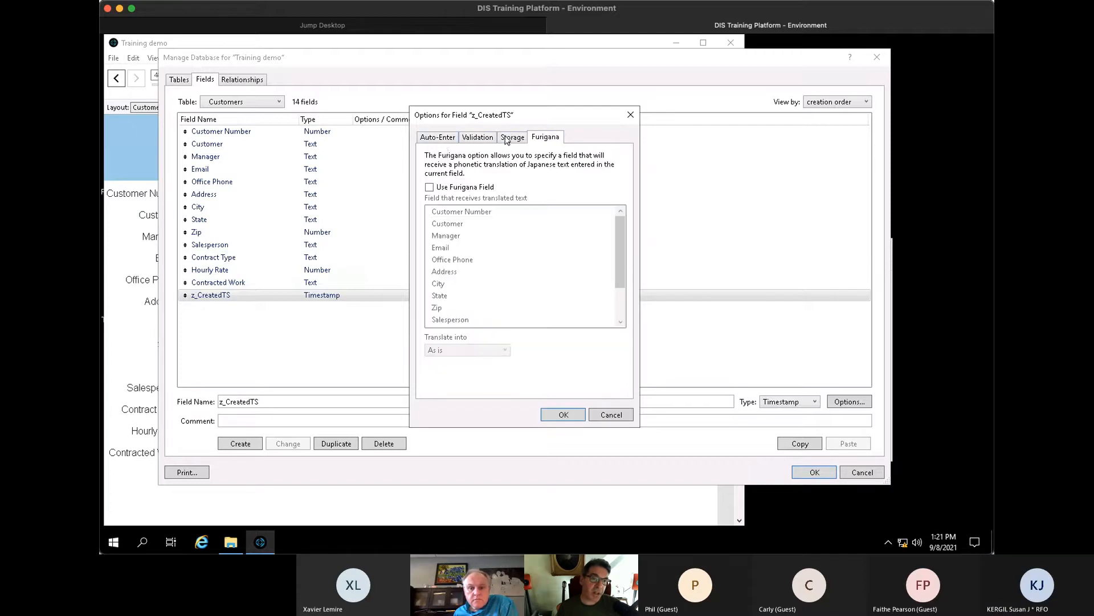
click(440, 140)
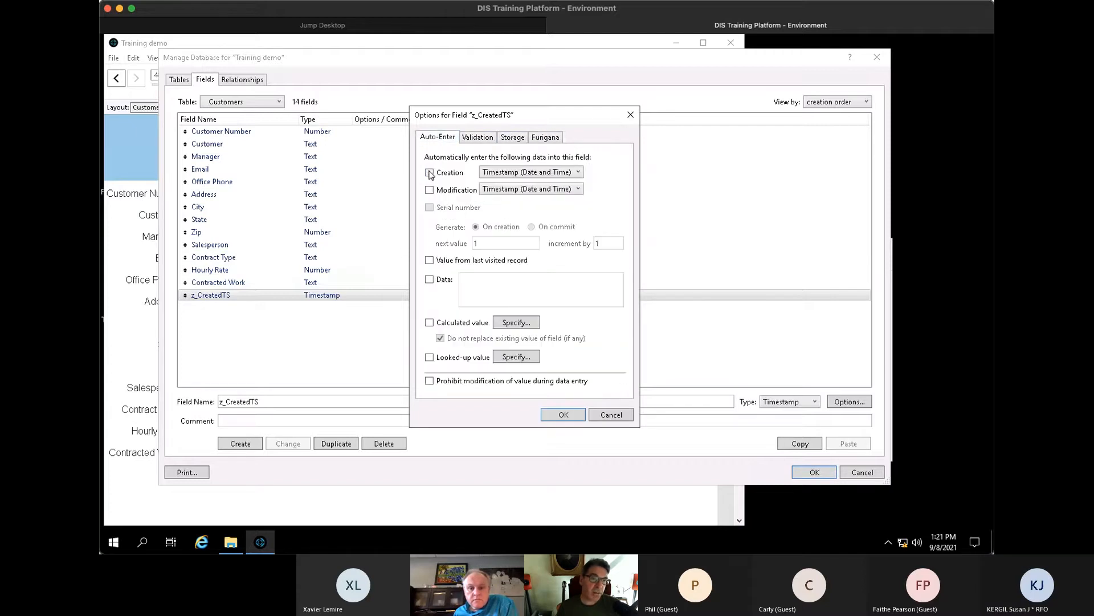
click(430, 172)
click(538, 173)
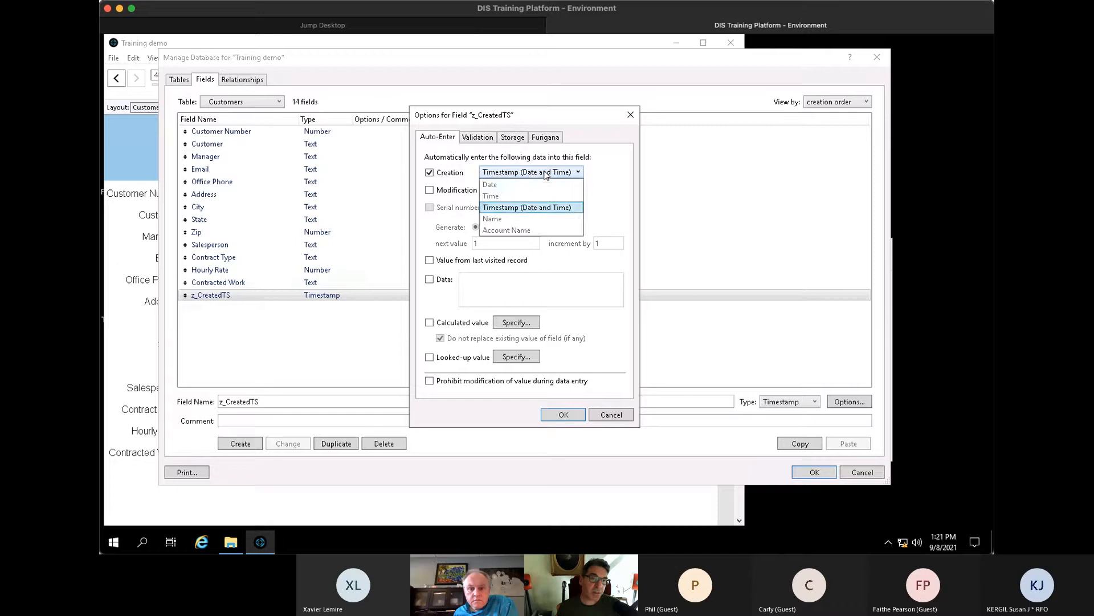
click(609, 173)
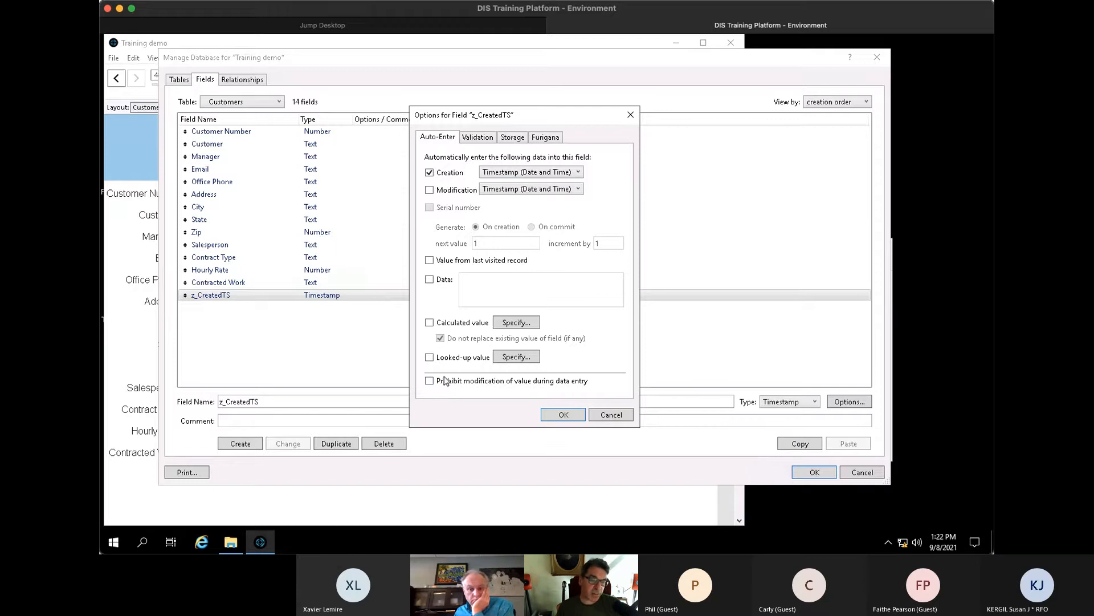
click(563, 414)
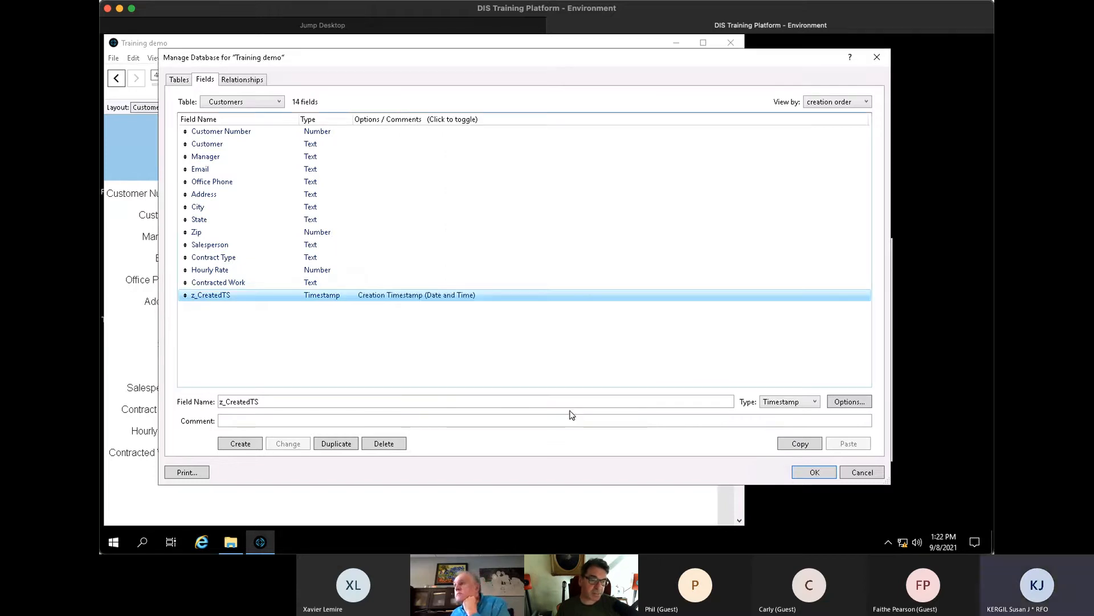
- Add new customer records that get creation stamps like 9/8/2021 1:22:15 PM
click(819, 473)
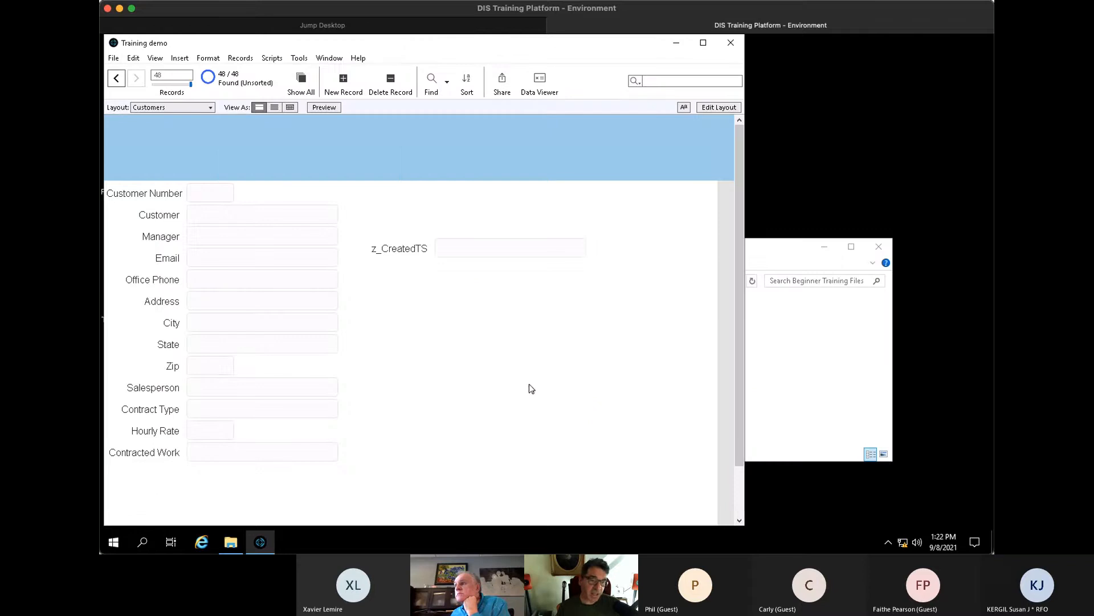
key(ctrl+n)
click(441, 259)
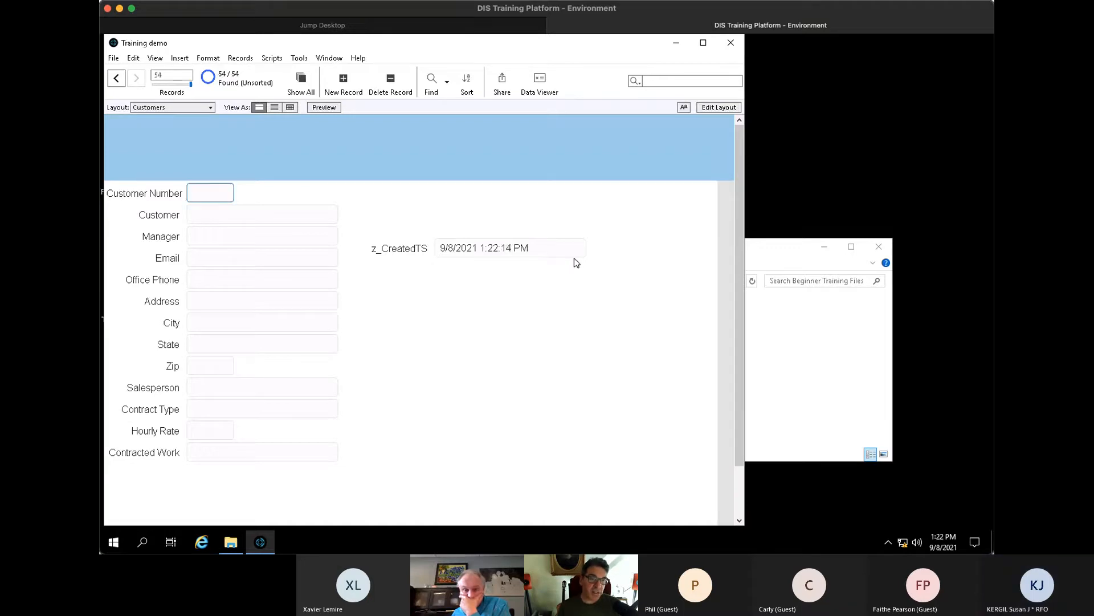
click(490, 232)
- Browse back to older records 39, 36 and 30, whose z_CreatedTS is empty
key(ctrl+Up)
key(ctrl+Up)
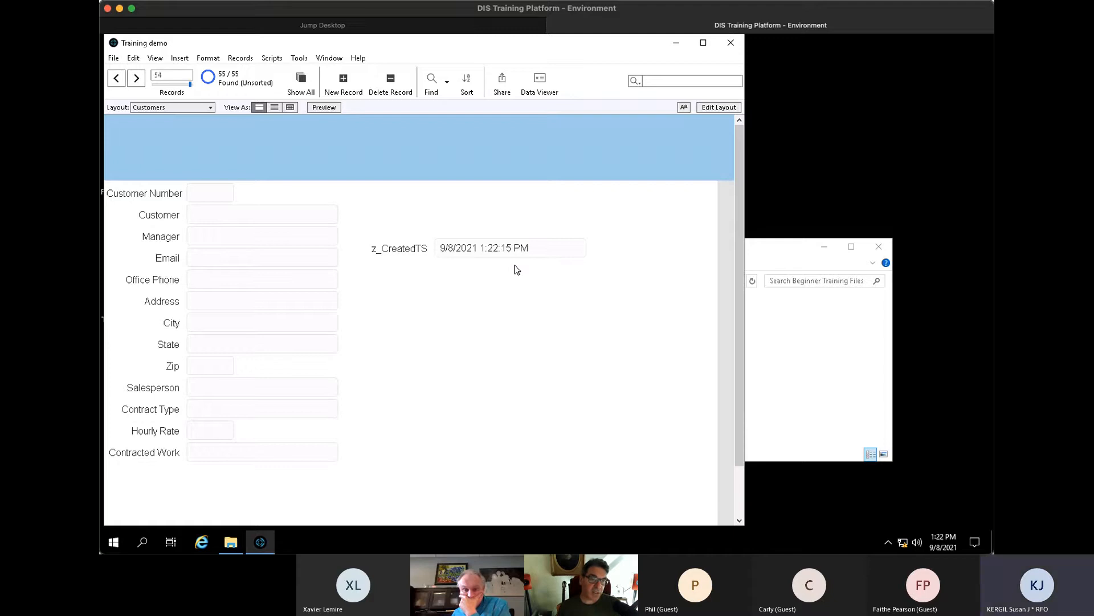
key(ctrl+Up)
key(ctrl+Up)
key(ctrl+Up)
key(ctrl+Up)
key(ctrl+Up)
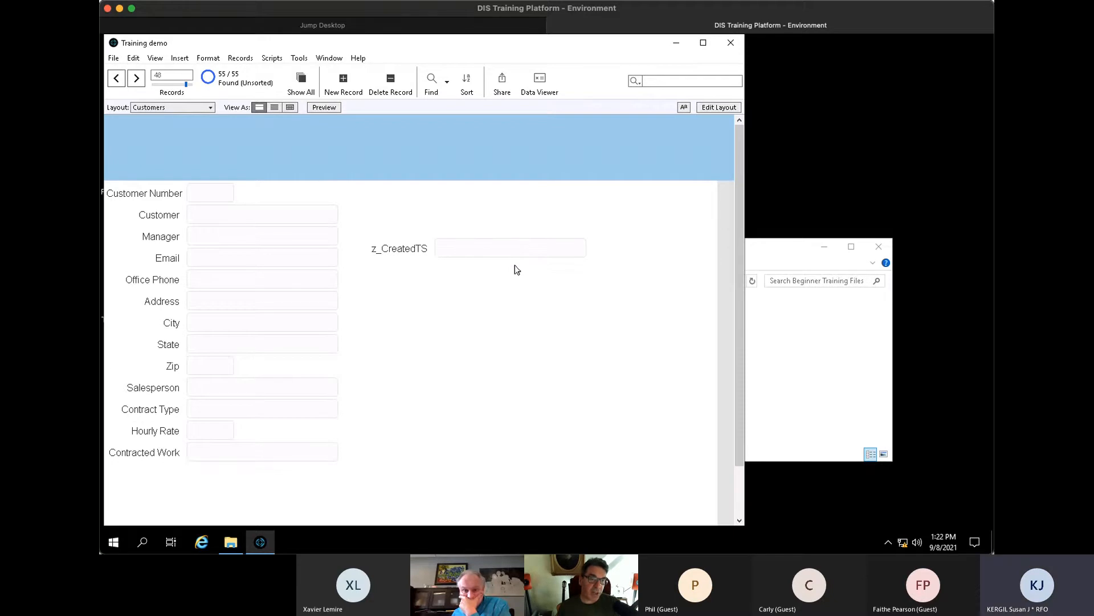
click(180, 84)
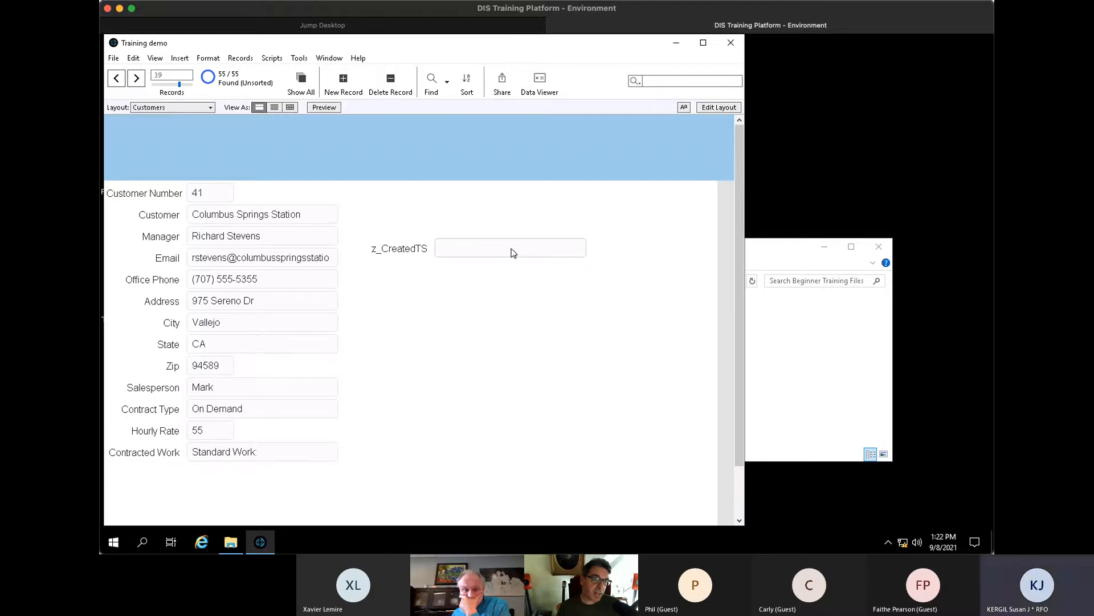
key(ctrl+Up)
key(ctrl+Up)
key(ctrl+Up)
key(ctrl+Up)
key(ctrl+Up)
key(ctrl+Up)
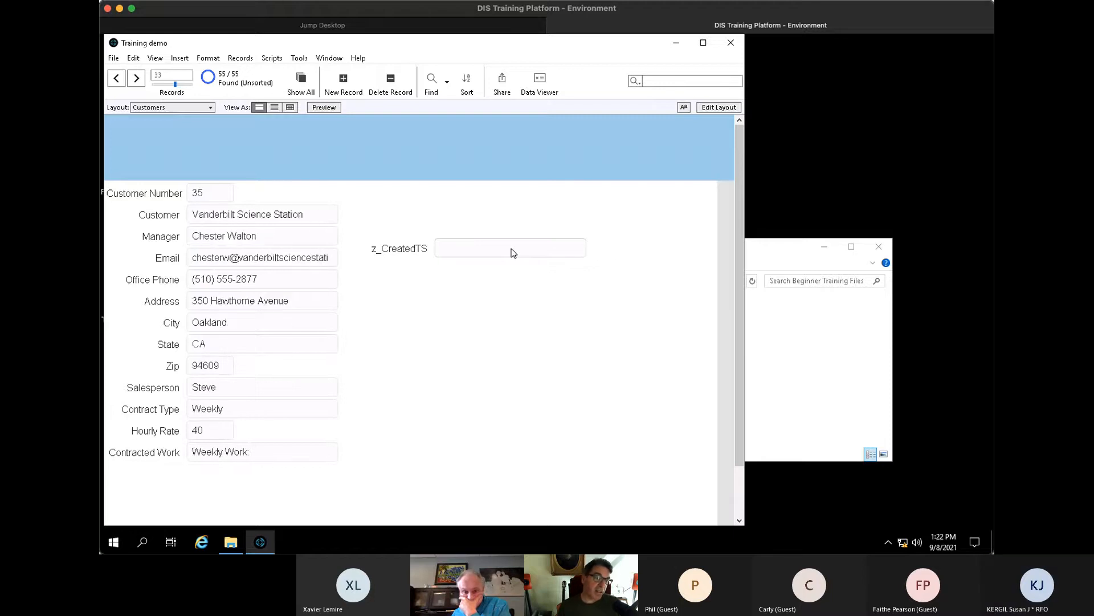
key(ctrl+Up)
key(ctrl+Up)
key(ctrl+Up)
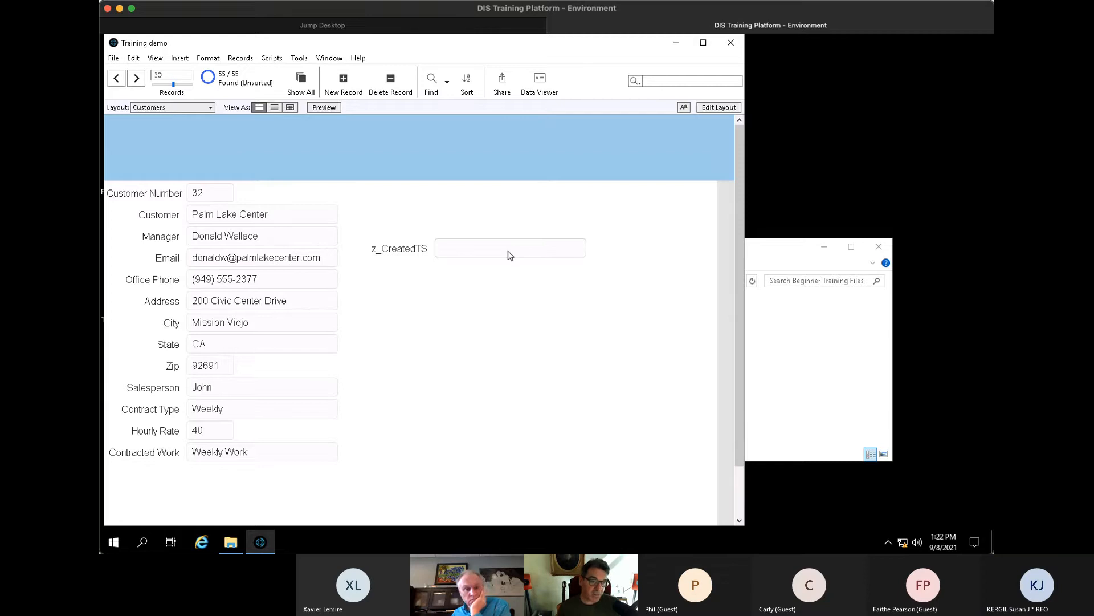
- Bring up Replace Field Contents for z_CreatedTS, cancel it, then reopen Manage Database
click(510, 255)
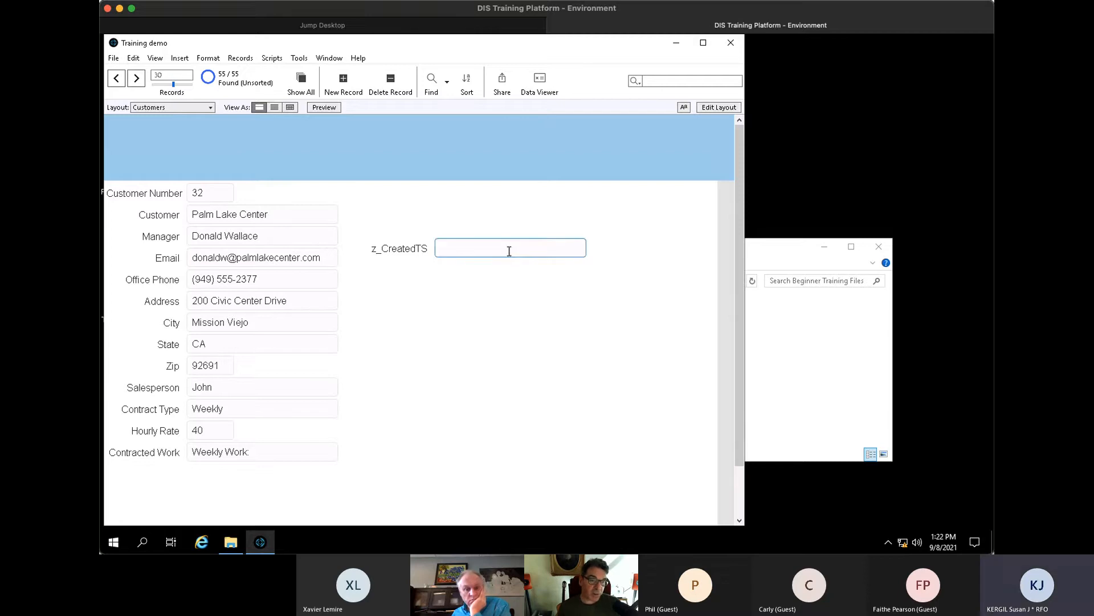
click(298, 60)
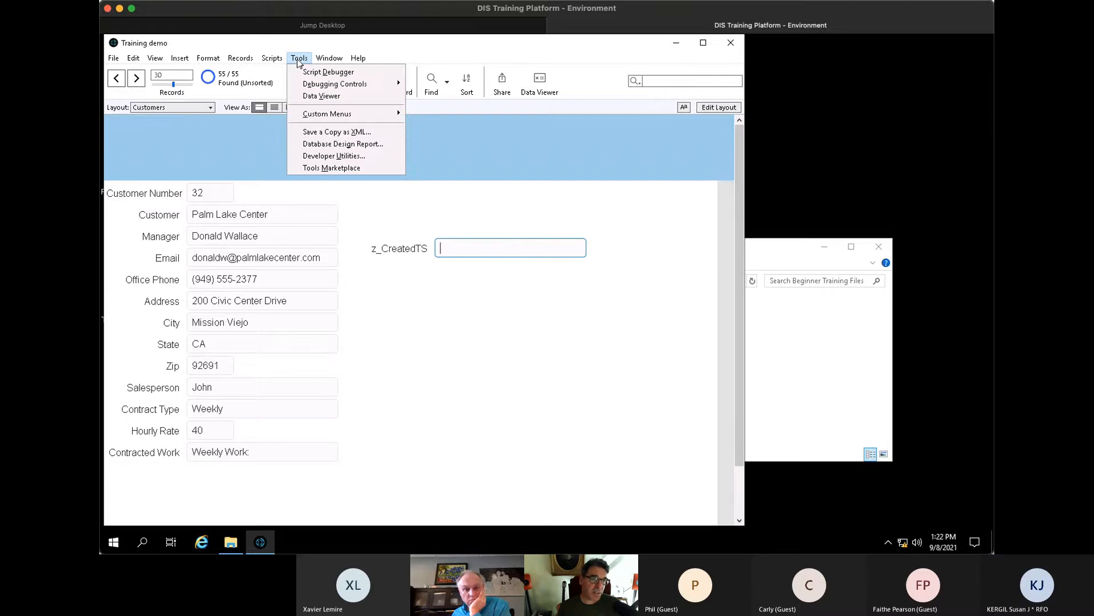
mouse_move(240, 58)
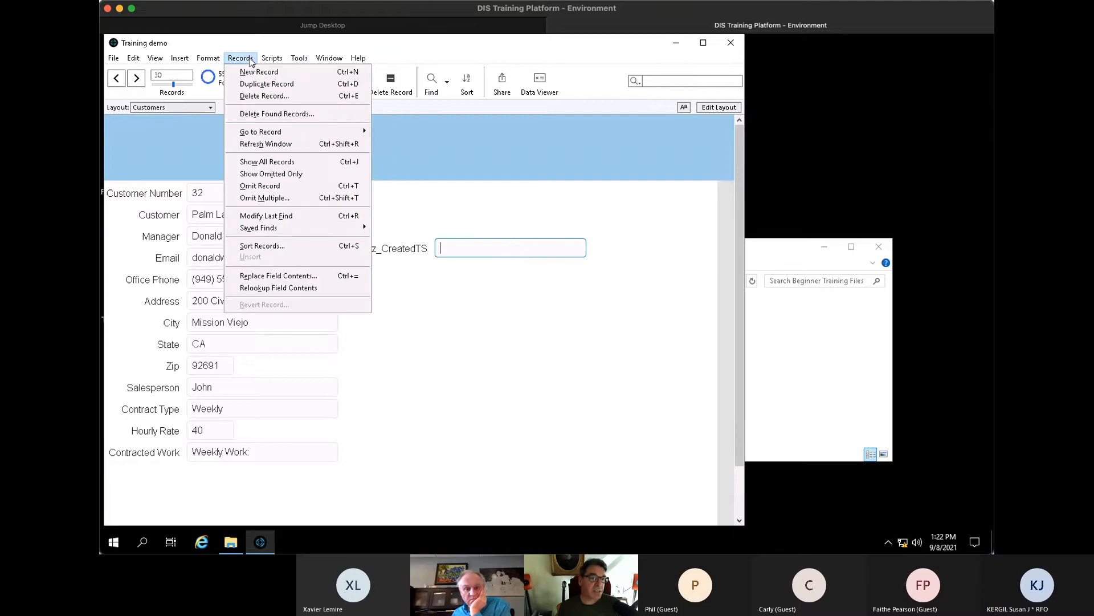
click(280, 278)
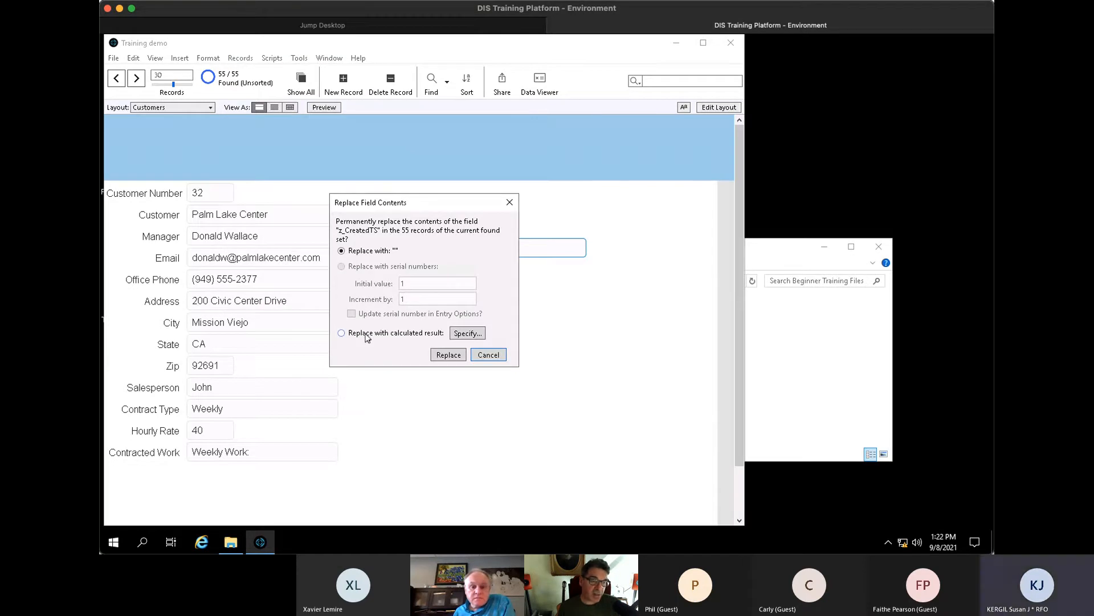
click(493, 356)
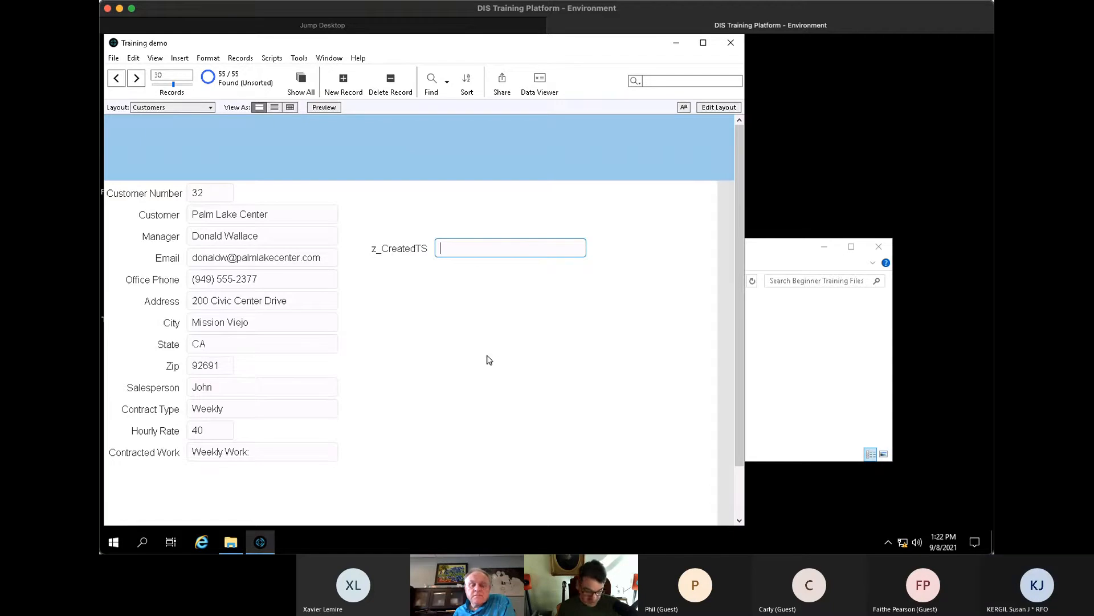
key(ctrl+shift+d)
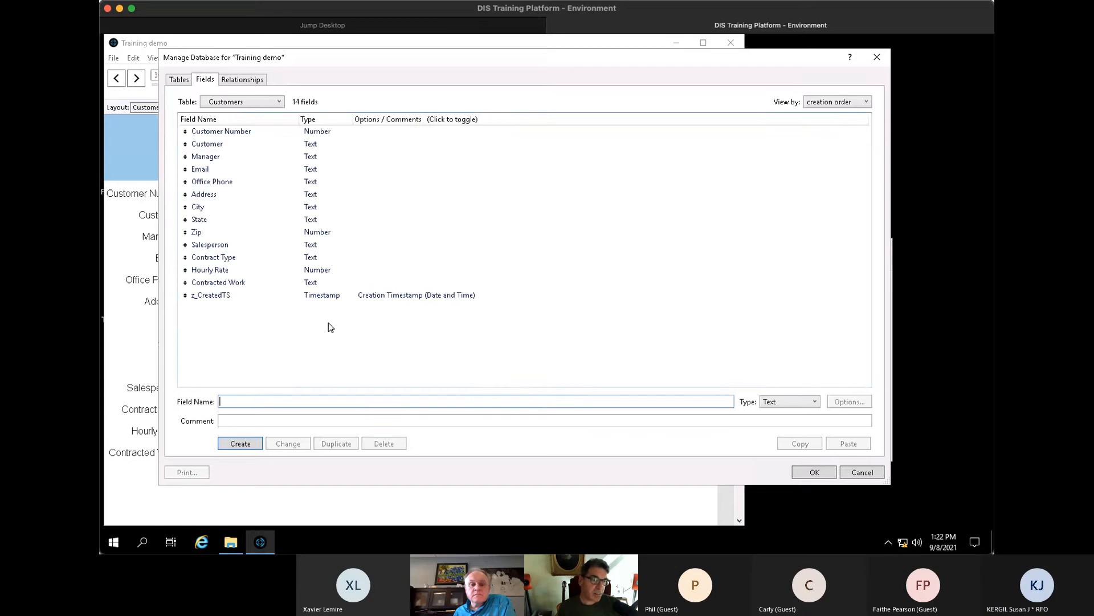
- Create a z_ModifiedTS Timestamp field that auto-enters the modification timestamp and prohibits editing
text(z)
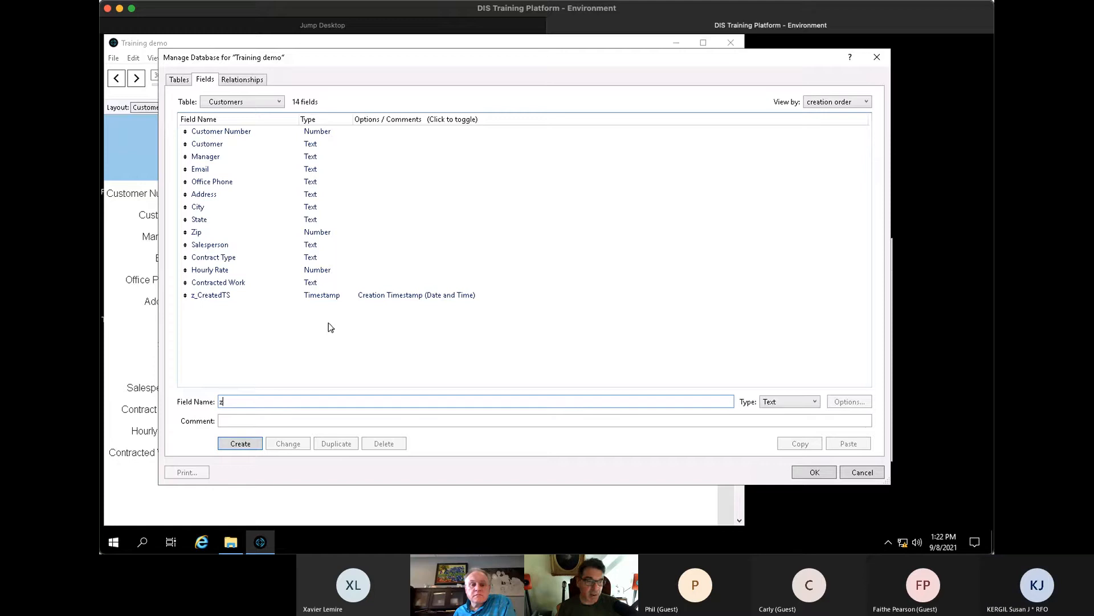
text(_Mo)
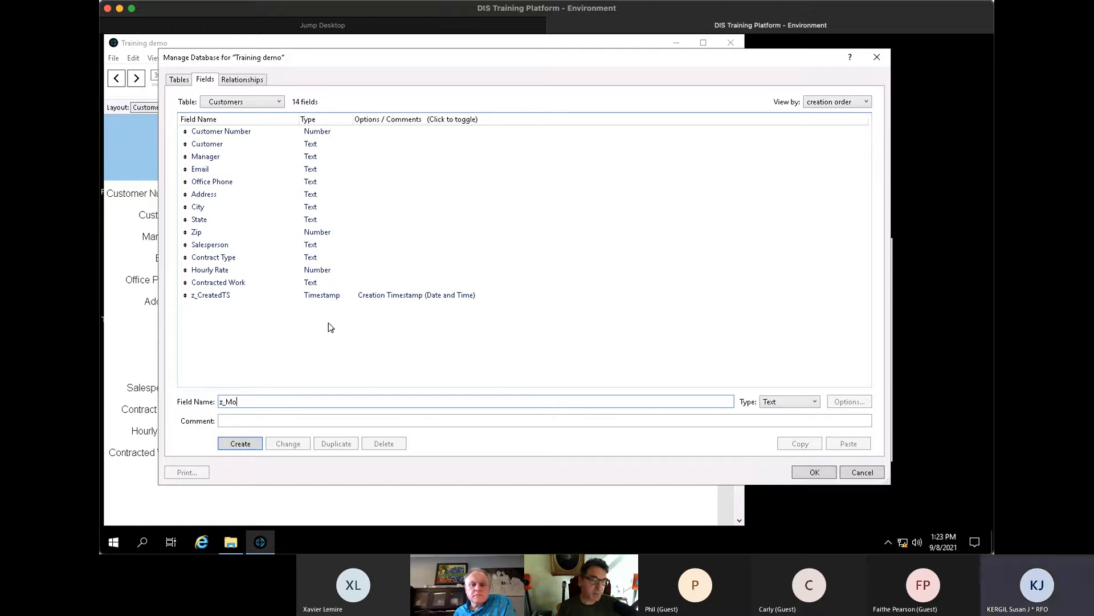
text(difiedTS)
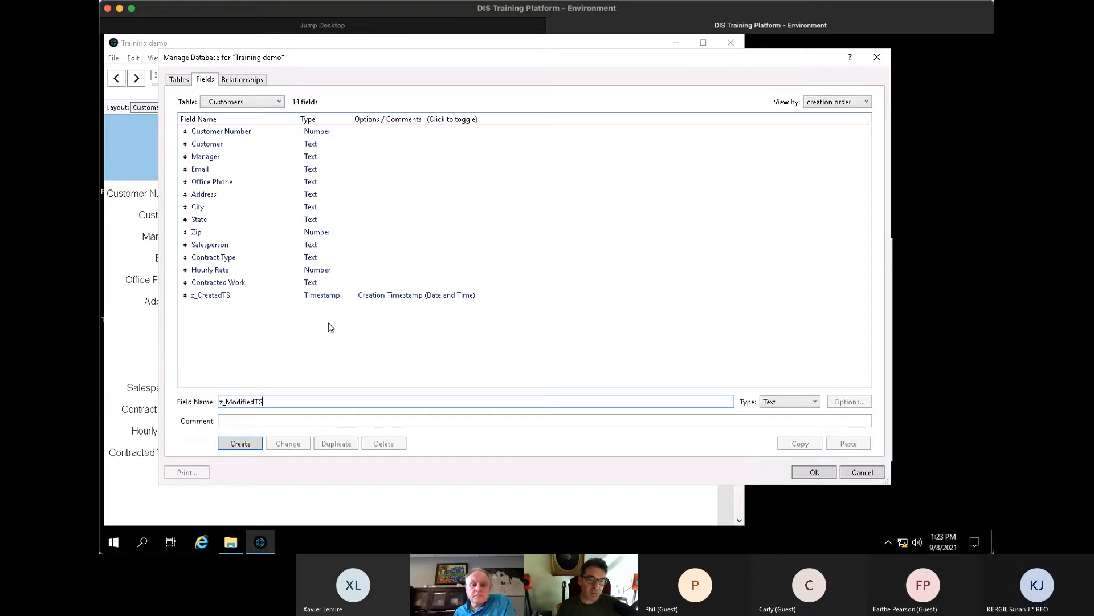
click(810, 402)
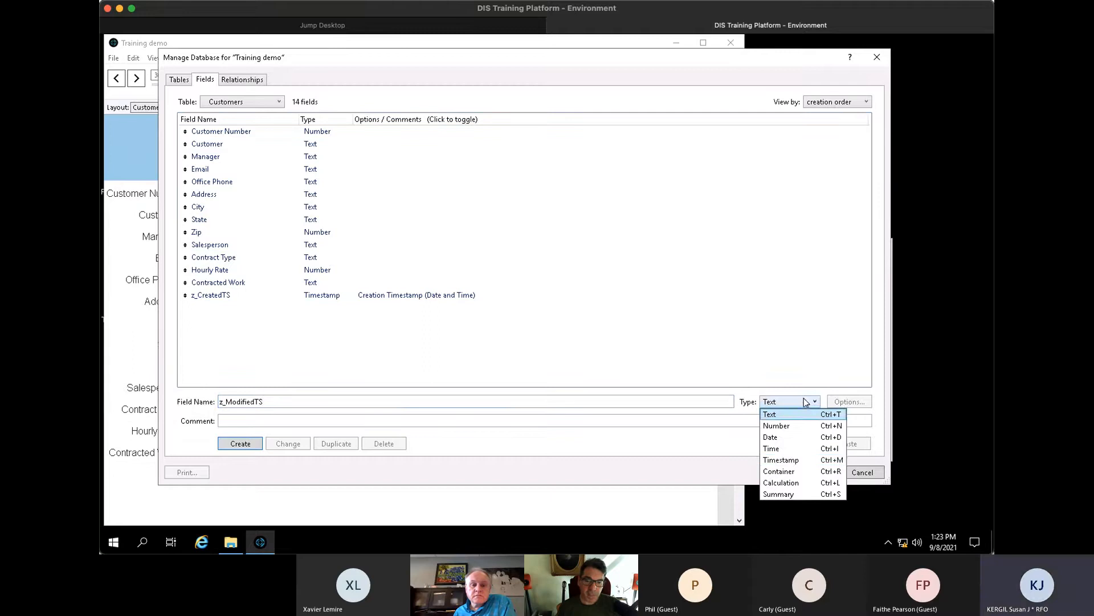
click(799, 461)
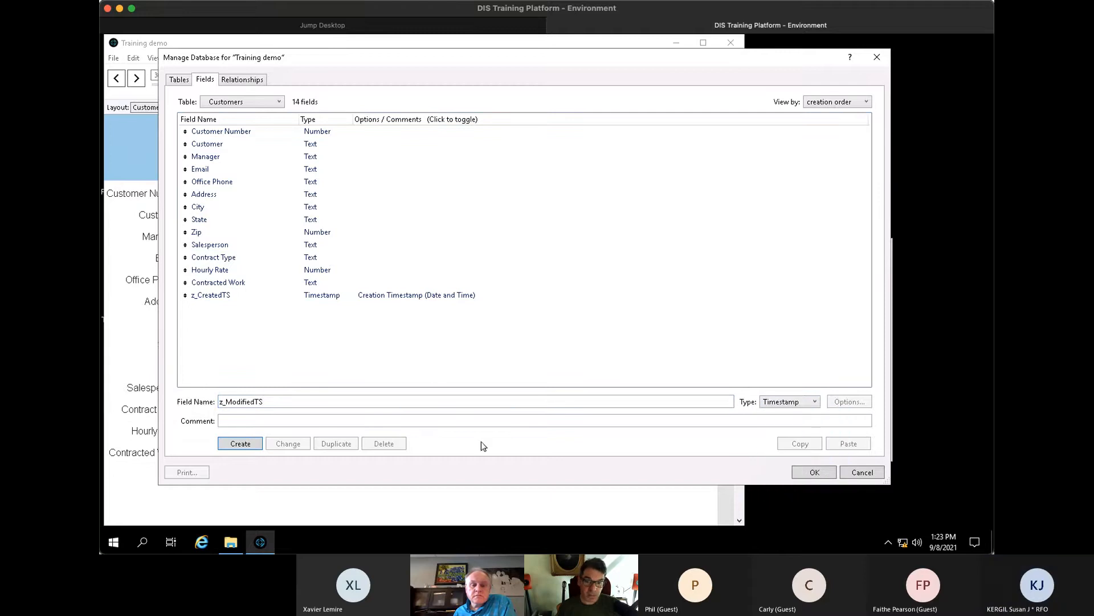
click(240, 443)
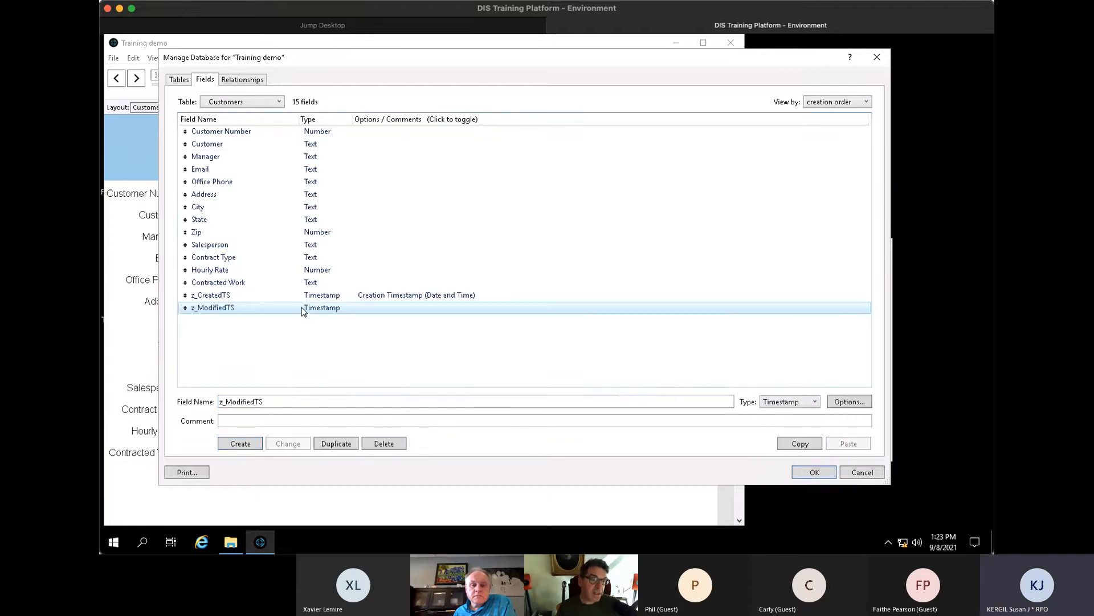
double_click(304, 308)
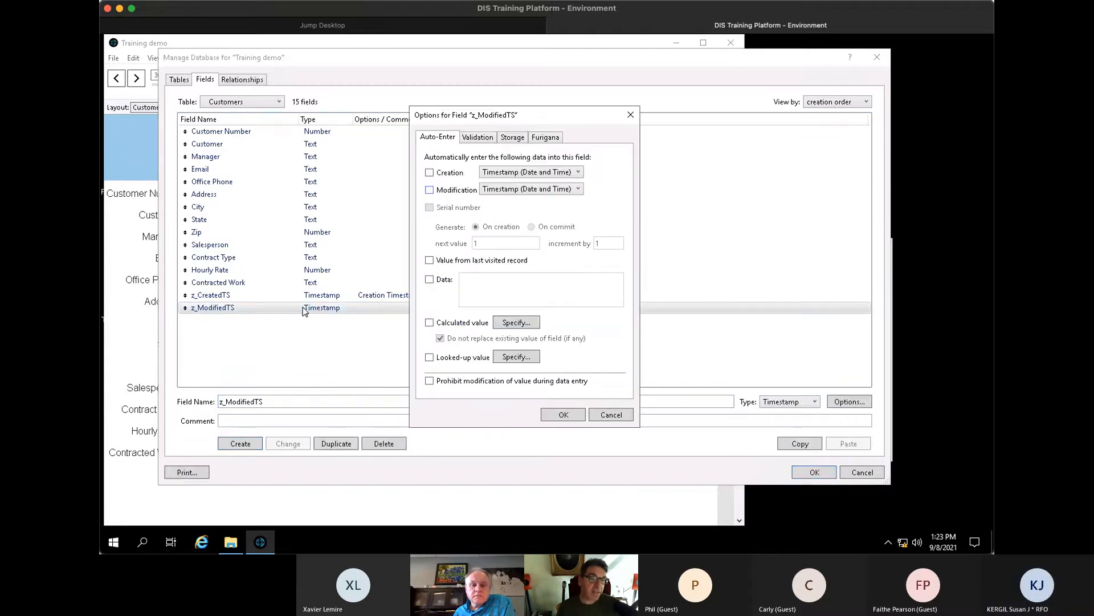
click(452, 192)
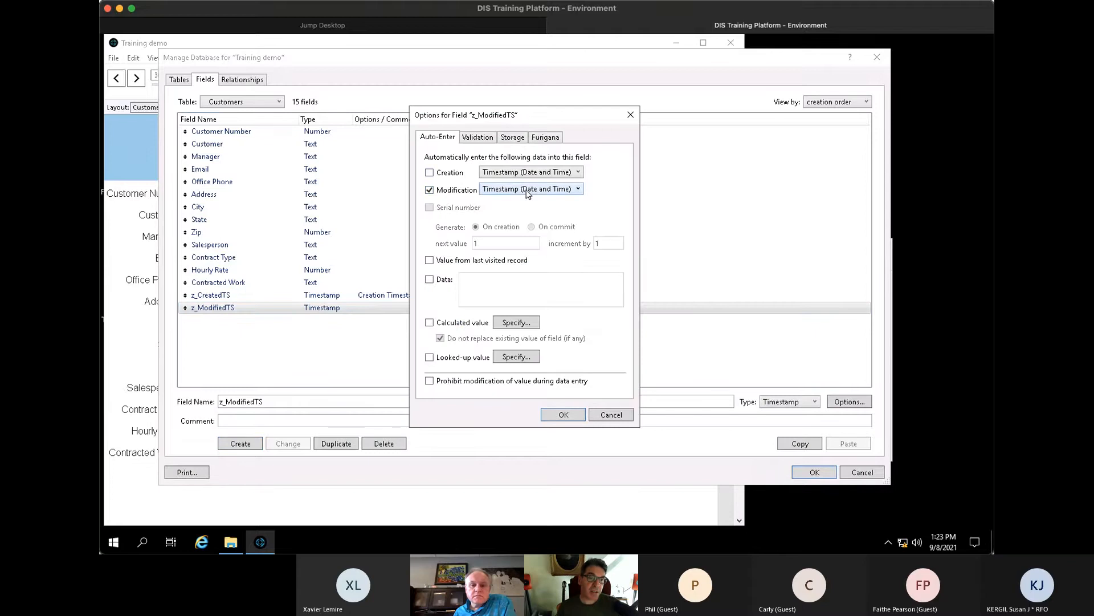
click(465, 381)
click(563, 415)
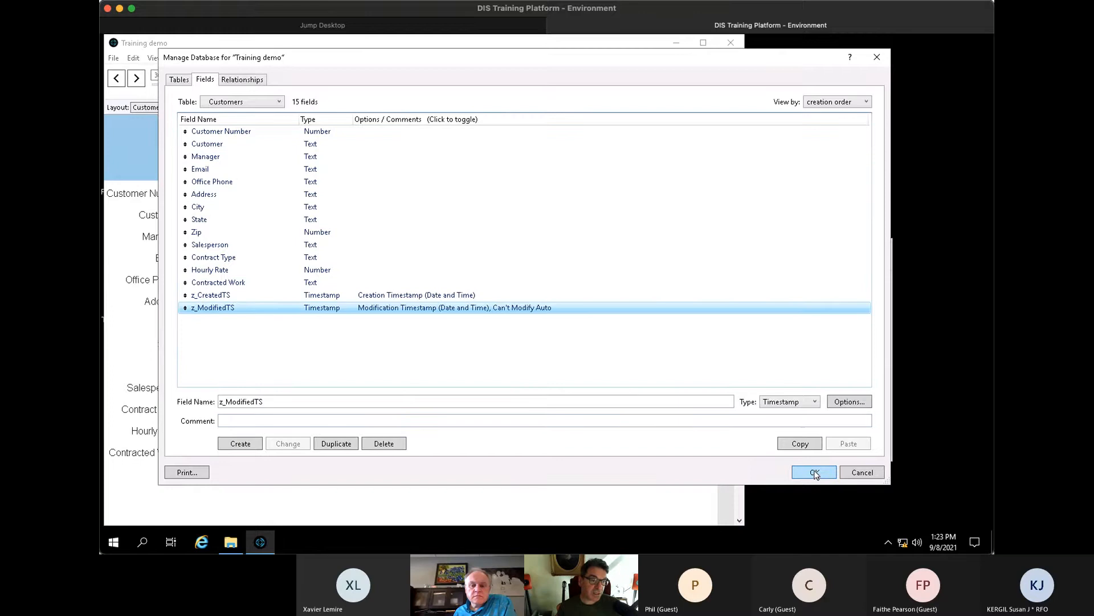
- Add a new Text field named z_Creator
double_click(229, 399)
text(z)
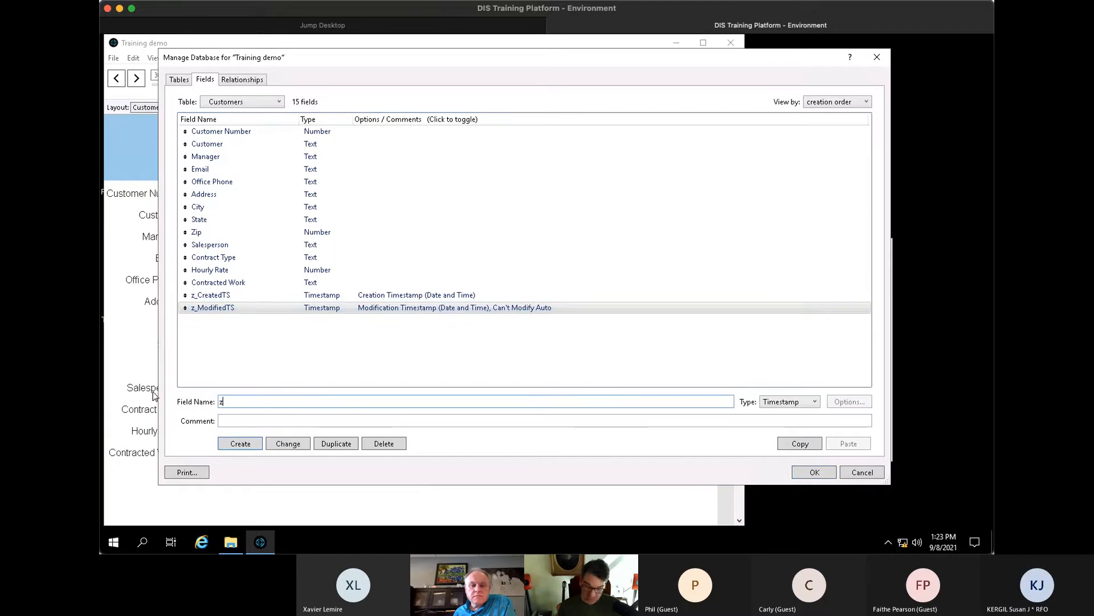
text(_Cr)
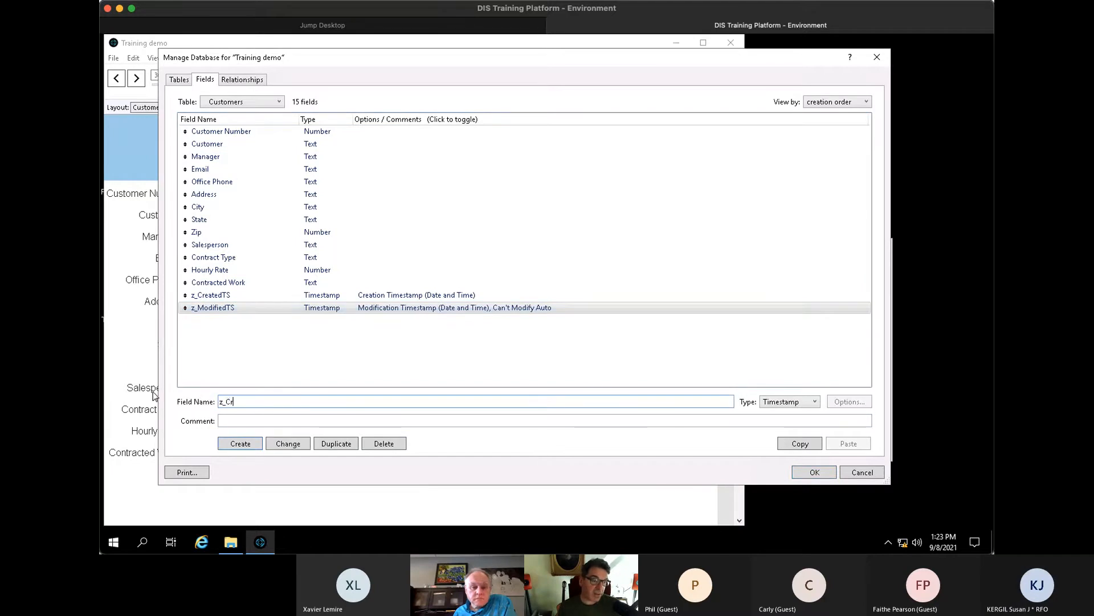
text(eator)
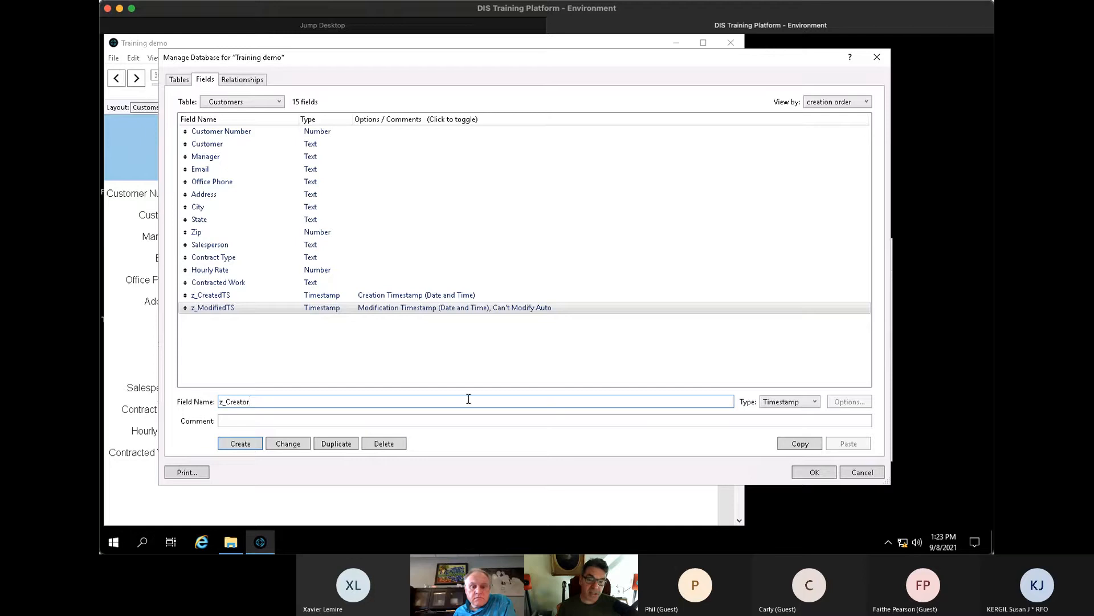
click(801, 403)
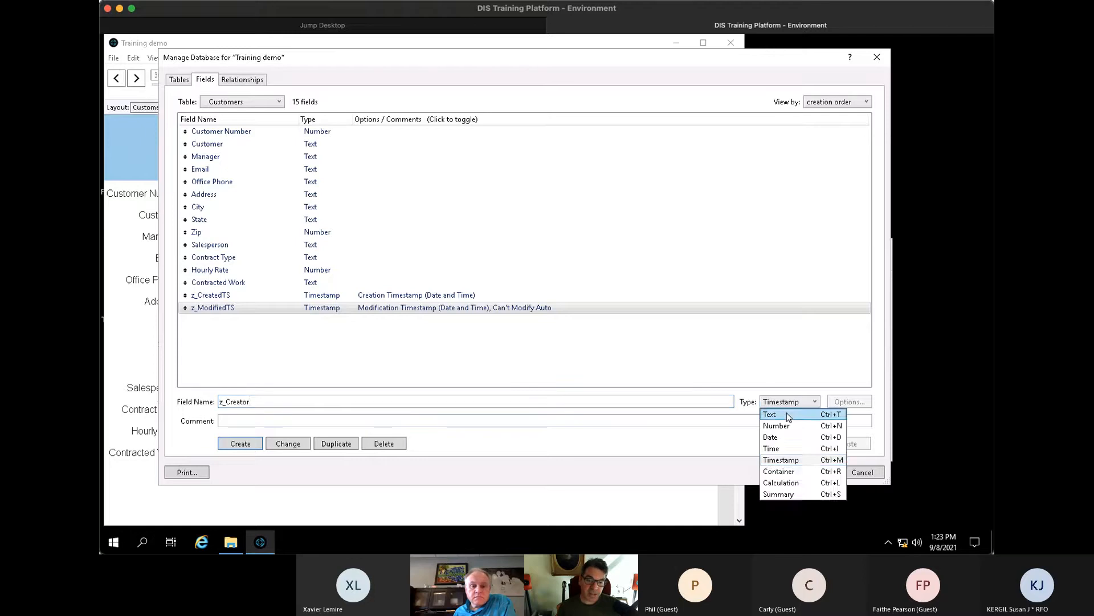
click(787, 414)
click(238, 444)
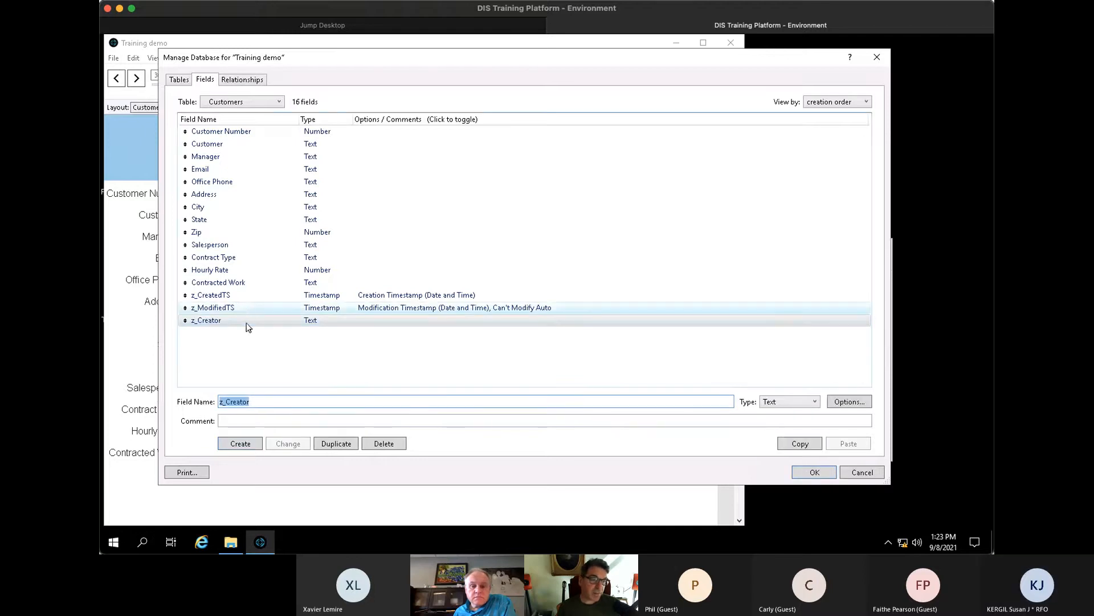
- Make z_Creator auto-enter the creating Account Name, prohibit modification, and save the definitions
double_click(302, 319)
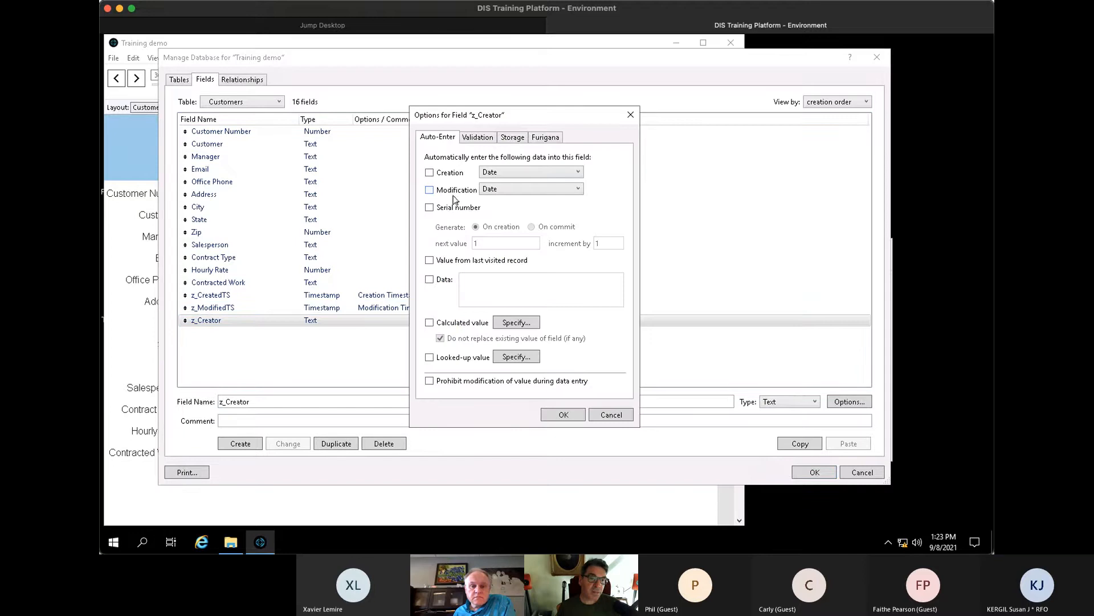
click(447, 177)
click(518, 173)
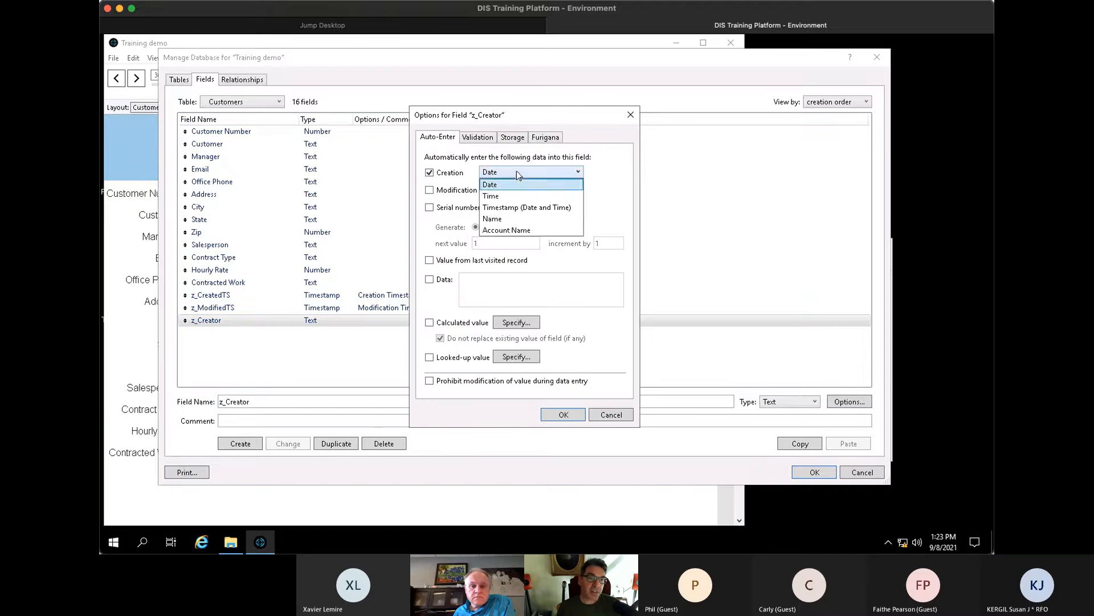
click(511, 230)
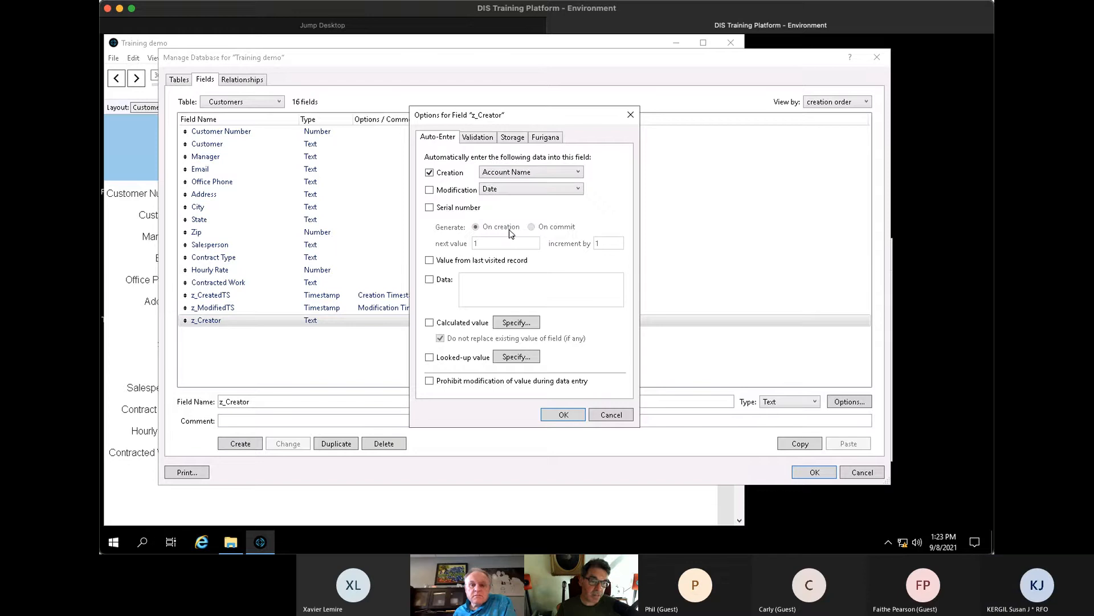
click(465, 384)
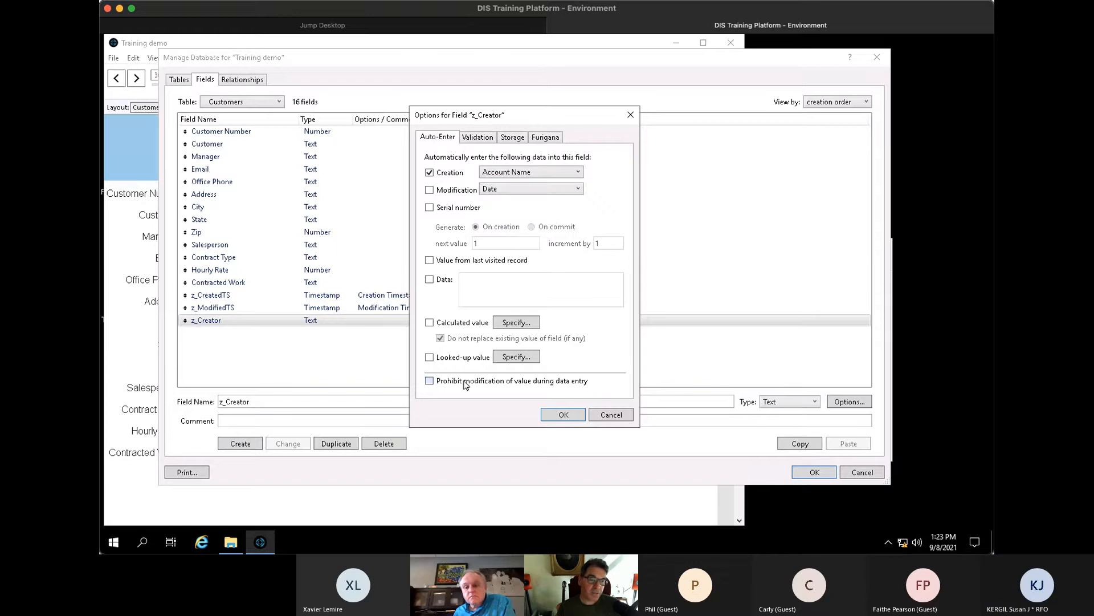
click(564, 414)
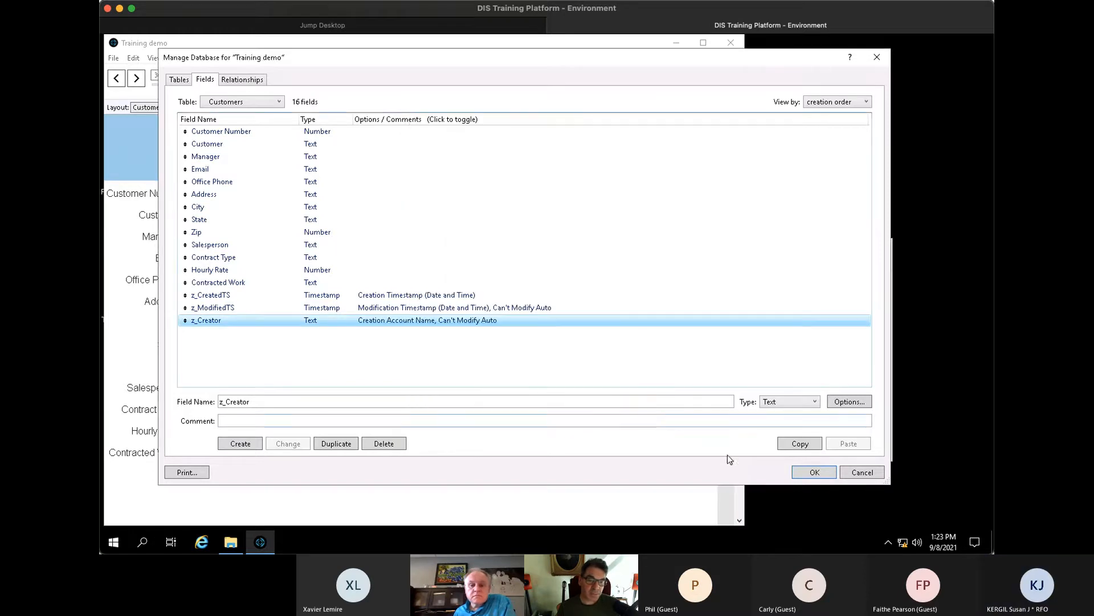
click(815, 472)
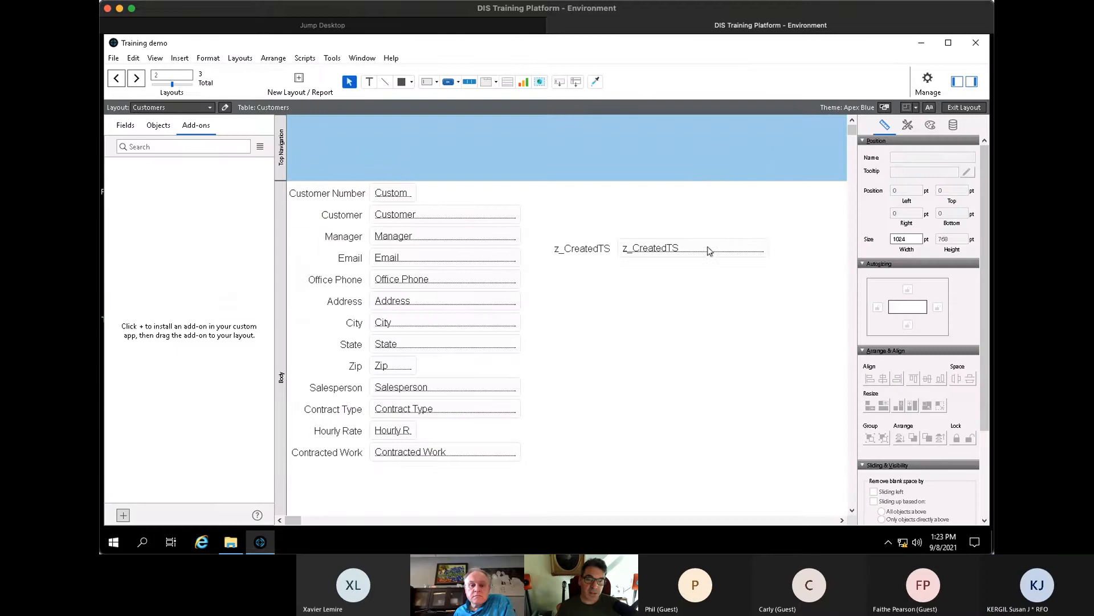
- Duplicate z_CreatedTS twice below itself as z_ModifiedTS and z_Creator, then return to Browse mode
drag(710, 251, 701, 279)
double_click(701, 276)
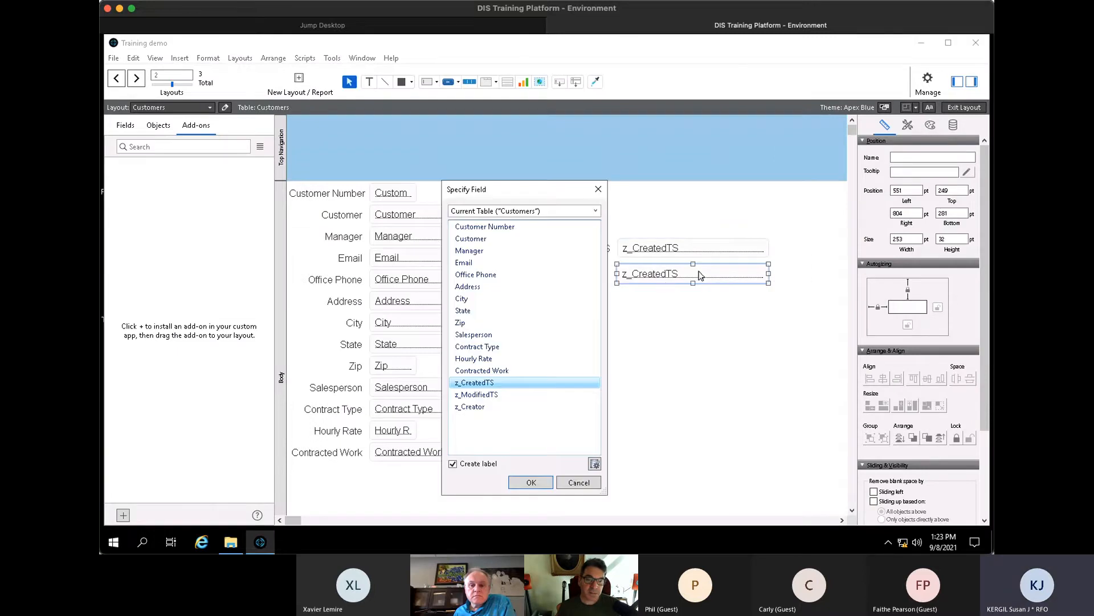
double_click(498, 395)
drag(660, 291, 659, 316)
double_click(659, 316)
double_click(480, 402)
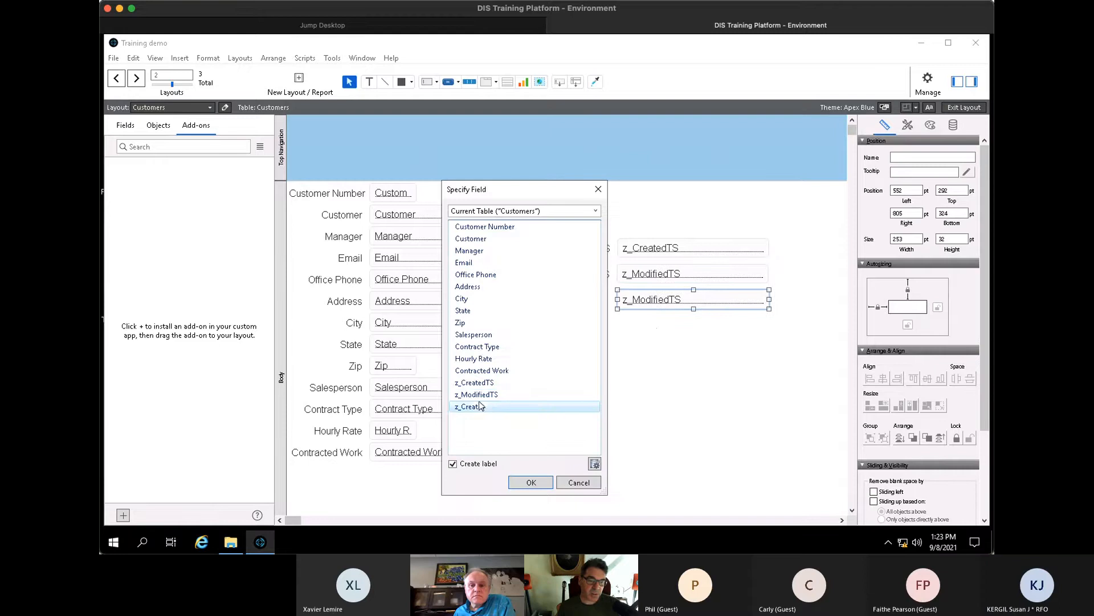
click(480, 402)
click(713, 377)
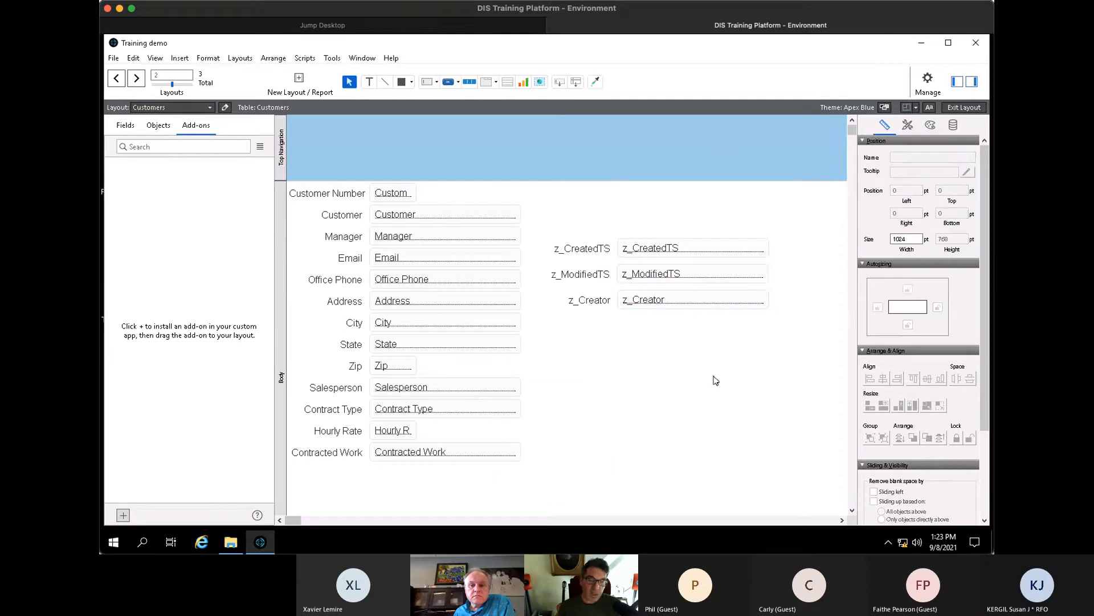
key(ctrl+b)
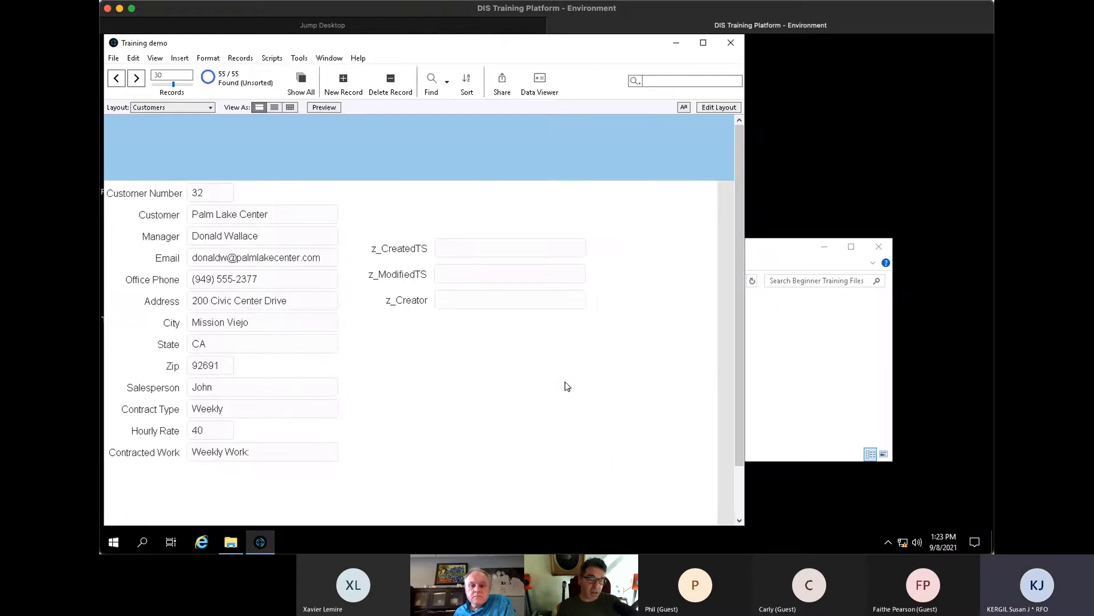
- Append 'Jr.' to record 32's Manager name and commit the record so z_ModifiedTS updates
key(ctrl+Down)
key(ctrl+Down)
key(ctrl+Up)
key(ctrl+Up)
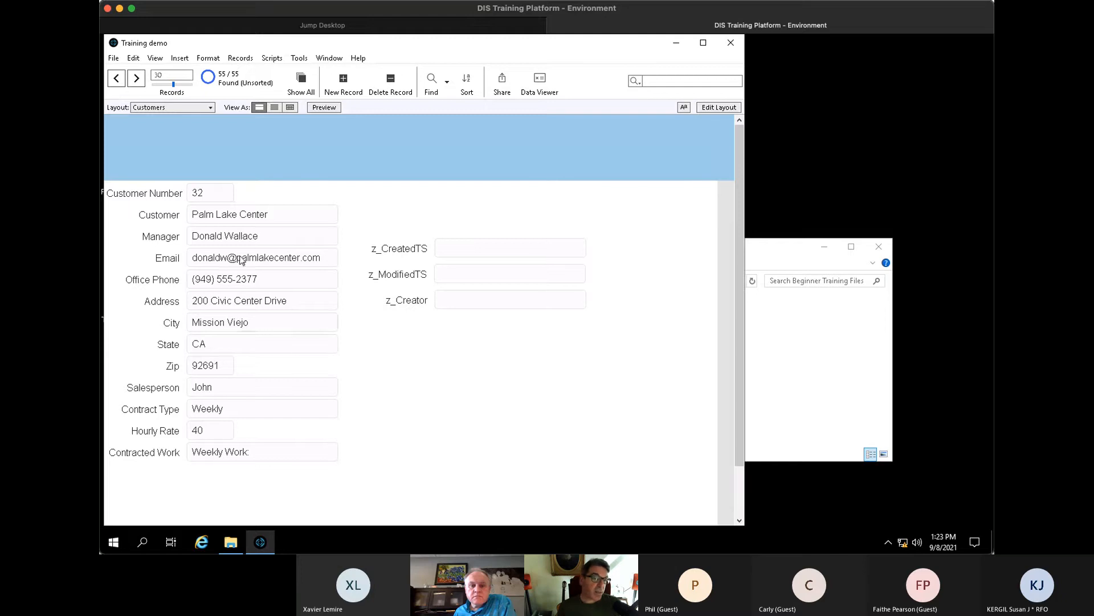
click(290, 235)
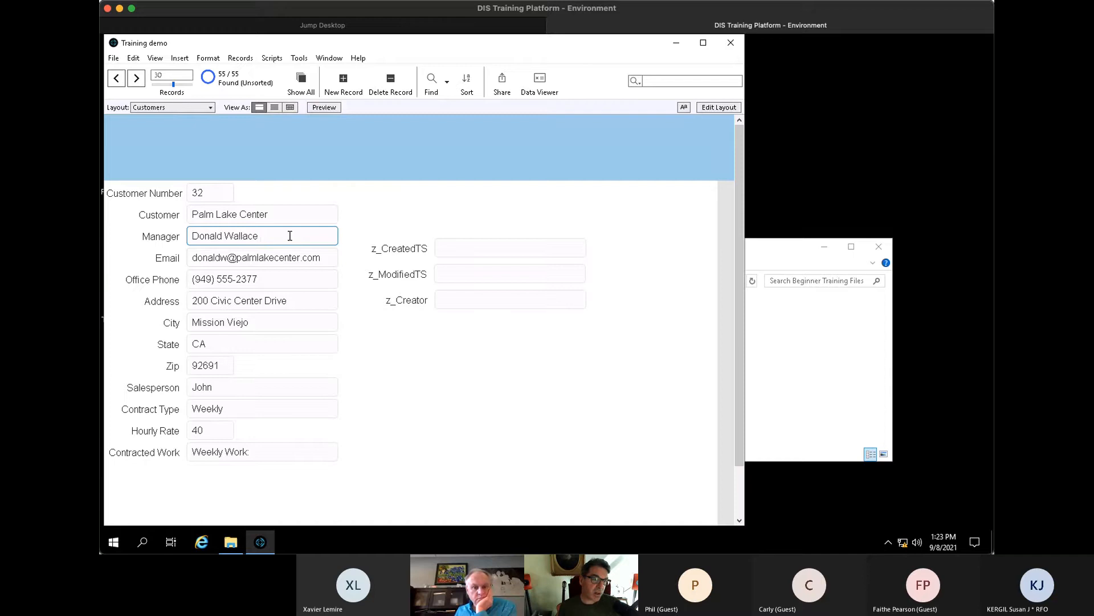
text(Jr)
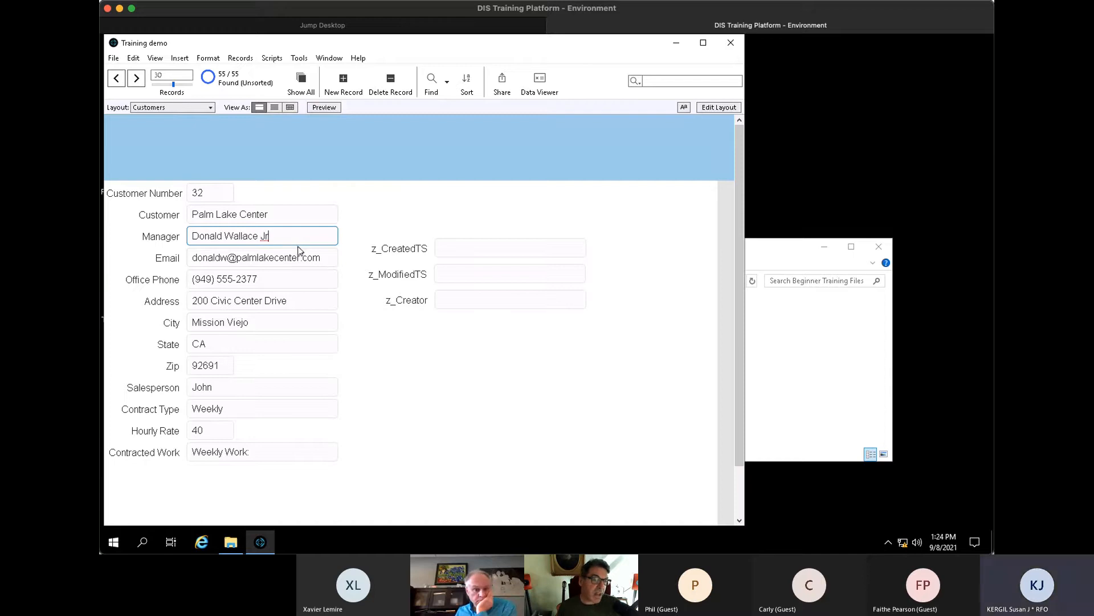
text(.)
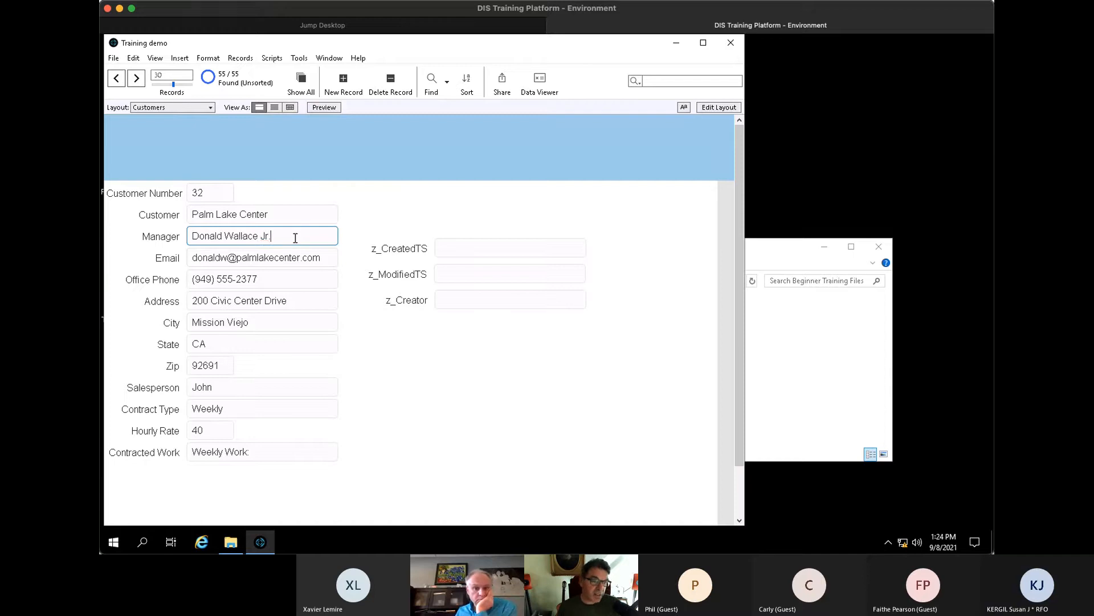
click(392, 230)
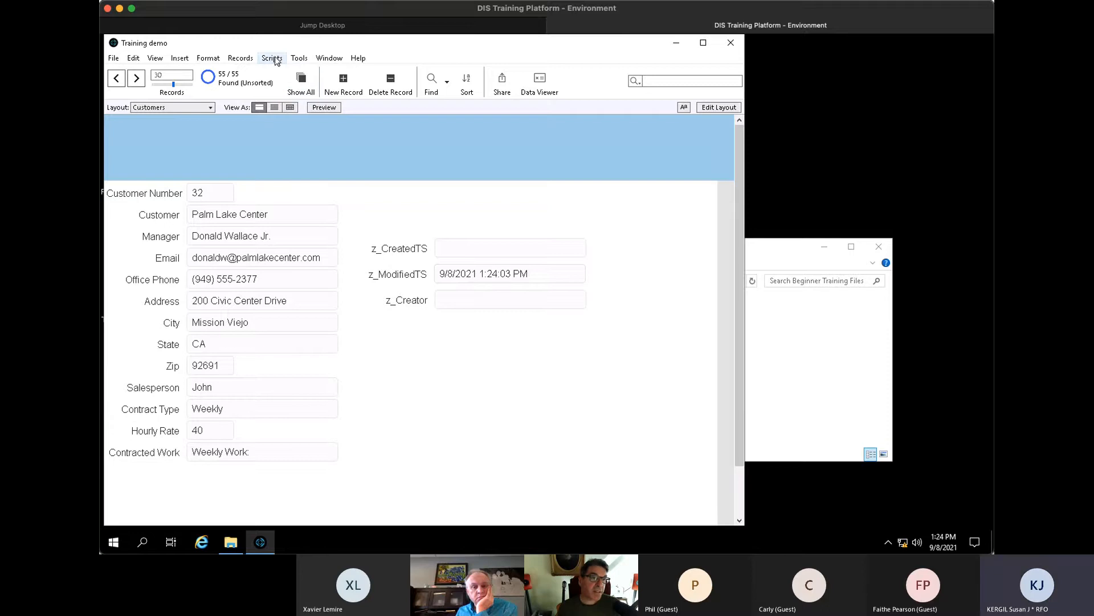
click(240, 58)
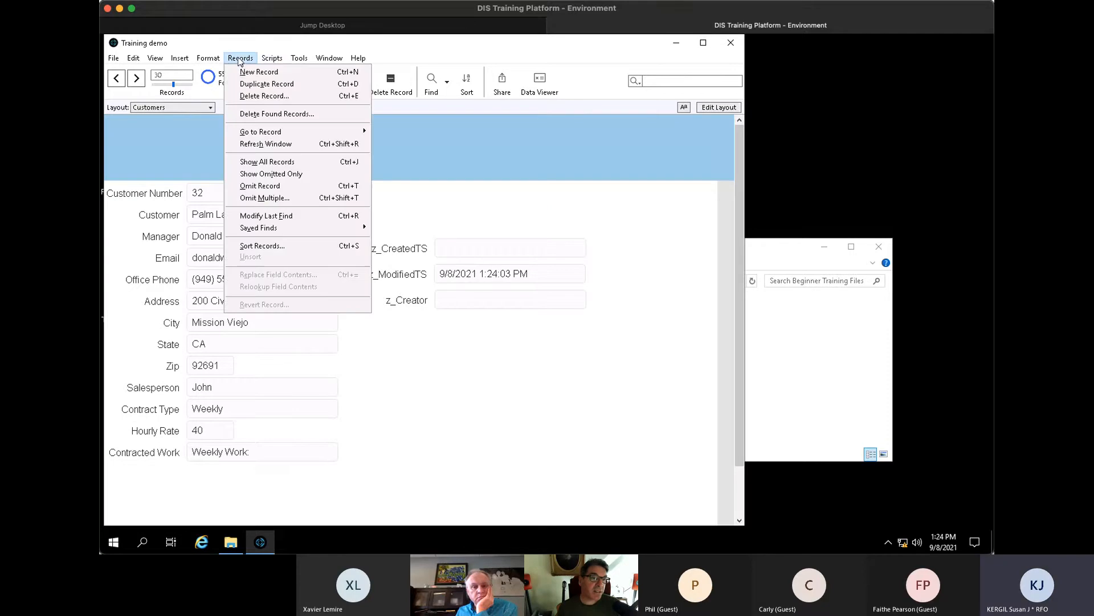
- Delete all 55 found records and open Customers.xlsx for import
click(296, 112)
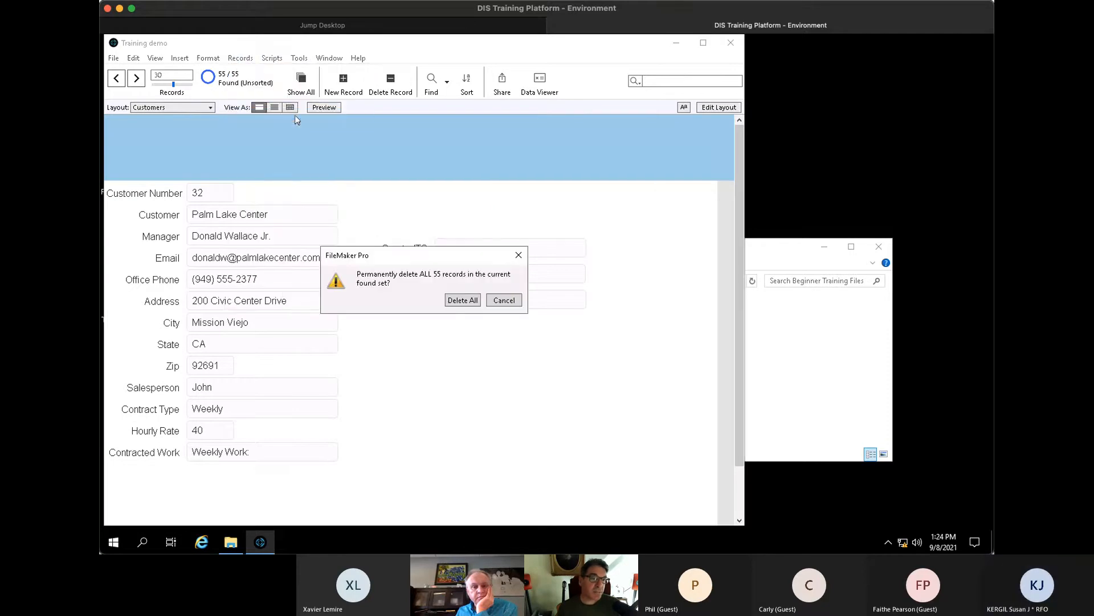
click(463, 301)
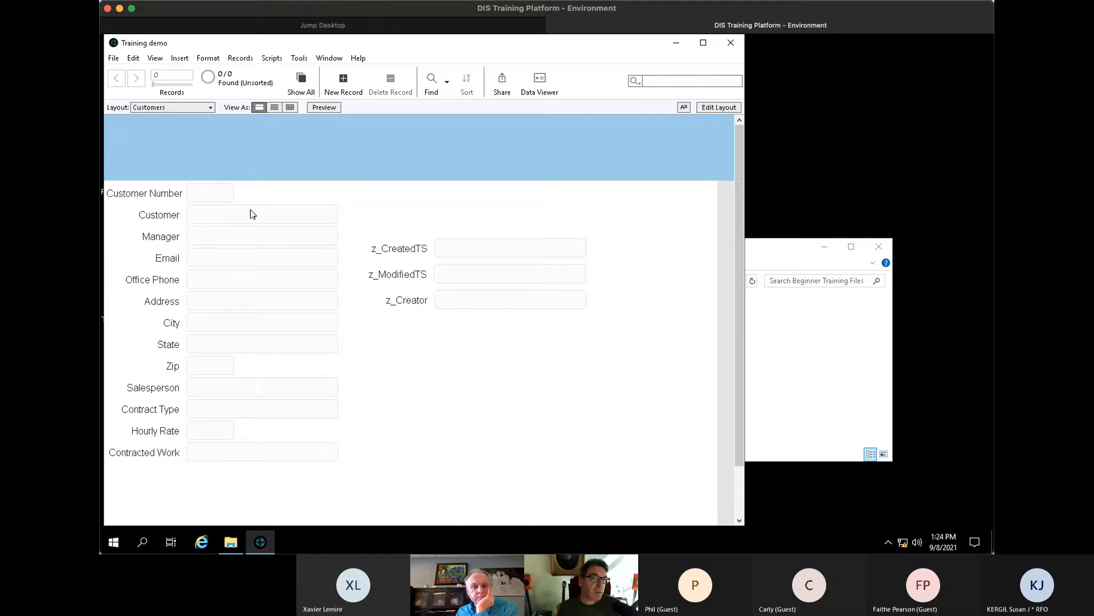
click(113, 59)
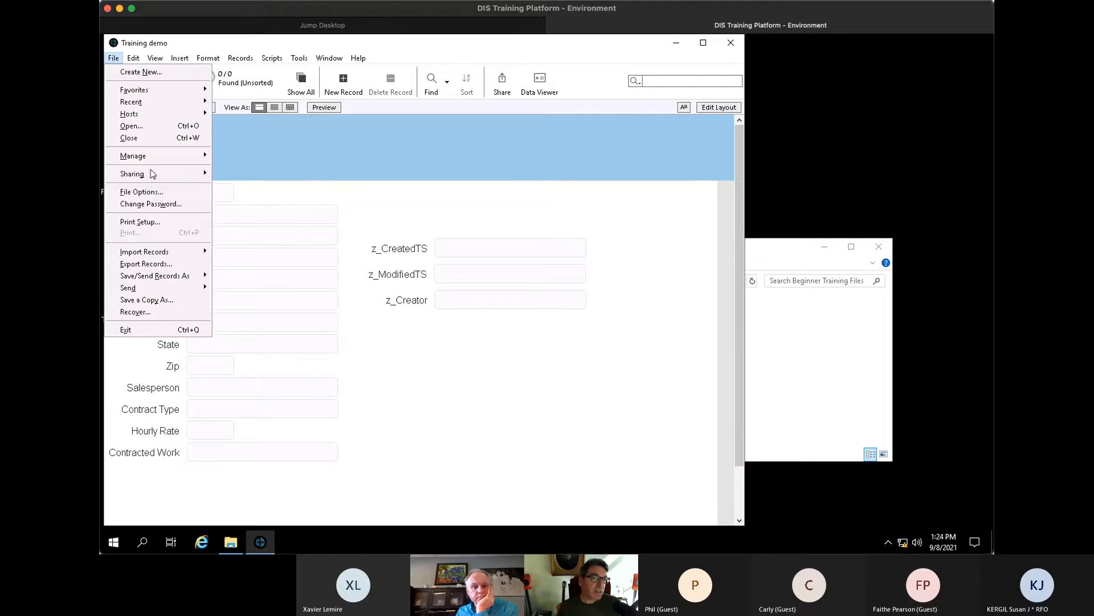
mouse_move(187, 255)
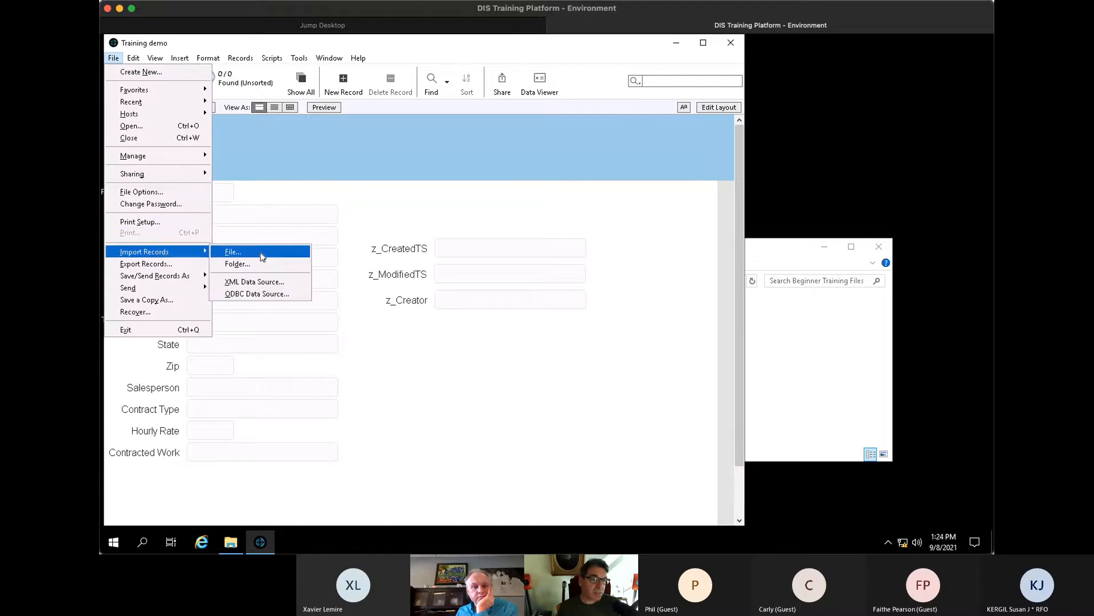
click(262, 257)
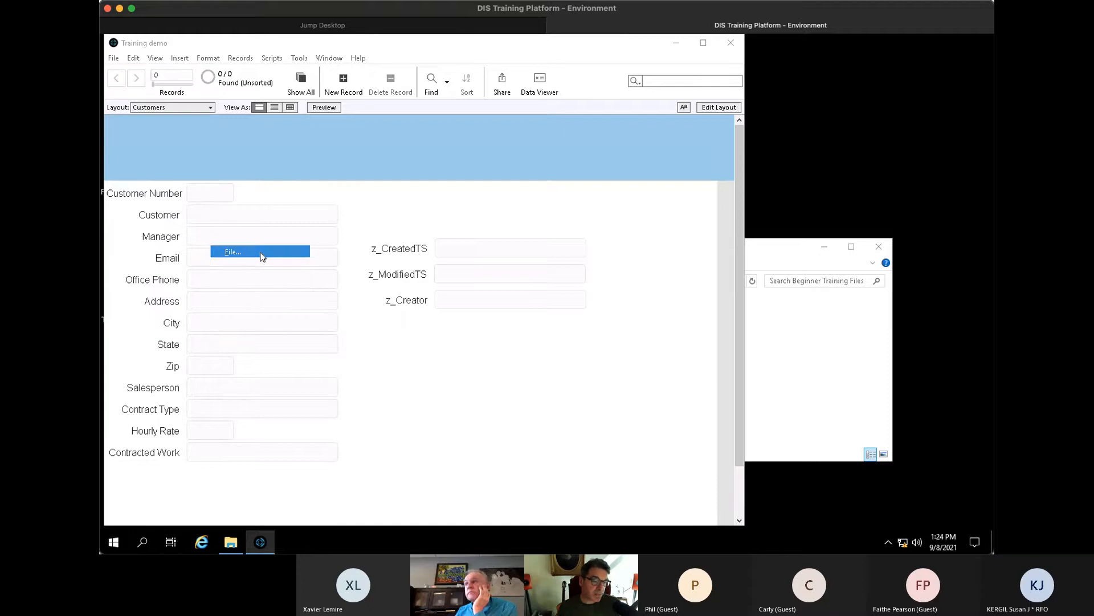
click(347, 194)
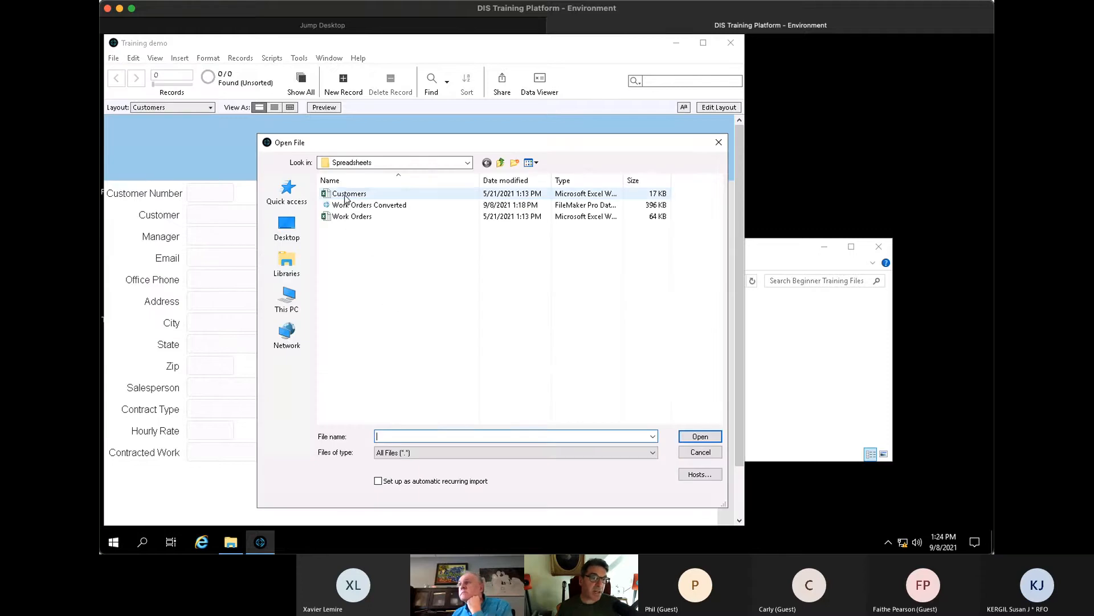
click(706, 436)
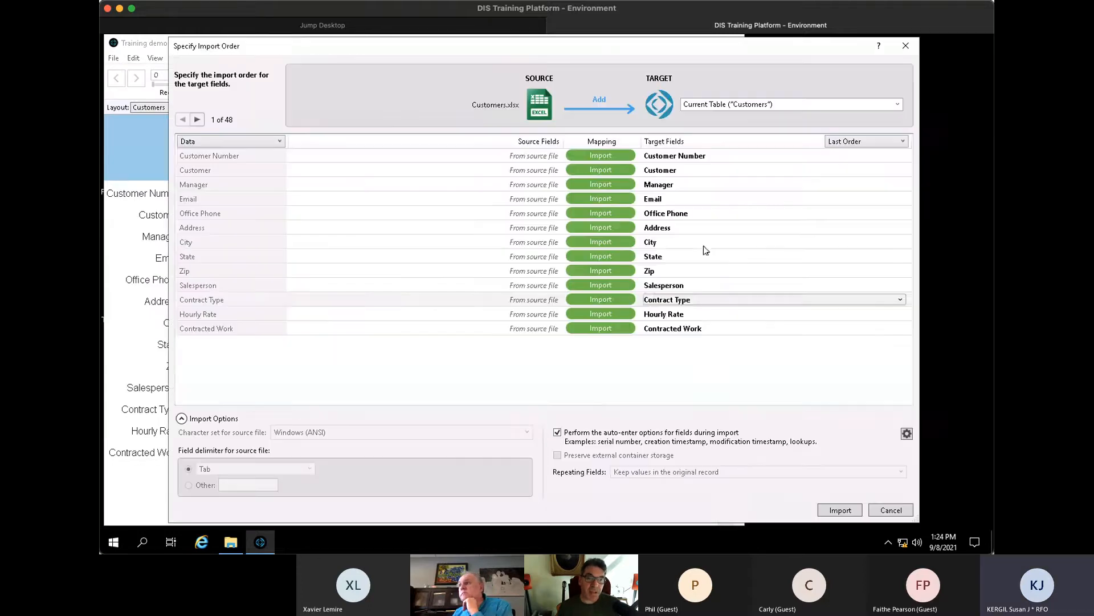
- Keep Customers as the target table and import the spreadsheet's records
click(886, 105)
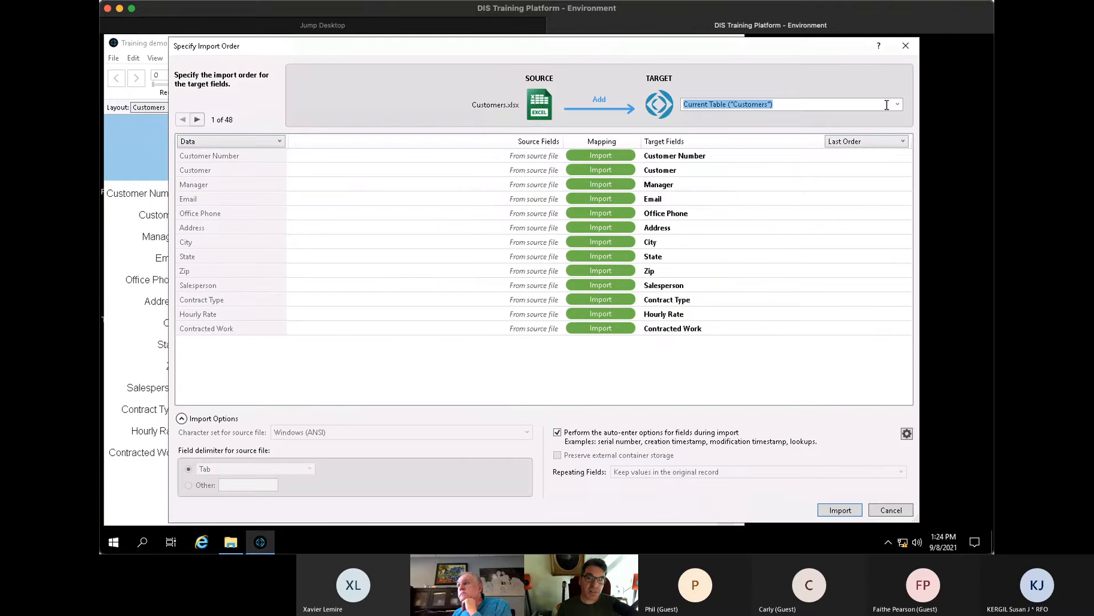
click(898, 104)
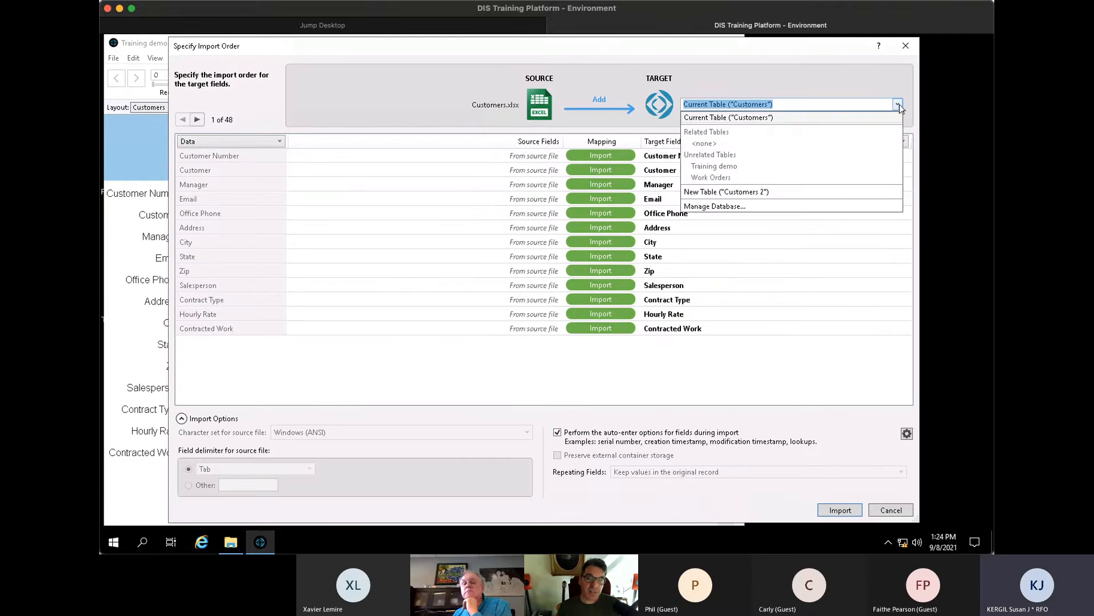
click(794, 84)
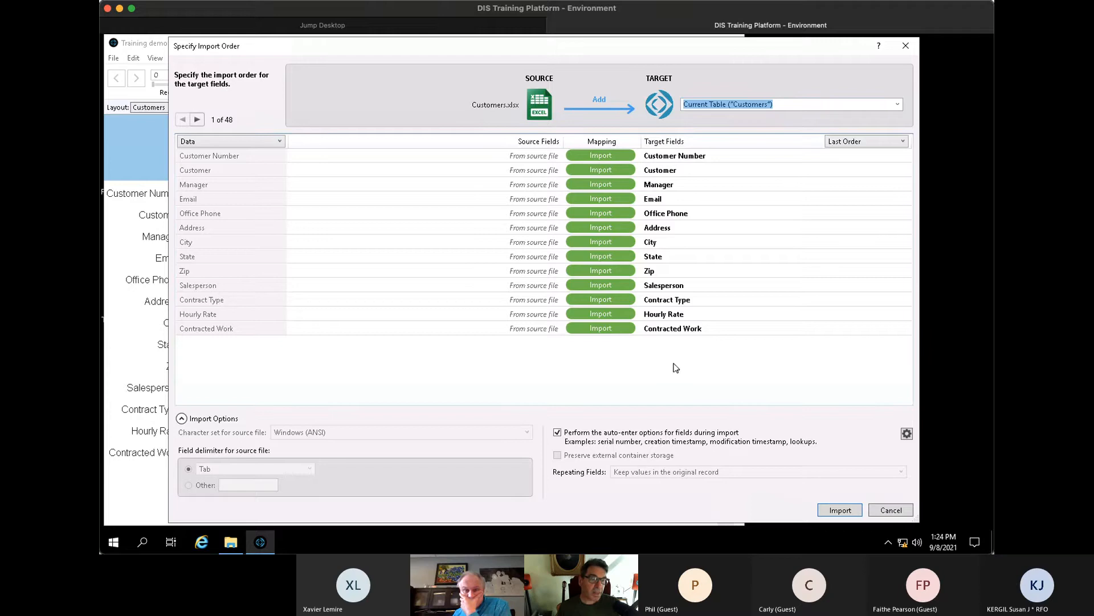
click(196, 119)
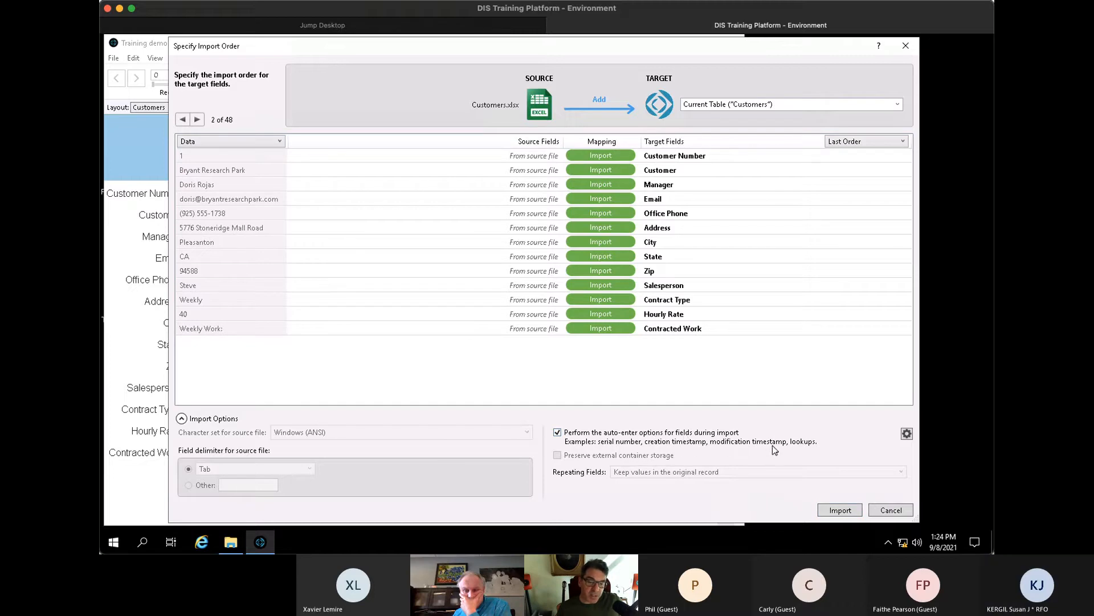
click(840, 510)
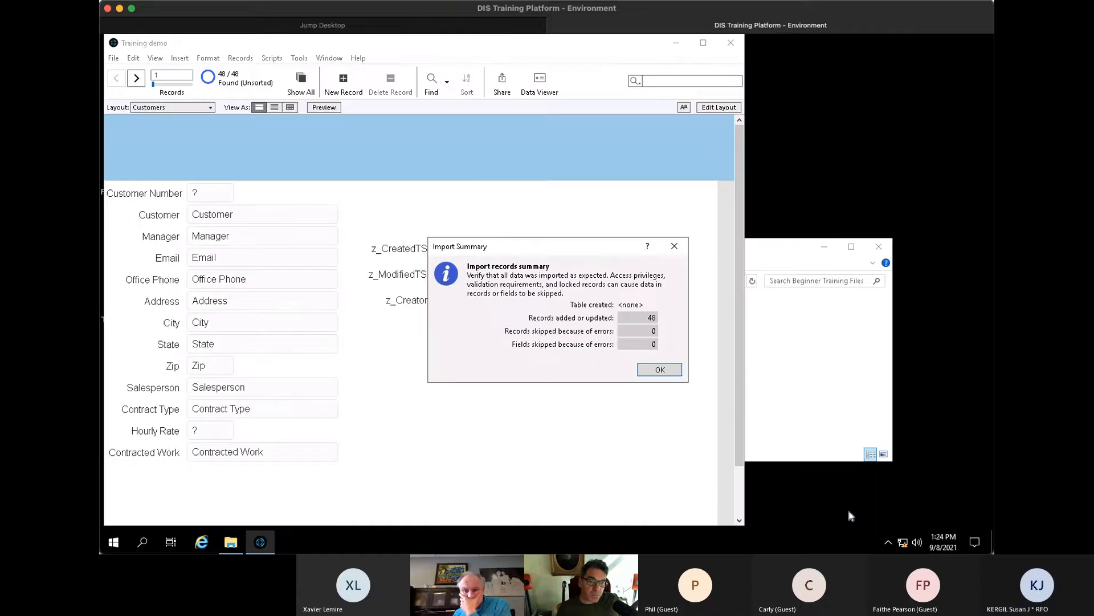
- Dismiss the import summary and advance six records to Webster Springs Station, customer number 13
click(672, 372)
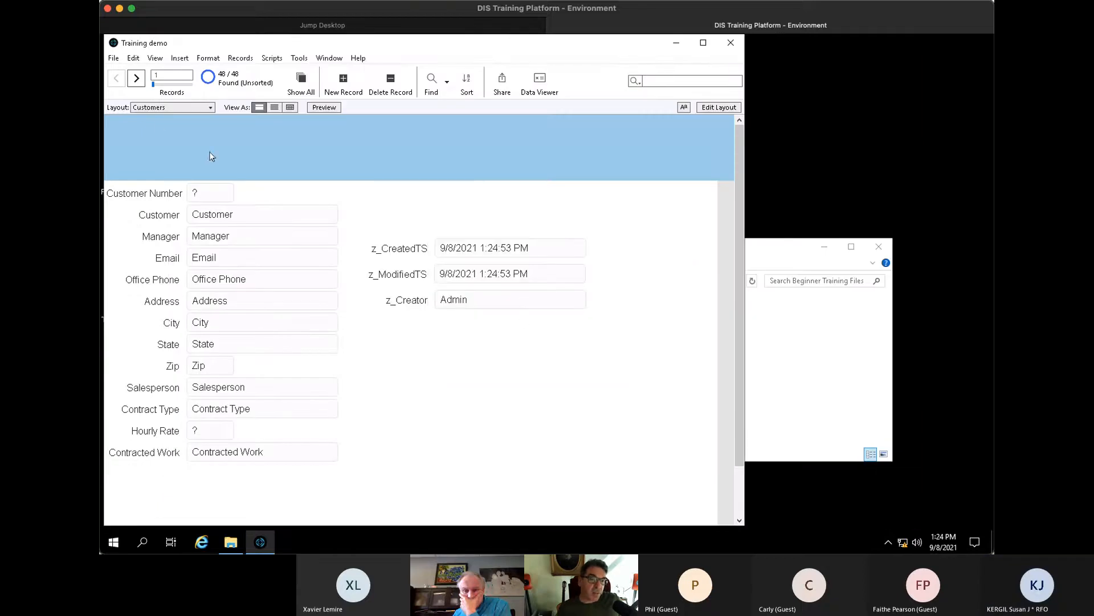
click(137, 79)
click(137, 80)
click(137, 80)
click(137, 79)
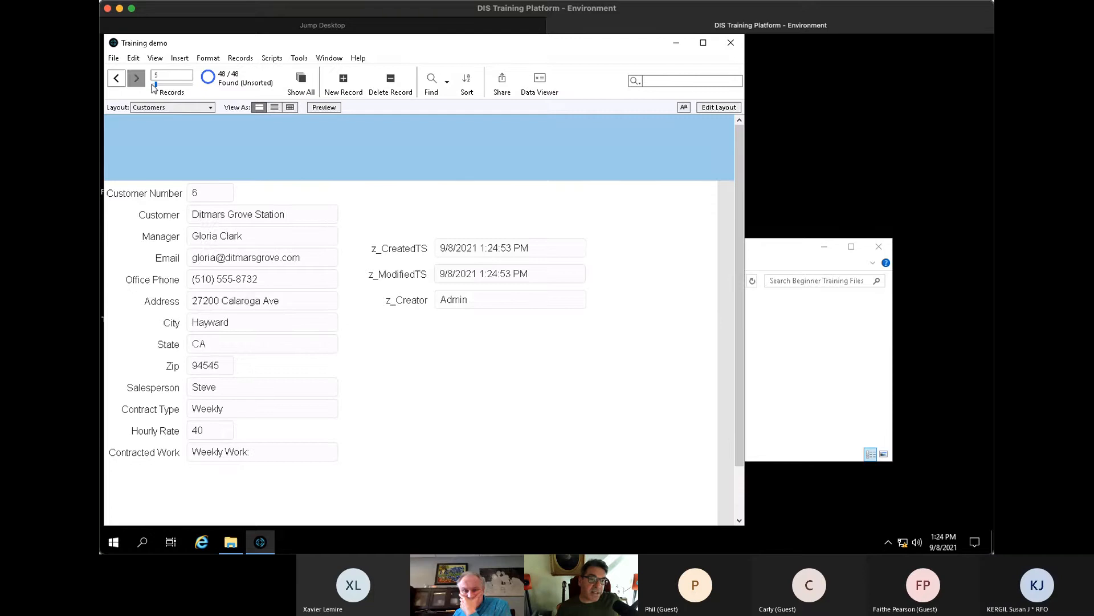
click(137, 79)
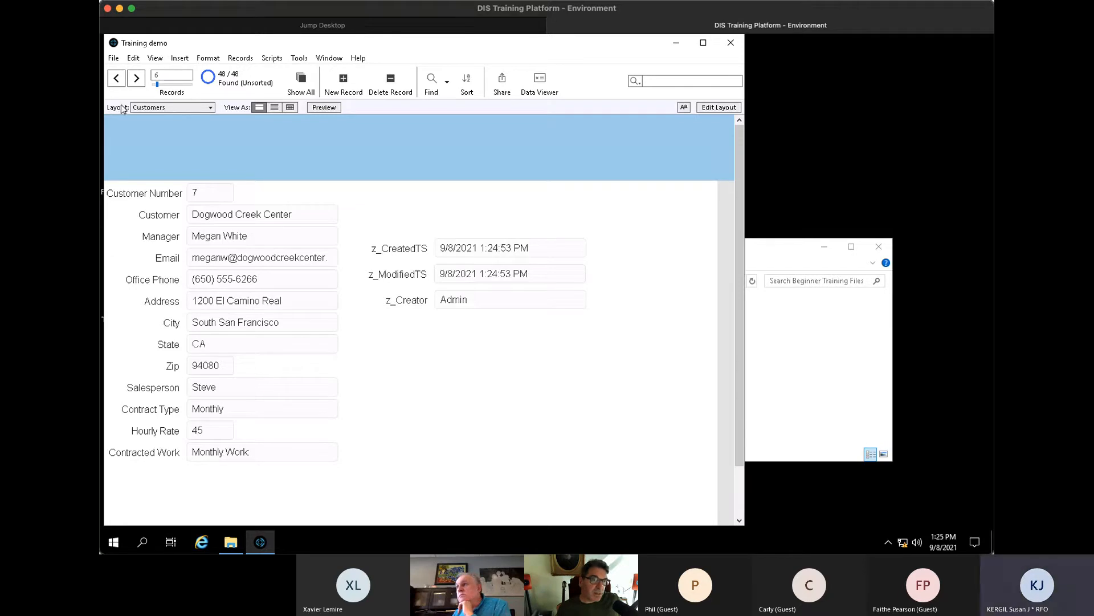
click(134, 81)
click(135, 81)
click(134, 81)
click(134, 81)
click(135, 81)
click(135, 81)
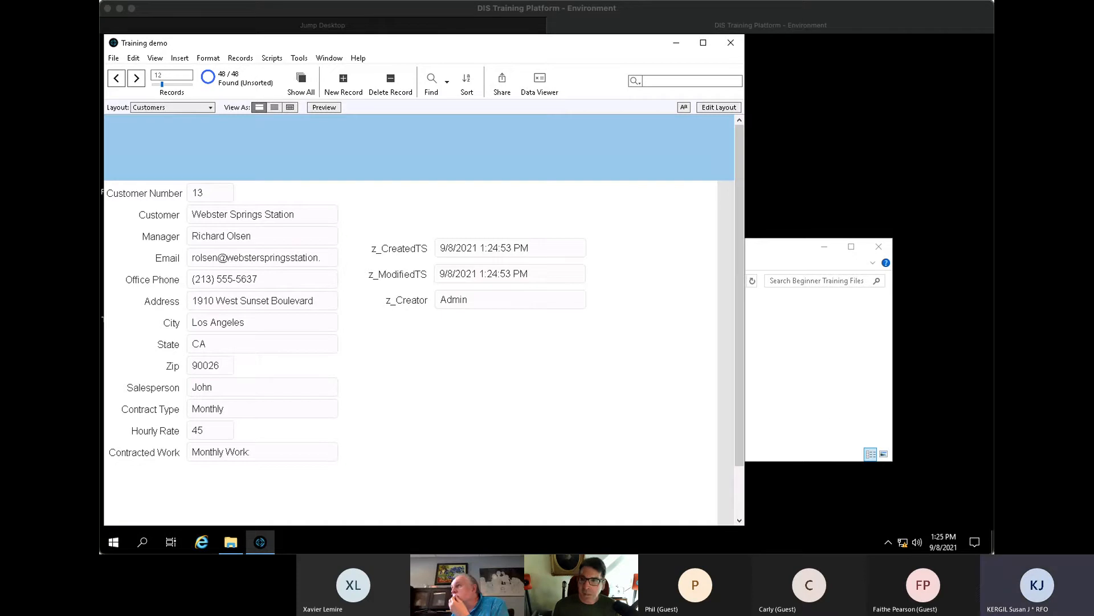
click(864, 21)
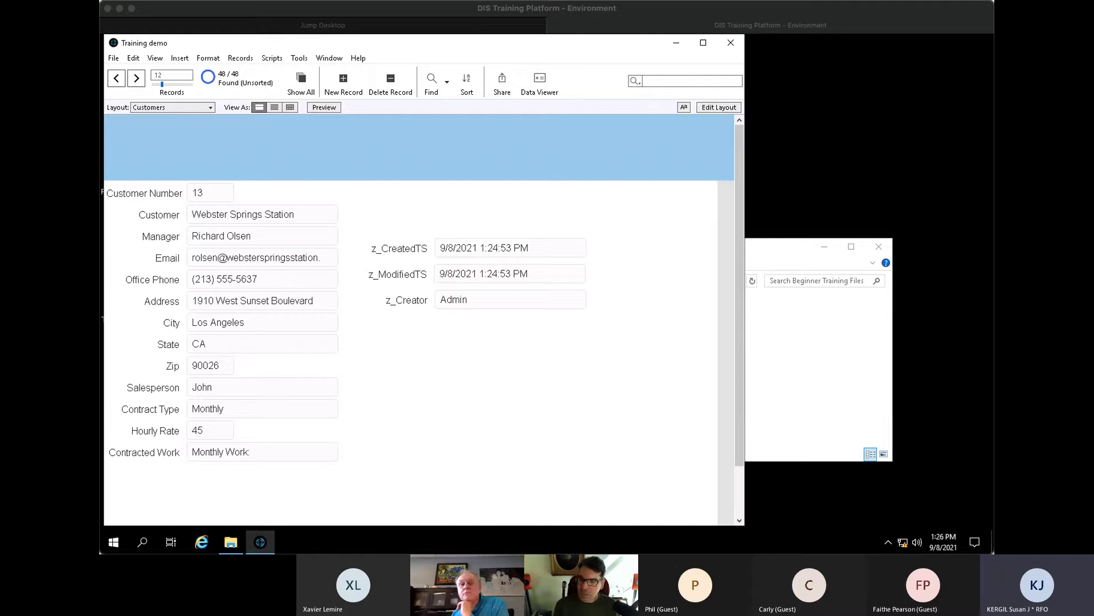
click(774, 11)
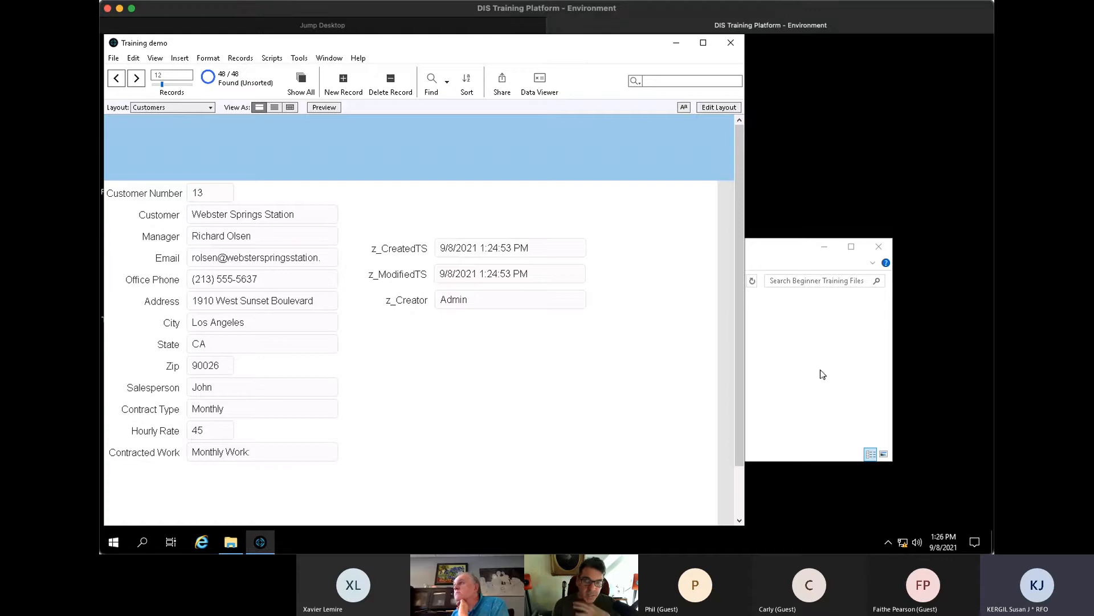
- Open Manage Database to the Customers table's field definitions
click(113, 57)
mouse_move(189, 163)
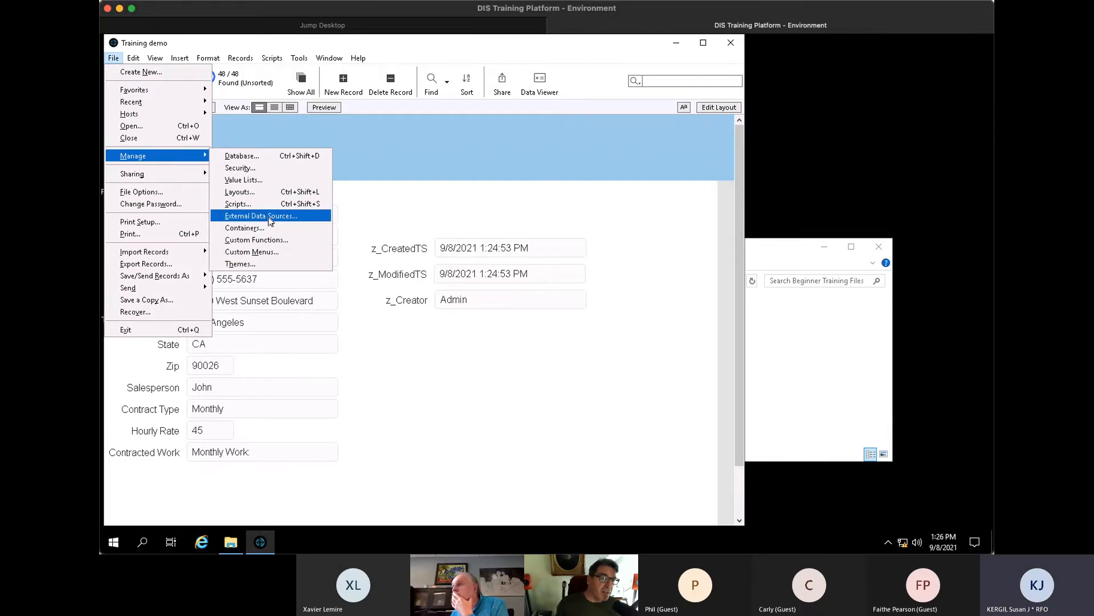
click(261, 154)
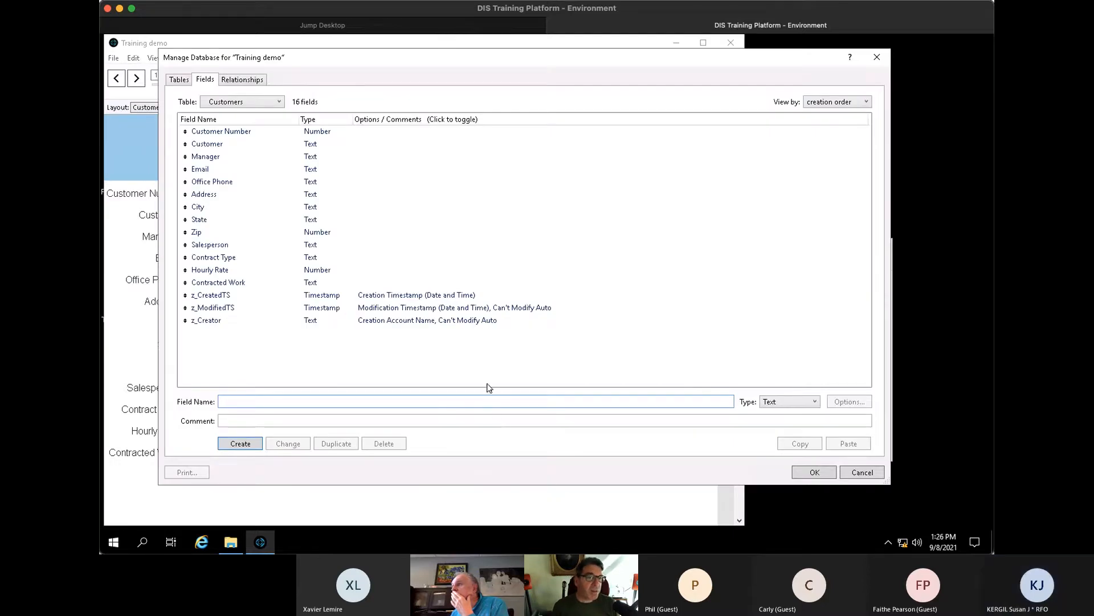
click(367, 132)
click(363, 170)
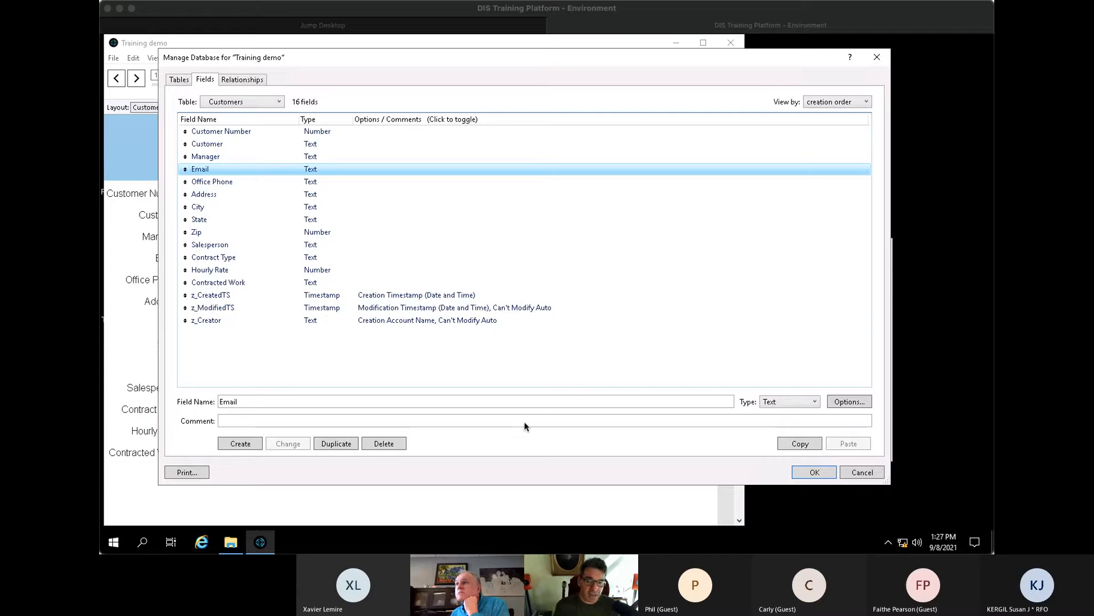
drag(457, 64, 478, 68)
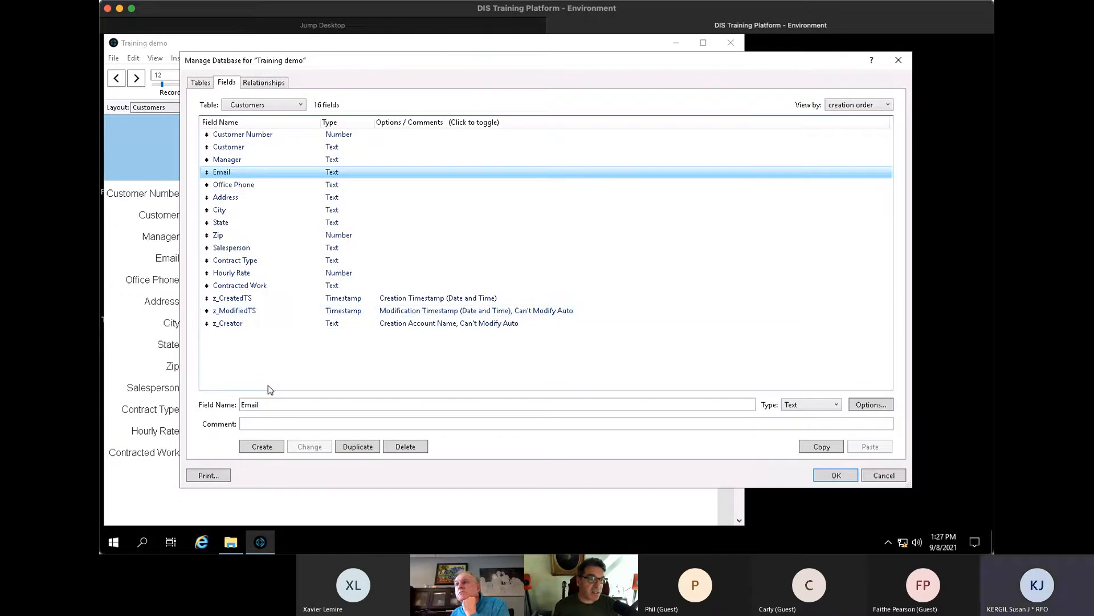
- Create a Date field named Customer Since and save the field definitions
drag(288, 403, 198, 390)
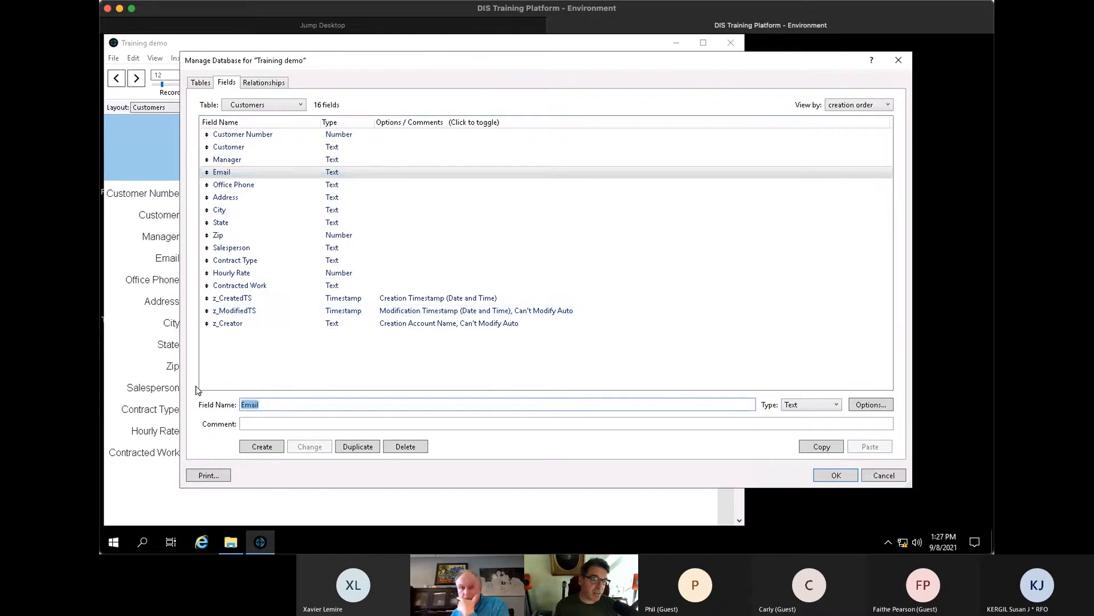
text(Customer Since)
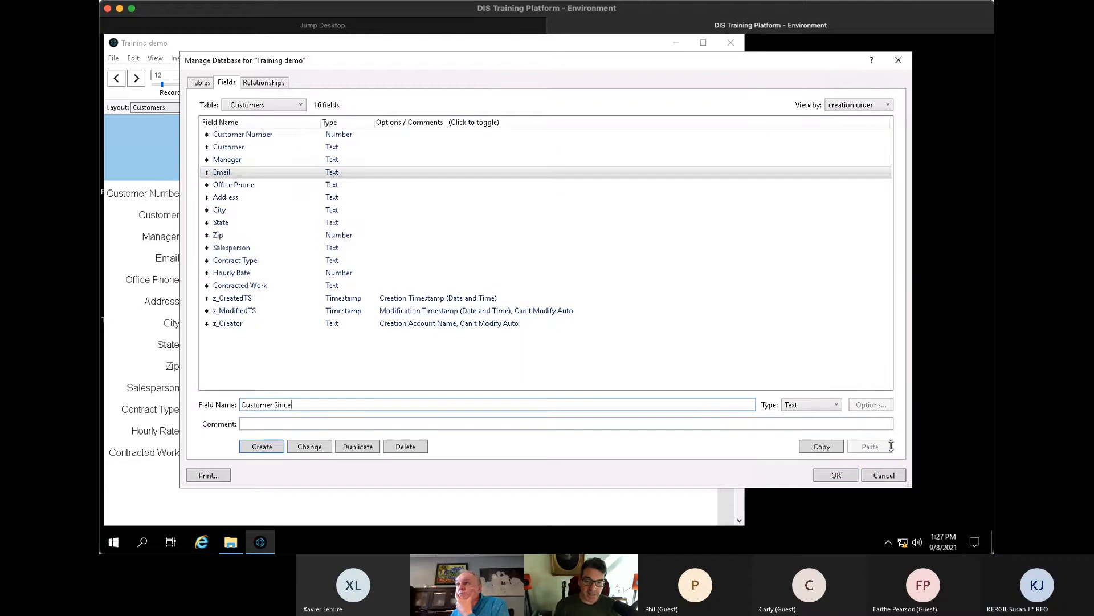
click(826, 406)
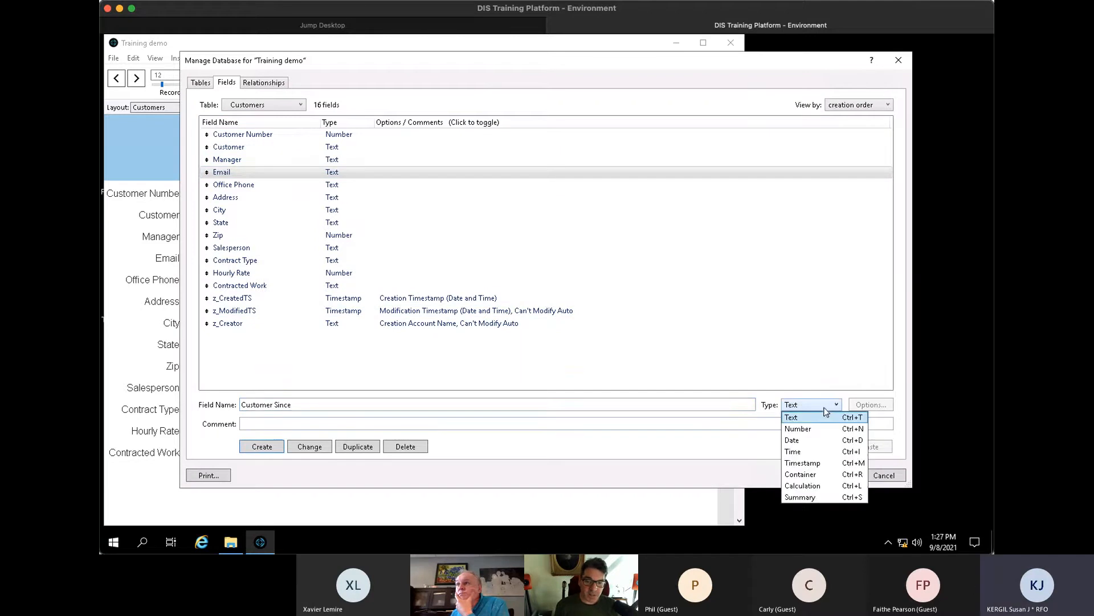
click(813, 443)
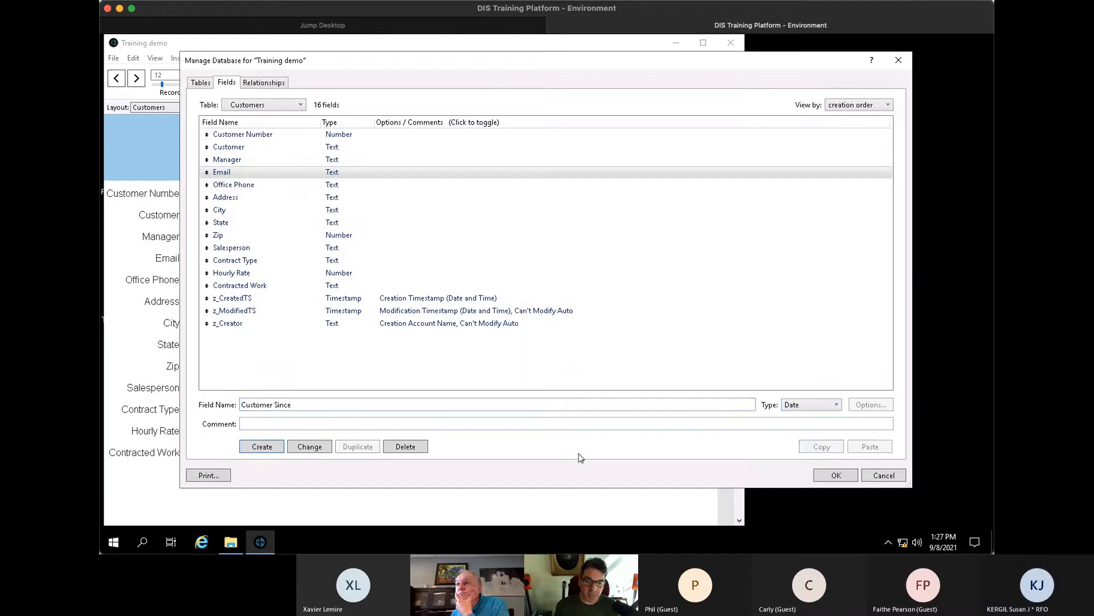
click(267, 446)
click(836, 475)
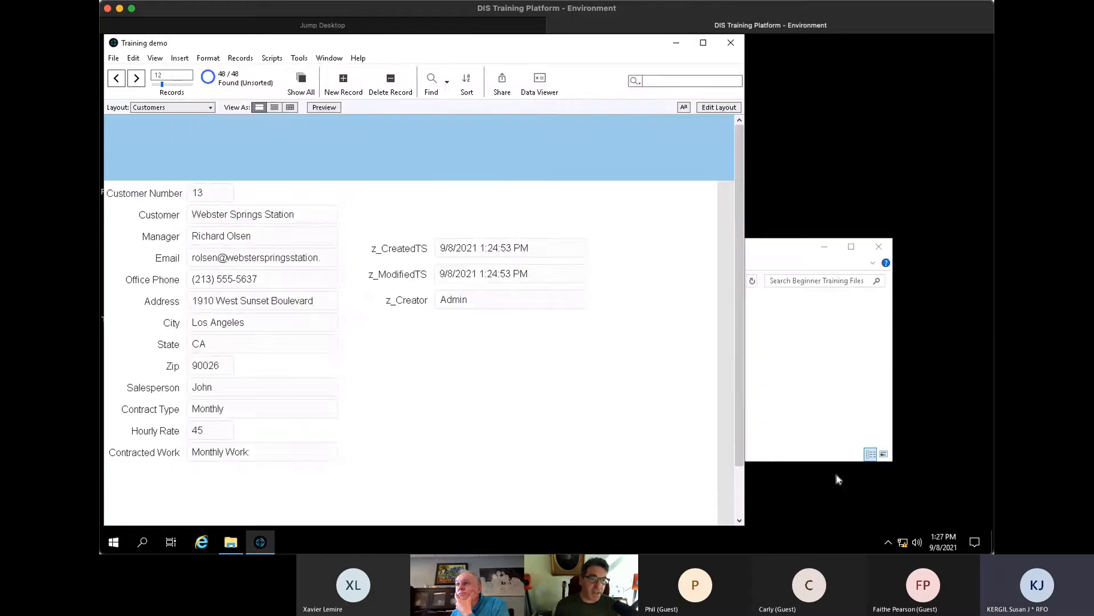
- In Layout mode, duplicate z_Creator below itself and assign it to Customer Since with its label
key(ctrl+l)
drag(709, 296, 706, 366)
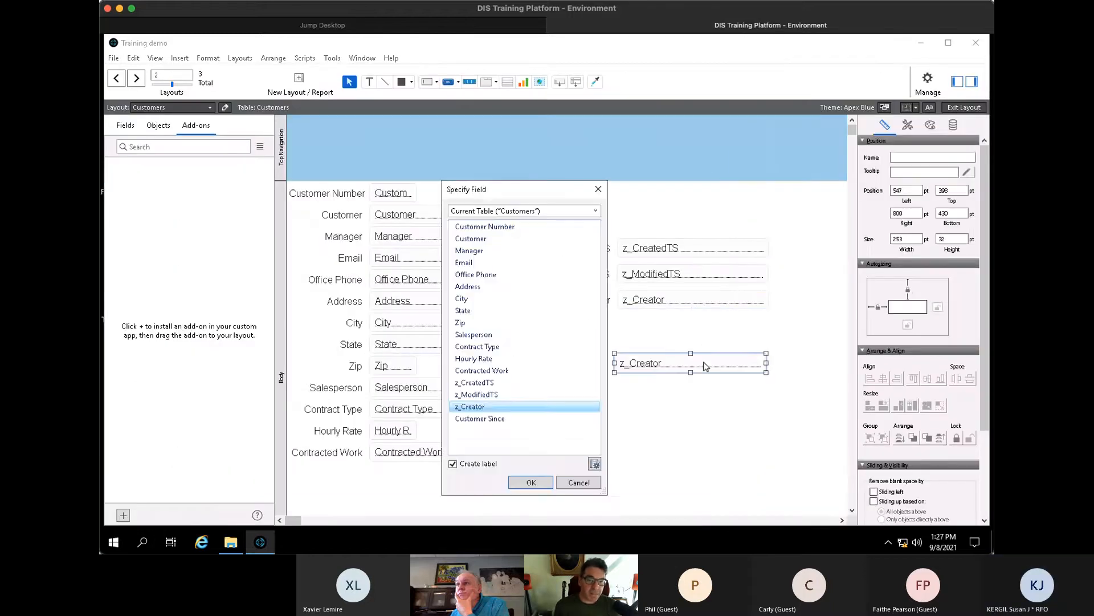
click(496, 418)
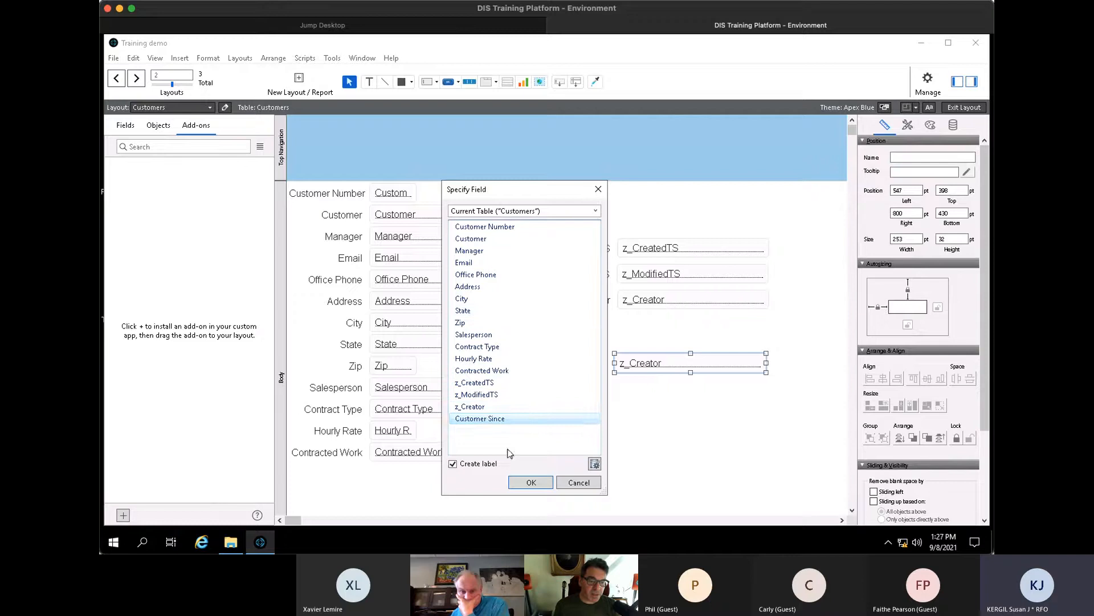
click(532, 483)
- Back in Browse mode, enter 4/7/1992 as the Customer Since date and commit it
key(ctrl+b)
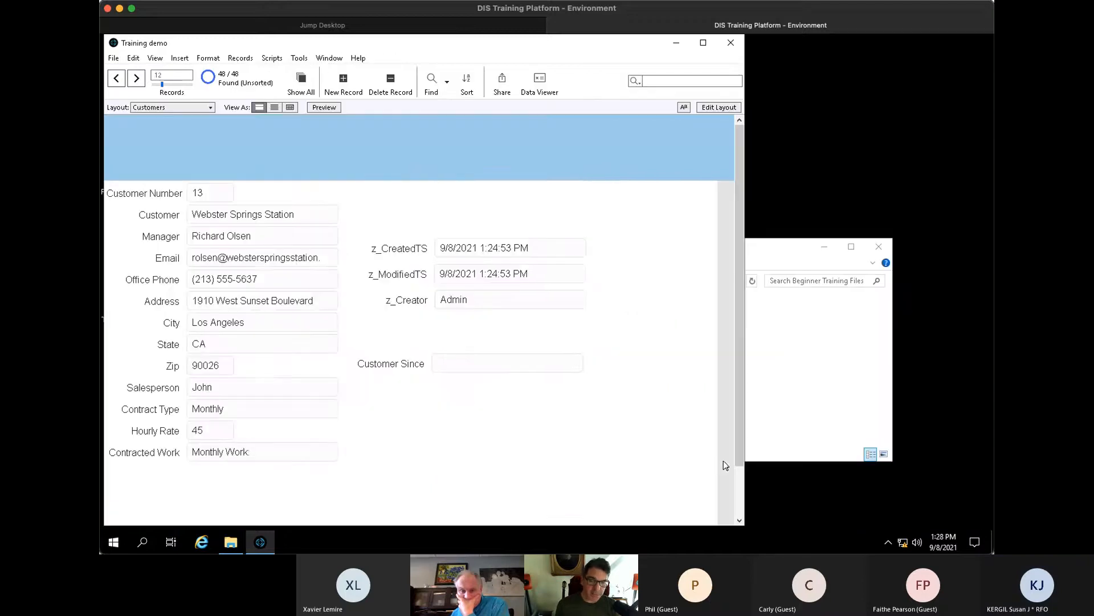
click(471, 368)
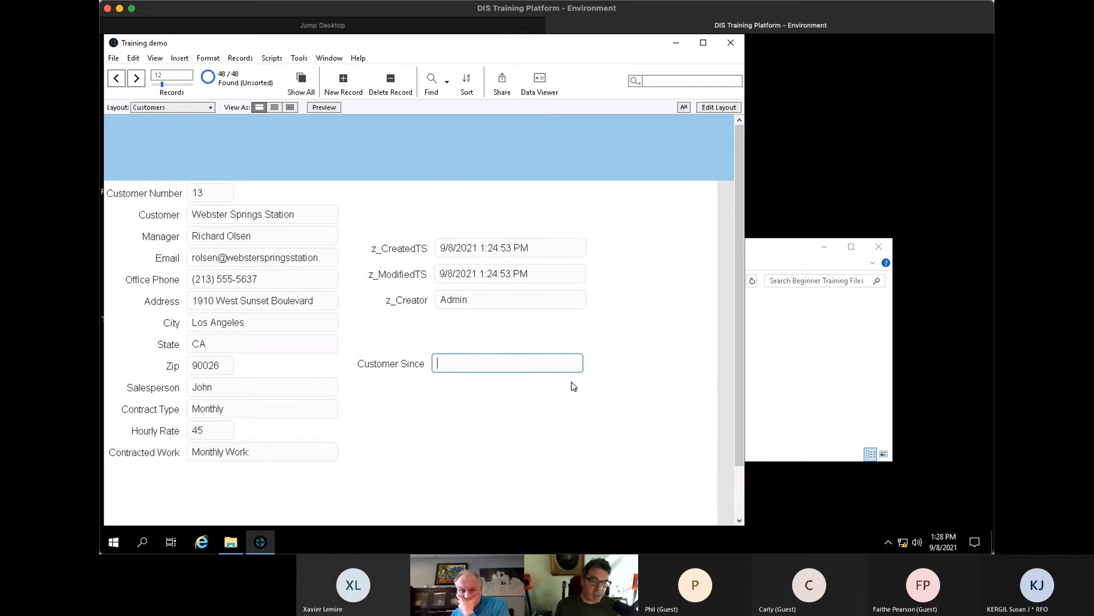
text(4/7/)
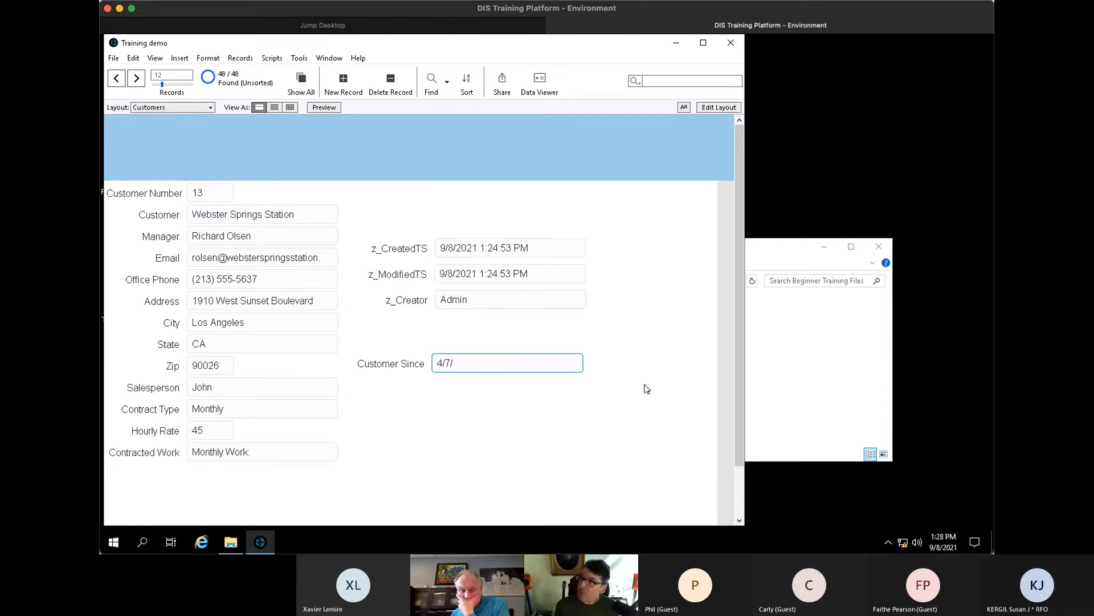
text(1992)
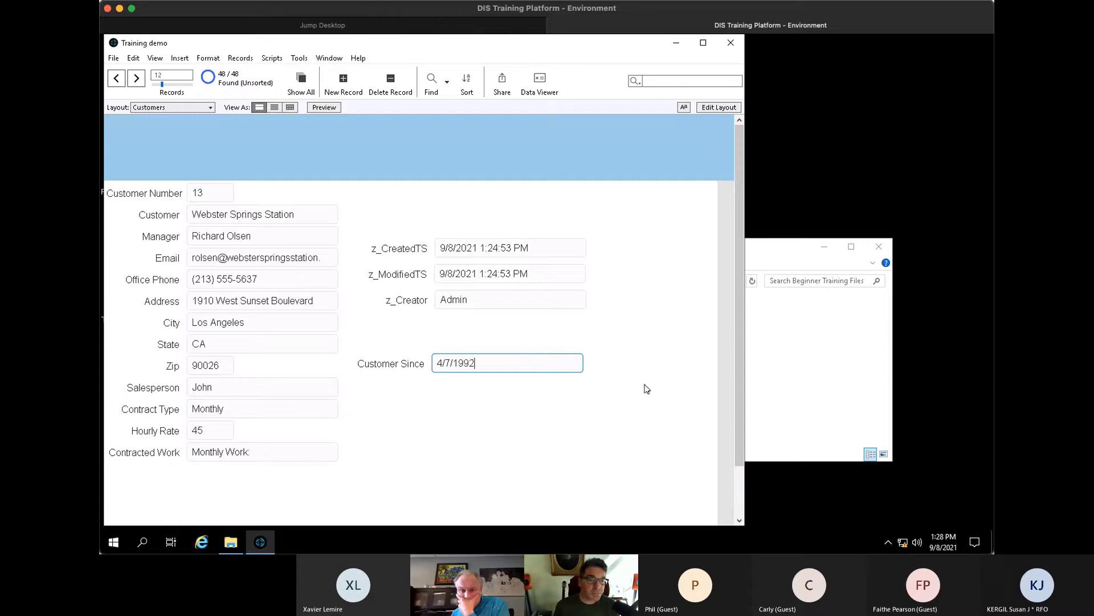
click(606, 440)
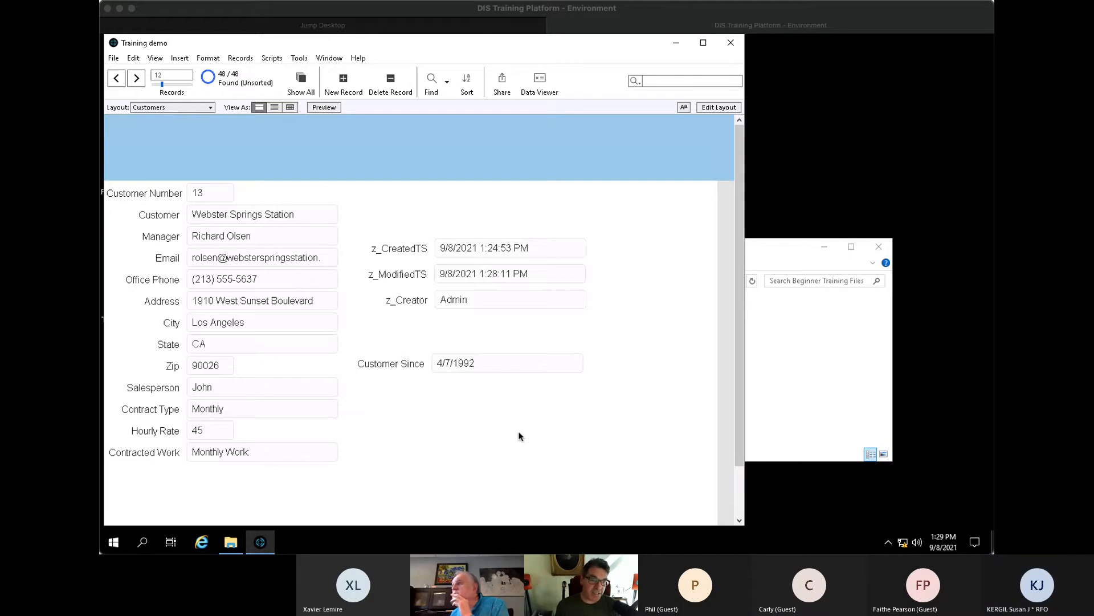
click(521, 248)
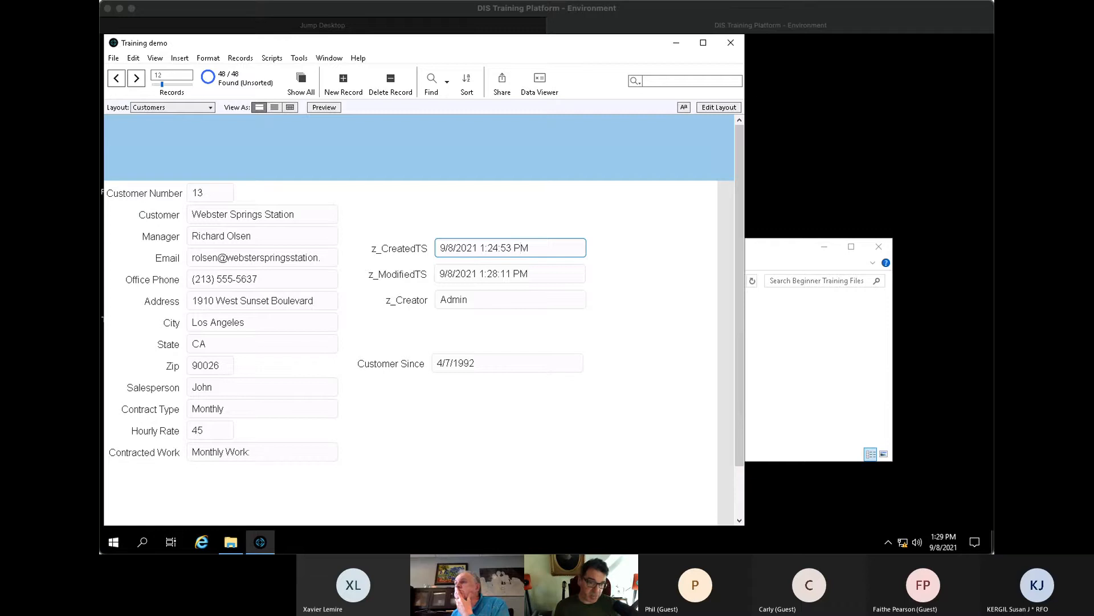
- Open Manage Database and inspect the Contracted Work field's type without changing it
click(656, 306)
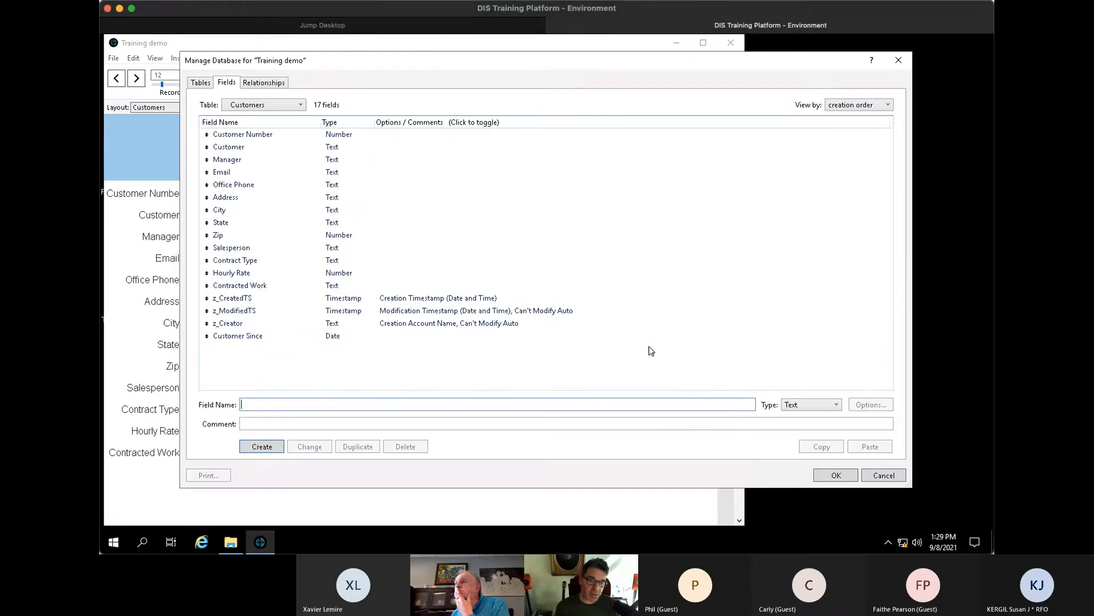
key(ctrl+shift+d)
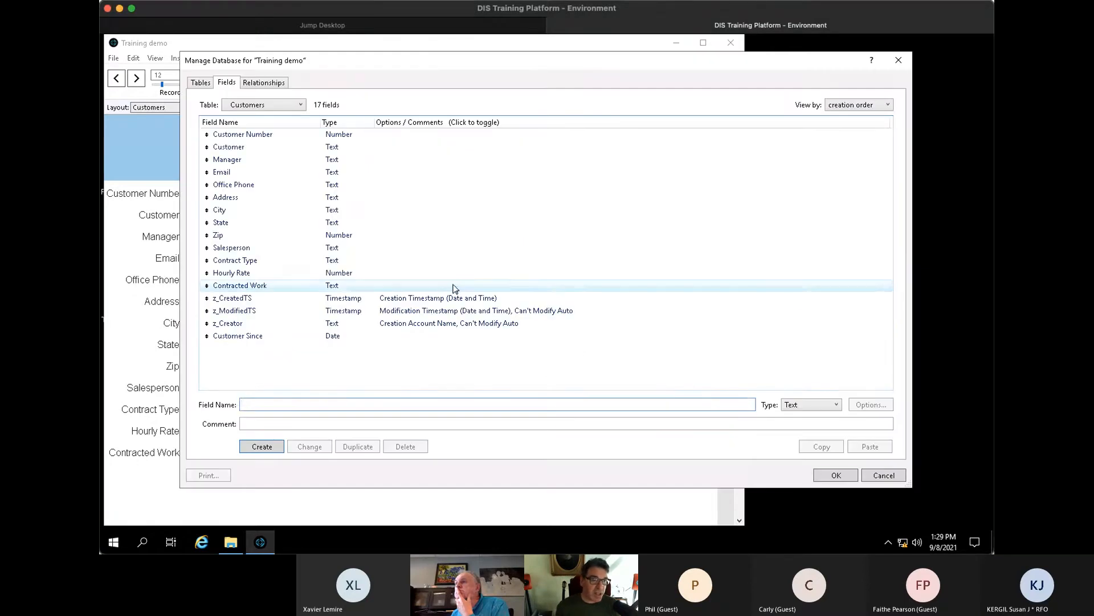
click(455, 286)
click(820, 404)
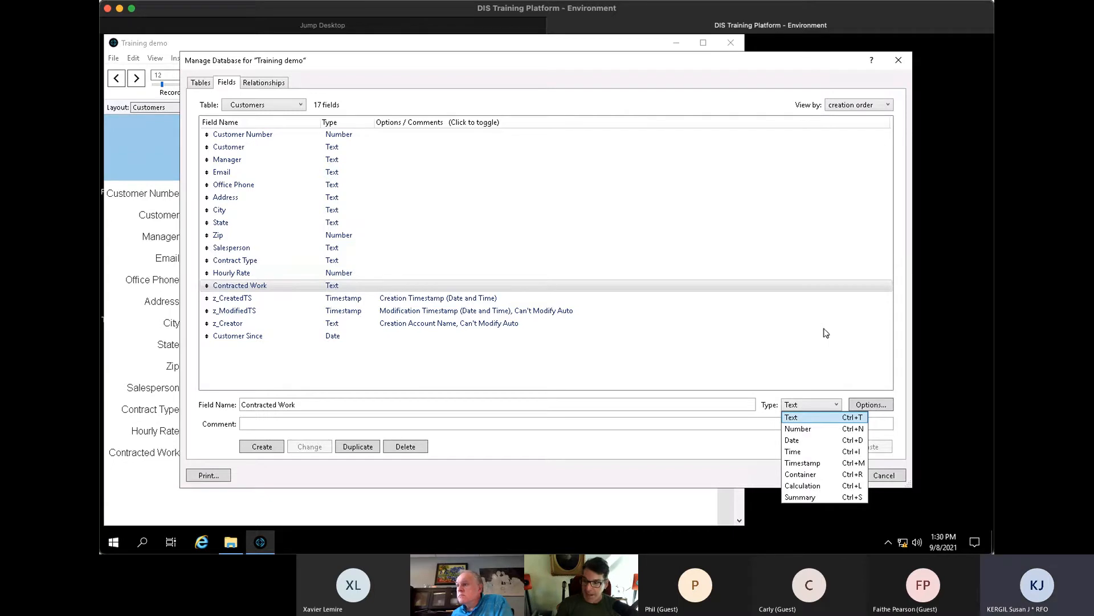
click(702, 339)
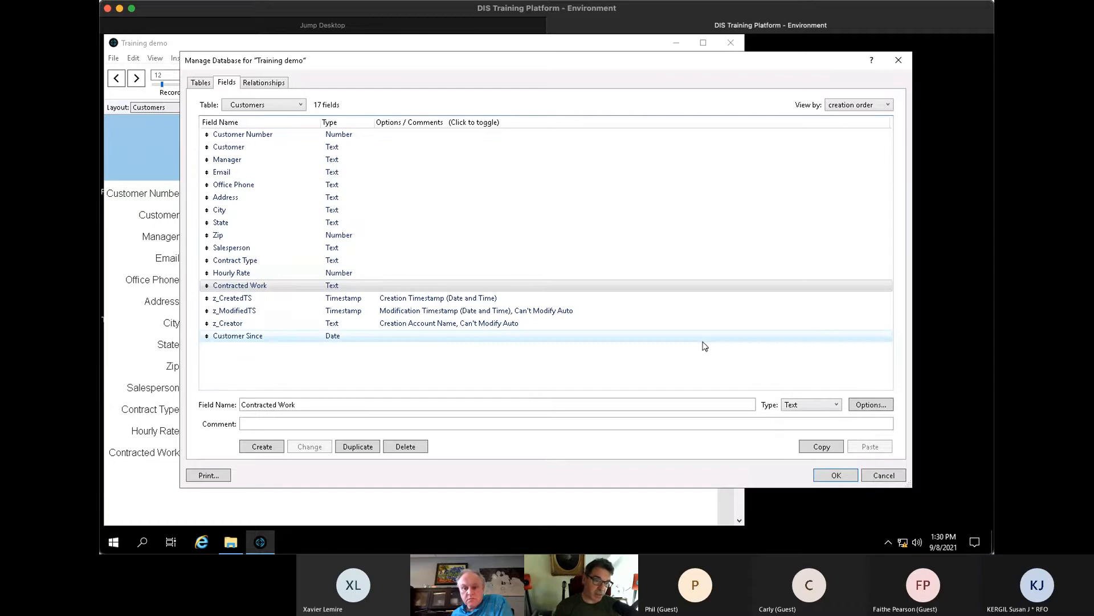
- Review Customer Since, z_CreatedTS, Hourly Rate and Contract Type definitions, leaving Contract Type as Text
click(653, 339)
click(644, 365)
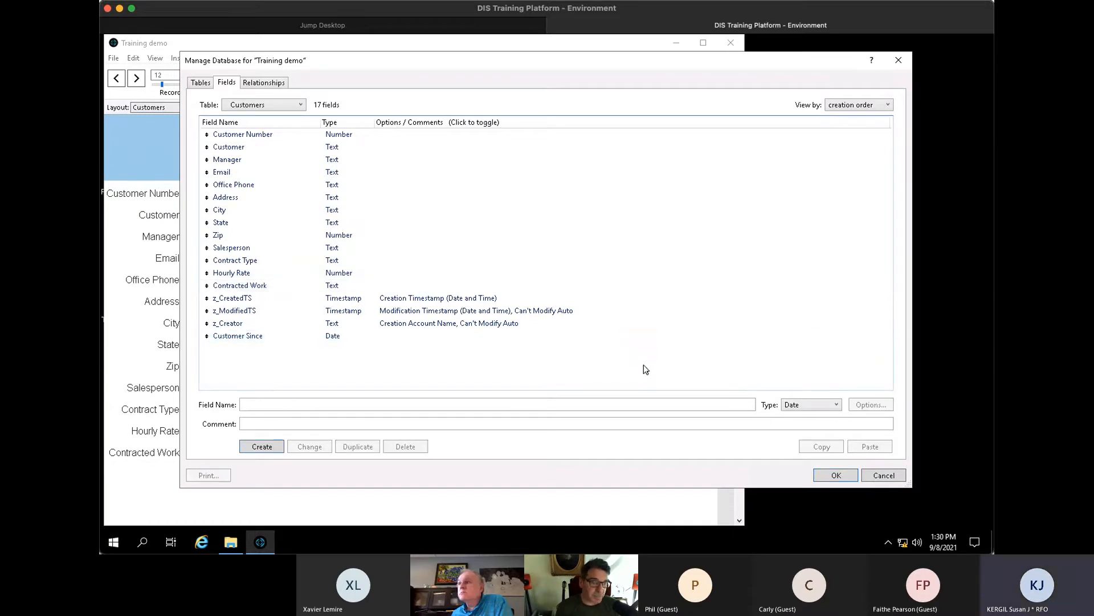
click(571, 303)
click(571, 277)
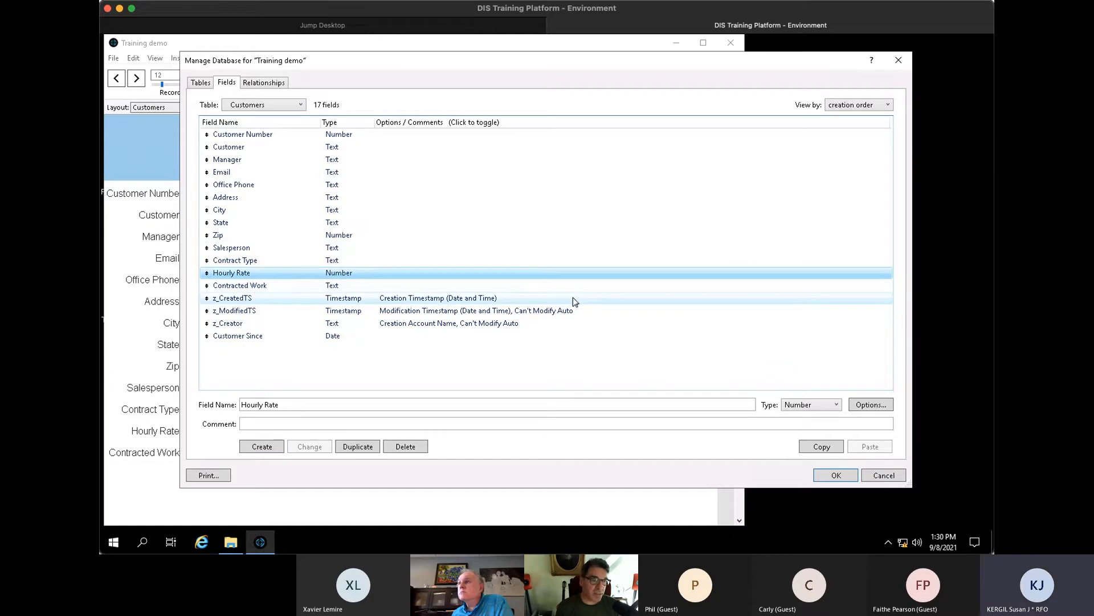
click(521, 263)
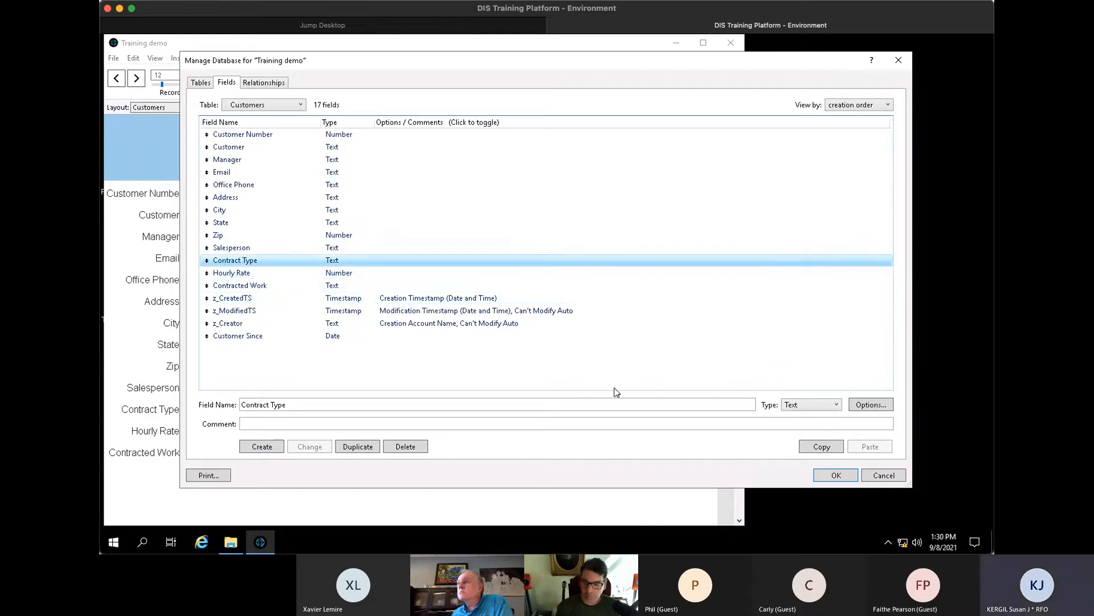
click(836, 405)
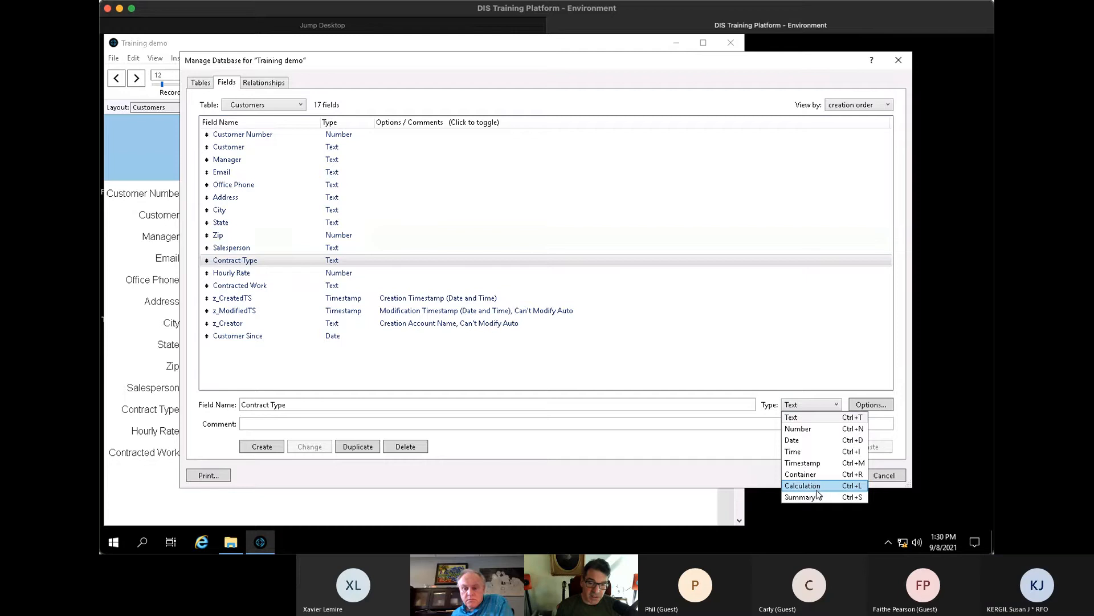
click(320, 403)
drag(320, 403, 230, 410)
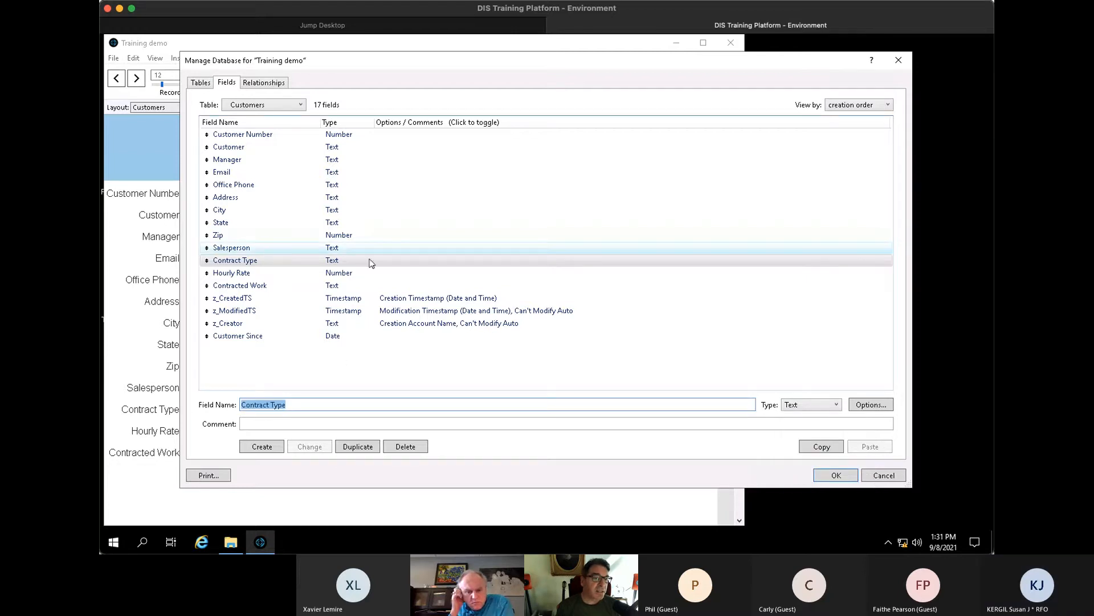
- Close the field definitions, click into record 13's Name, Manager and Salesperson fields, then scroll to record 23
click(833, 477)
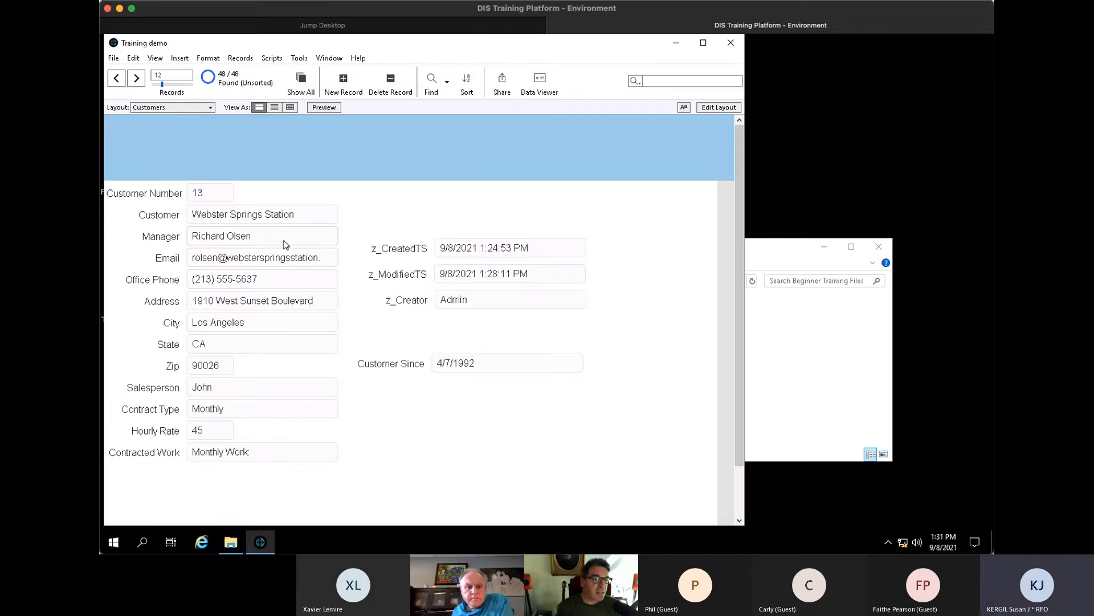
click(306, 214)
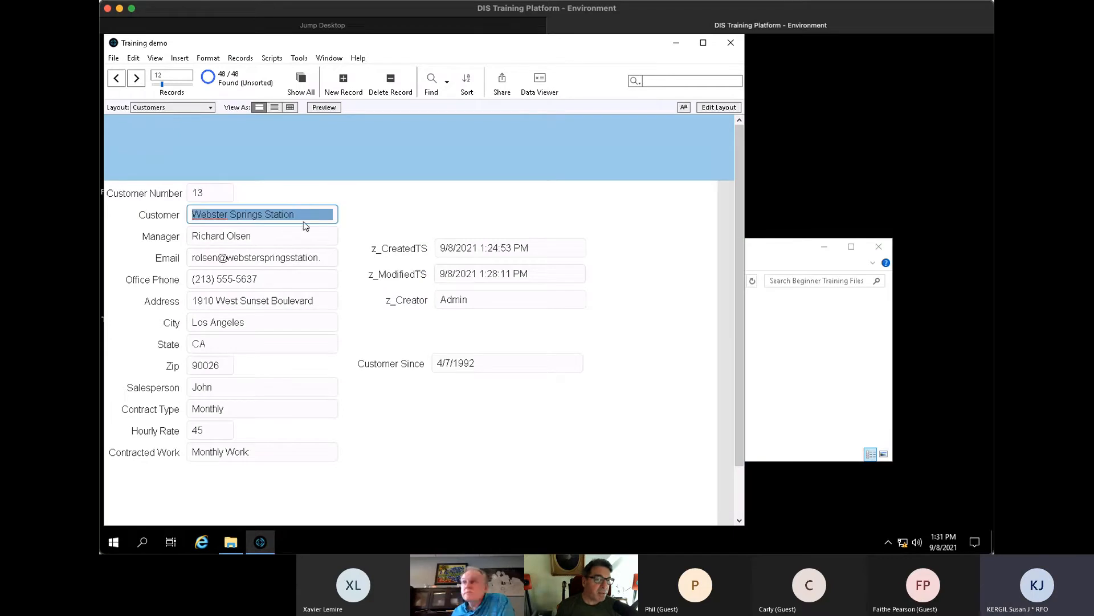
click(310, 240)
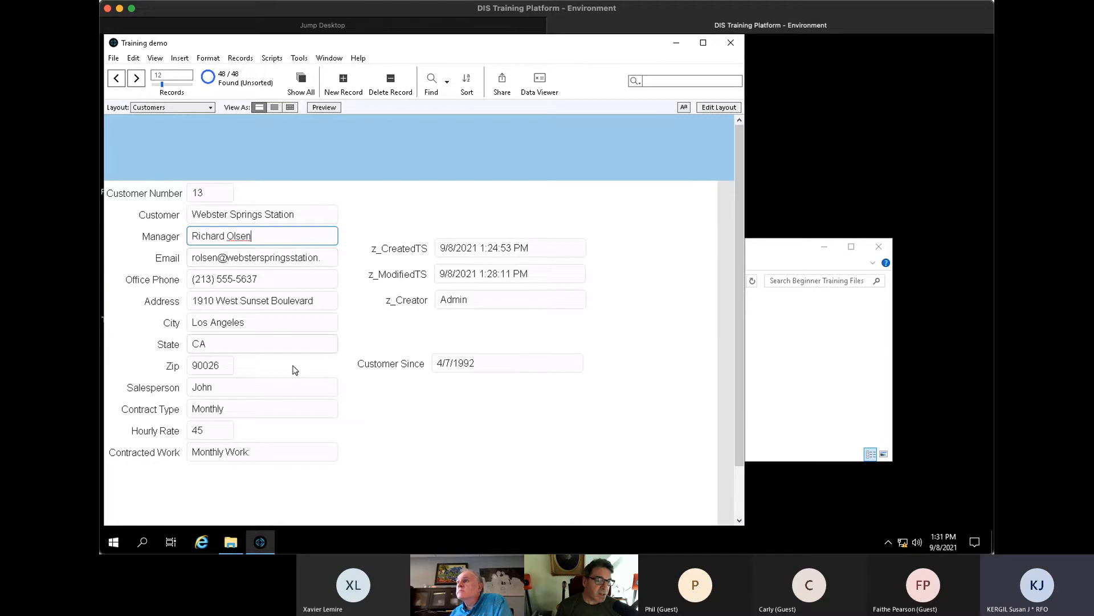
click(290, 388)
scroll(291, 389, down, 6)
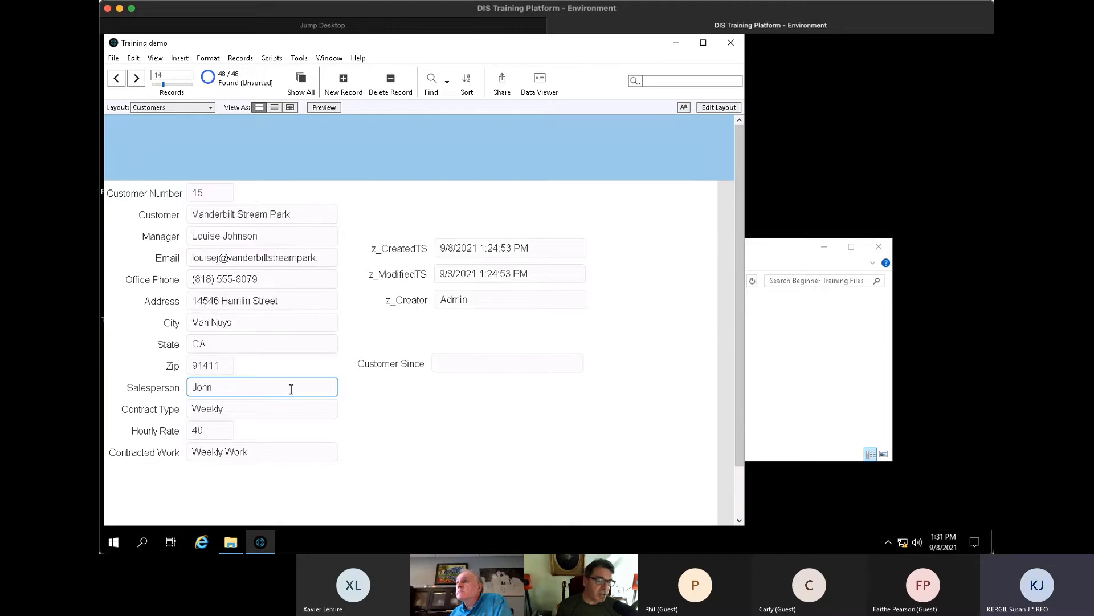
scroll(291, 391, down, 5)
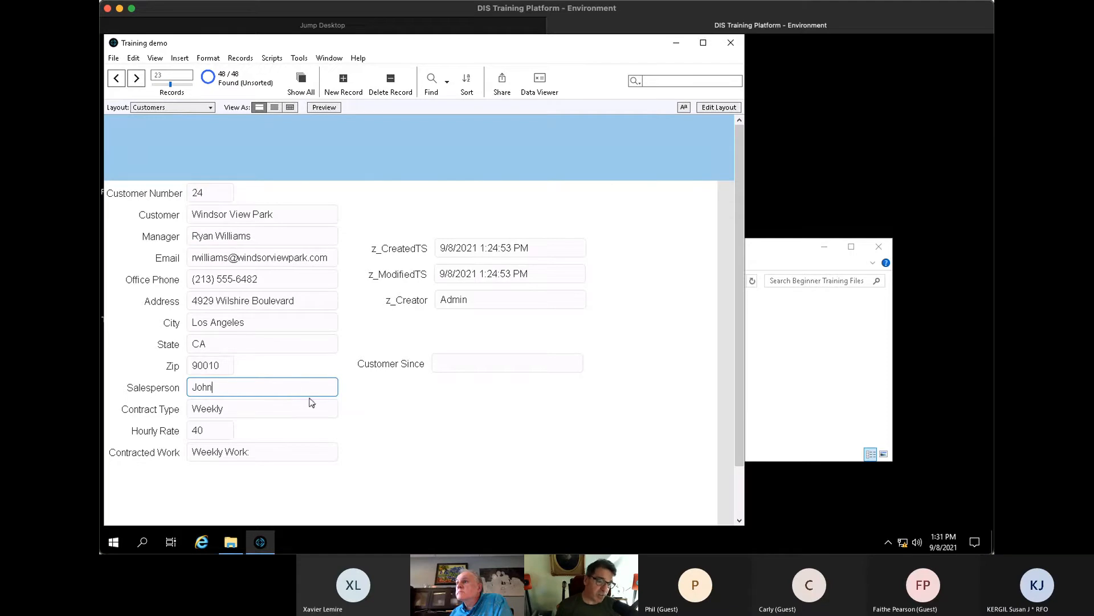
- Rename the Salesperson field to Sales First
key(ctrl+shift+d)
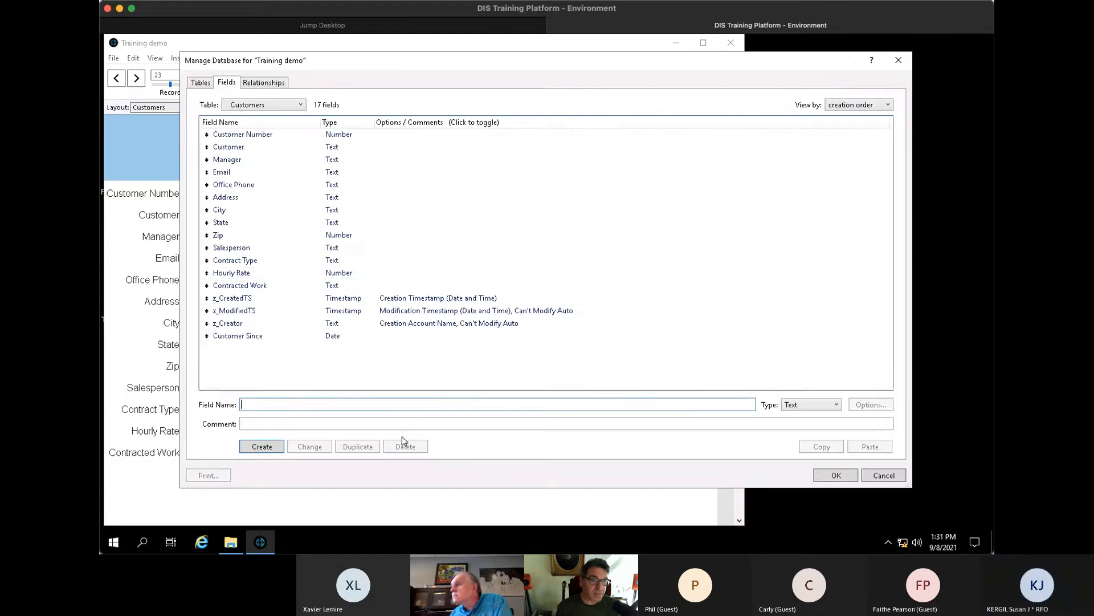
click(276, 248)
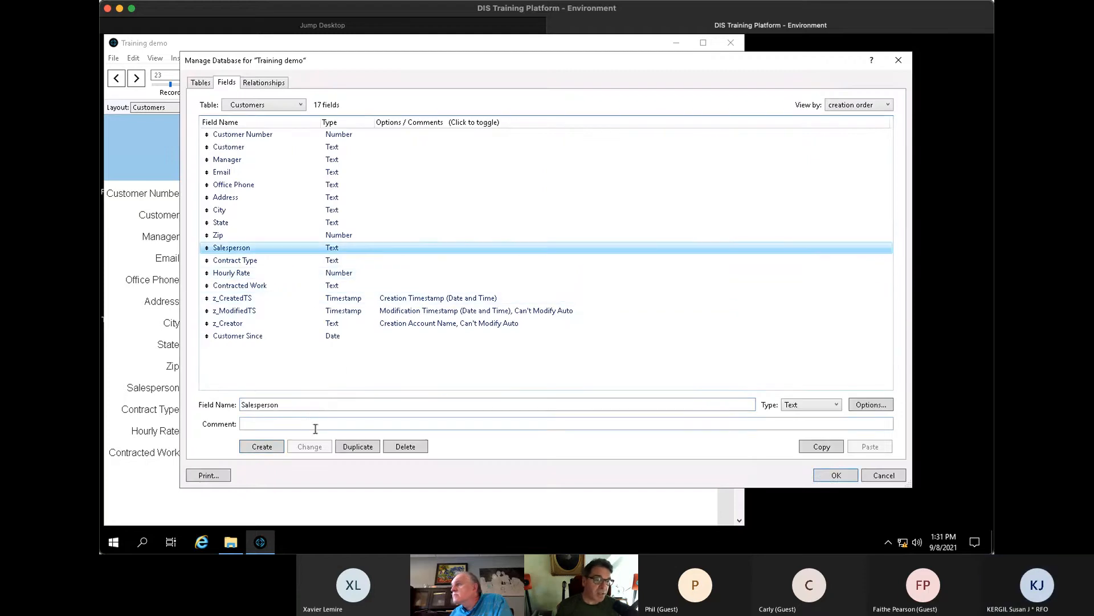
click(328, 401)
key(BackSpace)
key(BackSpace)
key(BackSpace)
key(BackSpace)
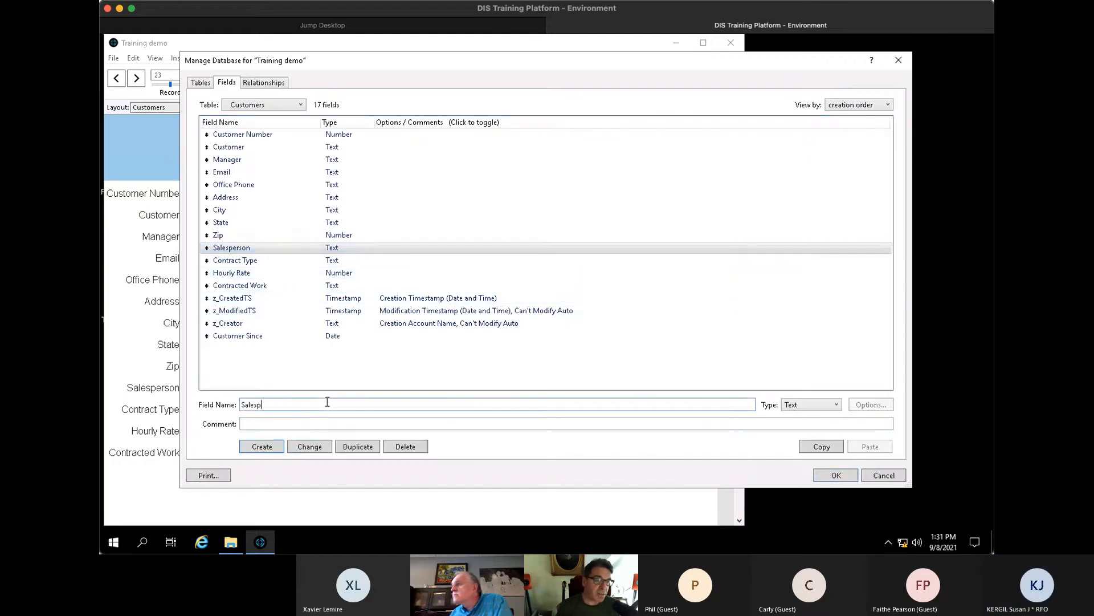
key(BackSpace)
text(First)
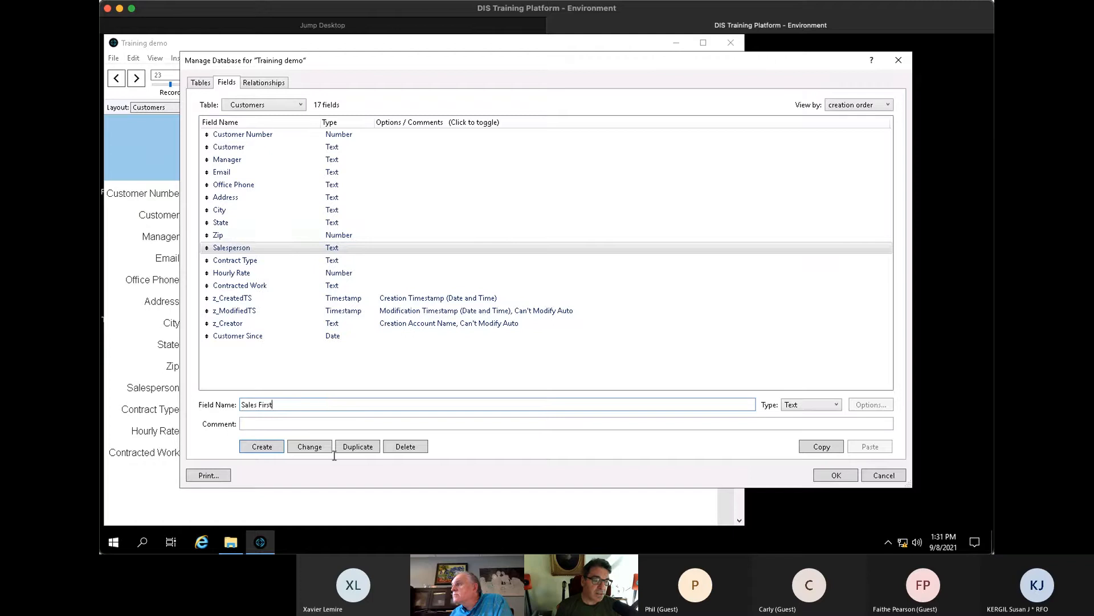
click(323, 445)
- Create a Sales Last text field, move it just below Sales First, and save the definitions
double_click(264, 406)
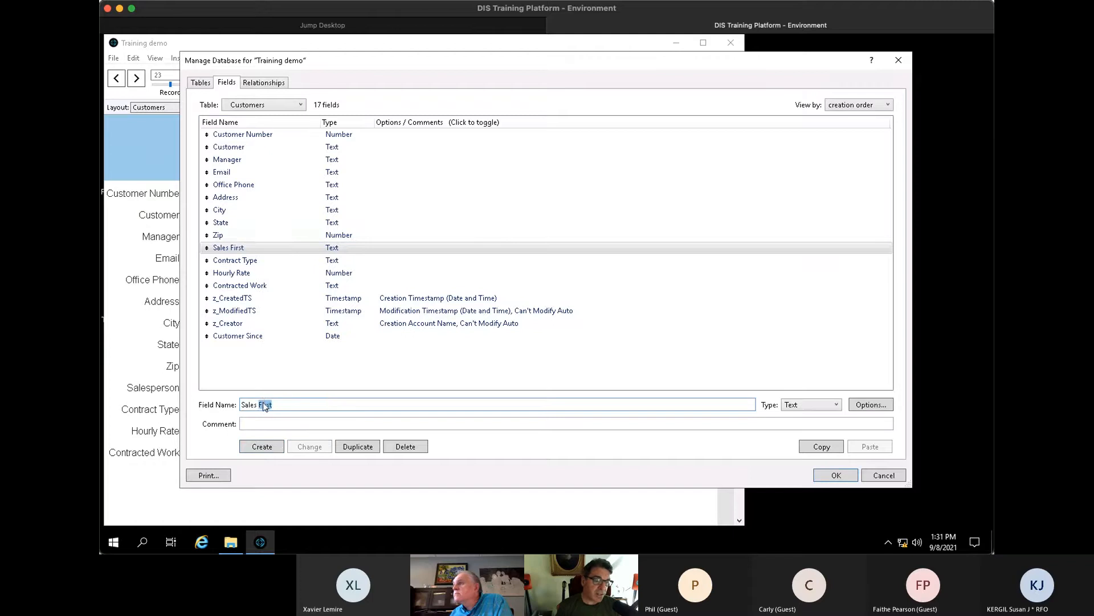
text(Last)
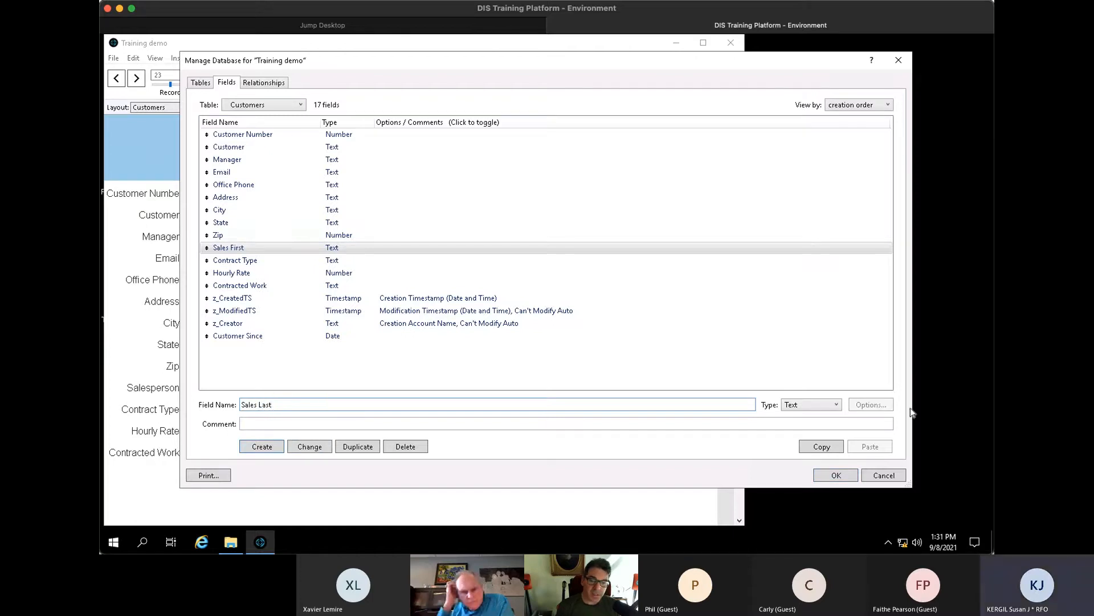
click(262, 446)
click(204, 349)
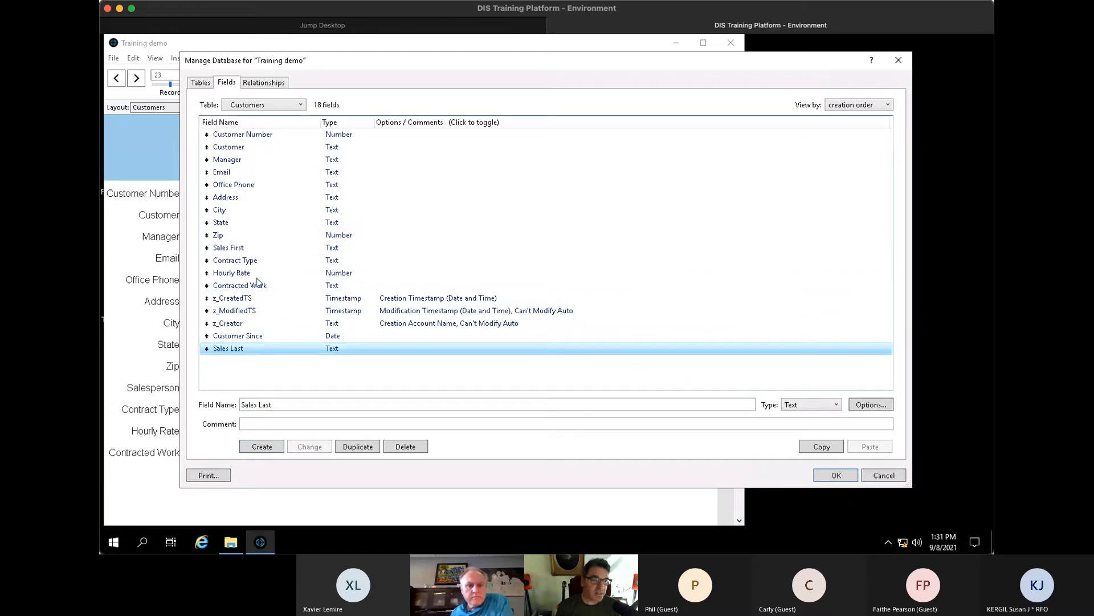
drag(206, 349, 255, 257)
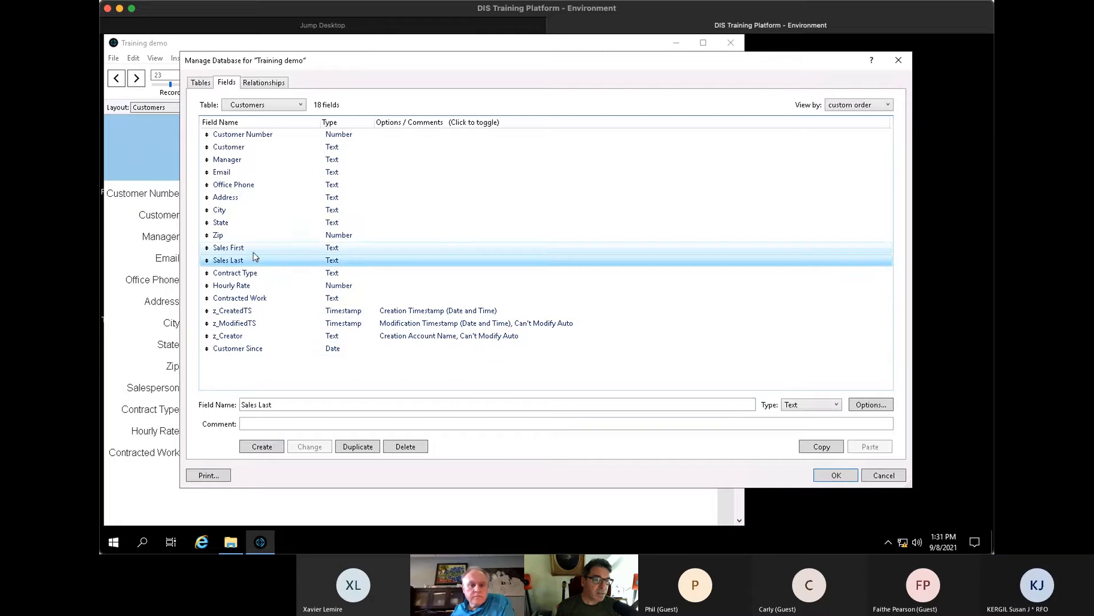
click(821, 476)
- In Layout mode, narrow the Sales First field to 147 pt
key(ctrl+l)
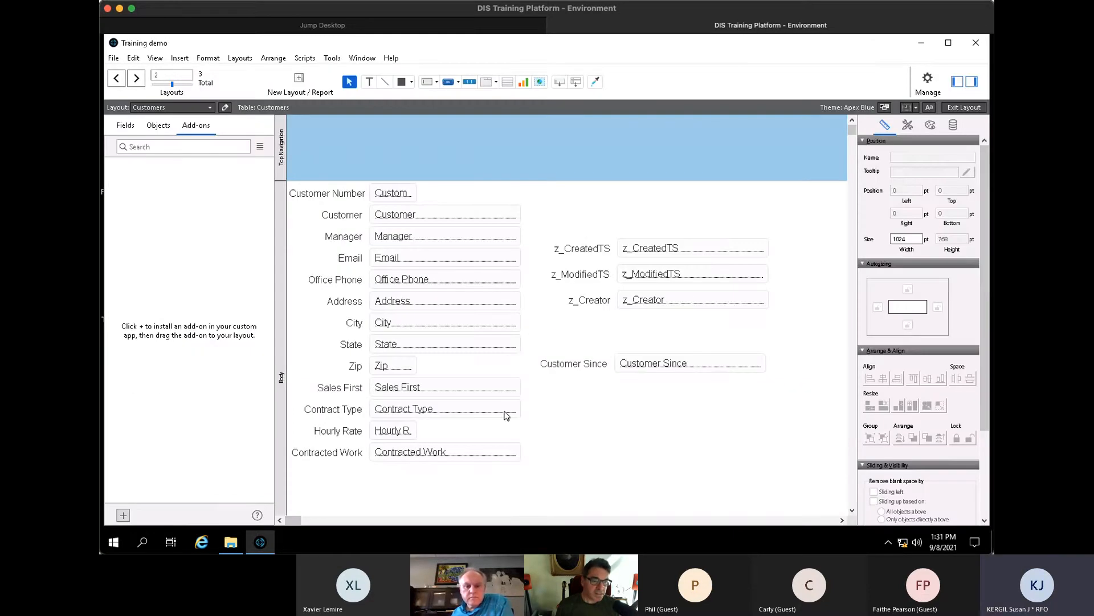
click(504, 389)
drag(519, 387, 564, 391)
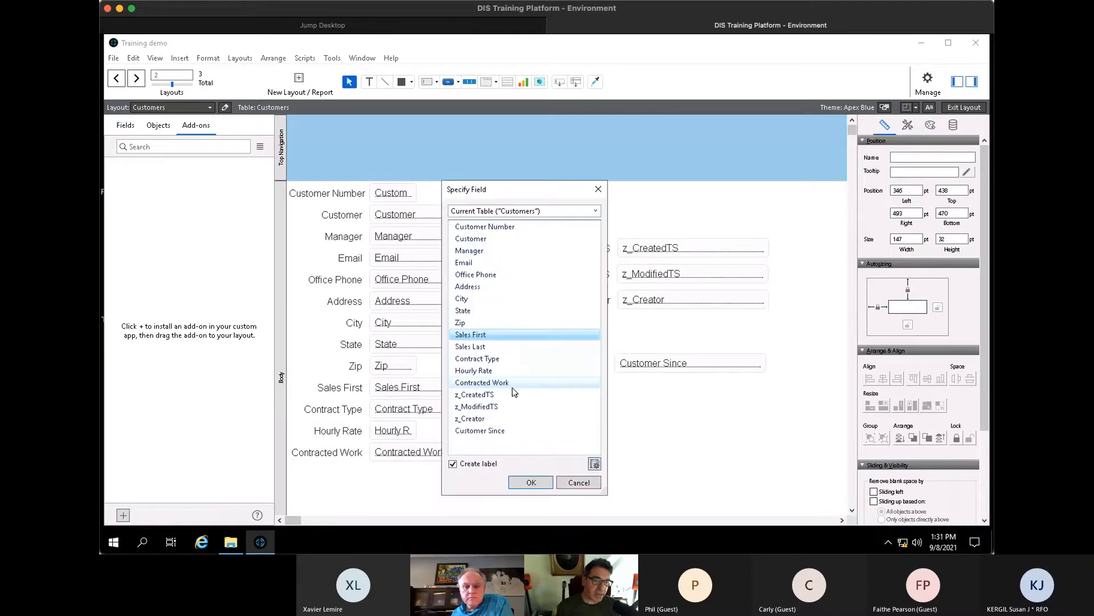
- Place Sales Last with its label beside Sales First and return to Browse mode
click(501, 346)
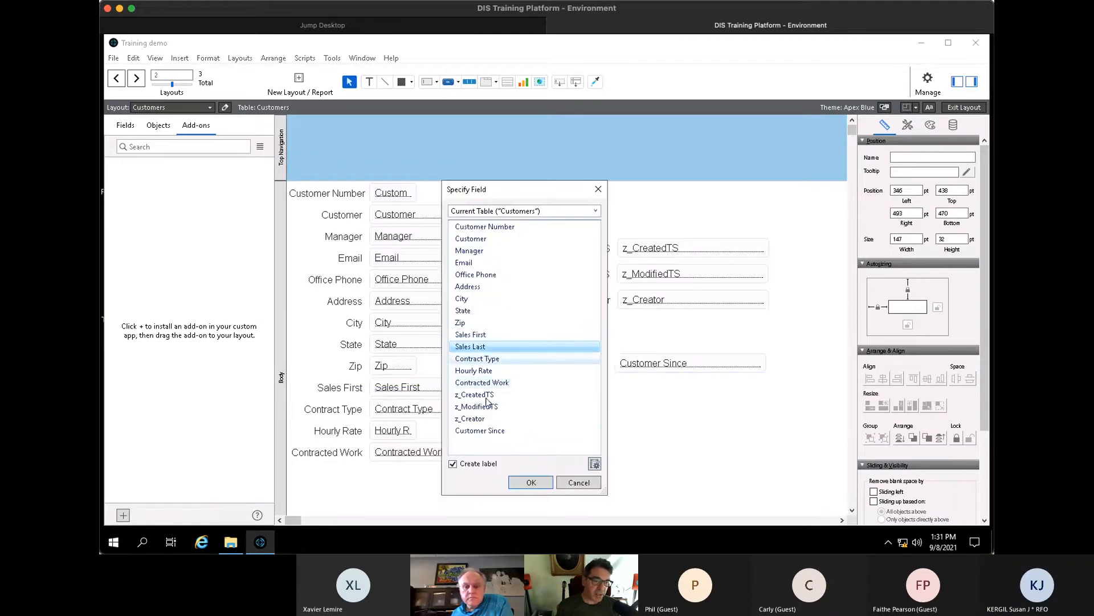
click(532, 483)
shift+click(482, 394)
drag(510, 395, 545, 395)
key(ctrl+b)
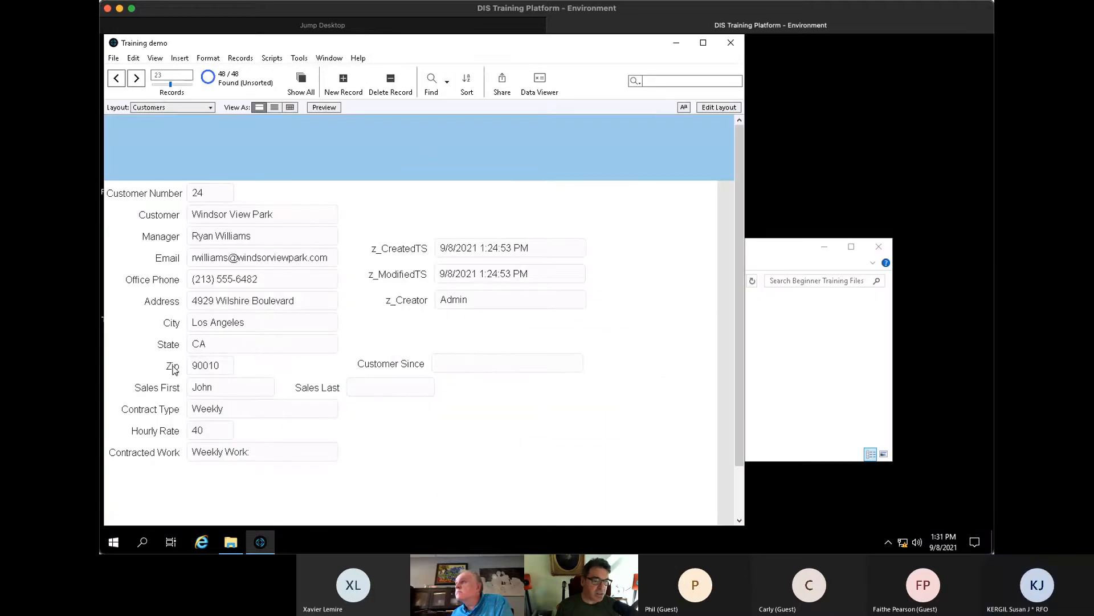
- Enter Sales Last names Smith, Johns and Richmond on successive customer records
click(369, 387)
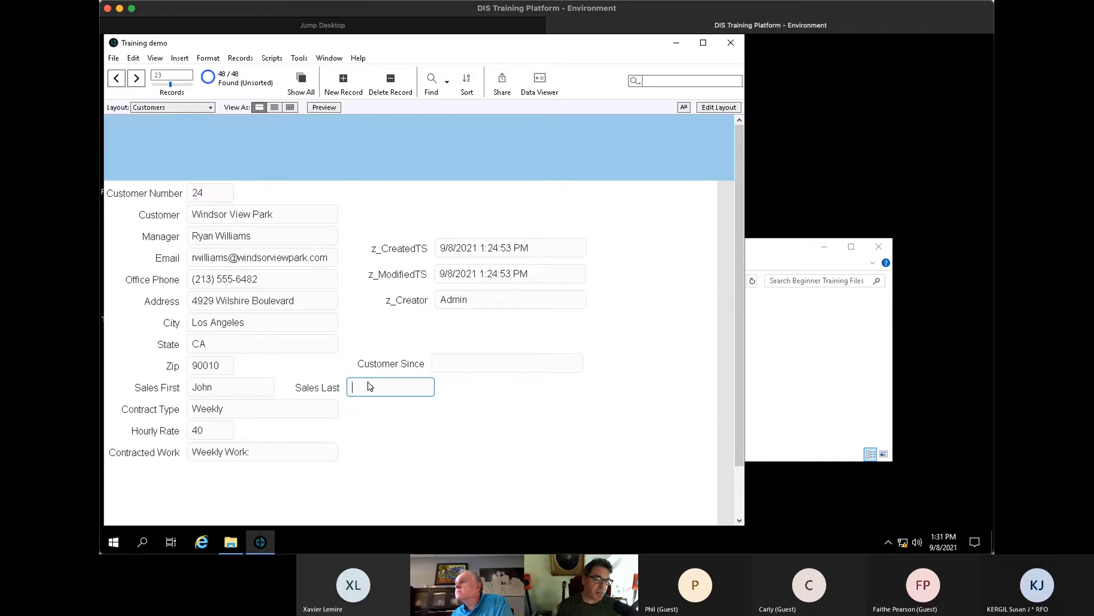
text(Smith)
key(ctrl+Down)
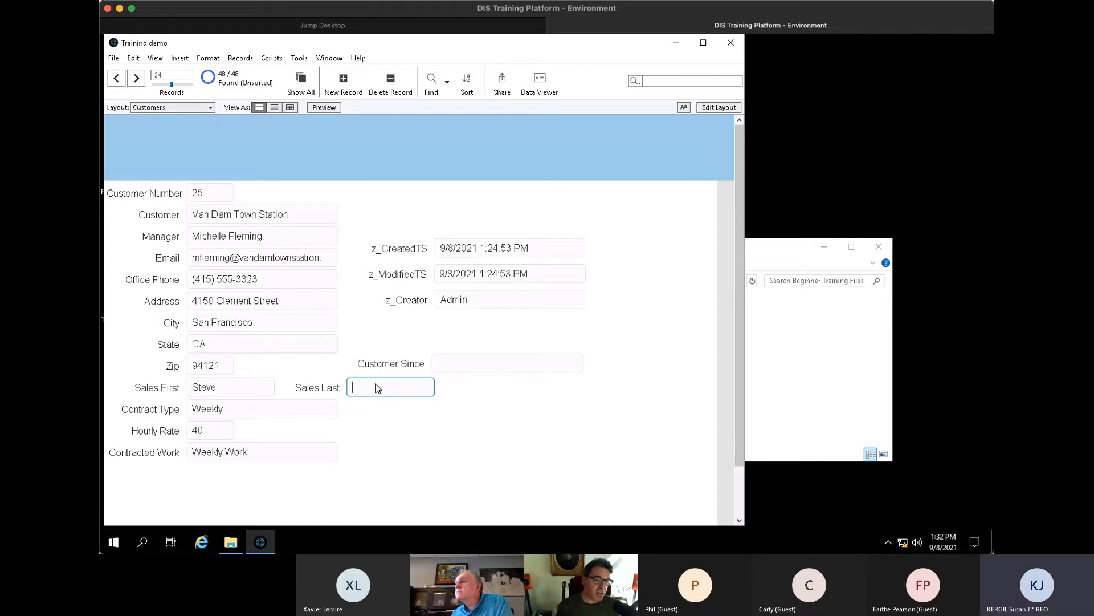
key(ctrl+Down)
key(ctrl+Down)
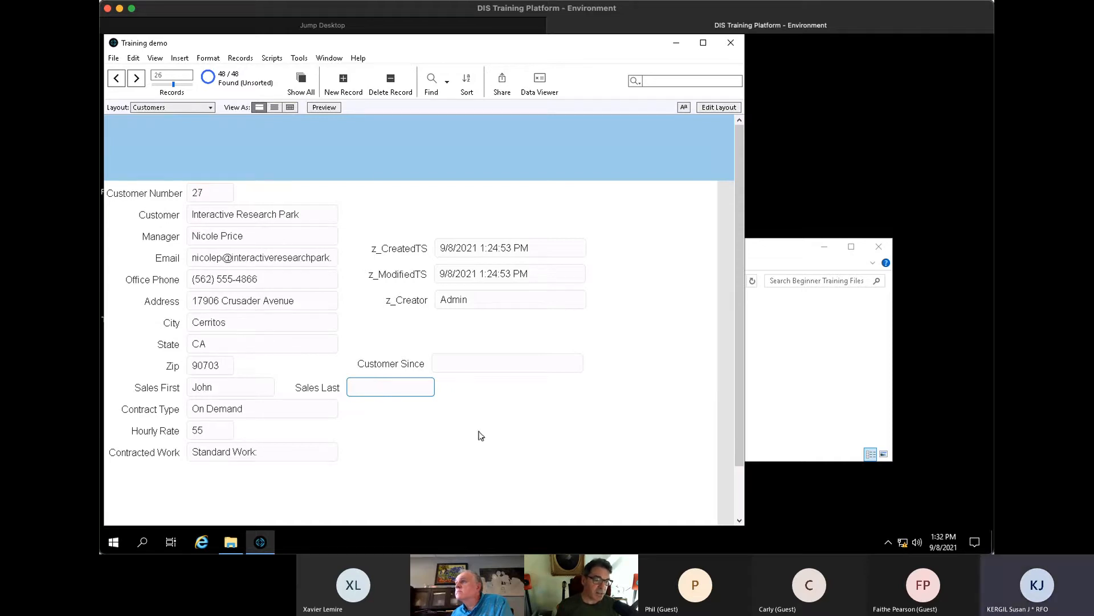
text(Jo)
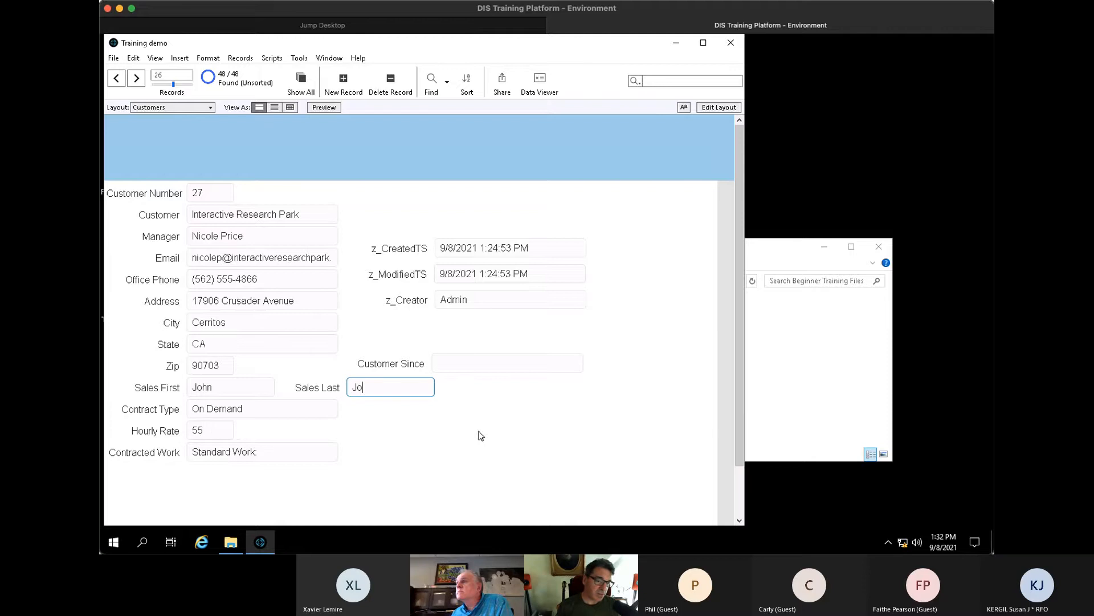
text(hns)
key(ctrl+Down)
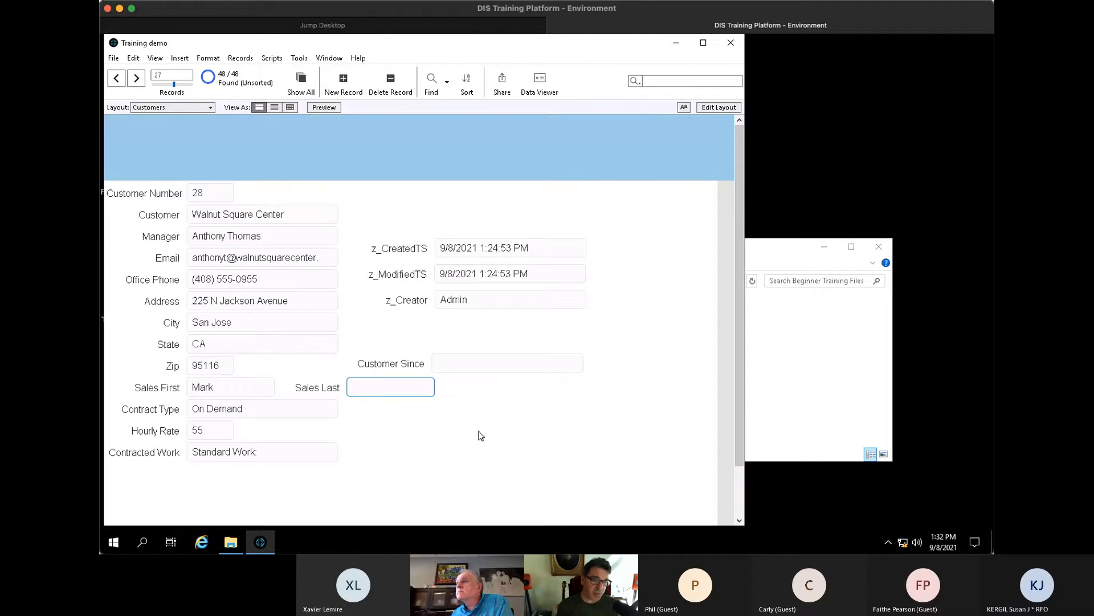
text(Richmond)
key(ctrl+Down)
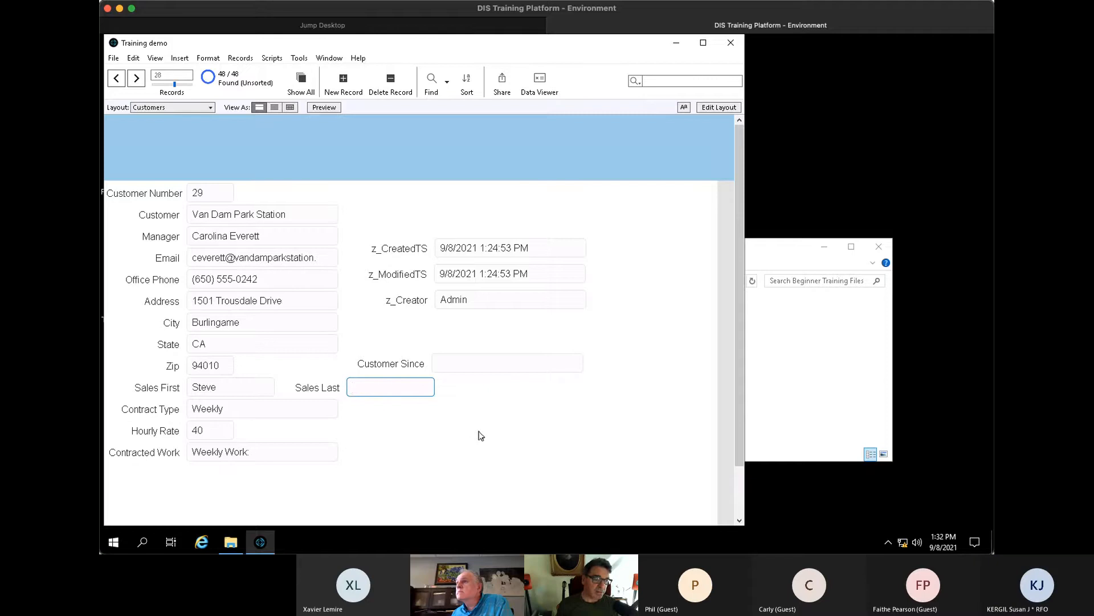
- Enter Winwood and Smith for the next records, recheck entries, and reopen the field definitions
text(Win)
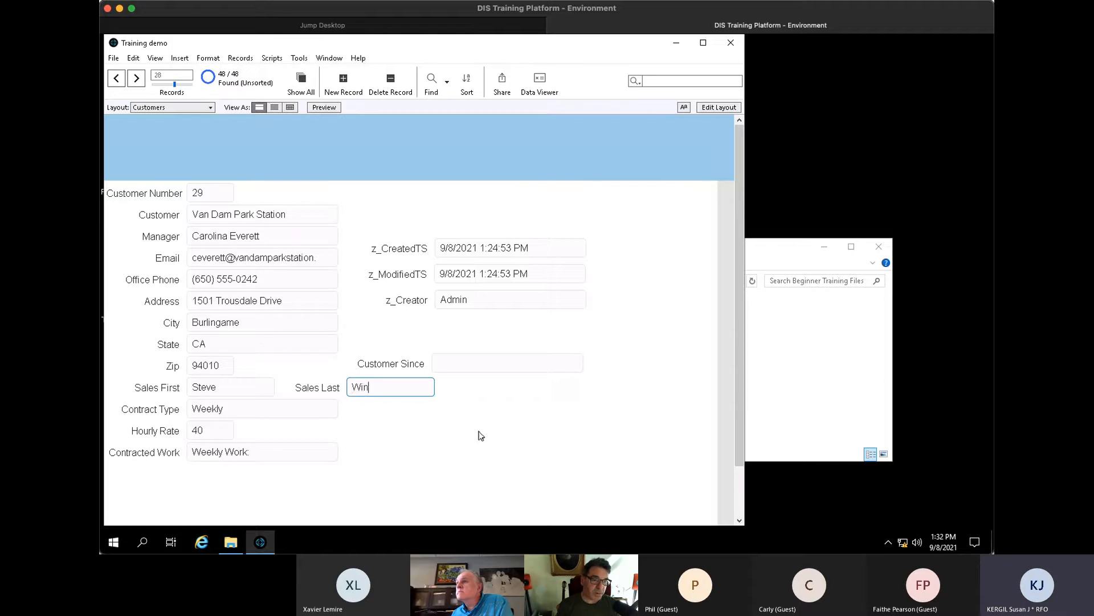
text(d)
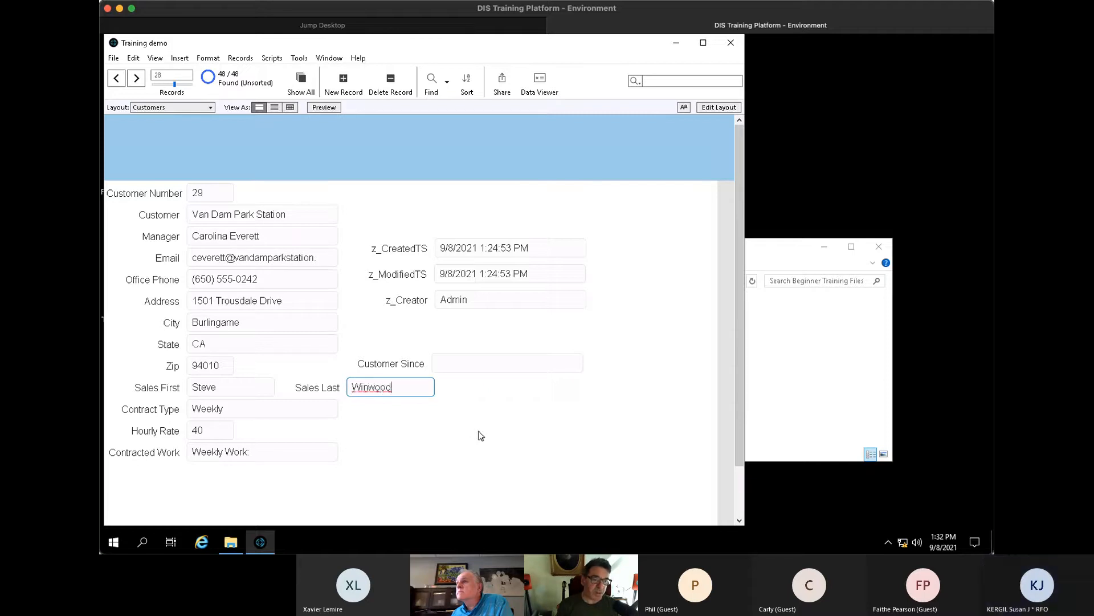
key(ctrl+Down)
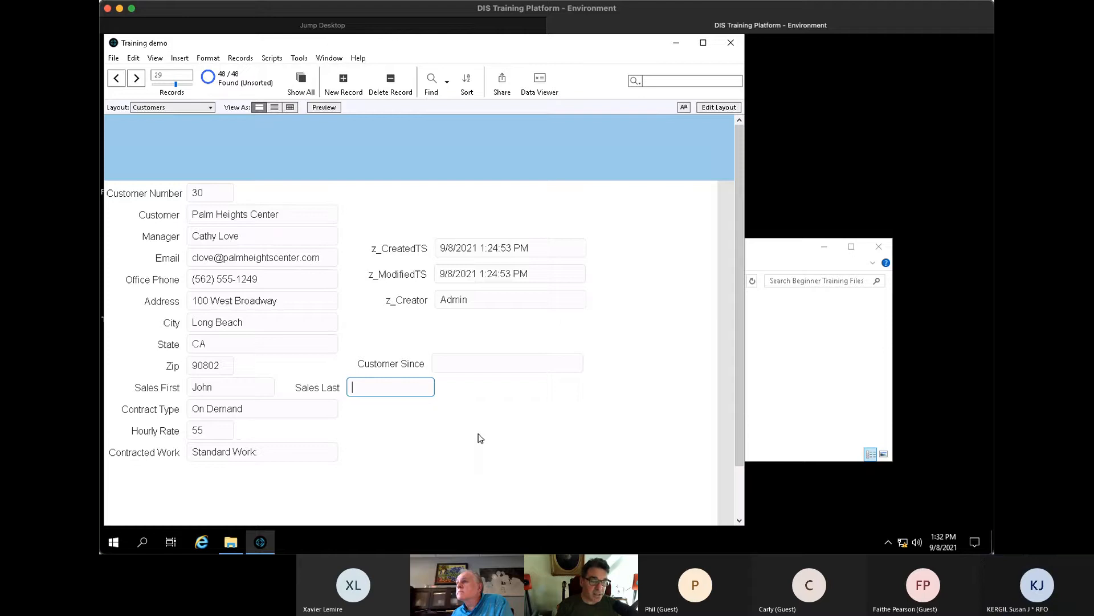
text(Smith)
click(479, 437)
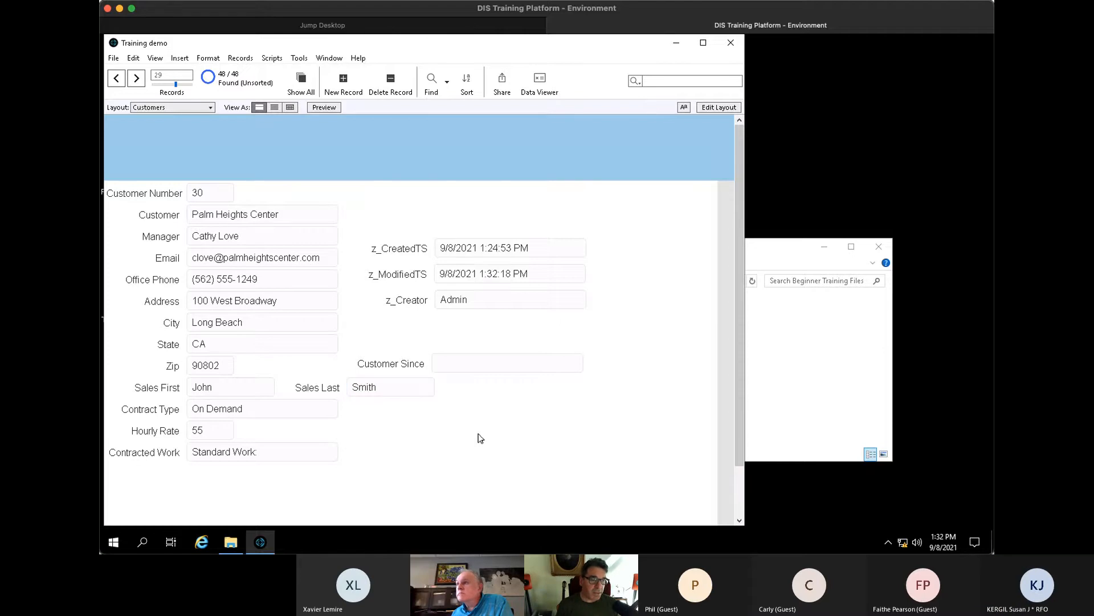
key(ctrl+Up)
key(ctrl+Up)
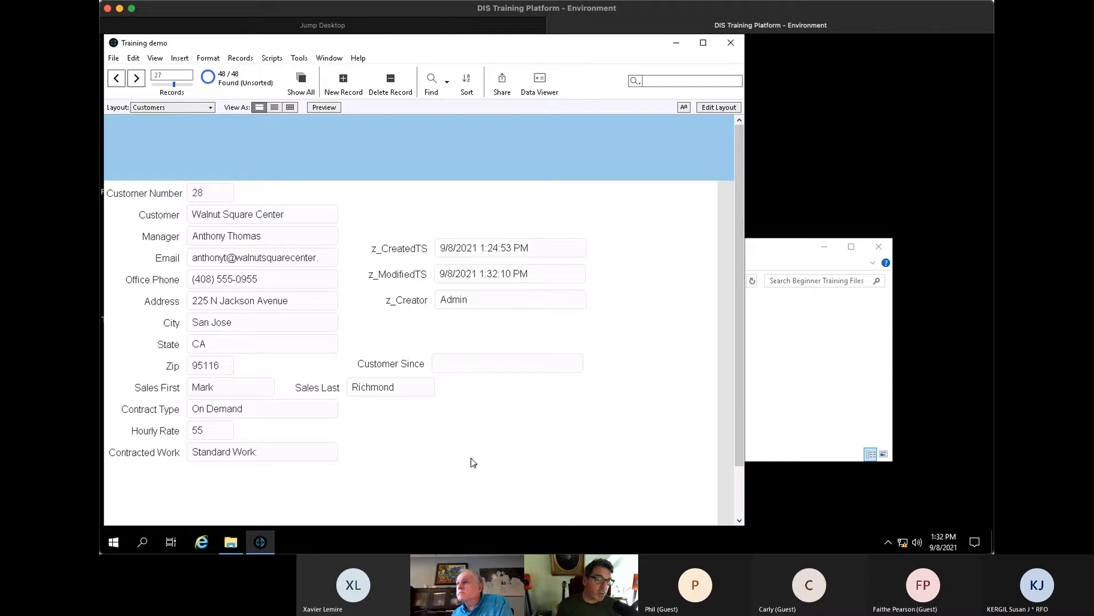
key(ctrl+Down)
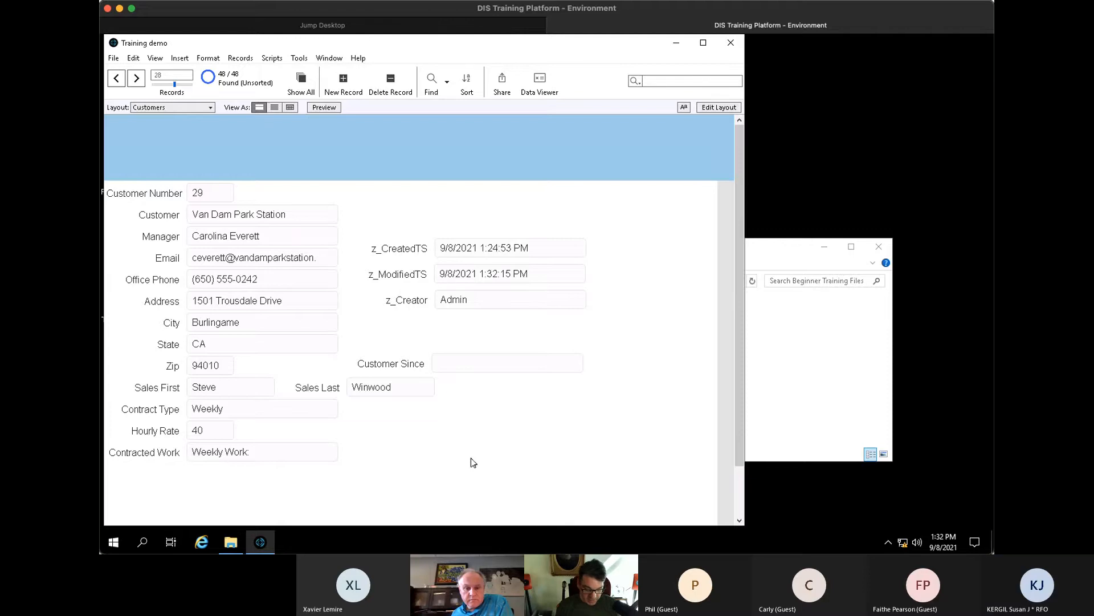
key(ctrl+shift+d)
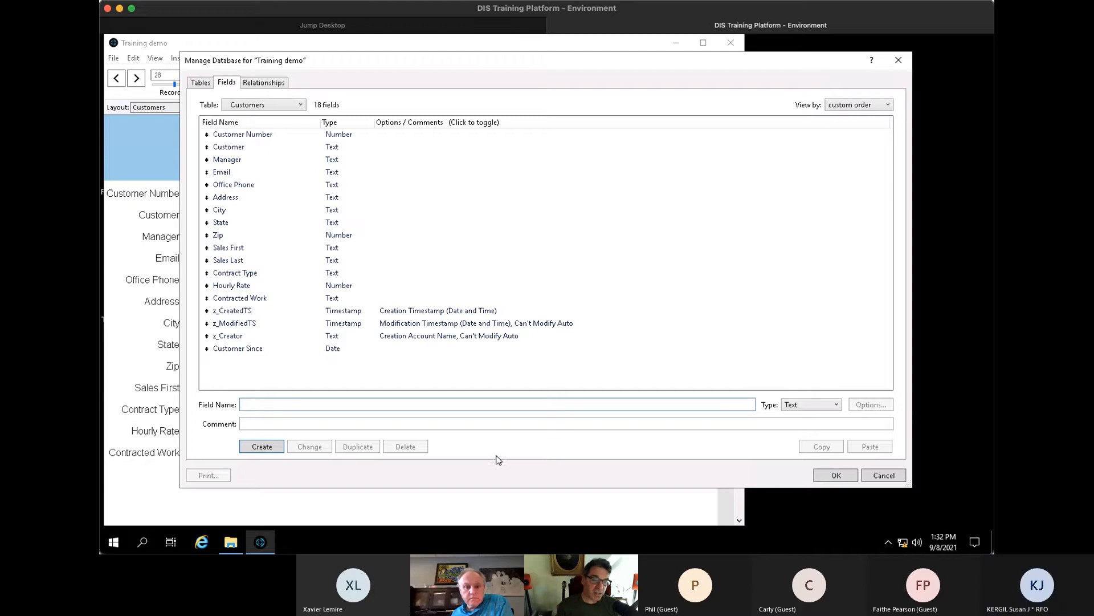
- Create a new Calculation field named 'Sales Full Name' in the Customers table
text(les Full)
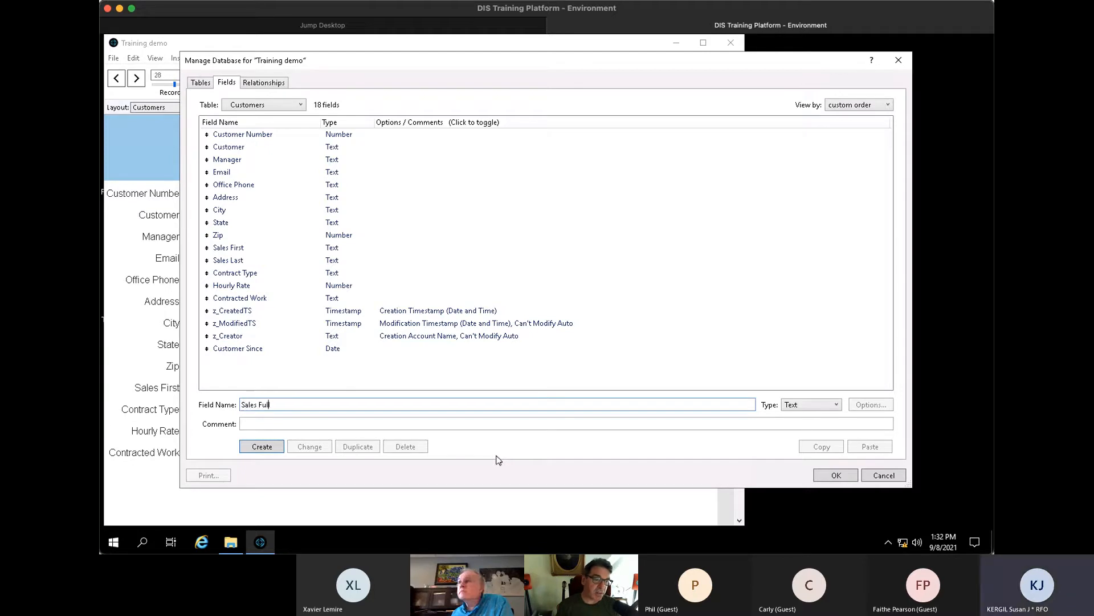
text( Name)
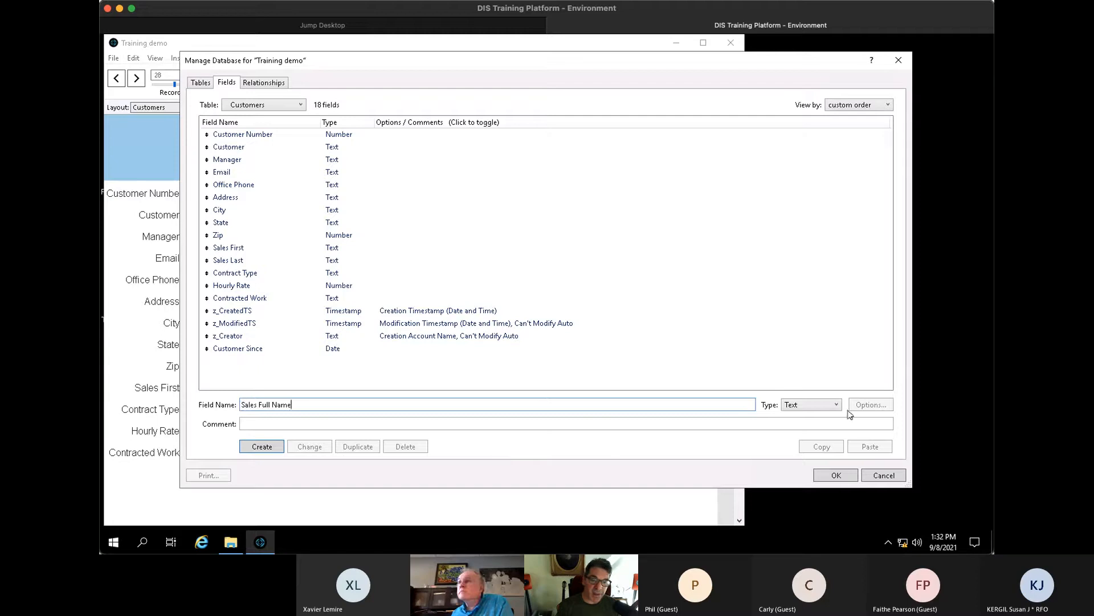
click(837, 406)
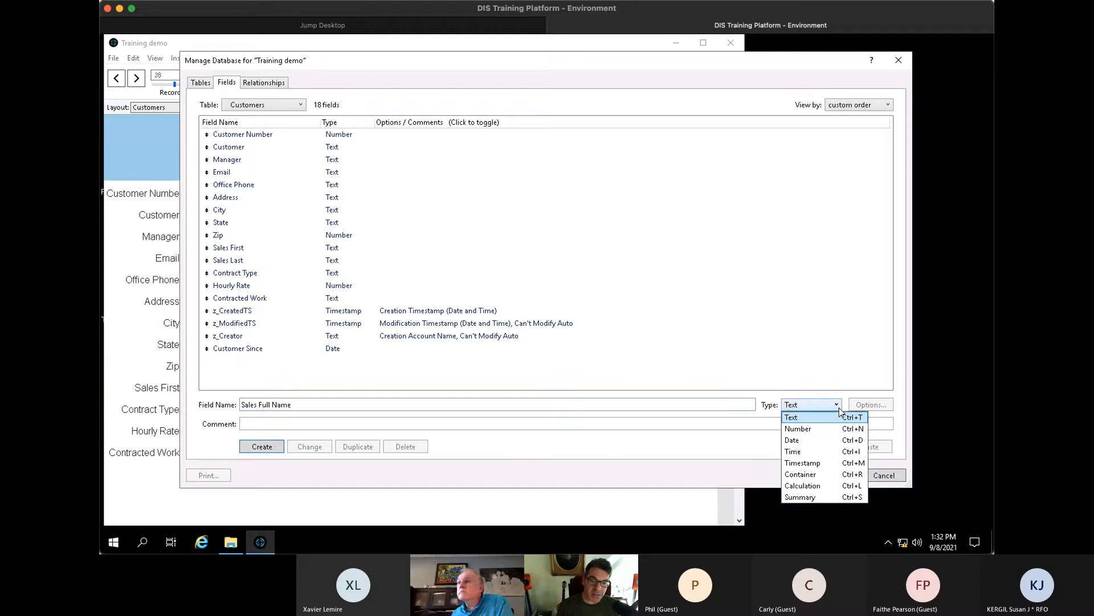
click(811, 485)
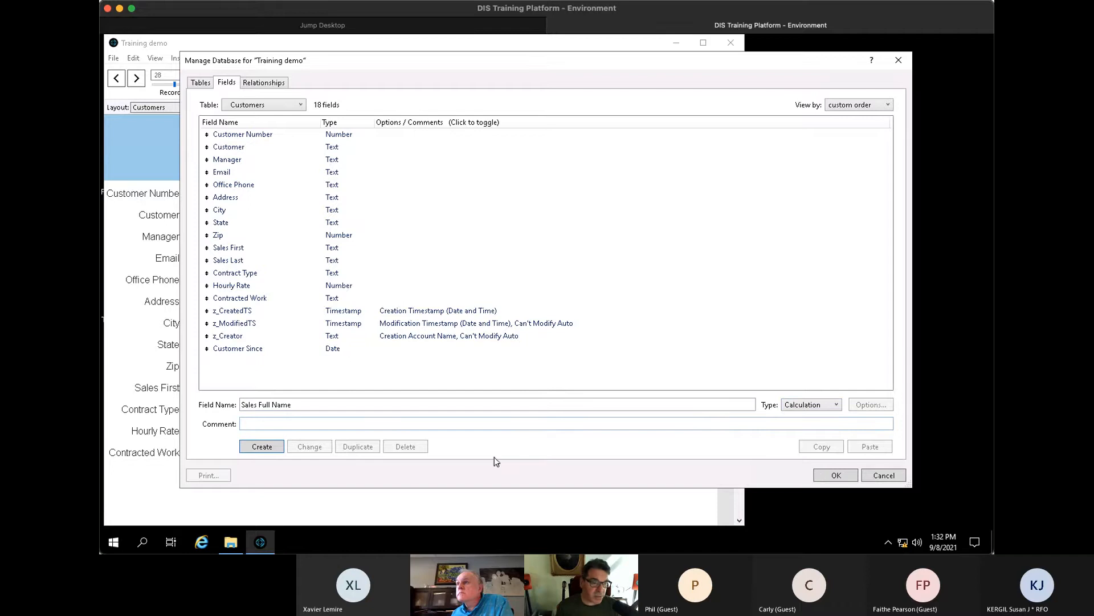
click(258, 447)
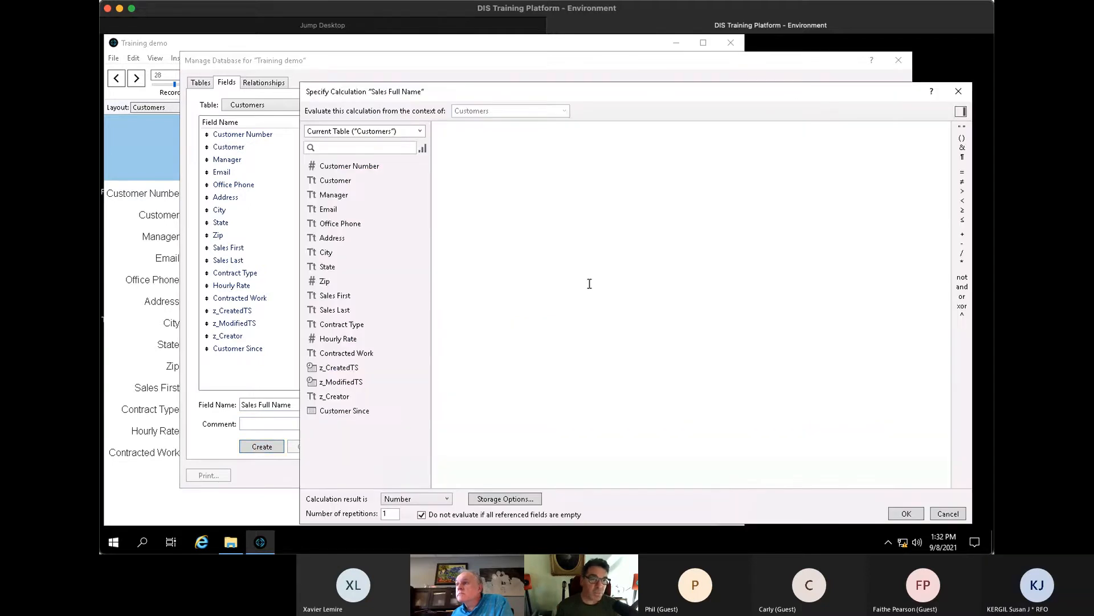
- Enter the formula Sales First & " " & Sales Last, set the result to Text, and save it
double_click(377, 296)
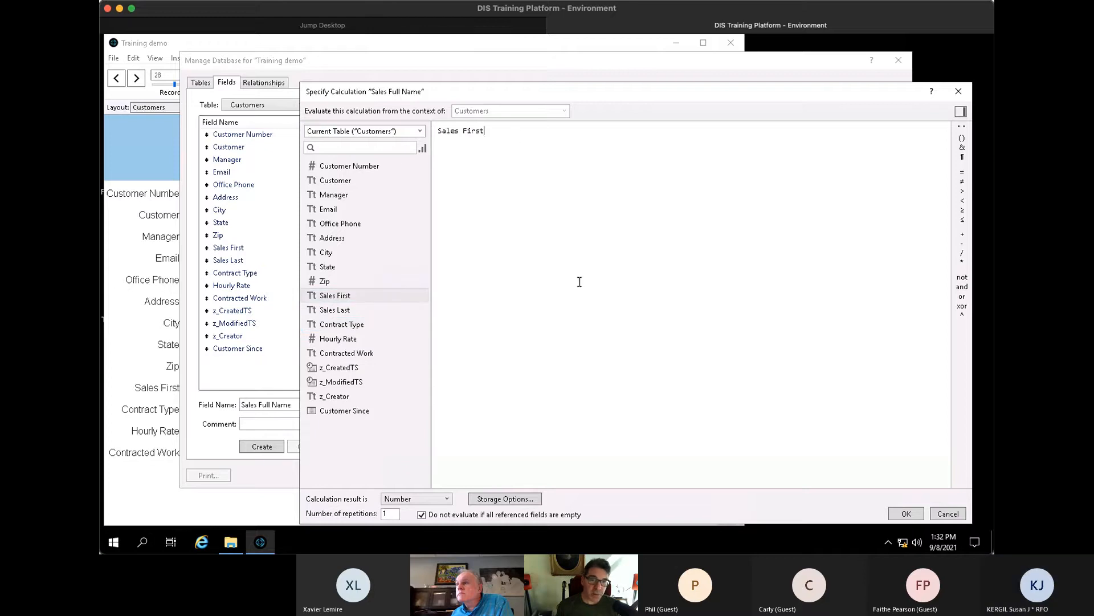
click(962, 147)
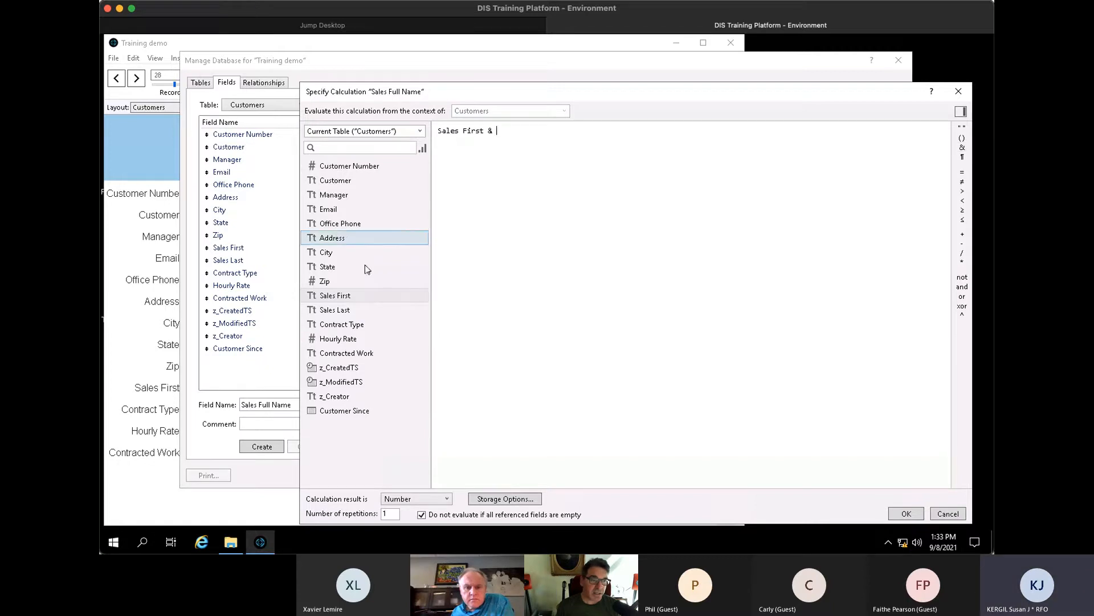
double_click(345, 310)
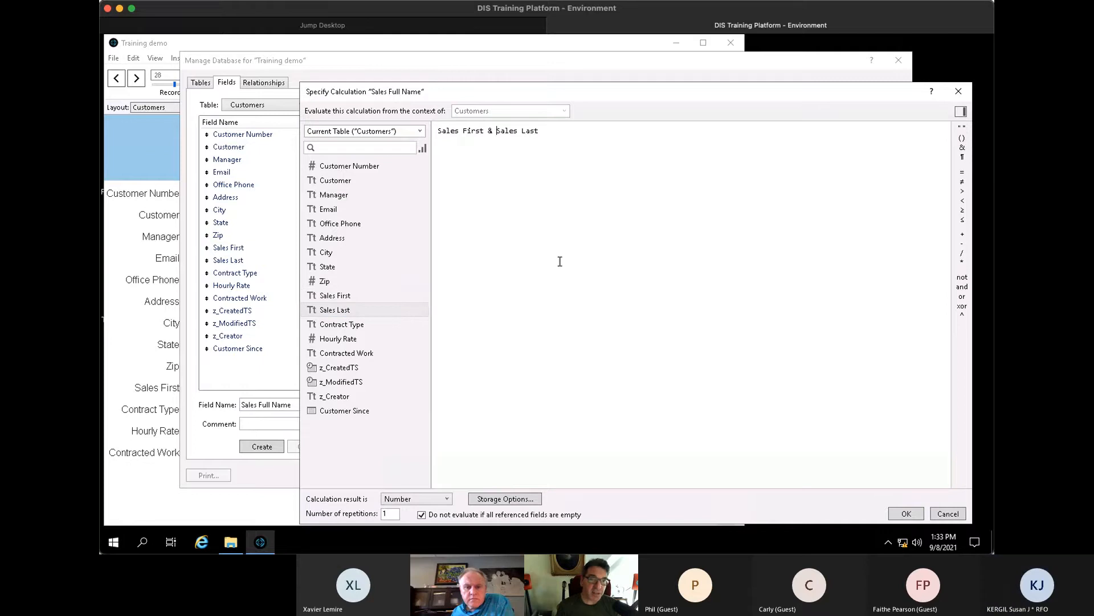
text(" " )
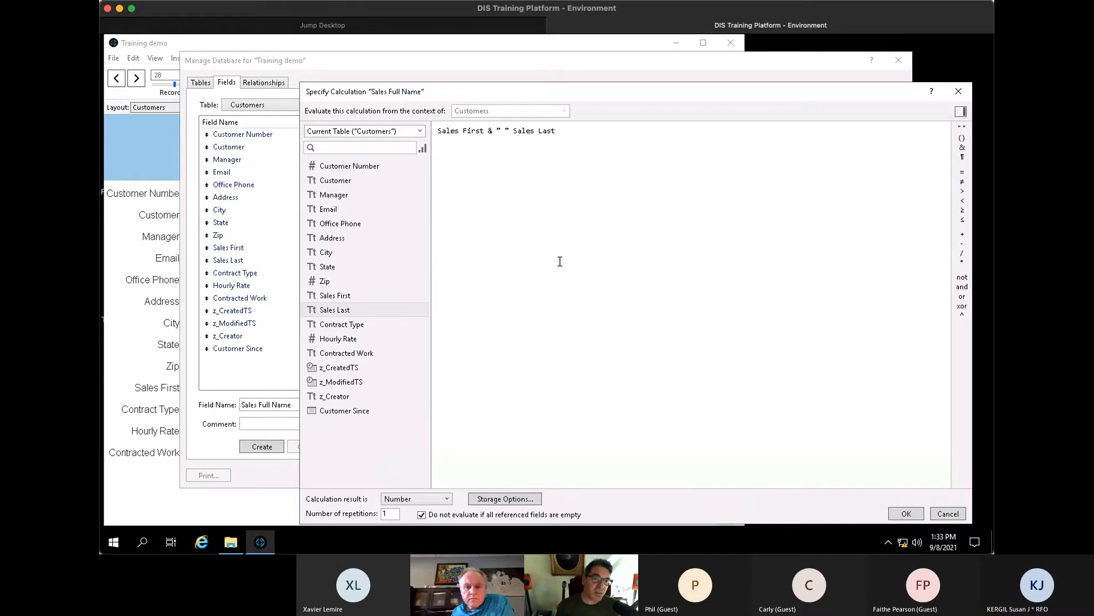
text( &)
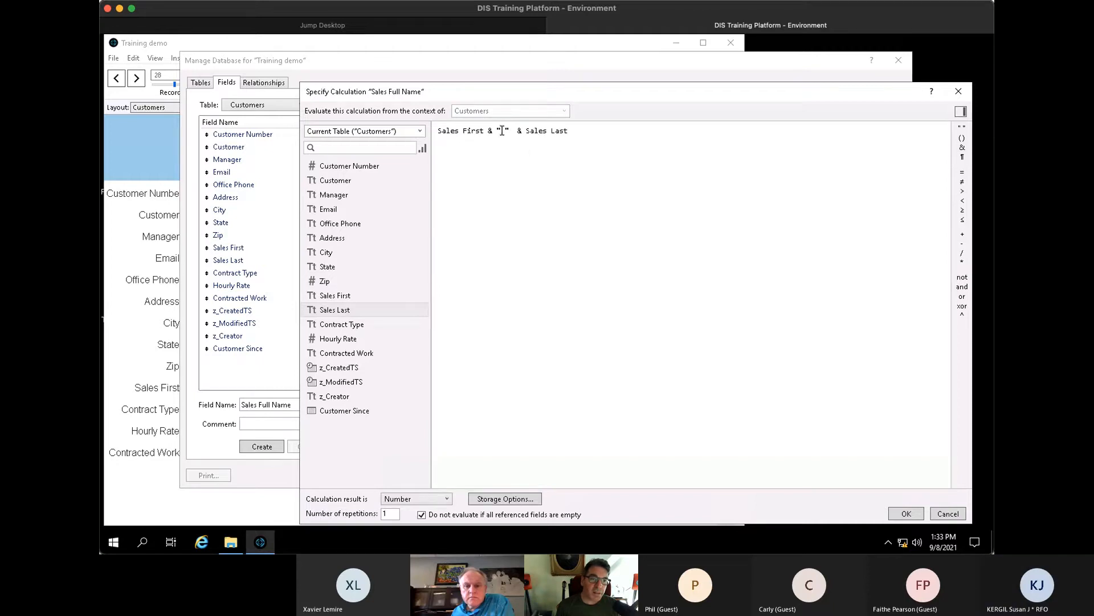
double_click(502, 130)
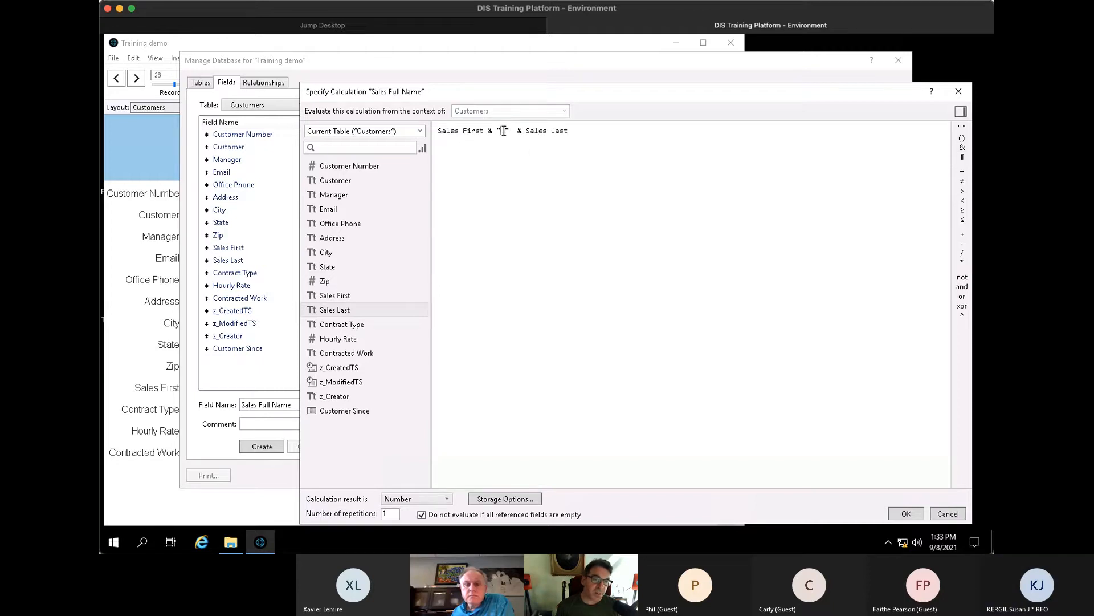
click(540, 230)
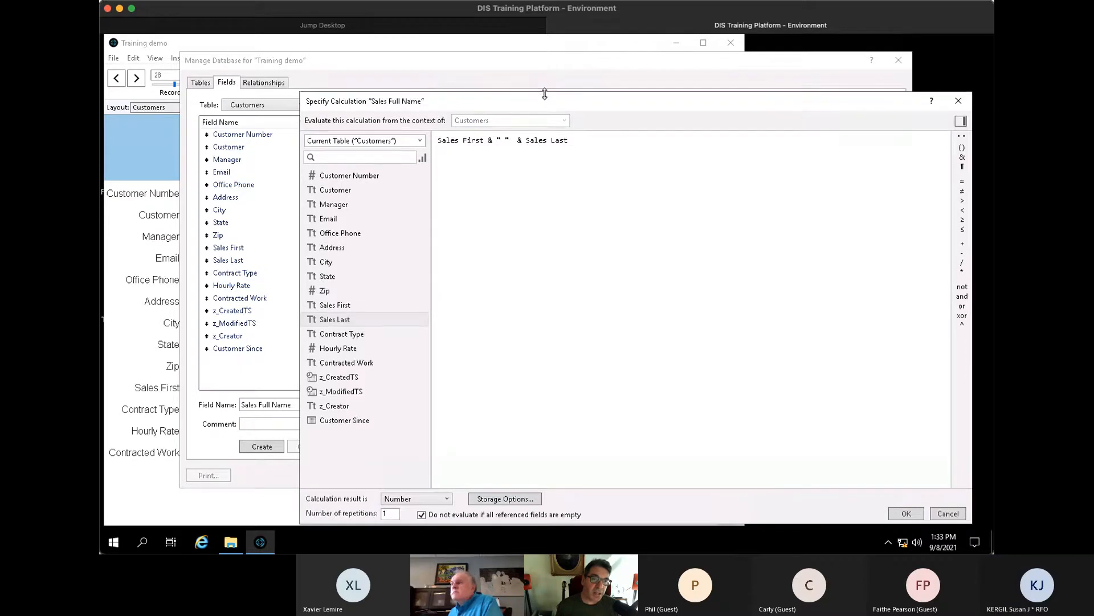
drag(542, 91, 522, 78)
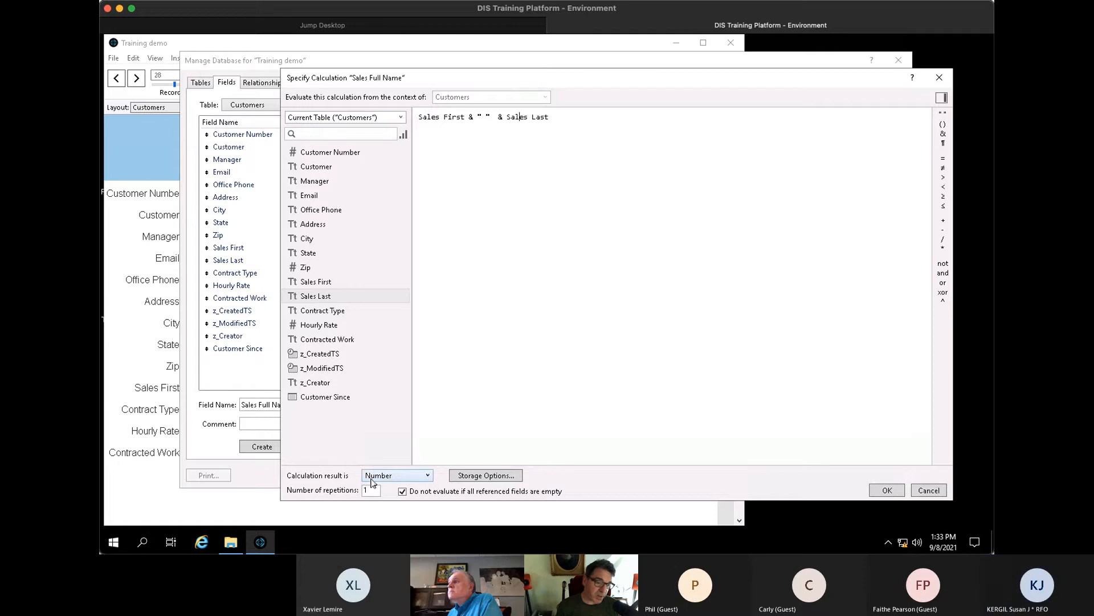
click(391, 479)
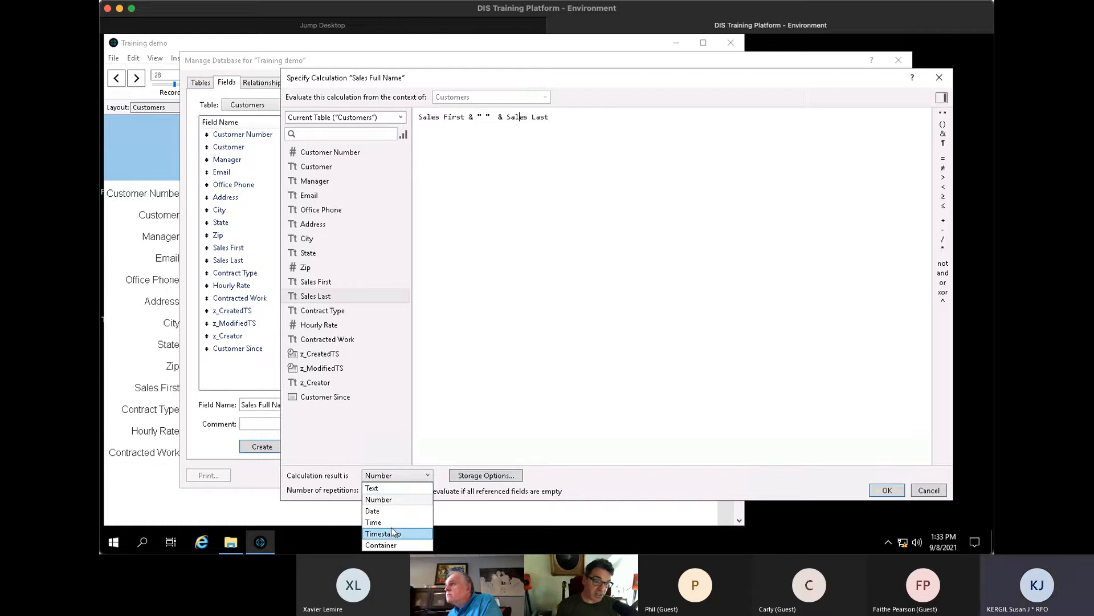
click(387, 488)
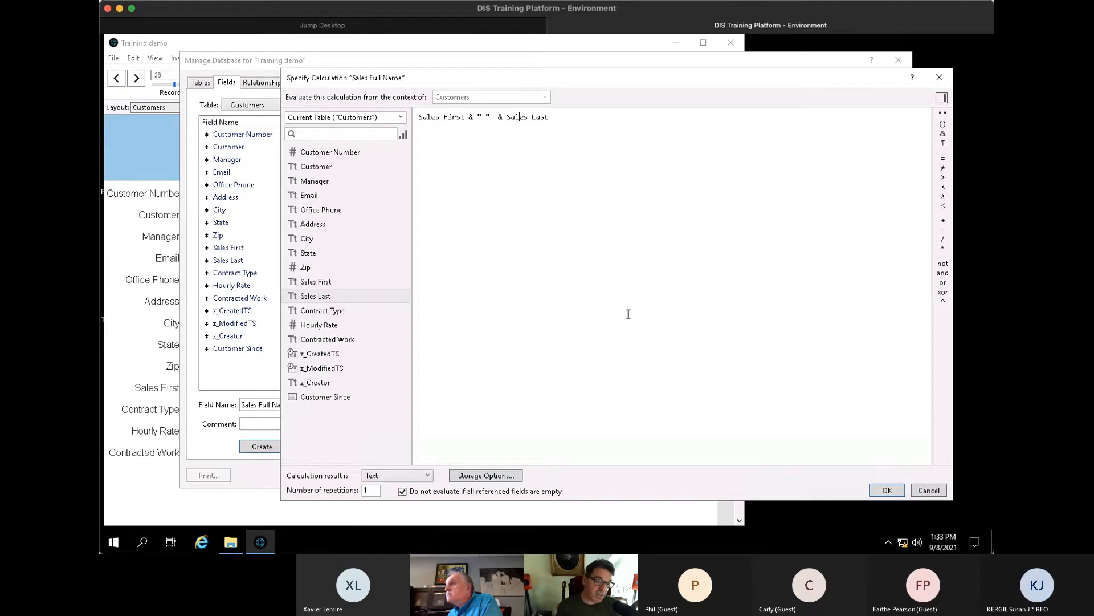
click(887, 490)
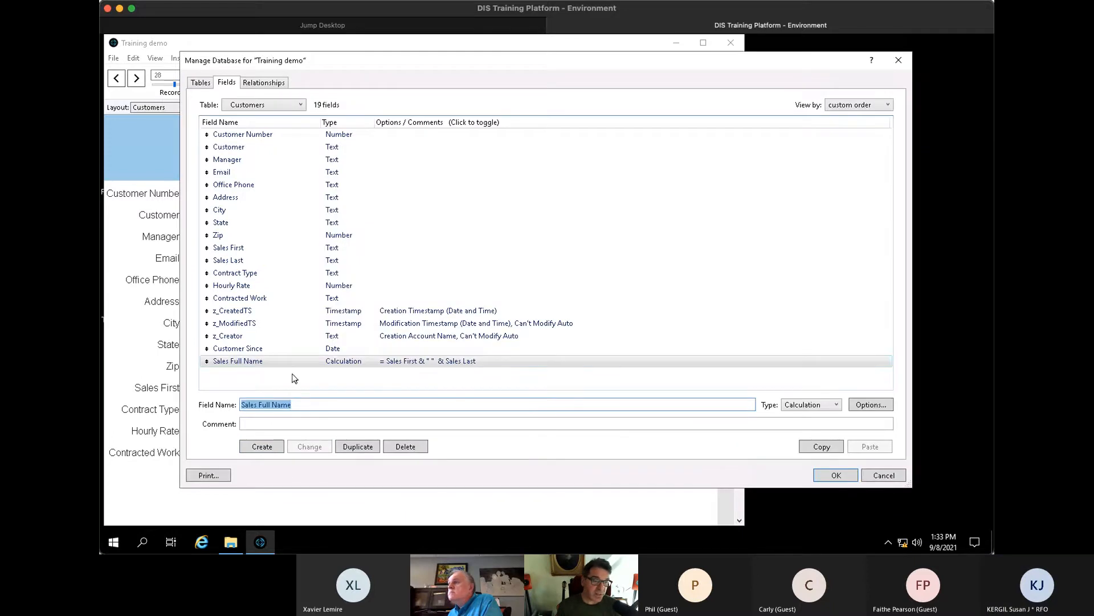
- Add a labelled Sales Full Name field to the Customers layout, copied from Sales Last, and widen it
click(832, 475)
key(ctrl+l)
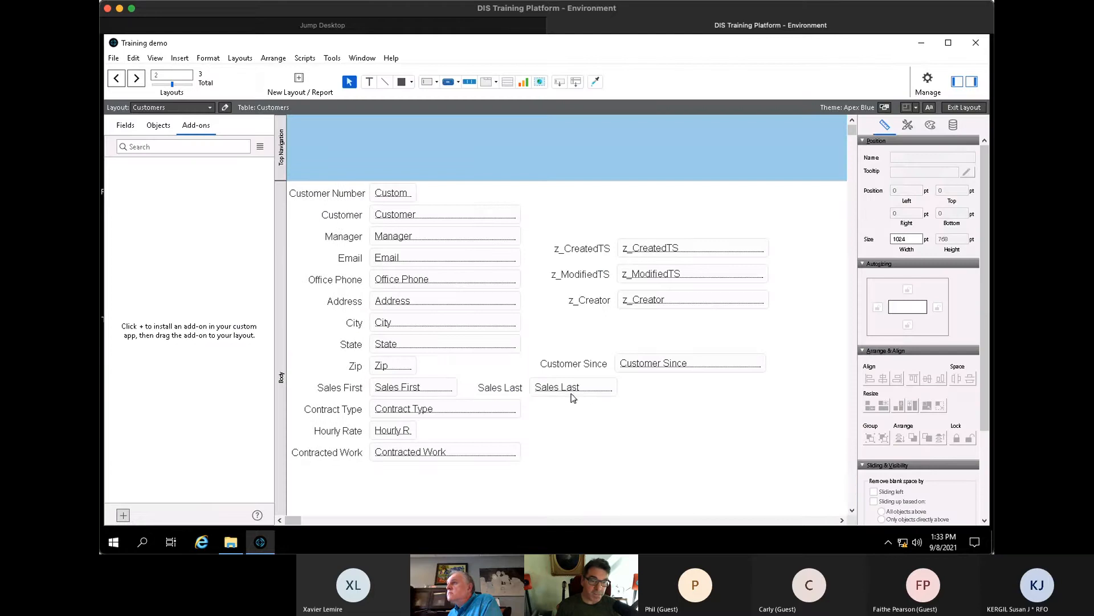
drag(587, 398, 692, 440)
double_click(693, 439)
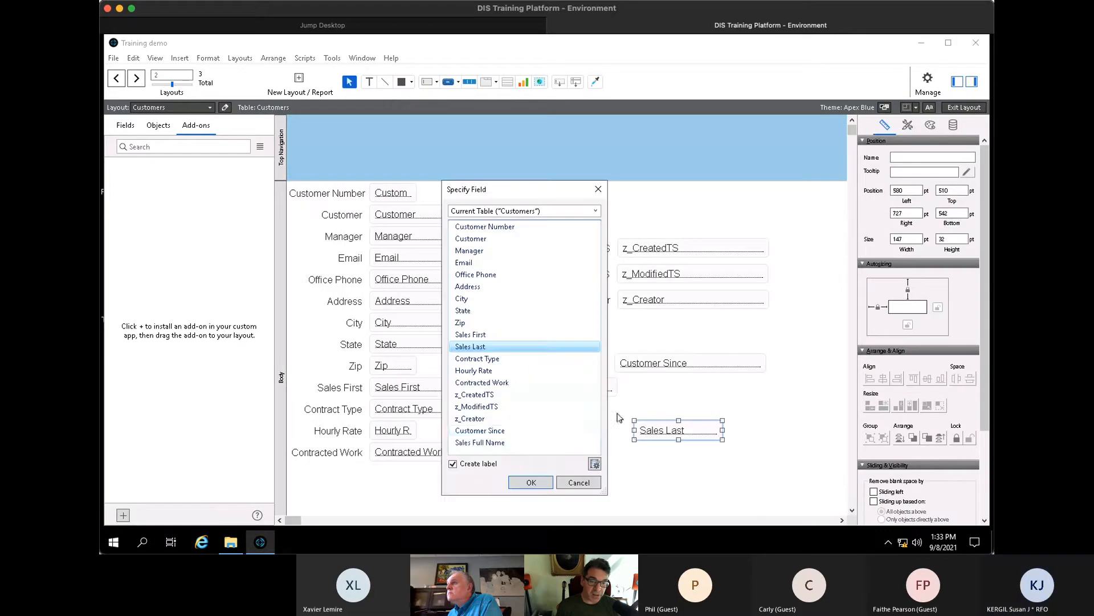
click(521, 442)
click(523, 482)
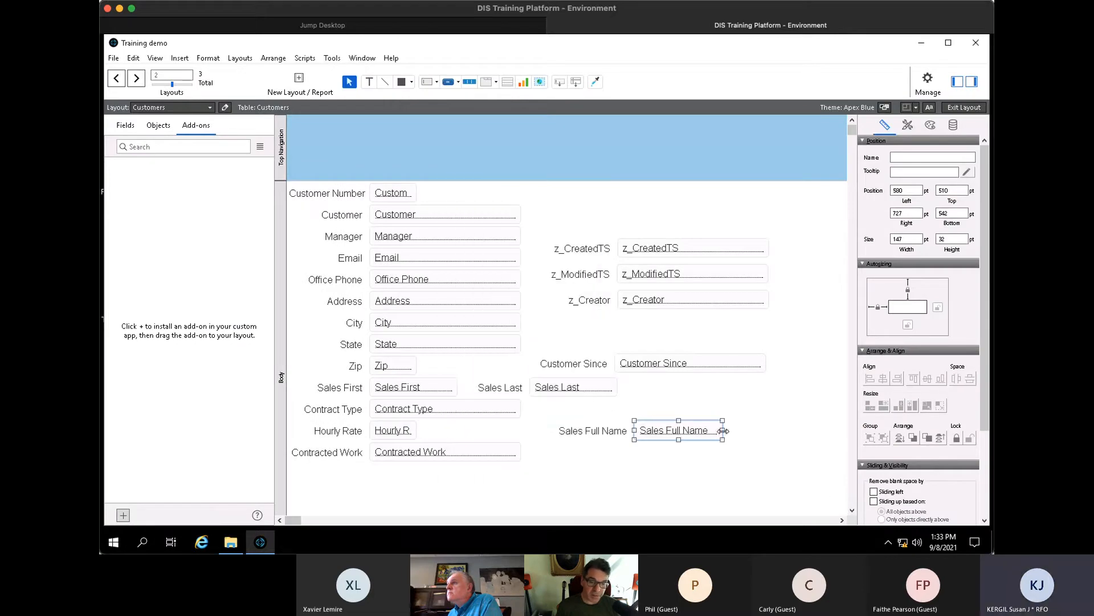
drag(723, 430, 753, 429)
- In Browse mode, add then remove a letter in the first name to confirm the full name updates
key(ctrl+b)
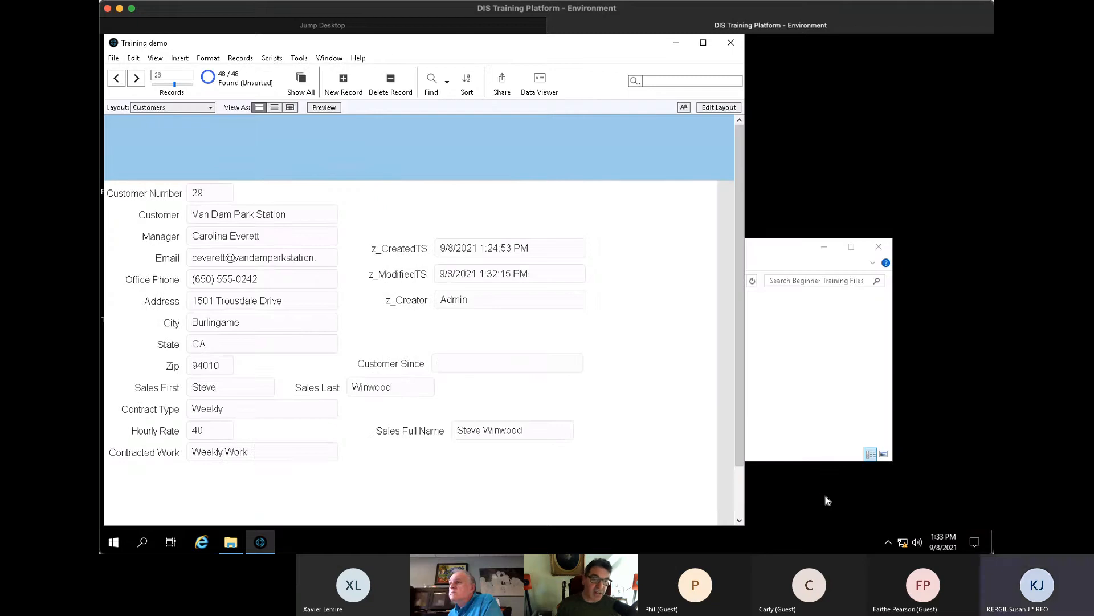
click(537, 432)
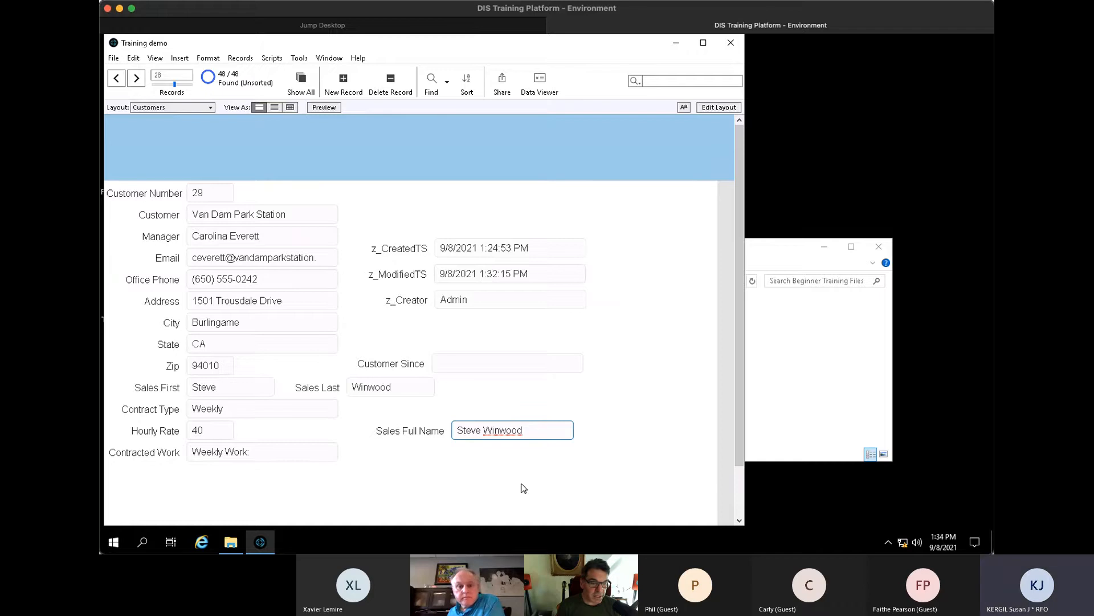
click(241, 390)
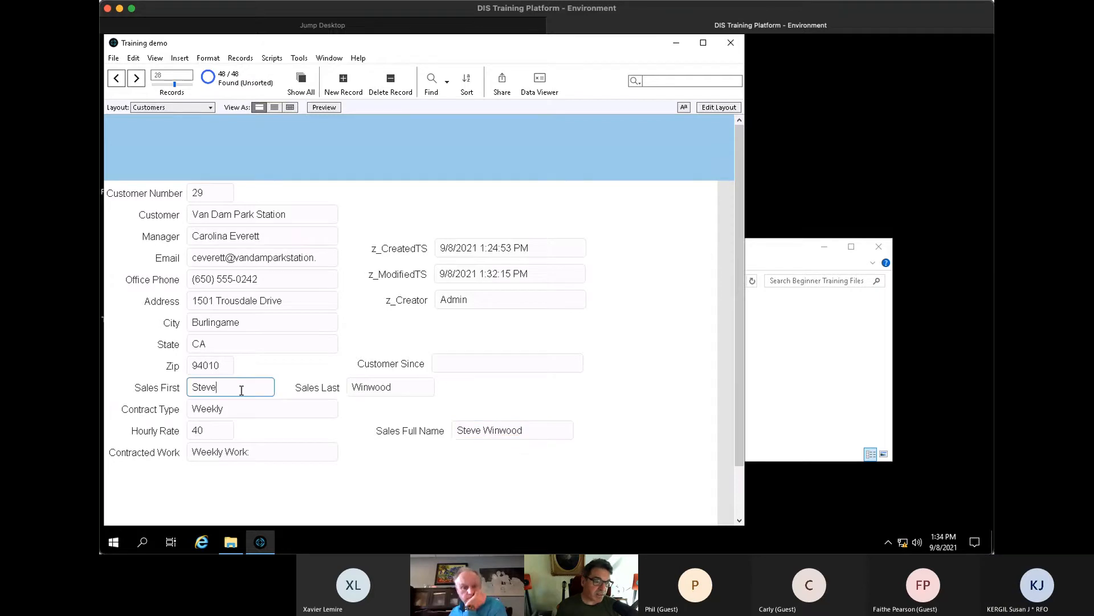
text(n)
click(440, 418)
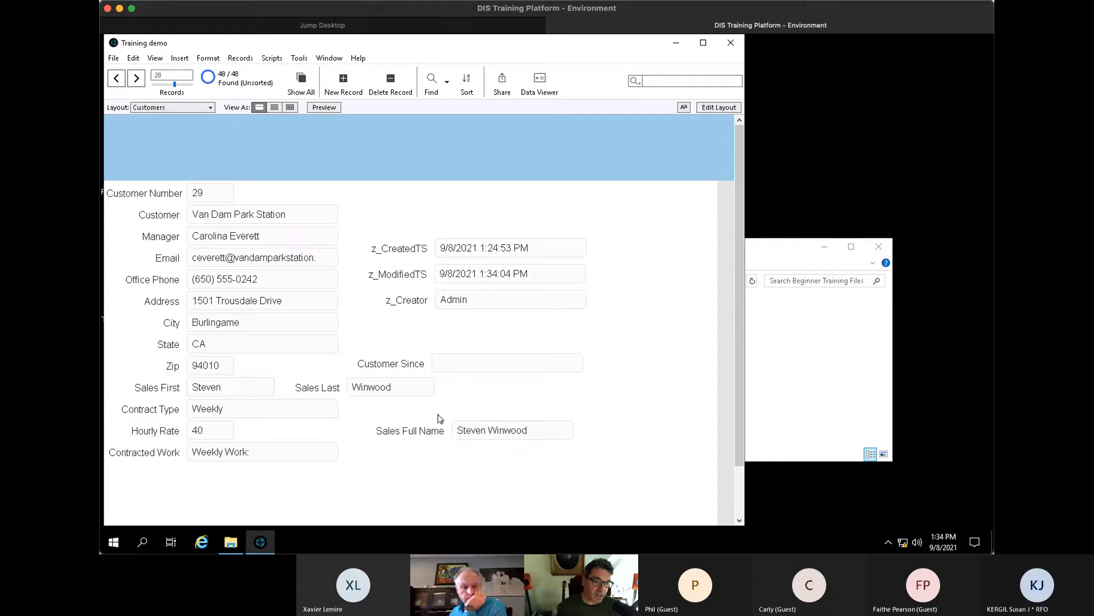
click(253, 387)
key(BackSpace)
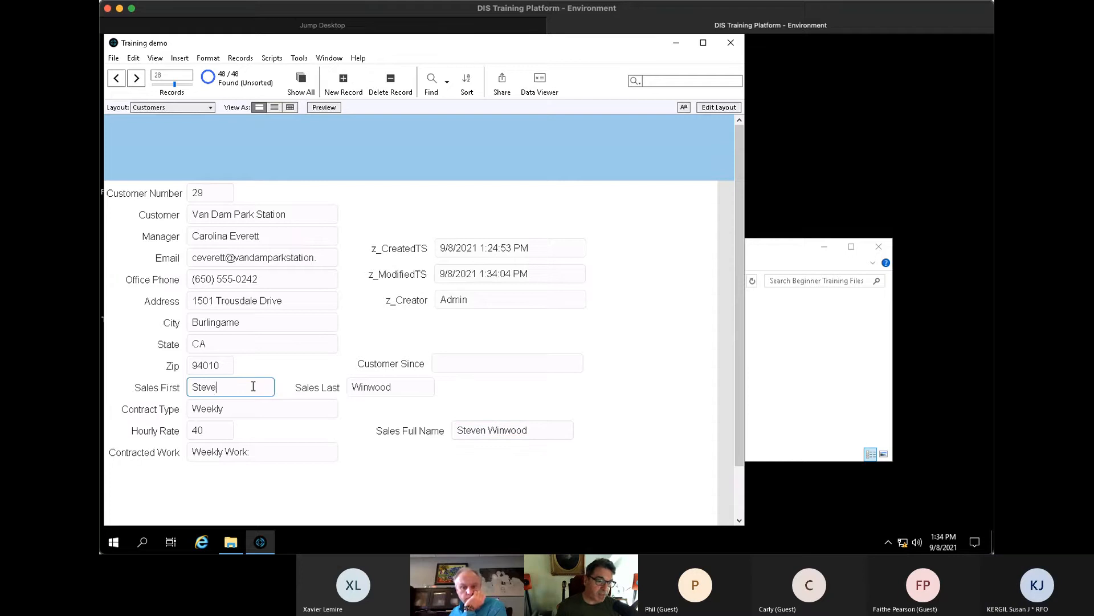
click(558, 417)
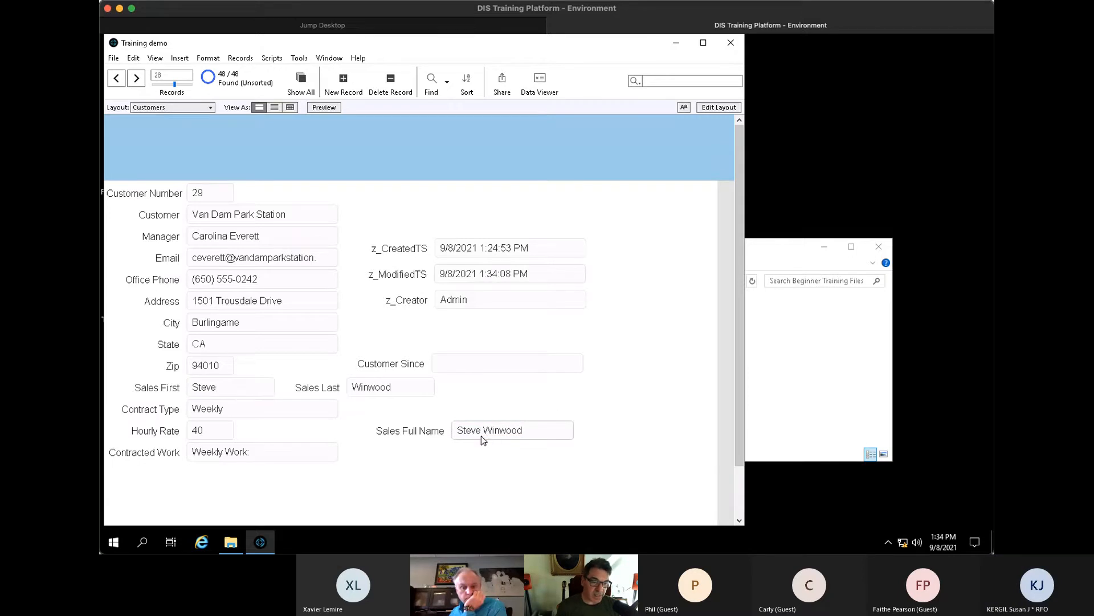
- Try editing the calculated full name directly and dismiss the not-modifiable warning
click(481, 431)
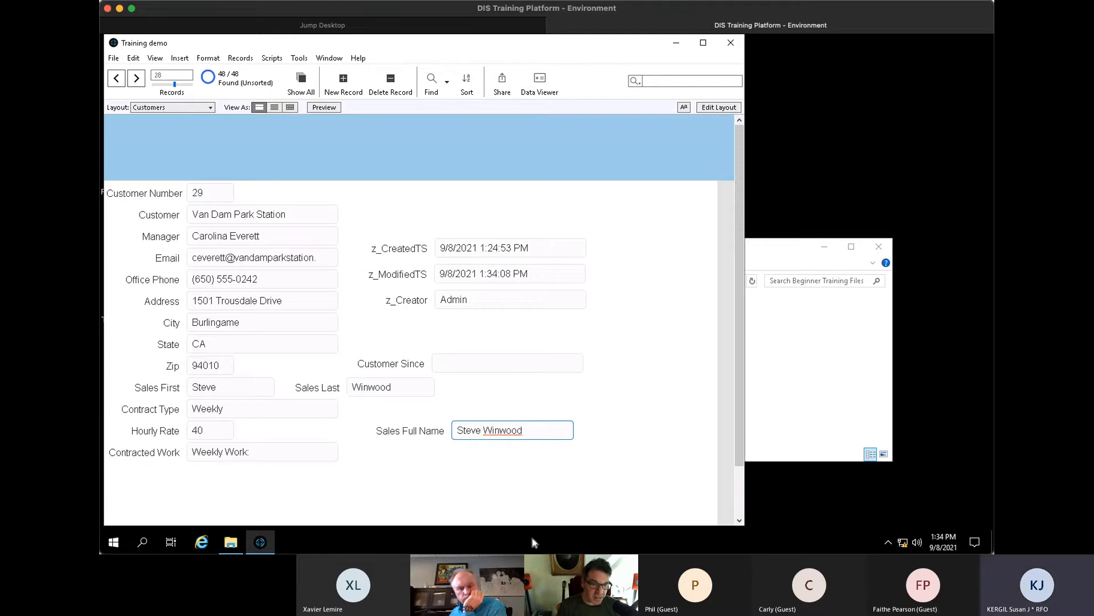
key(BackSpace)
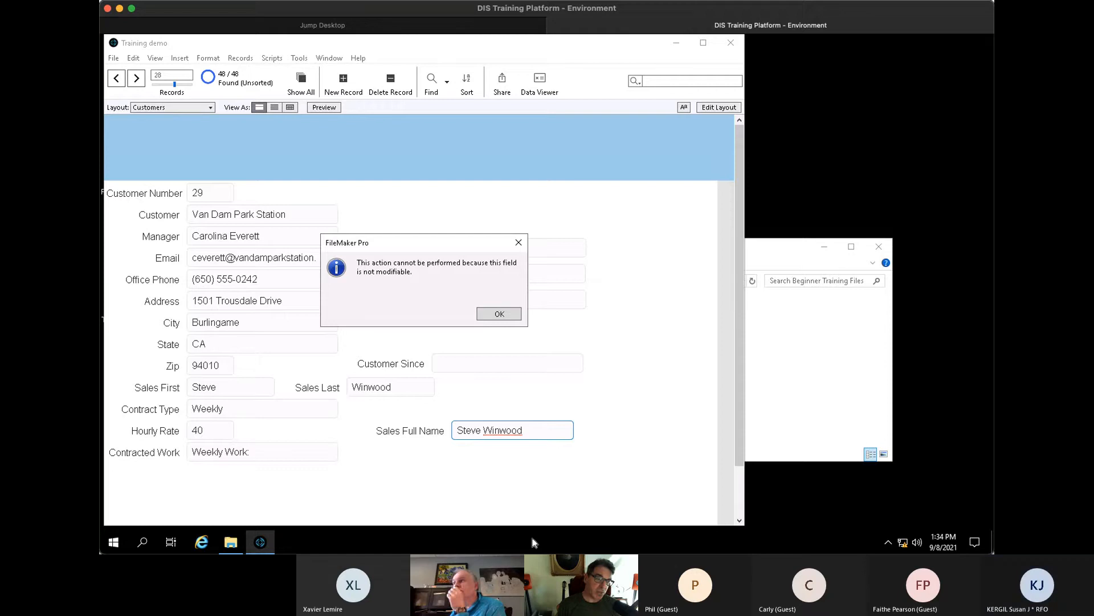
click(512, 313)
- Leave the Sales Full Name field by clicking an empty spot on the layout
click(672, 286)
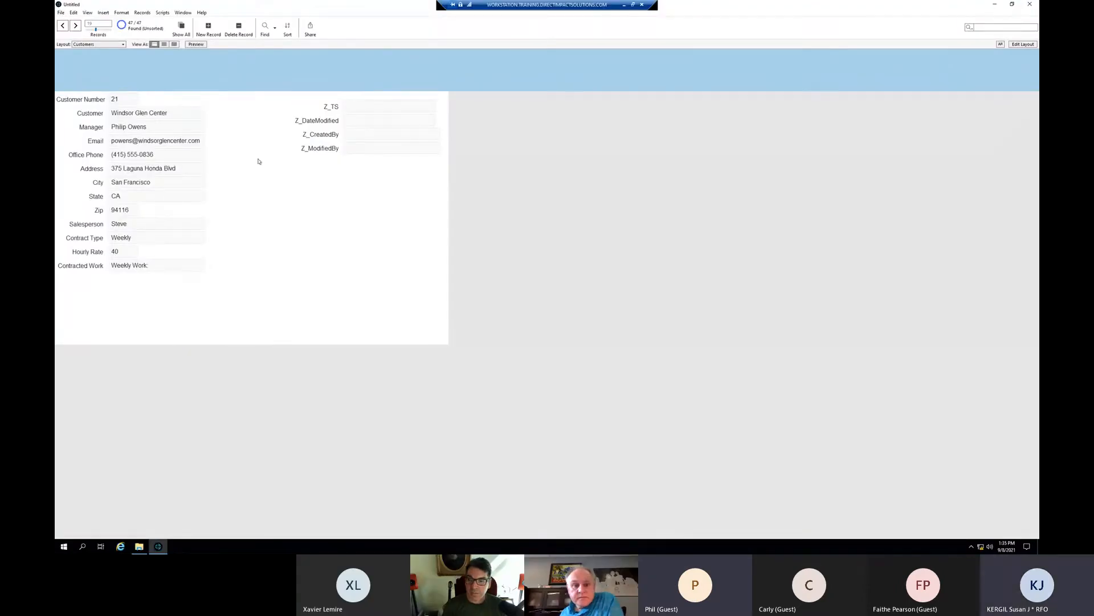
- Inspect the Z_TS field's creation-timestamp auto-enter options, then close Manage Database unchanged
key(ctrl+shift+d)
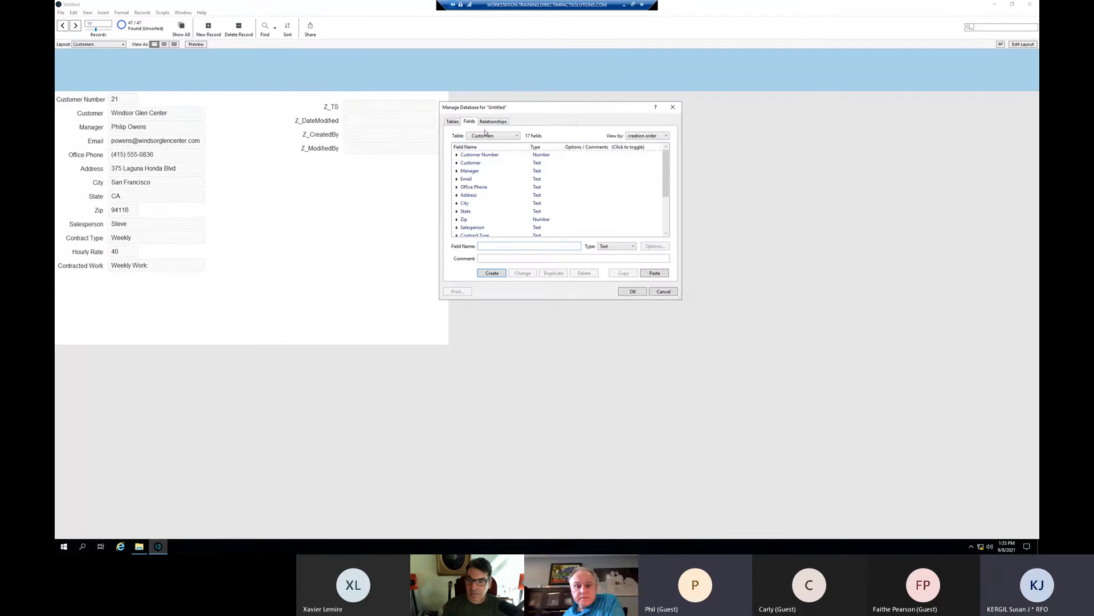
scroll(500, 186, down, 3)
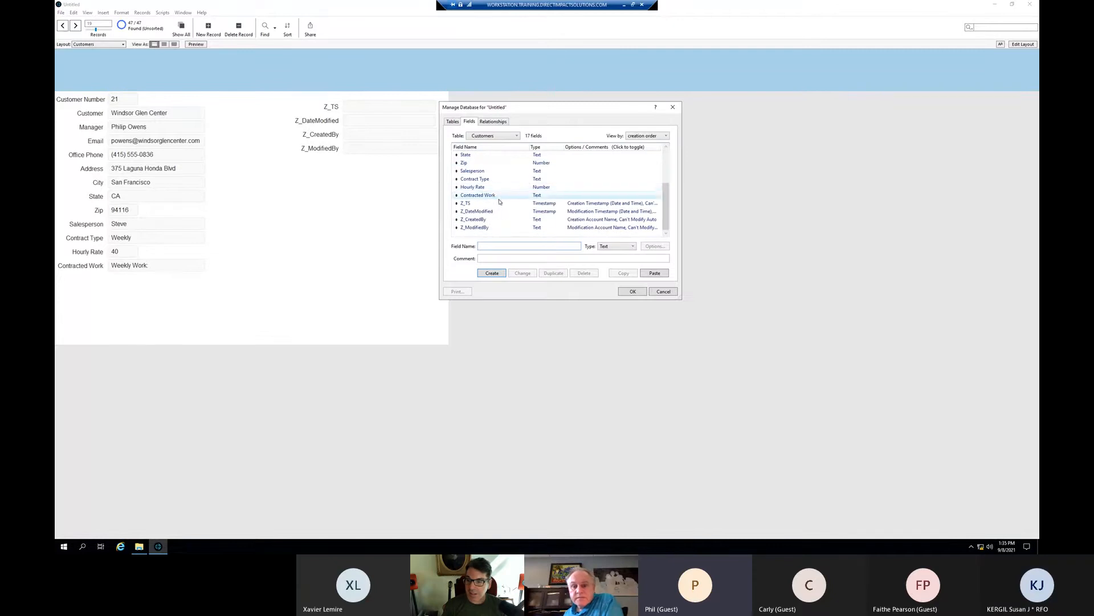
click(496, 205)
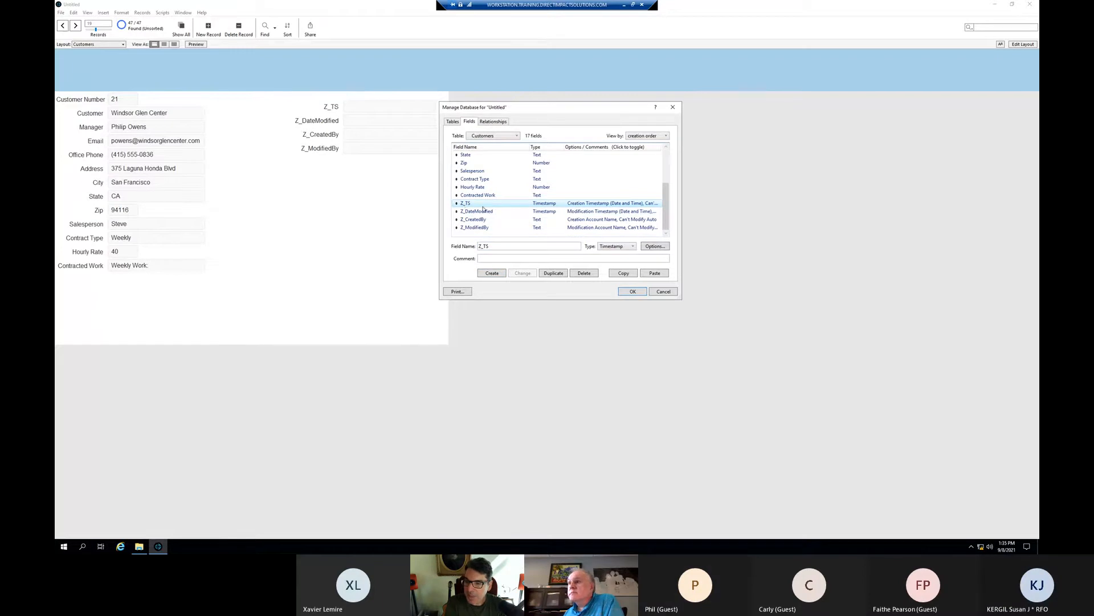
double_click(482, 204)
drag(544, 110, 720, 115)
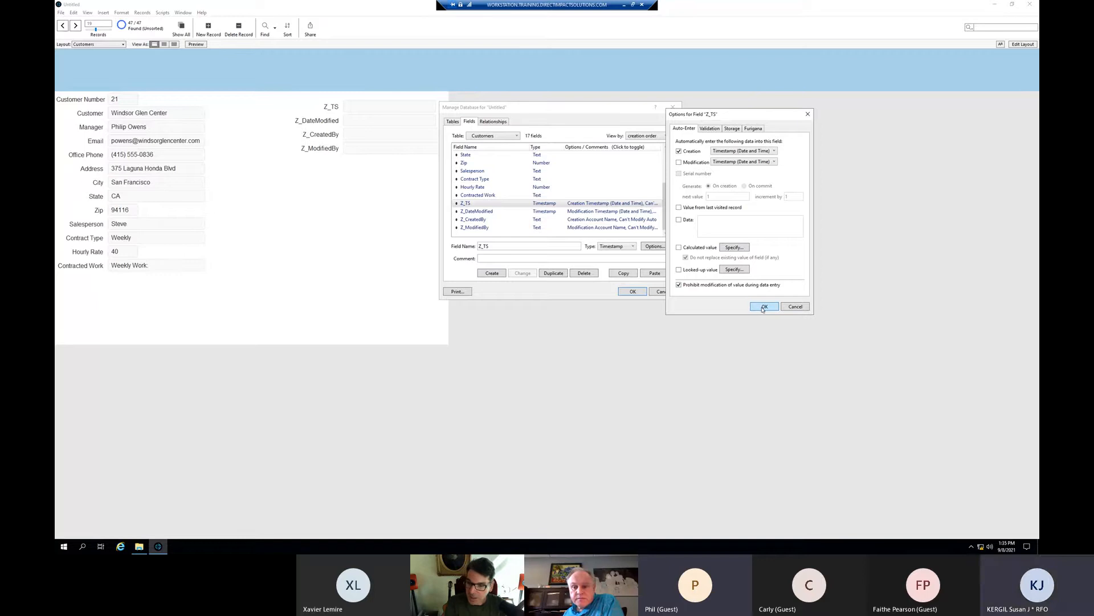
click(763, 307)
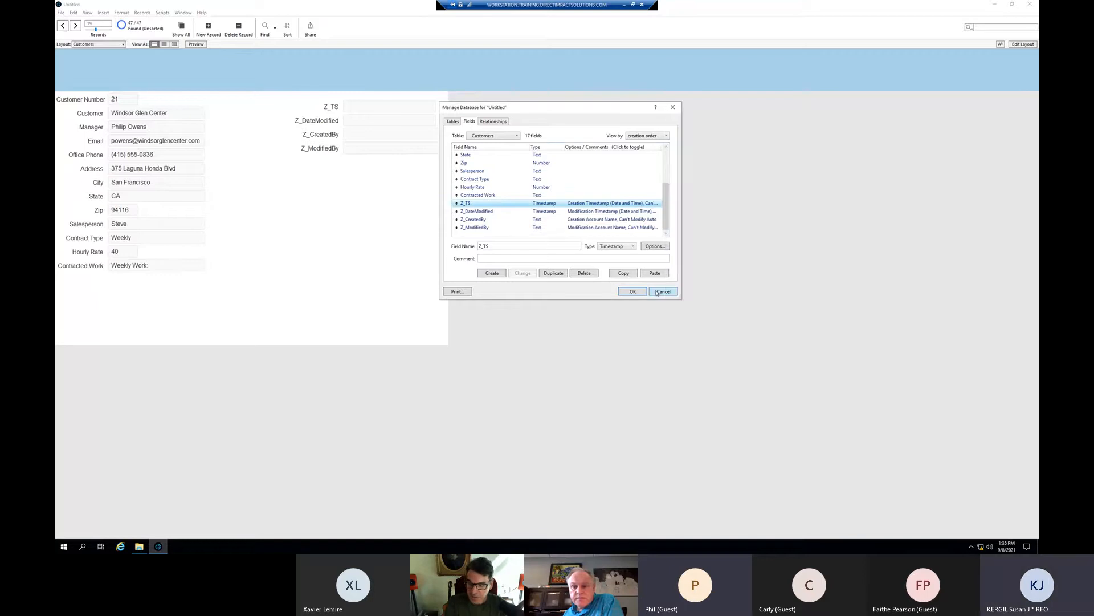
click(631, 292)
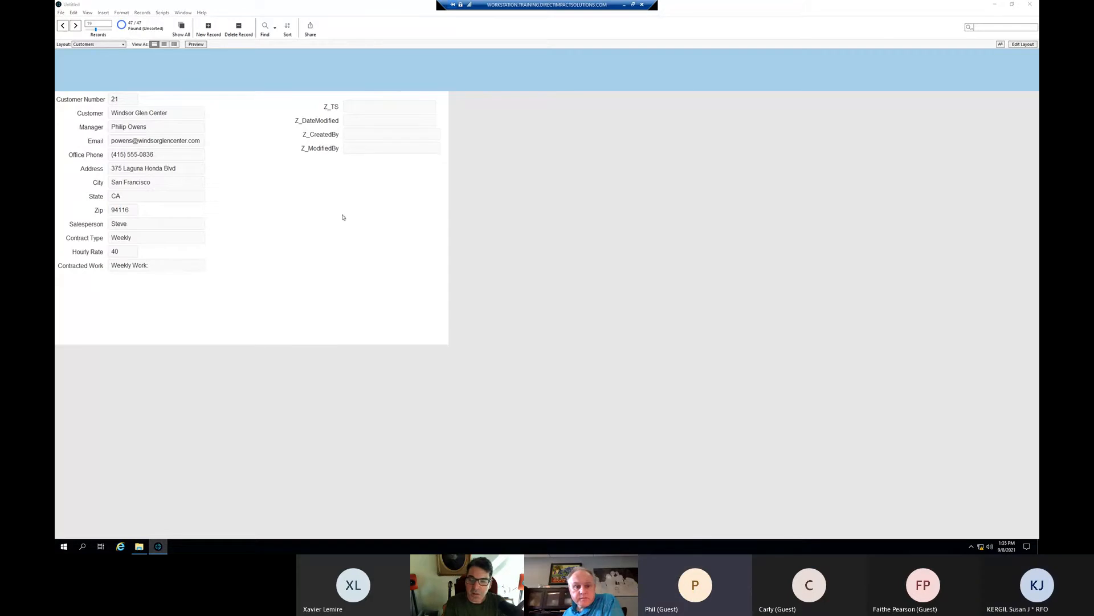
- Reopen the Customers field definitions and review the Salesperson field's options
key(ctrl+shift+d)
scroll(498, 213, down, 2)
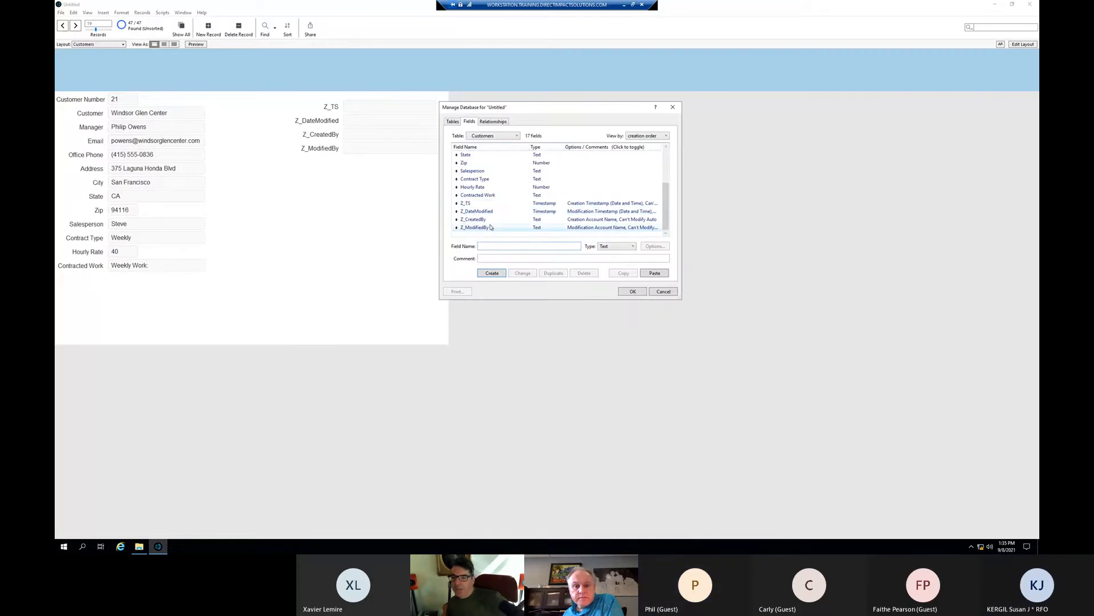
text(FirstNam)
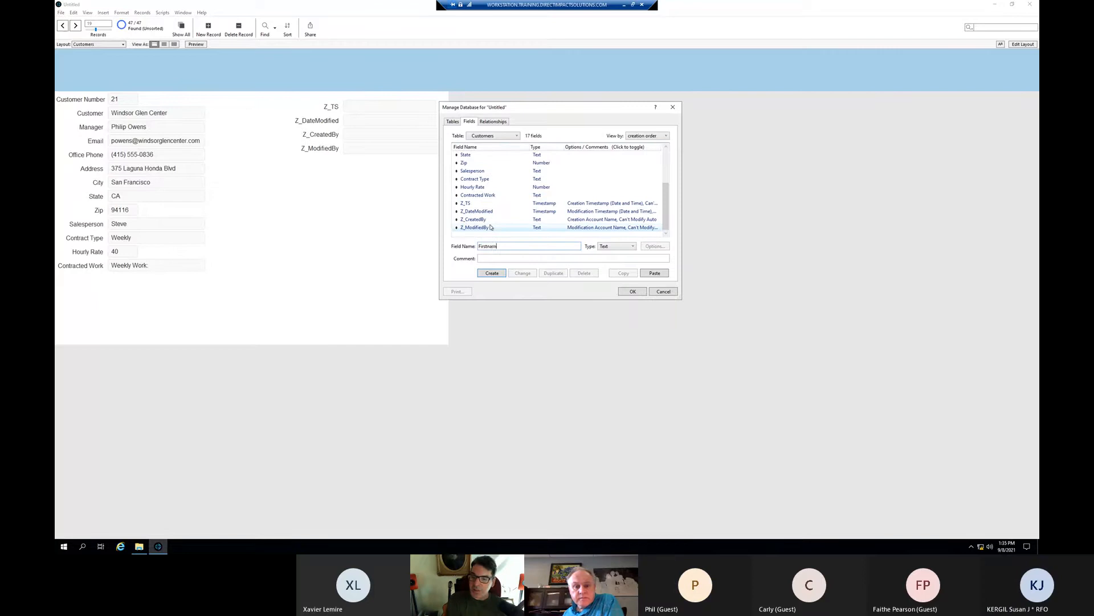
text(e)
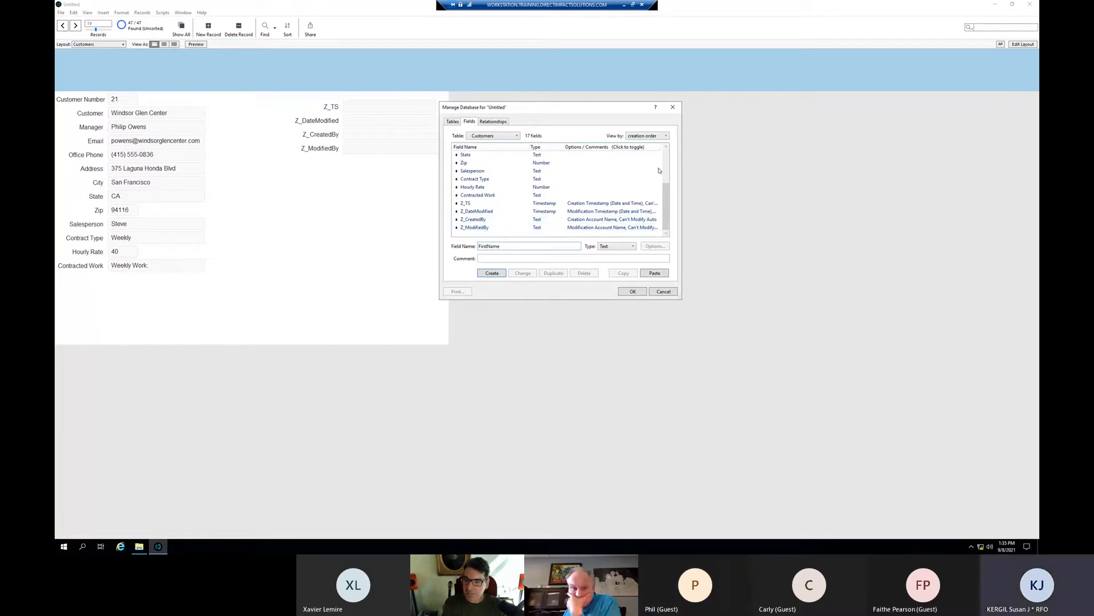
click(486, 170)
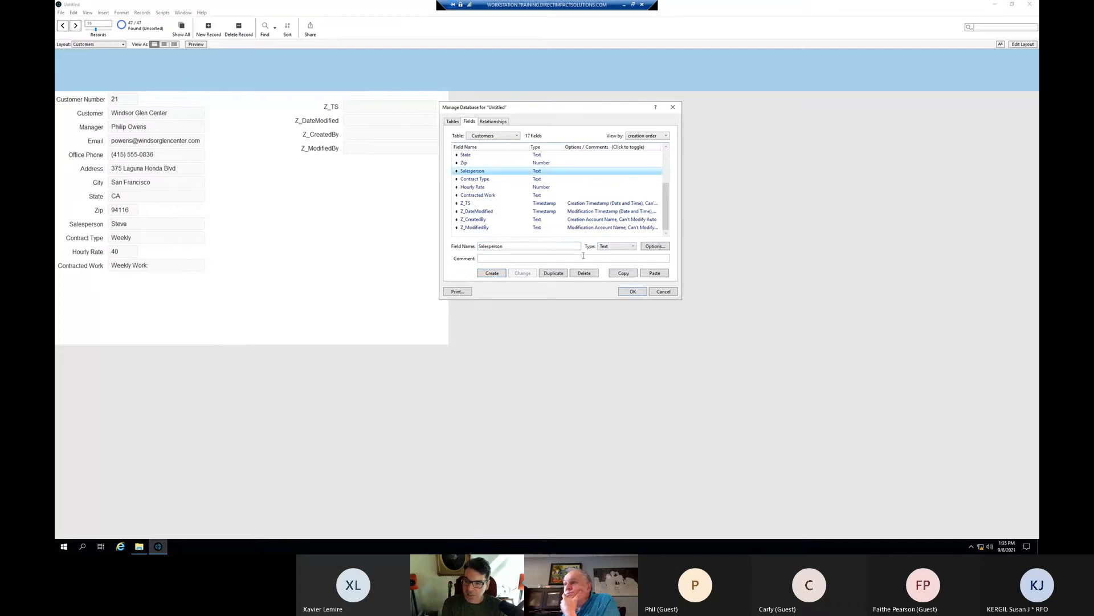
double_click(493, 173)
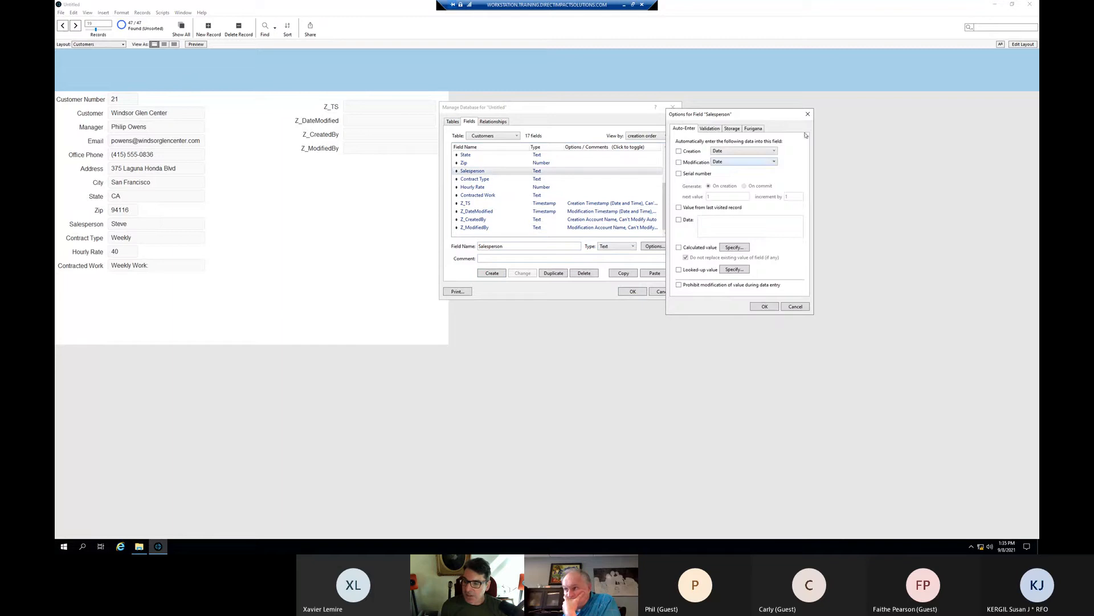
click(807, 114)
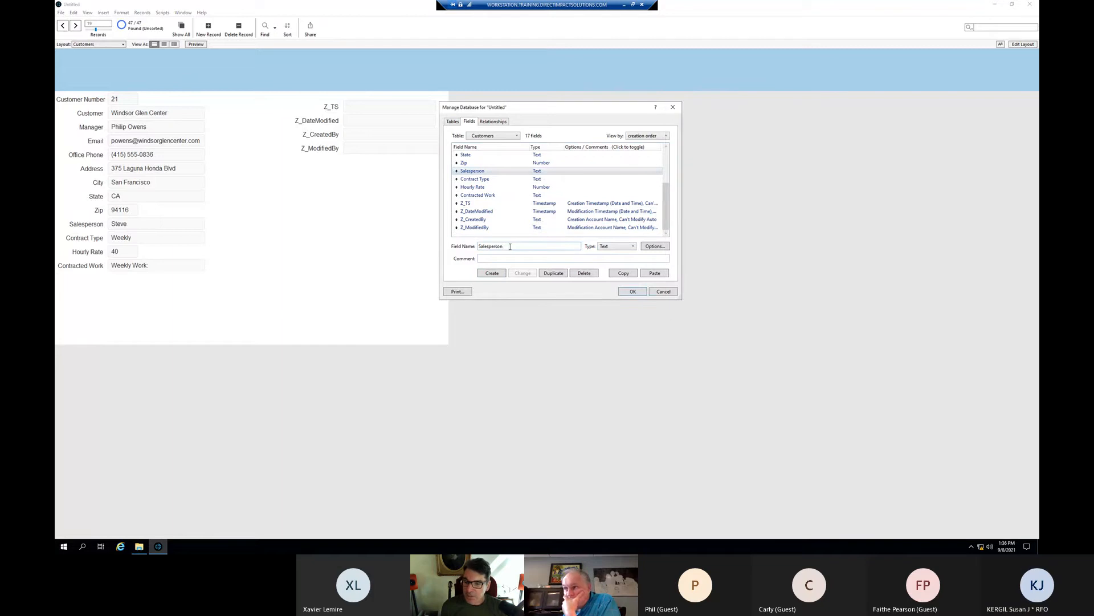
- Create a new field named SalesFirst by editing the Salesperson name
drag(511, 246, 494, 244)
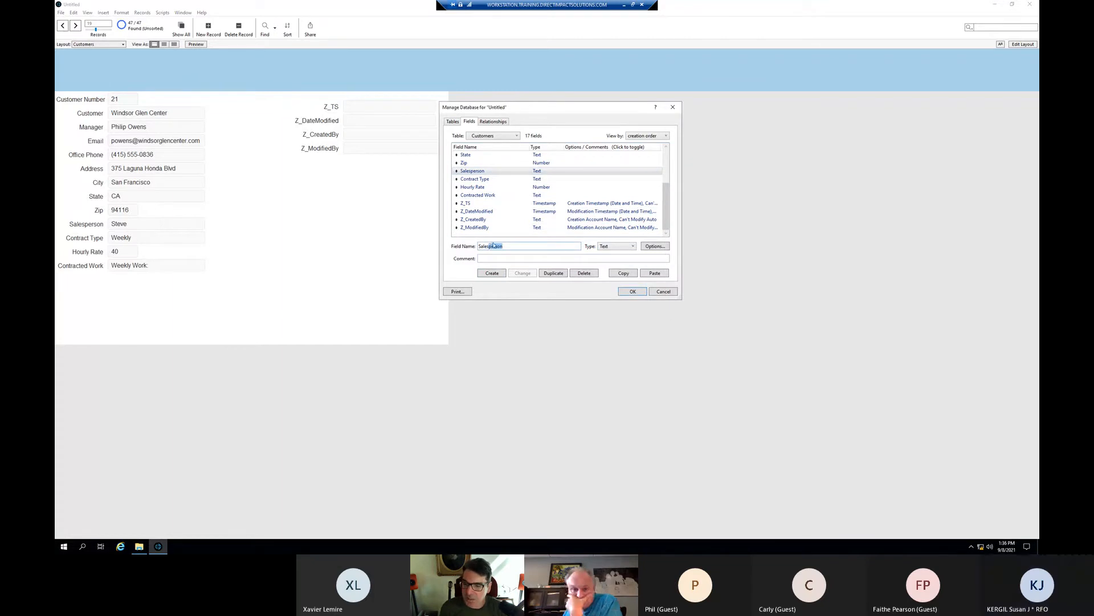
text(First)
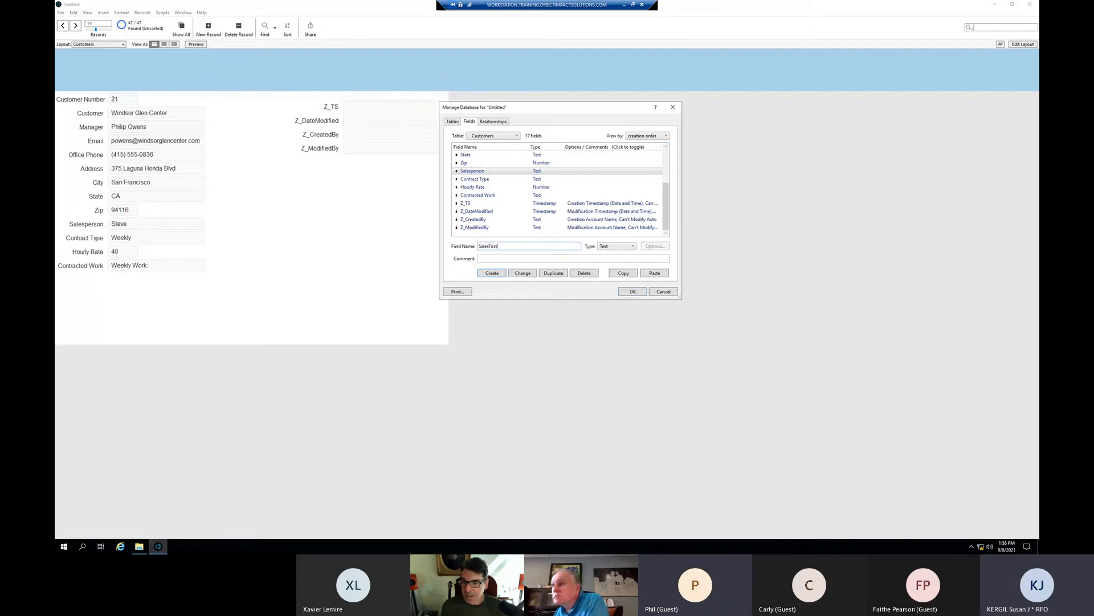
click(494, 273)
click(501, 247)
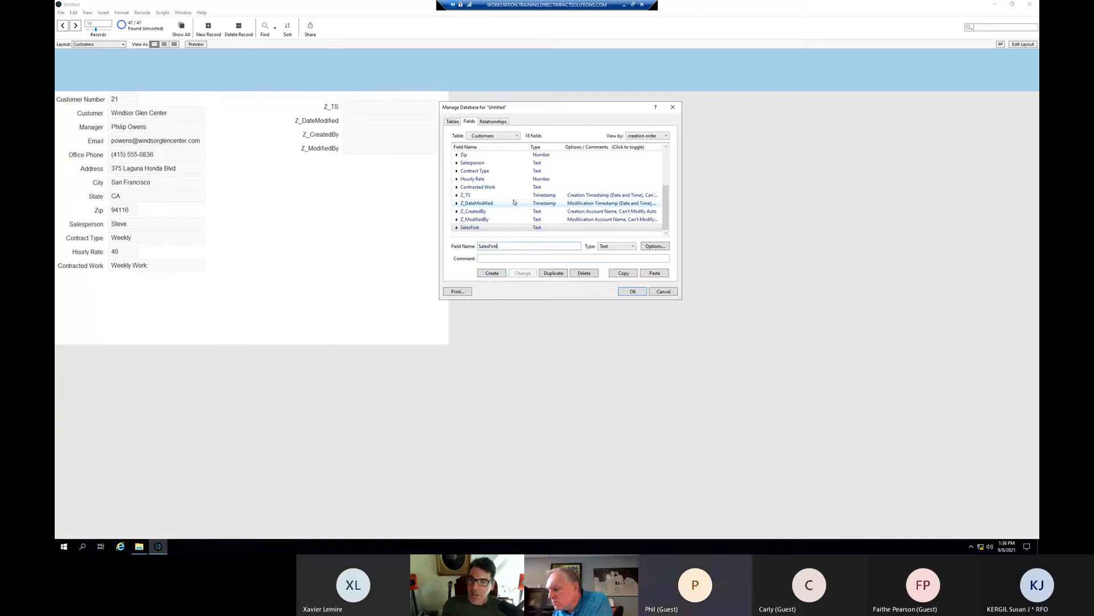
- Delete the extra SalesFirst field and retype Salesperson's name as SalesFirst
click(482, 163)
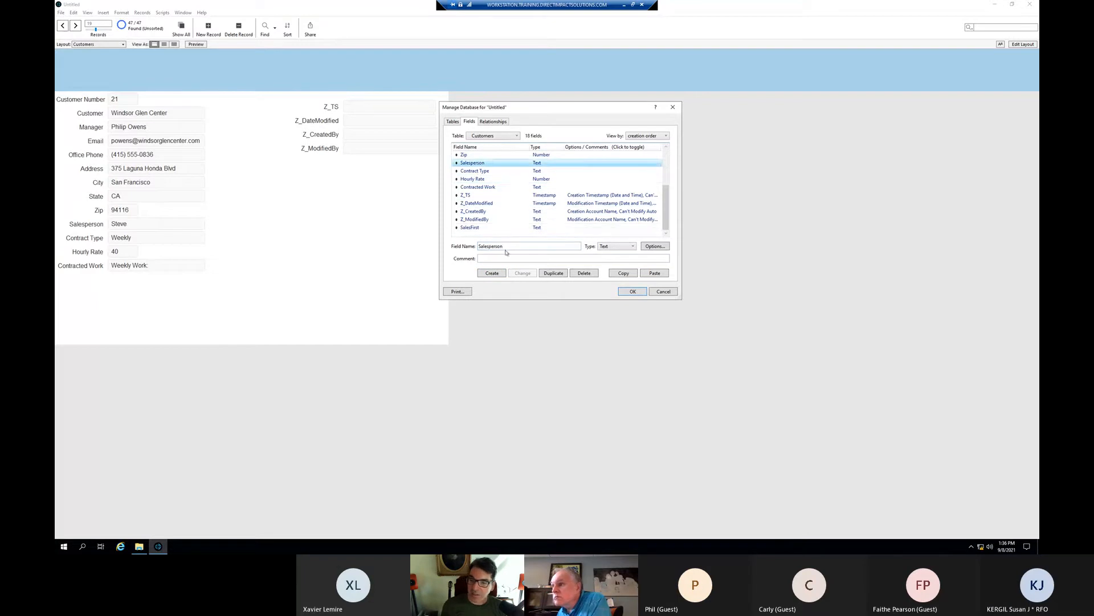
click(505, 246)
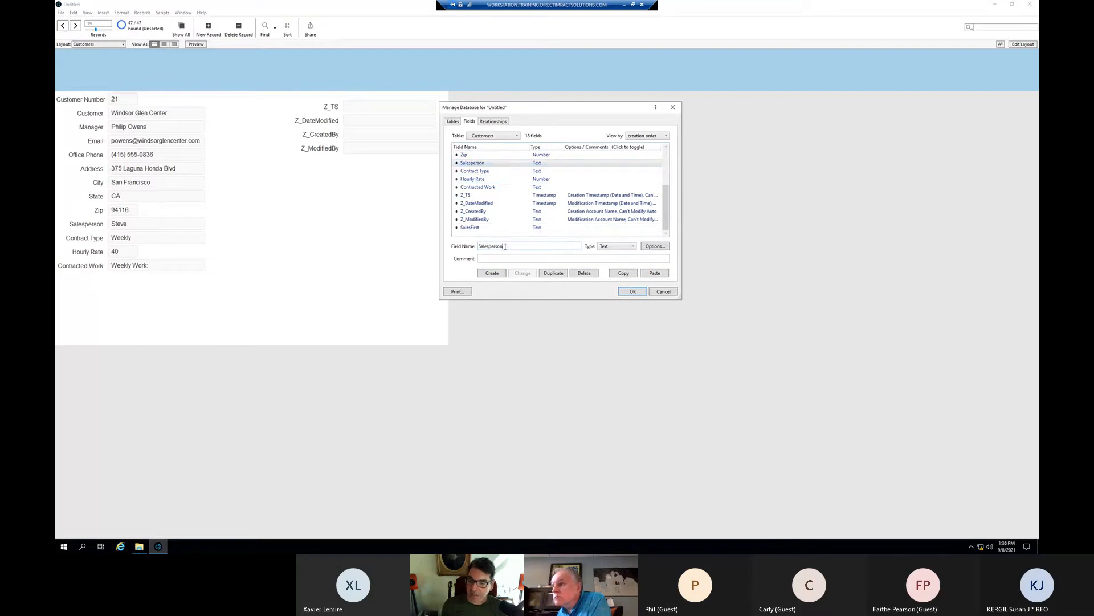
click(473, 228)
click(582, 273)
click(562, 221)
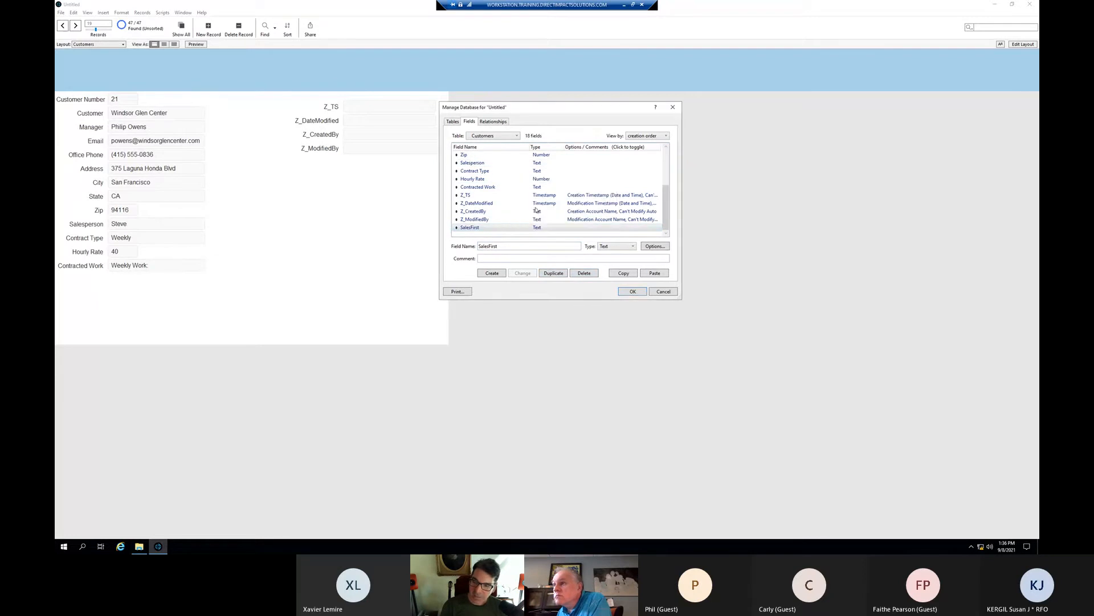
click(480, 172)
drag(503, 245, 490, 243)
text(First)
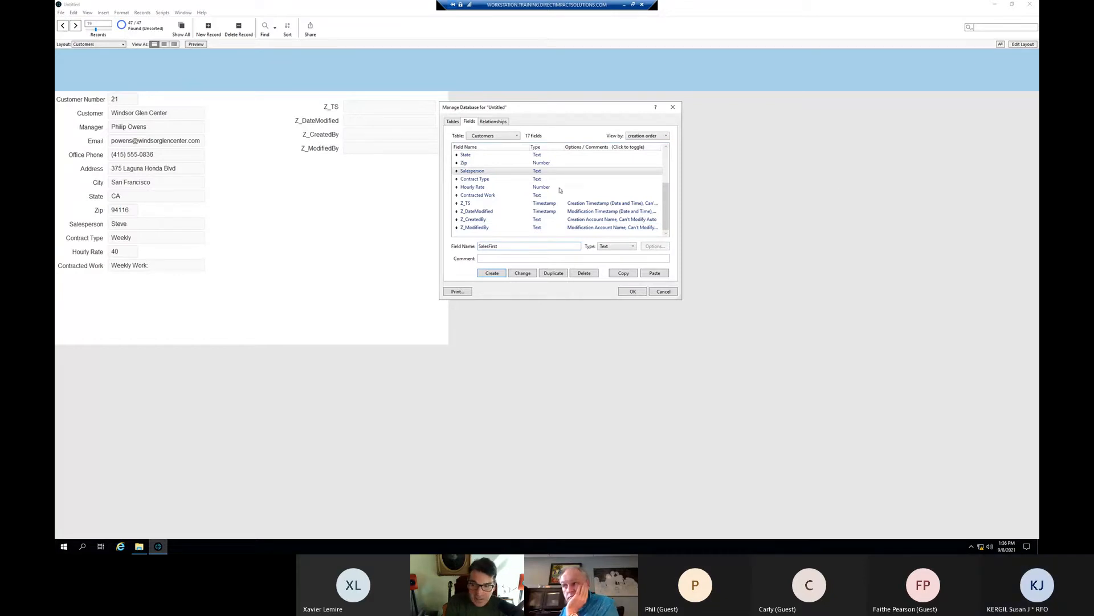
- Rename Salesperson to SalesFirst, add a SalesLast text field right after it, and save the changes
click(512, 273)
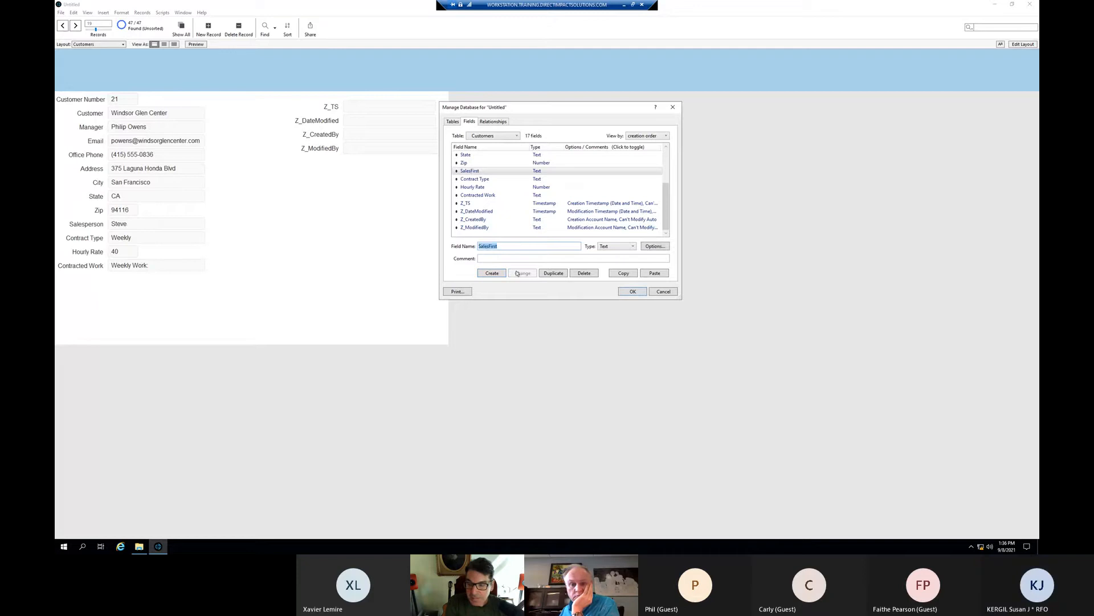
click(517, 246)
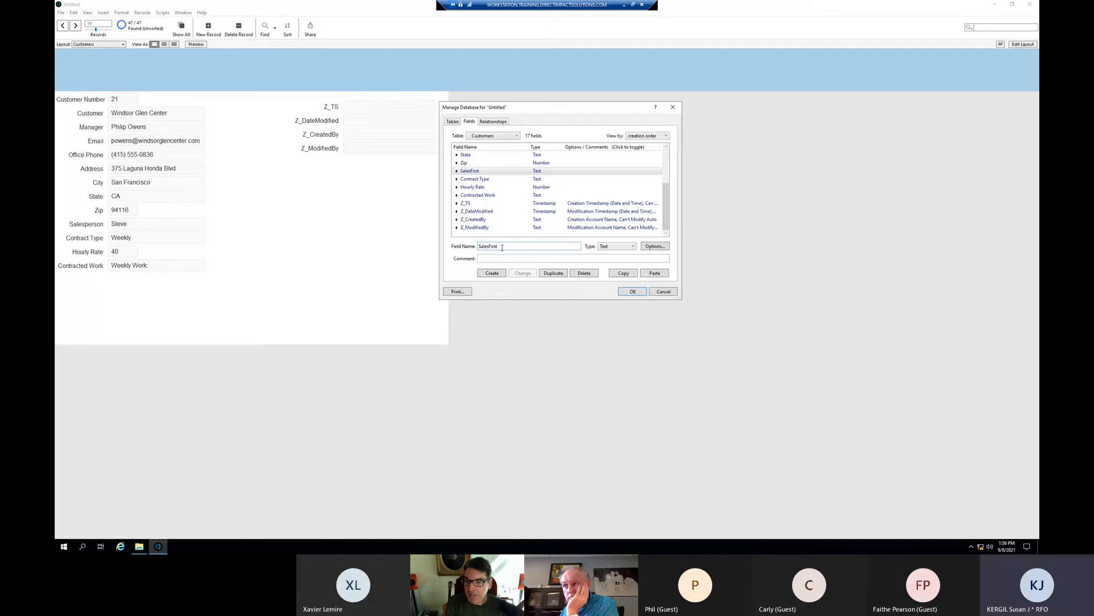
key(BackSpace)
key(BackSpace)
key(BackSpace)
key(BackSpace)
key(BackSpace)
text(La)
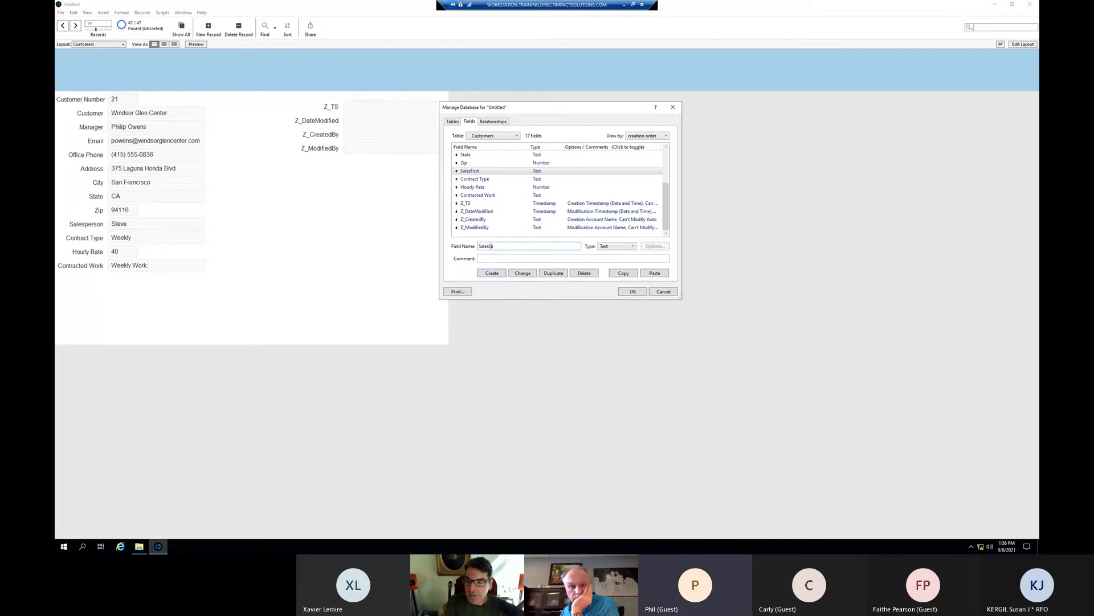
text(st)
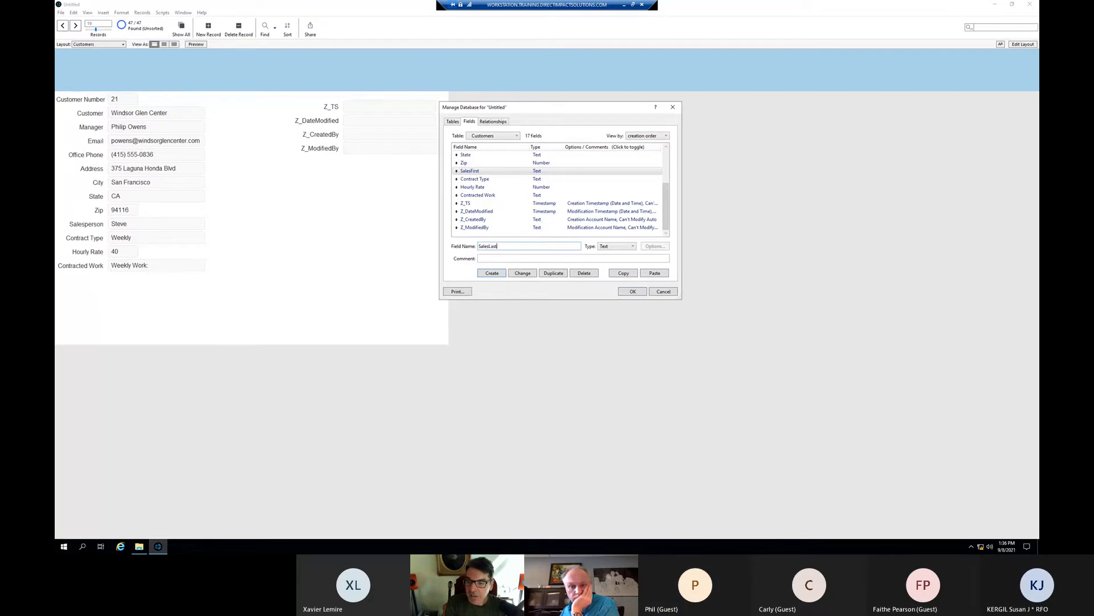
click(490, 273)
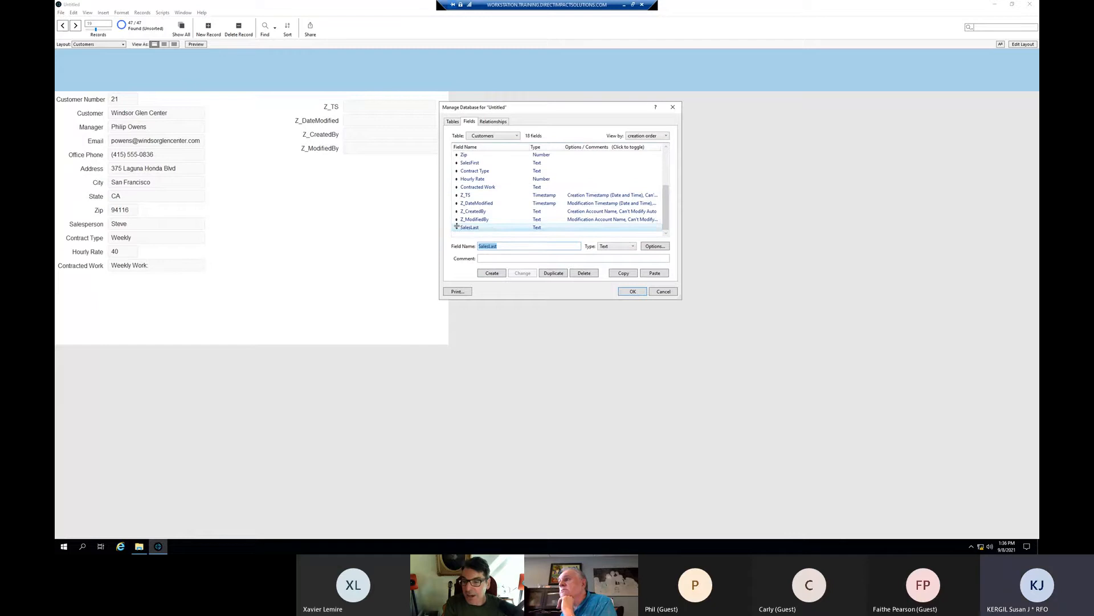
drag(457, 227, 460, 218)
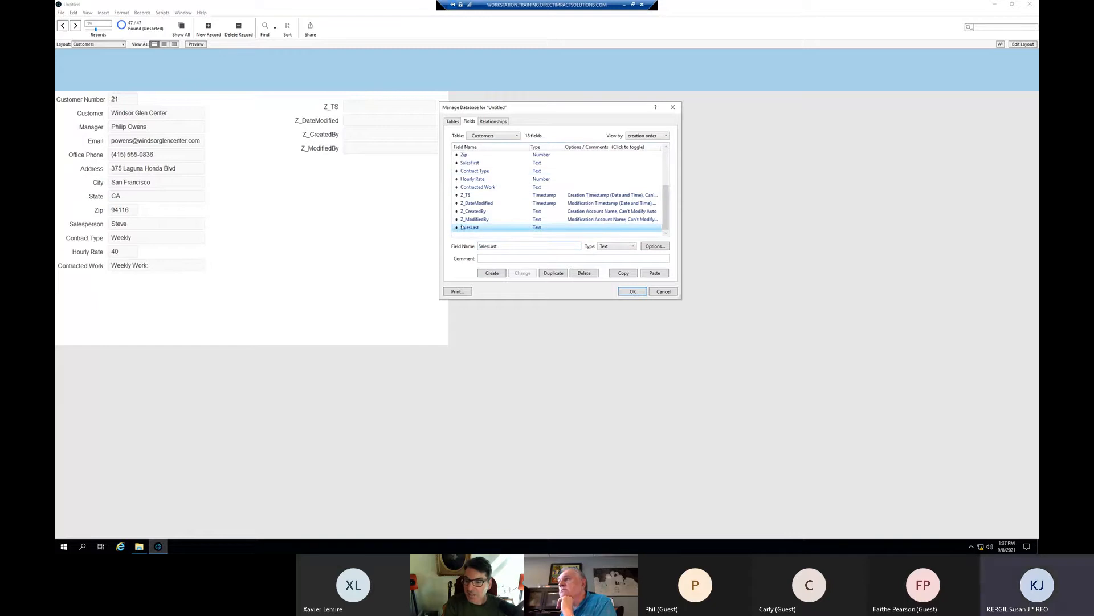
click(620, 291)
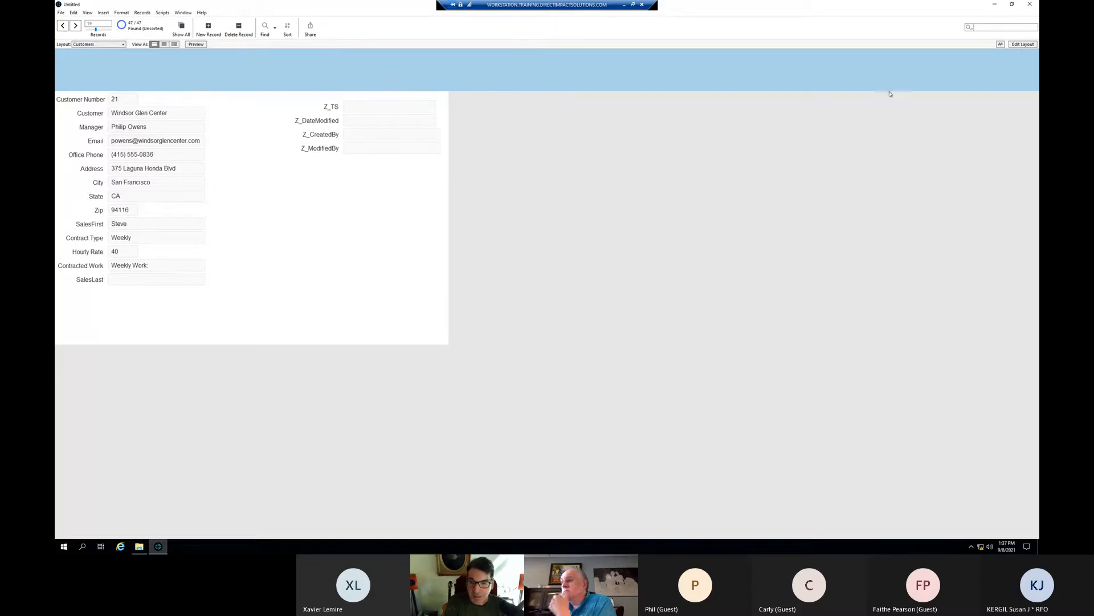
- Enter the salesperson's last name in SalesLast, commit the record, and reopen the field definitions
click(157, 277)
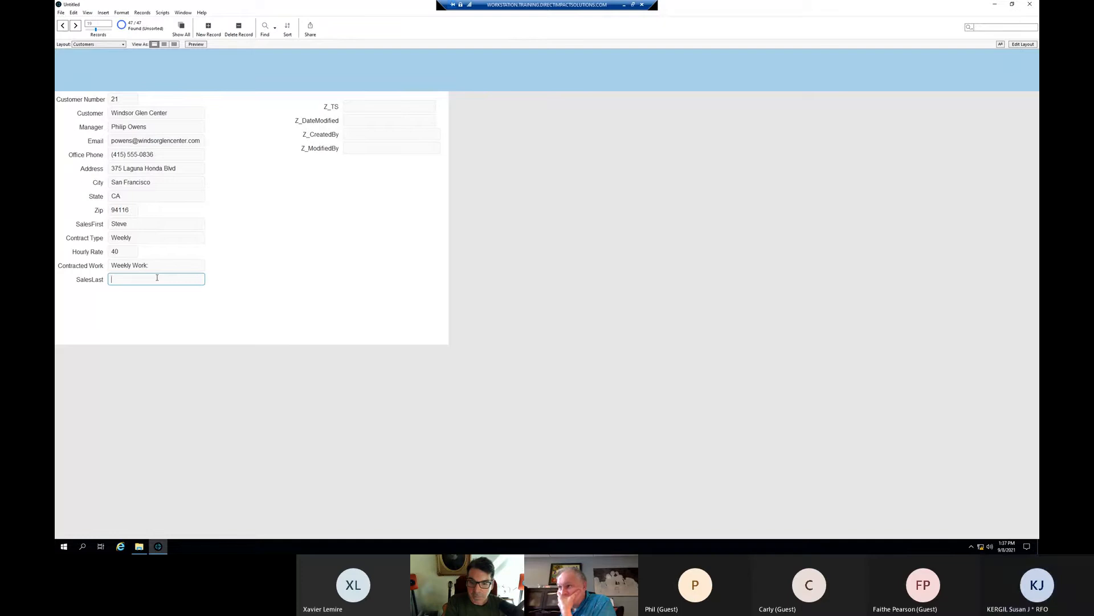
text(john)
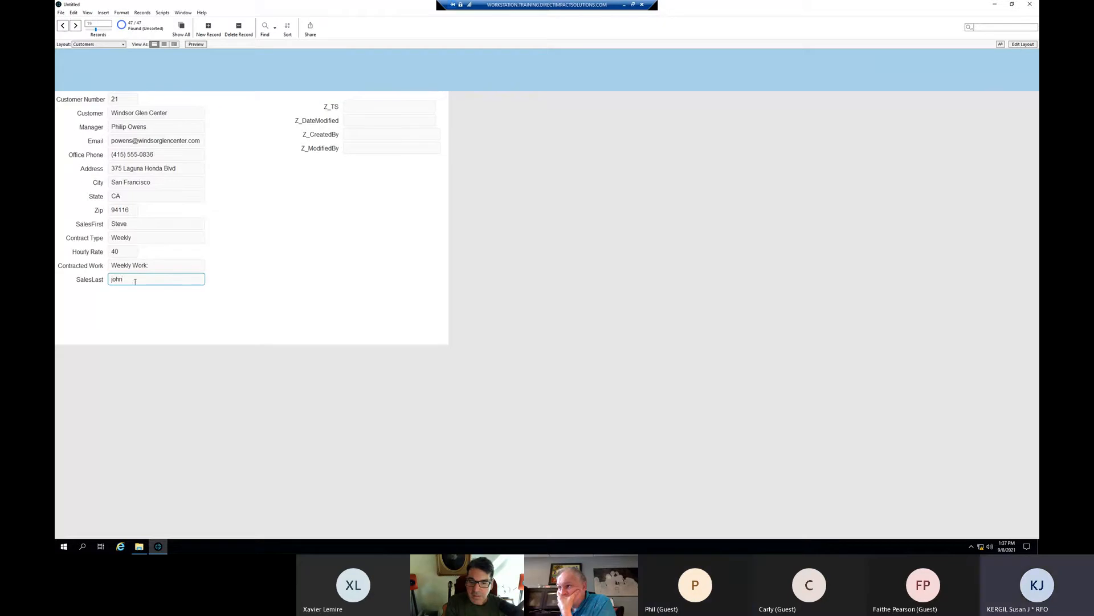
key(Left)
key(Left)
key(Left)
key(Left)
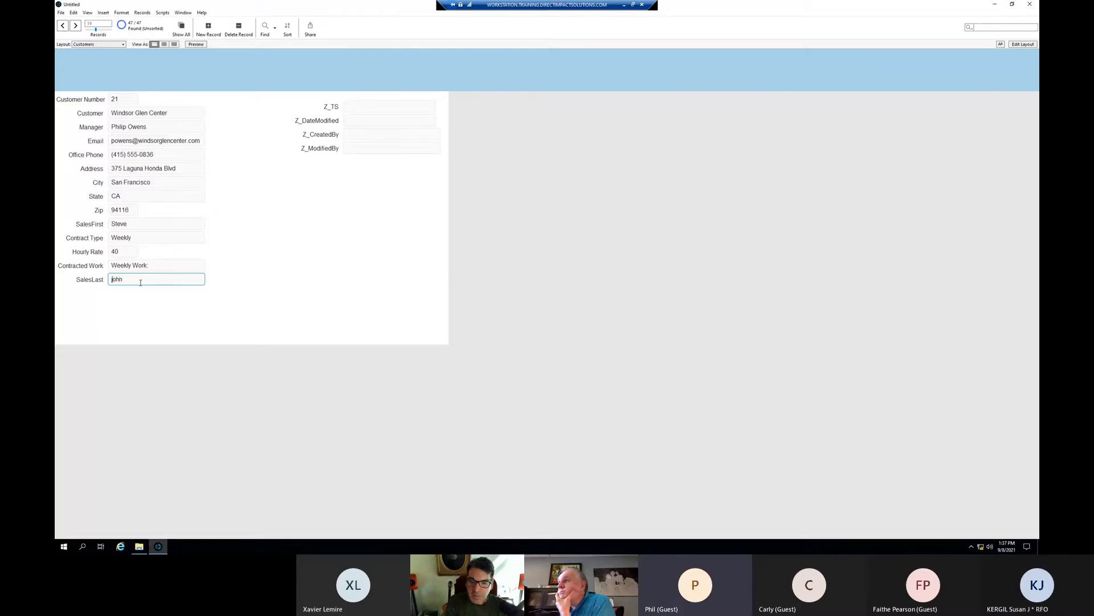
key(Delete)
click(263, 268)
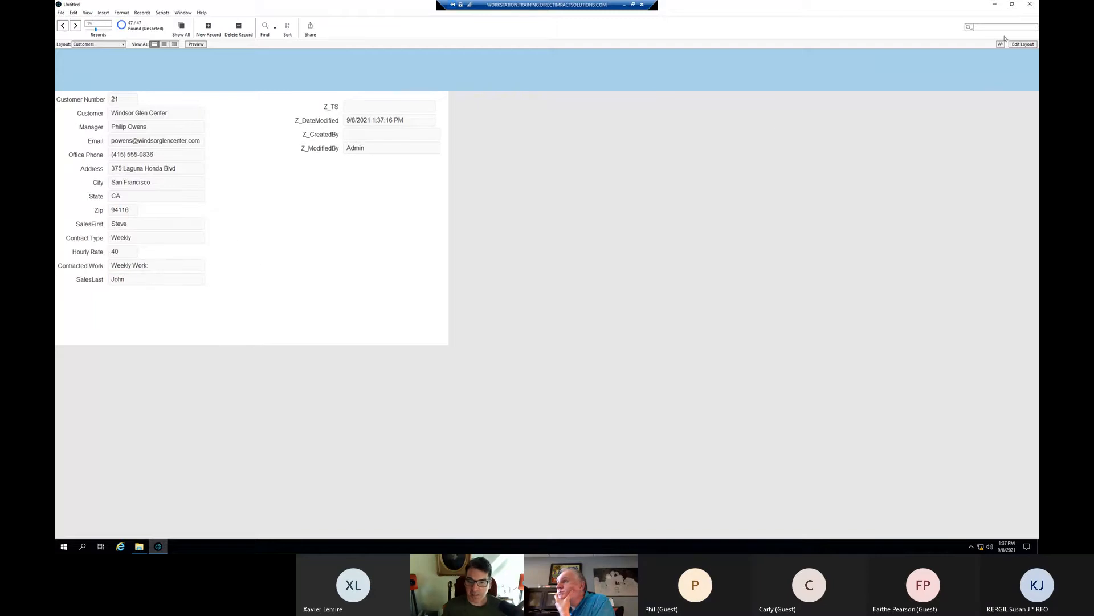
key(ctrl+shift+d)
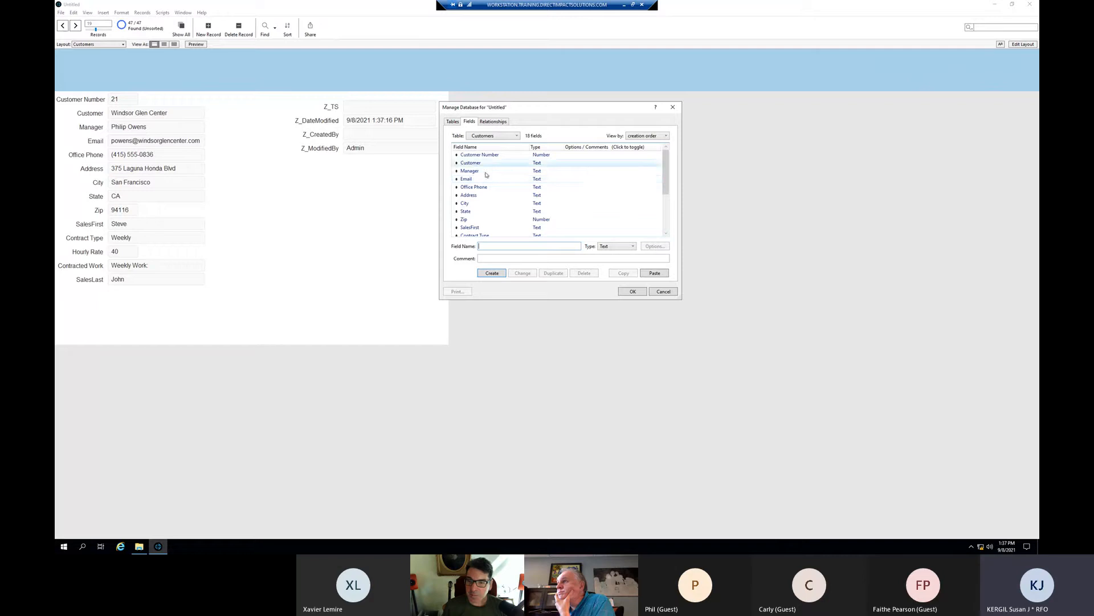
- Name the new field SalesFull, choose Calculation as its type, and create it
scroll(489, 175, down, 3)
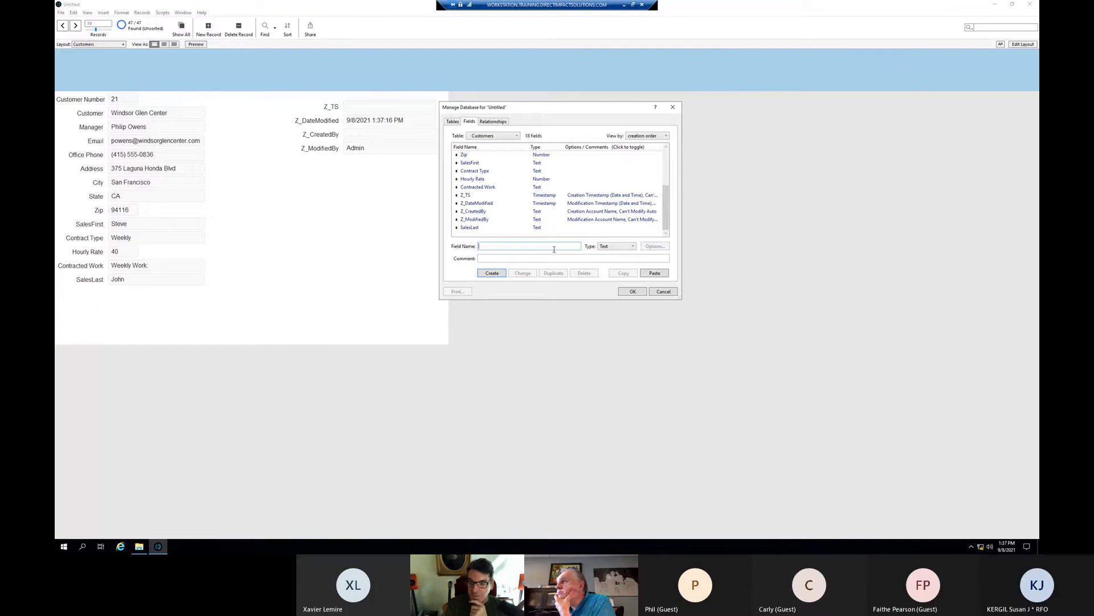
text(S)
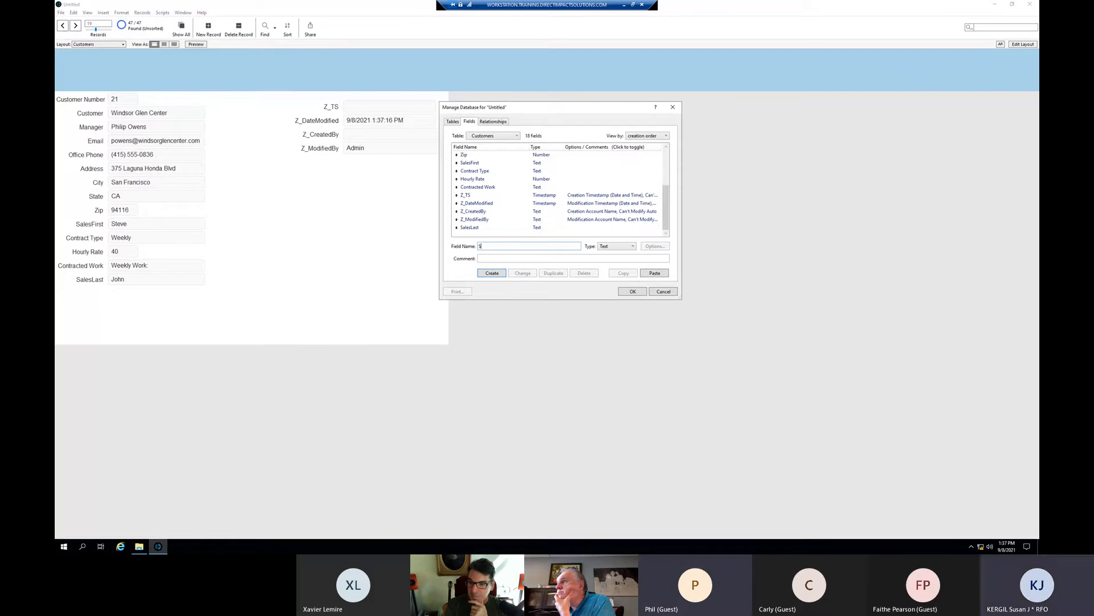
text(alesFull)
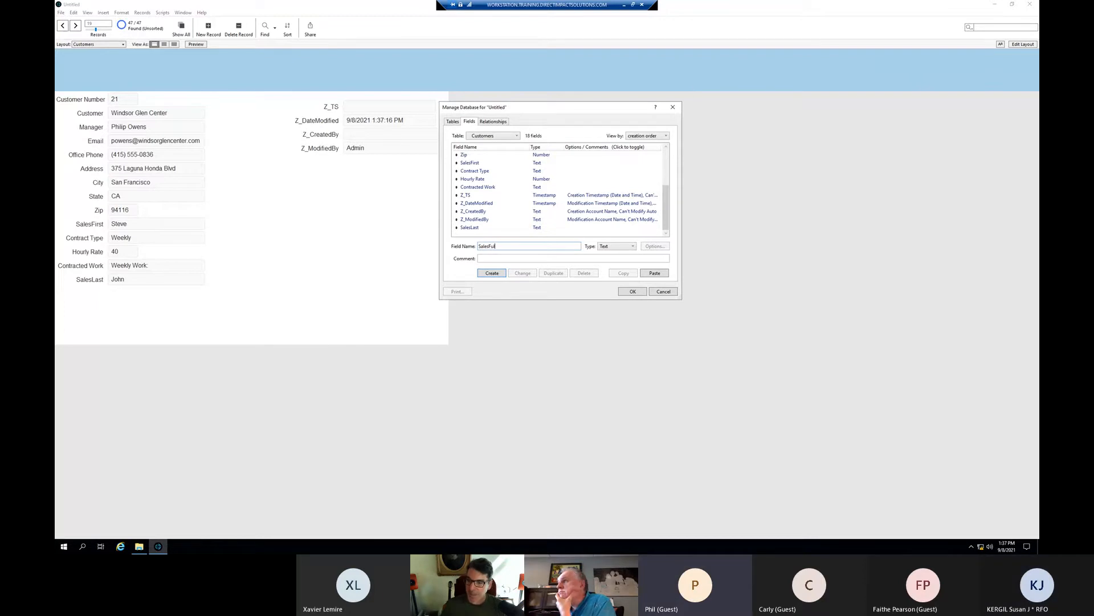
click(626, 251)
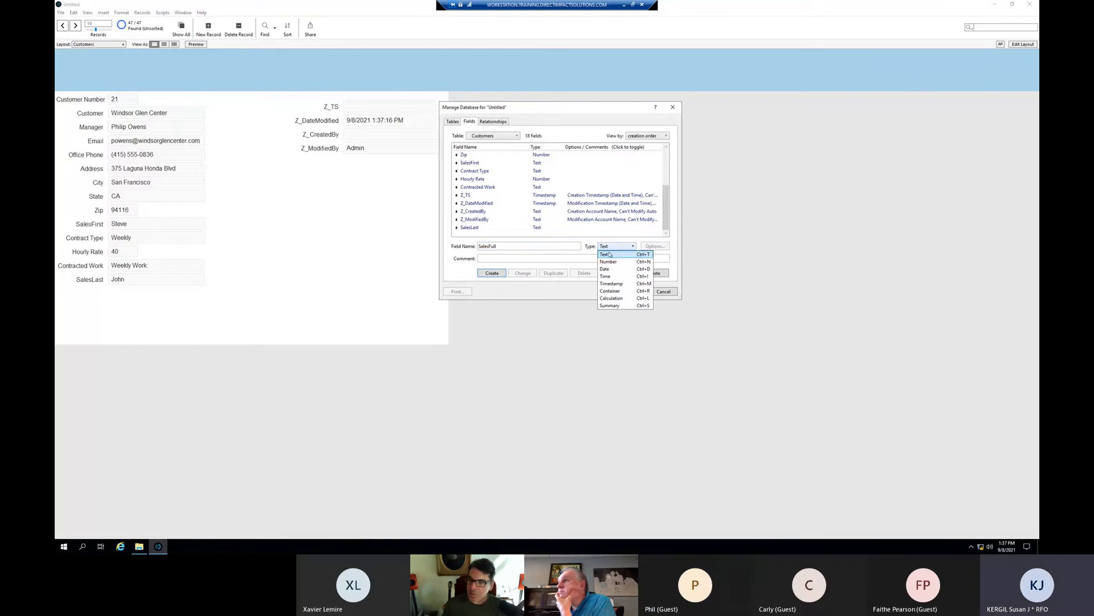
click(618, 233)
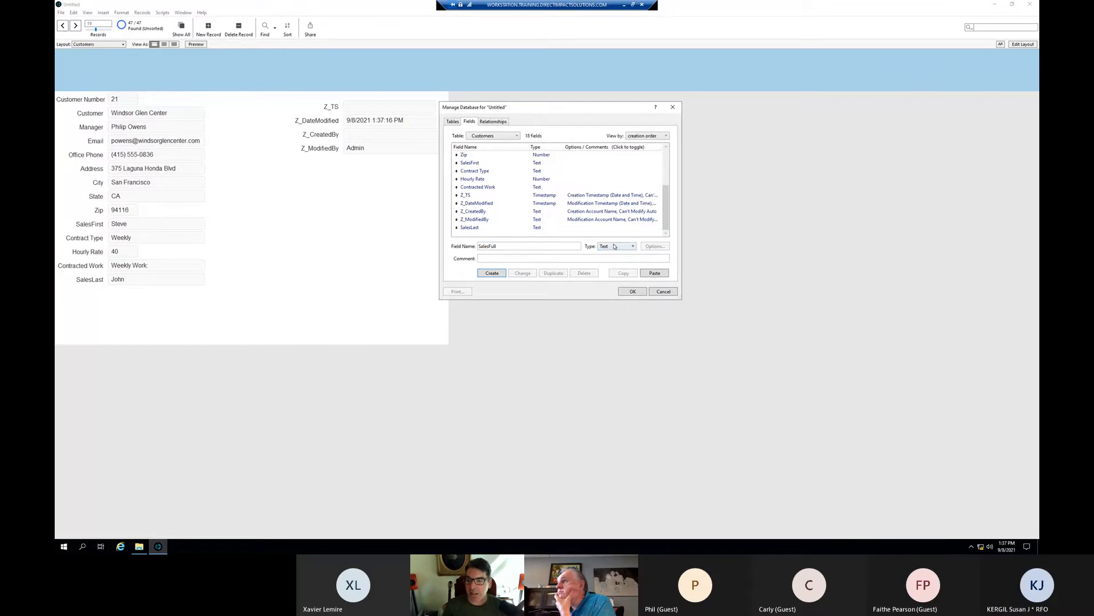
click(615, 247)
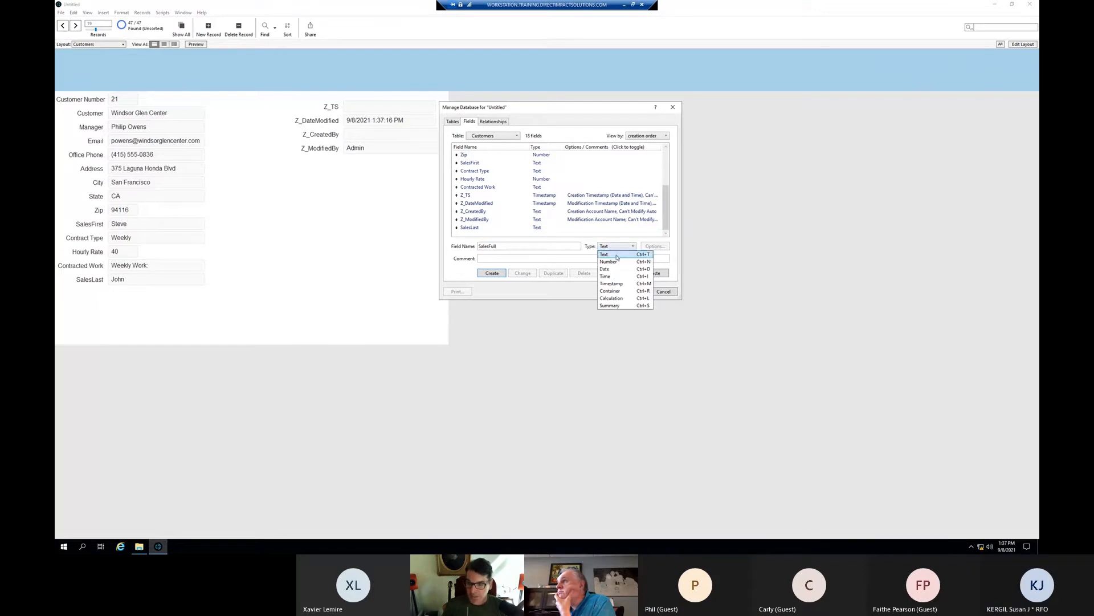
click(612, 298)
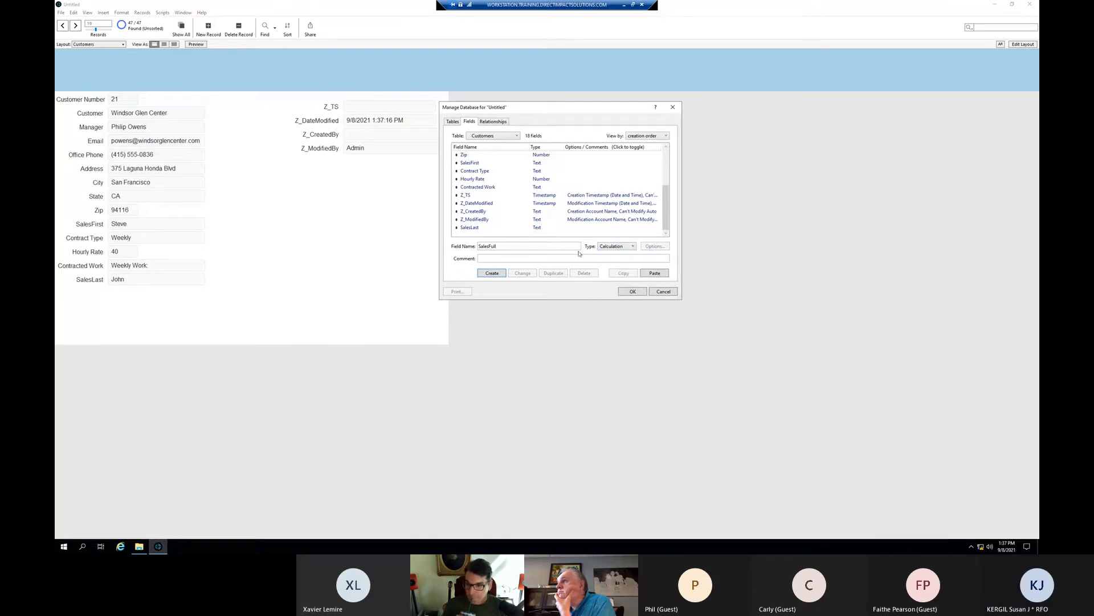
click(487, 274)
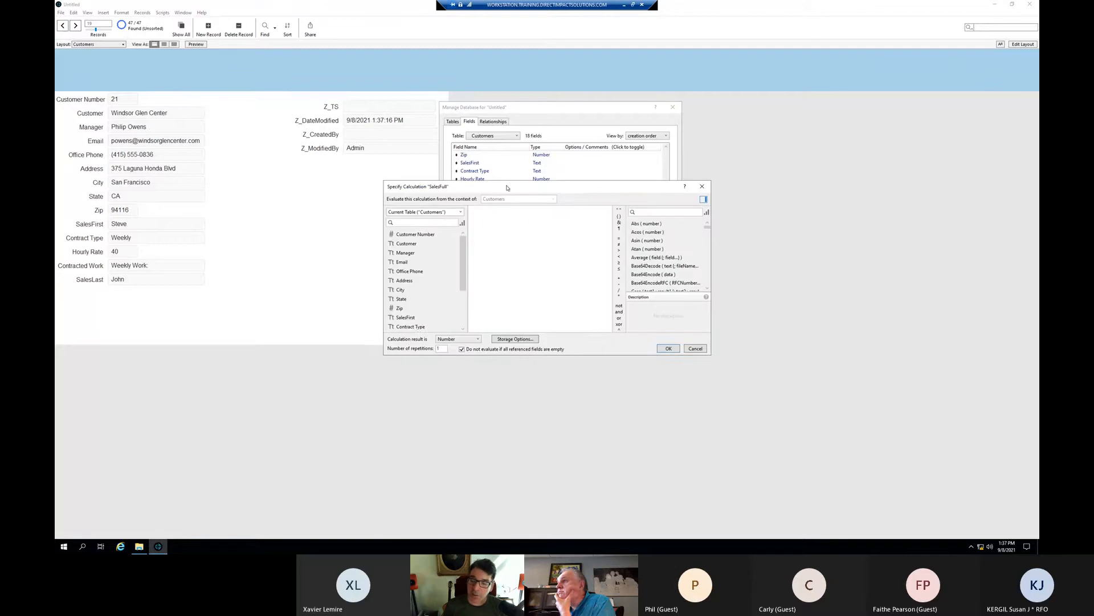
- Move the SalesFull formula editor up and right, then enlarge it to list more fields
drag(507, 188, 668, 108)
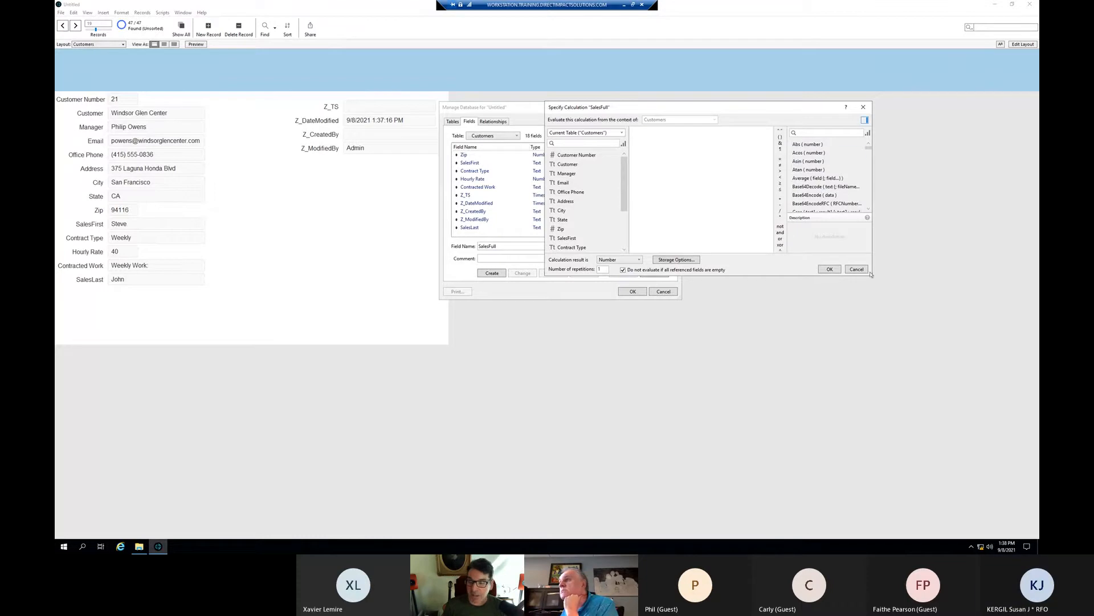
drag(871, 277, 923, 338)
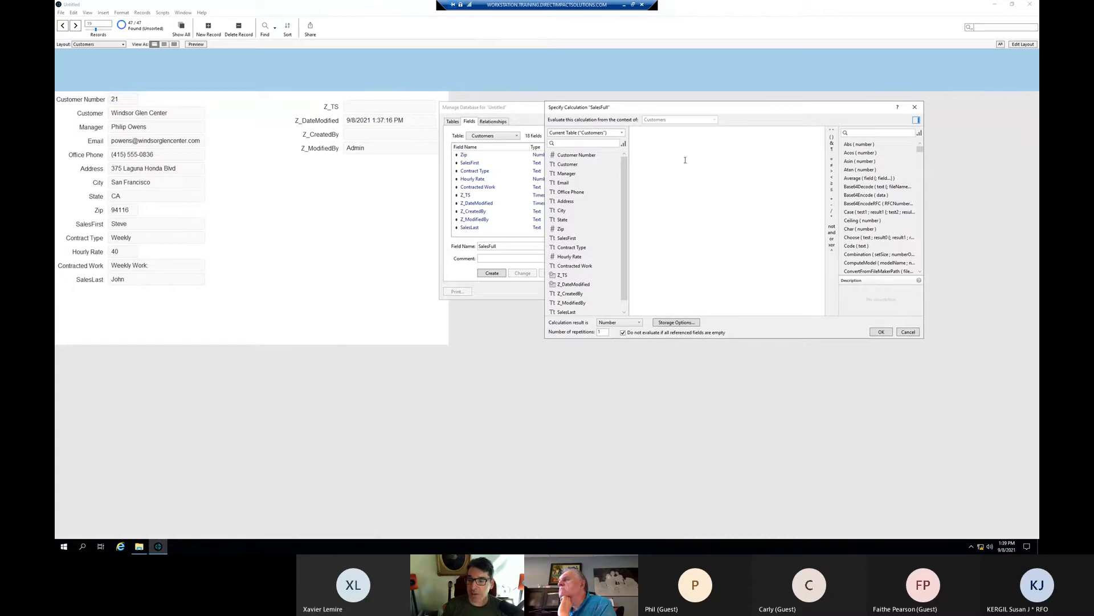
- Insert the SalesFirst and SalesLast fields into the SalesFull formula
scroll(582, 202, down, 2)
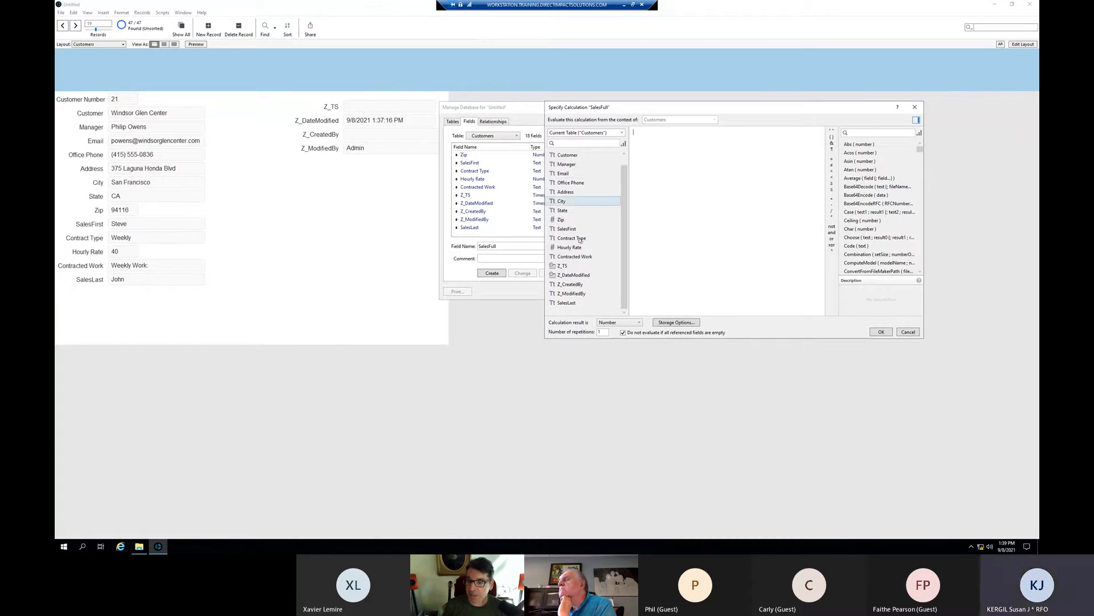
click(568, 304)
double_click(567, 228)
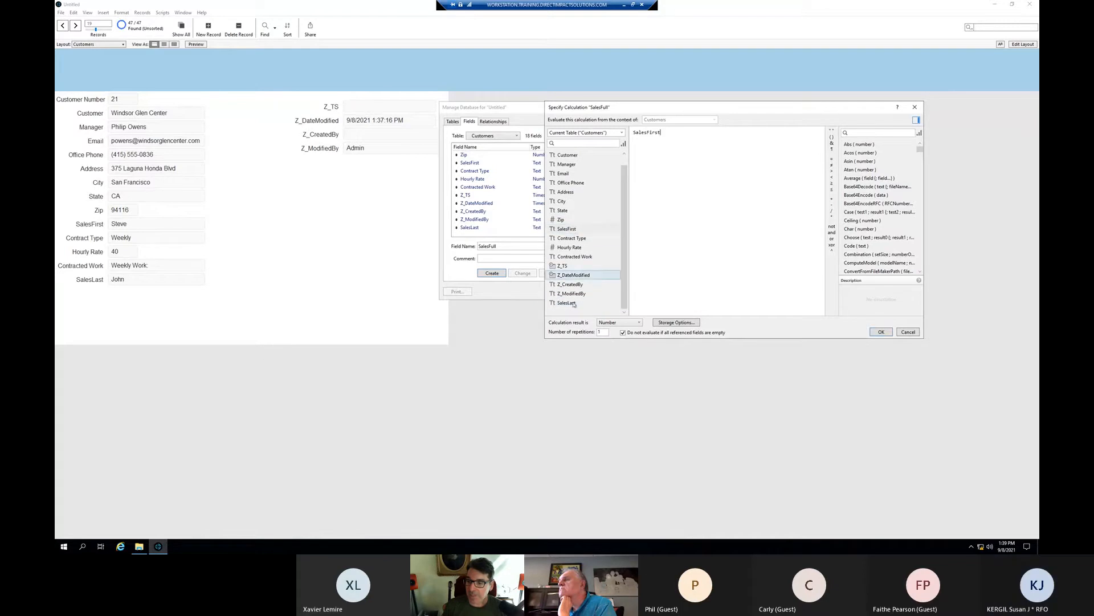
double_click(567, 303)
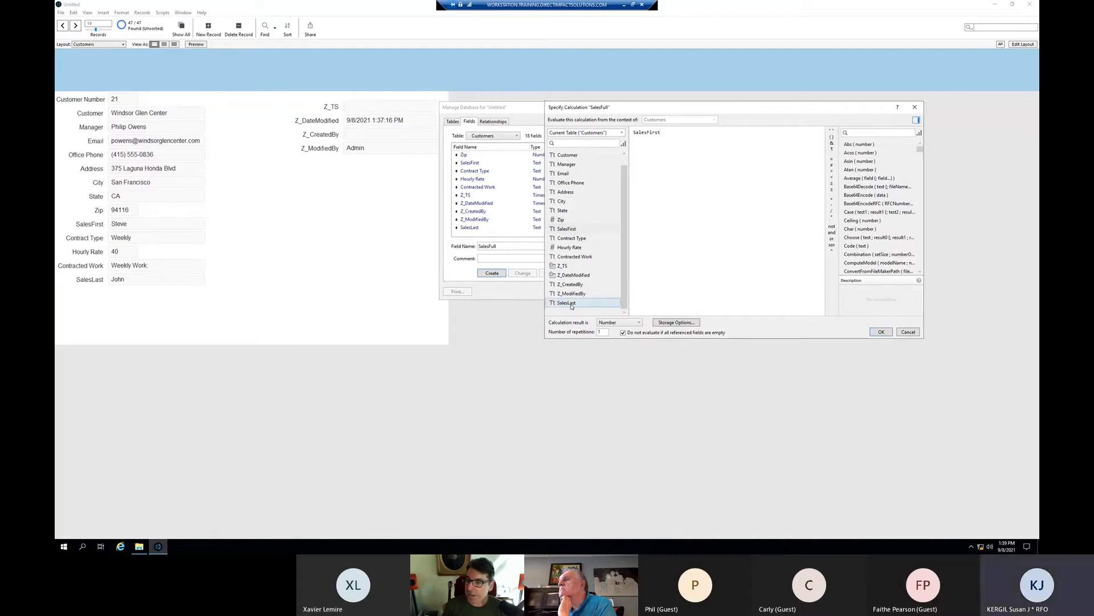
click(659, 132)
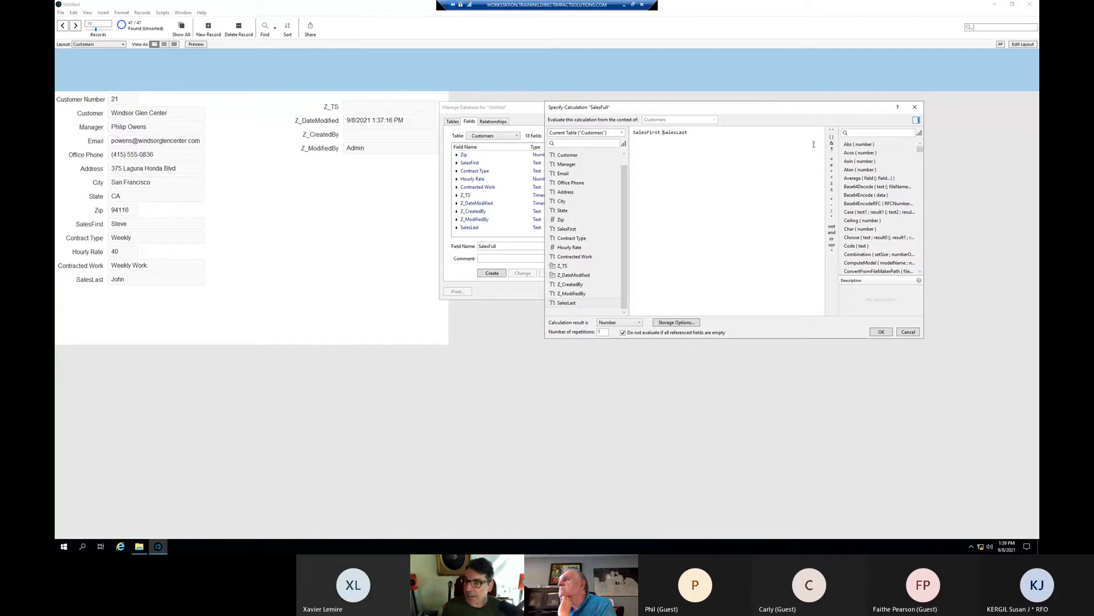
- Add & " " & concatenation between SalesFirst and SalesLast, removing a duplicate operator
click(831, 144)
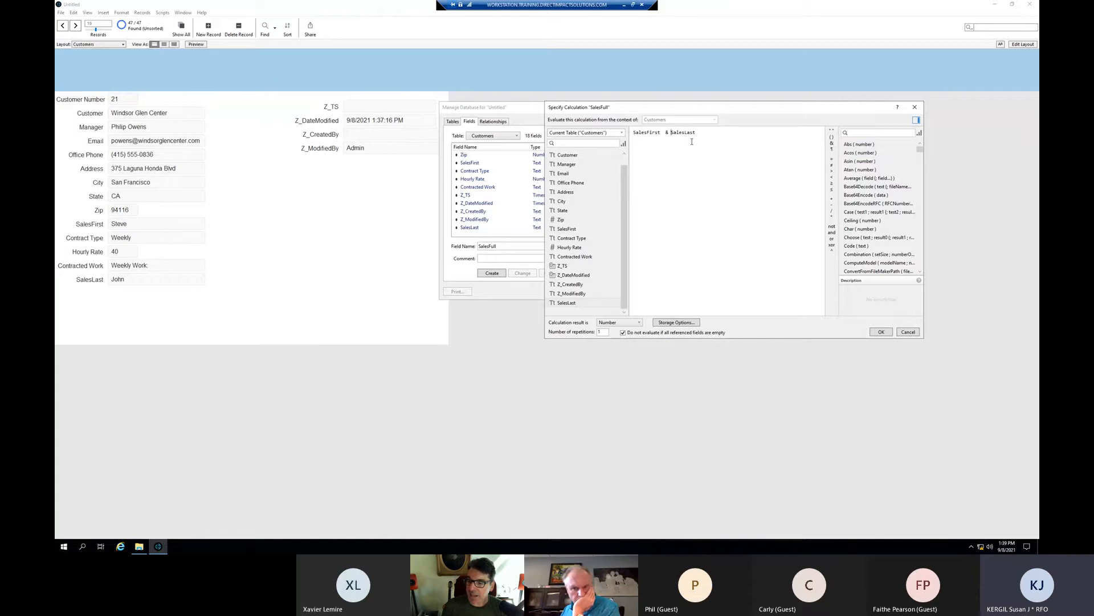
text(")
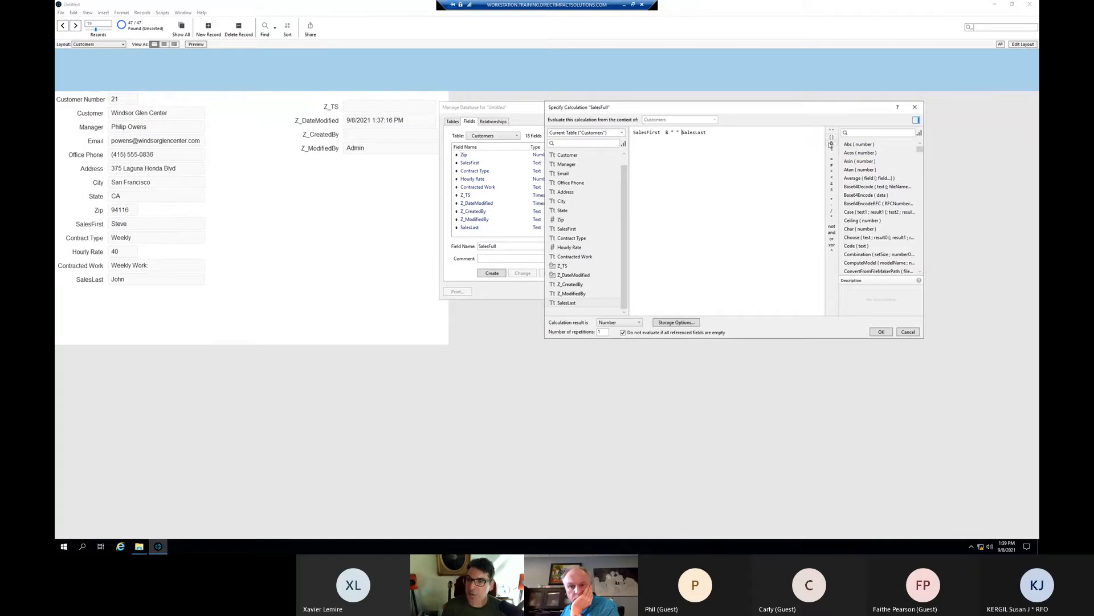
click(832, 144)
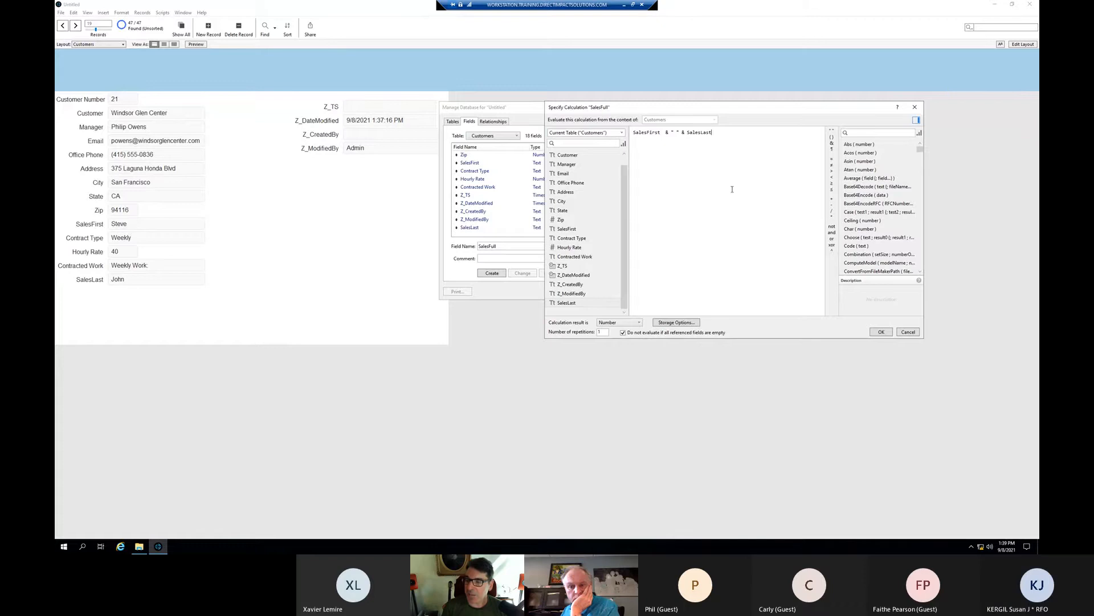
click(670, 133)
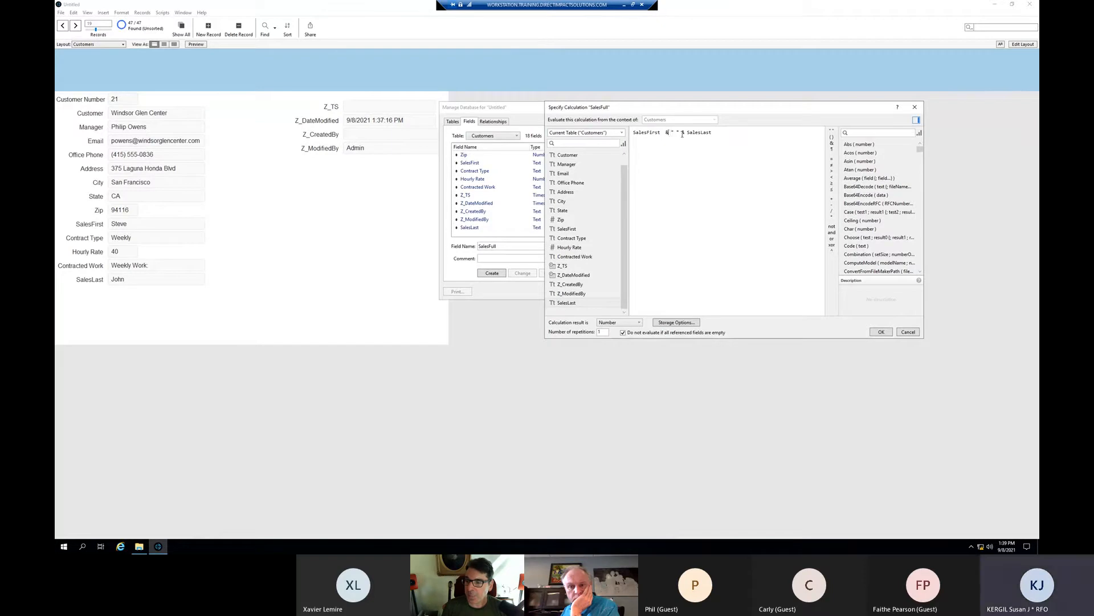
key(BackSpace)
key(BackSpace)
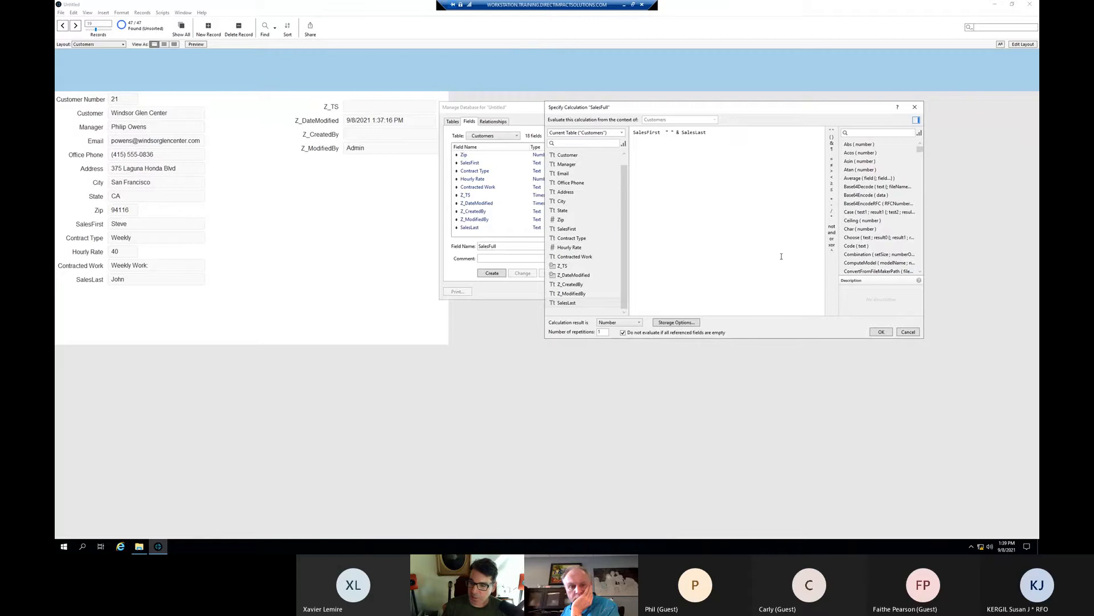
- Leave the result type as Number, try saving, and dismiss the 'operator expected' warning
click(638, 323)
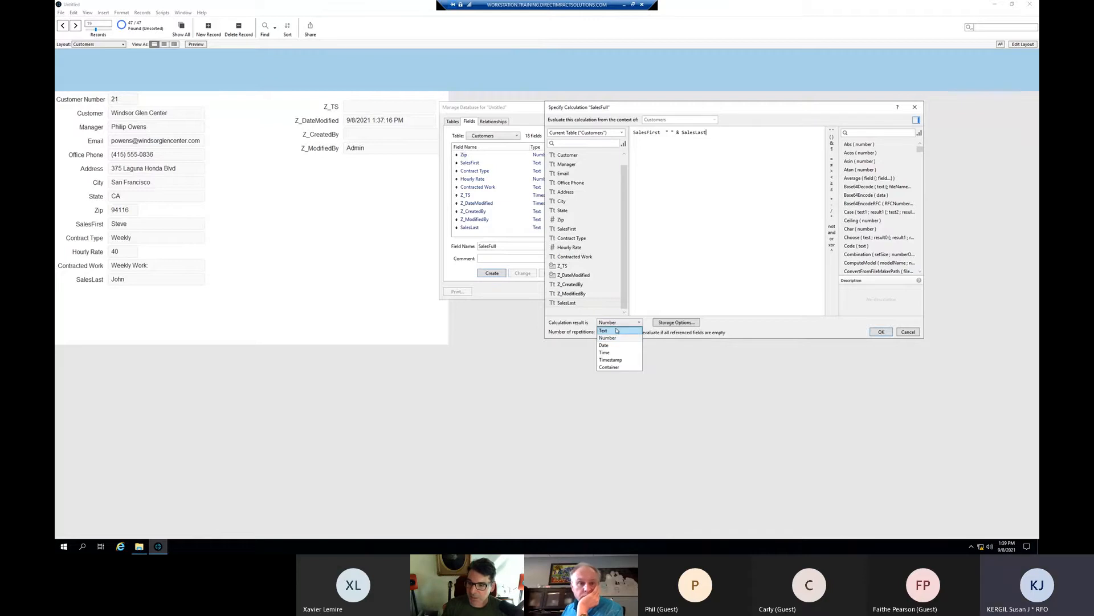
click(641, 329)
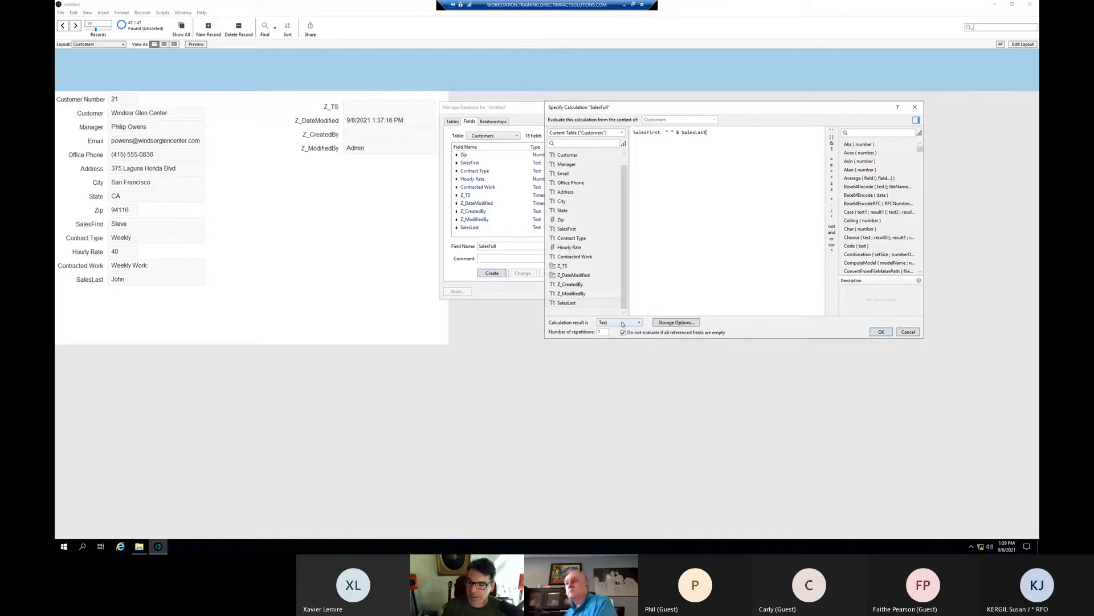
click(618, 323)
click(607, 338)
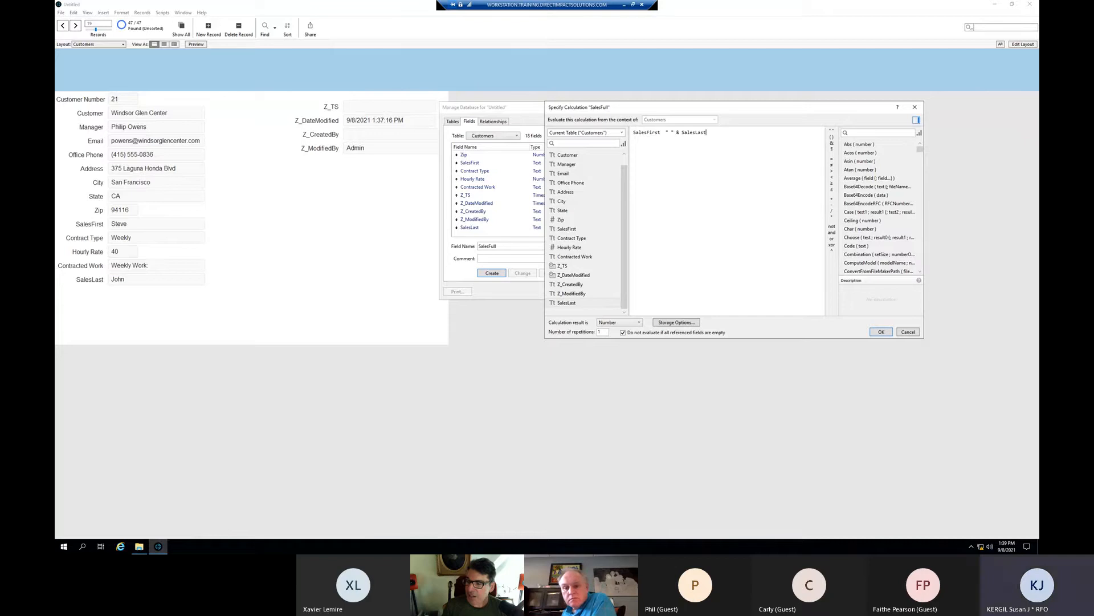
click(881, 332)
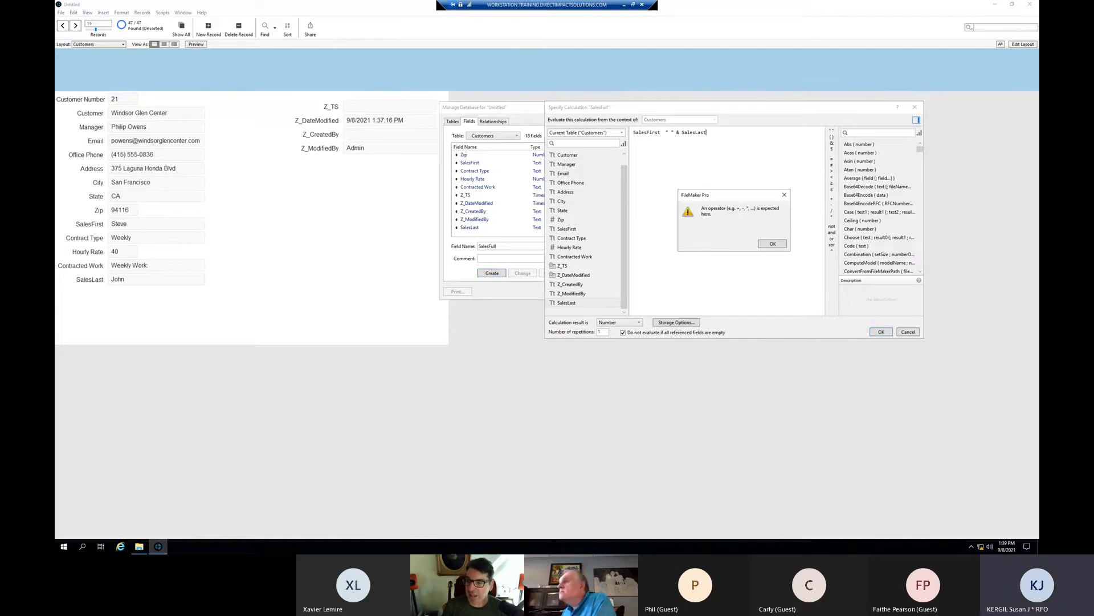
click(778, 243)
- Fix the formula to SalesFirst & " " & SalesLast by adding the missing & and removing the extra space
click(614, 322)
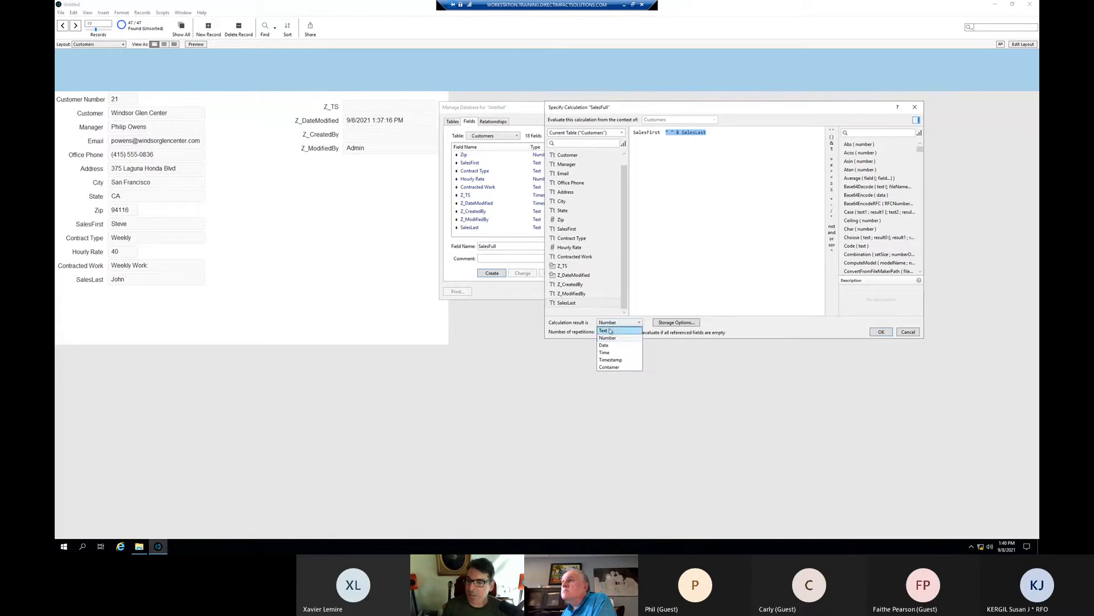
click(612, 330)
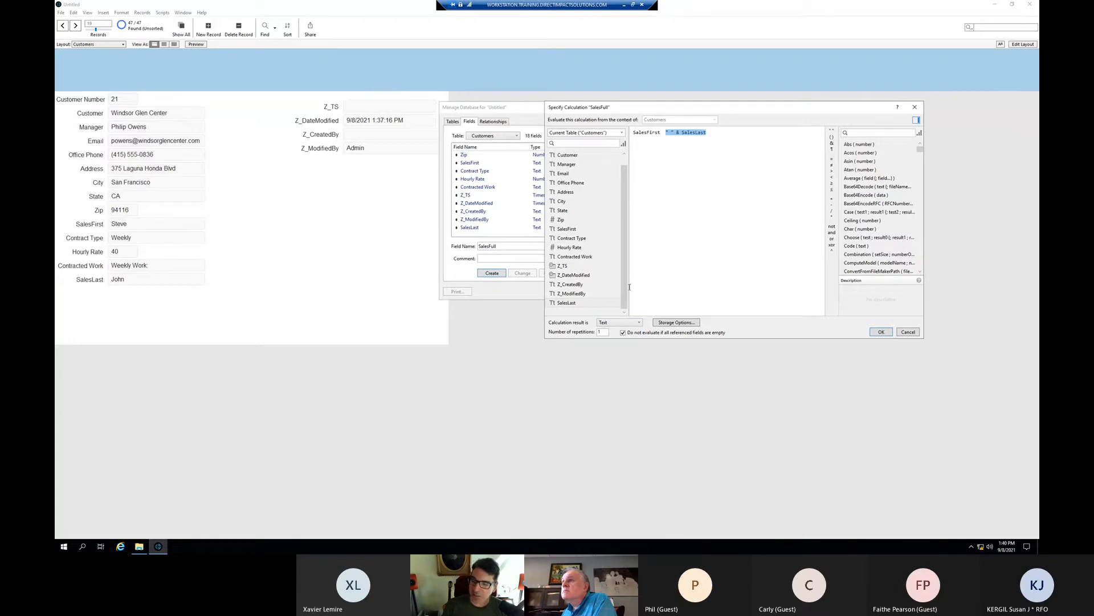
click(615, 322)
click(611, 339)
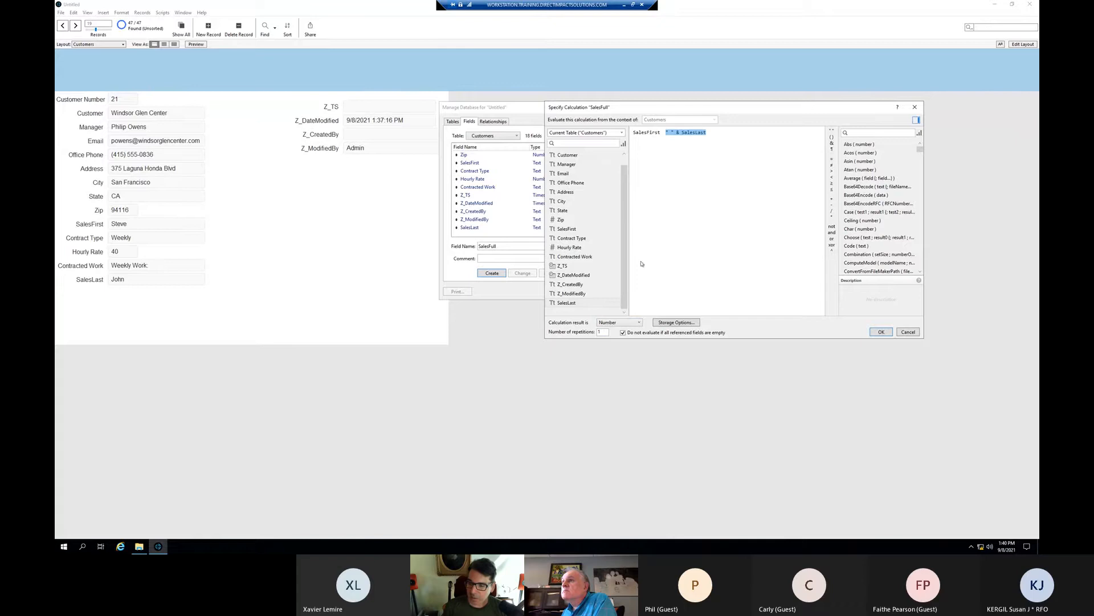
click(667, 133)
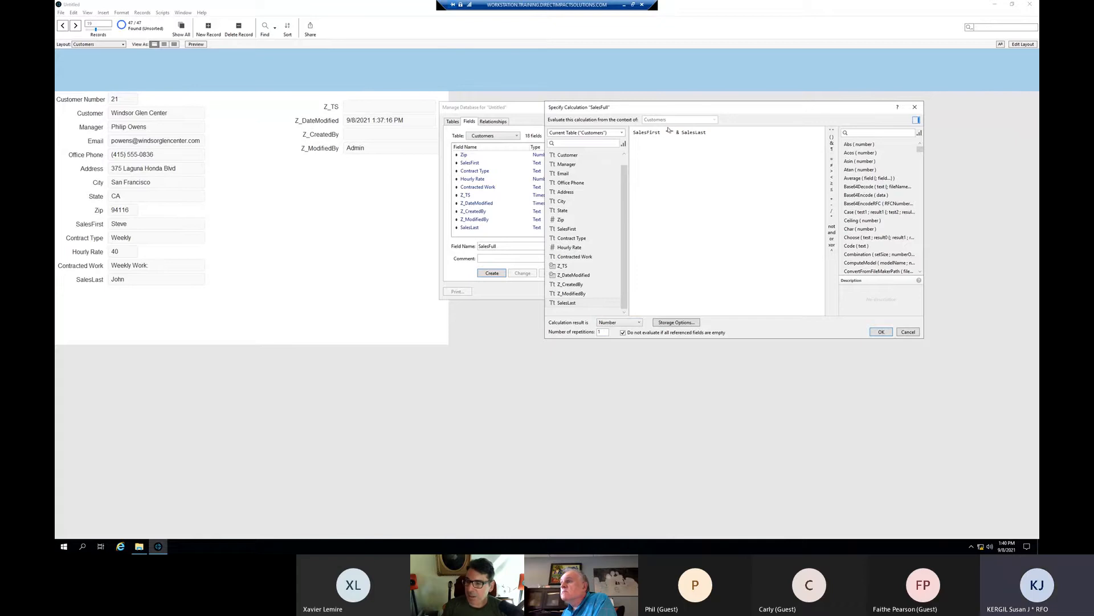
text(&)
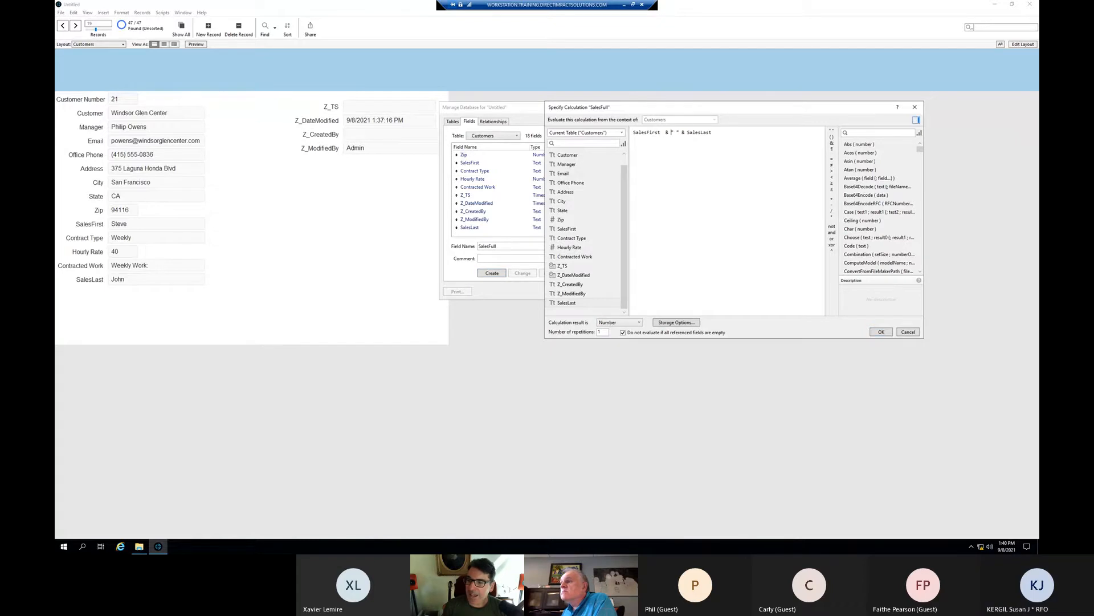
key(Delete)
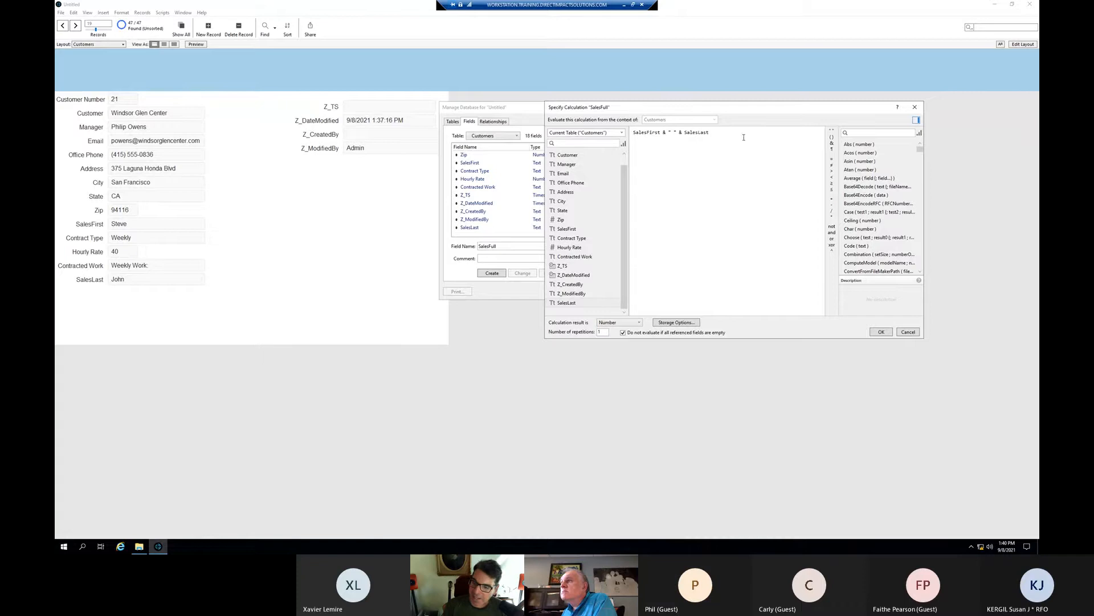
- Save the SalesFull formula, nudge the SalesFull field right on the Customers layout, and save the layout
click(872, 332)
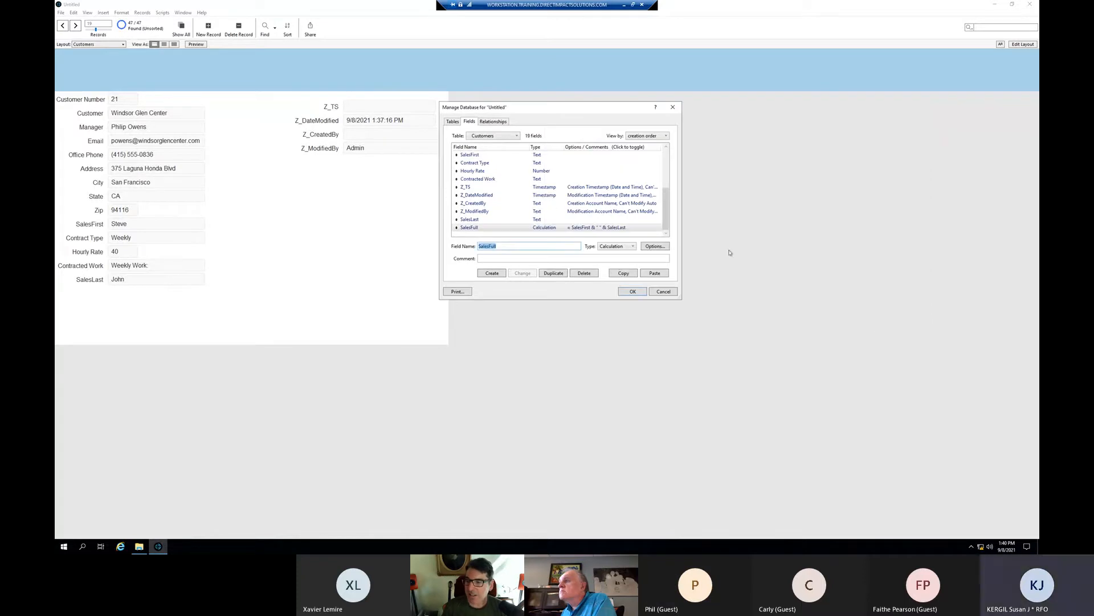
click(633, 291)
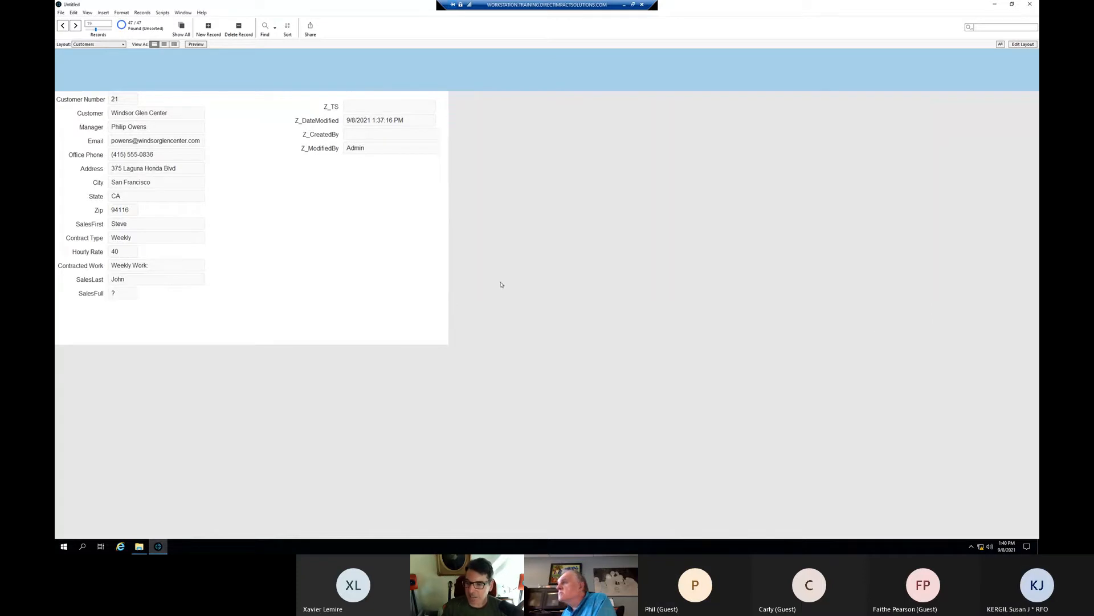
click(1024, 44)
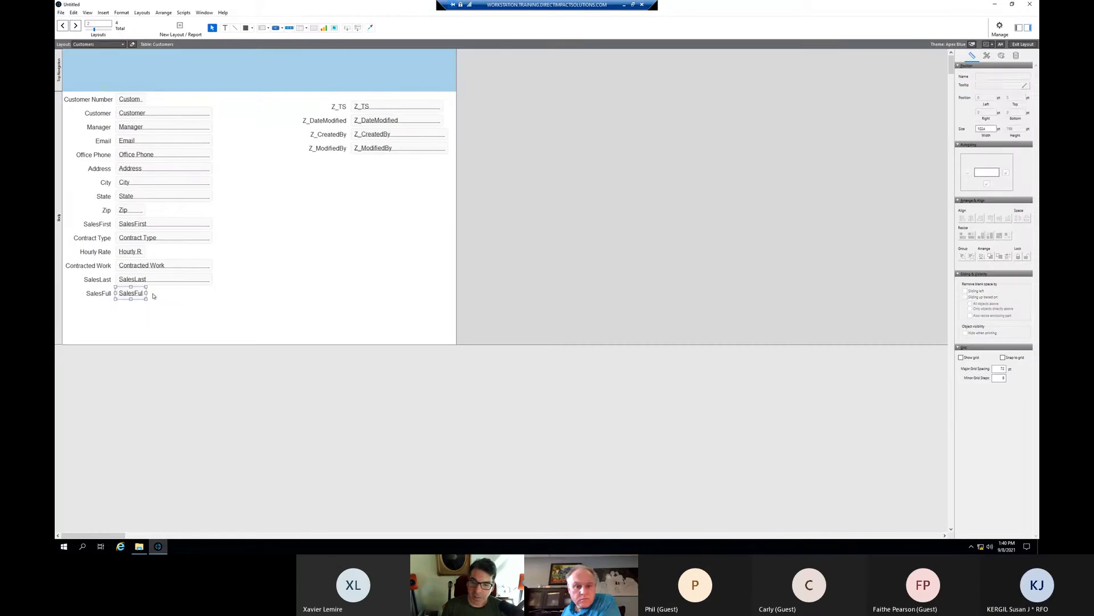
drag(141, 296, 187, 293)
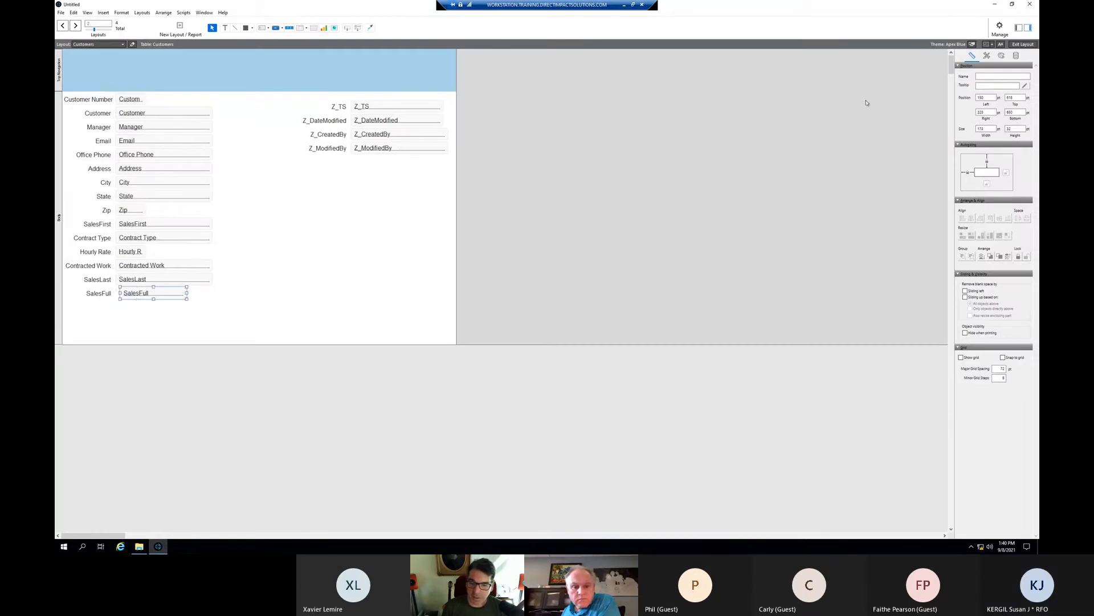
click(1020, 45)
click(415, 235)
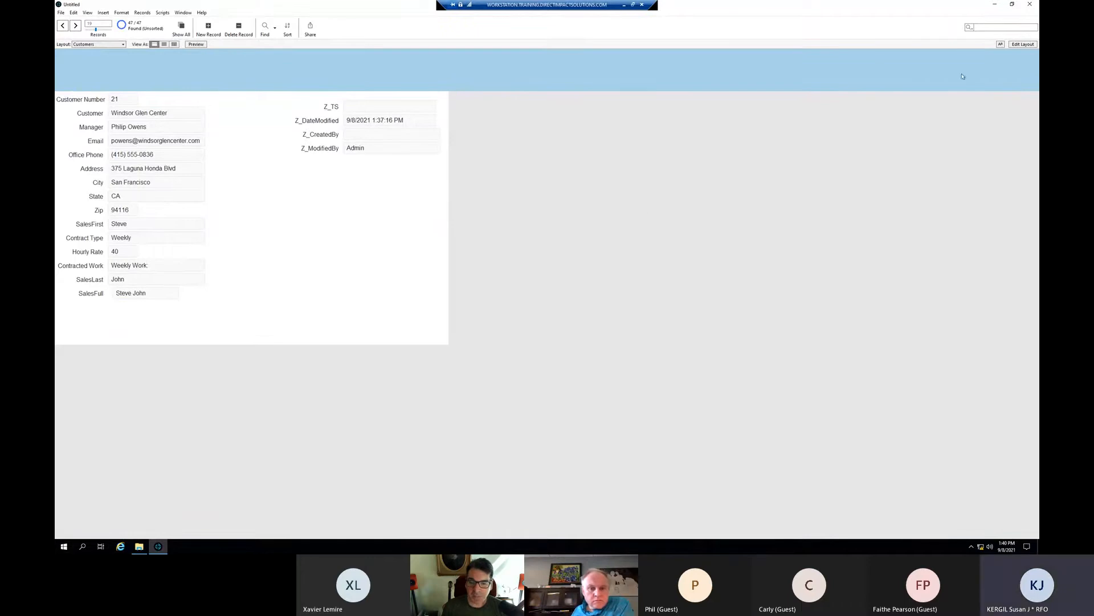
key(ctrl+f)
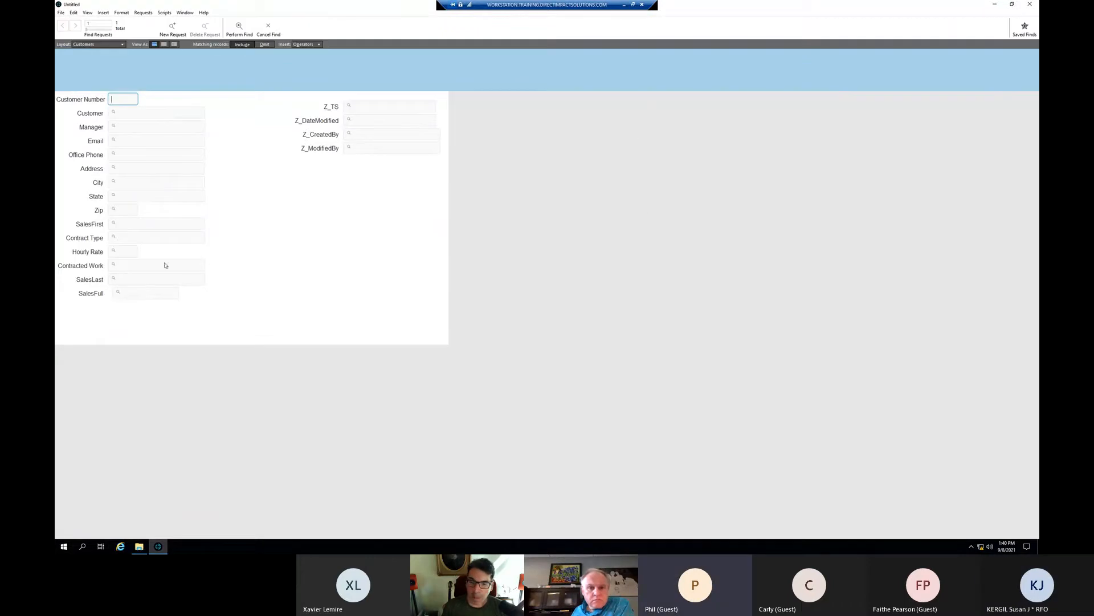
click(140, 291)
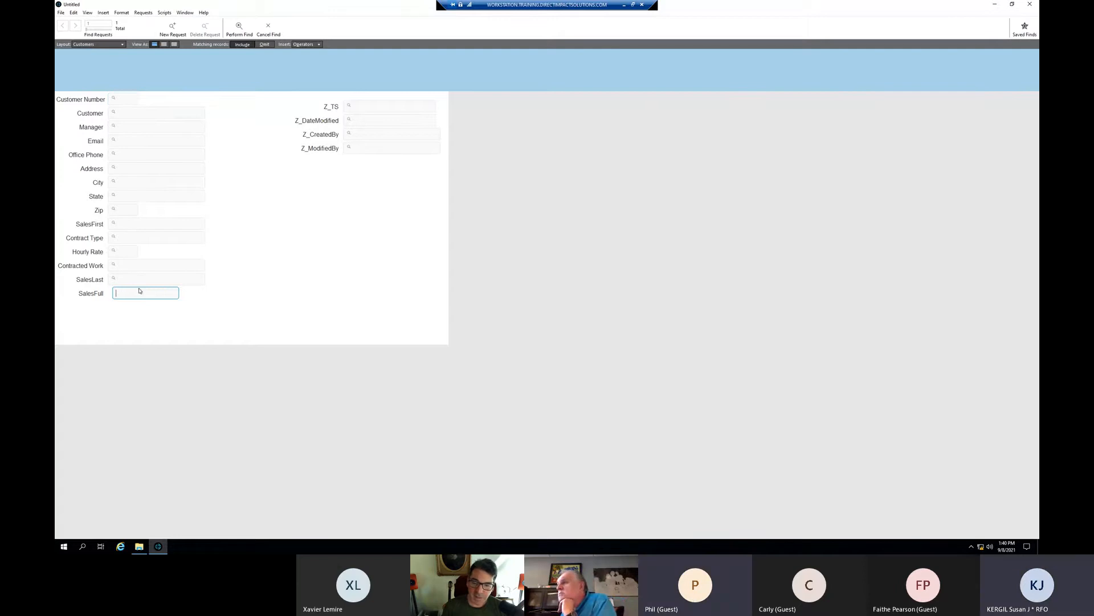
text(john)
key(Return)
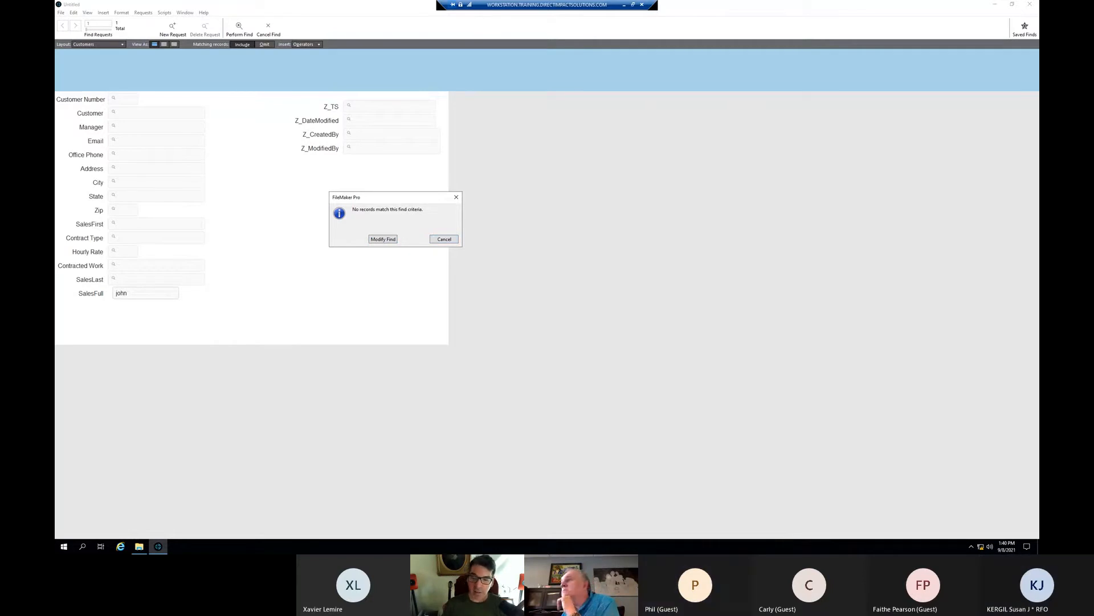
click(443, 240)
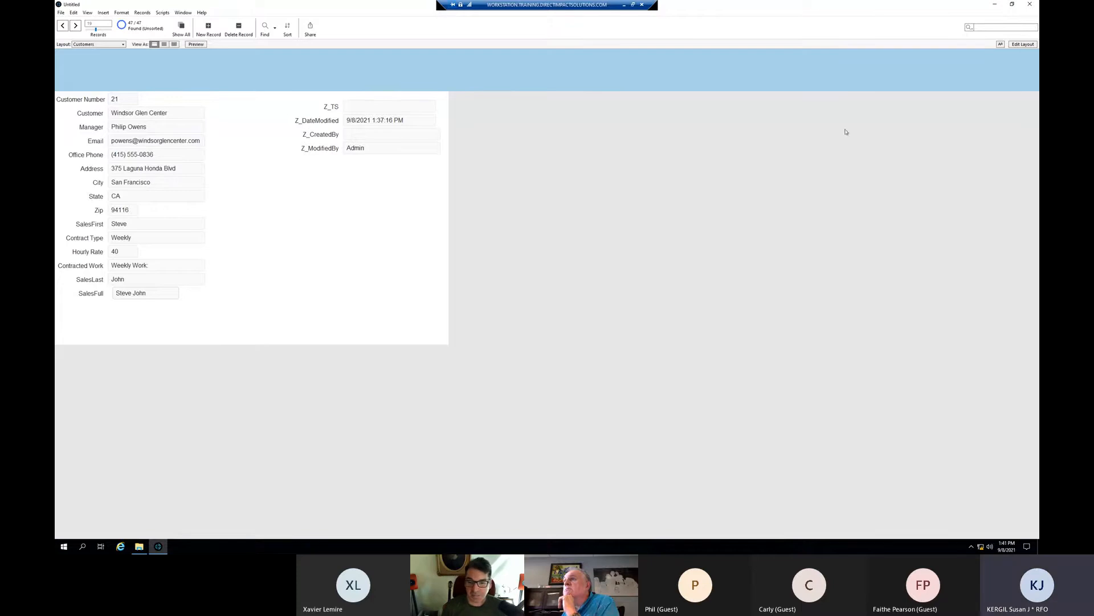
- Change SalesFull's calculation result from Number to Text and close Manage Database
key(ctrl+shift+d)
scroll(509, 211, down, 3)
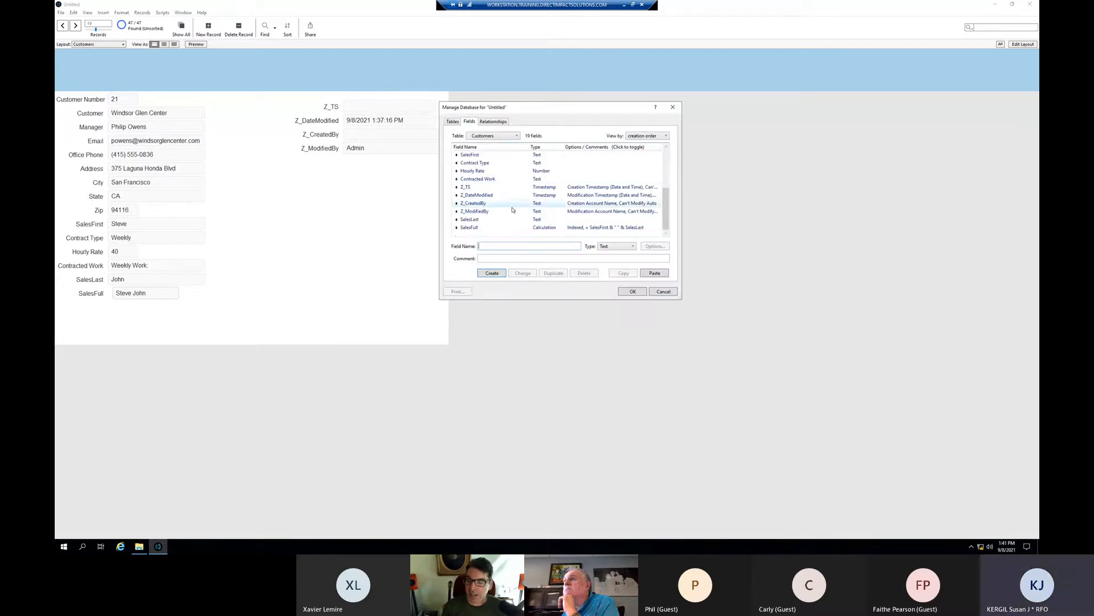
double_click(507, 228)
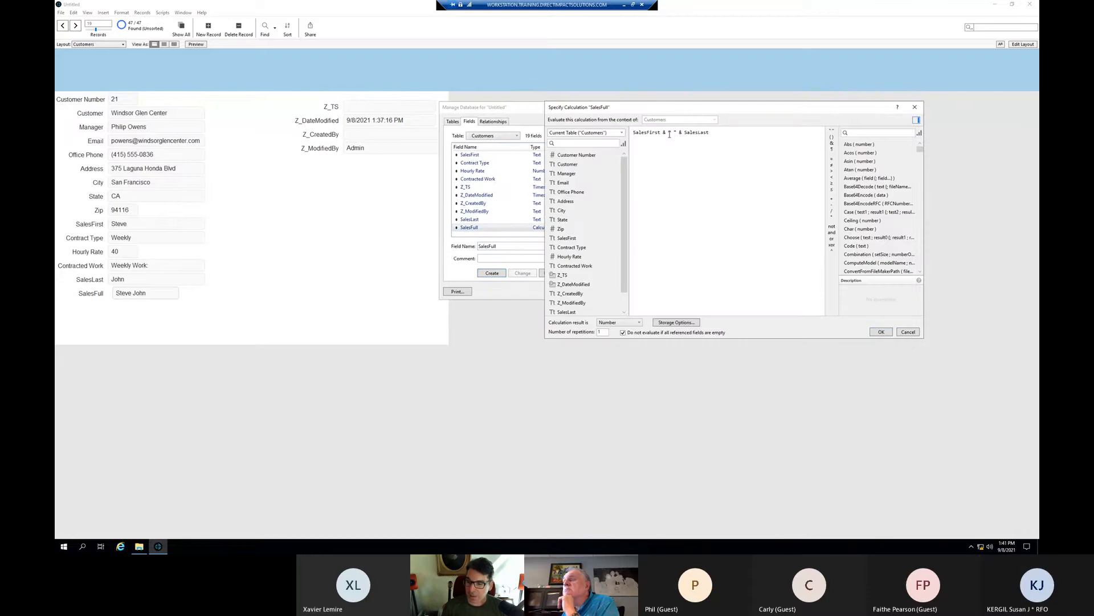
click(618, 322)
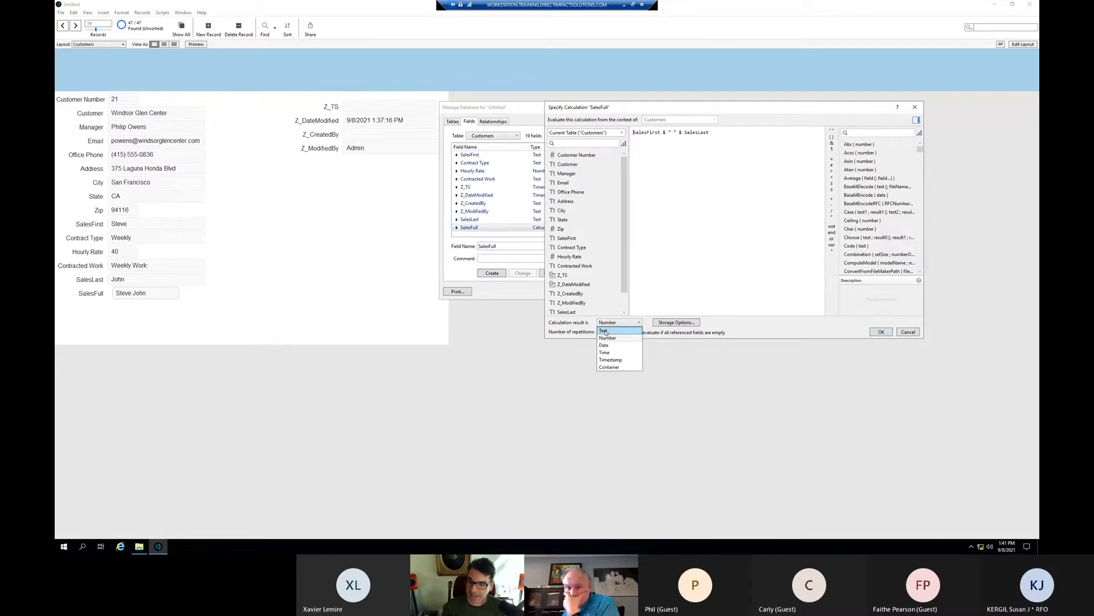
click(604, 331)
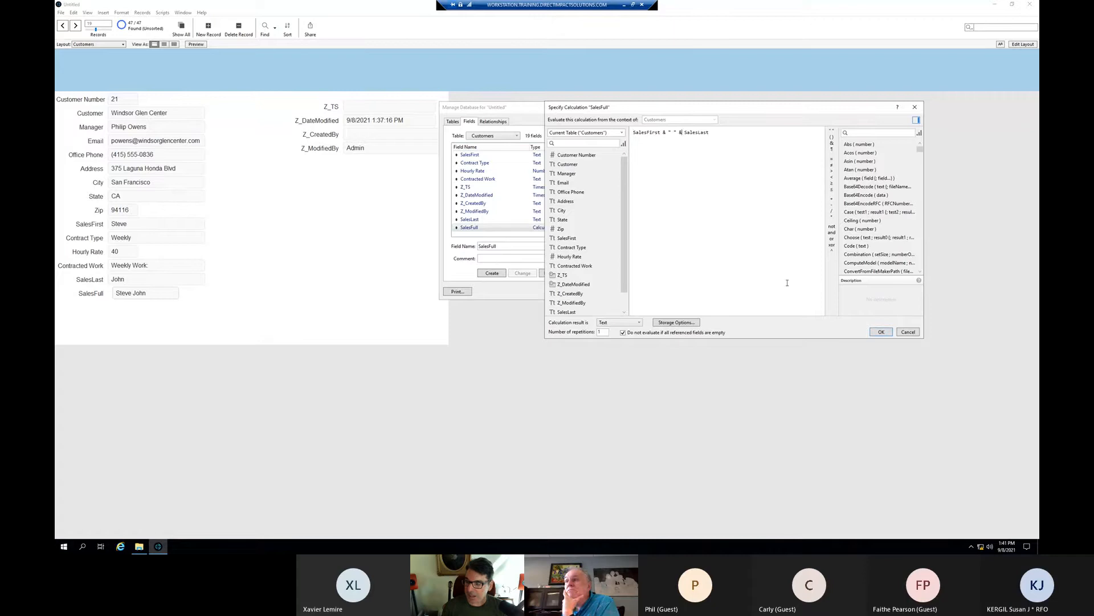
click(881, 332)
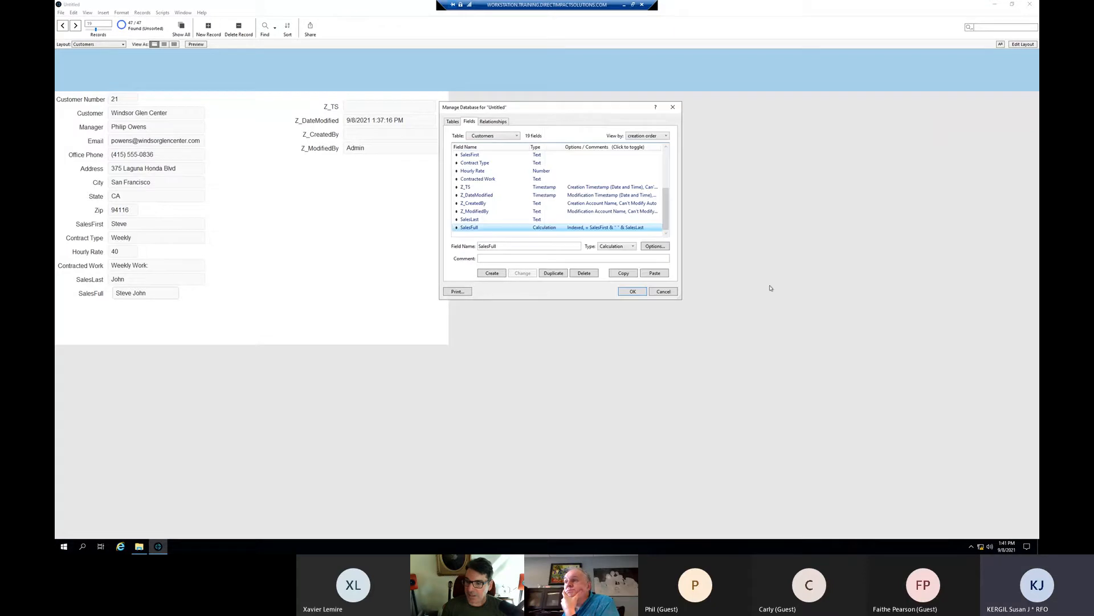
click(629, 293)
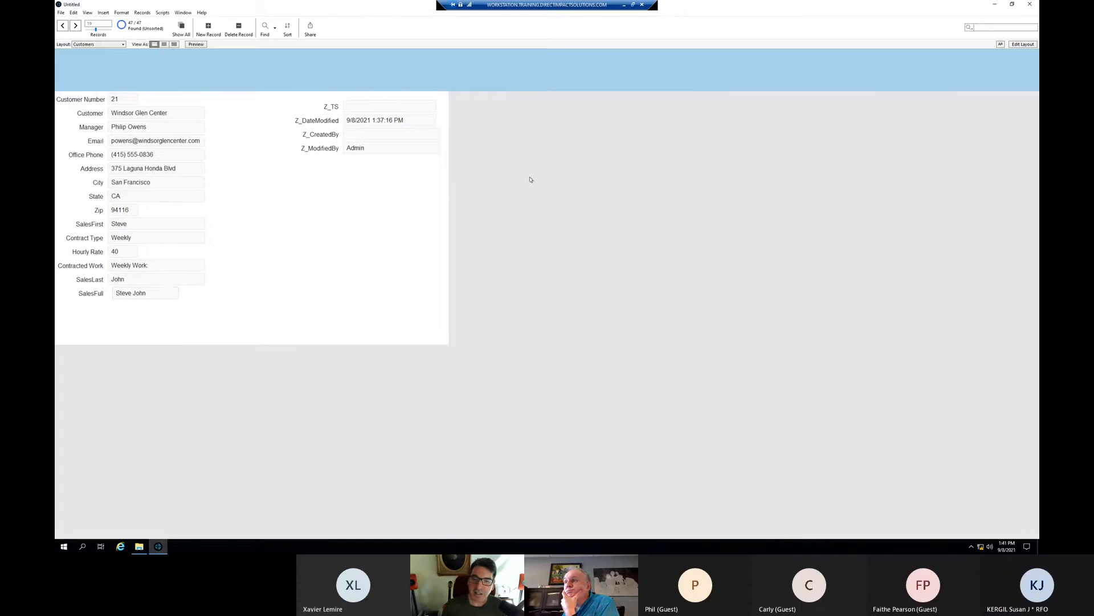
- Find customers whose SalesFull contains a salesperson's first name
key(ctrl+f)
click(147, 294)
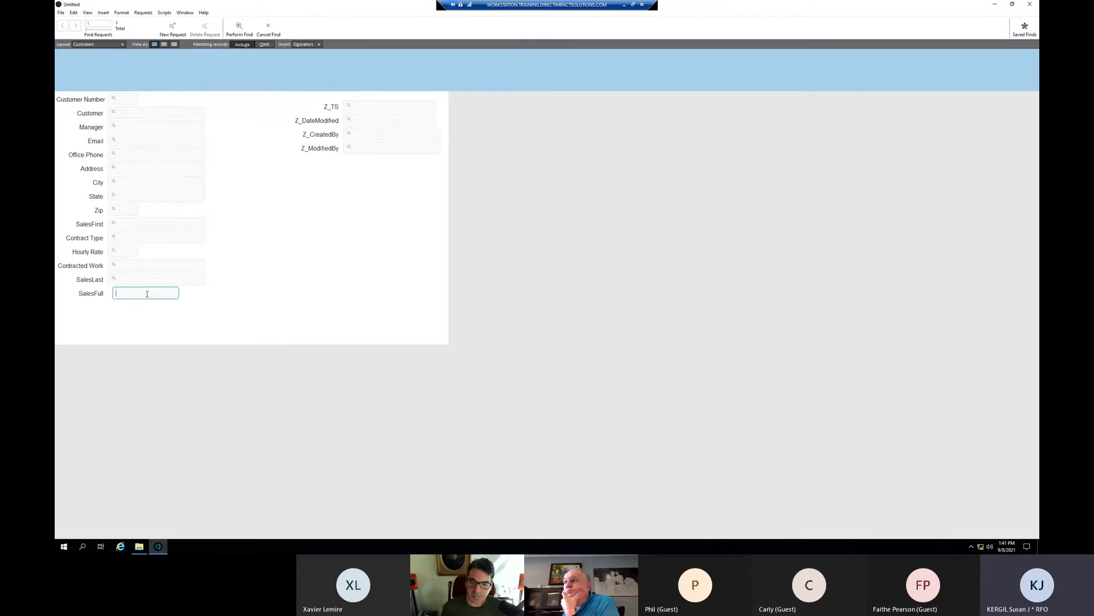
text(John)
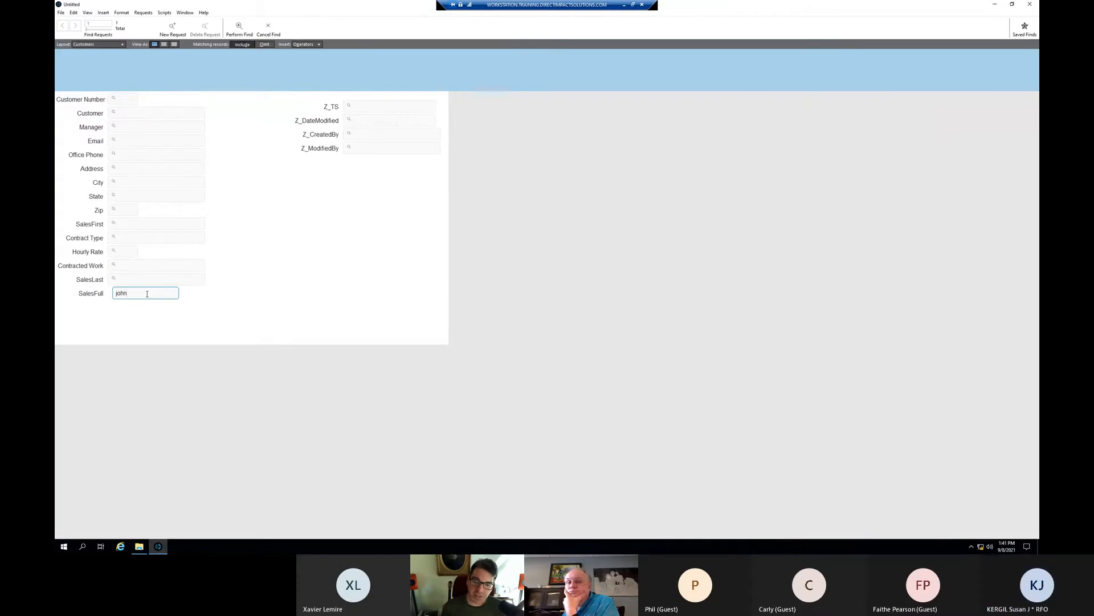
key(Return)
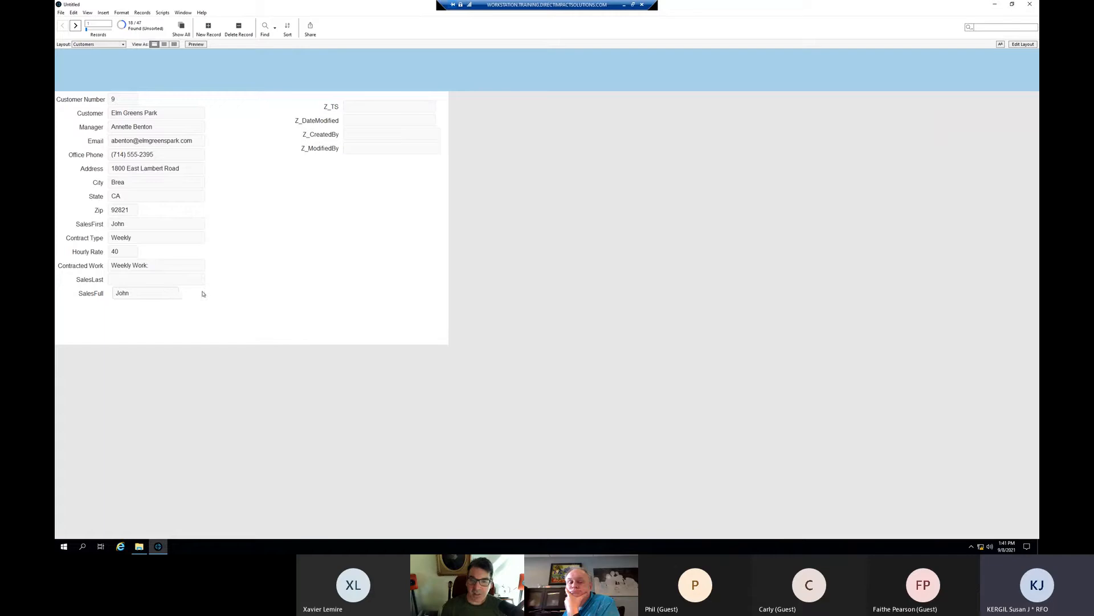
- Inspect the found record's SalesFull value for a trailing space and dismiss the message
click(166, 293)
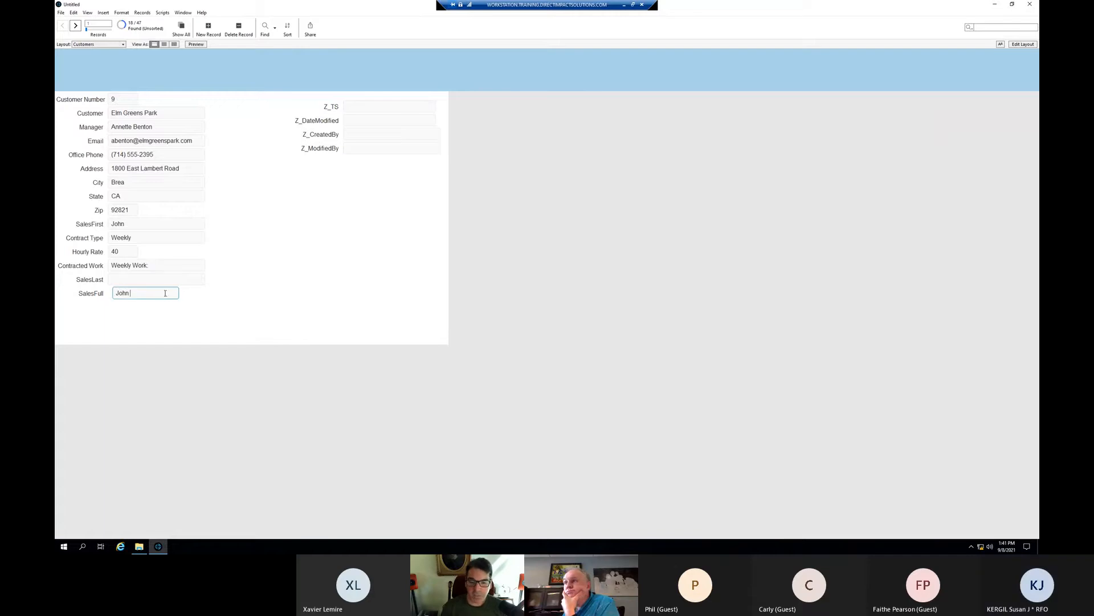
click(228, 298)
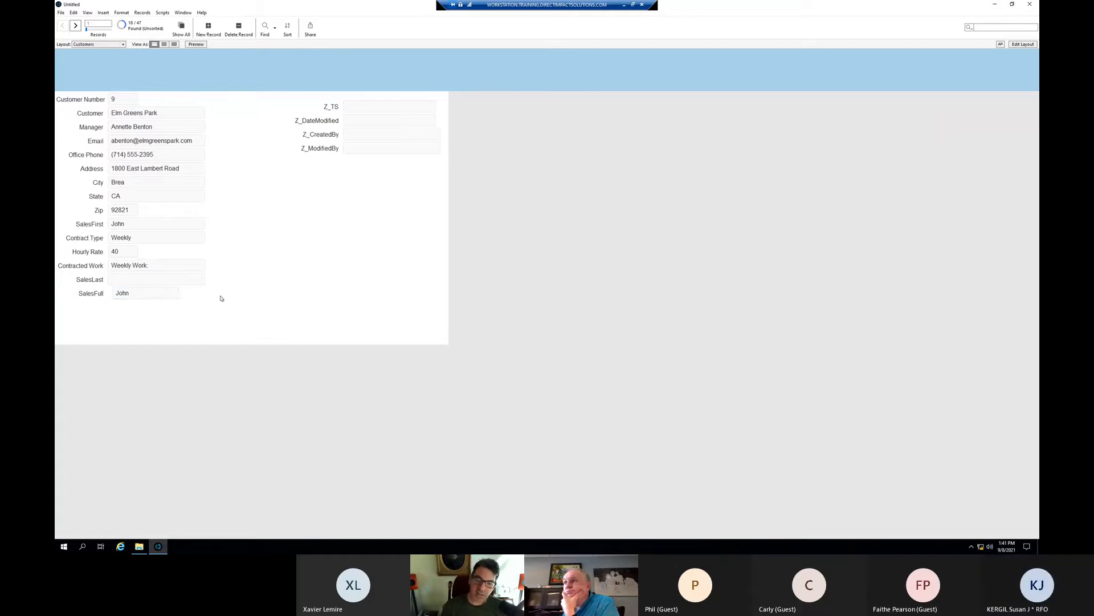
double_click(172, 295)
triple_click(171, 294)
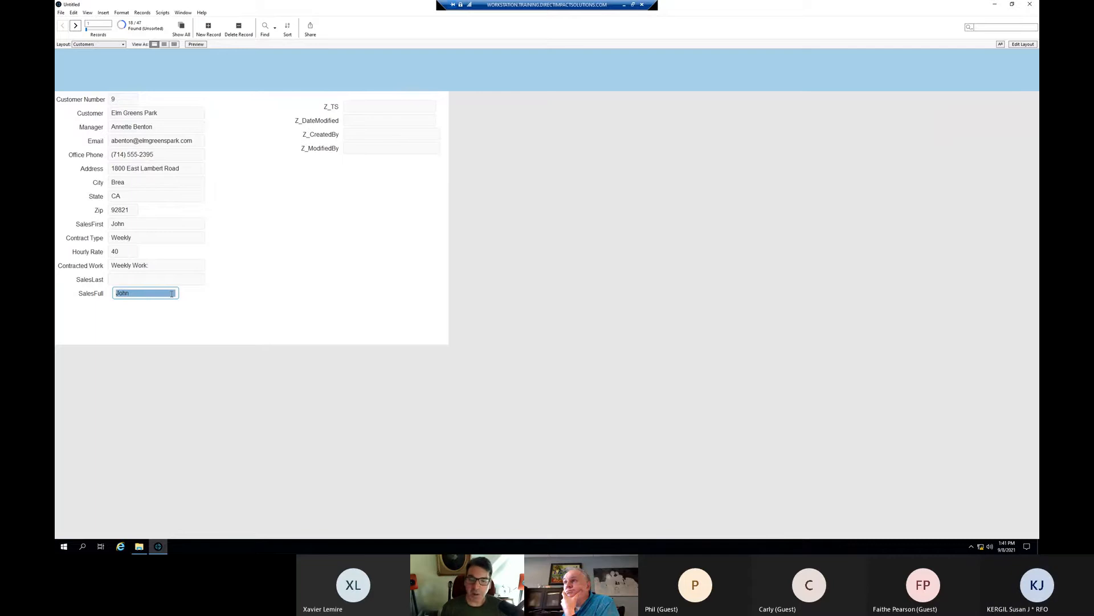
click(266, 325)
click(443, 242)
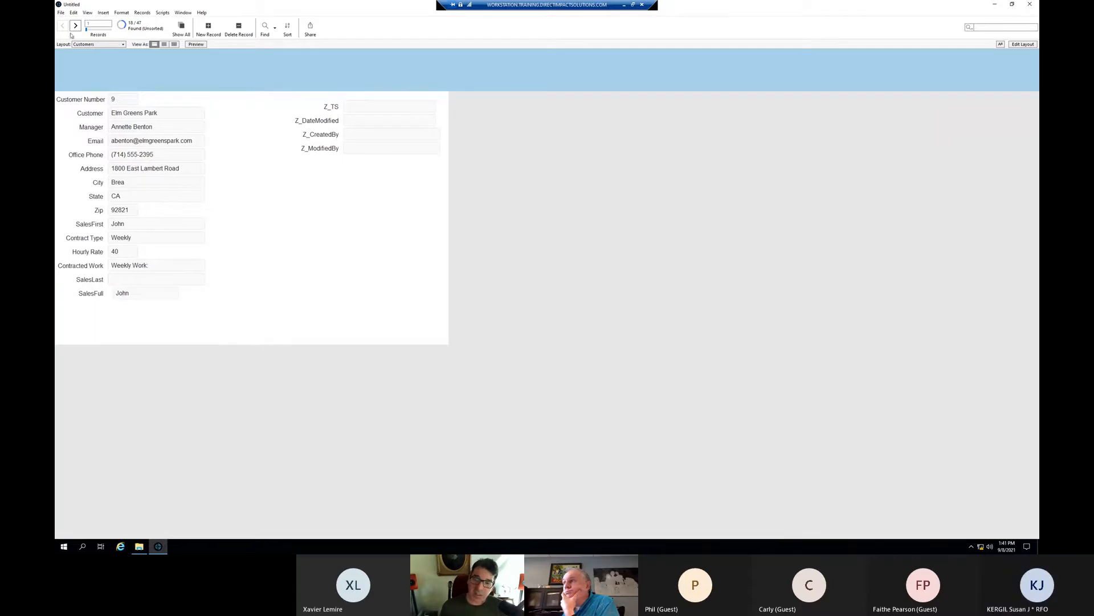
- Show all 47 records, step forward three records, and glance through the Records menu
click(175, 31)
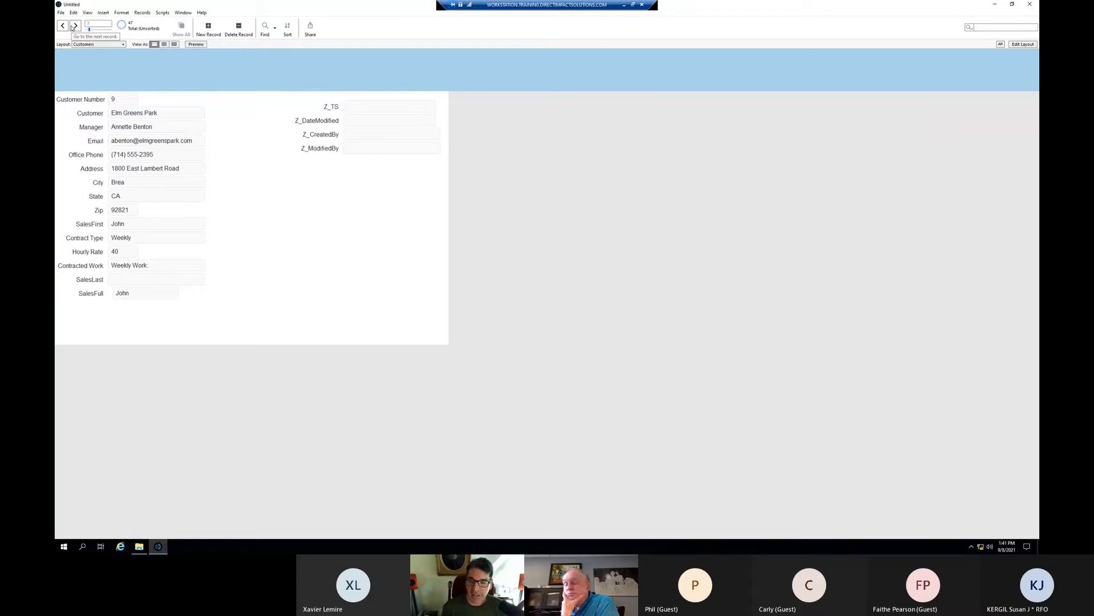
click(74, 26)
click(74, 25)
click(75, 25)
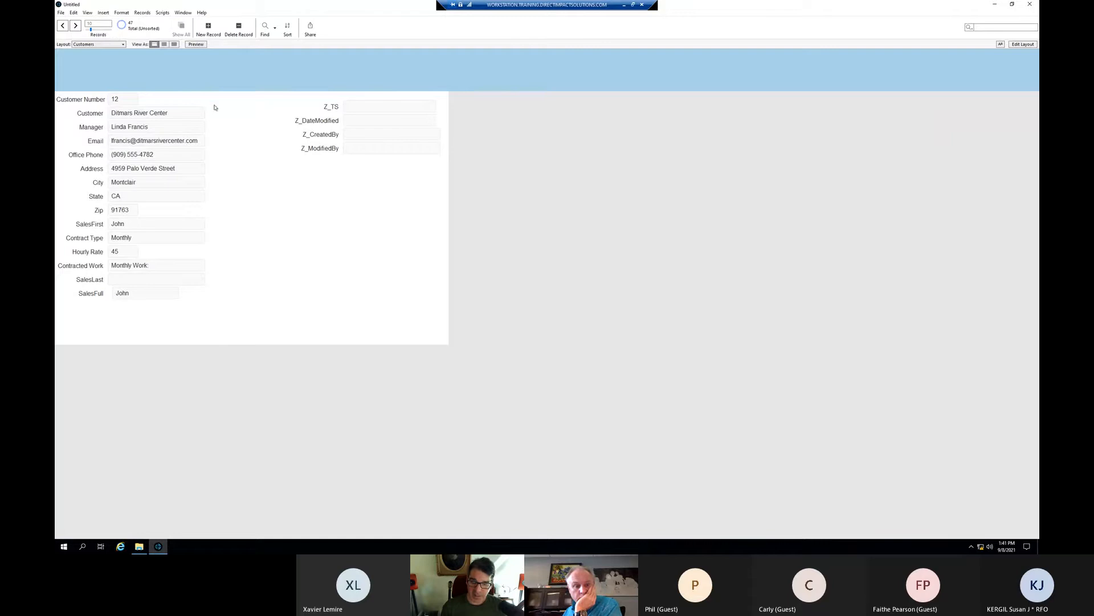
click(137, 12)
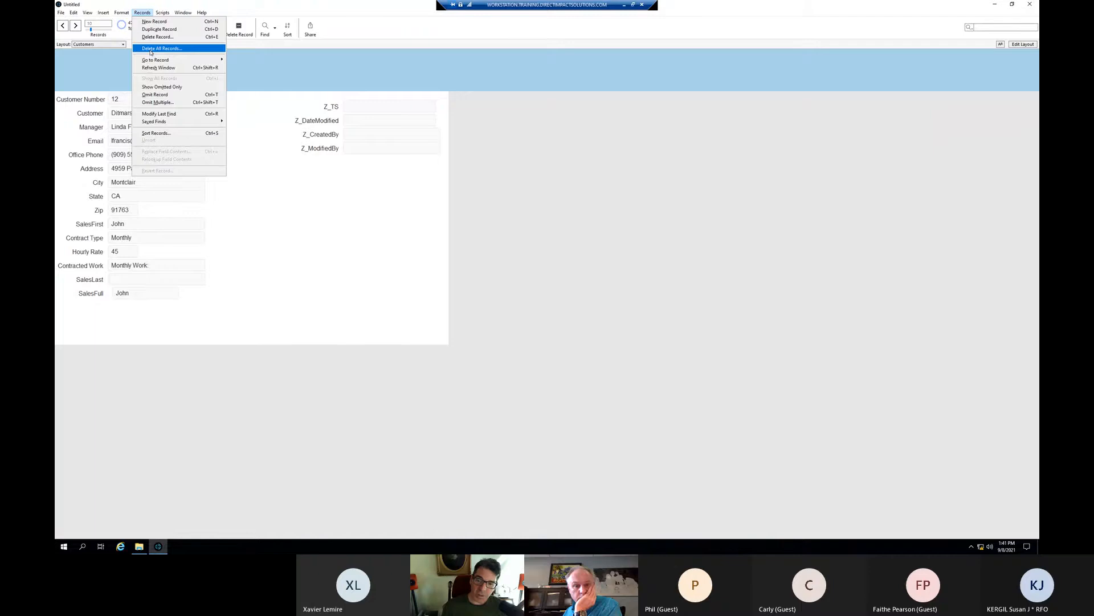
click(306, 214)
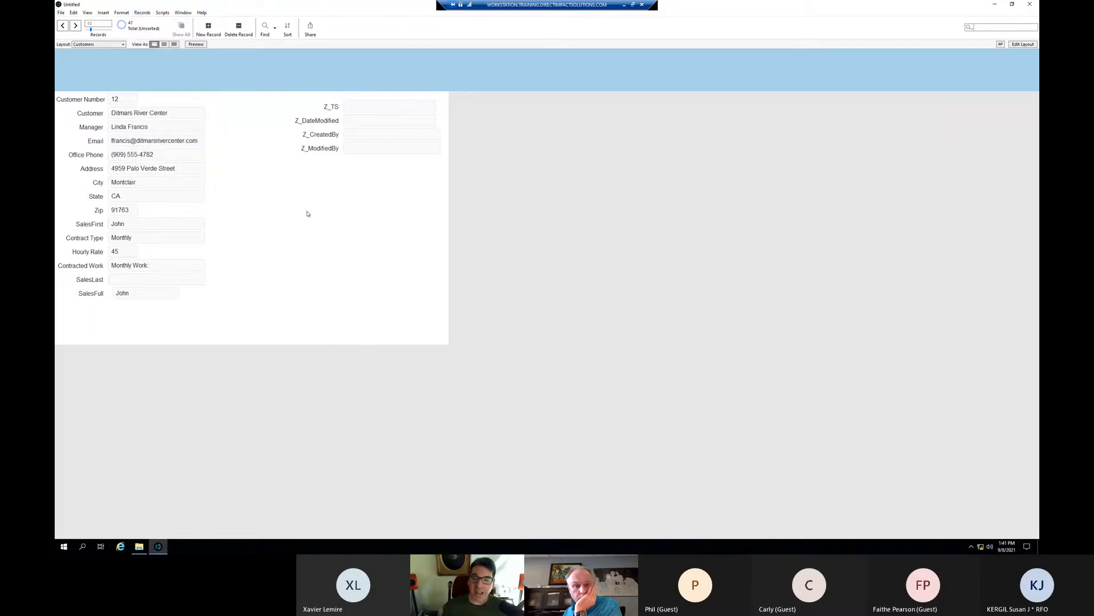
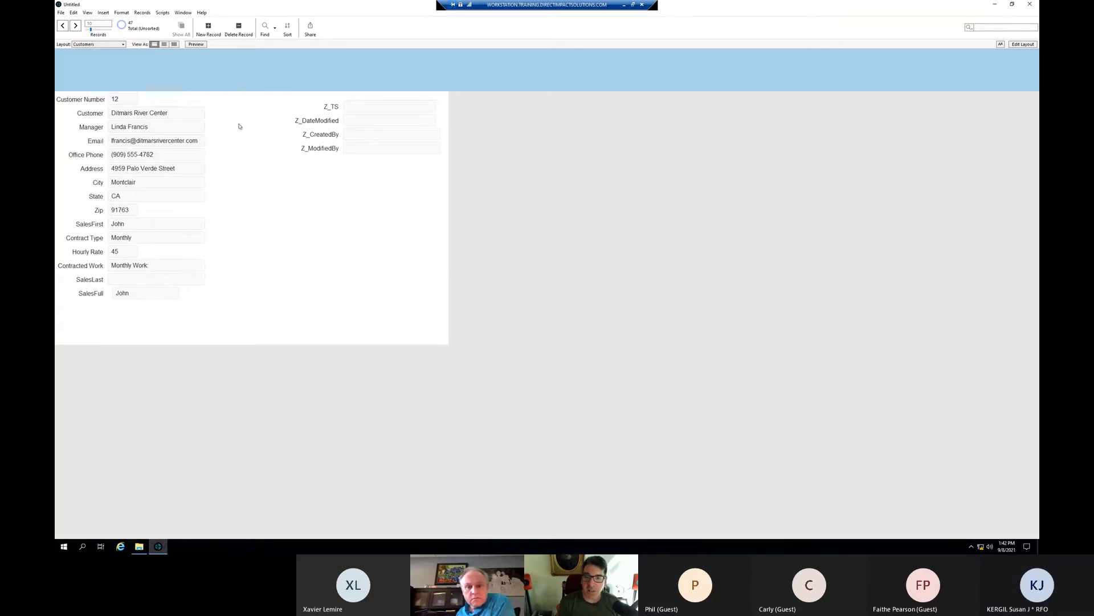
- Delete all records from the Customers table
click(143, 12)
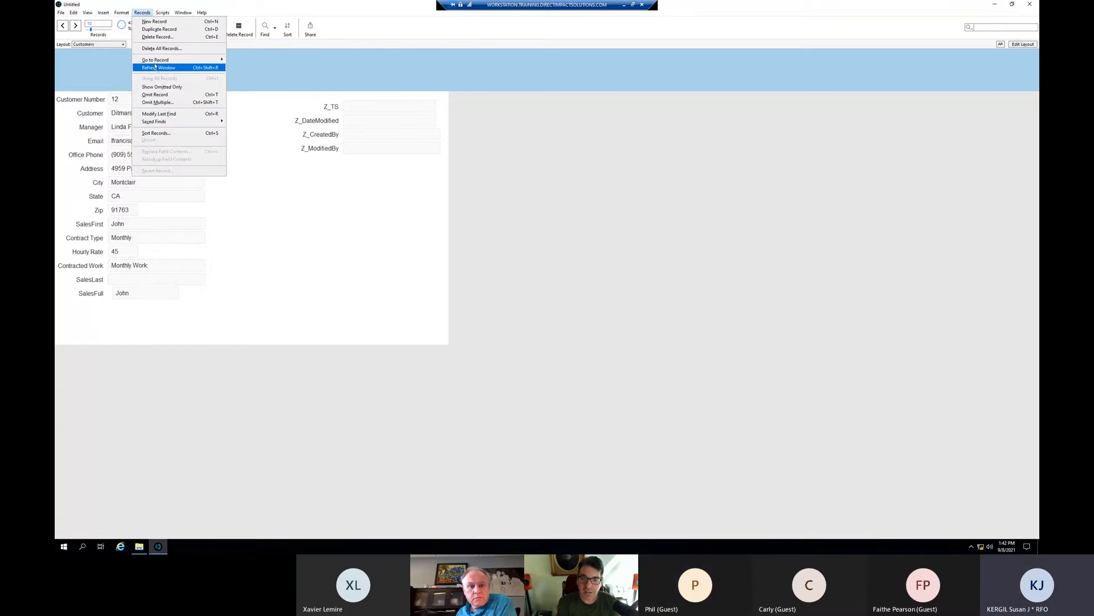
click(162, 48)
click(421, 234)
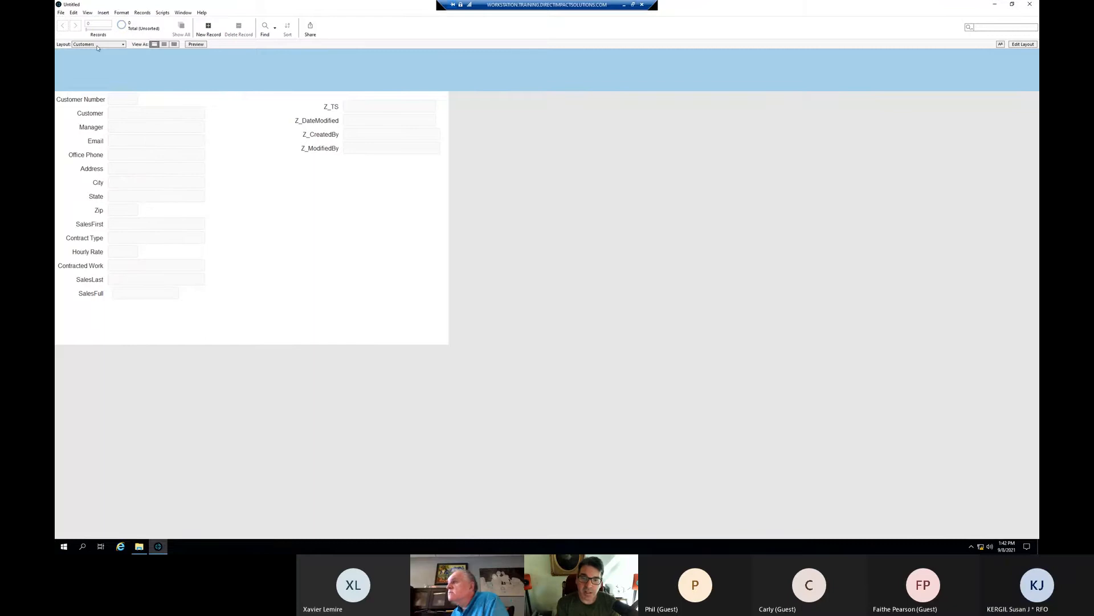
- Start importing the Customers spreadsheet from the Spreadsheets folder
click(61, 12)
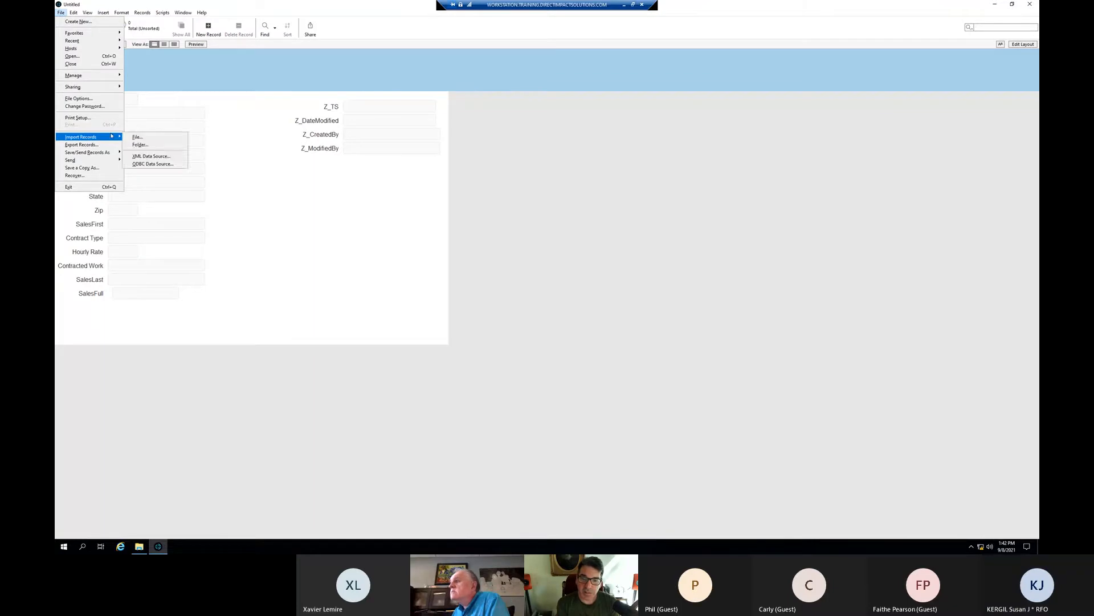
click(137, 137)
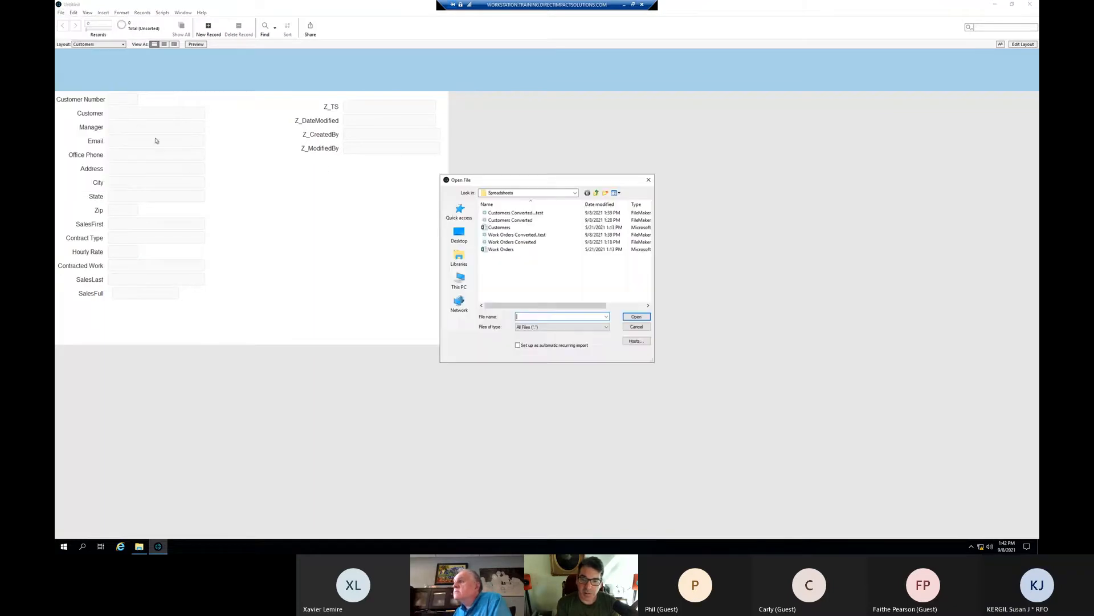
click(506, 229)
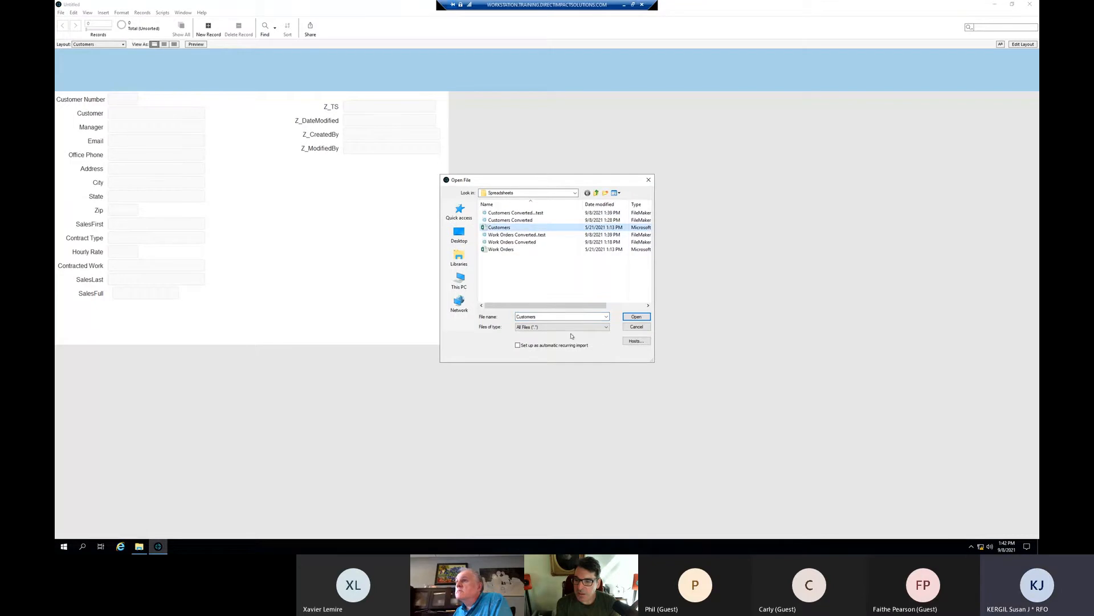
click(636, 317)
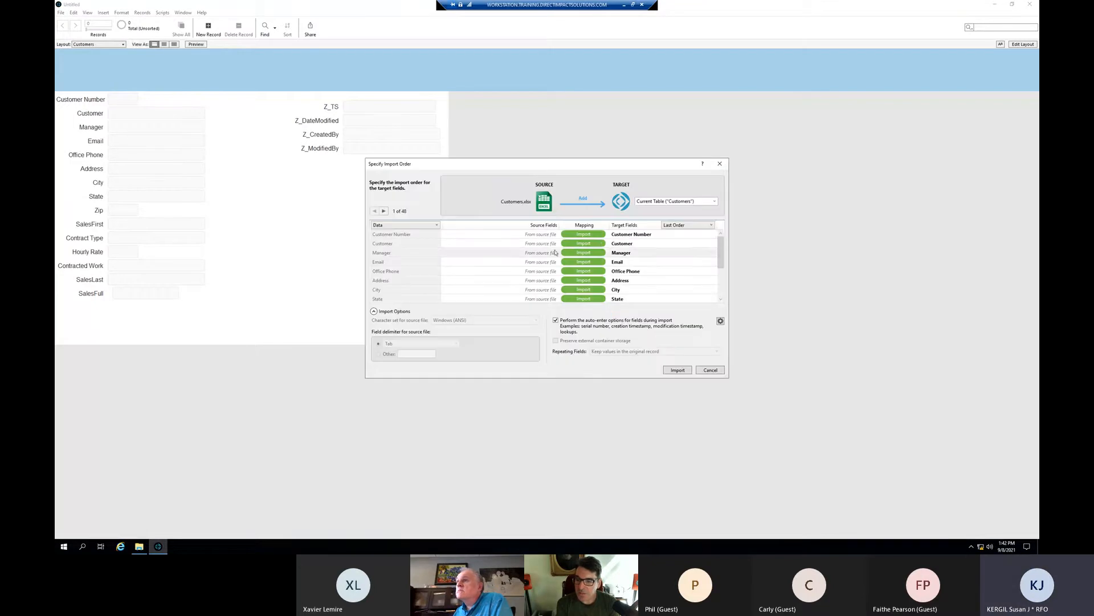
- Review the field mapping, keep the first row as data, and import 48 records
scroll(593, 250, down, 2)
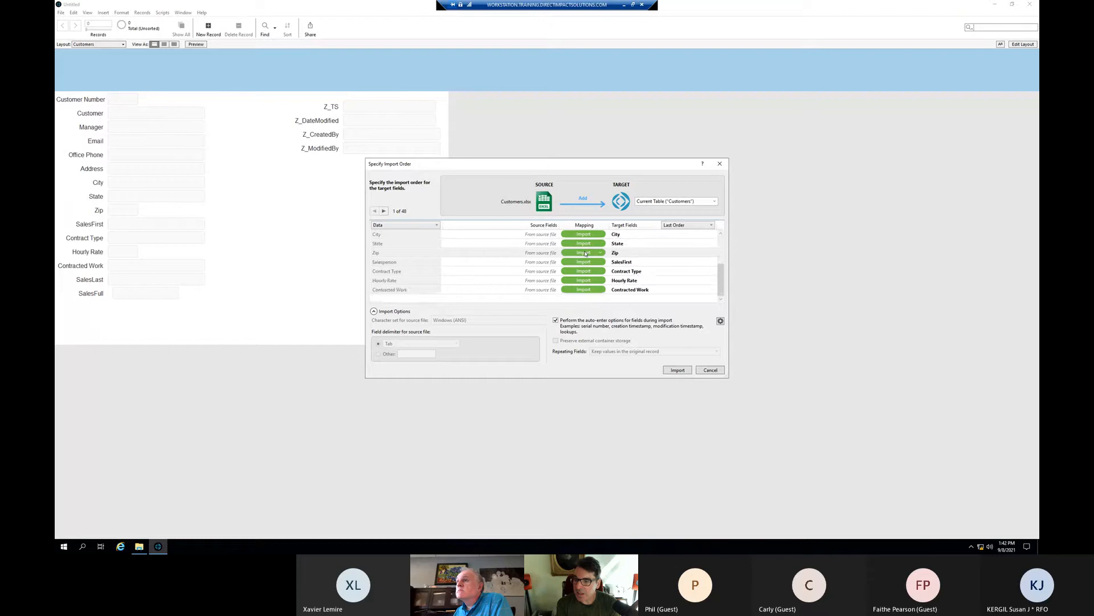
scroll(596, 250, up, 2)
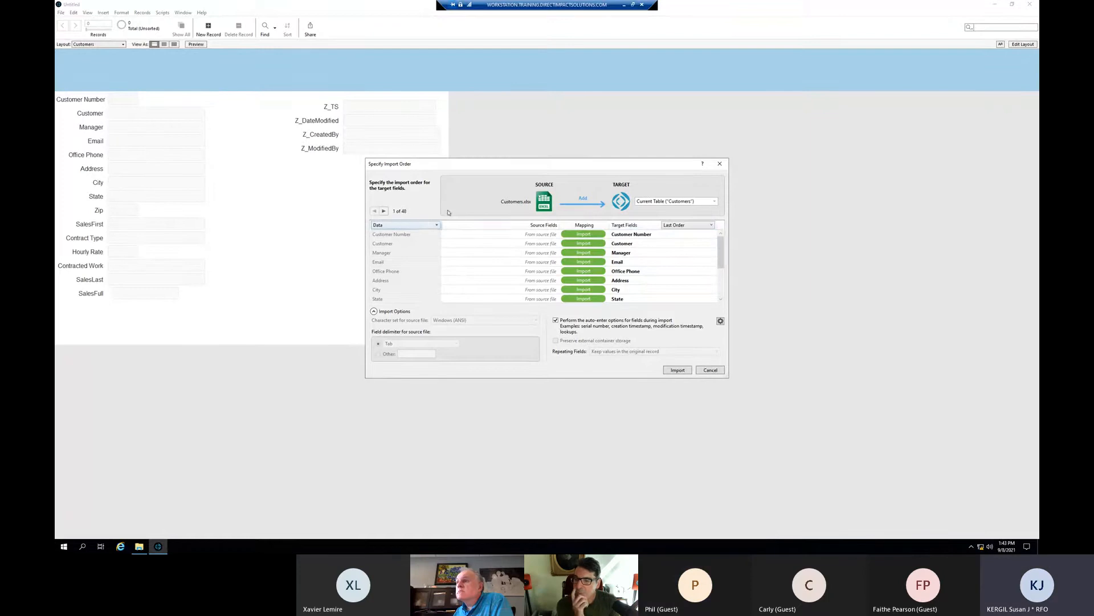
click(425, 225)
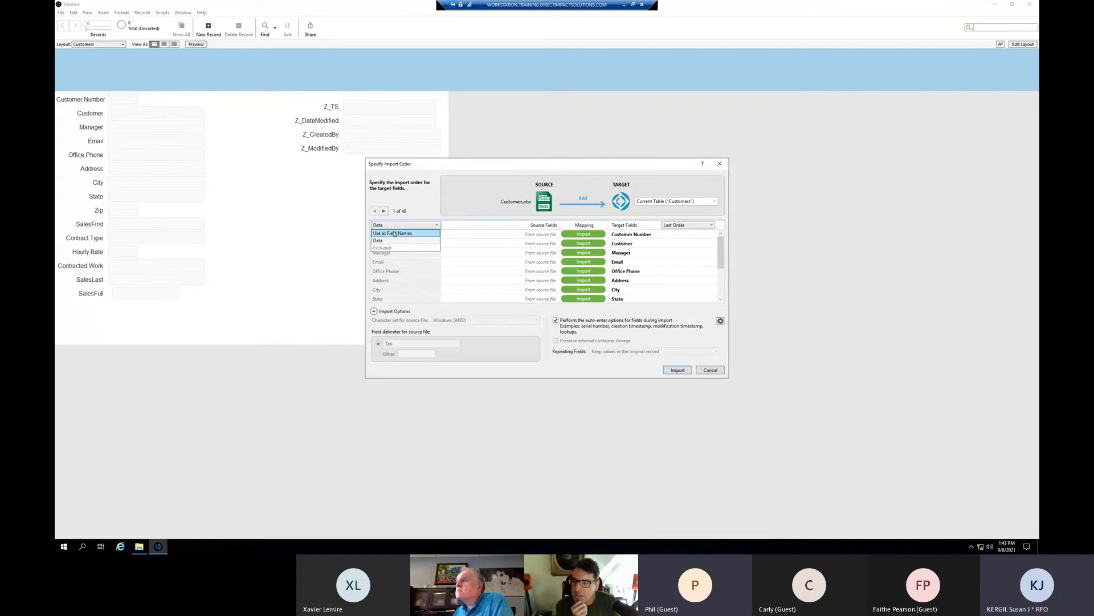
click(386, 241)
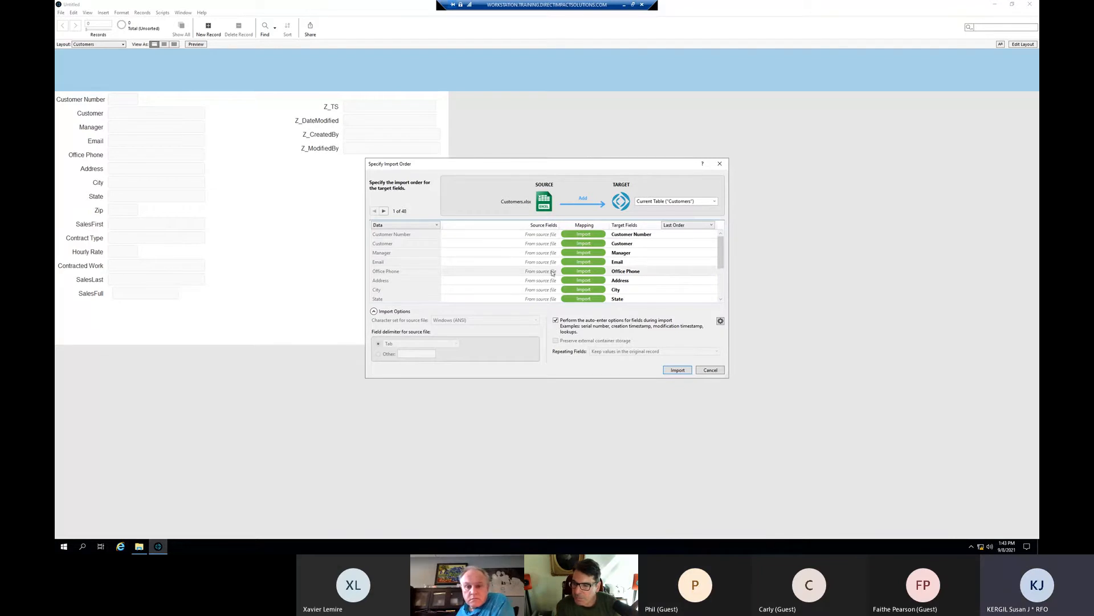
scroll(552, 273, down, 2)
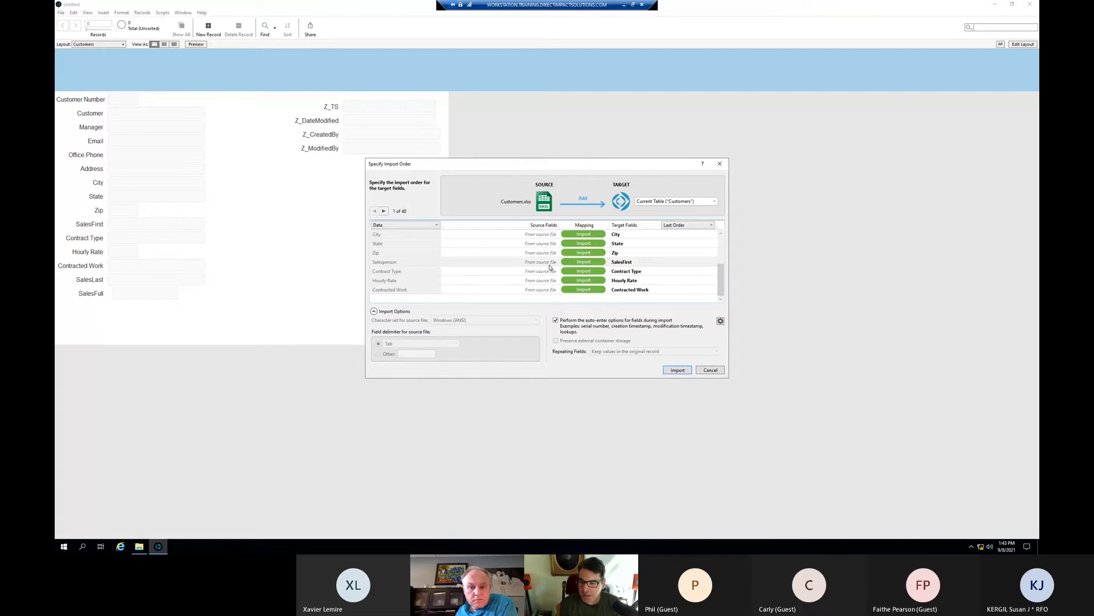
scroll(550, 266, up, 2)
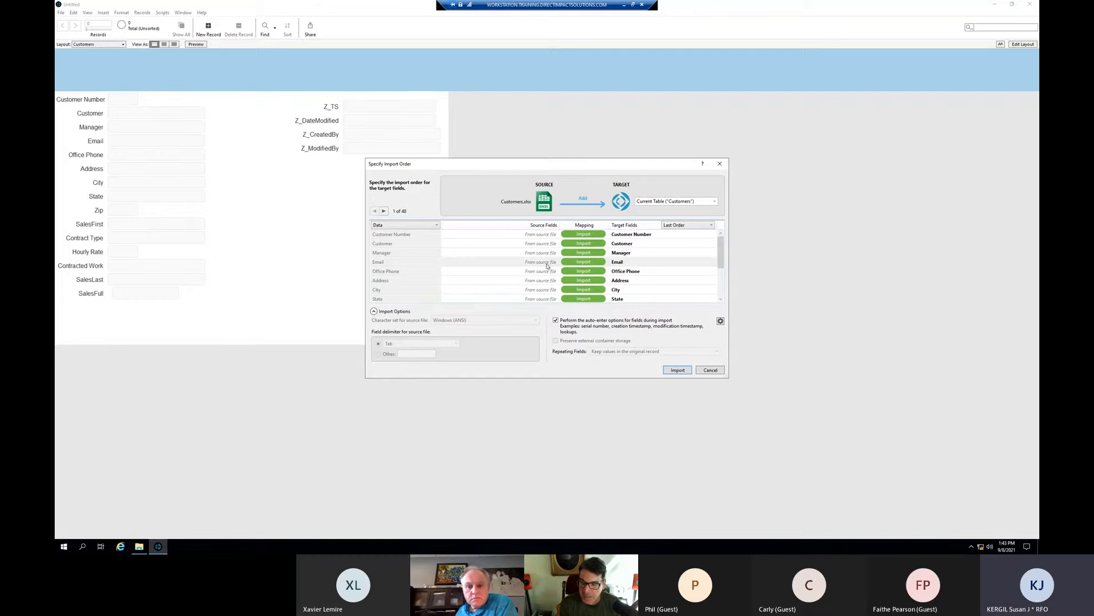
scroll(547, 265, down, 2)
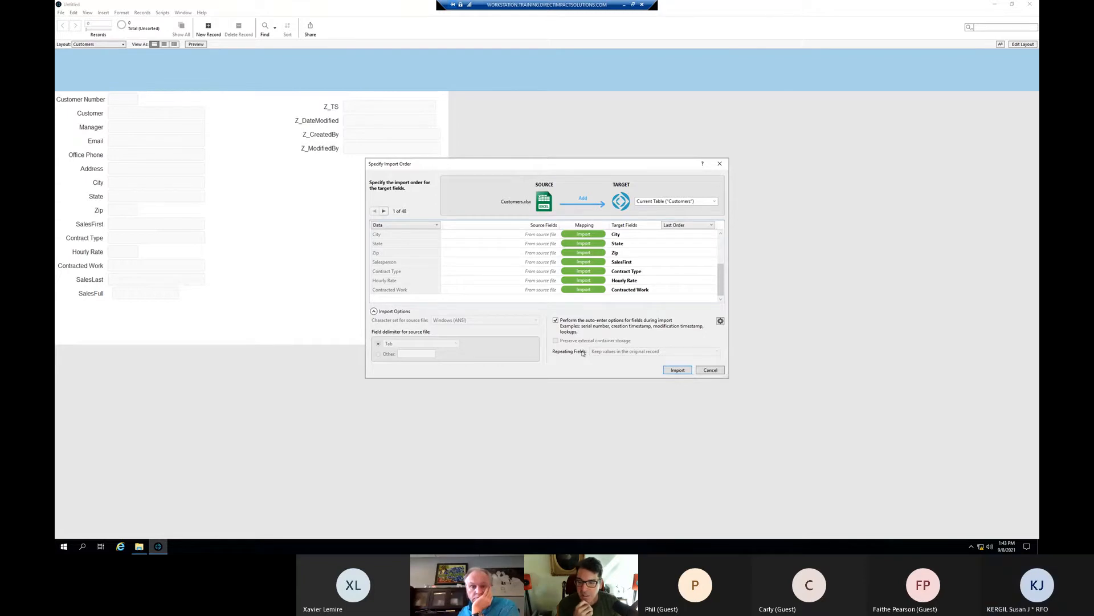
click(680, 371)
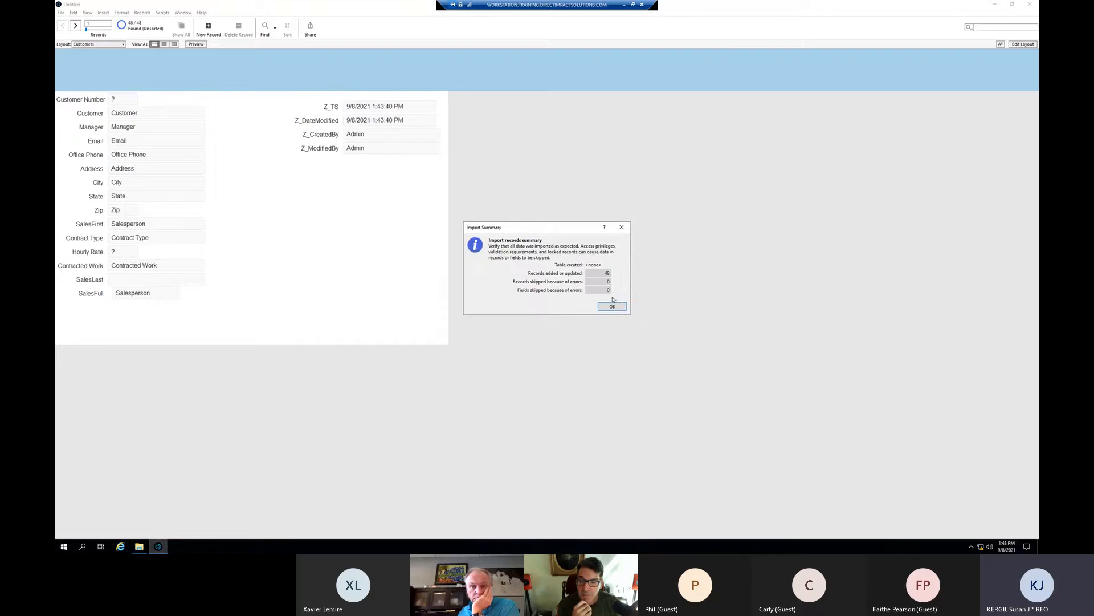
- Widen the Customer Number field on the Customers layout and save the layout change
click(613, 308)
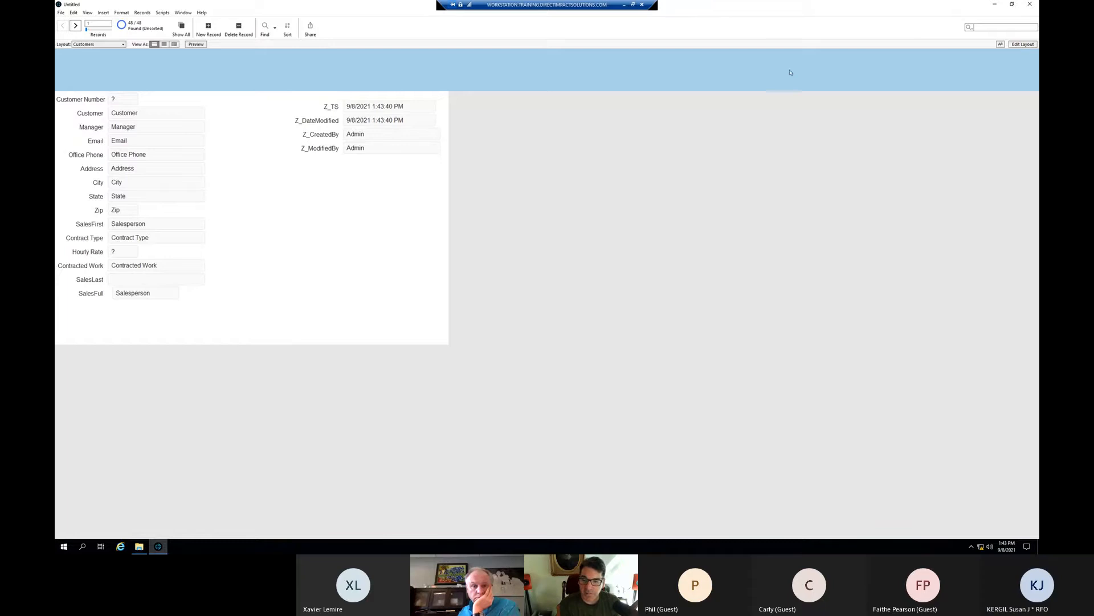
click(1023, 45)
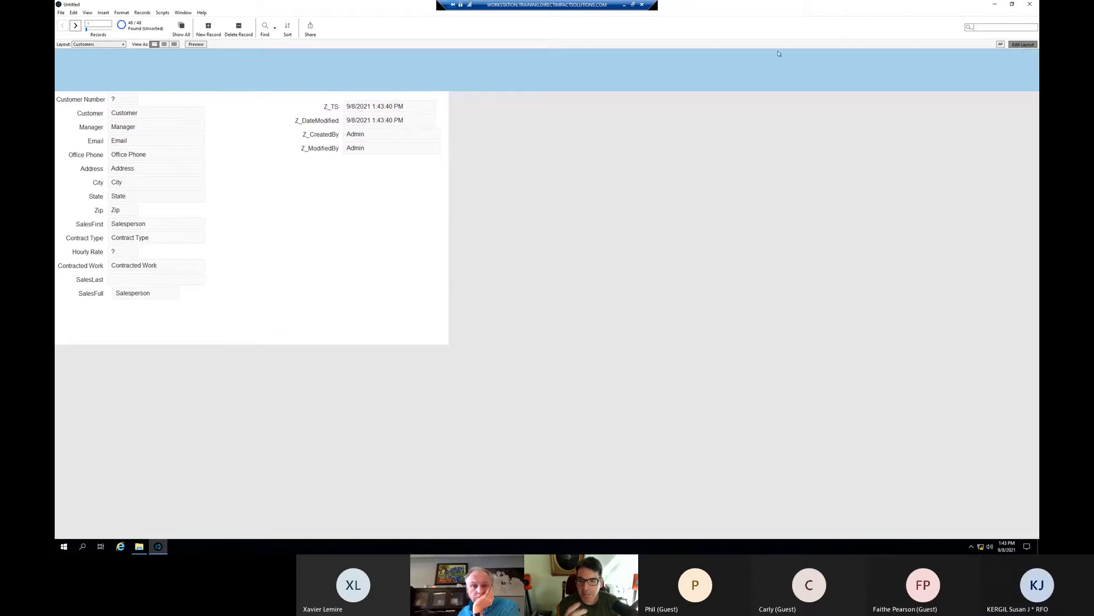
click(130, 253)
click(128, 103)
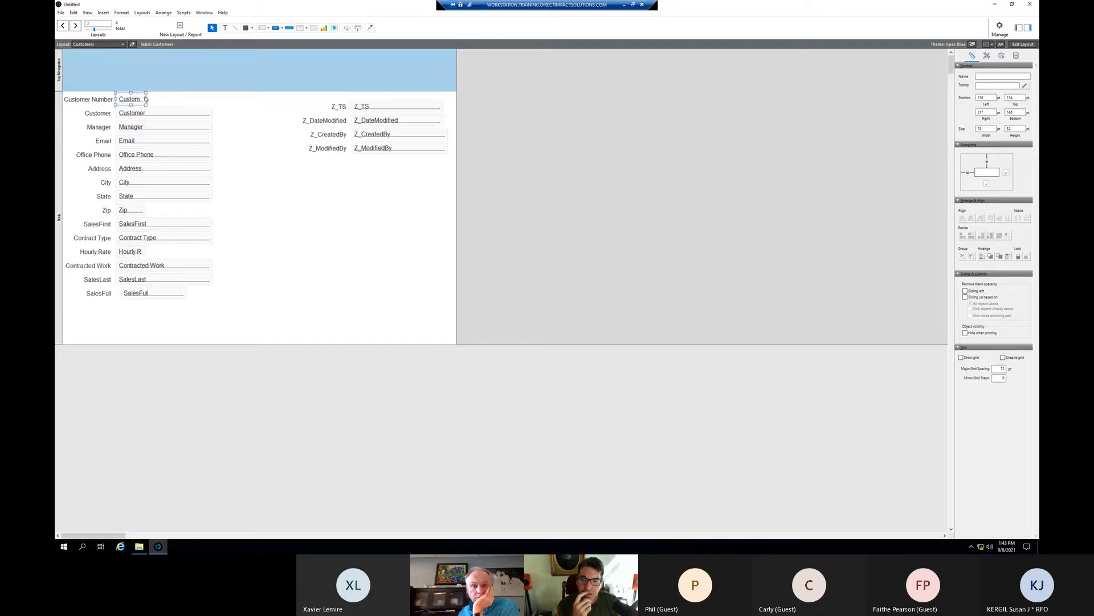
drag(147, 99, 155, 100)
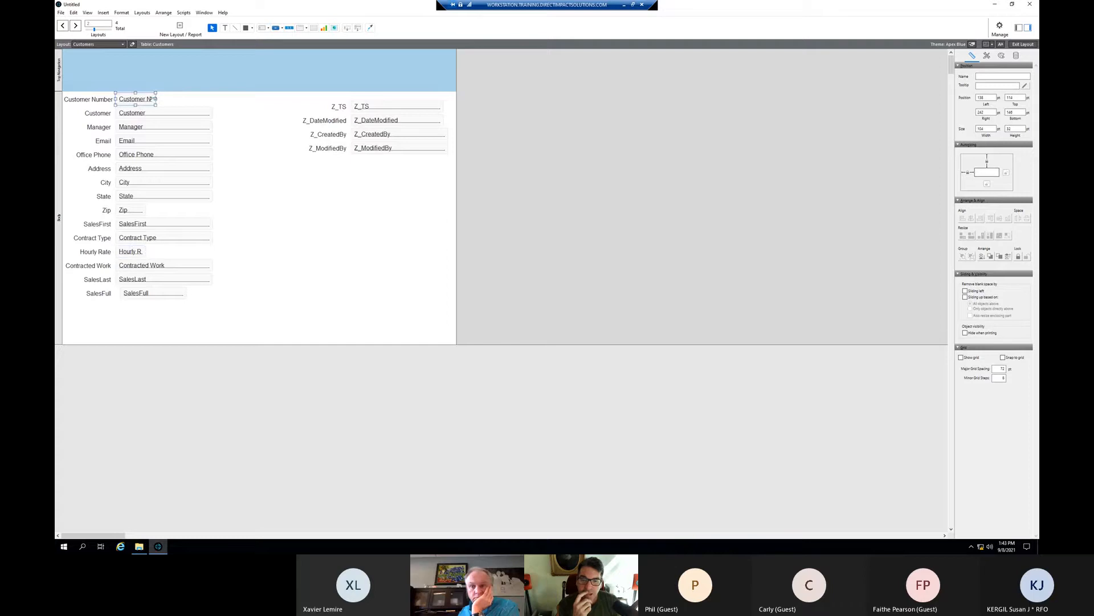
click(1016, 45)
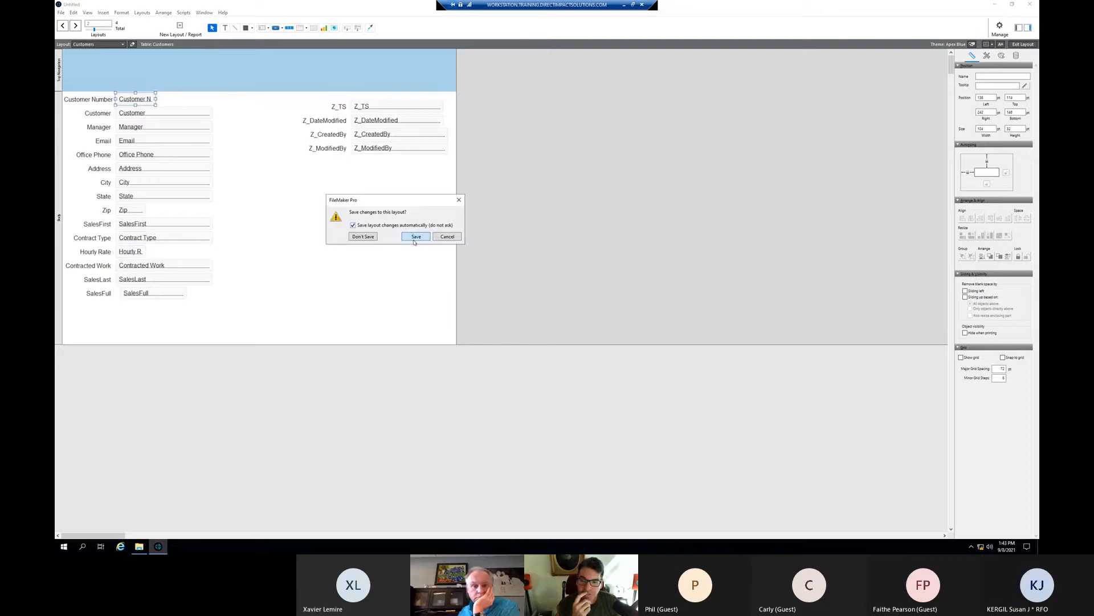
click(412, 237)
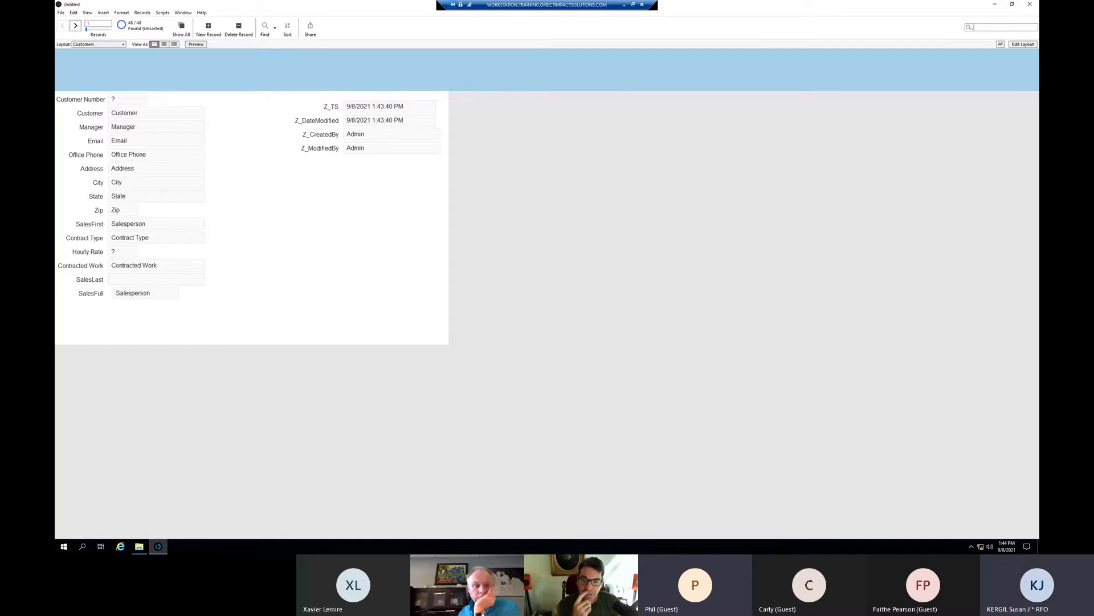
- Widen the Hourly Rate field, return to Browse mode, and start a new find request
click(1024, 44)
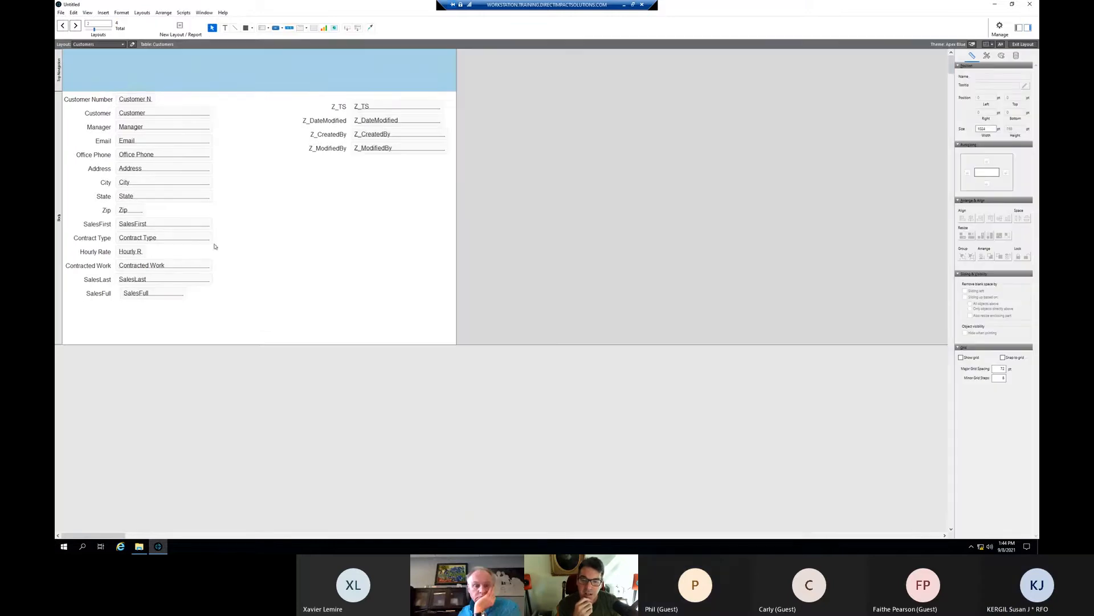
click(138, 251)
drag(143, 251, 160, 252)
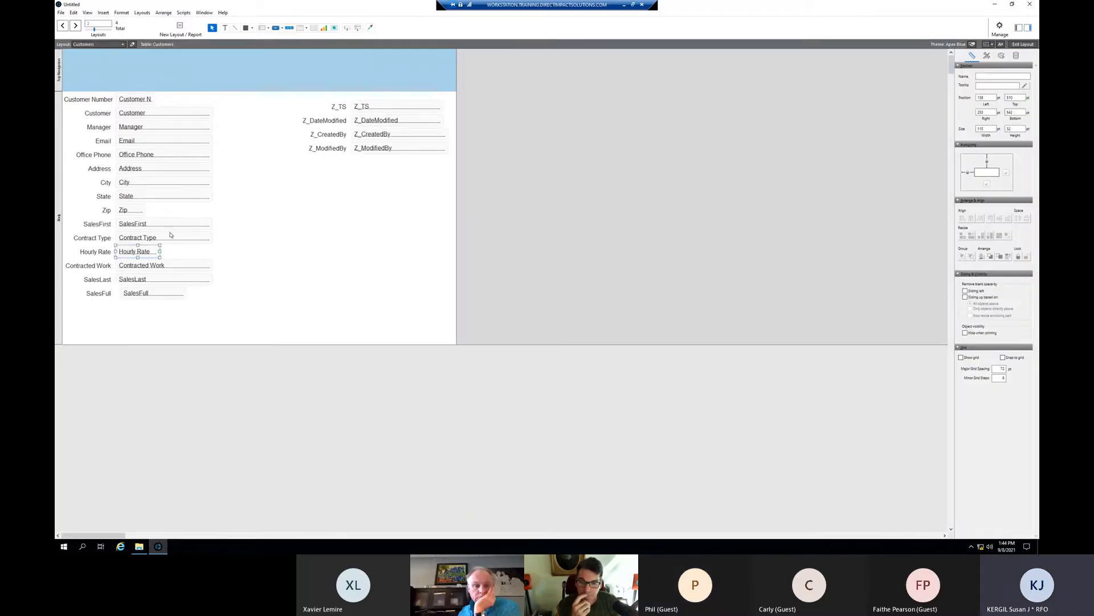
key(ctrl+b)
key(ctrl+f)
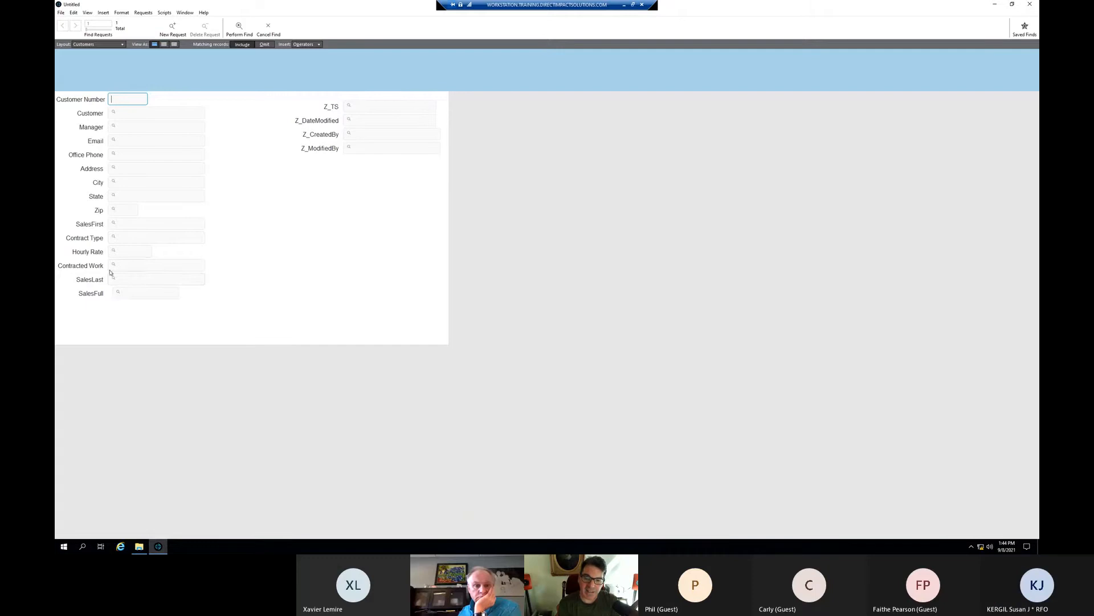
- Find customers whose SalesFirst is Mark by pasting it from the stored values list
click(116, 224)
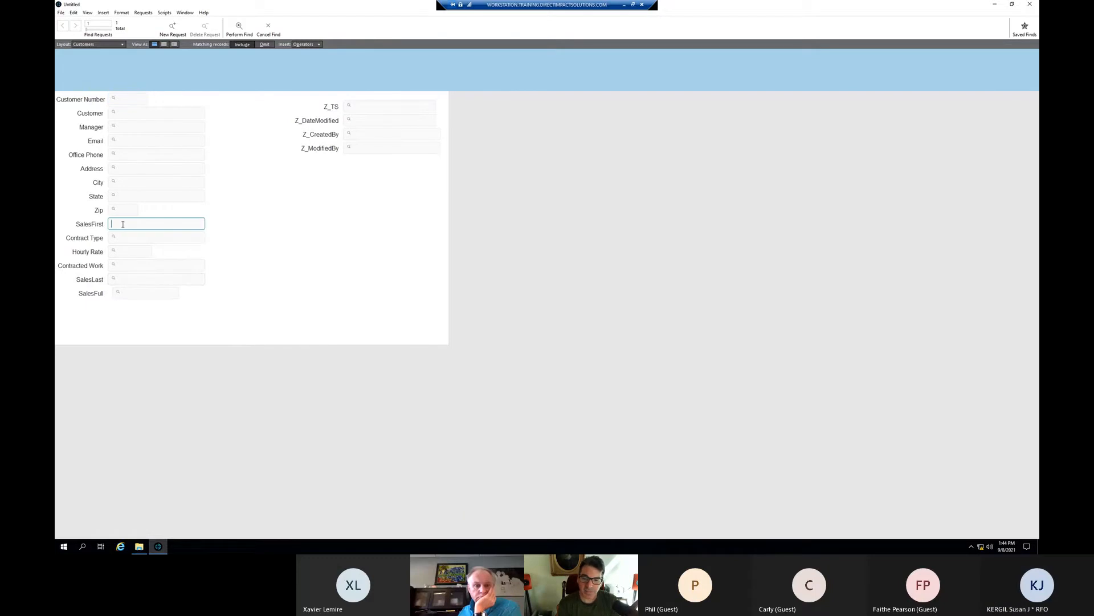
key(ctrl+i)
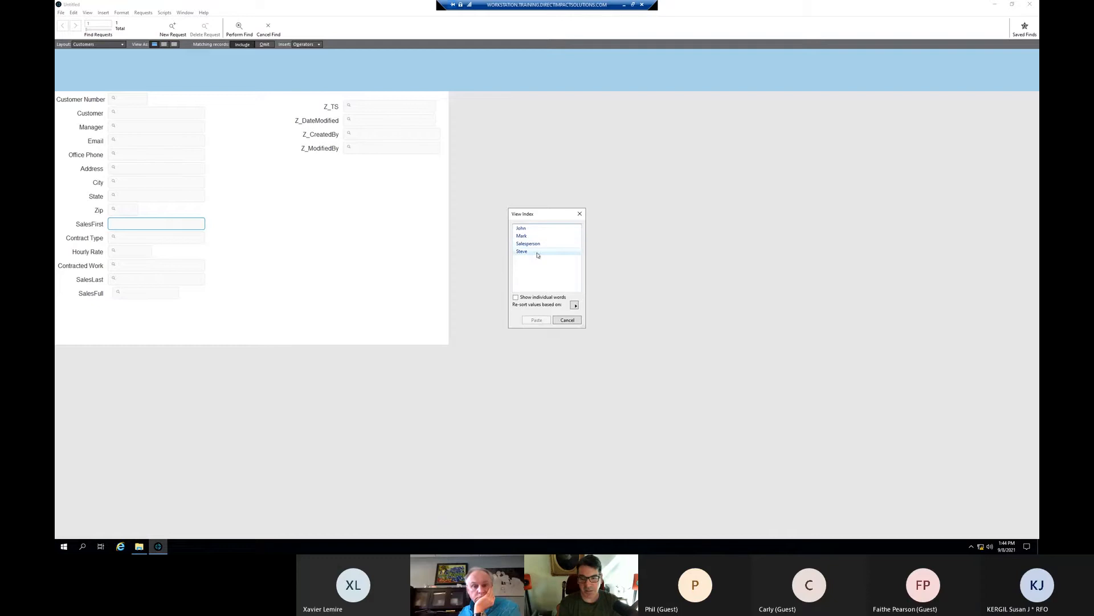
click(574, 305)
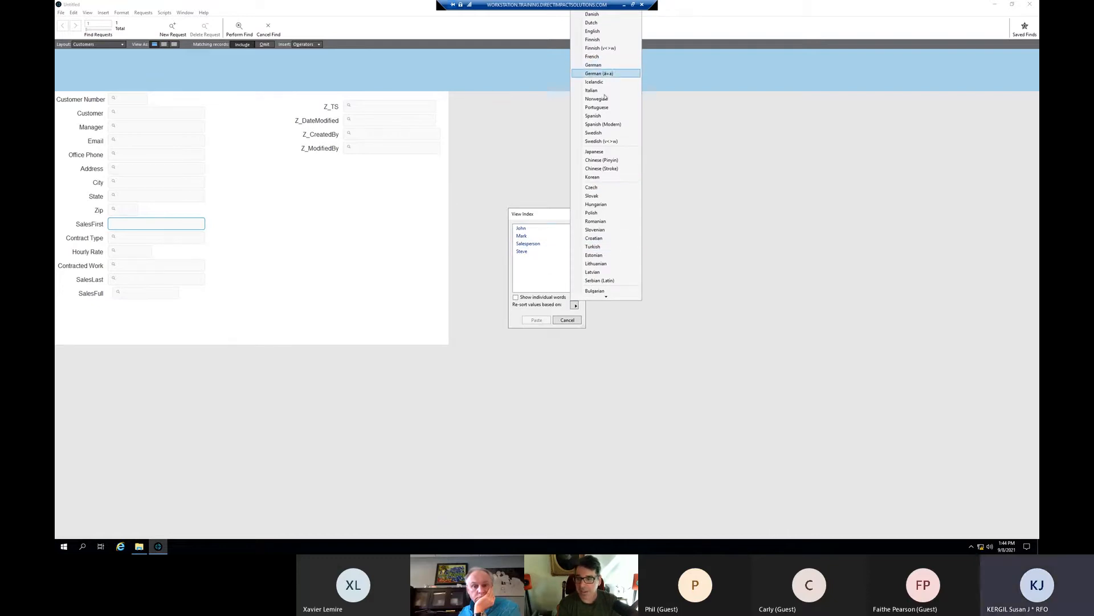
scroll(605, 188, down, 6)
click(545, 273)
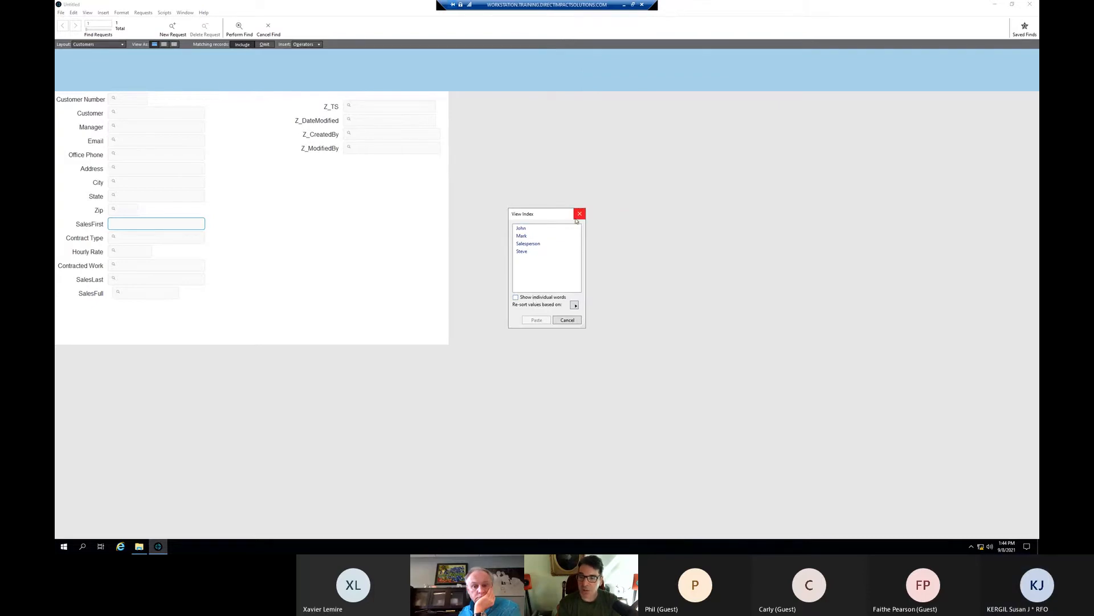
click(546, 236)
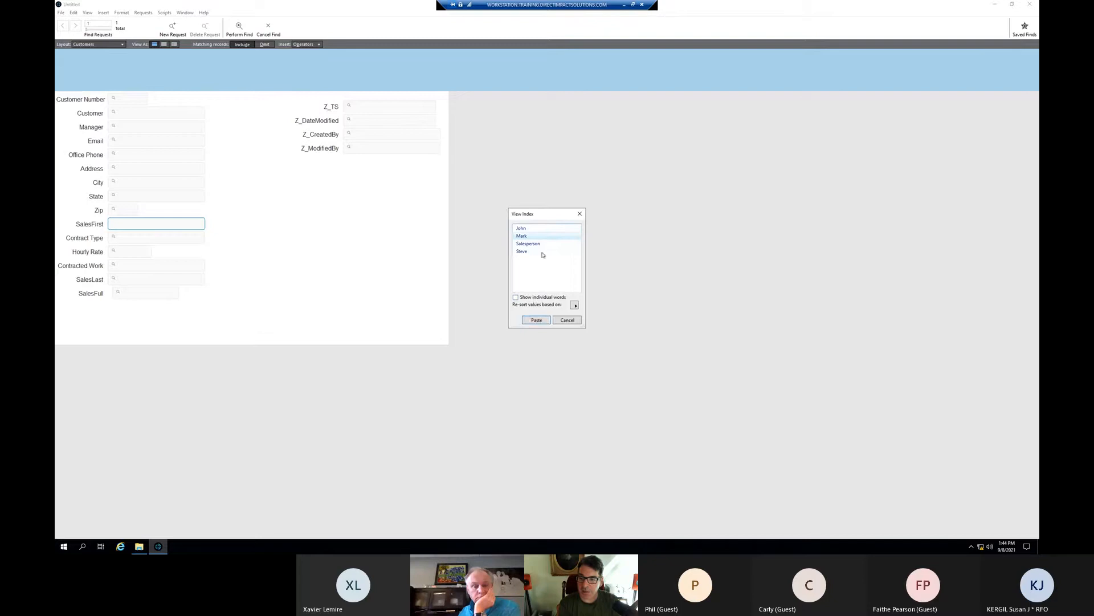
click(536, 320)
key(Return)
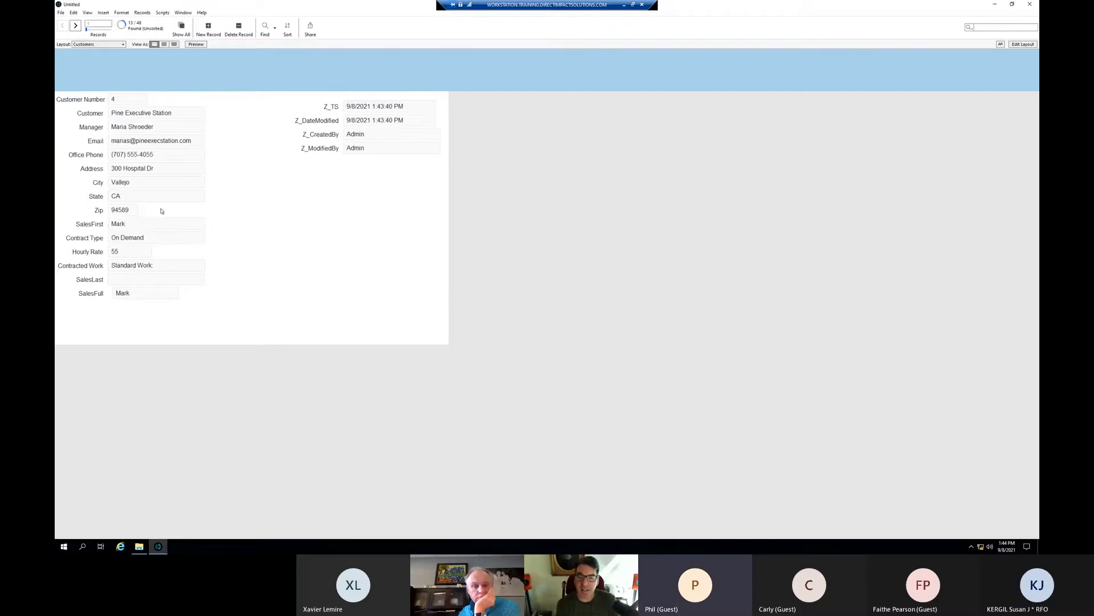
- In a new find request, check the SalesLast stored-values list, which is empty
key(ctrl+f)
click(147, 226)
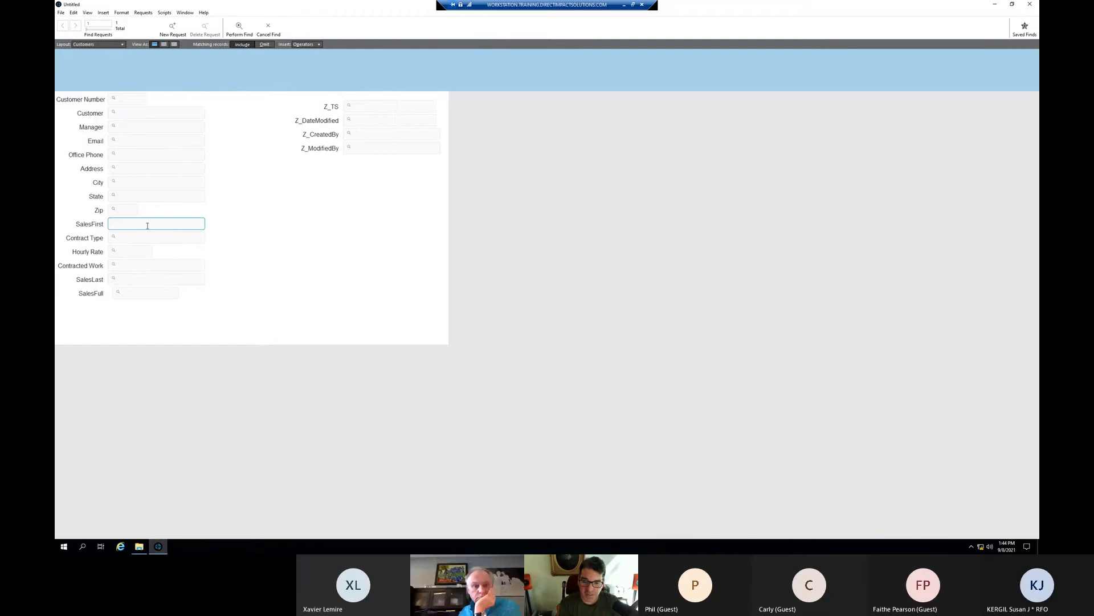
click(149, 278)
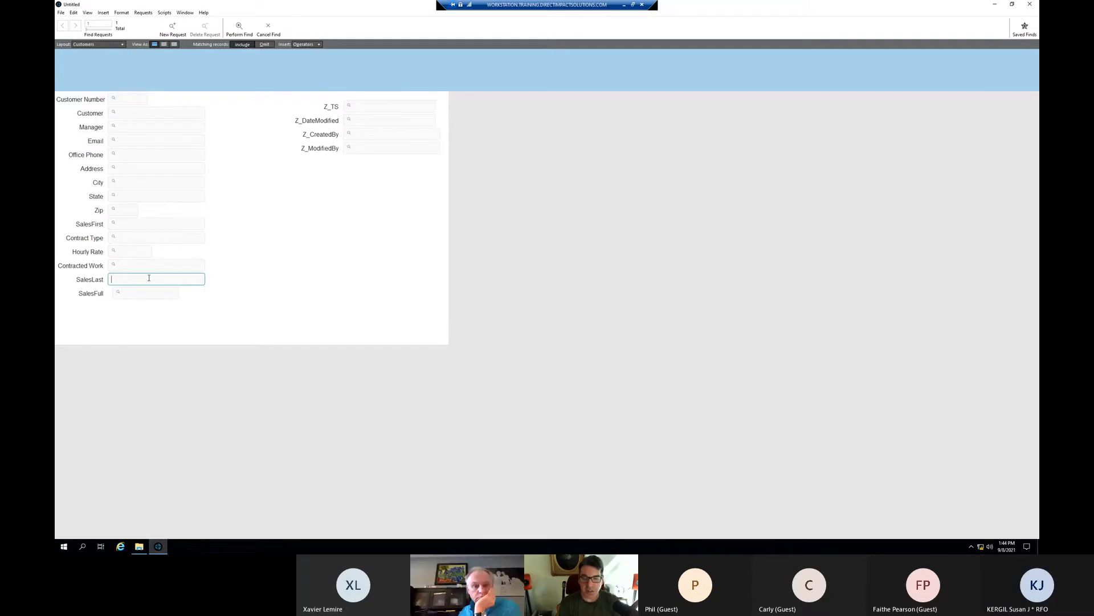
key(ctrl+i)
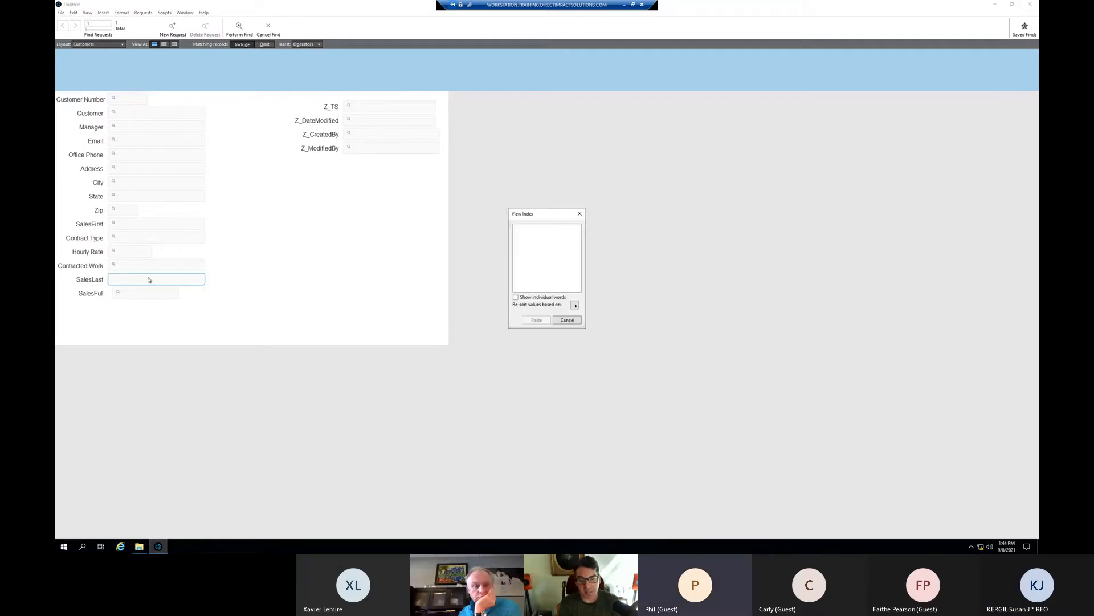
click(581, 215)
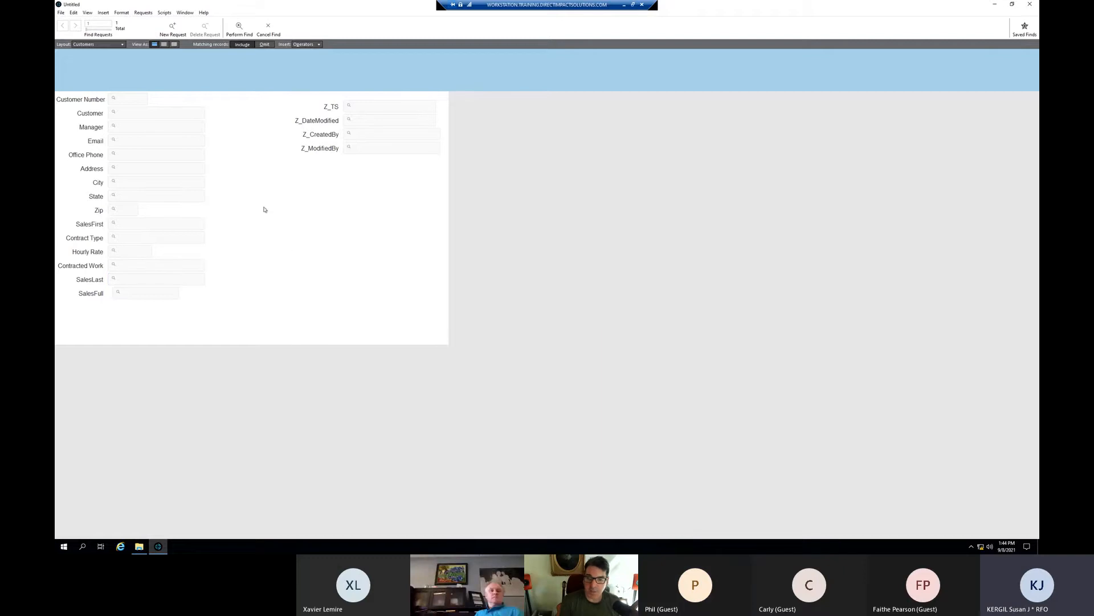
- Cancel the find and enter sMITH as SalesLast for Pine Executive Station
click(267, 29)
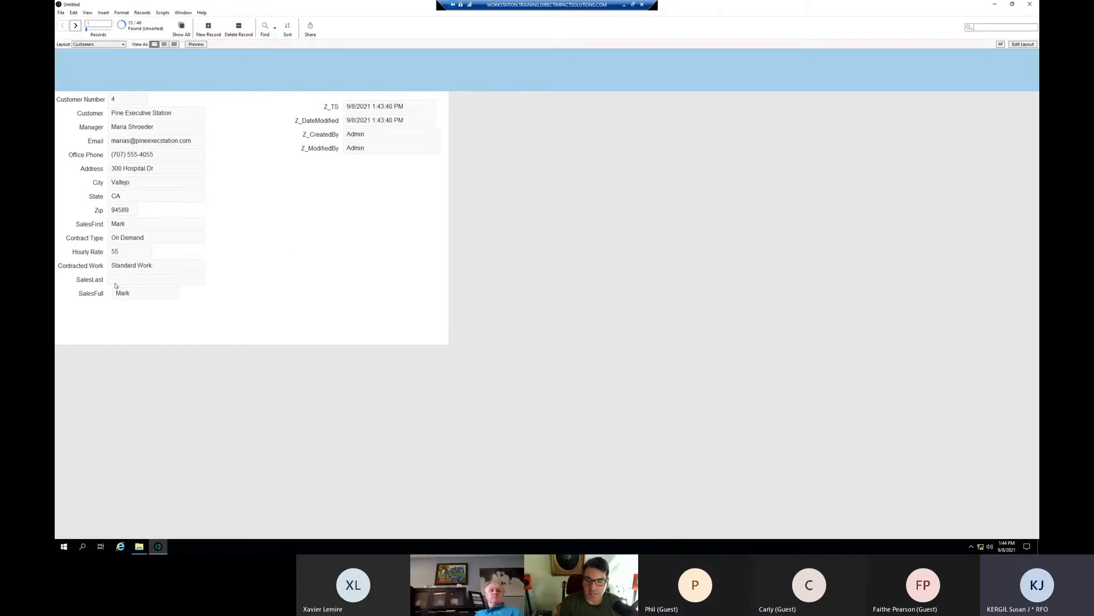
click(119, 280)
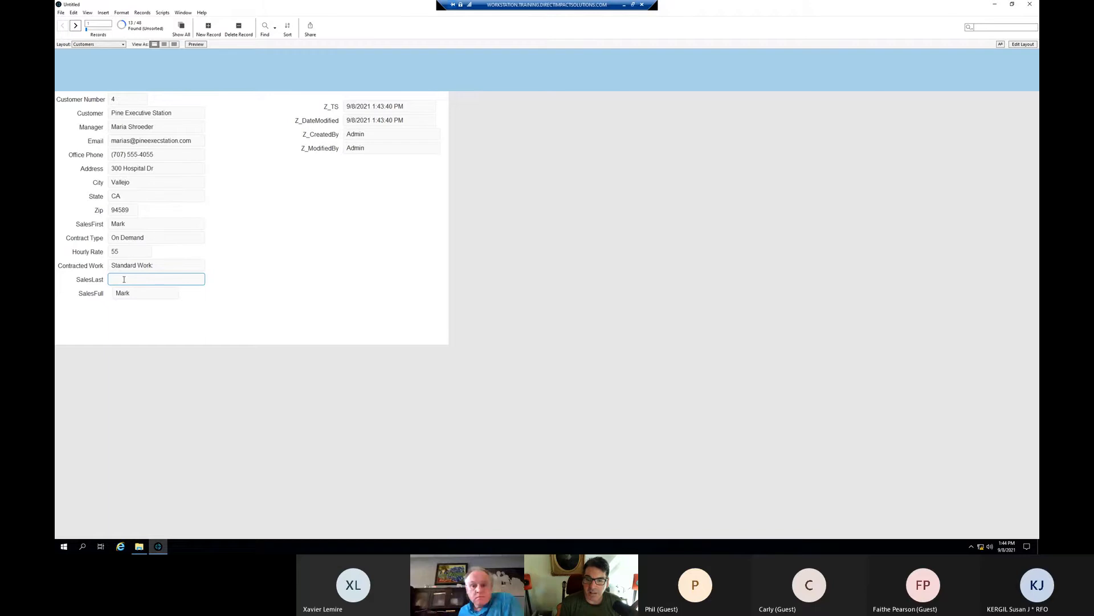
text(sMITH)
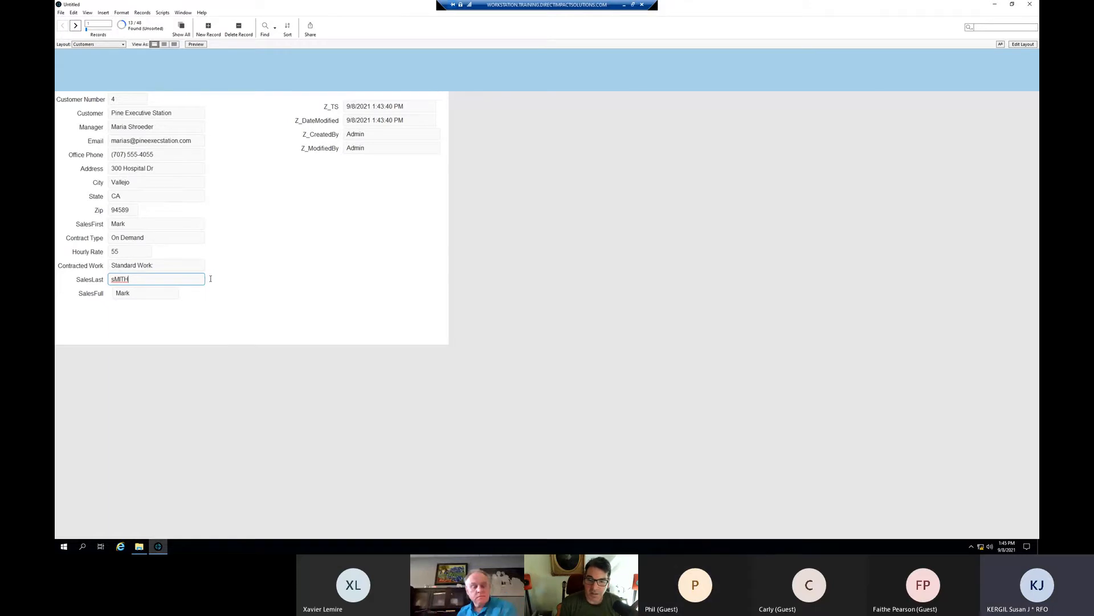
click(257, 186)
- Give the next customer SalesLast Jones and view the SalesLast stored-values index
click(75, 26)
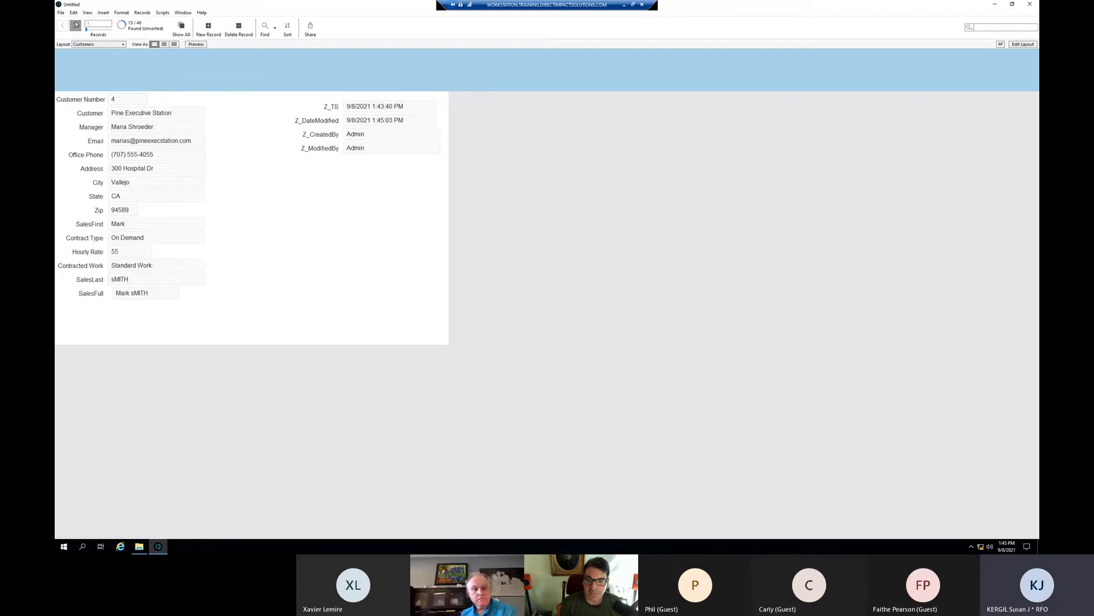
click(131, 277)
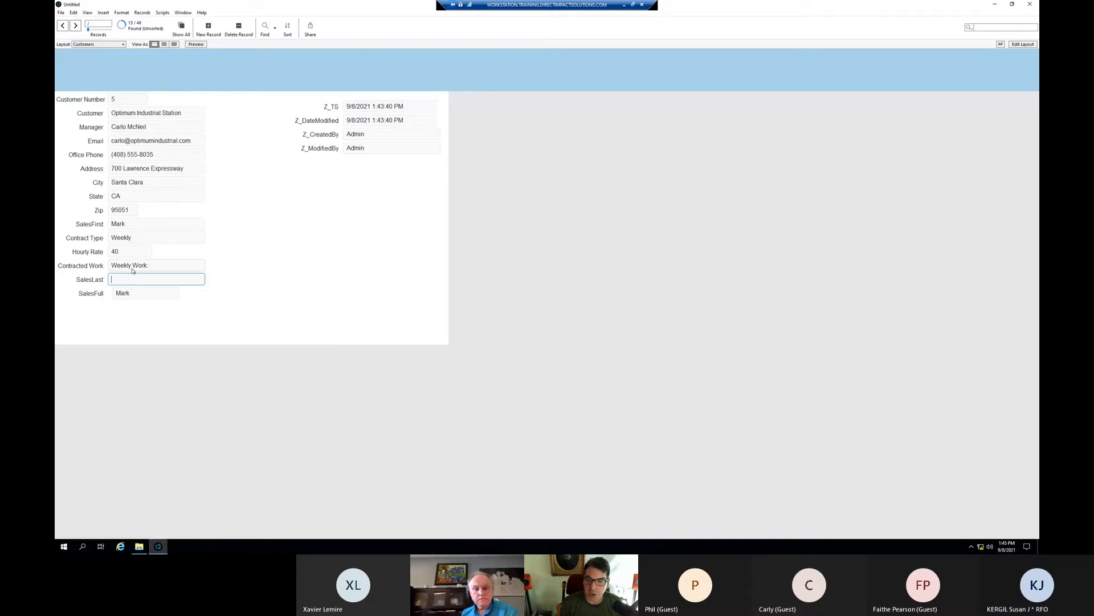
text(Jones)
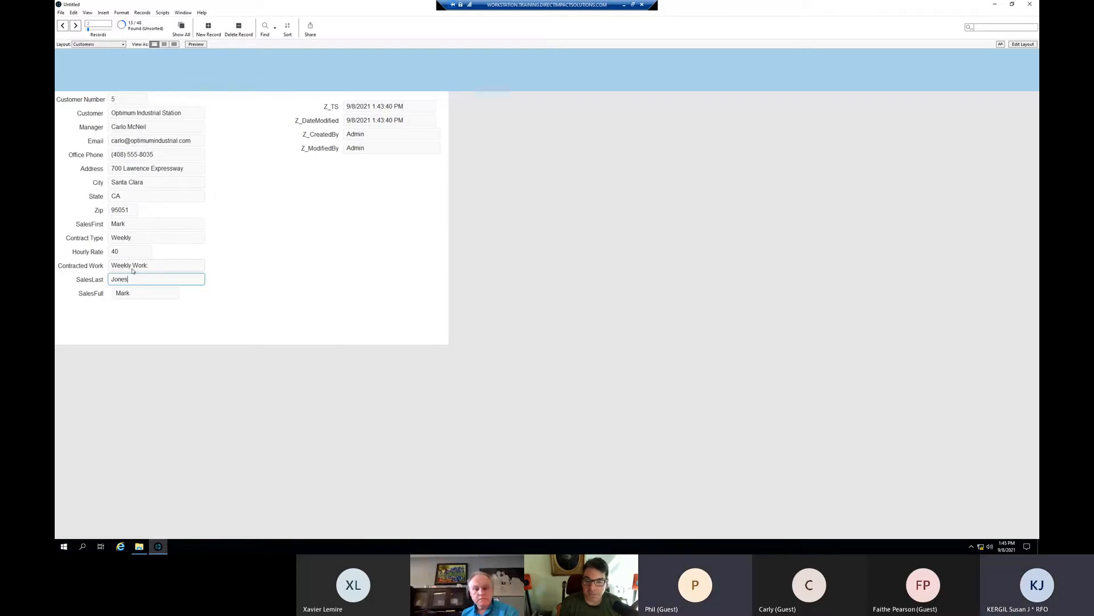
click(253, 264)
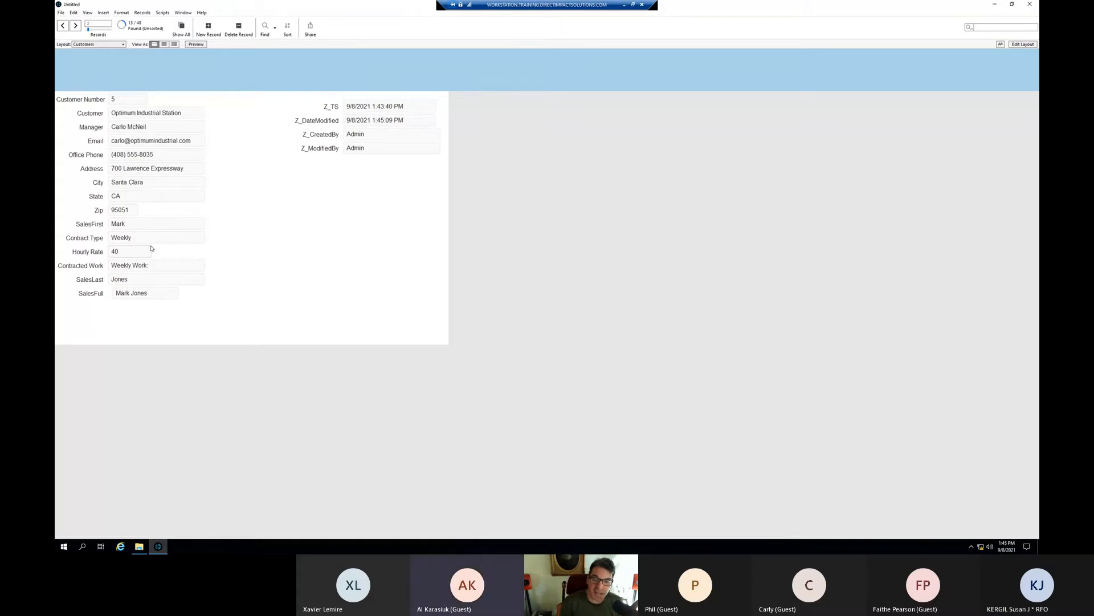
click(146, 278)
key(ctrl+i)
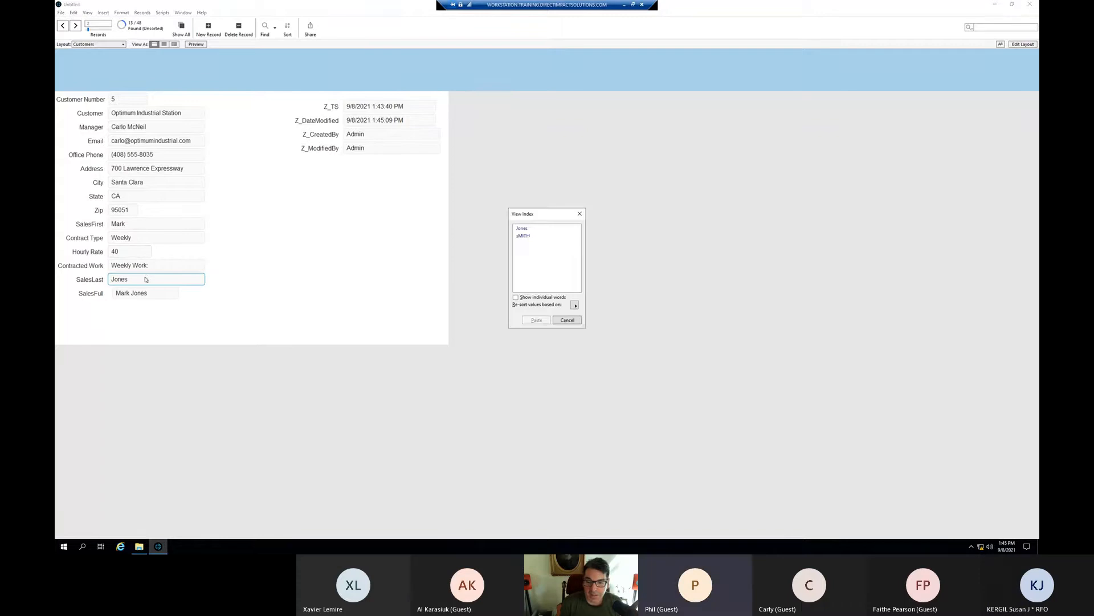
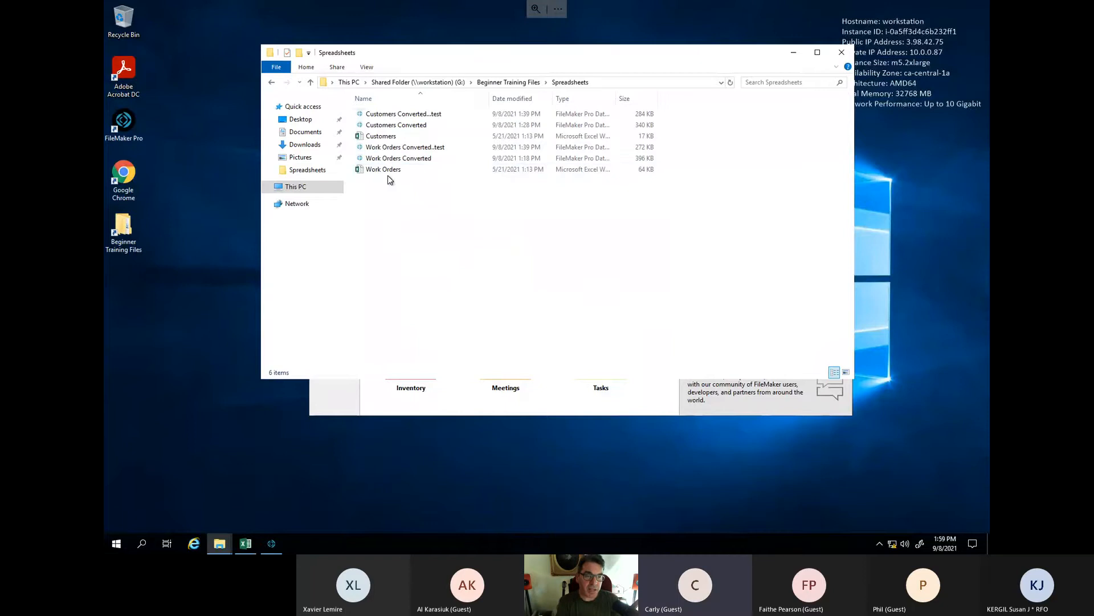
- Bring up the FileMaker start window and choose the Blank starter from File > Create New
click(262, 542)
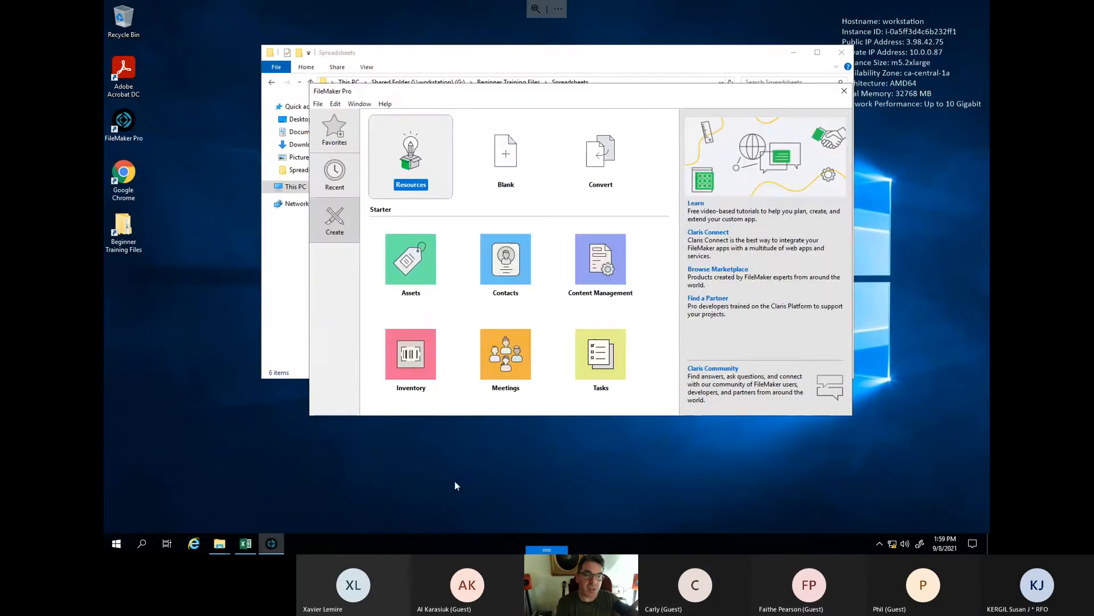
click(318, 104)
click(350, 118)
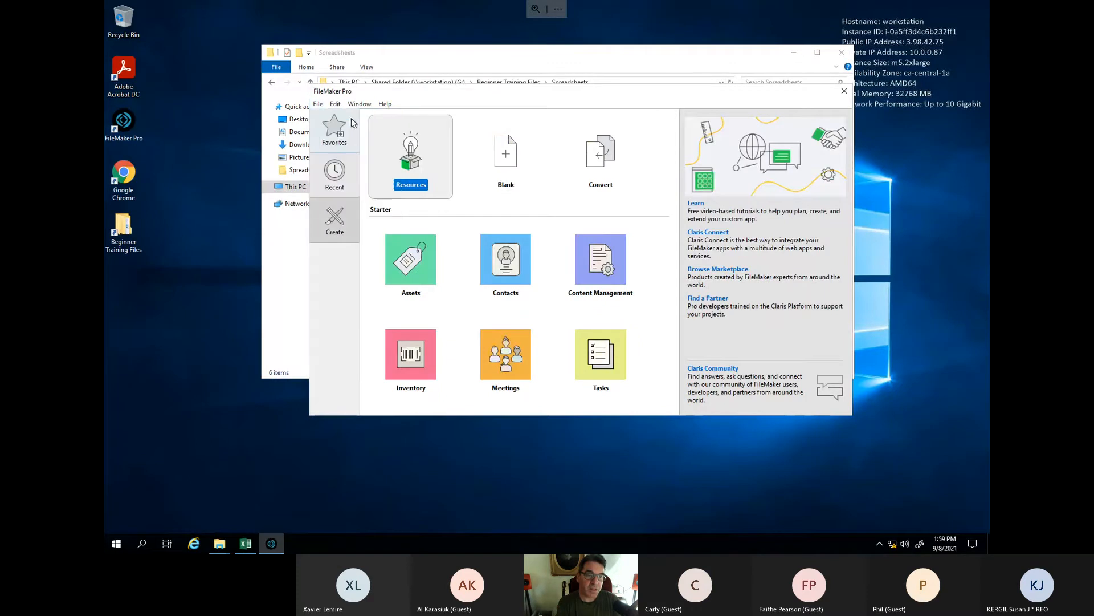
click(318, 104)
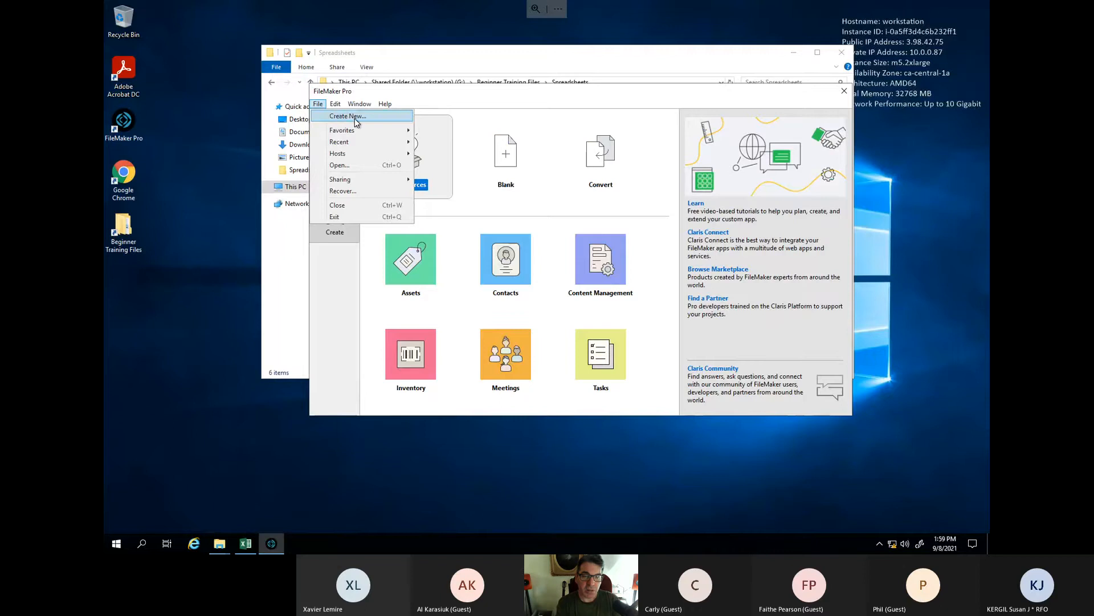
click(355, 120)
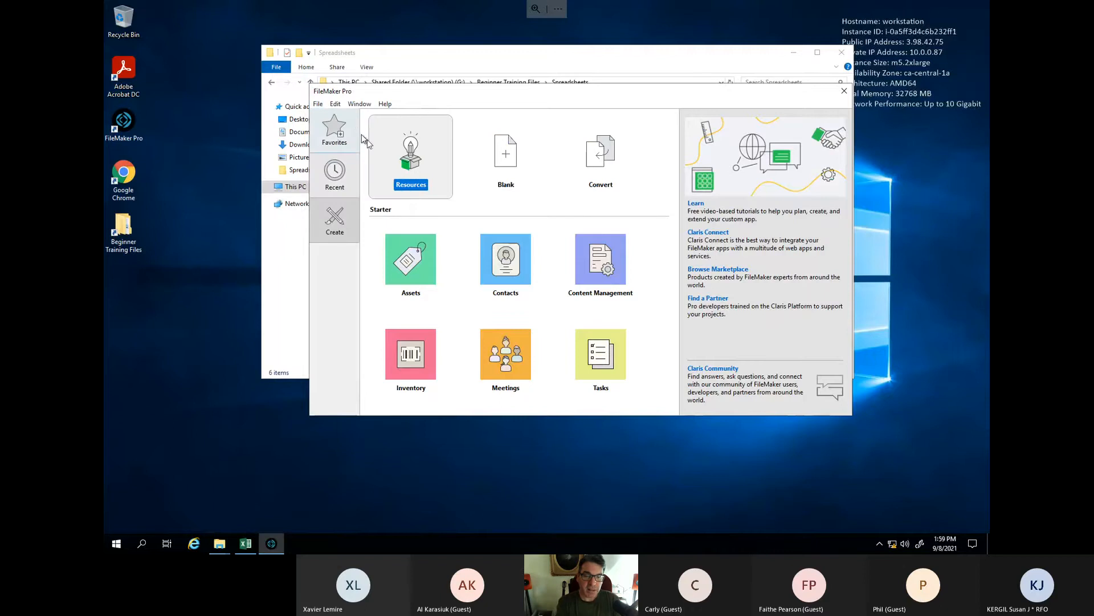
click(505, 151)
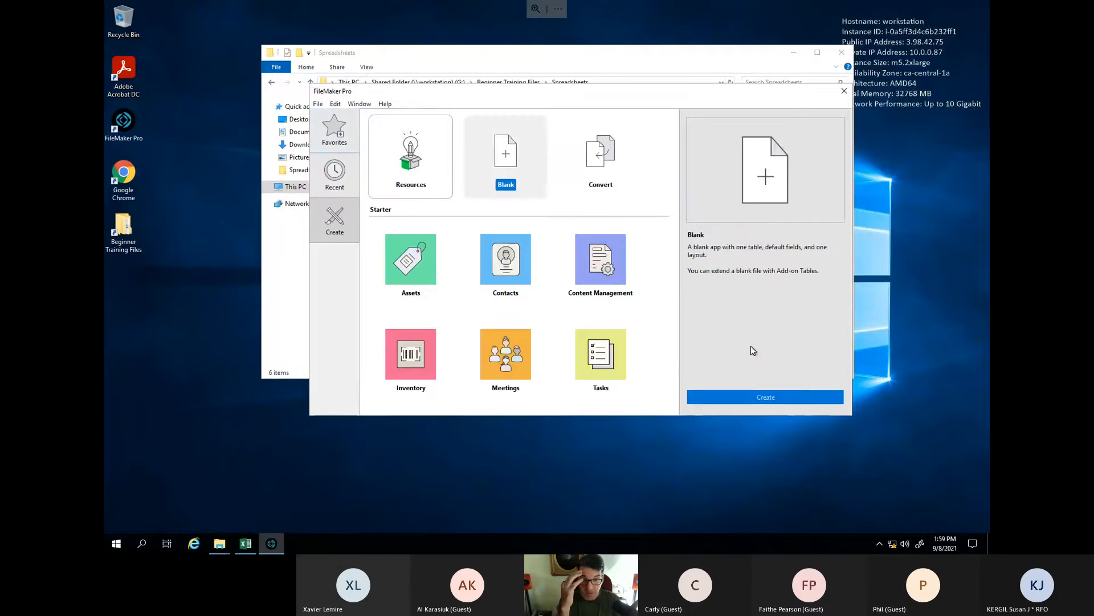
- Create the Blank app and save it on the Desktop as 'Training db'
click(752, 397)
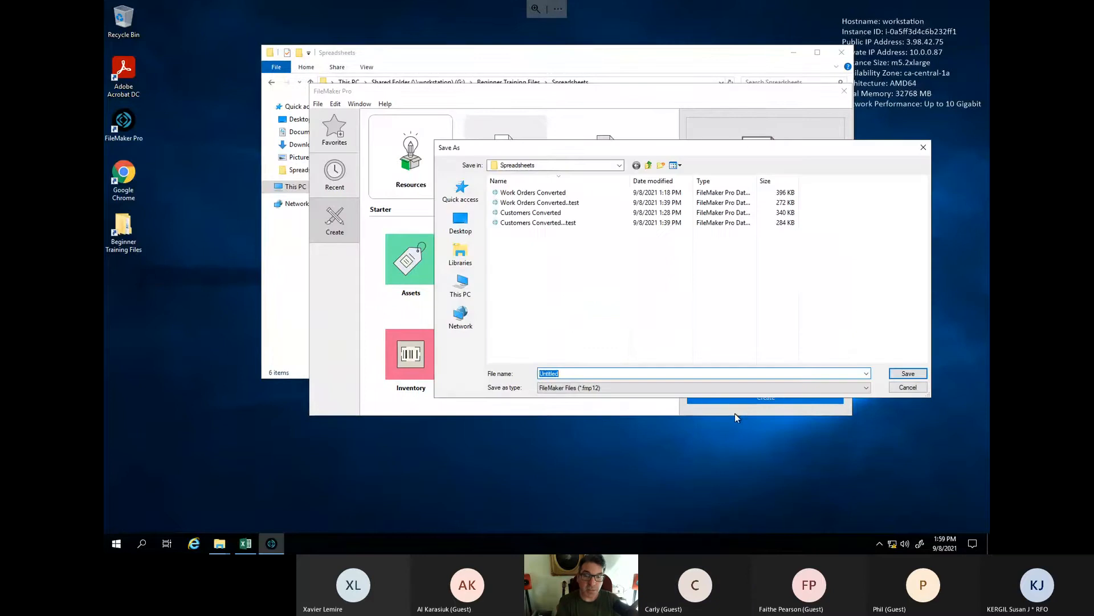
click(924, 148)
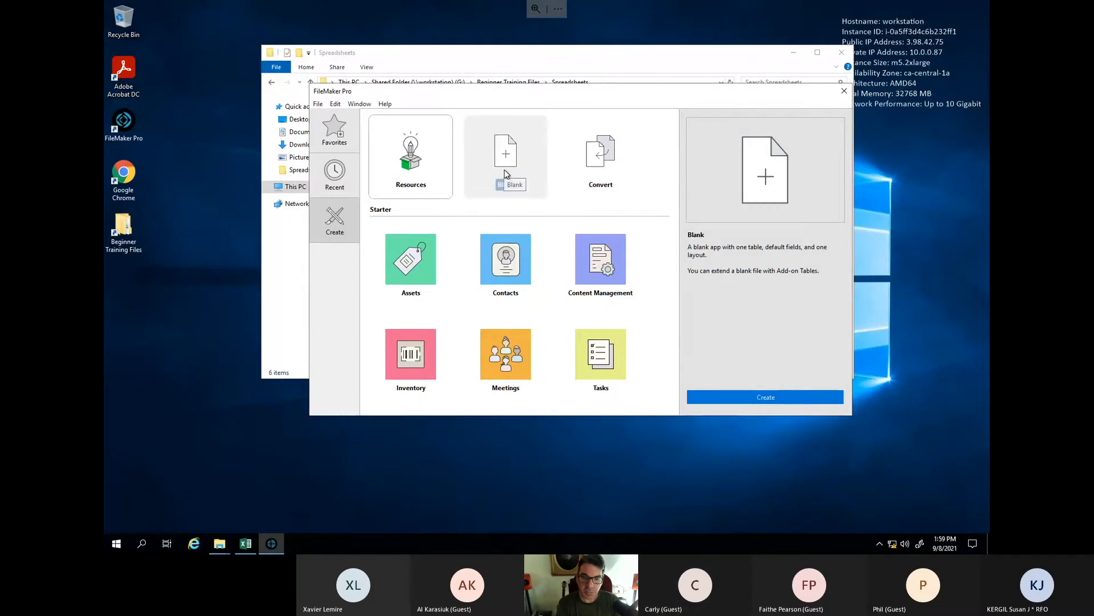
click(791, 391)
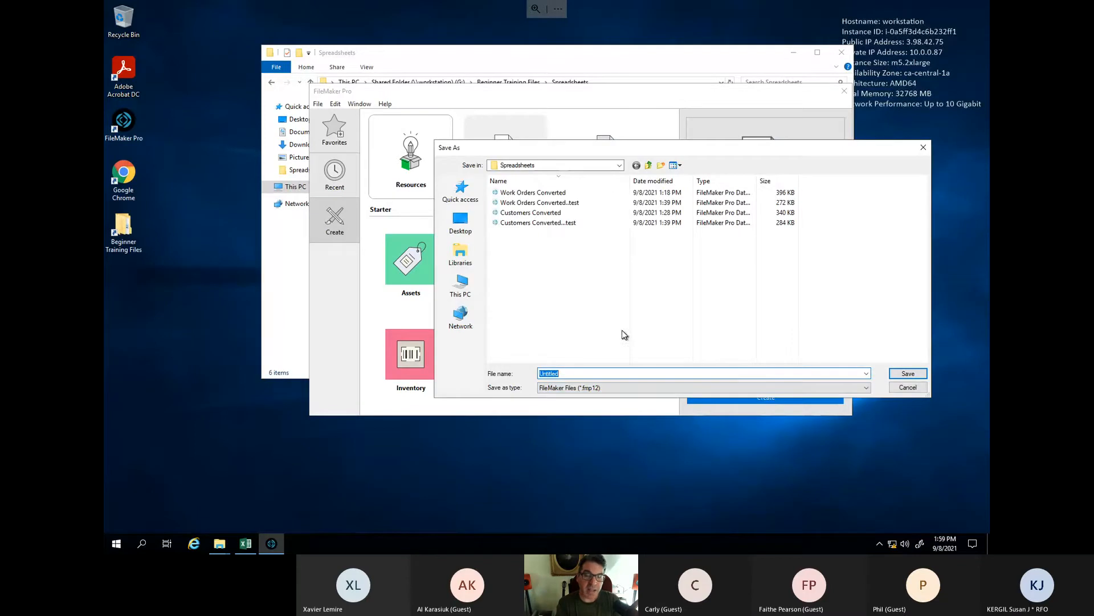
click(463, 233)
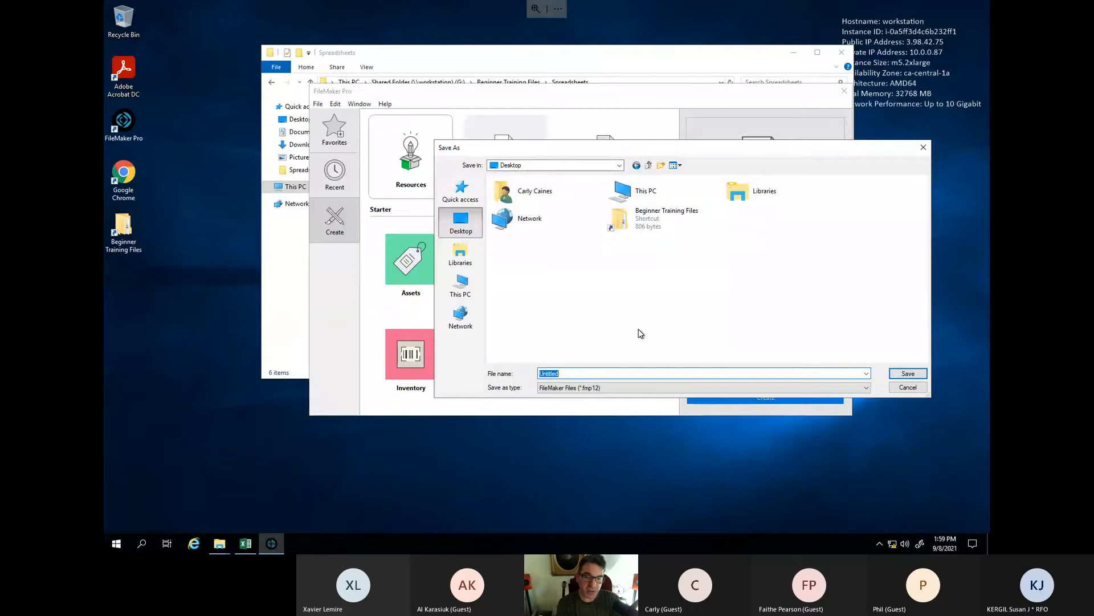
text(Traing)
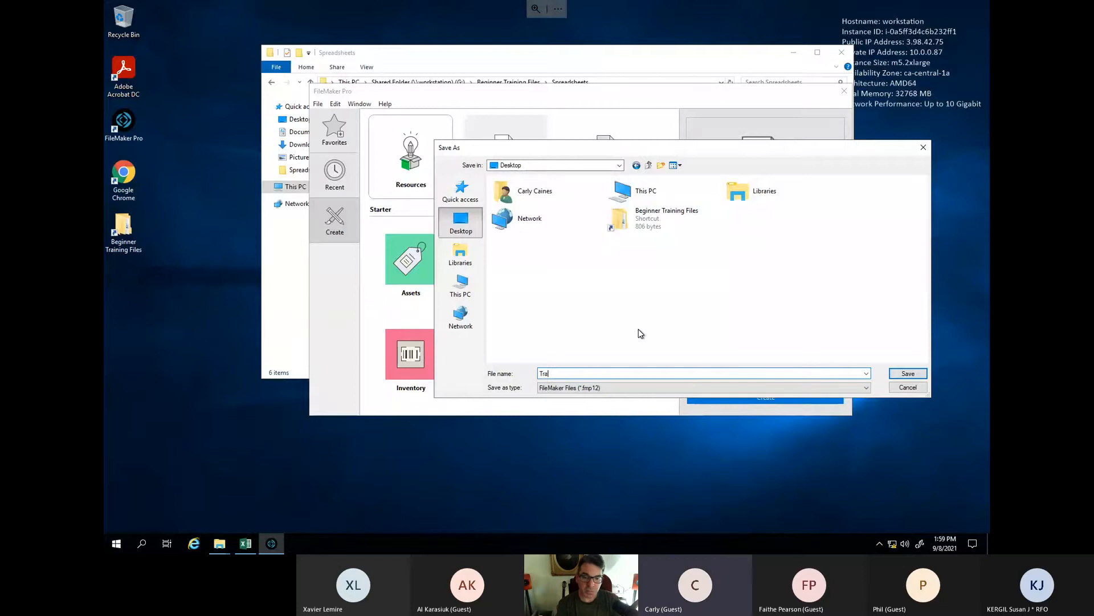
key(BackSpace)
key(BackSpace)
key(BackSpace)
key(BackSpace)
key(BackSpace)
text(aining db)
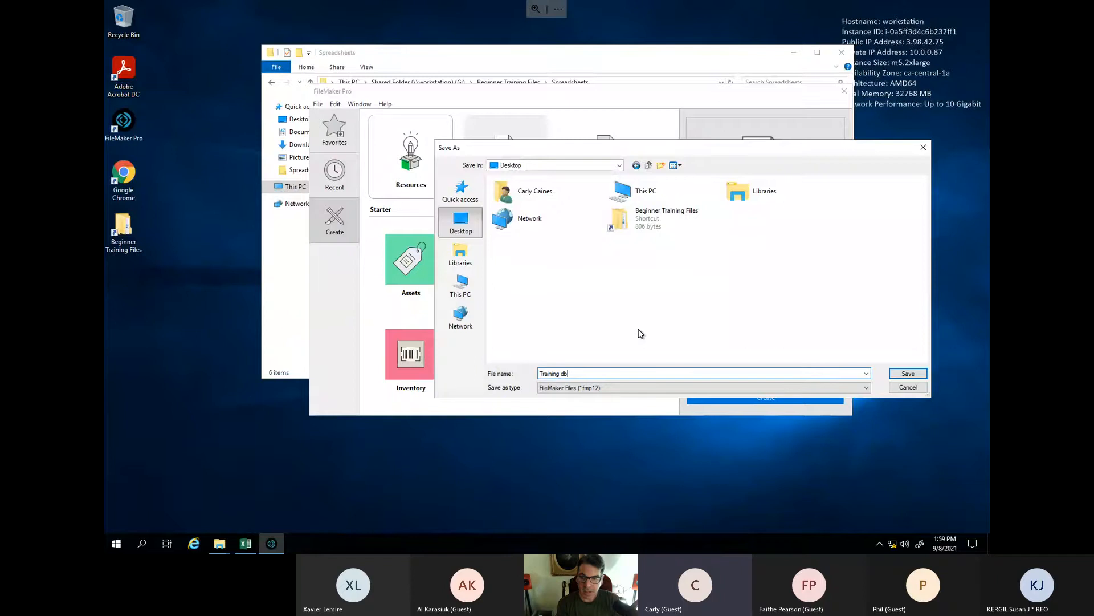
key(Return)
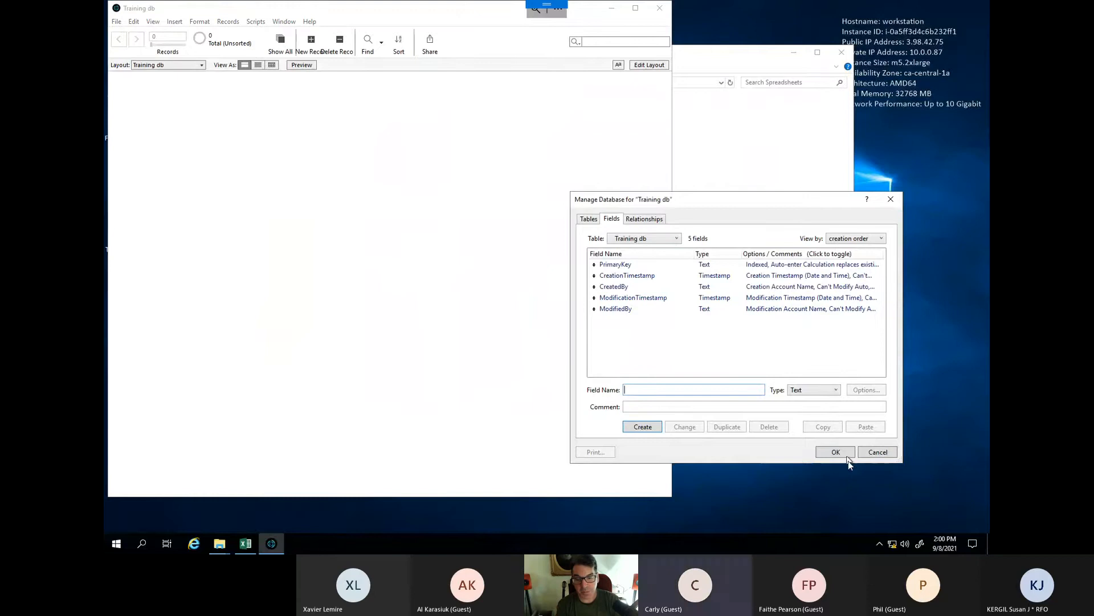
- Close Manage Database and open Customers from Beginner Training Files > Spreadsheets for import
click(835, 451)
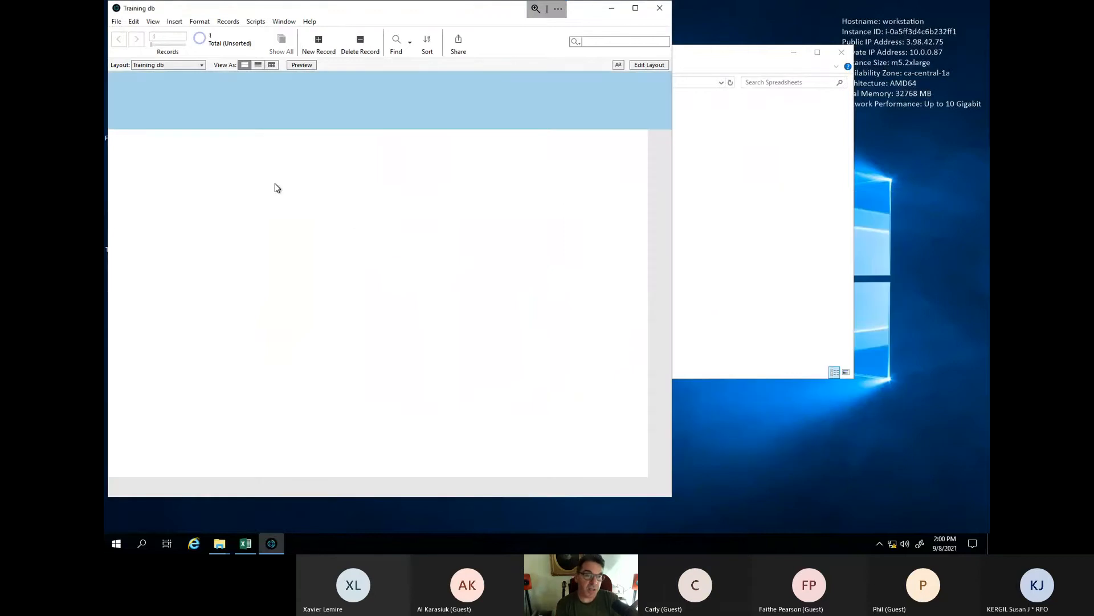
click(116, 22)
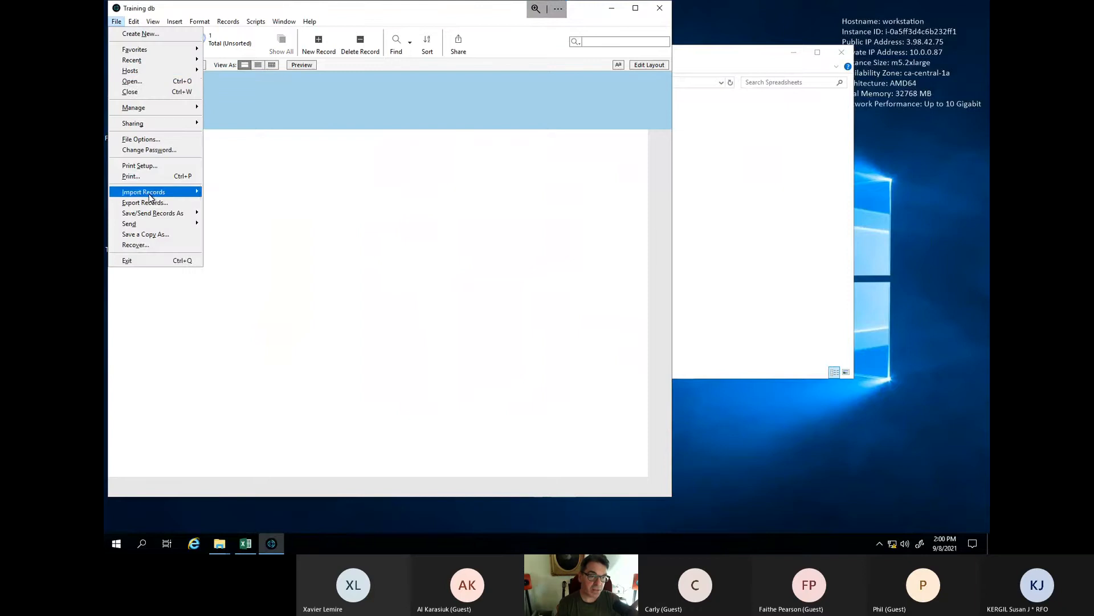
mouse_move(162, 196)
click(219, 192)
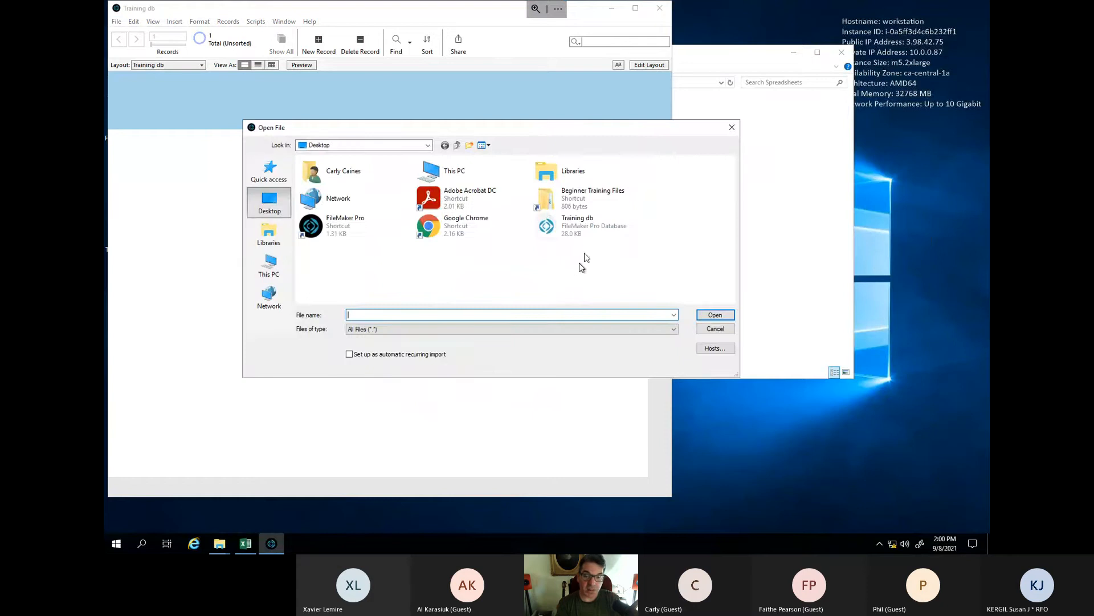
double_click(598, 204)
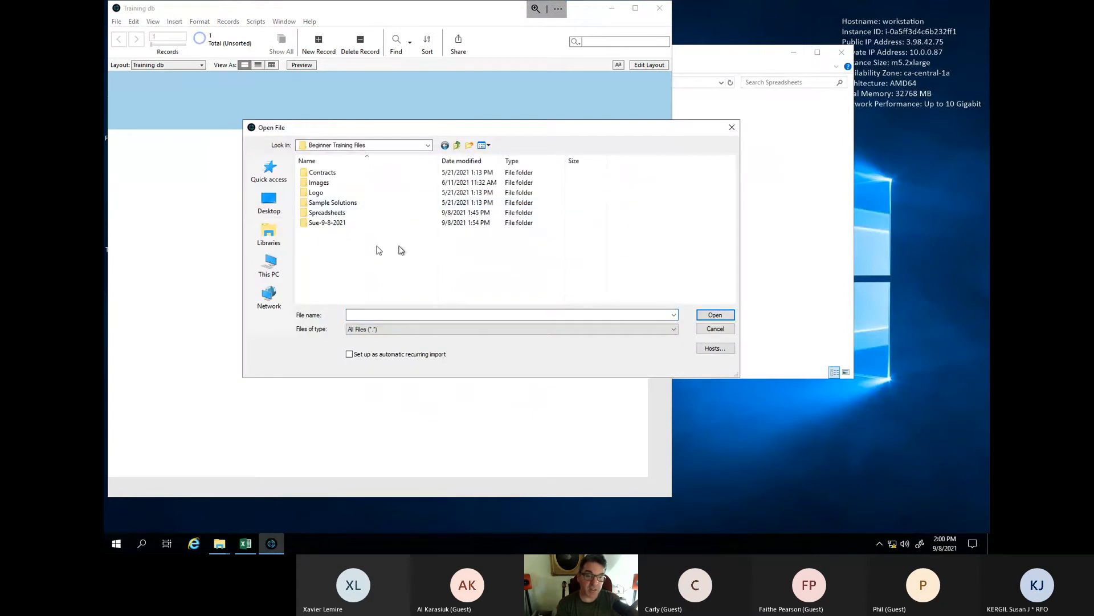
double_click(340, 213)
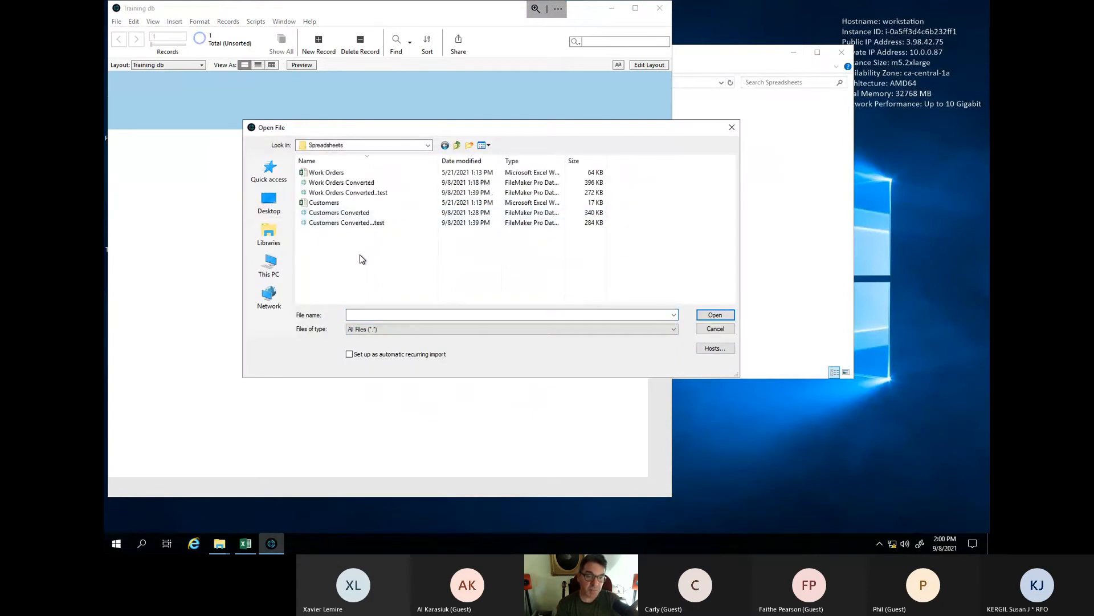
click(362, 203)
click(714, 315)
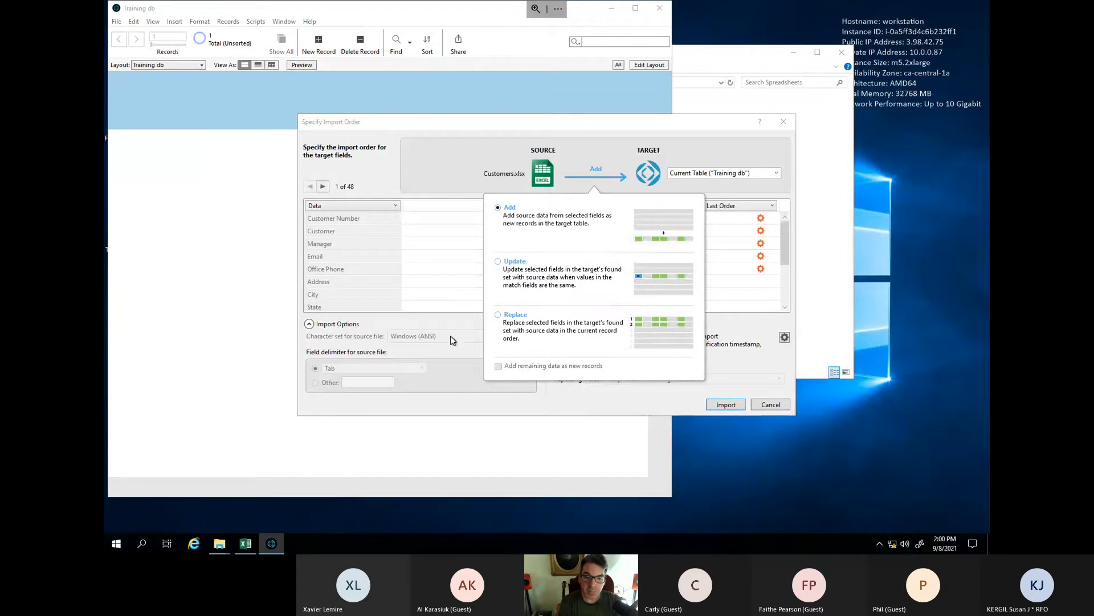
- Import Customers into a new Customers table, using the first row as field names
click(751, 173)
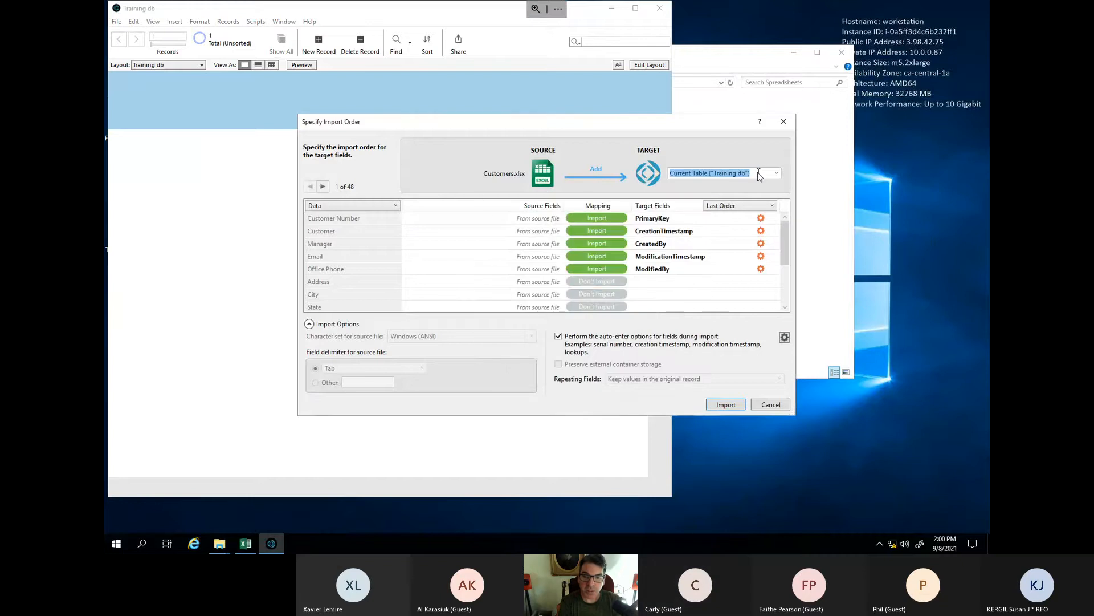
click(777, 174)
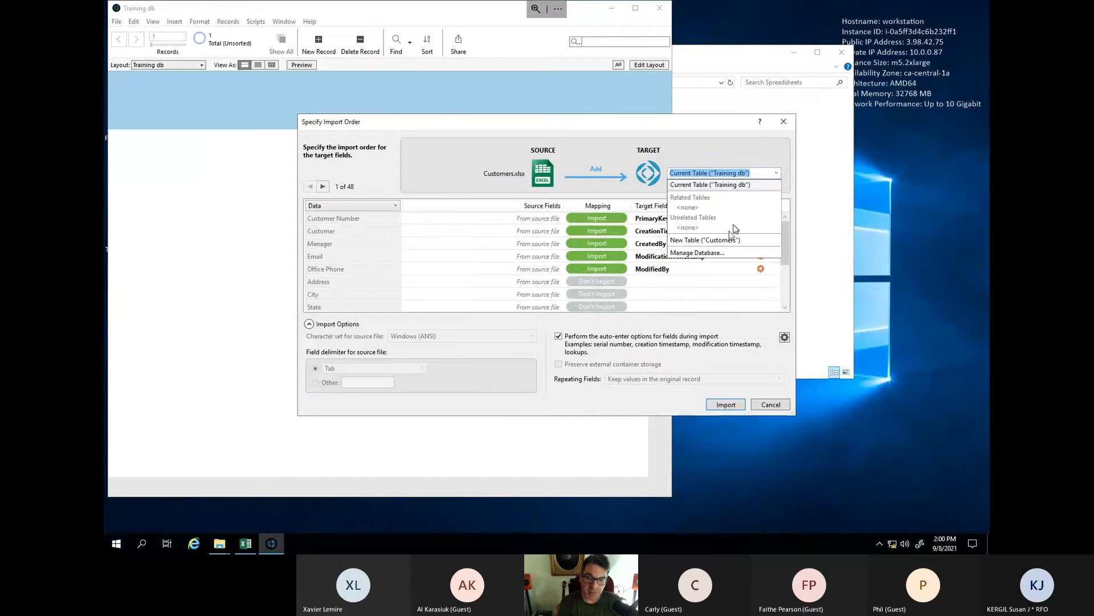
click(730, 240)
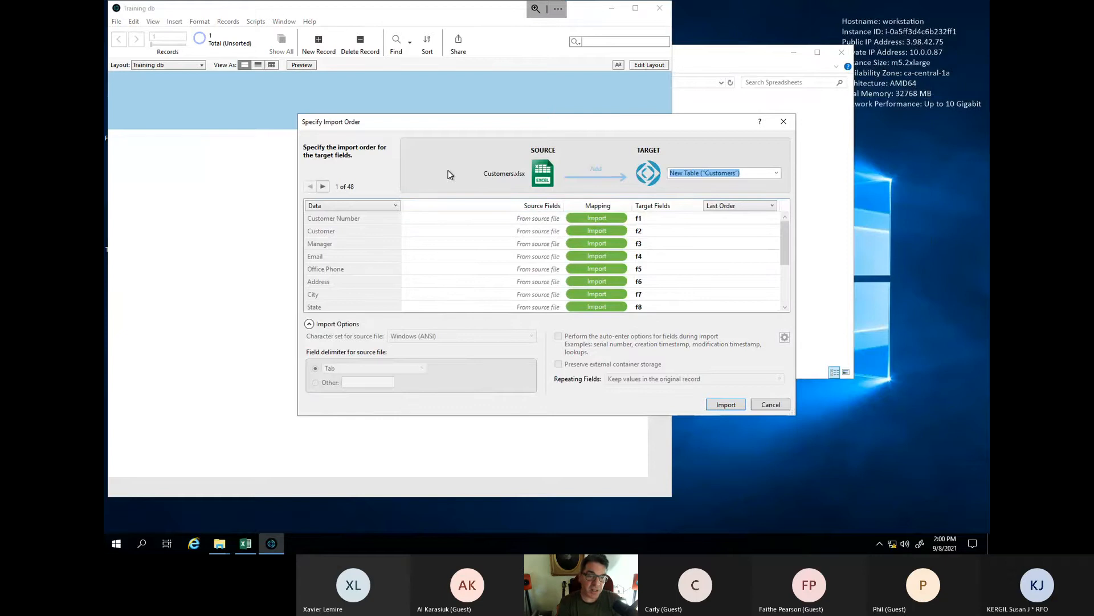
click(395, 208)
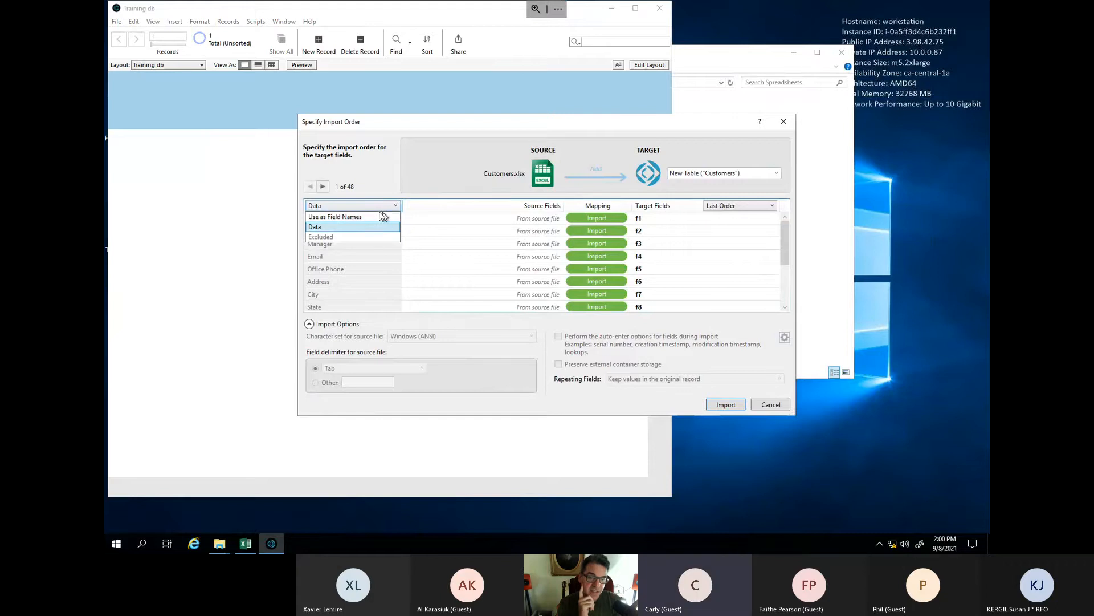
click(365, 218)
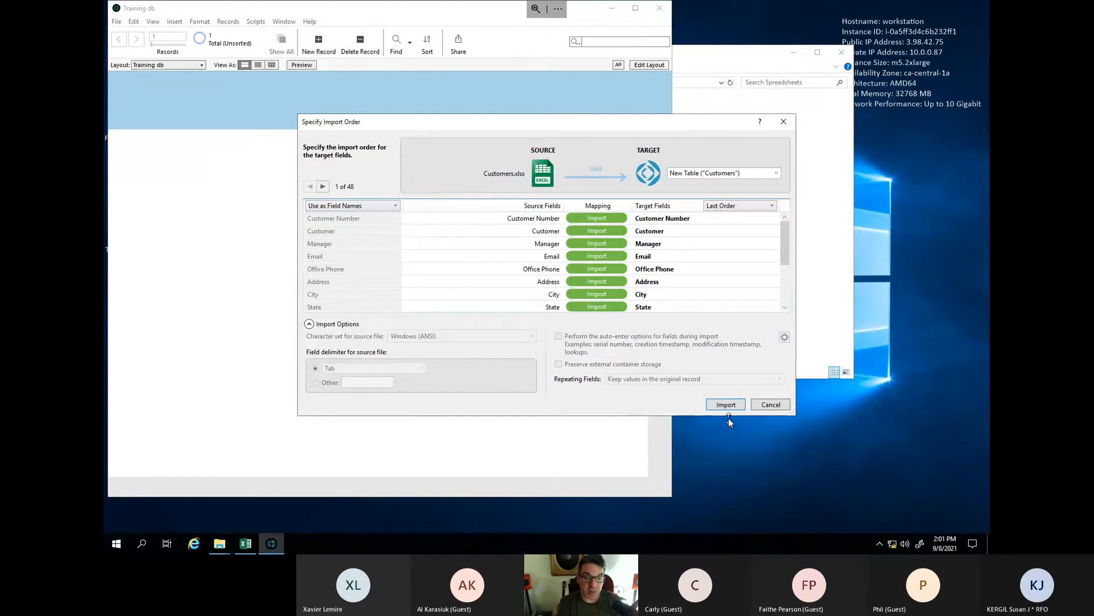
click(723, 404)
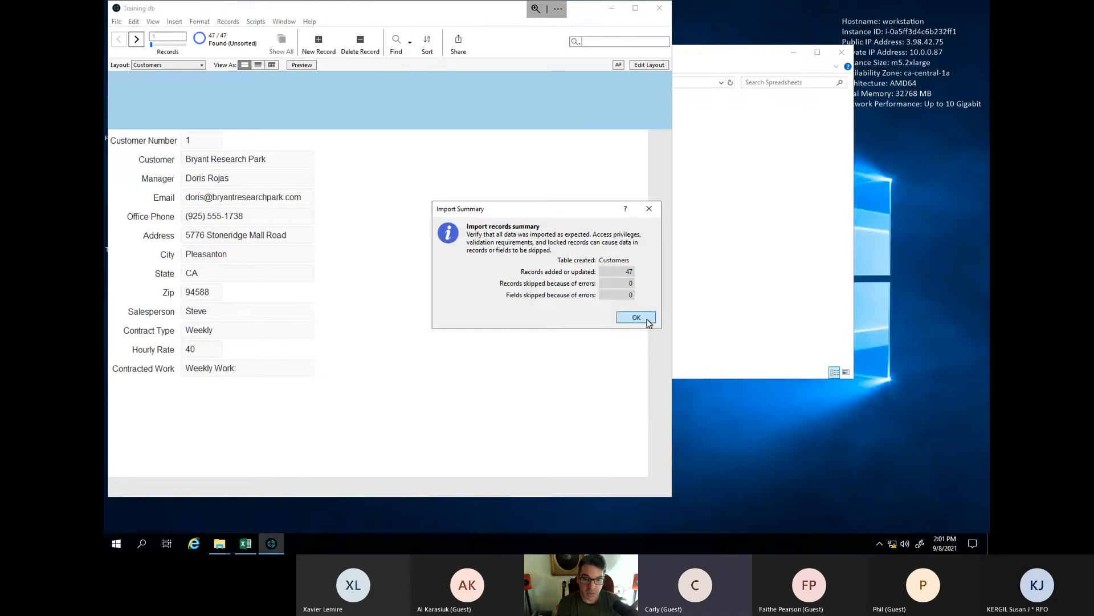
- Close the import summary reporting 47 records added
click(636, 318)
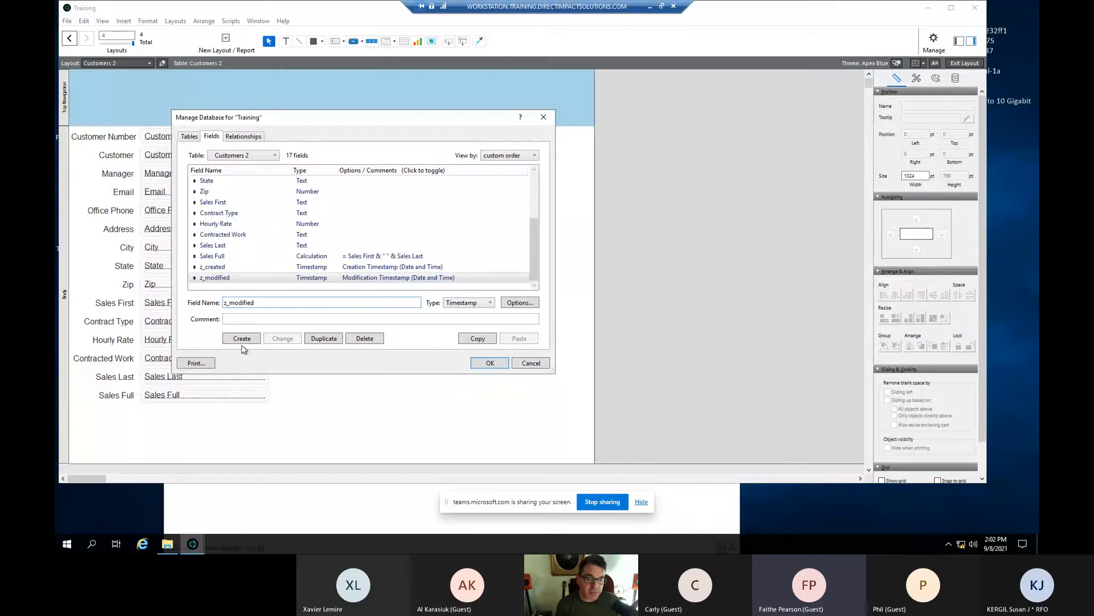
- Apply the new z_created and z_modified fields and save the Customers 2 layout on exit
click(491, 363)
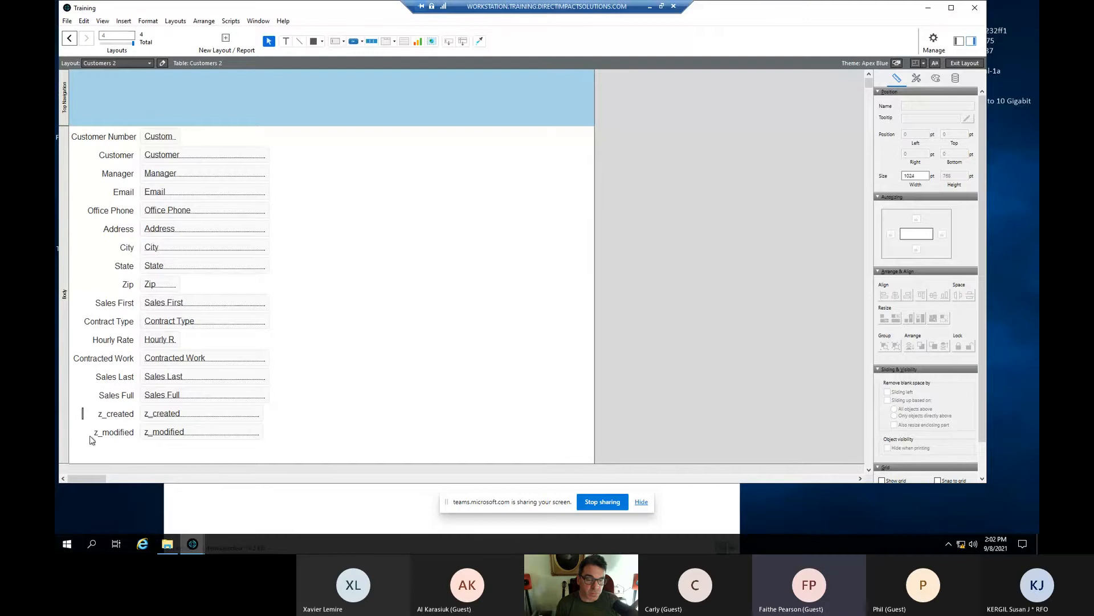
drag(82, 407, 292, 446)
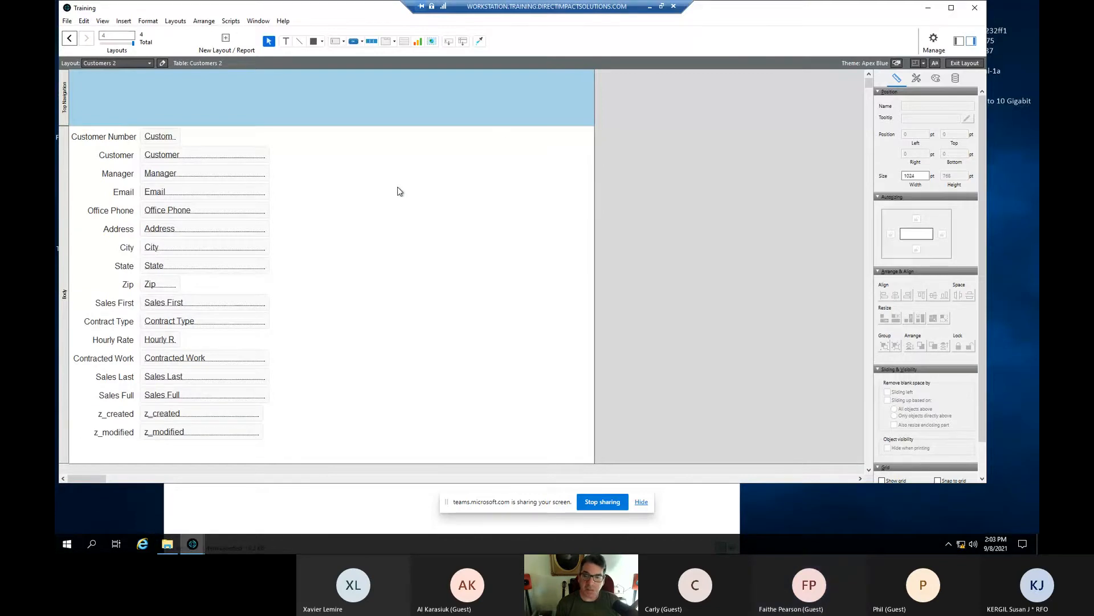
click(969, 63)
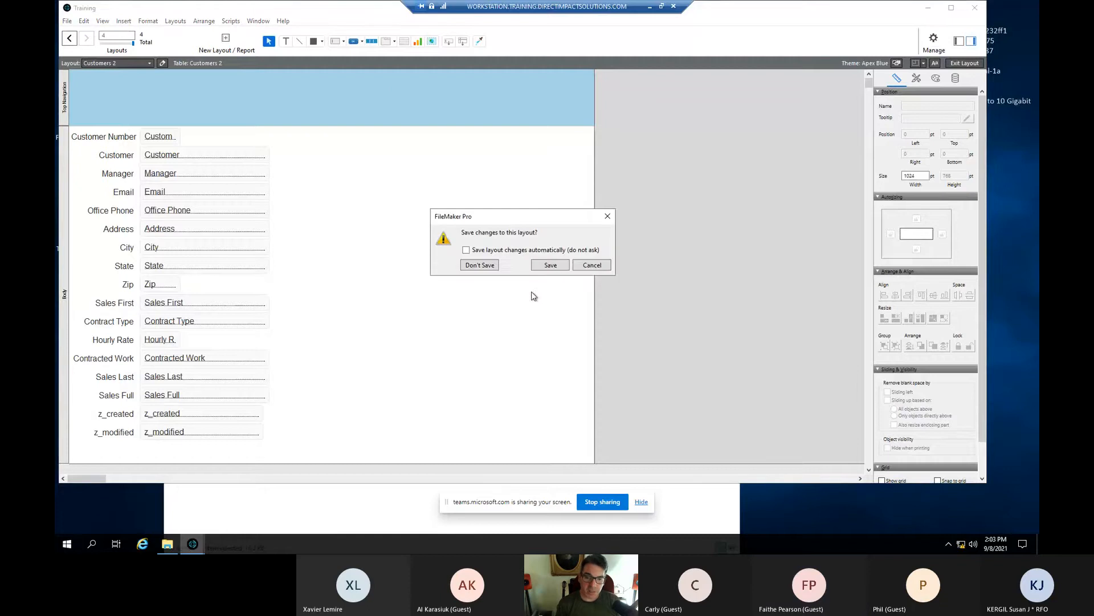
click(549, 267)
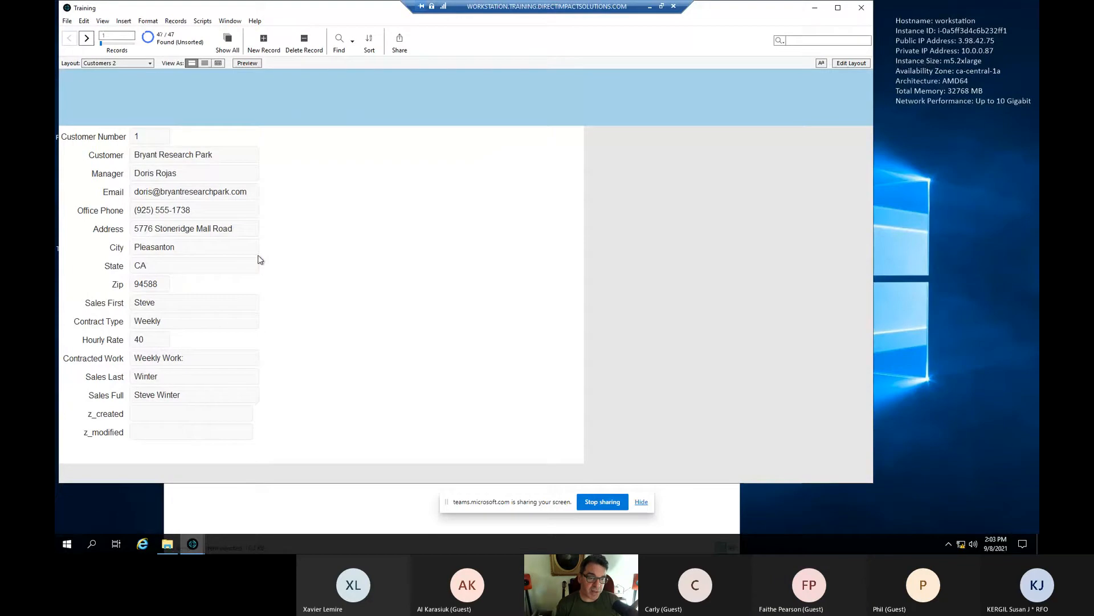
click(270, 44)
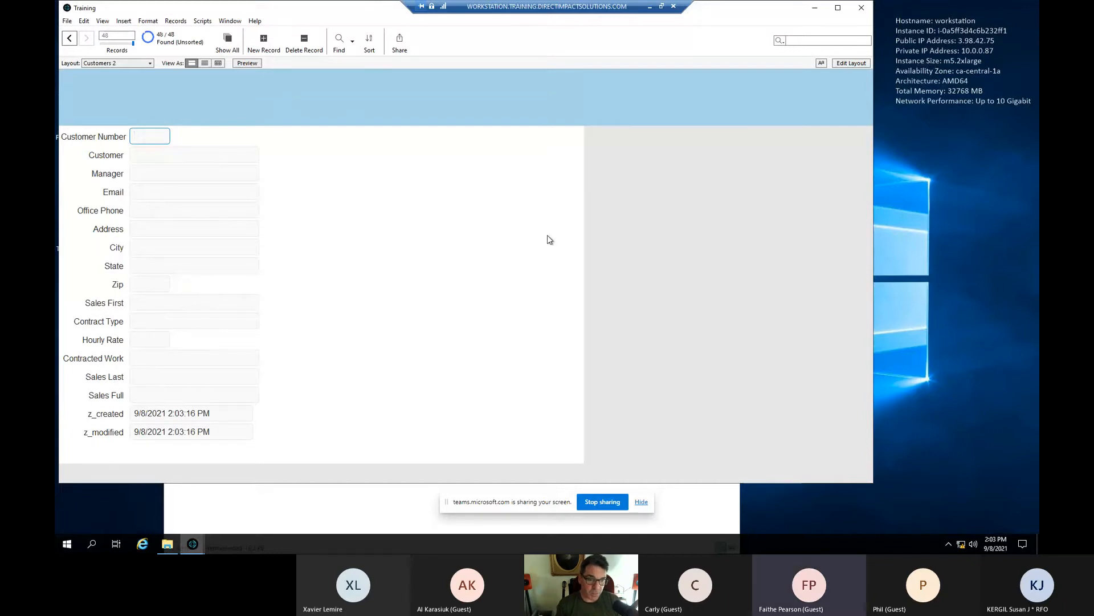
click(850, 63)
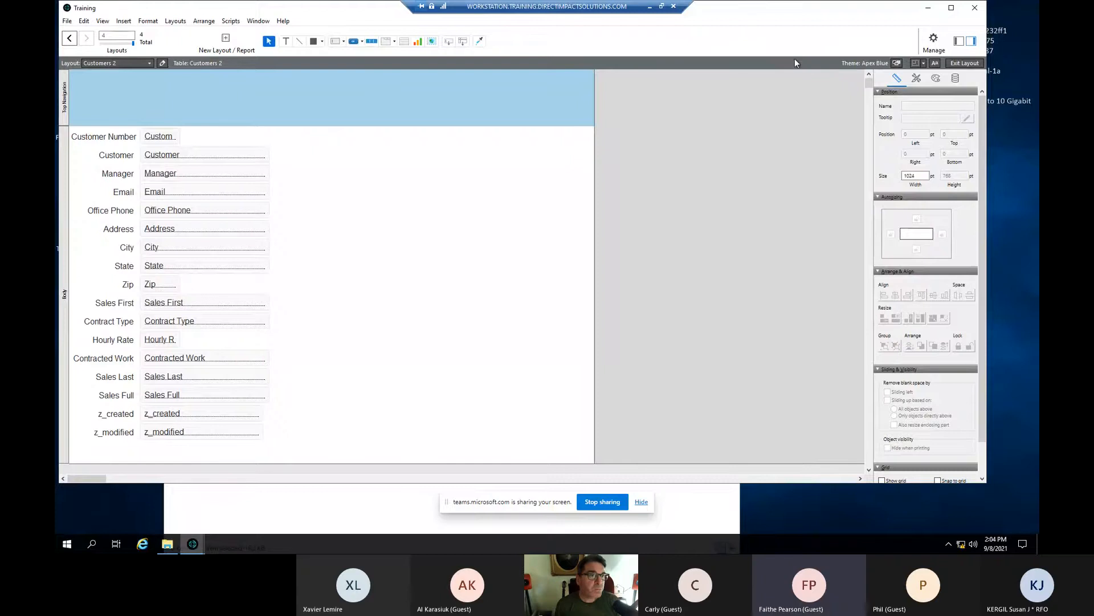
- Return to Browse mode and start a blank find request on Customers 2
click(963, 63)
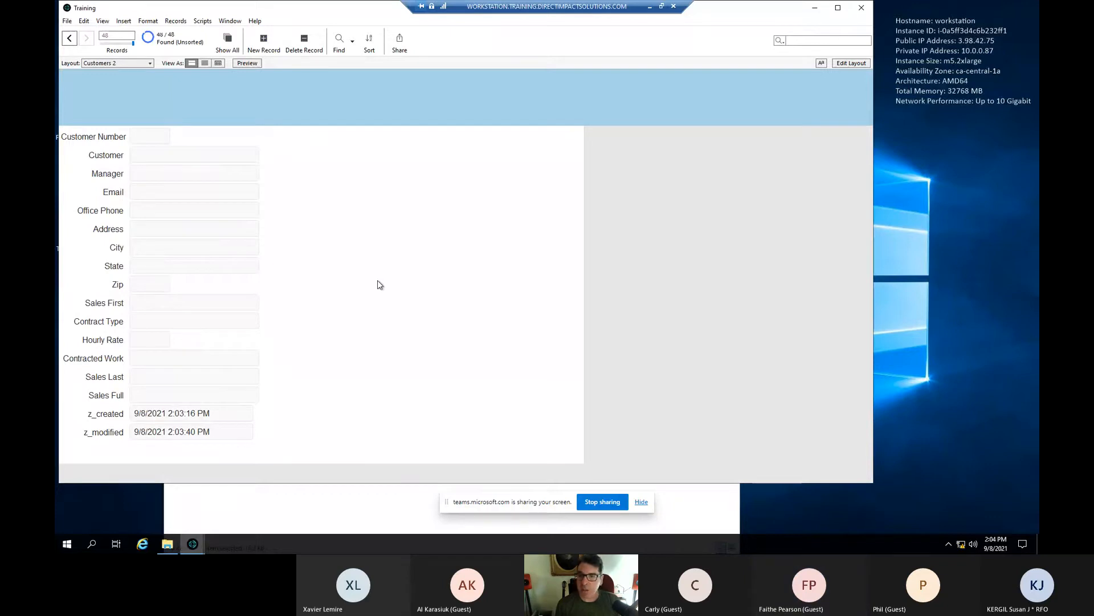
click(339, 55)
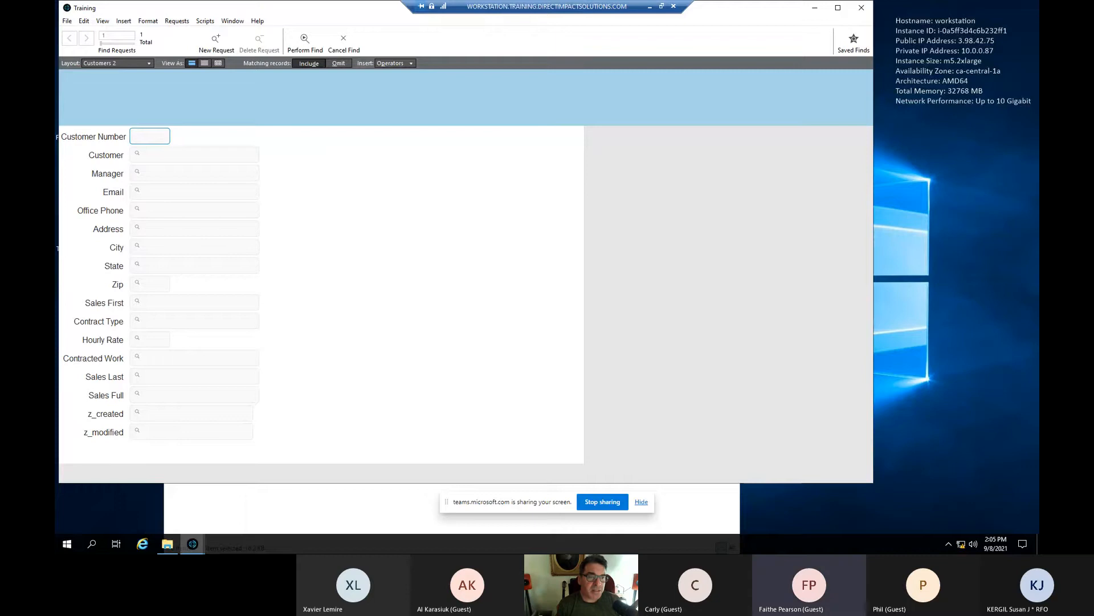
- Open Manage Database, inspect the old Customers table's fields, and go back to the Tables list
click(67, 22)
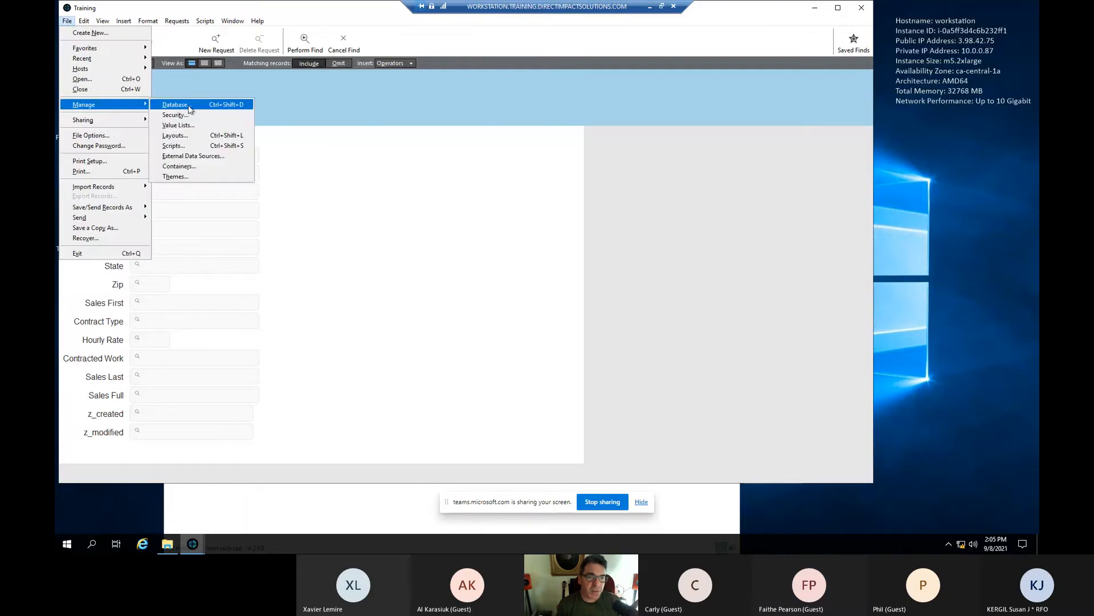
click(193, 105)
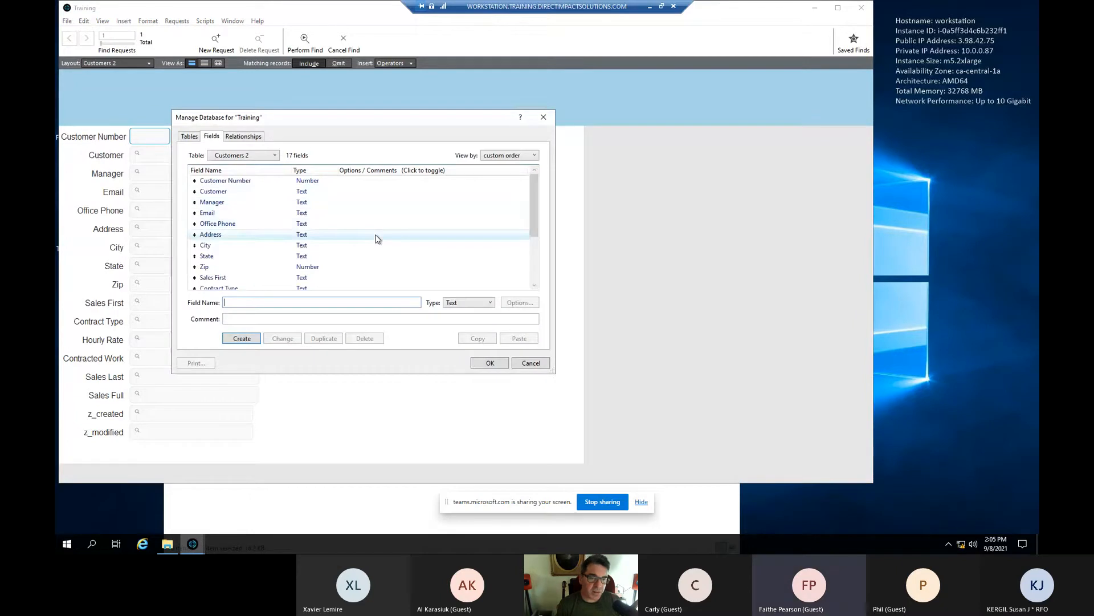
scroll(376, 239, down, 3)
scroll(376, 238, up, 3)
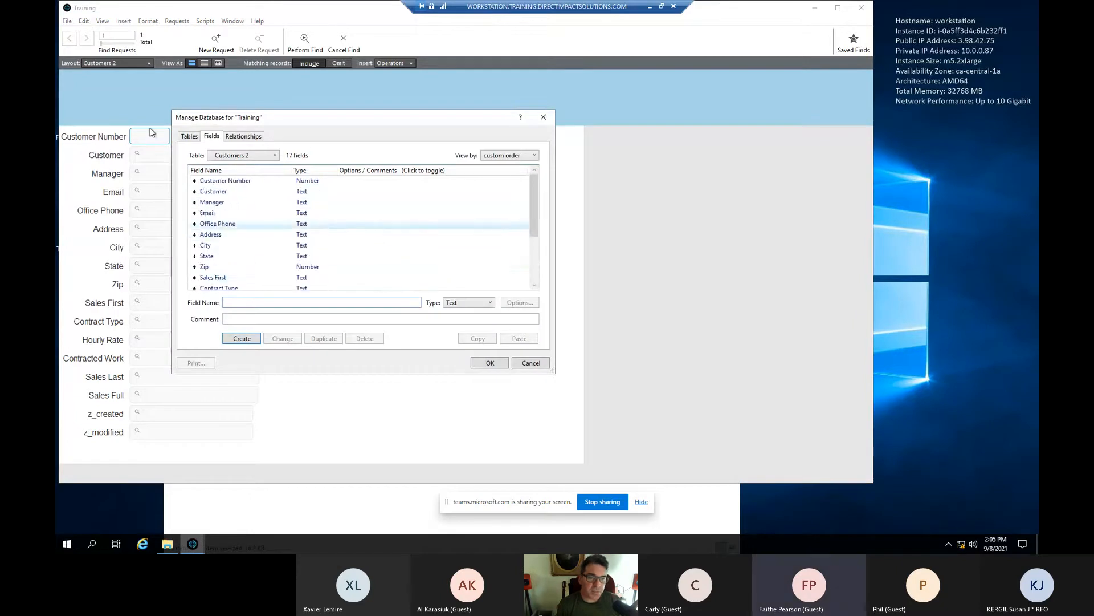
click(188, 137)
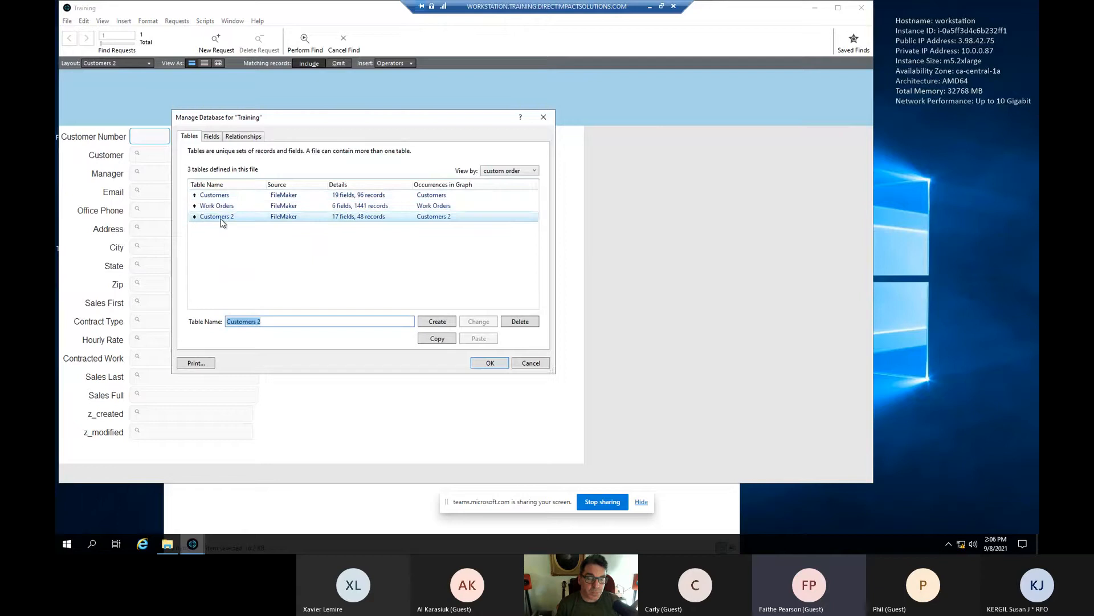
double_click(246, 200)
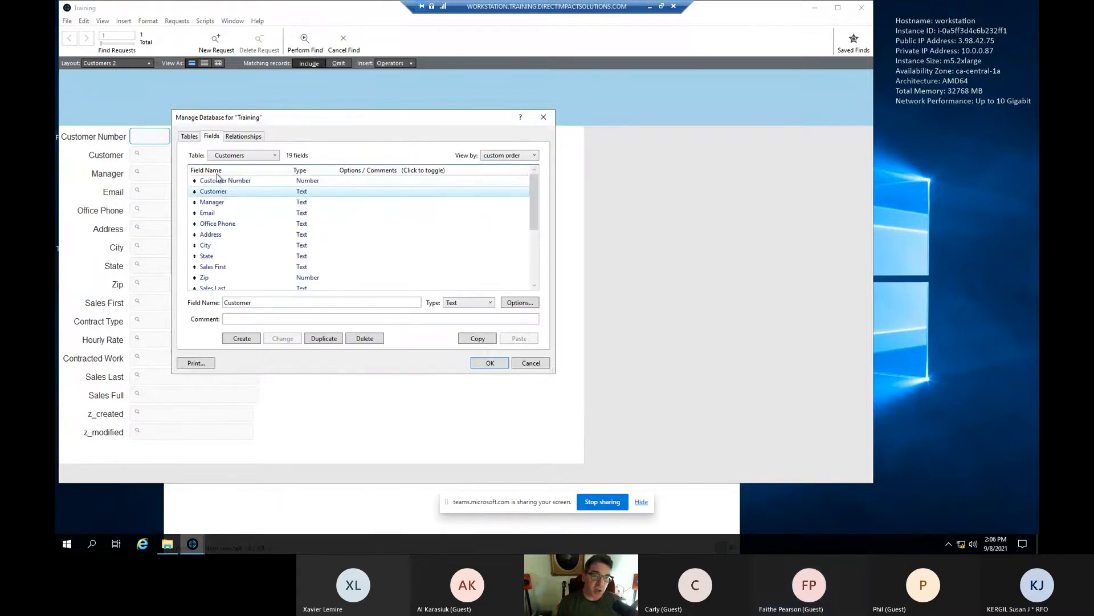
click(199, 136)
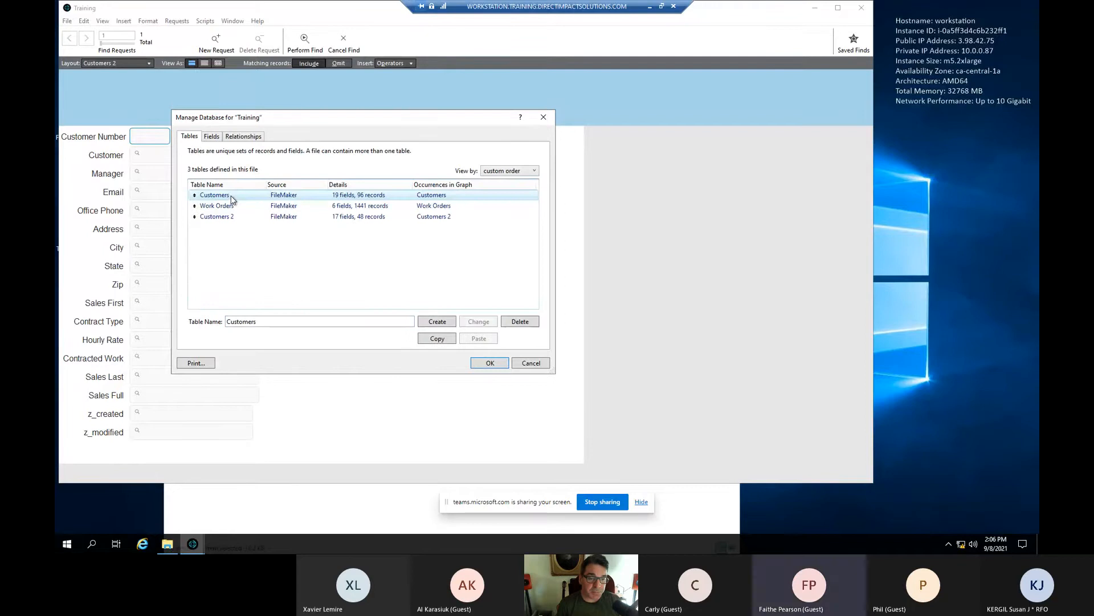
- Delete the old Customers table and confirm the deletion
click(512, 325)
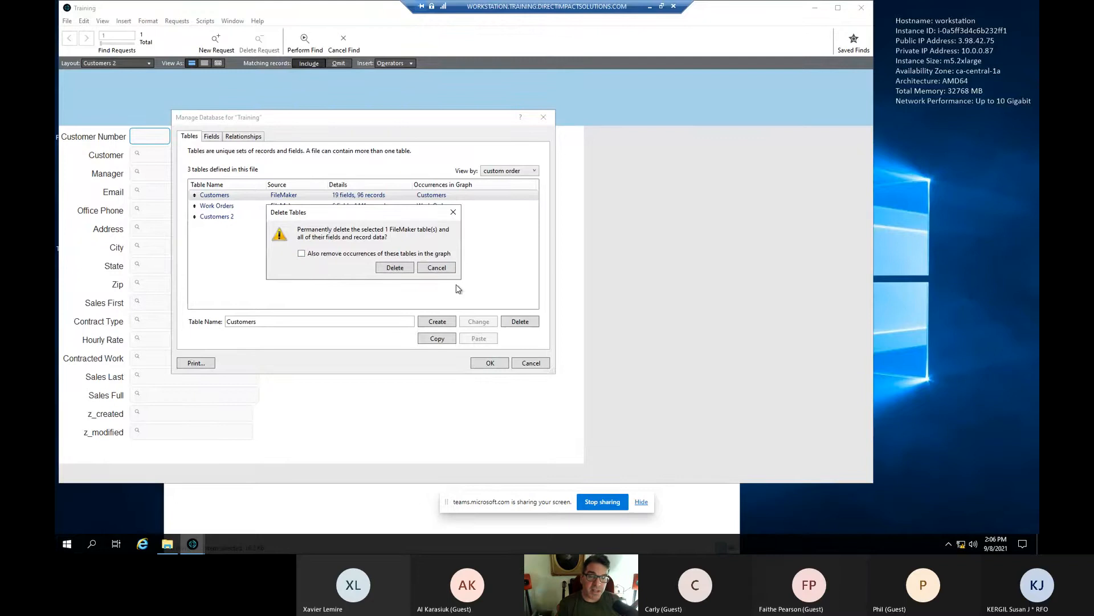
click(400, 269)
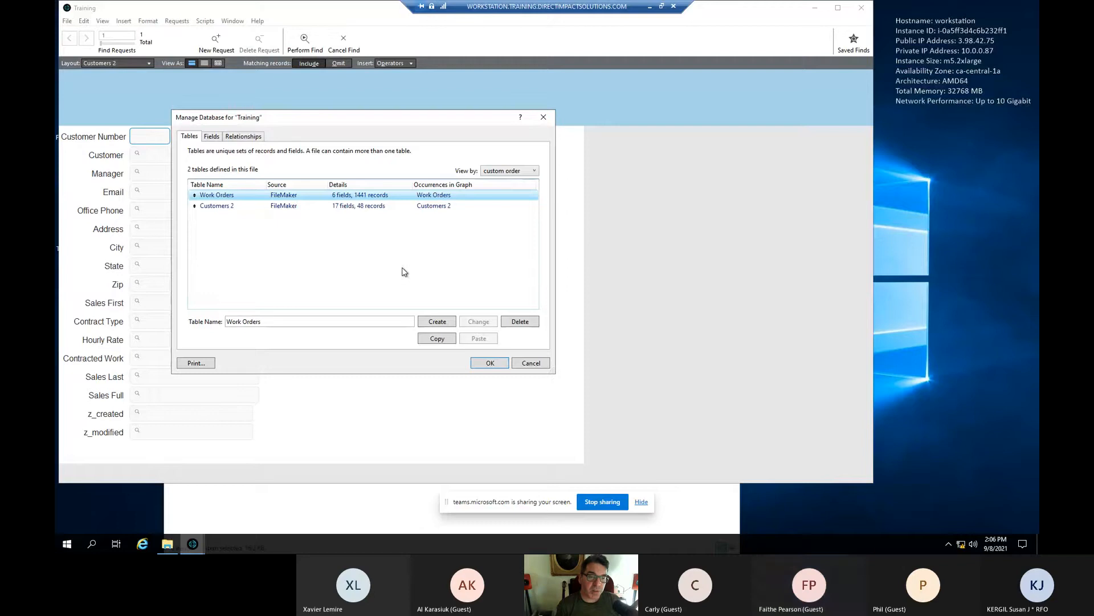
- Remove the orphaned Customers occurrence from the relationships graph, then go back to Tables
click(240, 136)
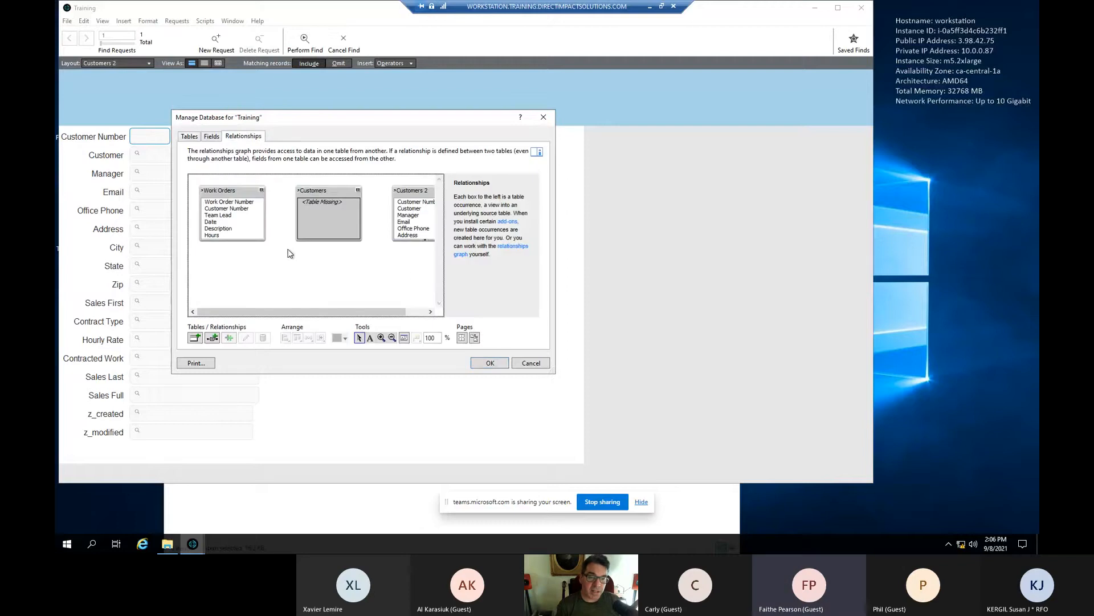
mouse_move(249, 314)
mouse_down()
mouse_move(305, 317)
mouse_move(244, 313)
mouse_up()
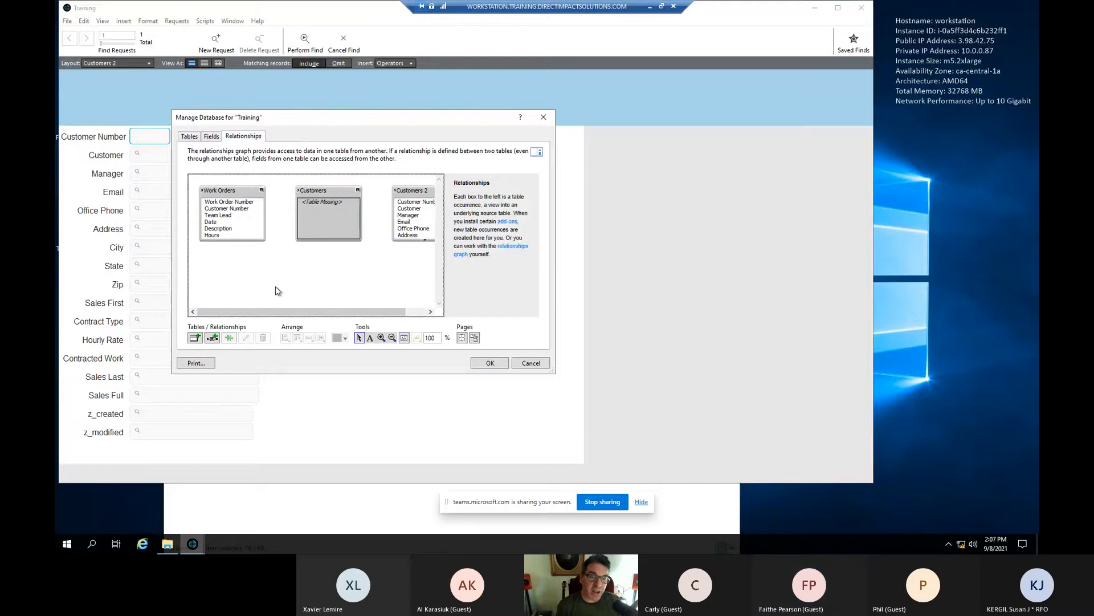
click(346, 195)
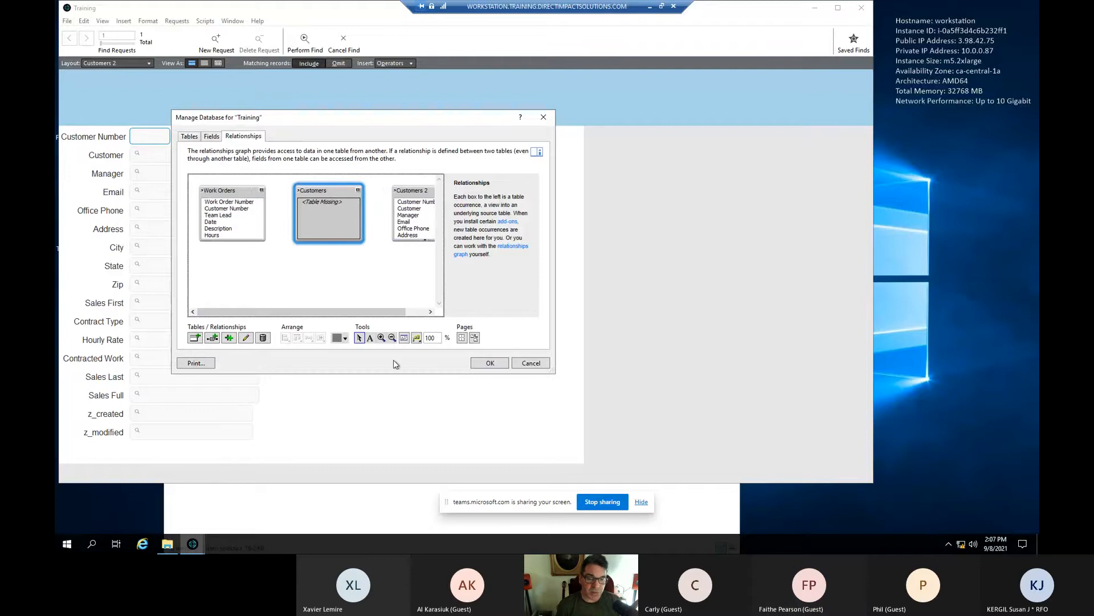
click(263, 338)
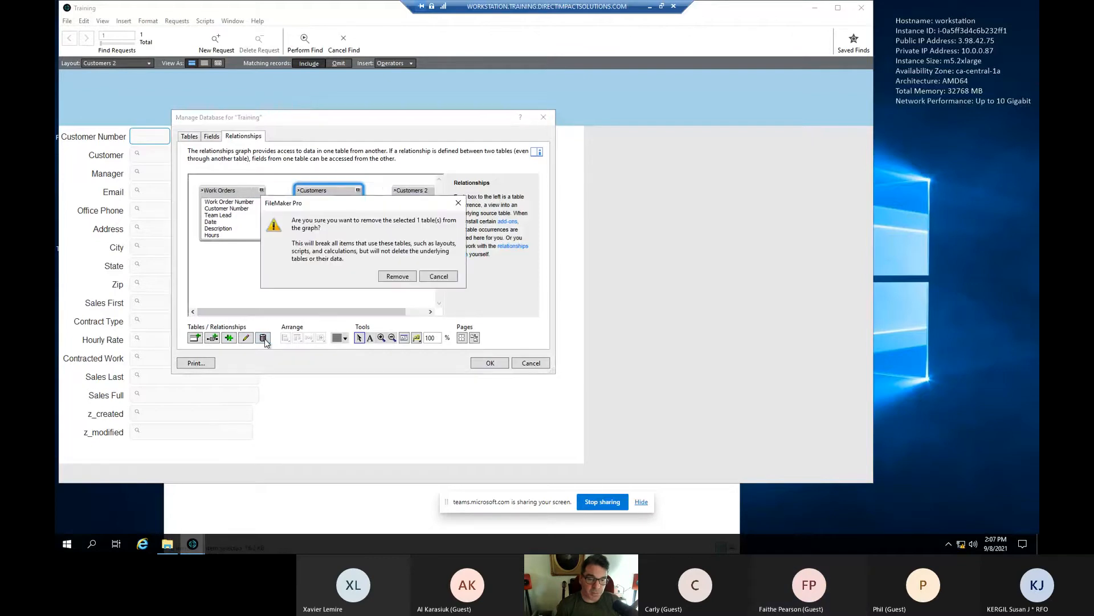
click(399, 279)
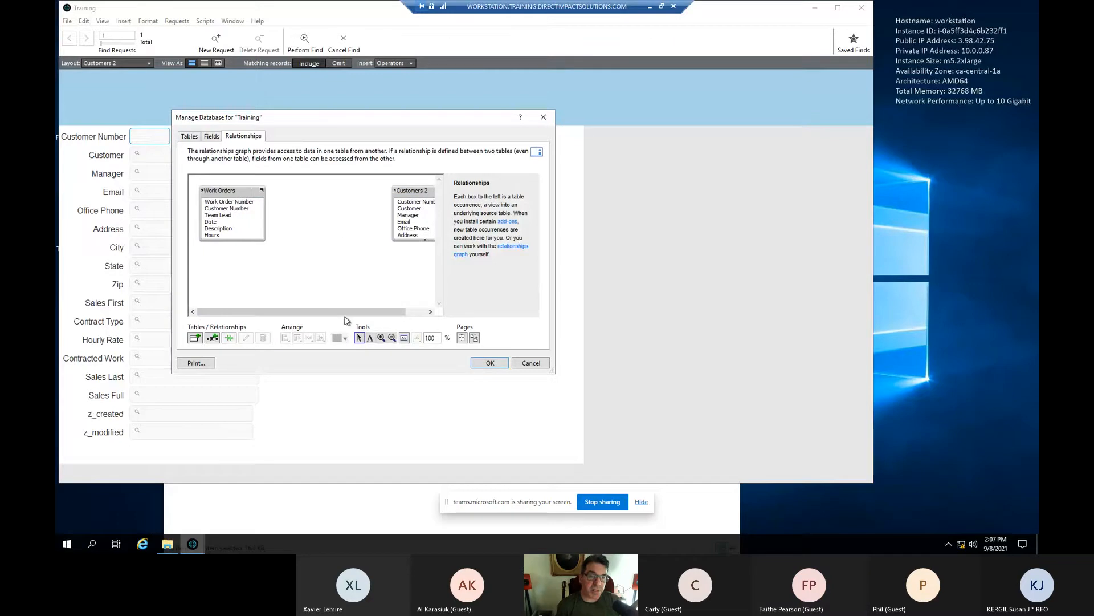
click(192, 138)
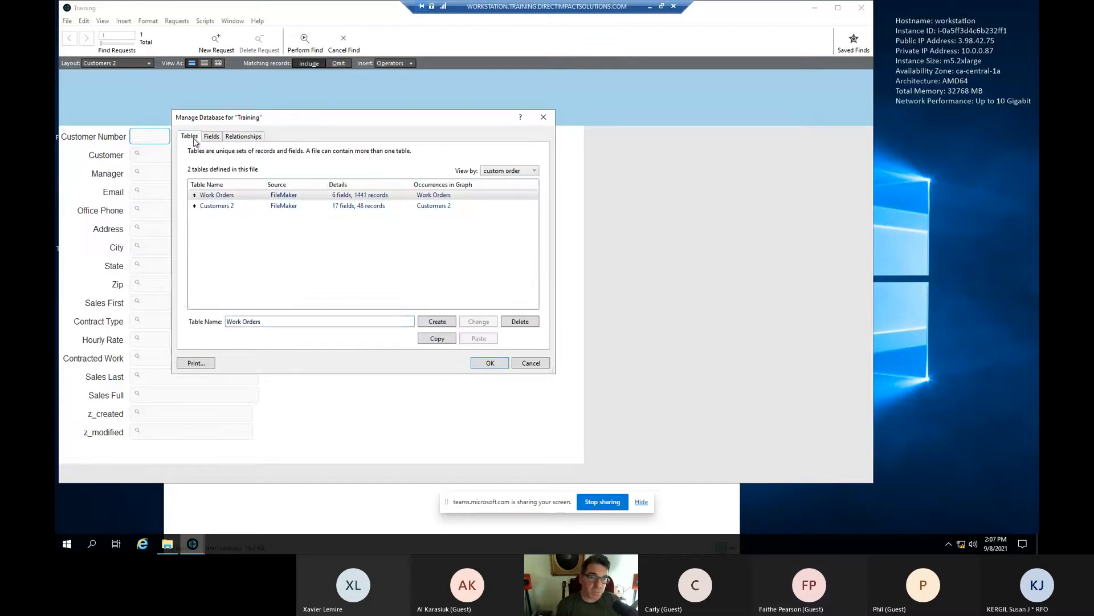
- Drag Customers 2 above Work Orders in the table list and rename it Customers
click(251, 205)
click(244, 195)
click(211, 206)
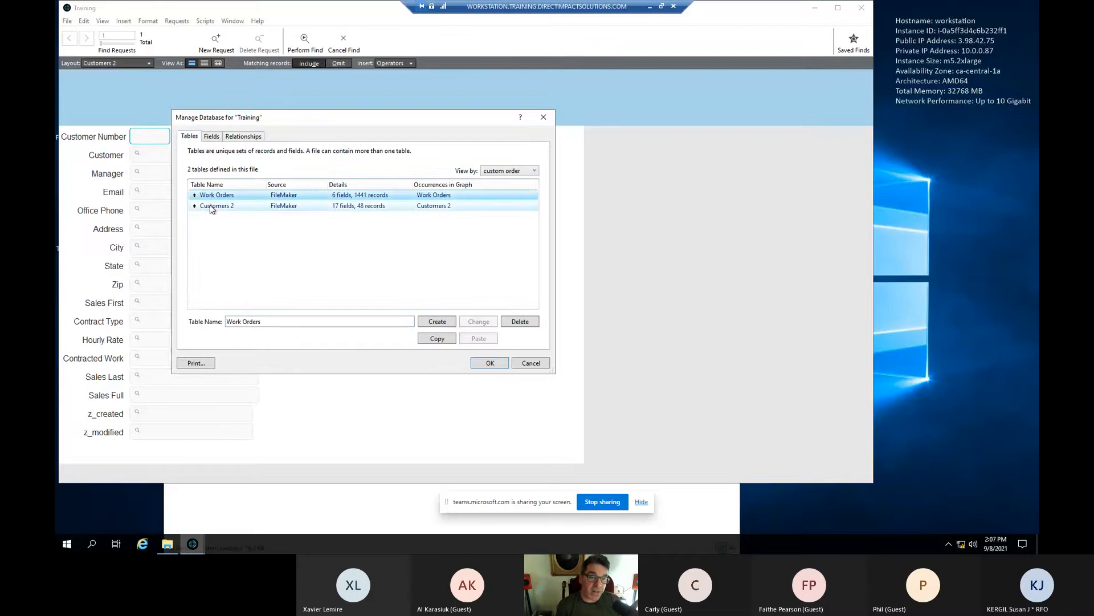
drag(194, 206, 194, 195)
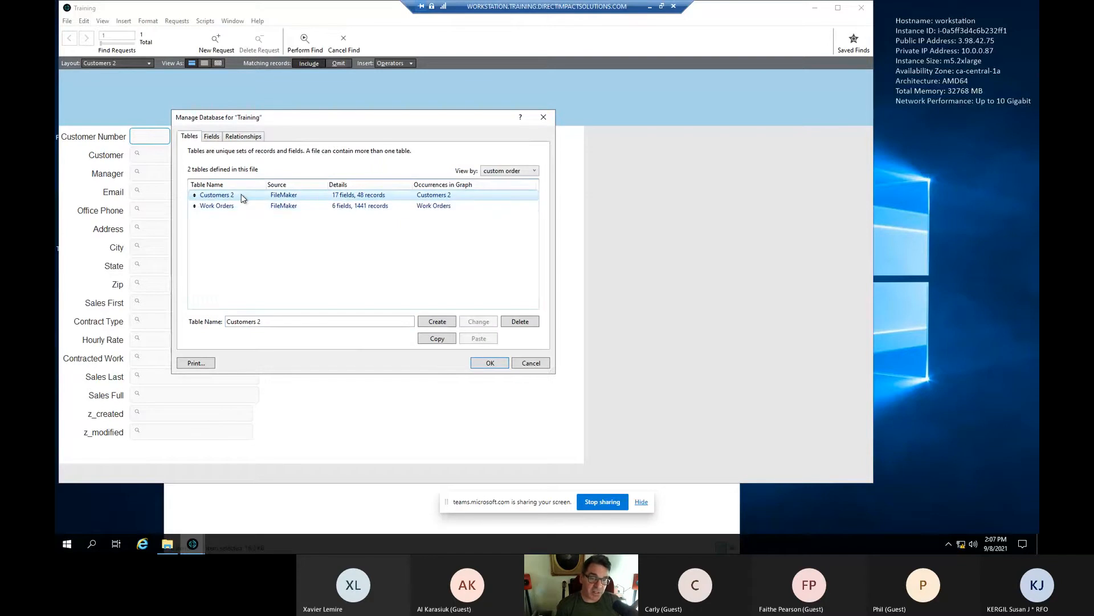
click(260, 322)
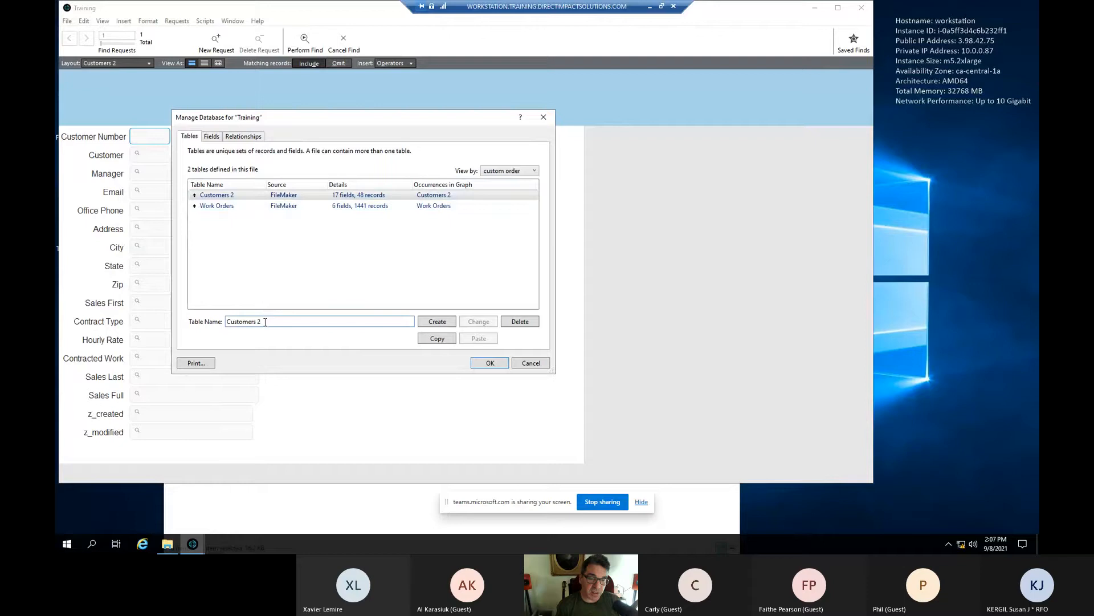
key(BackSpace)
key(BackSpace)
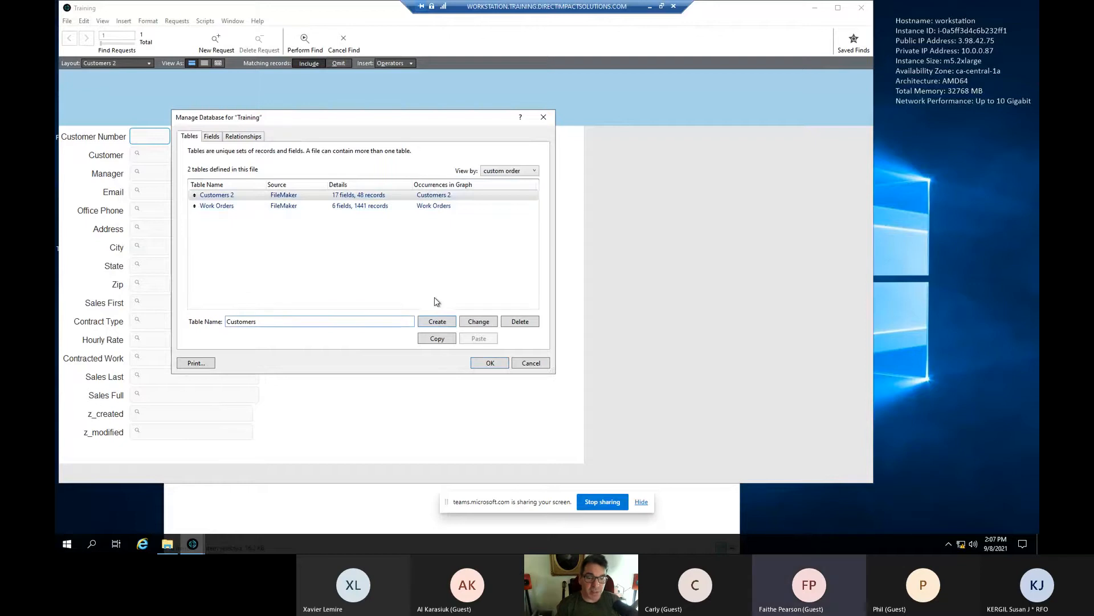
click(480, 322)
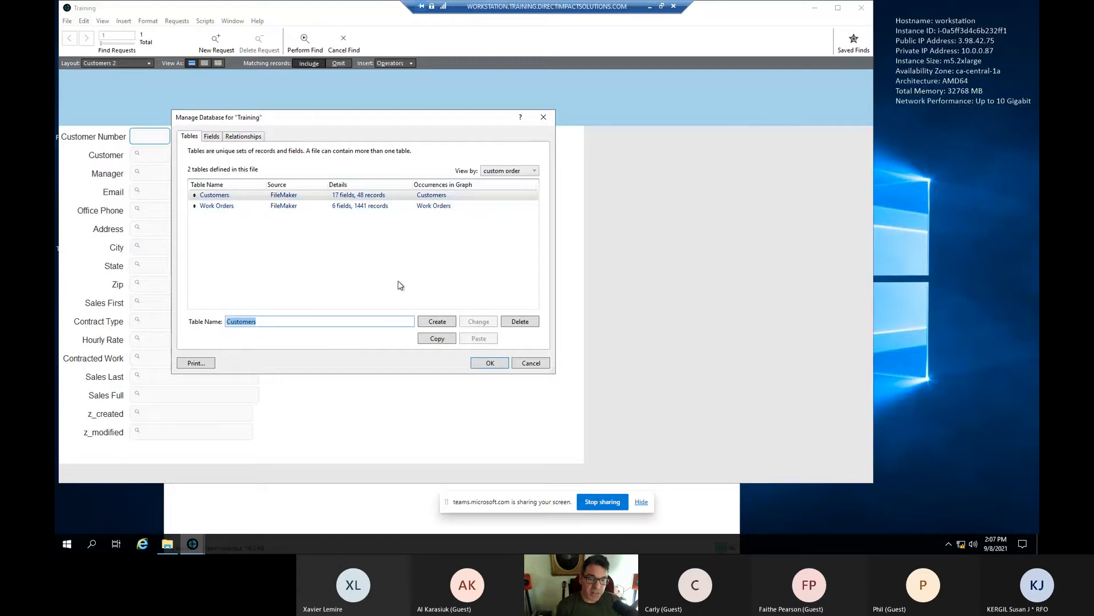
click(300, 322)
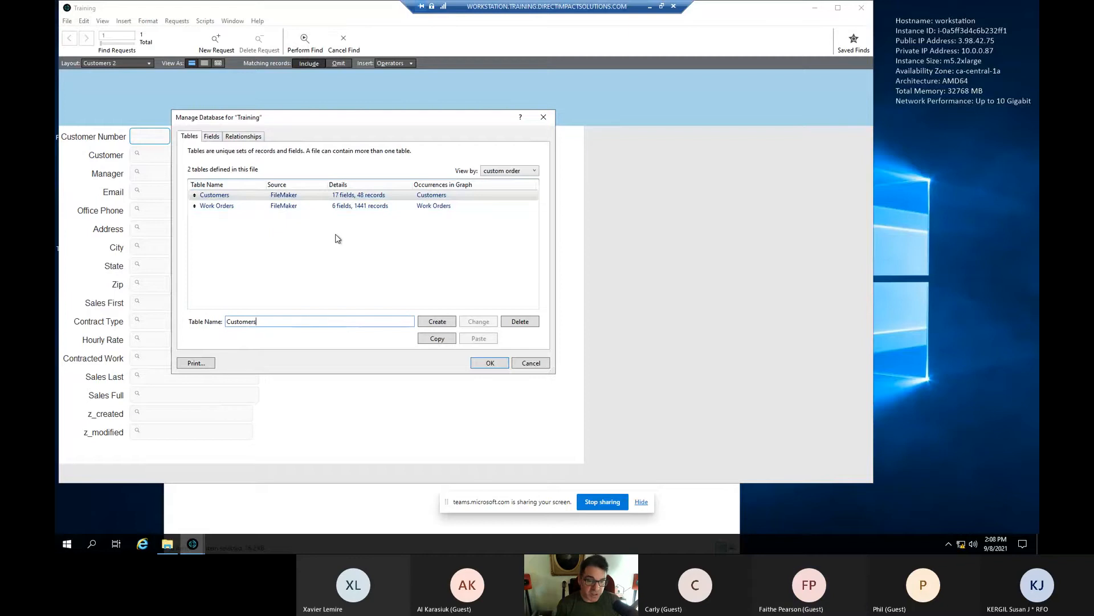
- Scroll through the Customers table's 17 fields, then confirm Manage Database with OK
click(212, 137)
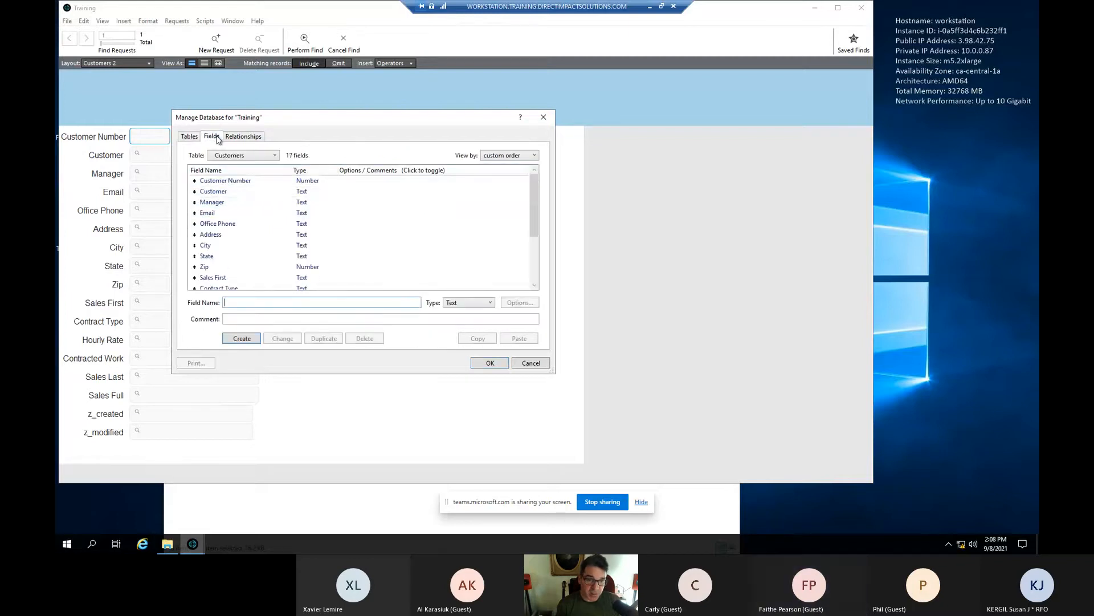
scroll(313, 210, down, 3)
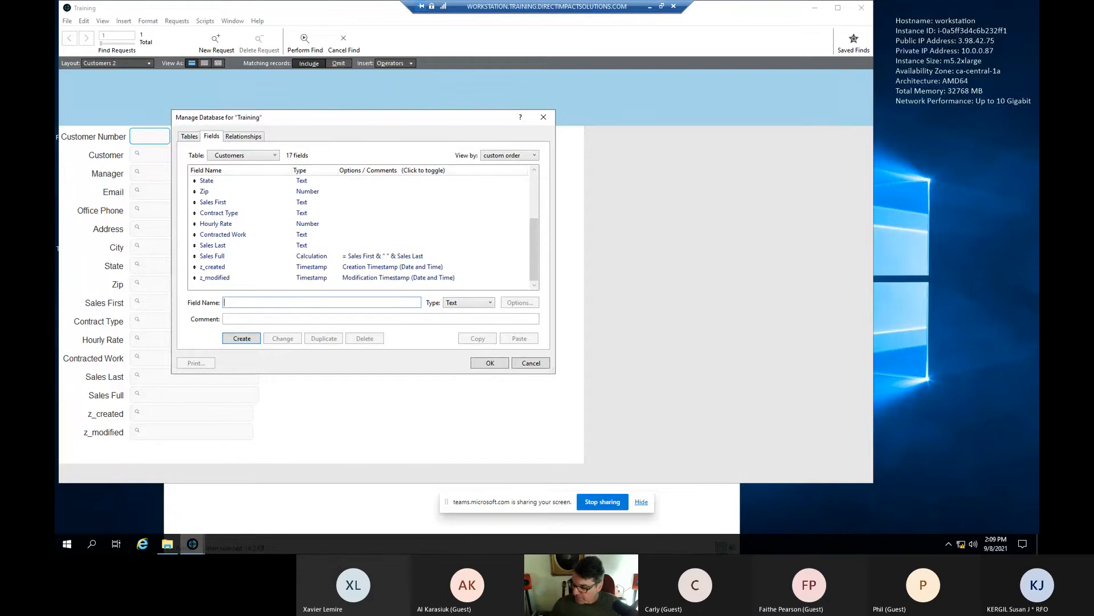
click(493, 365)
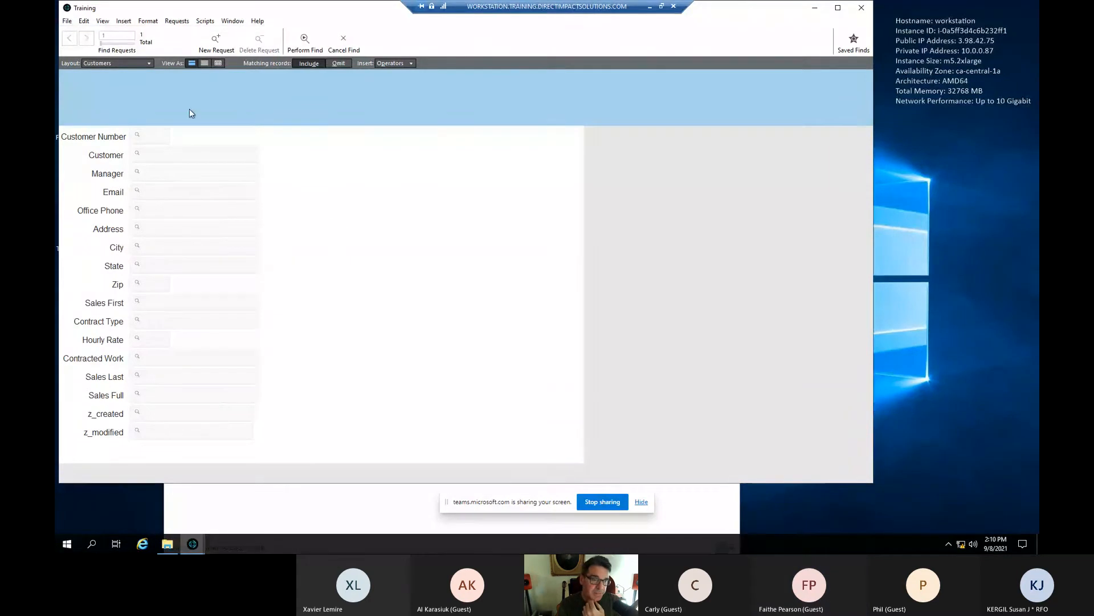
- Open Manage Database to the Relationships graph
click(67, 20)
mouse_move(106, 109)
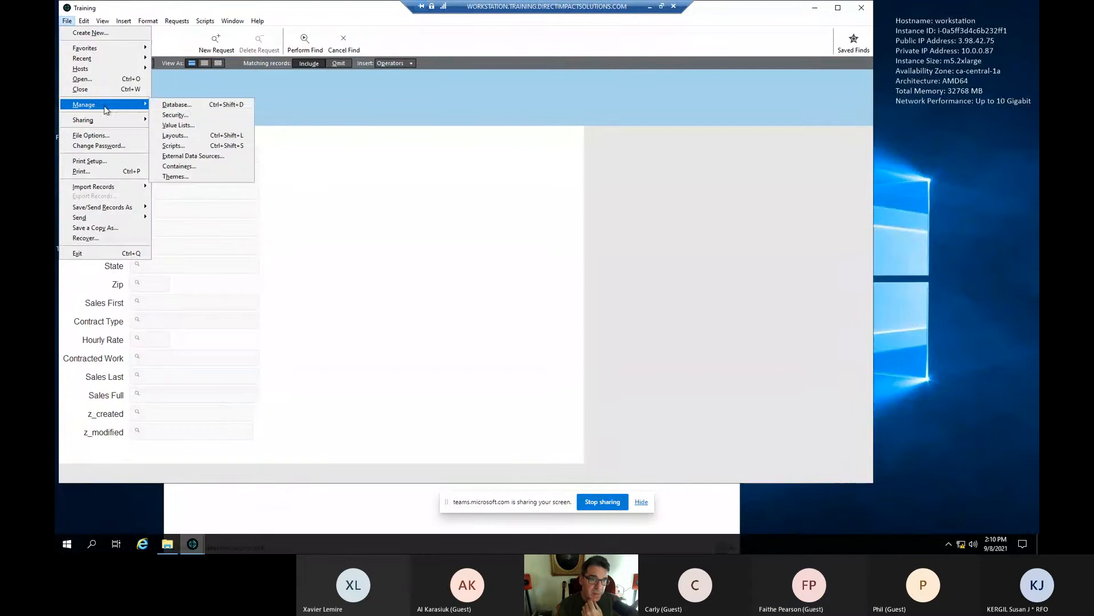
click(189, 104)
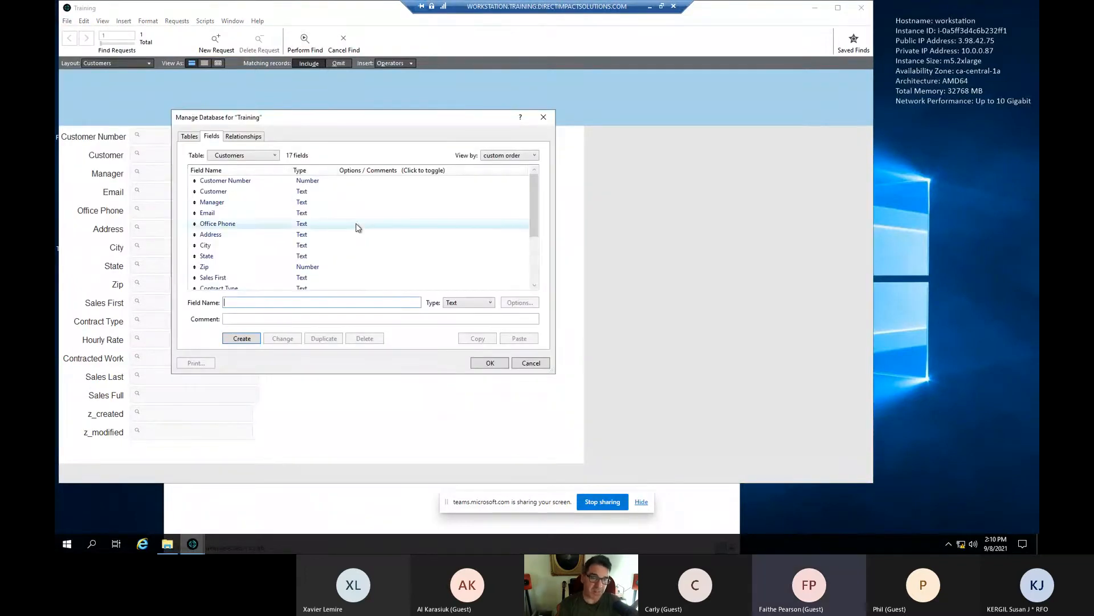
click(254, 138)
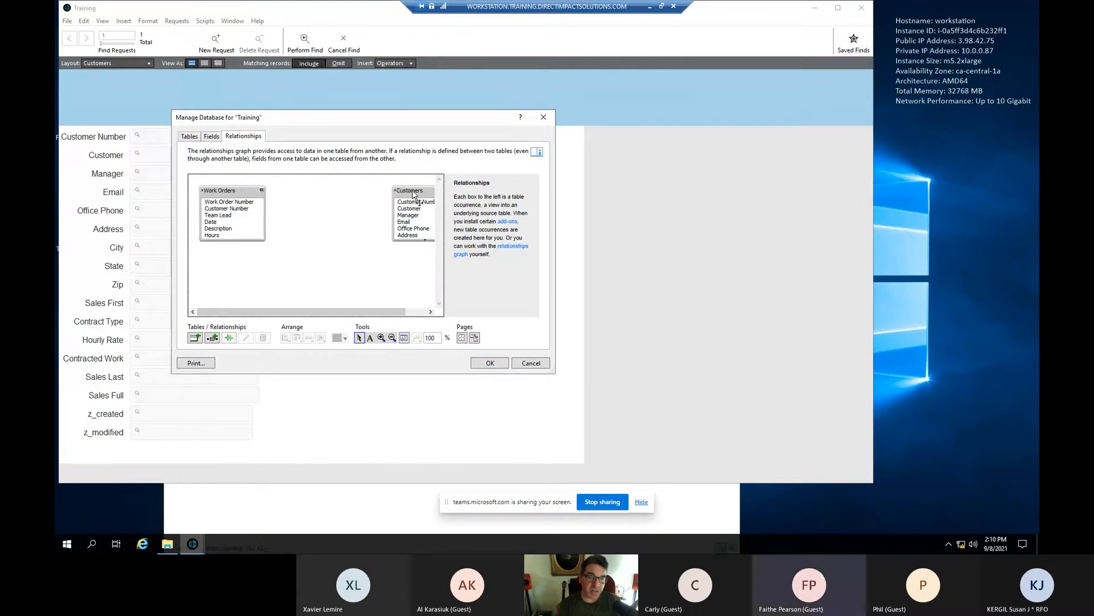
- Move the Work Orders and Customers occurrences closer together, then close Manage Database with OK
mouse_move(391, 317)
mouse_down()
mouse_move(419, 318)
mouse_move(389, 318)
mouse_move(405, 319)
mouse_up()
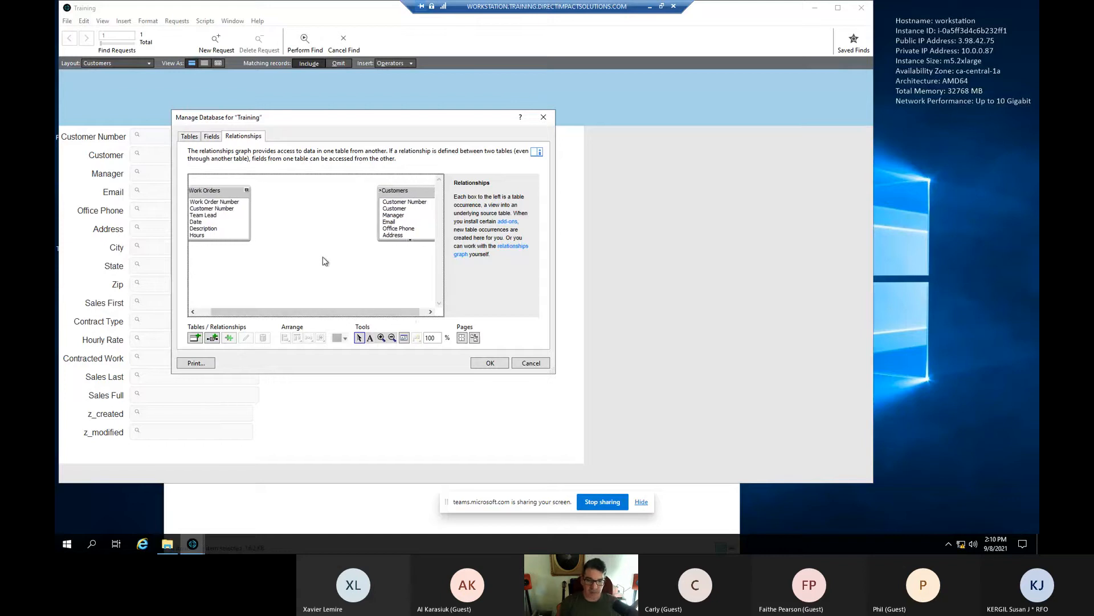
drag(220, 195, 253, 194)
drag(407, 195, 355, 197)
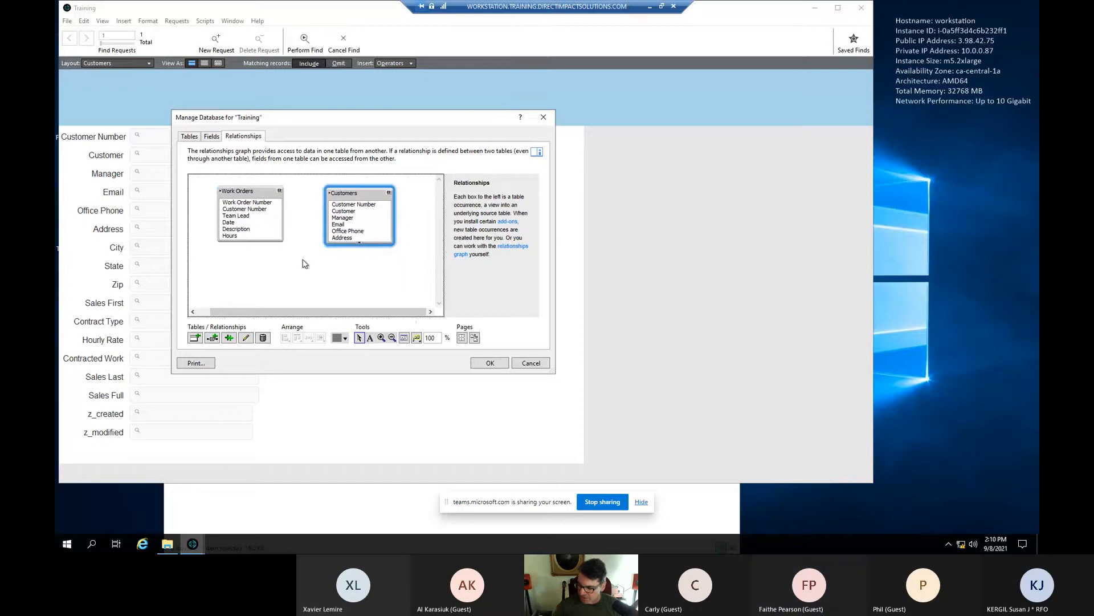
click(260, 209)
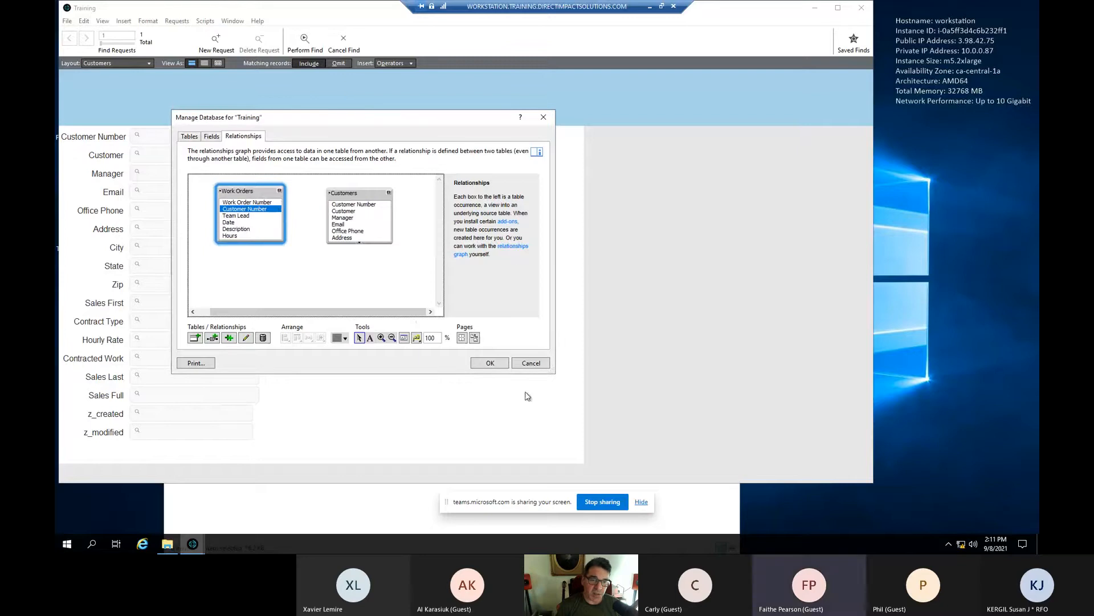
click(491, 363)
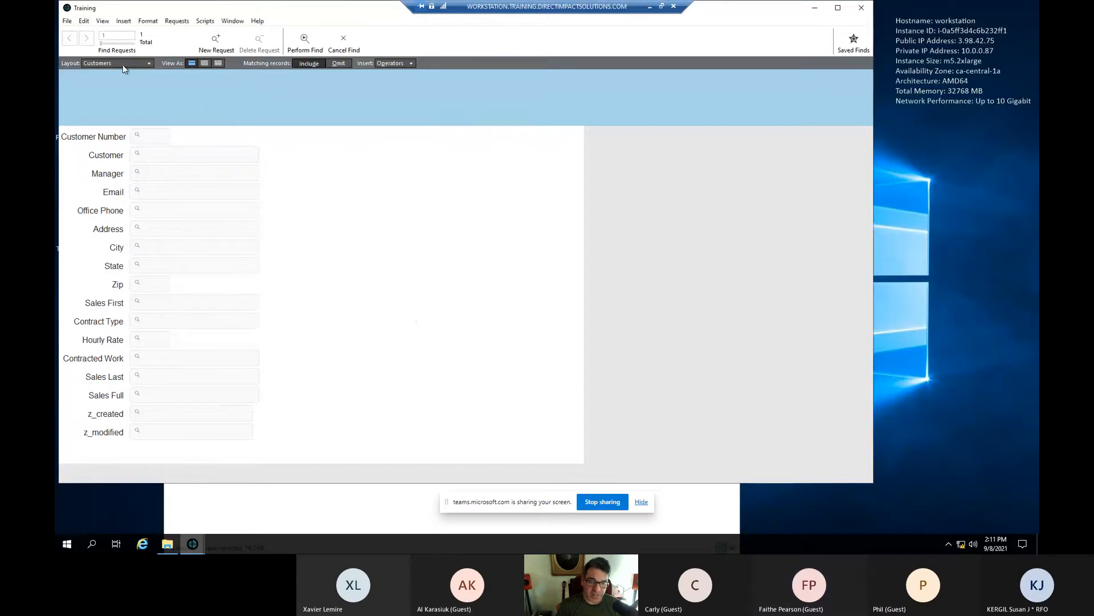
- Leave find mode to browse all 48 customer records
click(67, 22)
click(194, 74)
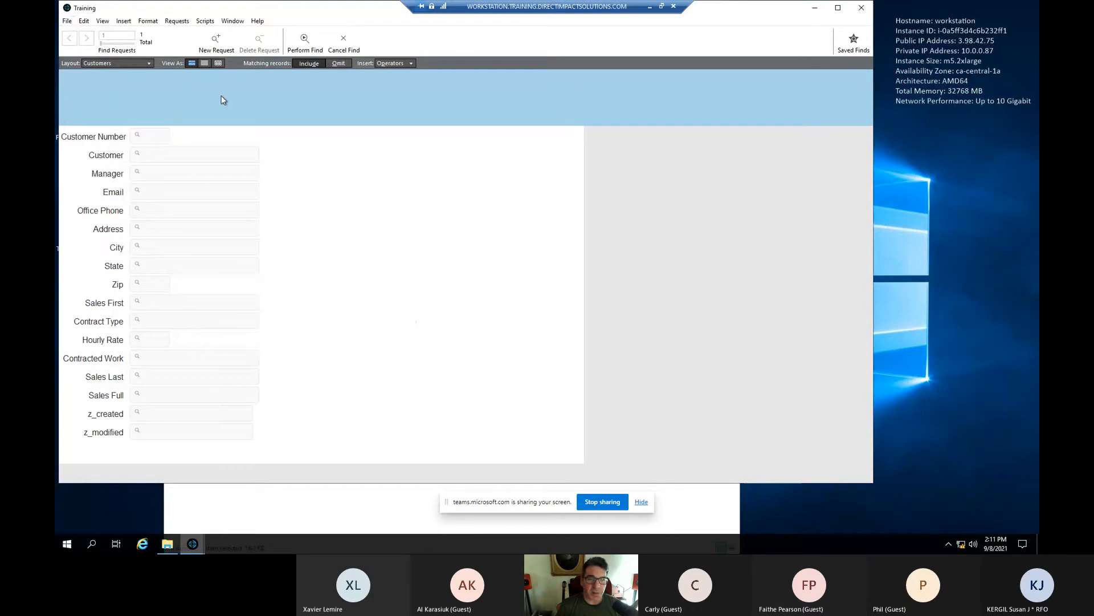
key(Escape)
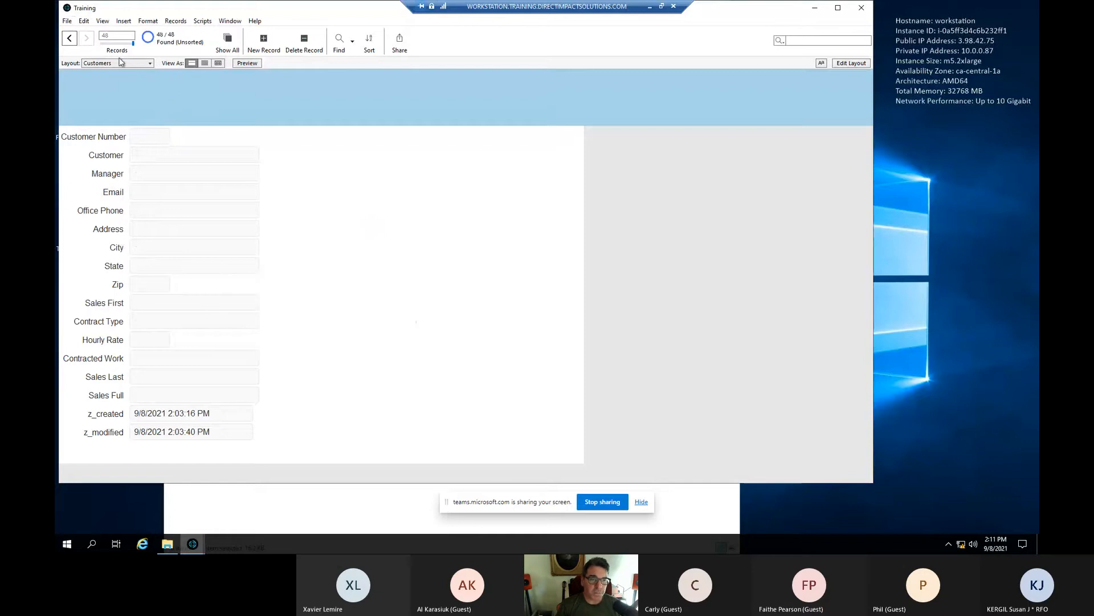
- Step back to customer 44, Locust Science Park, and switch to Layout mode
click(75, 38)
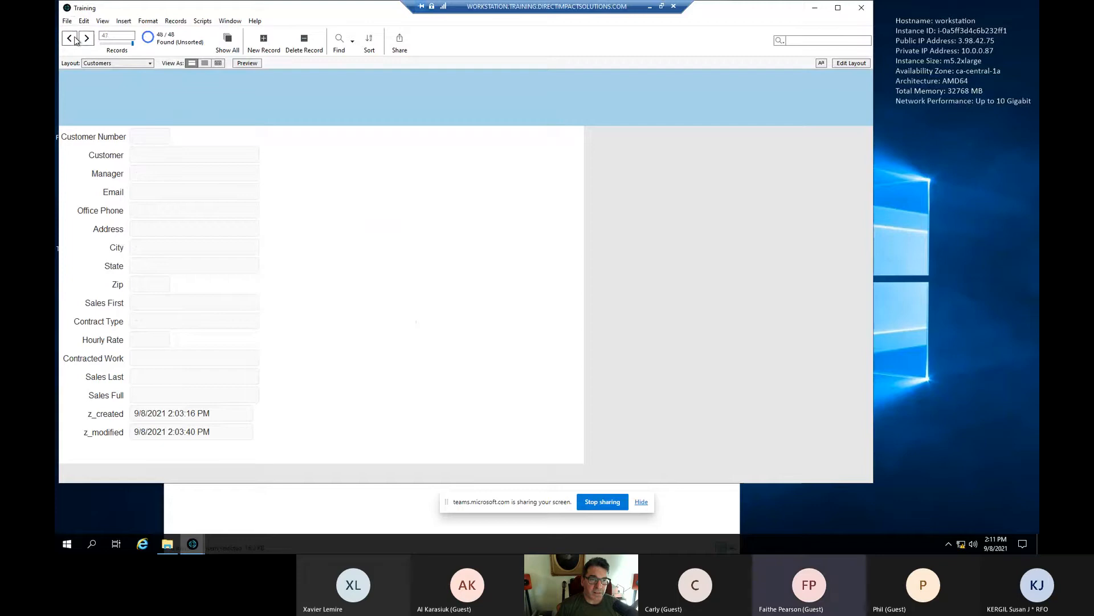
click(75, 38)
click(74, 38)
click(75, 38)
click(75, 38)
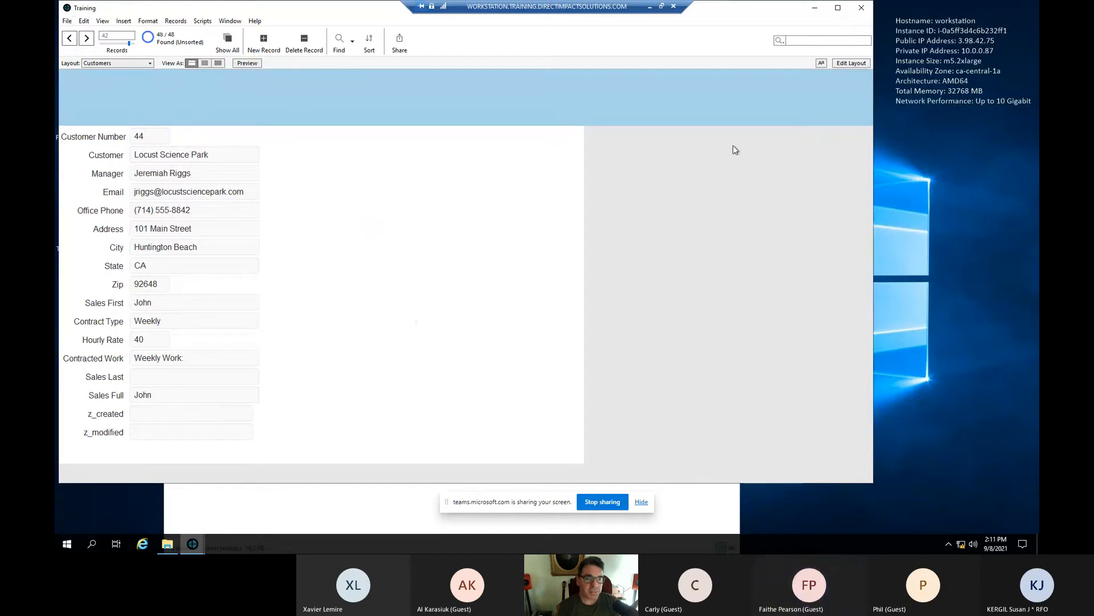
click(846, 64)
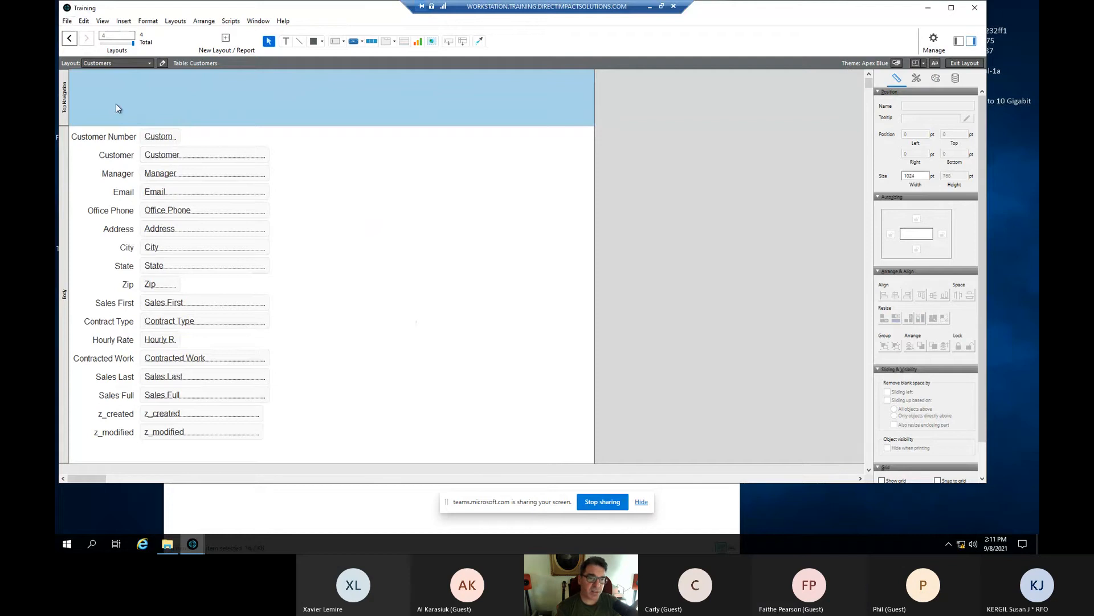
- Switch to the Work Orders layout and browse its records with Ctrl+B
click(147, 63)
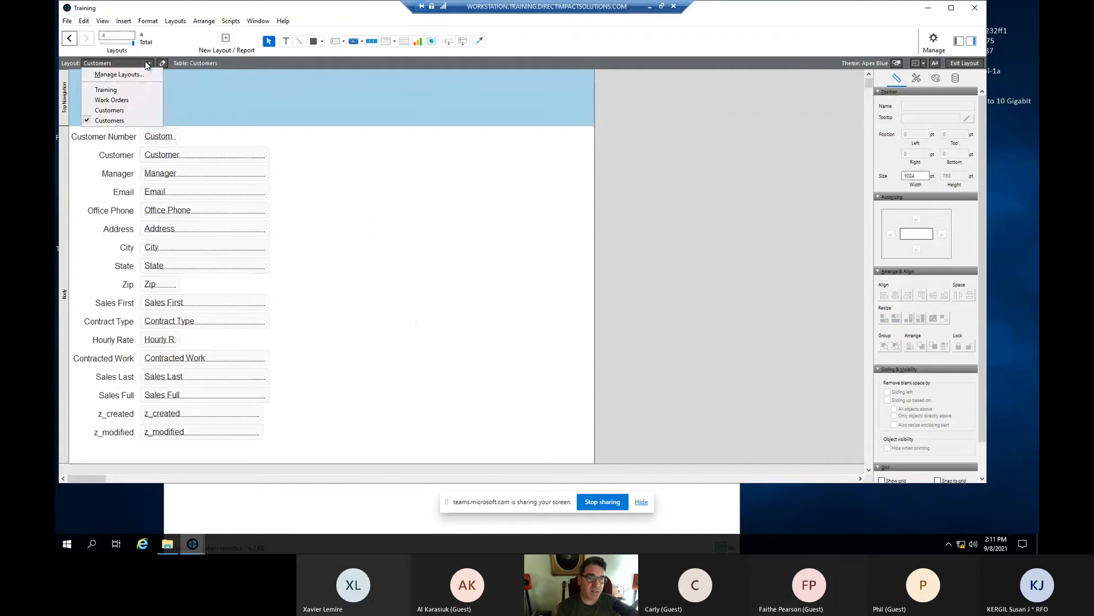
click(133, 102)
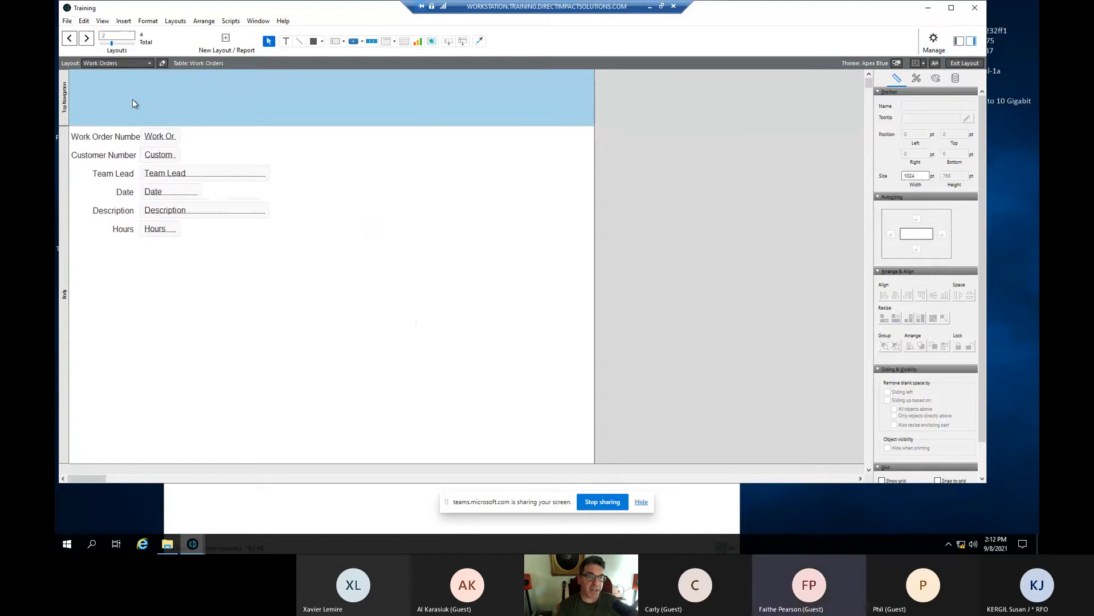
key(ctrl+b)
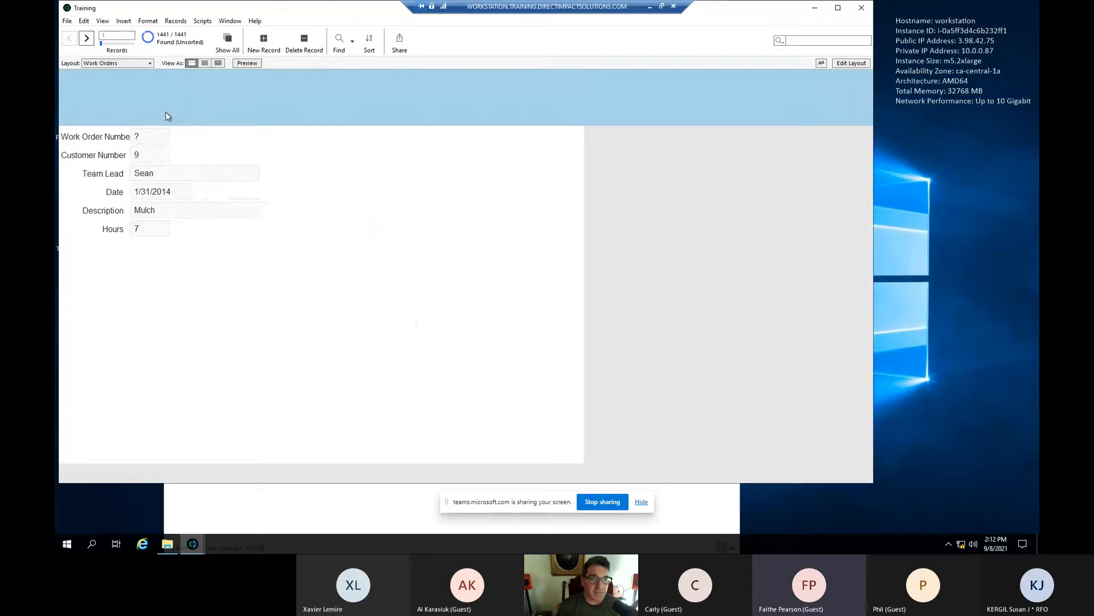
- Return to Layout mode and open Layout Setup for the Work Orders layout
click(851, 62)
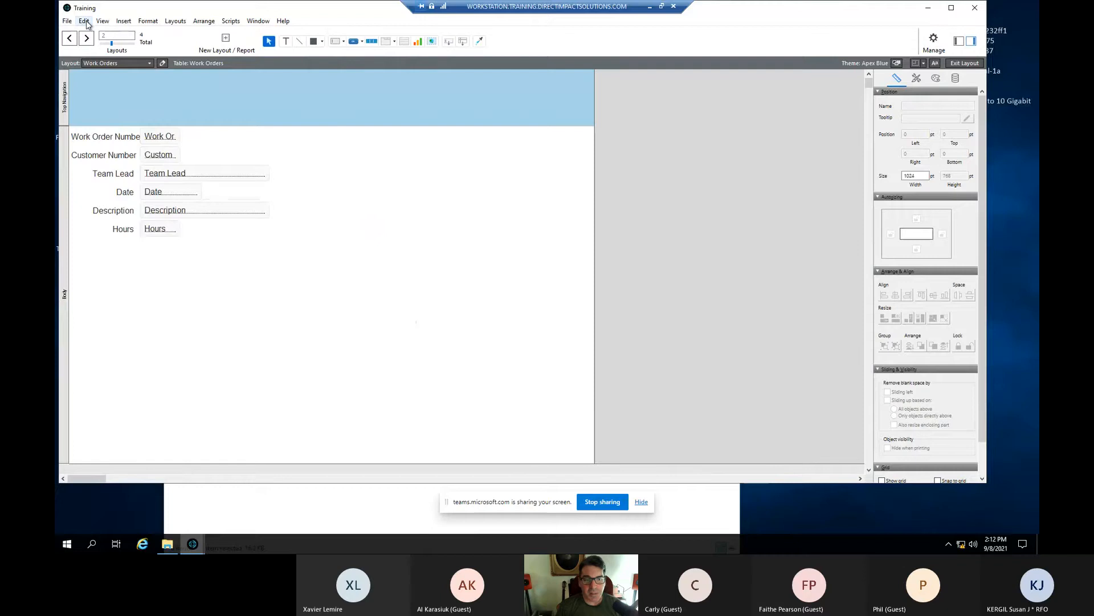
click(183, 23)
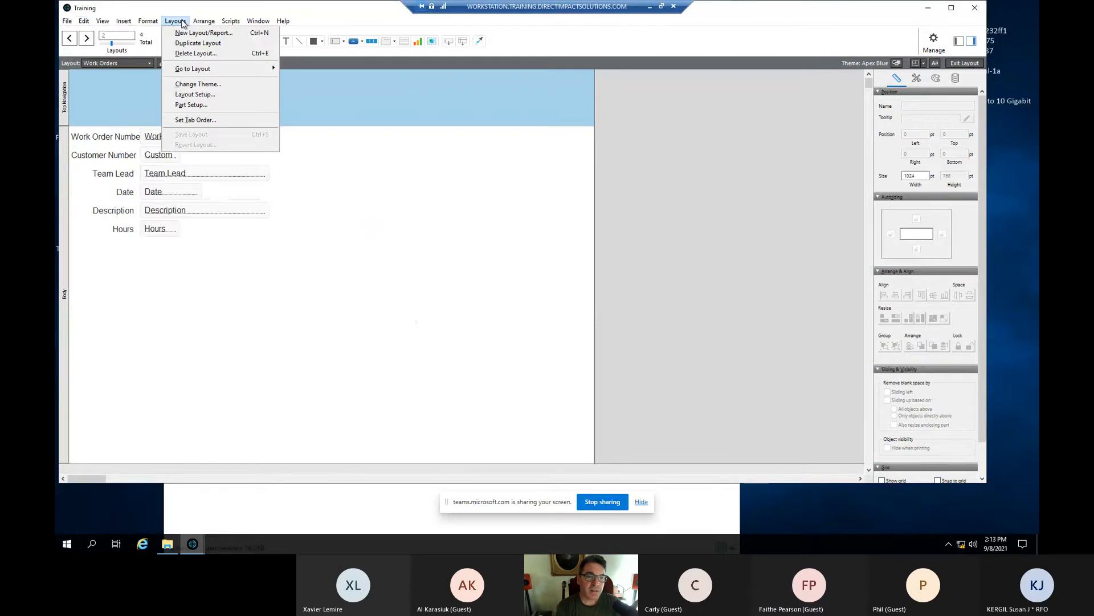
key(Right)
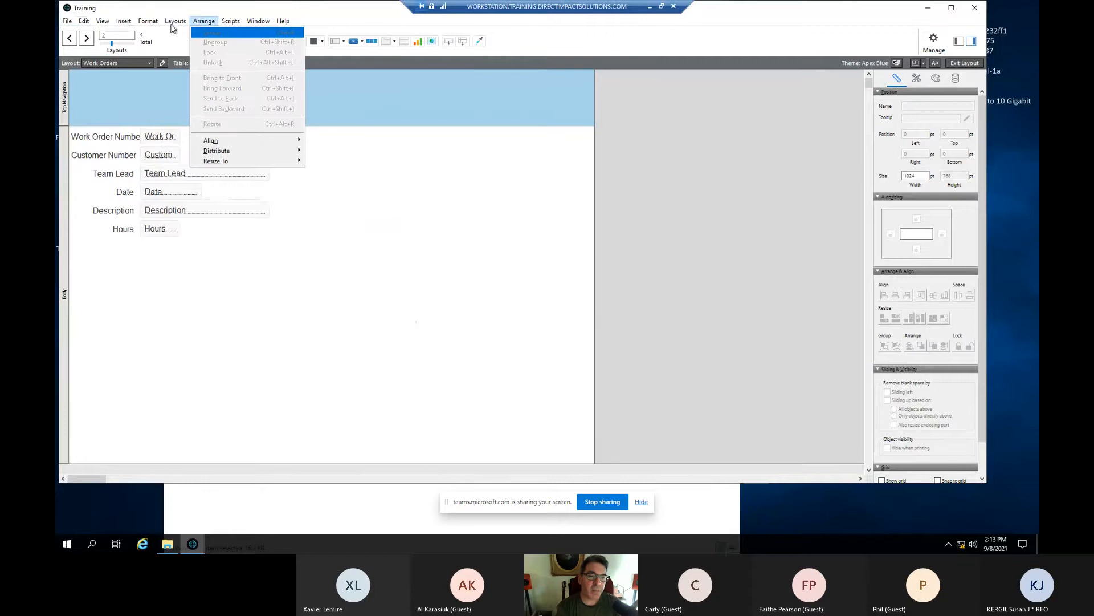
click(147, 23)
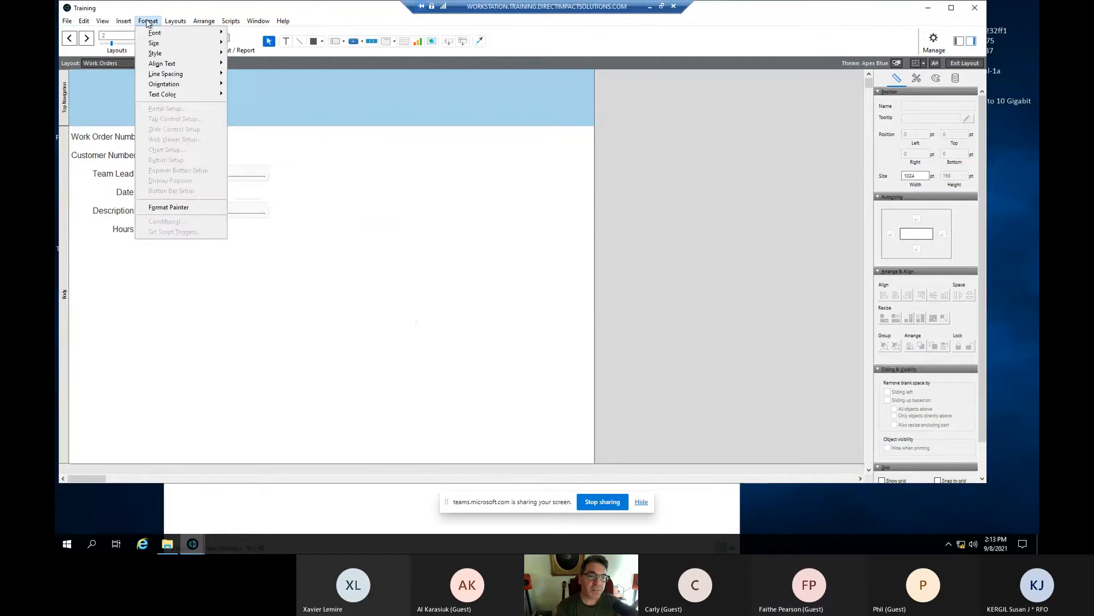
click(174, 23)
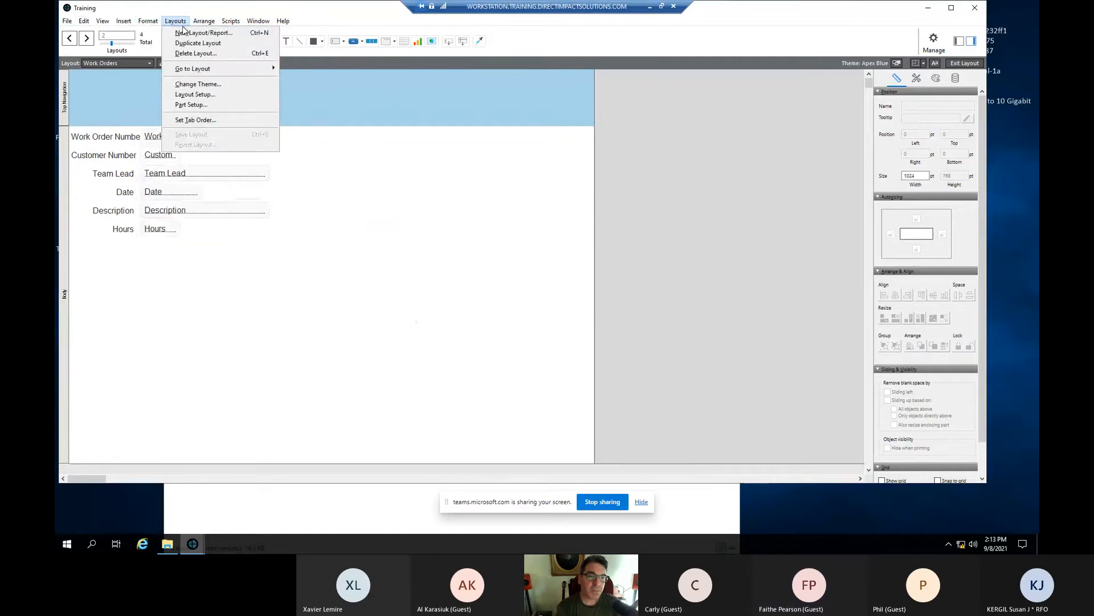
click(208, 97)
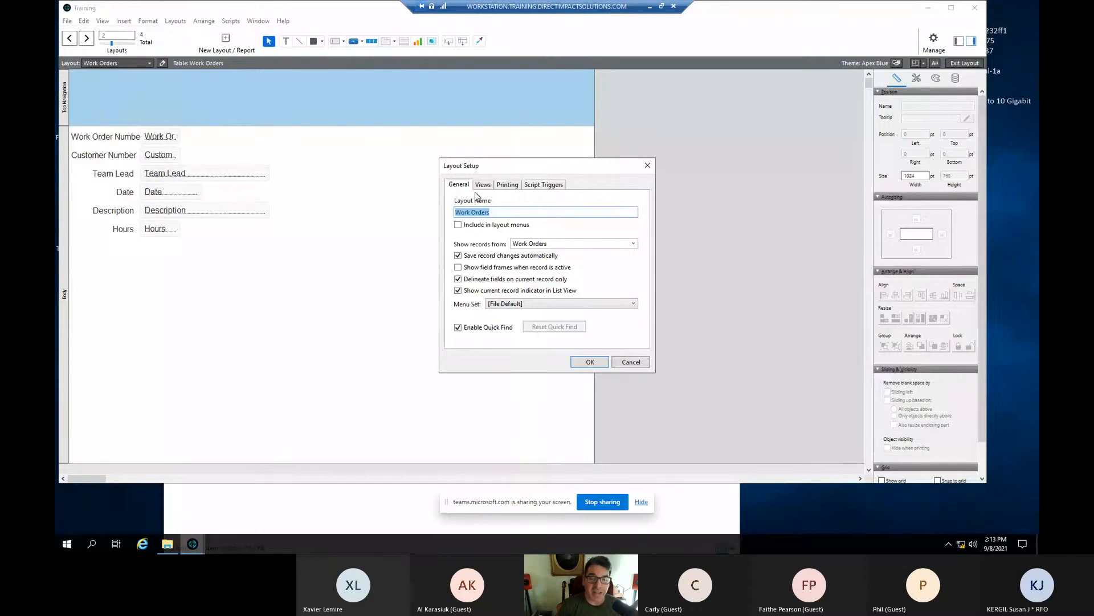
- Tick Include in layout menus for Work Orders and confirm with OK
click(459, 225)
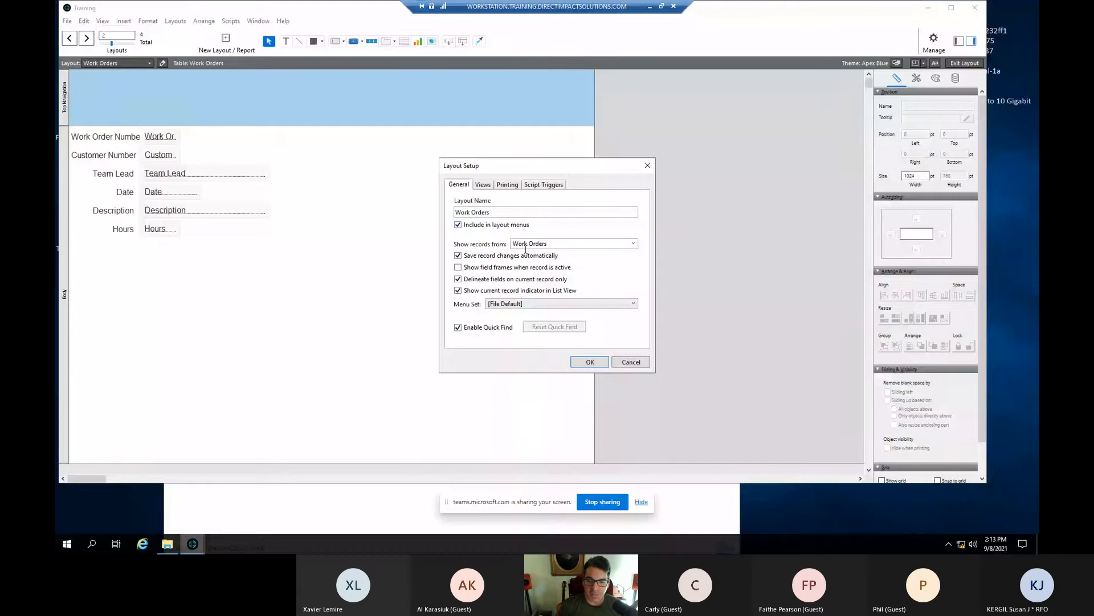
click(590, 362)
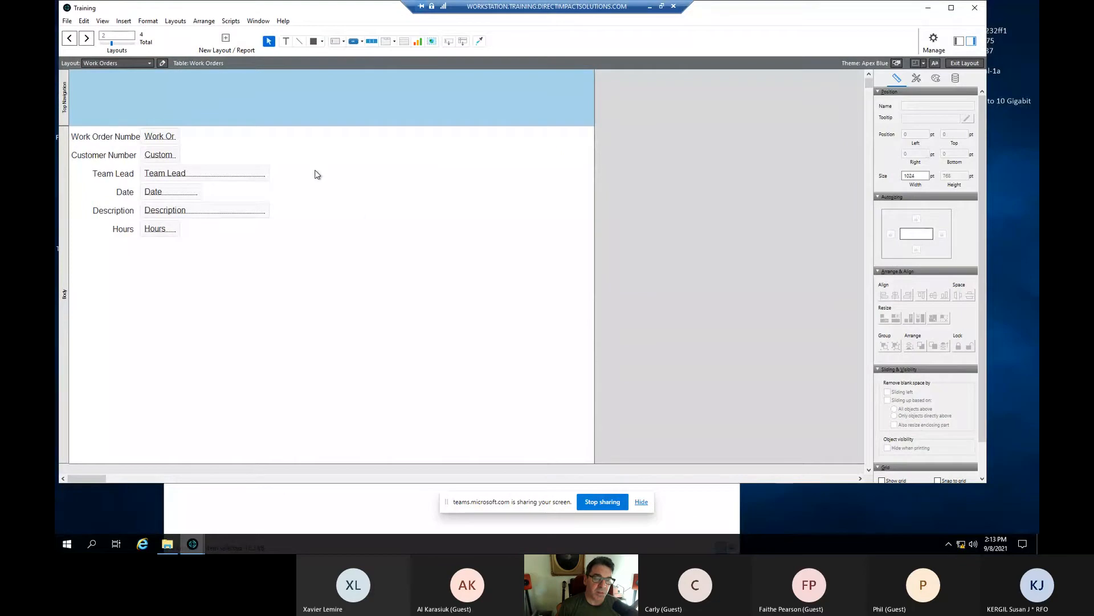
- Begin switching to the Customers layout but cancel the save prompt and dismiss the layout list
click(149, 63)
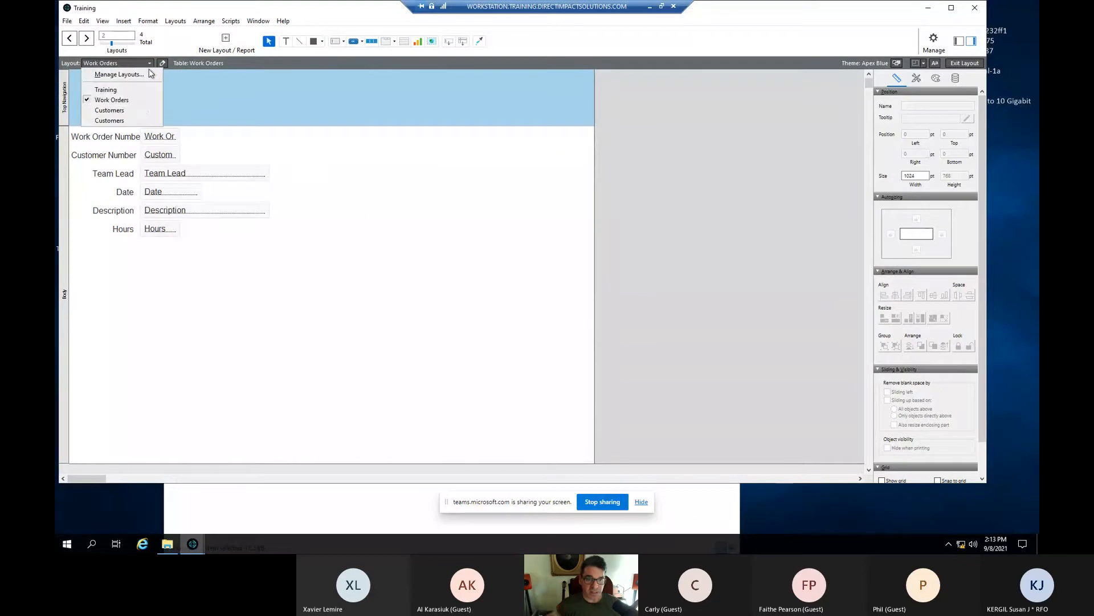
click(140, 110)
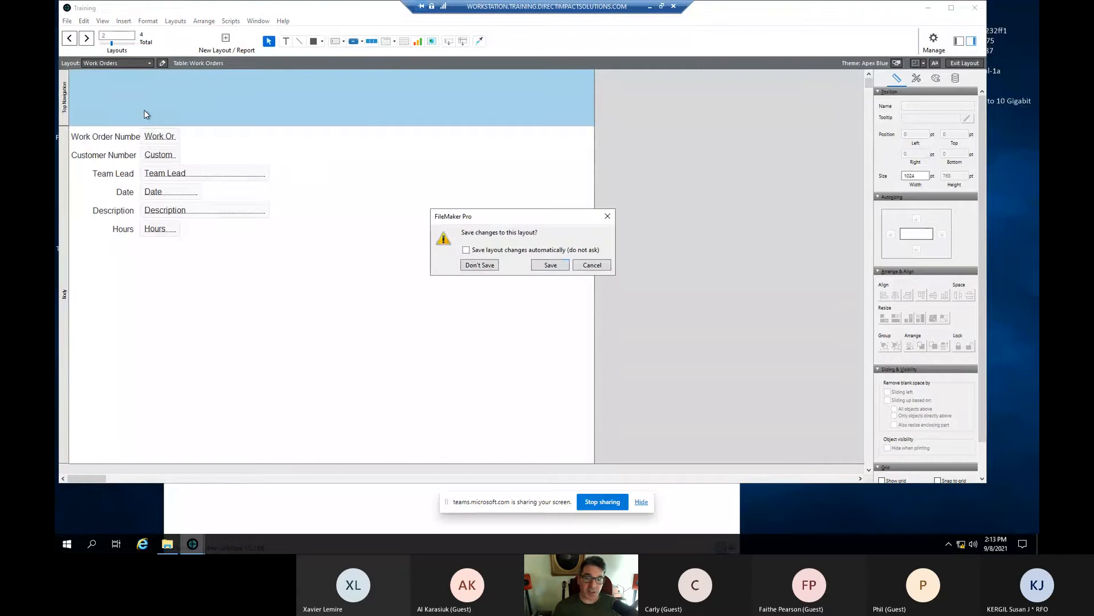
click(610, 219)
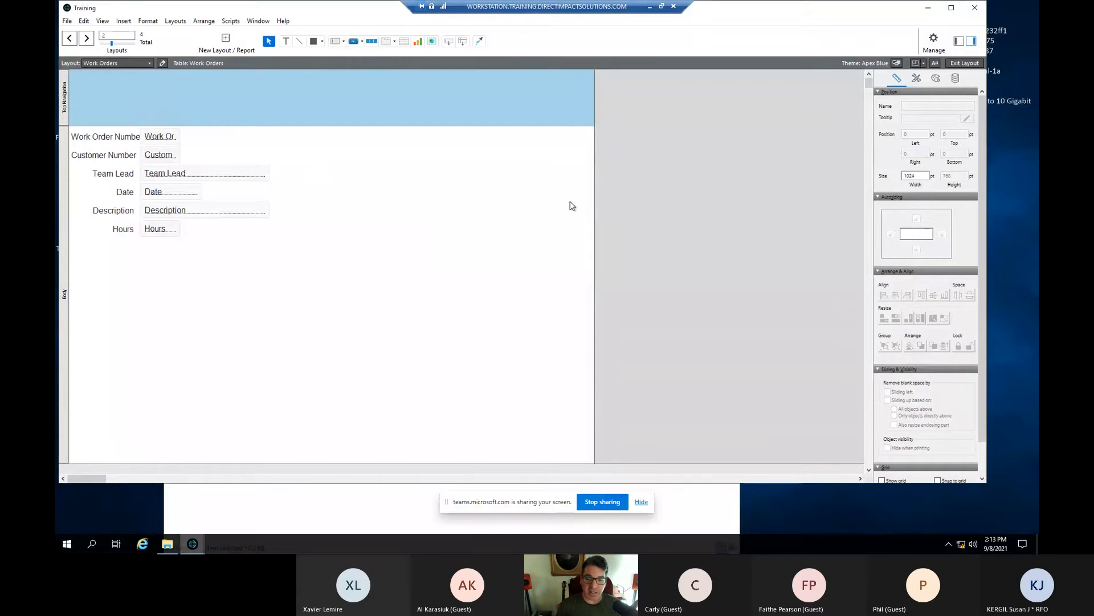
click(149, 64)
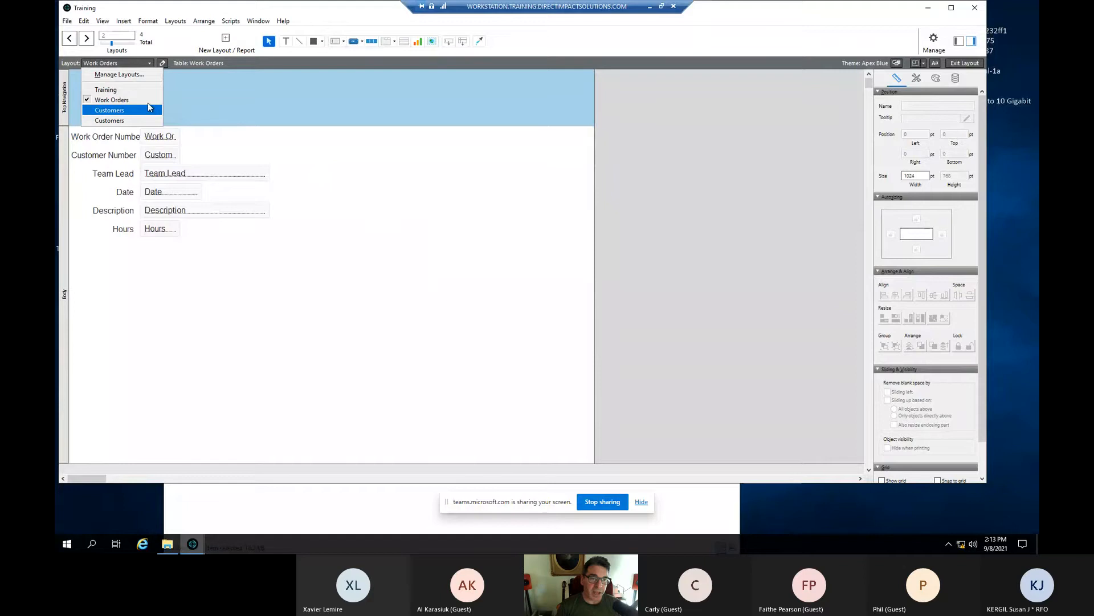
click(368, 141)
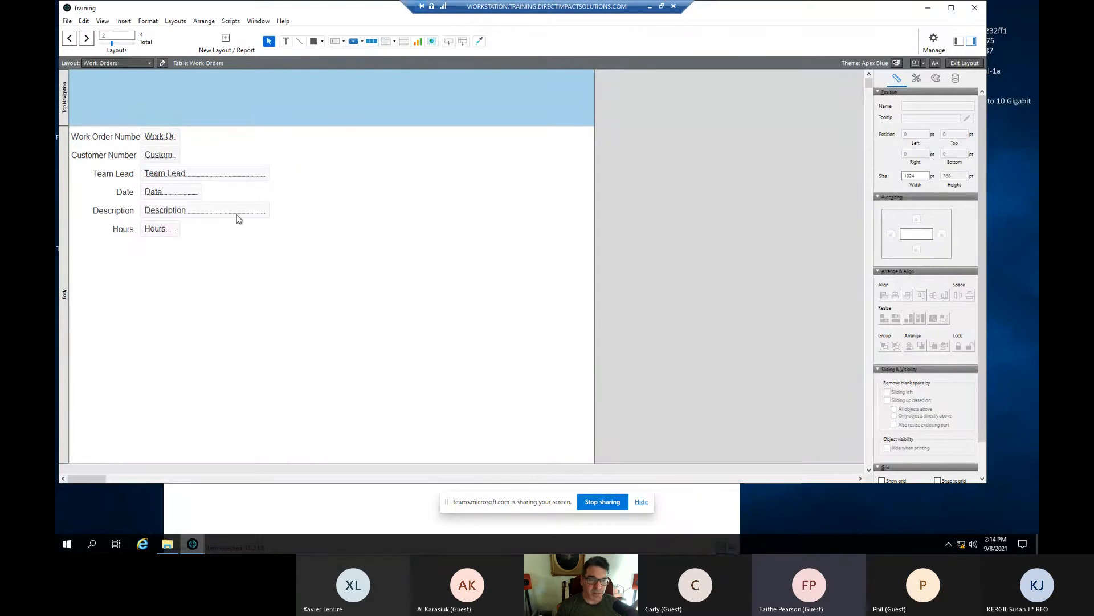
- Switch to the Customers layout, saving Work Orders changes with automatic saving turned on
click(150, 64)
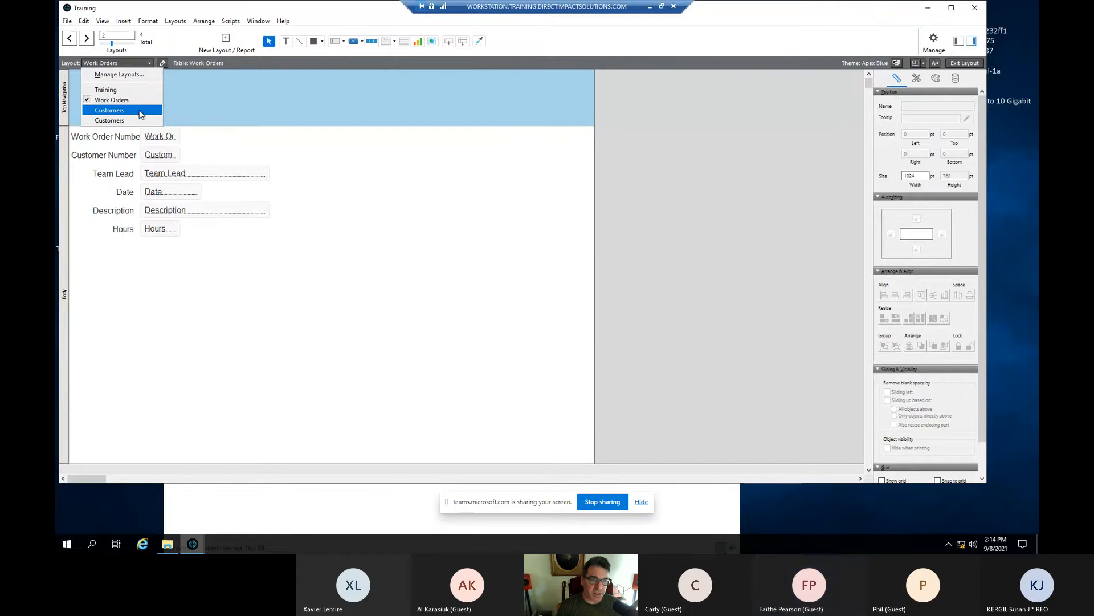
click(135, 112)
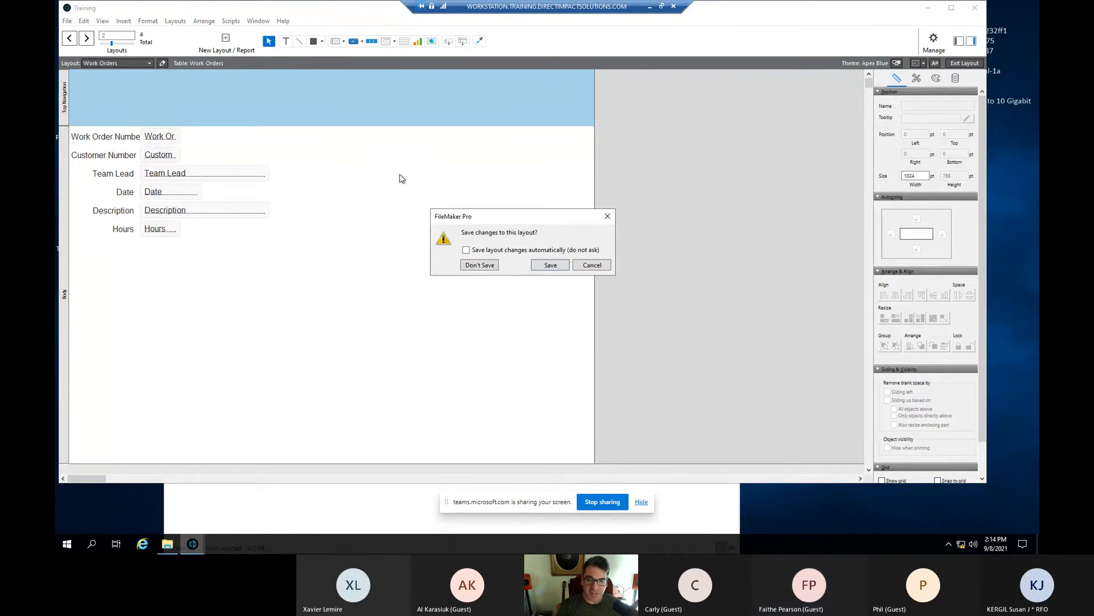
click(466, 250)
click(549, 267)
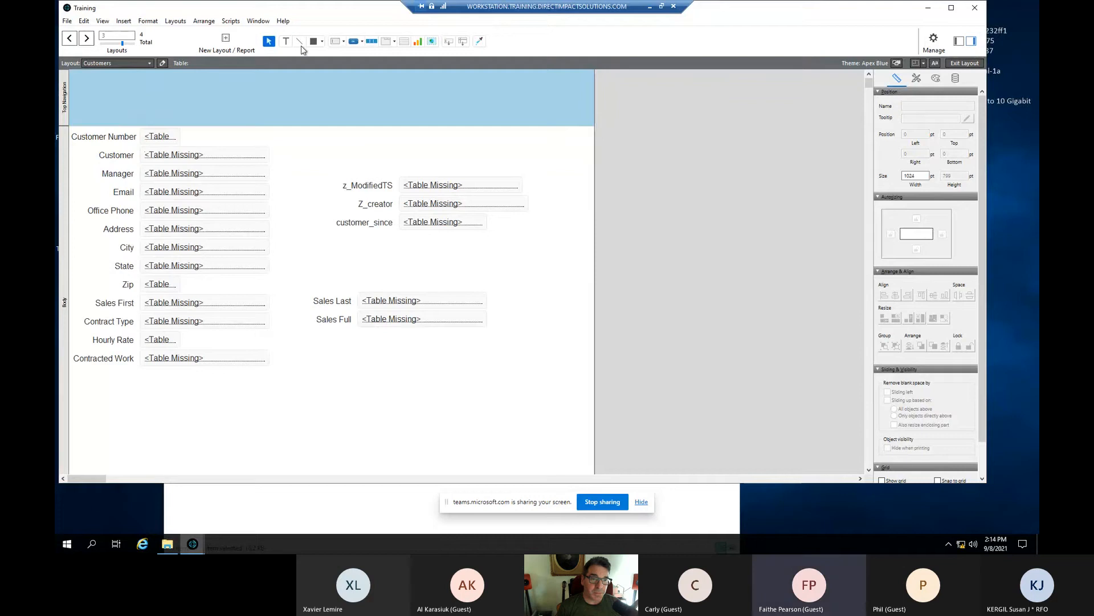
- Delete the broken duplicate Customers layout and check the remaining layout list
click(171, 23)
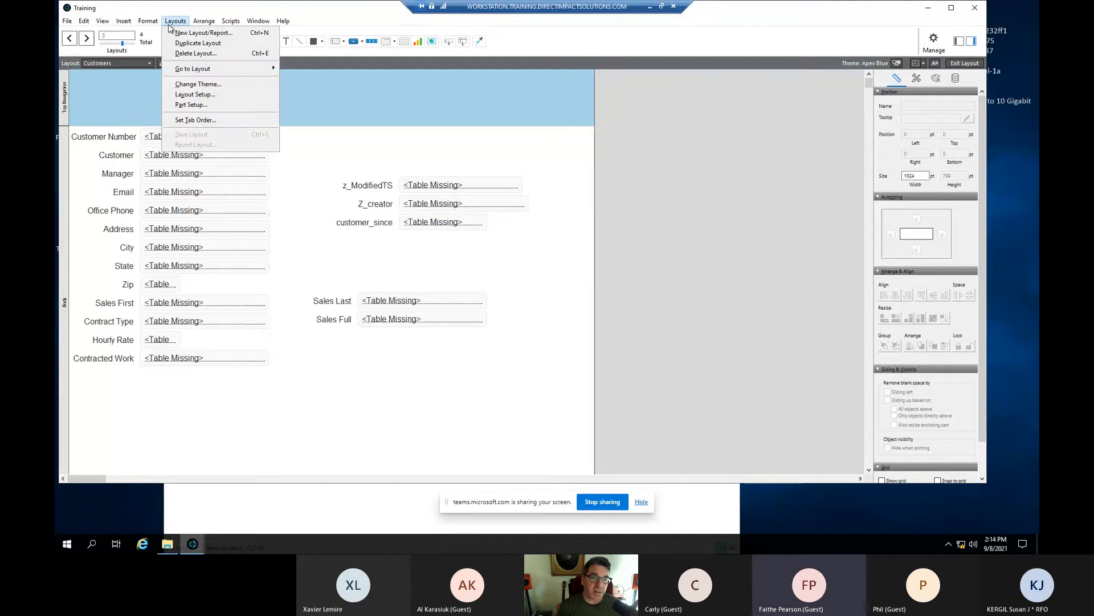
click(221, 54)
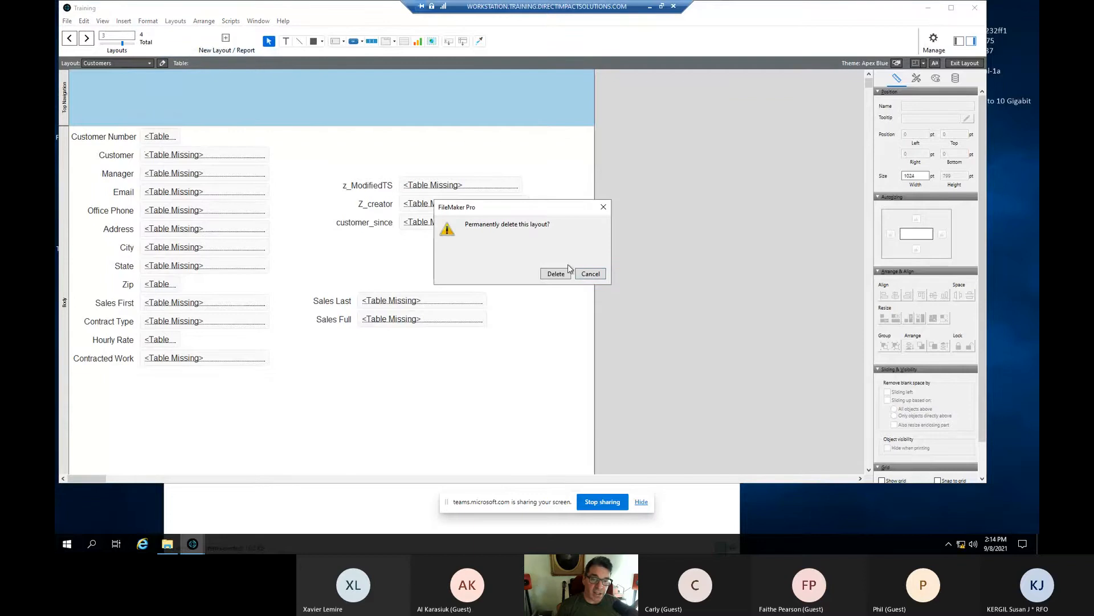
click(556, 273)
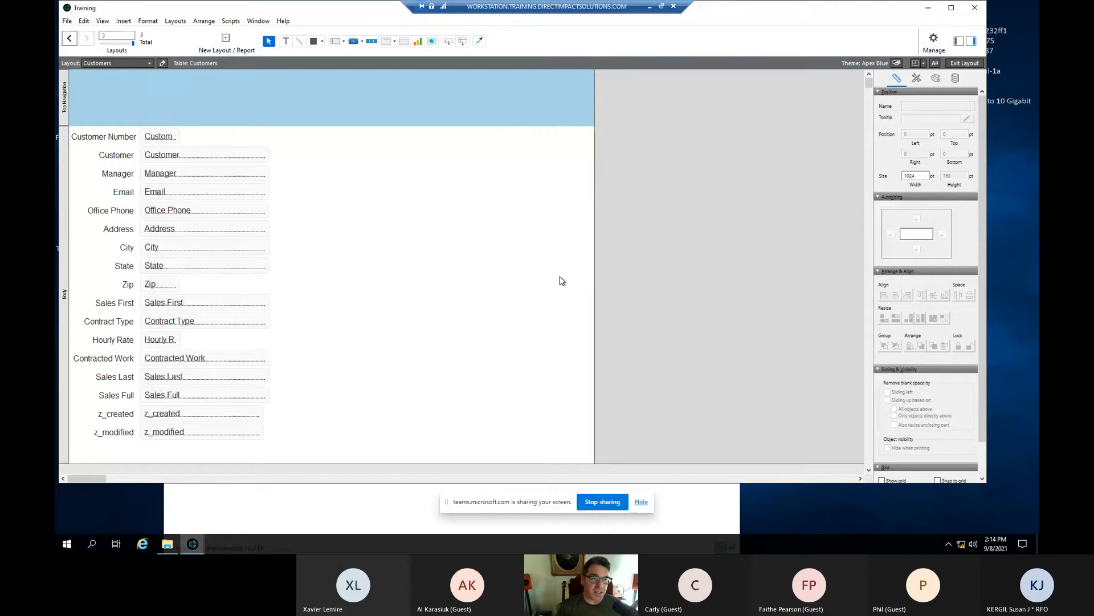
click(150, 64)
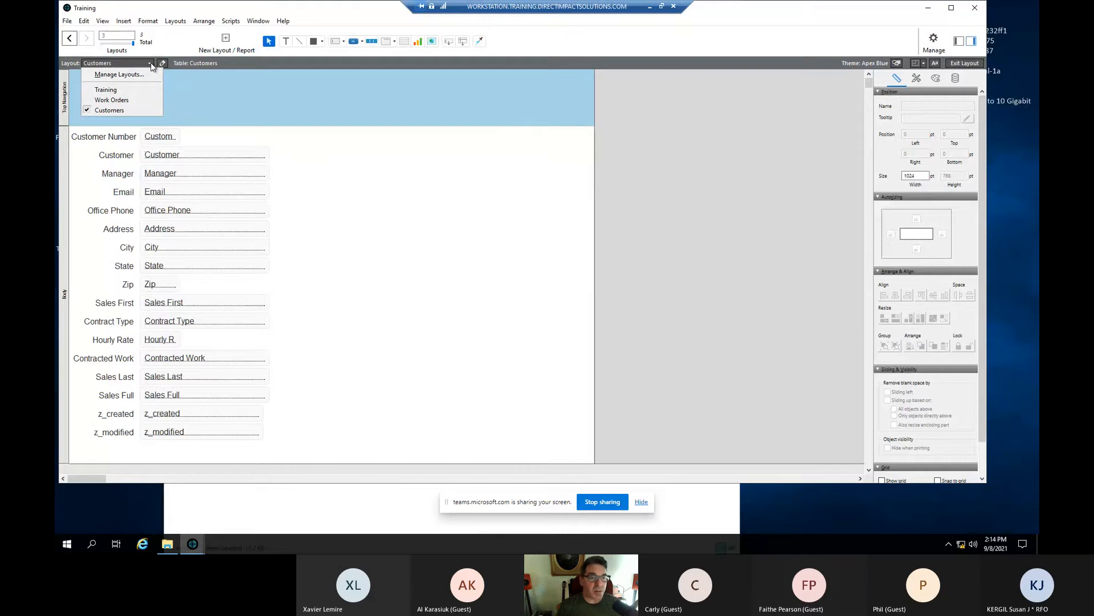
- Enter Browse mode with Ctrl+B and open the Work Orders layout showing all 1441 records
click(737, 111)
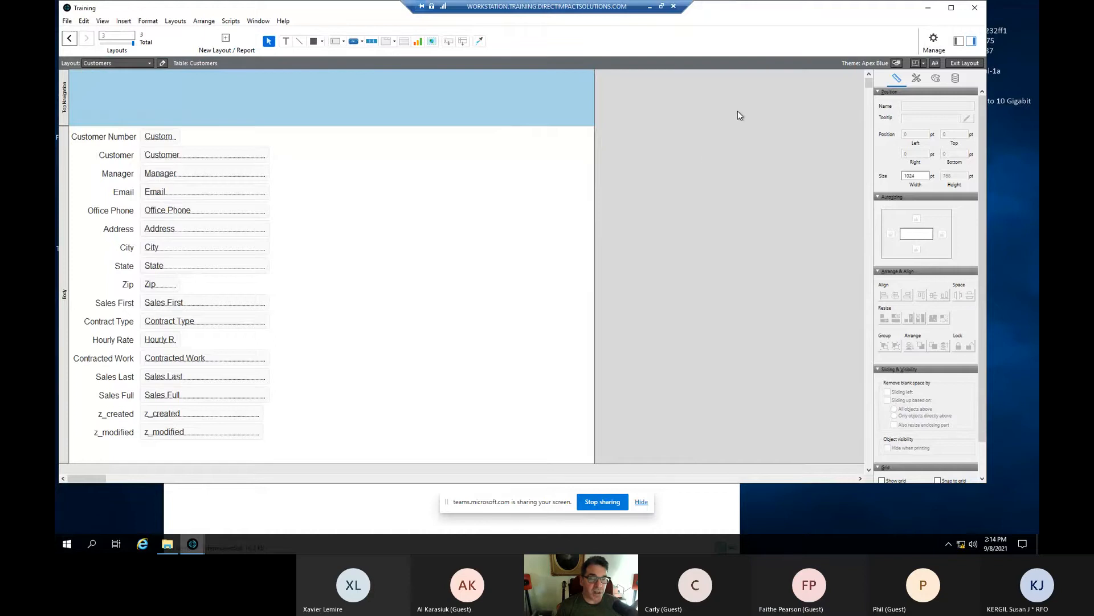
key(ctrl+b)
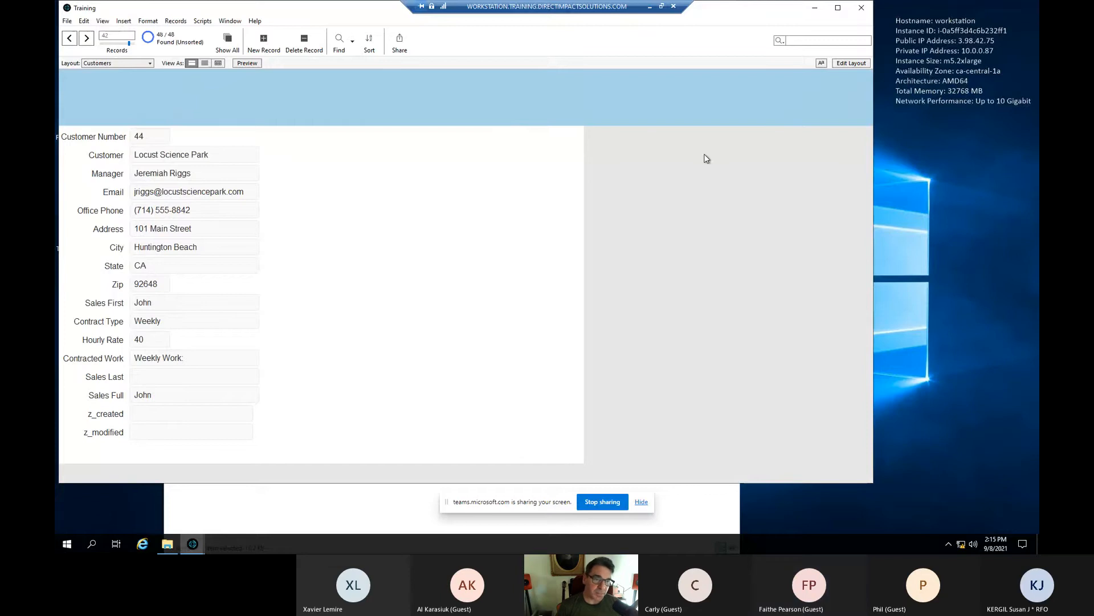
click(148, 63)
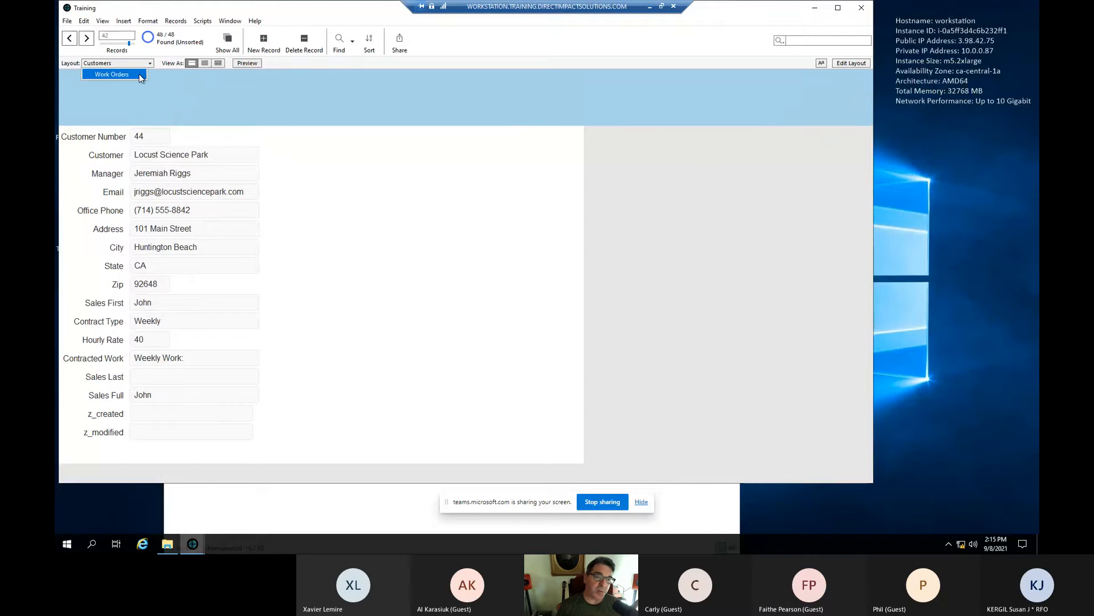
click(140, 77)
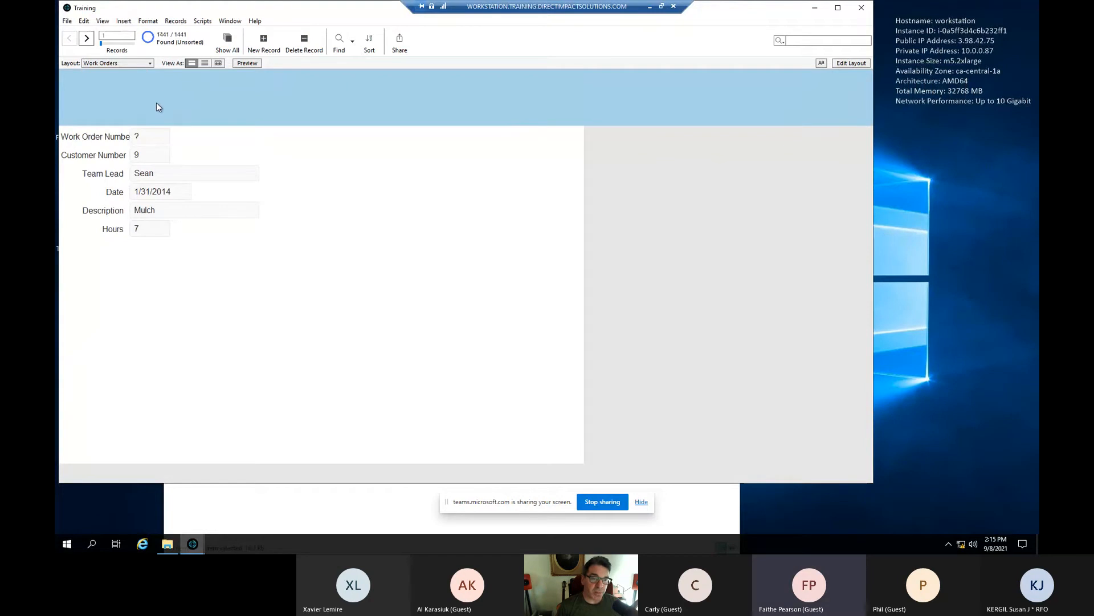
- Find the work orders whose Customer Number is 44
click(340, 41)
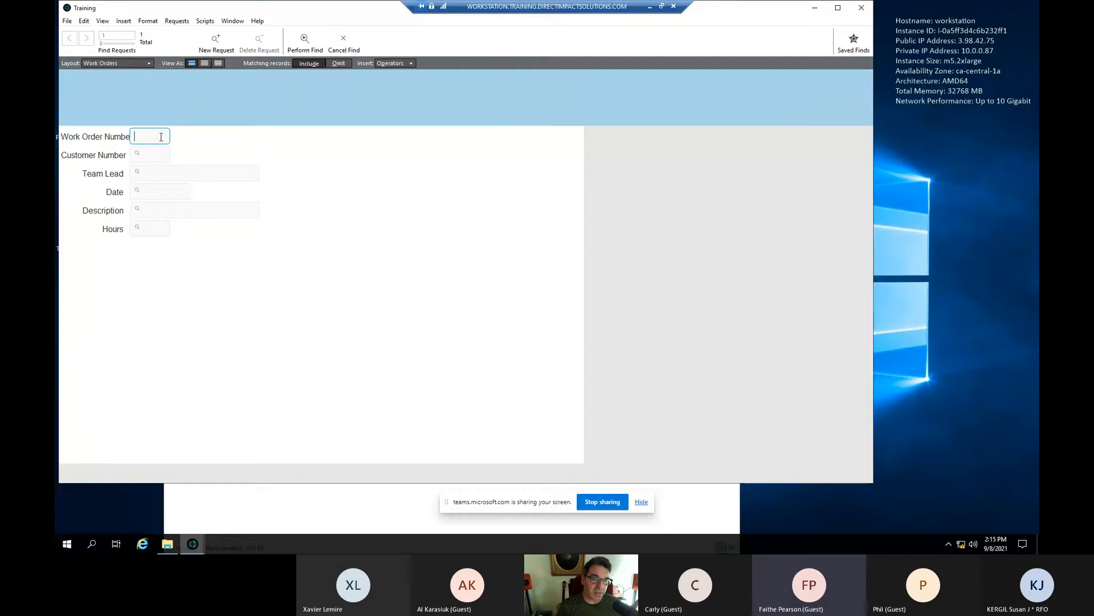
text(44)
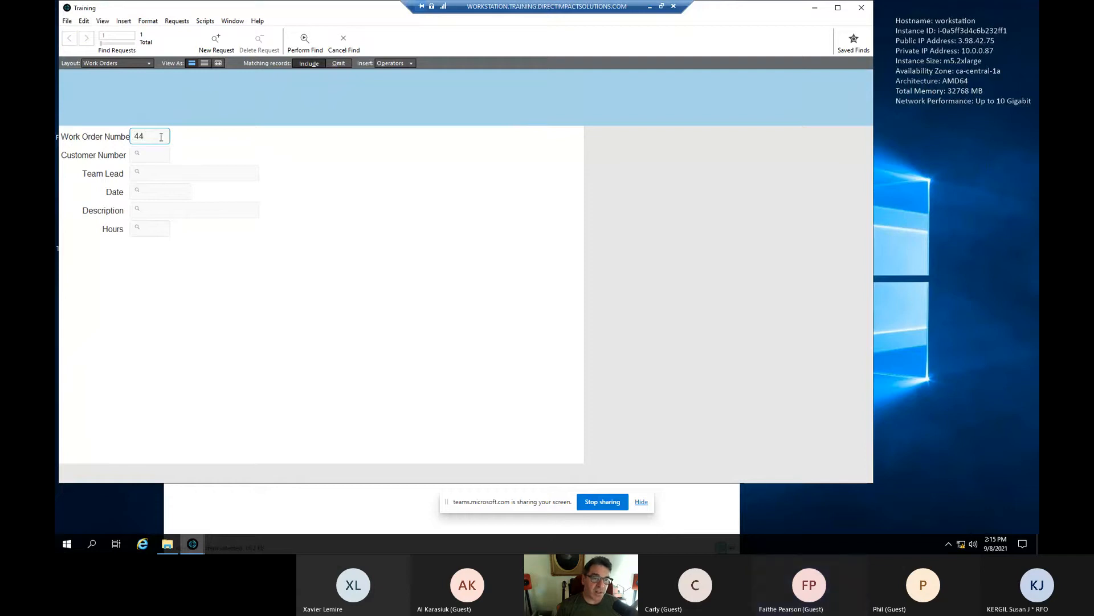
key(BackSpace)
key(BackSpace)
click(154, 153)
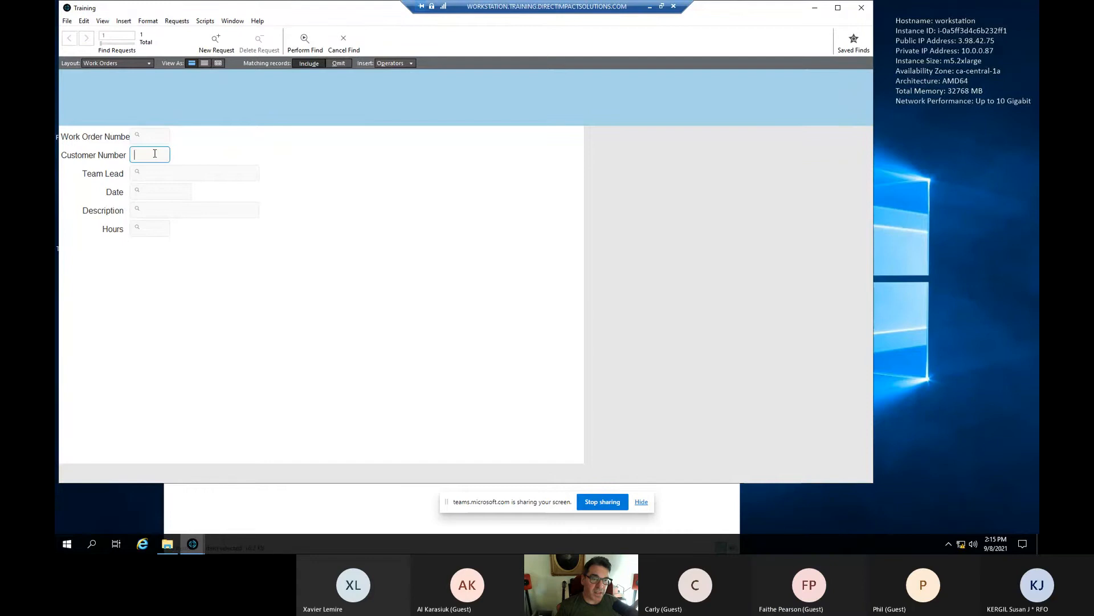
text(44)
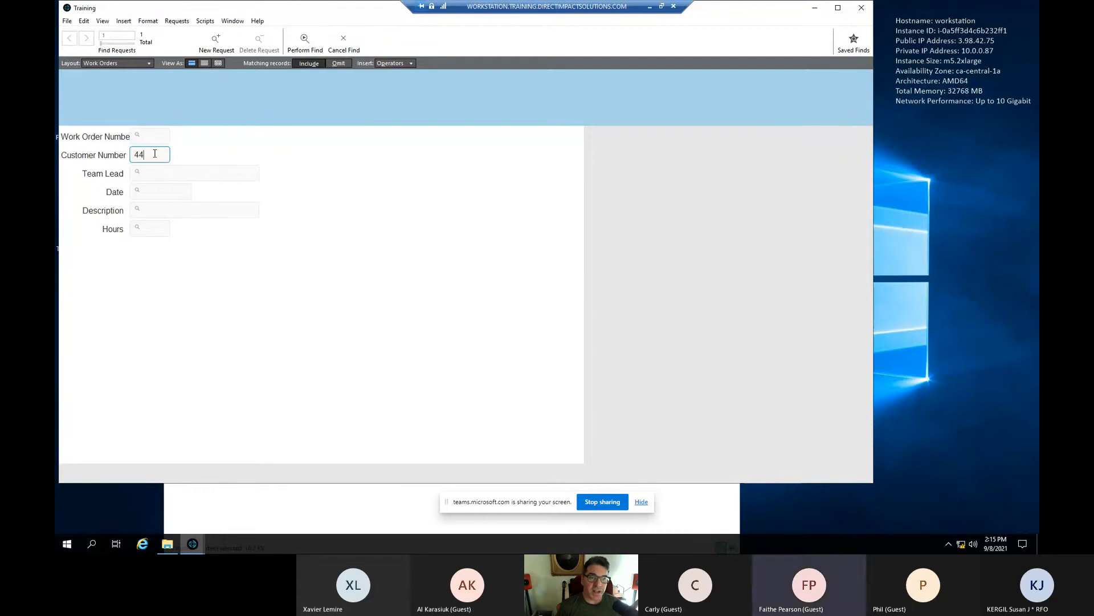
click(303, 41)
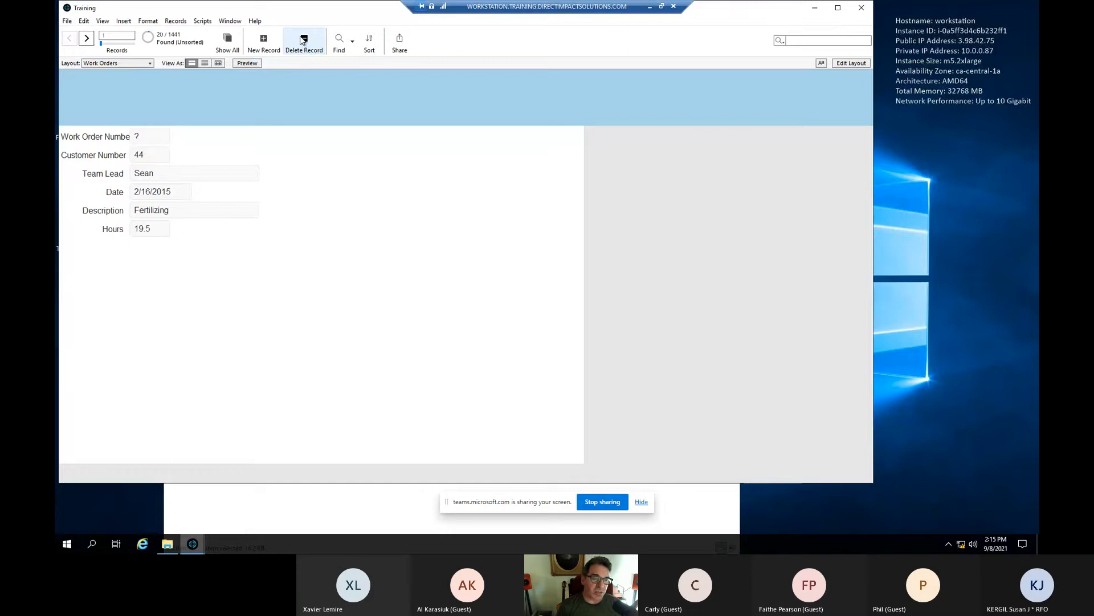
- Page forward through customer 44's work orders to the Shrub Trimming record
click(87, 42)
click(87, 40)
click(87, 40)
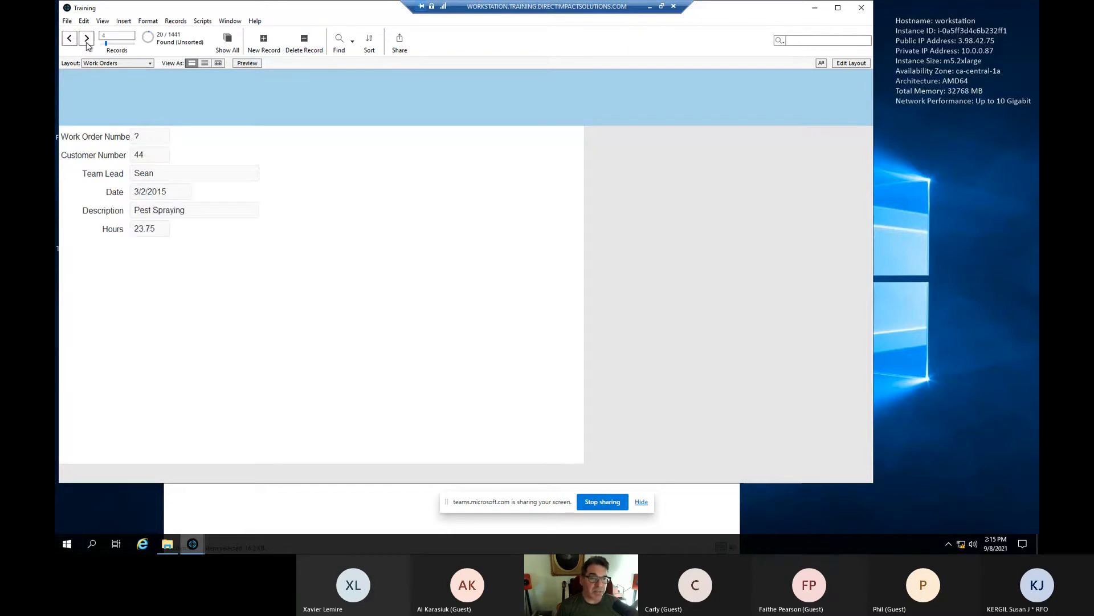
click(87, 40)
click(87, 40)
click(87, 40)
click(86, 40)
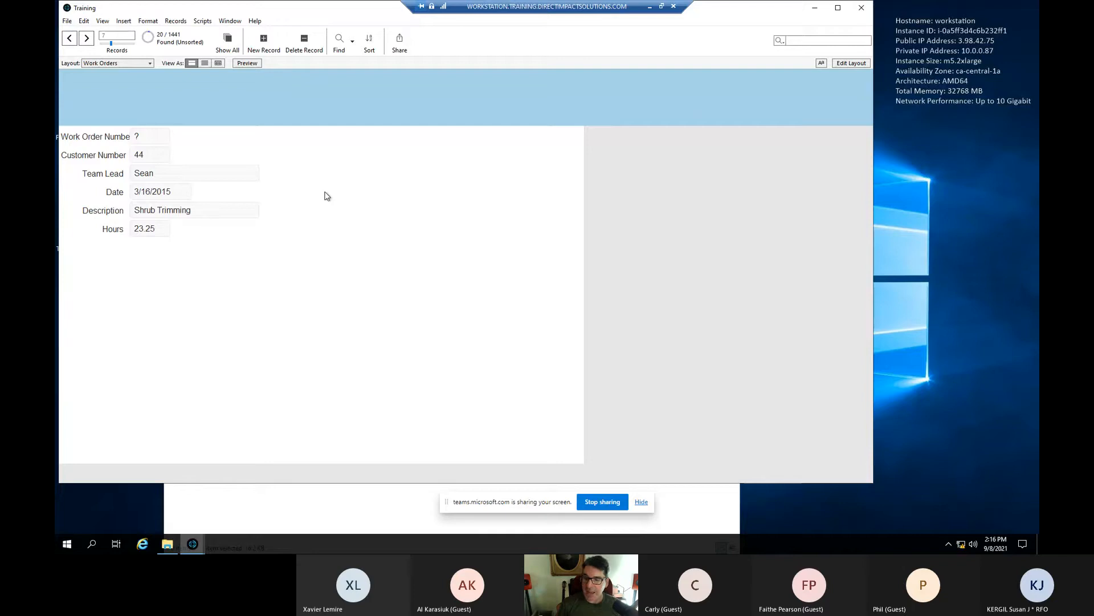
- In the relationships graph, link Work Orders to Customers on Customer Number
click(67, 21)
mouse_move(118, 109)
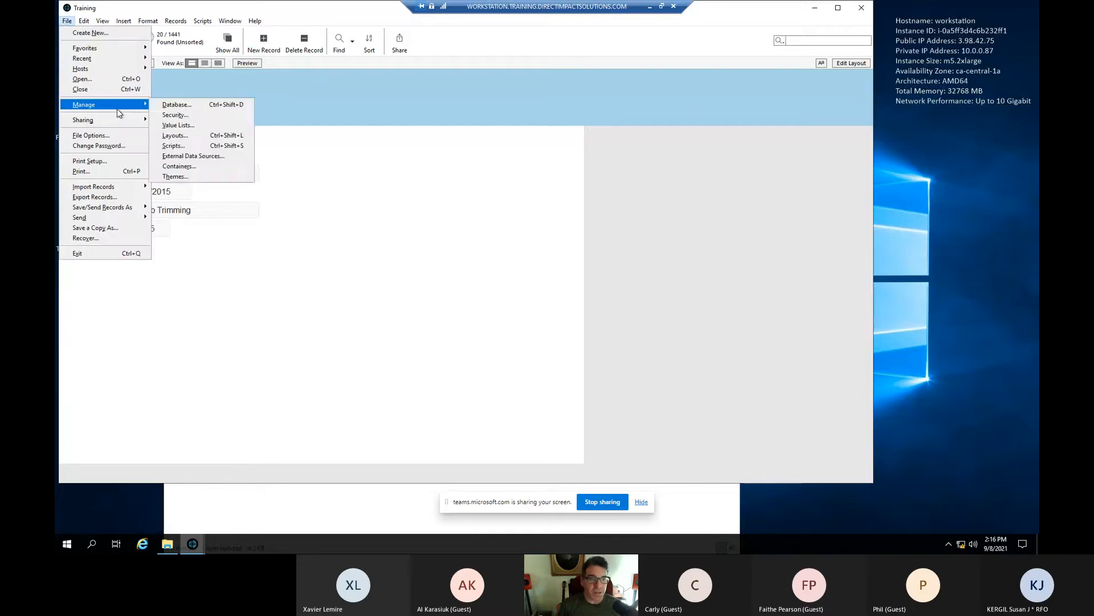
click(186, 107)
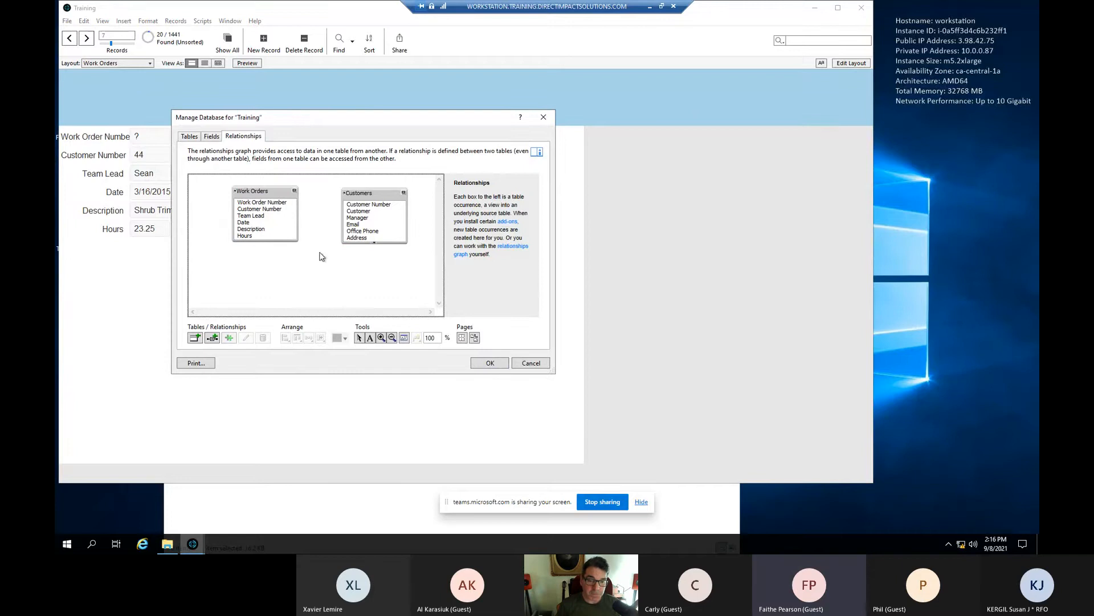
drag(273, 210, 362, 208)
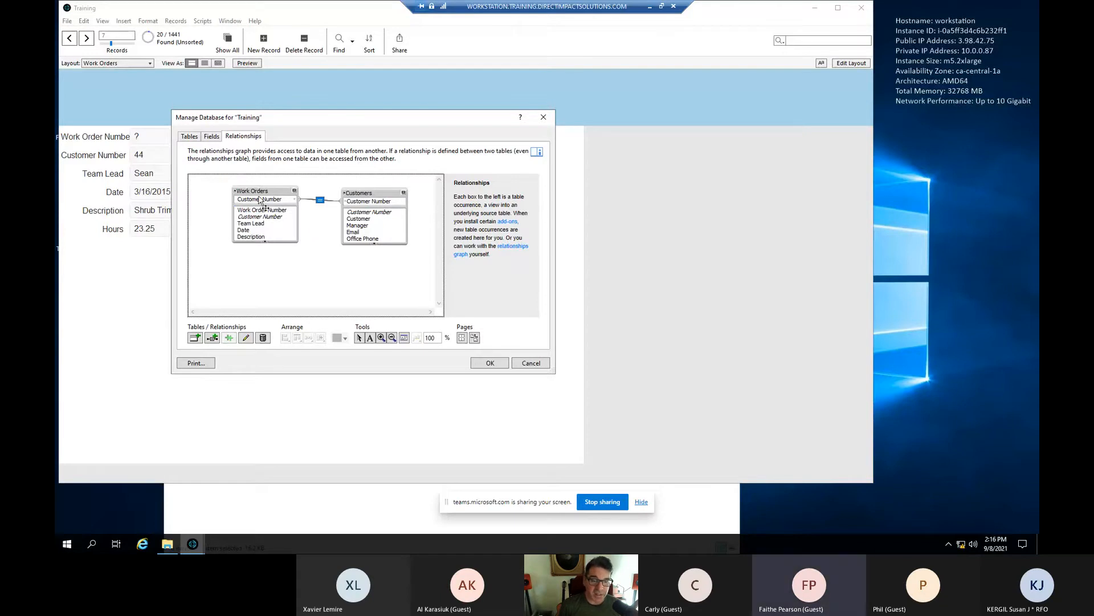
- Rearrange the graph with Customers on the left and Work Orders below it
drag(251, 192, 287, 247)
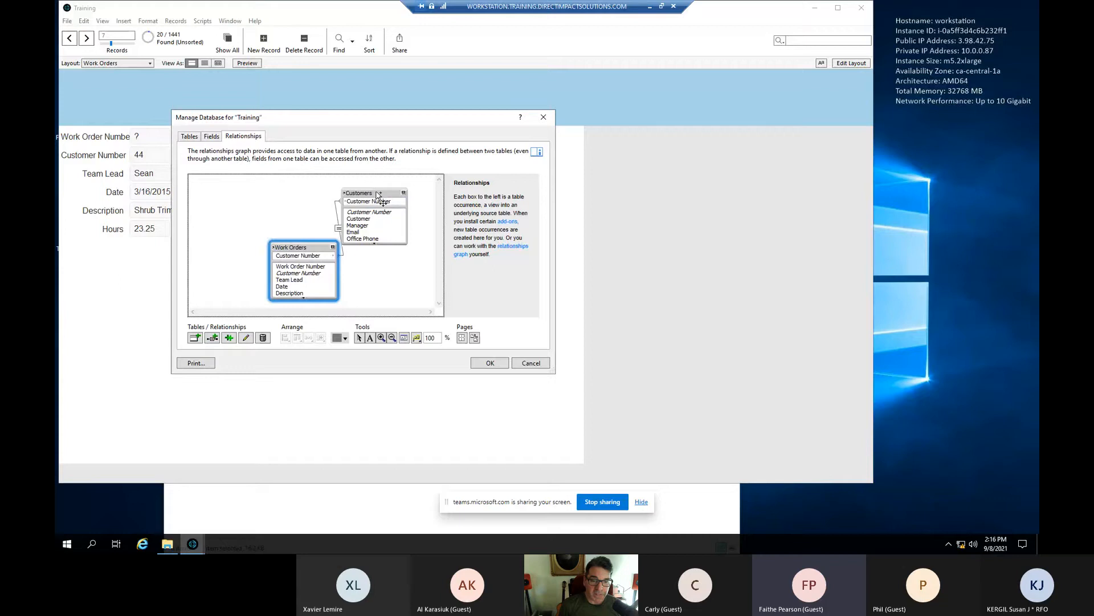
drag(367, 192, 234, 195)
drag(338, 239, 366, 198)
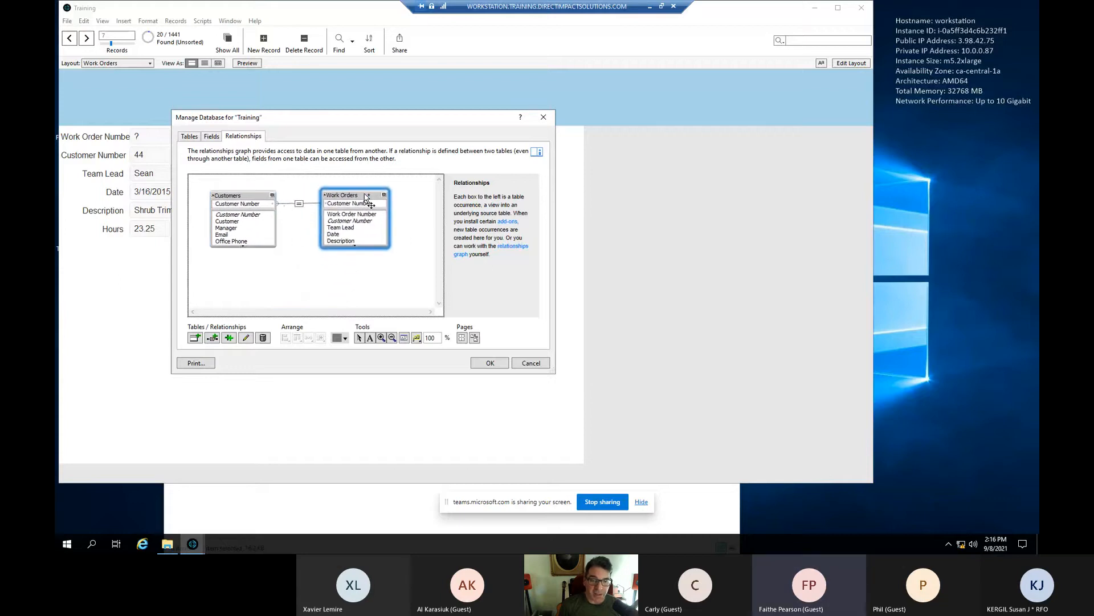
click(299, 205)
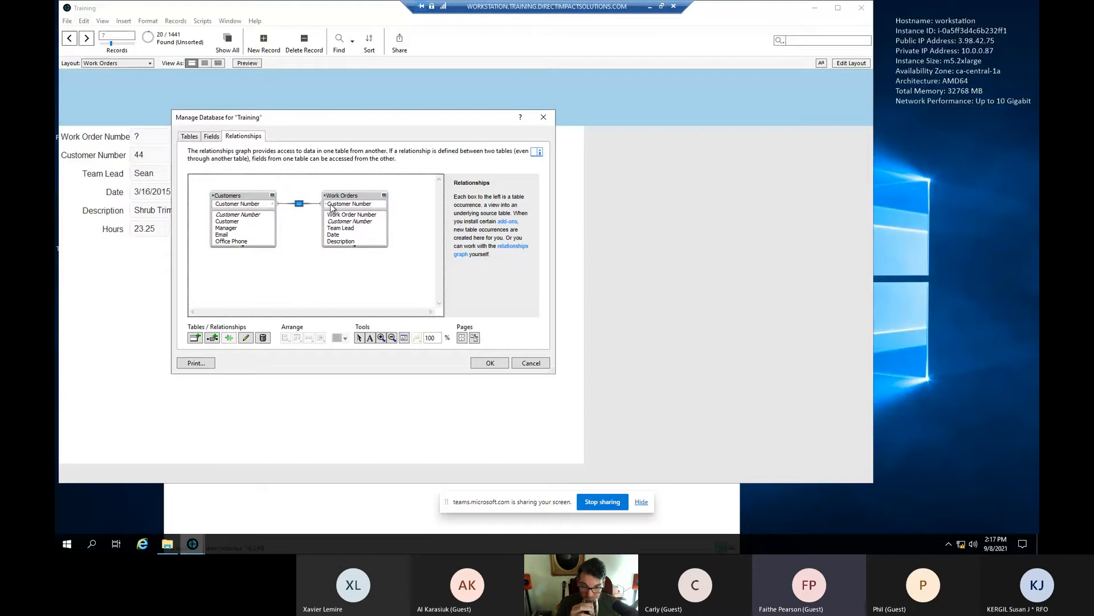
click(266, 206)
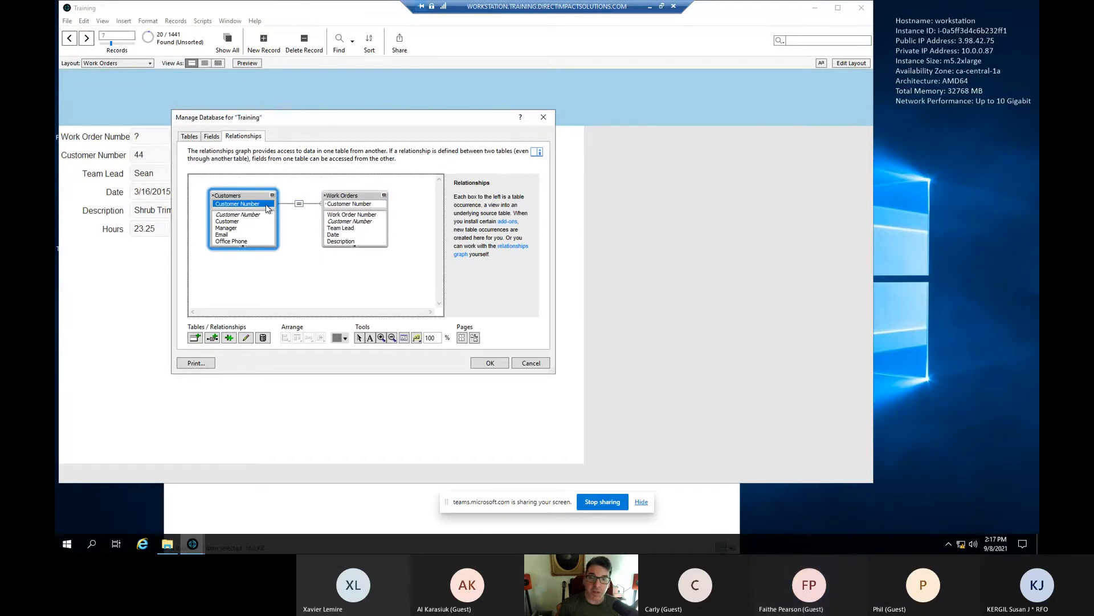
click(289, 215)
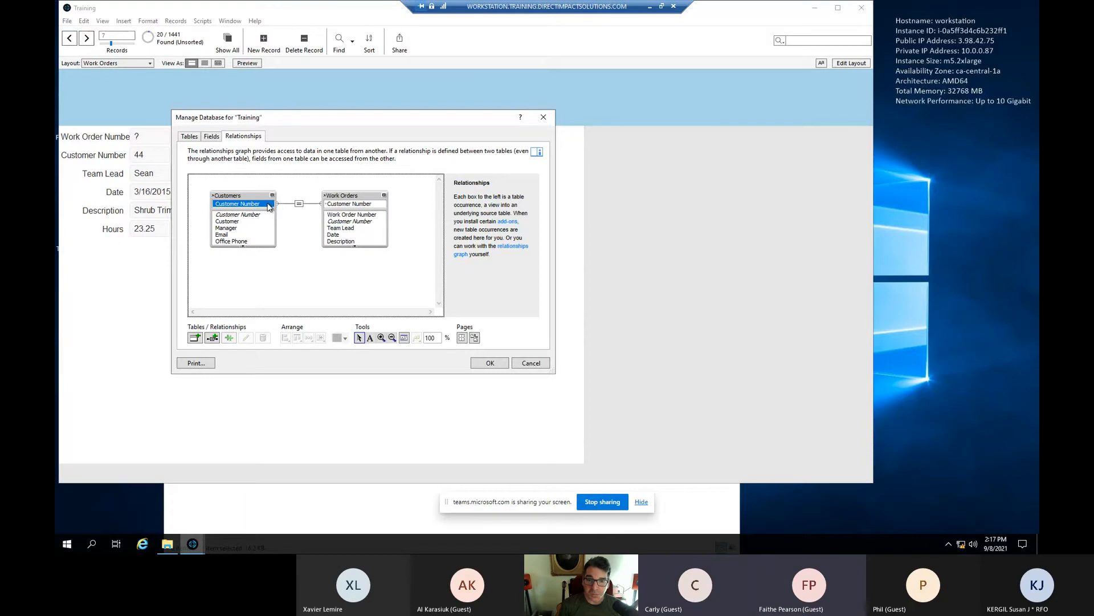
click(298, 204)
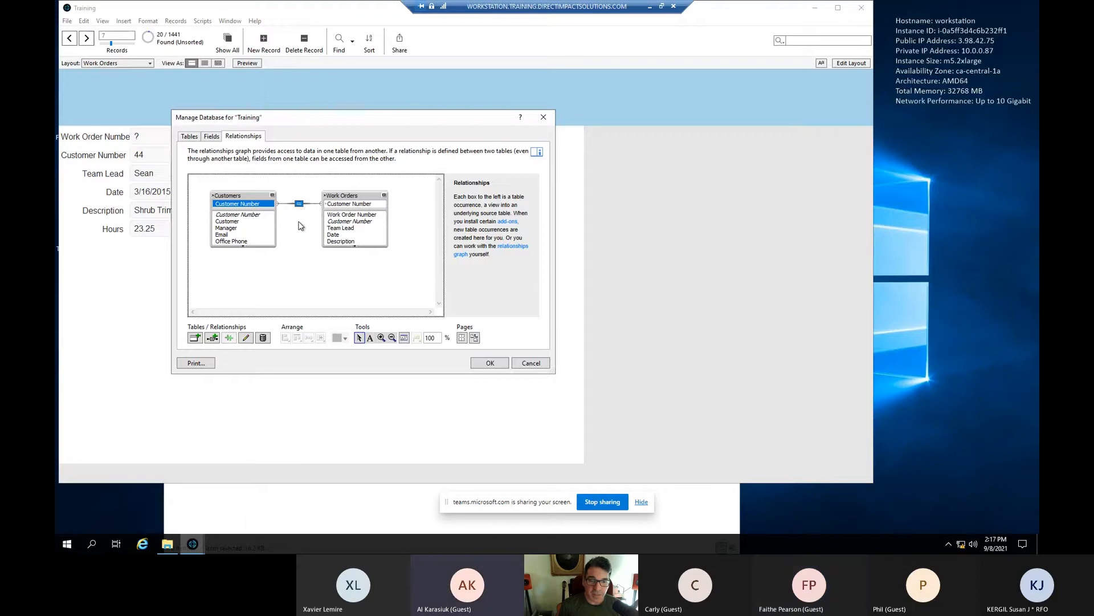
click(301, 225)
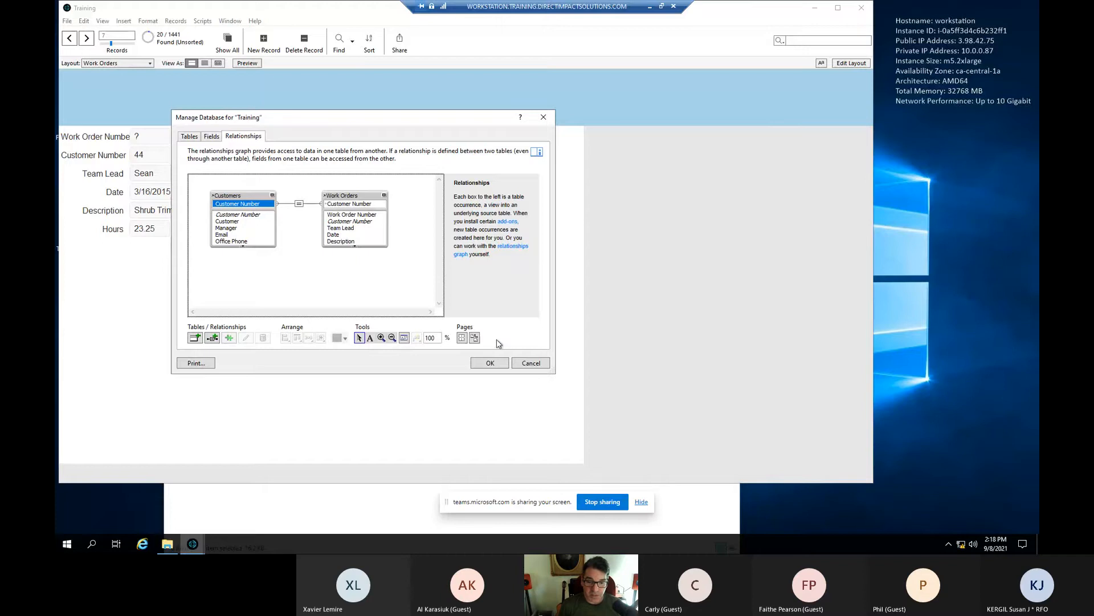
- Save the relationship, close Manage Database, check the layout list, and enter Layout mode
click(489, 364)
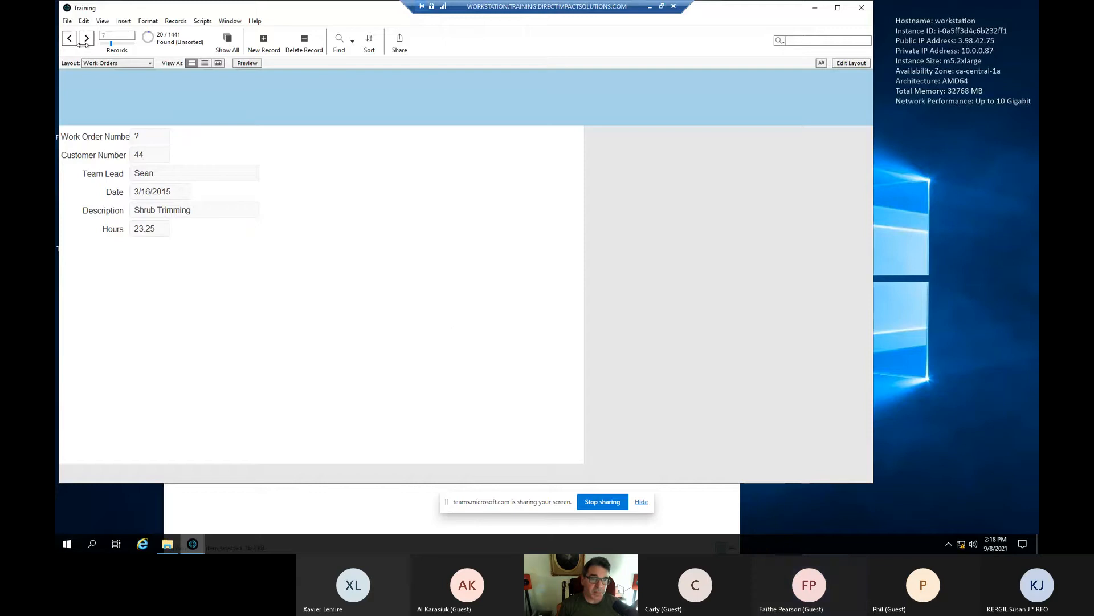
click(127, 64)
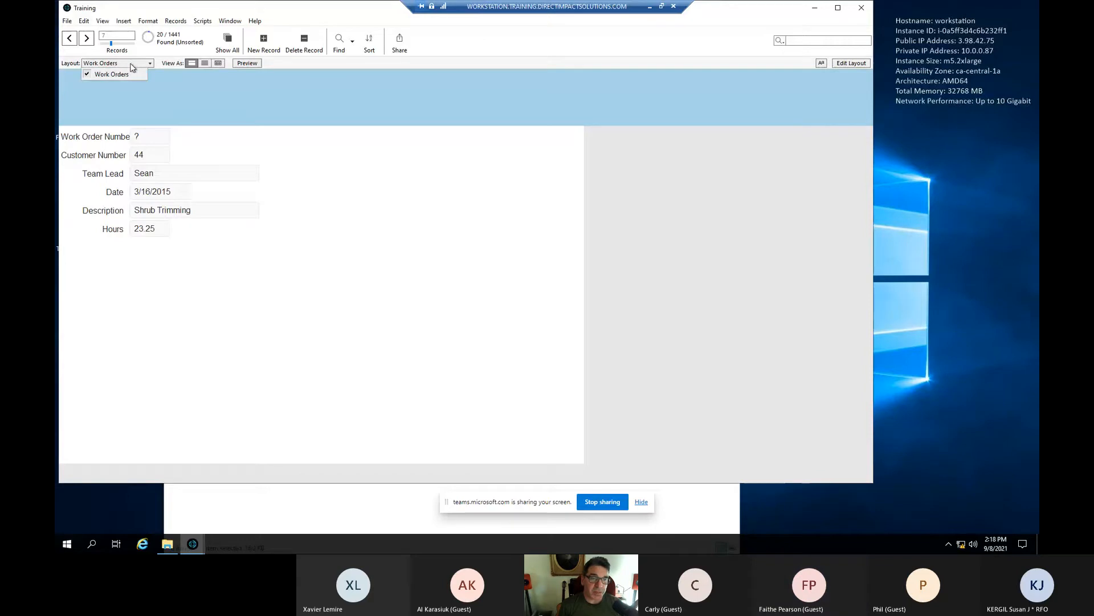
click(342, 179)
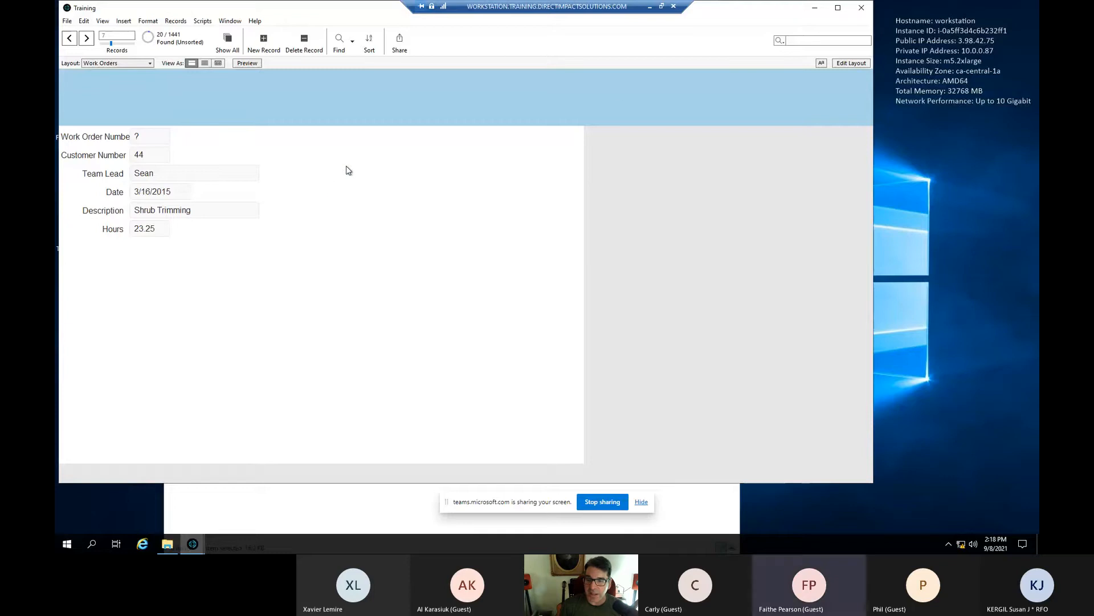
click(850, 63)
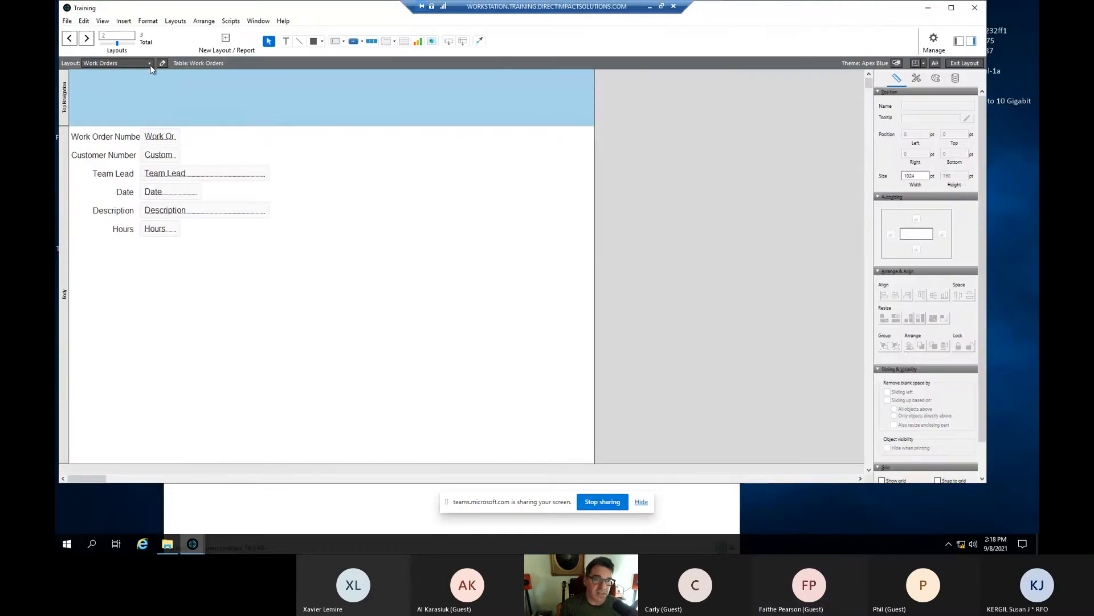
- Switch to the Customers layout and turn on Include in layout menus in its Layout Setup
click(131, 63)
click(130, 111)
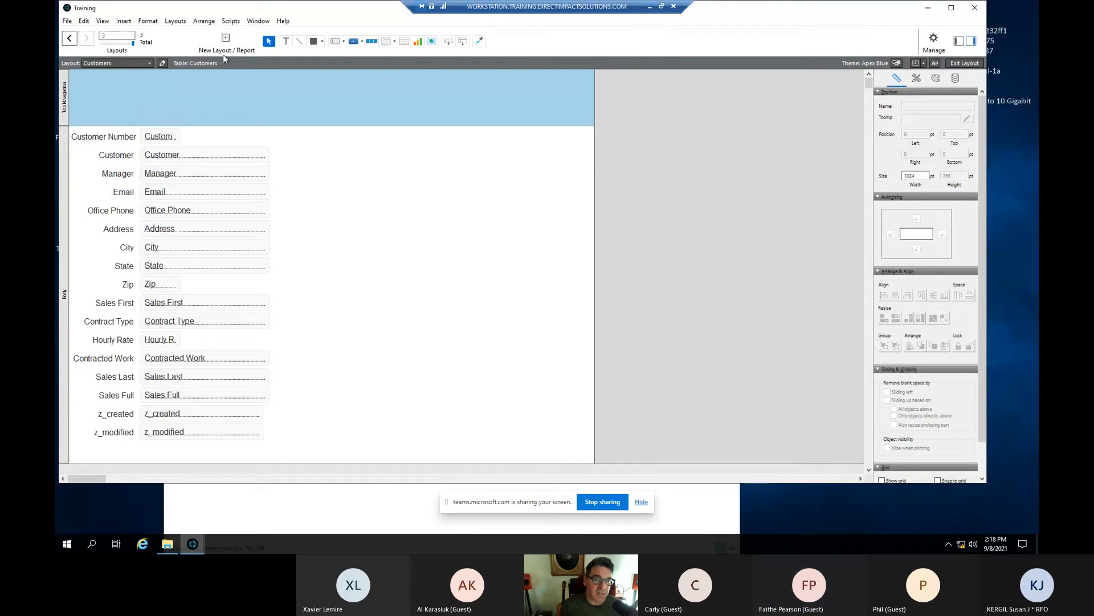
click(175, 21)
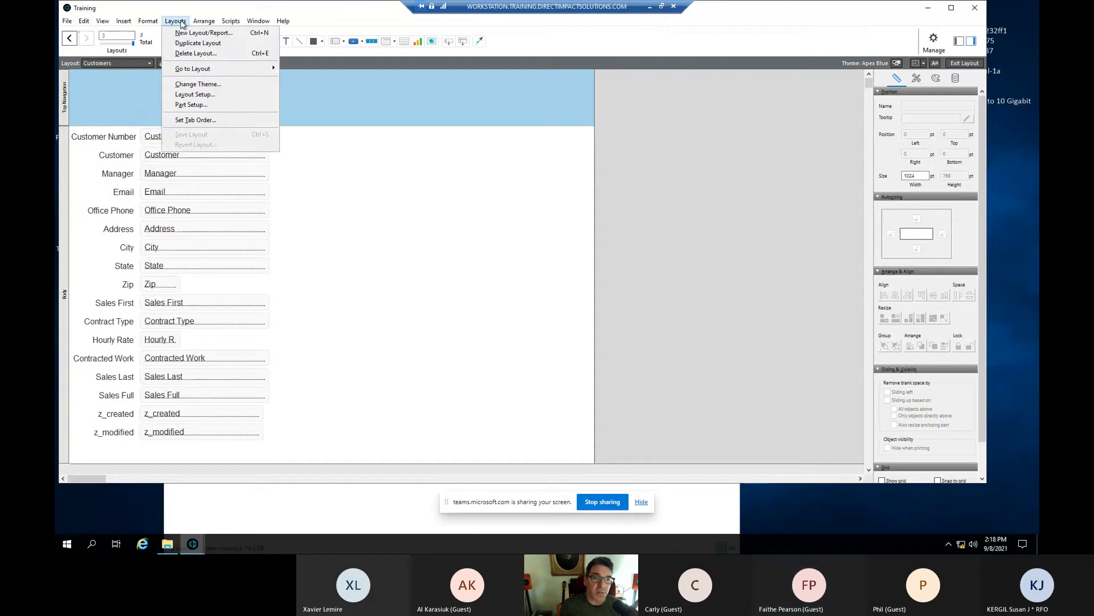
click(214, 95)
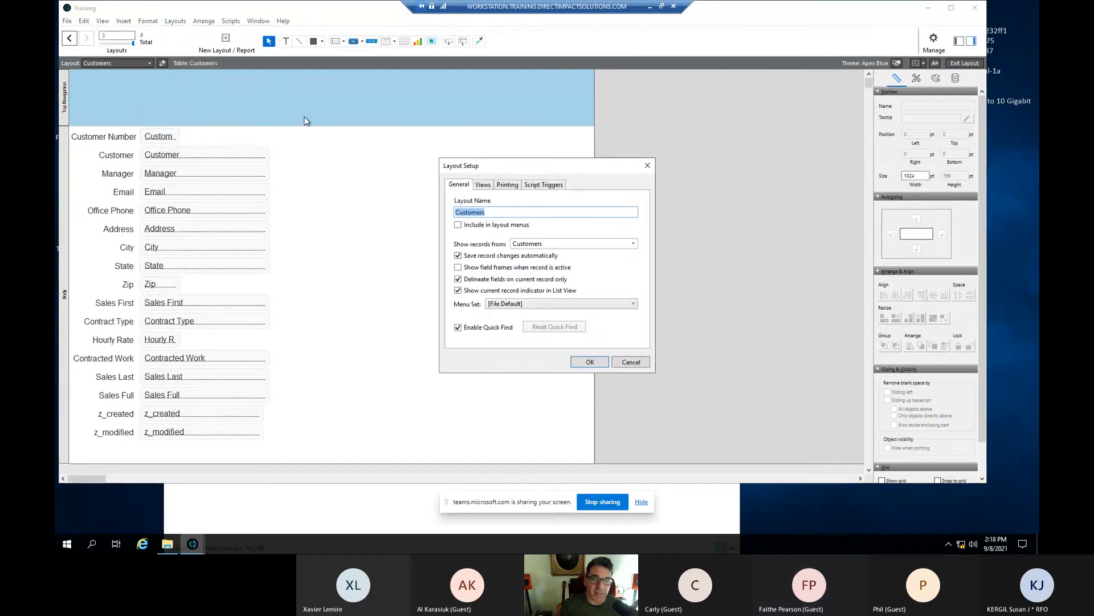
click(458, 225)
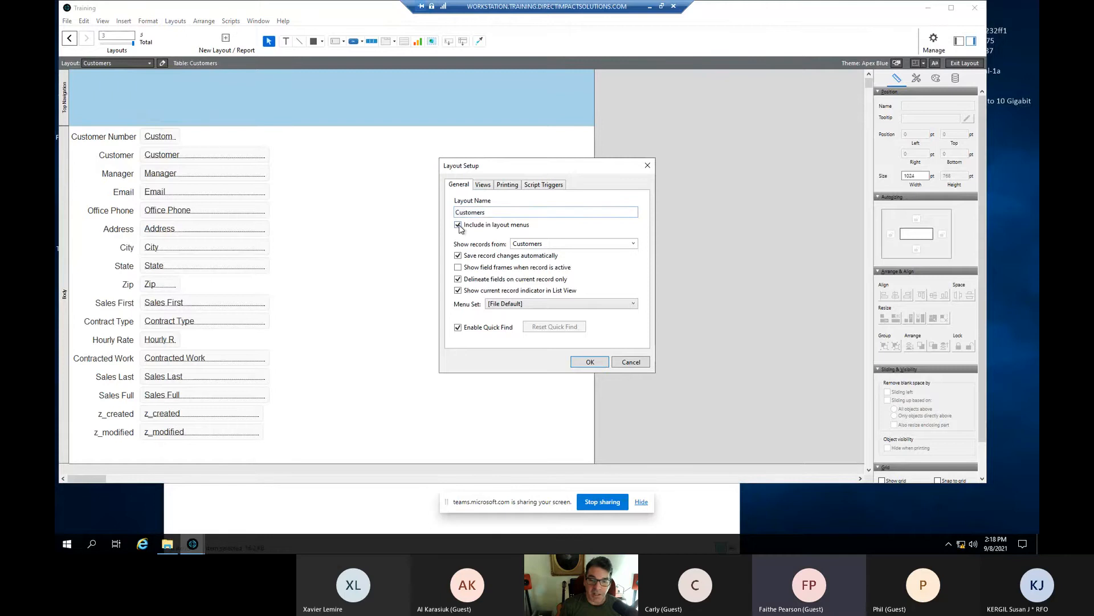
click(600, 363)
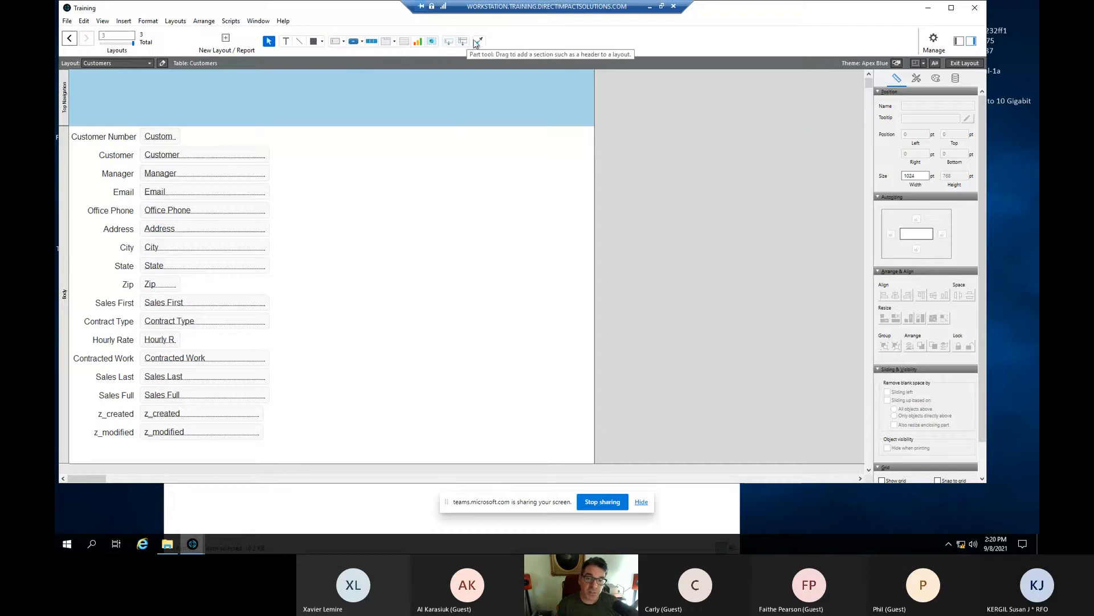
- Draw a portal on the Customers layout that shows records from Work Orders
click(404, 42)
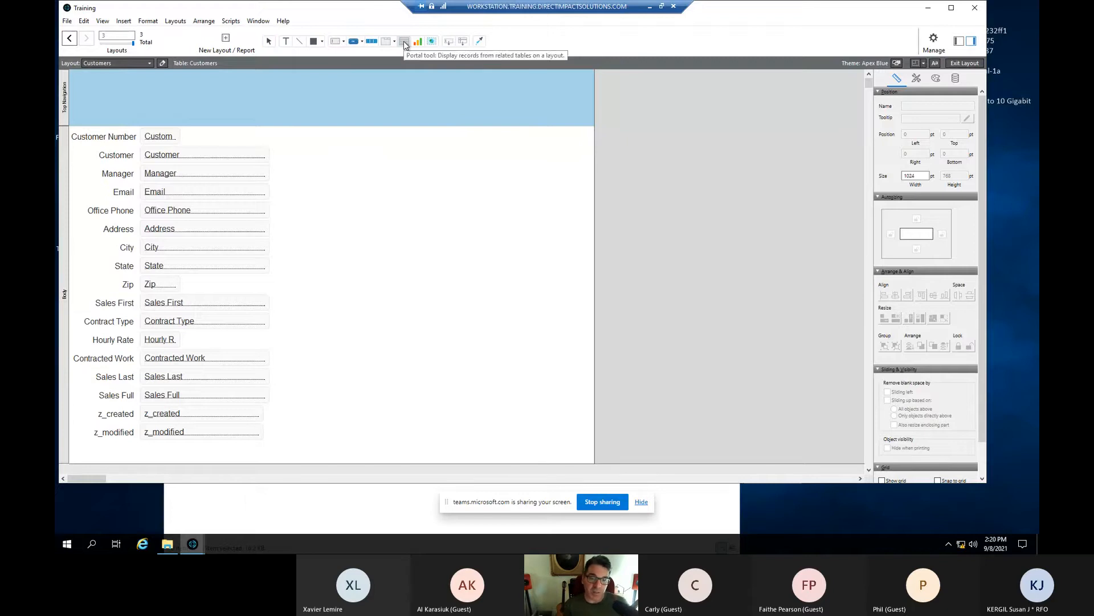
drag(312, 145, 506, 387)
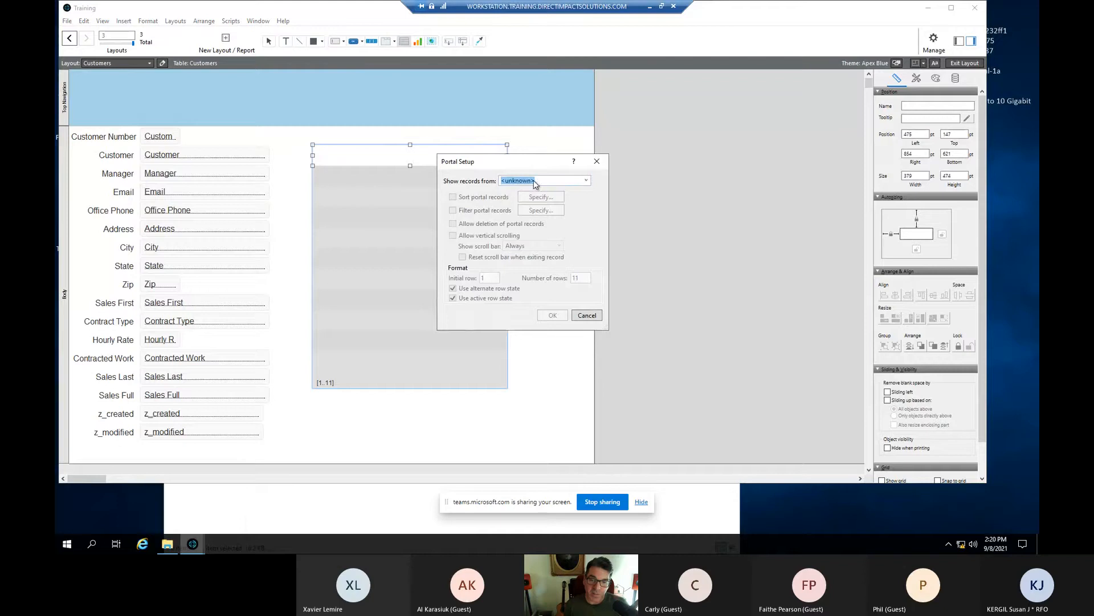
click(586, 181)
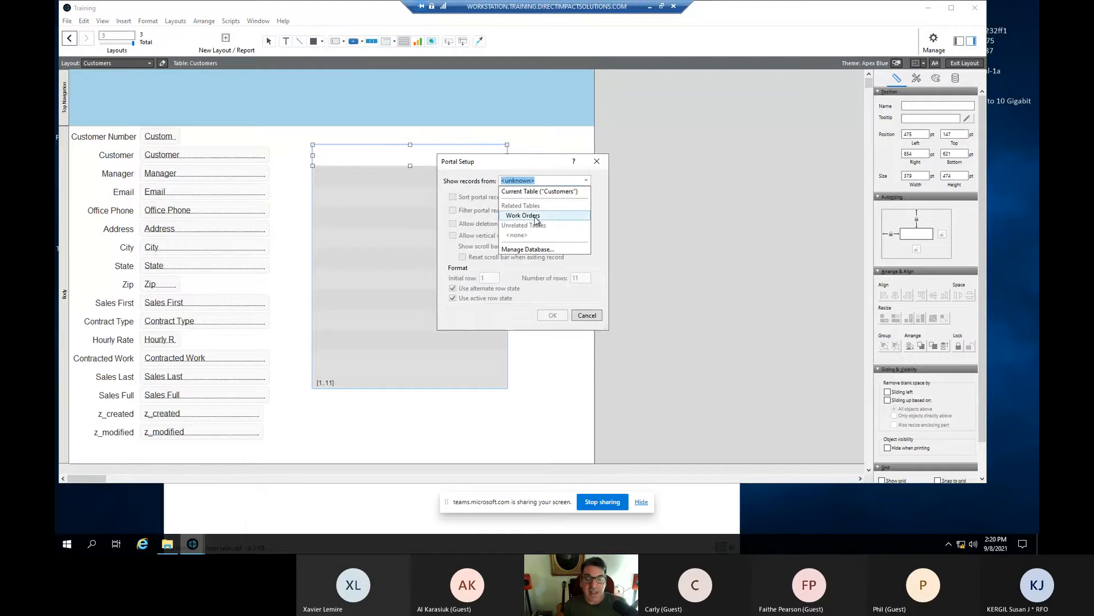
click(536, 216)
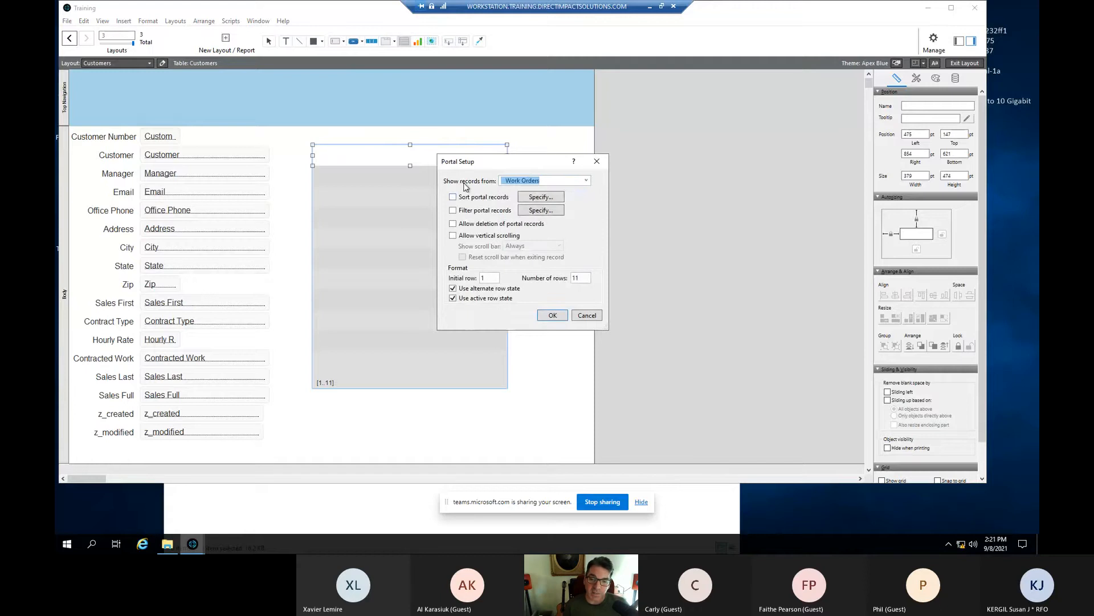
click(586, 181)
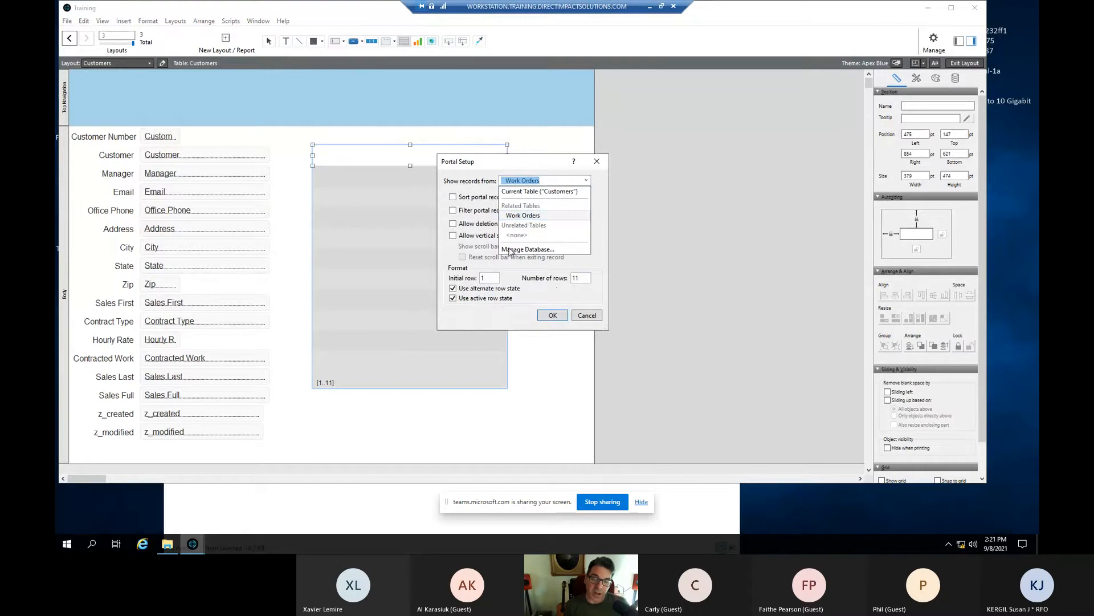
click(484, 182)
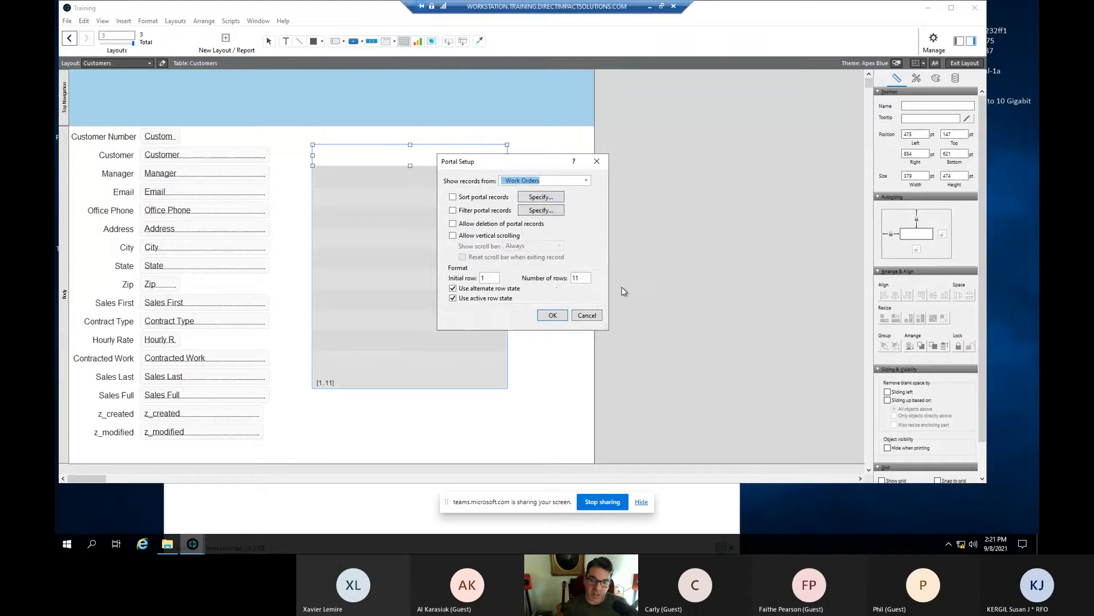
click(550, 317)
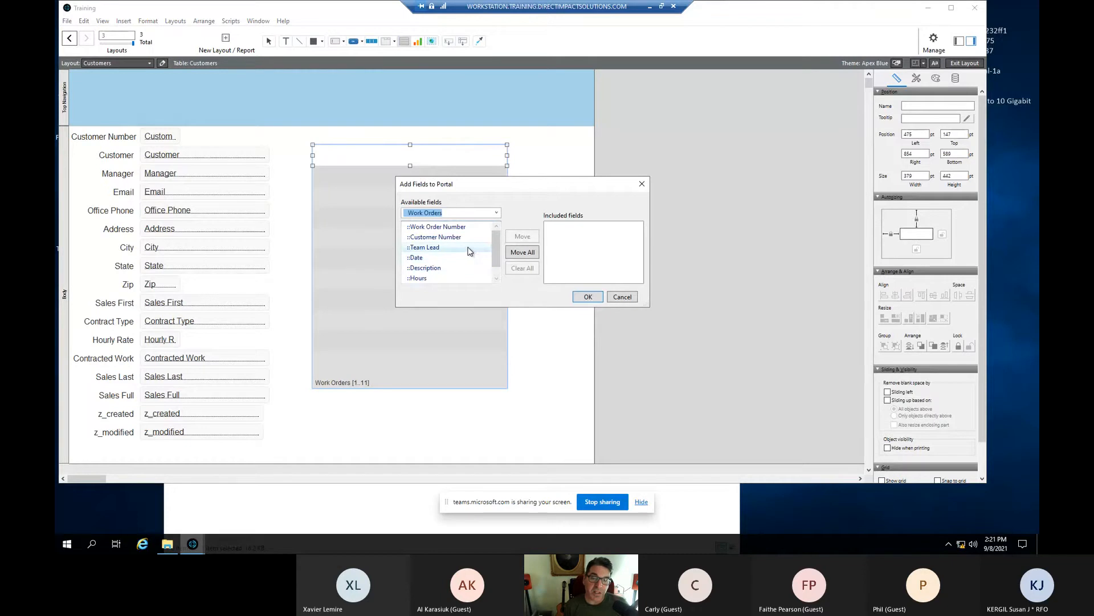
- Add the Work Order Number, Date and Hours fields to the portal row
double_click(468, 228)
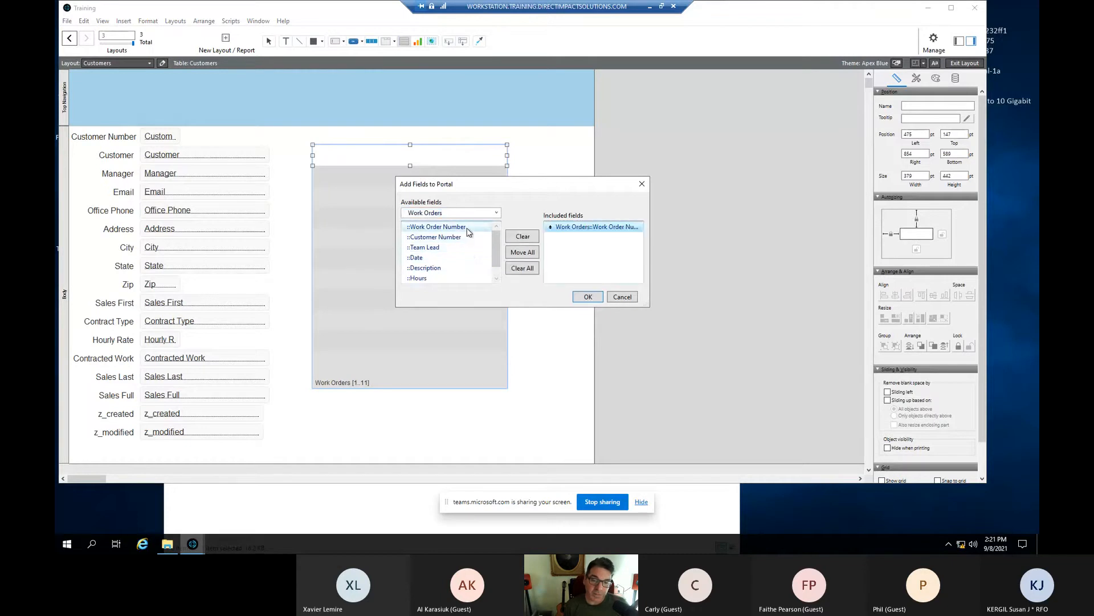
double_click(454, 258)
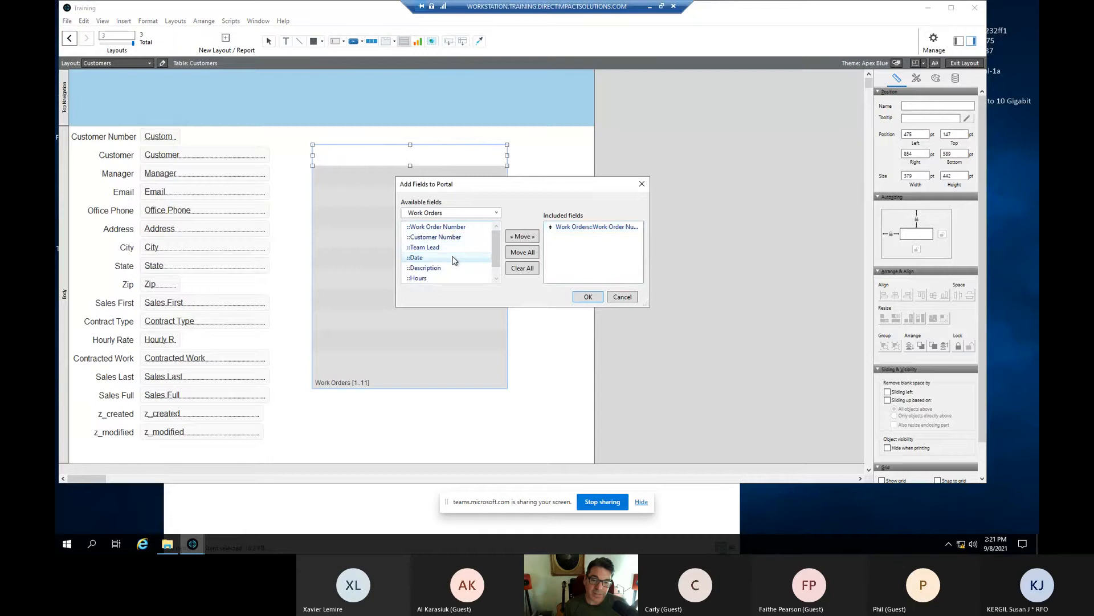
scroll(454, 259, down, 1)
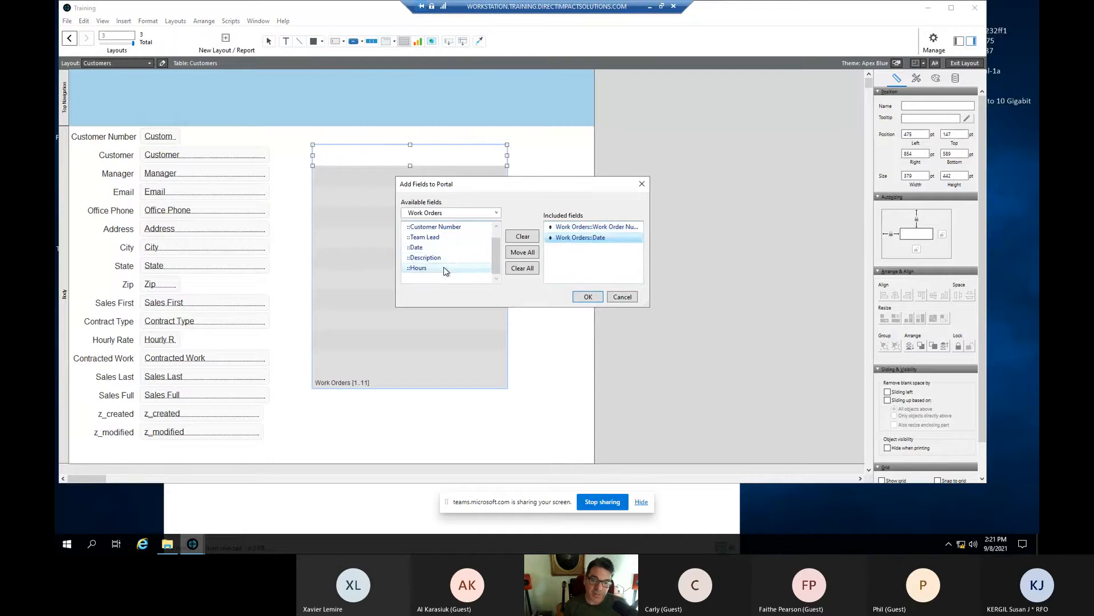
double_click(445, 269)
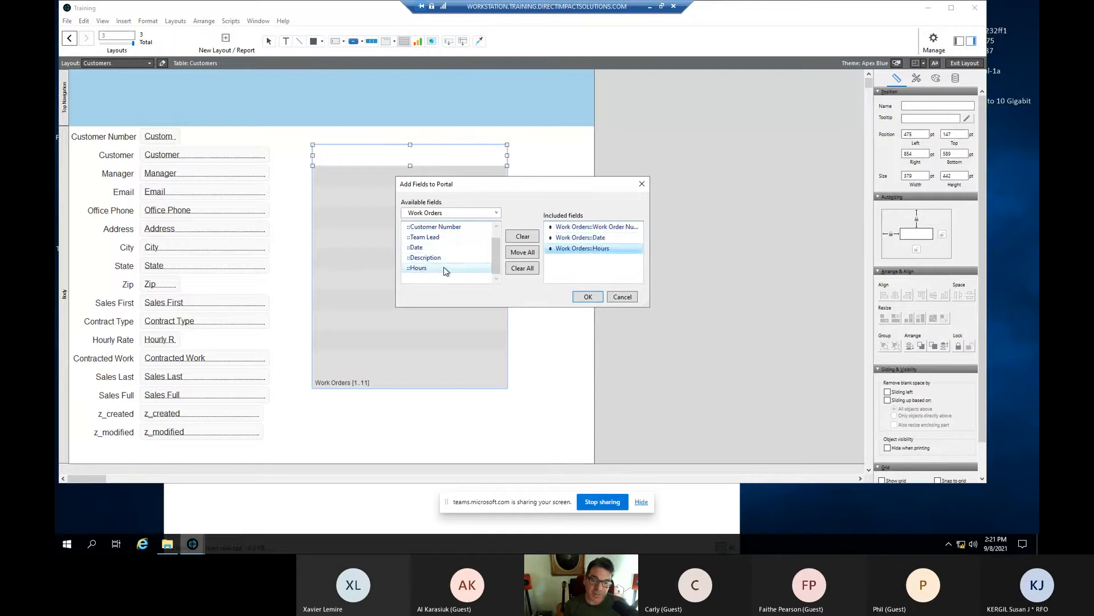
click(587, 298)
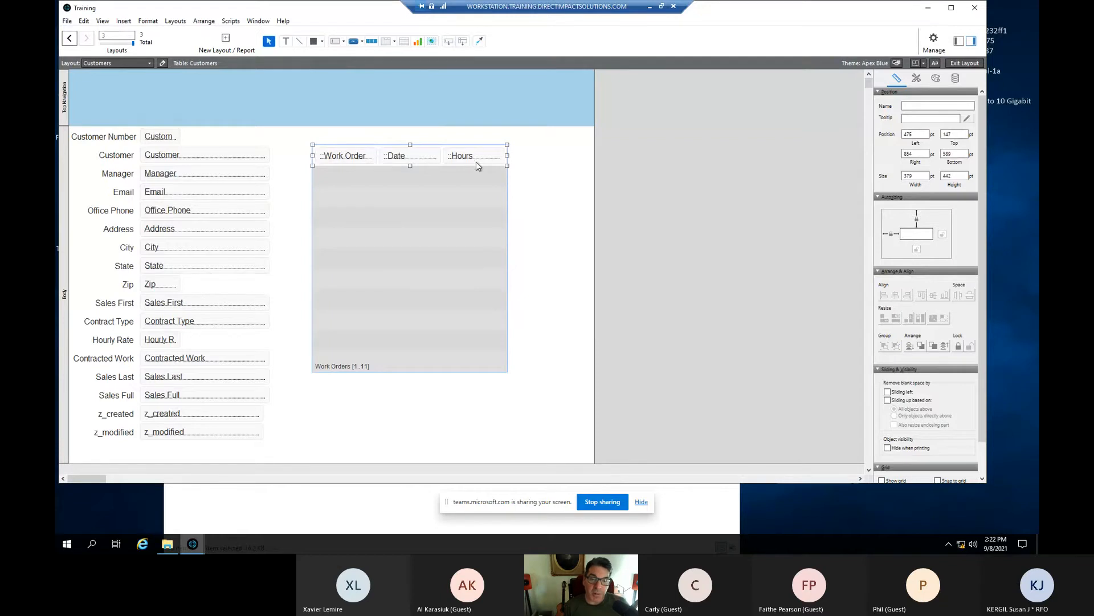
- Widen the portal, move it down and right, and nudge Date up and Hours down
drag(506, 155, 527, 156)
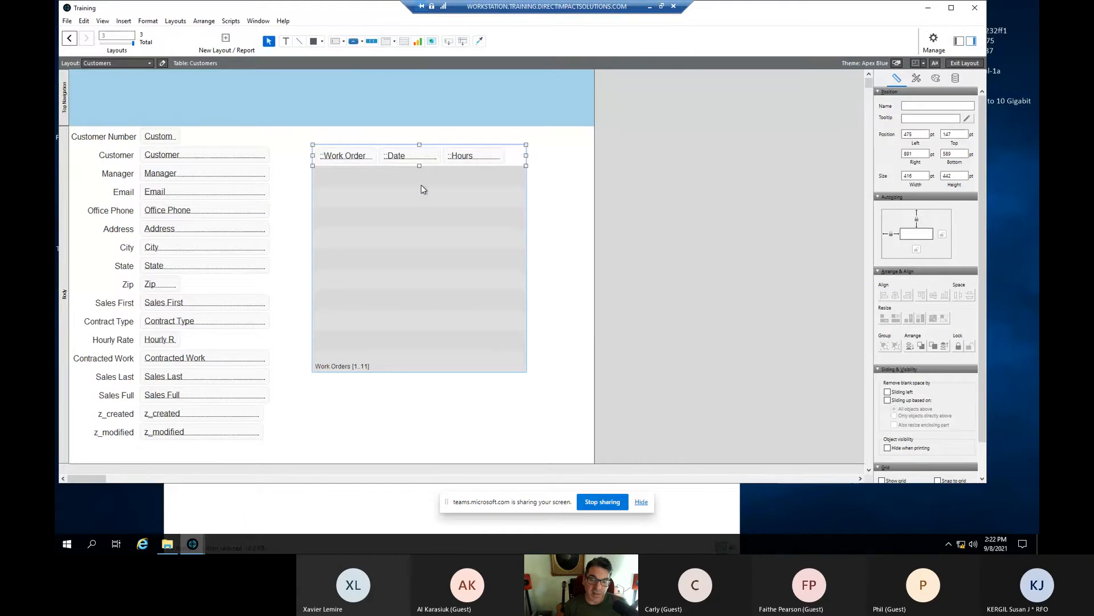
drag(413, 213, 434, 256)
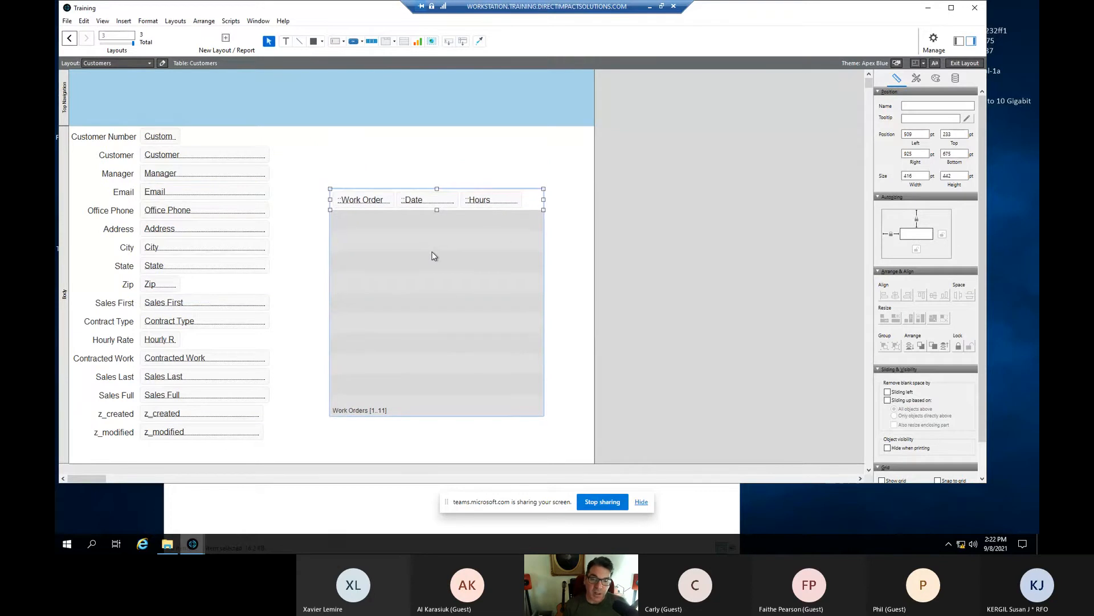
click(429, 204)
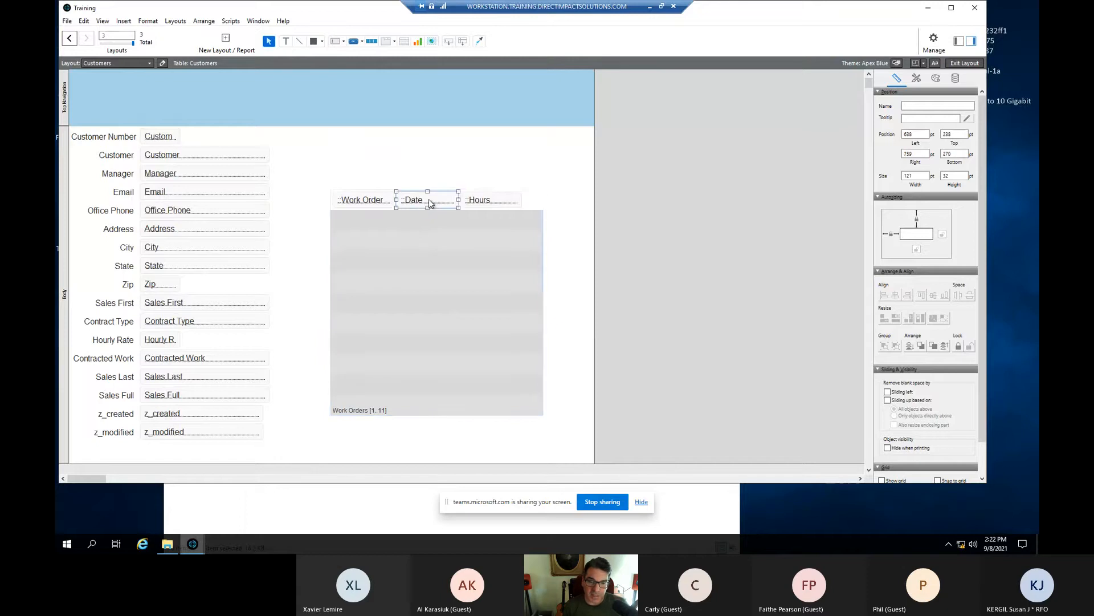
double_click(429, 199)
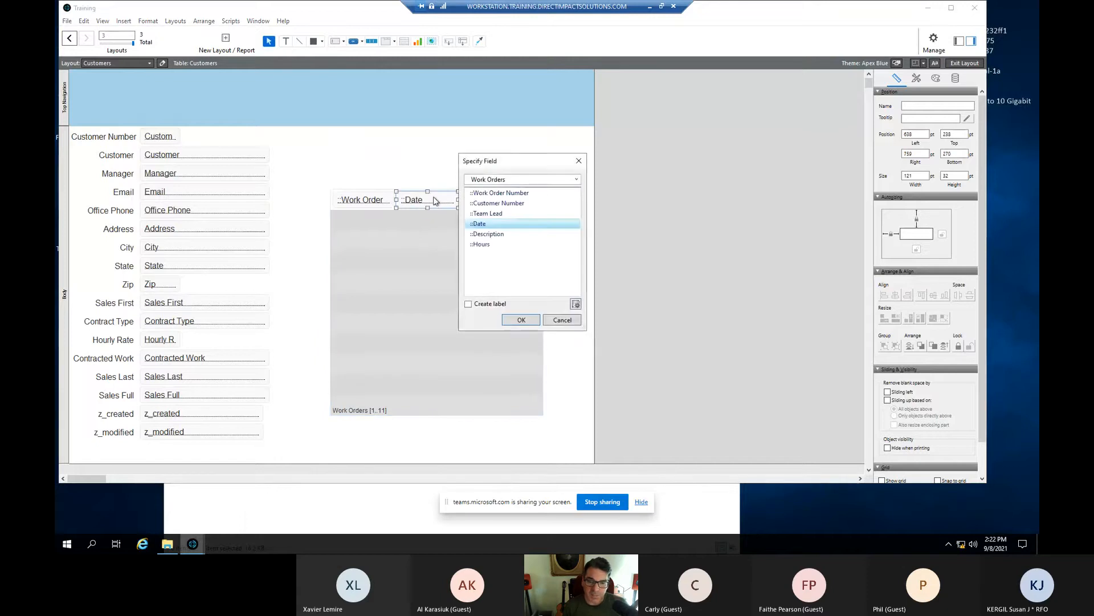
click(578, 161)
key(Up)
key(Up)
key(Up)
key(Up)
key(Up)
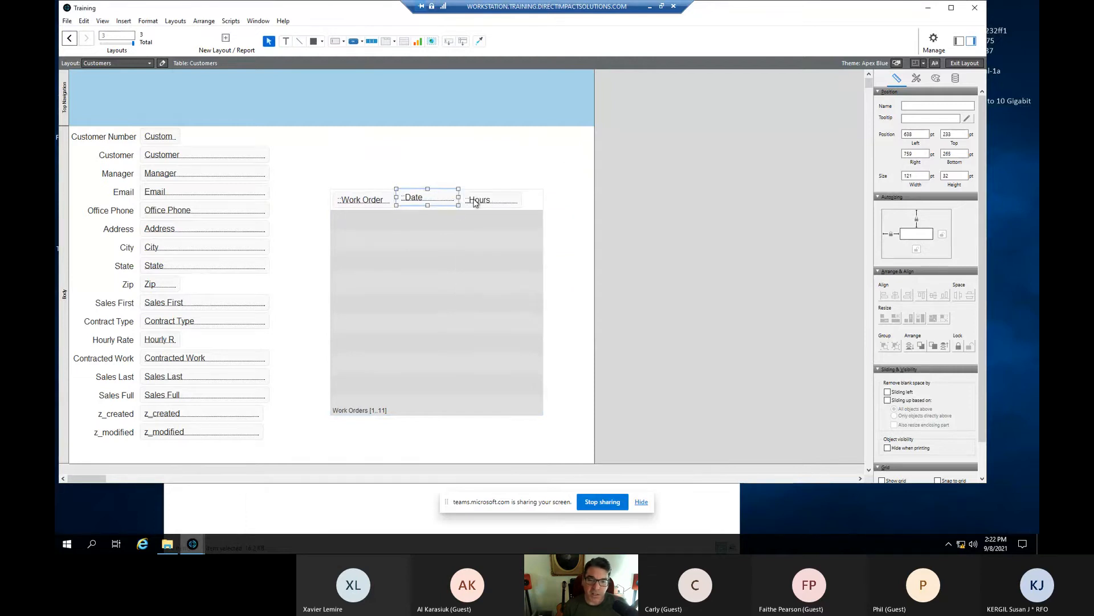
click(494, 194)
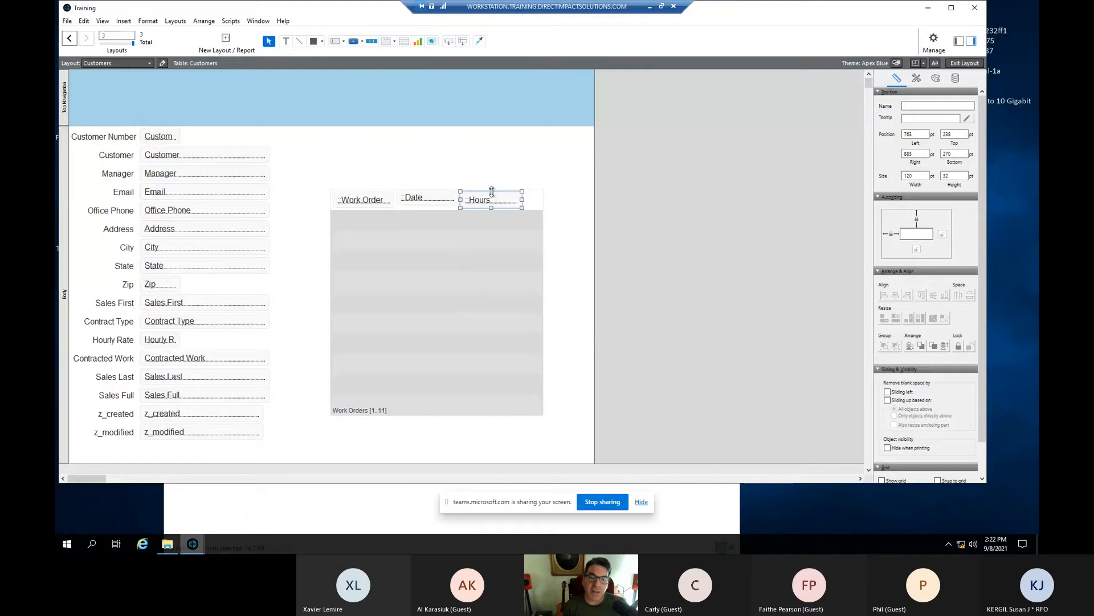
key(Down)
key(Down)
key(Down)
key(Down)
key(Down)
key(Down)
key(Down)
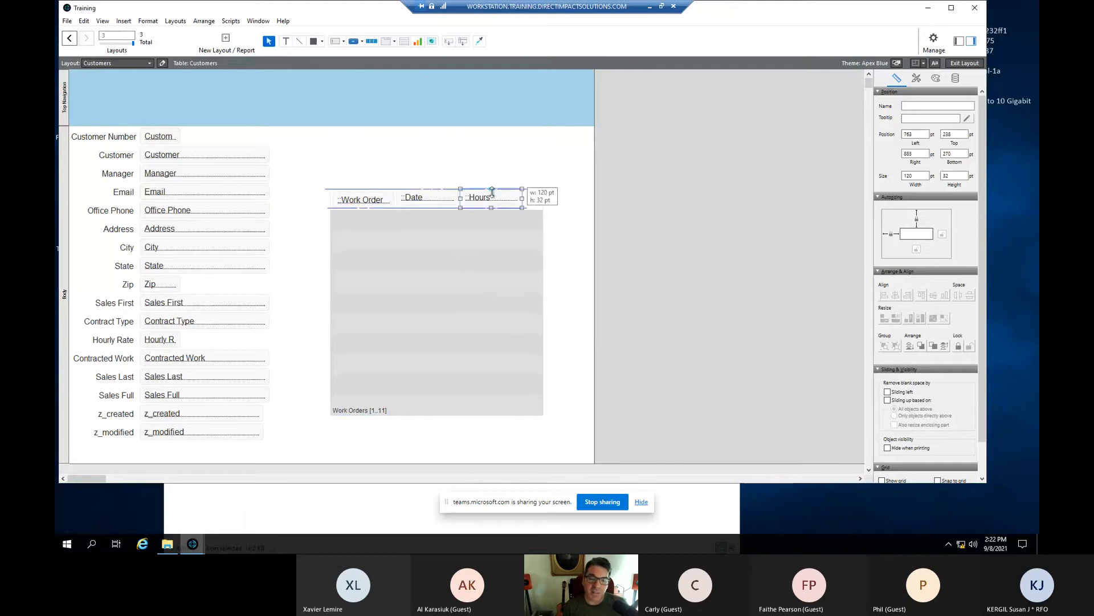
- Shift the portal further right and stretch it taller from its top edge
mouse_move(435, 234)
mouse_down()
mouse_move(449, 229)
mouse_move(439, 239)
mouse_up()
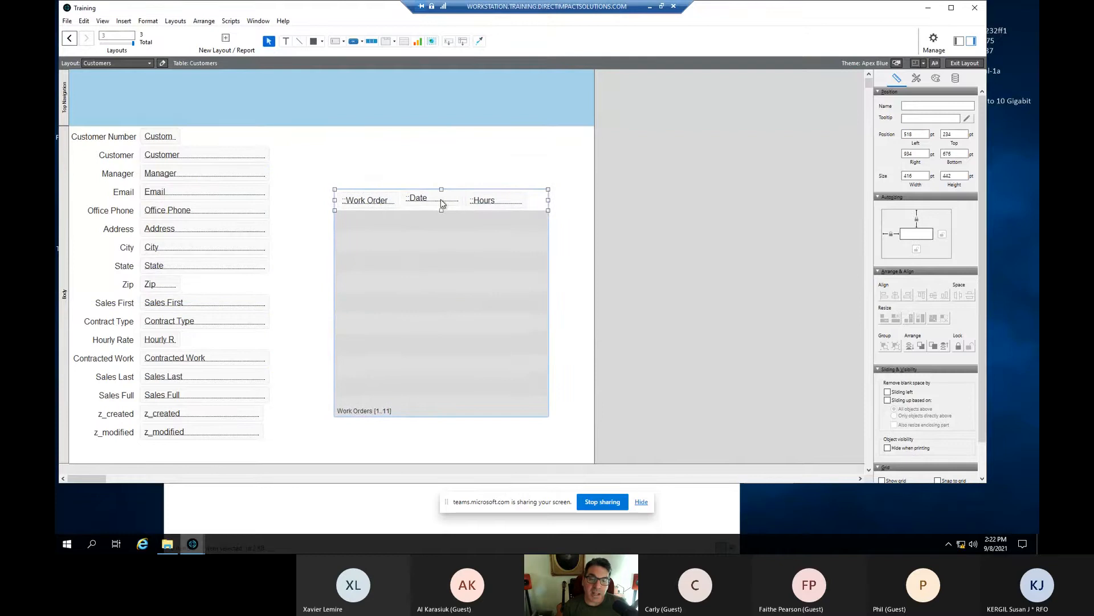
mouse_move(442, 189)
mouse_down()
mouse_move(433, 184)
mouse_move(432, 202)
mouse_up()
click(434, 196)
mouse_move(450, 240)
mouse_down()
mouse_move(425, 242)
mouse_move(440, 238)
mouse_up()
click(423, 199)
- Place the Date field beside Work Order in the portal row and move the portal up
mouse_move(423, 200)
mouse_down()
mouse_move(428, 179)
mouse_move(418, 180)
mouse_up()
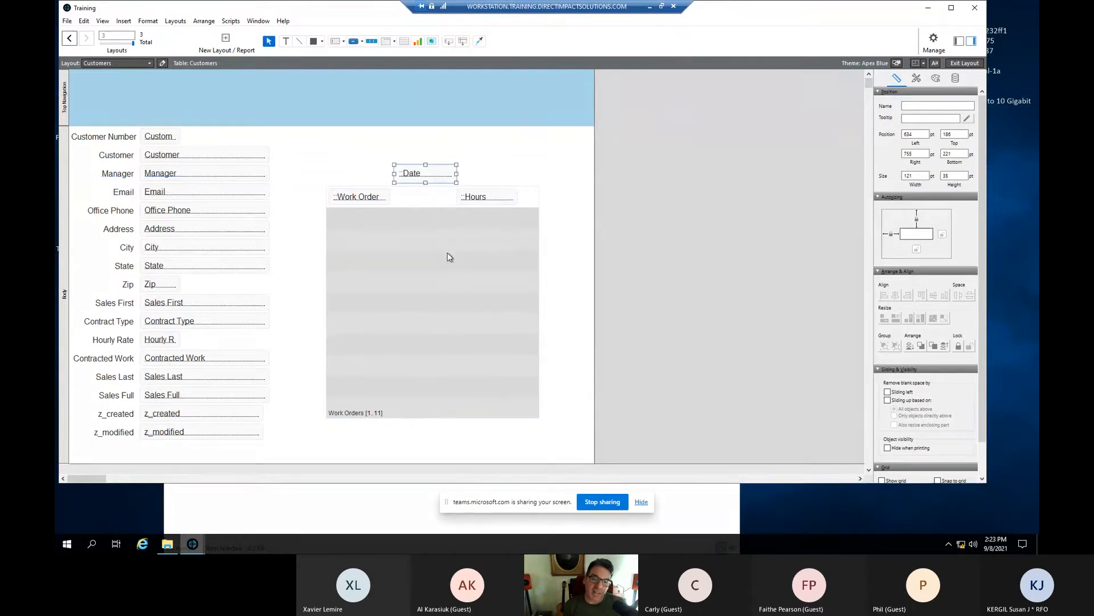
drag(426, 172, 427, 182)
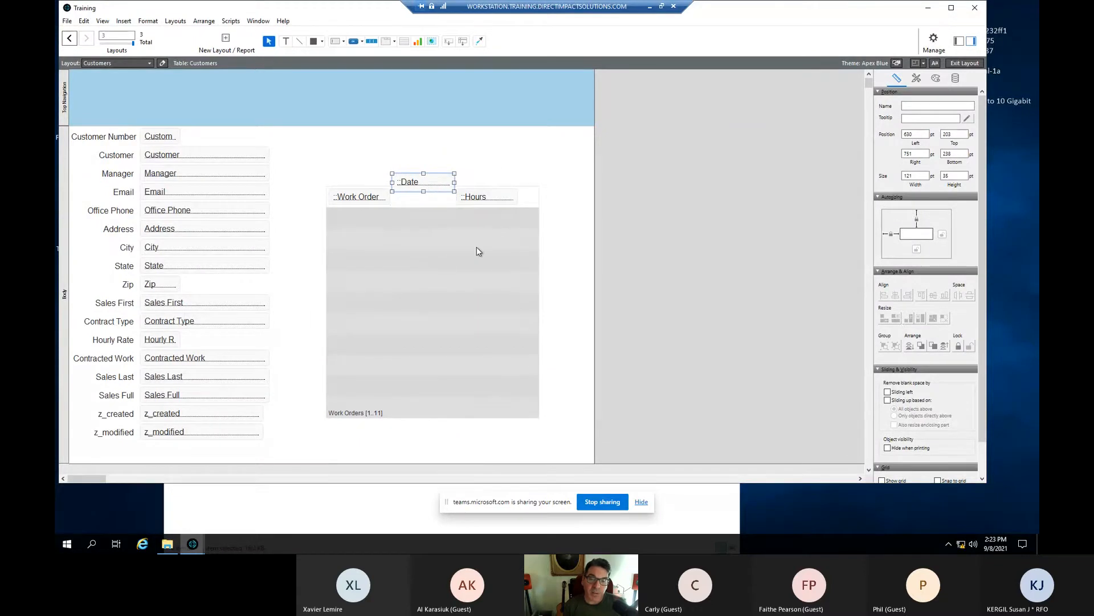
click(443, 259)
mouse_move(439, 272)
mouse_down()
mouse_move(444, 246)
mouse_move(457, 274)
mouse_move(427, 257)
mouse_move(457, 266)
mouse_move(429, 272)
mouse_move(433, 256)
mouse_move(443, 262)
mouse_move(438, 281)
mouse_up()
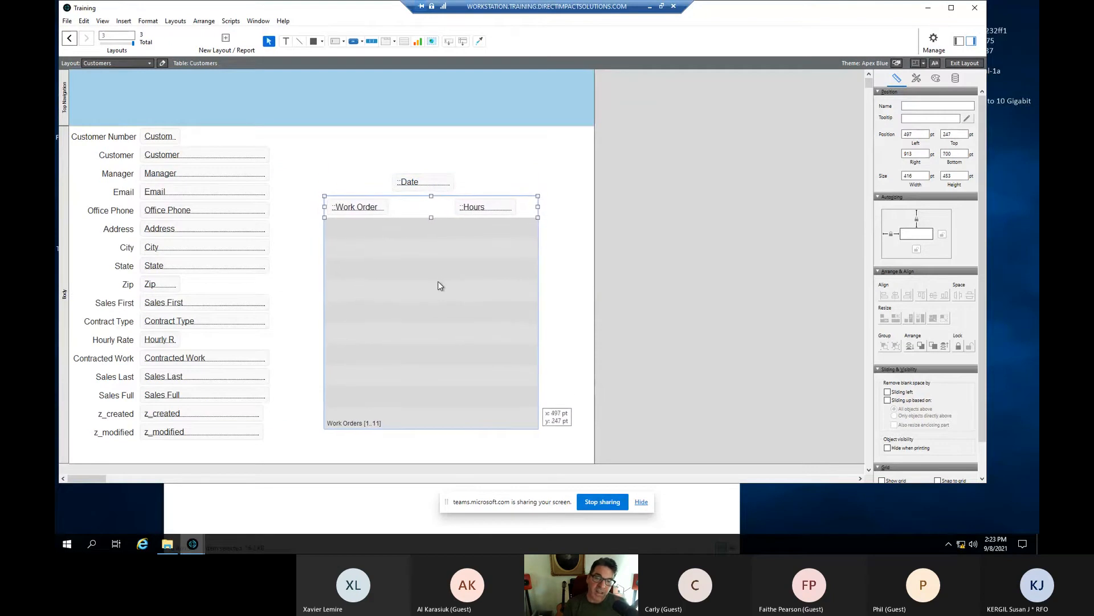
drag(416, 187, 416, 209)
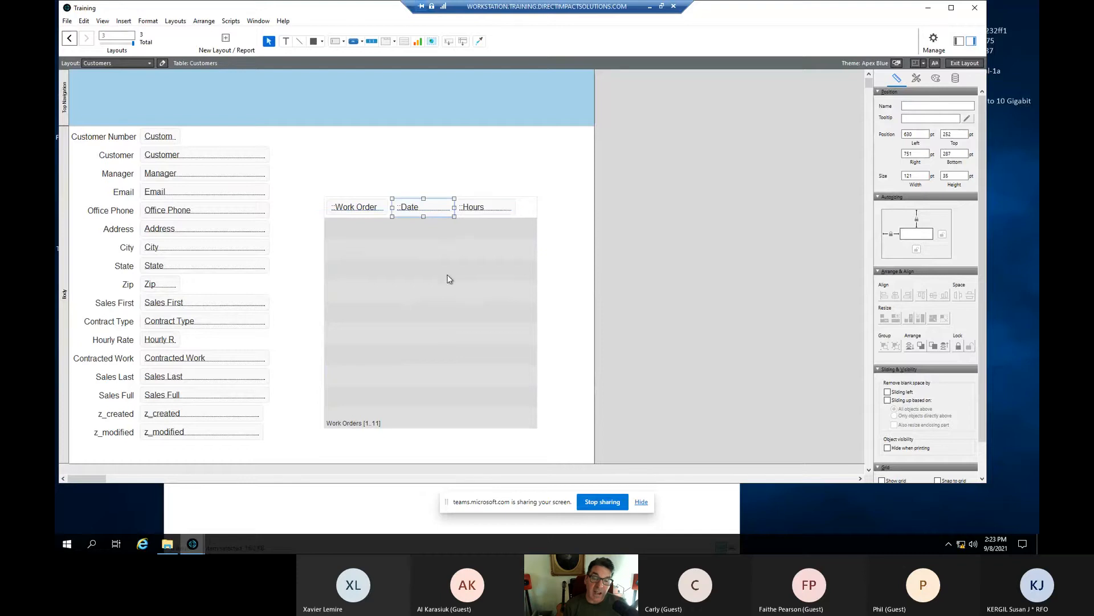
click(485, 210)
drag(485, 210, 489, 210)
mouse_move(439, 271)
mouse_down()
mouse_move(447, 259)
mouse_move(427, 234)
mouse_move(439, 257)
mouse_up()
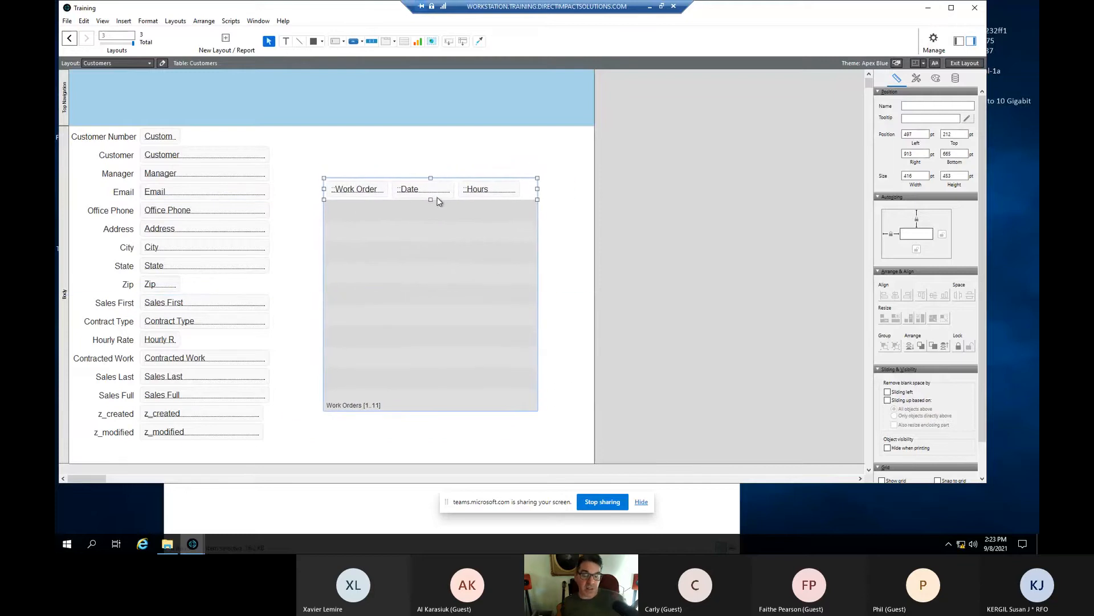
- Widen the portal leftward and space the Hours and Date fields evenly along the row
click(484, 188)
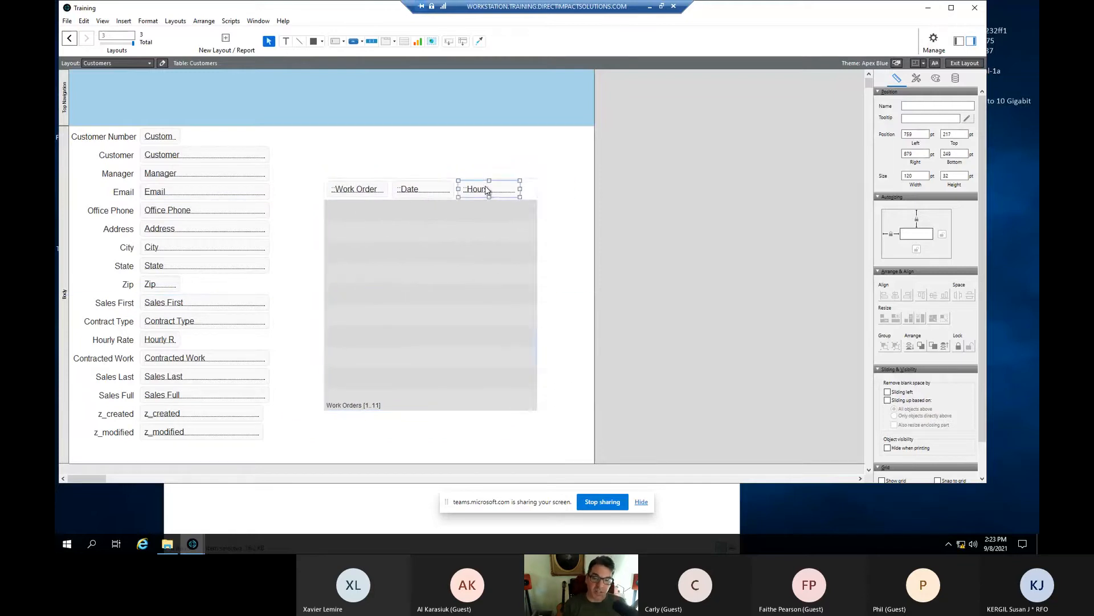
drag(487, 191, 485, 188)
click(447, 215)
click(485, 193)
click(454, 222)
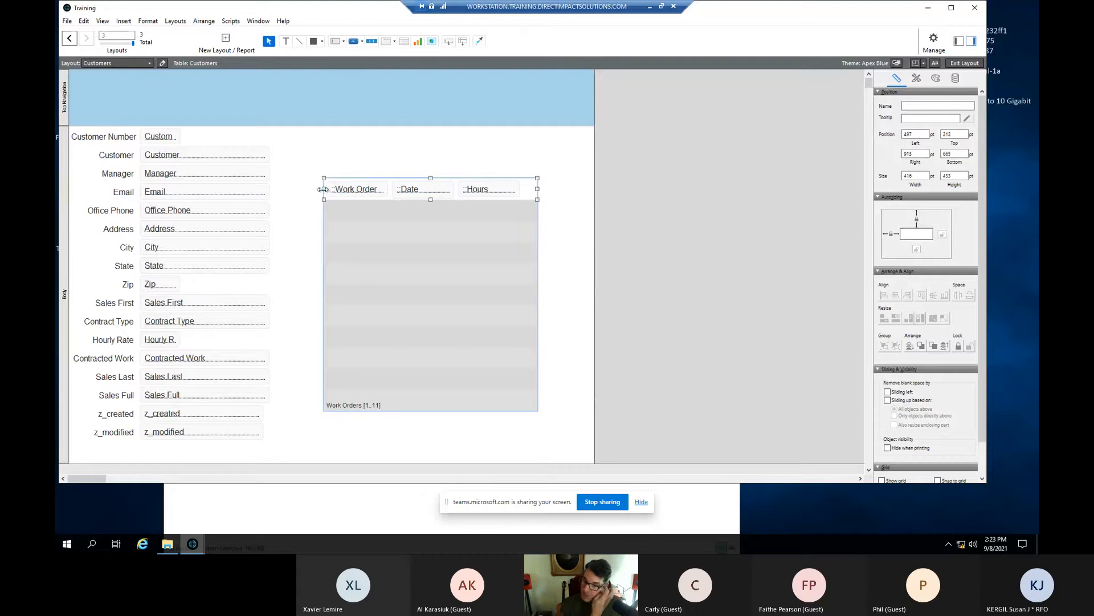
drag(323, 189, 311, 190)
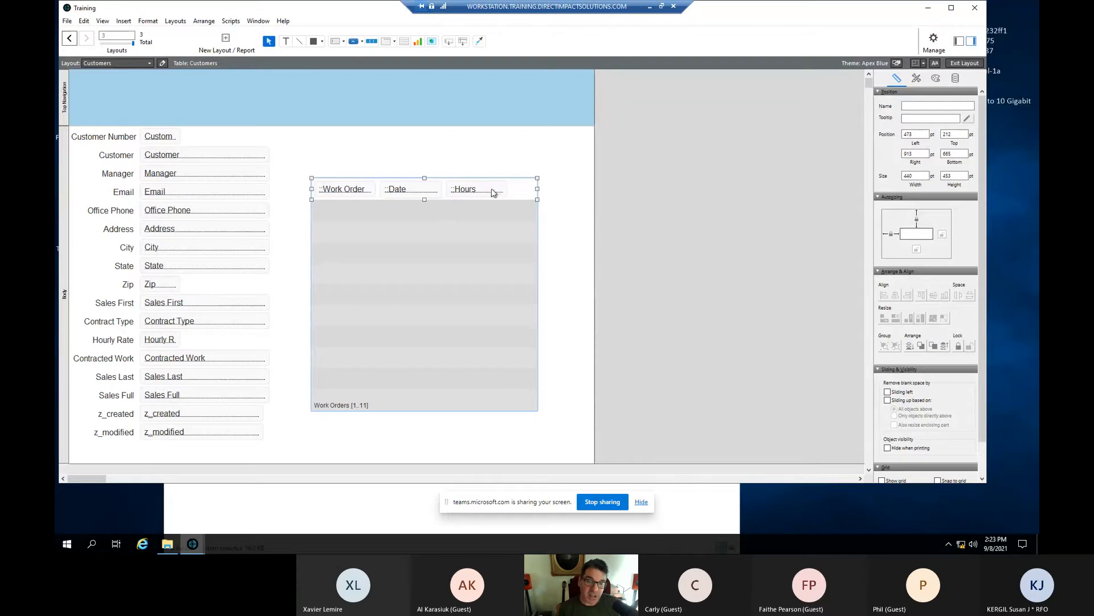
click(470, 190)
drag(471, 190, 489, 191)
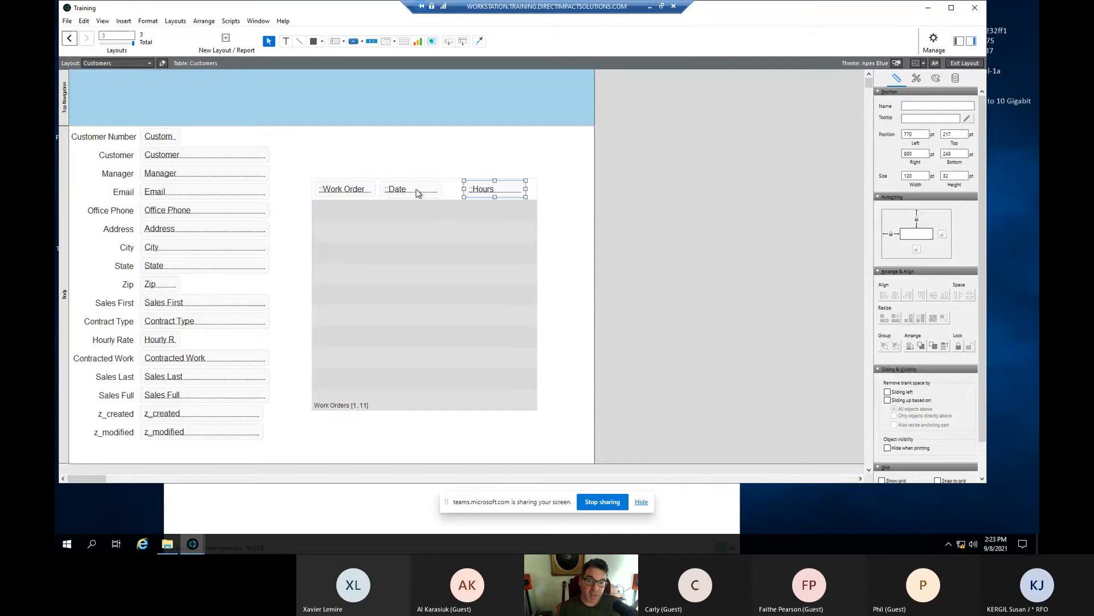
mouse_move(416, 191)
mouse_down()
mouse_move(378, 188)
mouse_move(424, 191)
mouse_up()
- Switch to Browse mode with Ctrl+B to see the customer's related work orders
click(371, 192)
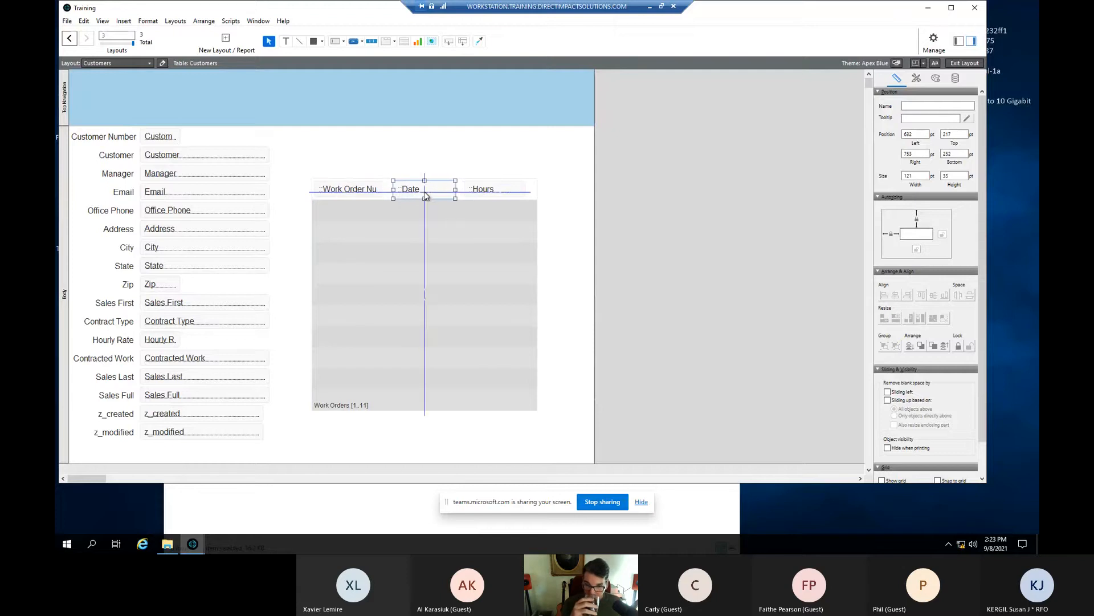
click(426, 115)
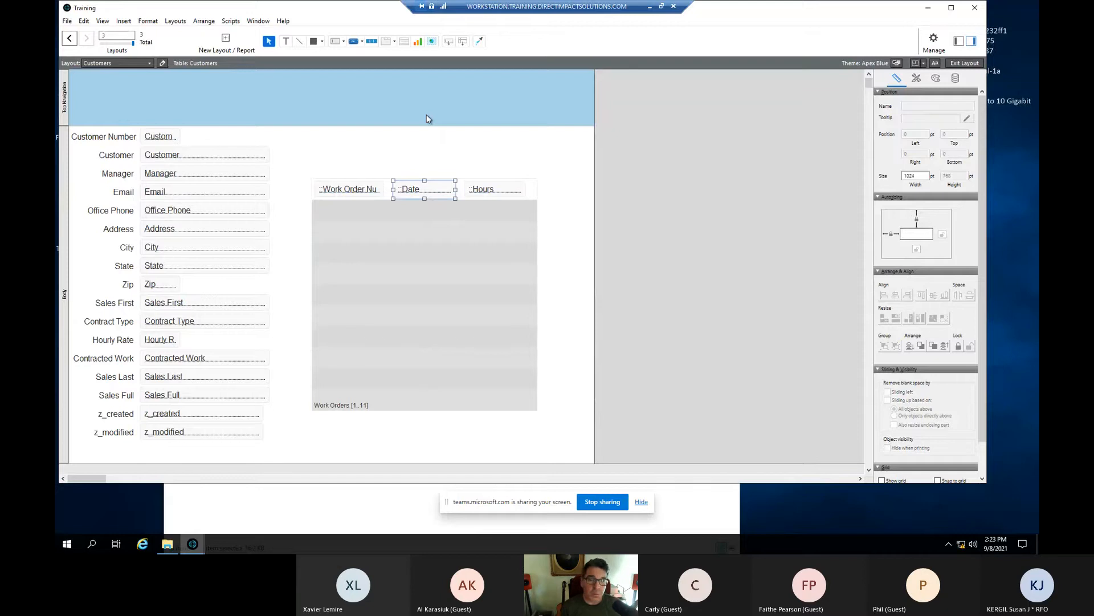
key(ctrl+b)
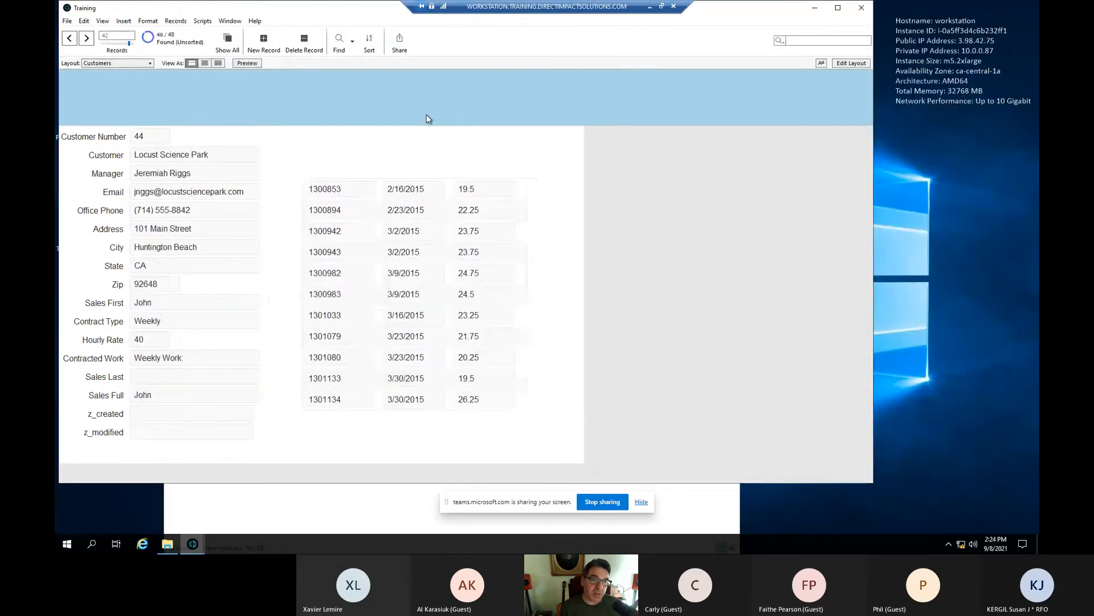
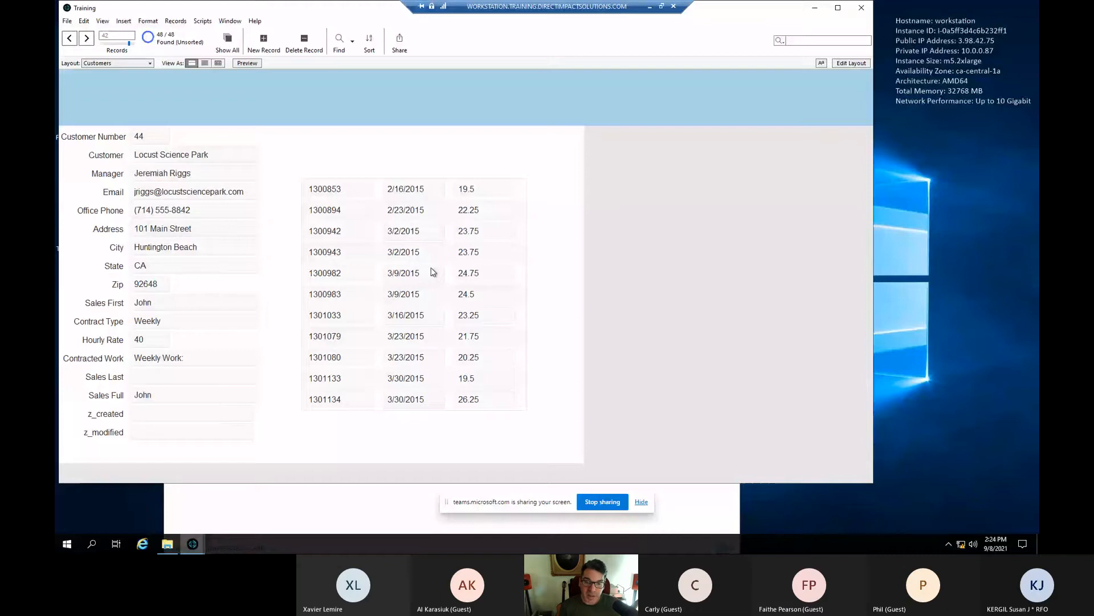
- Put the Customers layout into Layout mode with Ctrl+L
key(ctrl+l)
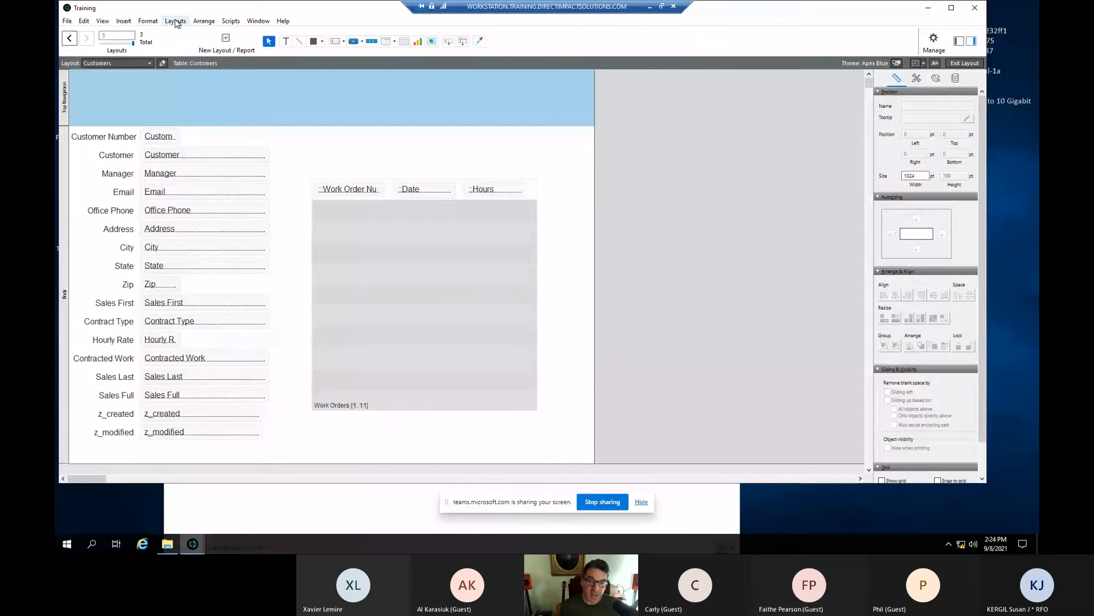
- Enable vertical scrolling on the Work Orders portal with its scroll bar always shown
double_click(399, 290)
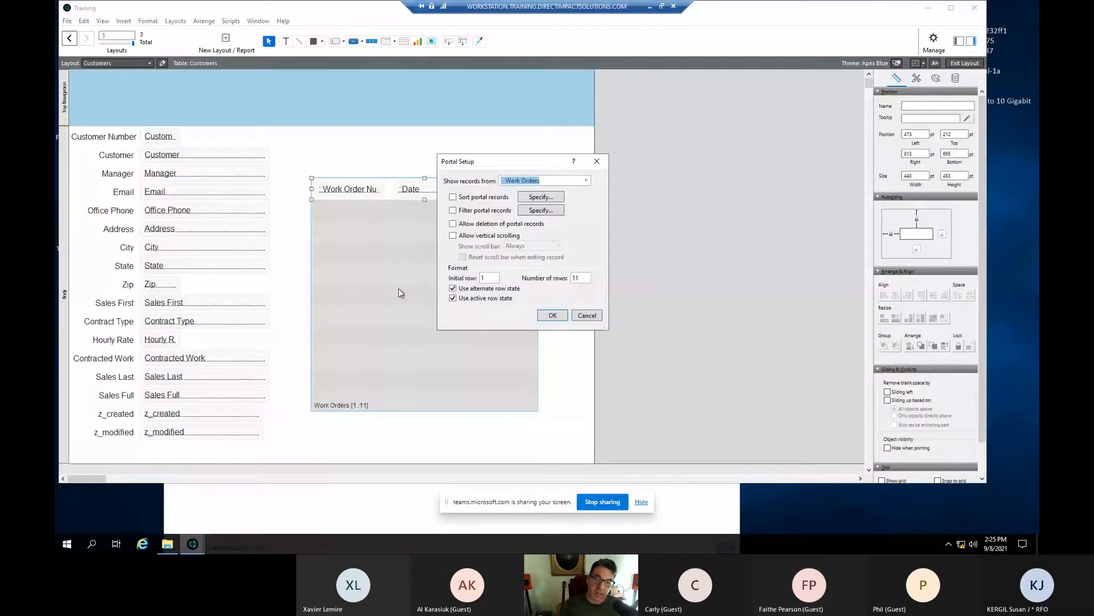
click(453, 236)
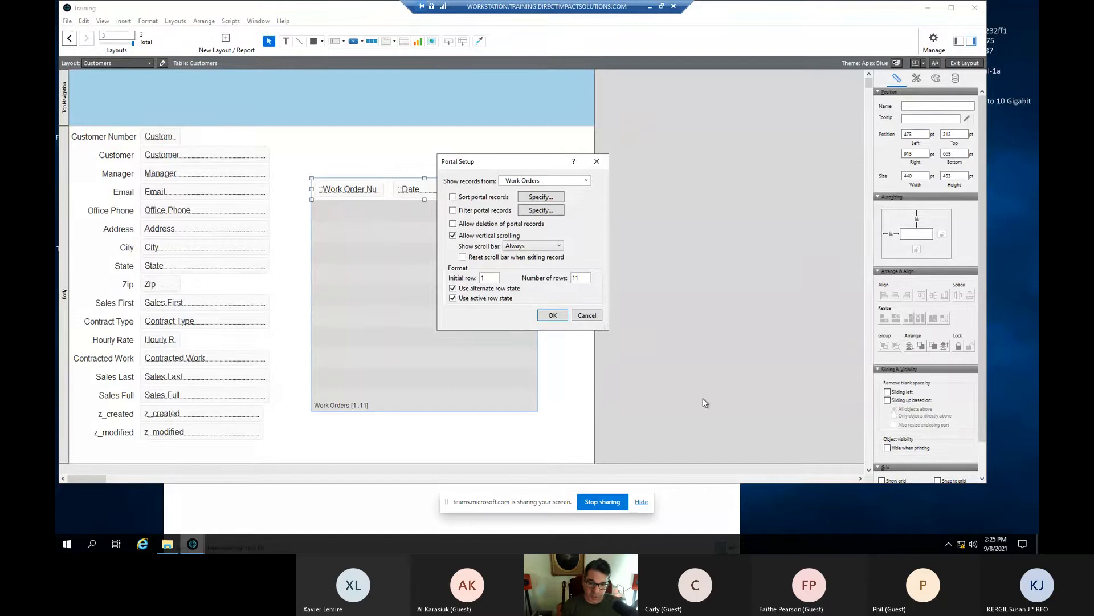
click(553, 317)
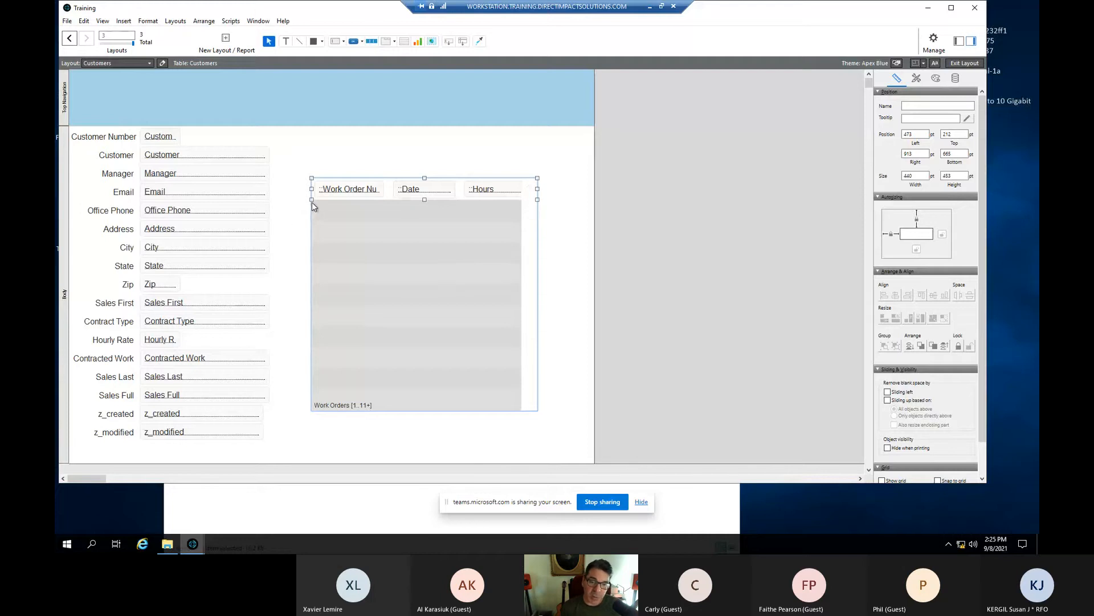
- Extend the portal's left edge, shift the Hours and Date fields right, and return to Browse mode
drag(311, 188, 282, 190)
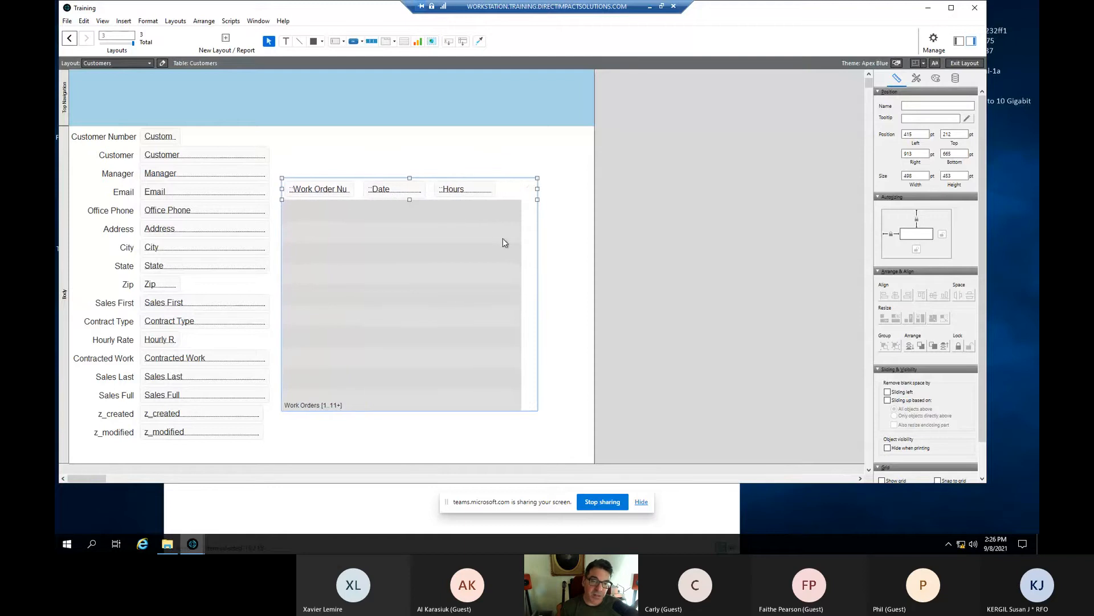
click(462, 191)
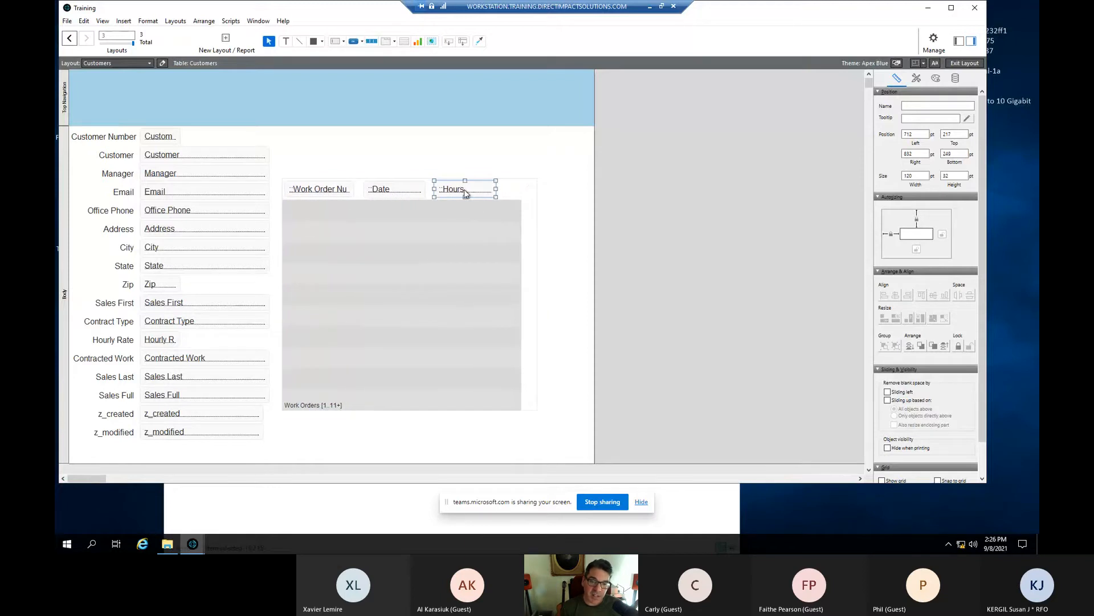
drag(463, 192, 485, 195)
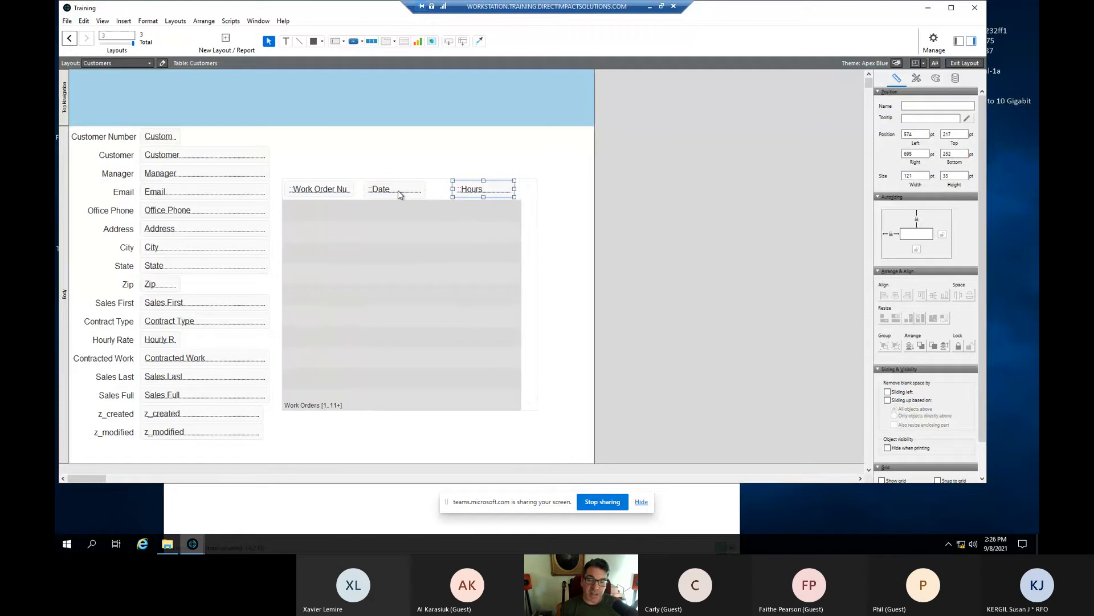
drag(401, 195, 404, 195)
click(443, 257)
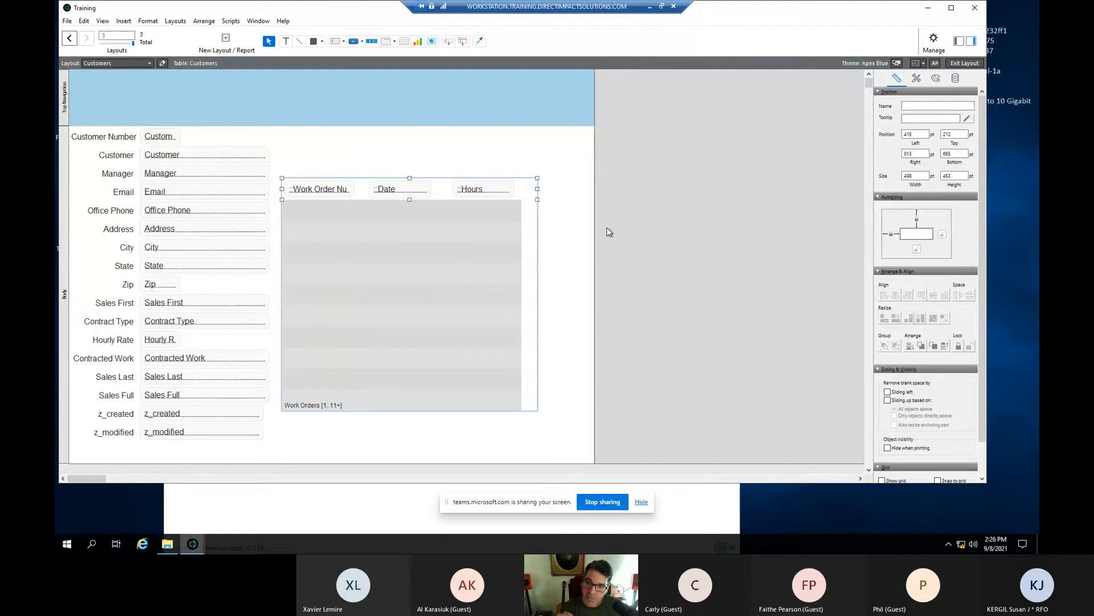
key(ctrl+b)
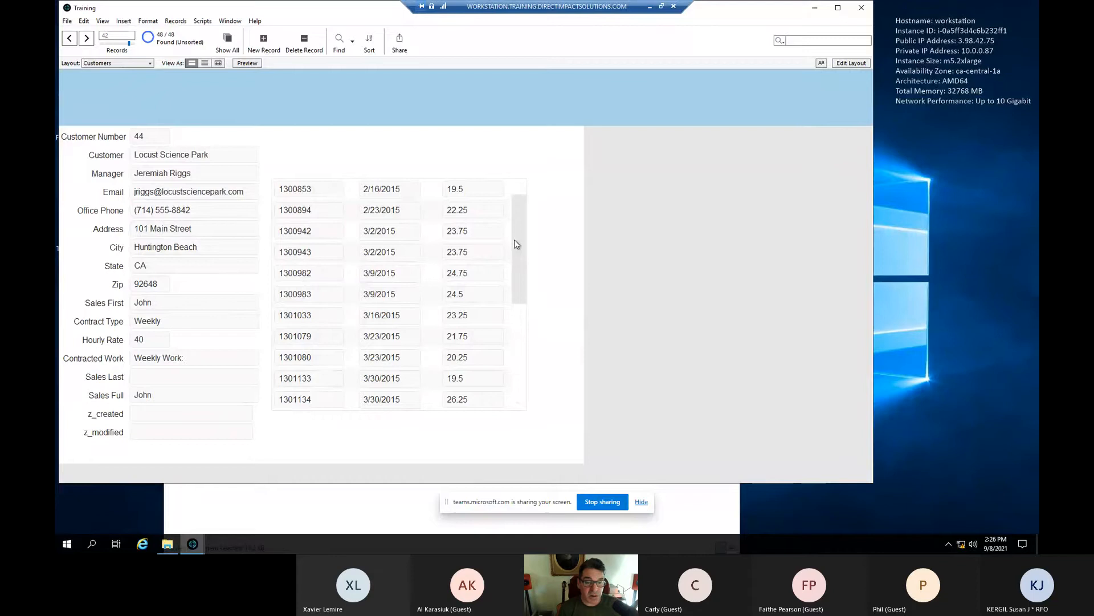
- Step forward one customer record, then back three, comparing each portal's work orders
mouse_move(518, 232)
mouse_down()
mouse_move(525, 341)
mouse_move(518, 215)
mouse_up()
click(86, 38)
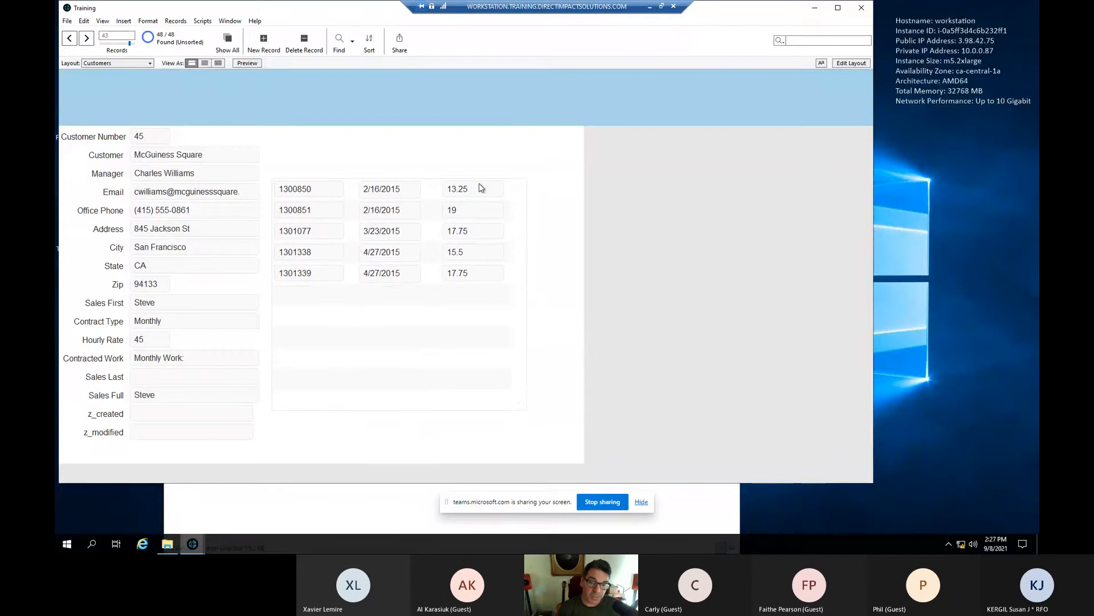
click(70, 38)
click(70, 38)
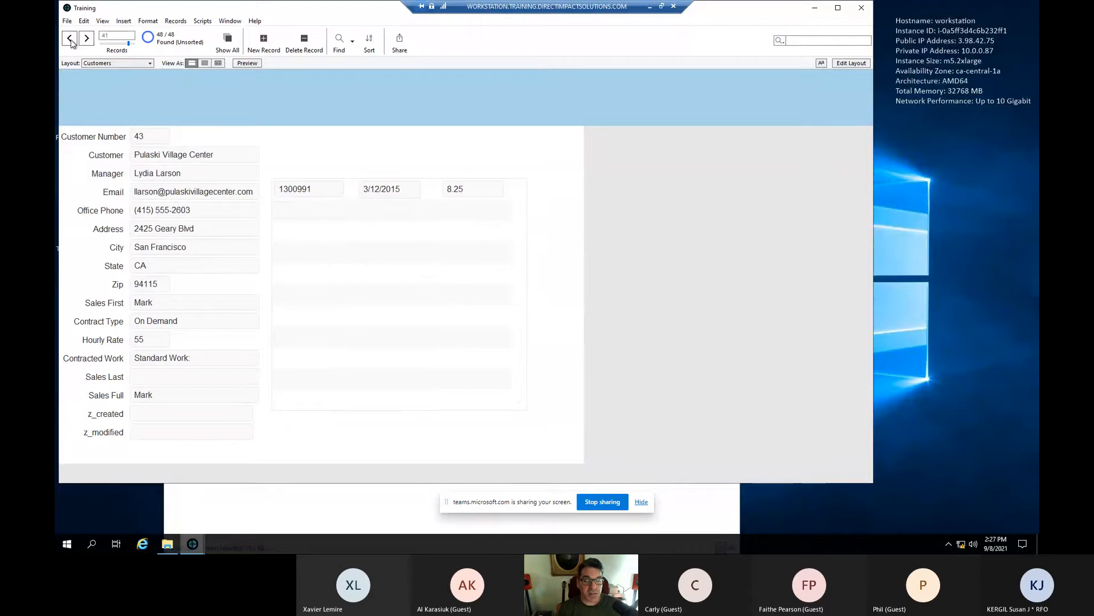
click(69, 38)
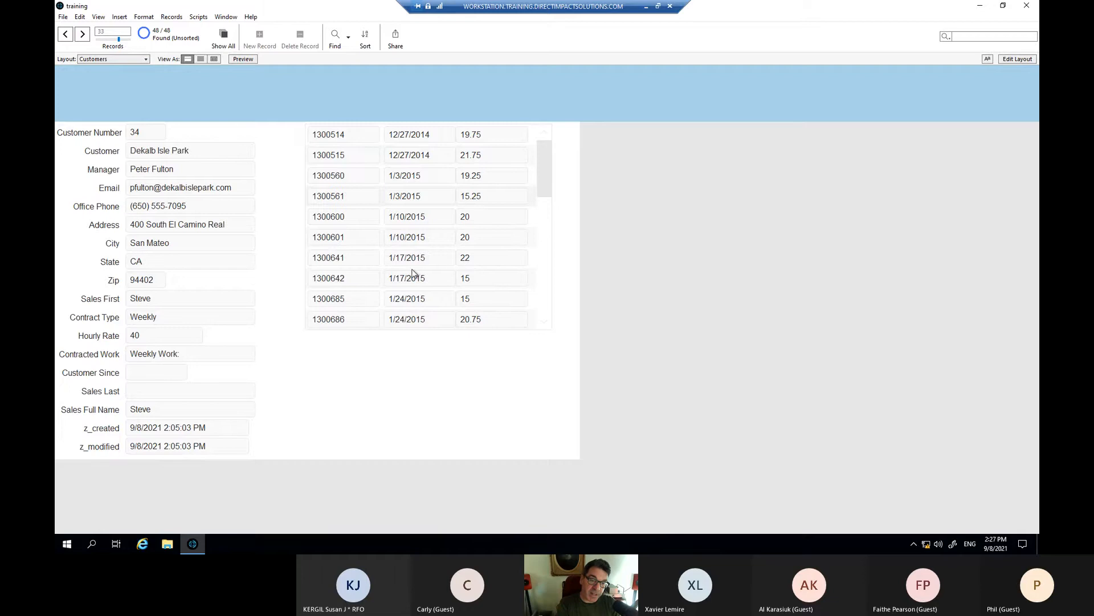
- Advance five records to customer 39, Locust Executive Station
scroll(456, 267, down, 2)
scroll(435, 265, up, 2)
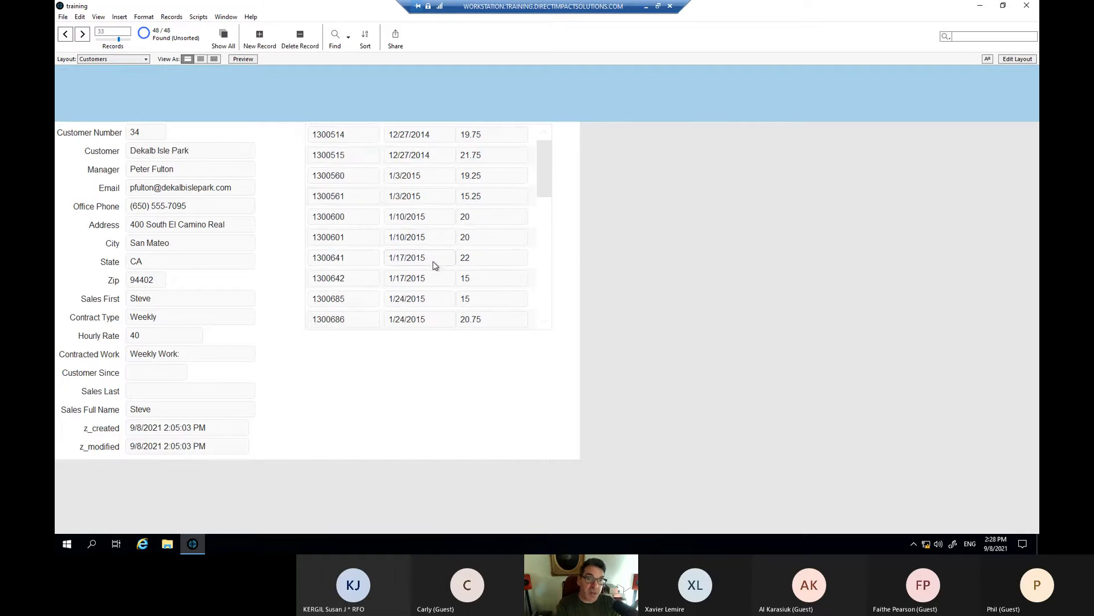
click(83, 36)
click(83, 34)
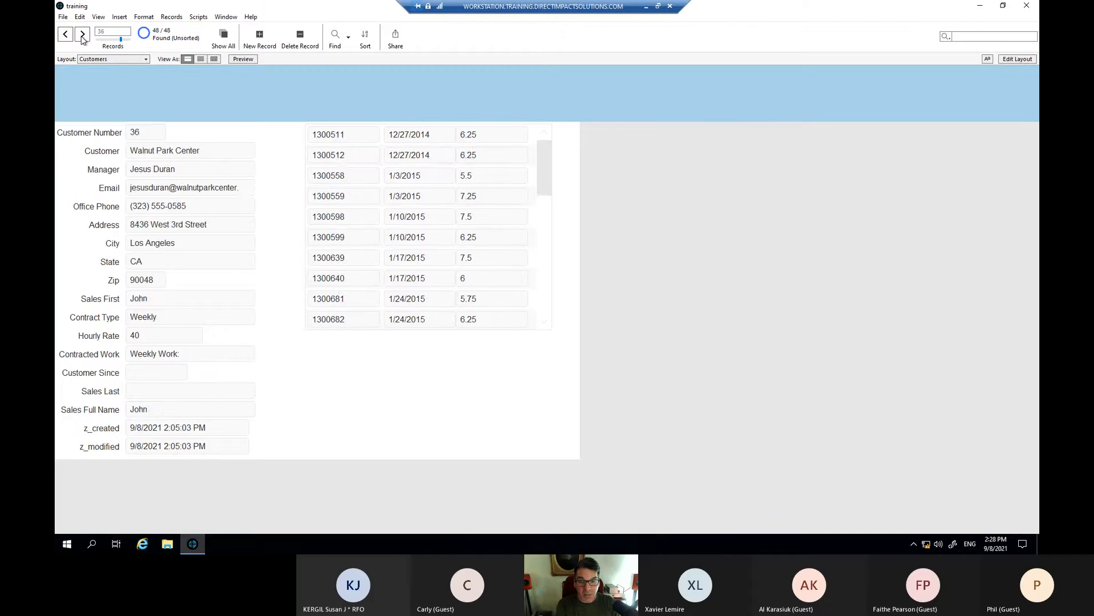
click(83, 35)
click(83, 36)
click(83, 35)
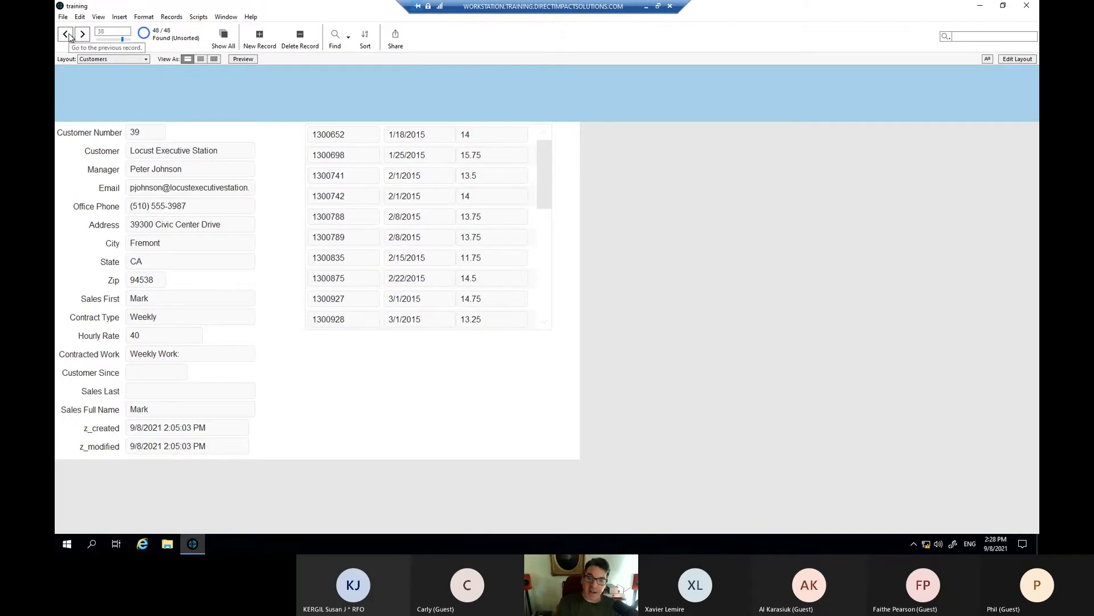
- Glance at the table relationships in Manage Database, close it, and enter Layout mode
click(63, 16)
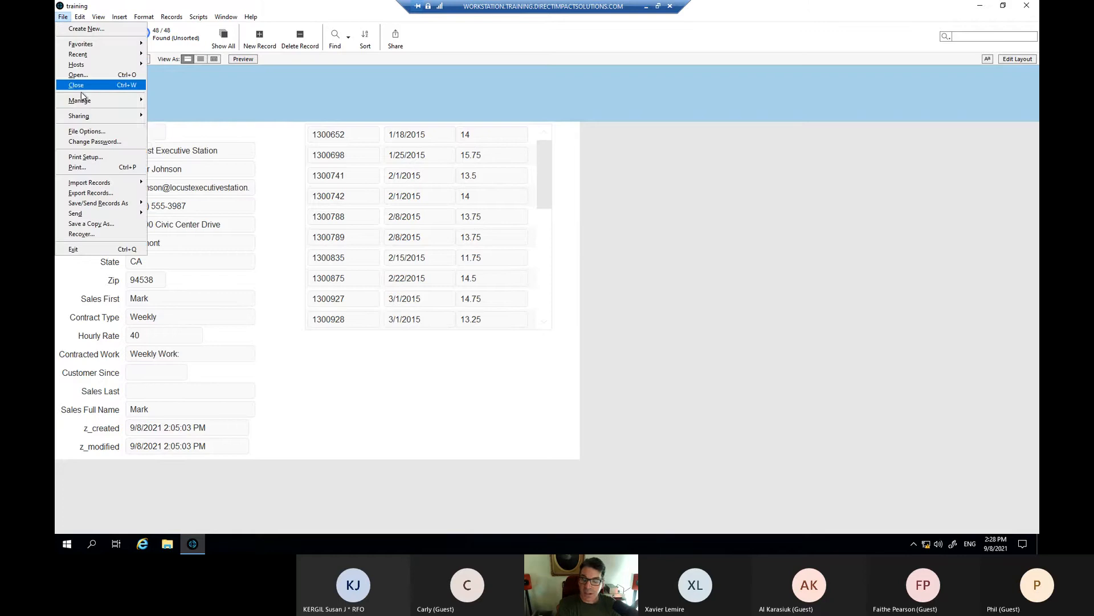
mouse_move(83, 97)
click(171, 101)
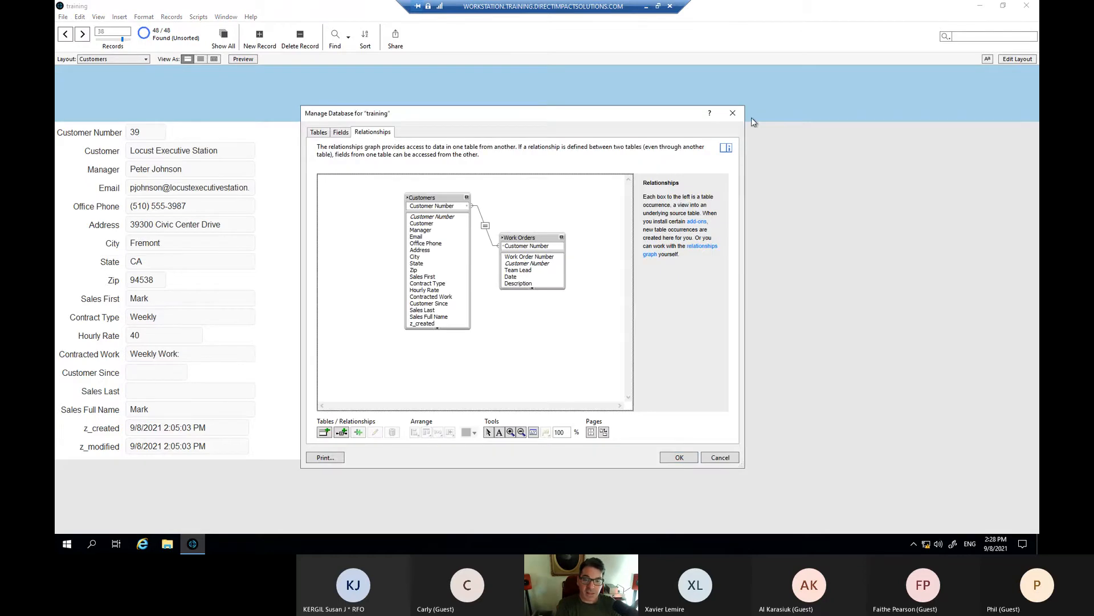
click(733, 113)
key(ctrl+l)
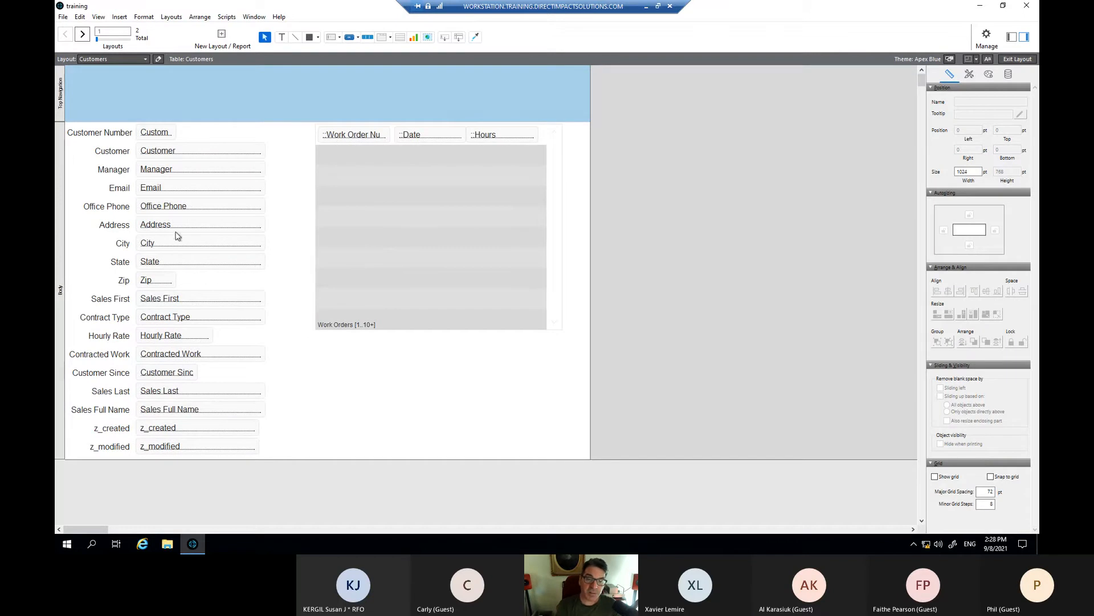
click(501, 138)
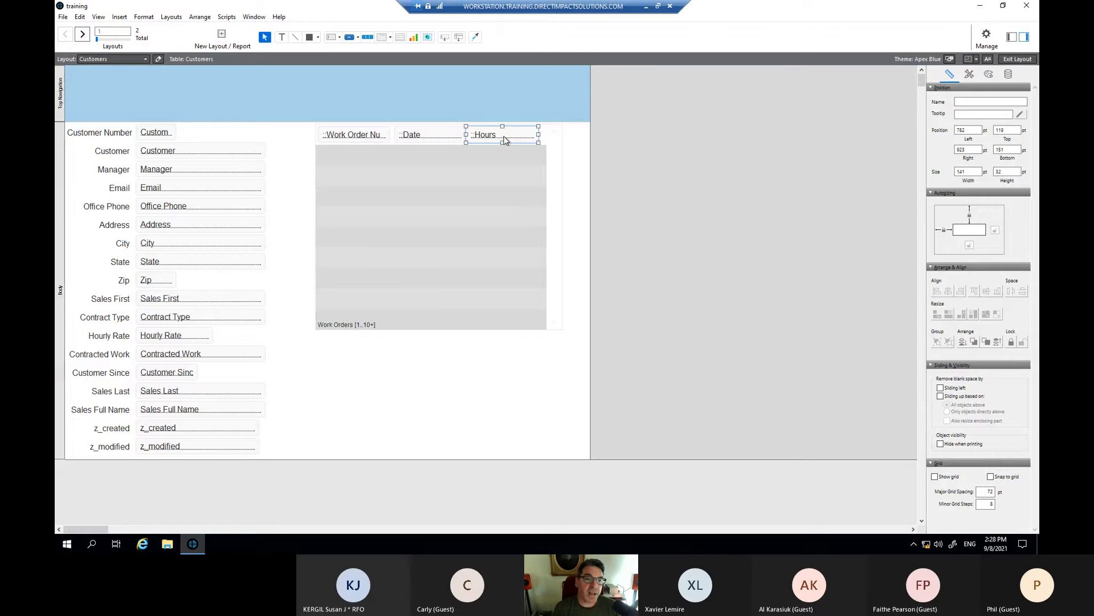
right_click(504, 140)
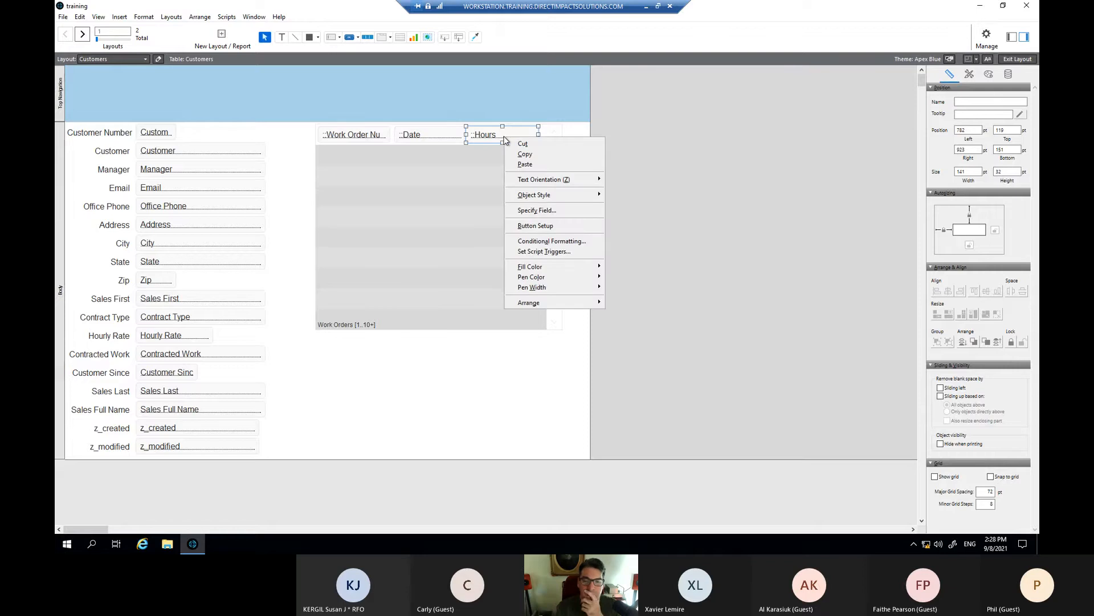
mouse_move(564, 303)
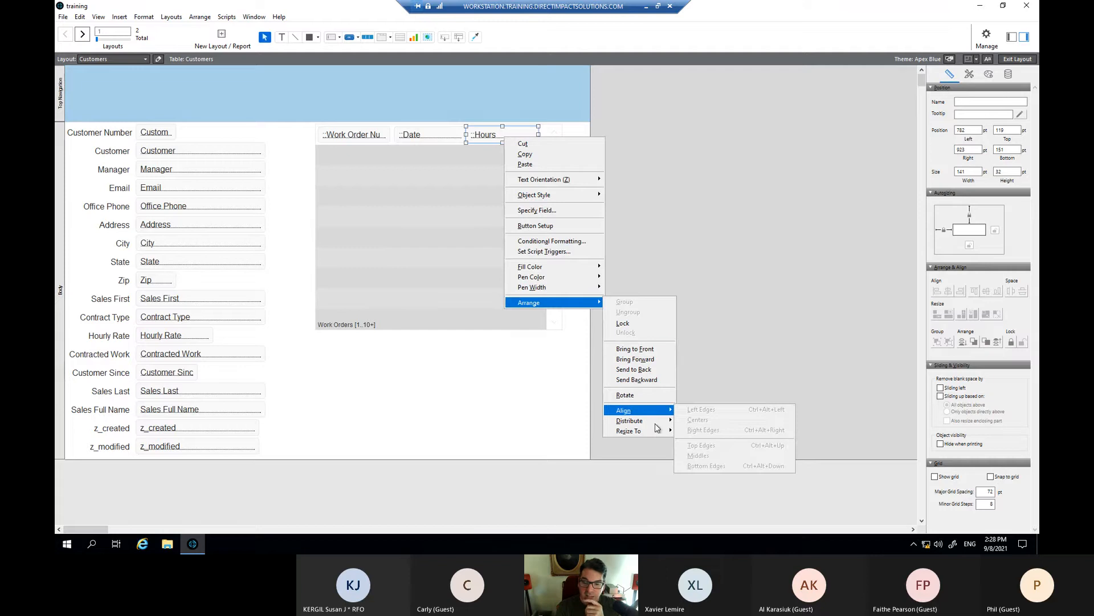
mouse_move(657, 415)
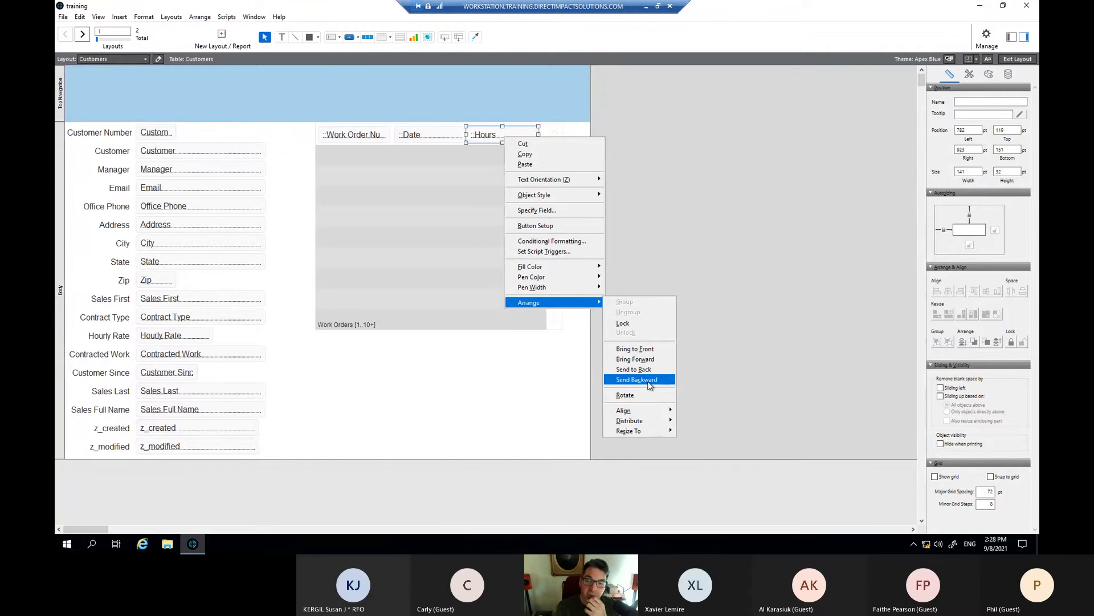
click(700, 344)
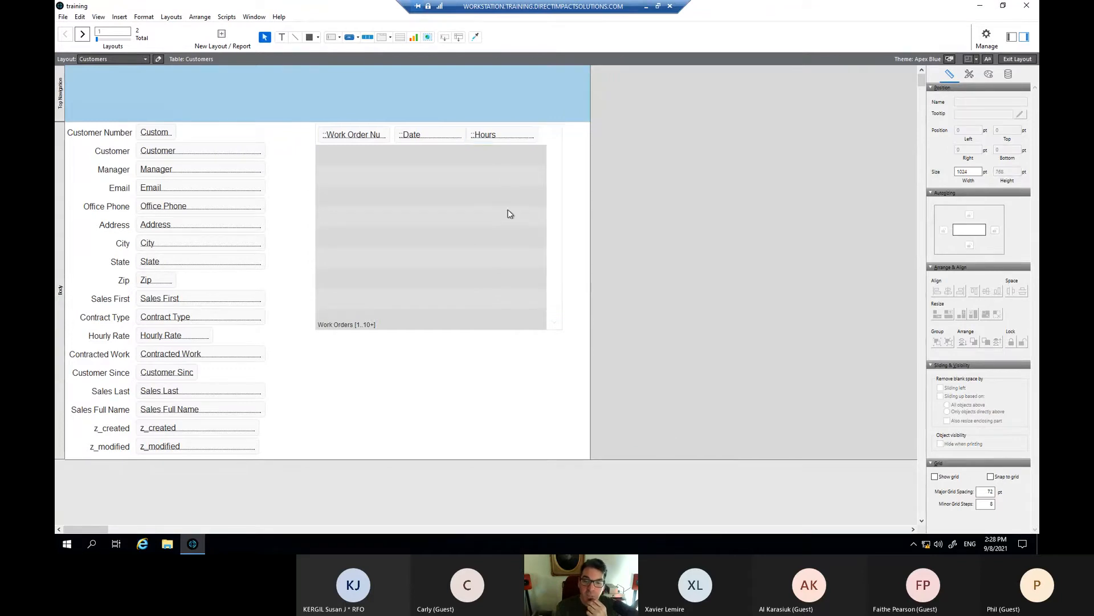
click(499, 140)
right_click(499, 139)
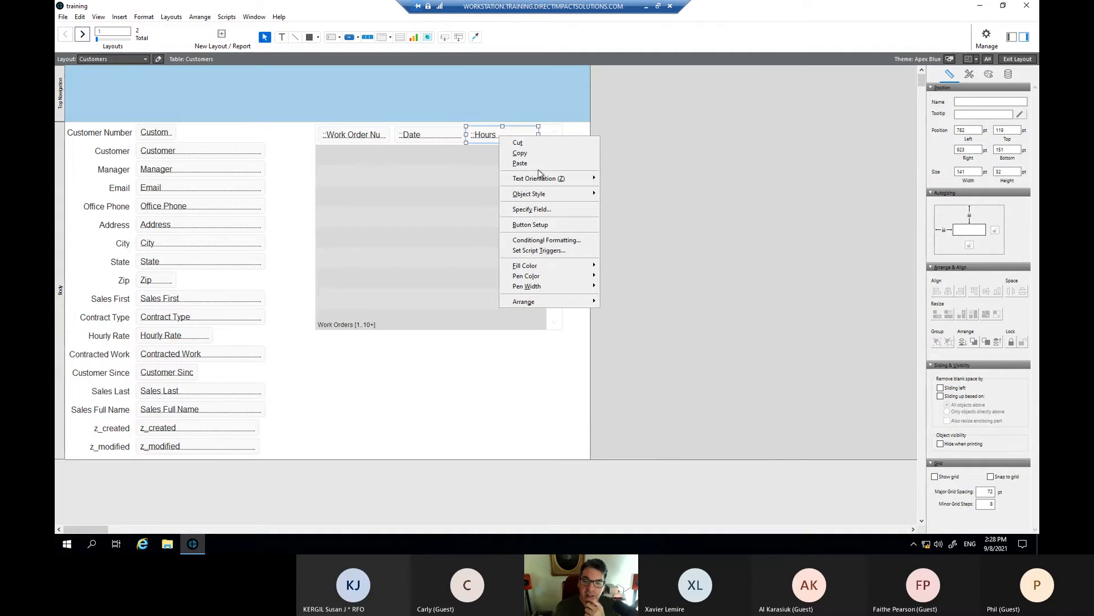
mouse_move(550, 178)
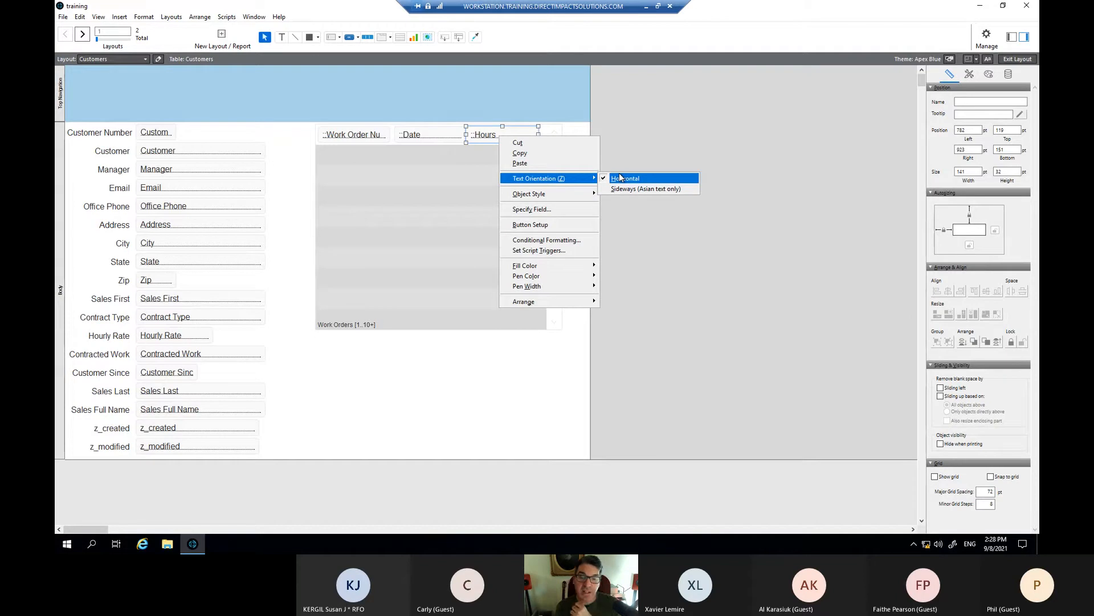
click(487, 163)
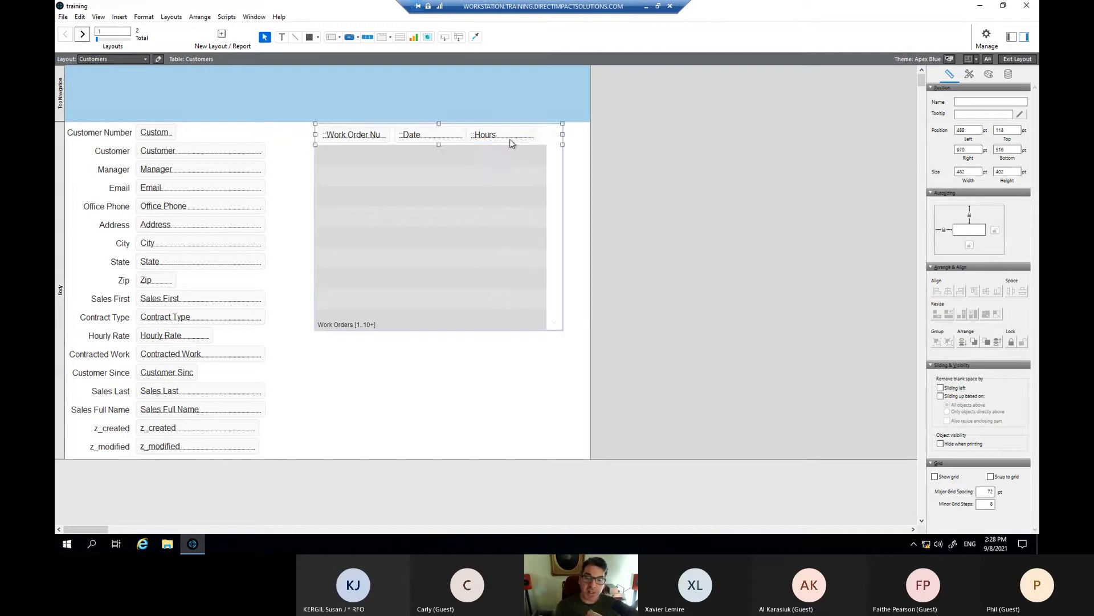
double_click(516, 135)
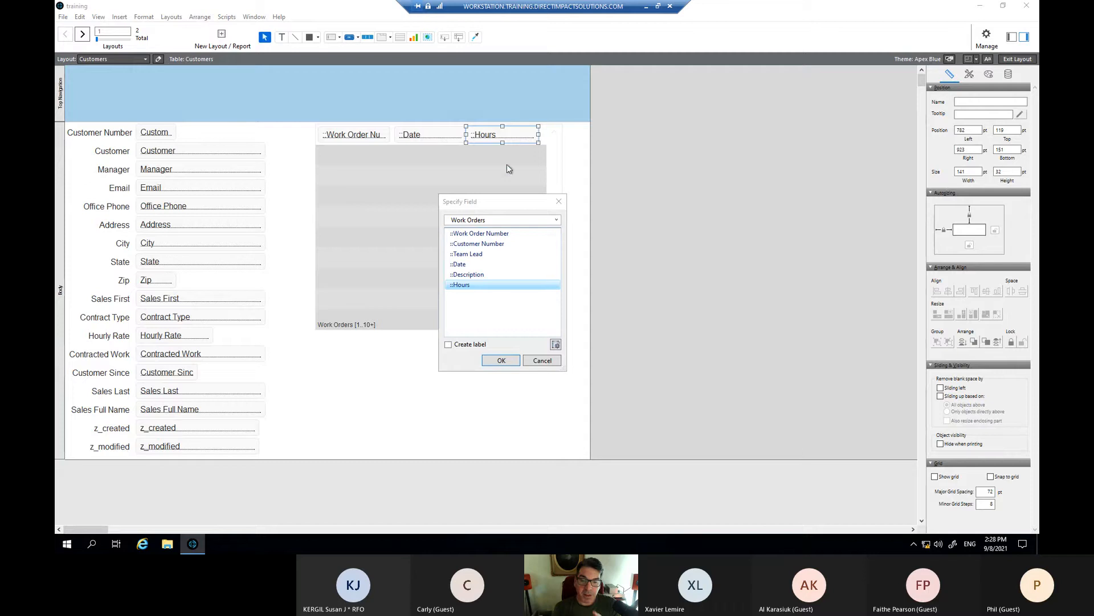
drag(521, 204, 523, 208)
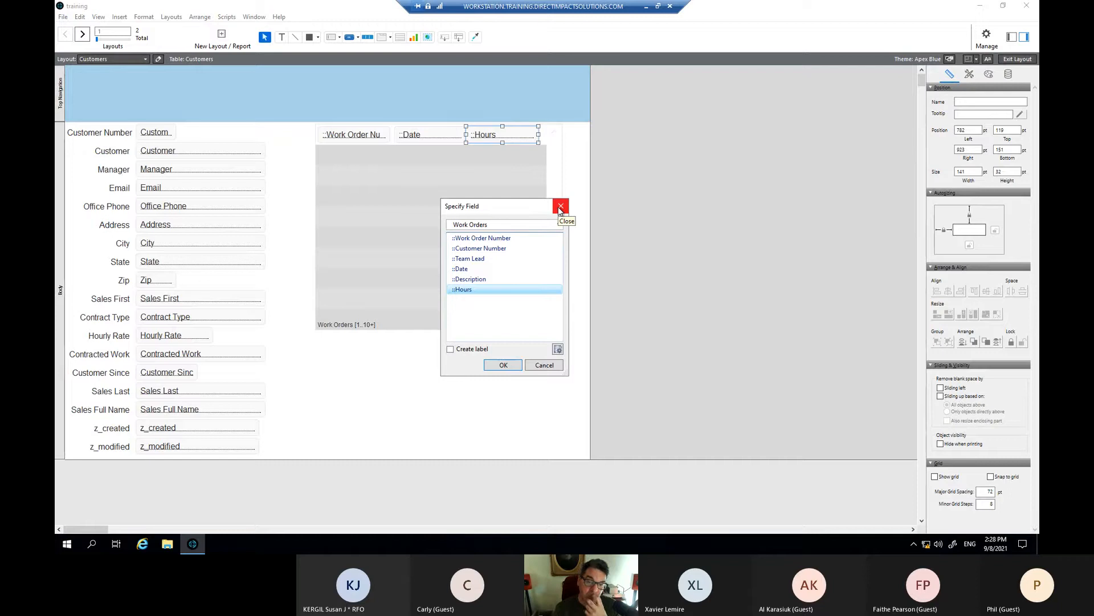
click(559, 208)
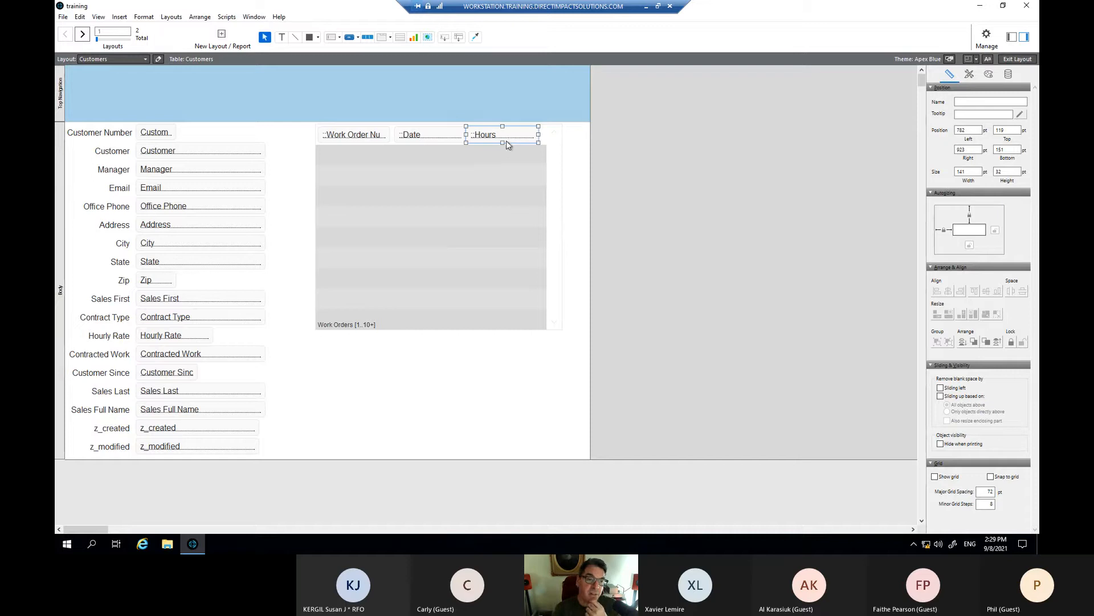
- Right-align the Hours heading text via Format > Align Text > Right, then select the portal
click(206, 18)
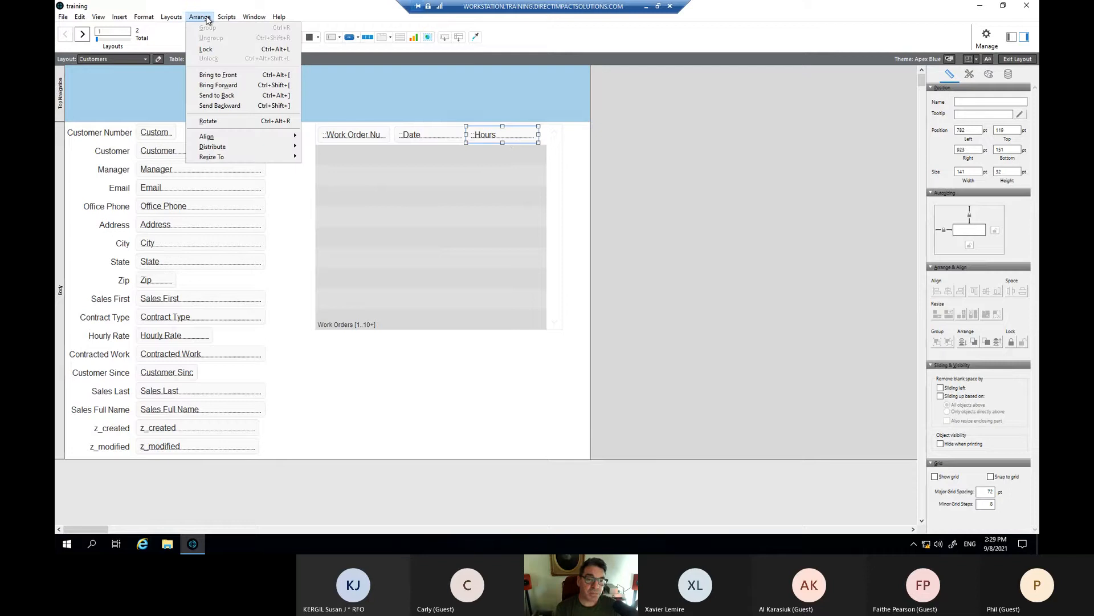
click(207, 20)
click(144, 18)
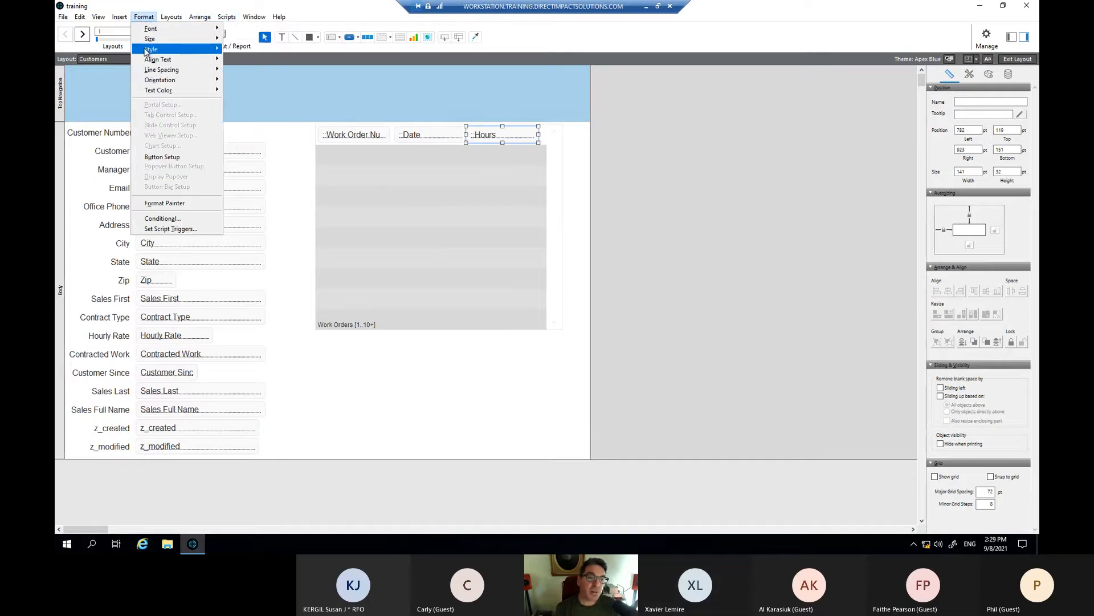
mouse_move(155, 90)
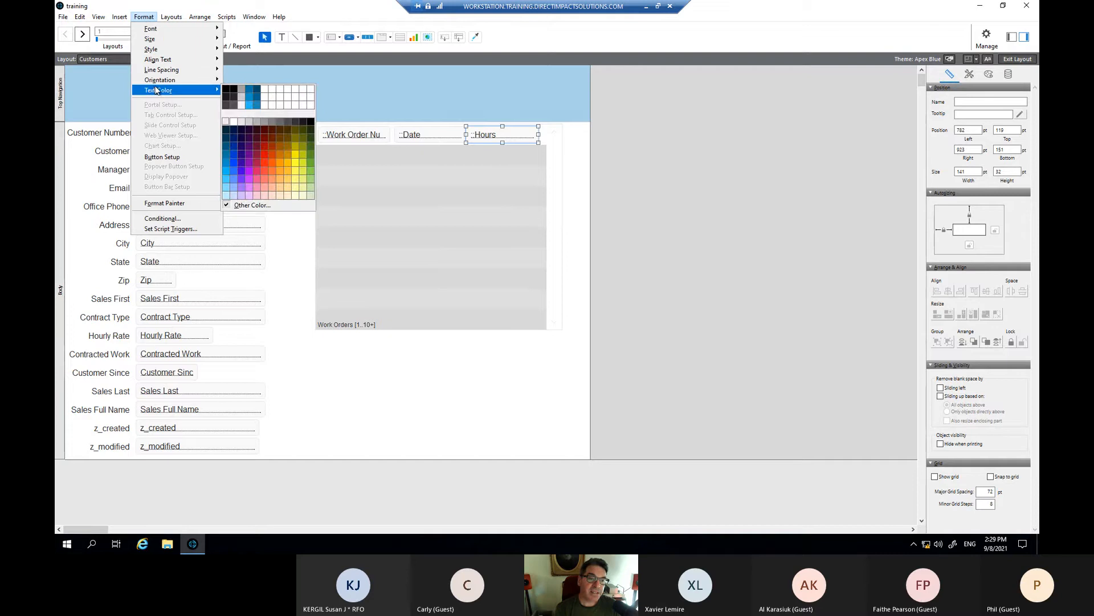
mouse_move(185, 65)
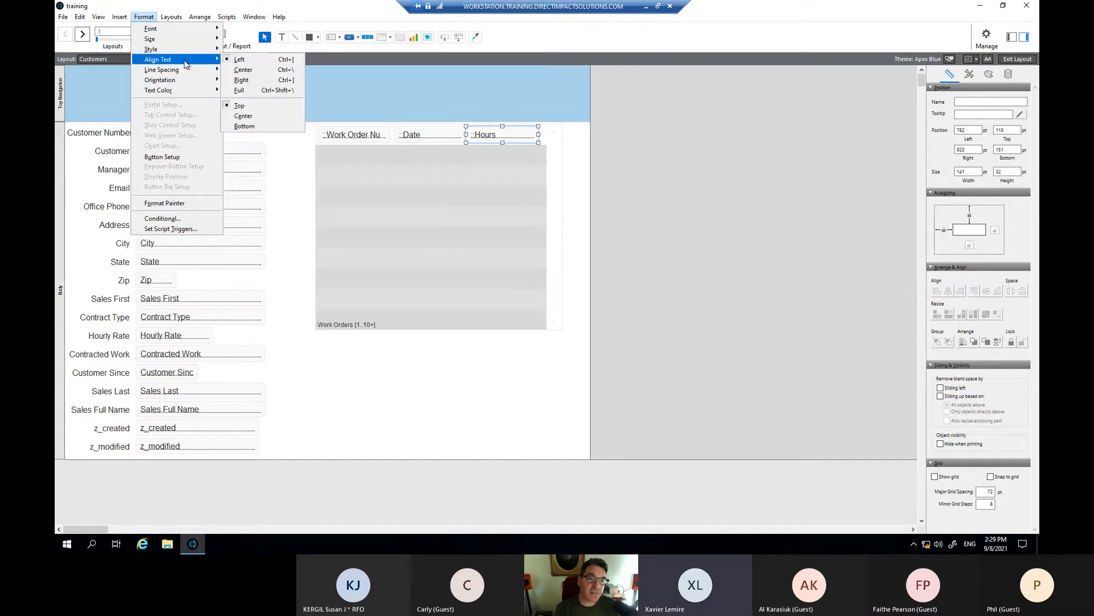
click(242, 80)
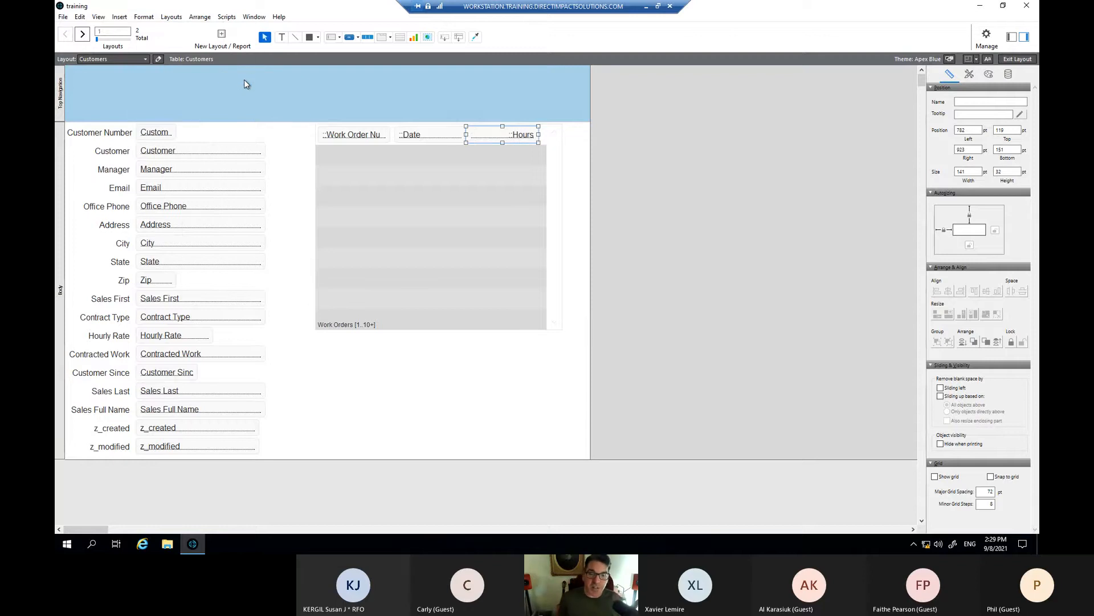
click(494, 189)
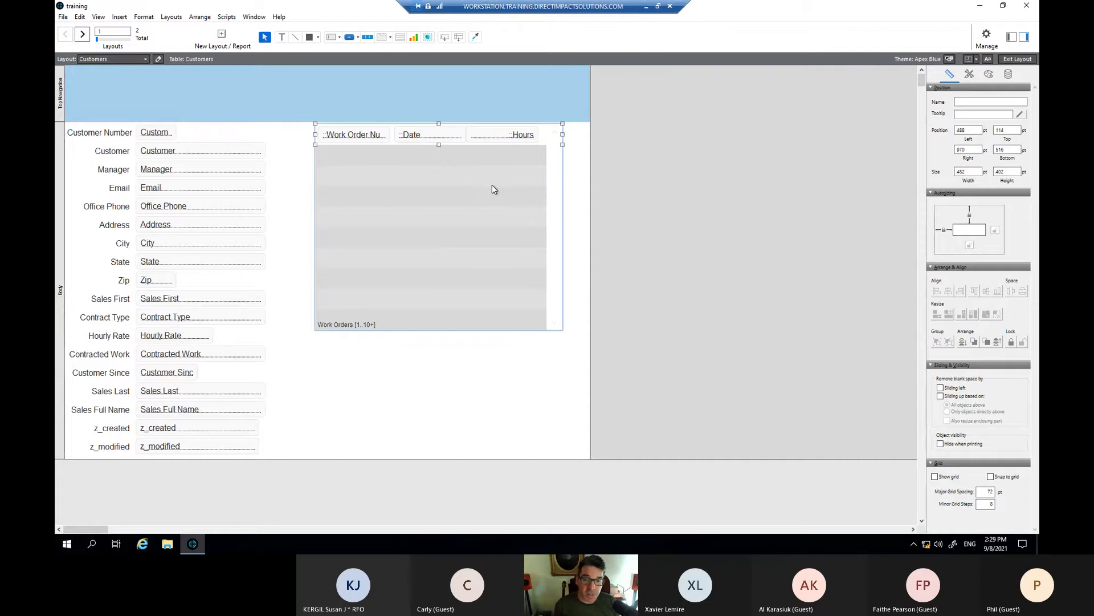
key(ctrl+b)
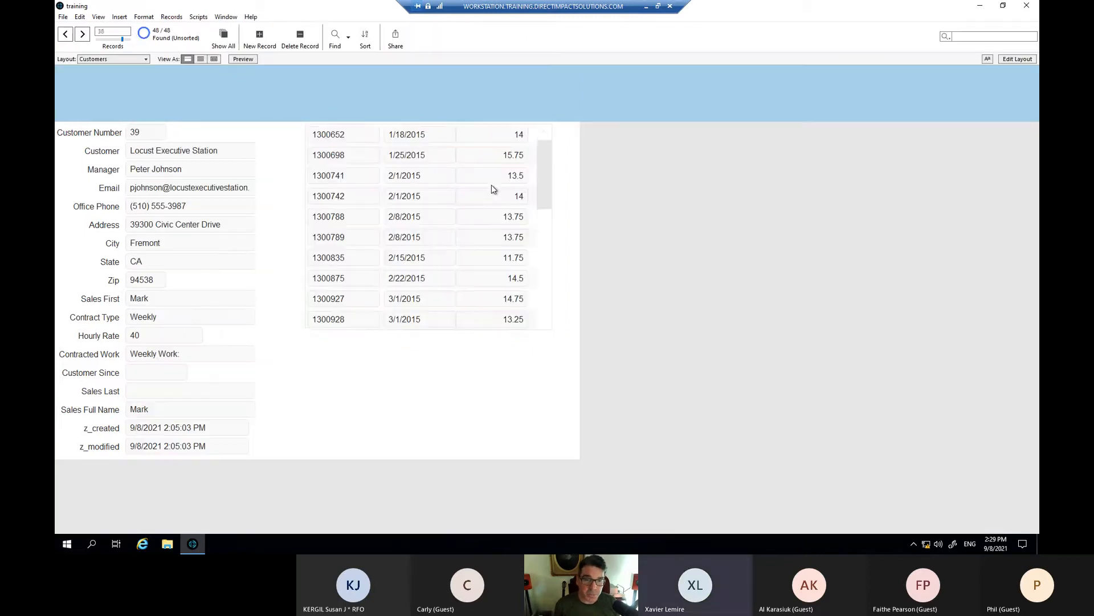
scroll(494, 183, down, 1)
scroll(495, 183, down, 6)
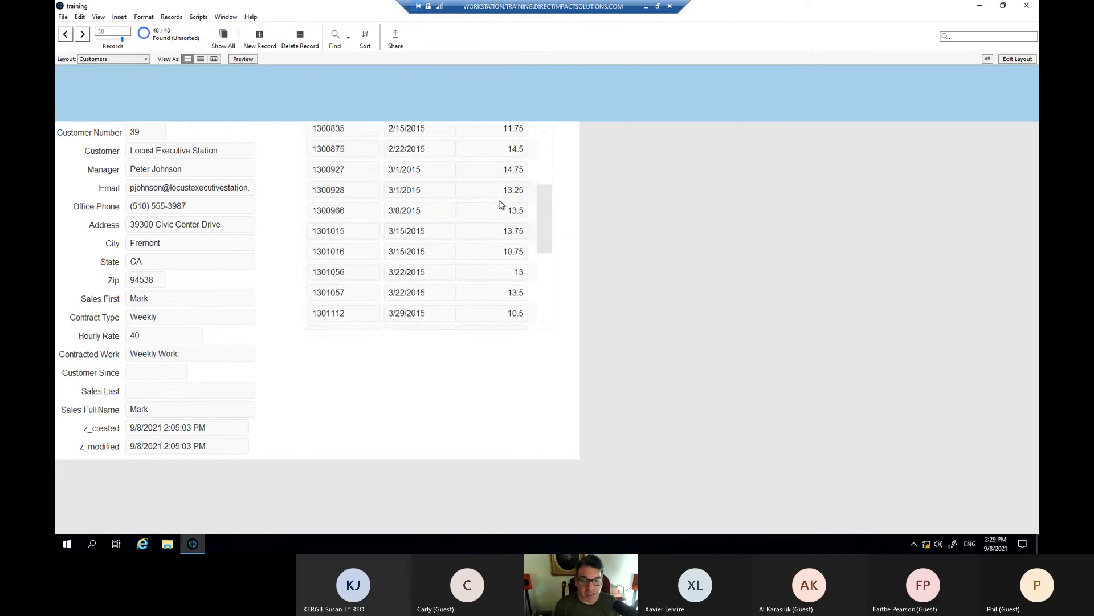
scroll(500, 205, up, 5)
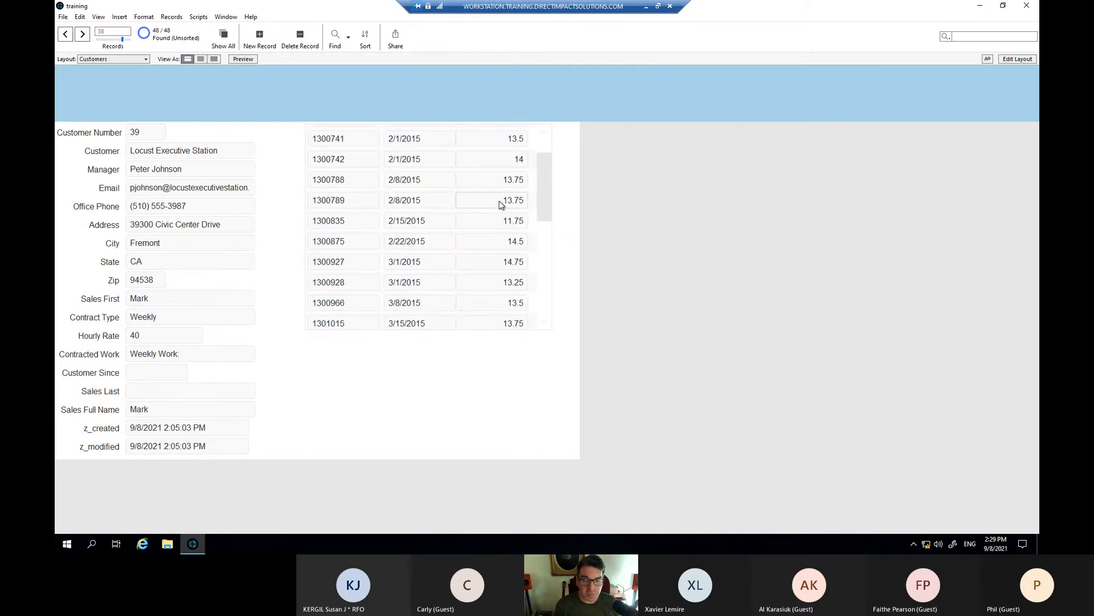
scroll(500, 205, up, 2)
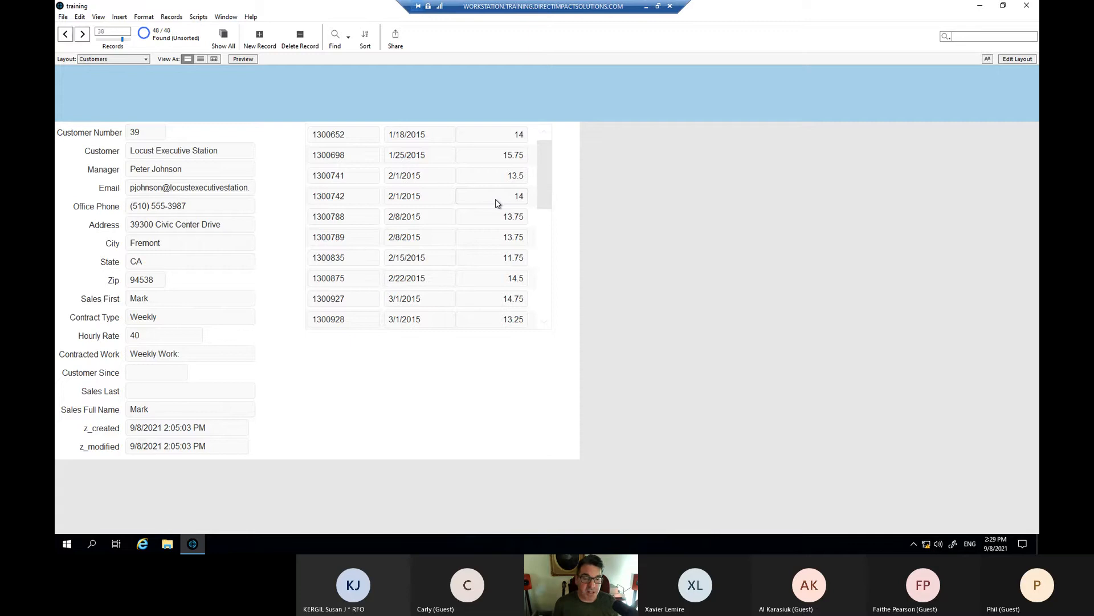
scroll(495, 200, down, 3)
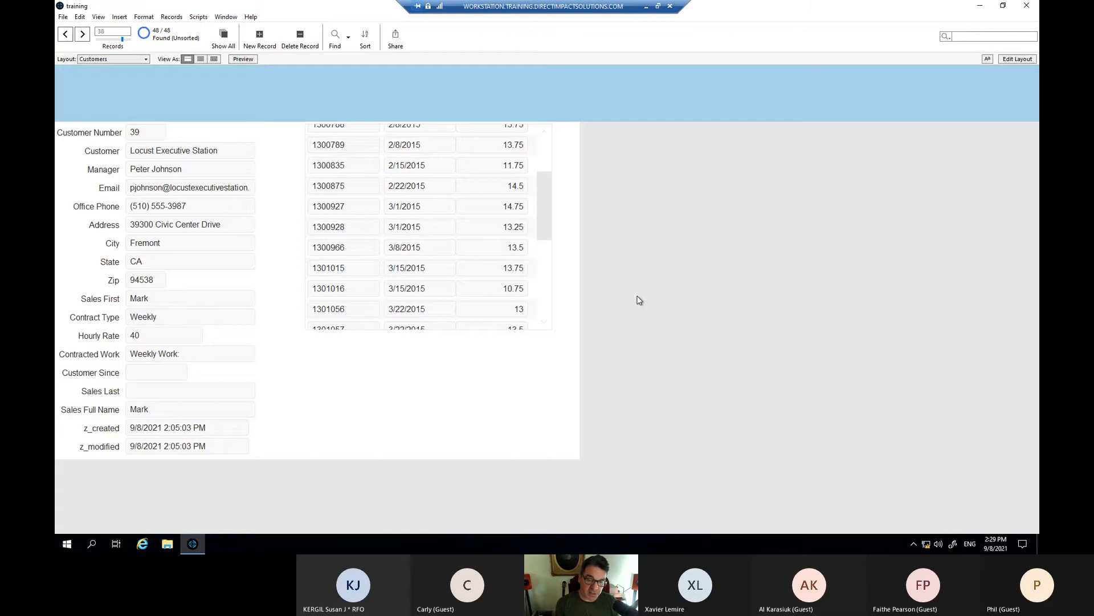
scroll(475, 305, up, 3)
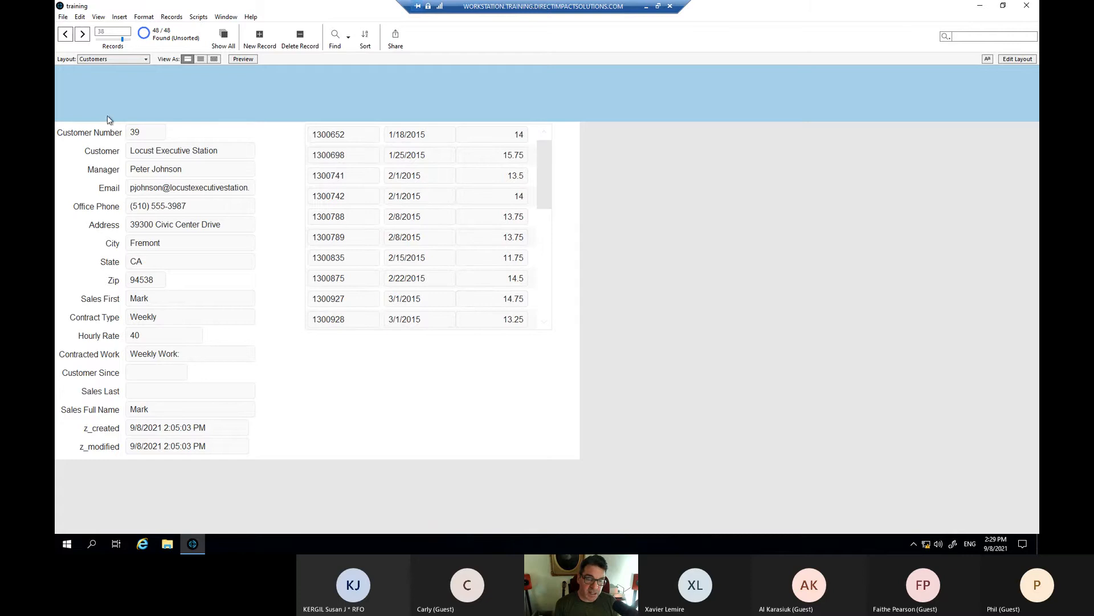
click(63, 17)
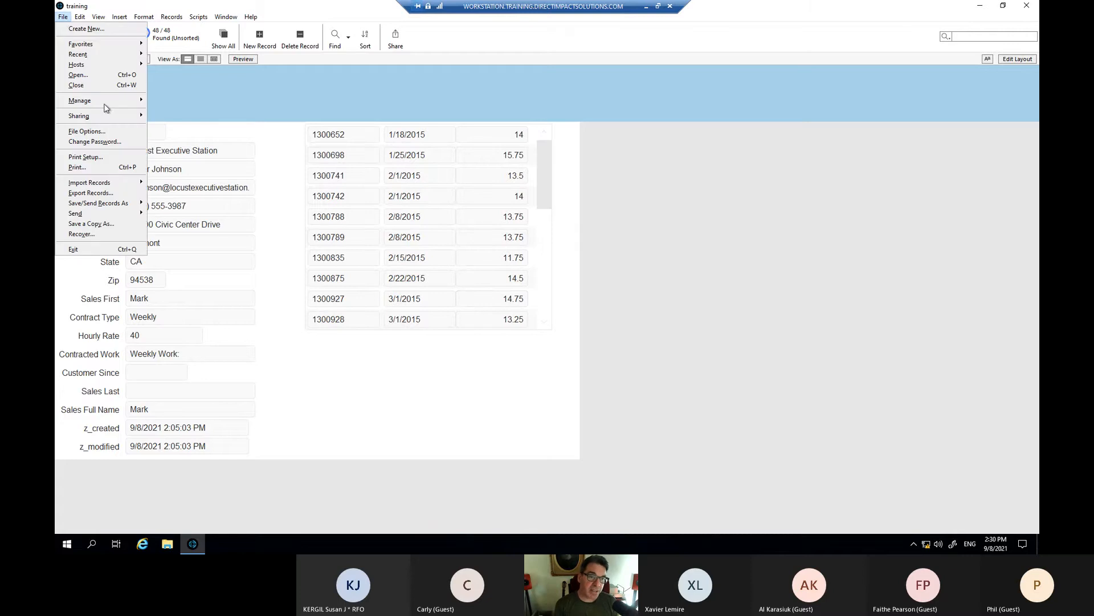
mouse_move(114, 102)
click(165, 100)
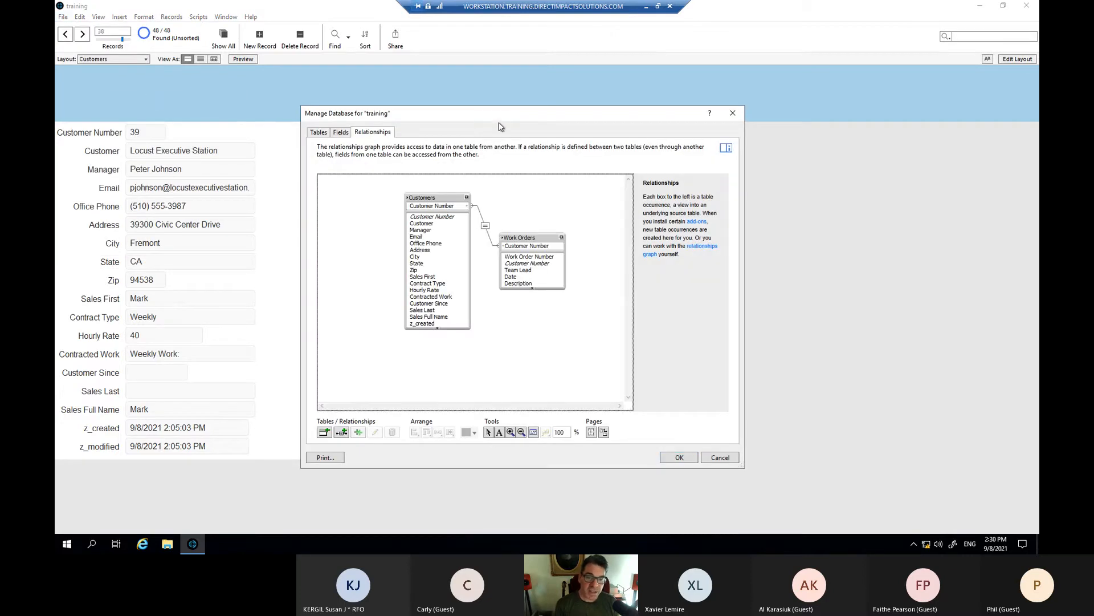
click(329, 130)
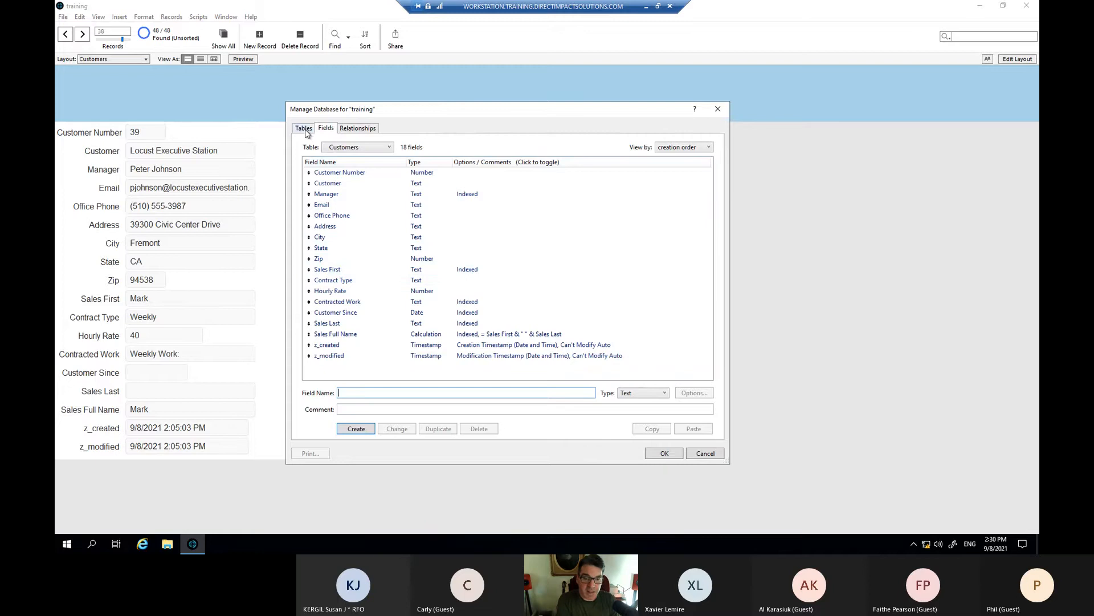
click(703, 453)
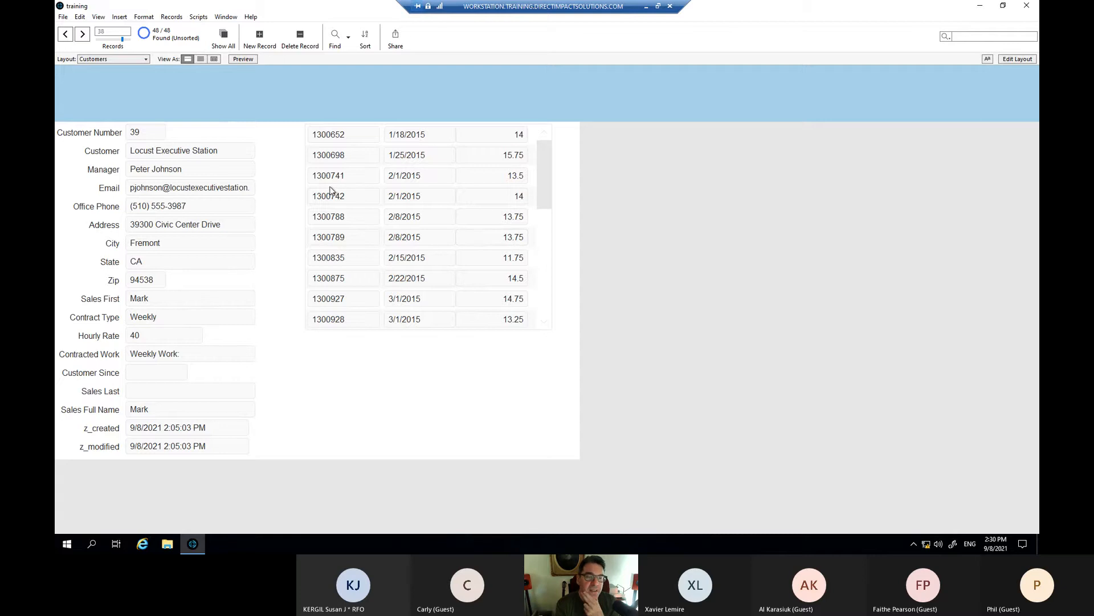
- Check Use advanced tools on the General tab of Preferences and save
click(80, 17)
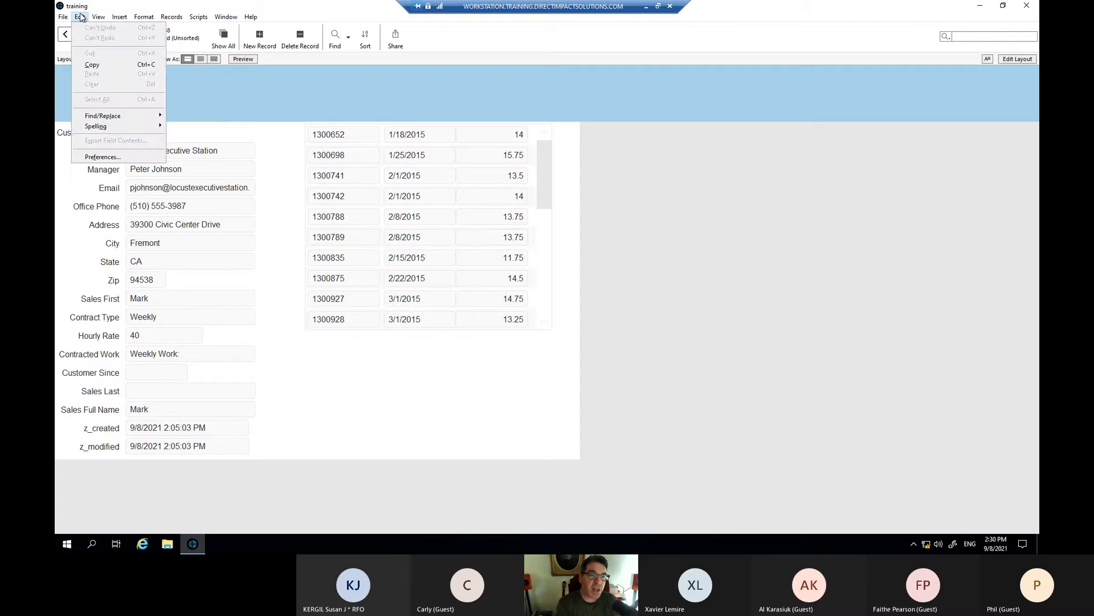
click(103, 157)
drag(457, 170, 417, 164)
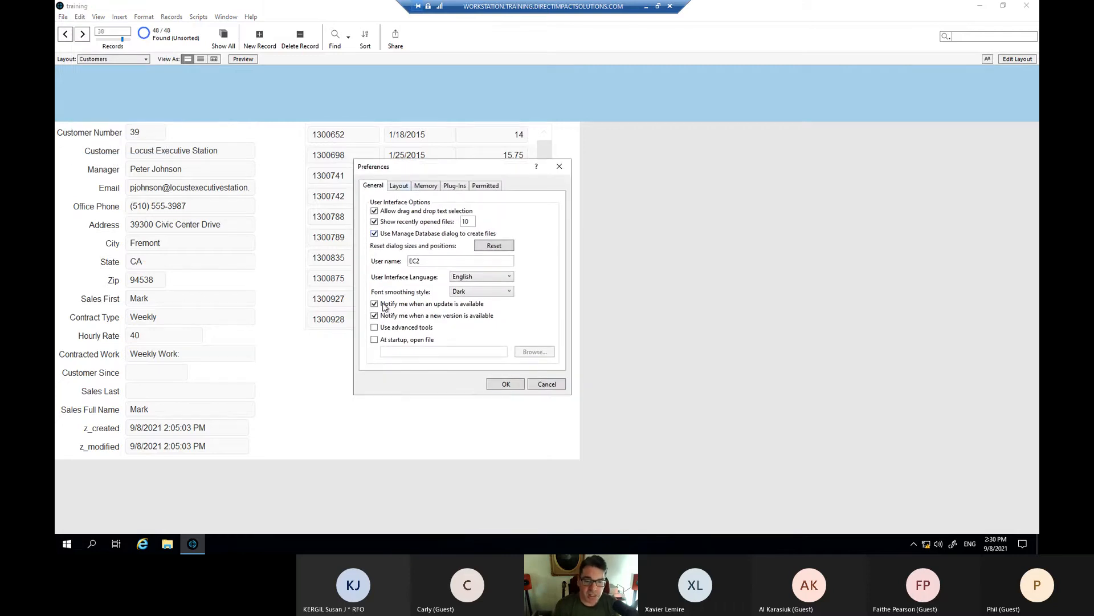
click(376, 327)
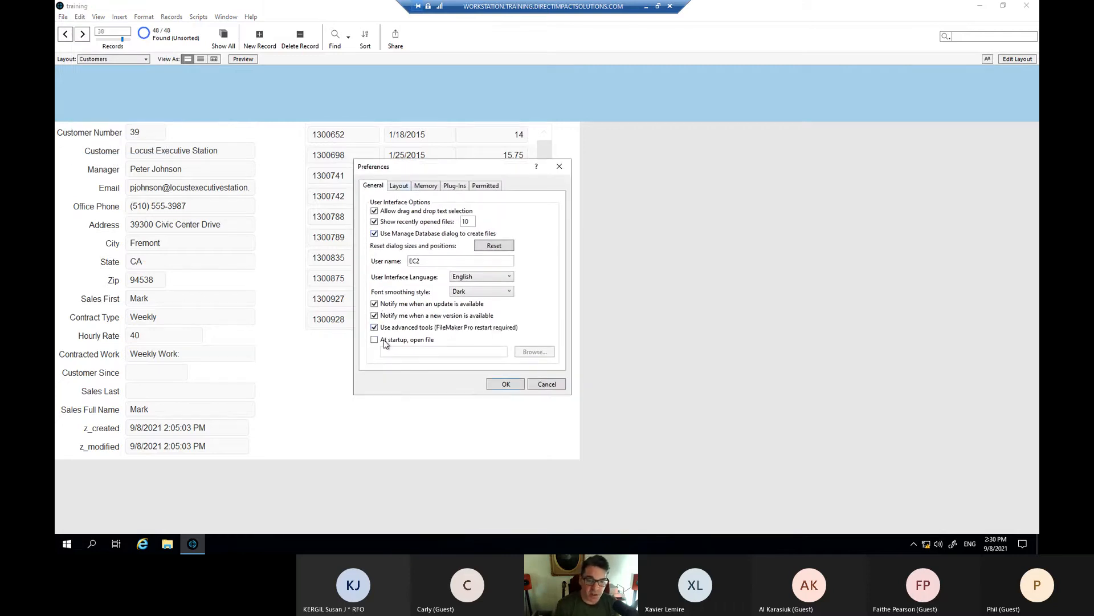
click(505, 385)
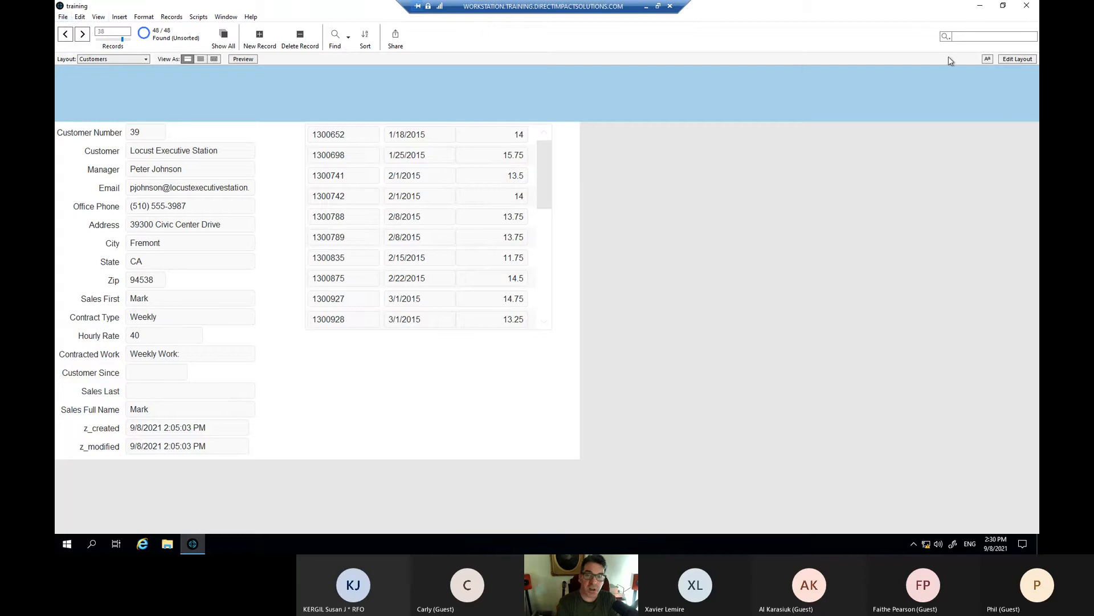
- Quit FileMaker, relaunch it, and reopen the training database
click(1027, 5)
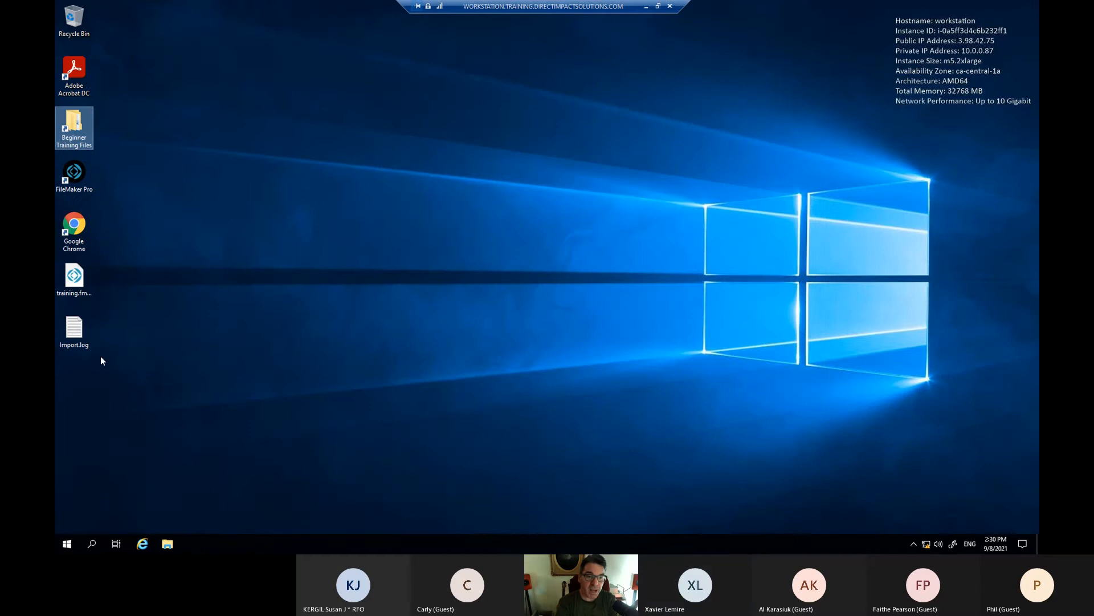
click(80, 179)
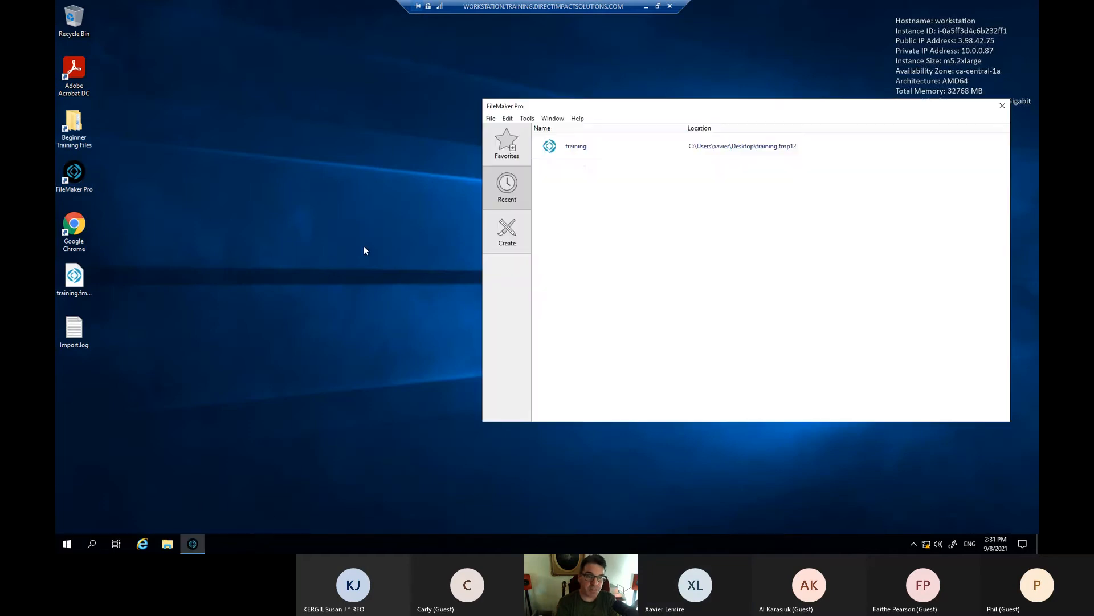
double_click(590, 150)
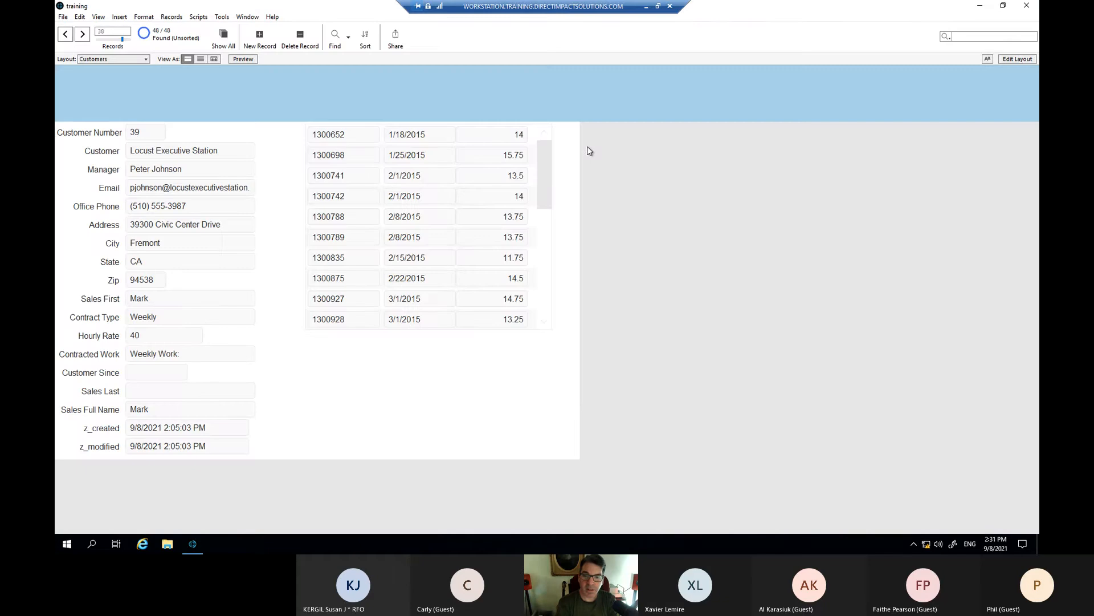
- Look through the Tools menu's new Script Debugger, Data Viewer and Database Design Report entries
click(222, 17)
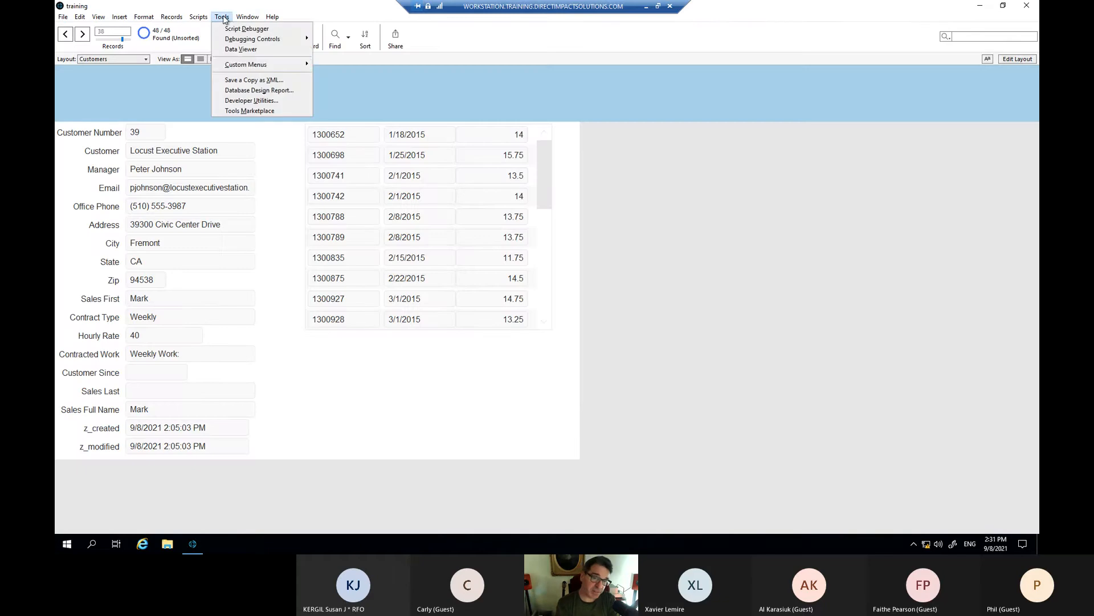
mouse_move(253, 68)
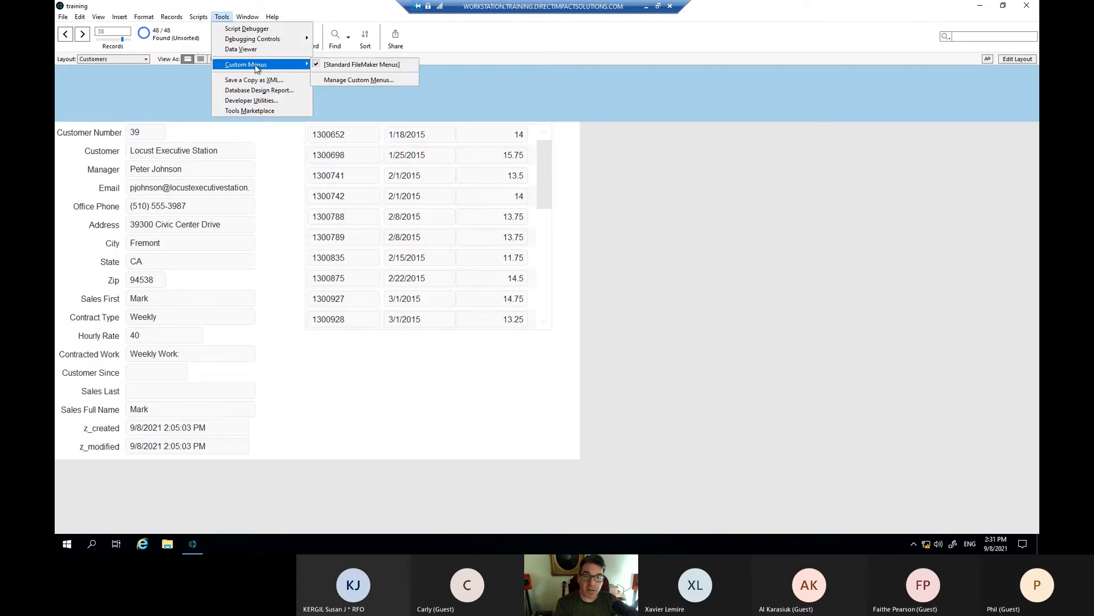
mouse_move(280, 40)
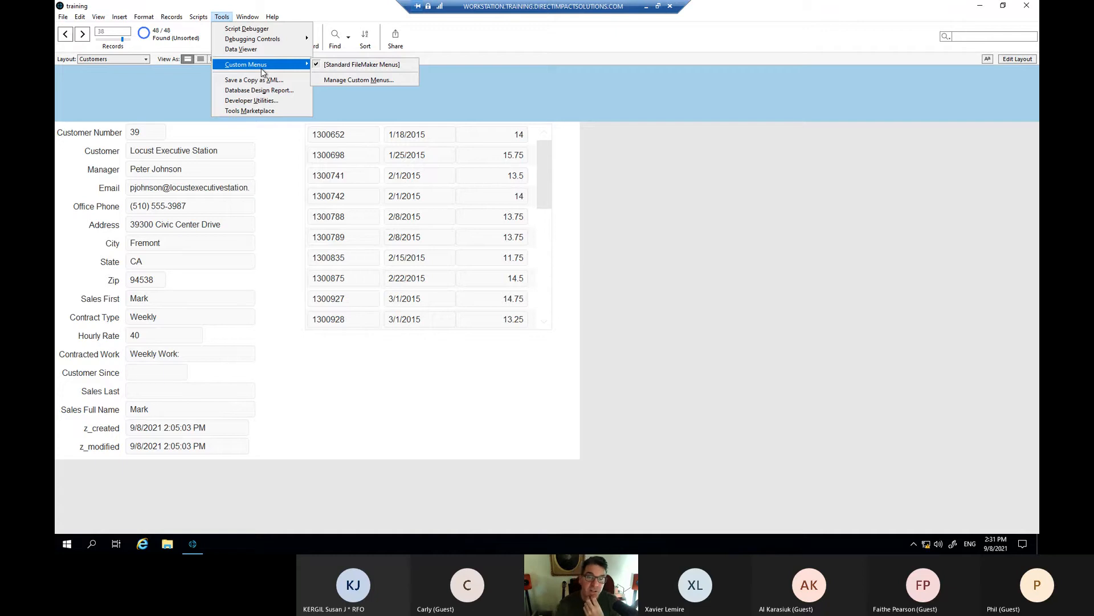
- Open Tools > Data Viewer, move it up over the portal, and show the Watch tab
click(240, 49)
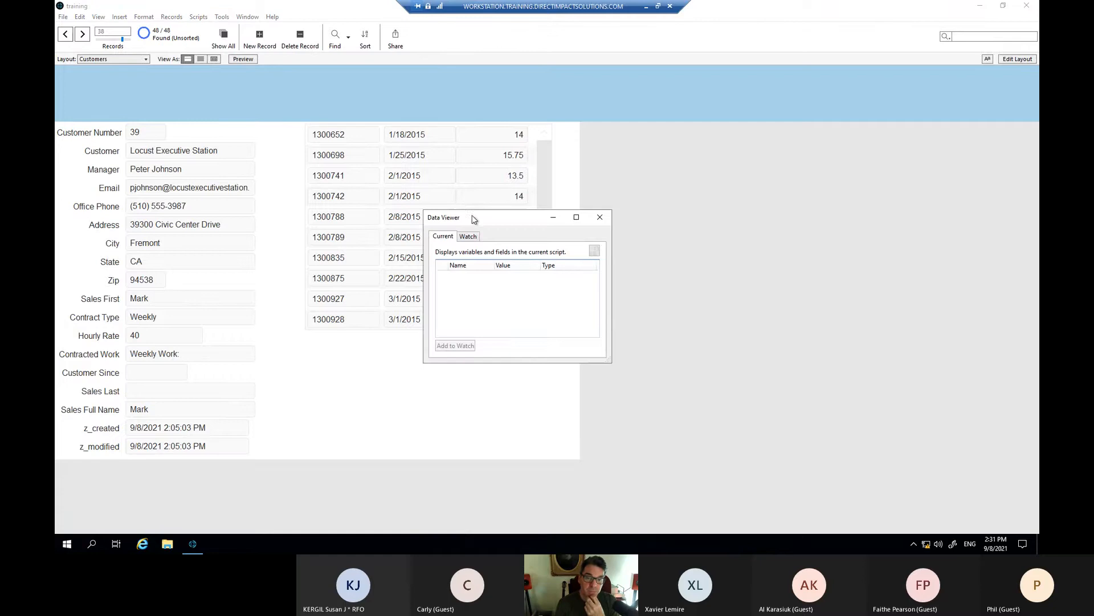
drag(472, 219, 470, 135)
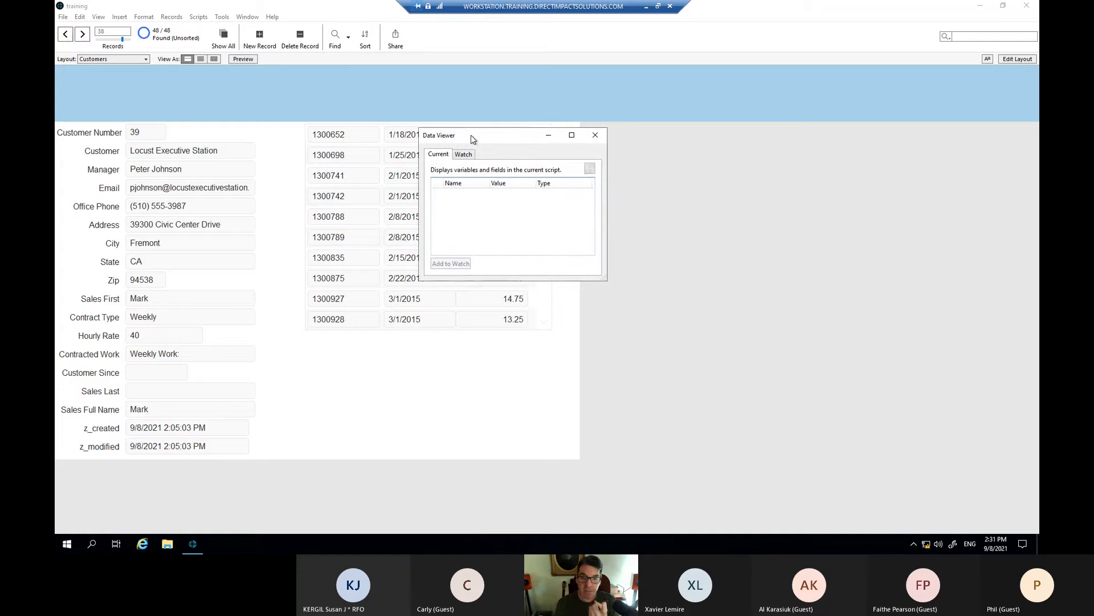
click(463, 155)
click(445, 155)
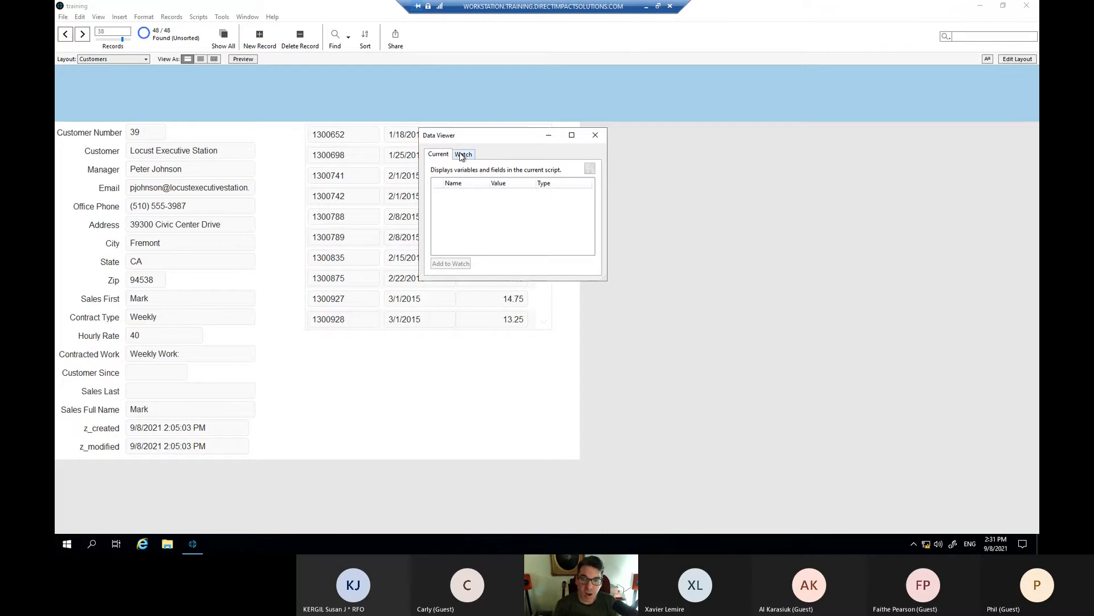
click(462, 155)
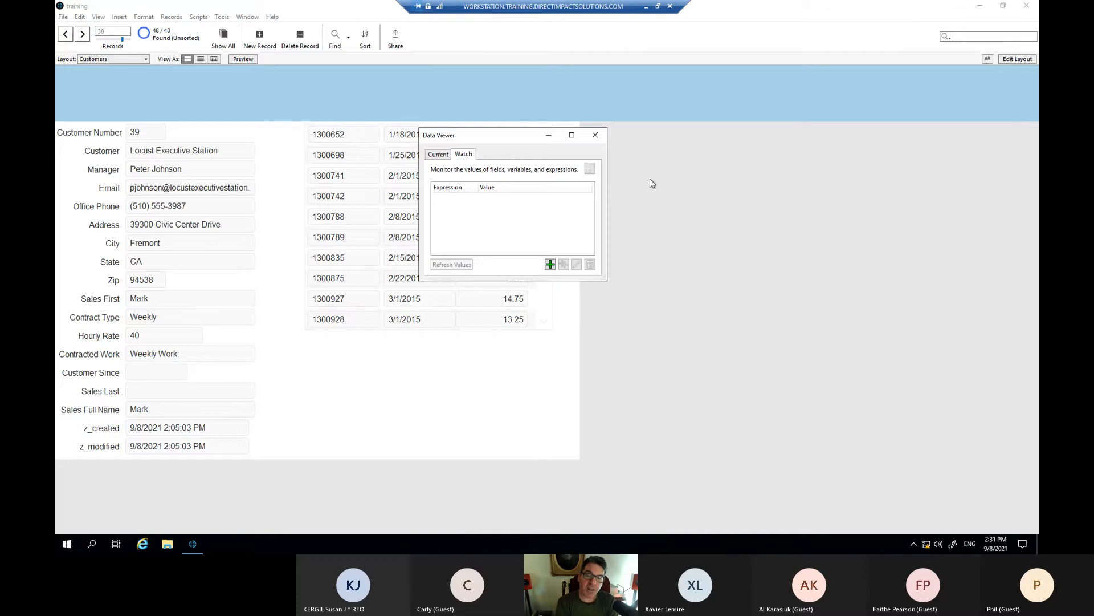
- Open the Edit Expression editor, try a 2 + 2 test expression, then clear it
click(550, 265)
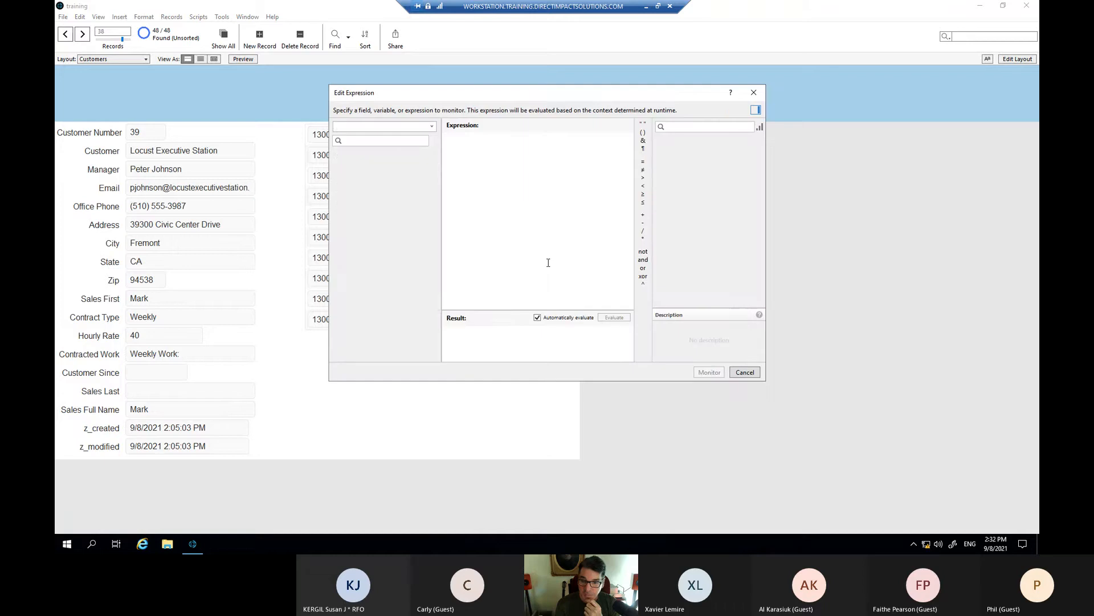
drag(530, 106, 567, 127)
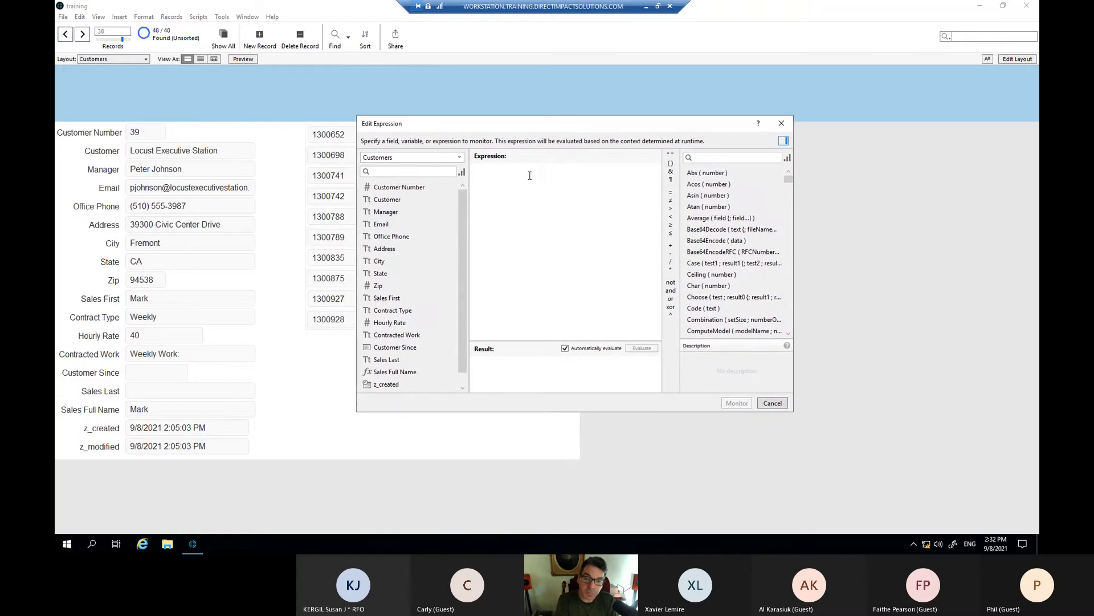
text(2 + 2)
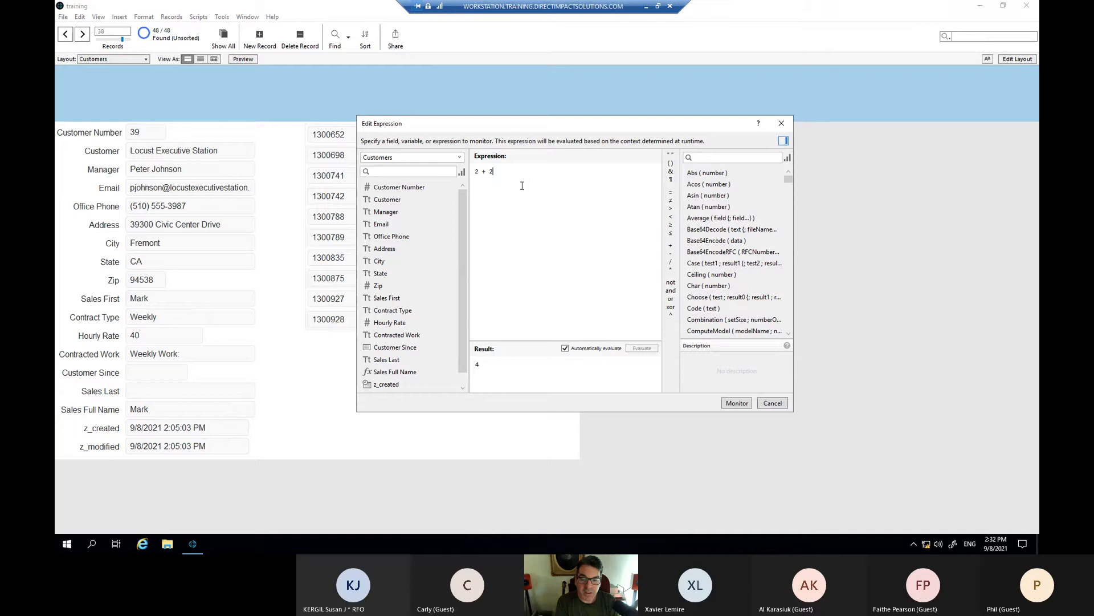
key(ctrl+a)
key(BackSpace)
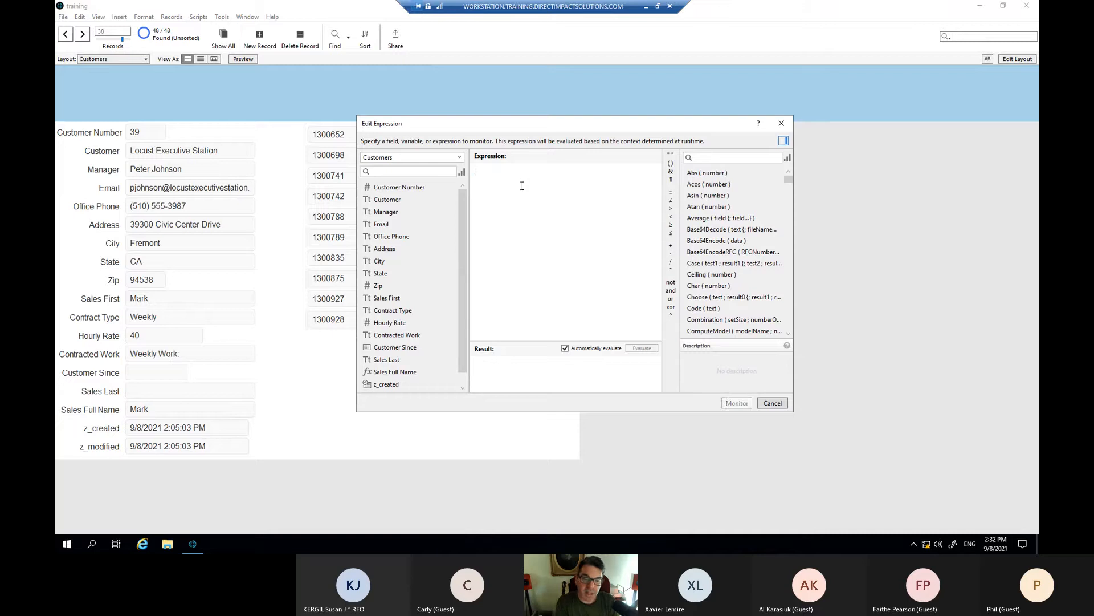
- Build Customers::Email & Customers::City and add it to the watch list
double_click(378, 224)
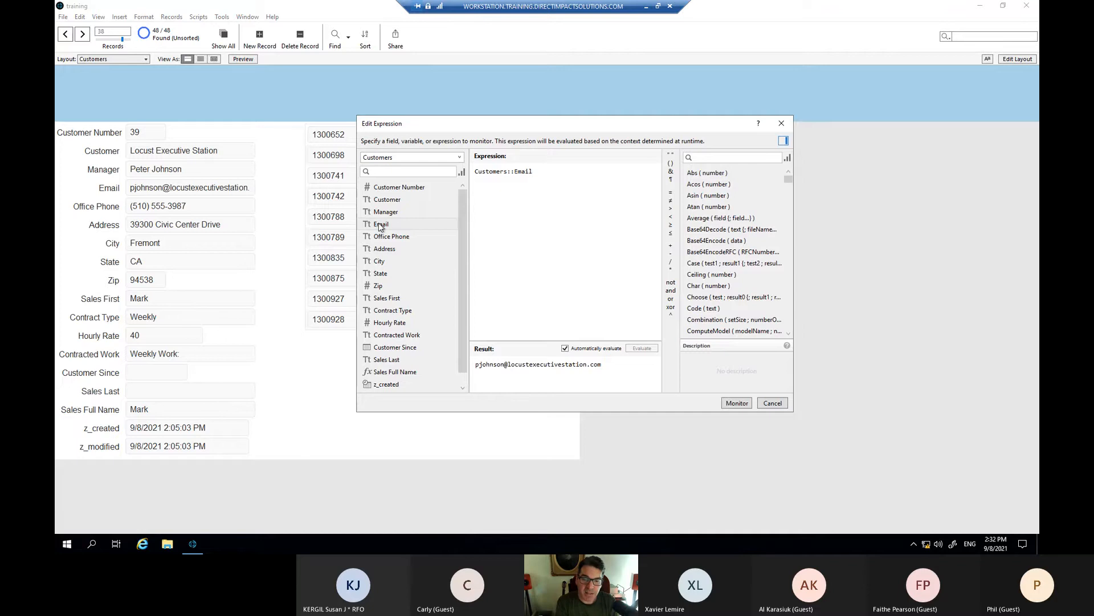
text(&)
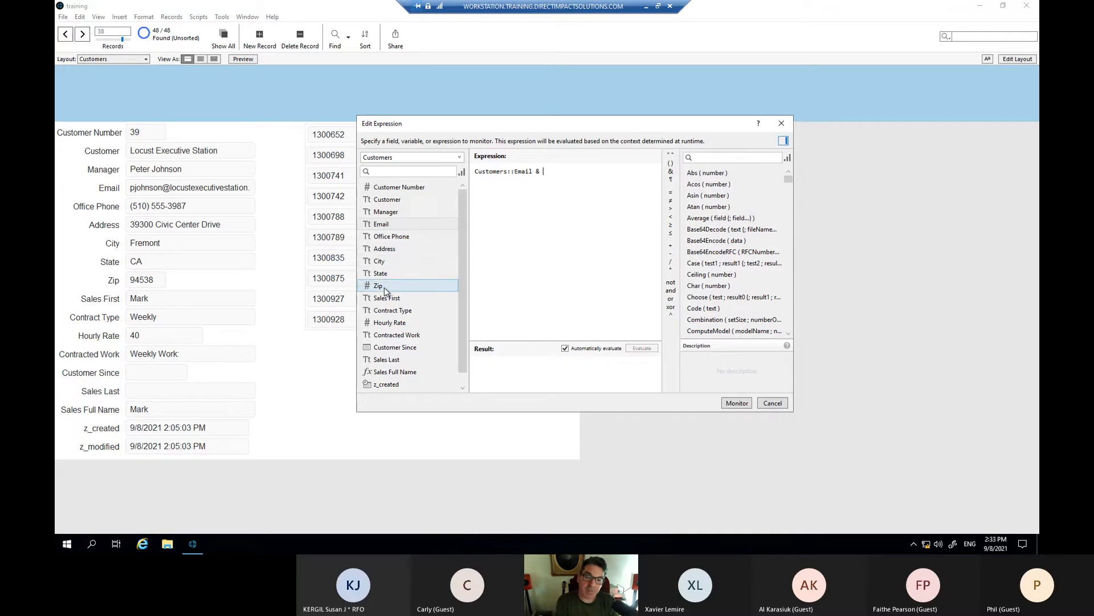
double_click(384, 264)
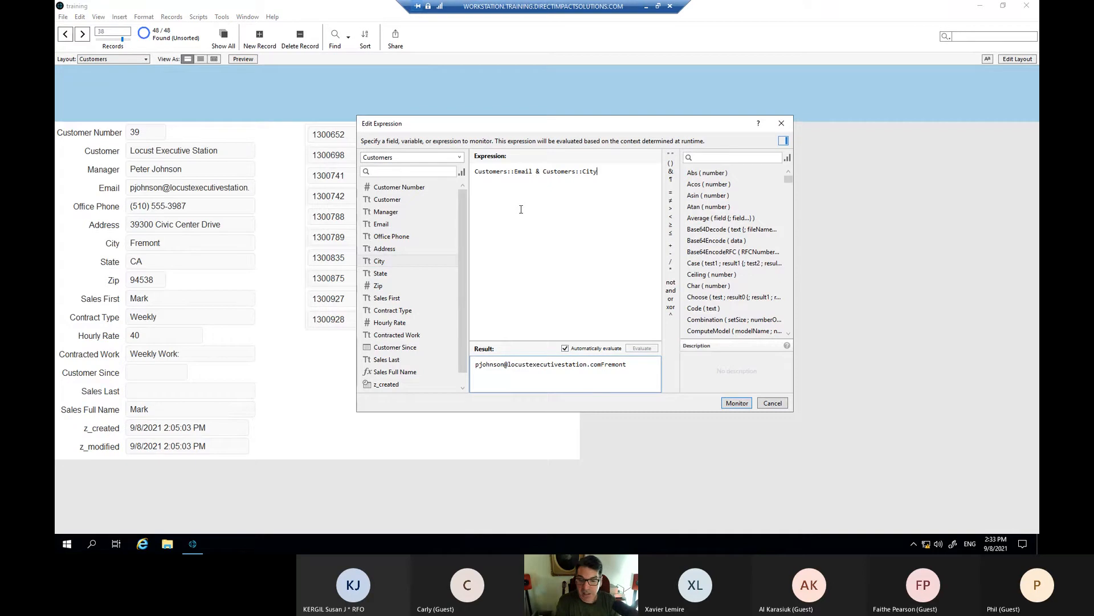
click(736, 404)
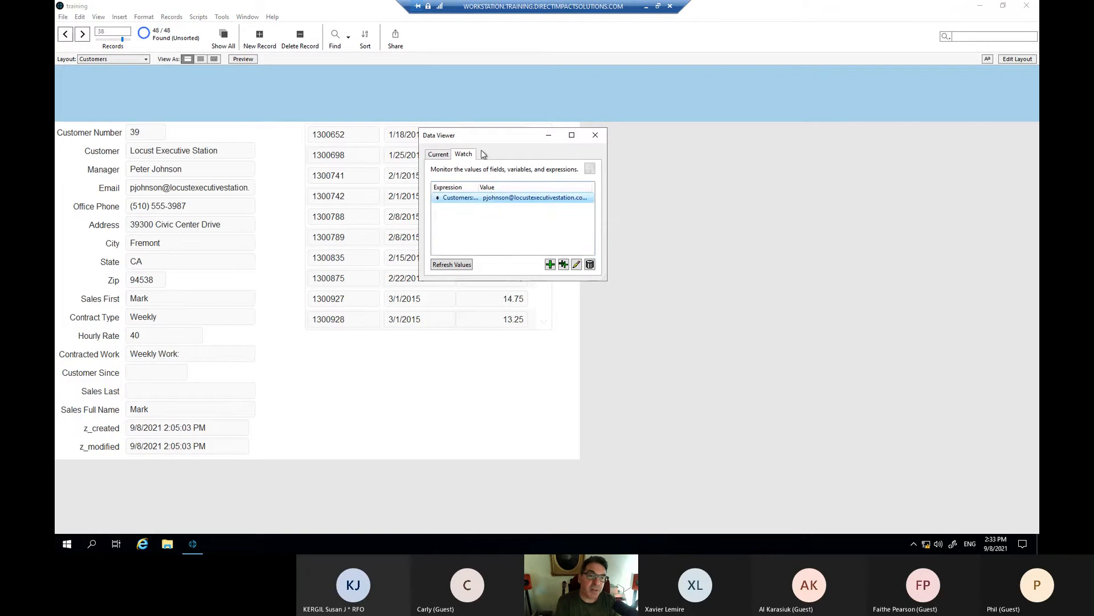
- Move the Data Viewer aside and page forward six customers, watching the Email-City value update
drag(479, 139, 638, 165)
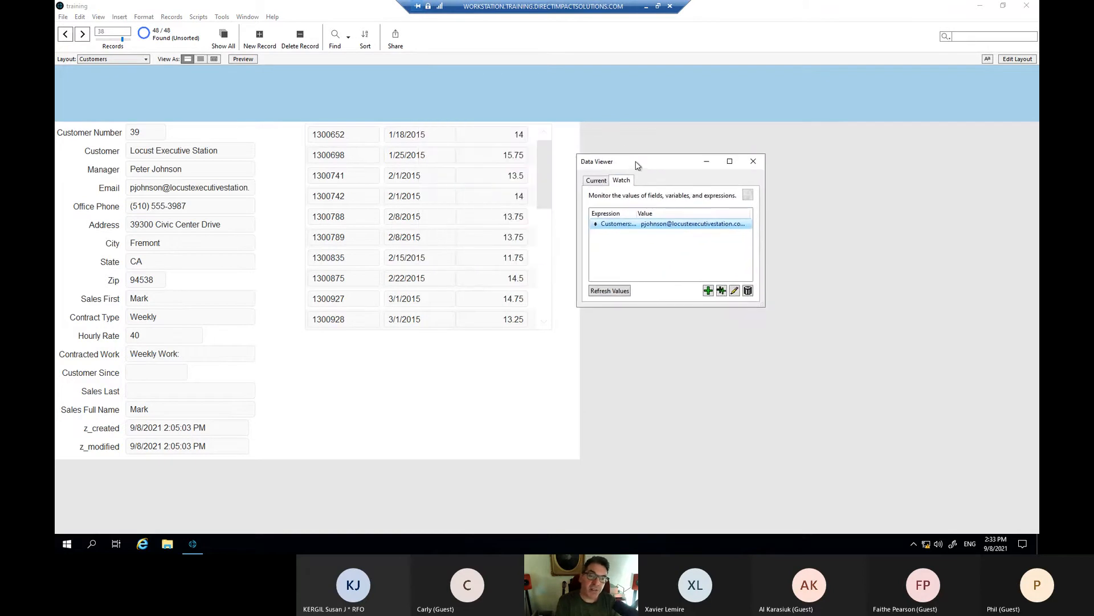
click(81, 35)
click(82, 35)
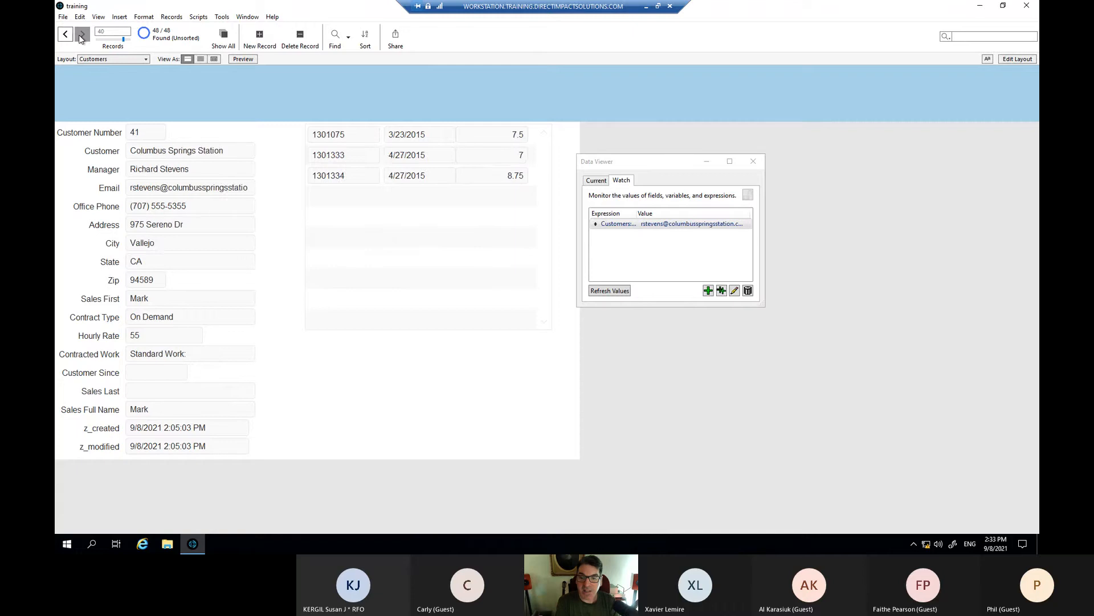
click(82, 35)
click(81, 35)
click(81, 34)
click(82, 35)
click(82, 34)
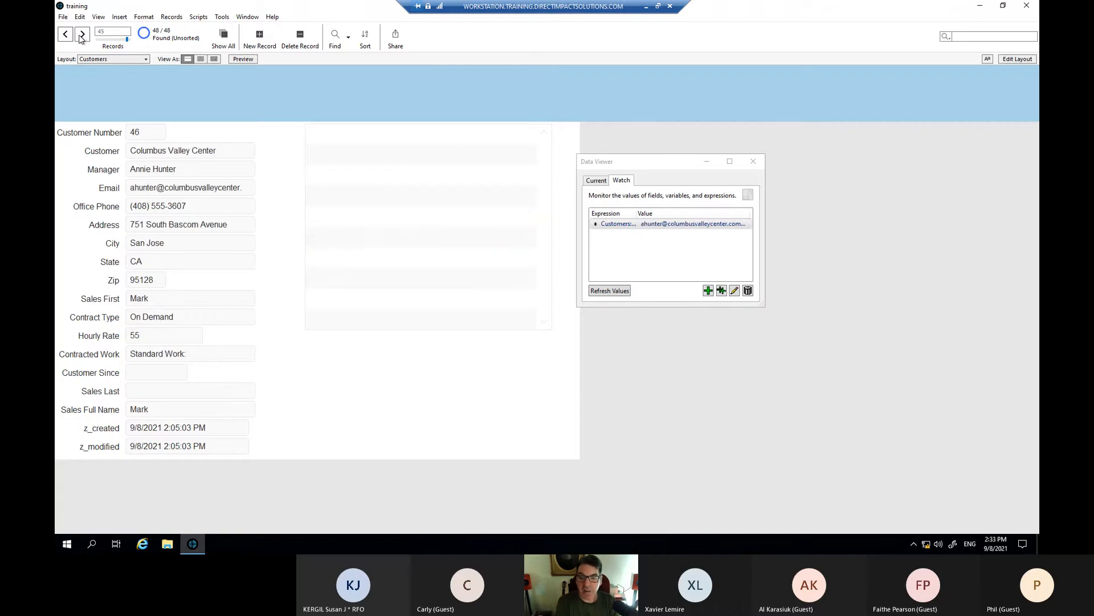
- Page back five customers and reveal the full watched Email and City value
click(67, 36)
click(67, 35)
click(68, 35)
click(67, 35)
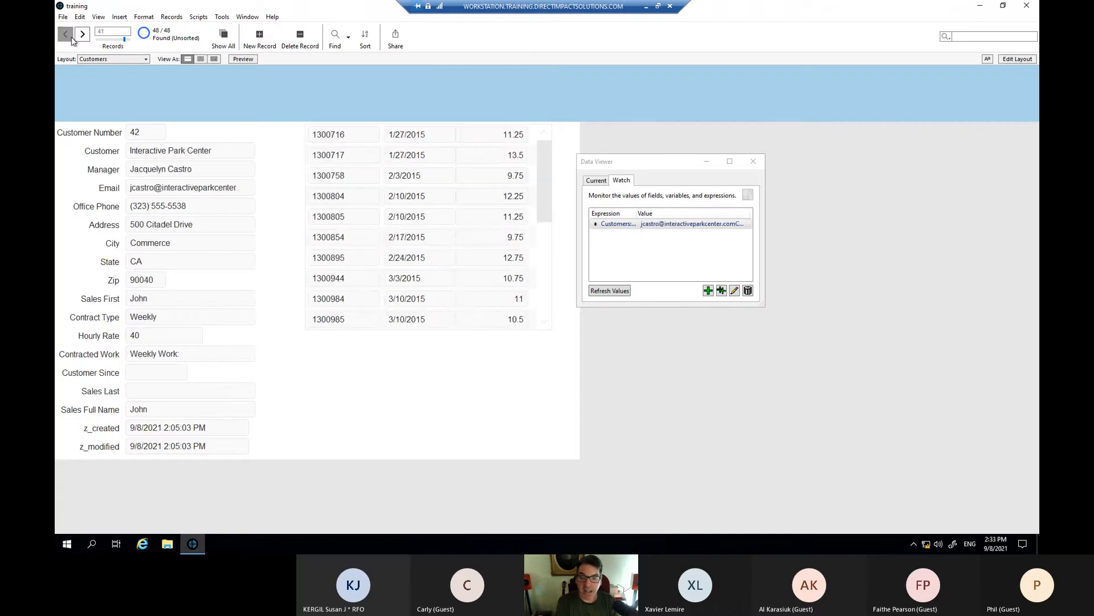
click(68, 35)
click(67, 36)
click(67, 36)
click(71, 38)
click(72, 38)
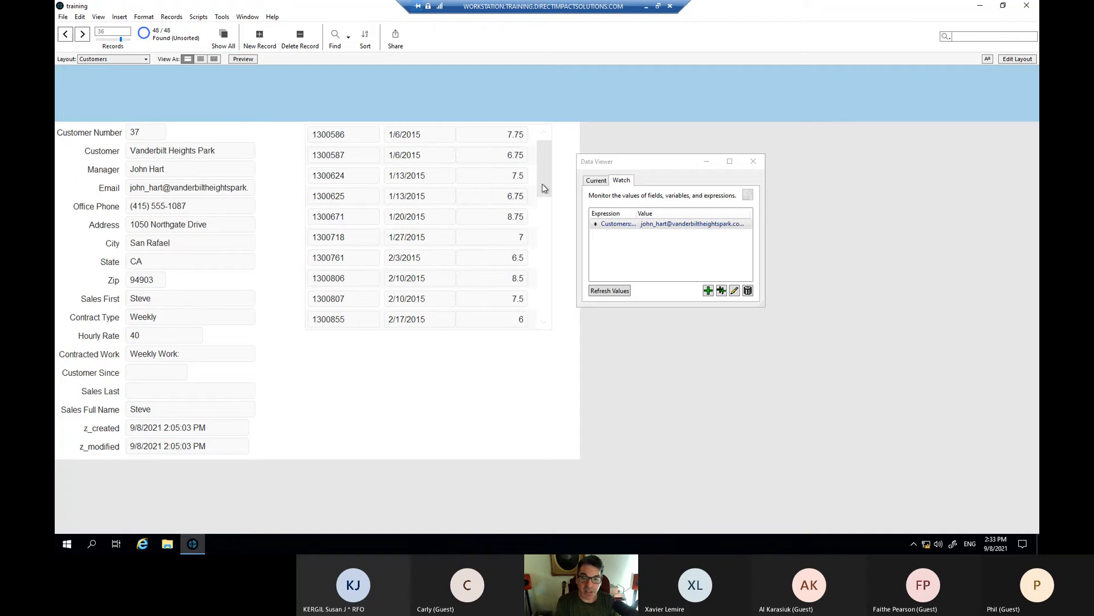
drag(621, 169, 464, 166)
click(485, 222)
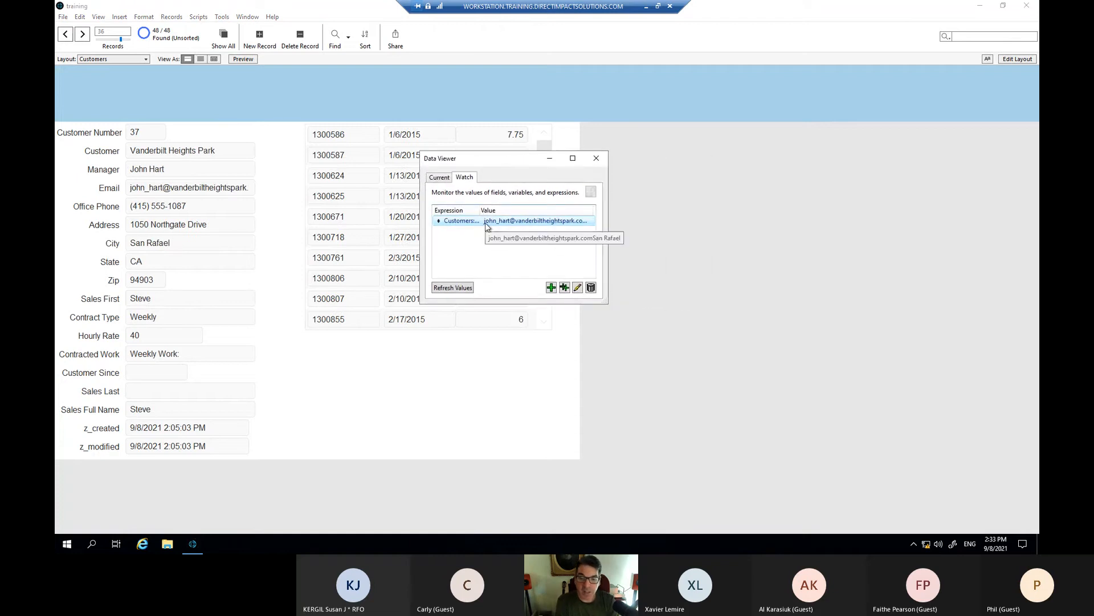
- Start a new watch expression and list the Work Orders fields in its editor
click(551, 288)
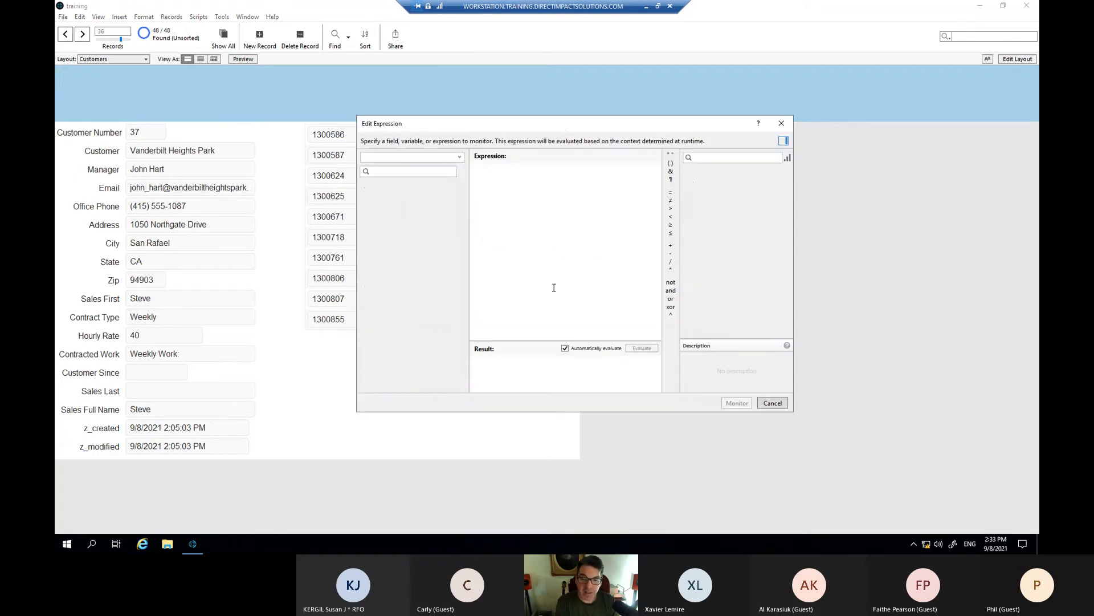
drag(552, 132, 495, 146)
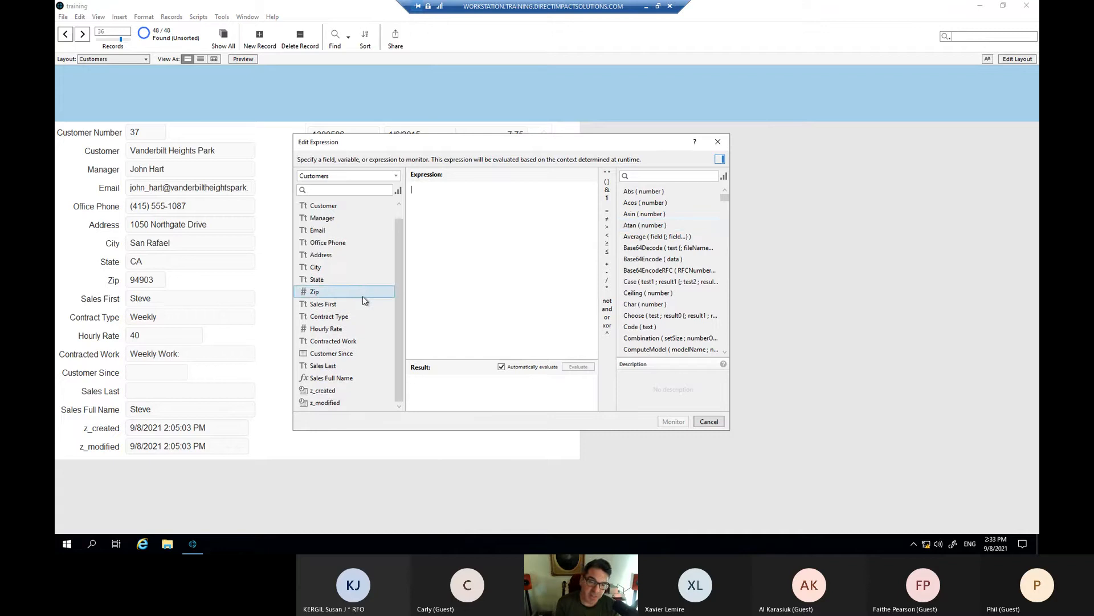
scroll(364, 298, down, 1)
scroll(363, 299, up, 1)
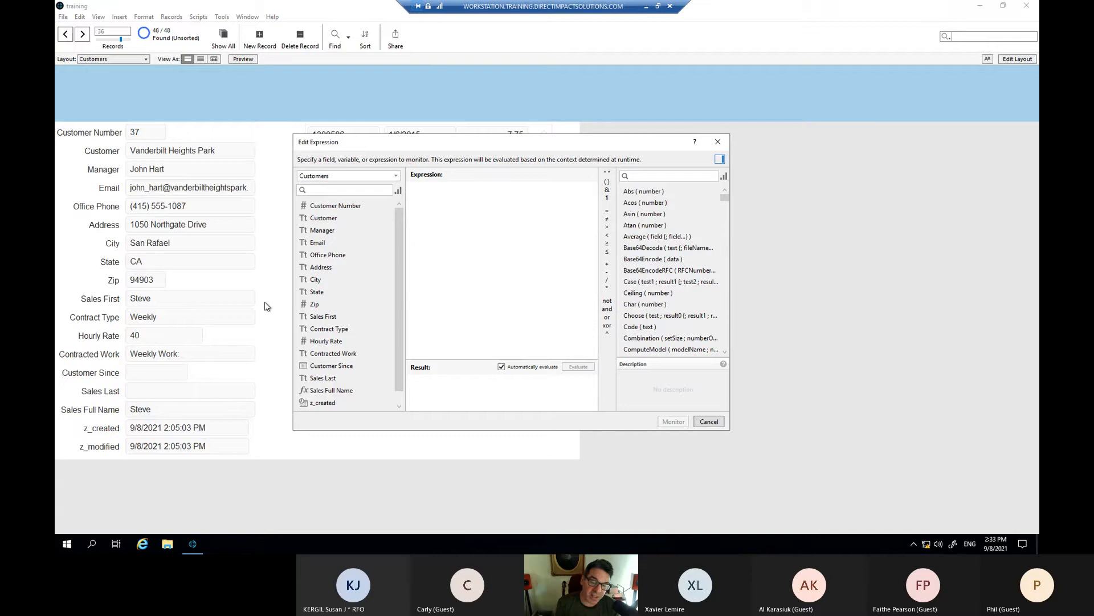
click(363, 177)
click(396, 176)
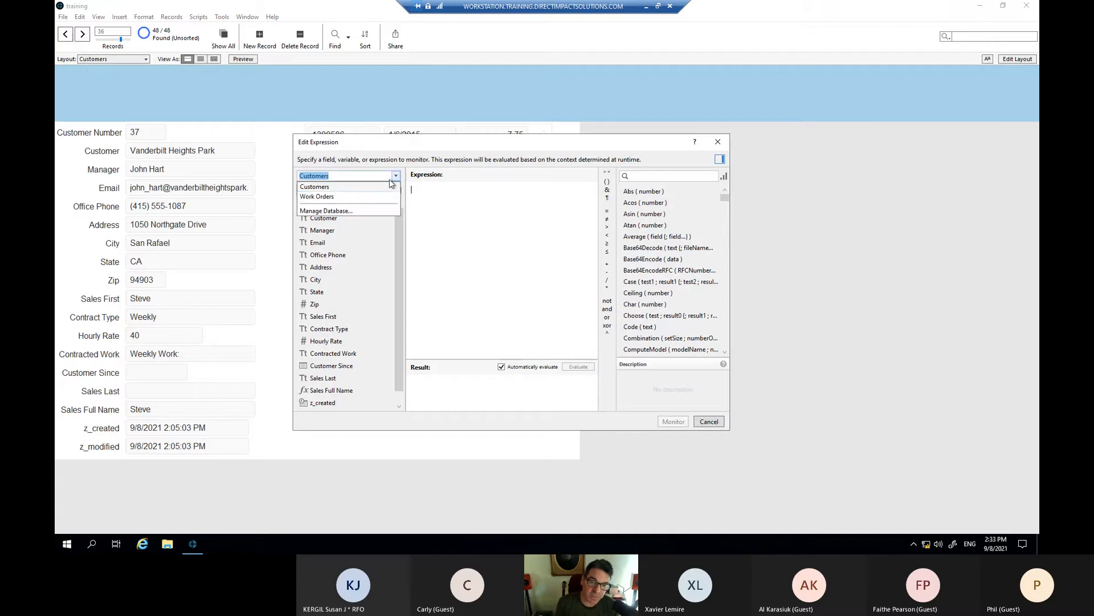
click(317, 196)
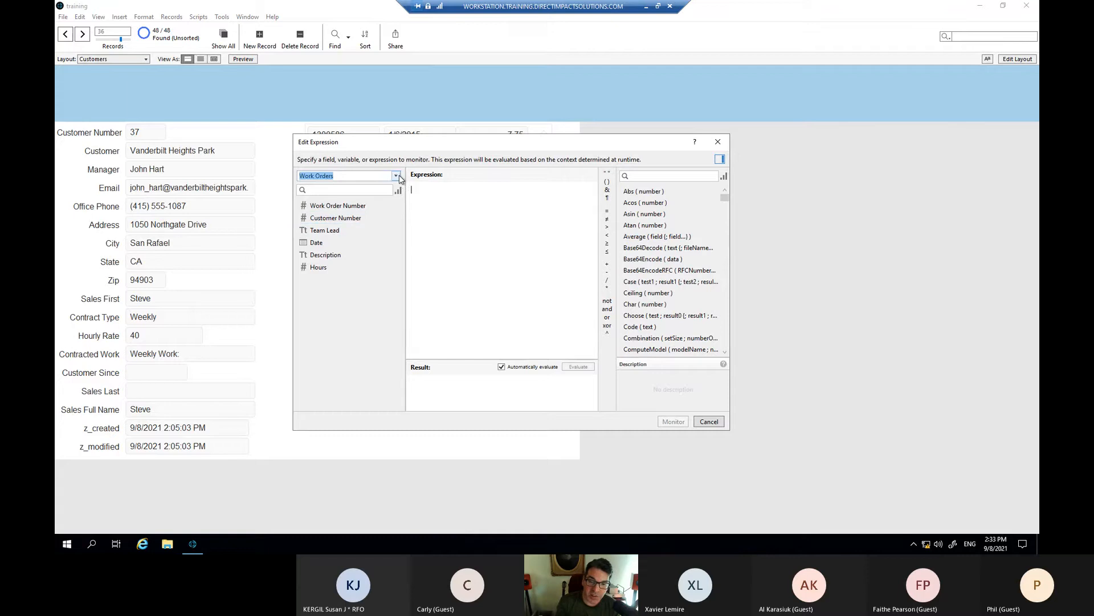
click(455, 200)
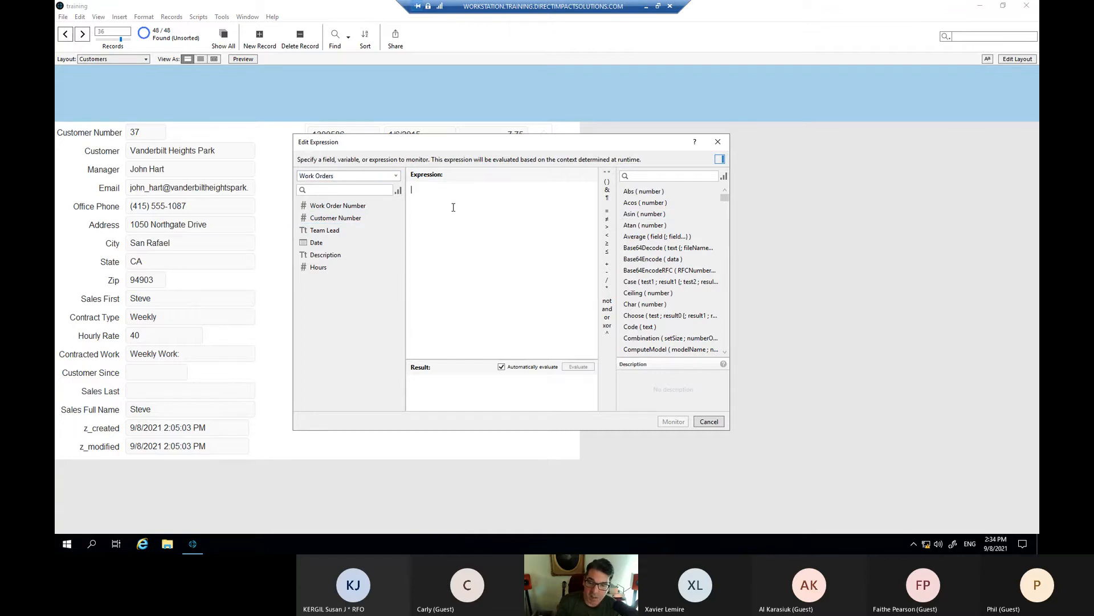
- Make the expression editor wider and taller
scroll(646, 214, down, 1)
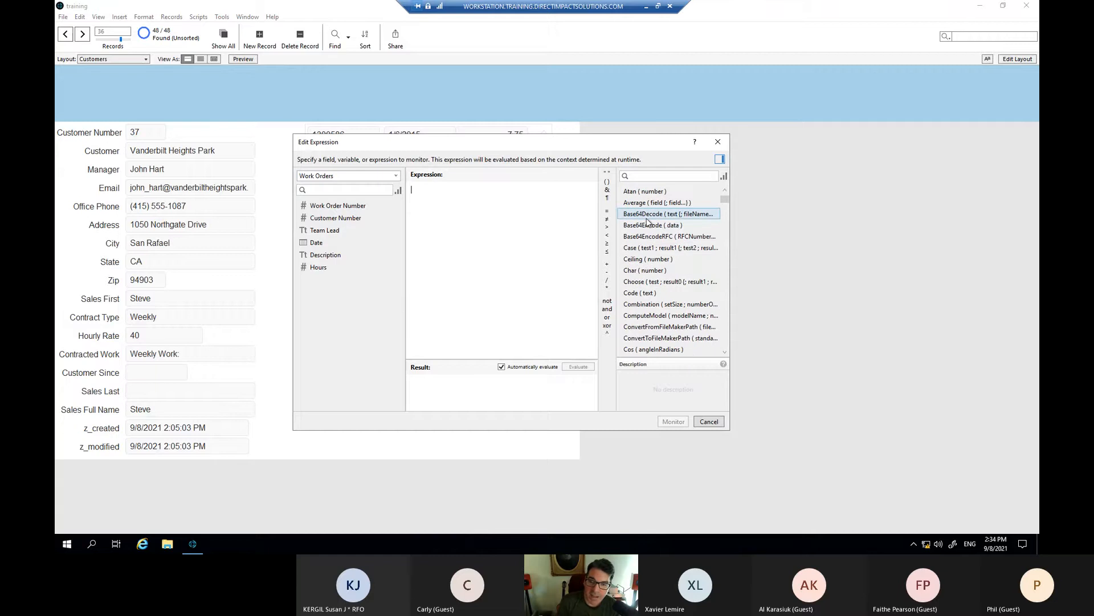
drag(730, 253, 764, 253)
drag(607, 430, 620, 462)
scroll(716, 228, up, 1)
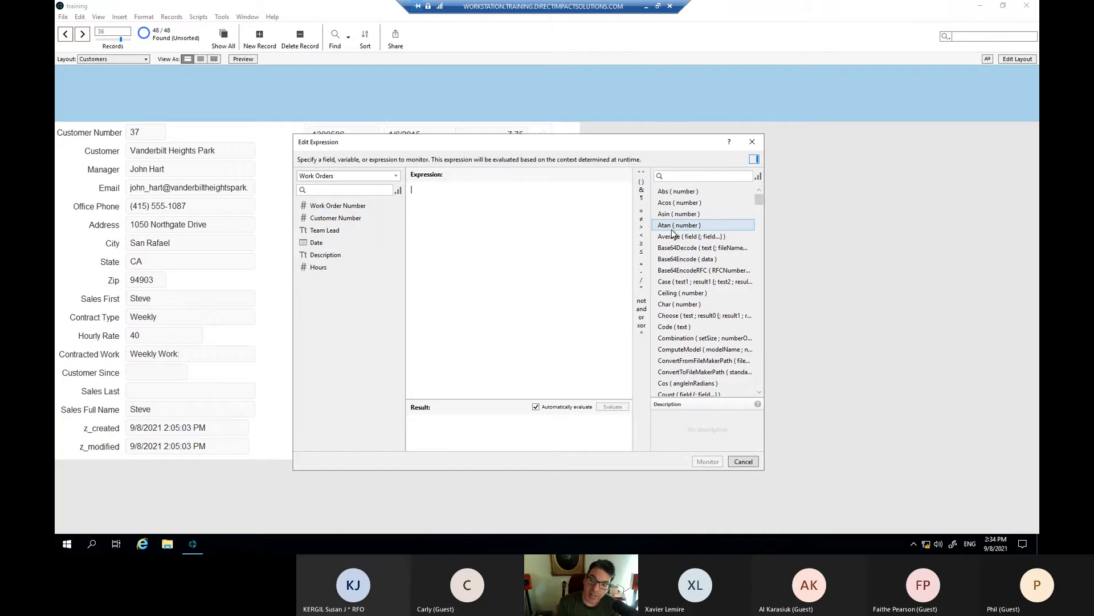
- Filter the function list to Aggregate functions and insert Sum into the expression
scroll(673, 231, down, 4)
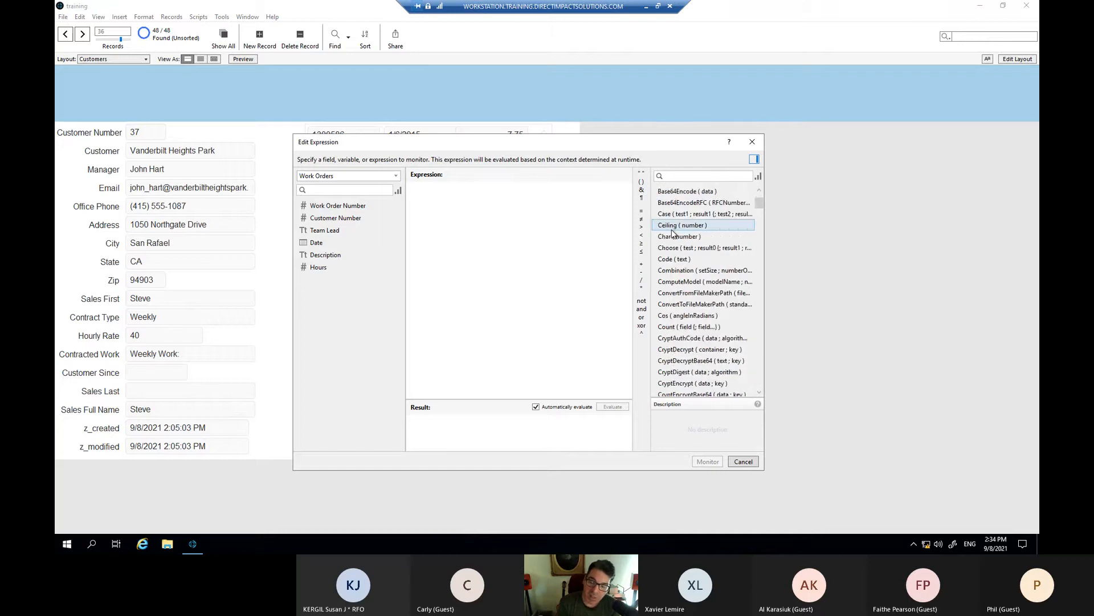
scroll(673, 232, down, 5)
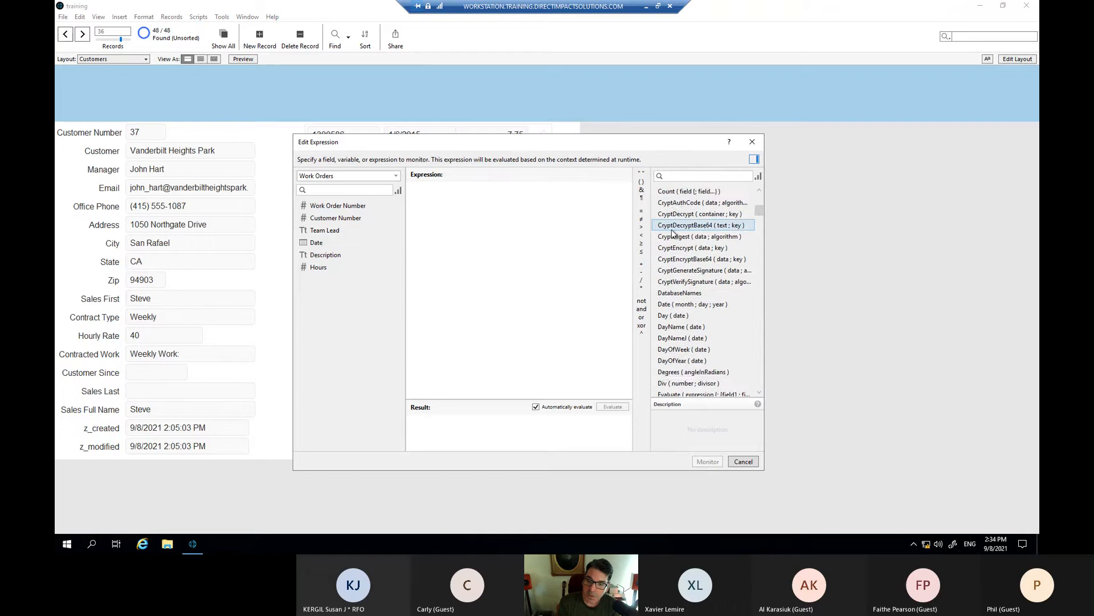
scroll(672, 232, down, 4)
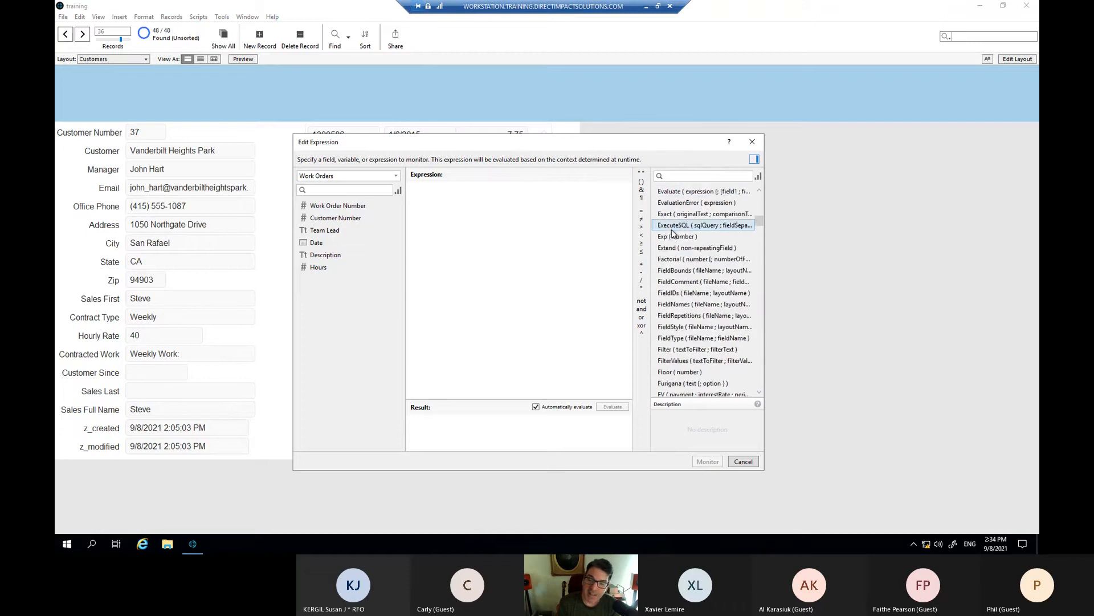
scroll(713, 211, up, 4)
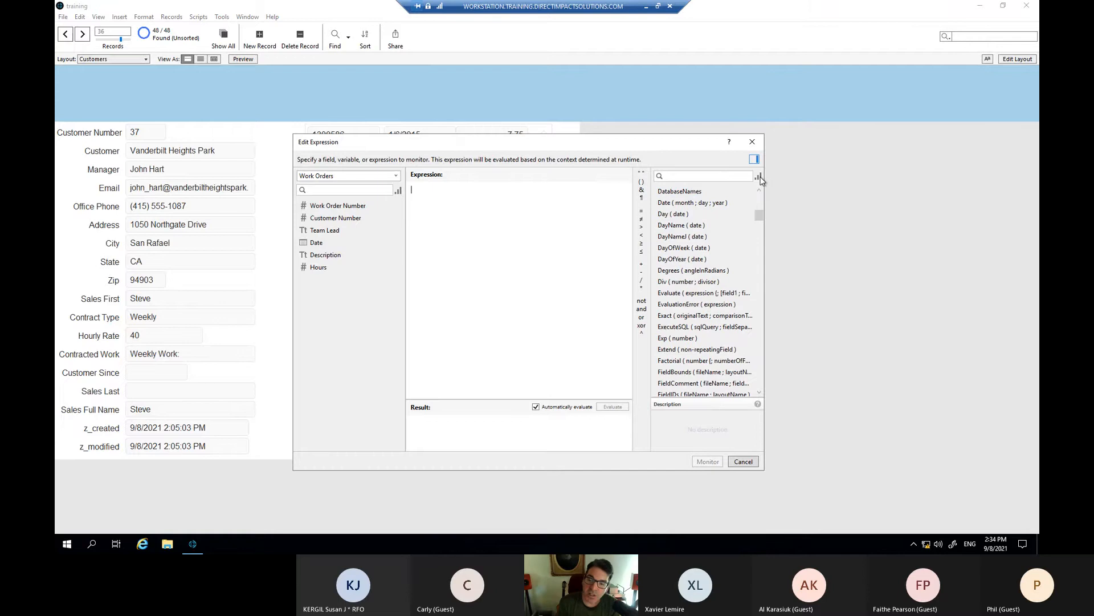
click(759, 178)
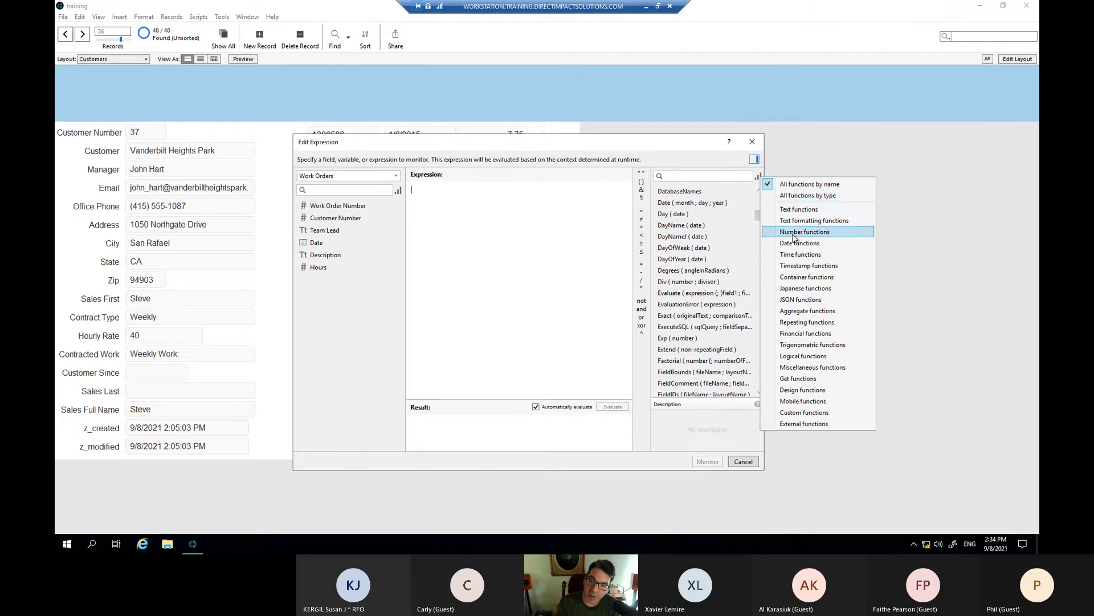
click(797, 210)
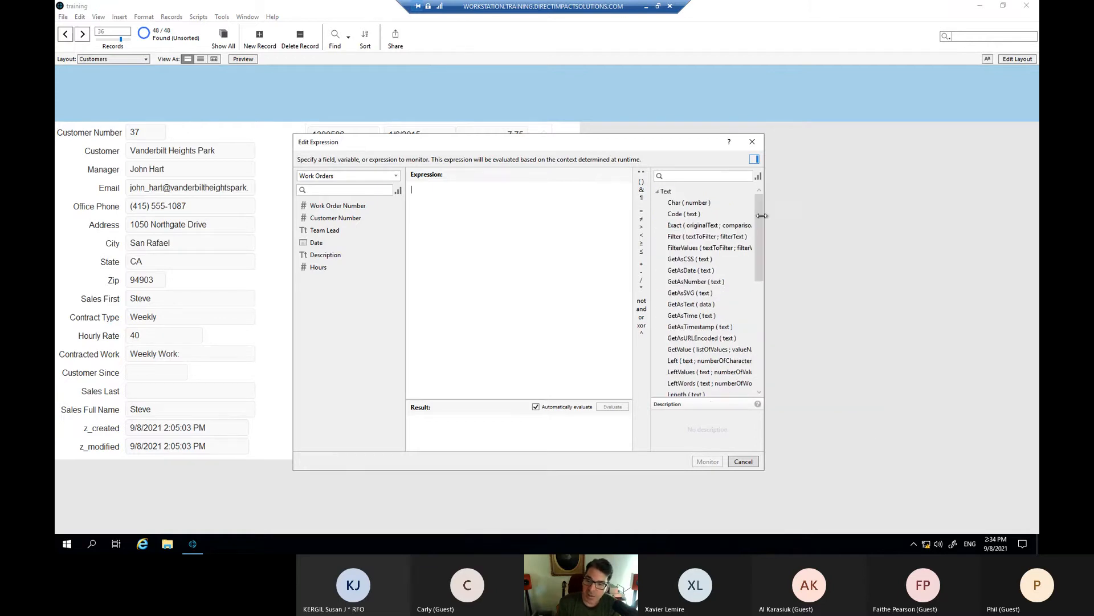
scroll(720, 231, down, 3)
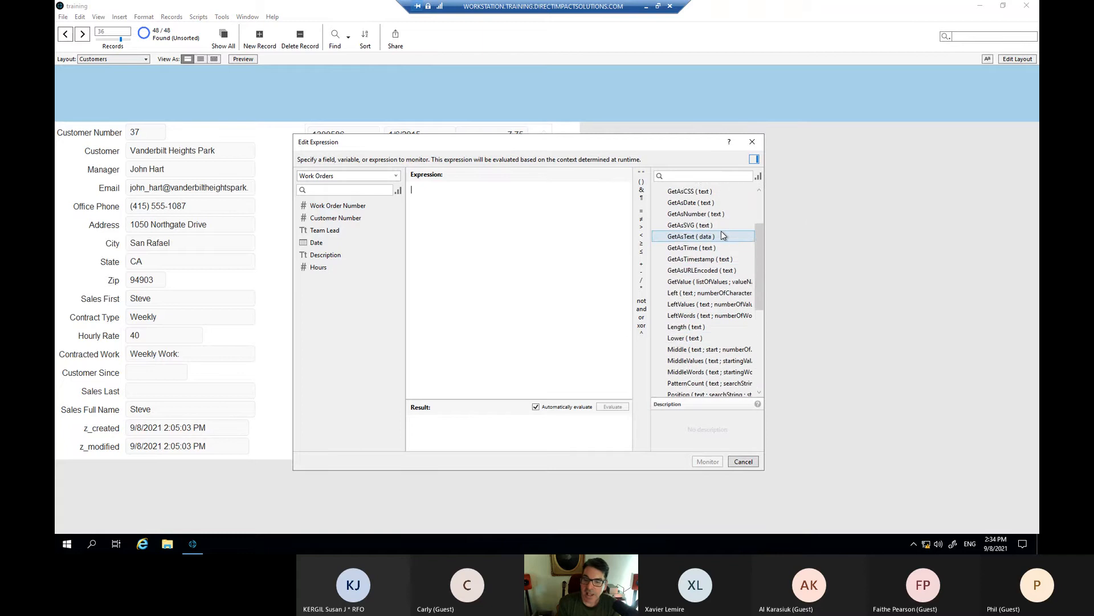
scroll(721, 231, up, 3)
click(758, 177)
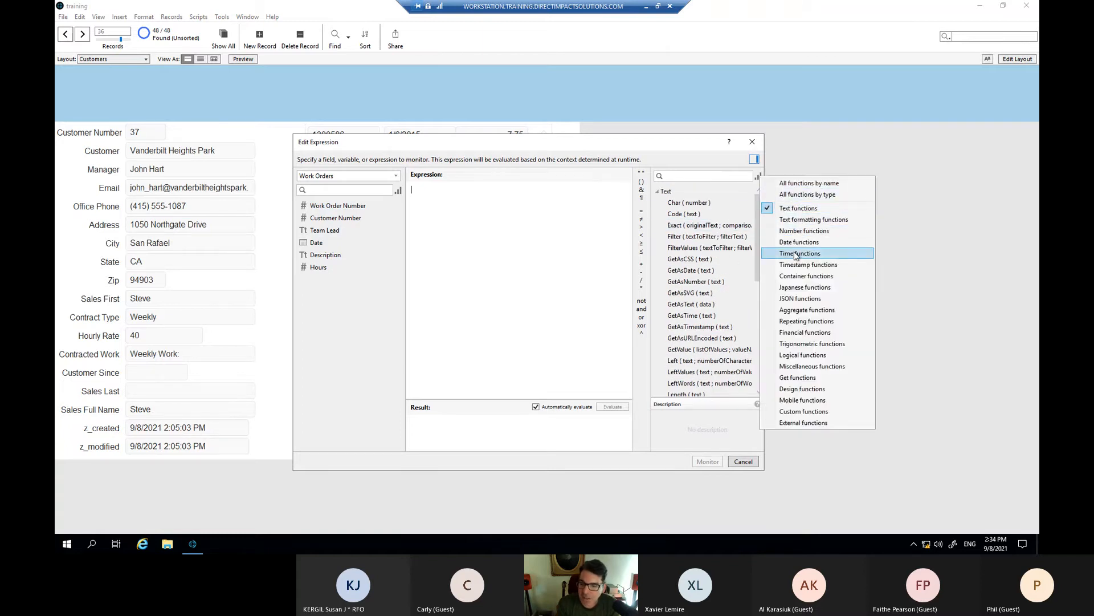
click(807, 310)
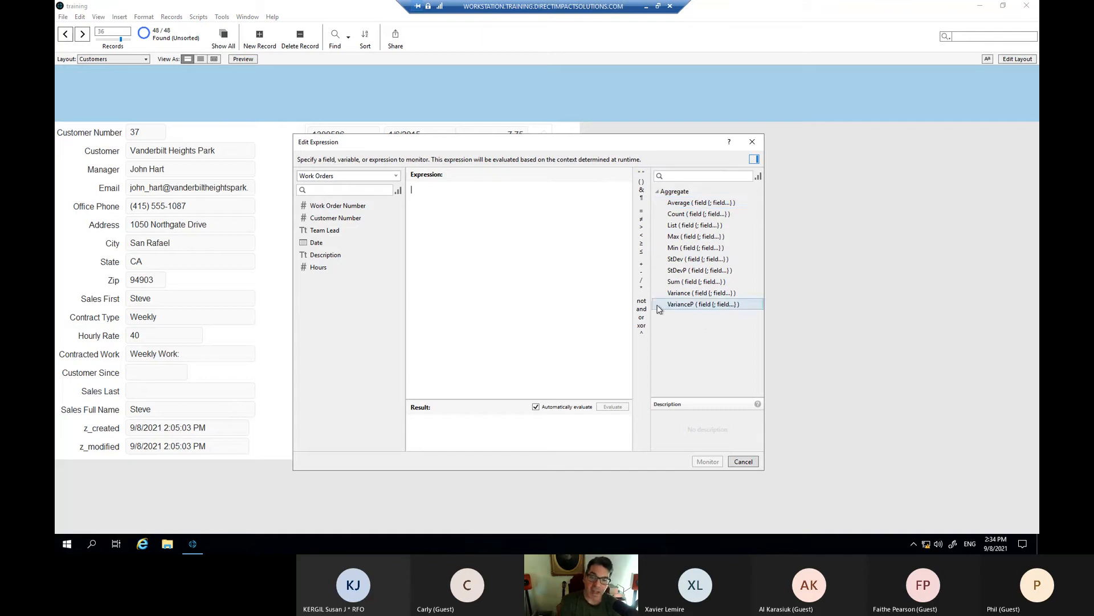
click(682, 282)
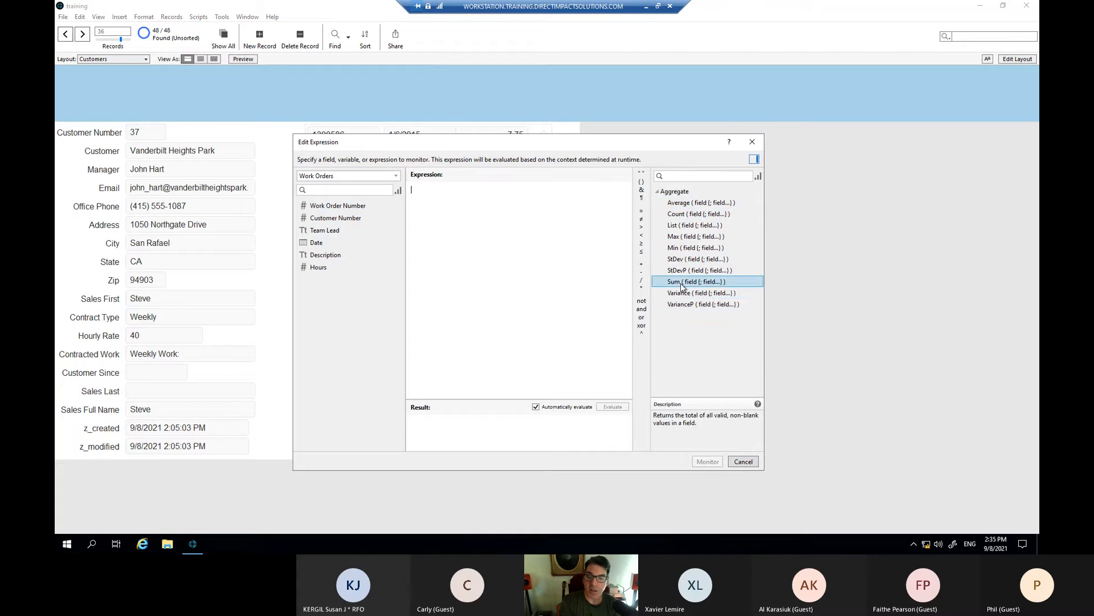
double_click(681, 283)
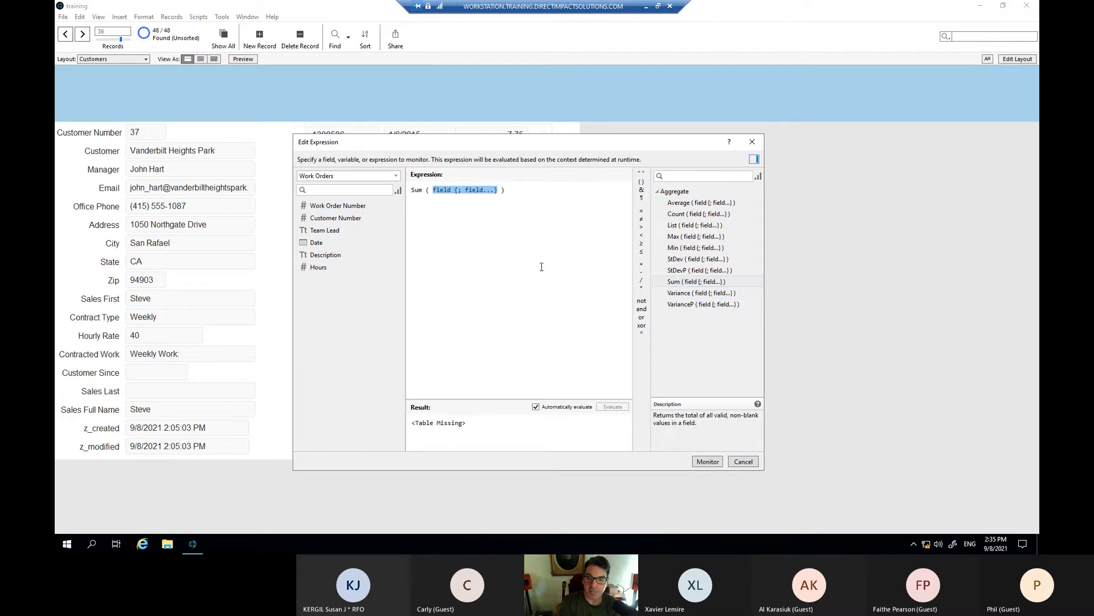
- Delete the Sum placeholder and clear the expression text
click(452, 193)
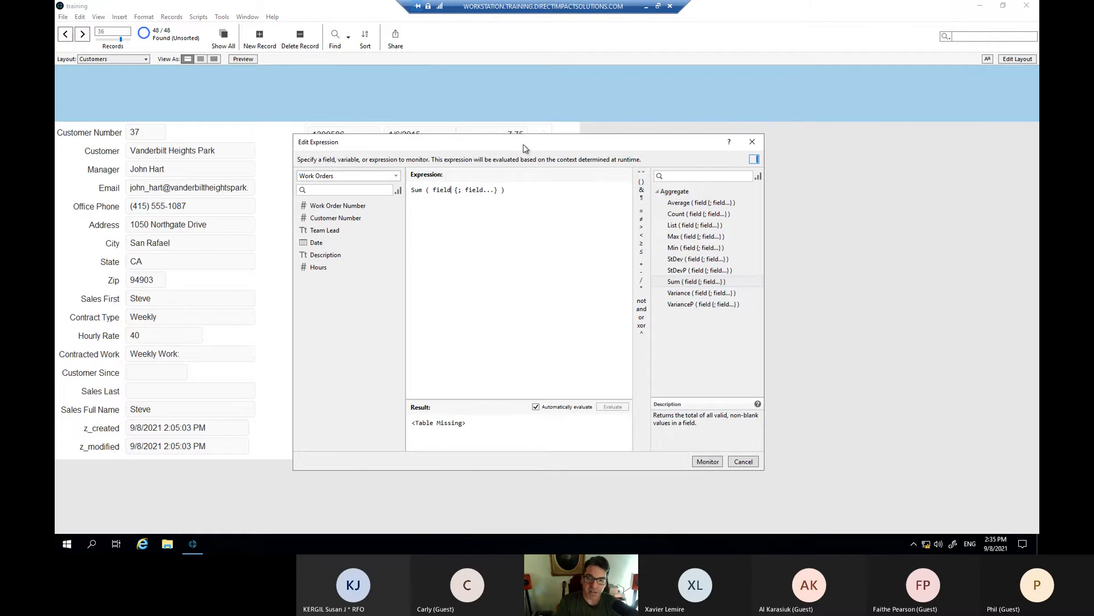
drag(525, 148, 669, 161)
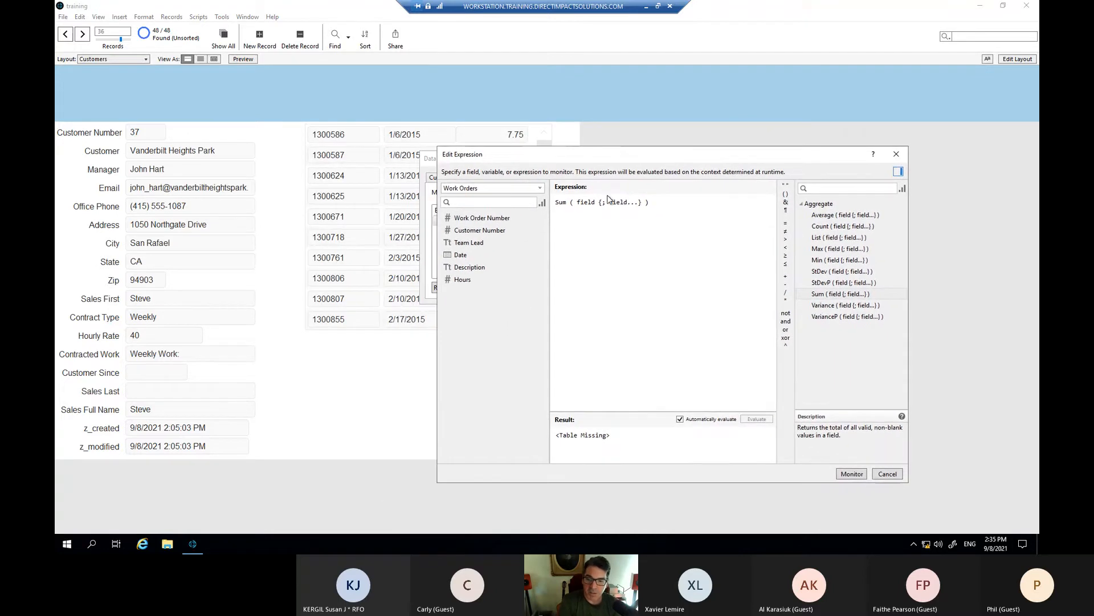
double_click(591, 202)
drag(647, 203, 576, 204)
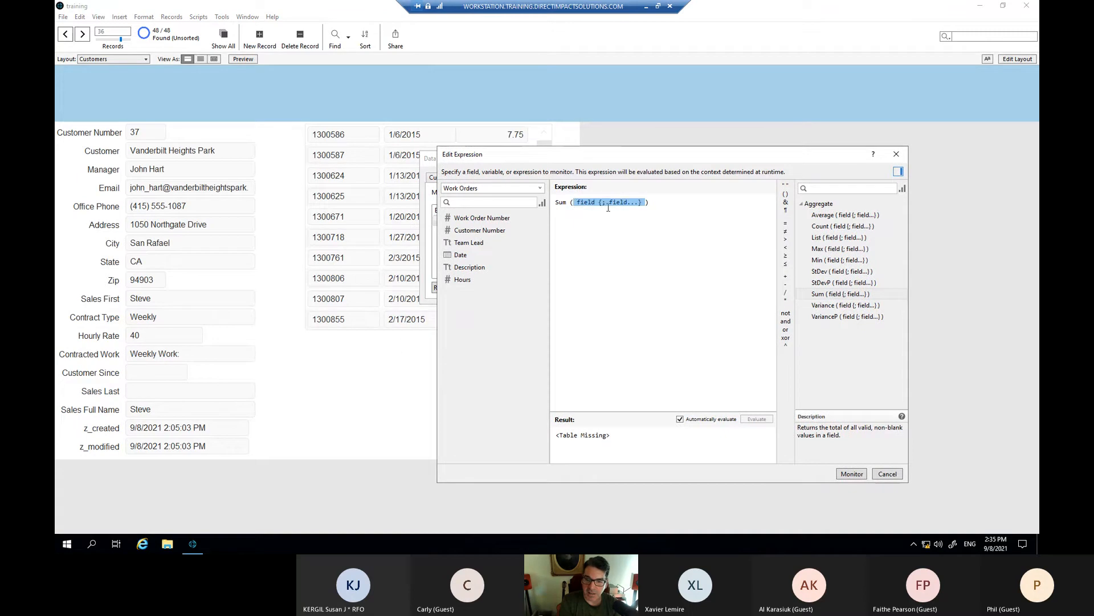
key(BackSpace)
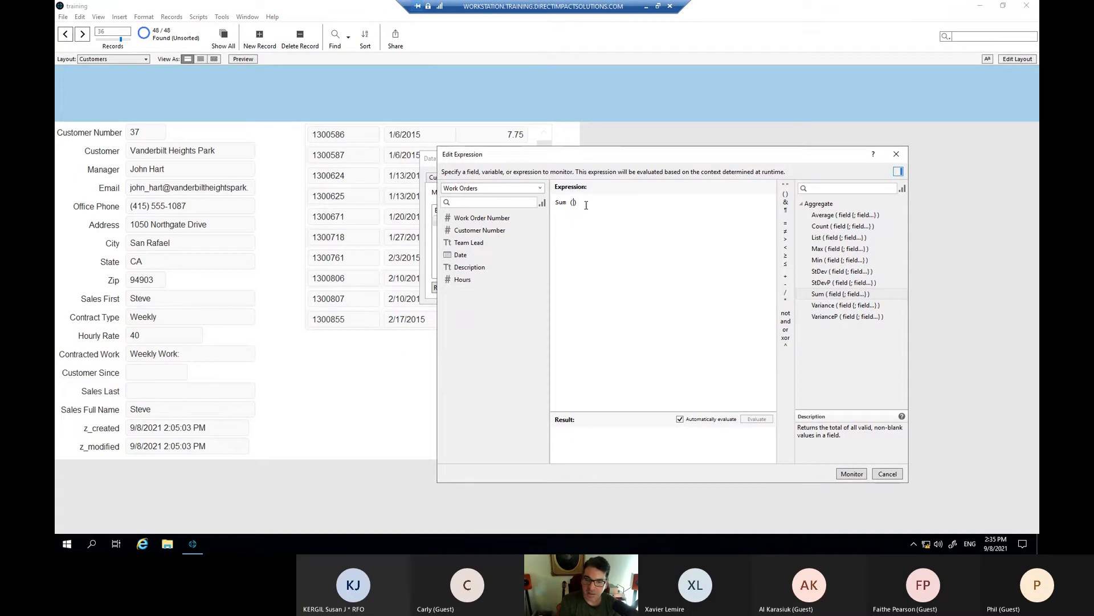
drag(586, 205, 545, 207)
key(BackSpace)
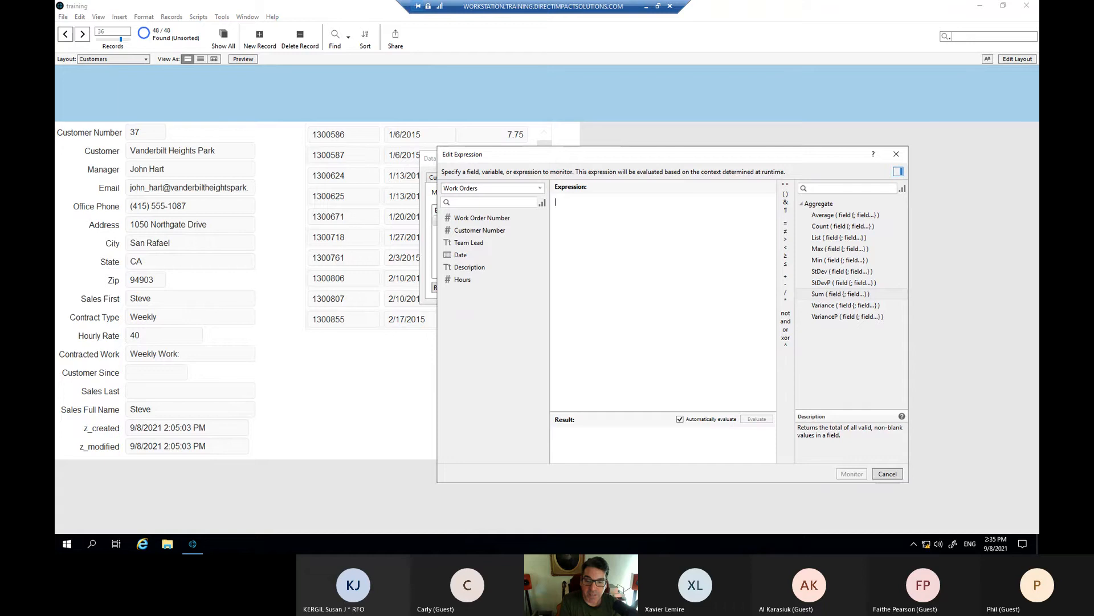
- Retype Sum and fill it with Work Orders::Hours, giving Sum ( Work Orders::Hours ) = 226.25
text(Sum)
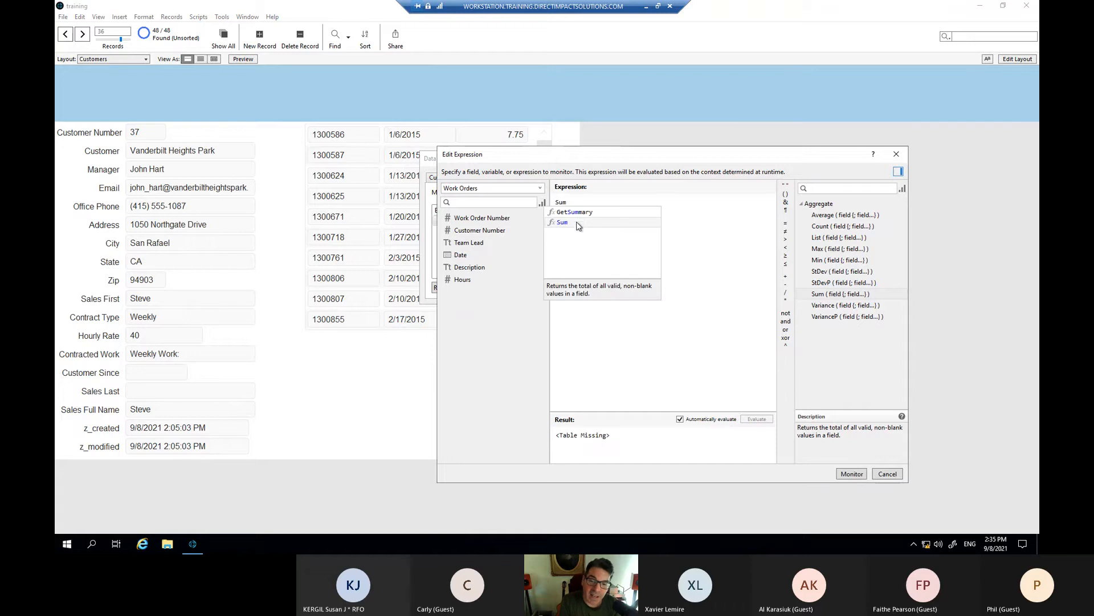
click(581, 228)
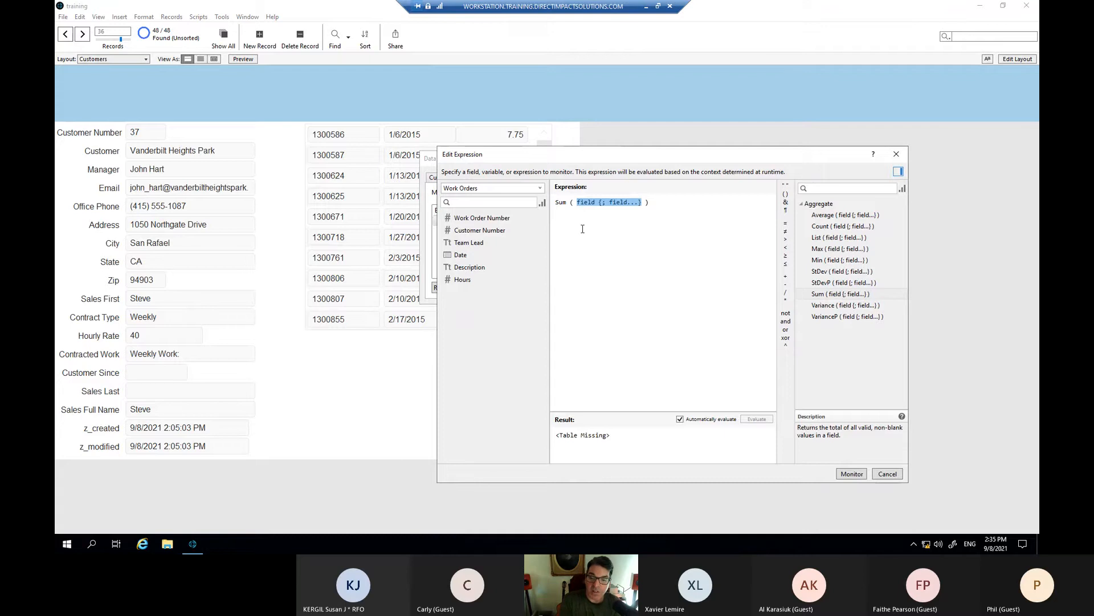
key(BackSpace)
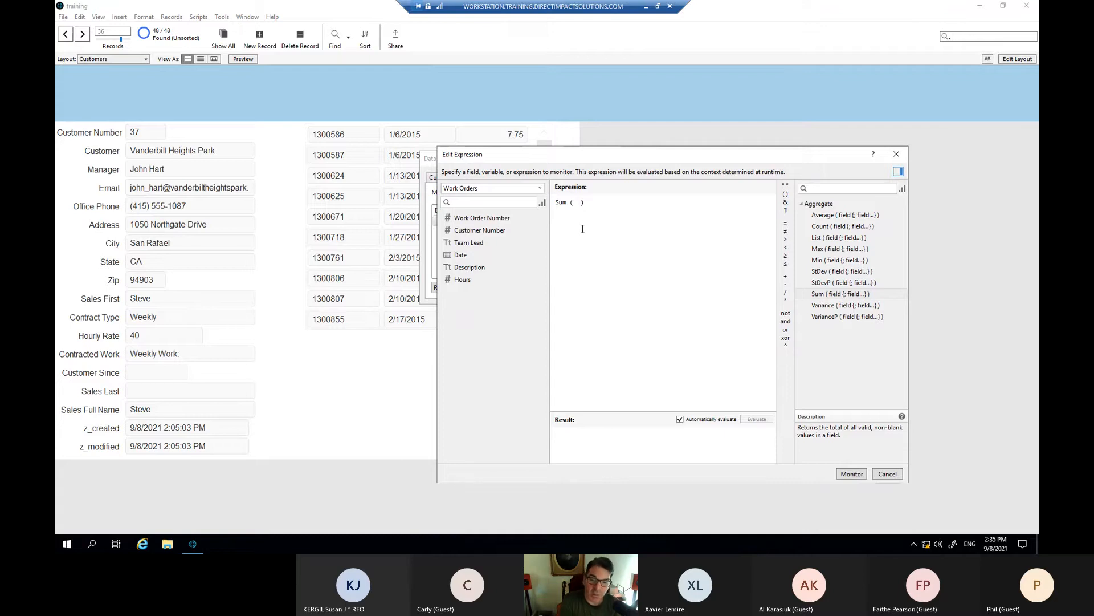
double_click(465, 279)
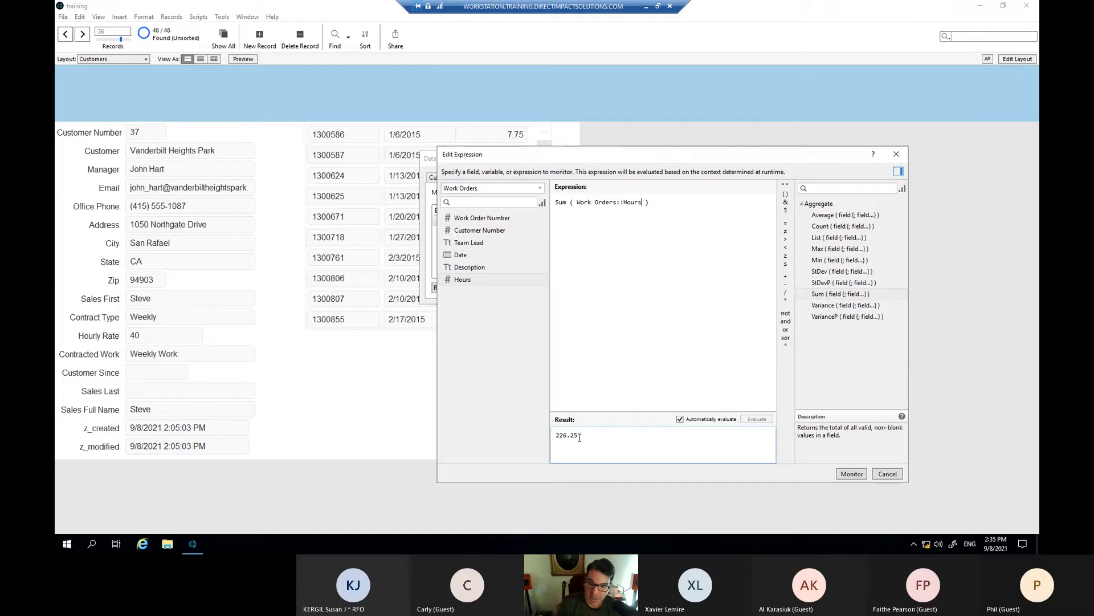
- Monitor Sum ( Work Orders::Hours ) and page back to Interactive Research Park, showing 118
click(851, 473)
click(78, 35)
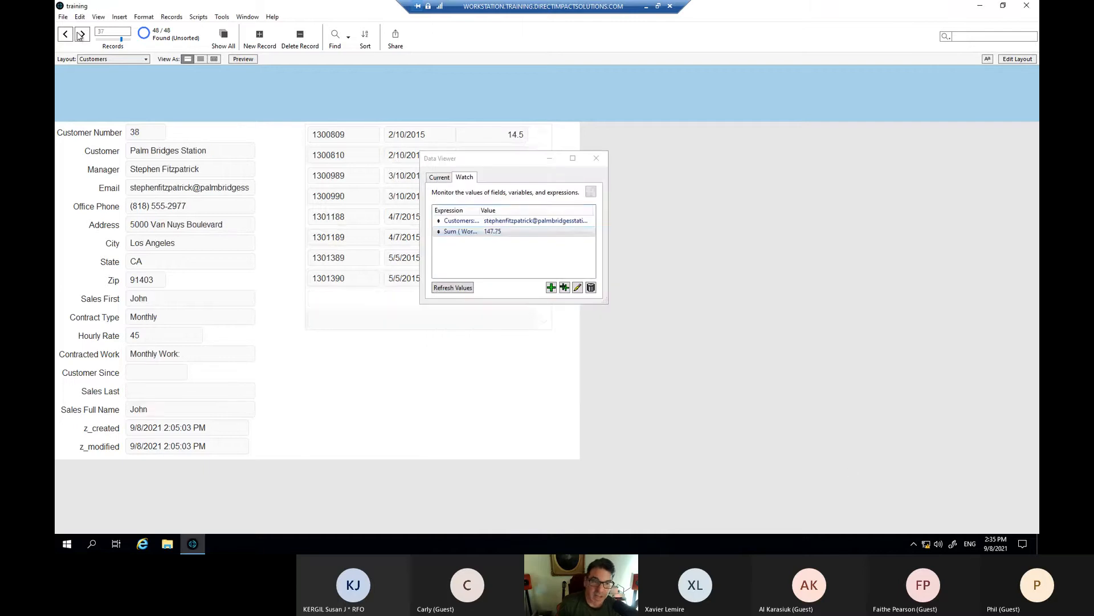
click(70, 36)
click(70, 35)
click(70, 35)
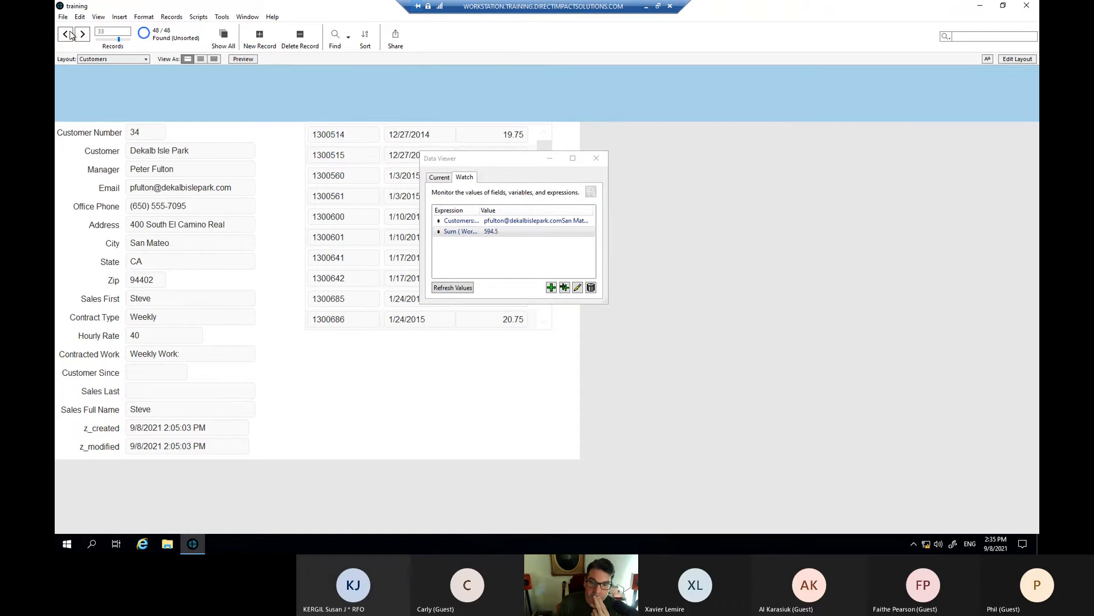
click(70, 35)
click(70, 35)
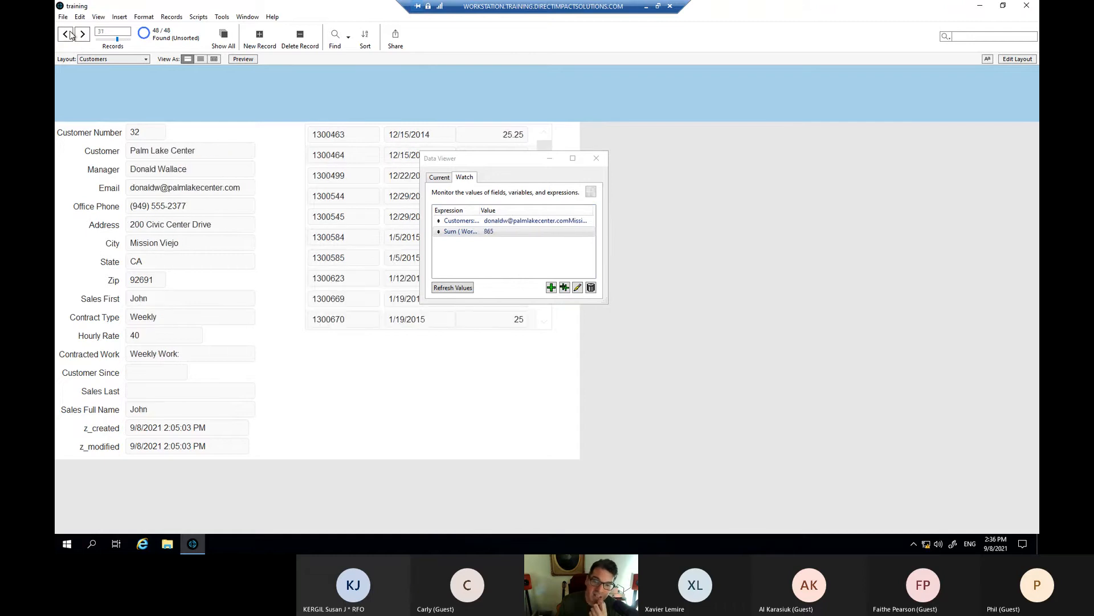
click(70, 35)
click(70, 35)
click(70, 35)
click(71, 35)
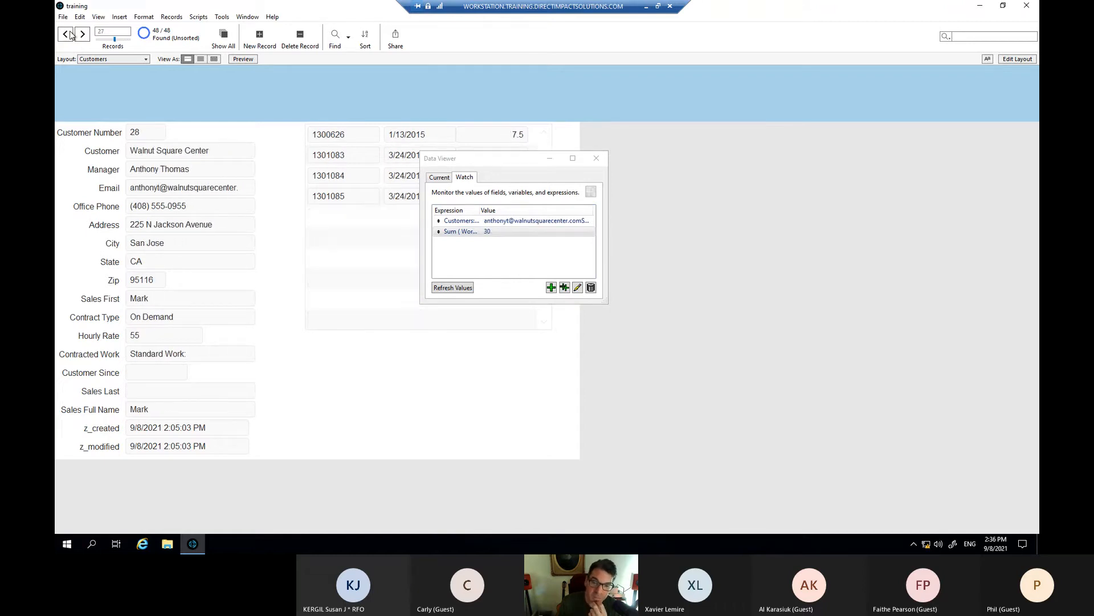
click(70, 35)
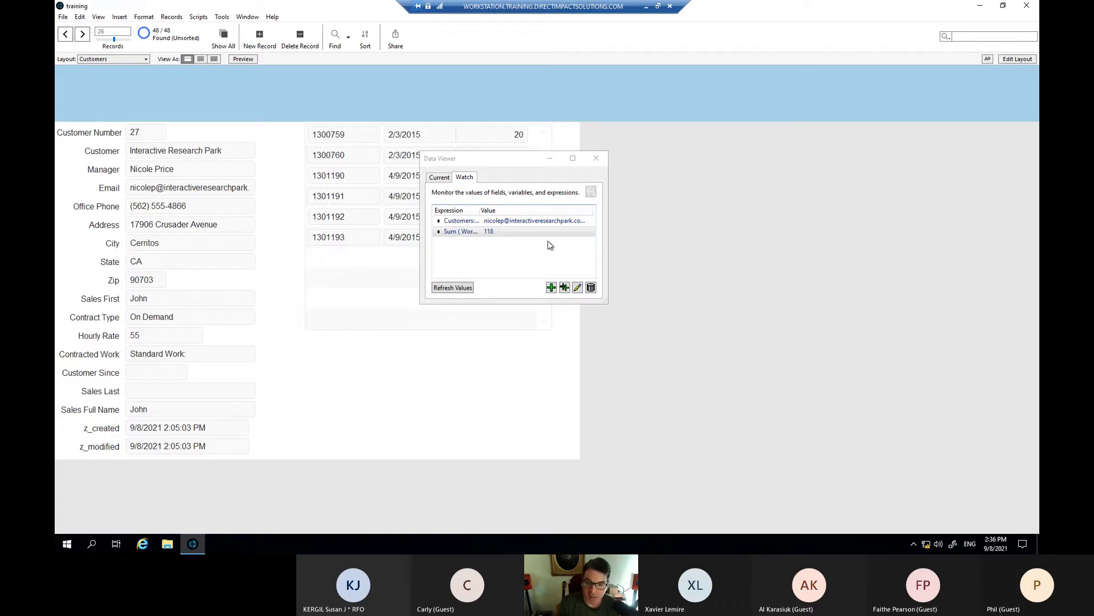
- Copy the Sum ( Work Orders::Hours ) watch expression, cancel the editor and close the Data Viewer
double_click(502, 232)
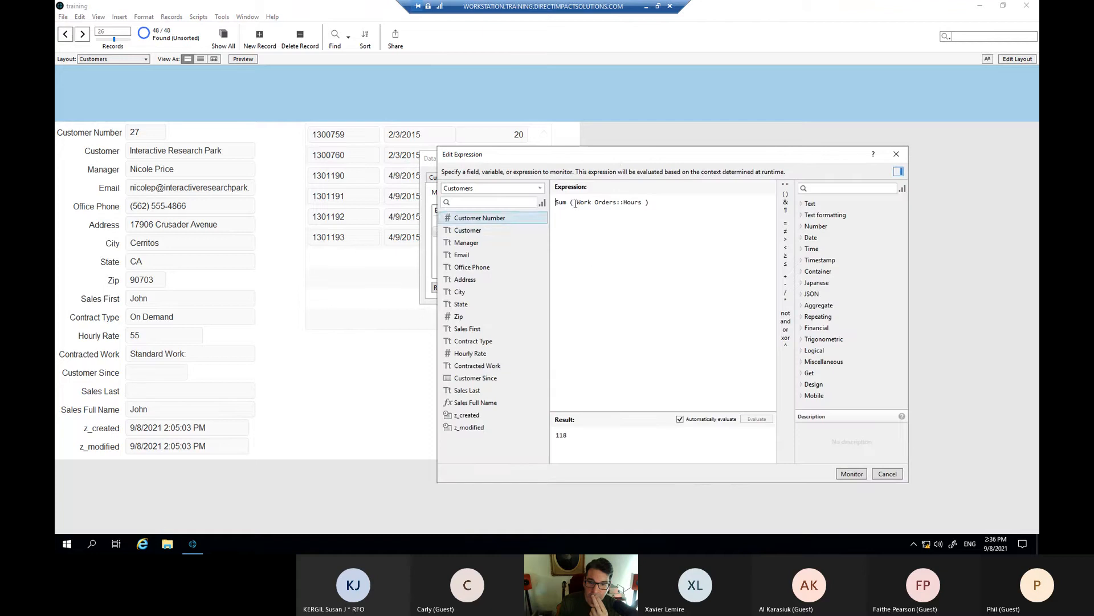
drag(607, 154, 480, 130)
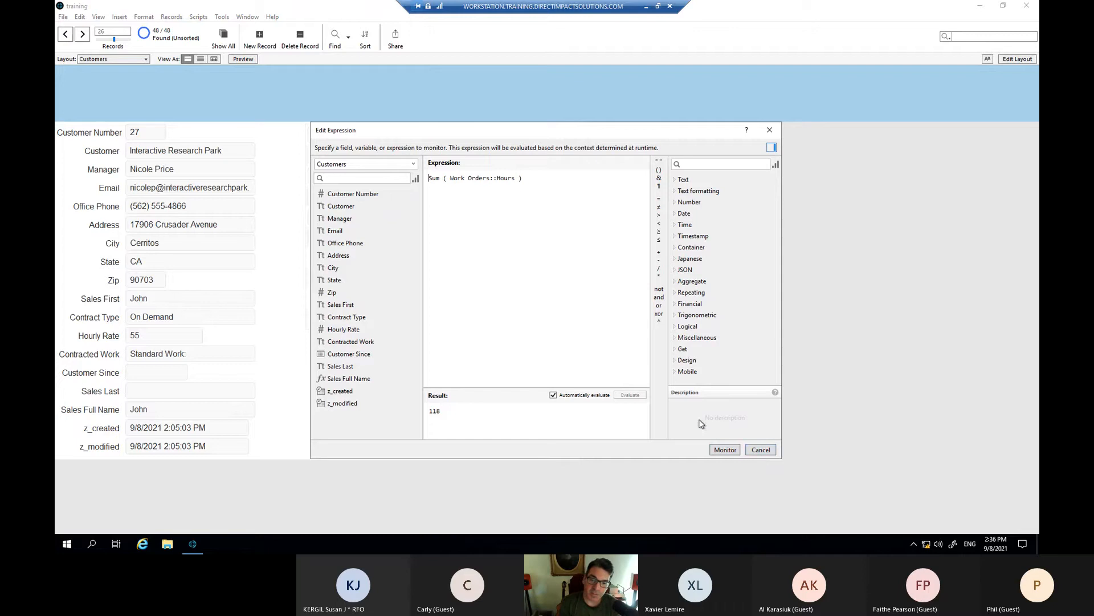
drag(528, 176, 428, 178)
key(ctrl+c)
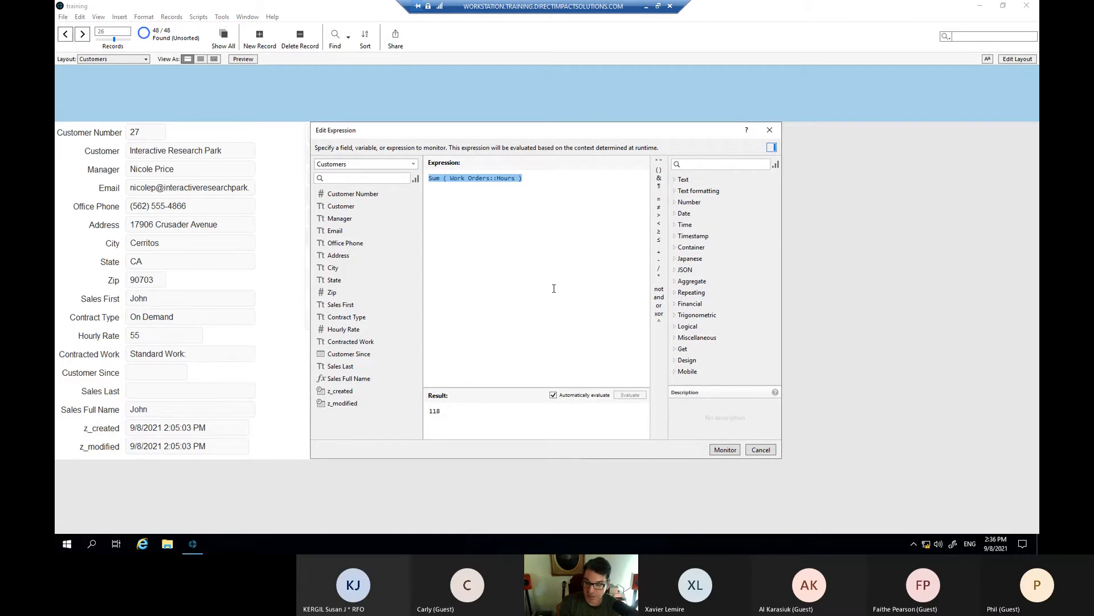
click(761, 449)
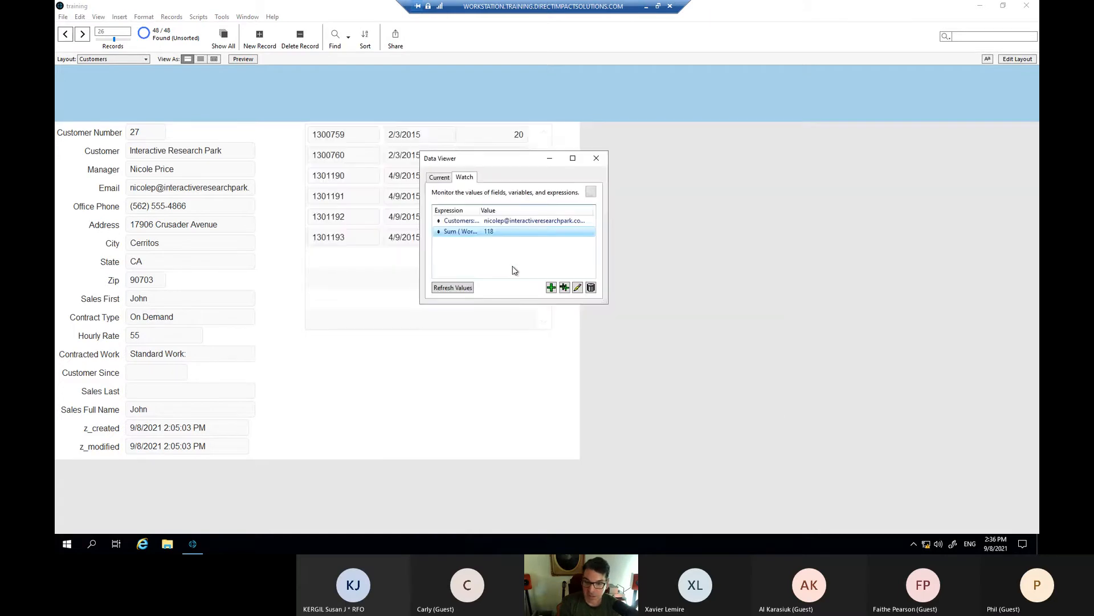
click(596, 157)
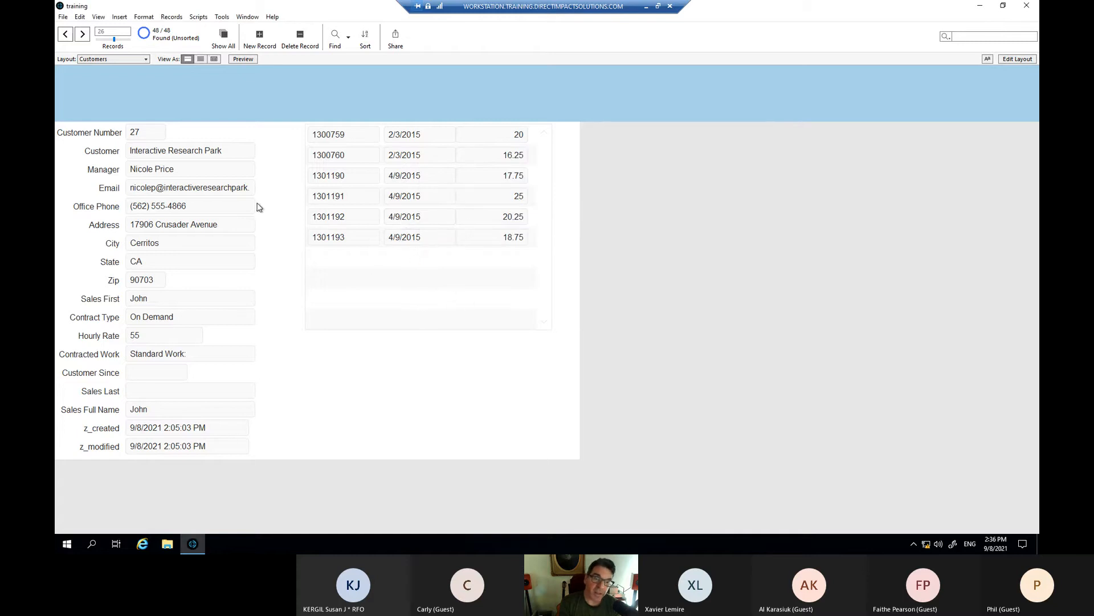
- In Manage Database, name a new Customers field 'Total hours' with type Calculation
click(64, 16)
mouse_move(114, 100)
click(188, 101)
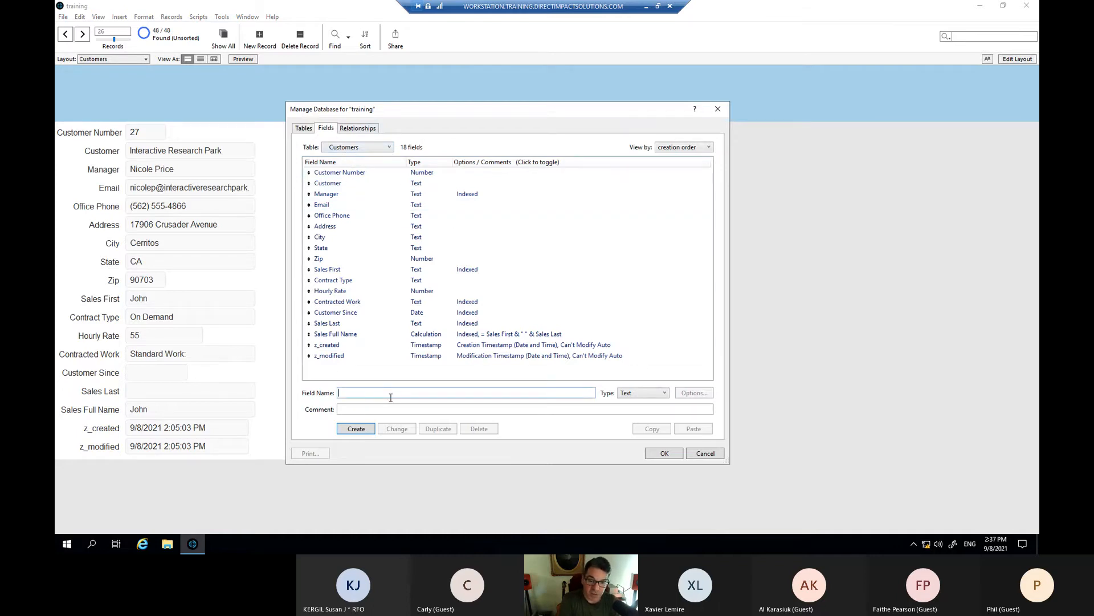
text(Total )
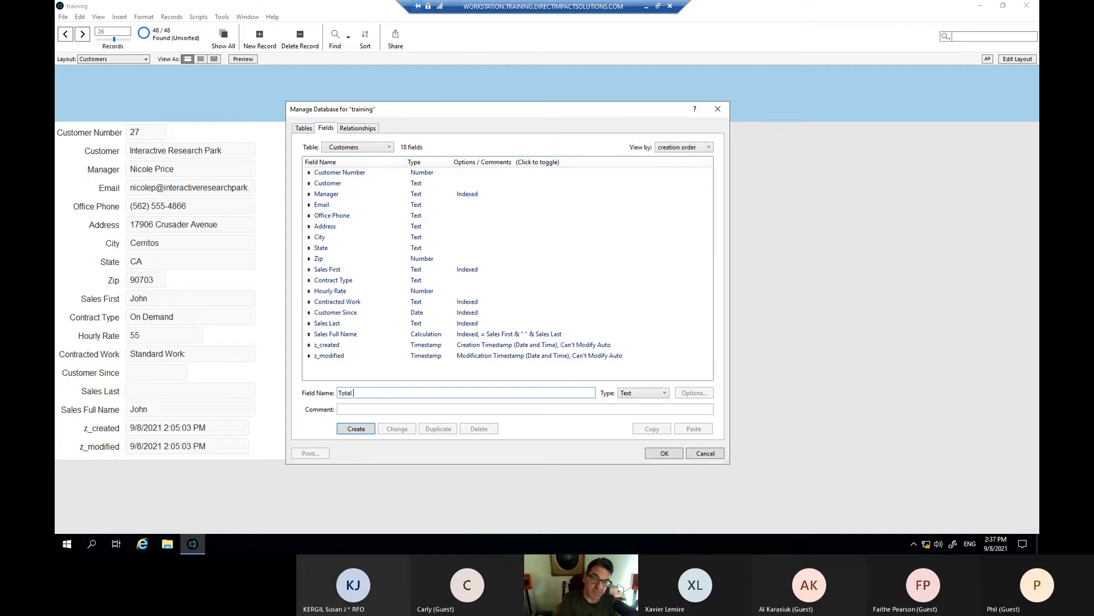
text(hours)
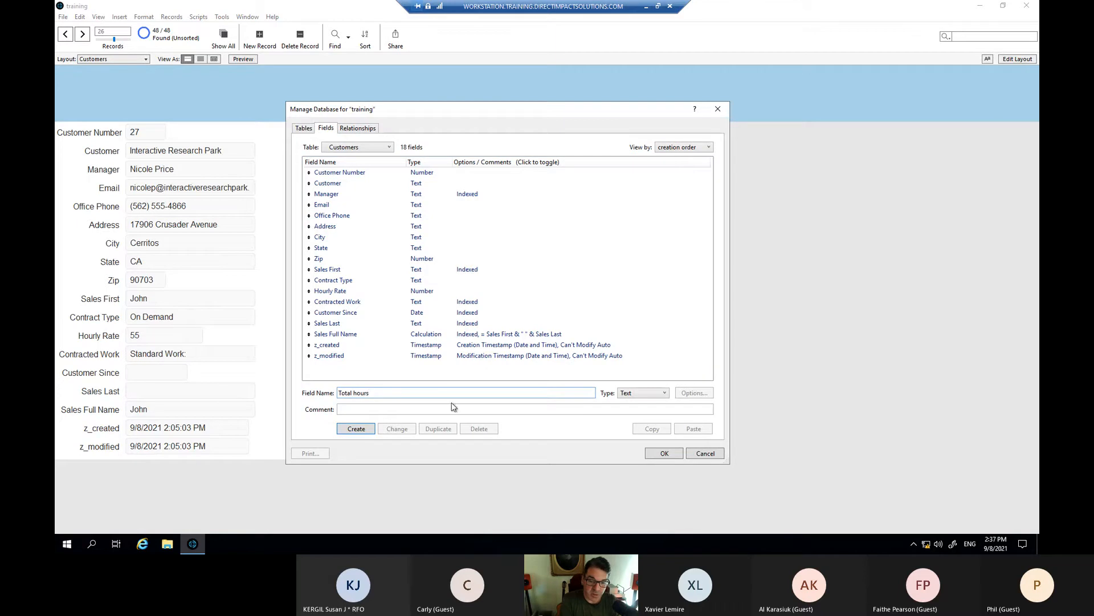
click(631, 395)
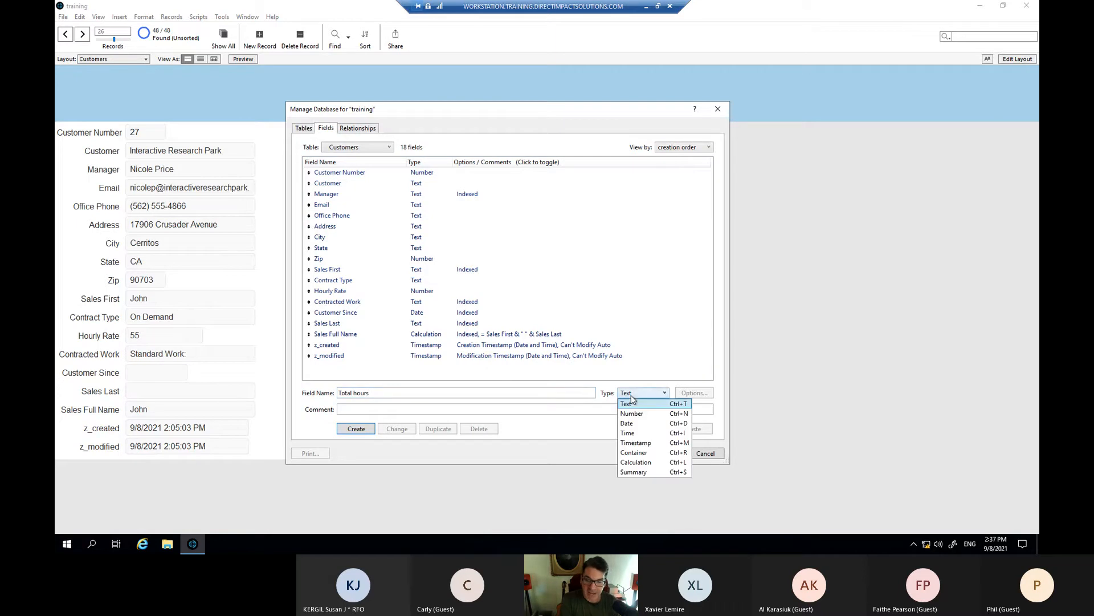
click(636, 462)
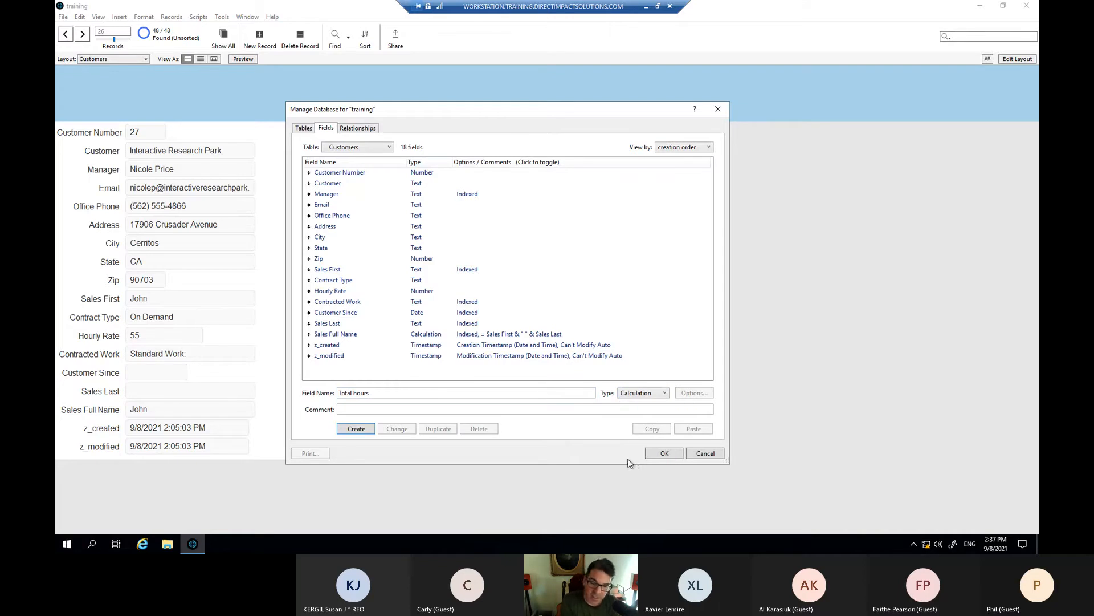
- Create Total hours with the pasted formula Sum ( Work Orders::Hours ) and save it
click(365, 432)
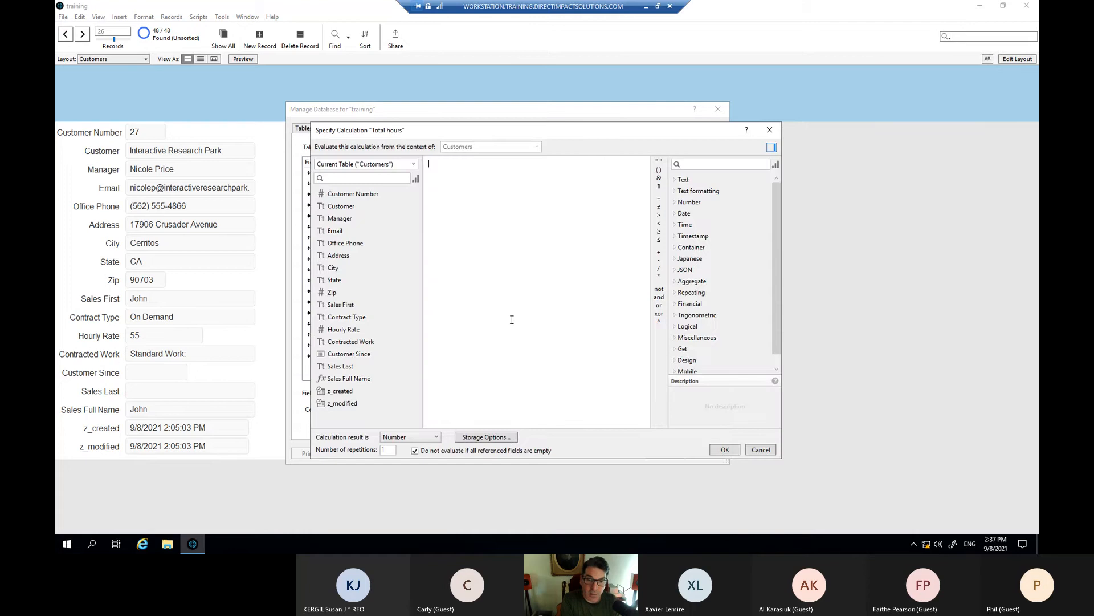
key(ctrl+v)
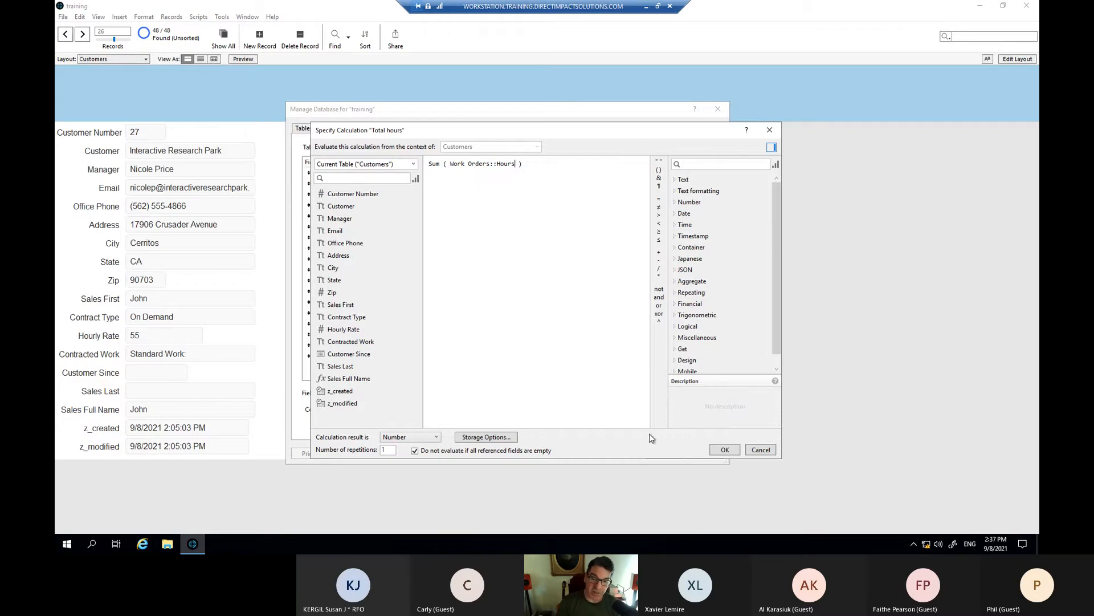
click(723, 451)
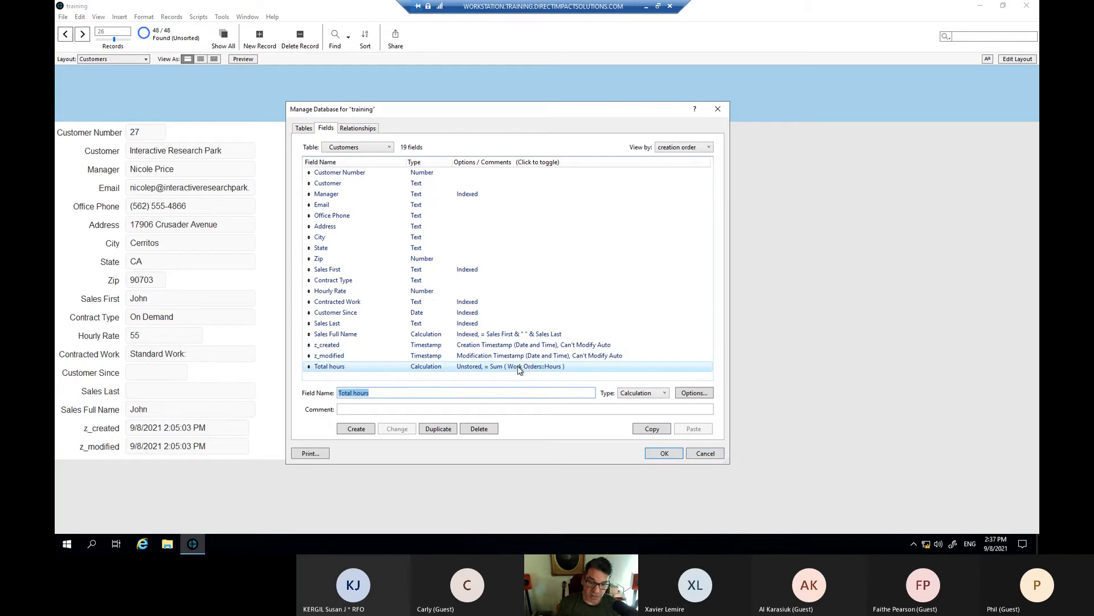
click(666, 453)
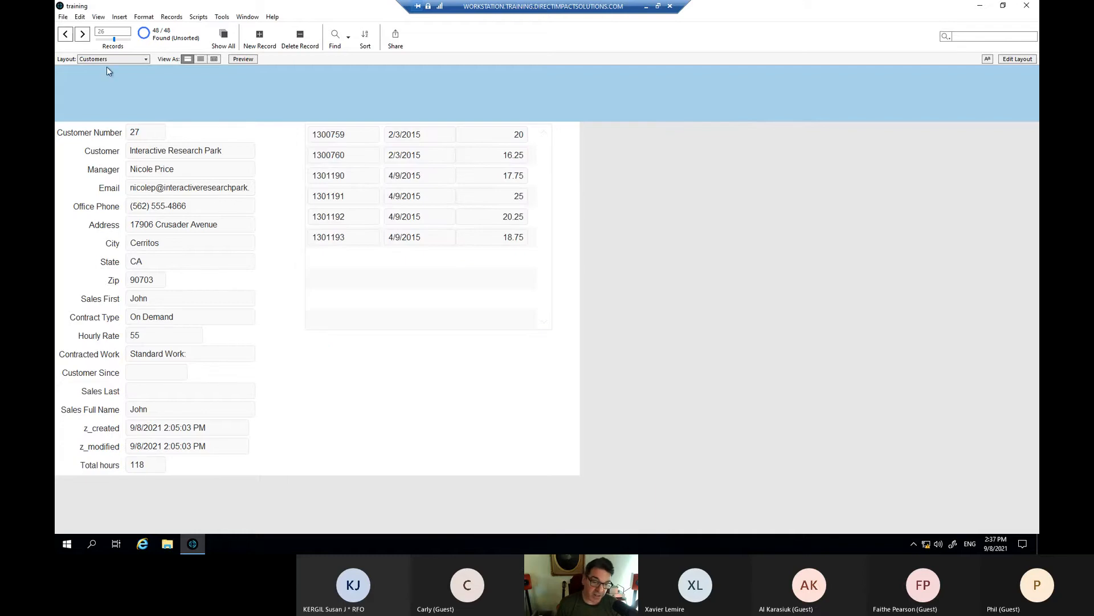
- Advance six customer records to Dekalb Isle Park
click(83, 36)
click(82, 35)
click(82, 35)
click(83, 35)
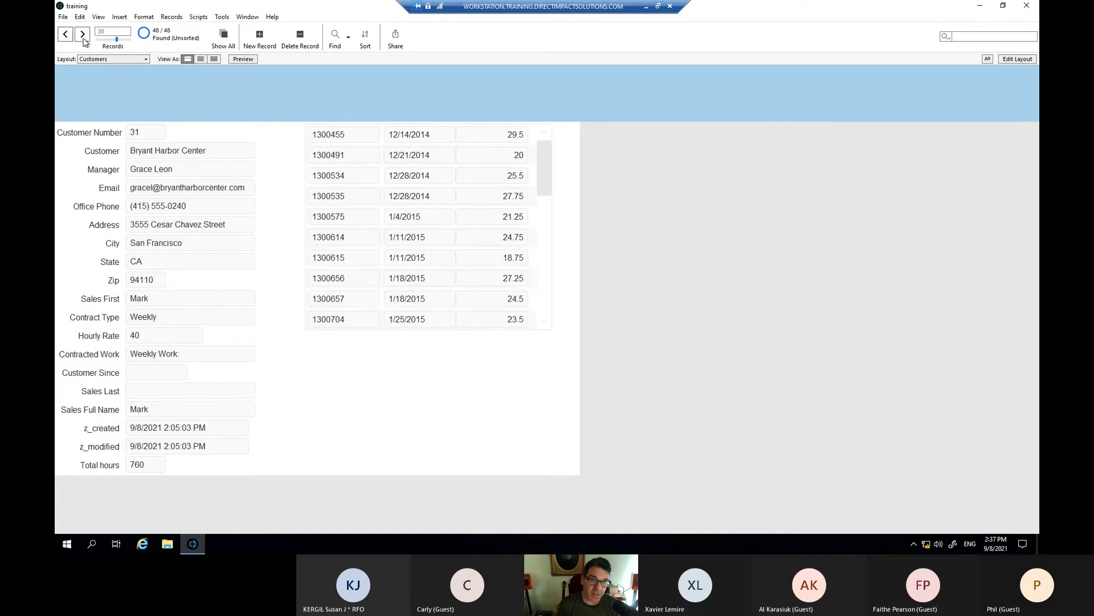
click(82, 36)
click(82, 36)
click(84, 36)
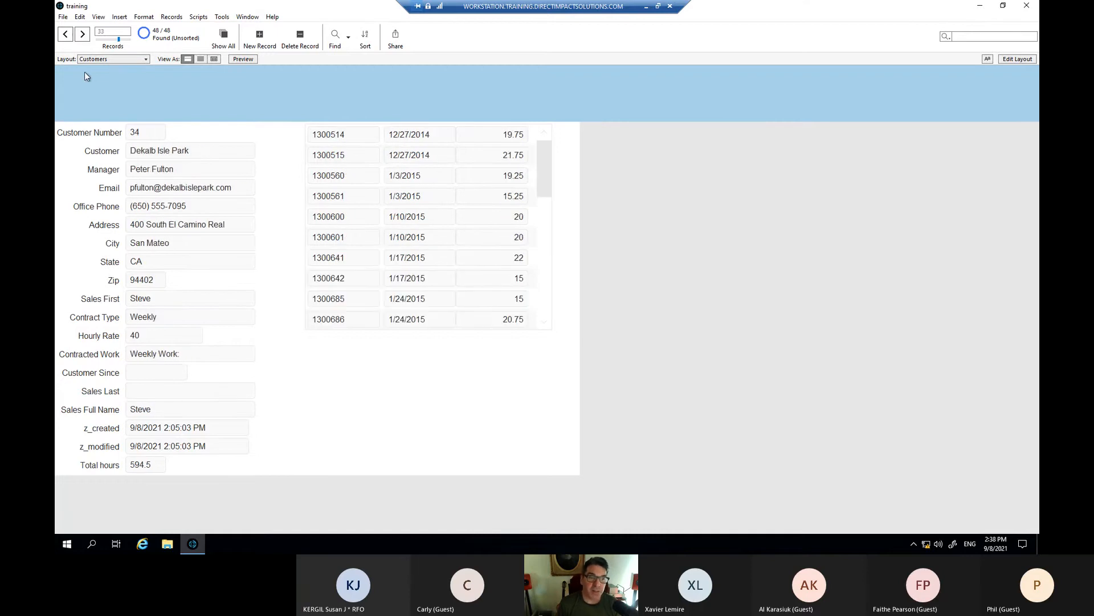
- Move the Total hours label and field under the portal, widen the field, and browse again
key(ctrl+l)
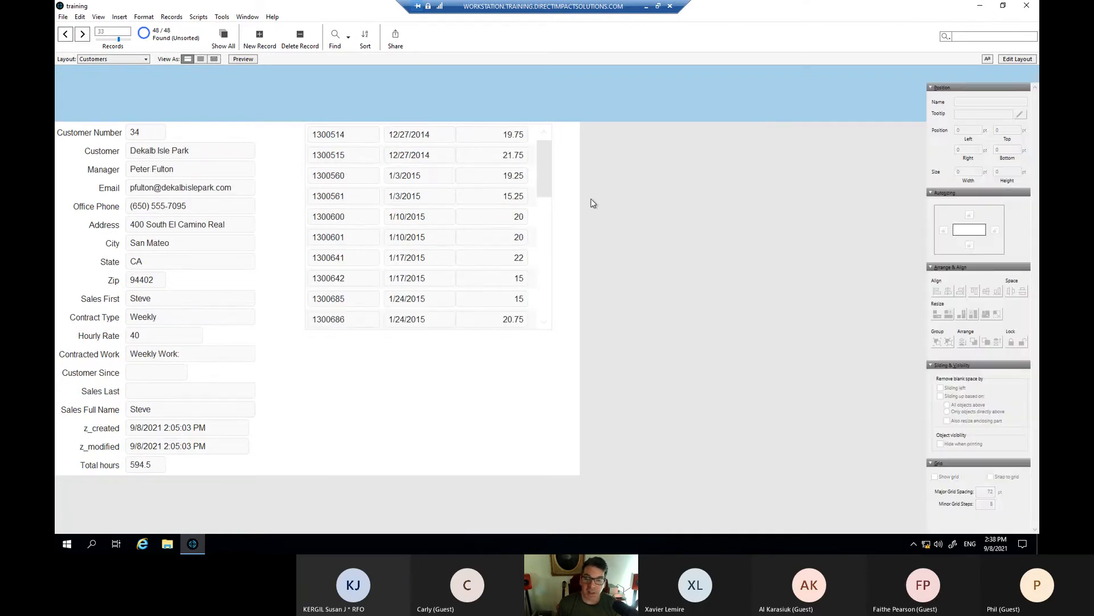
drag(164, 468, 443, 346)
click(450, 392)
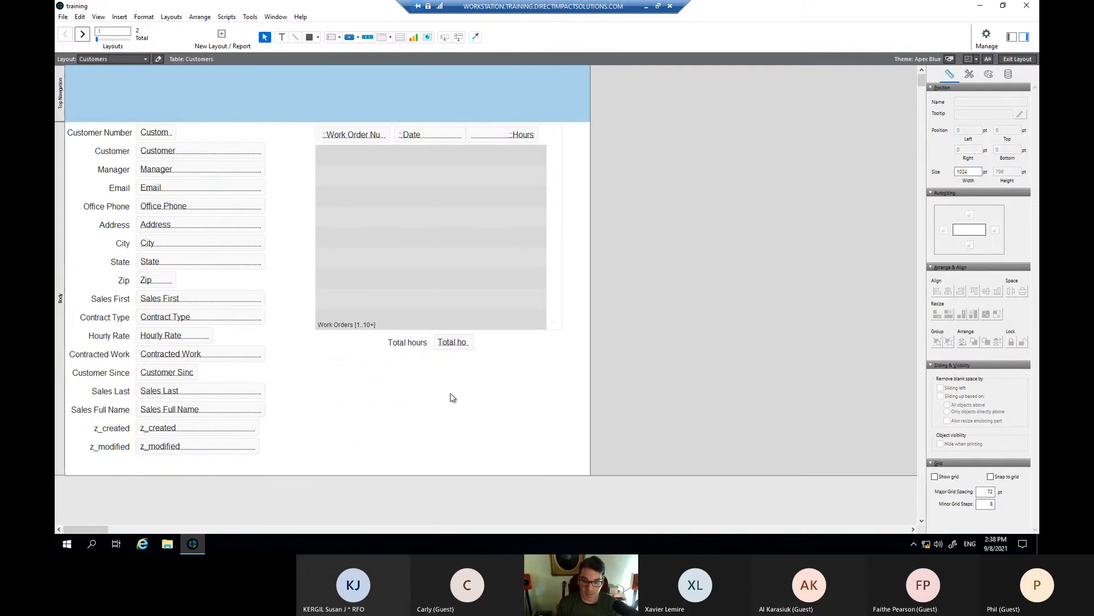
click(459, 345)
drag(474, 342, 484, 342)
click(528, 352)
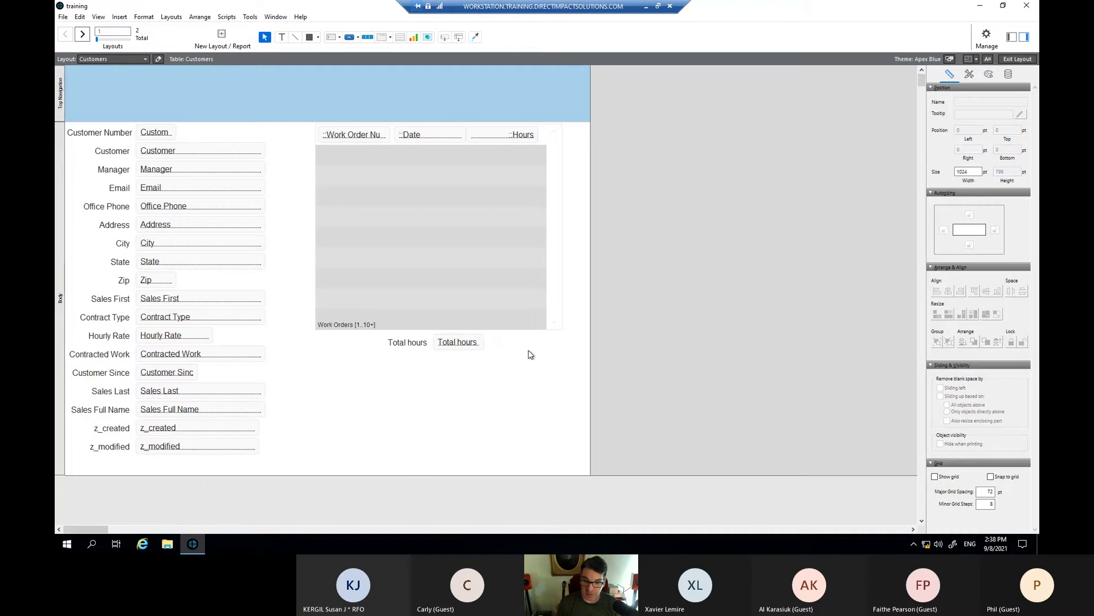
key(ctrl+b)
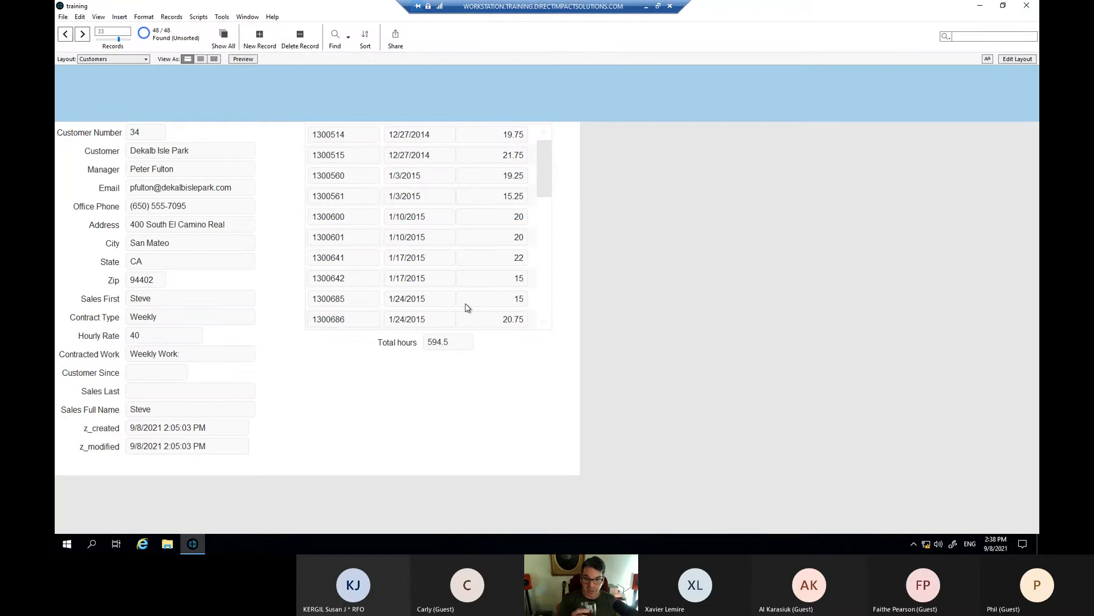
click(83, 35)
click(83, 35)
click(83, 35)
click(83, 35)
click(83, 35)
click(82, 36)
click(83, 36)
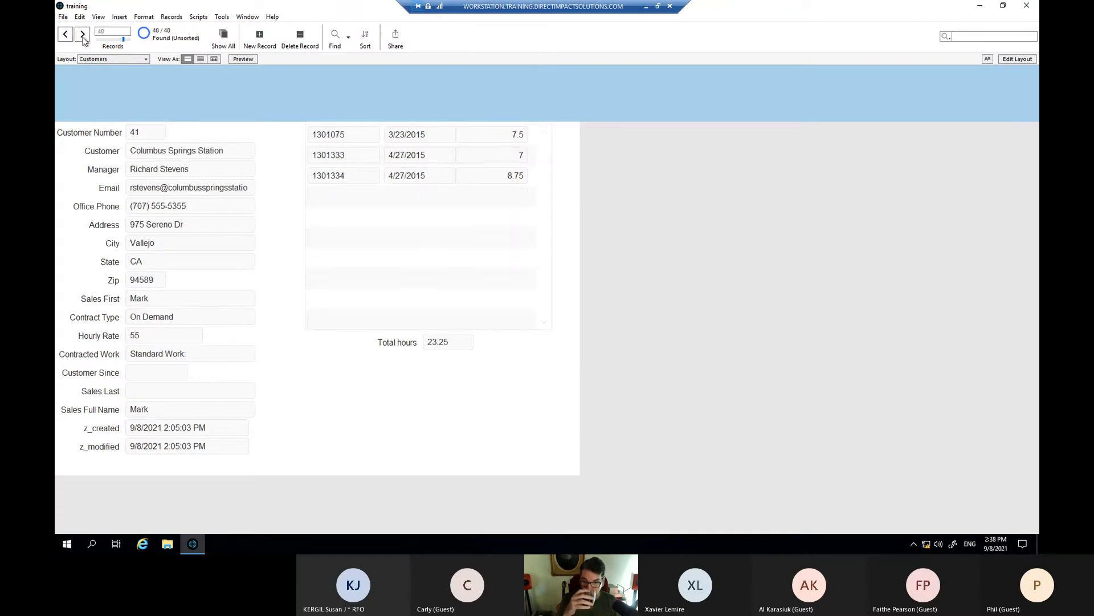
click(83, 35)
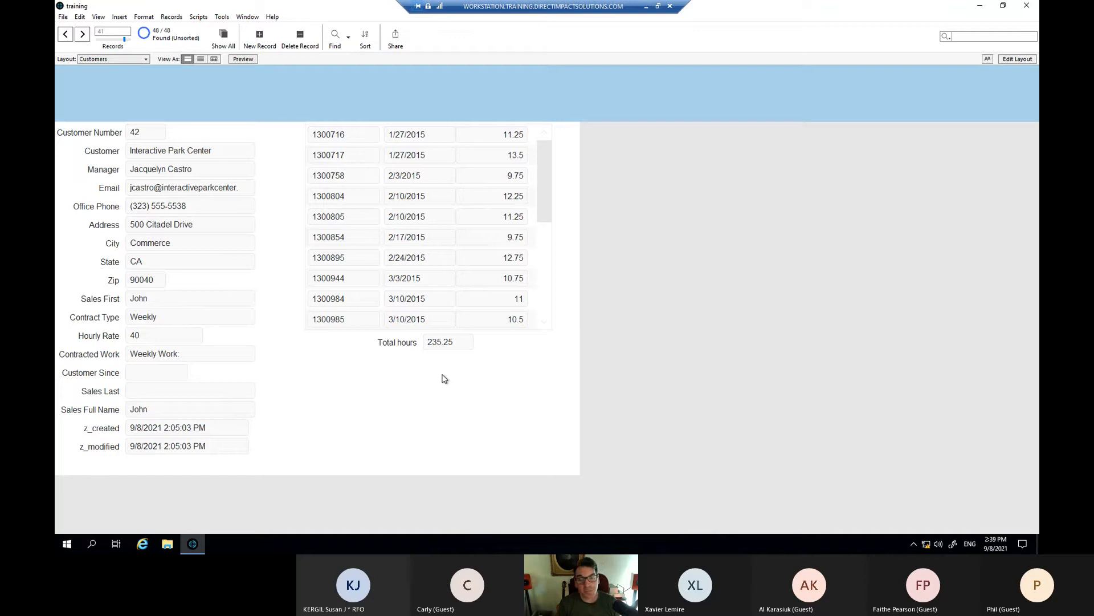
click(443, 342)
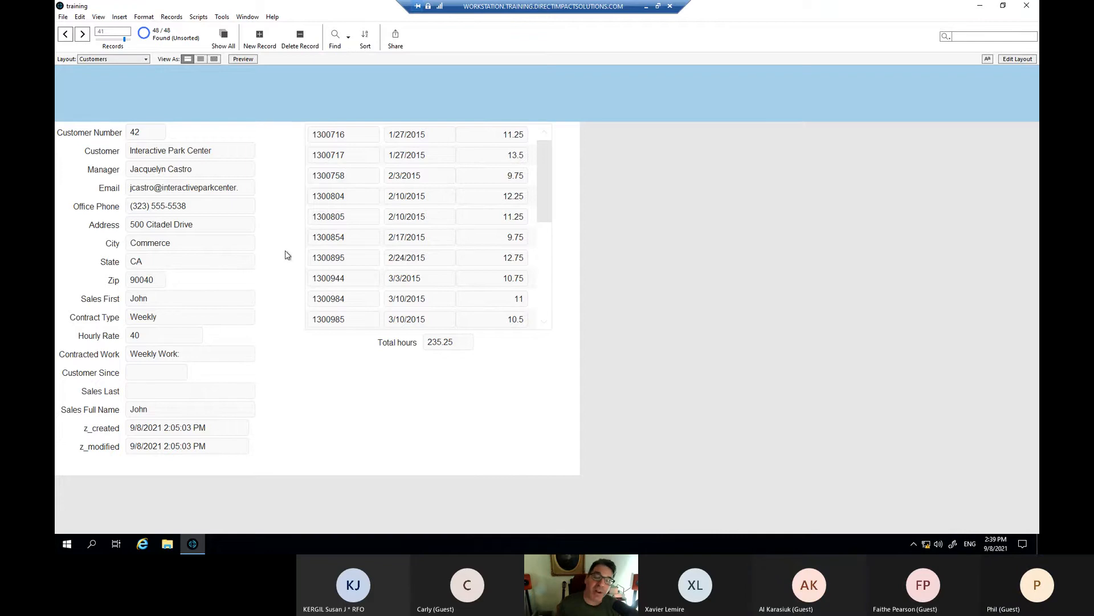
scroll(374, 313, down, 3)
scroll(375, 313, down, 4)
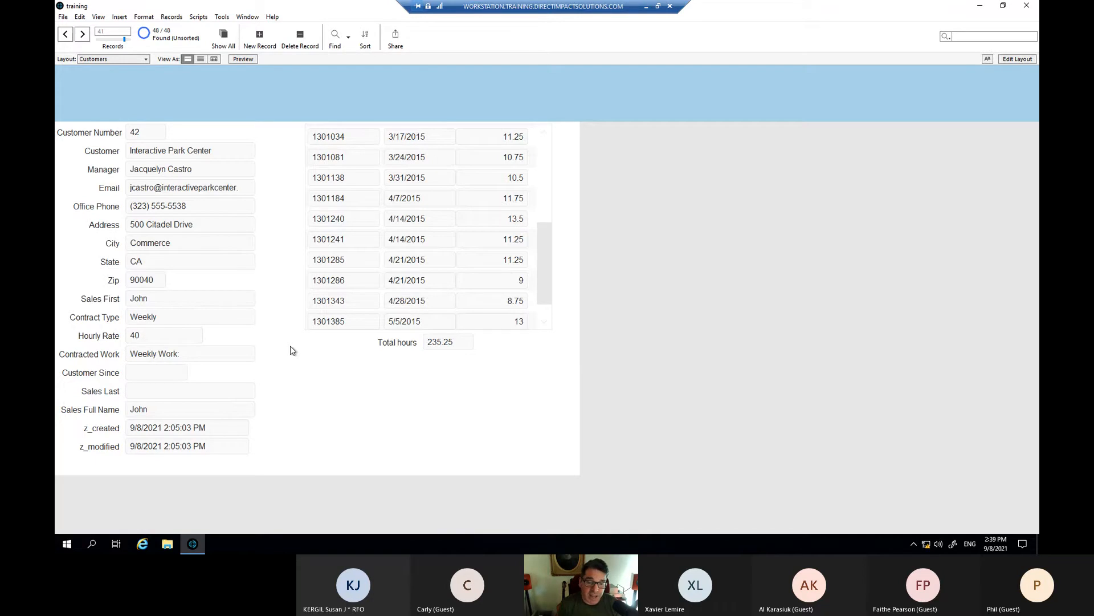
- In Layout mode, set the Total hours field's data format to Decimal
key(ctrl+l)
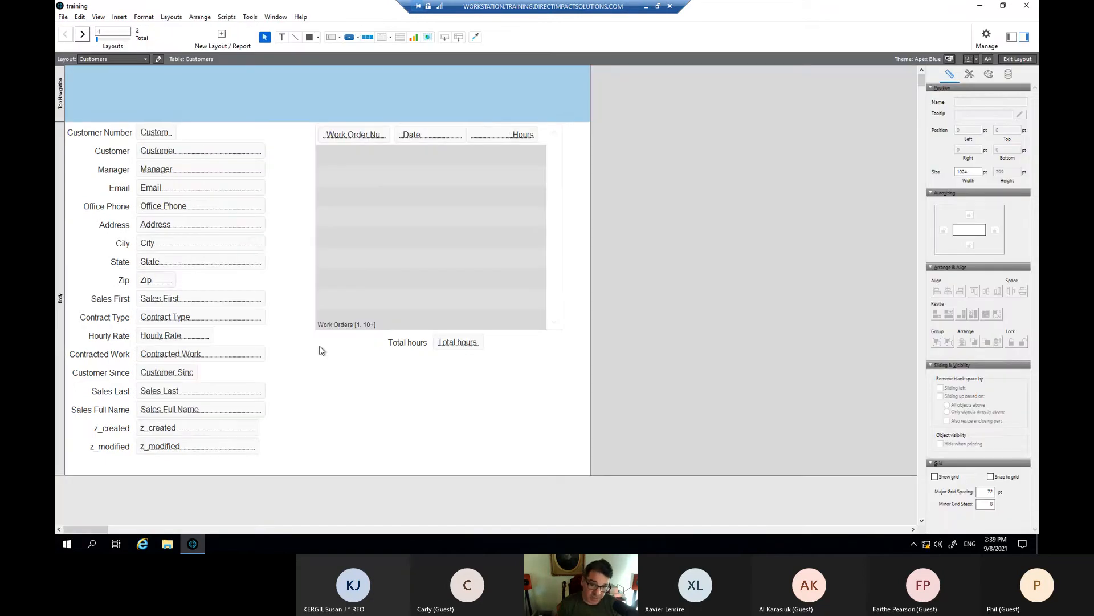
click(466, 346)
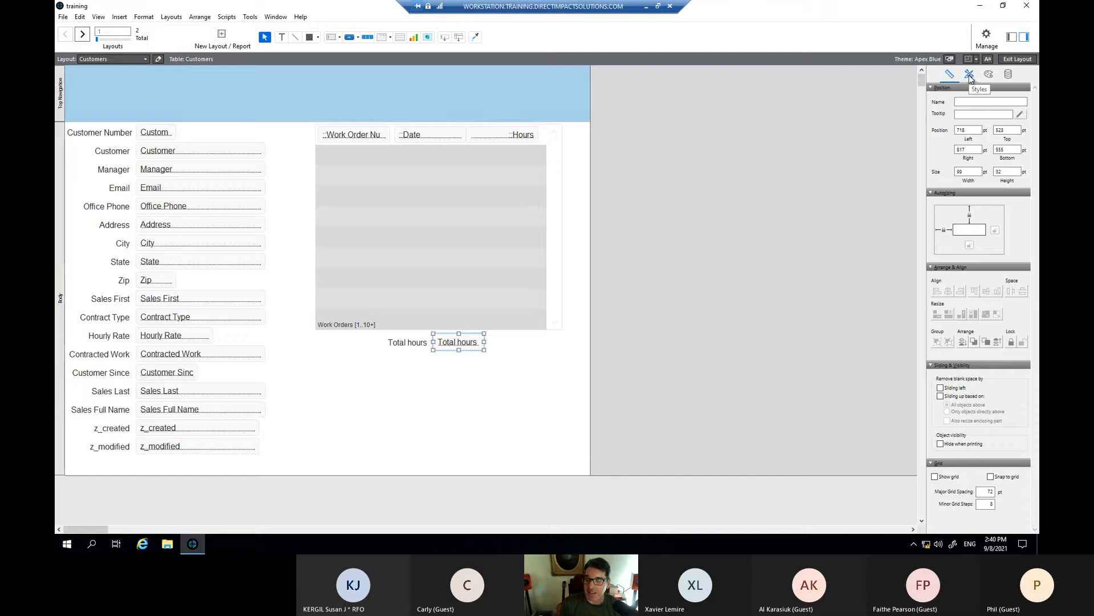
click(1009, 76)
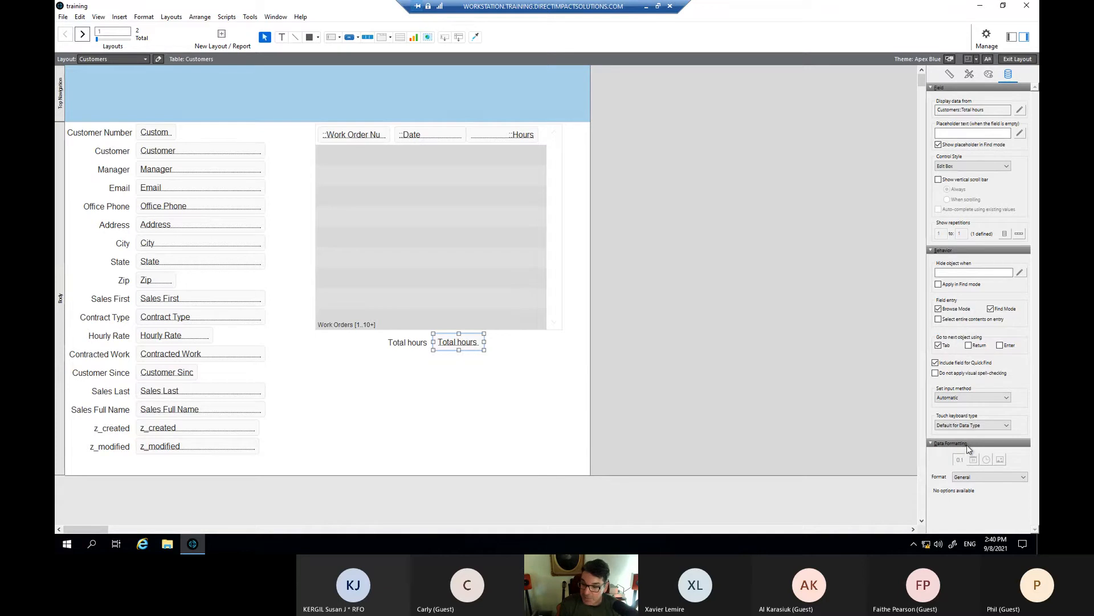
click(993, 478)
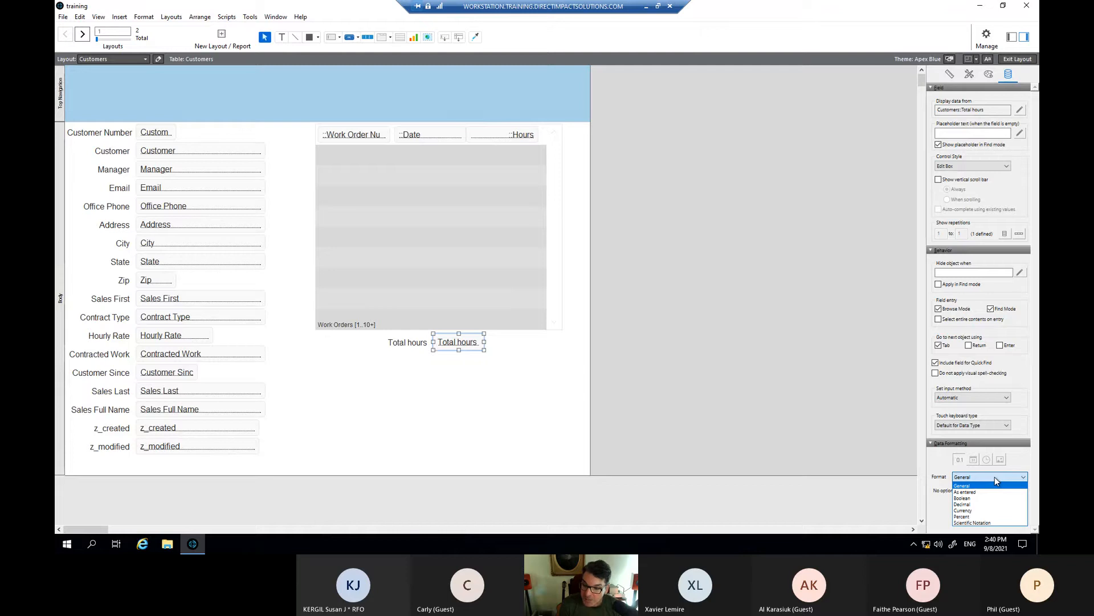
click(978, 504)
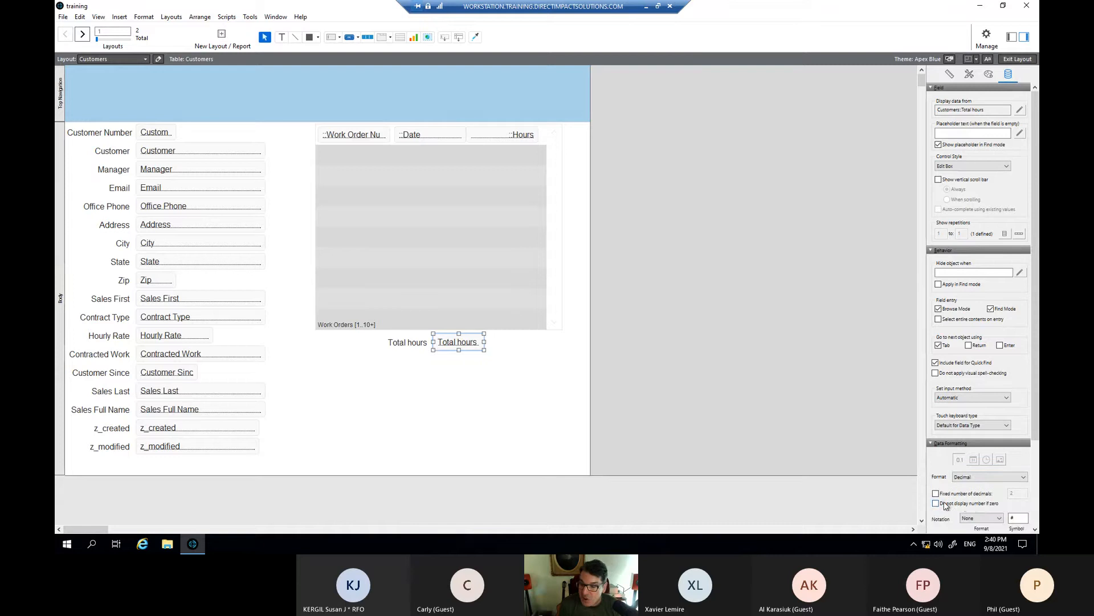
- Enable 0 fixed decimals and the thousands separator, then return to Browse mode showing 235
scroll(959, 502, down, 1)
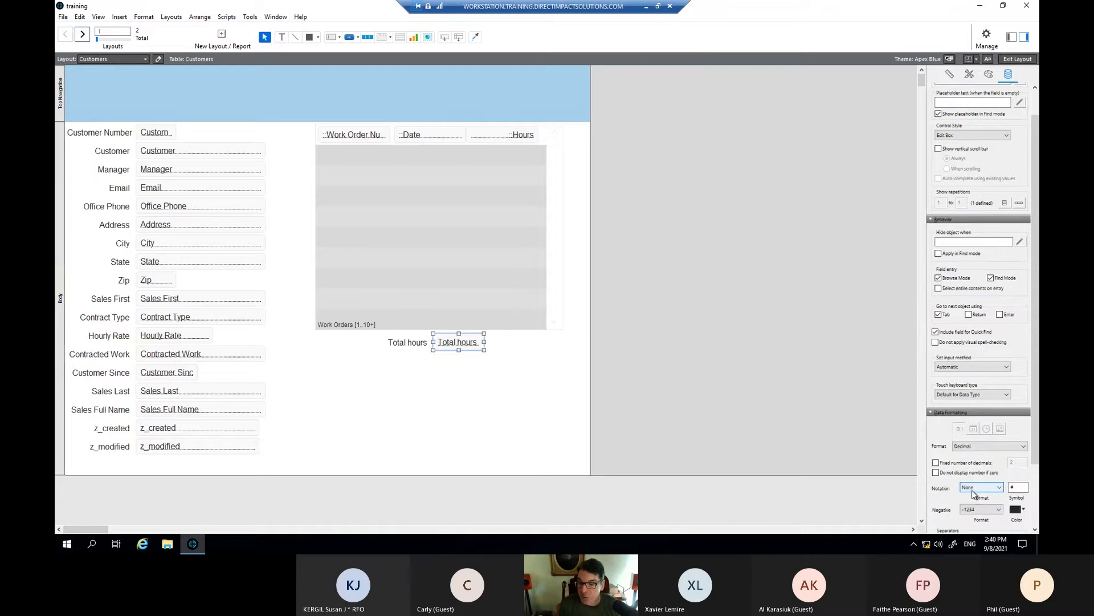
click(936, 463)
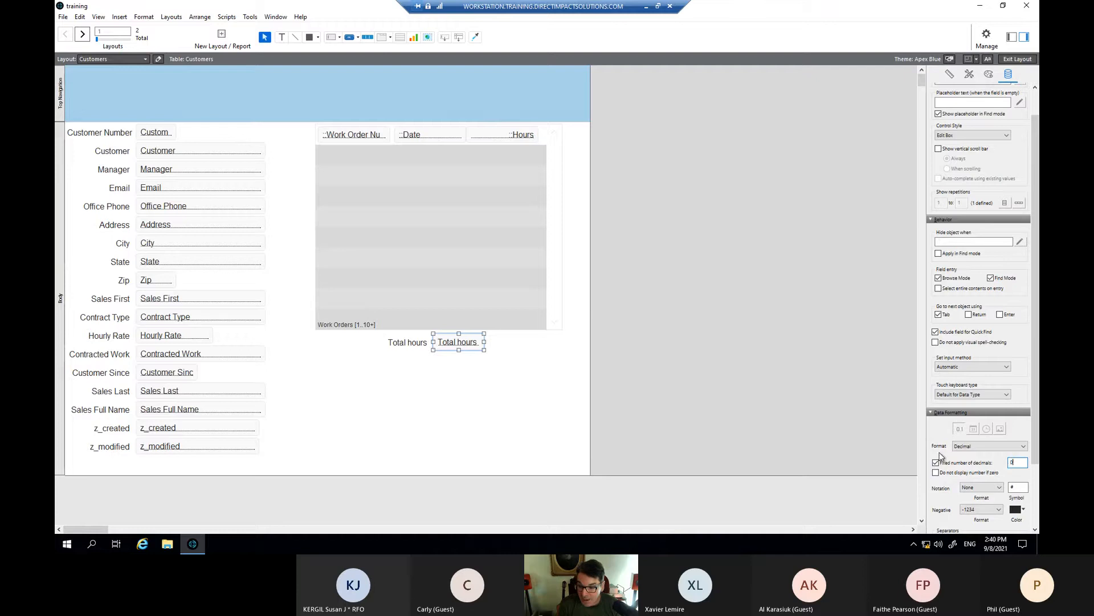
scroll(946, 456, down, 3)
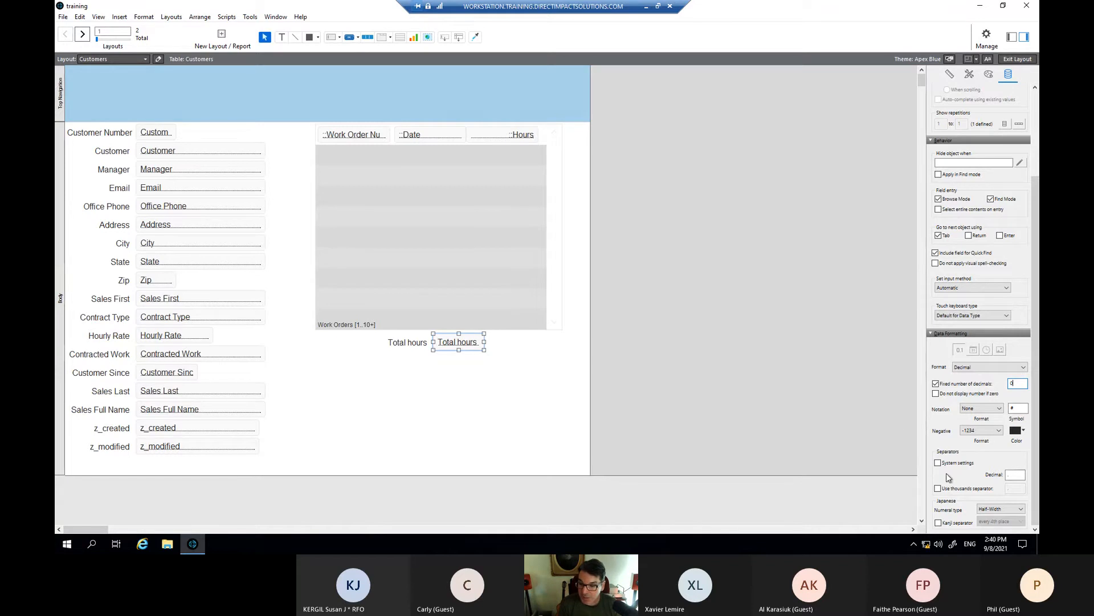
click(938, 488)
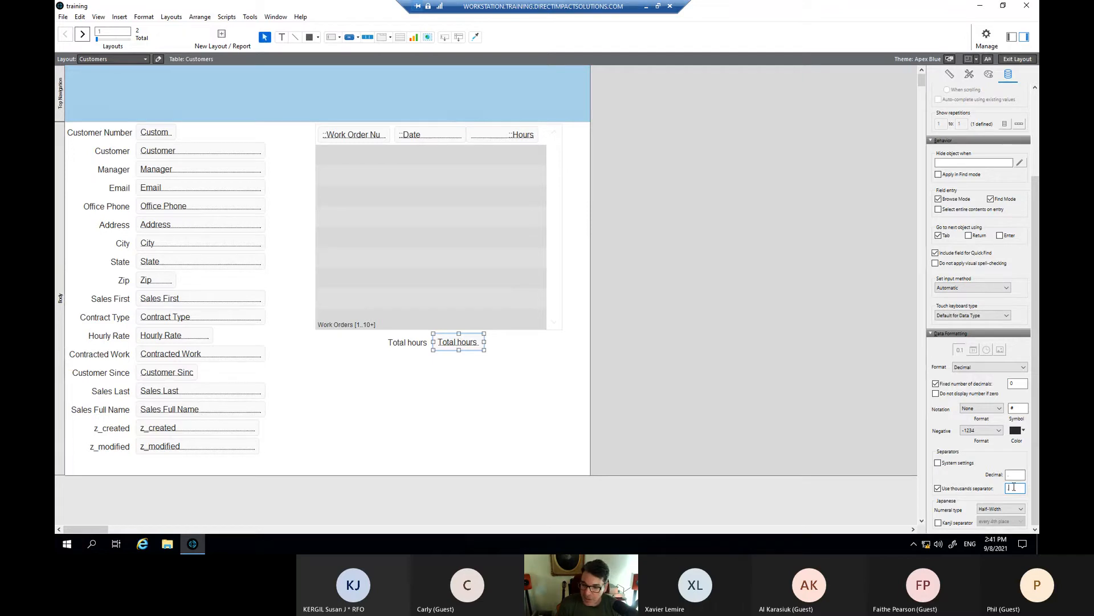
drag(1012, 490, 1008, 489)
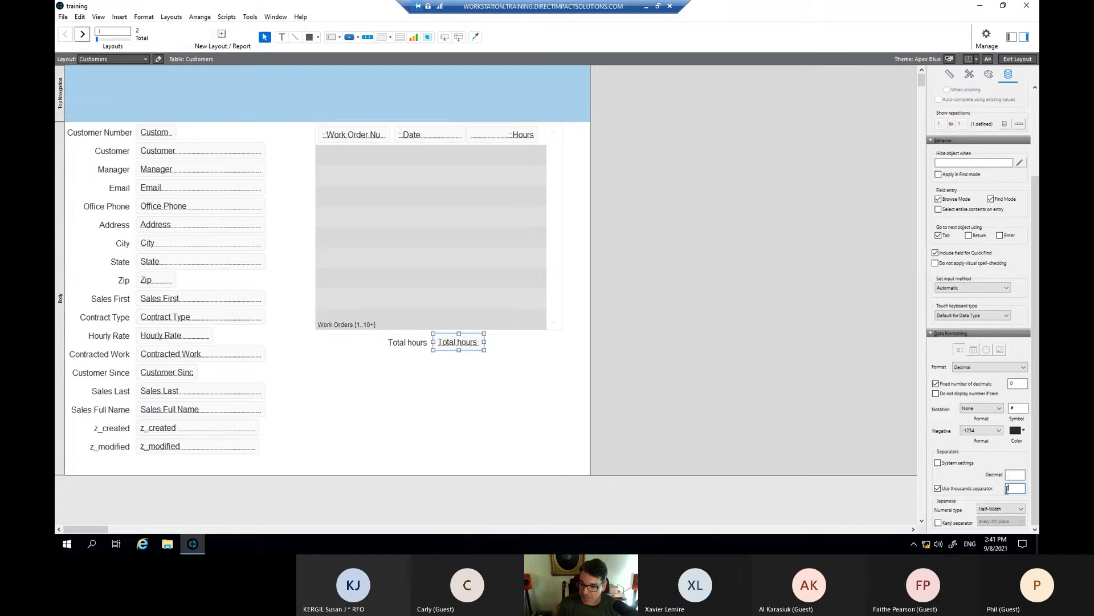
key(BackSpace)
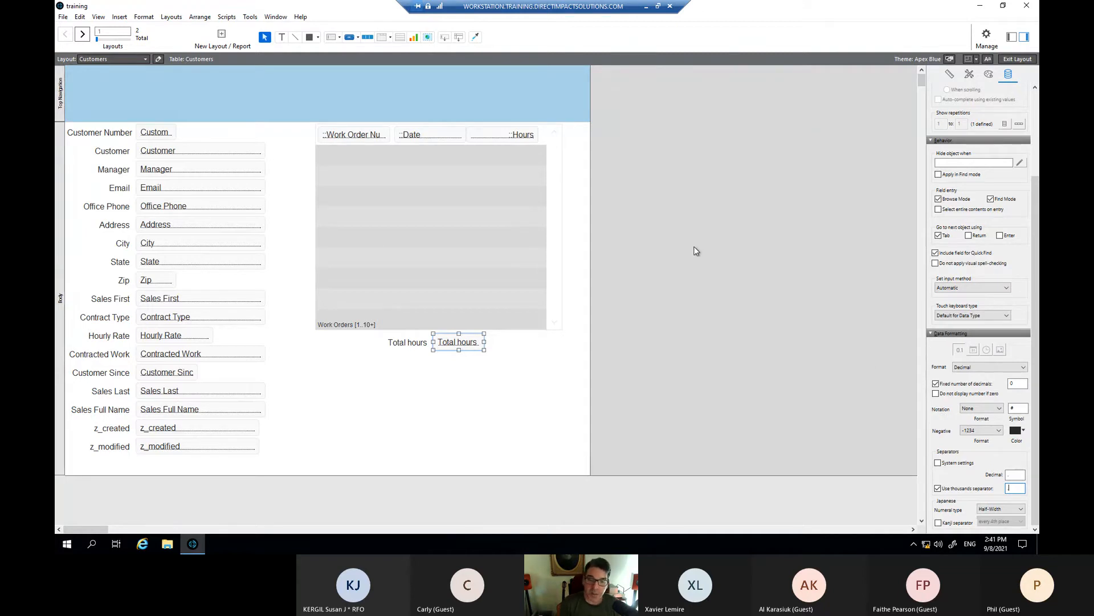
key(ctrl+b)
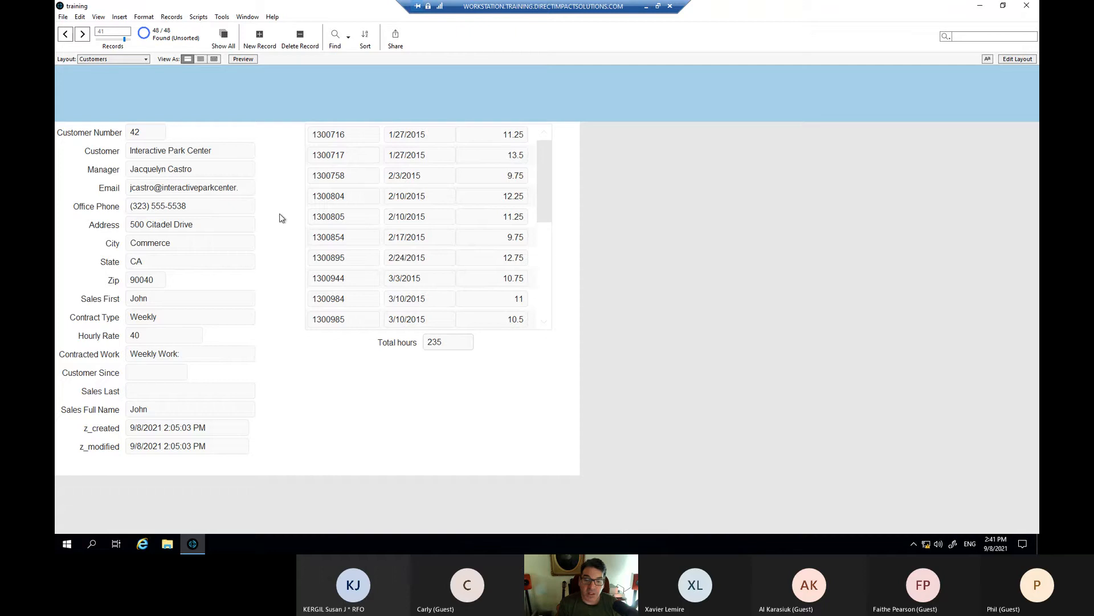
- Browse the customer records to reach Humboldt Grove
click(82, 38)
click(82, 38)
click(82, 38)
click(82, 38)
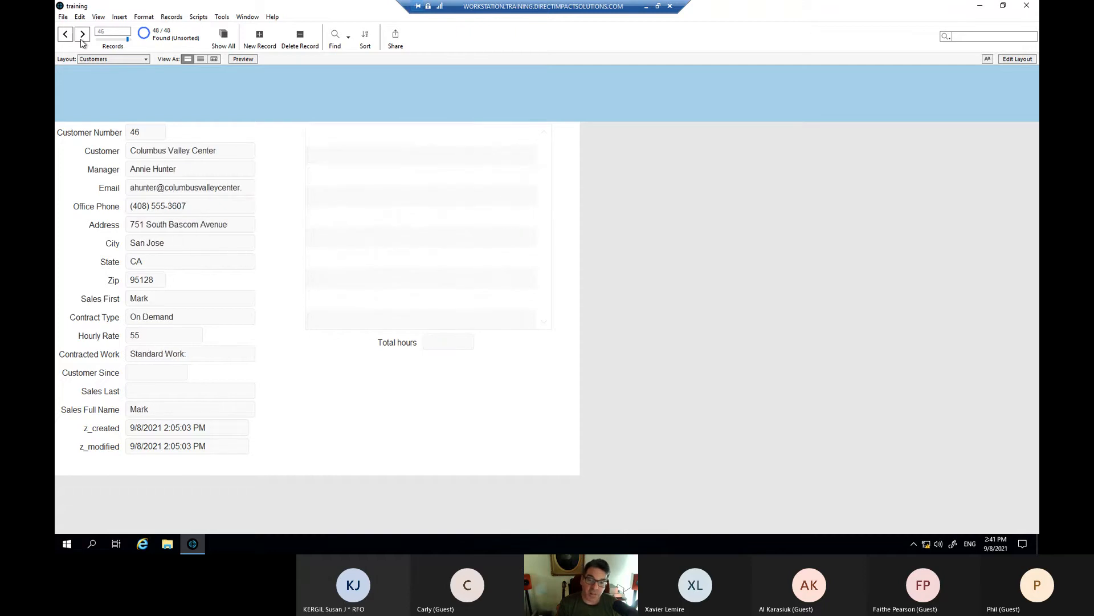
click(82, 38)
click(82, 38)
click(82, 36)
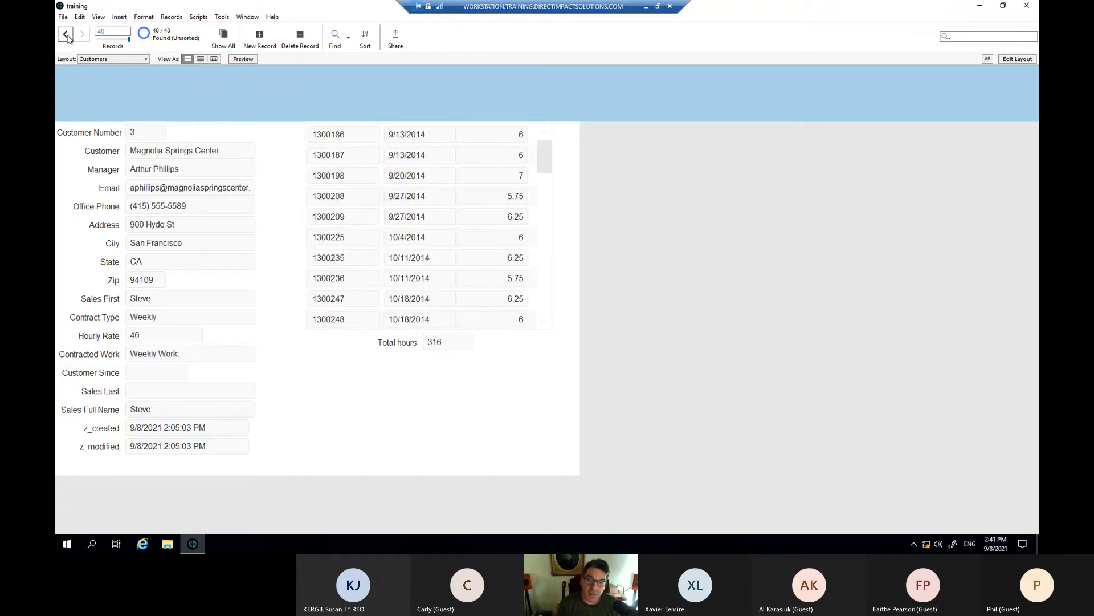
click(66, 35)
click(66, 35)
click(66, 35)
click(66, 35)
click(67, 34)
click(66, 35)
click(66, 35)
click(67, 35)
click(66, 35)
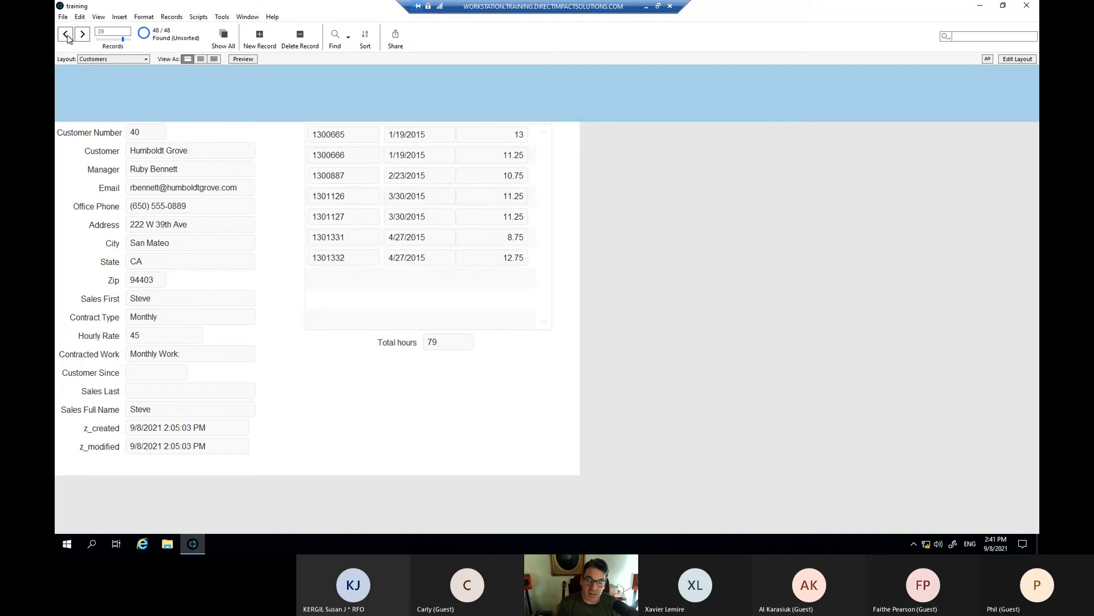
click(66, 35)
click(82, 35)
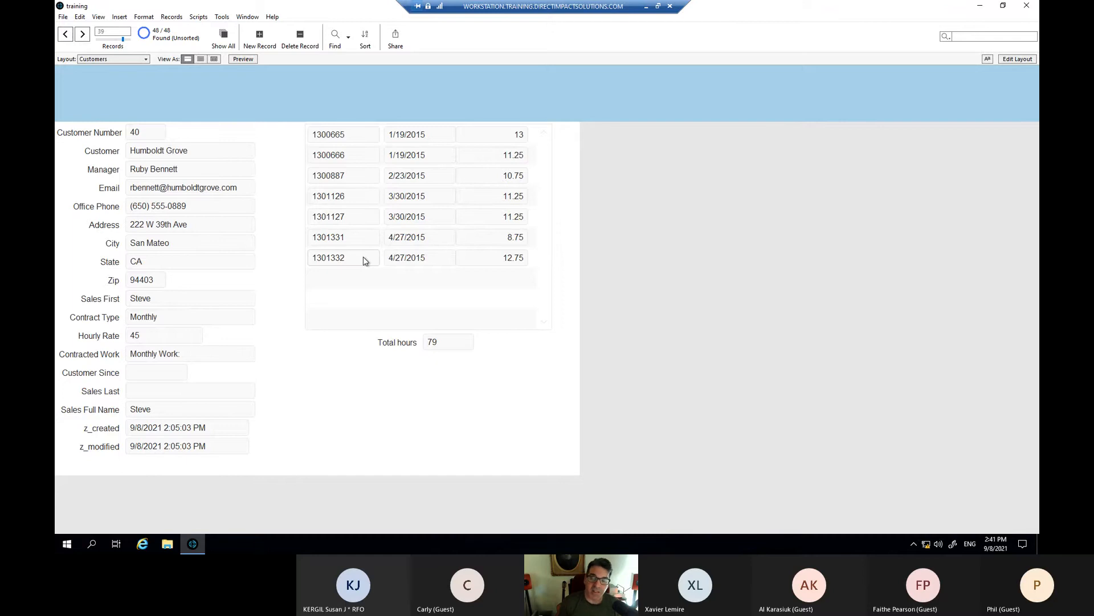
- Change the 1/19/2015 work order's hours from 13 to 1113, then enter Layout mode
click(521, 133)
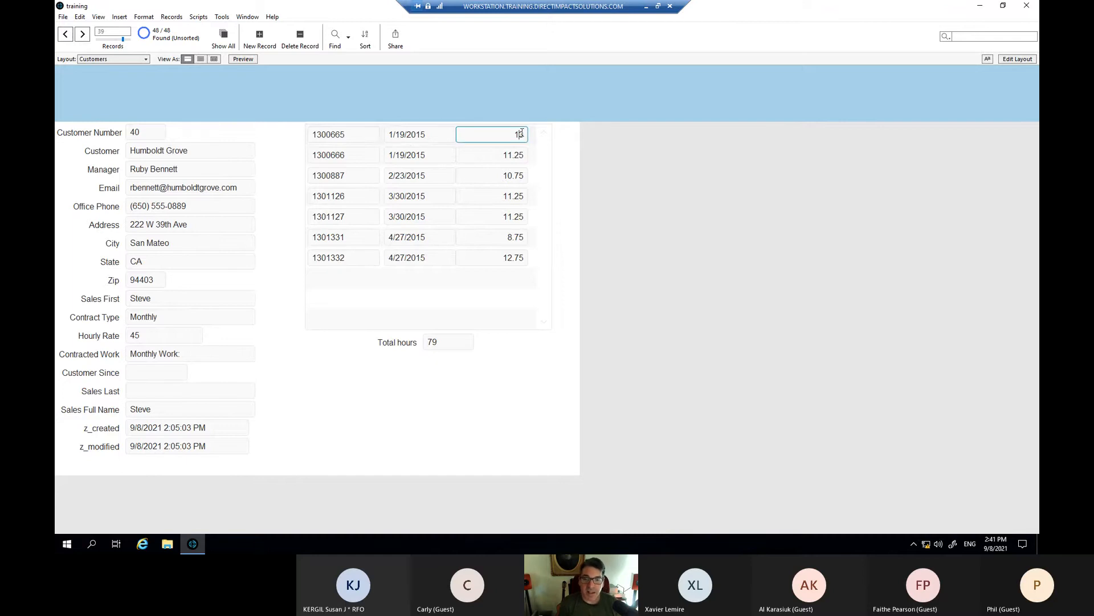
double_click(523, 135)
click(515, 135)
double_click(515, 135)
click(516, 139)
text(11)
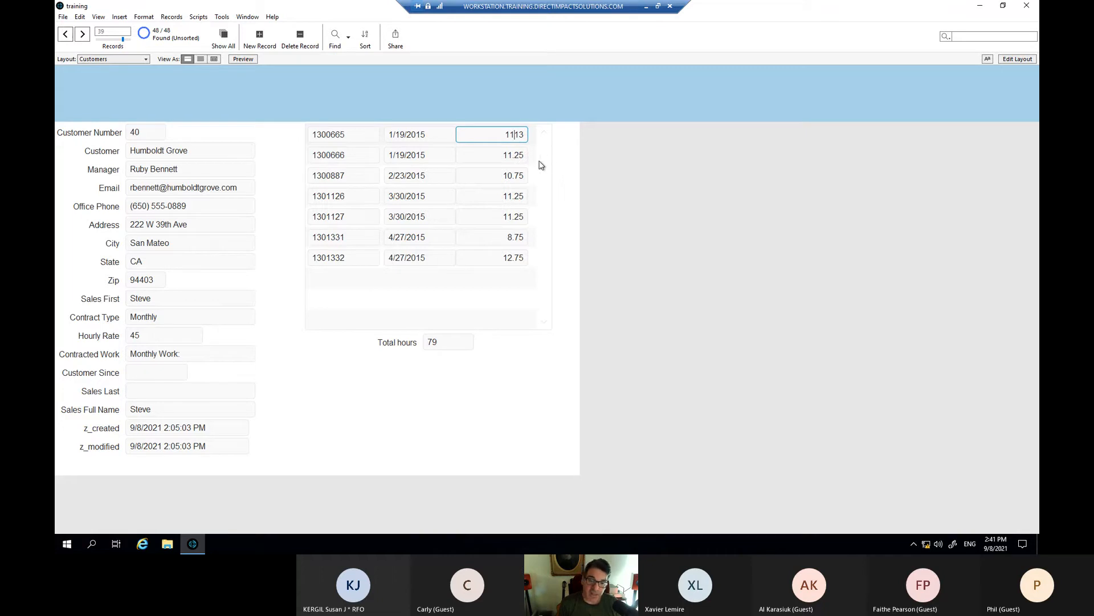
click(635, 241)
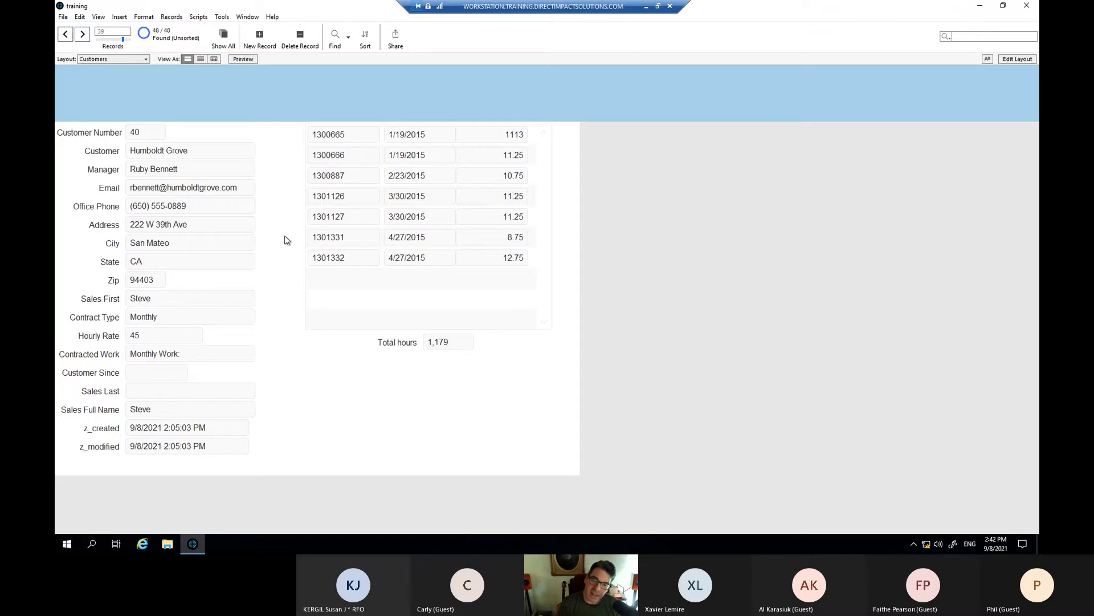
key(ctrl+l)
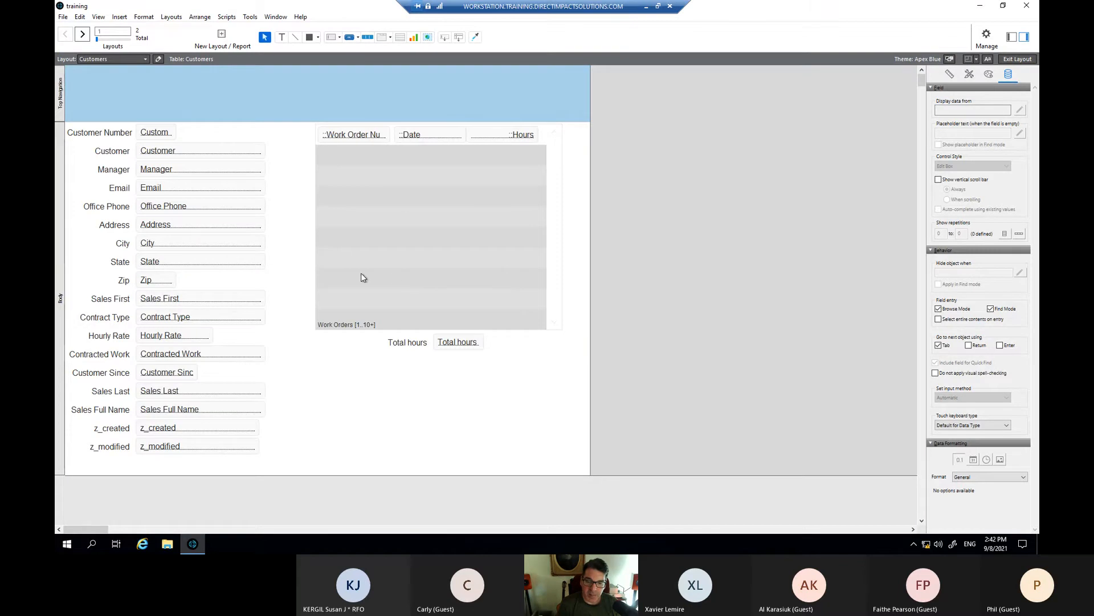
- Align the Total hours field's right edge with the portal's Hours field
click(420, 344)
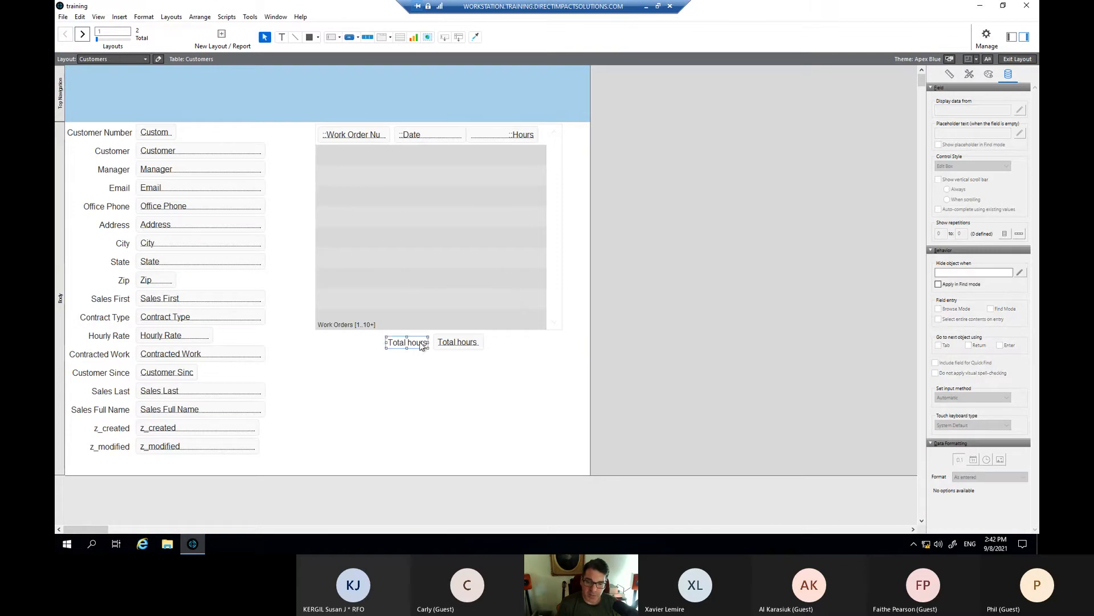
click(455, 347)
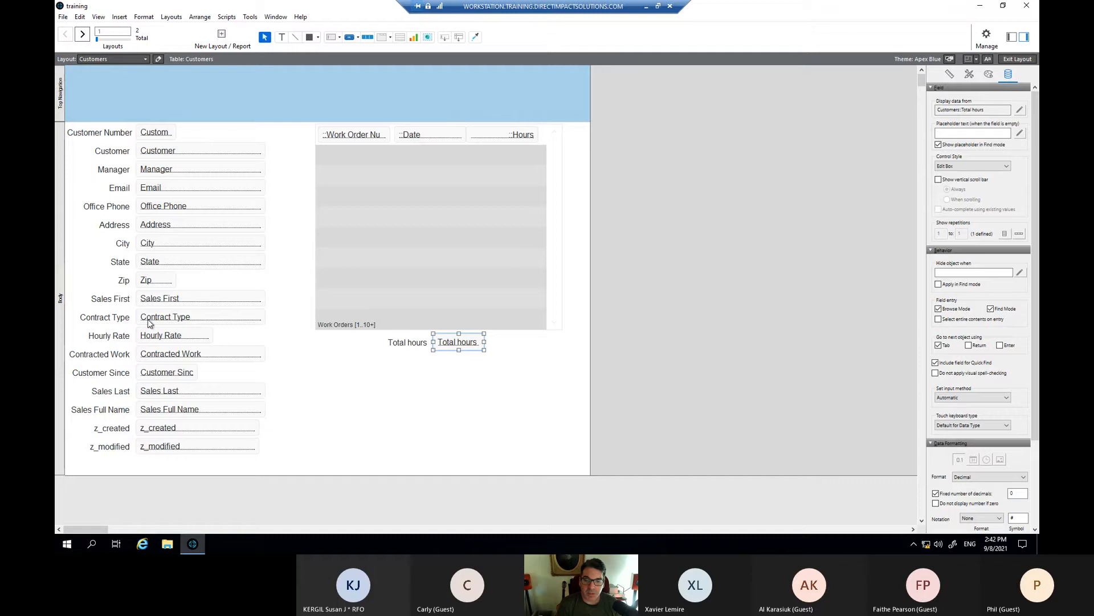
shift+click(517, 138)
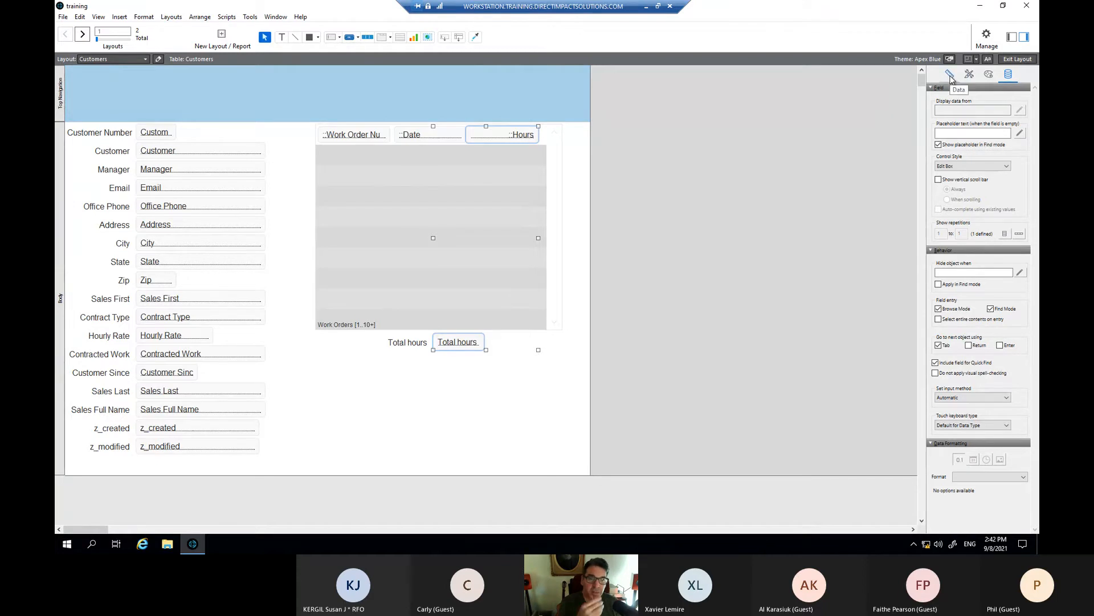
click(199, 17)
mouse_move(237, 137)
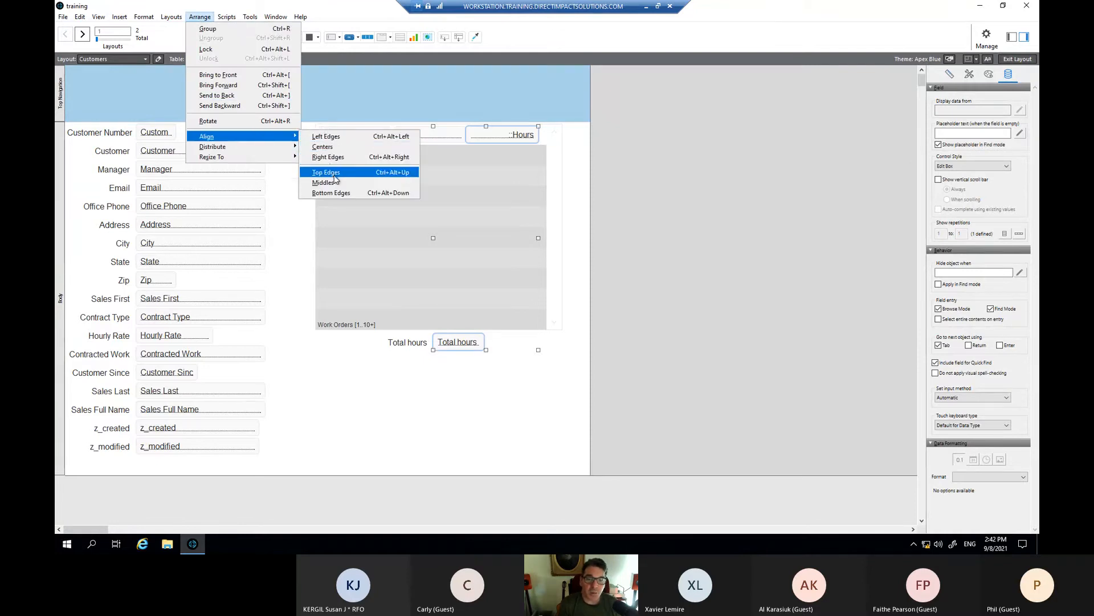
click(341, 158)
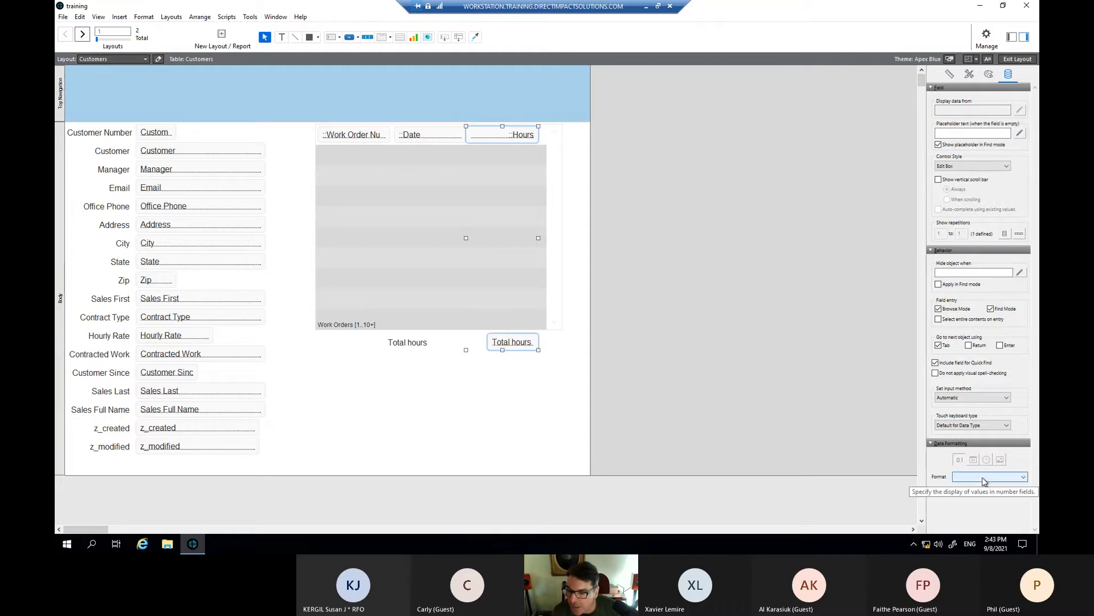
- Format the selected fields as decimal numbers without fixed decimals, keeping the thousands separator
click(1025, 478)
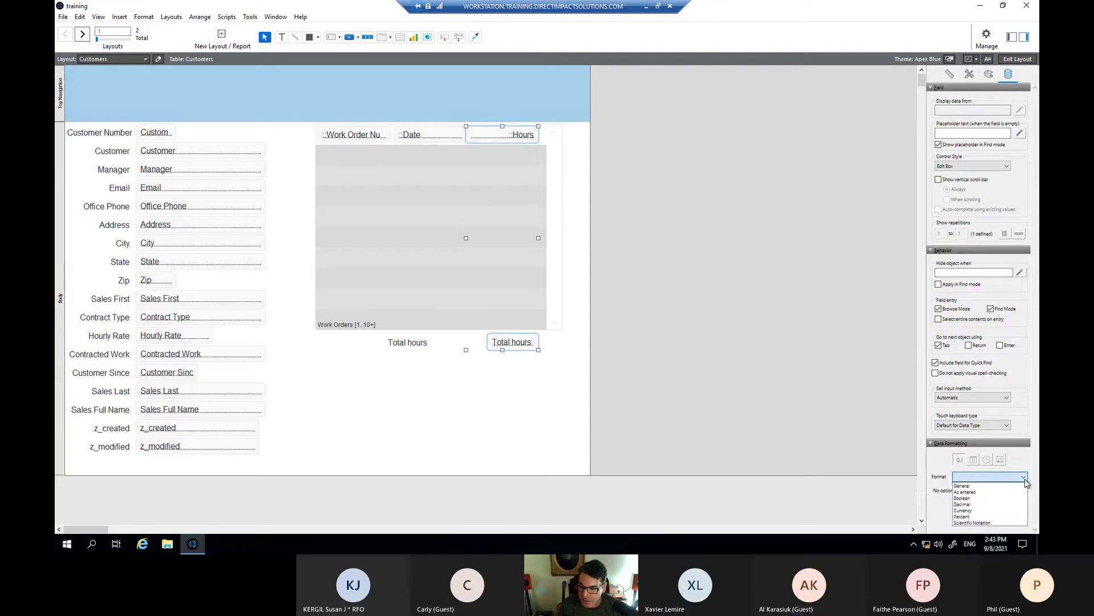
click(971, 505)
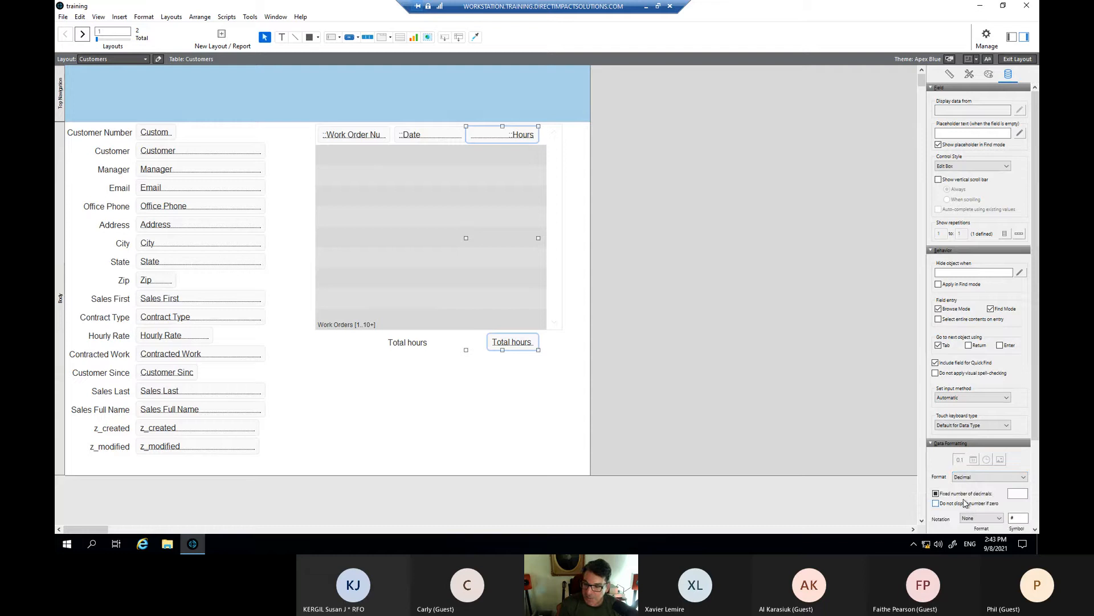
scroll(939, 465, down, 3)
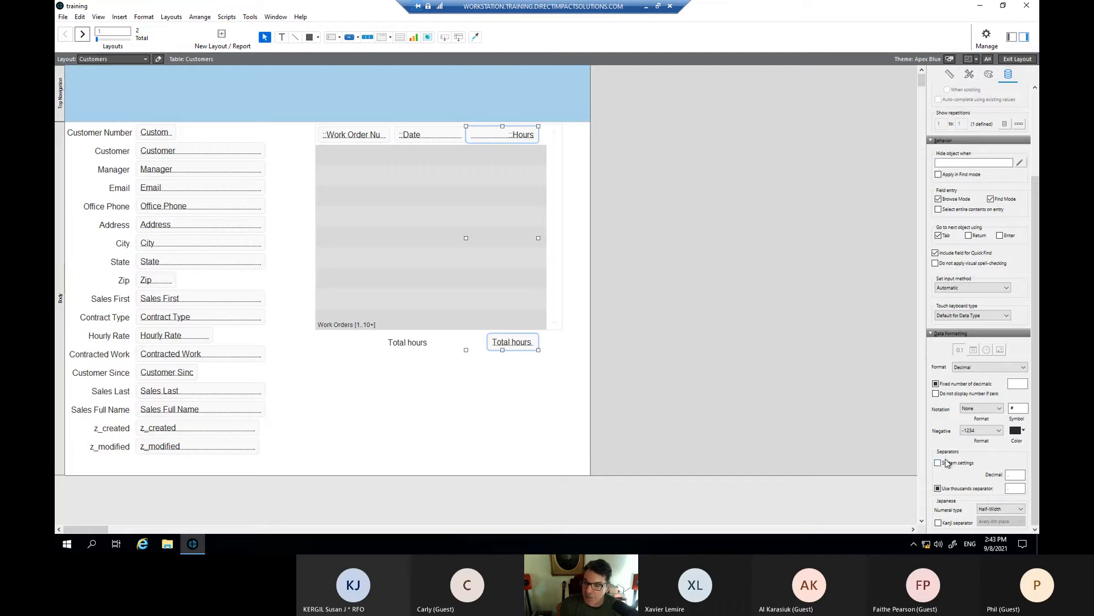
click(936, 383)
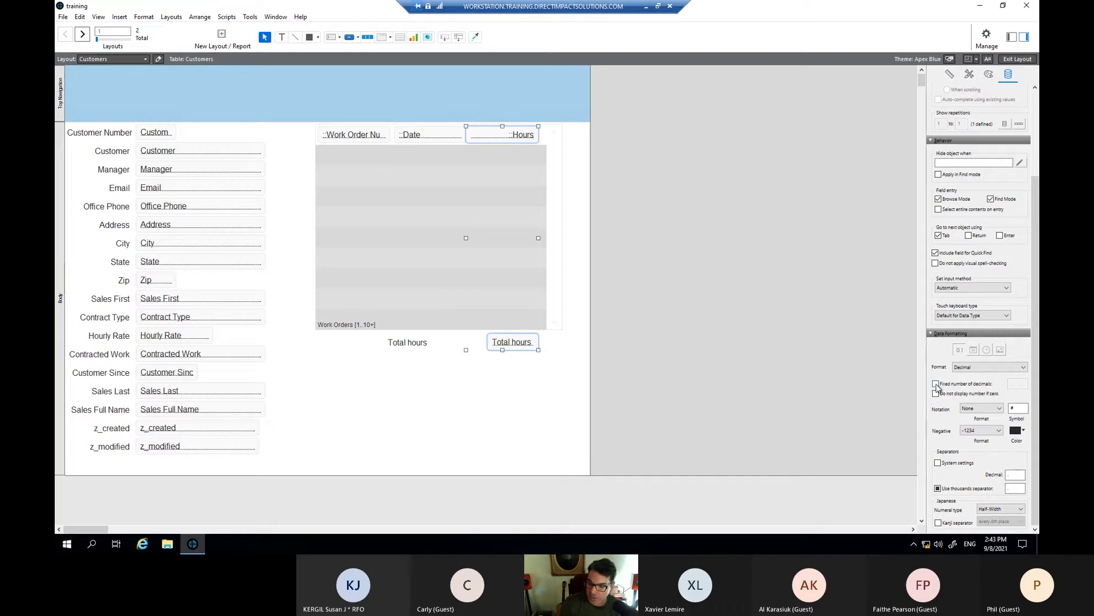
click(937, 489)
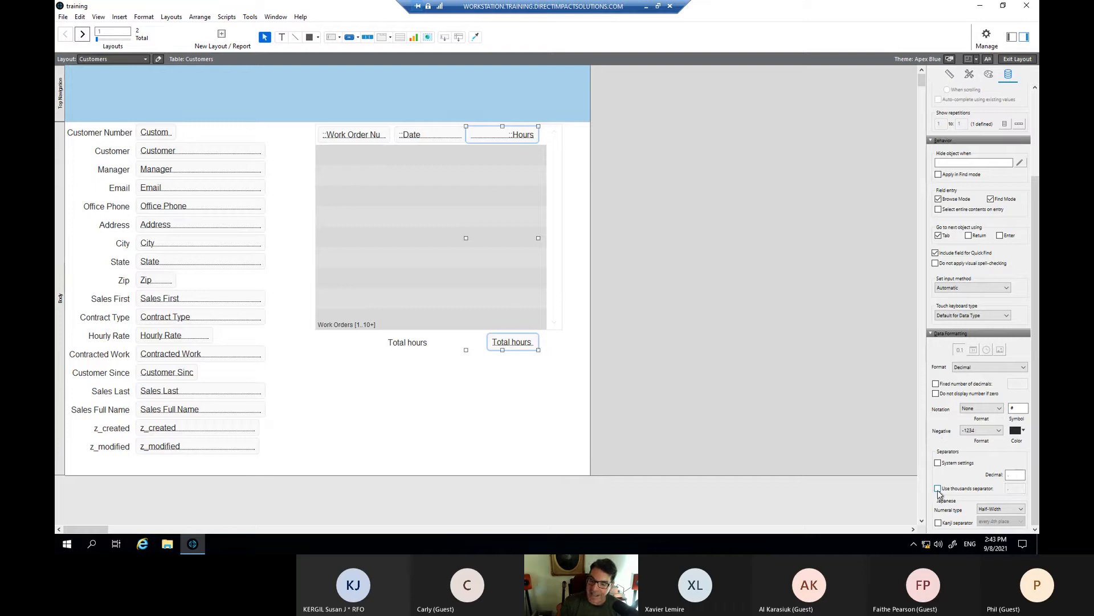
click(938, 490)
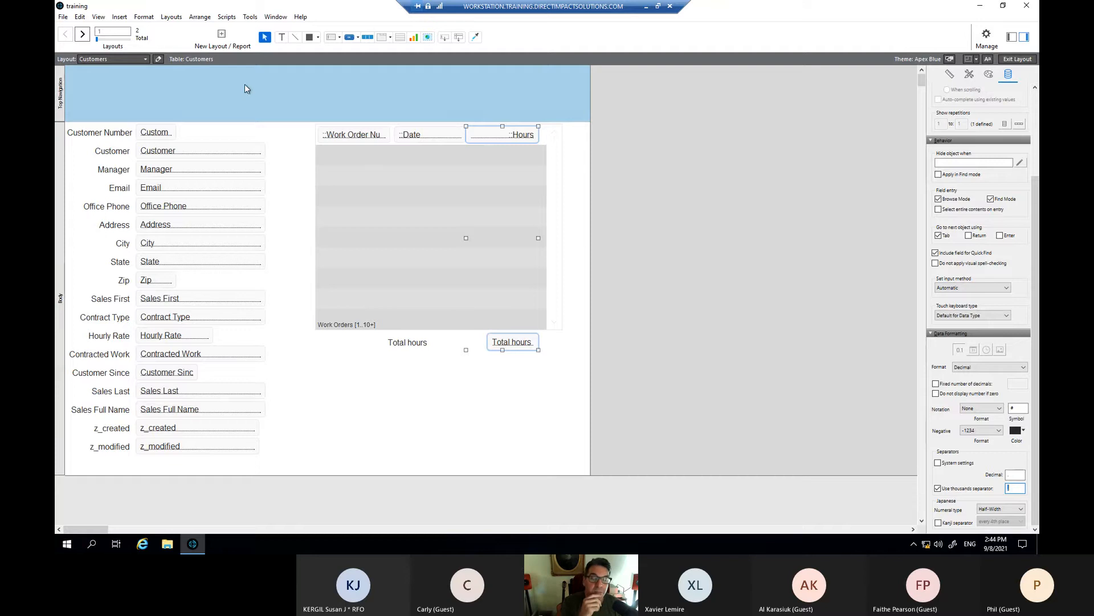
- Right-align the Total hours text and return to Browse mode
click(144, 17)
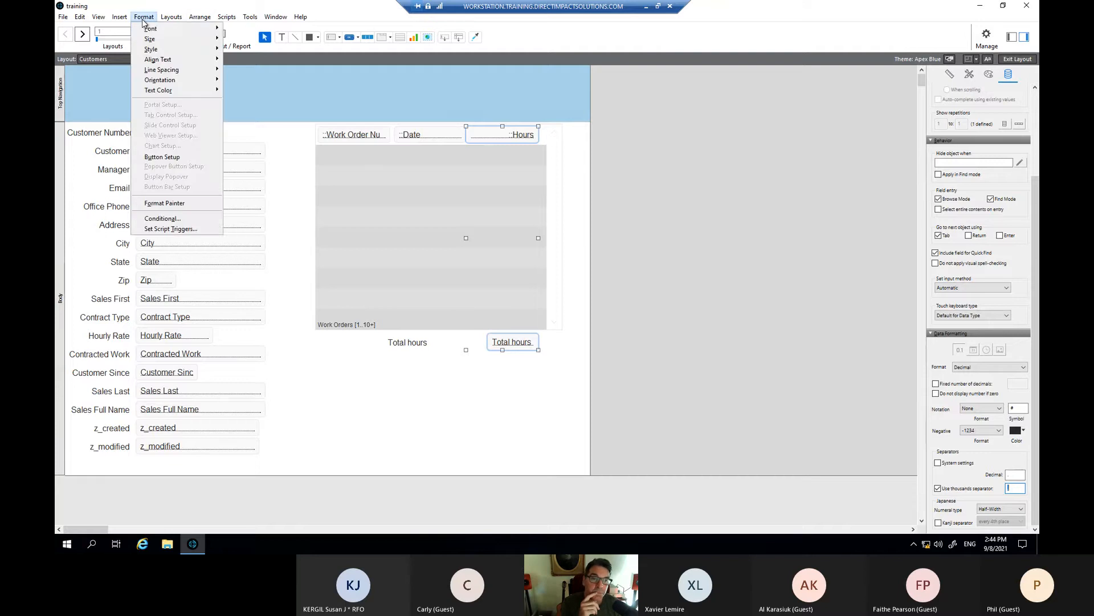
mouse_move(206, 62)
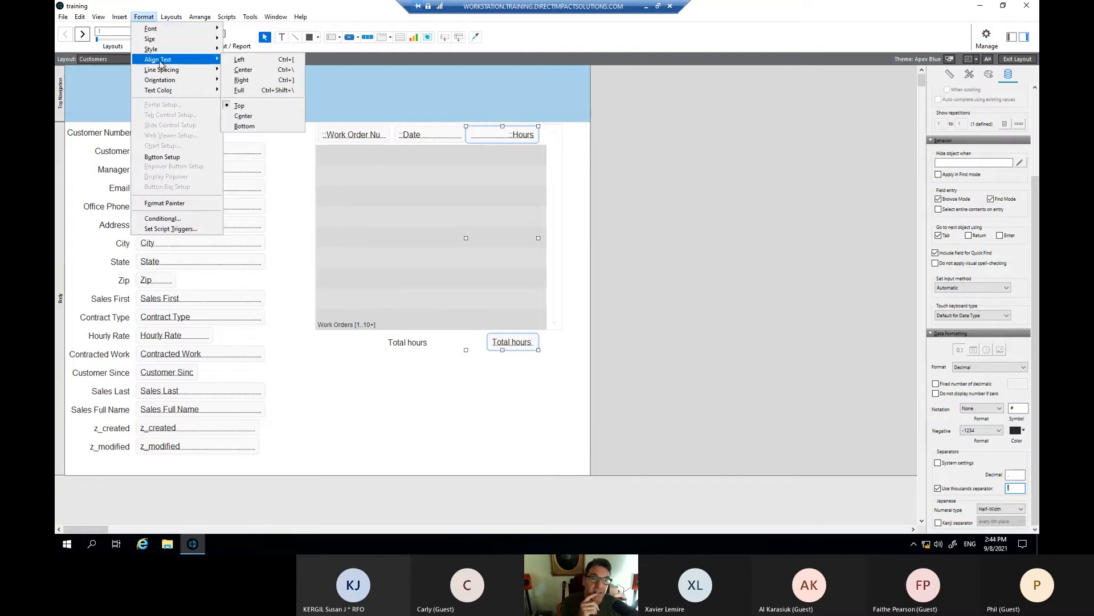
click(254, 80)
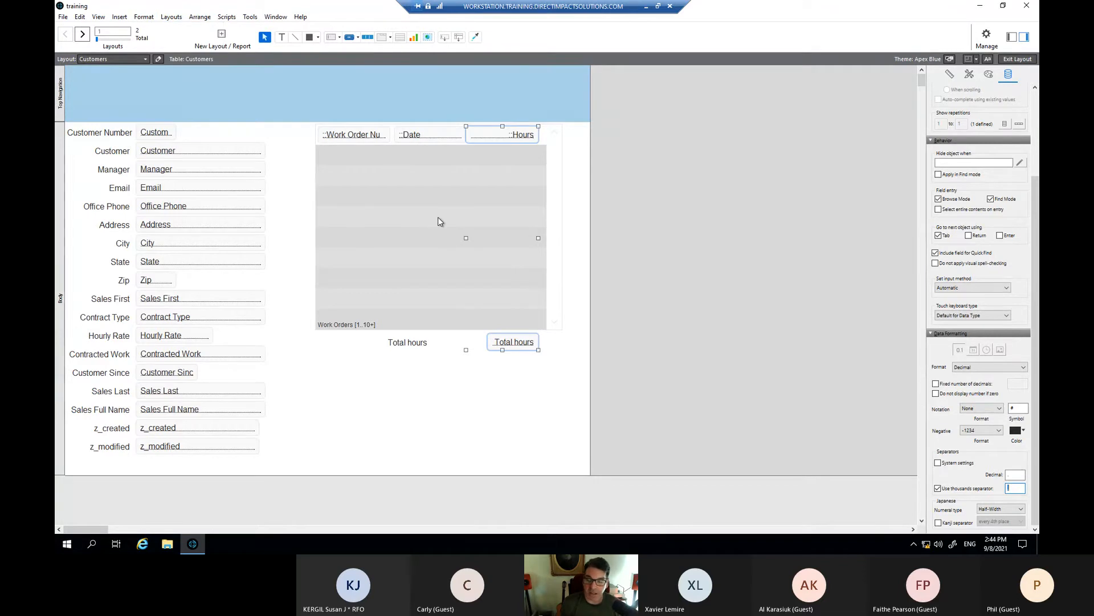
key(ctrl+b)
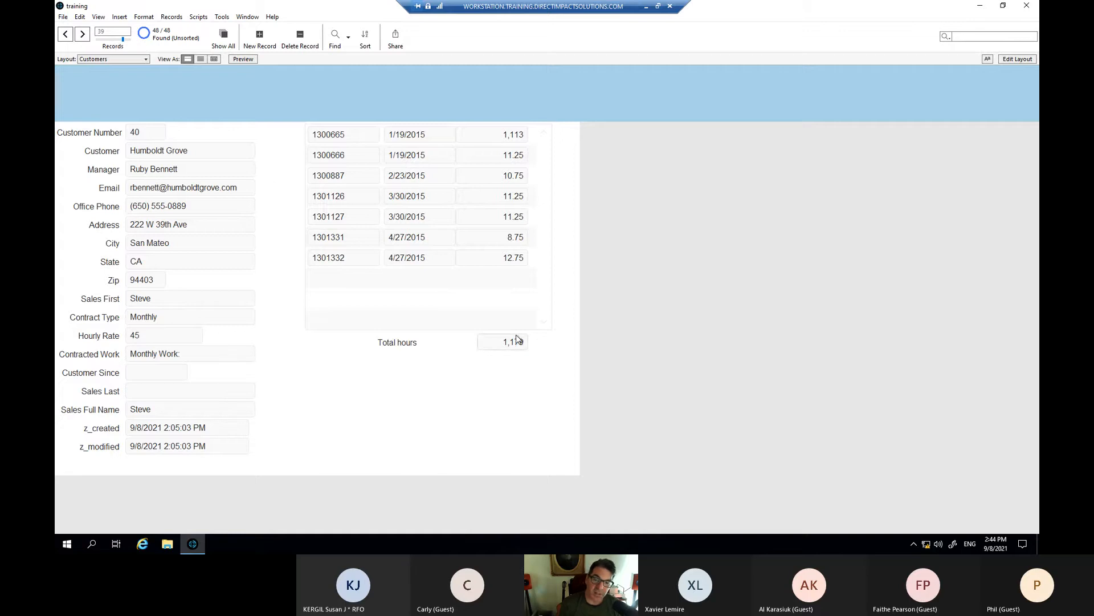
- Advance three records to Interactive Park Center (Total hours 235.25) and start opening the database definitions
click(85, 37)
click(84, 38)
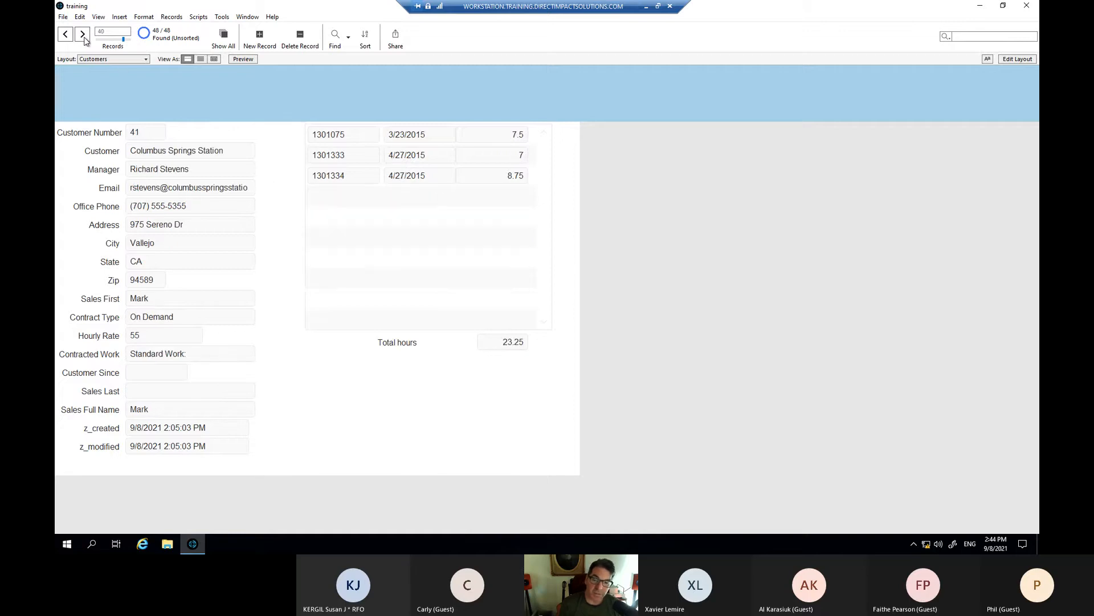
click(85, 38)
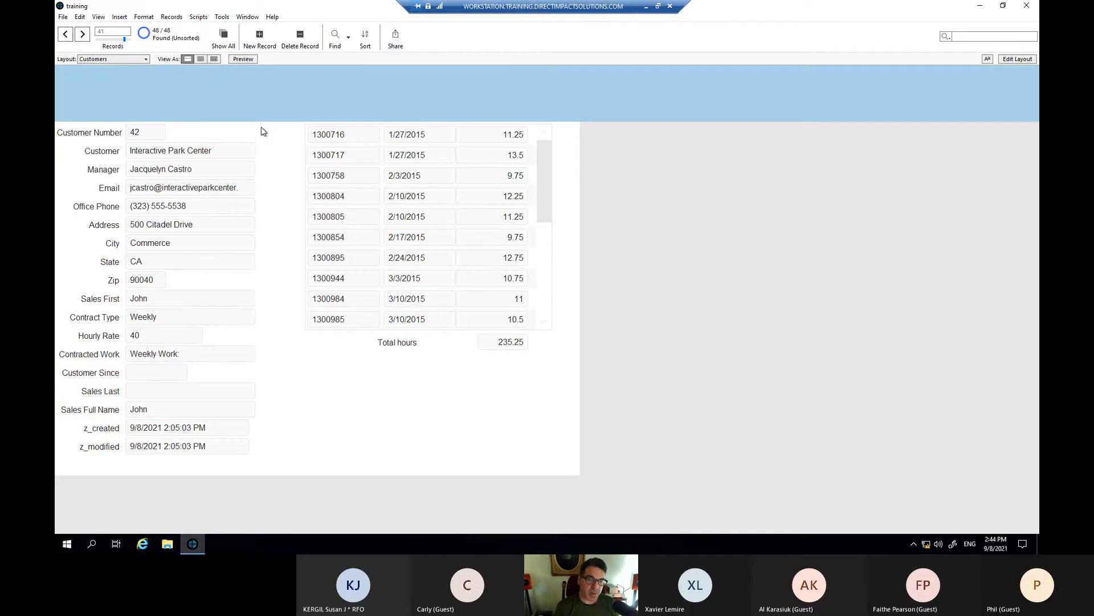
click(63, 17)
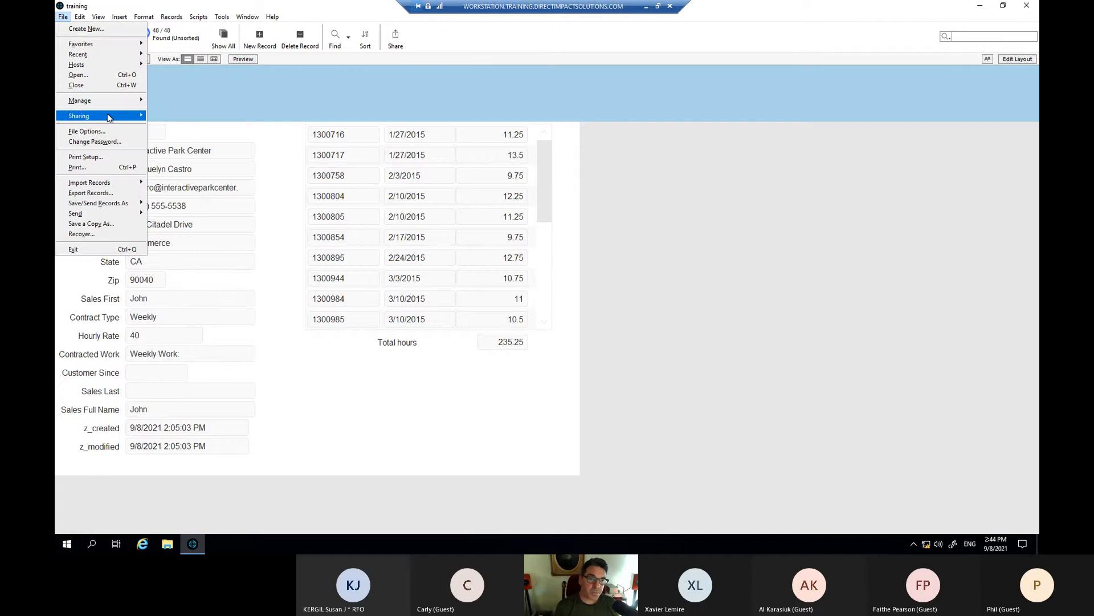
- Open the Total hours calculation from the Customers table's field definitions
mouse_move(117, 102)
click(168, 102)
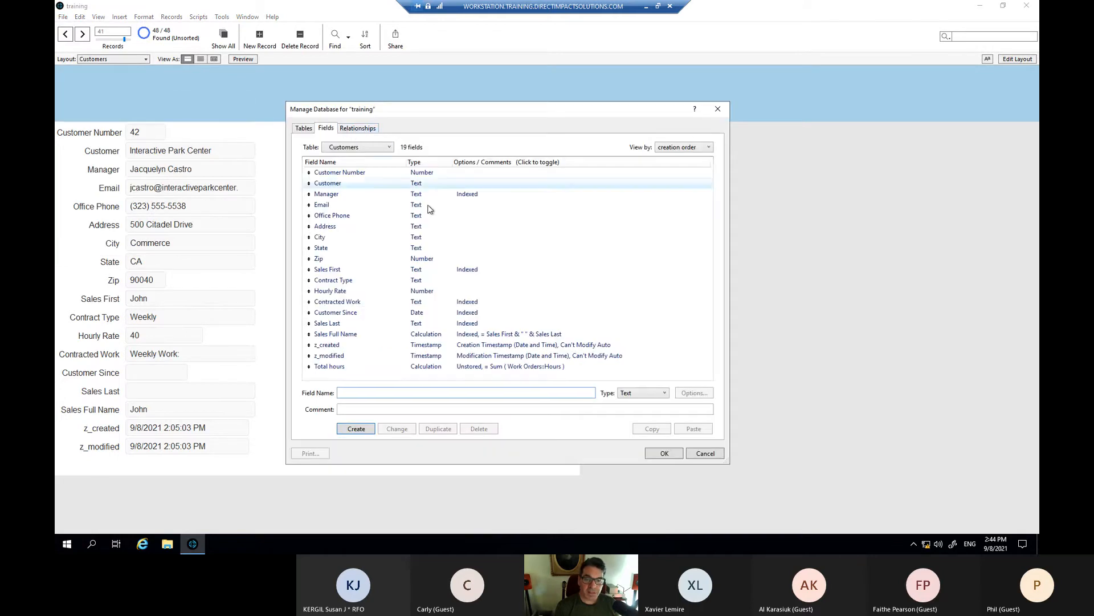
drag(451, 109, 484, 107)
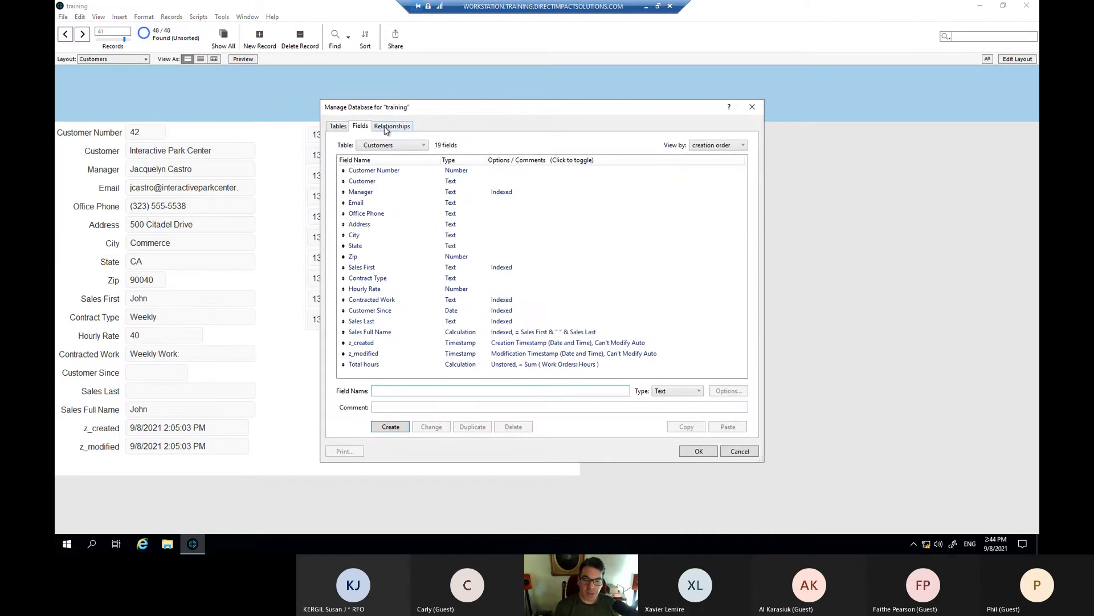
double_click(472, 364)
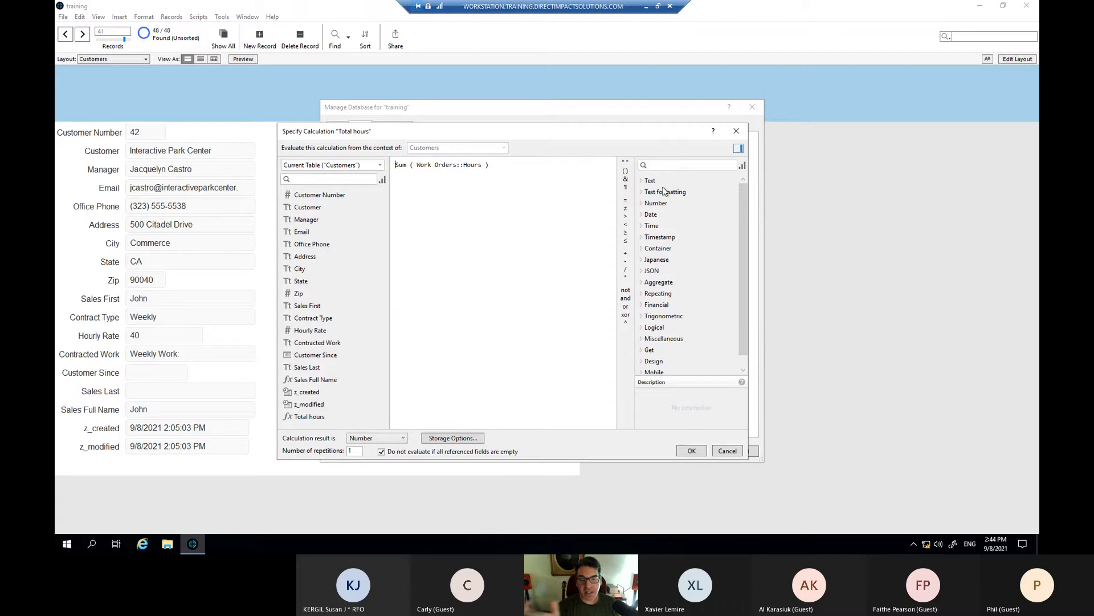
- Insert the Round function in front of Sum ( Work Orders::Hours )
click(643, 204)
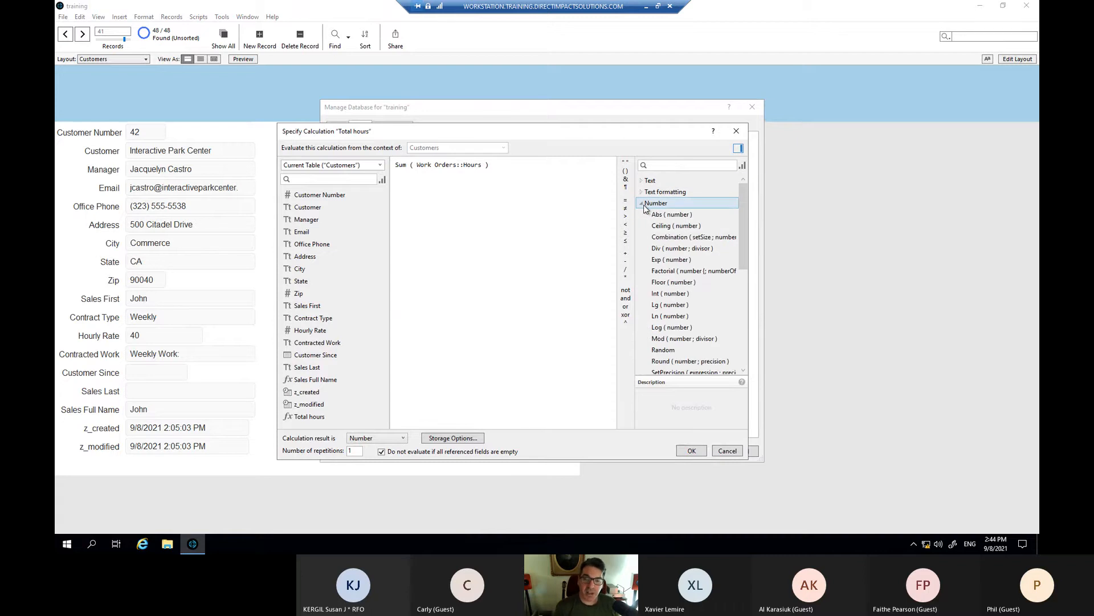
click(642, 203)
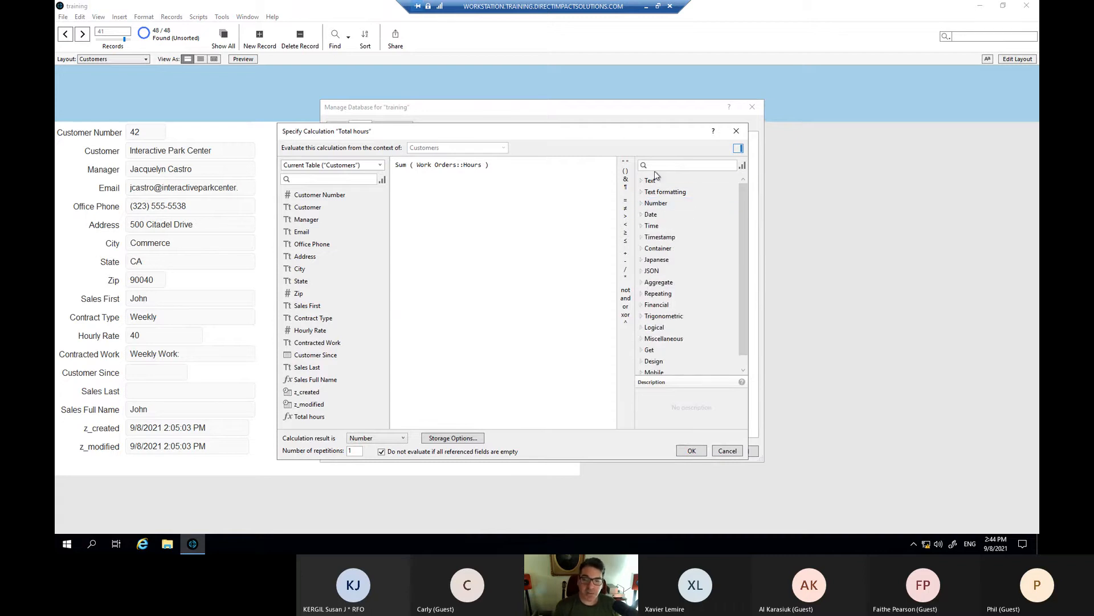
click(656, 166)
text(round)
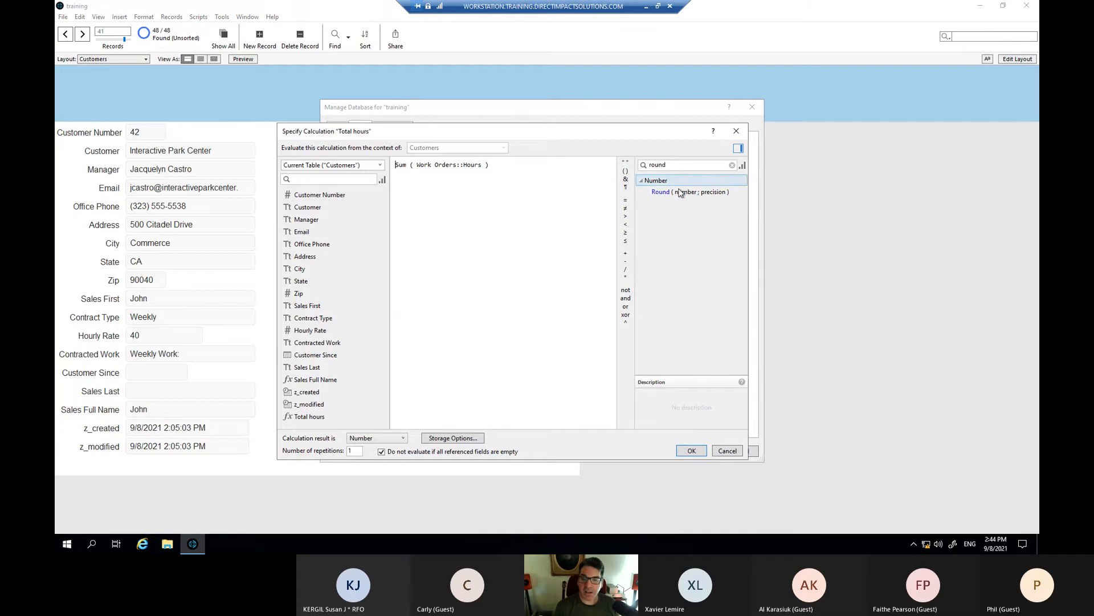
click(653, 180)
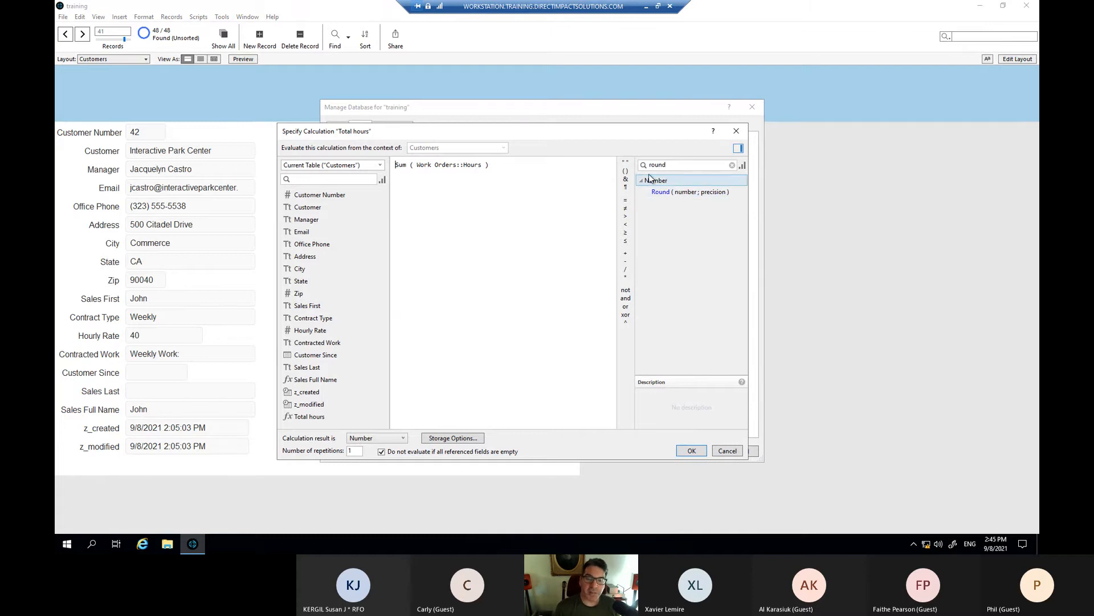
click(641, 180)
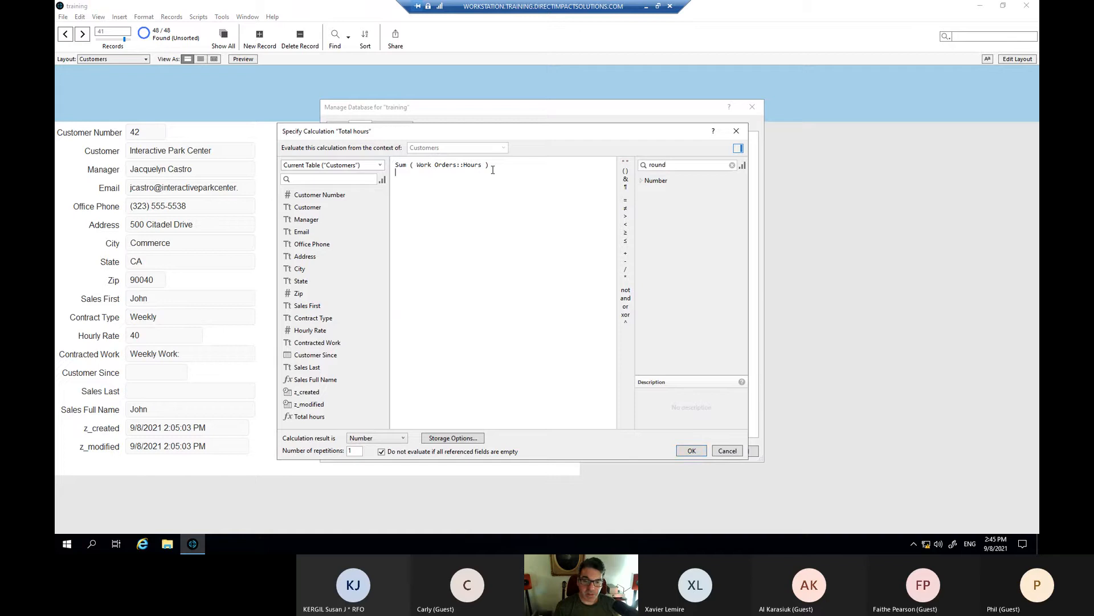
key(Up)
text(rou)
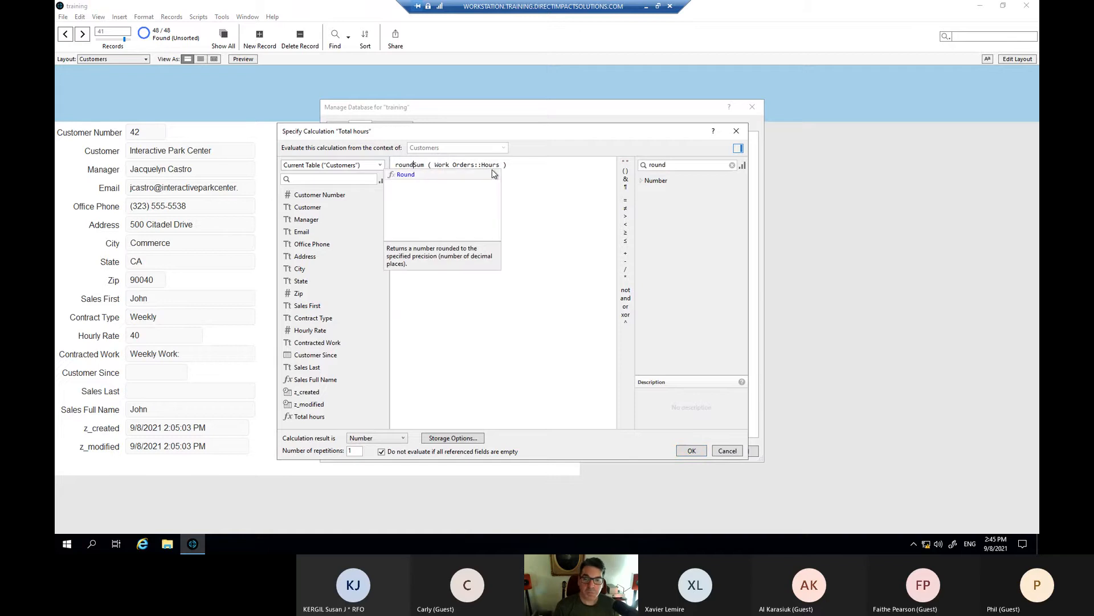
key(Return)
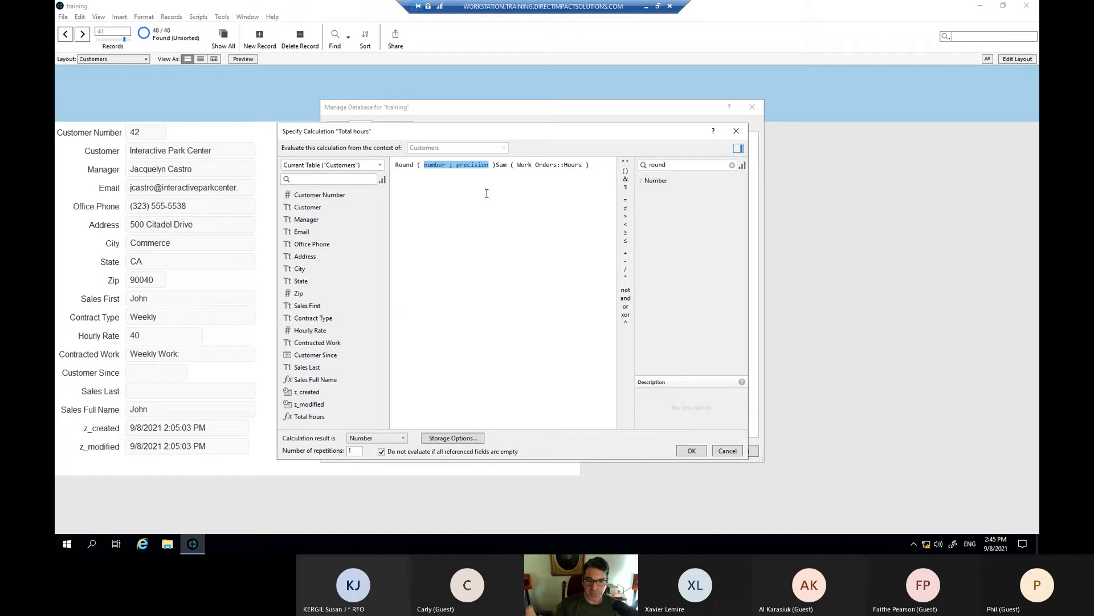
- Remove the Round placeholders, stray parenthesis and extra spaces so Round wraps the Sum expression
click(487, 193)
drag(496, 165, 590, 165)
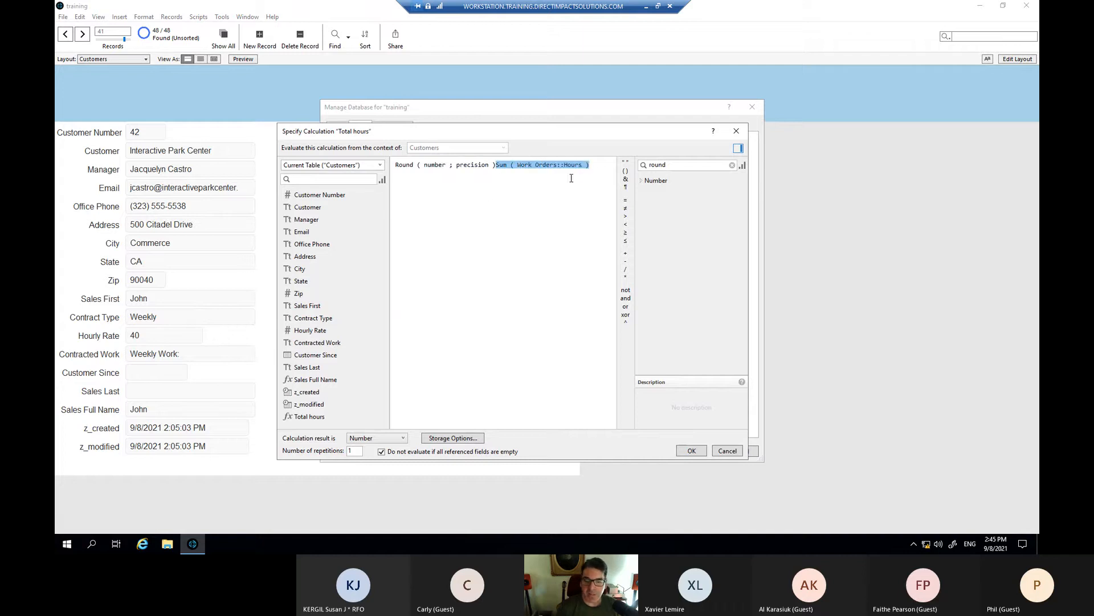
drag(425, 164, 489, 166)
key(BackSpace)
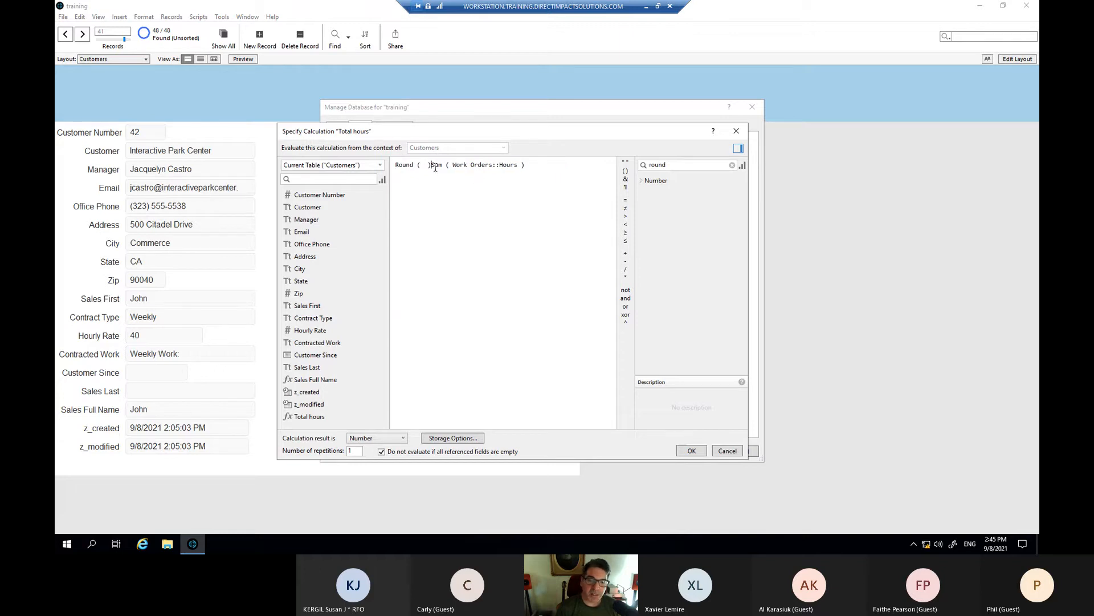
key(Delete)
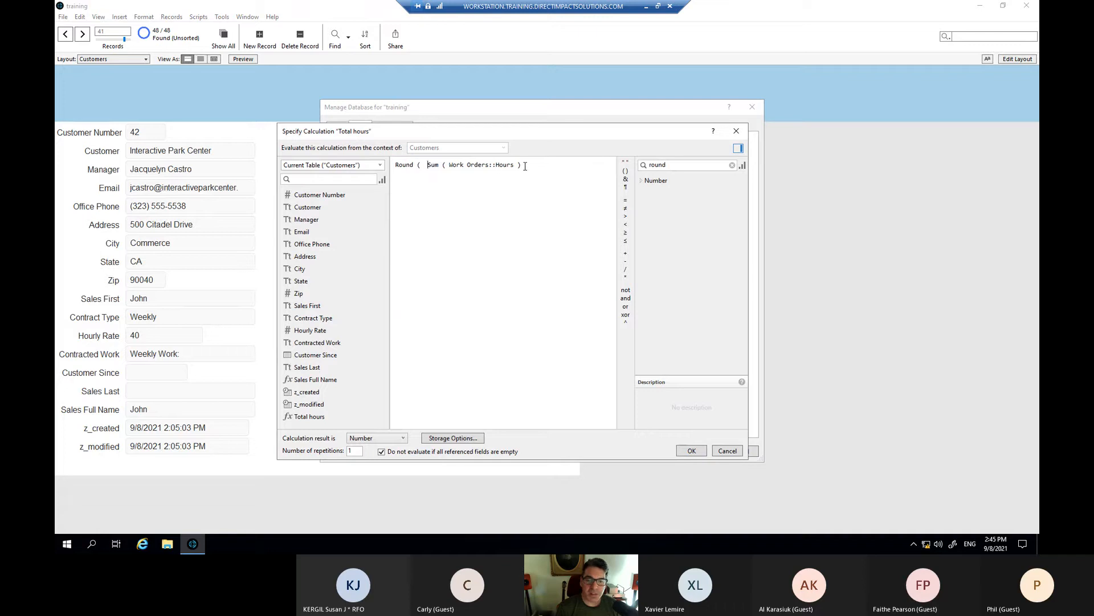
text())
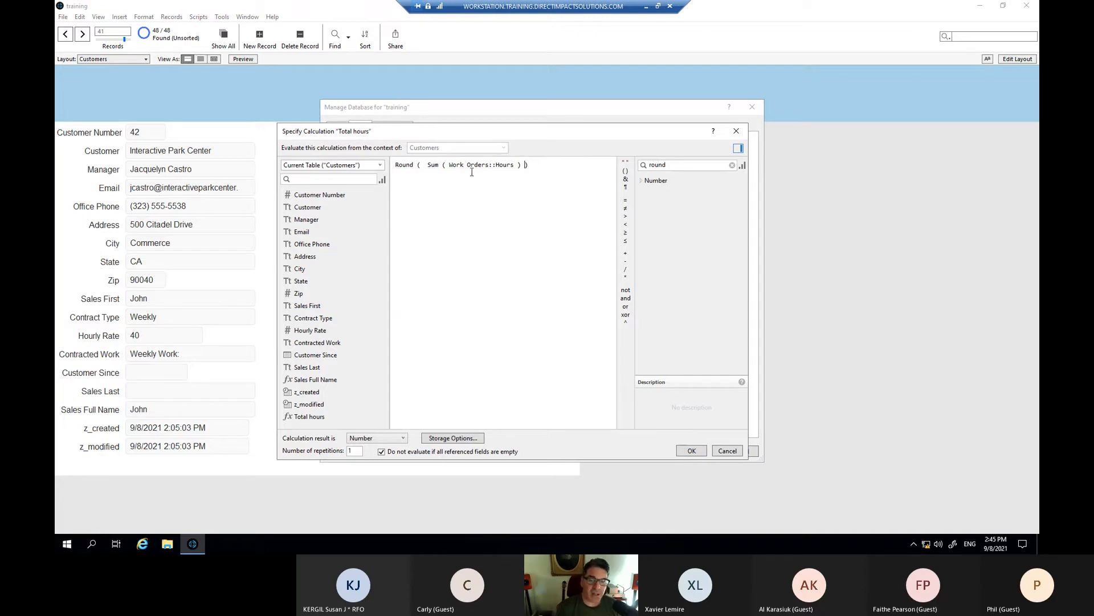
click(428, 165)
key(BackSpace)
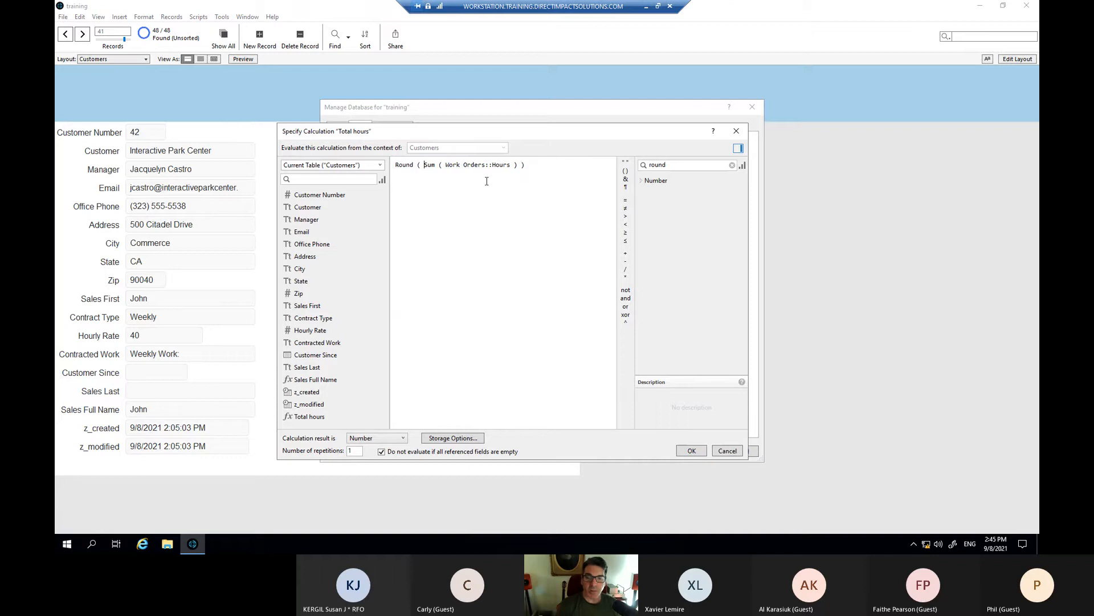
click(521, 165)
key(BackSpace)
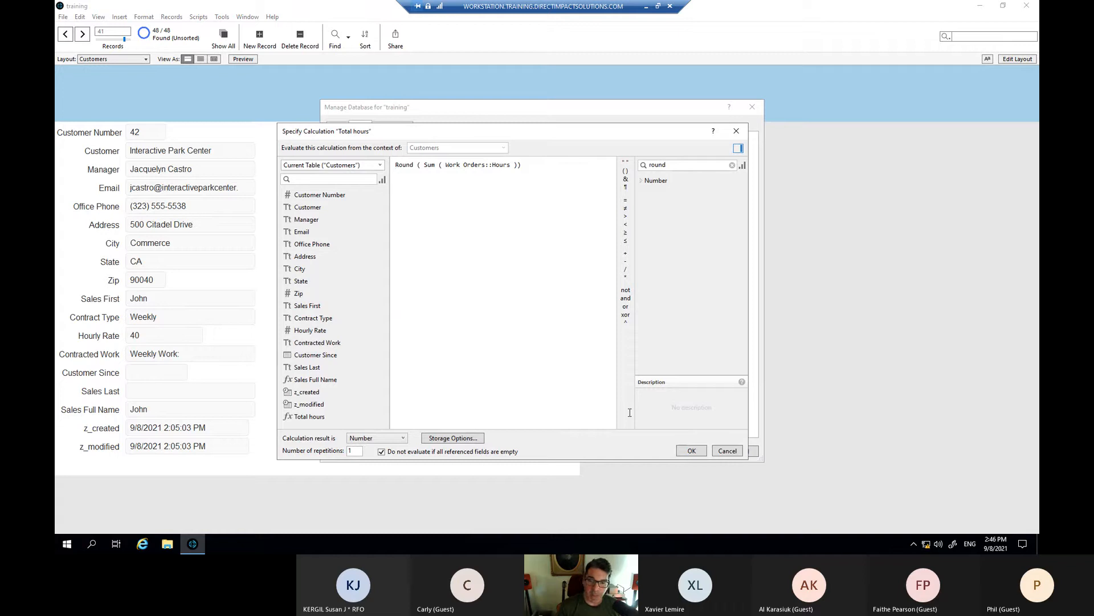
- Add the ; 0 precision argument, resolving the formula errors, and accept the Round formula
click(688, 450)
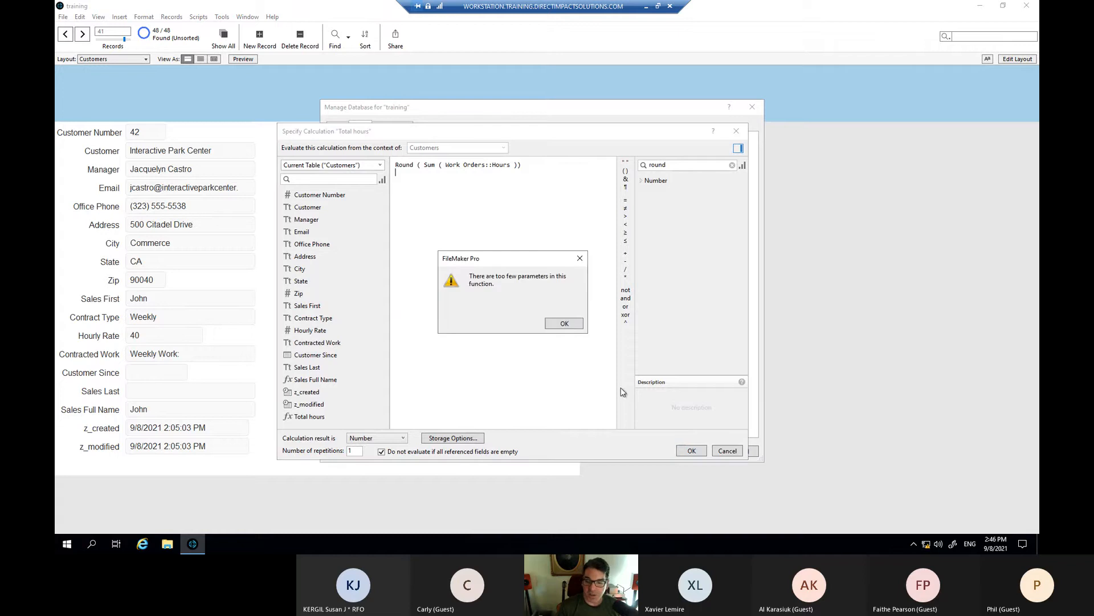
click(564, 324)
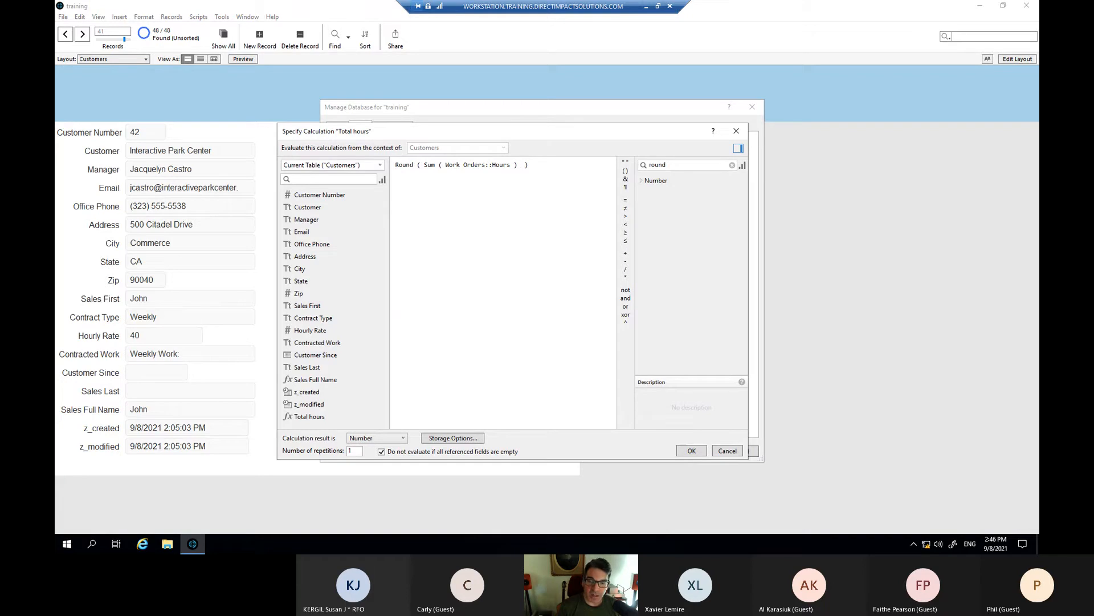
text(0)
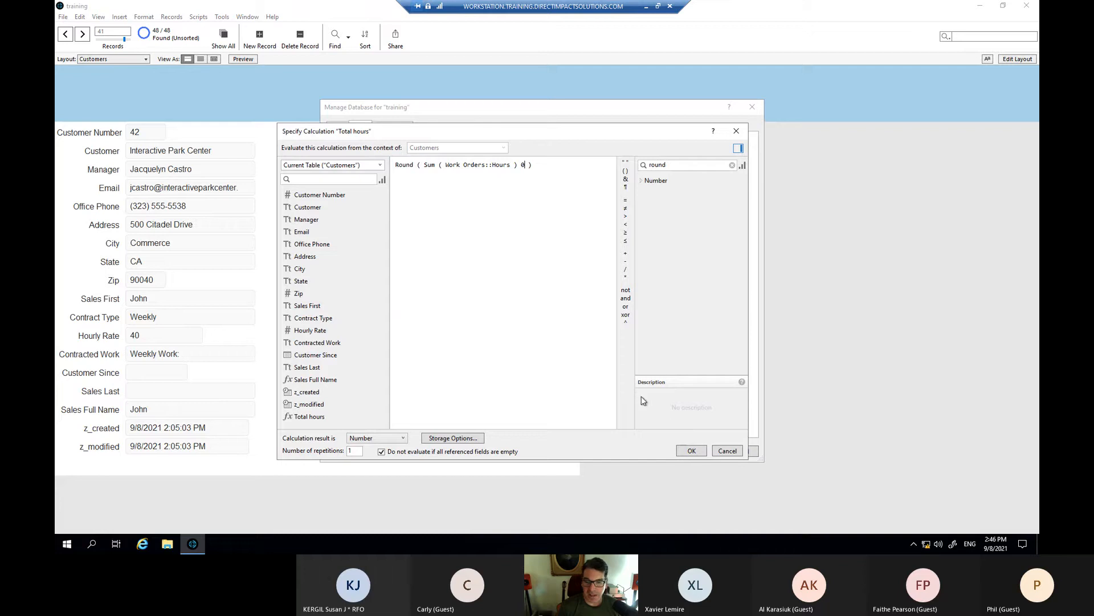
click(692, 450)
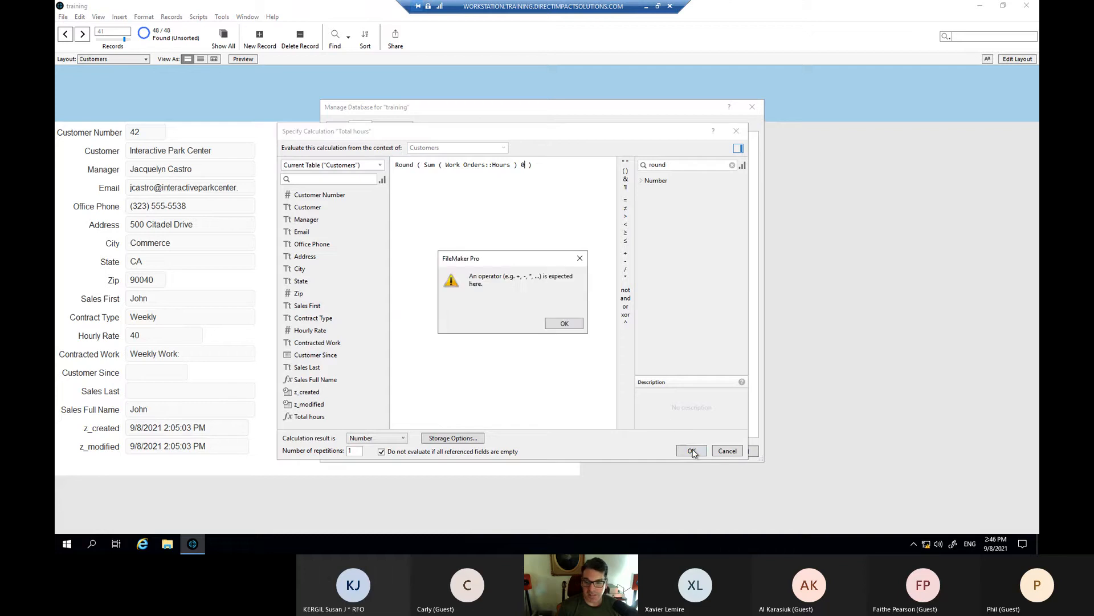
click(563, 324)
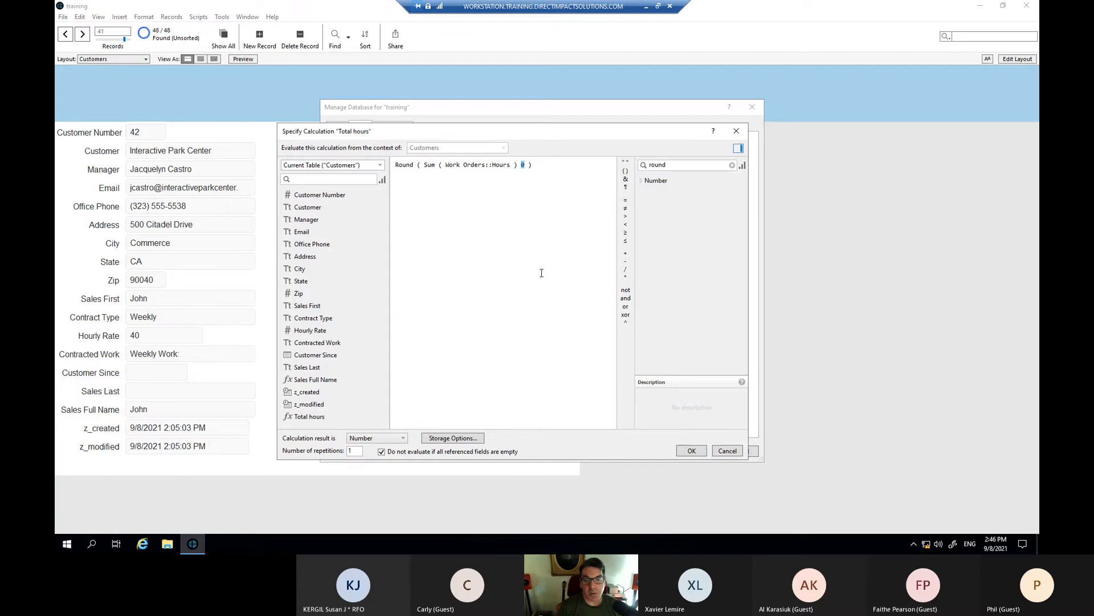
click(540, 269)
text(;)
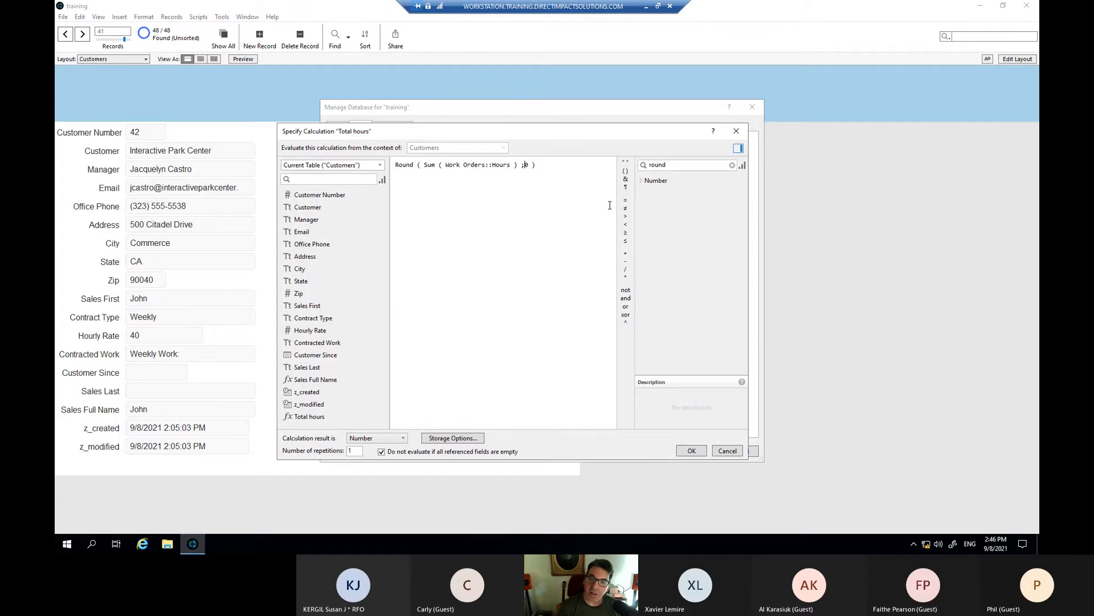
click(692, 450)
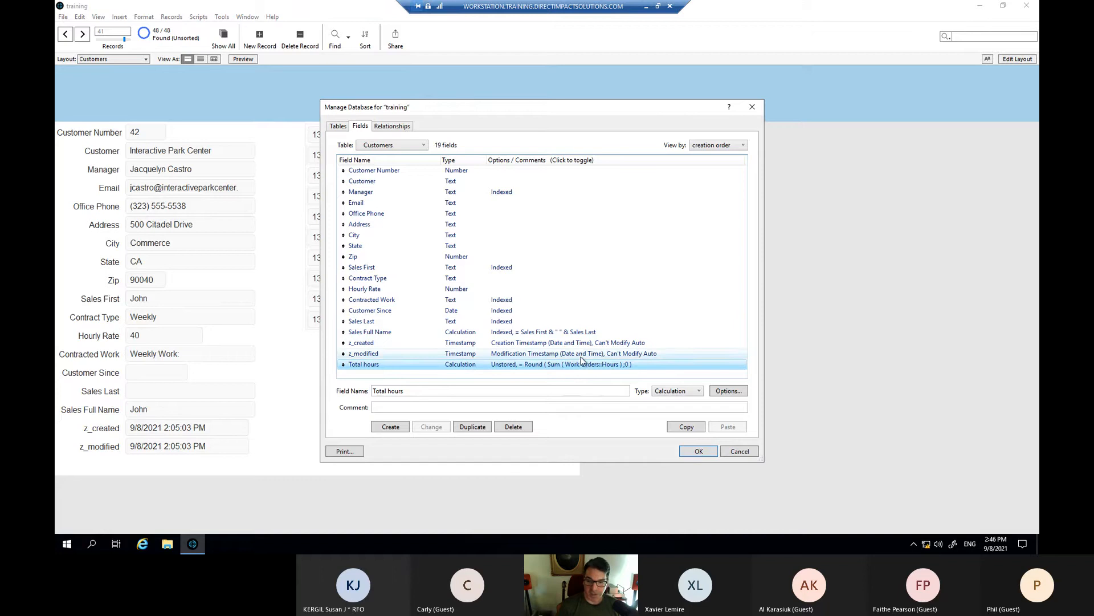
click(700, 452)
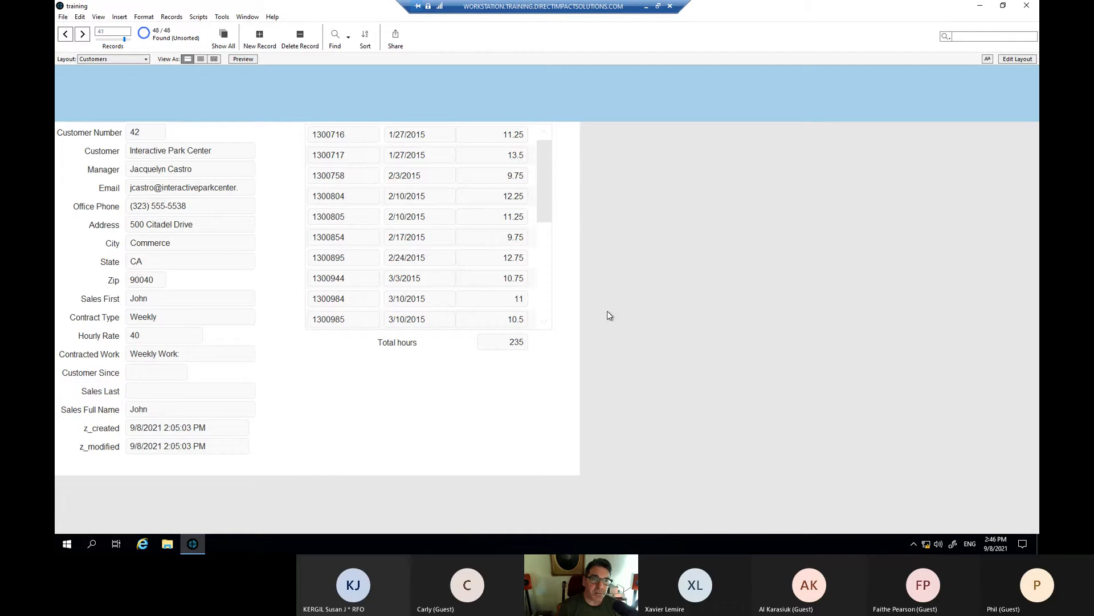
click(63, 16)
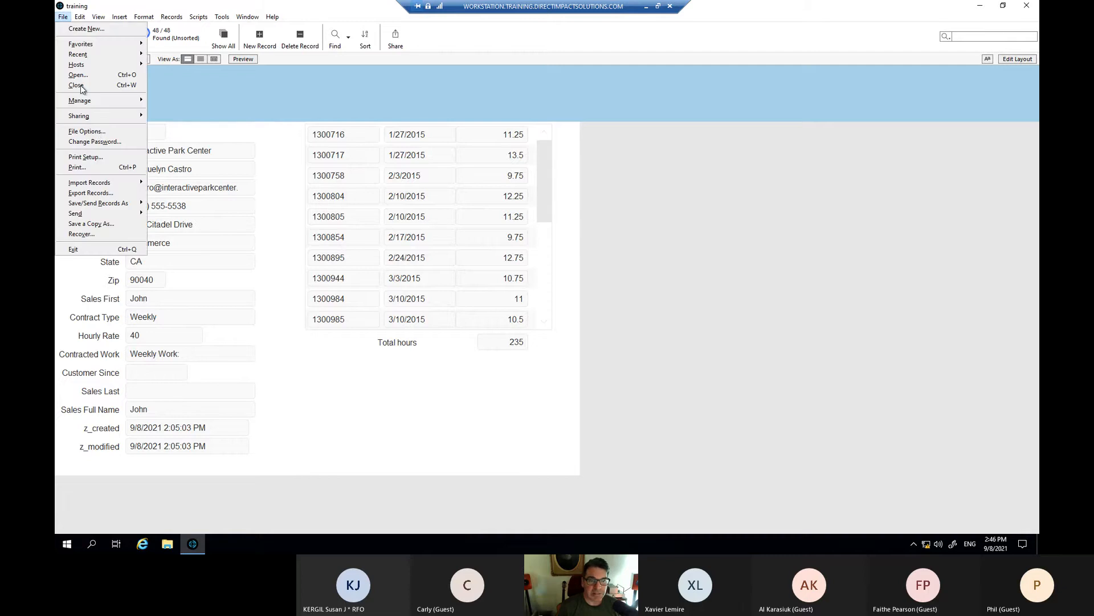
mouse_move(129, 101)
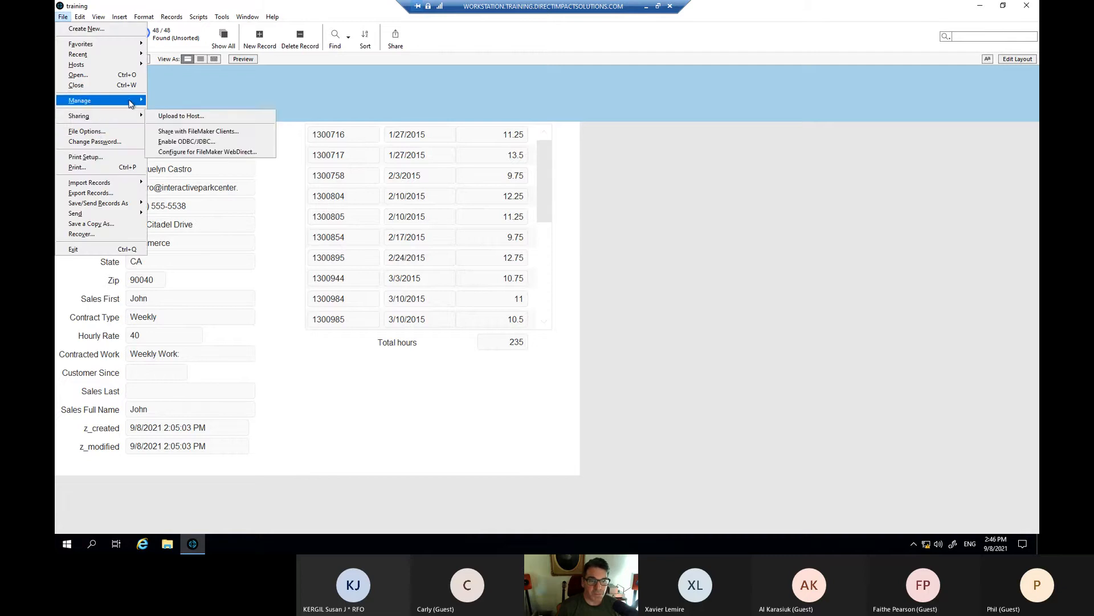
click(178, 103)
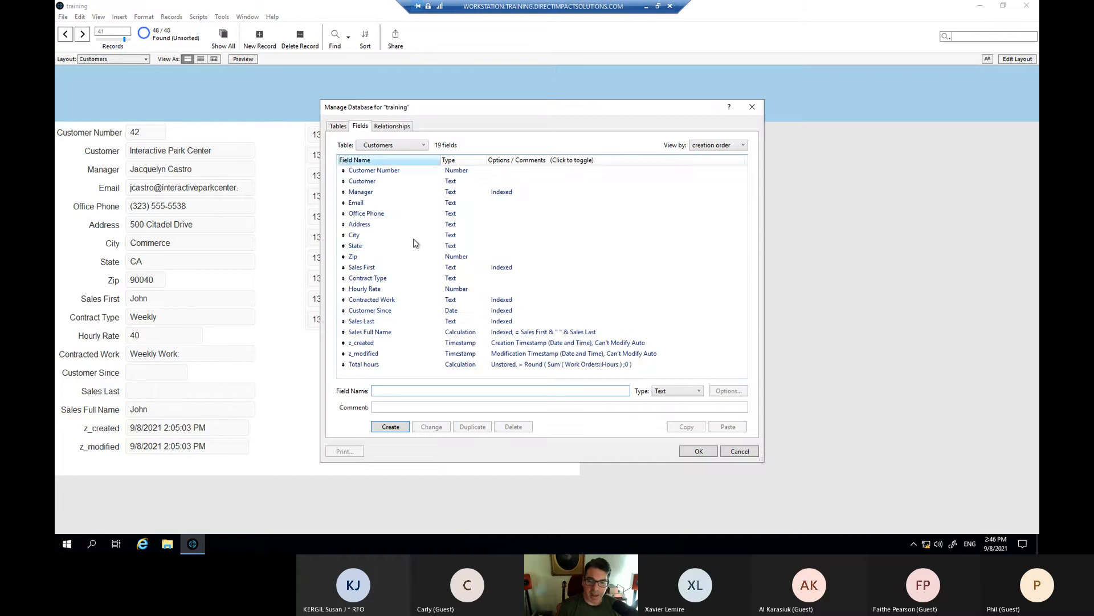
double_click(468, 365)
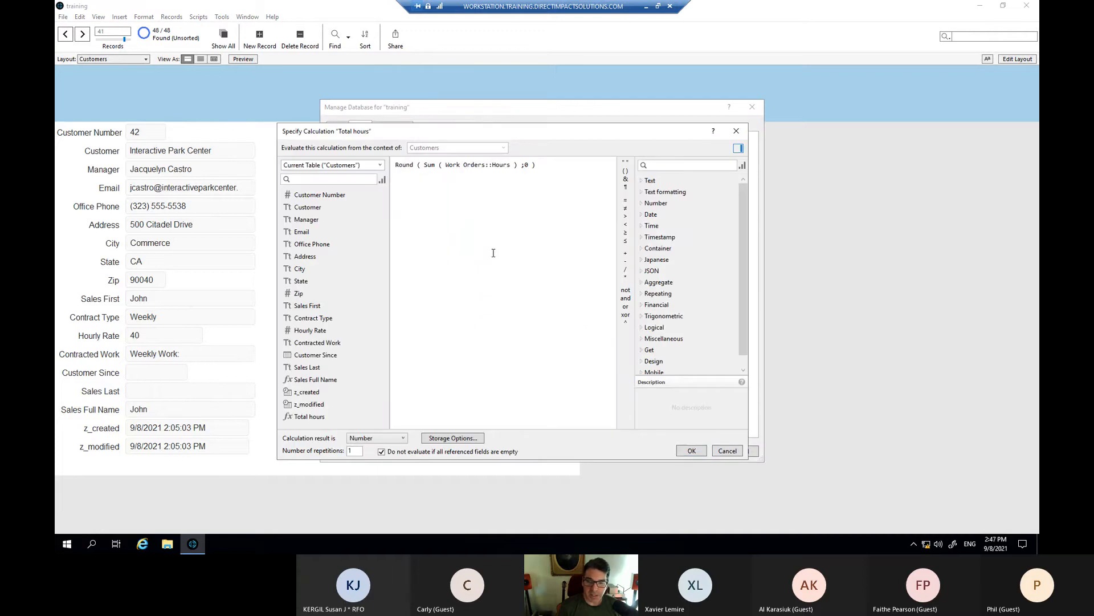
drag(536, 165, 400, 169)
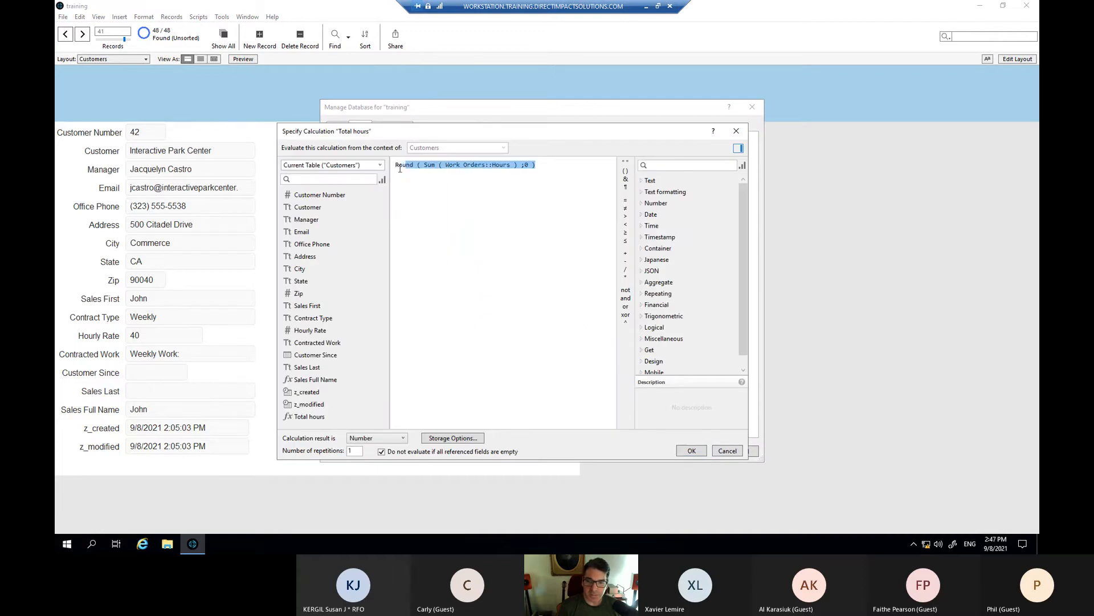
click(520, 247)
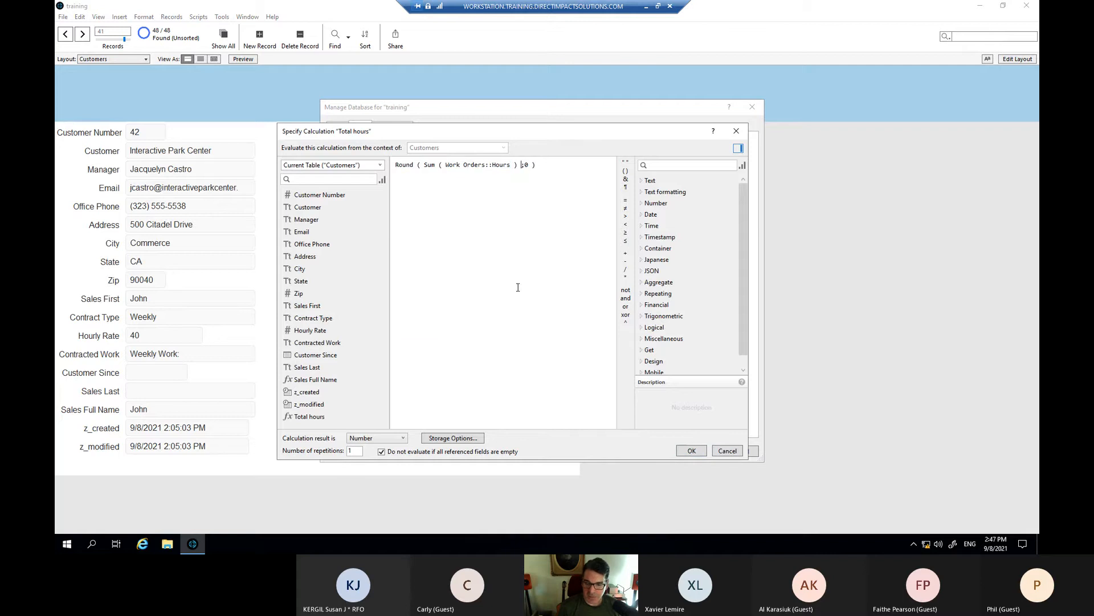
click(700, 451)
click(710, 450)
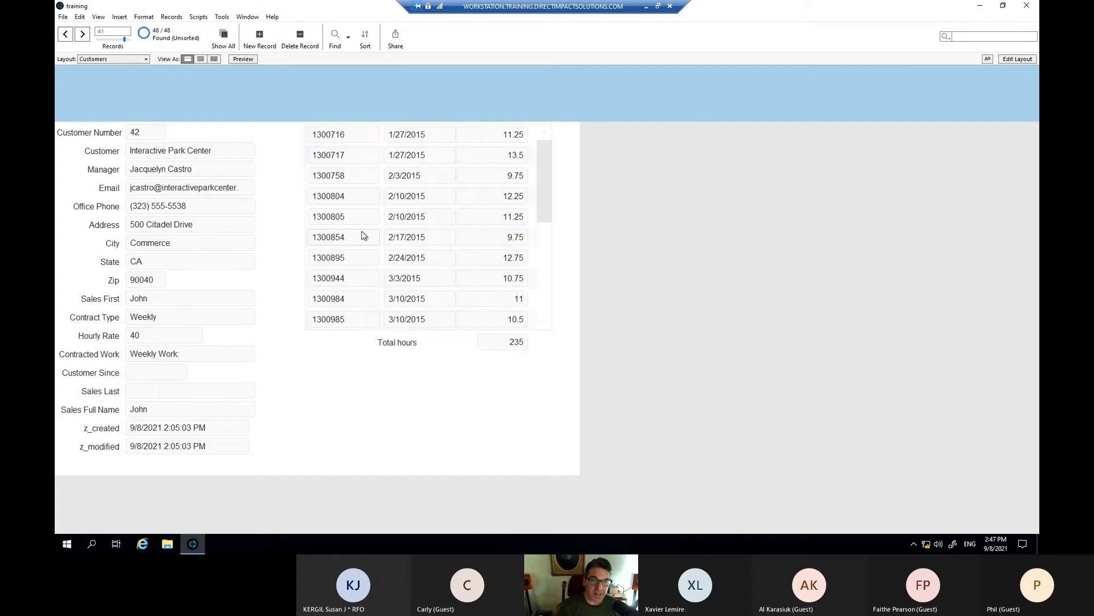
- Watch the pasted Total hours formula in the Data Viewer, which evaluates to 235
click(227, 18)
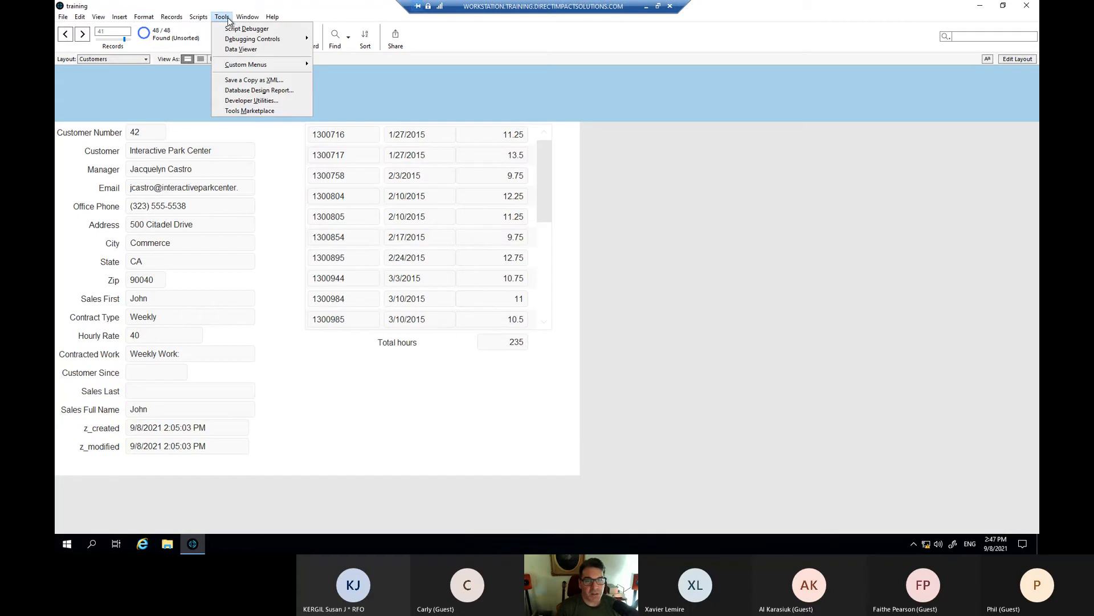
click(241, 49)
drag(505, 161, 512, 159)
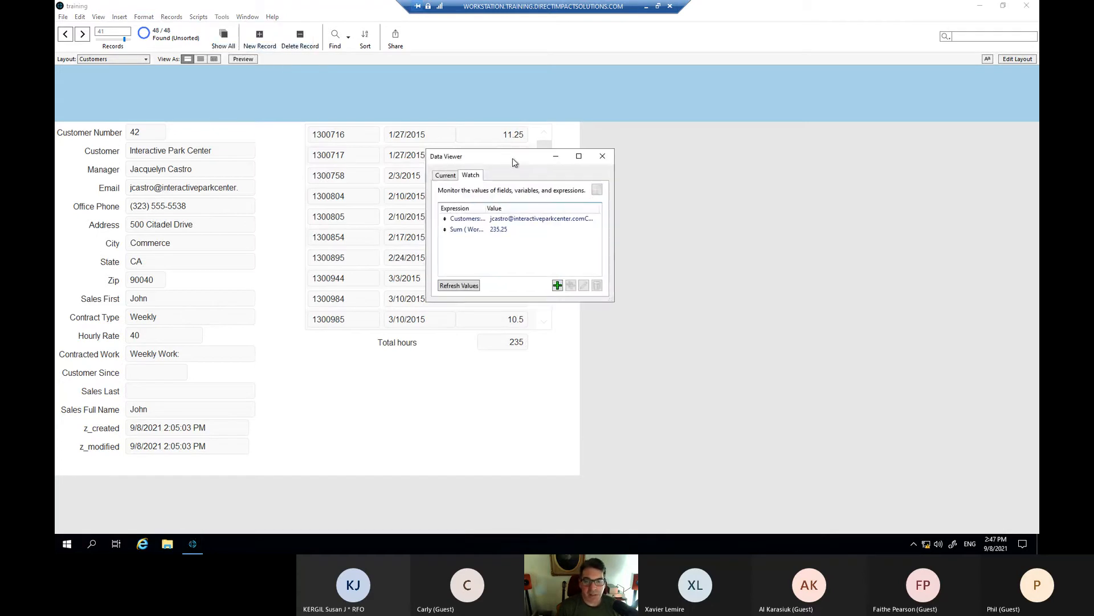
click(559, 285)
text(Round ( Sum ( Work Orders::Hours ) ;0 ))
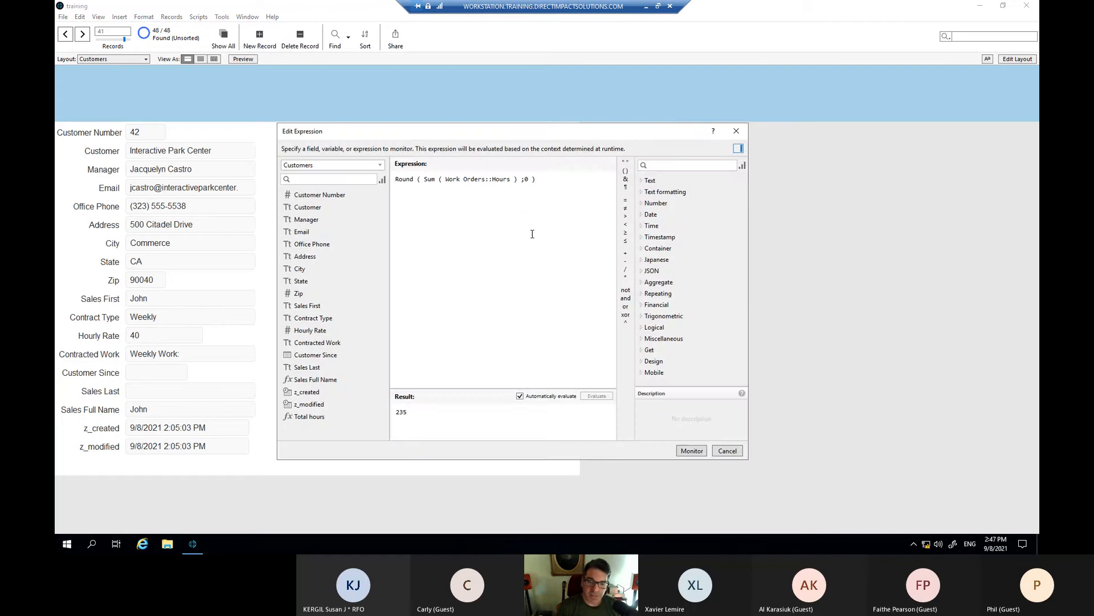
click(456, 422)
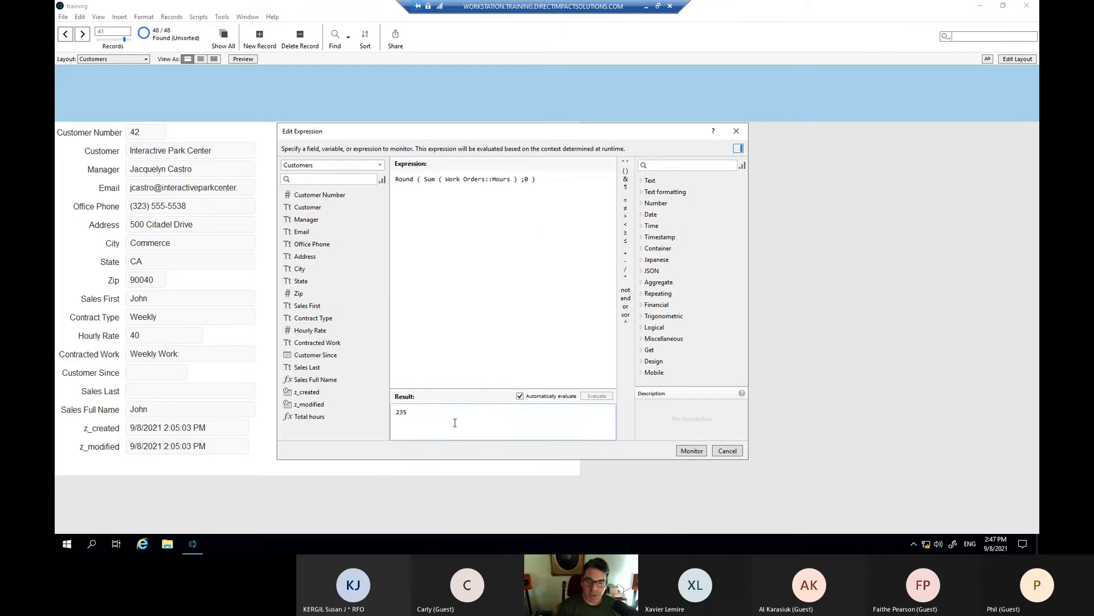
click(490, 340)
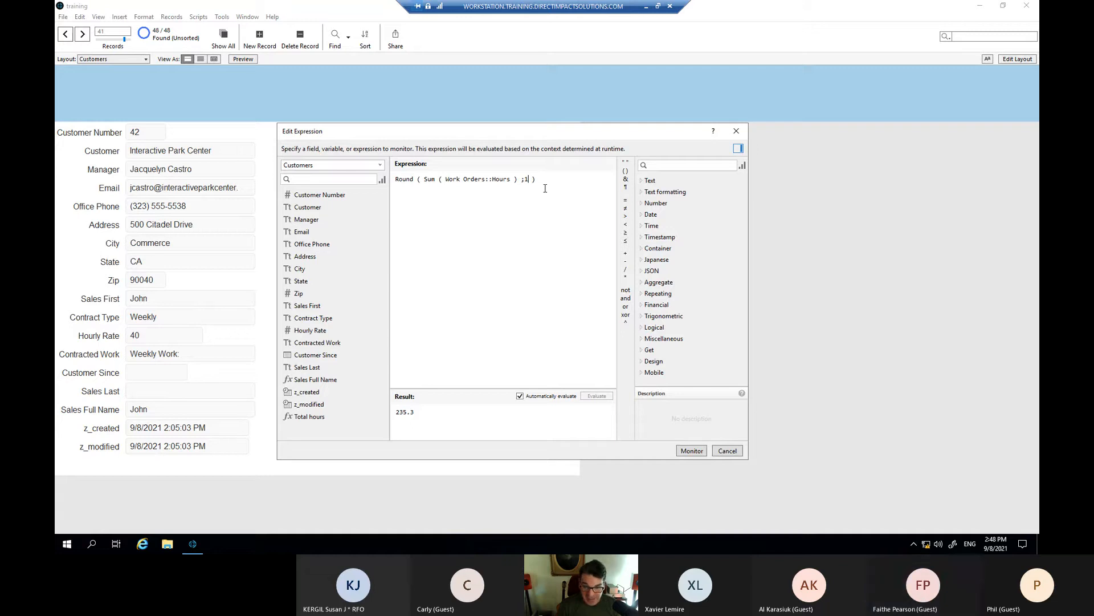
- Try rounding precisions -1, -2 and -3, then add the tens-rounded expression to the watch list
key(Left)
text(-)
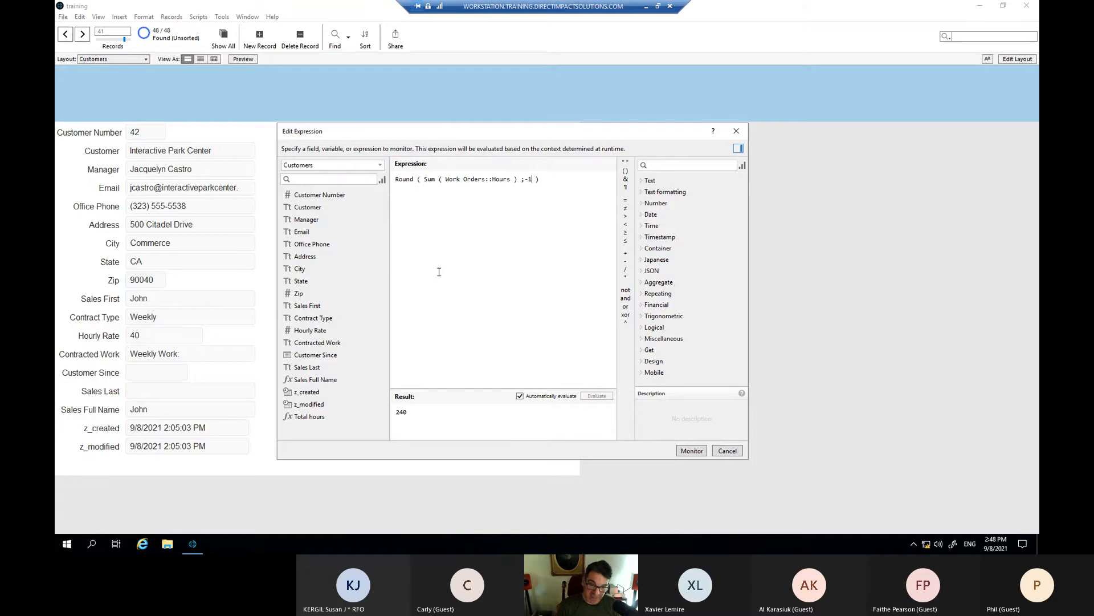
key(Delete)
text(2)
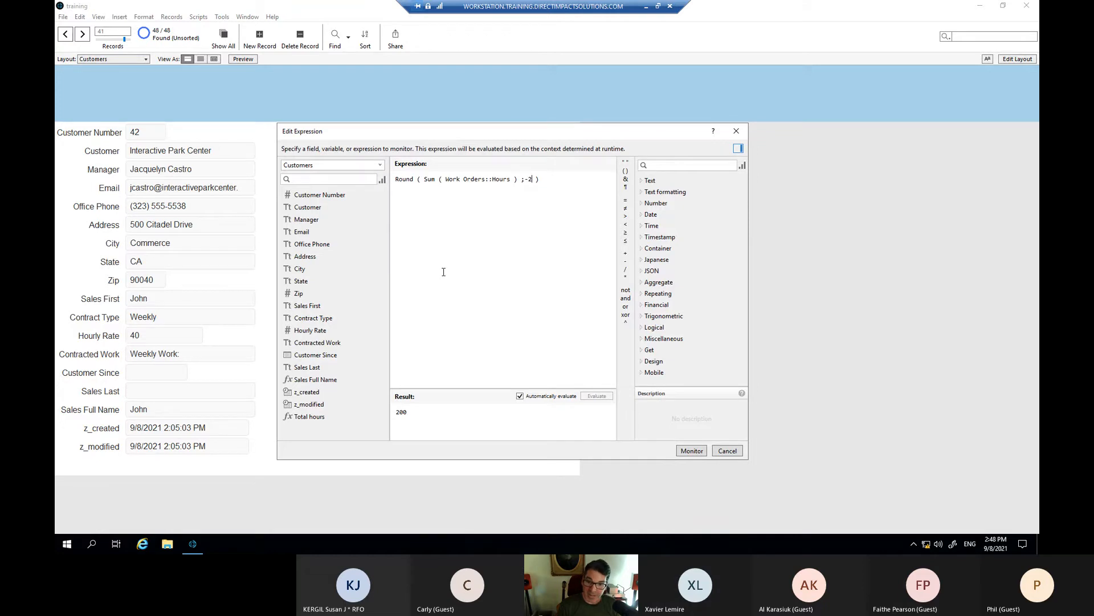
key(BackSpace)
text(3)
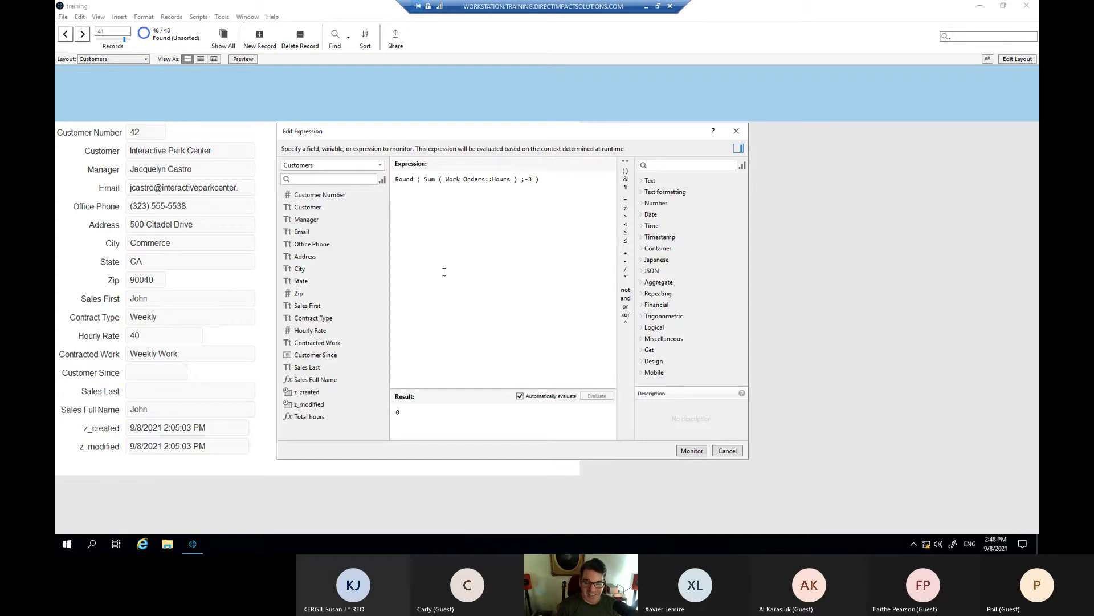
key(BackSpace)
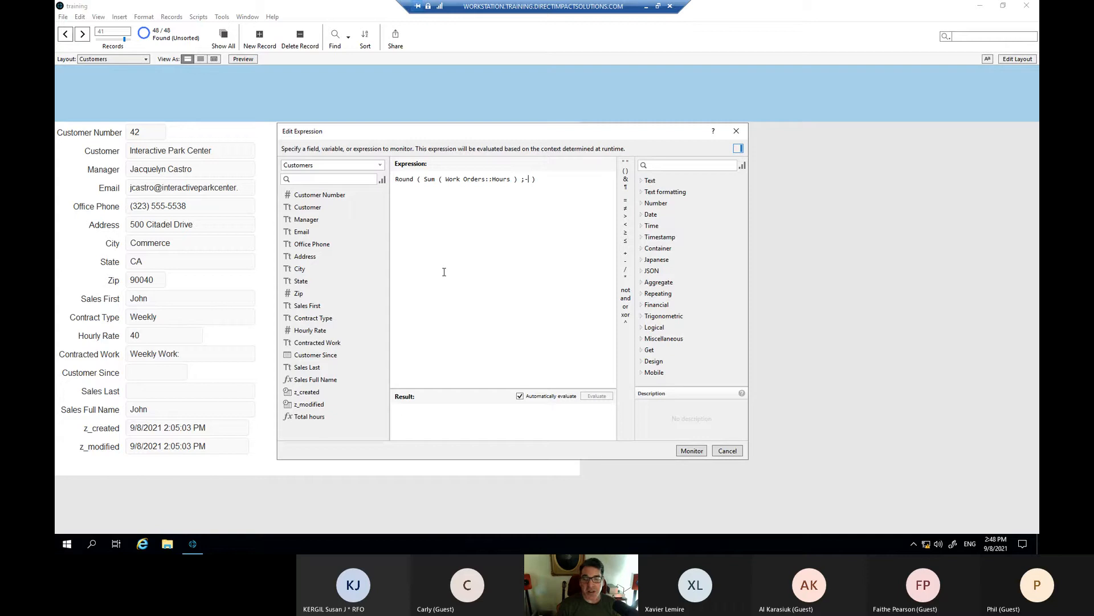
text(2)
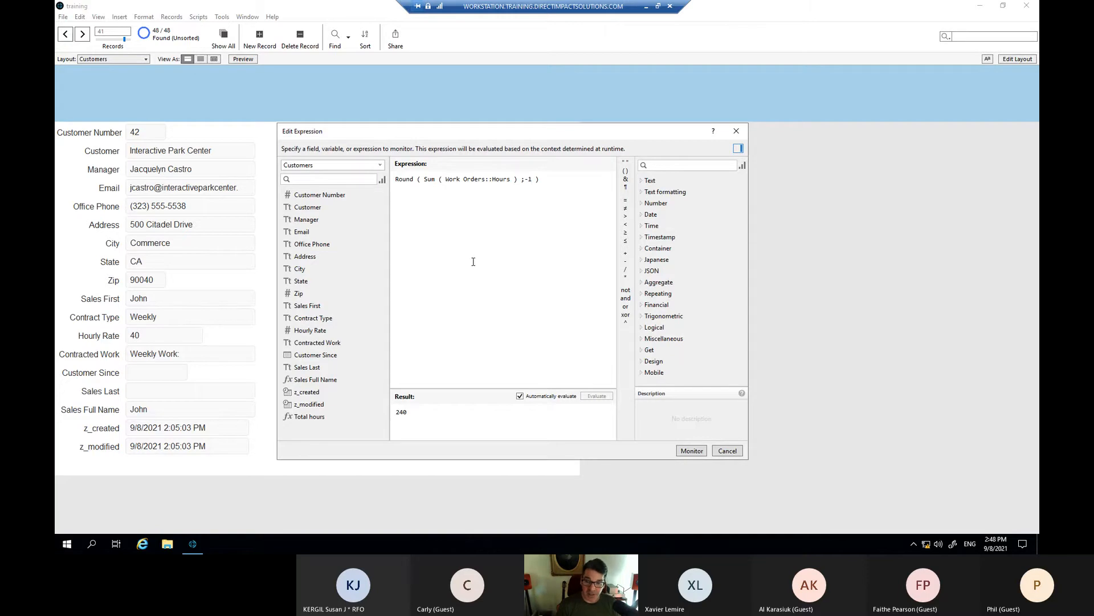
click(692, 452)
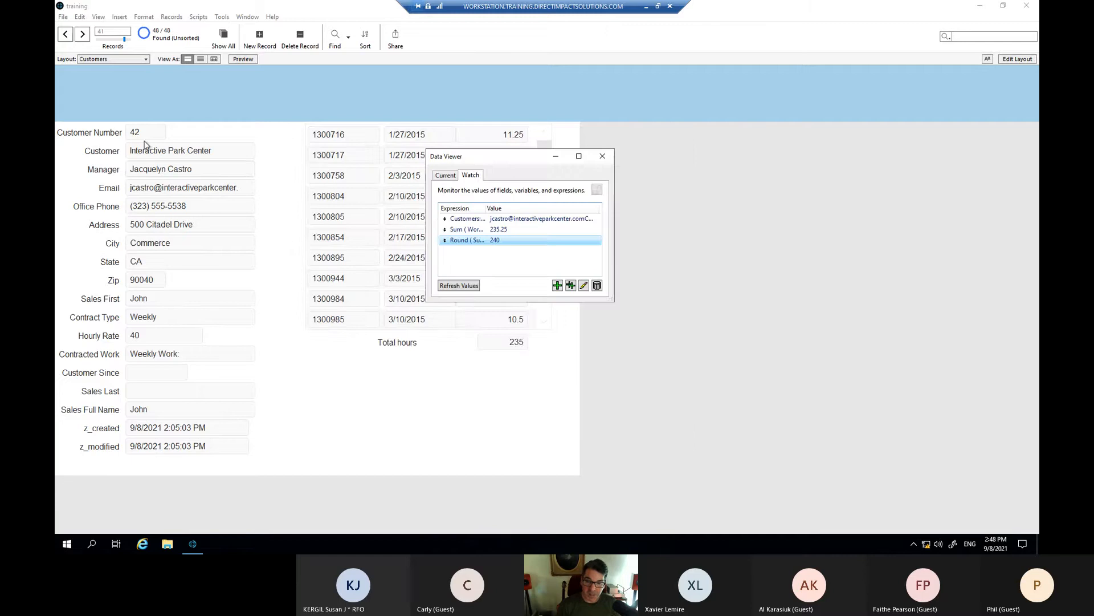
- Step forward to the last customer record, then back six records, comparing watched totals with Total hours
click(83, 35)
click(83, 35)
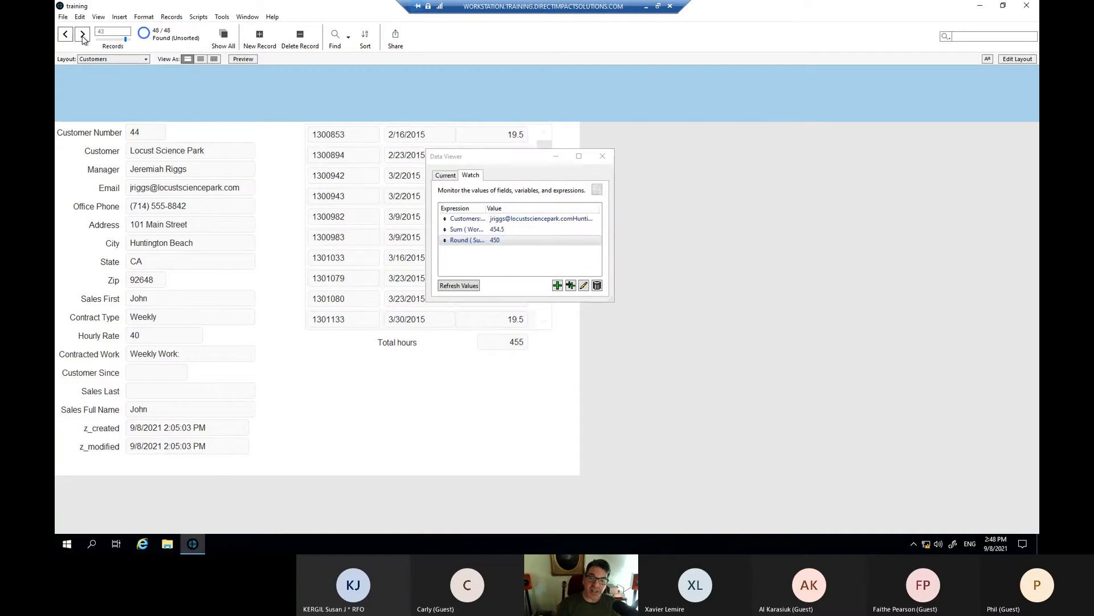
click(83, 35)
click(83, 35)
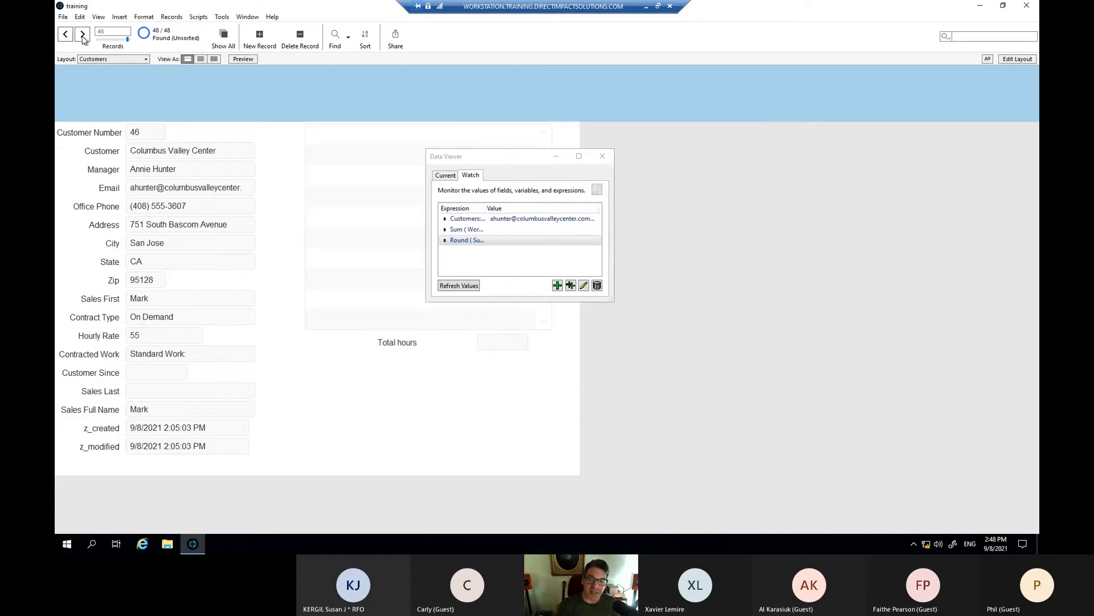
click(83, 35)
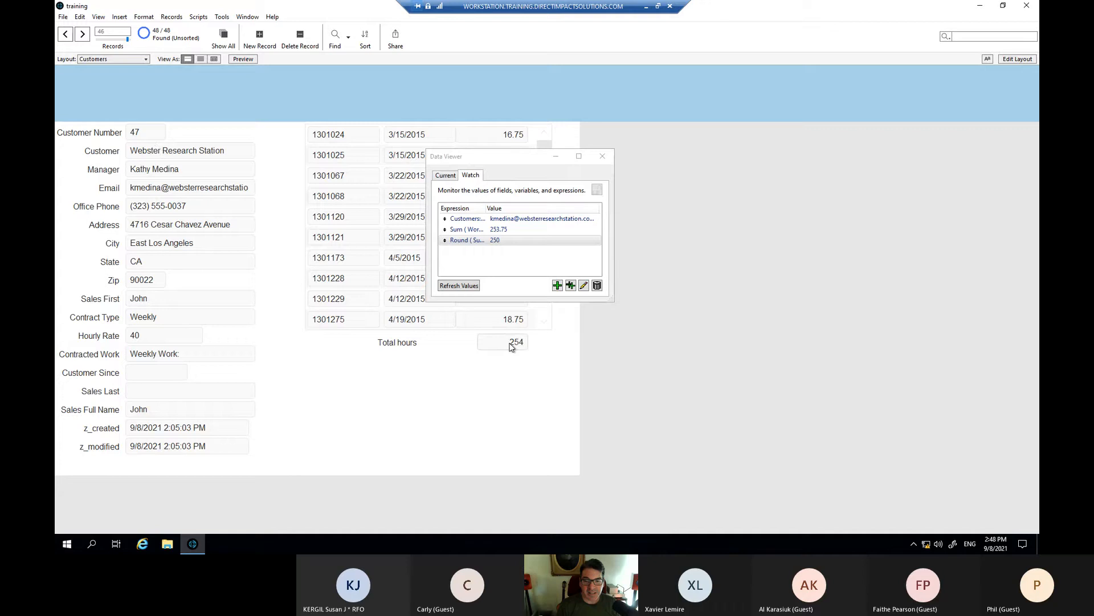
click(83, 37)
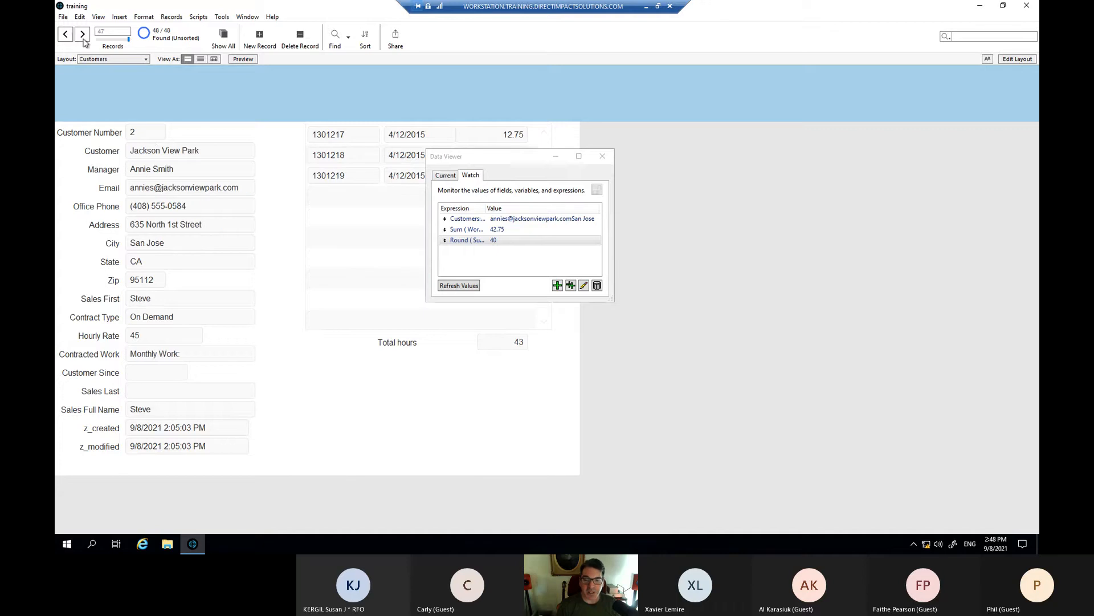
click(83, 36)
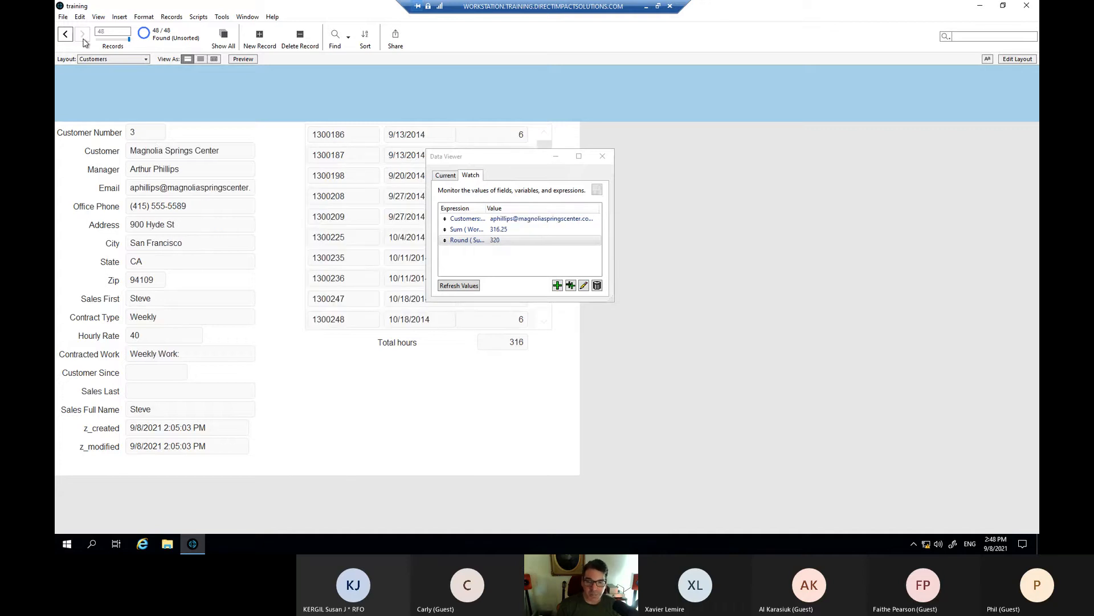
click(67, 35)
click(66, 35)
click(67, 35)
click(66, 36)
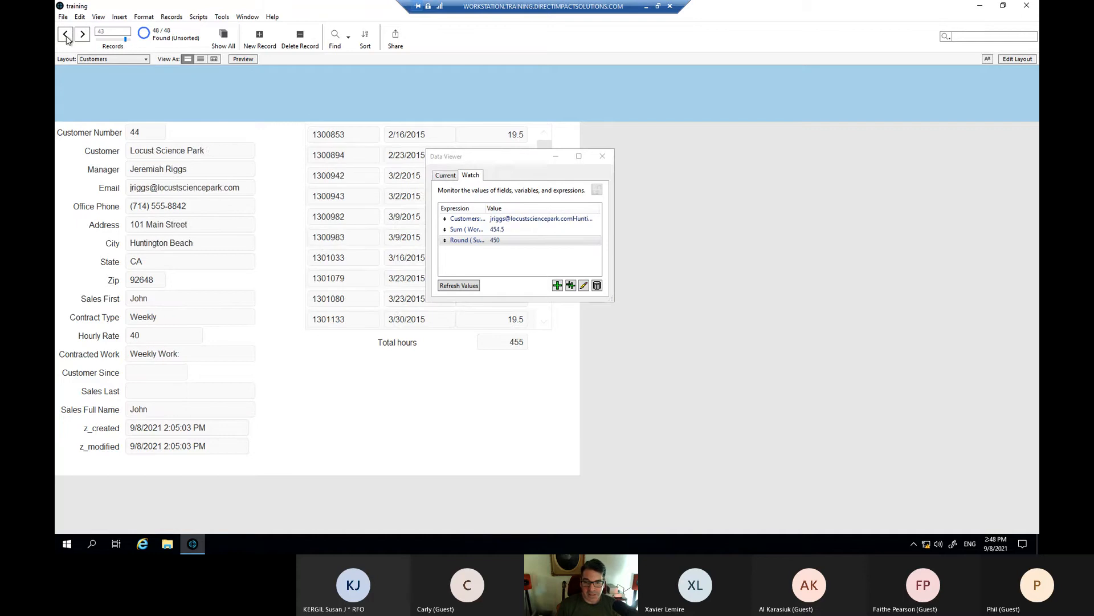
click(66, 35)
click(67, 36)
click(66, 36)
click(66, 35)
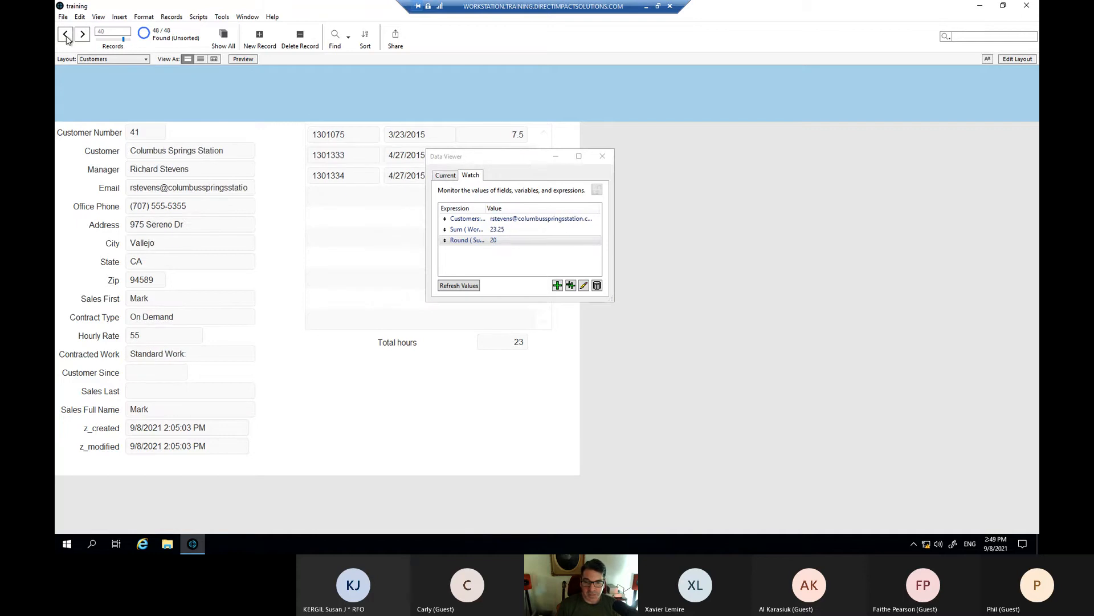
click(66, 36)
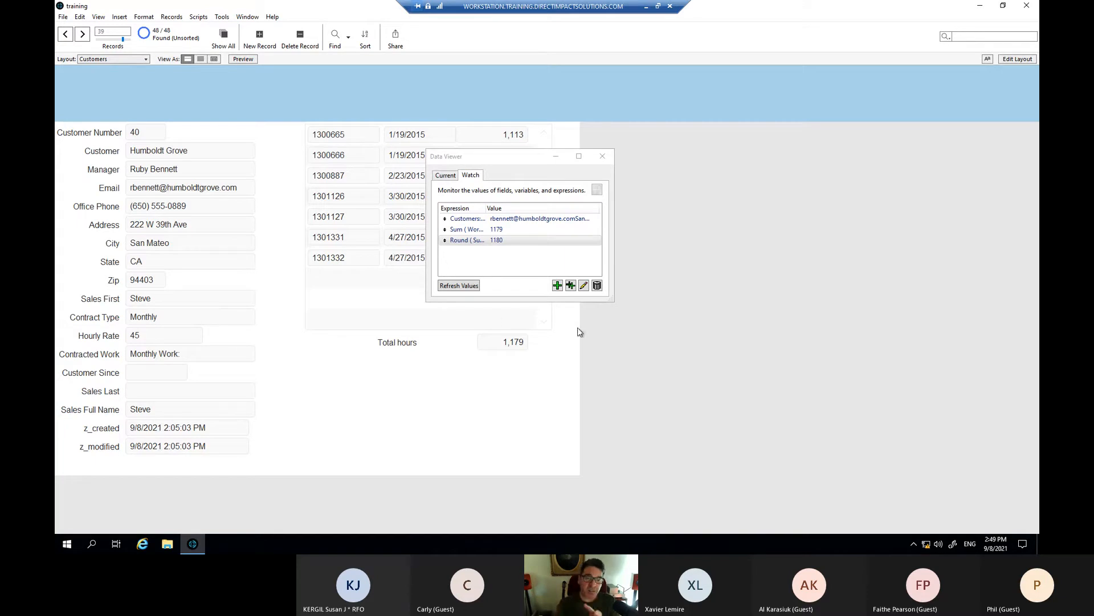
- Move the Data Viewer off the portal so Humboldt Grove's 1179 and 1180 values stay visible
click(546, 265)
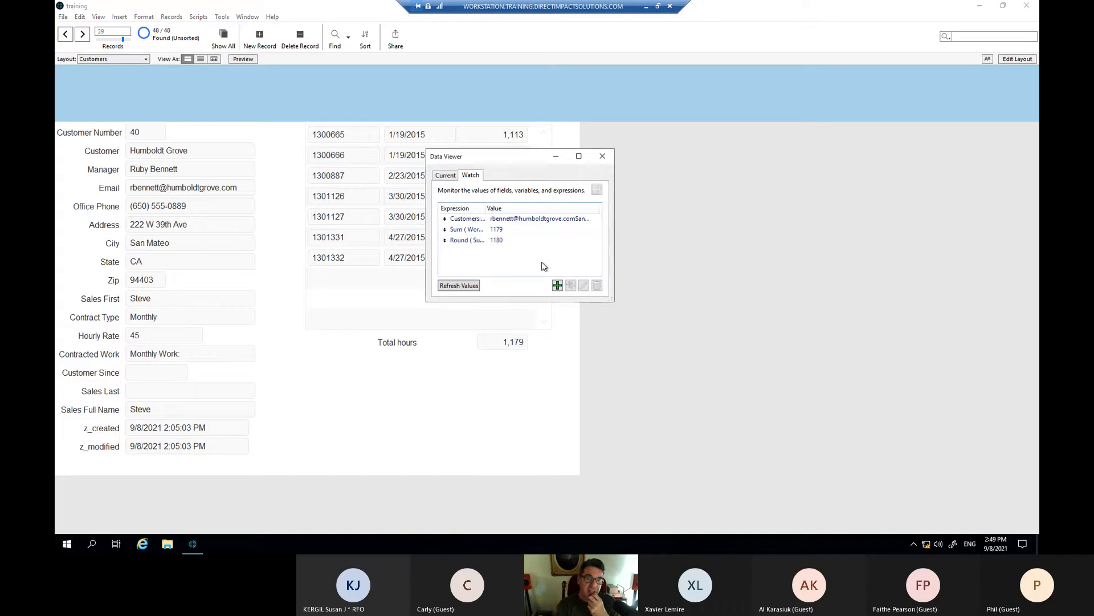
drag(514, 155, 685, 179)
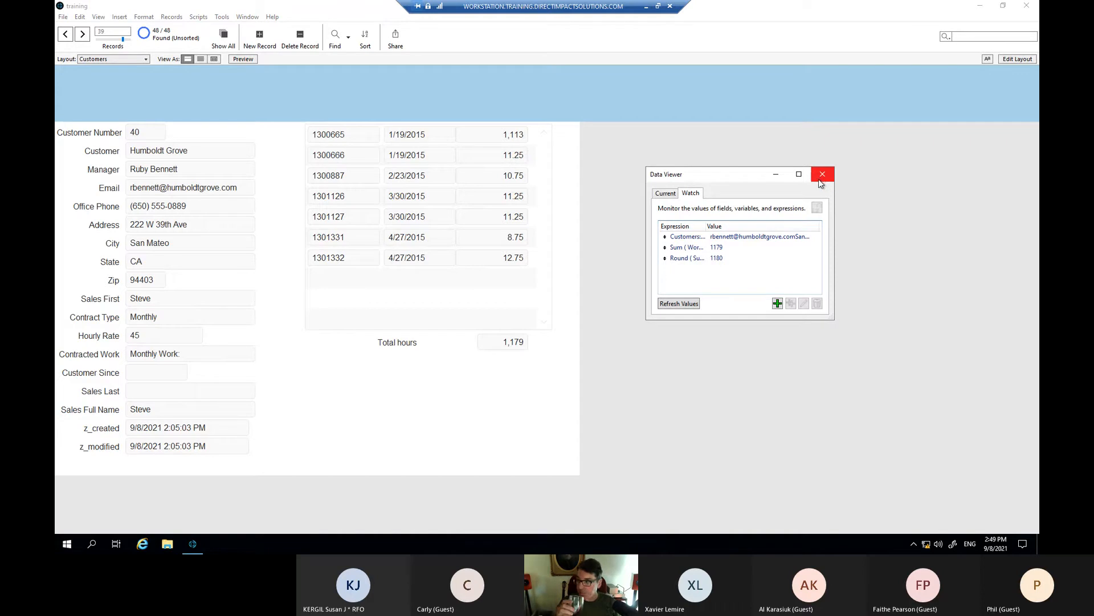
drag(757, 179, 746, 173)
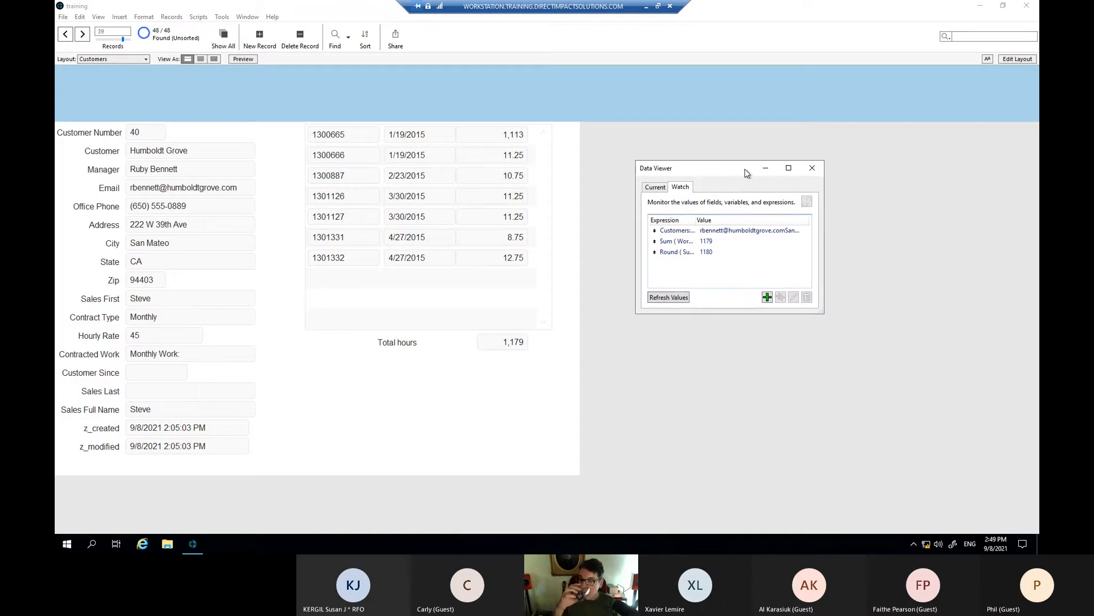
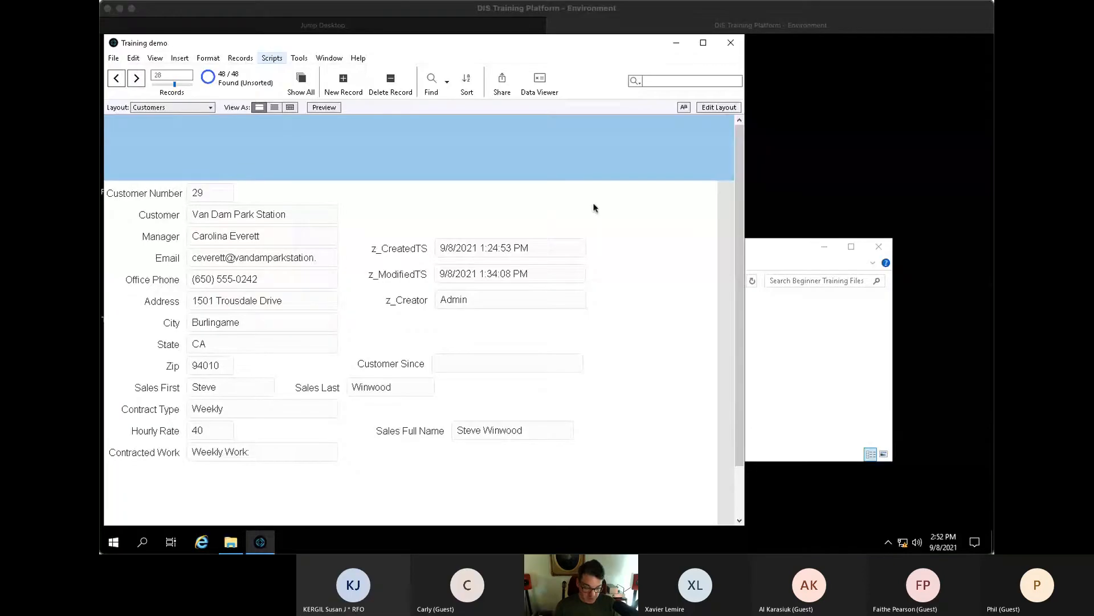
- In Manage Database (Ctrl+Shift+D), create a third table named Quote
click(593, 212)
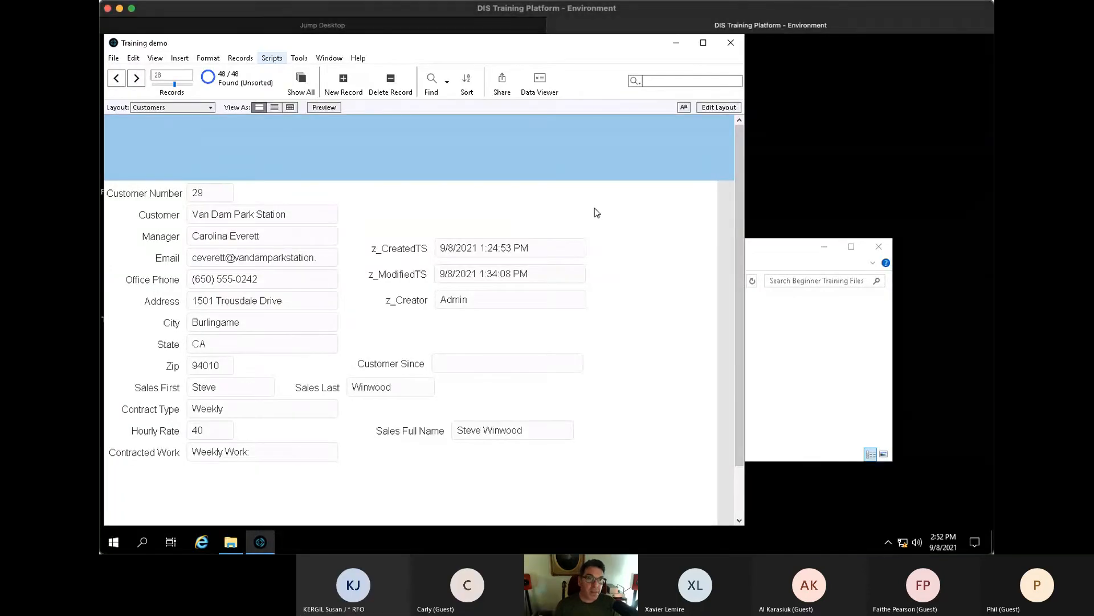
key(ctrl+shift+d)
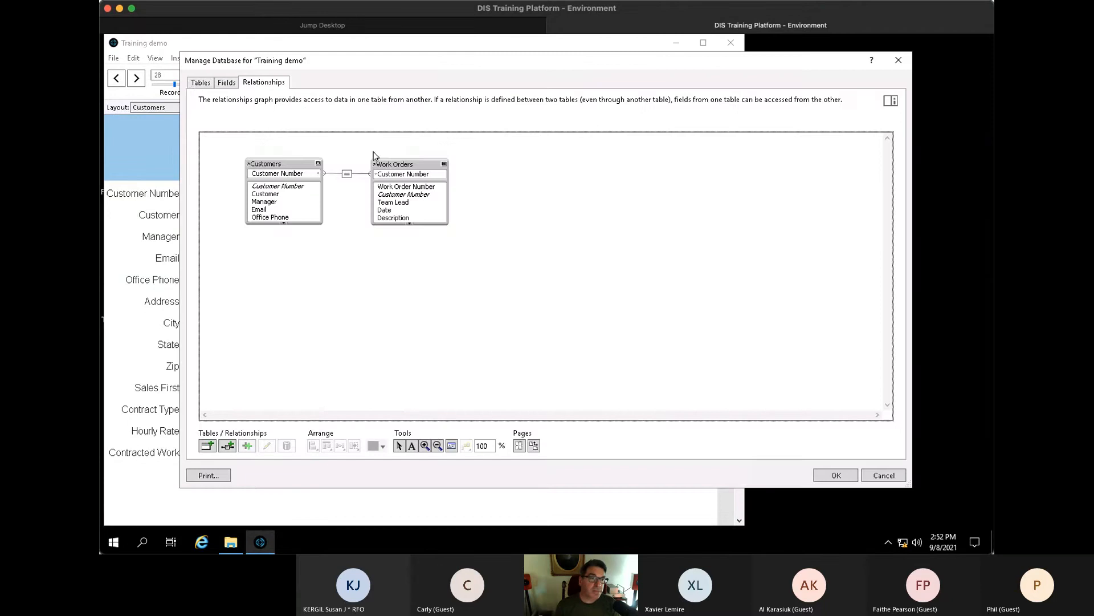
click(200, 82)
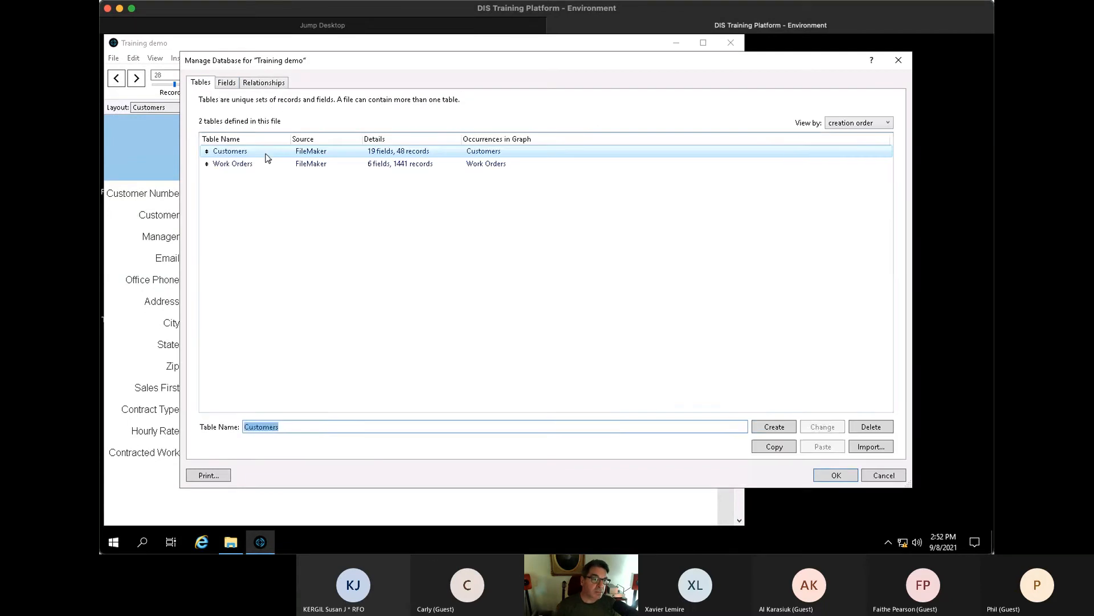
text(Quote)
key(Return)
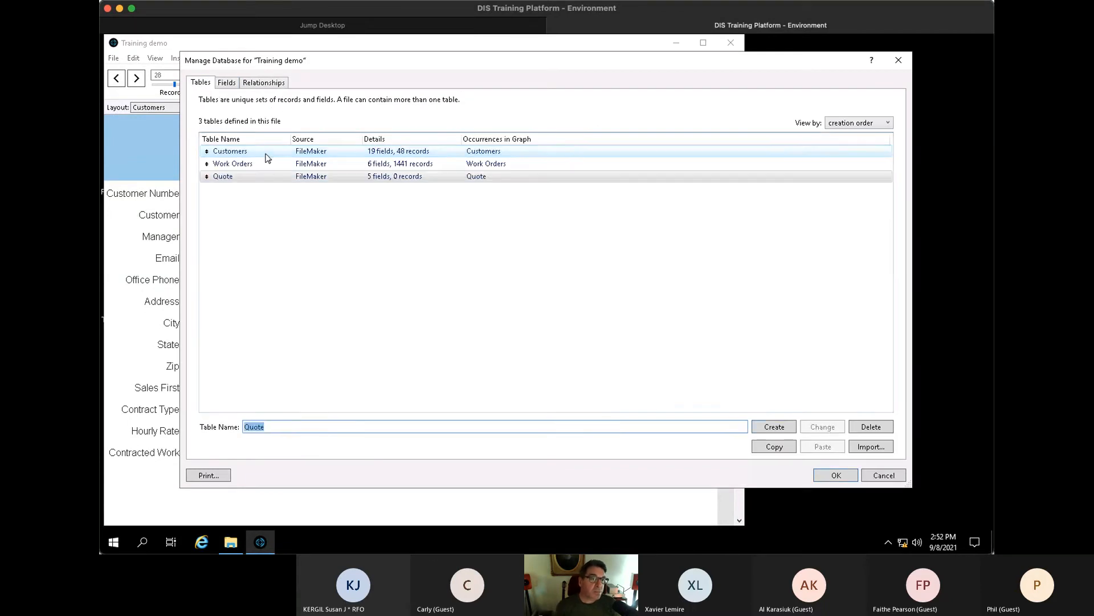
- Rename the Quote table's PrimaryKey field to ID
double_click(325, 178)
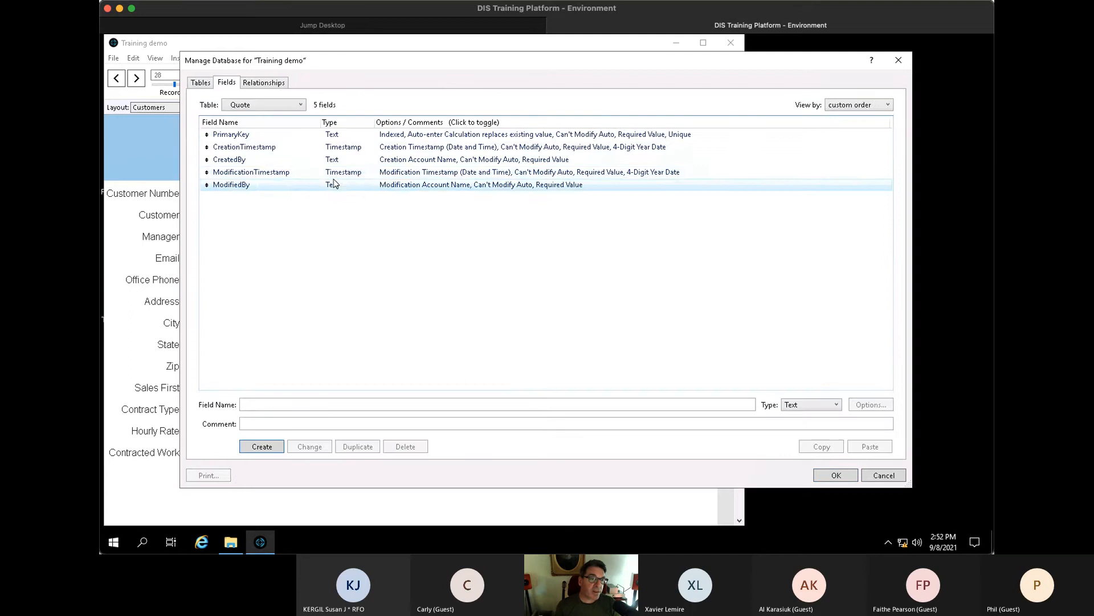
click(262, 139)
text(ID)
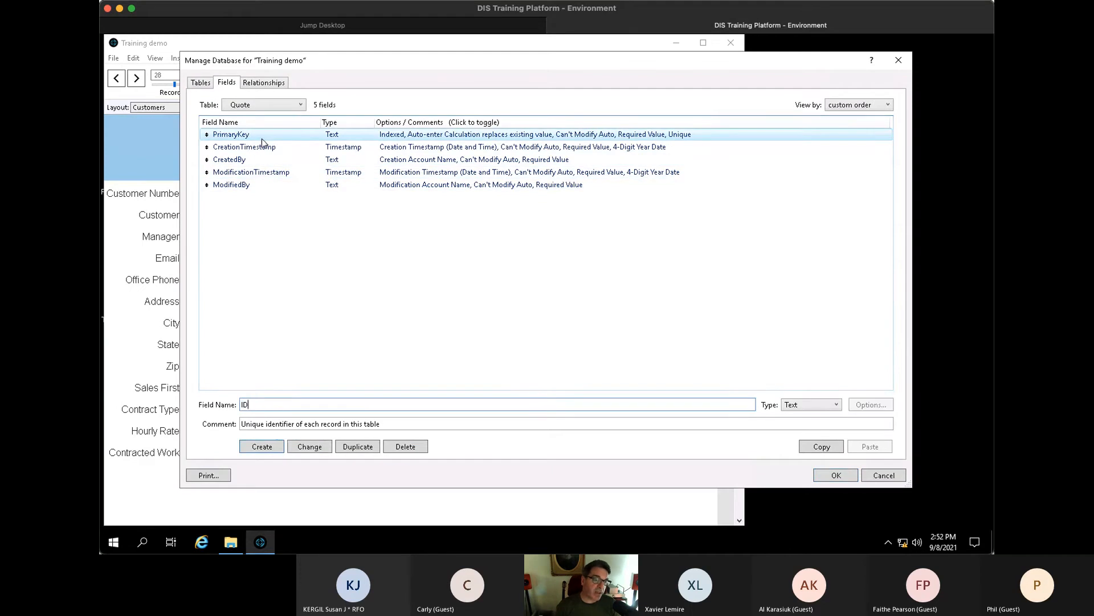
click(323, 449)
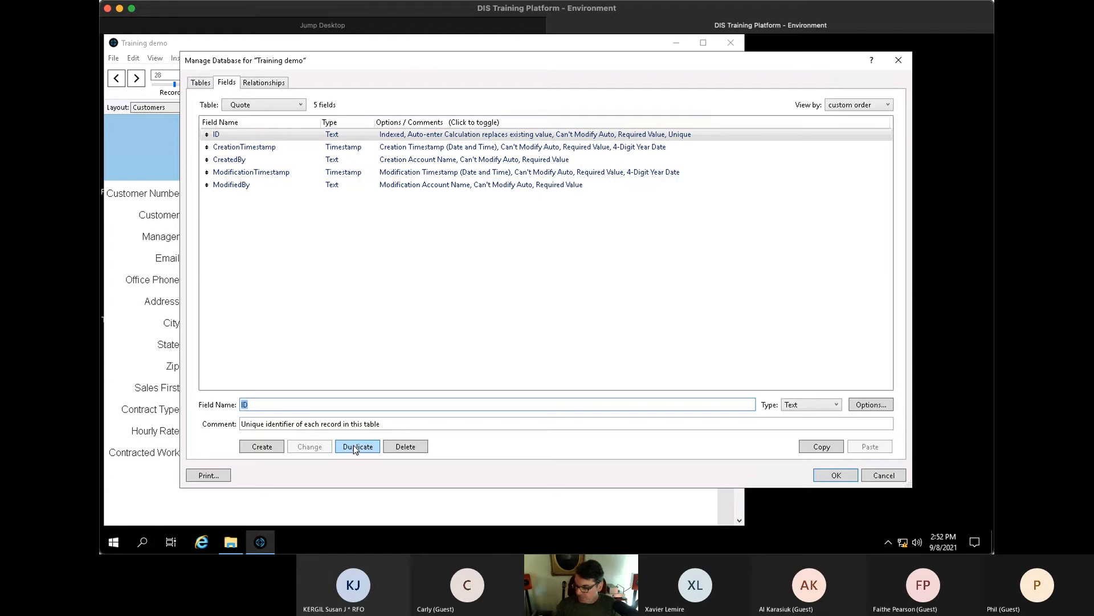
- Add a Date field named Quote Date to the Quote table
double_click(300, 411)
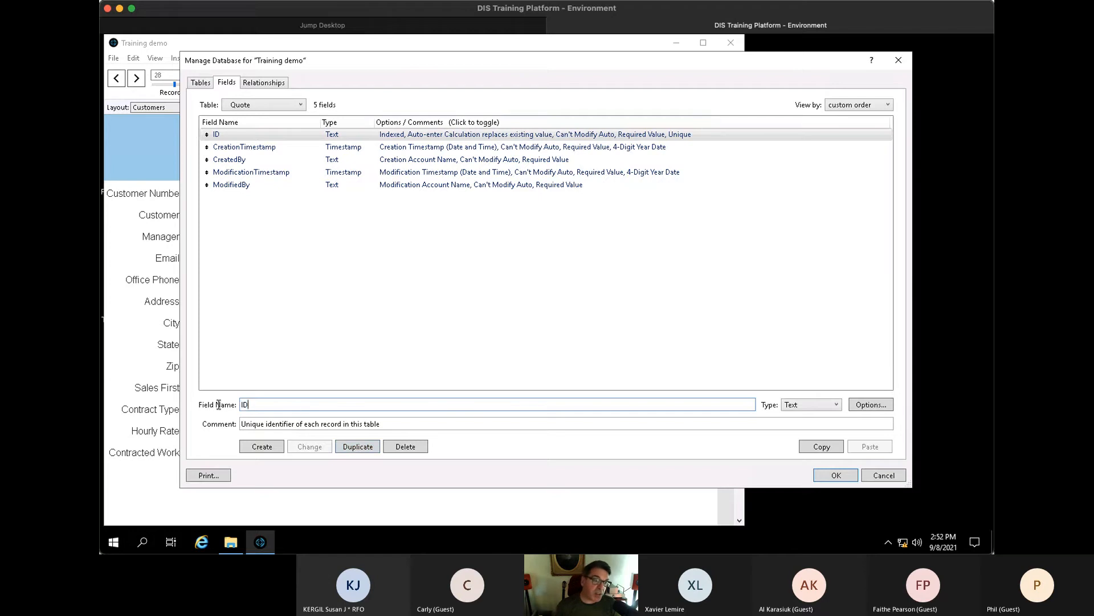
text(Quote Date)
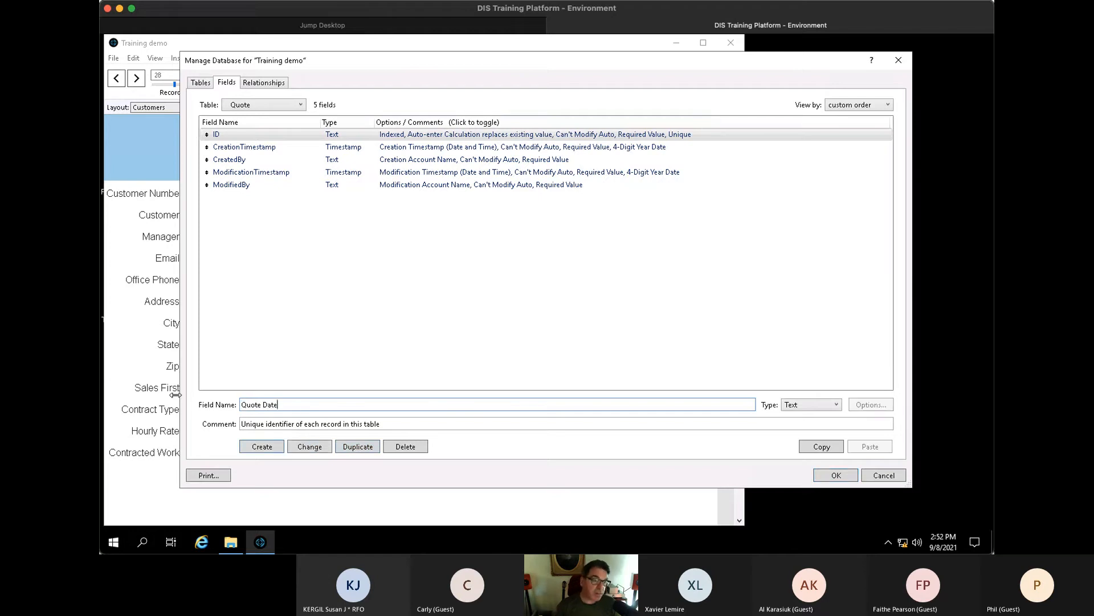
key(Tab)
key(Tab)
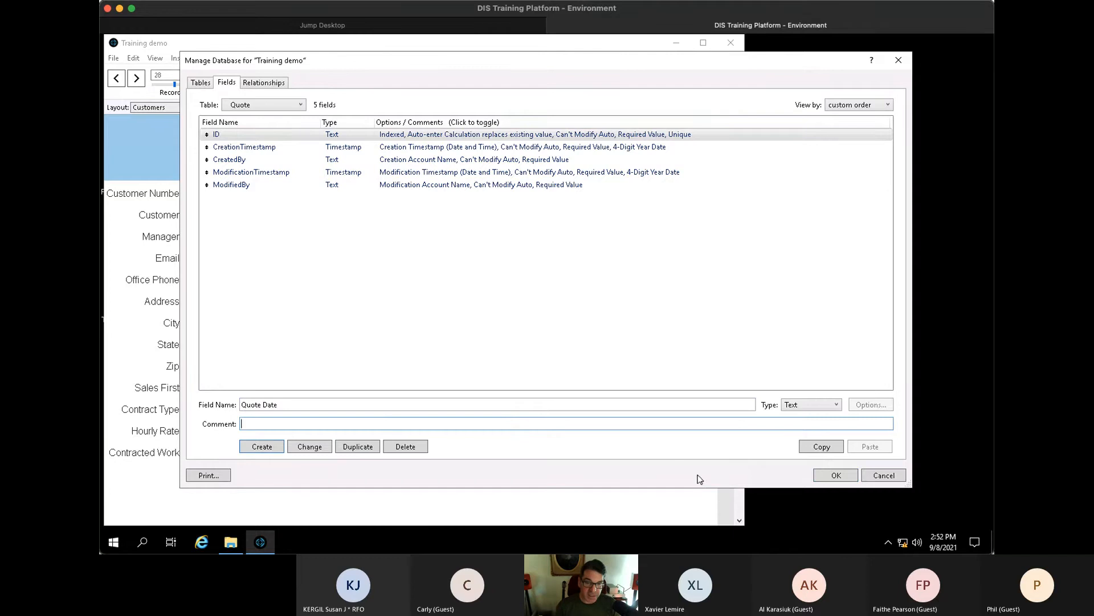
click(813, 406)
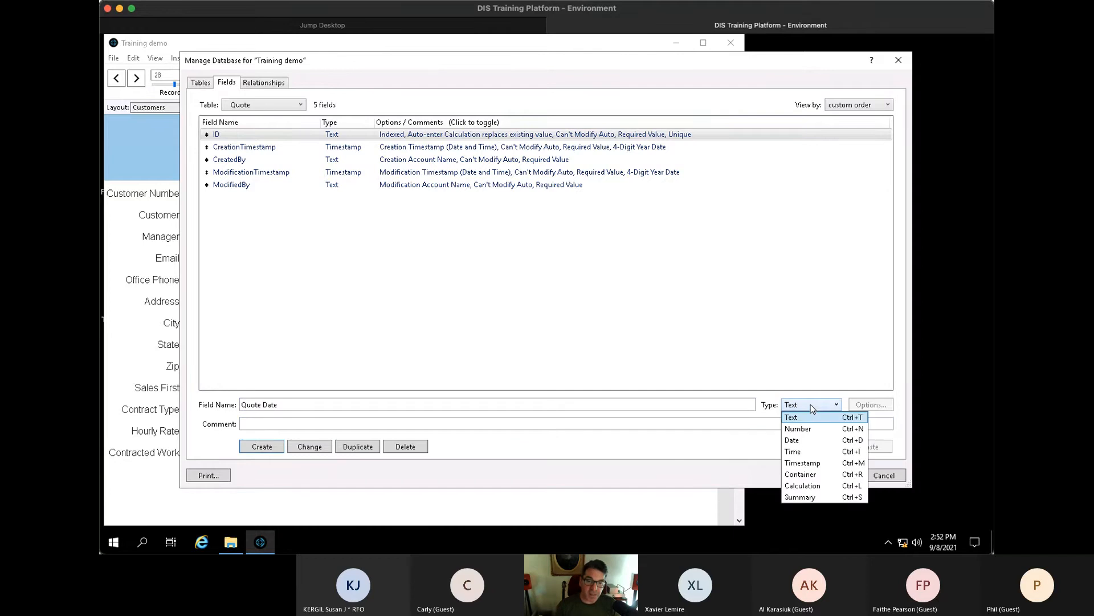
click(807, 440)
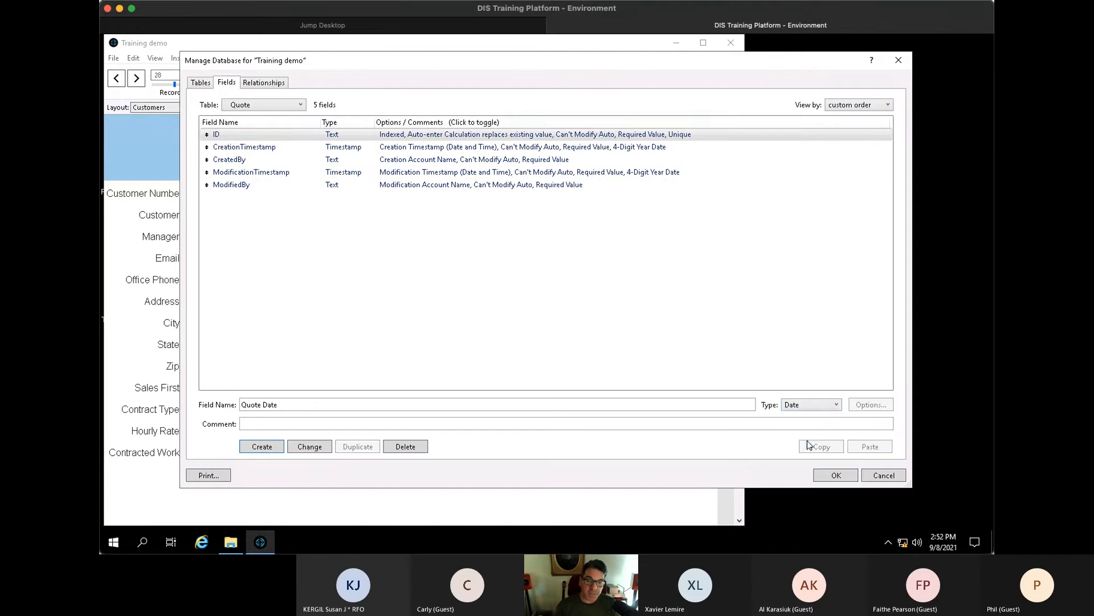
click(270, 447)
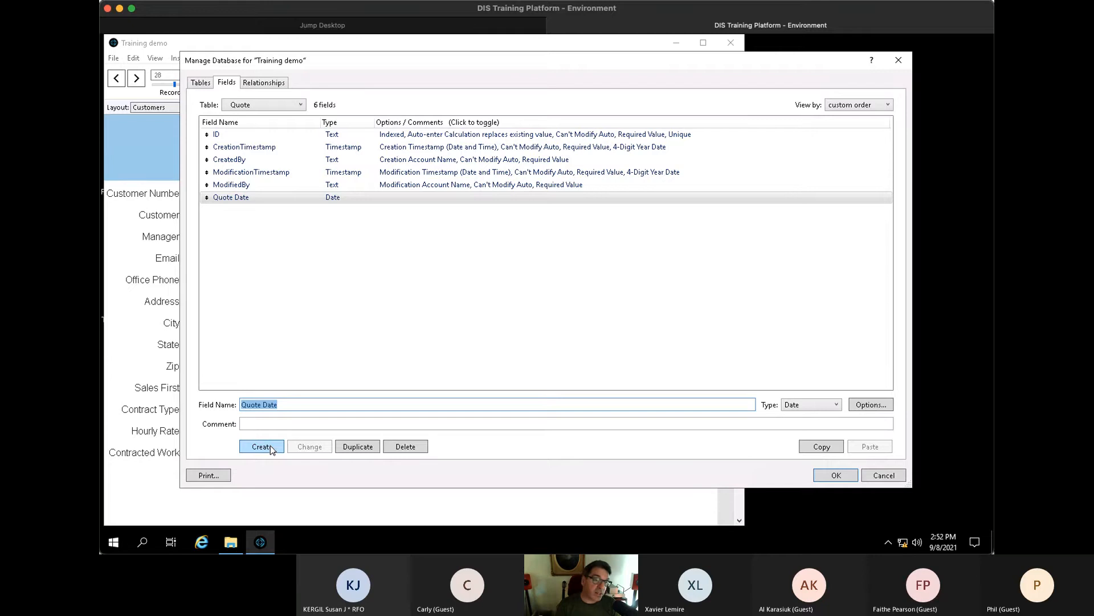
- Add number fields Labor Cost and Material Cost
text(Labor Cost)
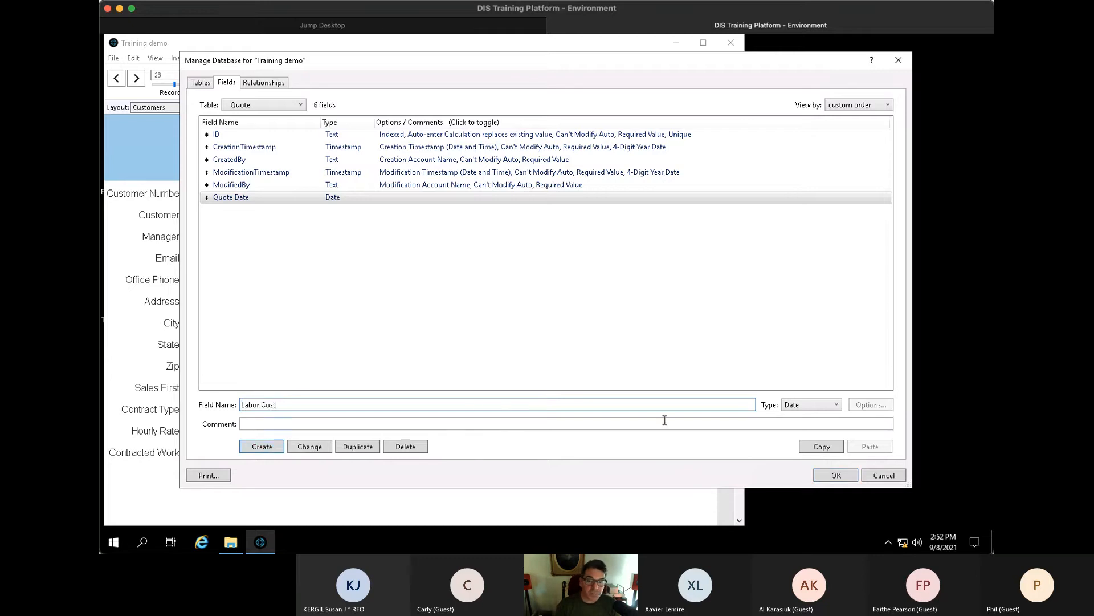
click(790, 406)
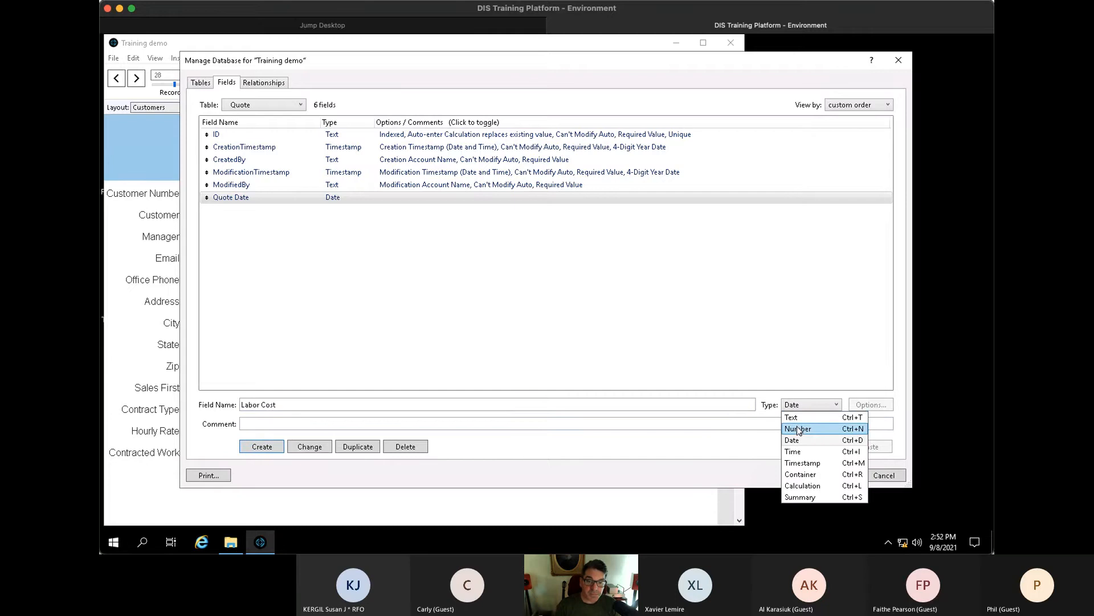
click(798, 428)
click(270, 448)
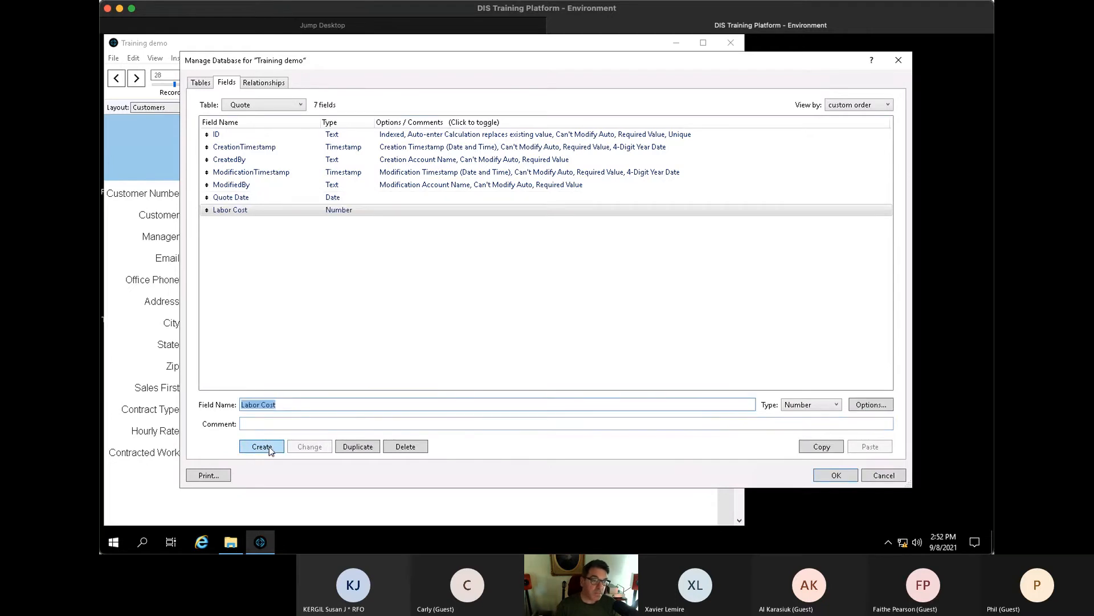
text(Material Cost)
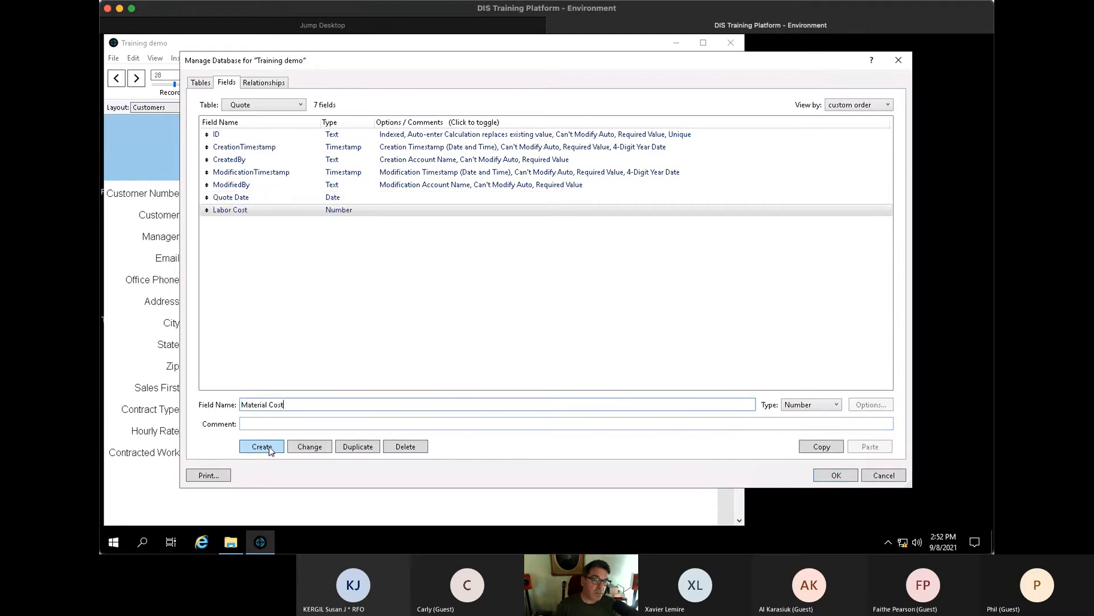
click(269, 447)
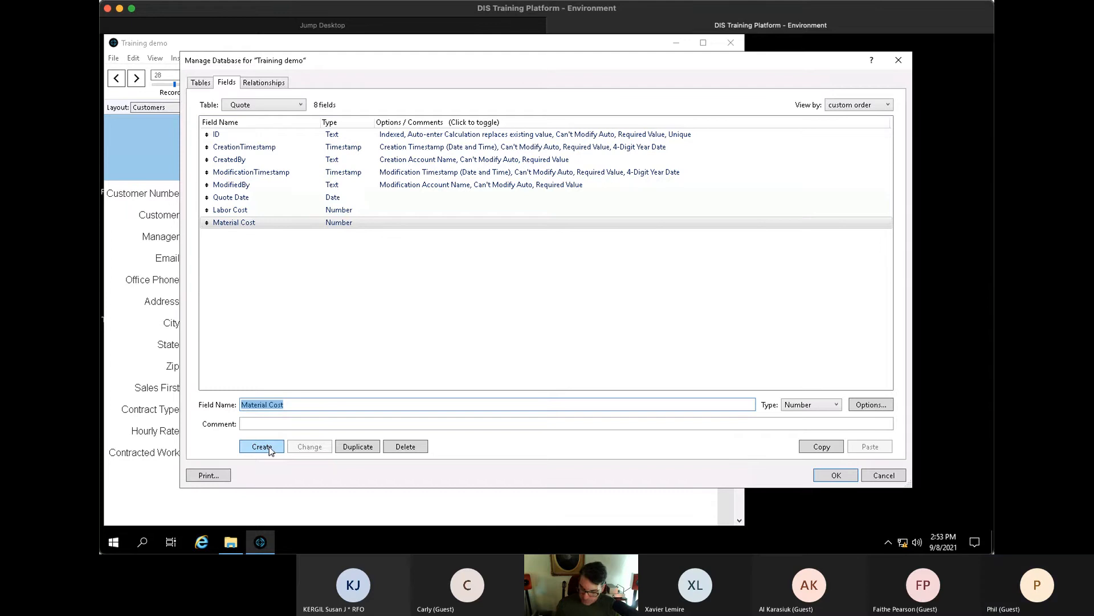
- Add text fields Location and Work Description
text(Location)
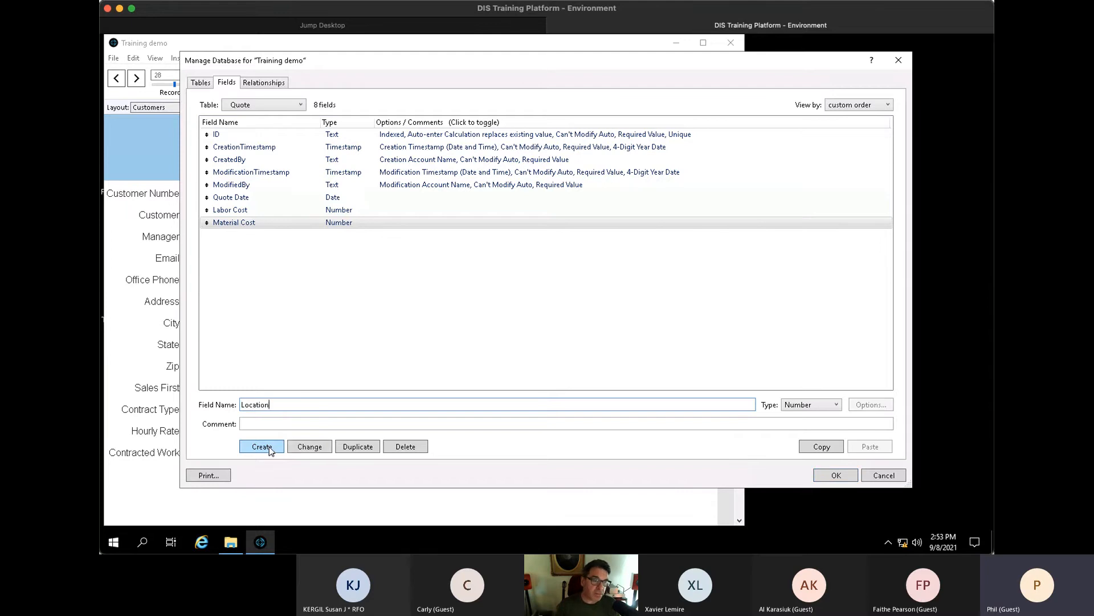
click(794, 407)
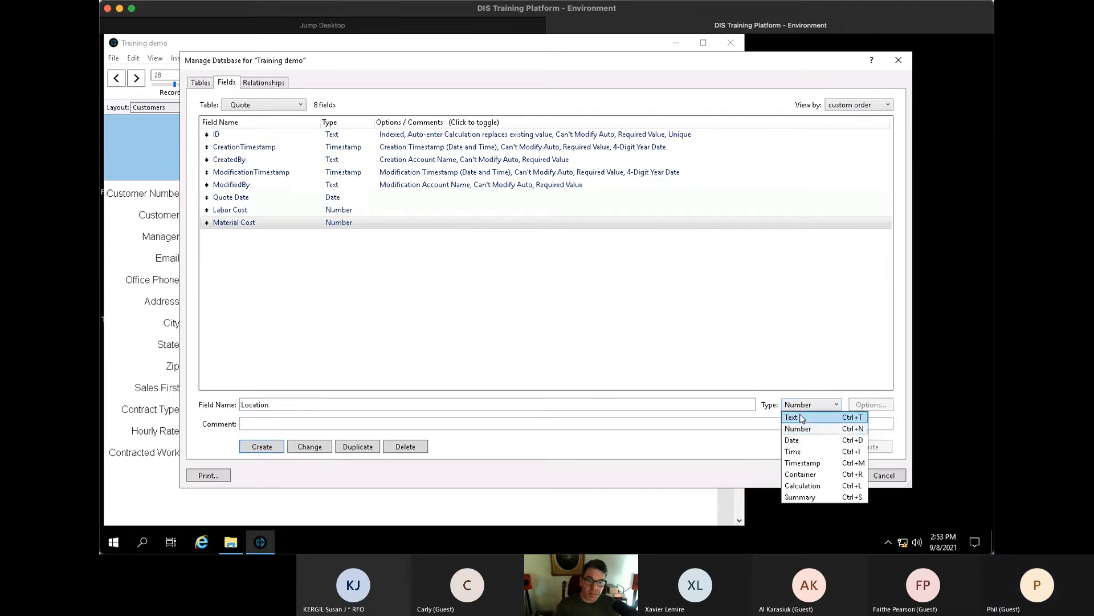
click(791, 418)
click(277, 445)
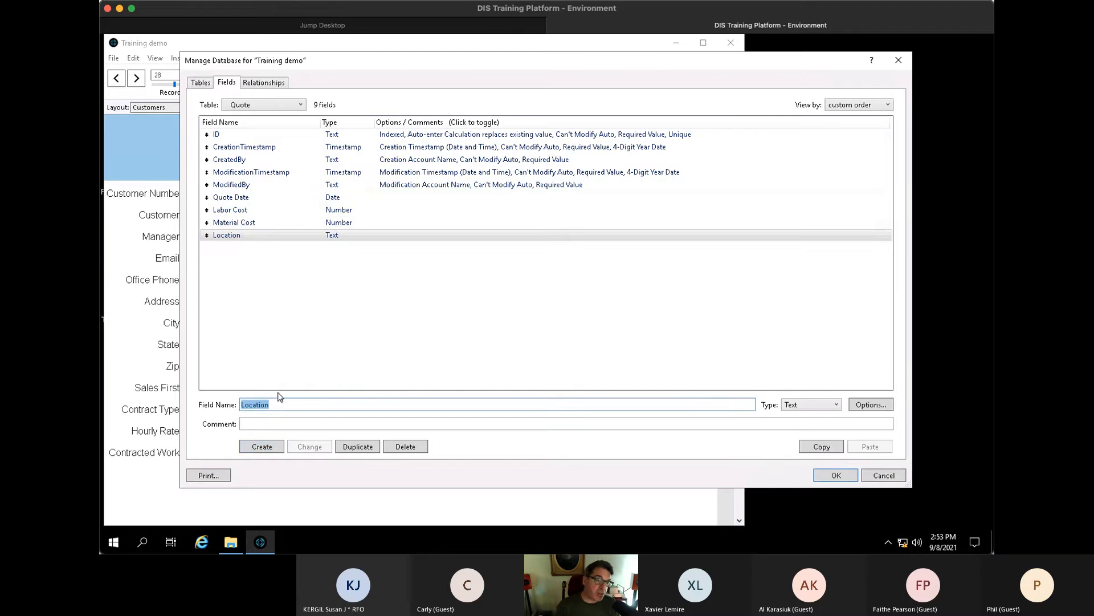
text(Work De)
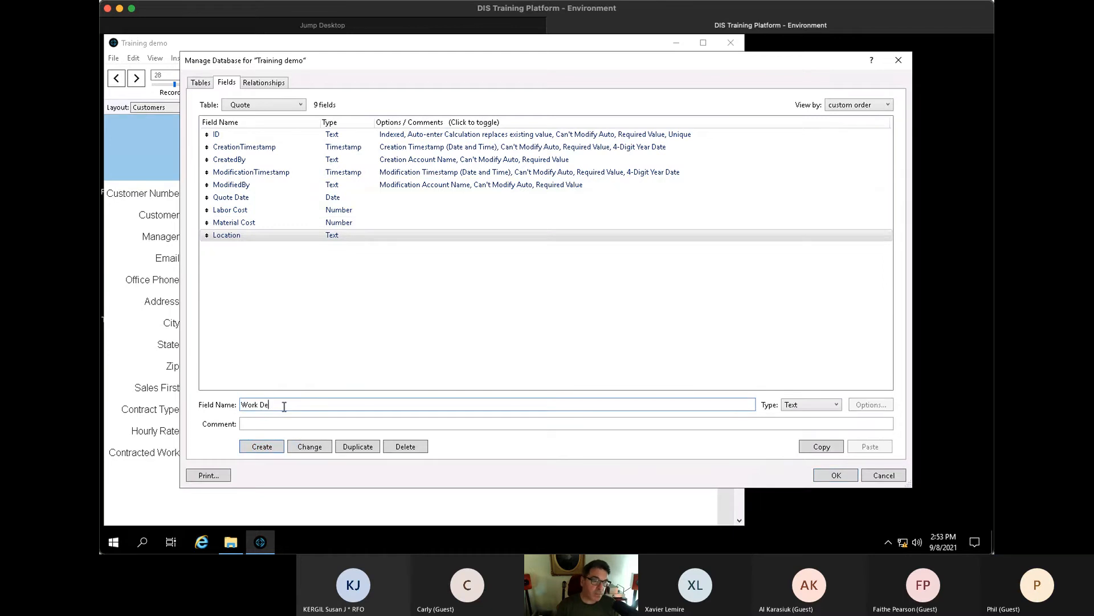
text(scription)
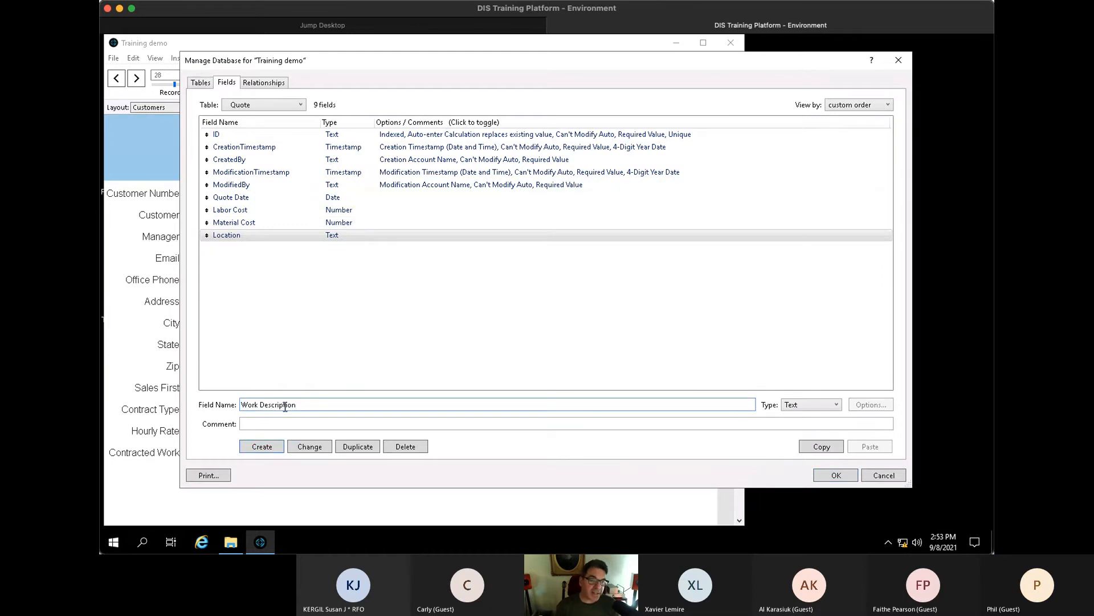
click(279, 448)
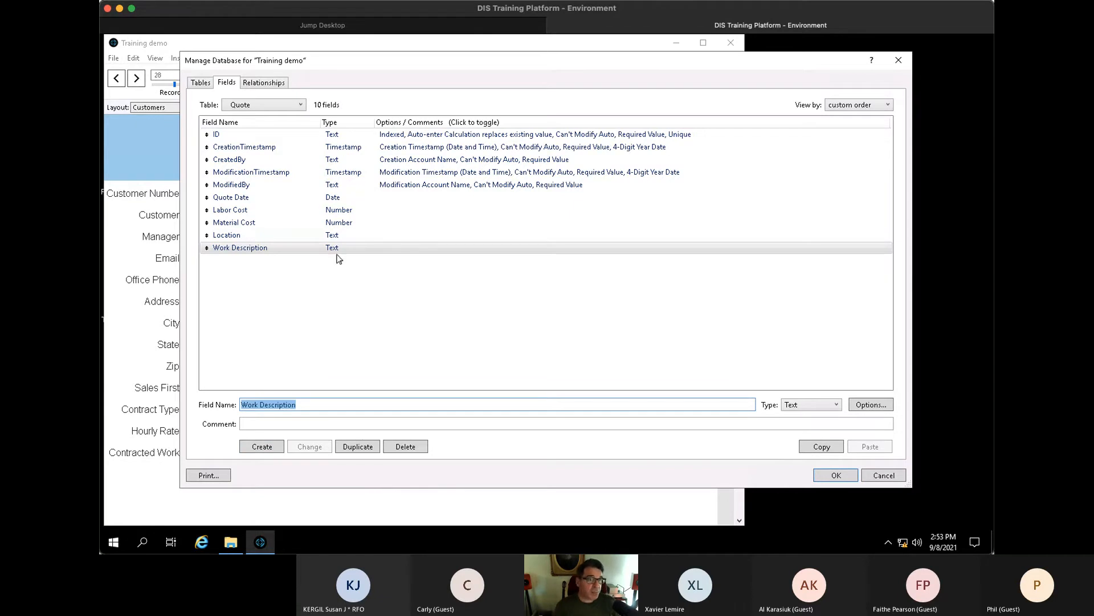
click(271, 103)
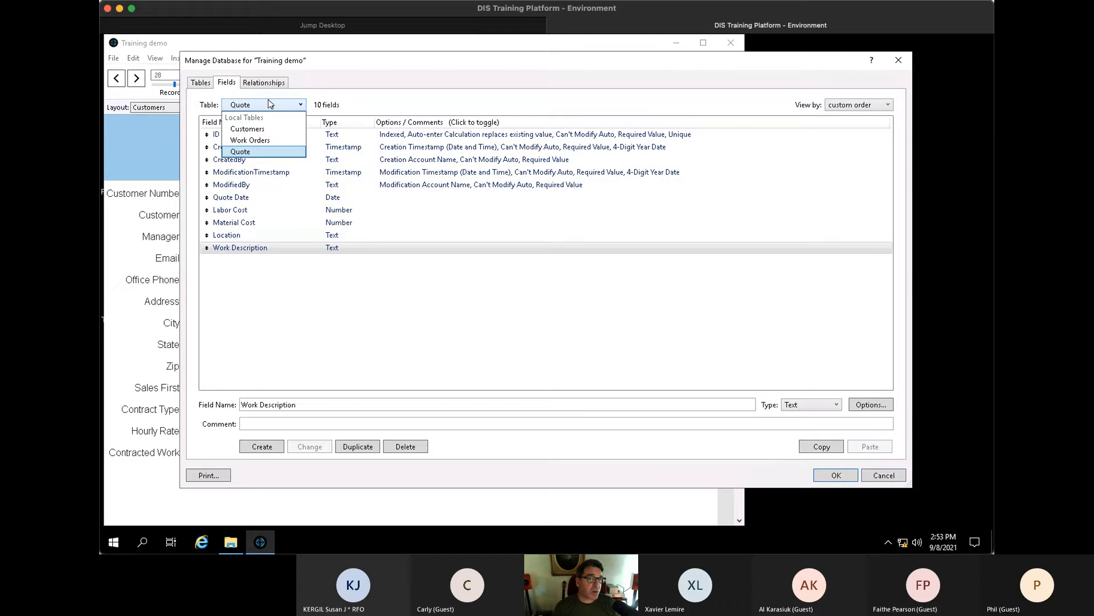
- Compare the Quote ID field with Work Orders' Work Order Number and Customer Number fields
click(269, 140)
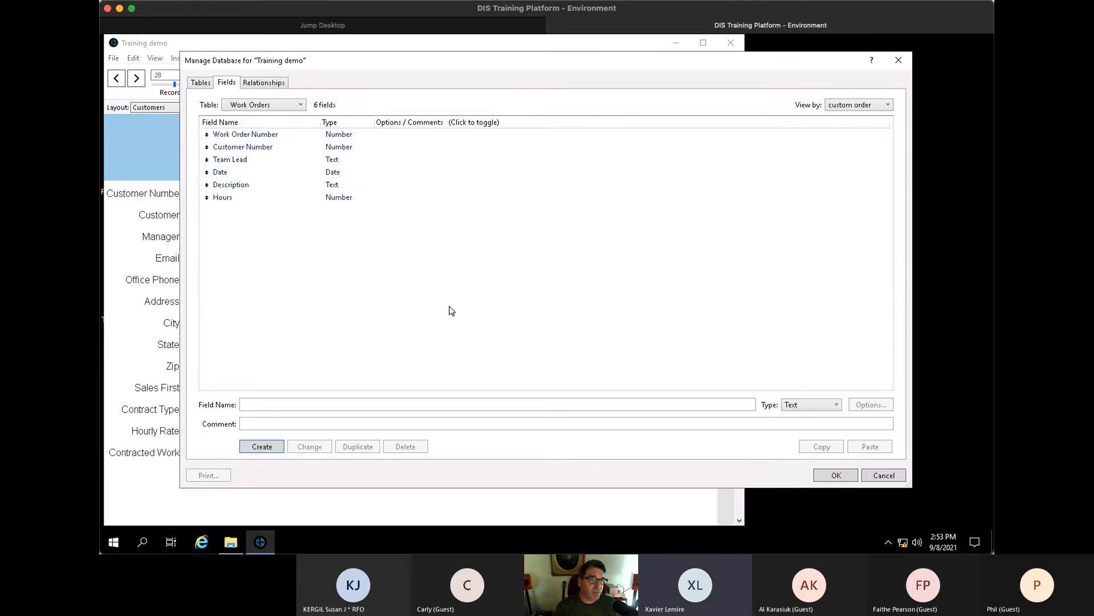
click(287, 104)
click(279, 151)
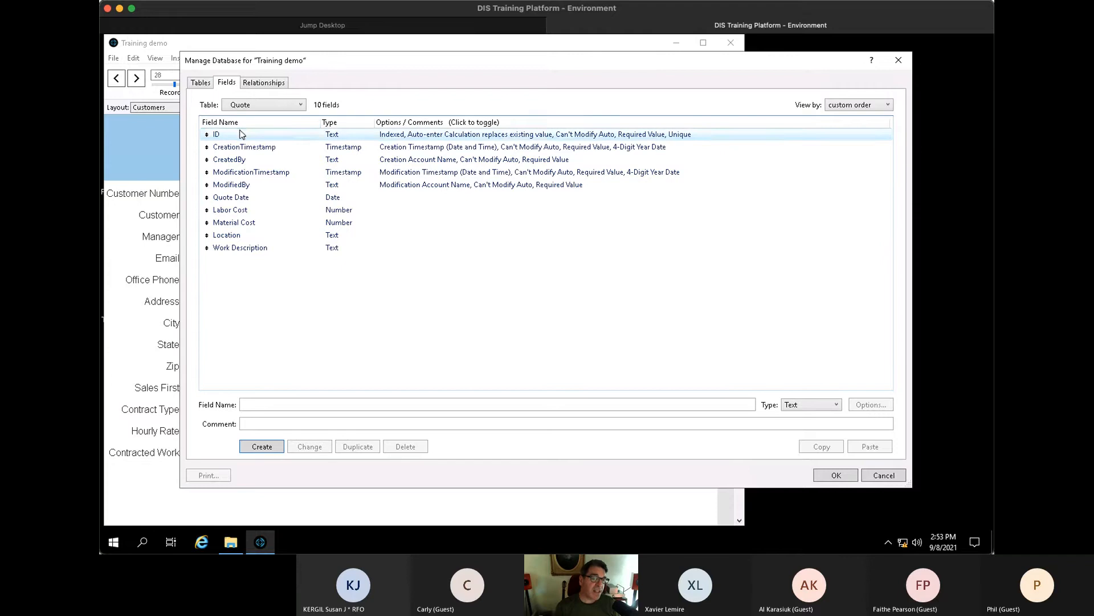
click(410, 134)
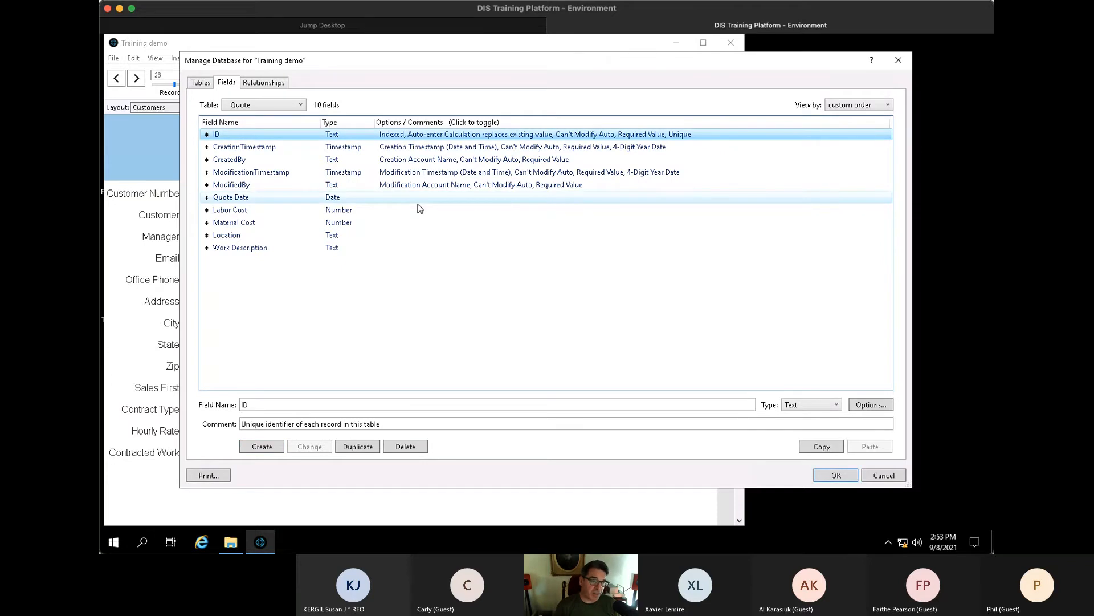
click(279, 105)
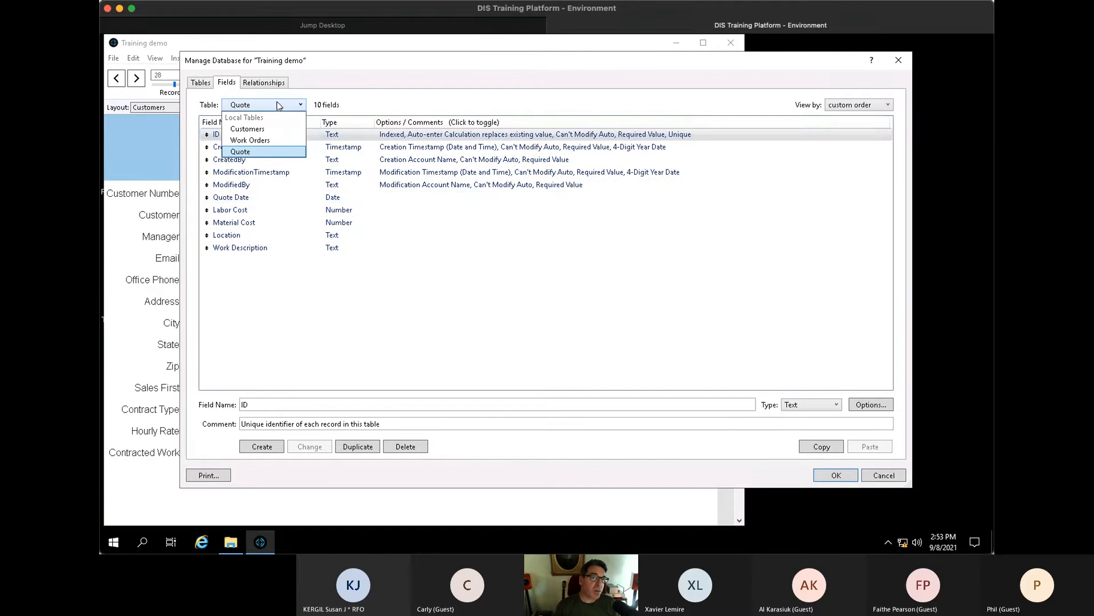
click(273, 139)
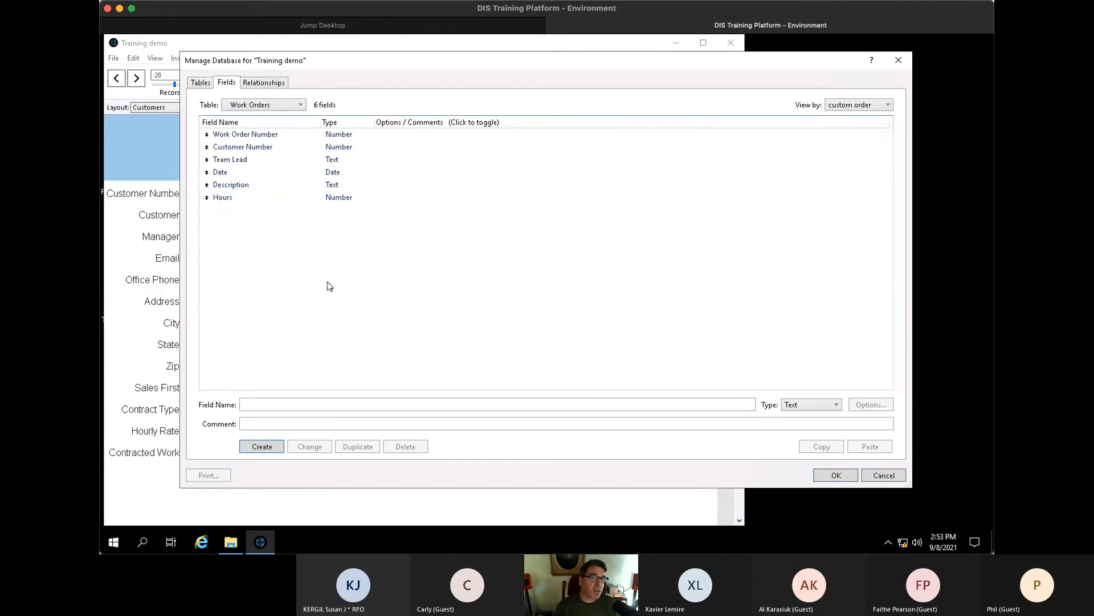
click(262, 137)
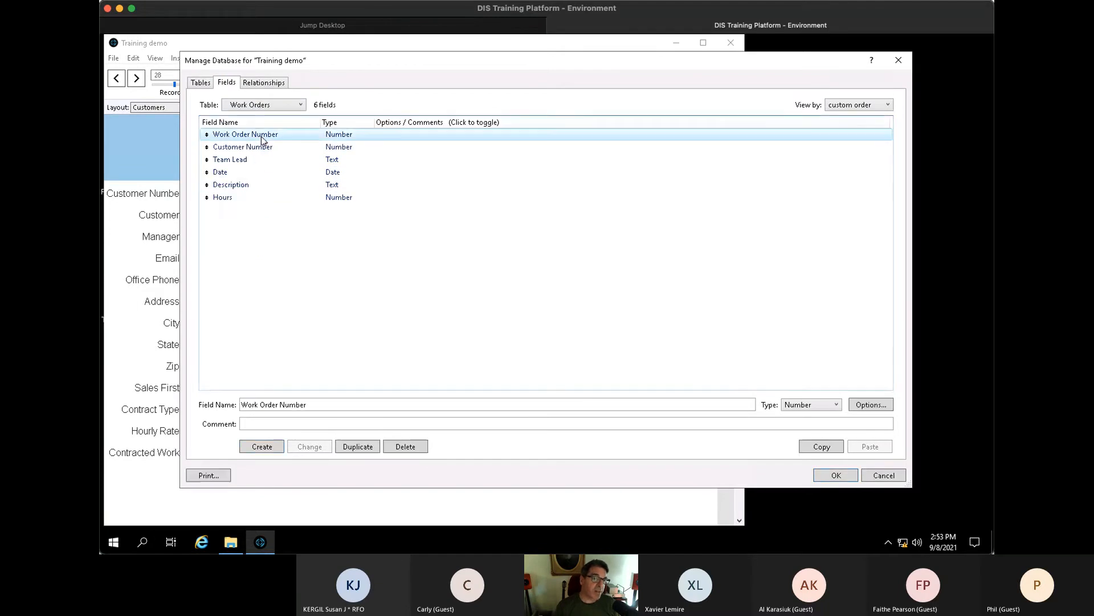
click(259, 147)
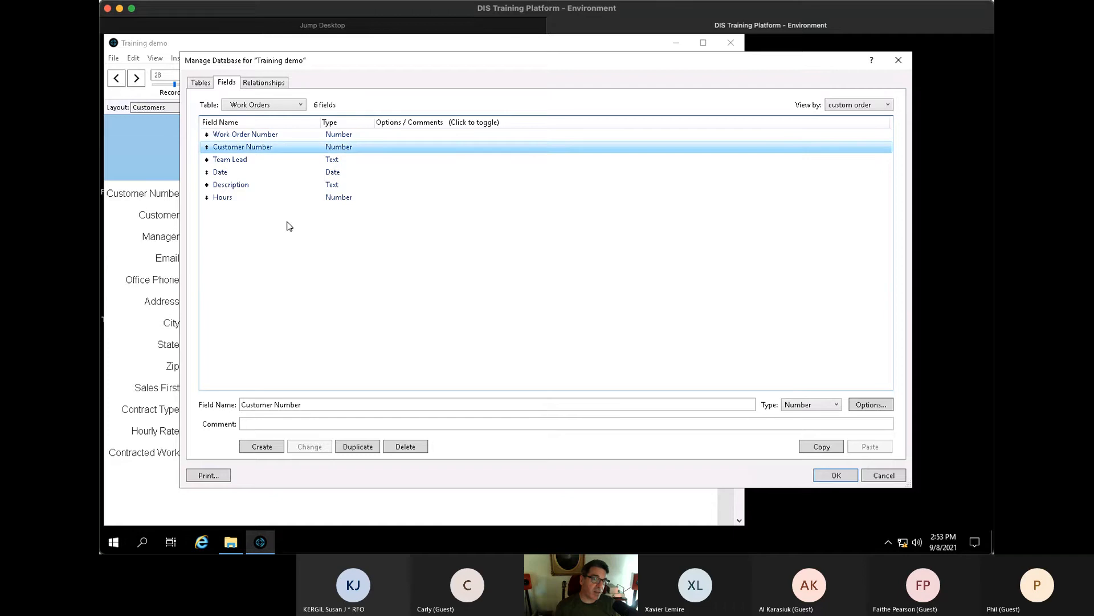
click(280, 106)
click(262, 152)
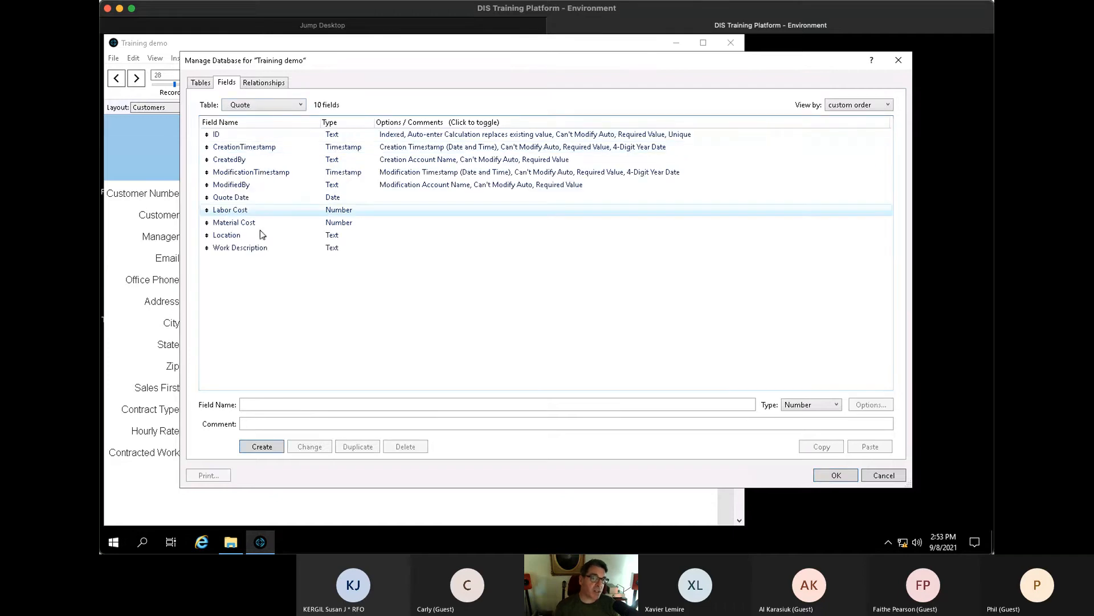
- Create a number field ID_Customer in Quote and drag it directly below ID
click(266, 406)
text(ID_)
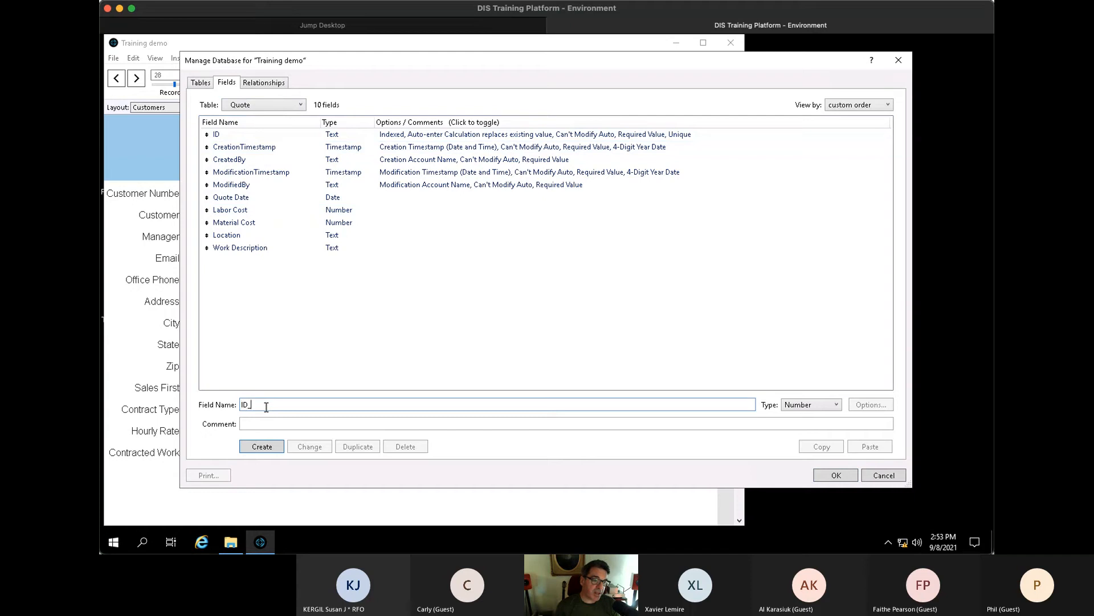
text(Customer)
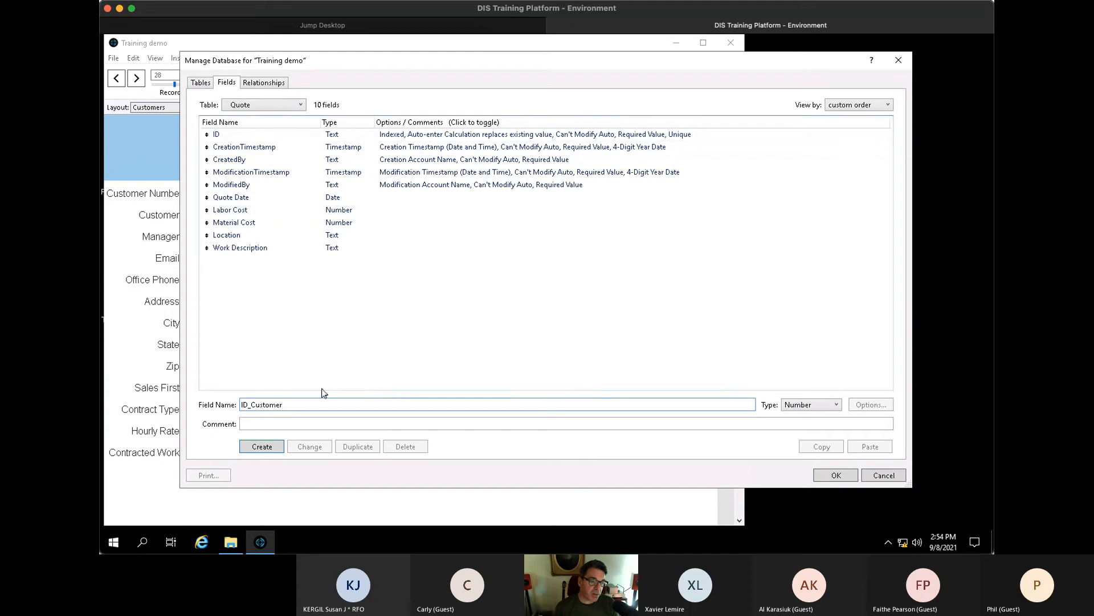
click(271, 447)
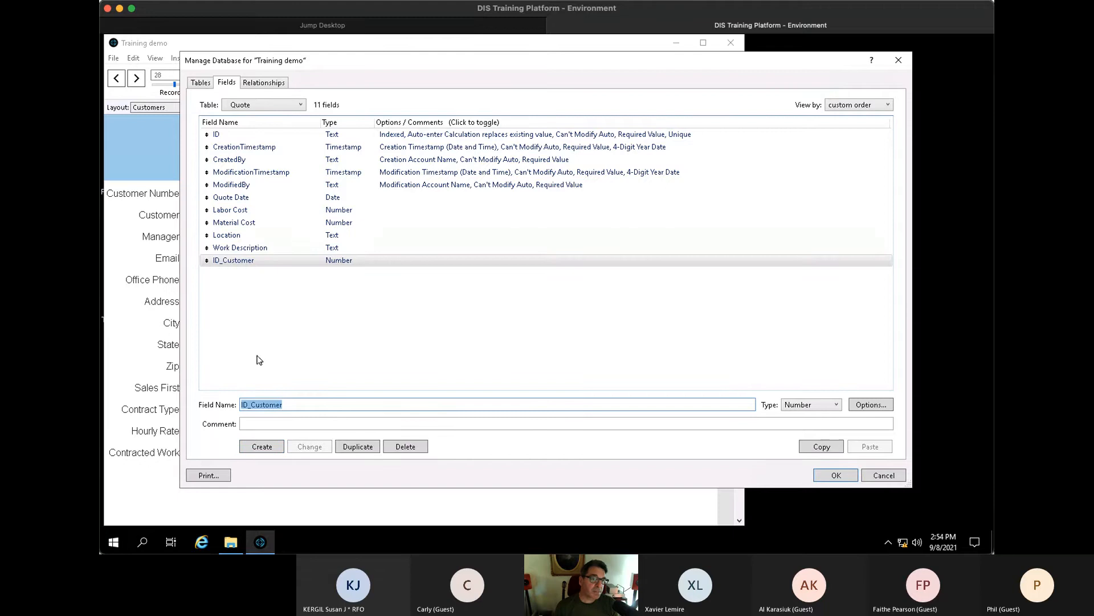
drag(207, 260, 209, 148)
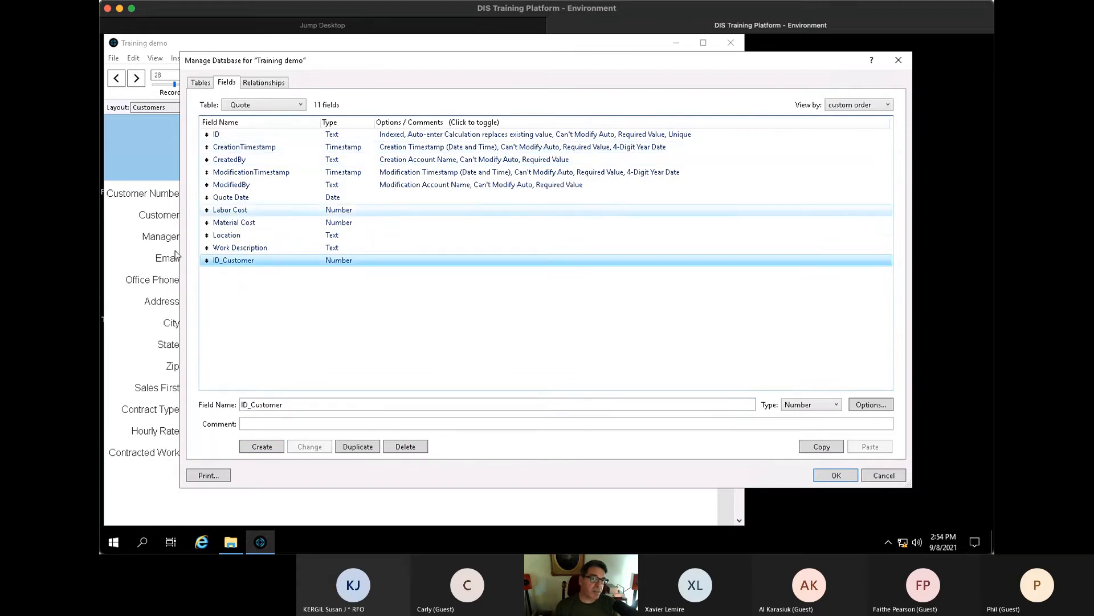
click(248, 102)
- Rename the Customers table's Customer Number field to ID with comment 'Primary Key'
click(257, 129)
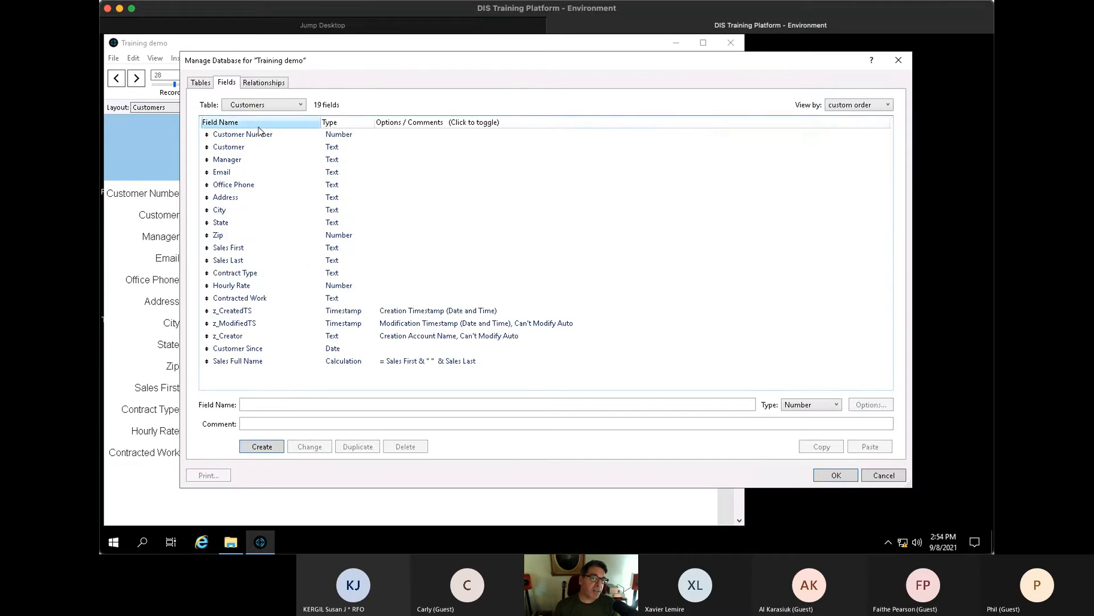
click(259, 138)
text(ID)
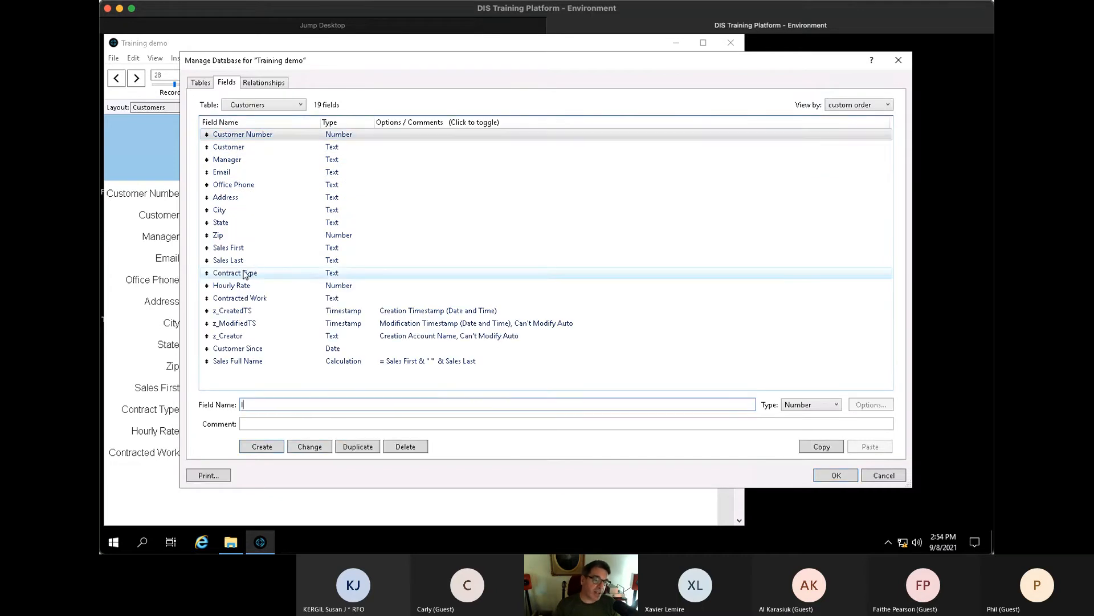
key(Tab)
key(Tab)
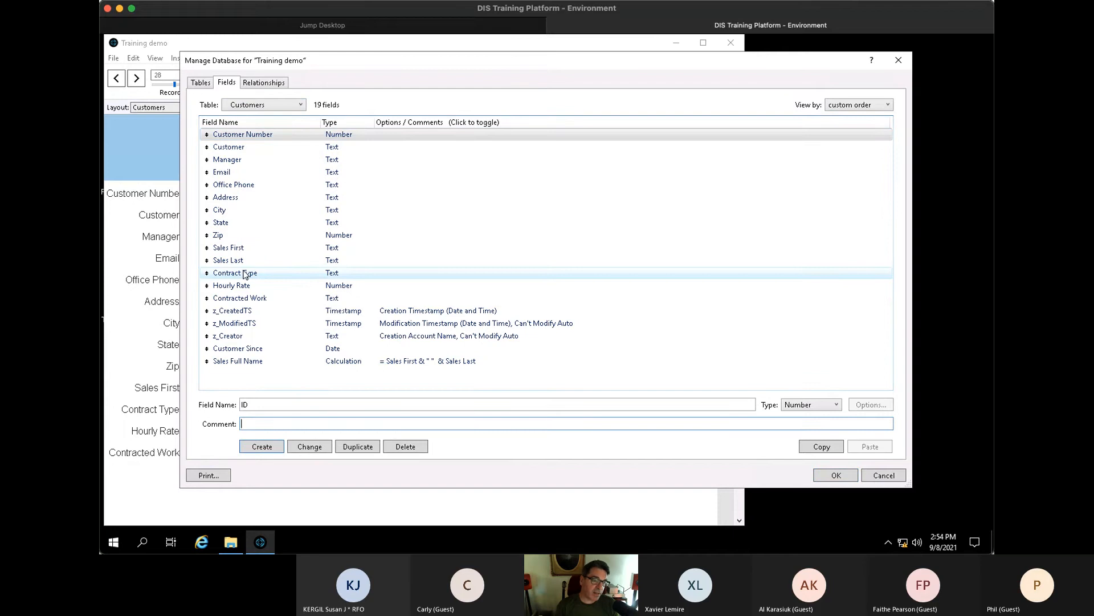
text(Primary Key)
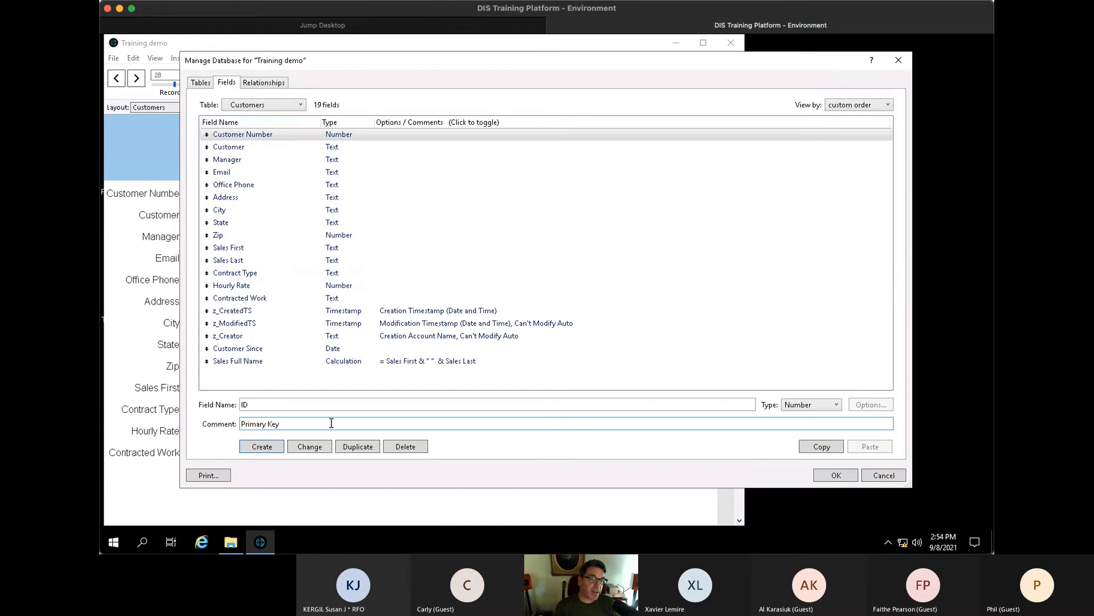
click(310, 446)
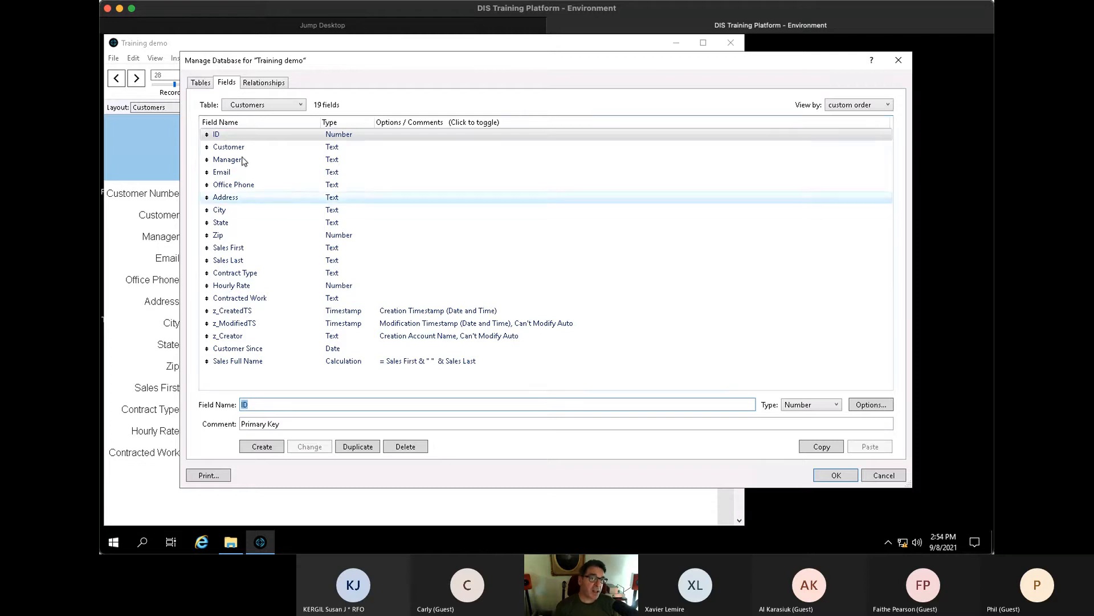
- Apply the database changes and start a new blank customer record
click(235, 138)
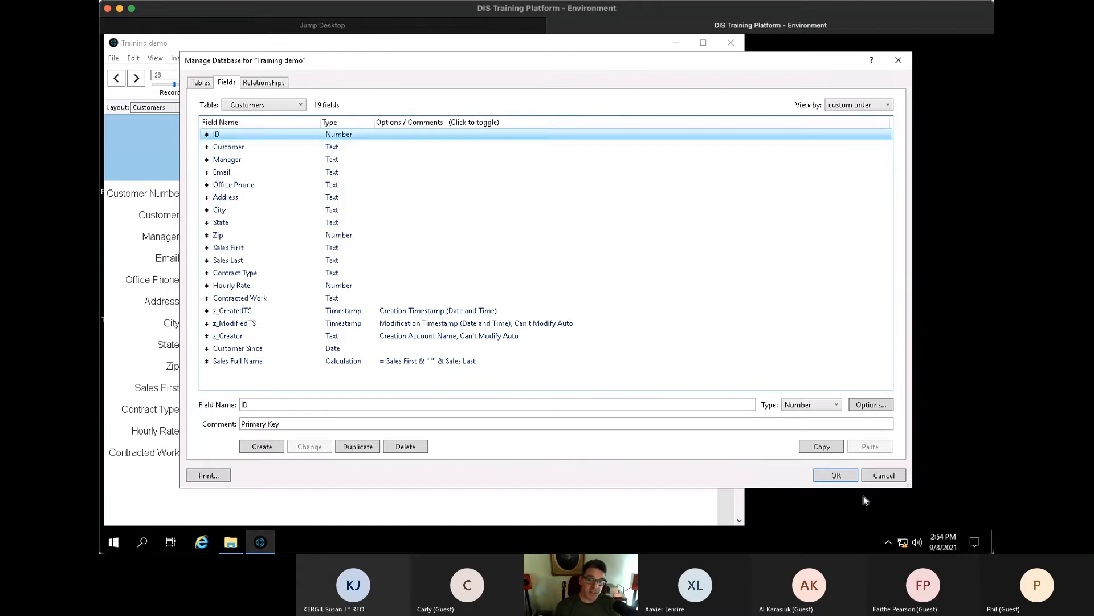
click(841, 473)
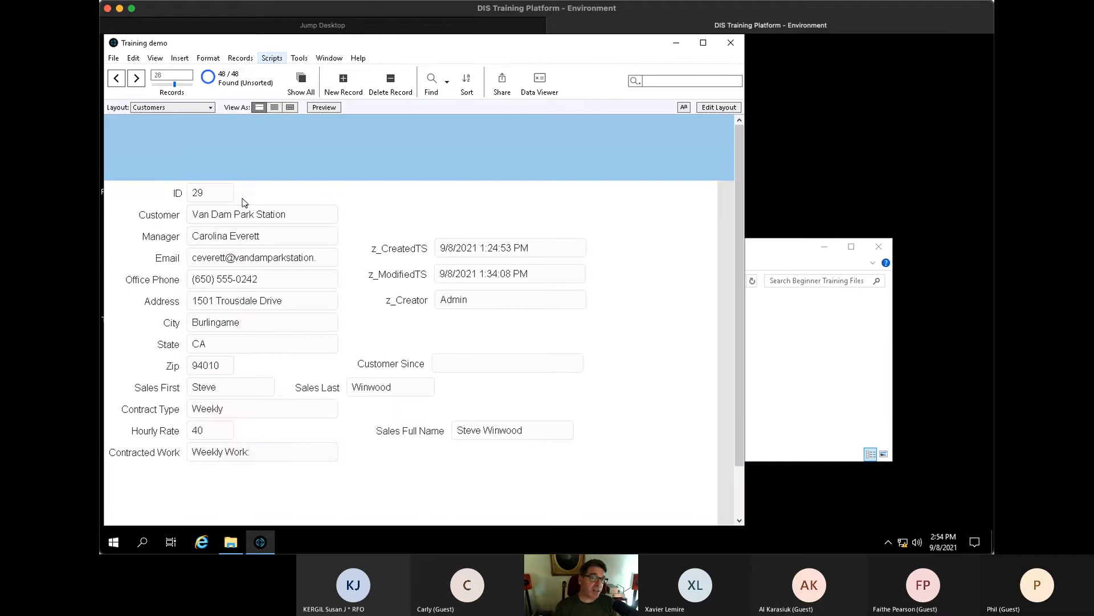
key(ctrl+n)
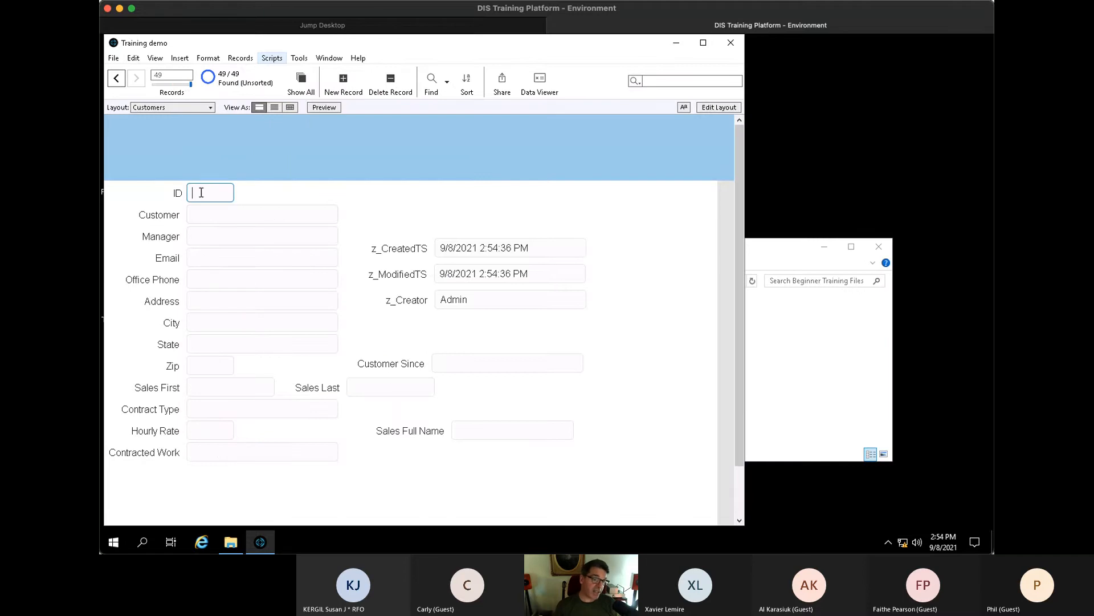
click(199, 215)
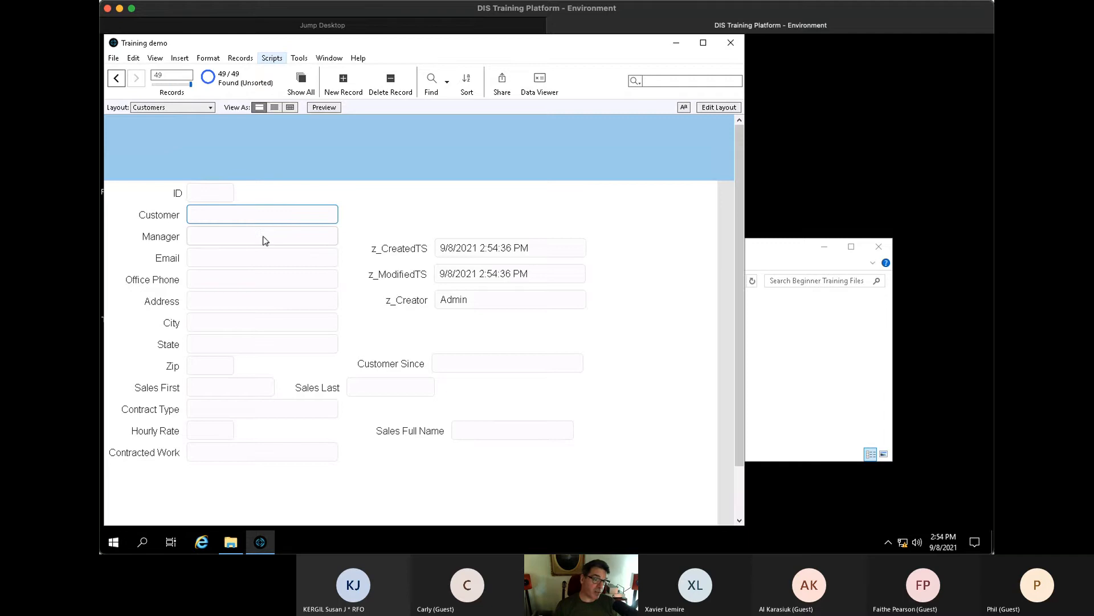
click(215, 191)
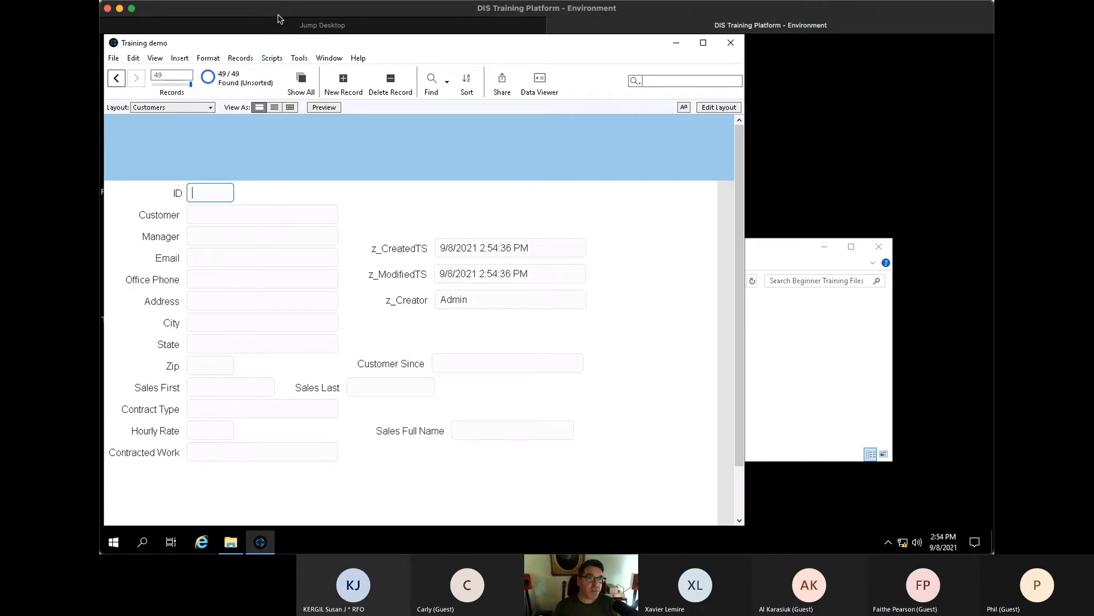
click(261, 154)
right_click(209, 193)
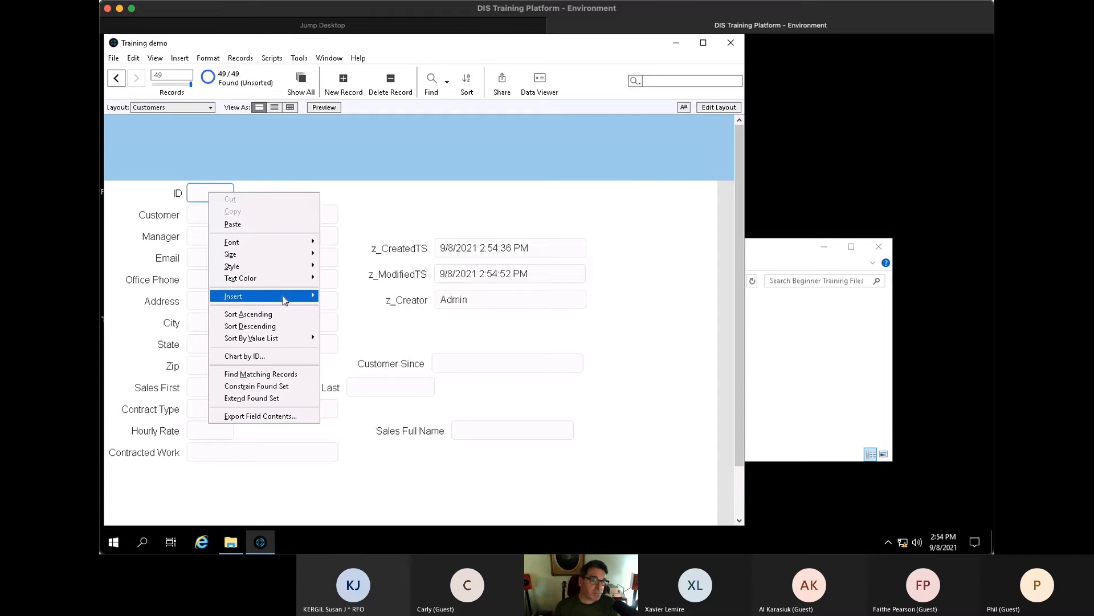
mouse_move(283, 297)
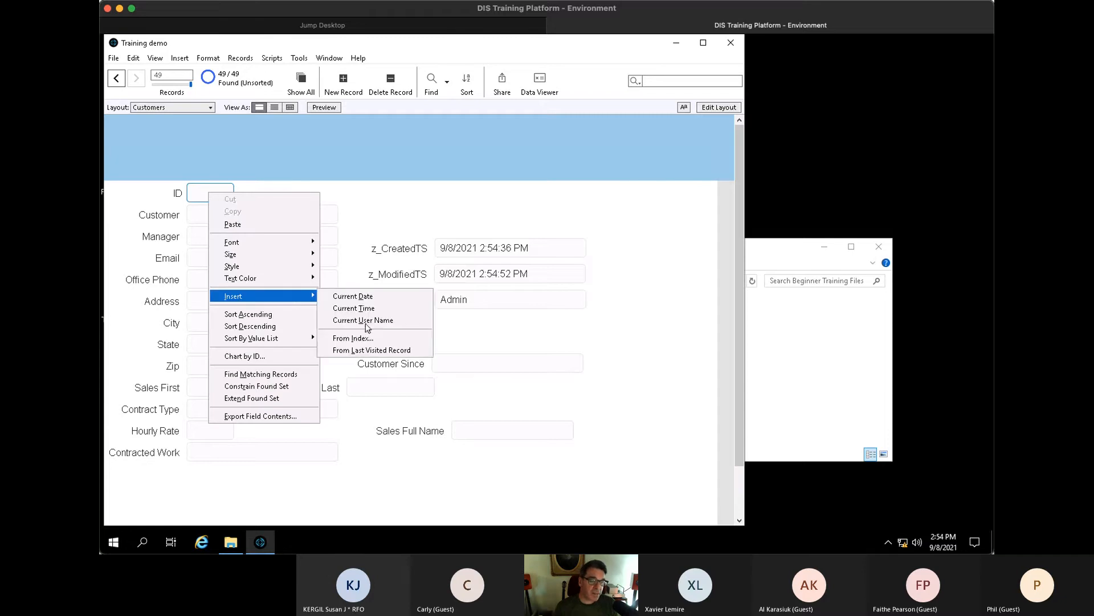
click(370, 338)
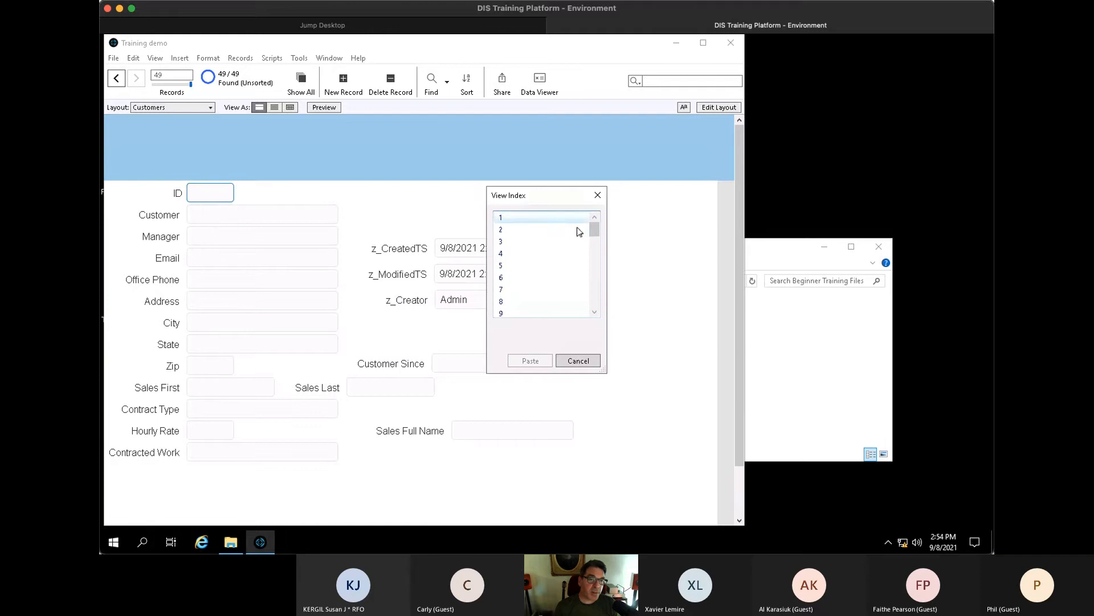
drag(594, 228, 603, 500)
click(516, 422)
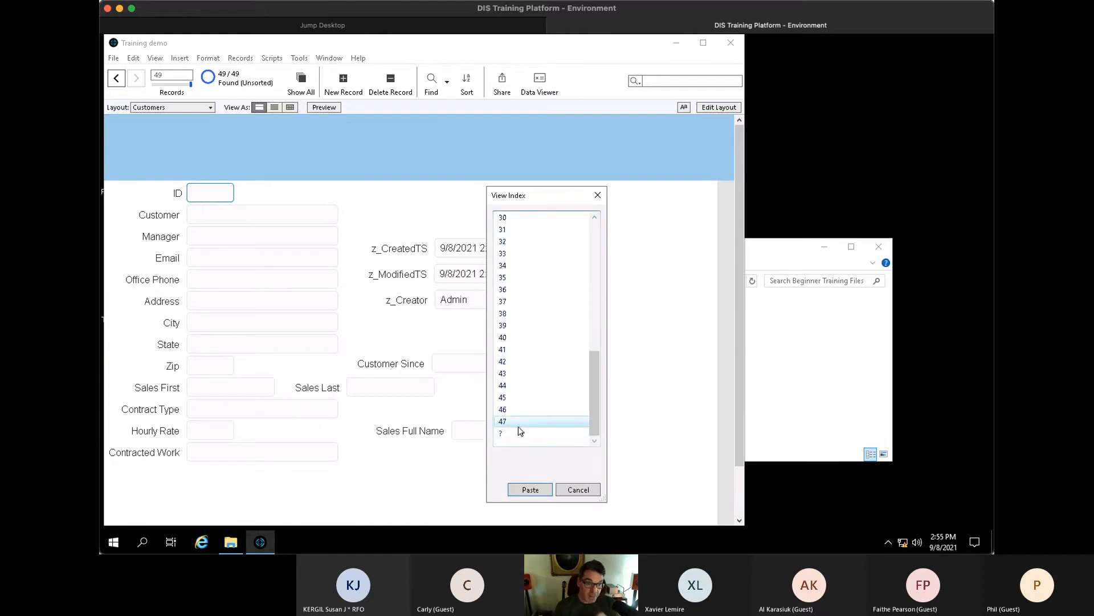
click(584, 491)
click(254, 198)
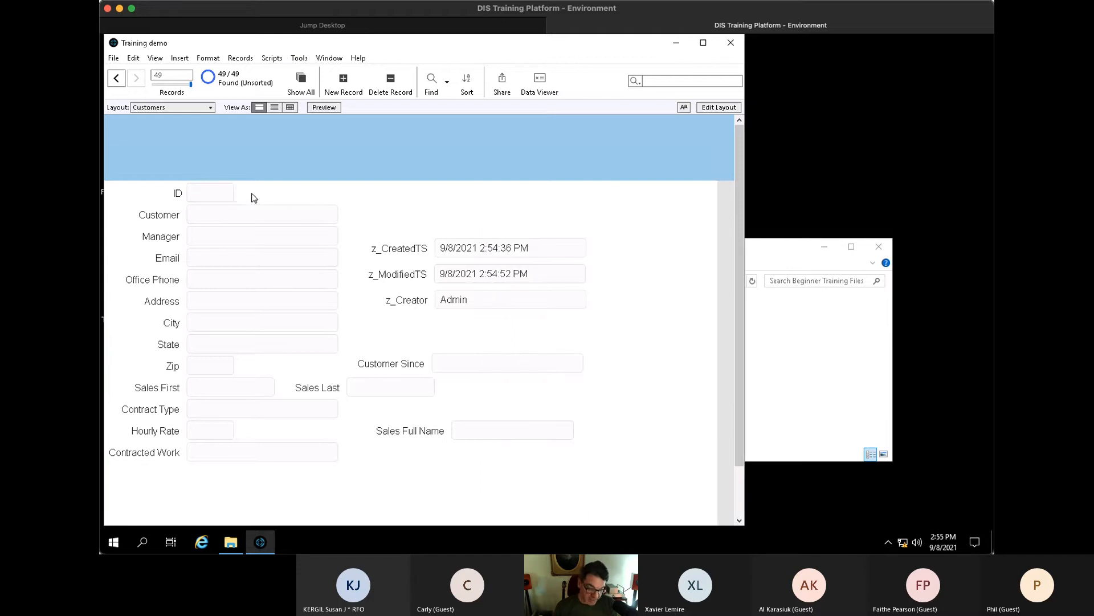
- Make the Customers ID field auto-enter serial numbers from 48 with modification prohibited
key(ctrl+shift+d)
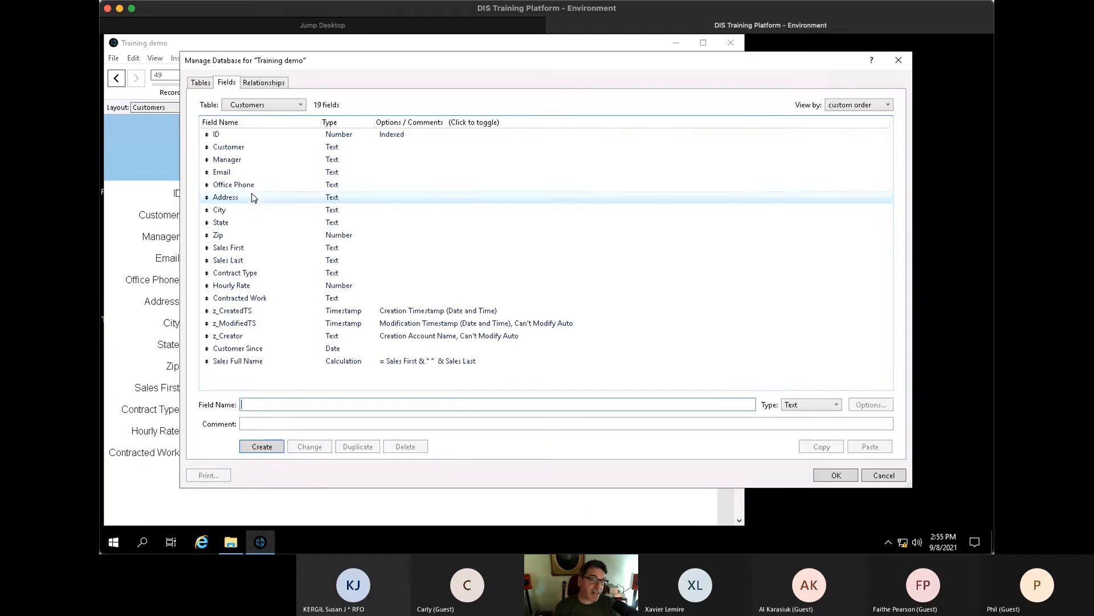
double_click(243, 138)
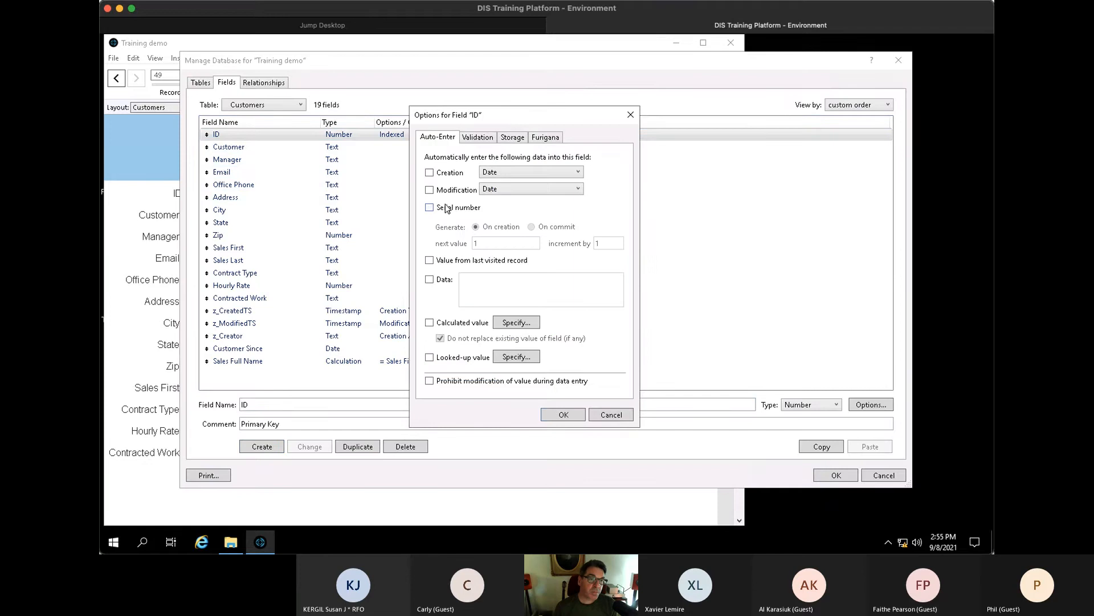
click(445, 208)
text(48)
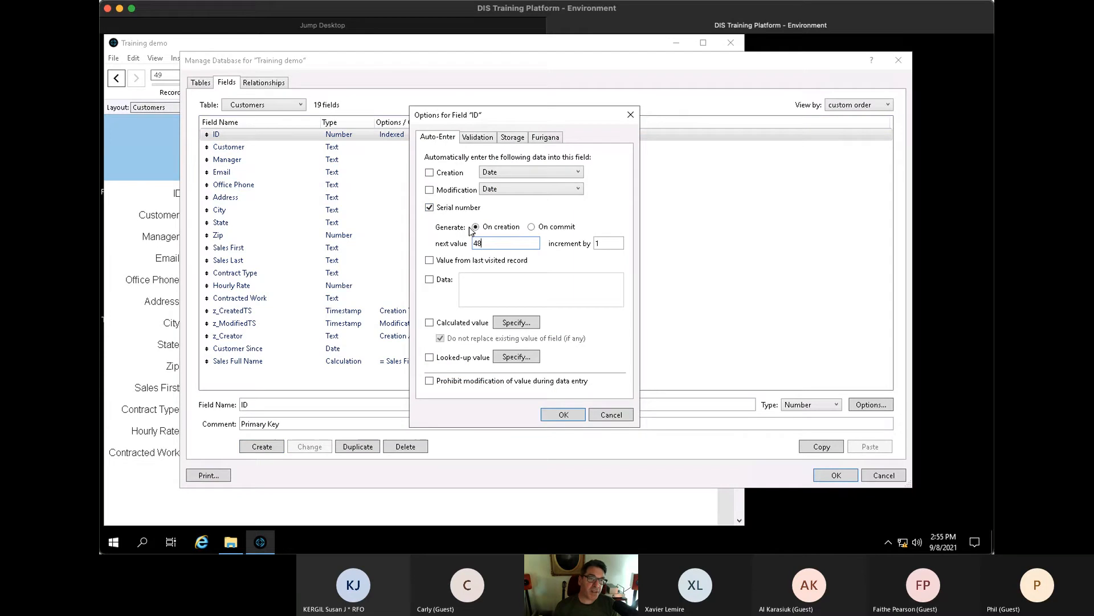
click(459, 382)
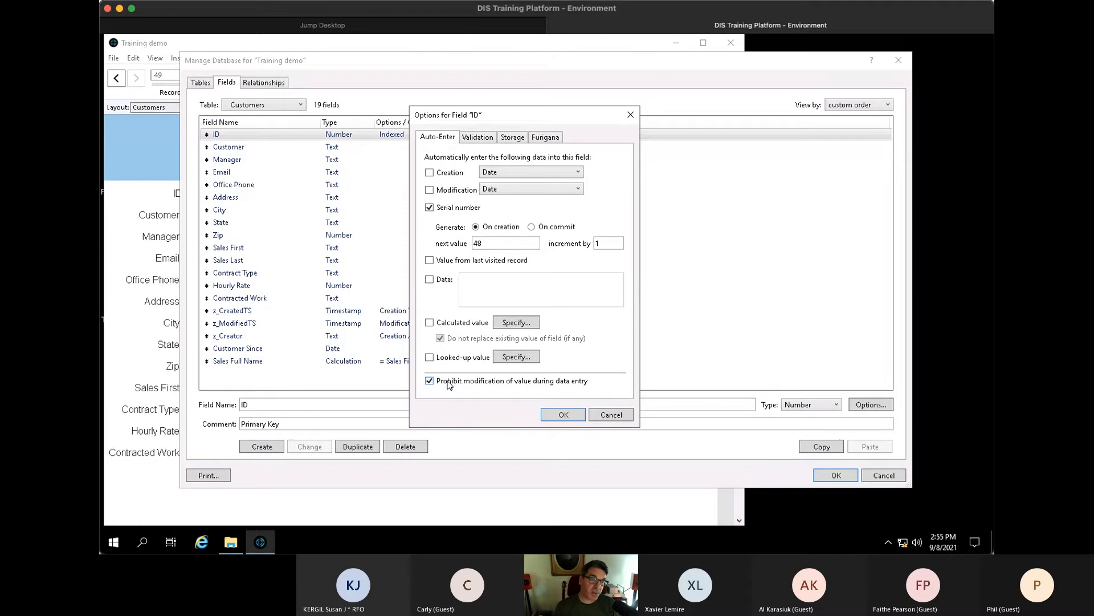
click(564, 414)
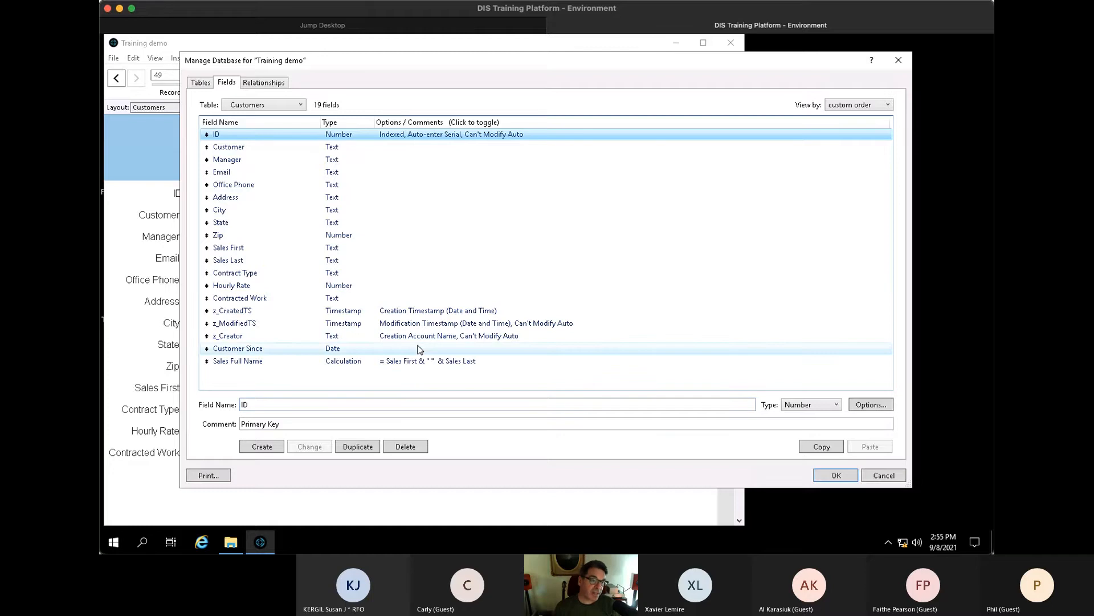
click(835, 476)
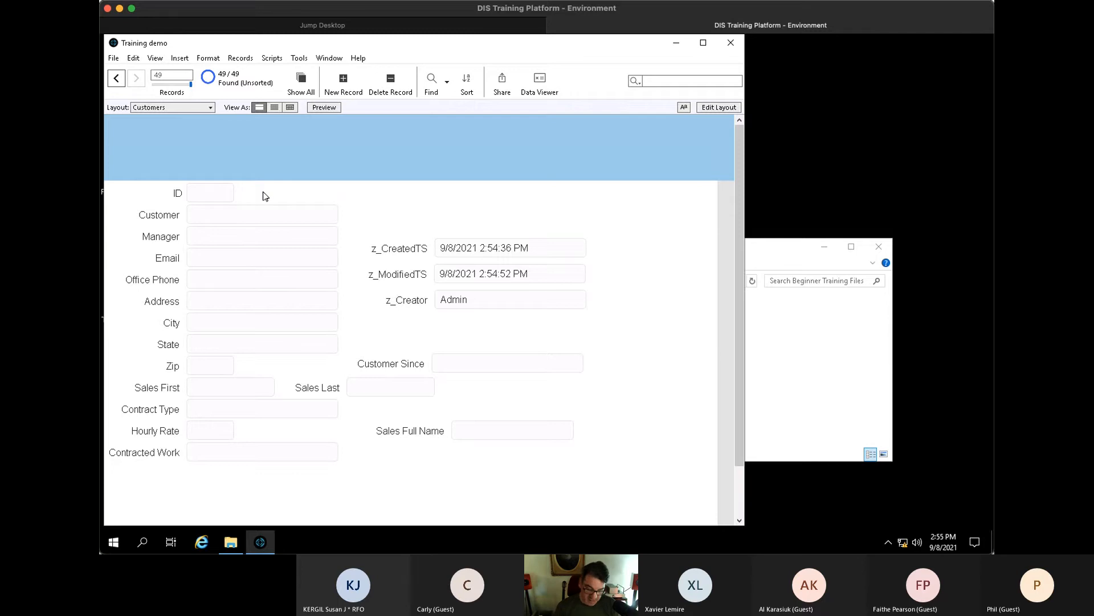
- Delete the empty customer record and return to the last customer record
key(ctrl+e)
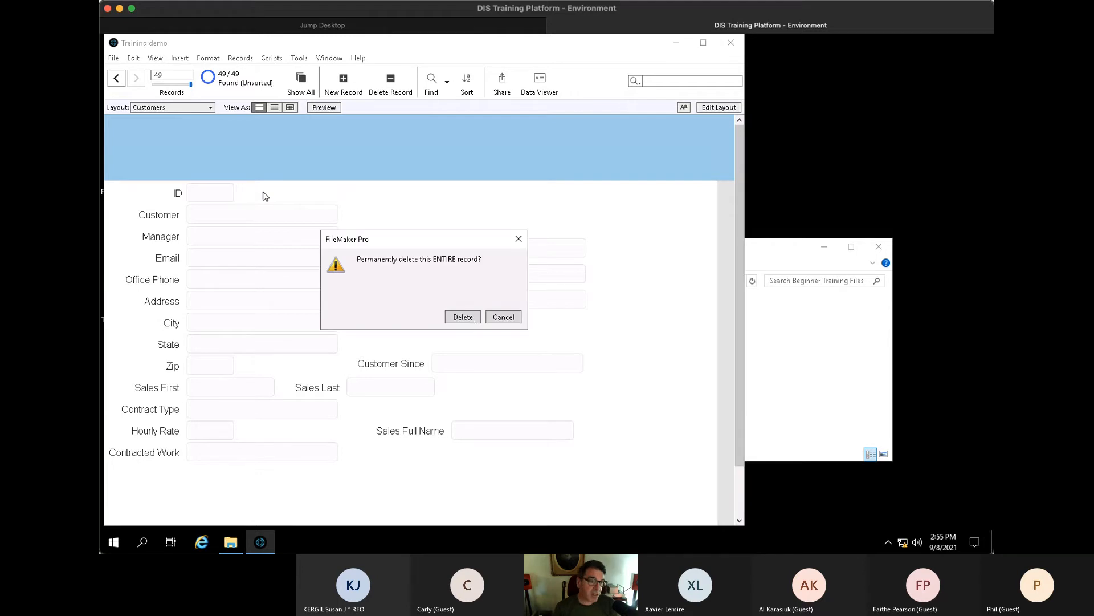
click(470, 319)
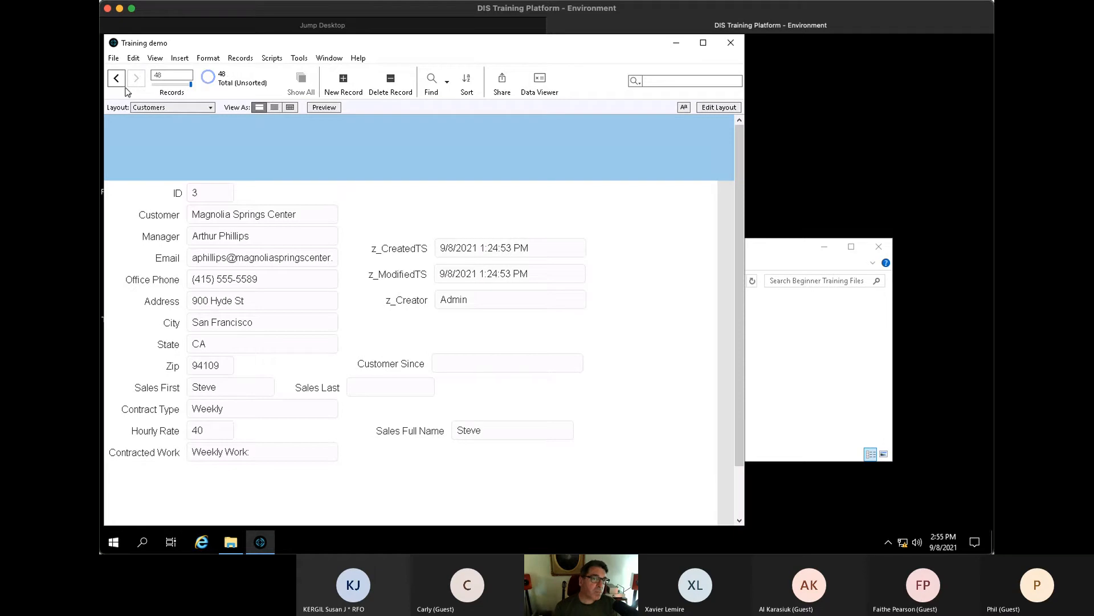
click(118, 78)
click(121, 80)
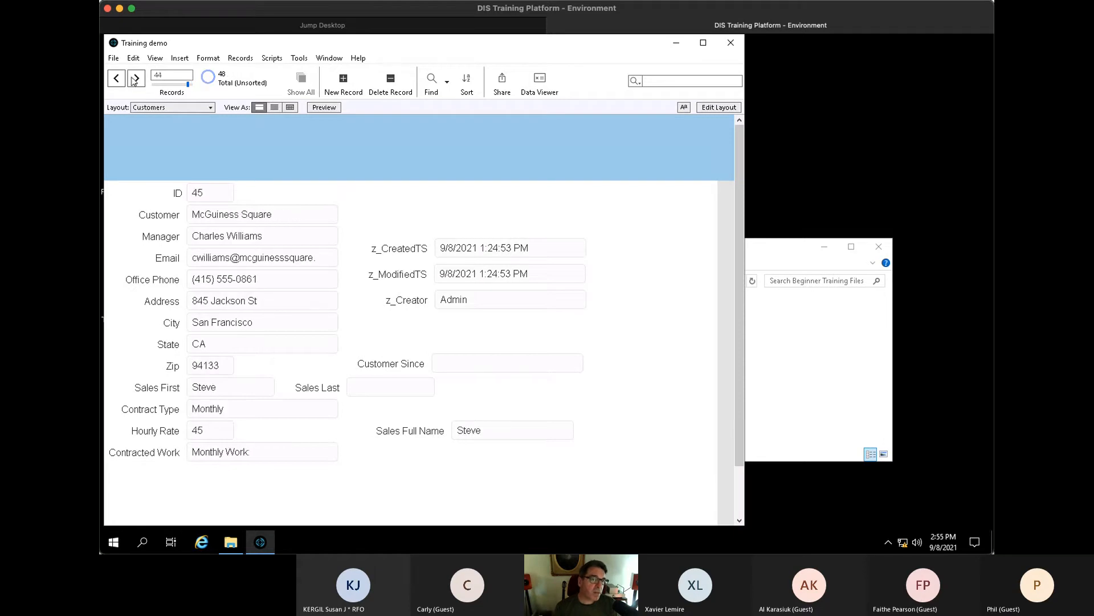
click(135, 79)
click(136, 79)
click(136, 79)
click(136, 79)
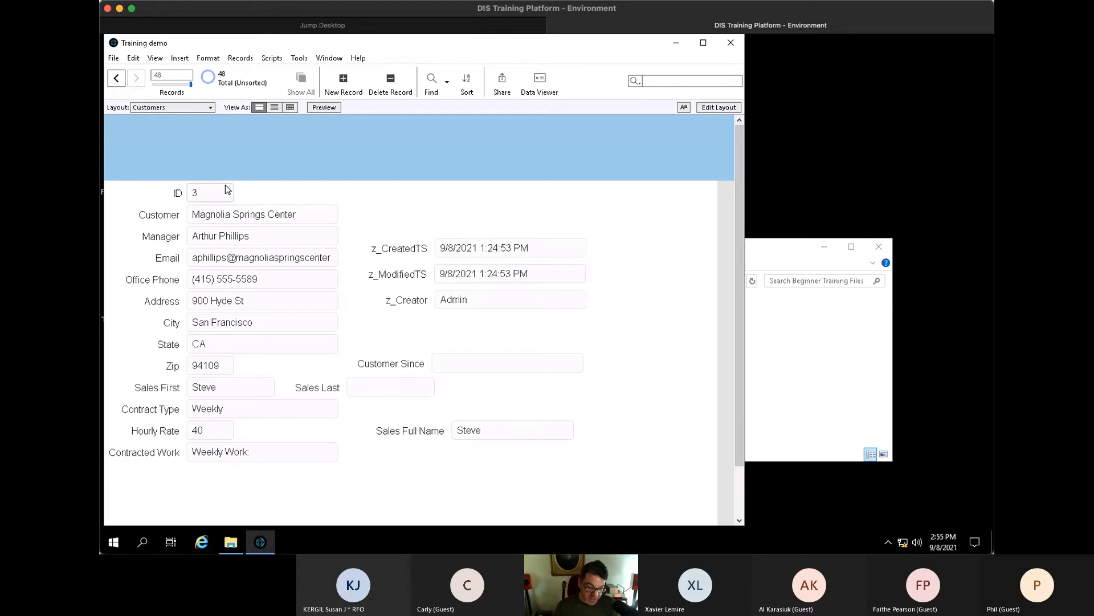
- Add a new customer ACME Co., filling in the manager's name and e-mail address
key(ctrl+n)
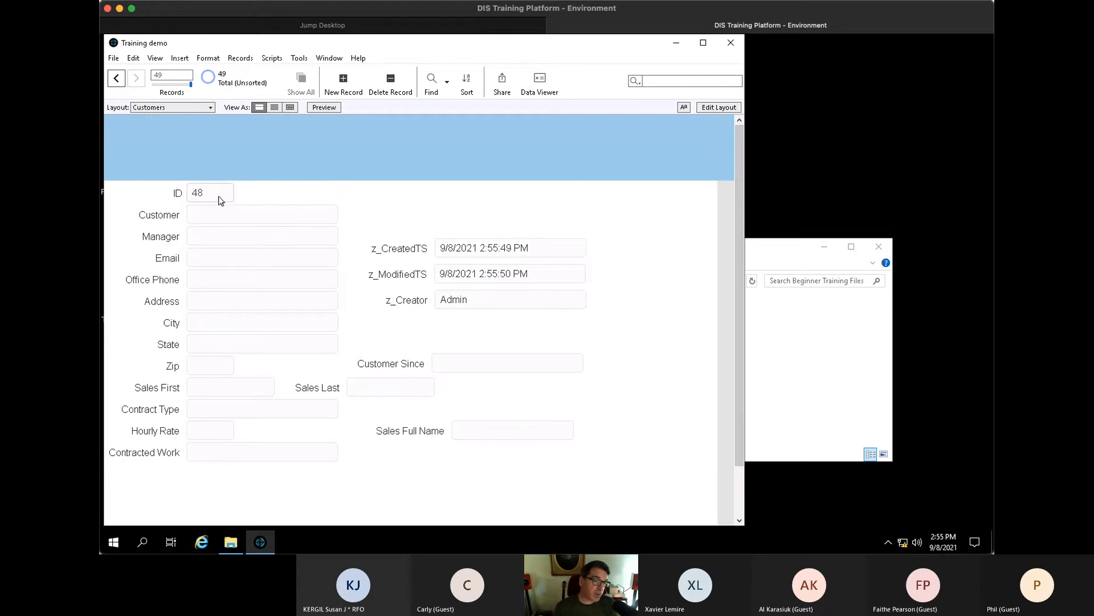
click(218, 214)
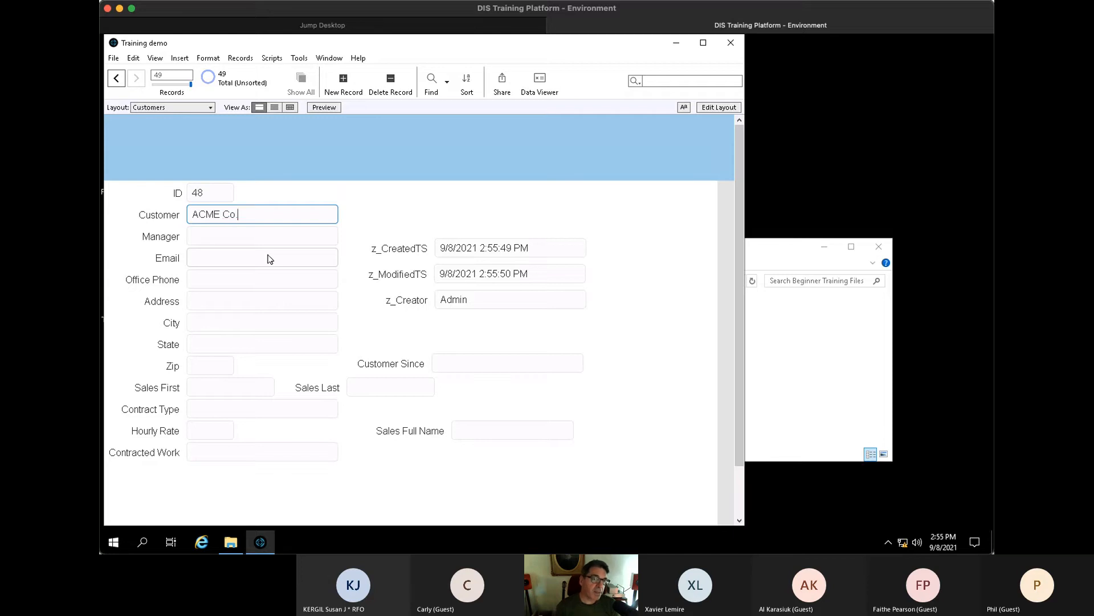
key(Tab)
text(Jo)
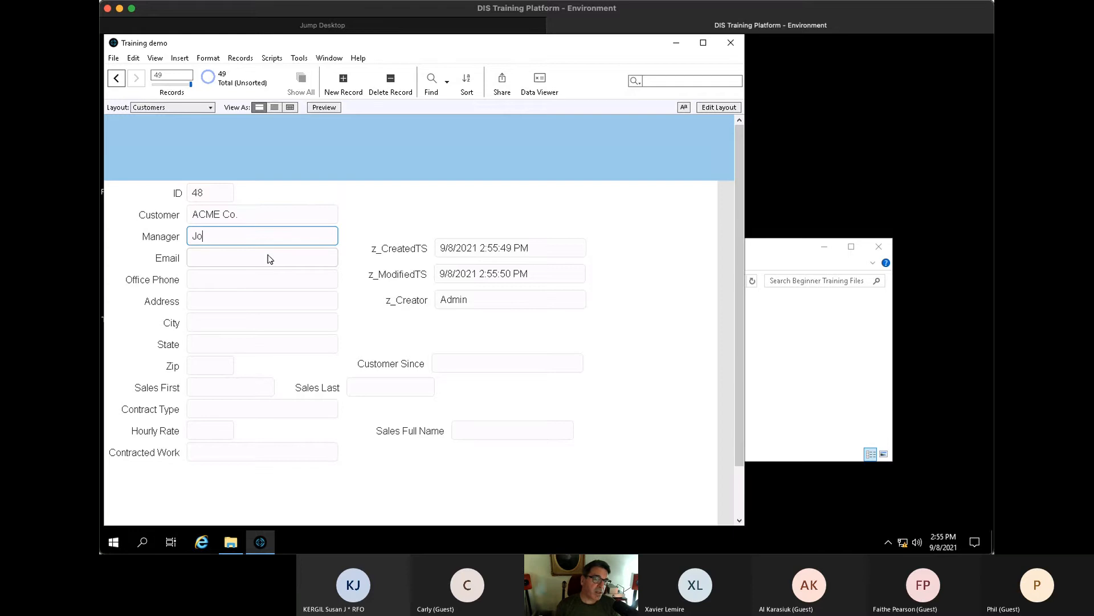
text(n)
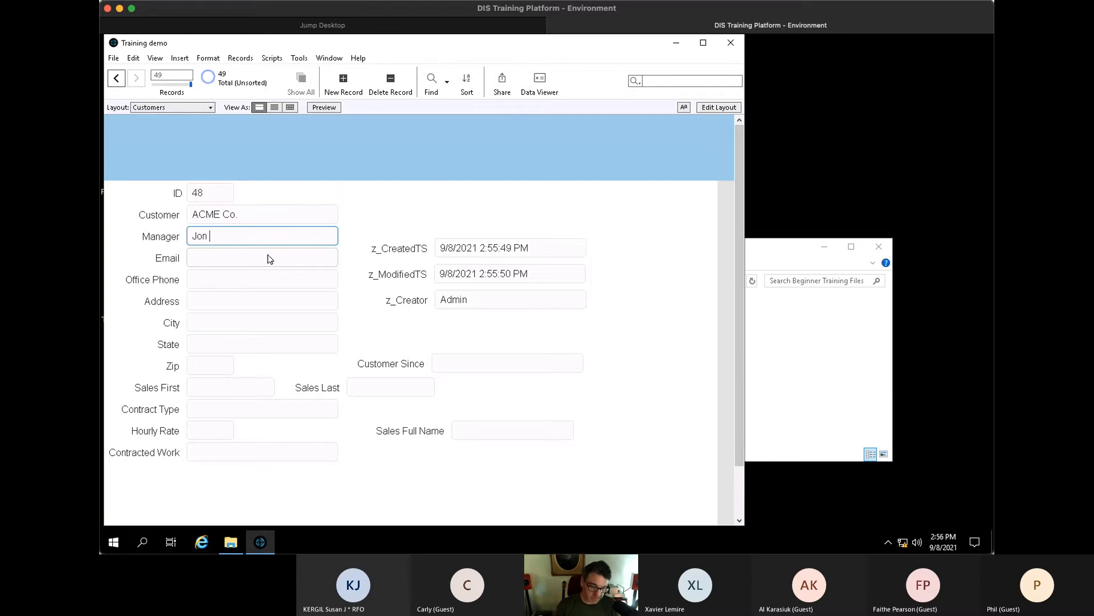
text(bSmith)
key(Tab)
key(Tab)
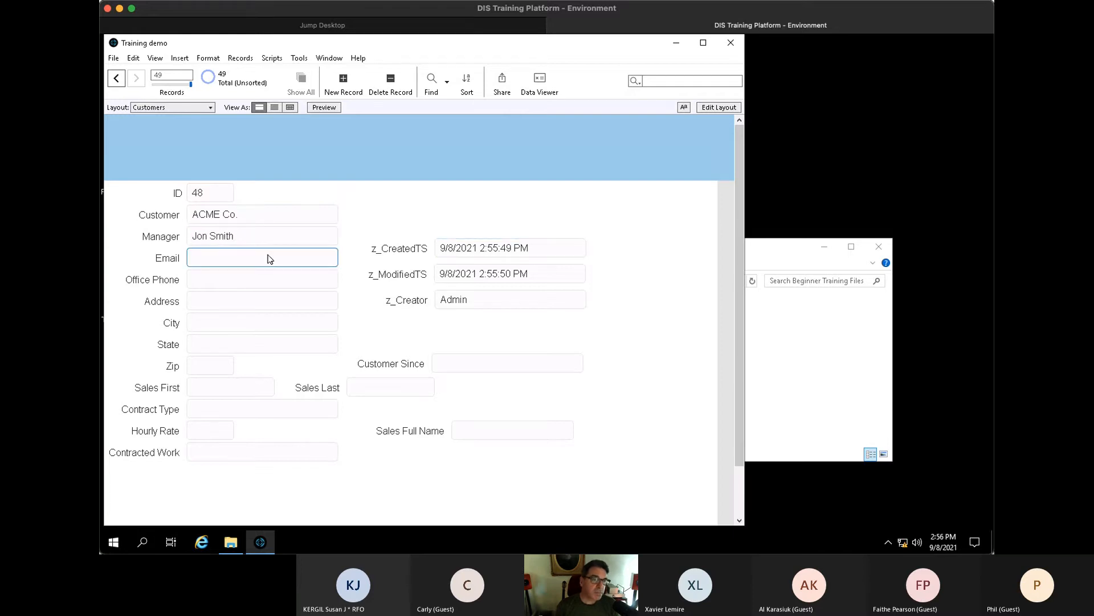
click(404, 313)
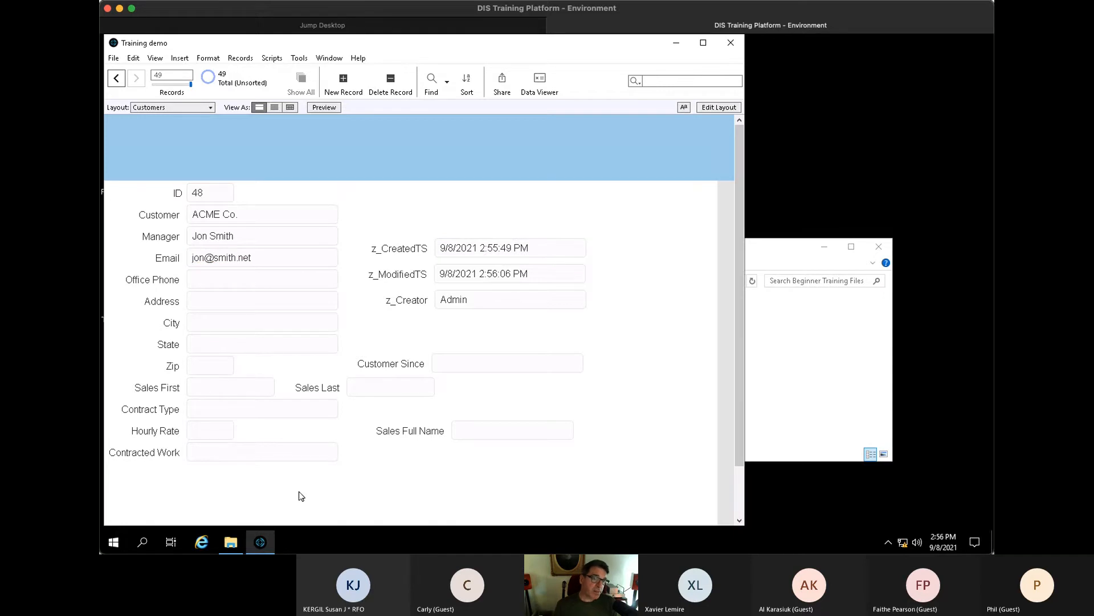
scroll(300, 496, up, 20)
scroll(299, 496, down, 20)
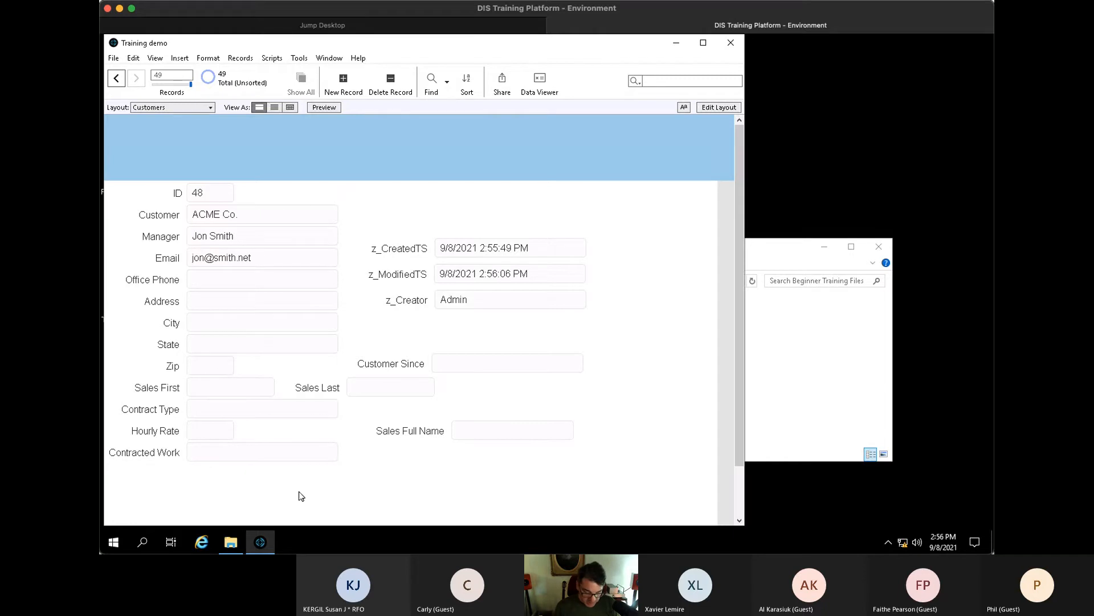
- Delete the timestamp, creator and Sales Full Name fields and labels from the layout
key(ctrl+l)
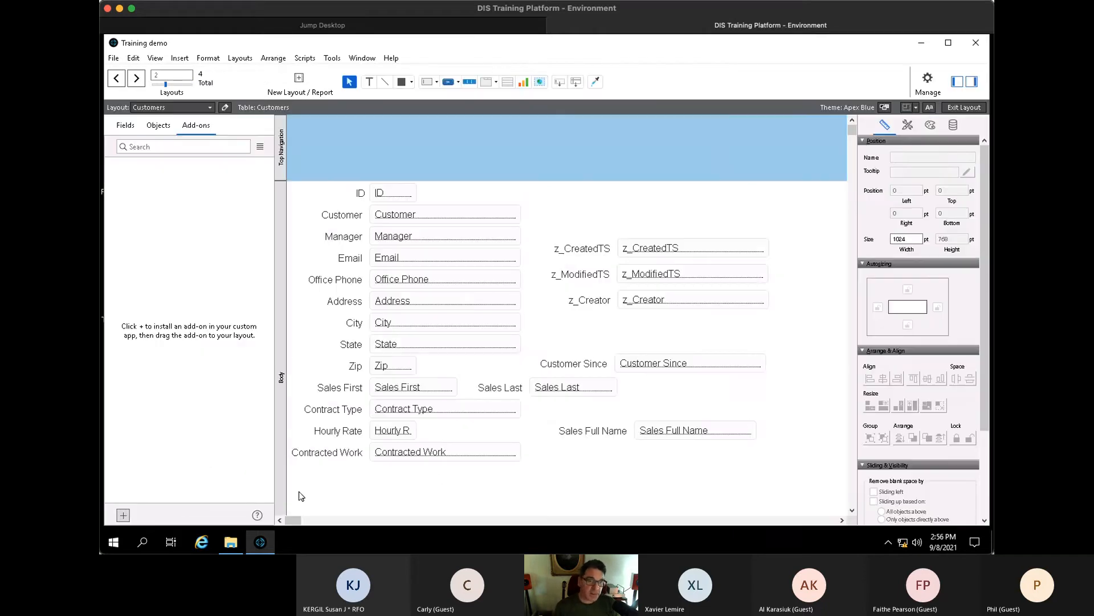
drag(570, 221, 655, 309)
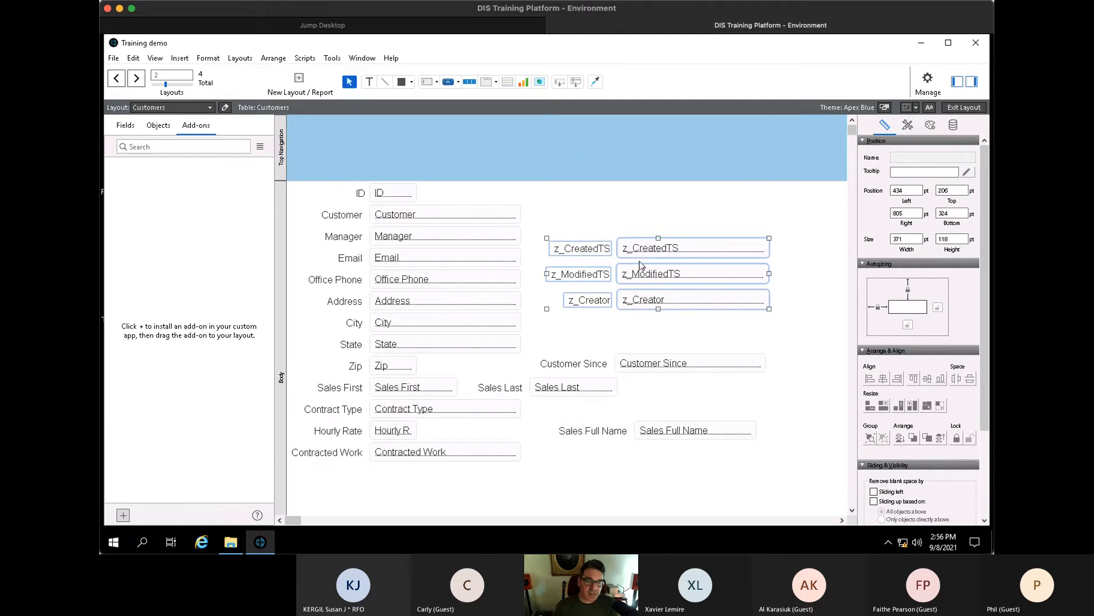
drag(571, 210, 680, 398)
drag(581, 411, 681, 447)
key(Delete)
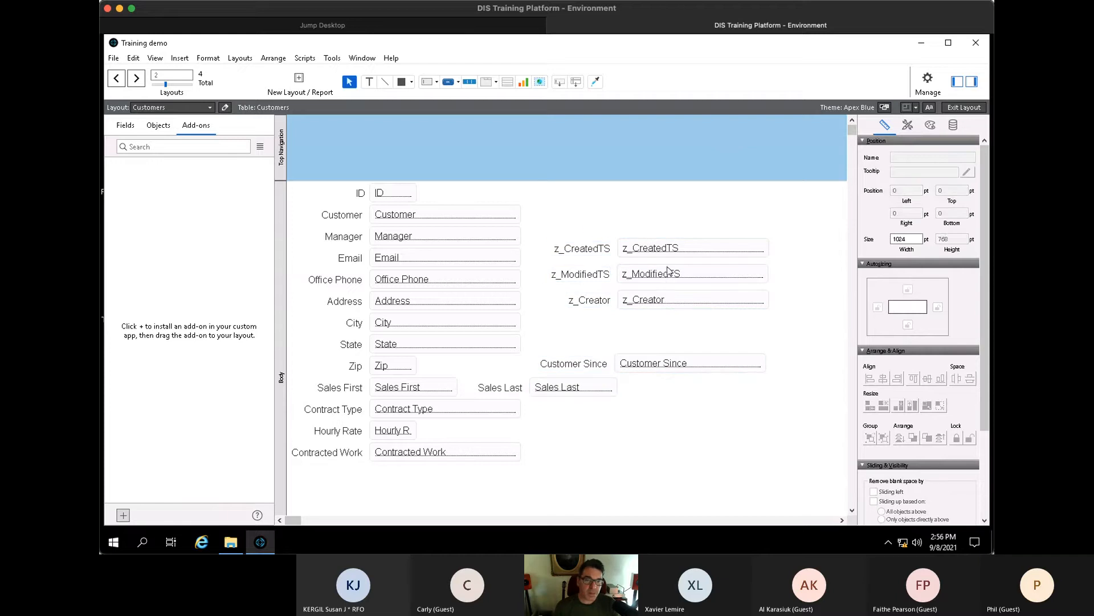
drag(585, 224, 714, 325)
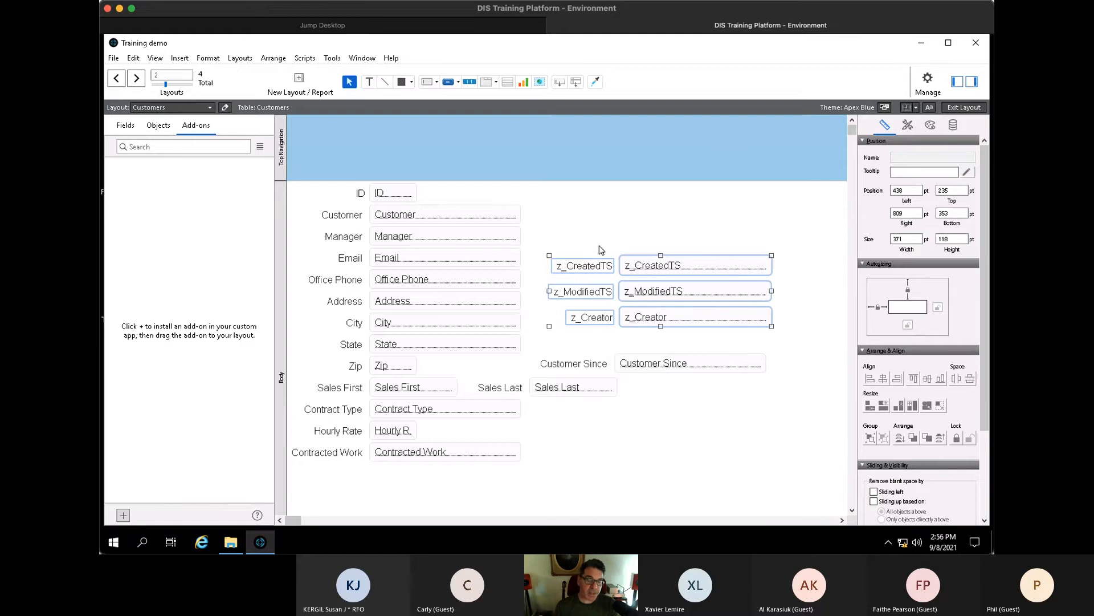
key(Delete)
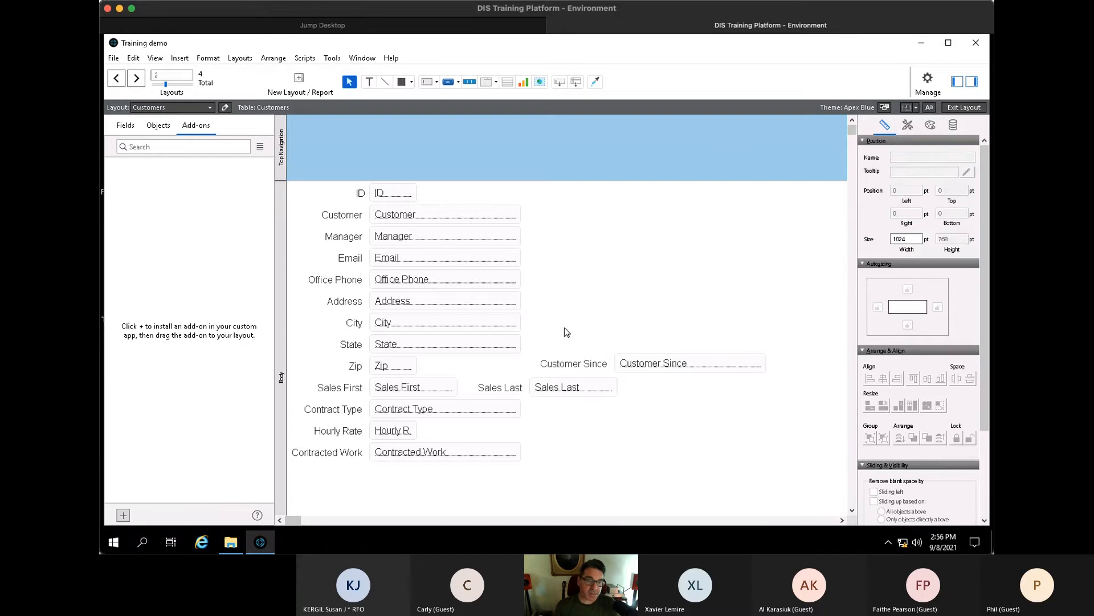
- Move Customer Since below Contracted Work and Sales Last beside Sales First
drag(576, 338, 653, 374)
drag(620, 367, 374, 477)
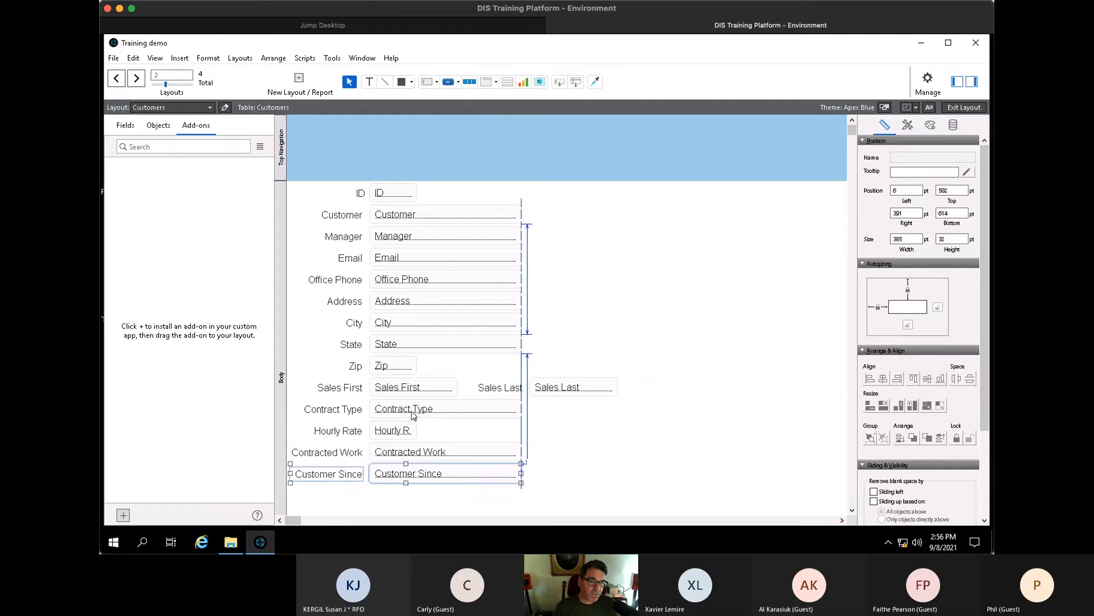
click(497, 389)
drag(557, 389, 491, 393)
click(591, 330)
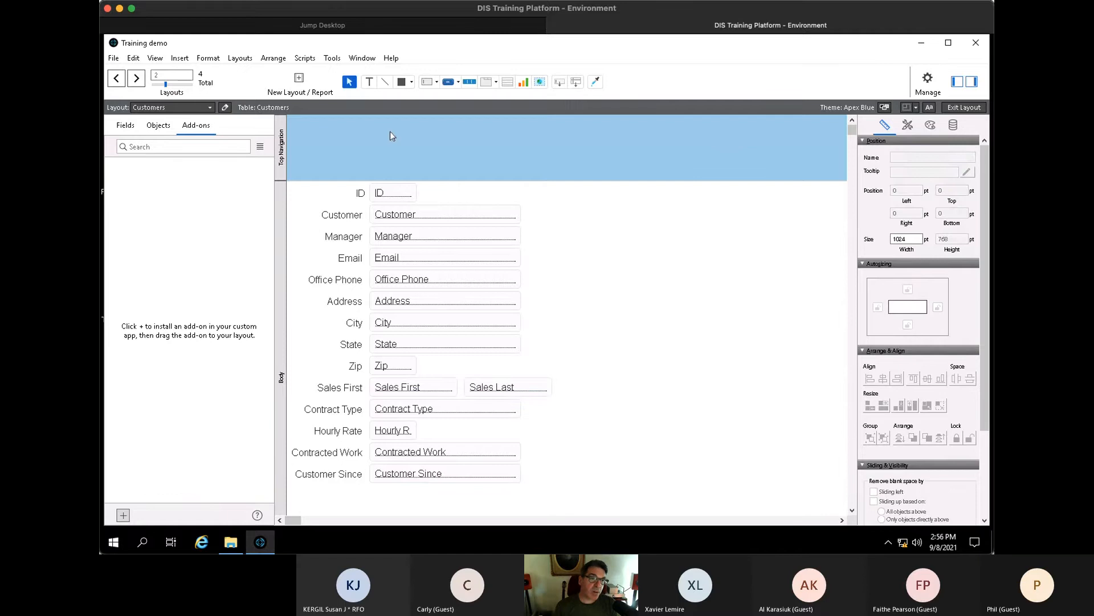
- Draw a vertically scrolling Work Orders portal showing Work Order Number, Date and Hours
click(507, 81)
drag(582, 217, 821, 471)
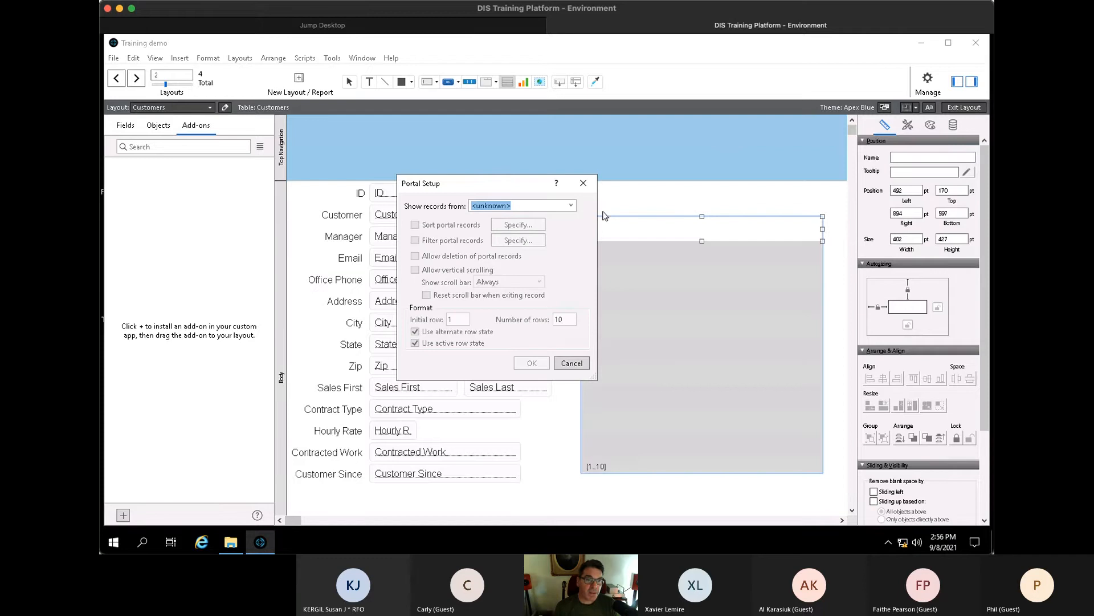
click(571, 206)
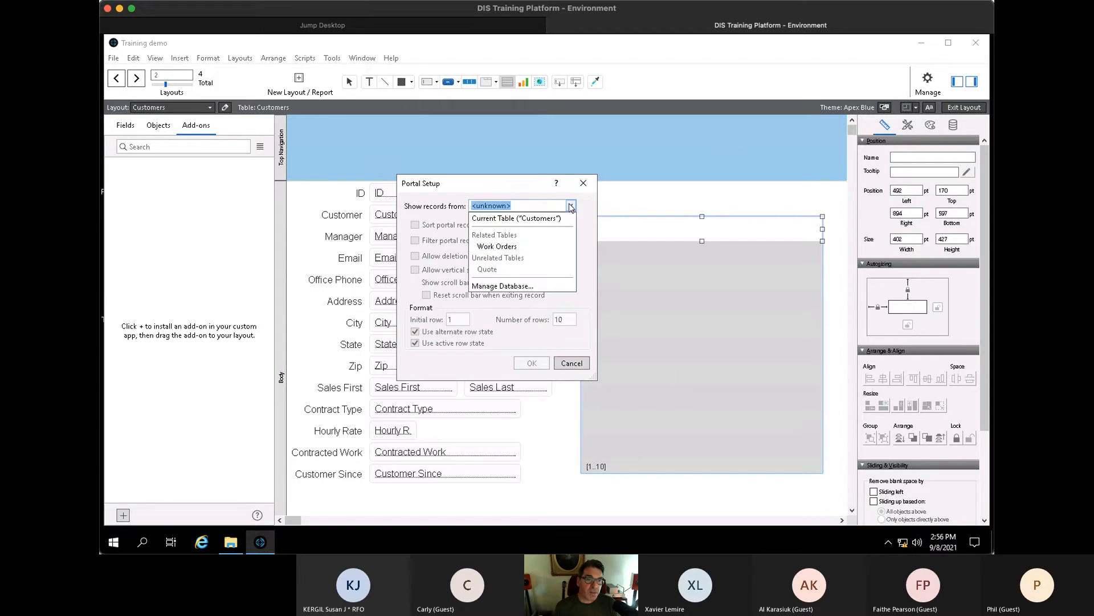
click(517, 249)
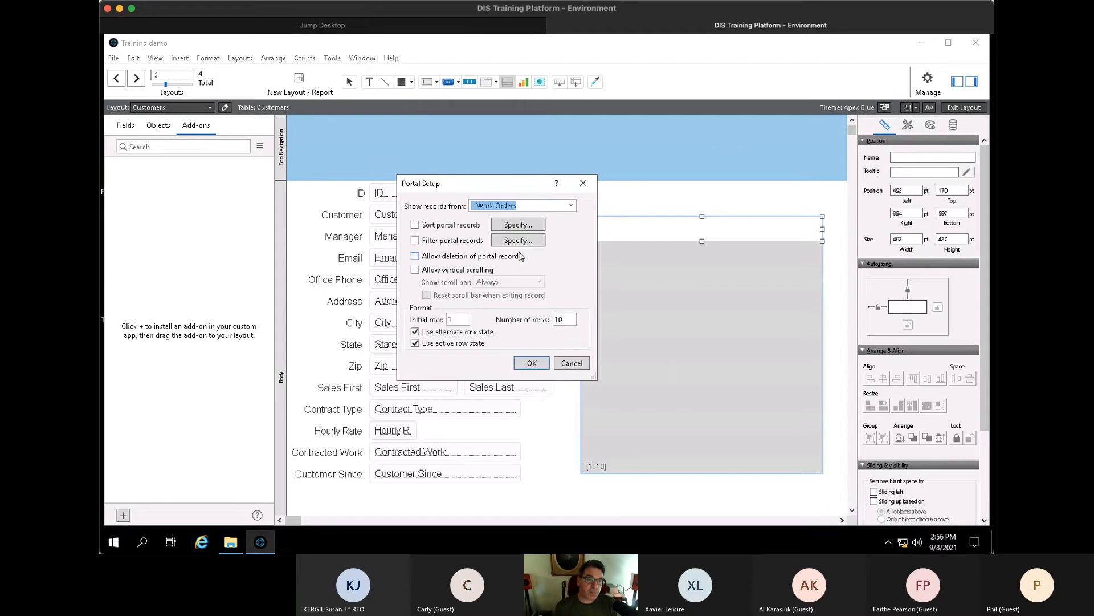
click(443, 274)
click(525, 365)
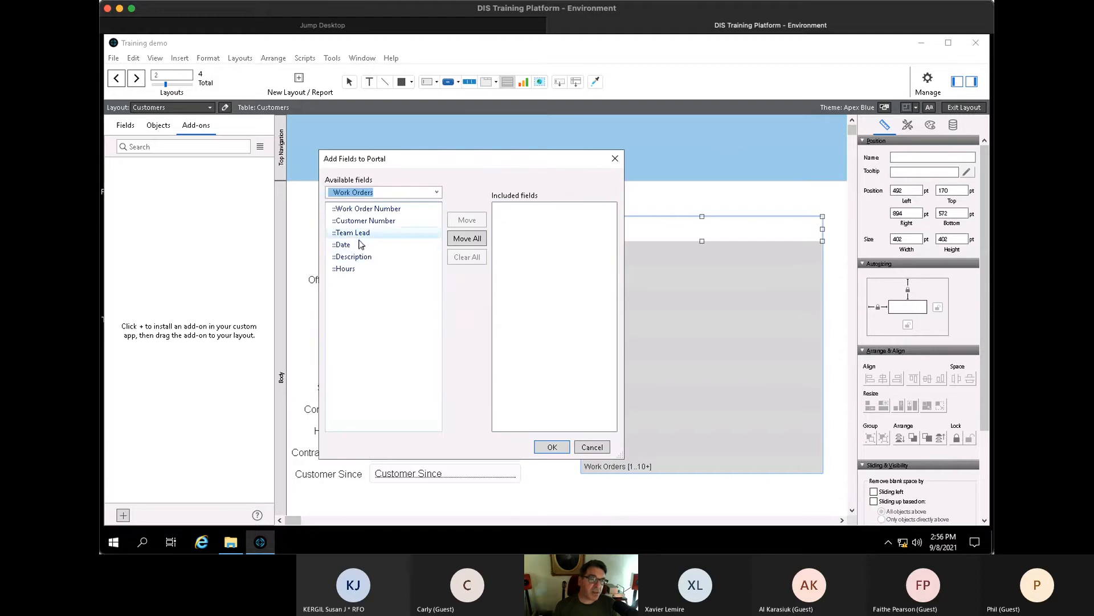
double_click(362, 209)
click(355, 247)
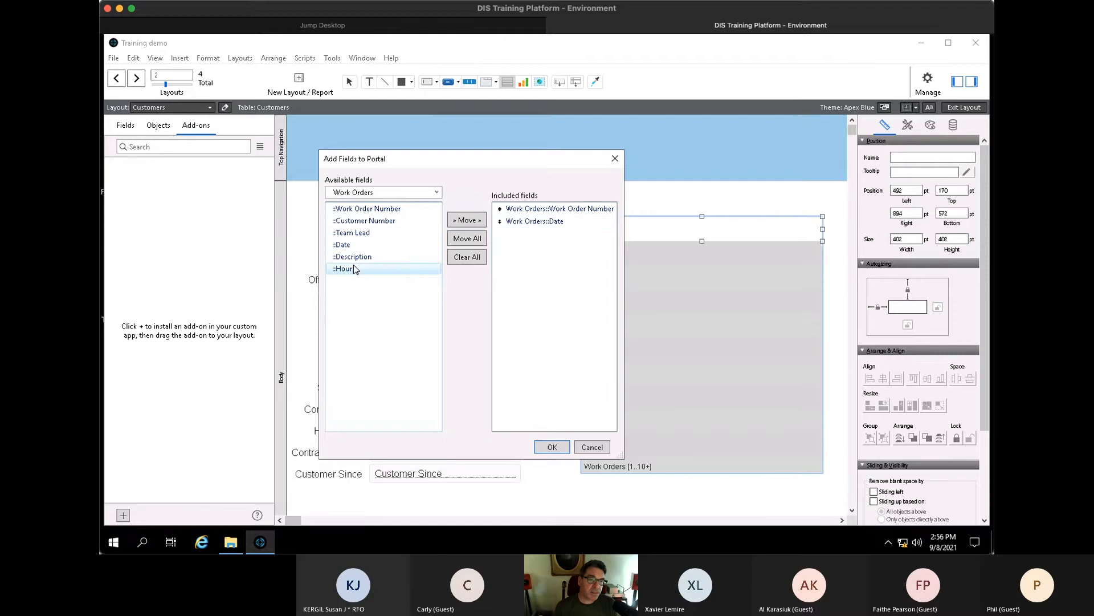
double_click(345, 268)
click(552, 448)
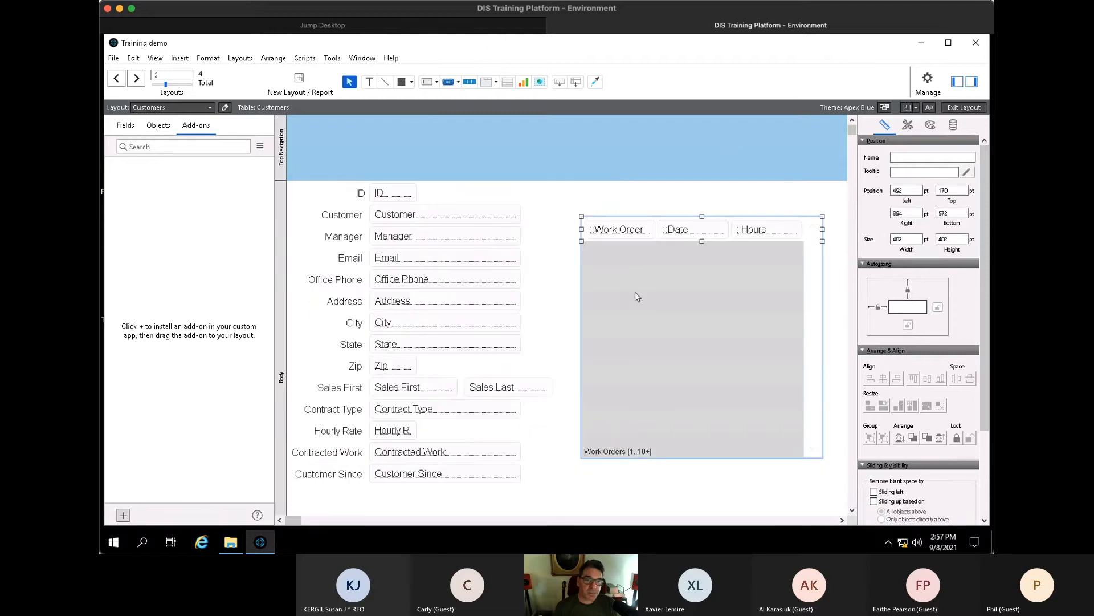
click(606, 210)
- Copy a label above the portal as three WO # headings and align them evenly
drag(338, 246, 590, 211)
key(Right)
key(Right)
key(Right)
key(Right)
key(Right)
key(Right)
key(Right)
key(Right)
key(Right)
key(Right)
key(Right)
key(Right)
key(Right)
key(Right)
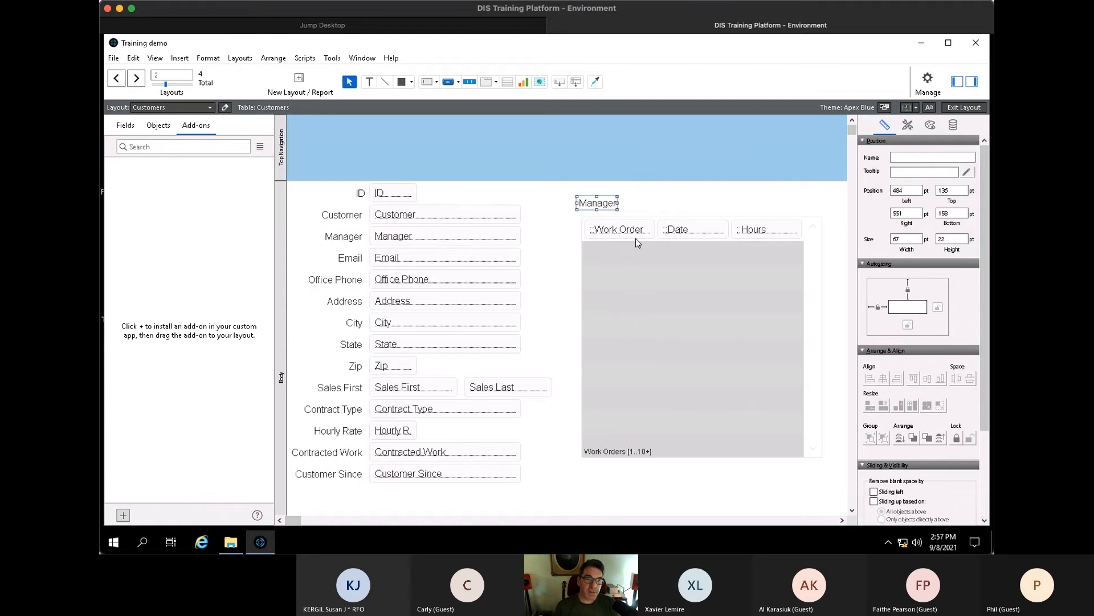
key(Return)
text(W)
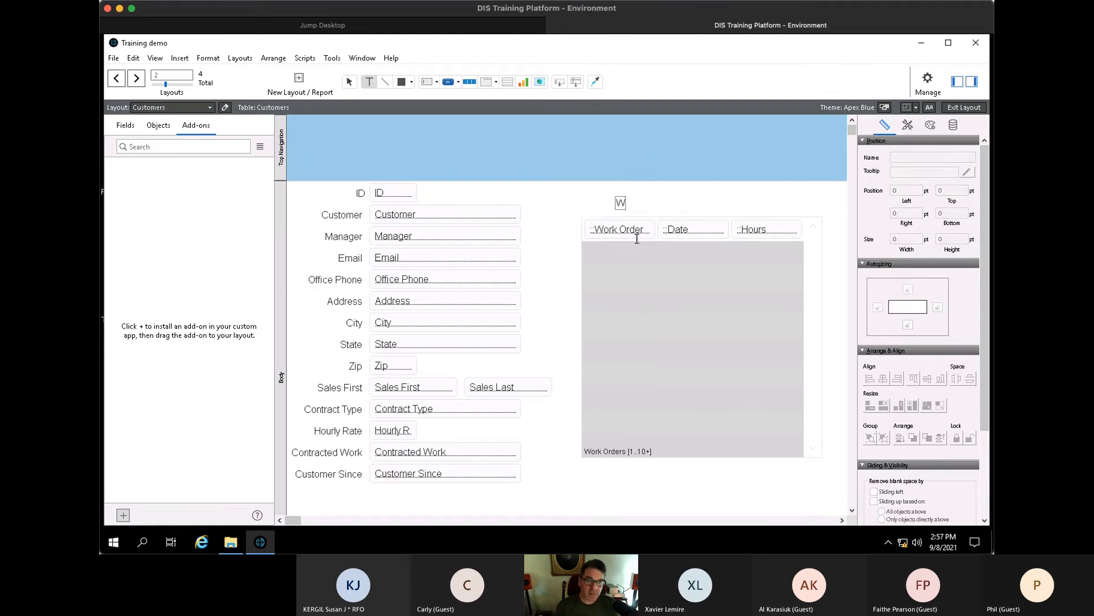
text(O)
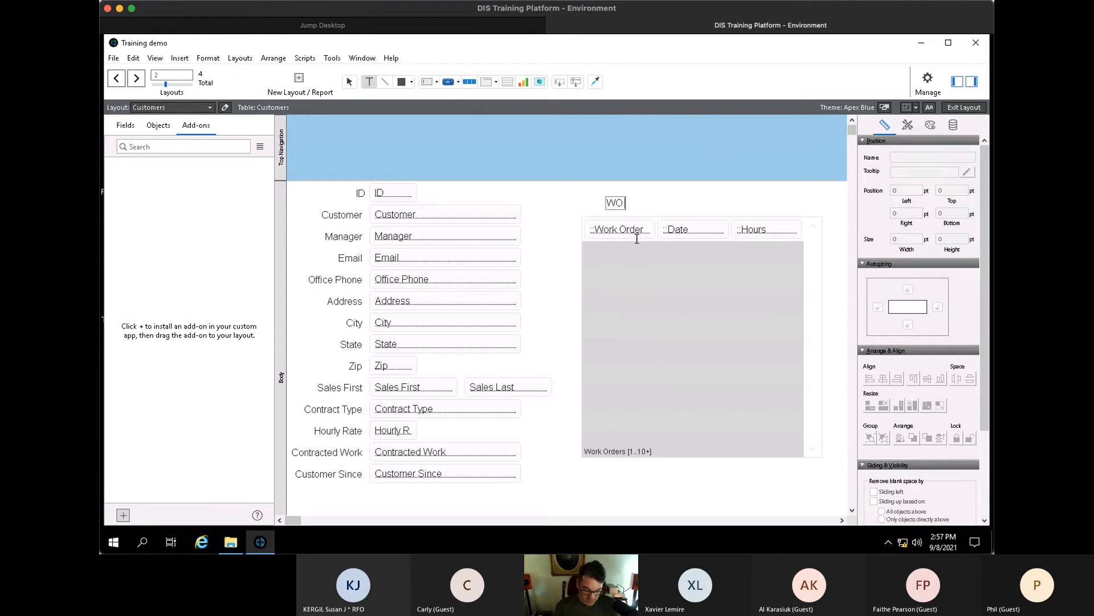
text( #)
key(Escape)
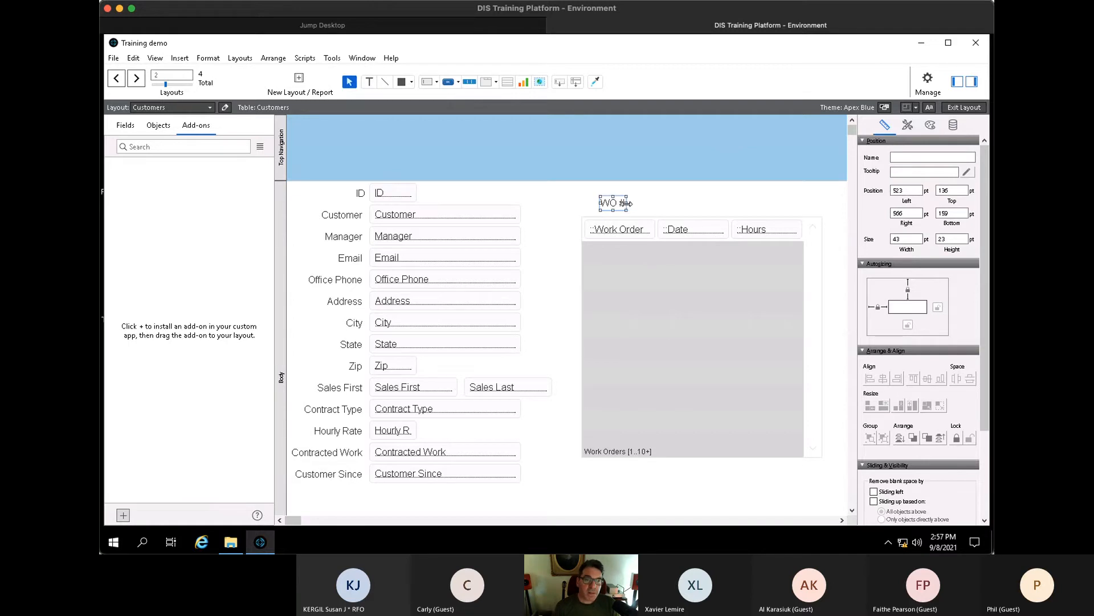
drag(627, 204, 757, 209)
drag(673, 208, 675, 203)
drag(753, 205, 587, 214)
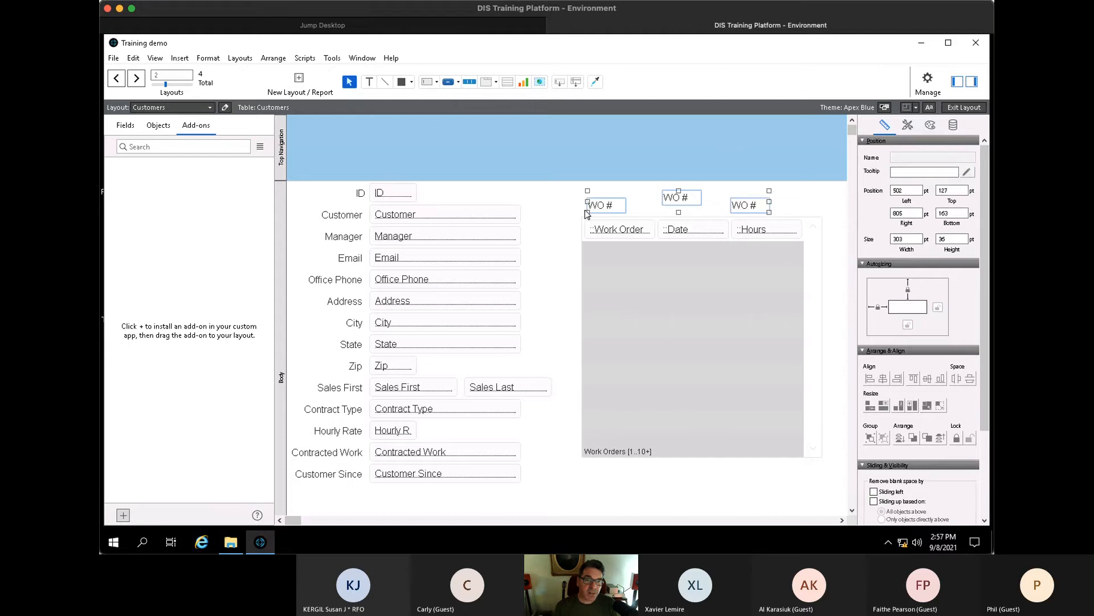
click(284, 60)
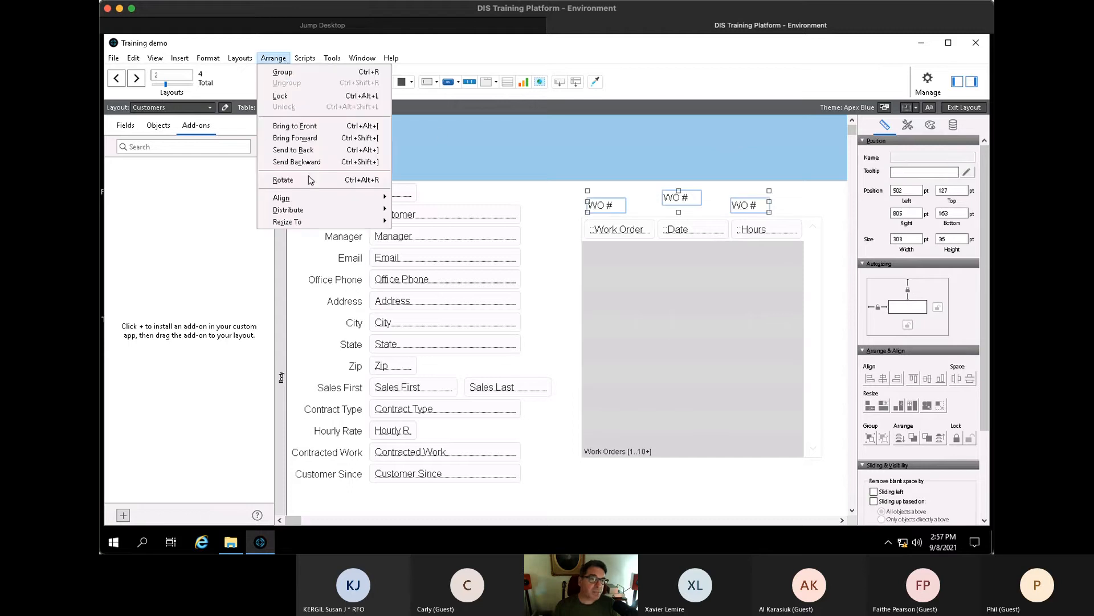
mouse_move(308, 199)
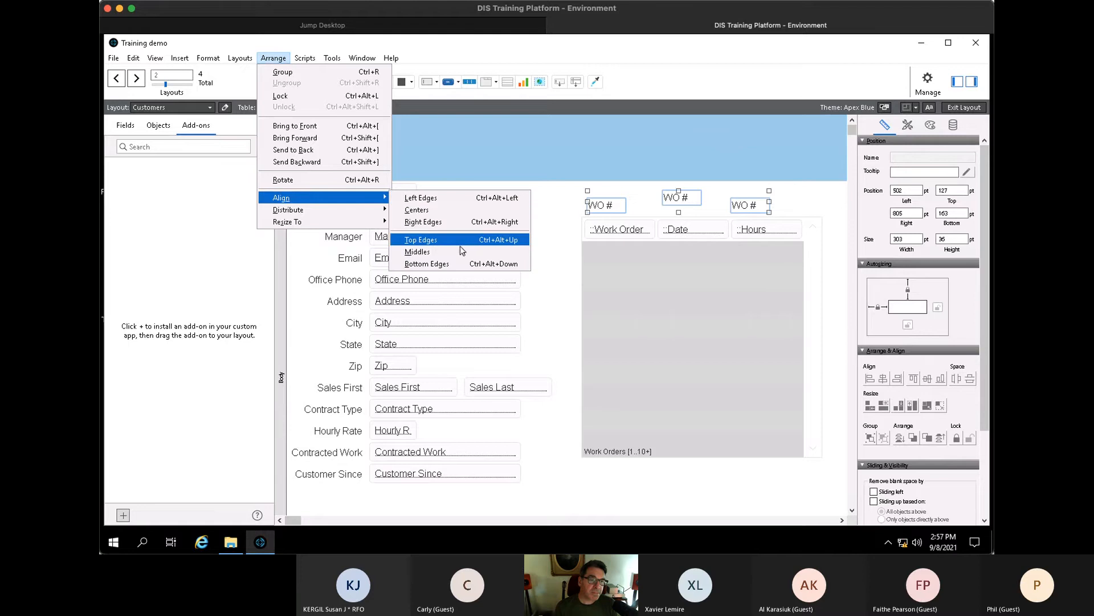
click(450, 264)
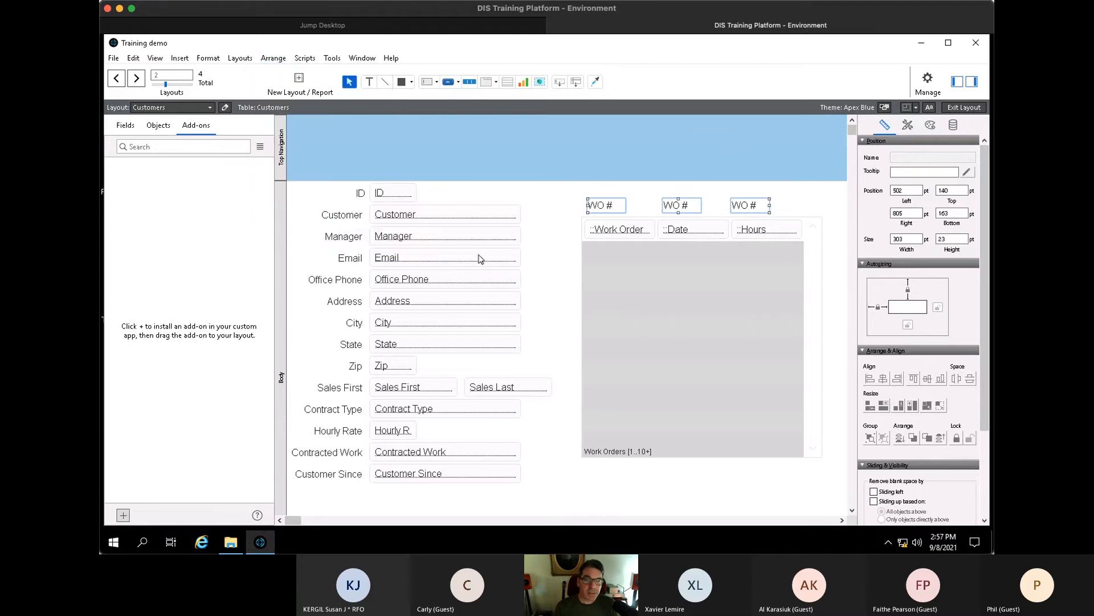
click(516, 241)
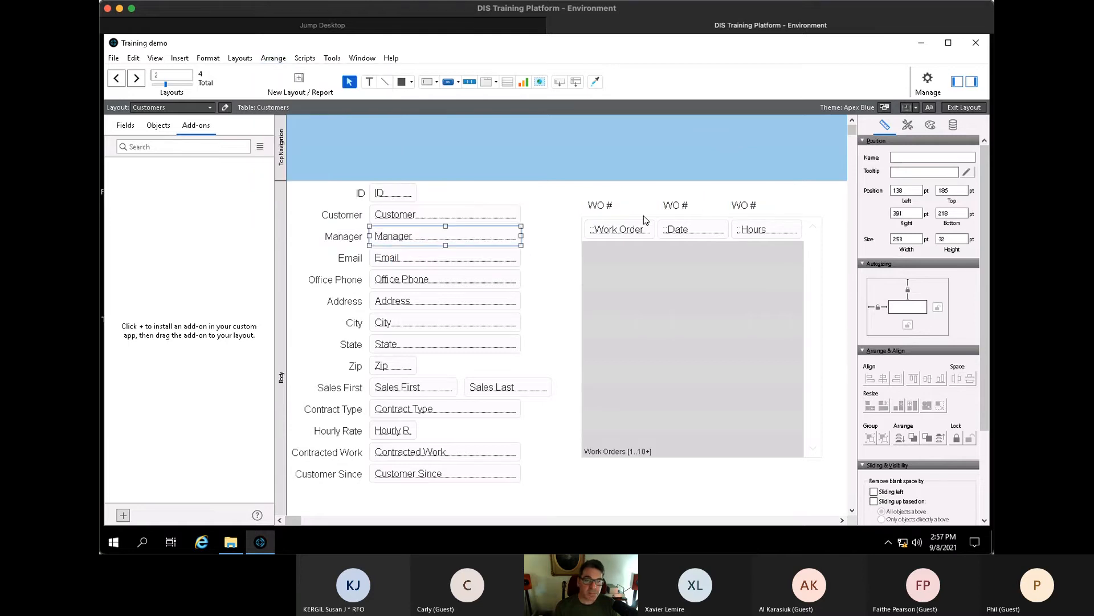
- Rename the second and third headings to Date and Hours, then return to Browse mode
click(684, 210)
text(Date)
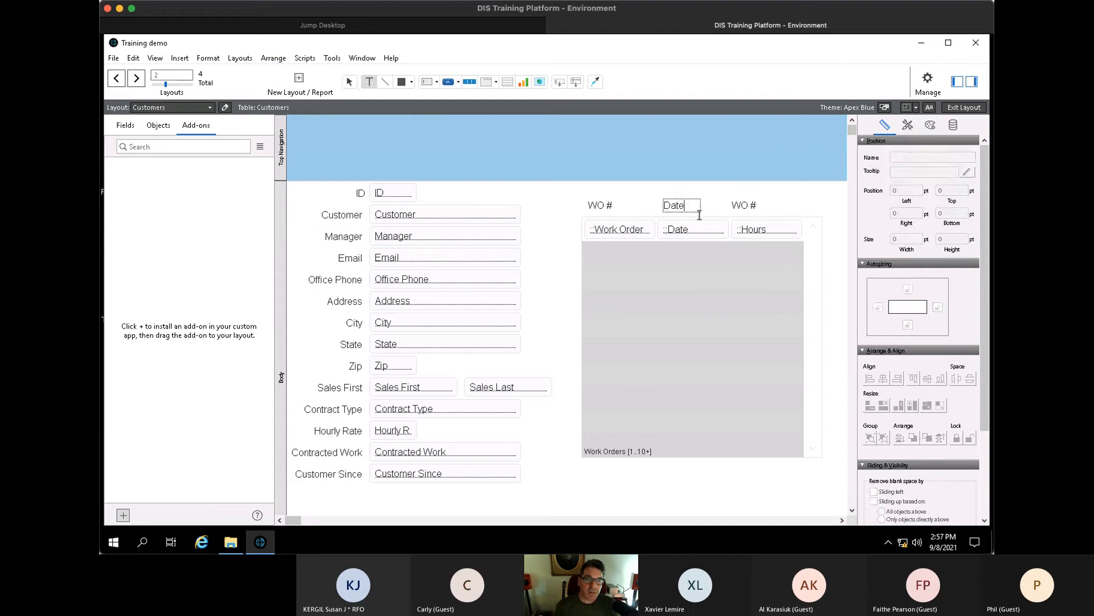
click(752, 211)
click(750, 208)
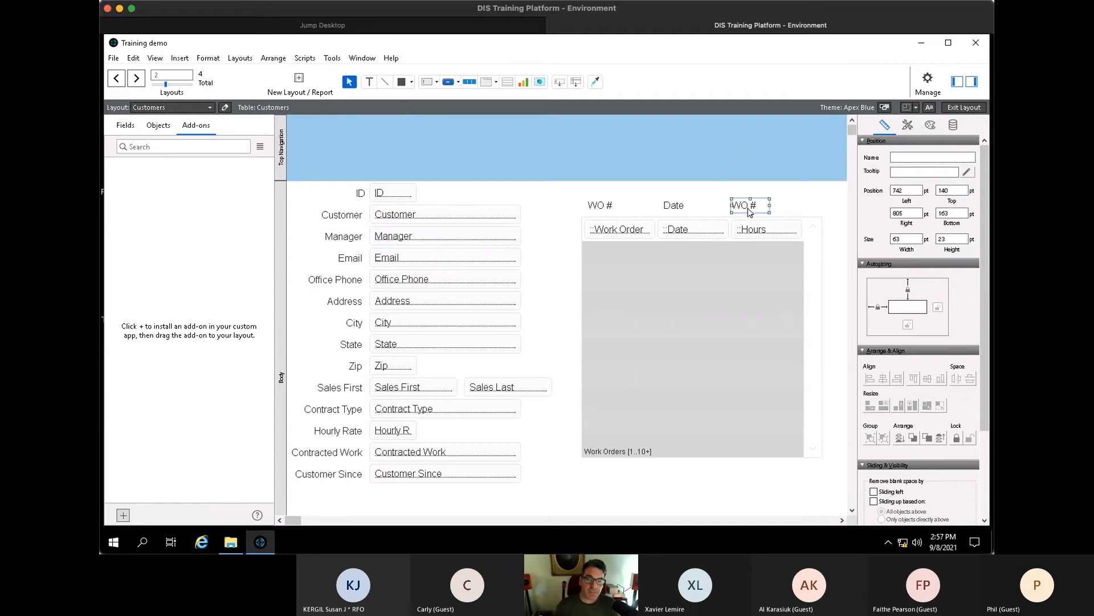
text(Hours)
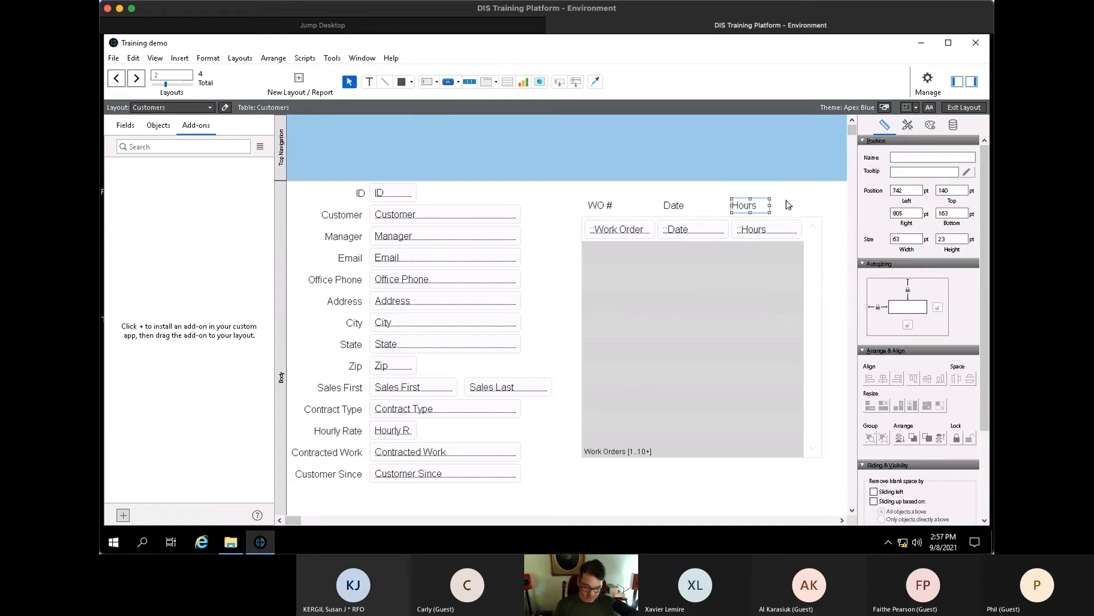
key(ctrl+b)
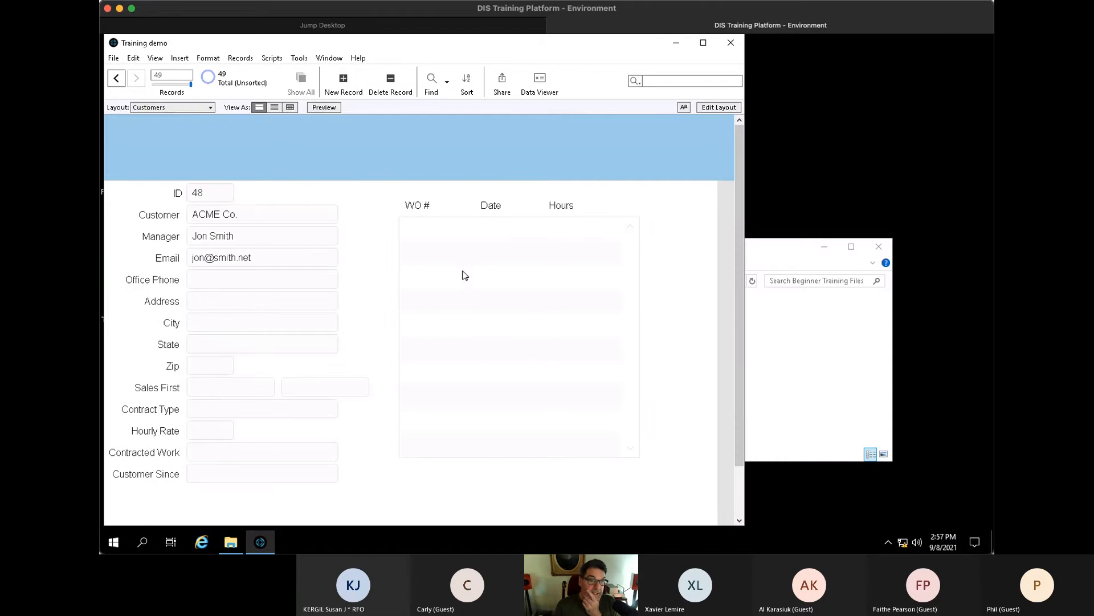
- Widen the window and step back to Jackson View Park, reviewing its three work orders
scroll(399, 318, up, 3)
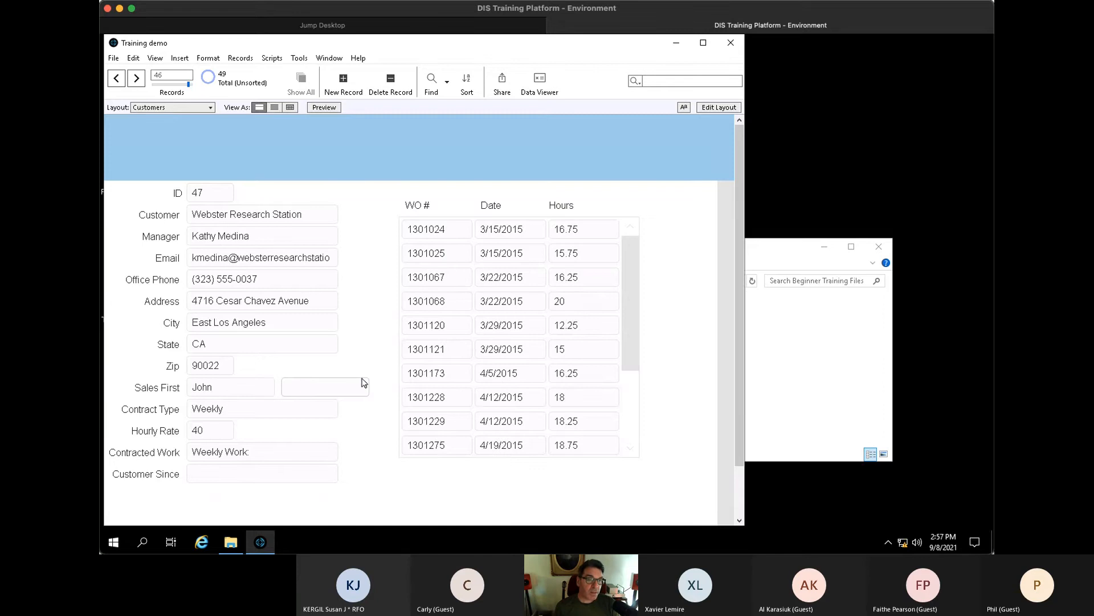
scroll(363, 382, down, 3)
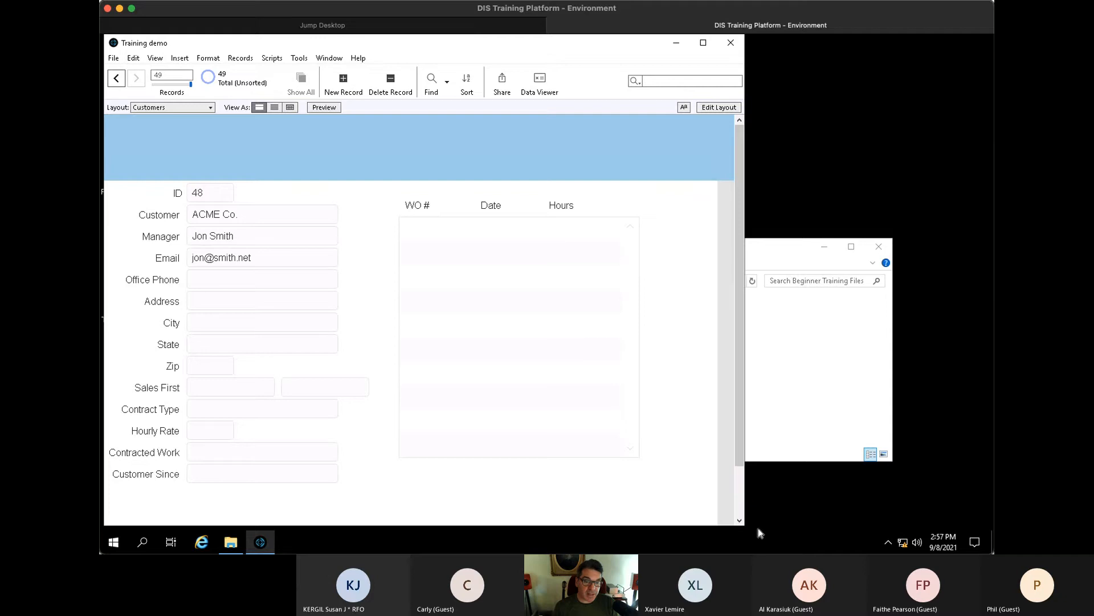
drag(746, 527, 862, 530)
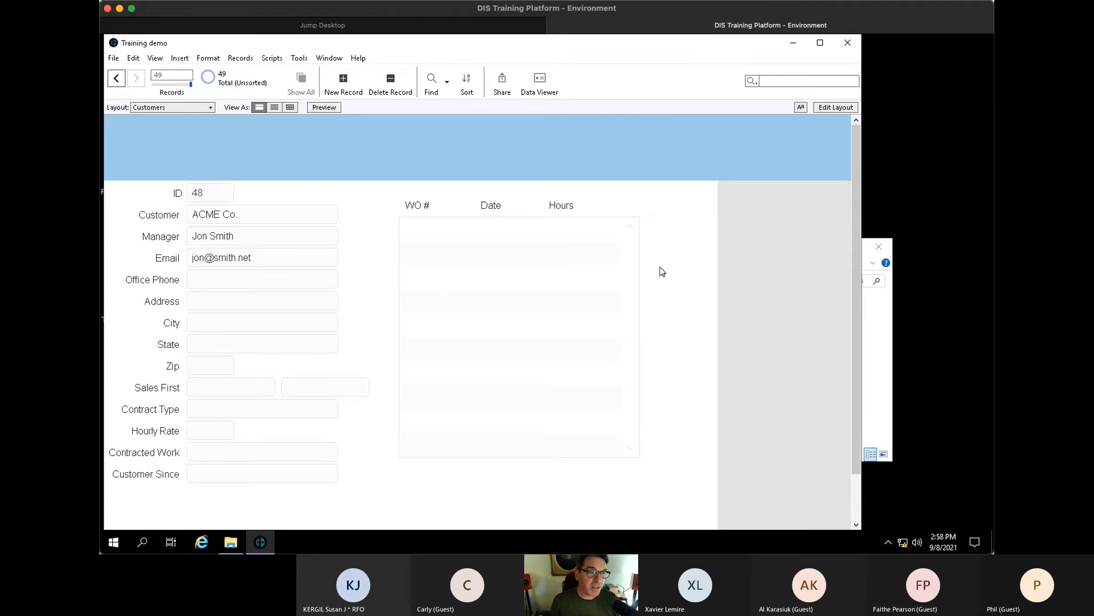
key(ctrl+Up)
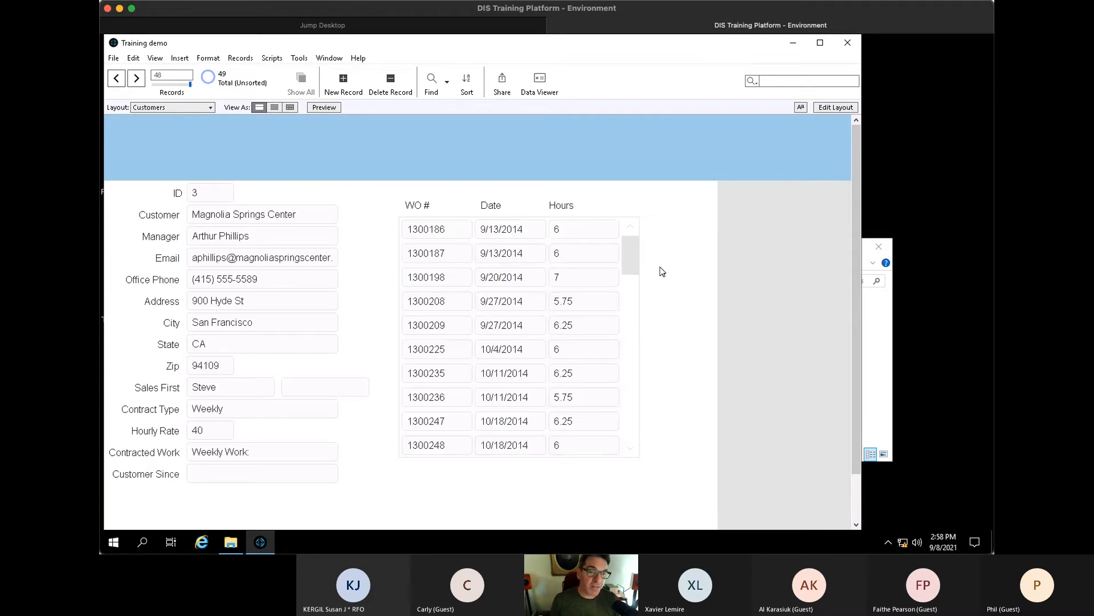
drag(630, 251, 631, 456)
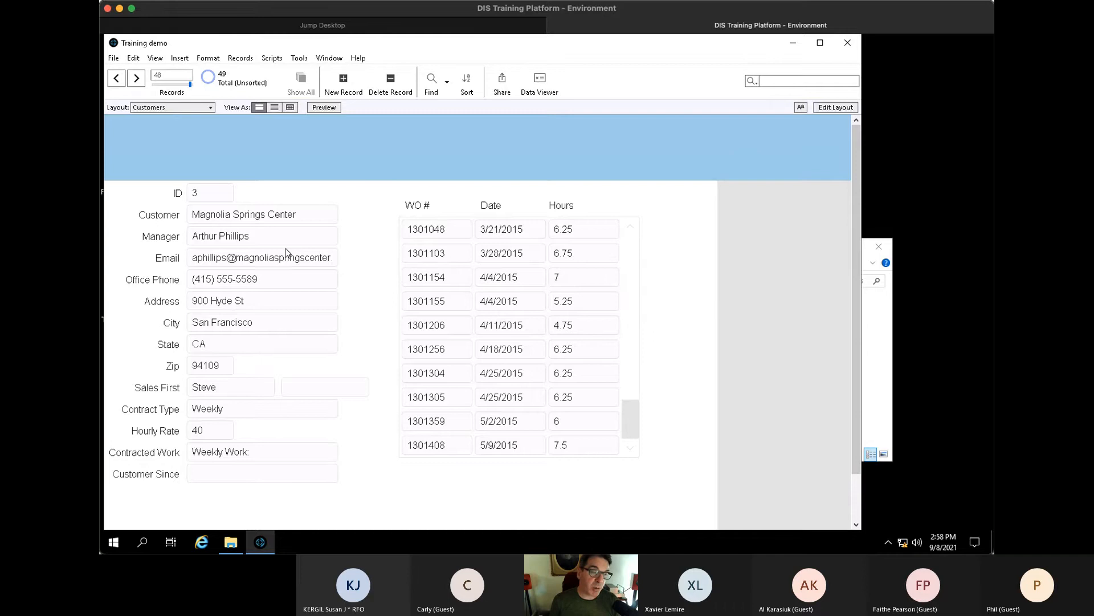
scroll(294, 261, up, 1)
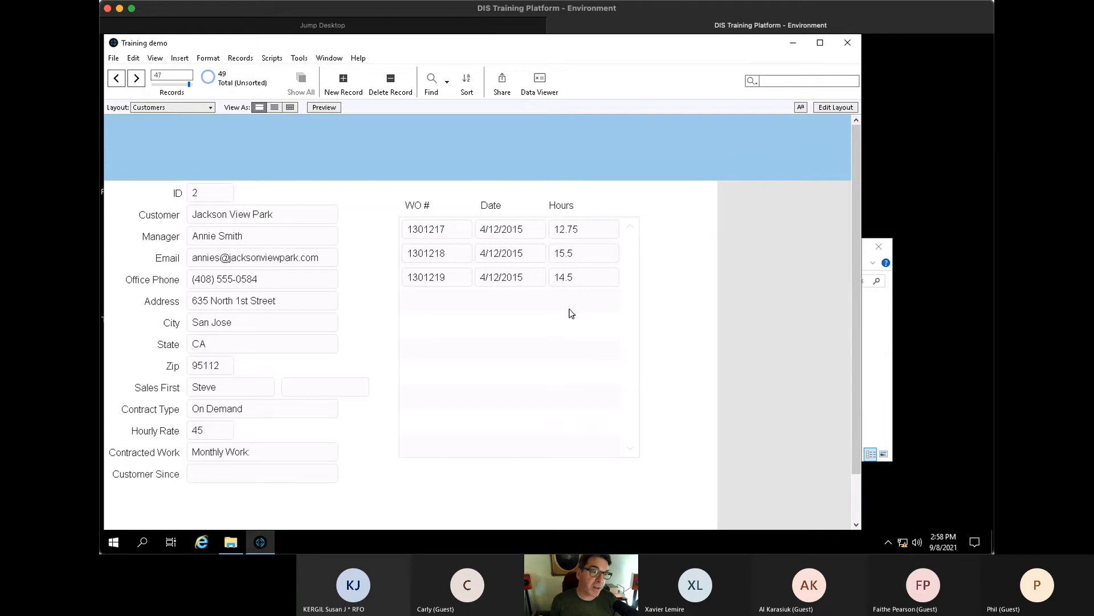
- Open the relationships graph and inspect the Customers–Work Orders match on Customer Number
click(113, 59)
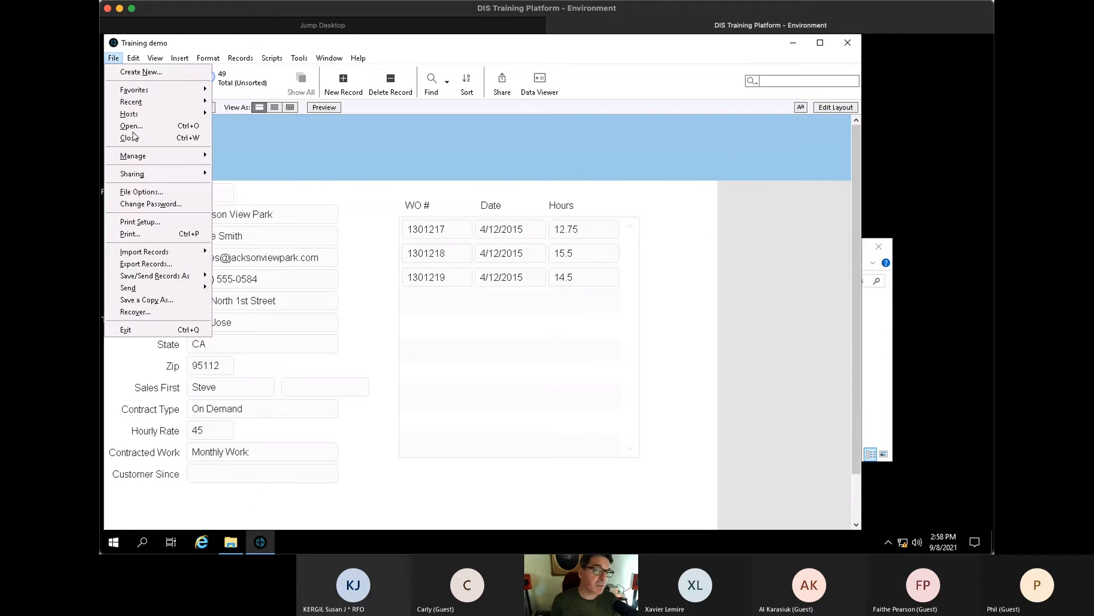
mouse_move(188, 155)
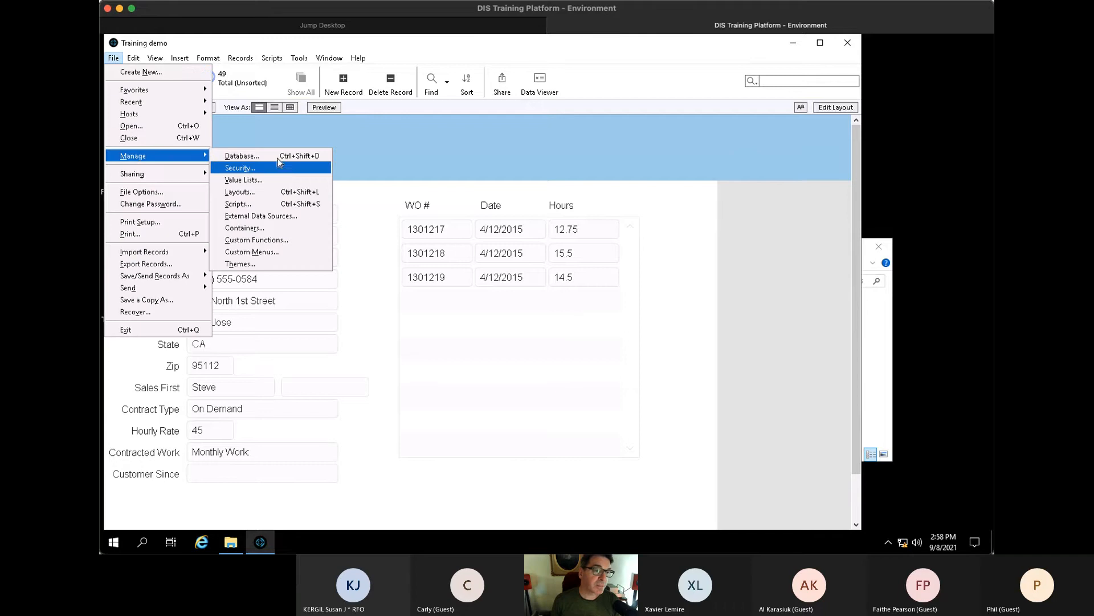
click(278, 156)
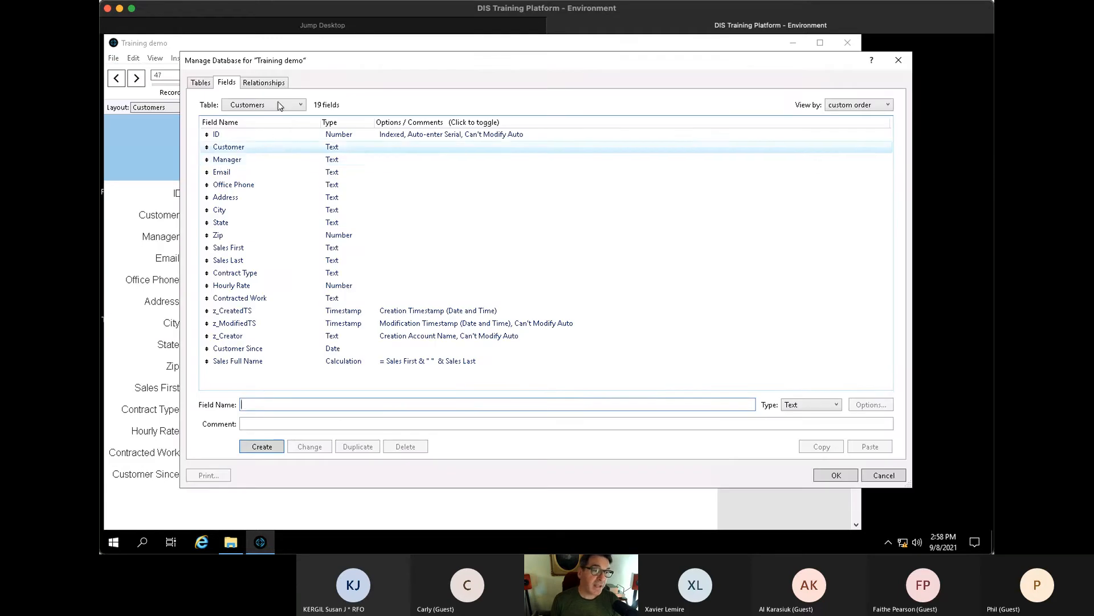
click(274, 86)
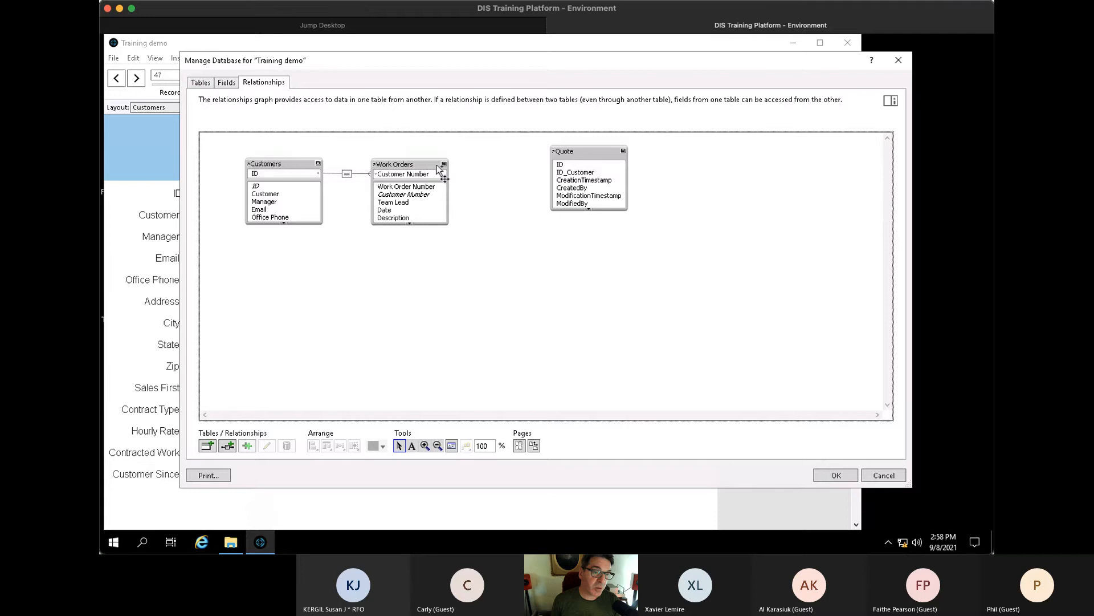
drag(436, 170, 448, 169)
click(353, 175)
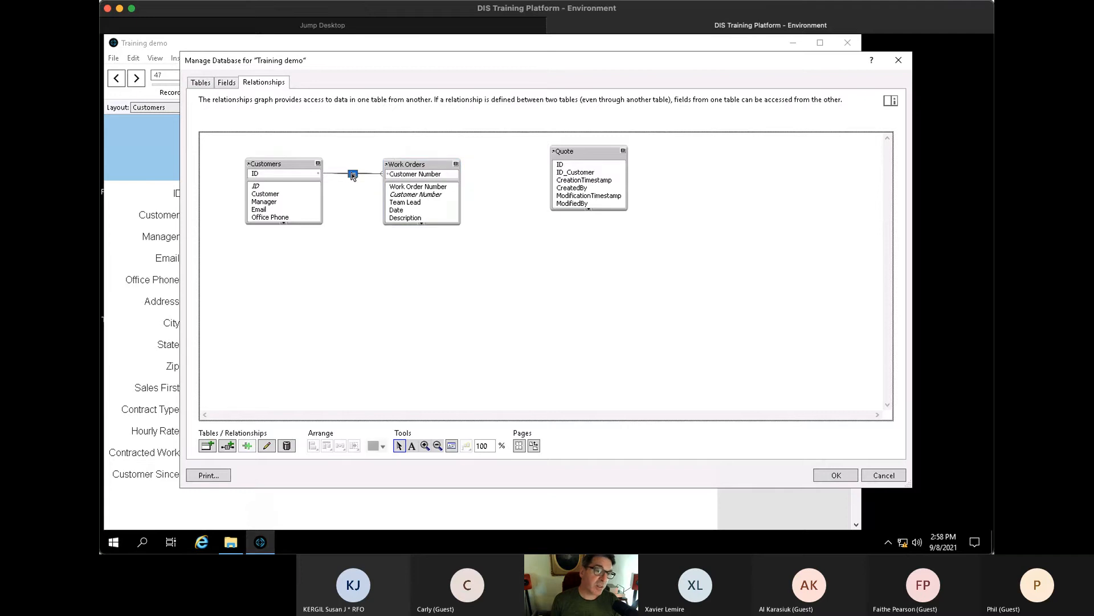
double_click(353, 175)
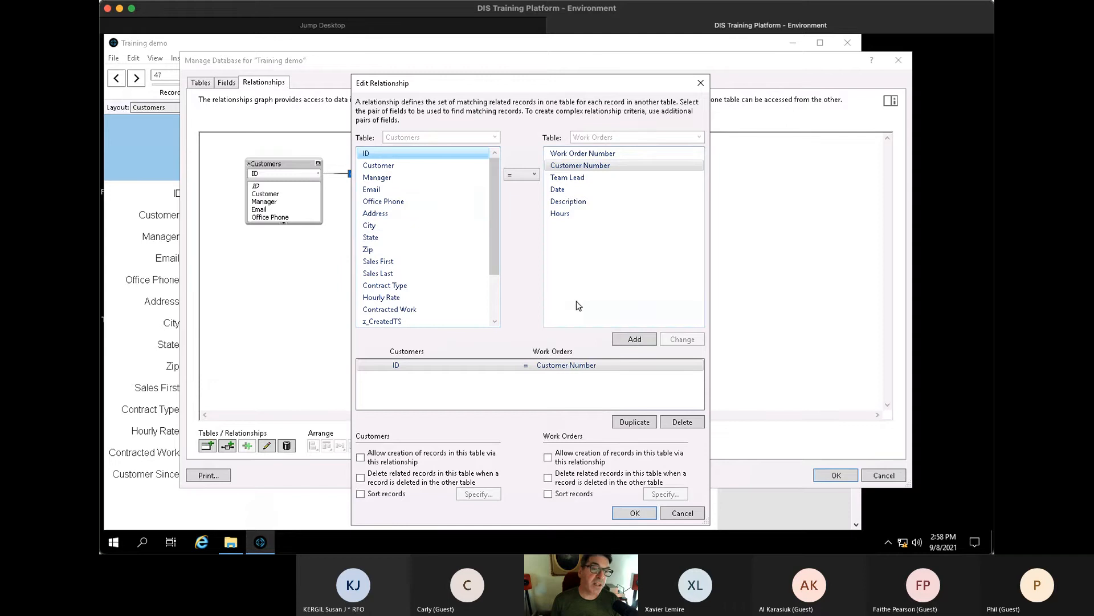
click(627, 165)
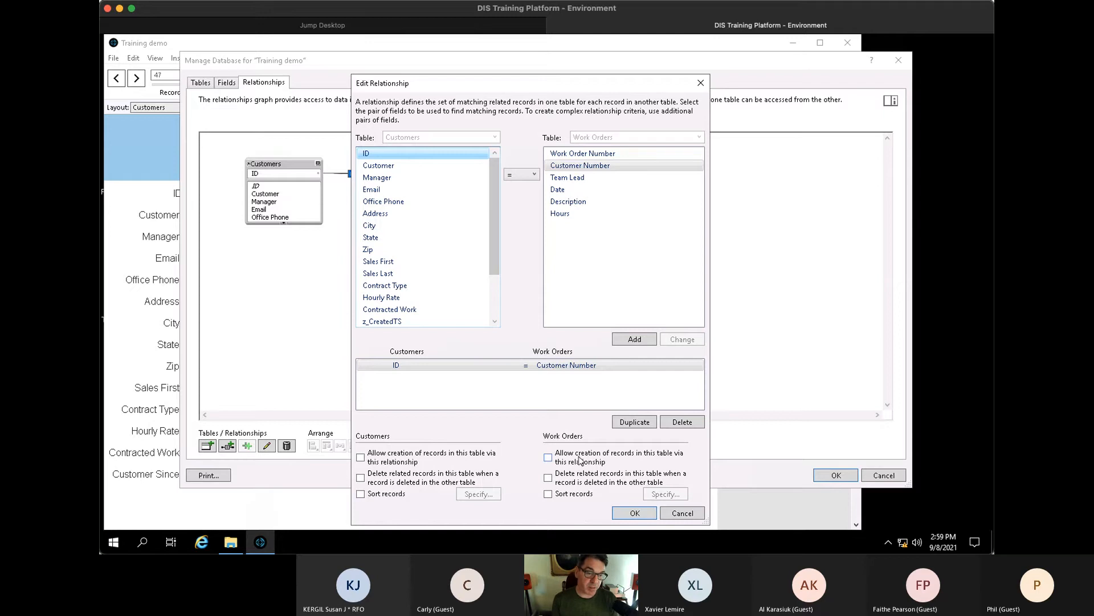
click(635, 512)
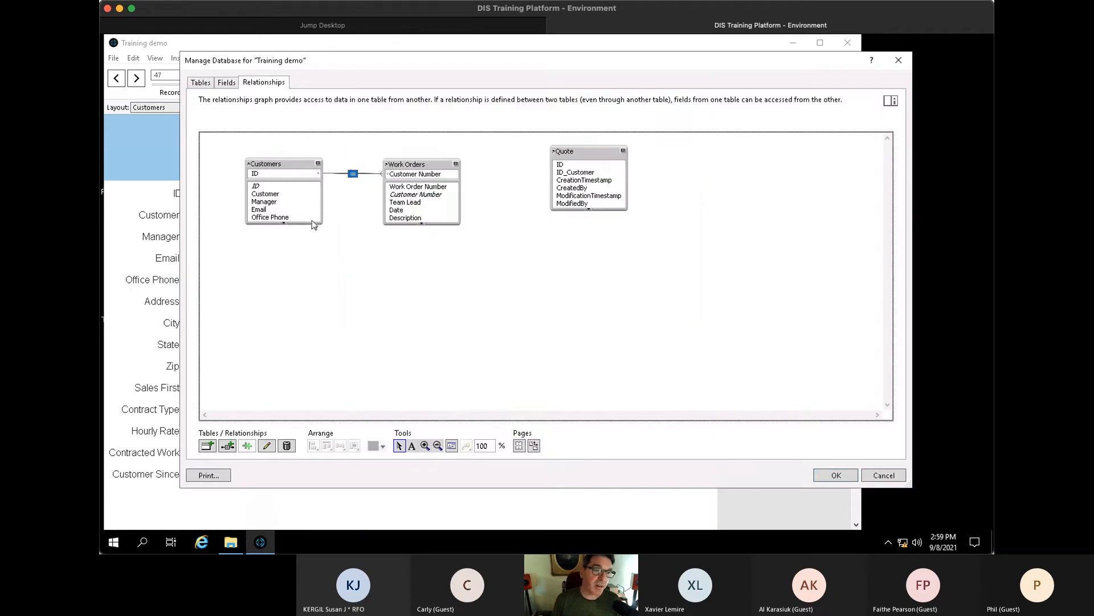
- Tick 'Allow creation of records' on the Work Orders side of that relationship and save
mouse_move(279, 172)
mouse_down()
mouse_move(570, 244)
mouse_move(354, 210)
mouse_move(257, 177)
mouse_move(566, 266)
mouse_move(365, 218)
mouse_move(251, 171)
mouse_move(260, 167)
mouse_up()
click(429, 176)
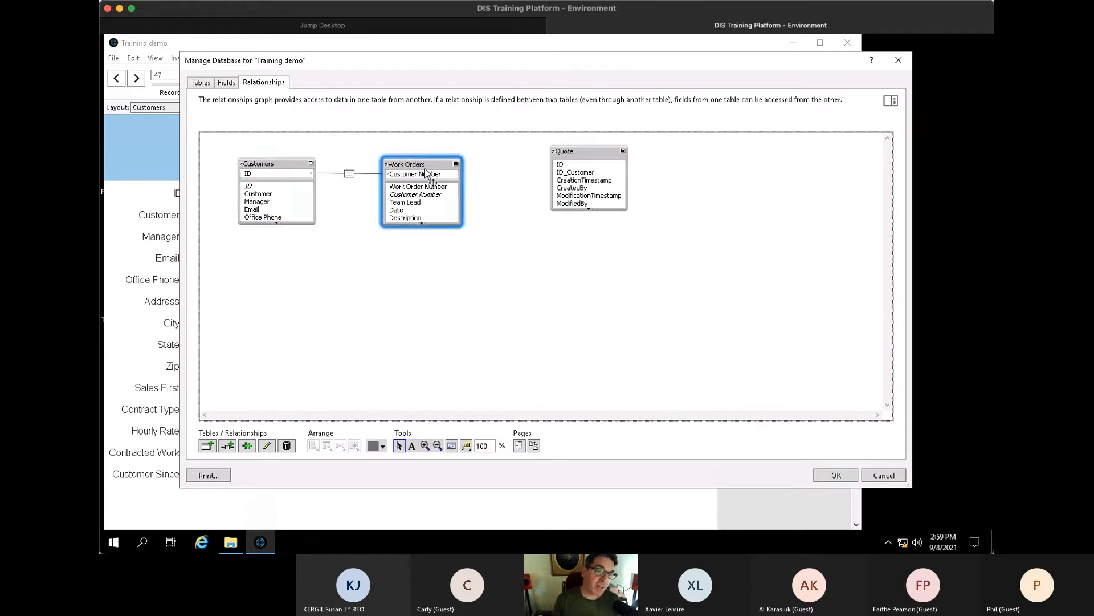
double_click(349, 174)
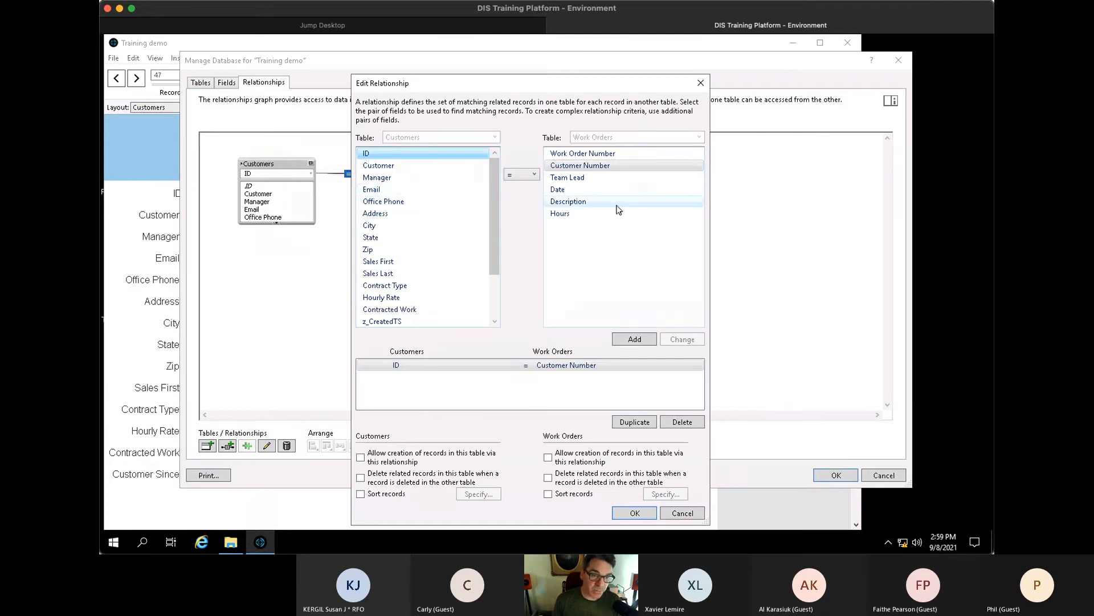
click(551, 459)
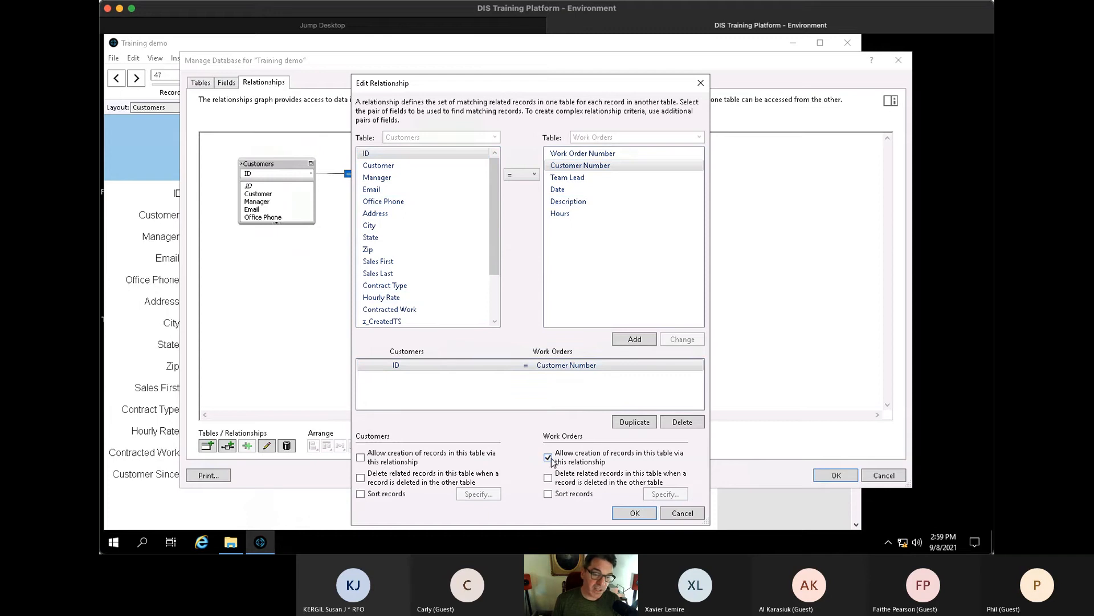
click(656, 512)
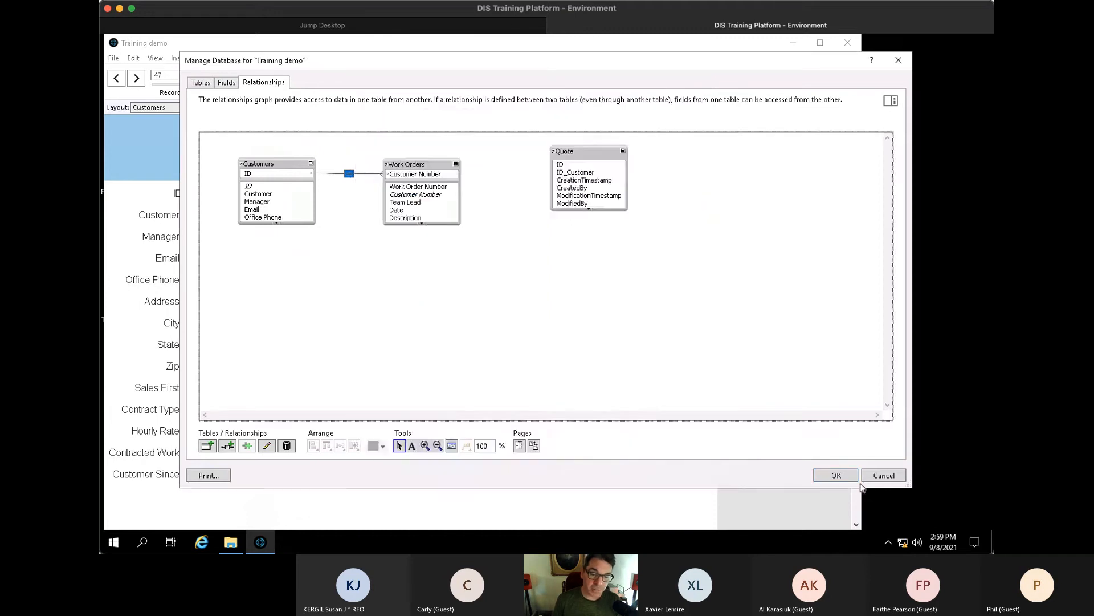
click(838, 476)
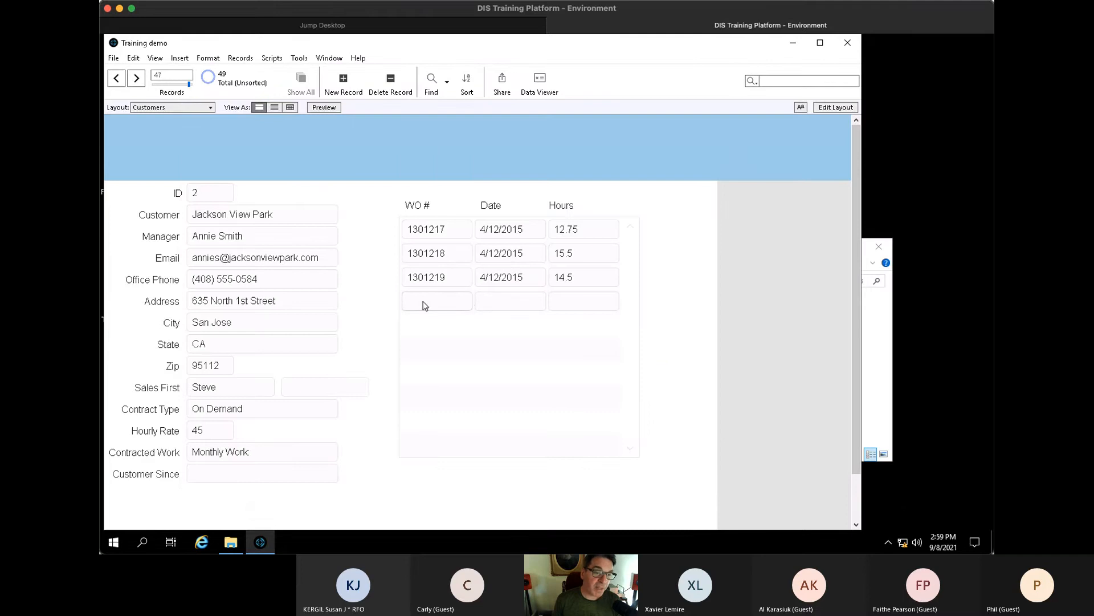
- Add a work order dated today, 9/8/2021, with 20 hours
click(509, 308)
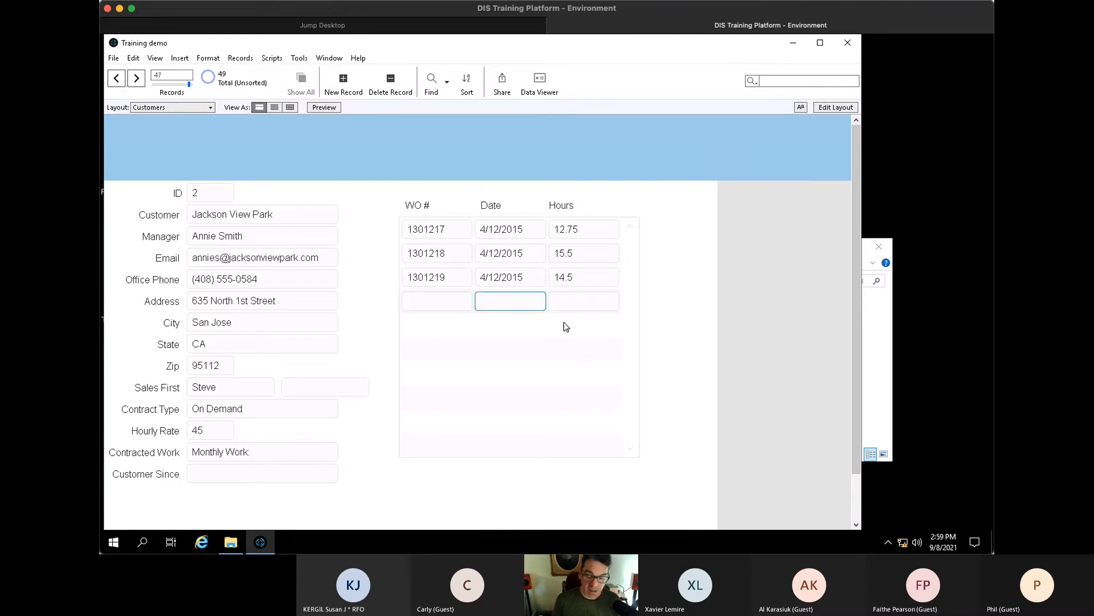
key(ctrl+minus)
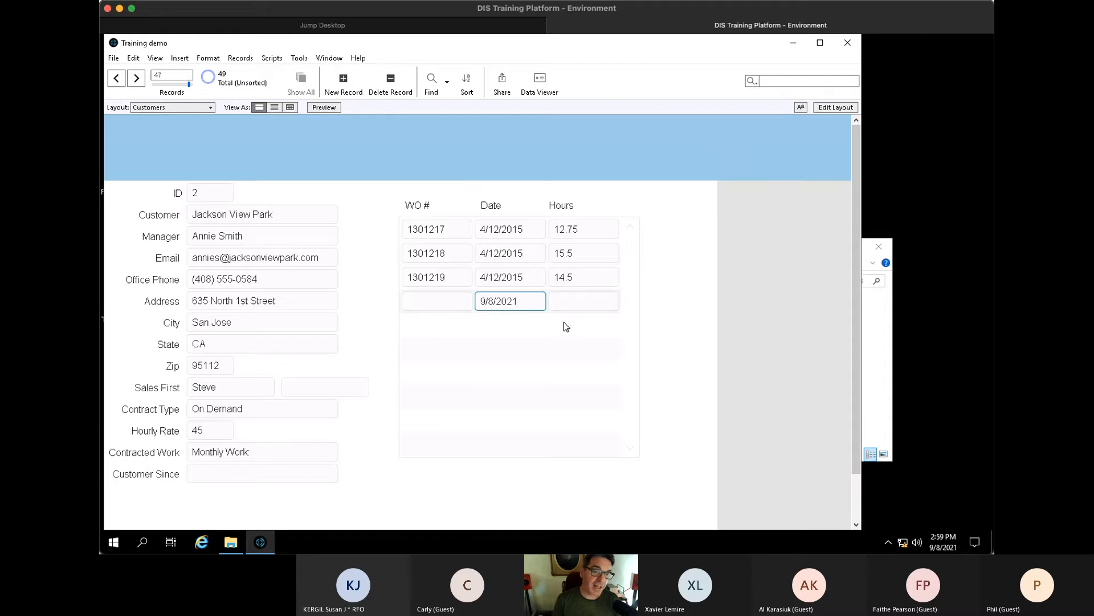
key(Tab)
text(20)
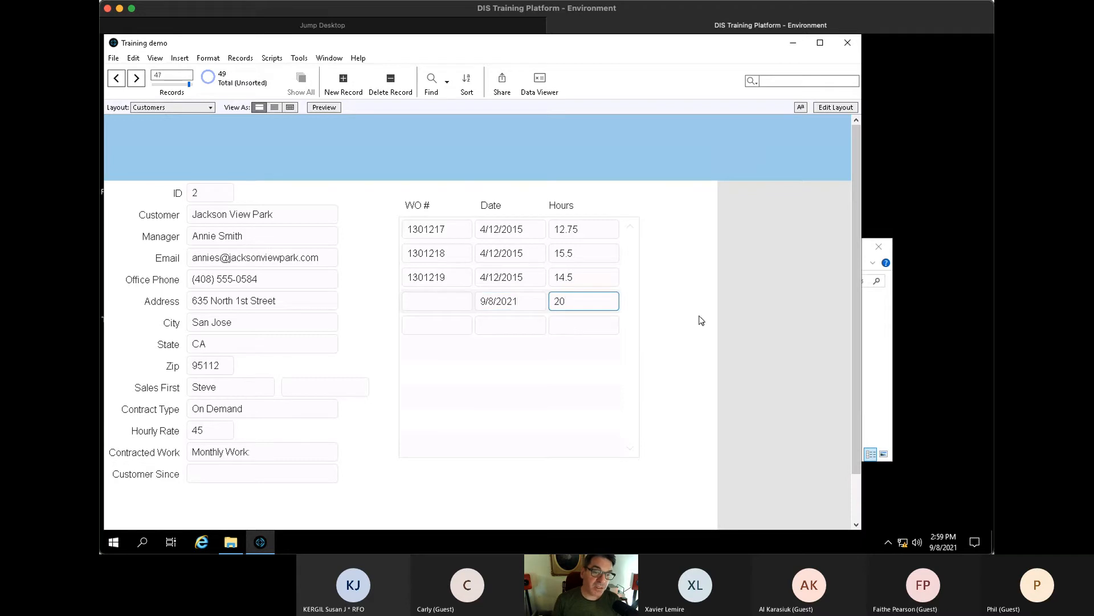
click(702, 320)
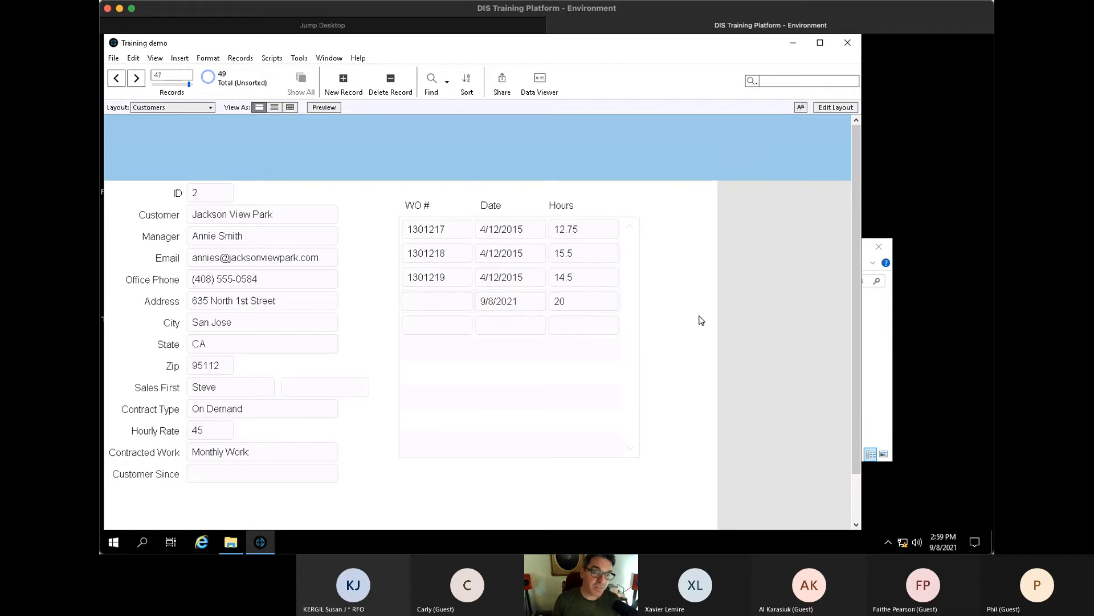
- Add a second work order dated 9/7/2021 with 15 hours
click(513, 323)
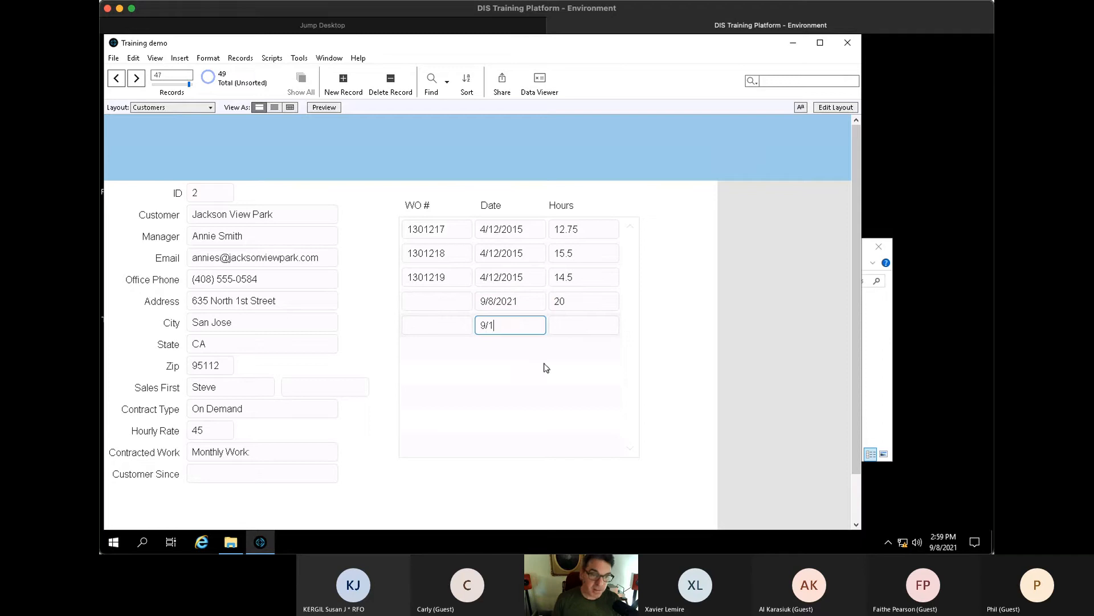
text(9/7)
key(Tab)
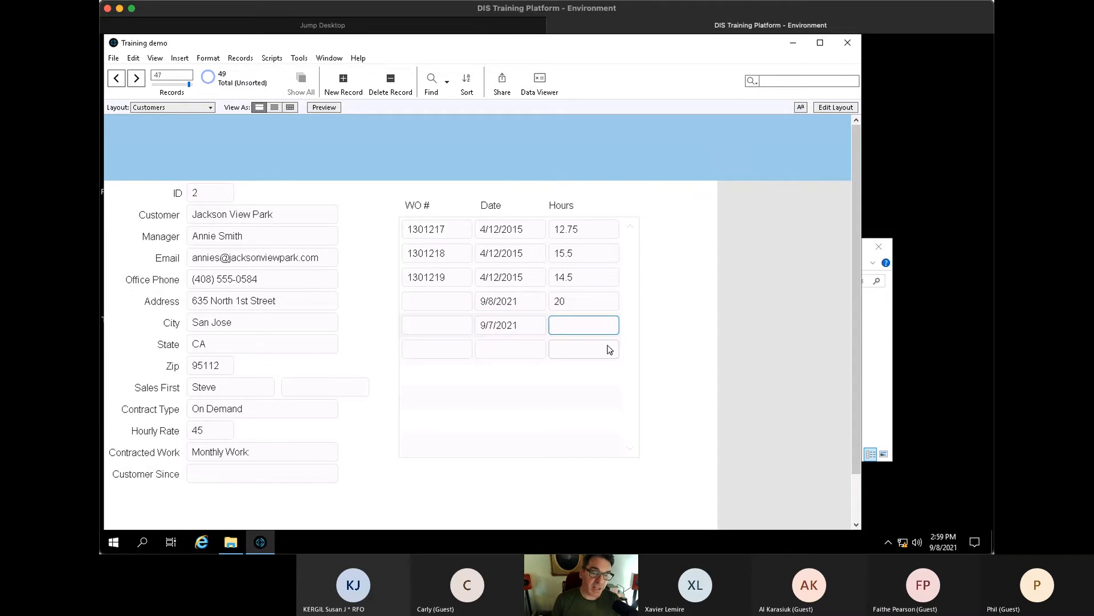
text(15)
click(732, 397)
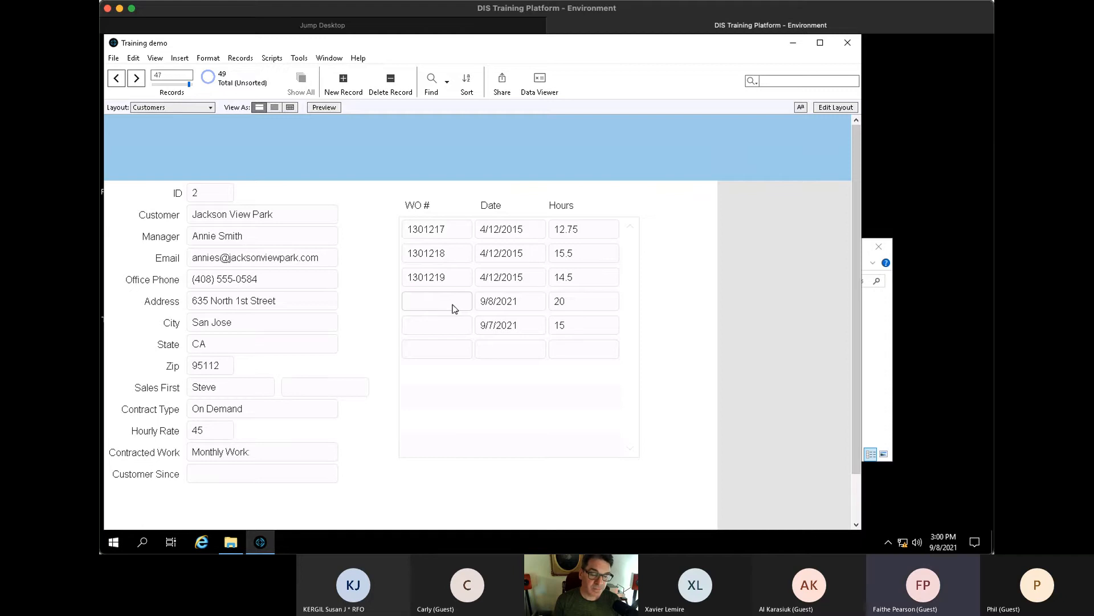
- Check the layout list without switching layouts, then focus the customer ID field
click(184, 108)
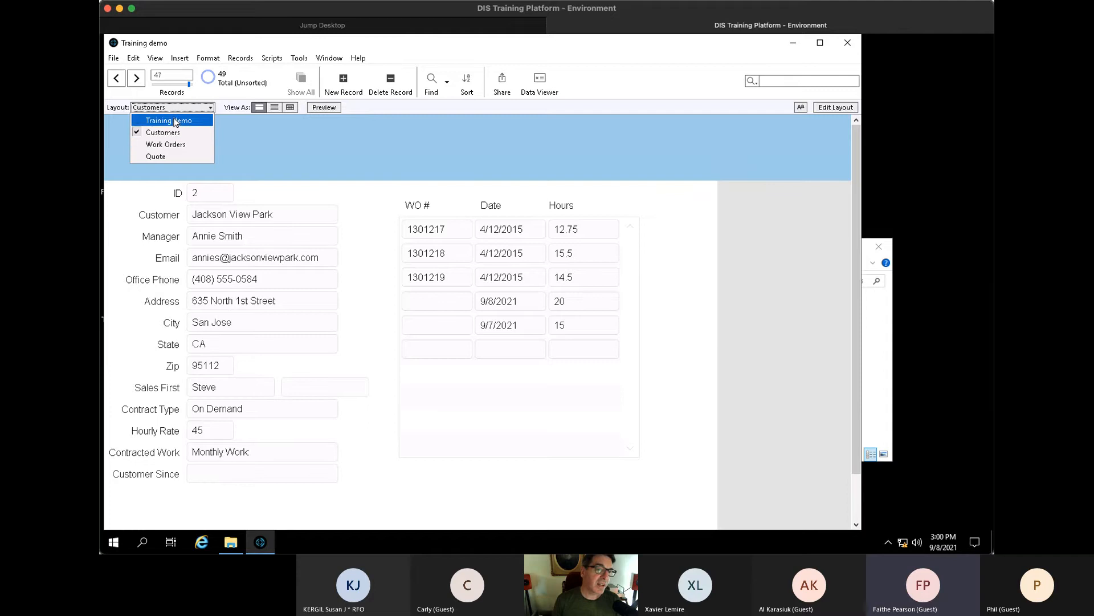
click(299, 151)
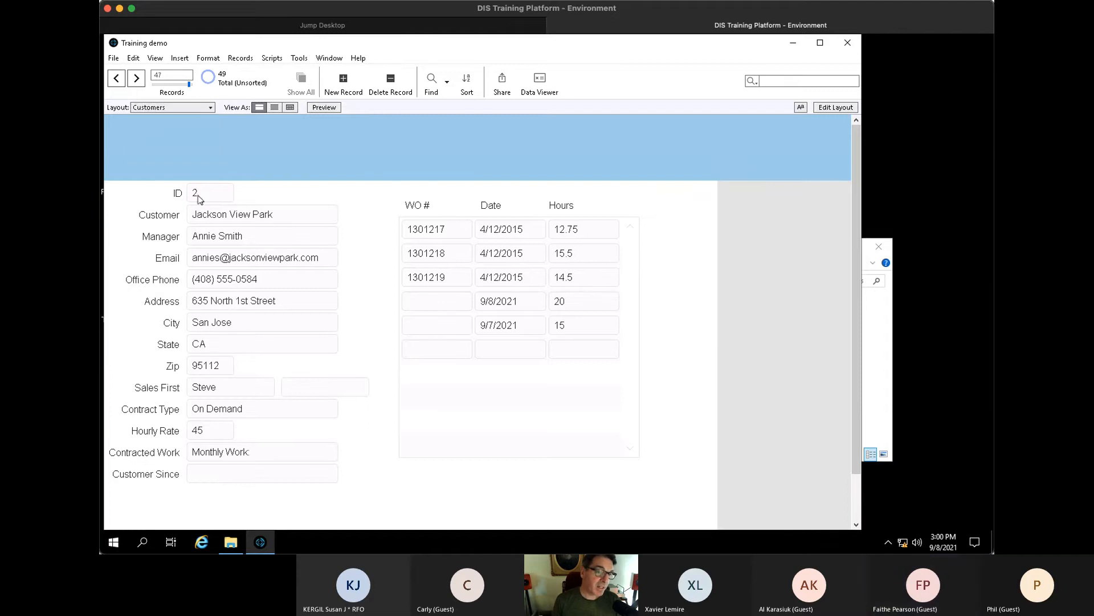
click(199, 195)
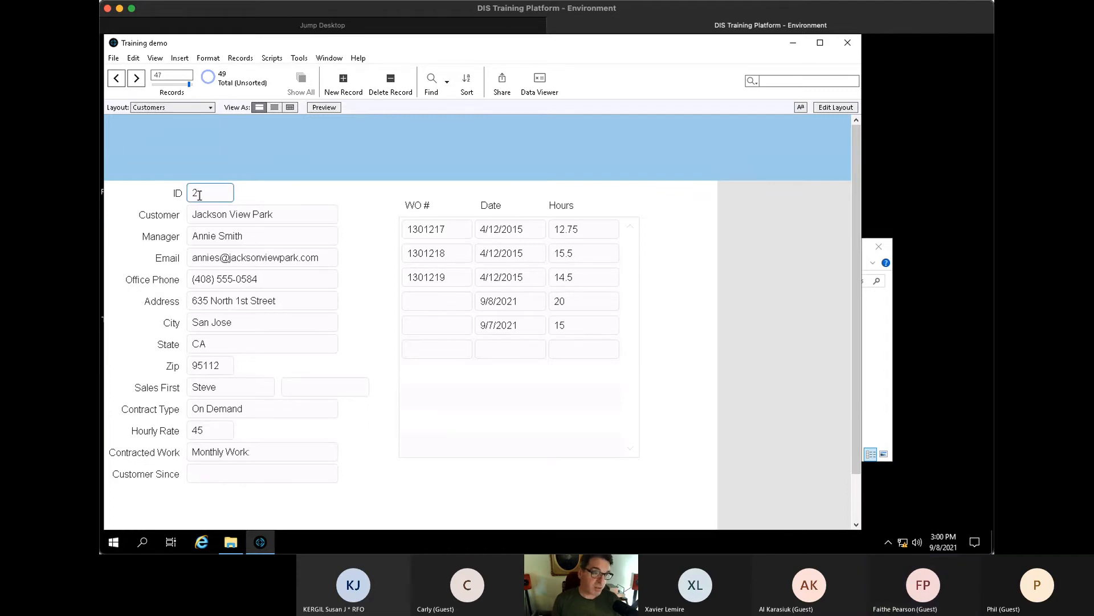
- In Manage Database, show the Work Orders table's fields and select Work Order Number
key(ctrl+shift+d)
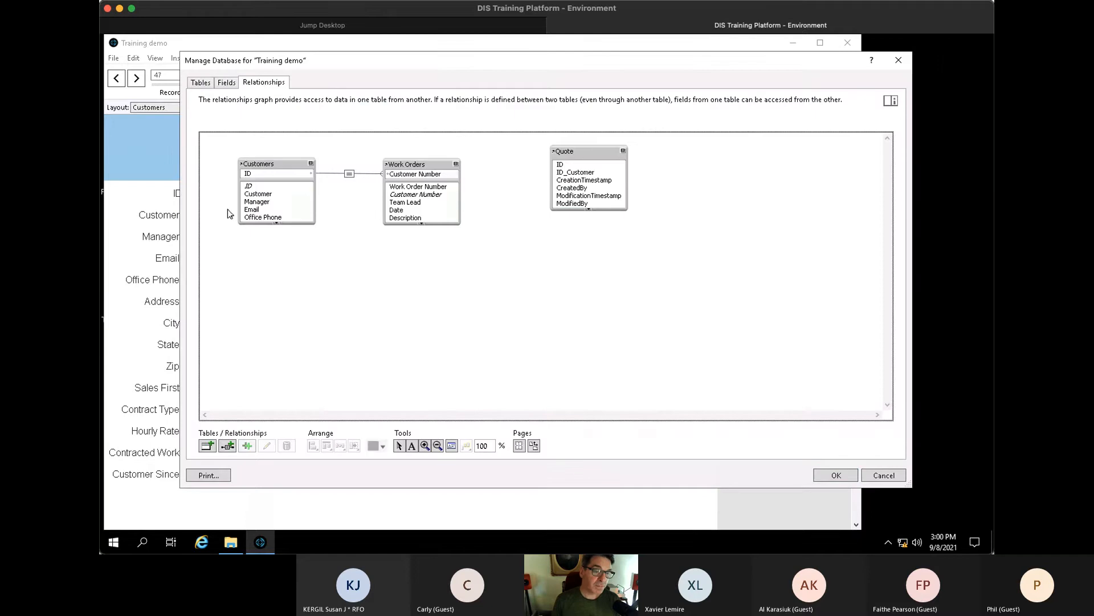
click(200, 82)
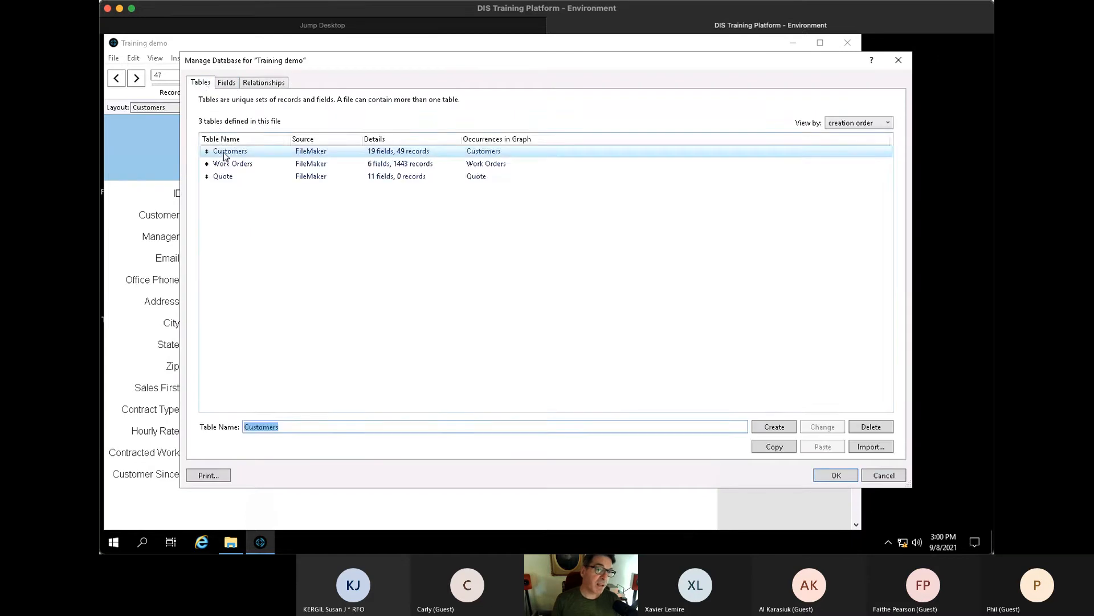
double_click(230, 156)
click(228, 135)
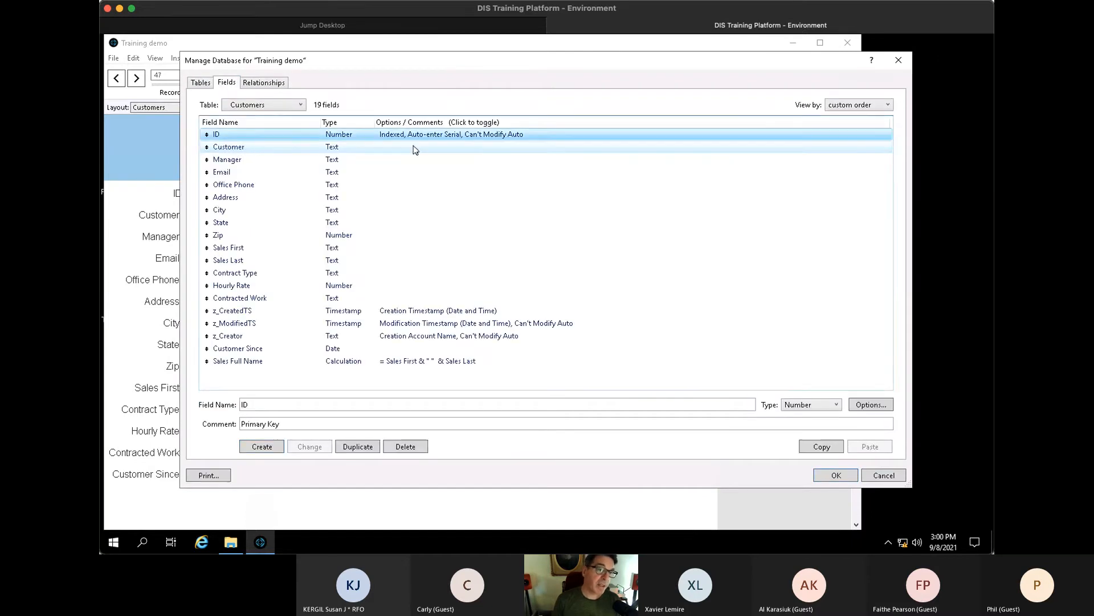
click(249, 106)
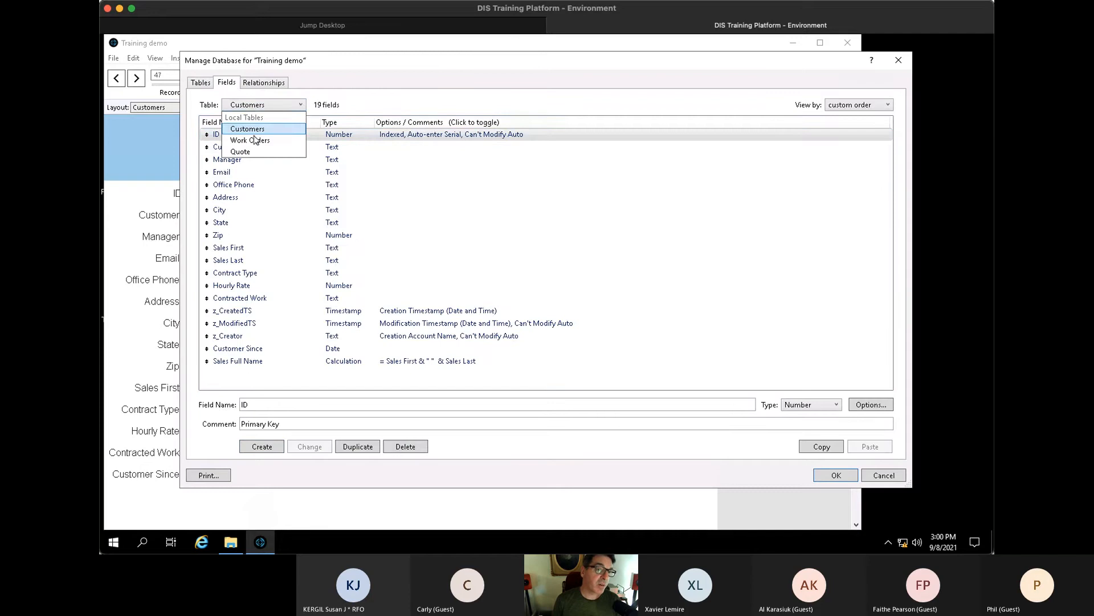
click(277, 179)
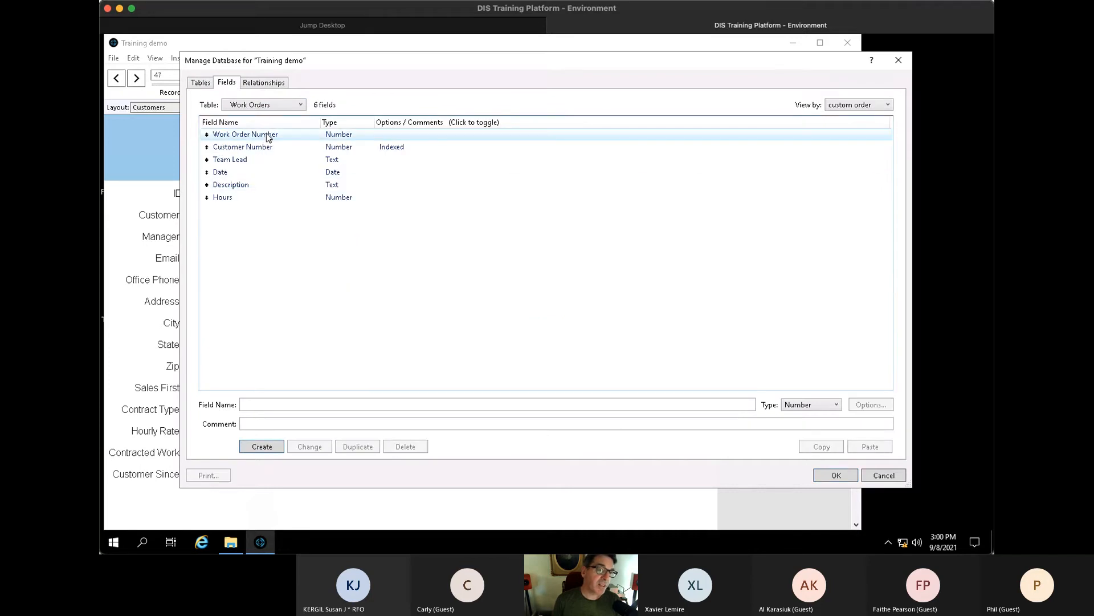
click(268, 136)
- Make Work Order Number an auto-entered serial from 70001, prohibit modification, and save
double_click(268, 135)
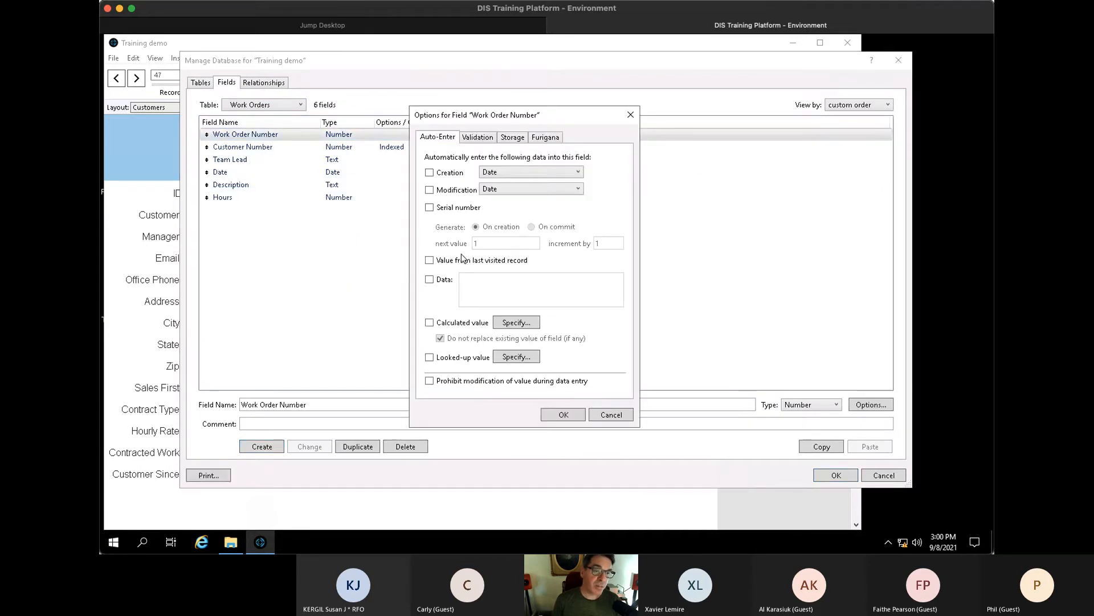
click(443, 210)
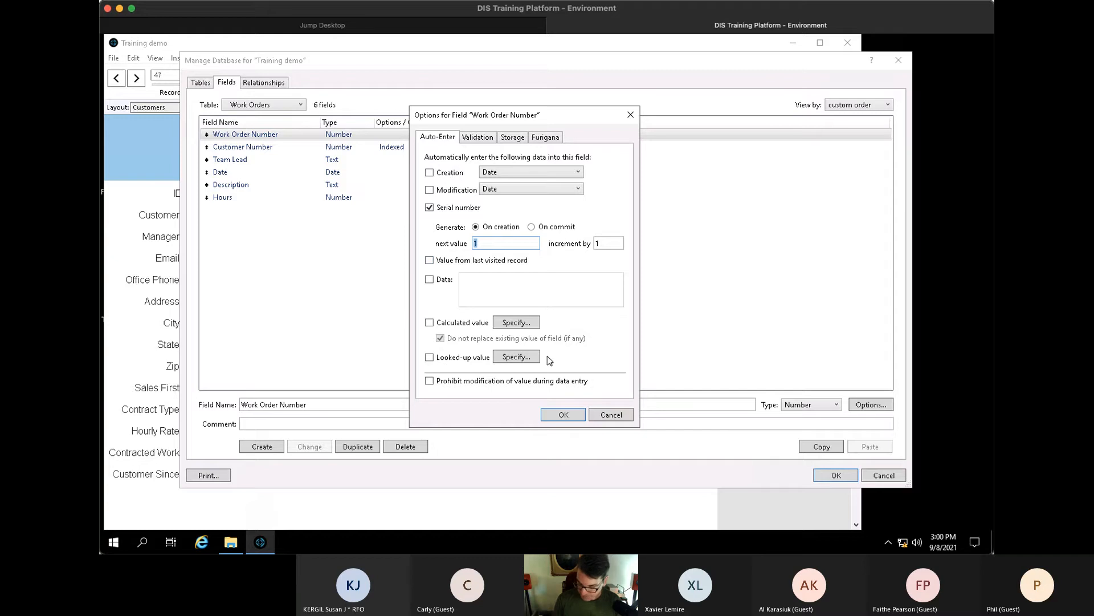
text(7000)
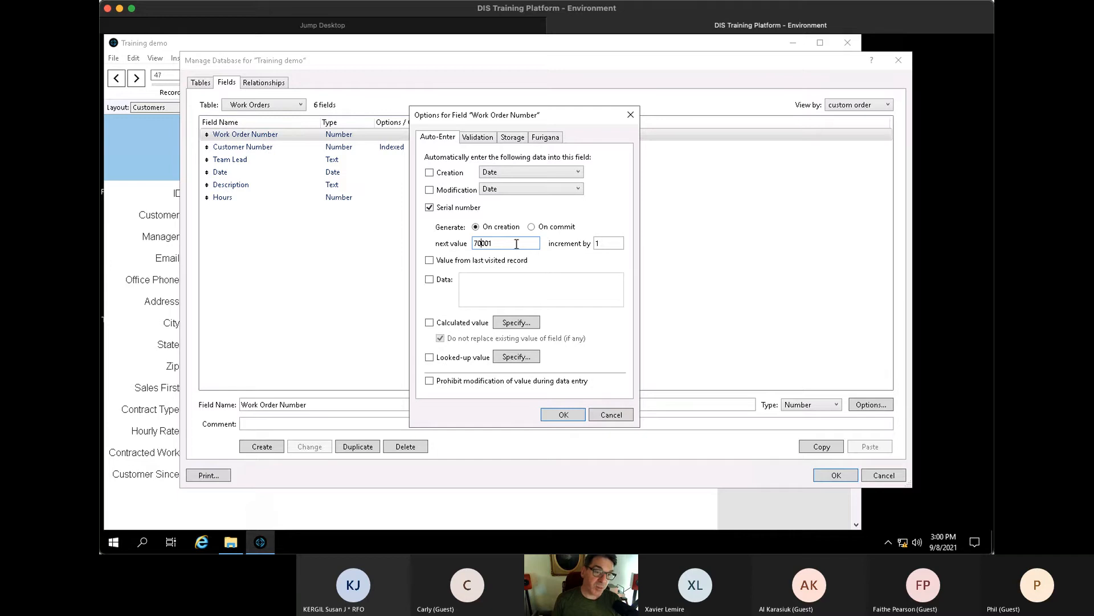
click(449, 381)
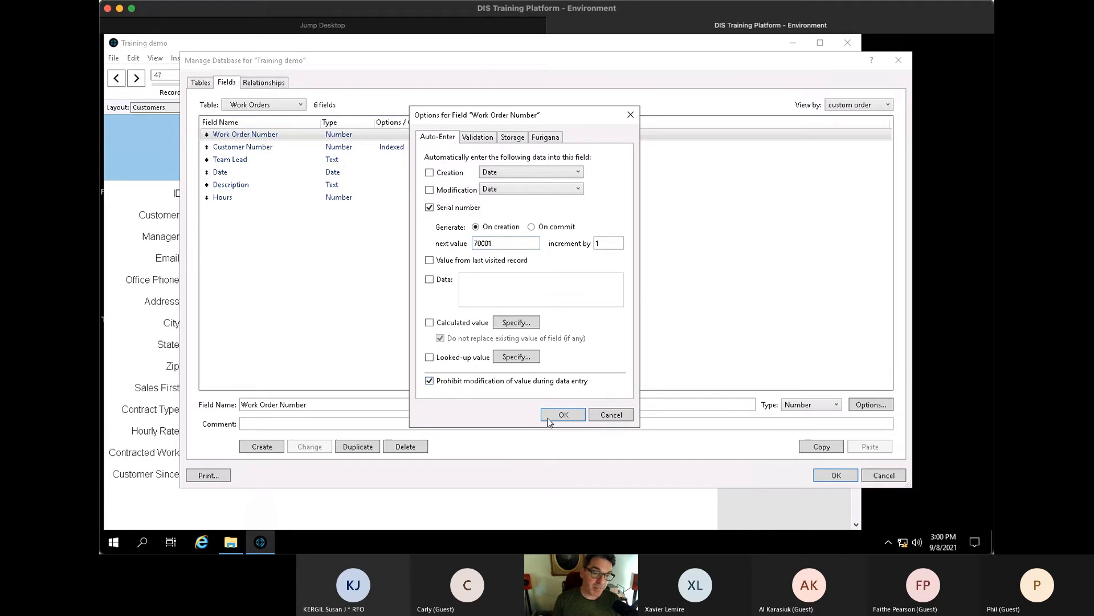
click(563, 415)
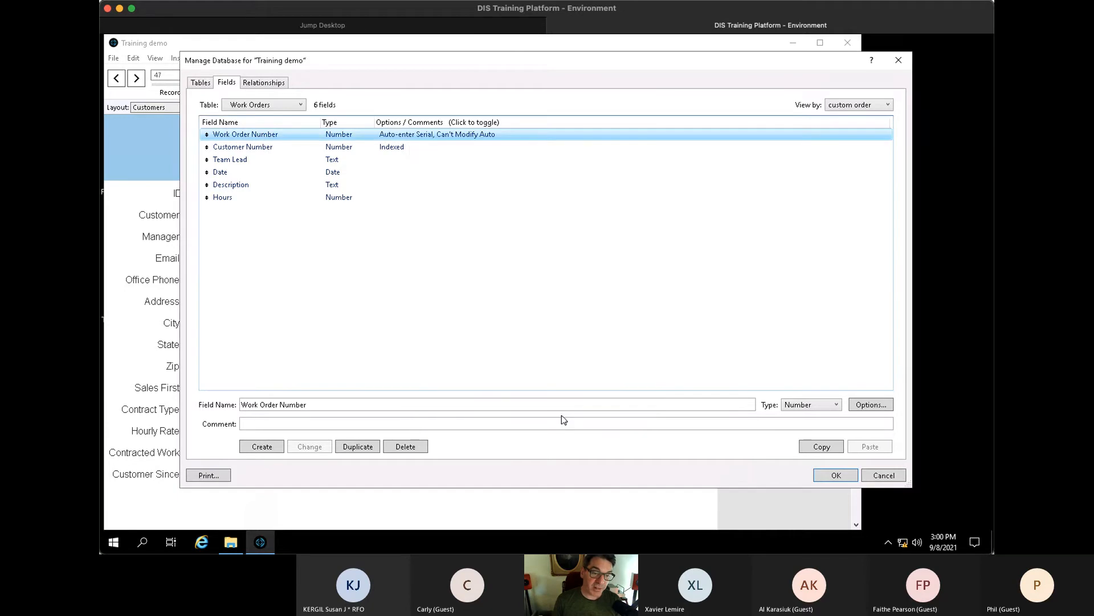
click(836, 476)
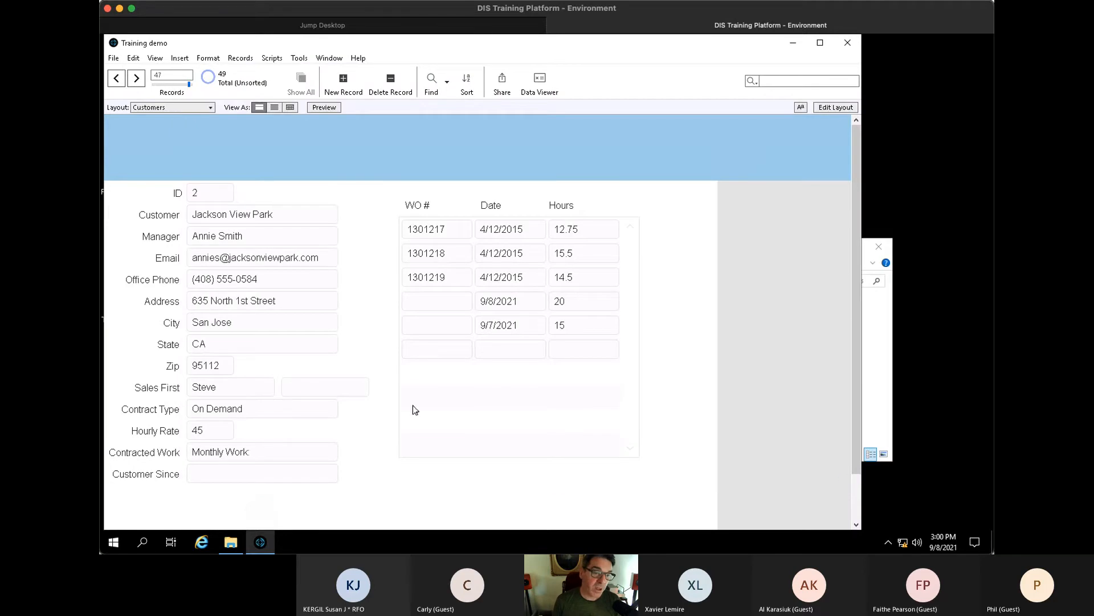
- Add a 9/6/2021 work order of 8 hours, numbered 70001, then enter Layout mode
click(495, 350)
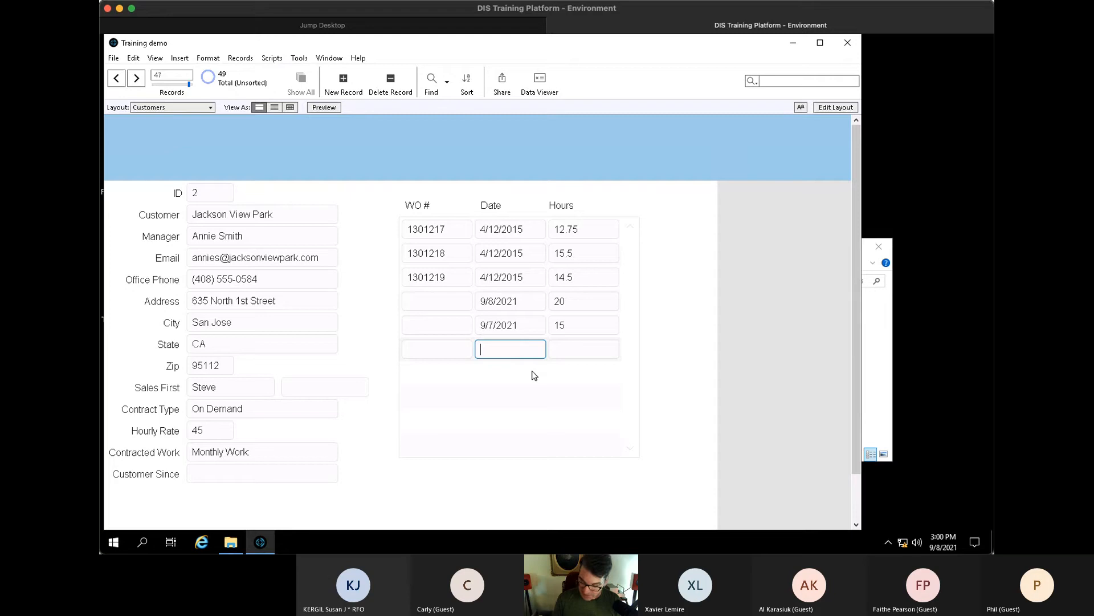
text(9/6)
key(Tab)
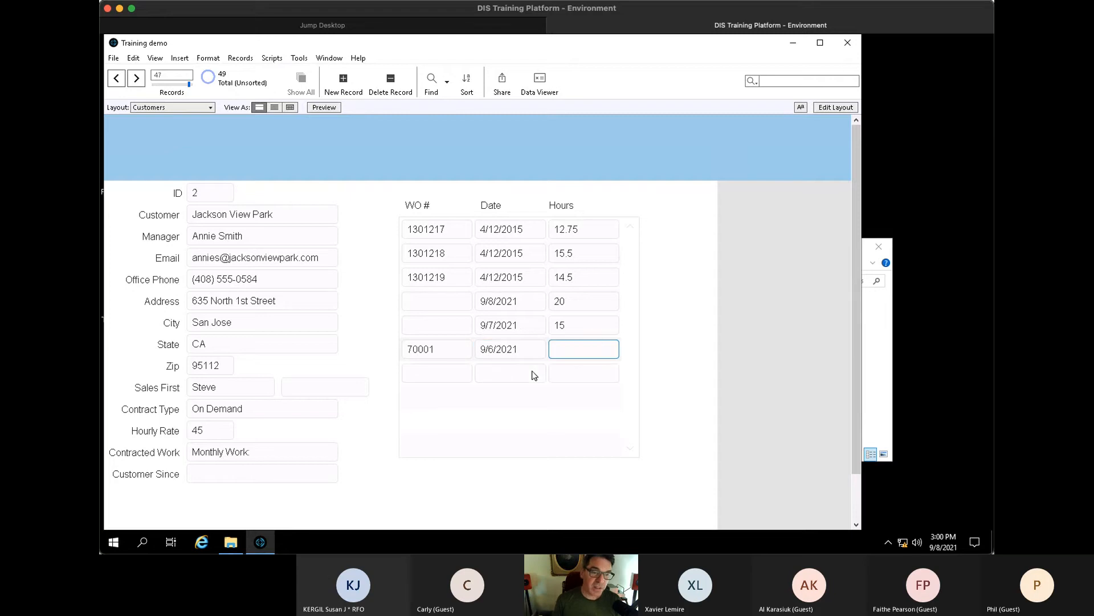
text(8)
click(762, 367)
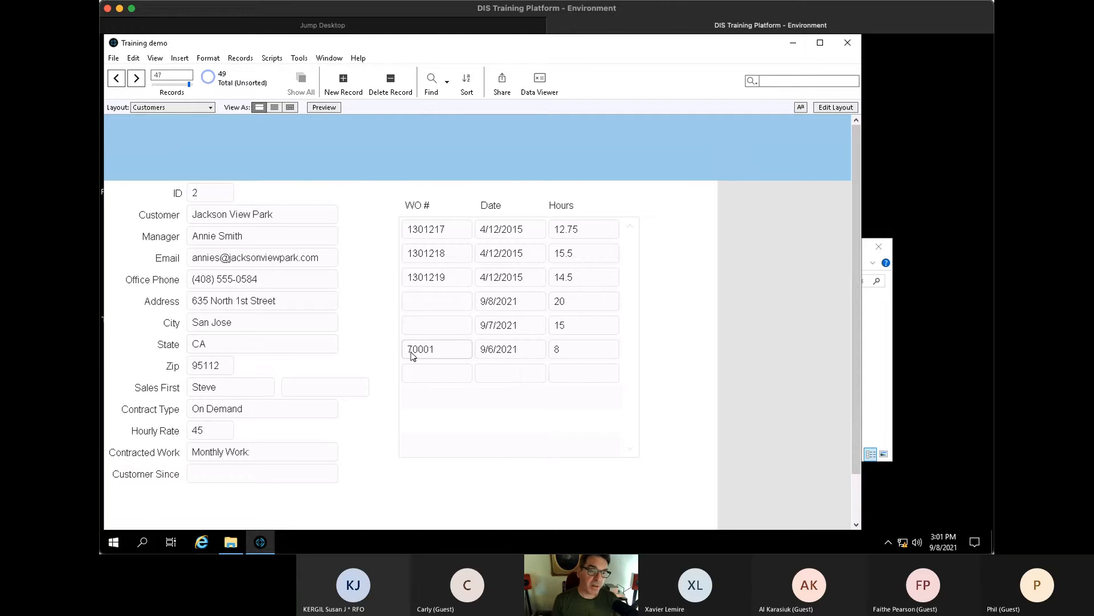
key(ctrl+l)
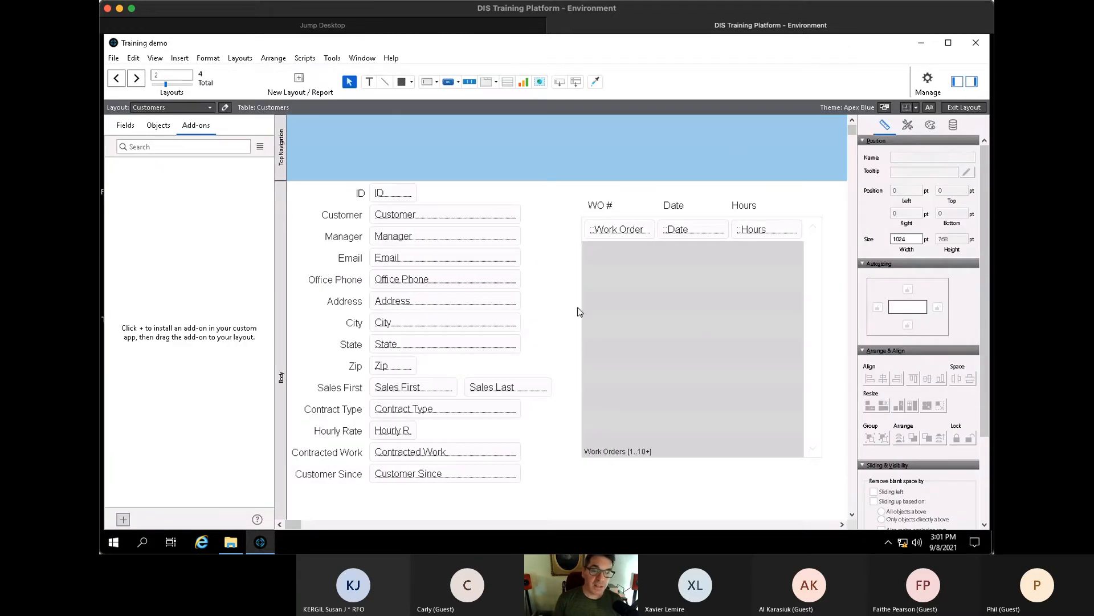
- Widen the Work Orders portal and allow deletion of its portal rows
click(720, 306)
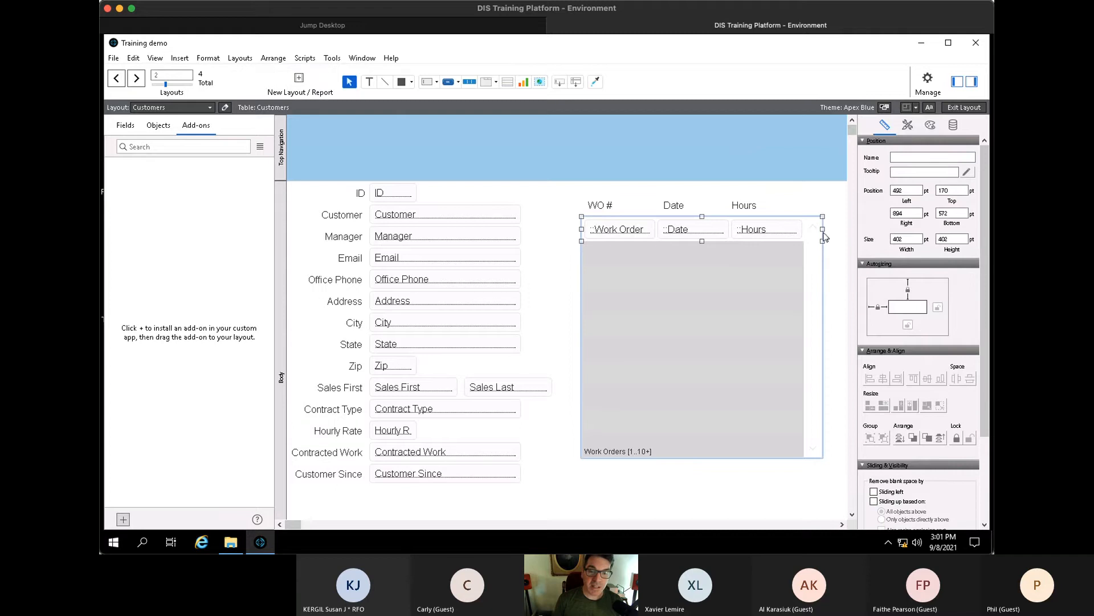
drag(822, 228, 717, 232)
double_click(621, 270)
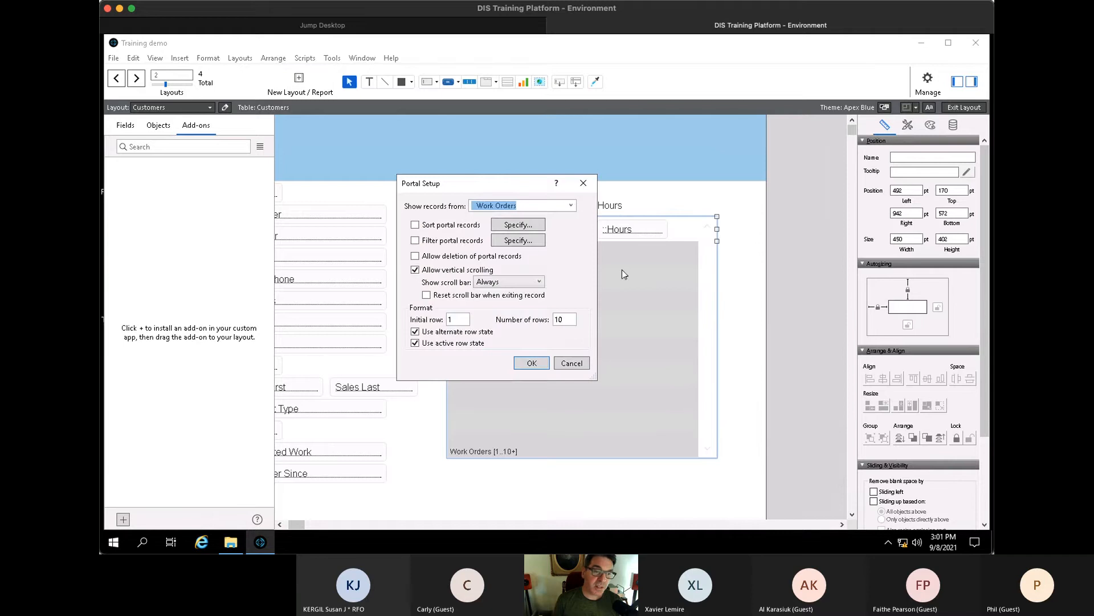
click(453, 257)
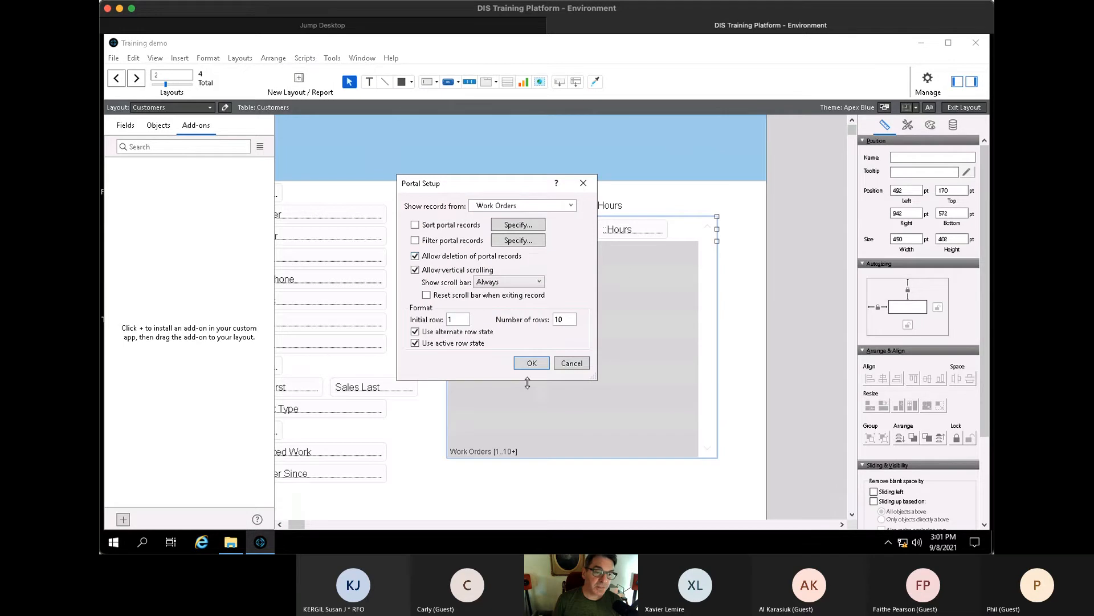
click(532, 363)
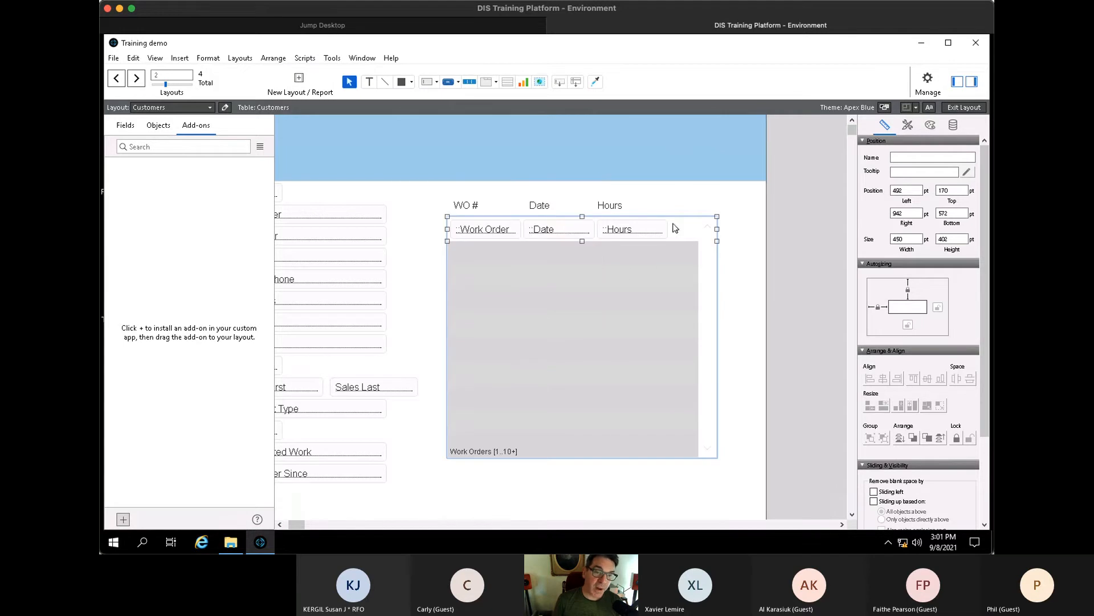
- Draw an icon-only circled-X button beside the Hours field in the portal
click(448, 82)
drag(670, 220, 693, 239)
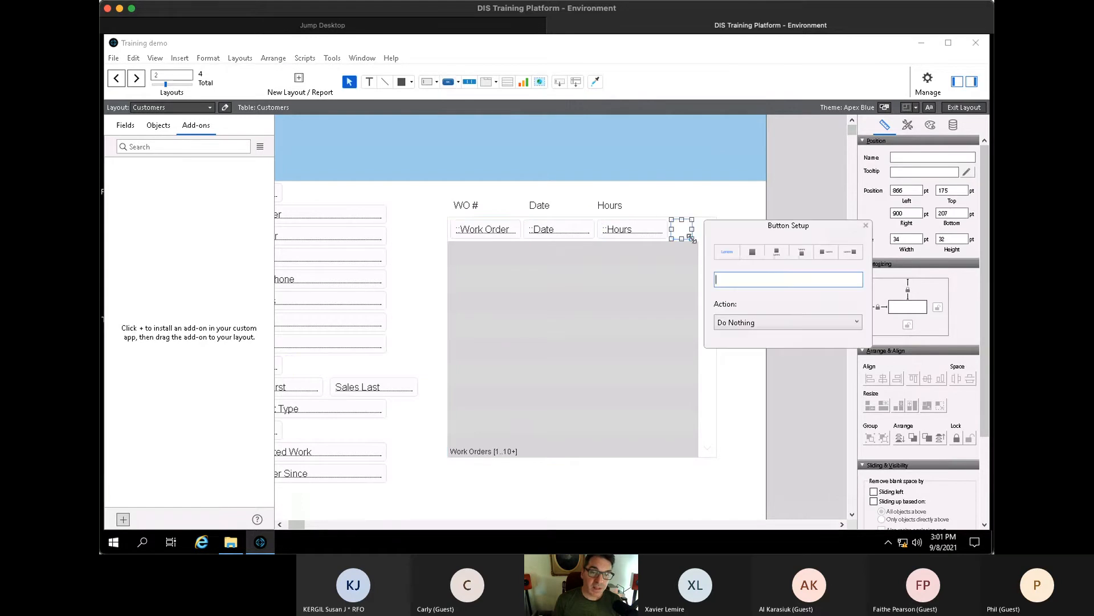
click(757, 256)
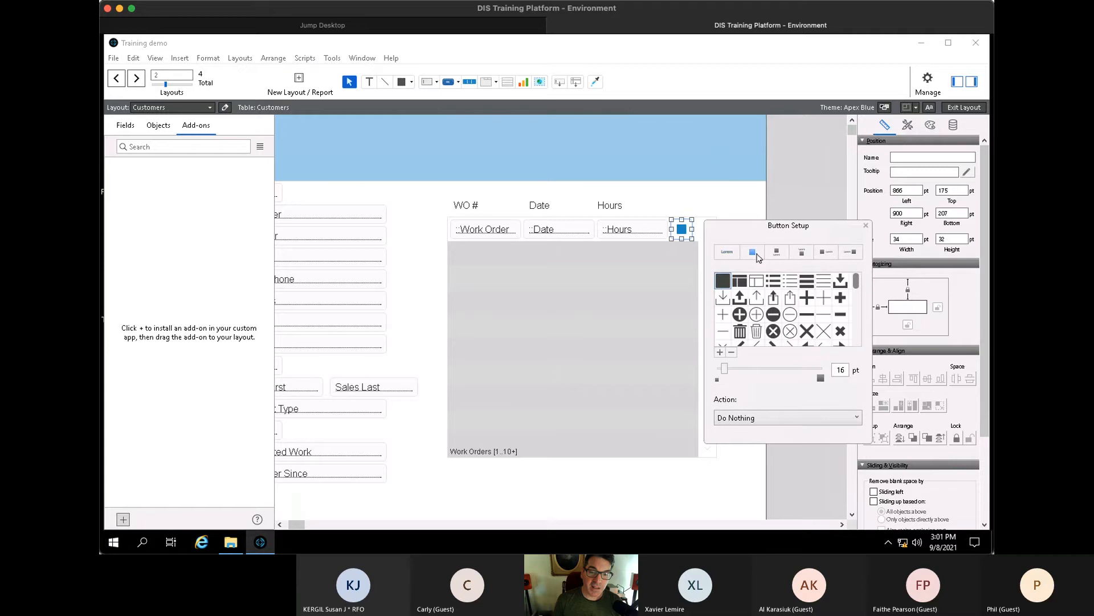
click(773, 331)
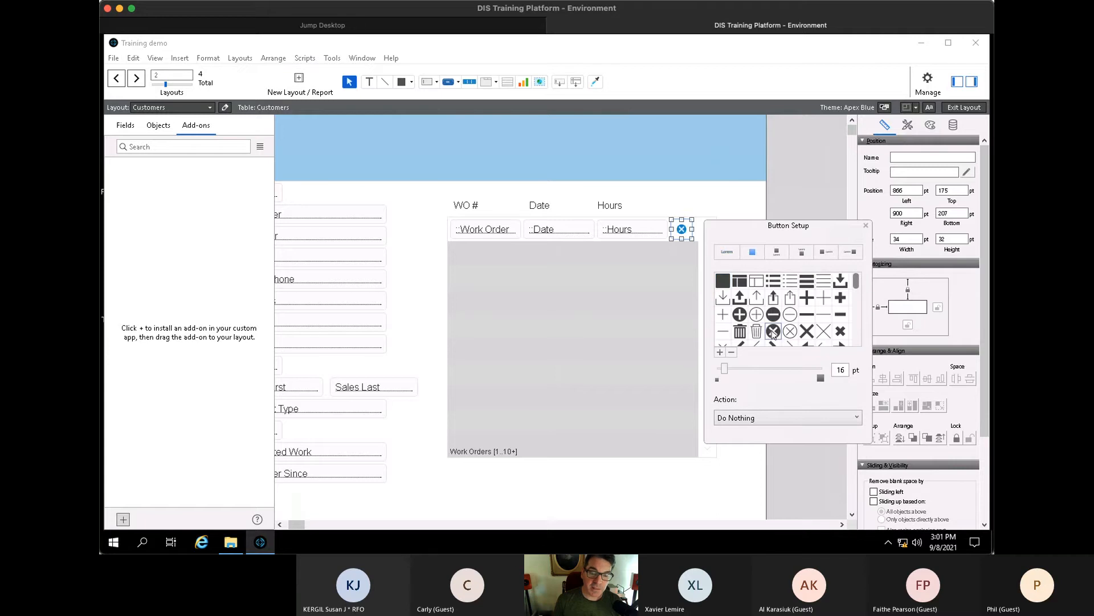
- Set the button's action to the single step Delete Portal Row
click(772, 420)
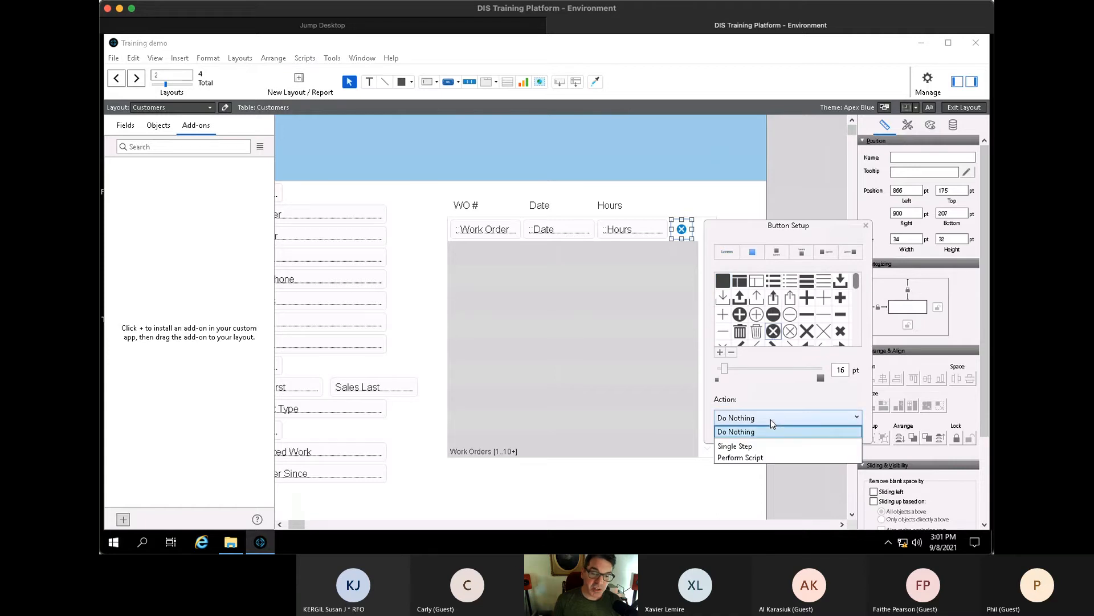
click(755, 446)
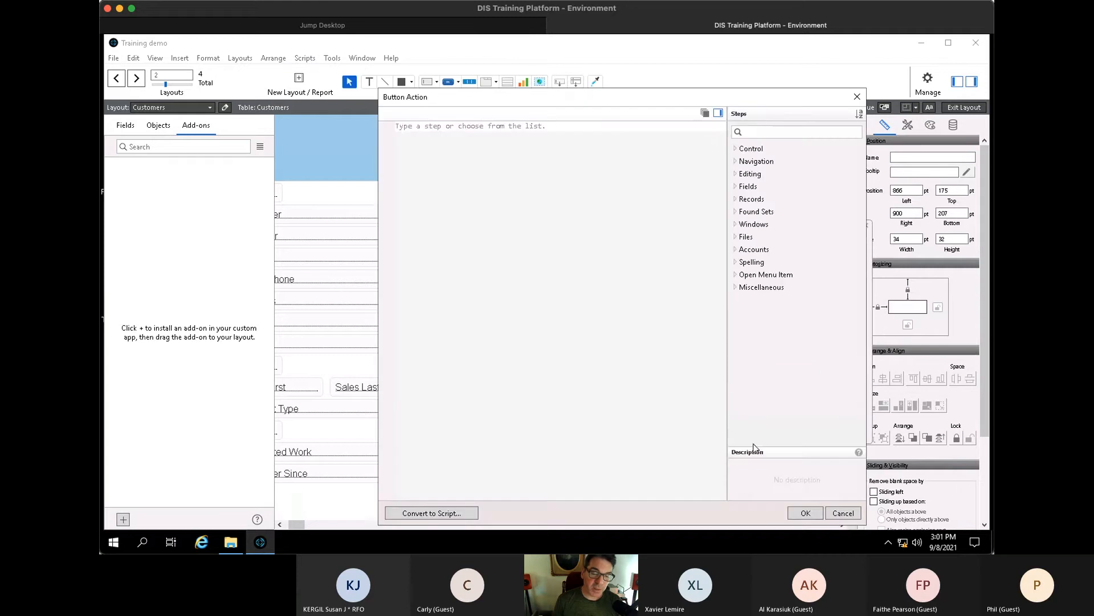
click(782, 133)
text(de)
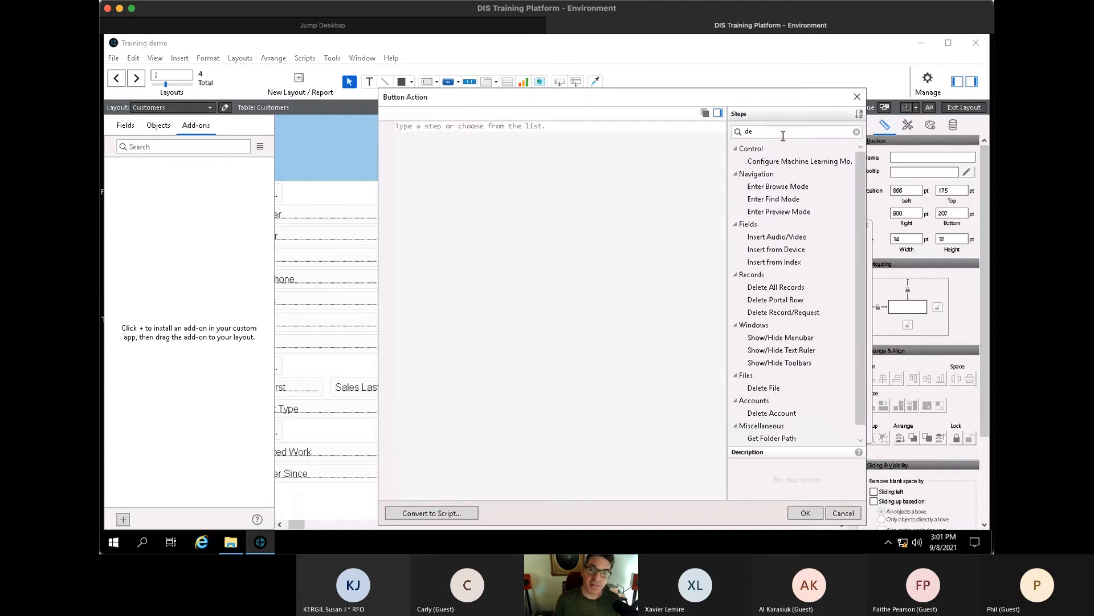
text(le)
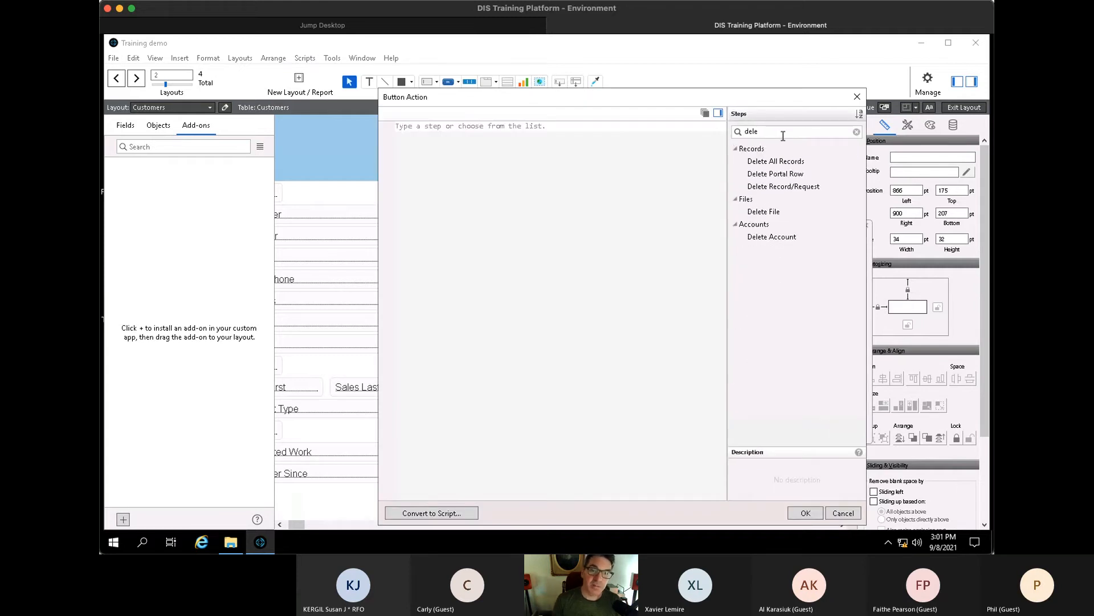
click(786, 176)
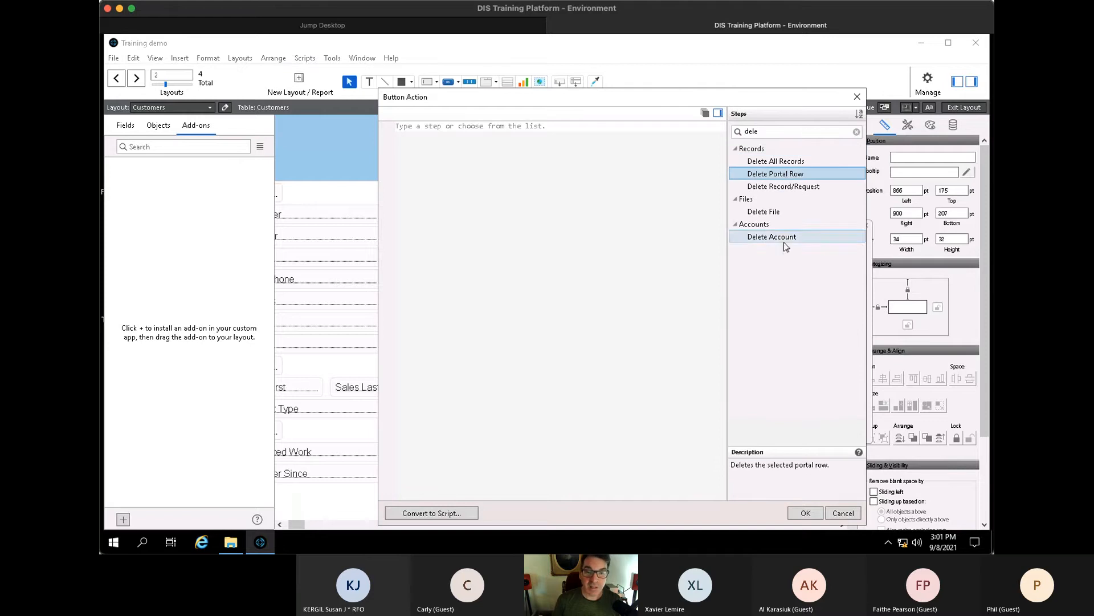
click(816, 513)
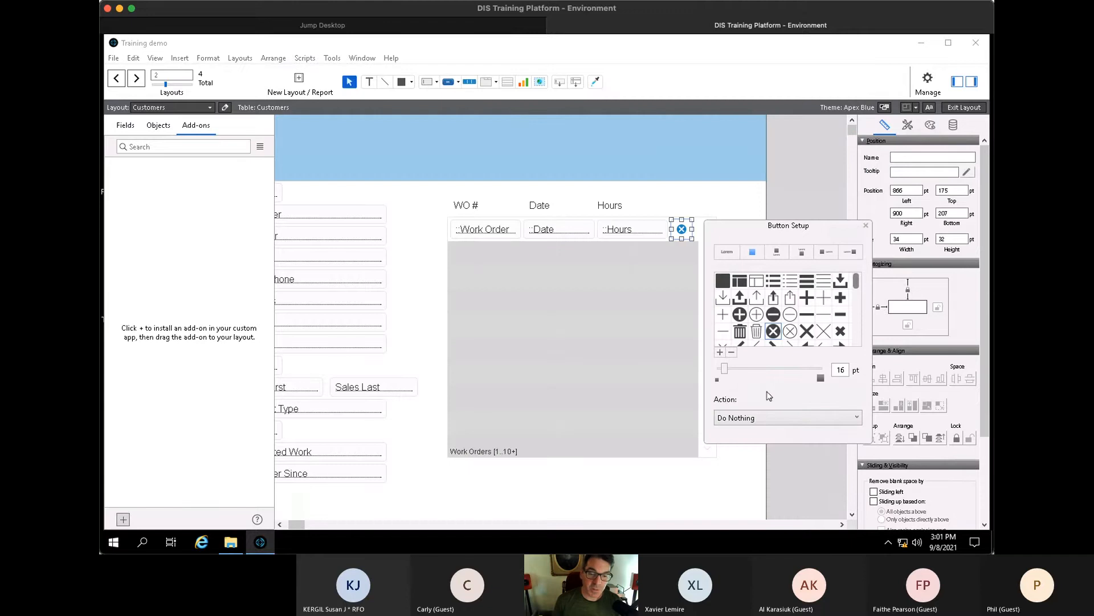
- Reassign Delete Portal Row as the button's single step, confirm, and return to Browse mode
click(762, 417)
click(751, 447)
click(752, 133)
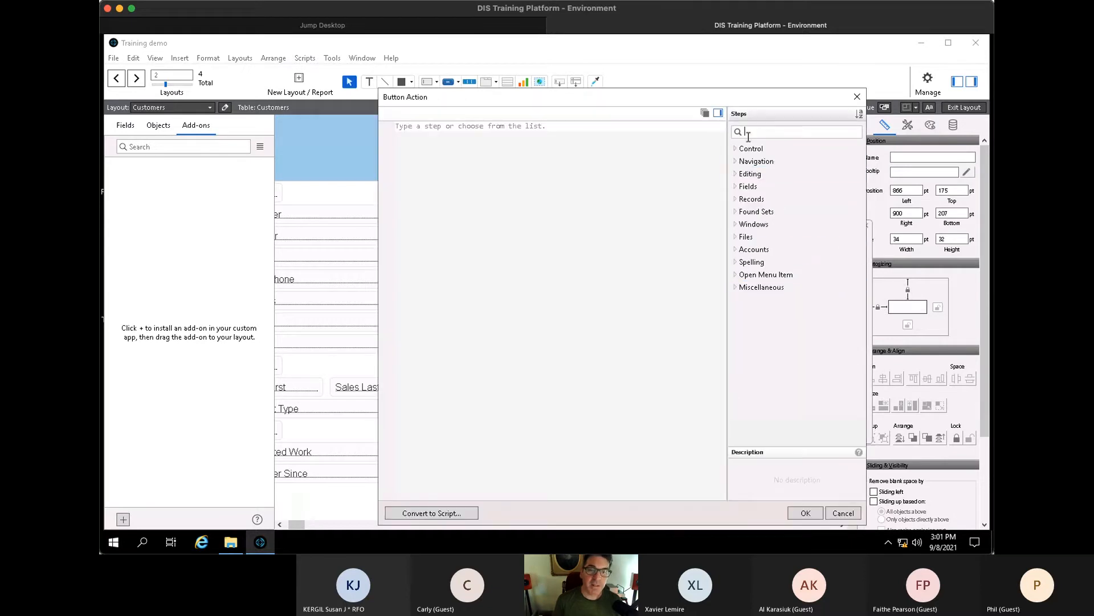
text(del)
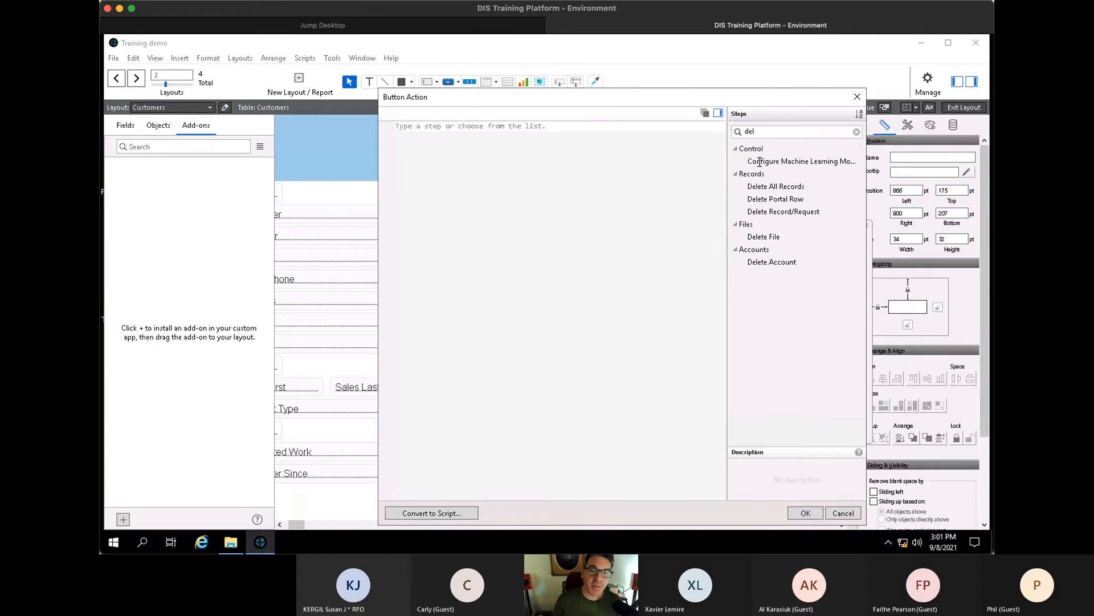
double_click(793, 200)
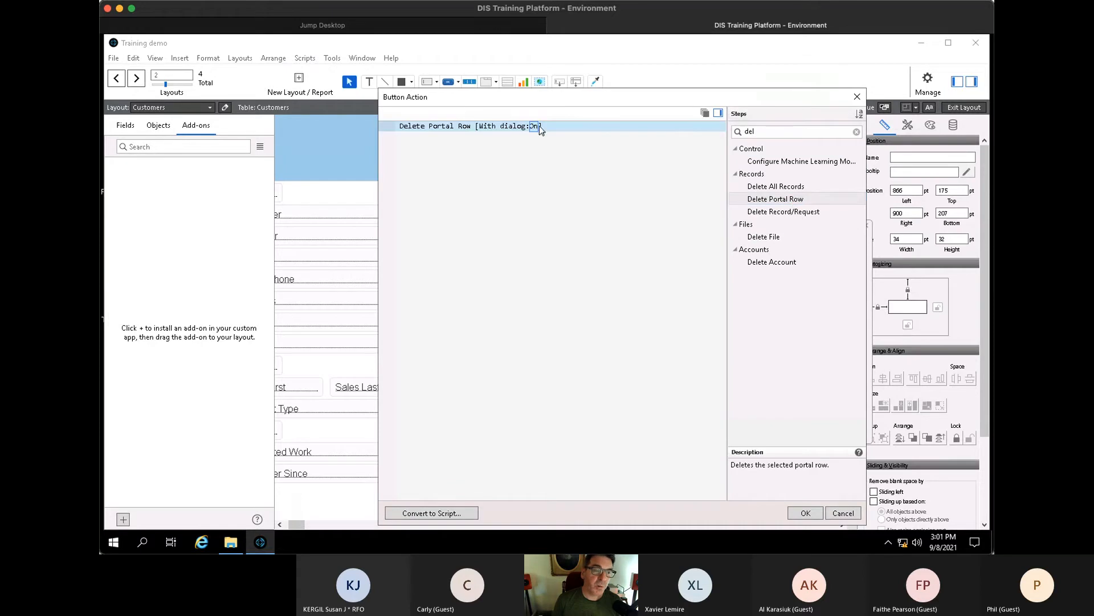
click(806, 513)
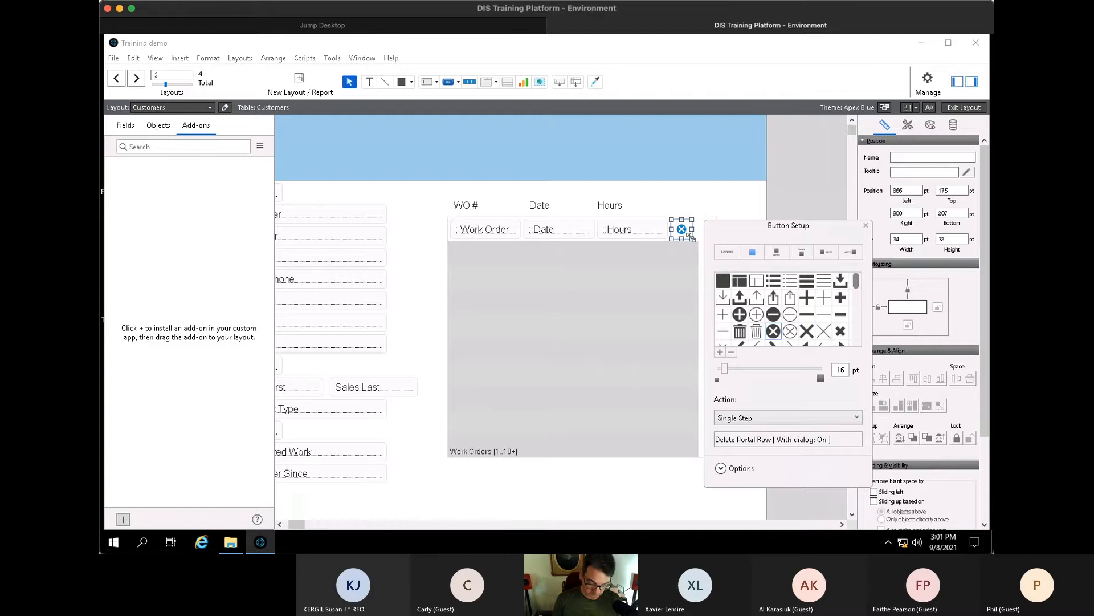
key(ctrl+b)
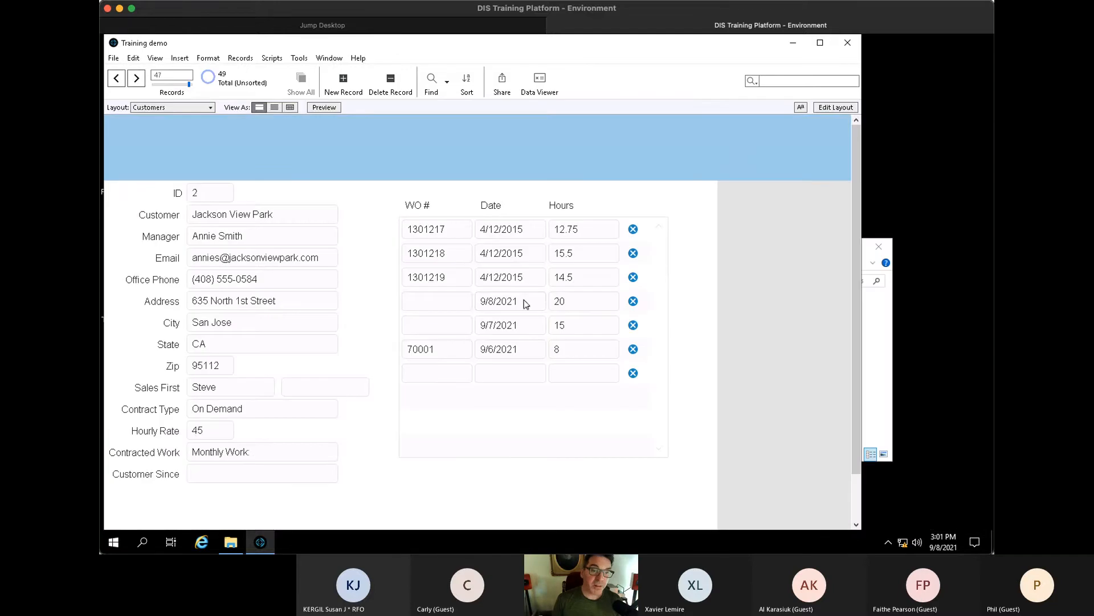
- Delete the 20-hour and 15-hour work order rows, confirming each deletion
click(633, 301)
click(452, 318)
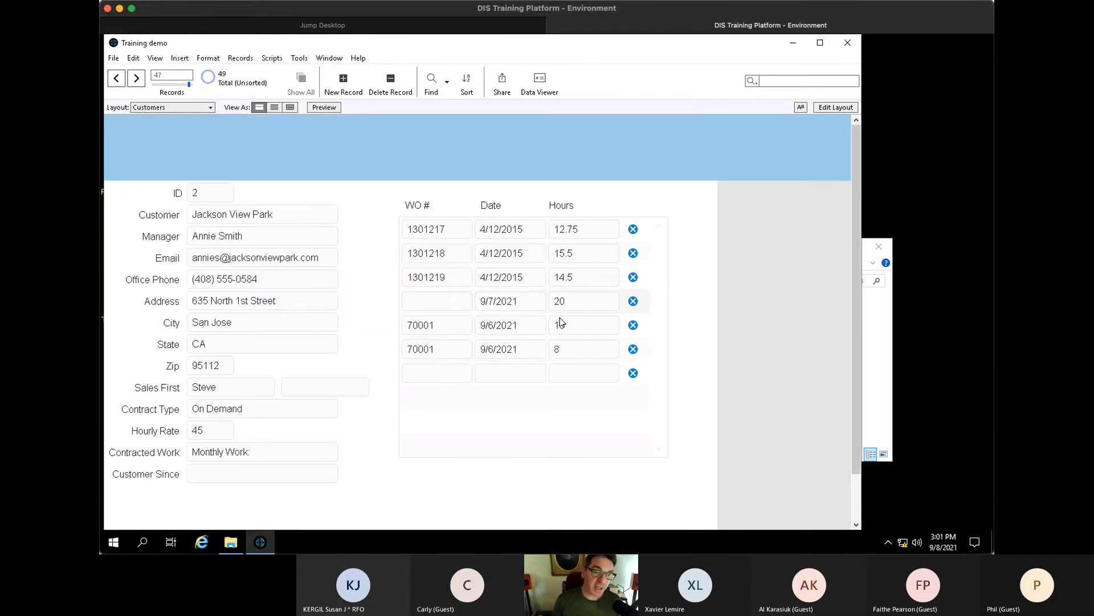
click(633, 301)
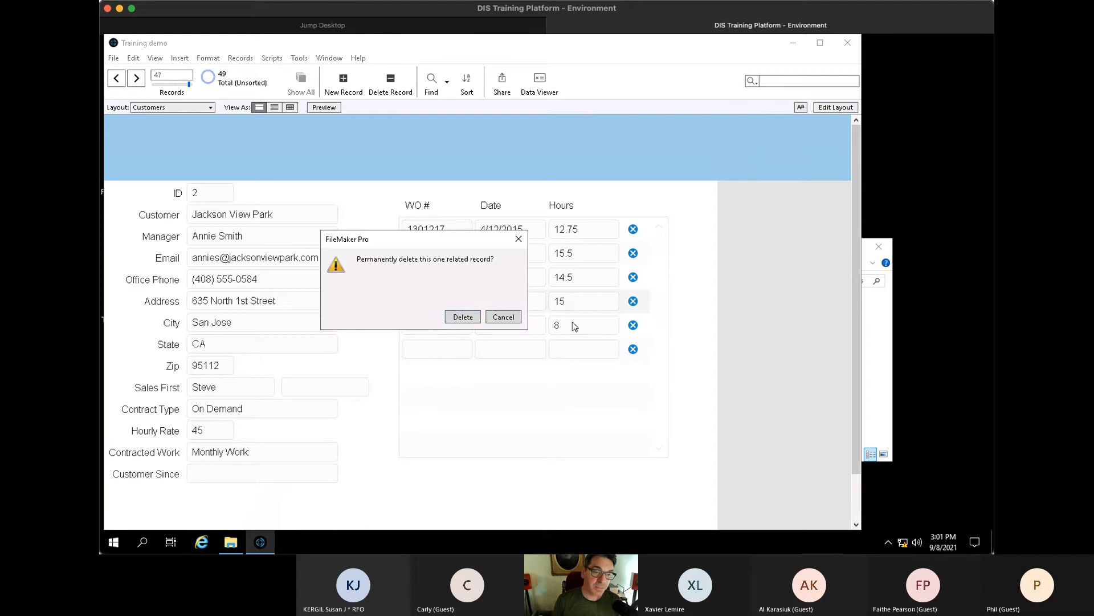
click(457, 320)
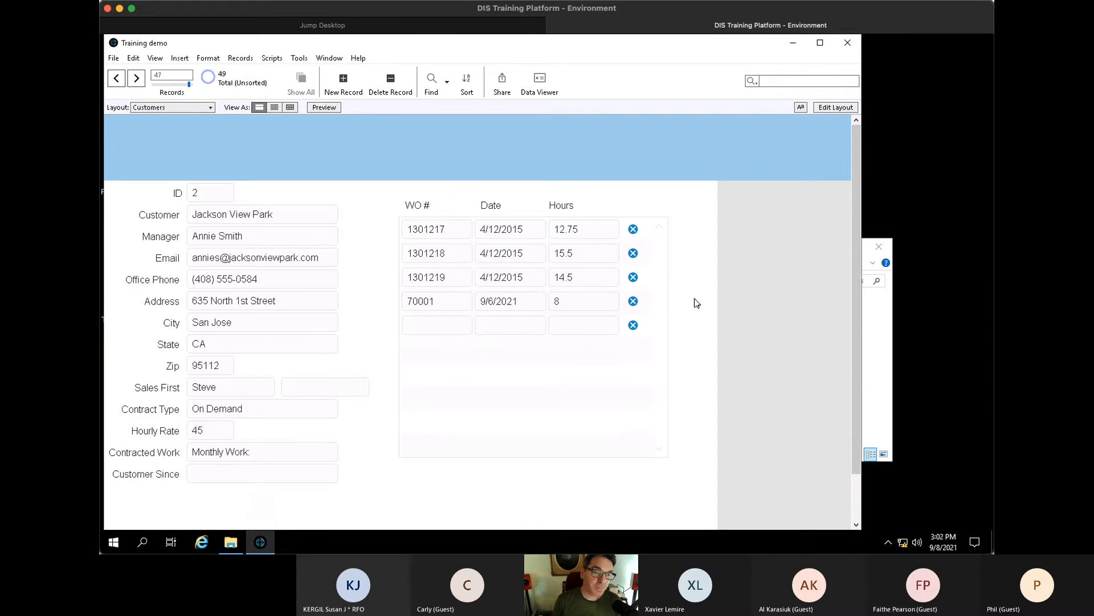
- Add a work order dated today, 9/8/2021, with 23 hours
click(511, 330)
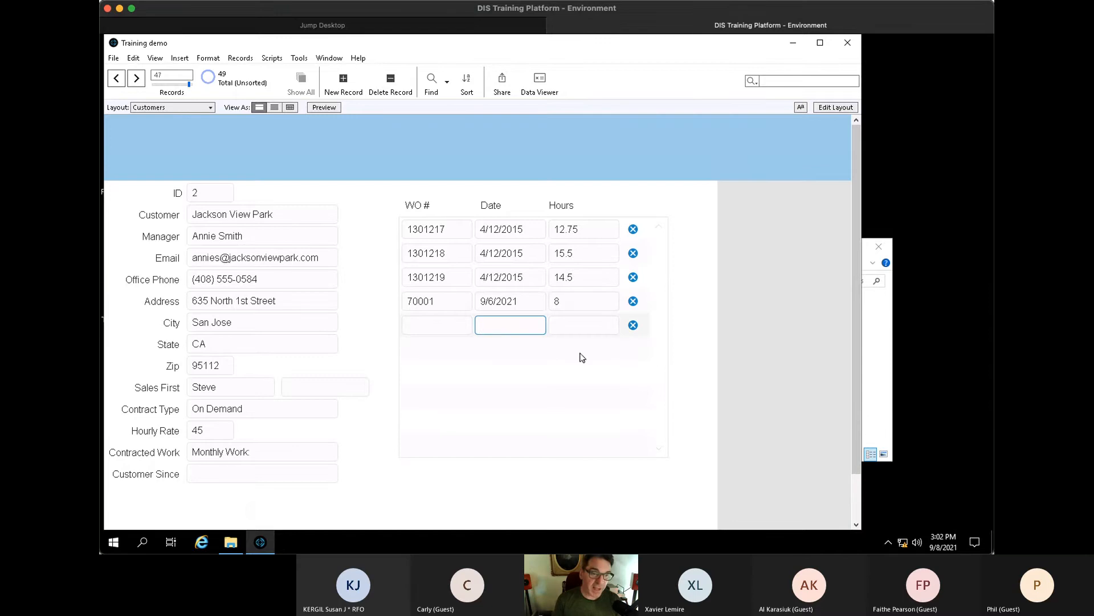
key(ctrl+minus)
click(581, 328)
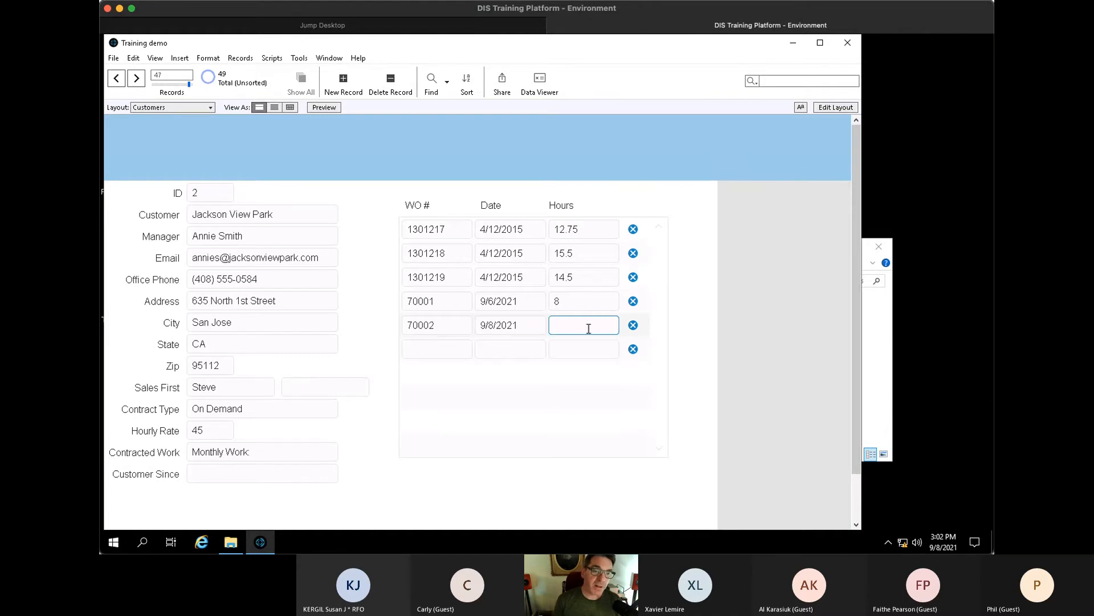
text(23)
click(692, 332)
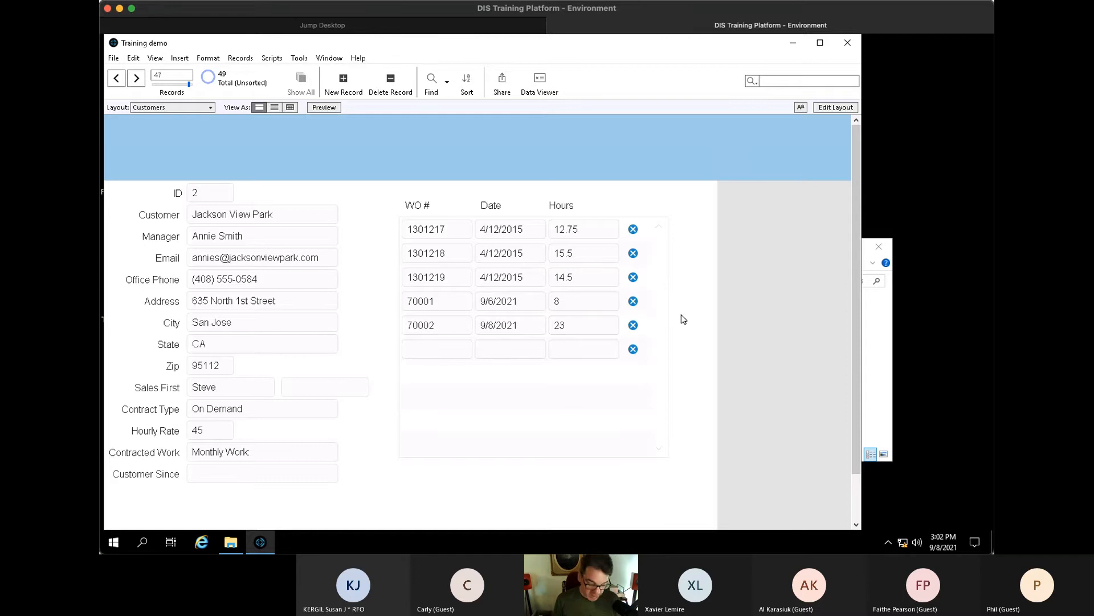
- Open the relationships graph and move the Quote table below Work Orders
key(ctrl+shift+d)
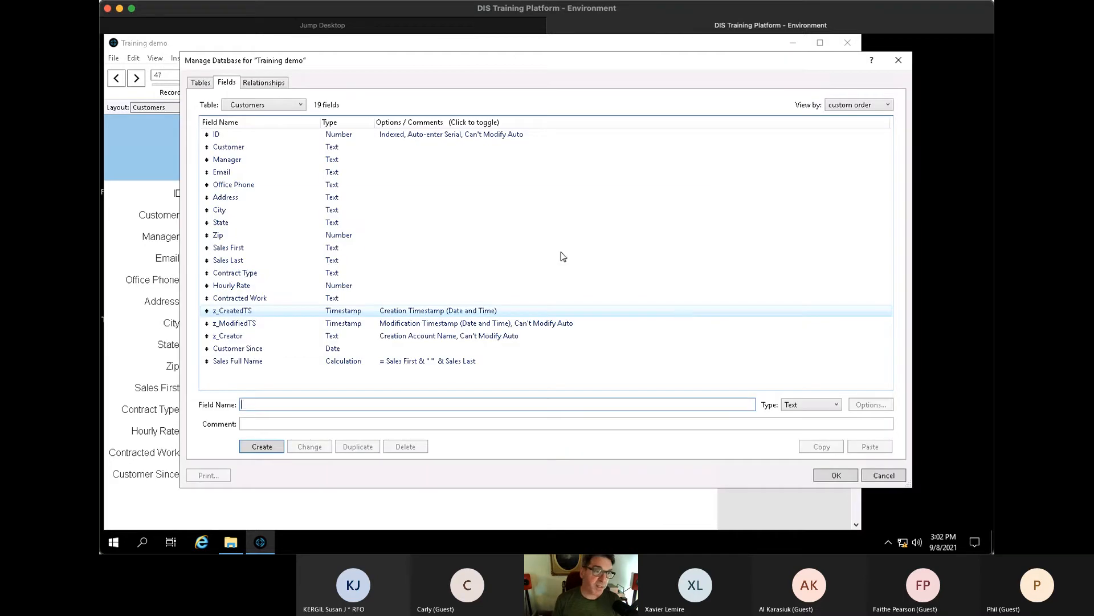
click(201, 81)
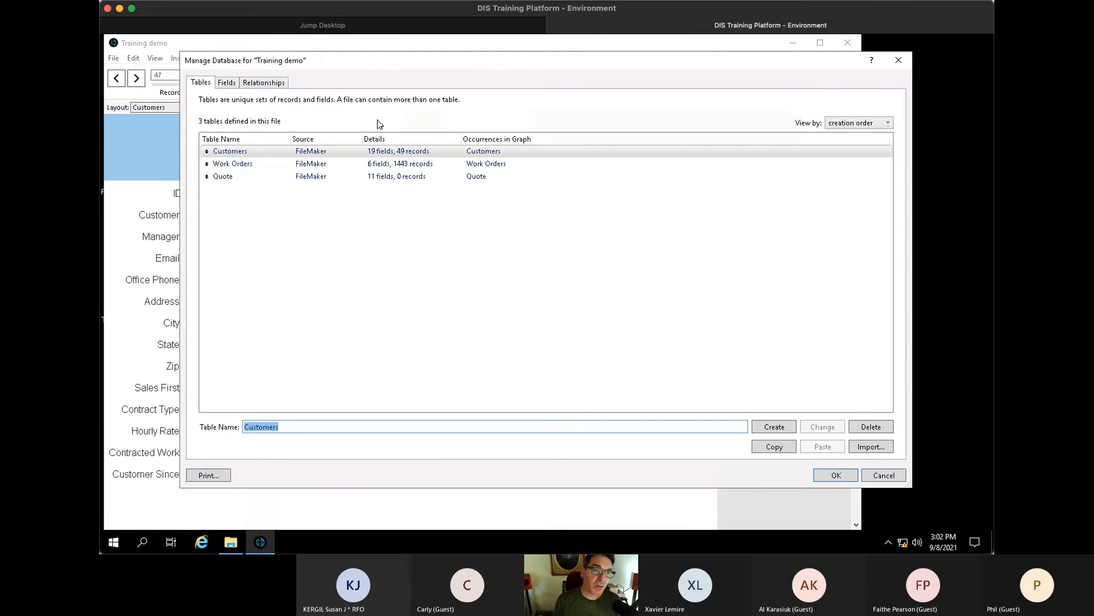
click(271, 83)
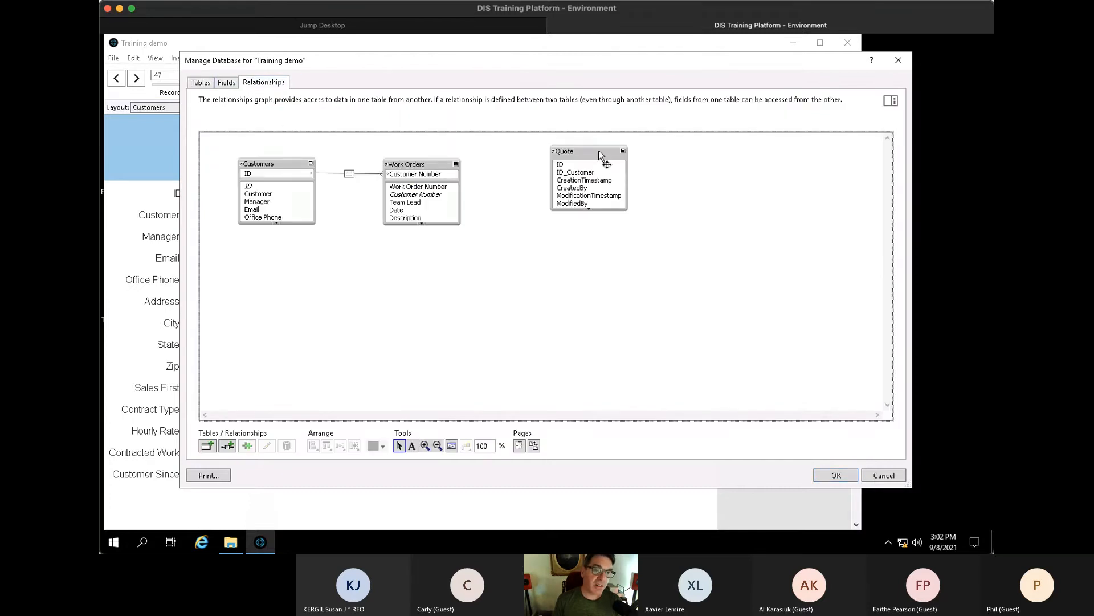
drag(599, 151, 430, 257)
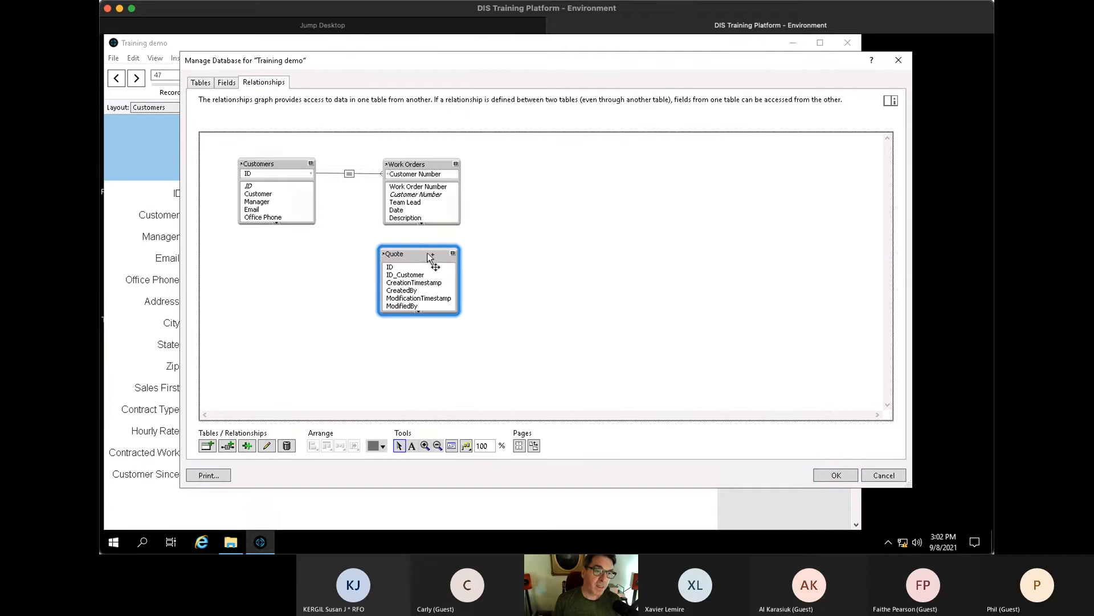
- Draw a relationship from Customers to the Quote table, redoing the first attempt
click(262, 187)
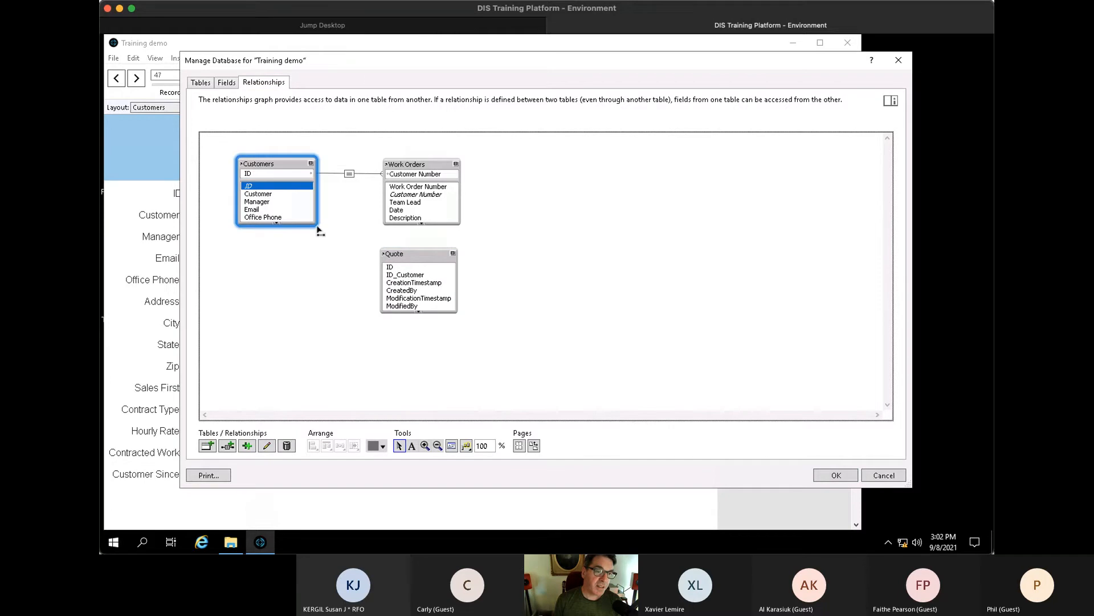
drag(320, 231, 416, 278)
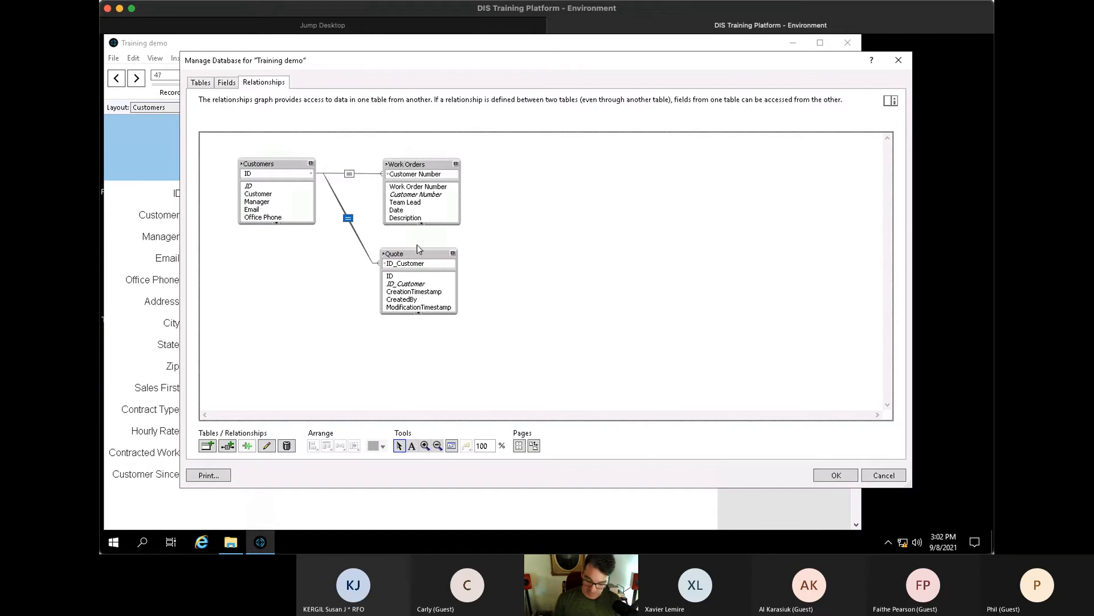
key(Delete)
drag(258, 211, 406, 306)
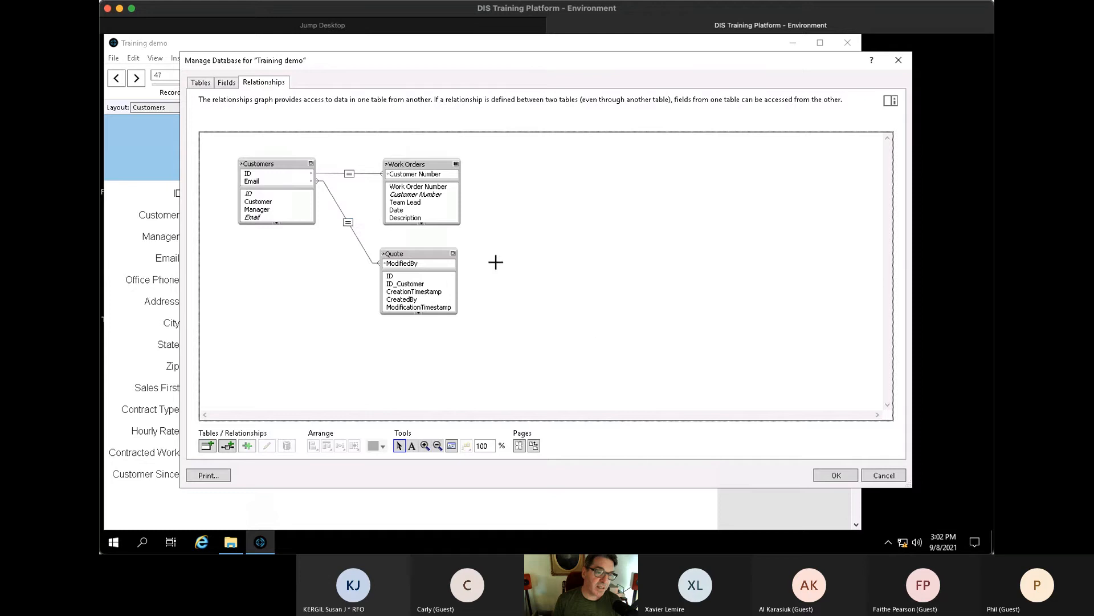
drag(427, 251, 429, 247)
- Set the Customers–Quote match to ID = ID_Customer, plus a Customer = Quote Date criterion
double_click(349, 220)
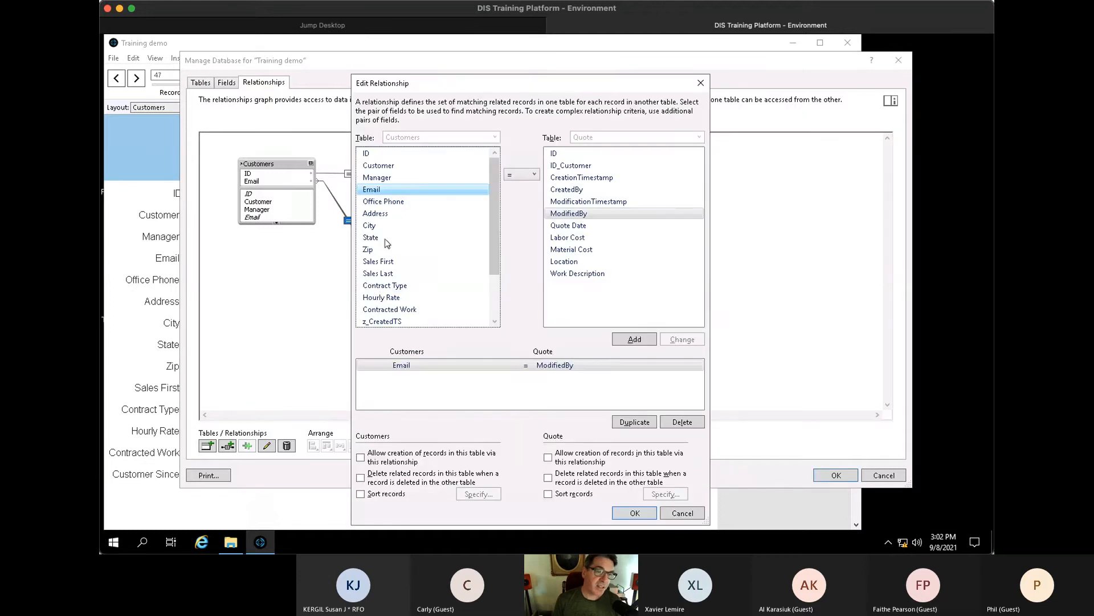
click(368, 153)
click(597, 166)
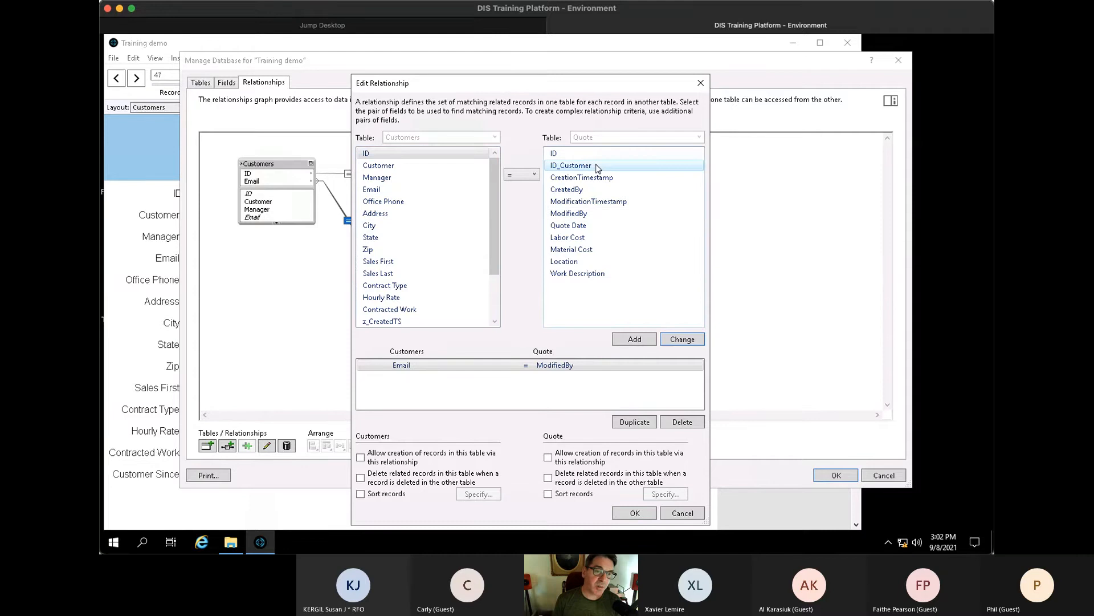
click(699, 340)
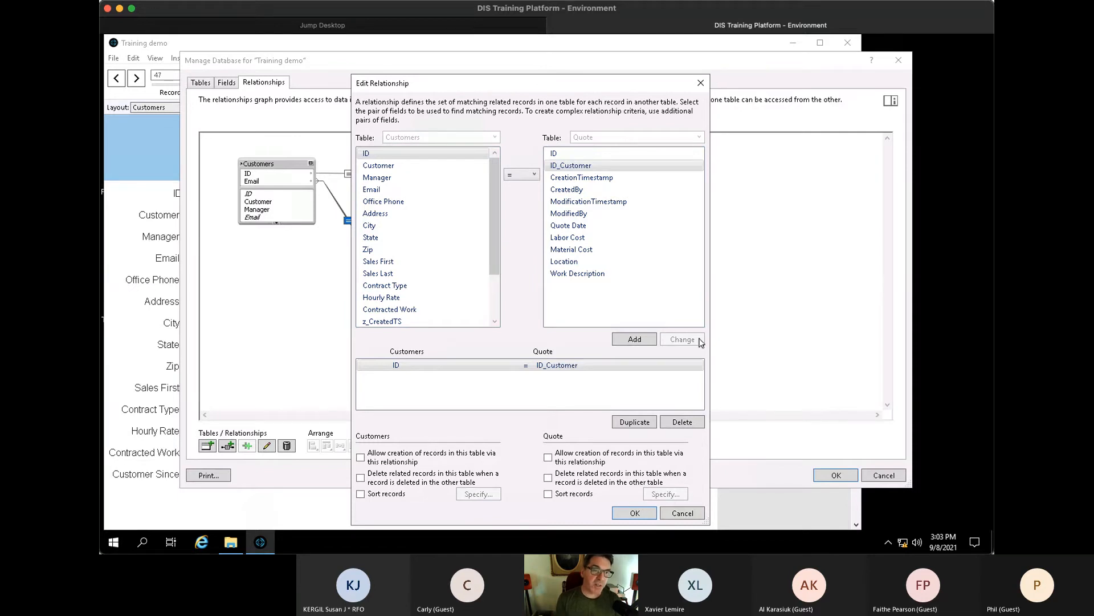
click(399, 165)
click(570, 225)
click(635, 340)
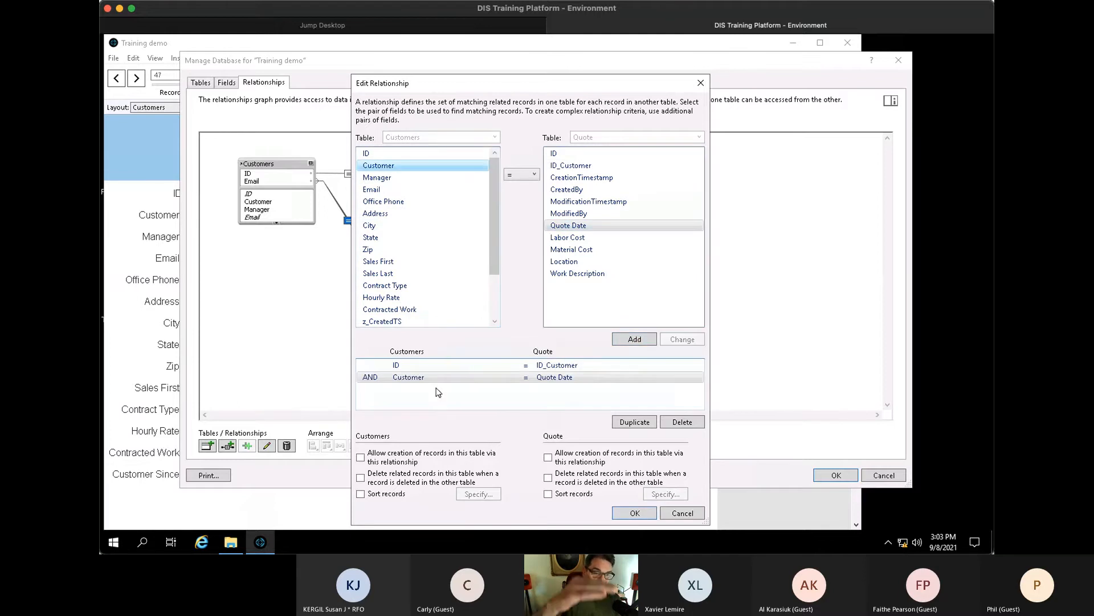
- Remove the Customer = Quote Date criterion and allow creating Quote records, without cascading deletes
click(440, 379)
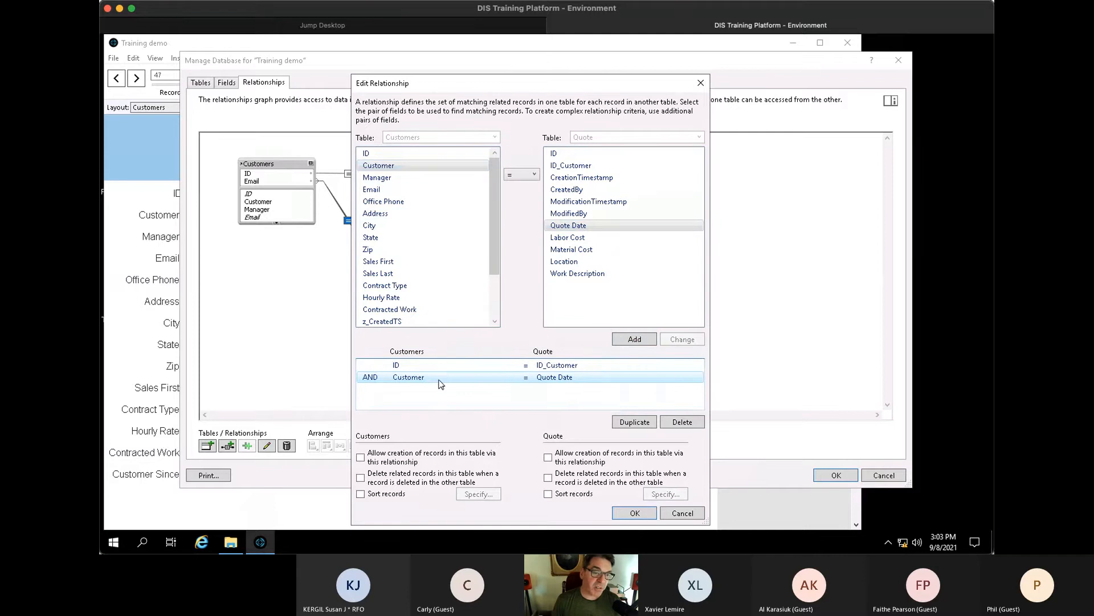
click(683, 421)
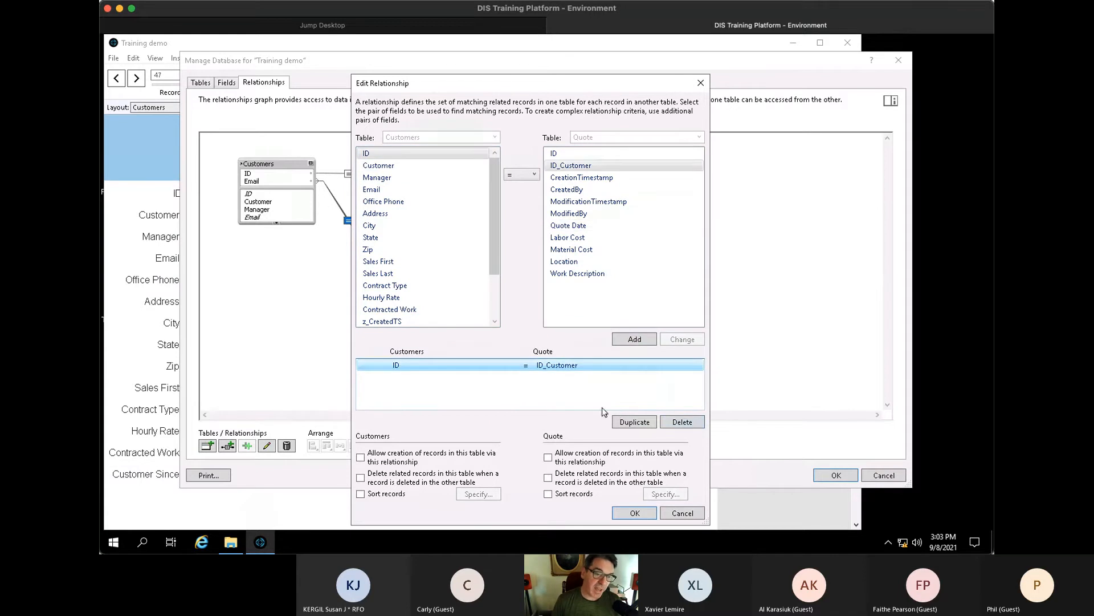
click(532, 378)
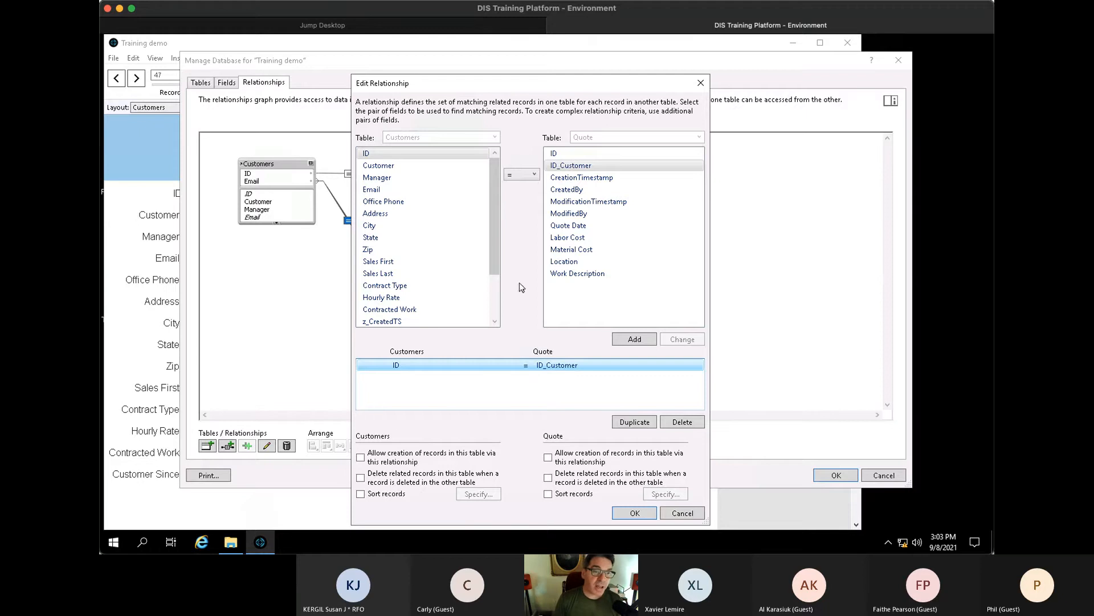
click(549, 458)
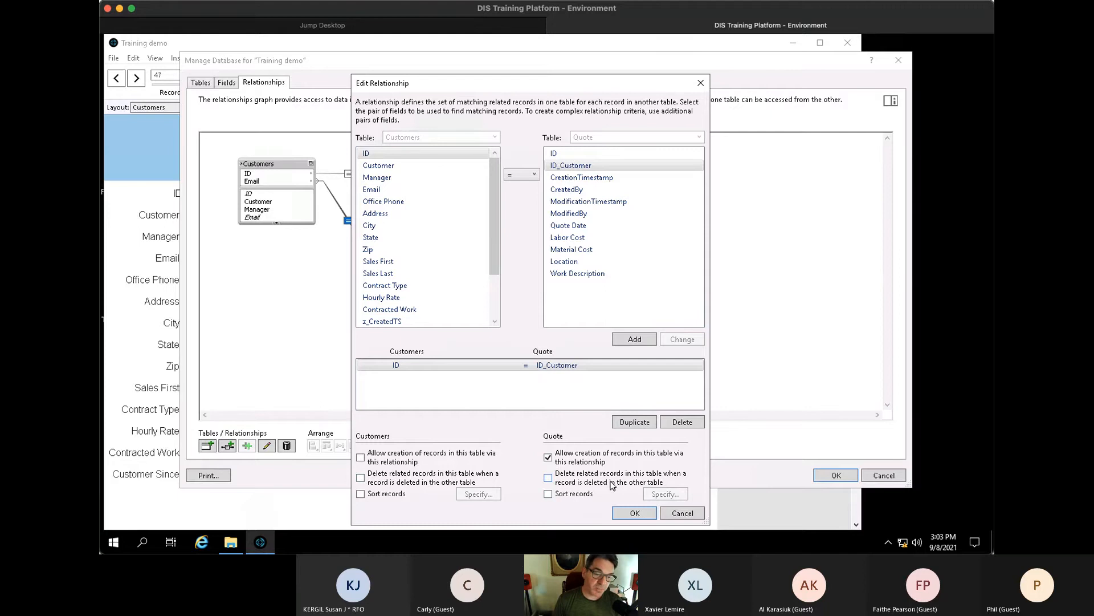
click(549, 479)
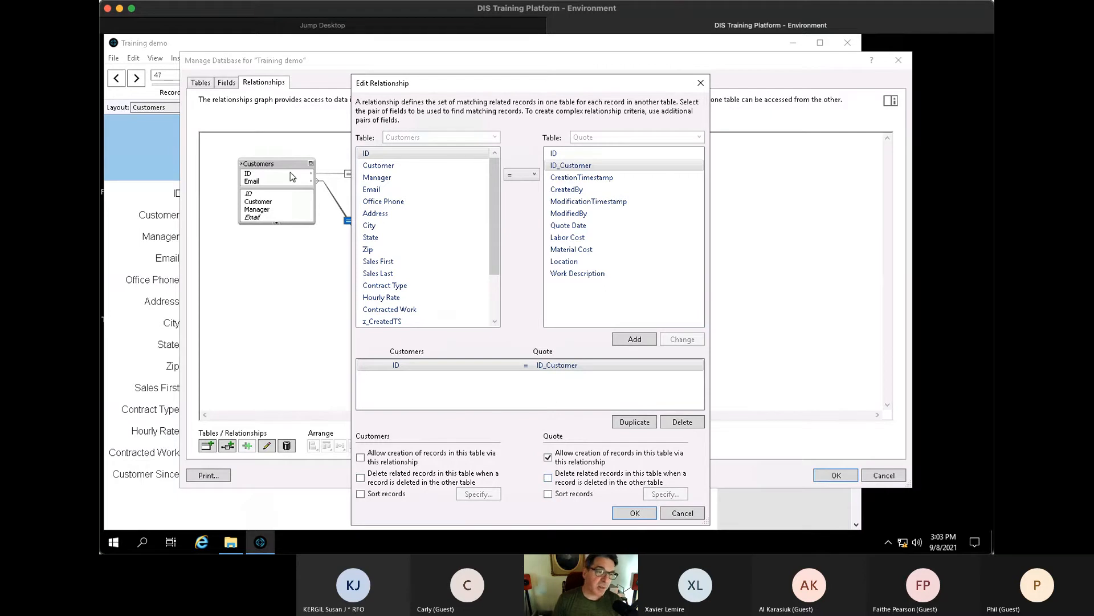
click(572, 166)
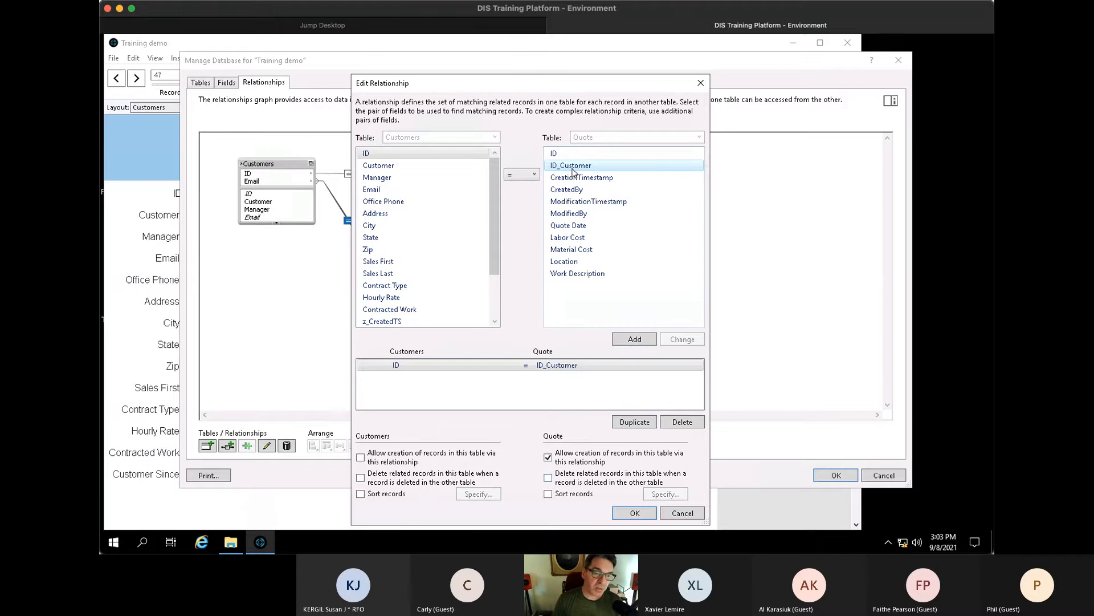
drag(577, 89, 605, 85)
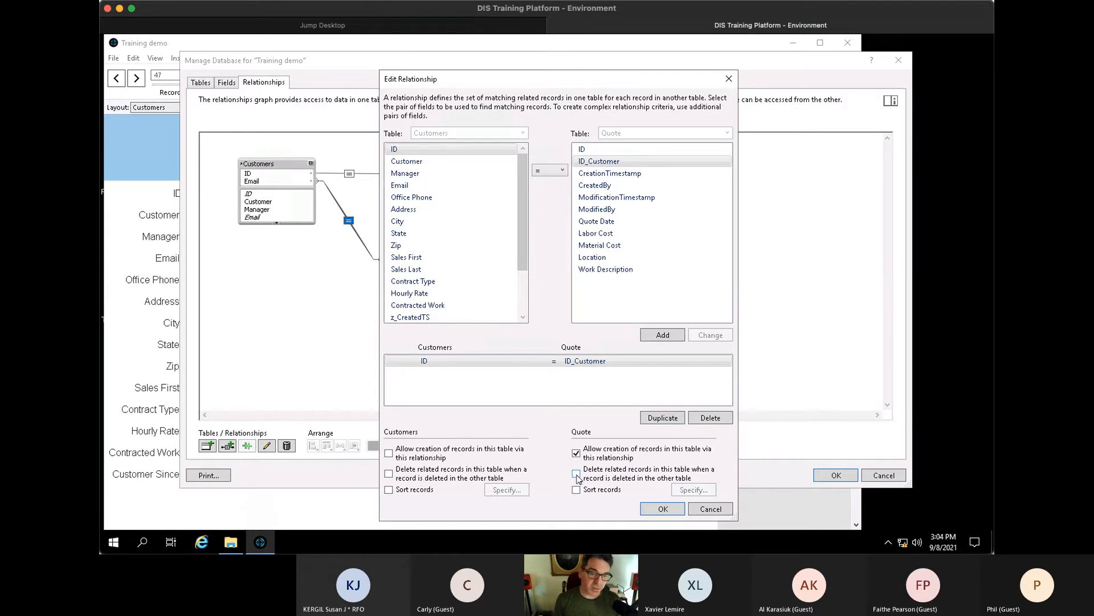
- Save the relationship and database changes, then enter Layout mode
click(661, 508)
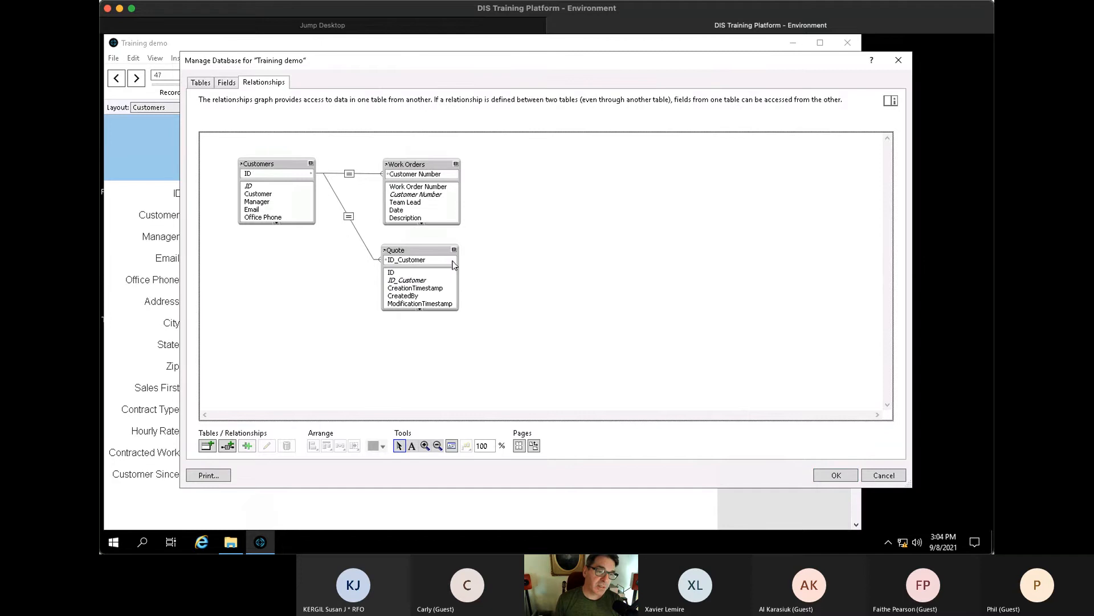
click(849, 476)
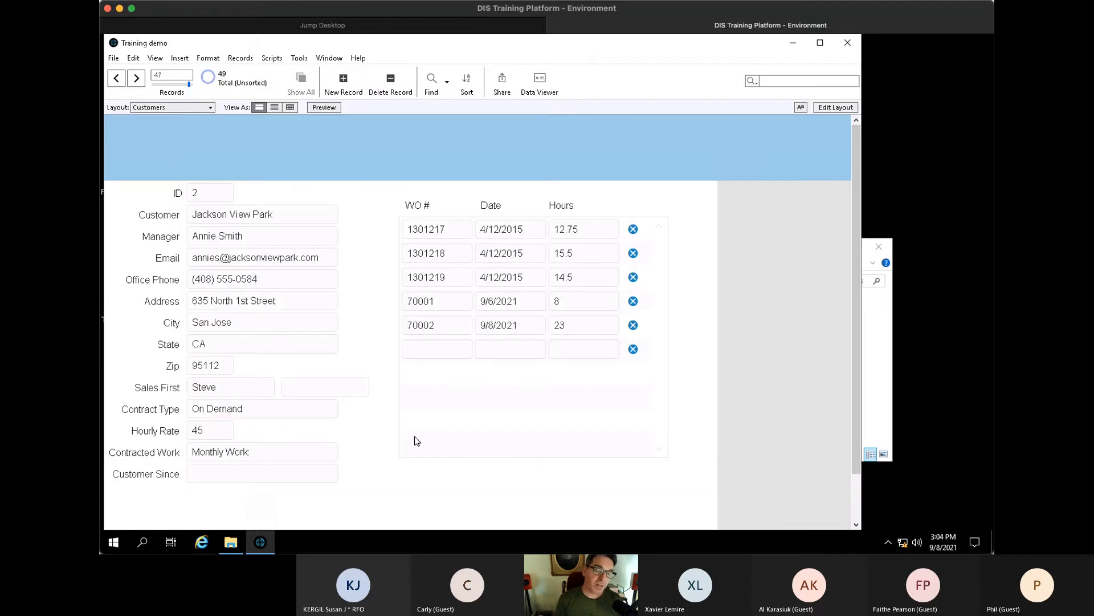
key(ctrl+l)
- Reduce the Work Orders portal from 10 rows to 6
click(597, 378)
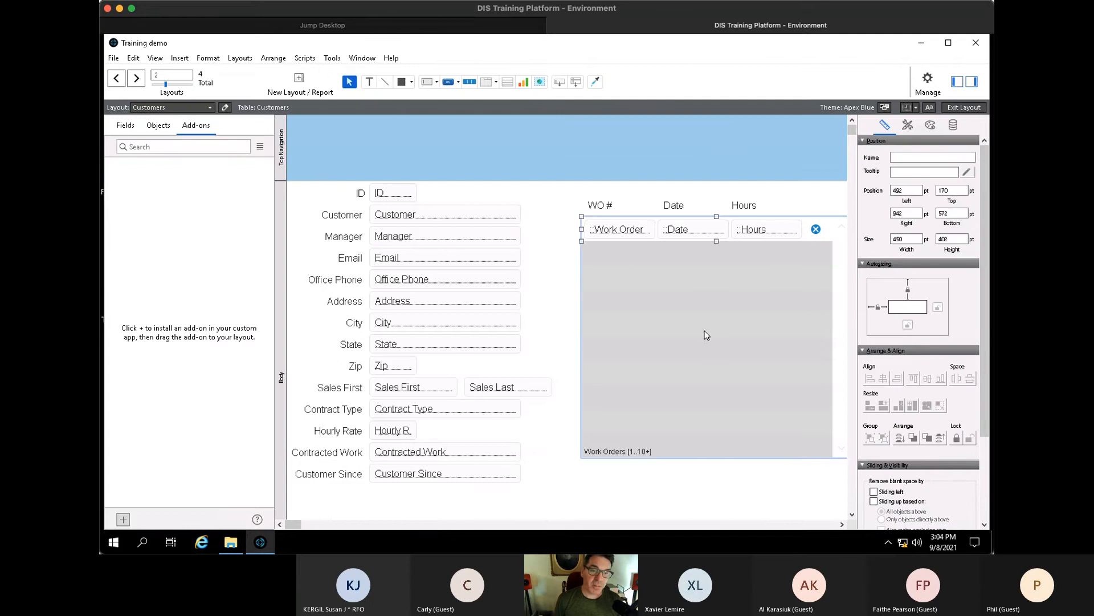
double_click(707, 336)
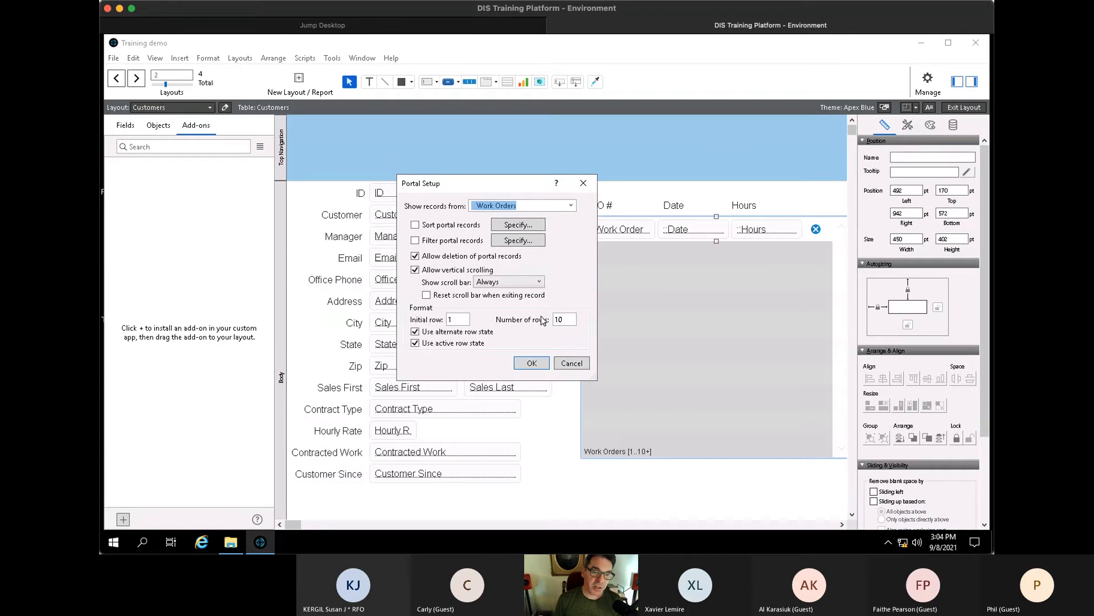
drag(567, 320, 543, 322)
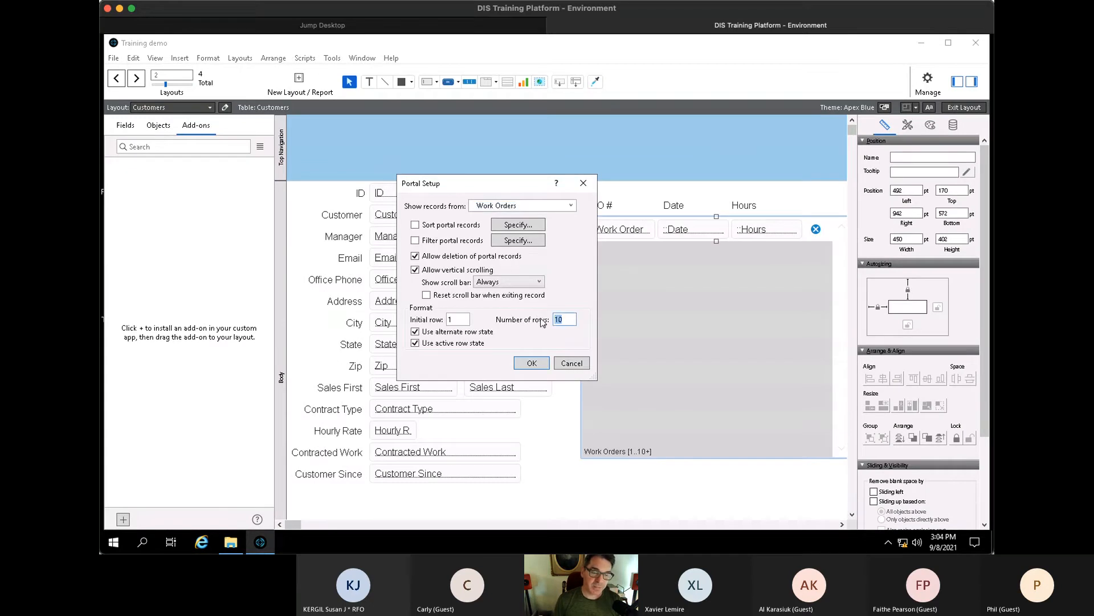
key(Return)
click(673, 410)
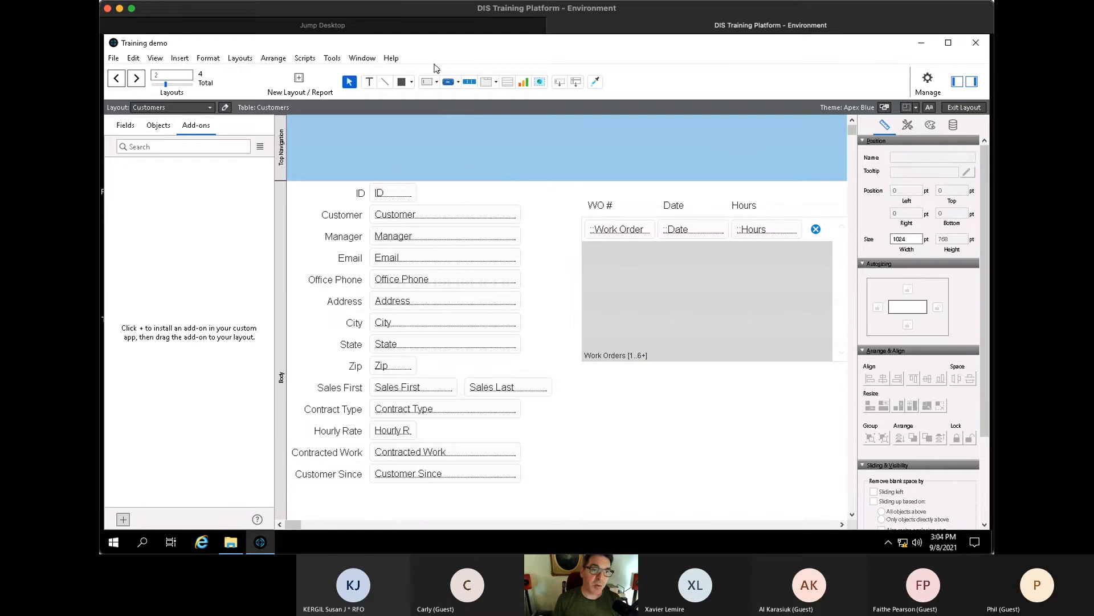
- Draw a new portal below Work Orders that shows Quote records
click(521, 84)
click(507, 82)
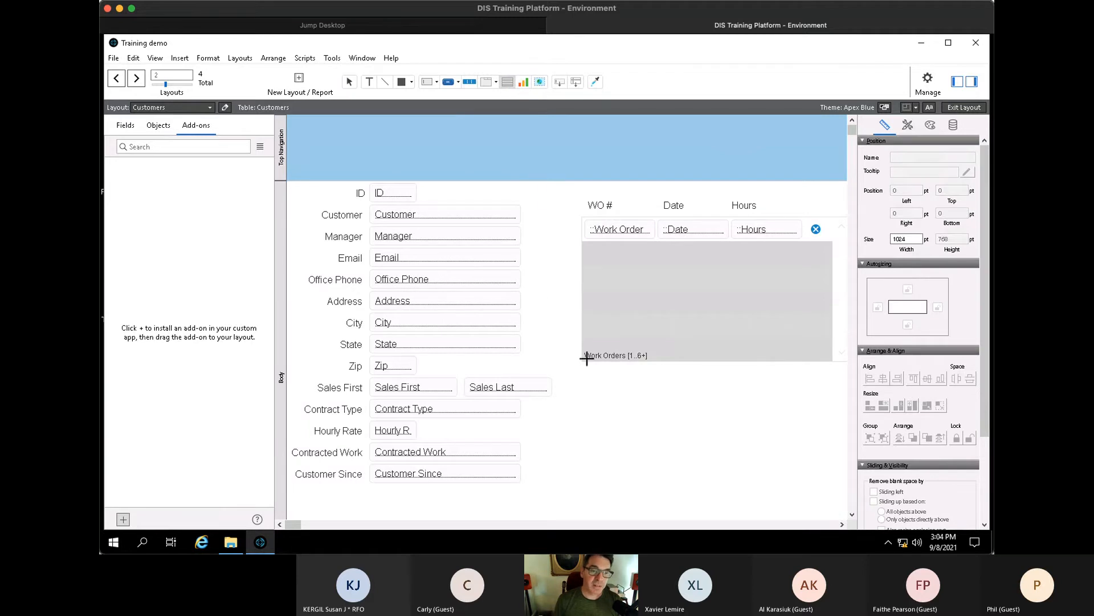
drag(584, 393, 799, 502)
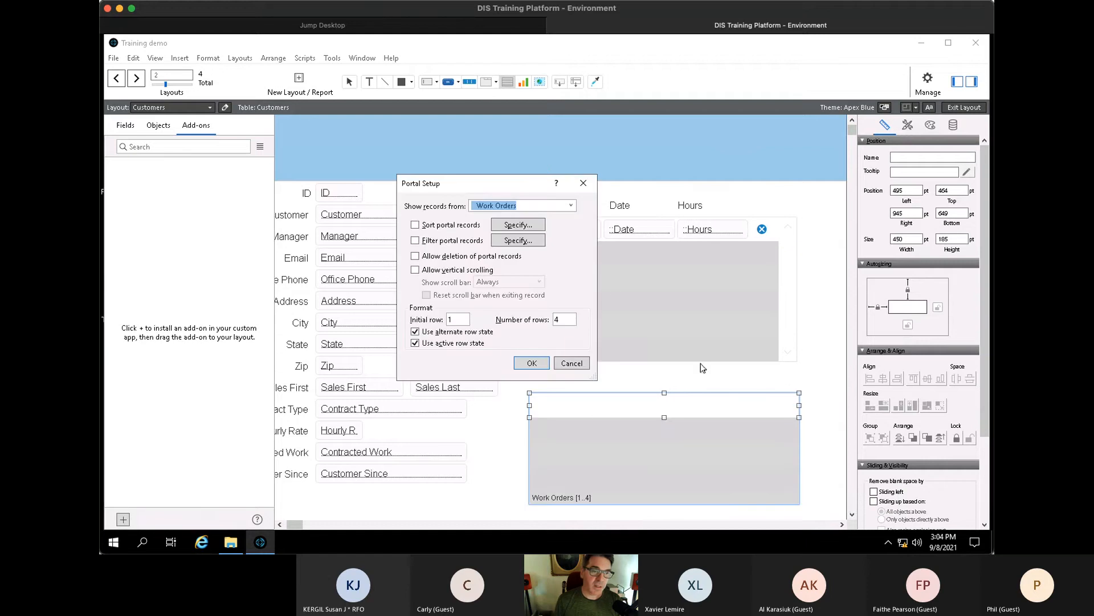
click(571, 206)
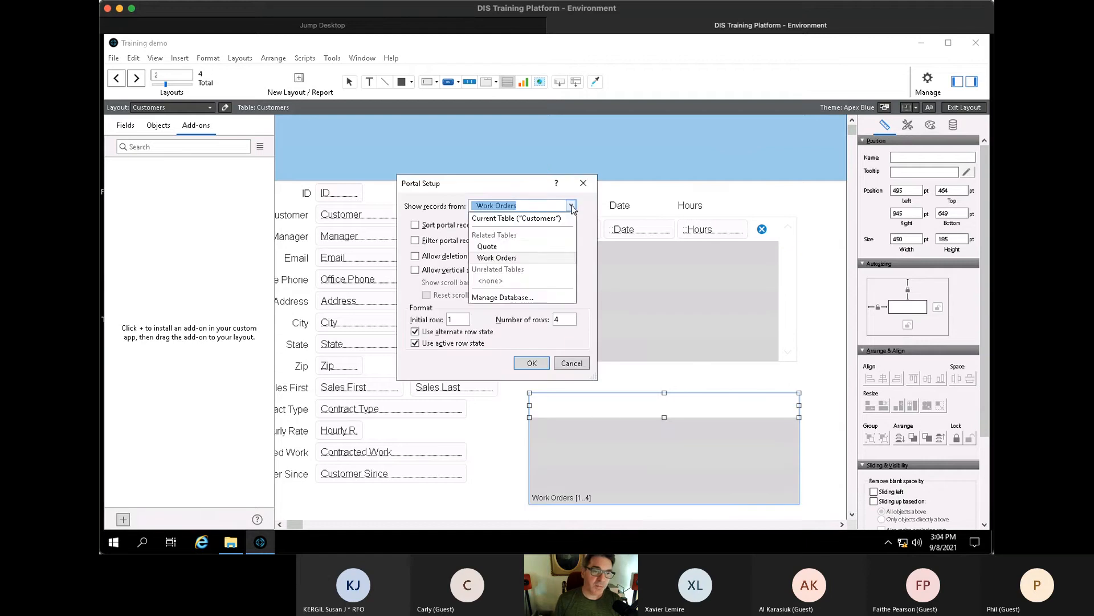
click(487, 246)
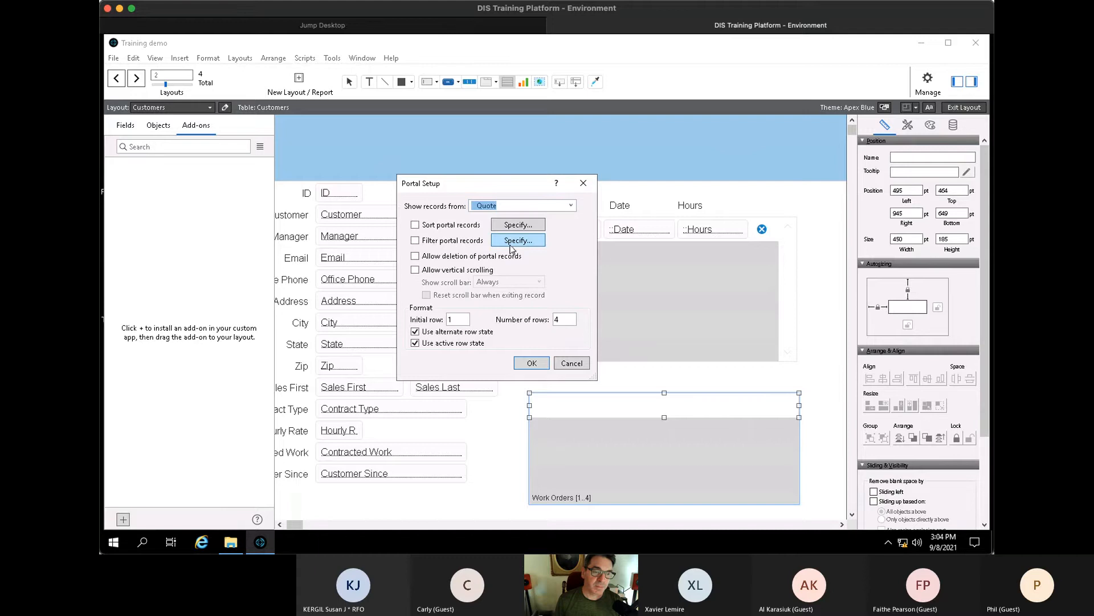
click(538, 366)
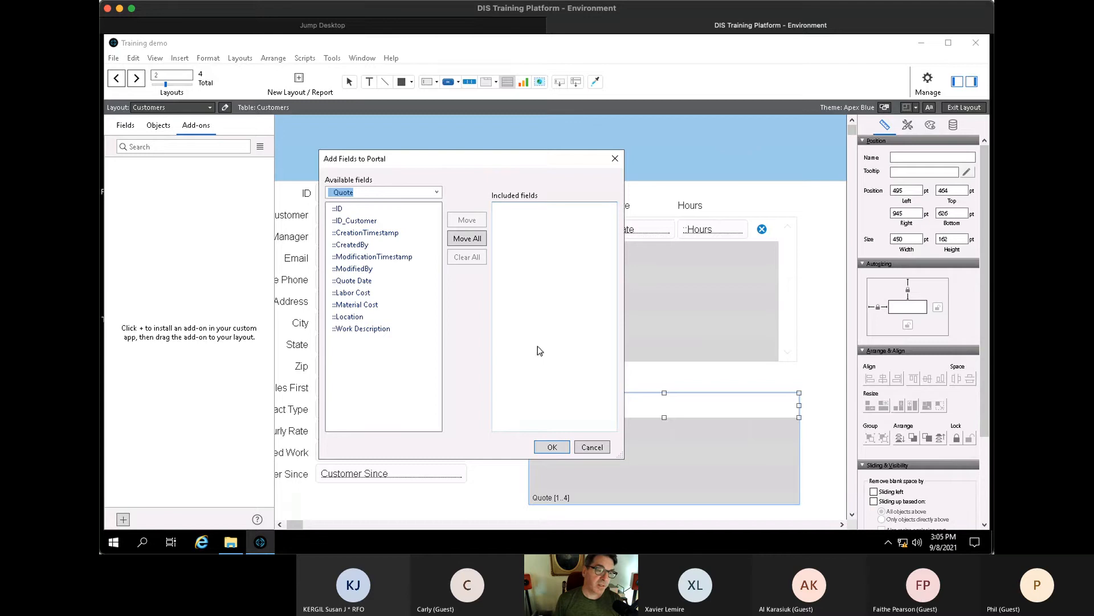
- Add Quote Date, Location, Labor Cost and Material Cost to the Quote portal, in that order
double_click(356, 281)
click(363, 294)
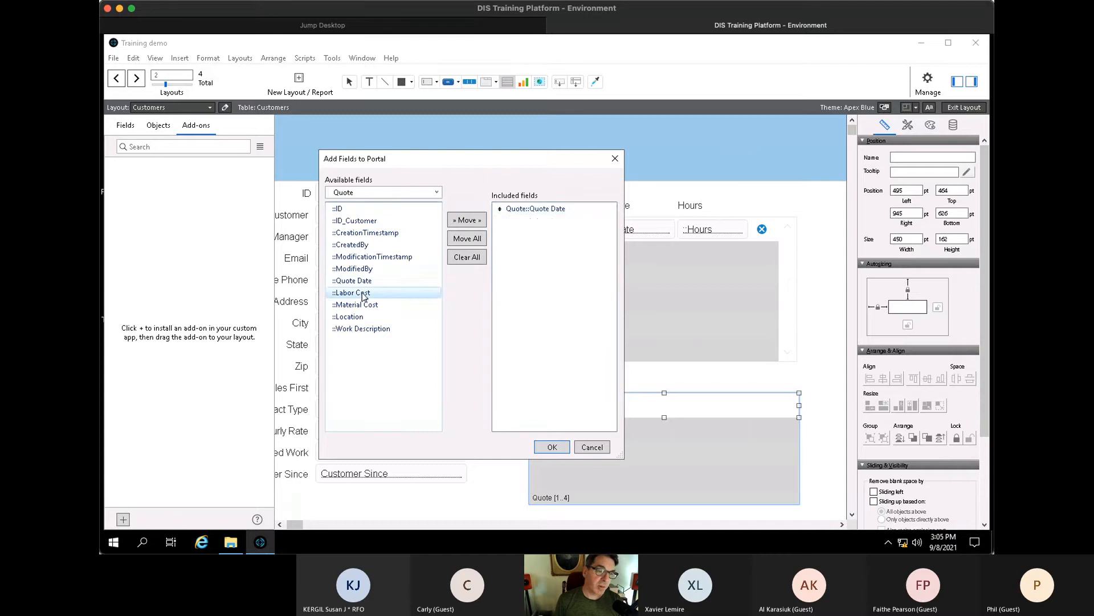
double_click(363, 293)
double_click(358, 305)
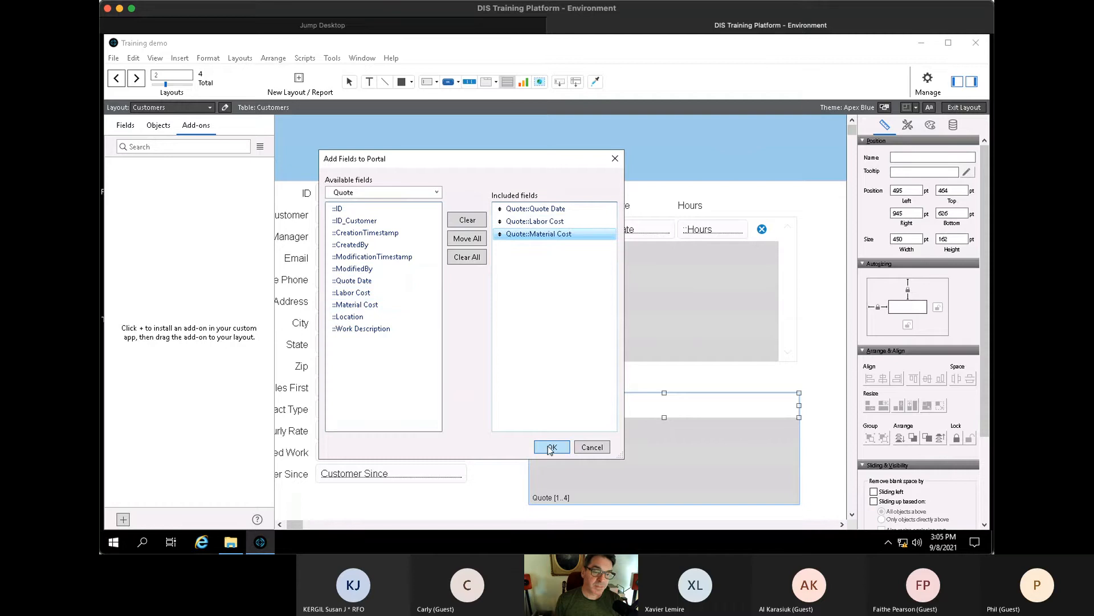
double_click(359, 318)
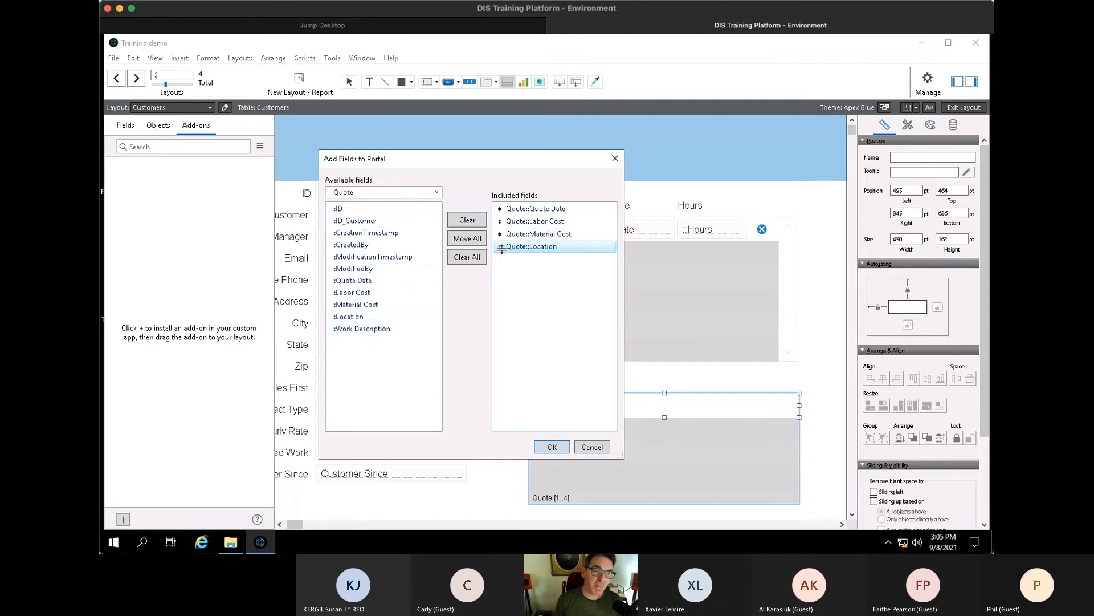
drag(500, 231, 500, 216)
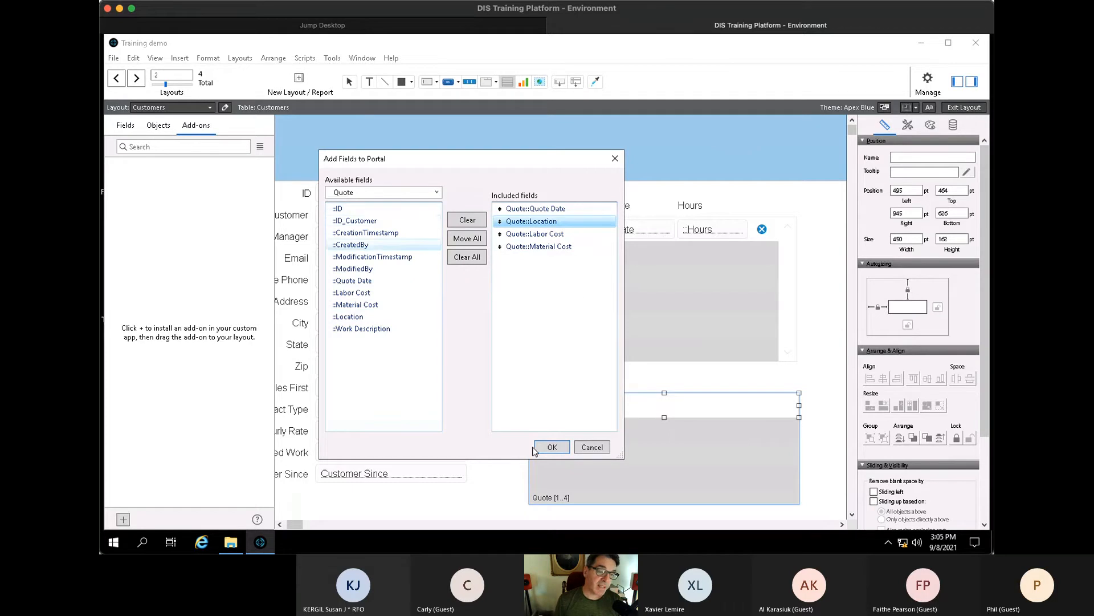
click(552, 447)
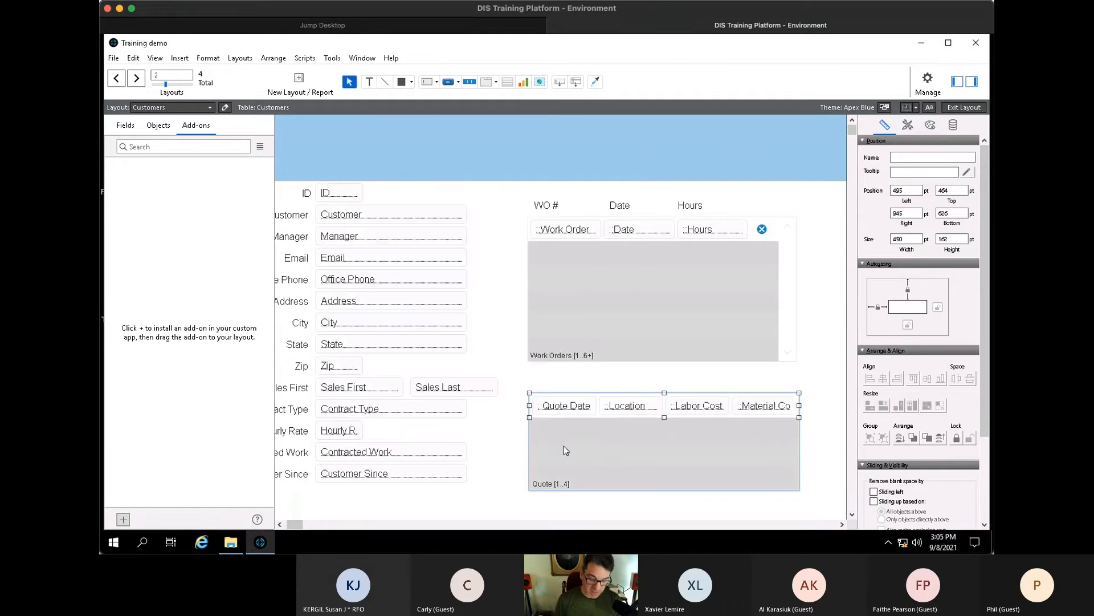
- Copy the WO # label above the Quote portal, retitle it 'Quote Date', and resize it to one line
key(ctrl+b)
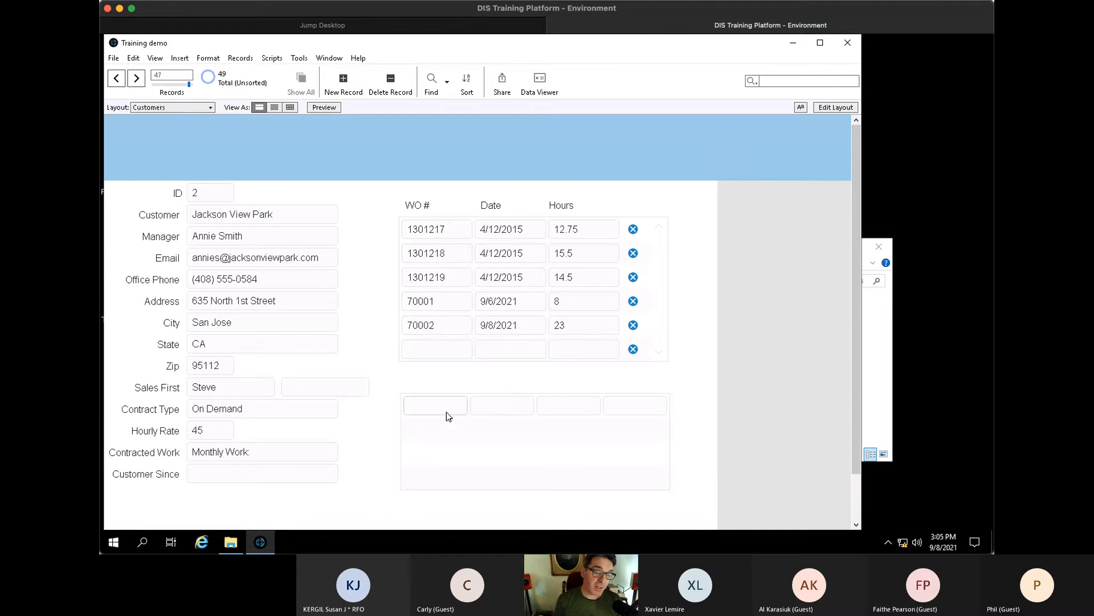
key(ctrl+l)
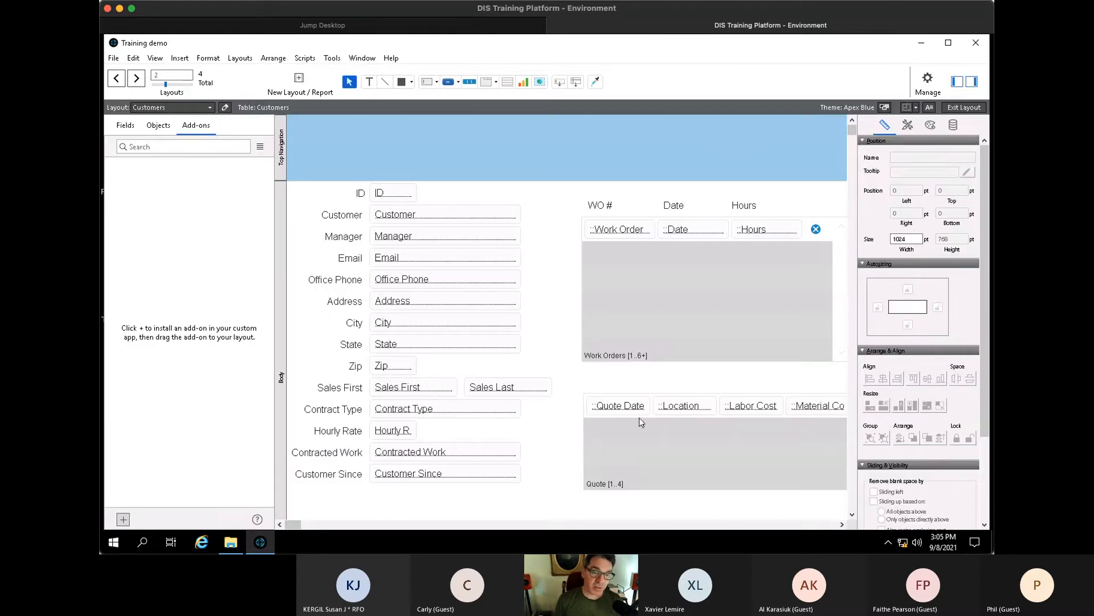
drag(609, 208, 607, 387)
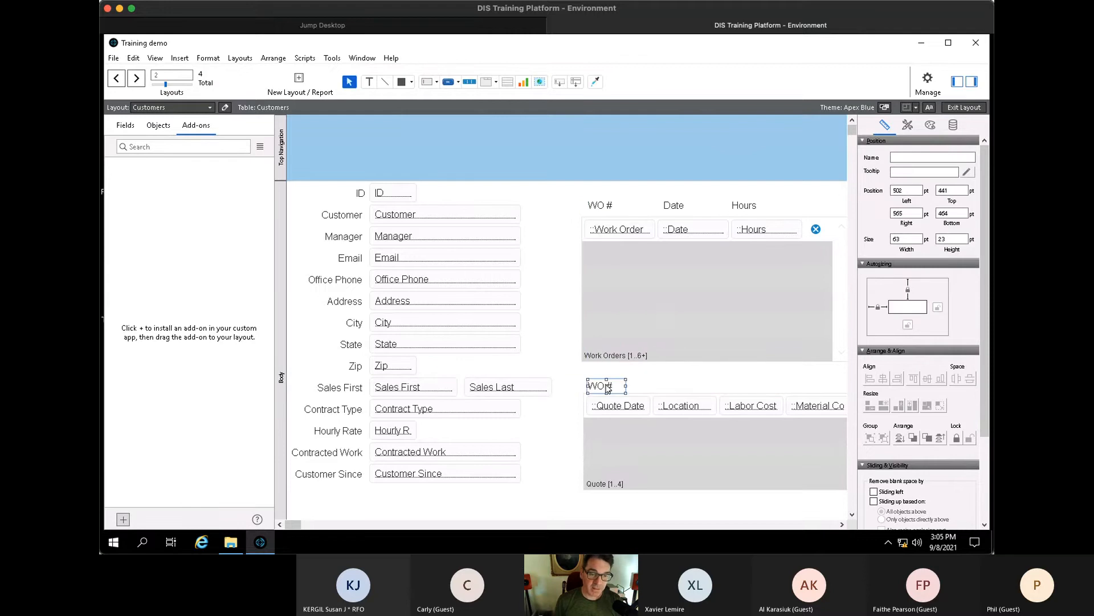
double_click(609, 387)
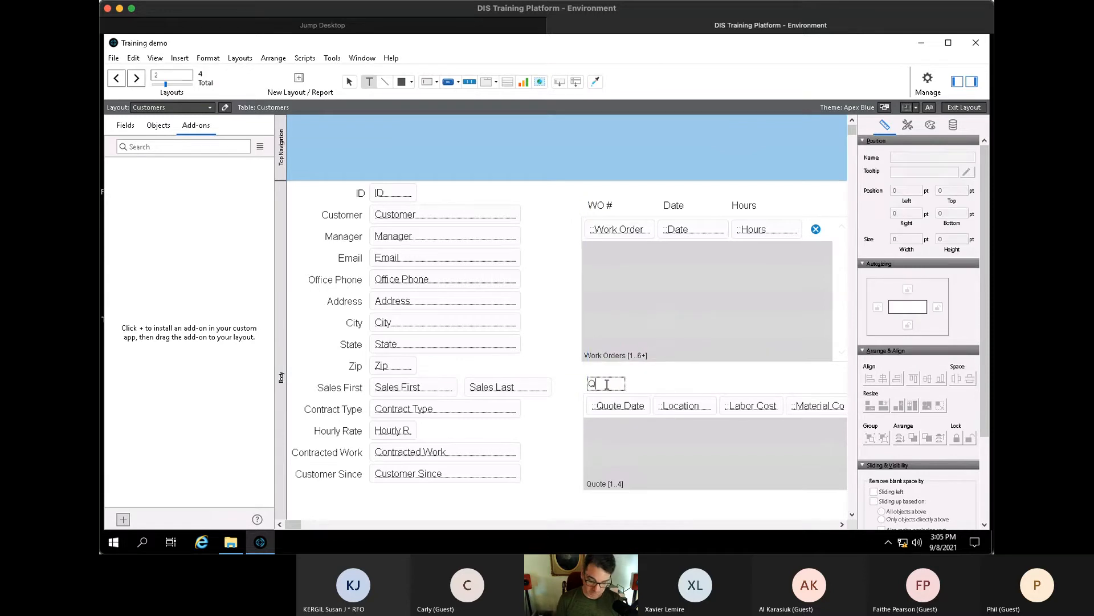
text(Quote Date)
key(Escape)
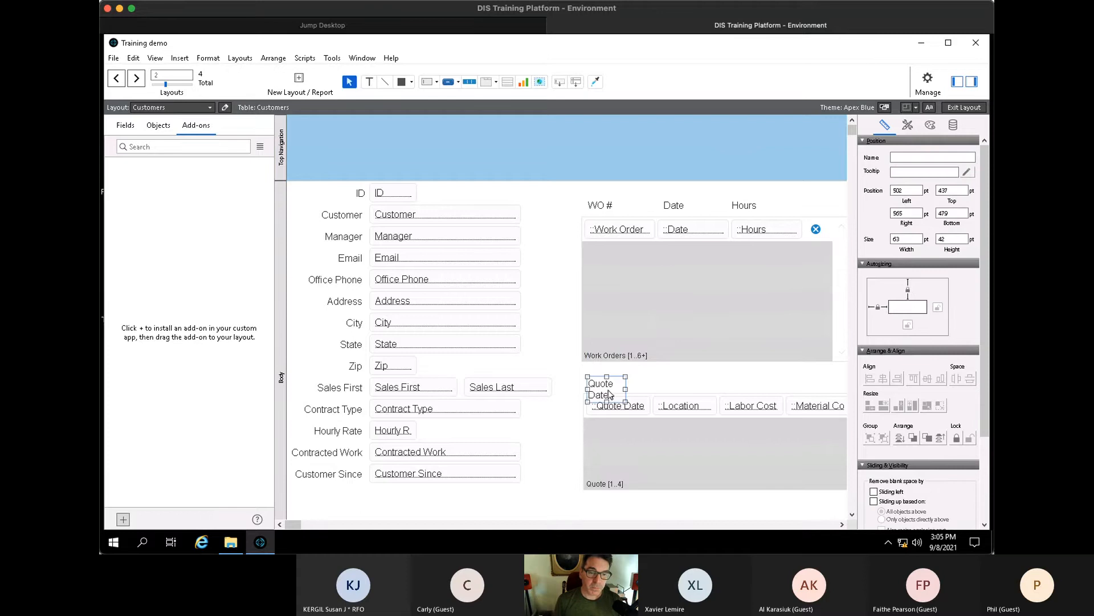
drag(625, 389, 658, 389)
drag(625, 391, 830, 389)
- Rename the second and third copied headings to 'Location' and 'Labor $'
click(664, 385)
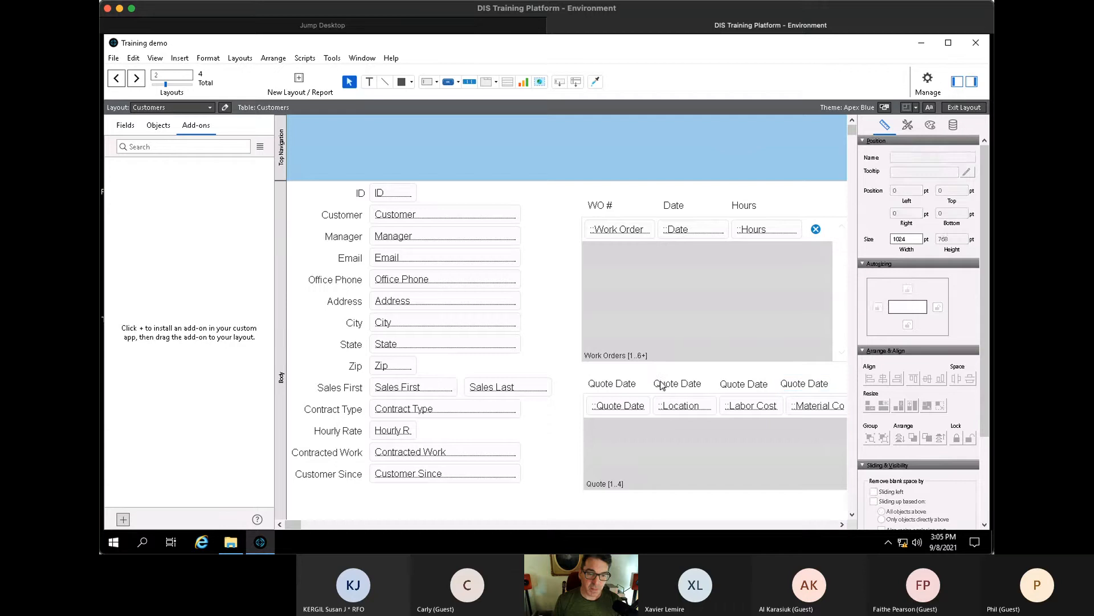
double_click(664, 386)
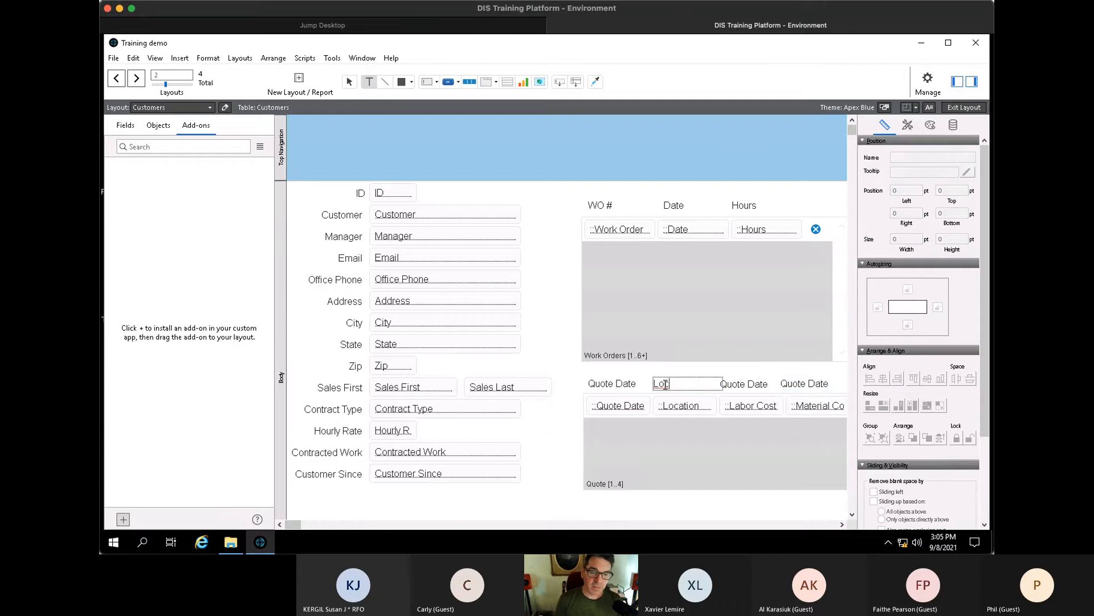
text(Location)
key(Escape)
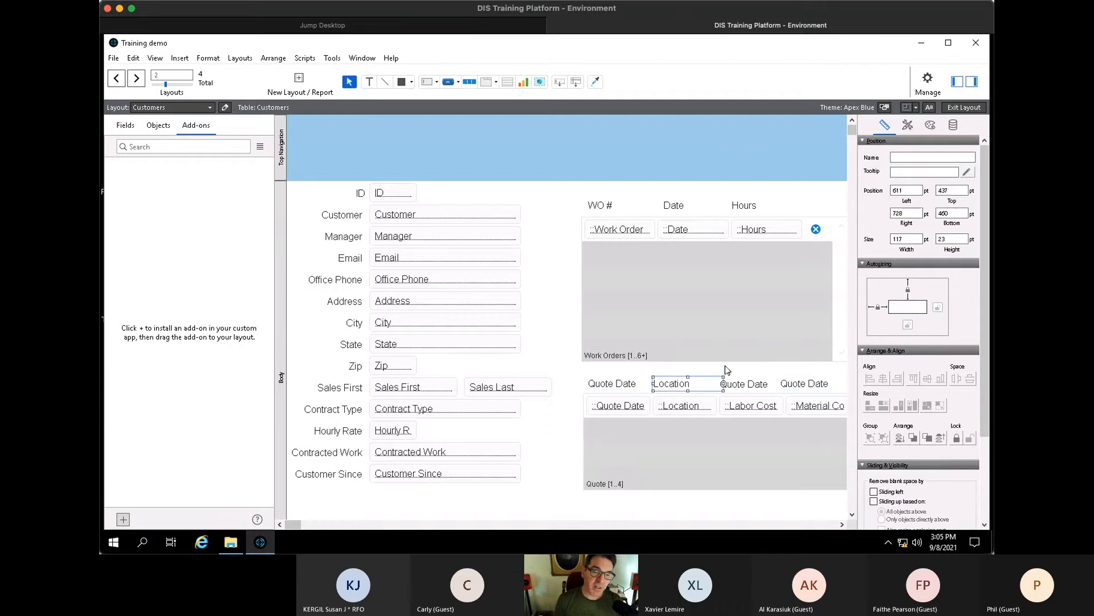
click(750, 387)
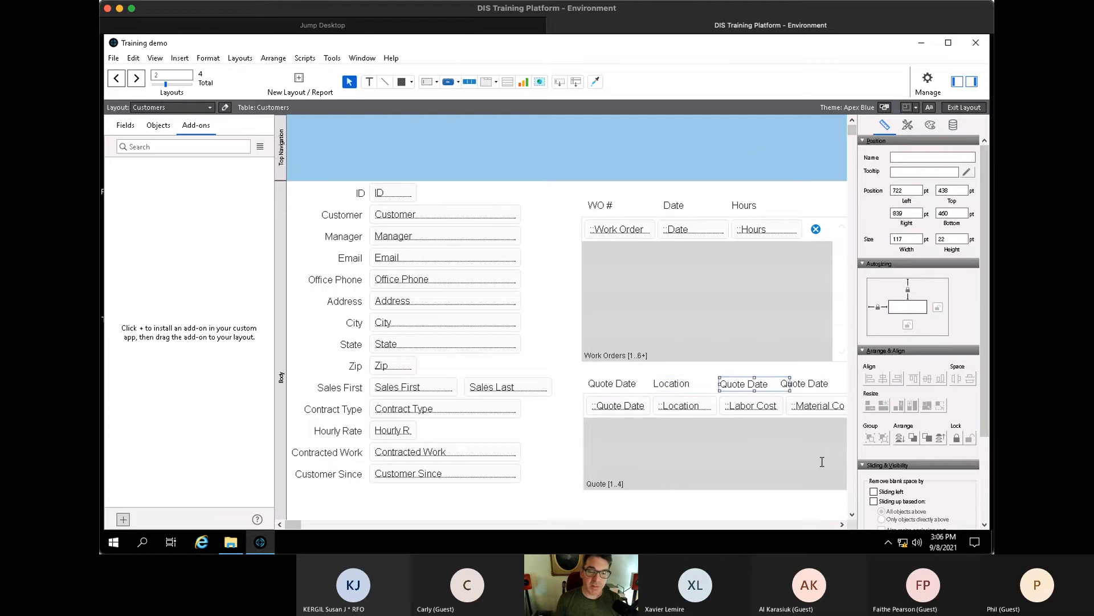
key(Return)
text(Labor $)
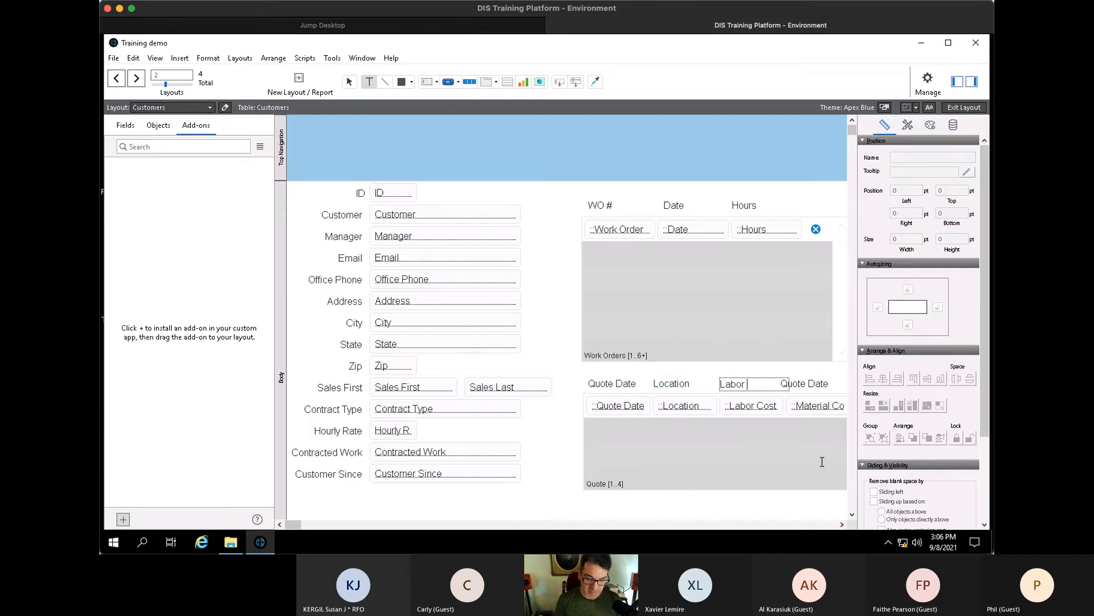
key(Escape)
- Rename the fourth heading to 'Material $' and return to browsing records
double_click(822, 387)
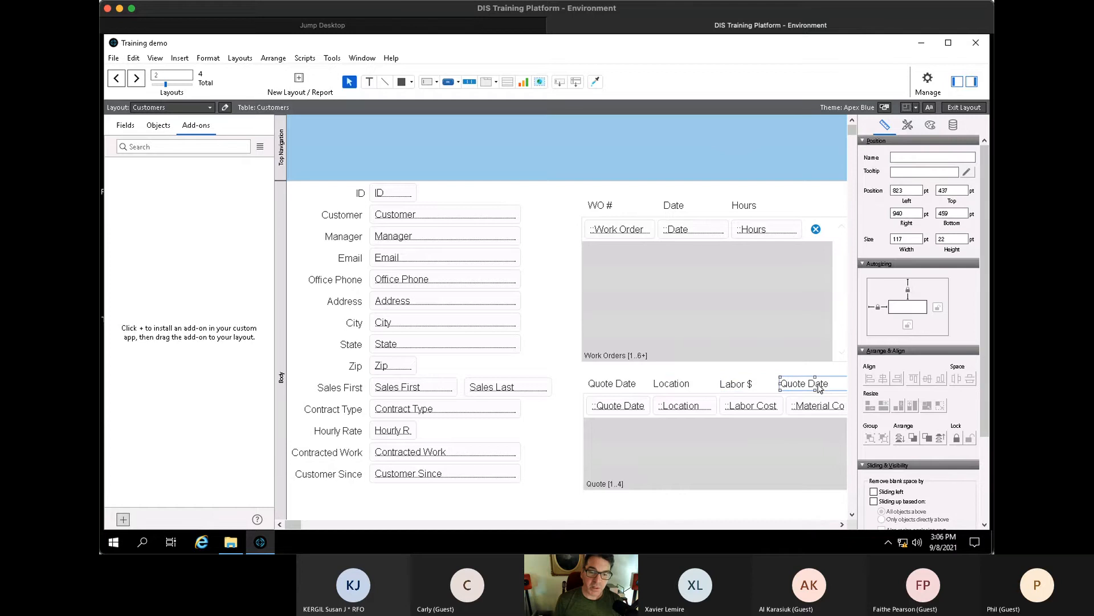
drag(832, 383, 733, 379)
key(Escape)
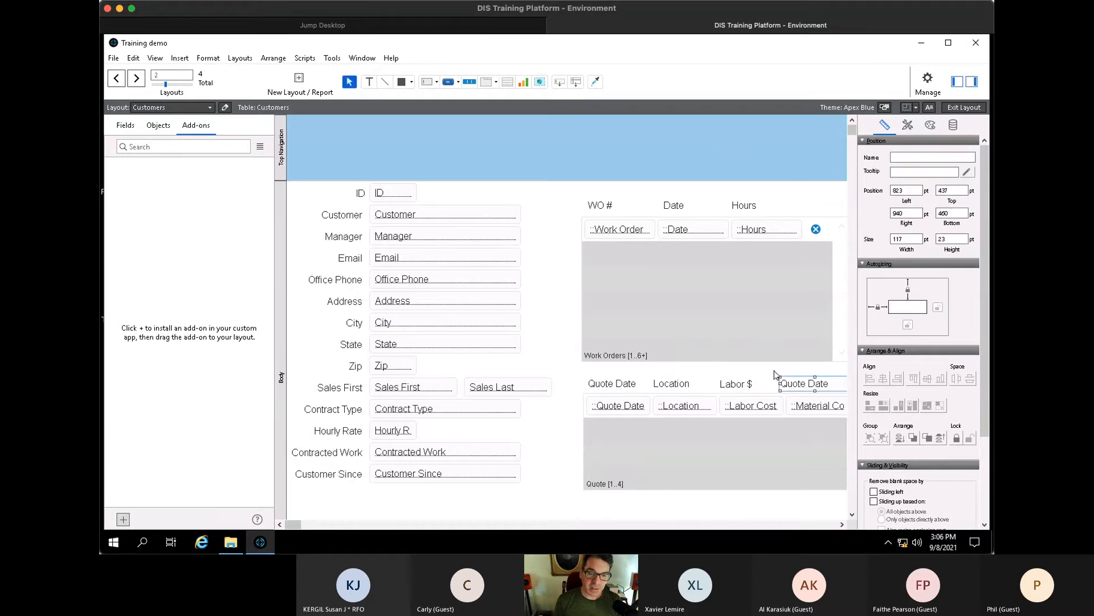
triple_click(806, 384)
text(Material )
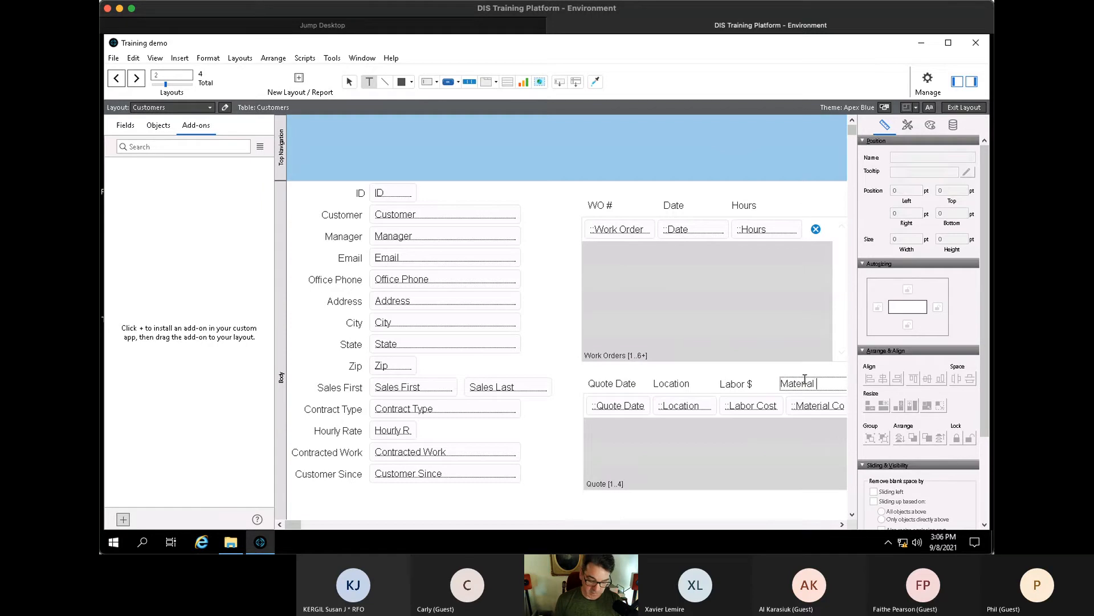
text($)
key(Escape)
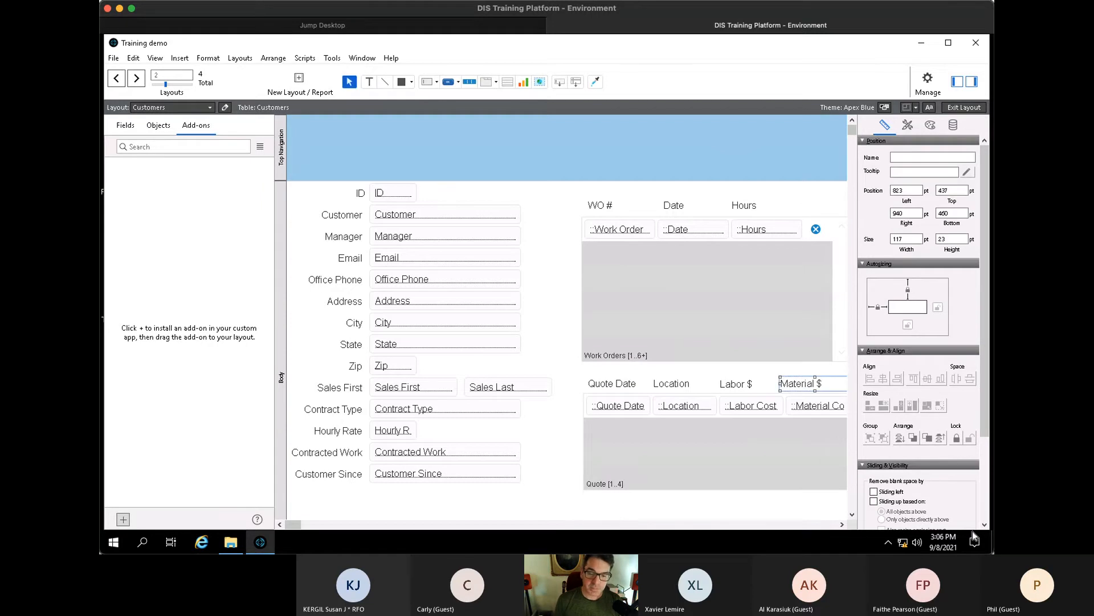
key(ctrl+b)
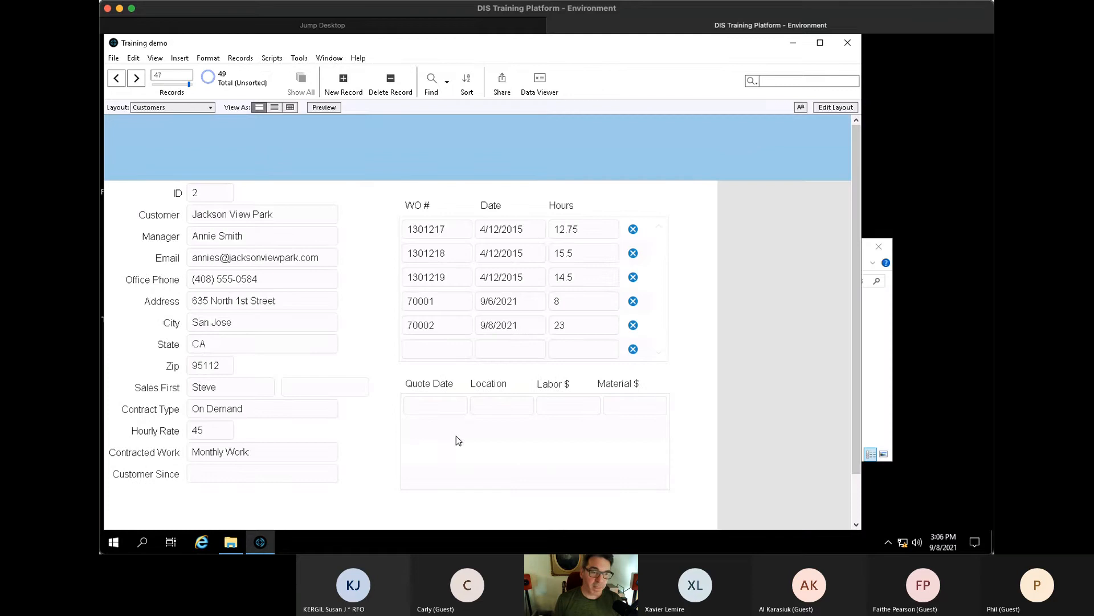
- Add a quote dated today (9/8/2021) for Portland with Labor $ 350 and Material $ 700
click(431, 403)
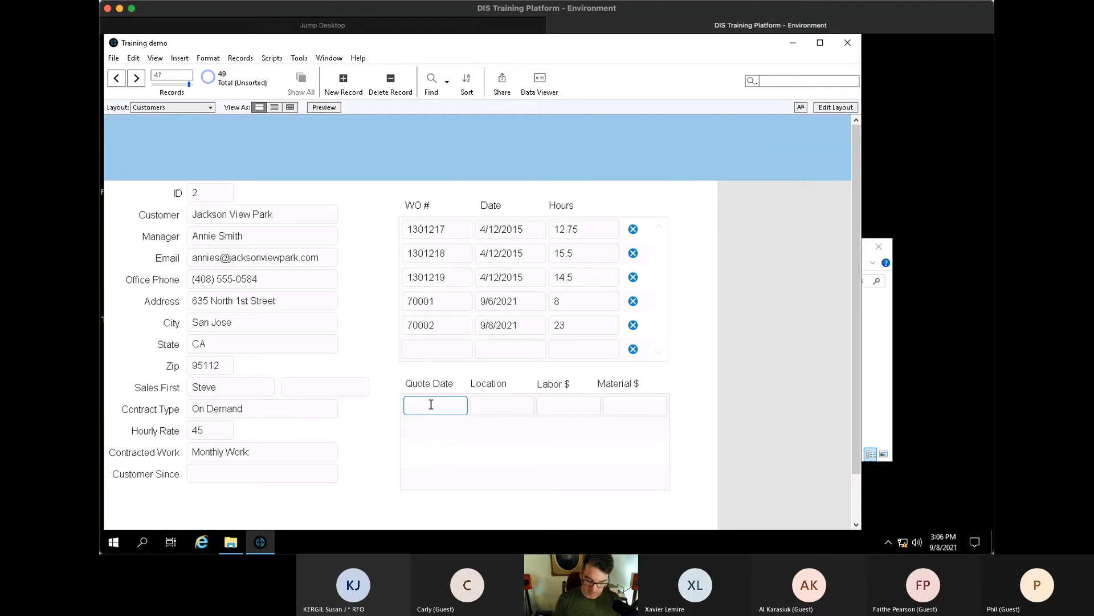
key(ctrl+minus)
key(Tab)
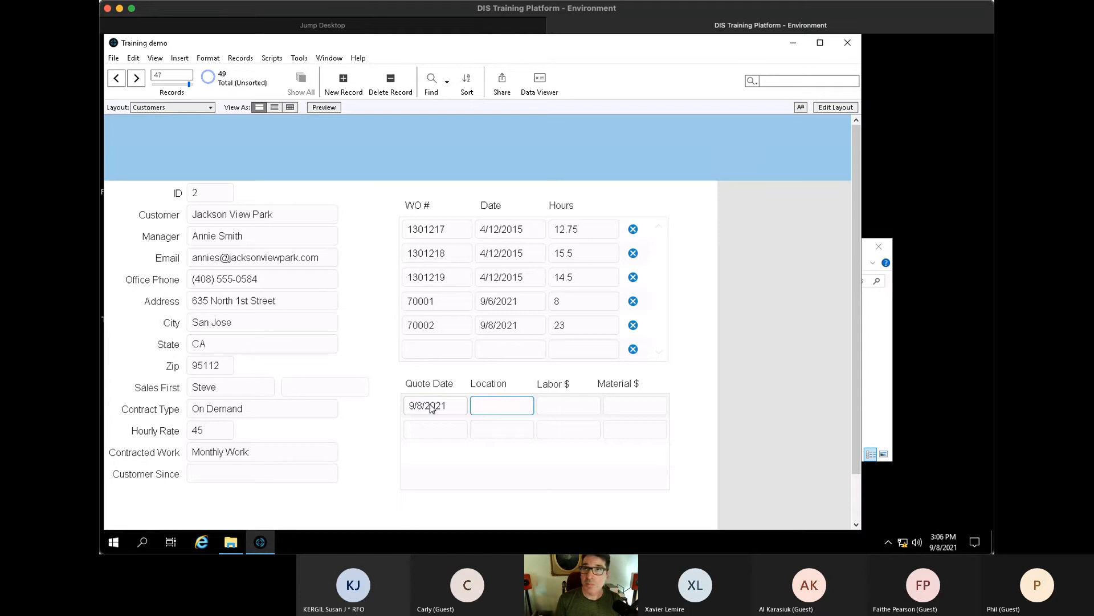
text(Portland)
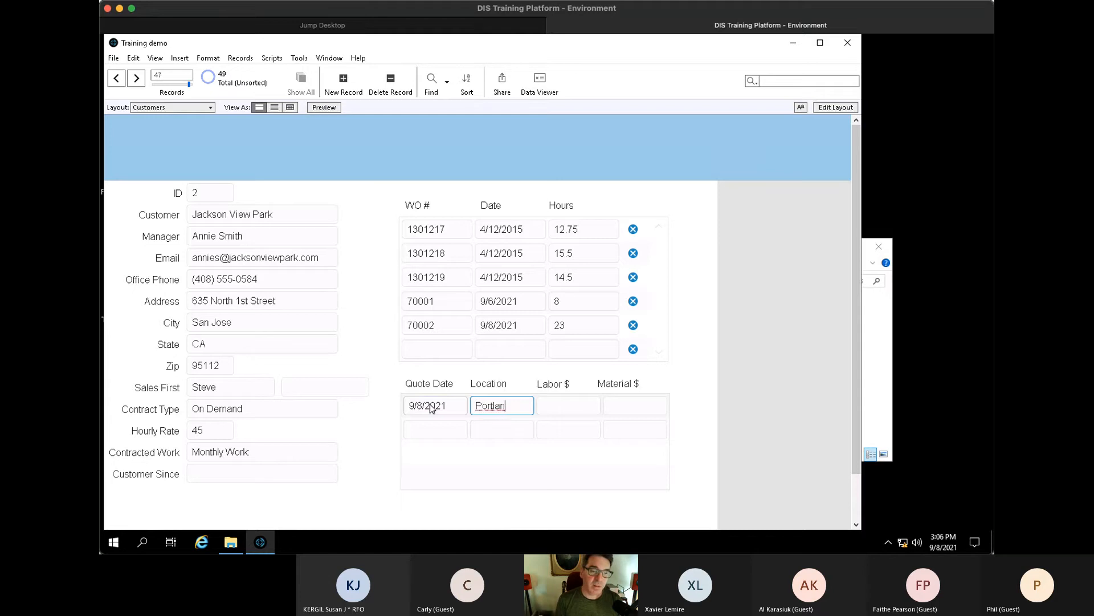
key(Tab)
text(350)
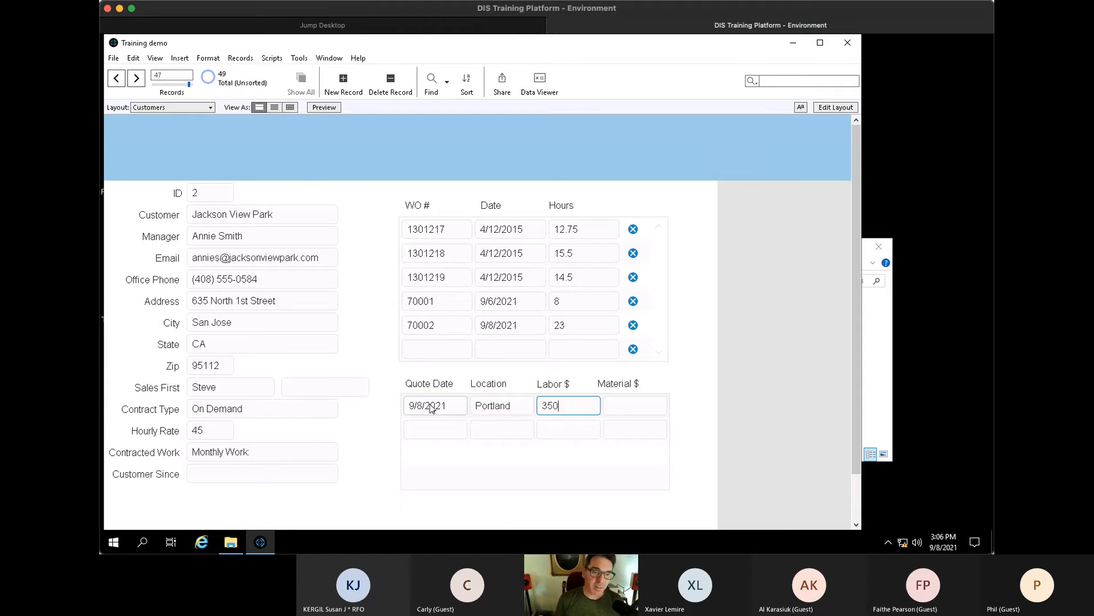
key(Tab)
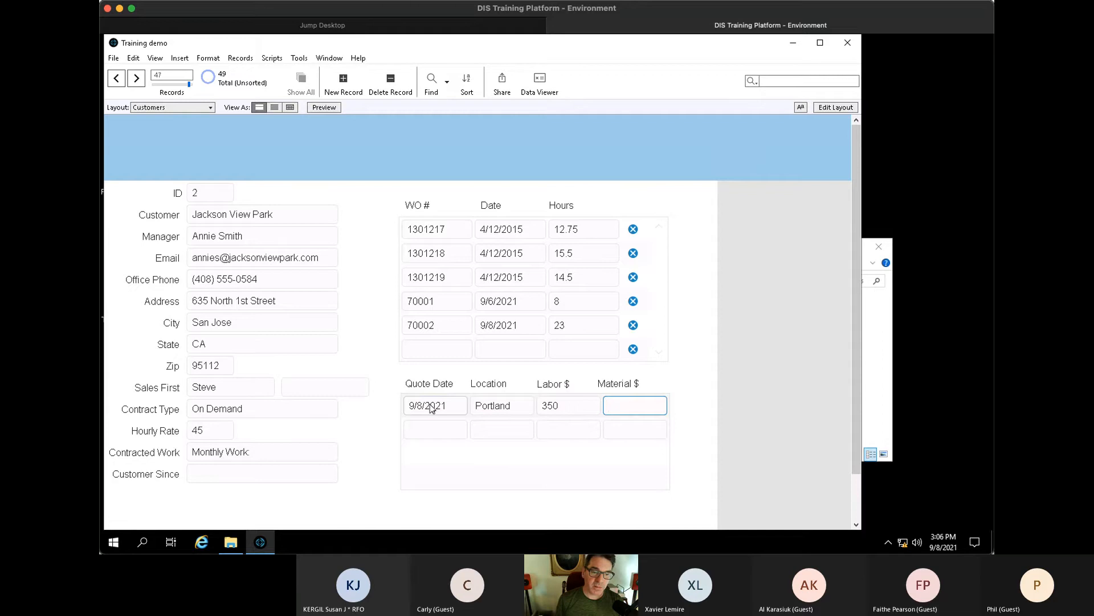
text(700)
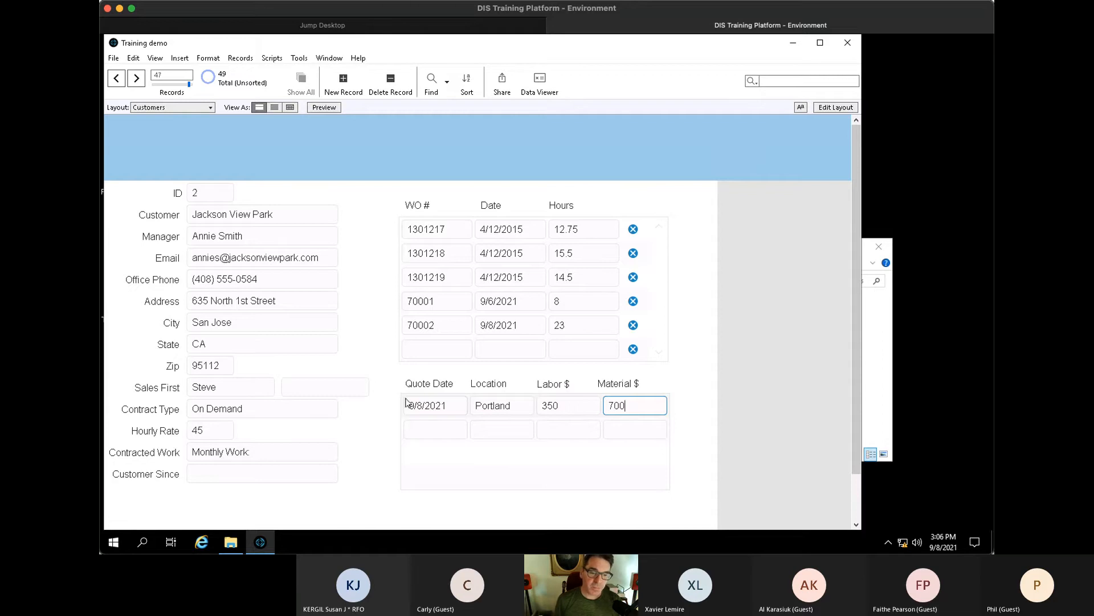
click(674, 382)
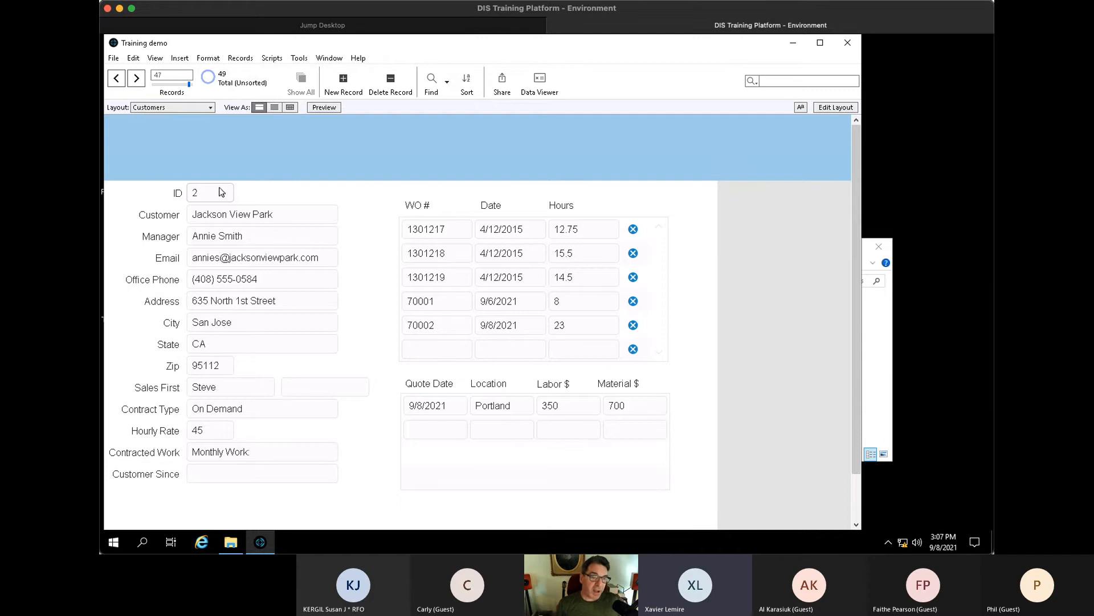
- Add a second quote dated 7/1/2021 for Vancouver with Labor $ 400 and Material $ 600
click(433, 428)
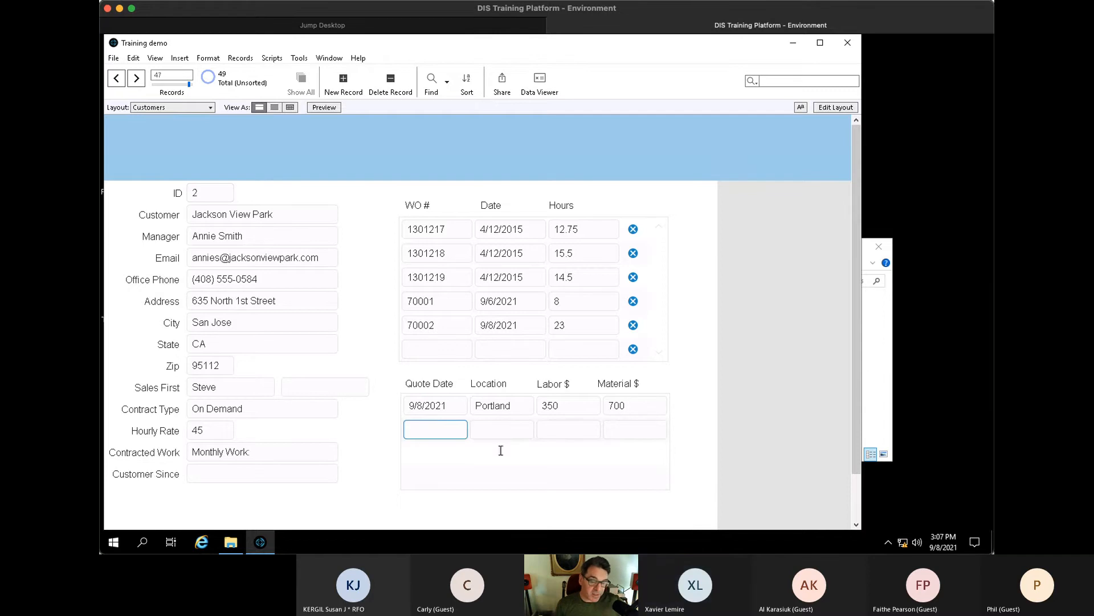
text(7/1/2021)
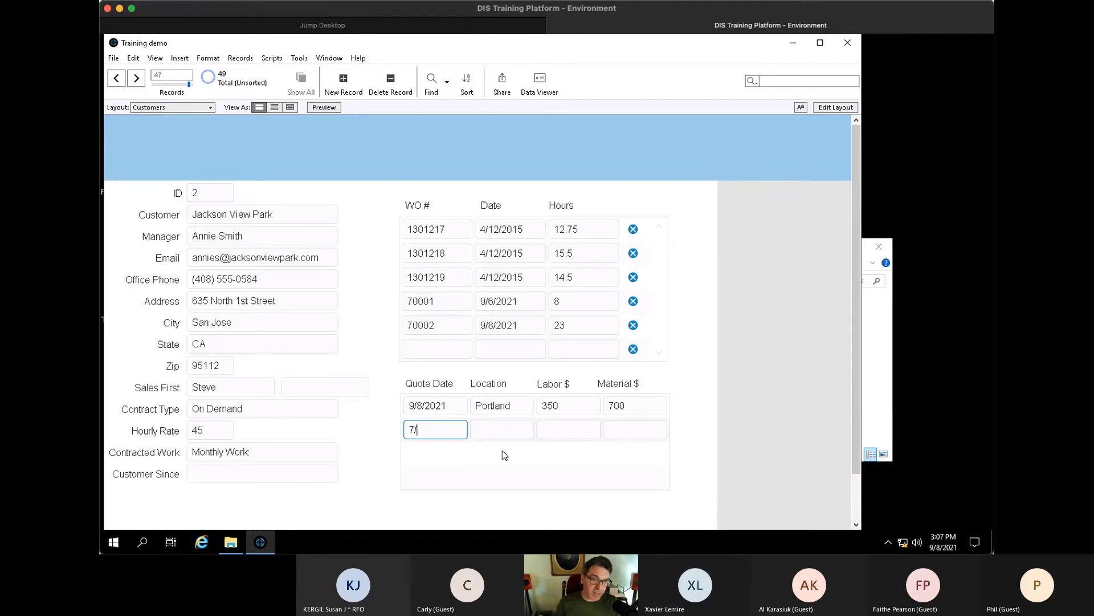
key(Tab)
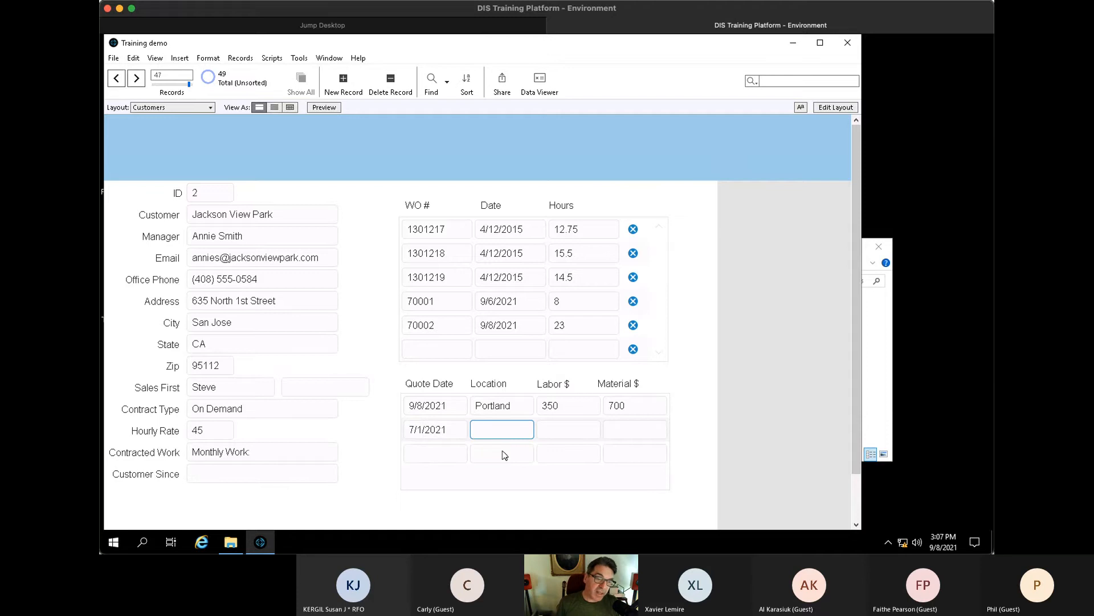
text(V)
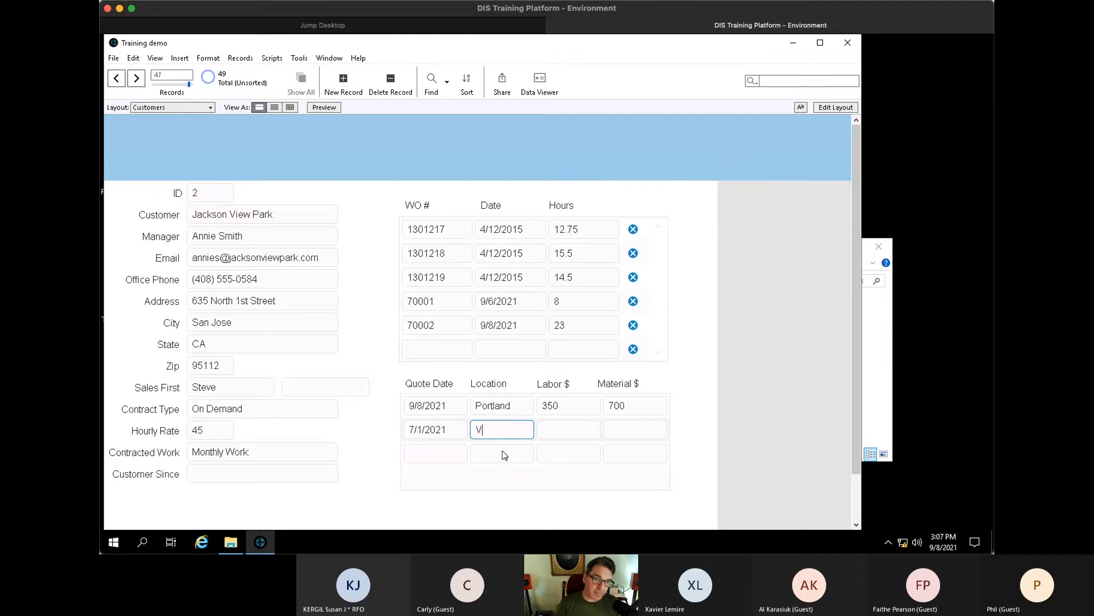
text(ancouver)
key(Tab)
text(400)
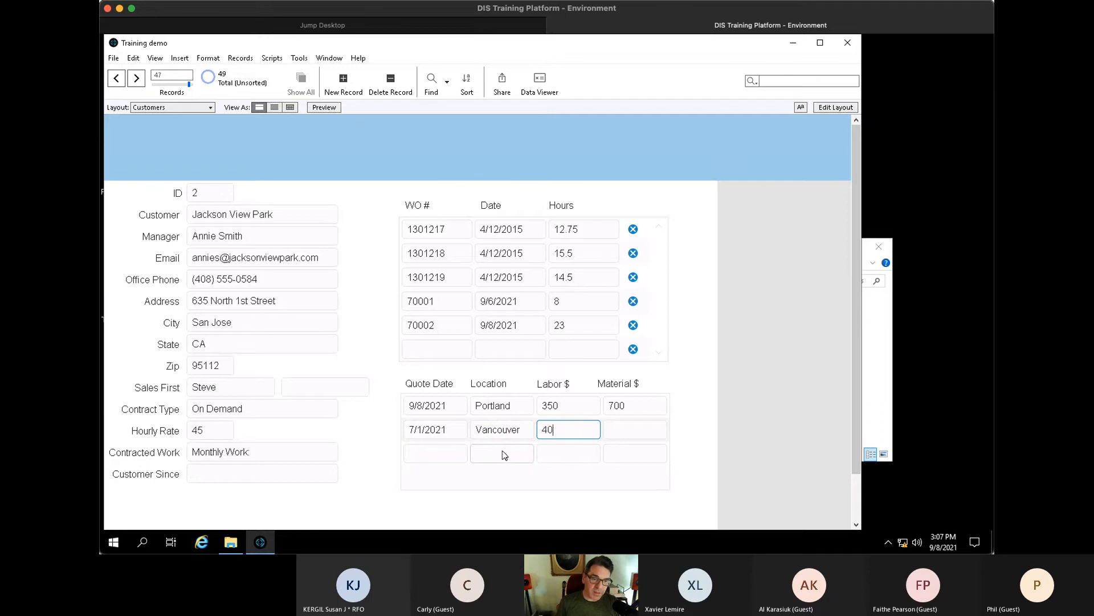
key(Tab)
text(600)
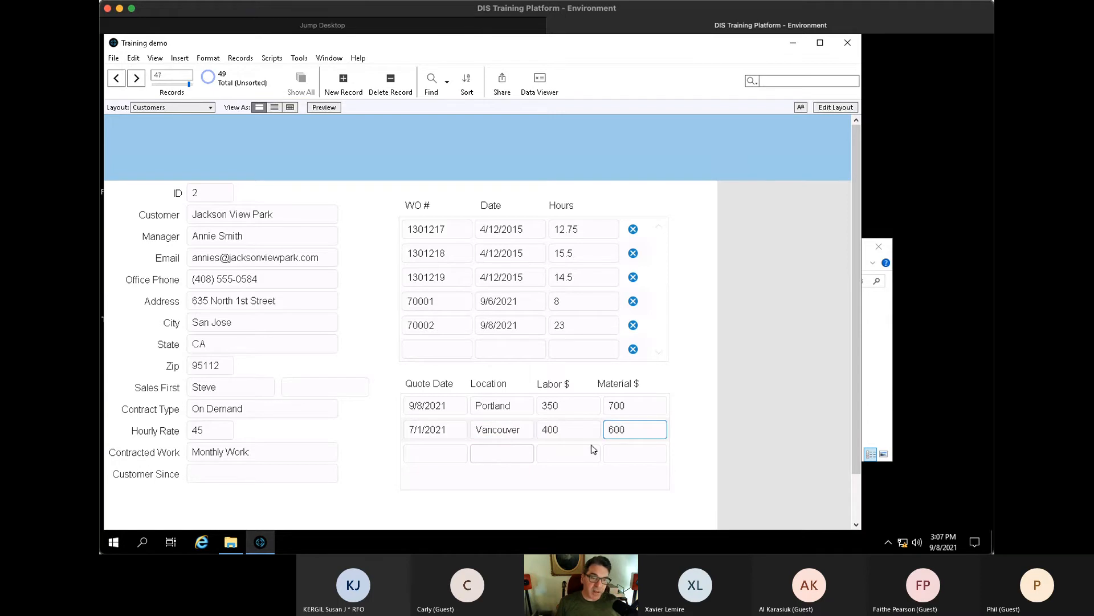
click(705, 432)
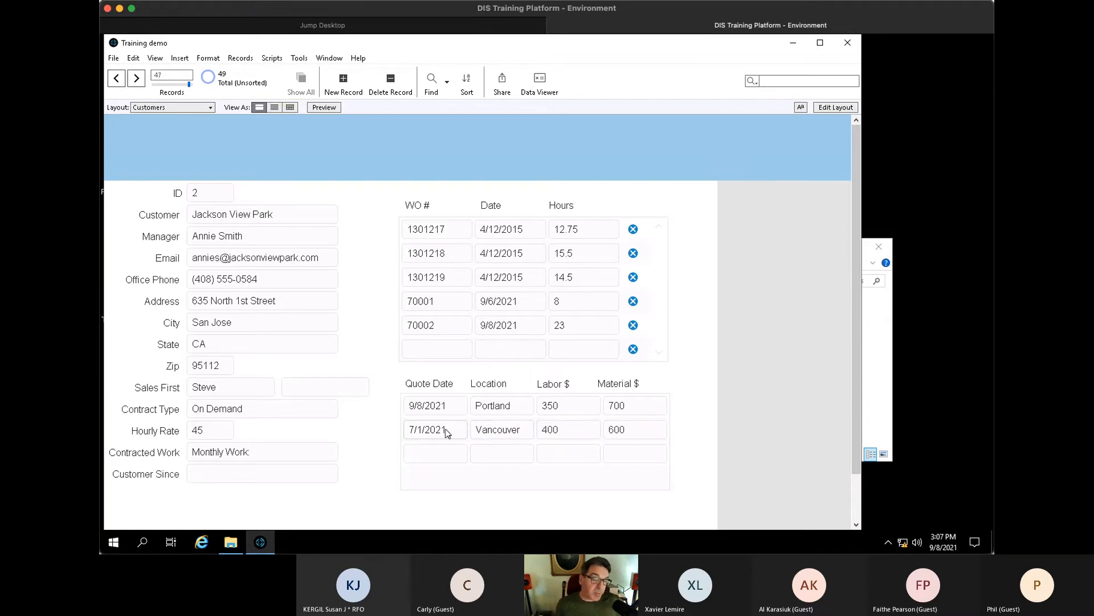
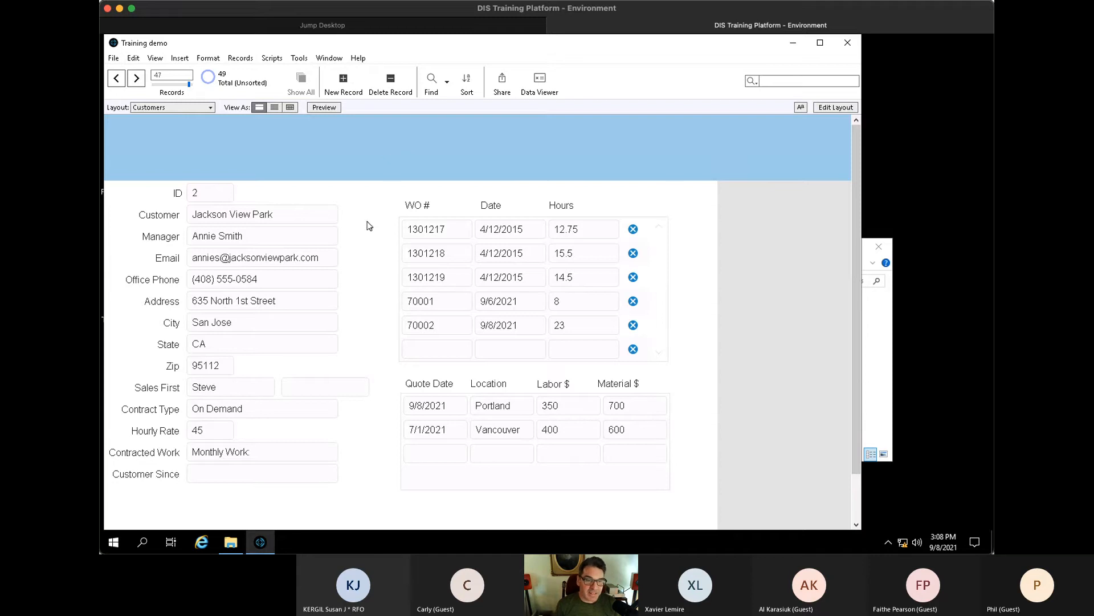
- Switch to the Quote layout, page through its two records, and enter Layout mode
click(159, 108)
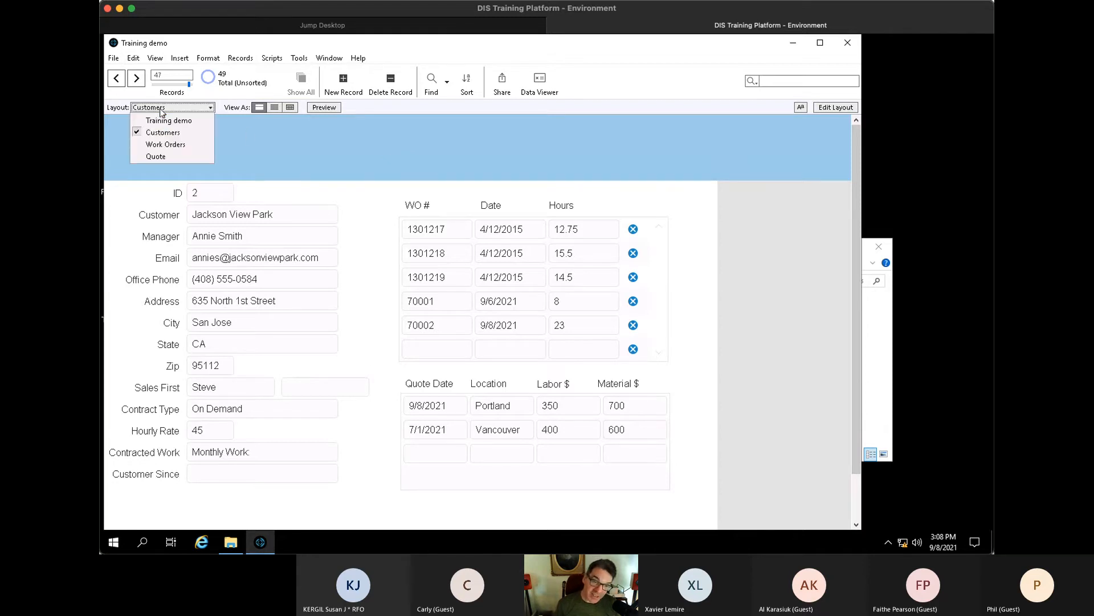
click(168, 153)
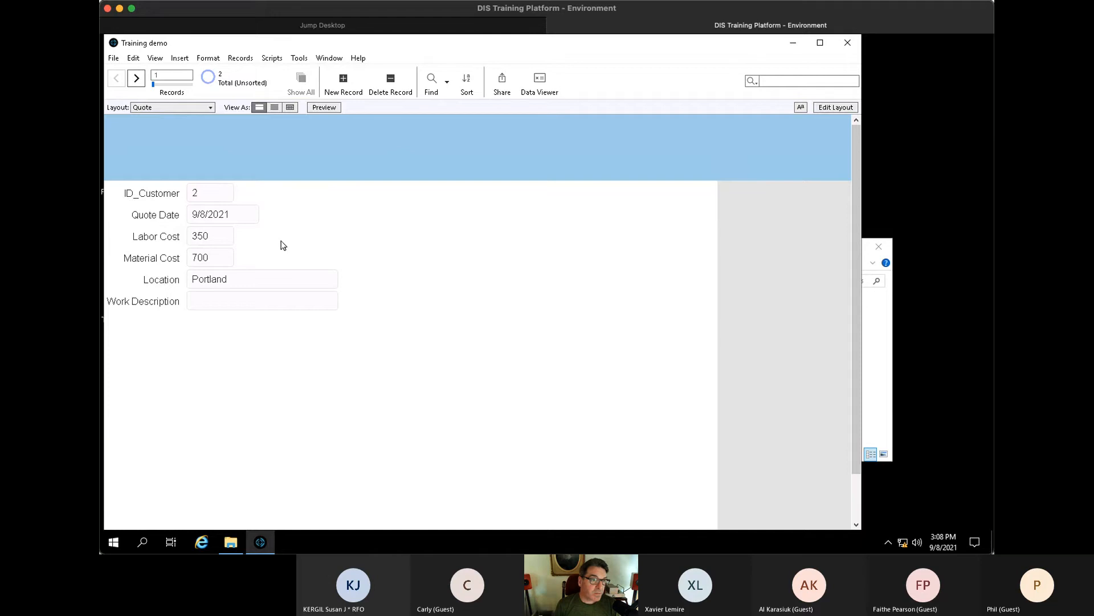
key(ctrl+Down)
key(ctrl+Up)
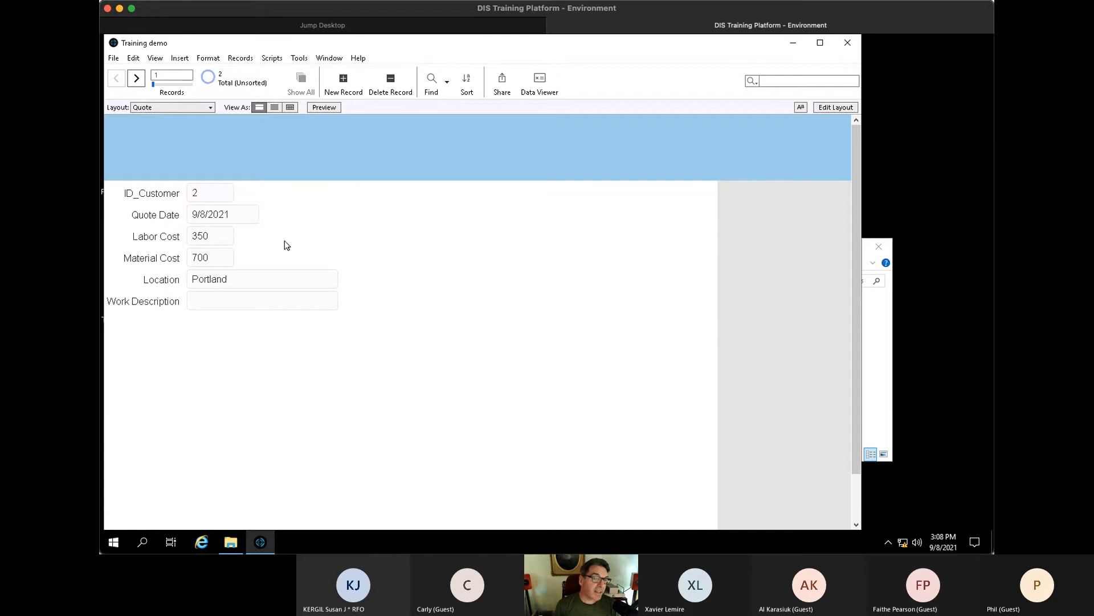
key(ctrl+l)
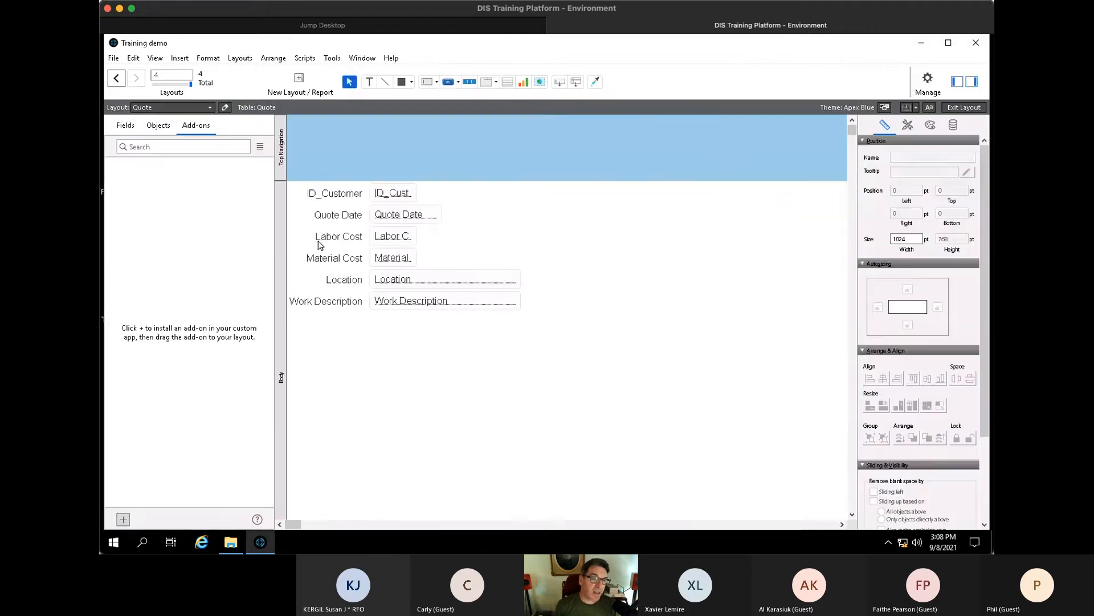
- Add a copy of the ID_Cust field showing ID right of the form, widened to 393 pt
click(398, 196)
drag(453, 198, 701, 212)
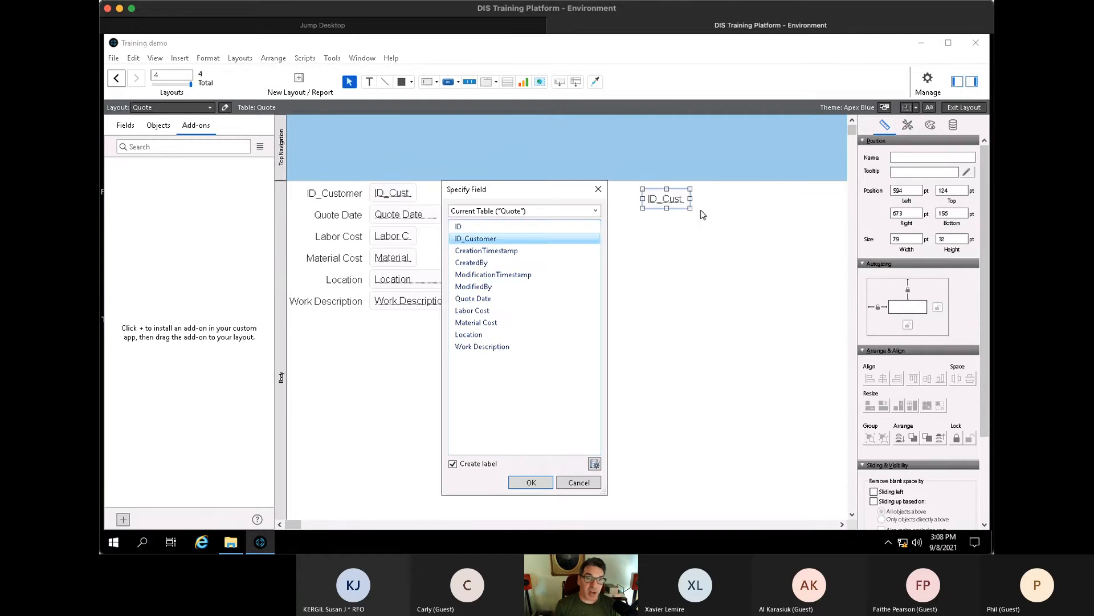
click(500, 228)
click(531, 482)
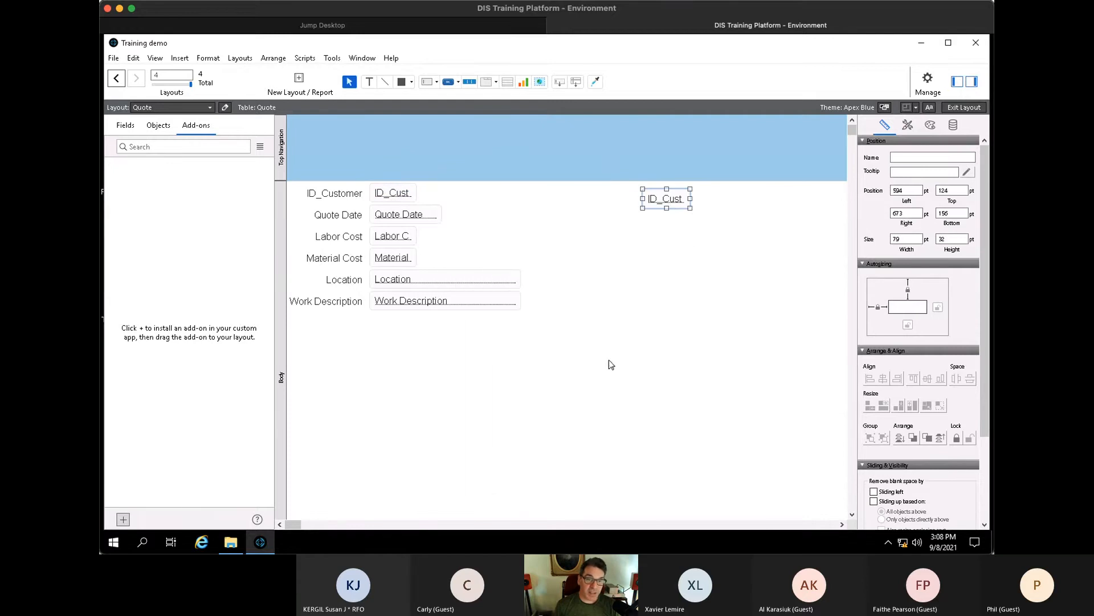
drag(690, 198, 844, 199)
- Back in Browse mode, check the generated ID value on quote records 1 and 2
key(ctrl+b)
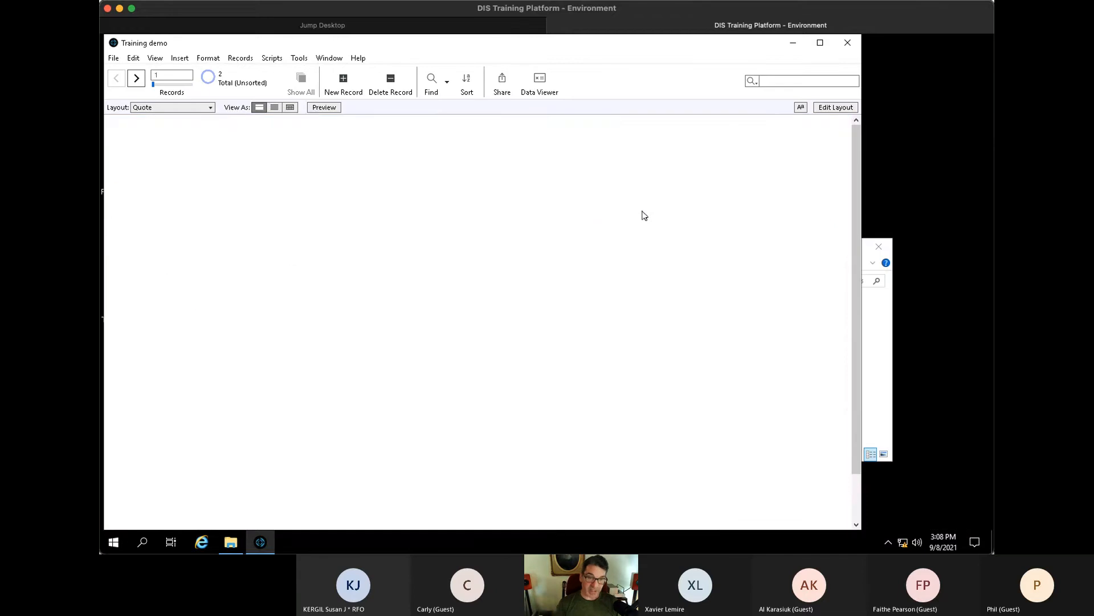
click(526, 200)
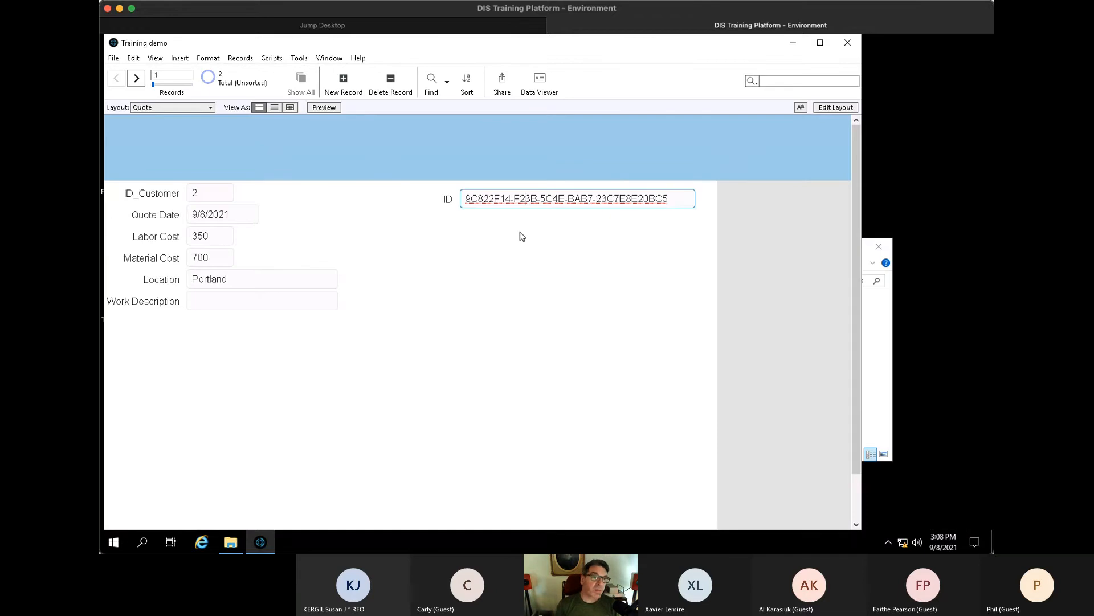
key(ctrl+Down)
key(ctrl+Up)
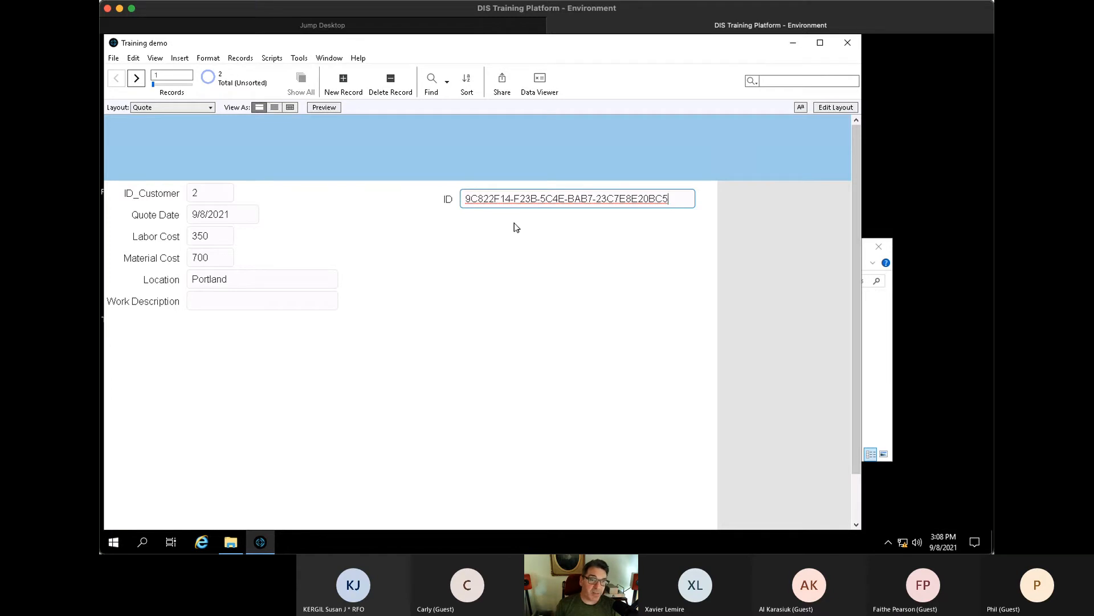
click(516, 228)
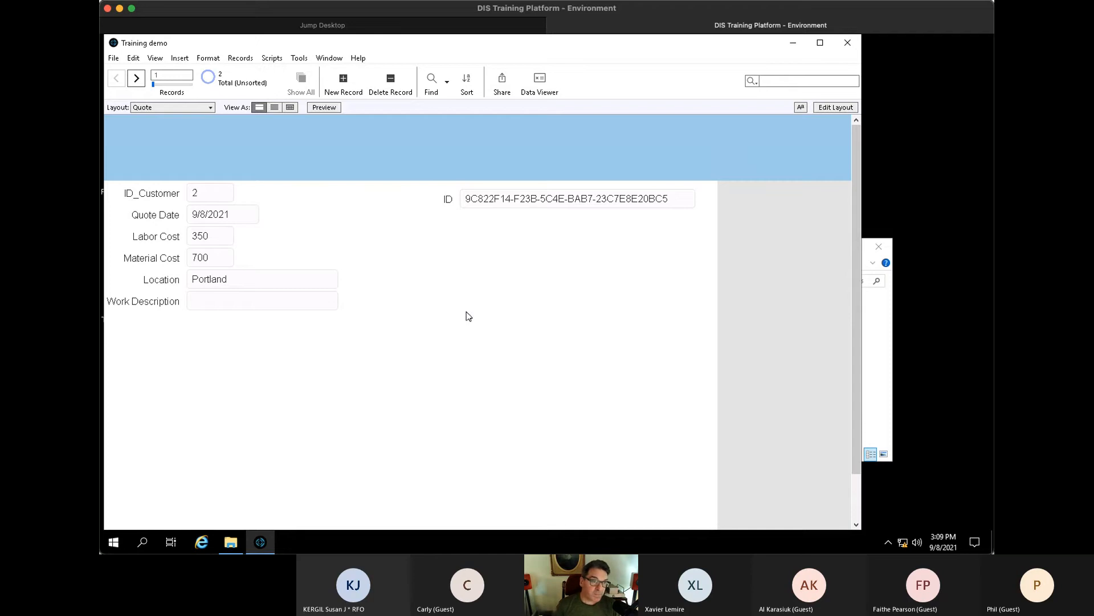
click(153, 107)
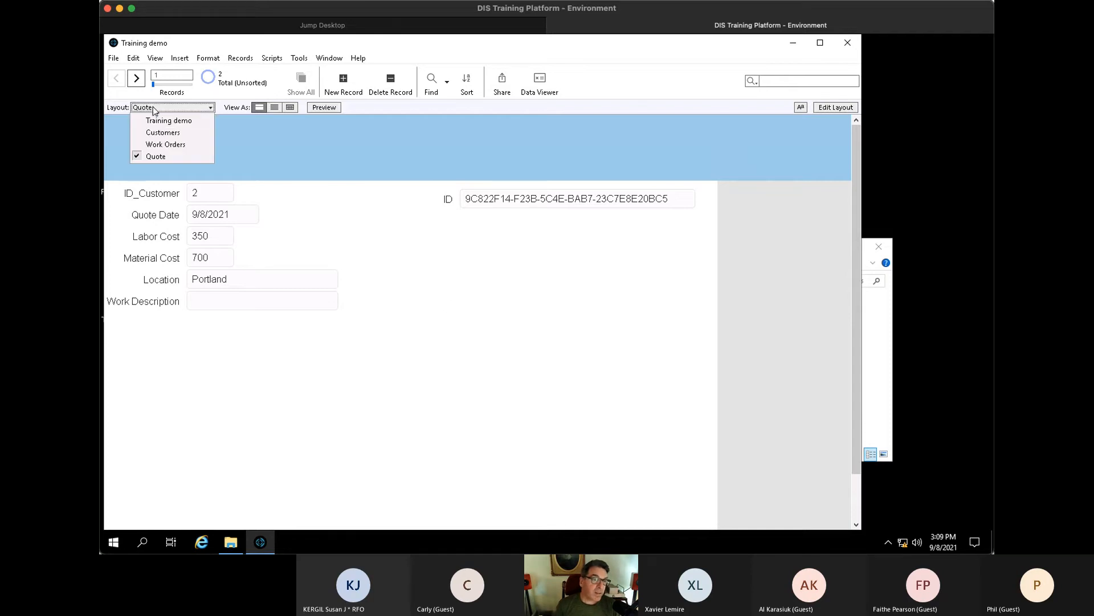
- Add a 9/5/2021 Main quote for Redwood Bridges Park with Labor $ 500 and Material $ 1200
click(162, 134)
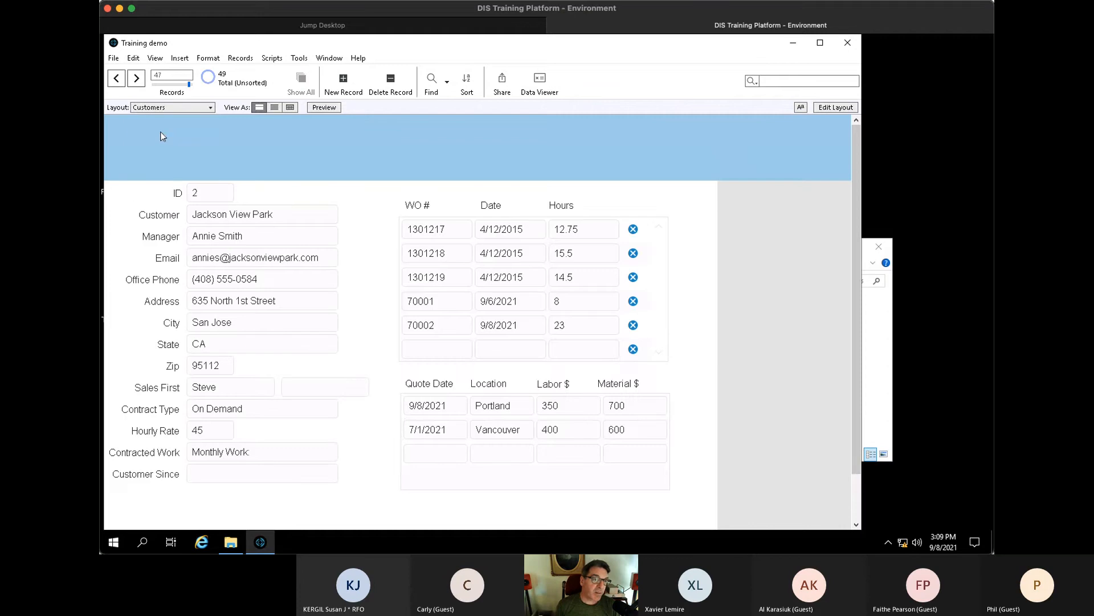
click(173, 86)
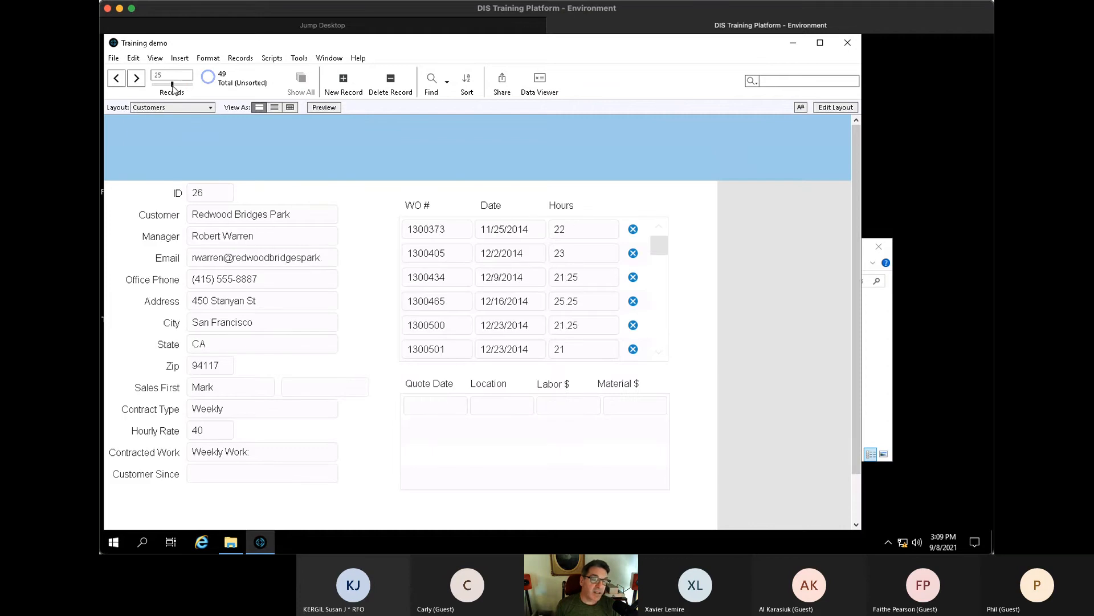
click(437, 407)
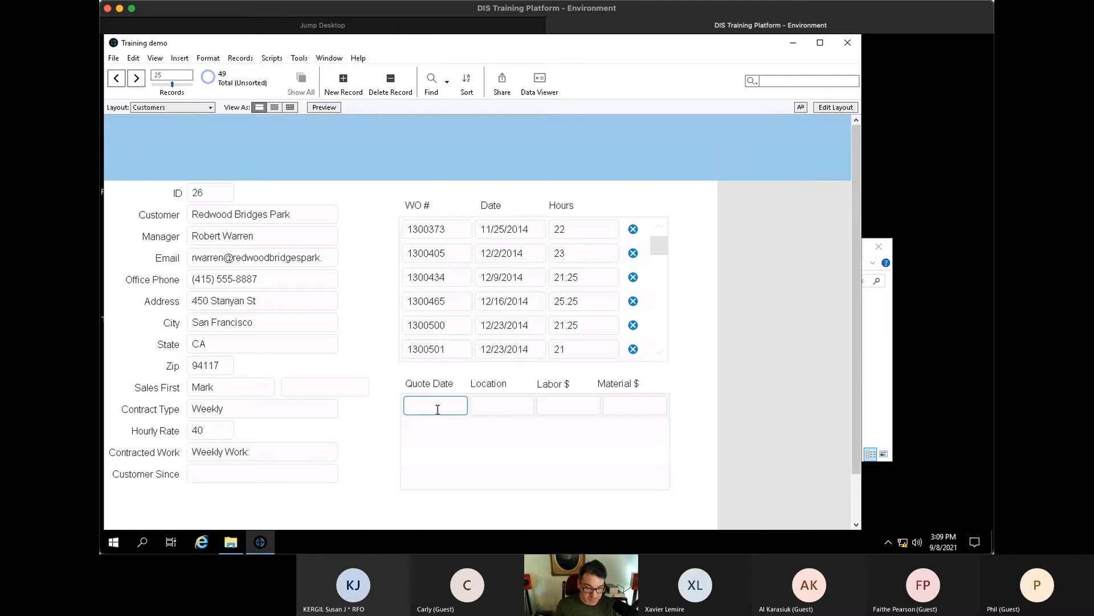
text(9/5/2021)
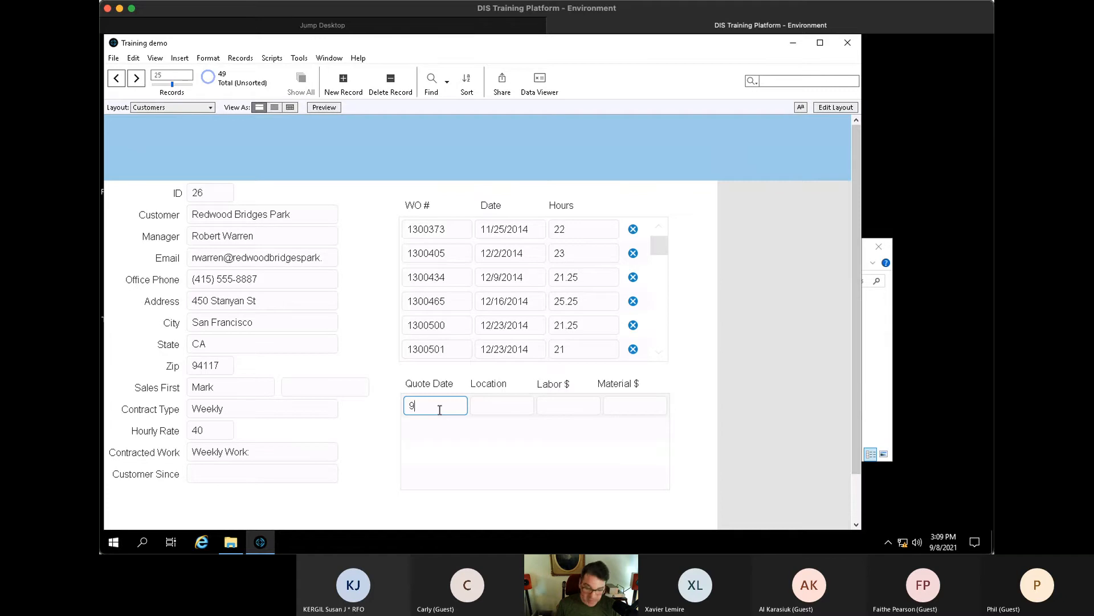
key(Tab)
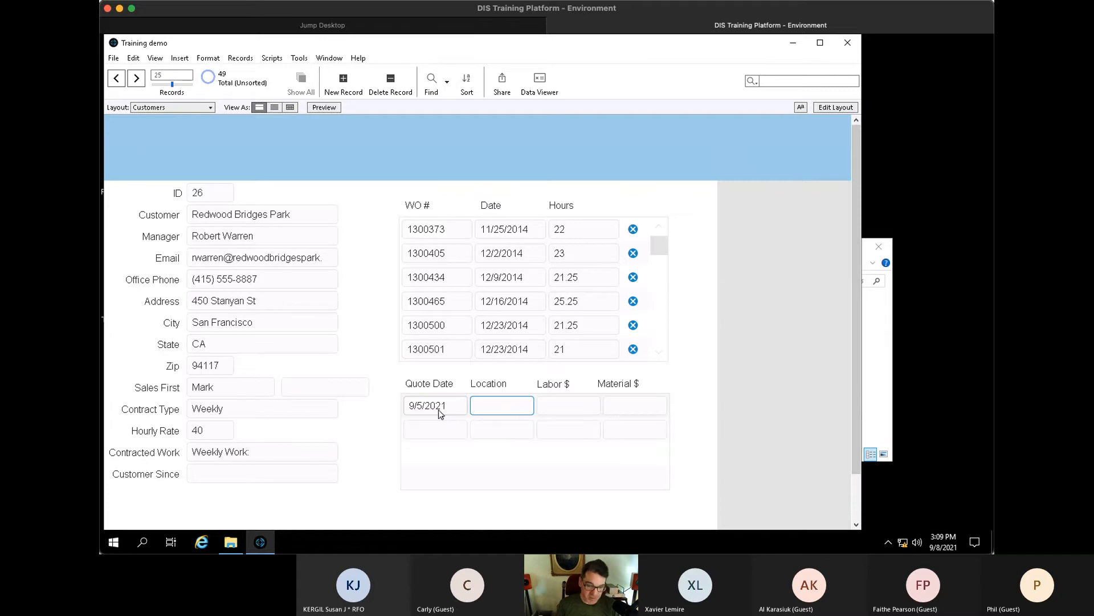
text(Main)
key(Tab)
text(500)
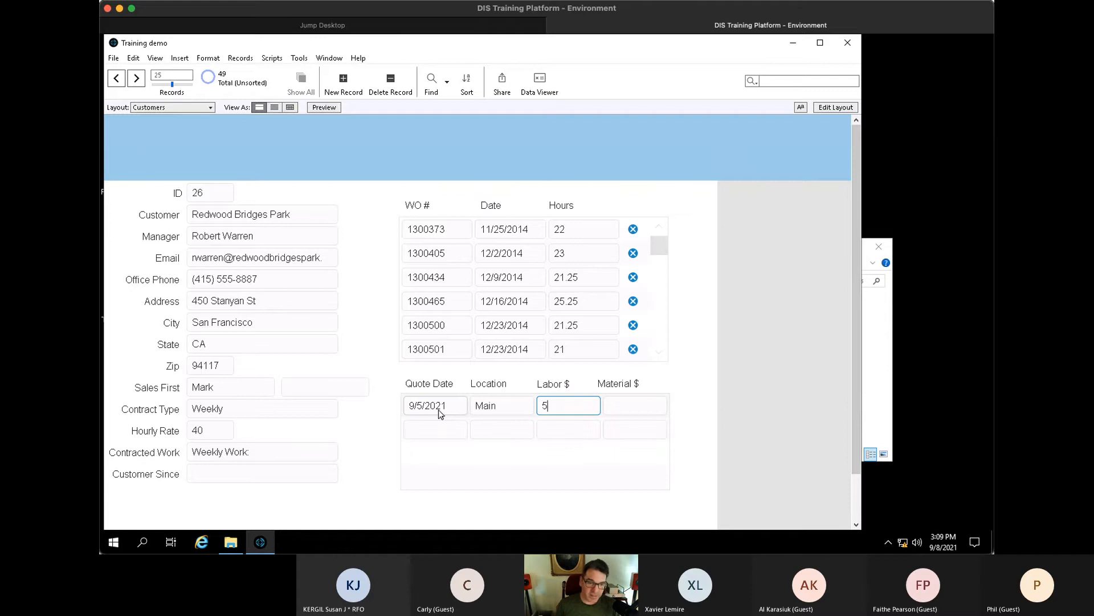
key(Tab)
text(1200)
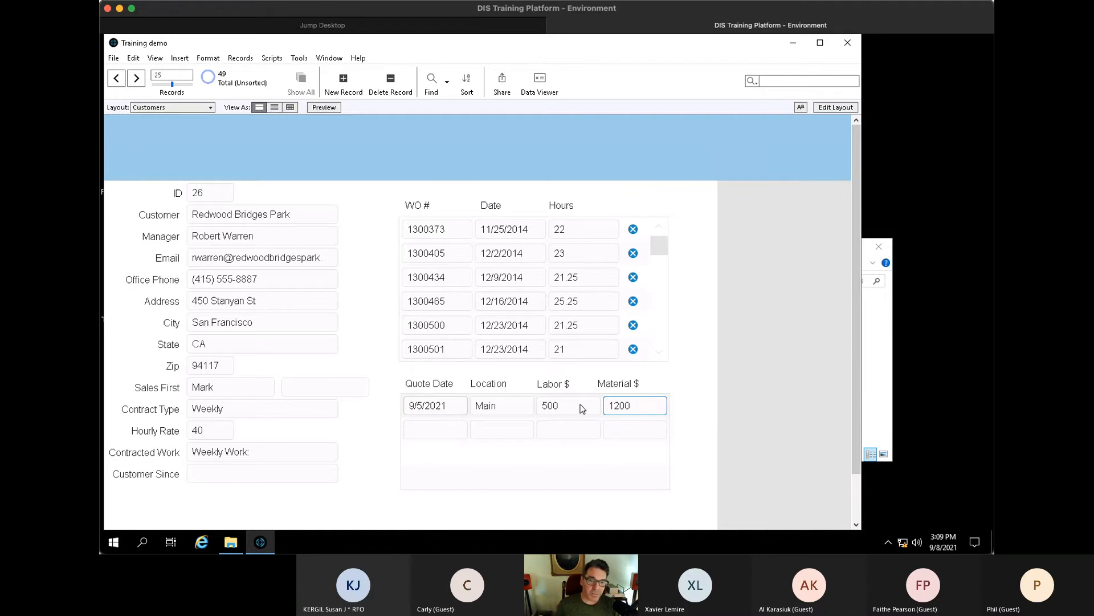
click(682, 349)
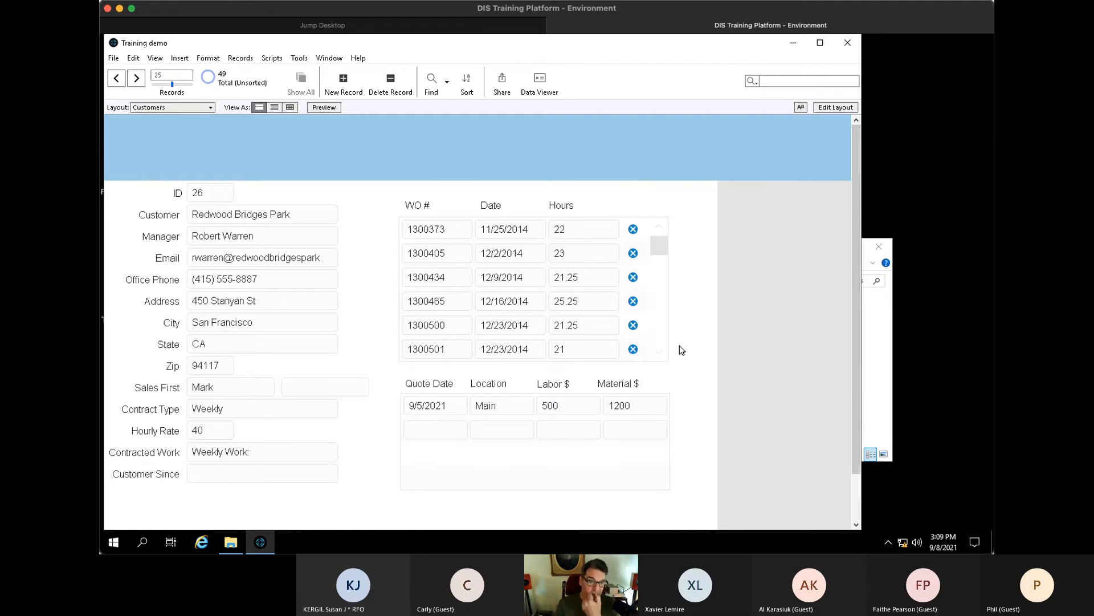
- Switch to the Quote layout and go to the new third quote record
click(166, 108)
click(157, 156)
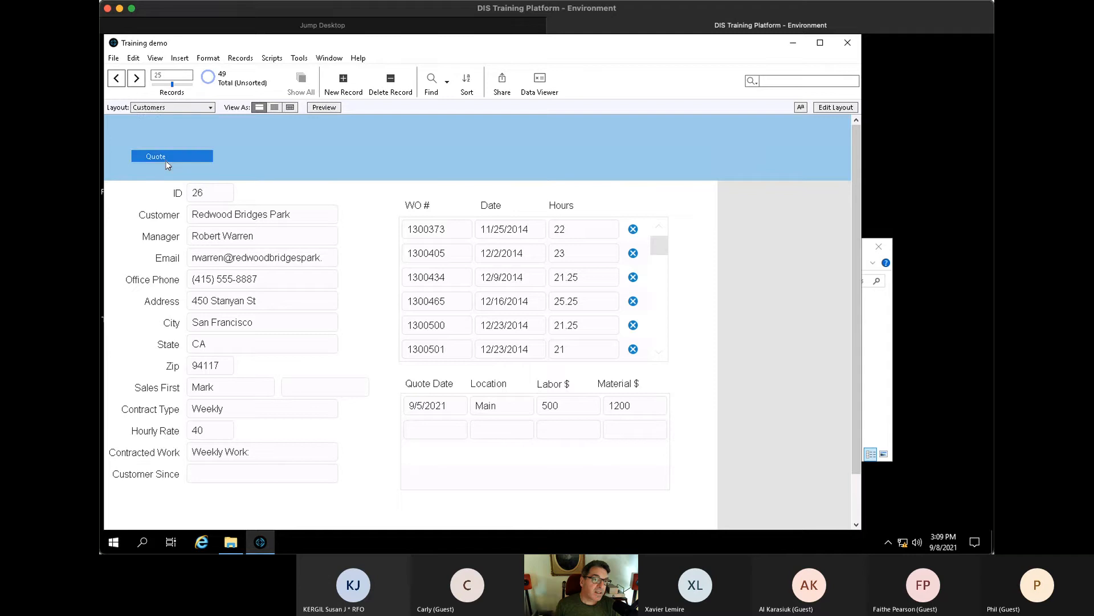
click(141, 77)
click(141, 78)
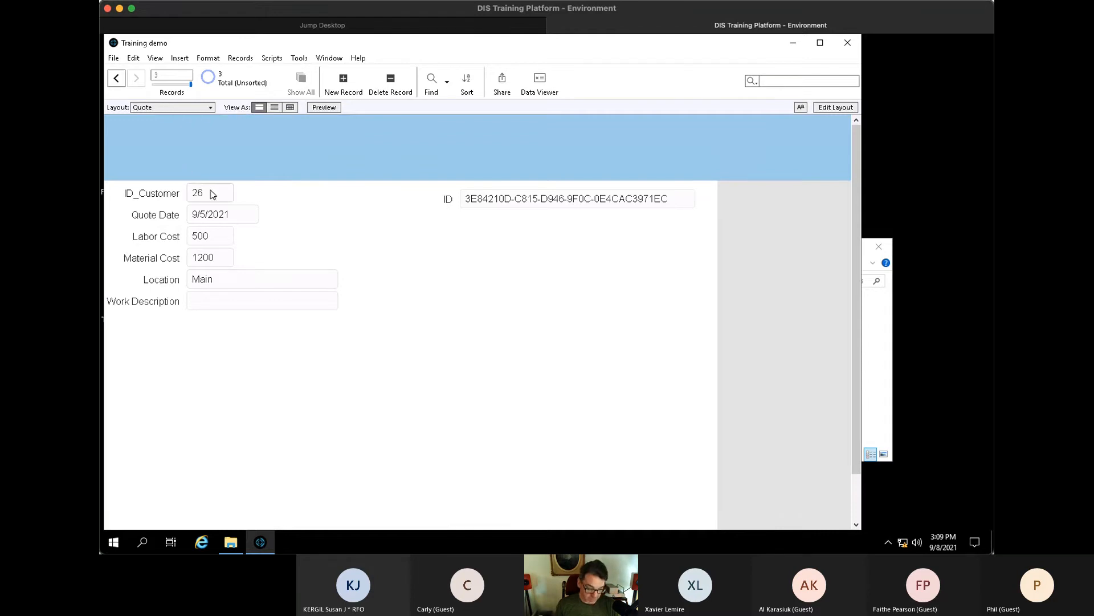
- In Manage Database, review the Customers–Quote relationship matching on Quote's ID_Customer field
key(ctrl+shift+d)
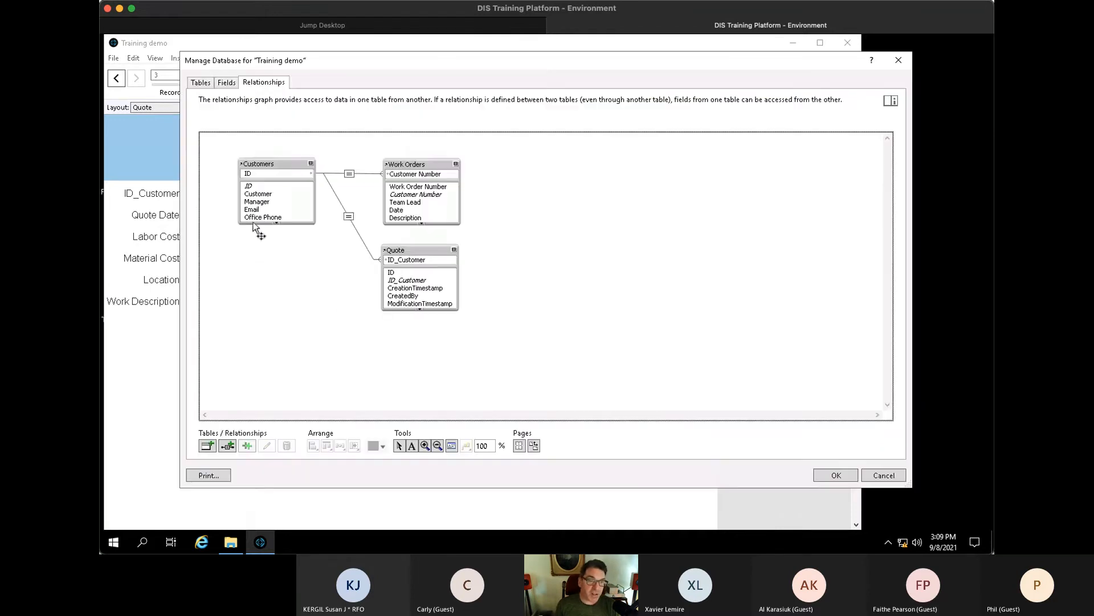
click(349, 216)
double_click(349, 216)
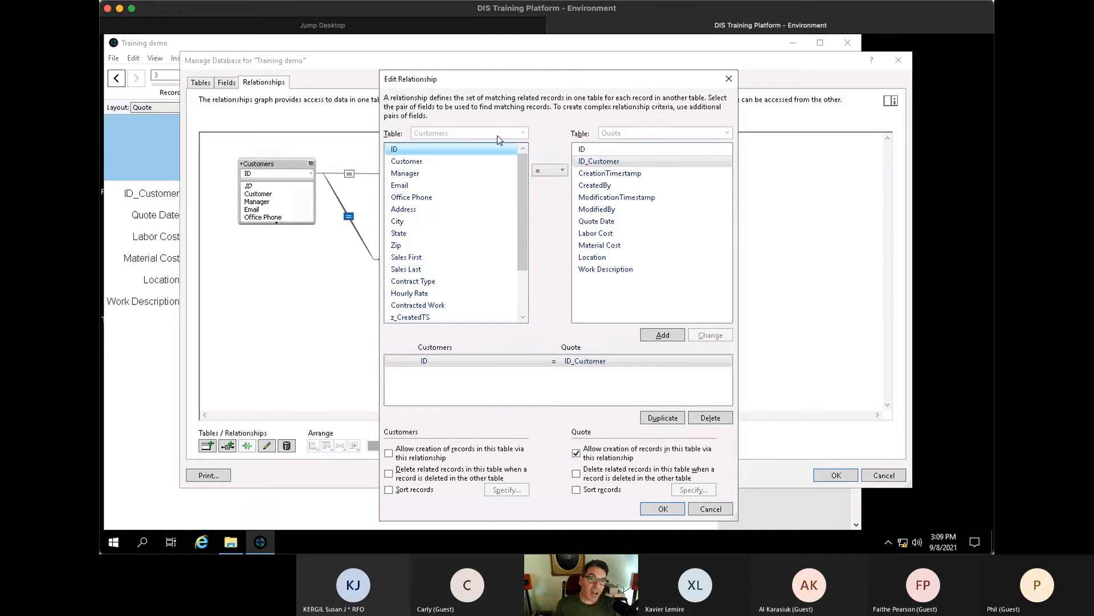
click(609, 161)
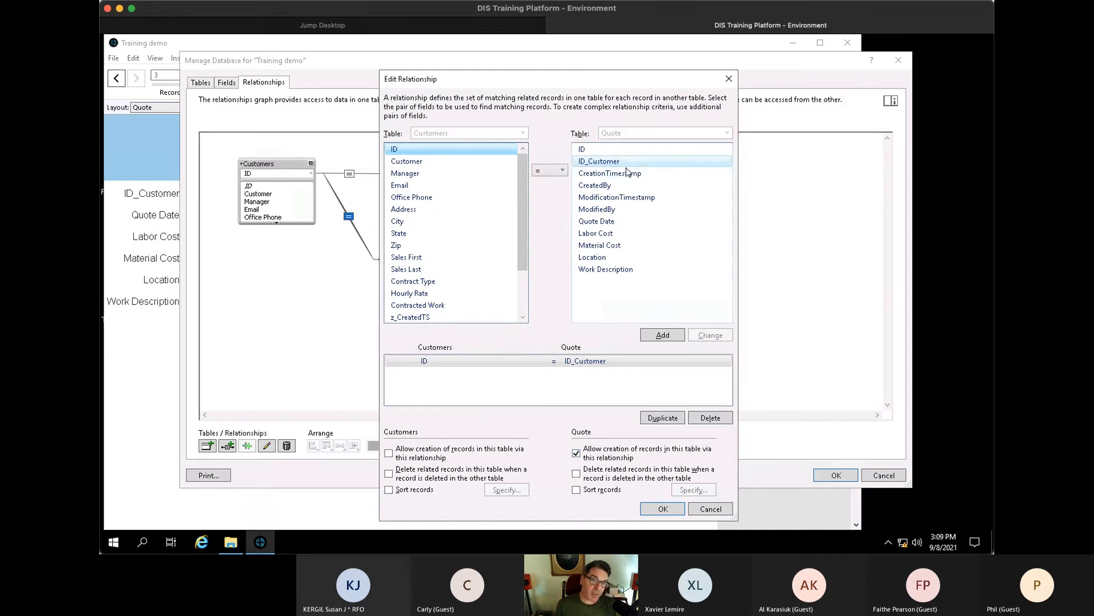
click(620, 167)
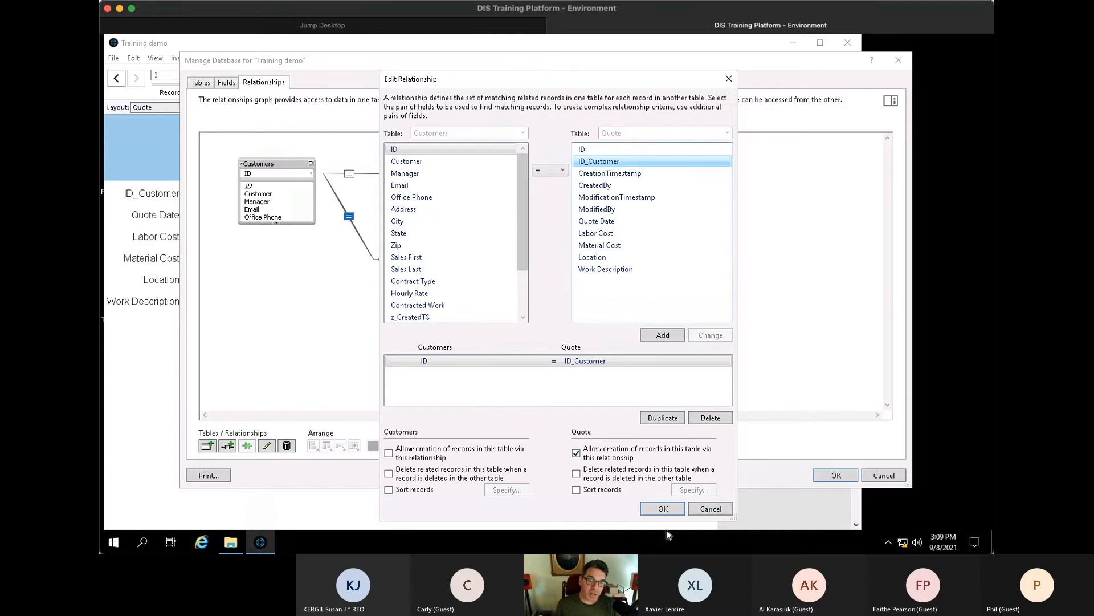
click(663, 509)
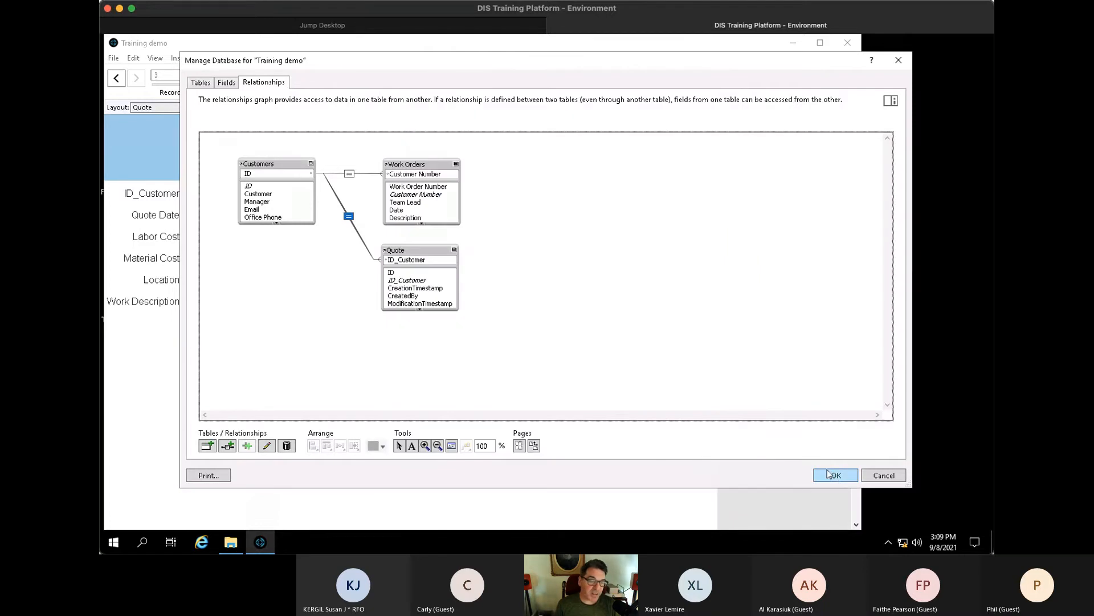
- Collapse Quote and Work Orders to their key fields and move Quote beside Work Orders
click(455, 250)
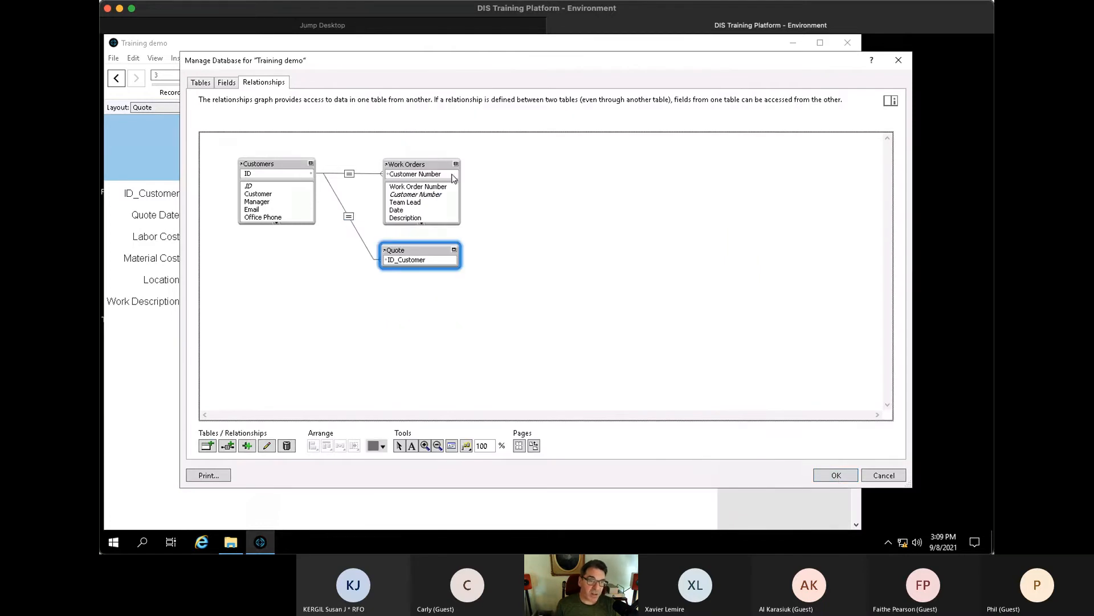
click(456, 164)
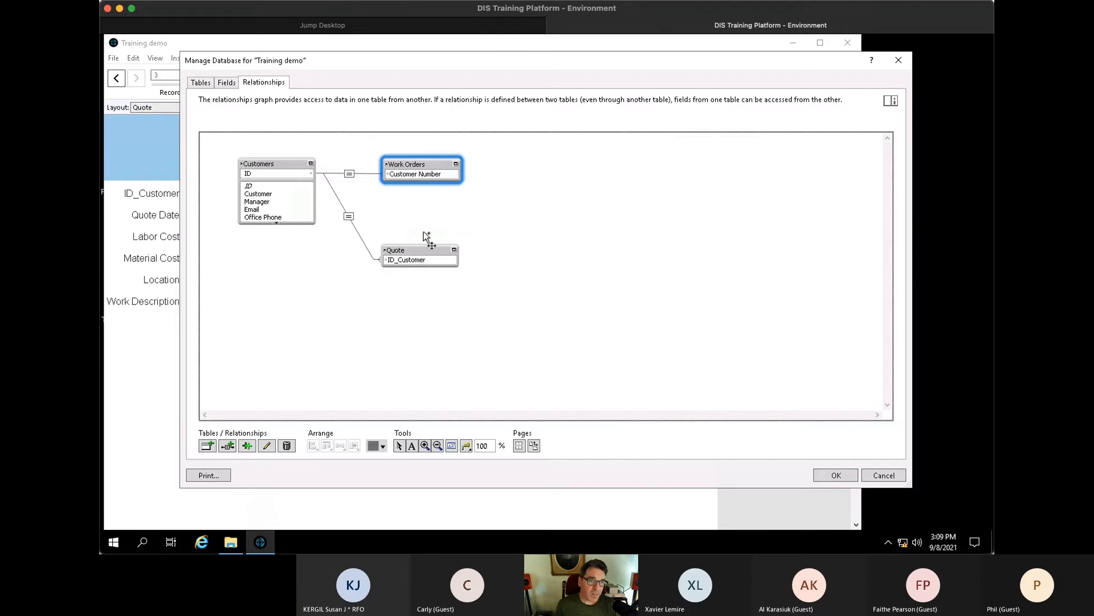
drag(423, 245, 425, 202)
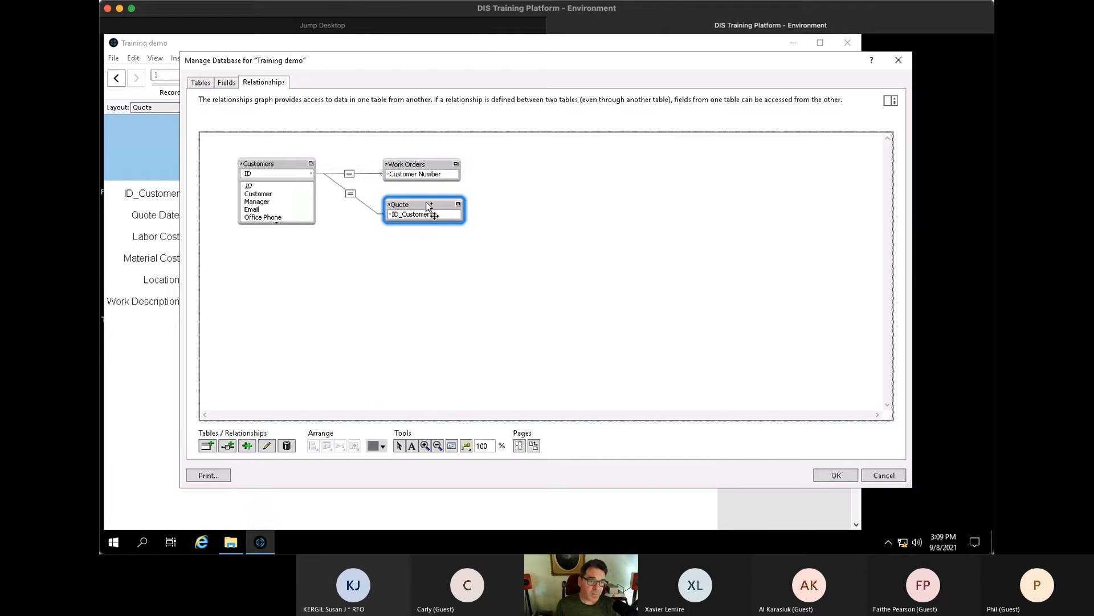
click(202, 83)
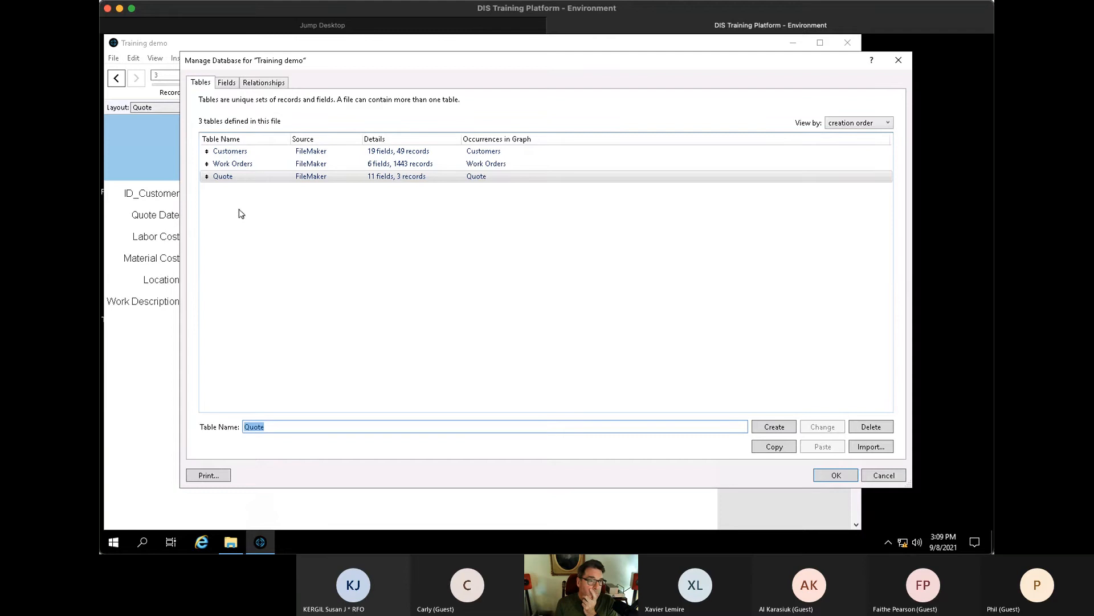
- Inspect the Customers ID field, then the Quote table's ID_Customer field
double_click(244, 153)
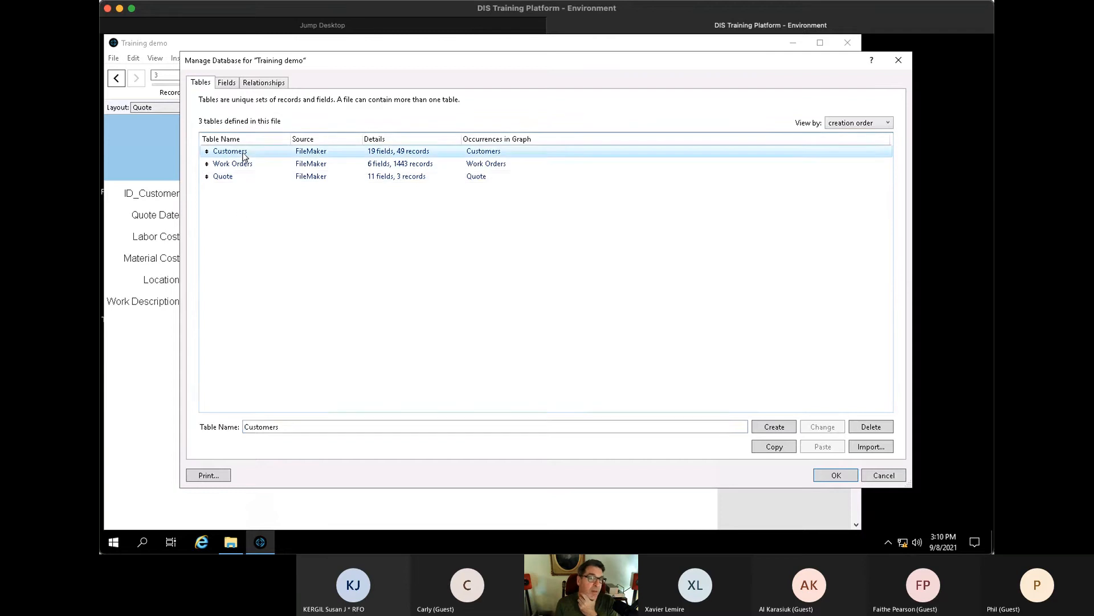
click(238, 135)
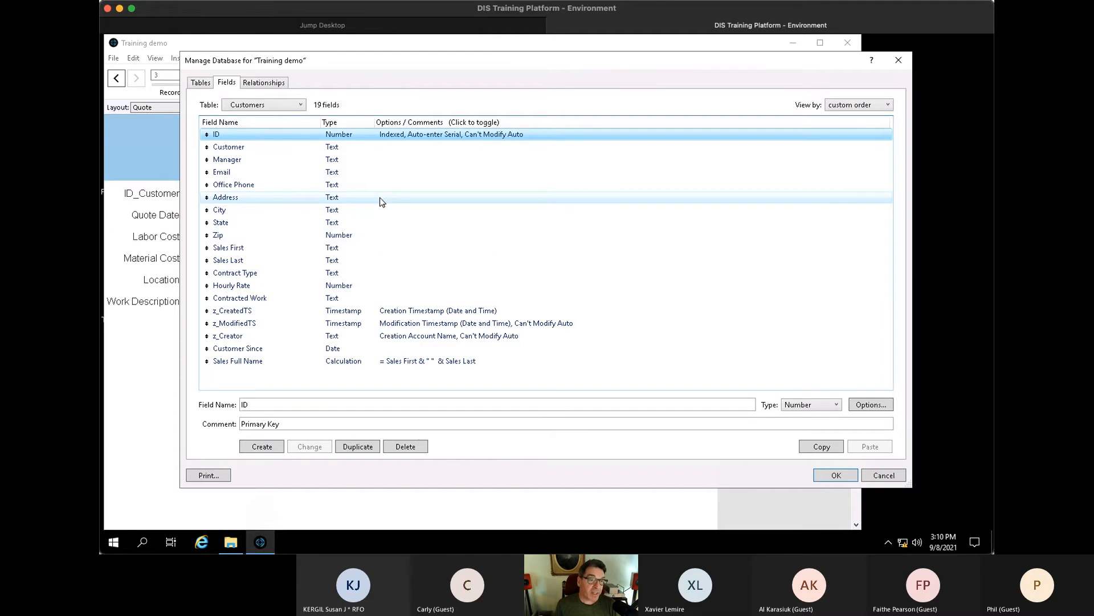
click(295, 106)
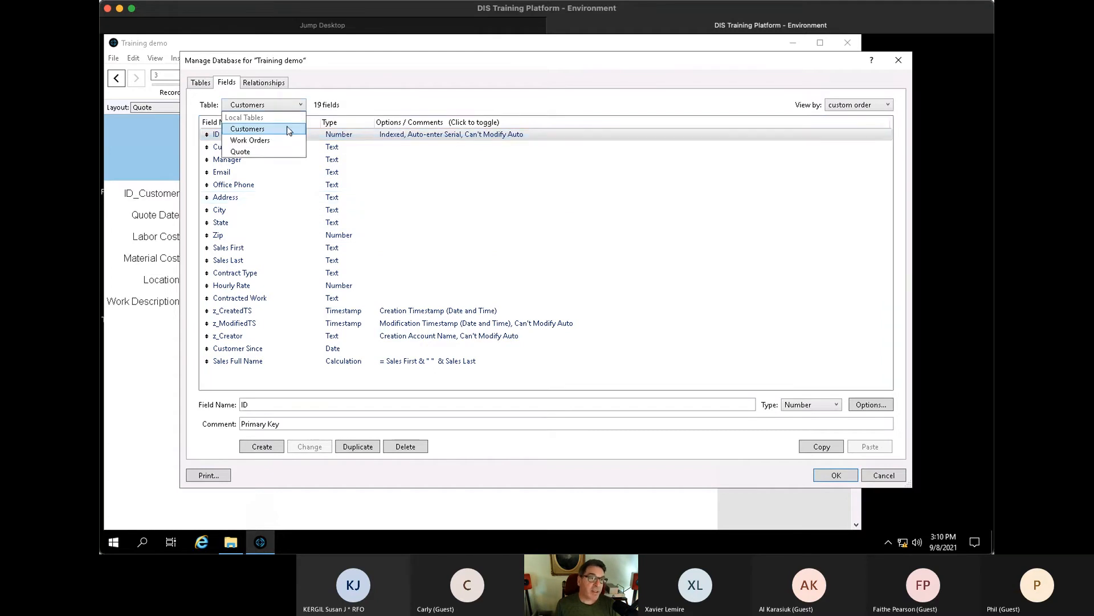
click(264, 151)
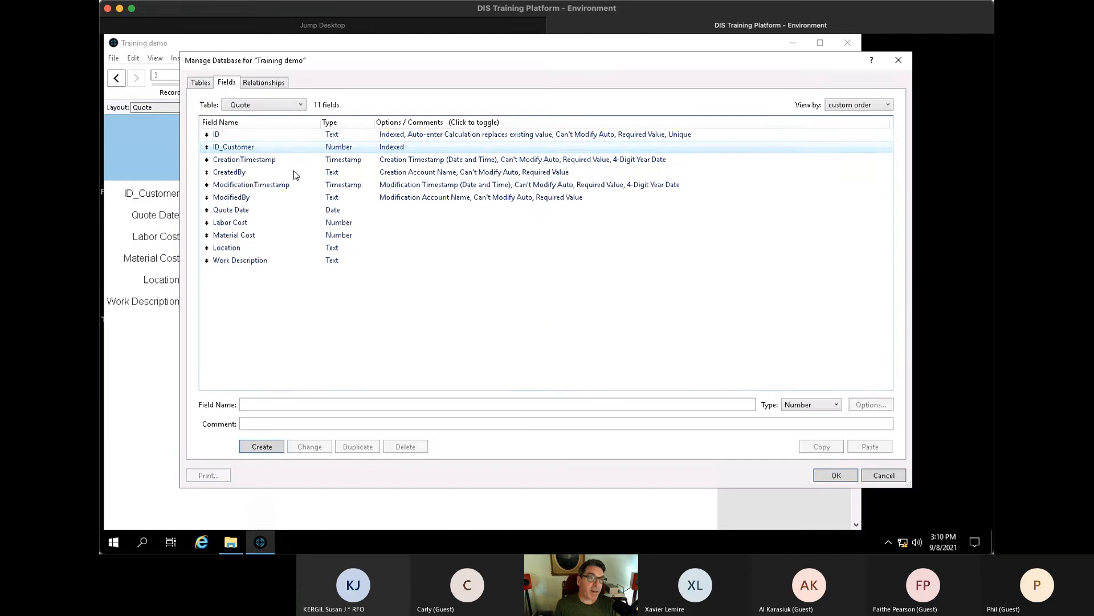
click(278, 149)
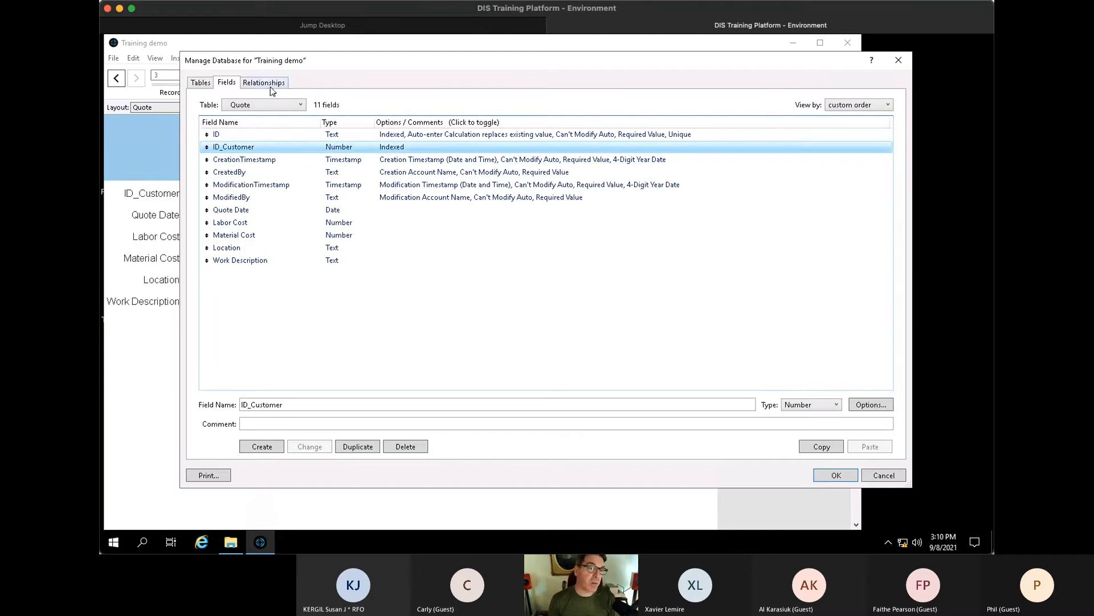
- Look over the Work Orders fields, return to Quote's fields, then view the relationships graph
click(268, 105)
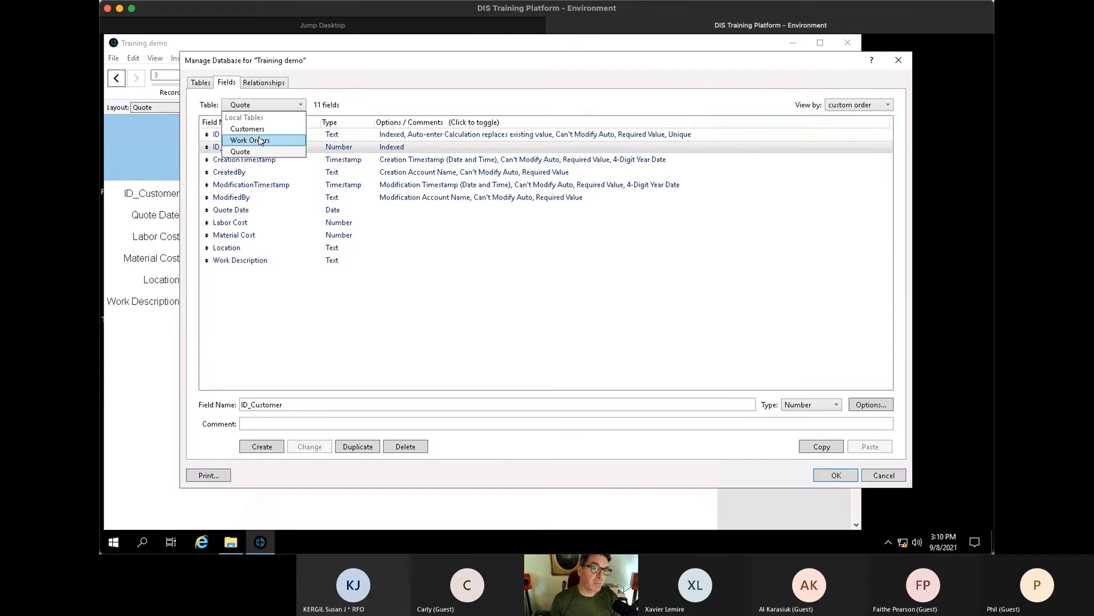
click(261, 140)
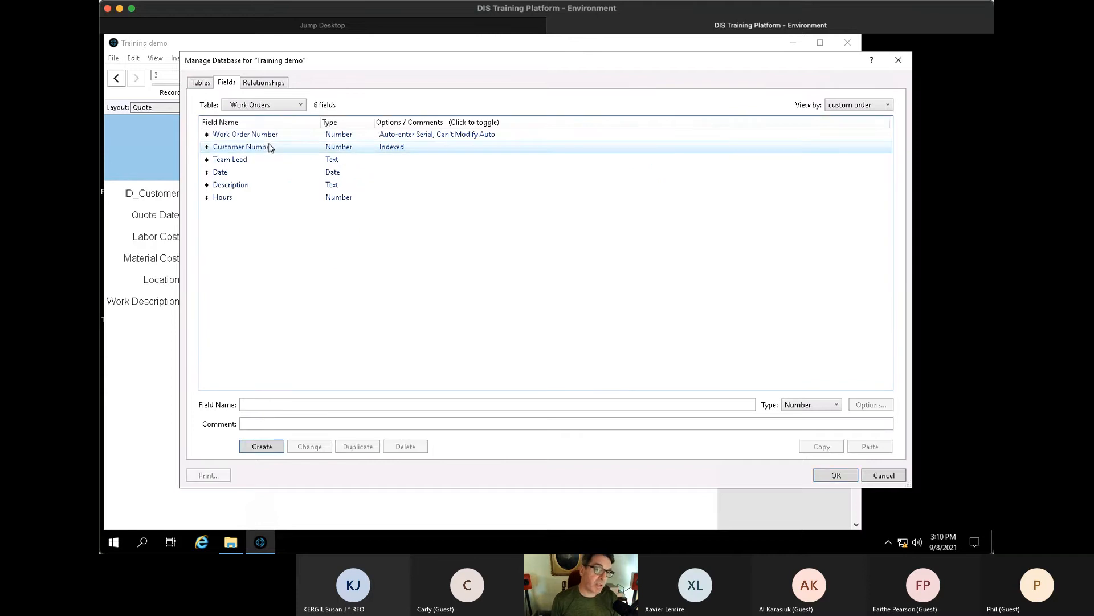
click(269, 106)
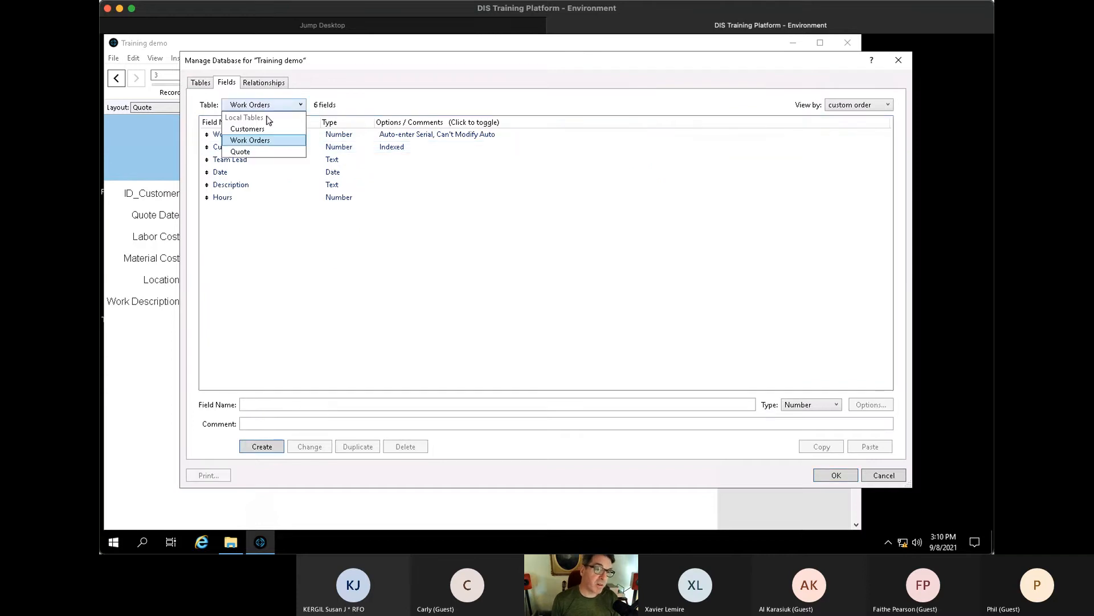
click(260, 151)
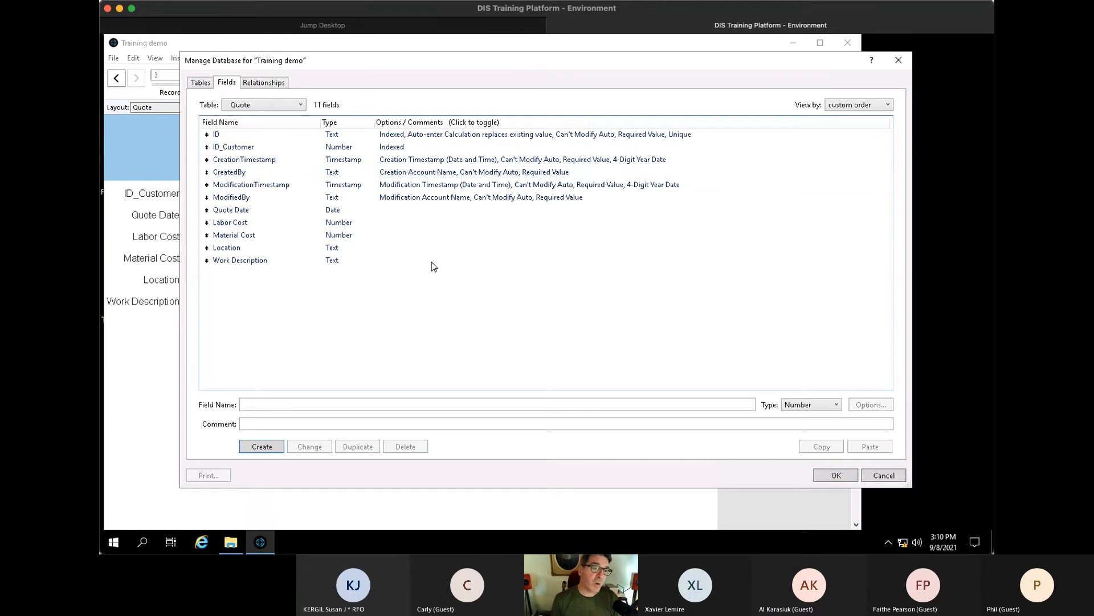
click(276, 84)
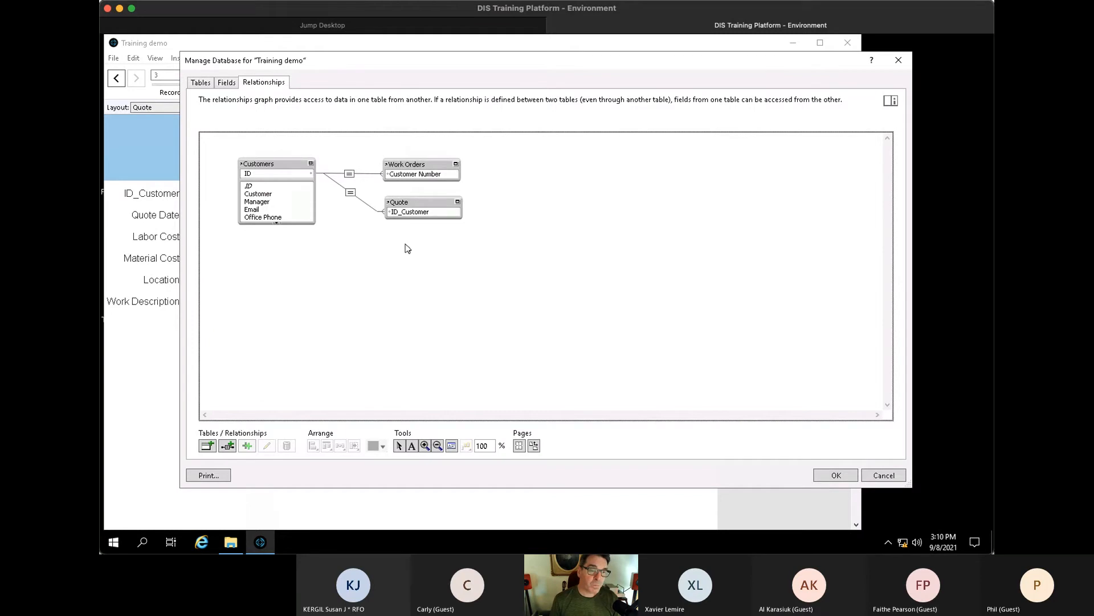
click(458, 203)
click(458, 203)
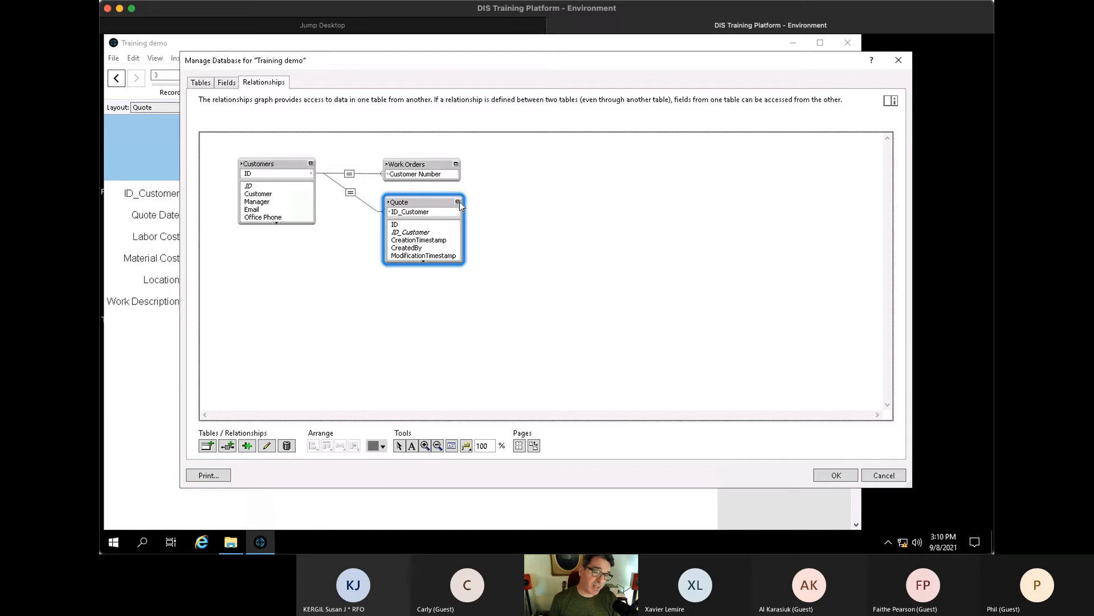
click(459, 202)
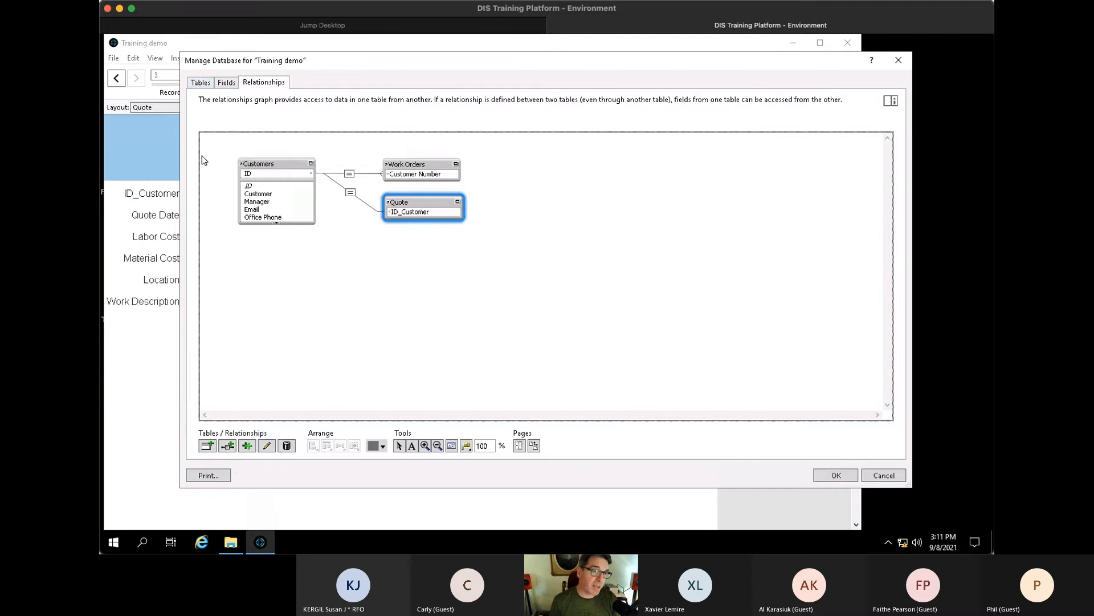
- Add the Quote Material and Quote Labor tables on the Tables tab and open Quote Material's fields
click(200, 82)
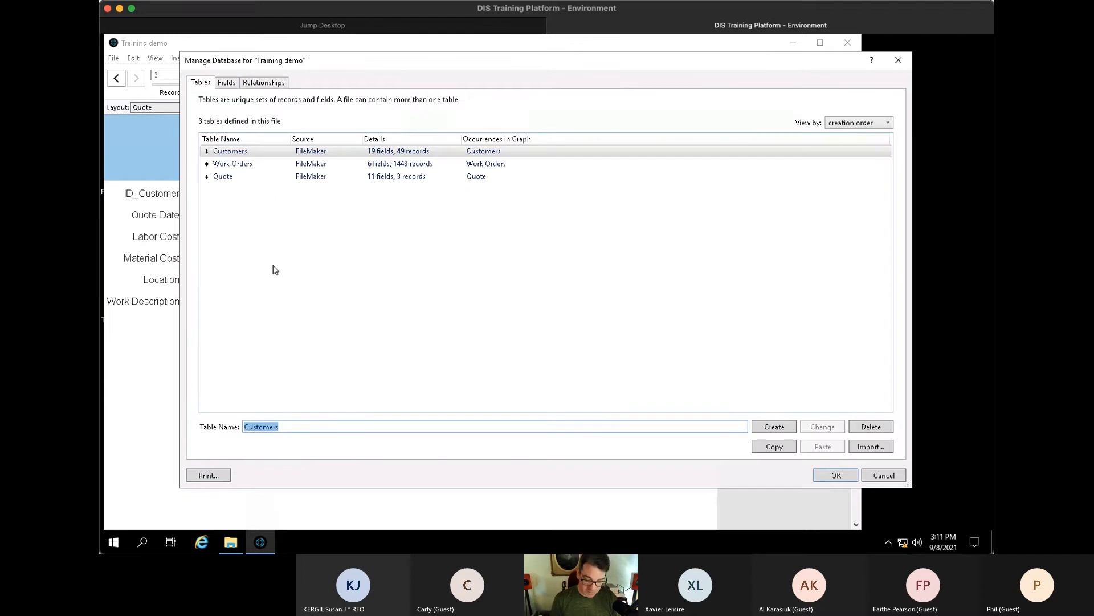
text(Quote M)
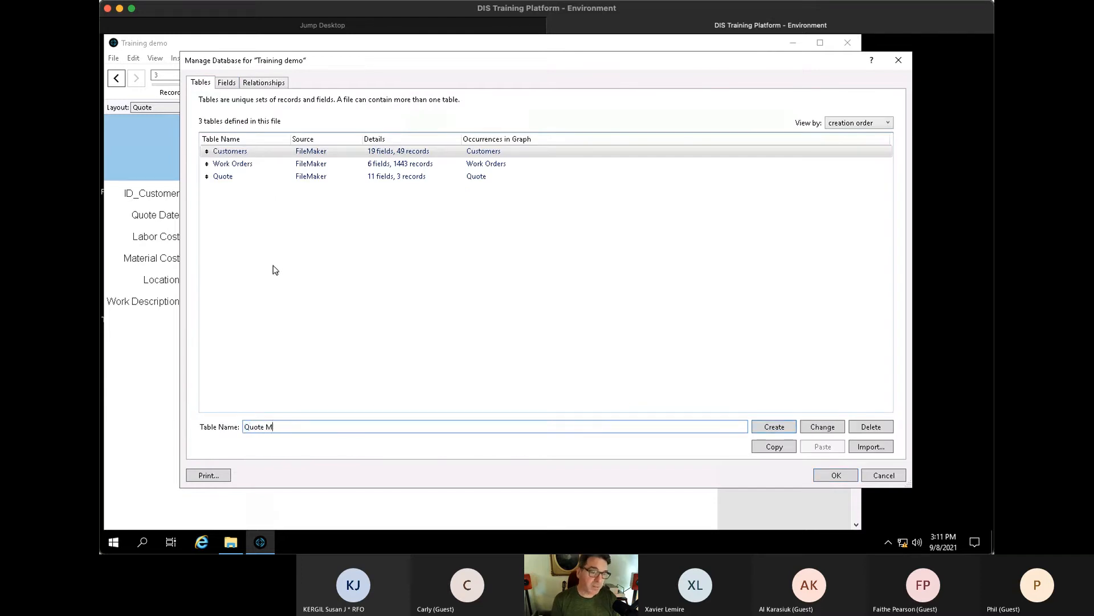
text(aterial)
key(Return)
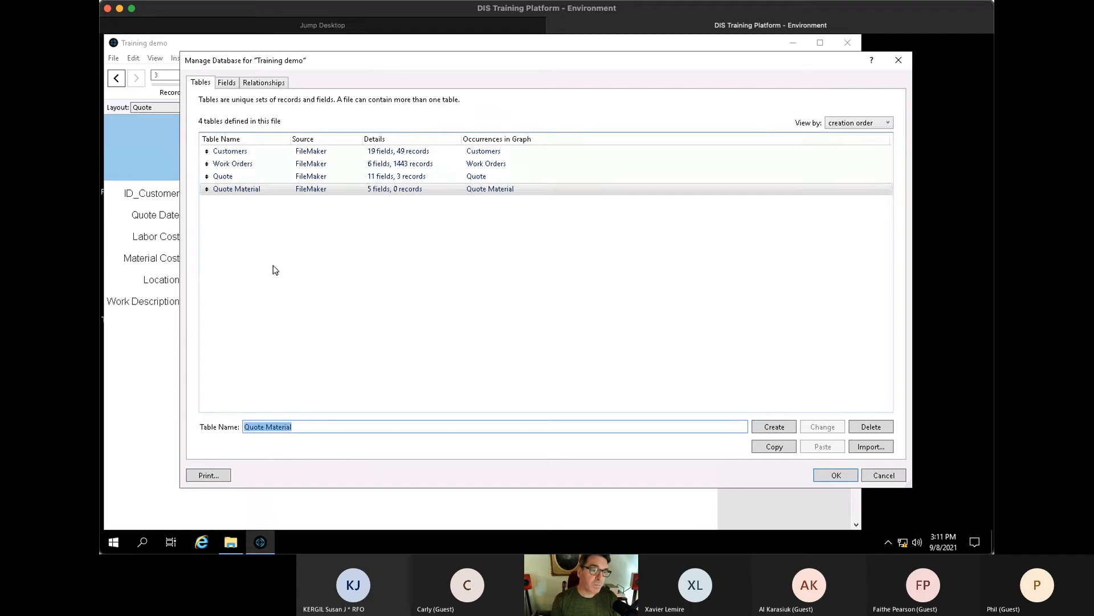
text(Quote )
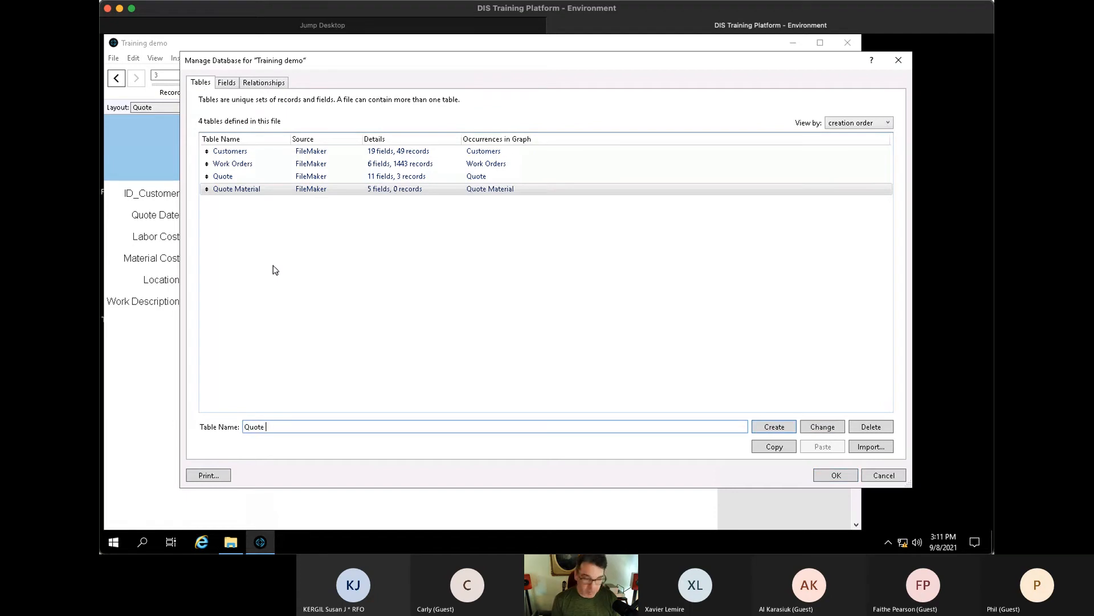
text(Labor)
key(Return)
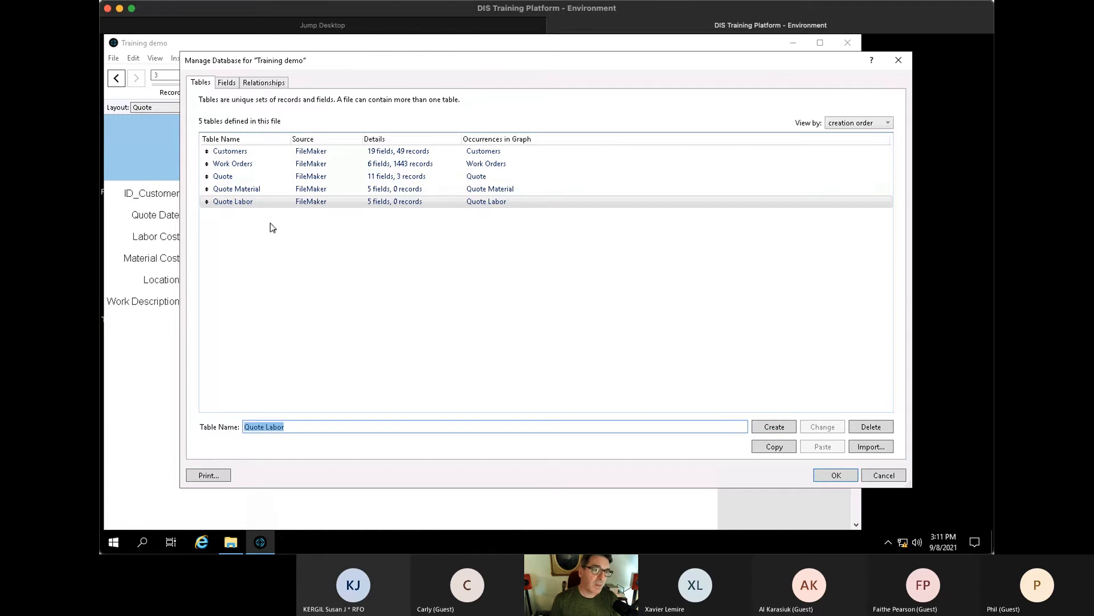
double_click(264, 189)
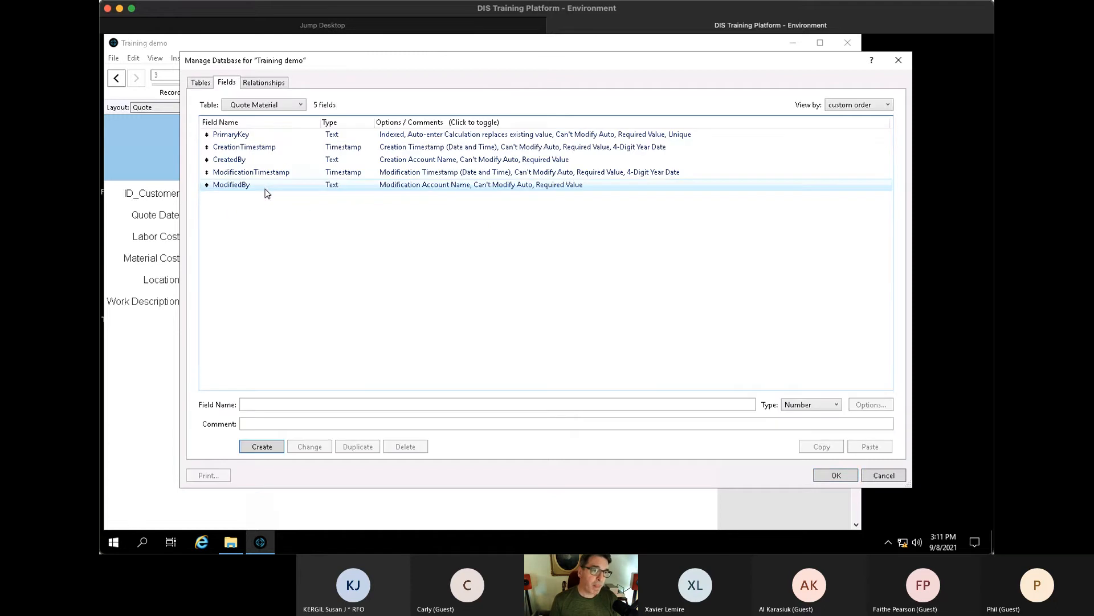
- Rename Quote Material's PrimaryKey field to ID
click(256, 135)
key(BackSpace)
text(I)
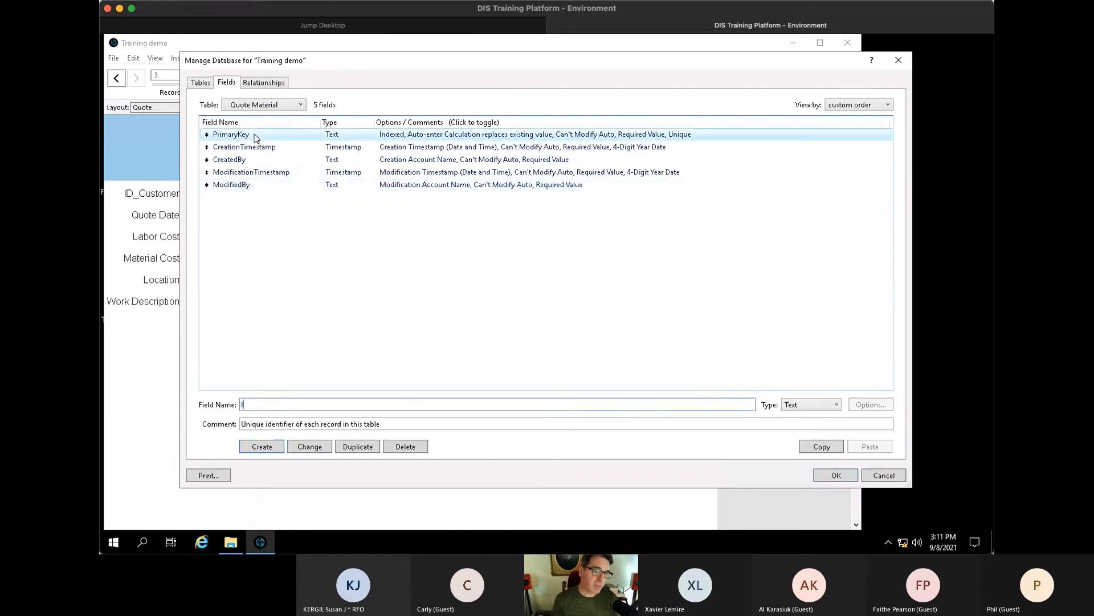
text(D)
click(321, 447)
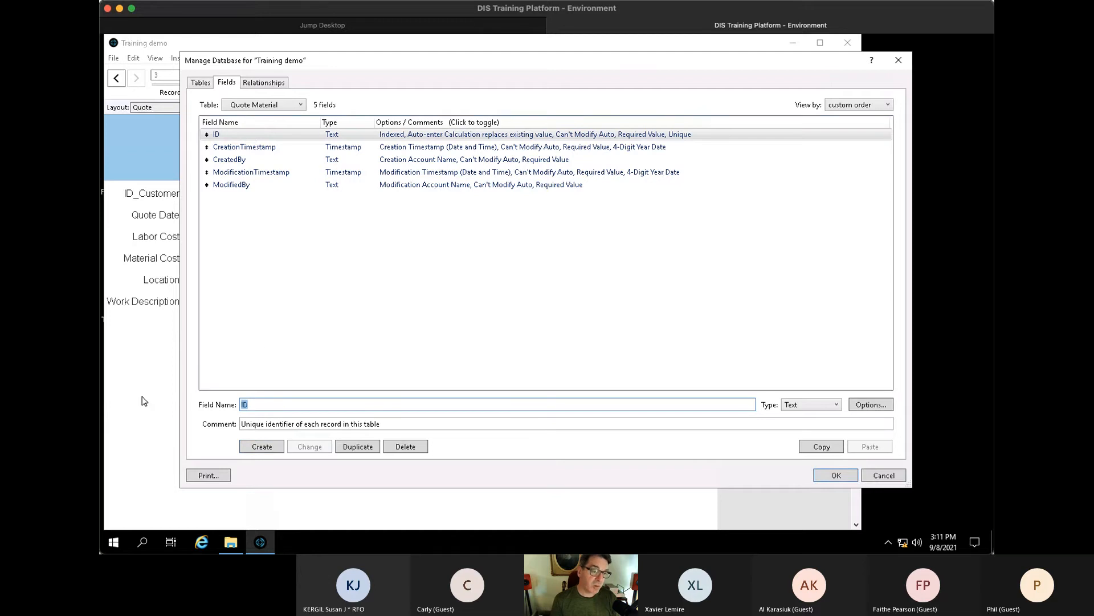
- Create a text field named ID_Quote with an empty comment
text(+Q)
key(BackSpace)
key(BackSpace)
key(BackSpace)
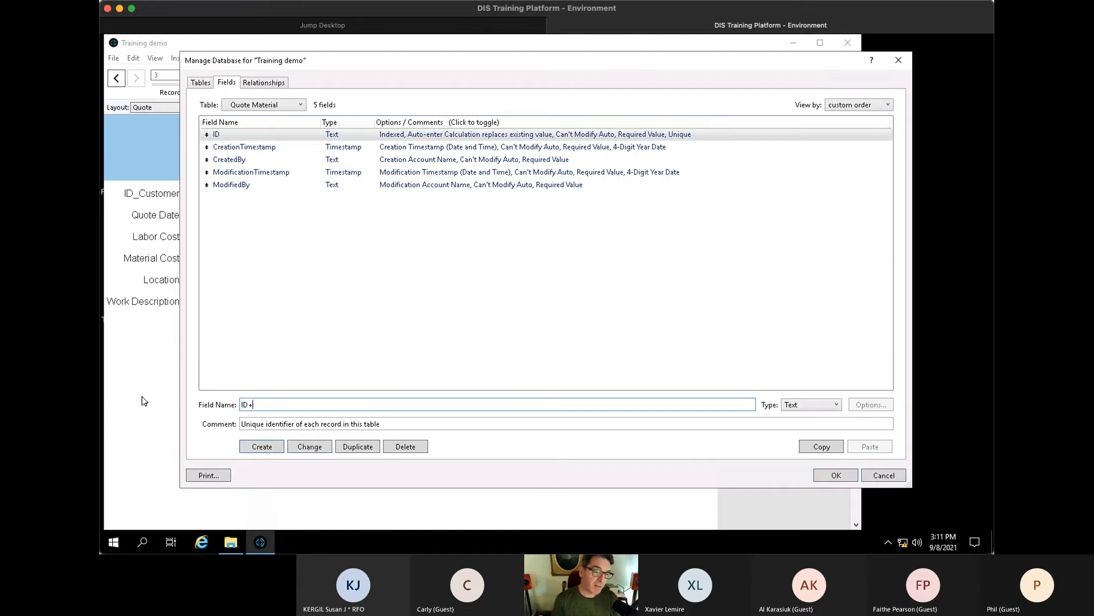
text(E_Quote)
key(BackSpace)
text(D)
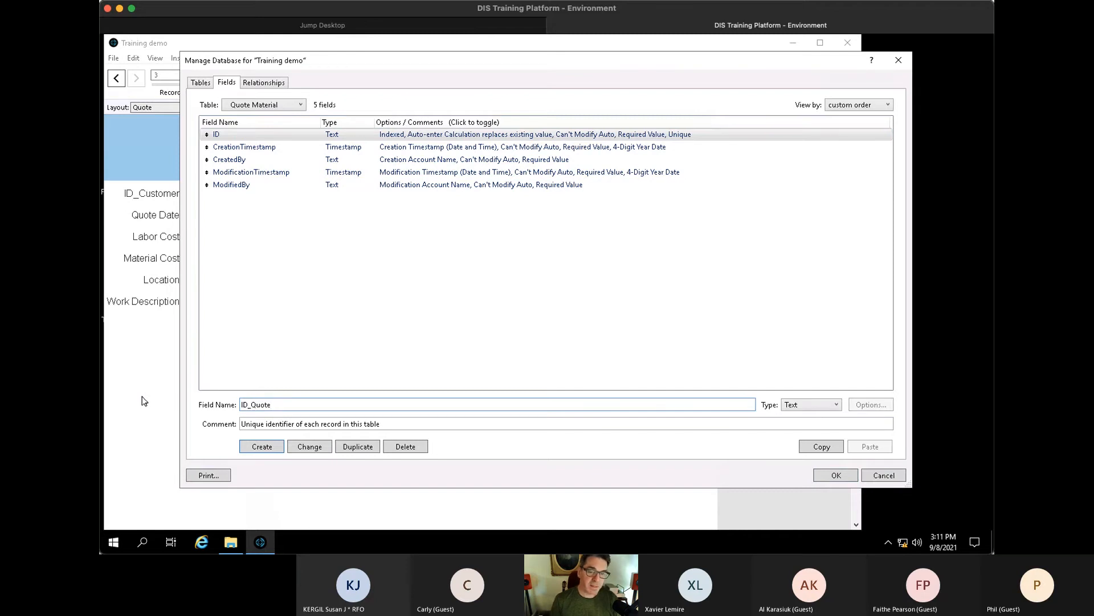
key(Tab)
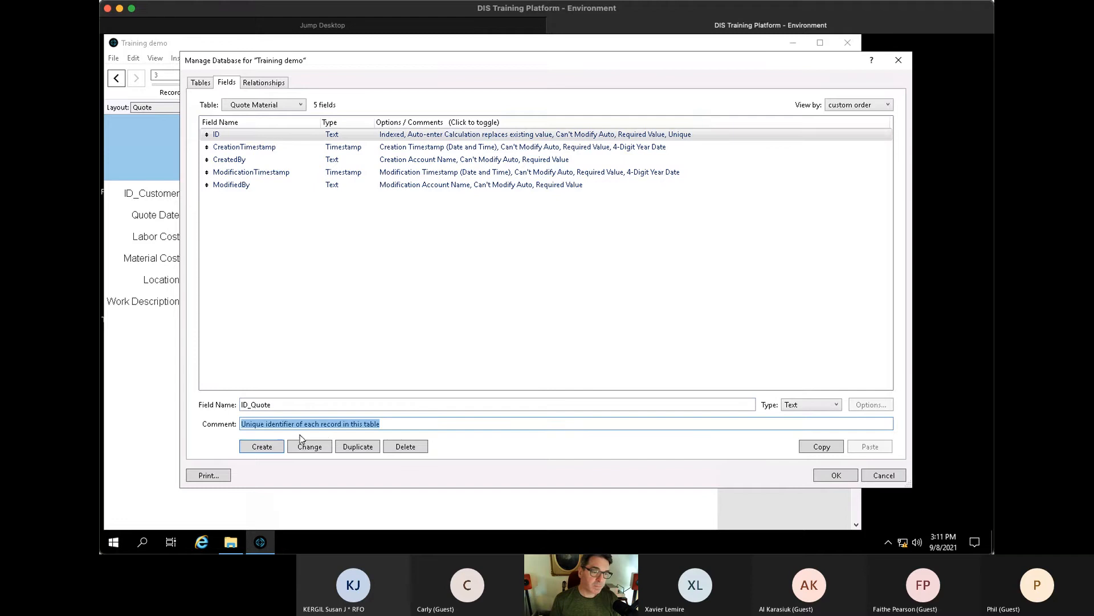
key(BackSpace)
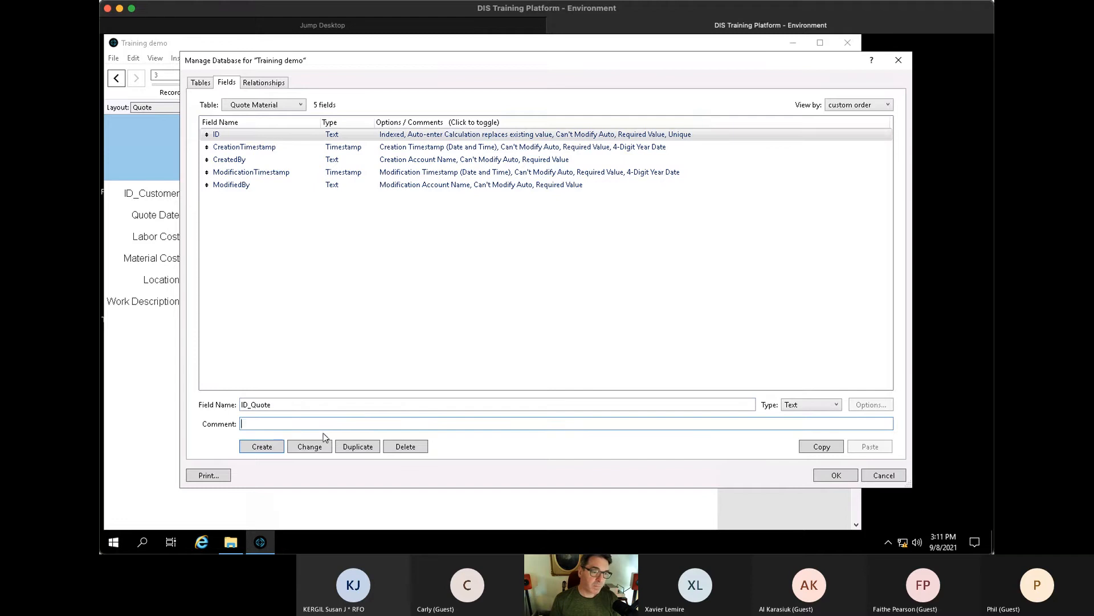
click(262, 447)
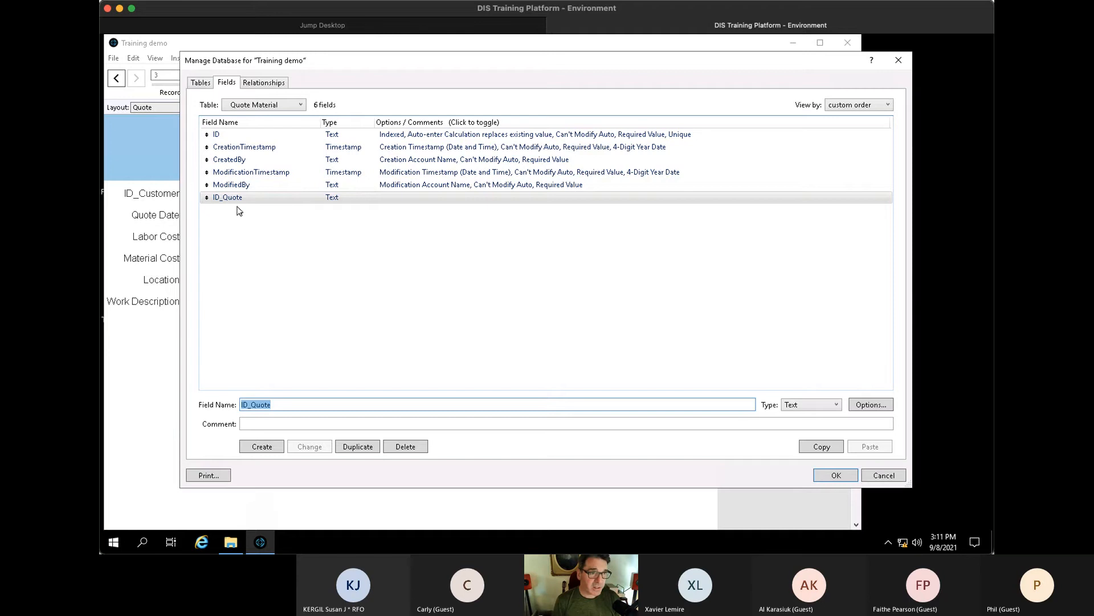
- Create Part Number and Cost fields plus a Sell field of Number type
key(Tab)
key(Tab)
key(Tab)
key(Tab)
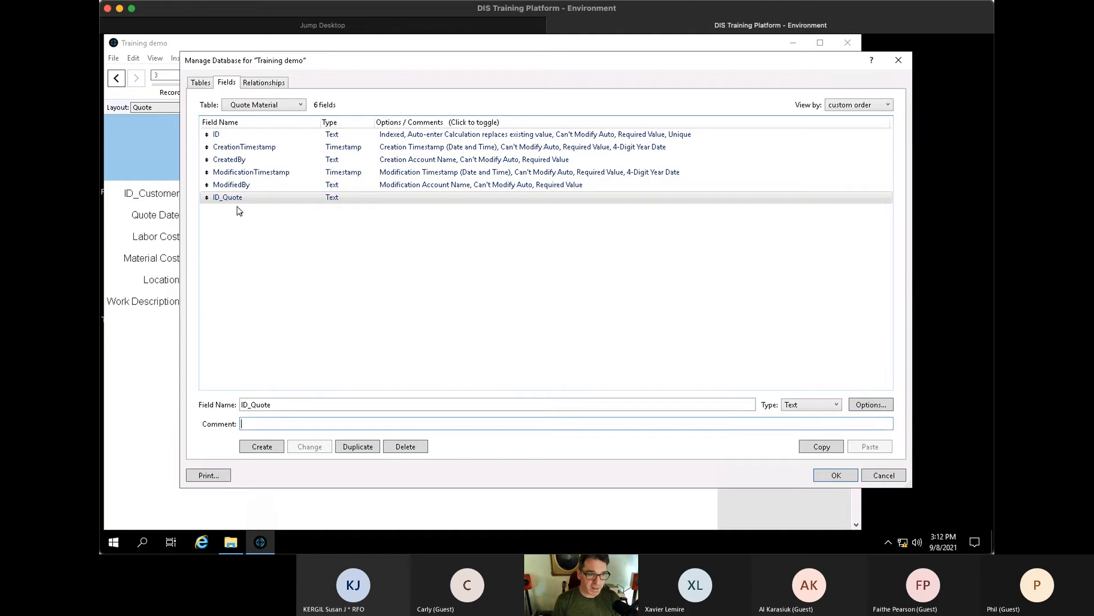
key(Tab)
key(Tab)
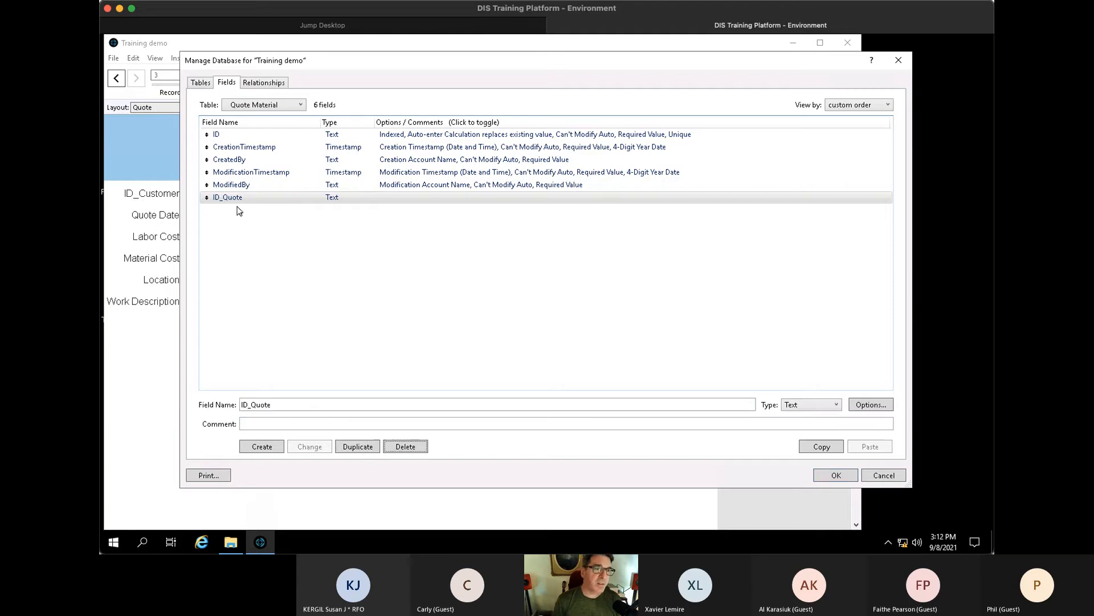
drag(290, 407, 164, 395)
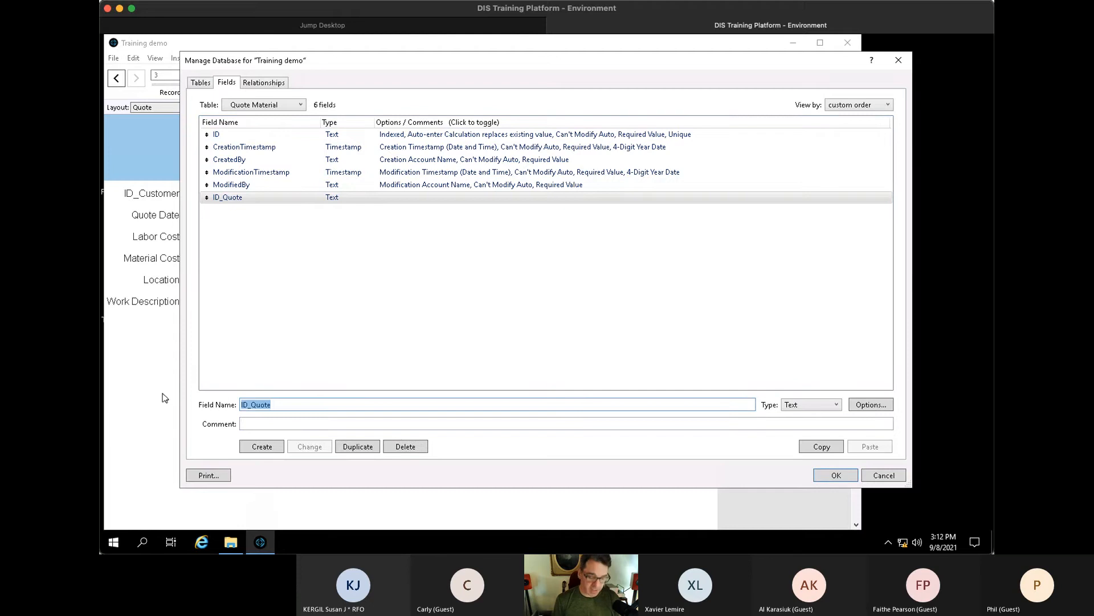
text(Part Nu)
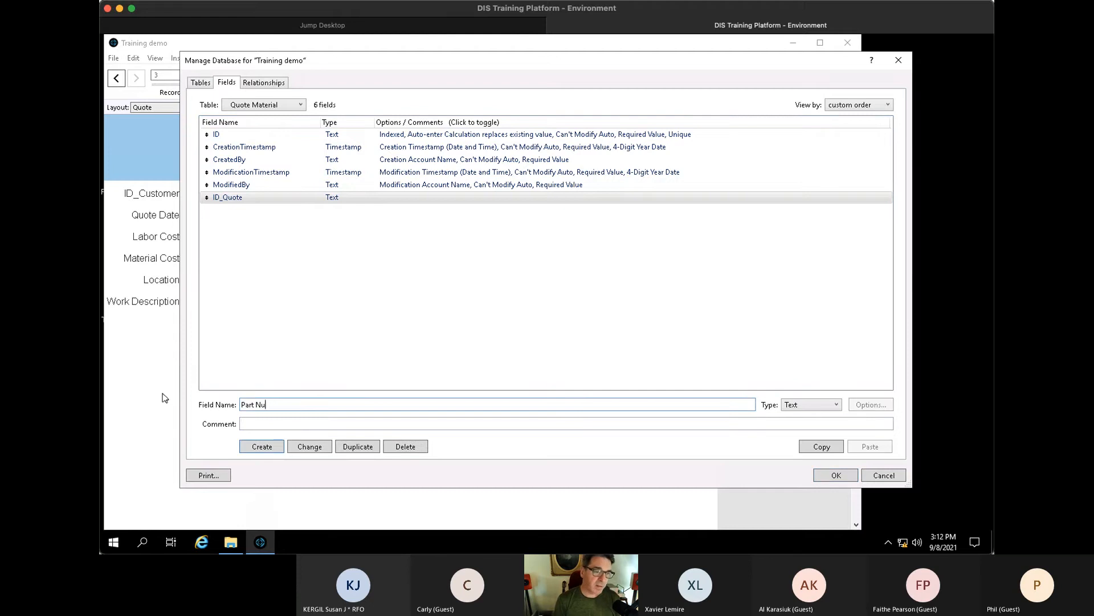
text(mber)
key(Return)
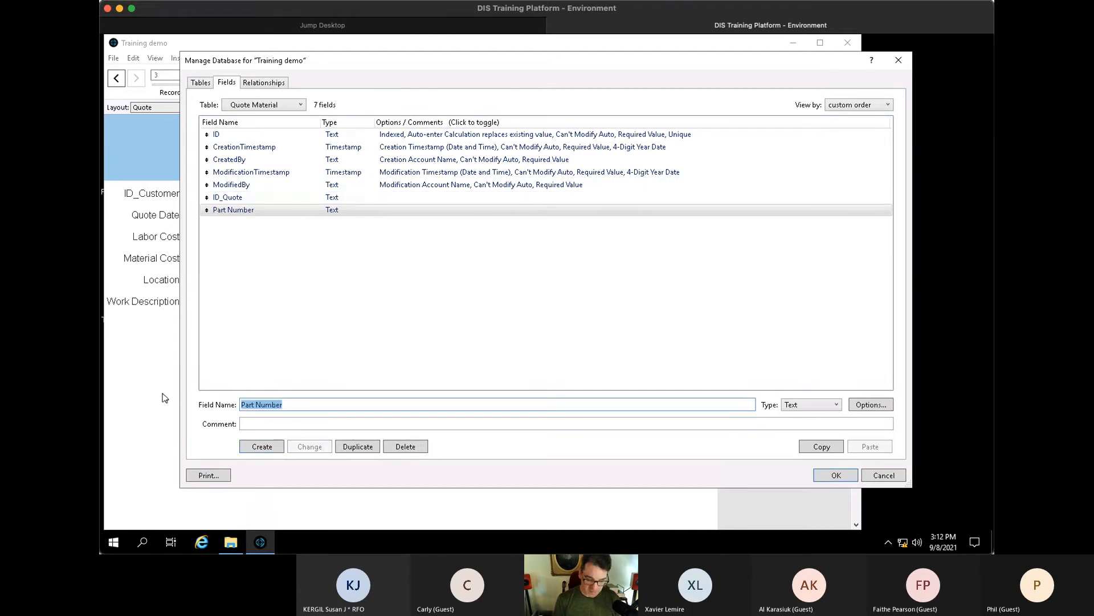
text(Cost)
key(Return)
text(Se)
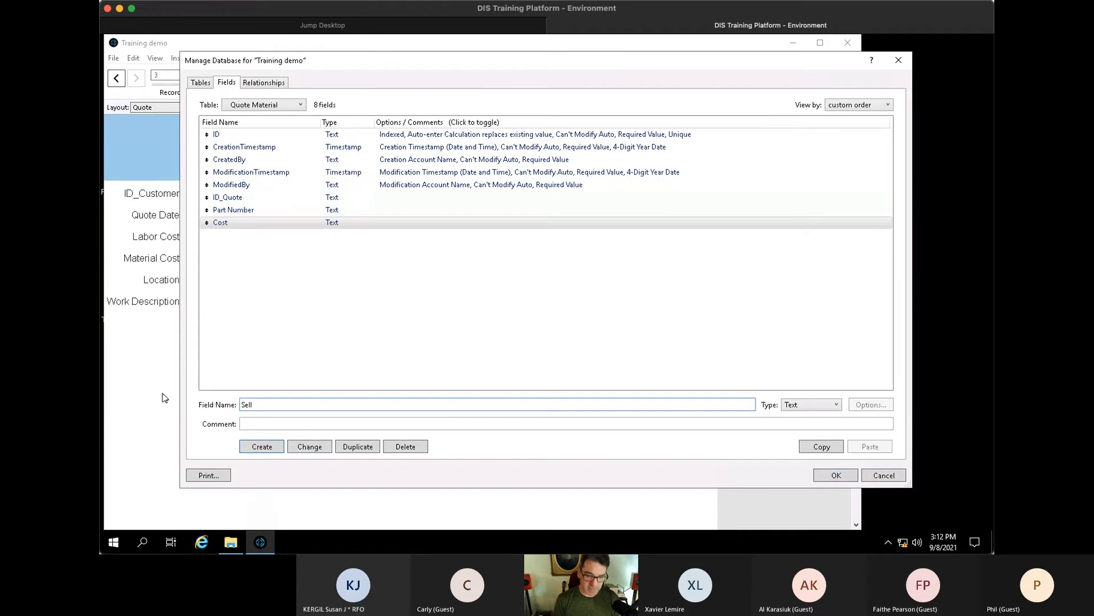
text(ll)
key(ctrl+n)
key(Return)
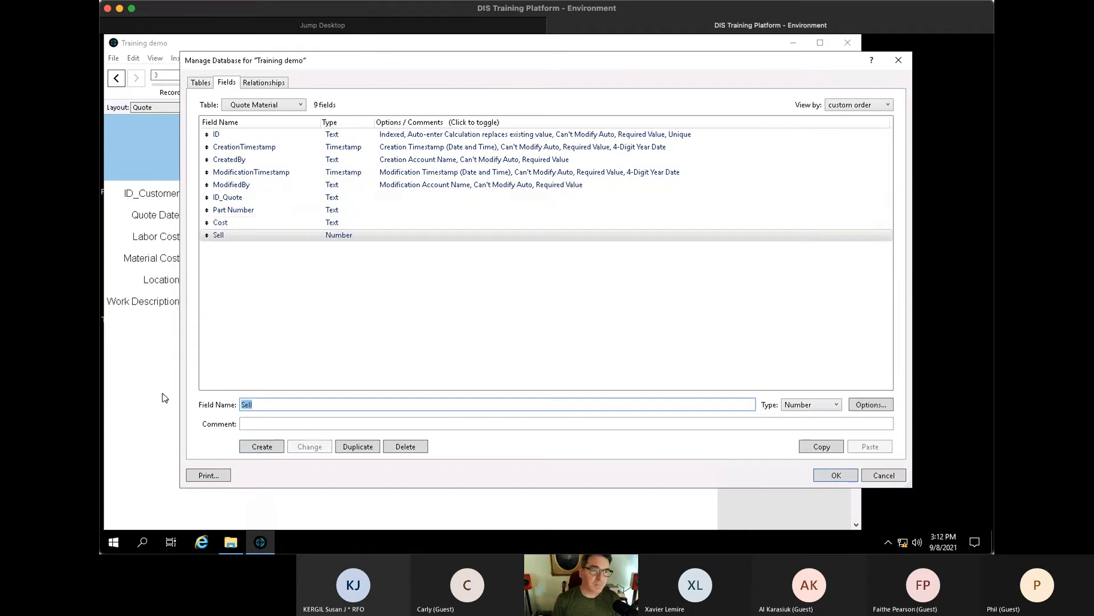
- Change Cost to Number type and add a Qty field
click(225, 223)
key(ctrl+n)
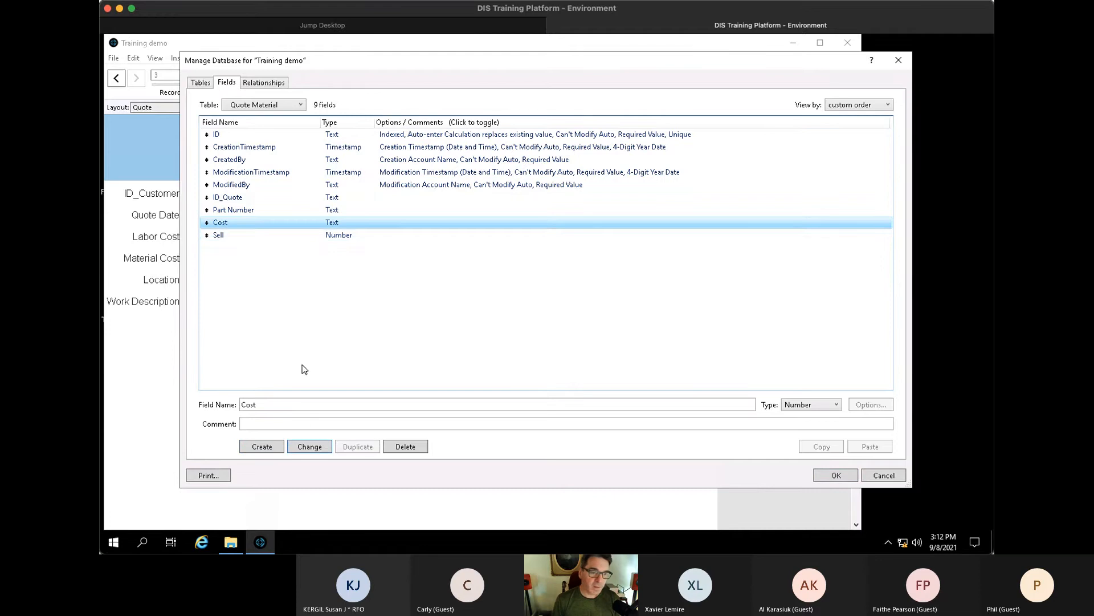
click(310, 447)
click(245, 238)
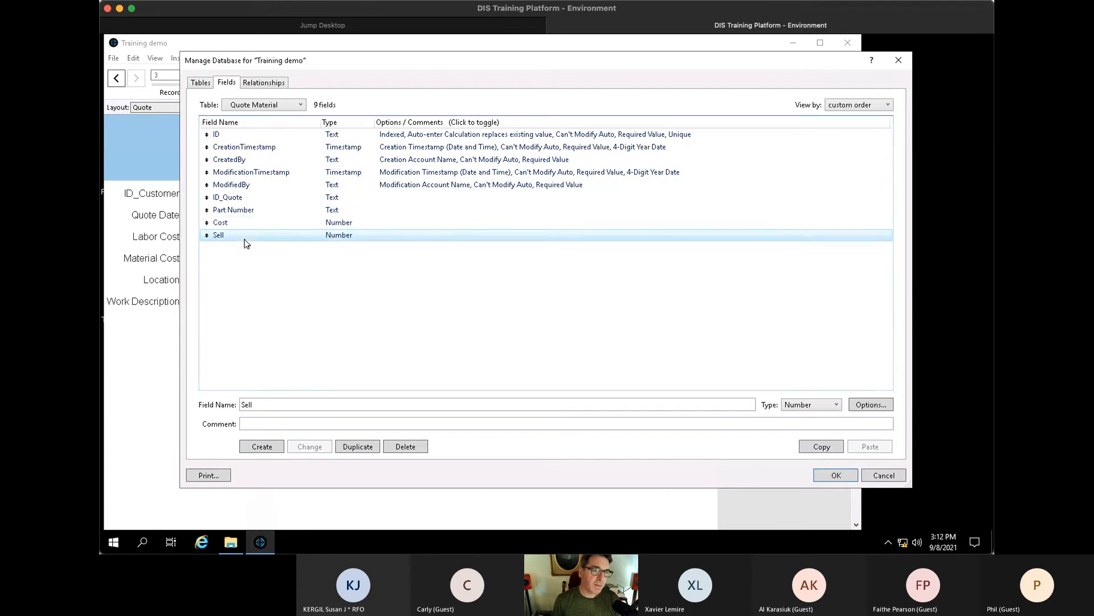
key(Tab)
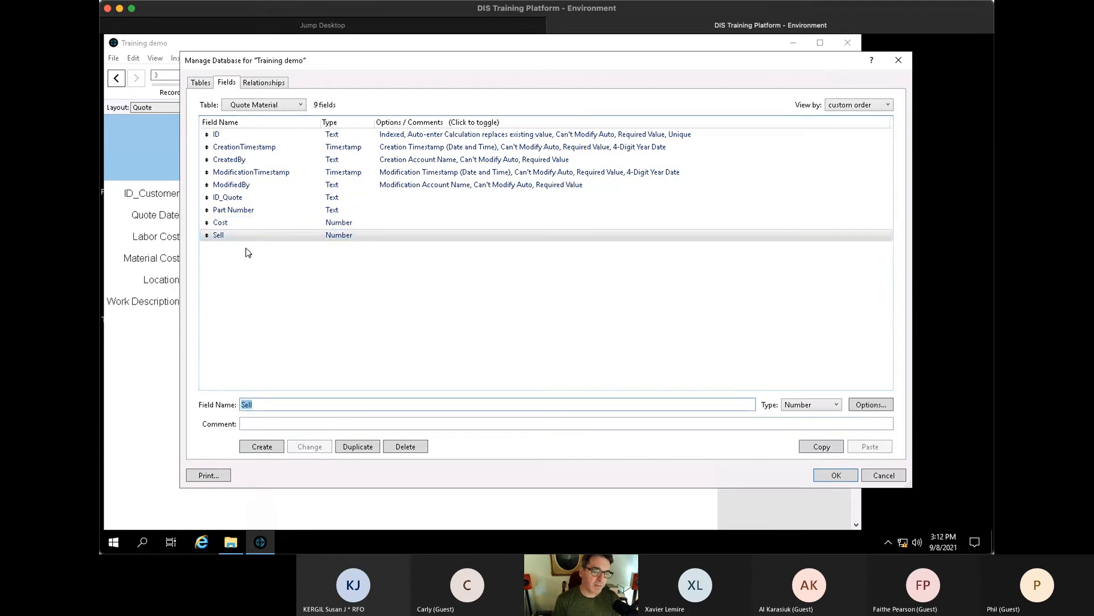
text(Qty)
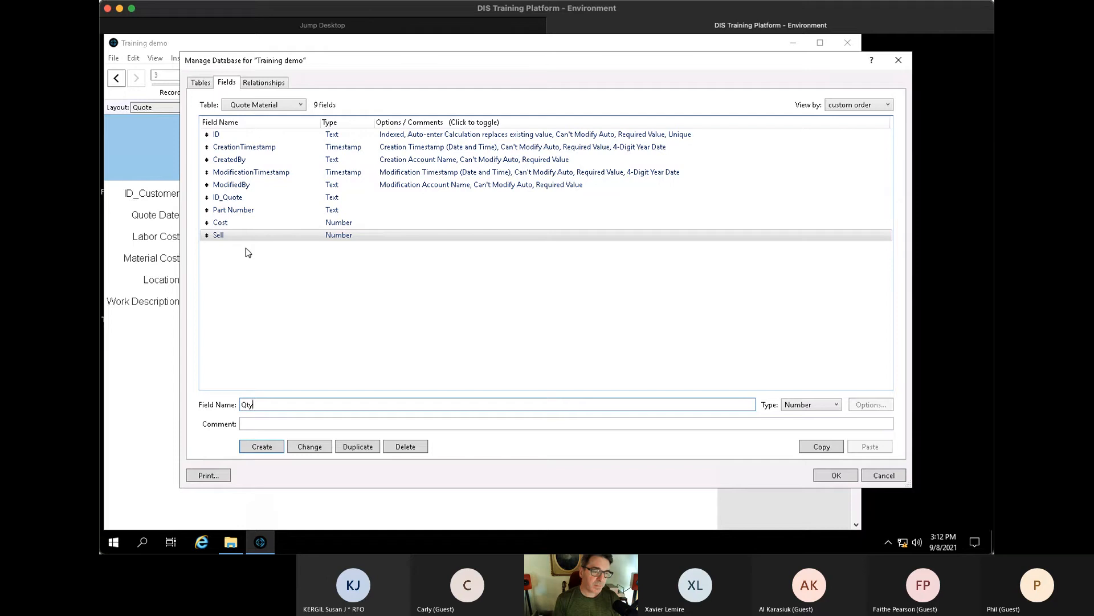
text( Se)
key(BackSpace)
key(BackSpace)
key(BackSpace)
key(BackSpace)
key(Return)
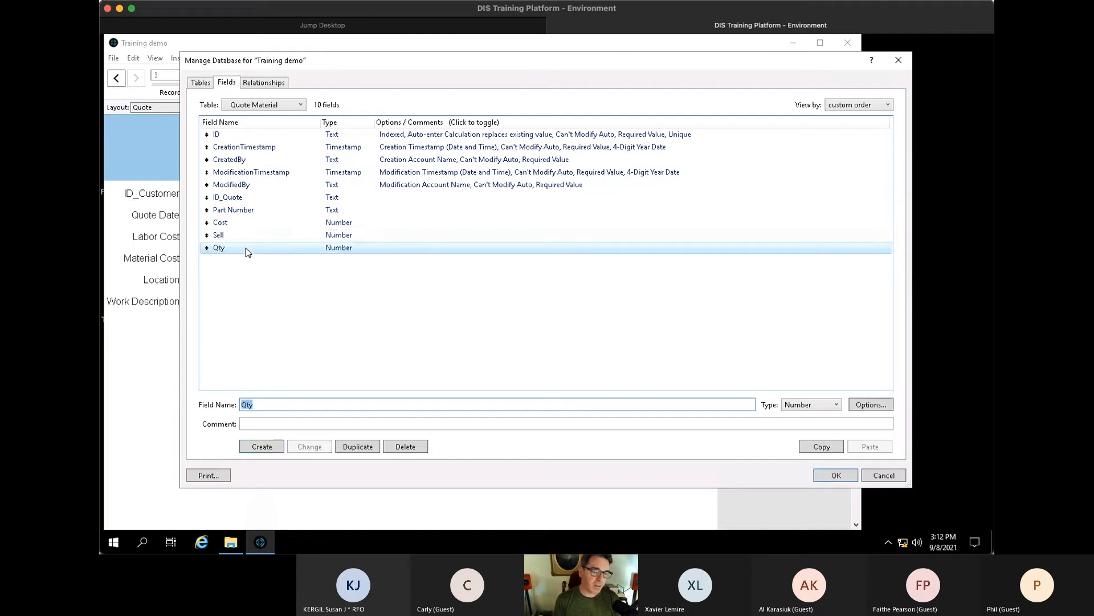
- Add a Total field and set its type to Calculation
text(Total)
key(Return)
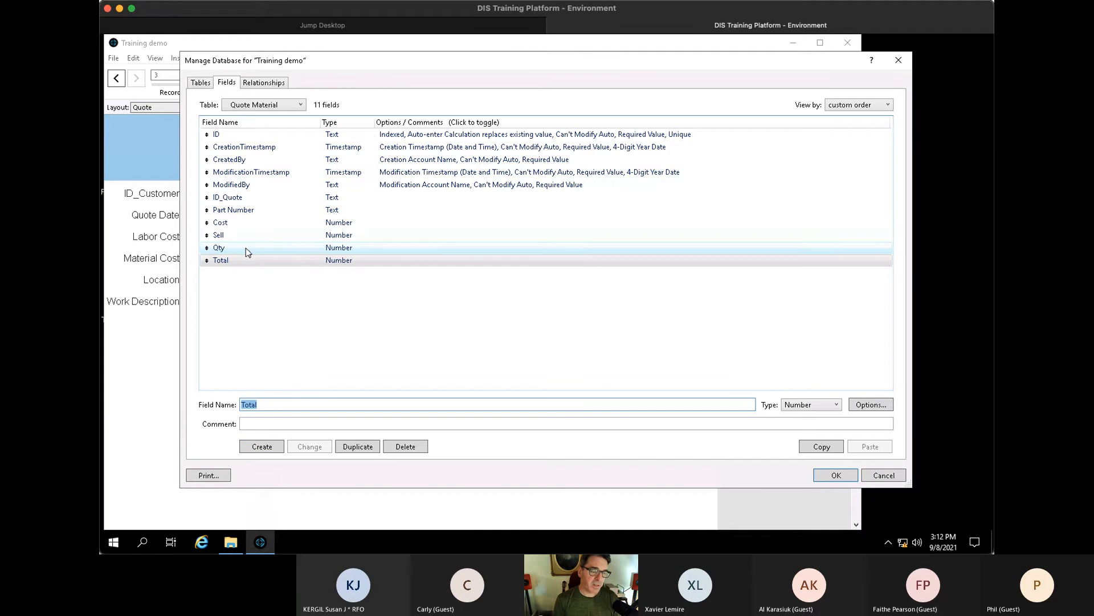
key(ctrl+l)
key(Return)
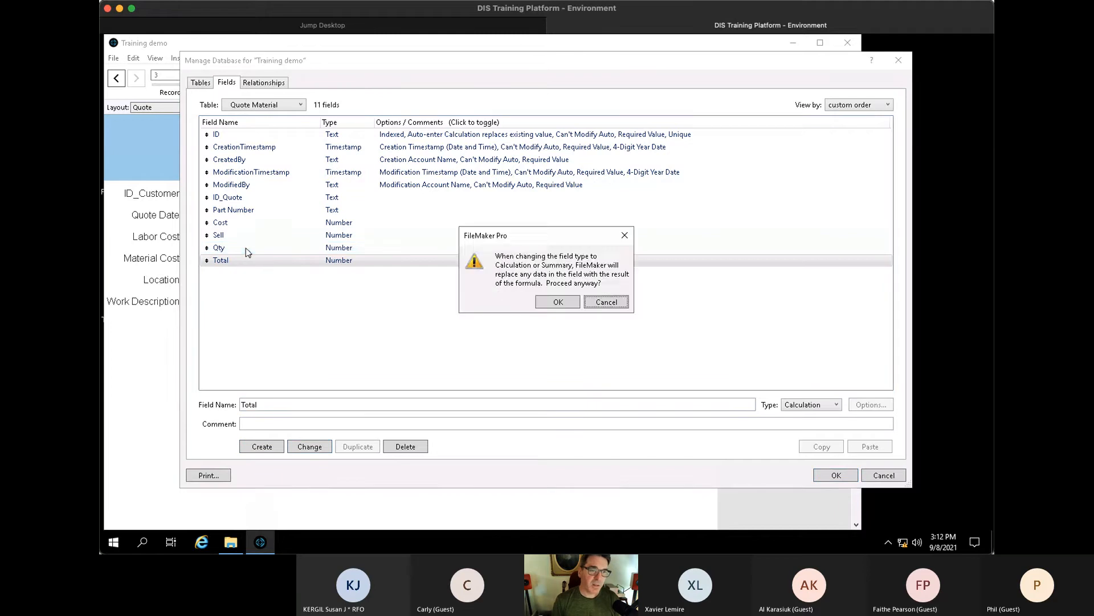
- Accept the data warning and define Total's formula as Sell * Qty
click(559, 301)
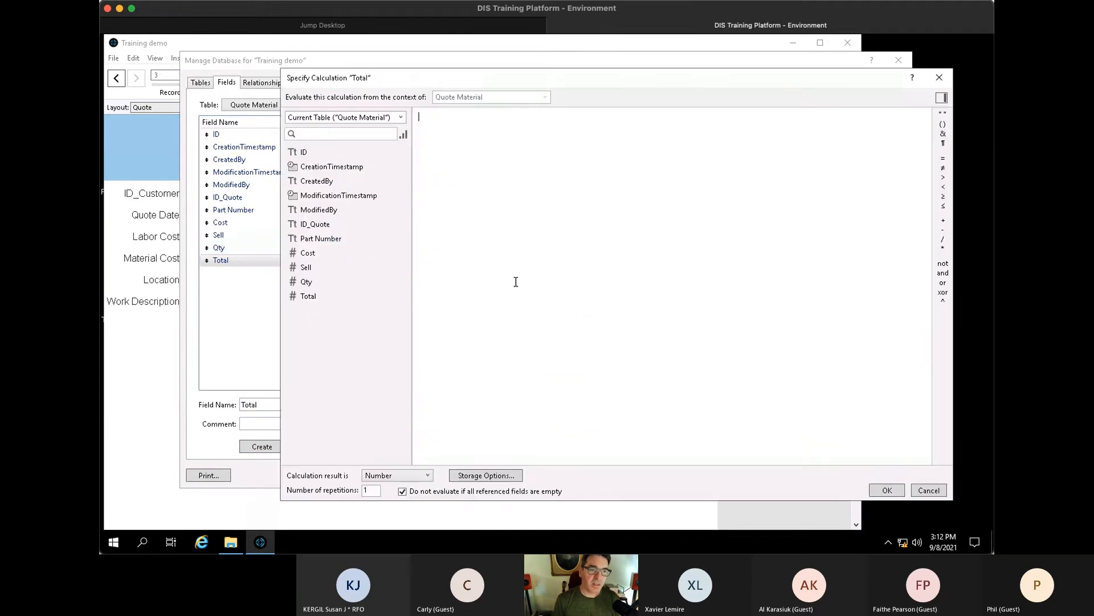
double_click(324, 269)
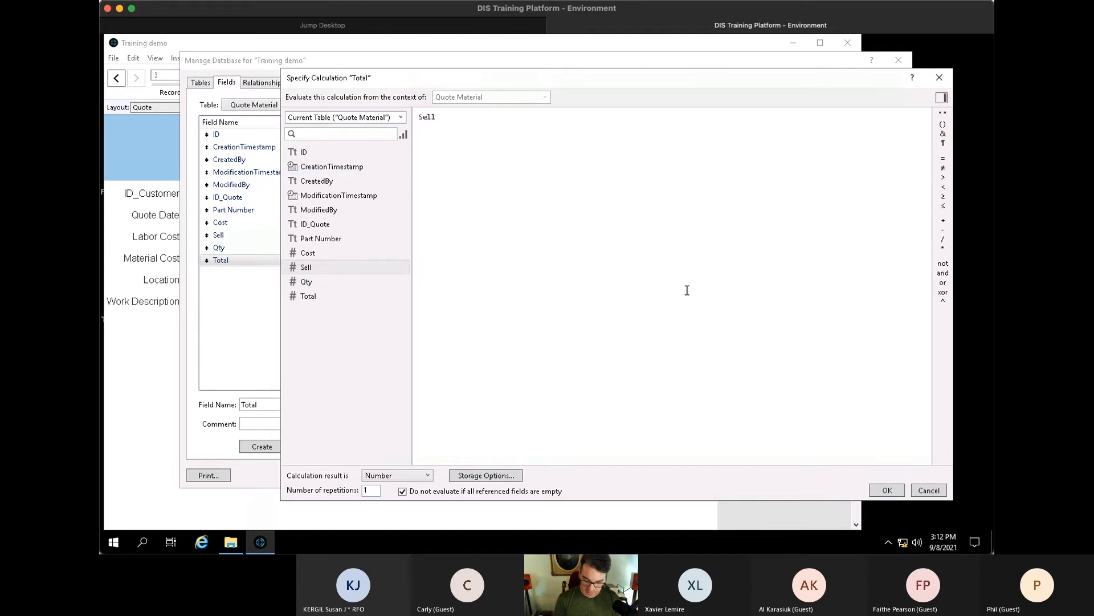
text(*)
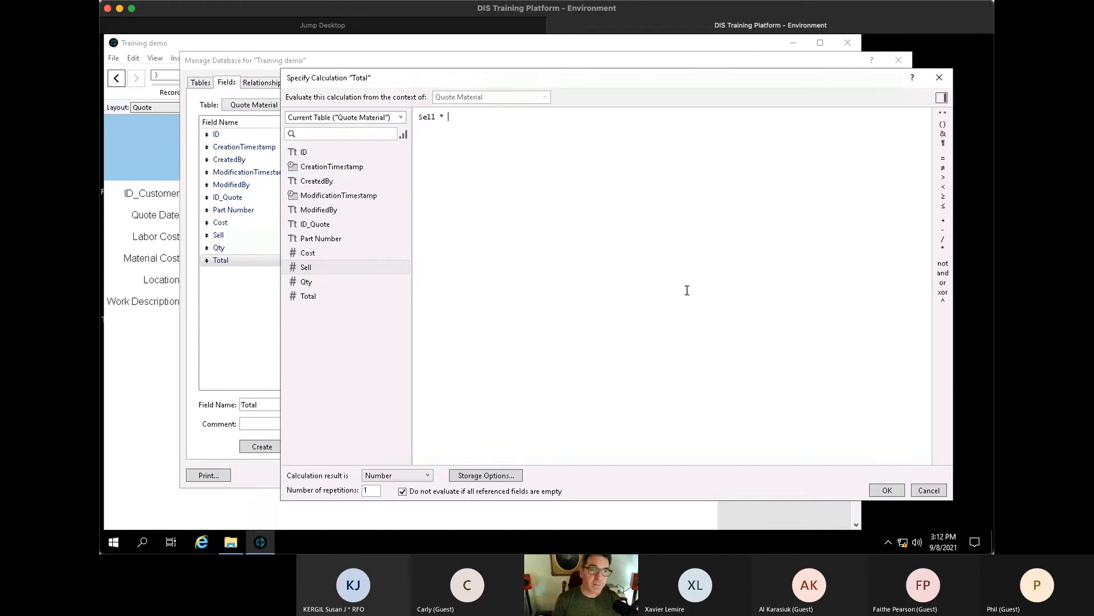
click(313, 283)
double_click(313, 282)
key(KP_Enter)
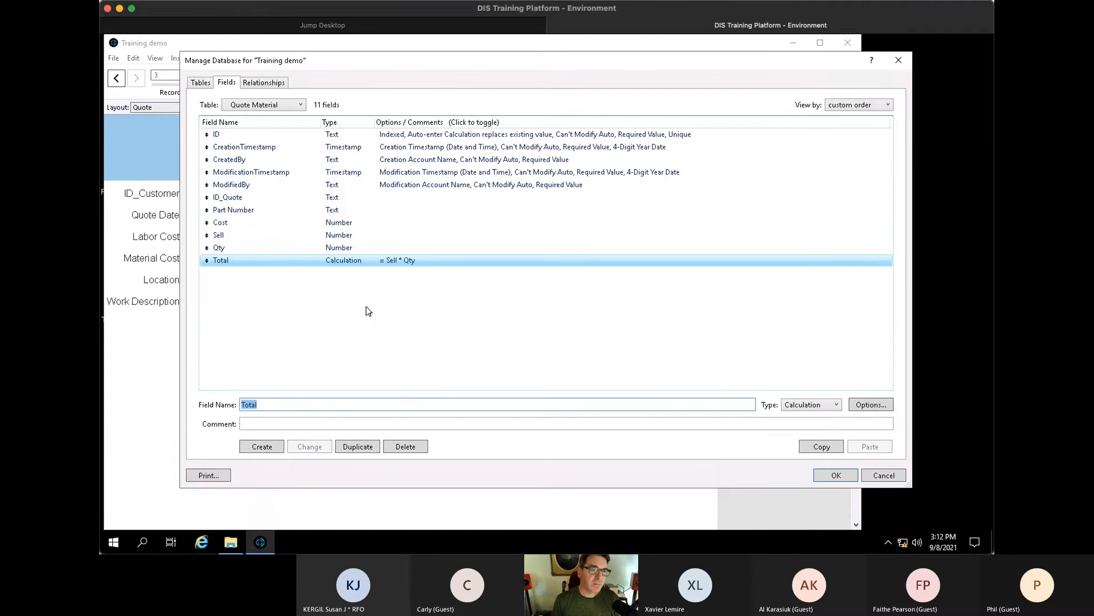
click(481, 357)
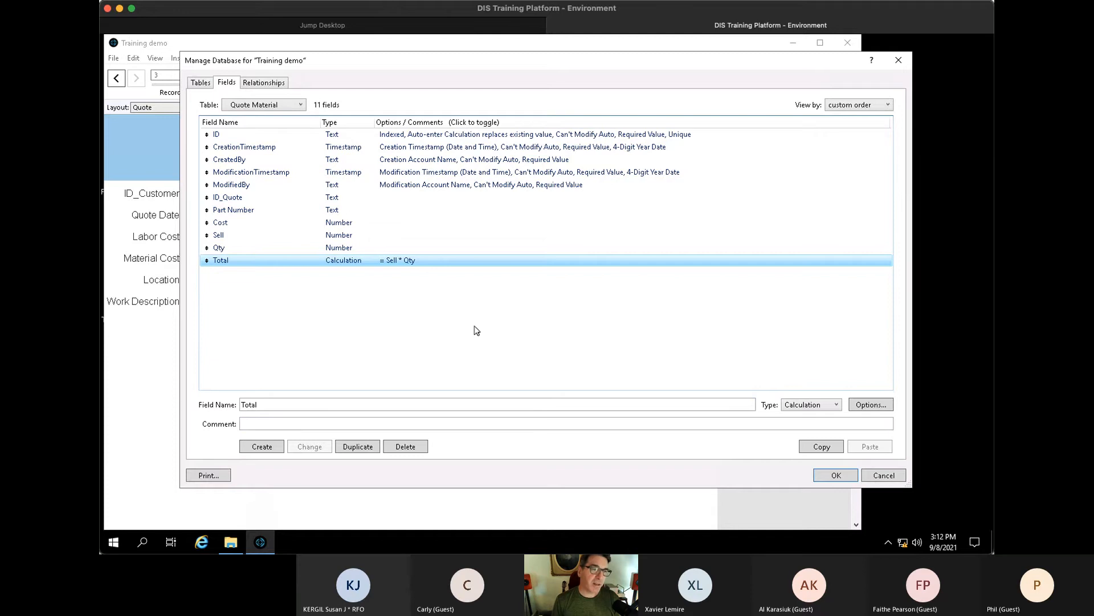
- Select and copy Quote Material's six fields from ID_Quote through Total
click(280, 84)
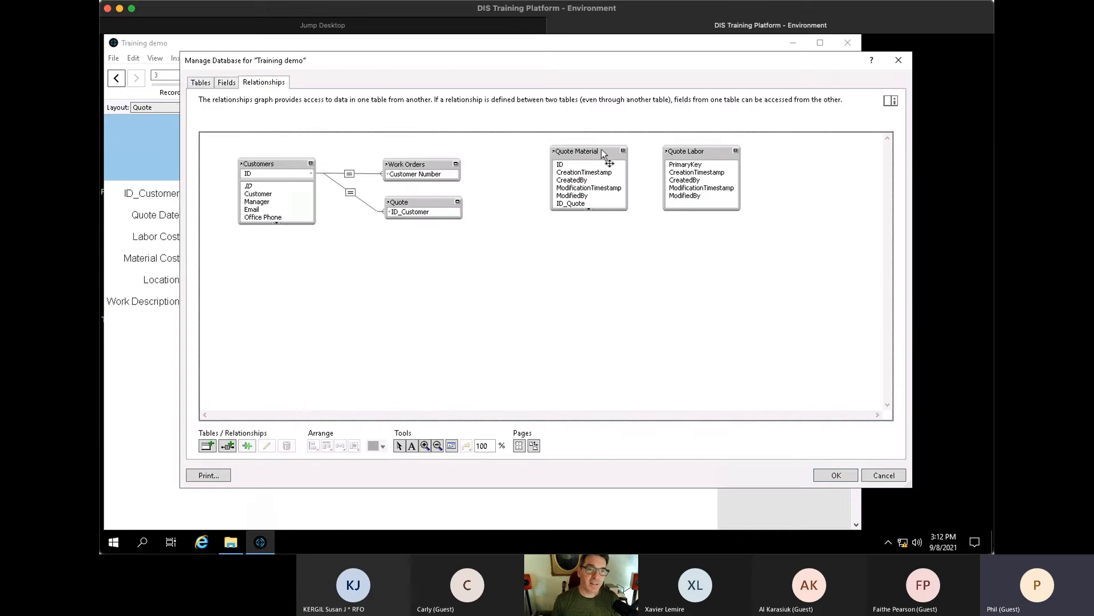
click(226, 82)
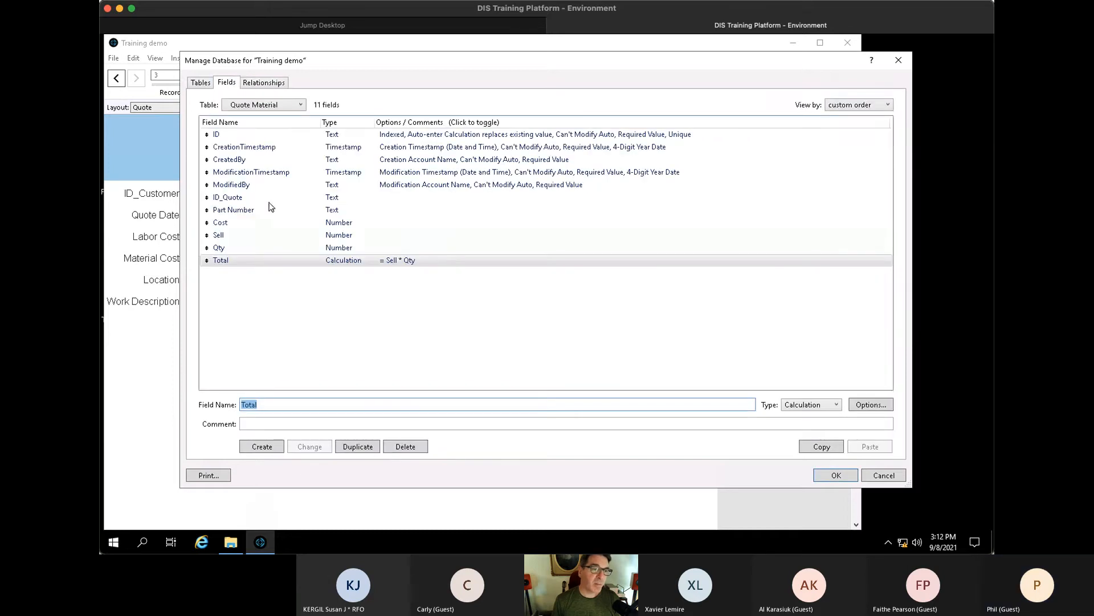
click(240, 196)
shift+click(234, 262)
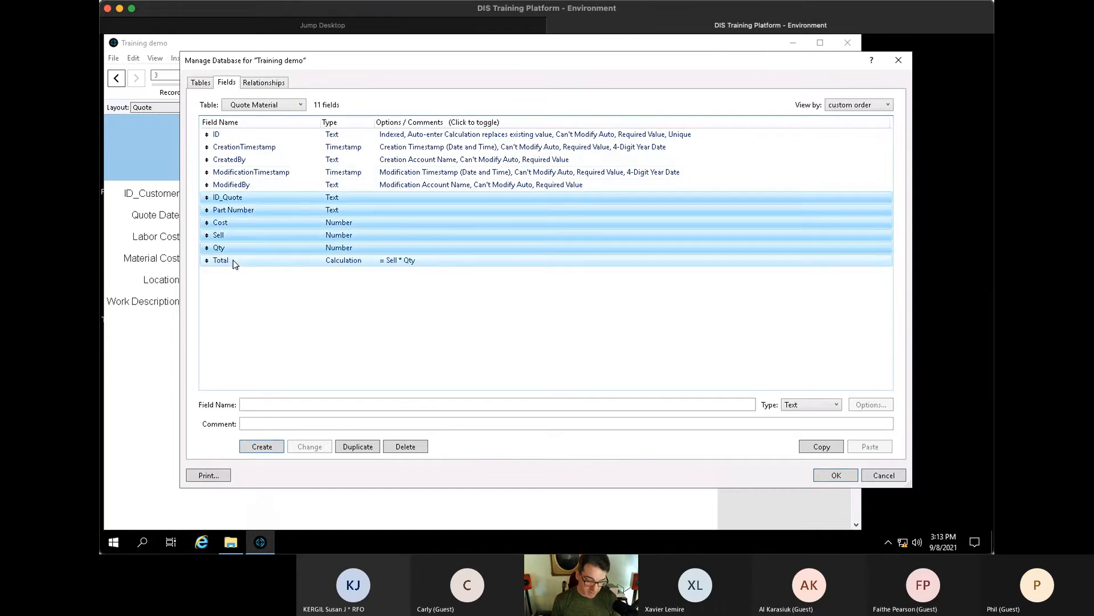
key(ctrl+c)
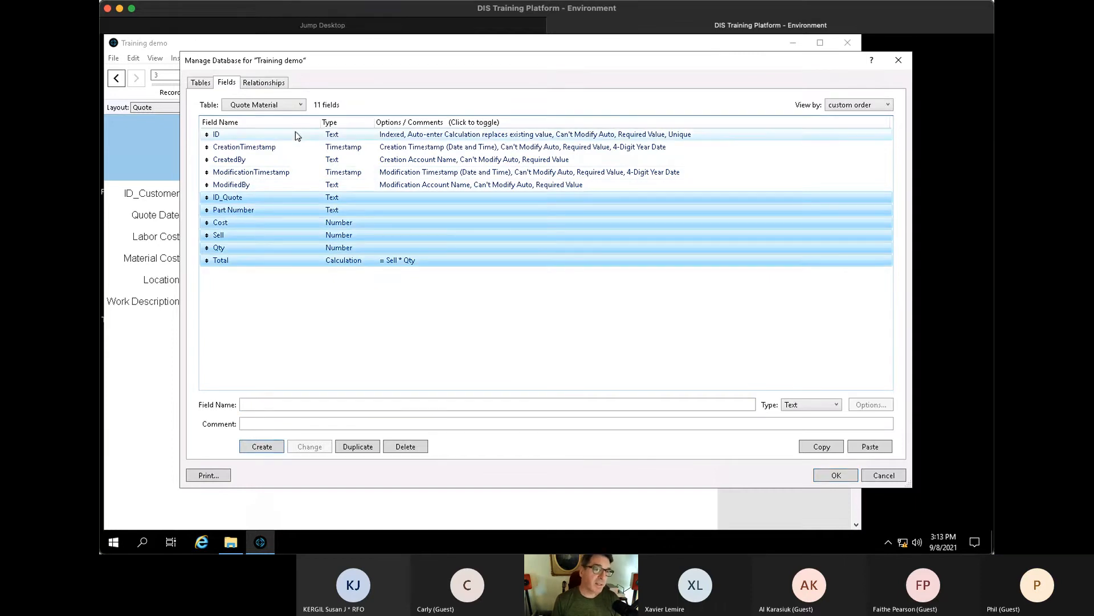
click(295, 105)
- Paste the copied fields into the Quote Labor table
click(266, 175)
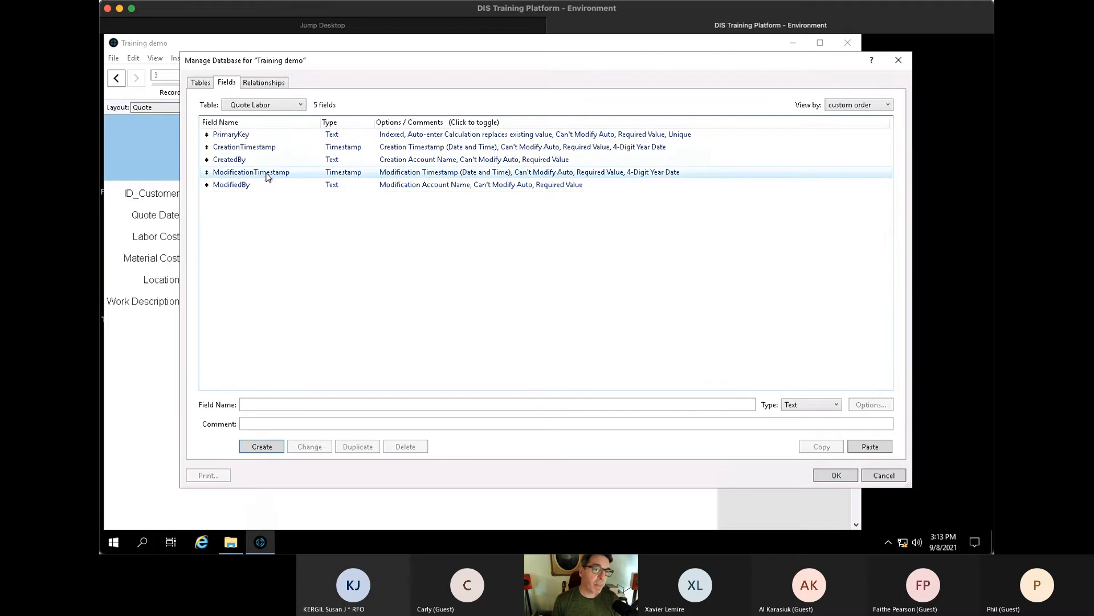
key(ctrl+v)
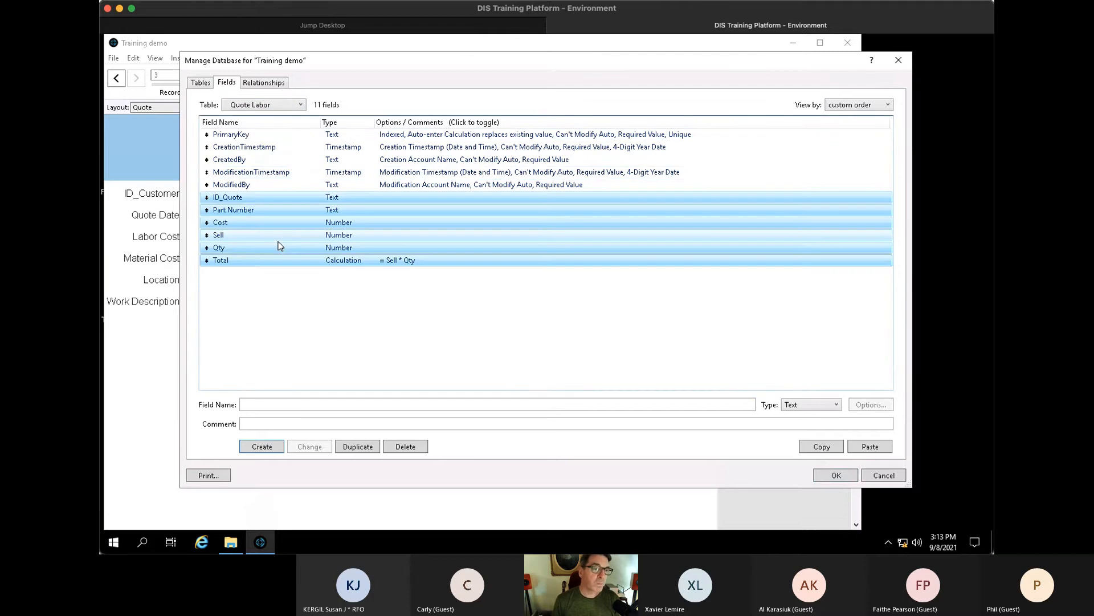
click(286, 305)
- Rename the Part Number field to Labor Type
click(251, 200)
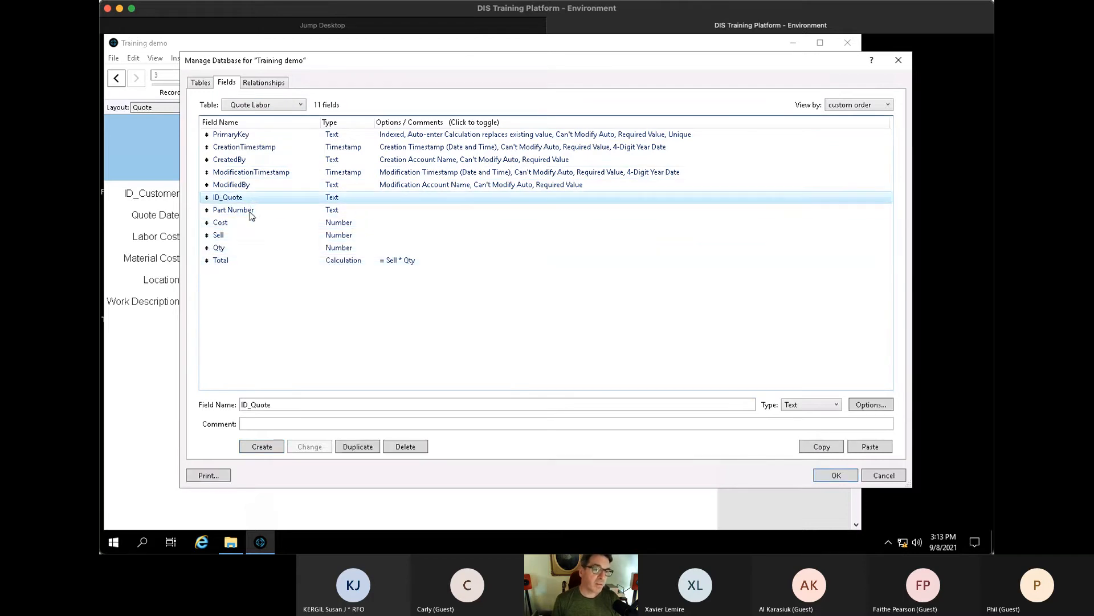
click(250, 211)
key(Tab)
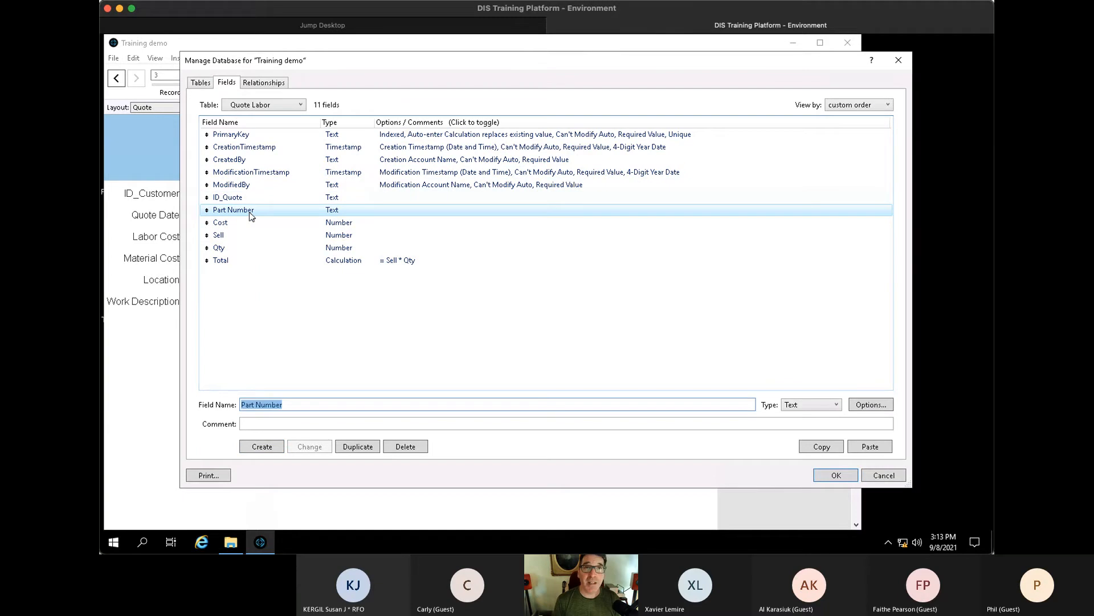
text(Labor Type)
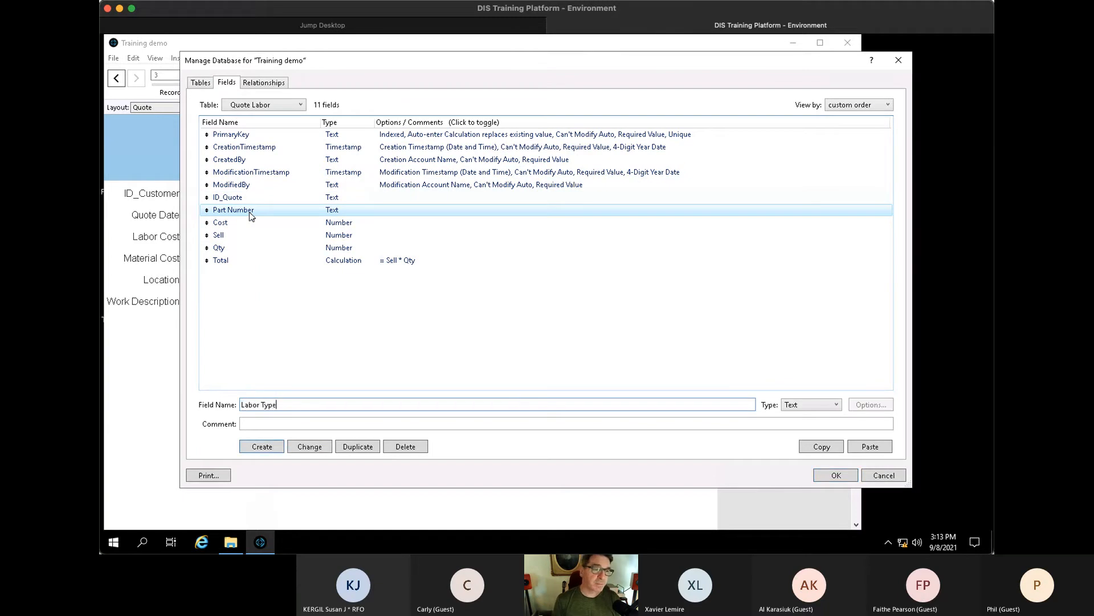
click(311, 448)
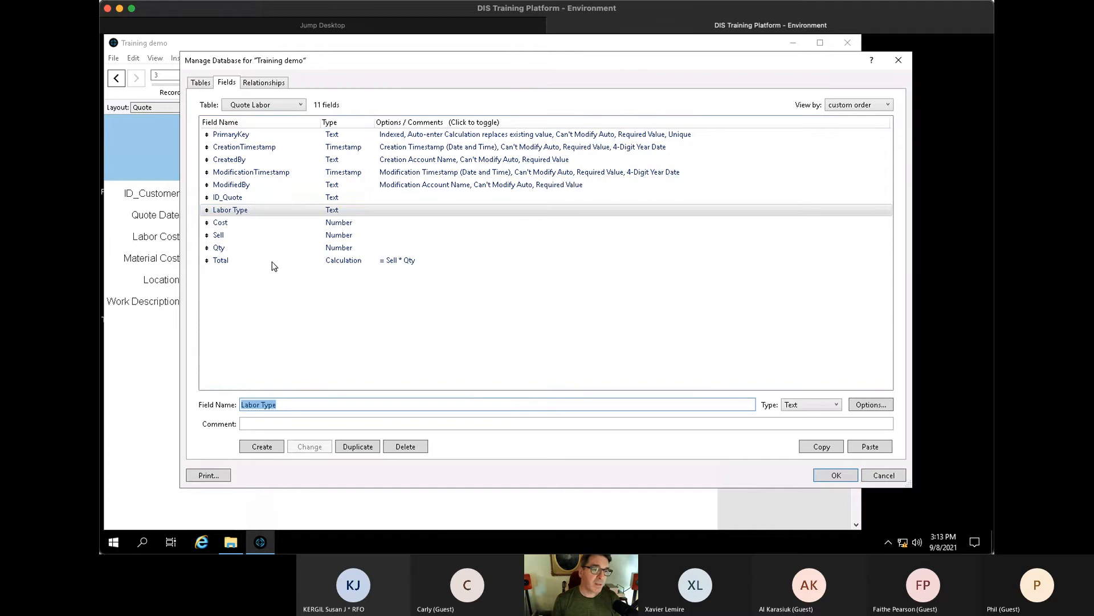
- Delete the Cost field and rename Sell to Rate
click(235, 222)
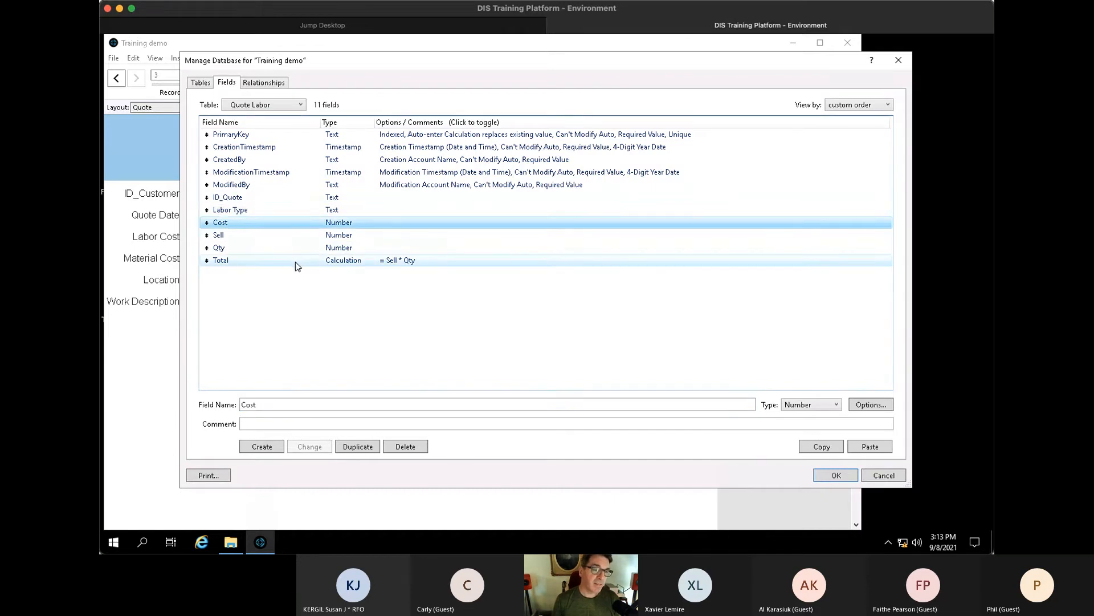
click(415, 446)
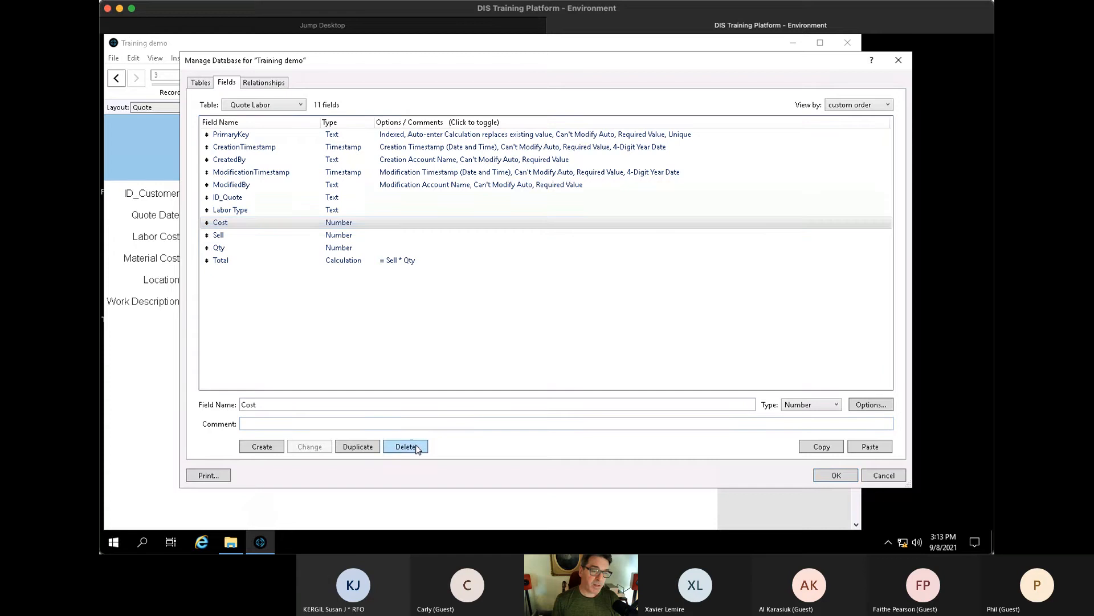
click(548, 298)
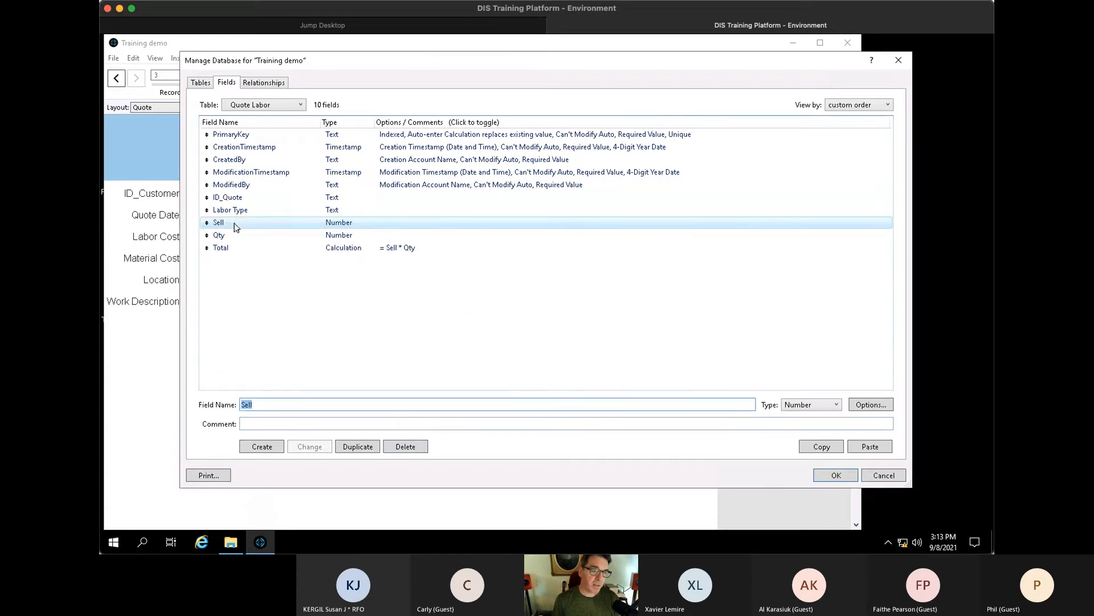
text(Rate)
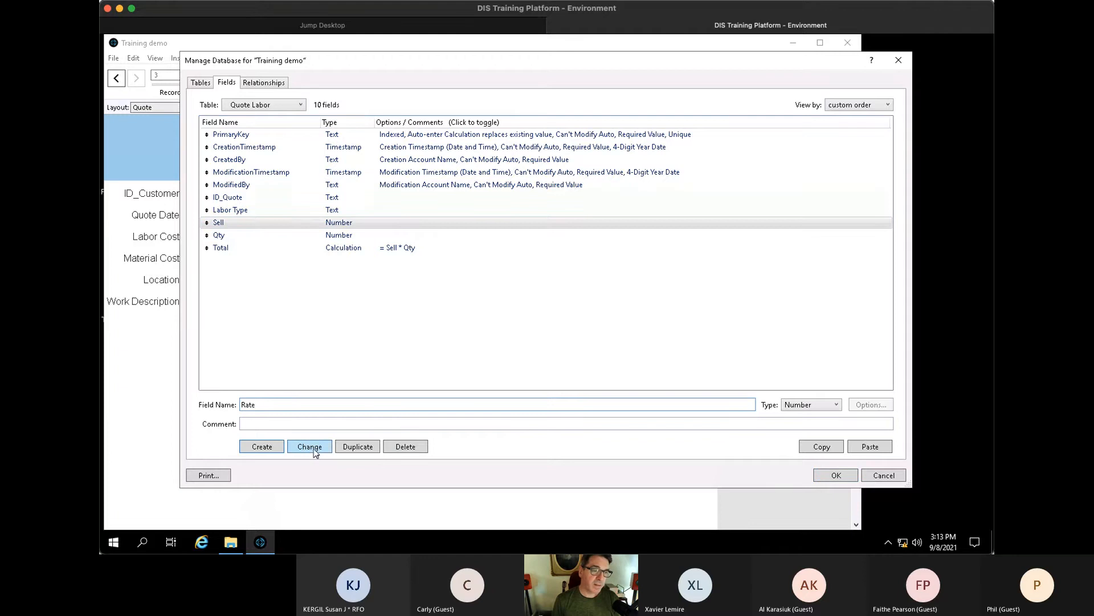
click(311, 447)
- Rename the PrimaryKey field to ID, leaving Qty and Total unchanged
click(242, 238)
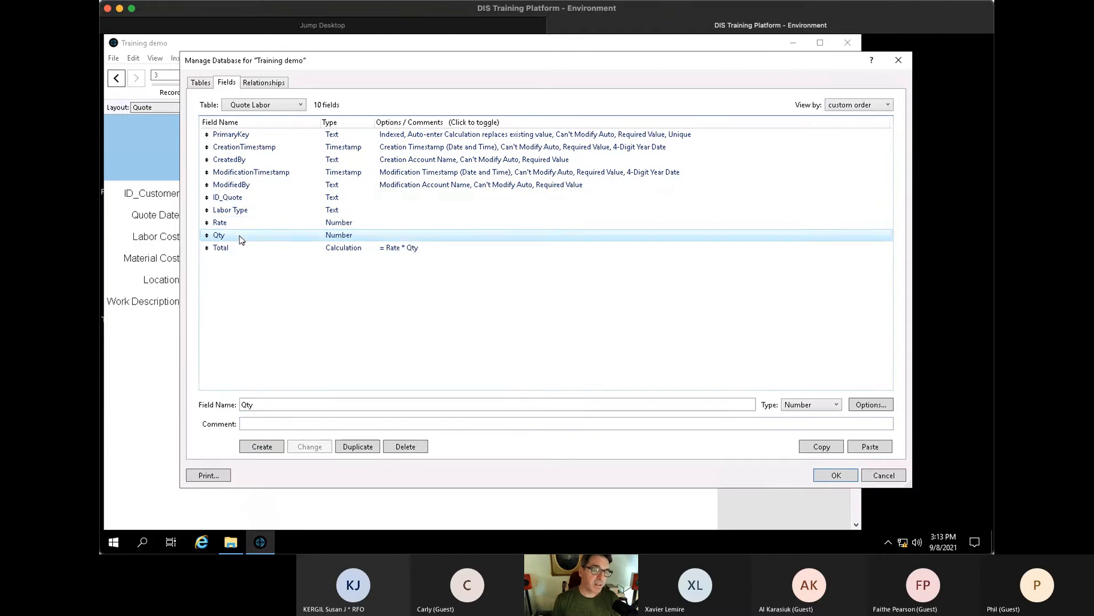
click(238, 246)
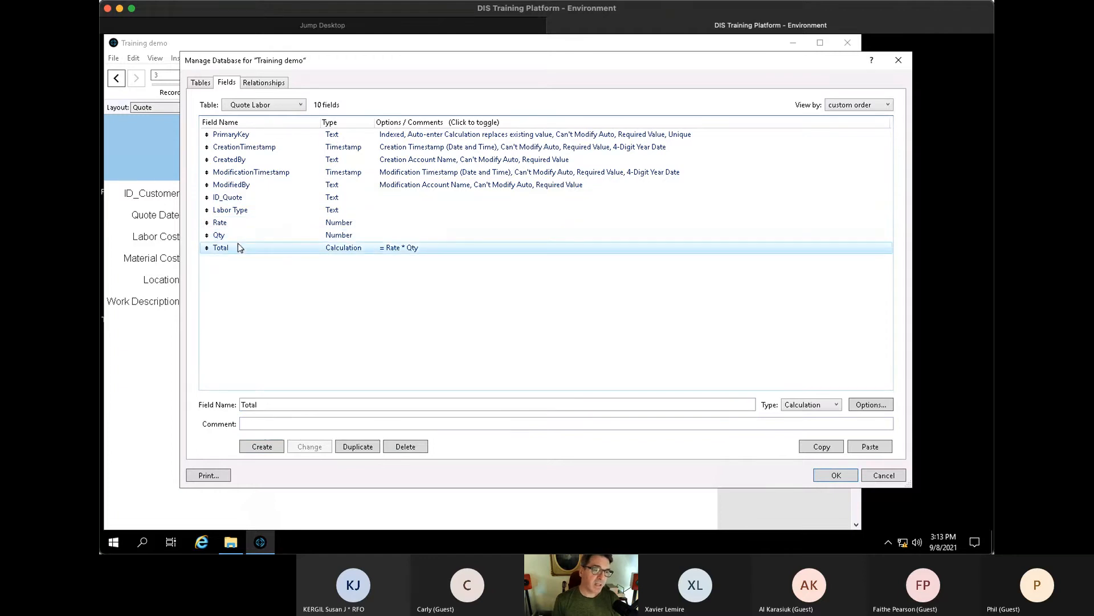
text(Labor T)
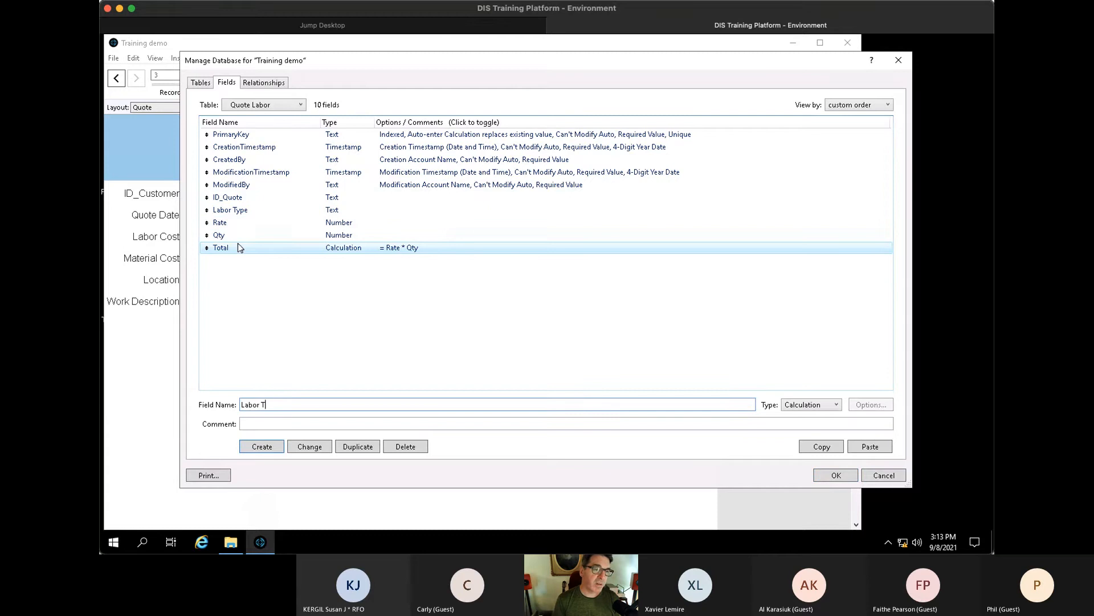
key(BackSpace)
key(BackSpace)
key(BackSpace)
key(BackSpace)
key(BackSpace)
key(BackSpace)
key(BackSpace)
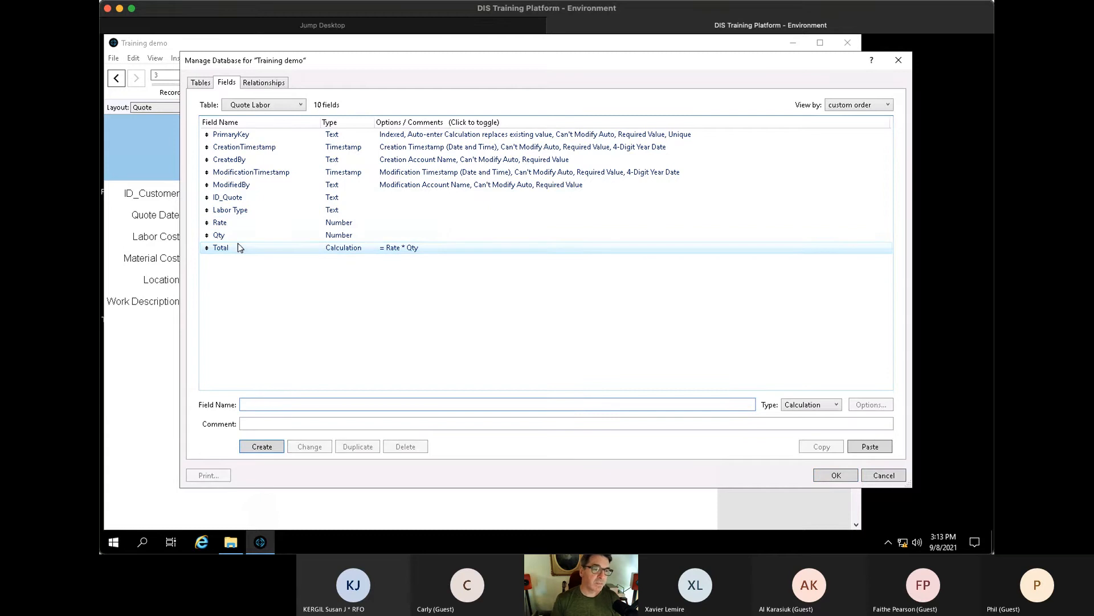
click(429, 250)
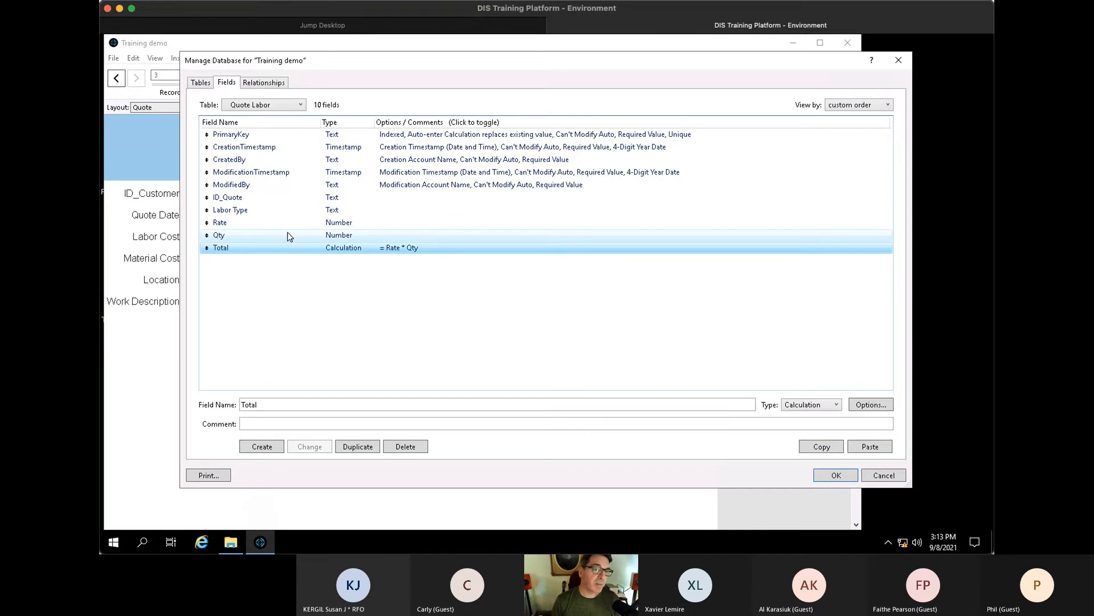
click(263, 135)
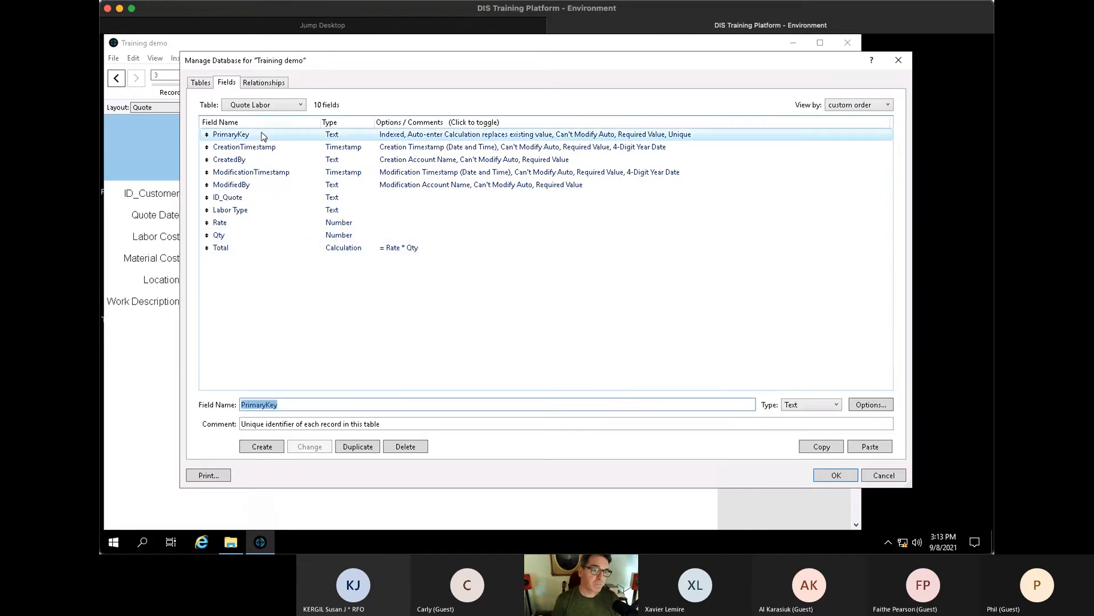
text(ID)
click(319, 447)
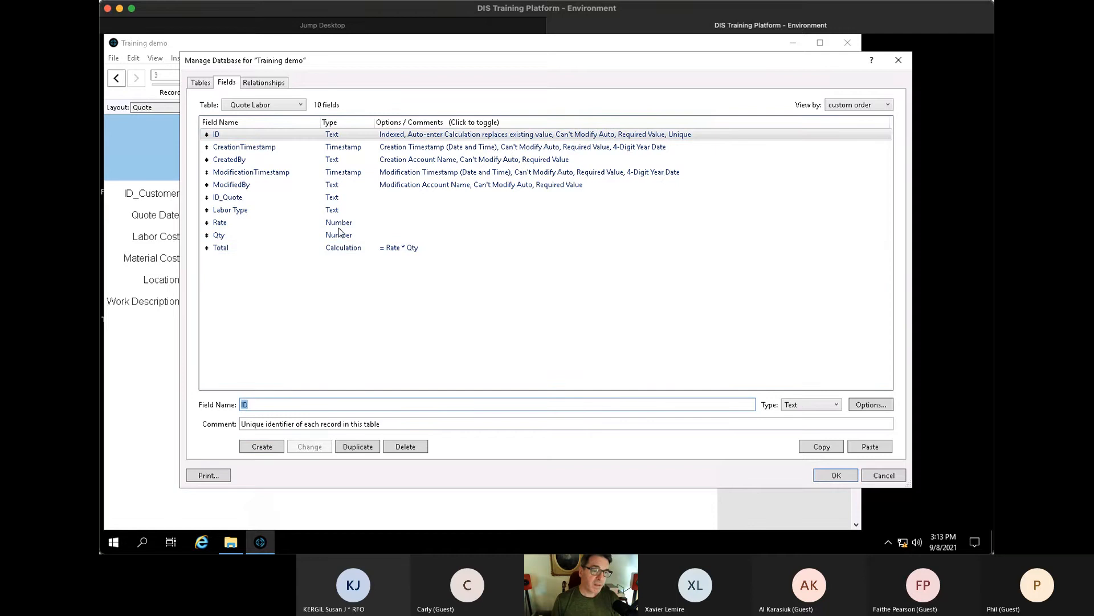
click(263, 83)
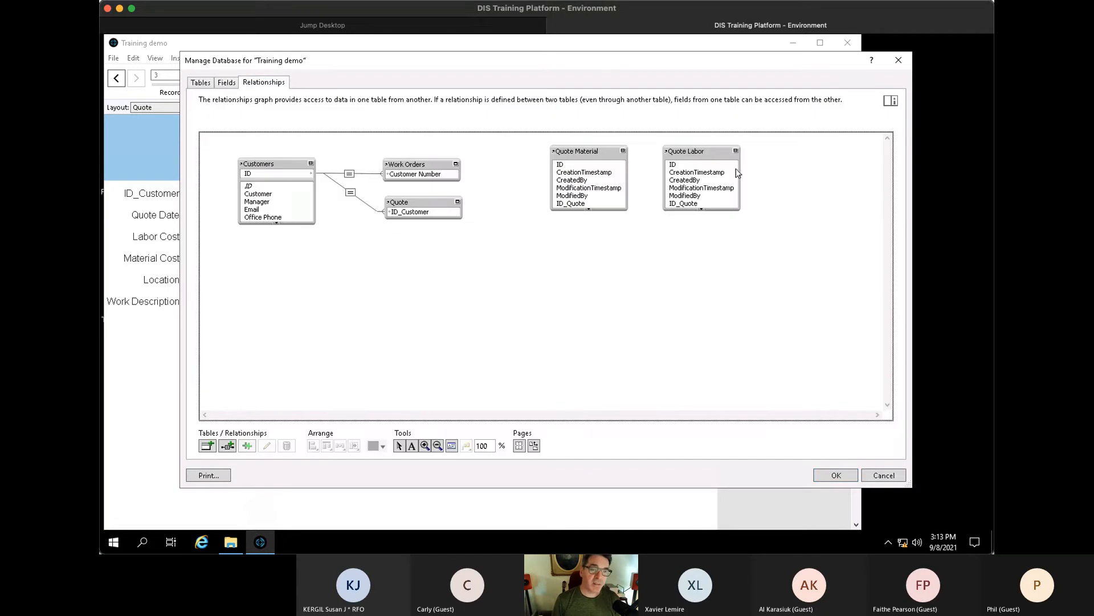
- Link Quote to Quote Material with the join ID = ID_Quote
drag(592, 153, 587, 197)
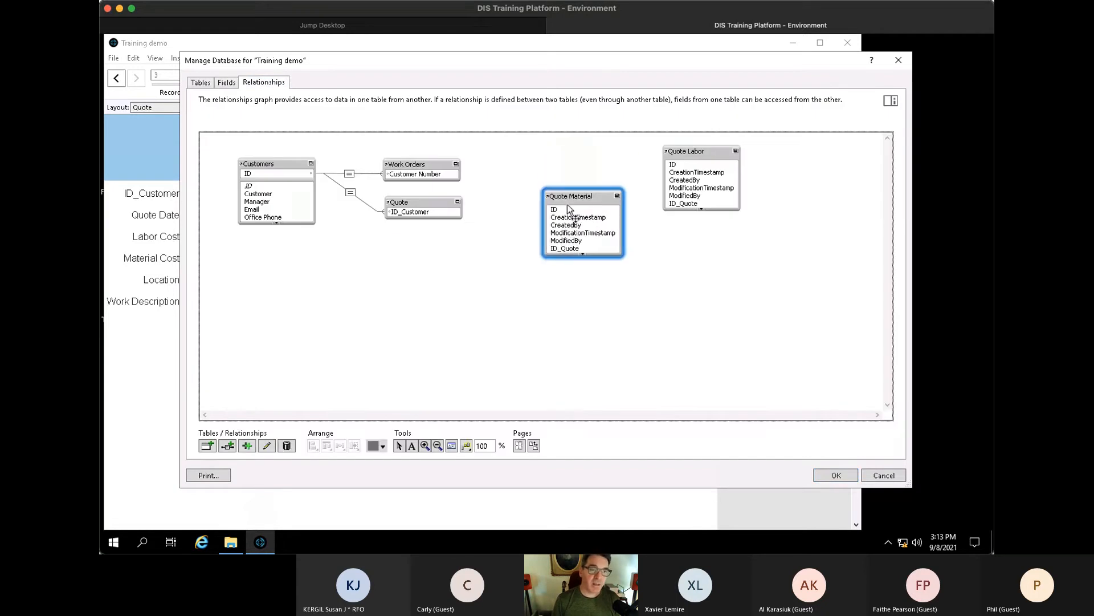
drag(427, 215, 569, 240)
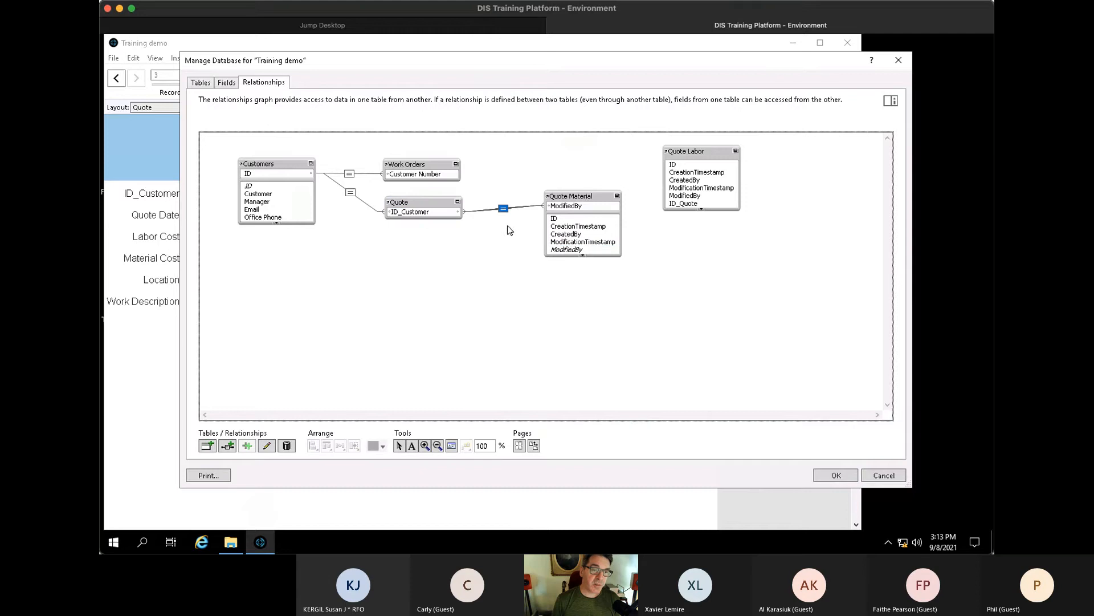
double_click(504, 209)
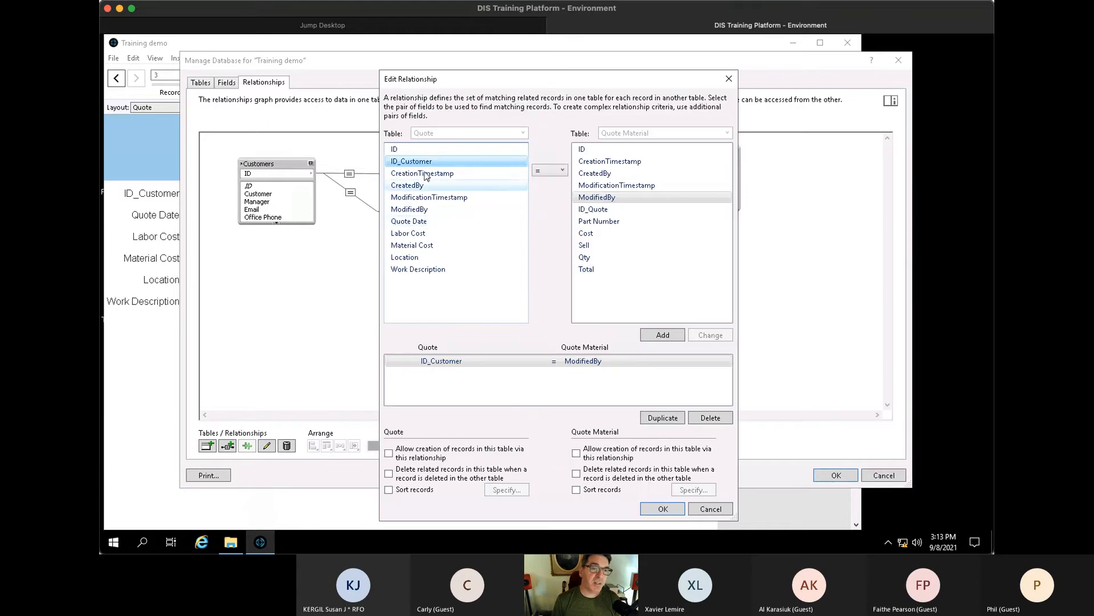
click(407, 149)
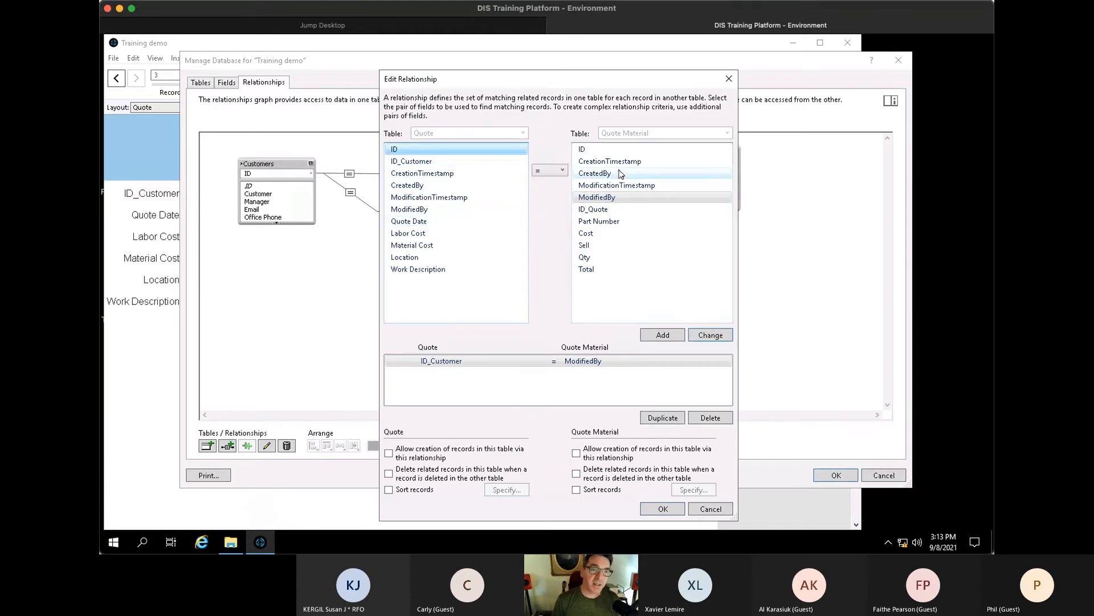
click(605, 197)
click(593, 209)
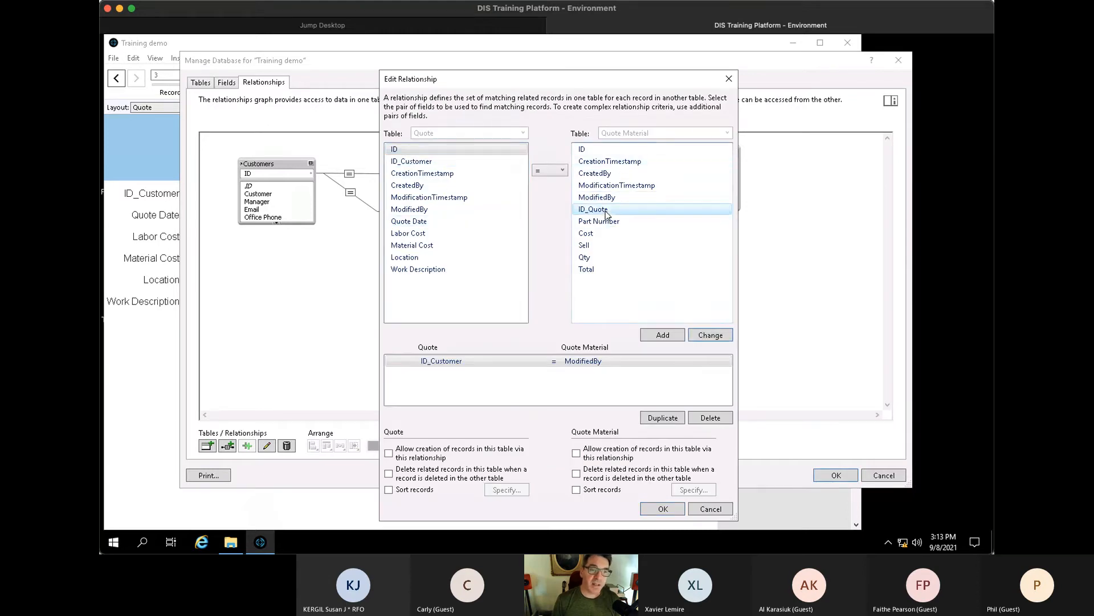
click(710, 335)
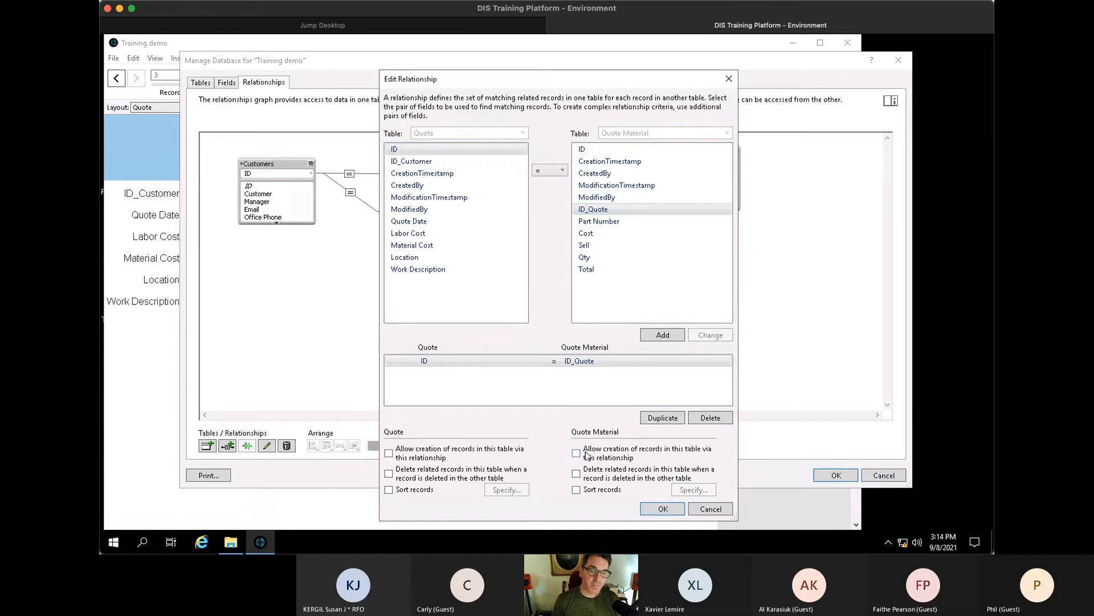
click(661, 509)
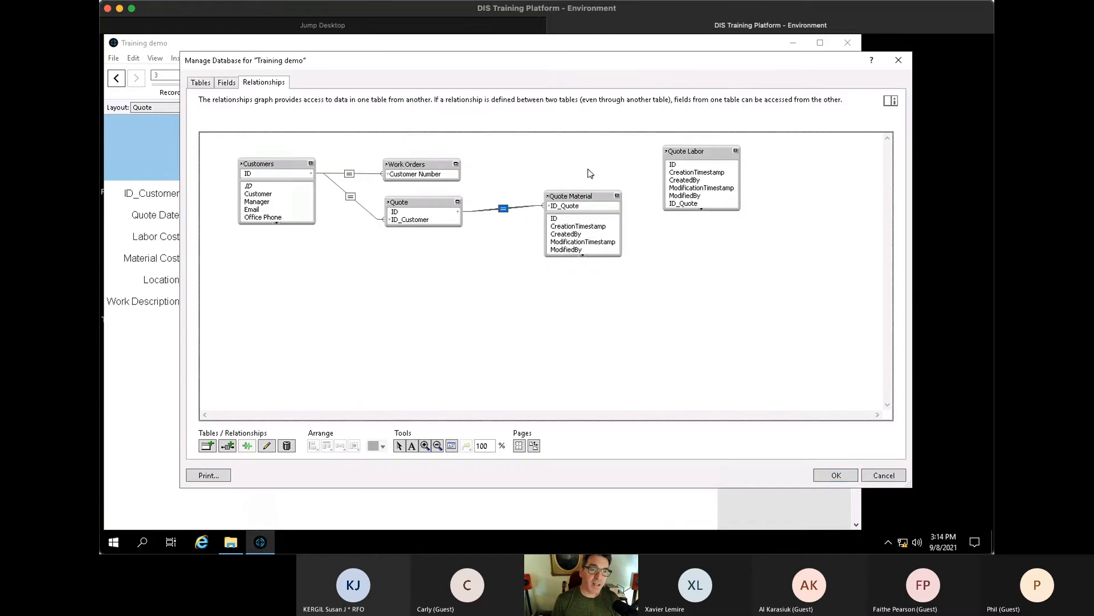
- Collapse Quote Material to its key field and move Quote Labor beneath it
drag(600, 191, 596, 195)
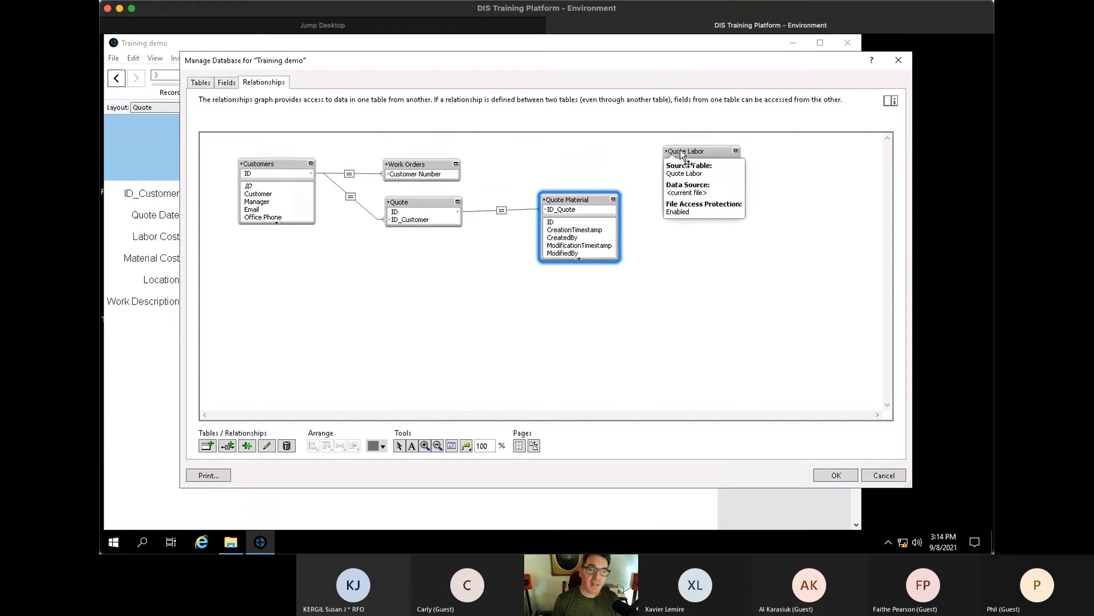
click(613, 199)
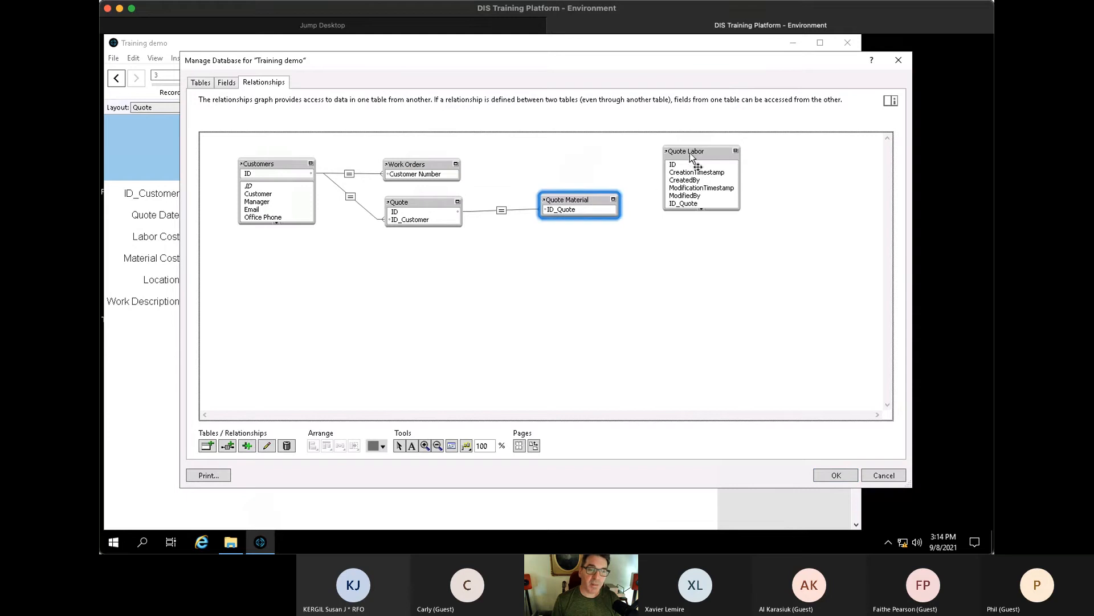
drag(690, 153, 424, 224)
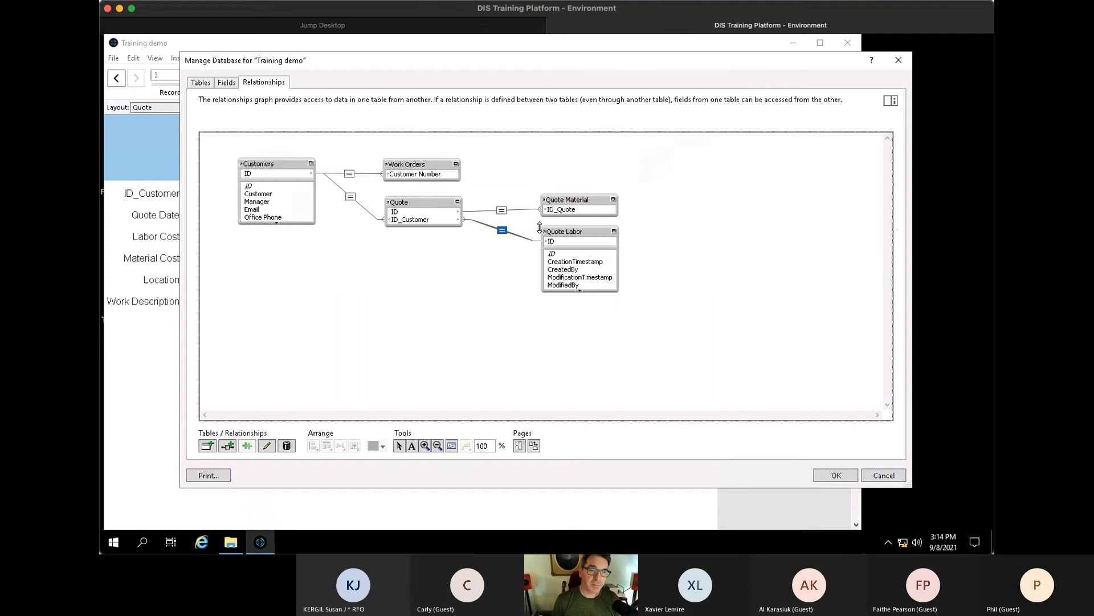
- Join Quote to Quote Labor on ID = ID_Quote, collapse Quote Labor, and allow creating its records
double_click(502, 232)
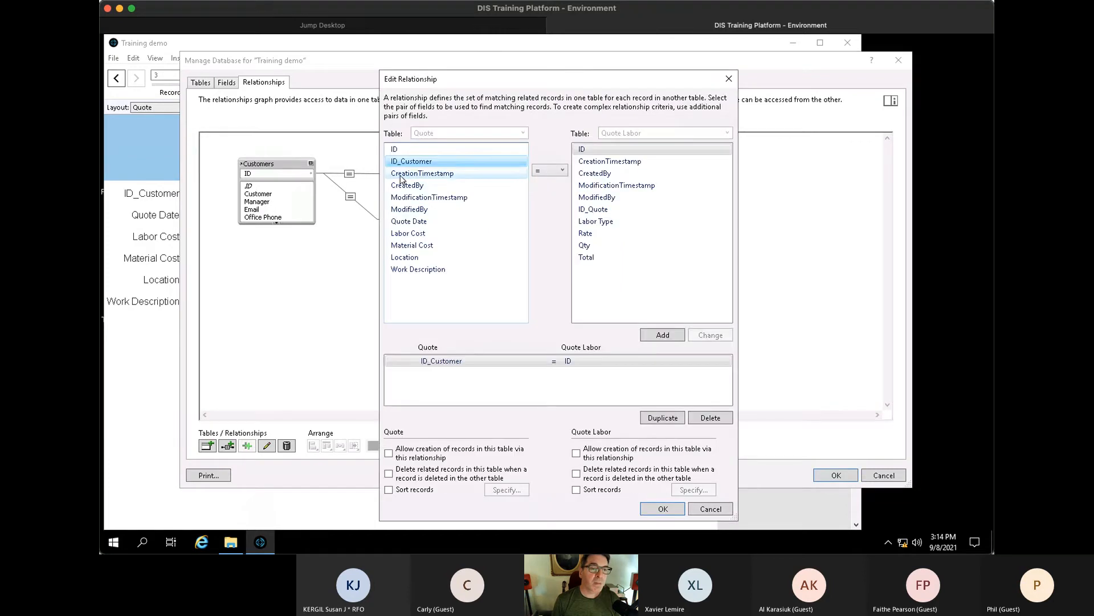
click(395, 150)
click(593, 209)
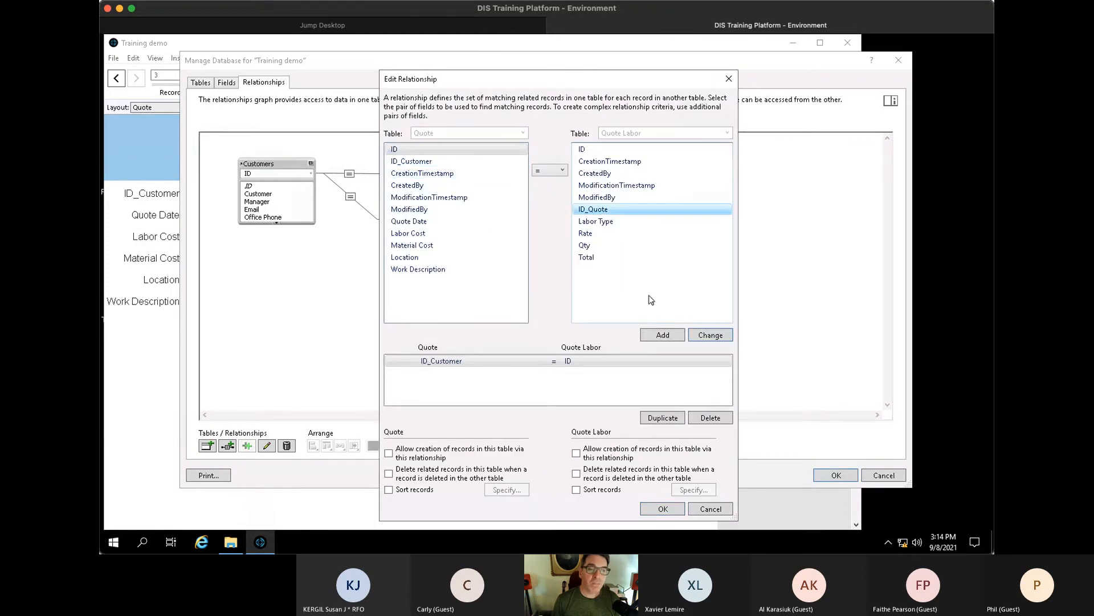
click(709, 337)
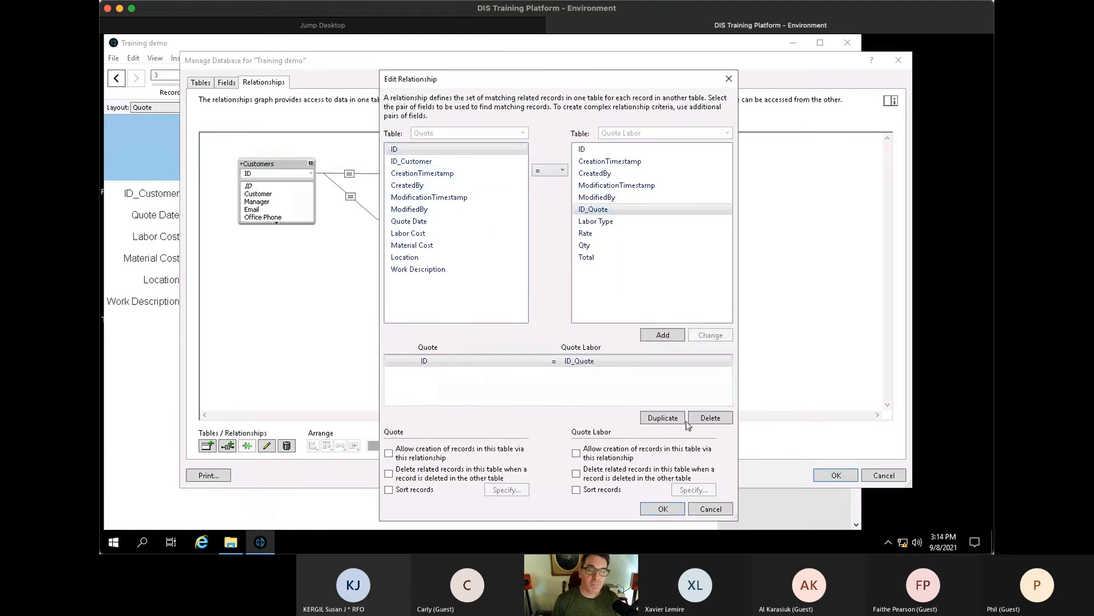
click(664, 509)
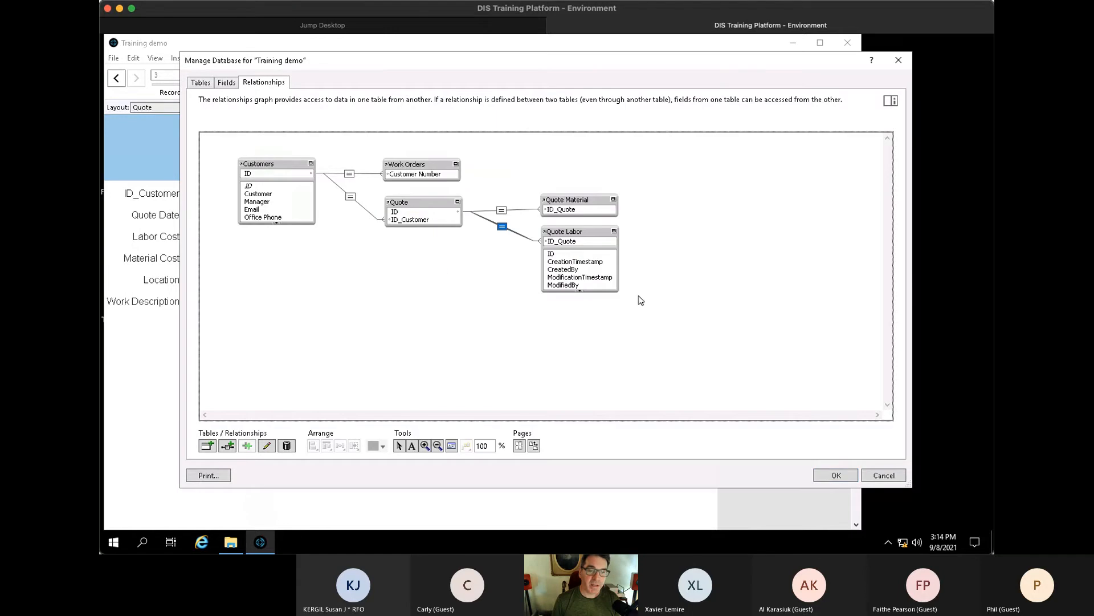
click(615, 232)
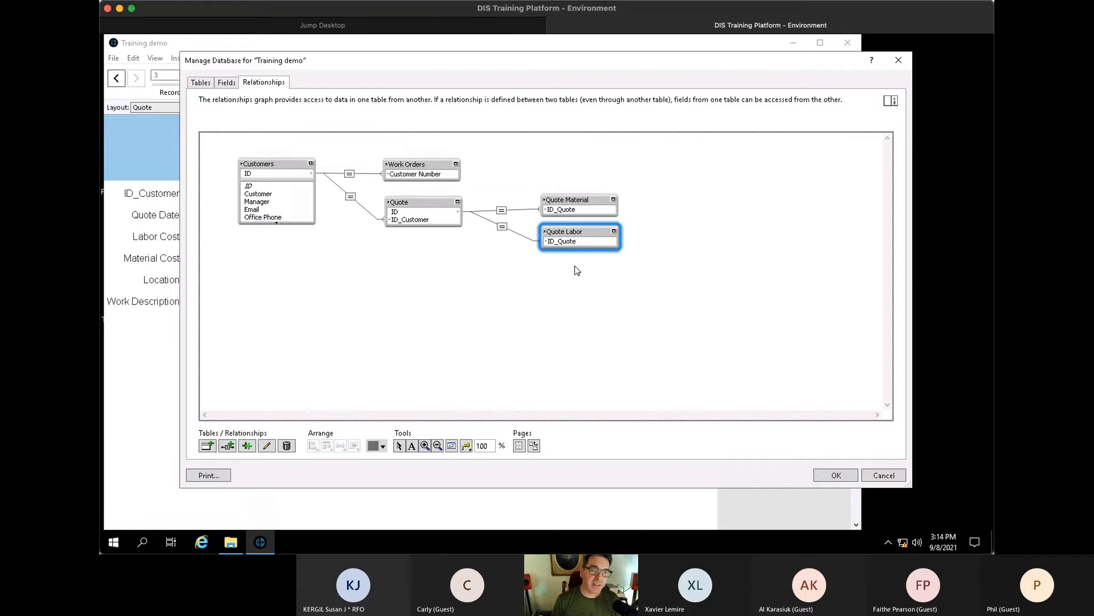
double_click(497, 225)
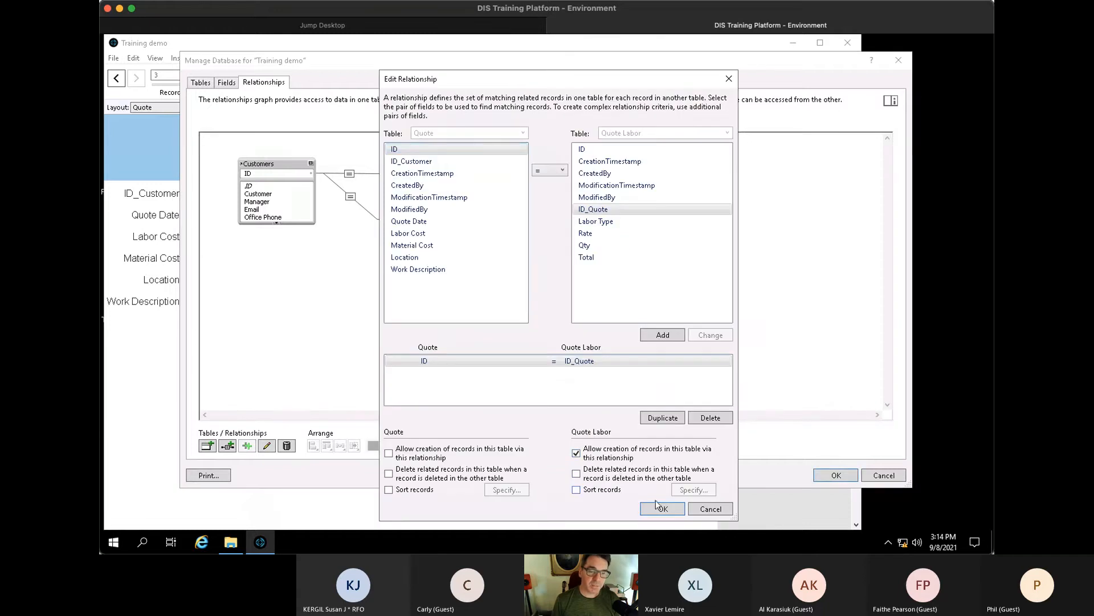
click(660, 507)
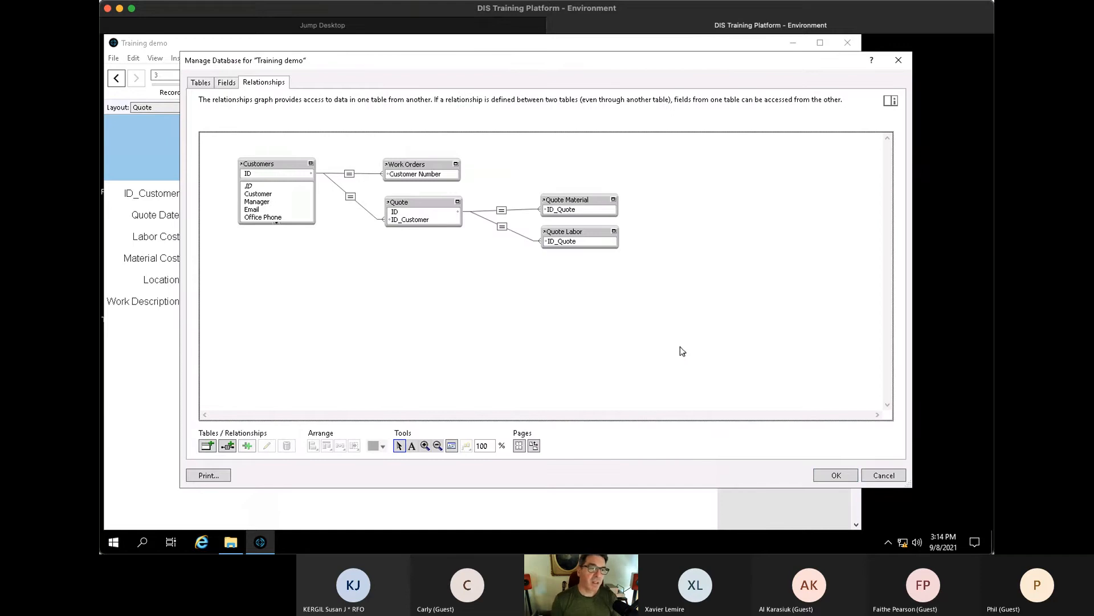
click(266, 172)
click(420, 170)
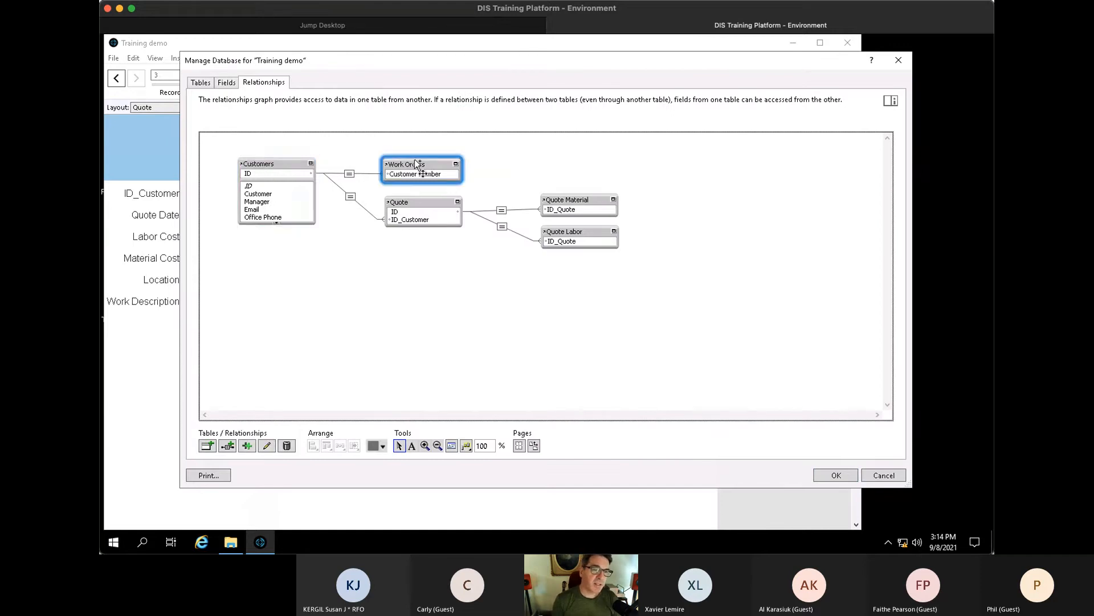
shift+click(290, 164)
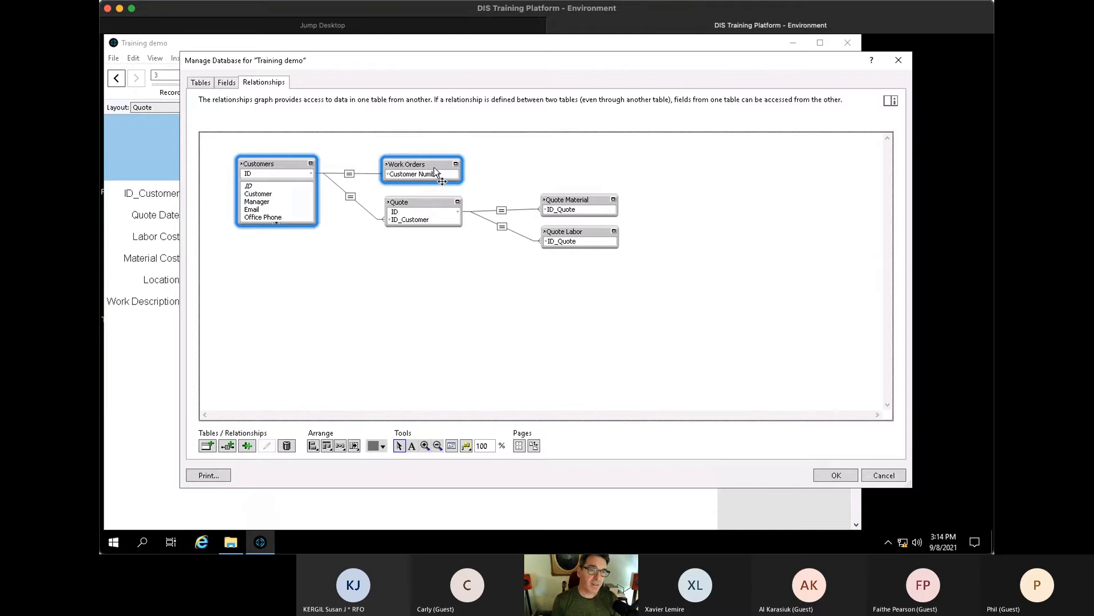
click(308, 163)
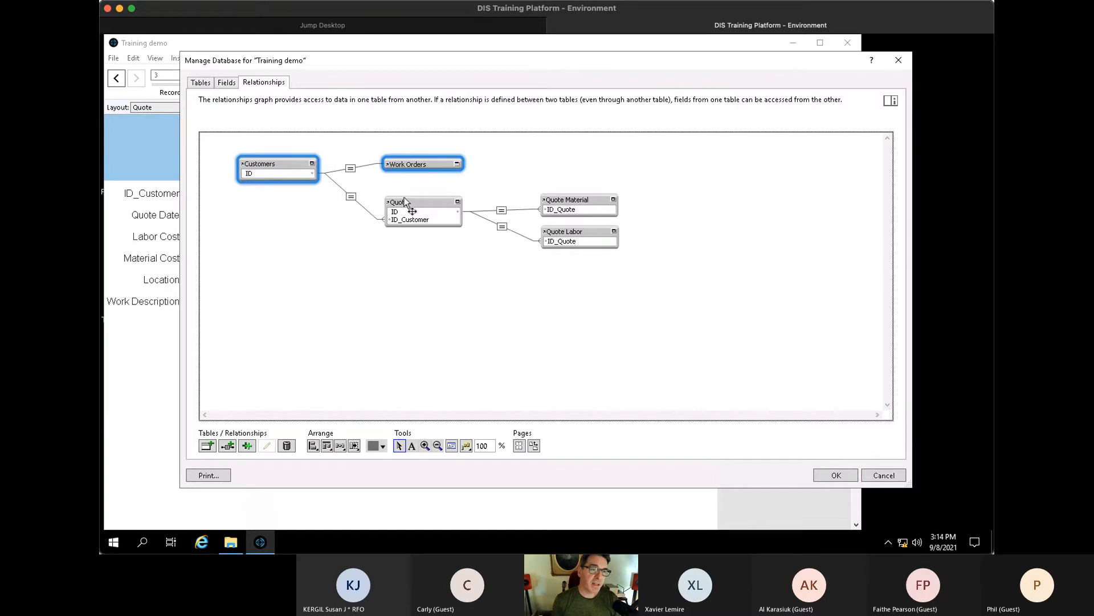
shift+click(410, 210)
click(397, 238)
click(289, 165)
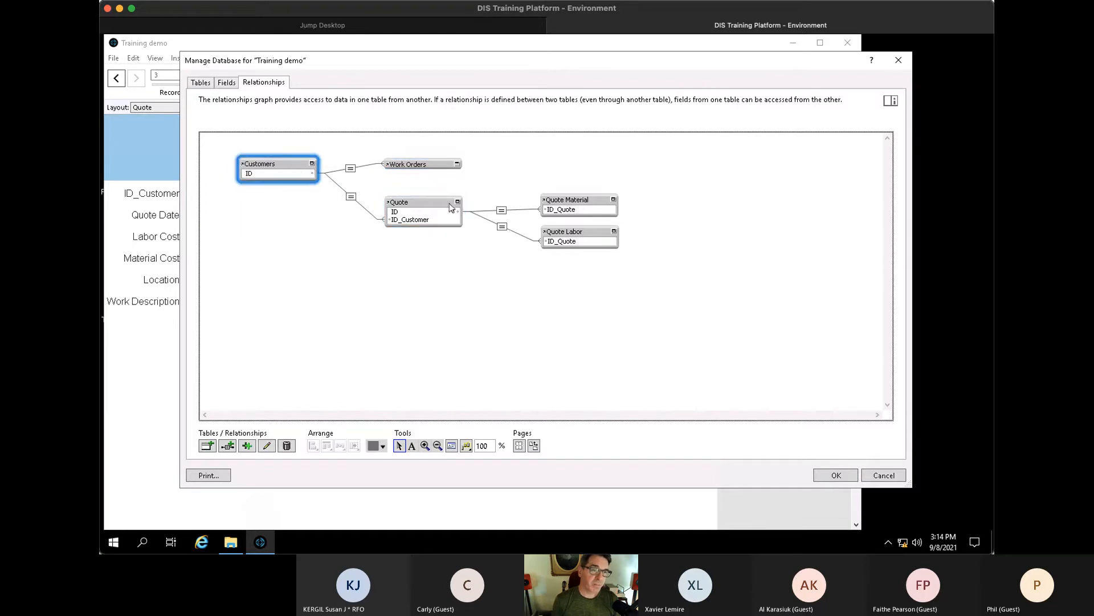
click(457, 165)
click(414, 206)
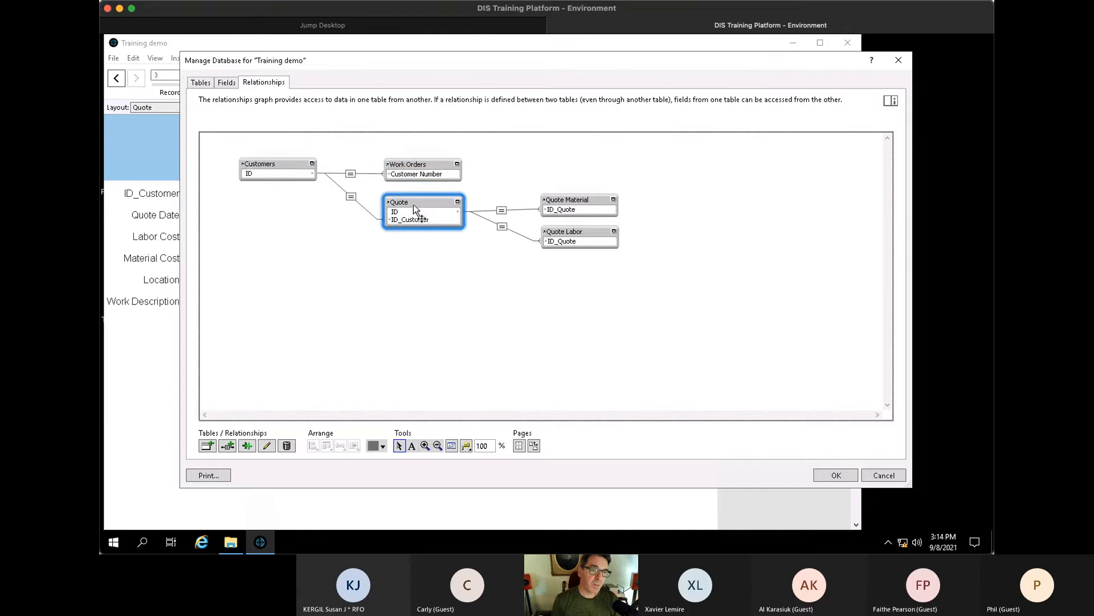
shift+click(279, 166)
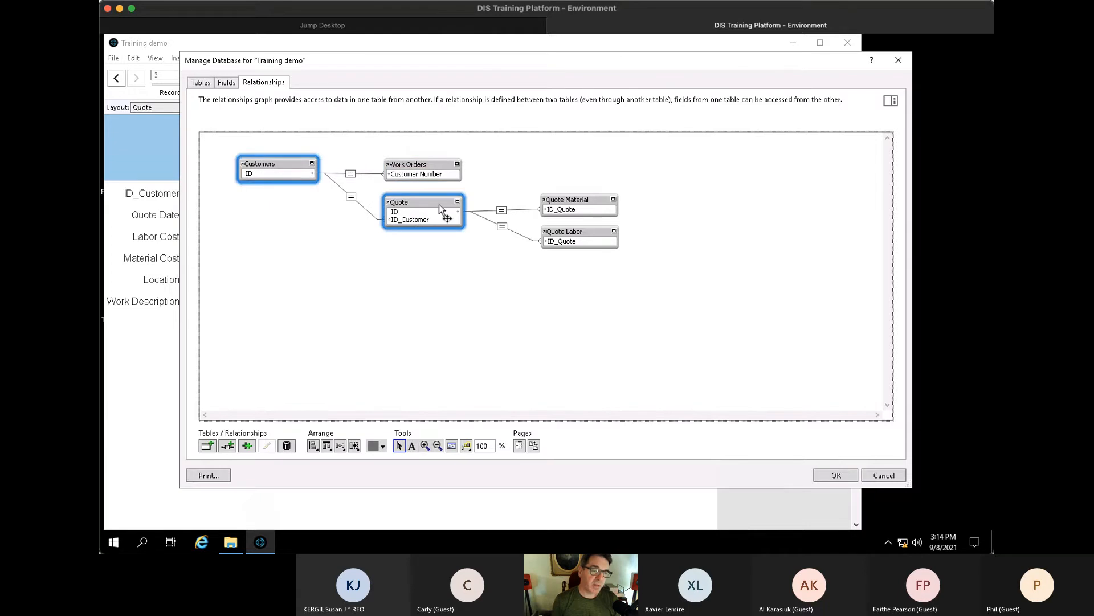
click(434, 268)
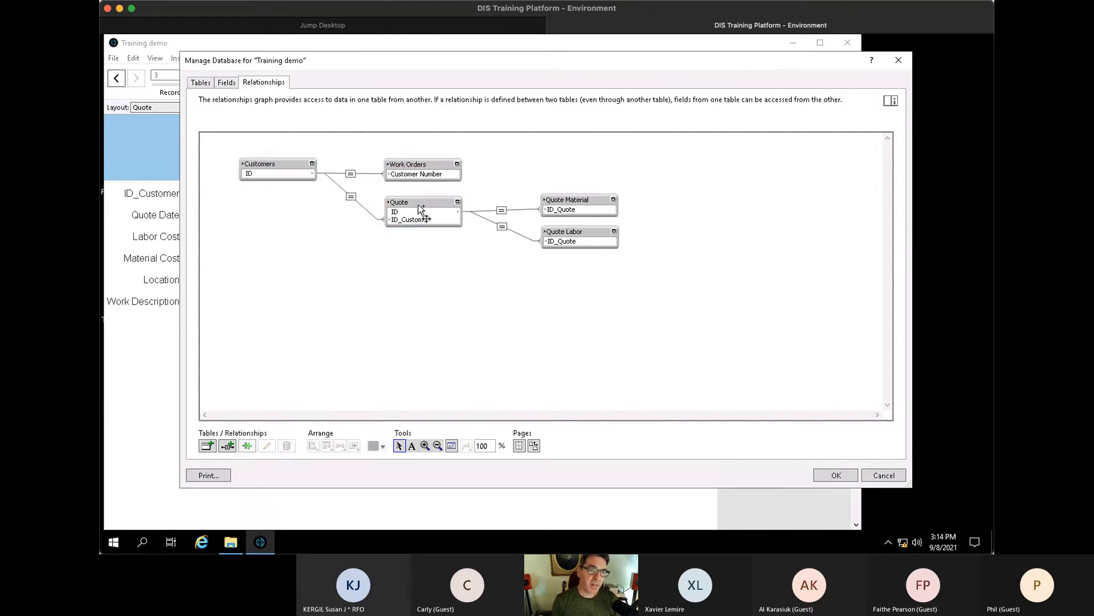
click(420, 209)
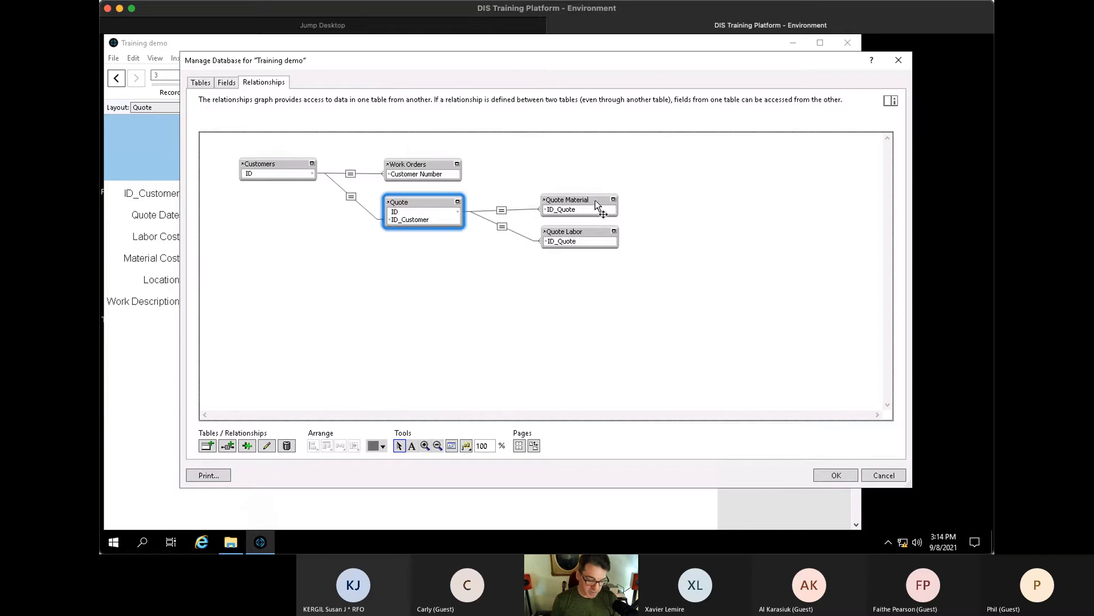
shift+click(595, 200)
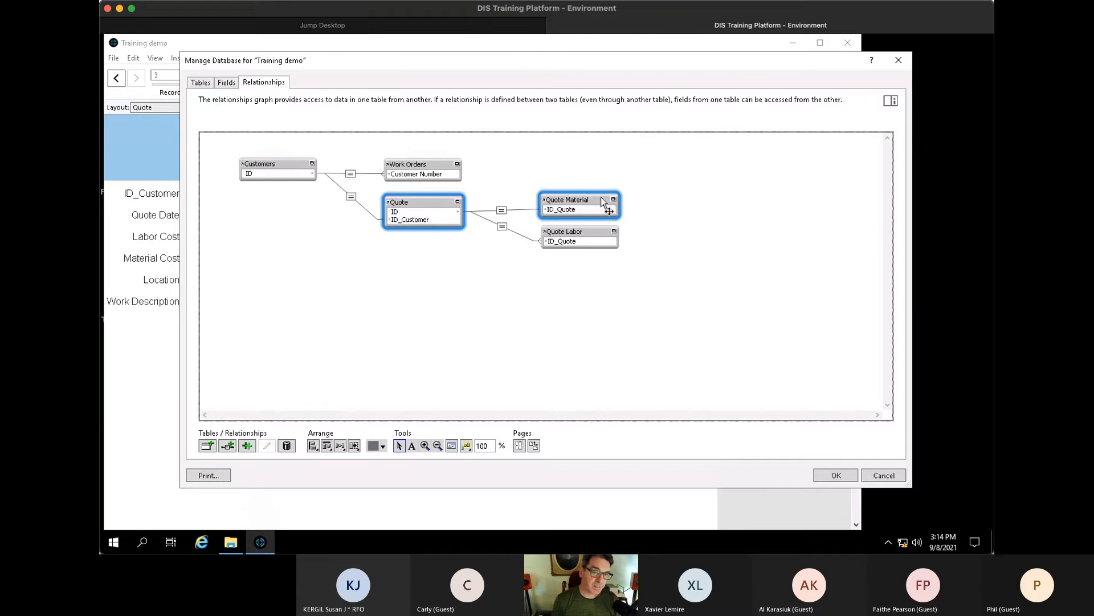
click(650, 175)
click(578, 202)
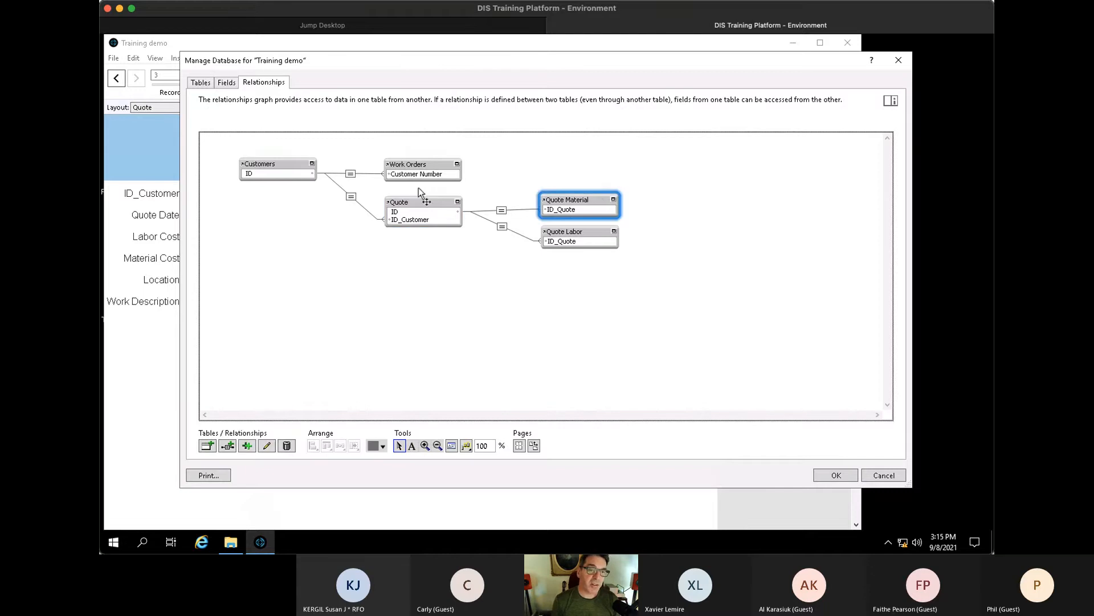
click(279, 163)
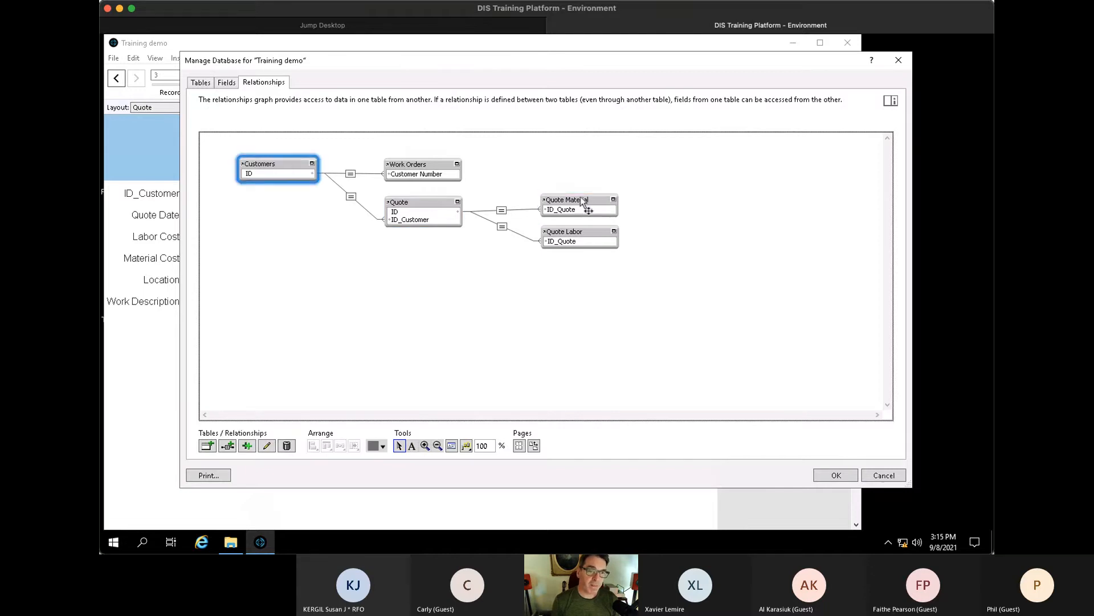
click(581, 201)
click(291, 162)
- Move Customers and Quote Material down together, then raise Quote Material level with Quote
shift+click(578, 202)
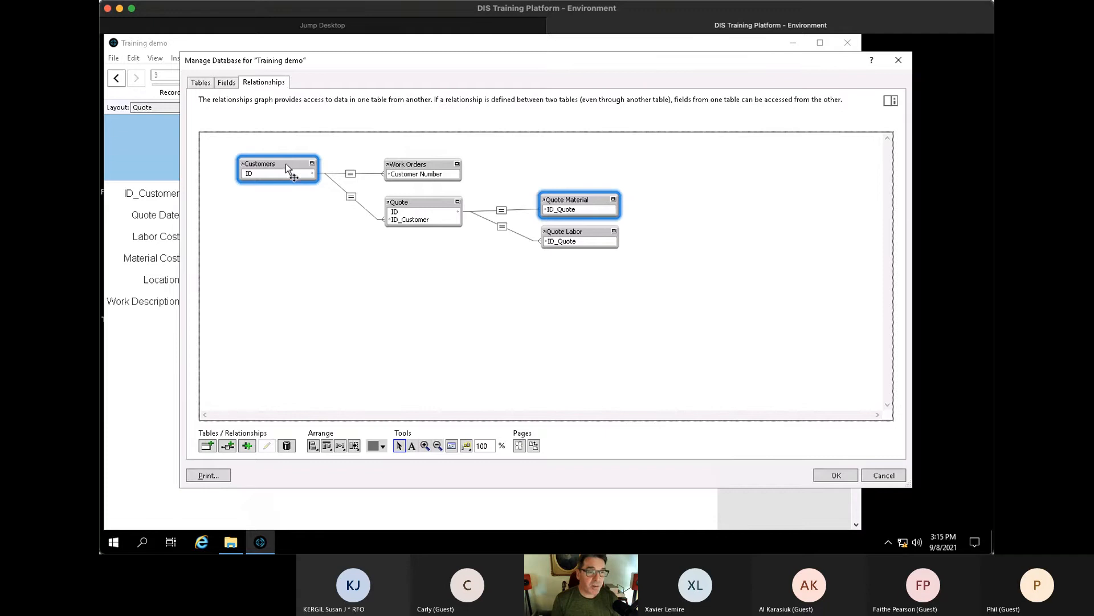
drag(286, 163, 286, 176)
click(330, 252)
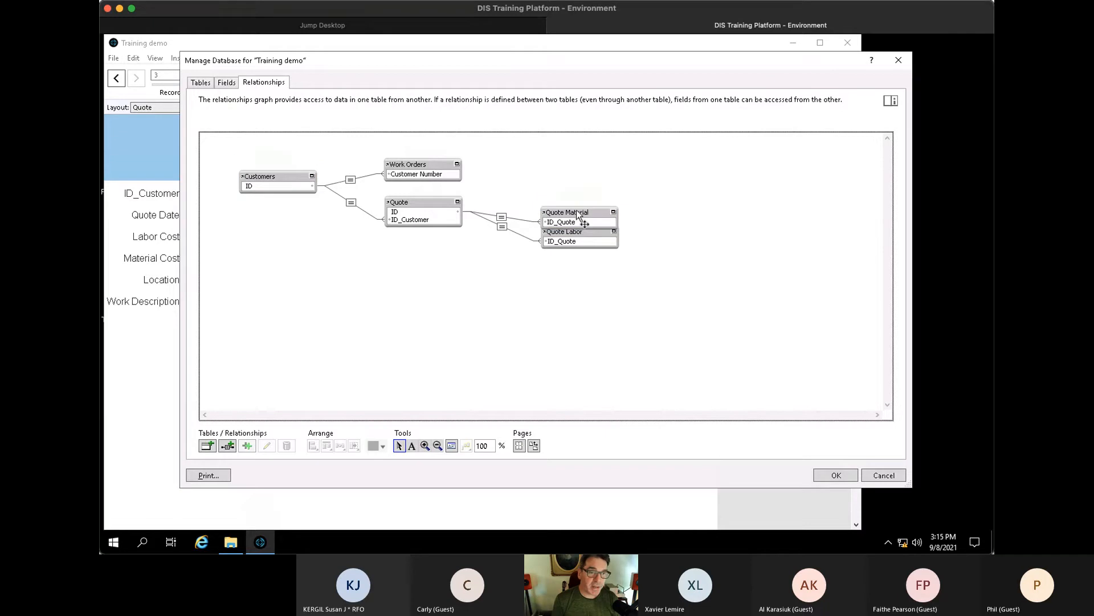
drag(576, 211, 577, 197)
click(286, 172)
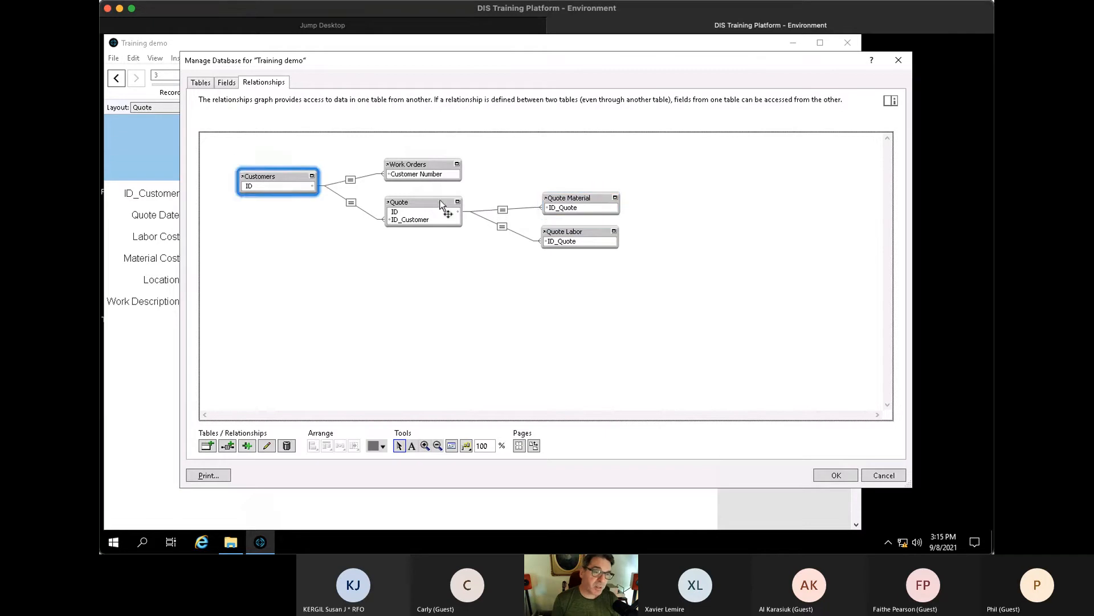
click(447, 211)
click(593, 196)
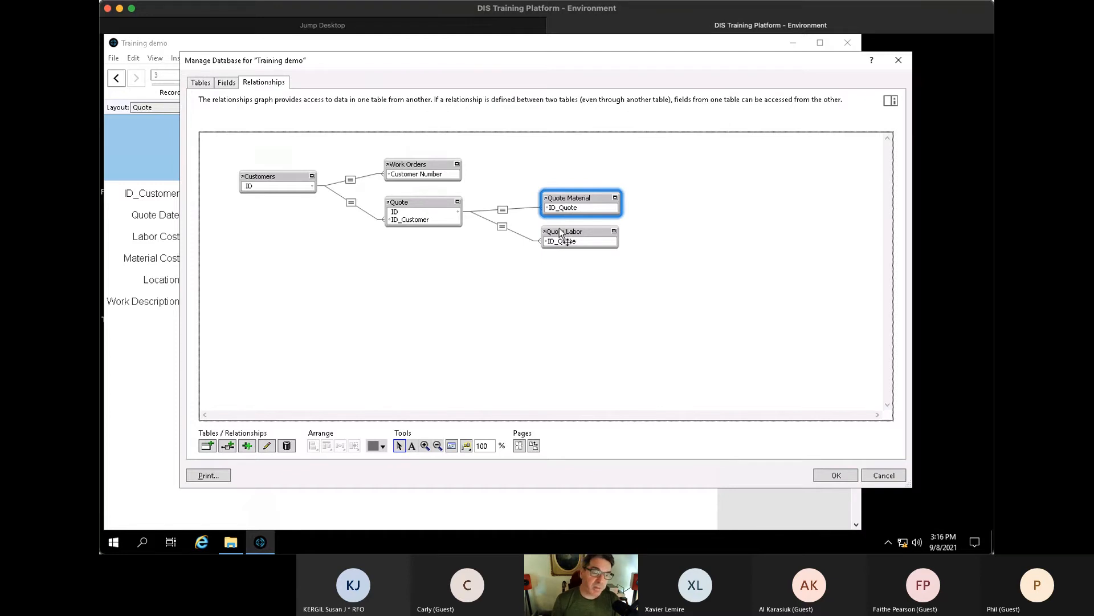
- Close the database manager and, on the Customers layout, add a quote dated 9/1 at location Secondary
click(829, 477)
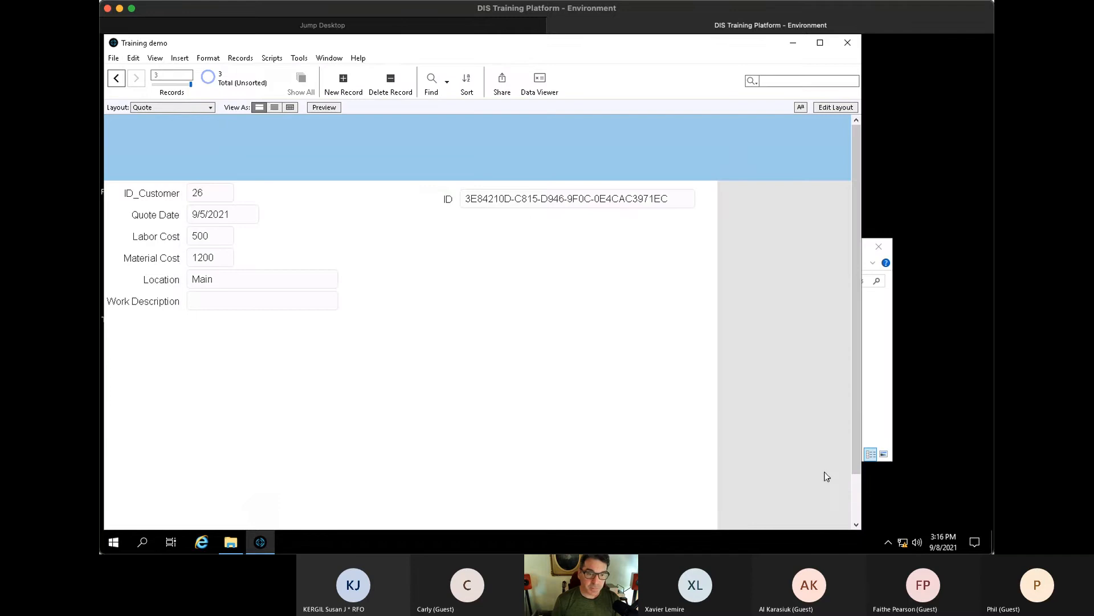
click(180, 107)
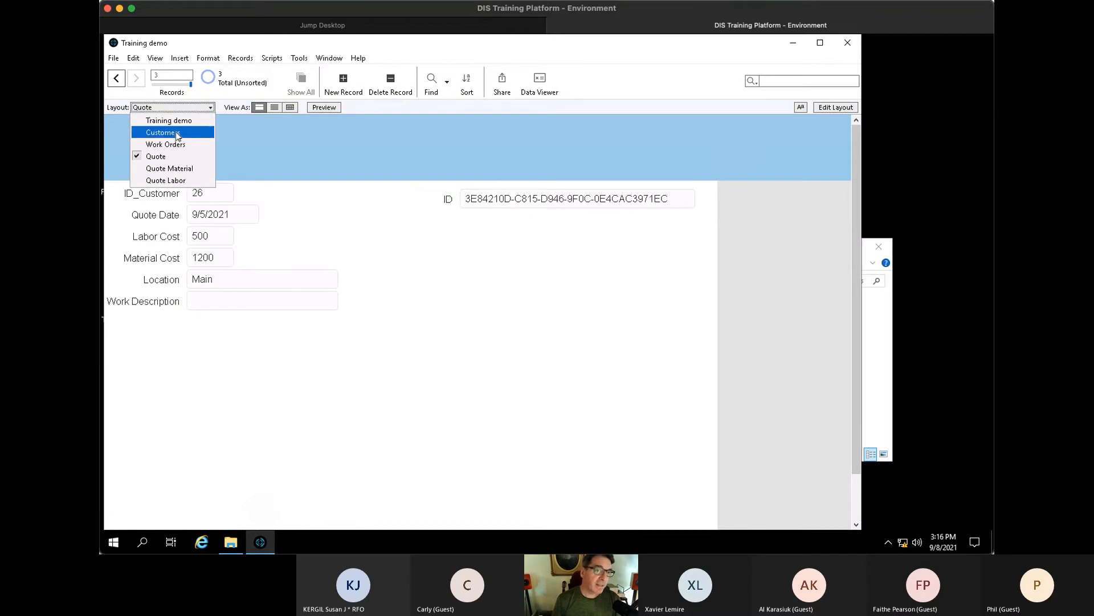
click(176, 132)
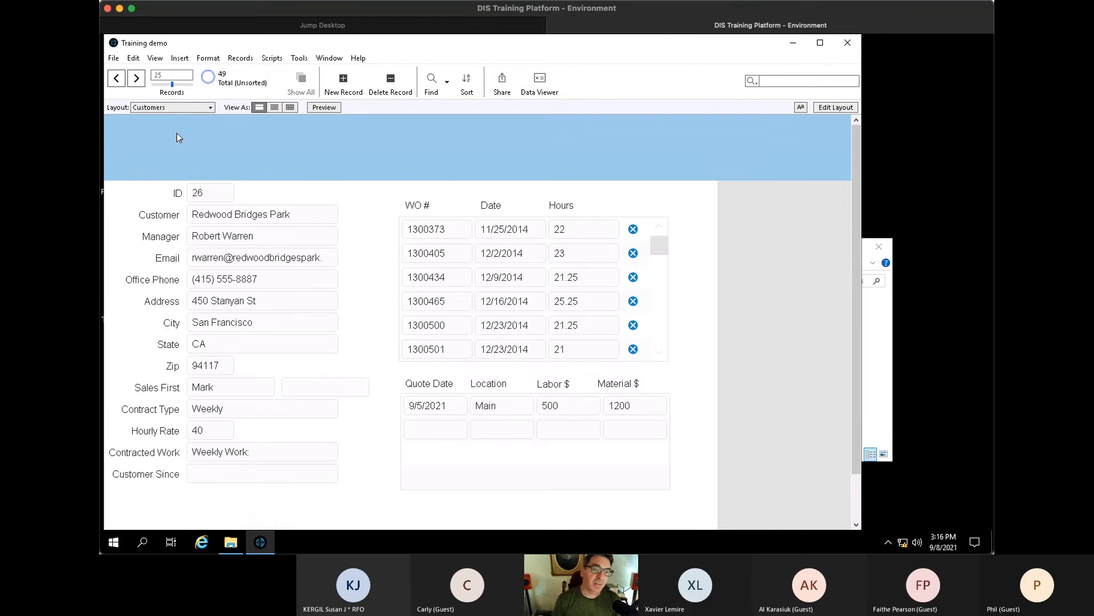
click(448, 427)
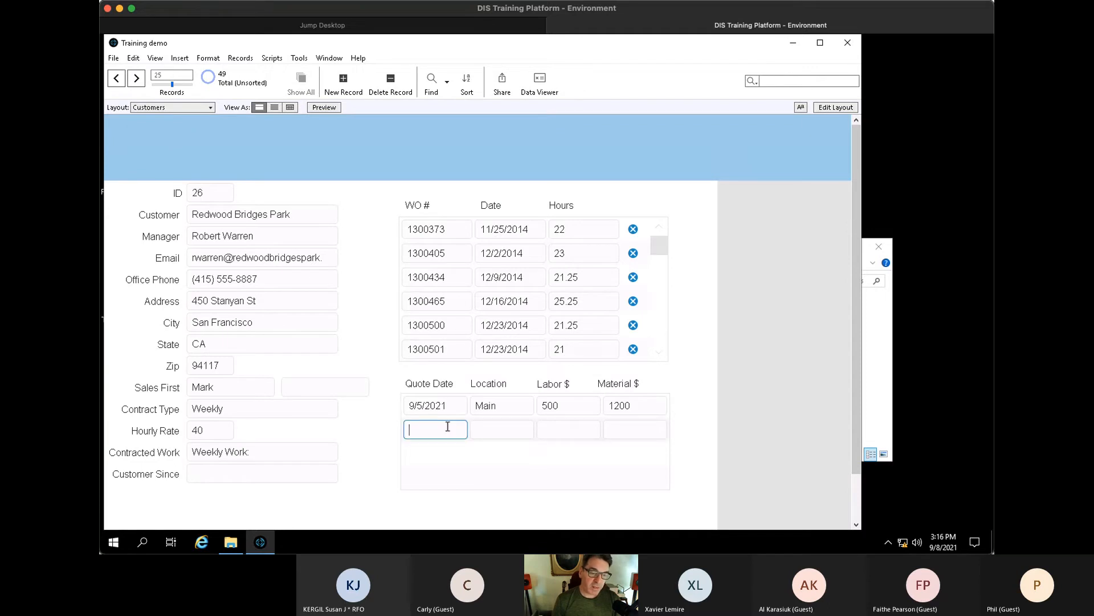
text(9)
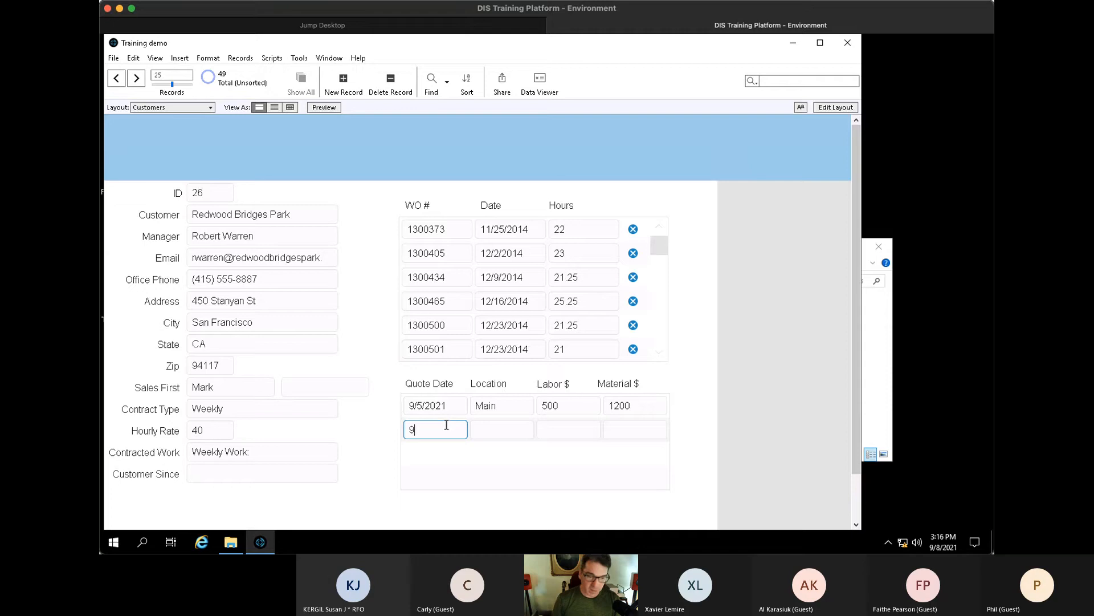
text(/1)
key(Tab)
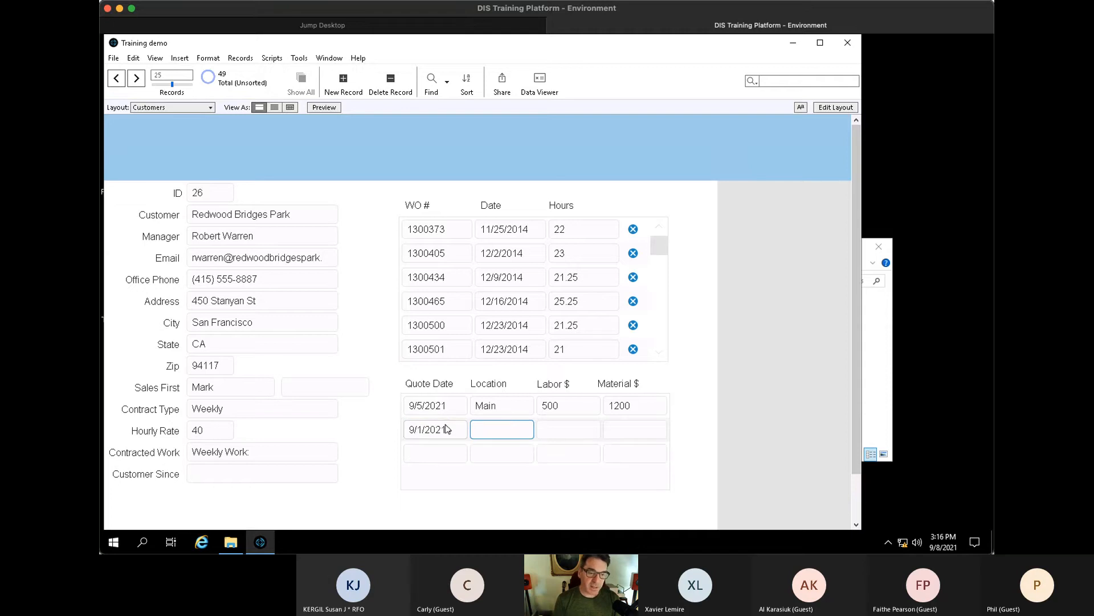
text(Secondary)
key(Tab)
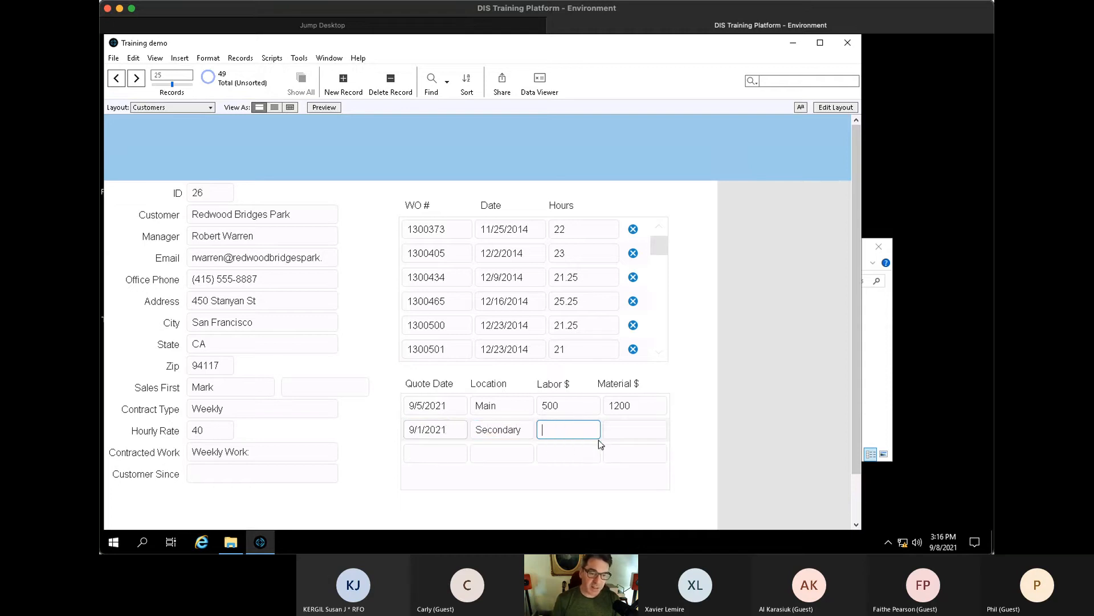
click(700, 432)
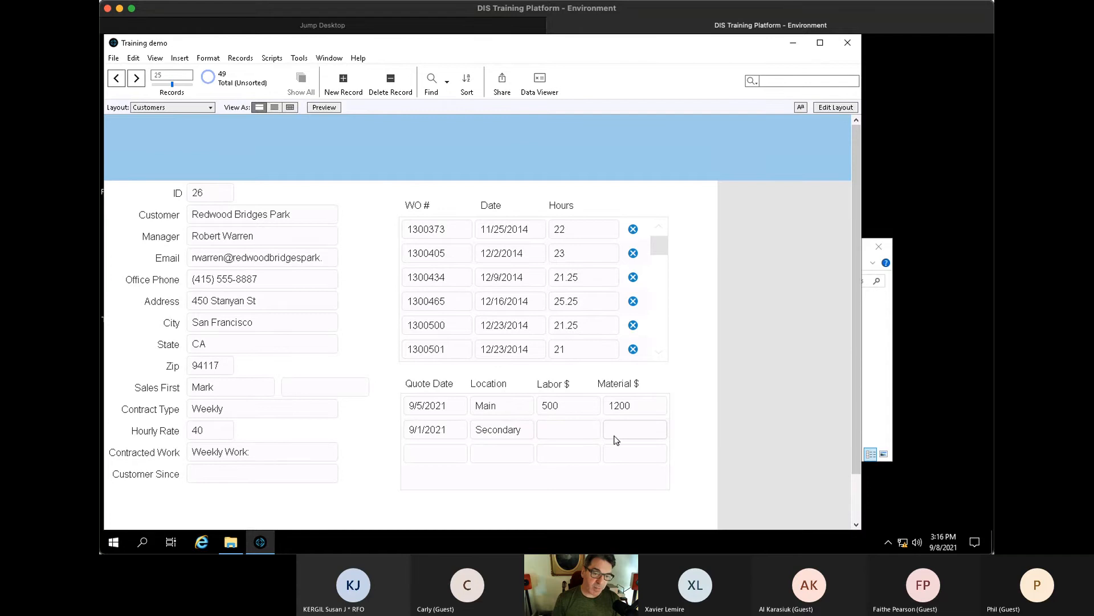
- Return to the Quote layout in Layout mode
click(180, 108)
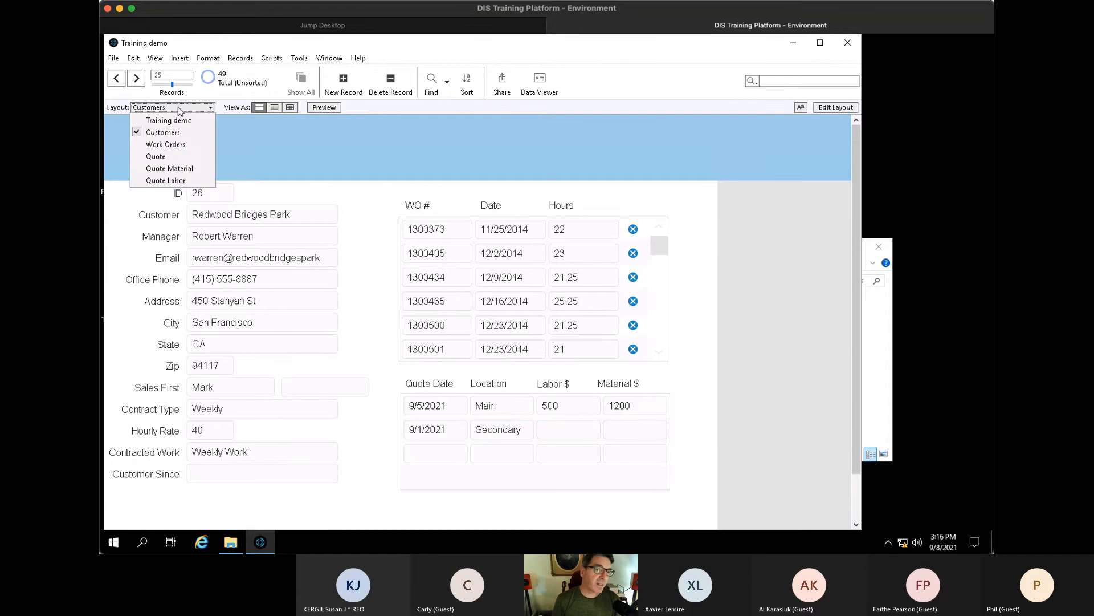
click(171, 158)
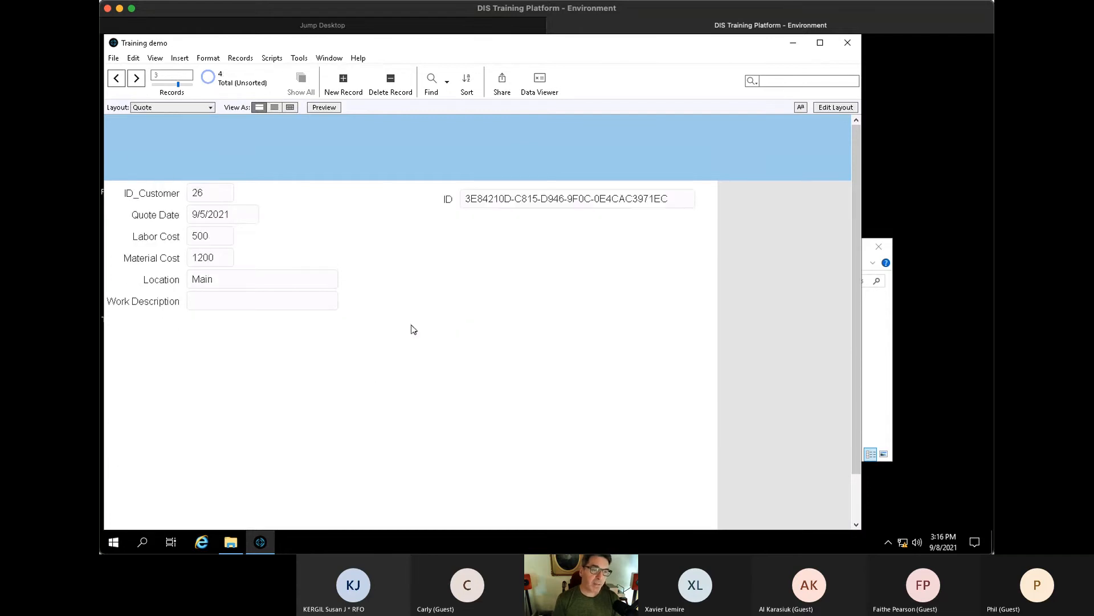
key(ctrl+l)
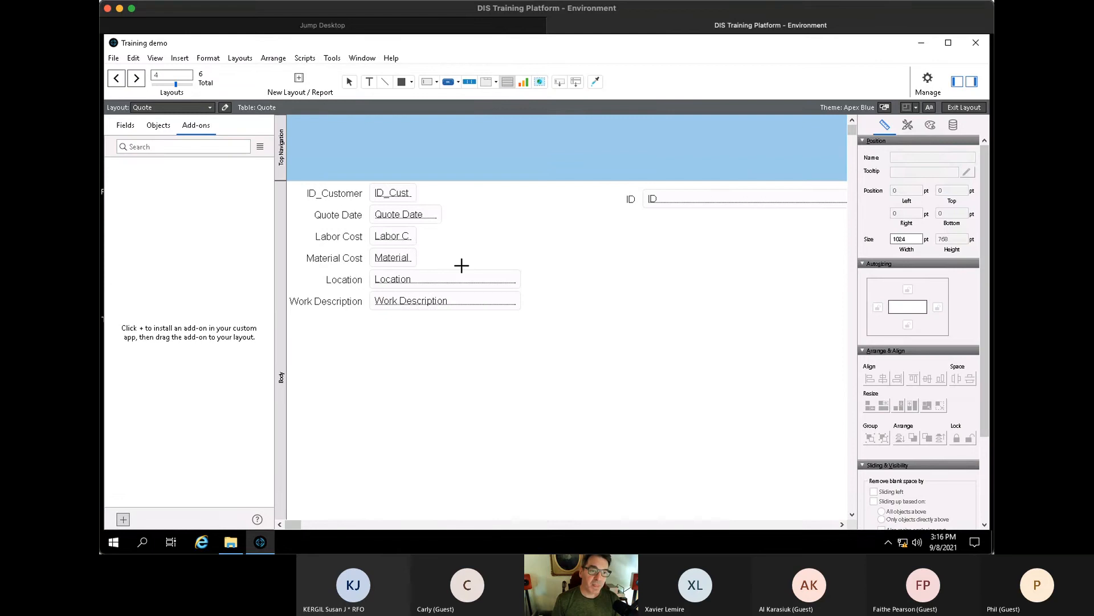
- Draw a Quote Labor portal below Work Description with Labor Type, Rate, Qty and Total
drag(359, 331, 692, 417)
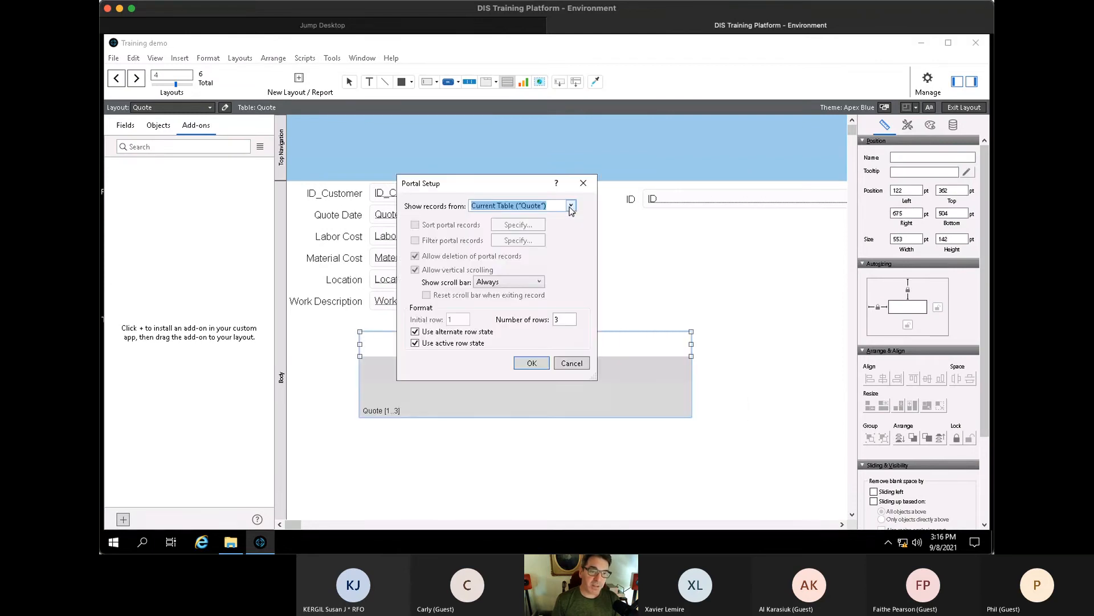
click(571, 206)
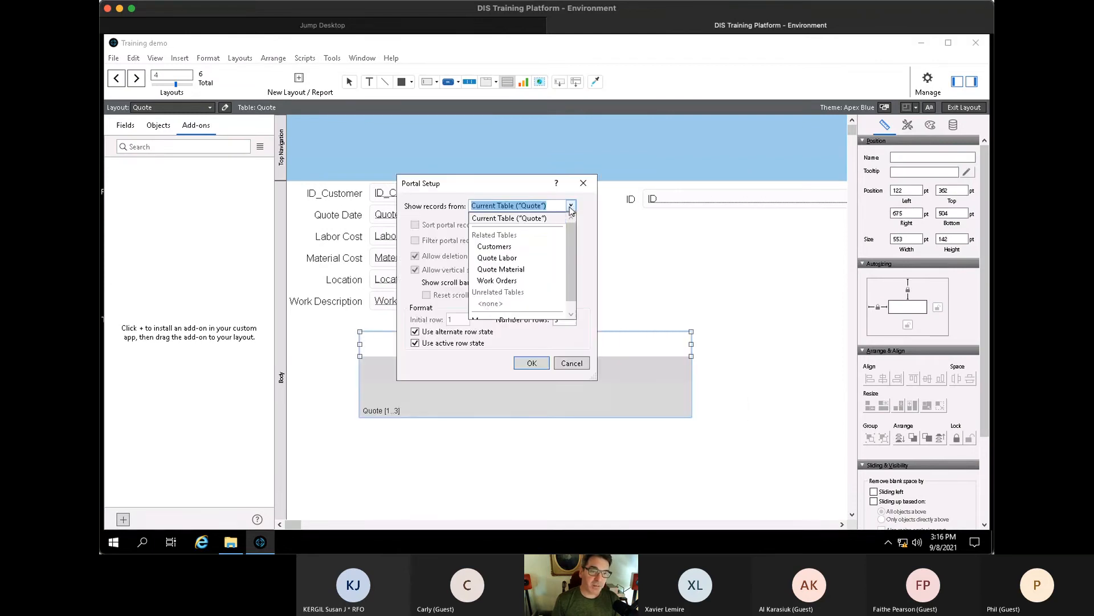
click(508, 259)
click(530, 363)
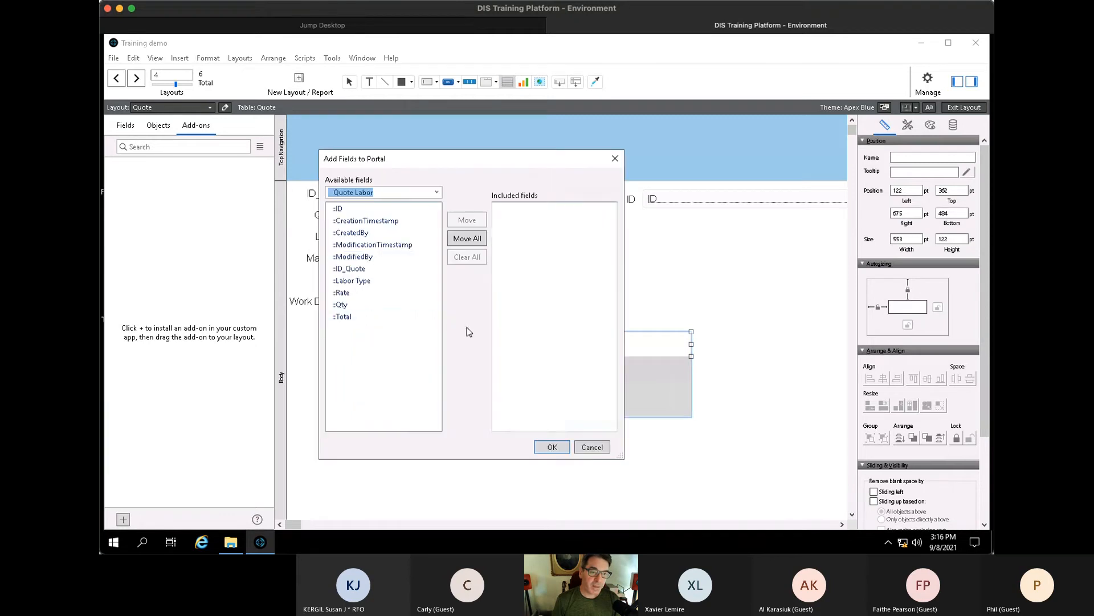
double_click(365, 283)
double_click(351, 293)
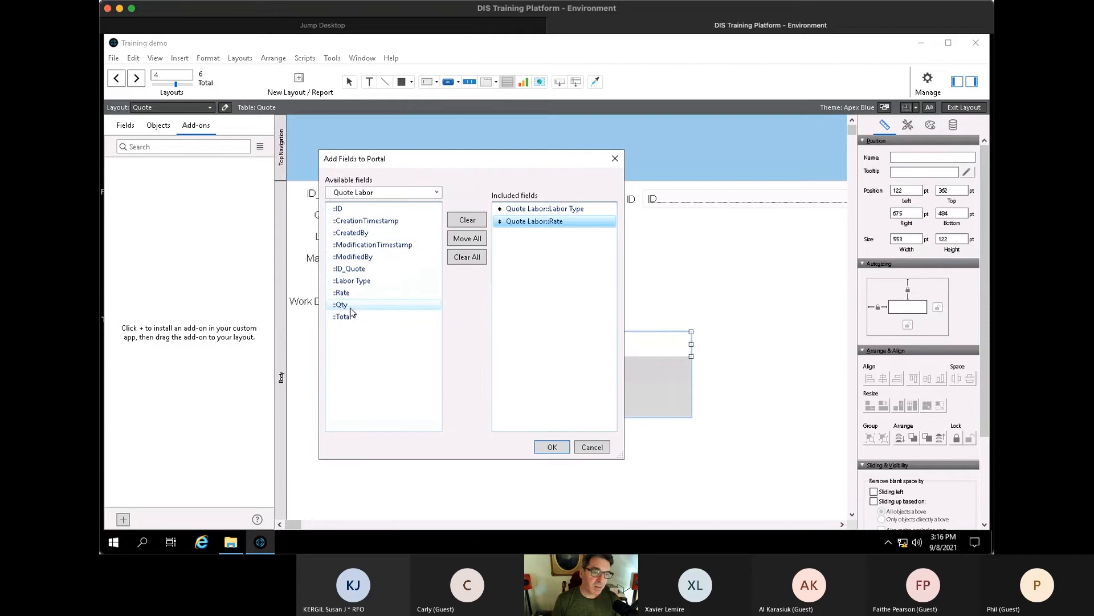
double_click(351, 307)
double_click(350, 317)
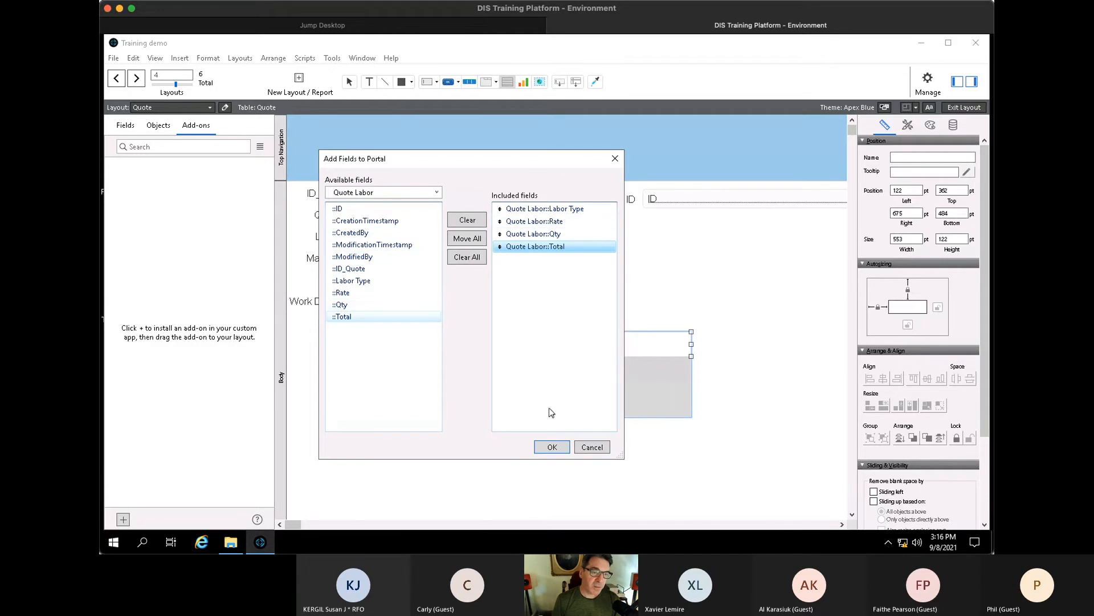
click(552, 447)
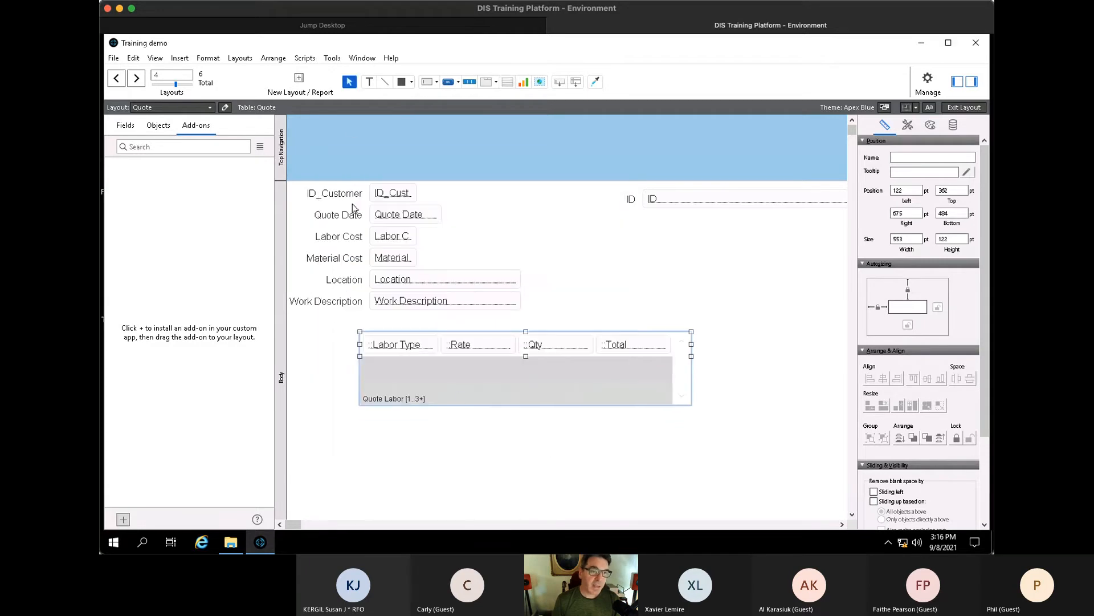
- Draw a second portal below the Quote Labor portal showing Quote Material records
click(507, 82)
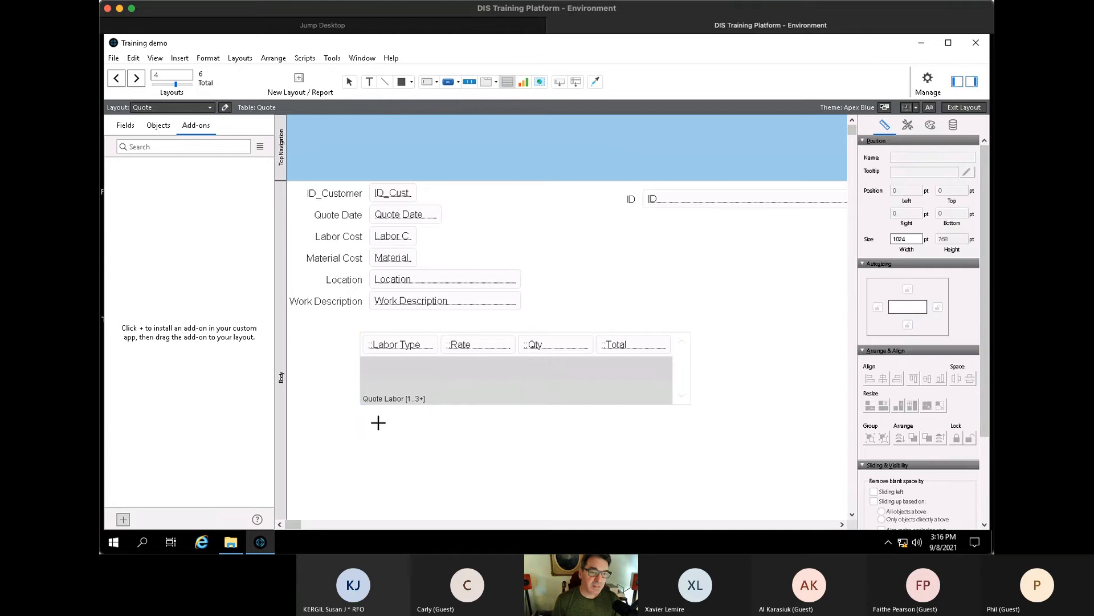
drag(364, 443, 689, 500)
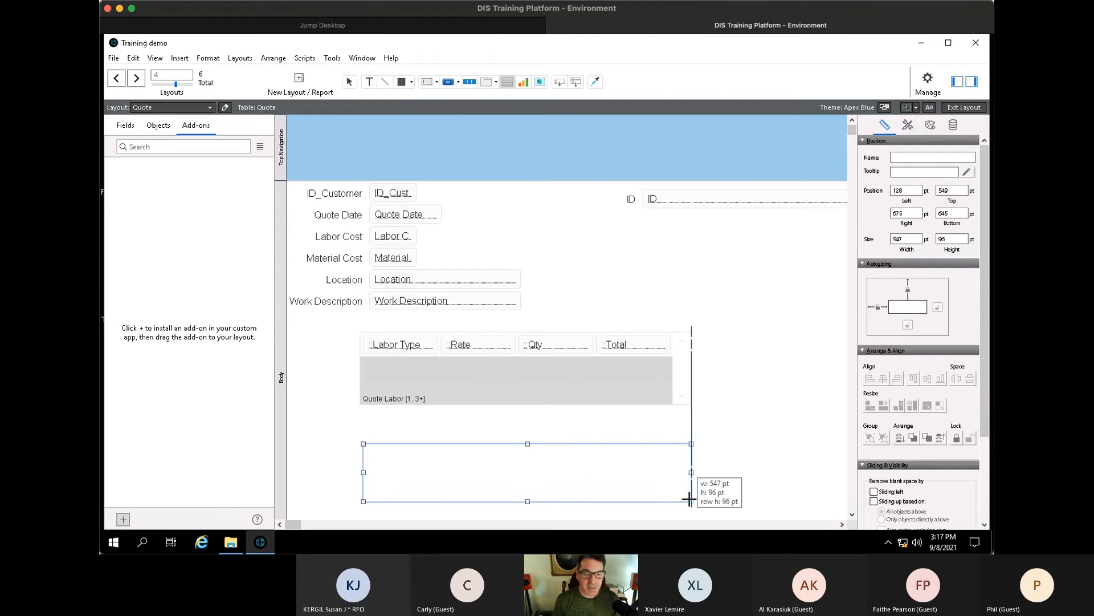
mouse_move(669, 498)
mouse_down()
mouse_move(643, 501)
mouse_move(684, 506)
mouse_move(508, 464)
mouse_move(691, 510)
mouse_up()
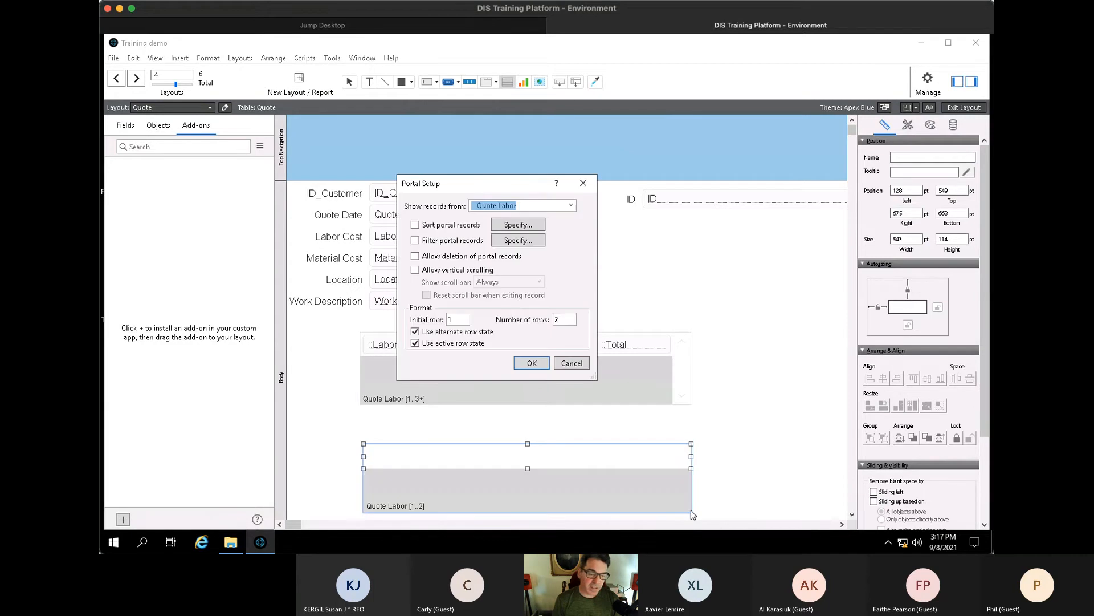
click(570, 206)
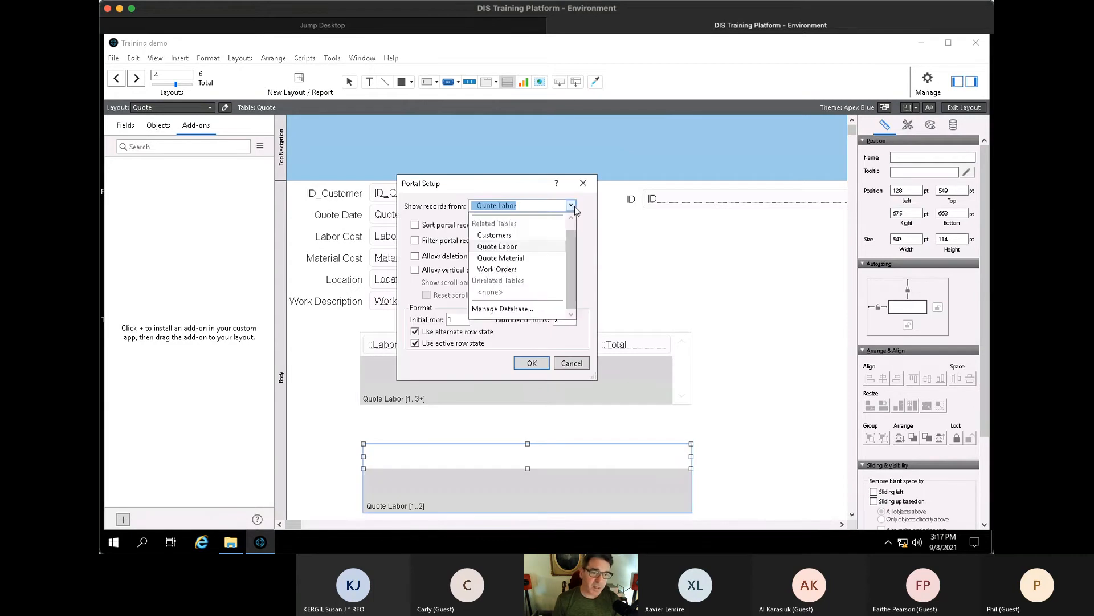
click(538, 259)
click(531, 363)
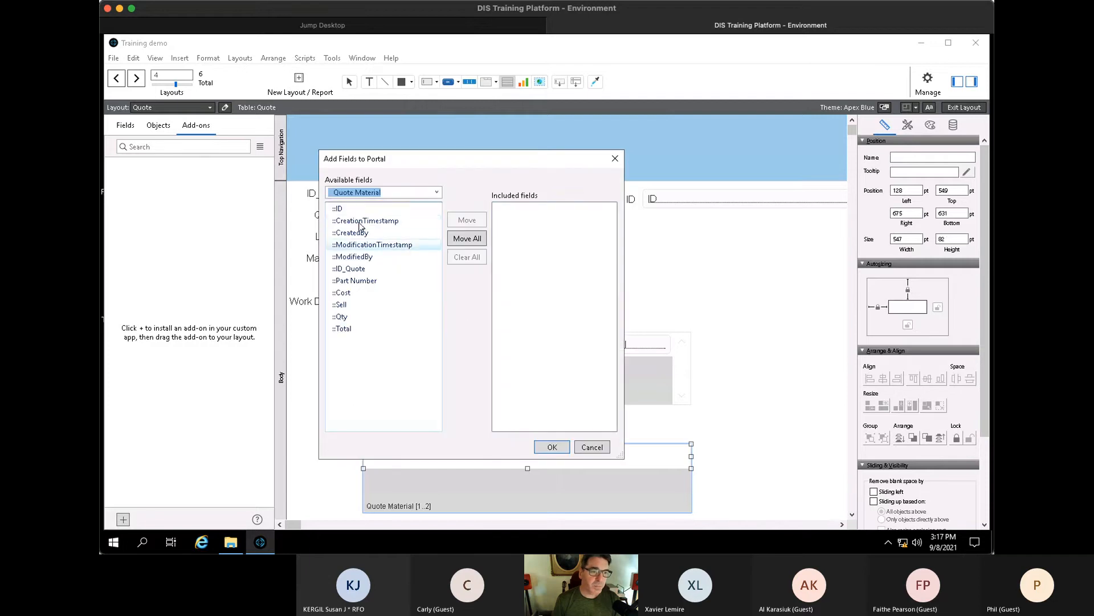
- Include Part Number, Qty, Sell and Total in the Quote Material portal, in that order
double_click(365, 282)
click(358, 306)
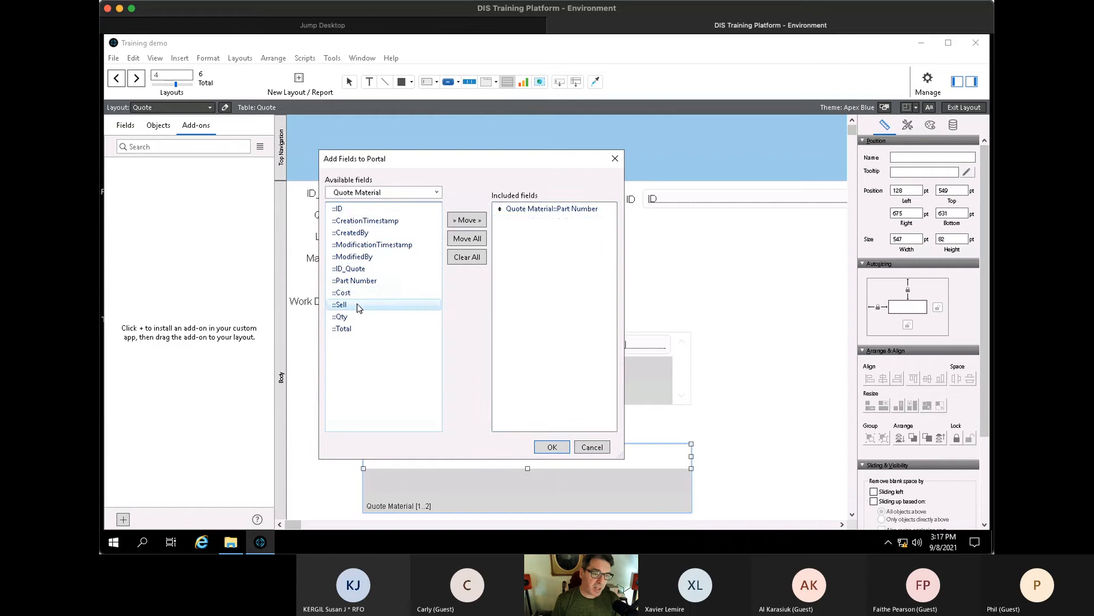
double_click(359, 306)
click(353, 316)
double_click(354, 317)
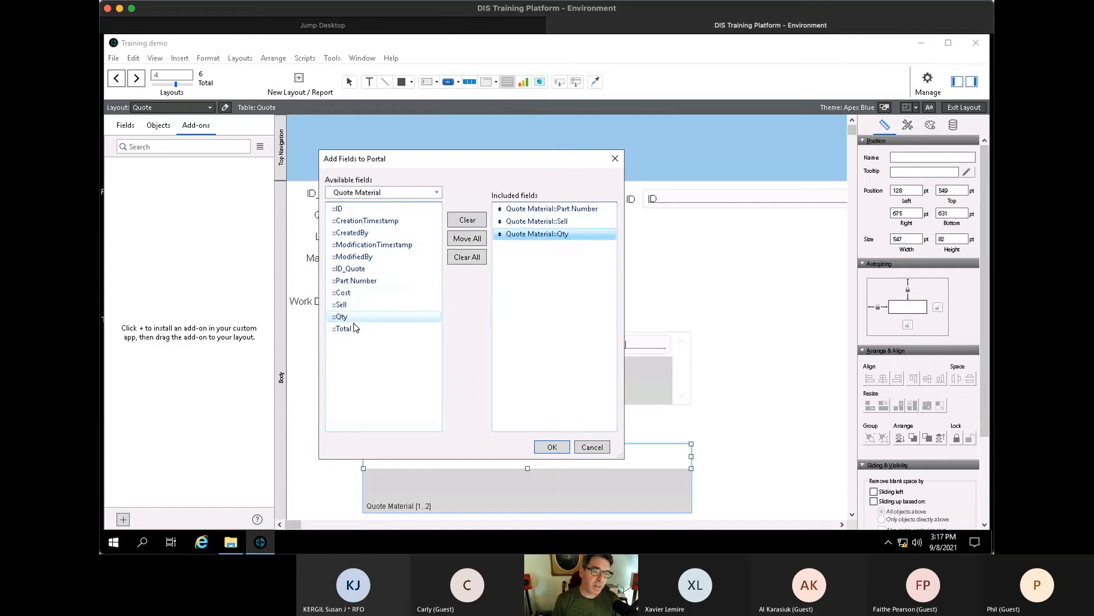
double_click(355, 329)
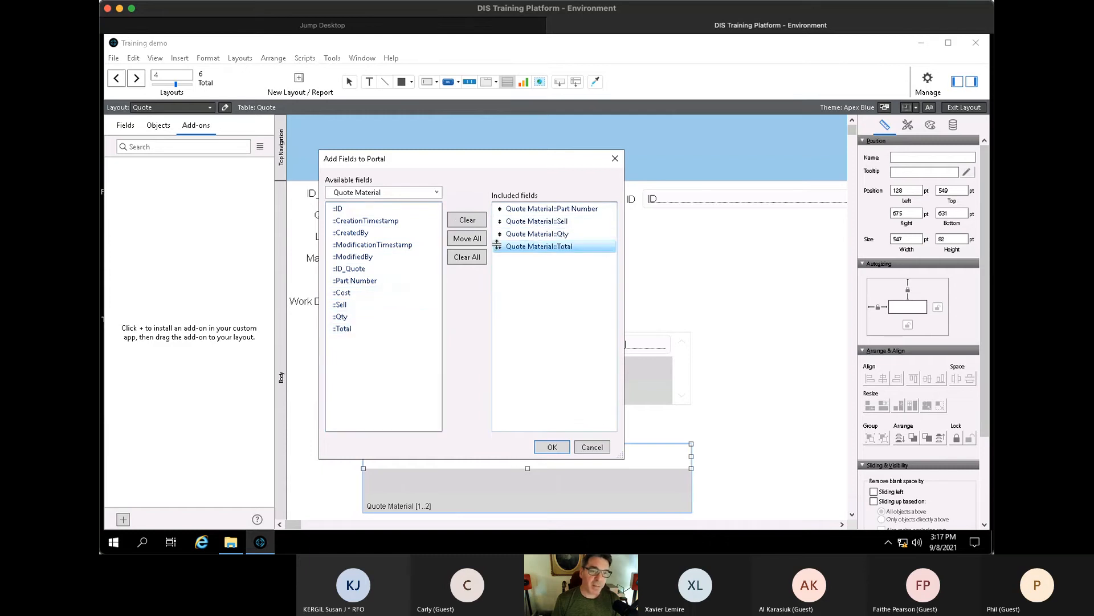
drag(497, 234, 498, 221)
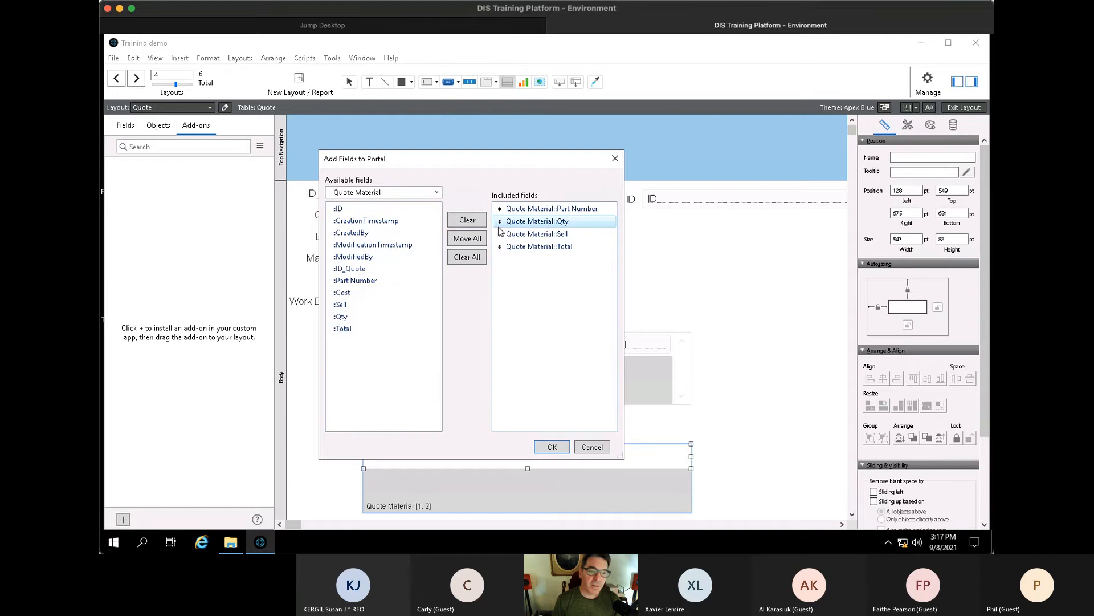
click(552, 447)
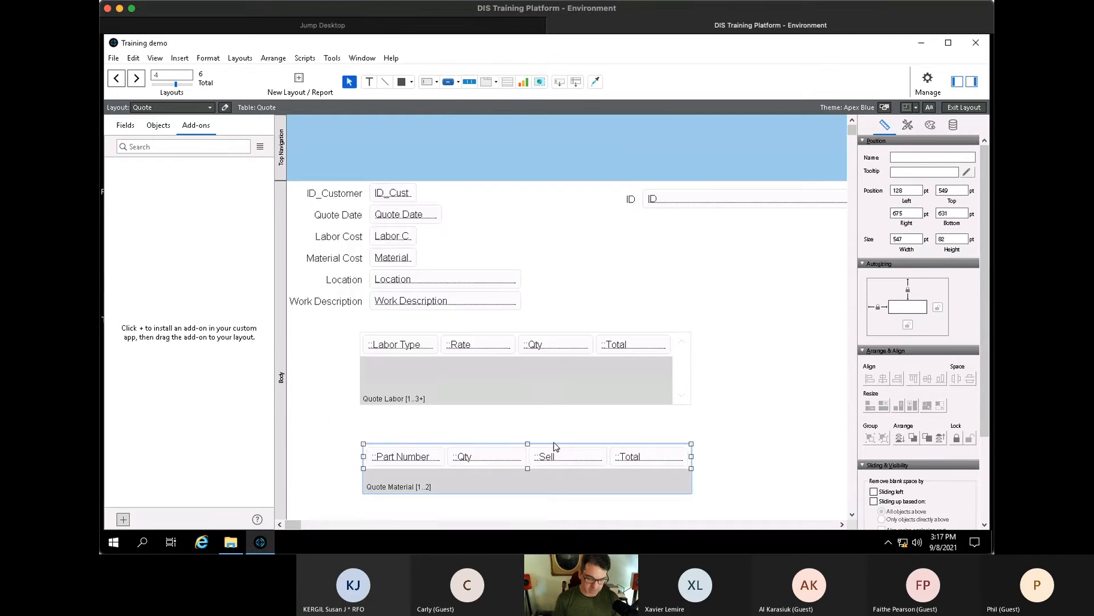
- Enable vertical scrolling on the Quote Material portal and set it to 3 rows
scroll(614, 440, down, 3)
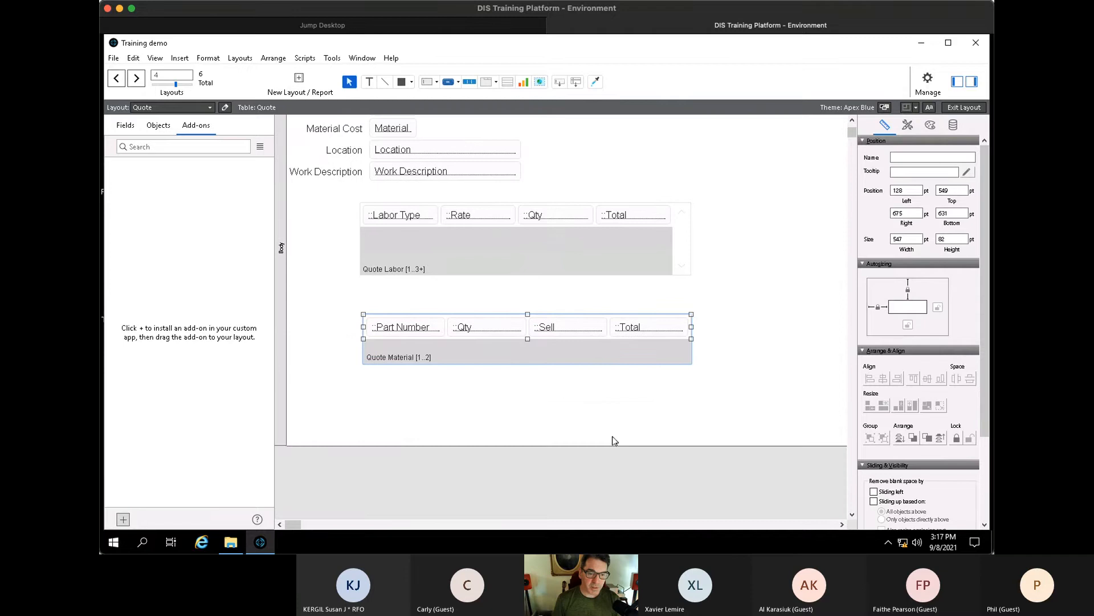
double_click(596, 347)
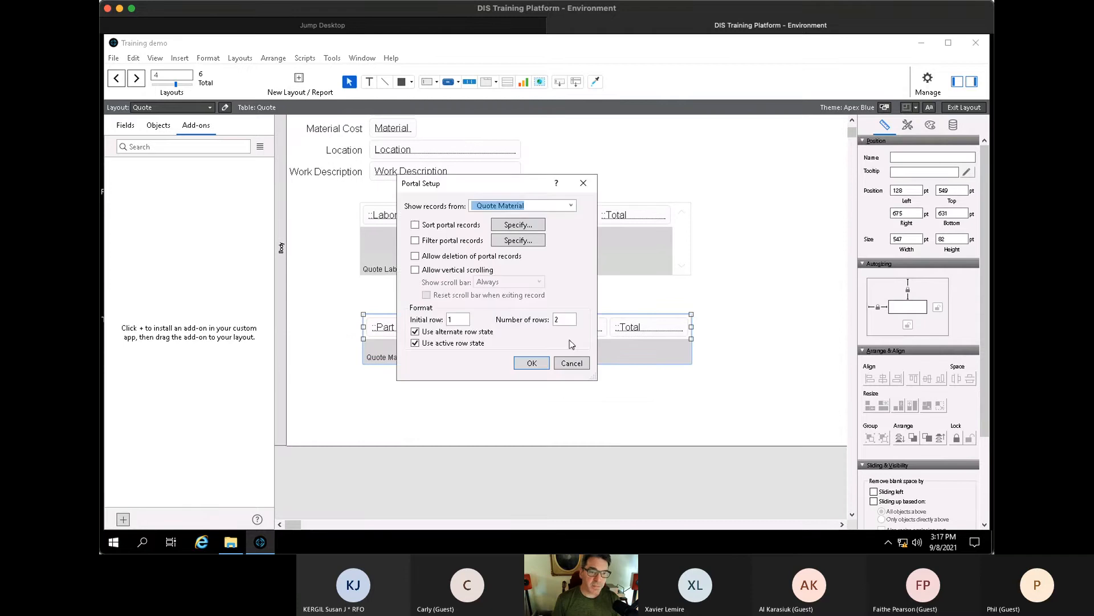
click(423, 273)
double_click(557, 320)
text(3)
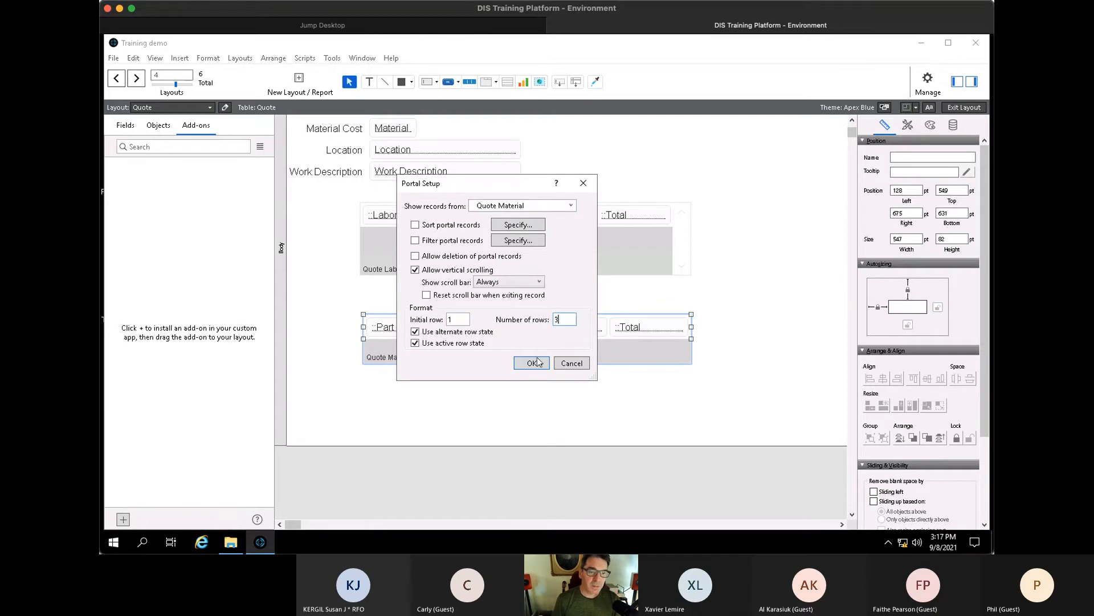
click(532, 363)
- Review the Quote Labor and Quote Material portal settings without changes, then reselect the Quote Material portal
double_click(537, 269)
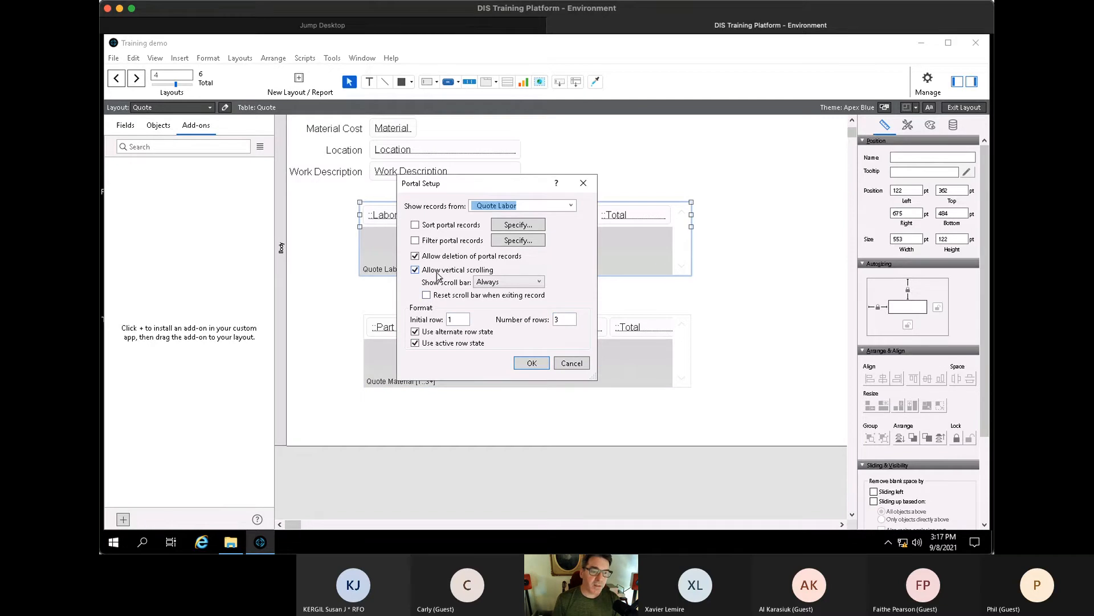
click(531, 363)
double_click(627, 357)
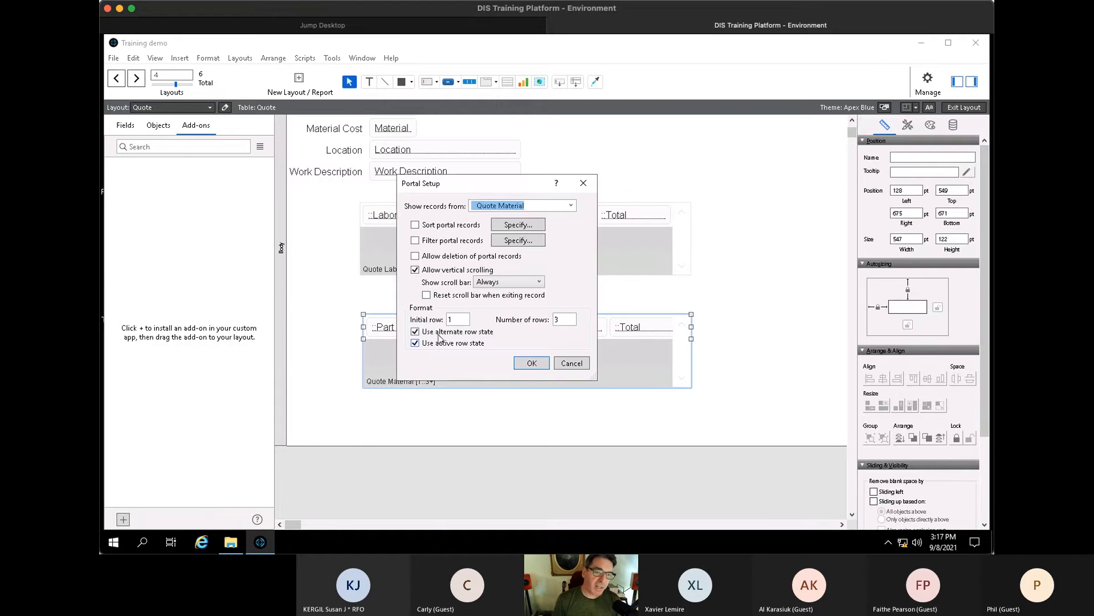
click(541, 365)
click(704, 371)
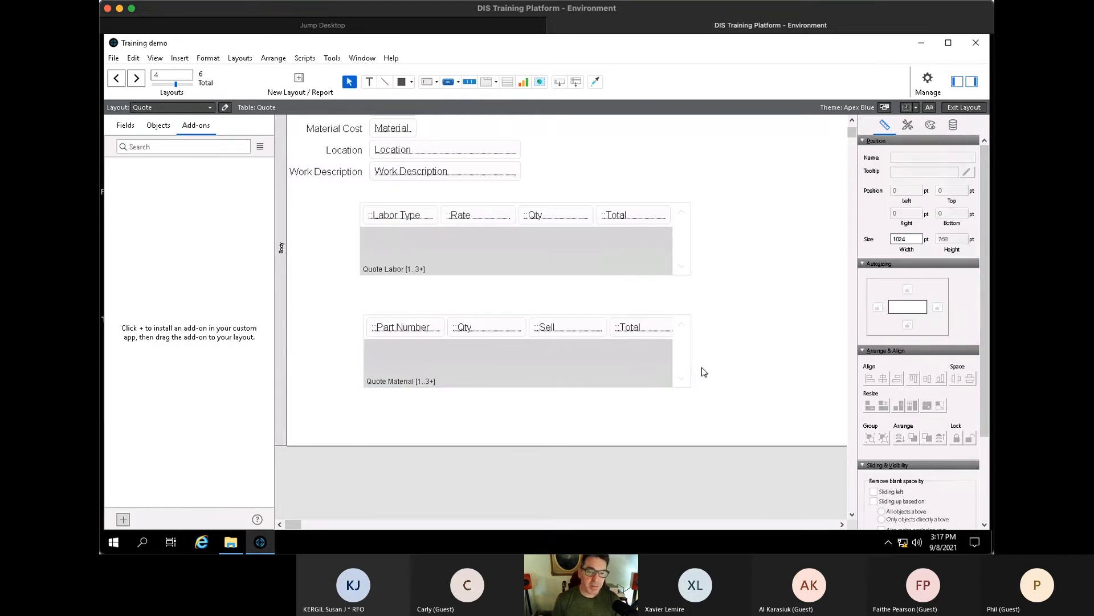
click(656, 367)
- Enter the labor line Plant Tree with quantity 4 and rate 200 in the Quote Labor portal
key(ctrl+b)
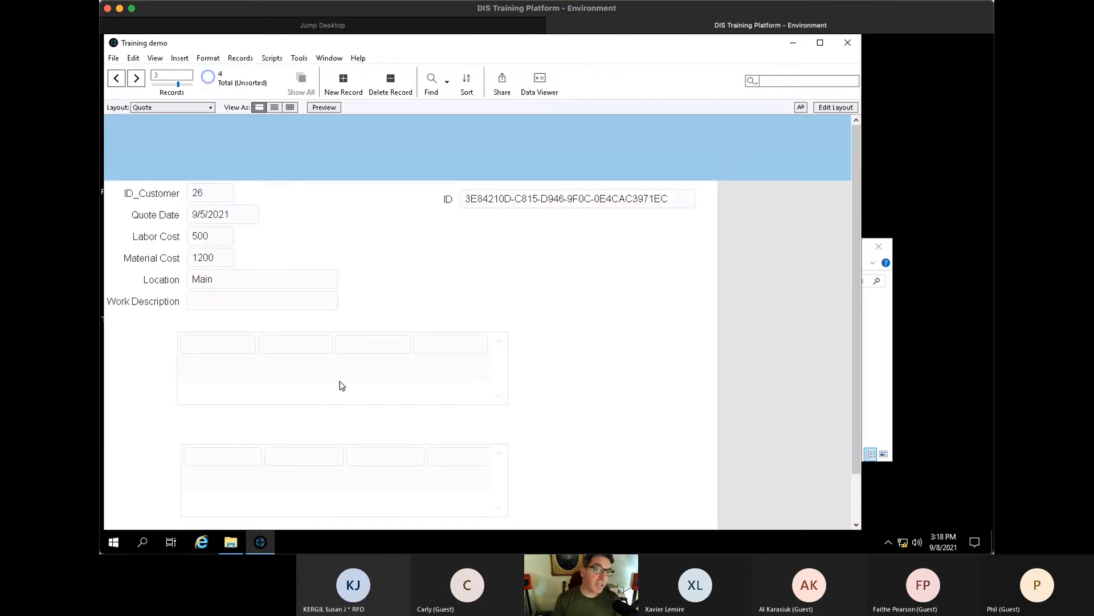
click(232, 345)
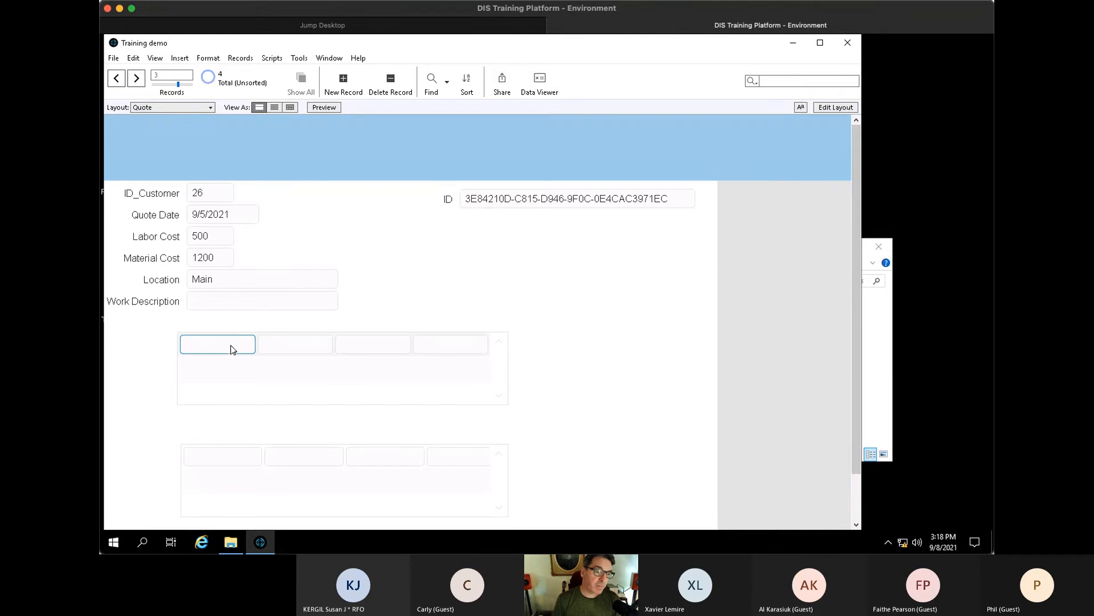
key(ctrl+l)
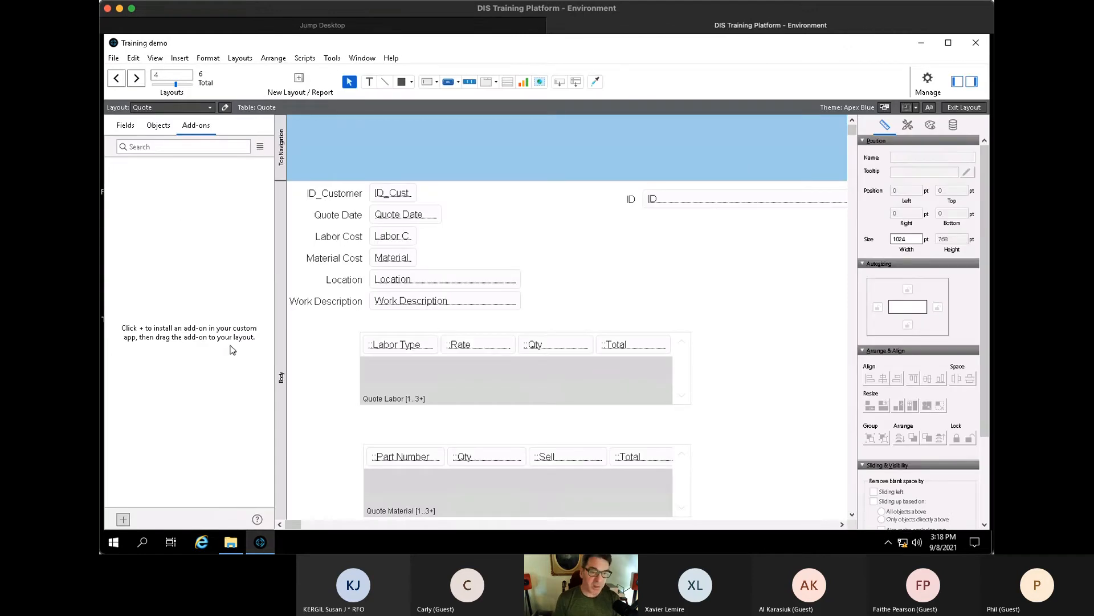
key(ctrl+b)
click(232, 346)
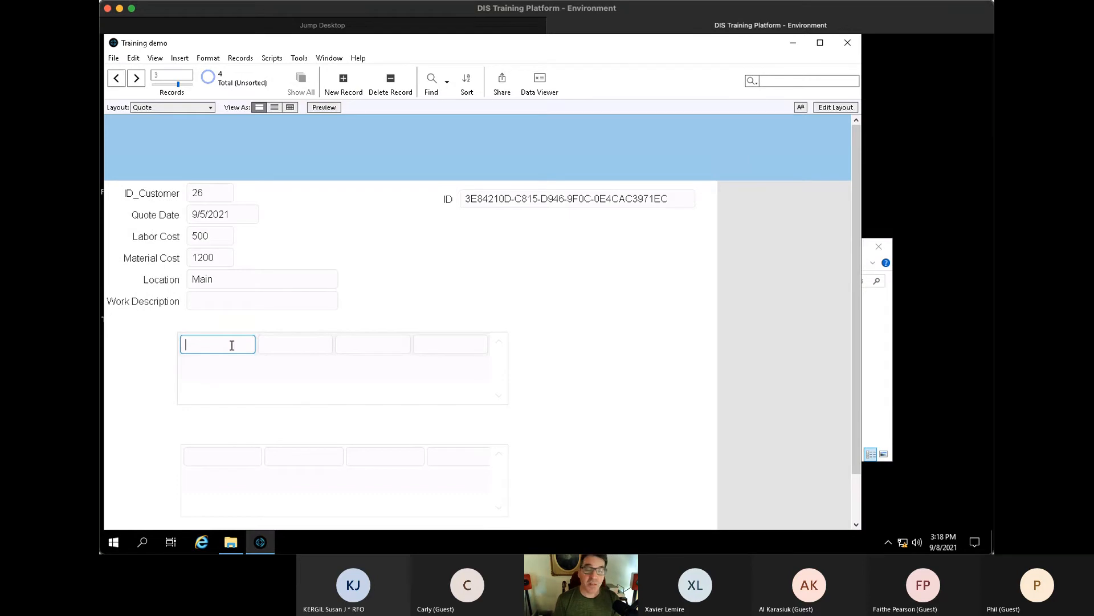
text(Sta)
key(BackSpace)
key(BackSpace)
key(BackSpace)
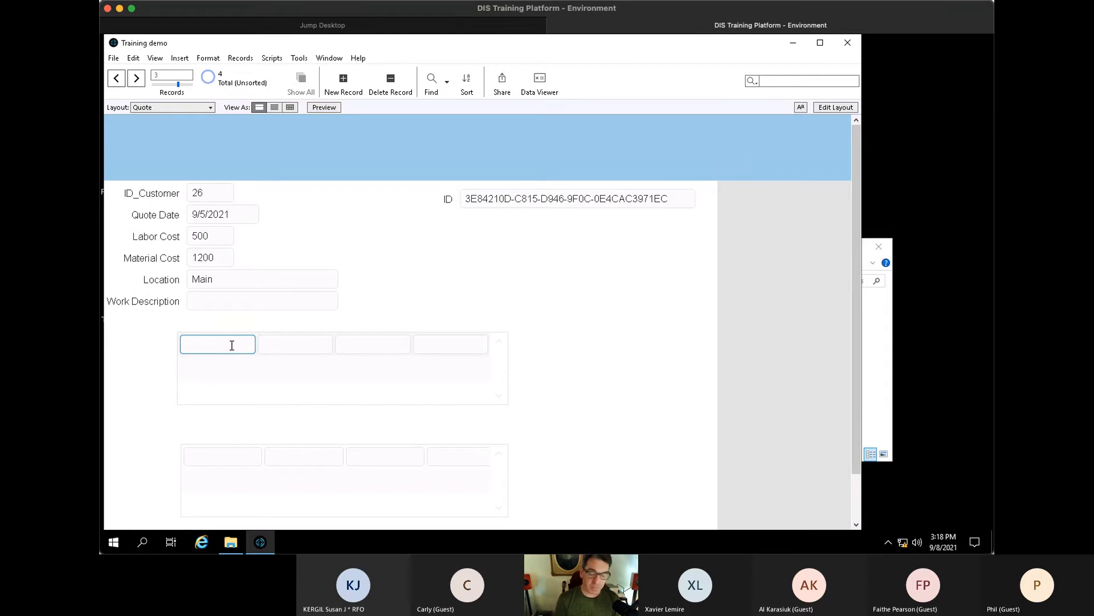
text(Plant Tree)
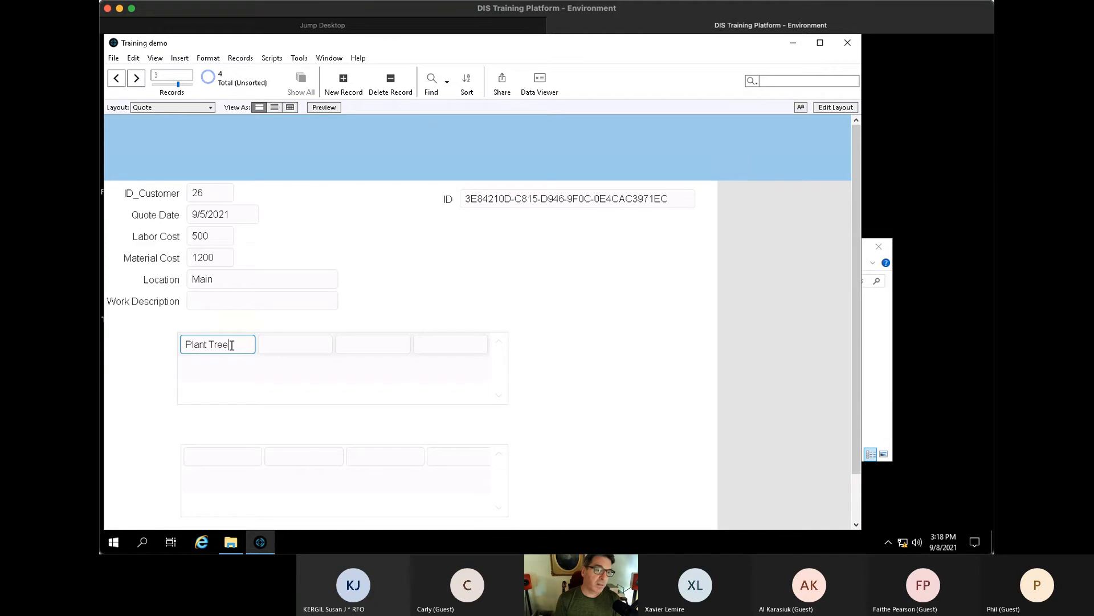
key(Tab)
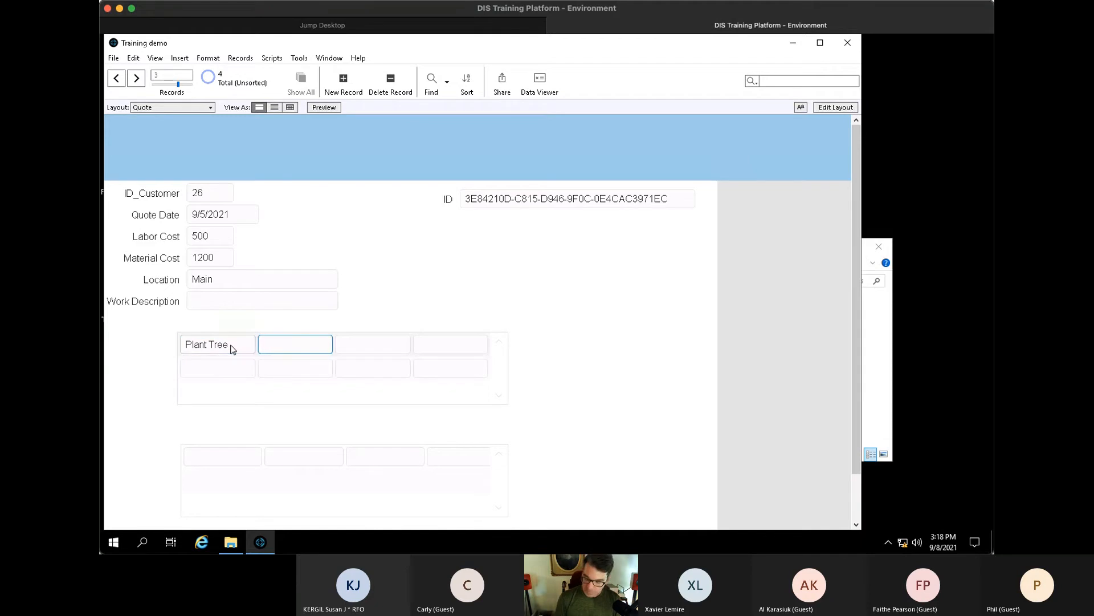
text(4)
key(Tab)
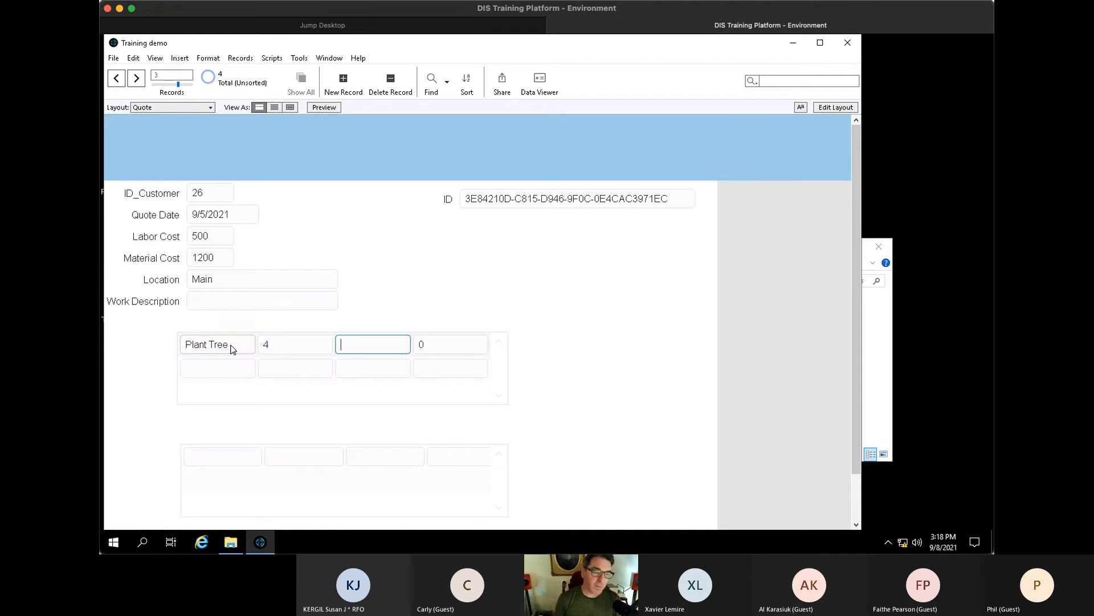
text(200)
key(Tab)
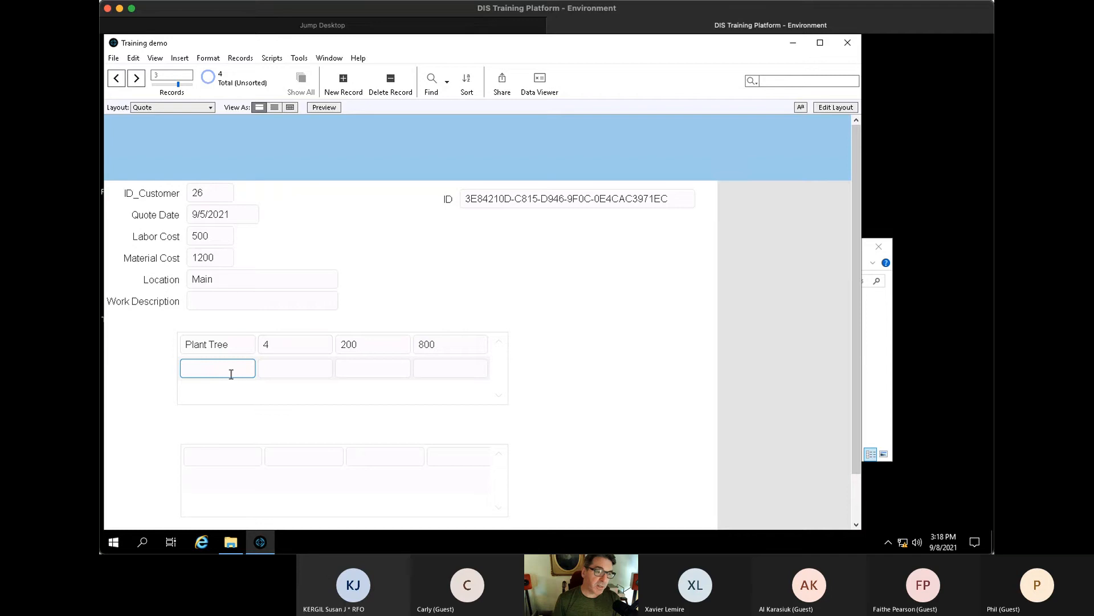
- Add the second labor line CLean up with quantity 2 and rate 100
text(CLean up)
key(Tab)
text(2)
key(Tab)
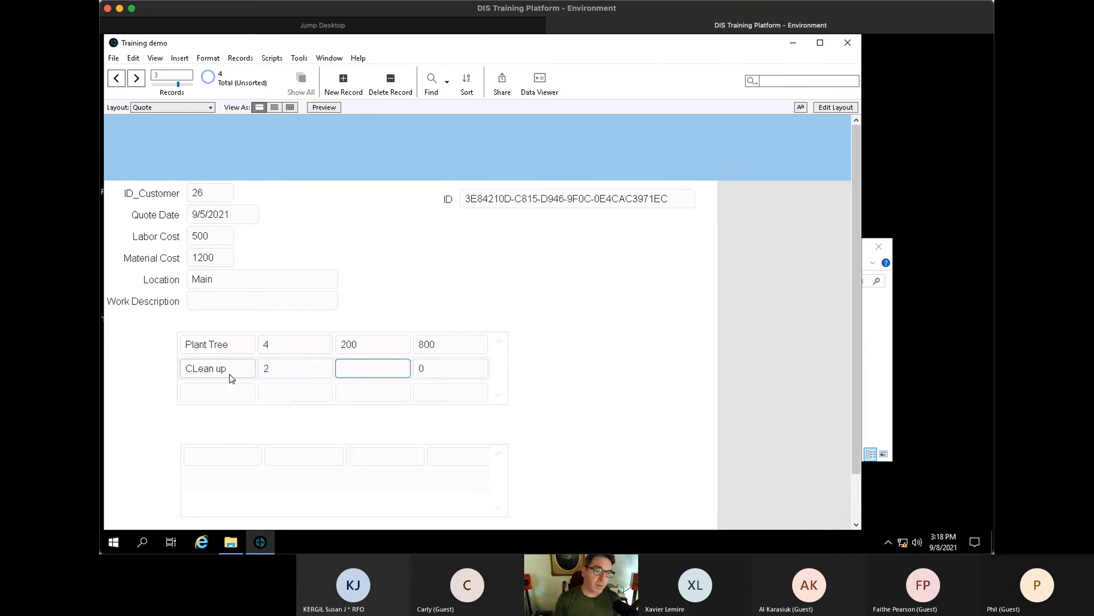
text(100)
key(Tab)
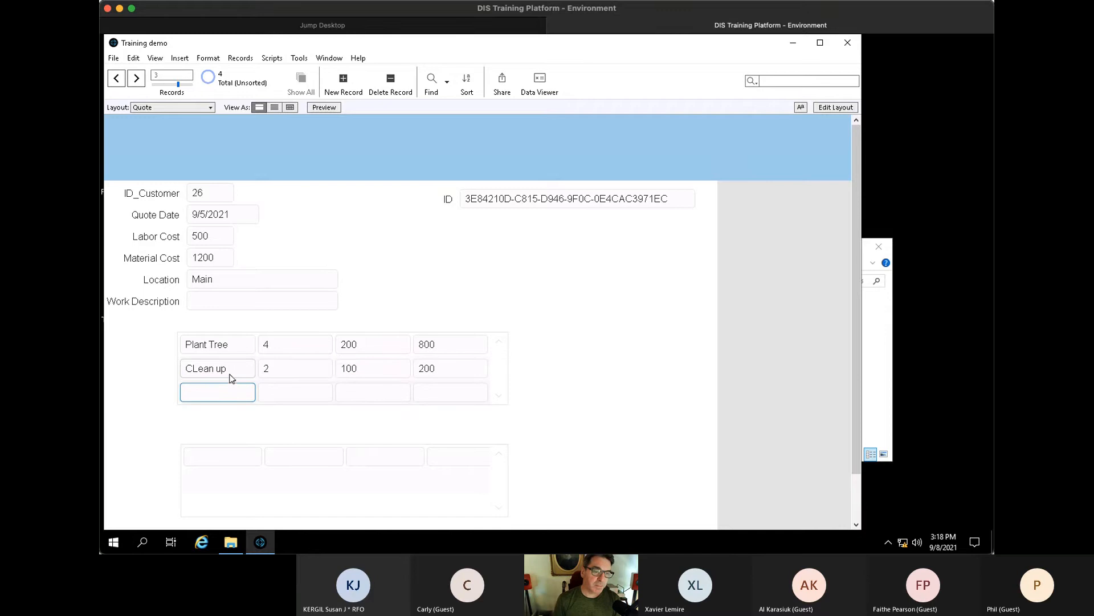
scroll(561, 414, down, 1)
click(254, 413)
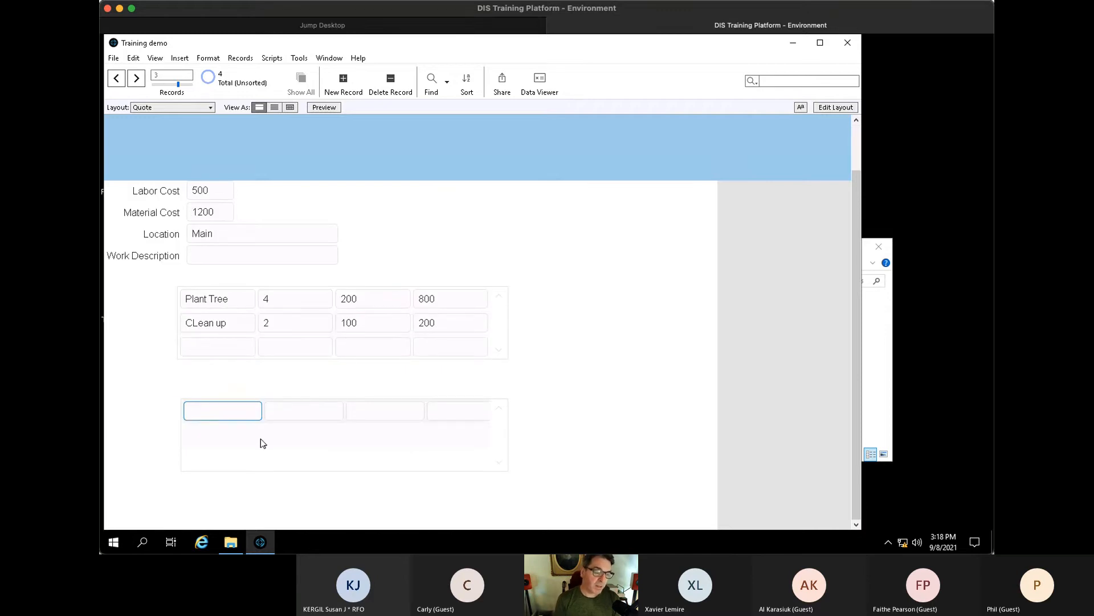
key(ctrl+l)
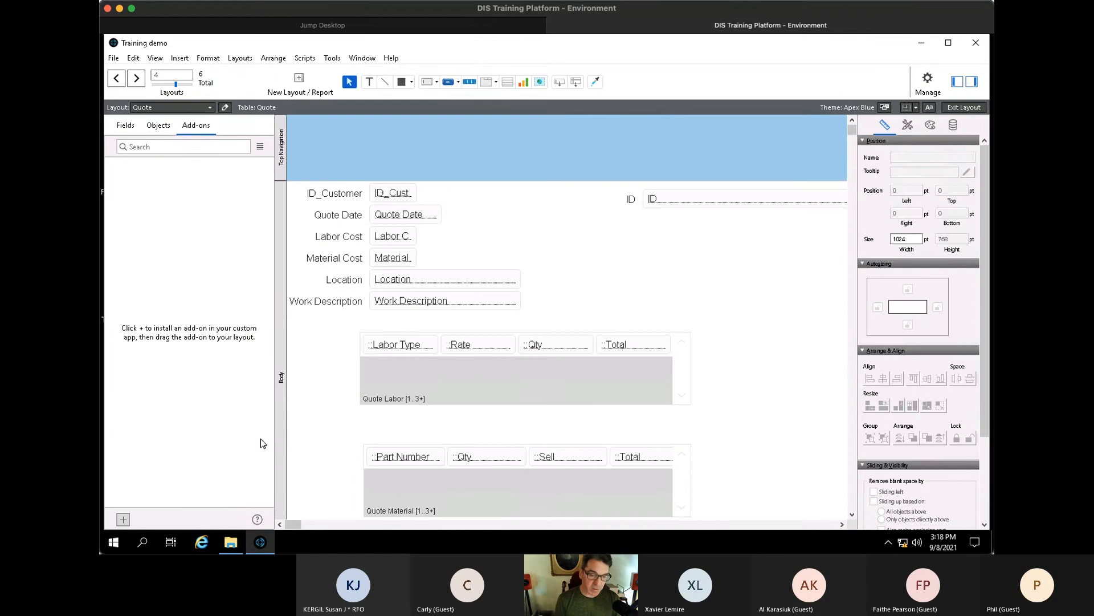
- Add a Ficus material line with quantity 4 at a price of 150
key(ctrl+b)
click(228, 463)
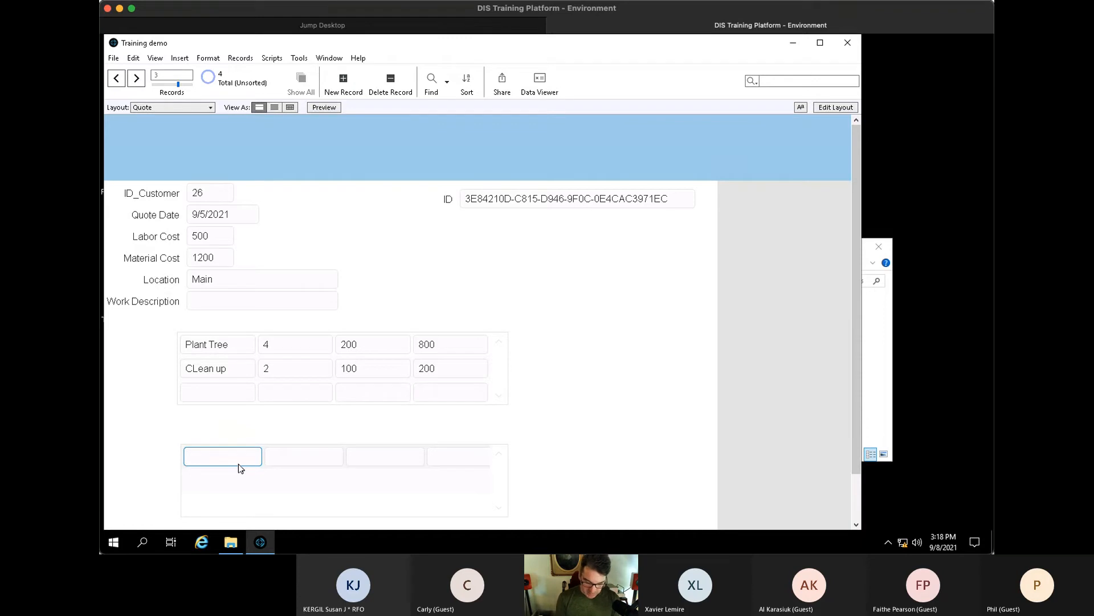
text(Ficus)
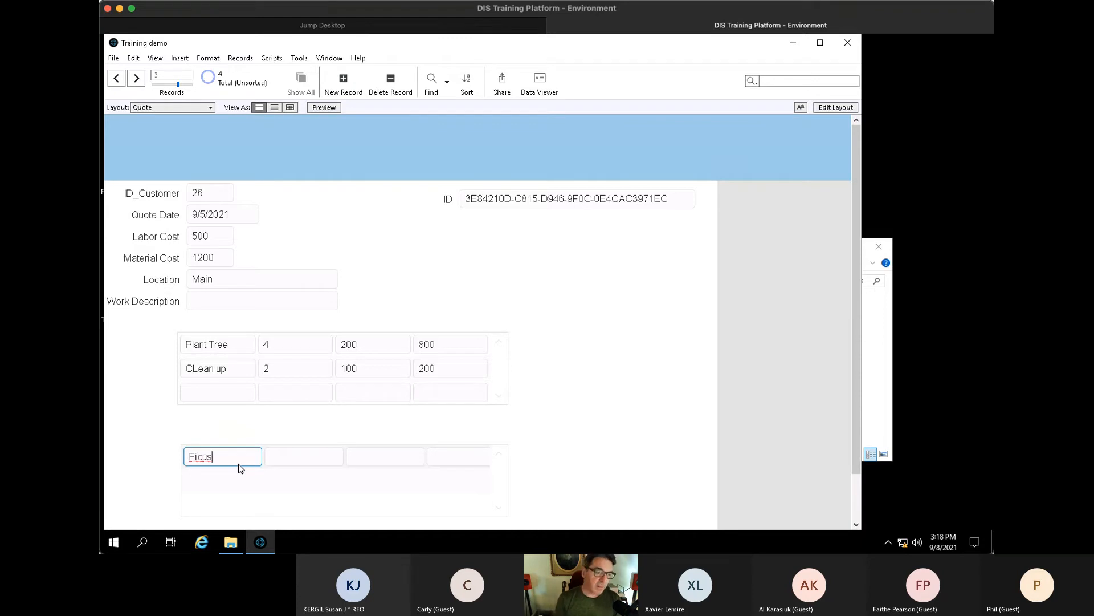
key(Tab)
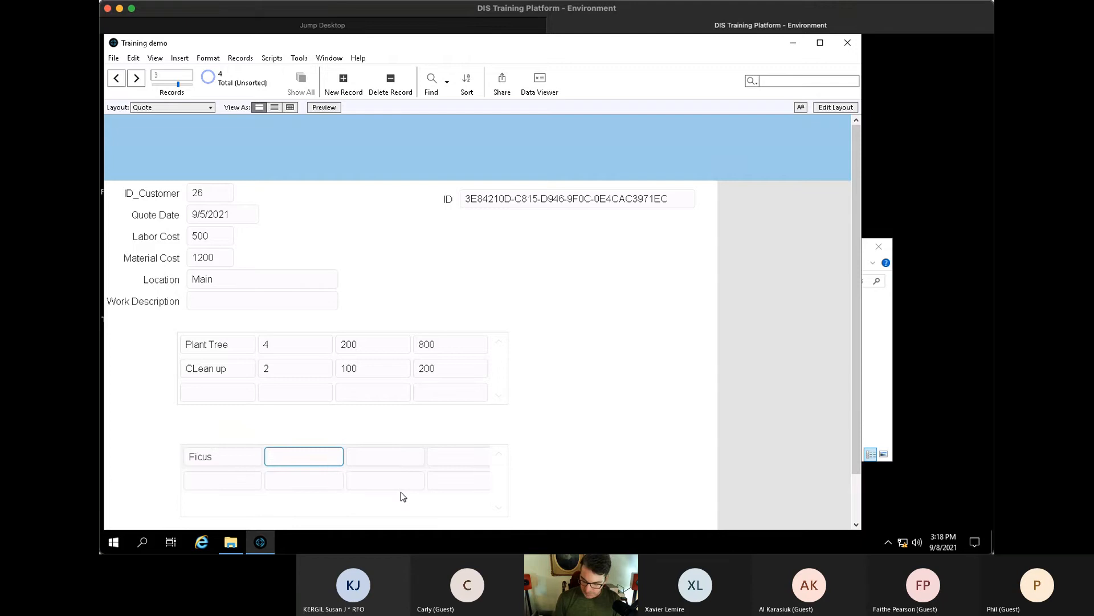
text(4)
key(Tab)
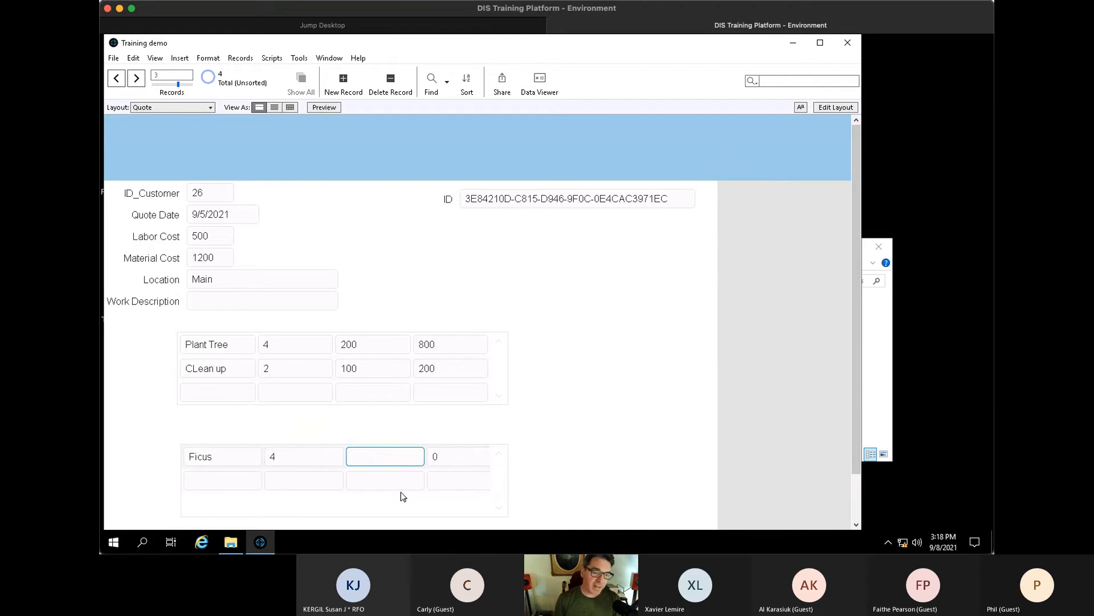
text(150)
key(Tab)
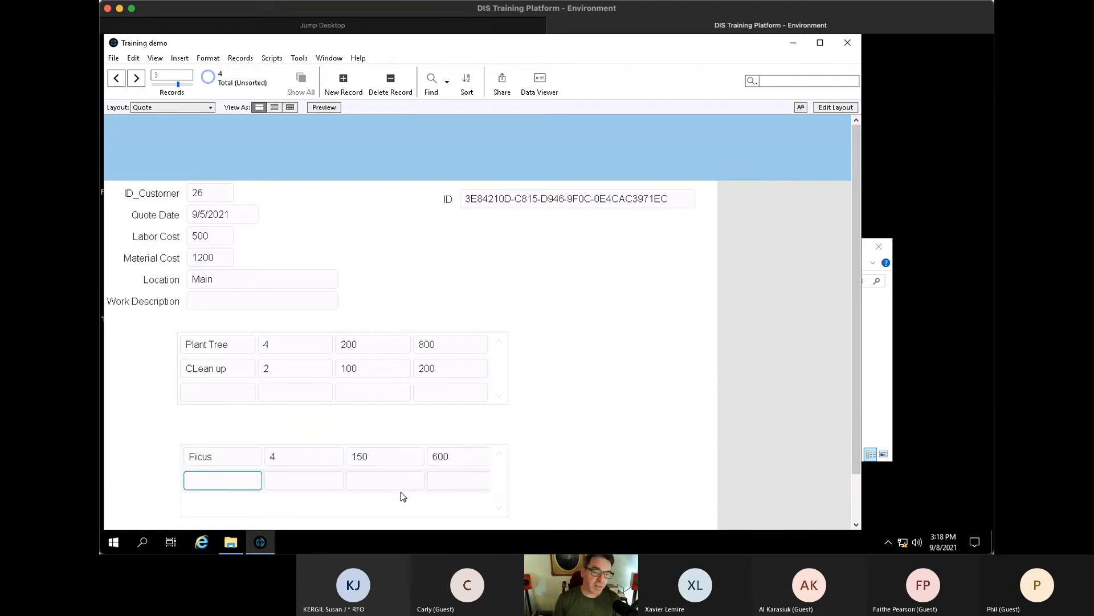
- Verify the 600 Ficus total is calculated and can't be edited, dismissing the warning
click(479, 456)
key(BackSpace)
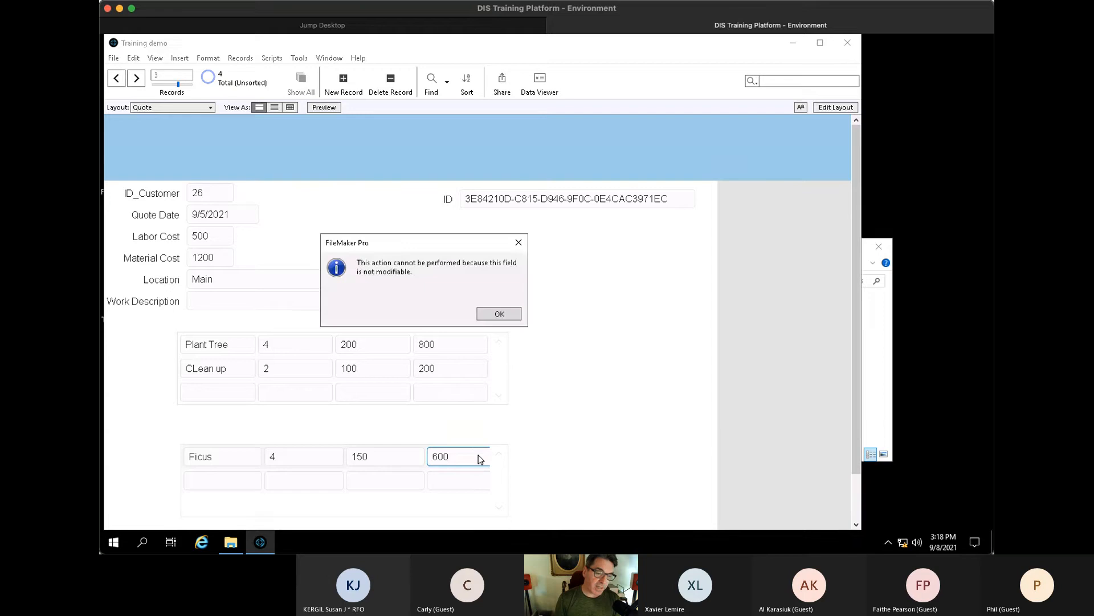
key(Return)
click(582, 456)
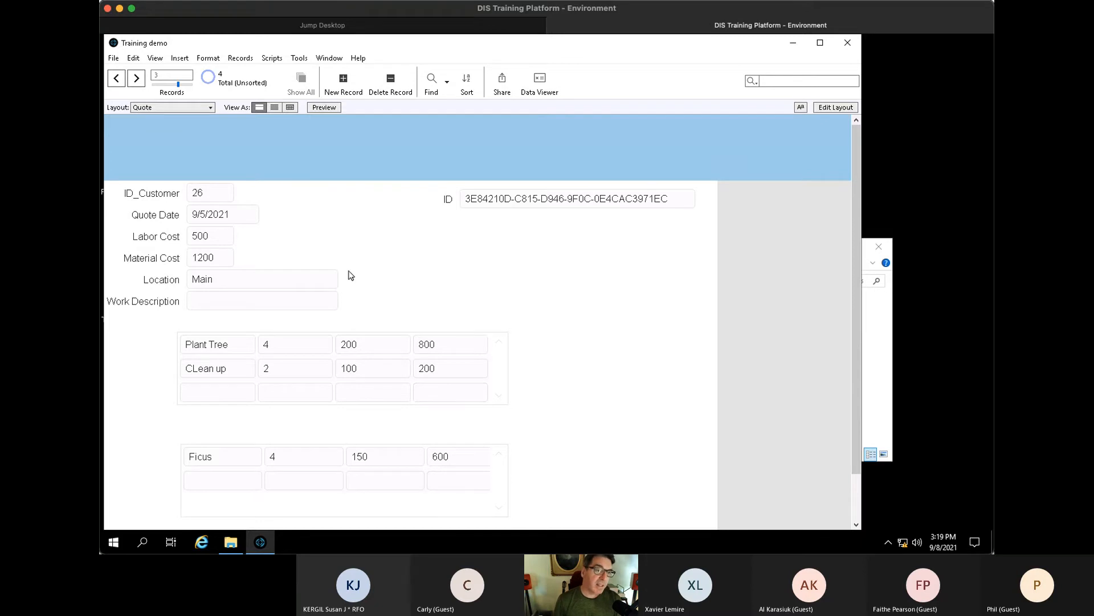
- Switch to the Customers layout to view the customer's work orders and quotes
click(180, 109)
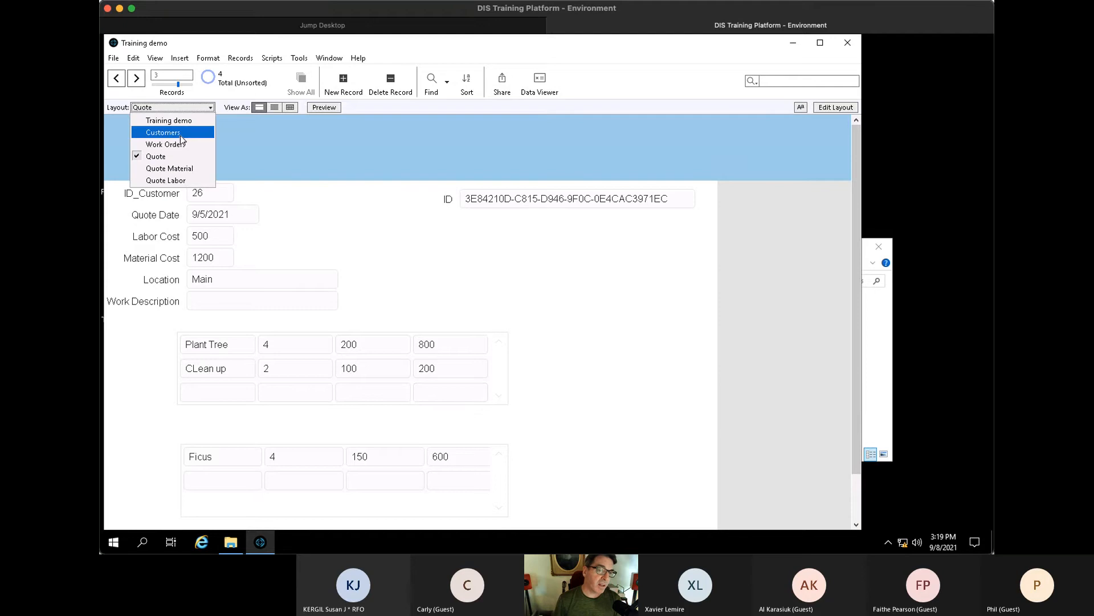
click(180, 135)
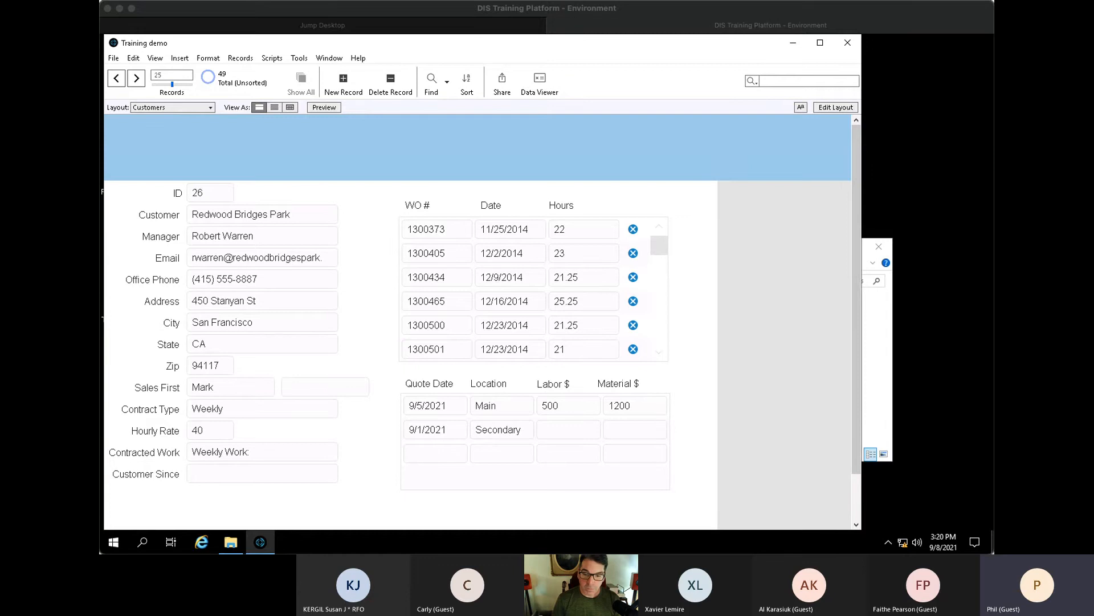
click(700, 338)
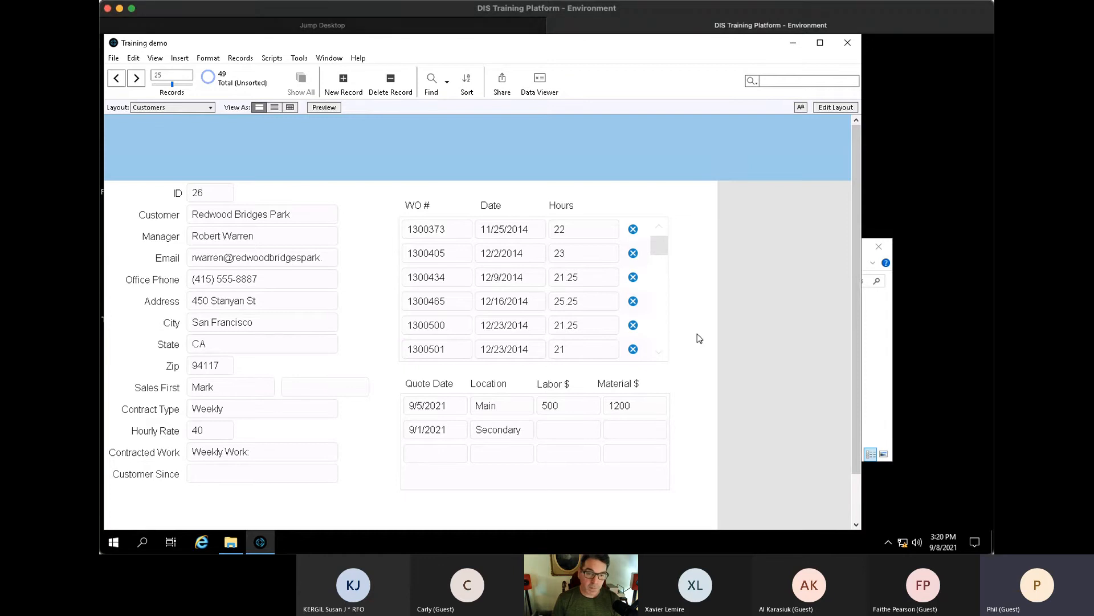
key(ctrl+shift+d)
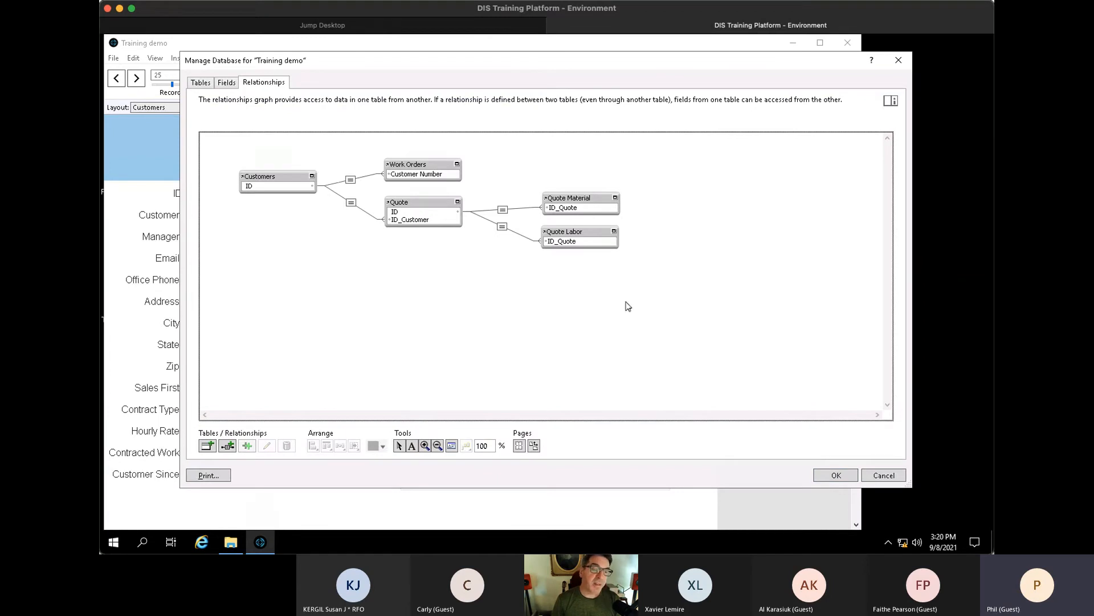
drag(497, 62, 479, 63)
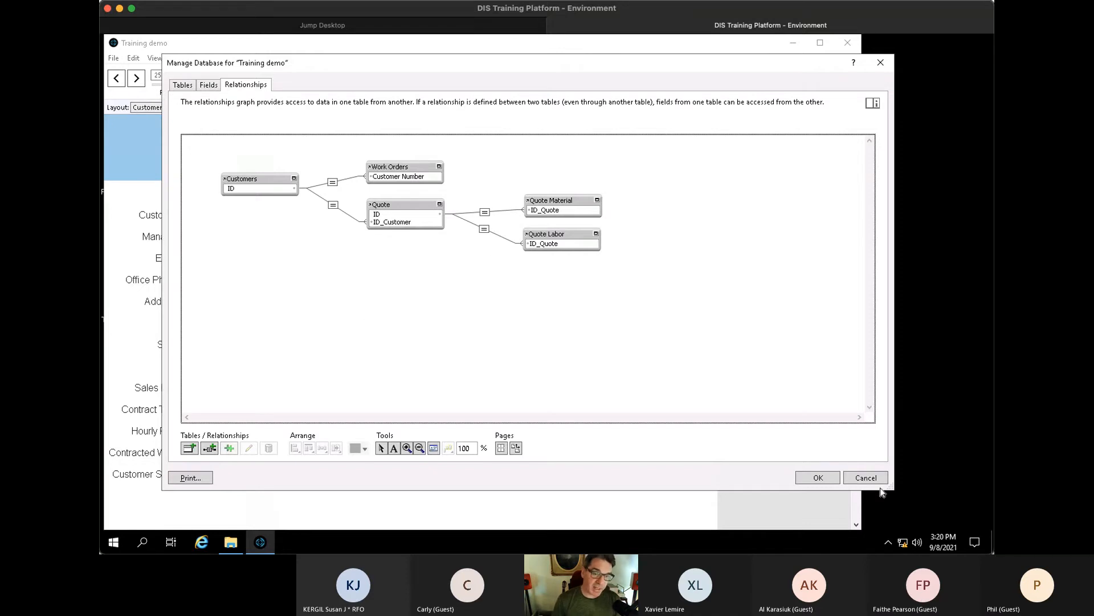
click(819, 477)
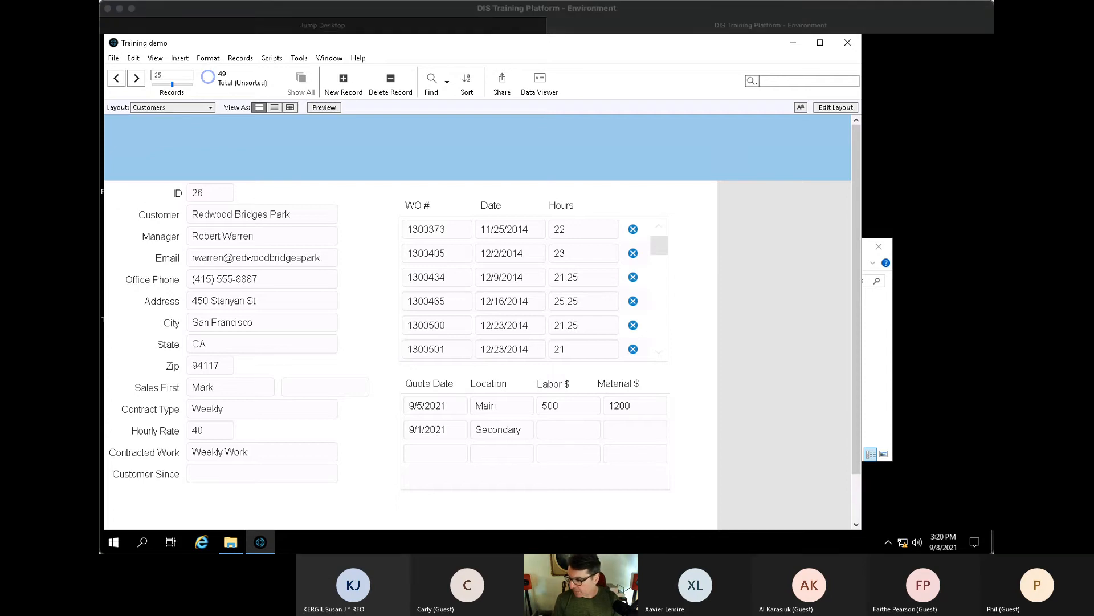
- Reopen Manage Database with Ctrl+Shift+D and show the field definitions
click(761, 424)
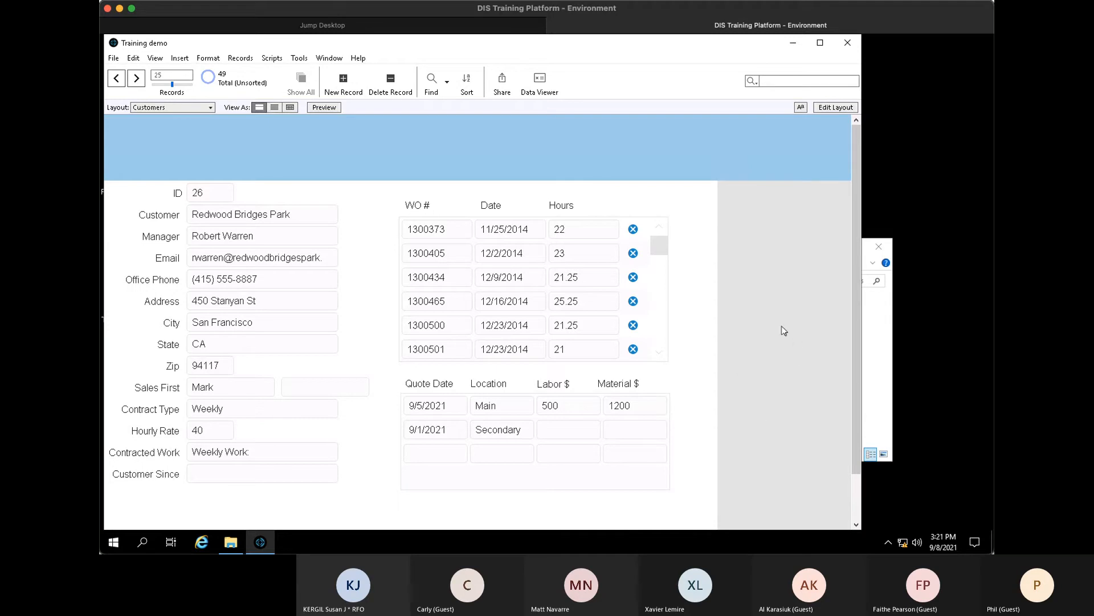
key(ctrl+shift+d)
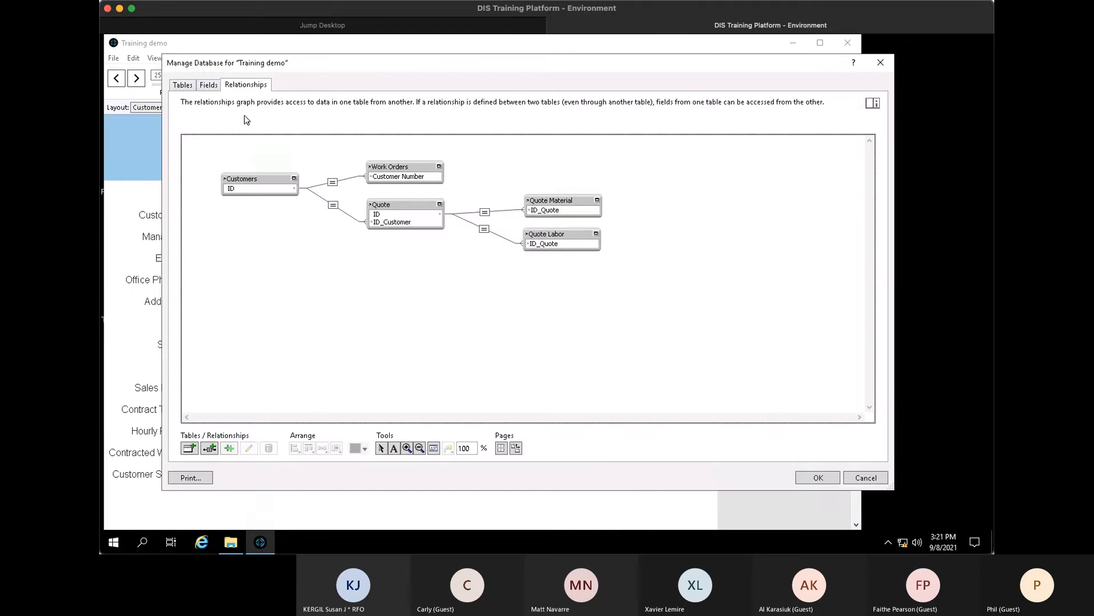
click(189, 86)
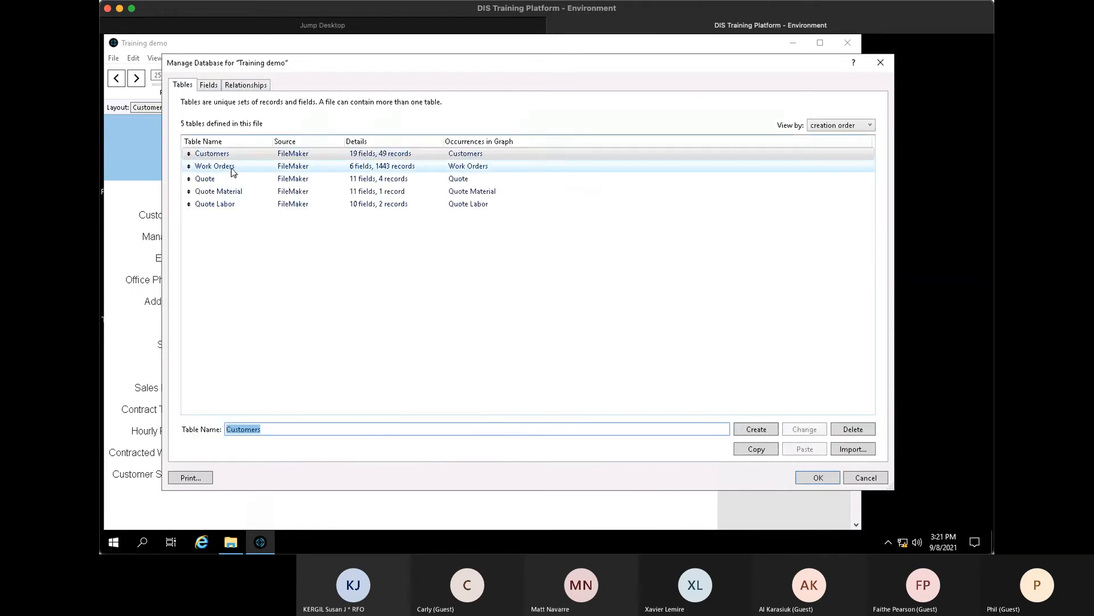
double_click(232, 191)
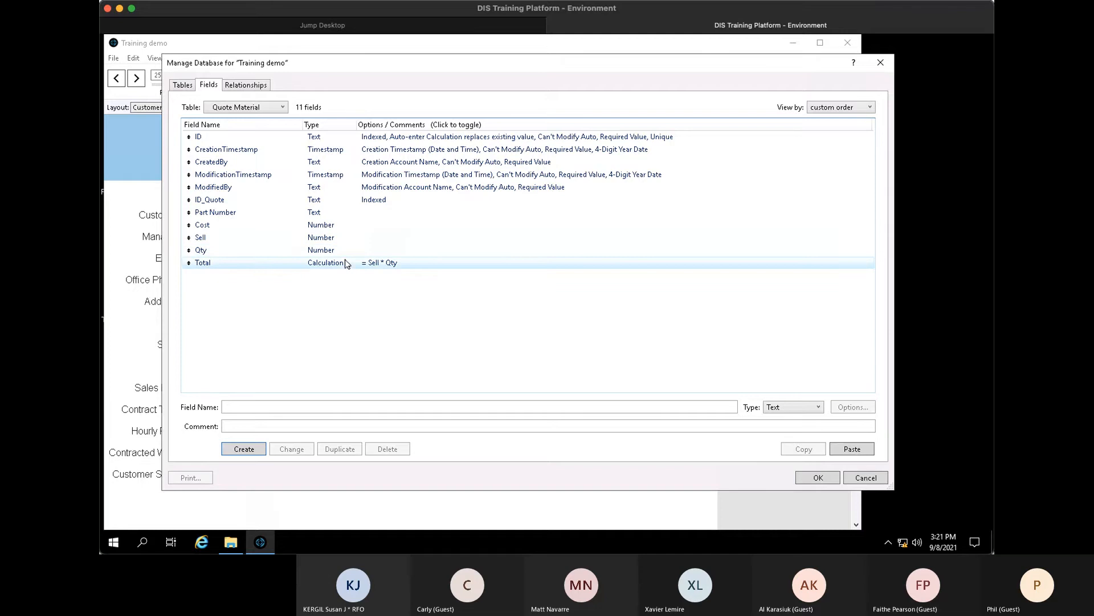
- Check the Quote Labor Total calculation, then list Quote's fields and select Material Cost
click(282, 107)
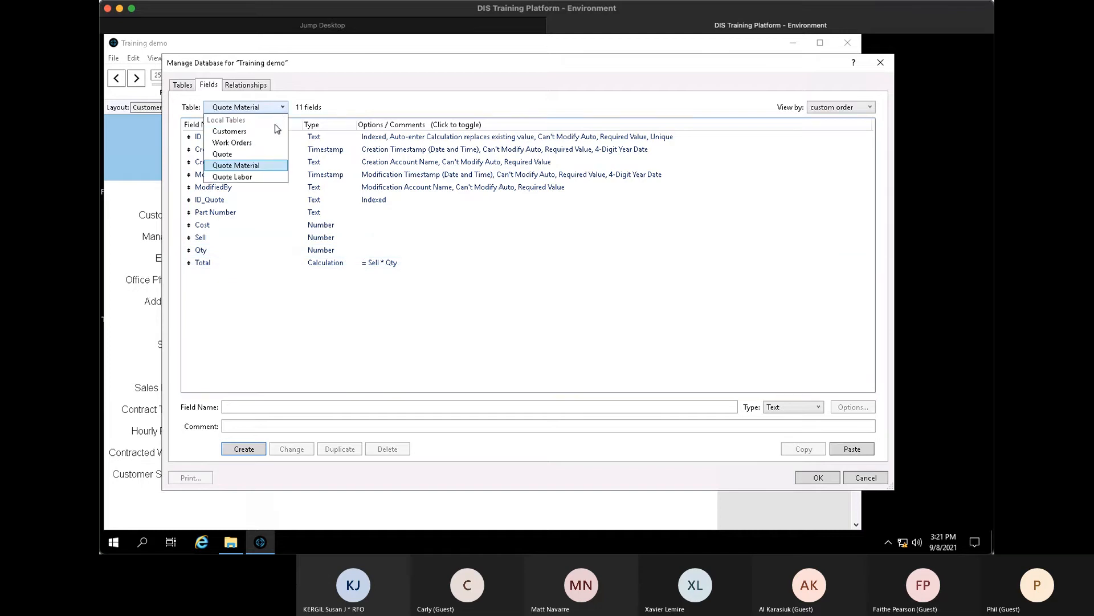
click(250, 177)
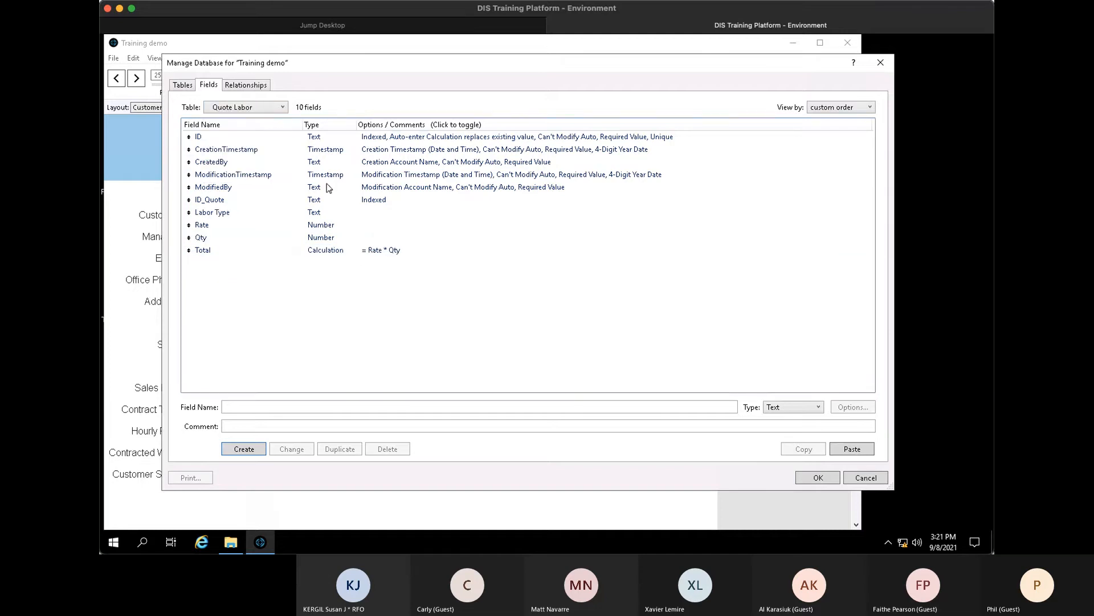
click(322, 252)
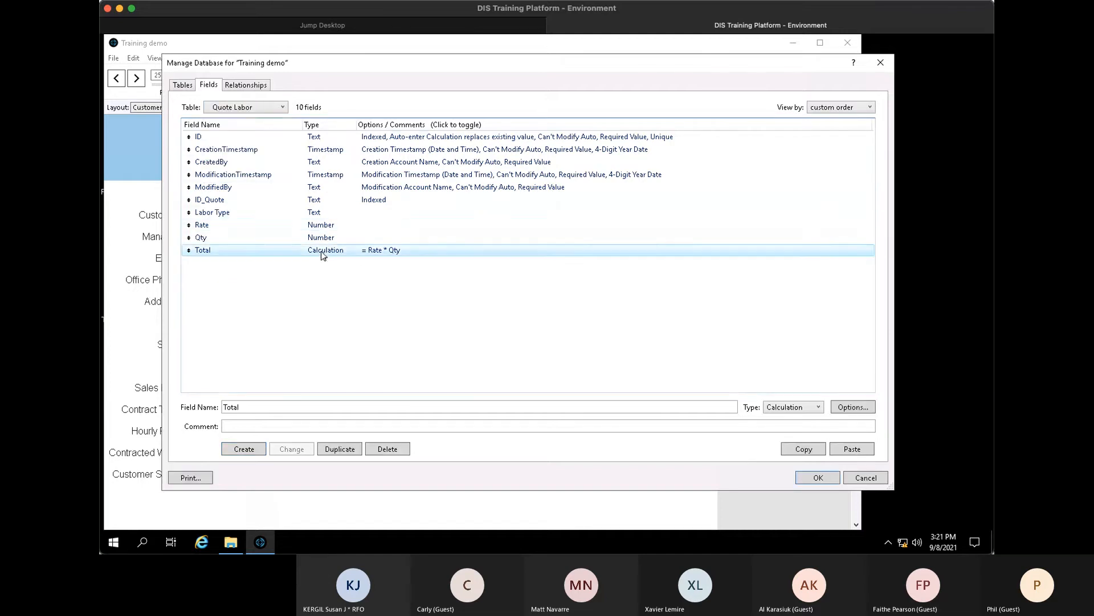
click(281, 107)
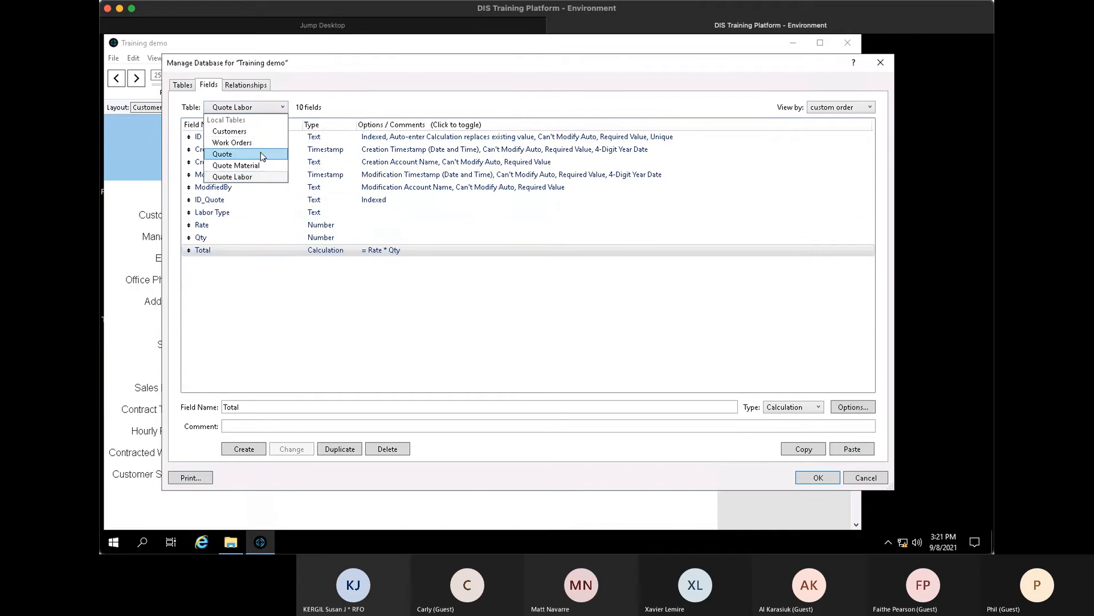
click(262, 157)
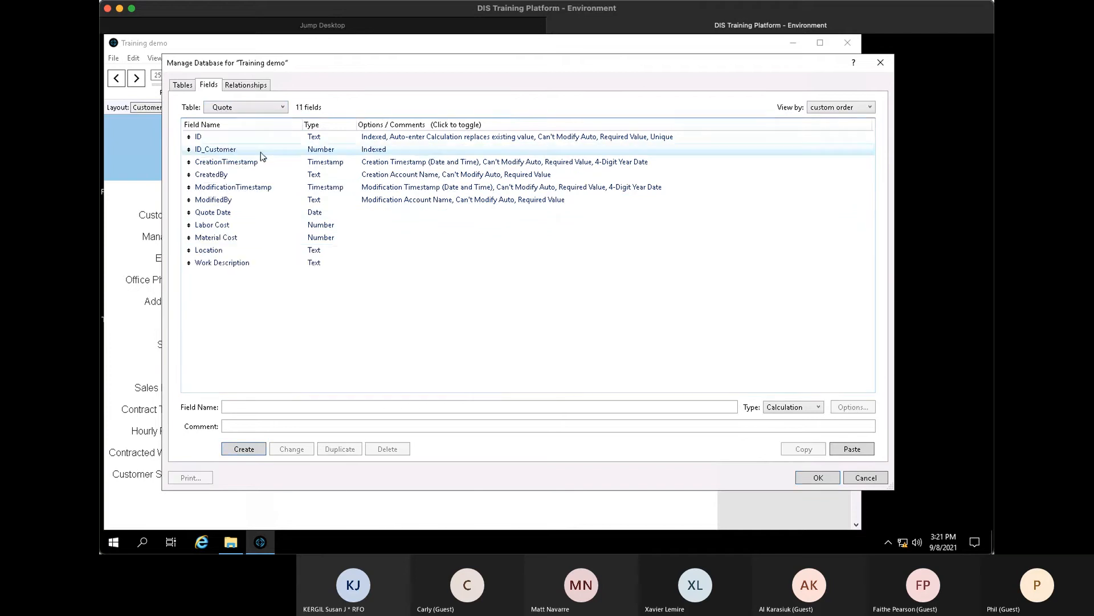
click(251, 238)
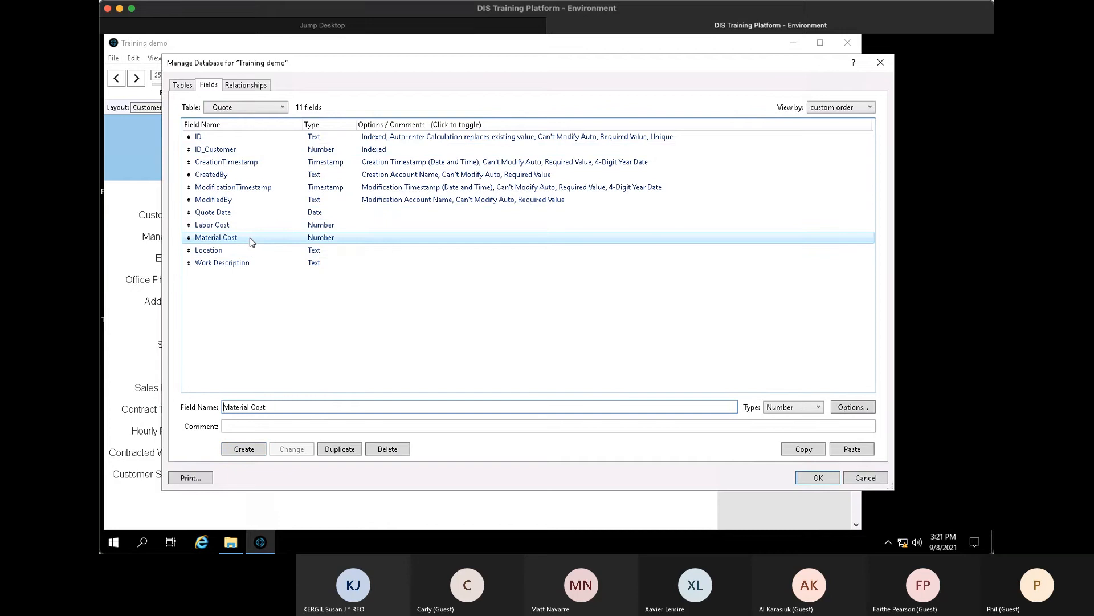
- Turn Material Cost into calculation 'calc Material Cost' = sum(Quote Material::Total)
text(calc)
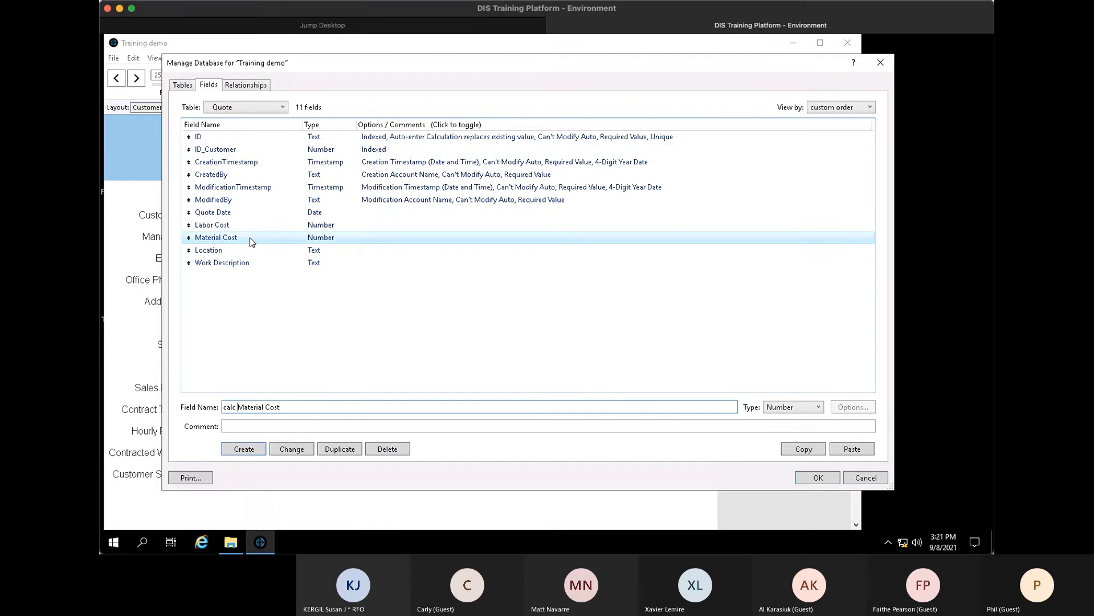
click(303, 450)
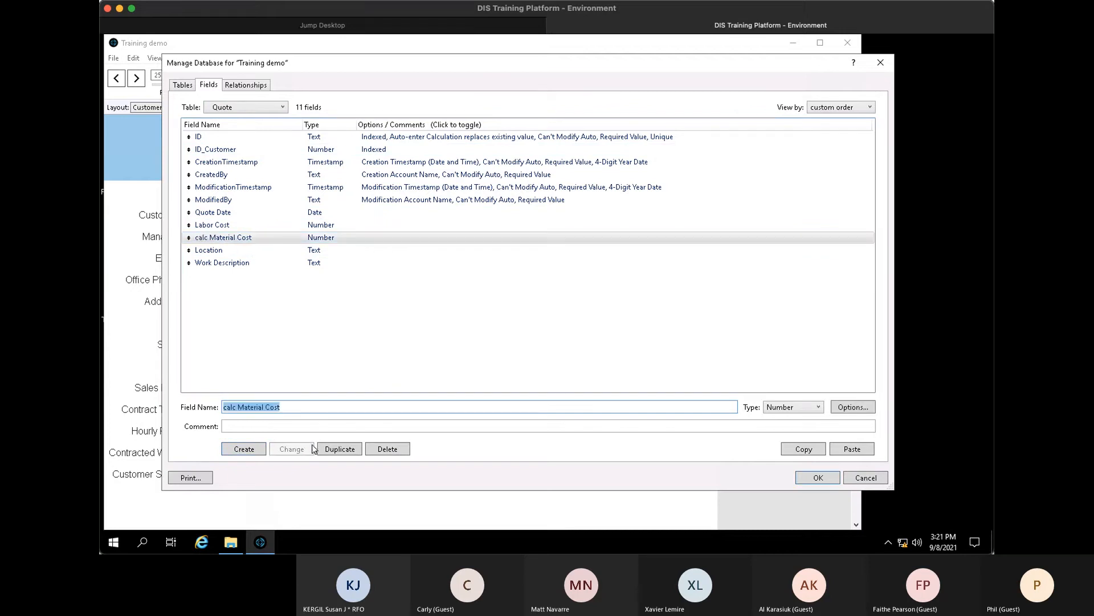
key(ctrl+l)
click(310, 449)
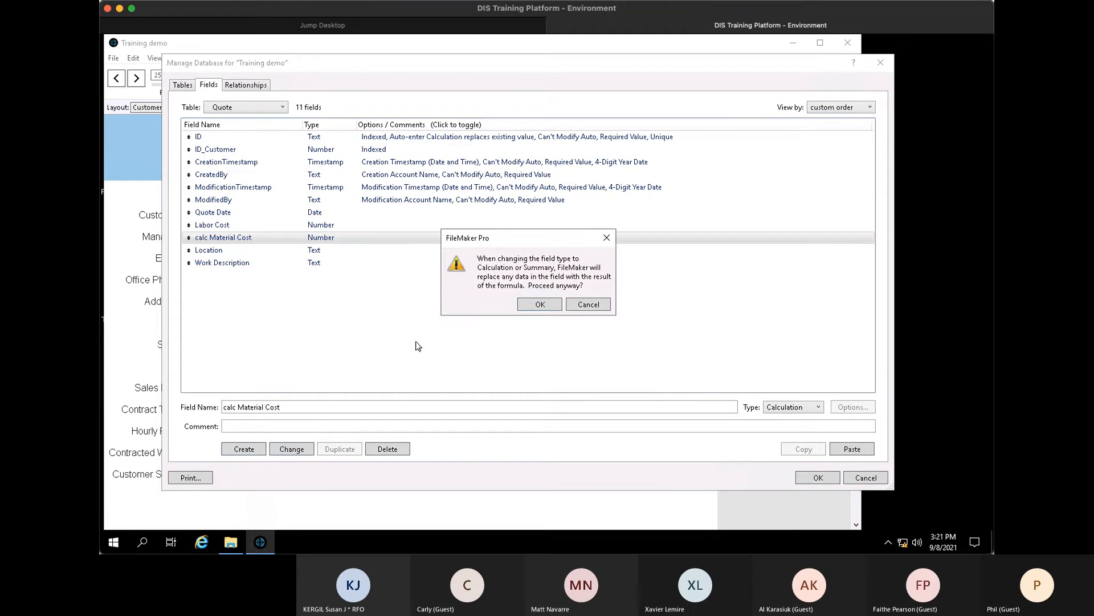
click(559, 306)
text(sum ())
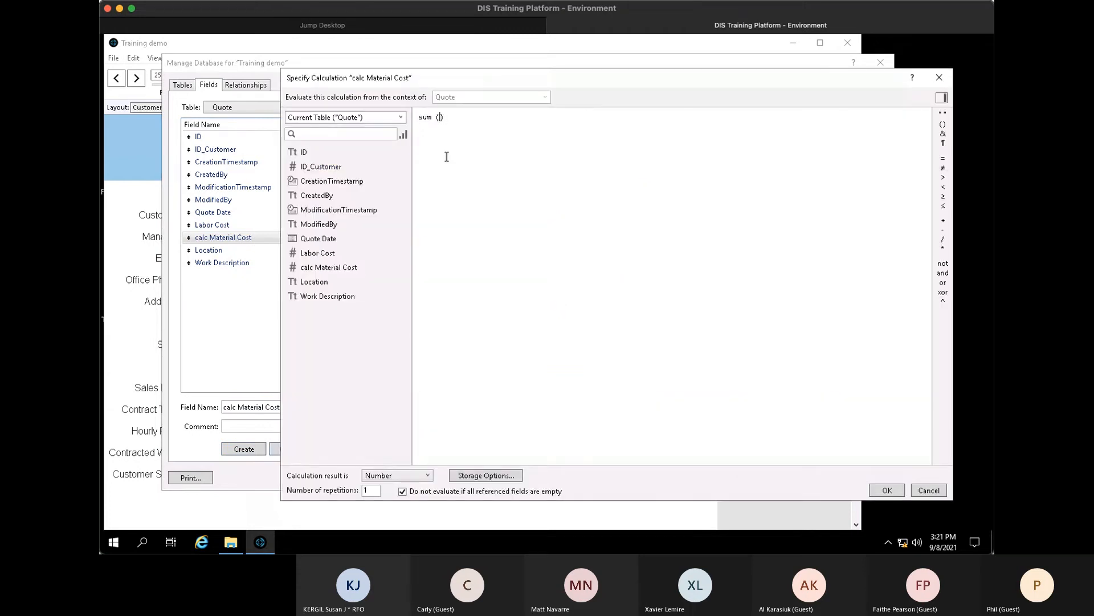
click(401, 117)
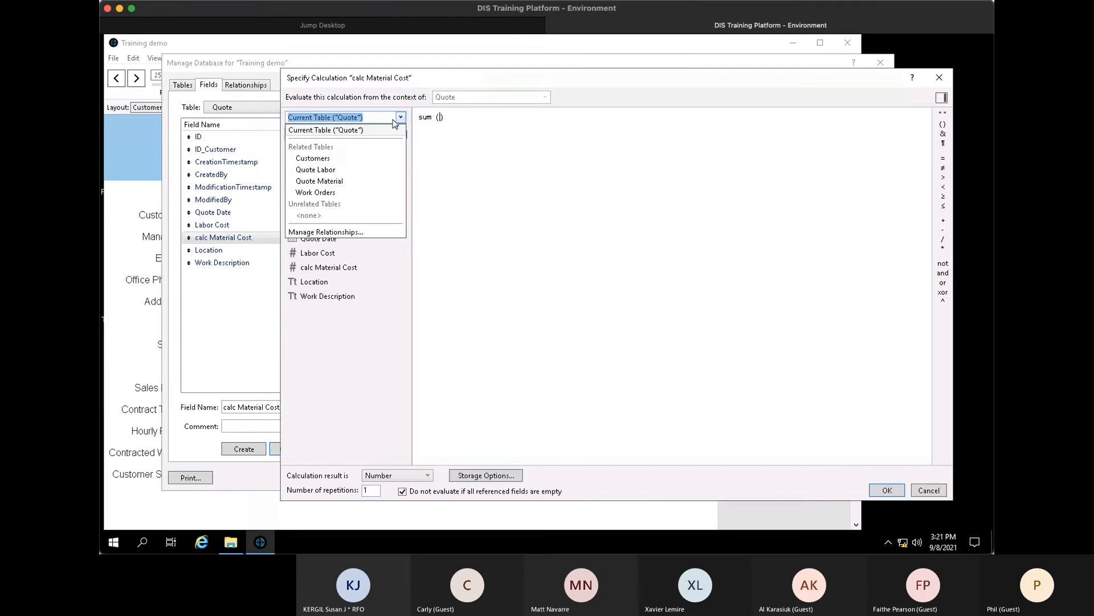
click(345, 181)
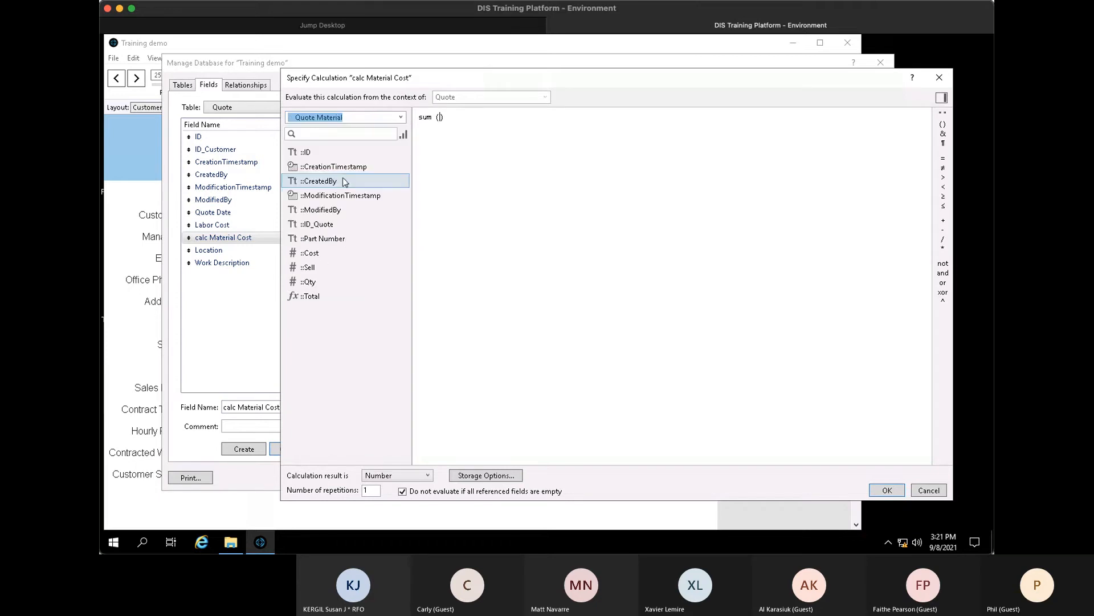
double_click(325, 296)
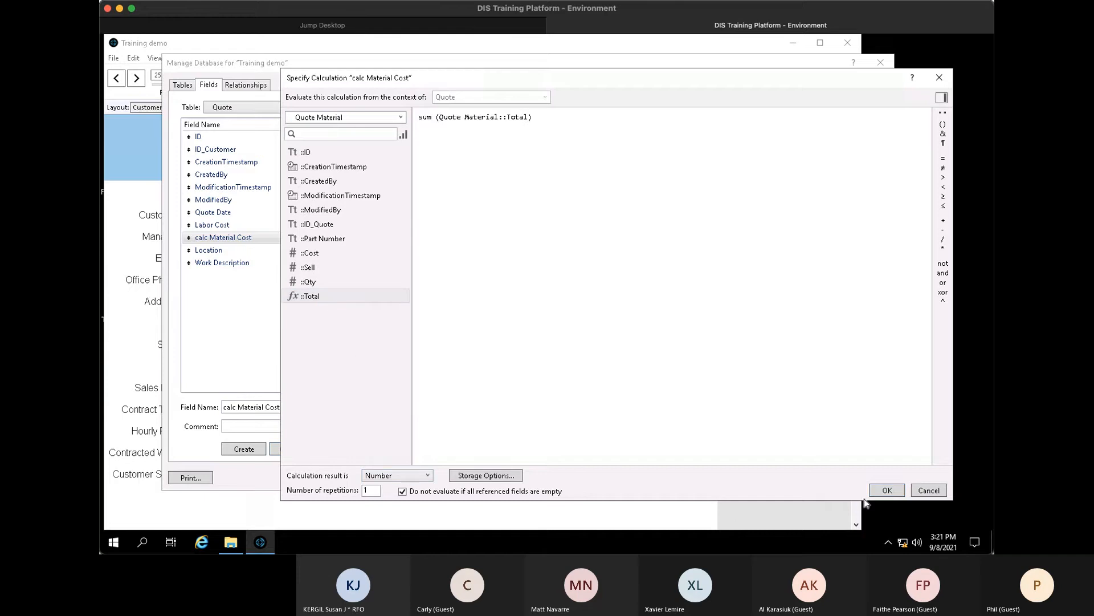
click(887, 490)
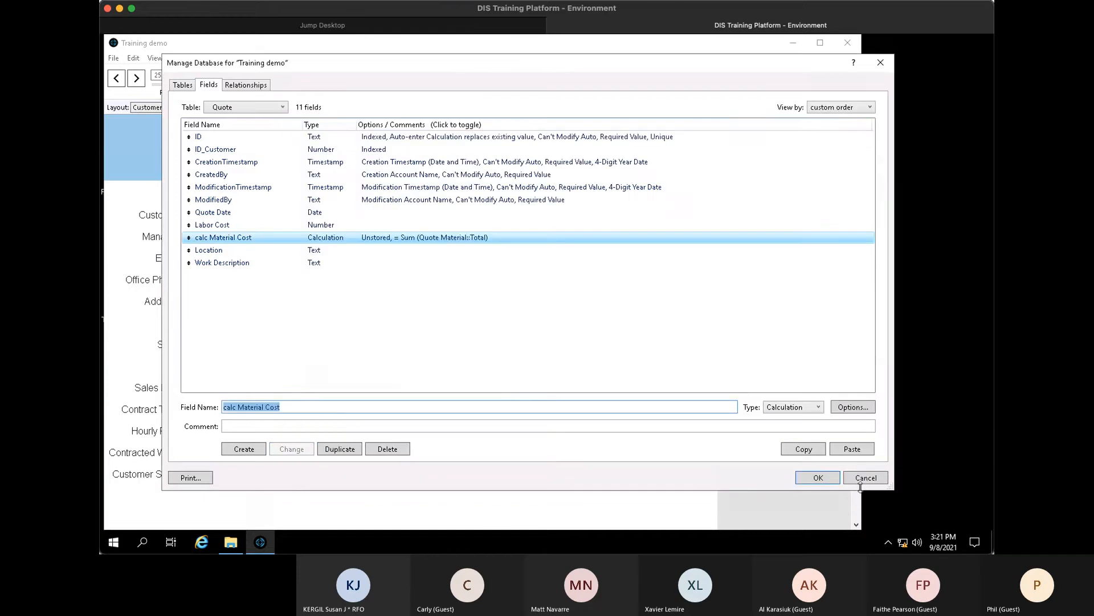
- Turn Labor Cost into calculation 'calc Labor Cost' = sum(Quote Labor::Total)
click(262, 253)
click(245, 226)
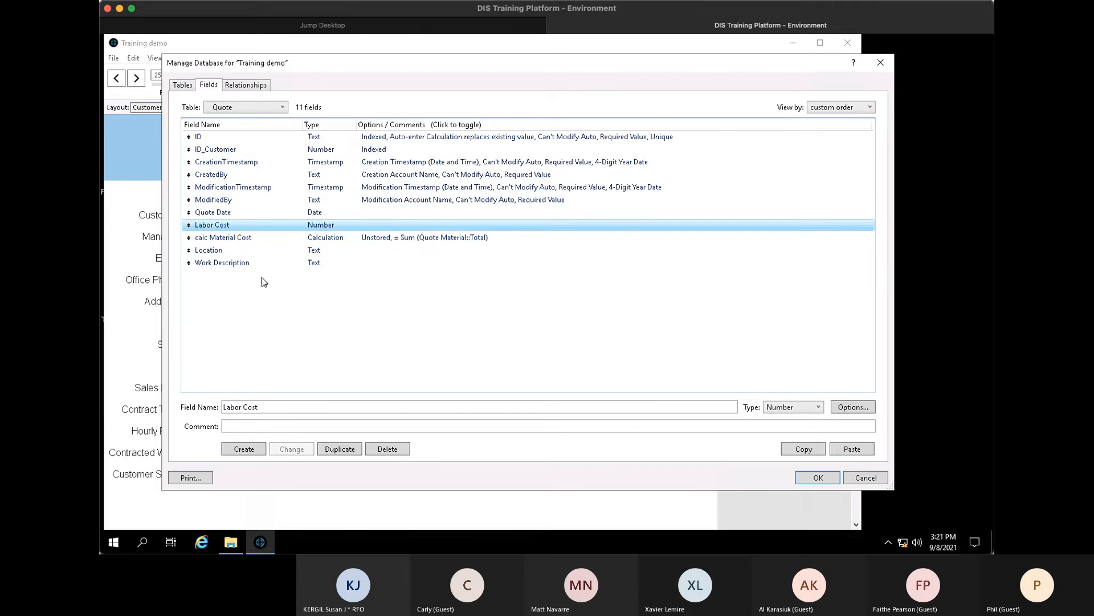
text(calc)
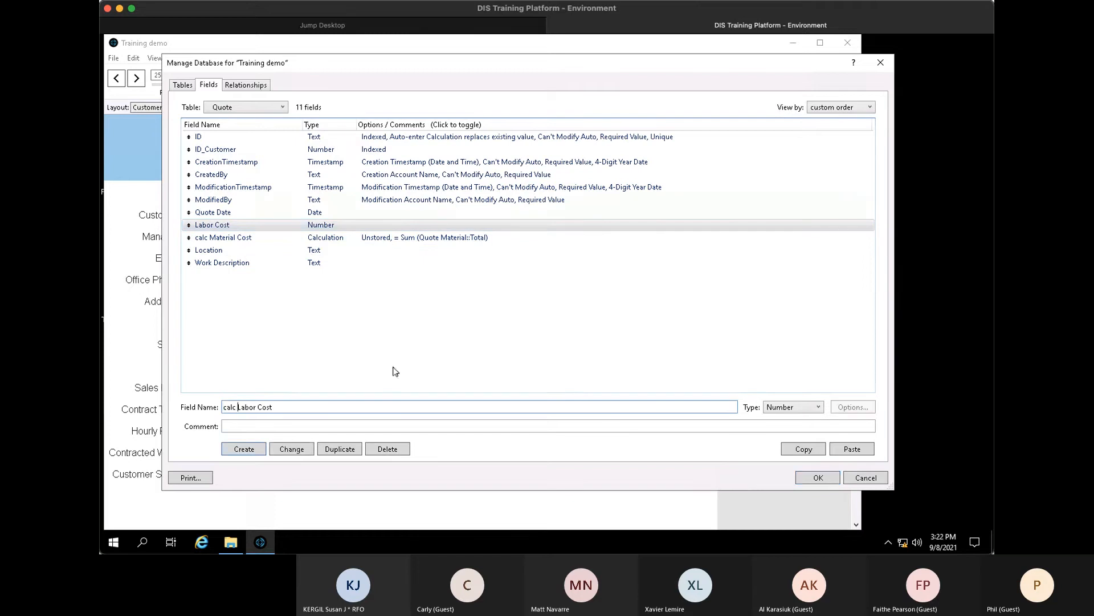
key(ctrl+l)
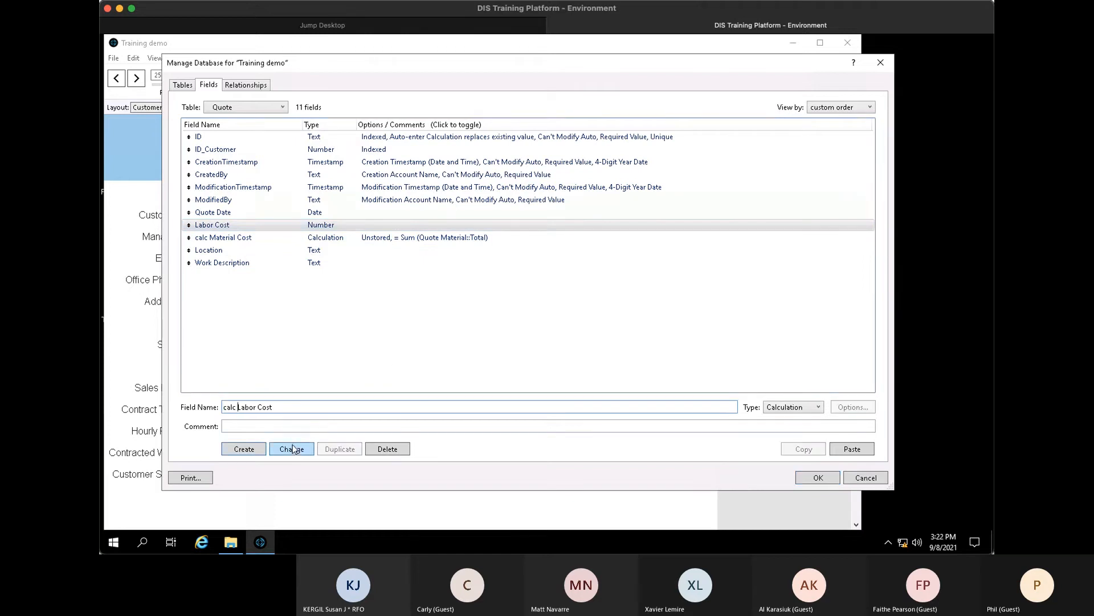
click(291, 448)
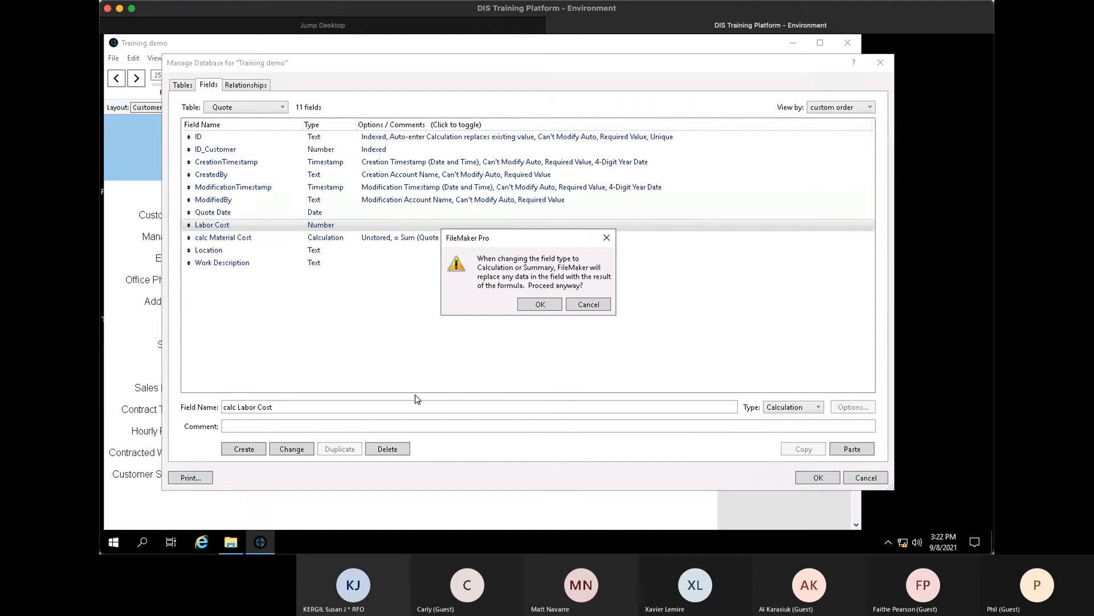
click(540, 304)
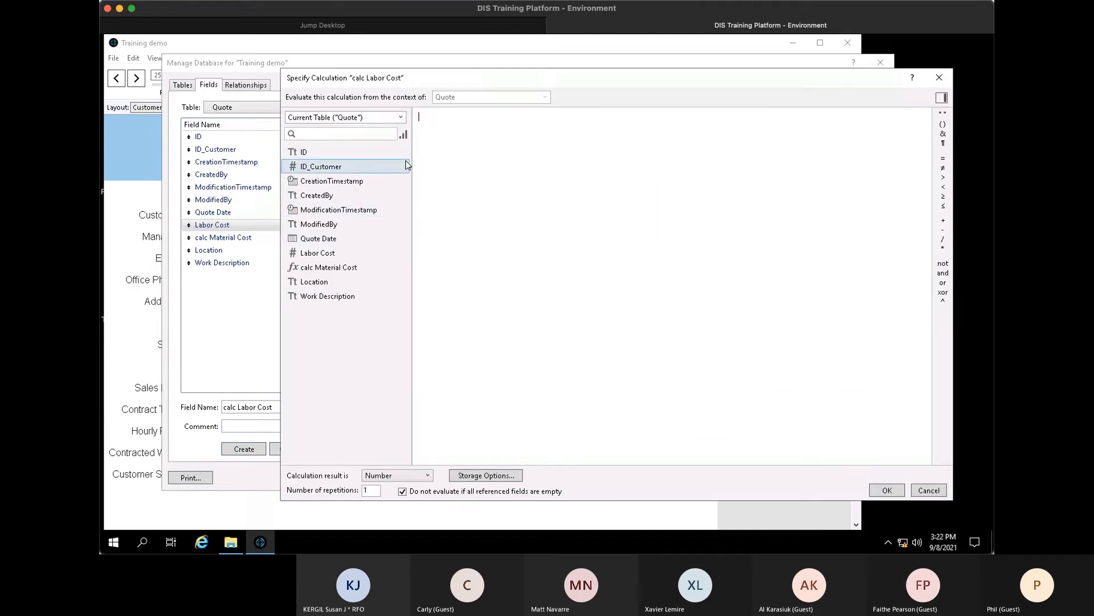
text(sum ())
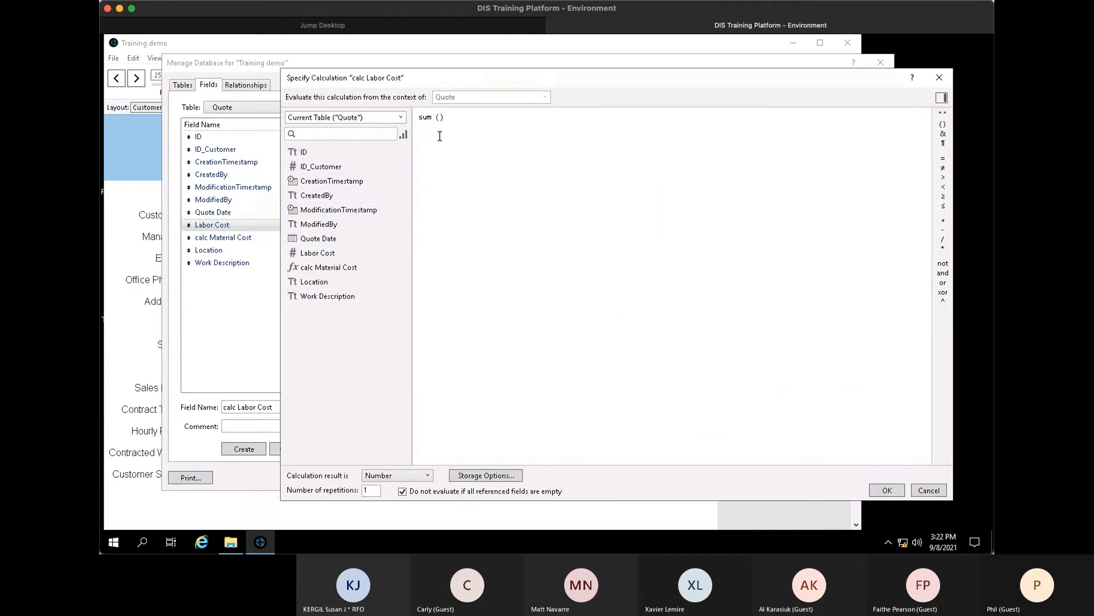
click(400, 118)
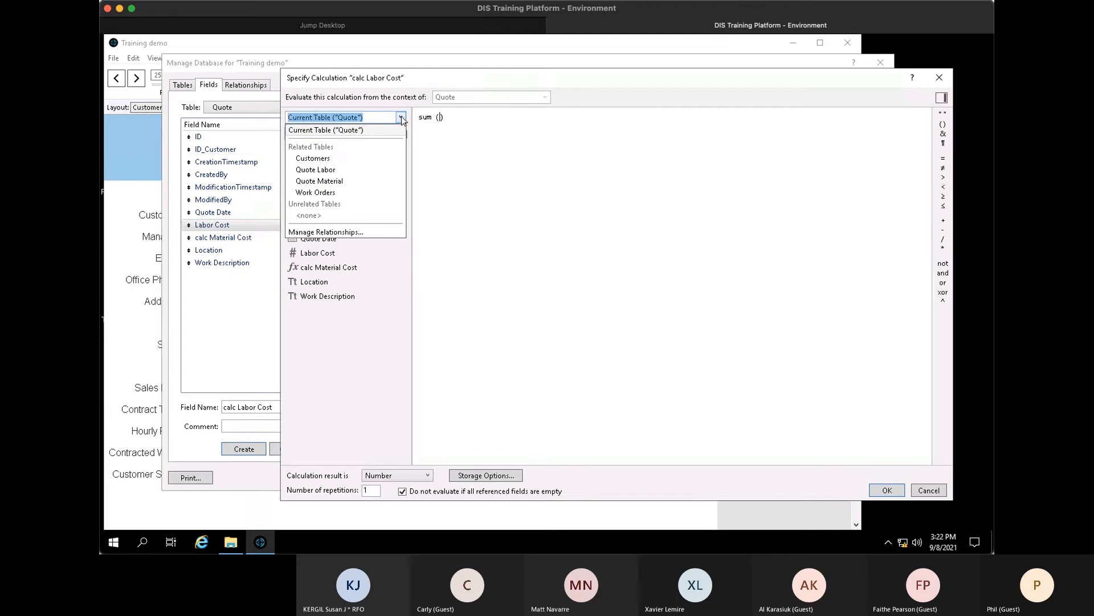
click(358, 170)
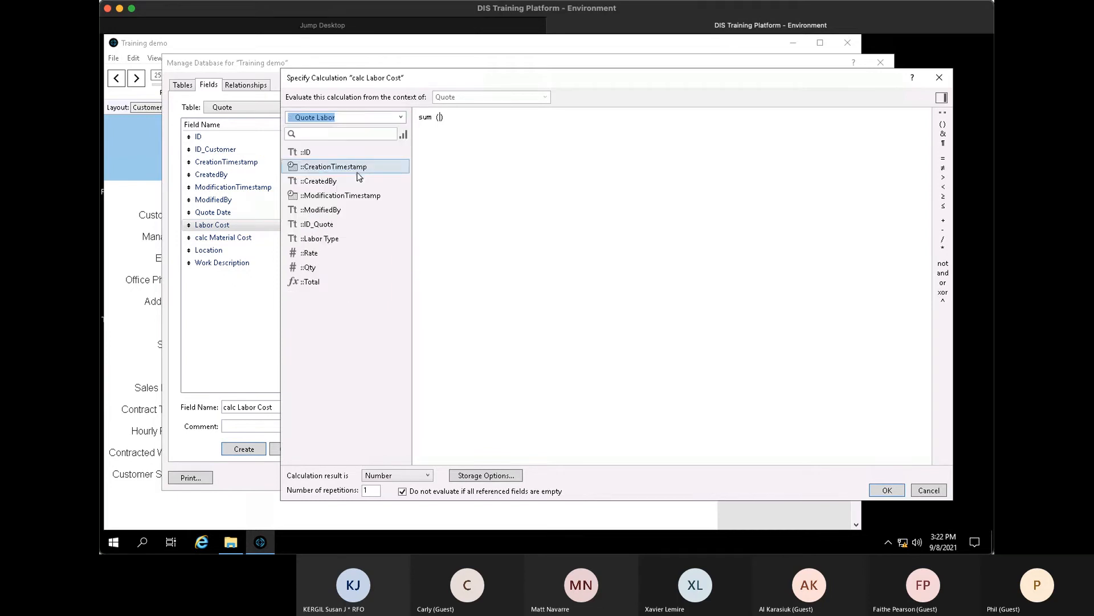
double_click(330, 284)
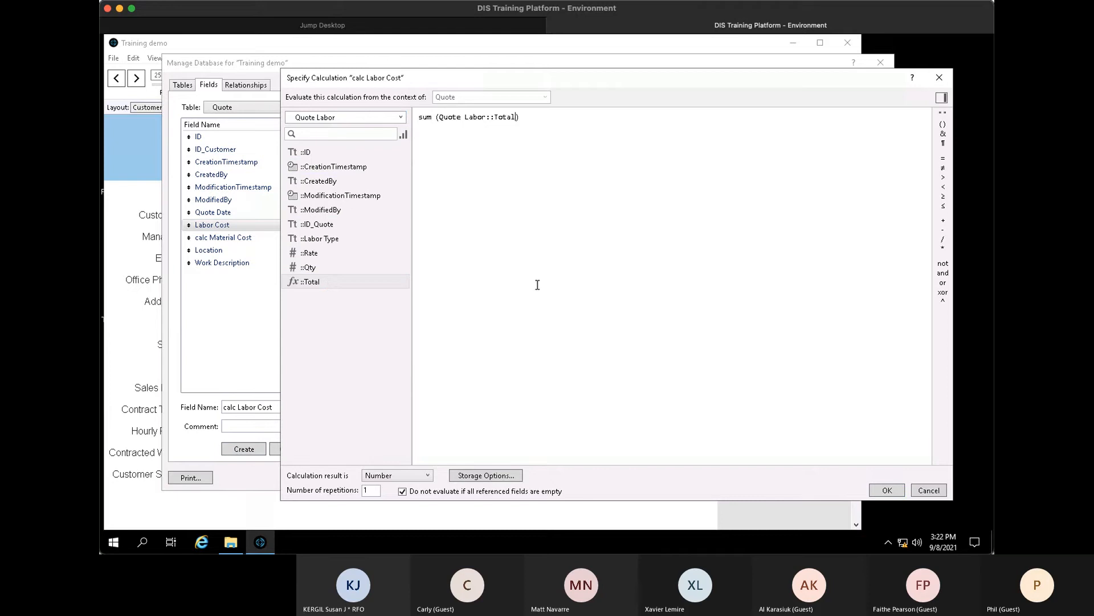
key(Return)
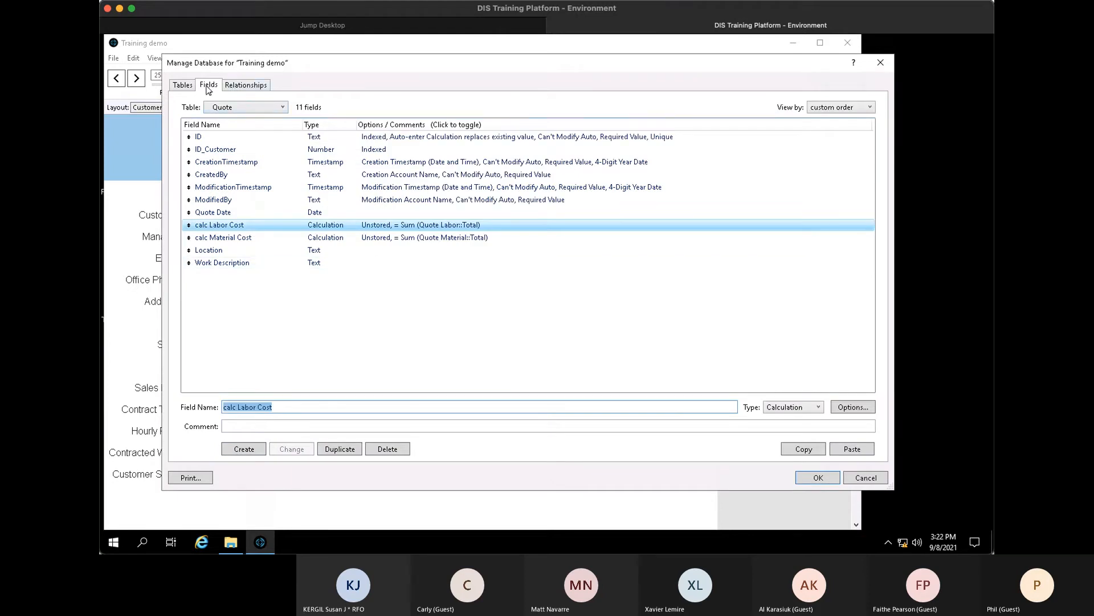
- In Customers, create calculation field 'Total Work Order' = sum(Work Orders::Hours)
click(237, 108)
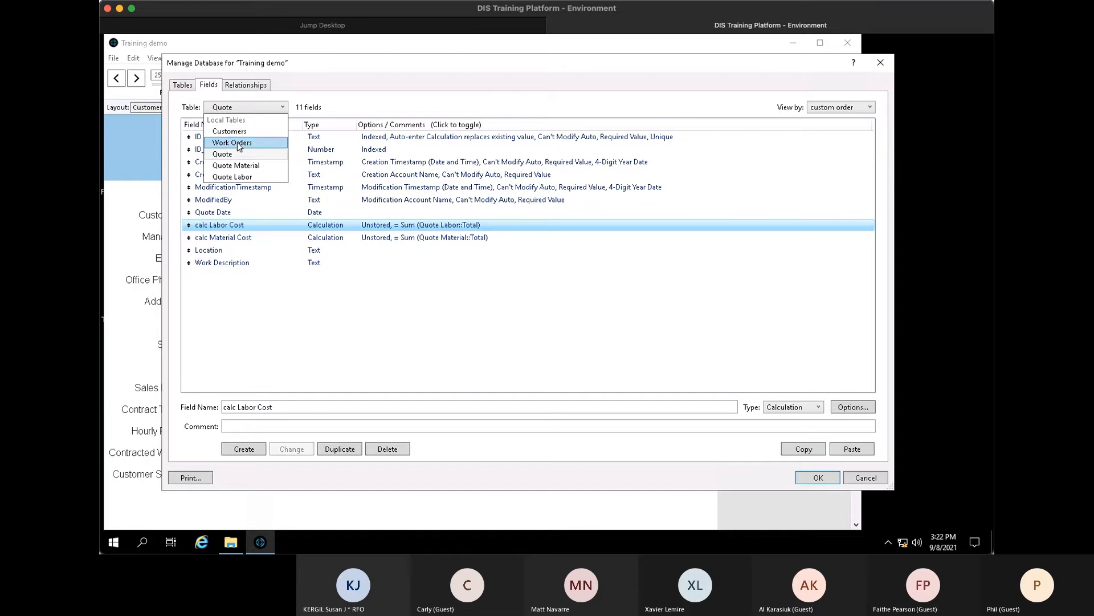
click(242, 133)
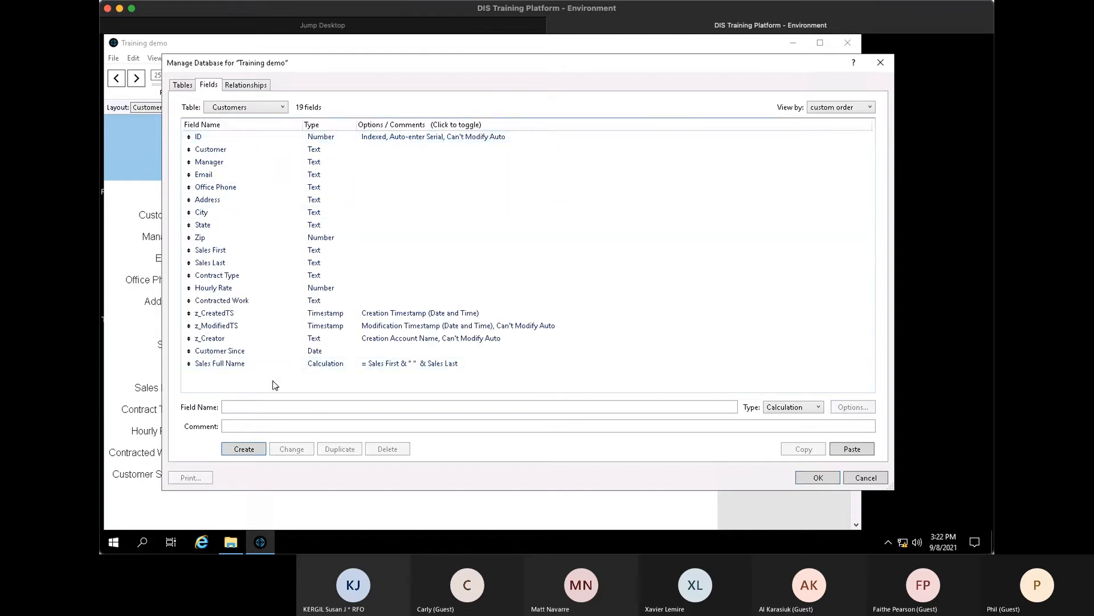
click(286, 404)
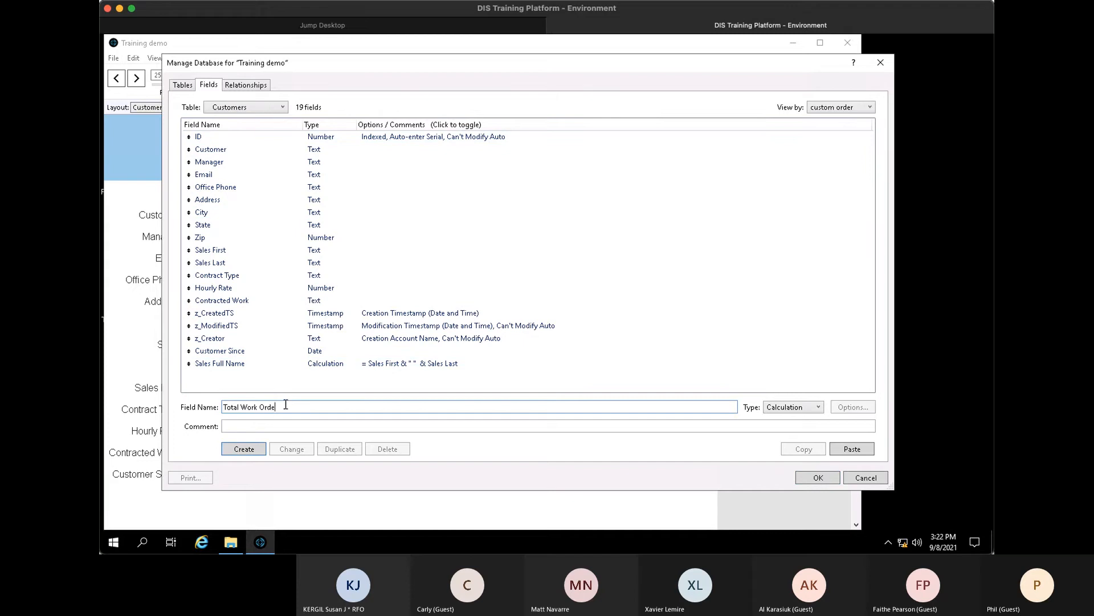
text(Total Work Order)
key(Return)
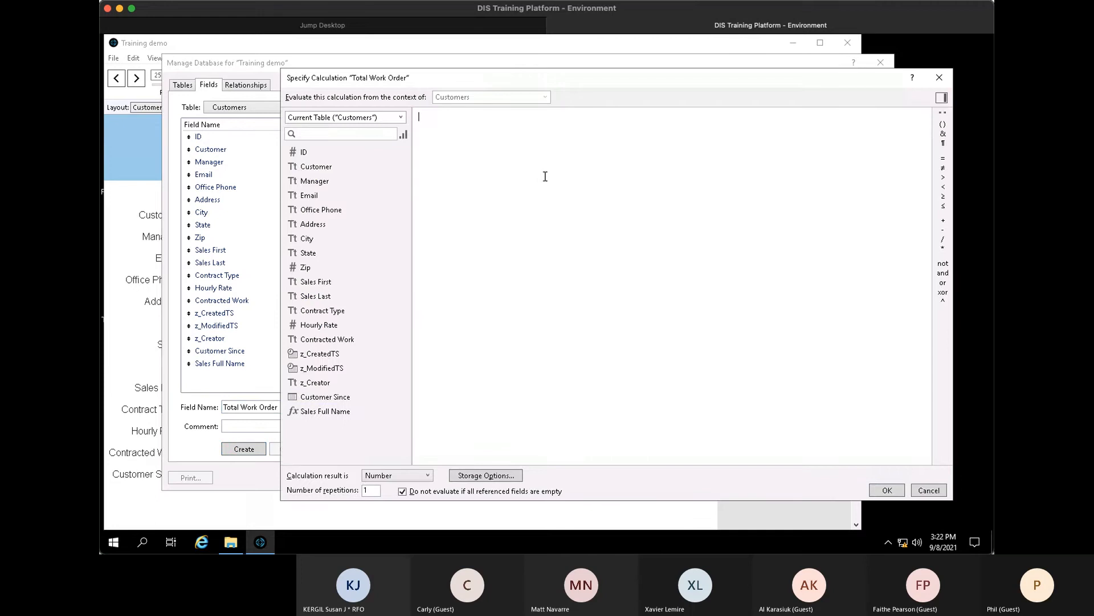
text(sum ())
click(401, 118)
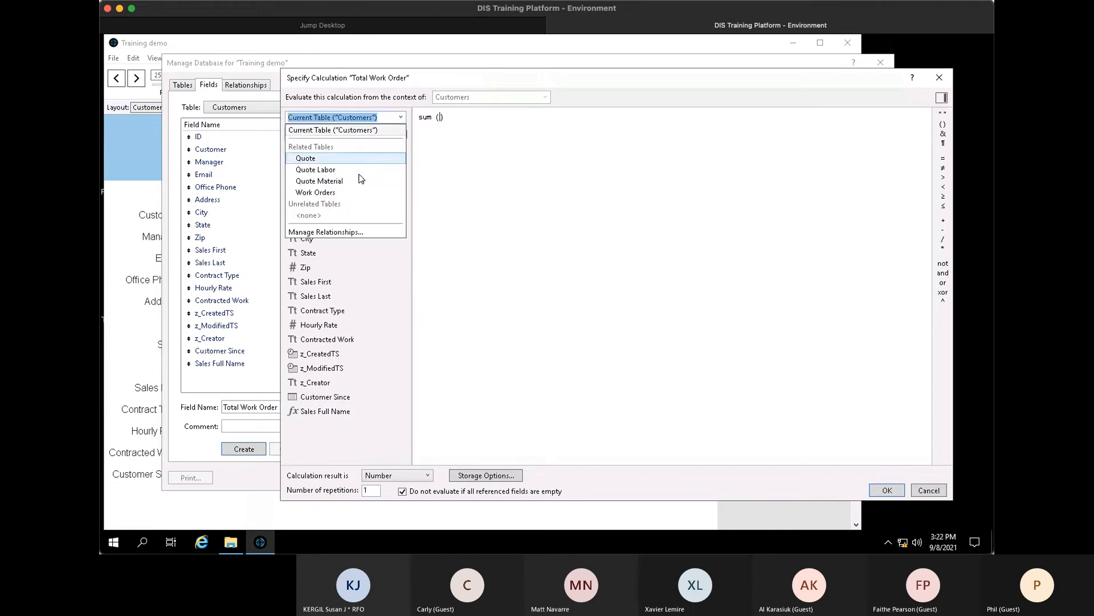
click(347, 193)
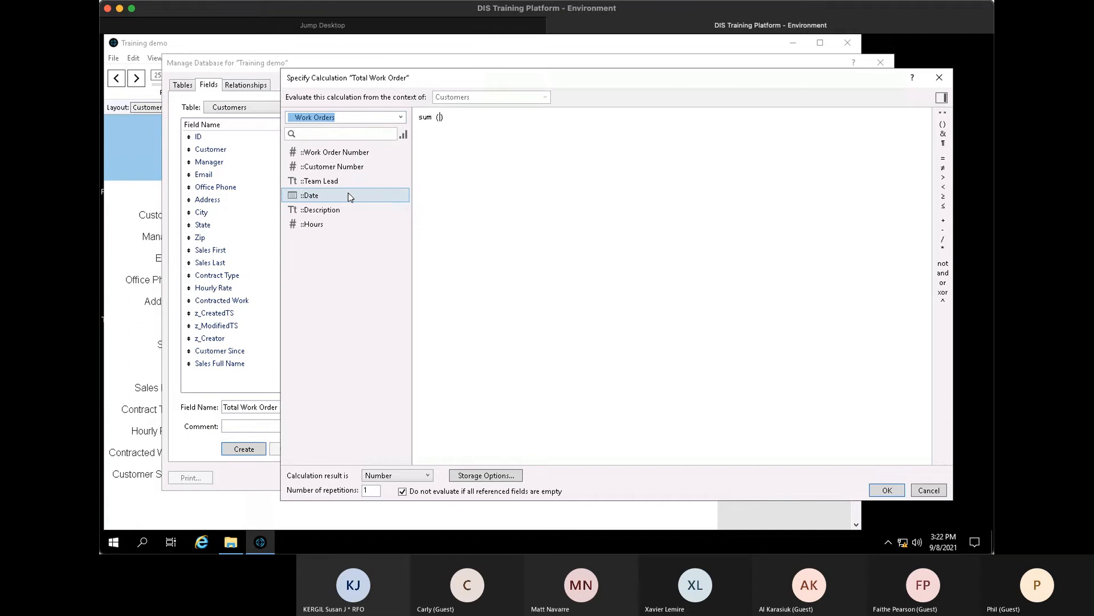
click(326, 225)
double_click(326, 225)
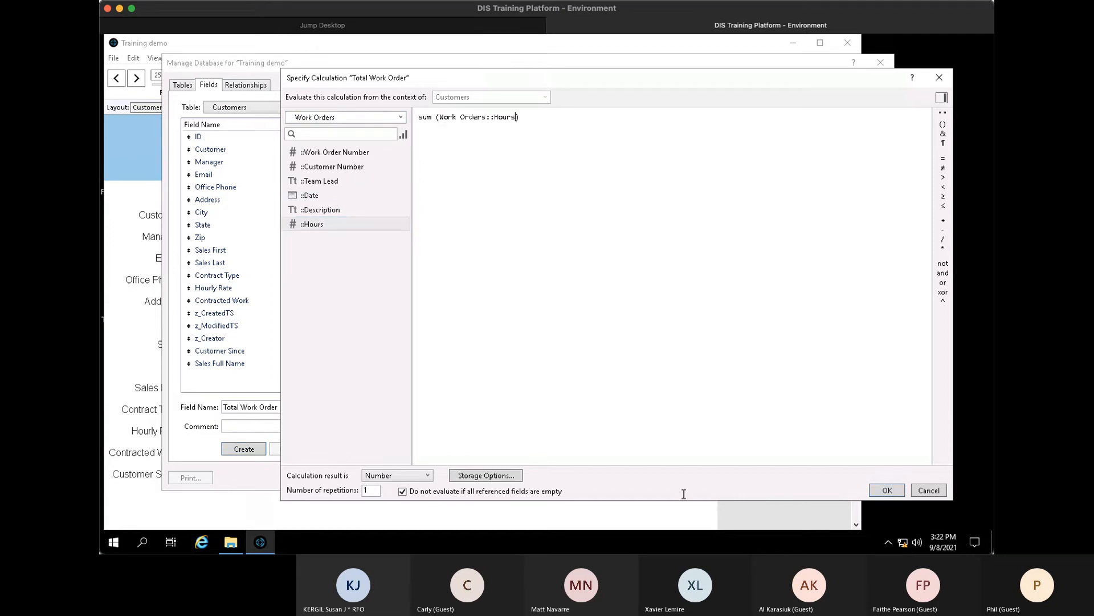
click(899, 492)
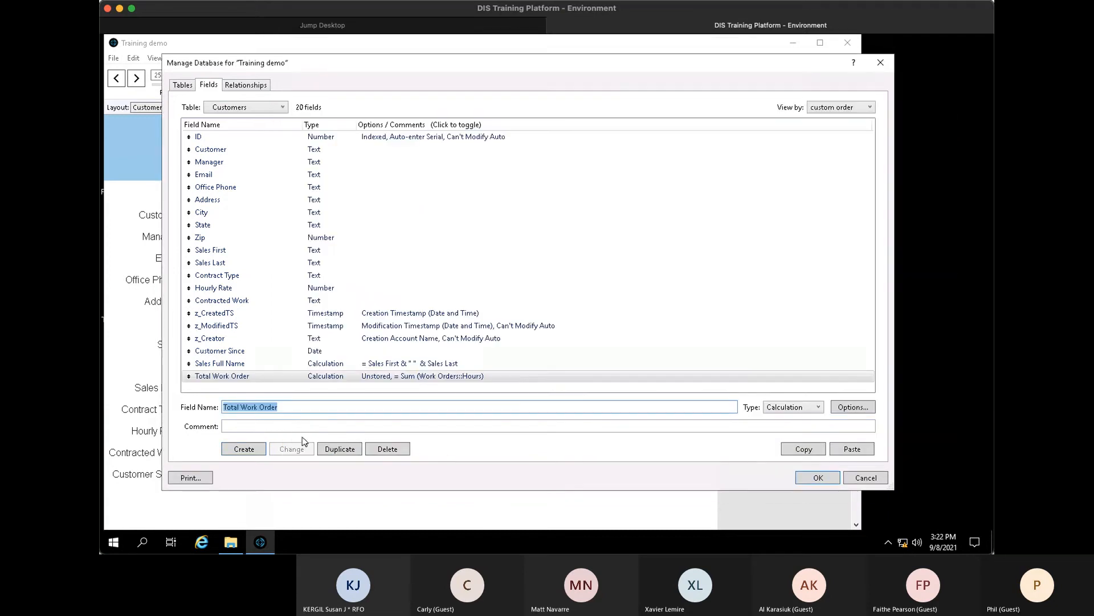
- Rename the field to 'Total Work Order Hours'
click(288, 406)
text(Hours)
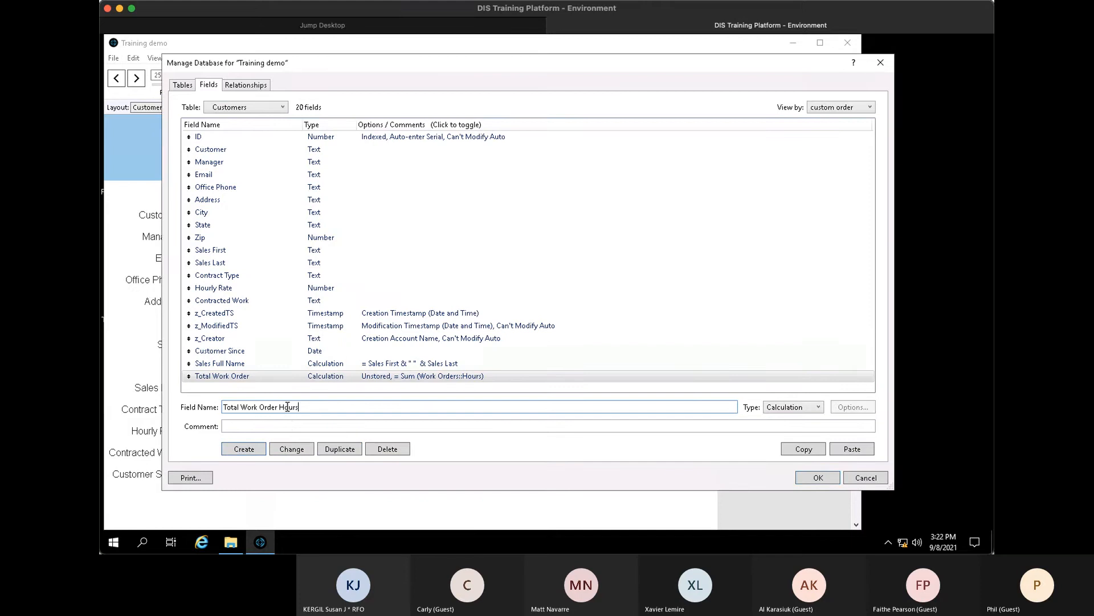
click(291, 449)
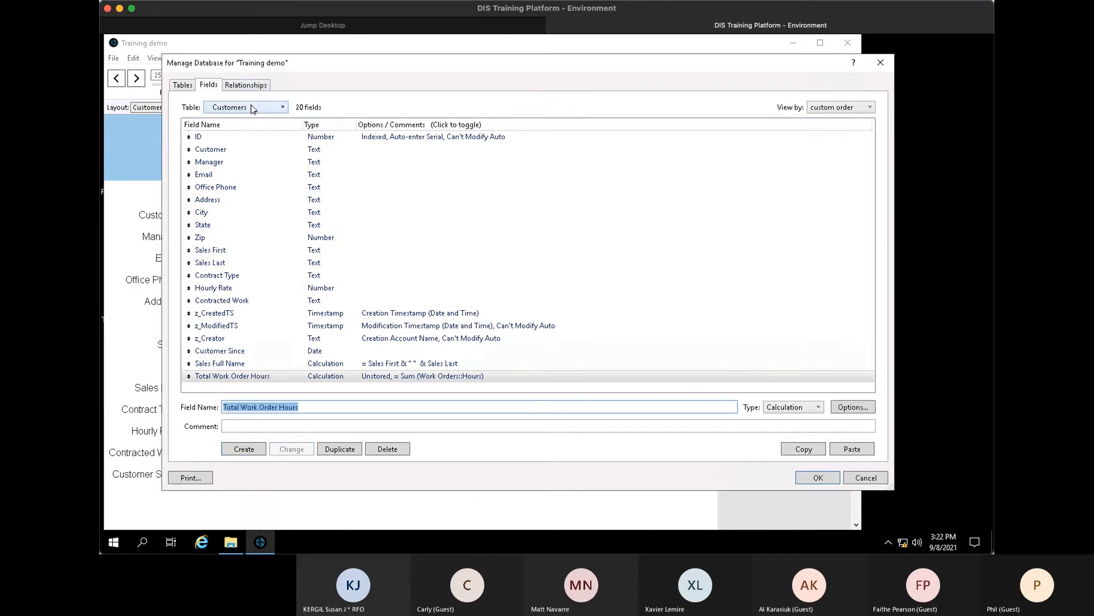
click(253, 108)
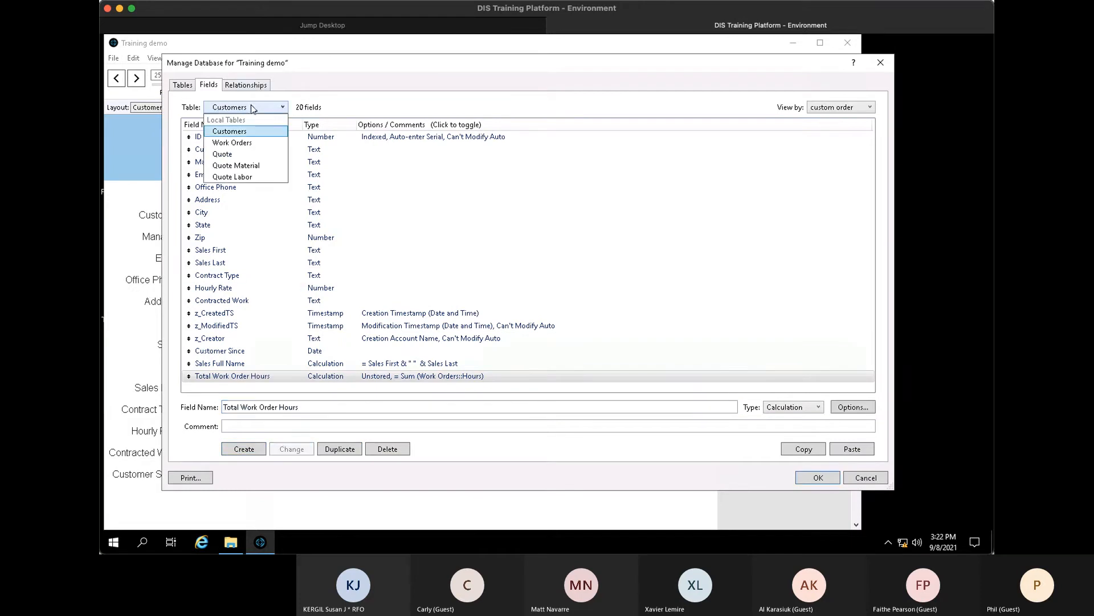
- In the Quote table, create calculation 'Quote Total' = calc Labor Cost + calc Material Cost
click(241, 156)
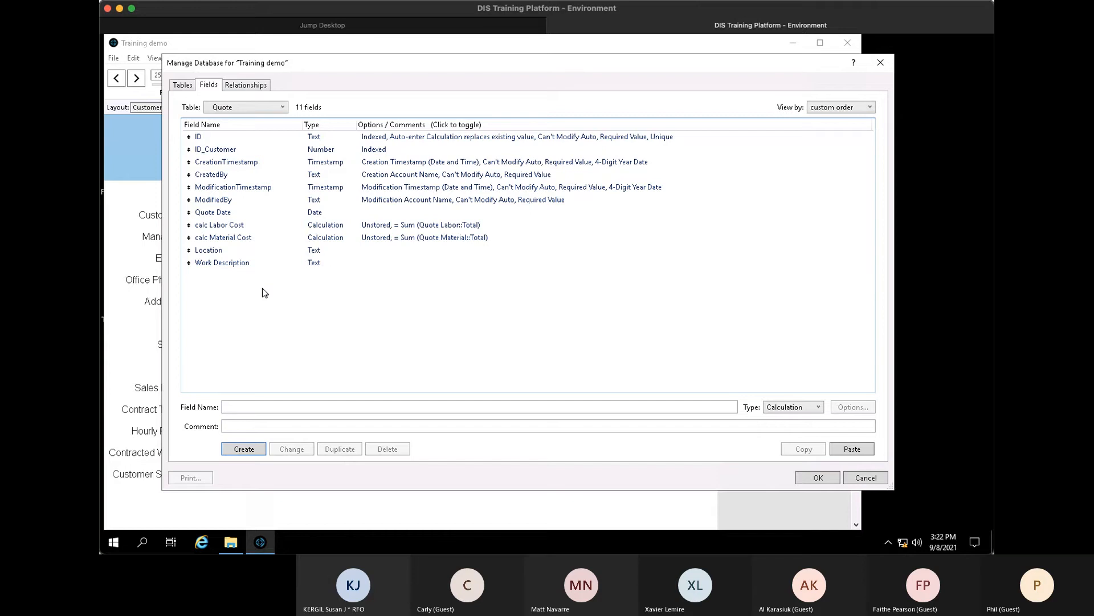
click(277, 409)
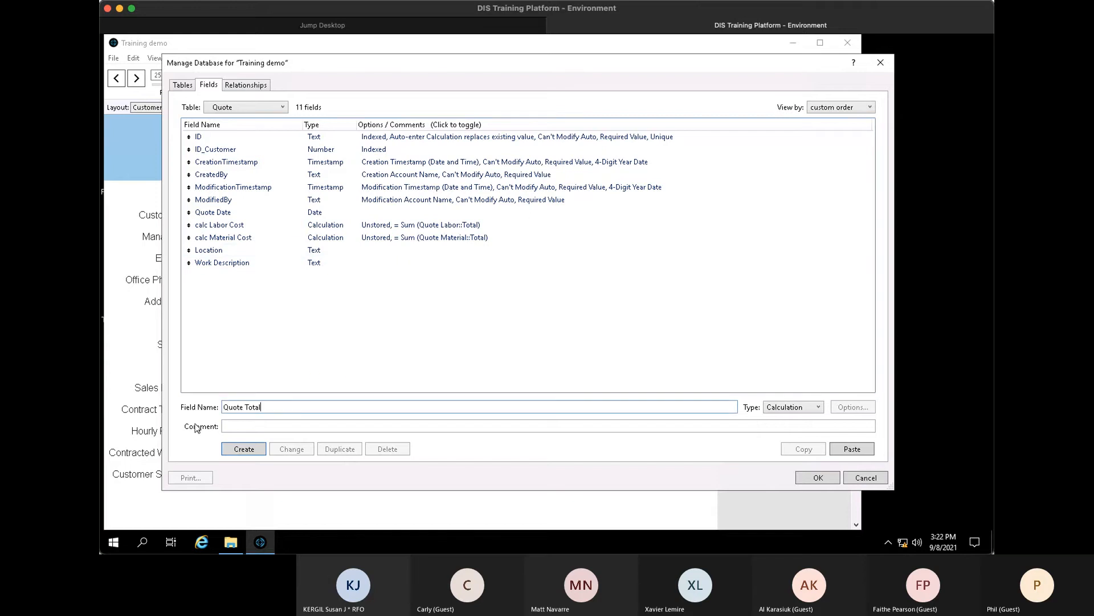
key(Return)
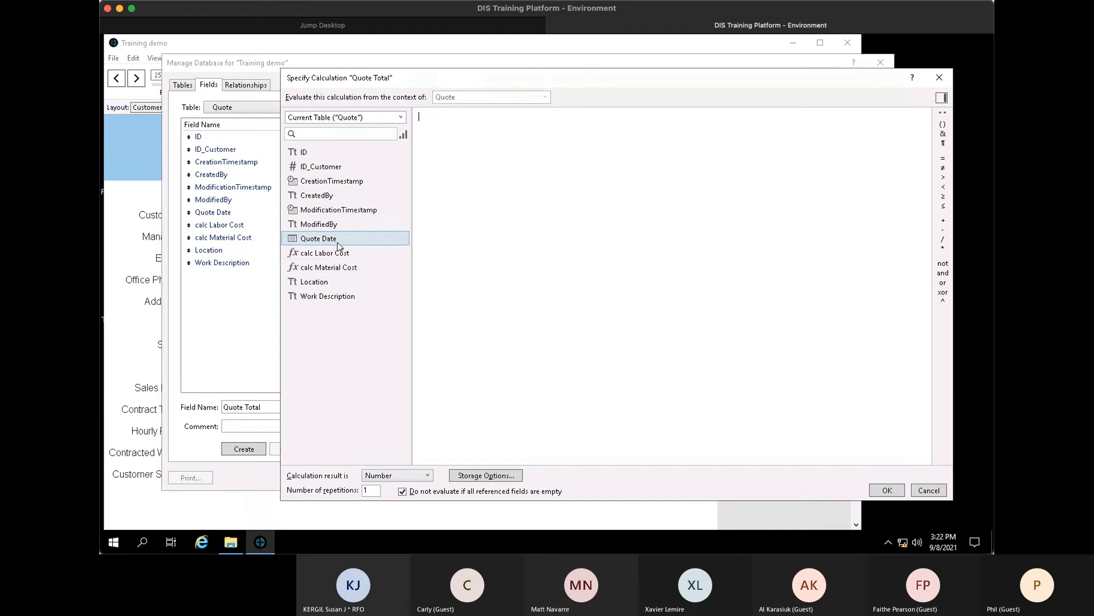
double_click(325, 252)
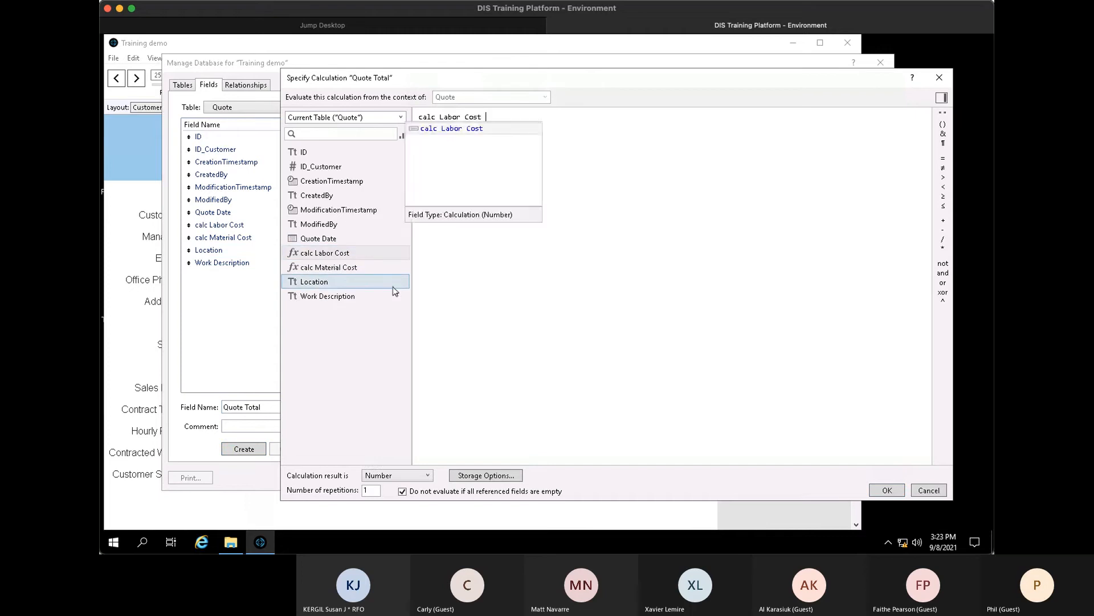
text(+)
double_click(326, 267)
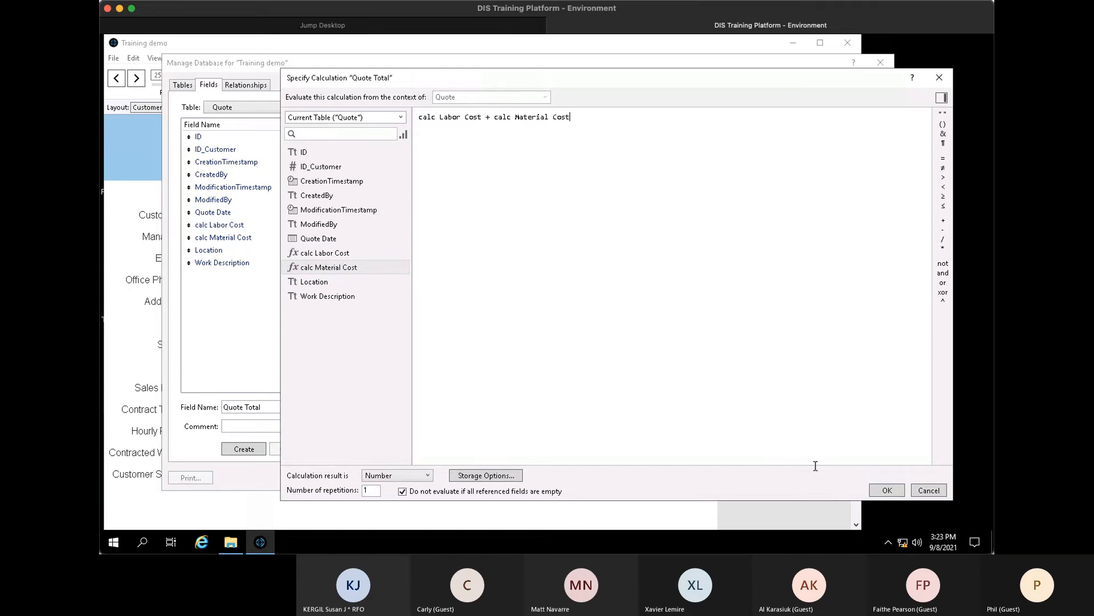
key(Return)
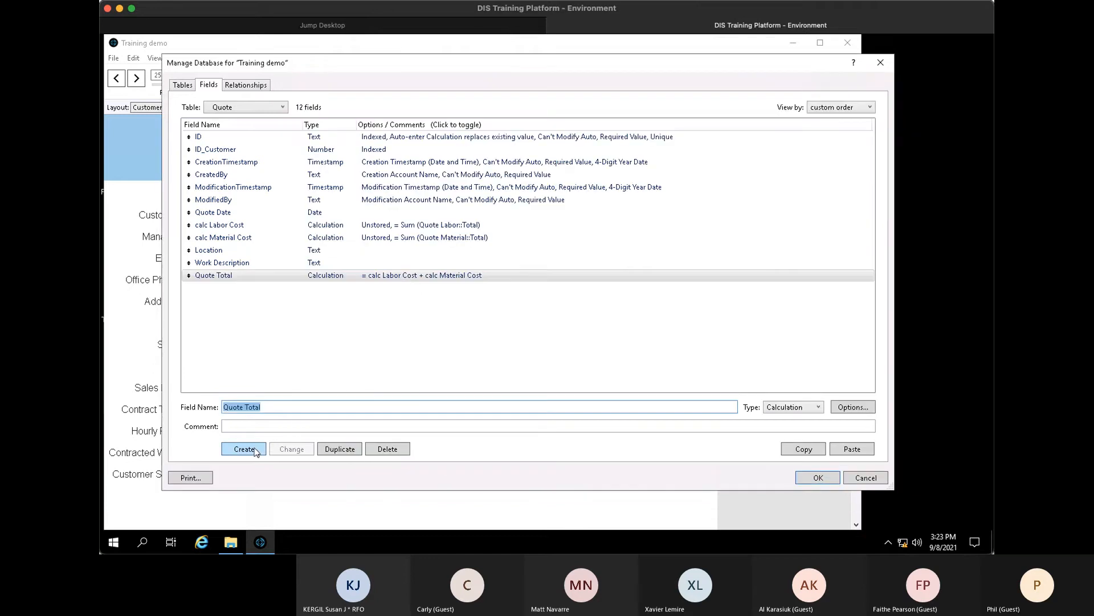
- Rename it 'Quote Extra' with comment 'Any extra charges that can appeqar on the quote'
text(Quote)
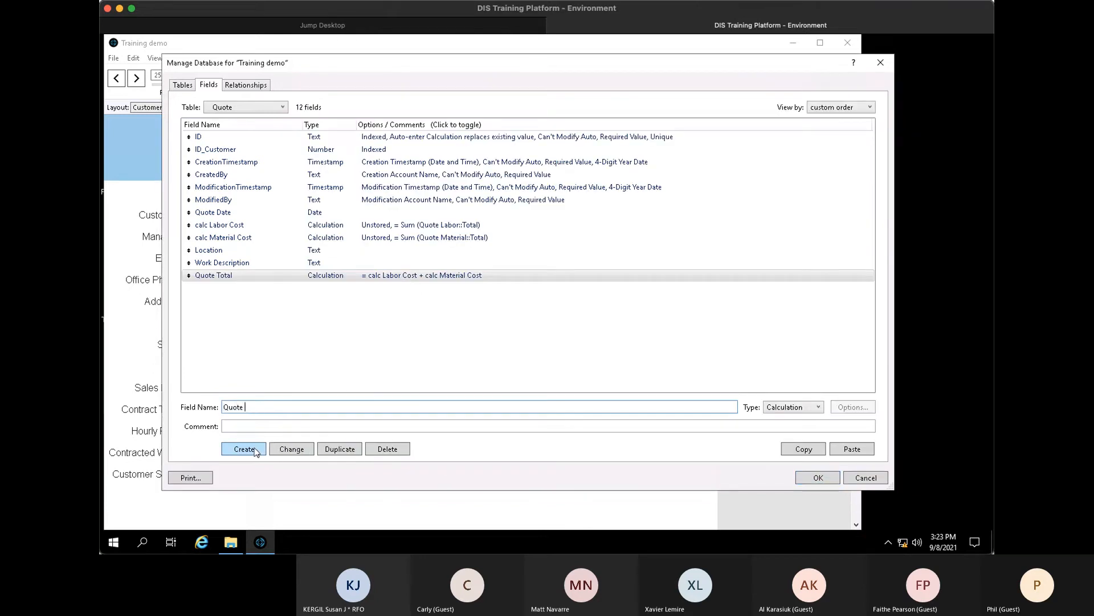
text( Extra)
key(Tab)
key(Tab)
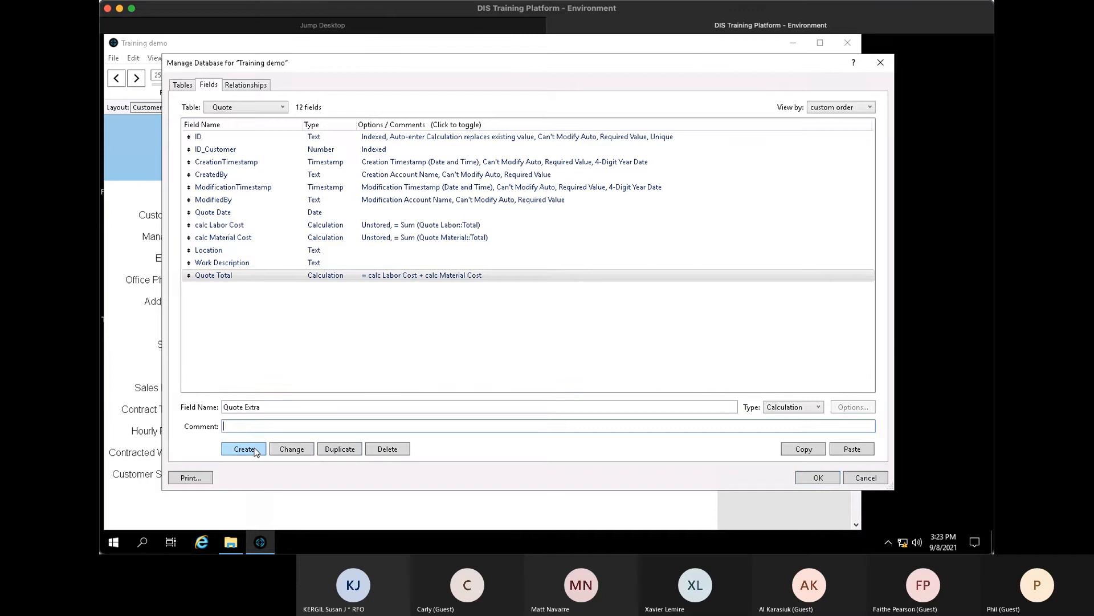
text(aNY)
key(BackSpace)
key(BackSpace)
key(BackSpace)
key(Tab)
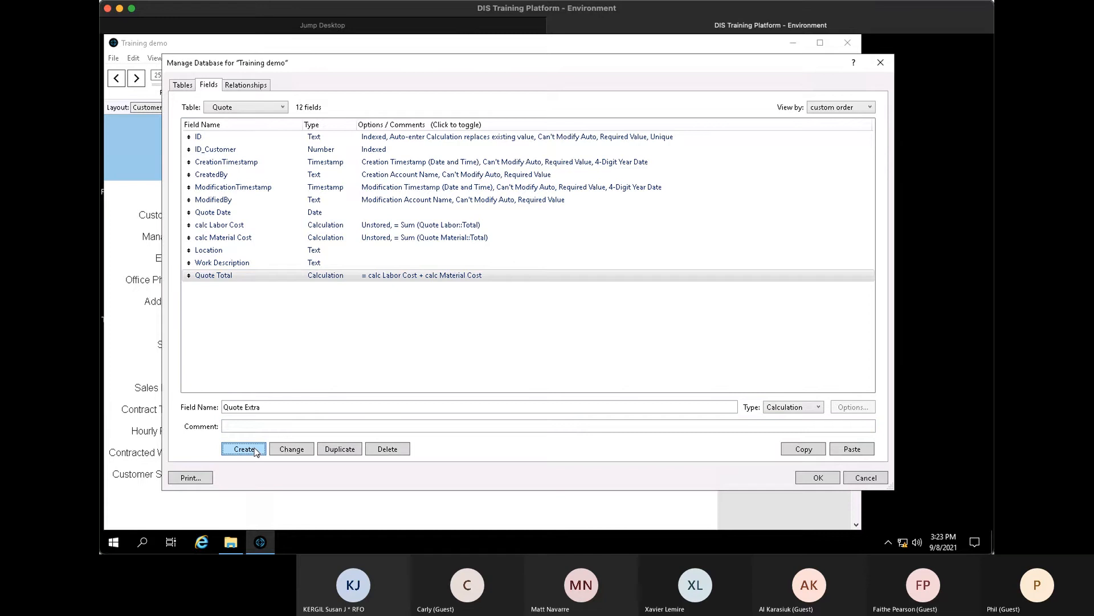
key(alt+n)
key(Tab)
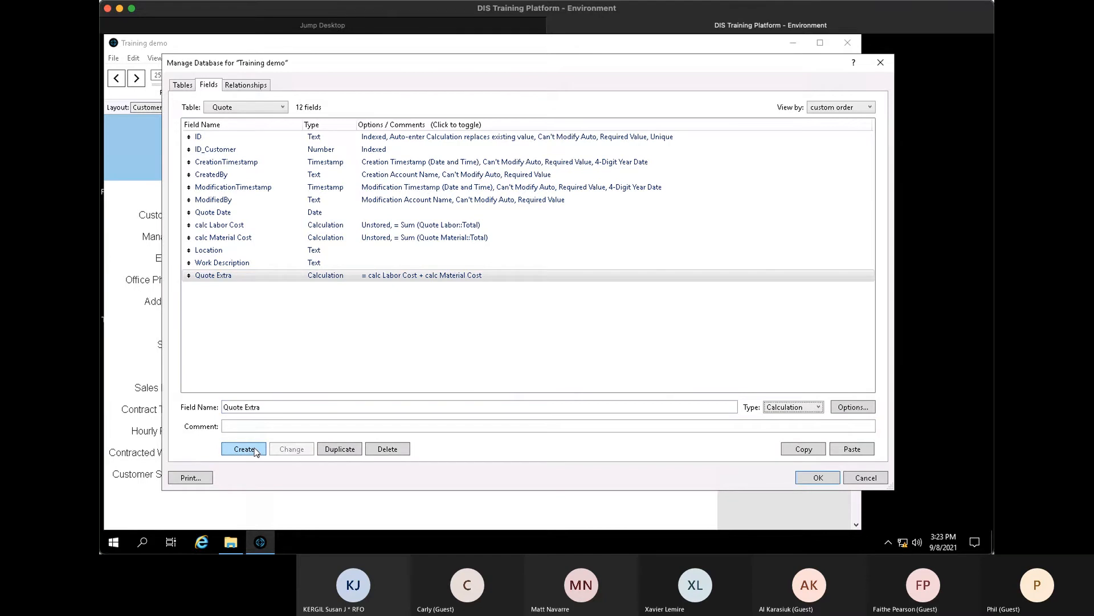
key(Tab)
click(254, 425)
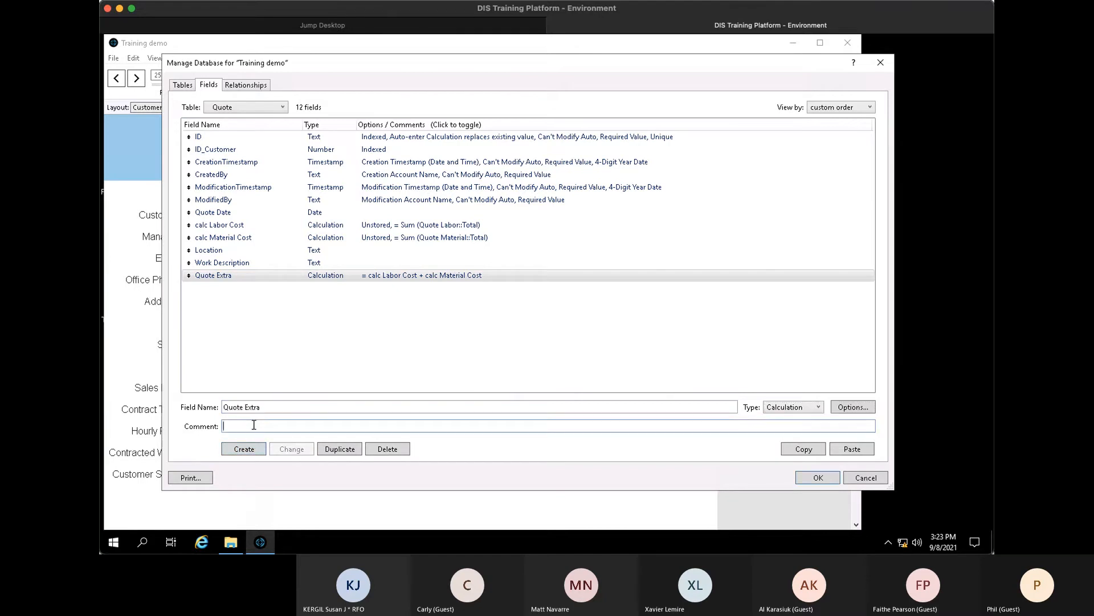
text(Any extra)
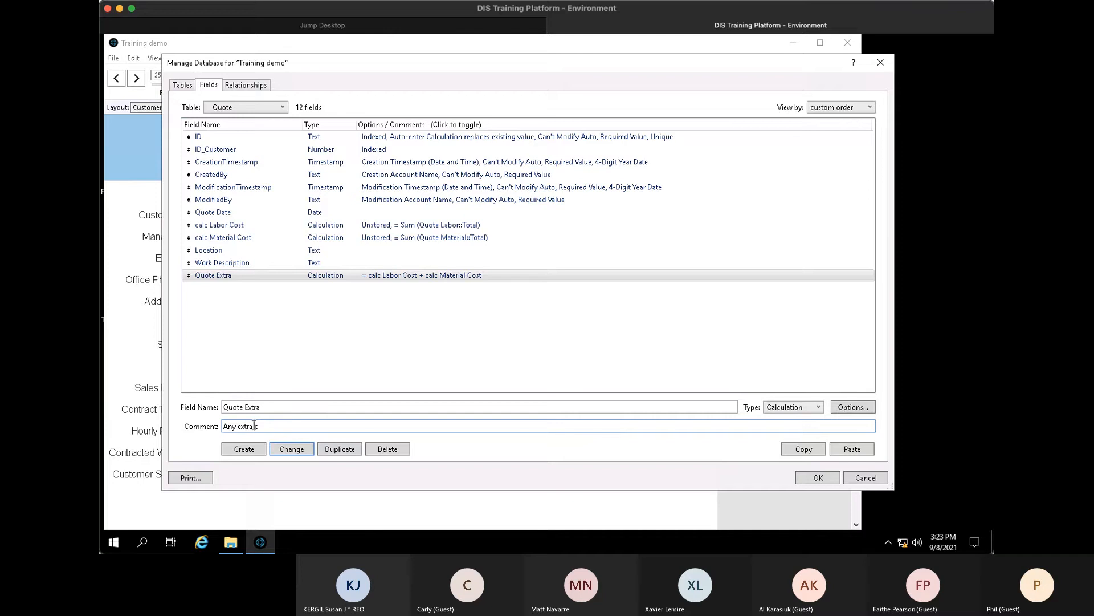
text( charges that can appeqar on the quote)
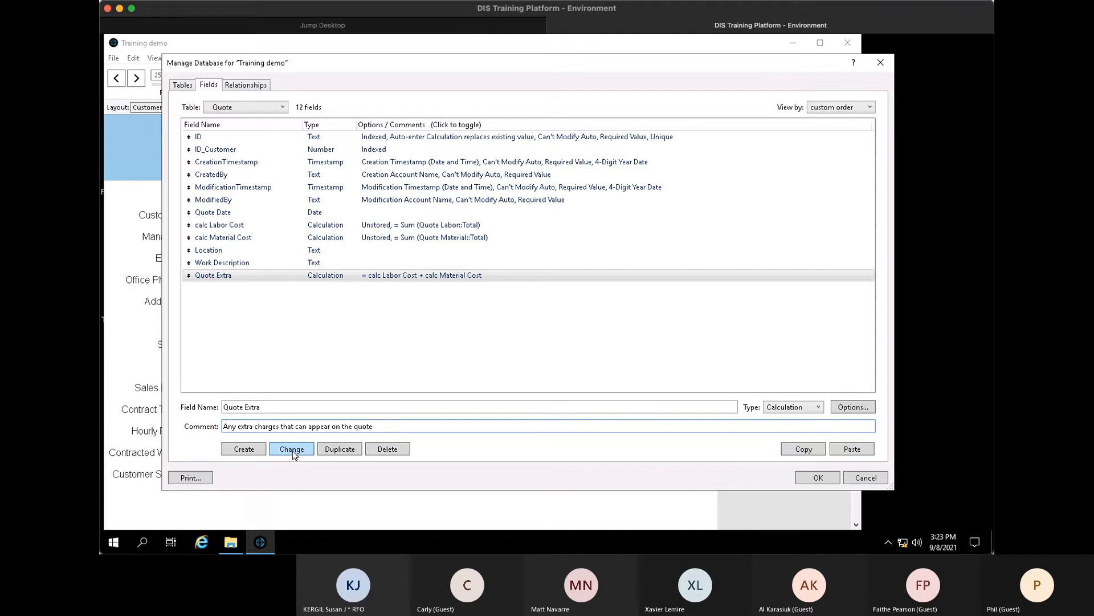
- Create a number field named 'Quote Extra Cost' in the Quote table
click(245, 449)
click(598, 308)
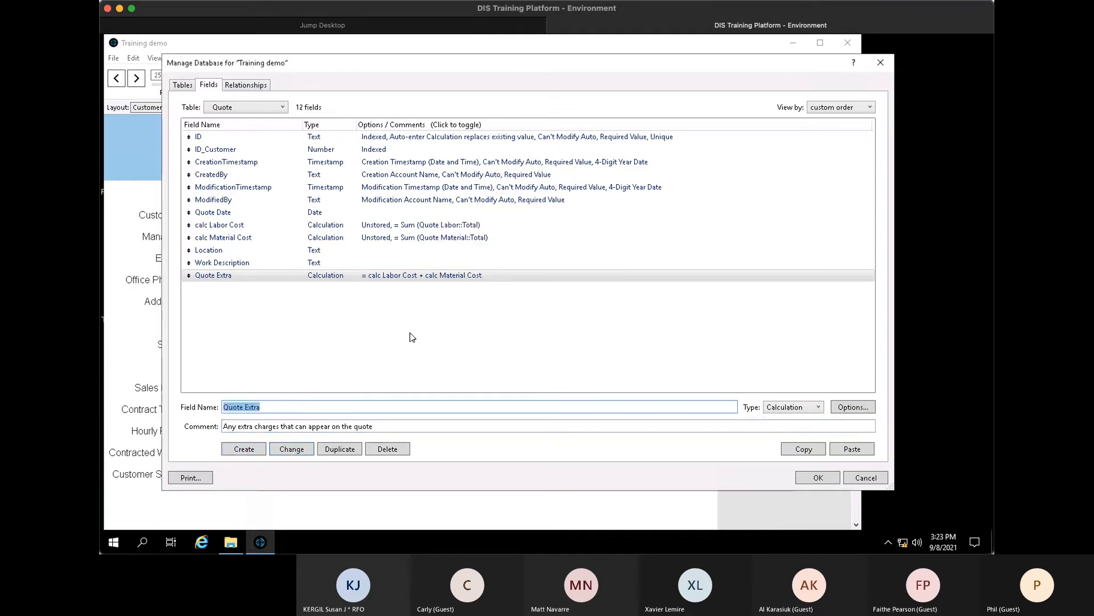
click(297, 405)
text(Cost)
click(244, 448)
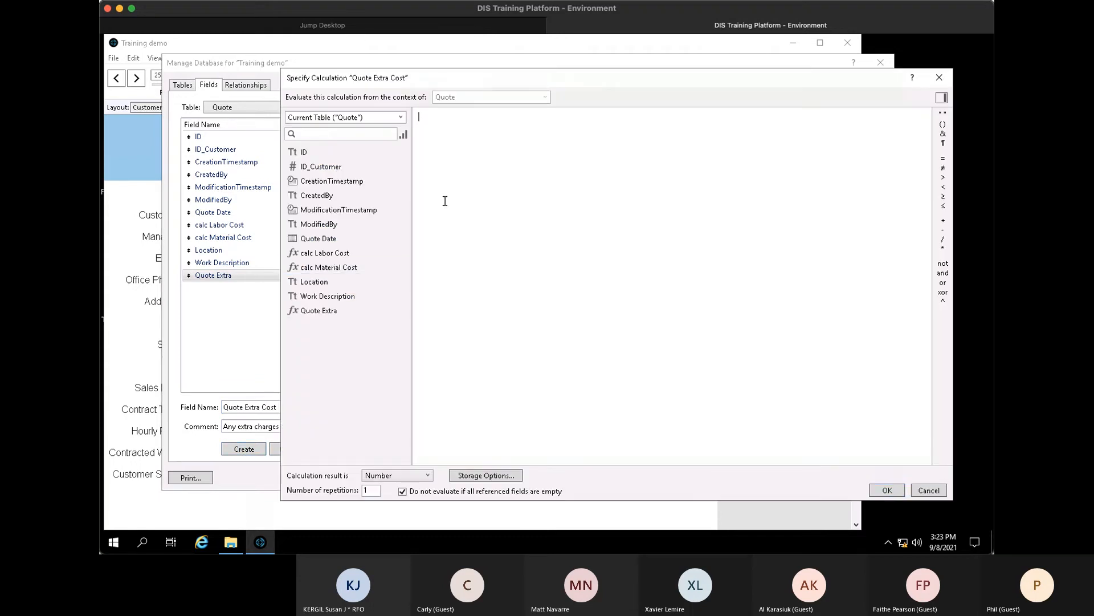
key(Escape)
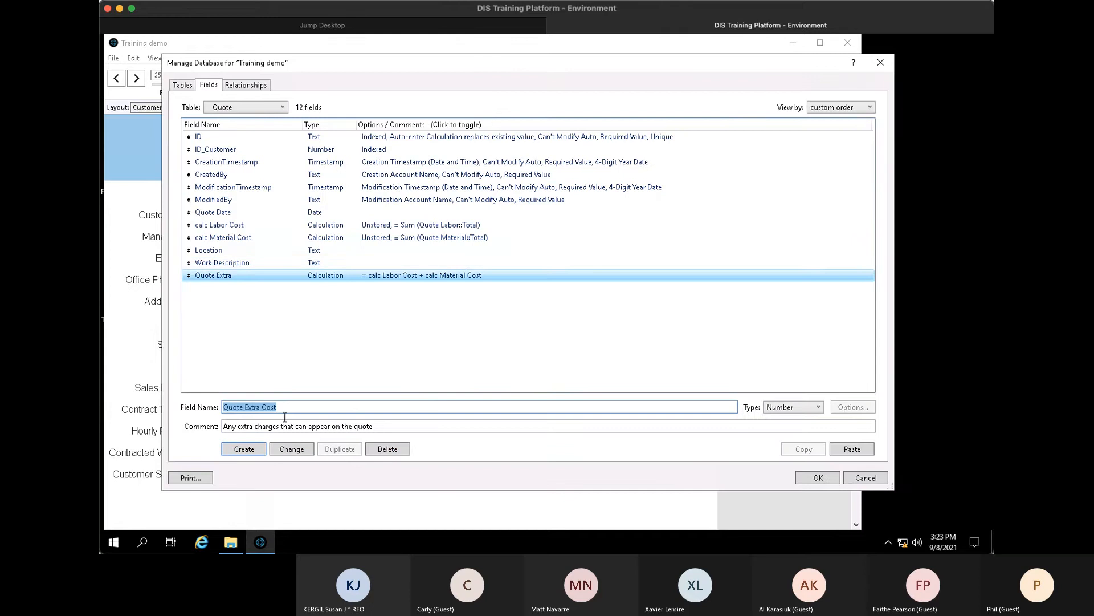
click(244, 448)
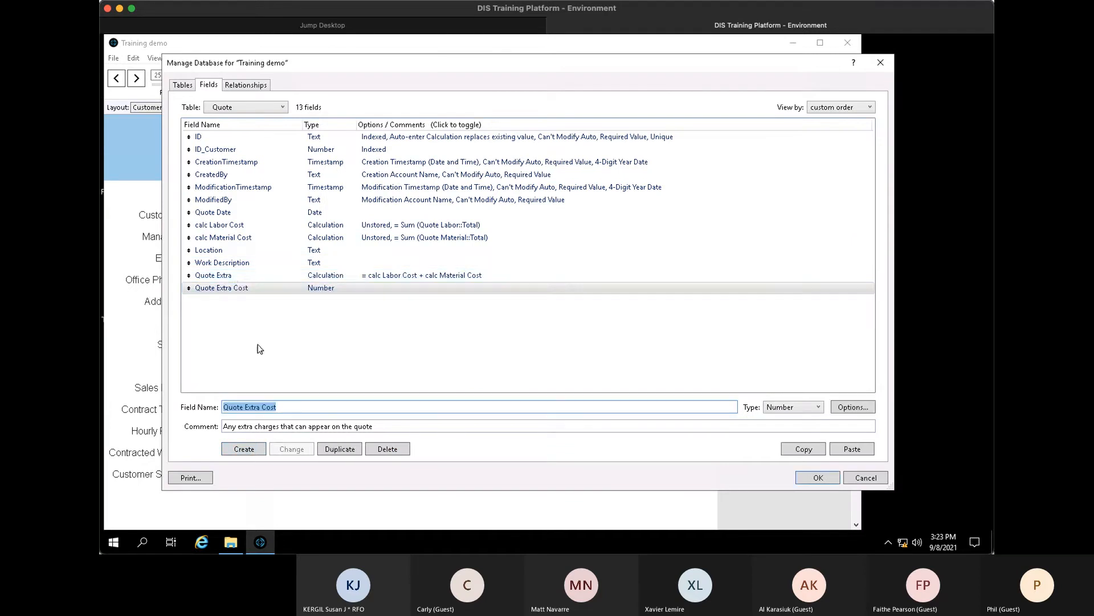
- Rename Quote Extra to 'Quote Total' and append + Quote Extra Cost to its formula
click(236, 277)
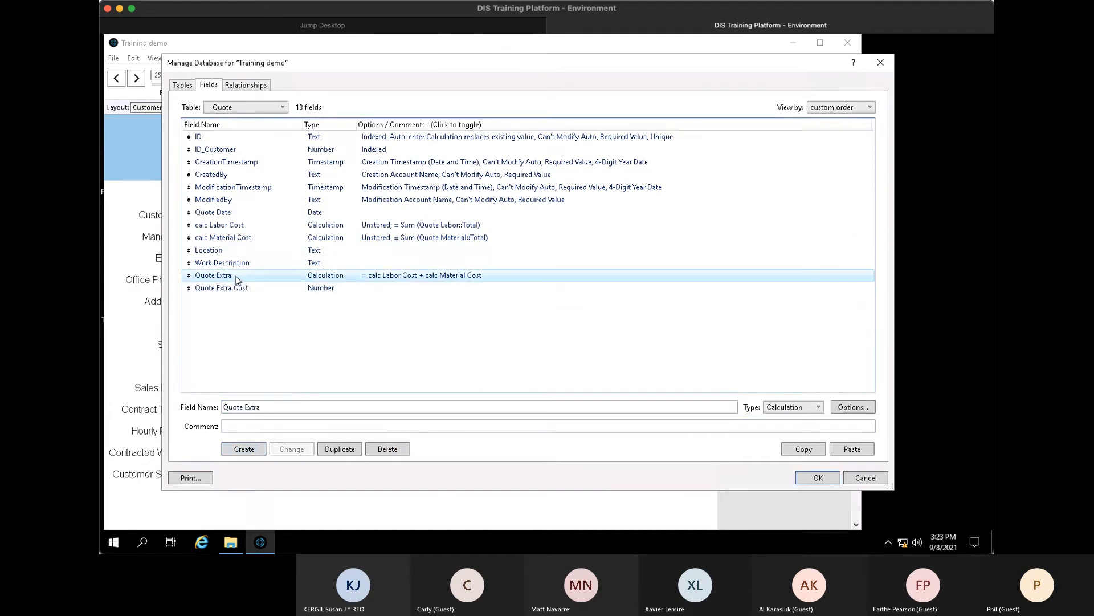
double_click(249, 407)
text(T)
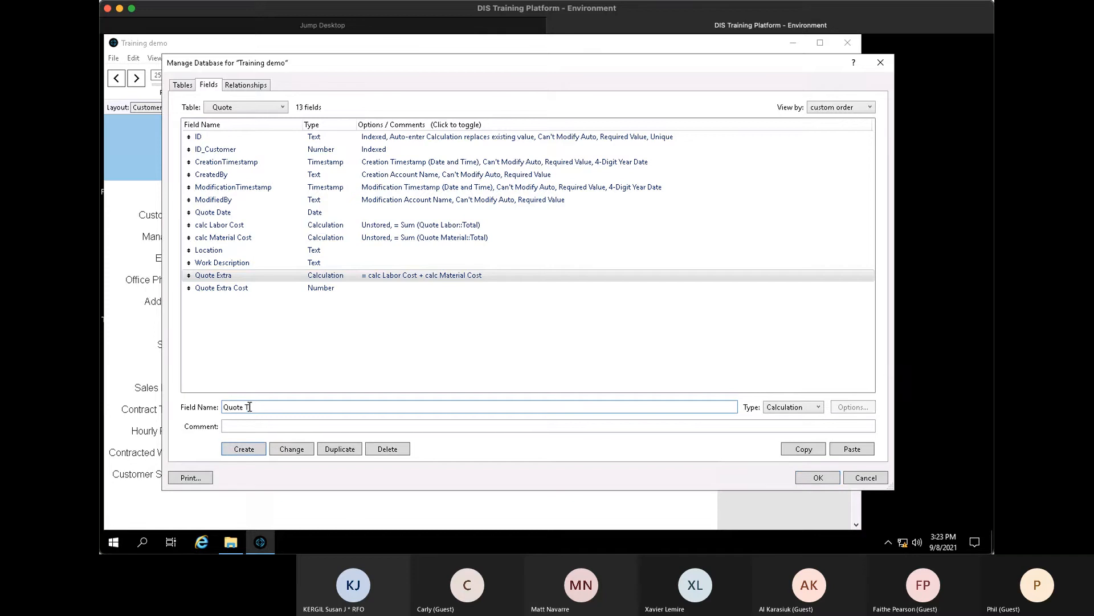
text(otal)
click(292, 448)
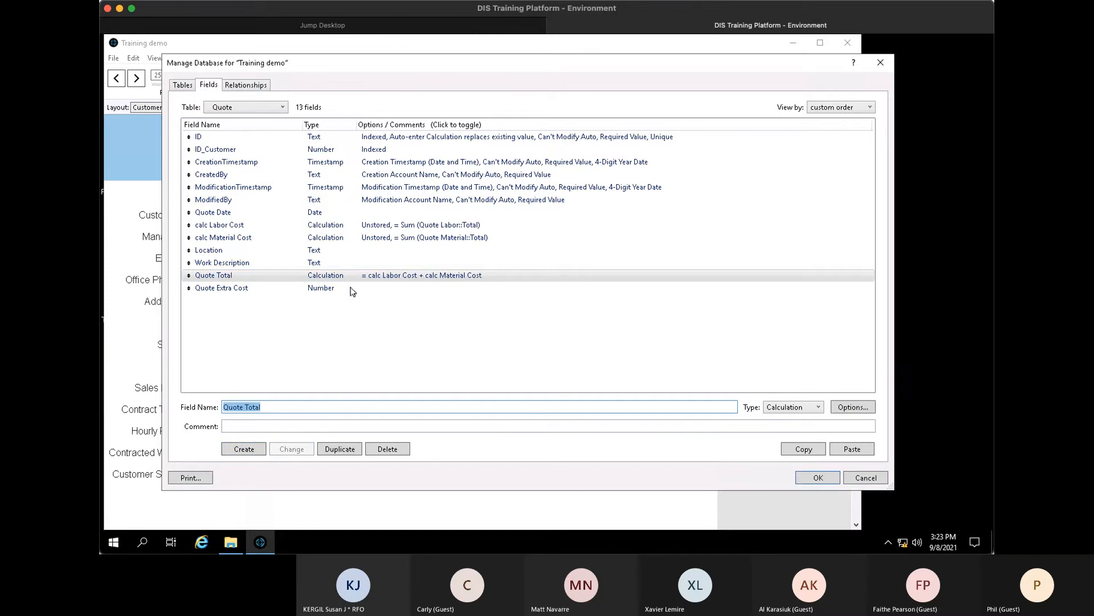
double_click(351, 277)
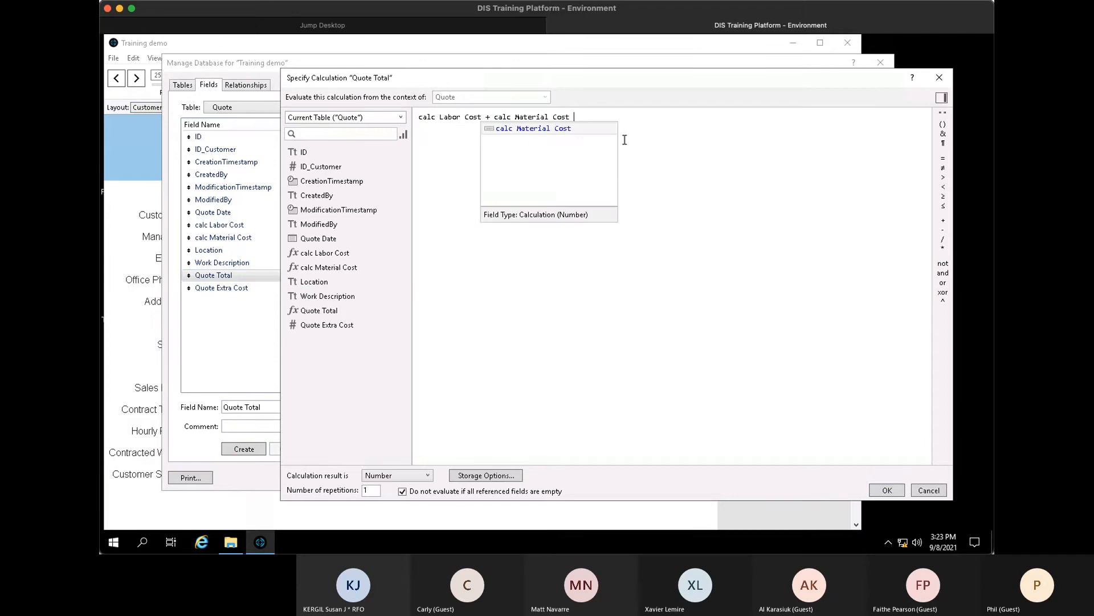
key(Escape)
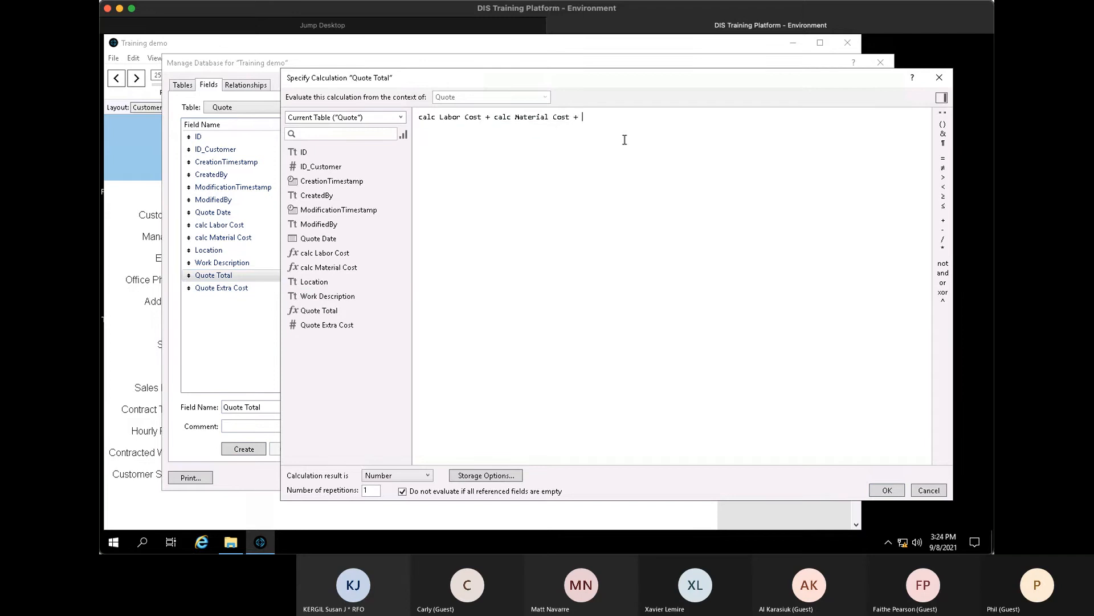
double_click(347, 325)
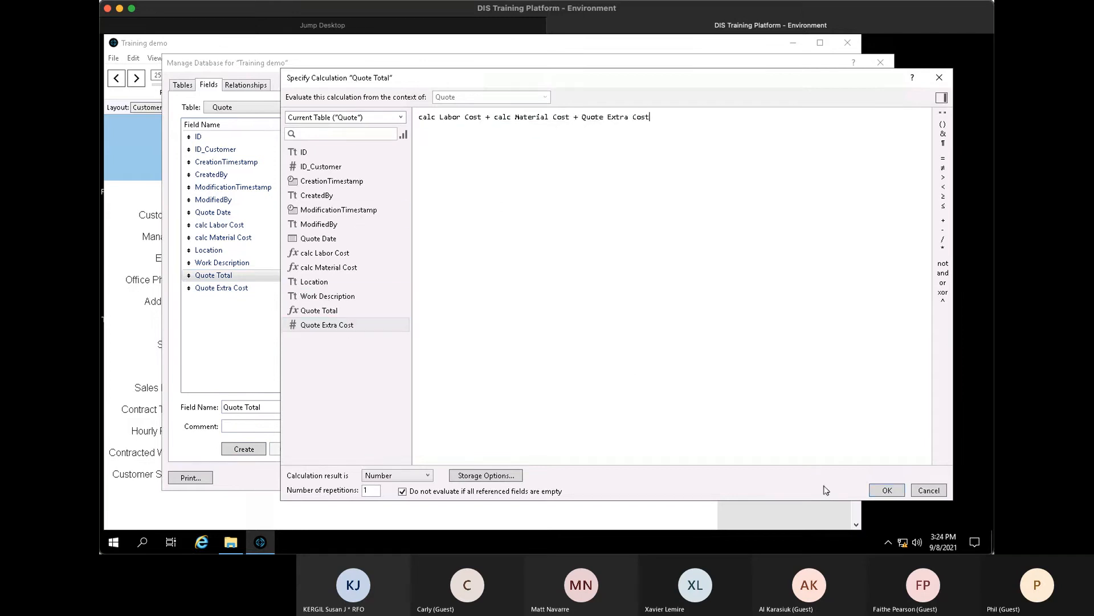
click(886, 490)
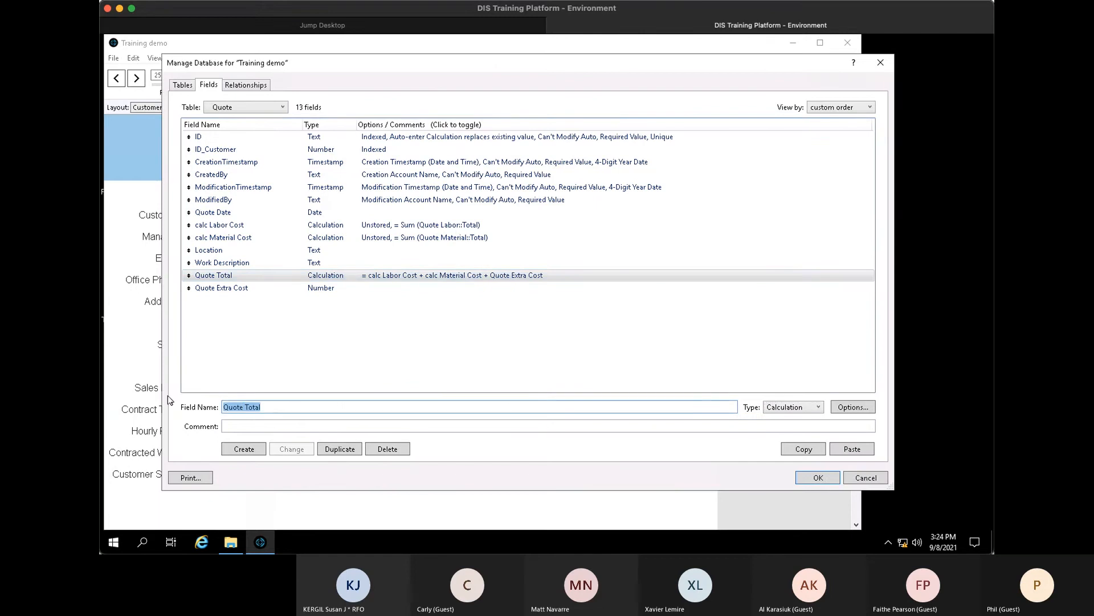
text(Q)
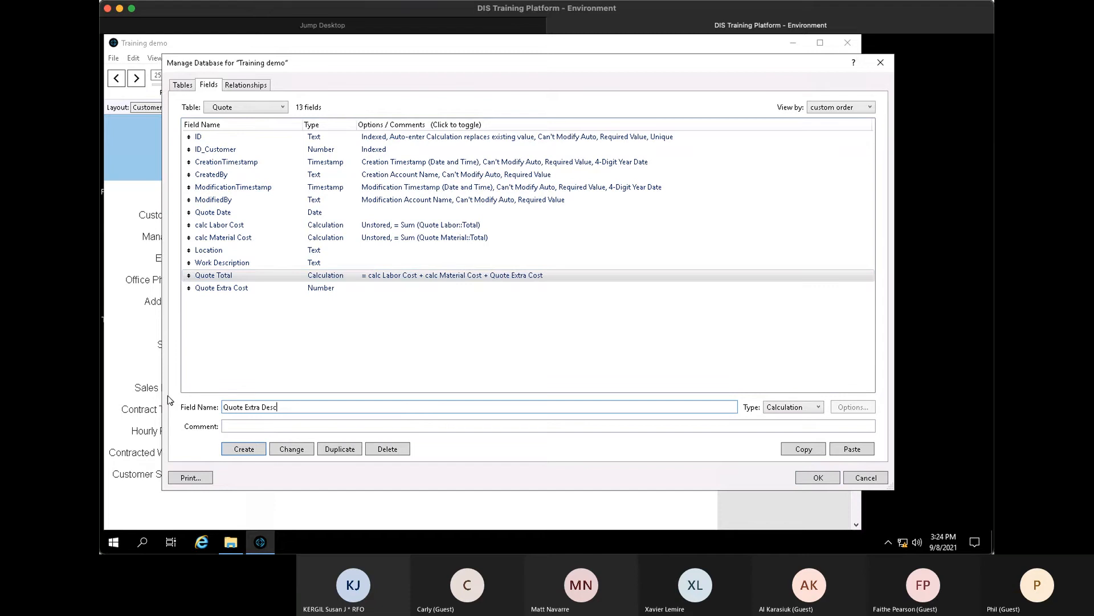
- Create text field 'Quote Extra Desc' and place both extra fields after calc Material Cost
key(ctrl+t)
key(Return)
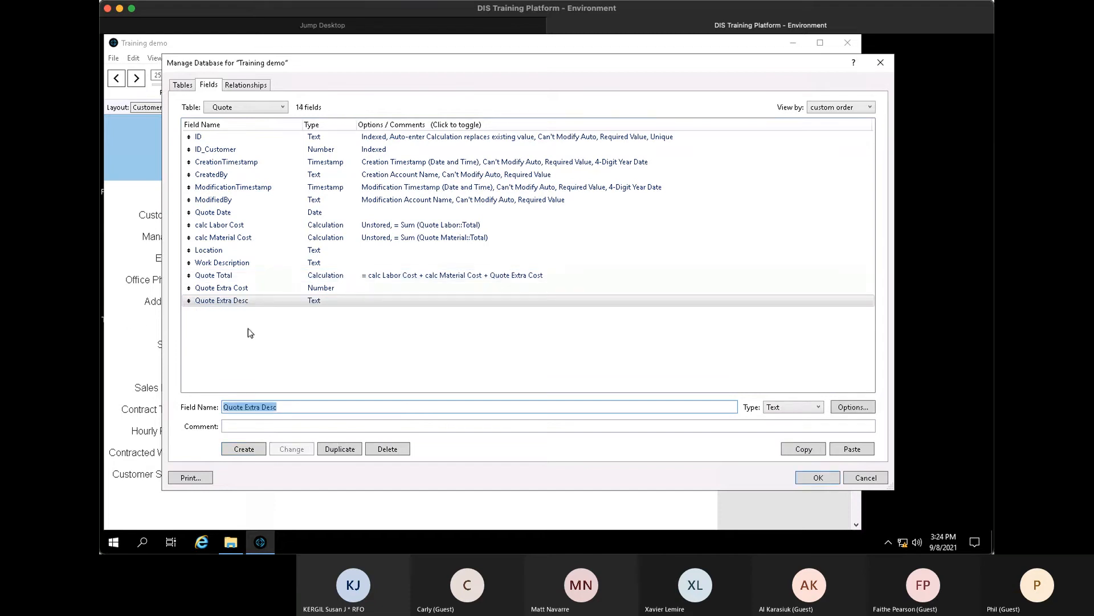
click(245, 299)
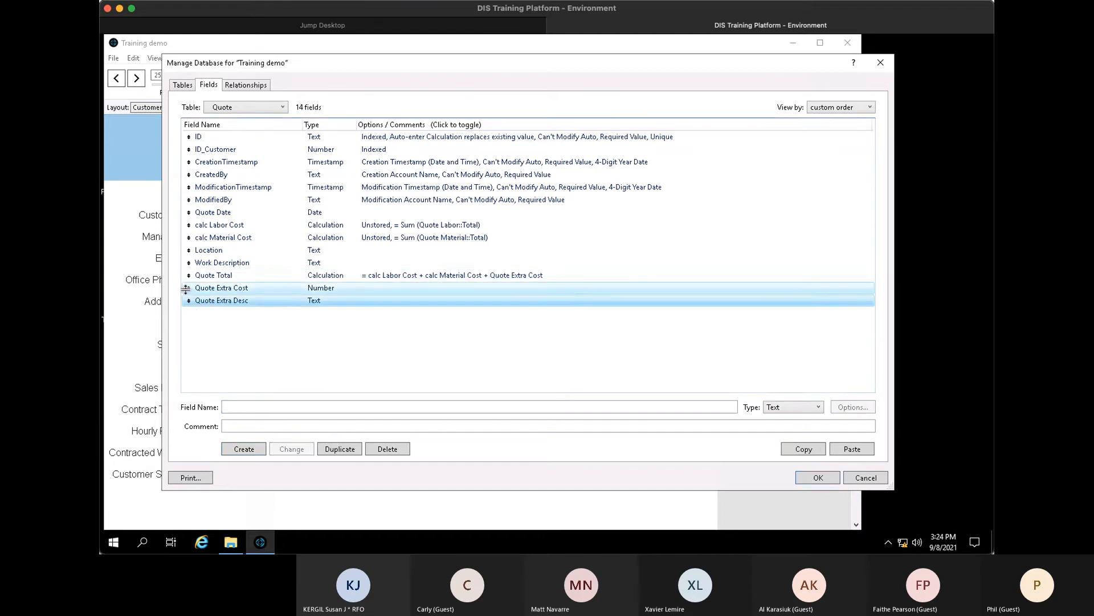
drag(185, 289, 186, 251)
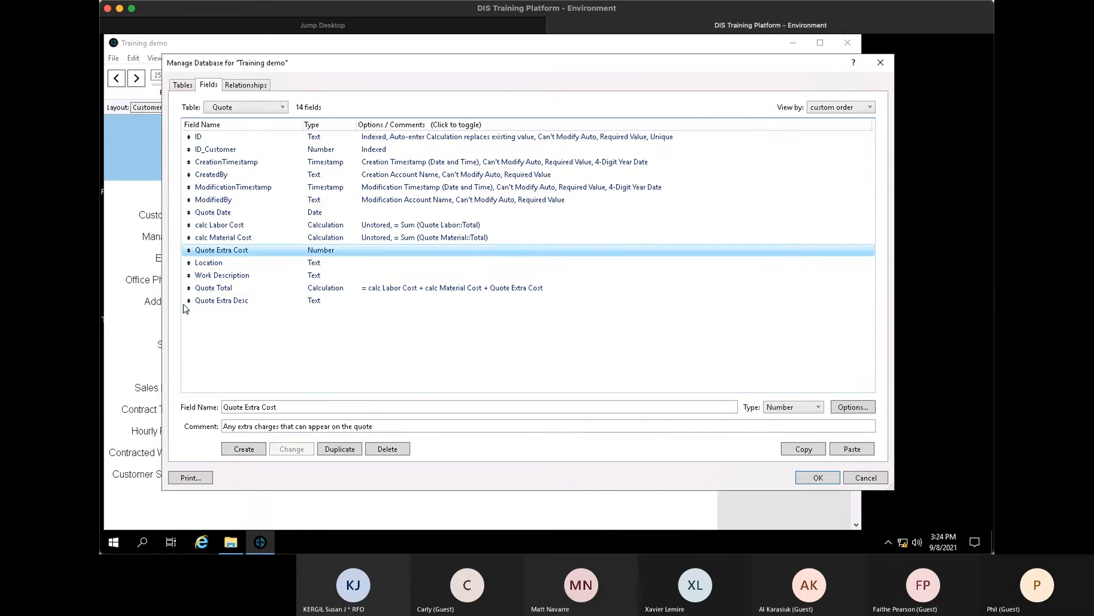
drag(186, 307, 189, 265)
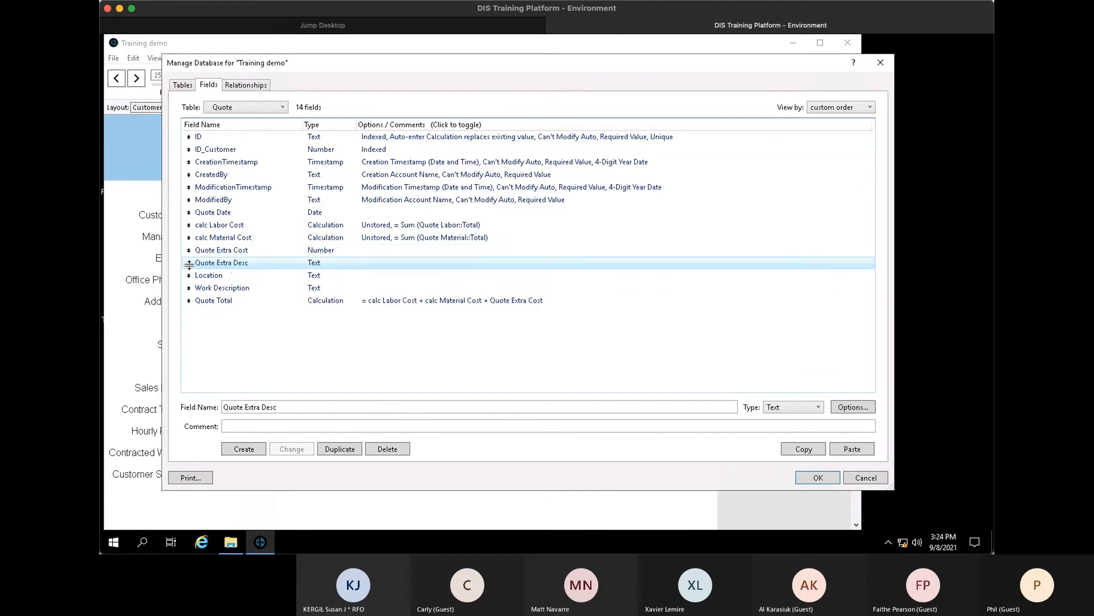
- Move the four record-tracking fields to the bottom of the field list
click(217, 163)
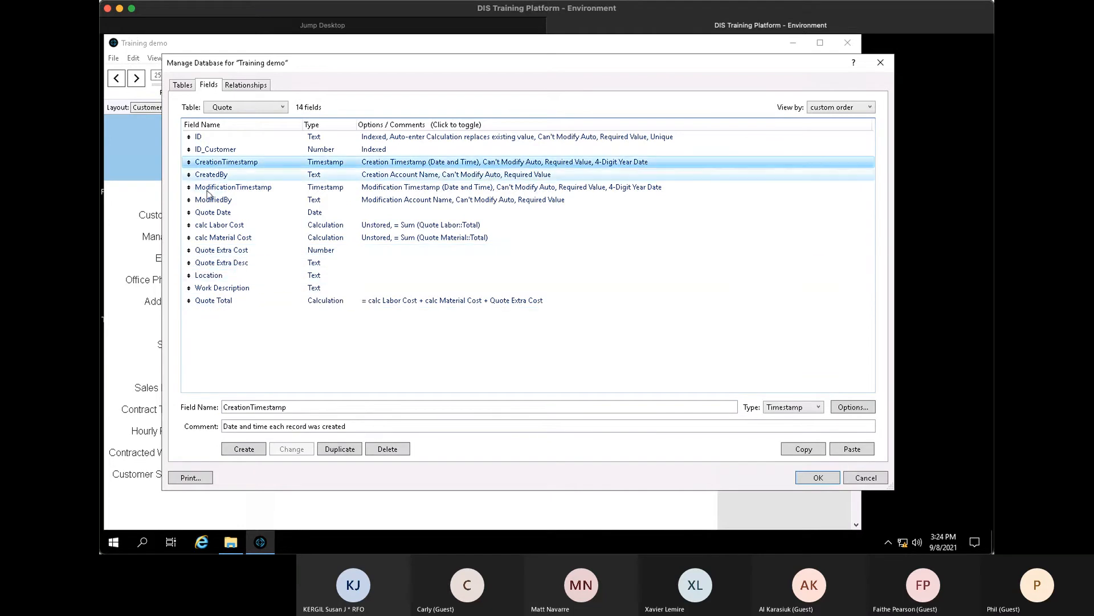
shift+click(208, 201)
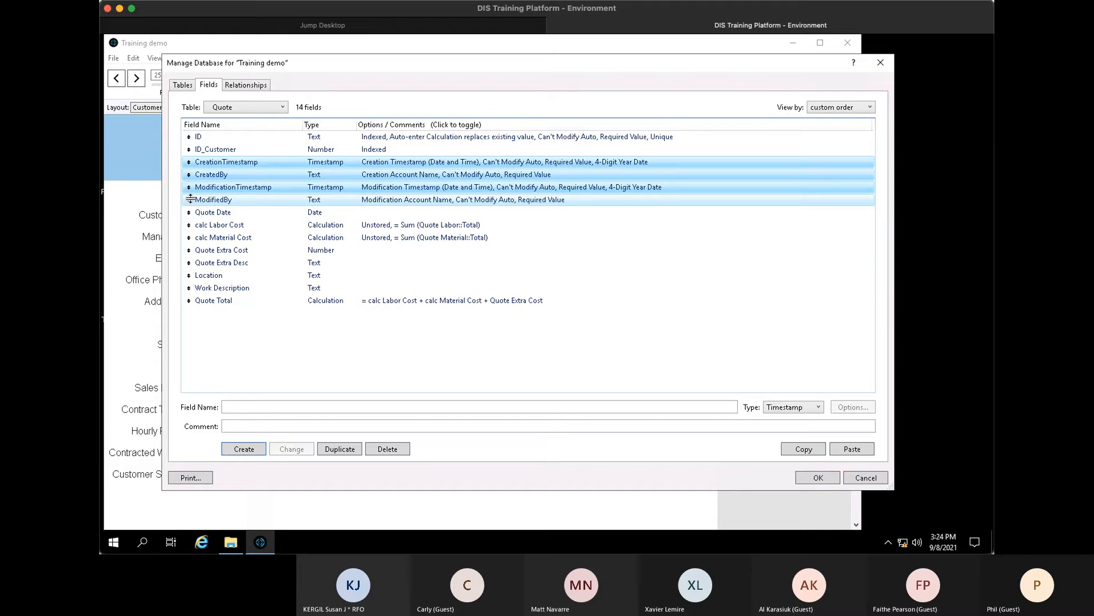
drag(189, 199, 189, 225)
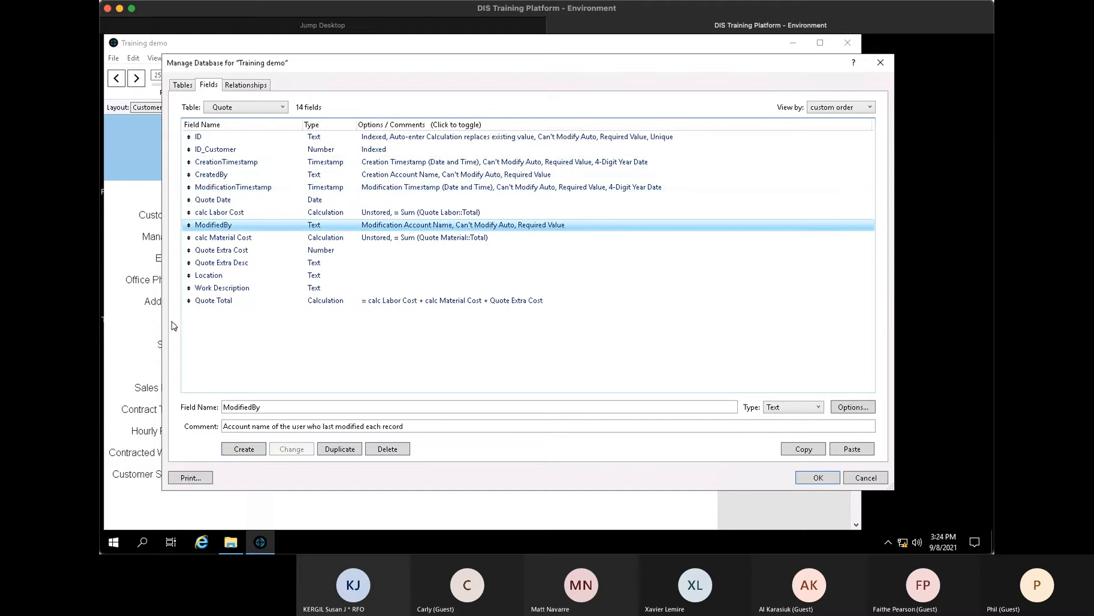
drag(174, 326, 192, 306)
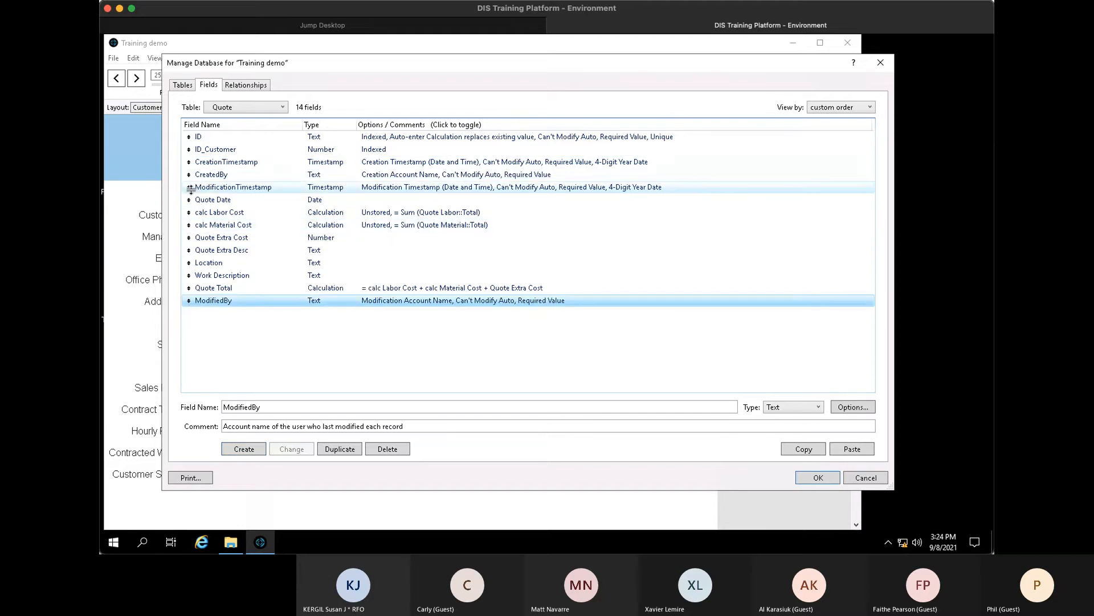
drag(191, 189, 189, 288)
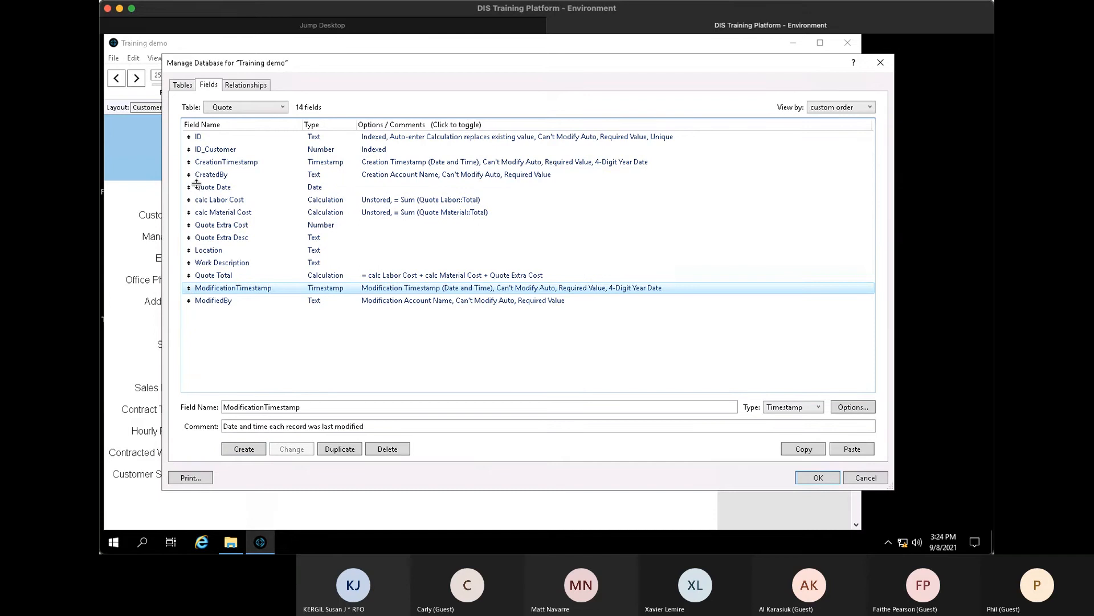
drag(196, 182, 188, 276)
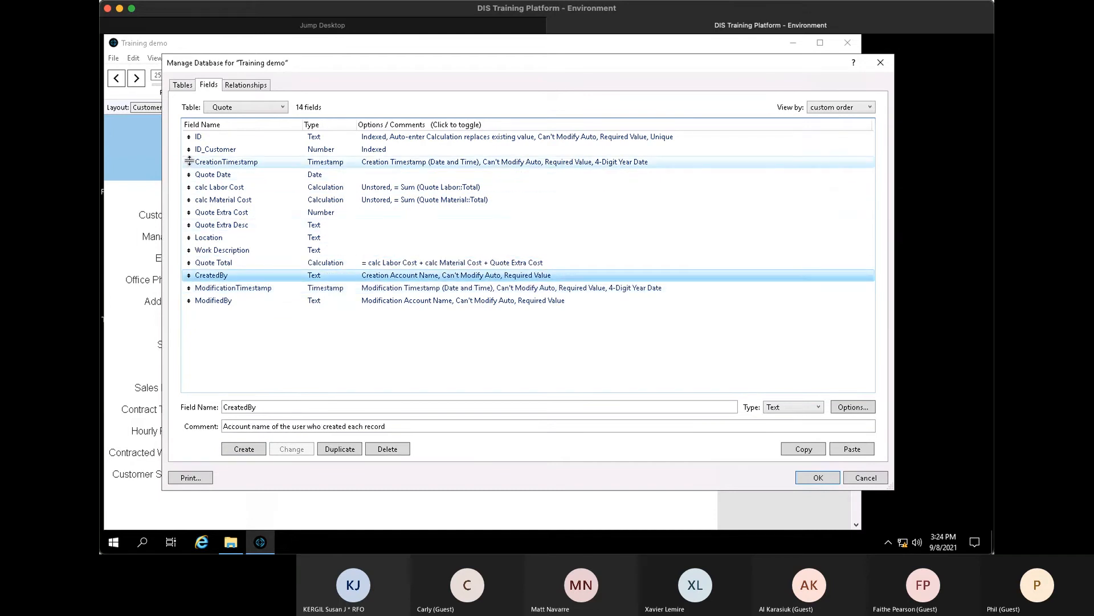
drag(189, 162, 188, 262)
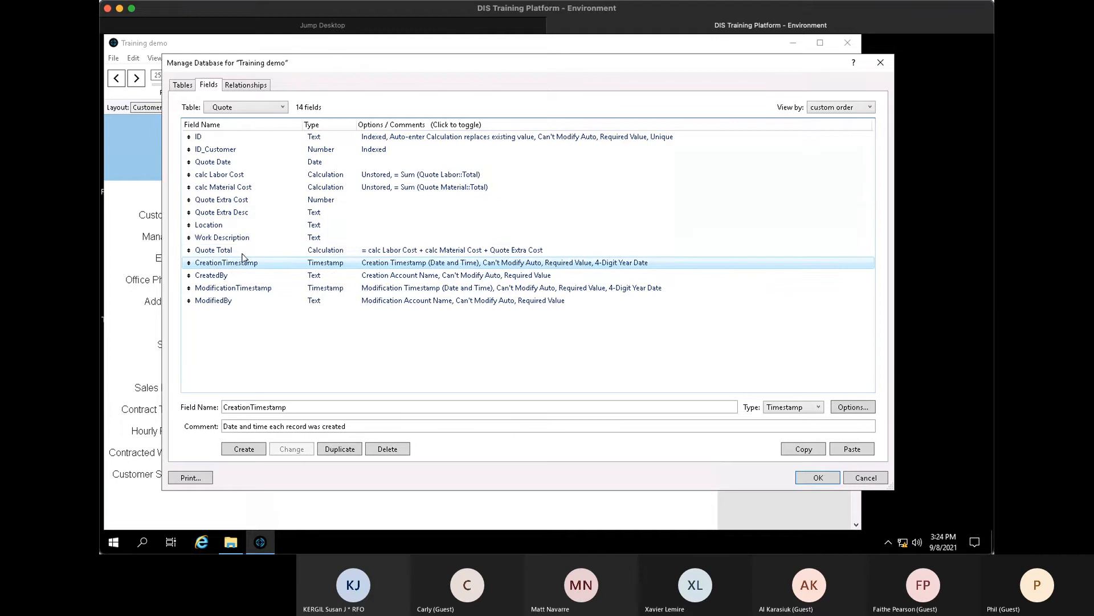
click(277, 252)
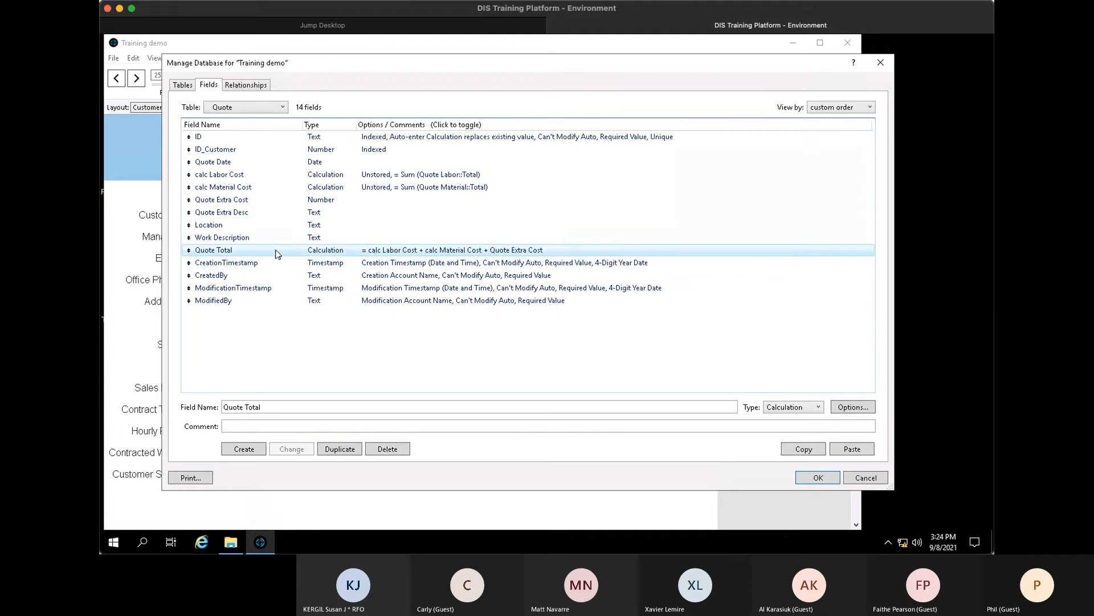
- Make Quote Date auto-enter the creation date
double_click(244, 162)
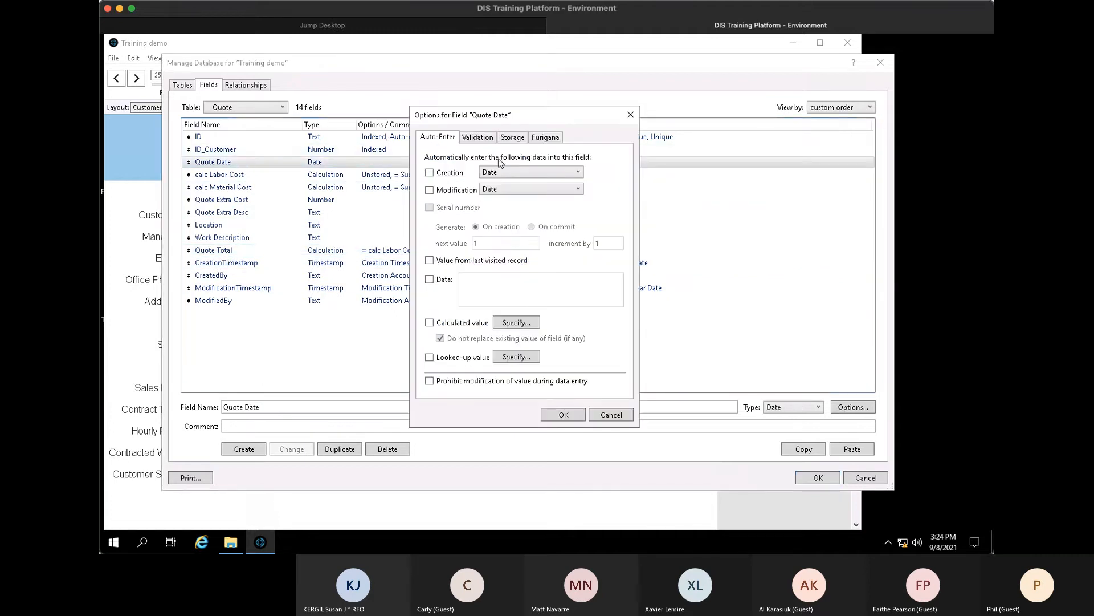
click(449, 174)
click(563, 415)
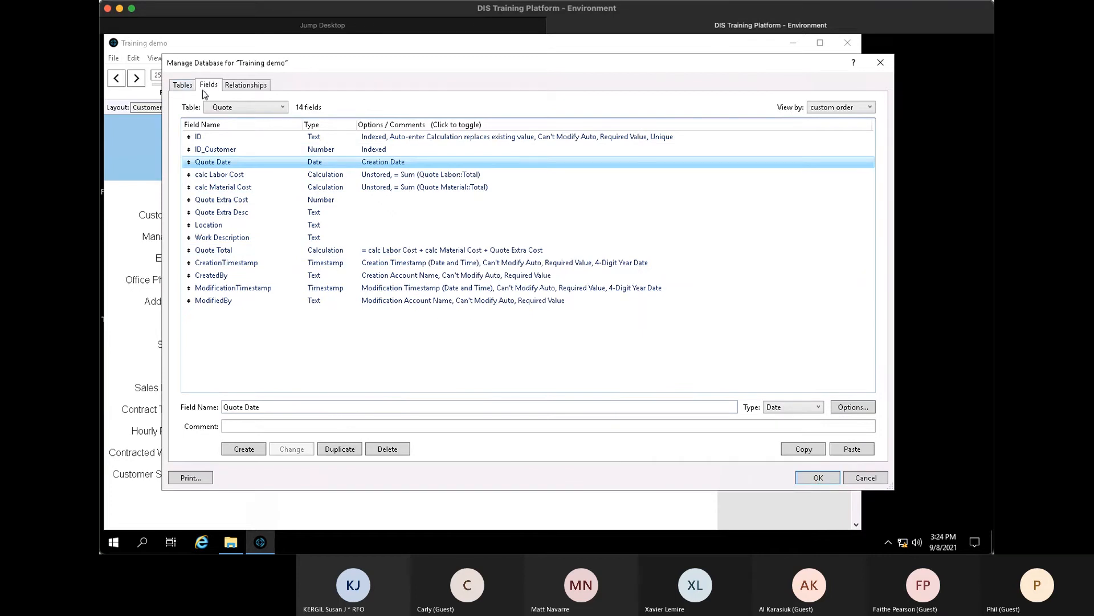
click(182, 85)
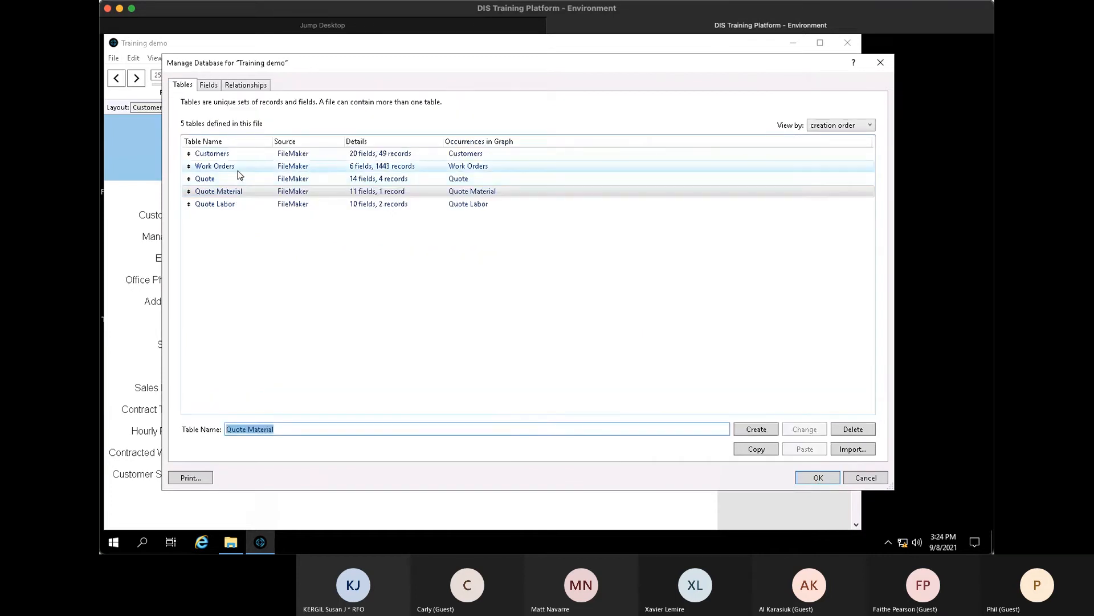
- In Customers, duplicate Total Work Order Hours and rename the copy 'Total Quote'
click(237, 169)
double_click(236, 155)
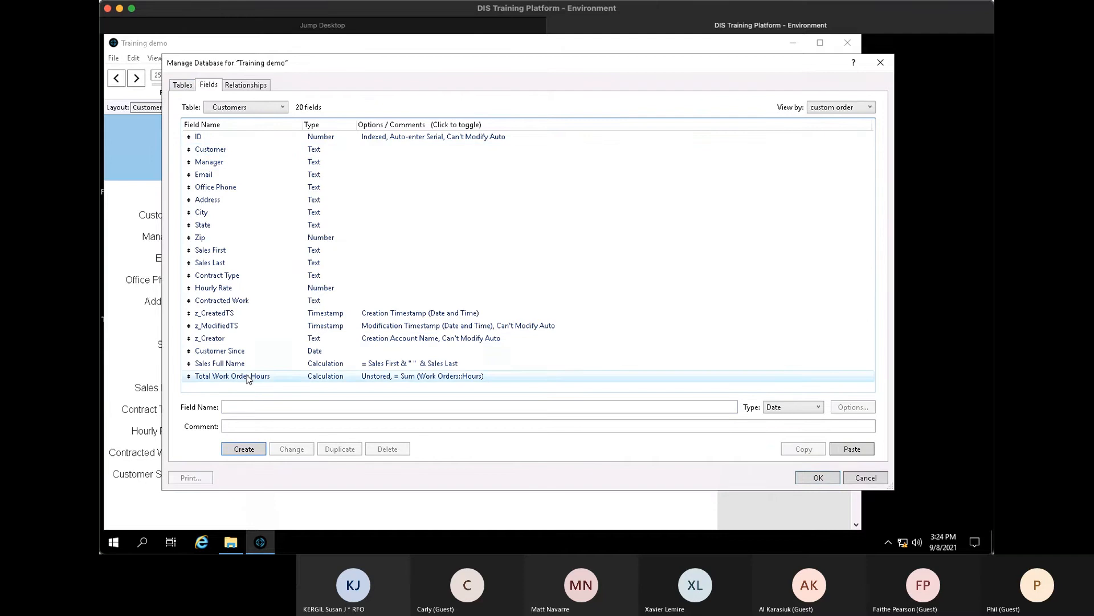
click(247, 377)
click(350, 453)
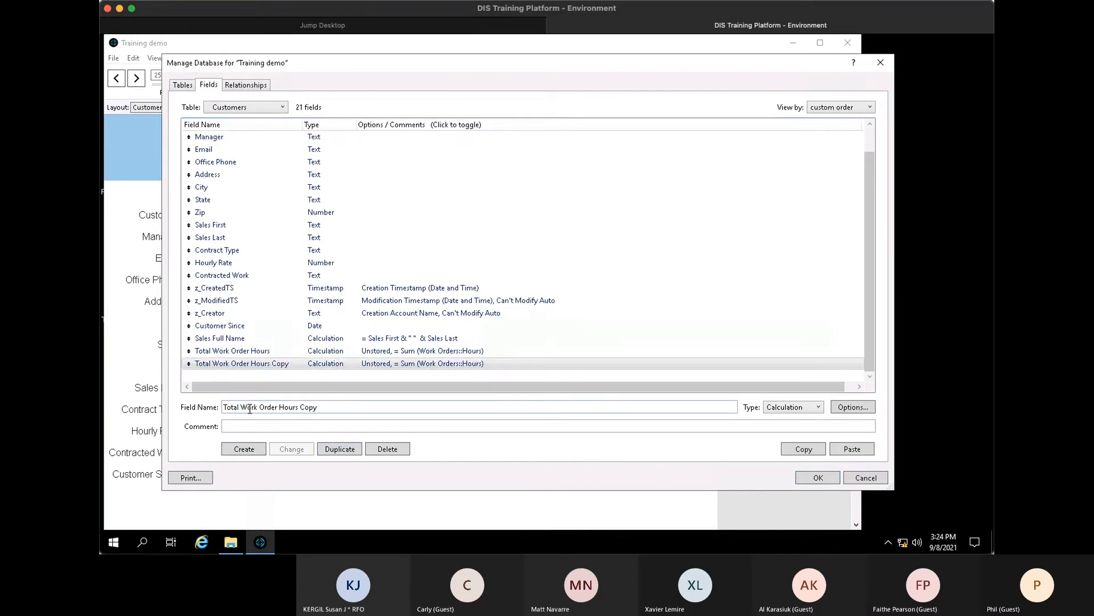
drag(245, 407, 387, 409)
key(BackSpace)
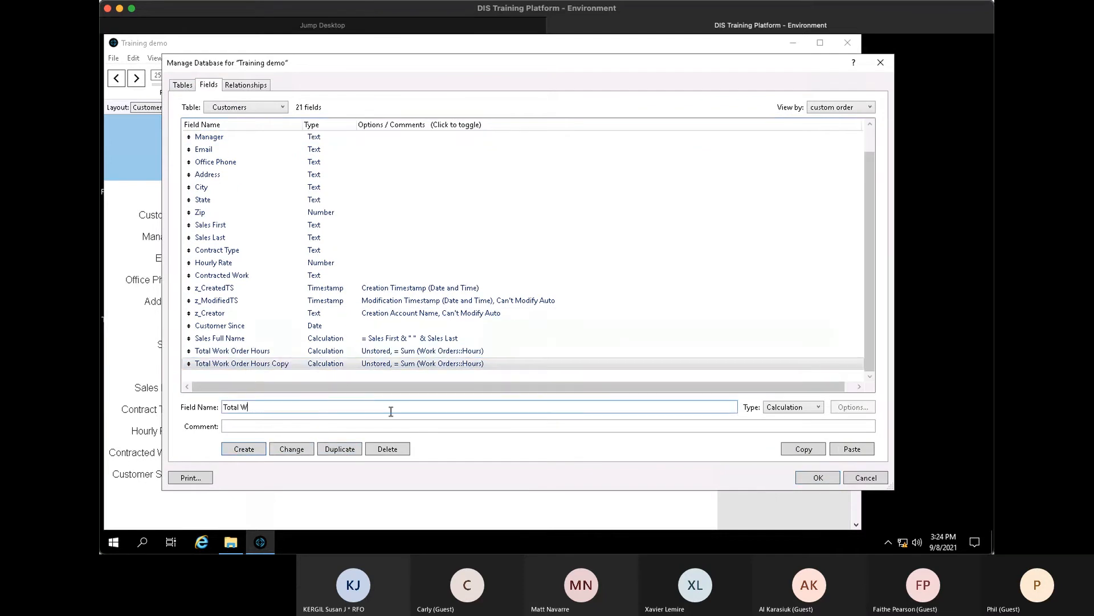
click(292, 448)
click(268, 365)
- Change the Total Quote formula to Sum (Quote::Quote Total) and close Manage Database
double_click(268, 365)
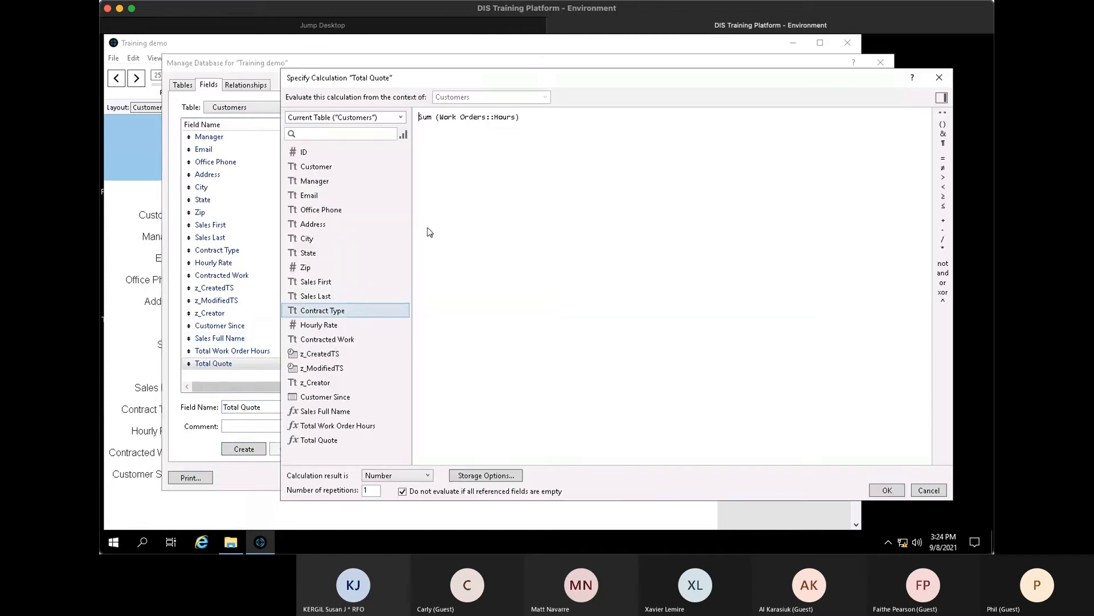
drag(440, 116, 534, 133)
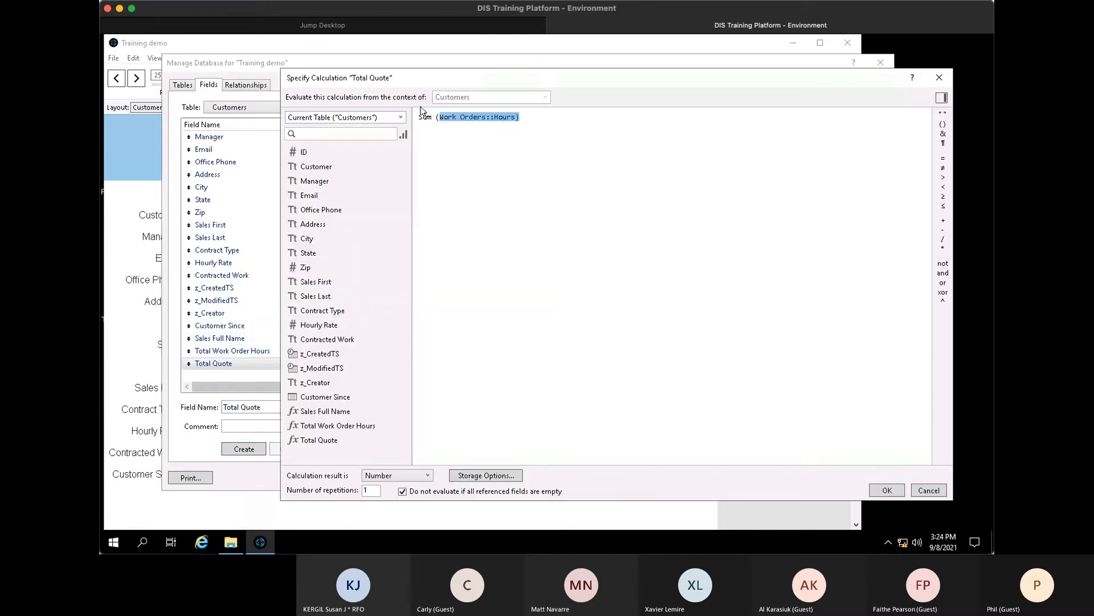
click(400, 117)
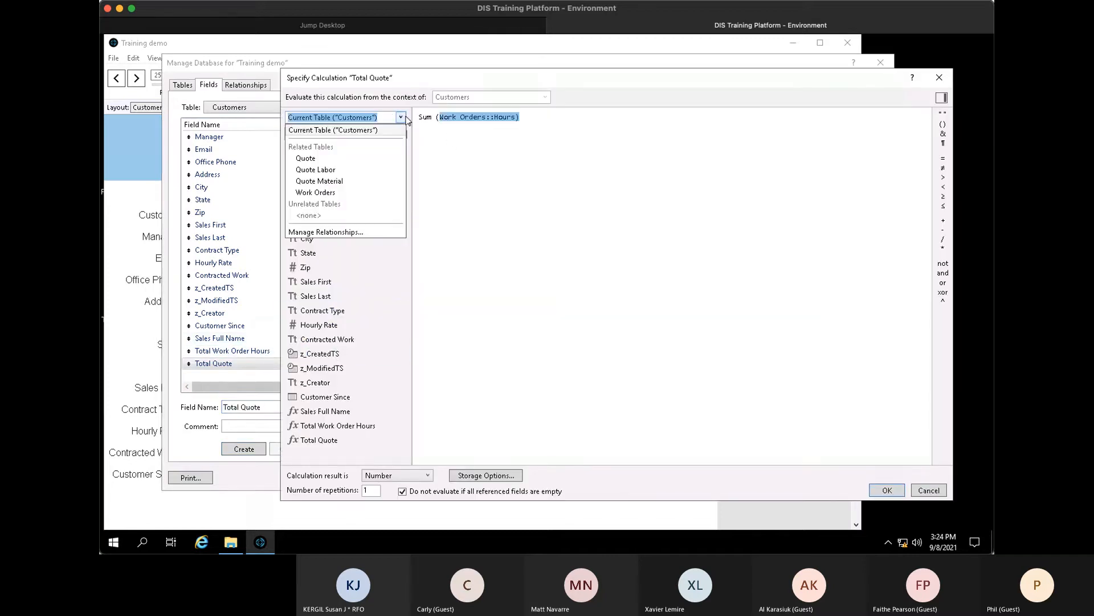
click(364, 160)
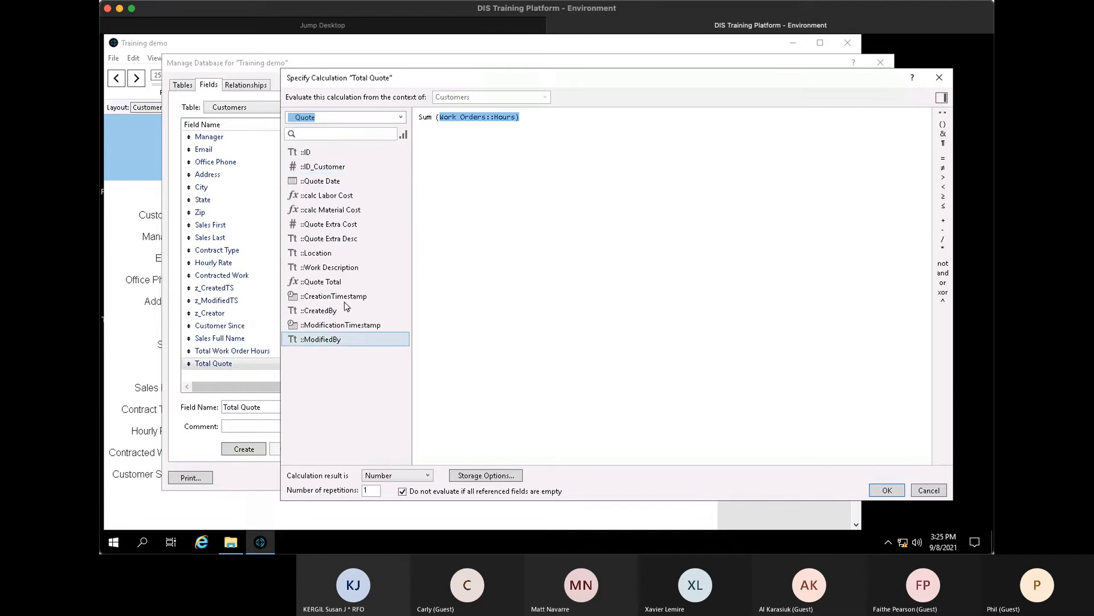
double_click(342, 282)
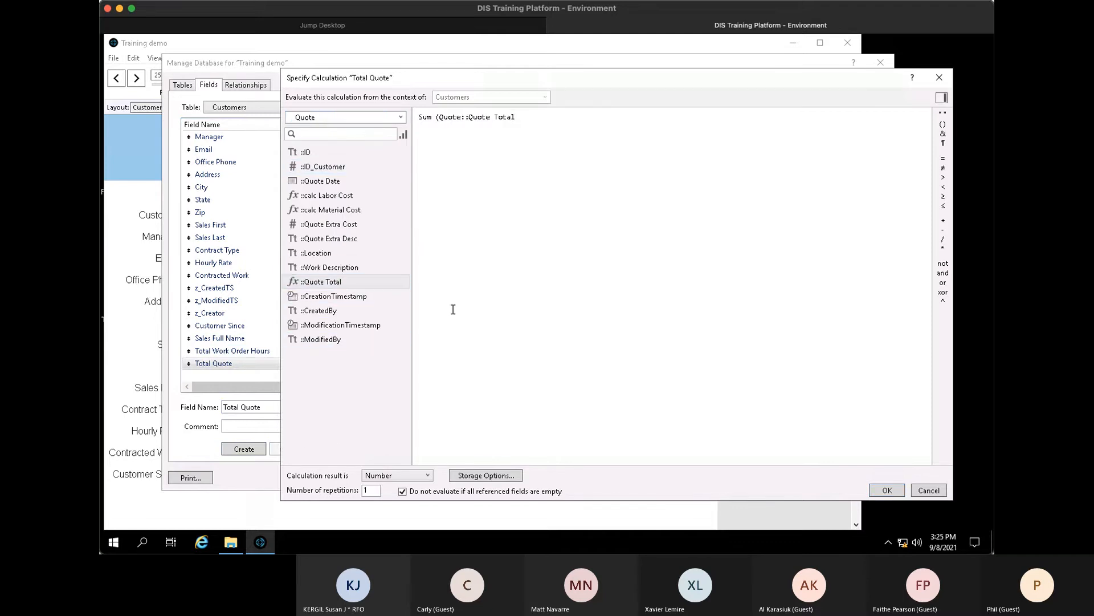
text())
click(887, 493)
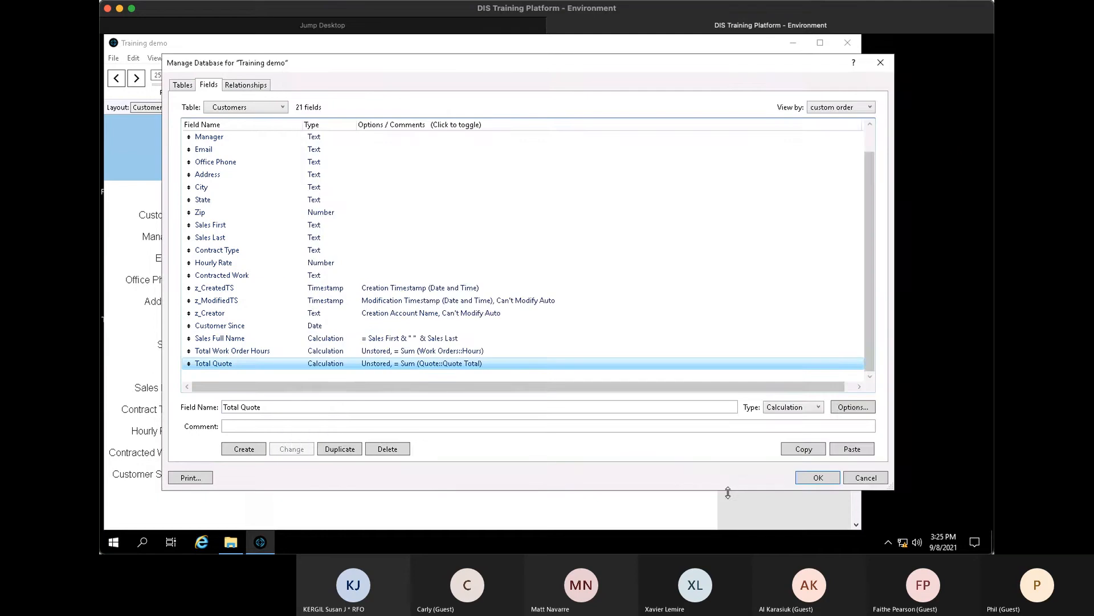
click(821, 478)
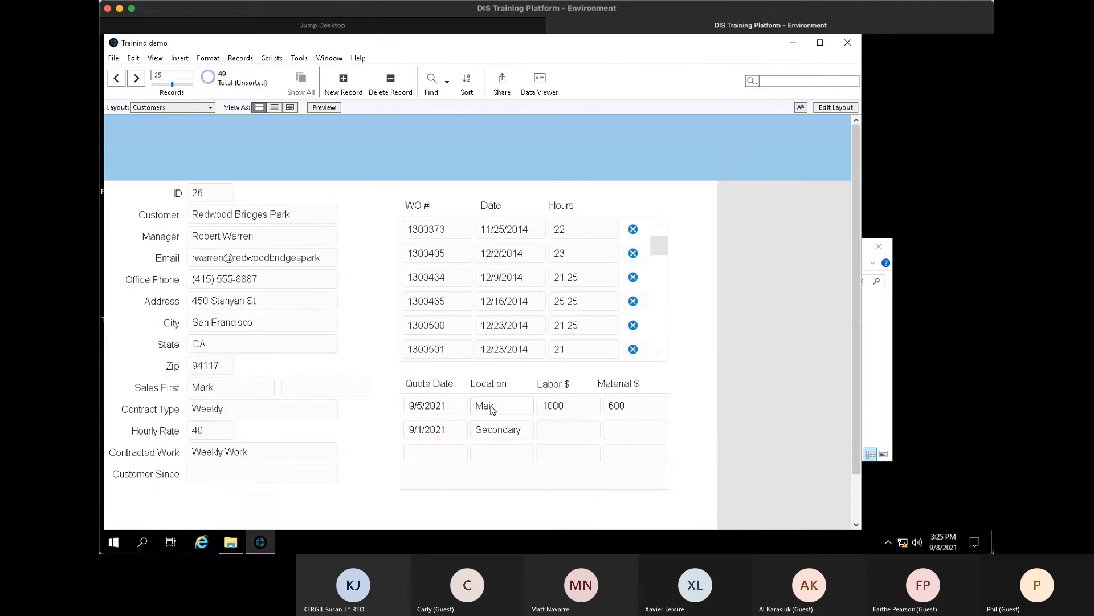
- In Layout mode, copy the Sales Last field below the Quote portal and assign it Total Quote
key(ctrl+l)
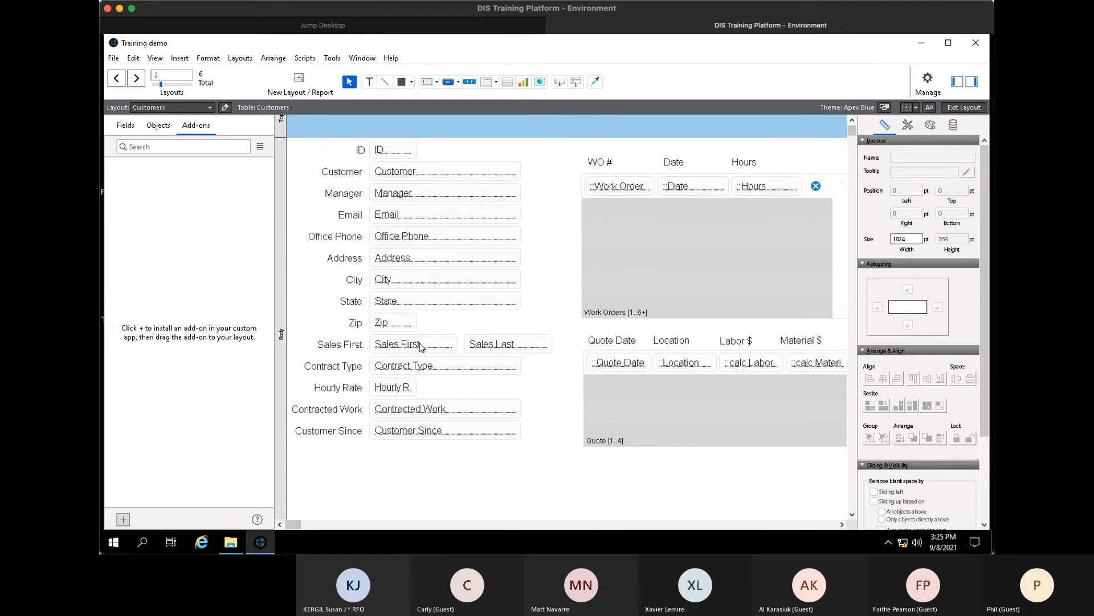
drag(504, 349, 776, 473)
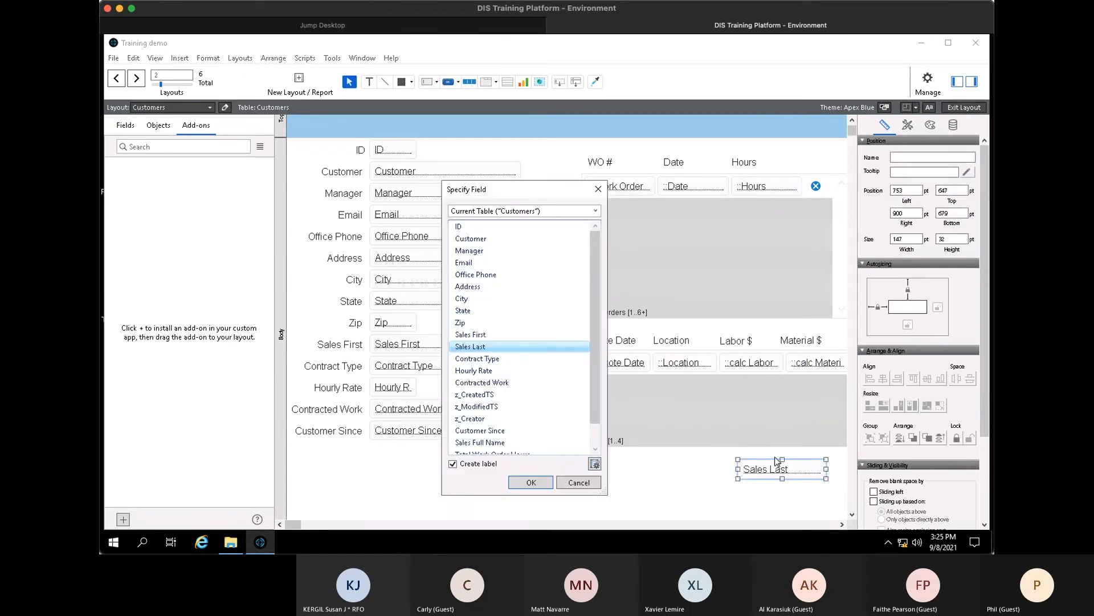
click(595, 211)
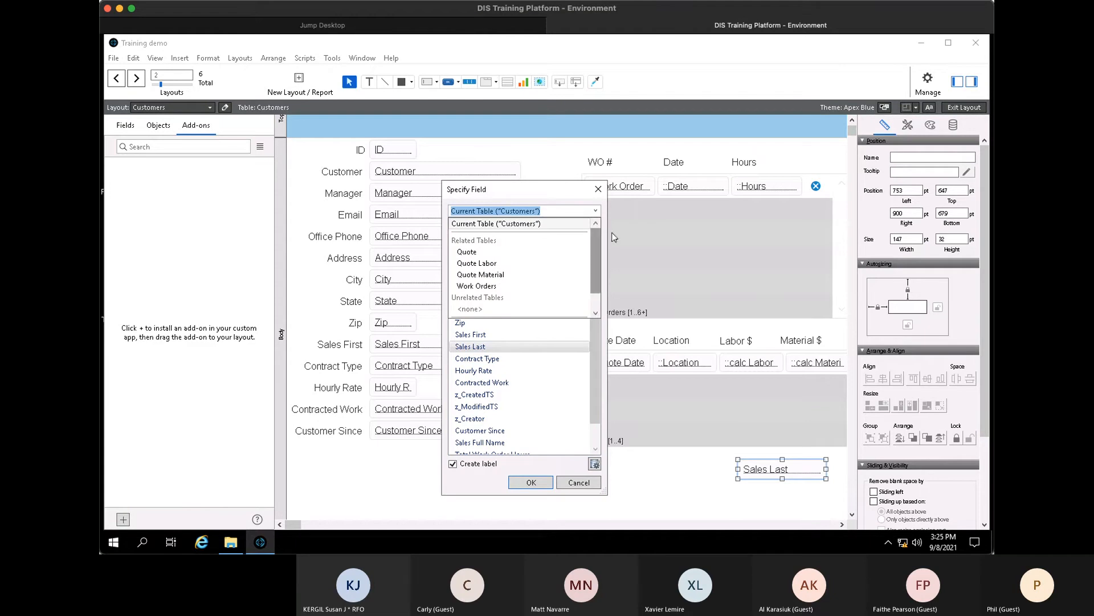
click(591, 210)
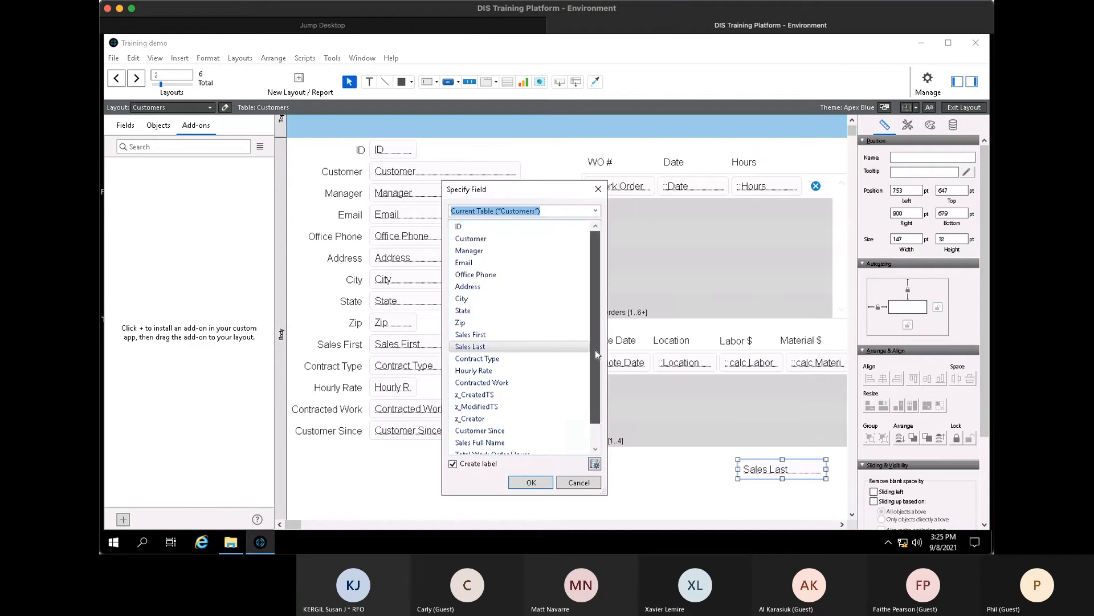
scroll(595, 350, down, 1)
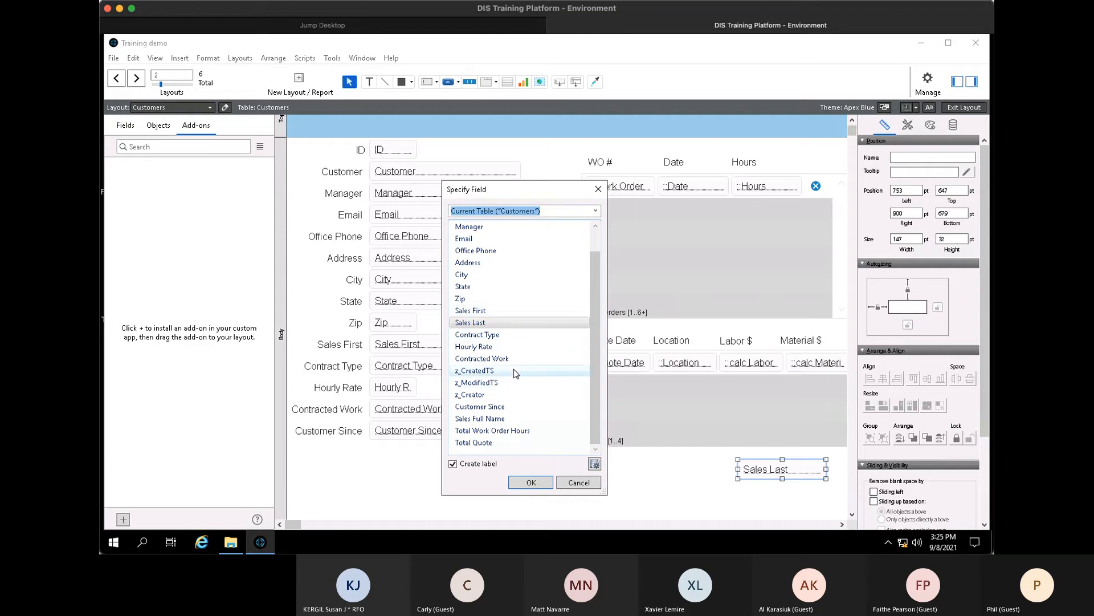
click(518, 419)
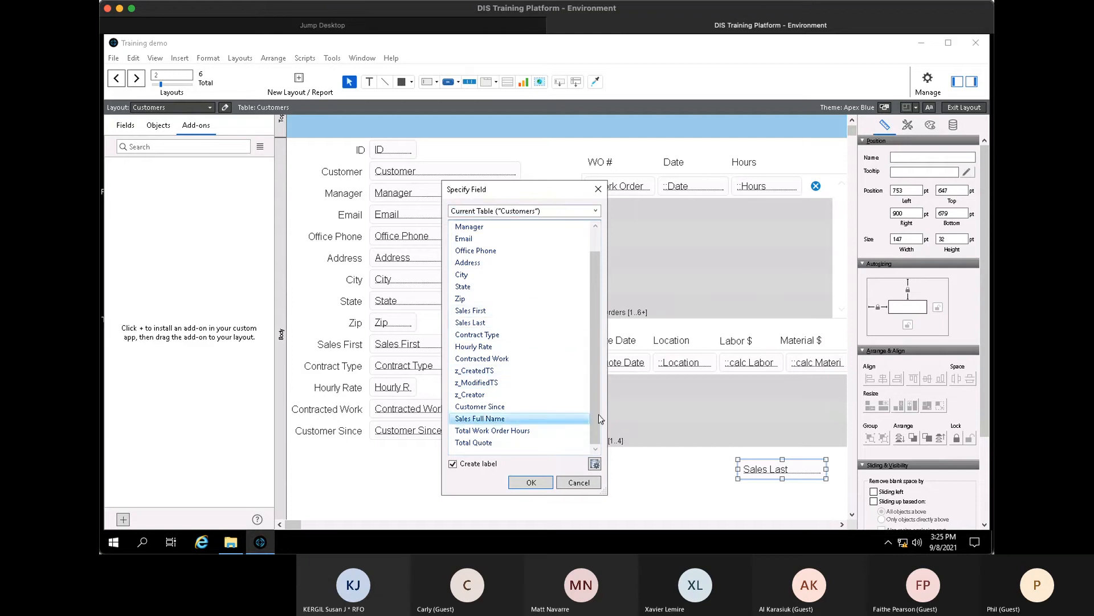
scroll(597, 412, up, 1)
scroll(597, 411, down, 1)
drag(606, 495, 607, 507)
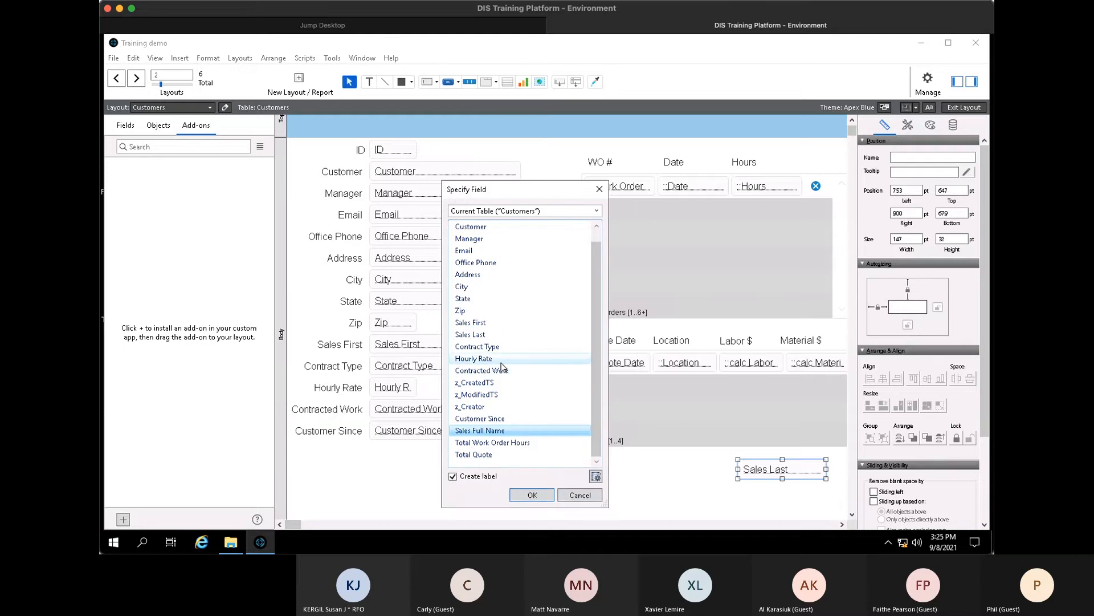
click(598, 211)
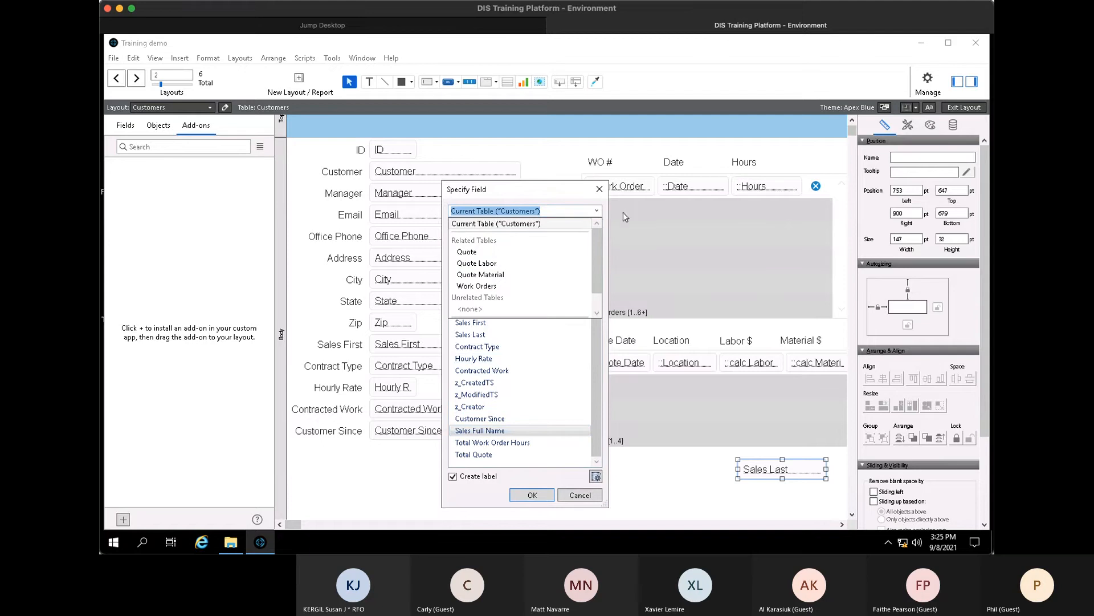
click(527, 214)
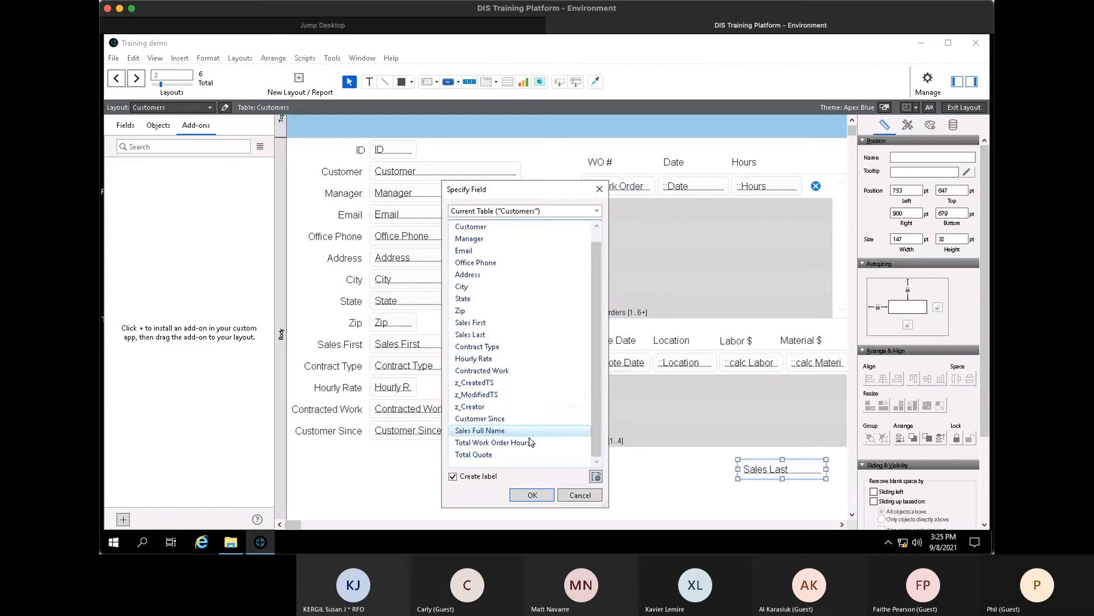
click(513, 443)
click(501, 456)
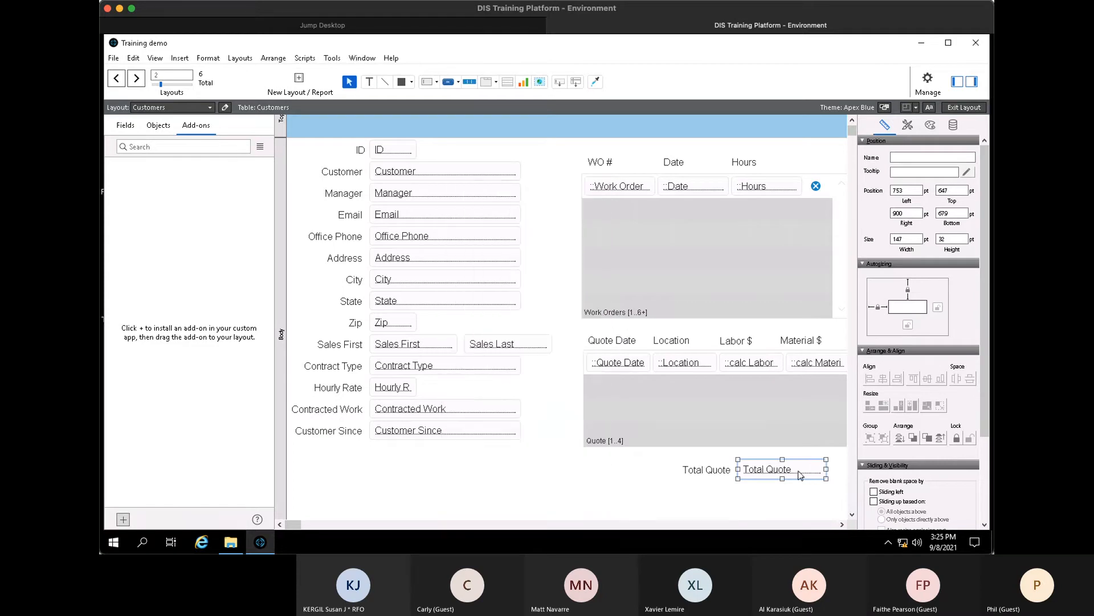
- Move the Quote portal and headers down, and copy Total Quote beside the Work Orders portal
drag(835, 504, 607, 417)
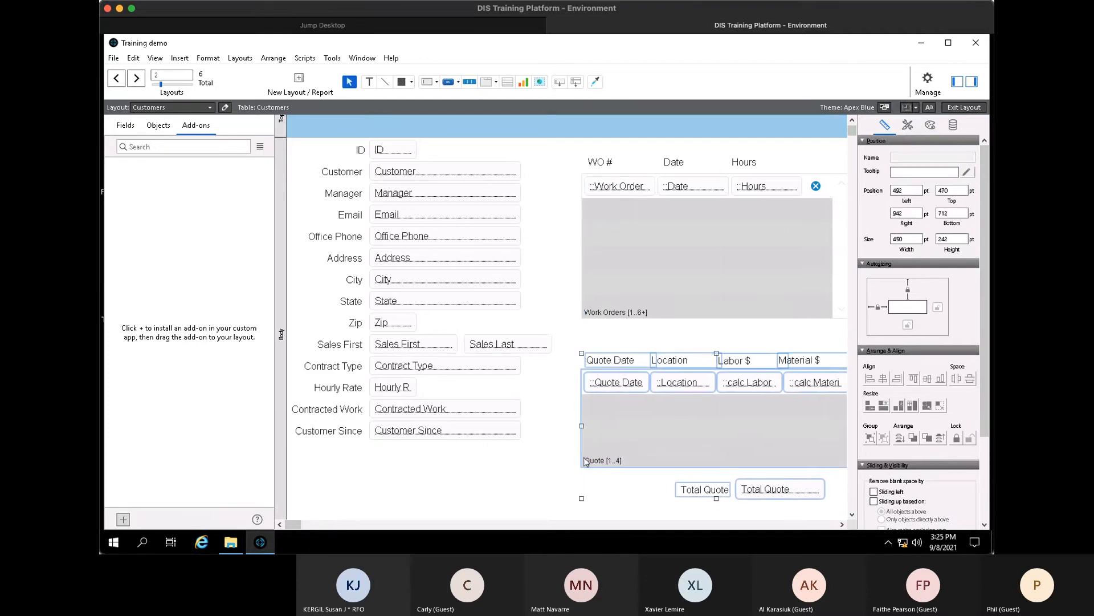
click(659, 497)
drag(767, 490, 782, 334)
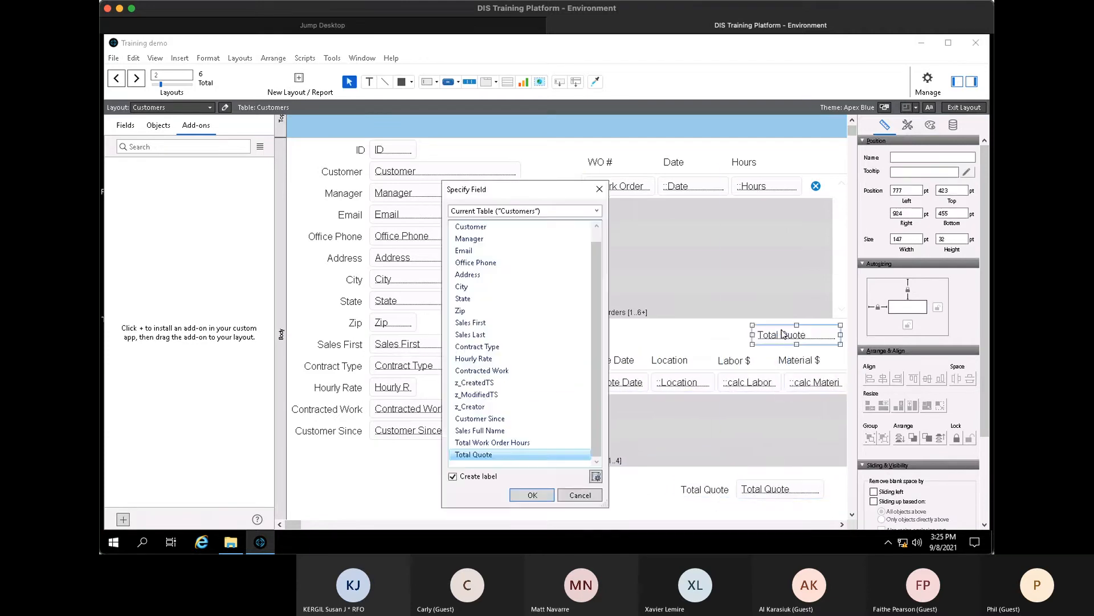
- Assign Total Work Order Hours to the copied field and move it with its label under the Work Orders portal
click(597, 211)
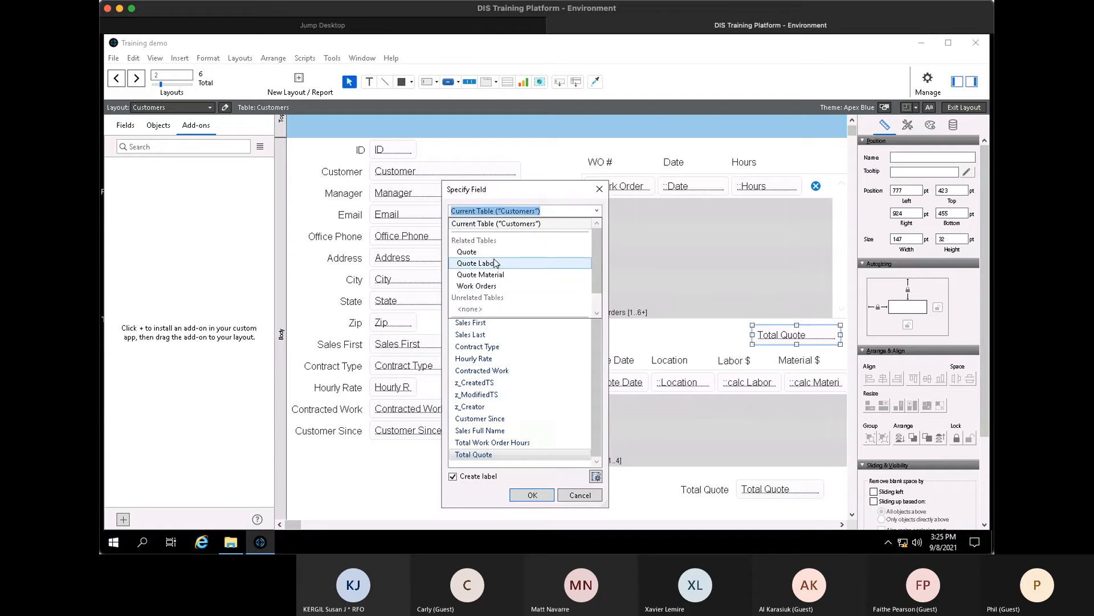
click(477, 286)
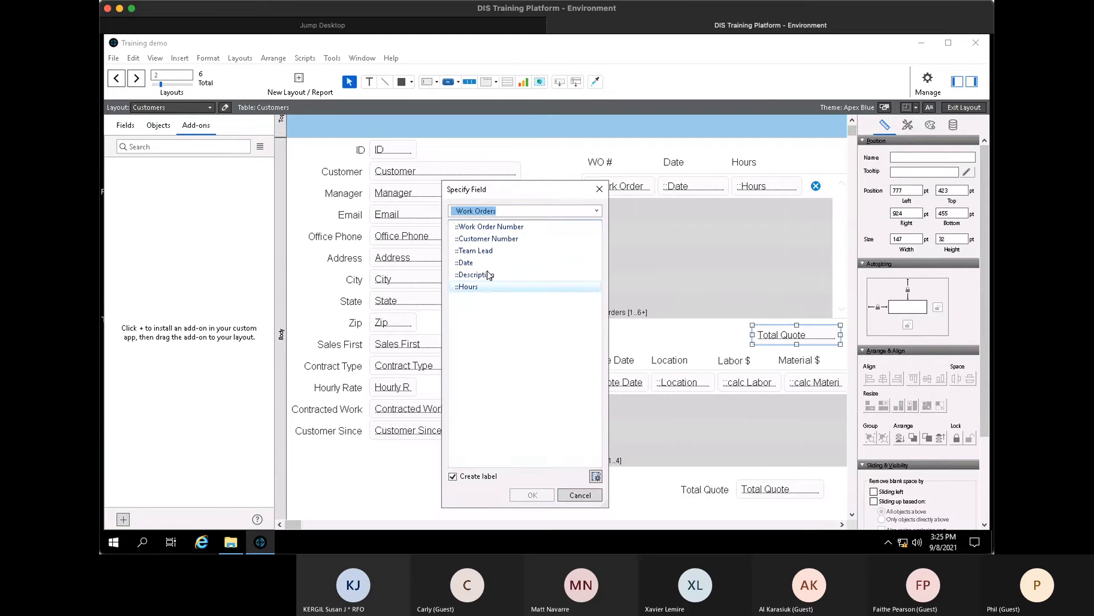
click(597, 211)
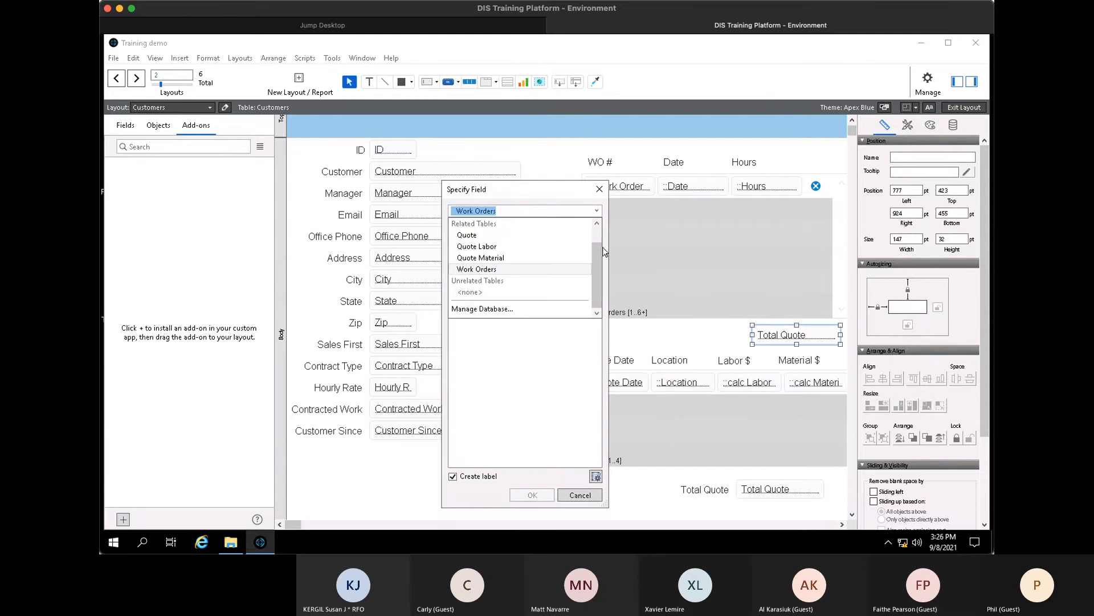
click(598, 223)
click(530, 224)
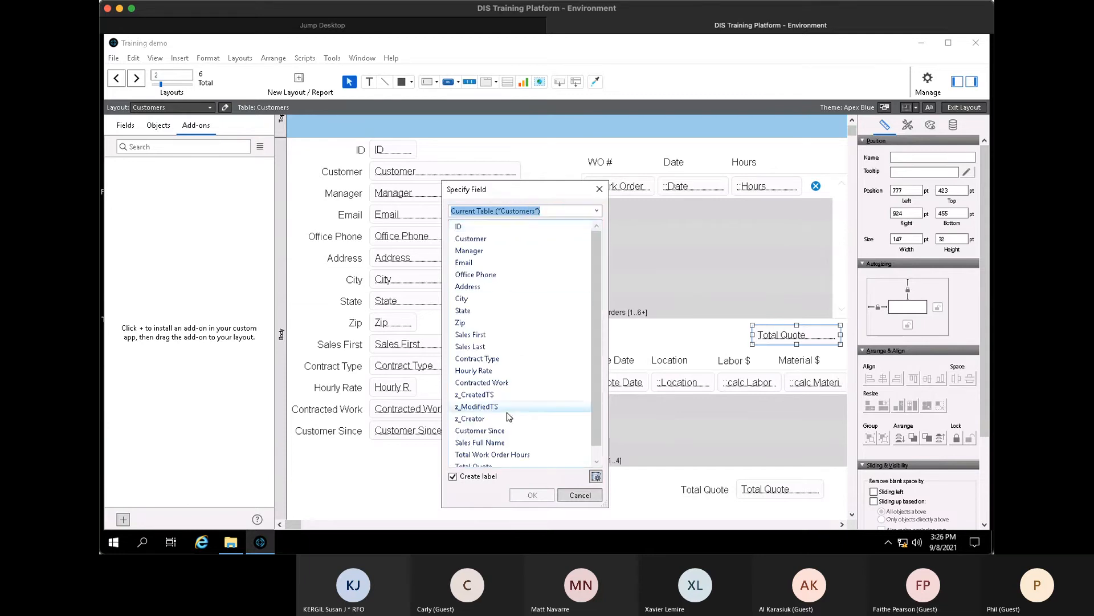
click(547, 454)
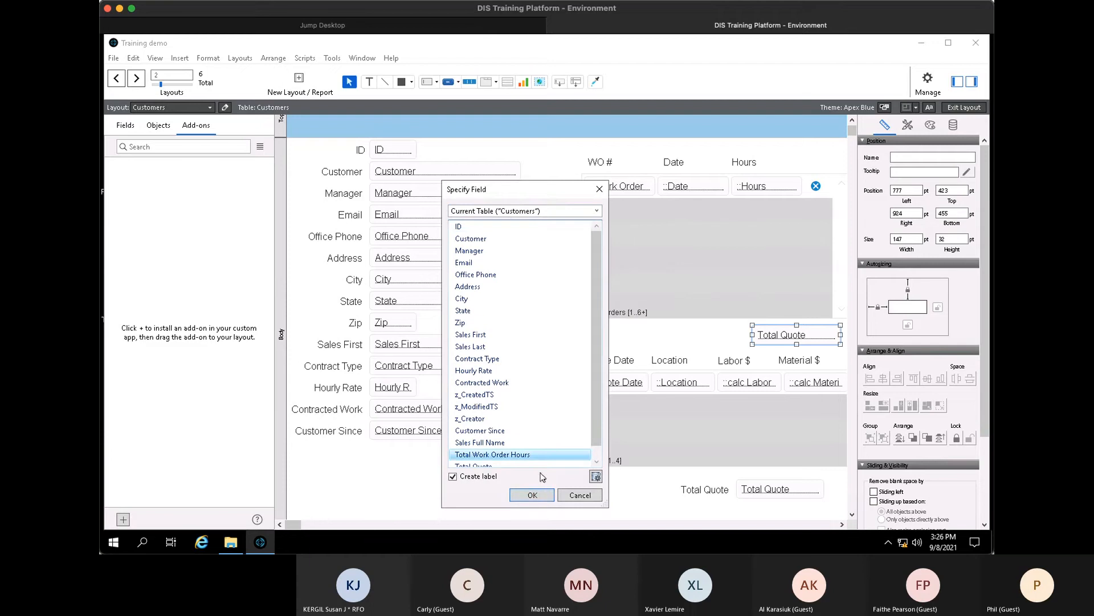
click(532, 495)
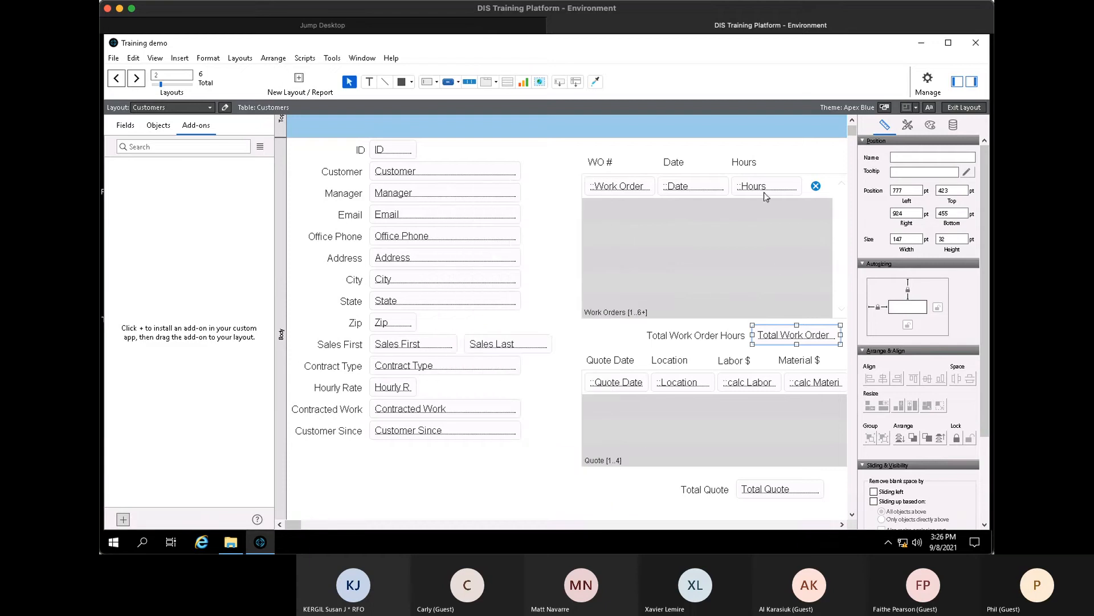
shift+click(705, 337)
drag(705, 337, 658, 339)
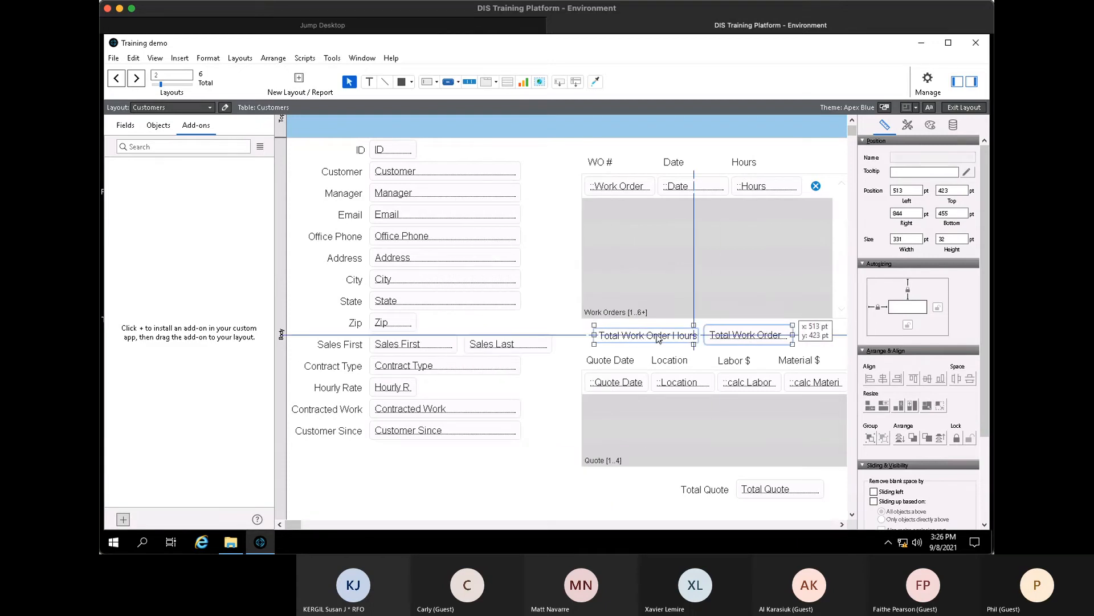
- Right-align the Hours header, ::Hours field and Total Work Order Hours field by text and right edge
click(750, 164)
shift+click(757, 188)
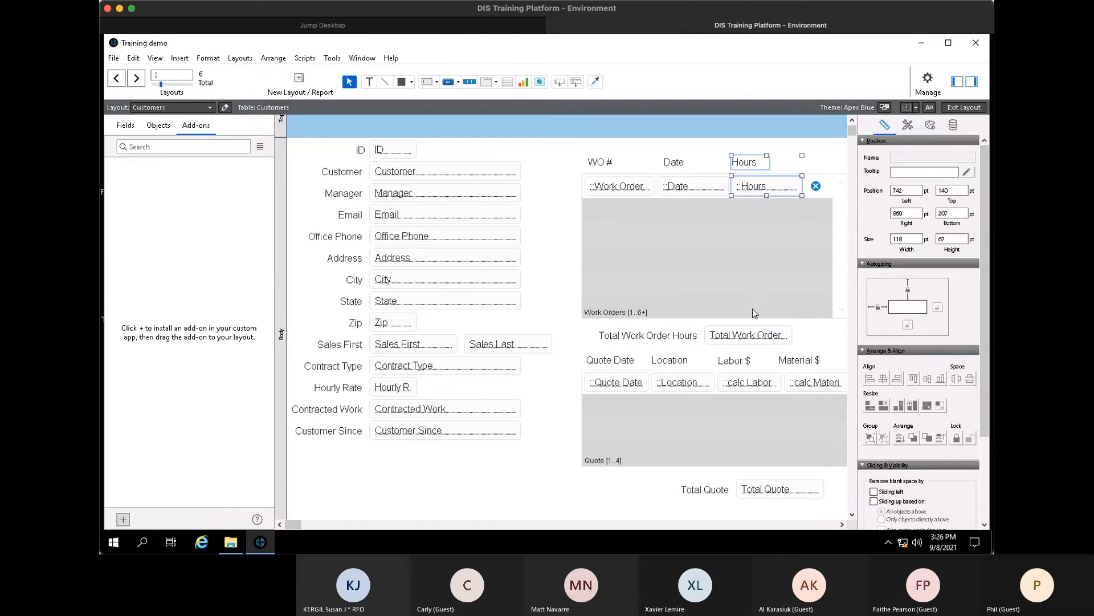
shift+click(759, 336)
key(ctrl+])
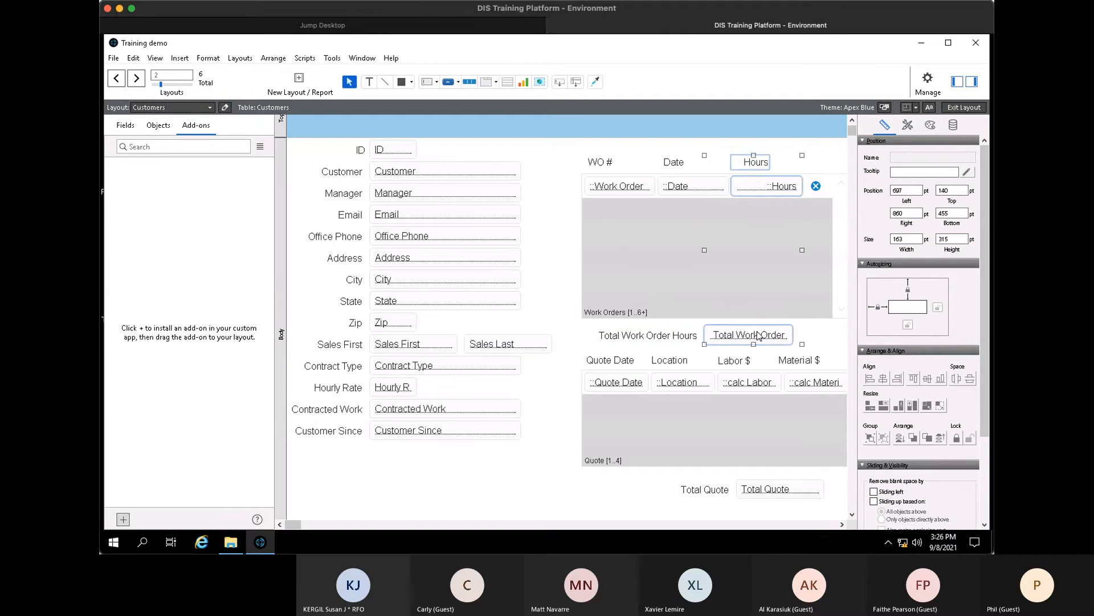
click(280, 59)
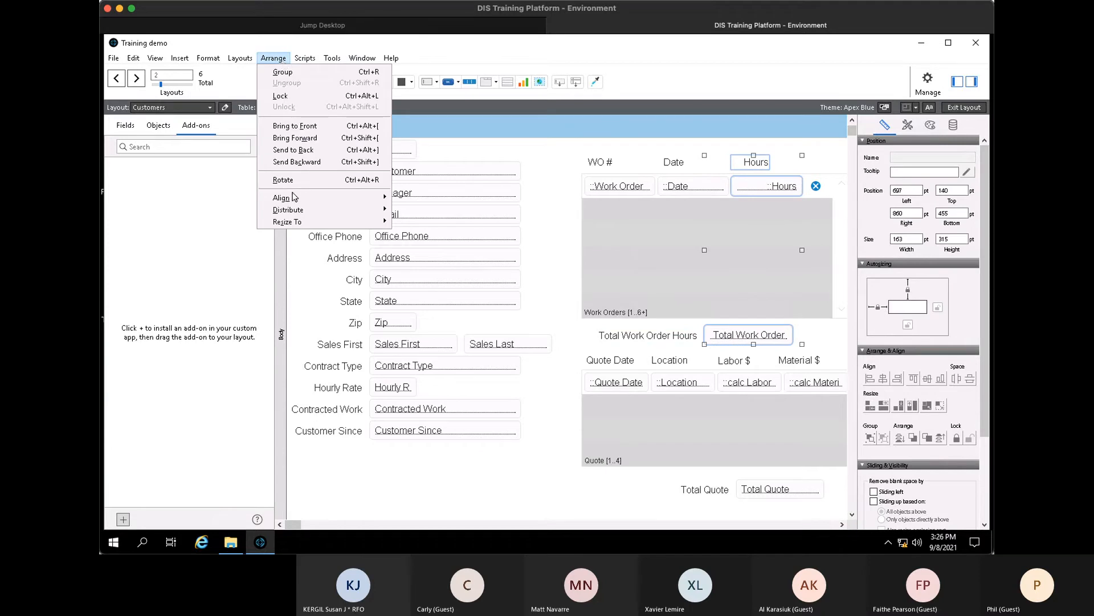
mouse_move(294, 200)
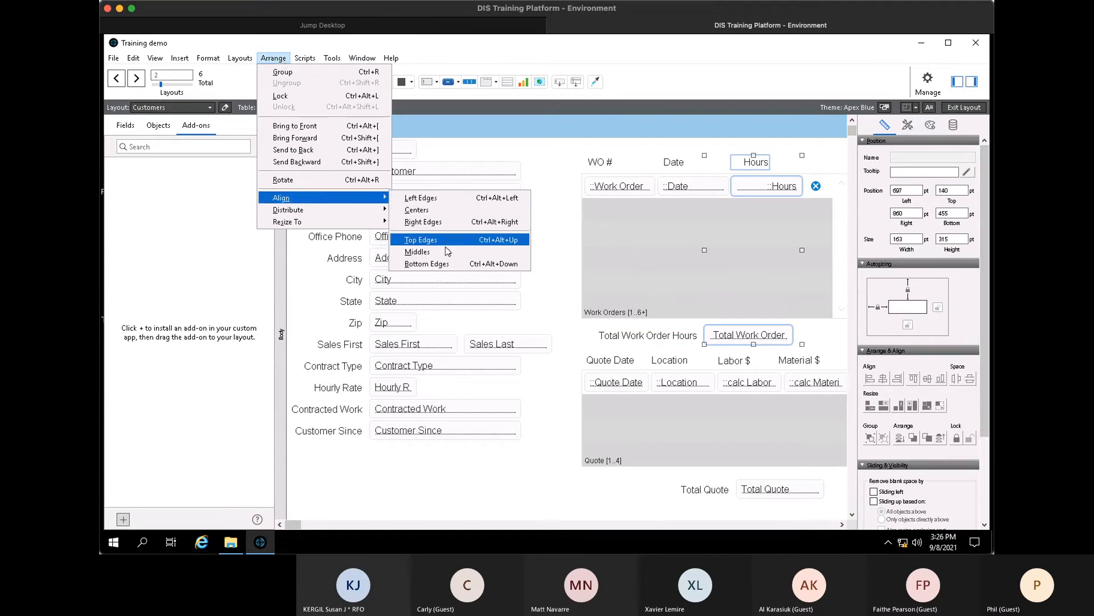
click(445, 223)
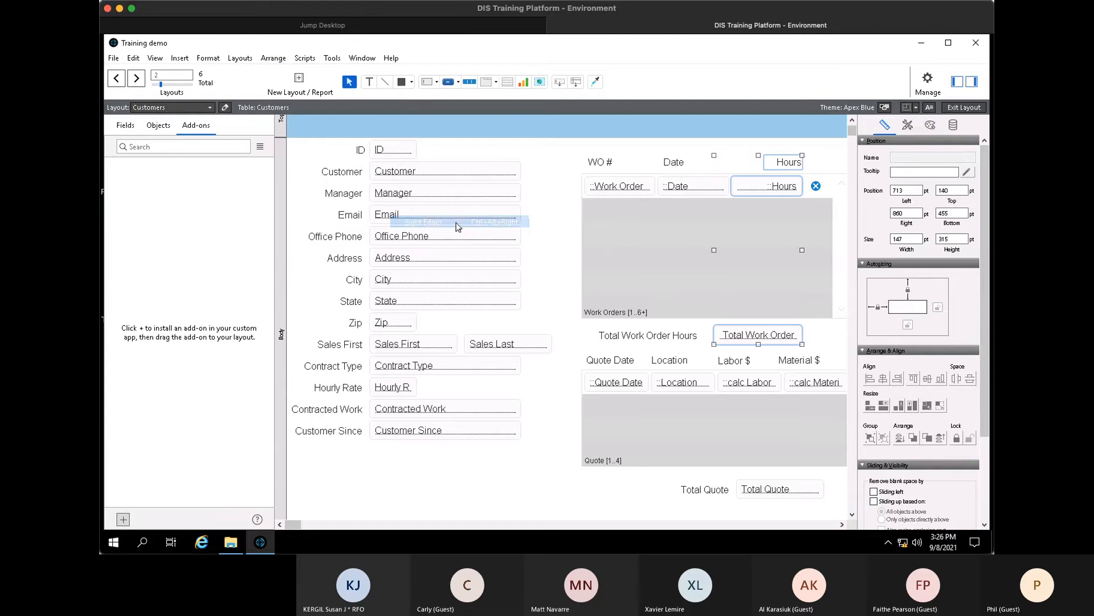
- Narrow the Total Work Order field, relabel it 'Total', and place the label beside it
click(795, 339)
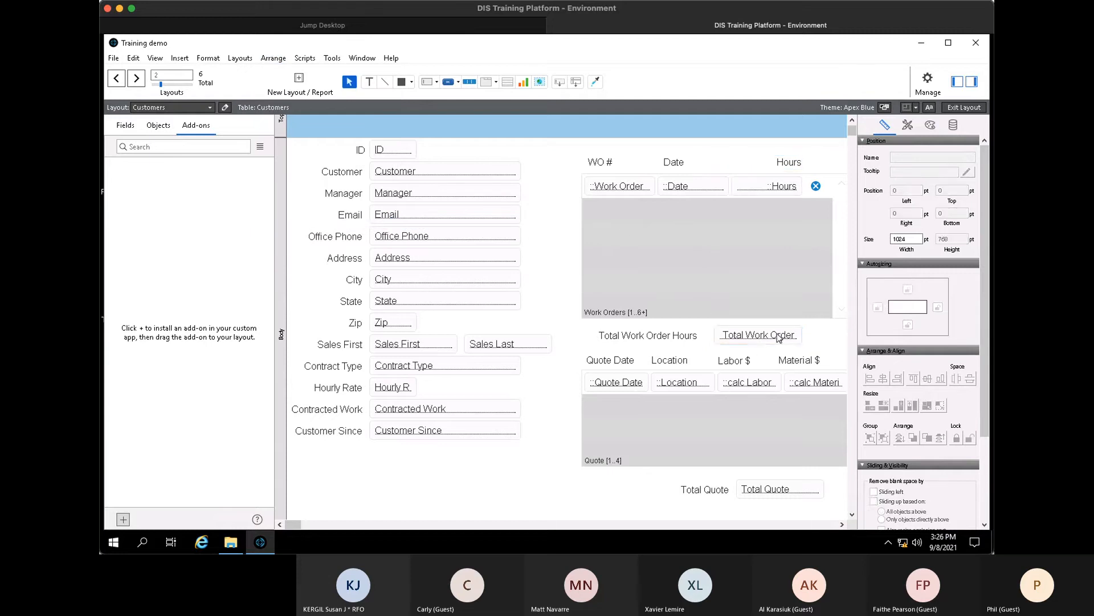
drag(715, 335, 736, 334)
click(683, 336)
text(Toatl)
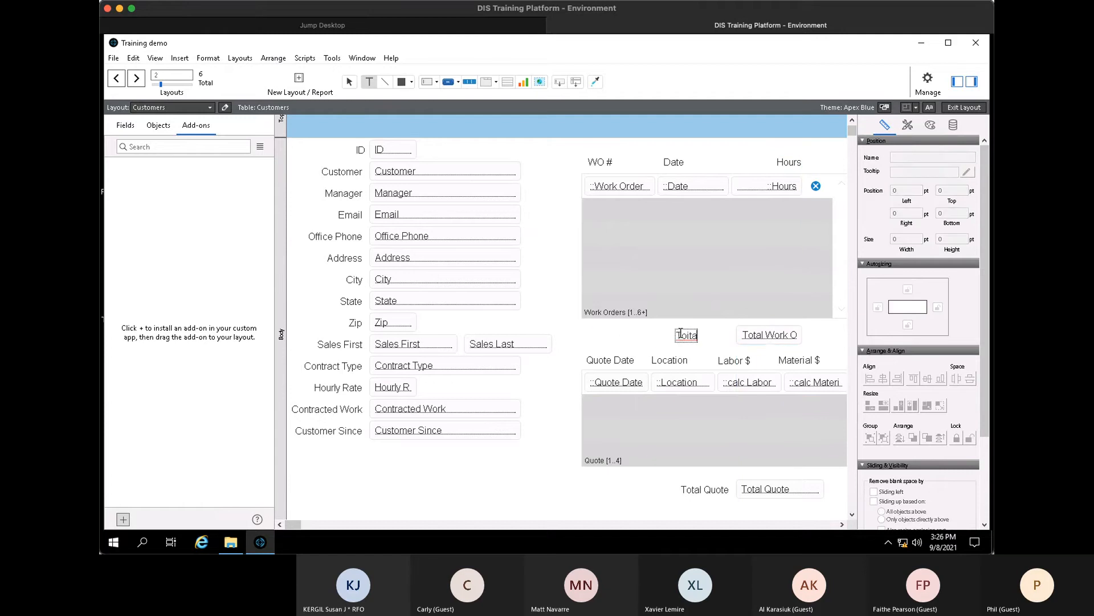
key(BackSpace)
key(BackSpace)
key(BackSpace)
text(tal)
click(650, 337)
drag(693, 336, 727, 337)
click(777, 497)
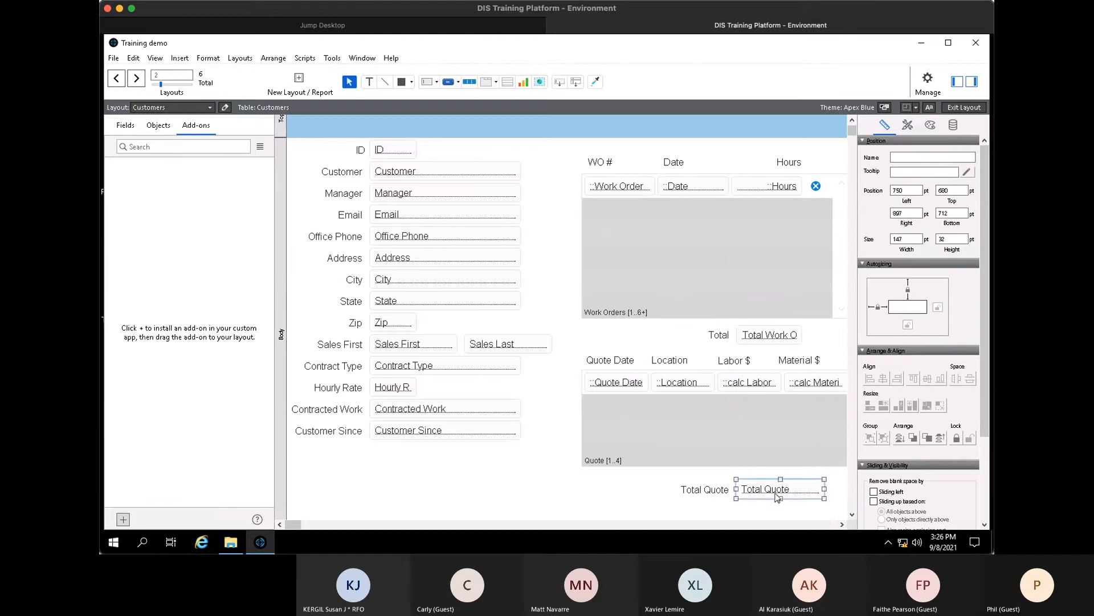
click(843, 525)
key(ctrl+i)
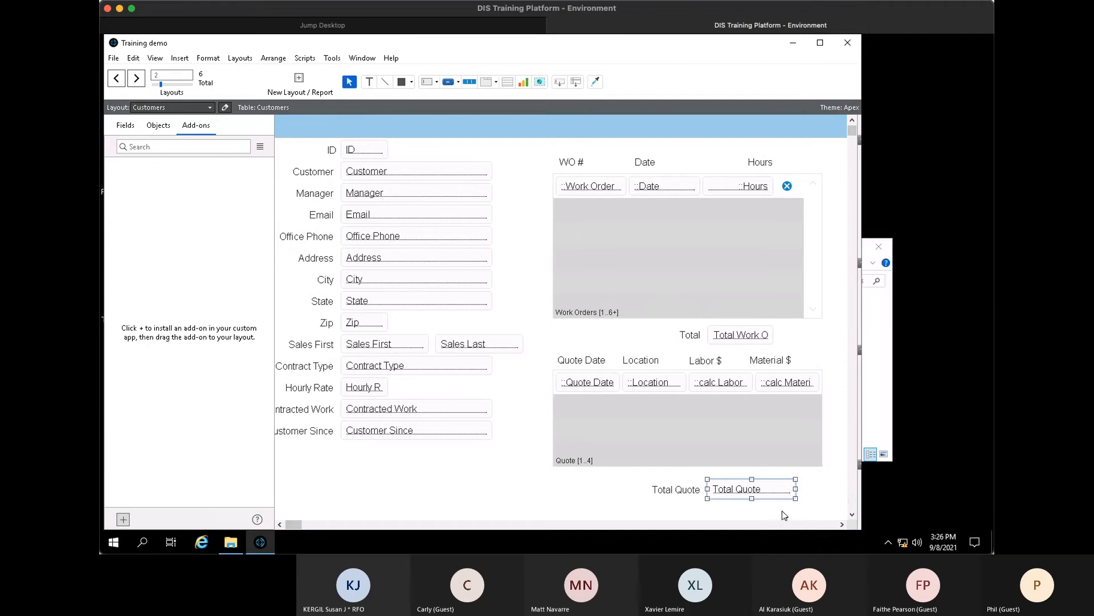
key(ctrl+b)
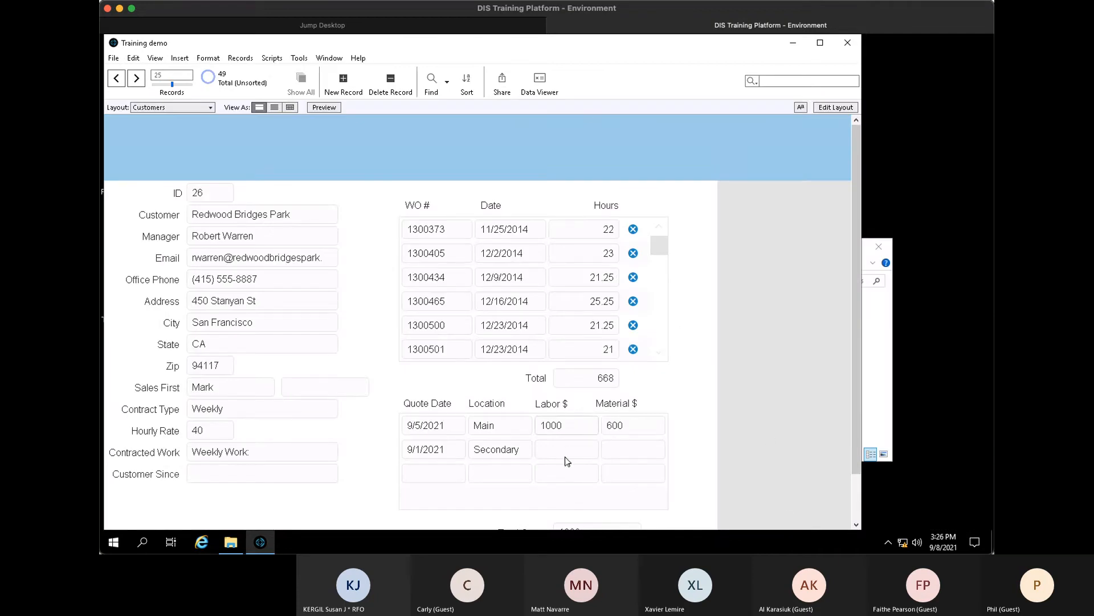
drag(568, 425, 538, 426)
key(BackSpace)
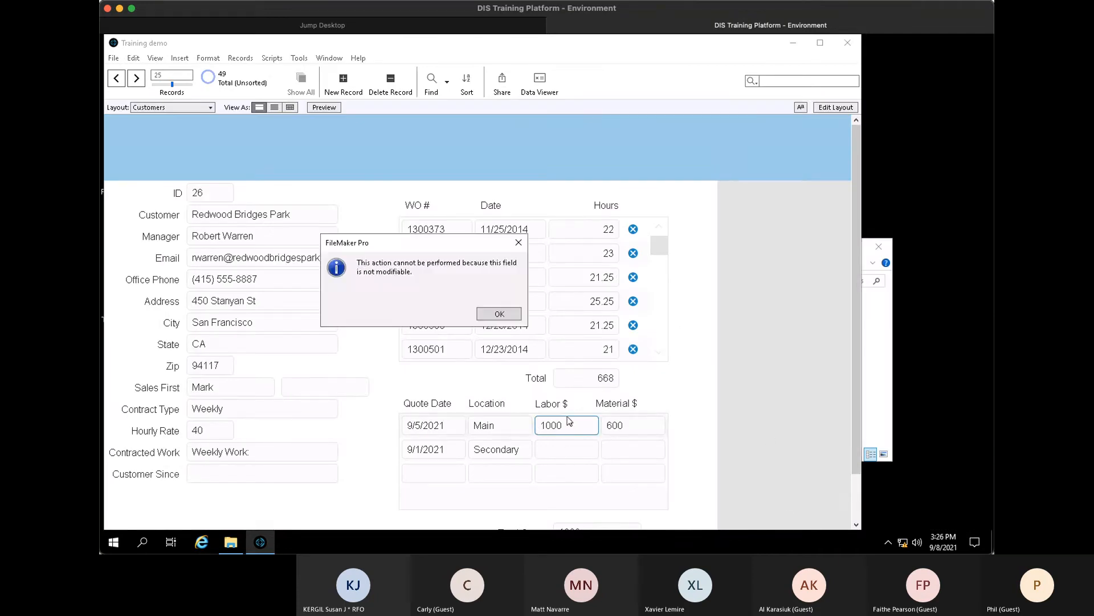
key(Return)
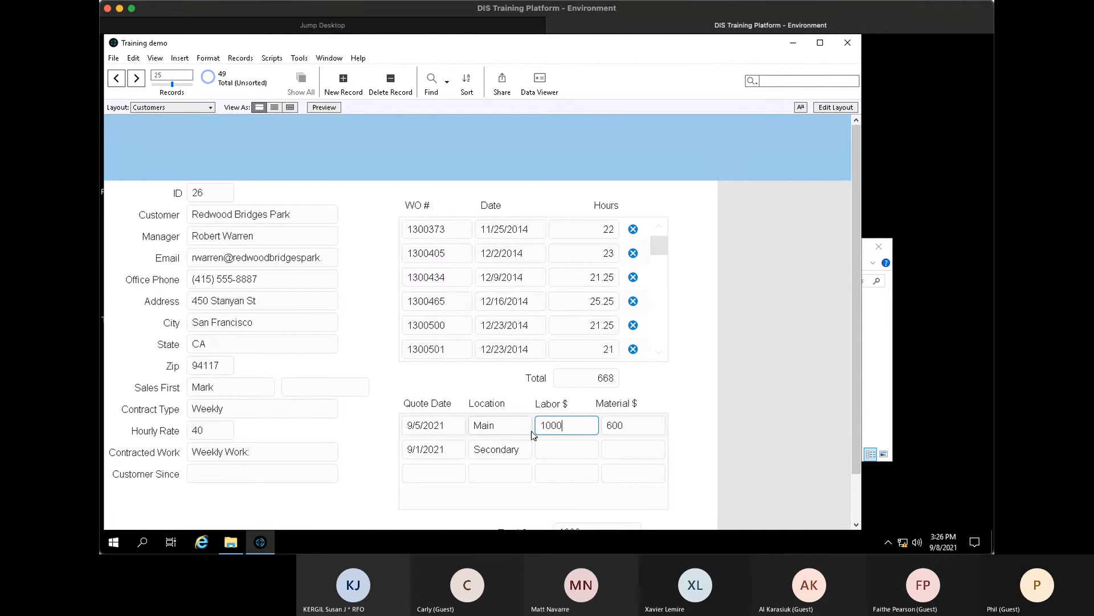
key(ctrl+l)
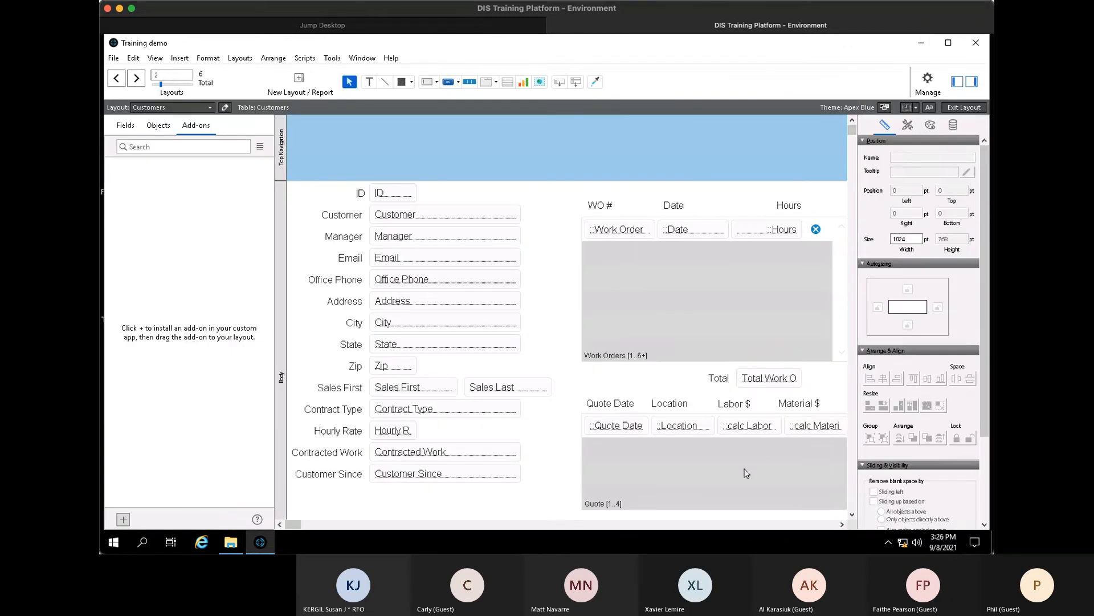
key(ctrl+b)
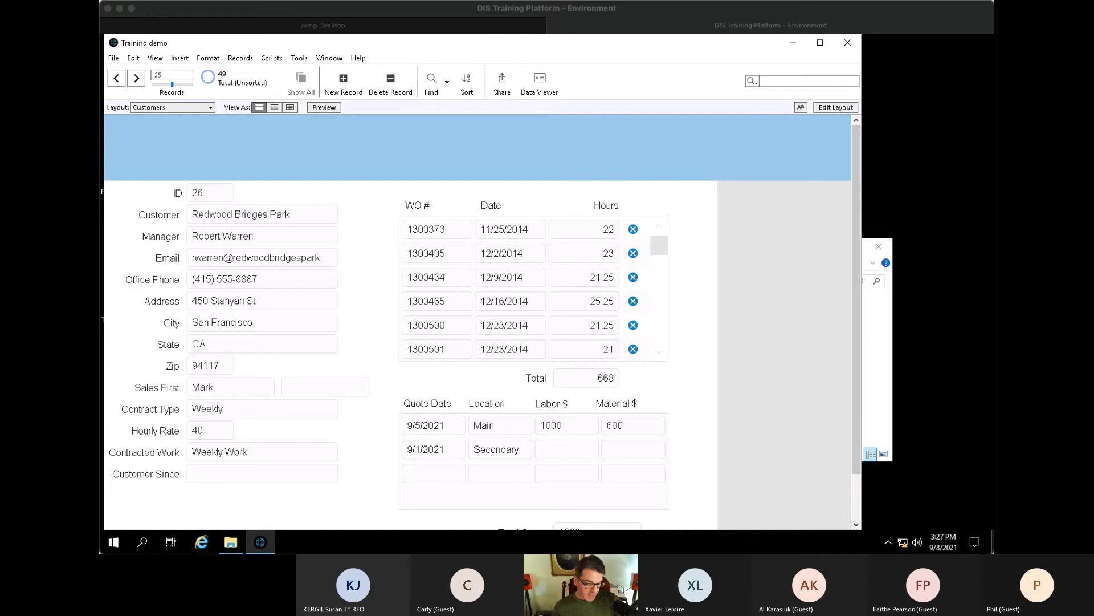
click(688, 408)
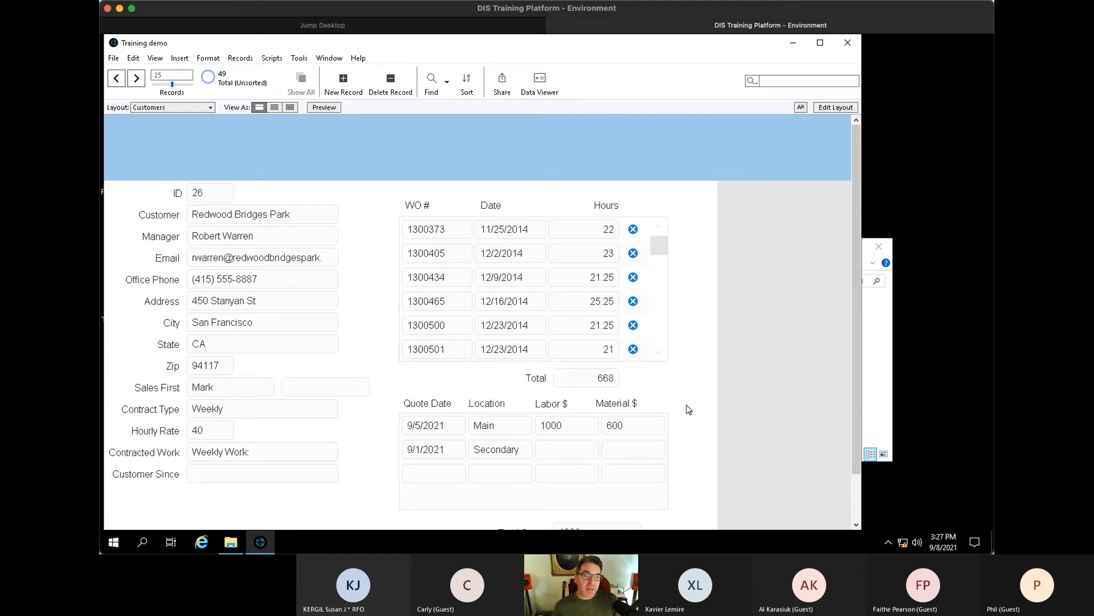
scroll(689, 407, down, 1)
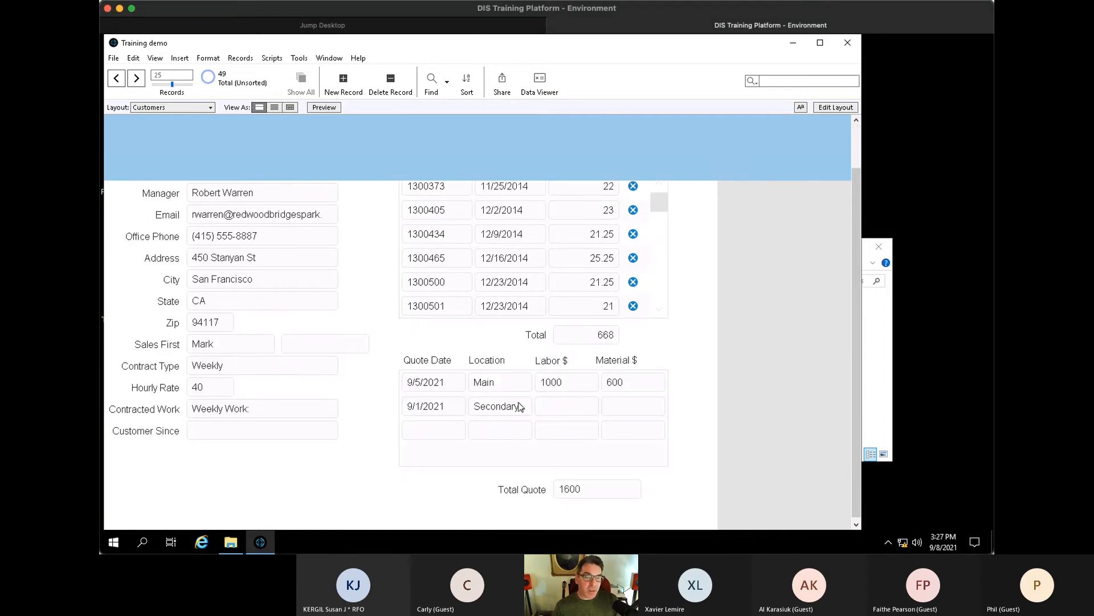
scroll(577, 412, up, 1)
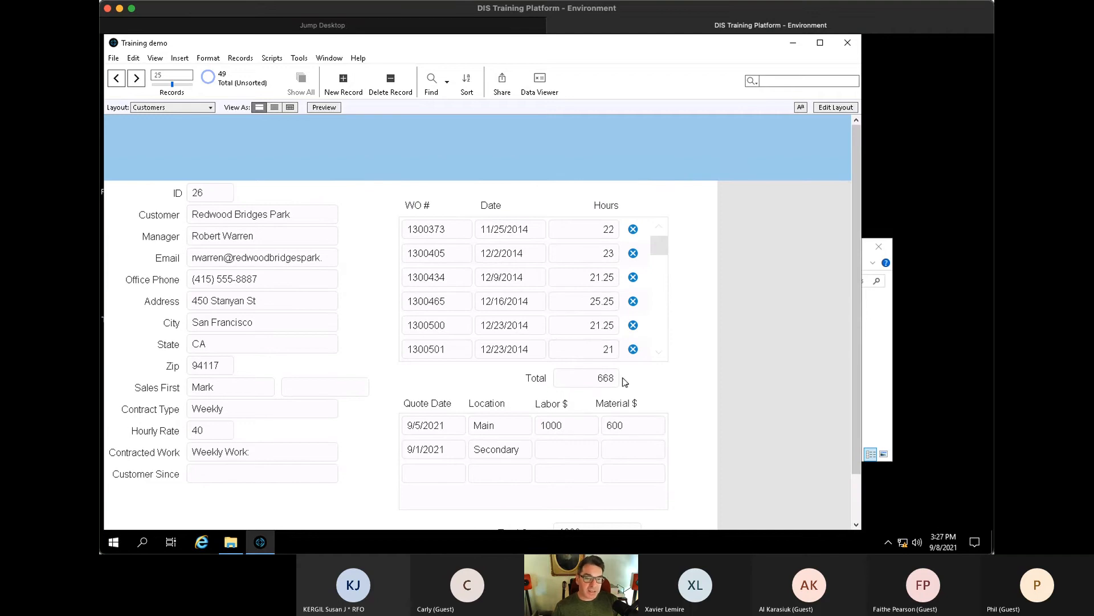
key(ctrl+Down)
key(ctrl+Up)
key(ctrl+l)
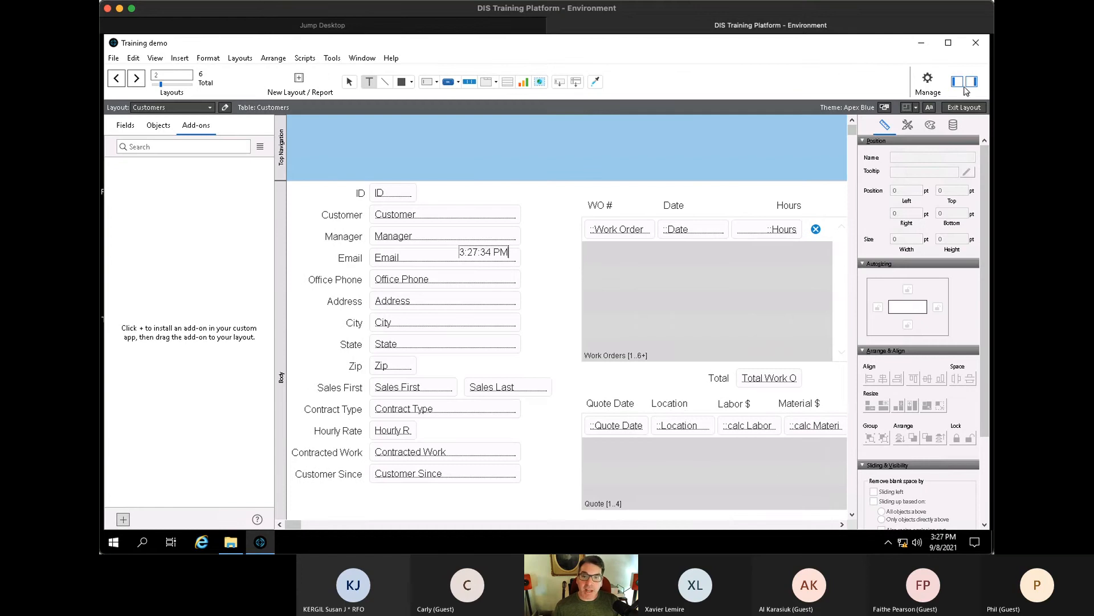
- Widen the Quote portal to the right
click(958, 81)
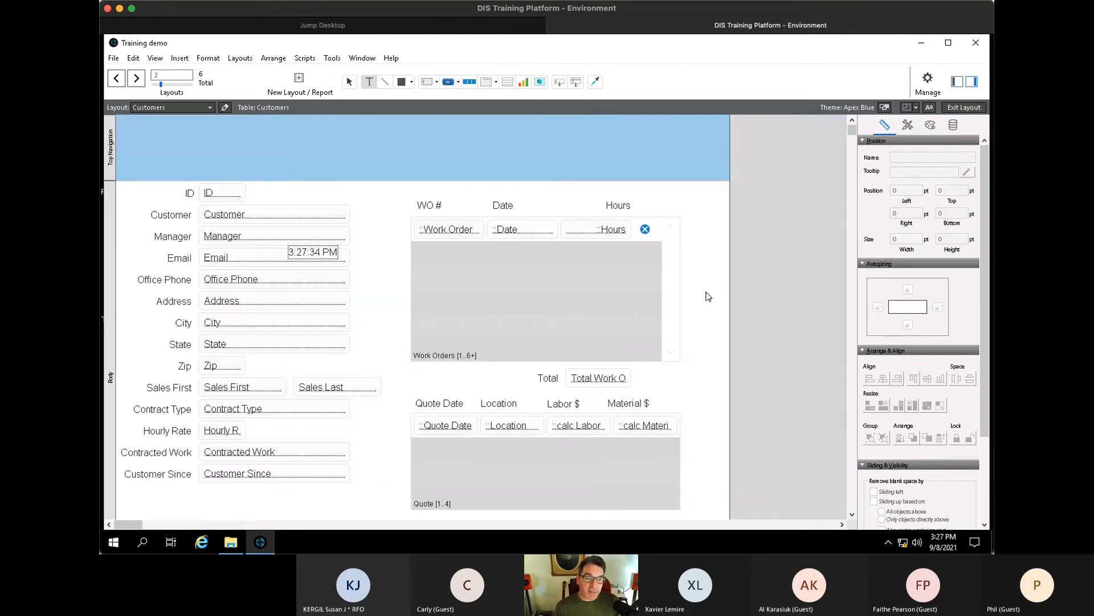
click(668, 435)
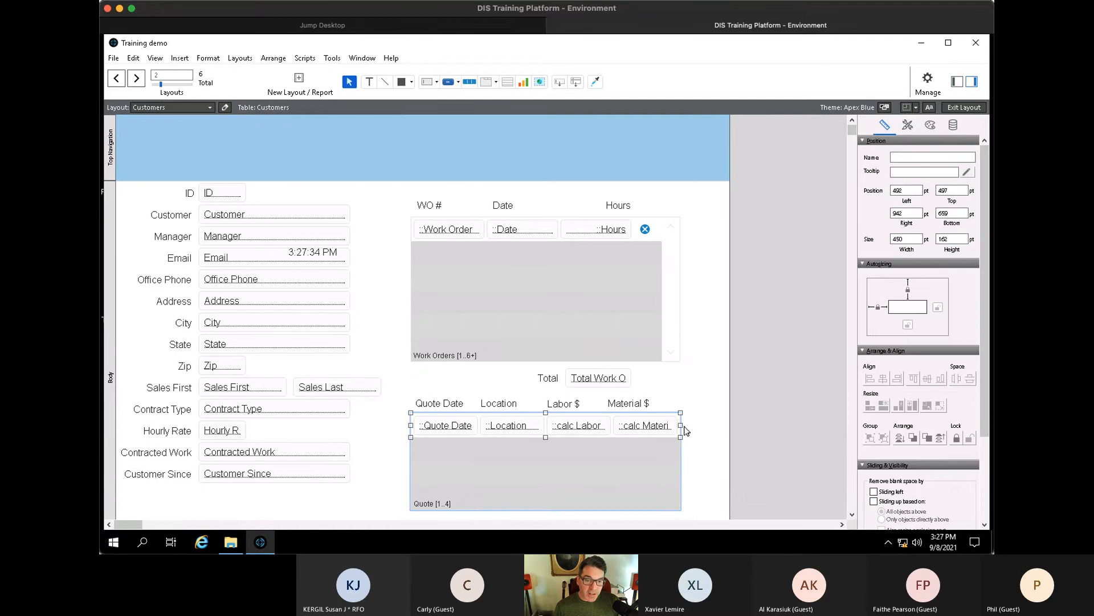
drag(681, 424, 709, 424)
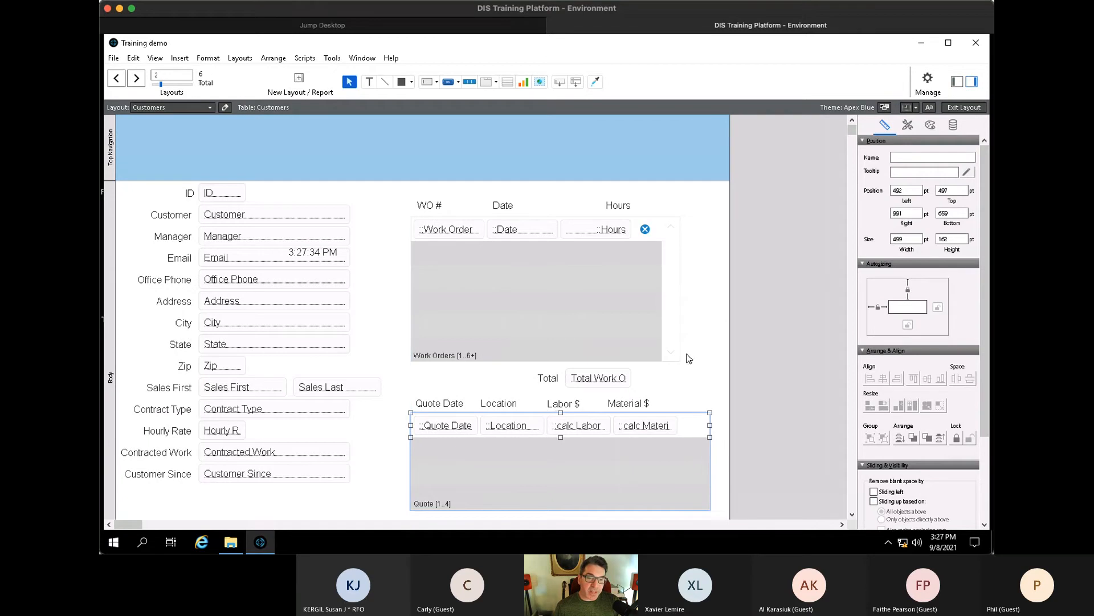
- Copy the work-order delete button into the Quote row after calc Material and open its setup
click(646, 229)
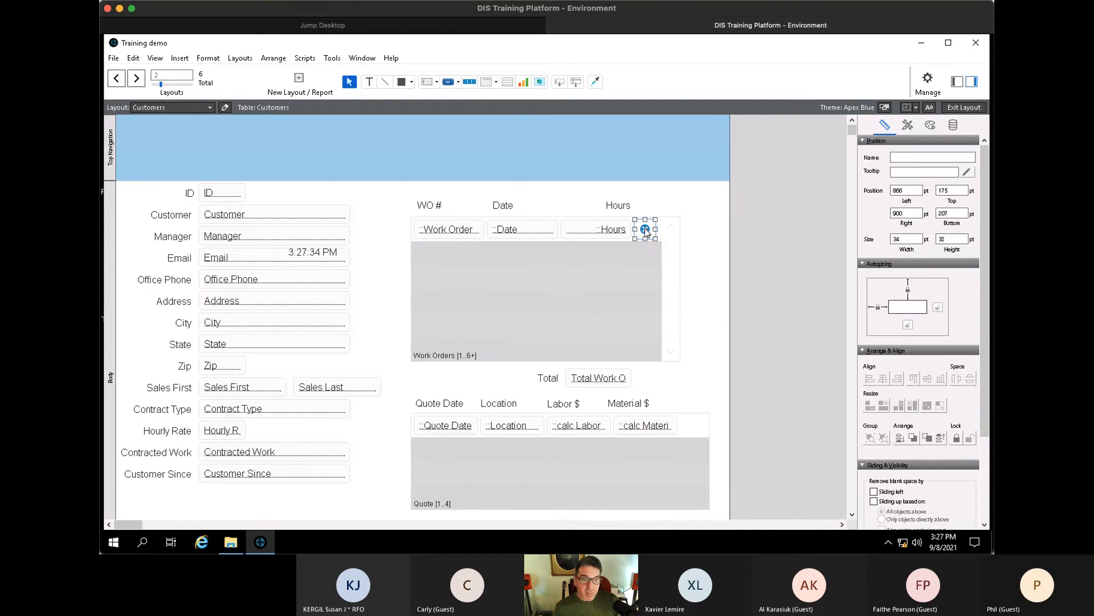
drag(651, 234, 689, 431)
key(ctrl+z)
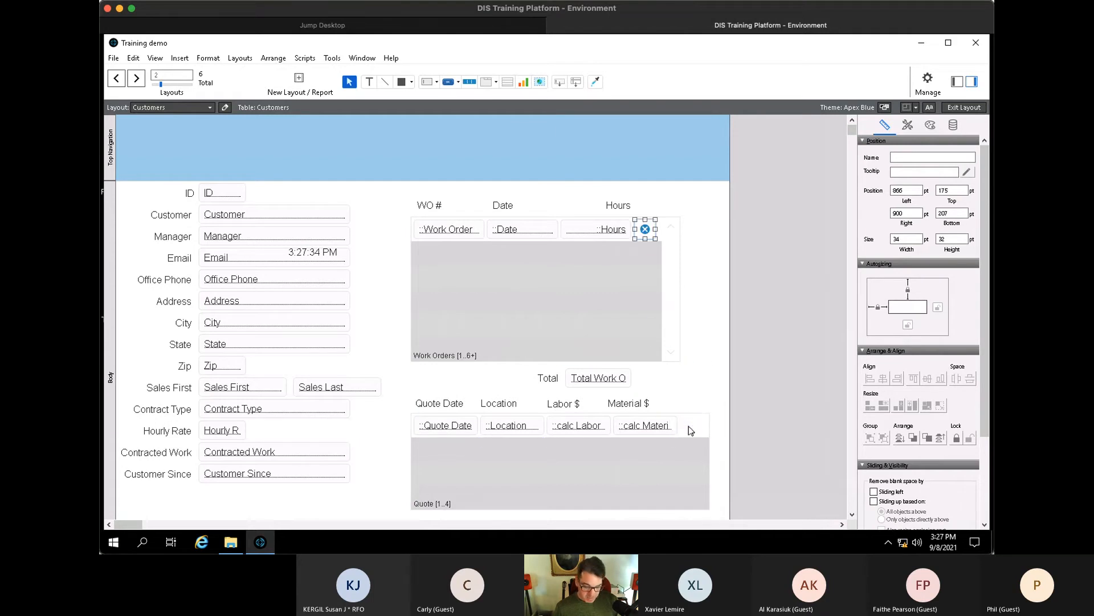
drag(659, 235, 695, 426)
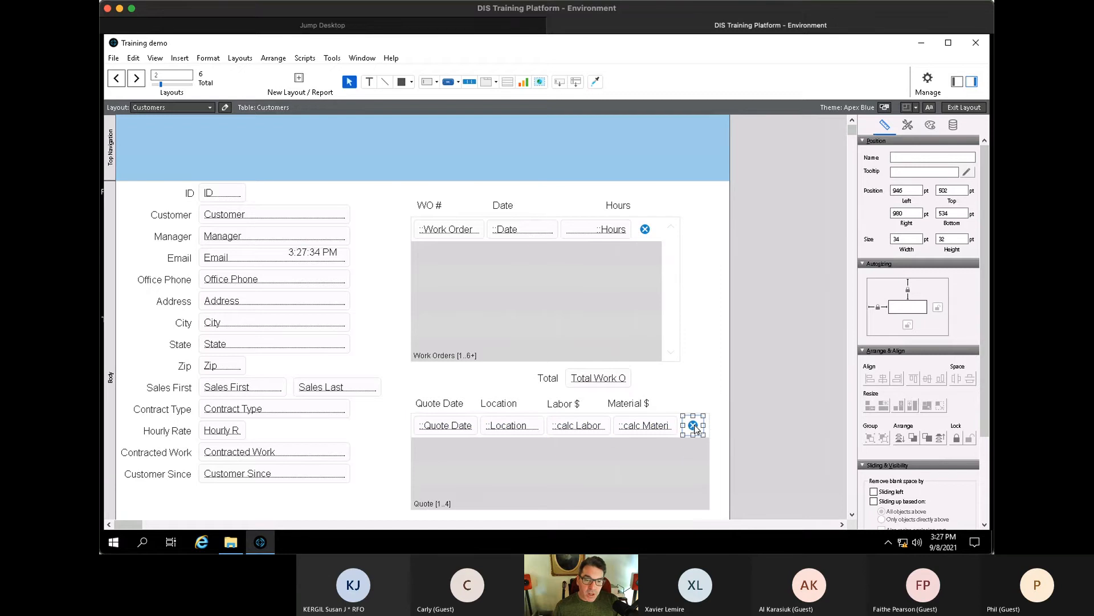
double_click(695, 426)
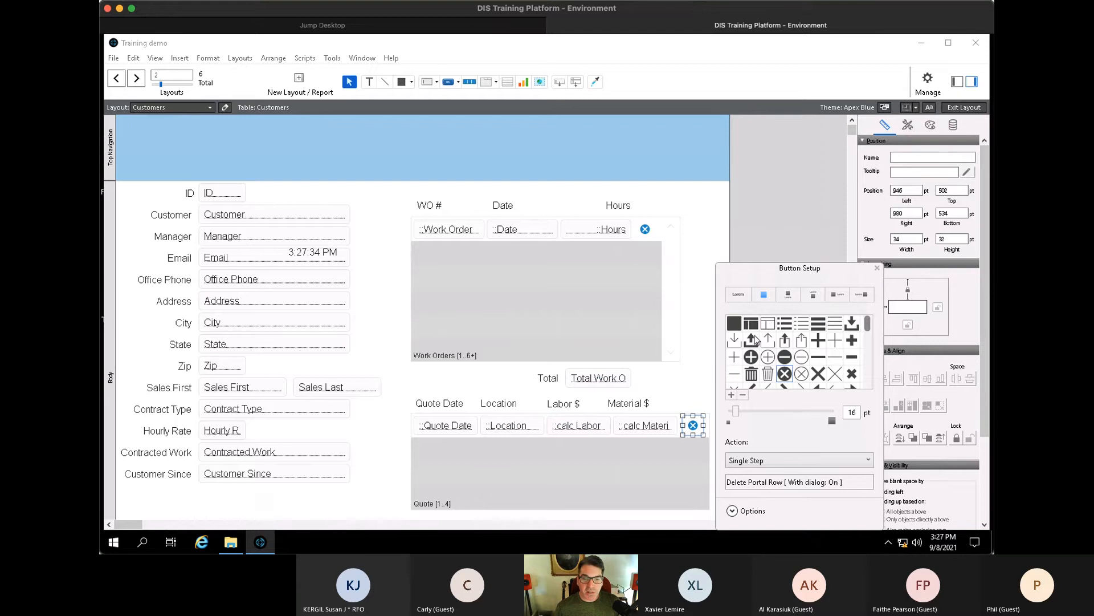
- Give the copied button a right-arrow icon and replace Delete Portal Row with Go to Related Record
scroll(845, 370, down, 3)
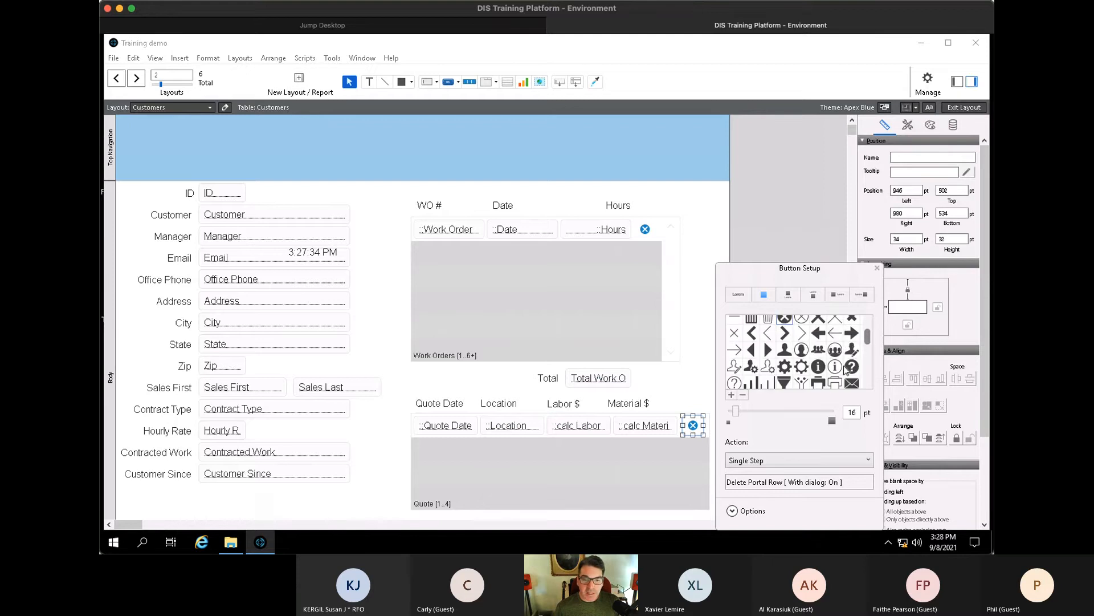
click(852, 333)
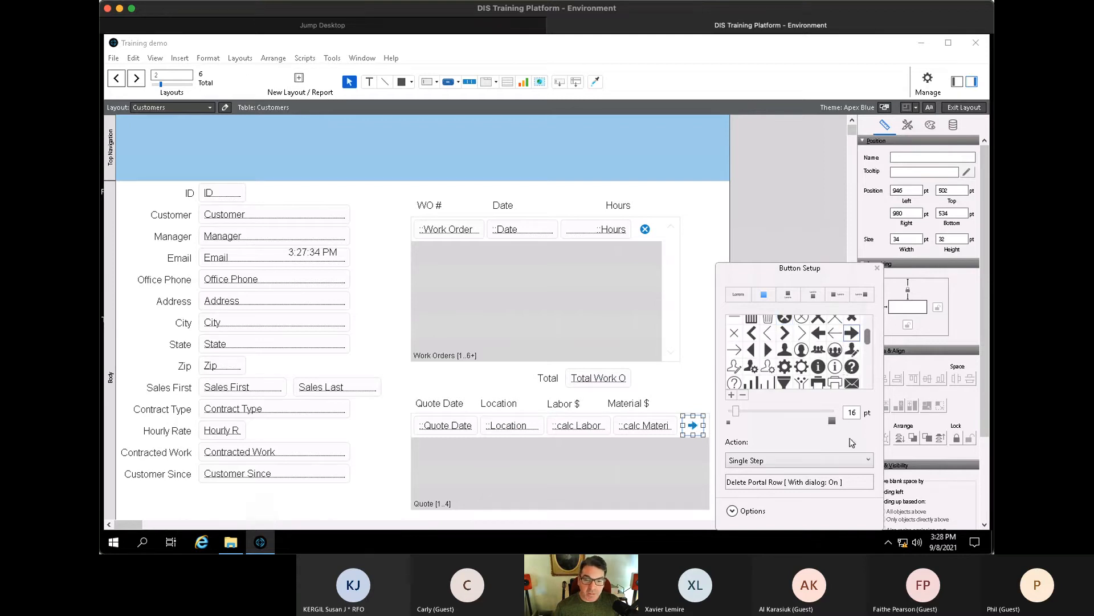
click(857, 482)
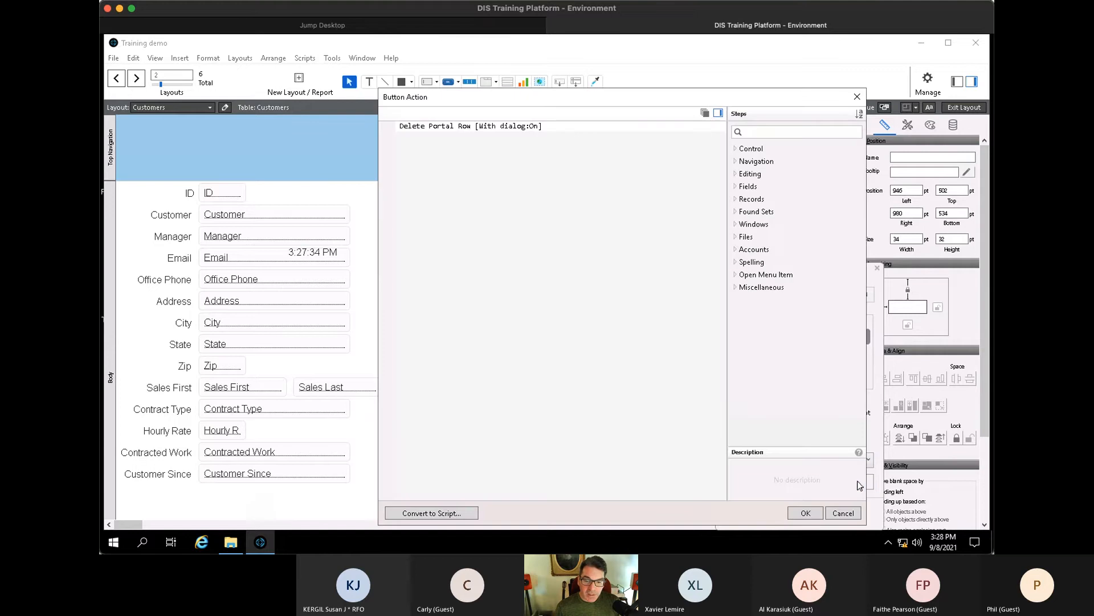
click(575, 130)
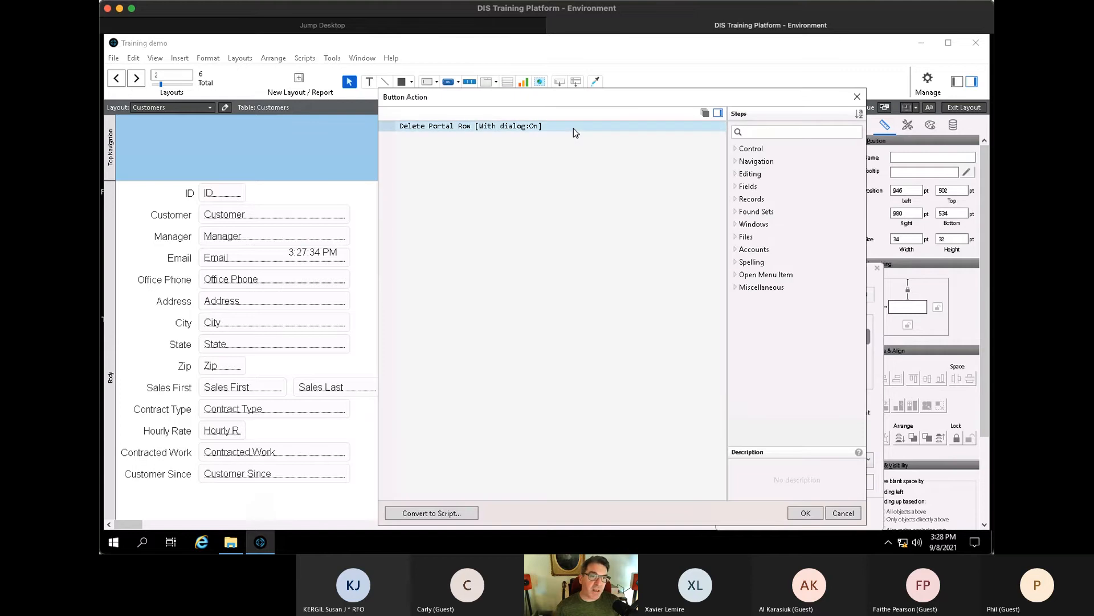
key(Delete)
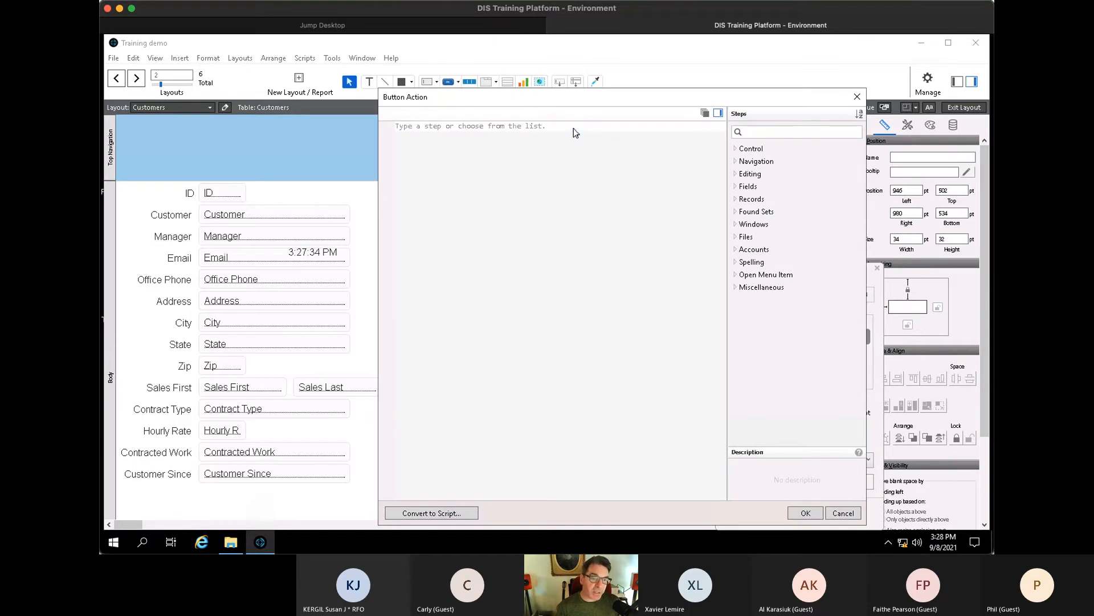
text(Go to rel)
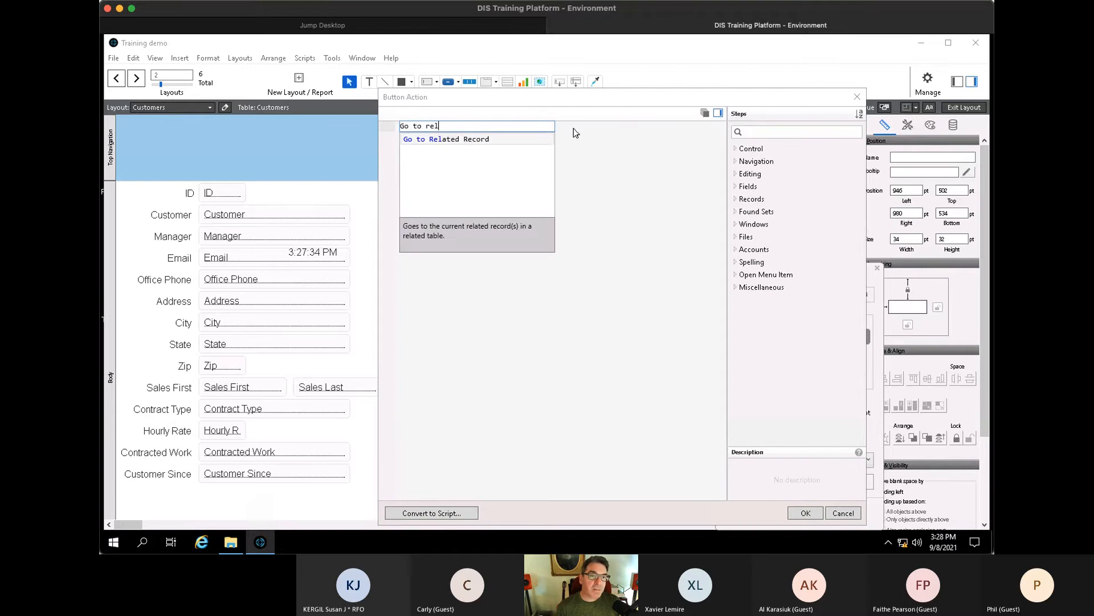
key(Return)
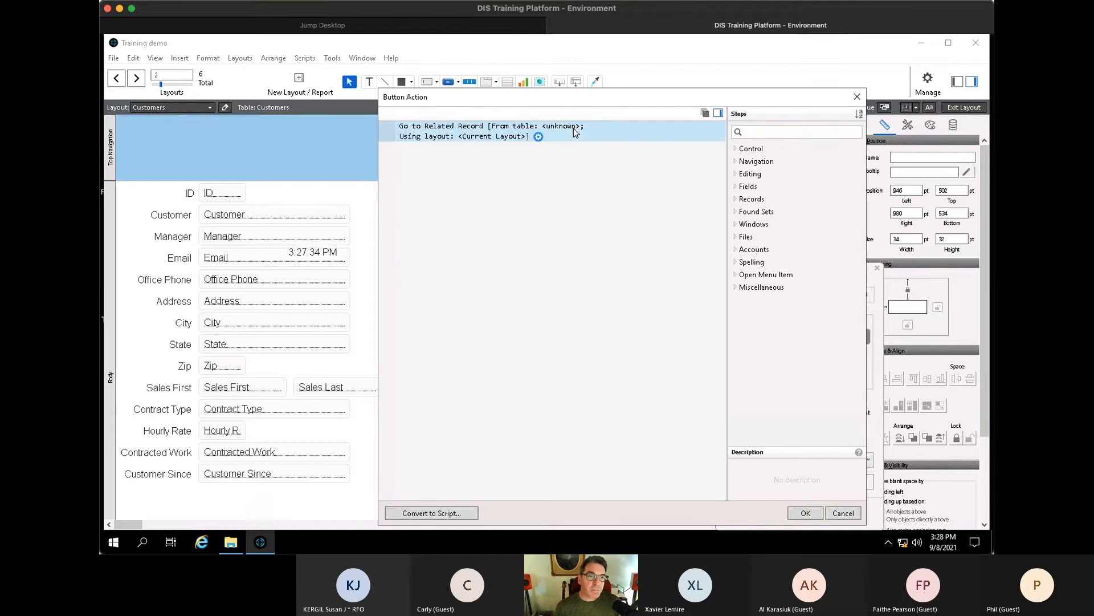
- Set Go to Related Record to the Quote table on the Quote layout, showing only related records
click(538, 136)
click(667, 269)
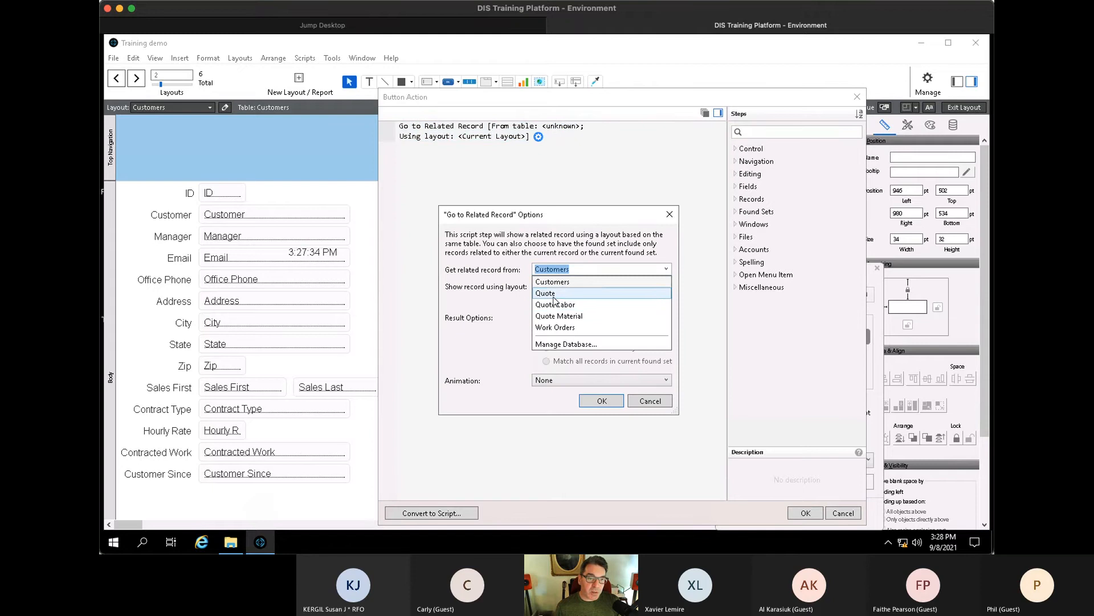
click(550, 293)
click(536, 287)
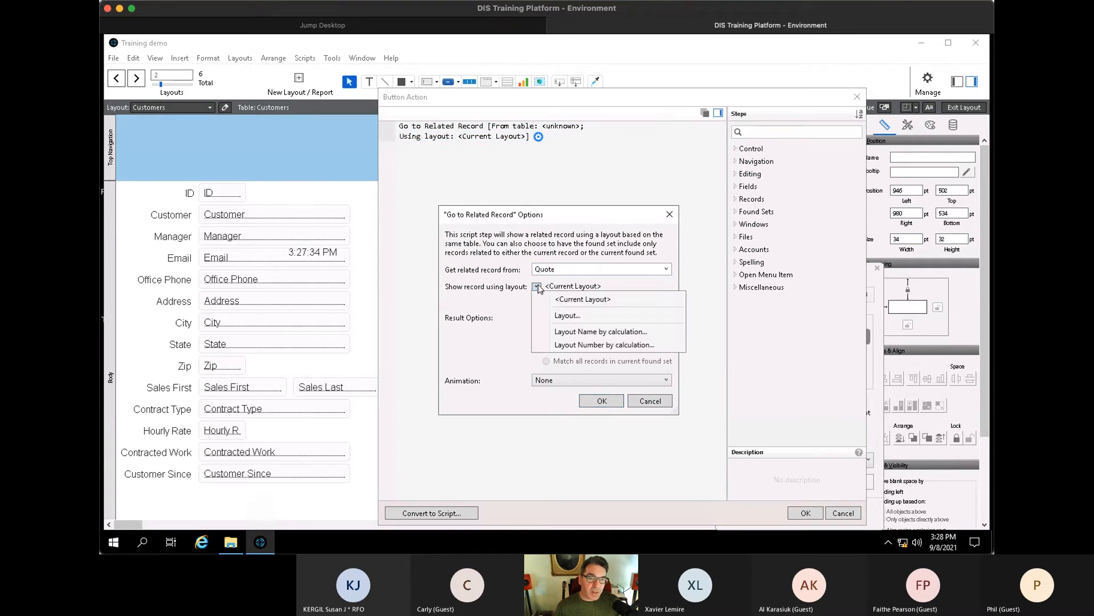
click(573, 315)
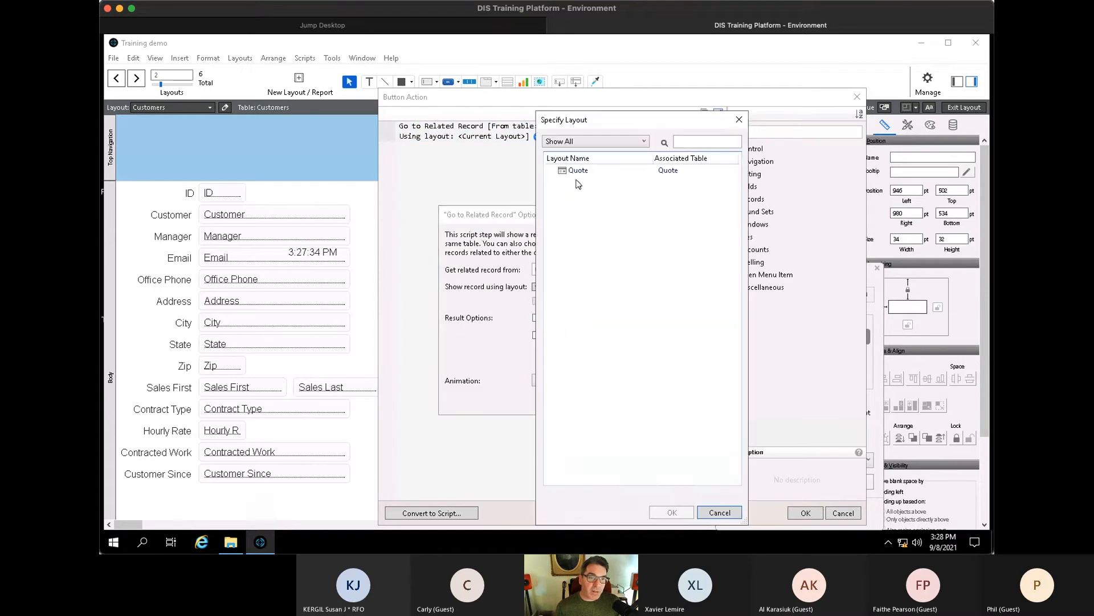
click(577, 170)
click(676, 516)
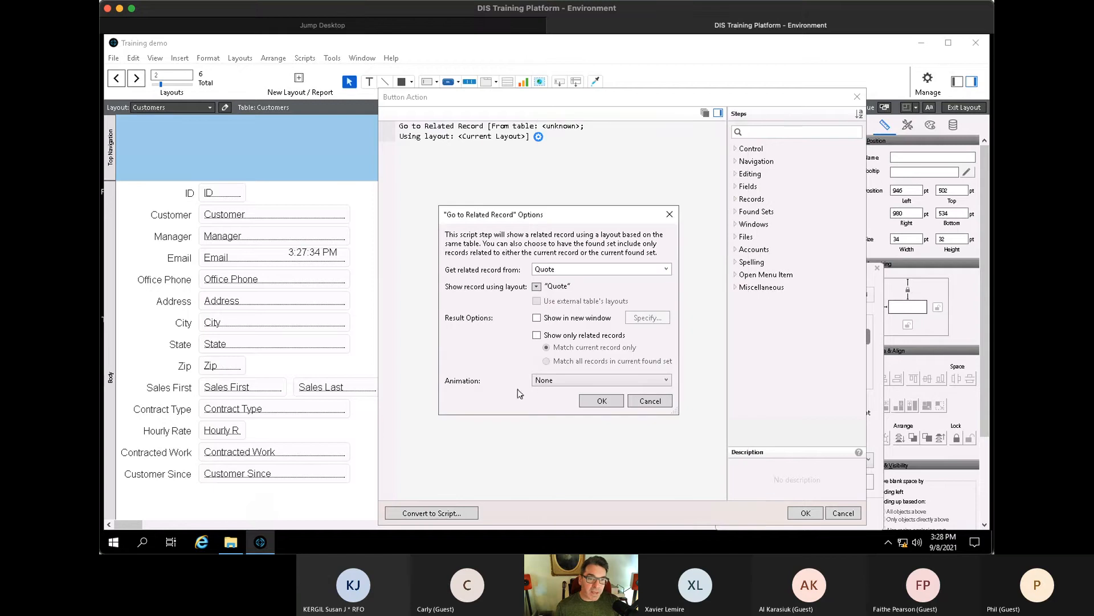
click(536, 335)
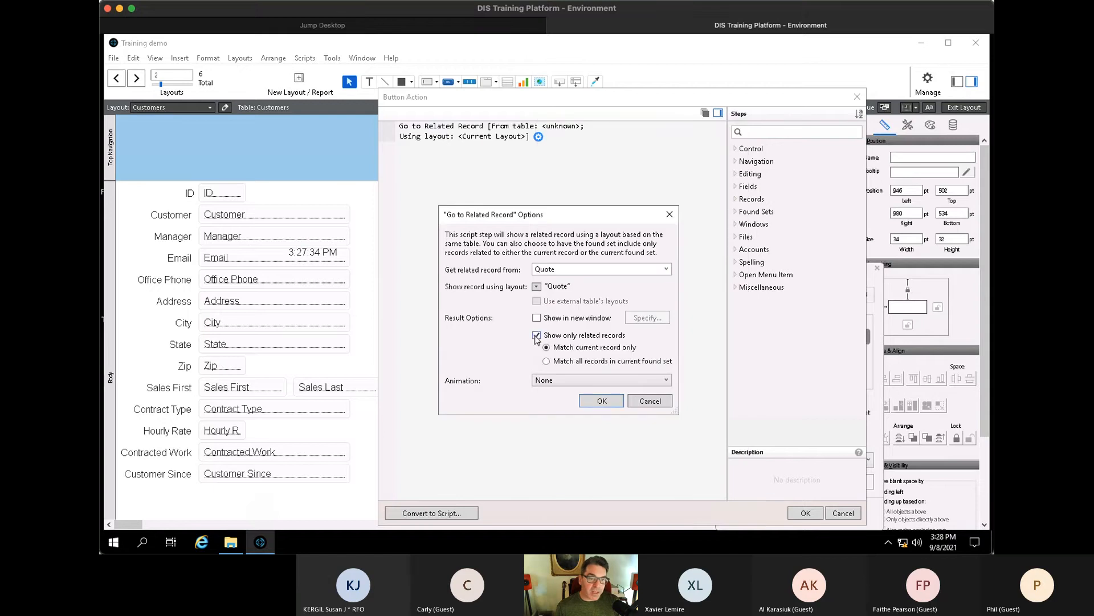
click(599, 401)
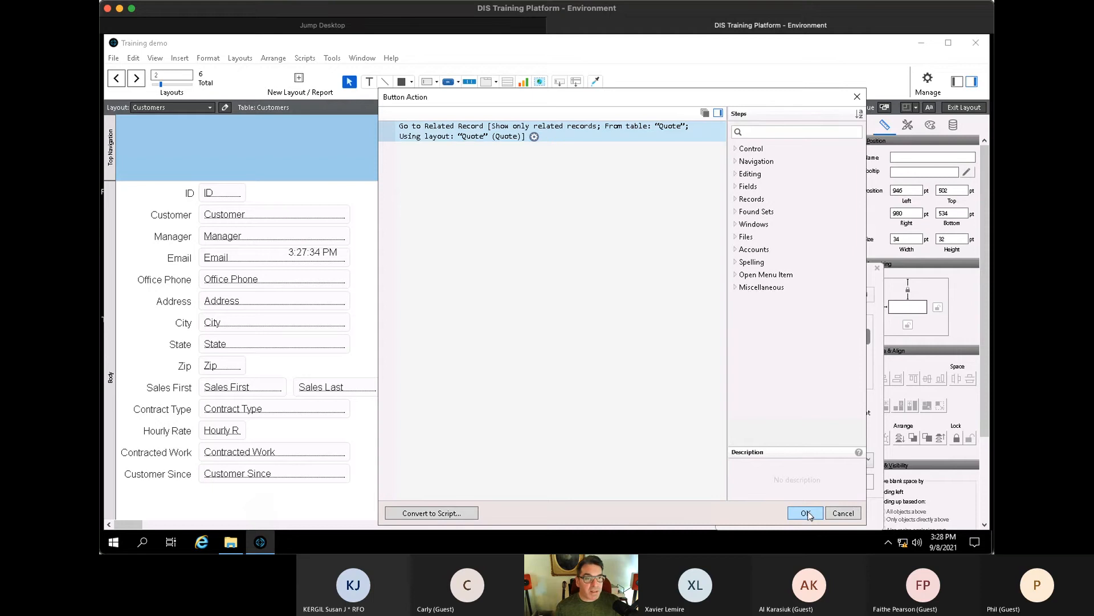
click(806, 513)
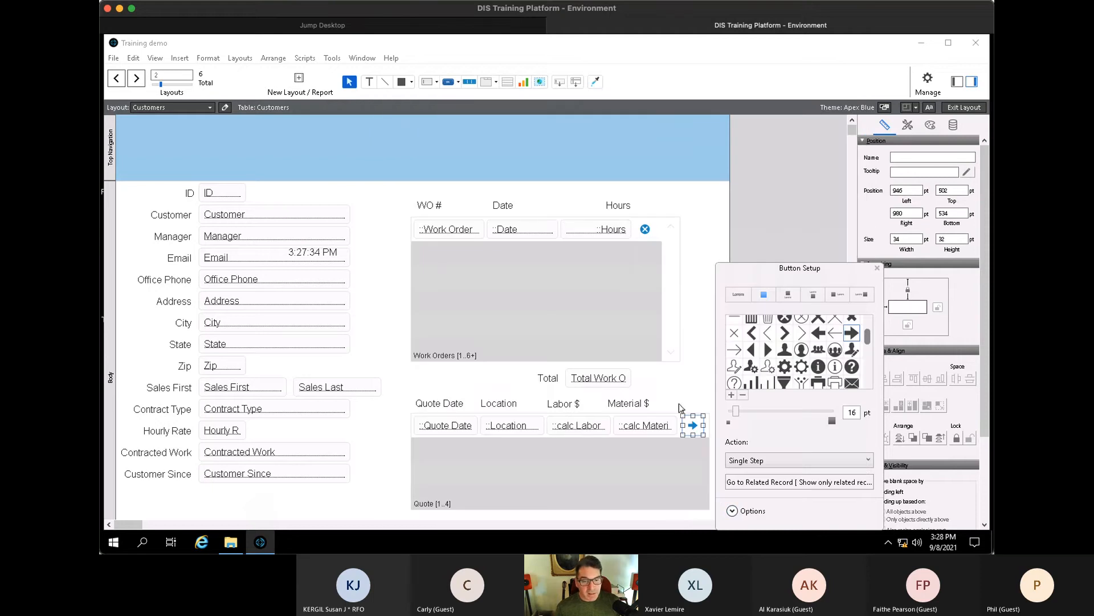
- In Browse mode, open the 9/1/2021 Secondary quote via its arrow, then return to Layout mode
key(ctrl+b)
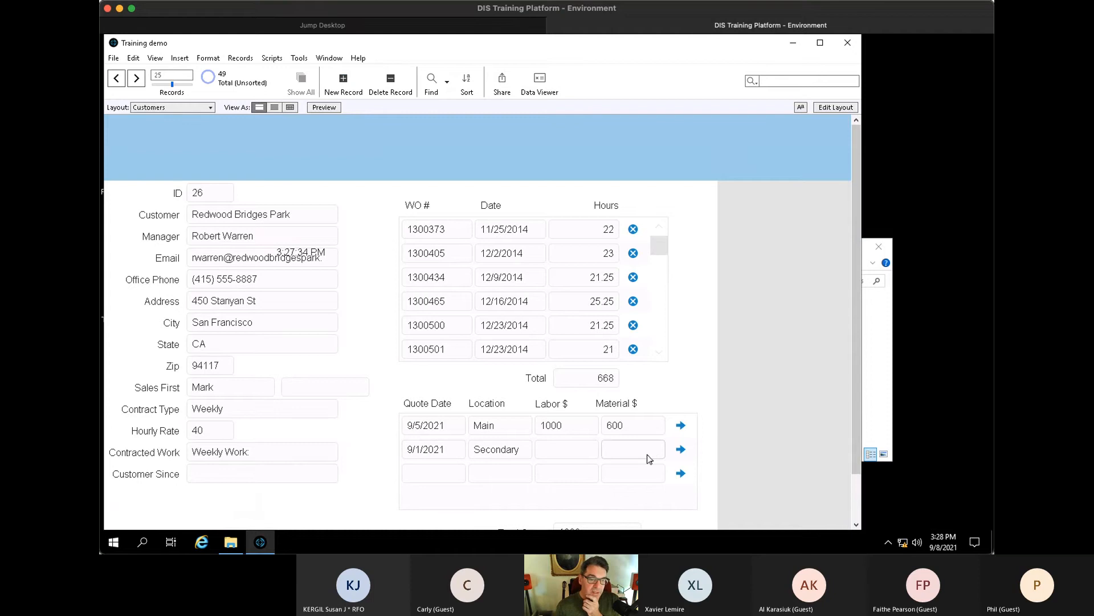
click(680, 449)
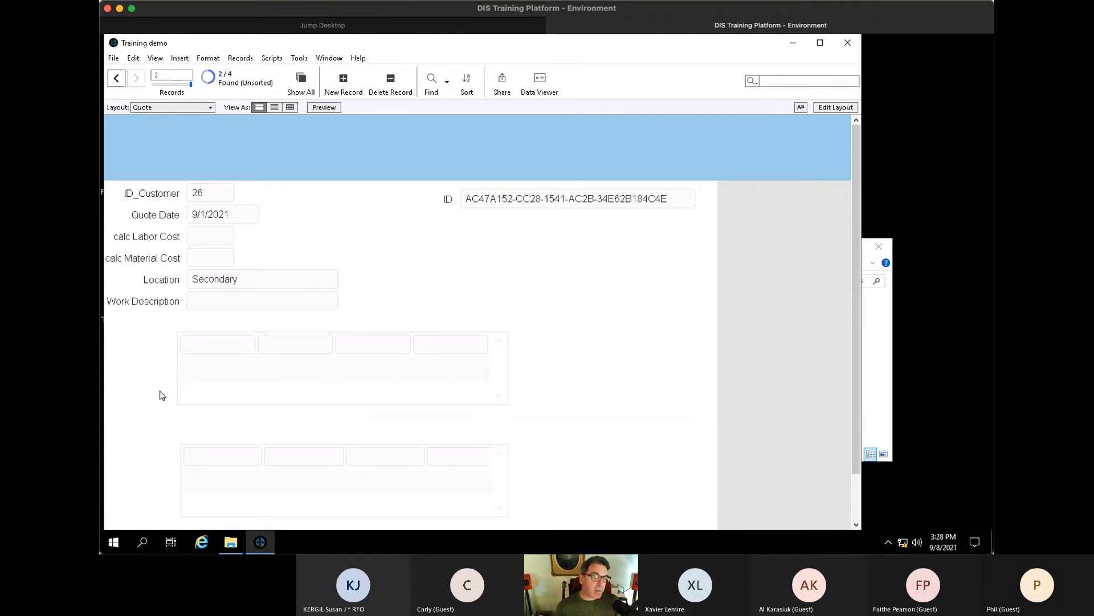
key(ctrl+l)
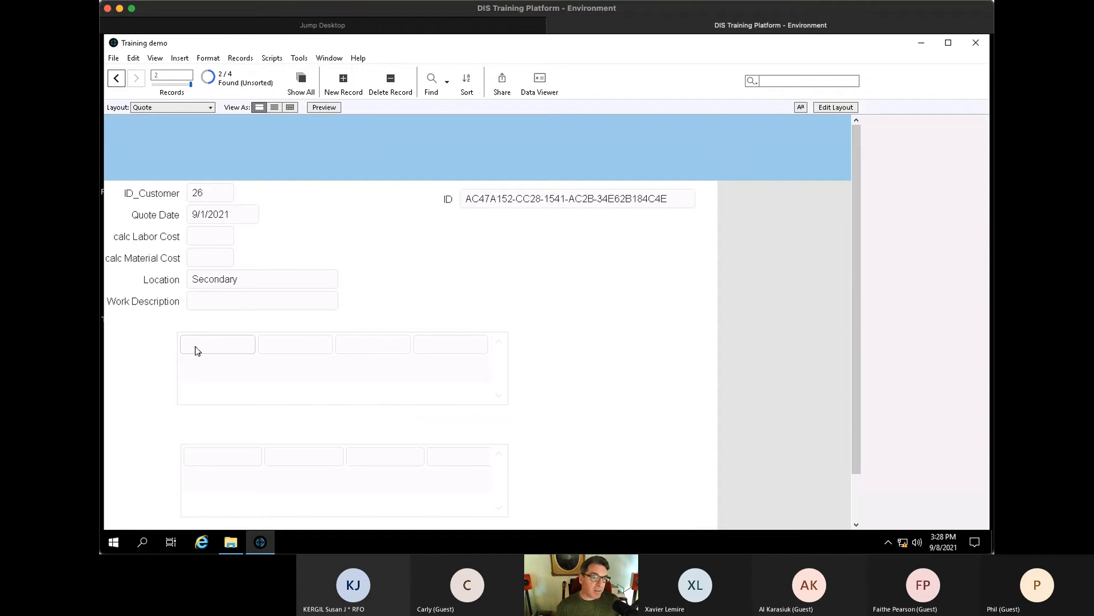
- Duplicate the Work Description label as 'Labor Type' and copy it above the portal columns
click(177, 304)
drag(176, 306, 235, 330)
triple_click(235, 329)
text(Labor Type)
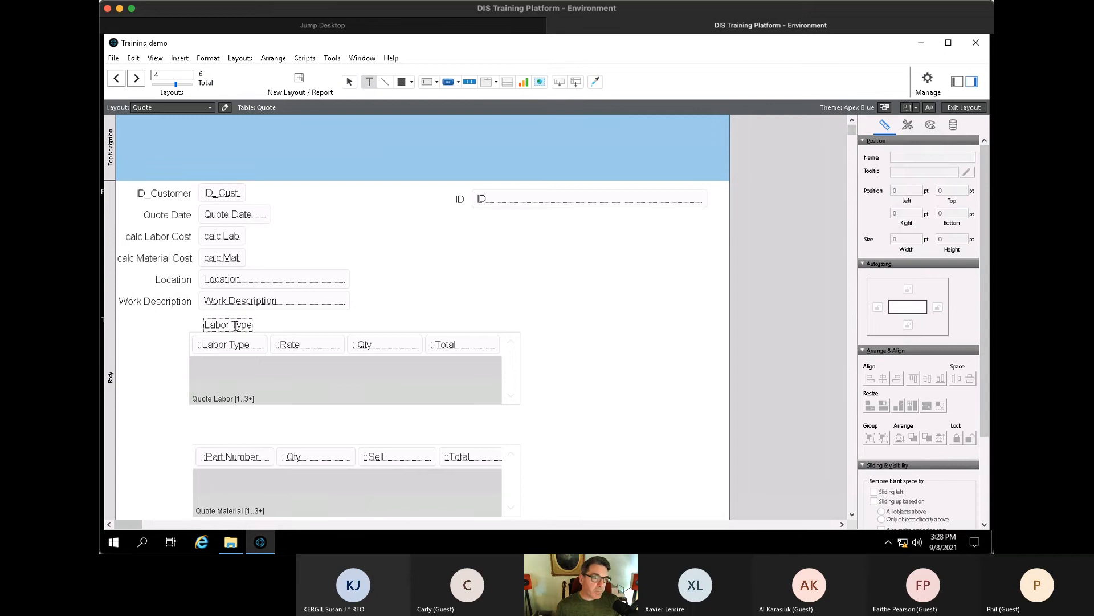
click(276, 327)
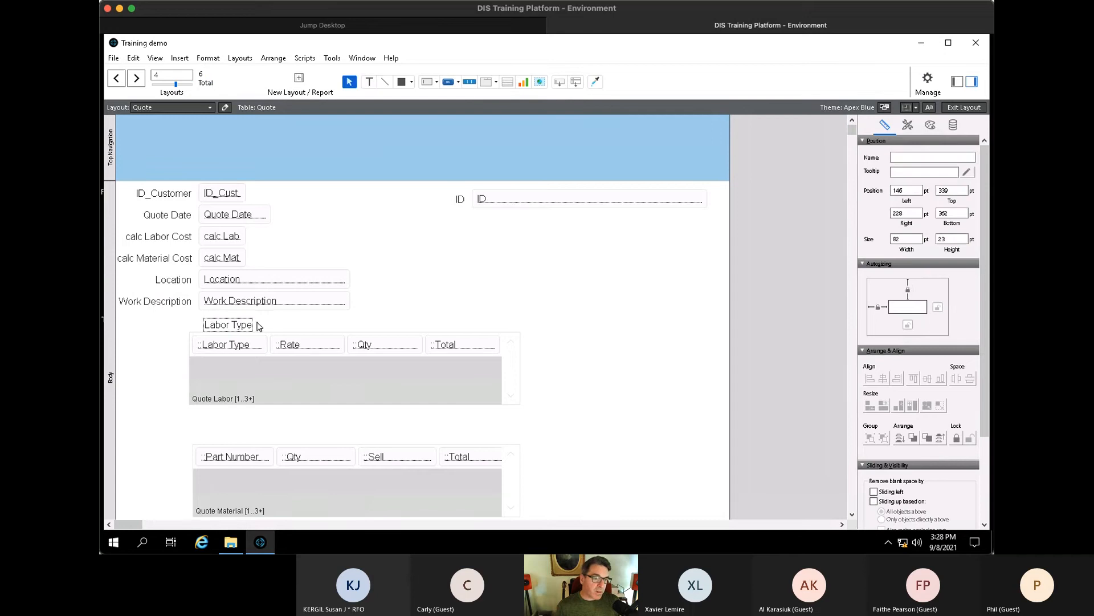
drag(237, 325, 311, 326)
drag(311, 325, 466, 437)
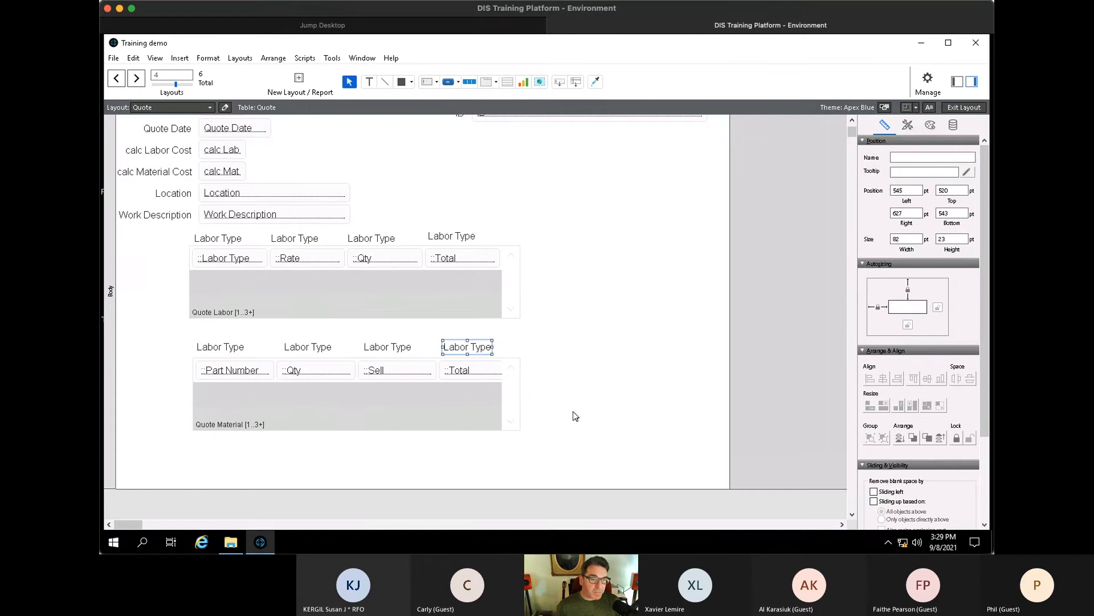
- Shift the Quote Material portal and its labels down slightly
drag(552, 448, 175, 350)
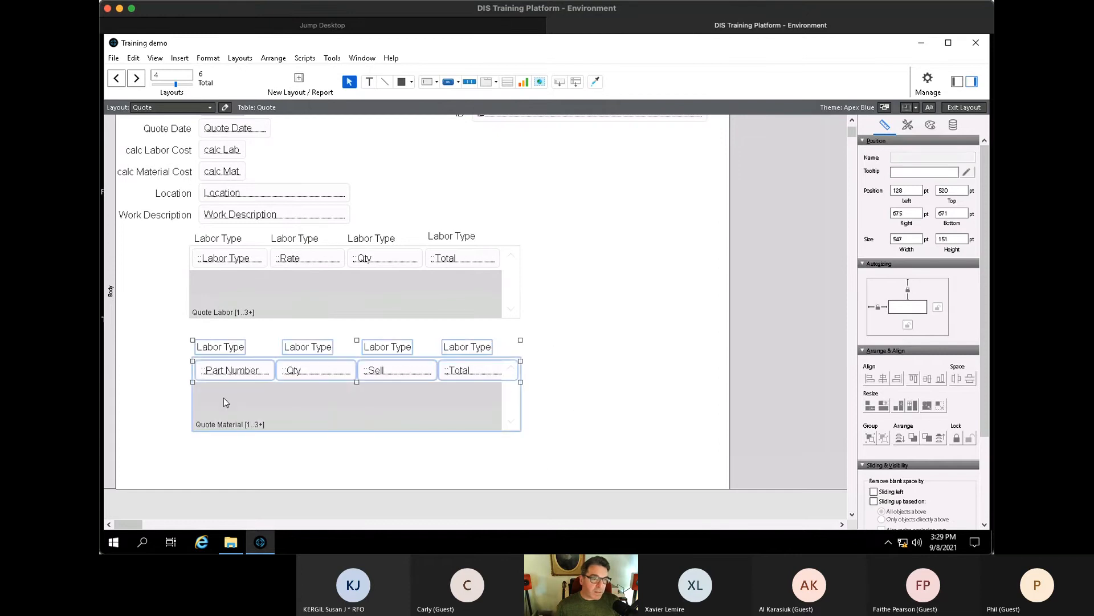
drag(224, 401, 220, 415)
click(269, 342)
scroll(280, 282, up, 3)
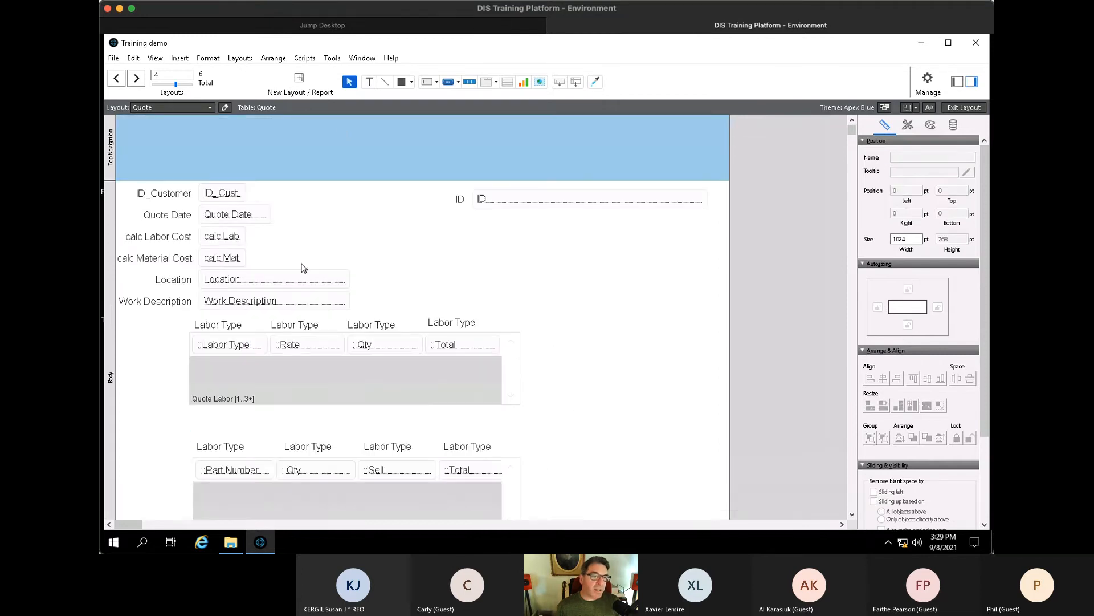
click(490, 83)
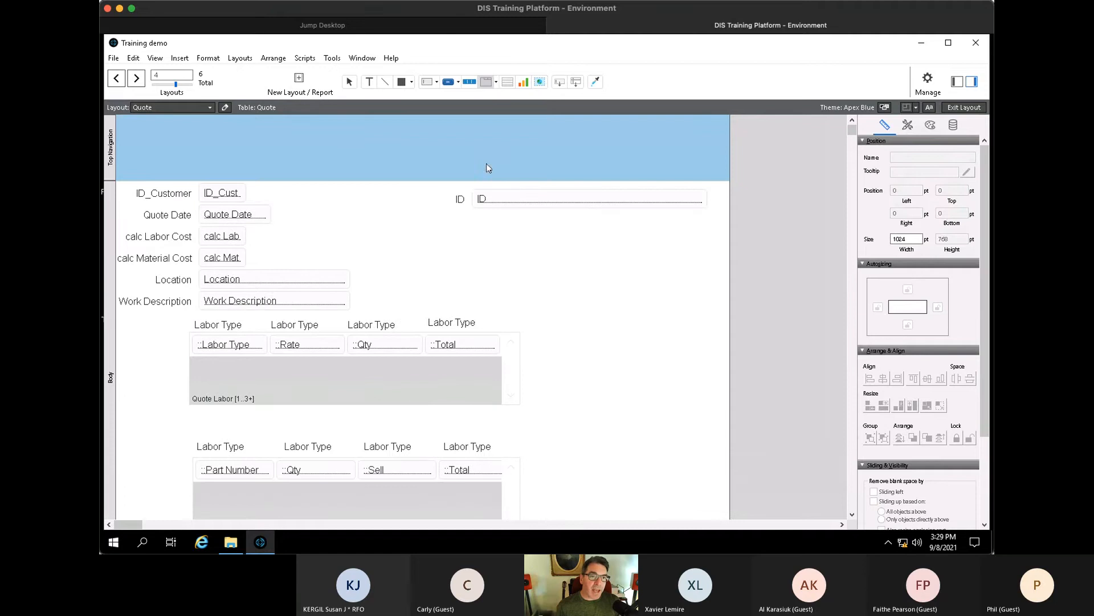
- Draw a tab control with Labor and Parts tabs right of the fields, clear of the Quote Labor portal
drag(485, 234, 822, 416)
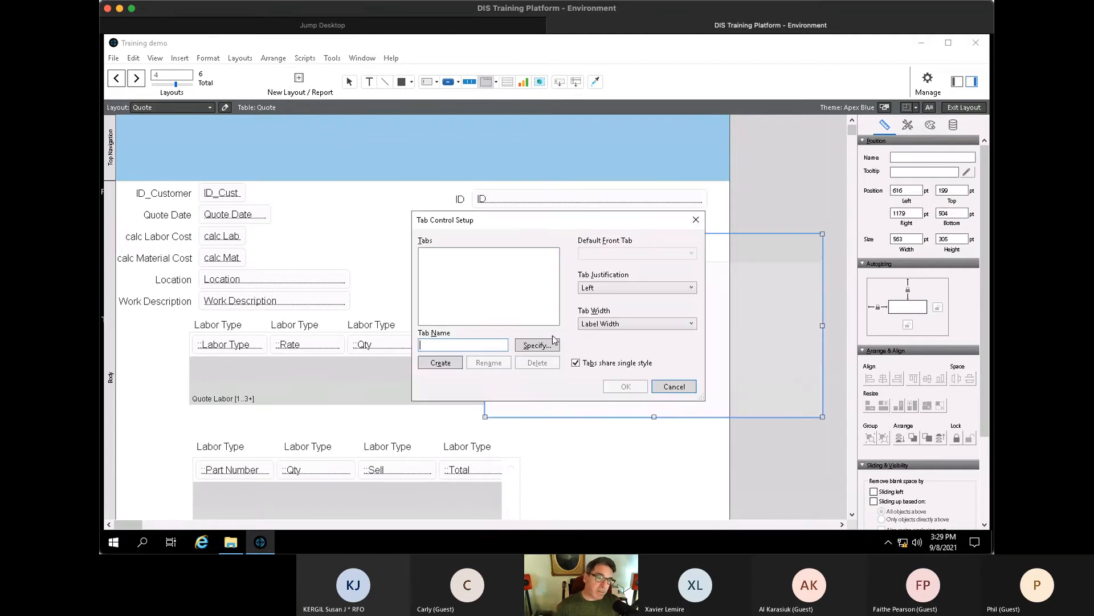
text(Labor)
key(Return)
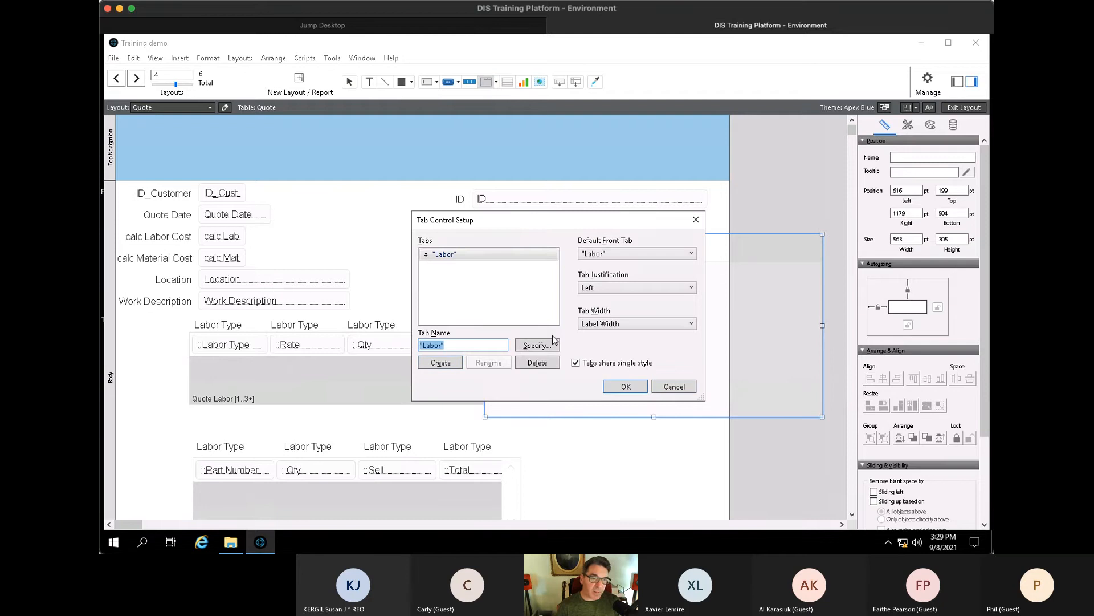
text(Parts)
key(Return)
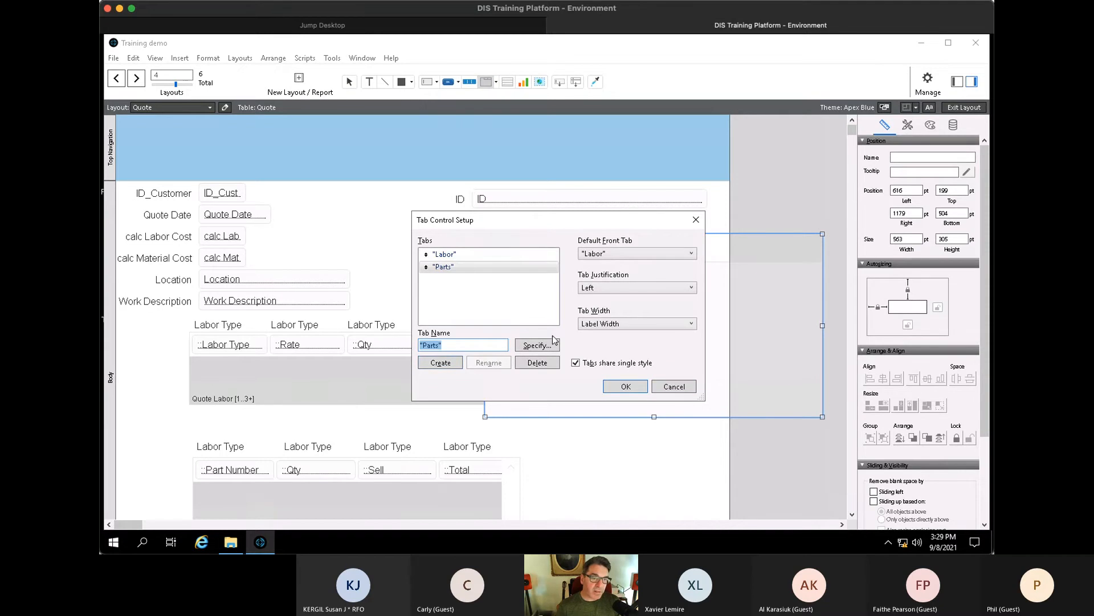
click(639, 386)
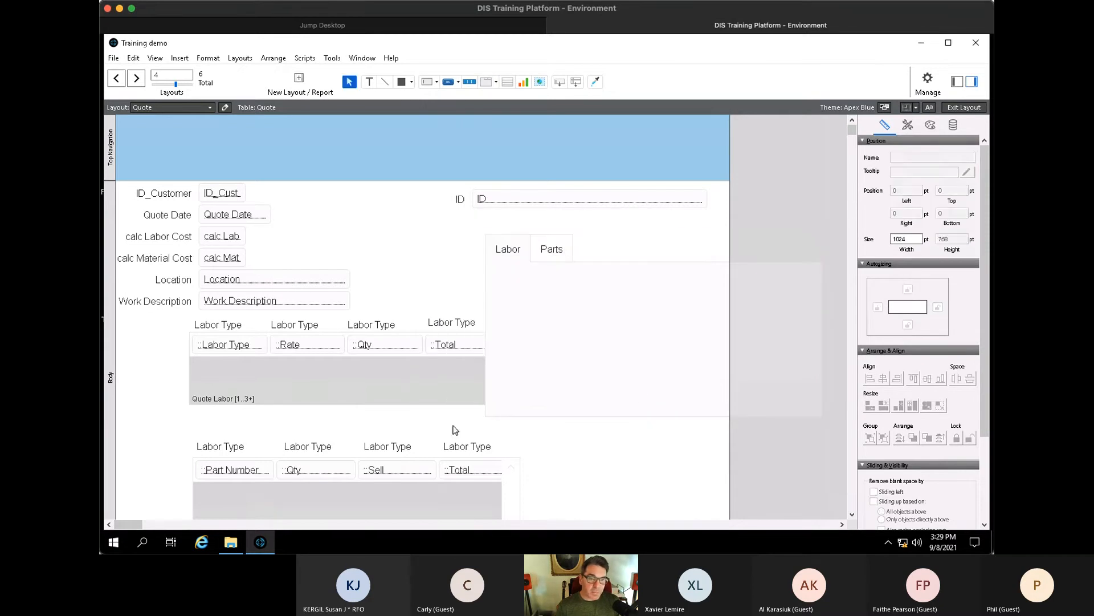
drag(521, 287, 587, 295)
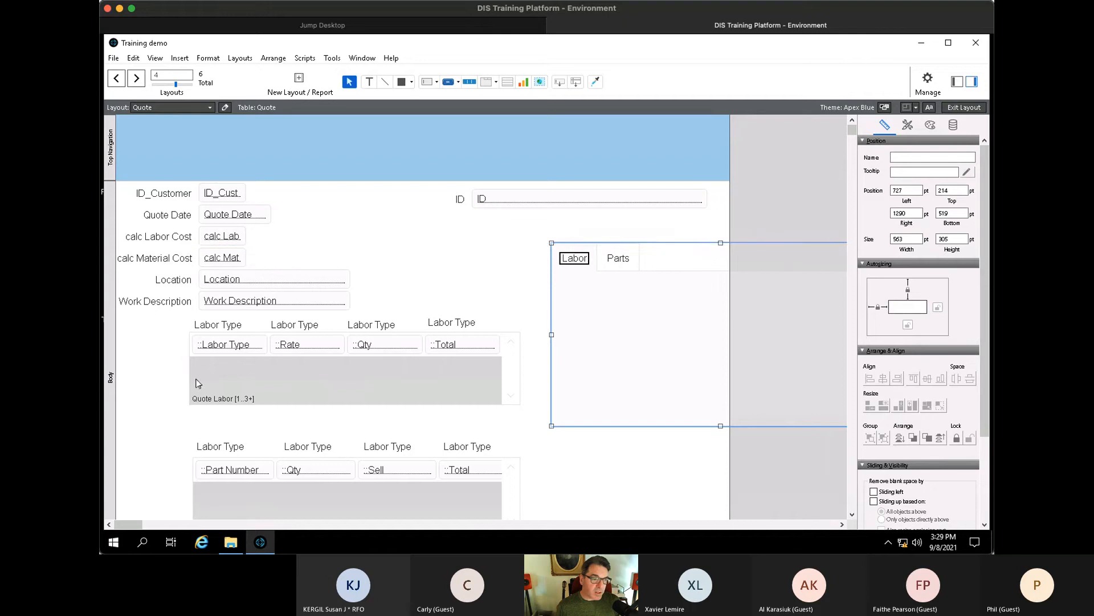
click(235, 382)
- Relabel the Quote Labor column headers to Rate, qty and total
click(296, 326)
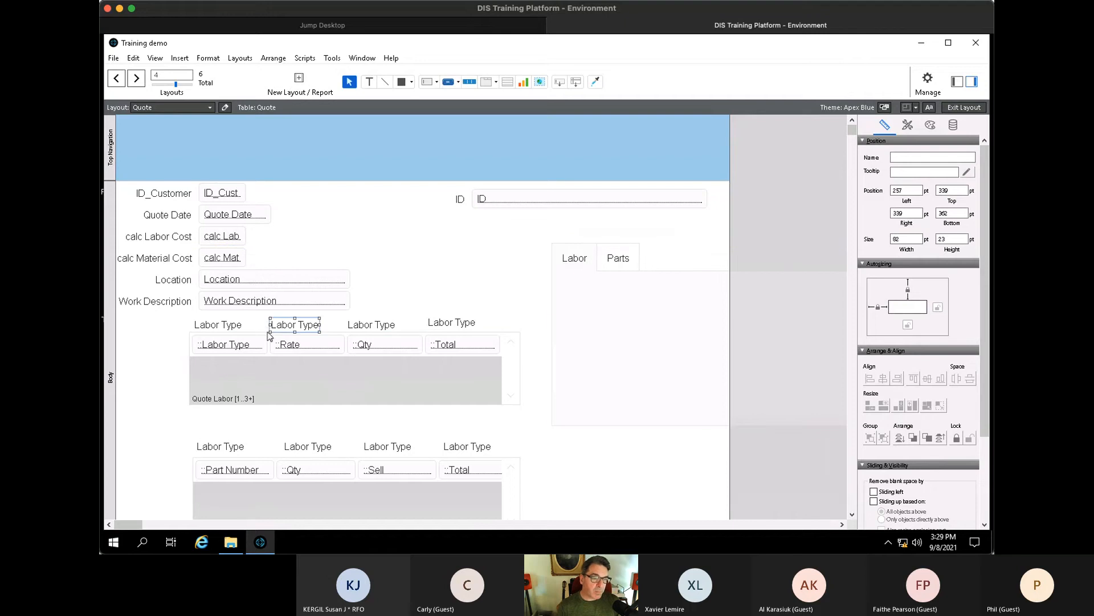
triple_click(268, 331)
text(Rate)
click(379, 325)
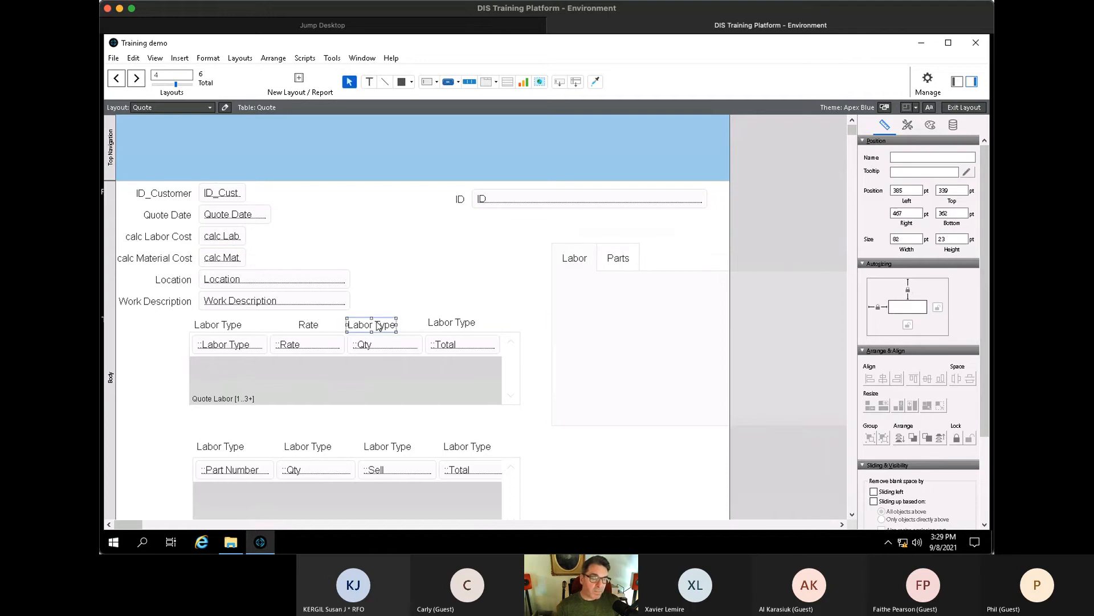
triple_click(379, 324)
text(qty)
key(Escape)
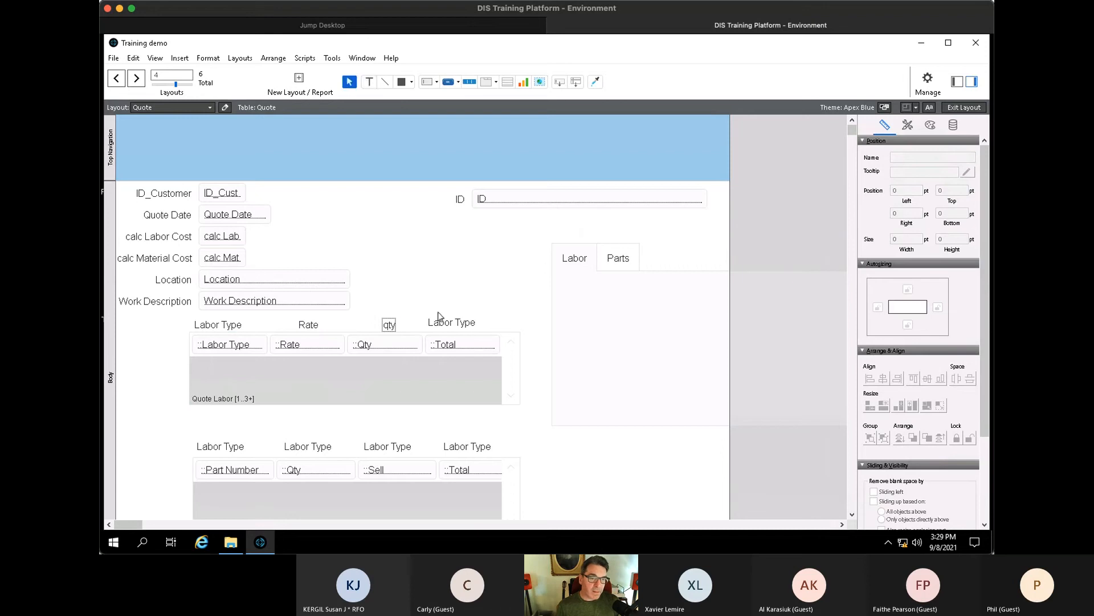
click(451, 324)
triple_click(451, 324)
text(total)
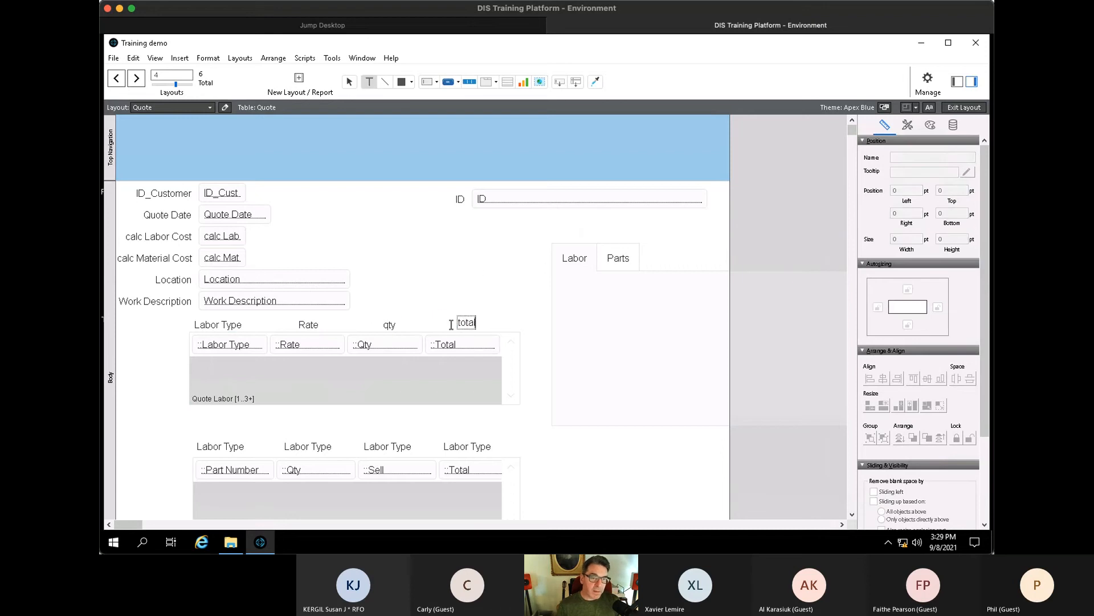
key(Escape)
- Widen the tab control and place the Quote Labor portal with its headers inside the Labor tab
drag(535, 408, 140, 321)
drag(217, 372, 592, 340)
drag(629, 281, 503, 285)
key(ctrl+z)
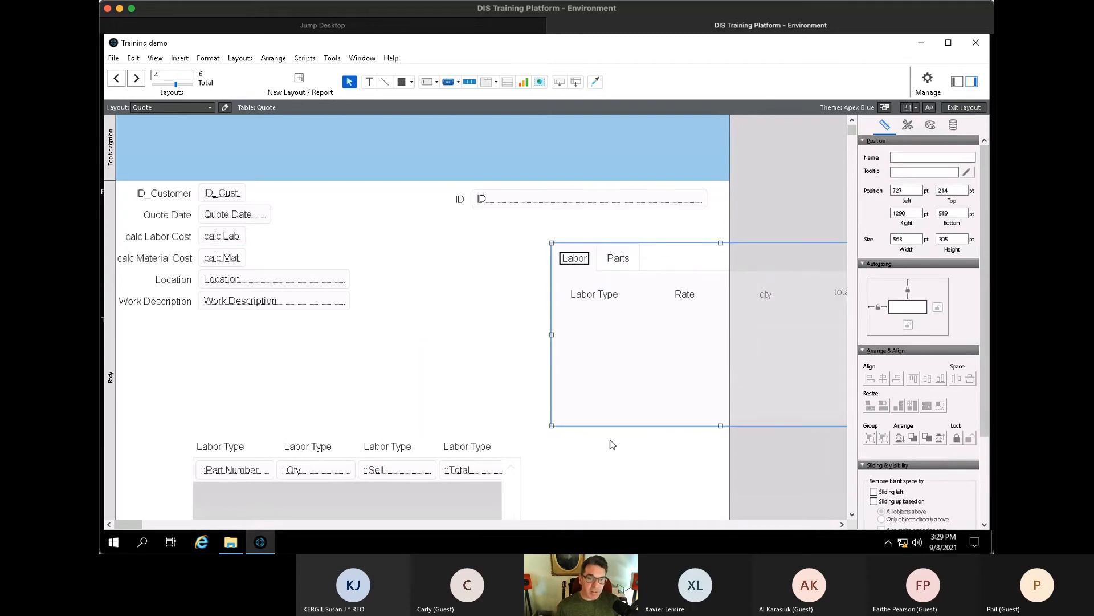
key(ctrl+z)
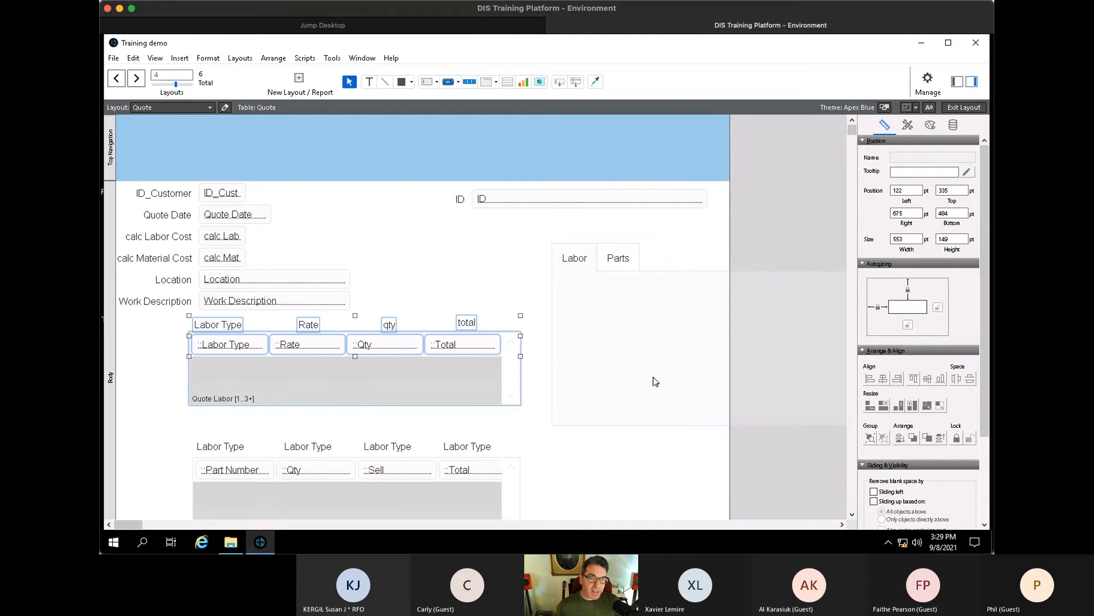
click(842, 524)
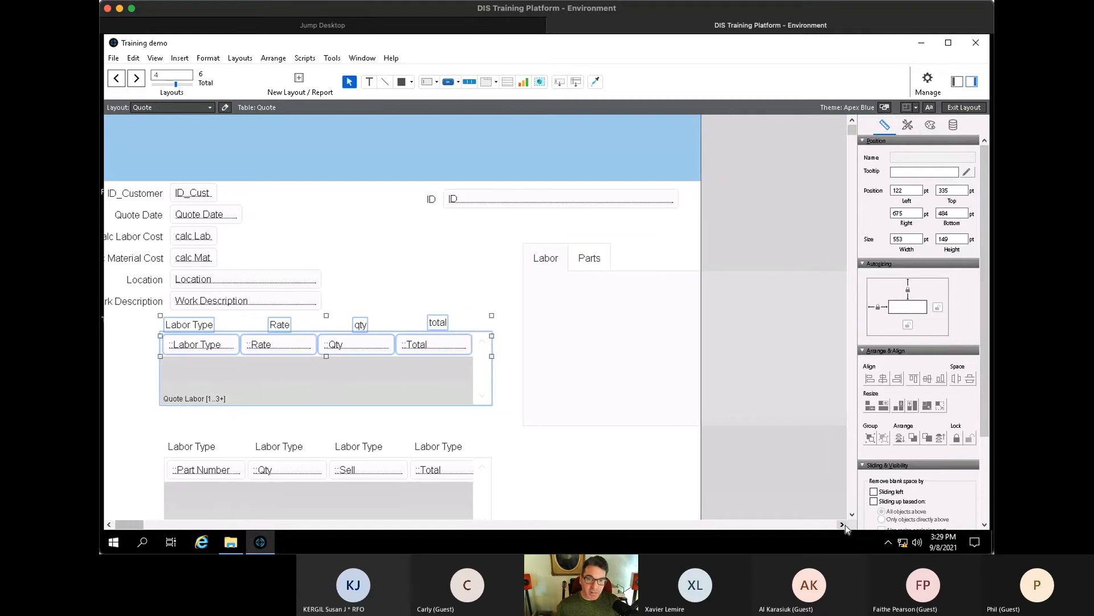
click(841, 524)
click(631, 316)
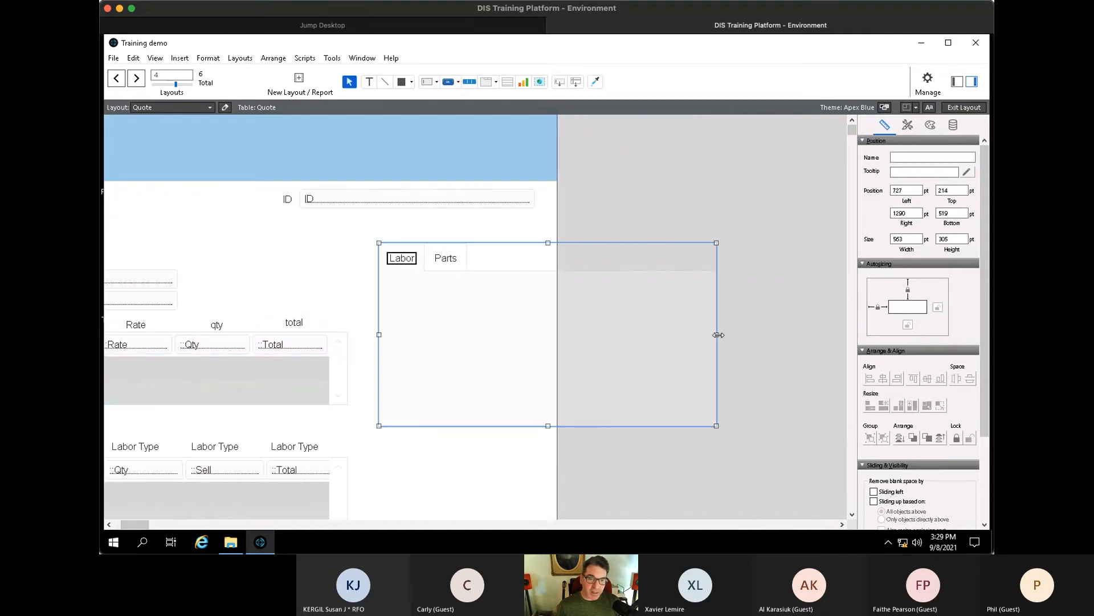
drag(718, 334, 819, 335)
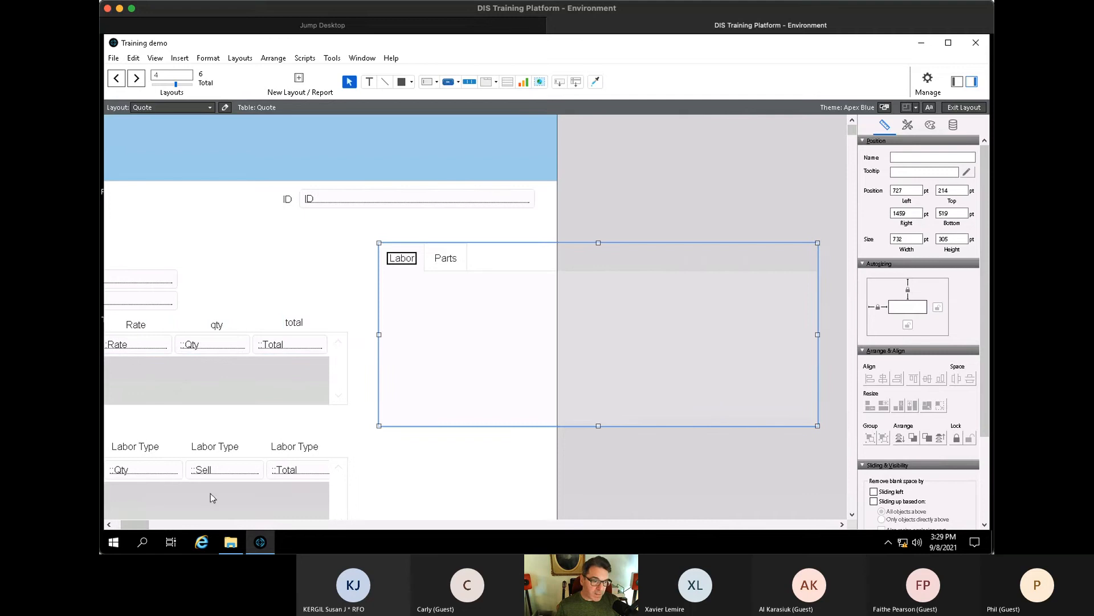
drag(141, 524, 134, 523)
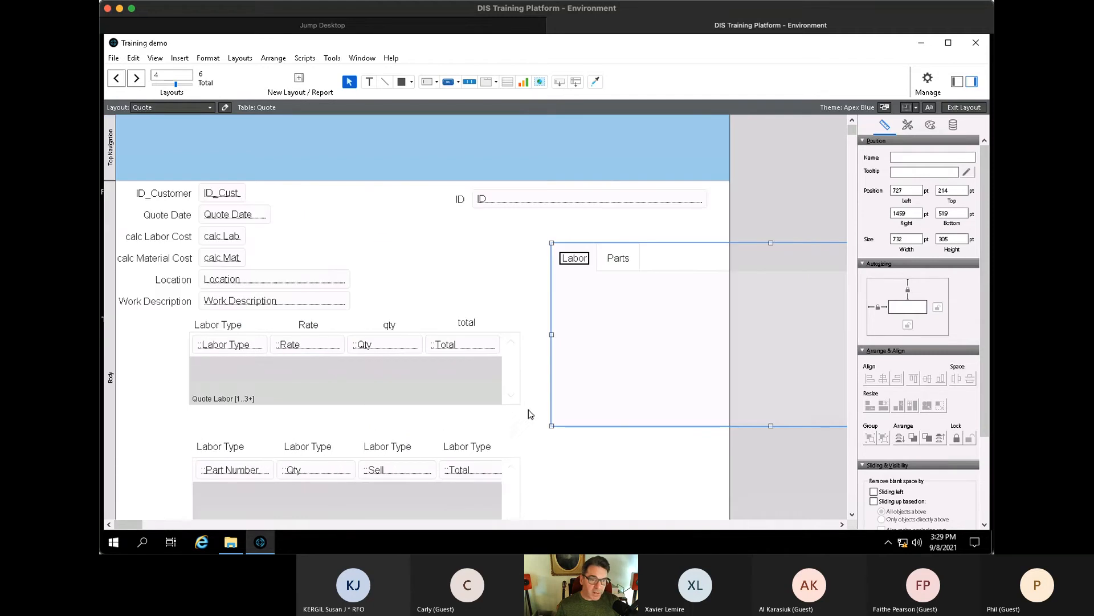
drag(527, 408, 407, 352)
click(479, 251)
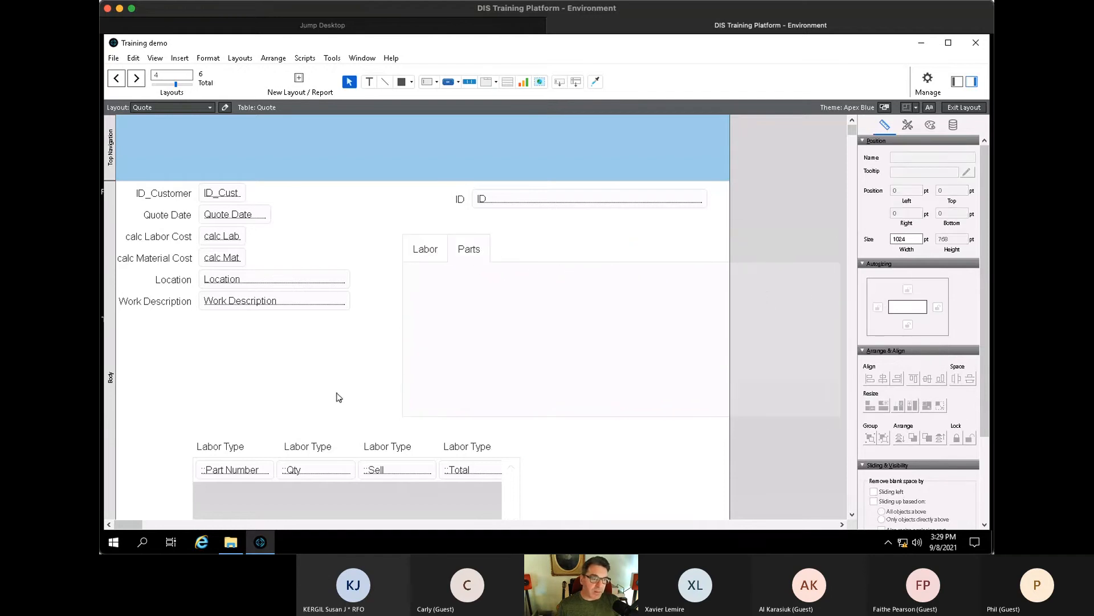
- Relabel the Quote Material headers to Part Num, Qty, Sell Price and Total
scroll(336, 396, down, 1)
click(231, 402)
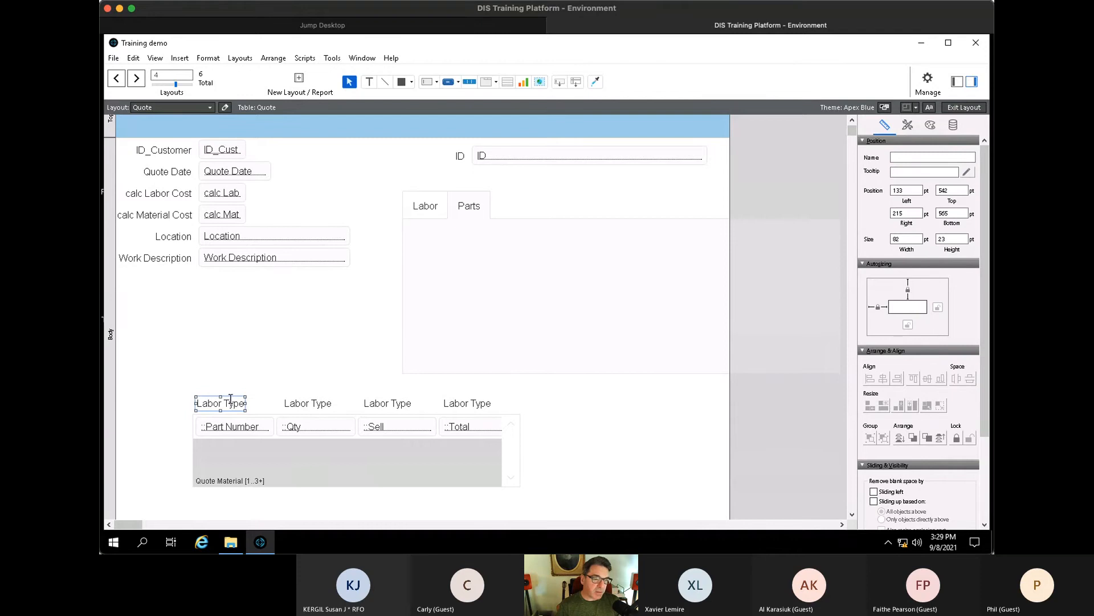
double_click(231, 402)
text(Part Num)
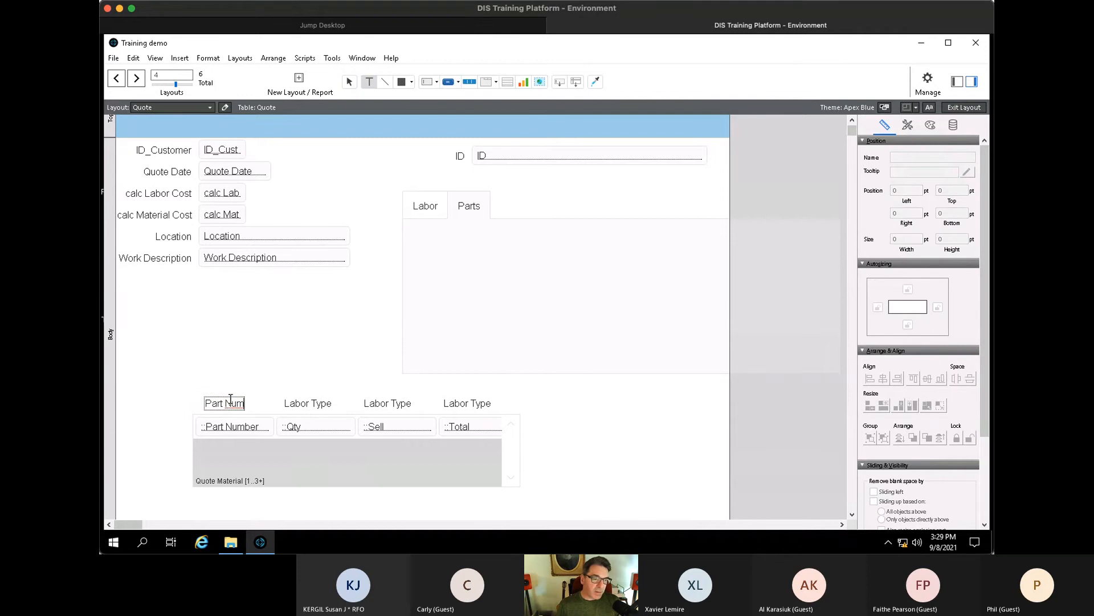
double_click(306, 406)
text(Qty)
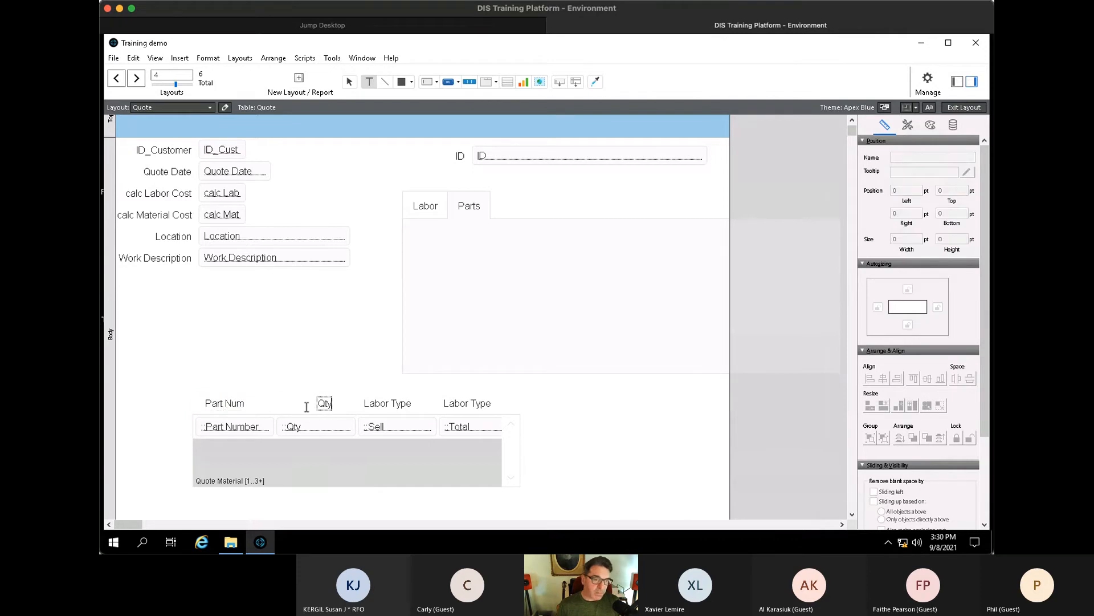
click(384, 406)
double_click(384, 405)
text(Sell)
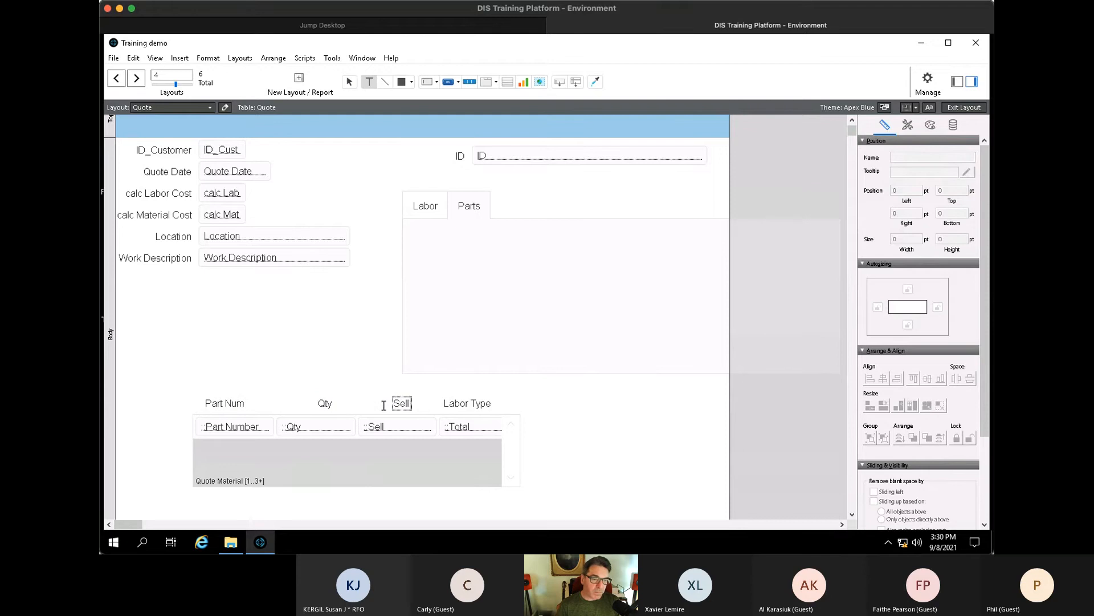
text( Price)
key(Escape)
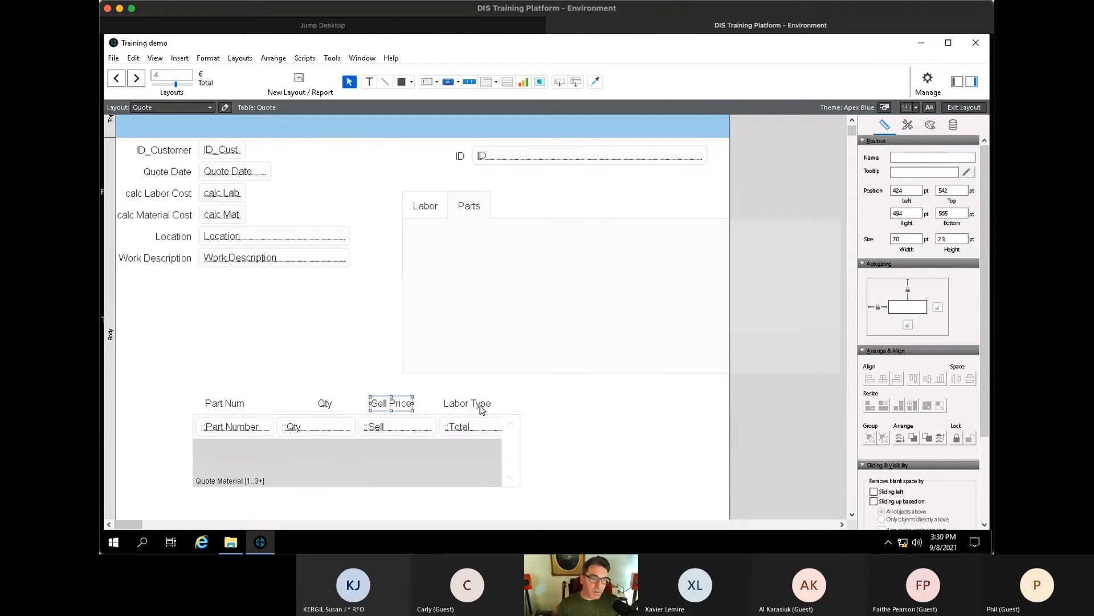
click(482, 407)
double_click(482, 407)
text(Total)
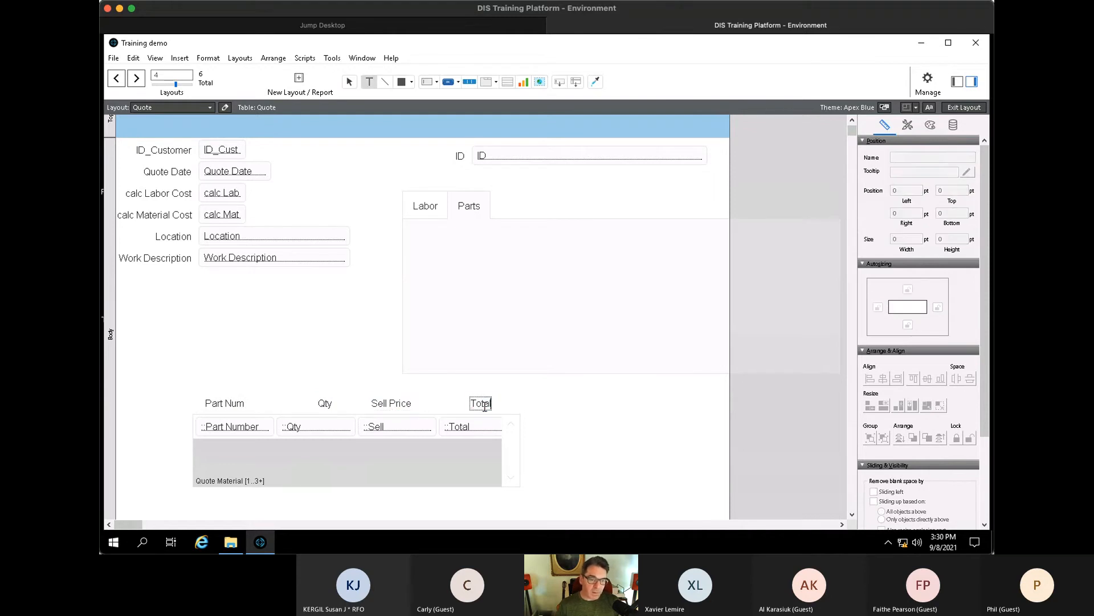
key(Escape)
- Widen the Quote Material portal, move it into the Parts tab, and shift the tab control below the quote fields
click(489, 469)
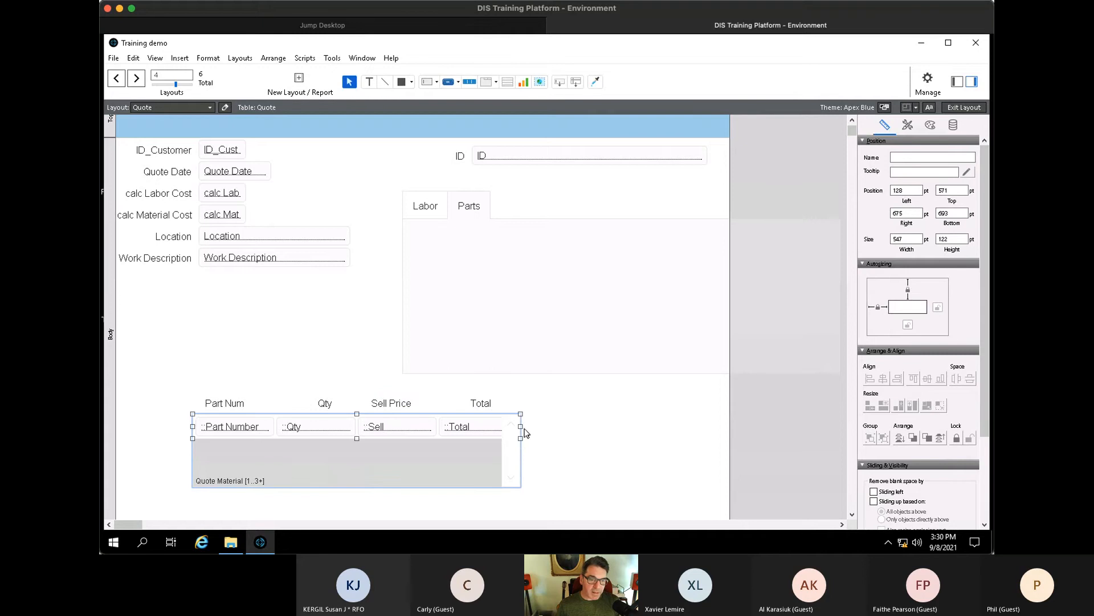
drag(522, 428, 196, 406)
drag(215, 451, 437, 293)
click(437, 200)
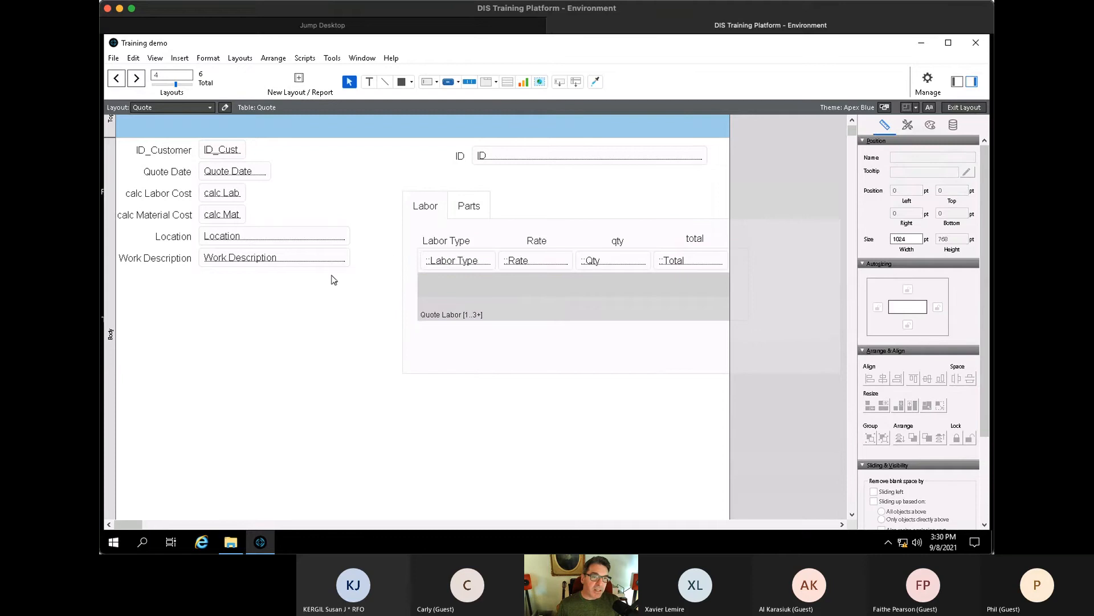
click(423, 208)
drag(306, 257, 104, 276)
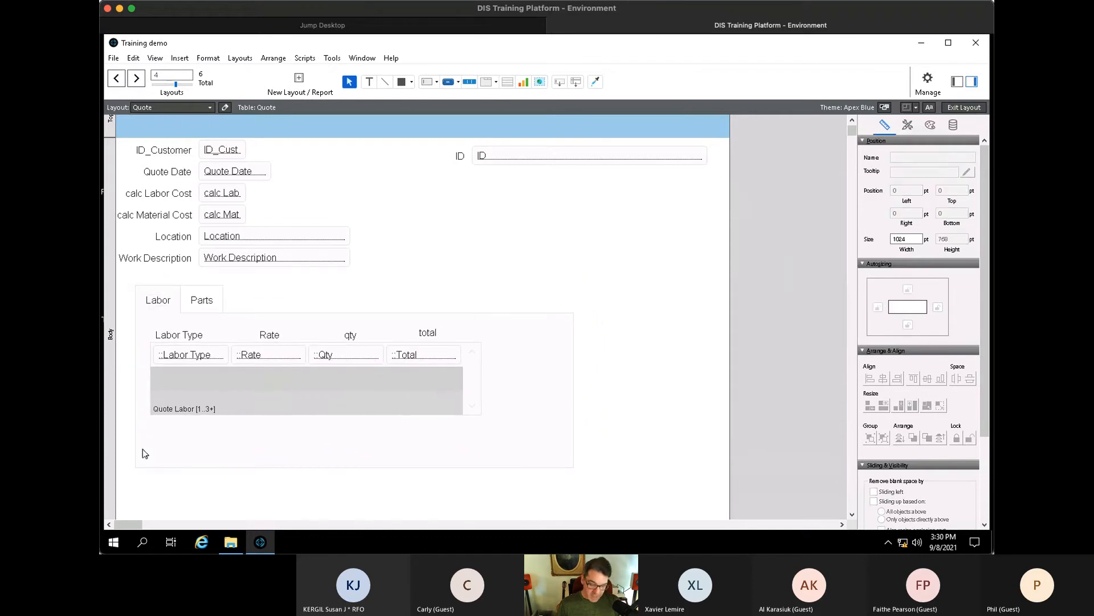
- Check the Labor and Parts tabs in Browse mode, then return to Layout mode
key(ctrl+b)
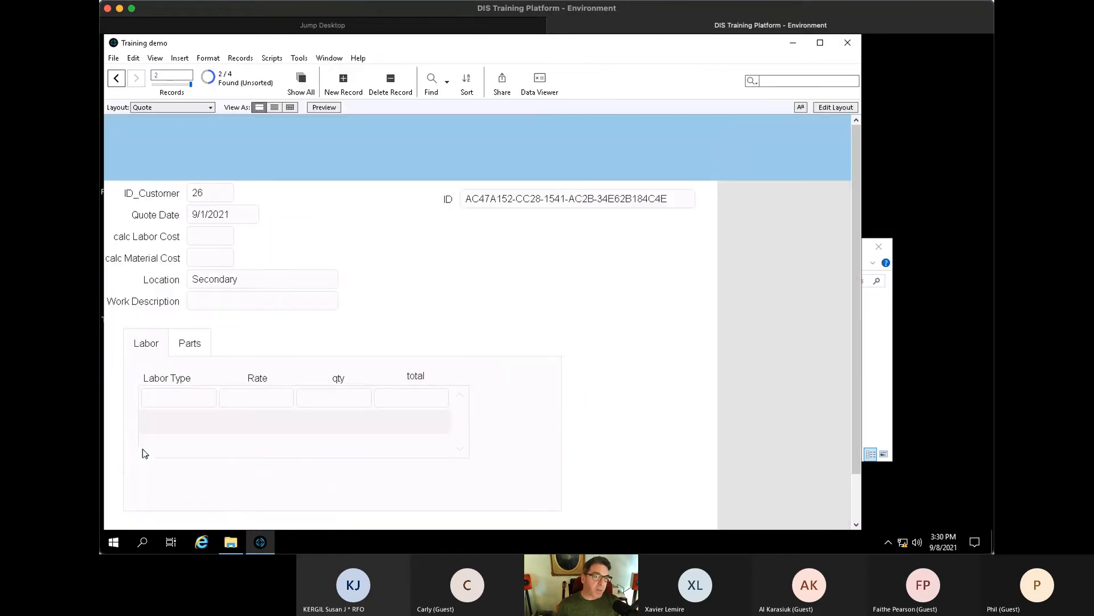
click(191, 350)
click(142, 350)
click(199, 351)
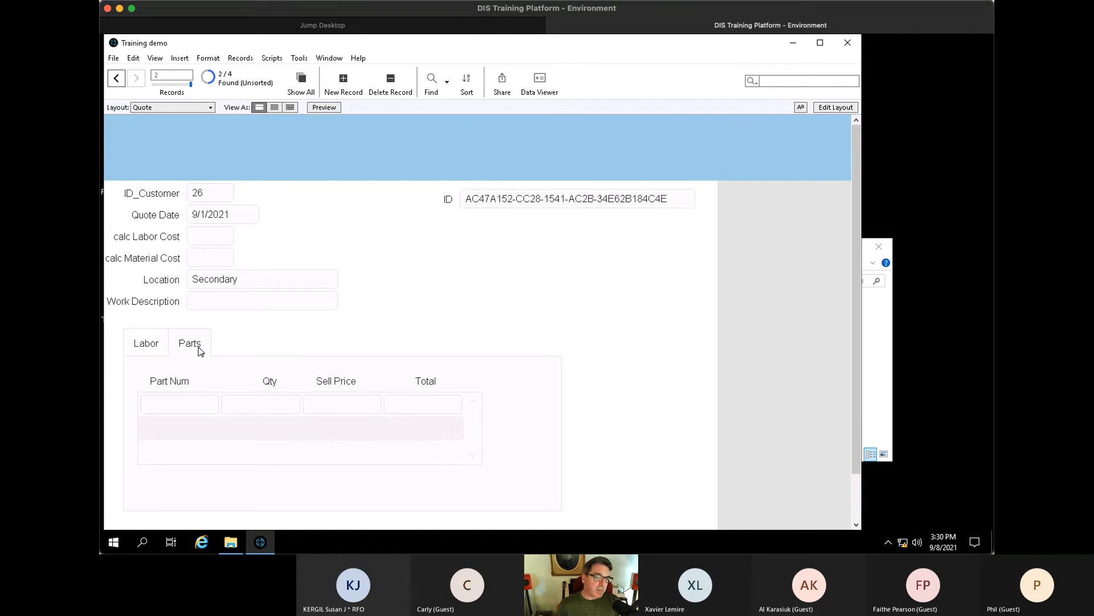
click(149, 348)
click(194, 346)
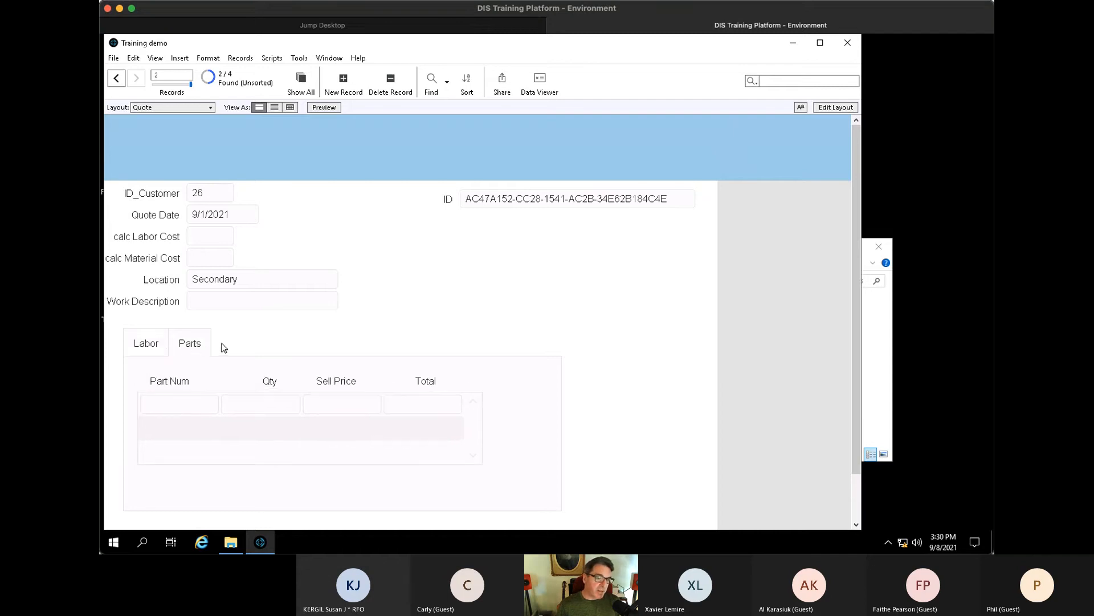
key(ctrl+l)
- Add a third tab named Extra to the tab control
click(194, 353)
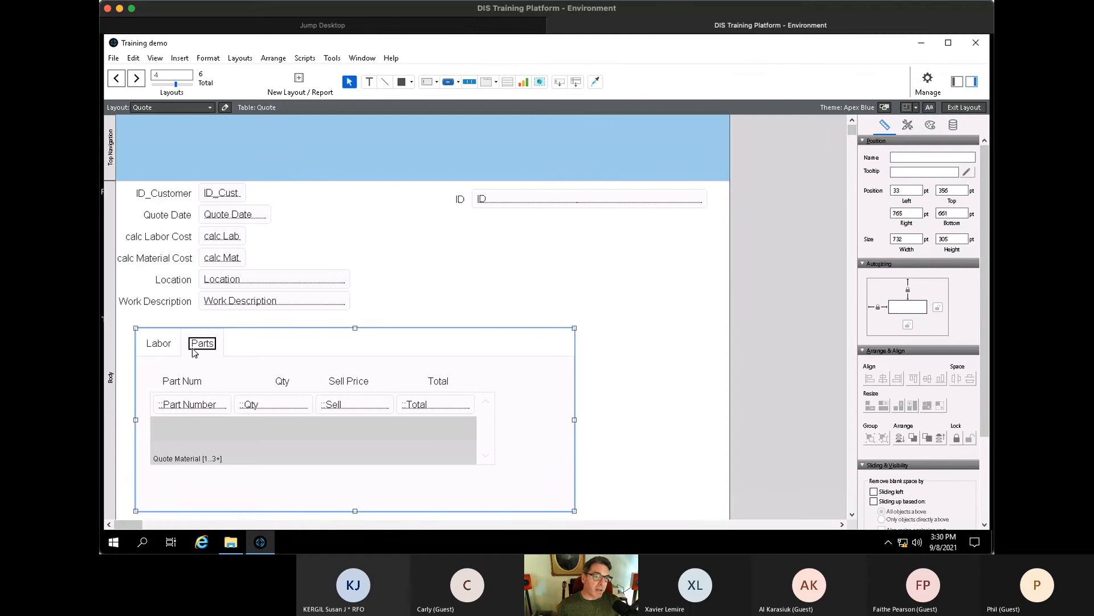
double_click(213, 350)
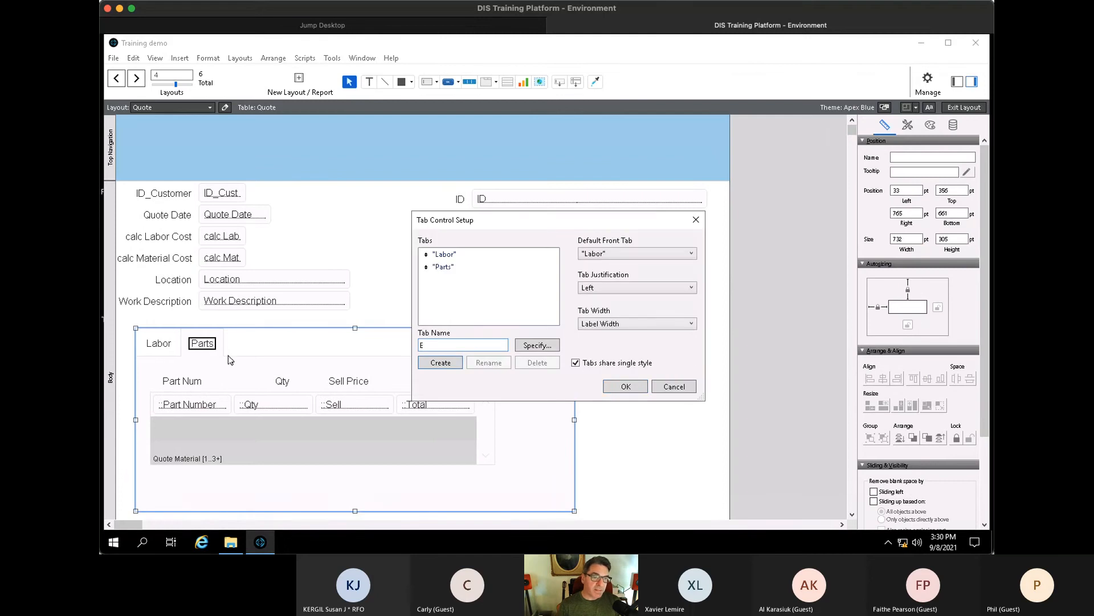
key(Return)
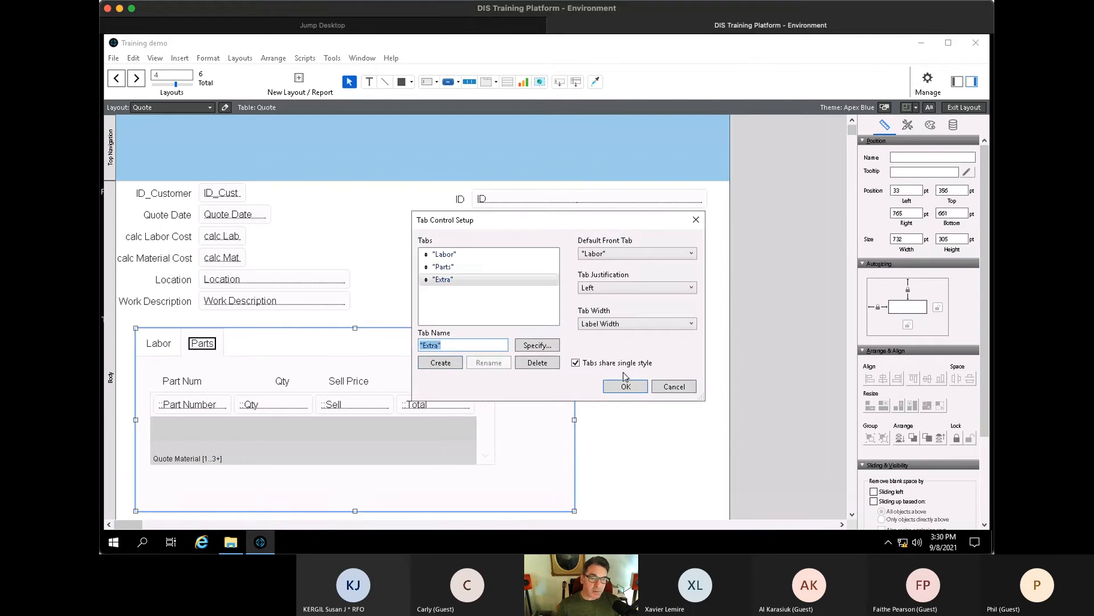
click(627, 386)
- Move the Work Description label and field into the Extra tab
click(249, 340)
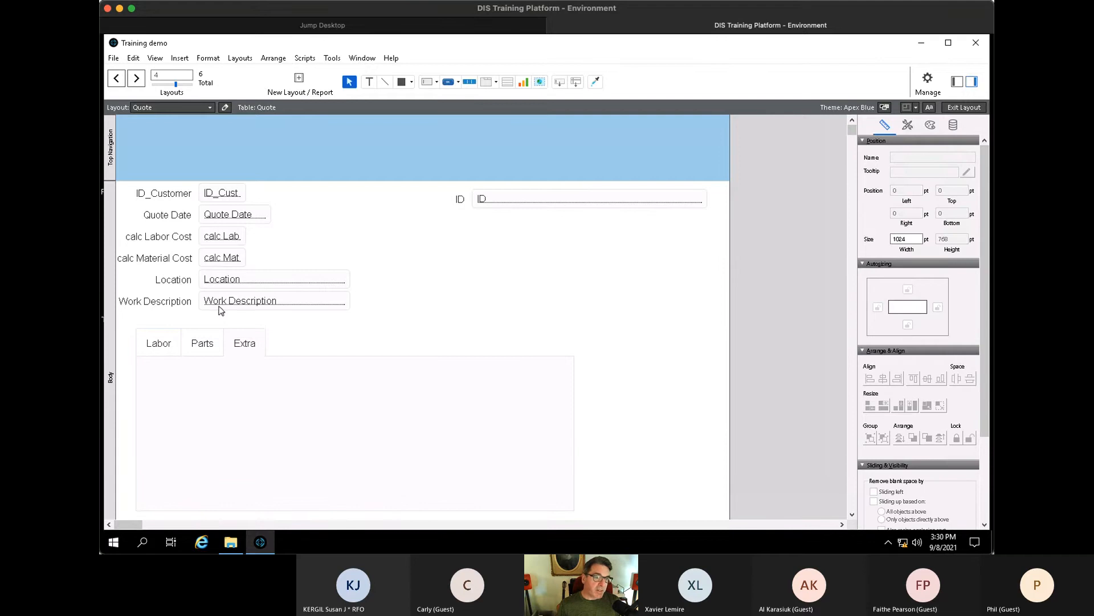
click(217, 308)
shift+click(175, 306)
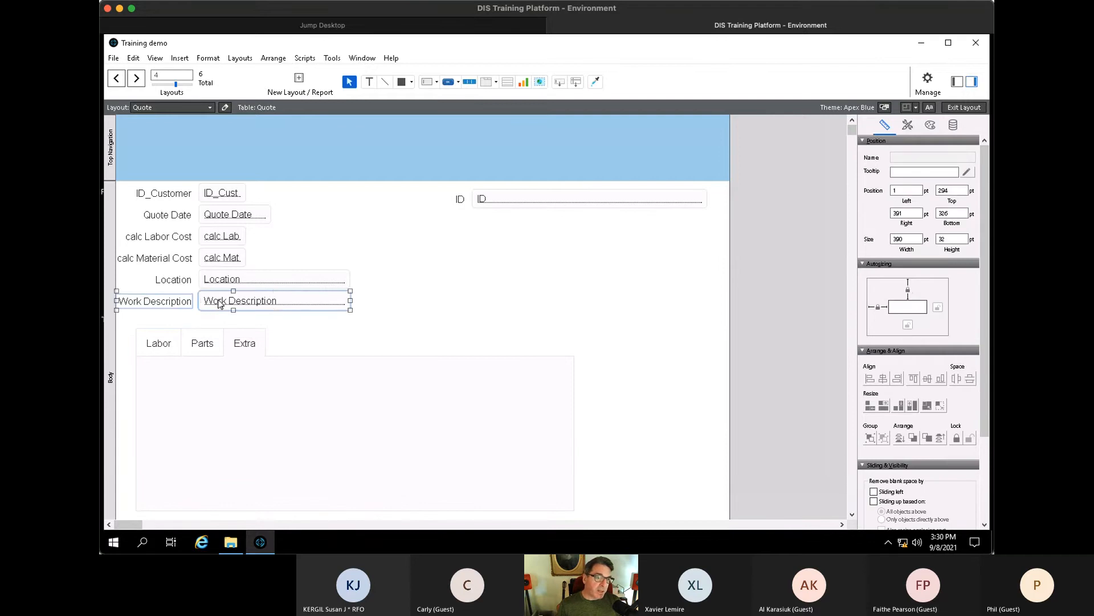
drag(223, 304, 287, 398)
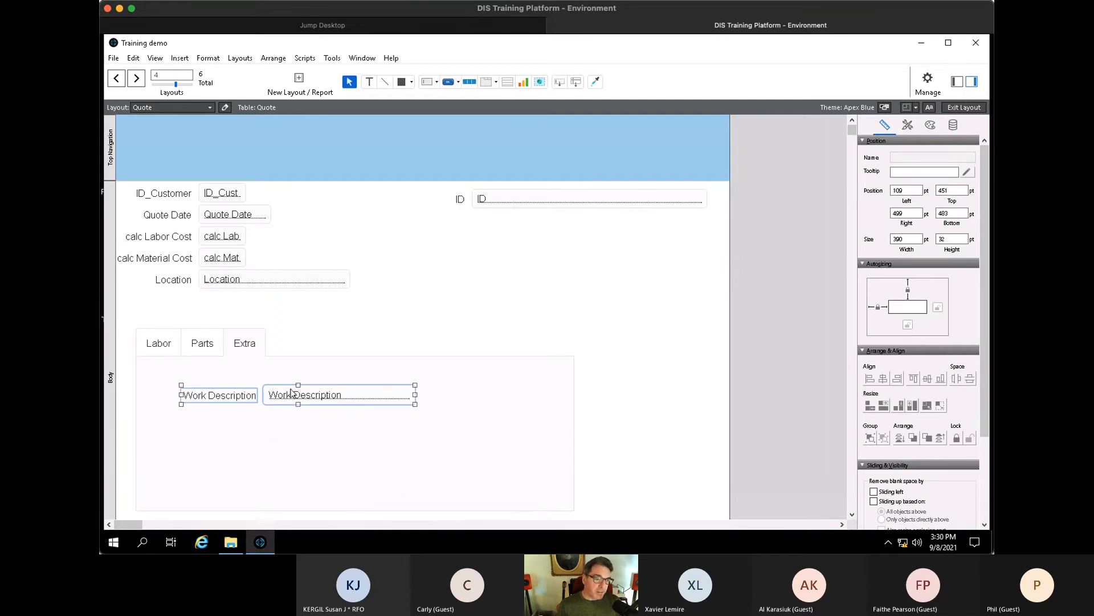
- Point the moved field to Quote Extra Desc and rename its label Description
click(310, 371)
double_click(309, 394)
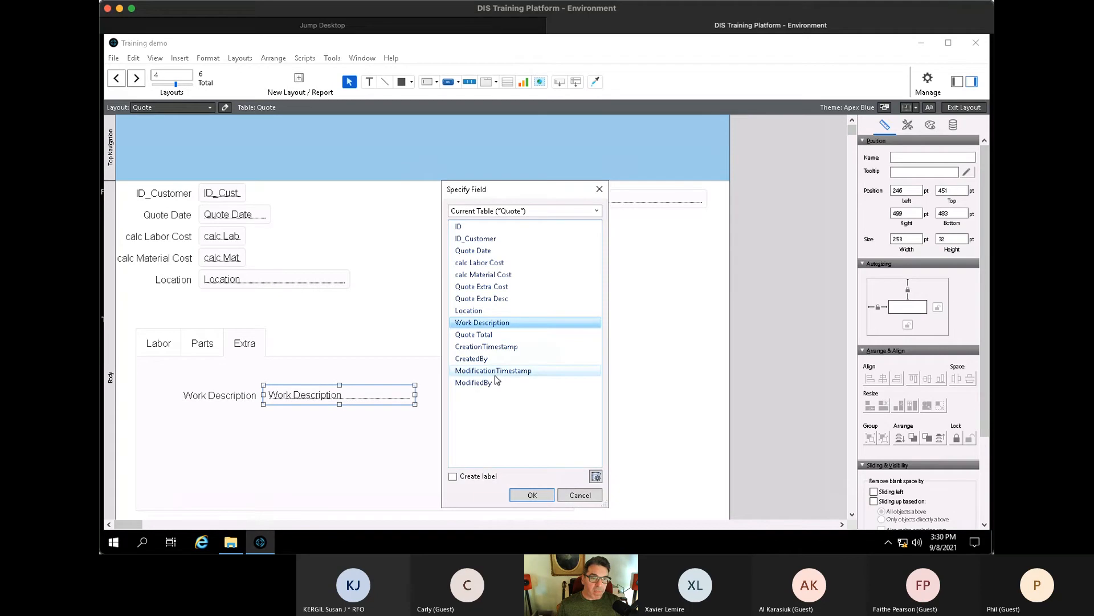
double_click(494, 300)
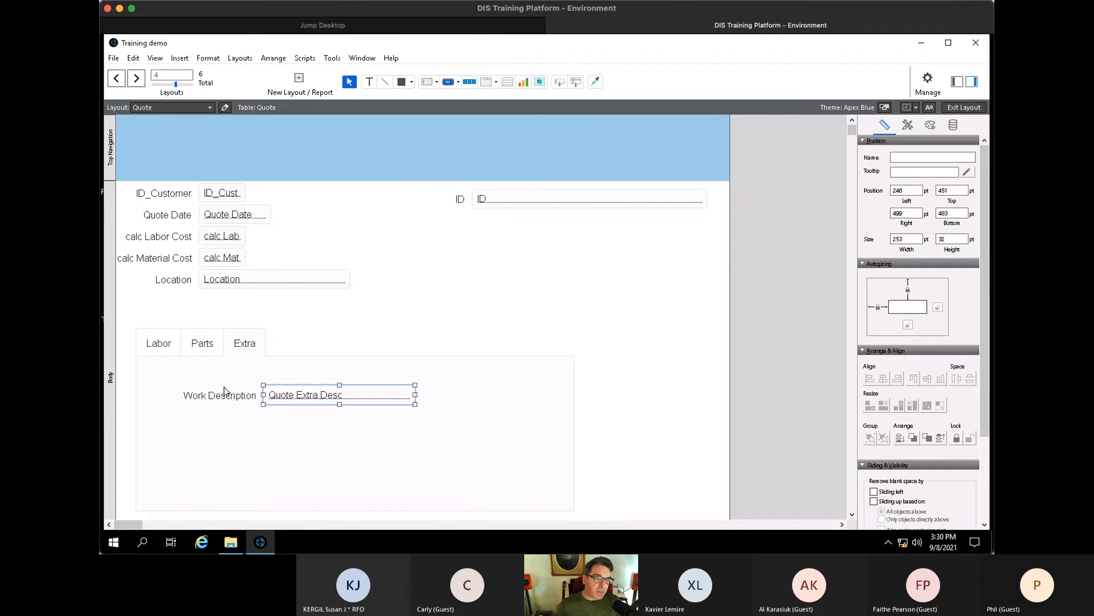
click(224, 389)
click(226, 396)
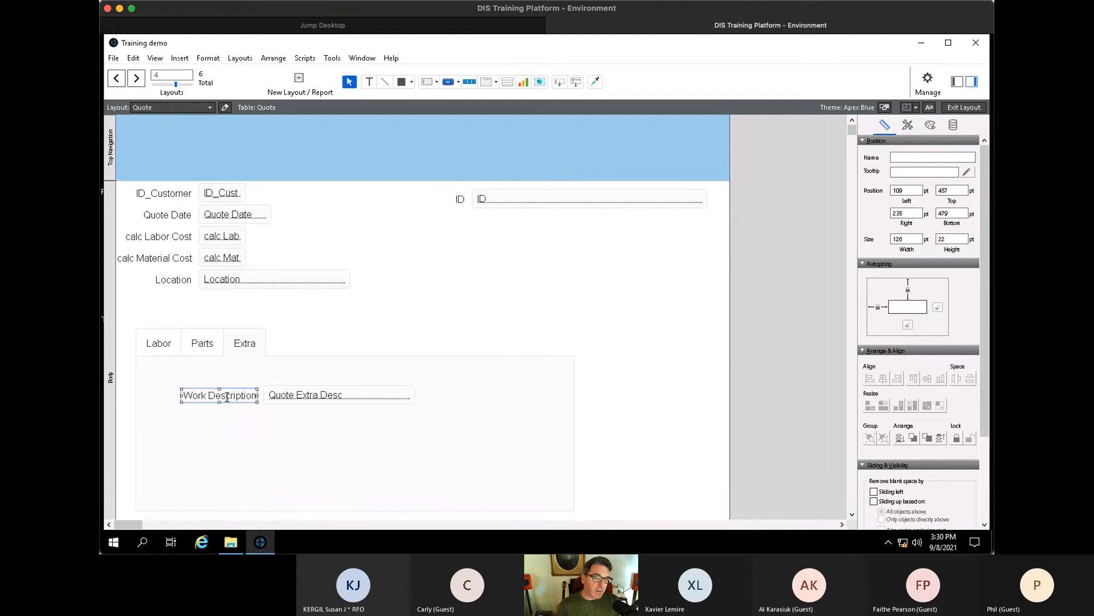
text(Description)
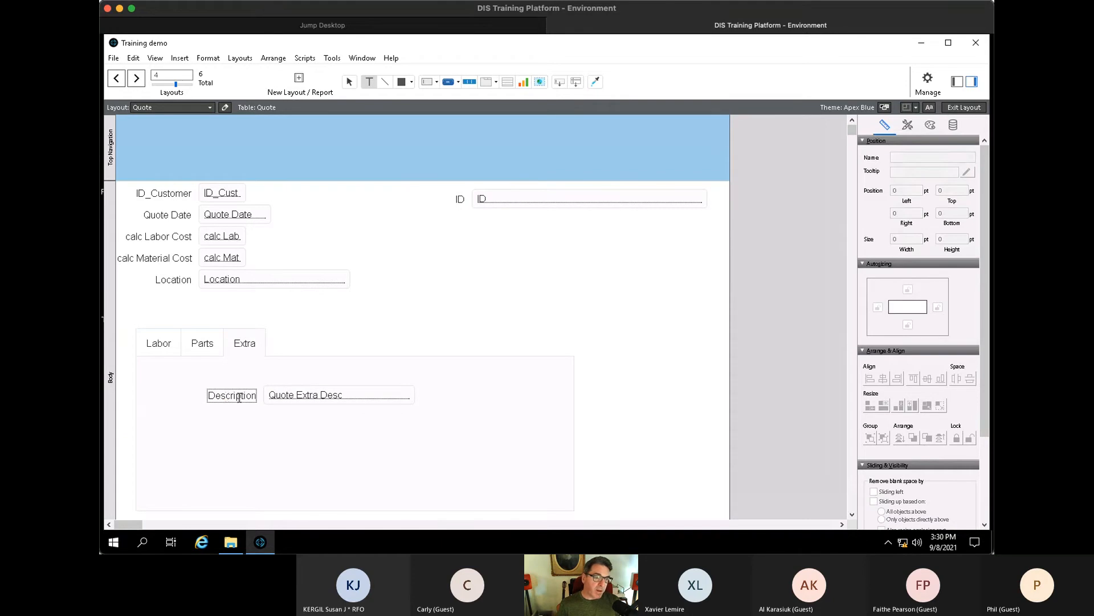
click(324, 396)
- Add a narrowed, labelled Quote Extra Cost field below it and switch to Browse mode
drag(321, 396, 320, 423)
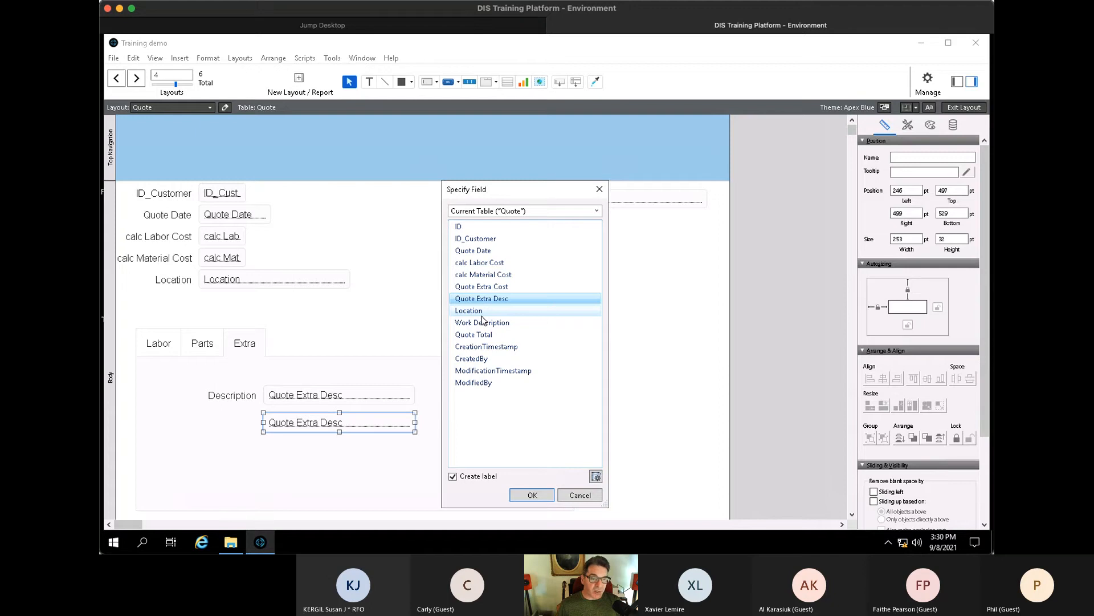
click(491, 287)
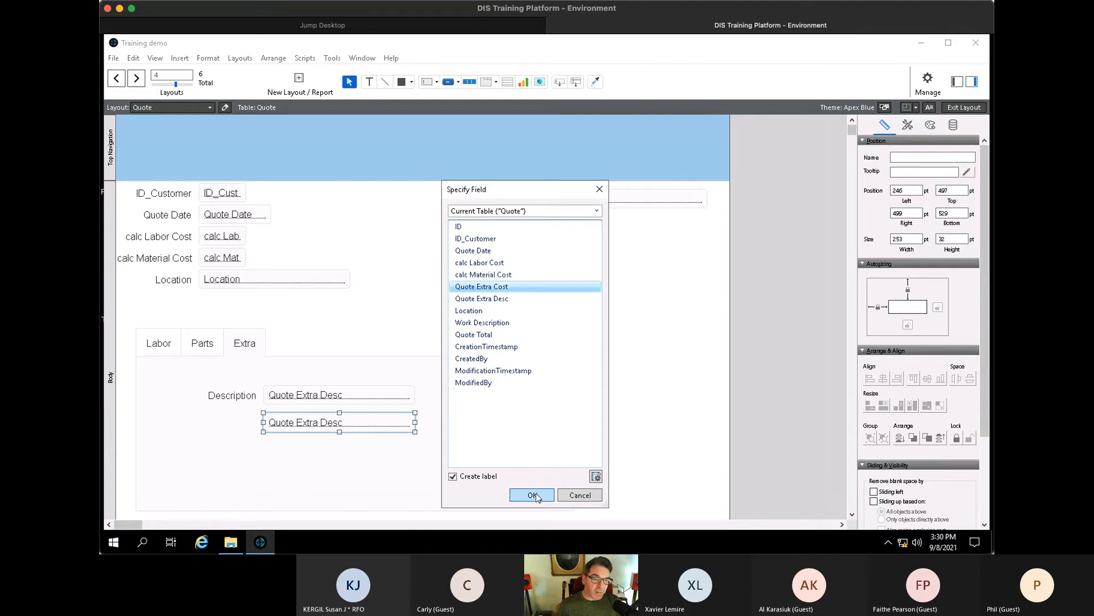
click(532, 495)
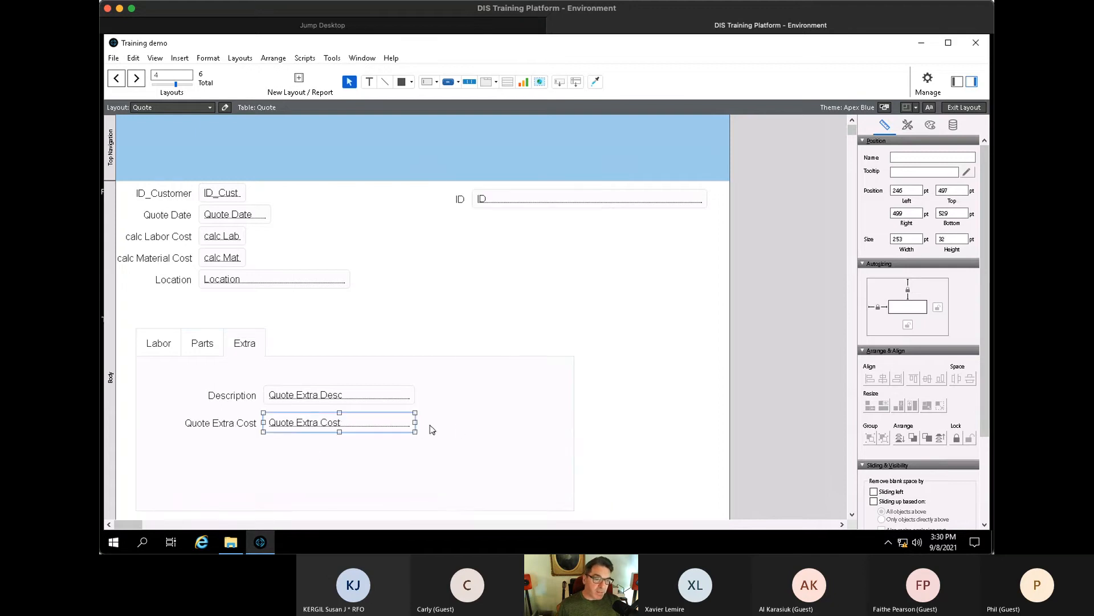
drag(415, 423, 354, 424)
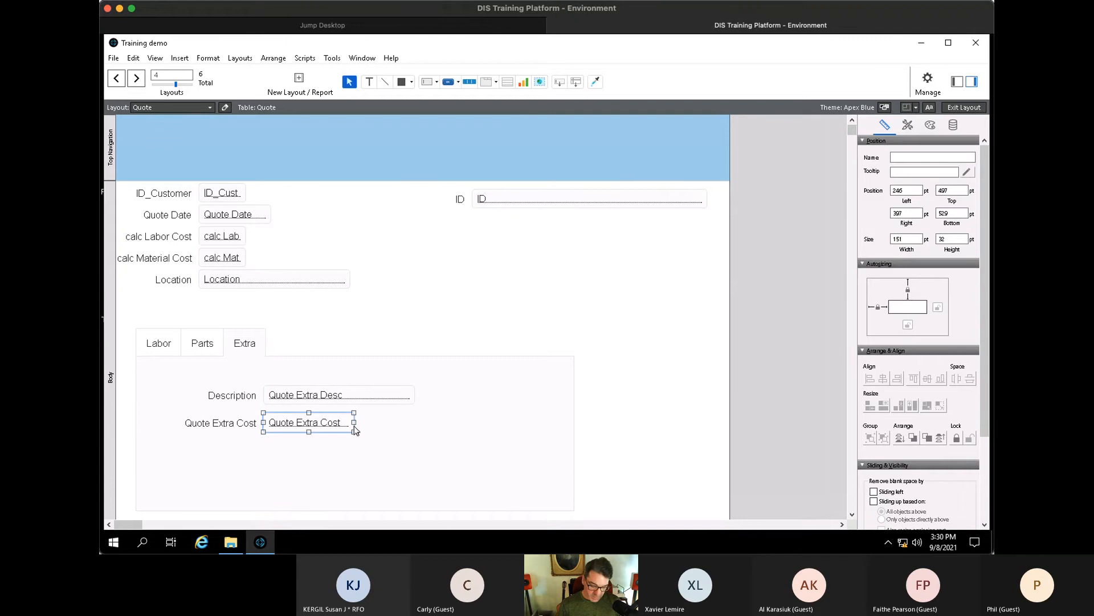
key(ctrl+b)
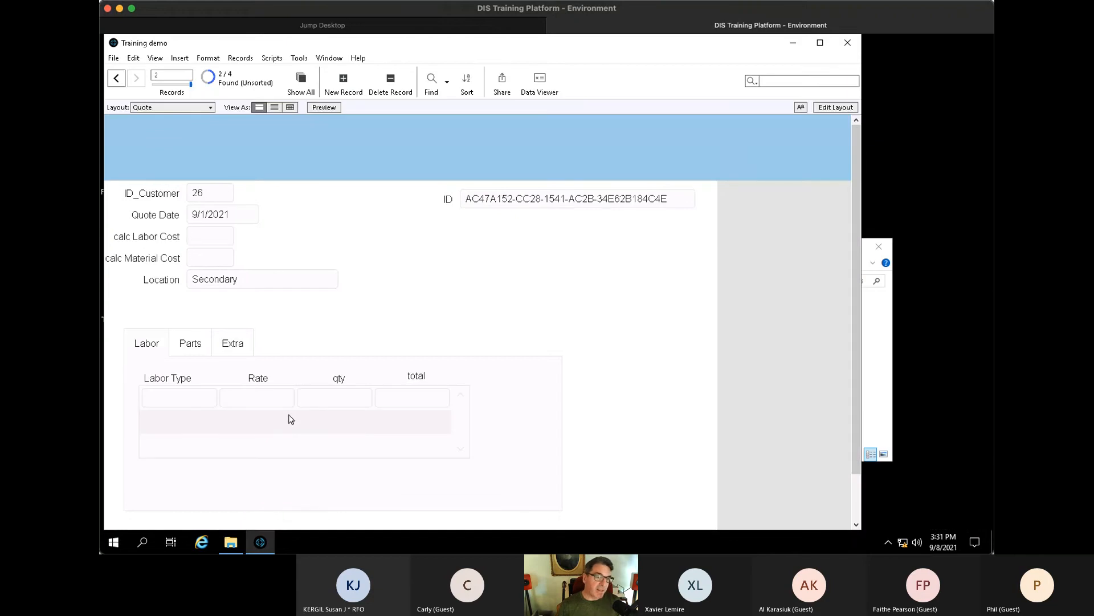
- Copy the Location field into a labelled Quote Total field placed to its right, then view it in Browse mode
key(ctrl+l)
drag(292, 279, 509, 295)
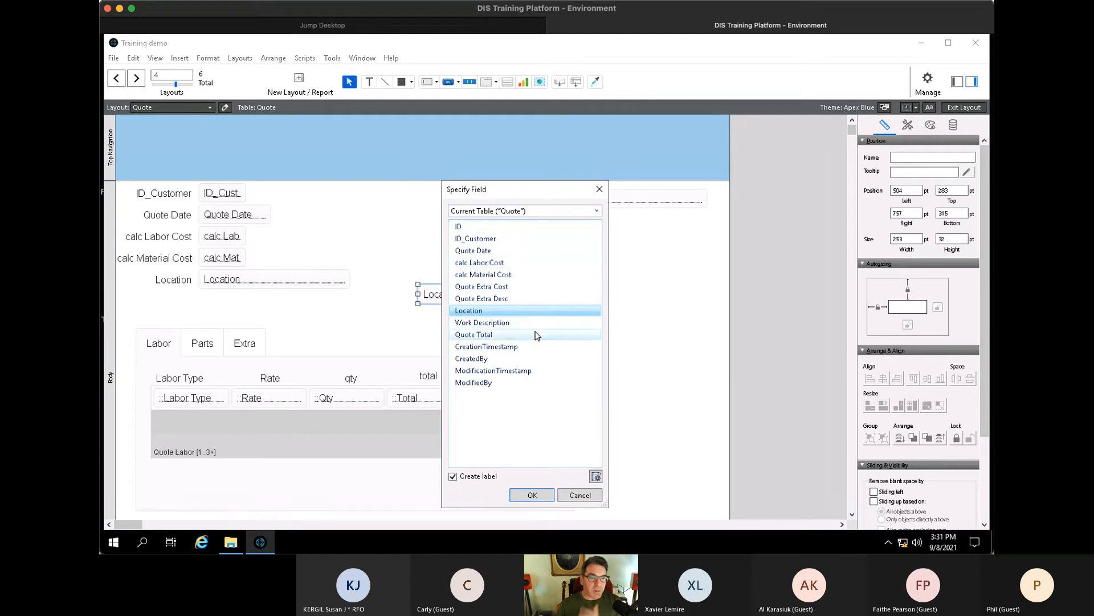
double_click(495, 338)
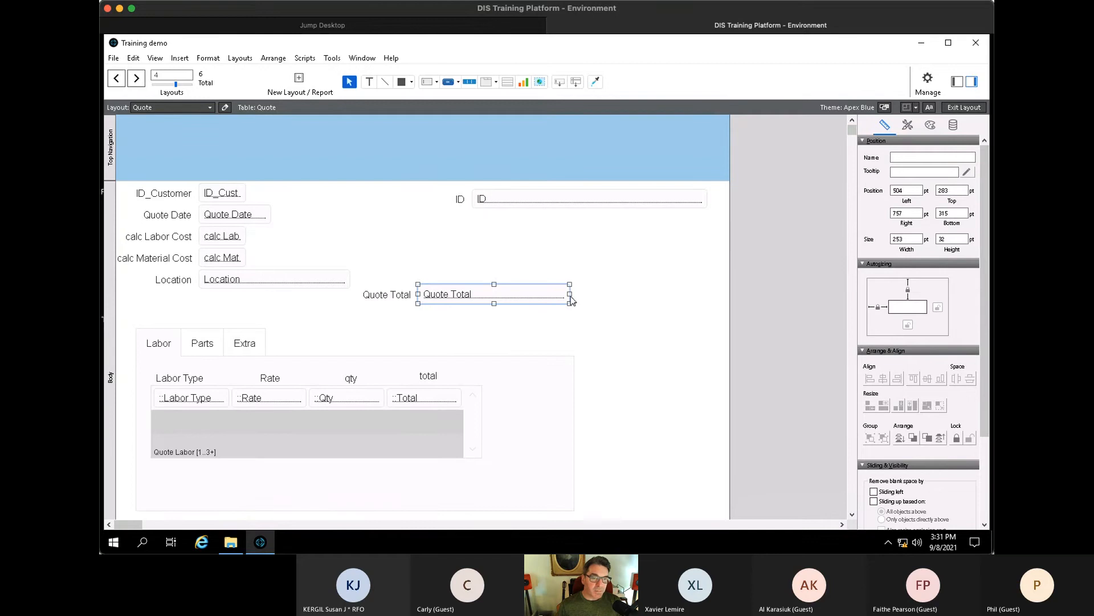
drag(570, 295, 356, 283)
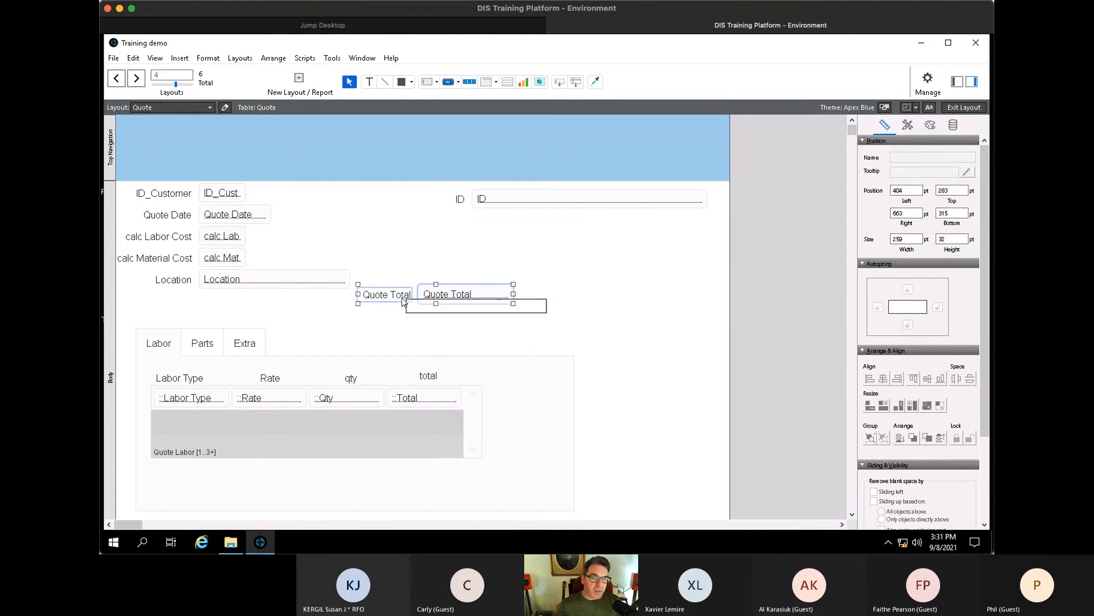
drag(431, 306, 477, 317)
click(329, 343)
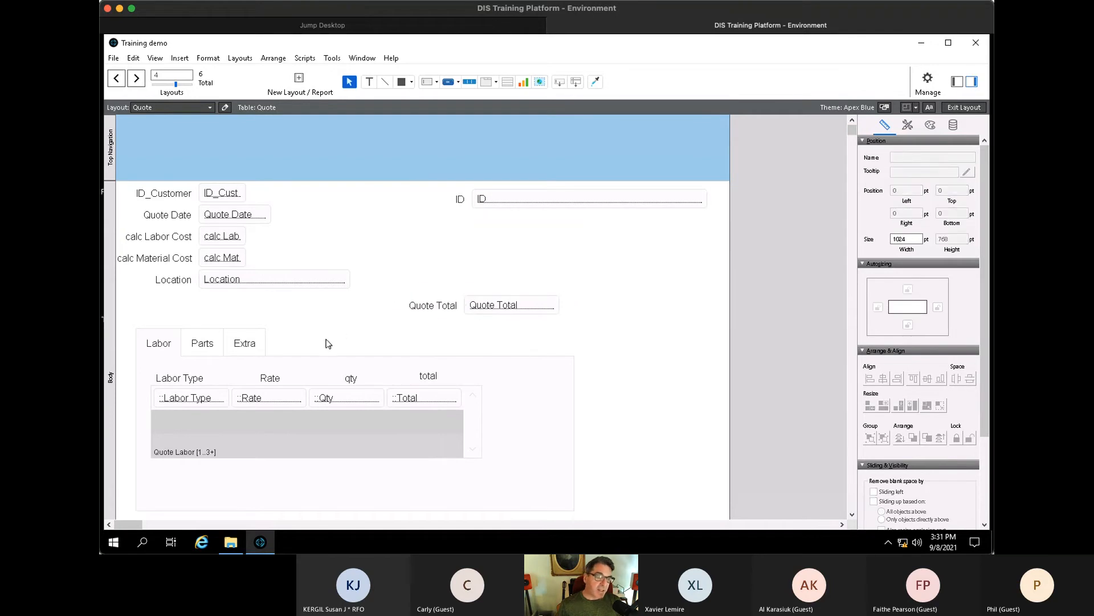
key(ctrl+v)
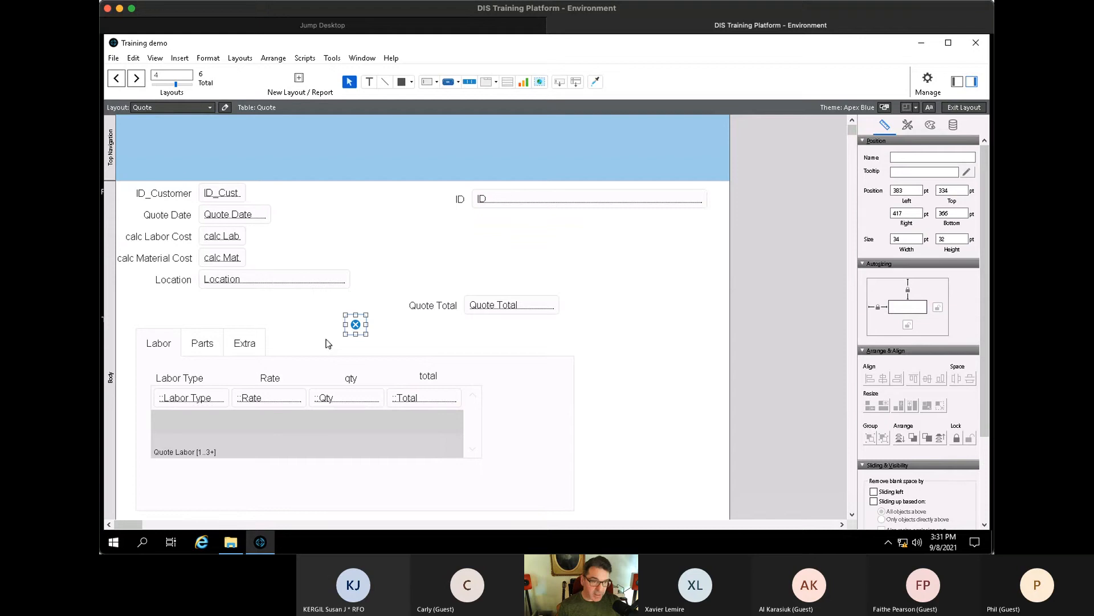
key(Delete)
key(ctrl+b)
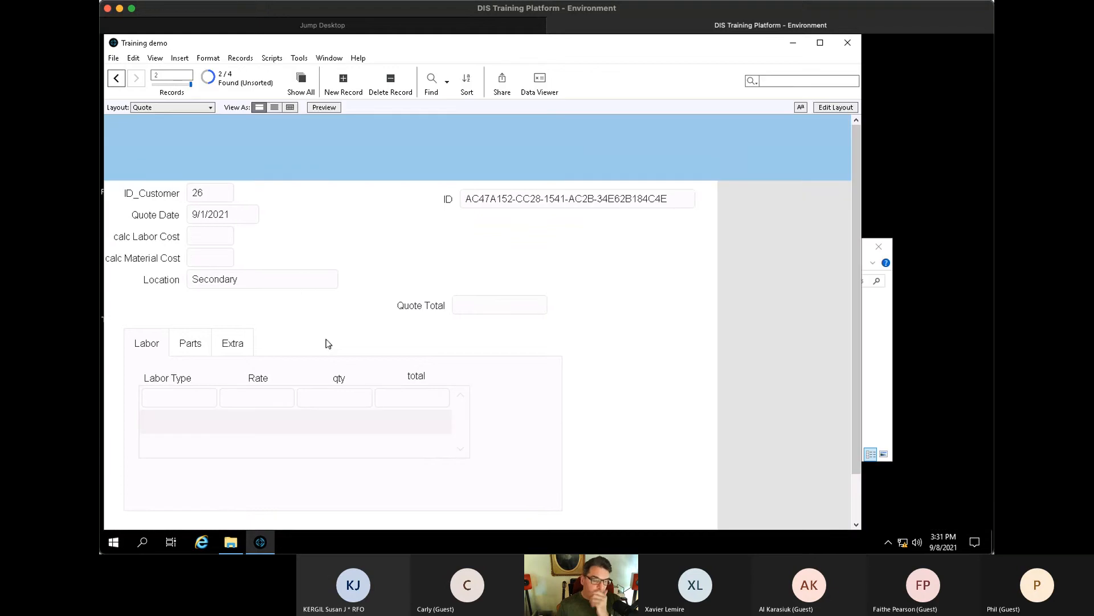
- Enter a labor line with Rate 100 and qty 1
click(186, 397)
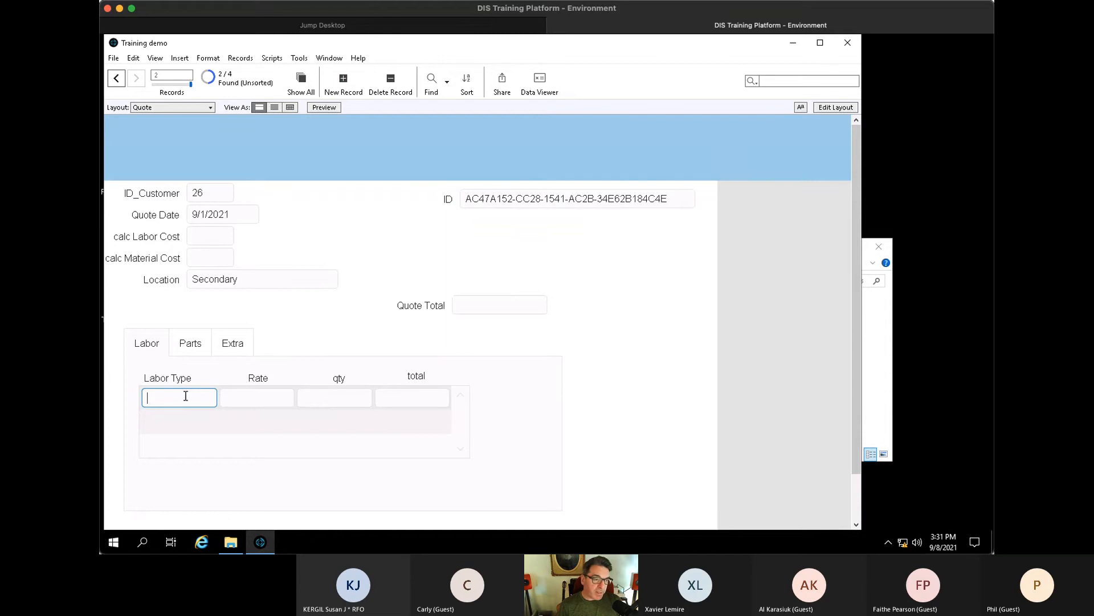
key(Tab)
text(10)
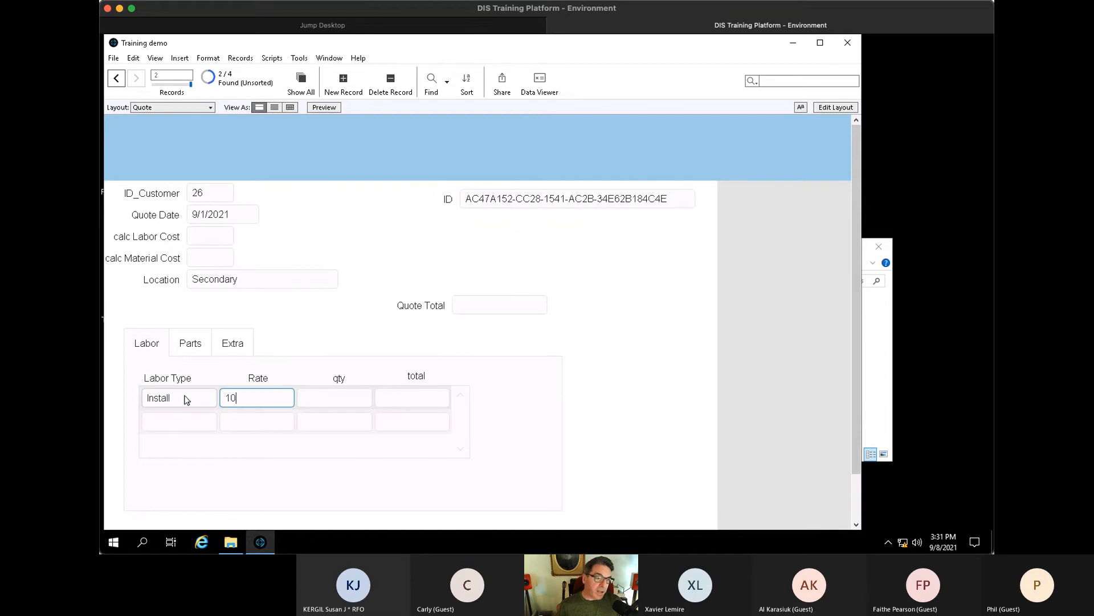
text(0)
key(Tab)
text(1)
key(Tab)
click(624, 364)
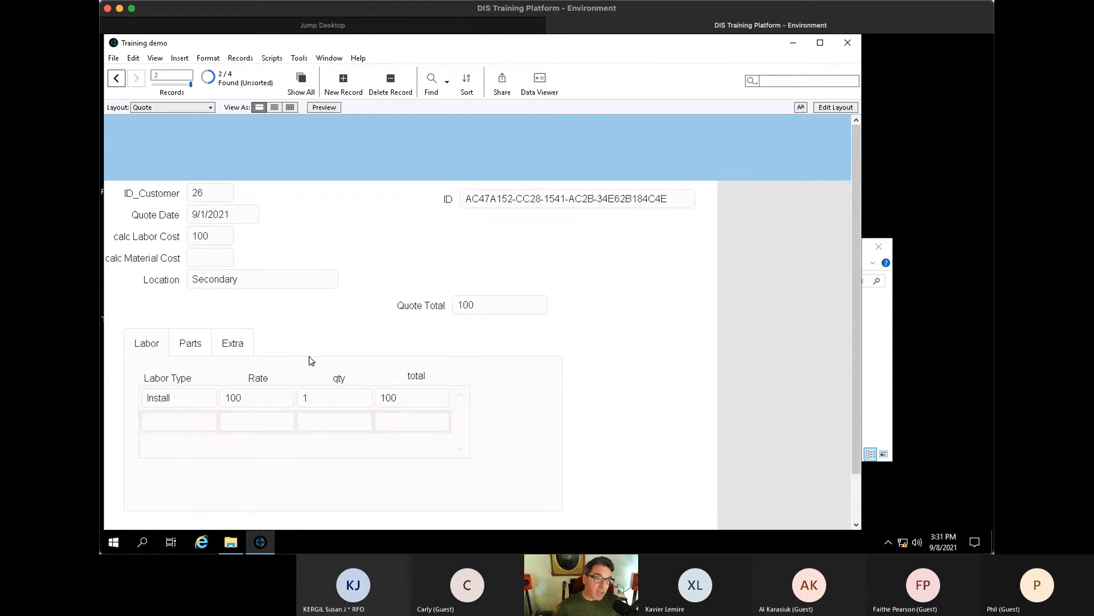
- Add a part line with a sell price of 200 on the Parts tab
click(195, 343)
click(173, 400)
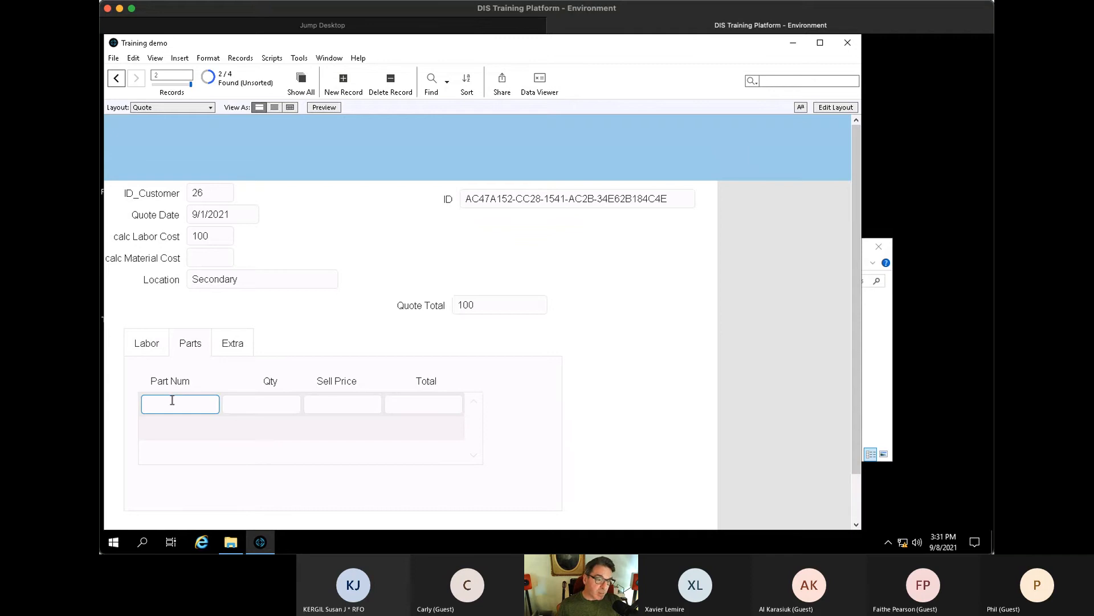
key(Tab)
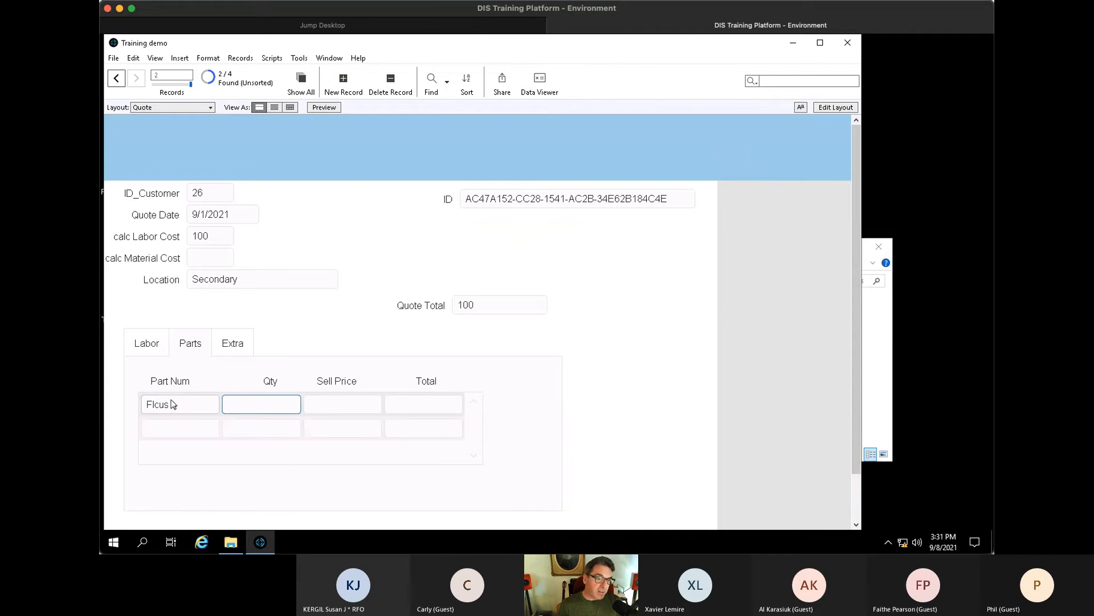
key(Tab)
text(2)
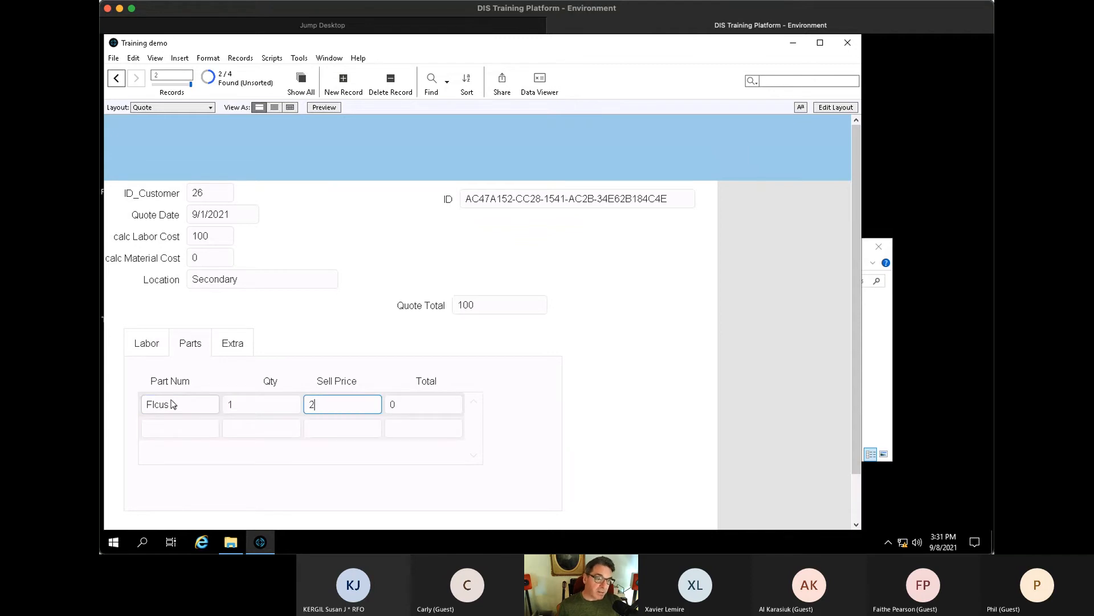
text(00)
key(Tab)
click(525, 282)
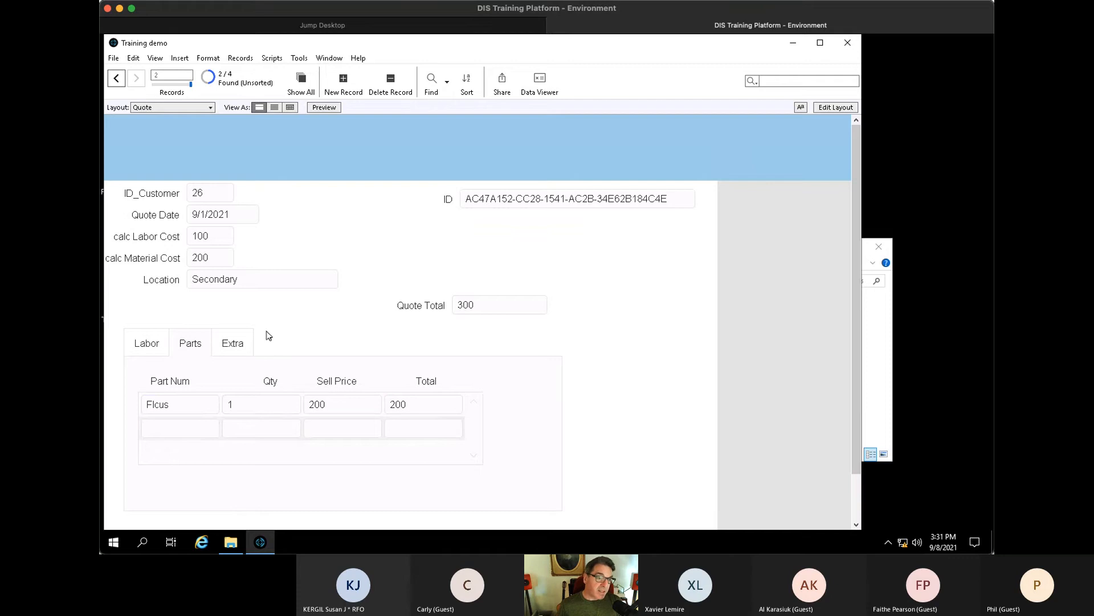
- Replace the Clean up fee extra with Travel costing 50, then open Manage Database
click(245, 342)
click(285, 392)
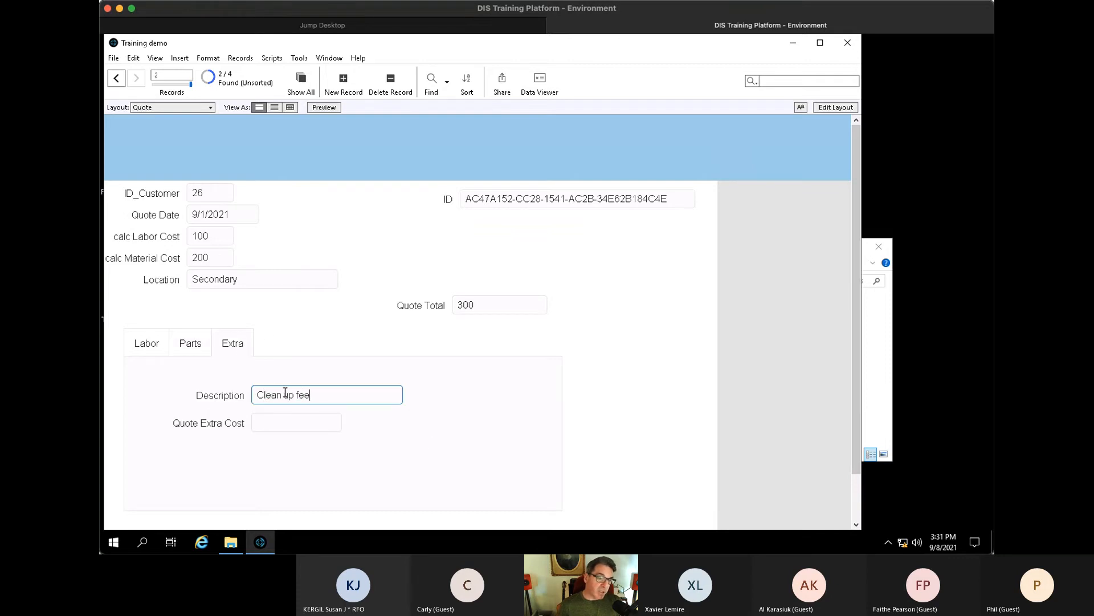
click(446, 443)
drag(339, 398, 126, 391)
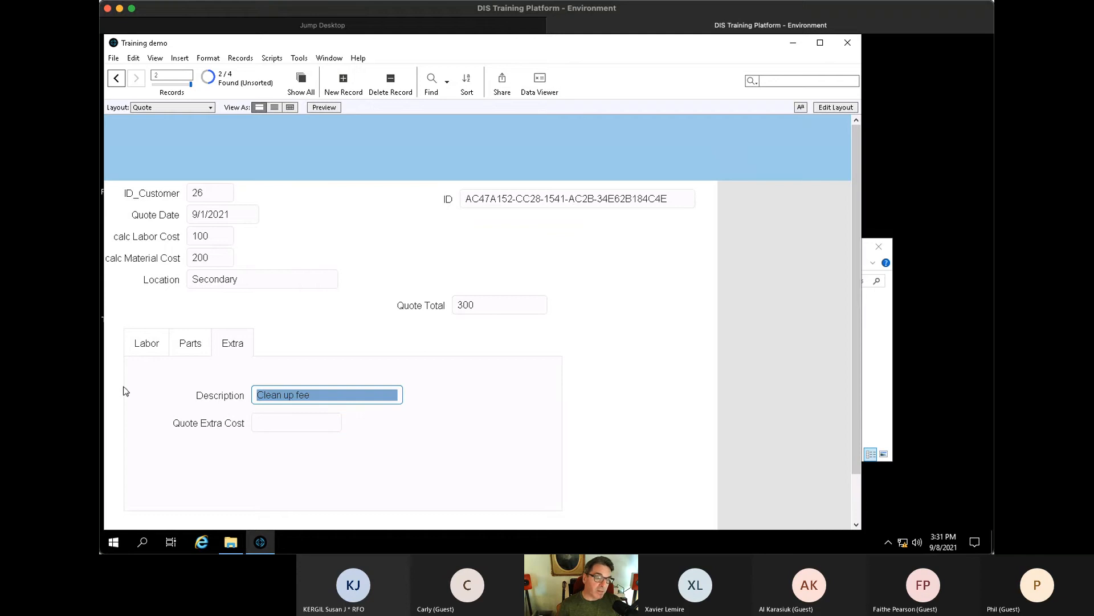
text(Travel)
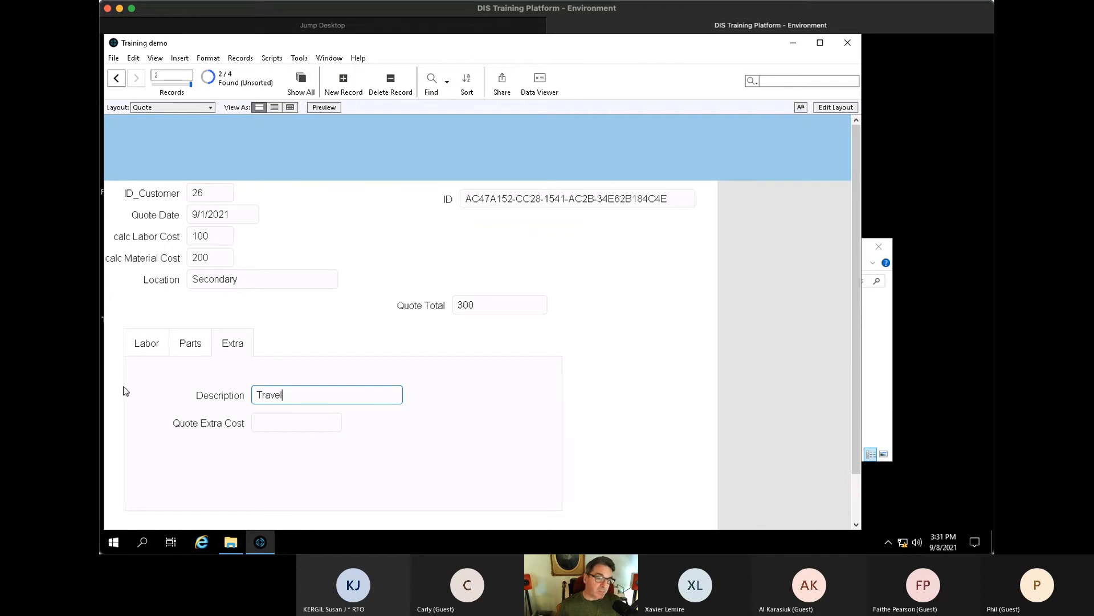
click(330, 426)
click(316, 427)
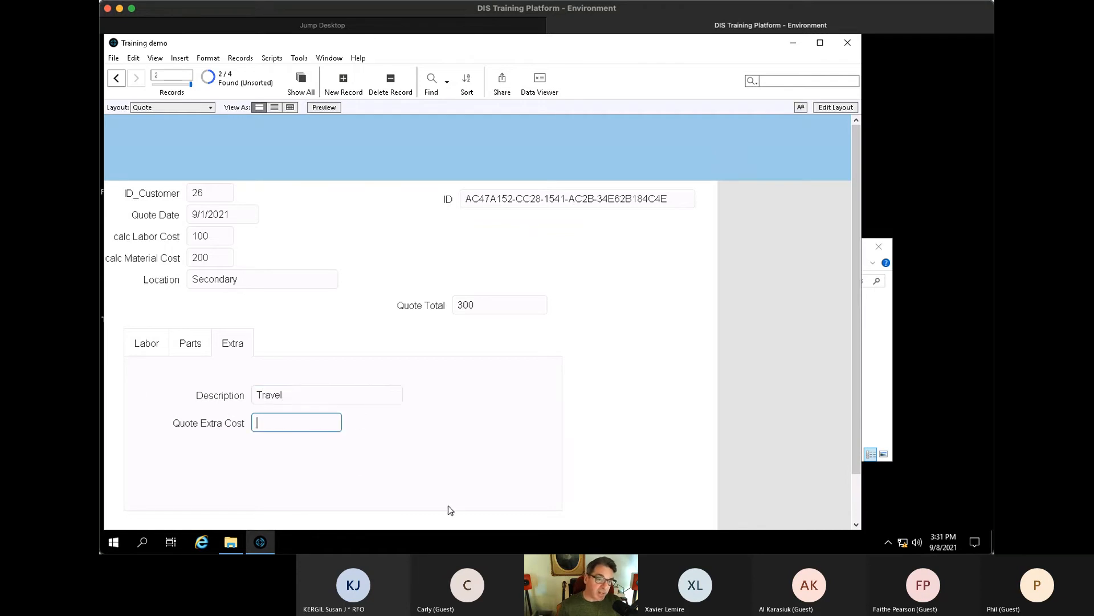
text(520)
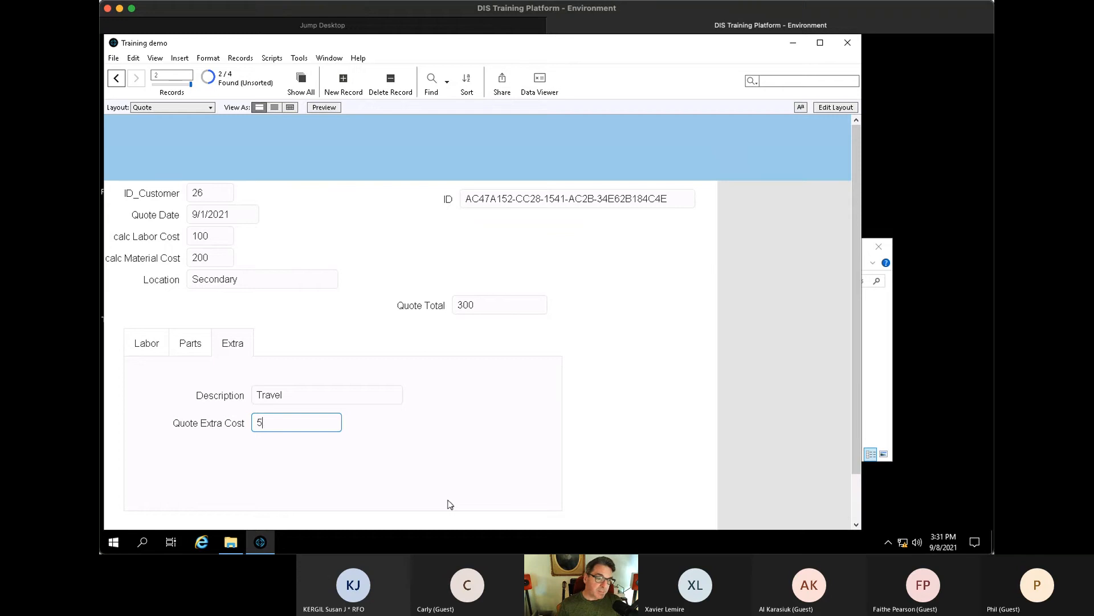
click(456, 493)
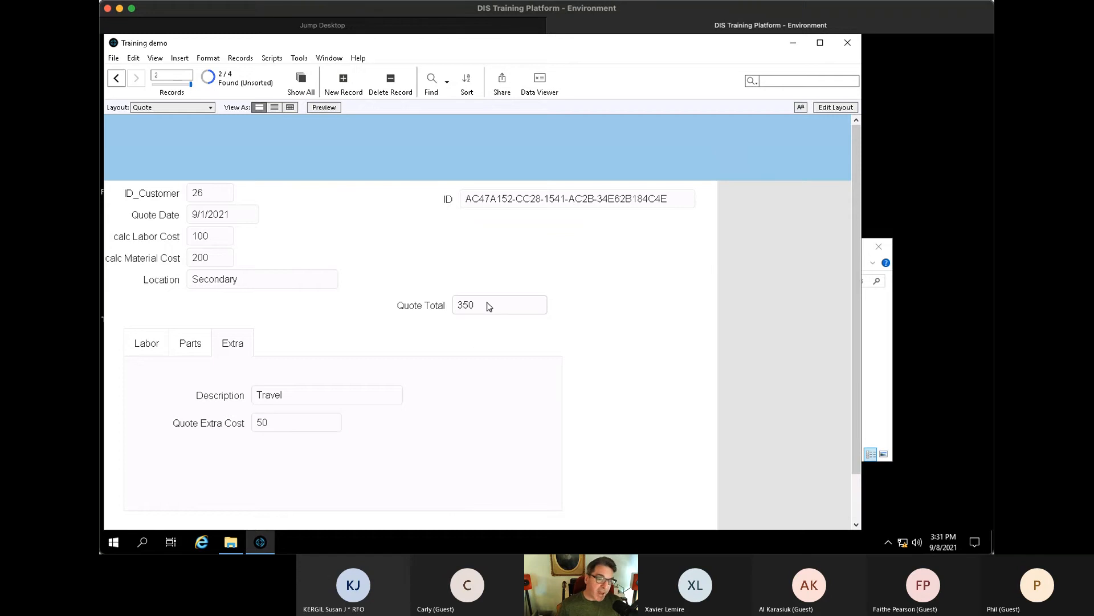
key(ctrl+shift+d)
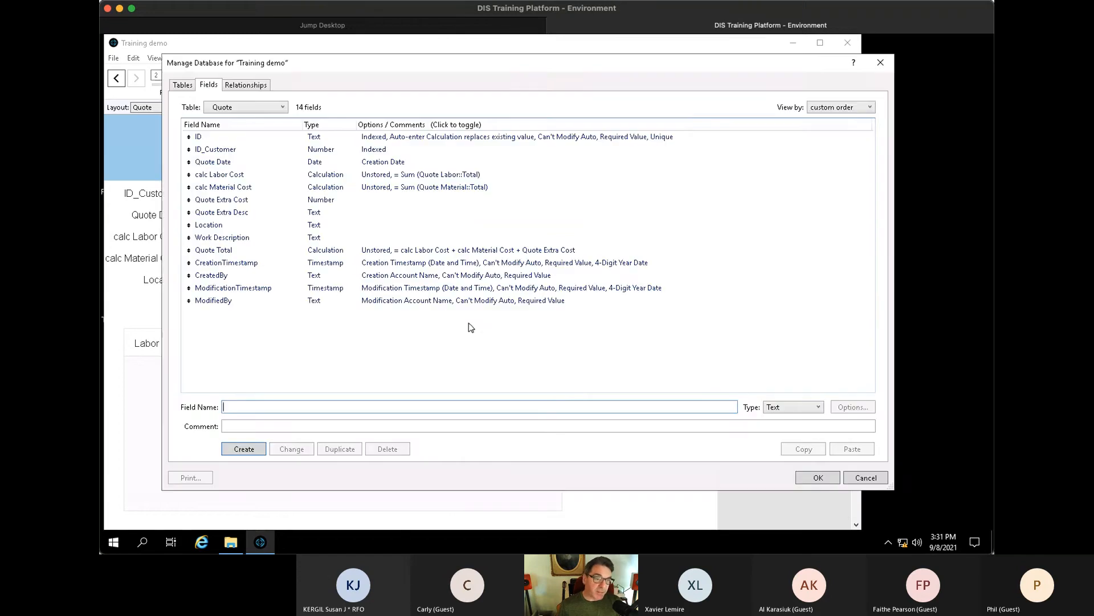
- Split the Quote Total formula so calc Material Cost and Quote Extra Cost each sit on their own line
click(456, 288)
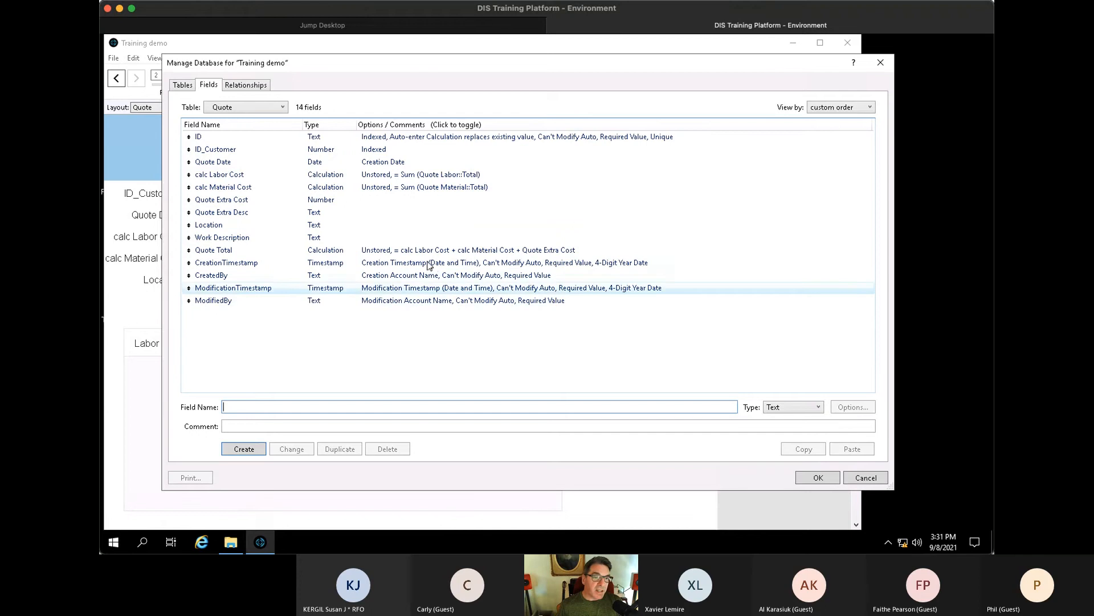
double_click(428, 250)
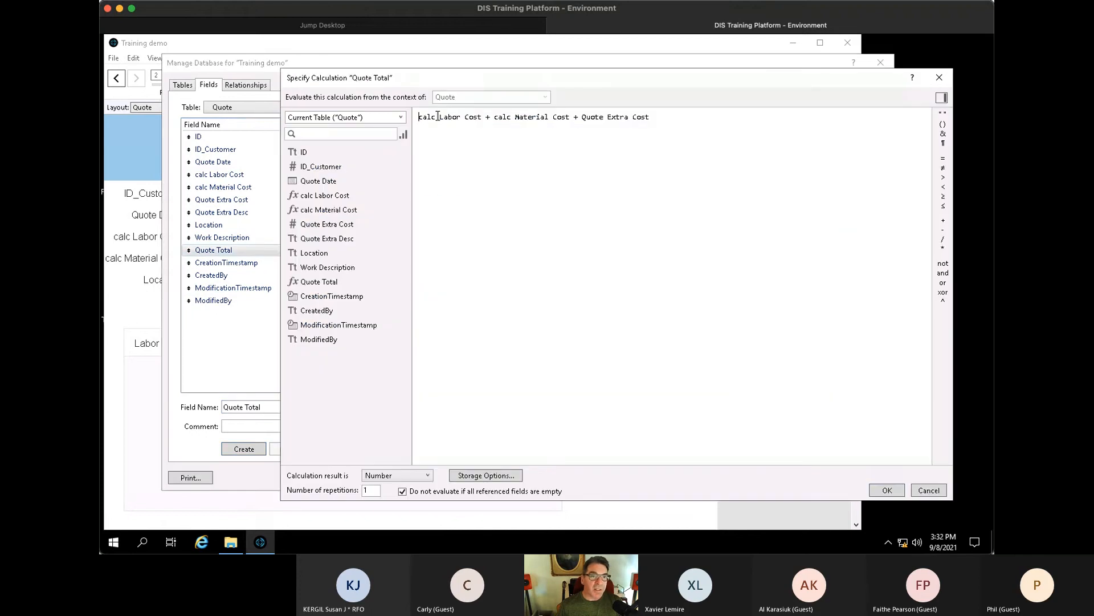
click(496, 118)
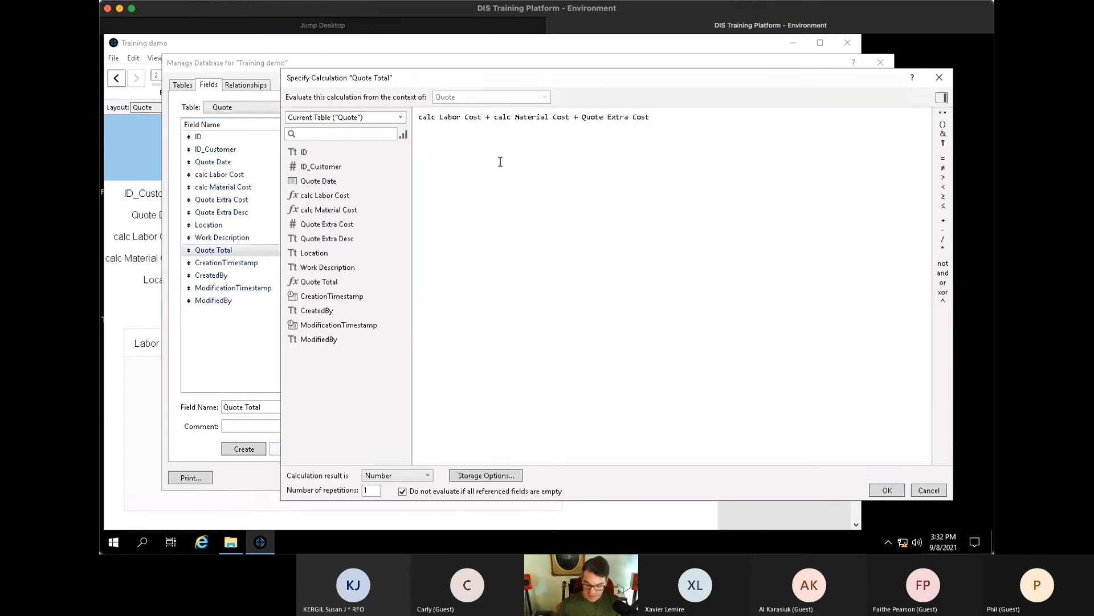
key(Return)
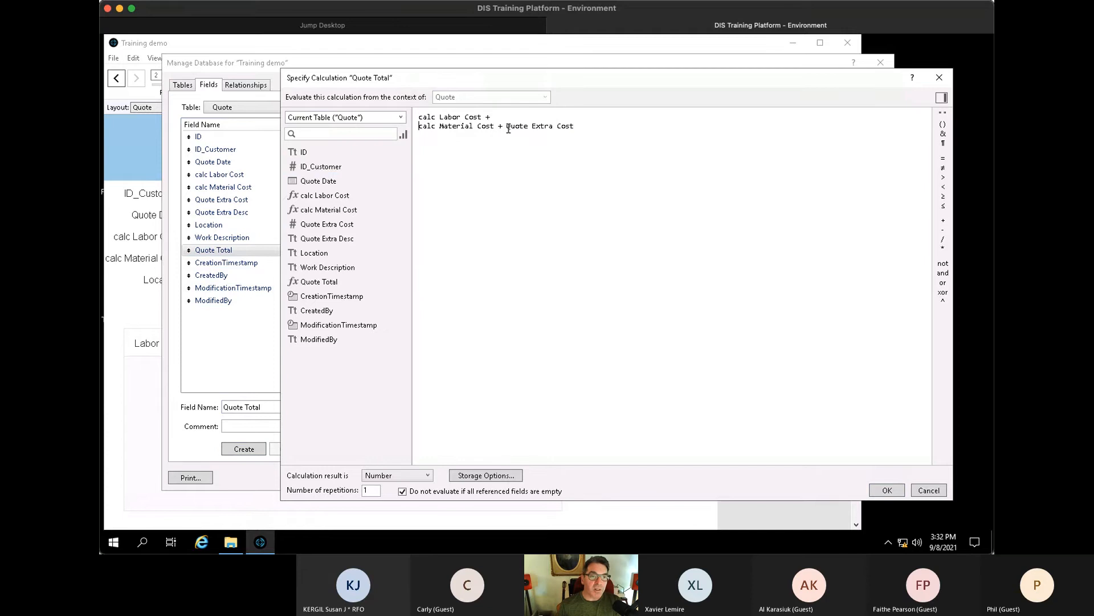
key(Return)
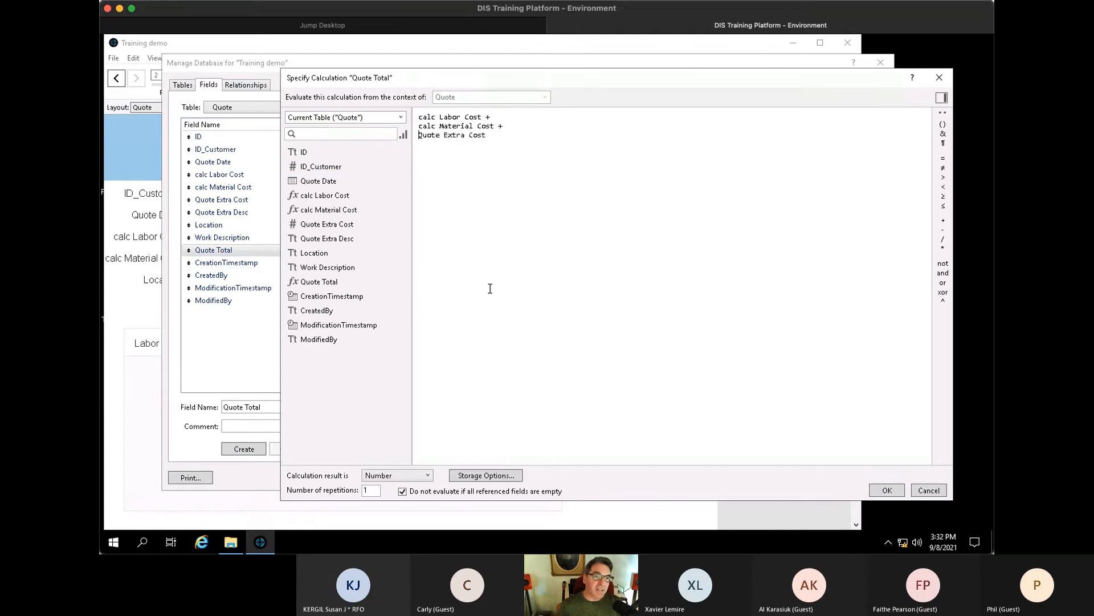
click(887, 490)
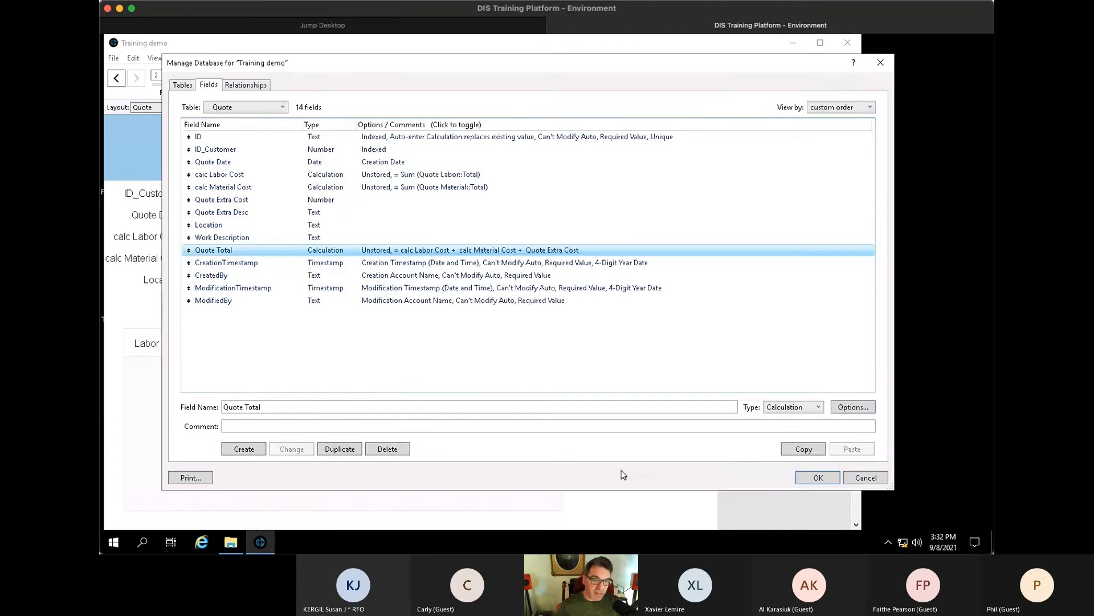
click(818, 477)
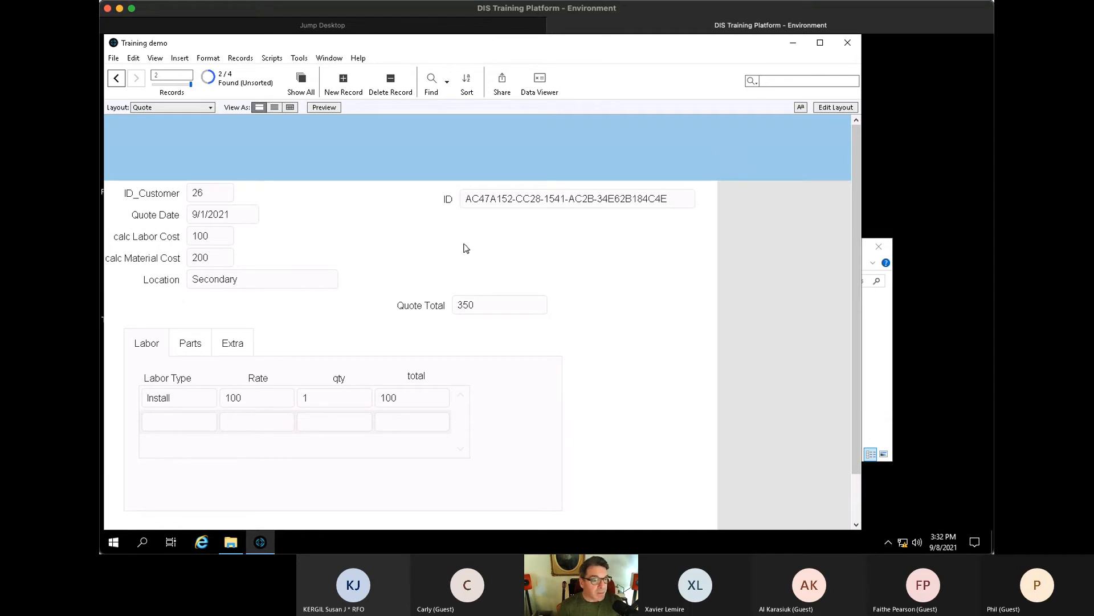
- In Layout mode, delete the ID field and its label from the Quote layout
key(ctrl+l)
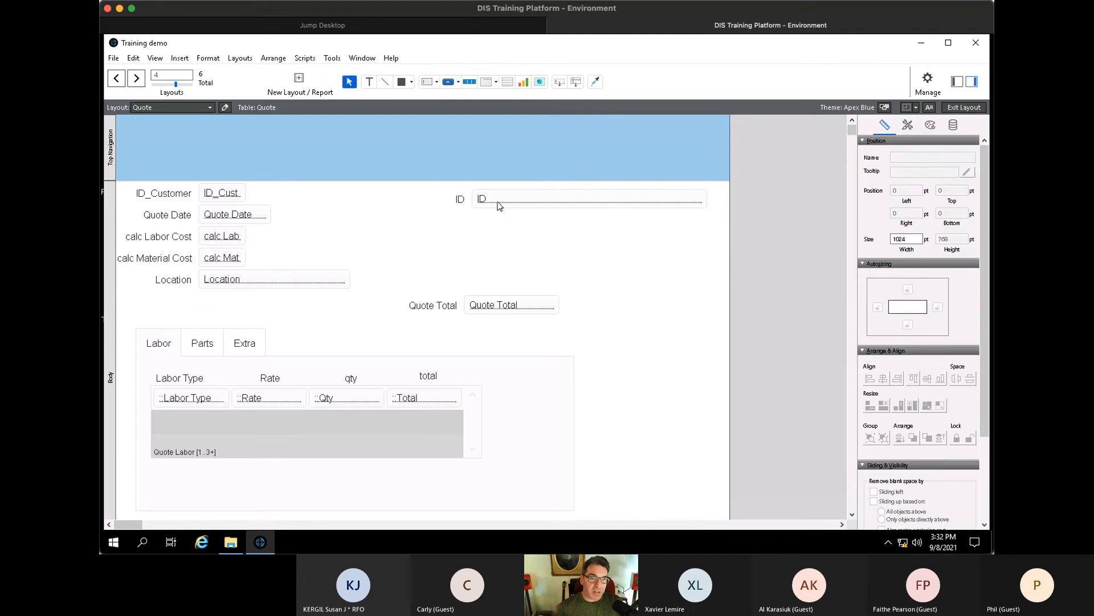
click(497, 202)
shift+click(461, 195)
key(Delete)
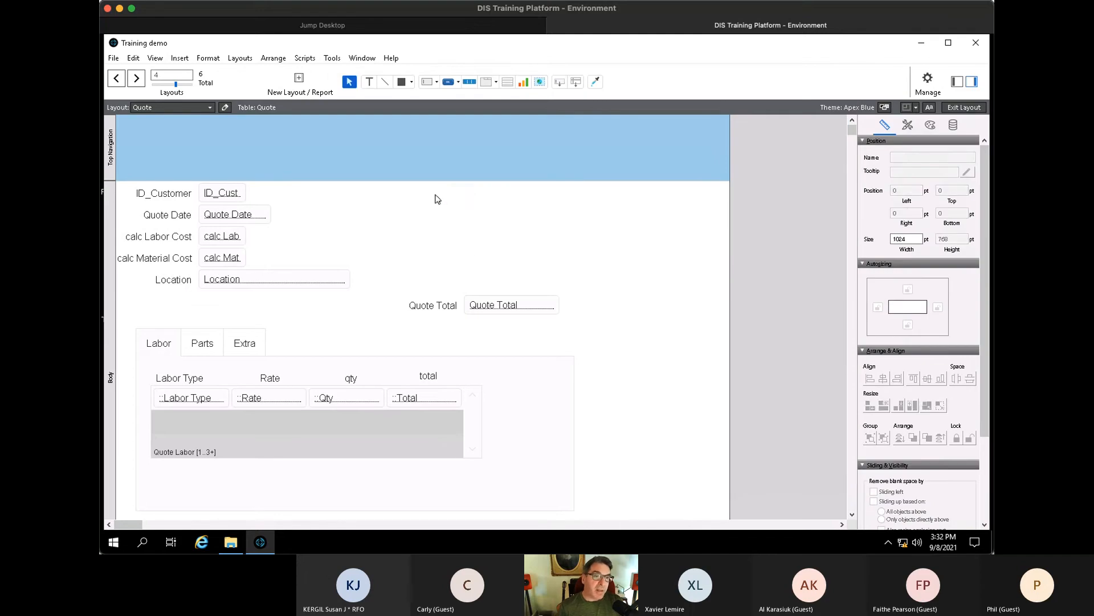
- Draw a new button right of Quote Date showing a left-arrow icon with a label
click(461, 81)
drag(378, 206, 440, 229)
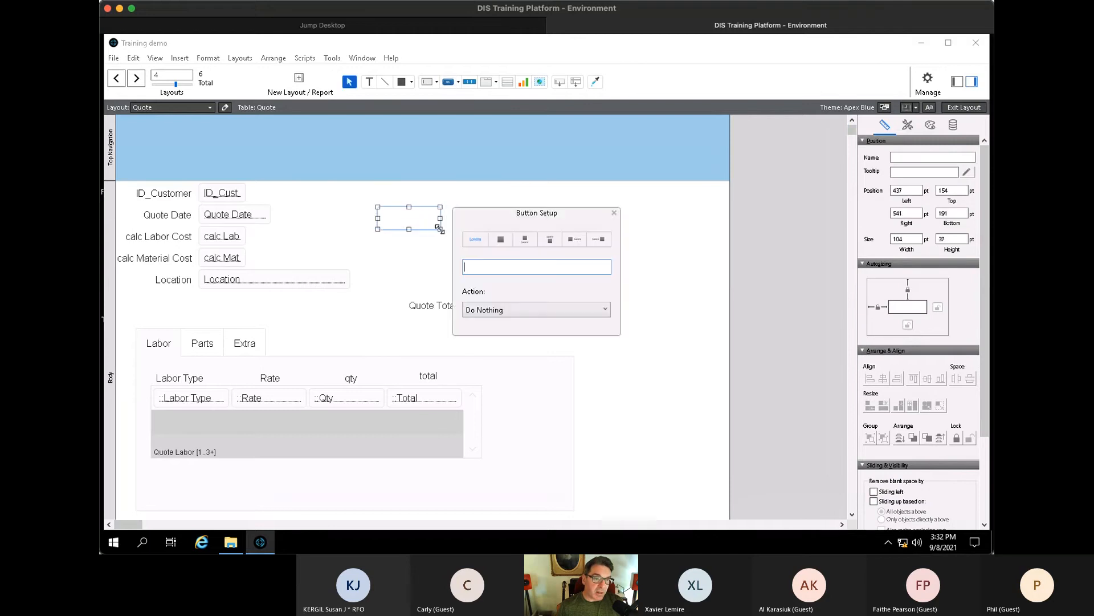
click(501, 240)
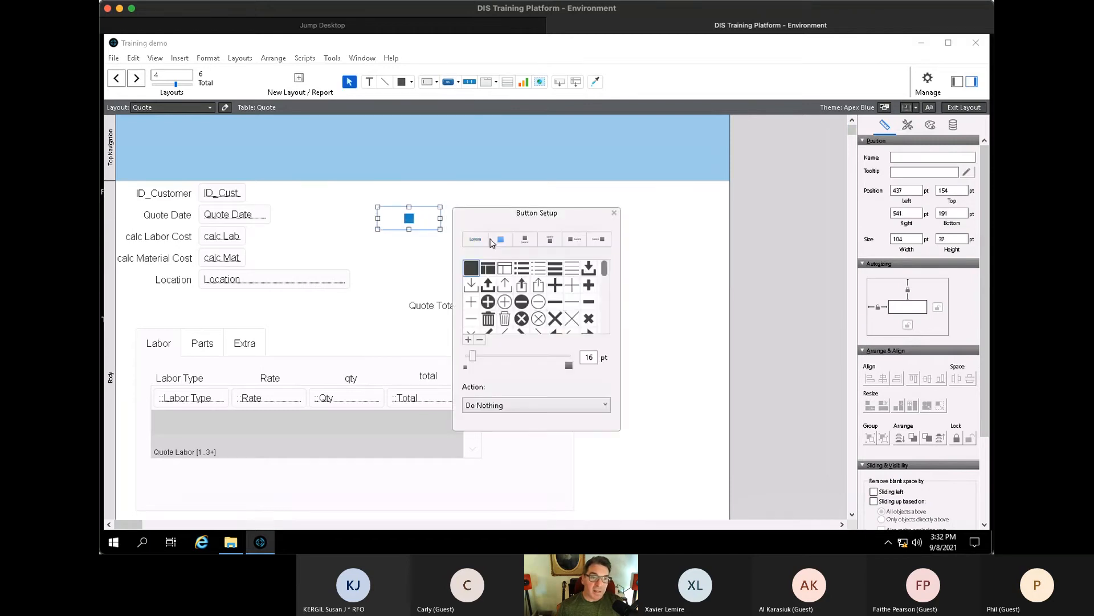
click(569, 241)
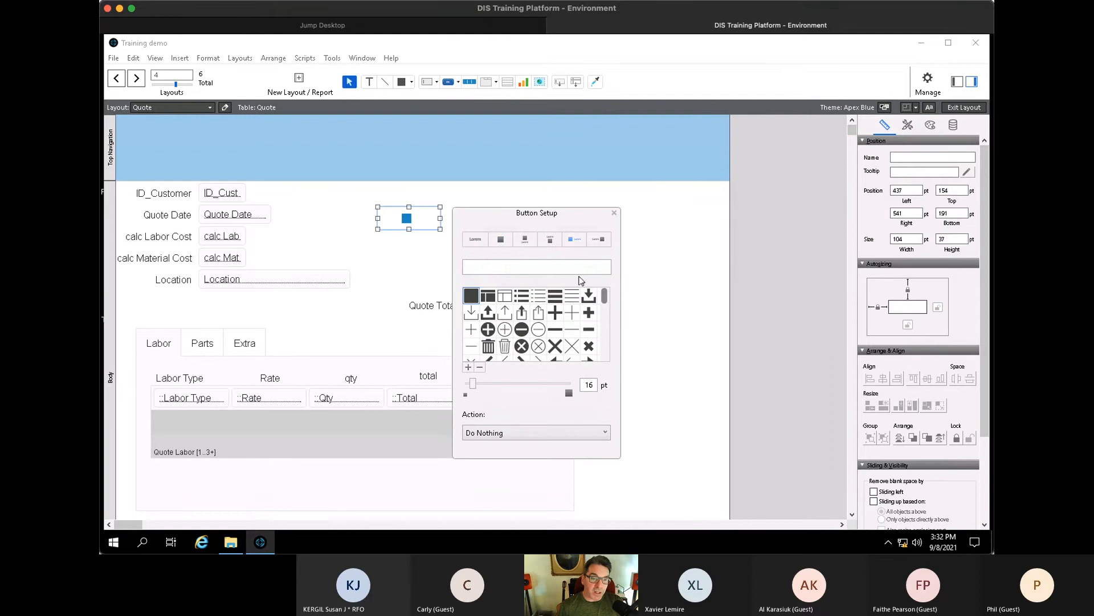
drag(605, 301, 606, 312)
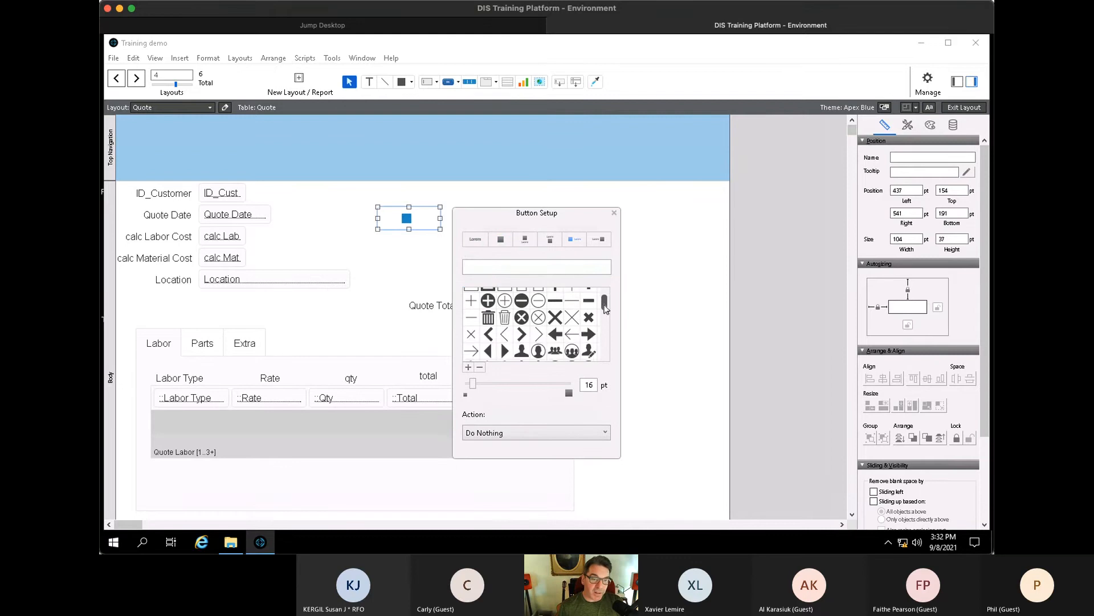
click(555, 334)
- Make the button run the single step Go to Related Record
click(507, 434)
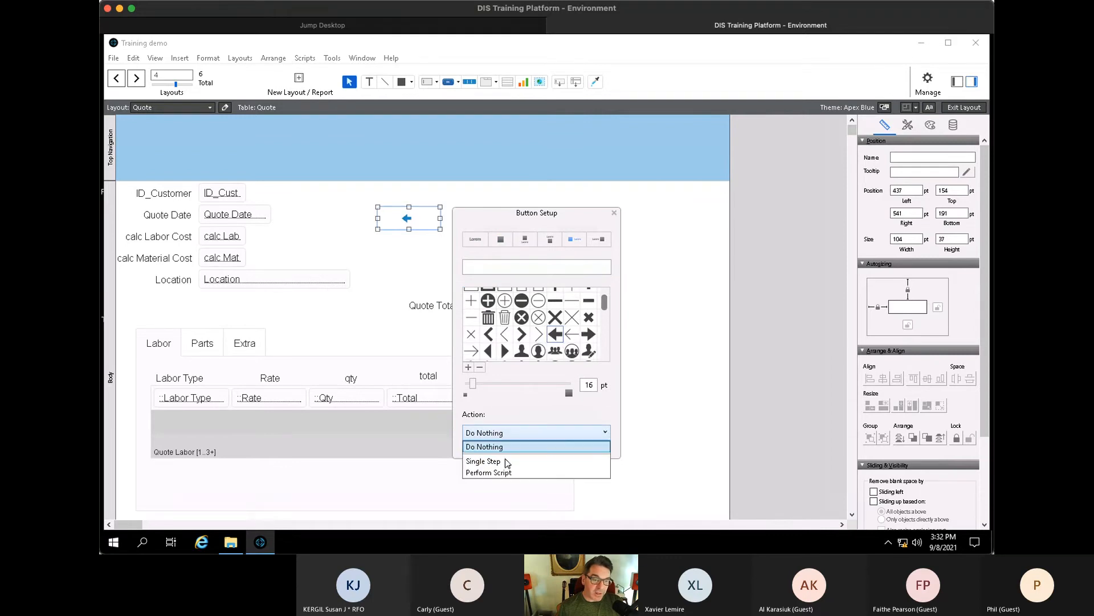
click(506, 459)
text(gtrr)
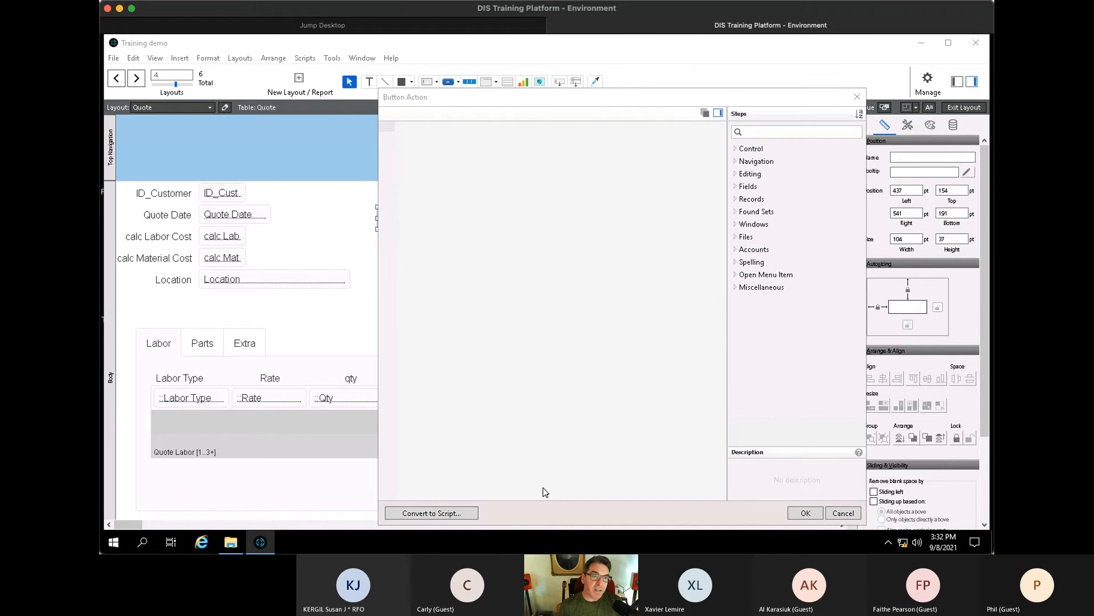
key(Down)
key(Return)
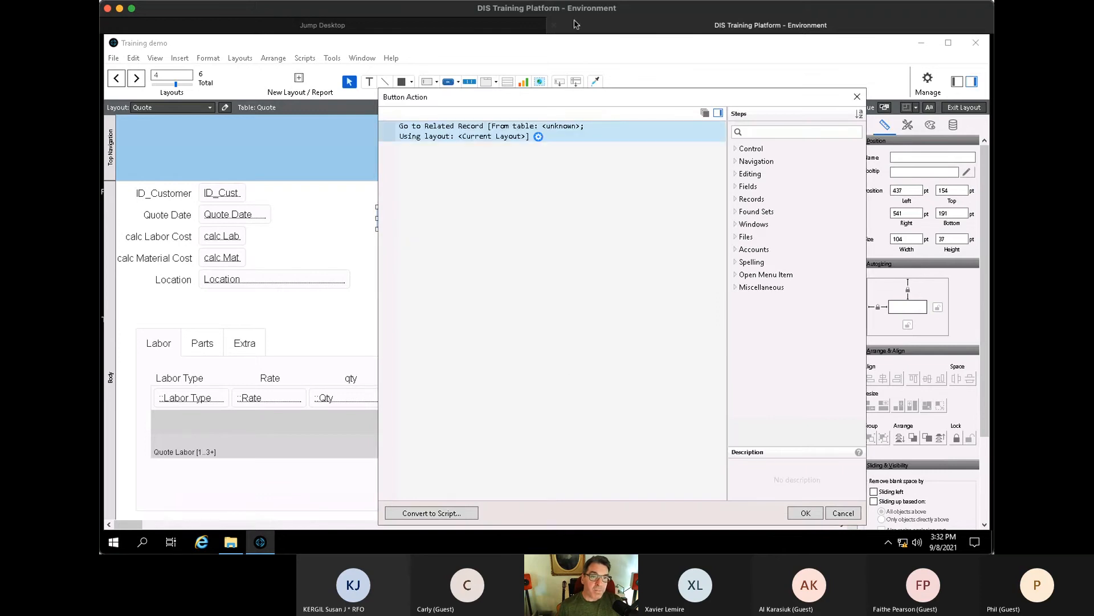
- Set Go to Related Record to the Customers table and Customers layout, showing only related records
click(539, 138)
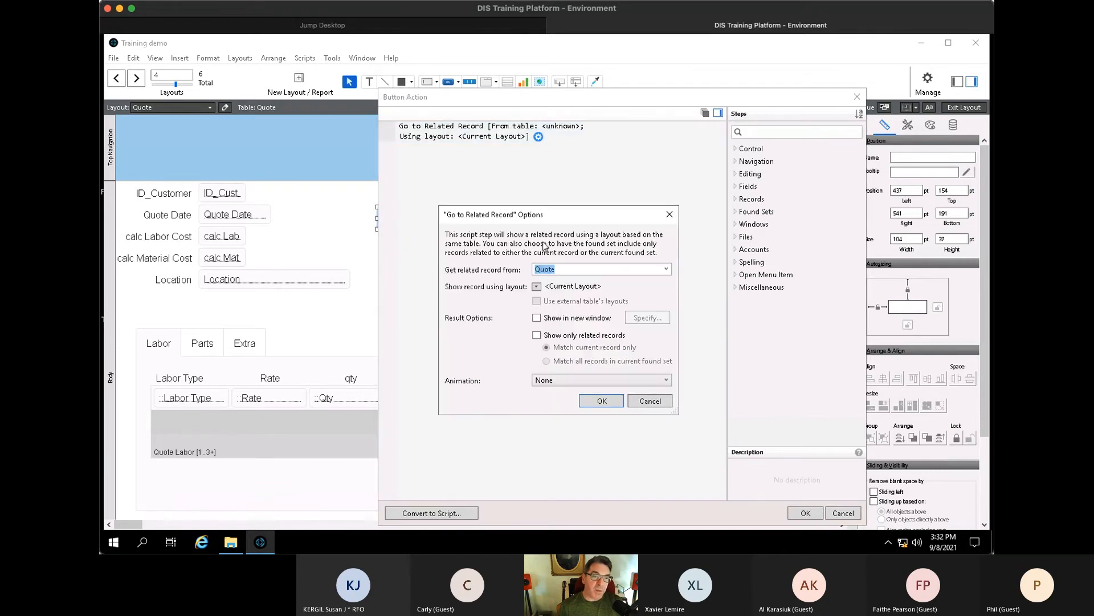
click(666, 270)
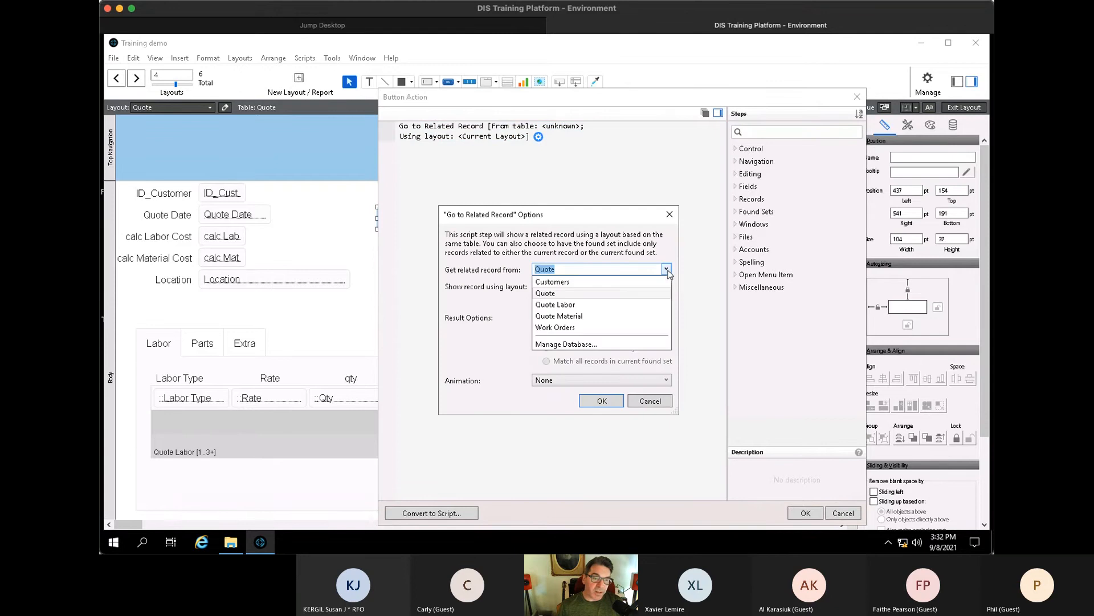
click(585, 288)
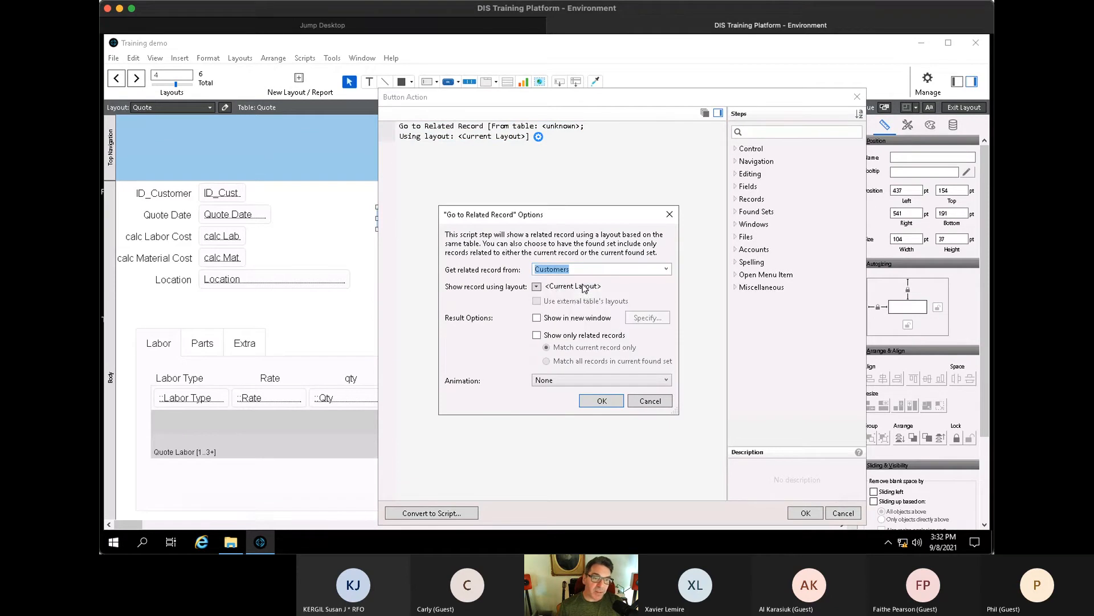
click(537, 286)
click(564, 315)
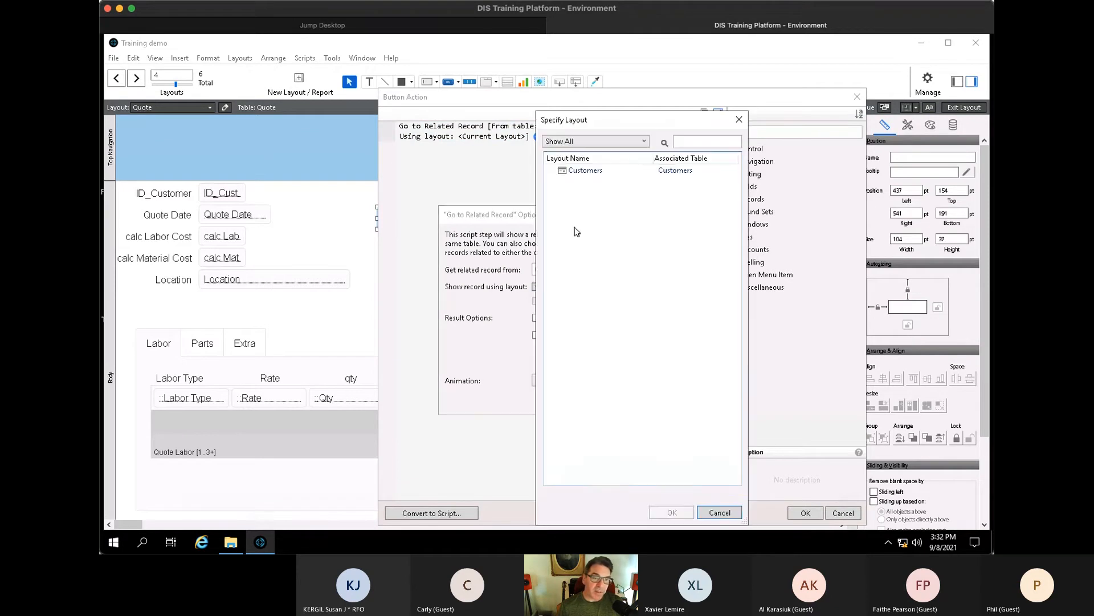
click(576, 171)
click(667, 512)
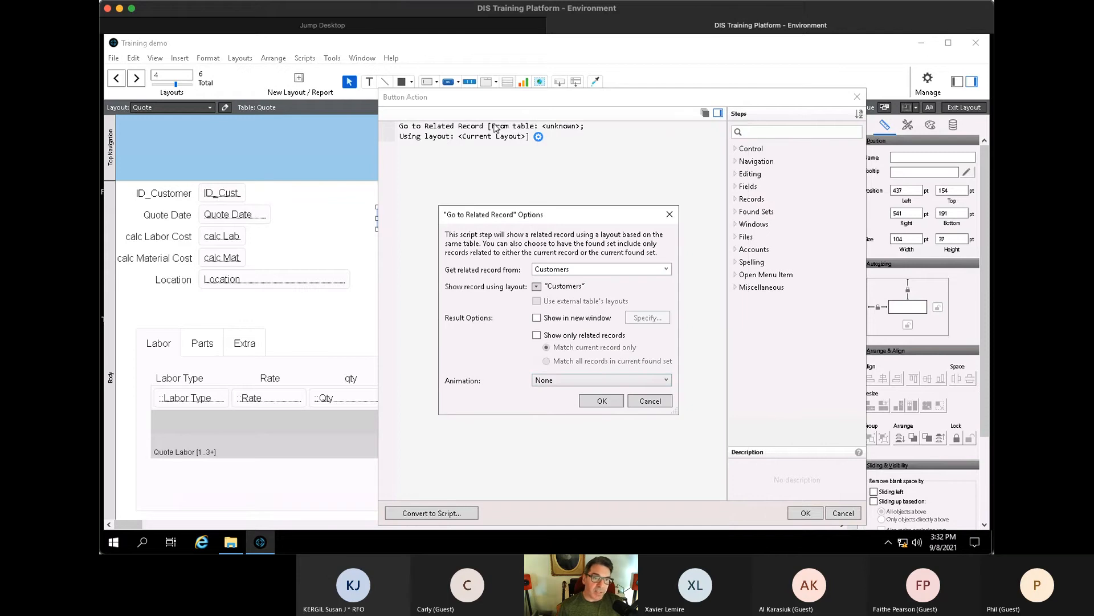
click(536, 335)
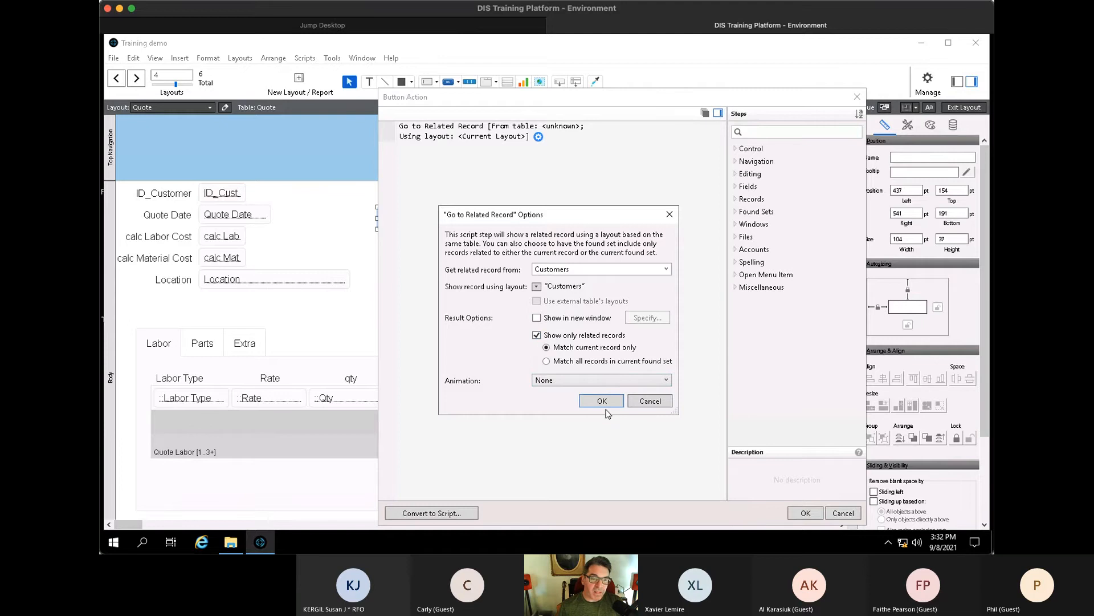
click(609, 405)
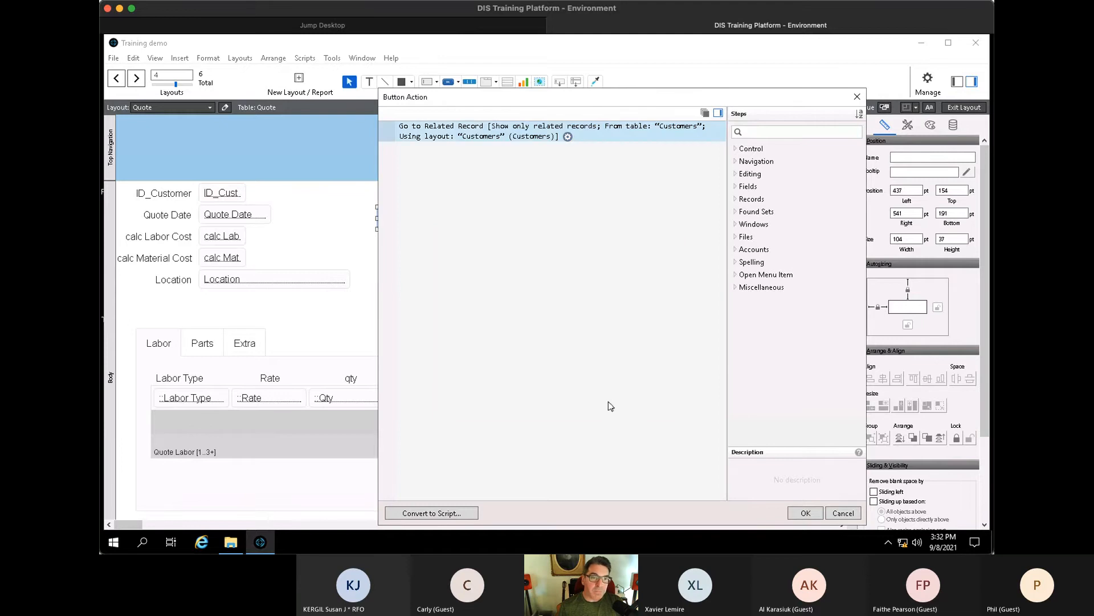
click(807, 513)
- Label the button 'Return to Customer'
click(492, 268)
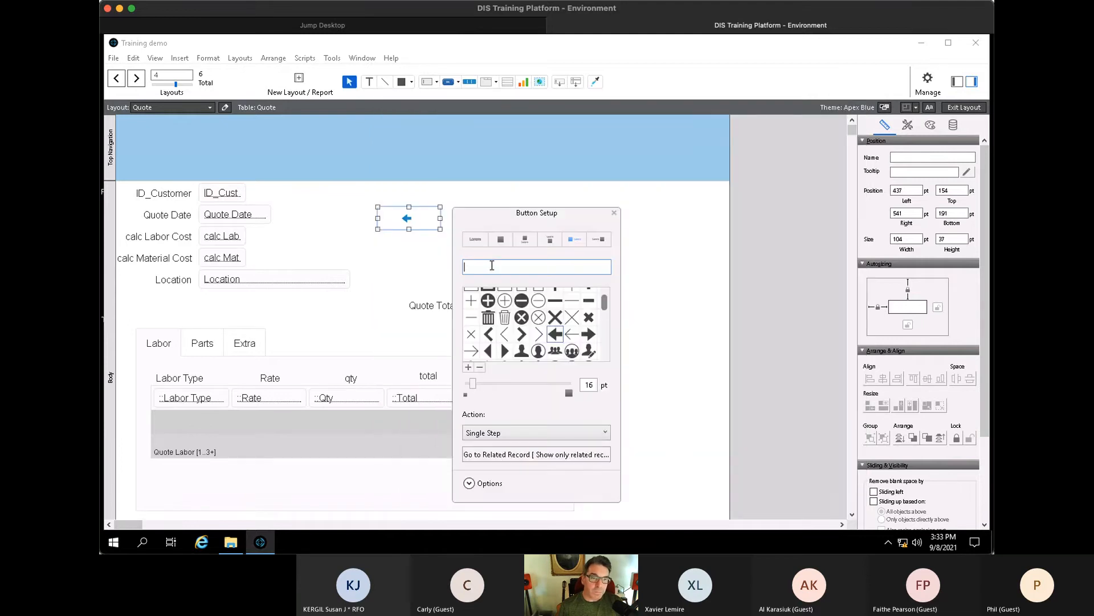
text(Retur)
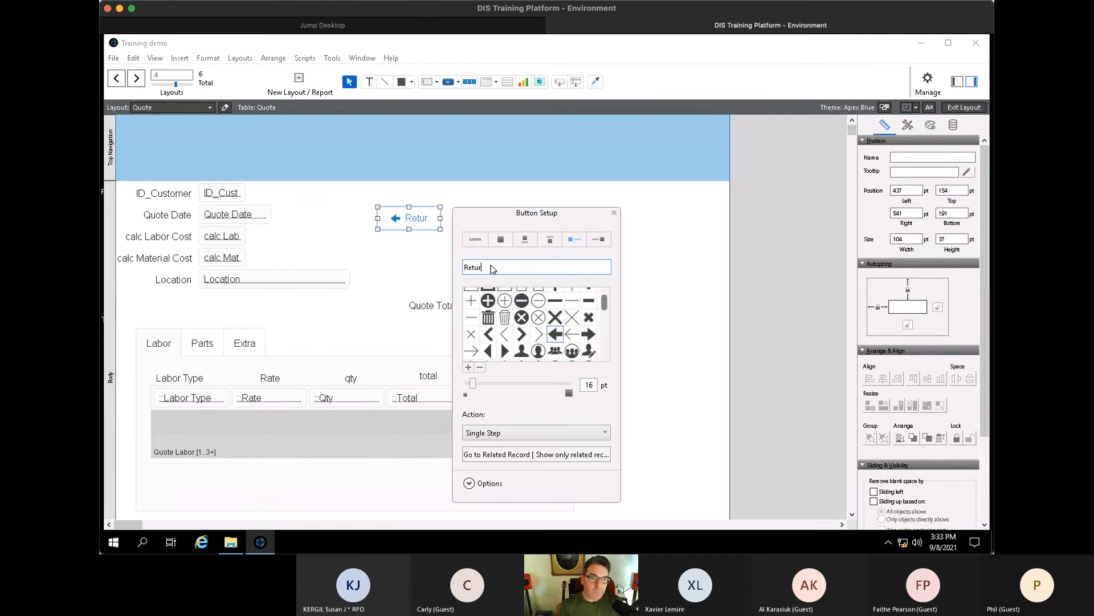
text(n to Customer)
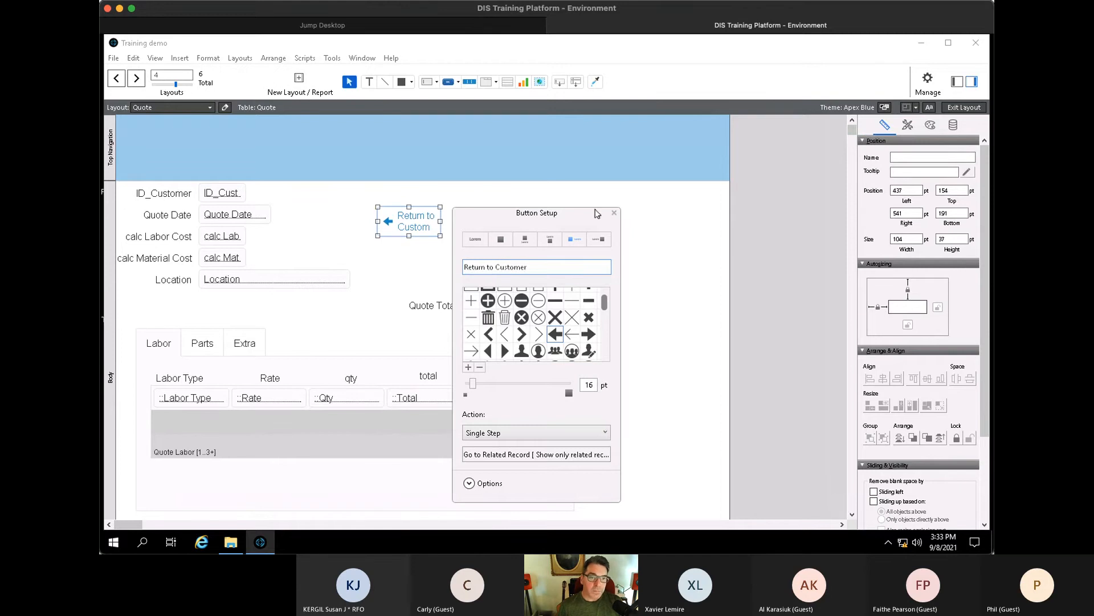
click(614, 214)
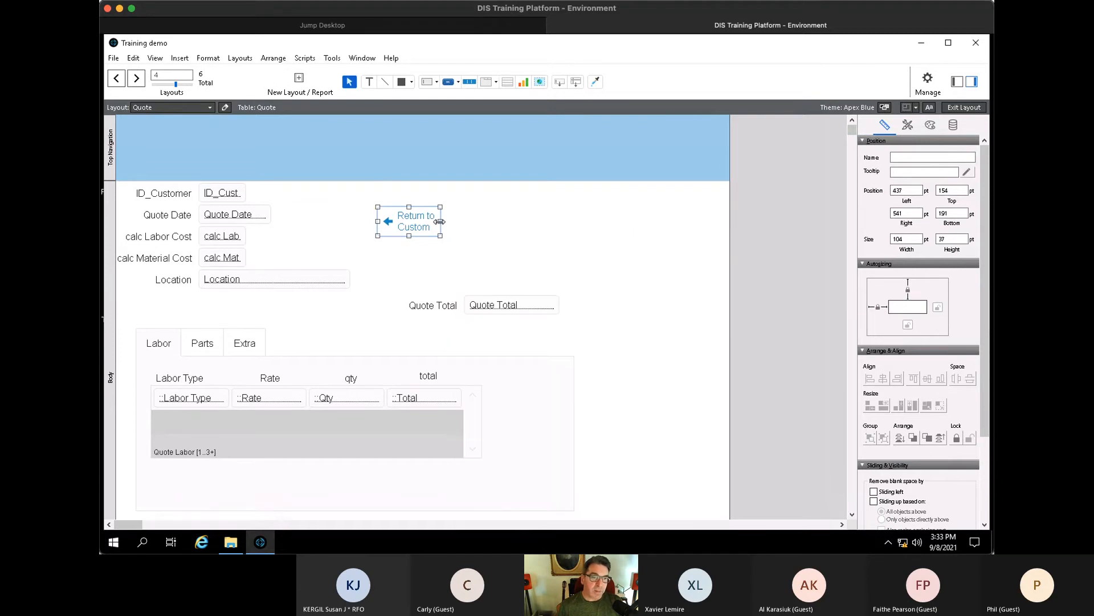
- Widen the Return to Customer button and place the Customers::Customer field beside ID_Cust
drag(441, 221, 501, 221)
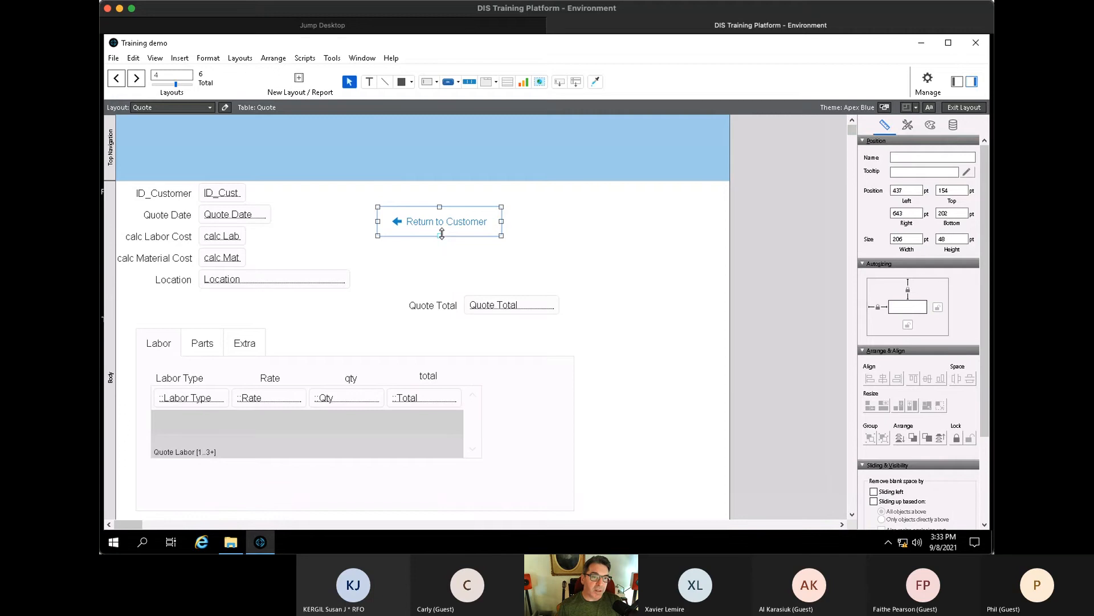
drag(440, 236, 498, 199)
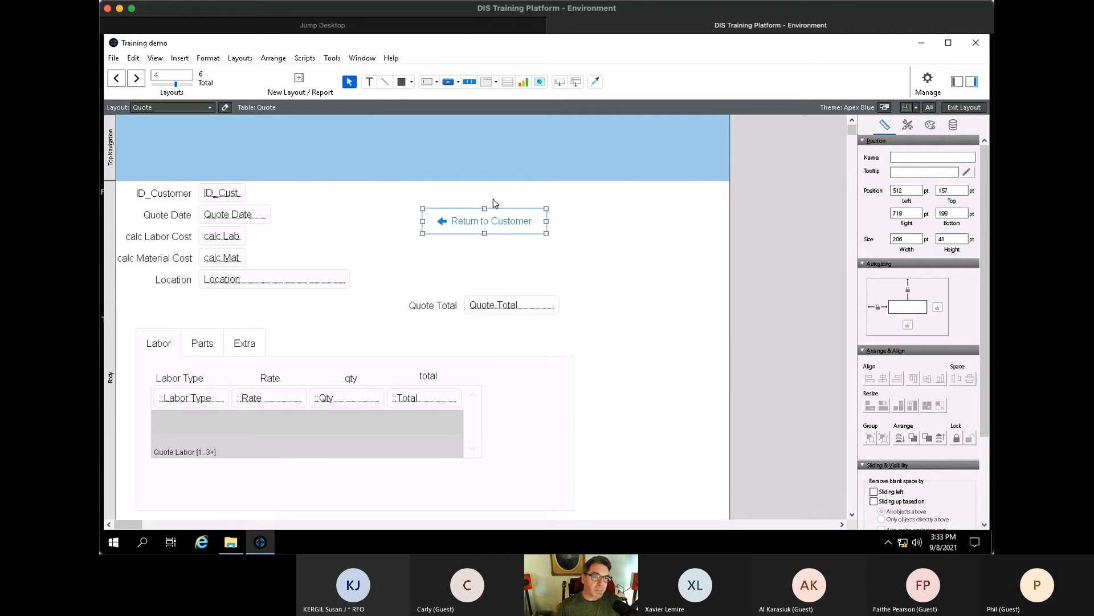
drag(234, 198, 296, 203)
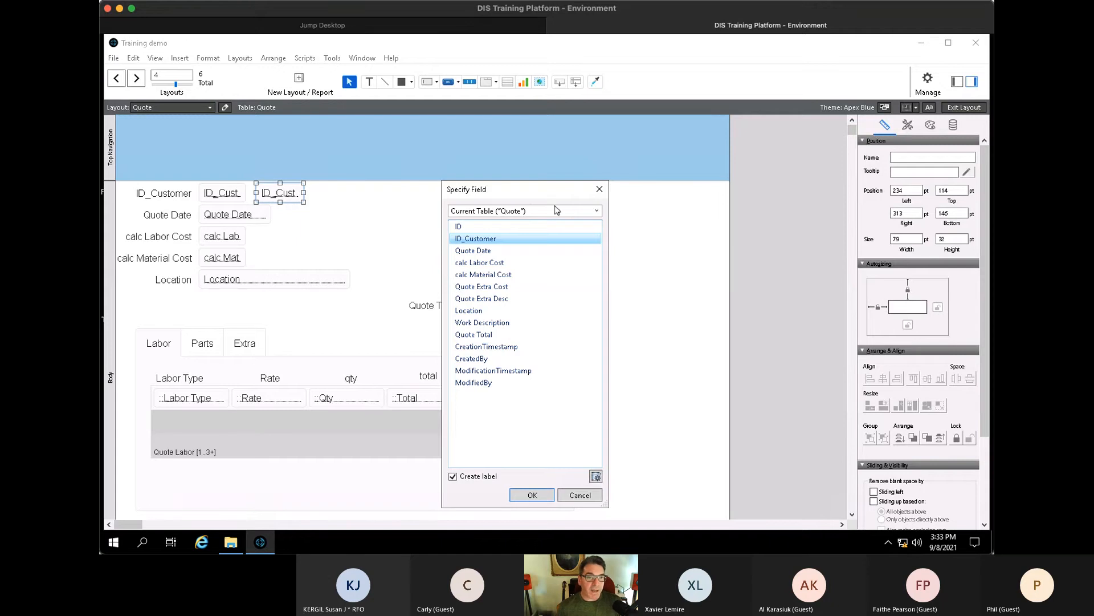
click(597, 212)
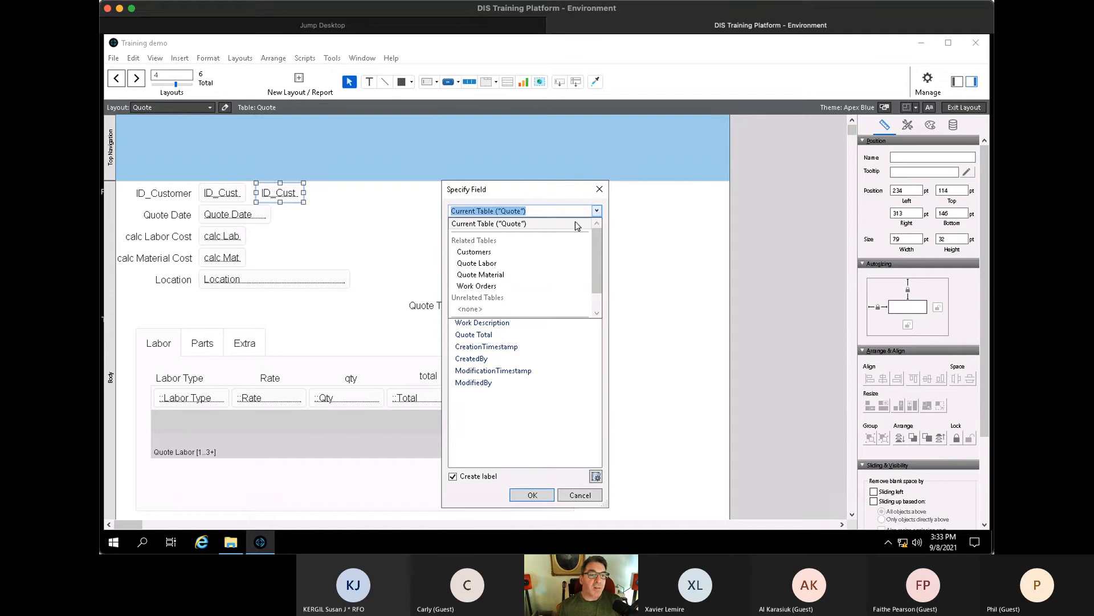
click(515, 252)
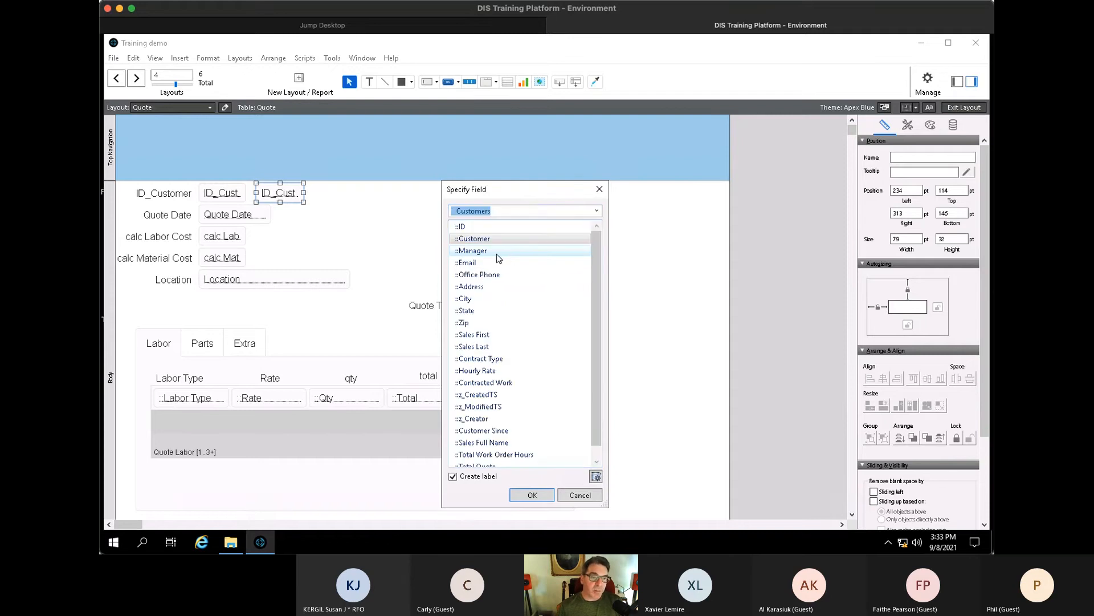
double_click(493, 239)
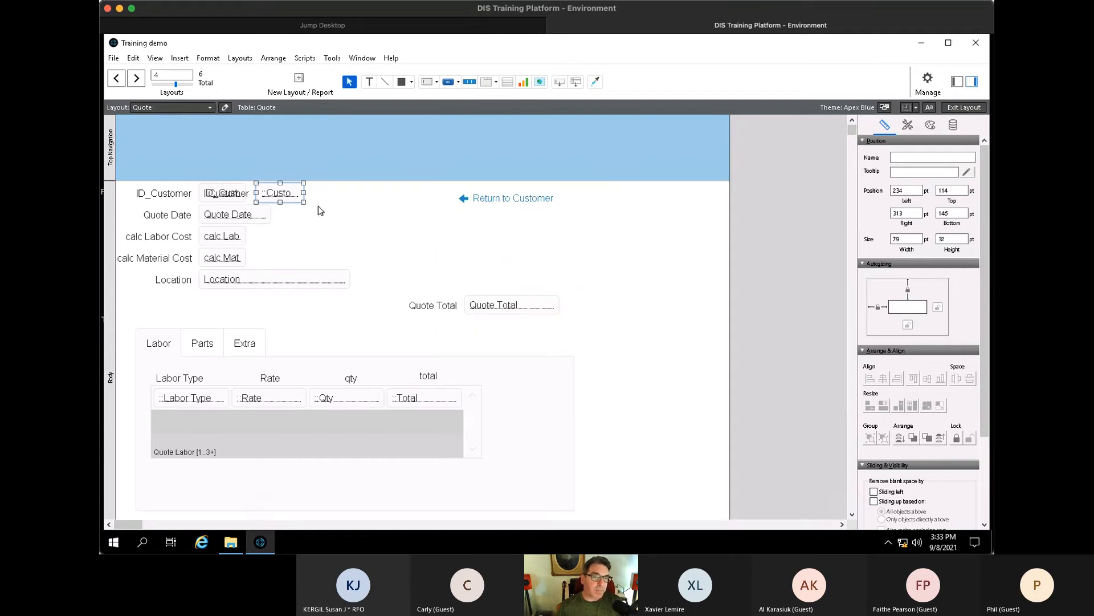
- Delete the stray Customer label and widen the new Customer field to the right
click(227, 195)
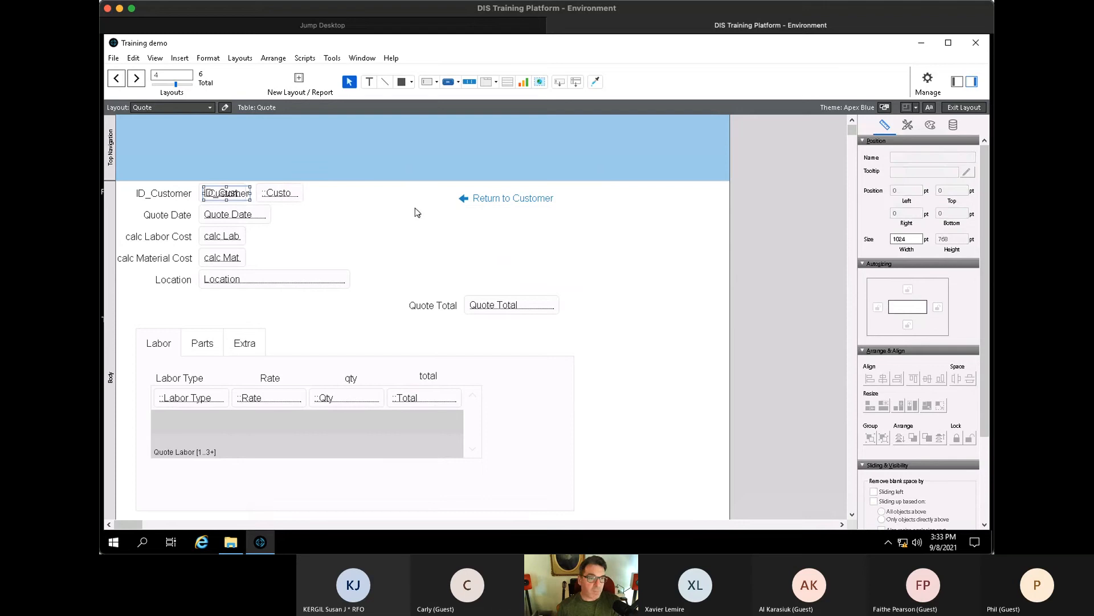
key(Delete)
click(301, 196)
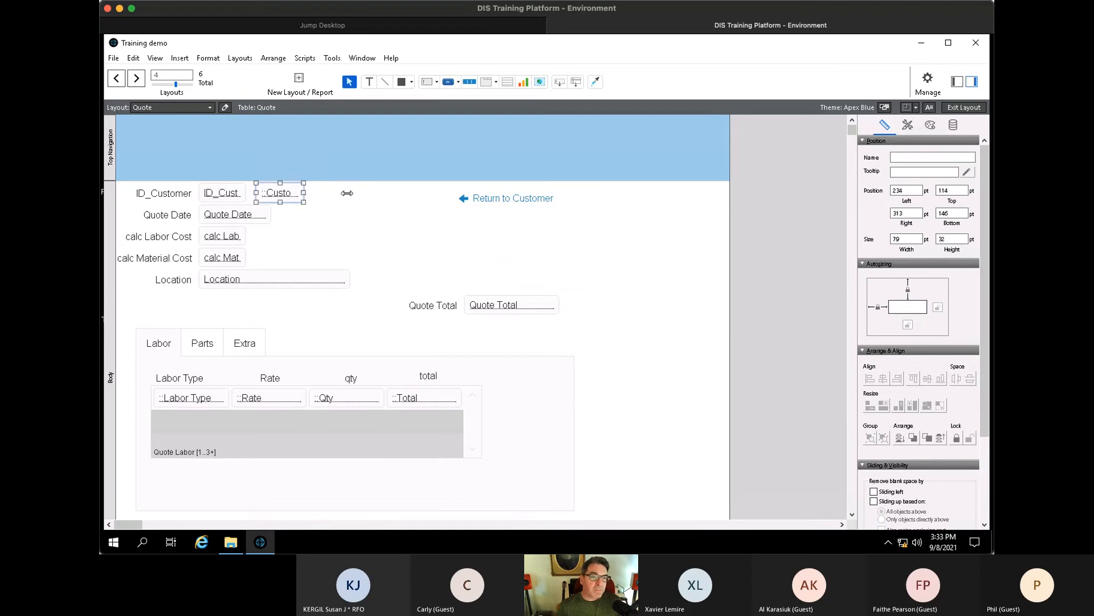
drag(347, 193, 499, 198)
- Test Return to Customer in Browse mode, then show all customers and go to customer 28
key(ctrl+b)
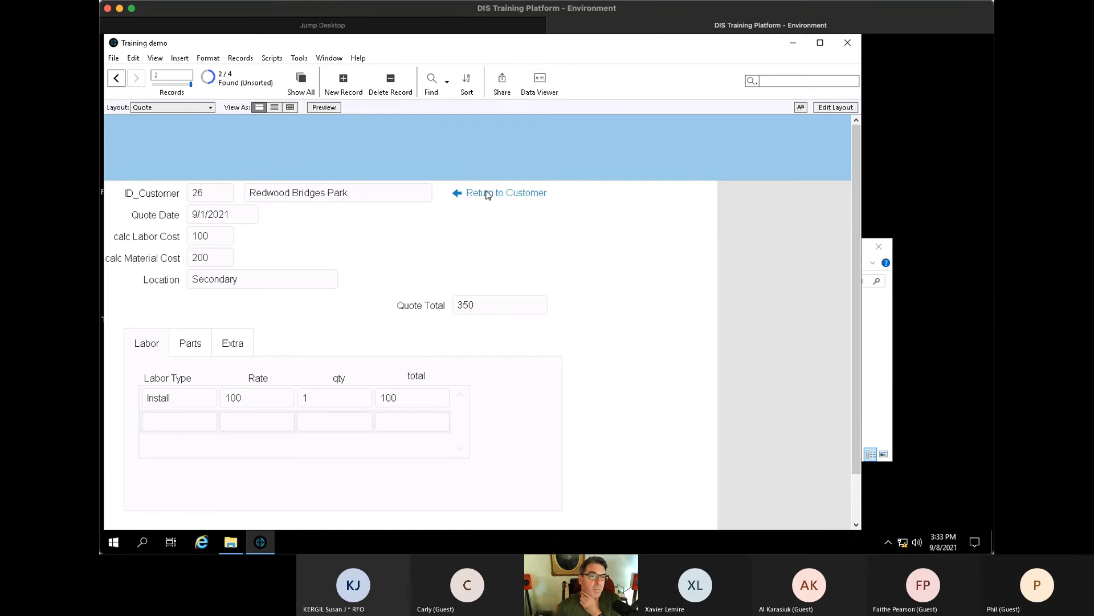
click(491, 194)
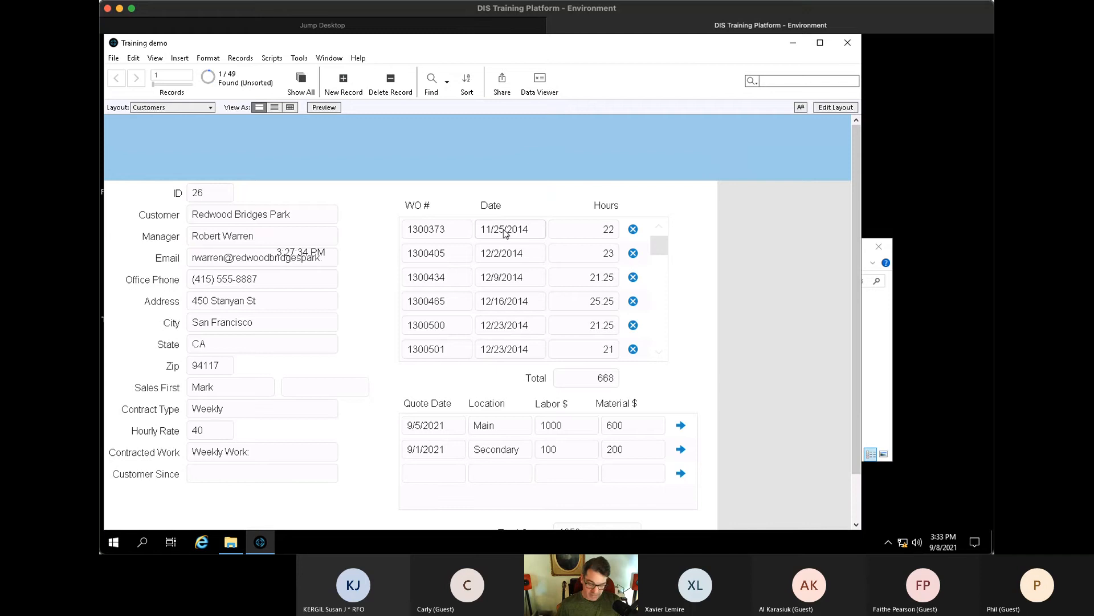
key(ctrl+j)
key(ctrl+Down)
key(ctrl+Down)
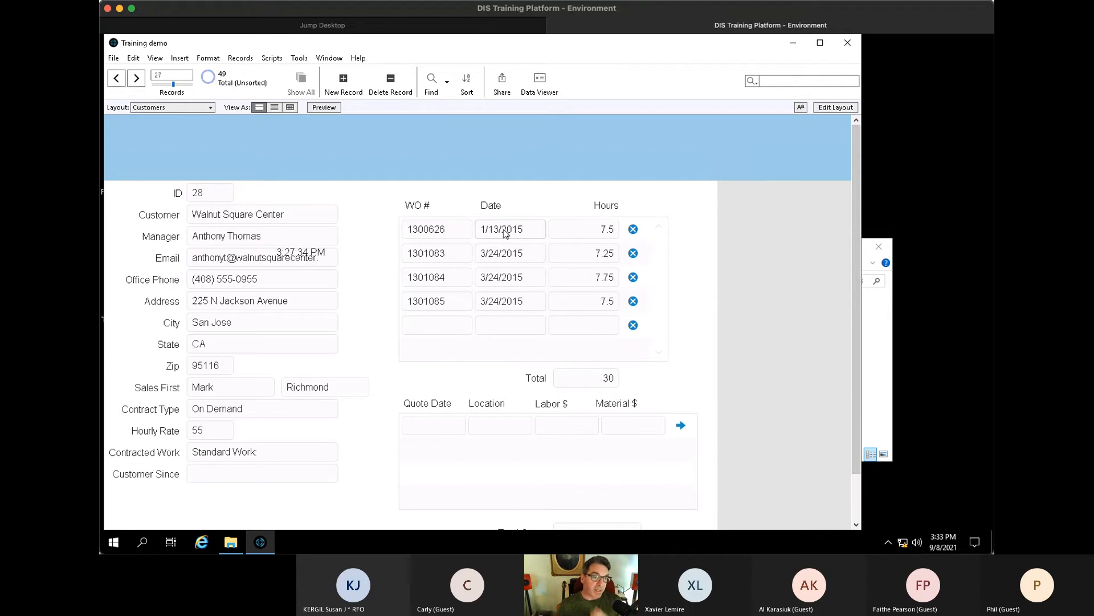
key(ctrl+l)
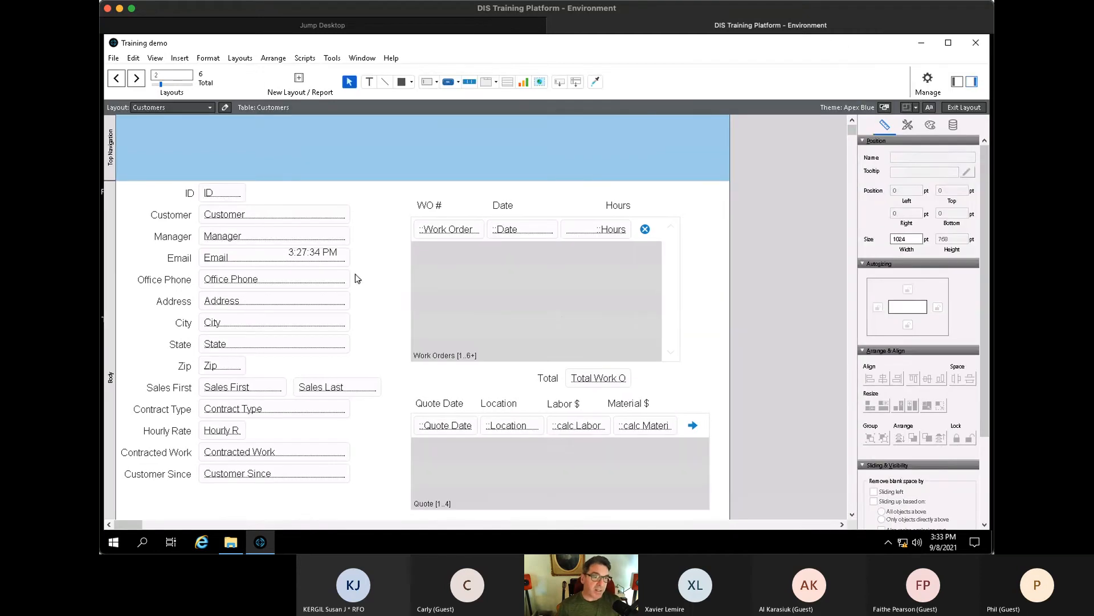
key(ctrl+b)
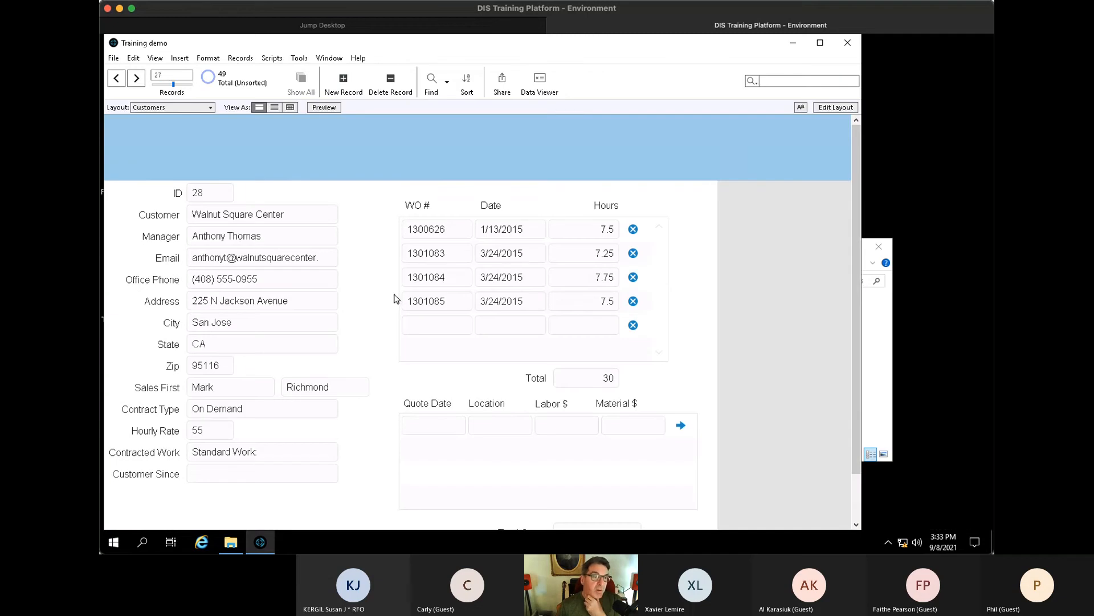
- Add a quote with location 'Main' in the portal and open it on the Quote layout
click(500, 425)
text(Main)
key(Tab)
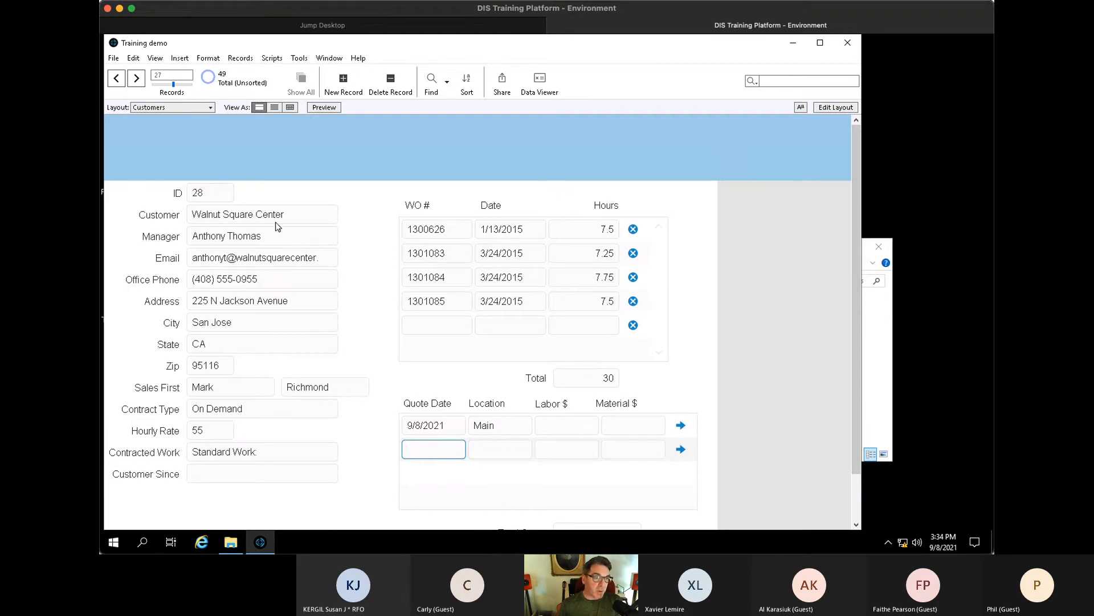
click(681, 424)
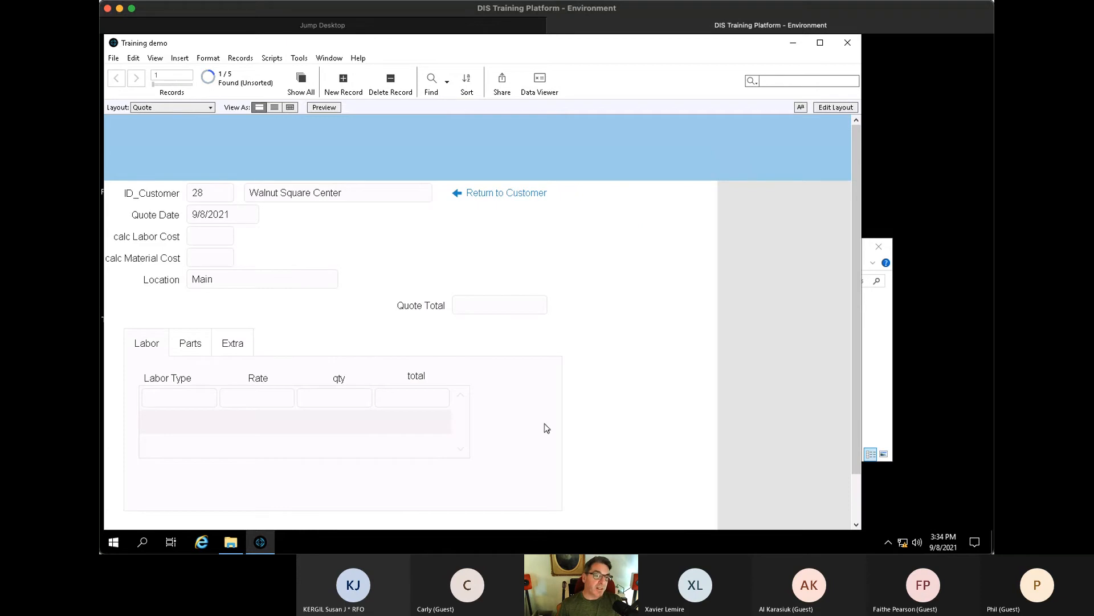
- Enter a labor line named 'labor' with rate 150 and quantity 10
click(181, 399)
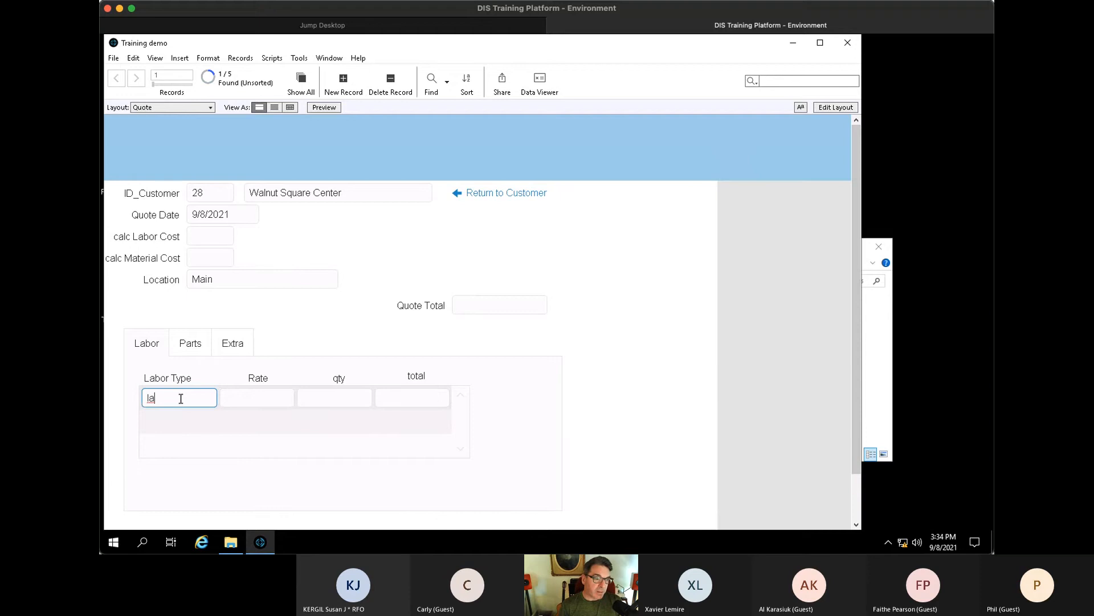
text(labor)
key(Tab)
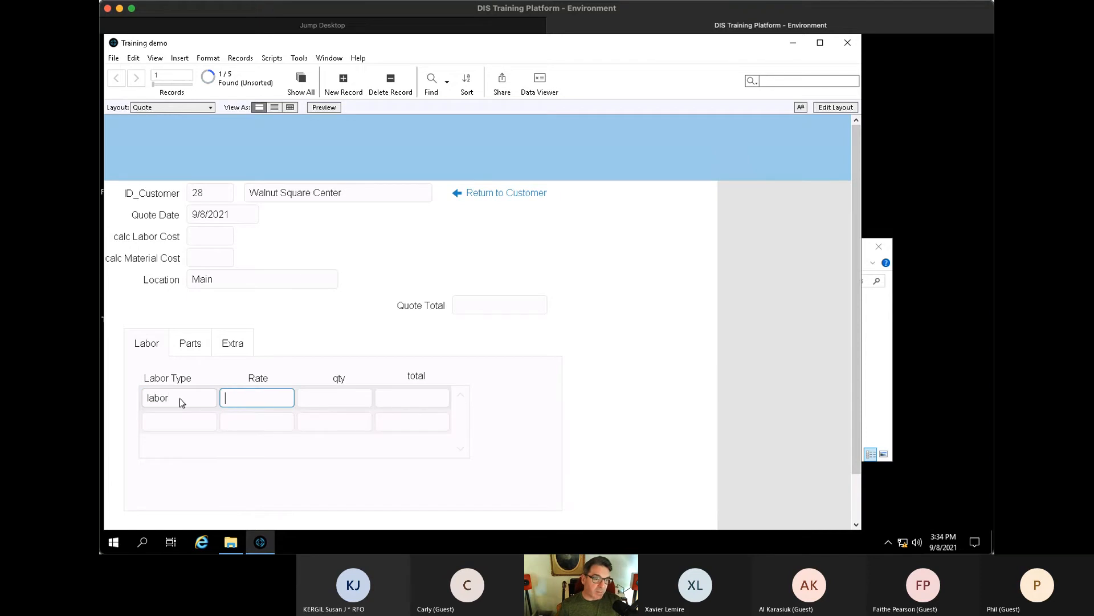
text(150)
key(Tab)
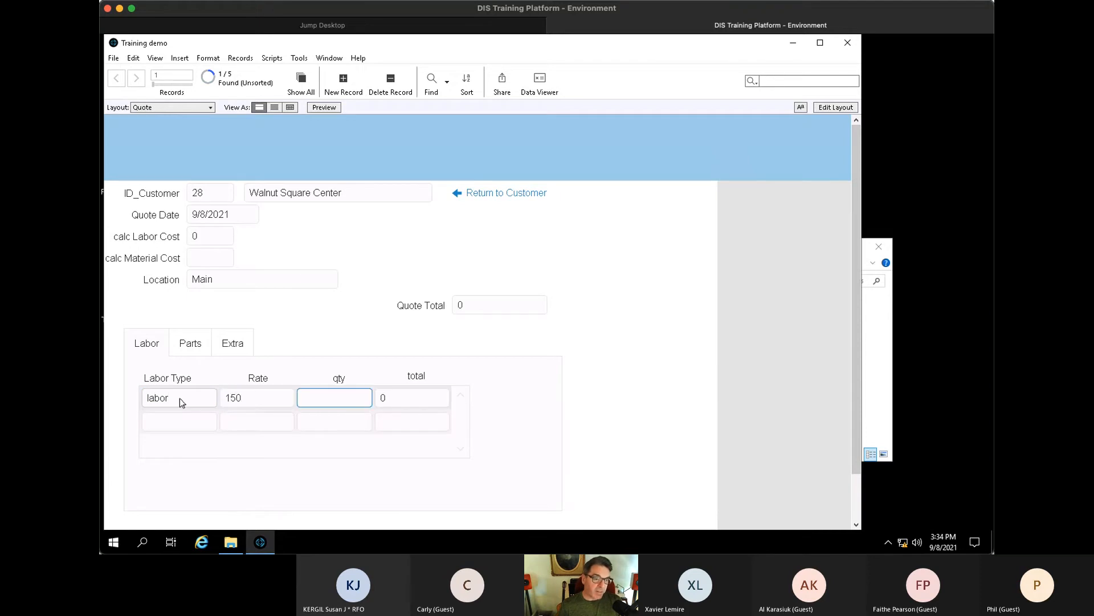
text(150)
key(Tab)
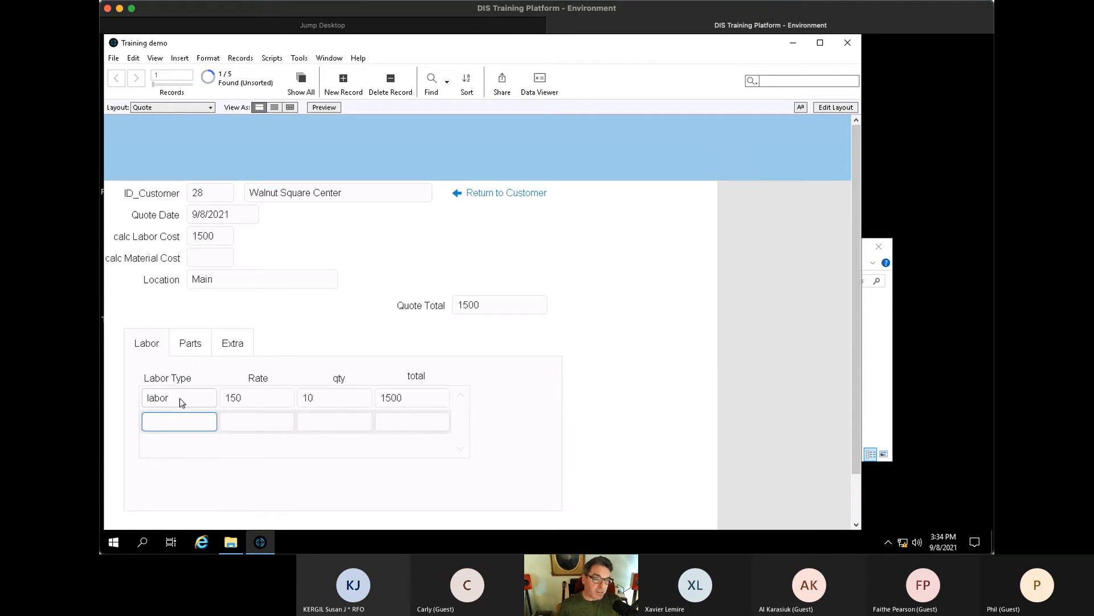
- Check the Parts and Extra sections, then return to the customer record
click(198, 342)
click(233, 342)
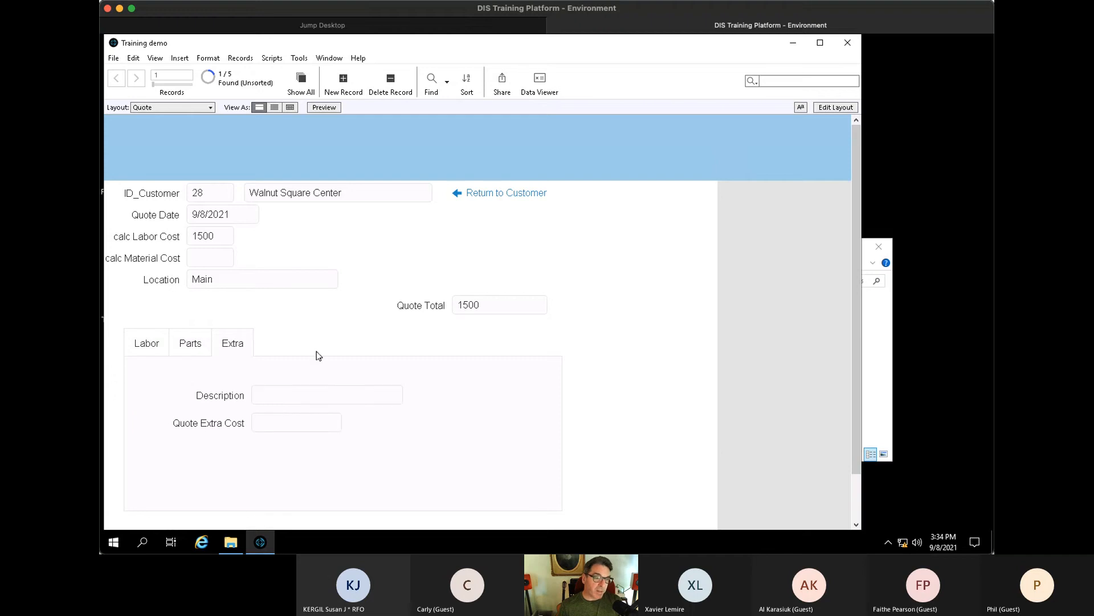
click(487, 195)
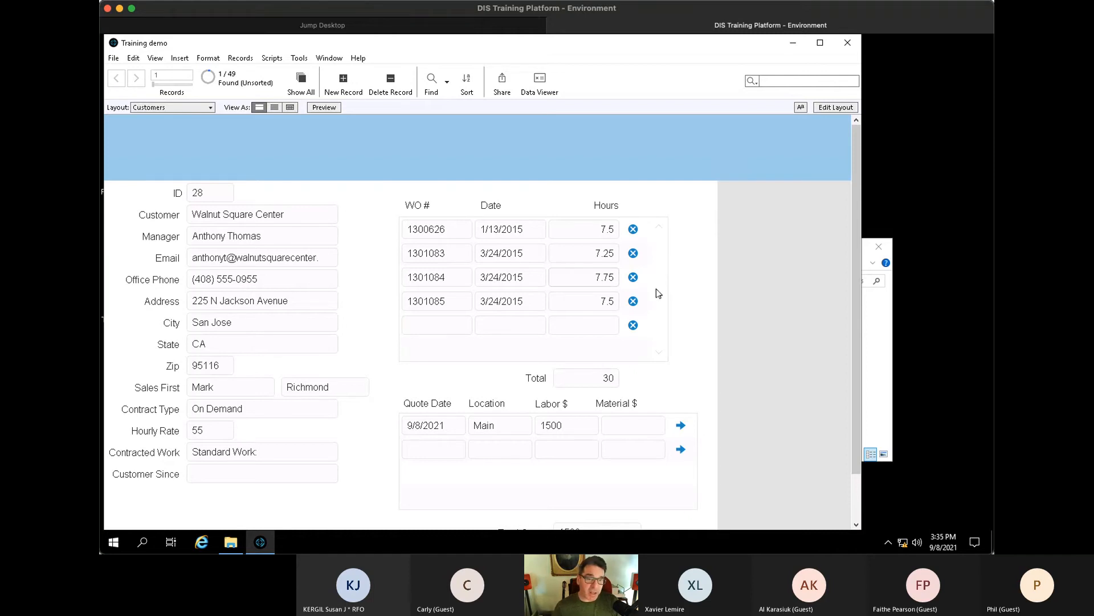
- Draw a tab control right of the customer form with tabs Quotes, Work Orders and Additional
key(ctrl+l)
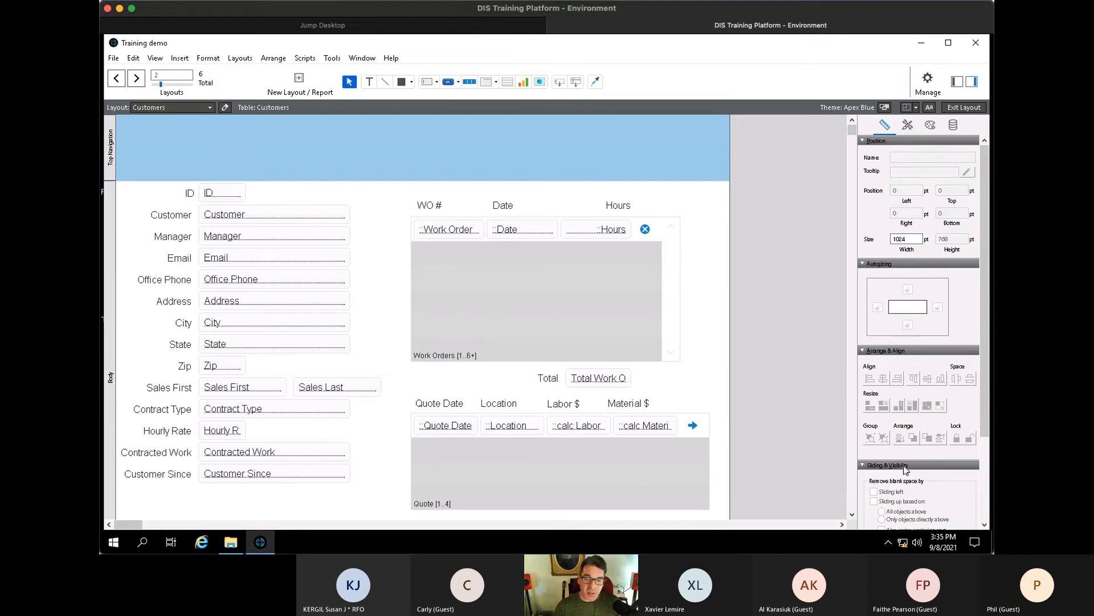
click(485, 81)
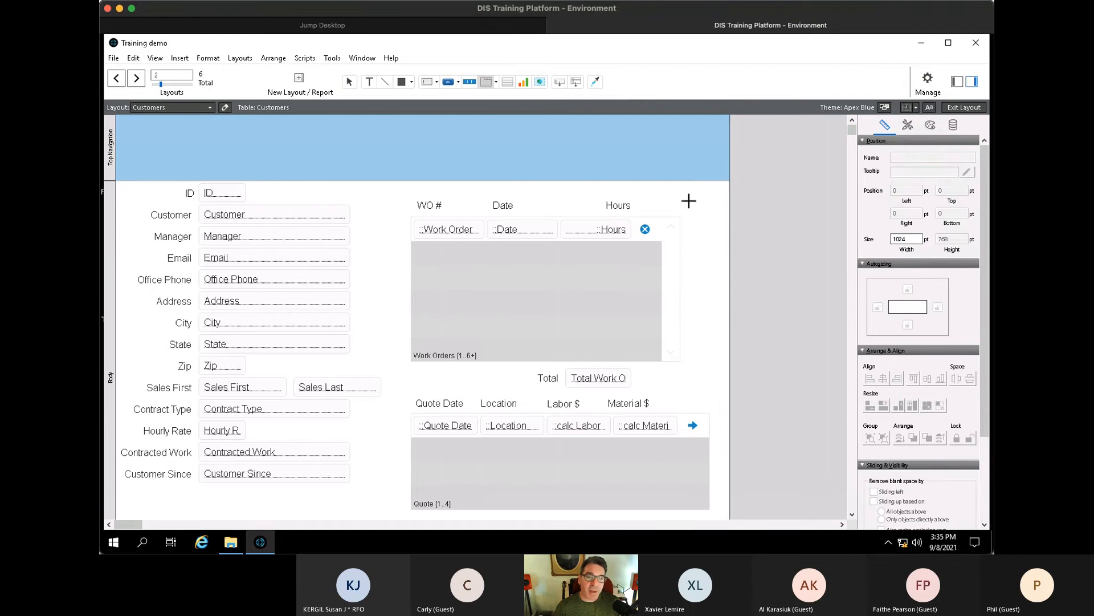
drag(691, 202, 256, 383)
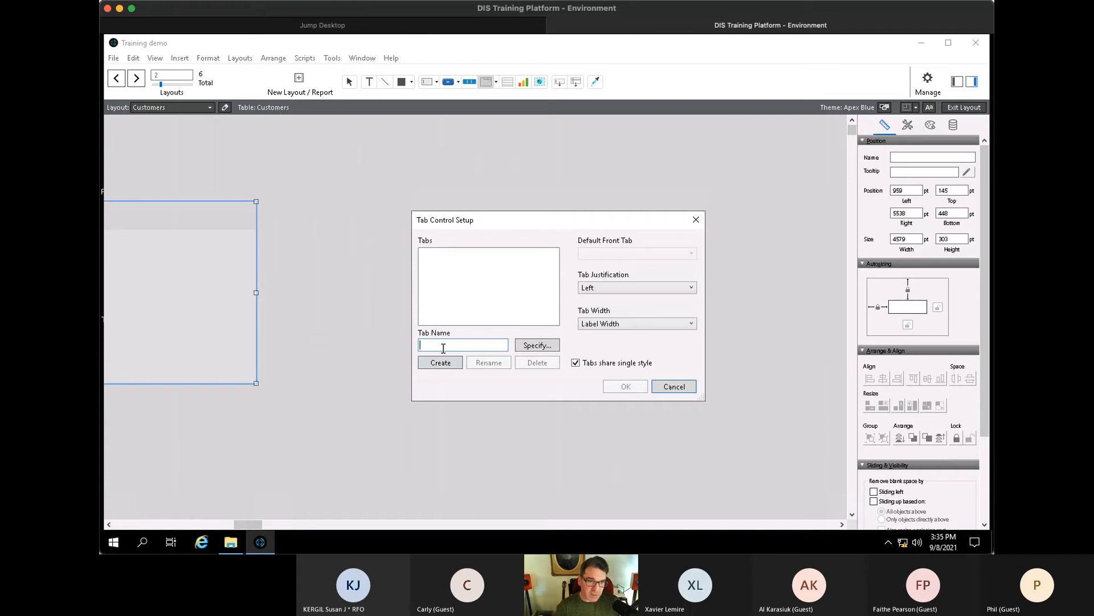
text(Quotes)
key(Return)
text(W)
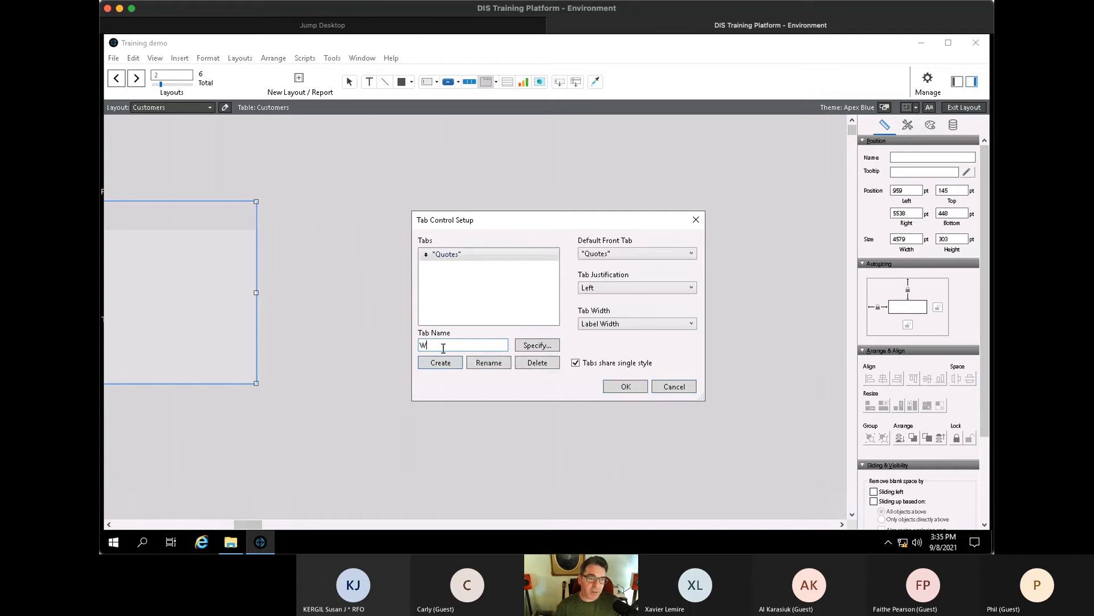
text(ork Orders)
key(Return)
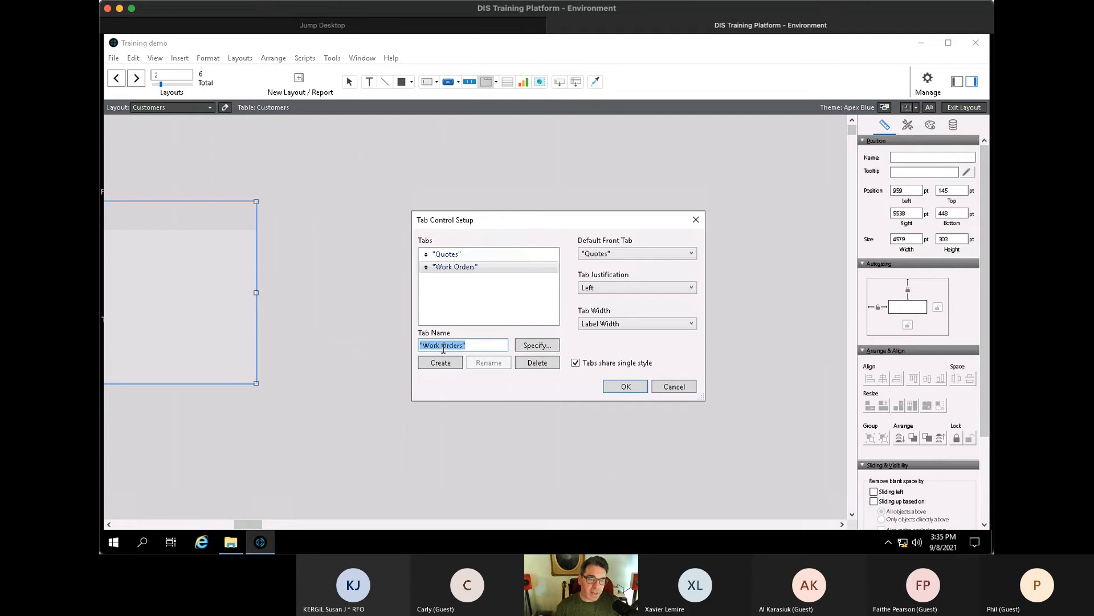
text(Add)
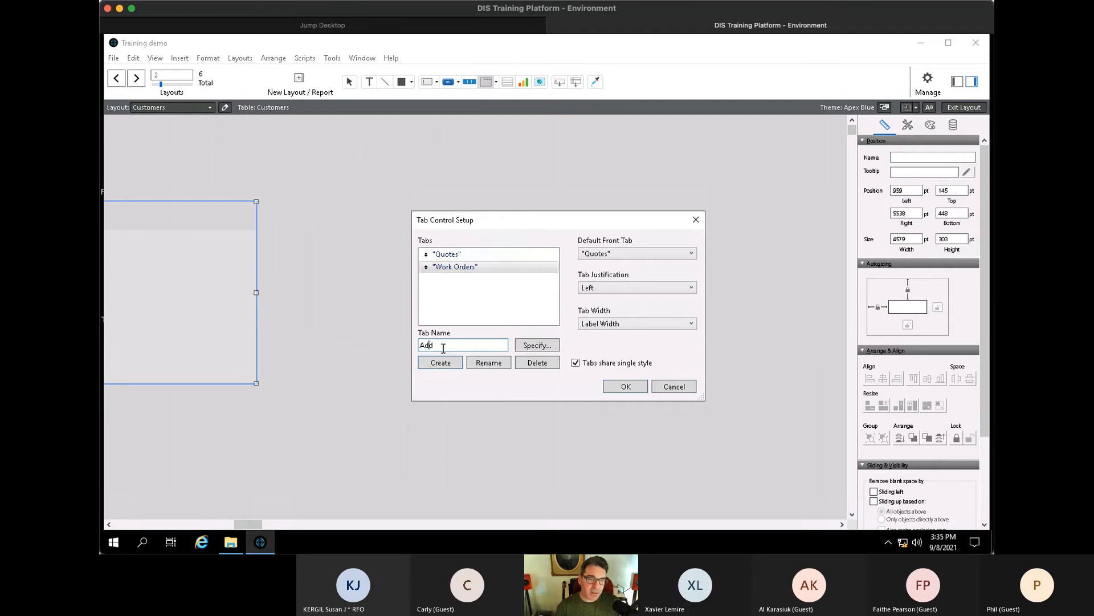
text(itional)
key(Return)
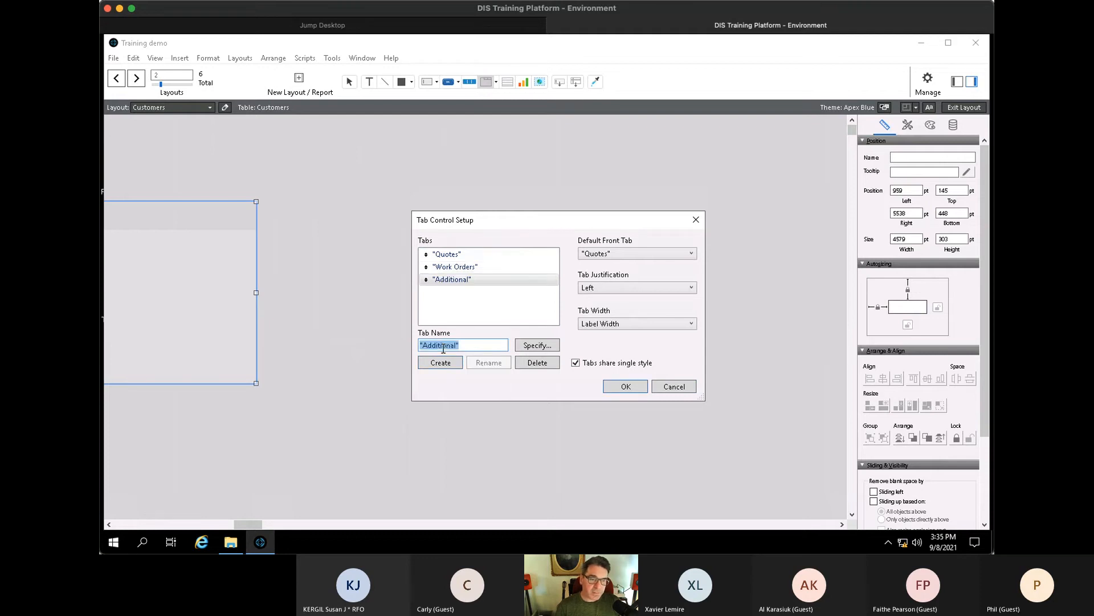
click(640, 391)
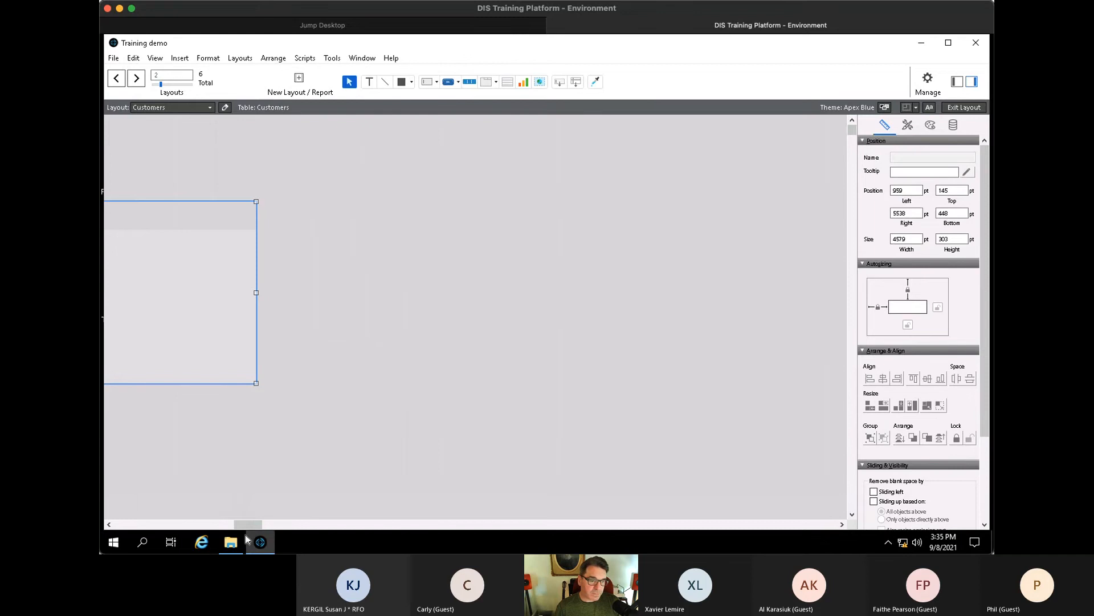
- Move the Quote portal and its header labels into the Quotes tab
drag(234, 525, 120, 525)
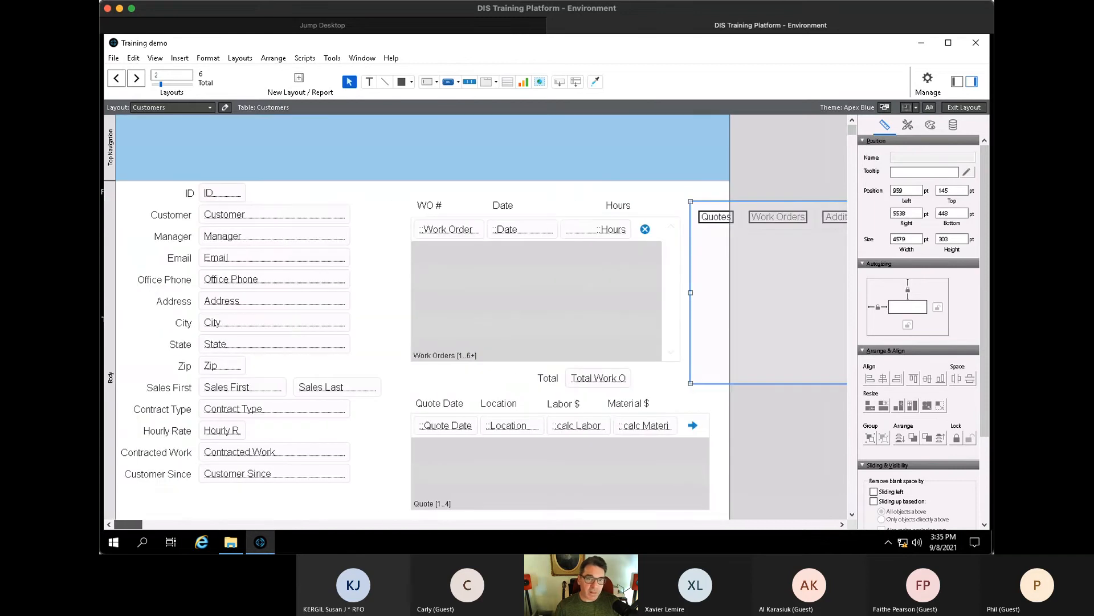
click(587, 190)
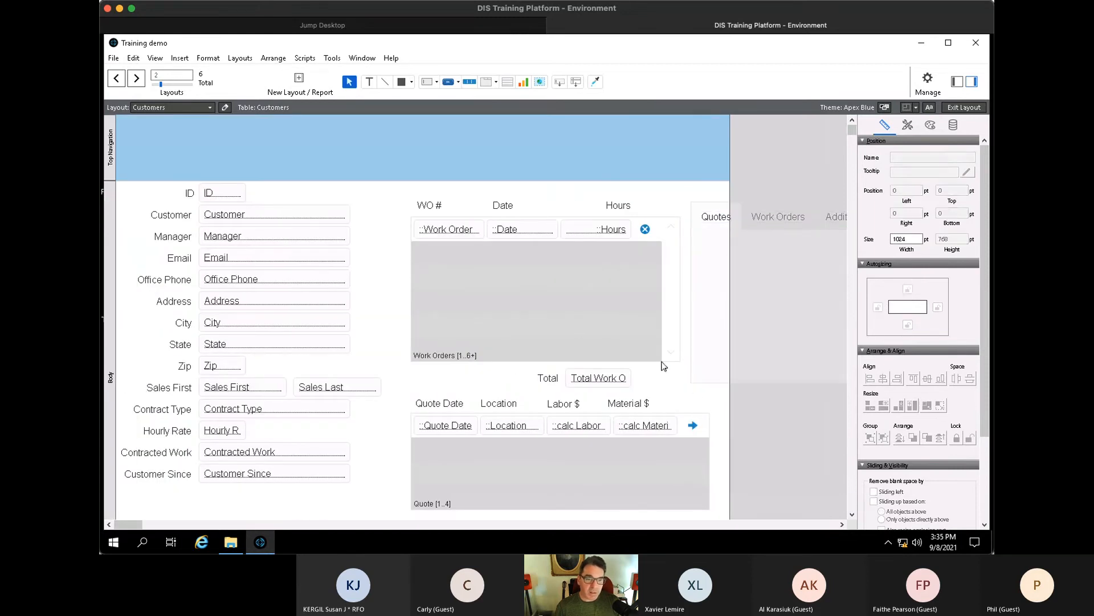
drag(745, 509, 410, 395)
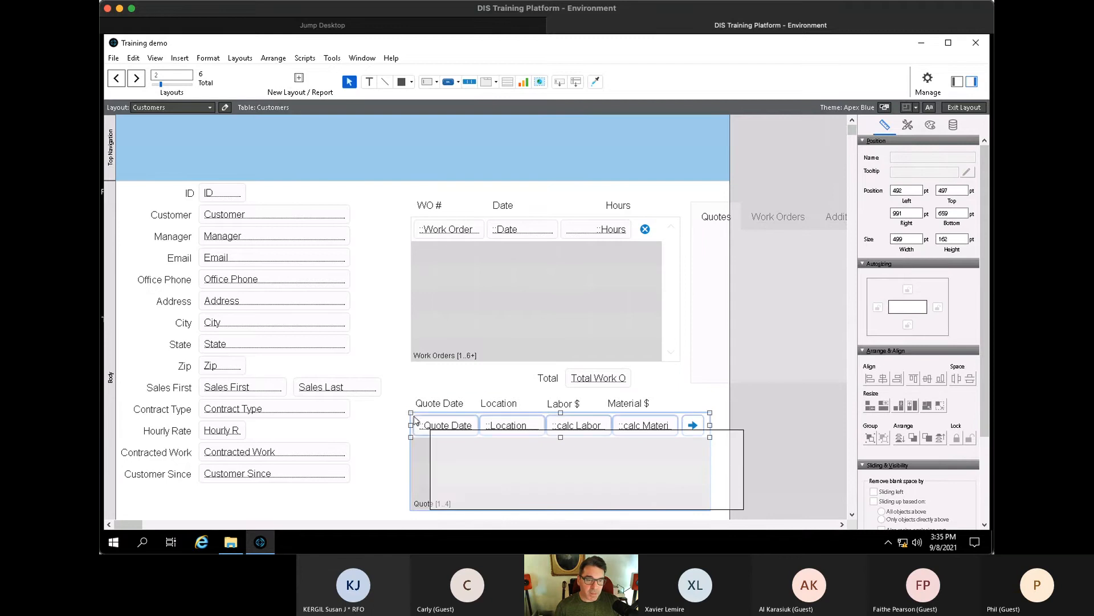
drag(439, 464, 734, 310)
drag(733, 315, 733, 315)
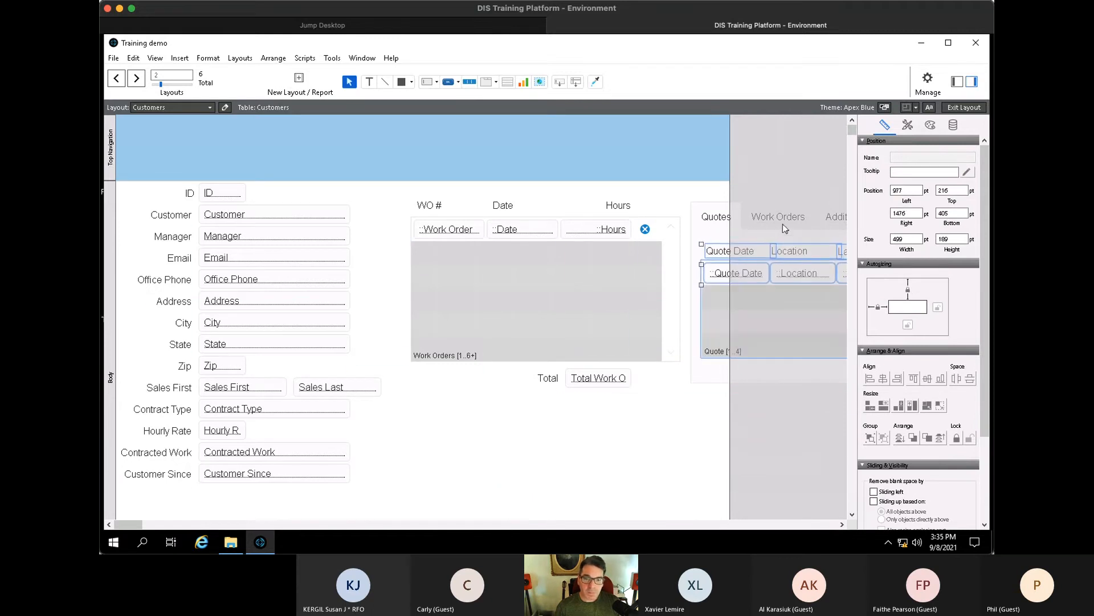
- Place the Work Orders portal in its tab and move the tab control beside the customer fields
click(782, 220)
click(775, 358)
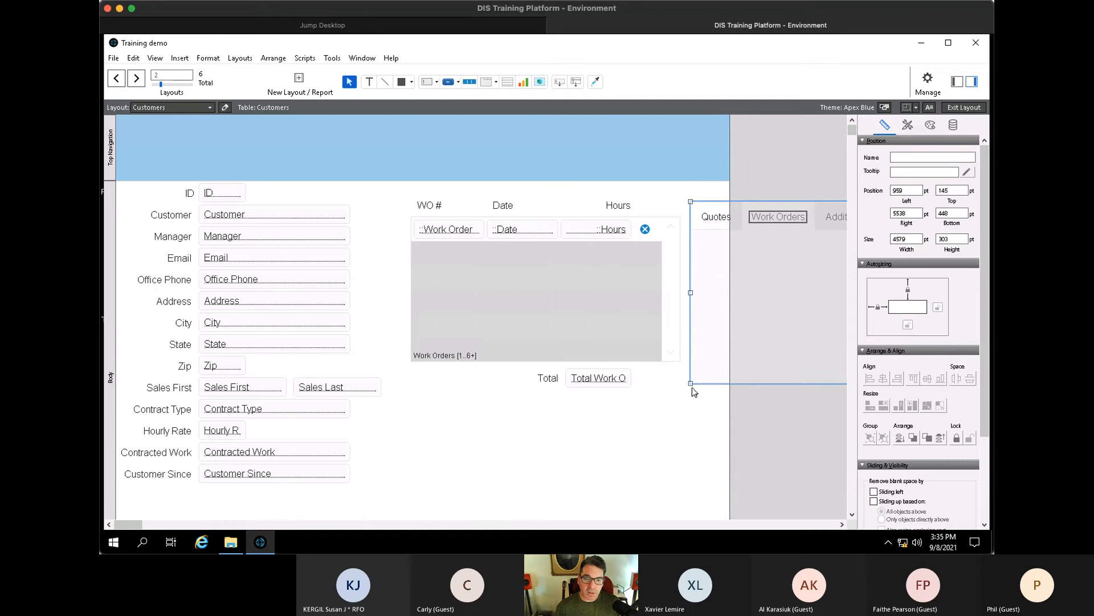
drag(638, 406, 428, 204)
drag(422, 269, 713, 312)
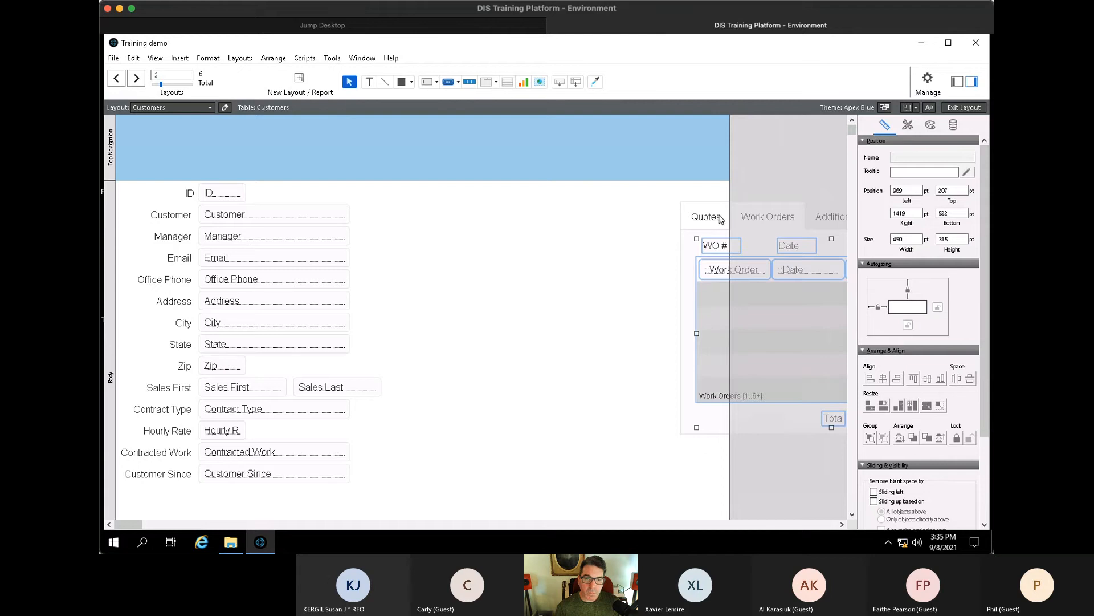
click(608, 217)
drag(699, 220, 416, 220)
- Move Address, City, State, Zip, Hourly Rate, Contracted Work, Customer Since and Email into the Additional tab
click(553, 220)
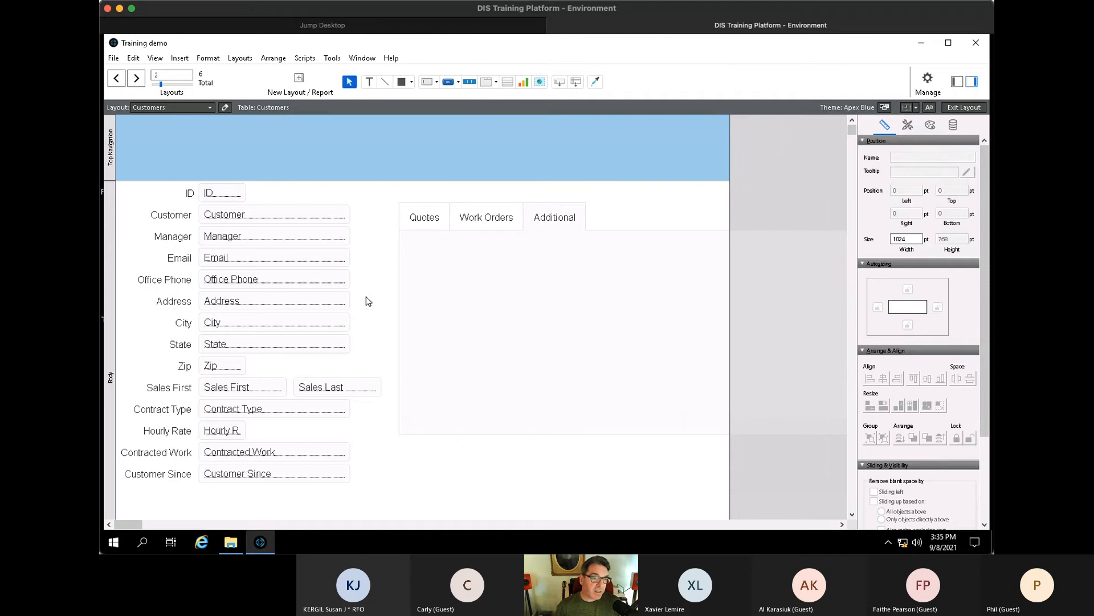
drag(366, 297, 107, 367)
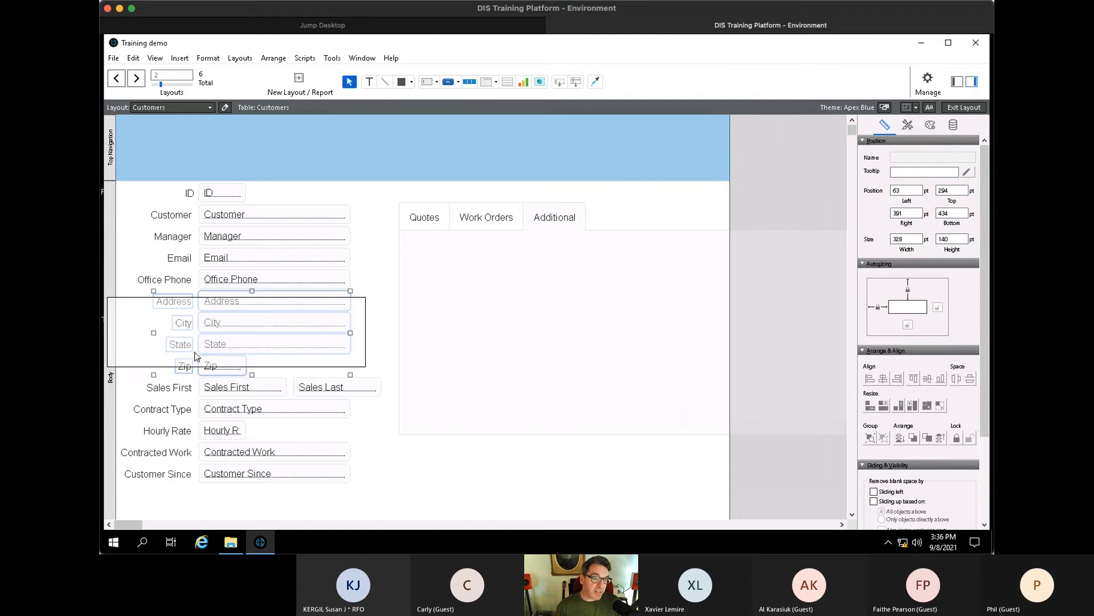
drag(225, 303, 496, 265)
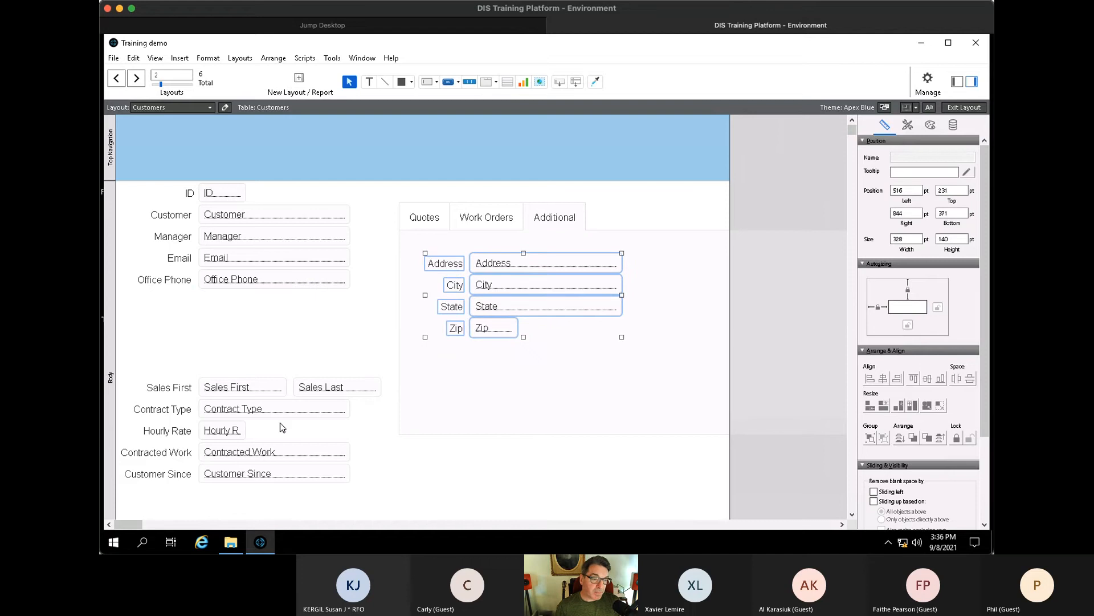
drag(275, 442, 690, 268)
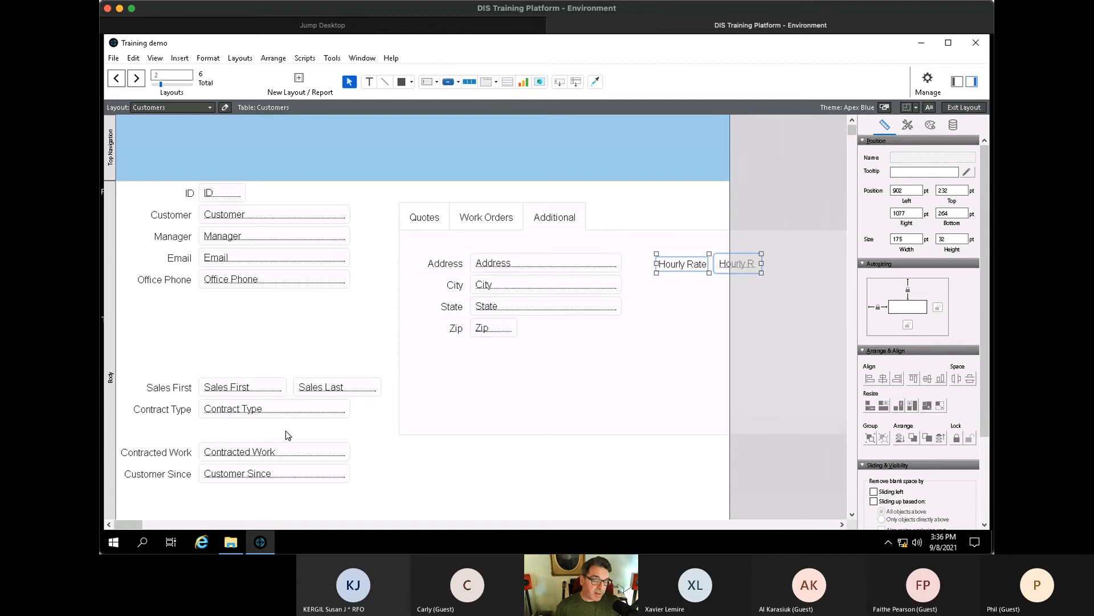
drag(365, 434, 118, 488)
drag(151, 452, 450, 366)
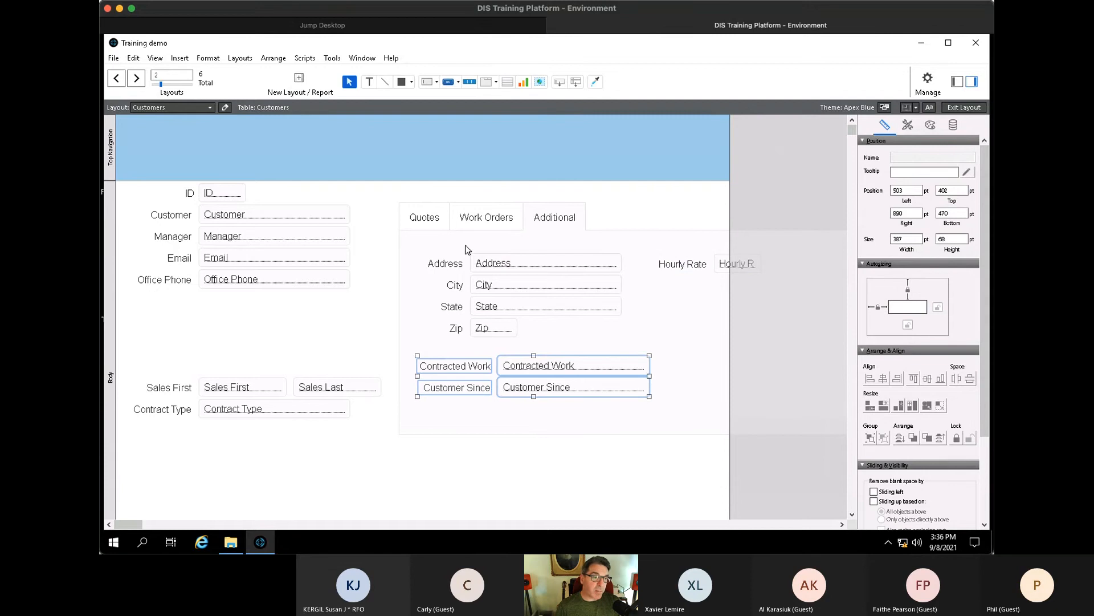
drag(153, 248, 806, 296)
- Widen the ID field slightly and move Office Phone up to close the gap
click(687, 200)
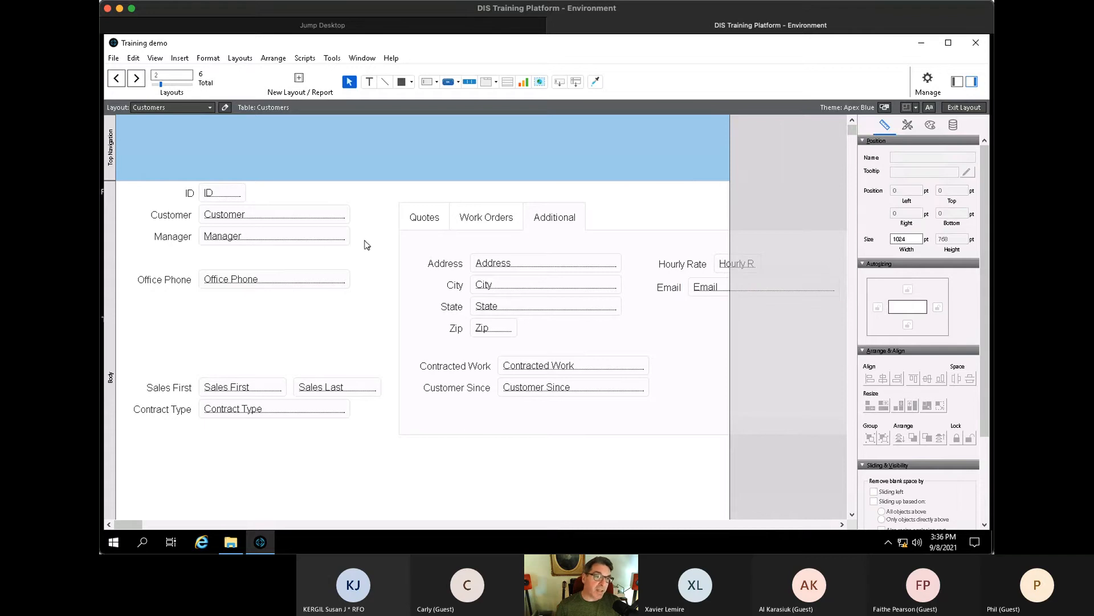
click(245, 193)
mouse_move(246, 192)
mouse_down()
mouse_move(290, 192)
mouse_move(254, 193)
mouse_up()
drag(259, 317, 223, 255)
drag(153, 346, 279, 425)
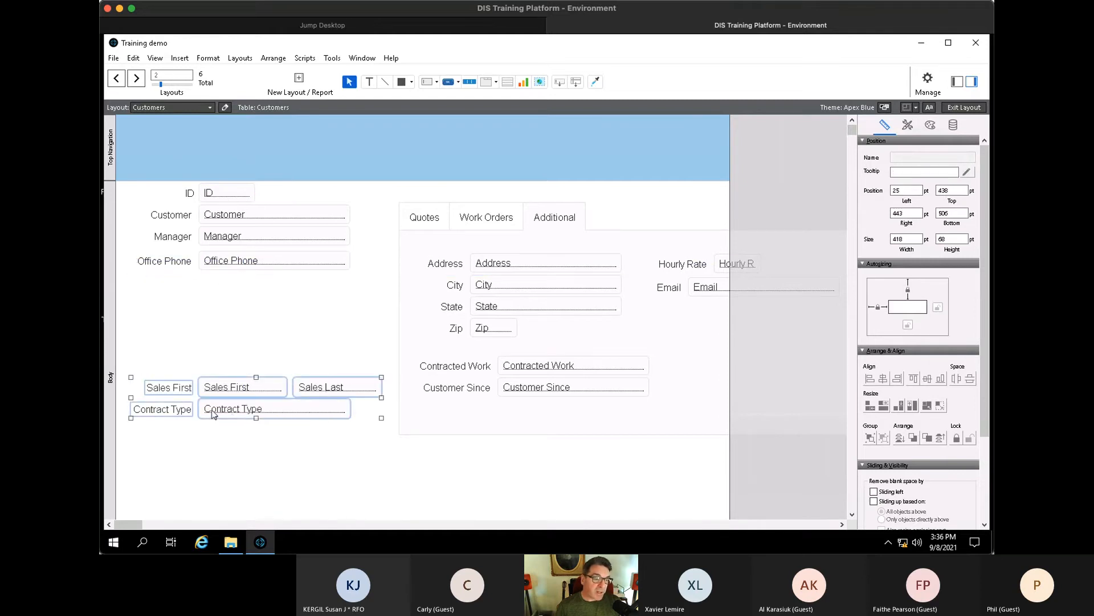
- Reposition the tab control below the remaining customer fields
drag(213, 407, 455, 146)
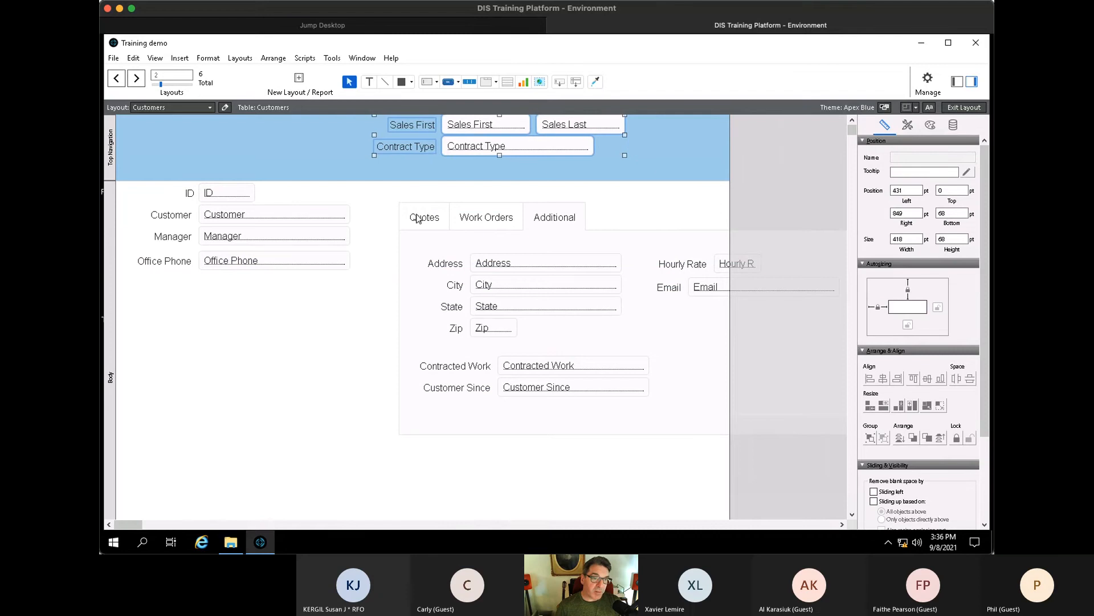
click(419, 219)
drag(419, 219, 152, 312)
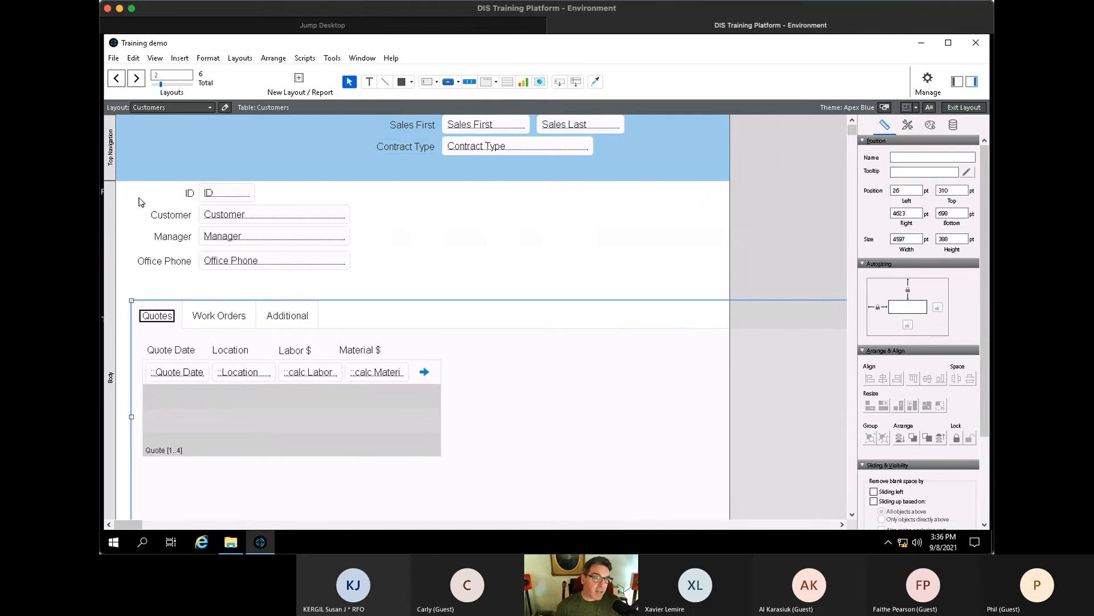
drag(768, 275, 103, 135)
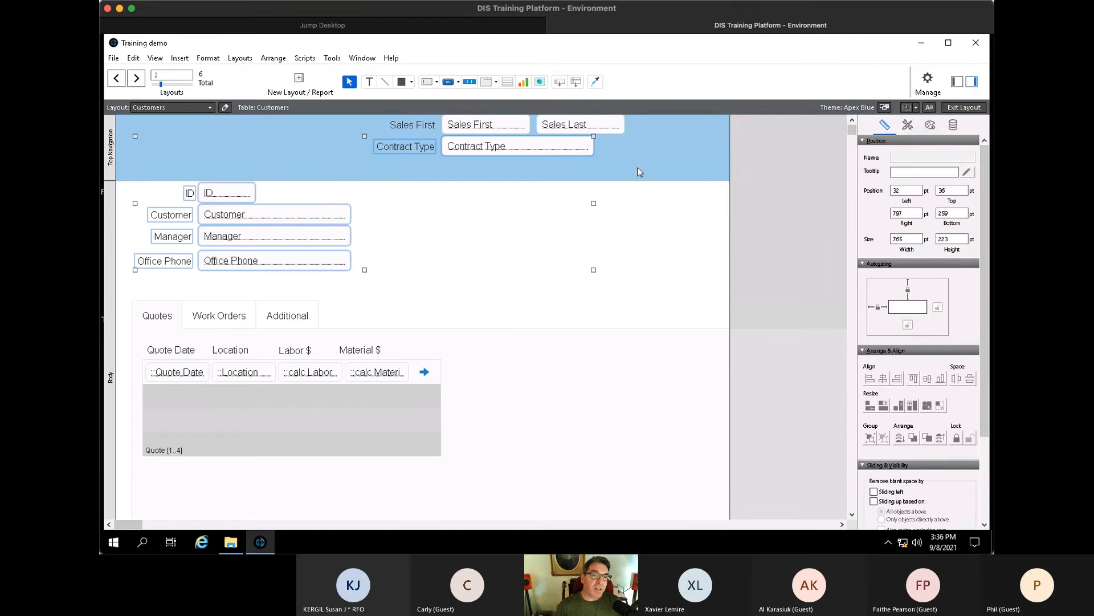
drag(638, 173, 456, 217)
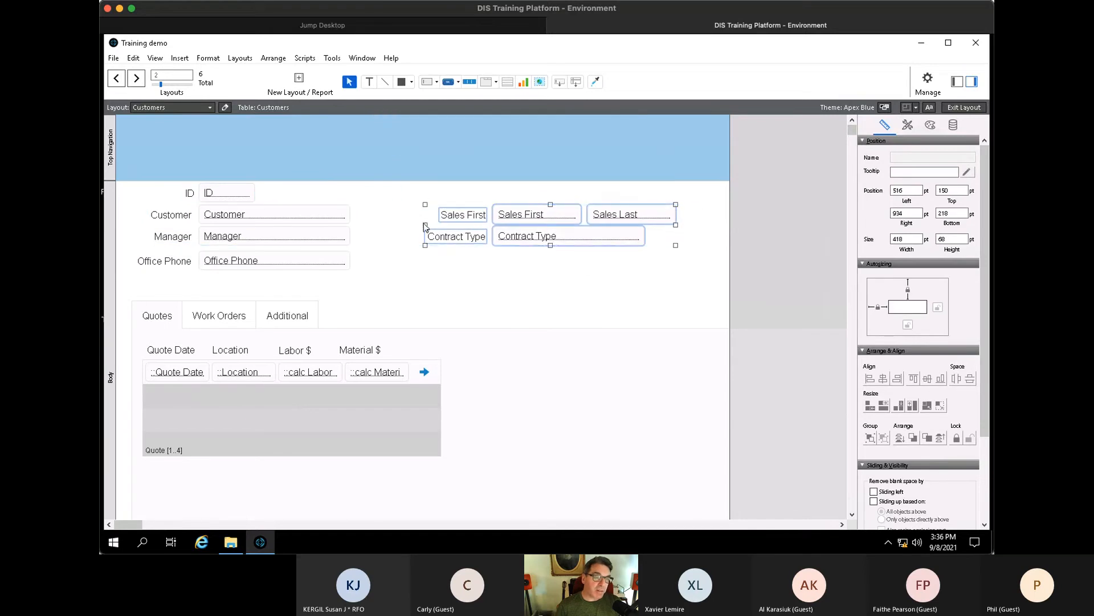
drag(160, 314, 160, 301)
- Put Sales First, Sales Last and Contract Type into the Additional tab
click(219, 304)
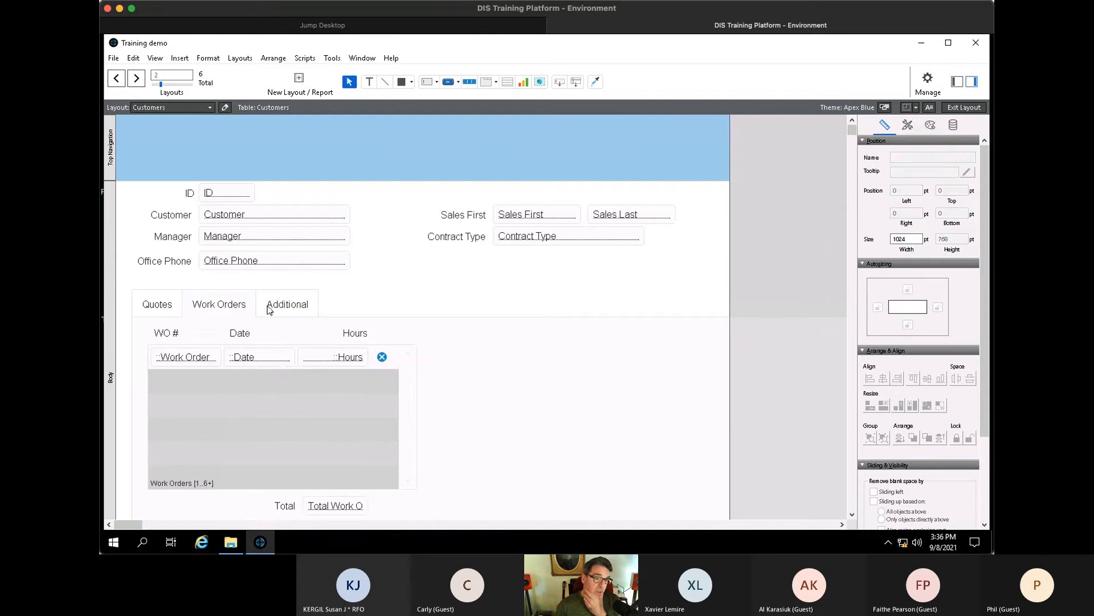
click(273, 305)
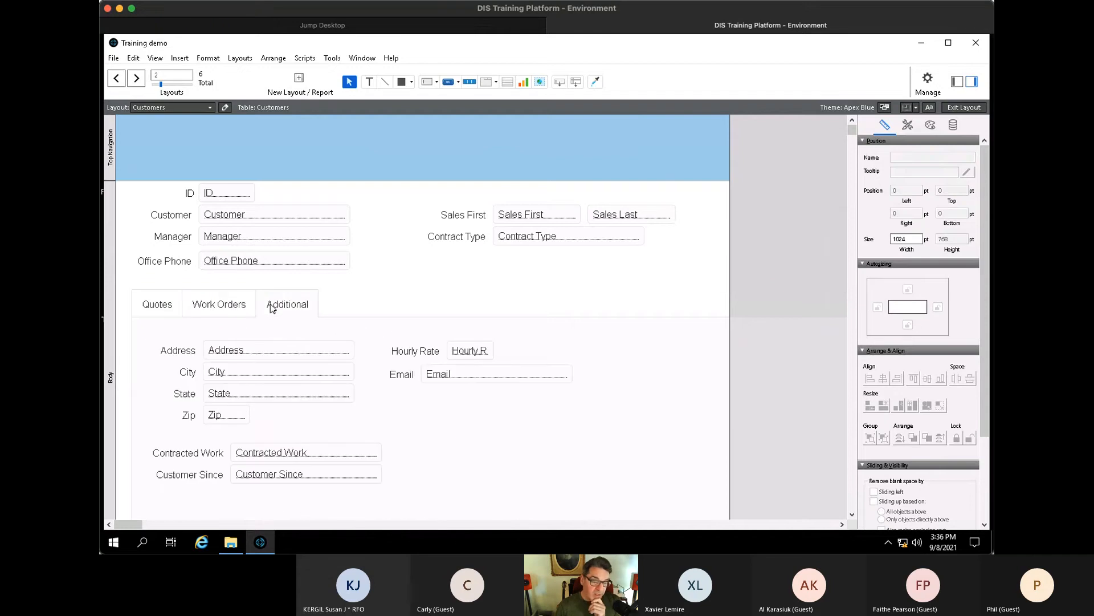
scroll(362, 303, down, 1)
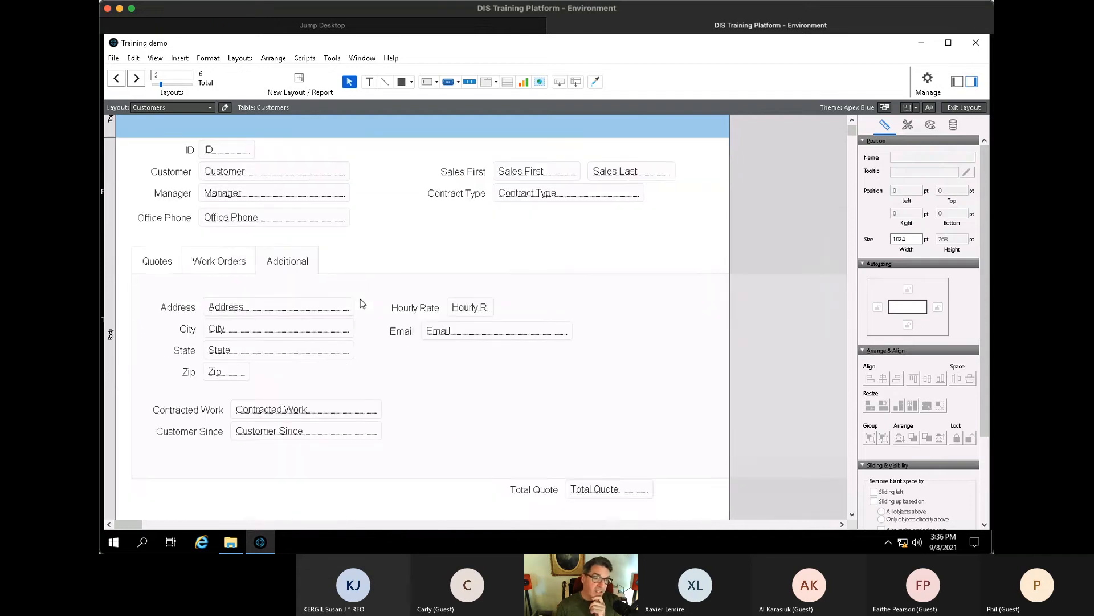
scroll(363, 303, up, 1)
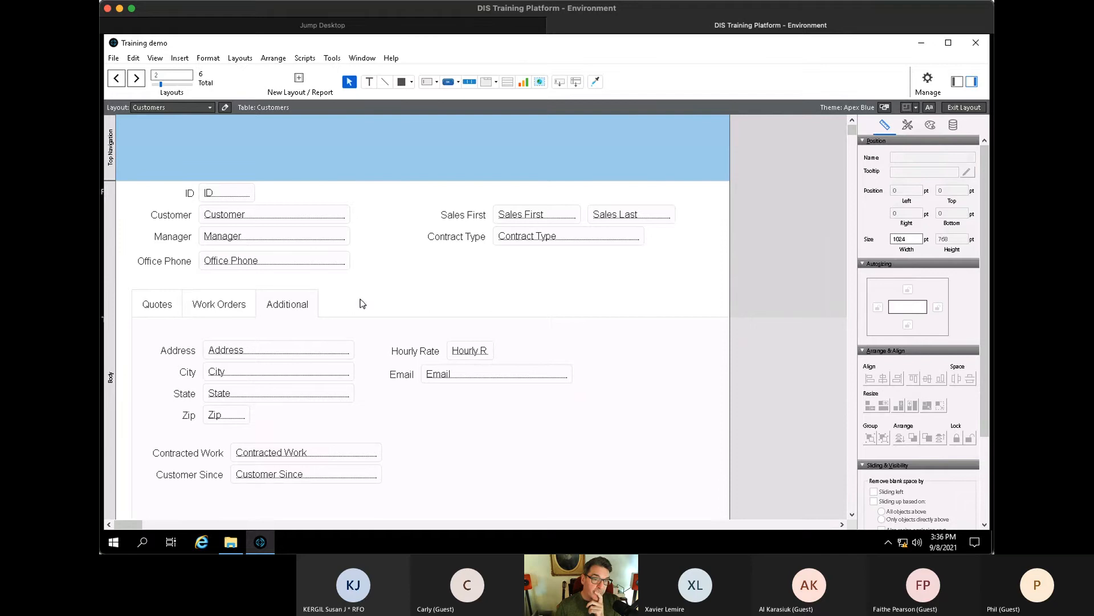
drag(691, 263, 480, 412)
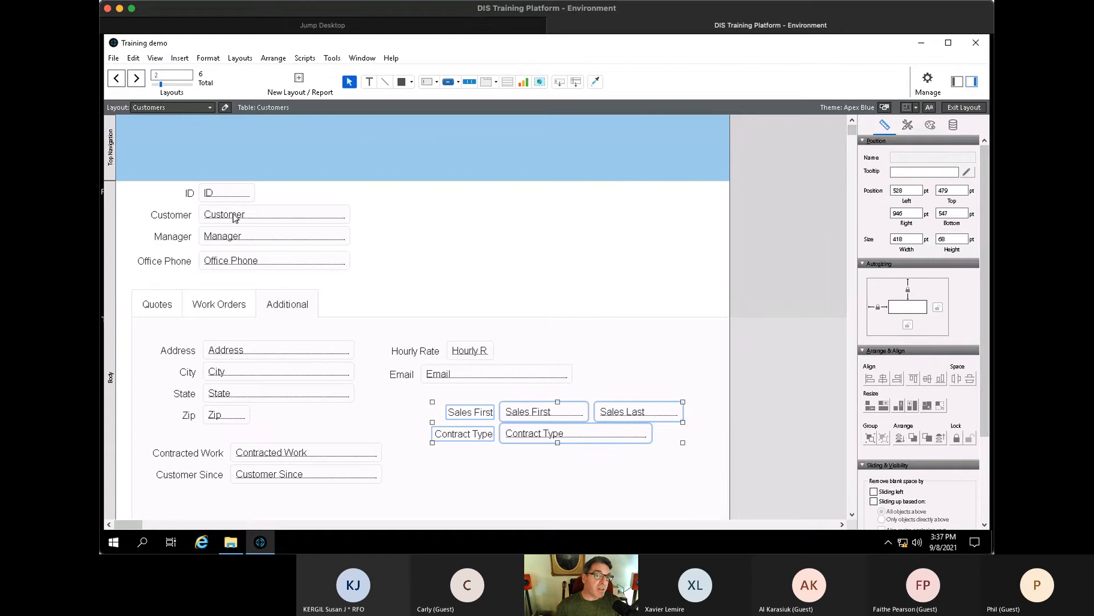
- Move the ID label and field into the header and raise the Customer, Manager, Office Phone group
click(191, 193)
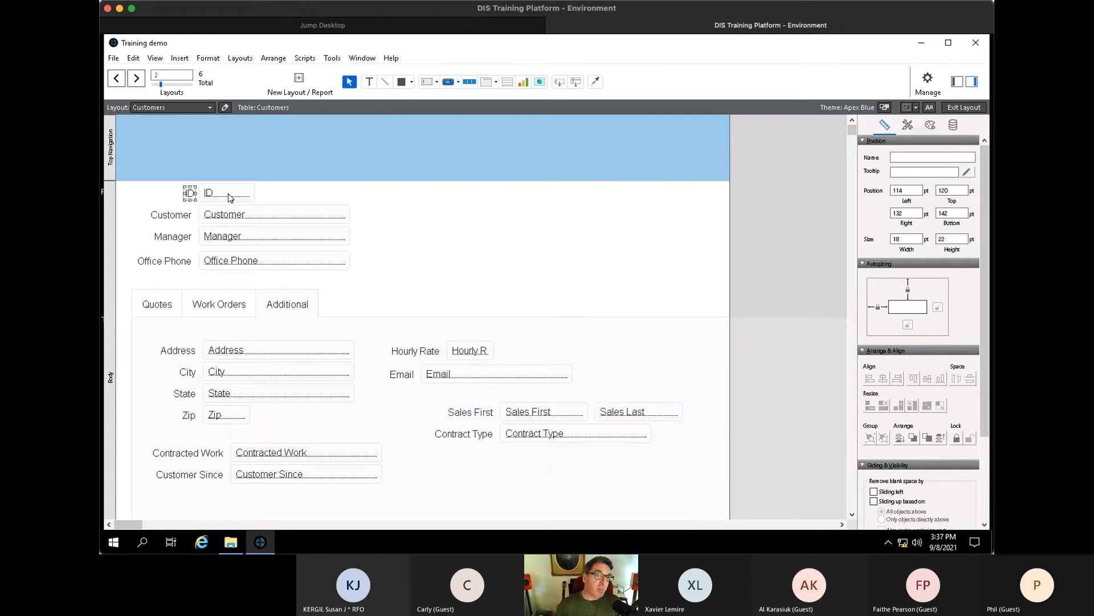
shift+click(228, 194)
drag(229, 194, 679, 131)
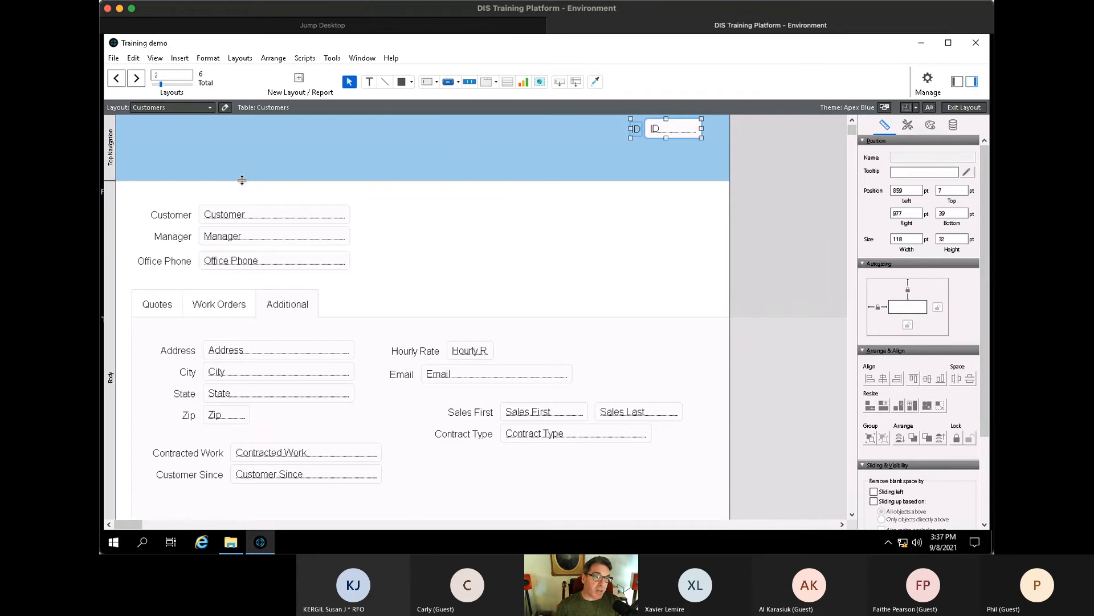
drag(242, 180, 243, 167)
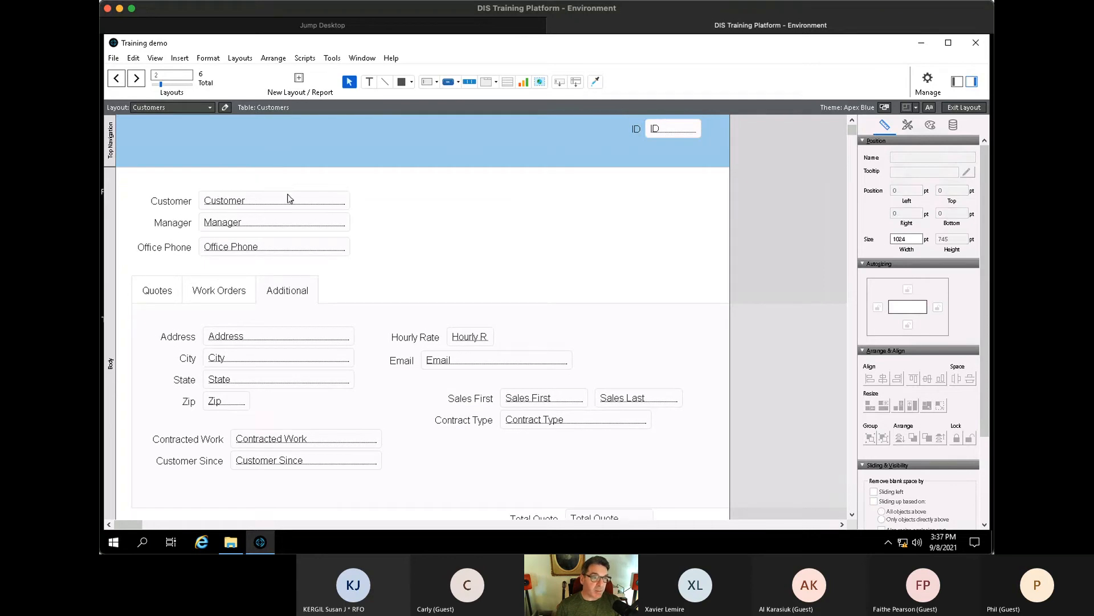
drag(399, 178, 132, 260)
drag(166, 247, 165, 234)
- Make the header ID bold and larger, delete its label, and widen the ID field
click(652, 128)
shift+click(640, 131)
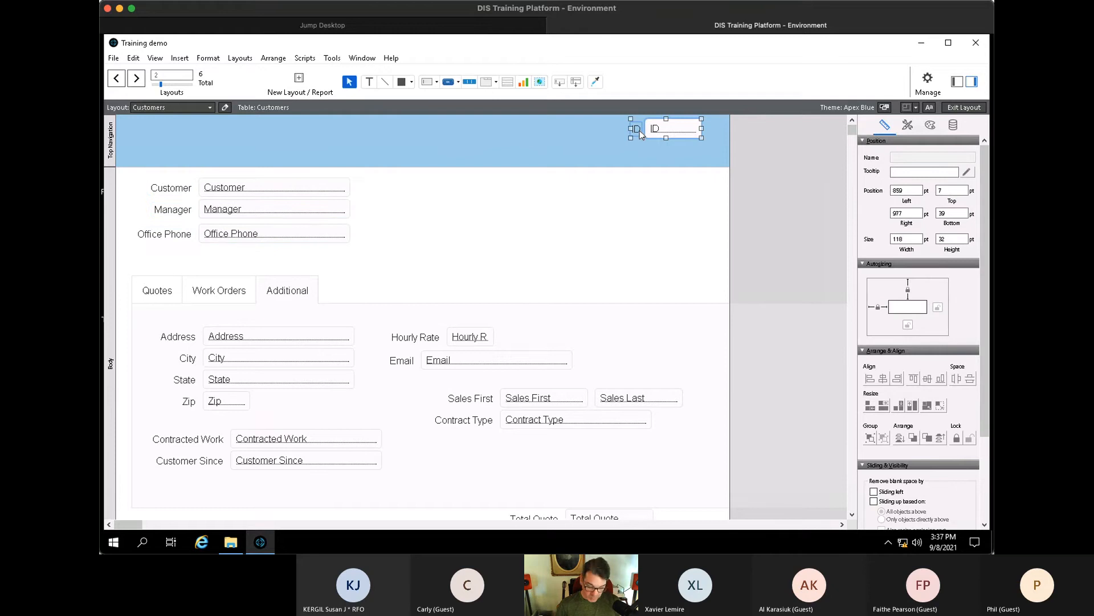
key(ctrl+shift+b)
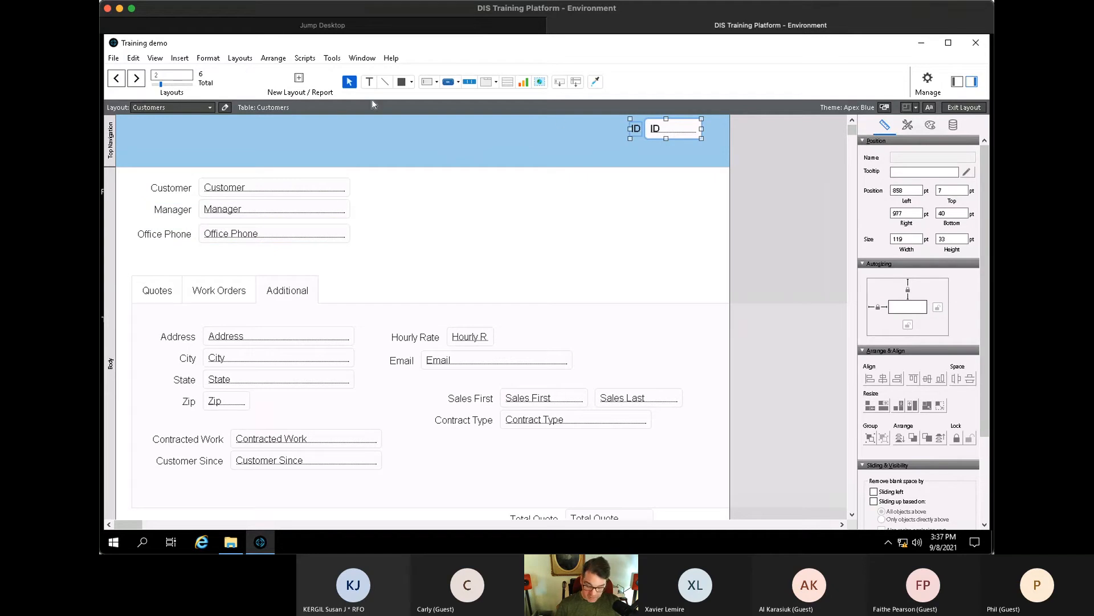
key(ctrl+shift+period)
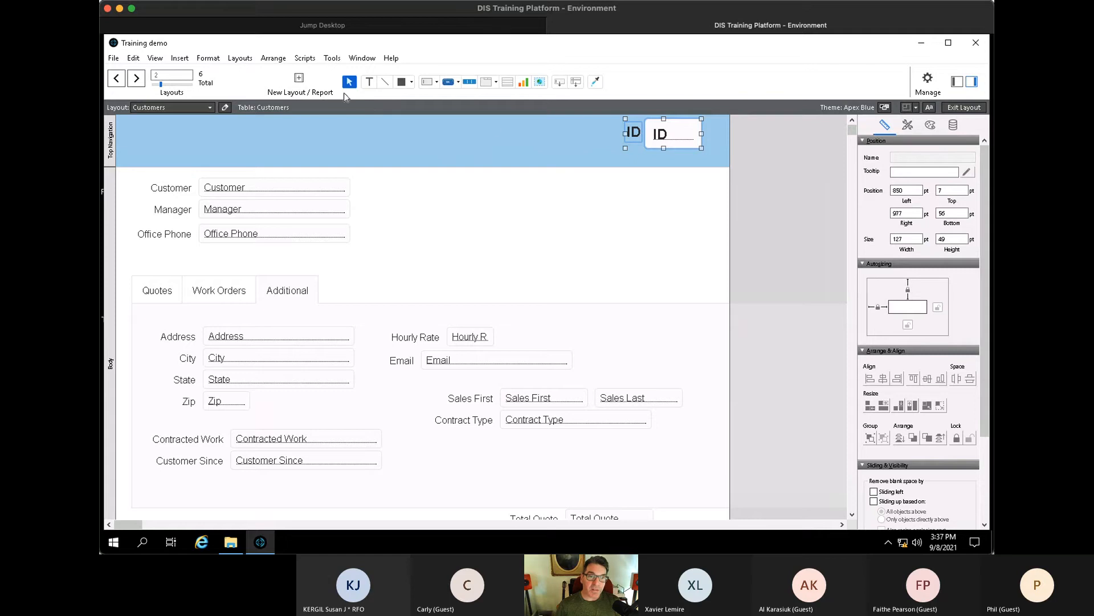
shift+click(662, 137)
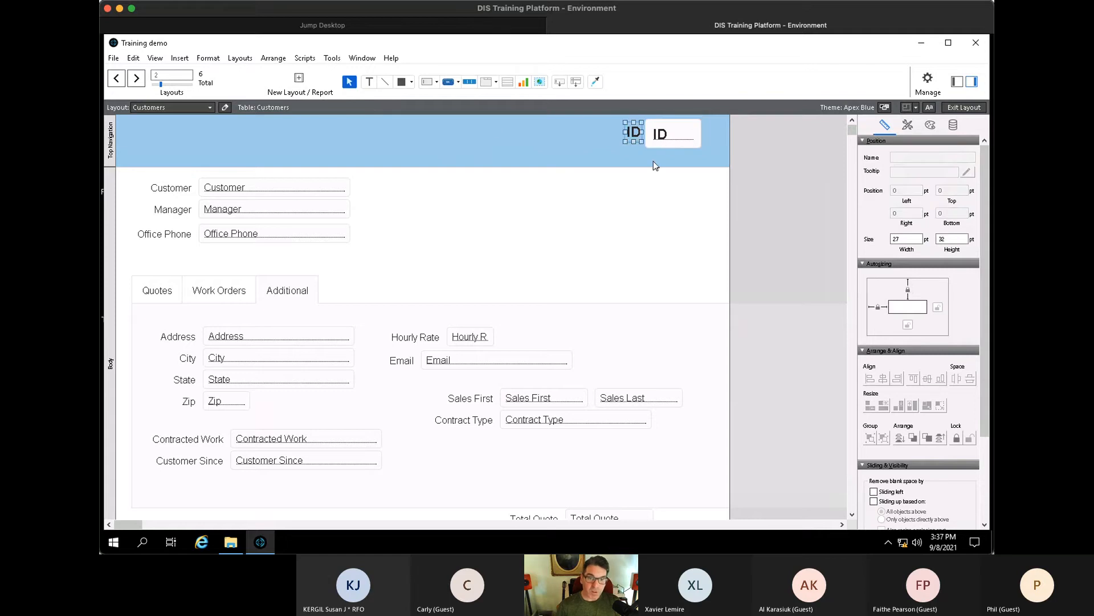
key(Delete)
click(676, 134)
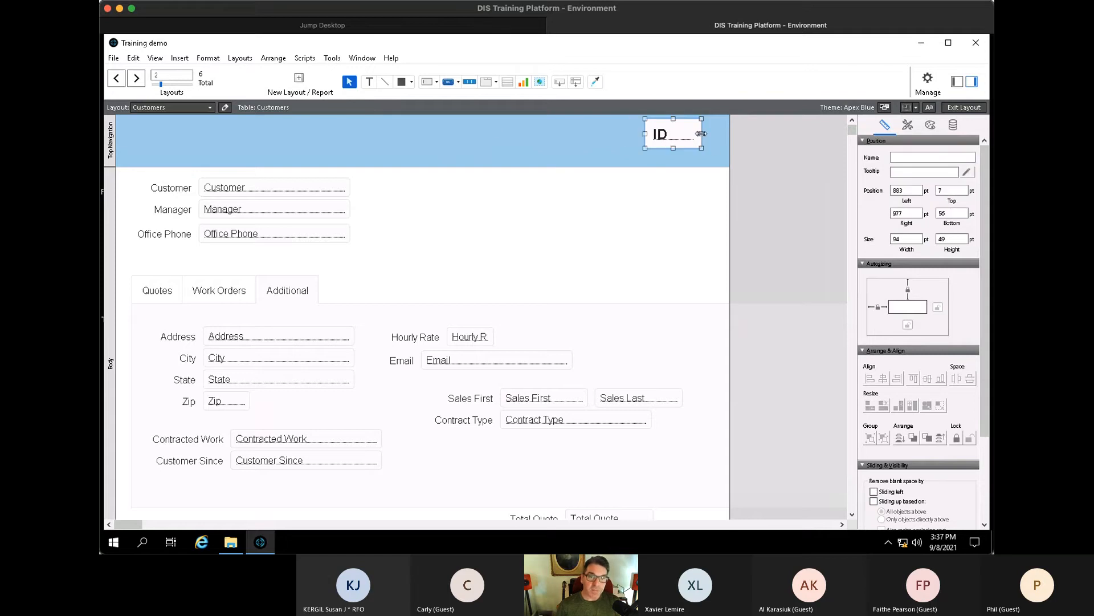
drag(706, 134, 717, 134)
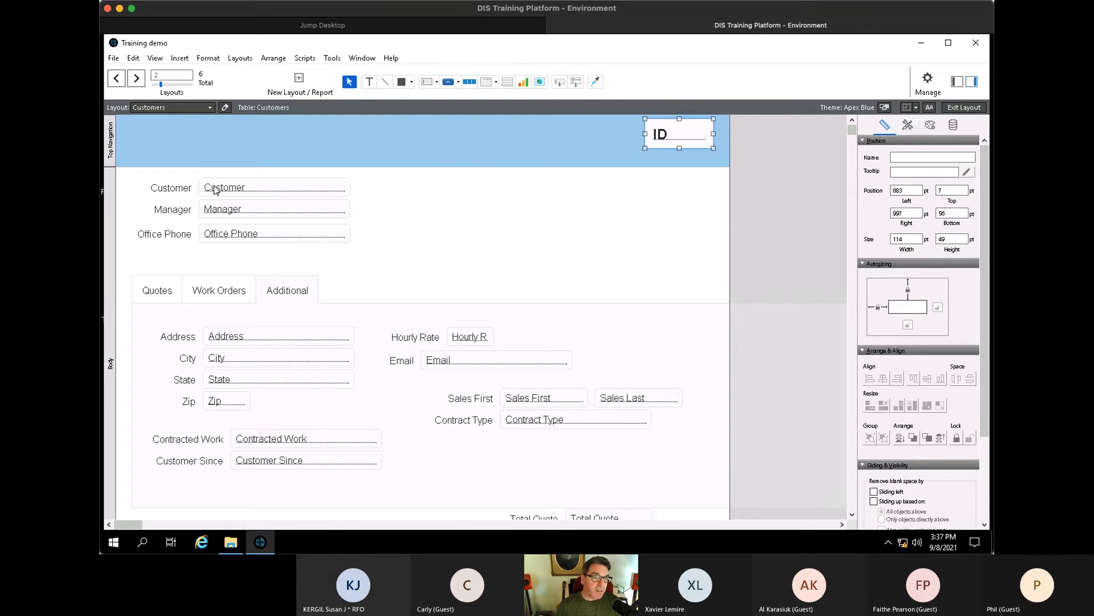
- Make the Customer field bold and widen it
click(237, 189)
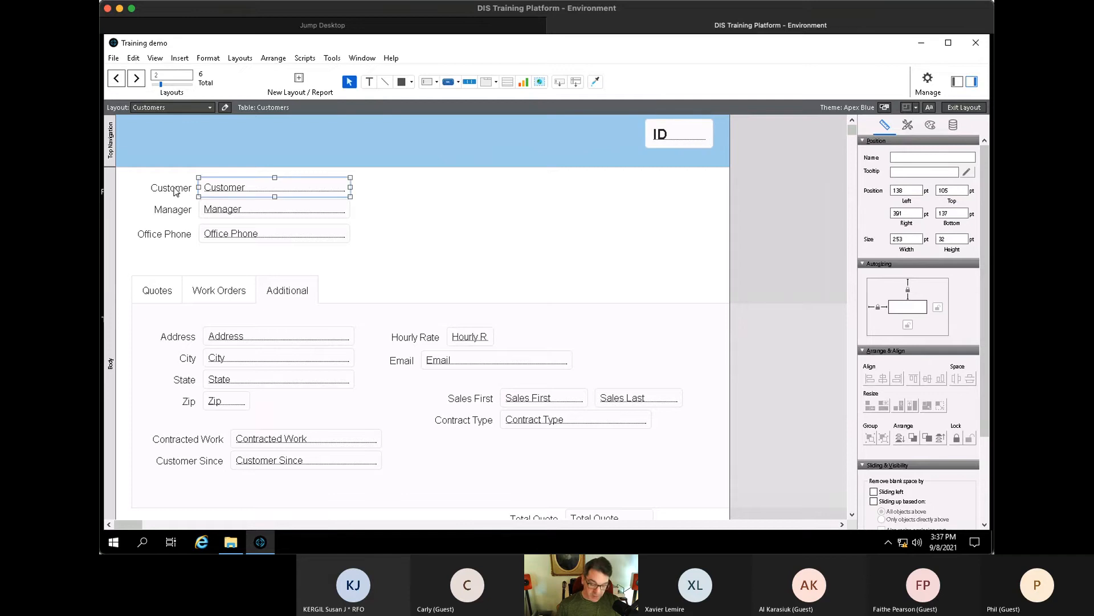
key(ctrl+shift+b)
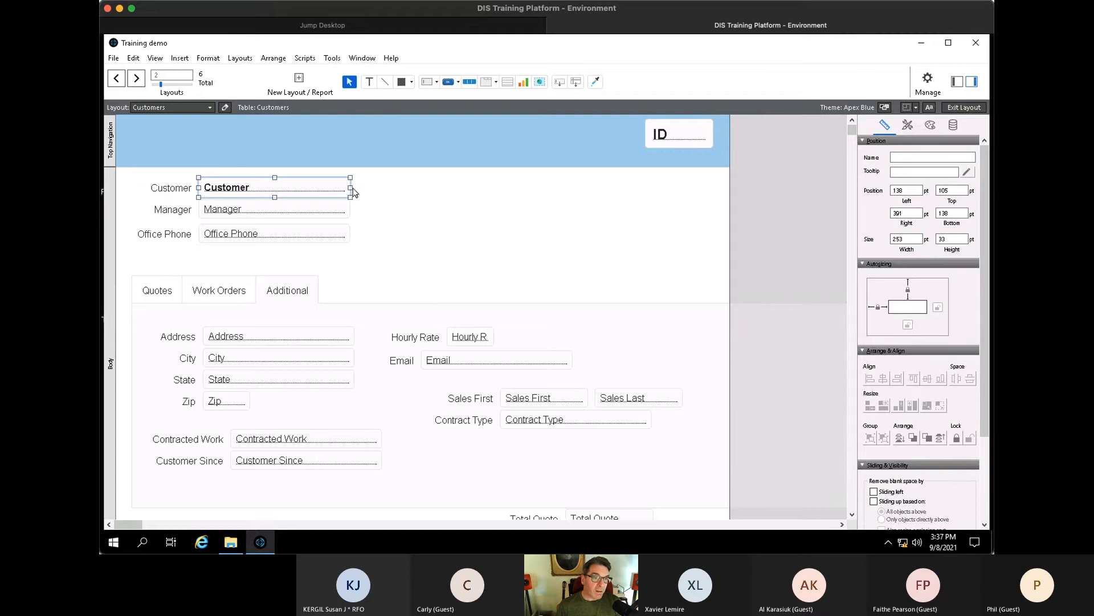
drag(351, 188, 475, 188)
click(513, 222)
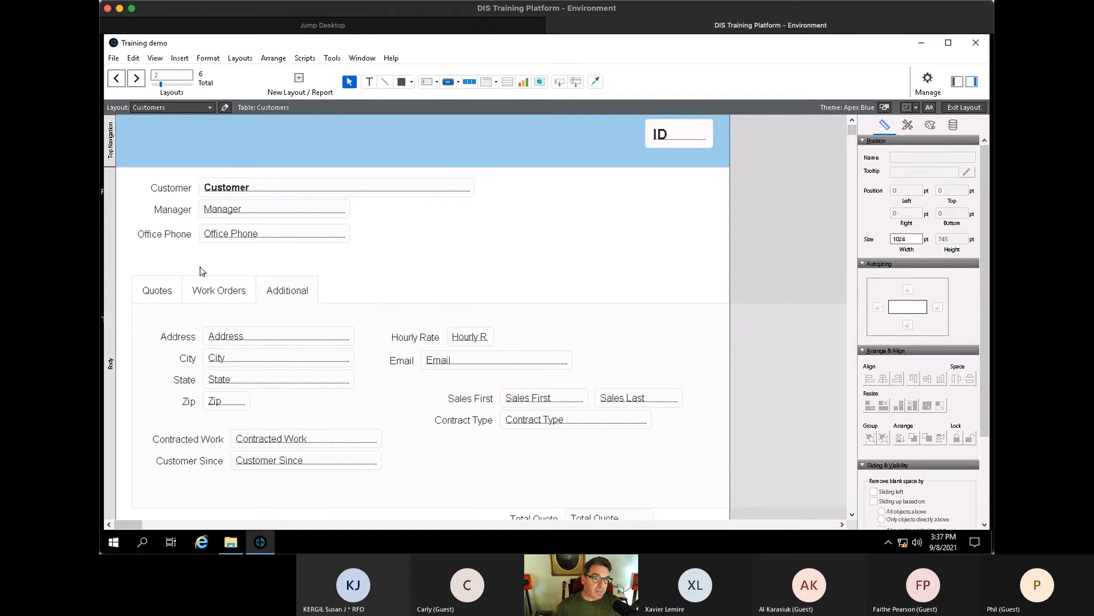
click(172, 289)
- Move the tab control up under the contact fields and put Total Quote in the Quotes tab
drag(165, 283, 163, 268)
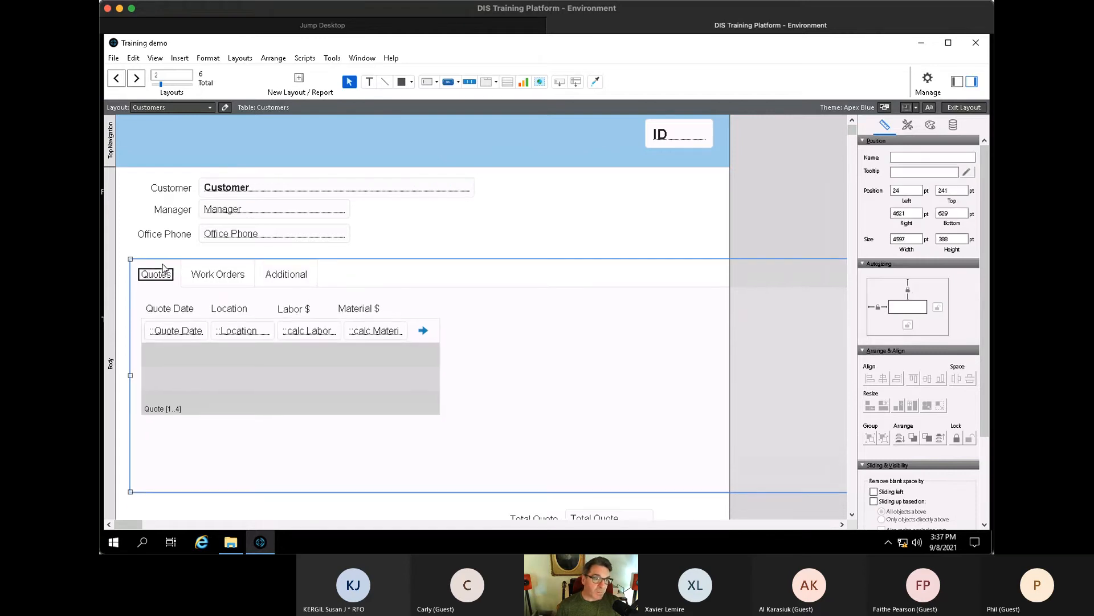
scroll(544, 498, down, 2)
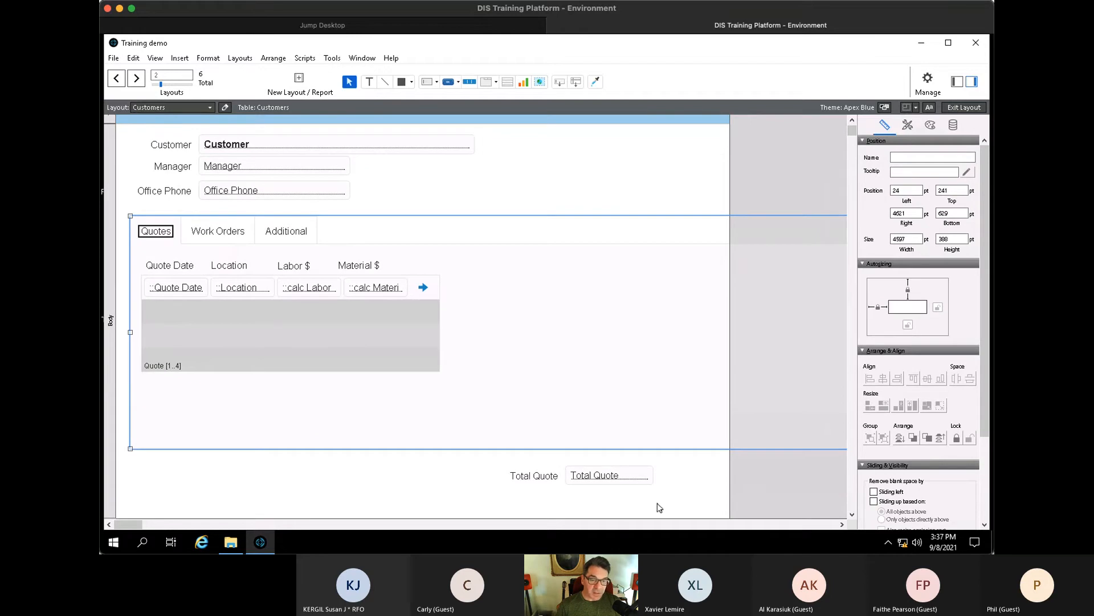
drag(657, 507, 313, 387)
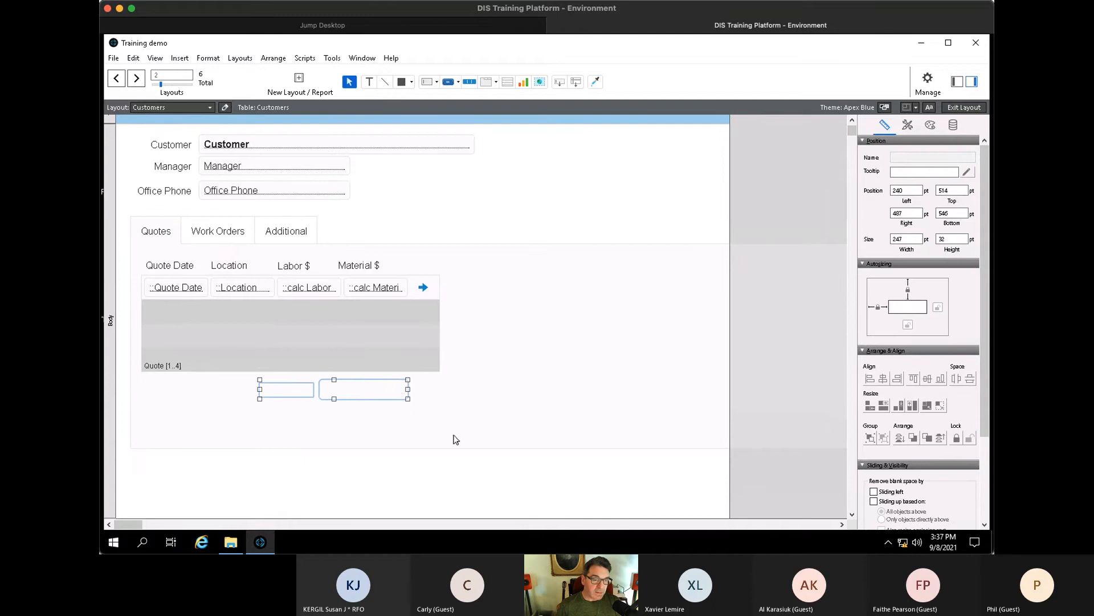
click(562, 496)
drag(130, 528, 217, 527)
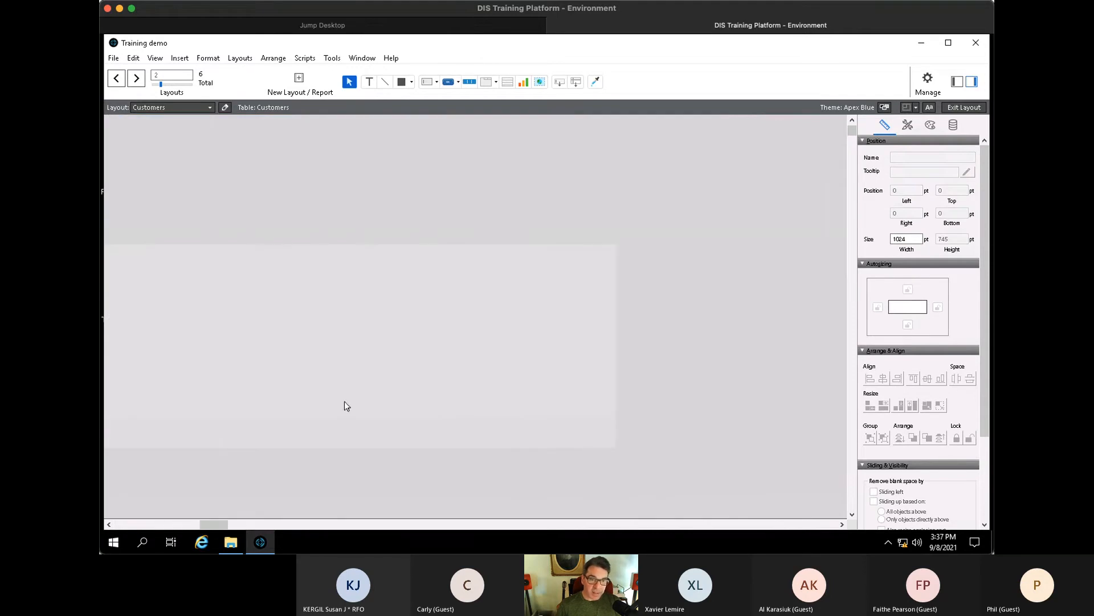
- Shrink the tab control's runaway width and check each tab panel
click(616, 341)
drag(617, 333, 268, 367)
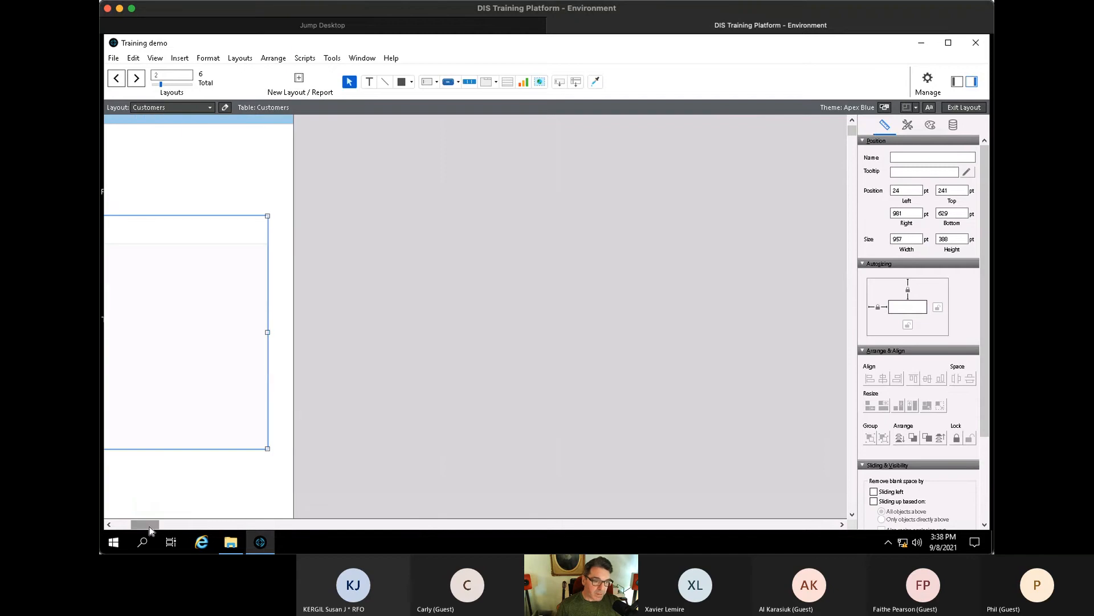
drag(149, 528, 133, 526)
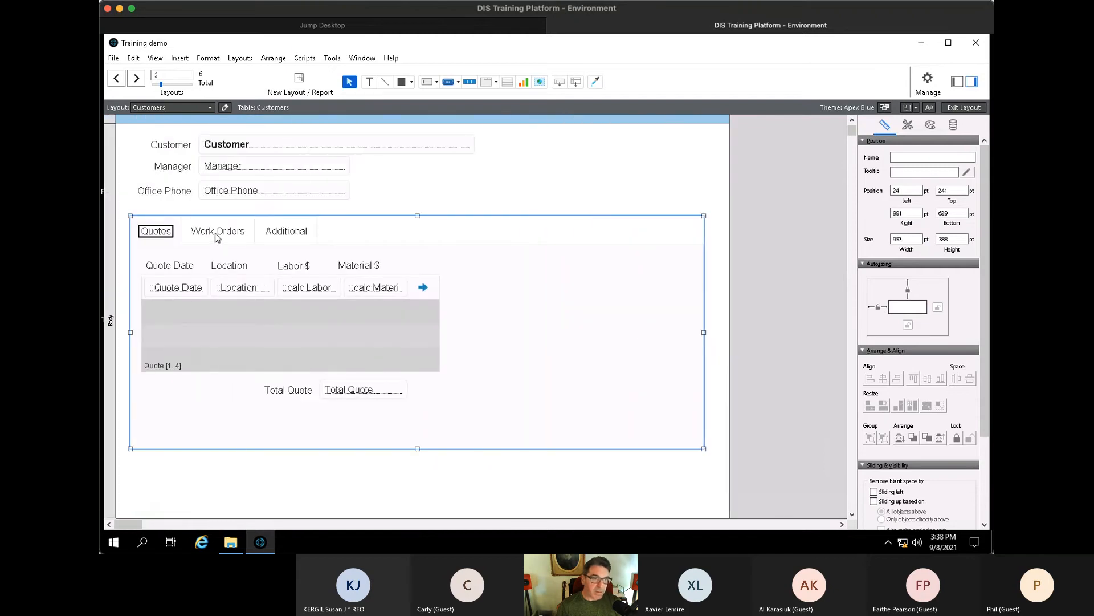
click(216, 234)
click(283, 230)
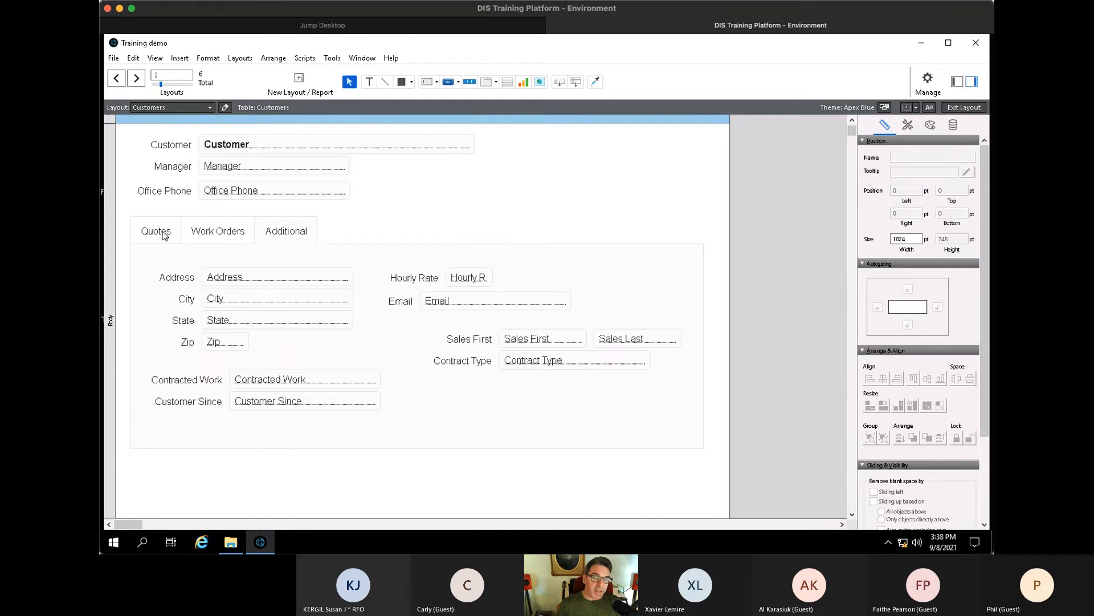
click(164, 233)
- Adjust the tab control's width to about 915 pt so all Additional fields fit
click(164, 233)
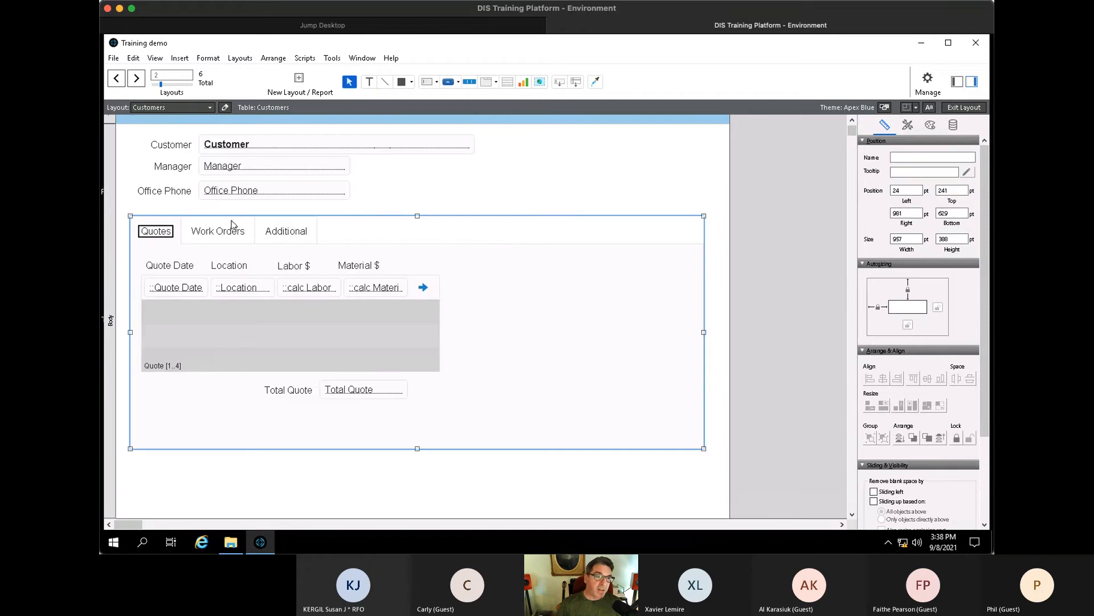
click(290, 233)
click(669, 284)
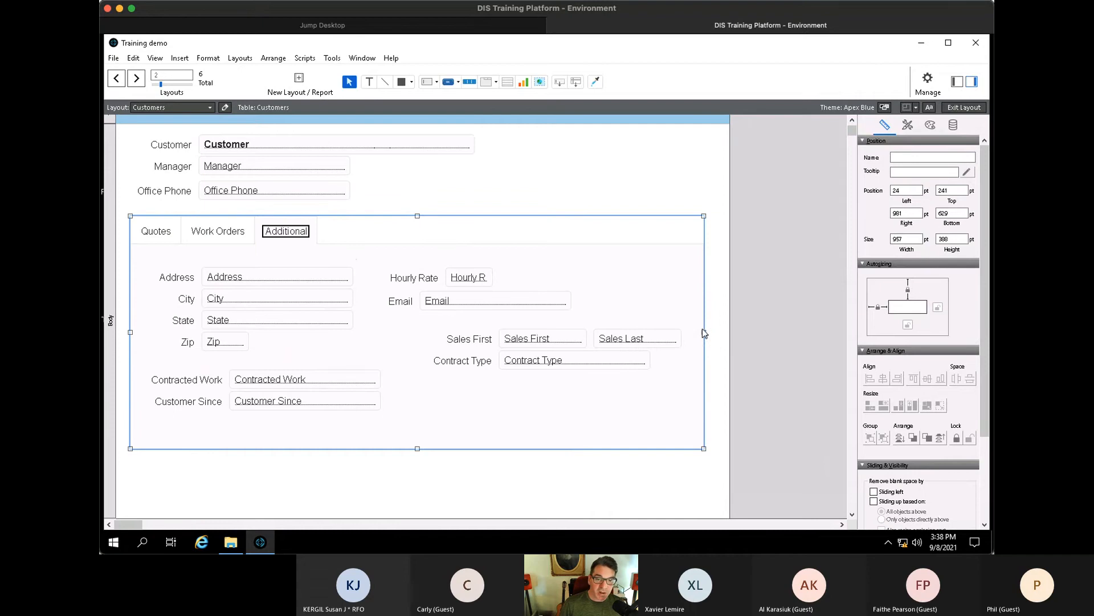
drag(704, 332, 550, 334)
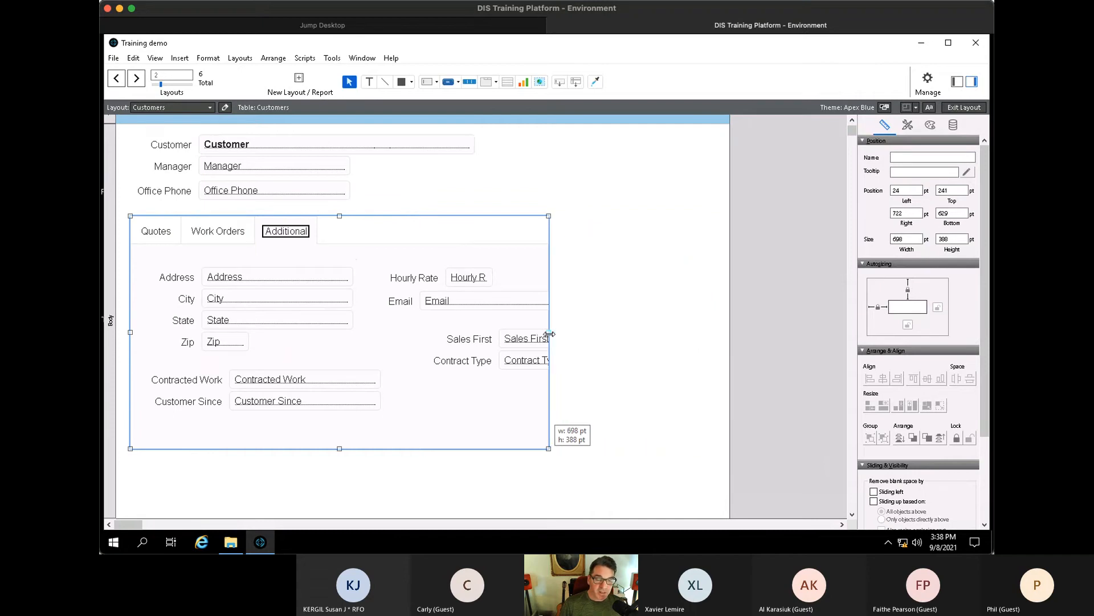
click(647, 341)
click(518, 406)
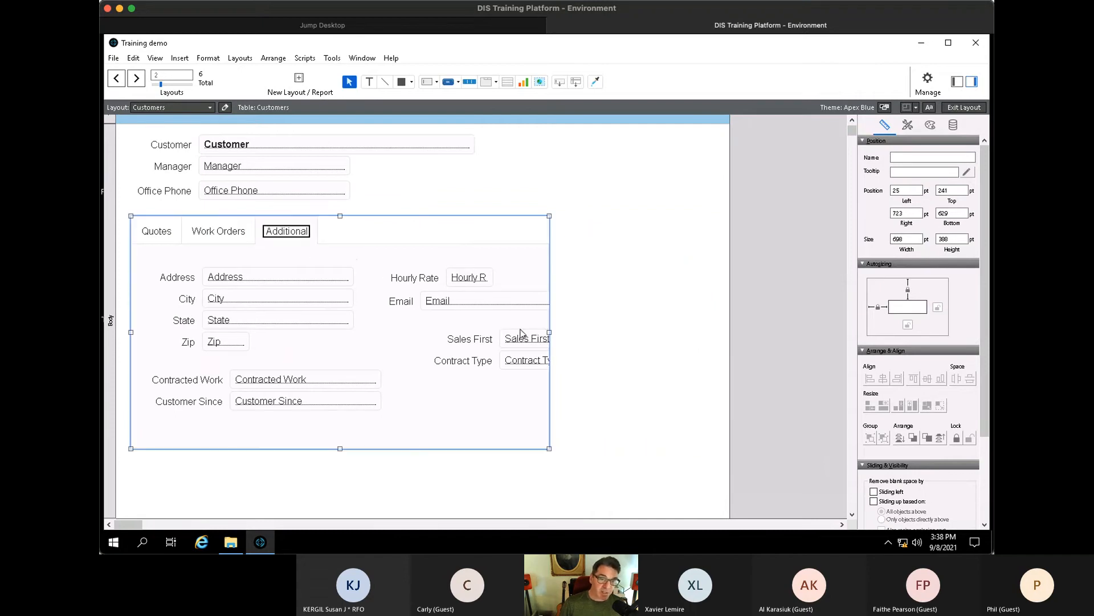
drag(549, 332, 698, 338)
- In Browse mode, check the Work Orders and Additional tabs with live record data
key(ctrl+b)
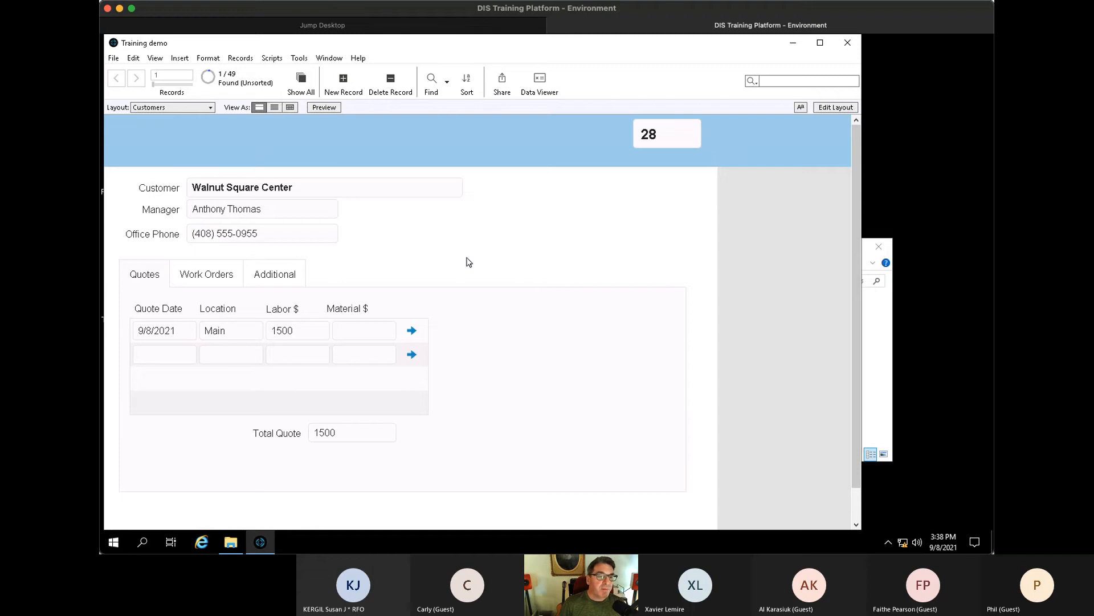
click(216, 281)
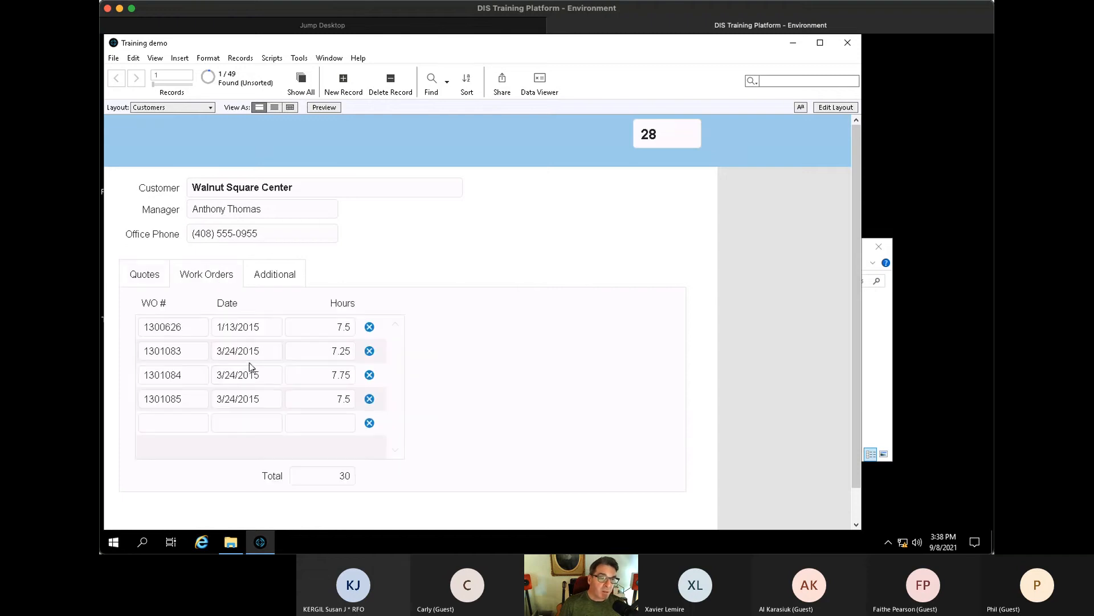
click(272, 279)
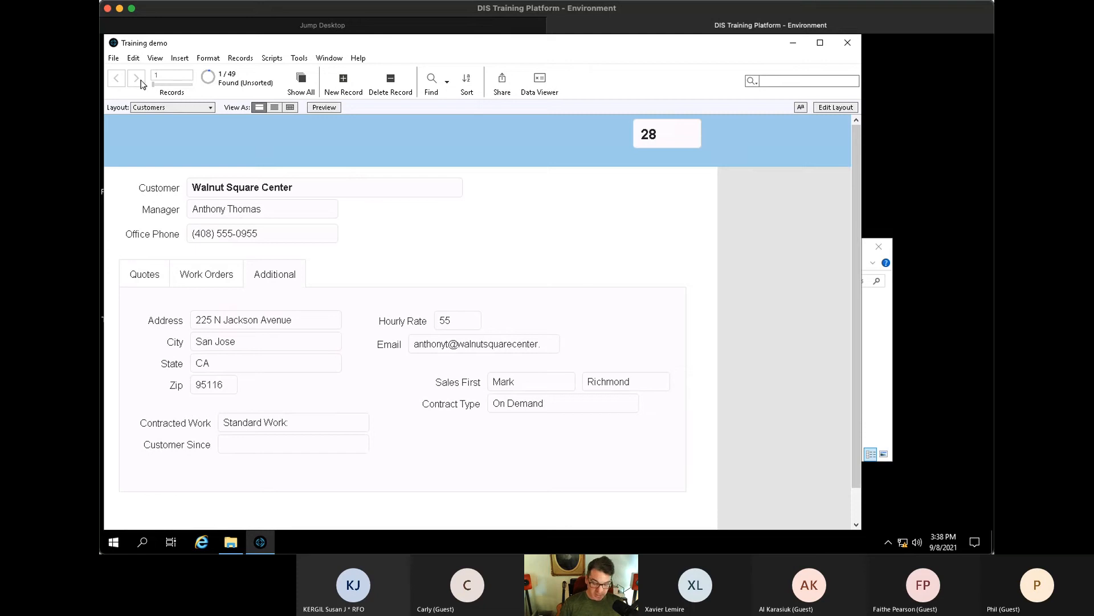
- Show all 49 customer records and step forward to customer 31, Bryant Harbor Center
key(ctrl+j)
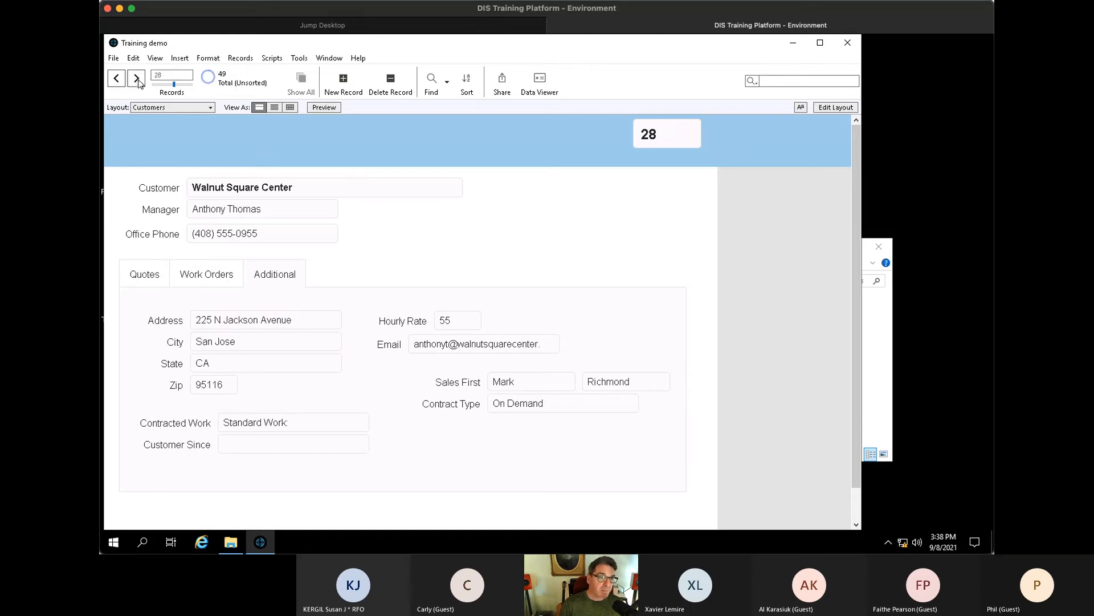
click(137, 80)
click(137, 80)
click(136, 80)
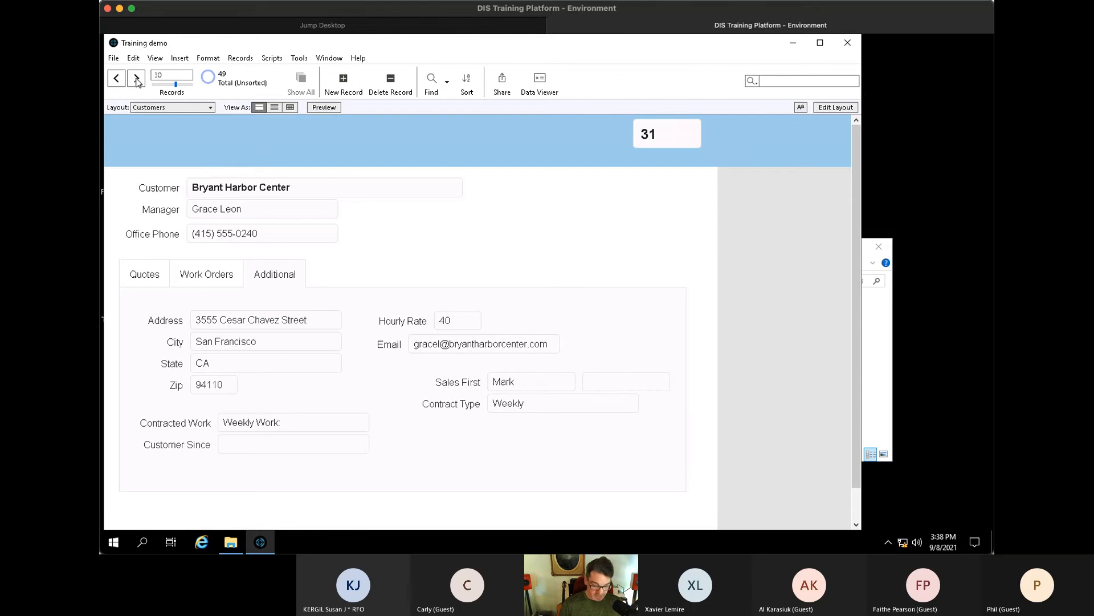
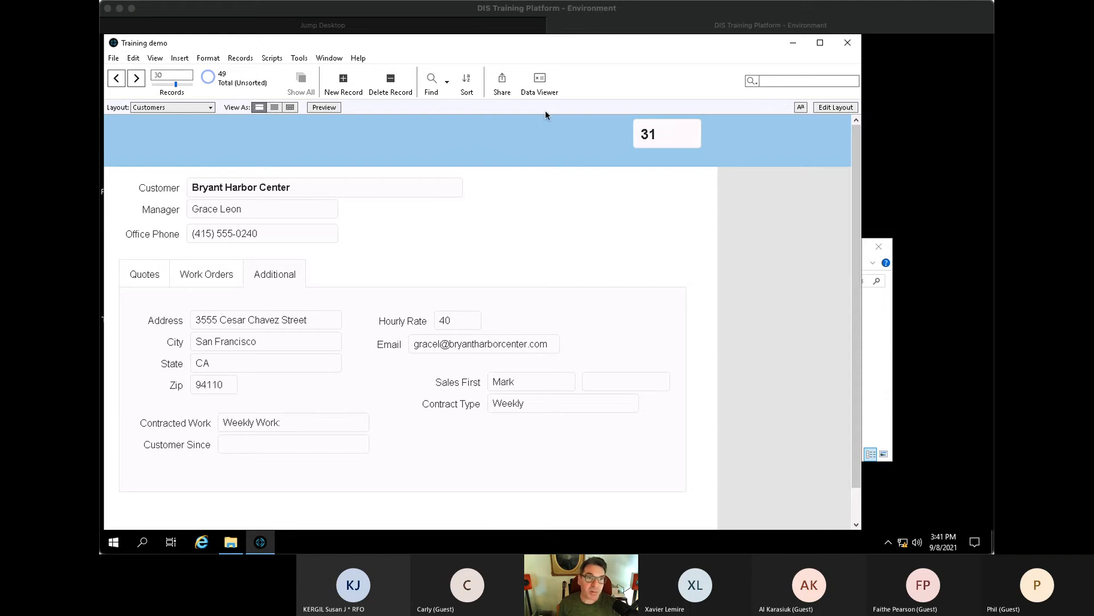
- Bring up the remote session showing Magnolia Springs Center's Customers record with 316 total hours
click(603, 10)
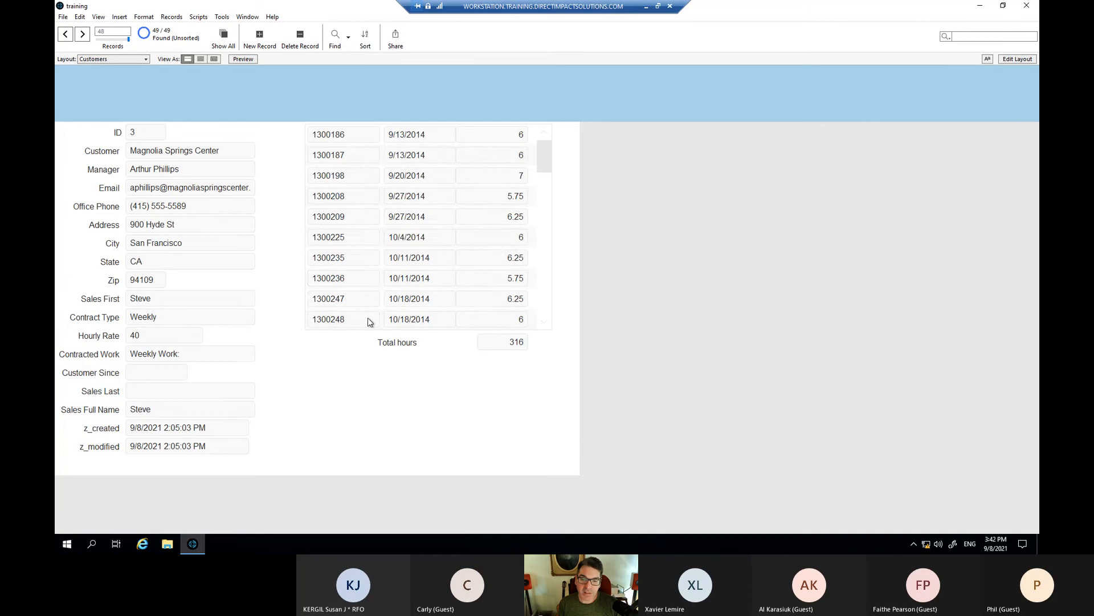
- Add a 7-hour work order, raising the total to 323, then open Manage Database
scroll(342, 320, down, 3)
scroll(345, 319, down, 10)
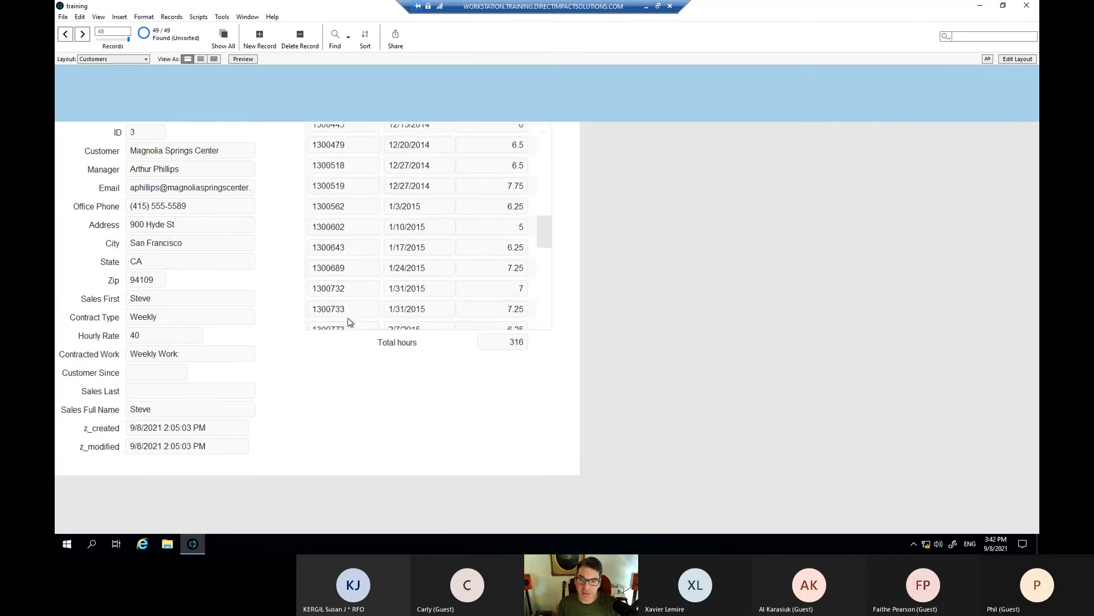
scroll(348, 319, down, 2)
click(348, 319)
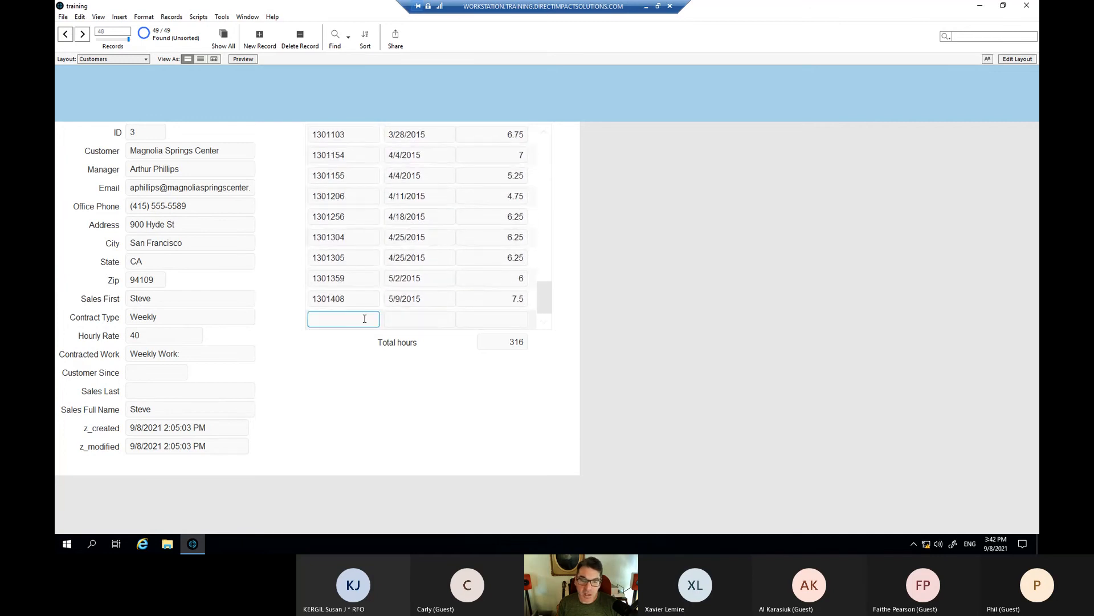
click(413, 319)
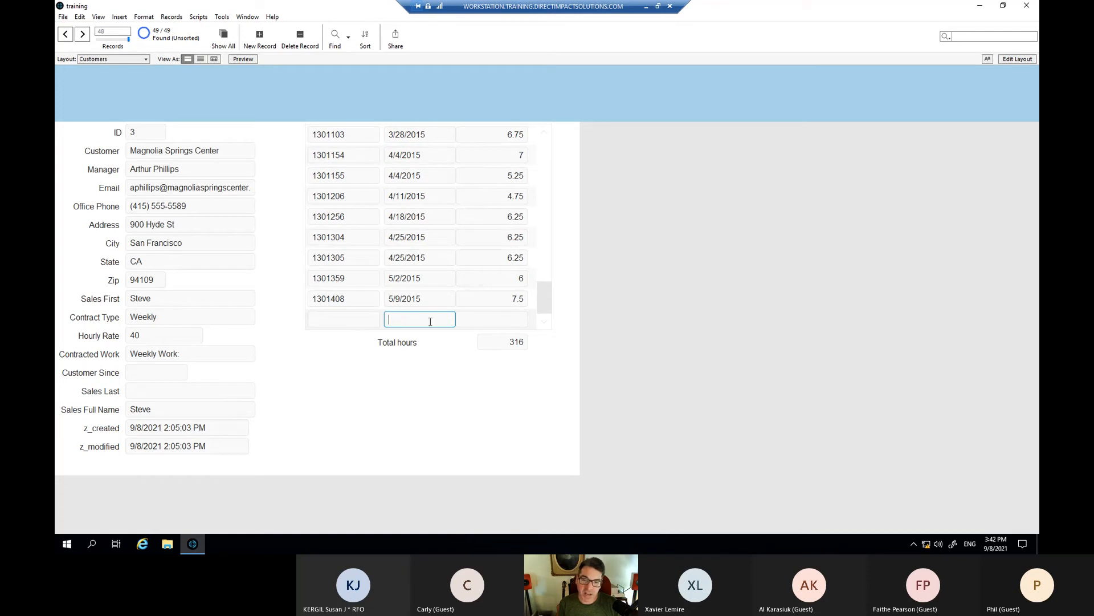
click(507, 320)
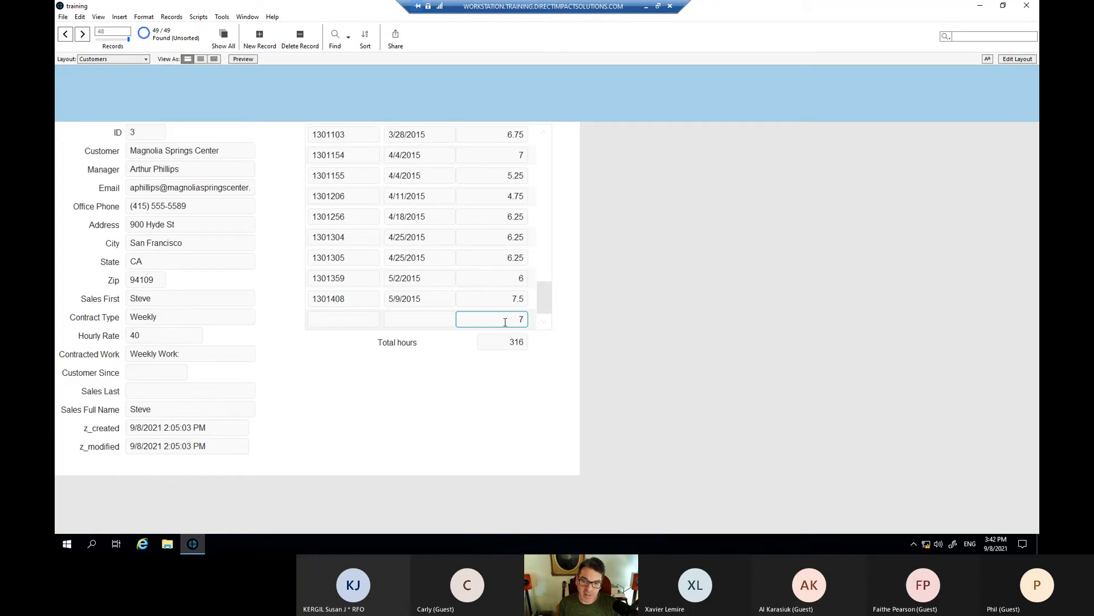
key(Tab)
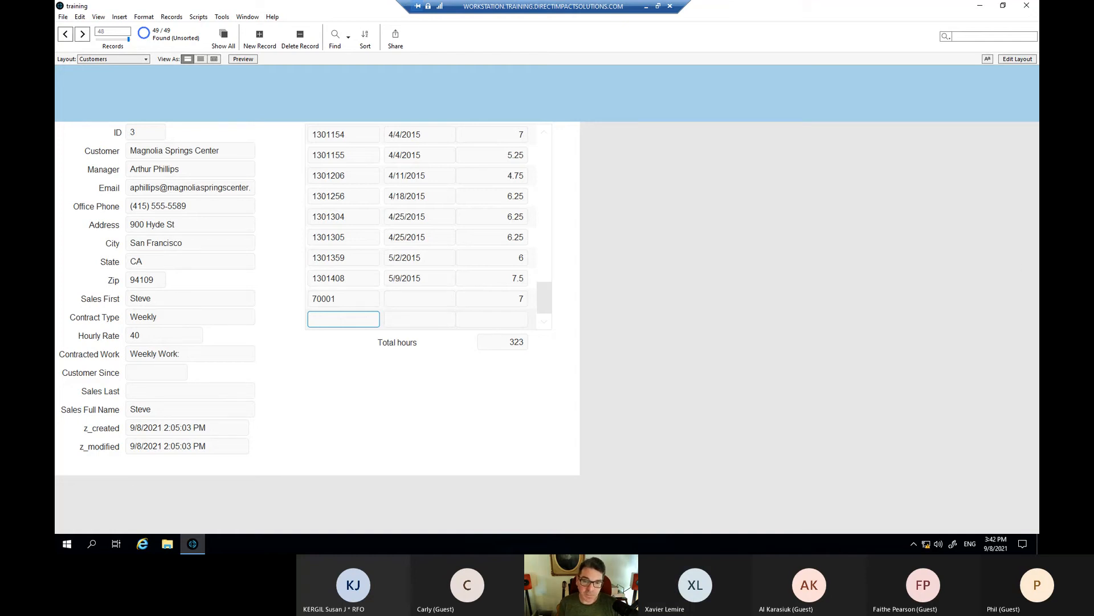
click(662, 265)
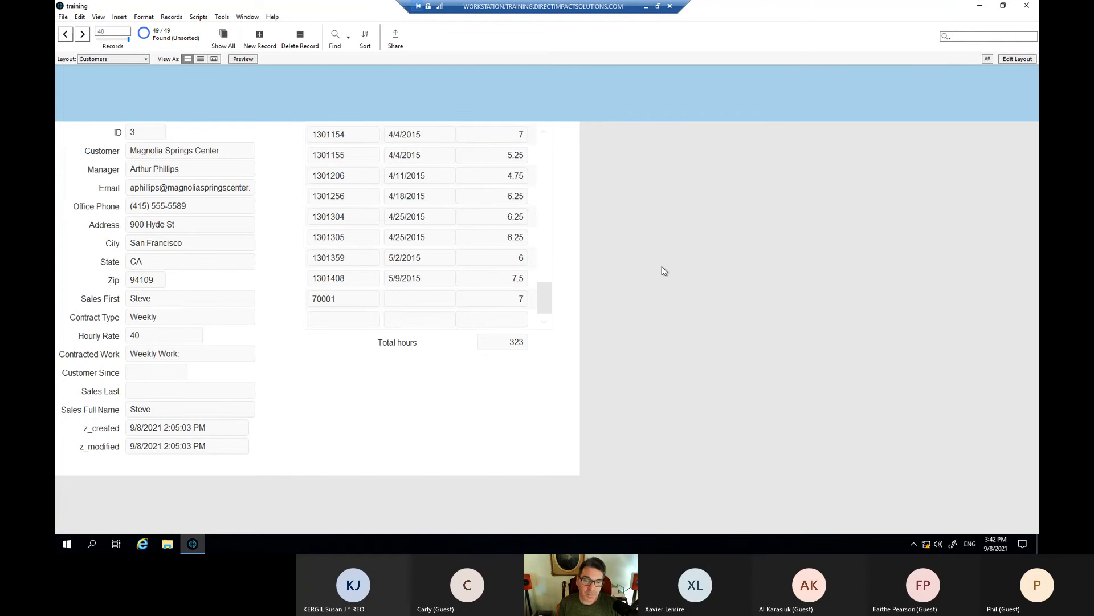
key(ctrl+shift+d)
drag(524, 94, 403, 100)
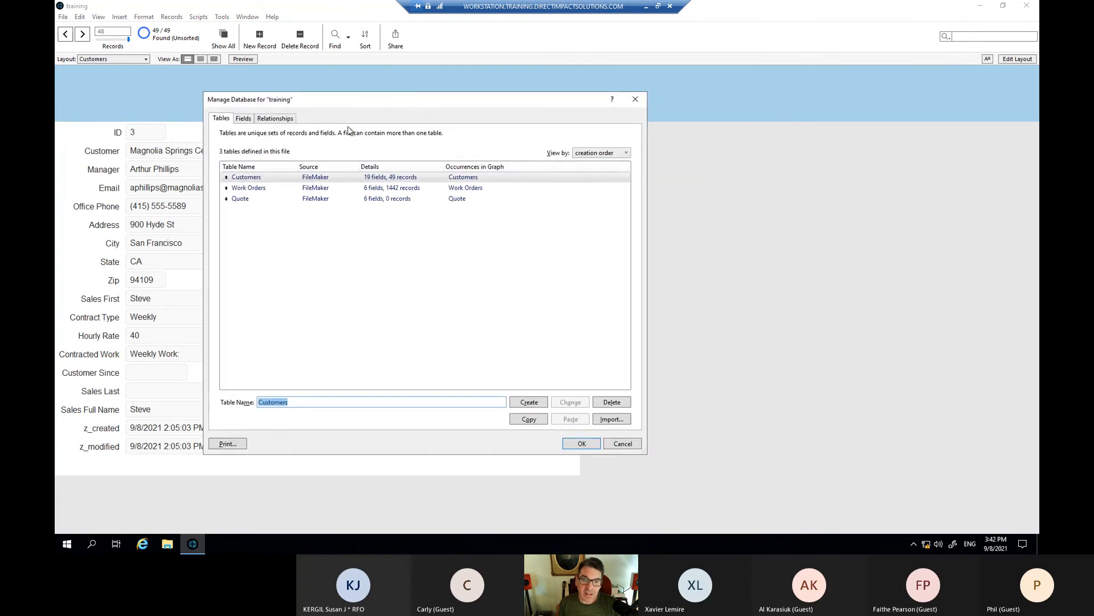
- Set the Work Orders Date field to auto-enter the creation date and save
double_click(263, 191)
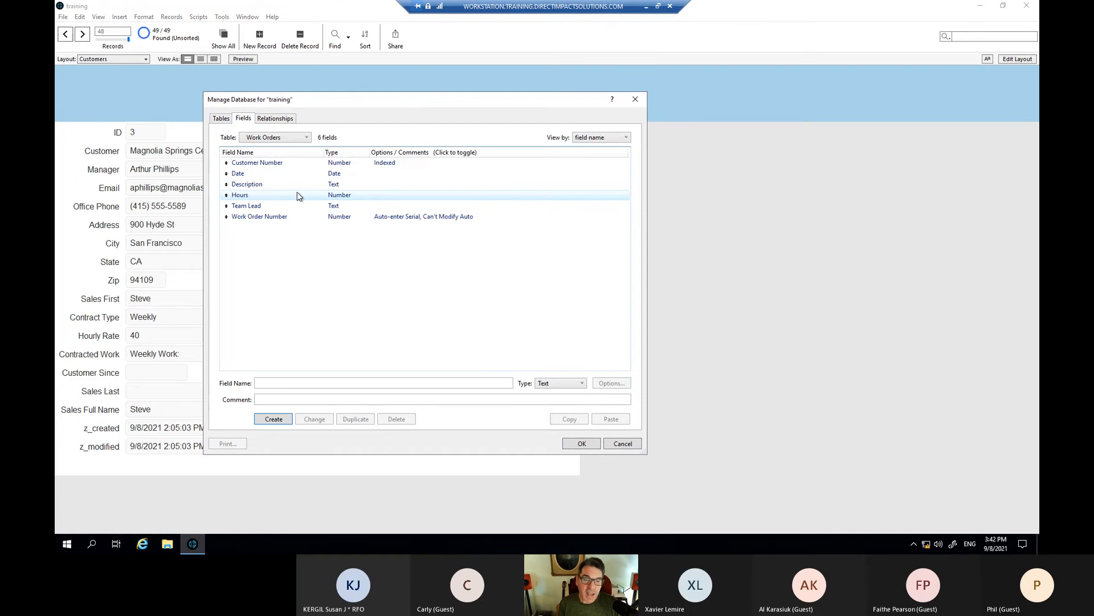
click(241, 174)
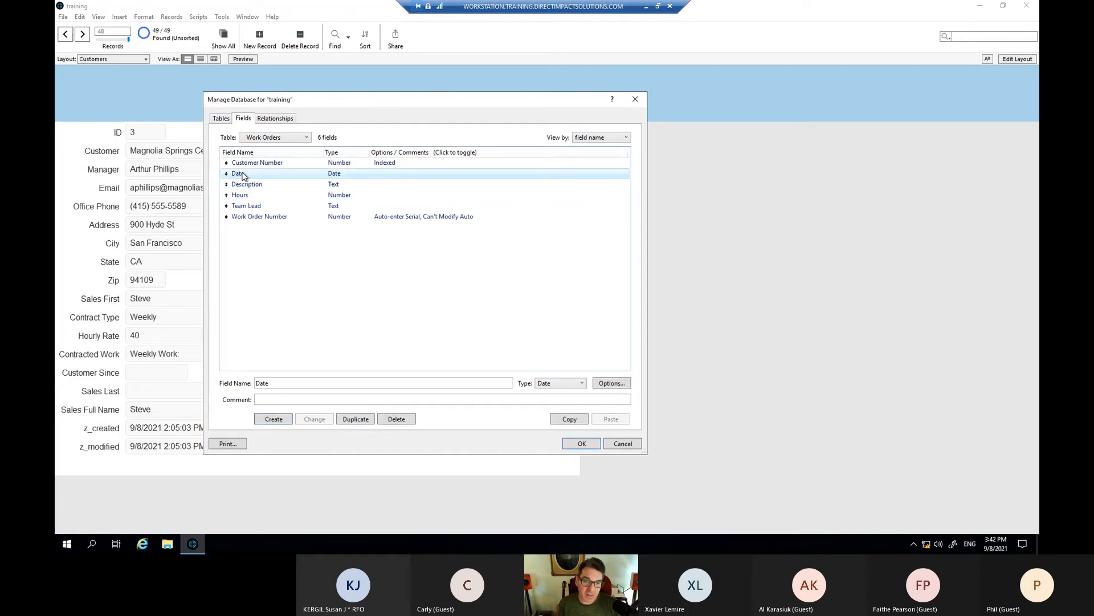
double_click(242, 174)
drag(530, 139, 454, 139)
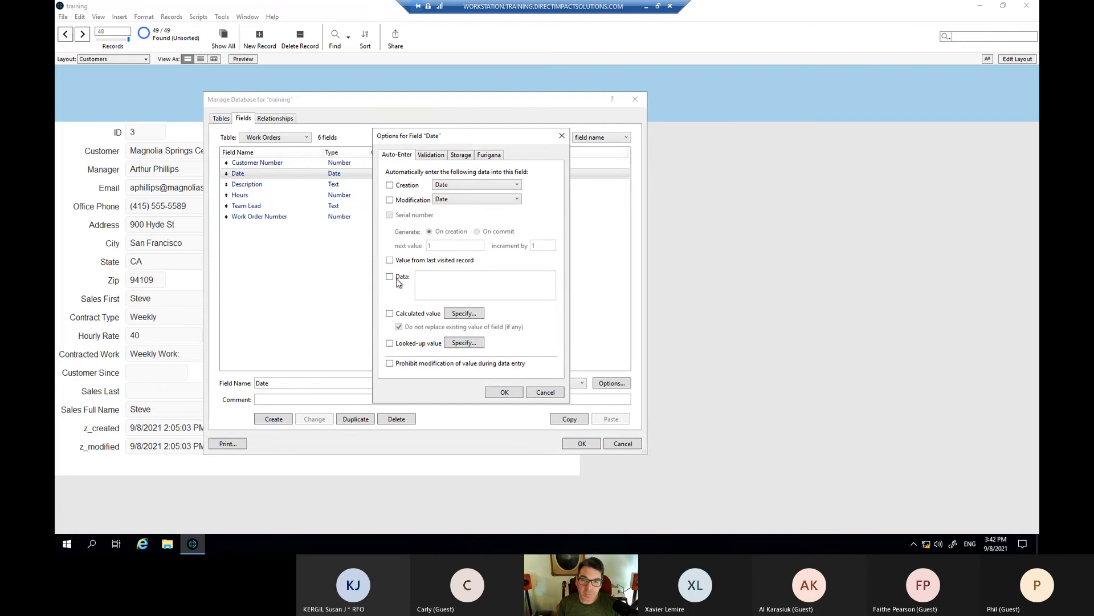
click(390, 186)
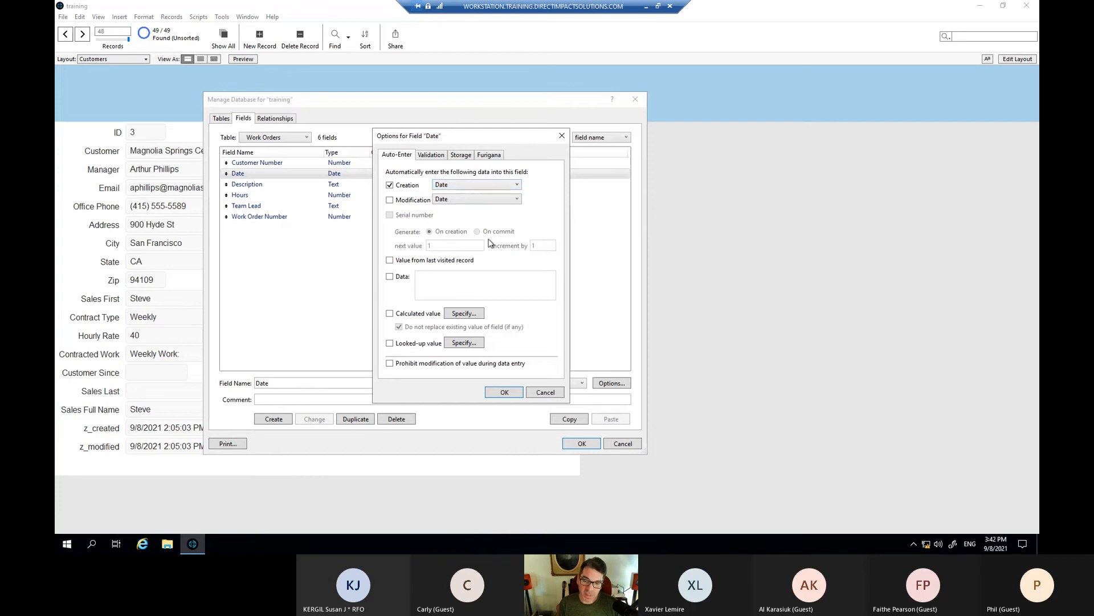
click(512, 392)
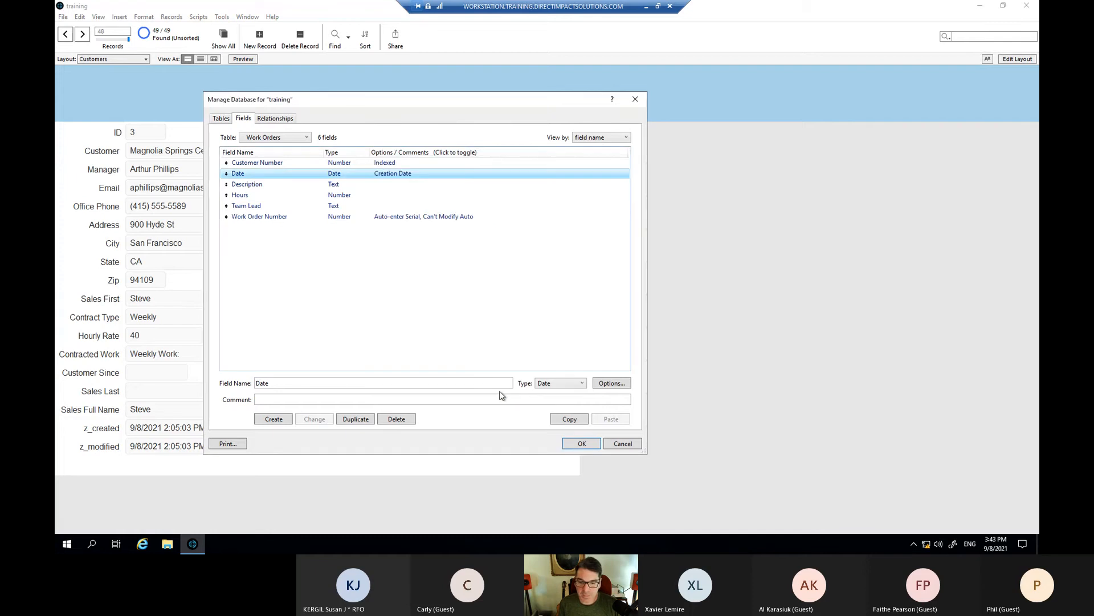
click(574, 448)
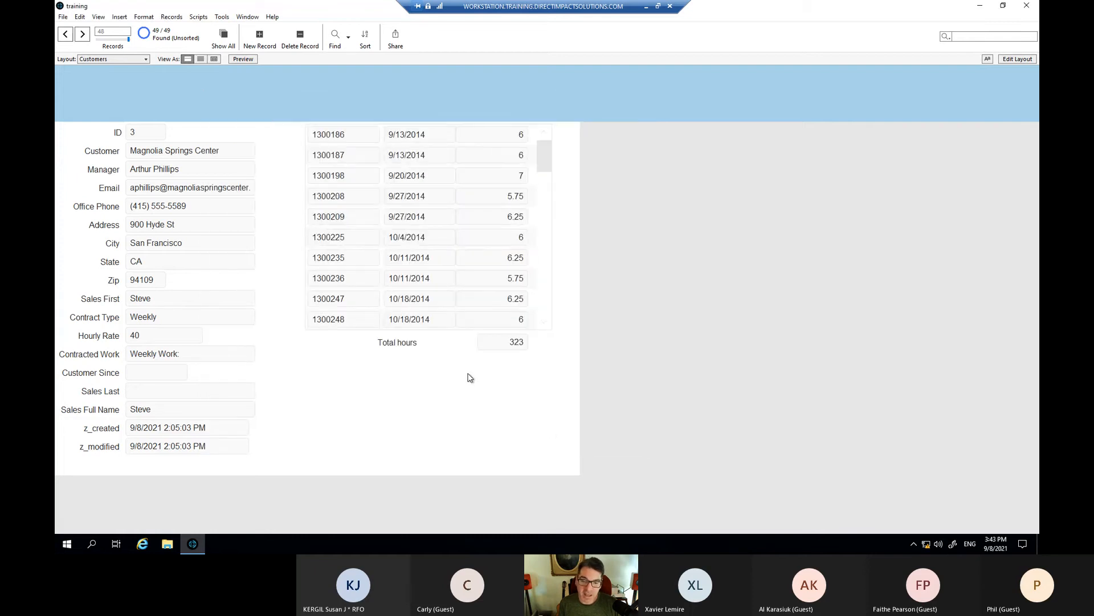
- Add a 9-hour work order auto-dated 9/8/2021 (total 332), then reopen Manage Database
scroll(429, 317, down, 8)
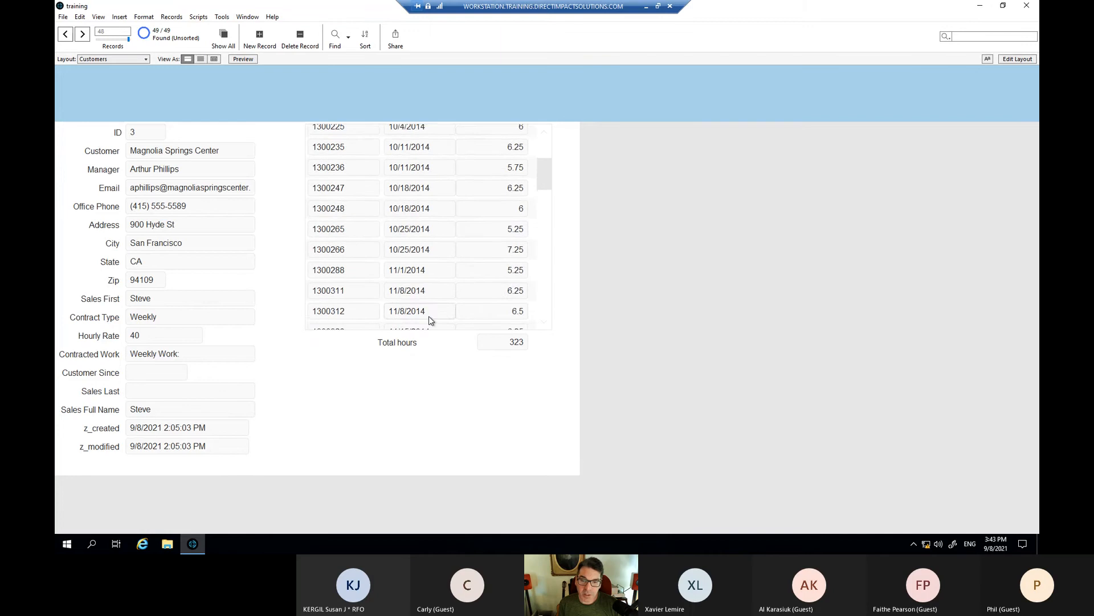
scroll(429, 320, down, 5)
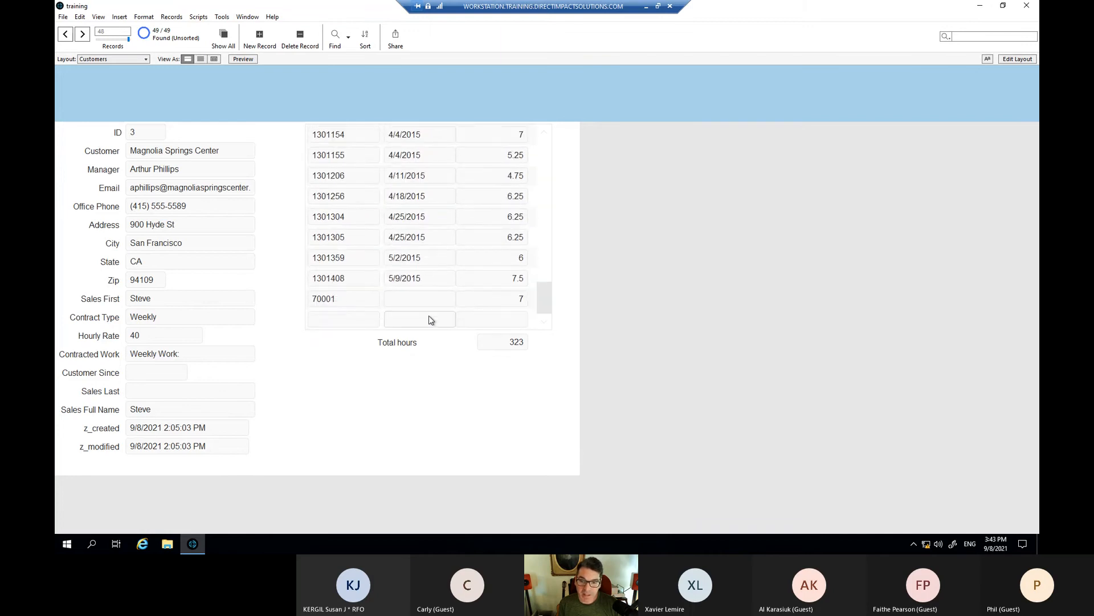
click(513, 319)
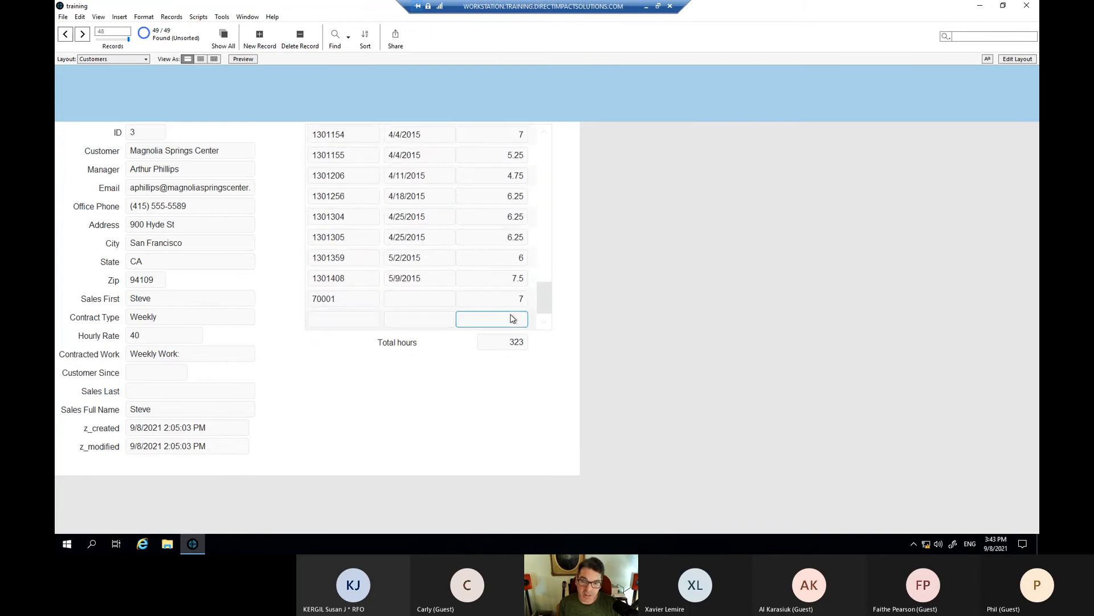
key(Tab)
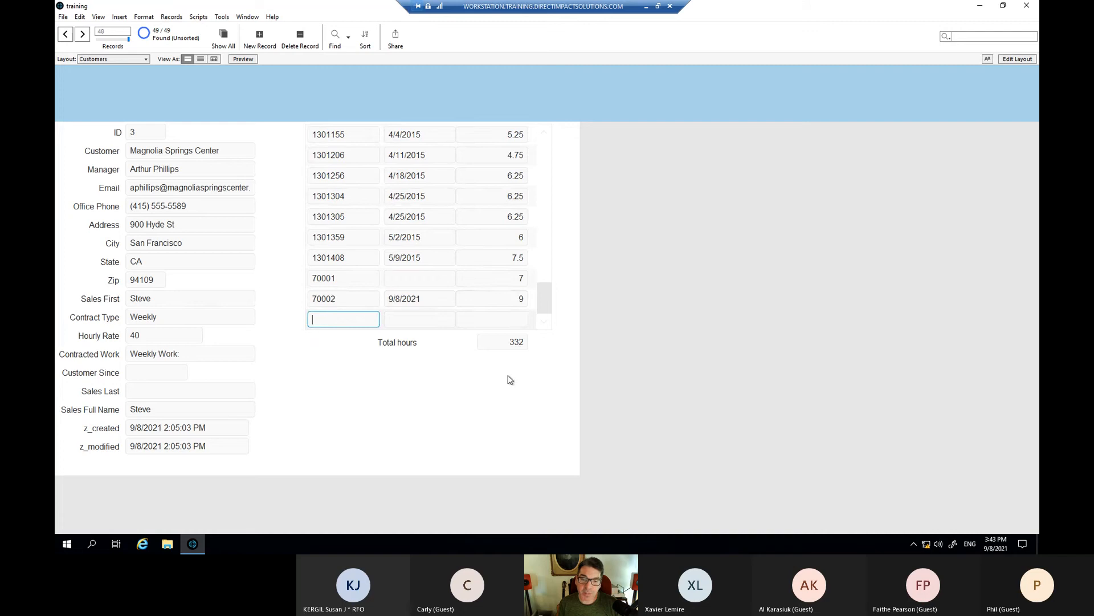
click(483, 351)
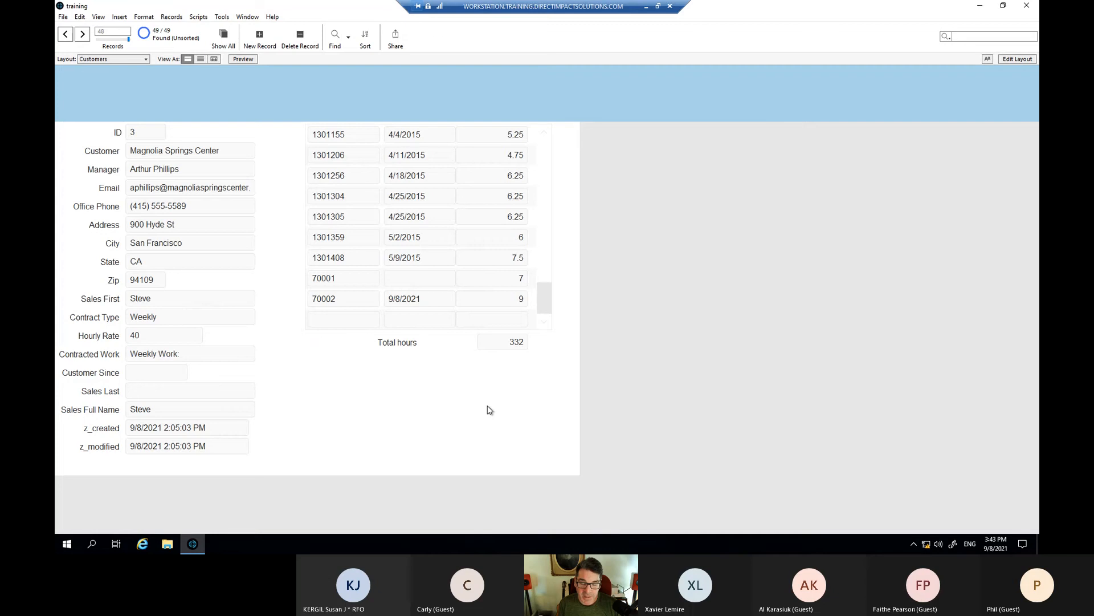
key(ctrl+shift+d)
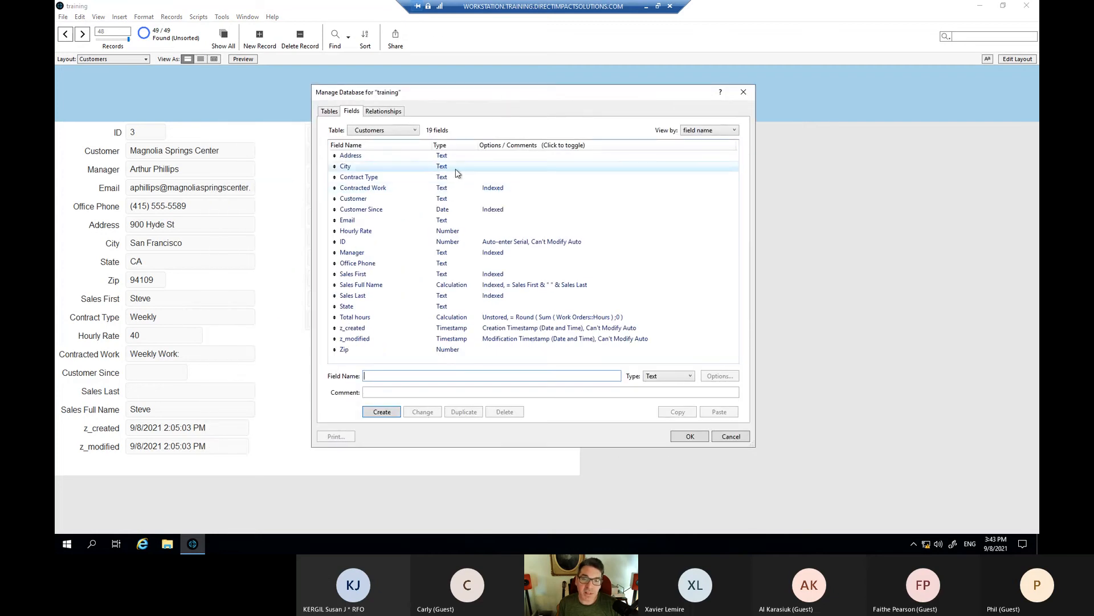
- Switch to the Work Orders table and review the Description and Date field options unchanged
click(334, 112)
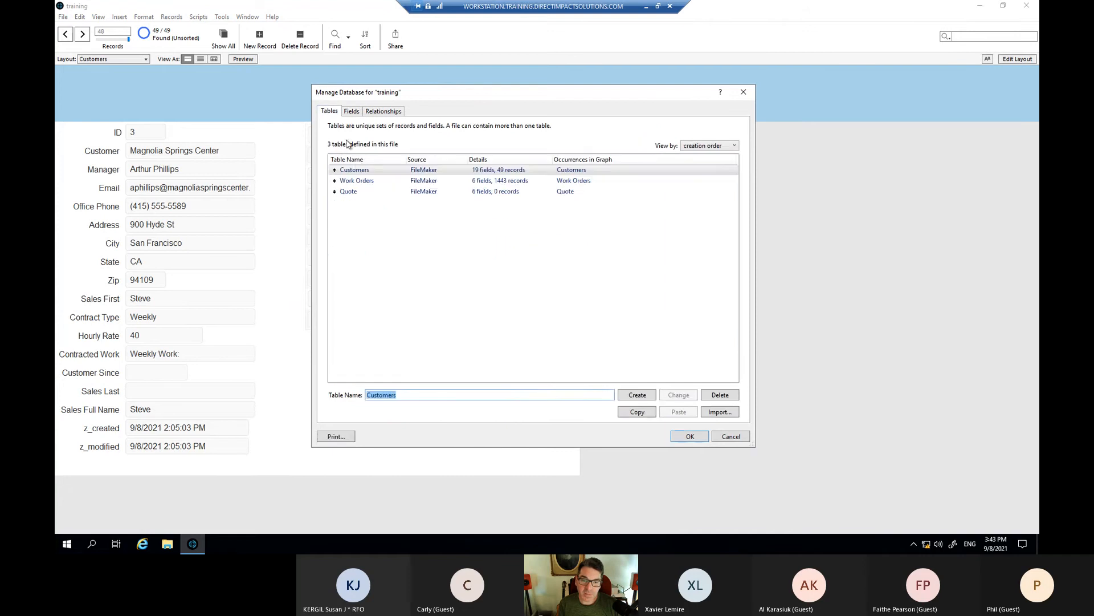
double_click(360, 180)
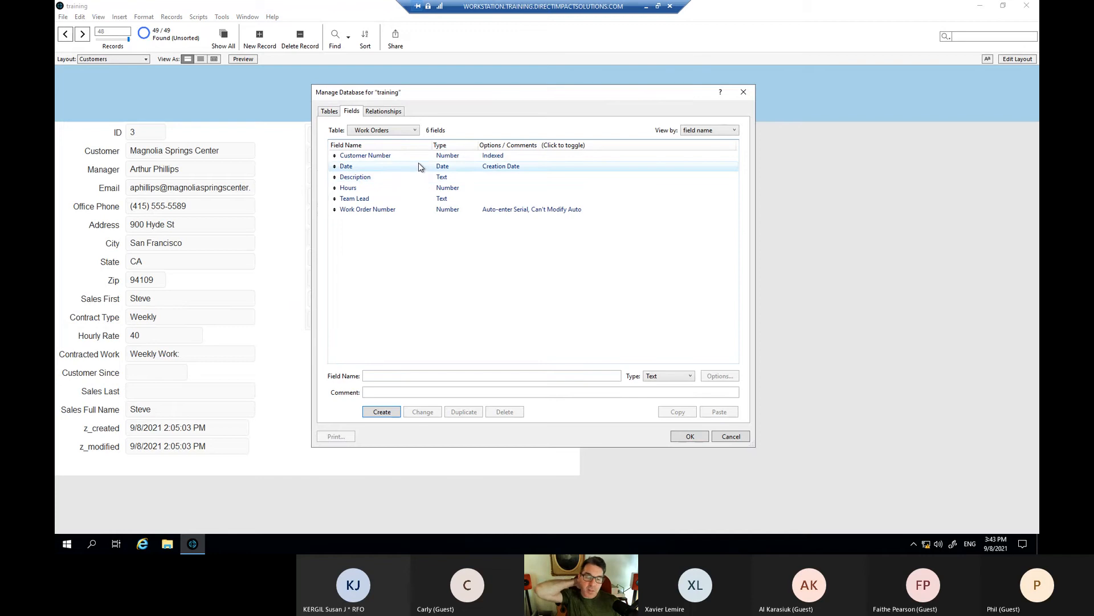
double_click(379, 182)
click(562, 135)
double_click(364, 165)
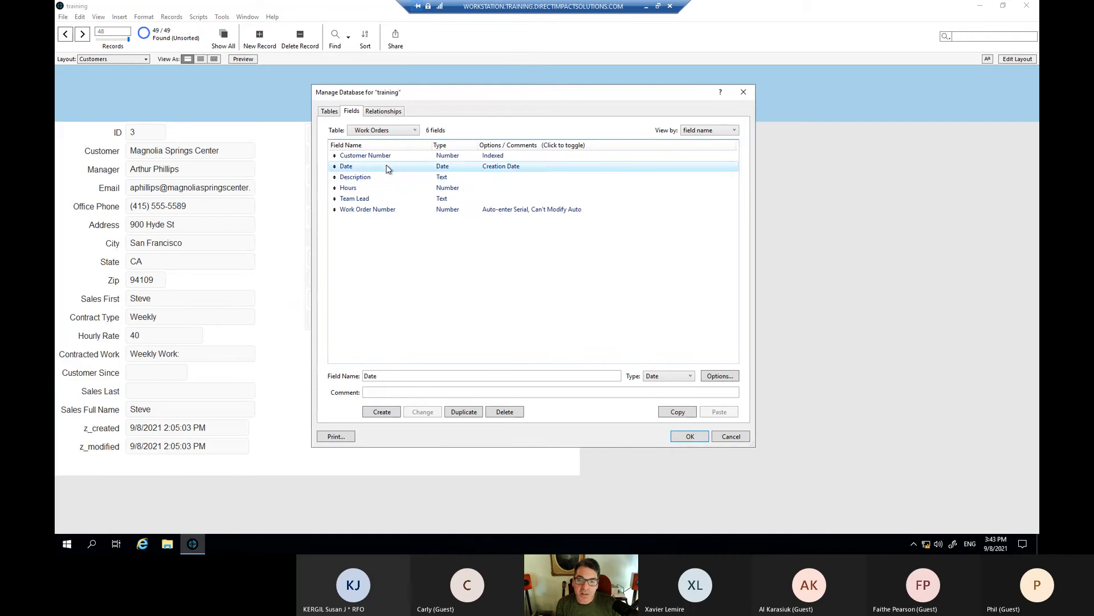
drag(471, 136, 529, 114)
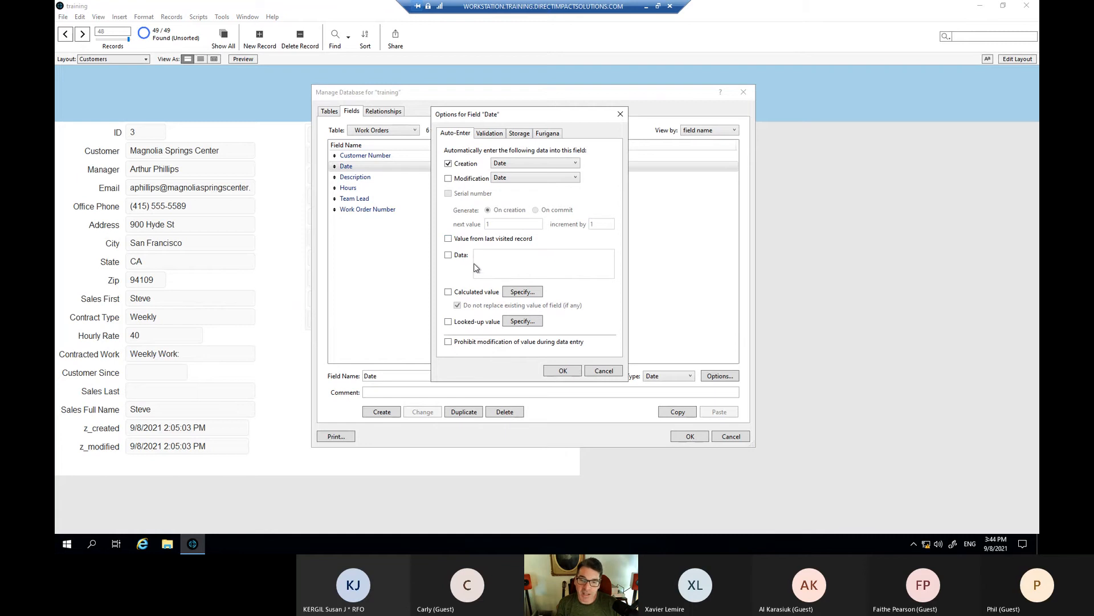
click(492, 135)
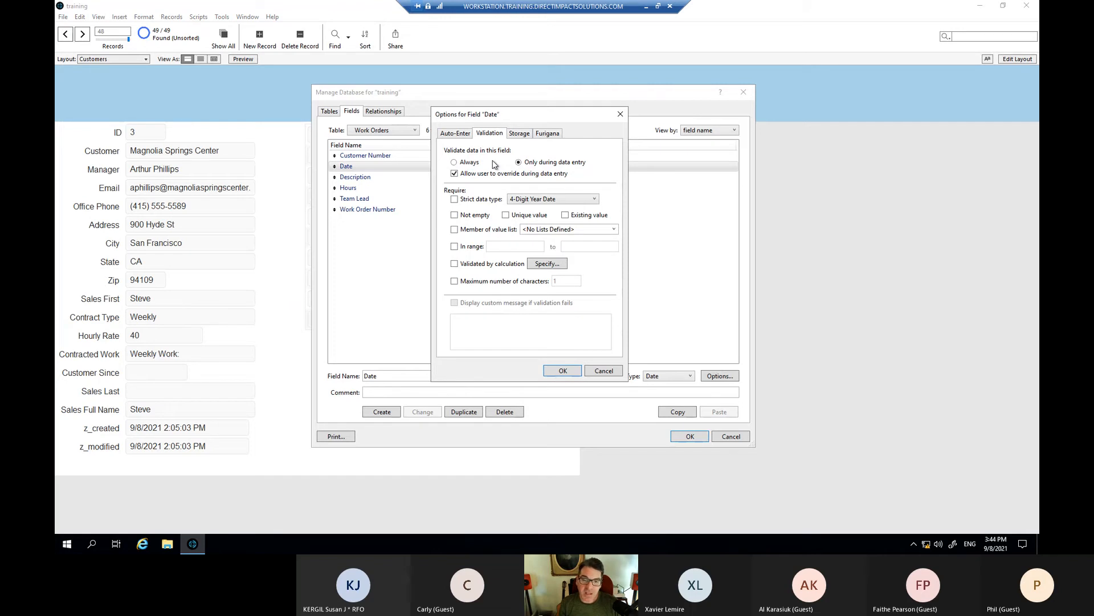
click(602, 371)
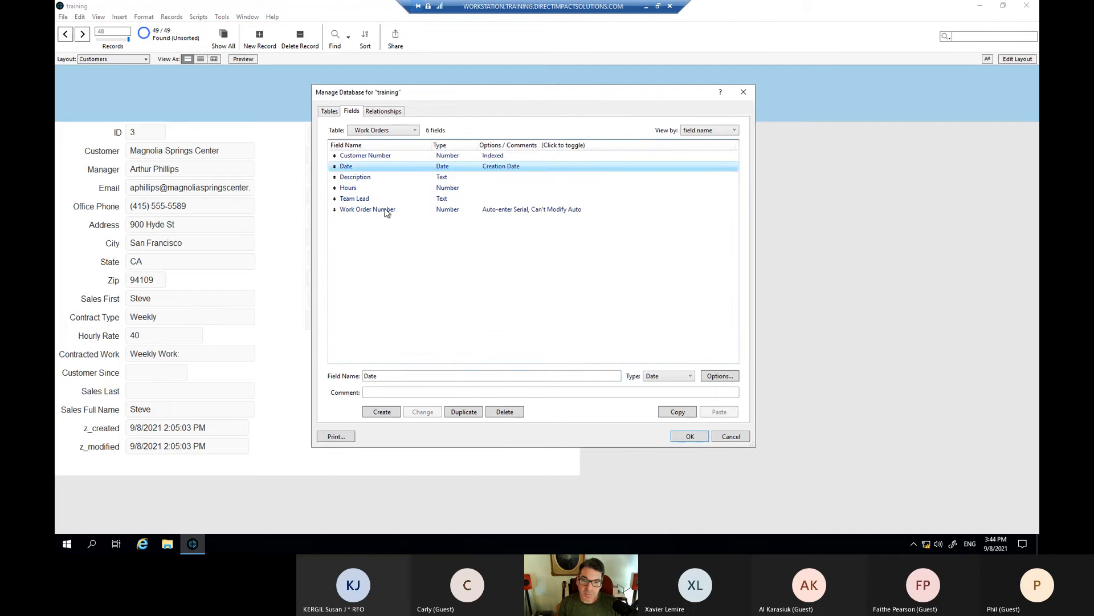
- Require the Hours field to be not empty, allowing override, and save the changes
click(361, 188)
double_click(361, 188)
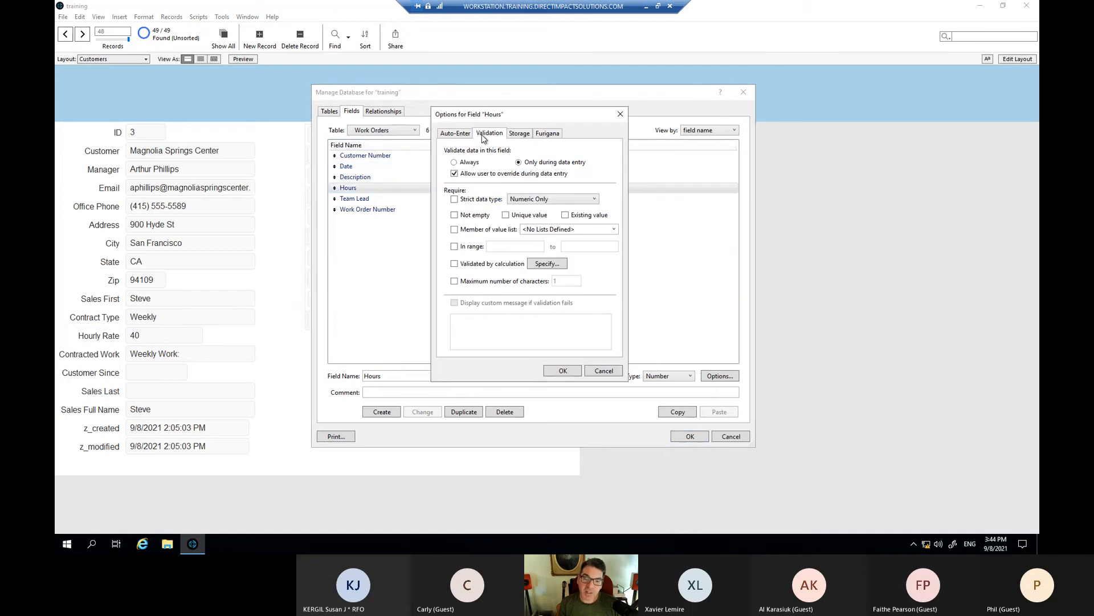
click(454, 215)
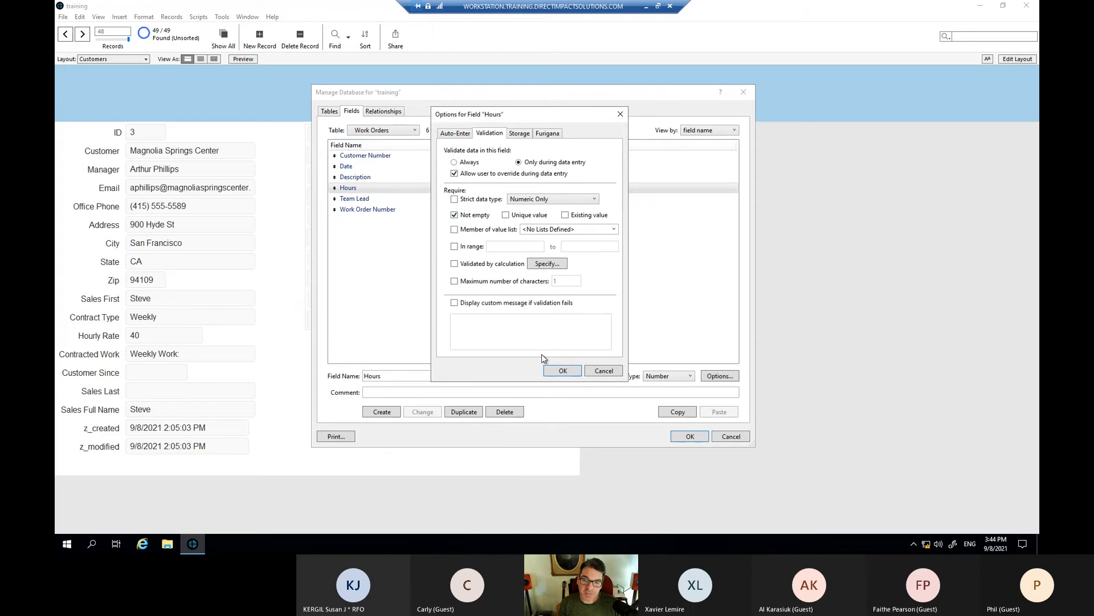
click(563, 371)
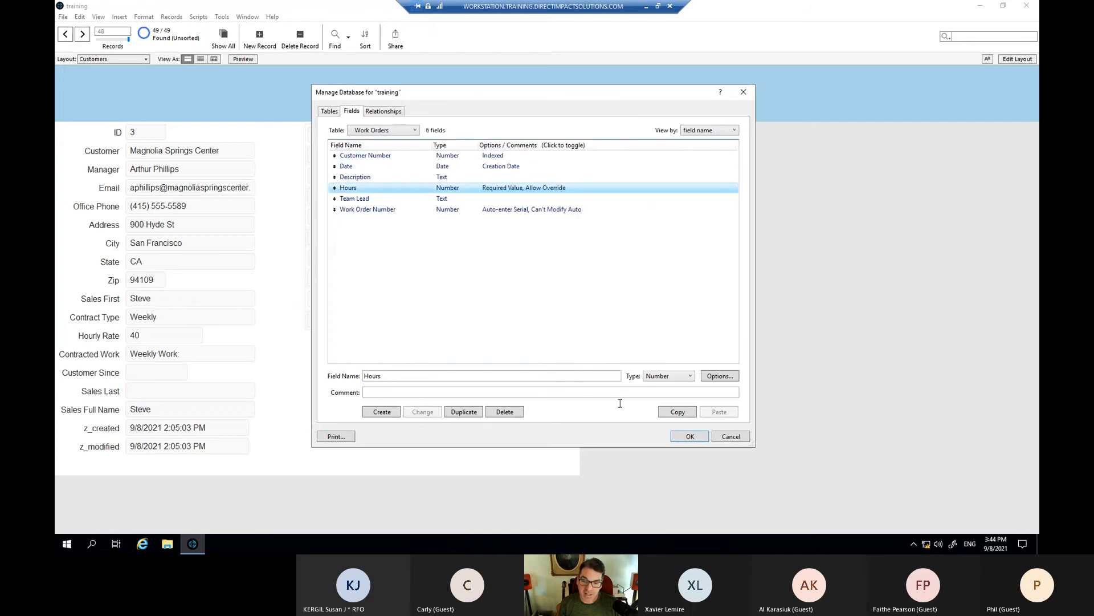
click(691, 436)
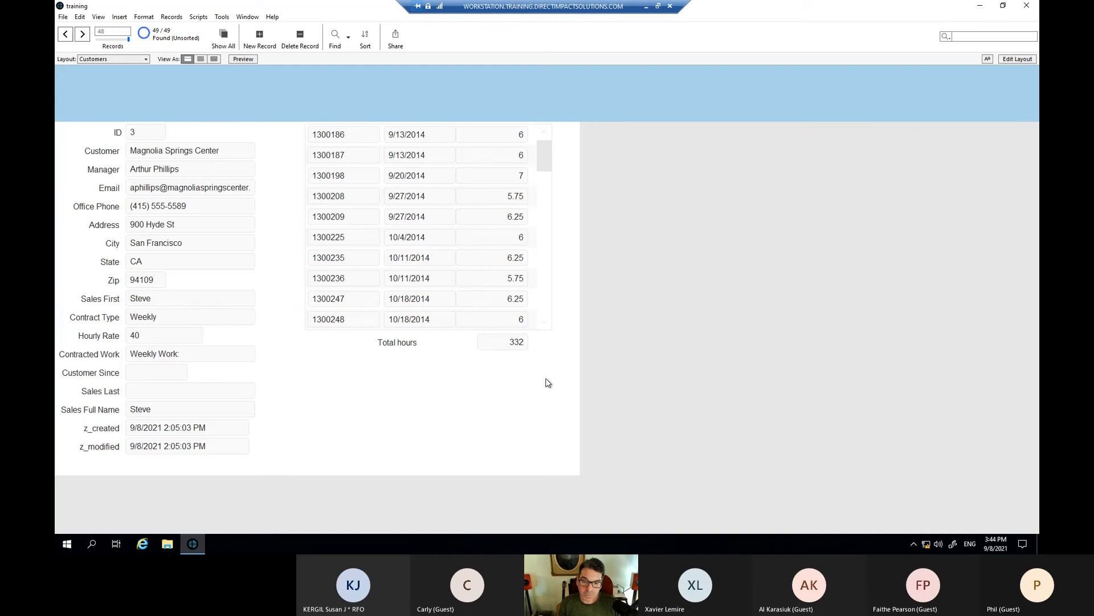
- Enter new work order 70003 dated 9/7 with Hours left blank and commit it
scroll(460, 323, down, 1)
scroll(460, 323, down, 20)
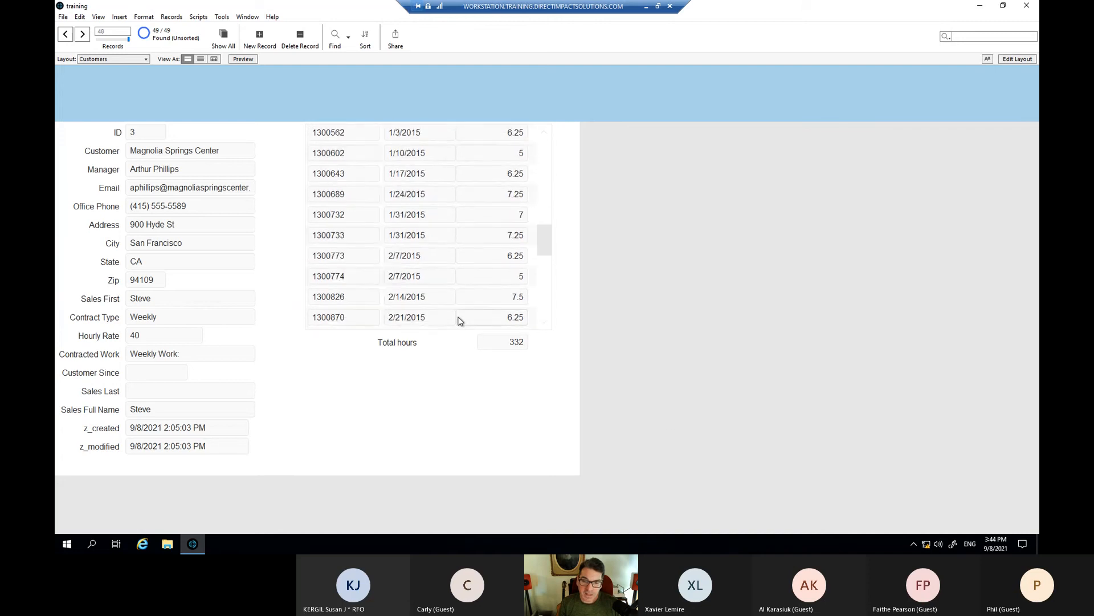
click(489, 319)
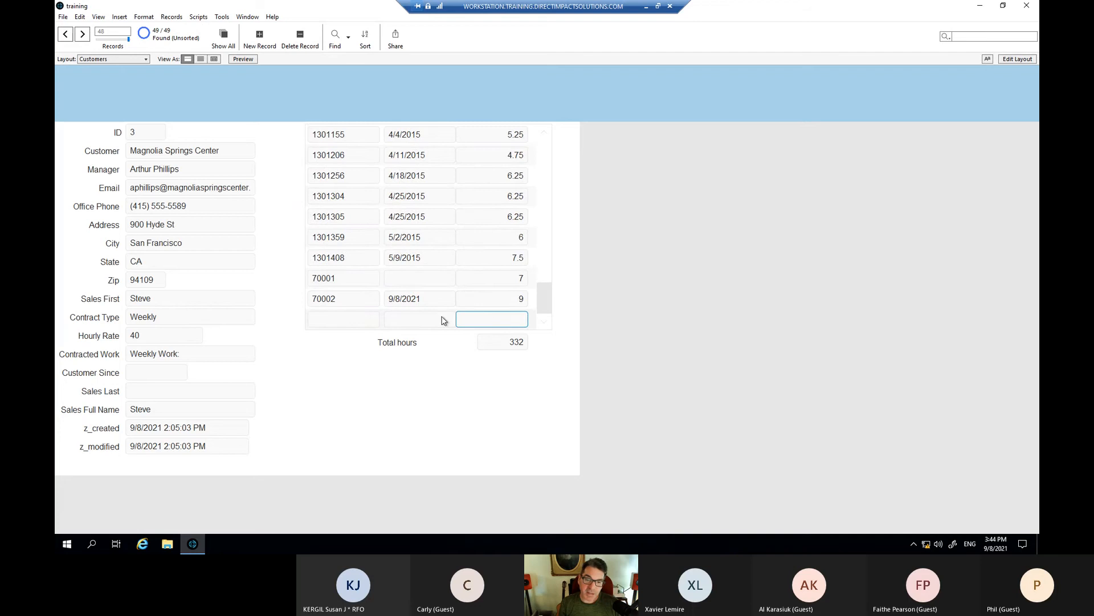
click(420, 318)
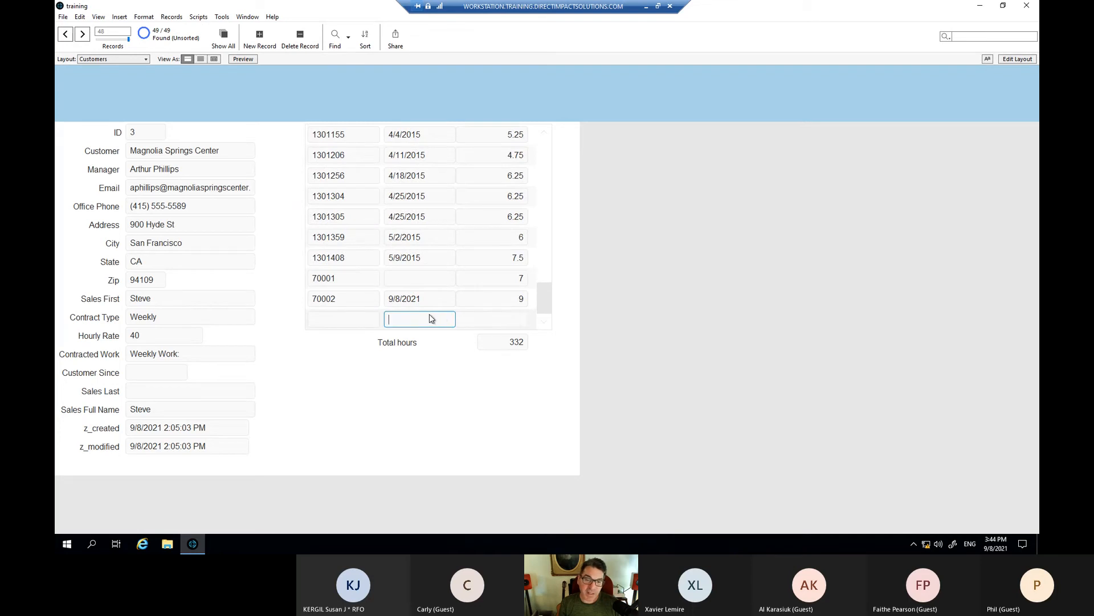
text(9/)
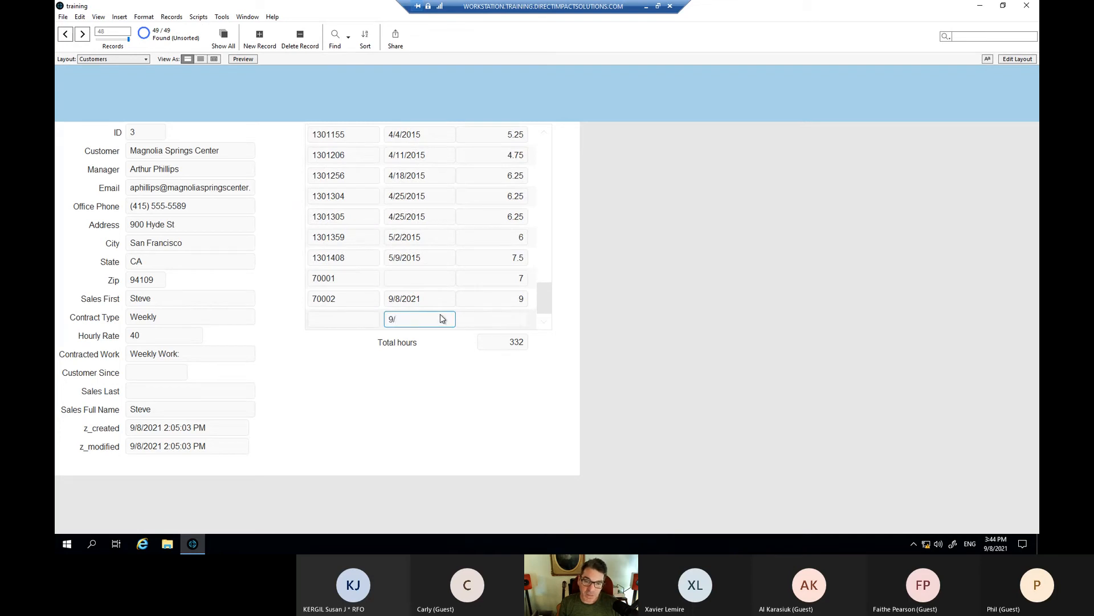
text(7)
key(Tab)
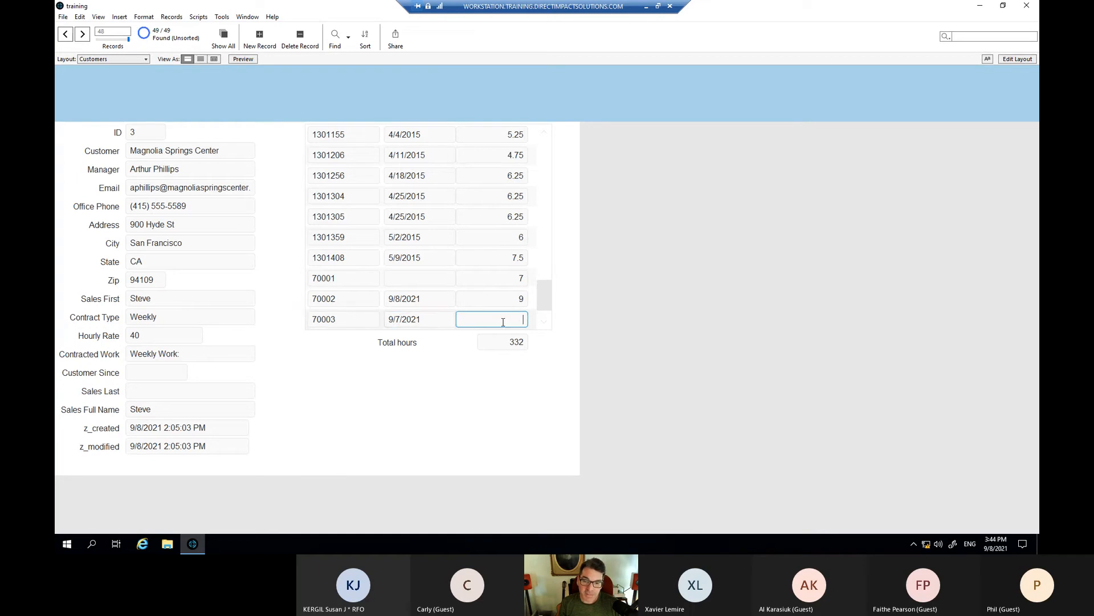
key(Tab)
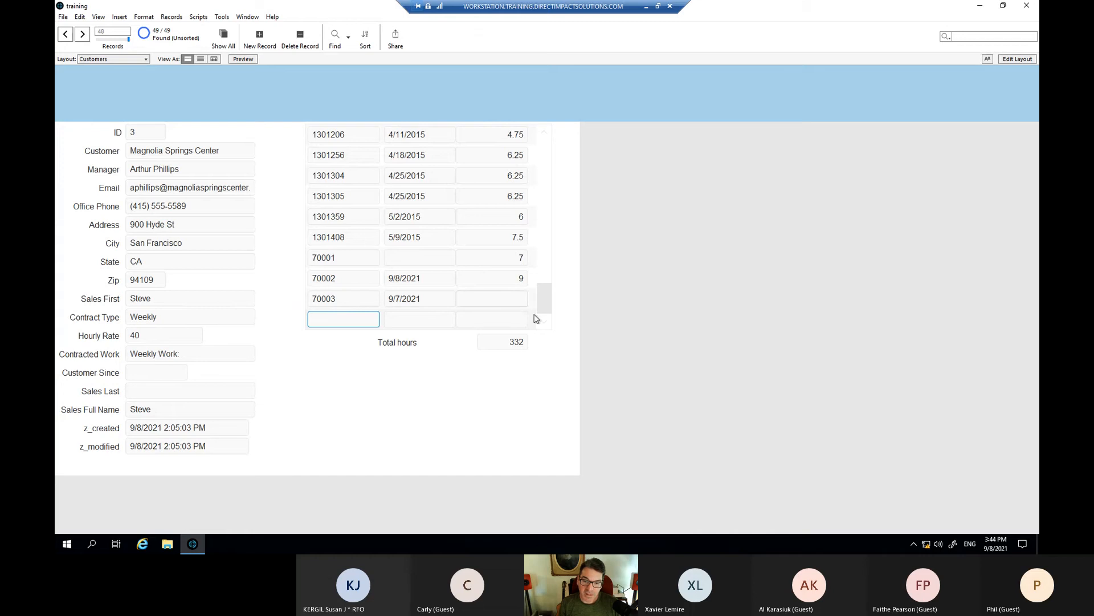
click(422, 341)
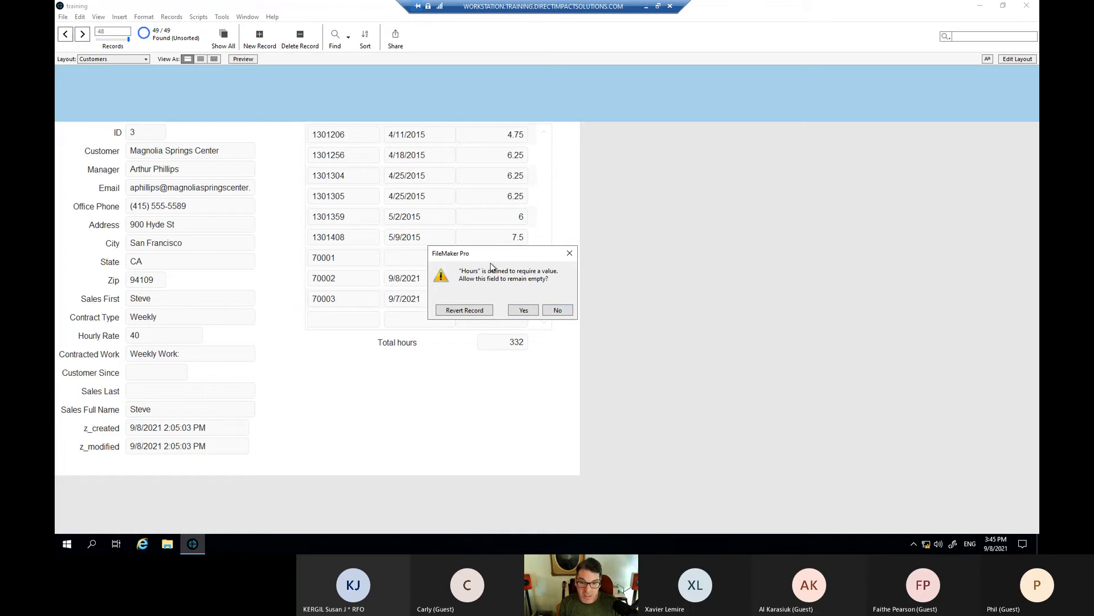
- Answer No to the required-value warning for work order 70003 and dismiss the follow-up warning
drag(479, 254, 485, 257)
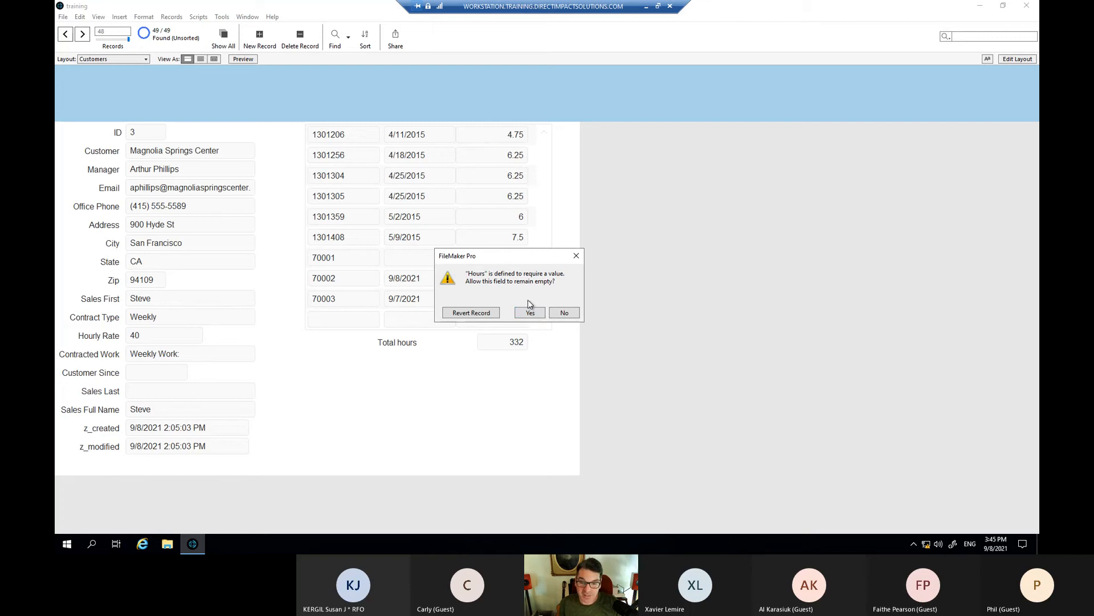
click(567, 314)
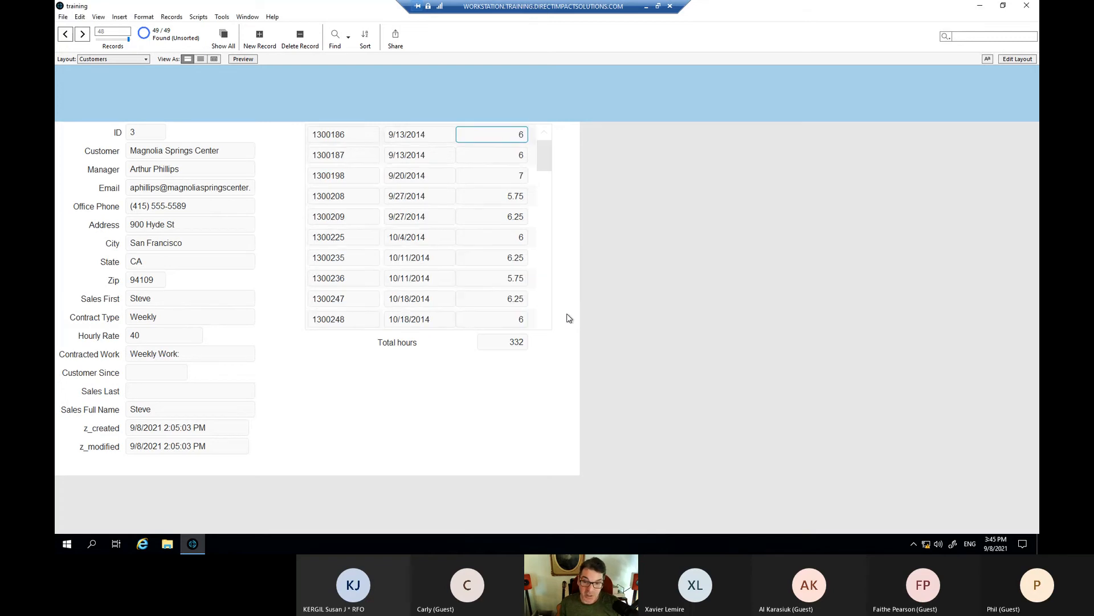
scroll(522, 272, down, 2)
scroll(517, 264, down, 10)
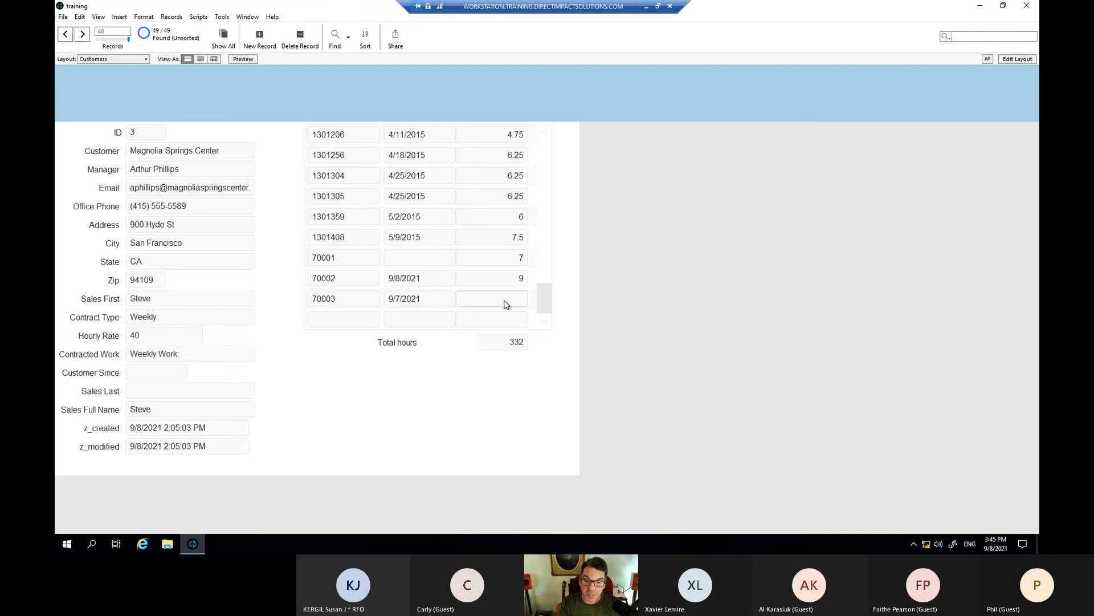
click(506, 304)
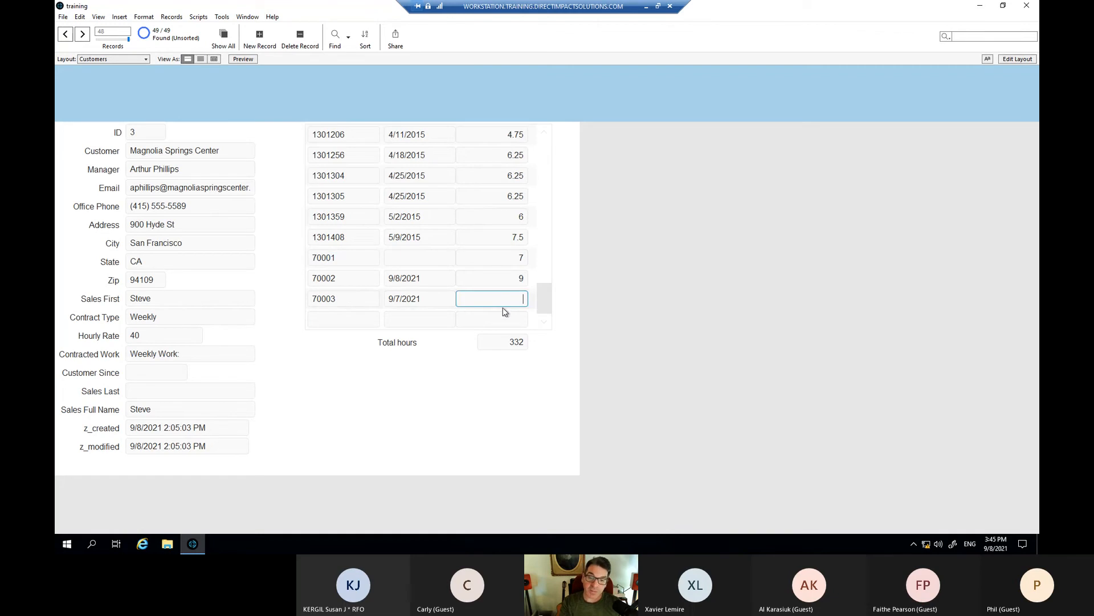
click(512, 368)
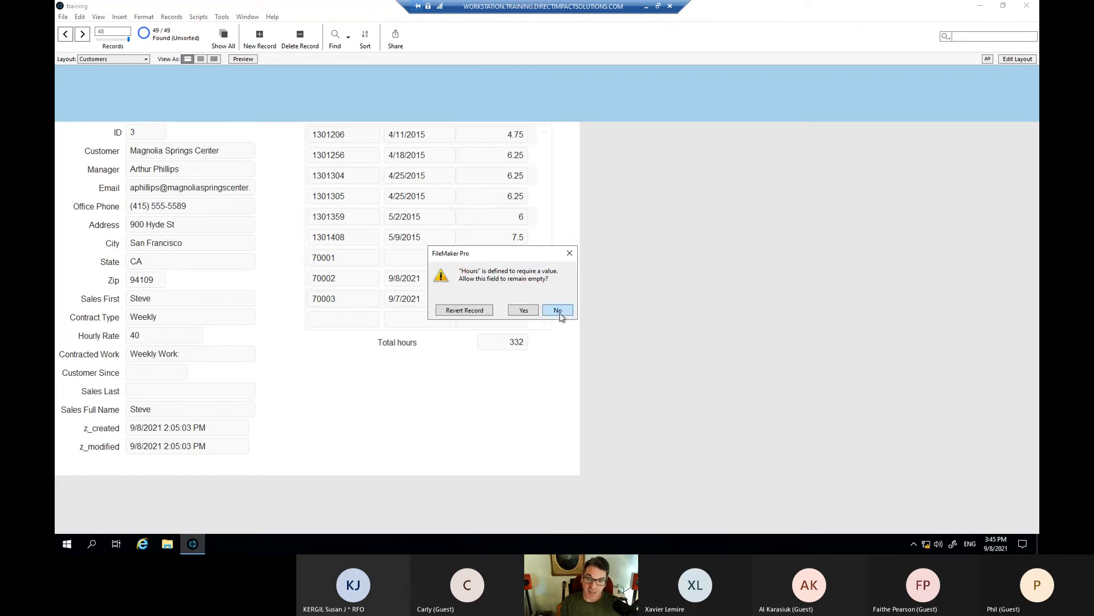
drag(537, 254, 515, 313)
click(503, 368)
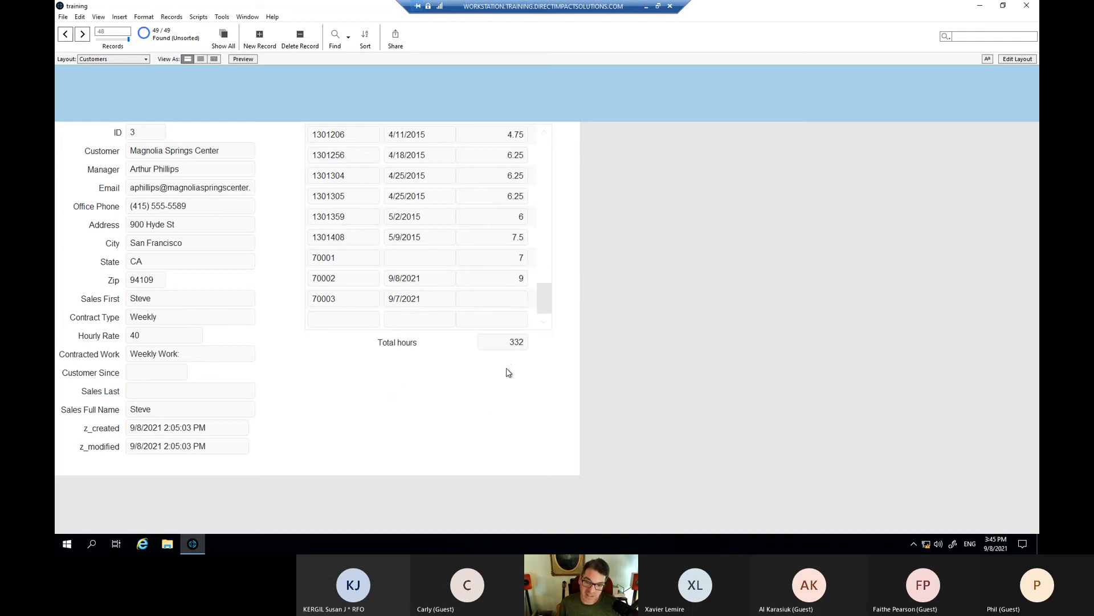
- Keep work order 70003's Hours empty, total staying at 332, then open Manage Database
click(521, 299)
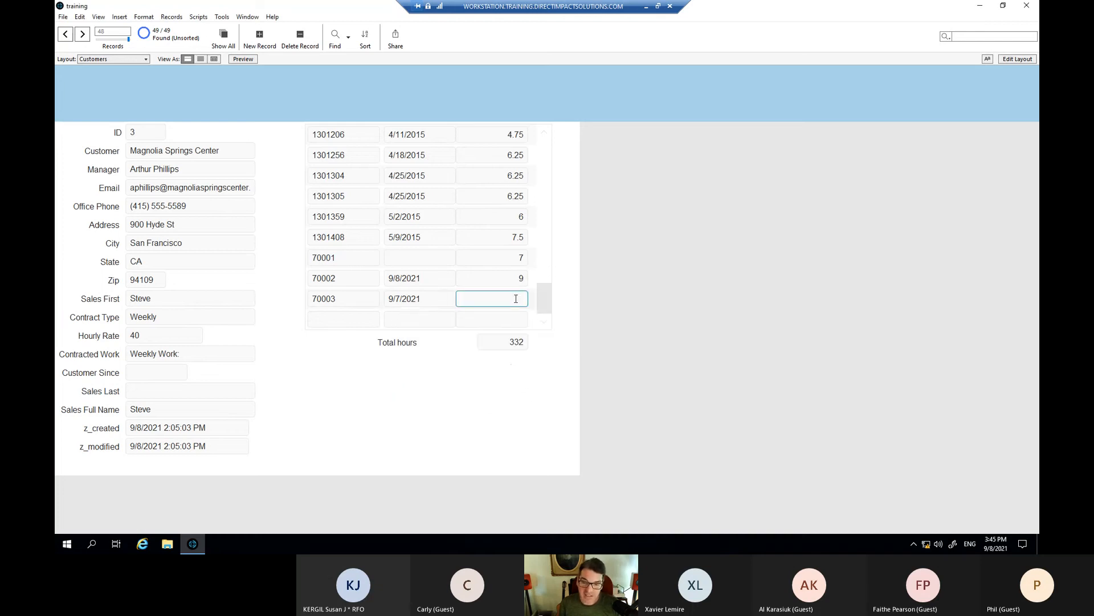
click(510, 352)
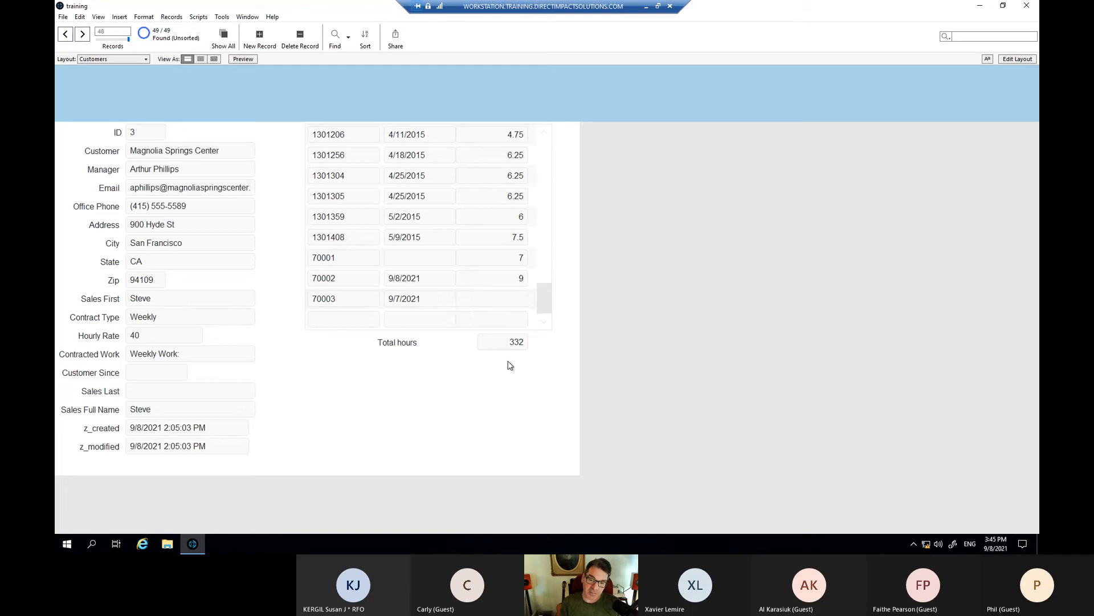
click(502, 298)
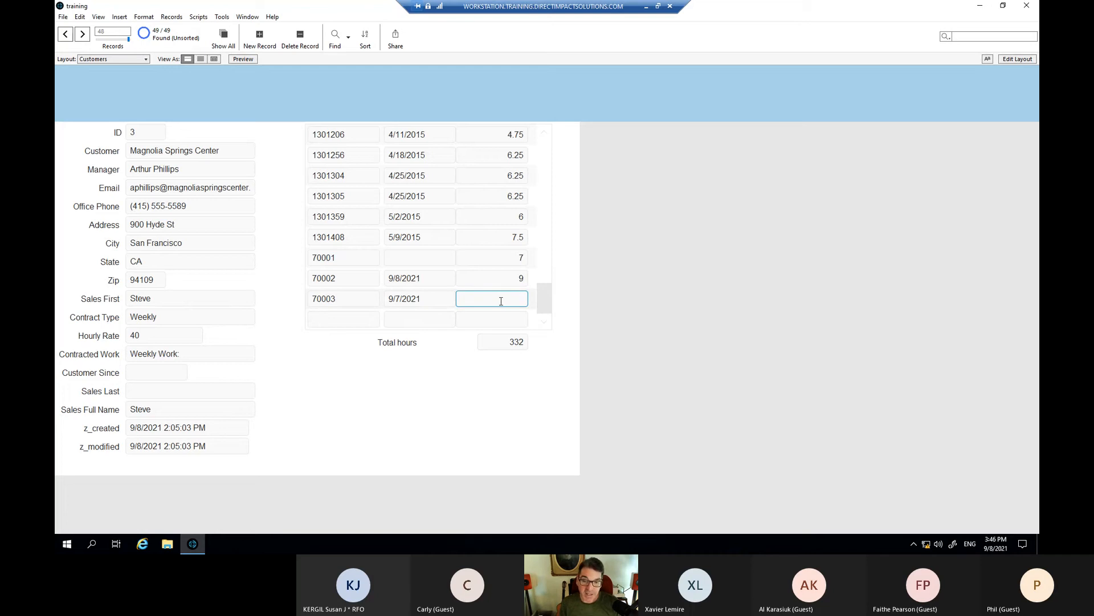
click(496, 389)
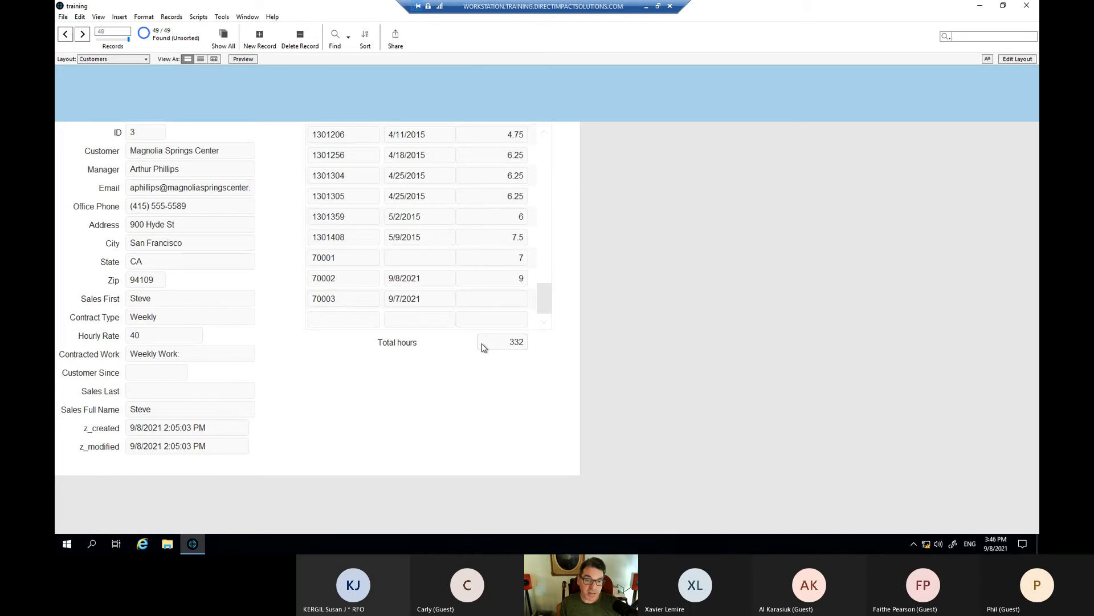
key(ctrl+shift+d)
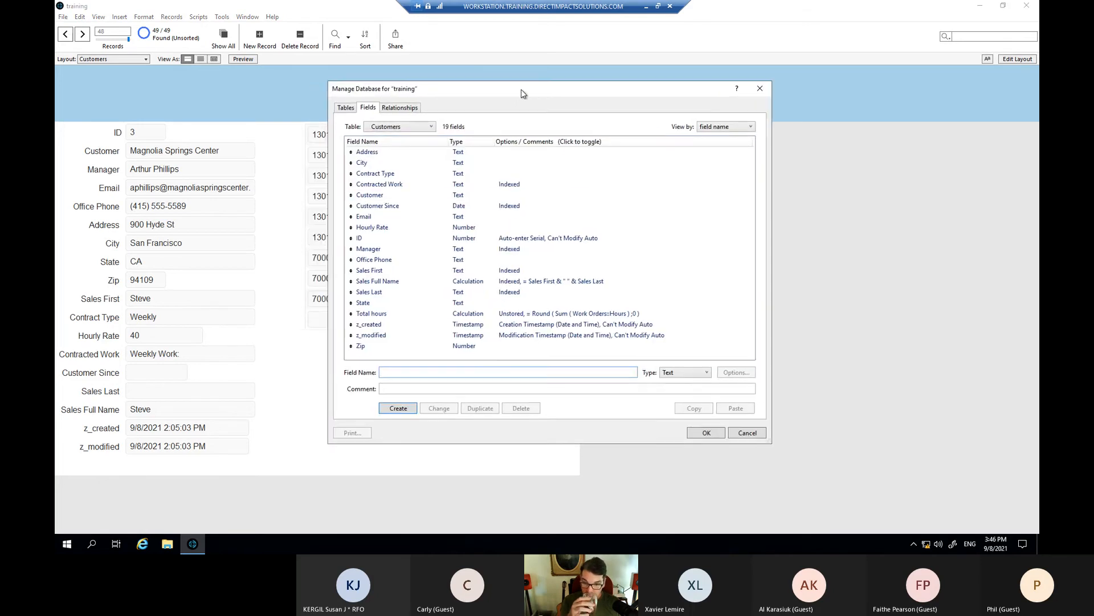
- Uncheck Not empty on the Work Orders Hours field, review its Storage and Furigana settings, and confirm
click(395, 125)
click(395, 155)
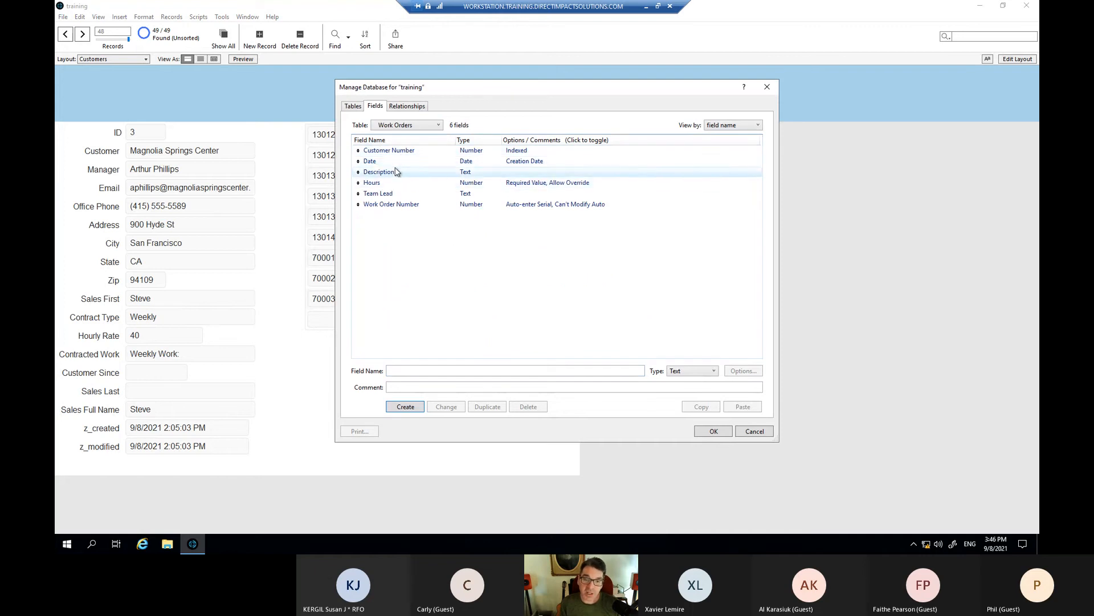
double_click(384, 181)
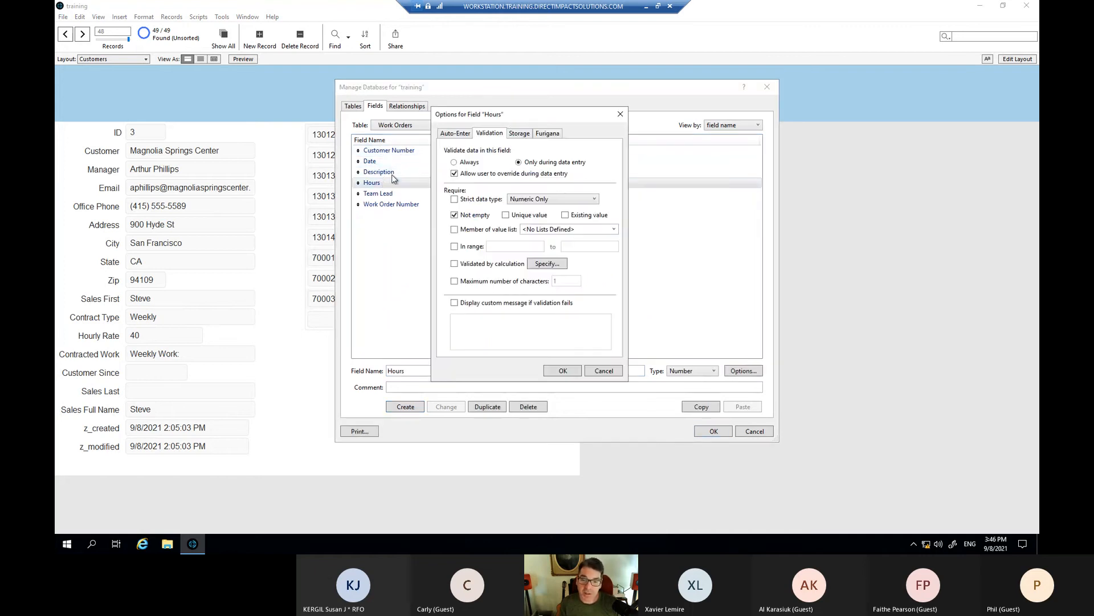
drag(519, 123, 528, 120)
click(481, 215)
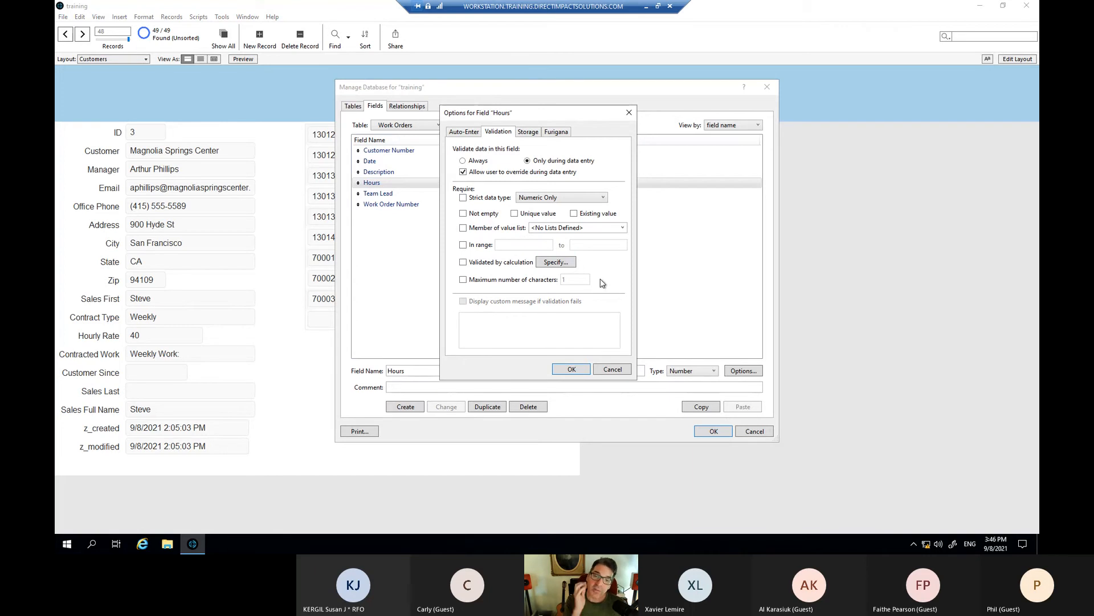
click(527, 132)
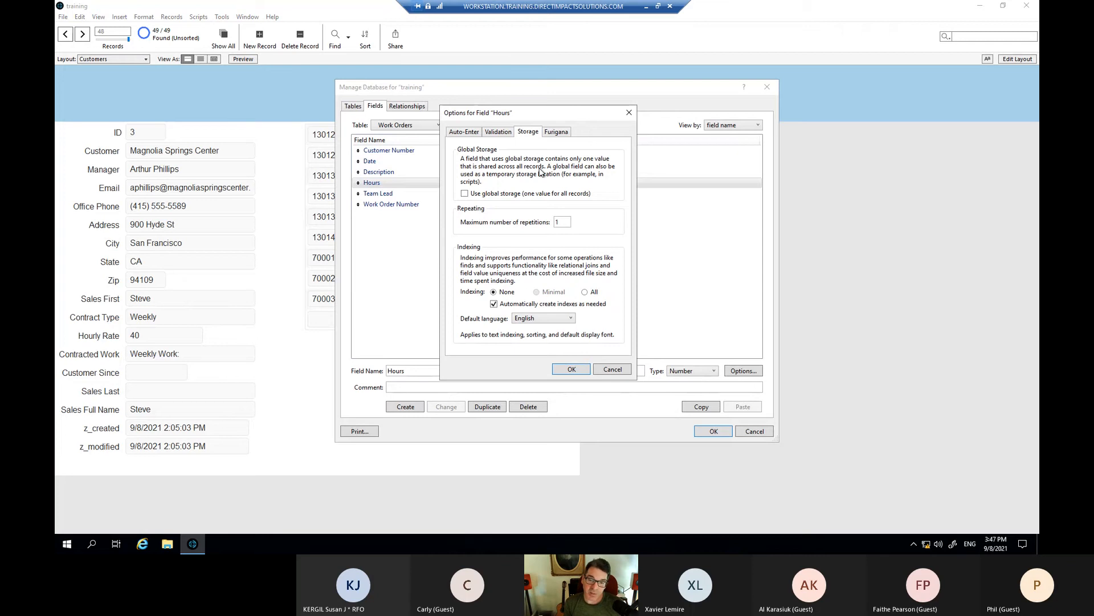
click(562, 133)
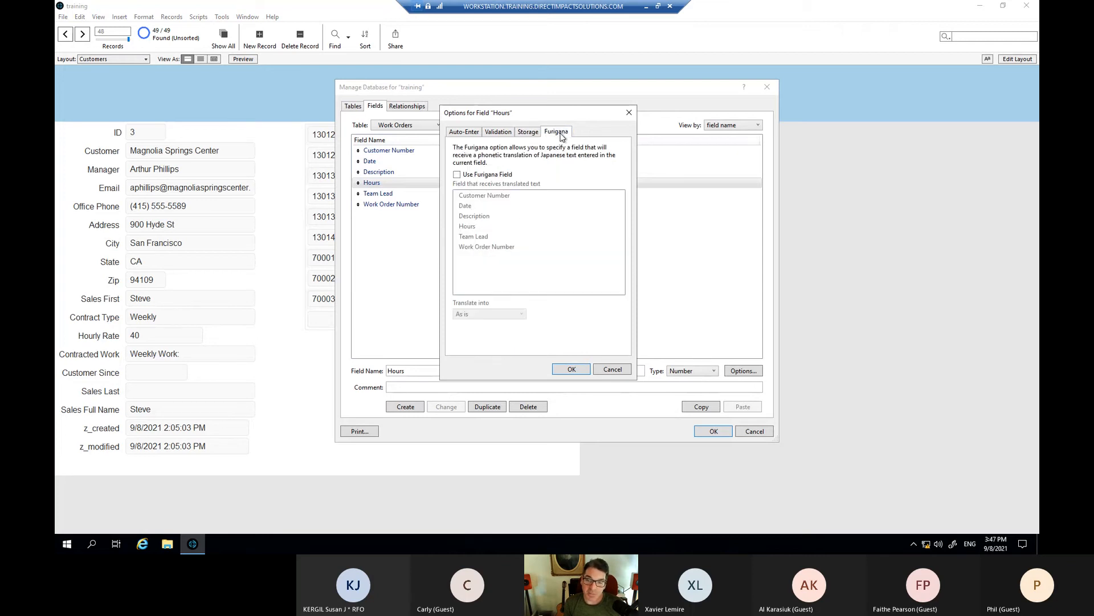
click(528, 133)
drag(552, 111, 570, 117)
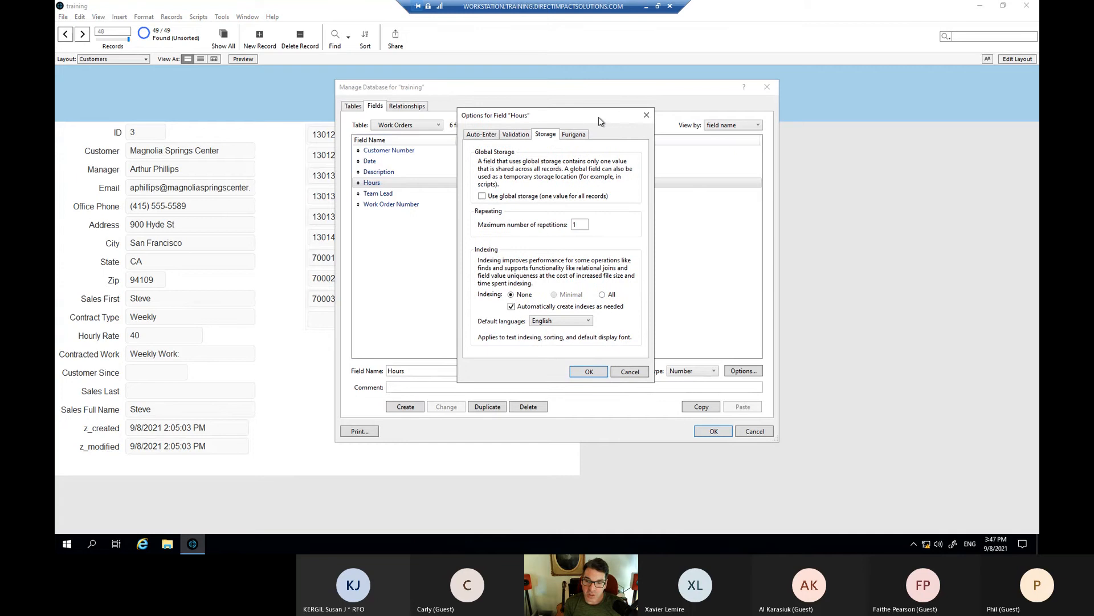
click(598, 371)
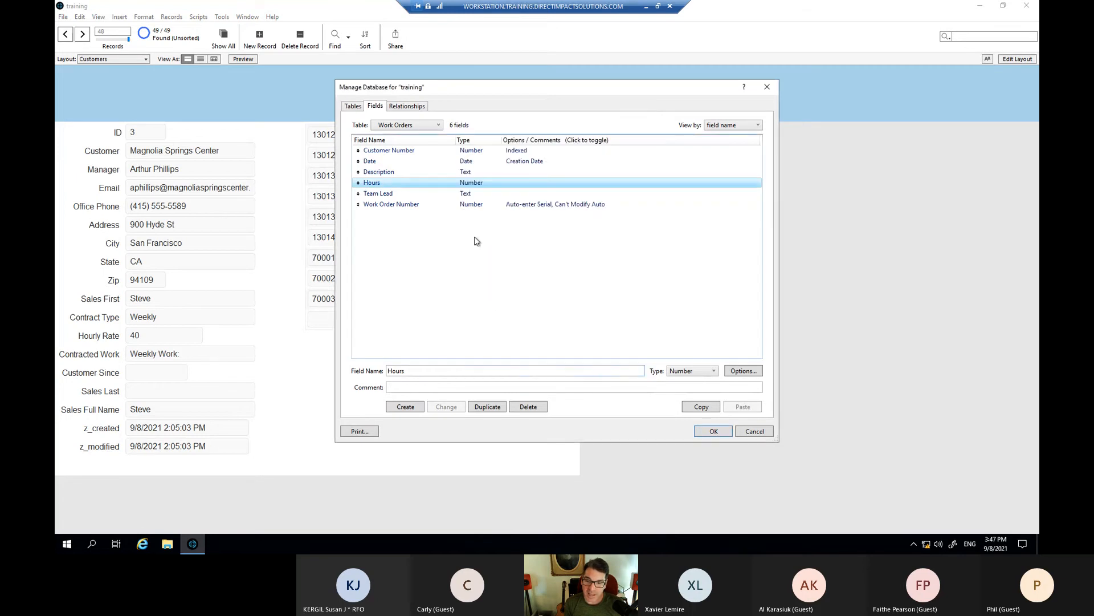
- Save the database changes, enter Layout mode, and right-click the portal's ::Hours field
click(714, 431)
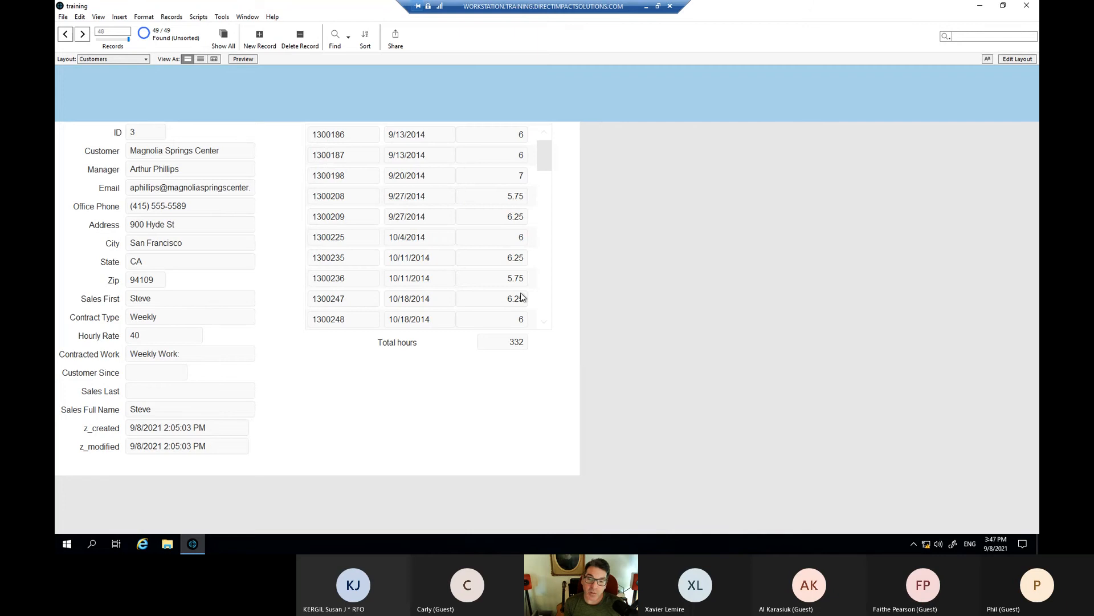
drag(551, 173, 560, 344)
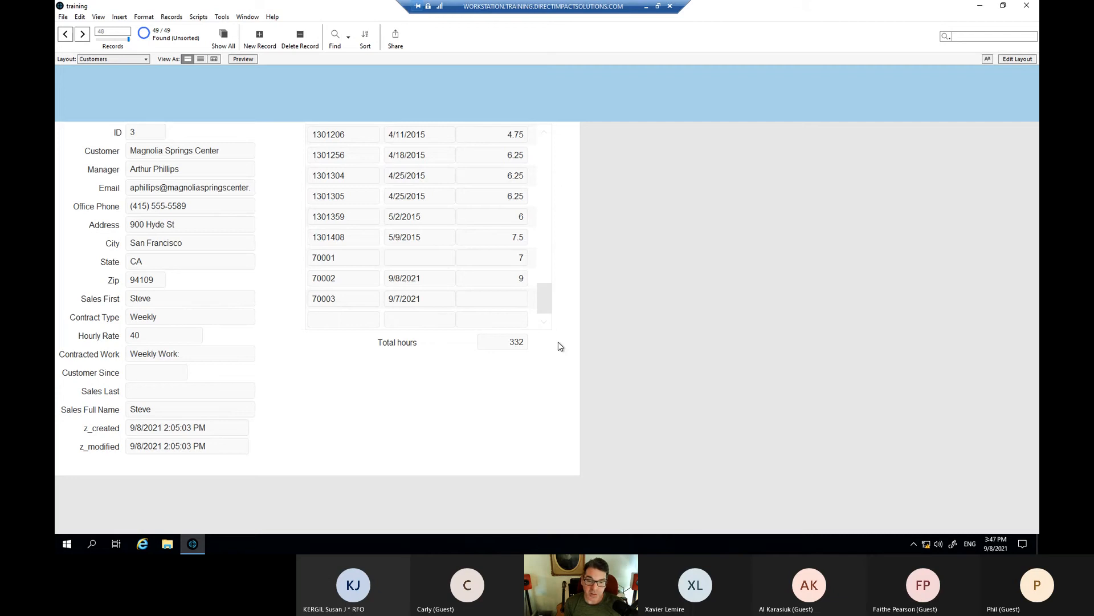
key(ctrl+l)
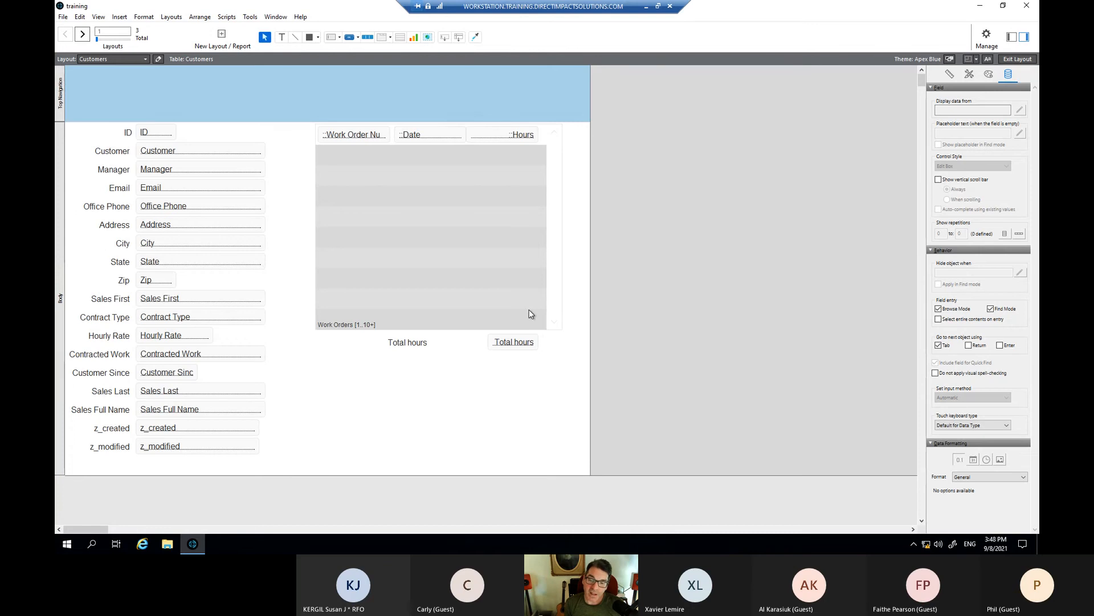
click(521, 136)
right_click(521, 135)
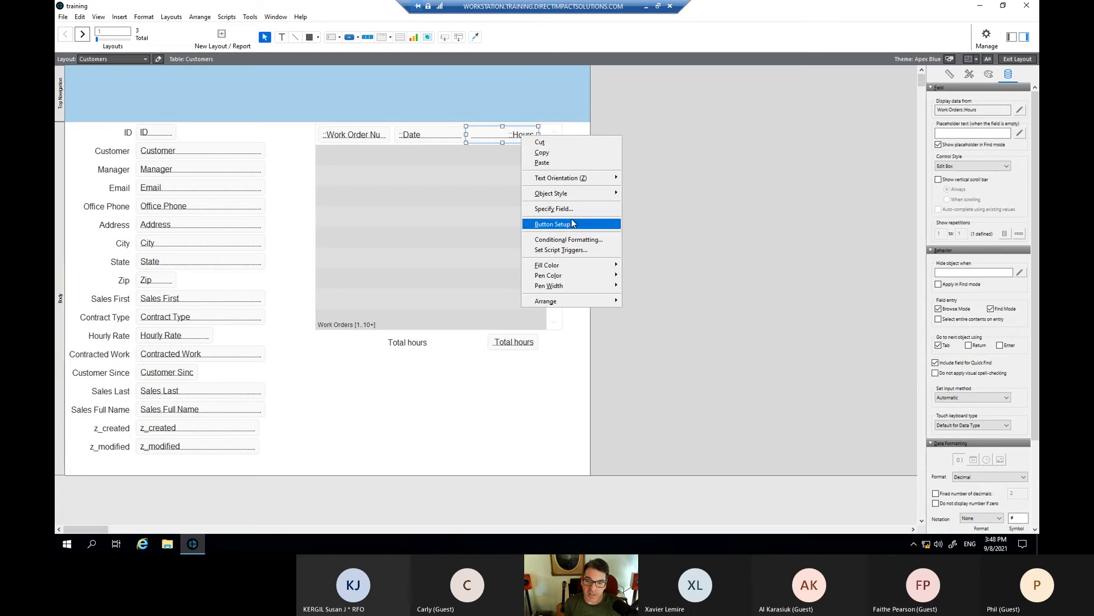
- Add a conditional format to the portal Hours field: yellow fill when the value is empty
click(573, 240)
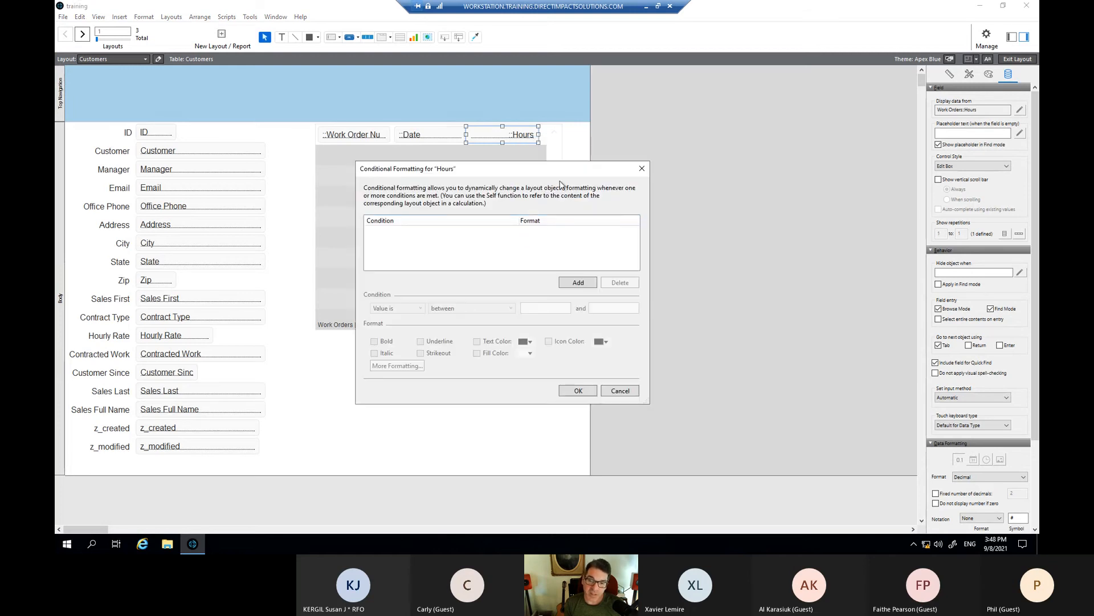
drag(545, 166, 591, 172)
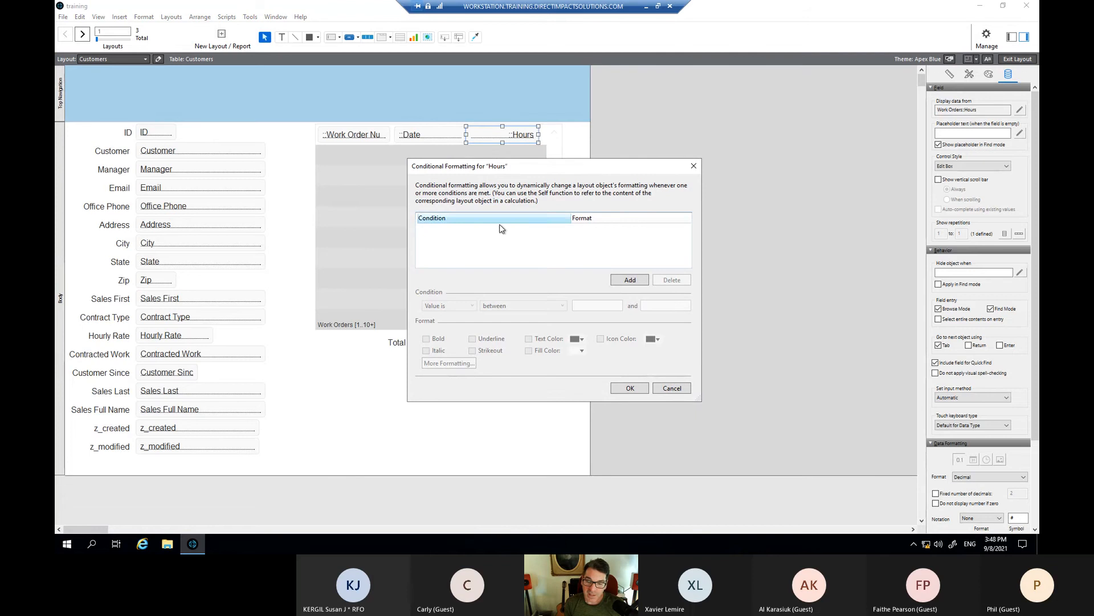
click(629, 279)
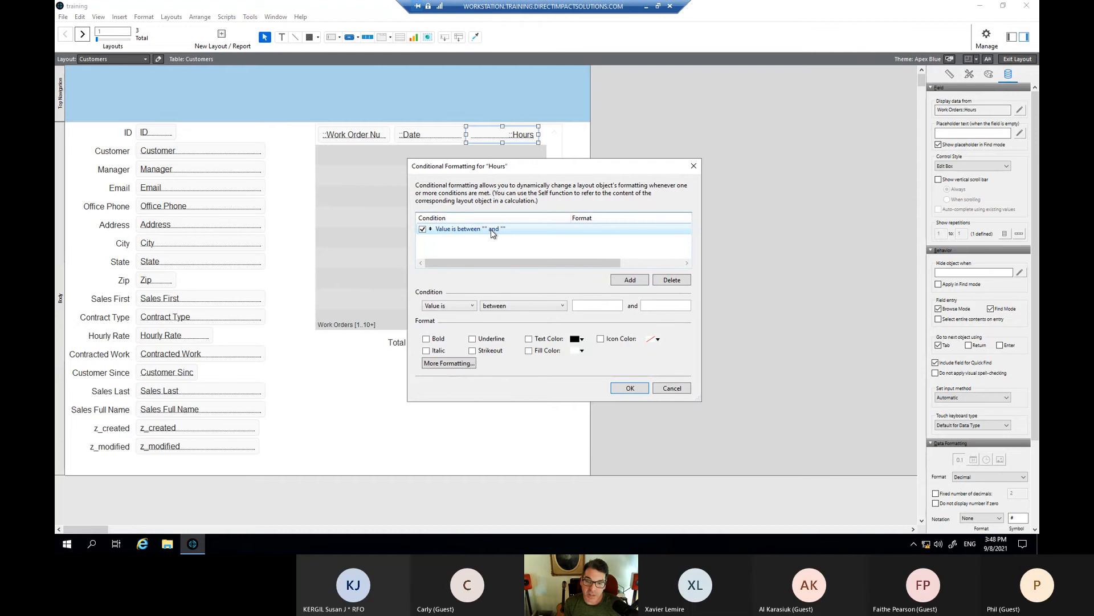
click(449, 307)
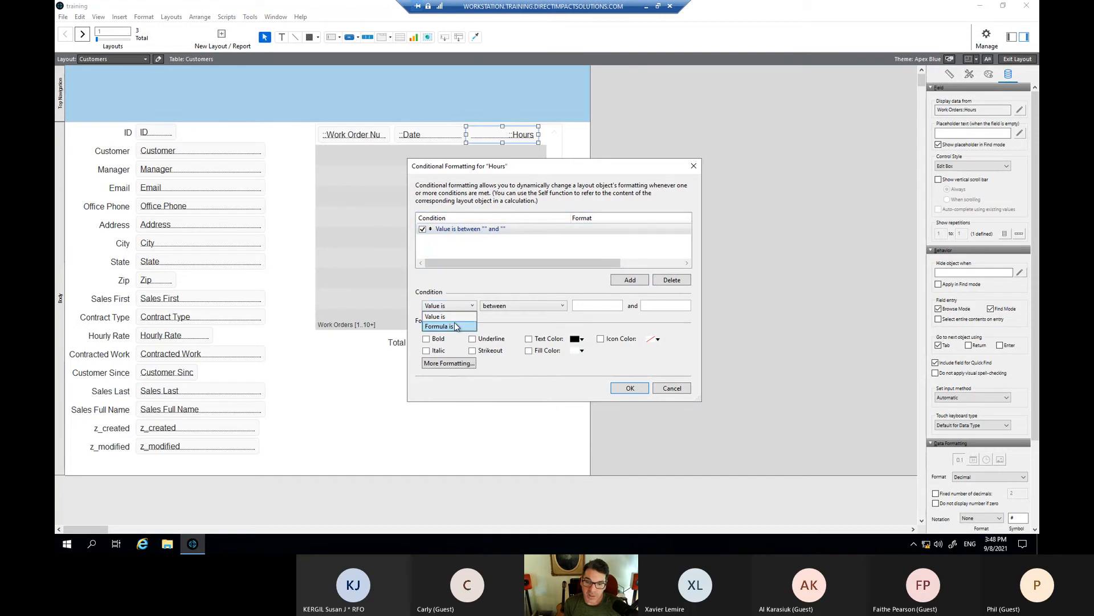
click(456, 317)
click(530, 306)
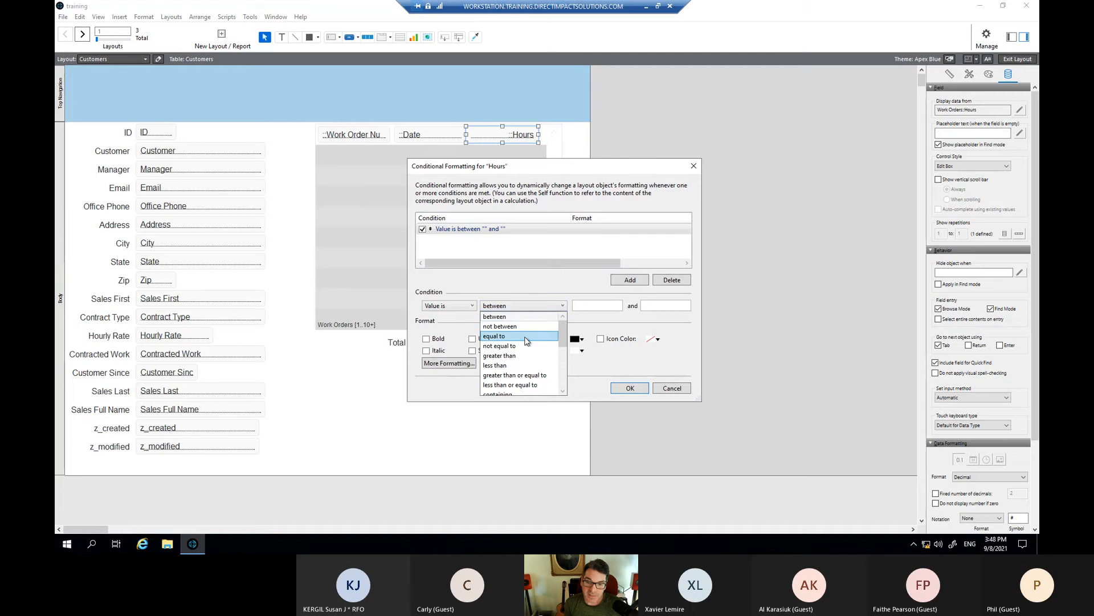
scroll(525, 346, down, 5)
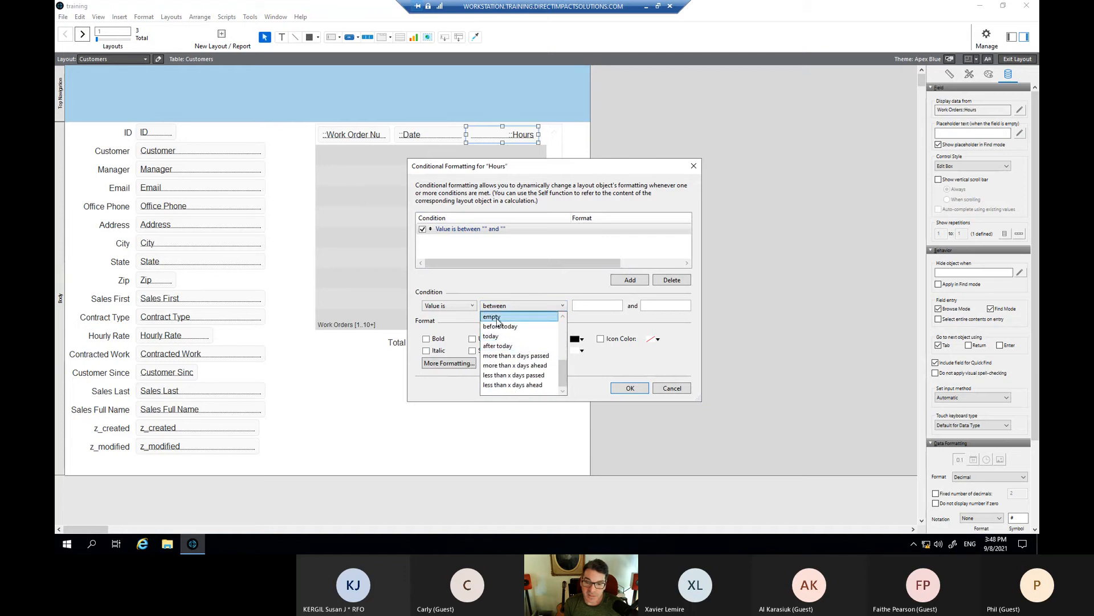
click(521, 317)
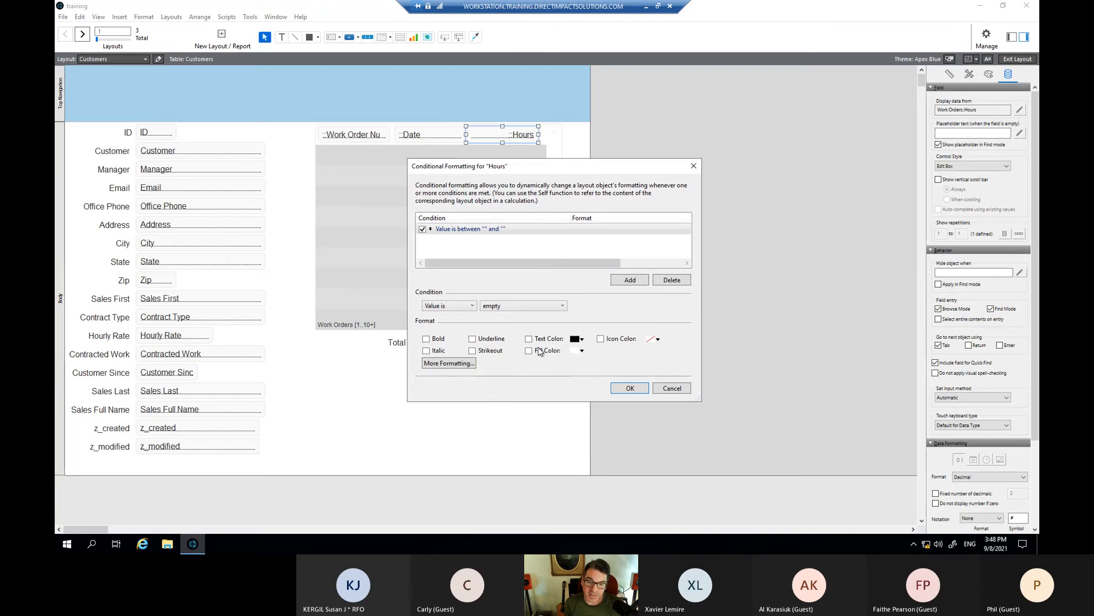
click(578, 350)
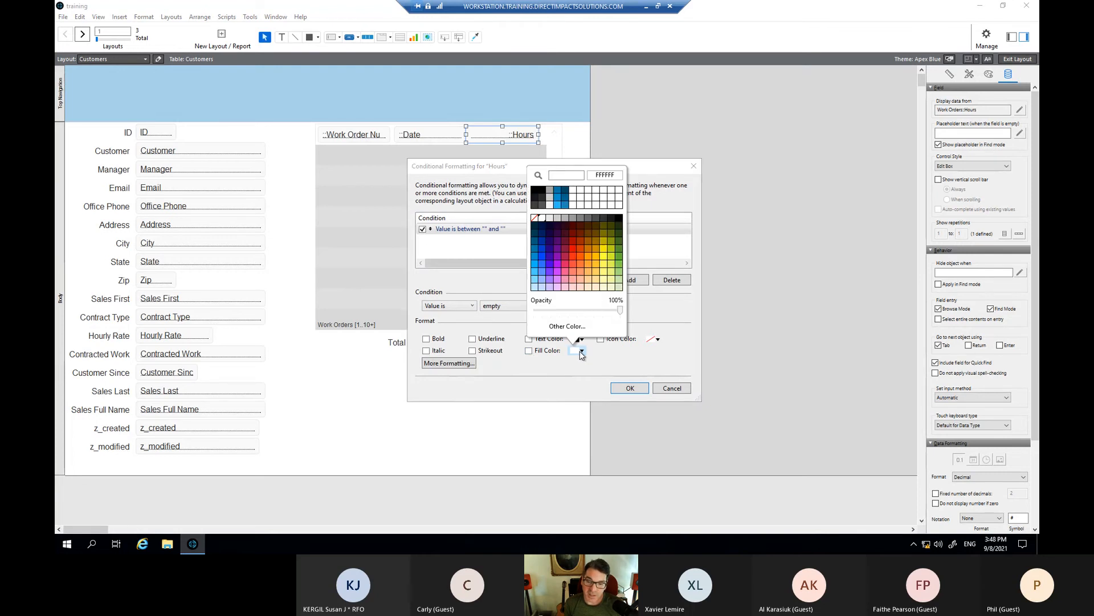
click(603, 246)
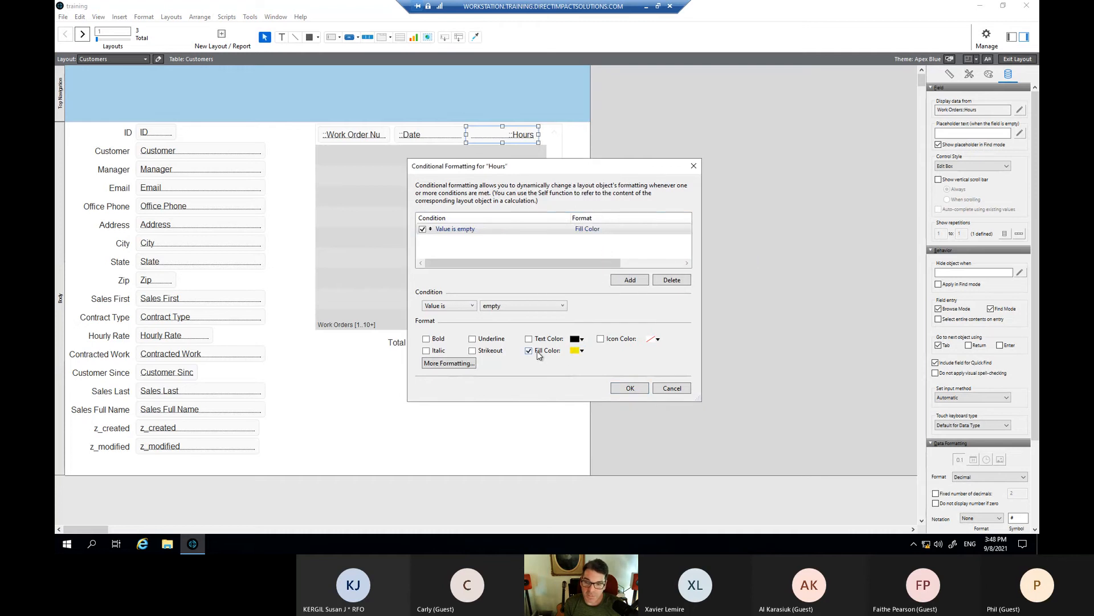
click(629, 389)
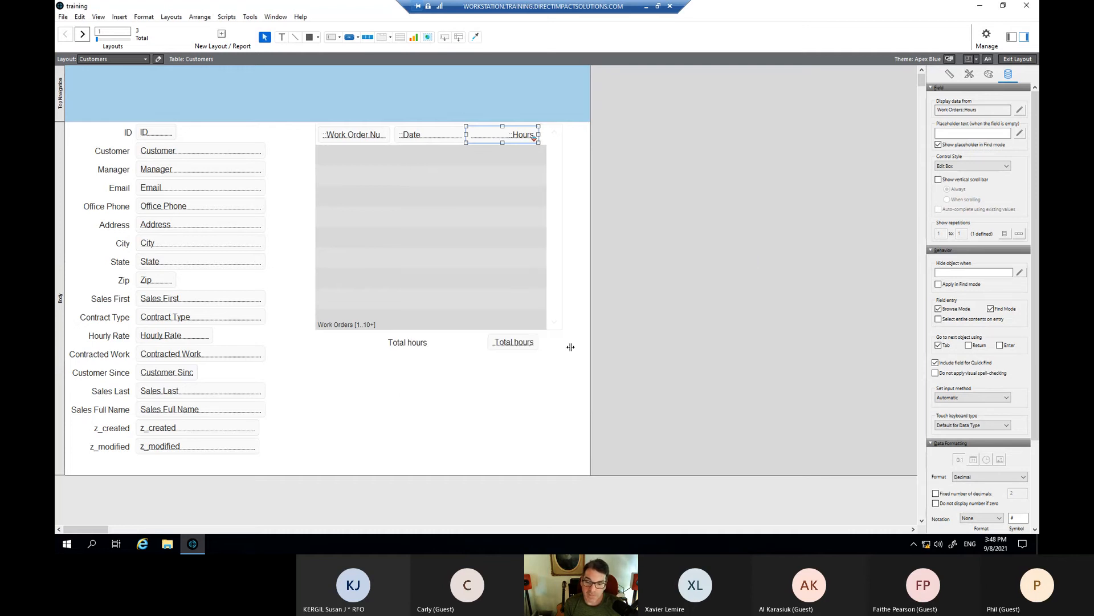
- Switch to Browse mode and check the Hours fields of work order 70003 and the new portal row
scroll(517, 280, down, 2)
click(556, 139)
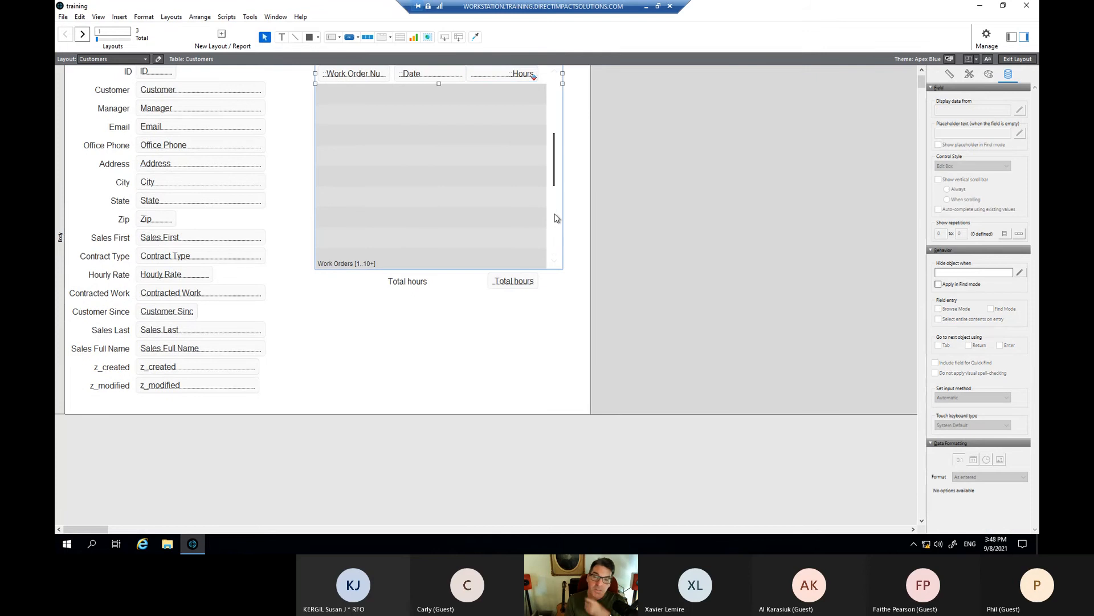
scroll(391, 215, down, 5)
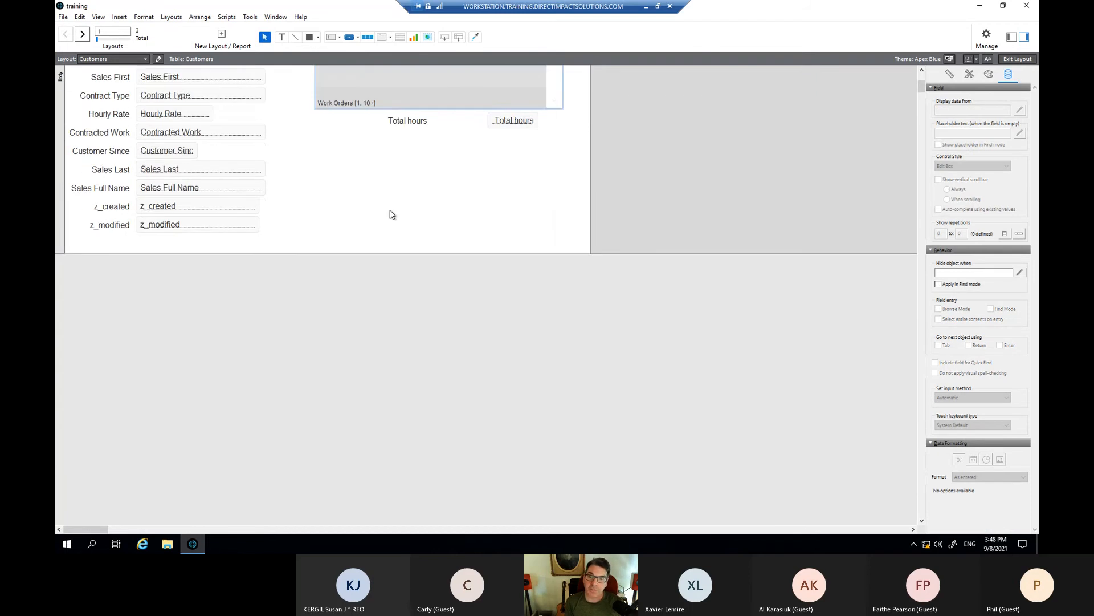
scroll(367, 214, up, 4)
key(ctrl+b)
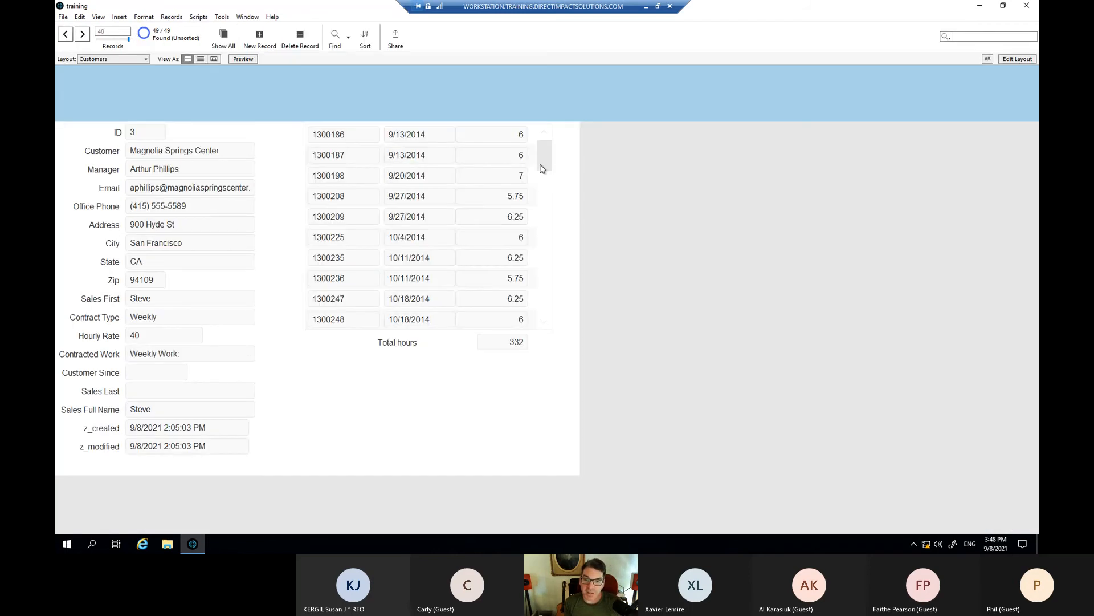
scroll(540, 176, down, 10)
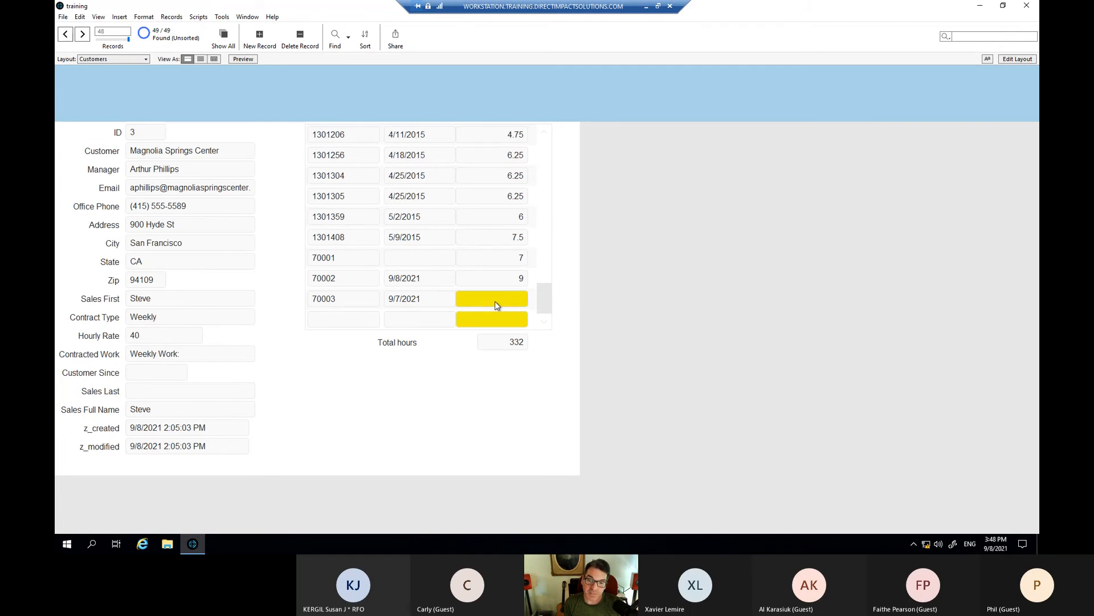
click(495, 305)
click(501, 320)
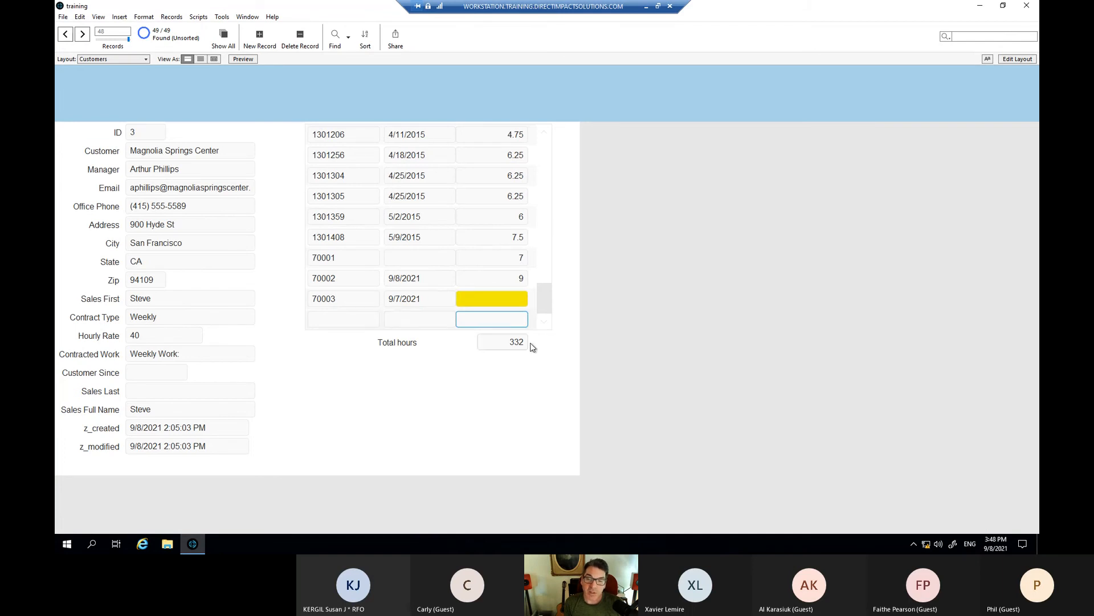
click(541, 369)
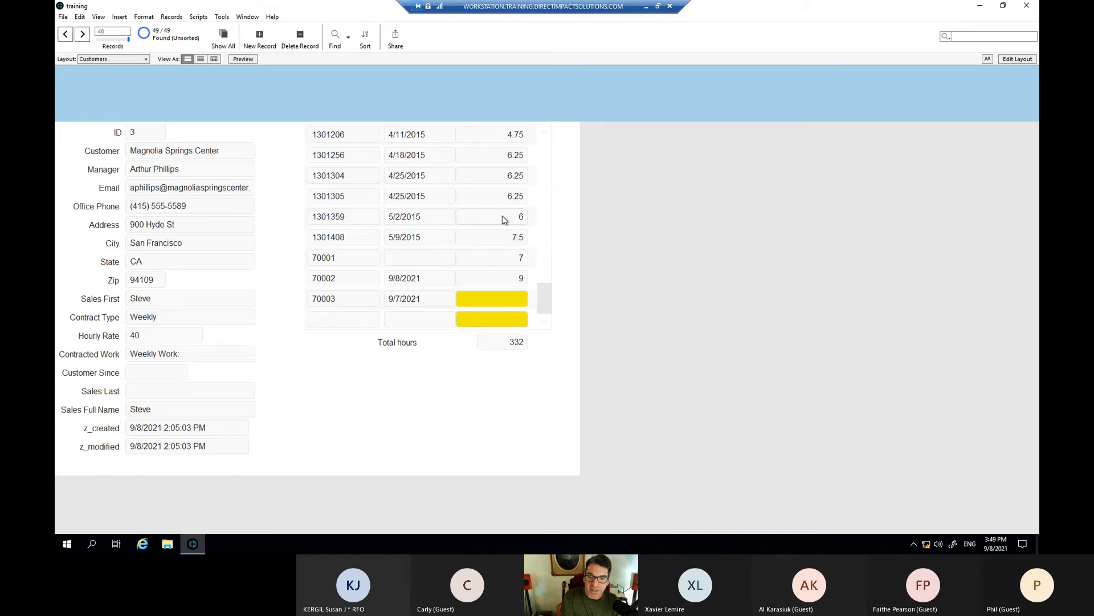
- Delete work order 1301359's 6 hours so it turns yellow and Total hours drops to 326
click(517, 217)
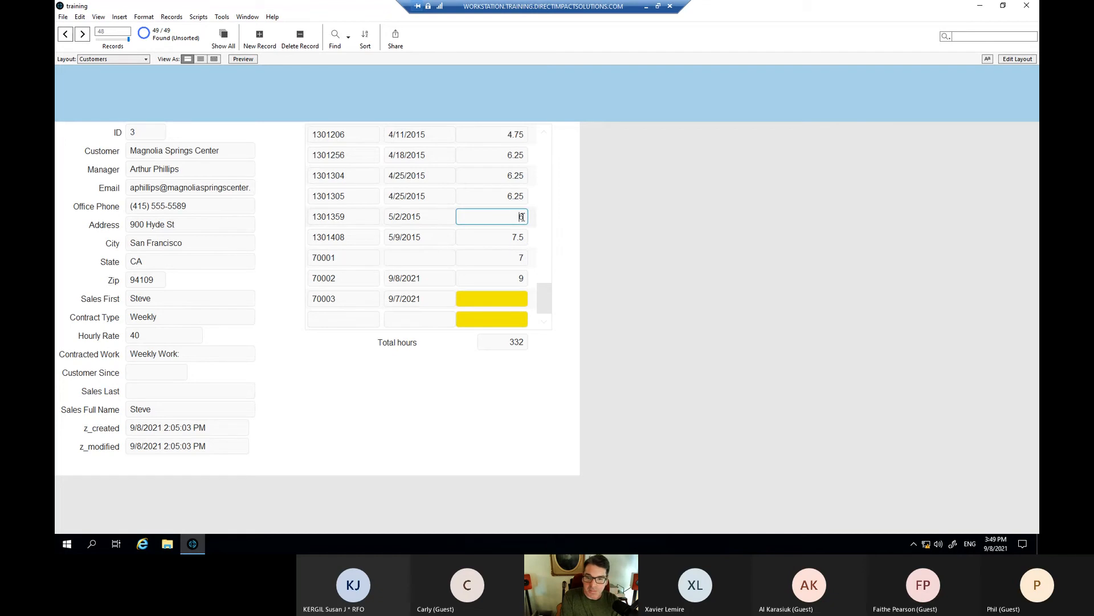
double_click(516, 216)
key(BackSpace)
click(574, 238)
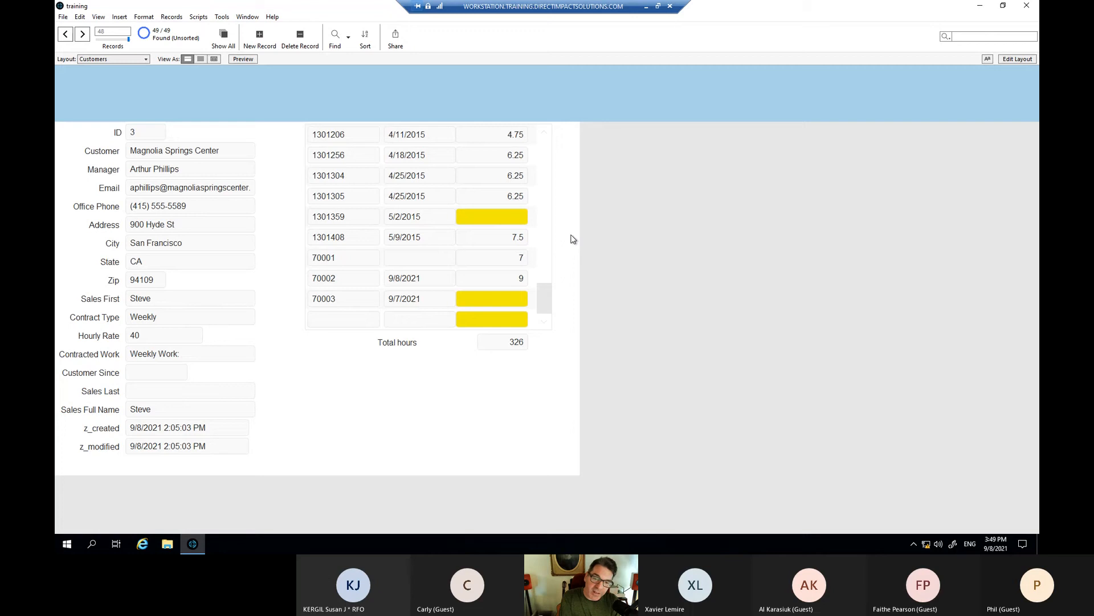
click(512, 220)
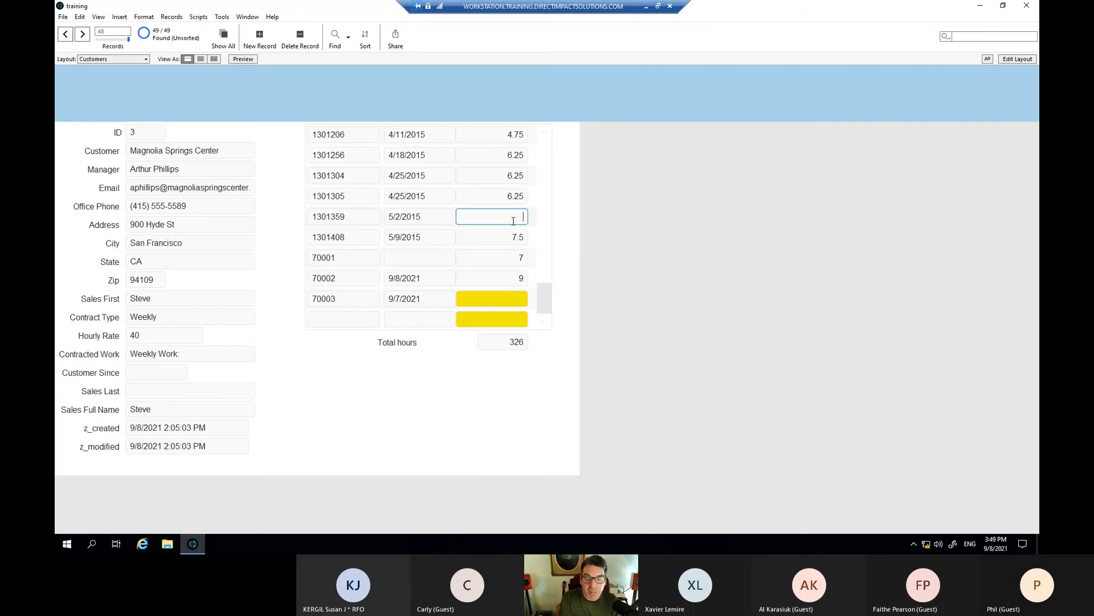
click(533, 230)
click(520, 319)
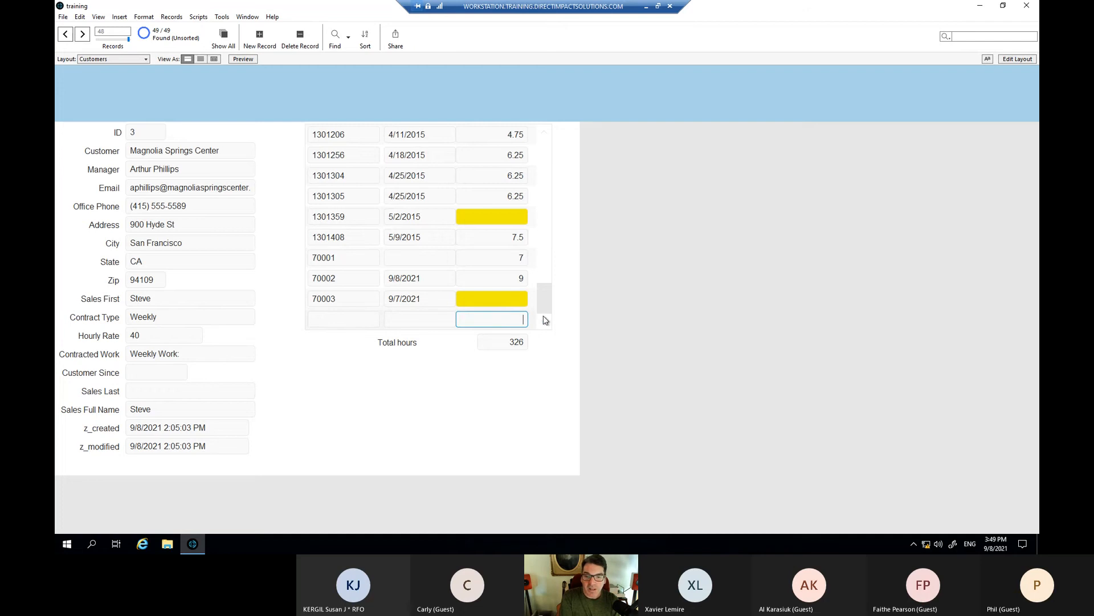
click(555, 297)
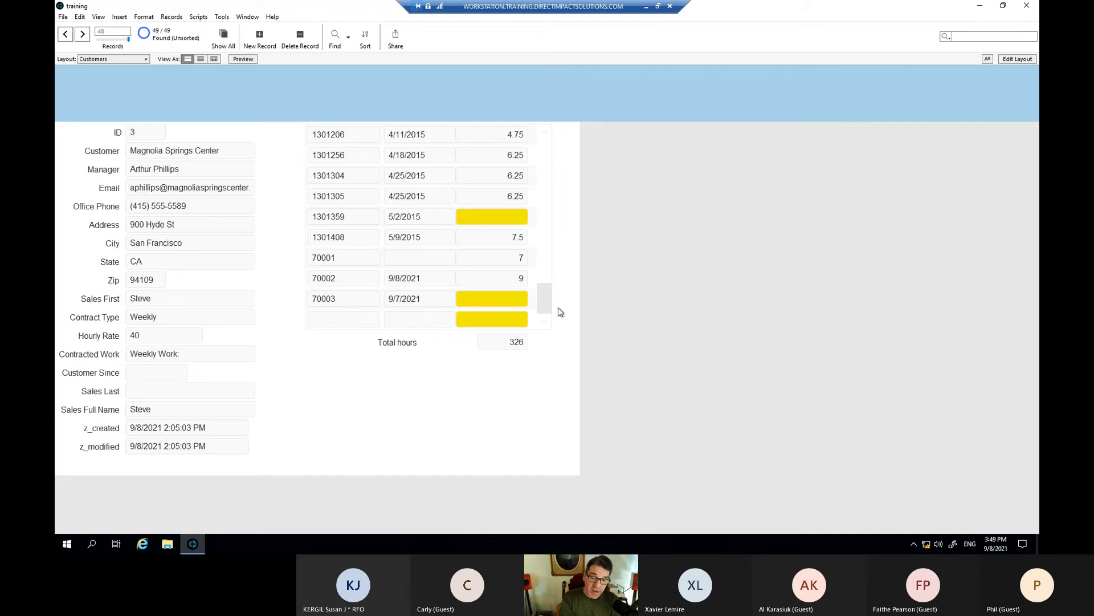
- Switch back to Layout mode for the Customers layout
scroll(545, 282, up, 2)
scroll(544, 297, down, 2)
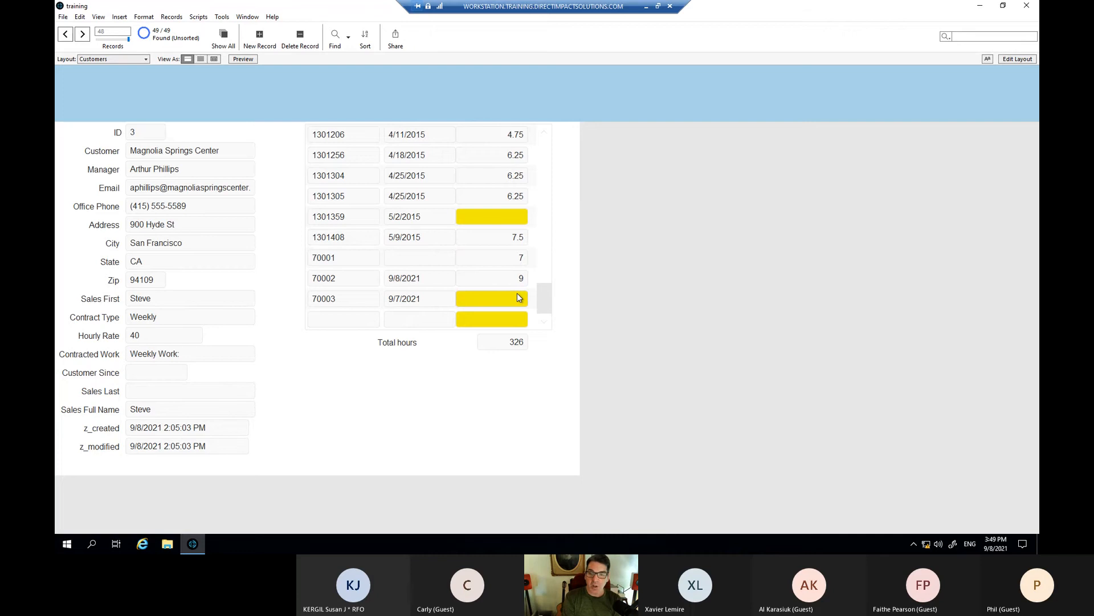
key(ctrl+l)
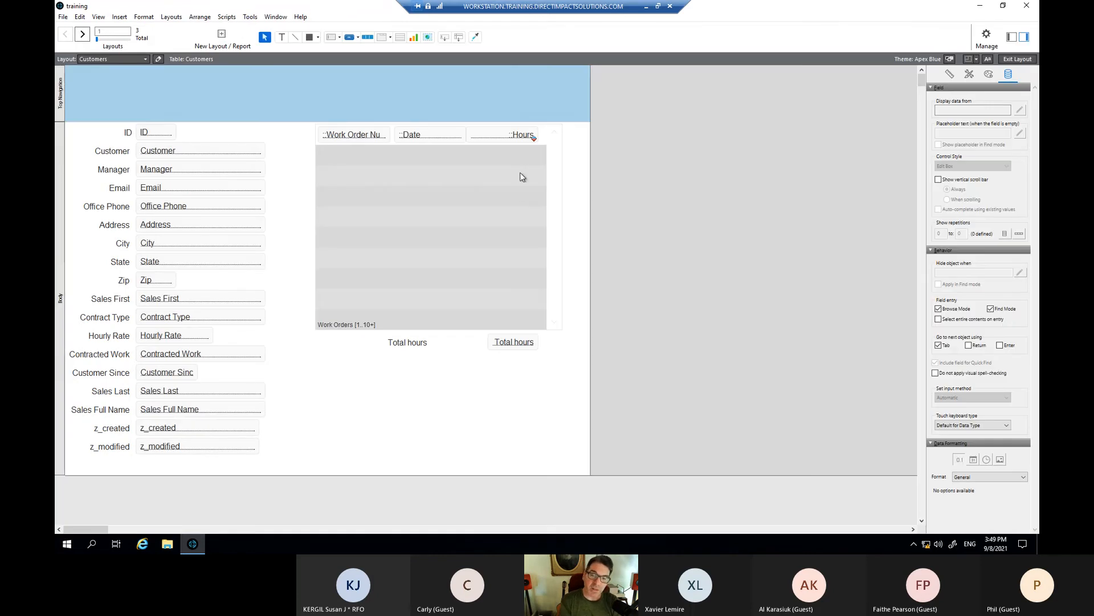
- Add a second Hours conditional rule: Value is less than or equal to 0
right_click(516, 137)
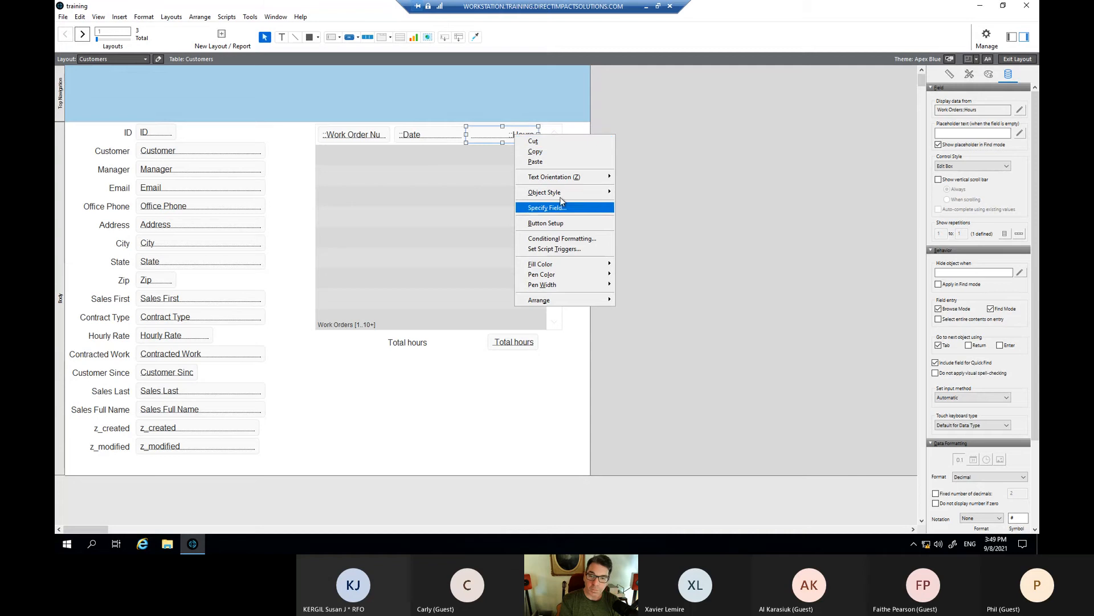
click(573, 239)
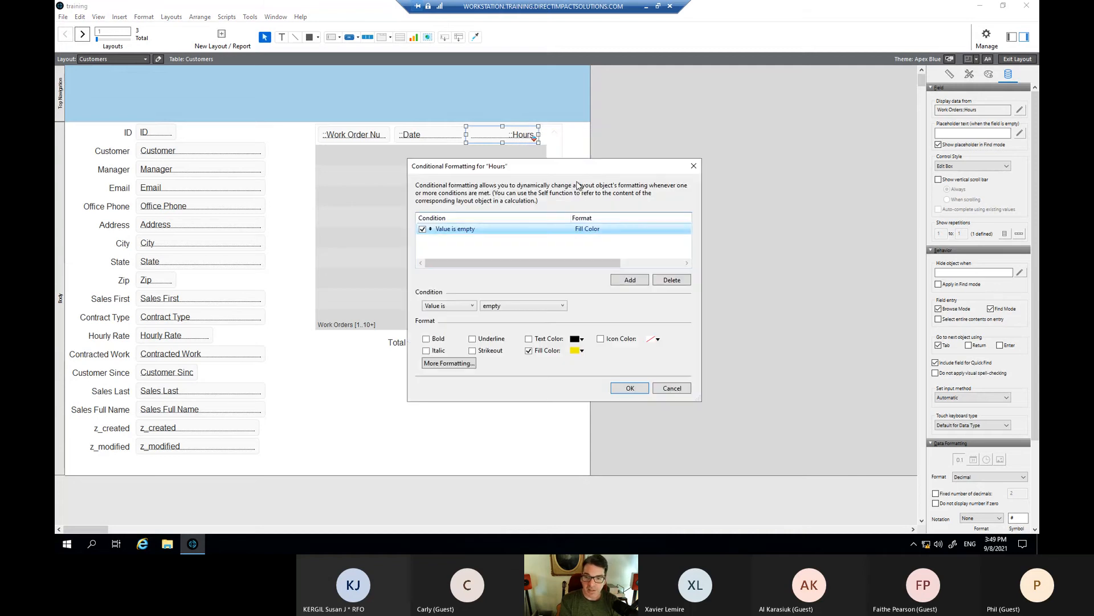
click(621, 282)
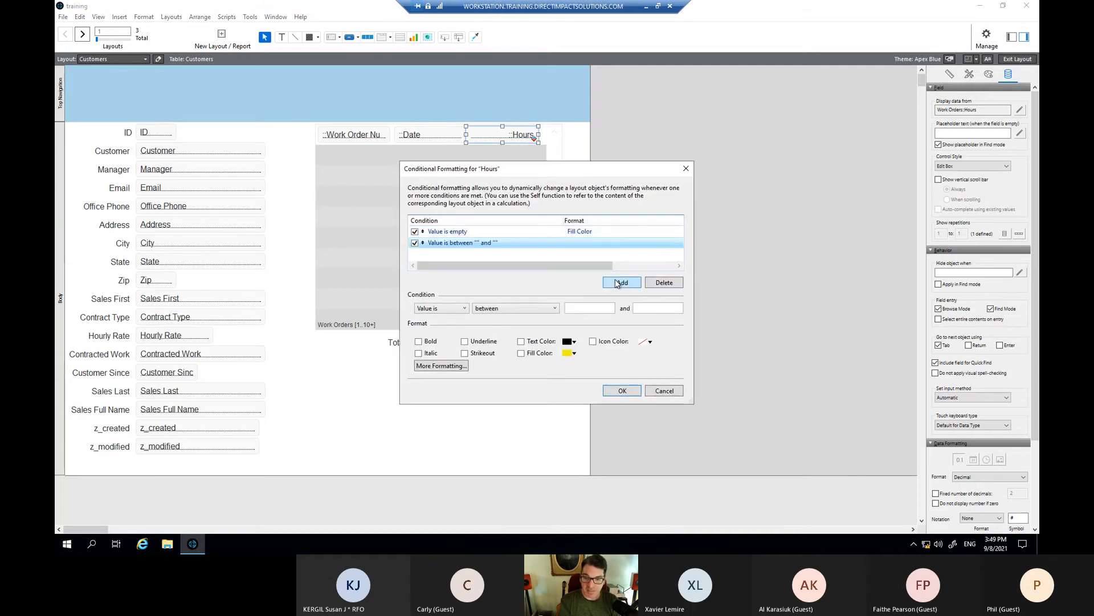
click(465, 311)
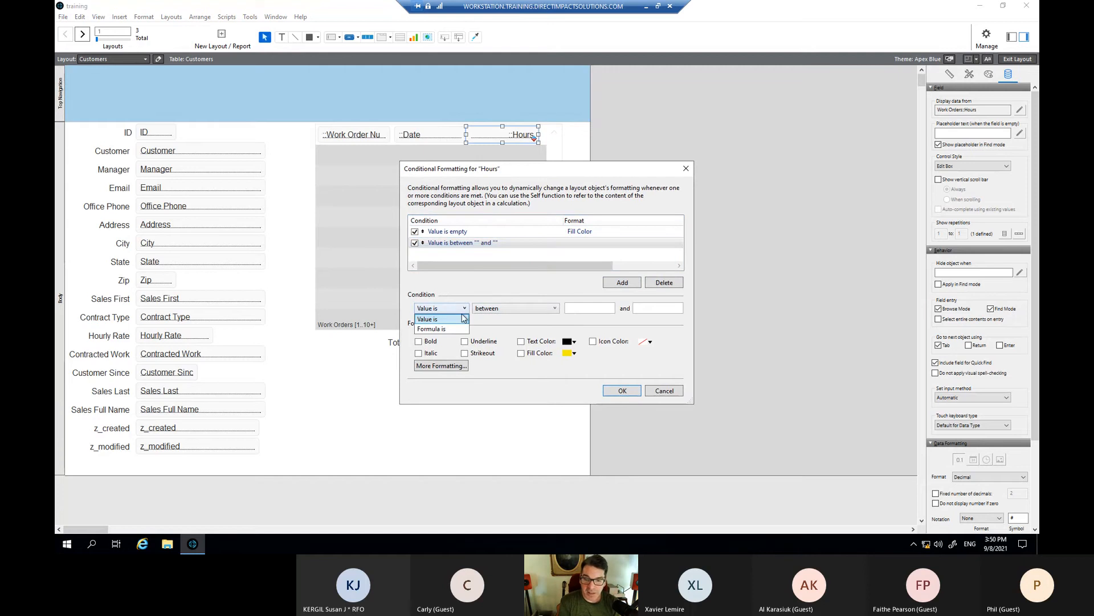
click(452, 321)
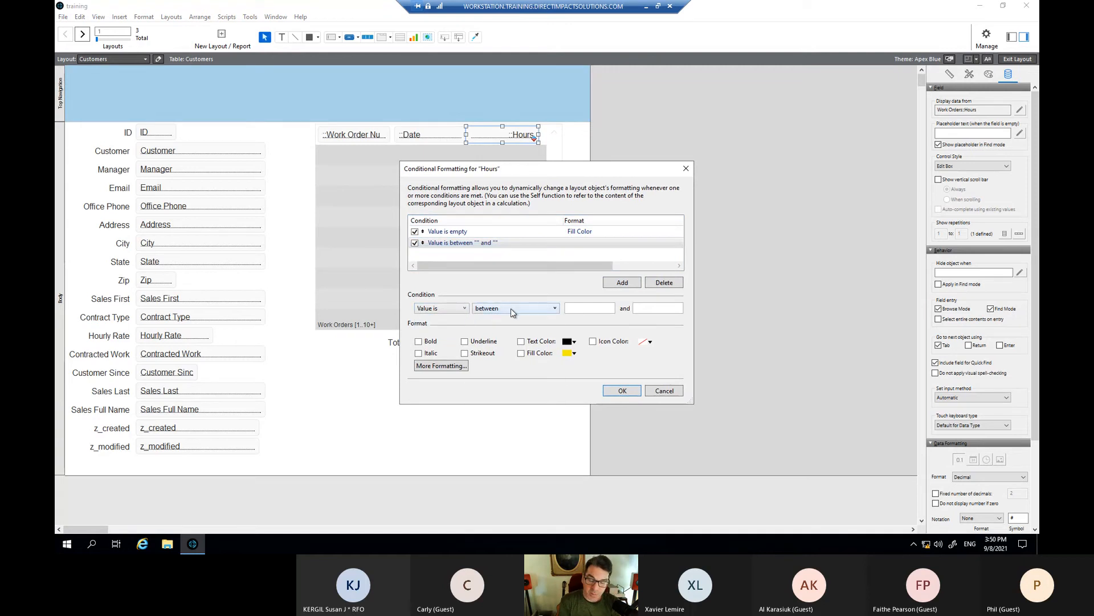
click(511, 309)
scroll(516, 323, down, 5)
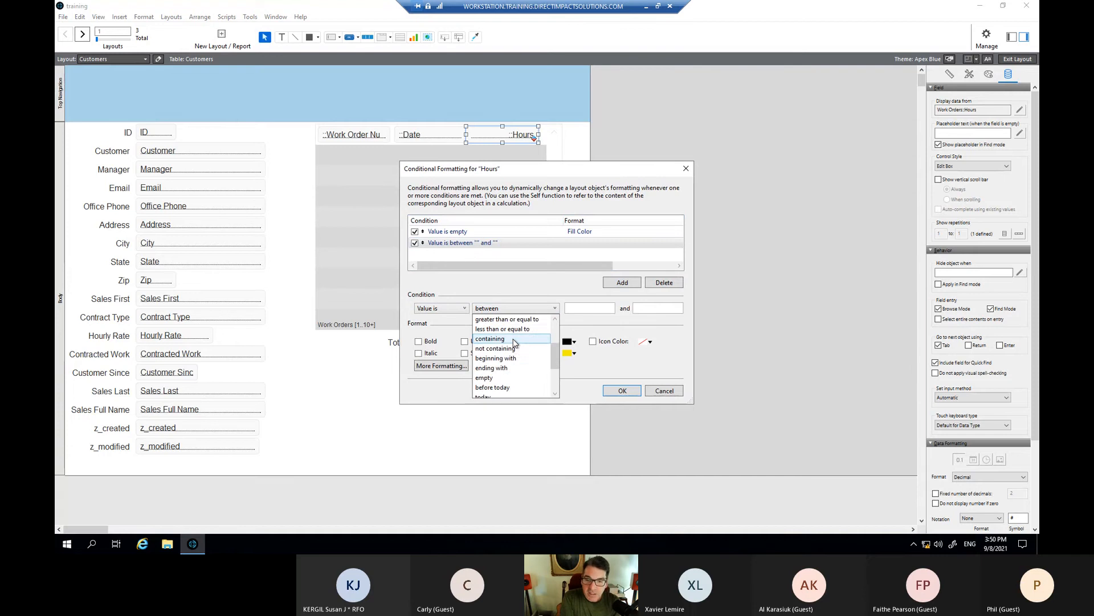
scroll(515, 342, up, 2)
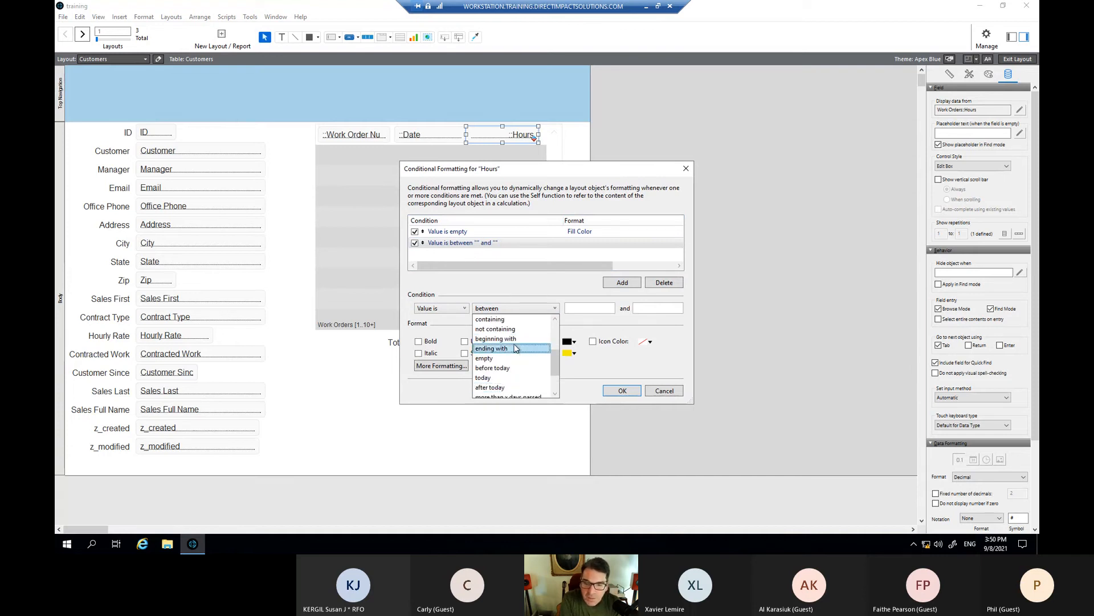
scroll(512, 346, up, 4)
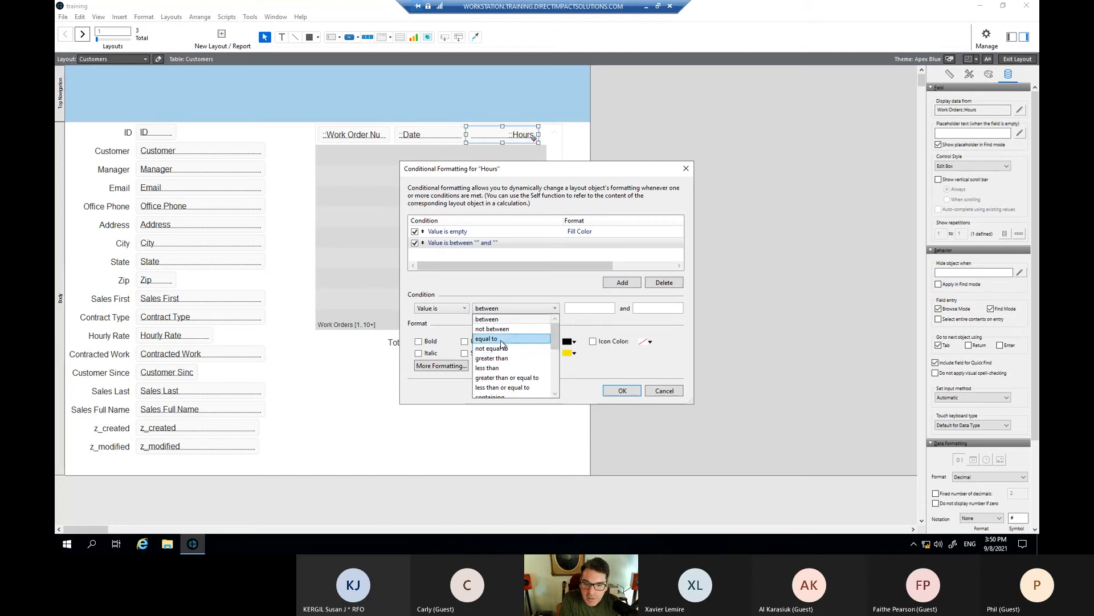
scroll(508, 353, down, 1)
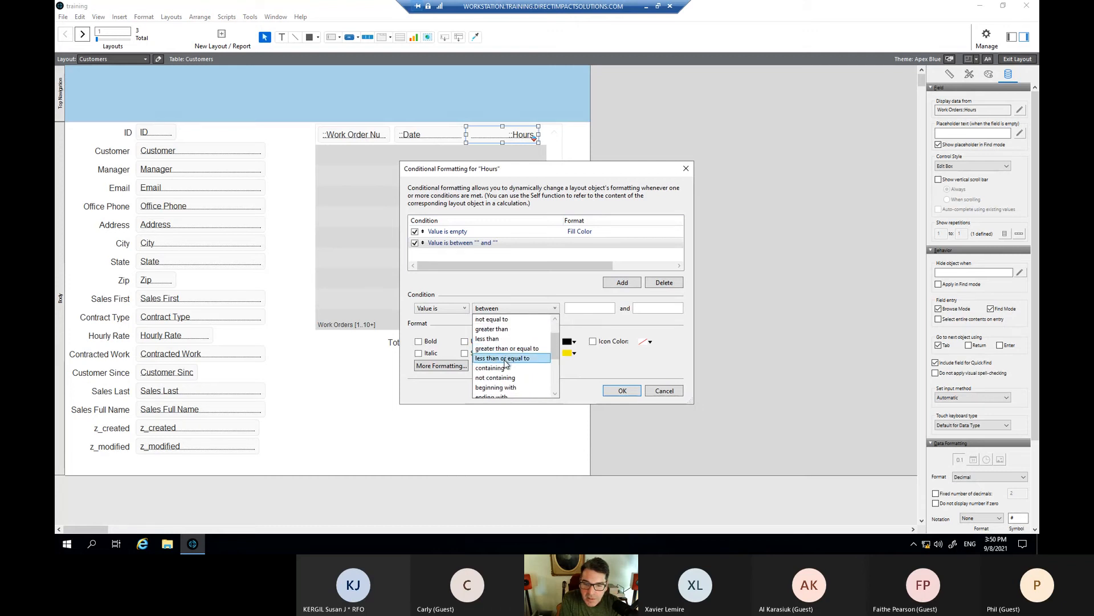
click(502, 358)
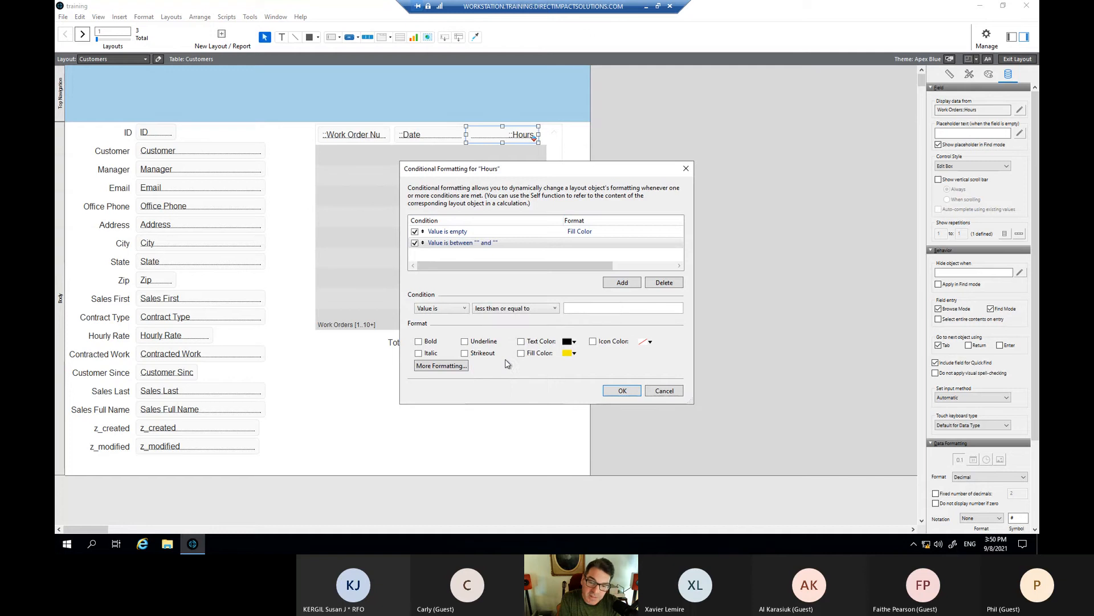
click(591, 309)
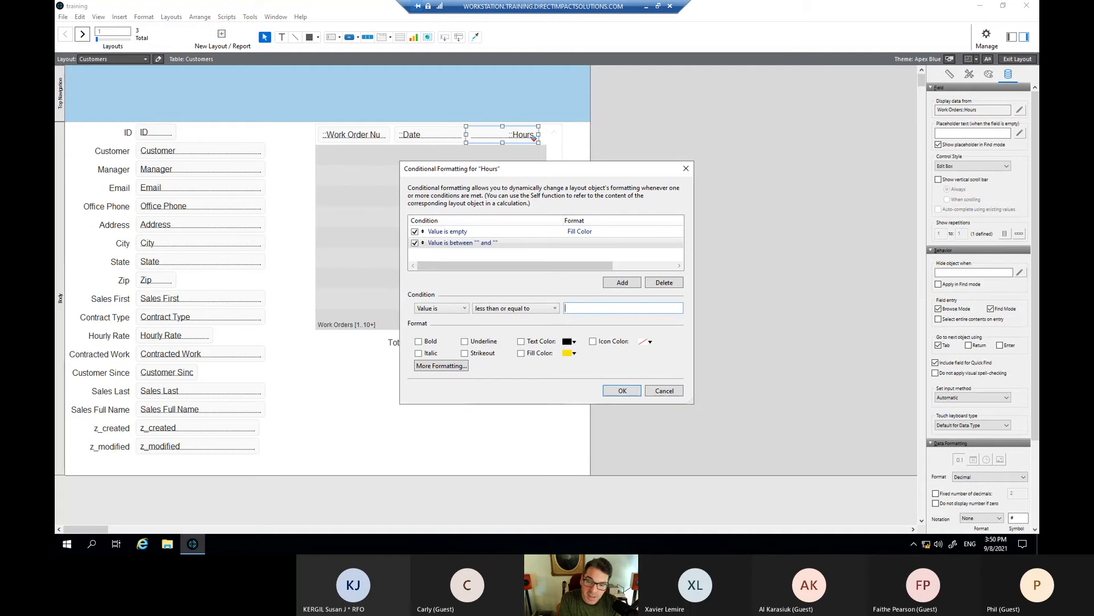
text(0)
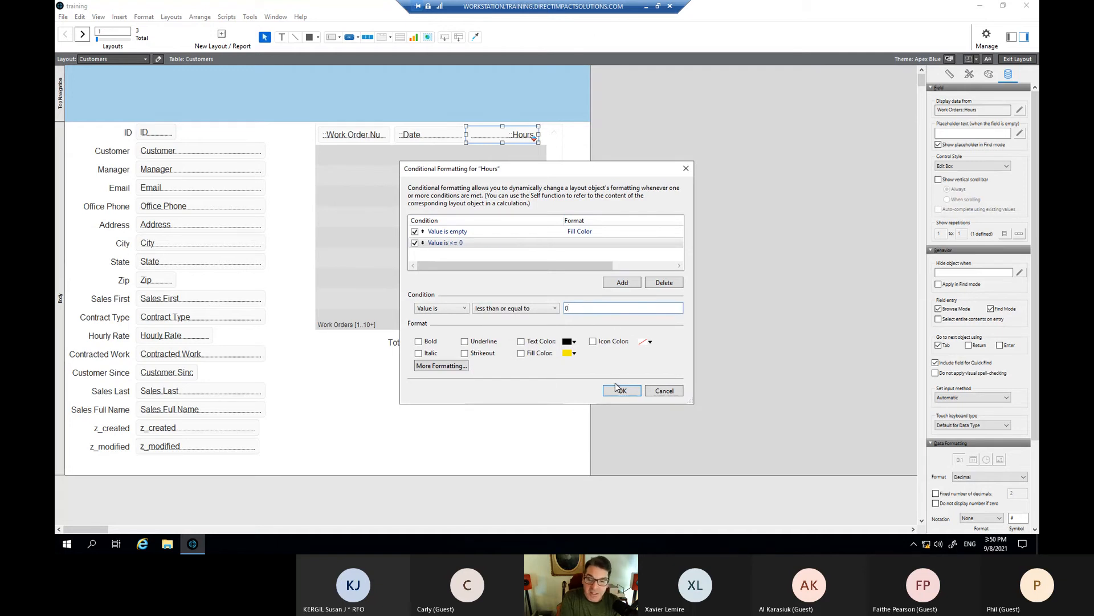
- Make matching Hours values show in red text and confirm the rules
click(520, 341)
click(572, 342)
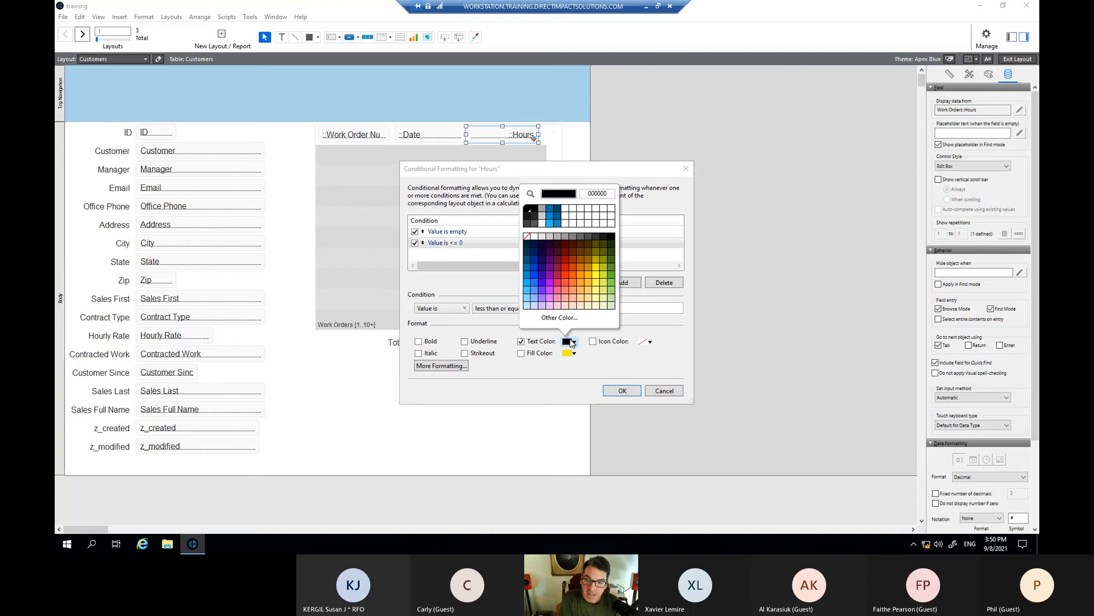
click(567, 266)
click(623, 391)
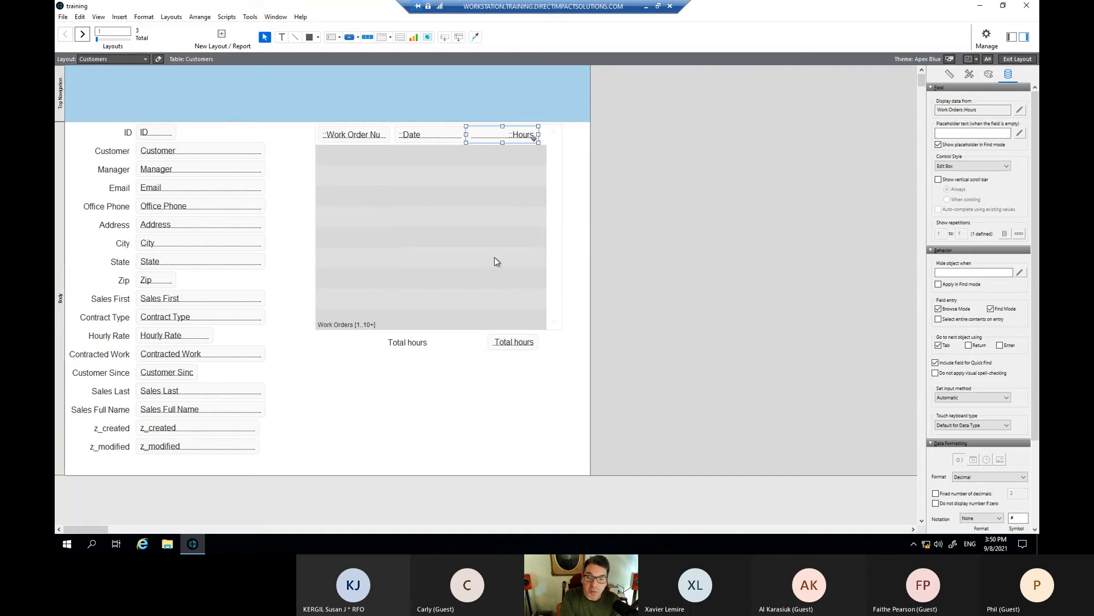
- Enter -3 hours for work order 70003 so it shows red and Total hours becomes 323, then return to Layout mode
key(ctrl+b)
scroll(501, 259, down, 5)
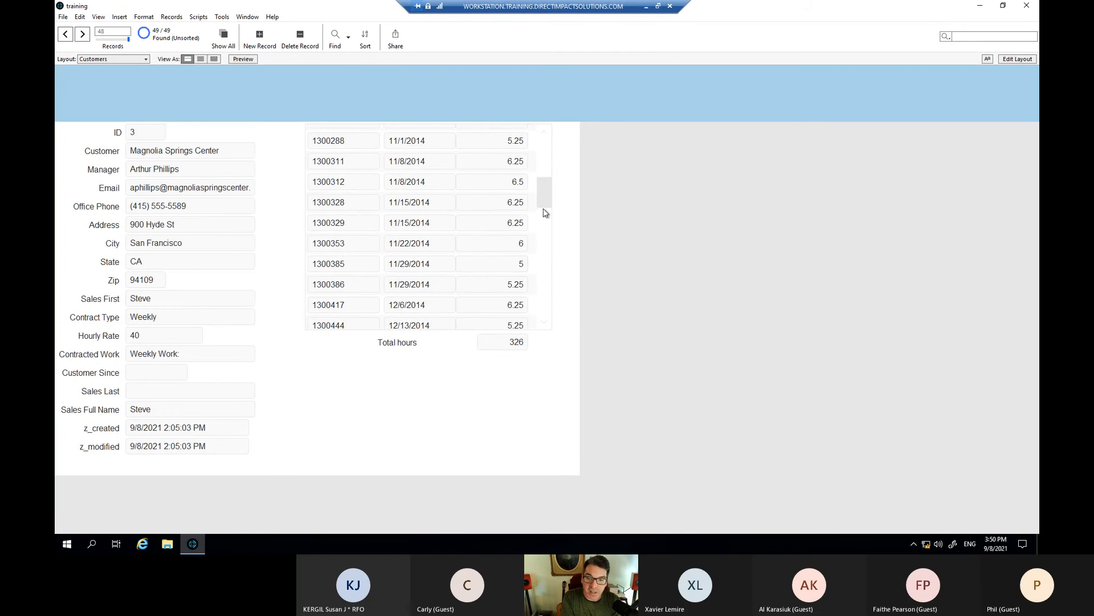
drag(545, 213, 543, 340)
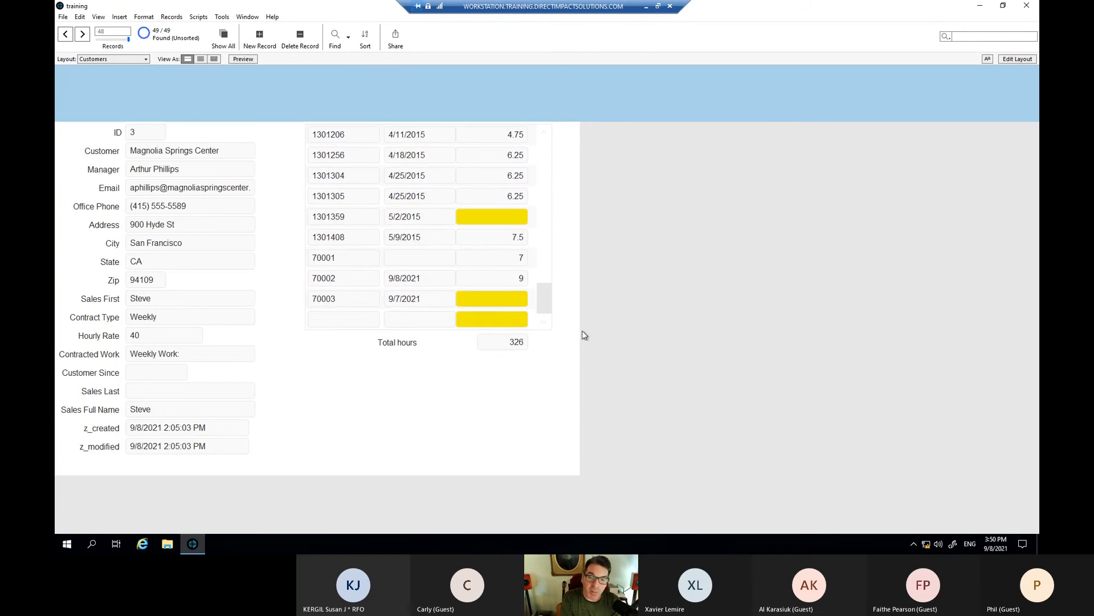
click(511, 302)
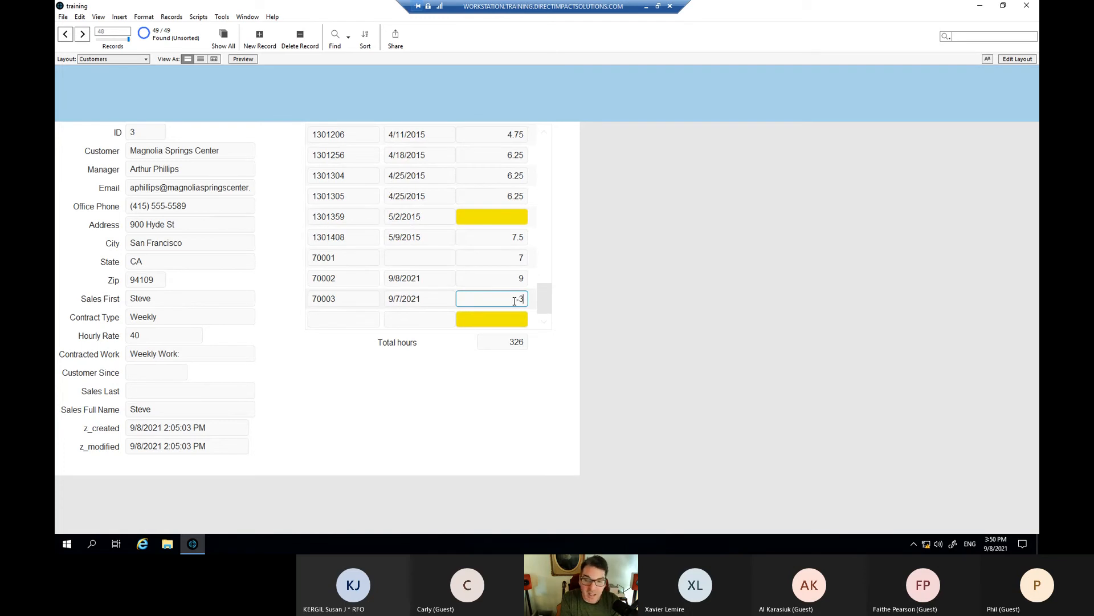
key(Return)
click(522, 302)
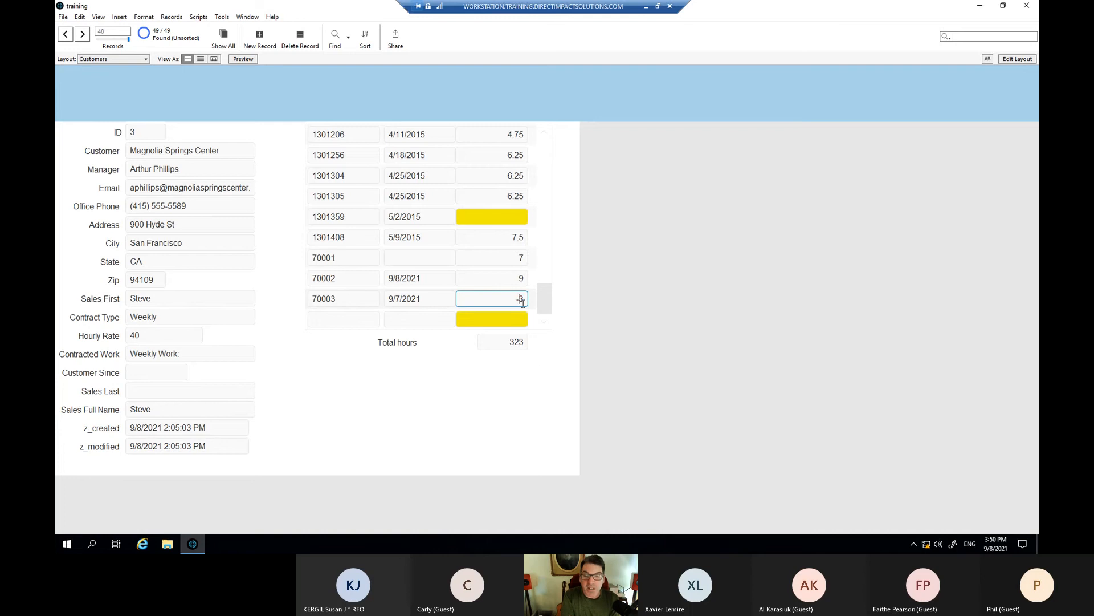
click(538, 358)
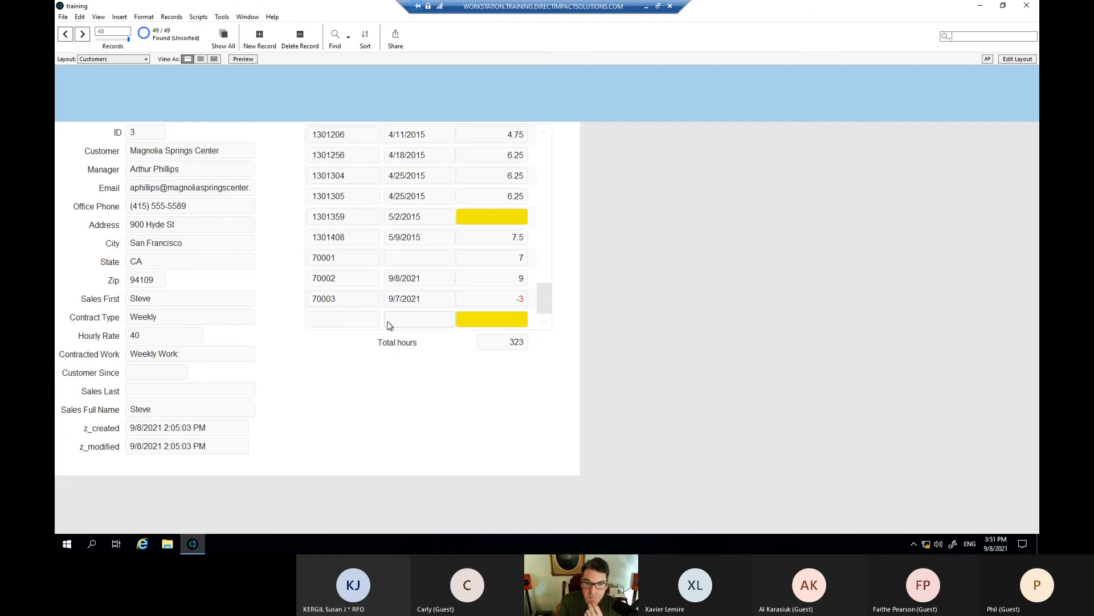
key(ctrl+l)
click(519, 137)
- Add a third Hours condition set to Formula is, and clear its default formula in Specify Calculation
right_click(519, 137)
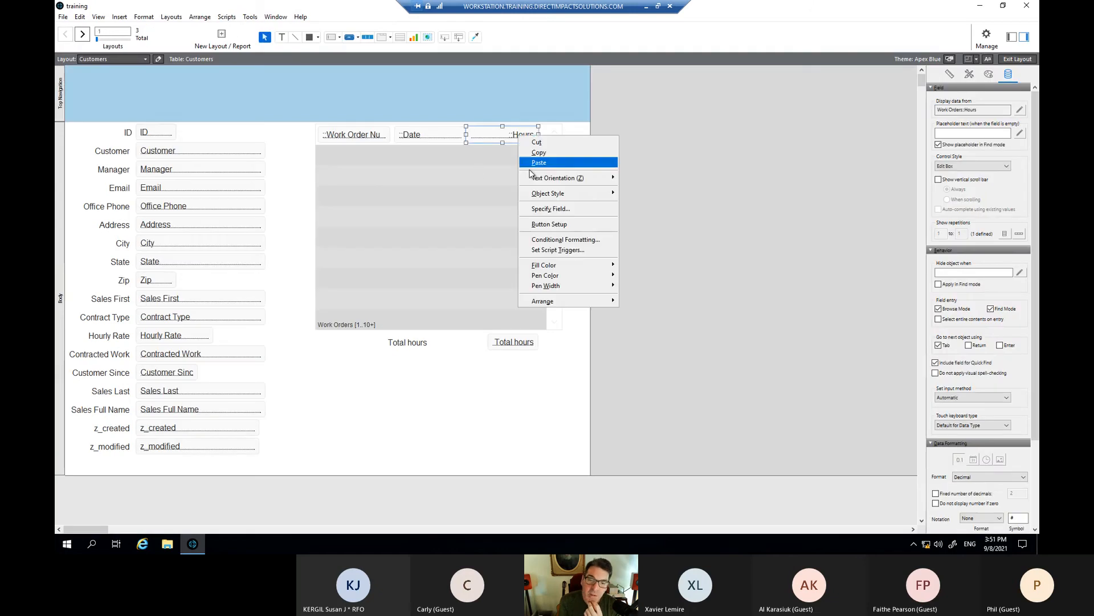
click(557, 239)
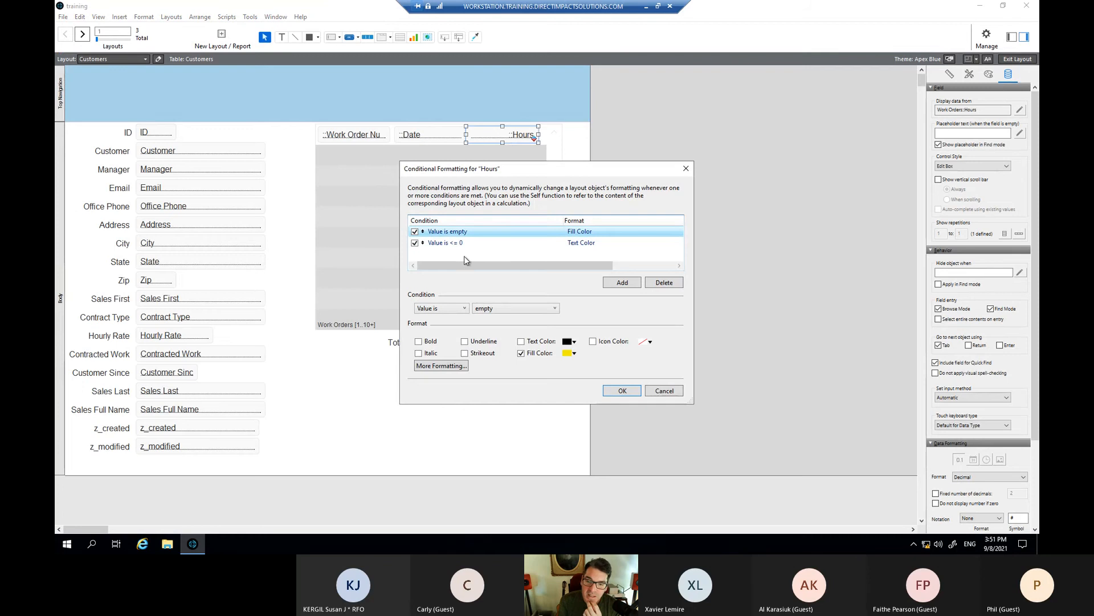
click(611, 278)
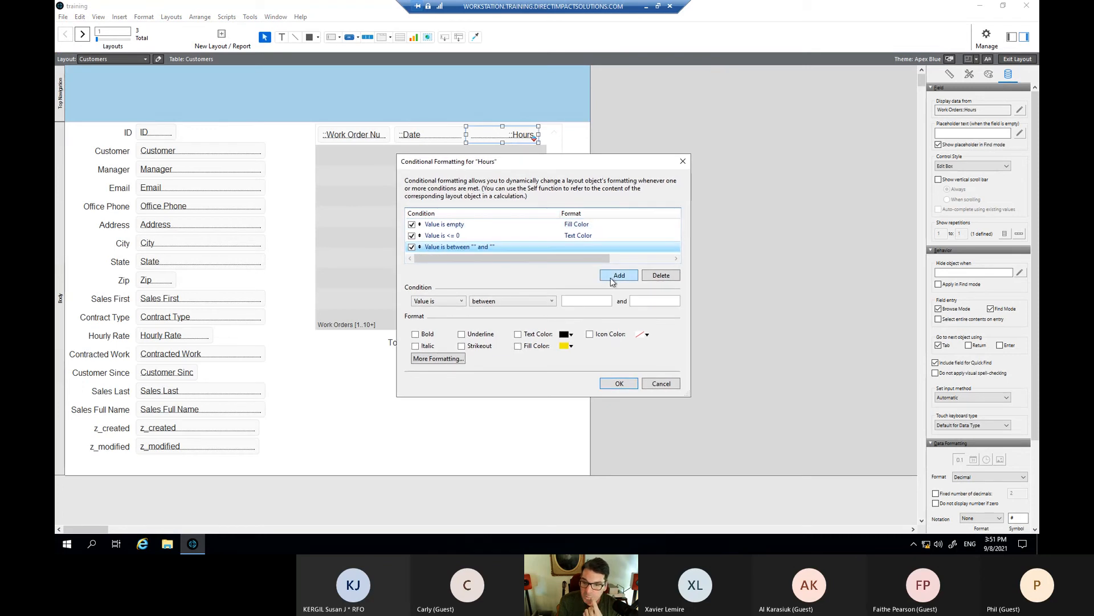
click(487, 302)
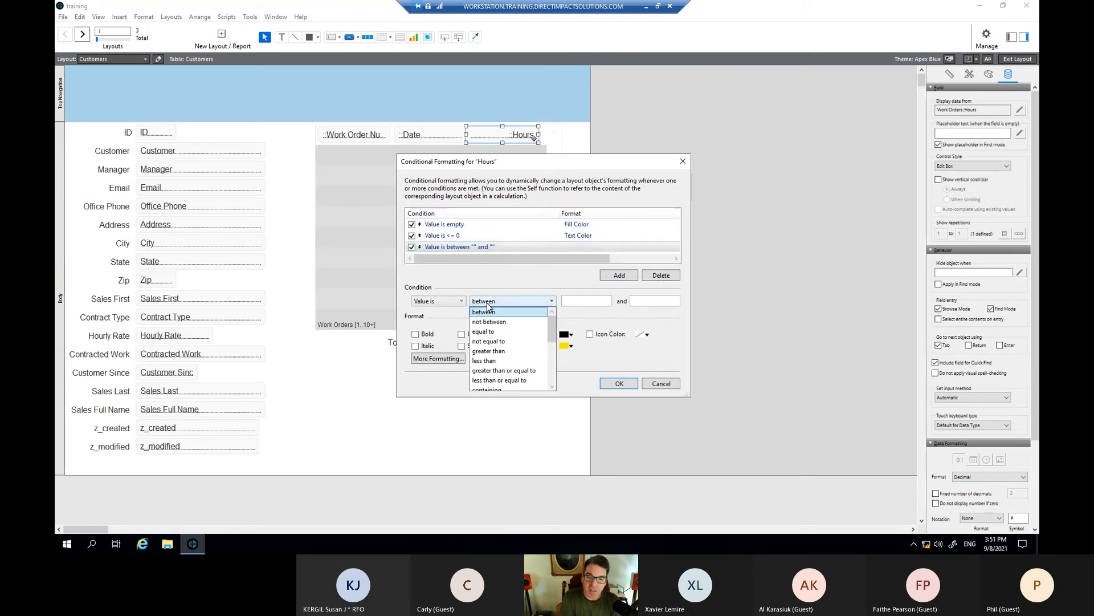
click(456, 304)
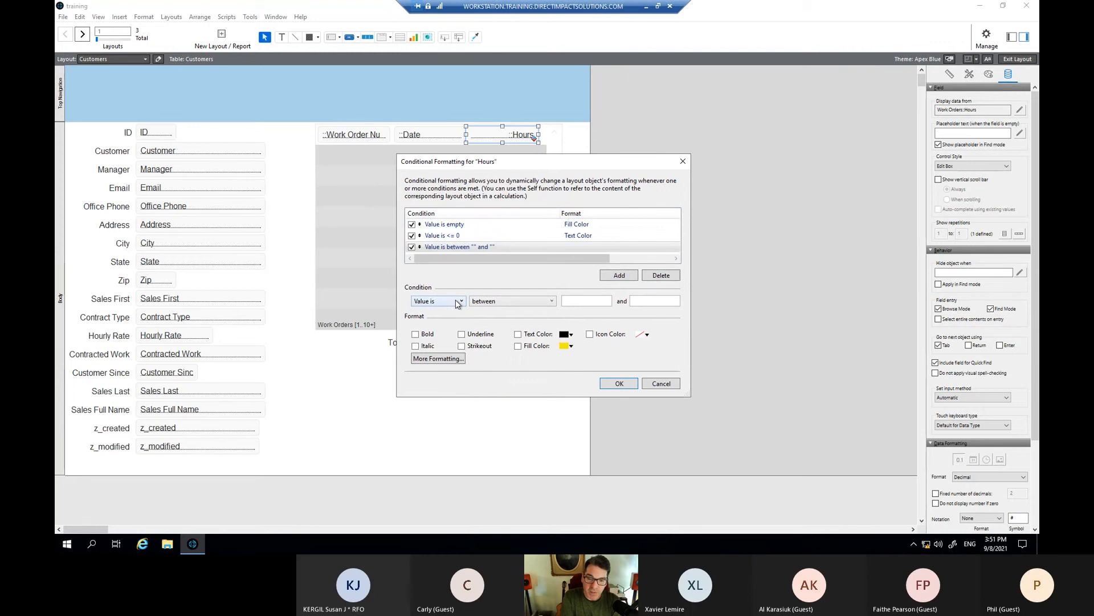
click(456, 303)
click(446, 324)
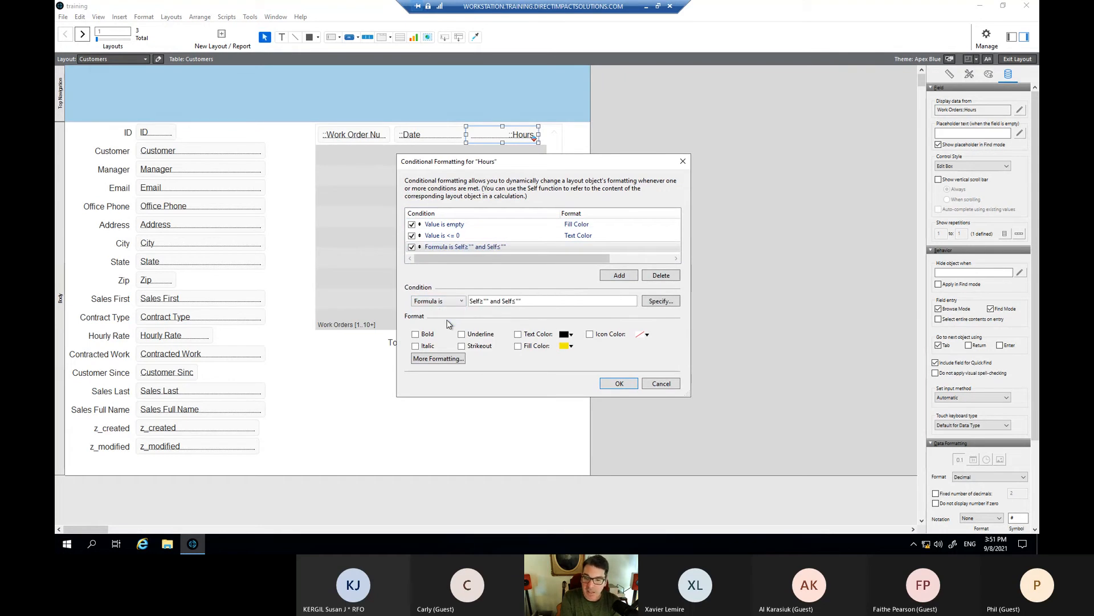
click(659, 302)
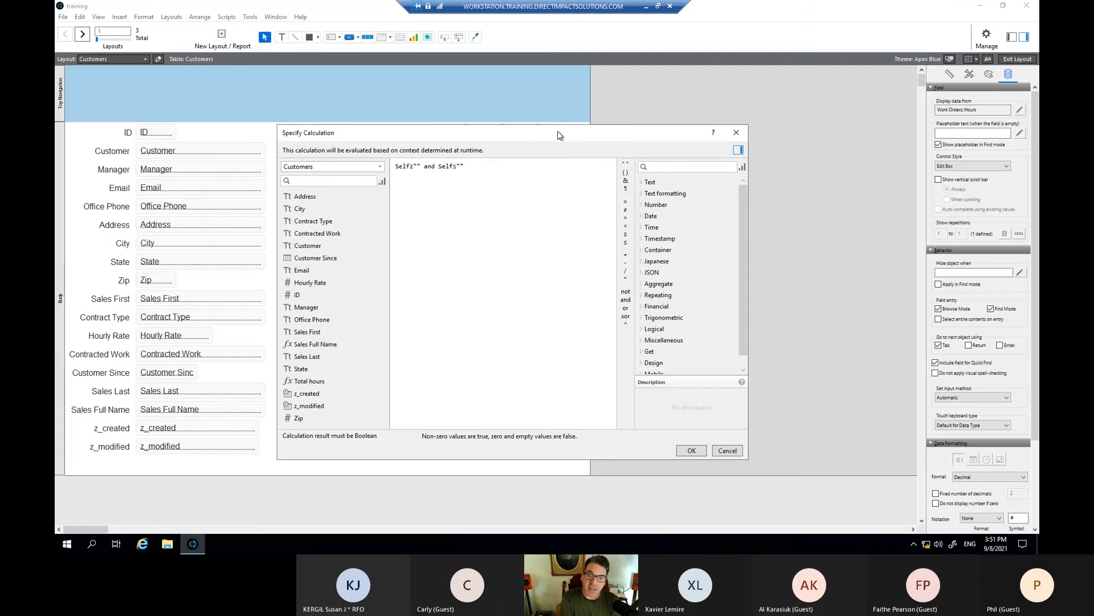
drag(557, 134, 657, 122)
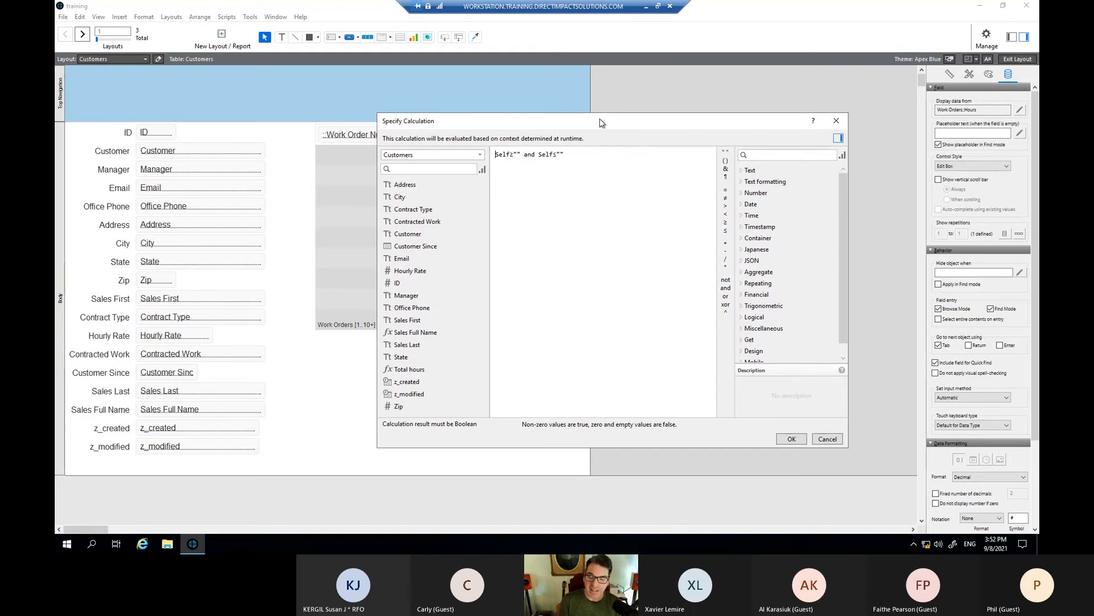
drag(601, 122, 557, 120)
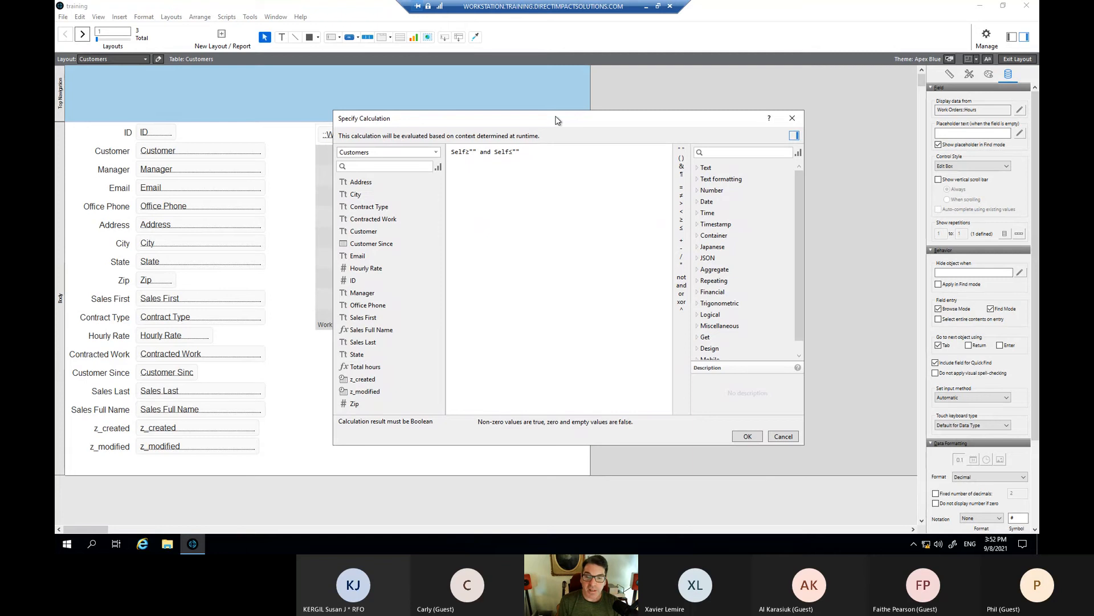
key(ctrl+a)
key(BackSpace)
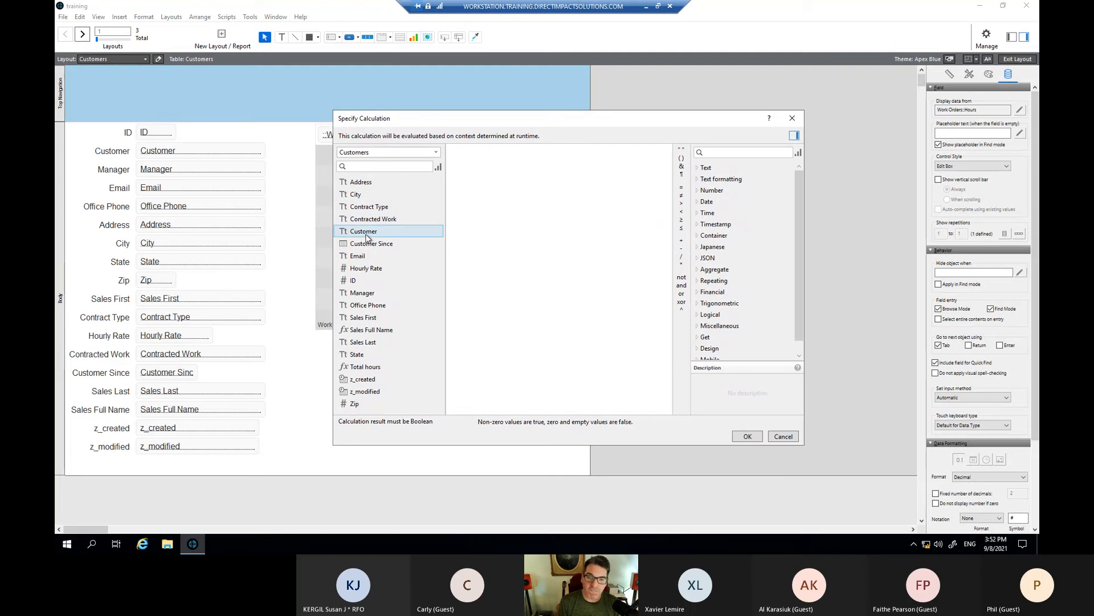
- Enter the formula Work Orders::Date = Get(CurrentDate) and confirm it
click(388, 152)
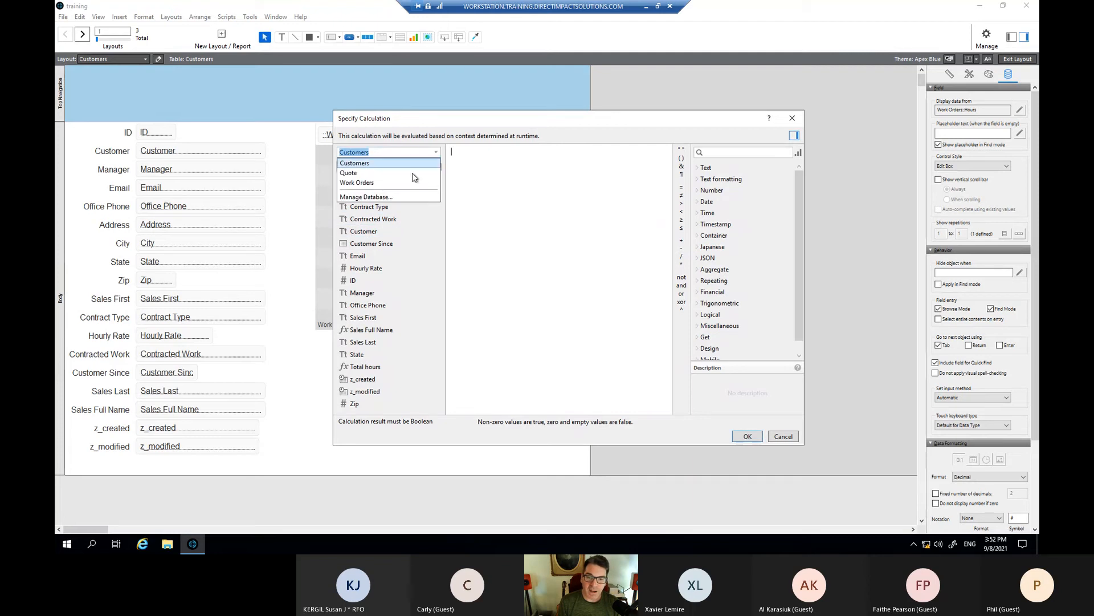
click(386, 183)
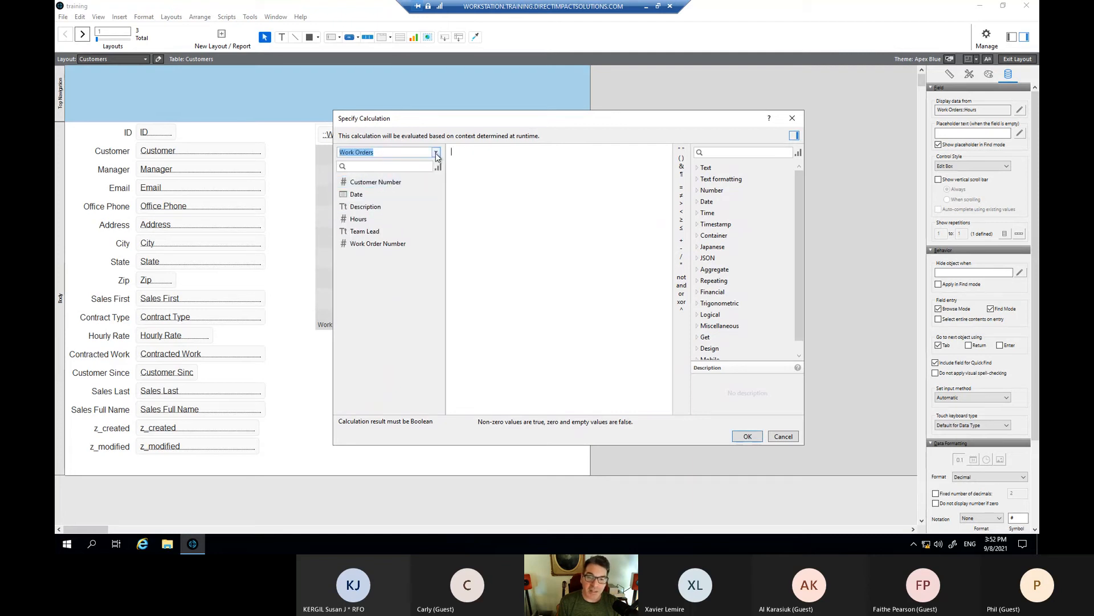
double_click(363, 194)
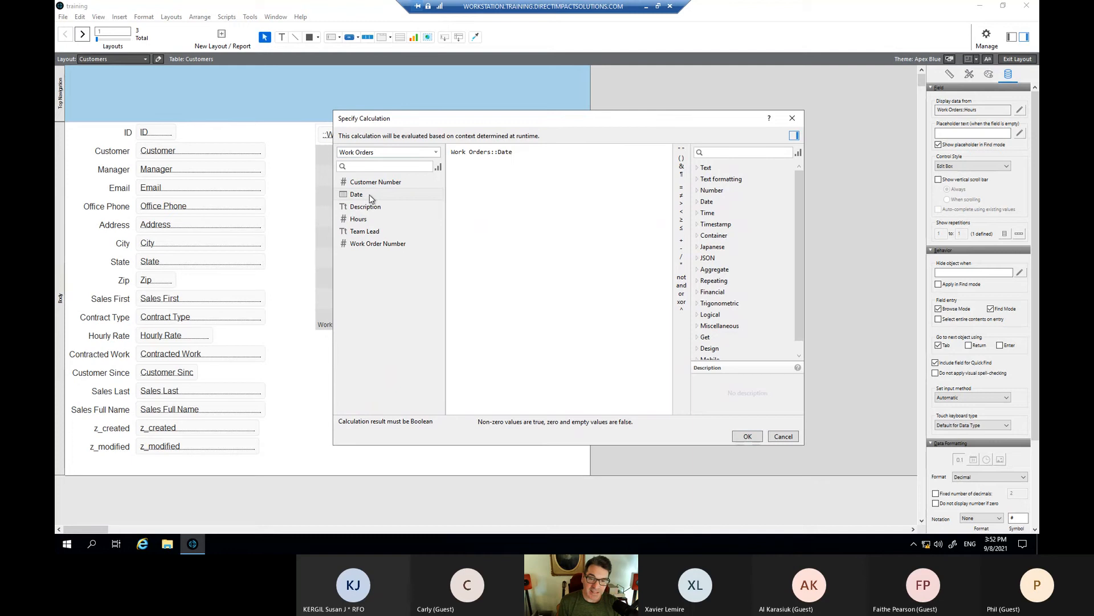
text(= get)
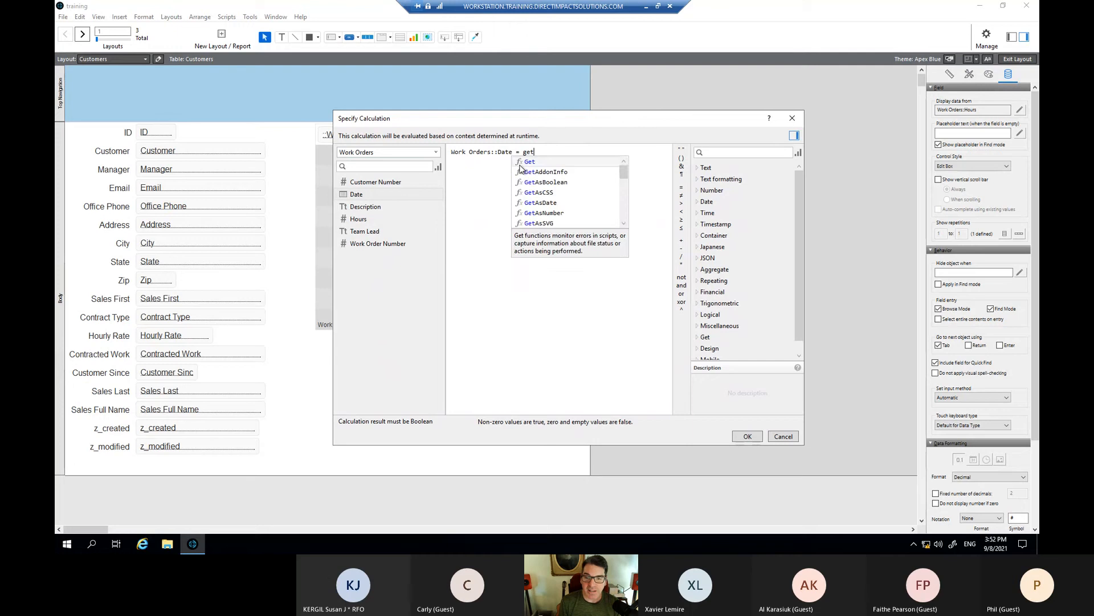
text(Cu)
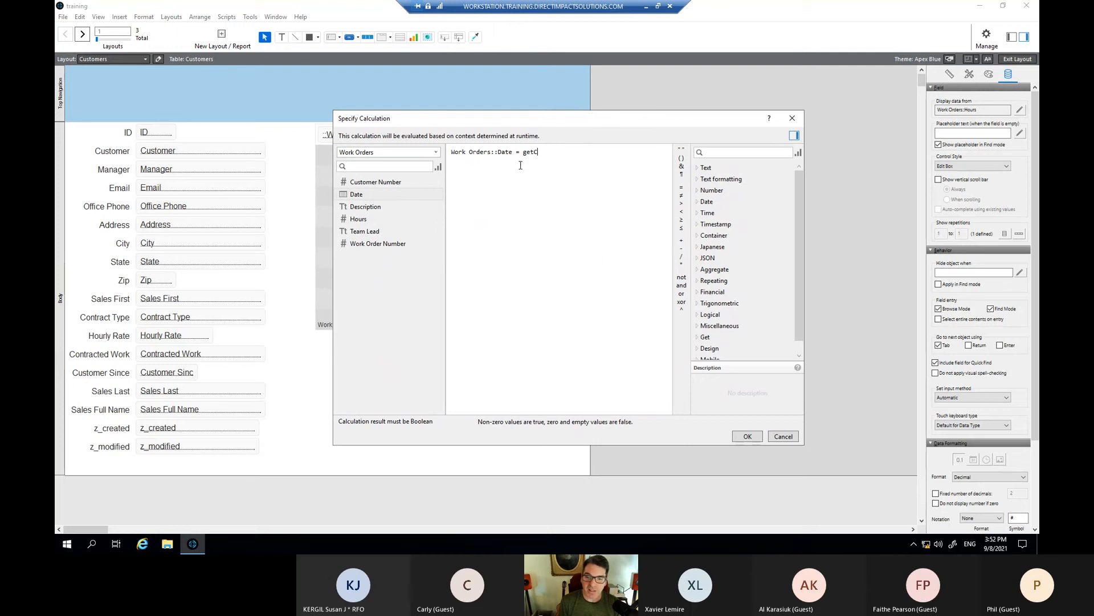
text(()
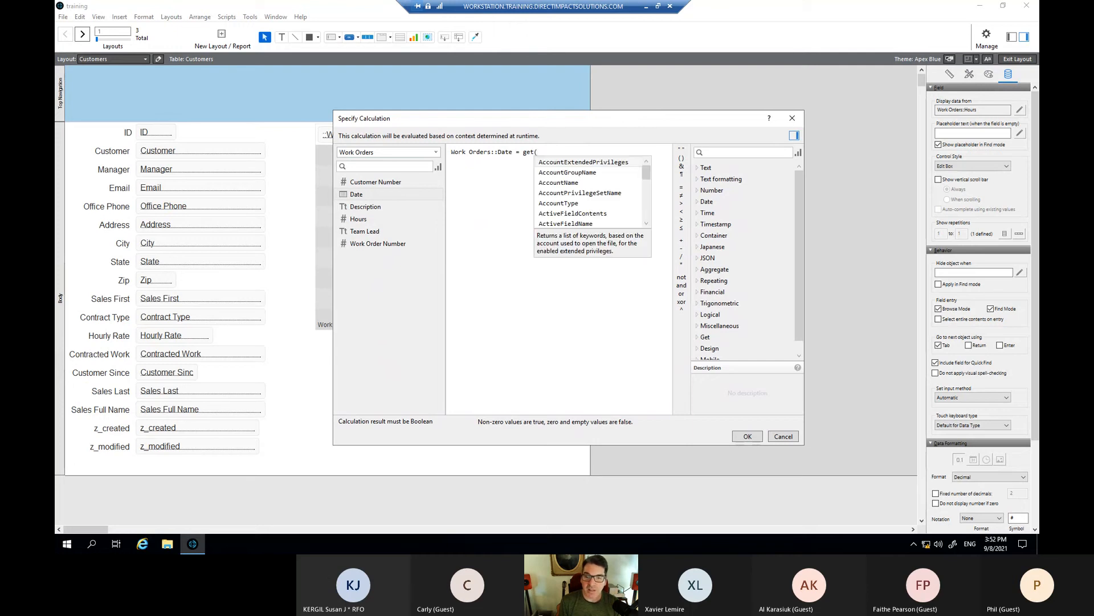
text(cu)
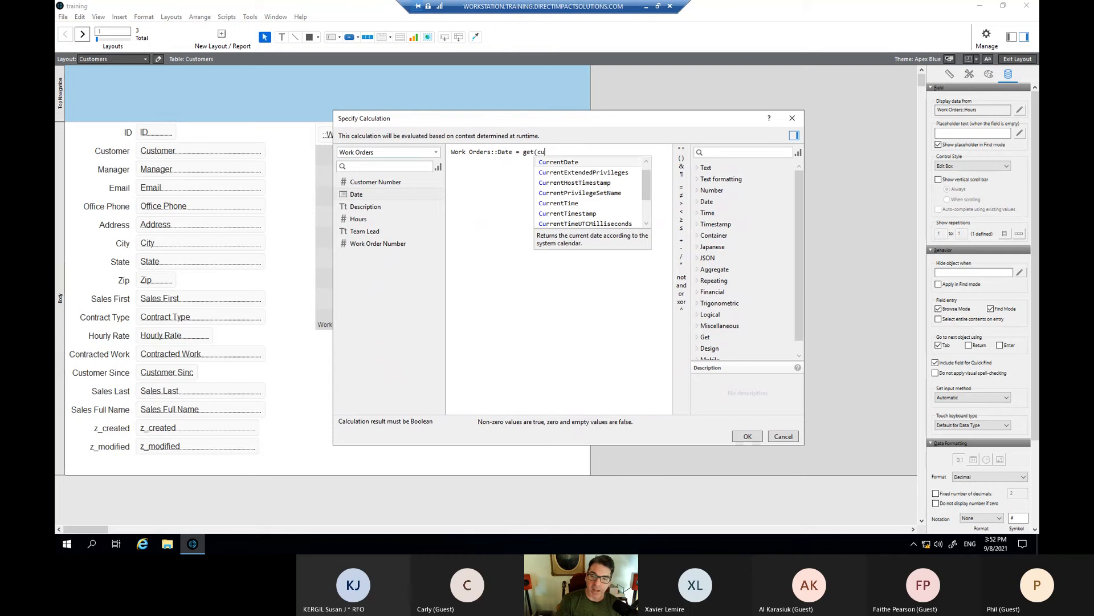
key(Return)
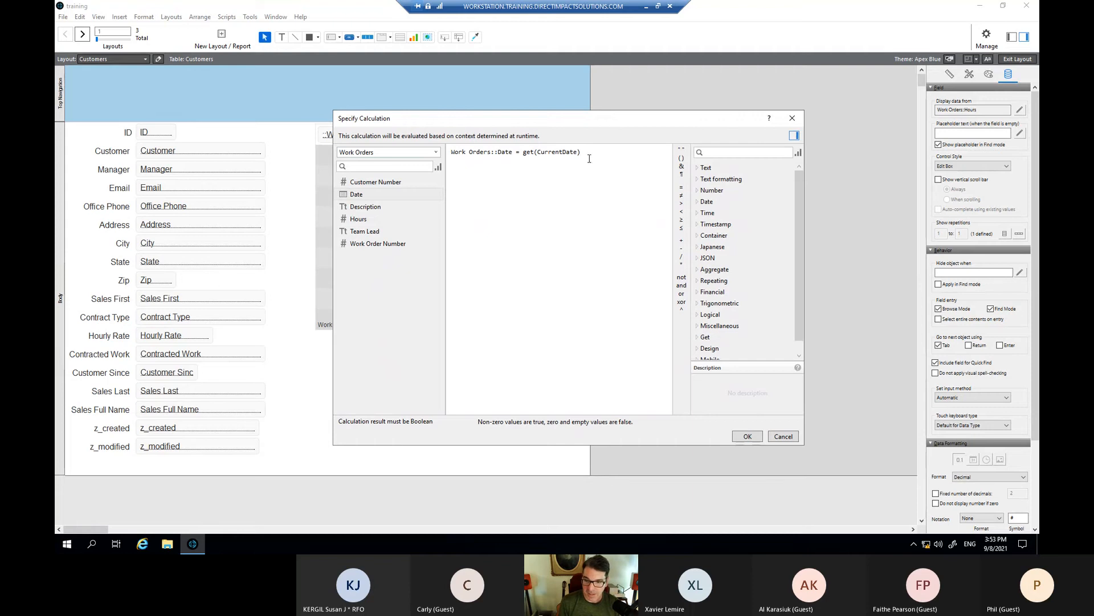
click(752, 436)
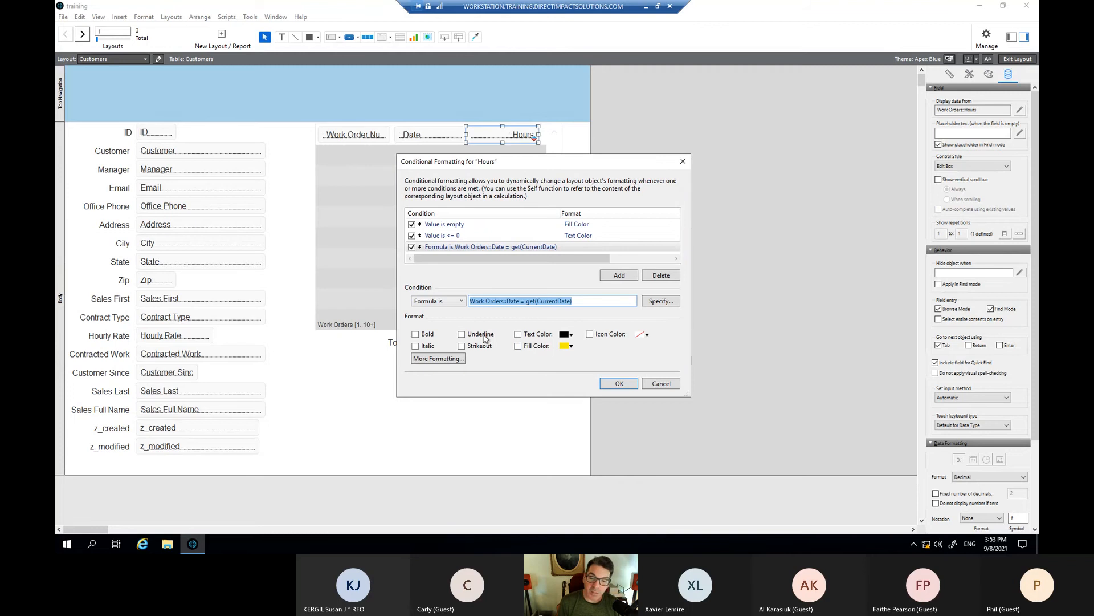
- Format today's Hours as bold with a light green fill and save the conditional formatting
click(415, 334)
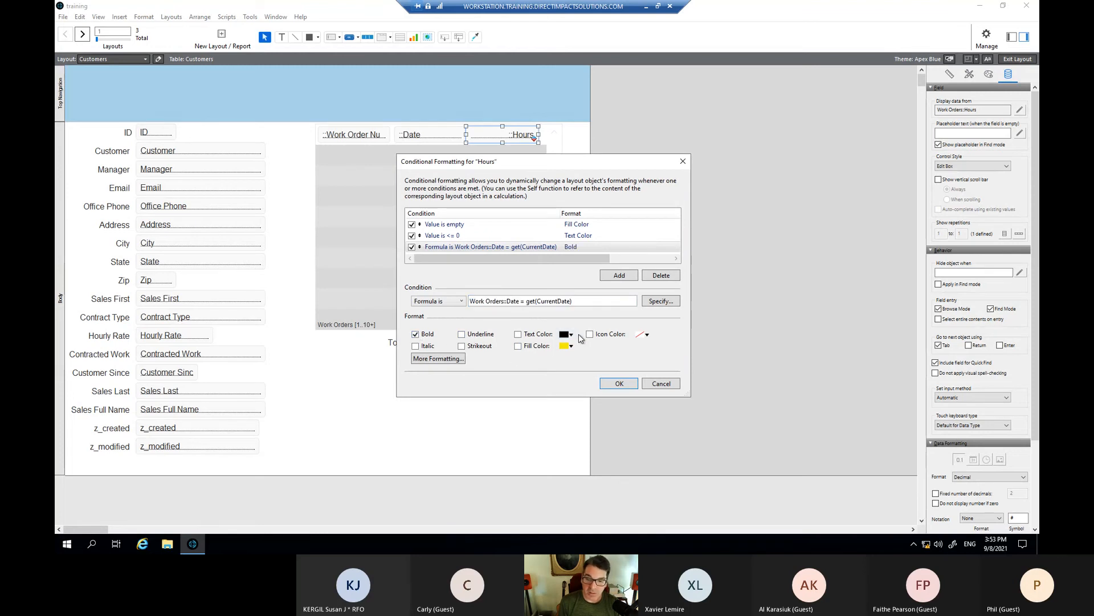
click(518, 346)
click(564, 346)
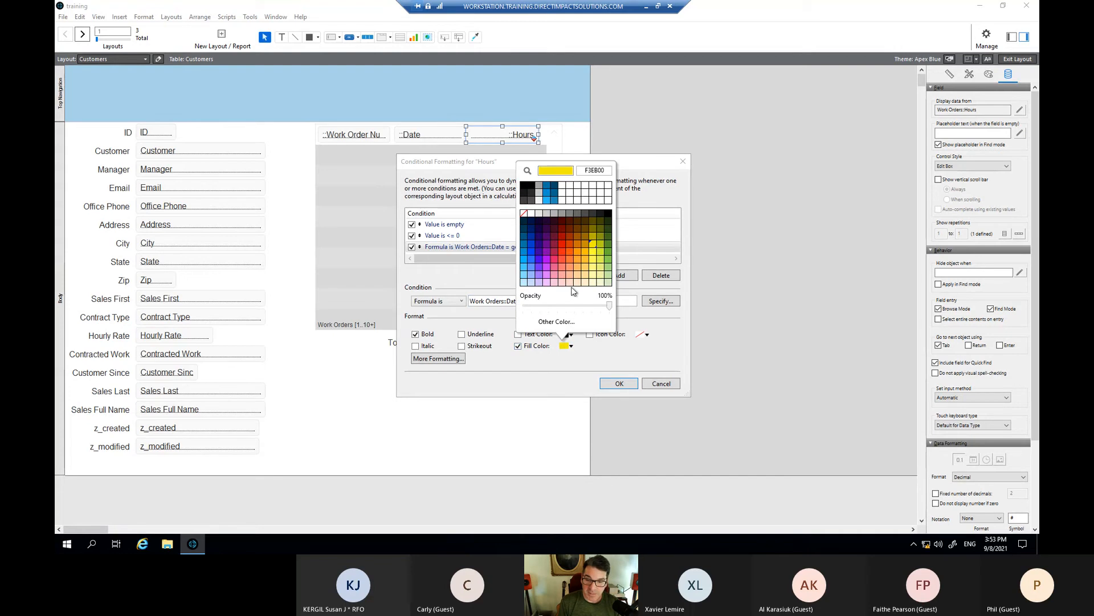
click(608, 252)
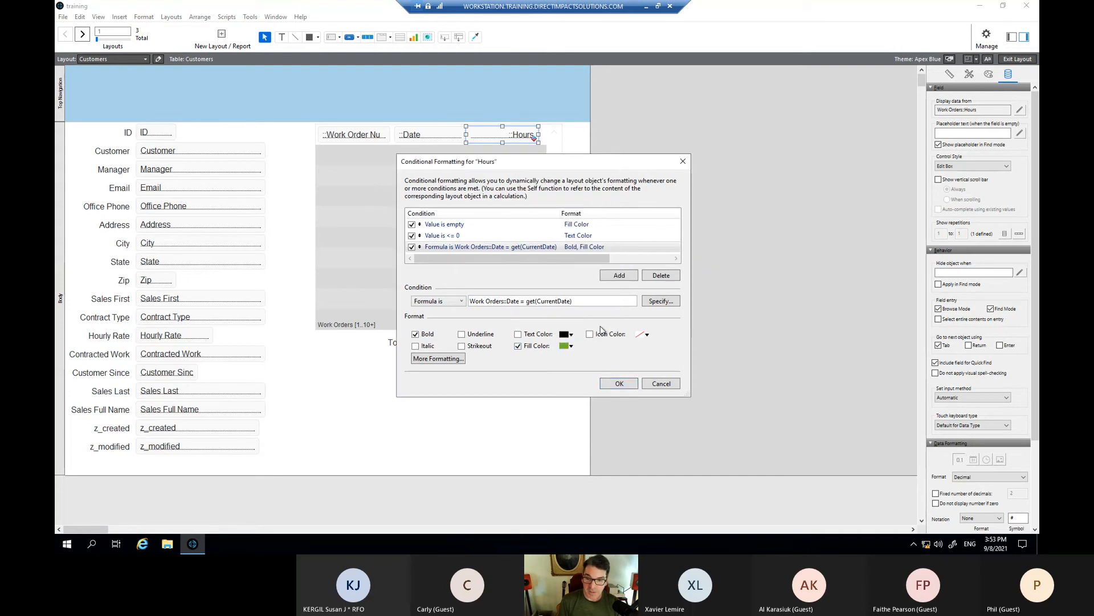
click(574, 345)
click(609, 272)
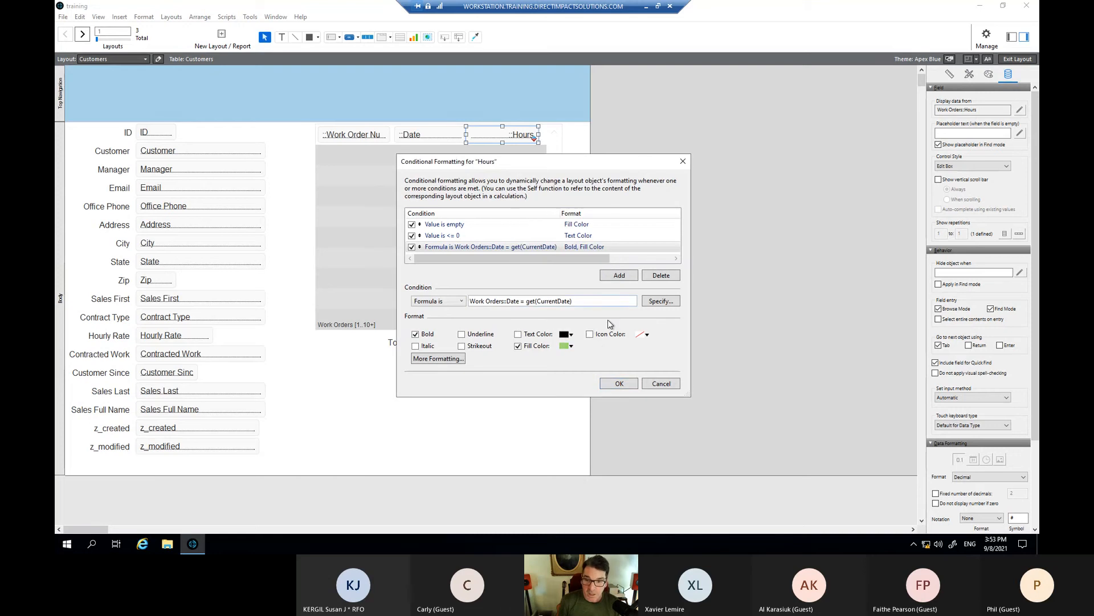
click(623, 381)
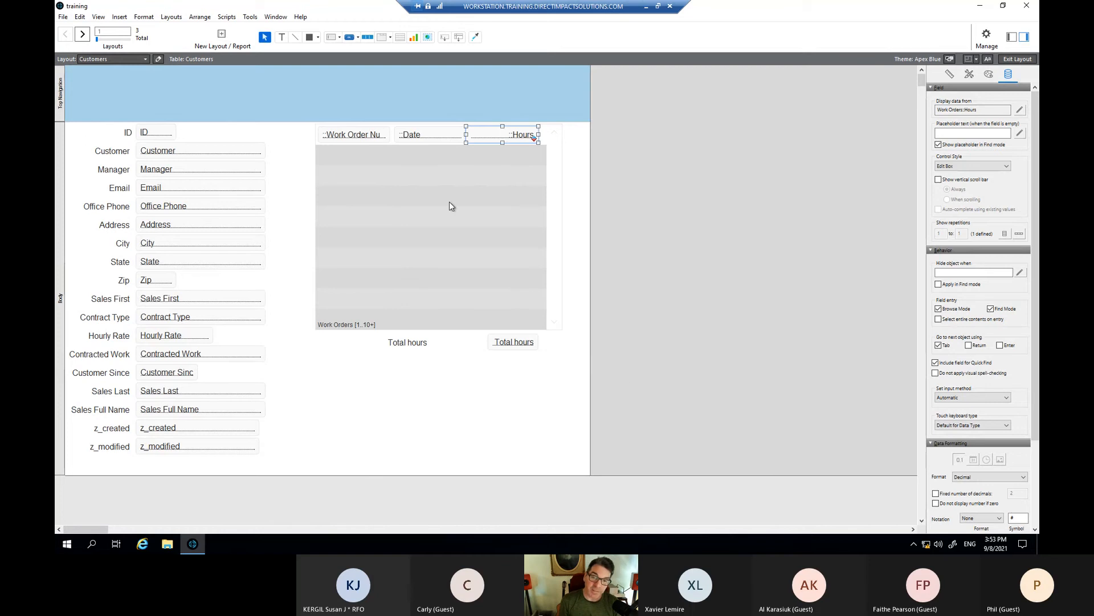
- Switch to Browse mode and check the highlight on the 9/8/2021 work order's hours
key(ctrl+b)
scroll(542, 230, down, 1)
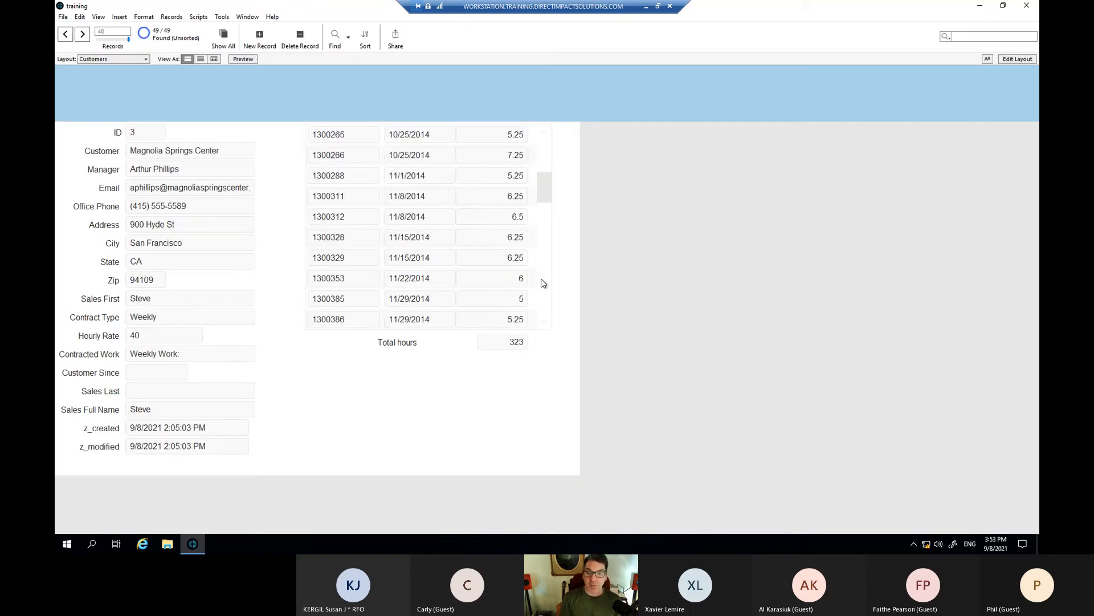
click(542, 284)
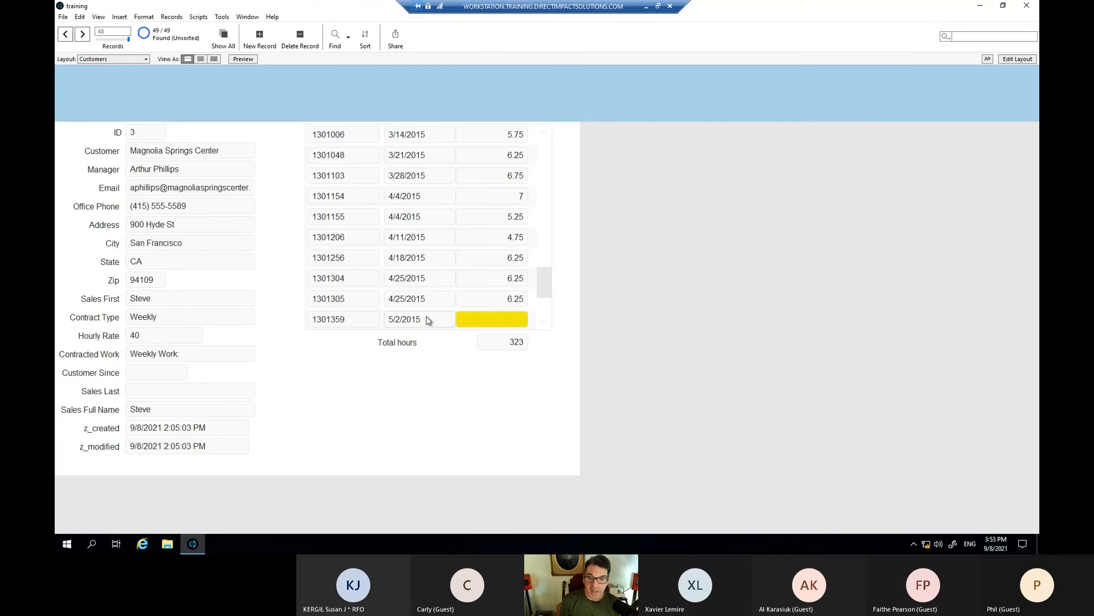
scroll(427, 320, up, 1)
scroll(426, 319, down, 6)
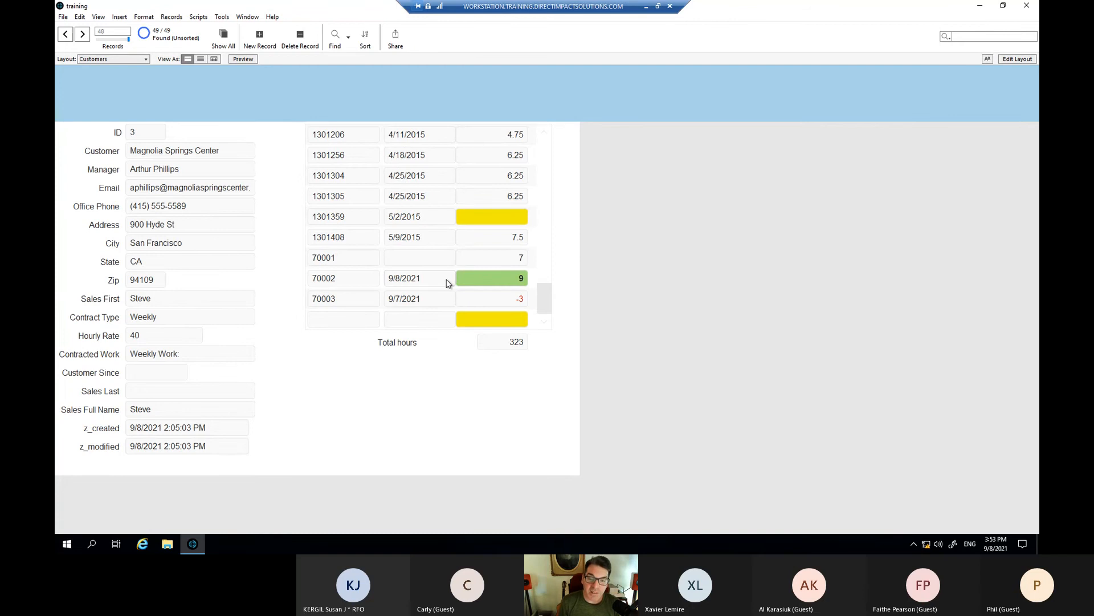
click(447, 280)
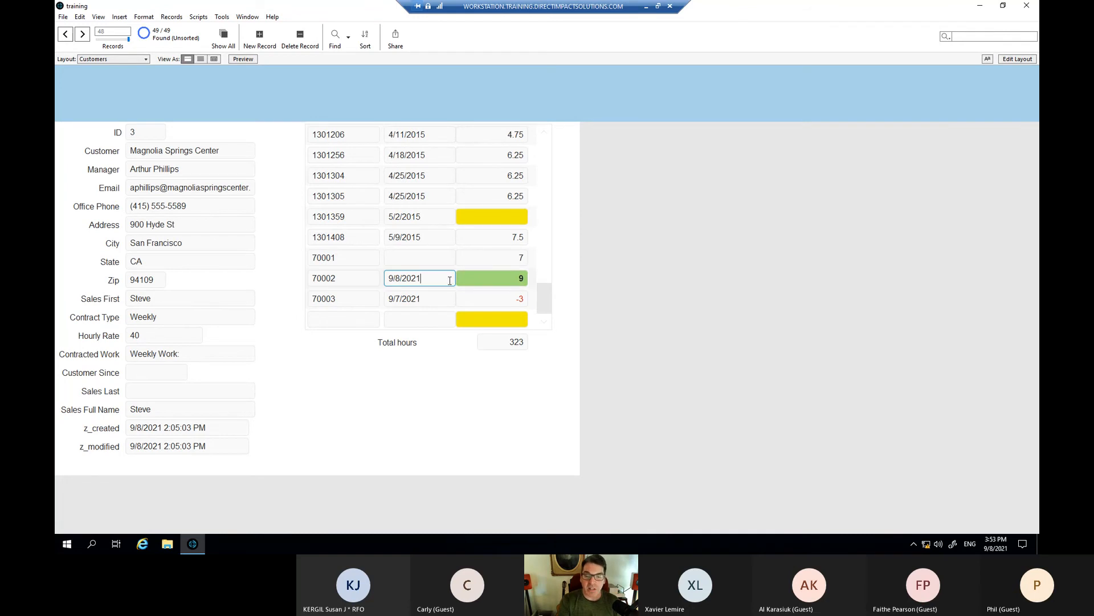
click(490, 283)
click(532, 287)
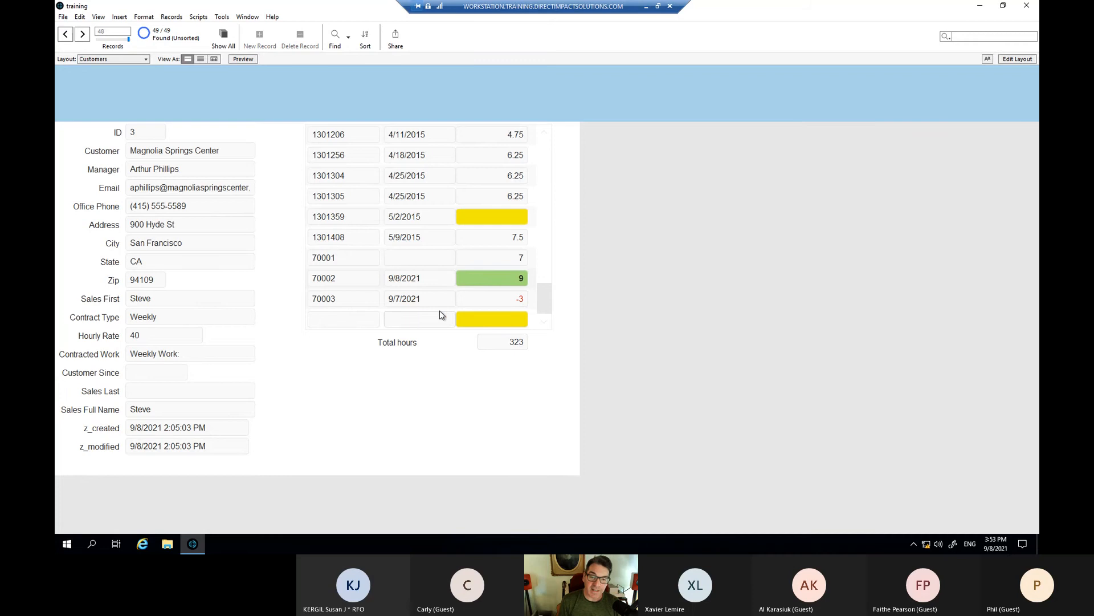
- Redate work order 70002 to 9/9/2021 and 70001 to 9/8/2021, then return to Layout mode
click(401, 279)
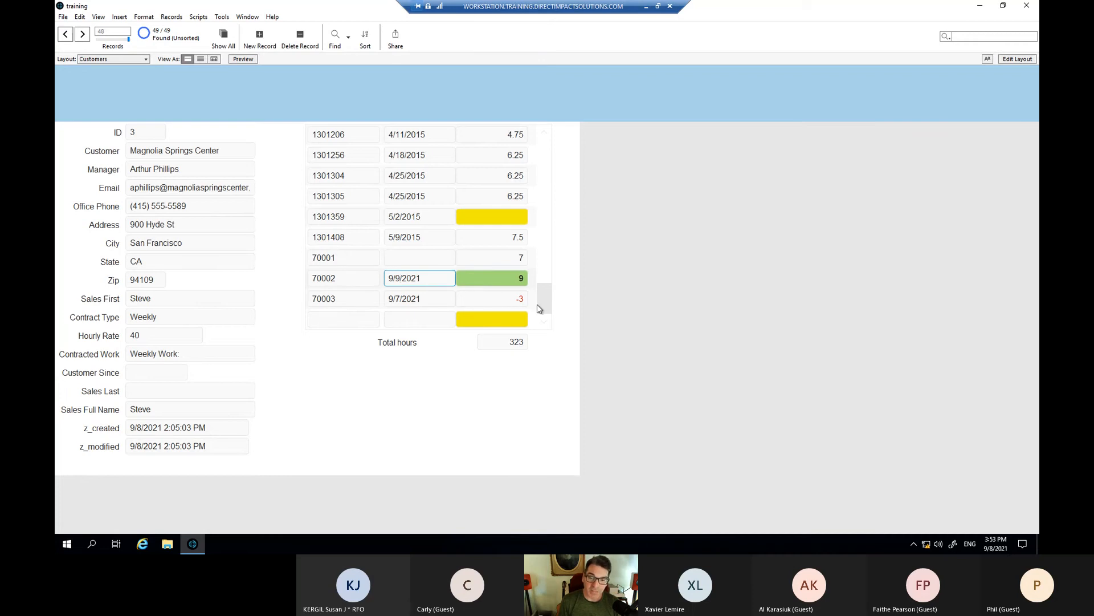
key(Tab)
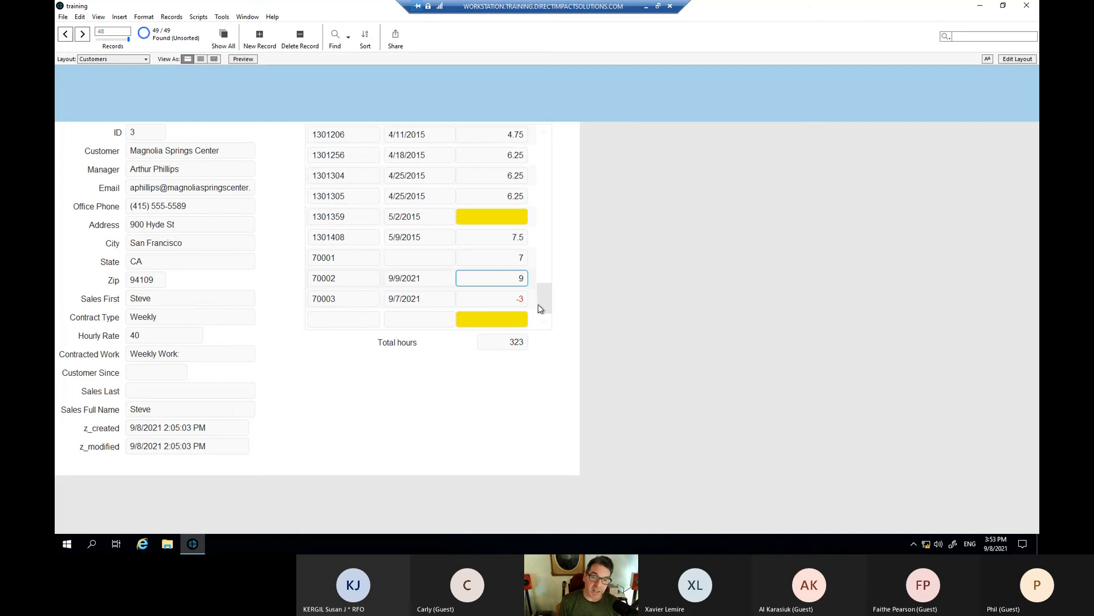
click(414, 260)
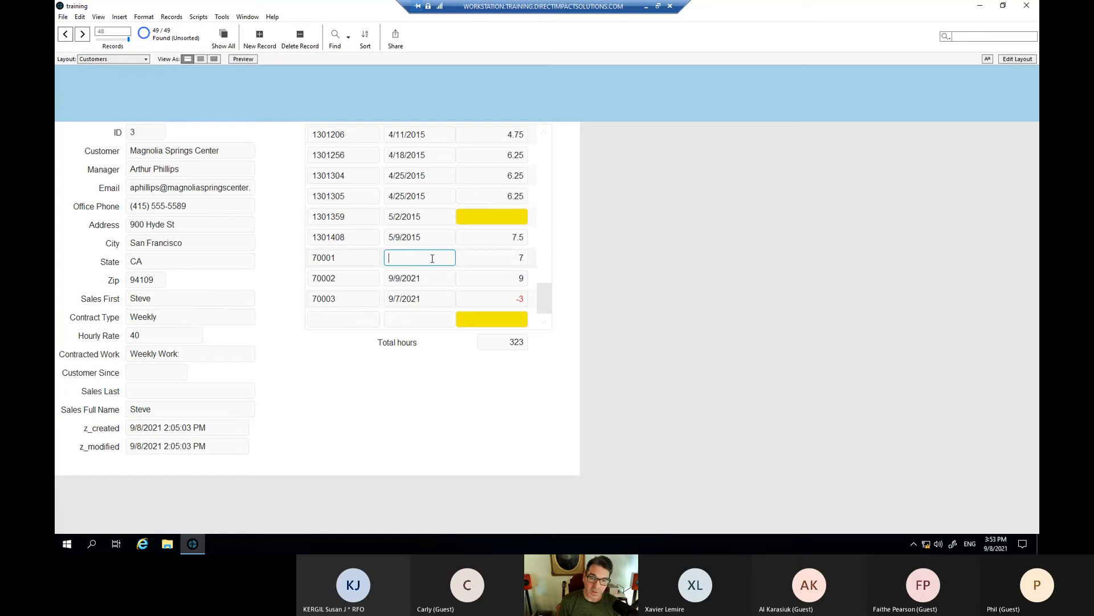
text(9/8)
key(Tab)
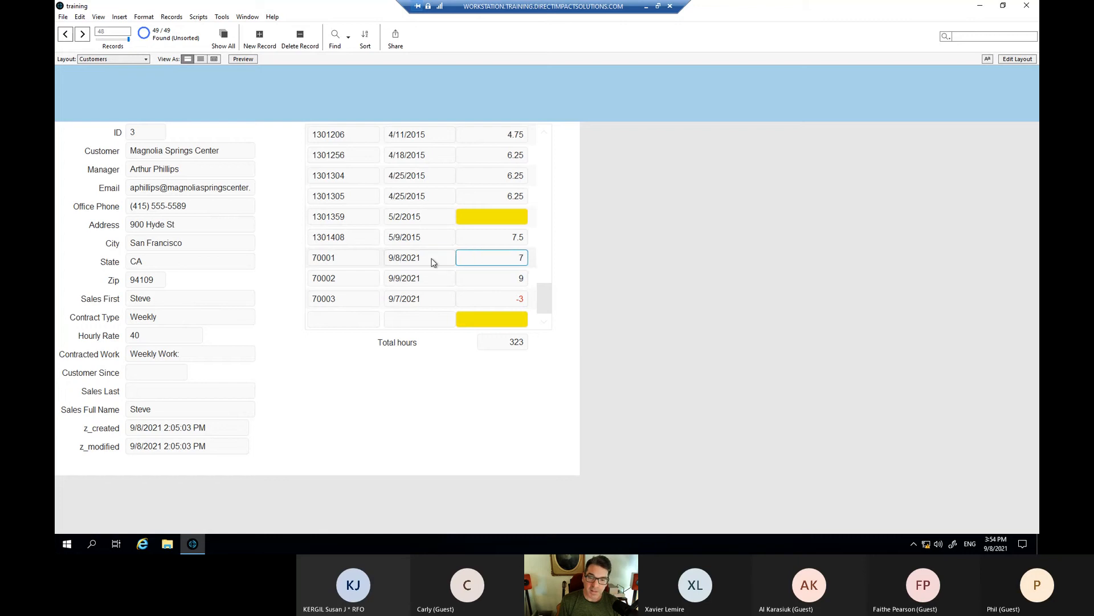
click(505, 357)
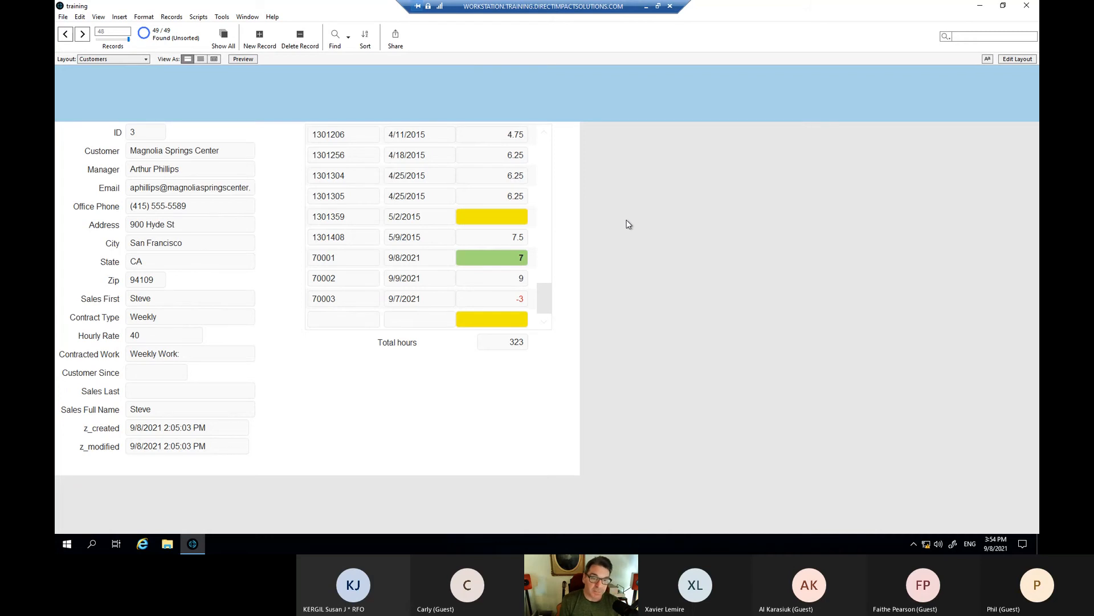
key(ctrl+l)
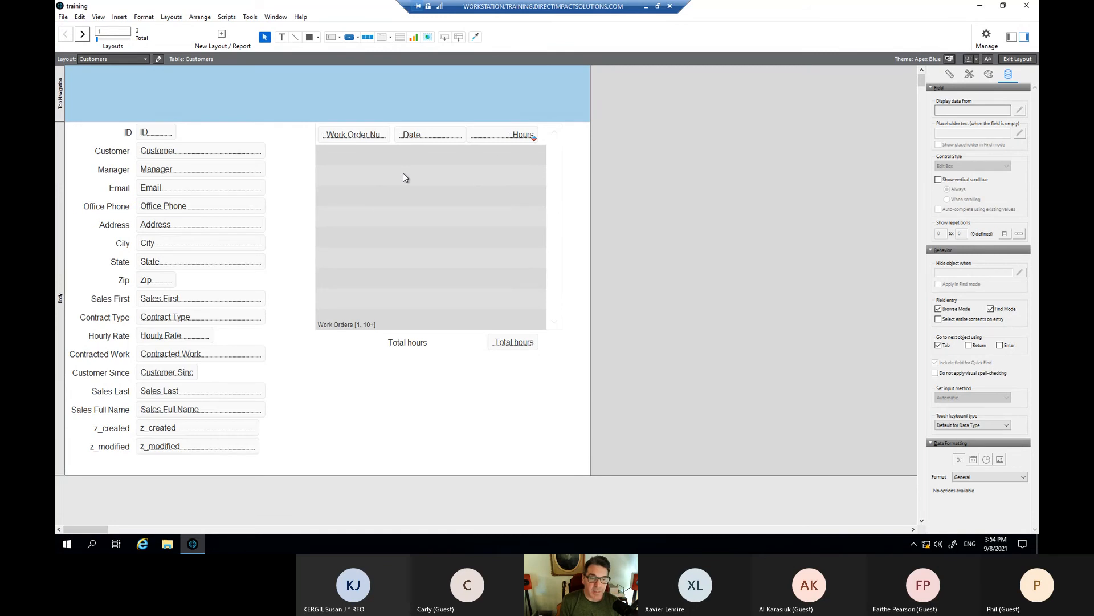
- Select the City, State and Zip fields together with their labels
click(147, 247)
drag(105, 232, 210, 291)
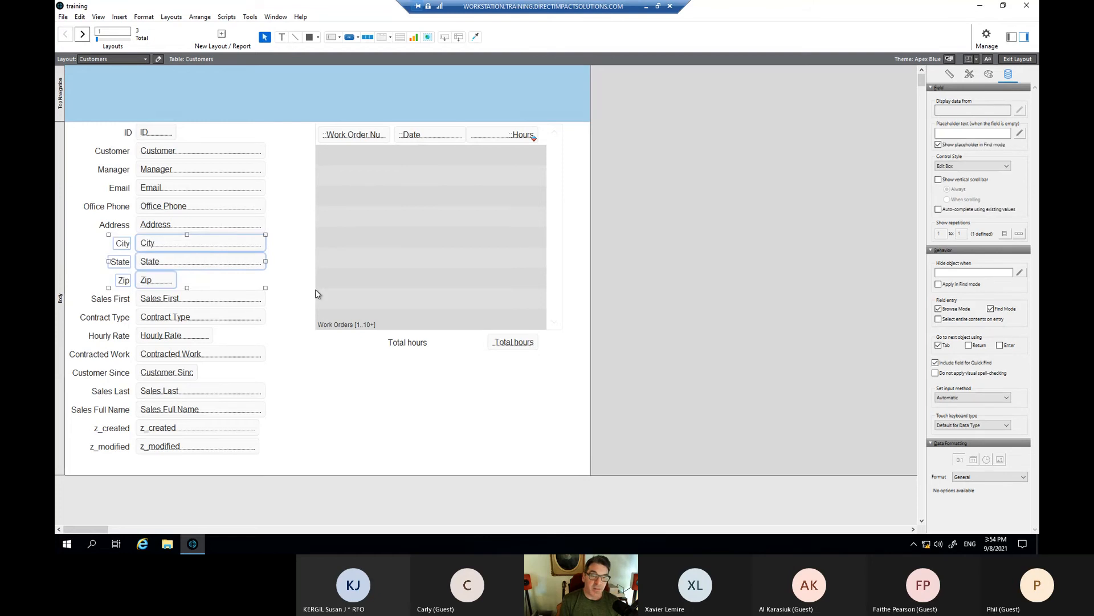
right_click(213, 264)
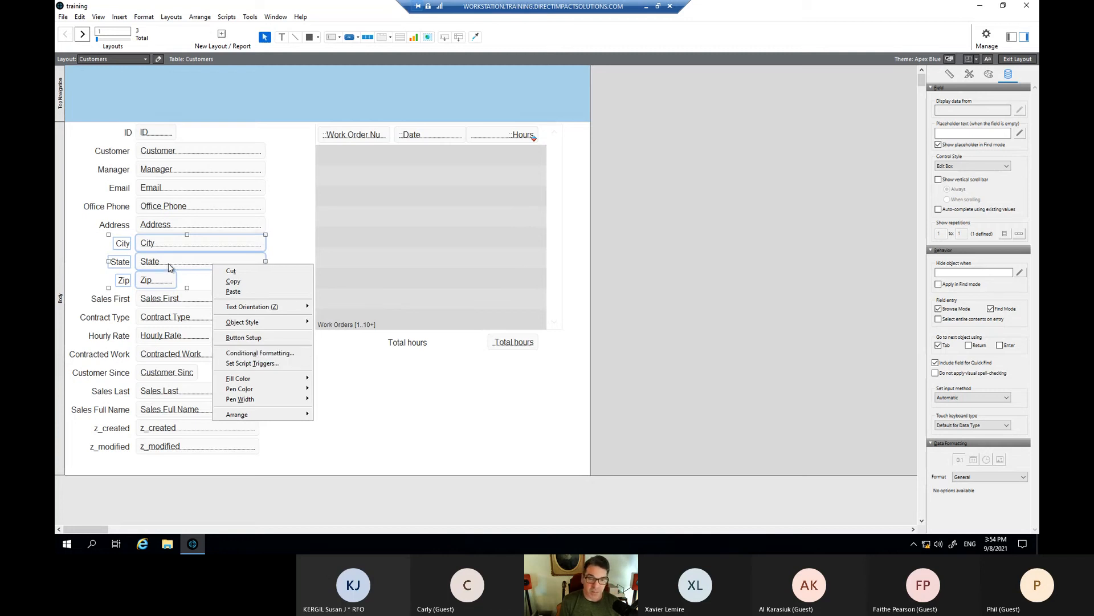
click(84, 263)
drag(99, 233, 208, 288)
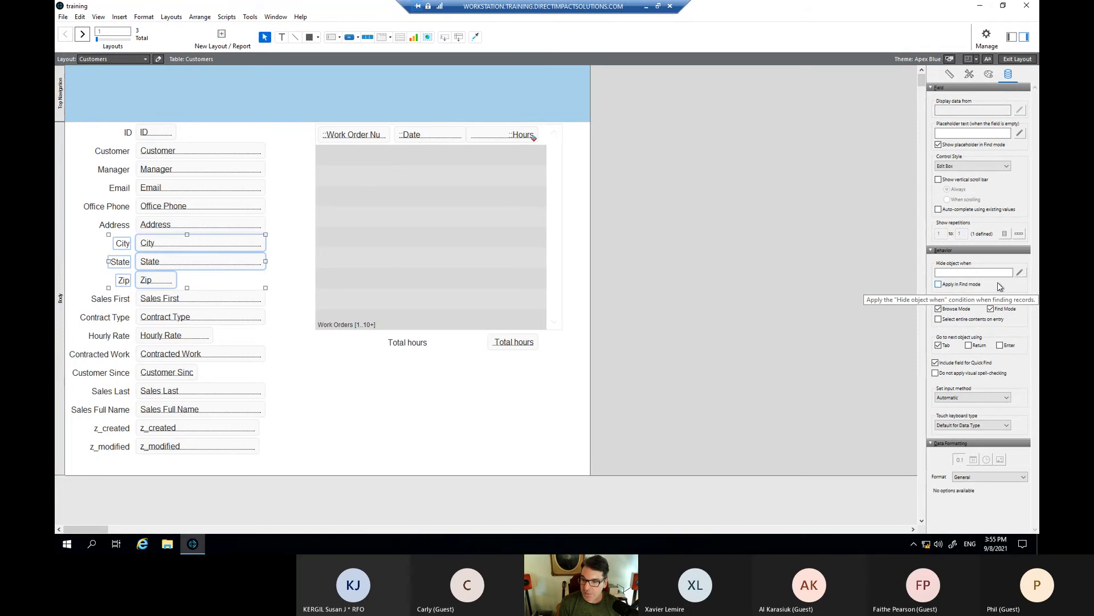
- Set their Hide object when formula to IsEmpty ( Customers::Address )
click(1019, 273)
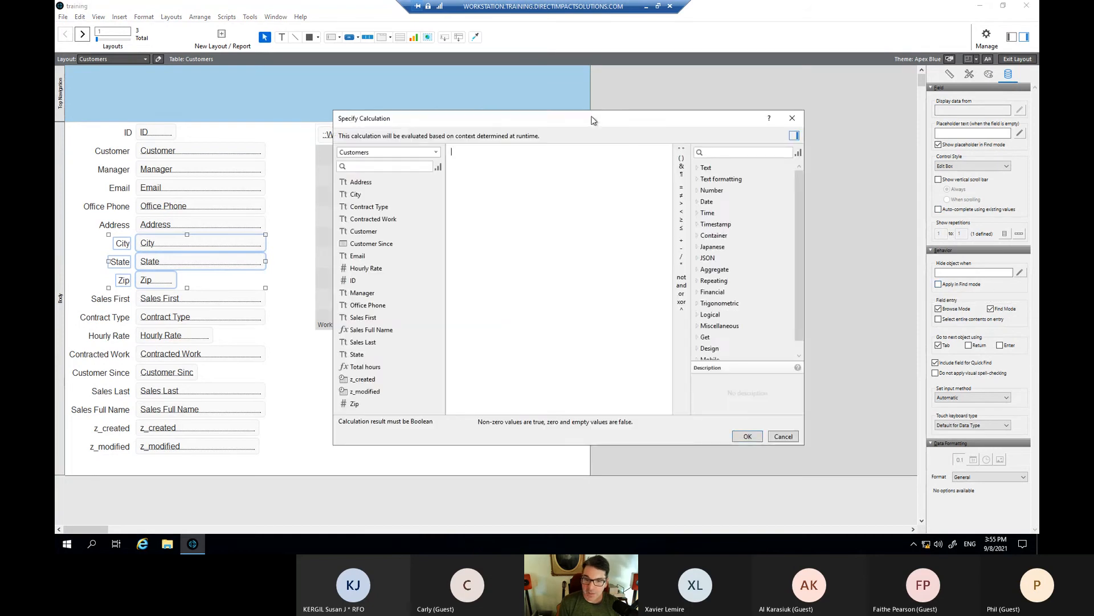
drag(591, 120, 615, 108)
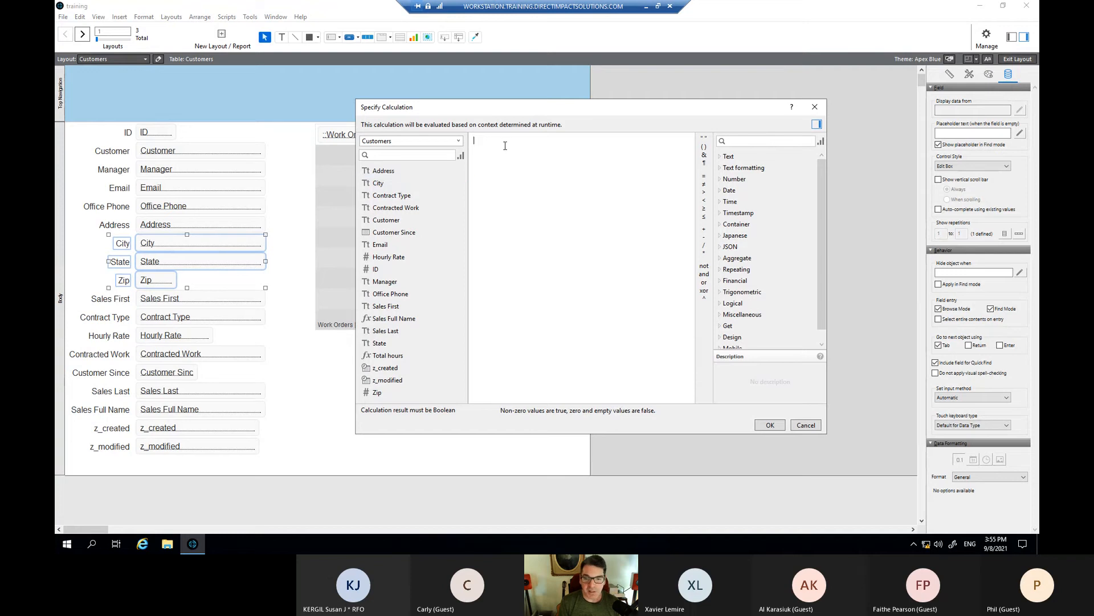
text(ise)
key(Return)
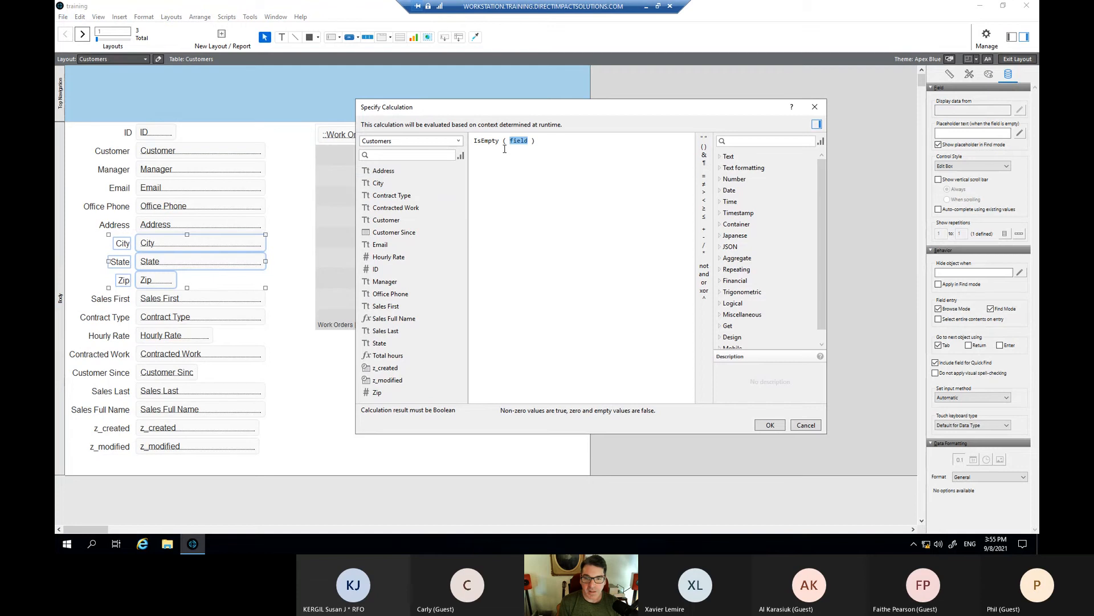
double_click(393, 187)
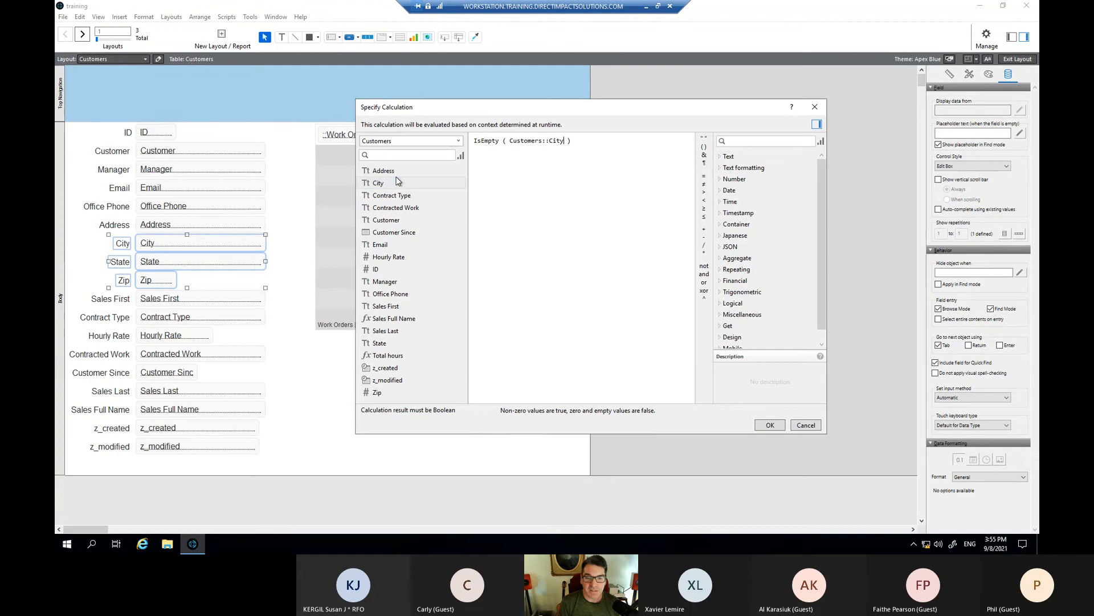
key(ctrl+z)
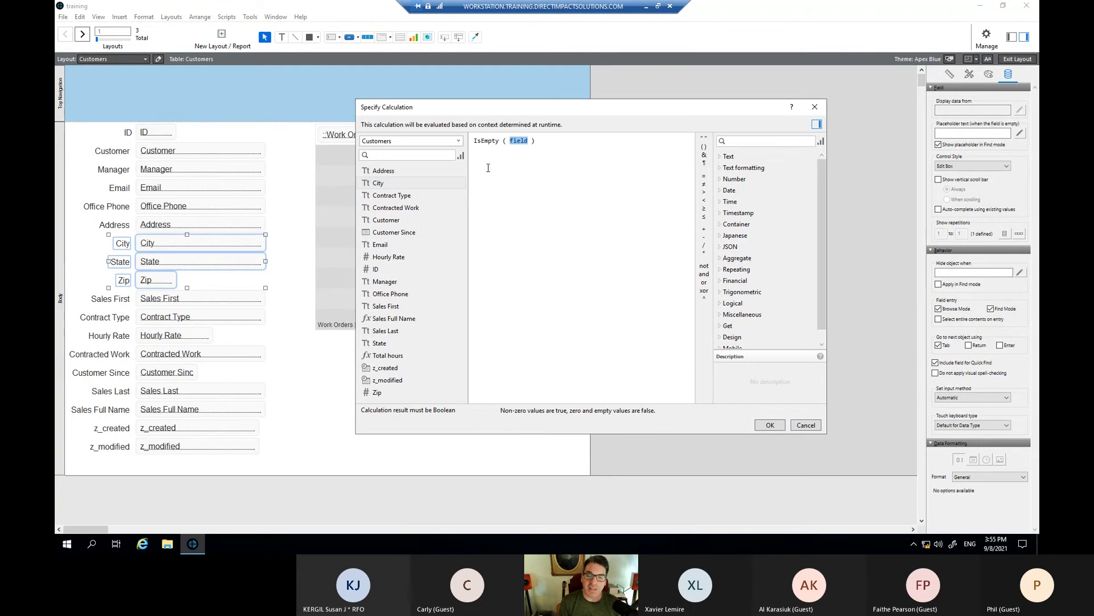
click(383, 175)
double_click(383, 175)
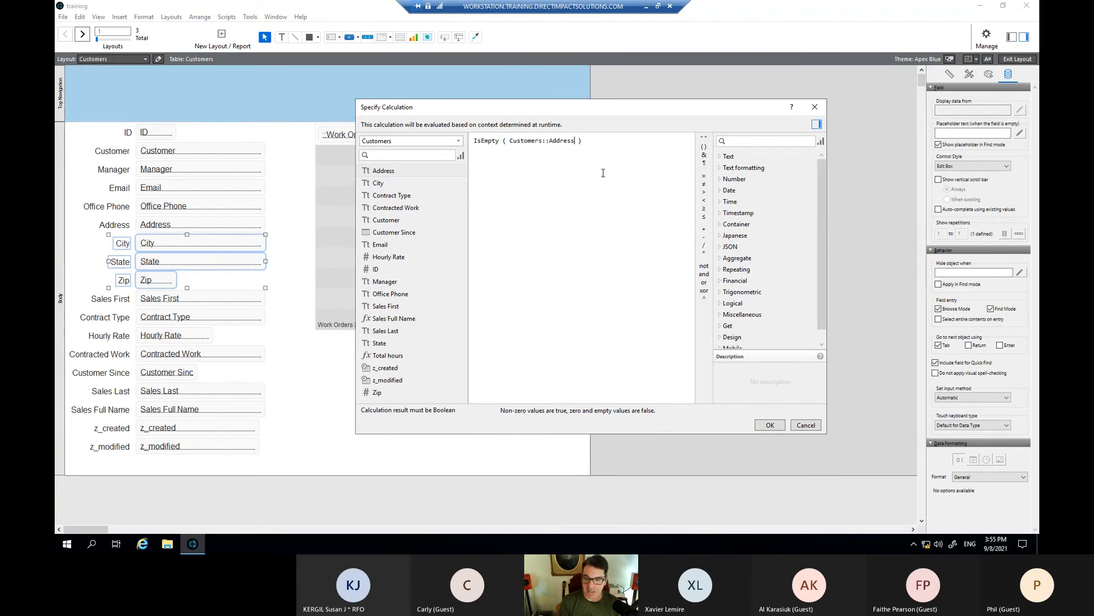
click(777, 424)
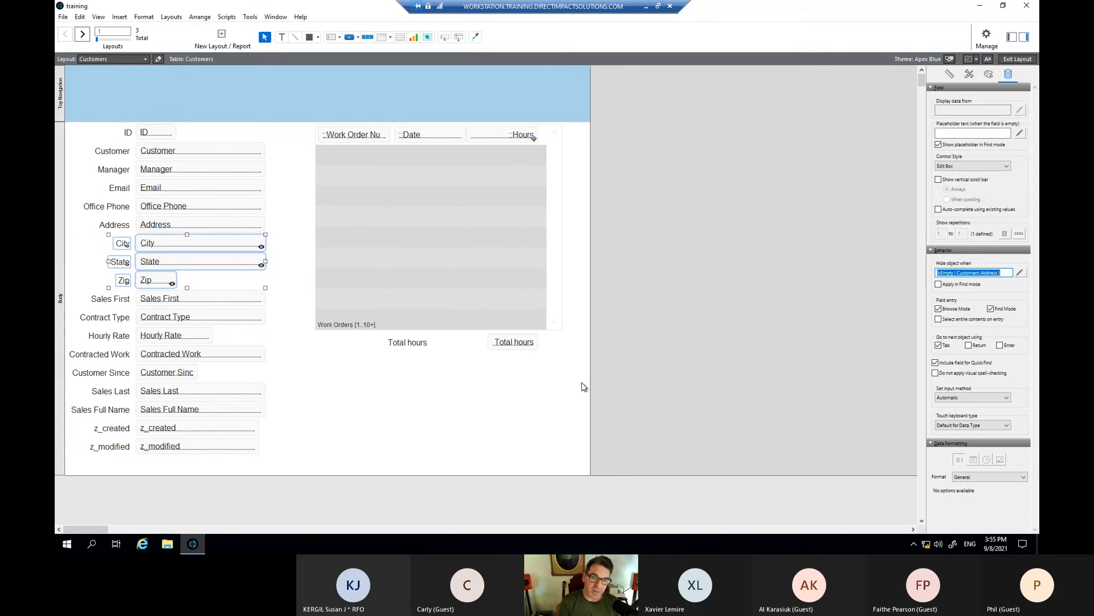
- In Browse mode, empty the customer's Address so City, State and Zip disappear
key(ctrl+b)
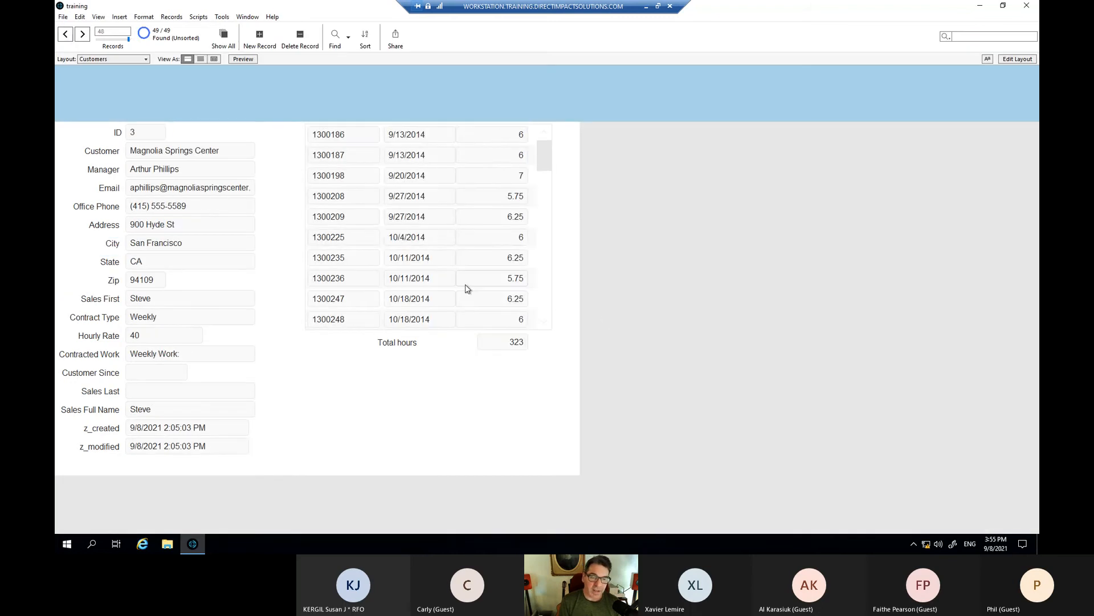
scroll(465, 292, down, 6)
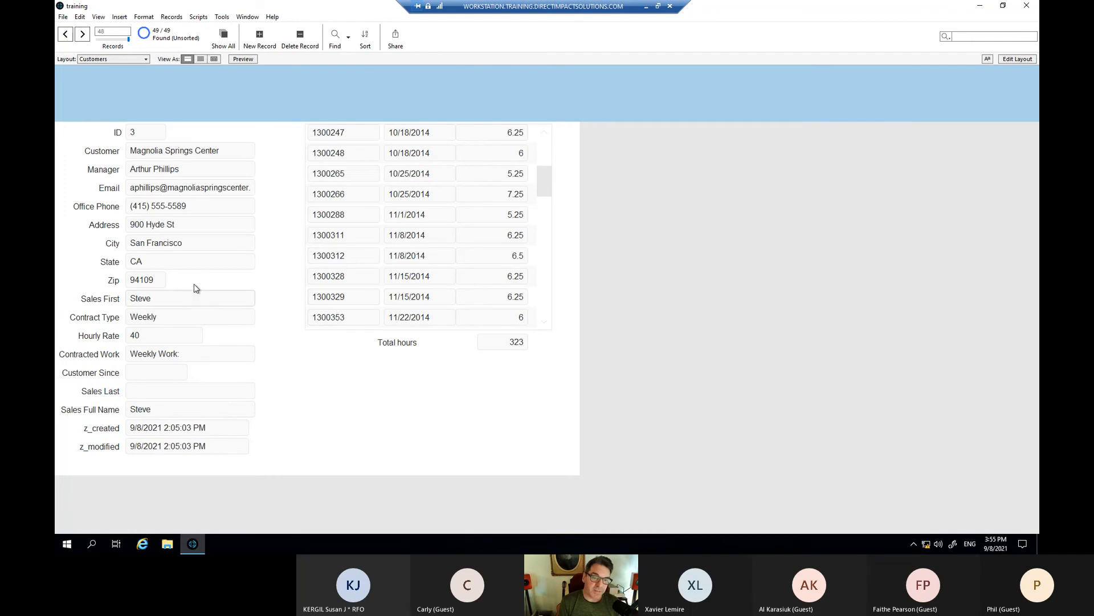
click(175, 224)
key(ctrl+a)
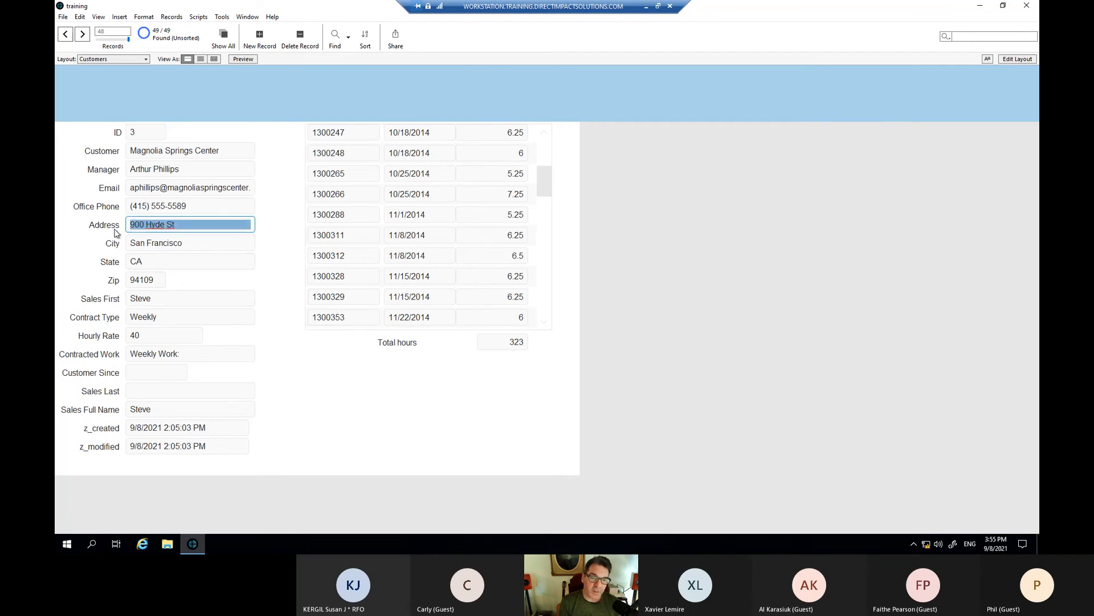
key(BackSpace)
click(263, 297)
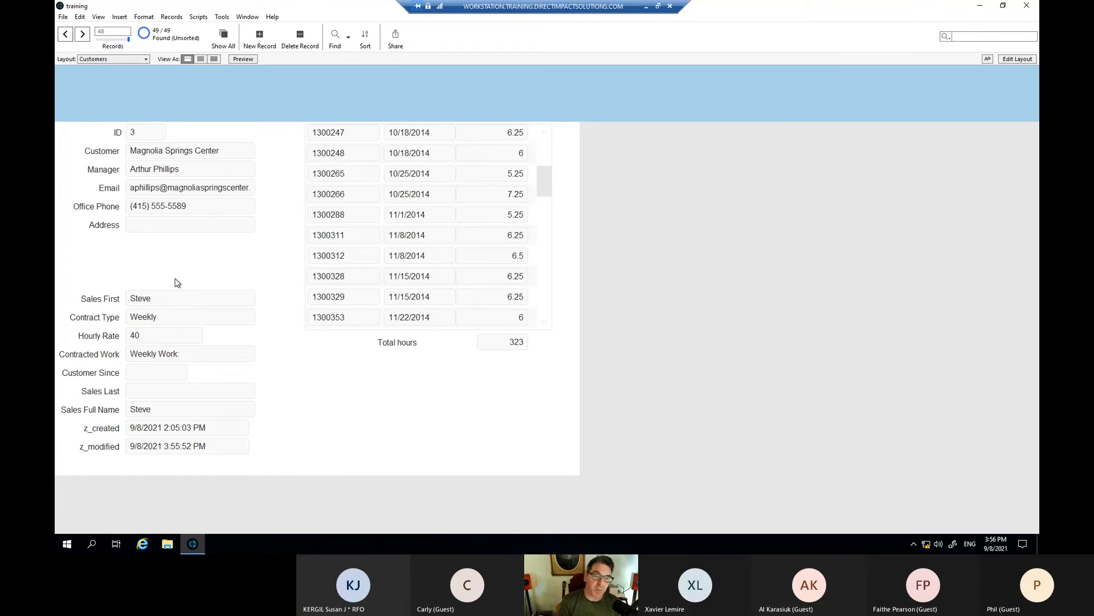
- Enter '123 main street' as the customer's Address
click(173, 230)
text(123 main)
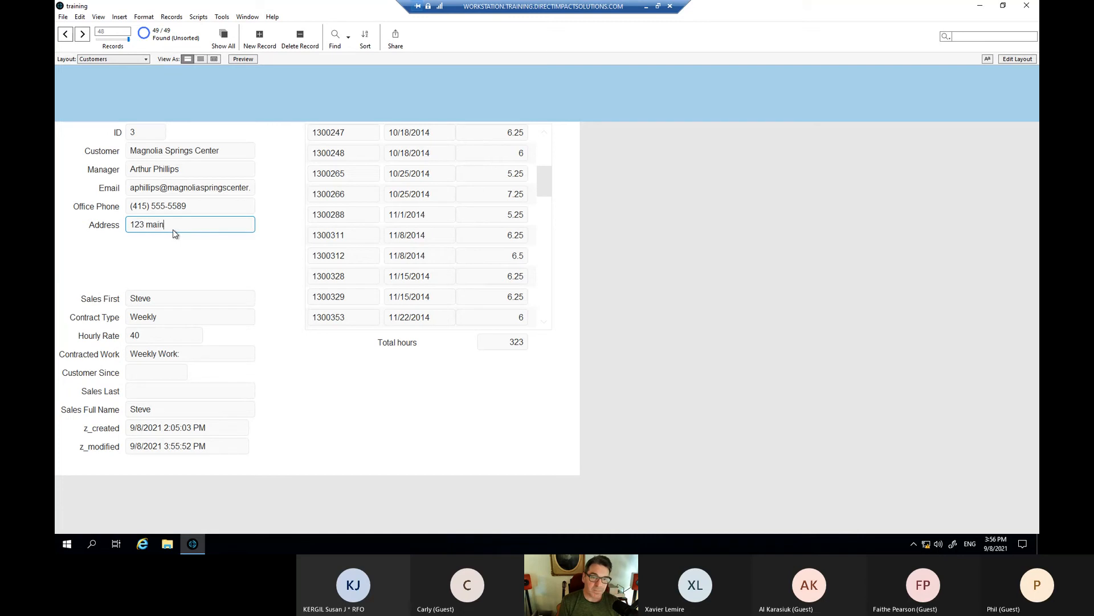
text( street)
key(Tab)
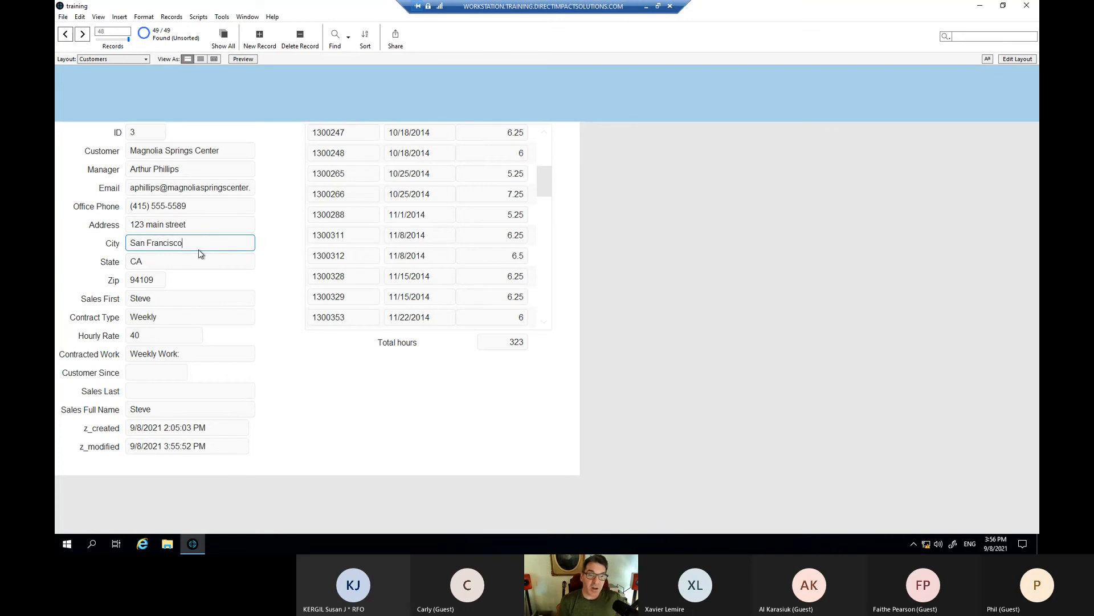
- Commit the record with the new address and switch to Layout mode
click(265, 315)
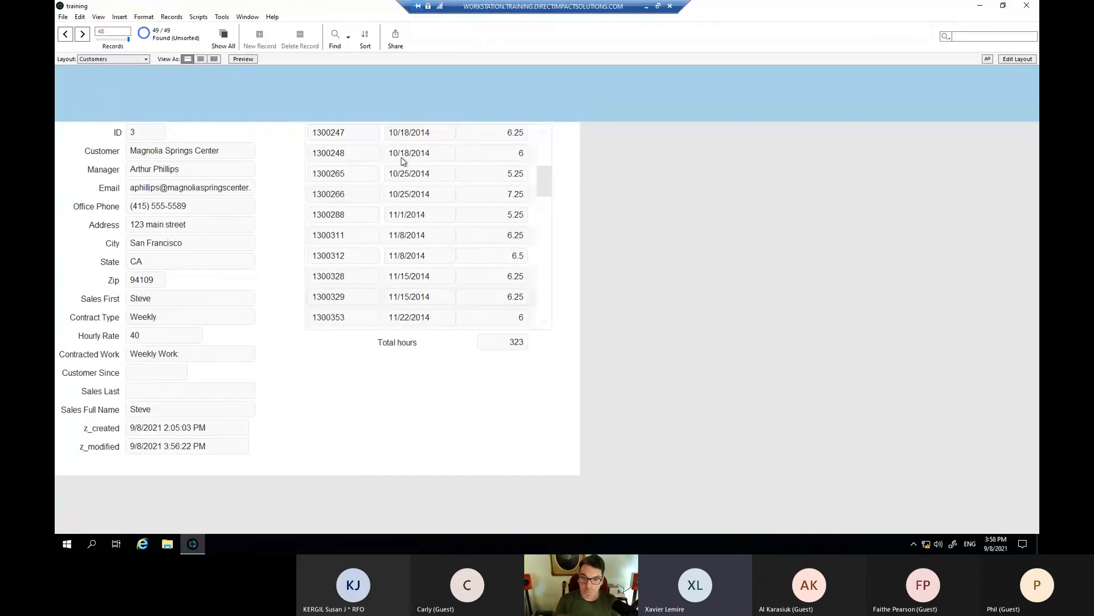
scroll(500, 216, up, 3)
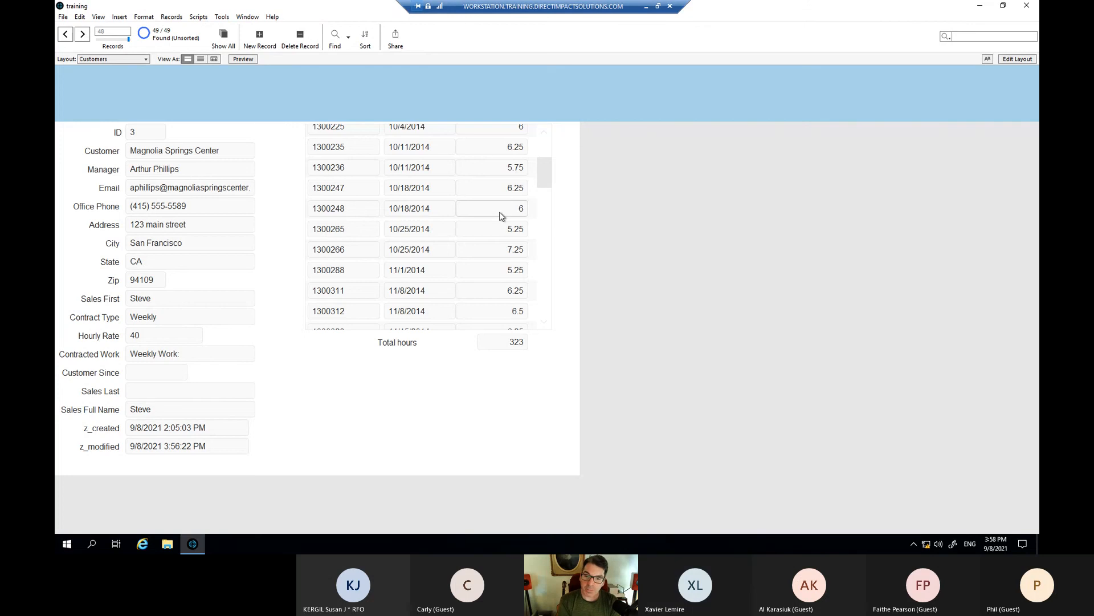
key(ctrl+l)
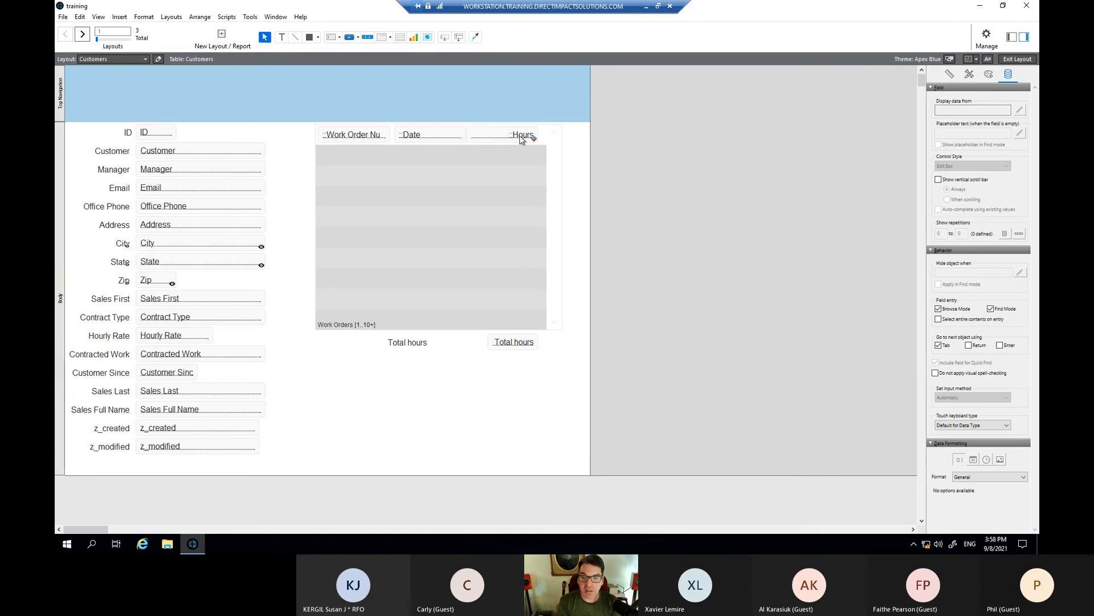
click(521, 140)
right_click(521, 140)
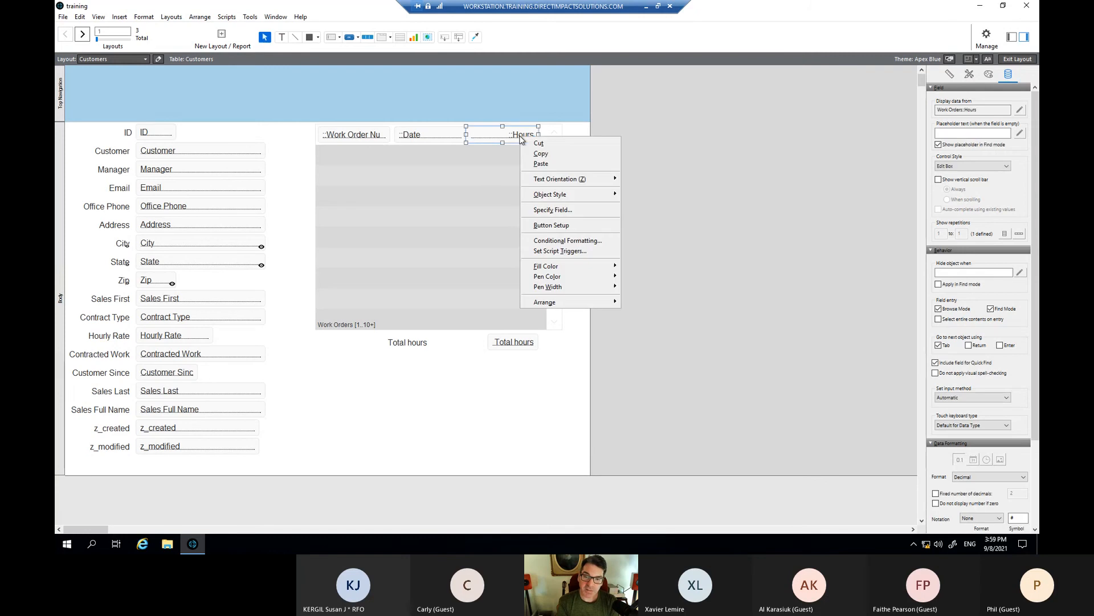
click(567, 241)
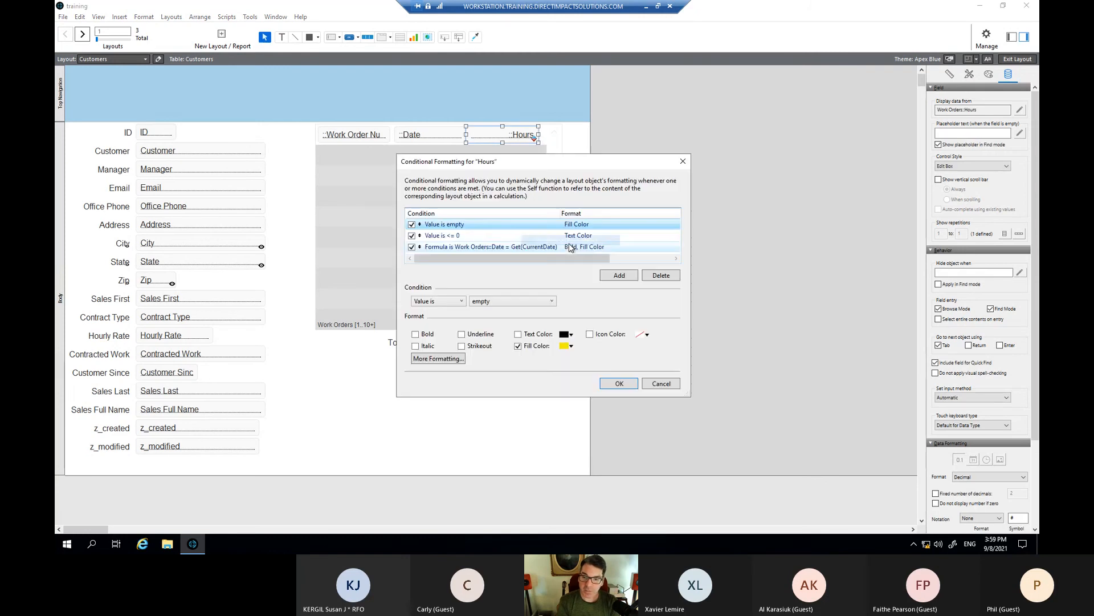
drag(544, 152, 544, 152)
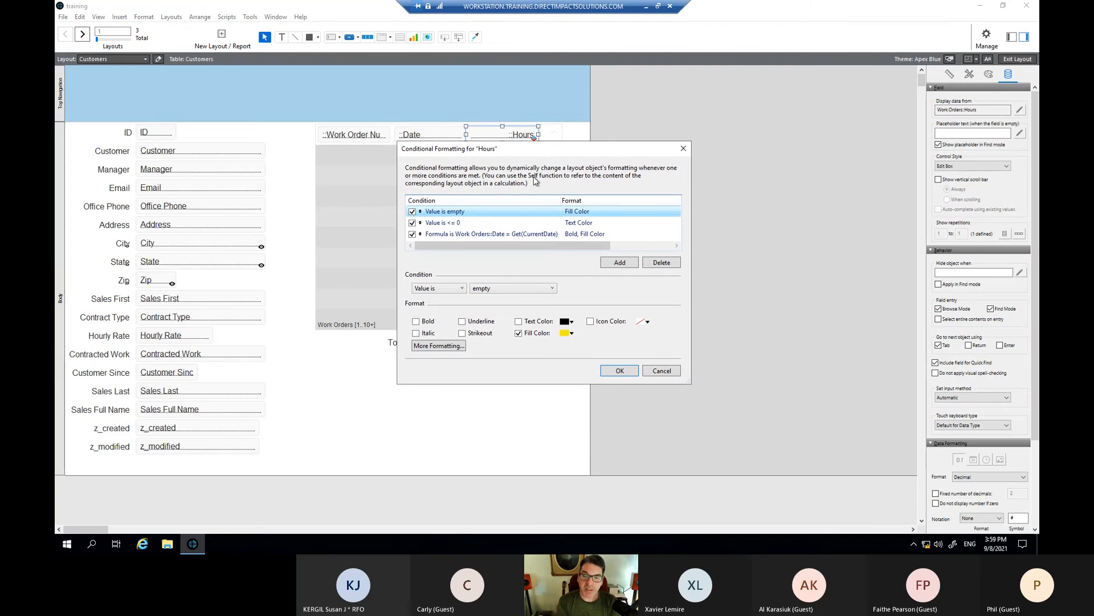
click(473, 239)
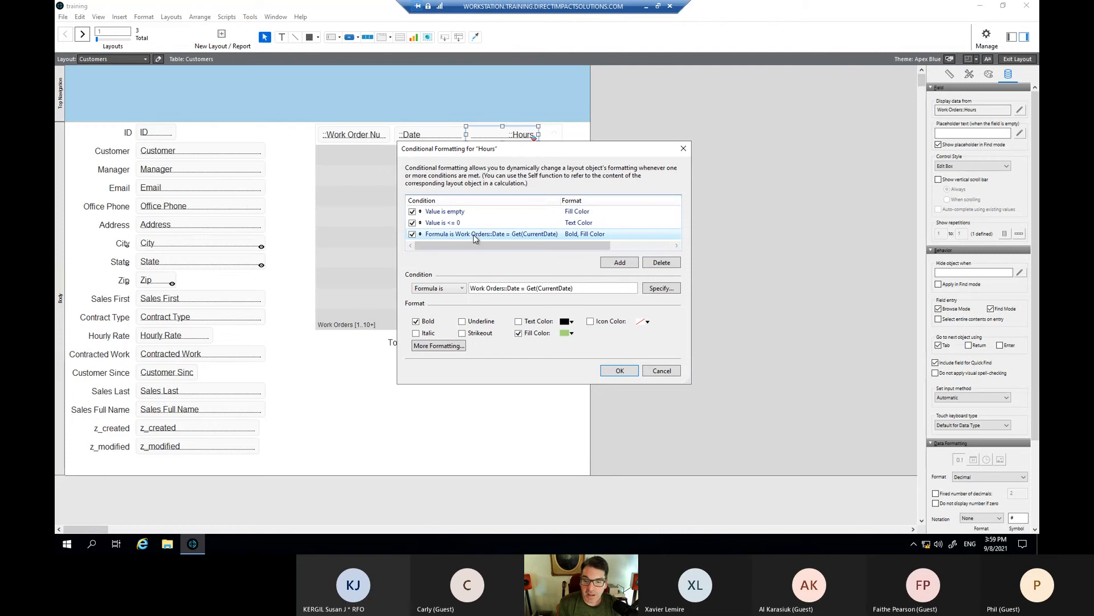
drag(584, 288, 471, 291)
key(ctrl+c)
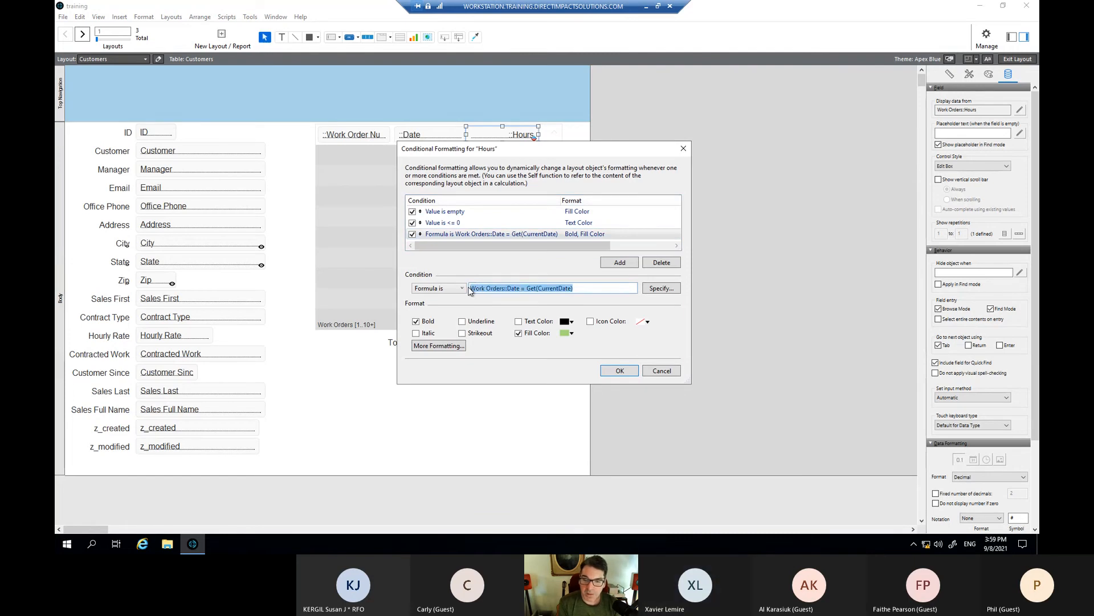
click(603, 291)
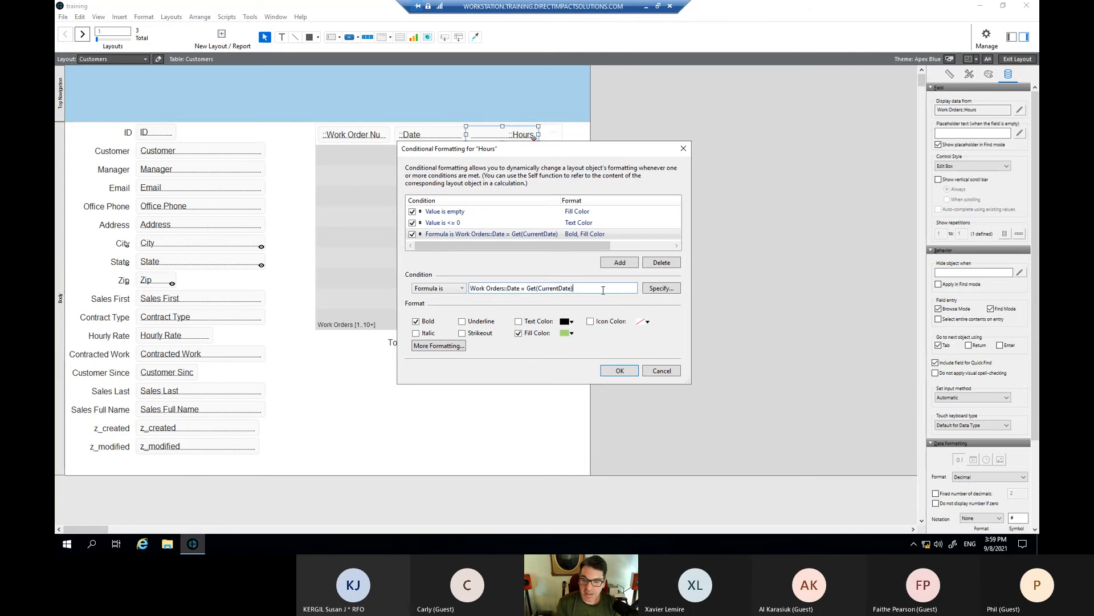
click(645, 371)
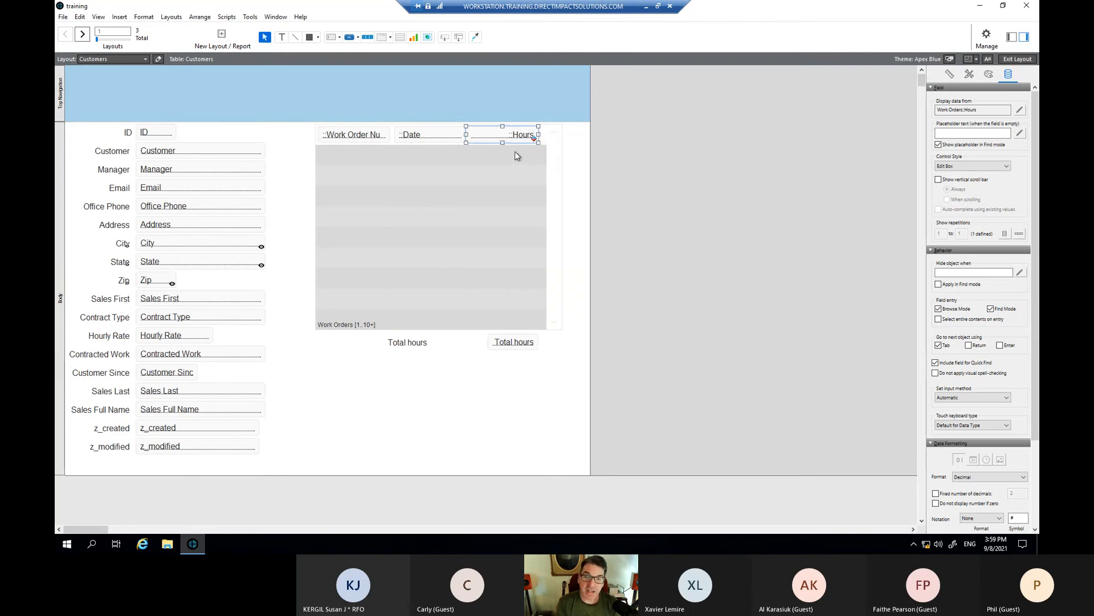
click(430, 136)
- Add a formula condition, Work Orders::Date = Get(CurrentDate), to the selected portal fields
shift+click(370, 135)
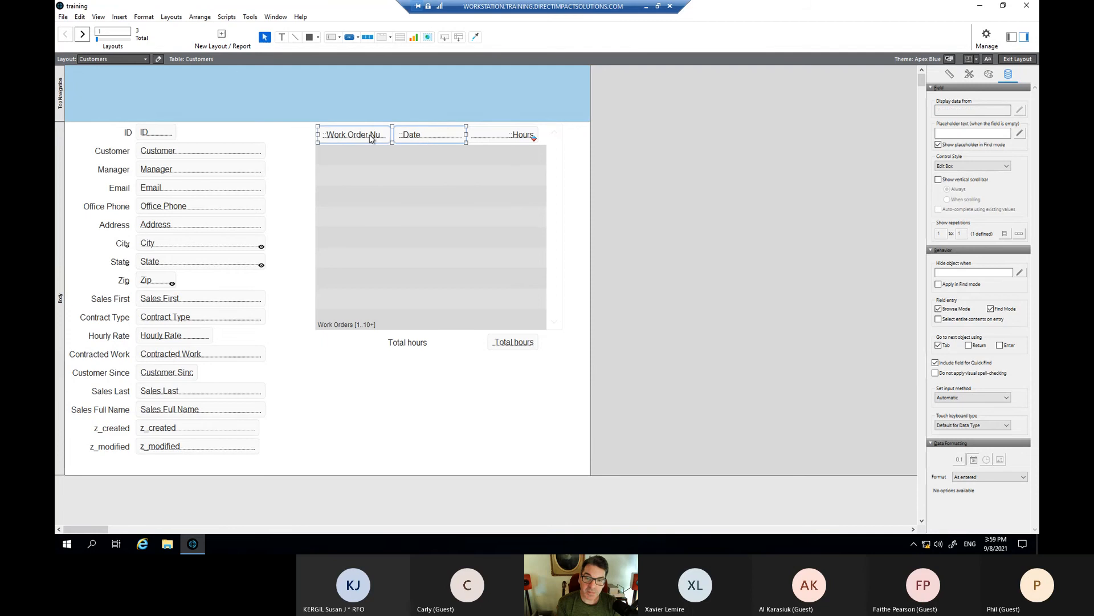
right_click(429, 136)
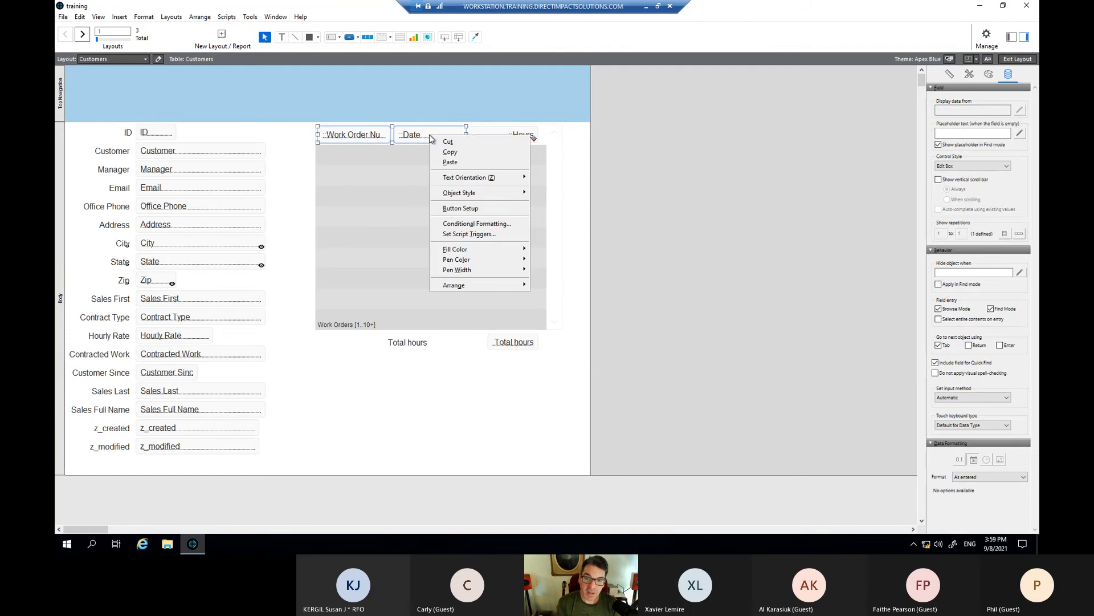
click(480, 224)
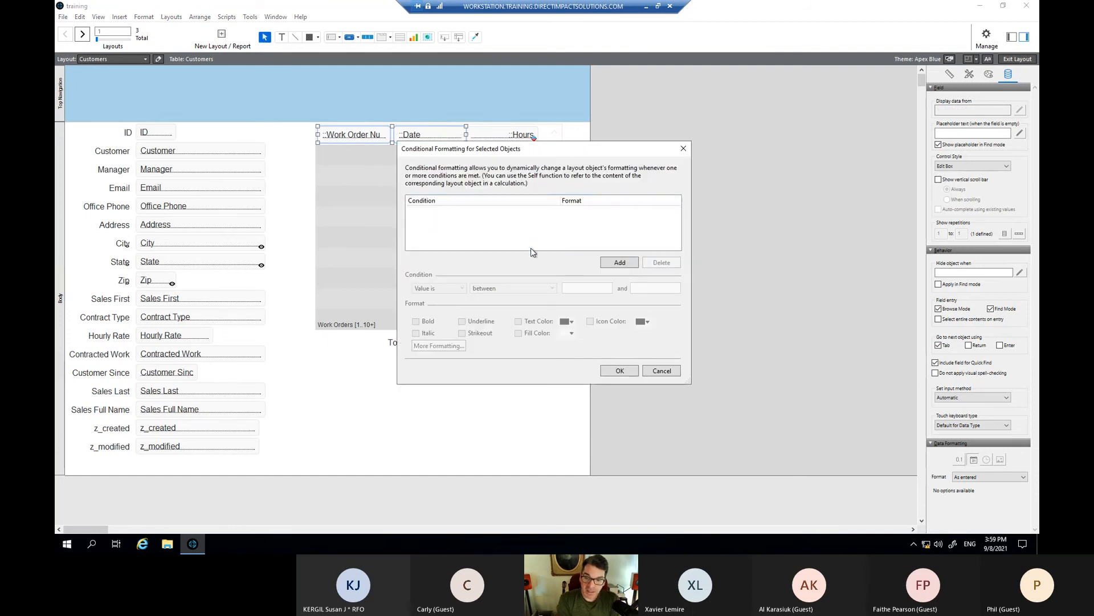
click(614, 264)
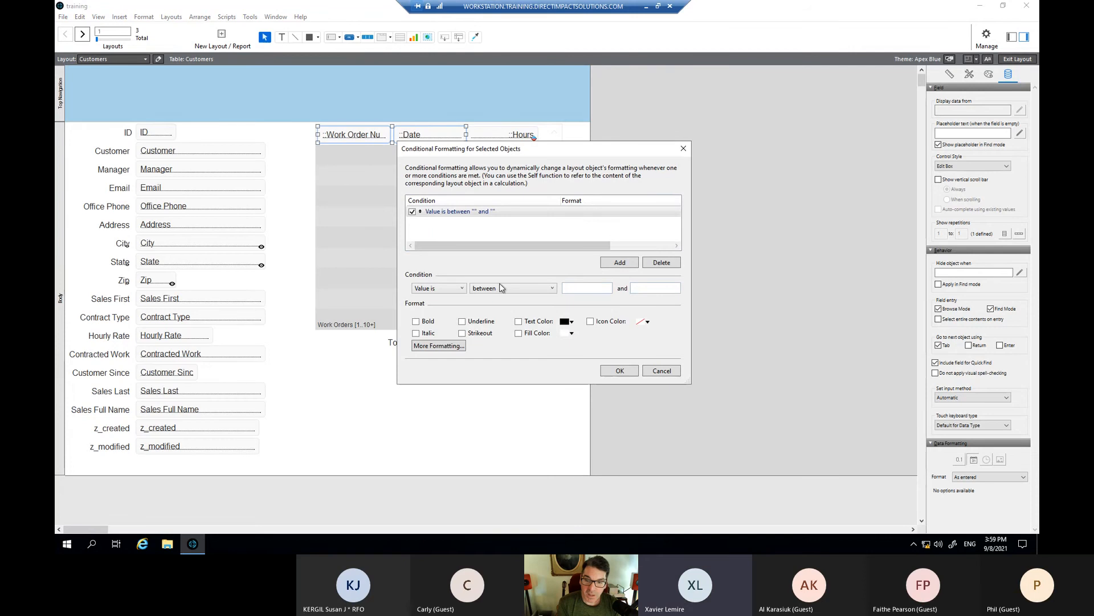
click(459, 291)
click(456, 304)
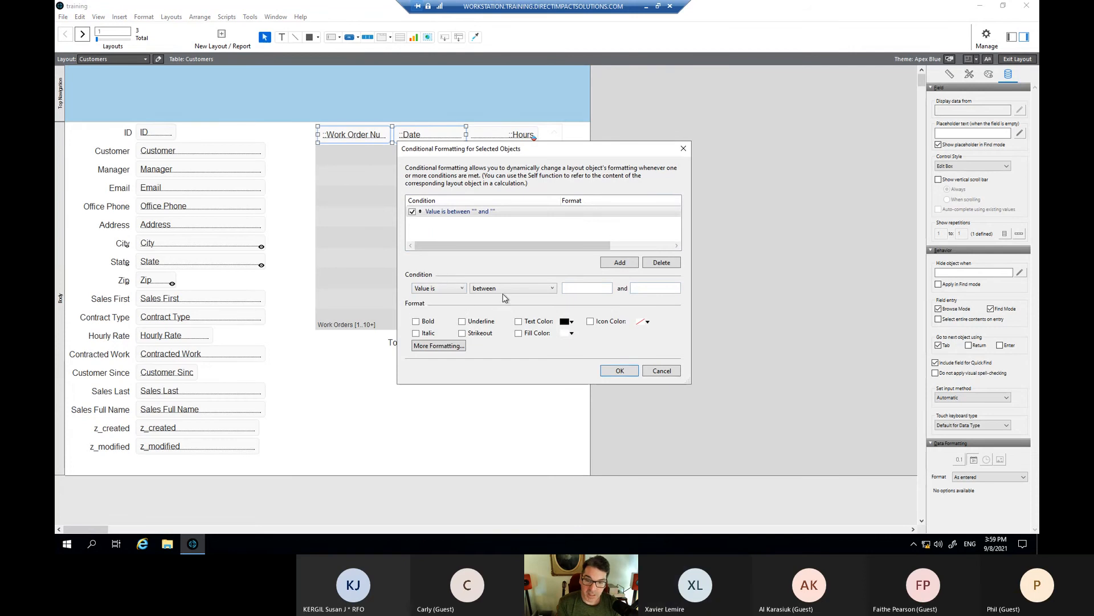
drag(516, 290, 469, 289)
key(ctrl+v)
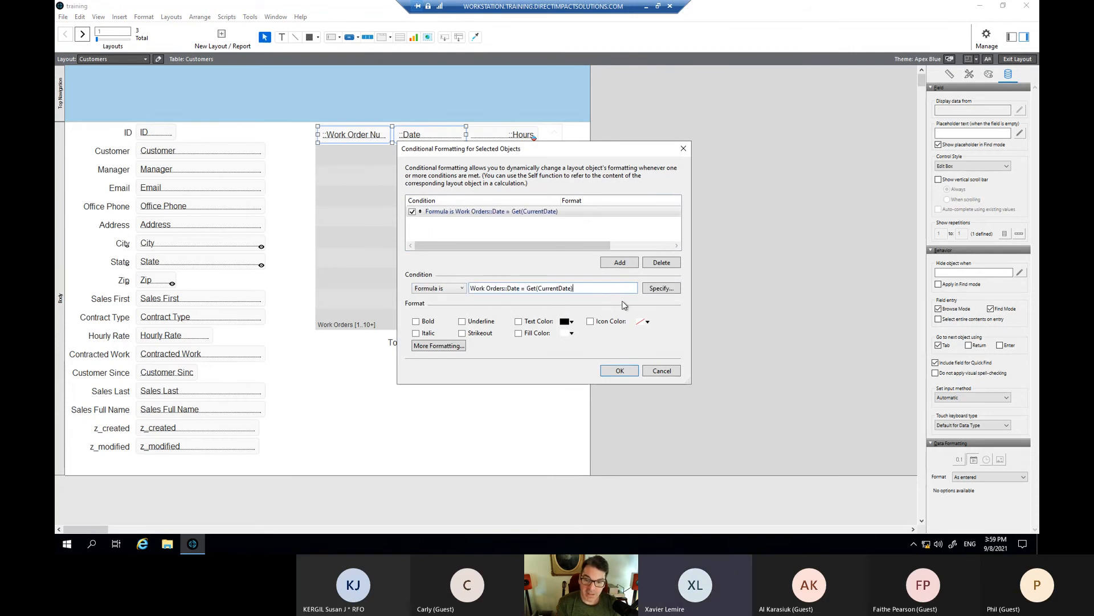
- Format matching rows bold with a light green fill and apply the rule
click(572, 322)
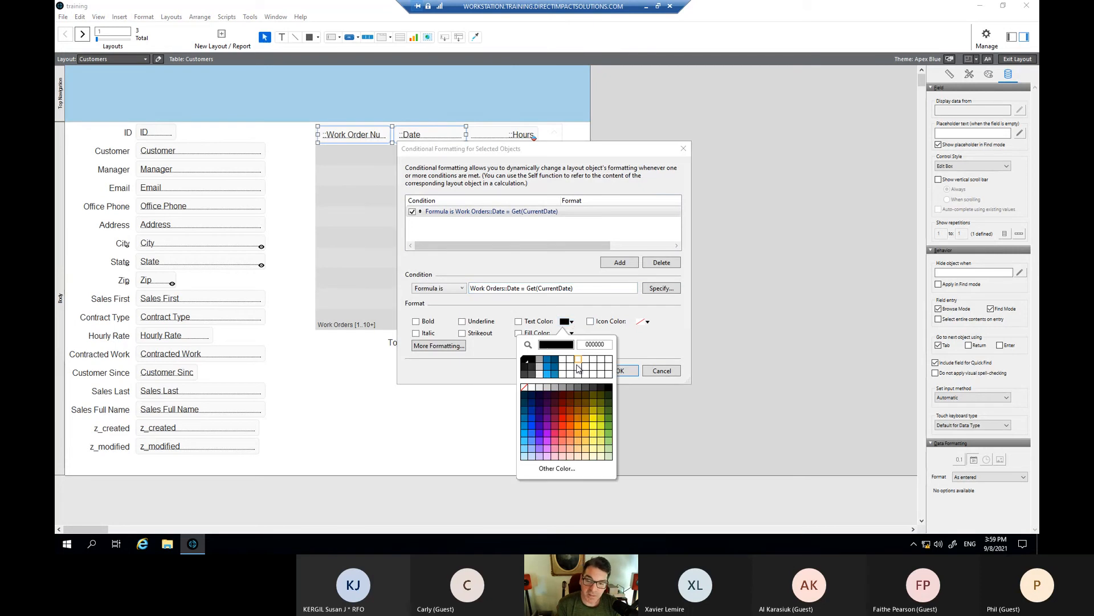
click(418, 332)
click(416, 321)
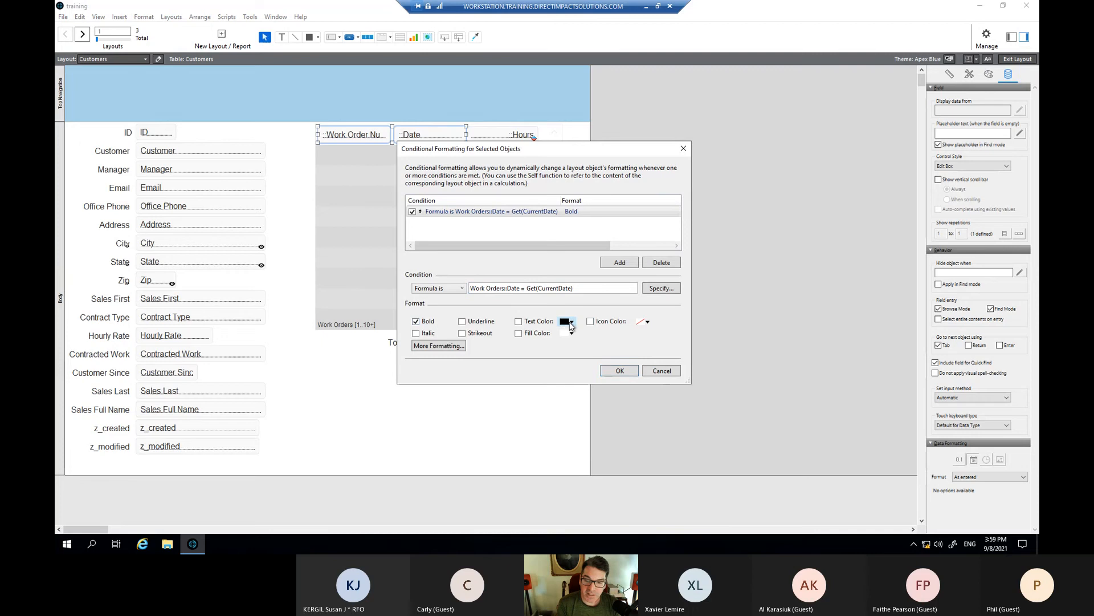
click(571, 322)
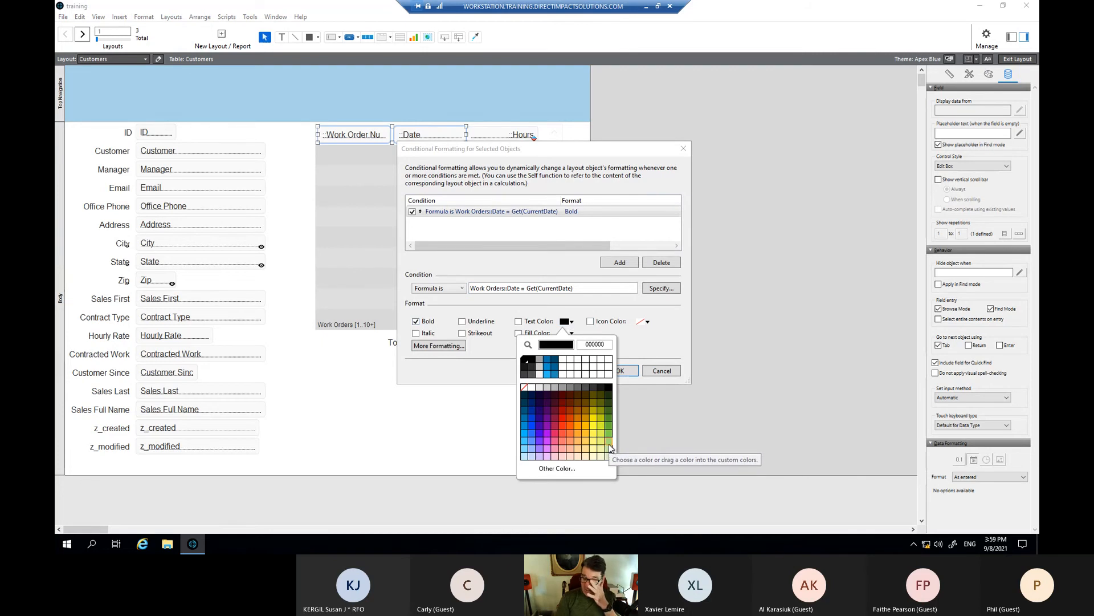
click(637, 350)
click(572, 333)
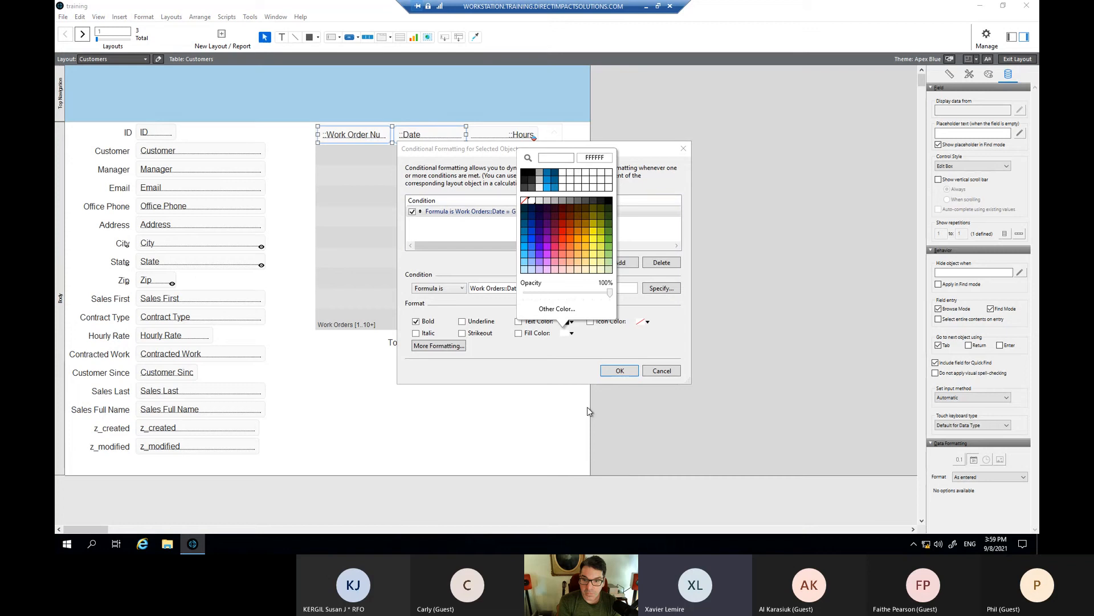
click(610, 263)
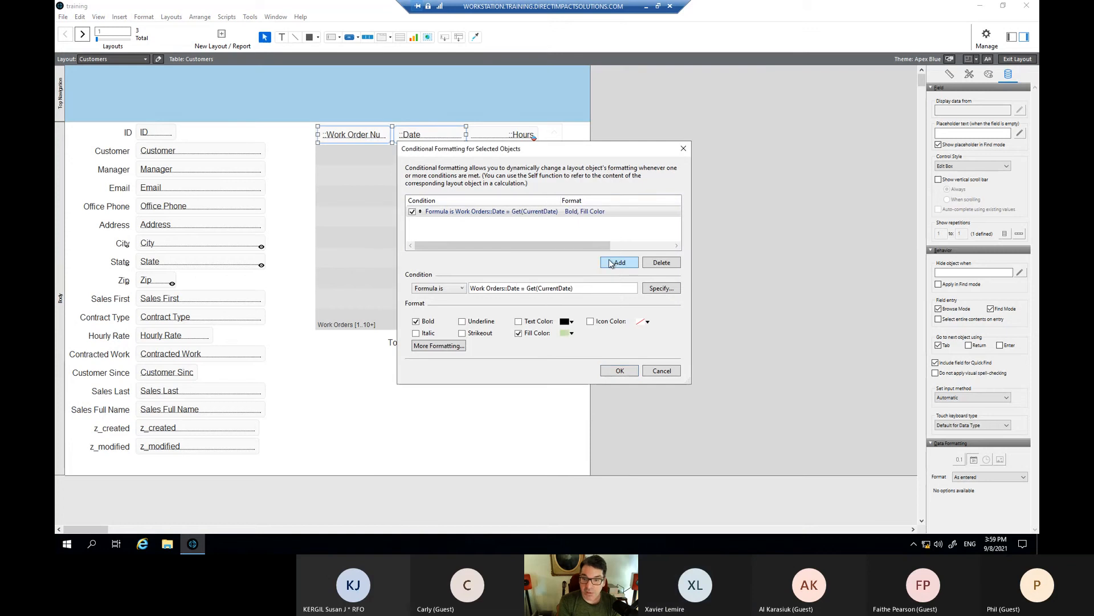
click(619, 371)
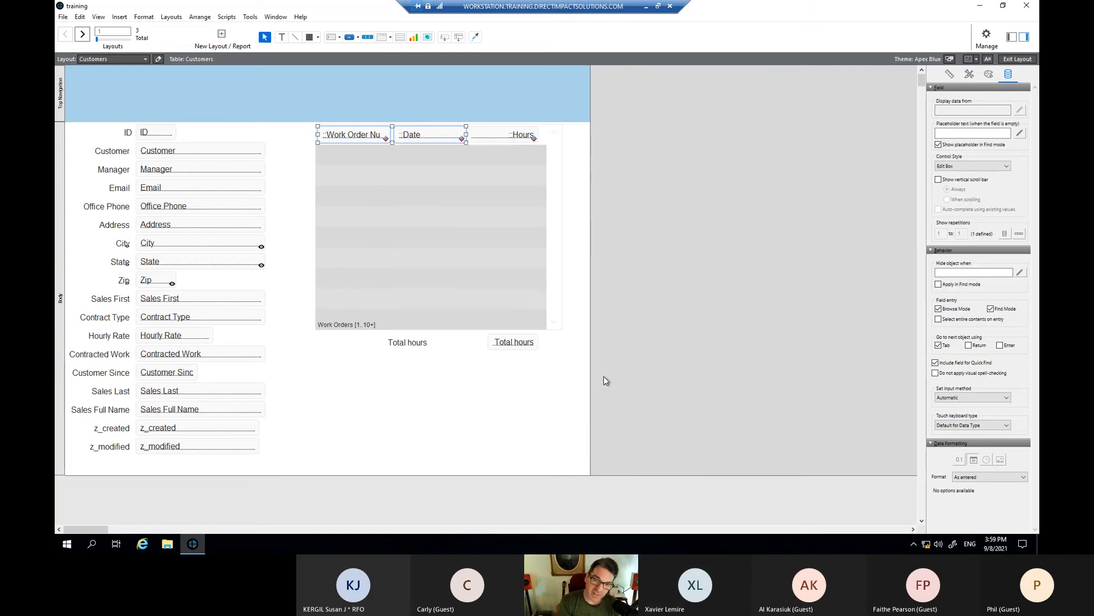
- In Browse mode, scroll to the 70001 work orders and check the green row and yellow Hours highlighting
key(ctrl+b)
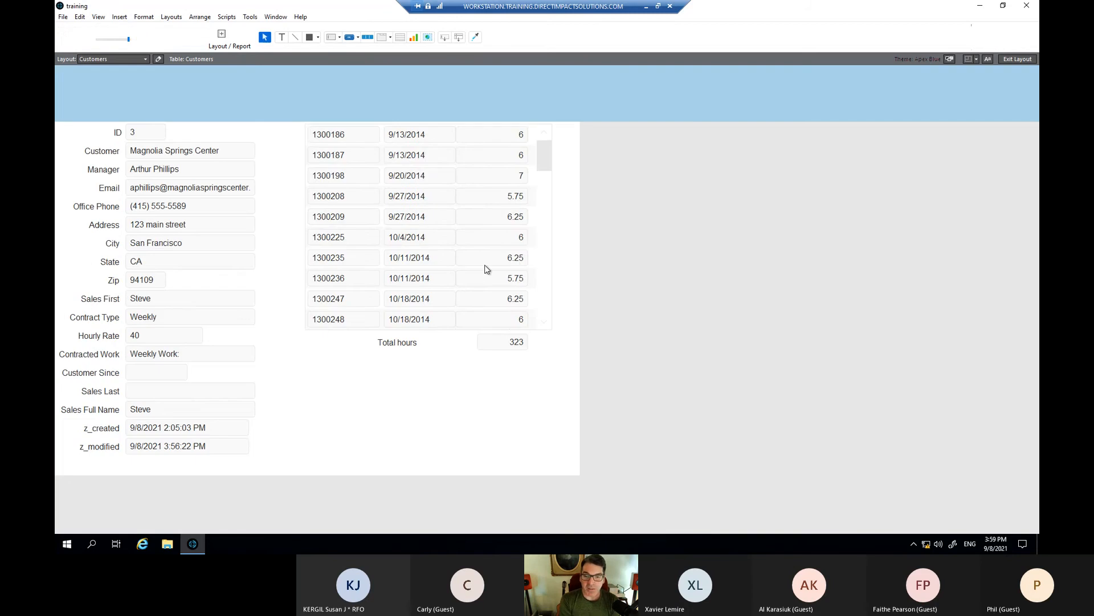
scroll(496, 271, down, 10)
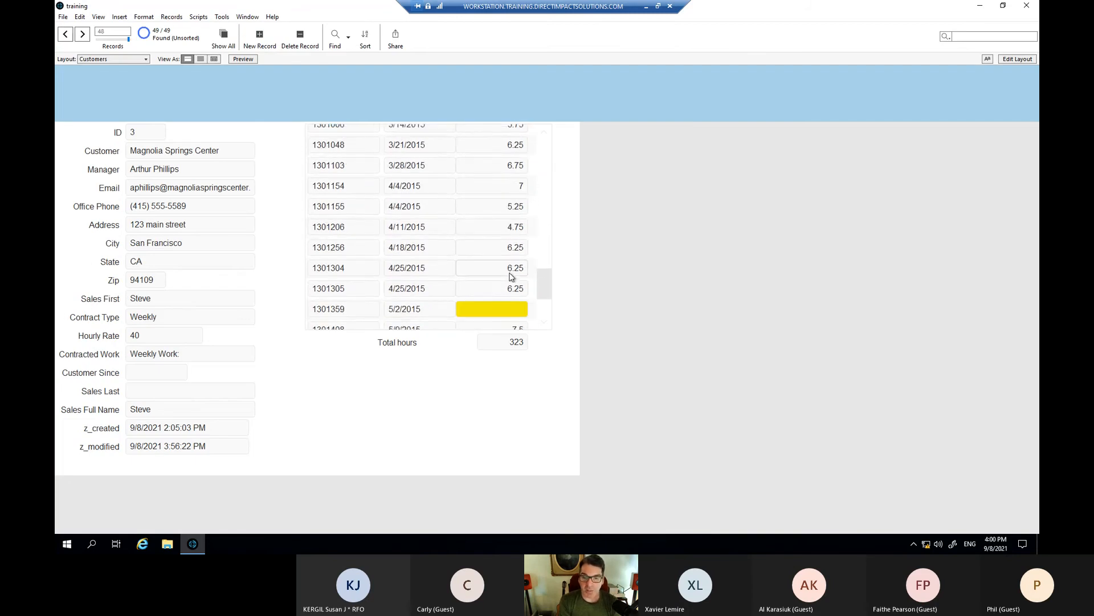
scroll(512, 276, down, 3)
click(479, 266)
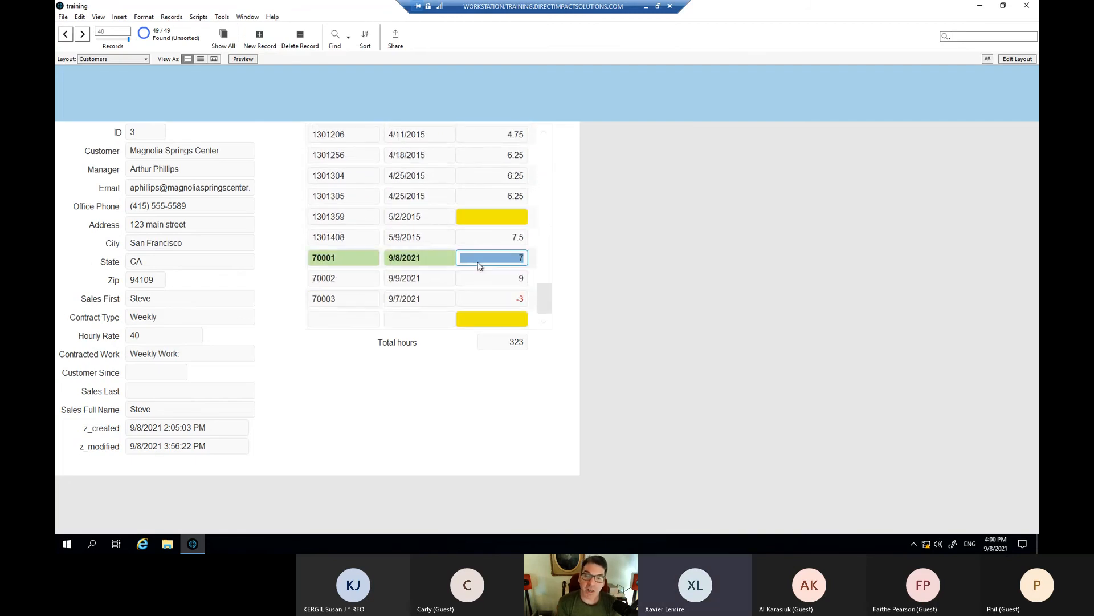
click(543, 263)
scroll(514, 267, down, 5)
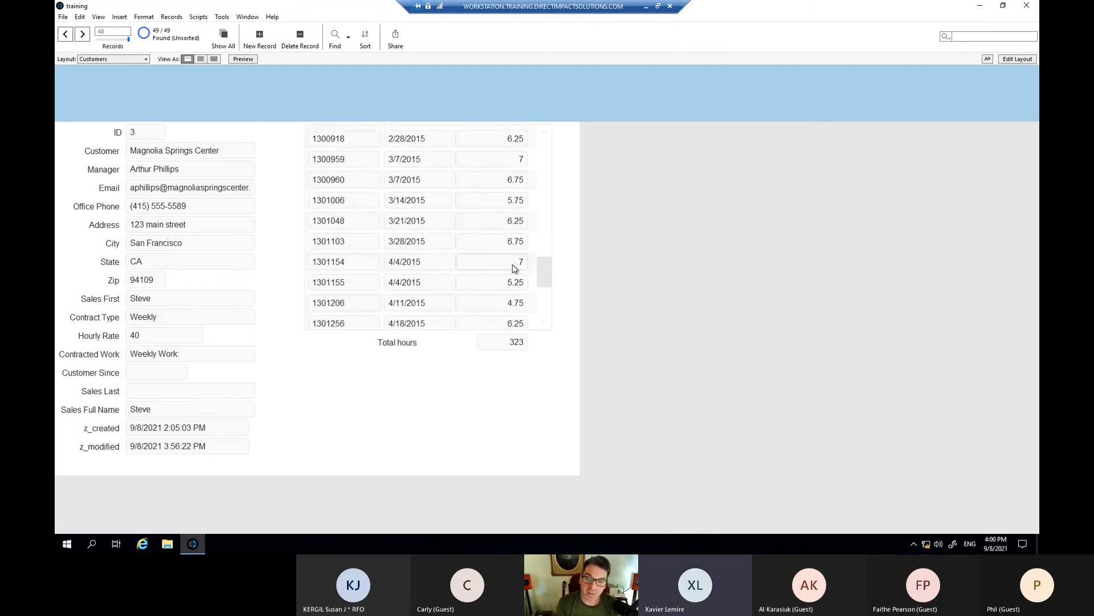
click(604, 327)
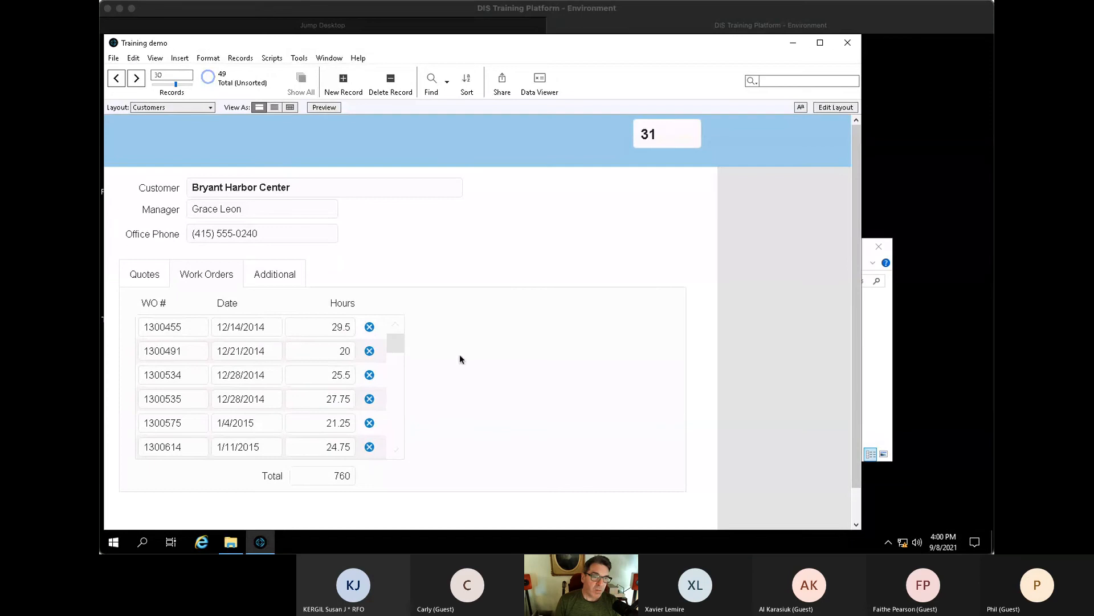
- In the Training demo layout, draw a Quote Labor portal with ModifiedBy and ID_Quote, then delete it
click(488, 251)
key(ctrl+l)
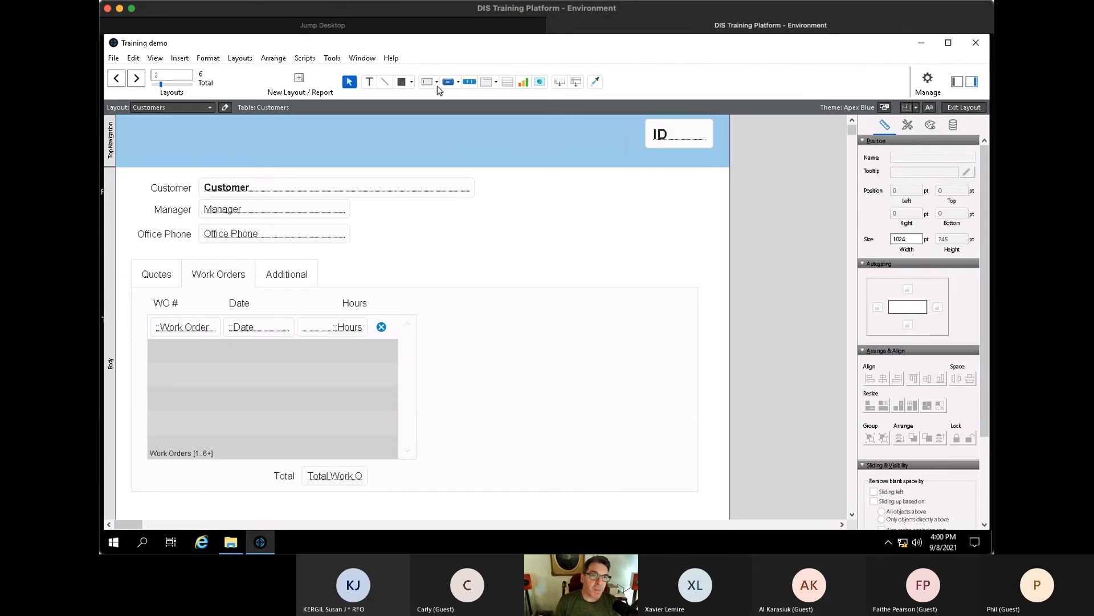
click(508, 81)
drag(519, 329, 668, 456)
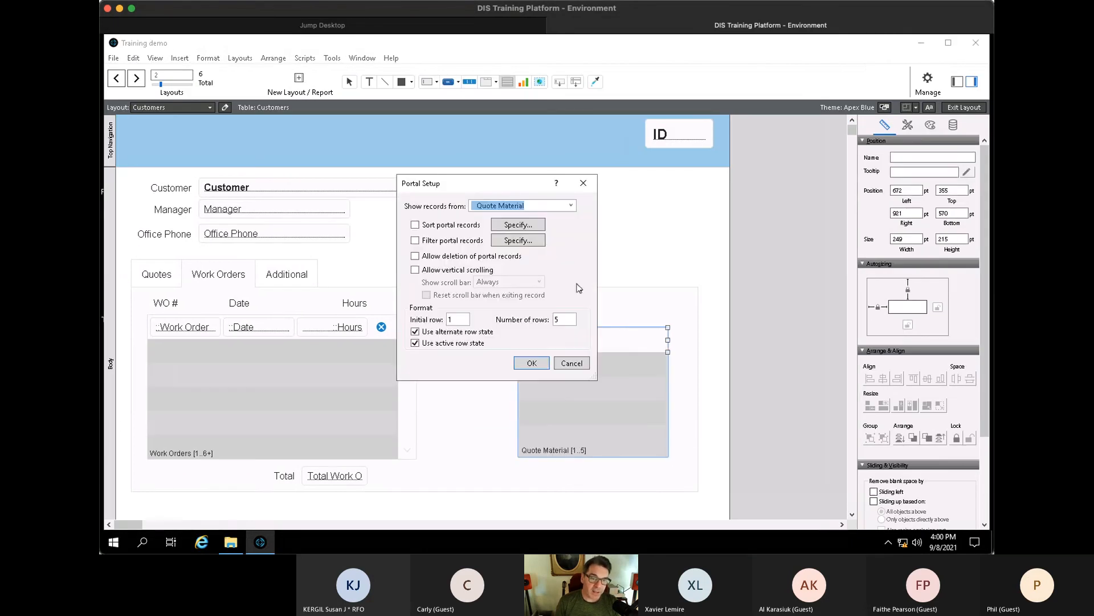
click(568, 206)
click(511, 247)
click(540, 368)
double_click(376, 257)
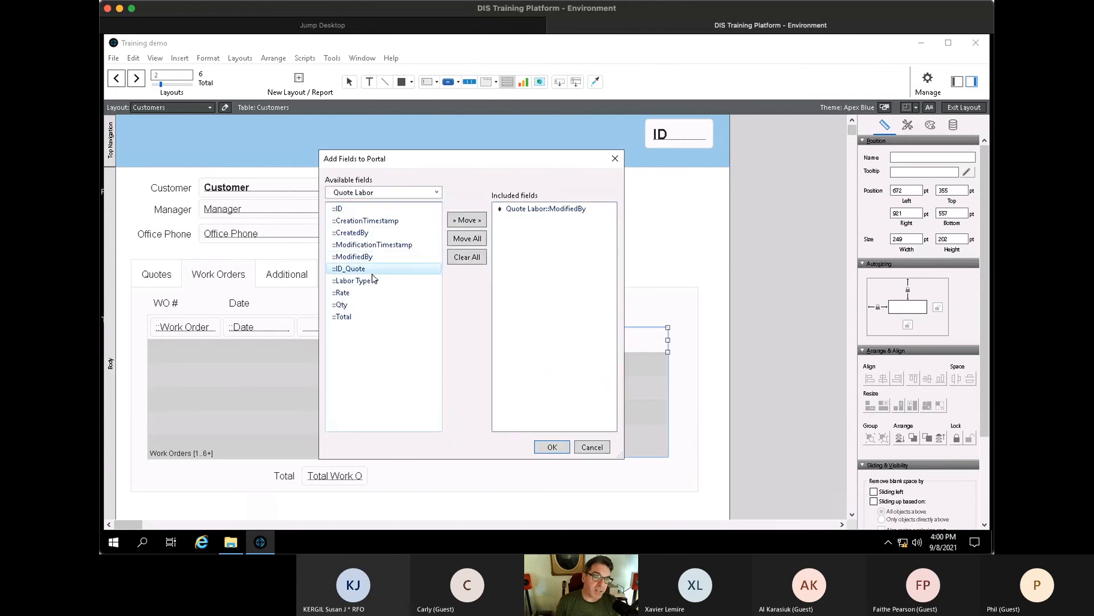
double_click(356, 269)
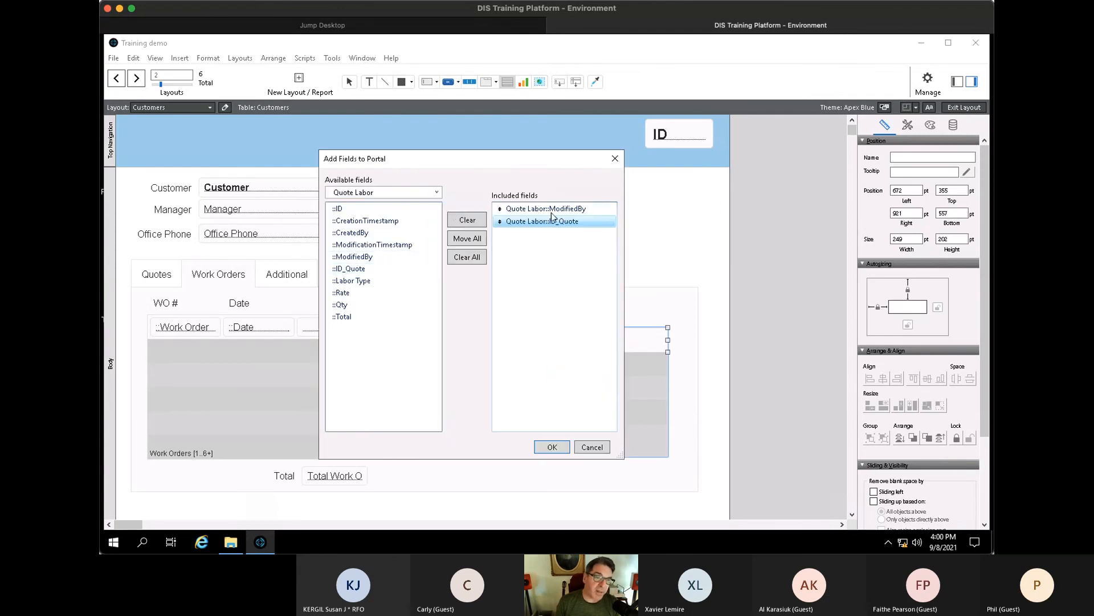
click(558, 450)
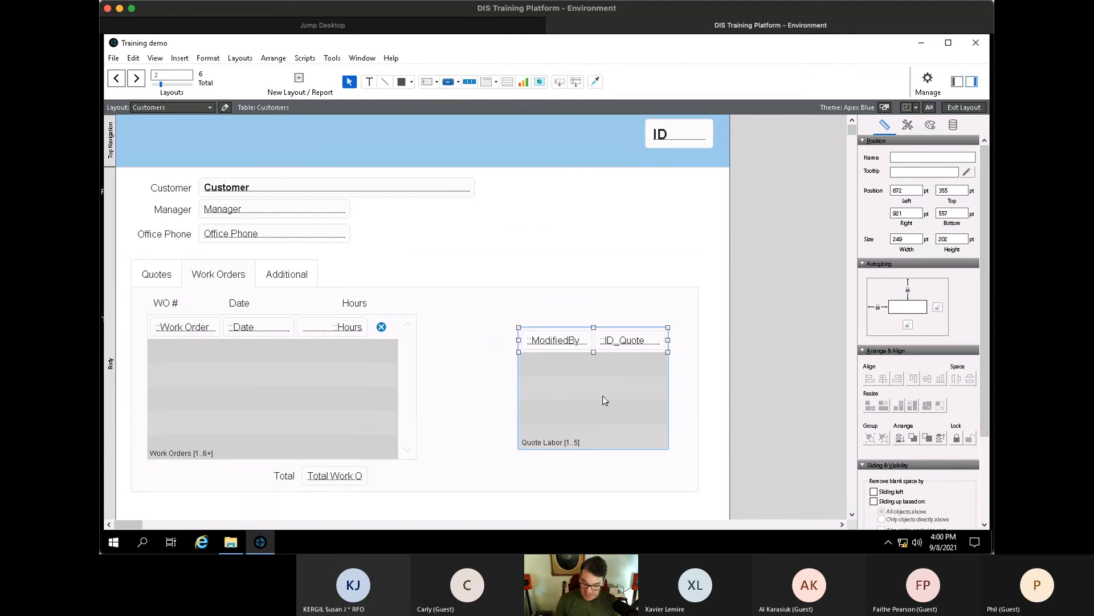
key(Delete)
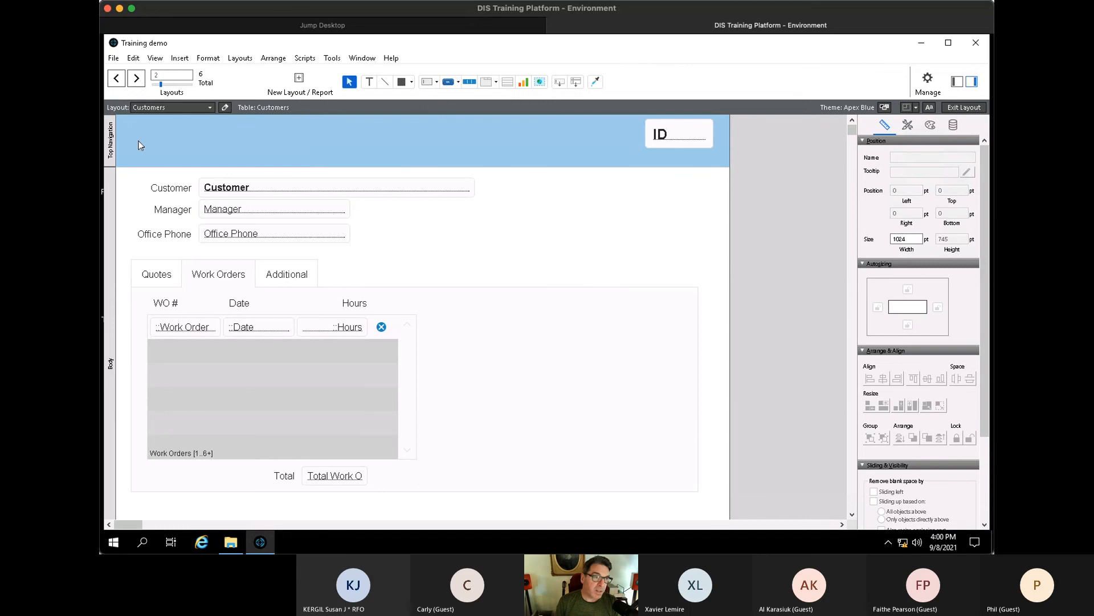
- Draw an empty Work Orders portal to the right of the existing Work Orders portal
click(958, 82)
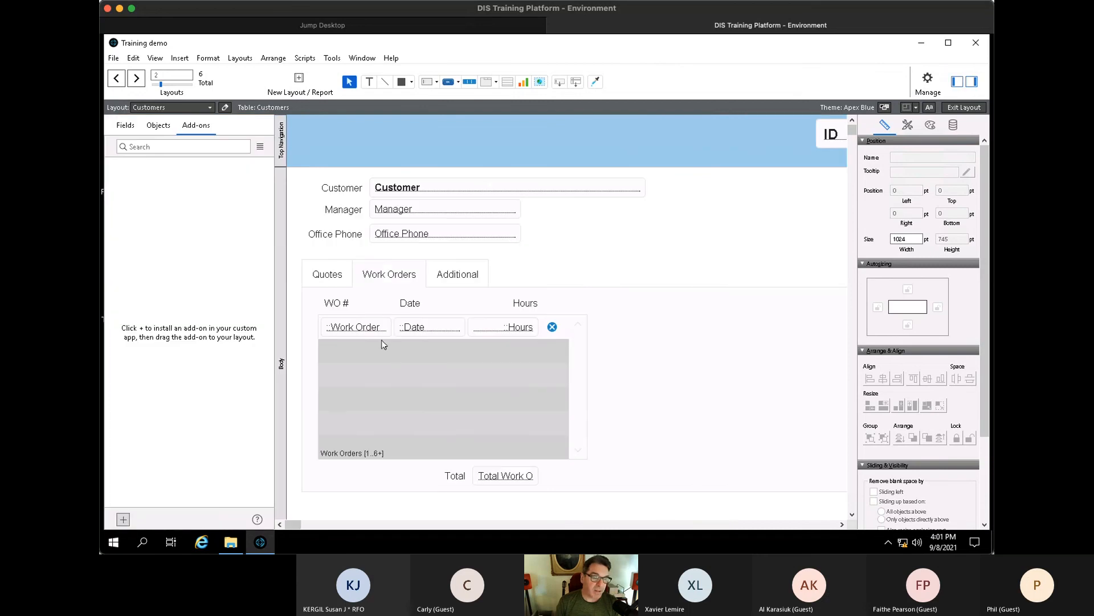
click(127, 129)
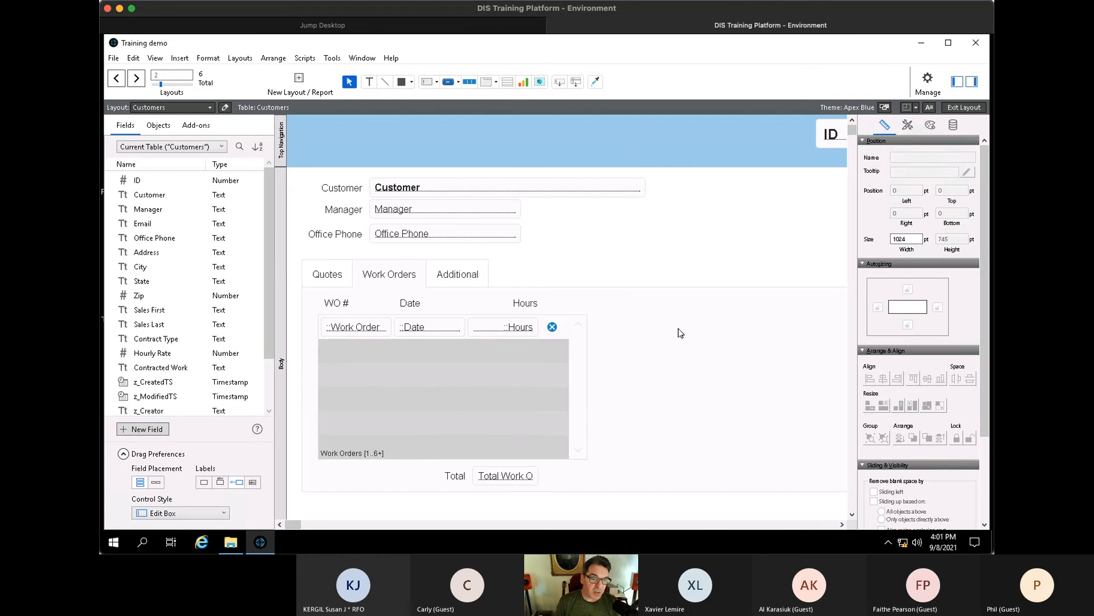
click(509, 82)
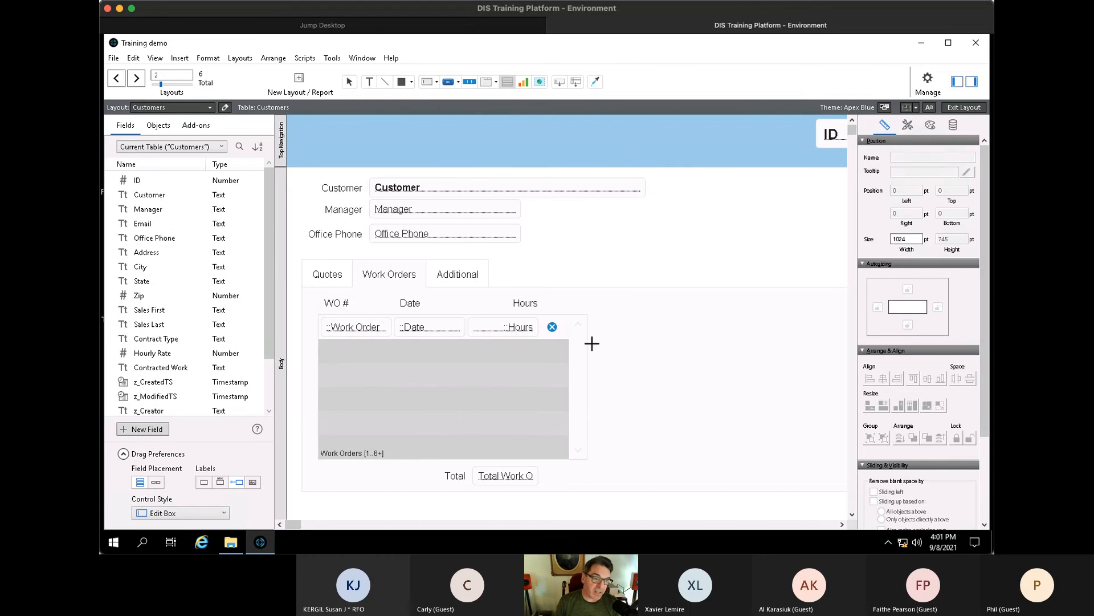
mouse_move(621, 316)
mouse_down()
mouse_move(728, 403)
mouse_move(830, 460)
mouse_up()
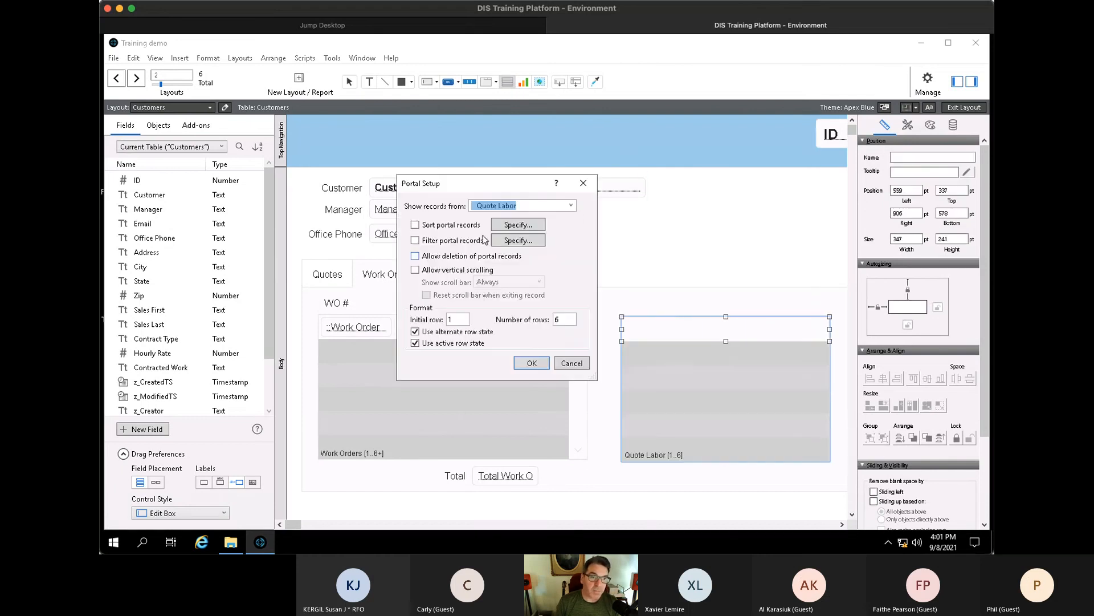
click(570, 205)
click(501, 269)
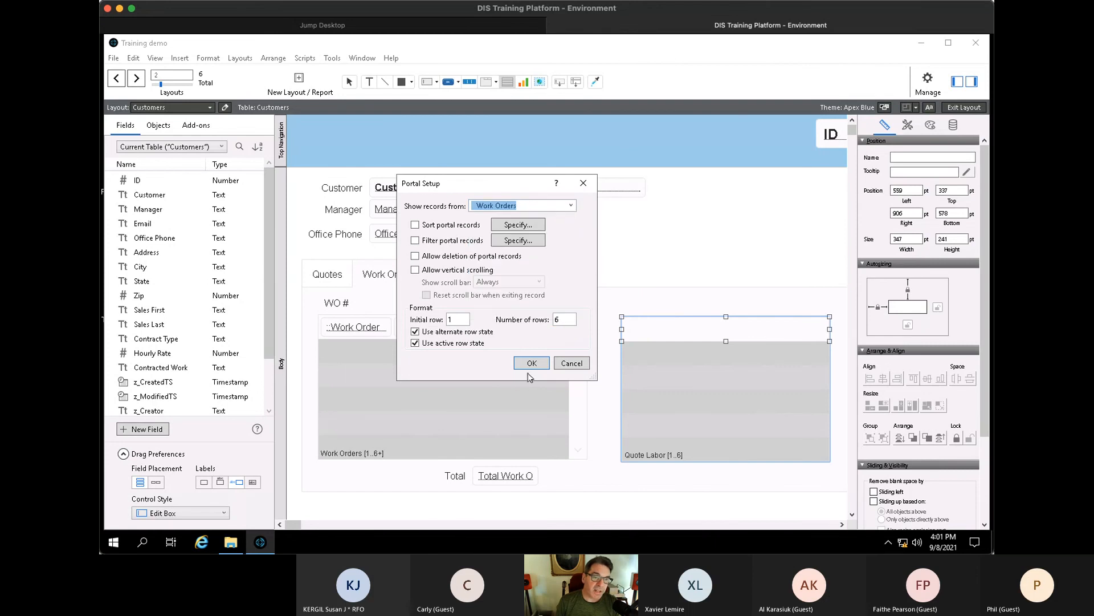
click(532, 363)
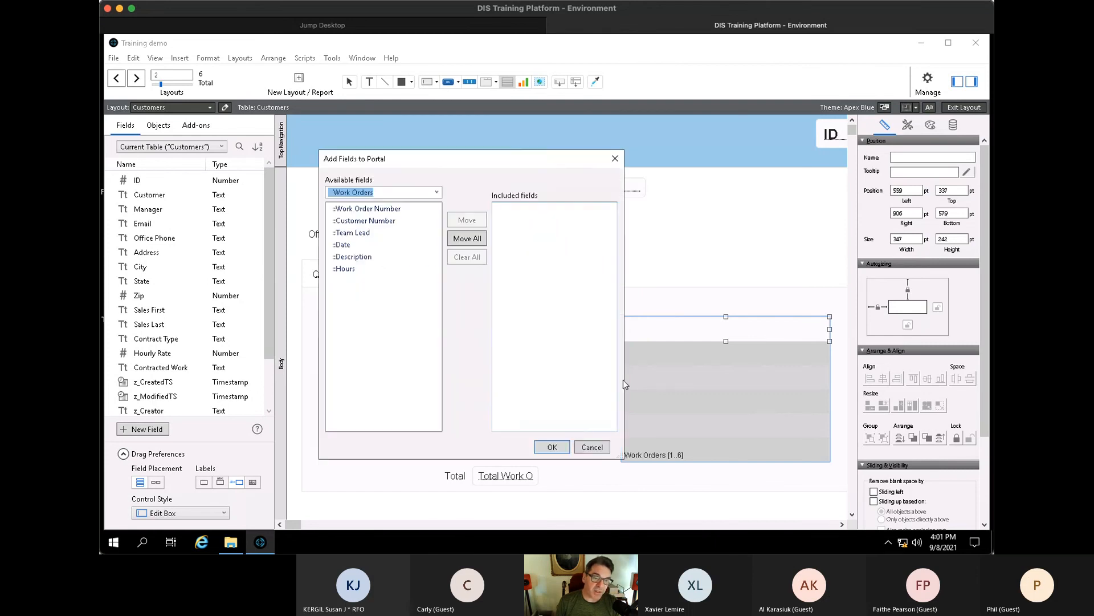
click(553, 447)
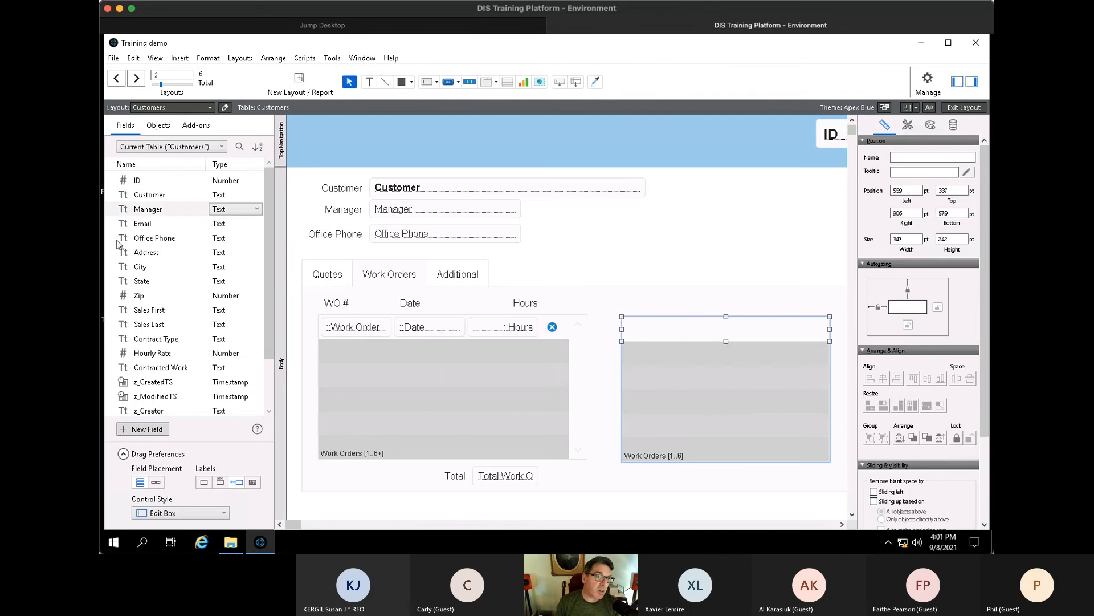
- List the Work Orders fields in the Fields pane and select Team Lead, Date and Hours
click(174, 149)
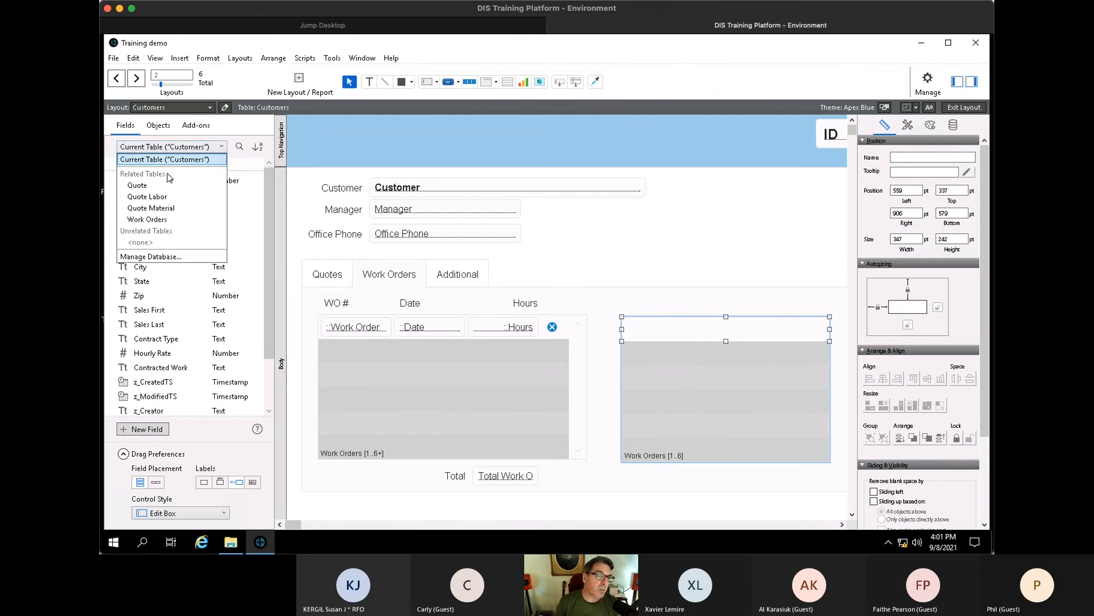
click(162, 220)
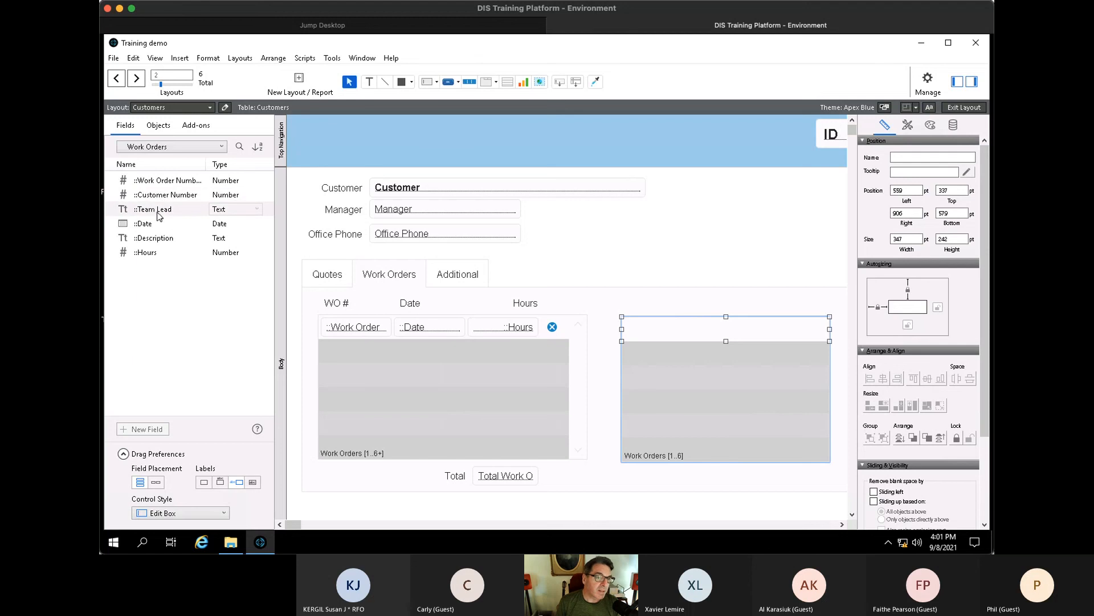
click(159, 213)
shift+click(155, 223)
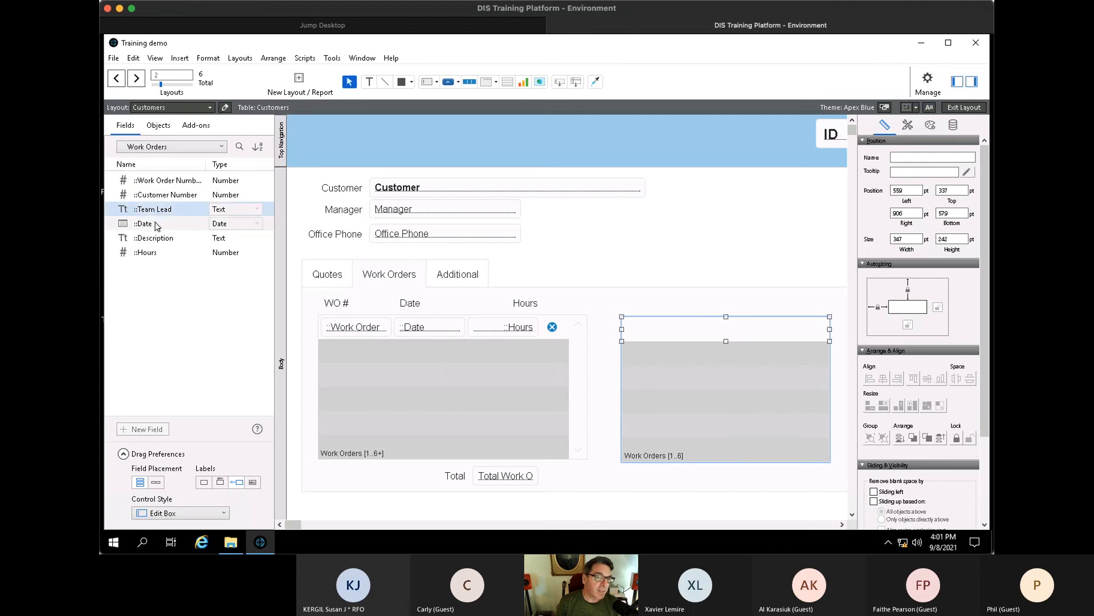
super+click(153, 256)
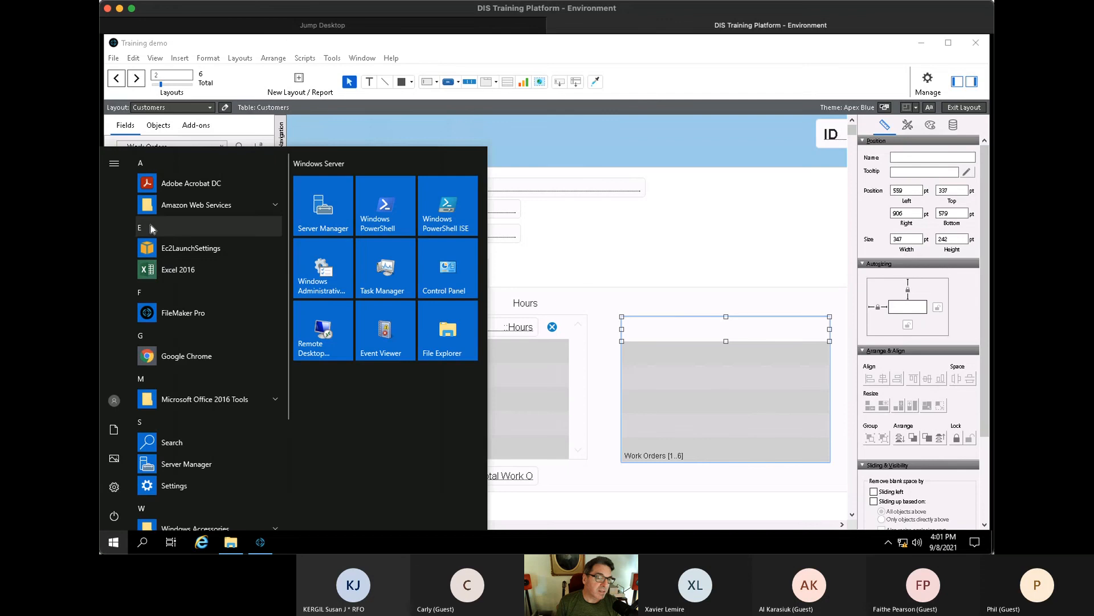
- Adjust the Fields pane selection to Team Lead, Date and Hours, excluding Description
key(Escape)
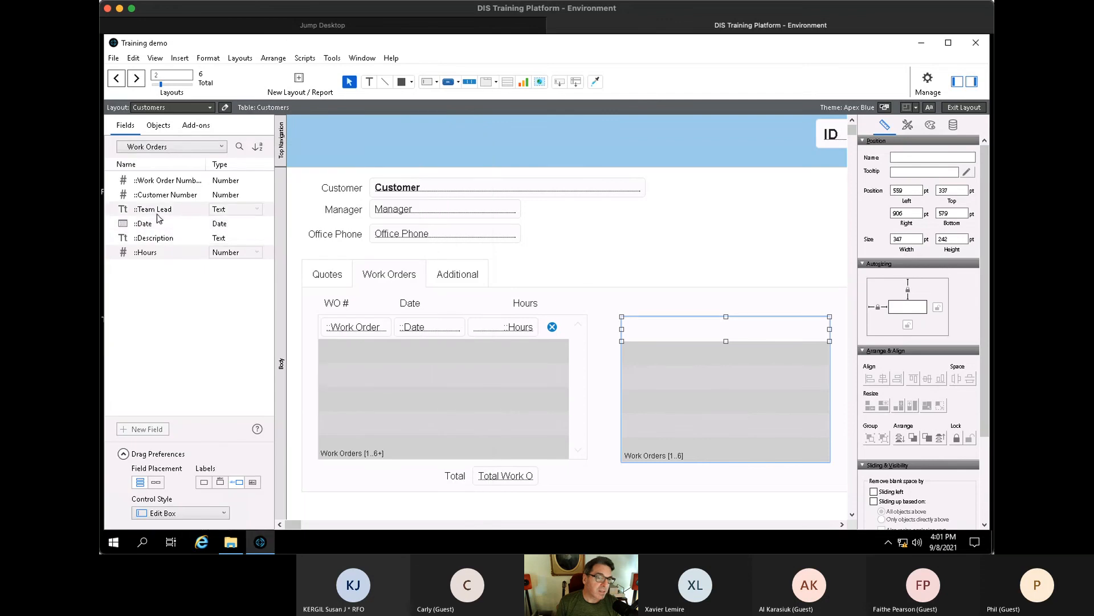
shift+click(161, 255)
ctrl+click(169, 242)
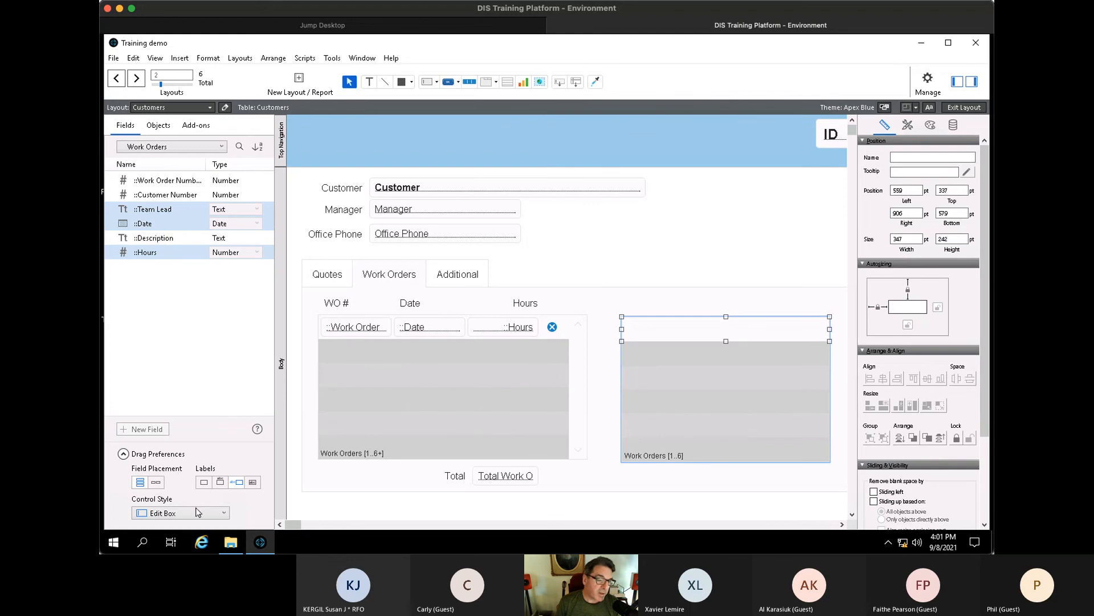
click(279, 456)
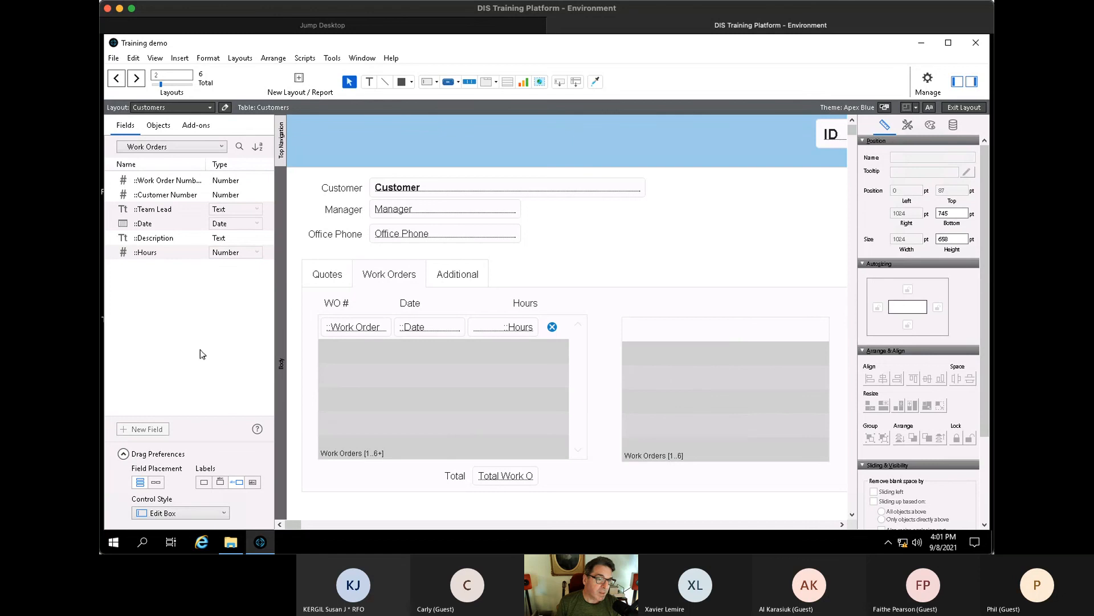
- Set dropped fields to sit side by side with labels on top, keeping Edit Box style
click(157, 482)
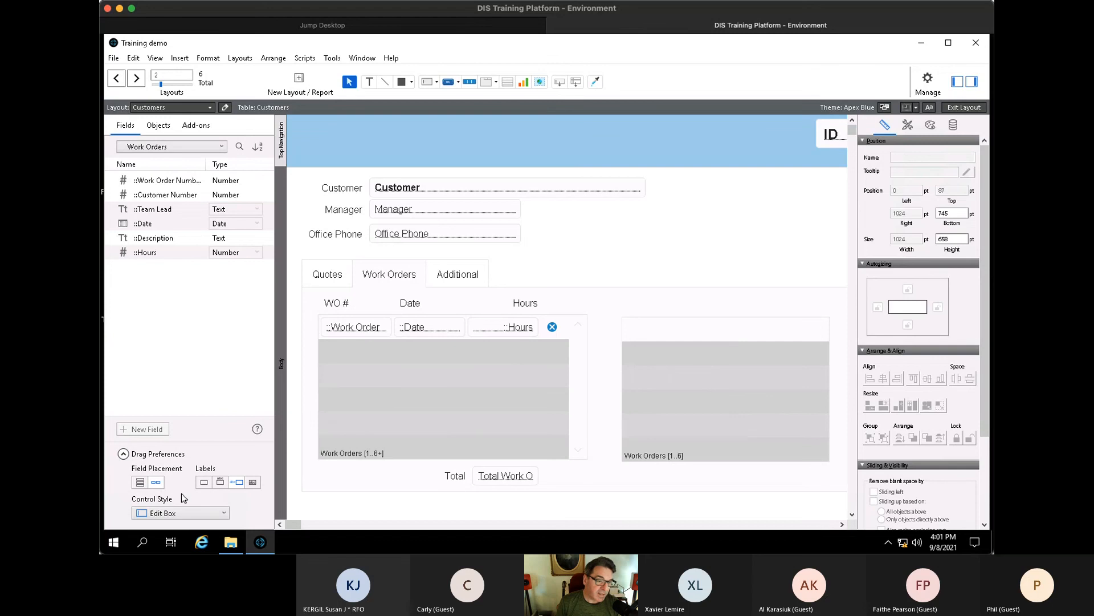
click(221, 482)
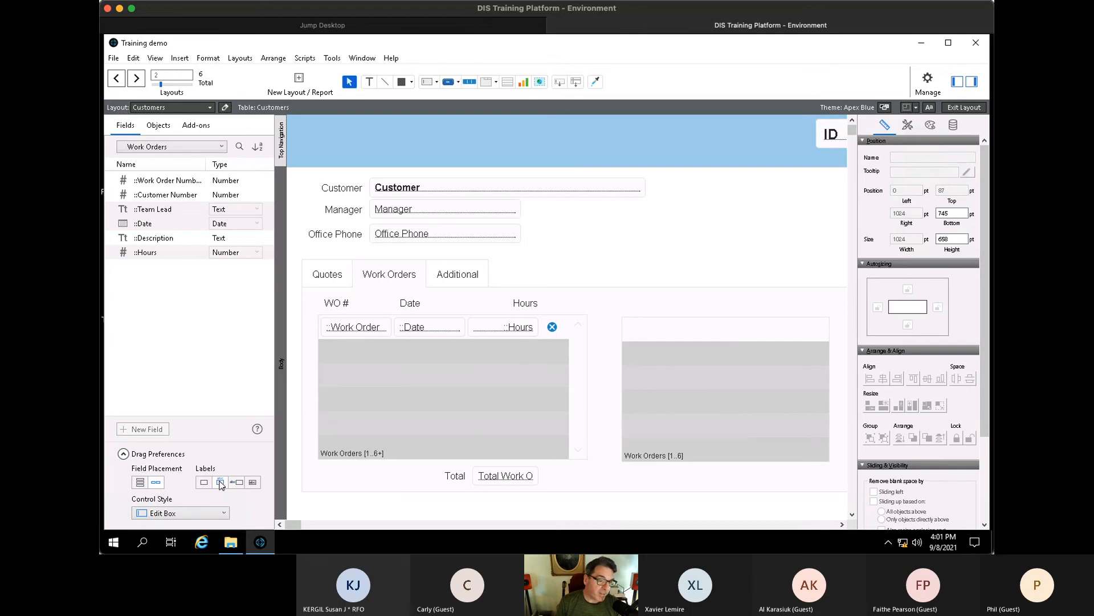
click(209, 512)
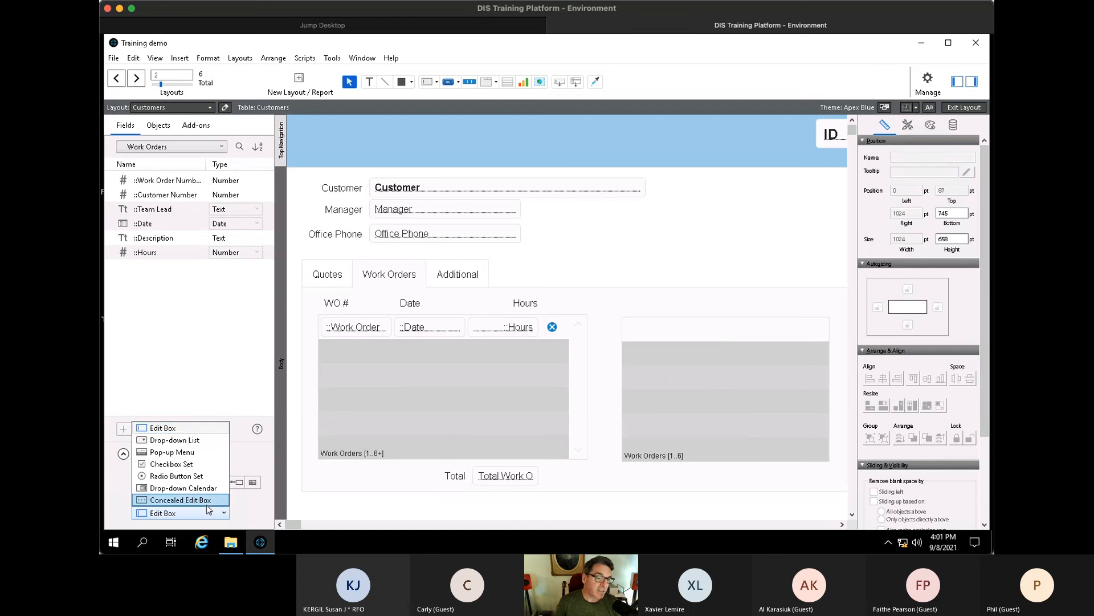
click(238, 385)
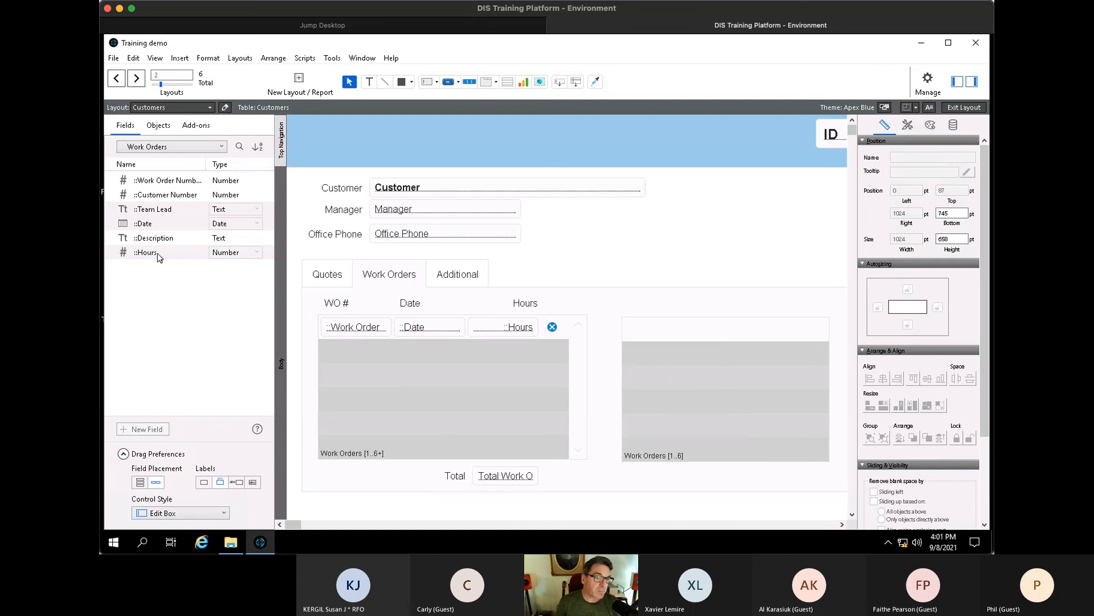
- Drop Team Lead, Date and Hours into the new portal, narrowing Team Lead and placing Date beside it
drag(145, 214, 628, 311)
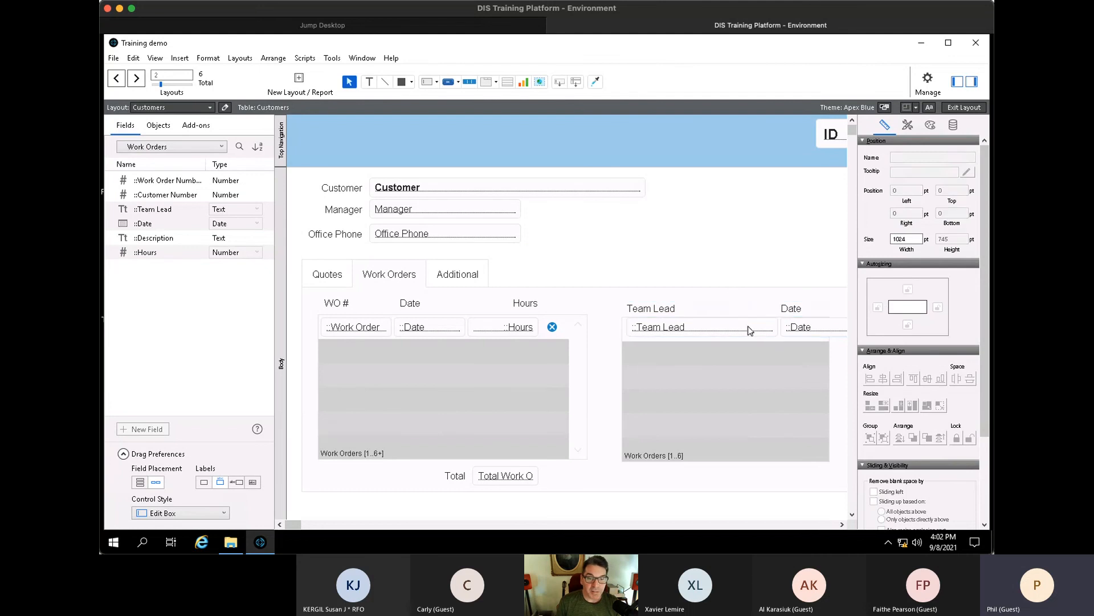
click(751, 326)
drag(765, 330, 699, 327)
click(797, 311)
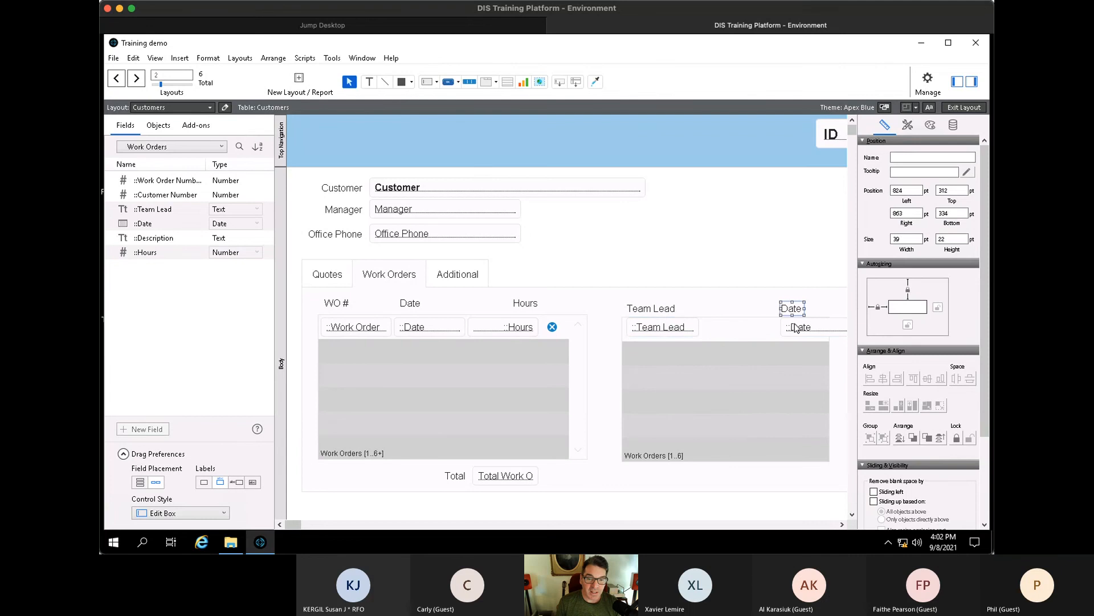
shift+click(794, 323)
drag(795, 324, 769, 326)
click(772, 322)
click(772, 323)
drag(295, 527, 301, 525)
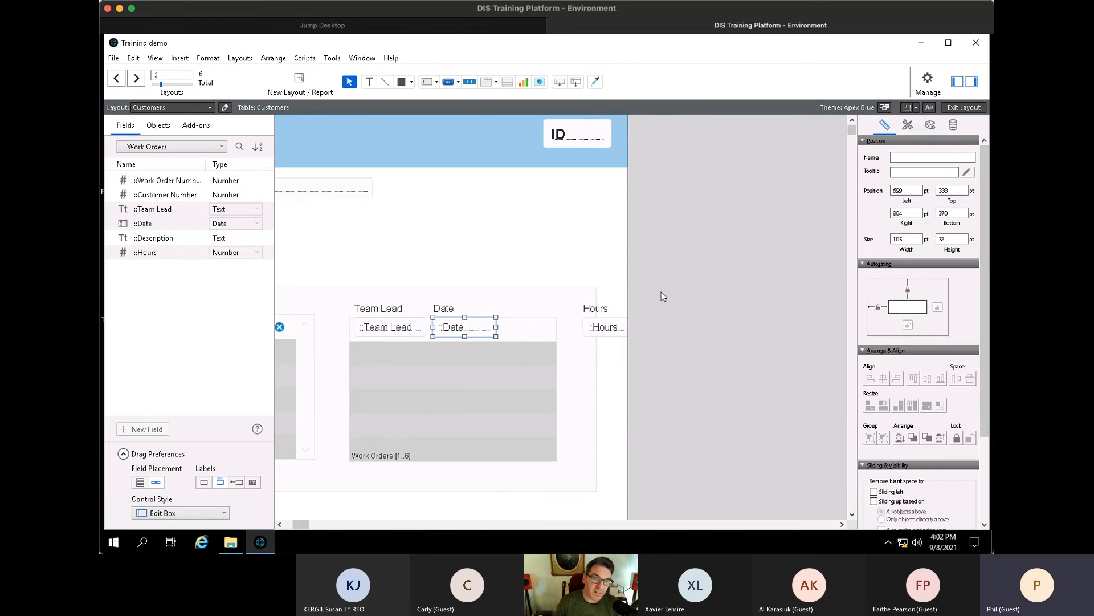
- Delete the Hours field, the second Work Orders portal and the leftover labels
drag(680, 293, 579, 360)
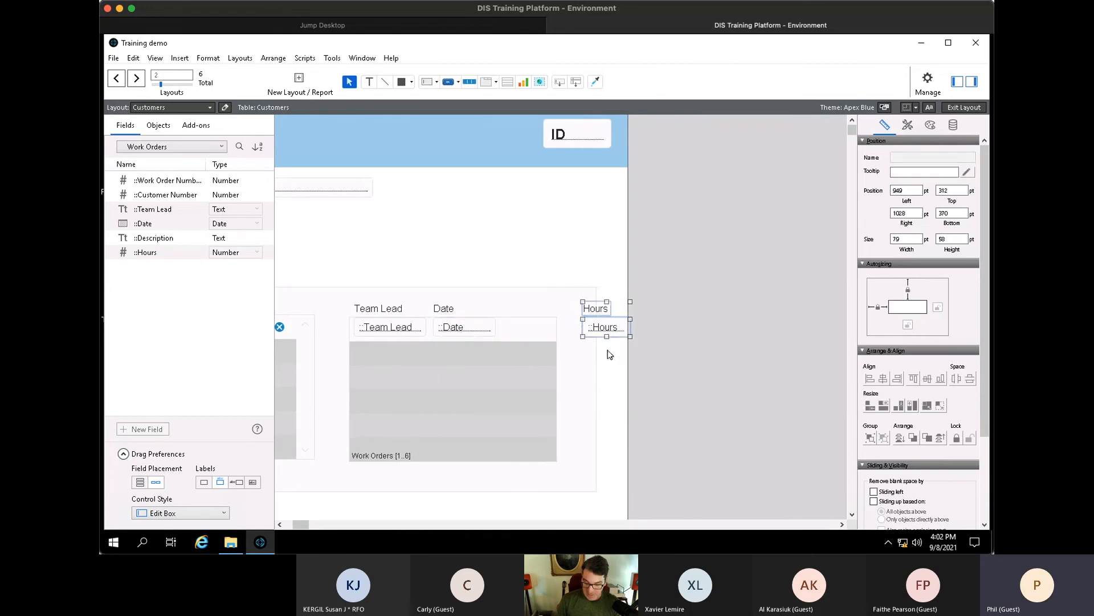
key(Delete)
click(473, 368)
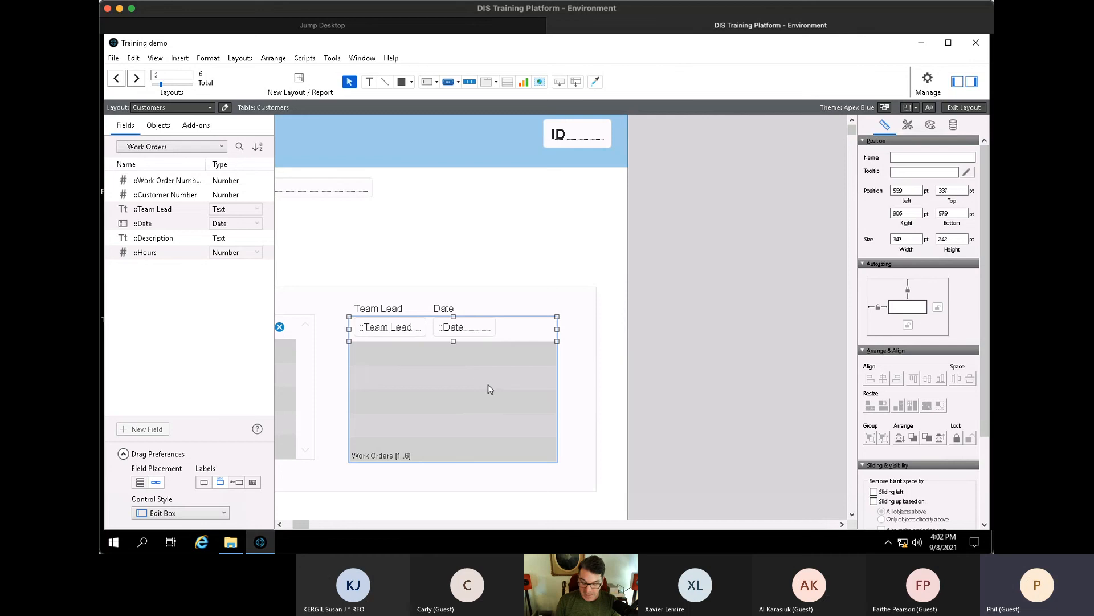
key(Delete)
key(Delete)
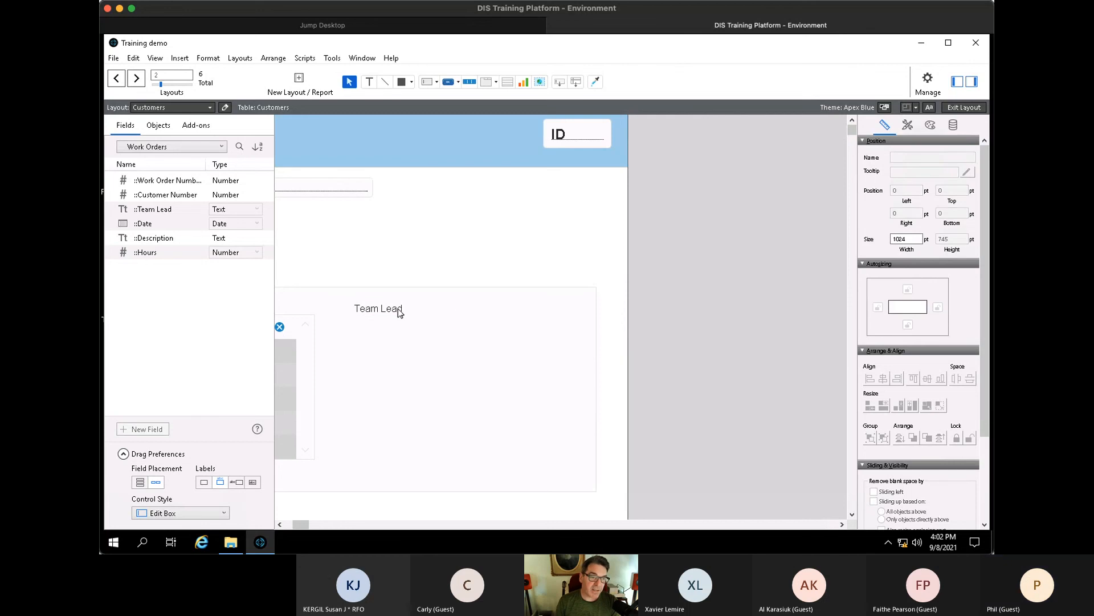
click(399, 311)
key(Delete)
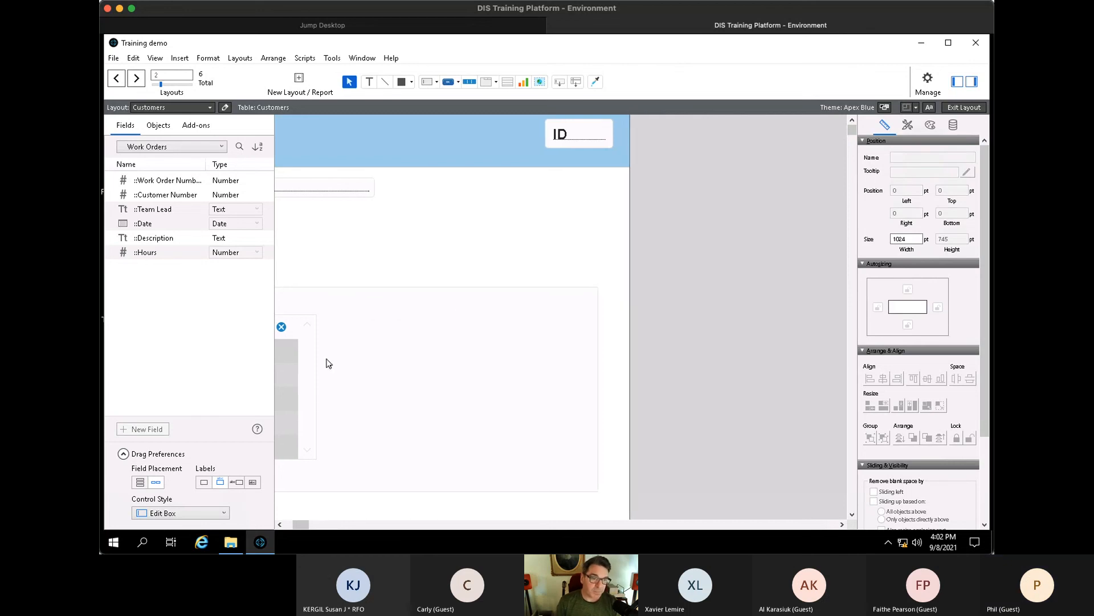
- Select and deselect the WO # label and tab control, leaving nothing selected on the layout
drag(296, 527, 288, 527)
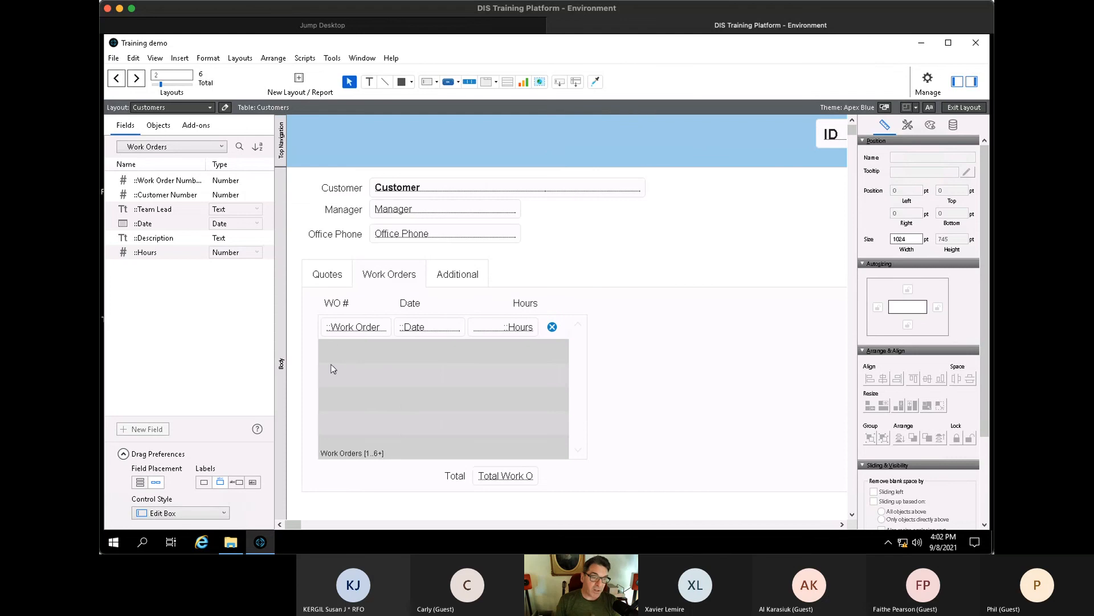
click(335, 303)
click(459, 311)
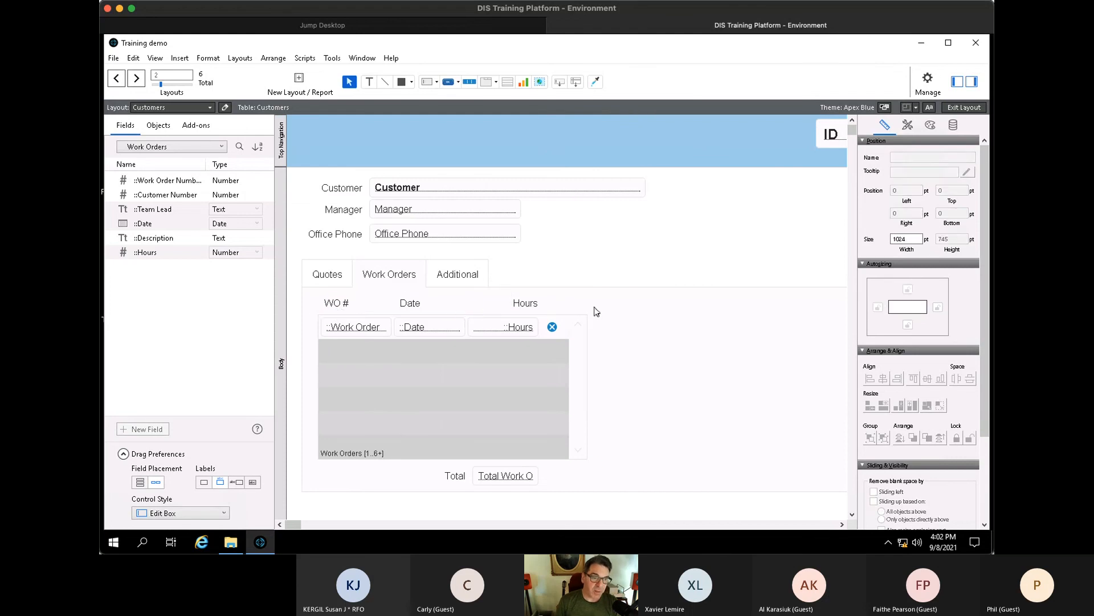
click(629, 308)
click(626, 239)
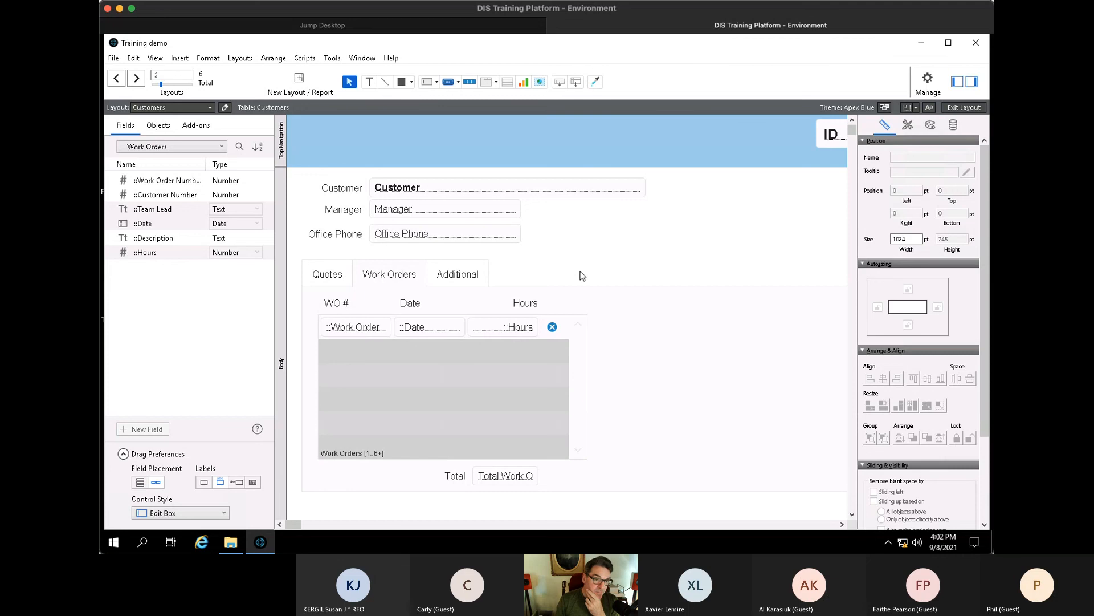
- Flip between the Quotes and Work Orders tabs, then switch to Browse mode
click(344, 274)
click(391, 266)
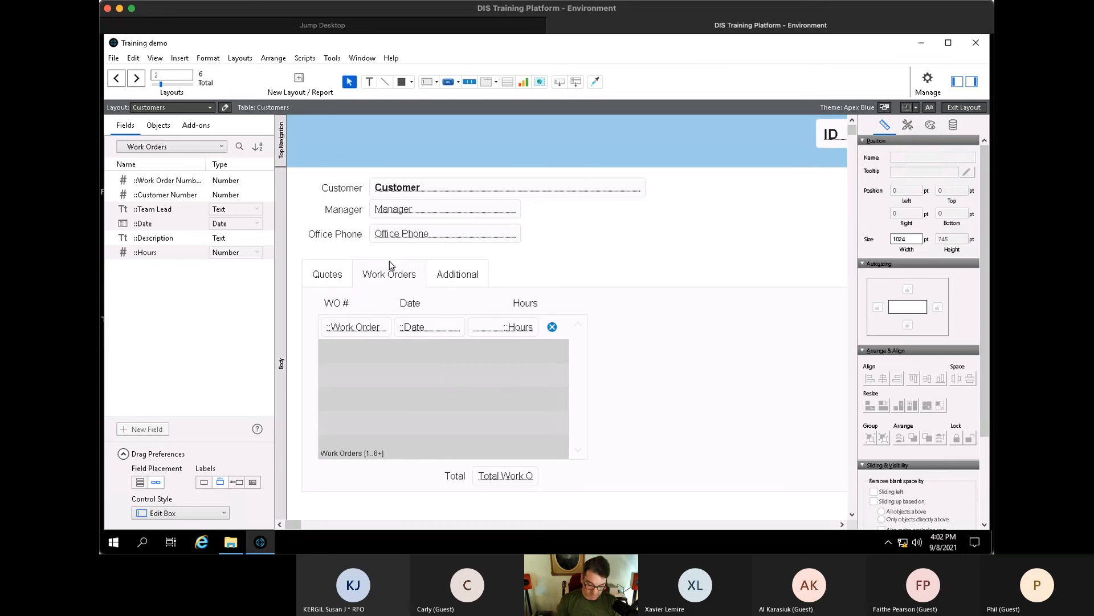
key(ctrl+b)
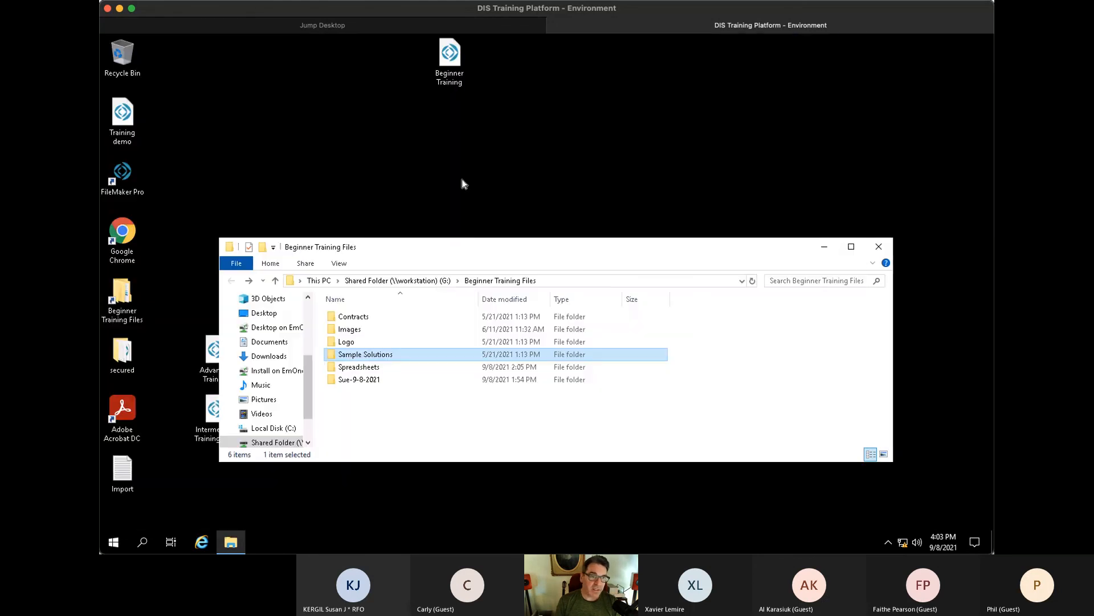
- Close the Beginner Training Files folder and select the FileMaker Pro desktop shortcut
click(878, 247)
click(350, 208)
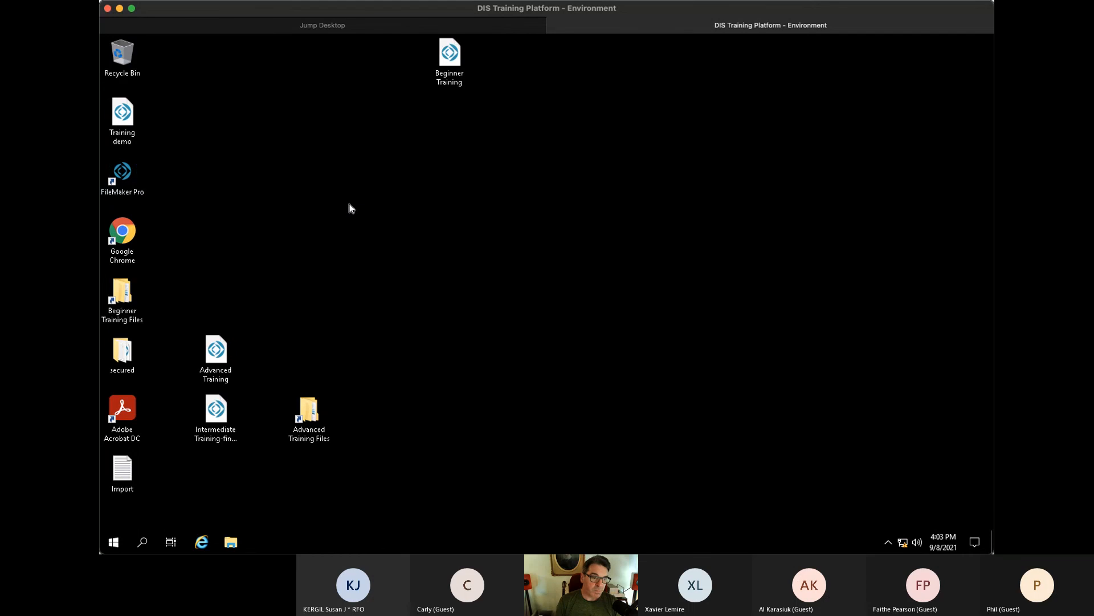
click(133, 178)
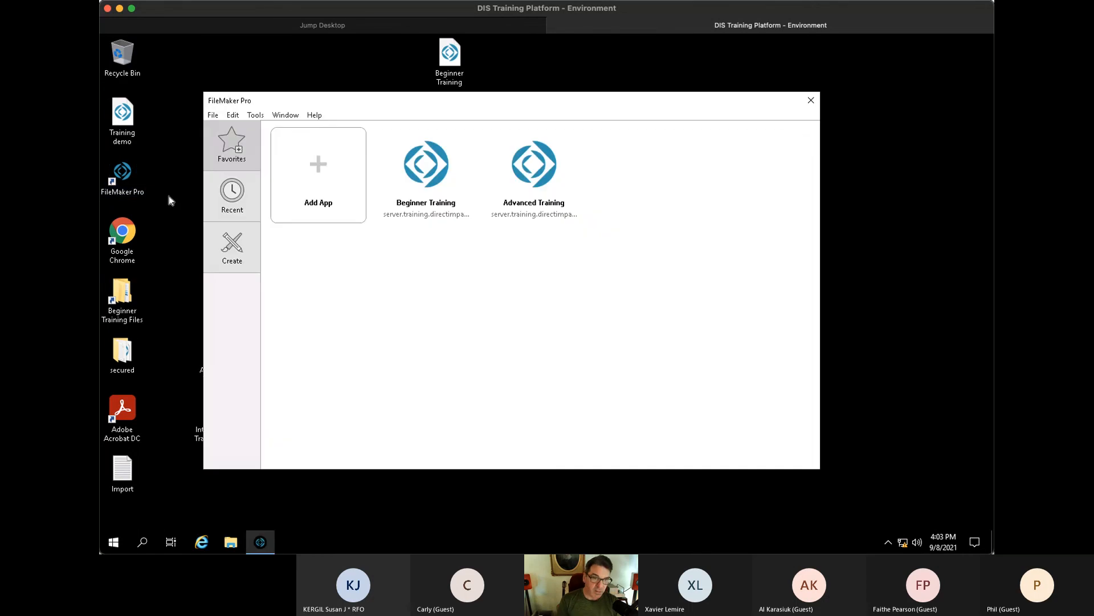
- Look over the hosted Beginner Training file in the Hosts list, dismiss it, and quit FileMaker Pro
click(214, 115)
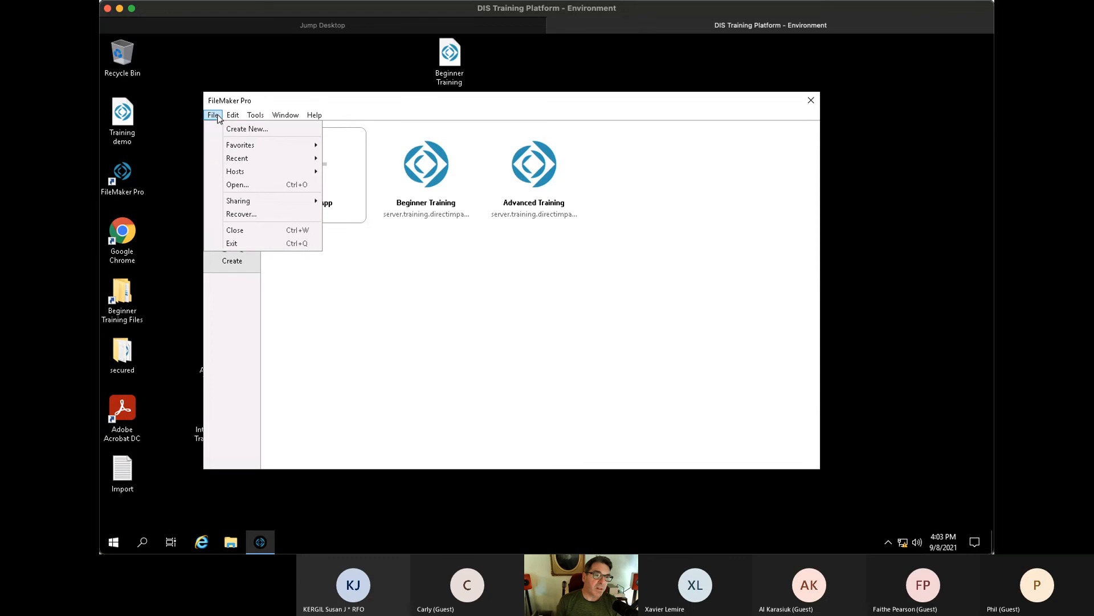
mouse_move(233, 176)
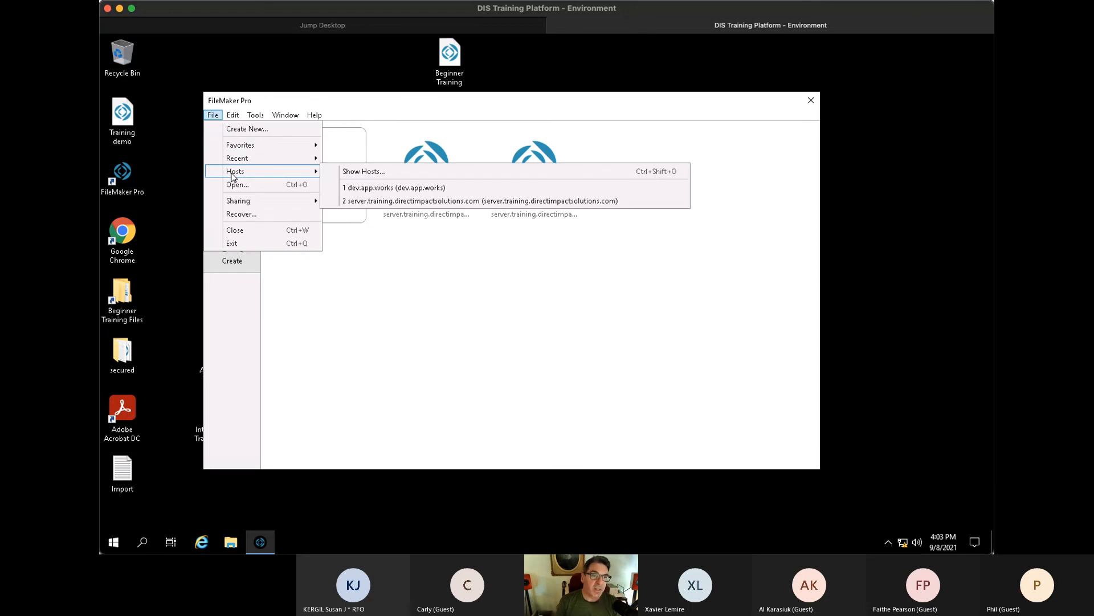
click(378, 174)
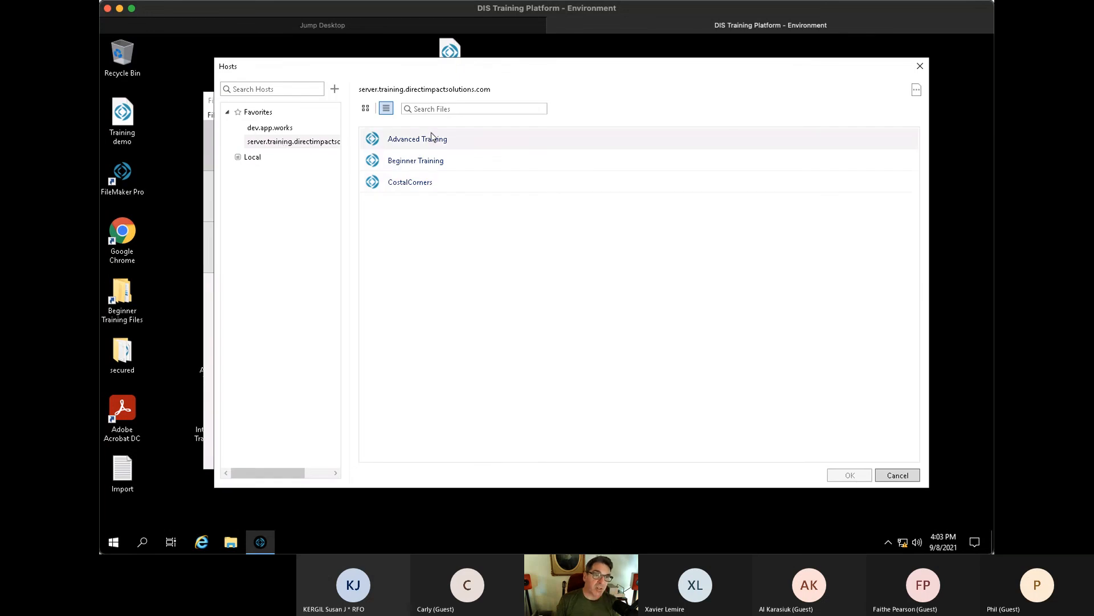
click(419, 169)
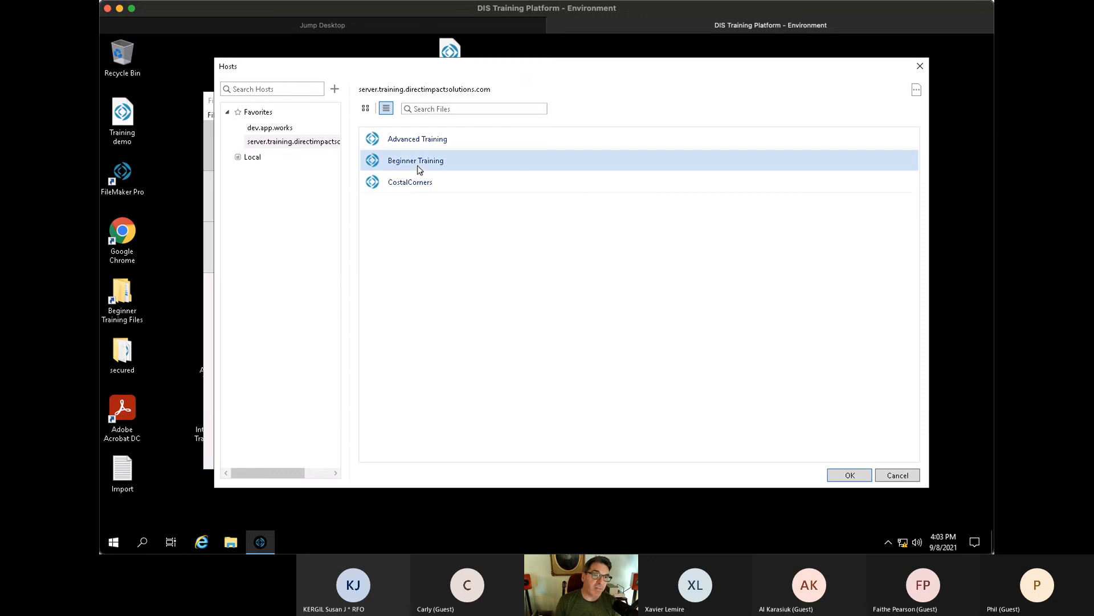
click(430, 257)
key(Escape)
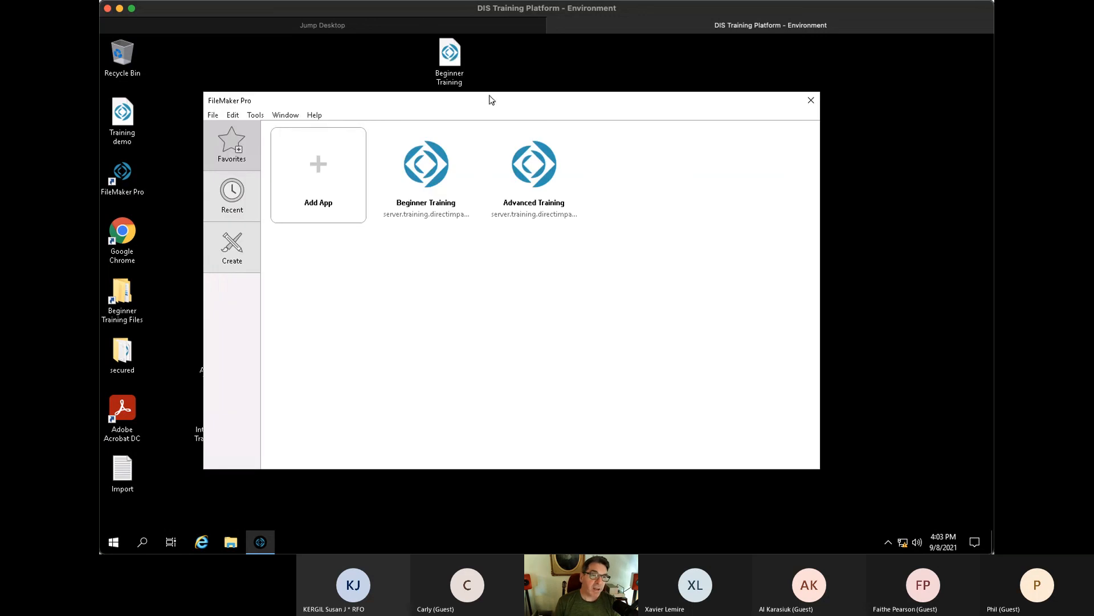
drag(484, 104, 487, 104)
click(814, 102)
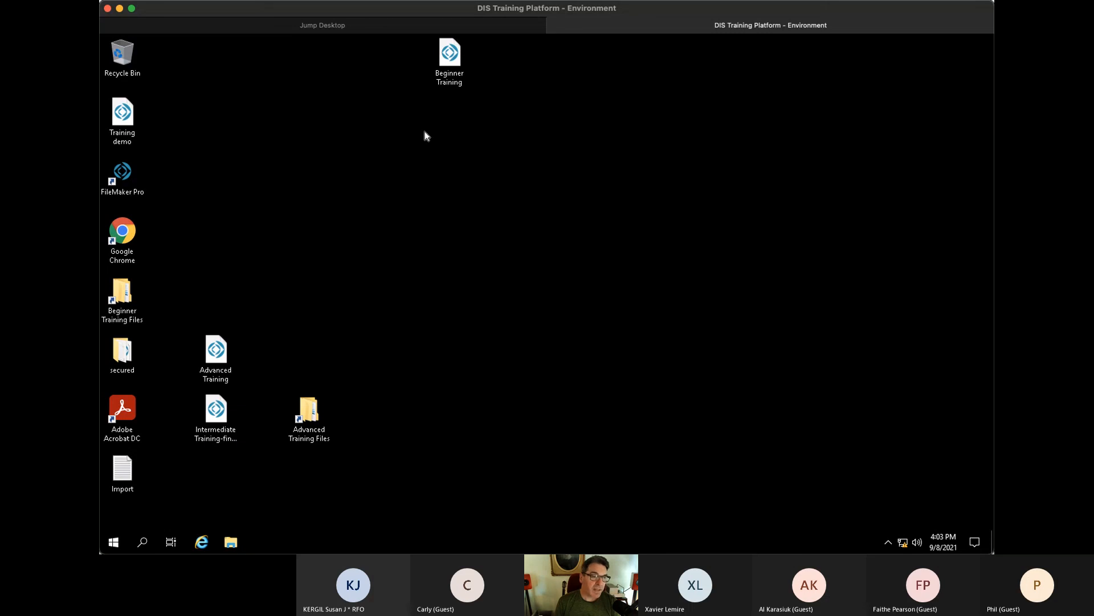
- Move the Training demo icon beside the Recycle Bin and briefly open and close it
drag(143, 109, 268, 57)
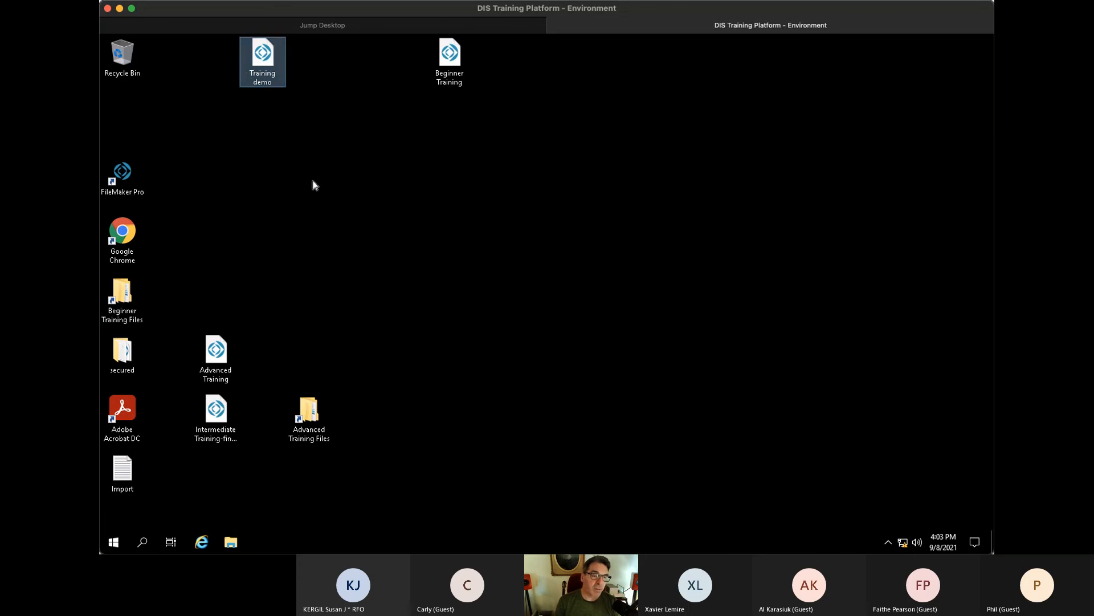
double_click(270, 58)
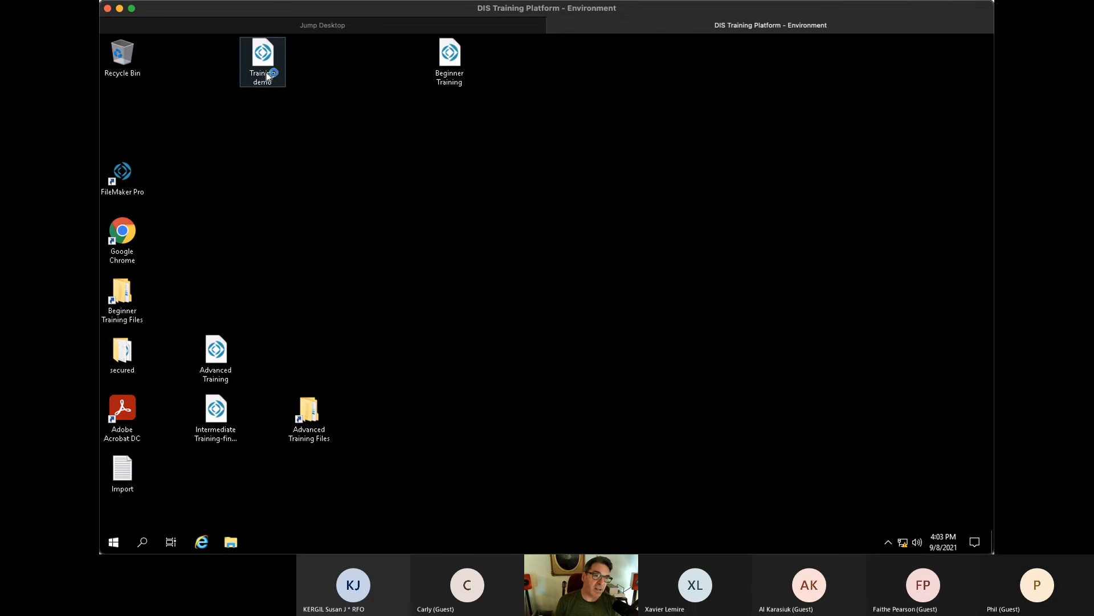
click(849, 44)
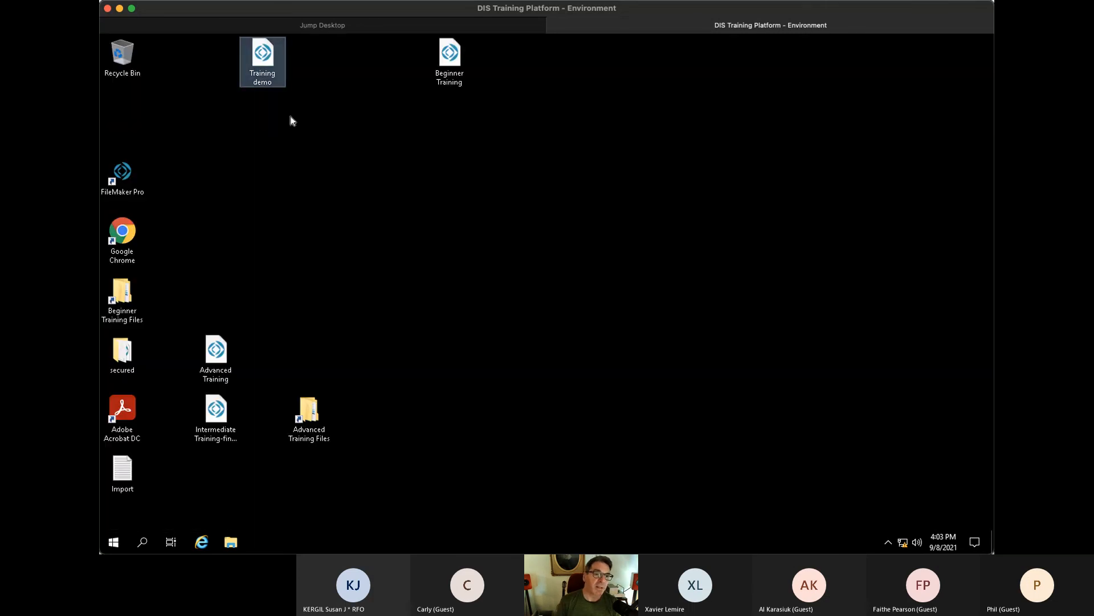
- Rename the file to 'Improved Training' and open it
click(270, 79)
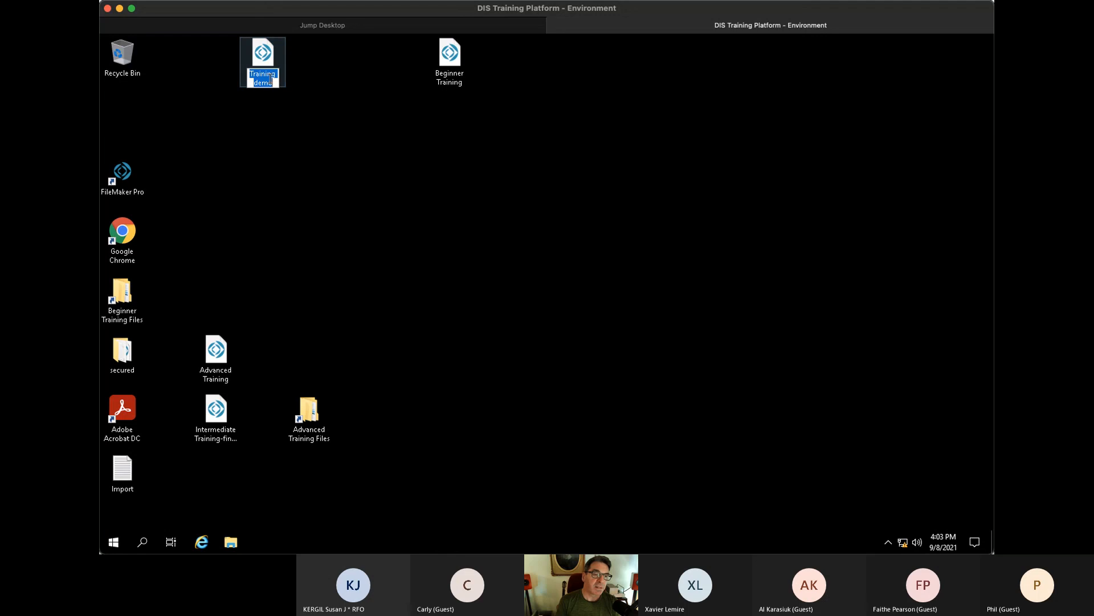
text(Improved Trai)
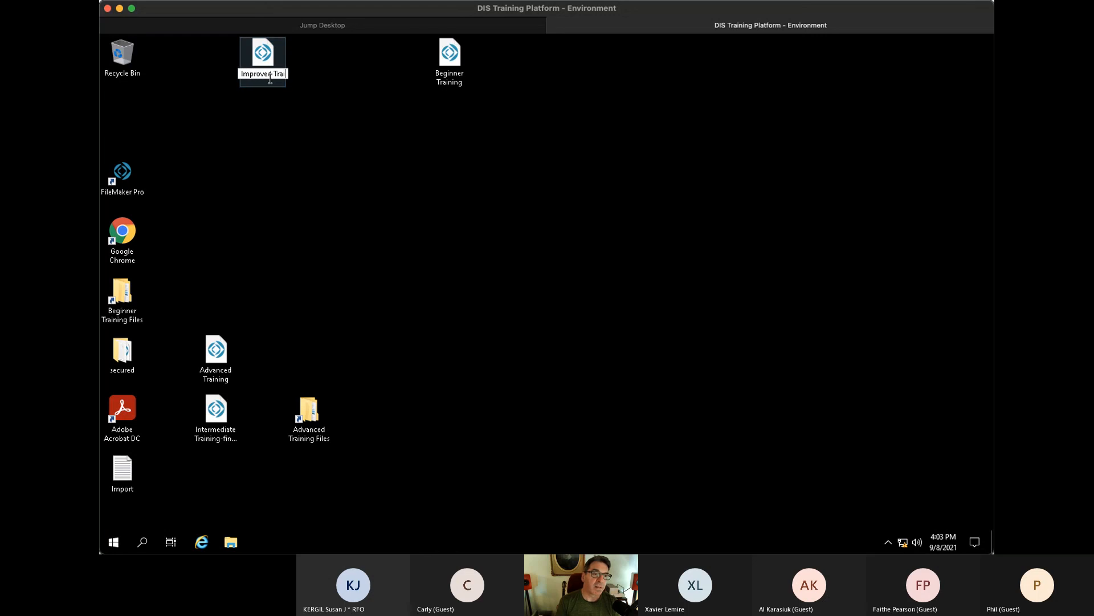
text(ning)
key(Return)
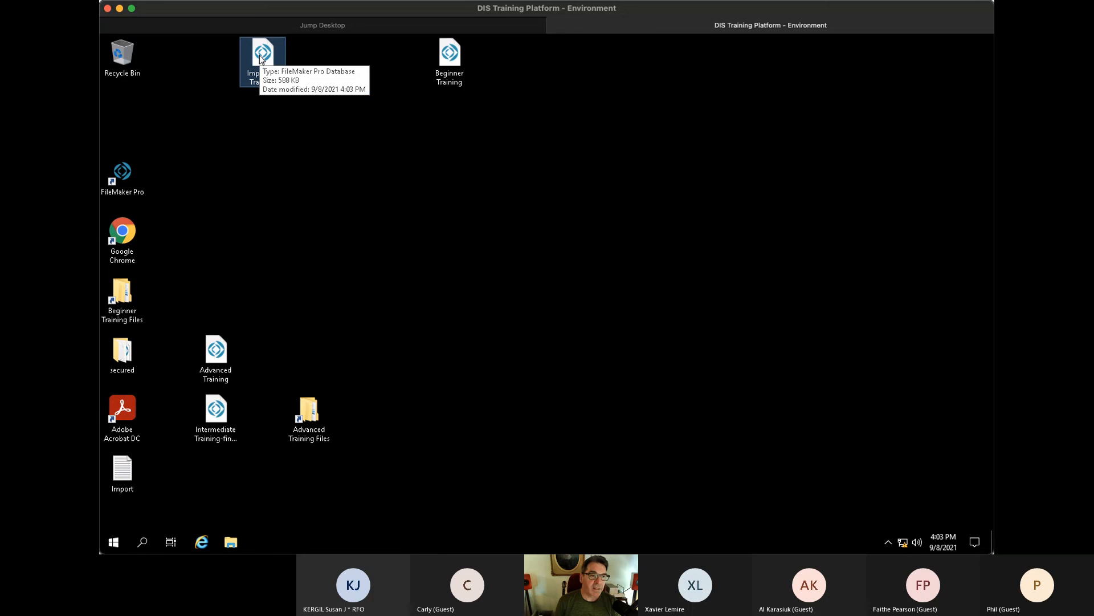
double_click(262, 57)
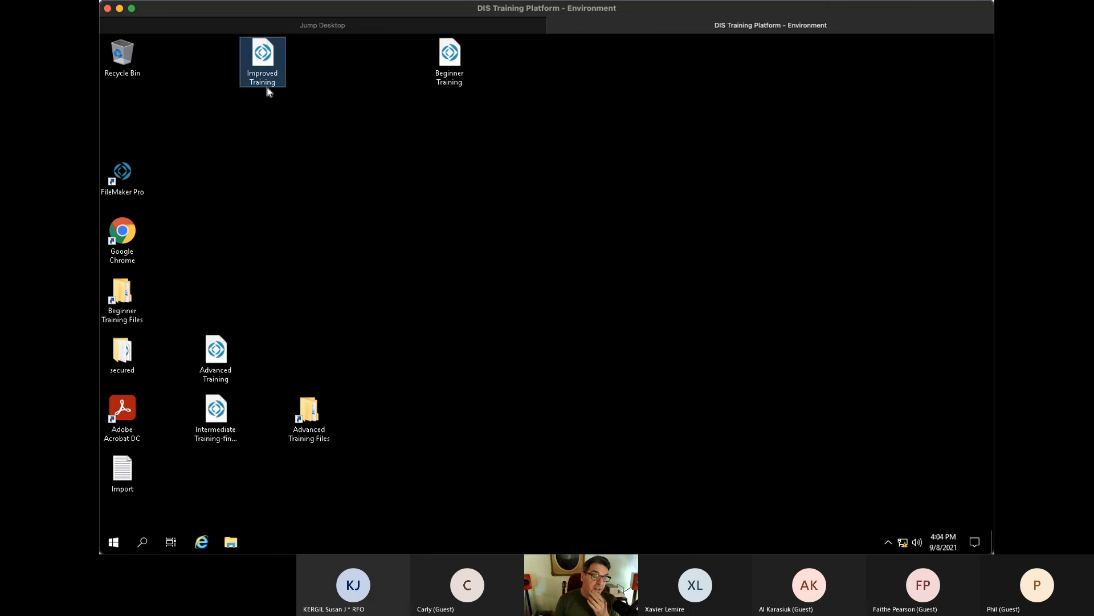
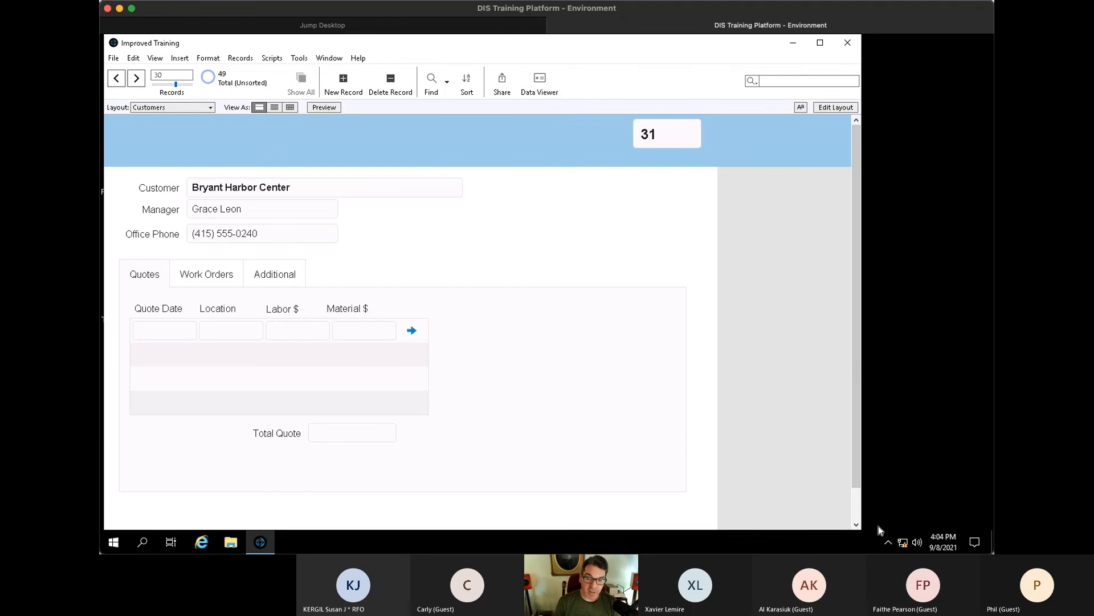
- In Manage Security, rename the Admin account to the presenter's own name
click(114, 60)
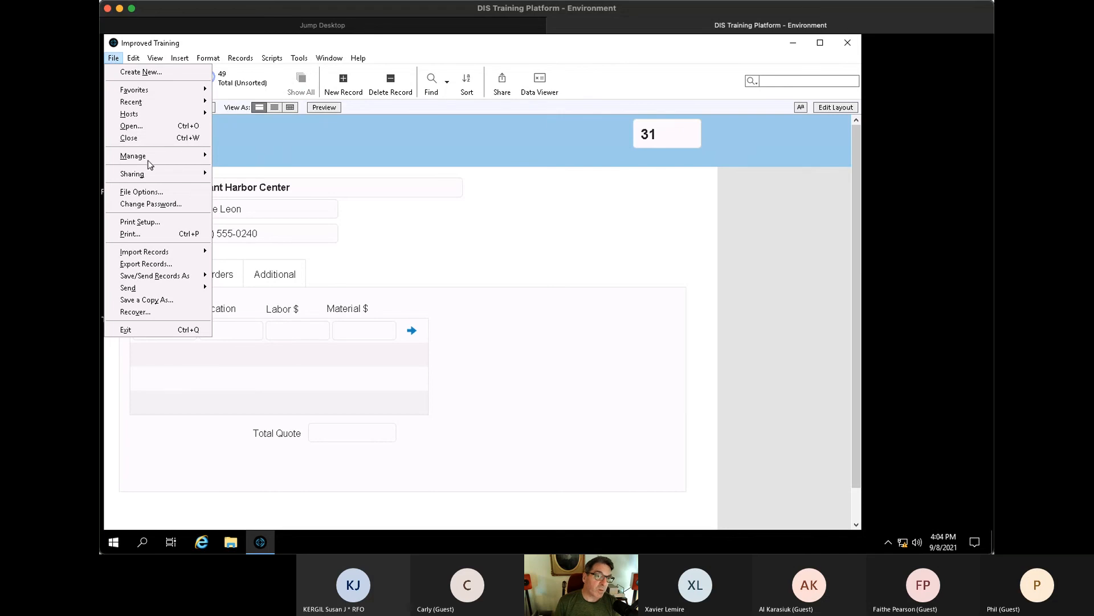
mouse_move(150, 164)
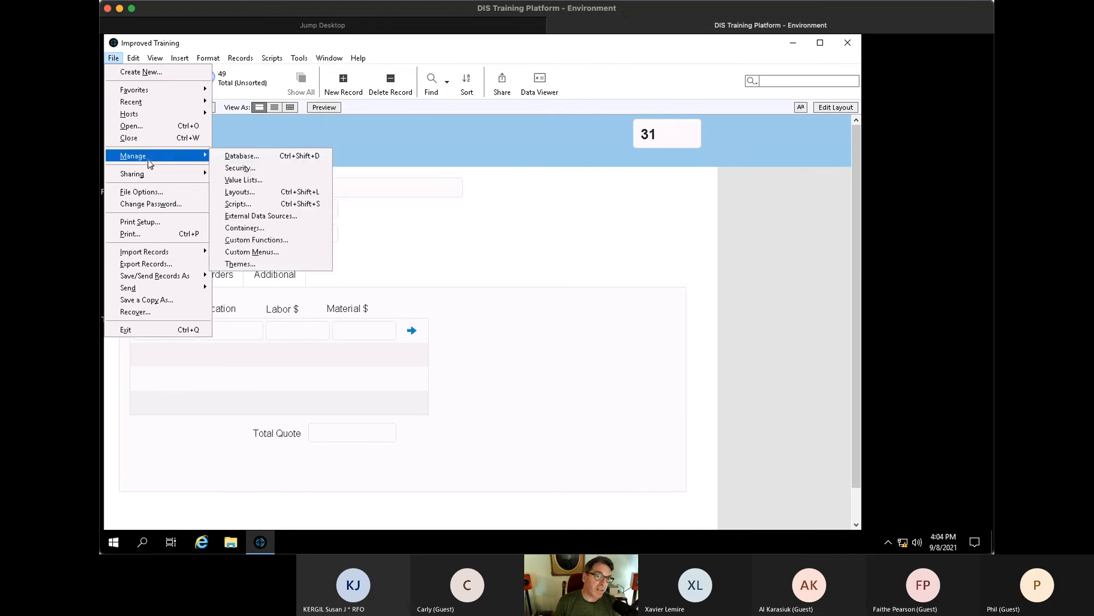
click(278, 174)
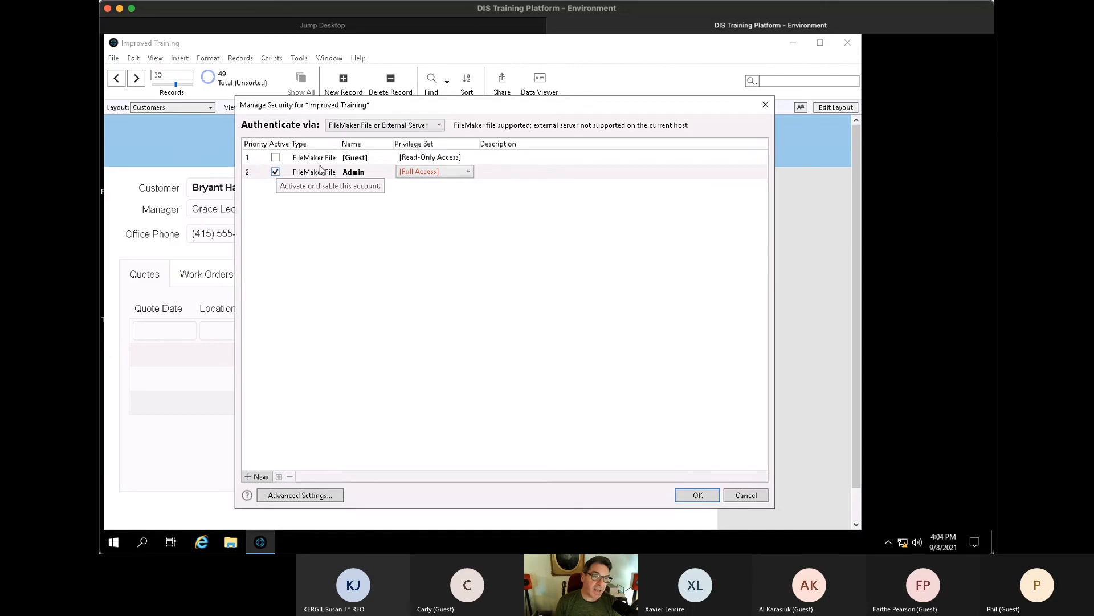
click(411, 172)
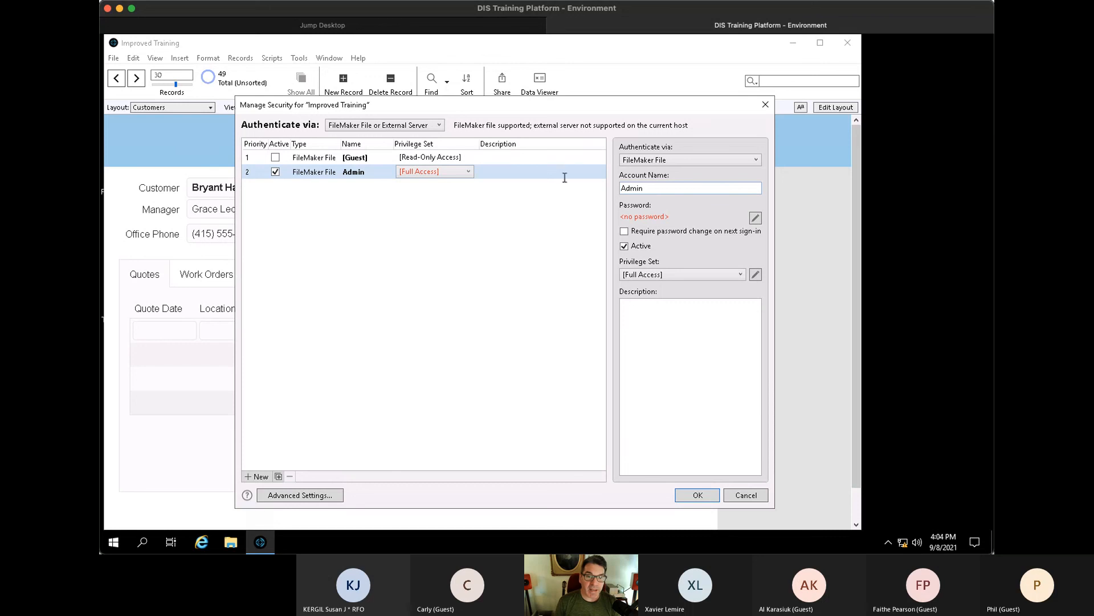
key(Tab)
text(Ma)
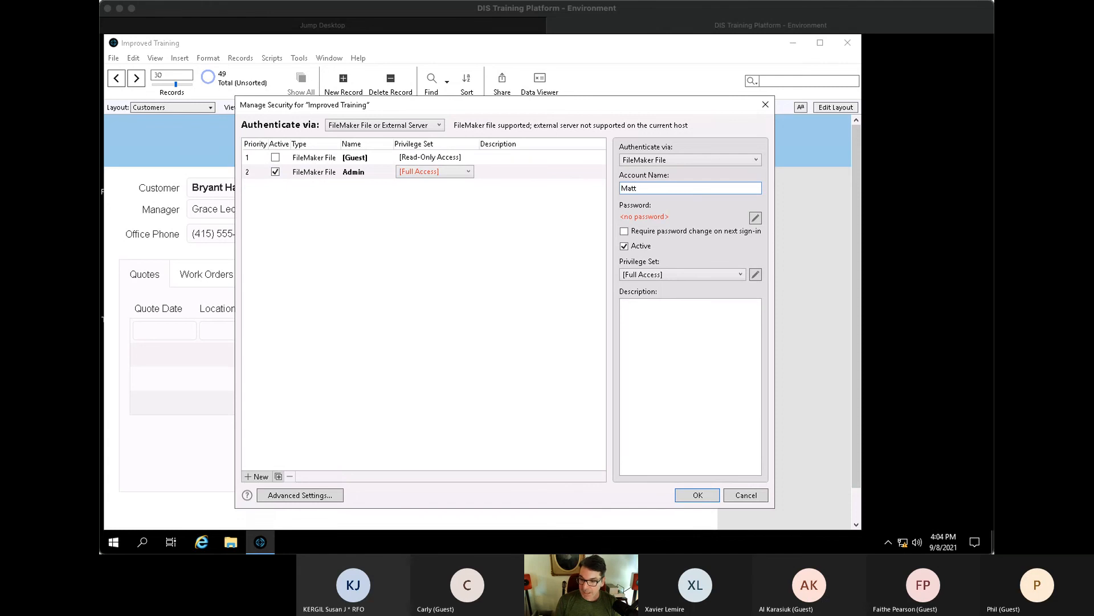
- Give the account a new password, re-entering it after a mismatch error
click(756, 217)
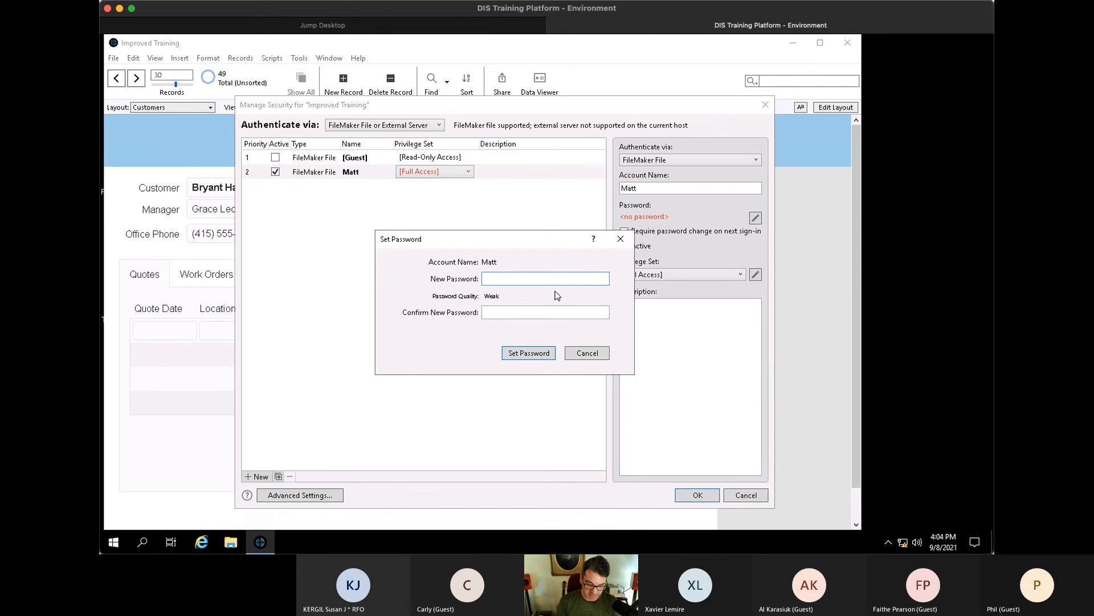
text(•••••••••)
key(Tab)
text(•••••)
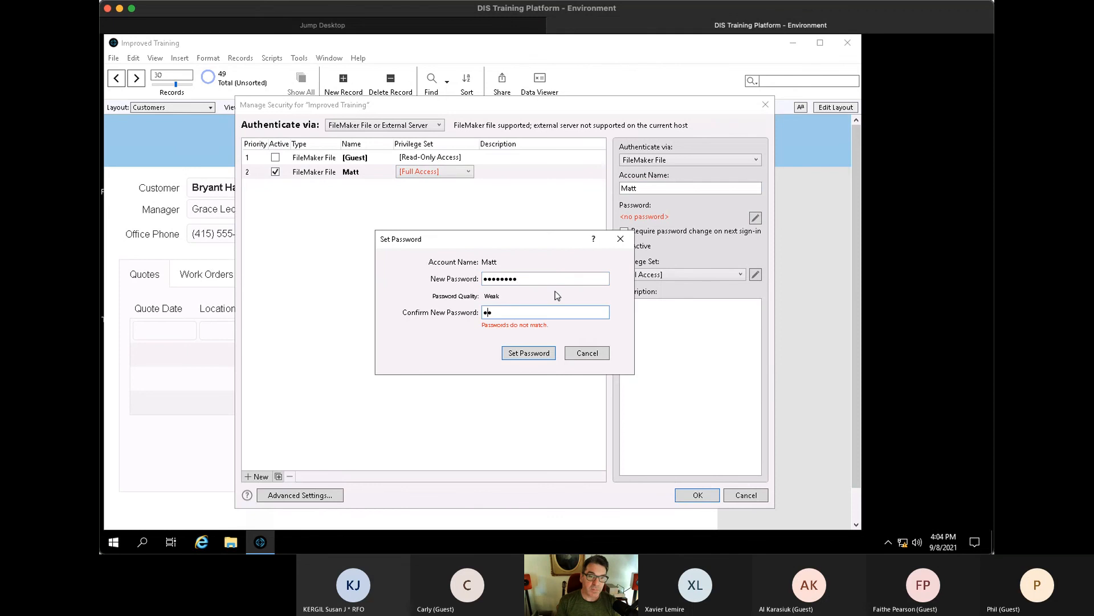
text(••••)
key(Return)
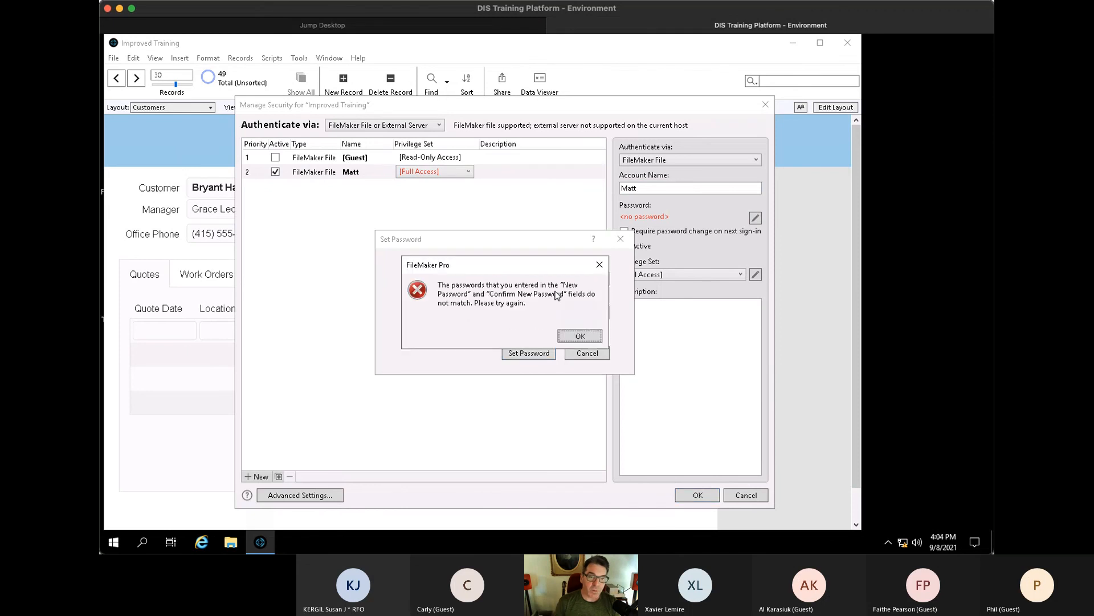
click(580, 336)
key(shift+Tab)
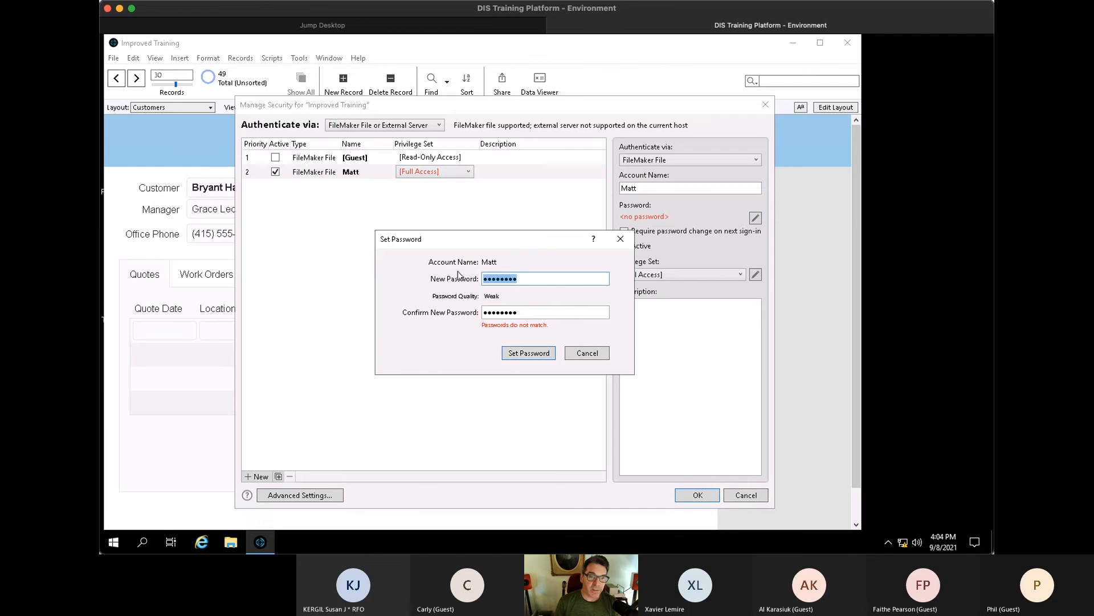
text(••••••)
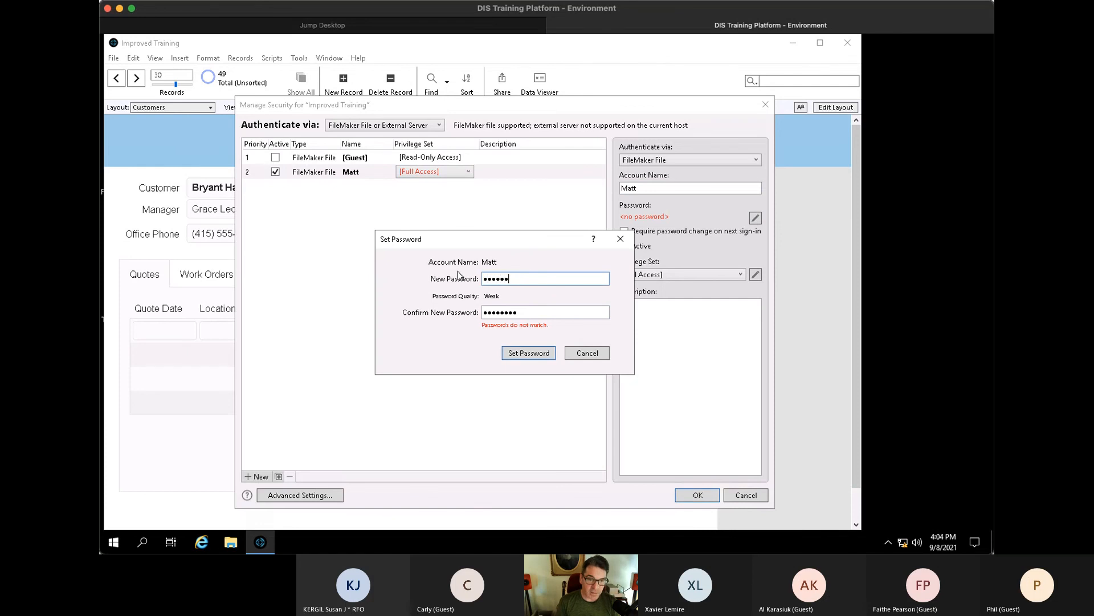
text(••)
key(Tab)
text(••••••••)
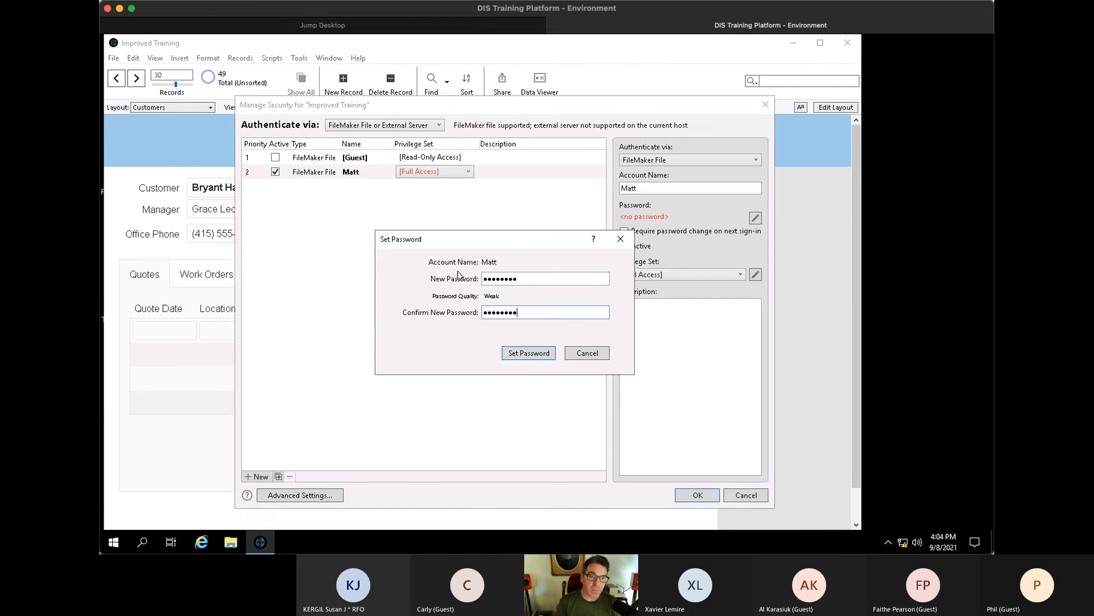
key(Return)
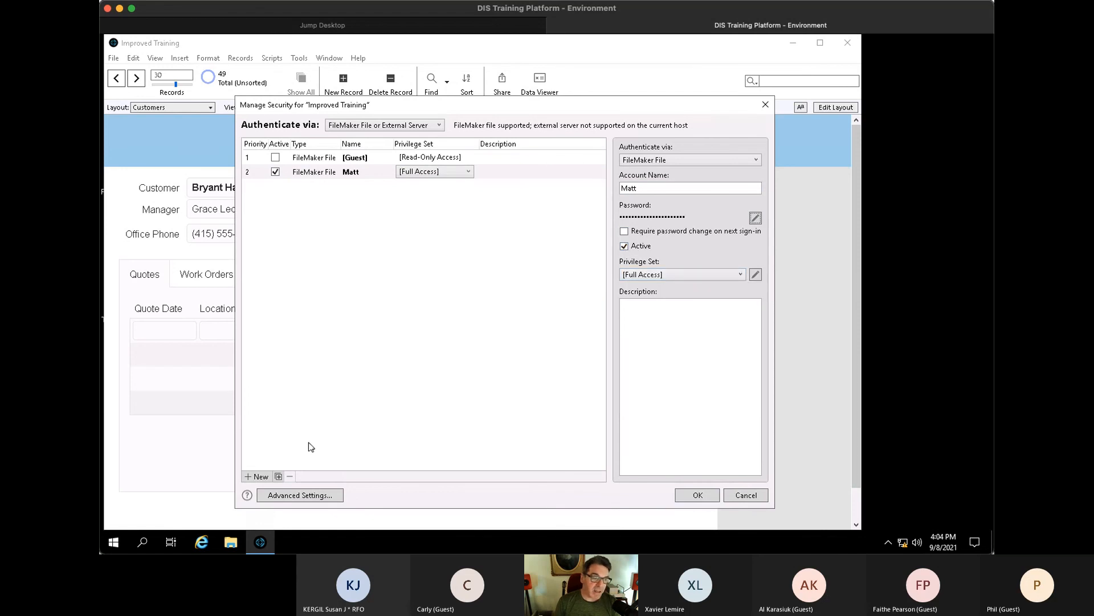
- Duplicate the account for the first attendees and require a password change at next sign-in
click(279, 476)
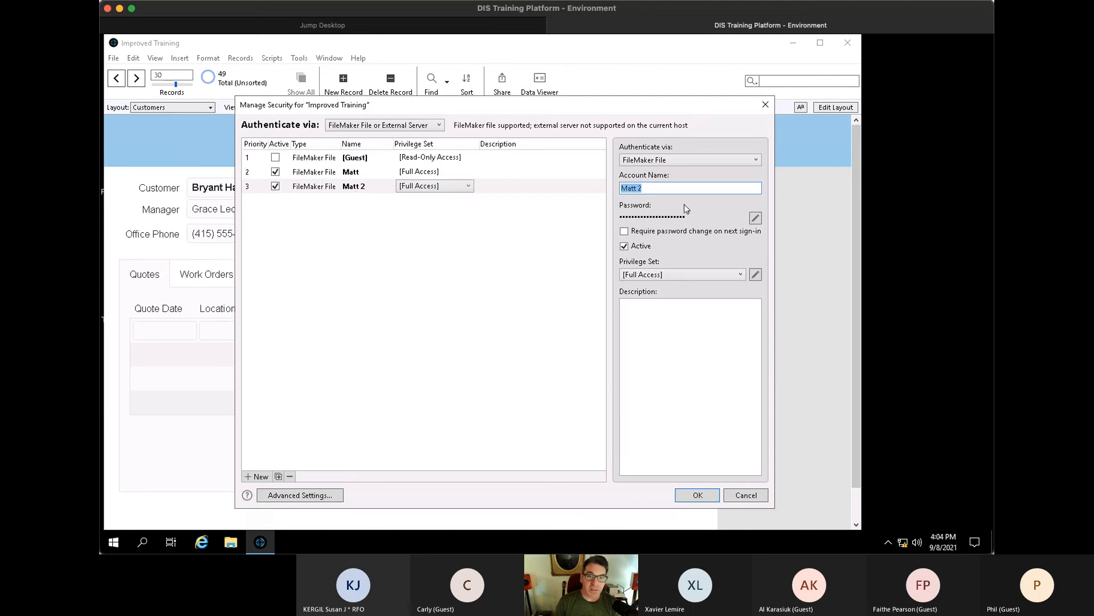
text(Susan)
click(624, 231)
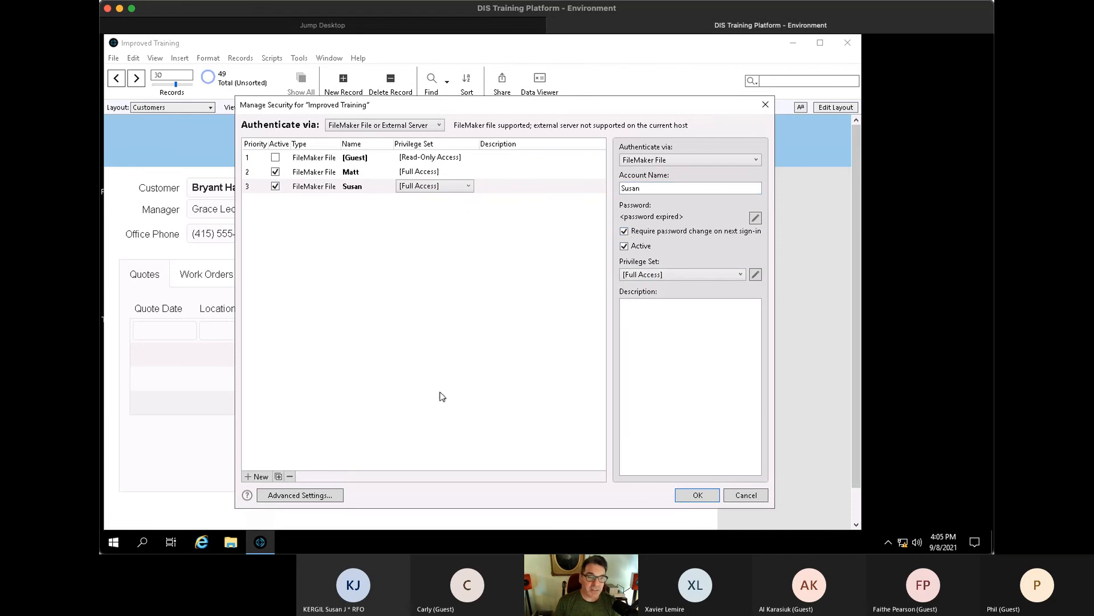
click(278, 476)
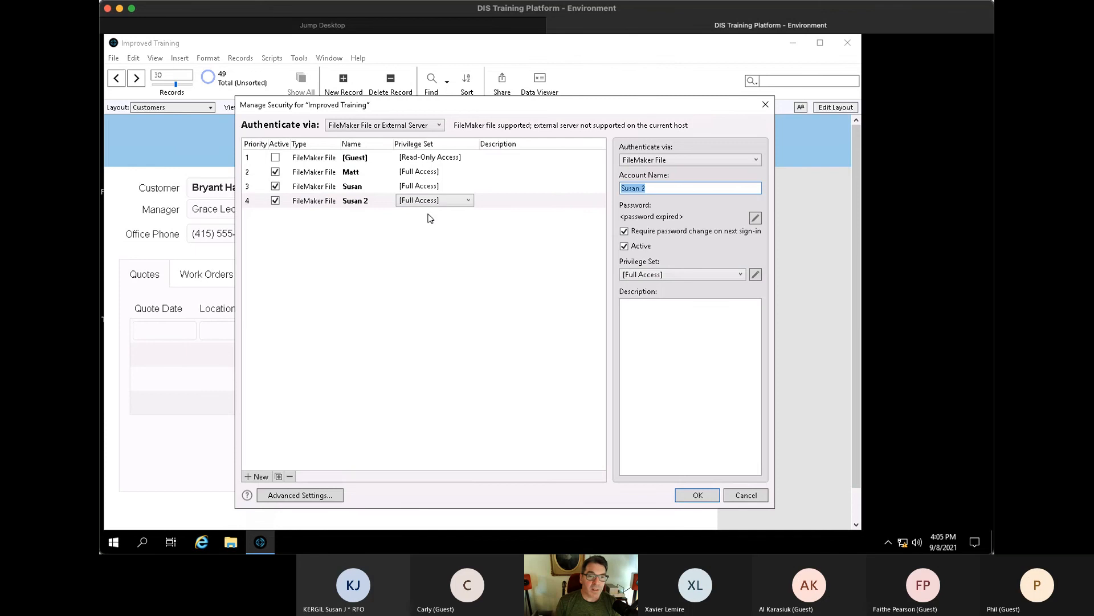
text(Alan)
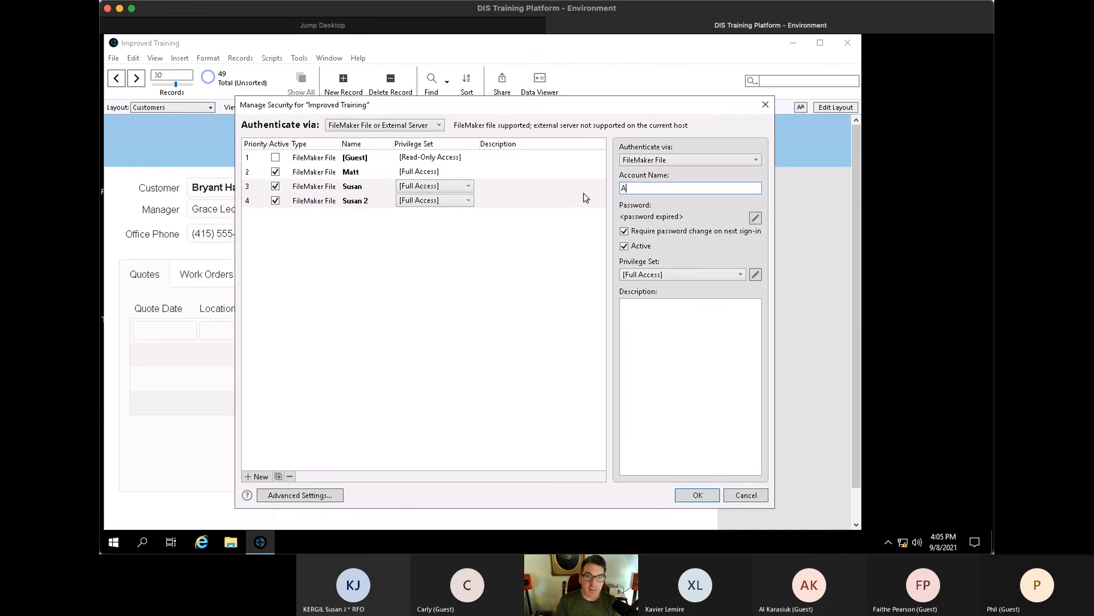
click(278, 476)
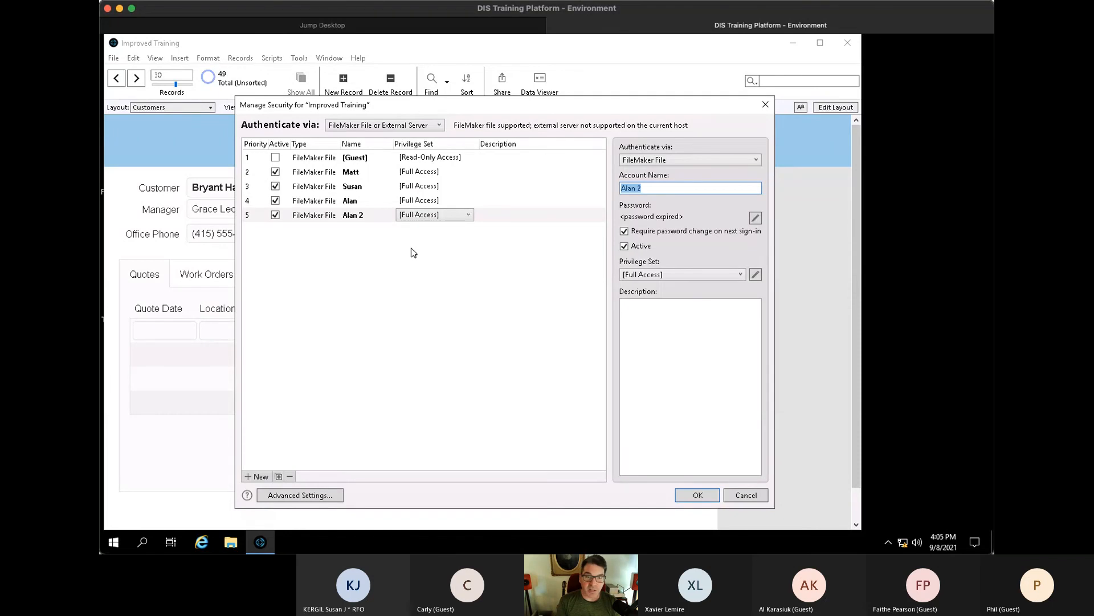
text(Xavier)
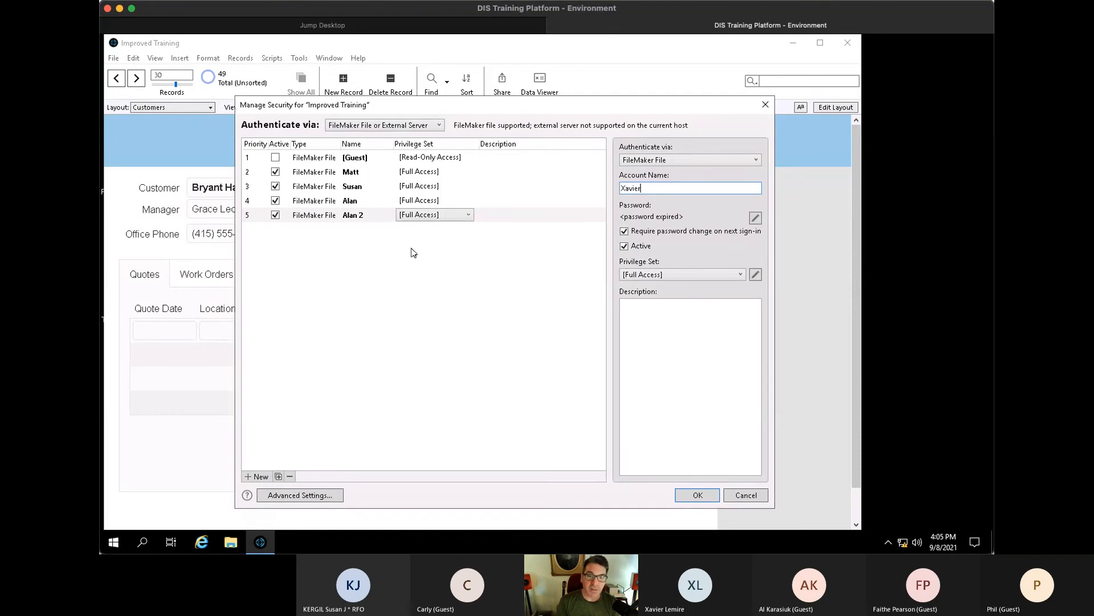
- Duplicate more Full Access accounts, naming each after a remaining attendee
click(279, 476)
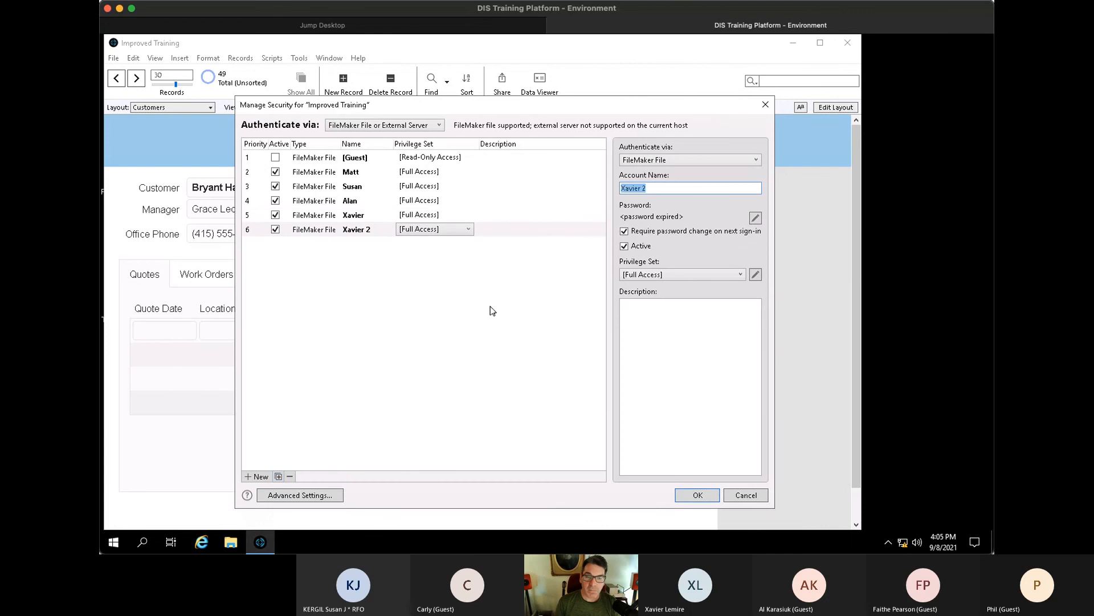
text(Faithe)
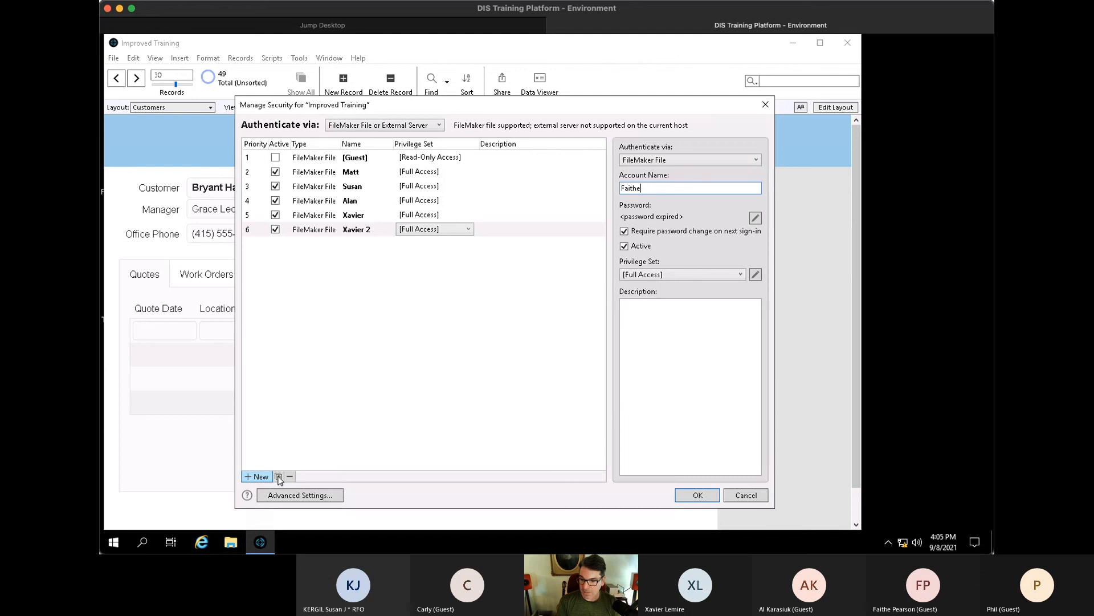
click(279, 476)
text(Carly)
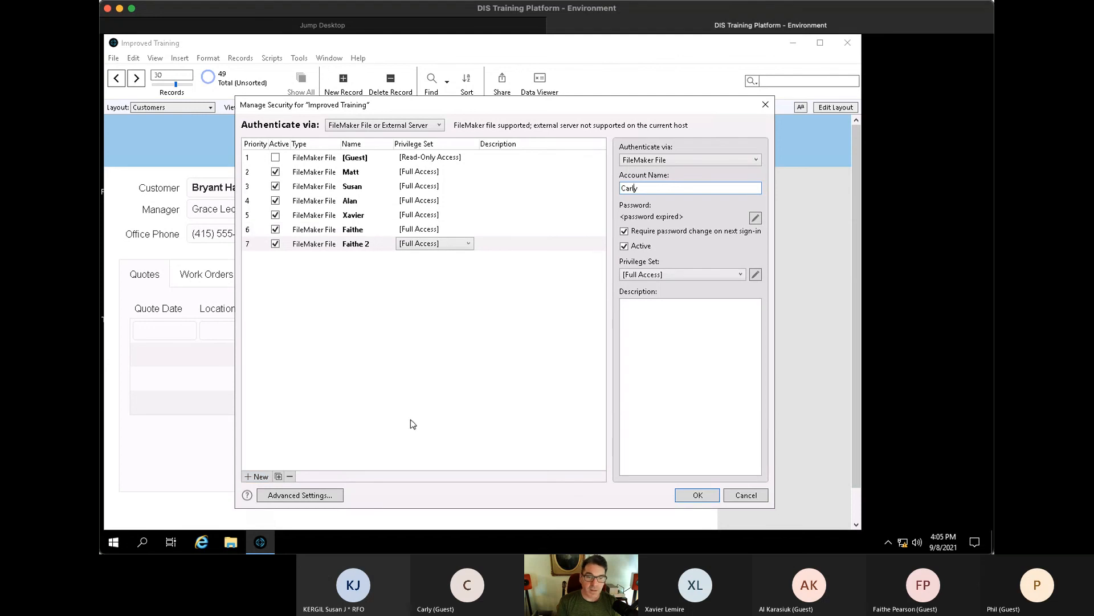
click(279, 476)
text(Phil)
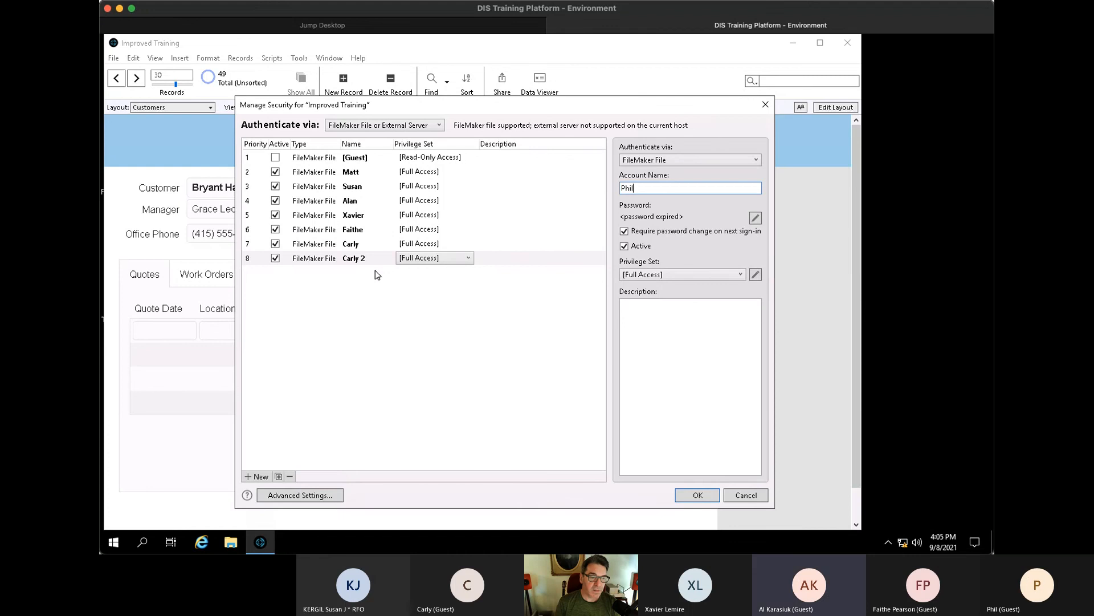
click(278, 476)
text(Al)
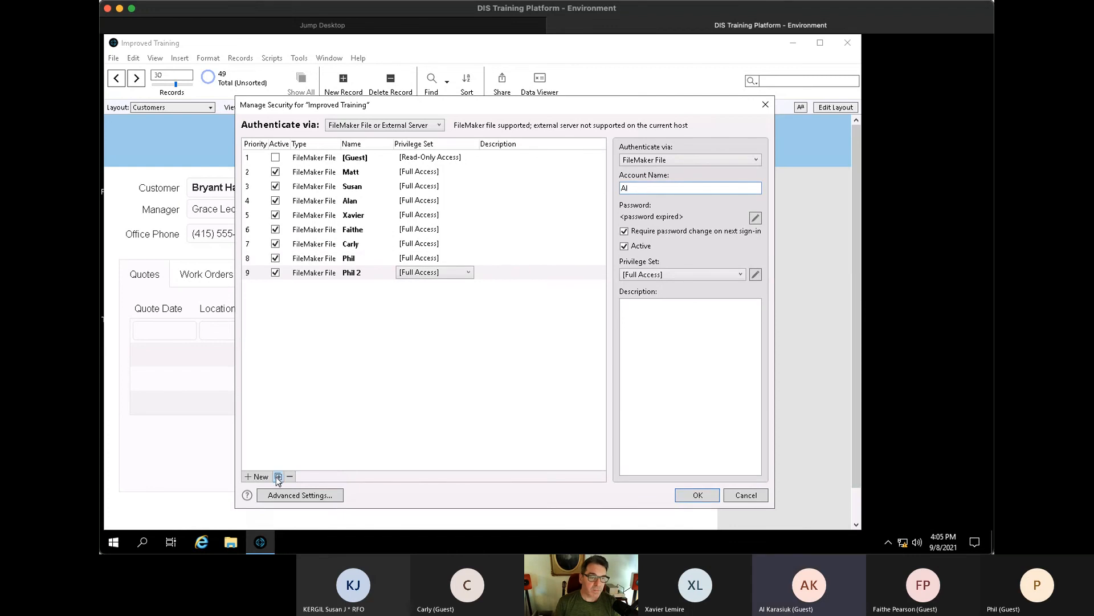
click(343, 395)
- Require the renamed former Admin account to change its password at next sign-in
click(495, 272)
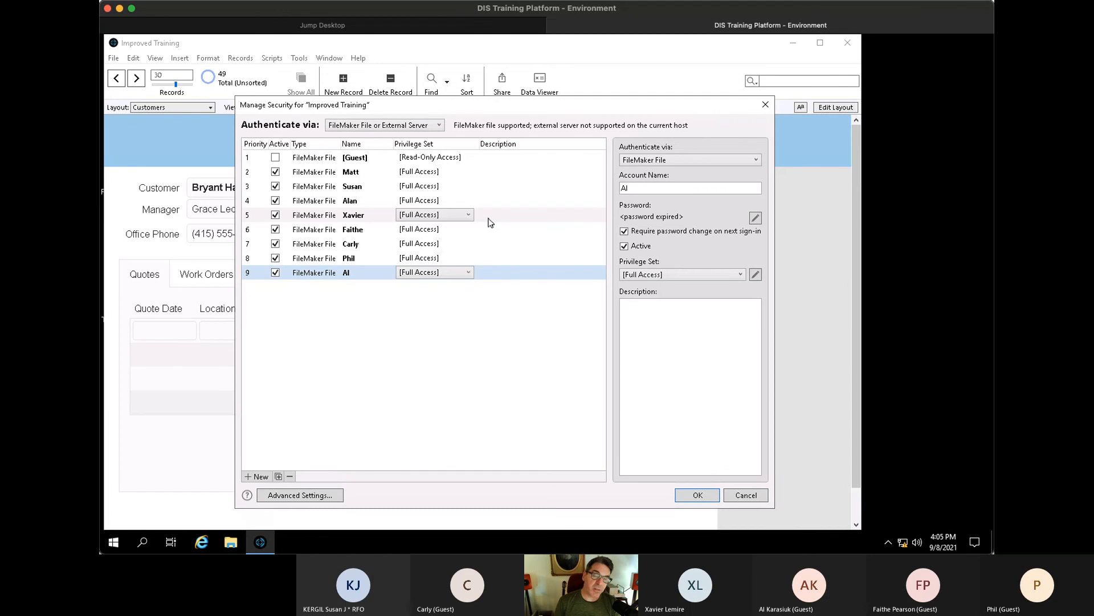
click(512, 177)
click(624, 231)
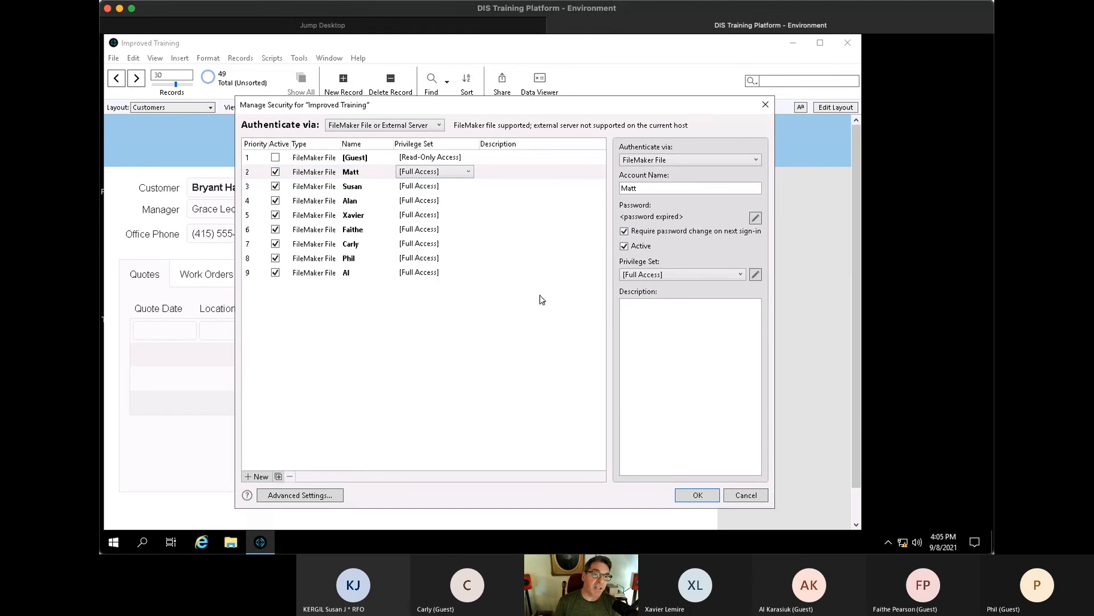
- Save the security changes with the presenter's full-access credentials, then close the file
click(697, 495)
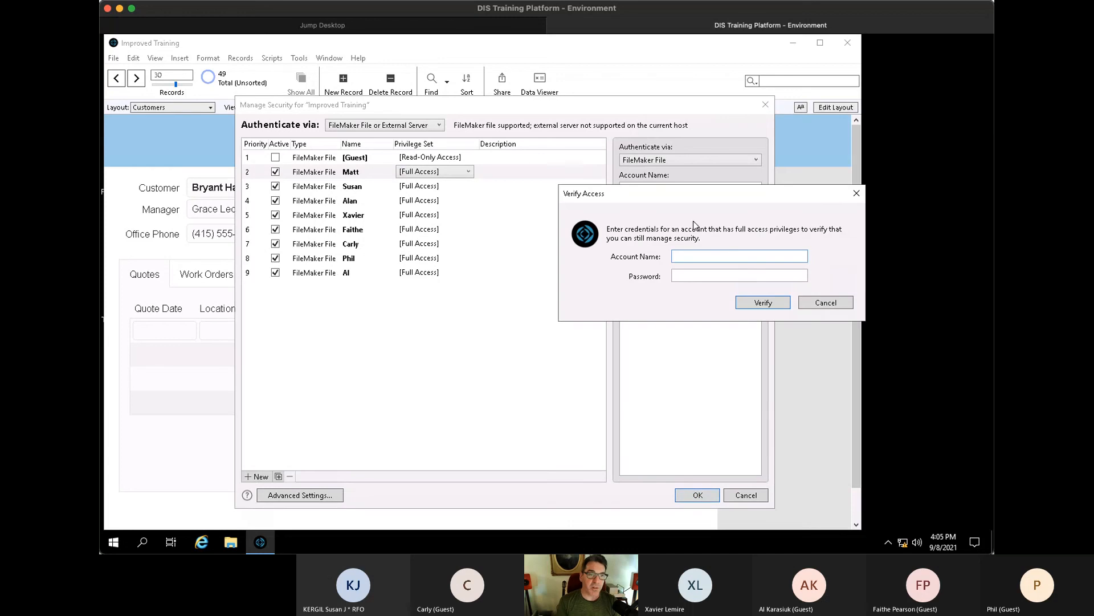
text(matt)
key(Tab)
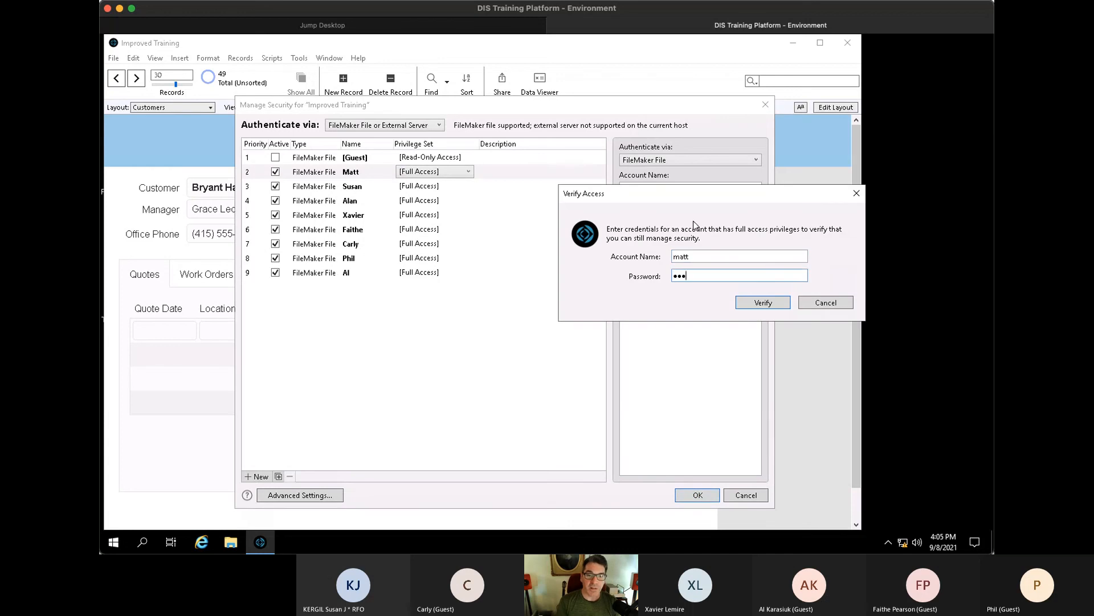
key(Return)
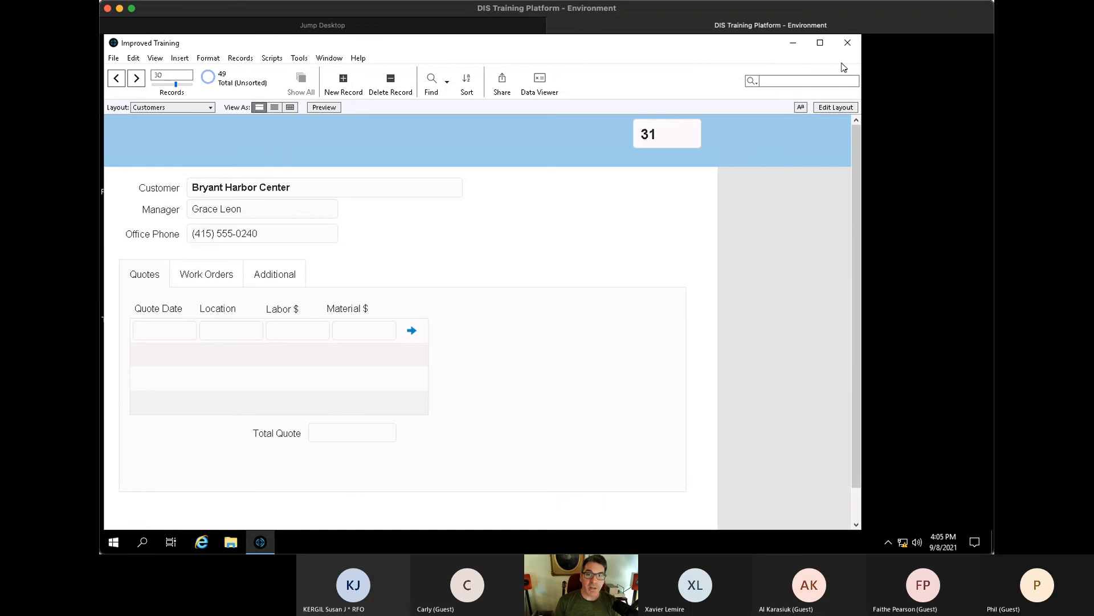
click(848, 44)
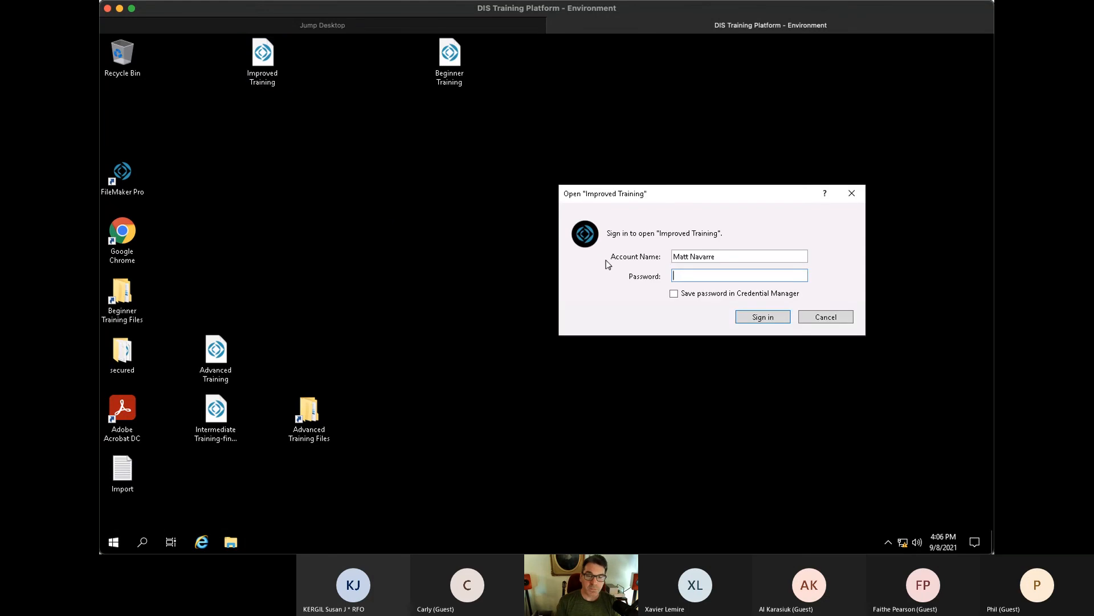
- Sign back in with the presenter's account and set its new password twice
key(Tab)
key(shift+Tab)
key(shift+Tab)
text(matt)
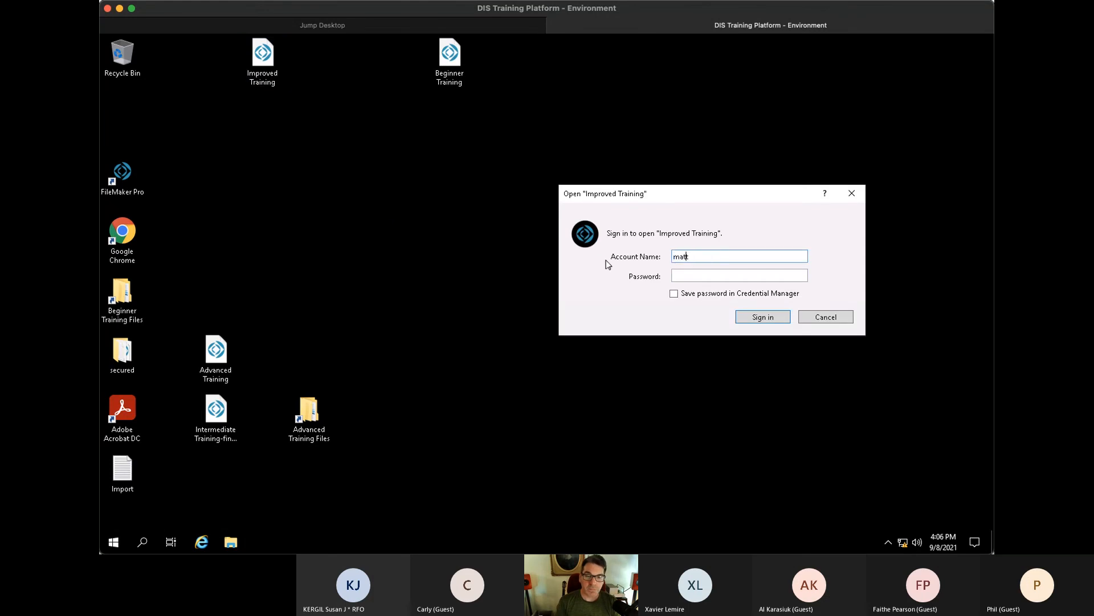
key(Tab)
key(Return)
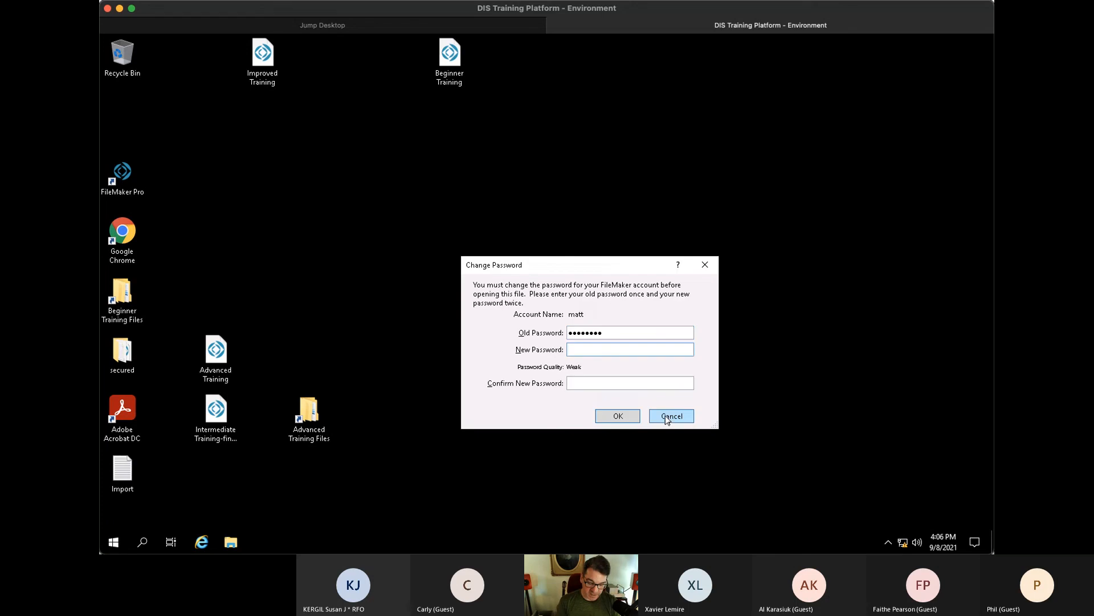
text(•••••••)
key(Tab)
text(•)
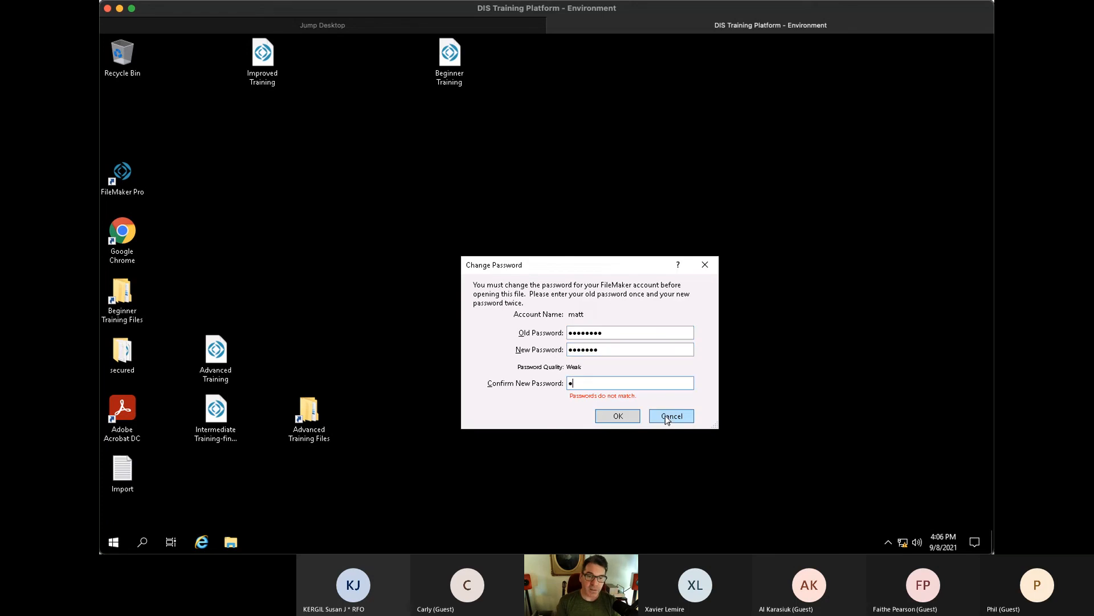
text(••••••)
key(Return)
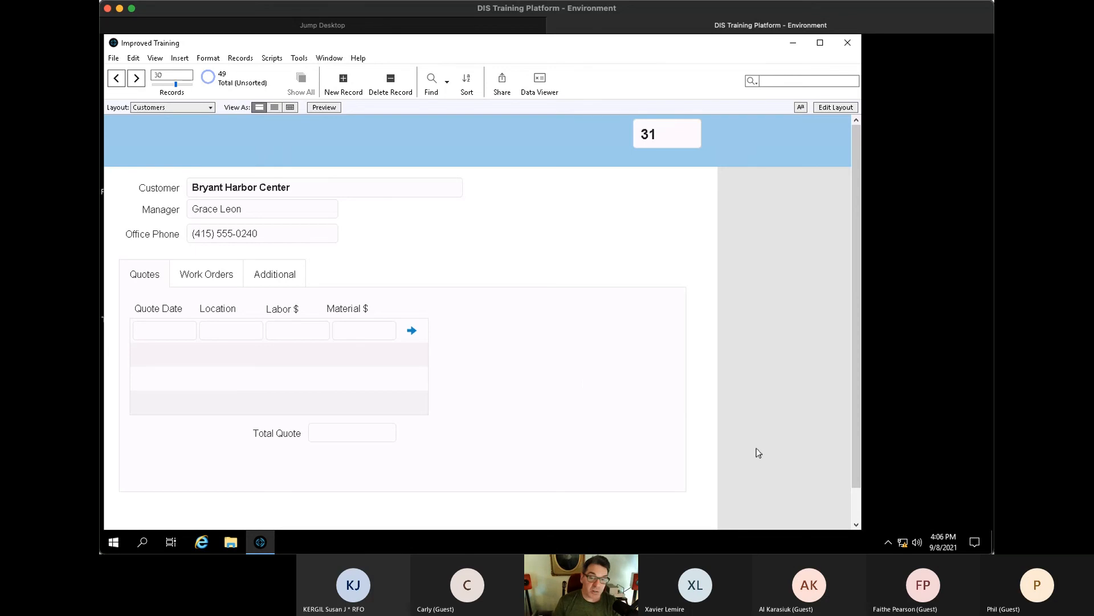
- In File Options, clear the stored Admin account, disable automatic login, and require version 19.0
click(114, 59)
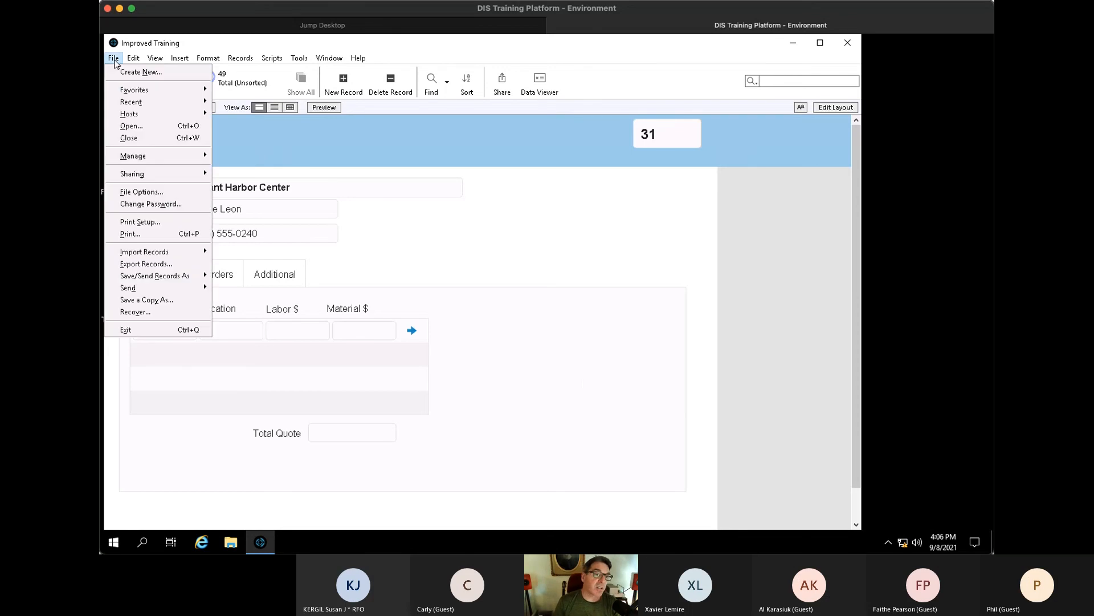
click(142, 191)
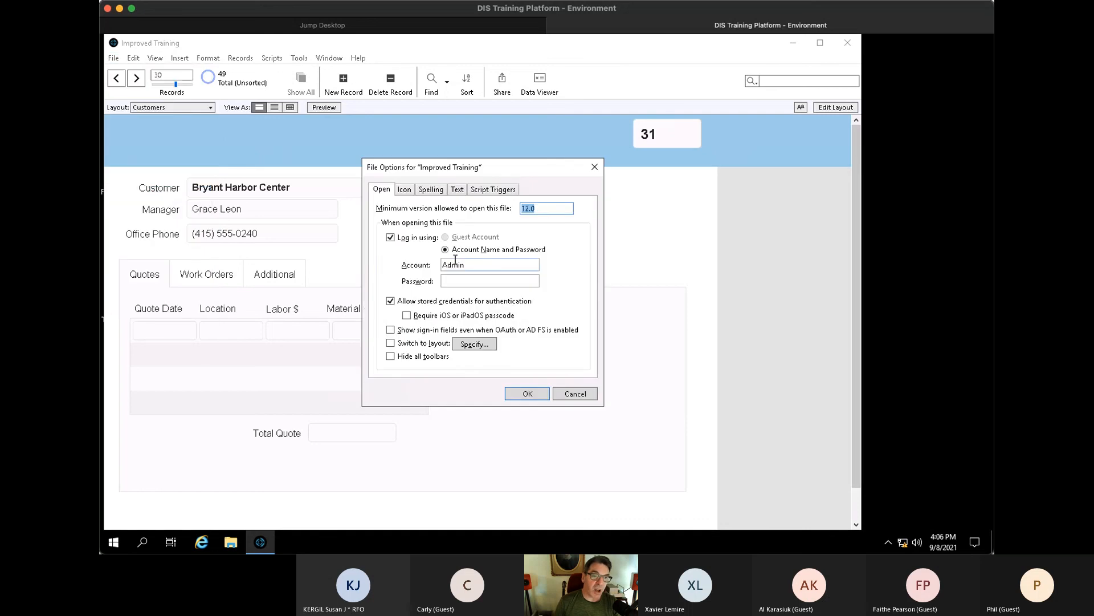
drag(477, 264, 371, 250)
key(BackSpace)
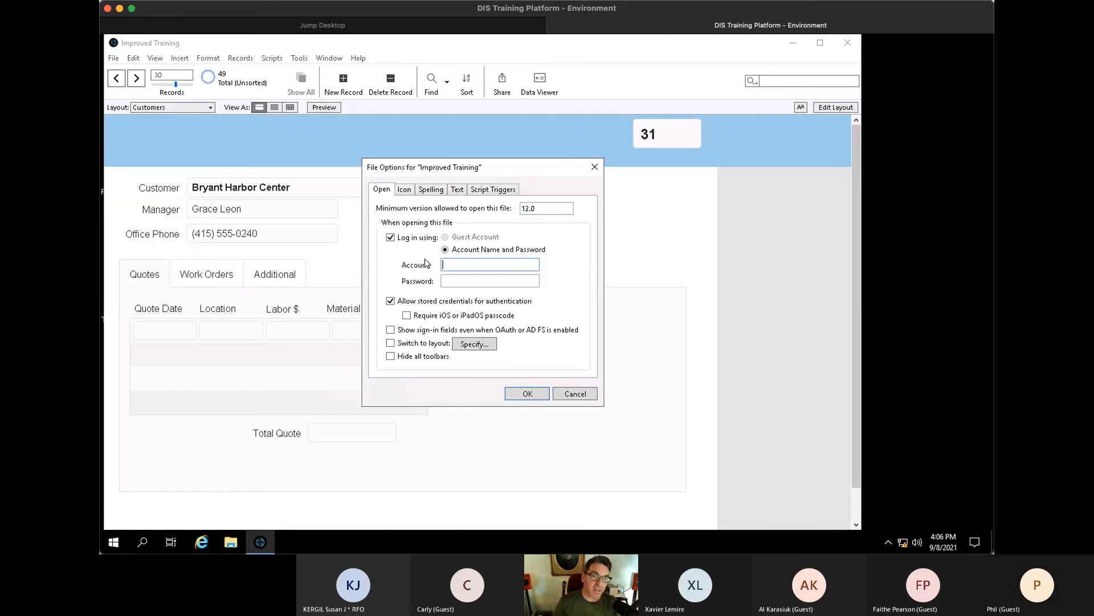
click(390, 238)
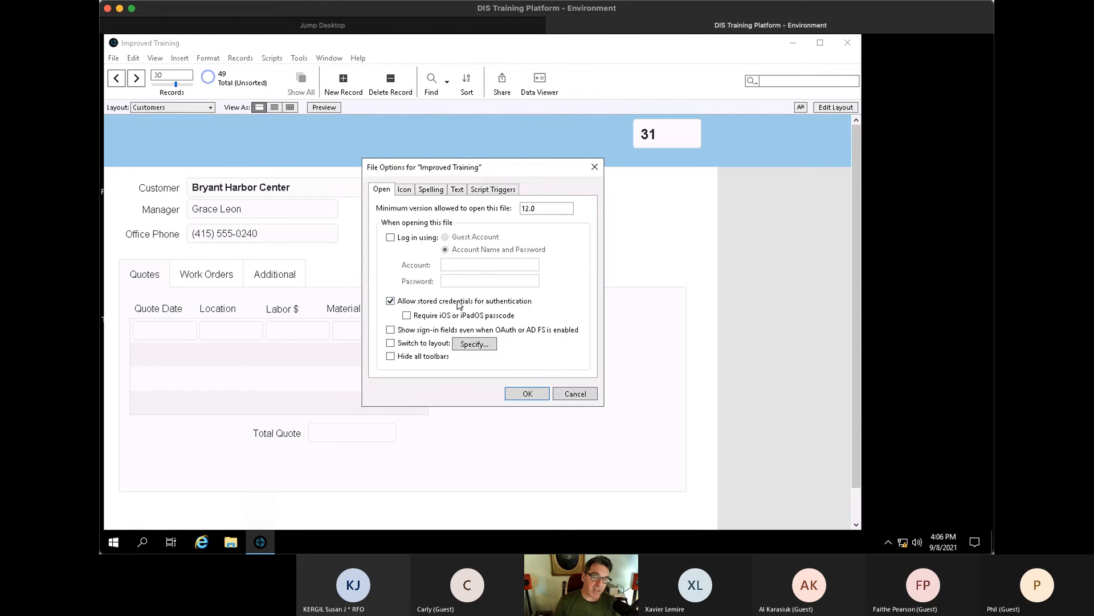
drag(553, 209, 489, 203)
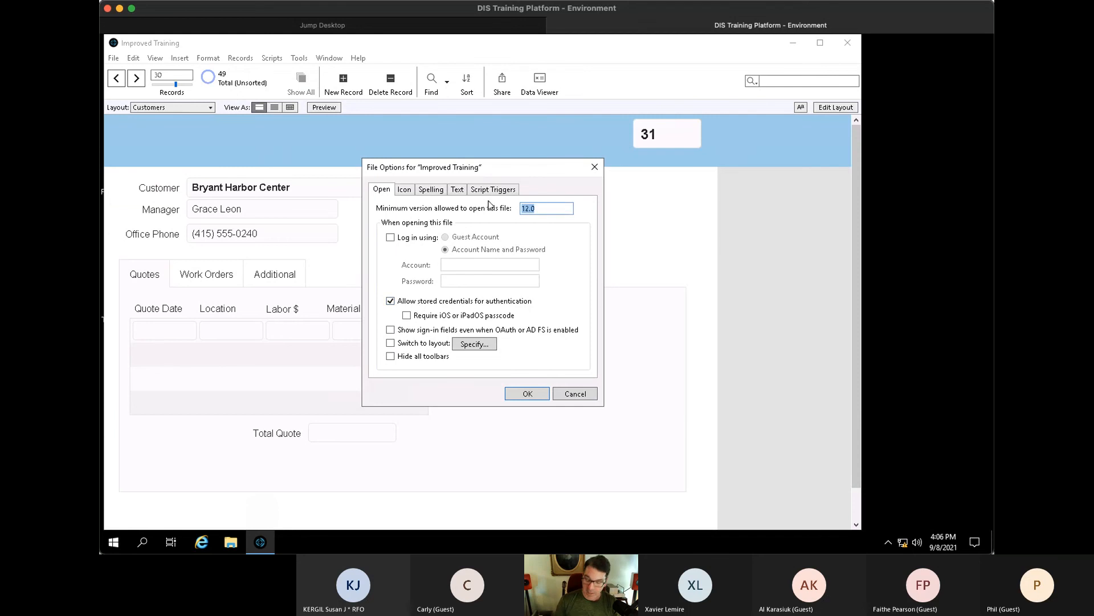
text(19.0)
key(Tab)
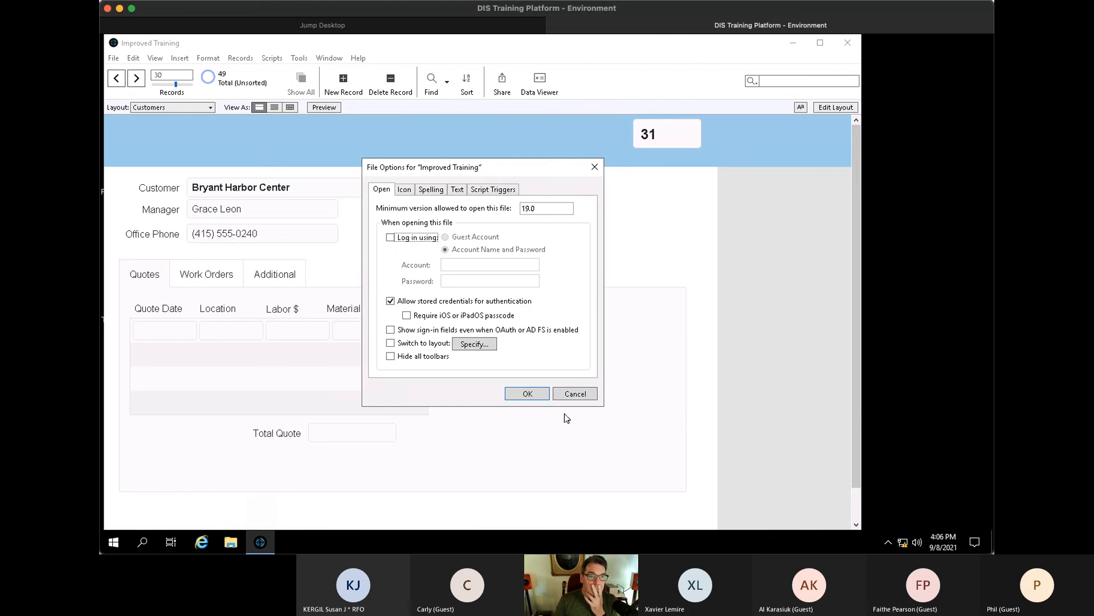
- Make the file open on the Customers layout
click(390, 343)
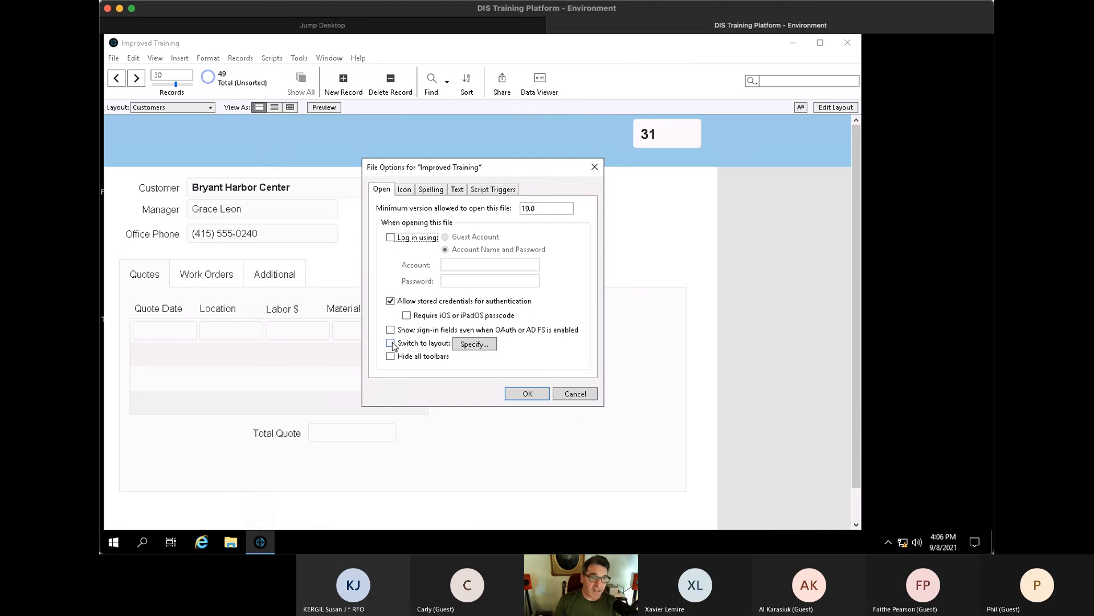
click(474, 344)
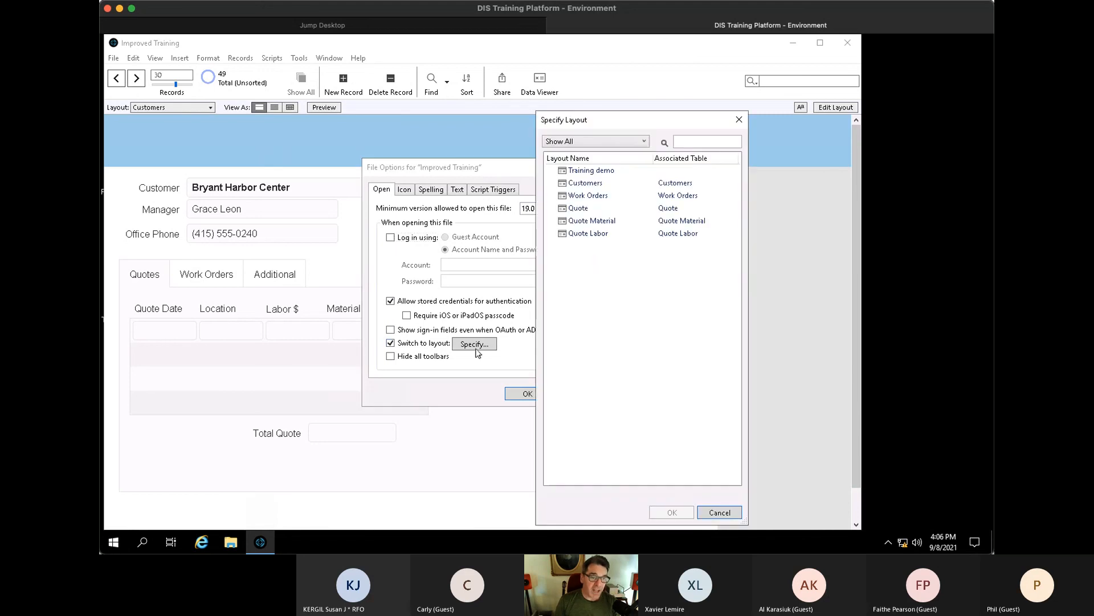
click(562, 185)
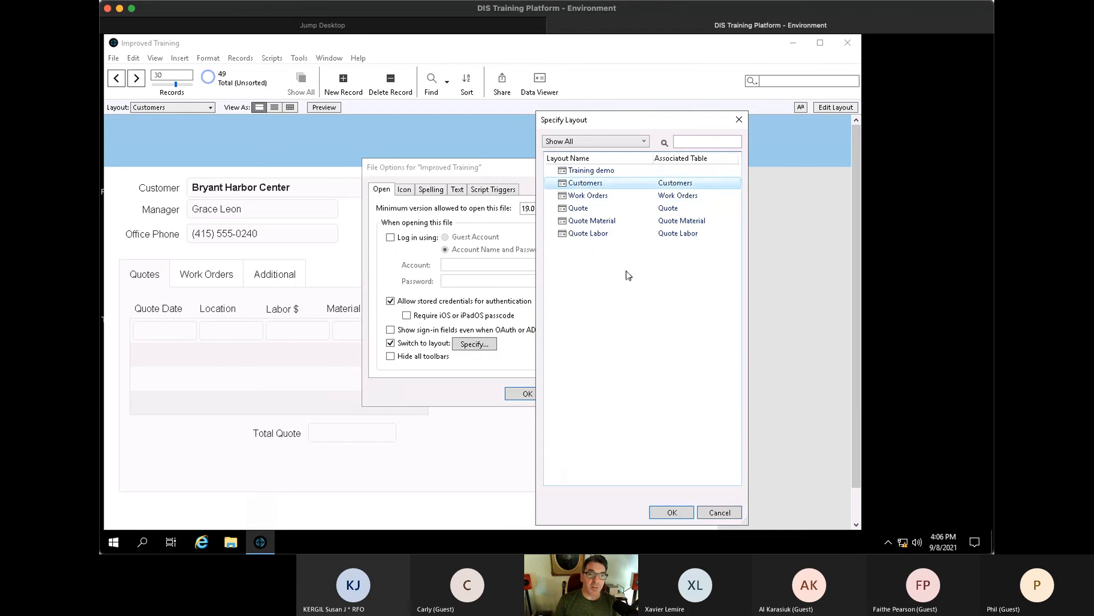
click(670, 511)
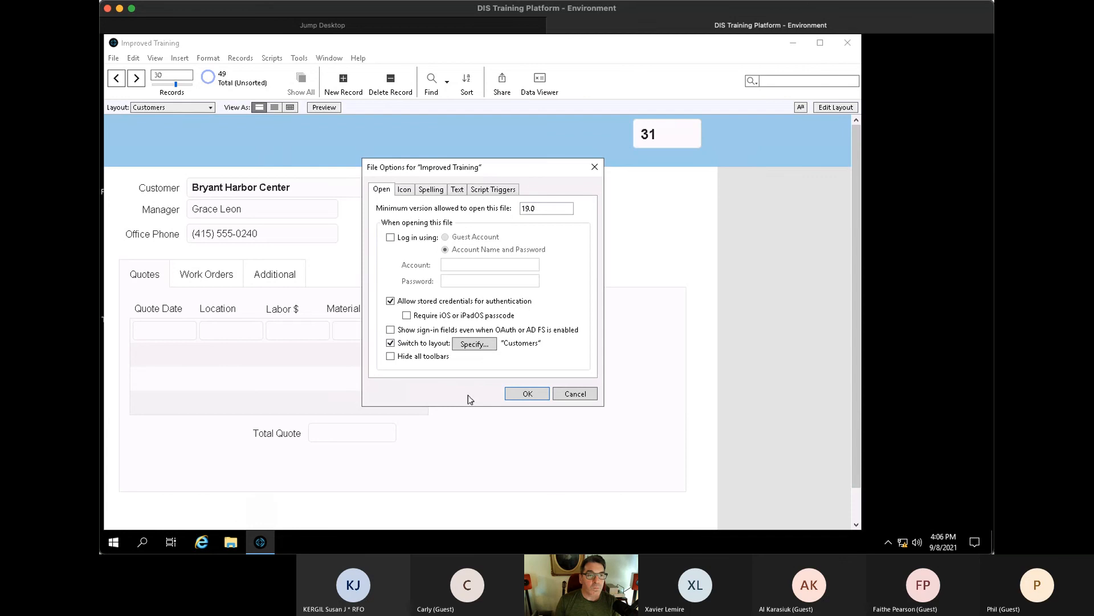
- Set the file's app icon to Tasks and save the options
click(405, 189)
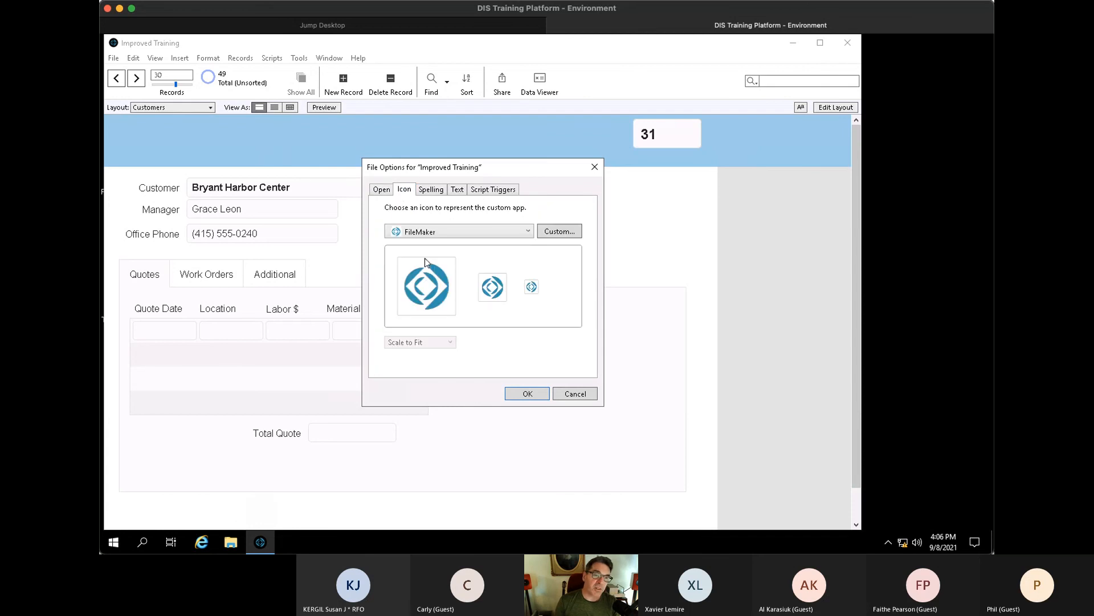
click(456, 236)
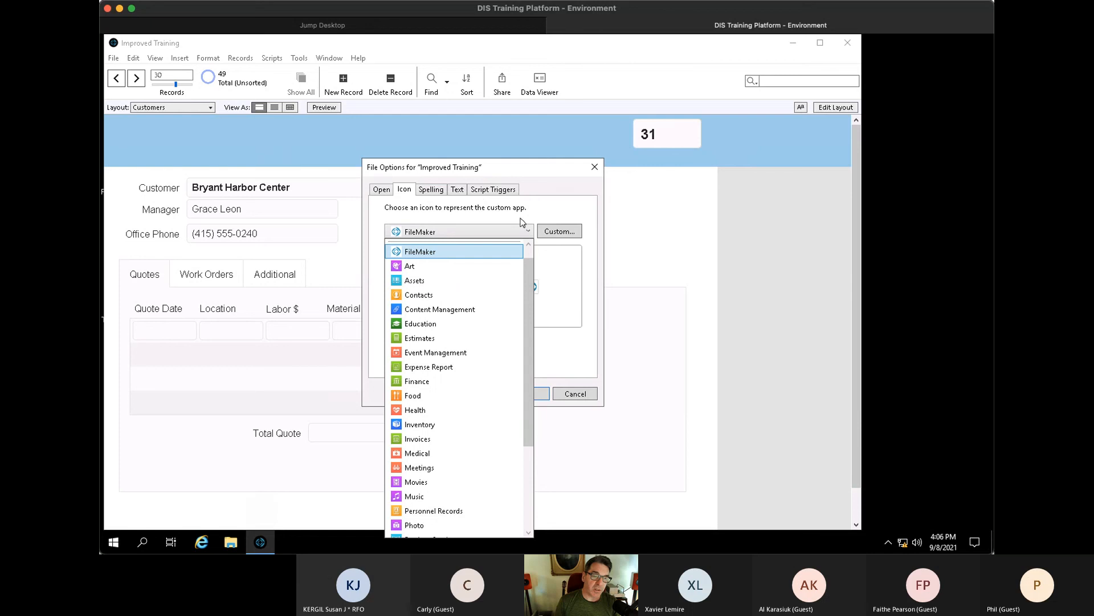
click(431, 410)
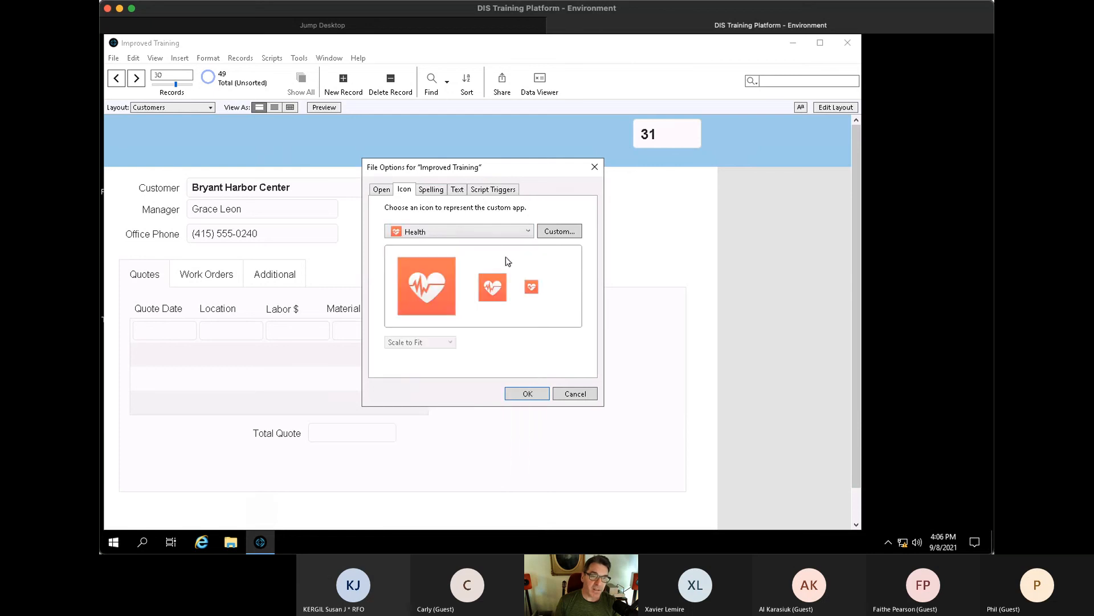
click(493, 234)
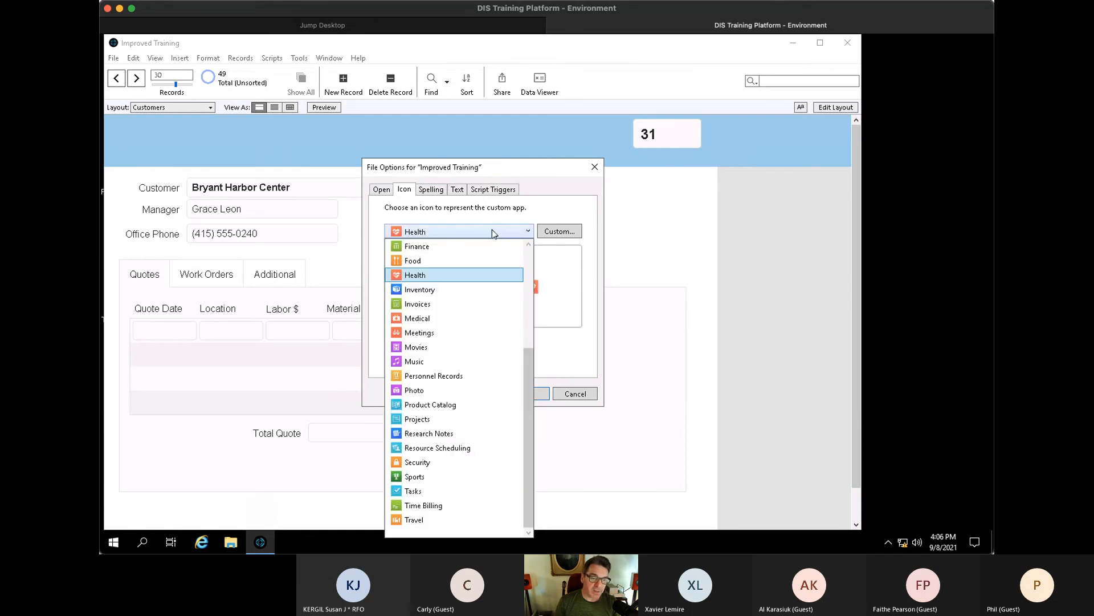
click(456, 489)
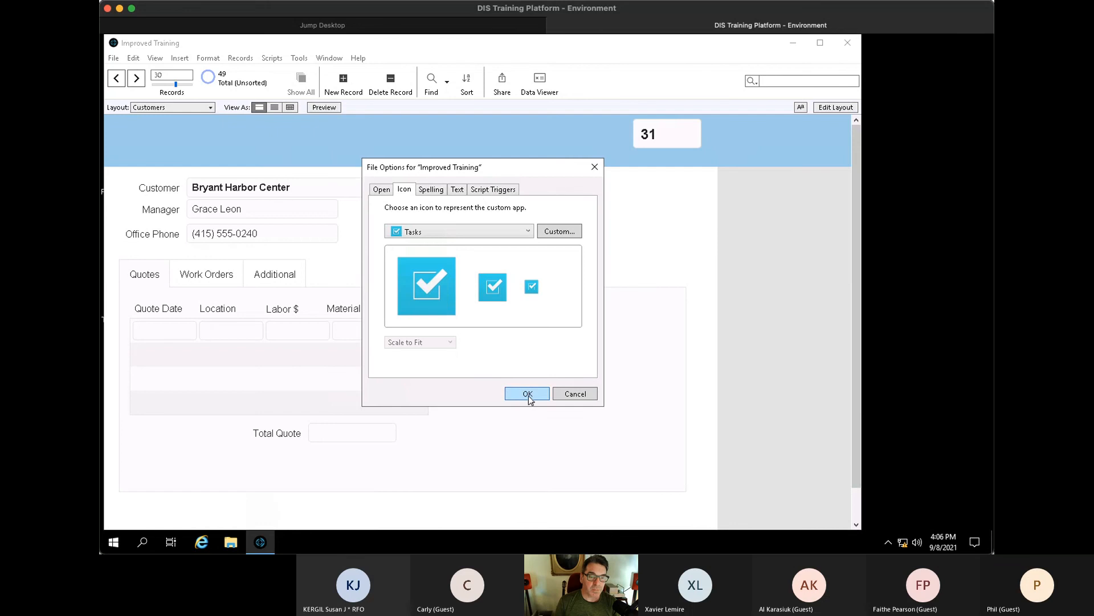
click(528, 395)
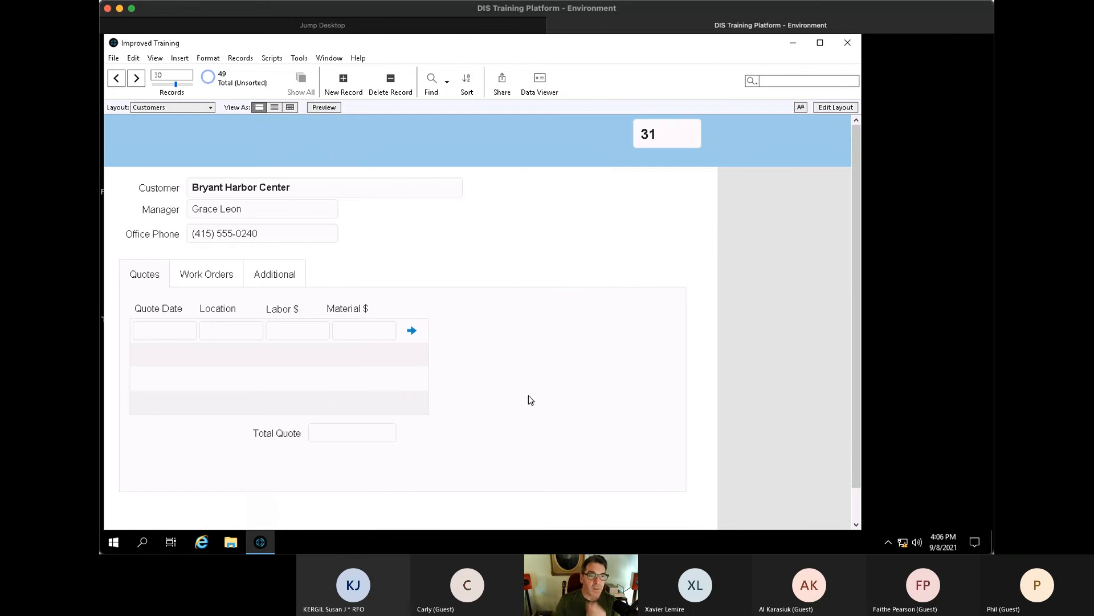
- Reopen File Options to check the settings and close it unchanged
click(113, 58)
click(146, 193)
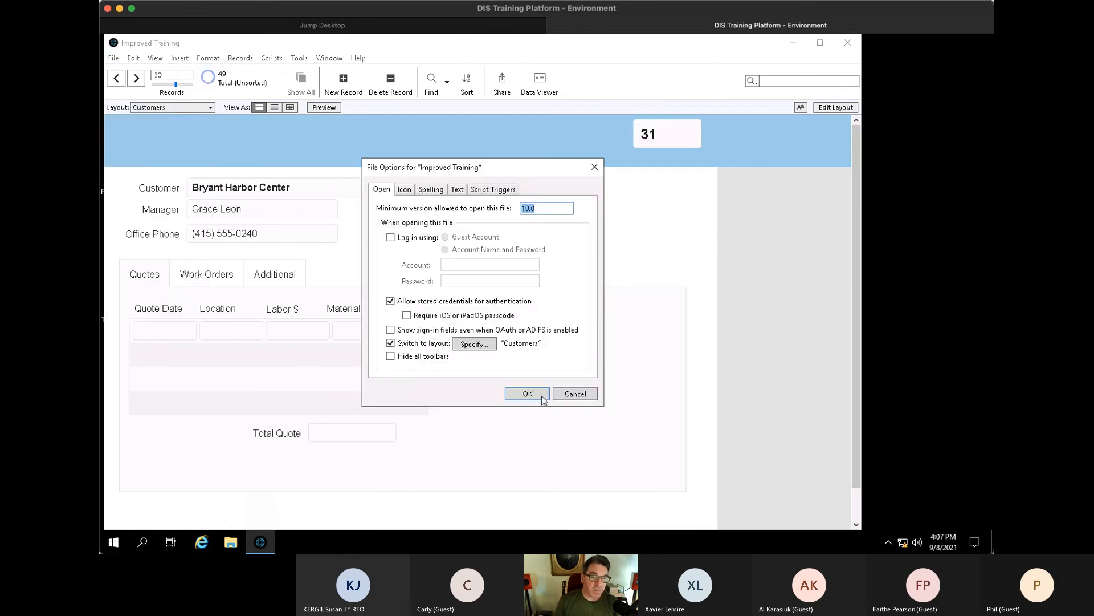
key(Return)
click(114, 59)
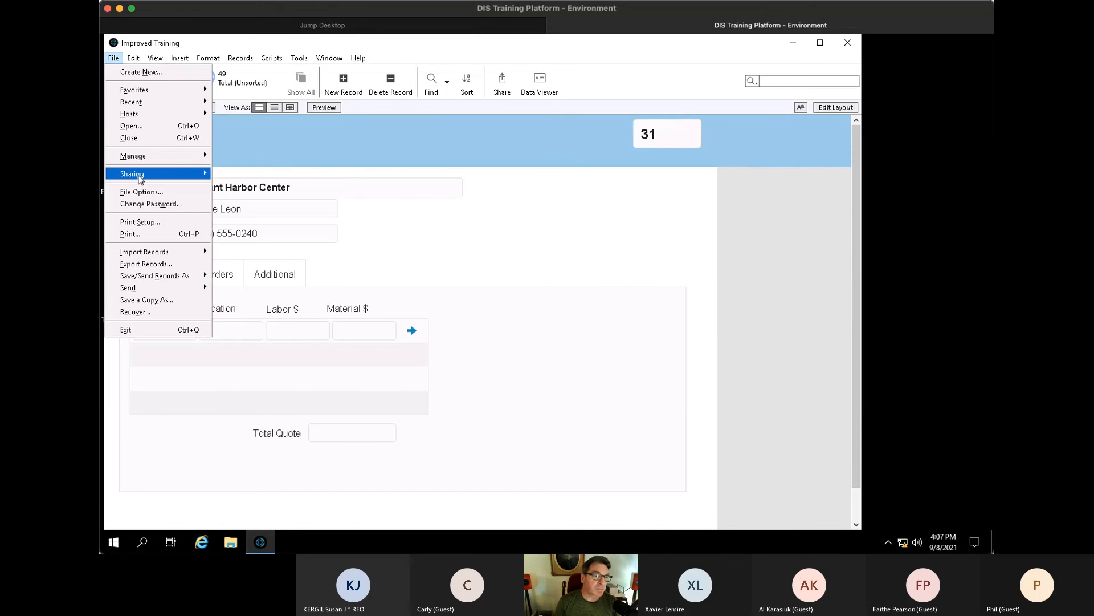
- Set network access for Improved Training to All users in Share with FileMaker Clients
mouse_move(140, 174)
click(263, 192)
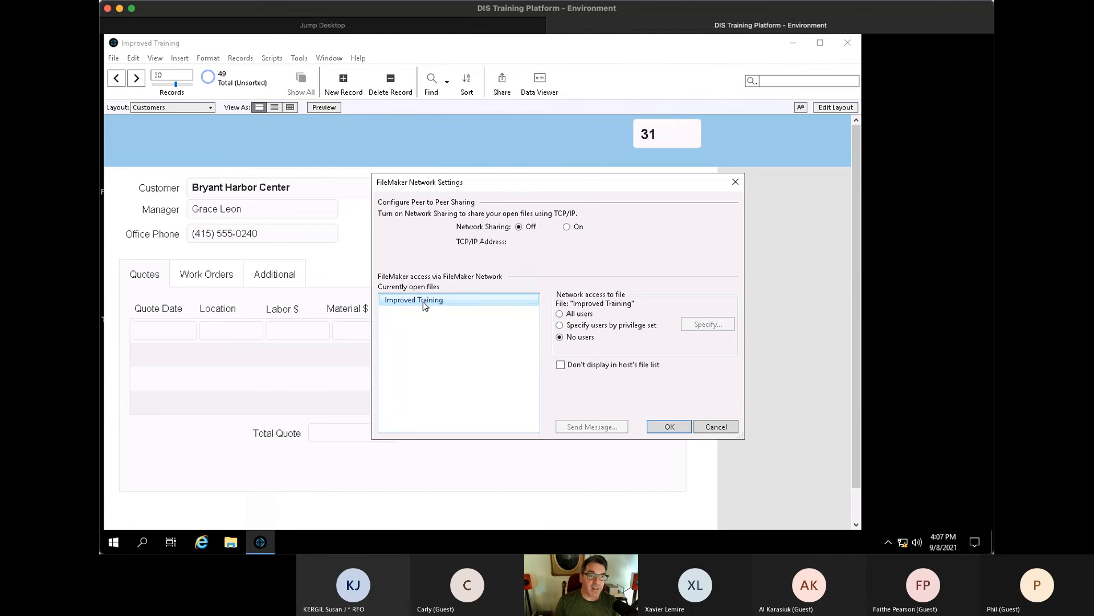
click(571, 315)
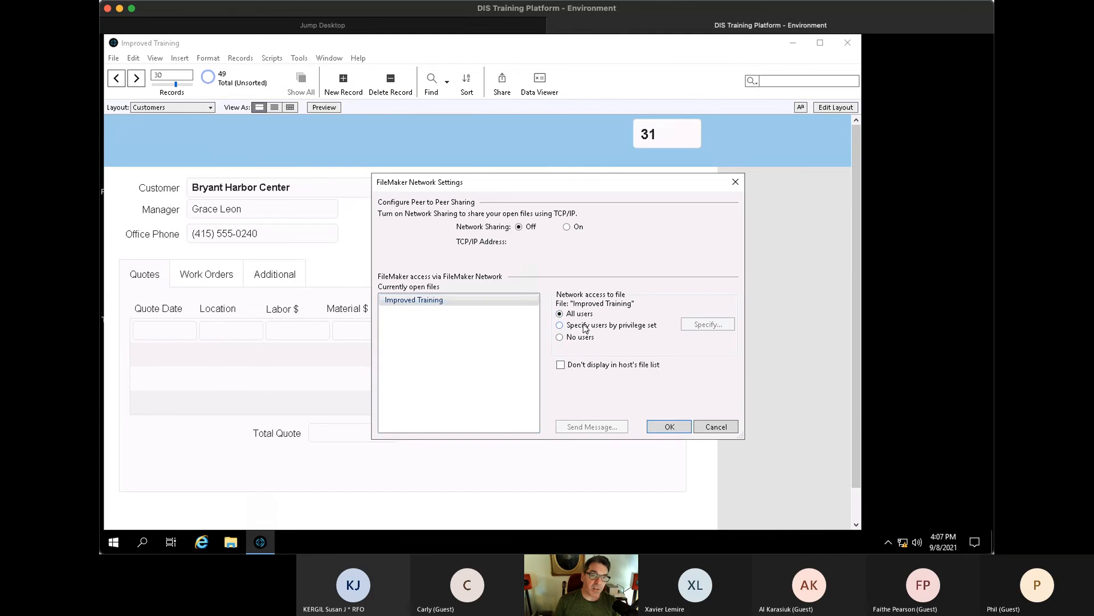
click(672, 428)
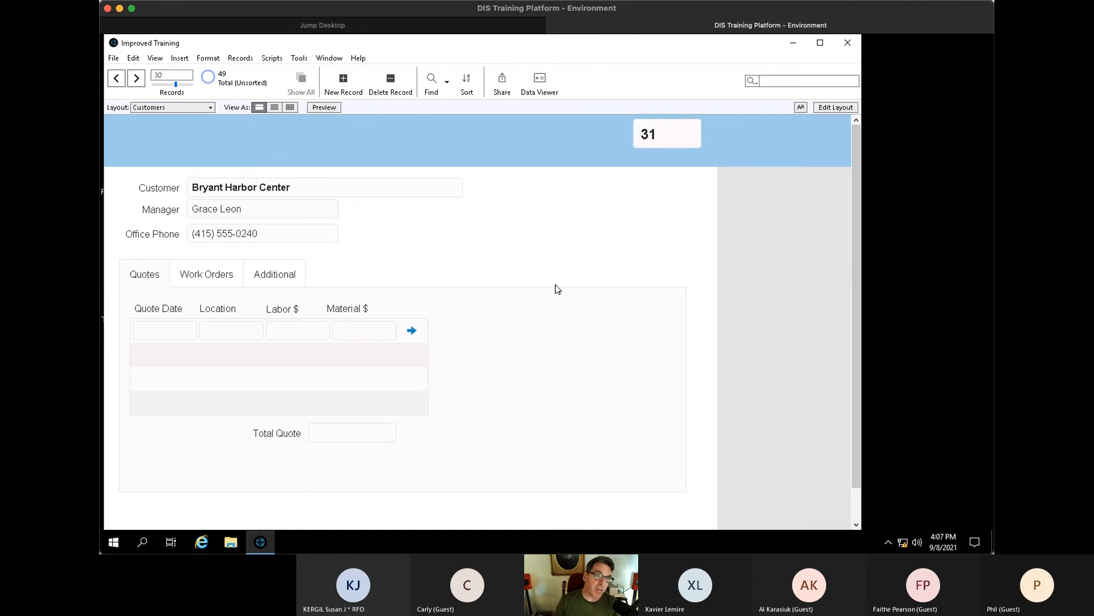
click(114, 59)
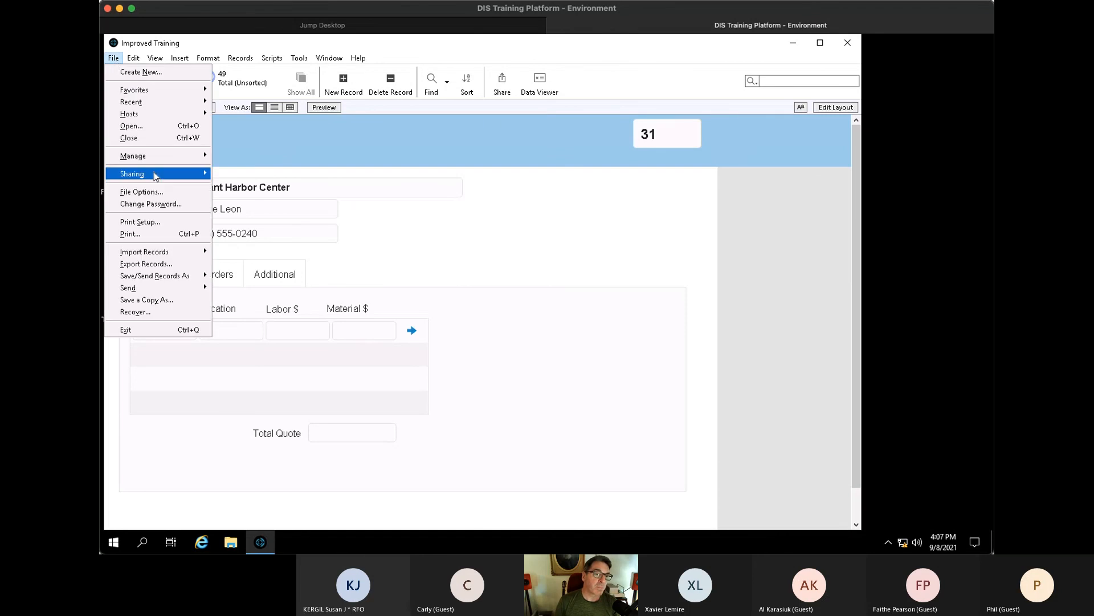
- Start Upload to Host, close the file, and sign in to the training server with the admin password
mouse_move(156, 173)
click(268, 174)
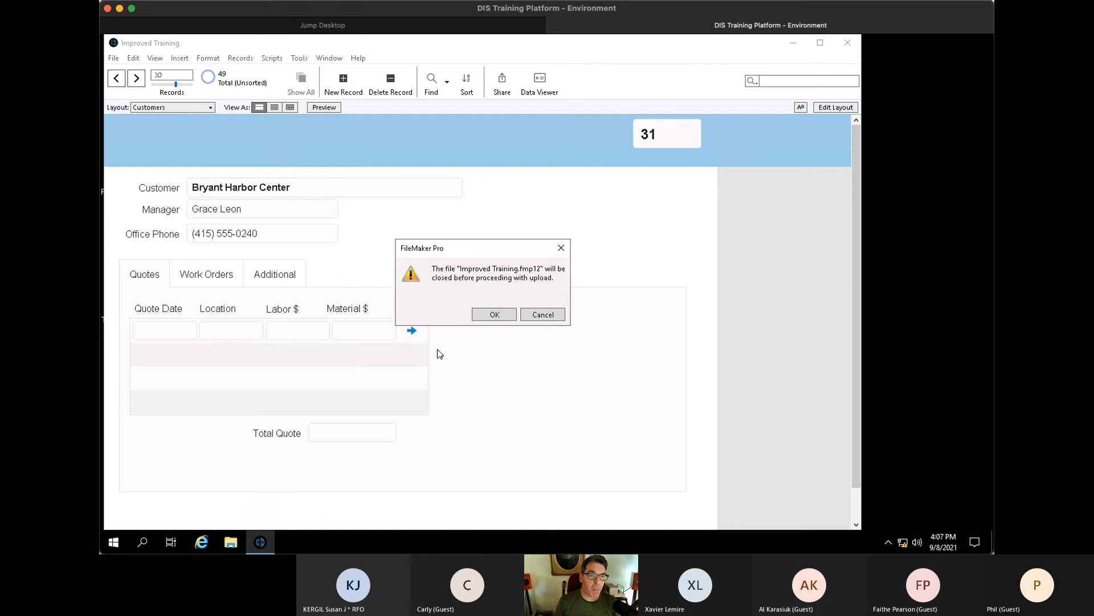
click(510, 317)
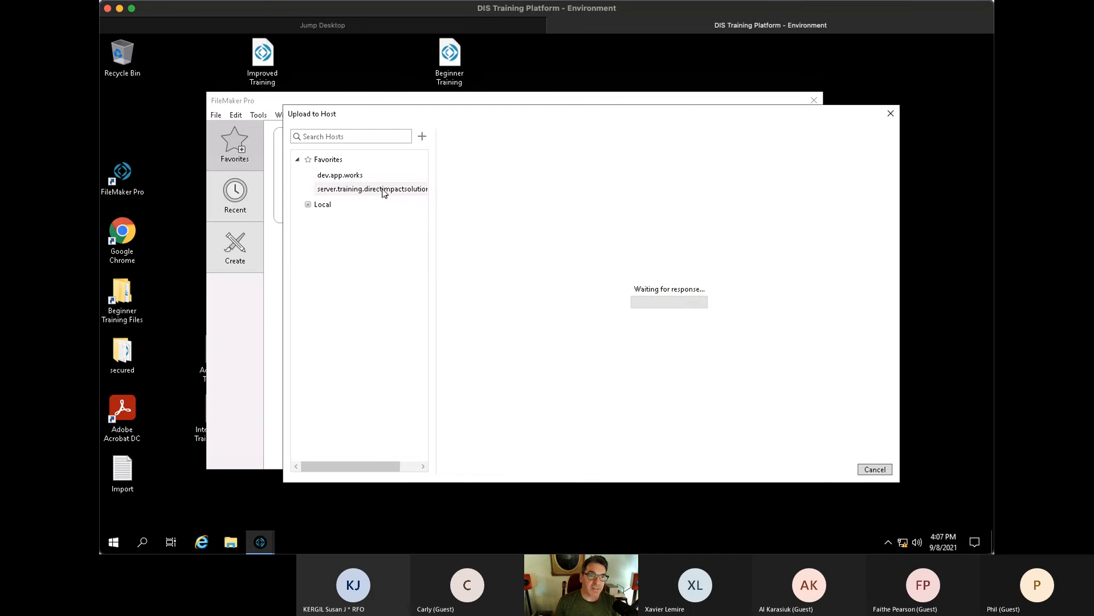
click(664, 229)
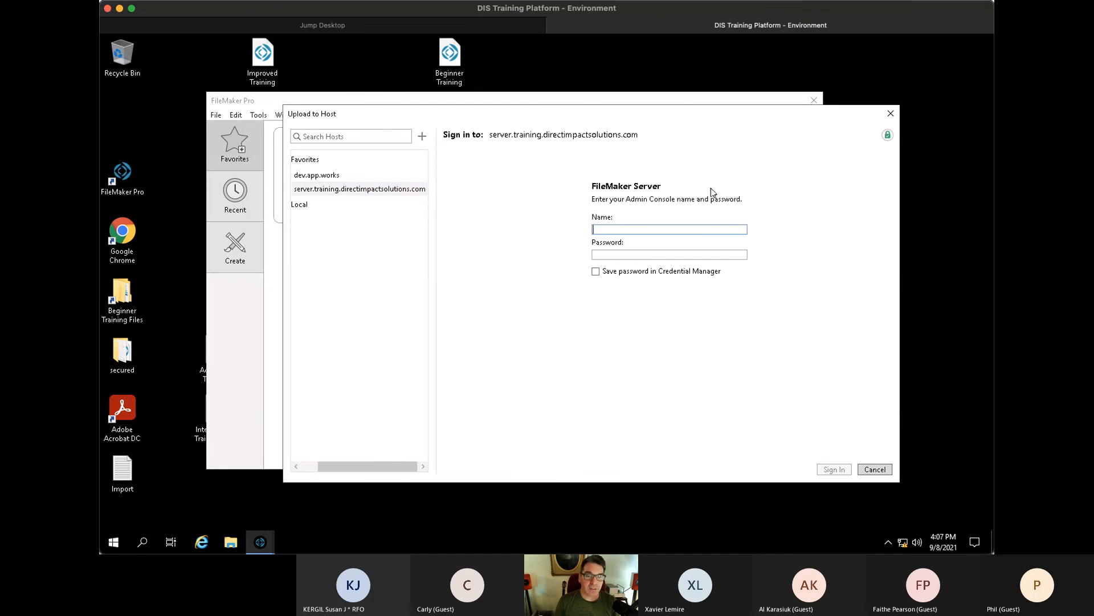
key(Tab)
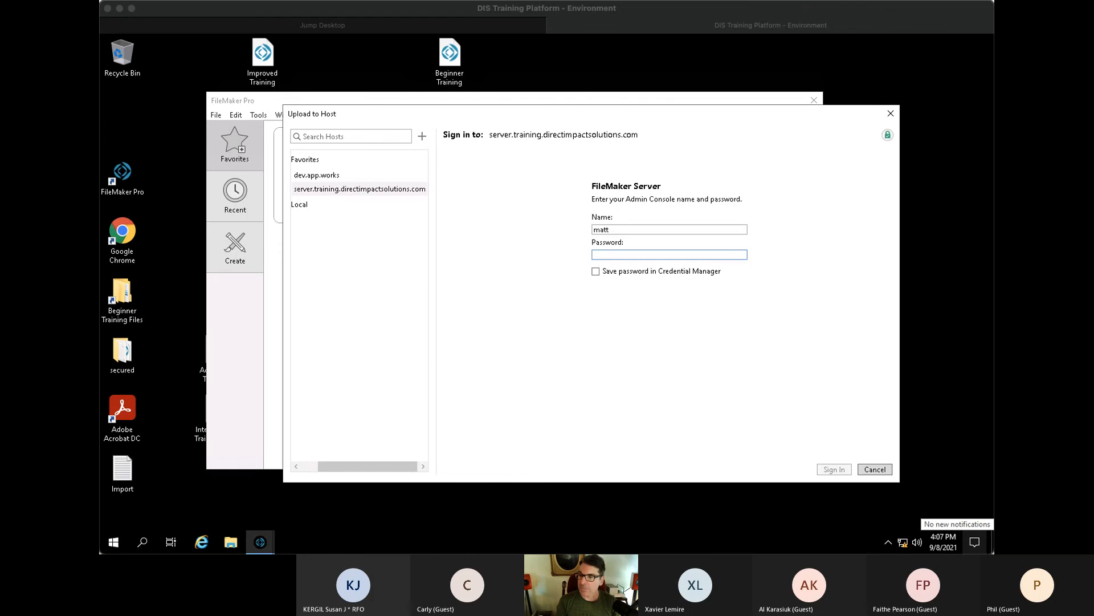
click(609, 254)
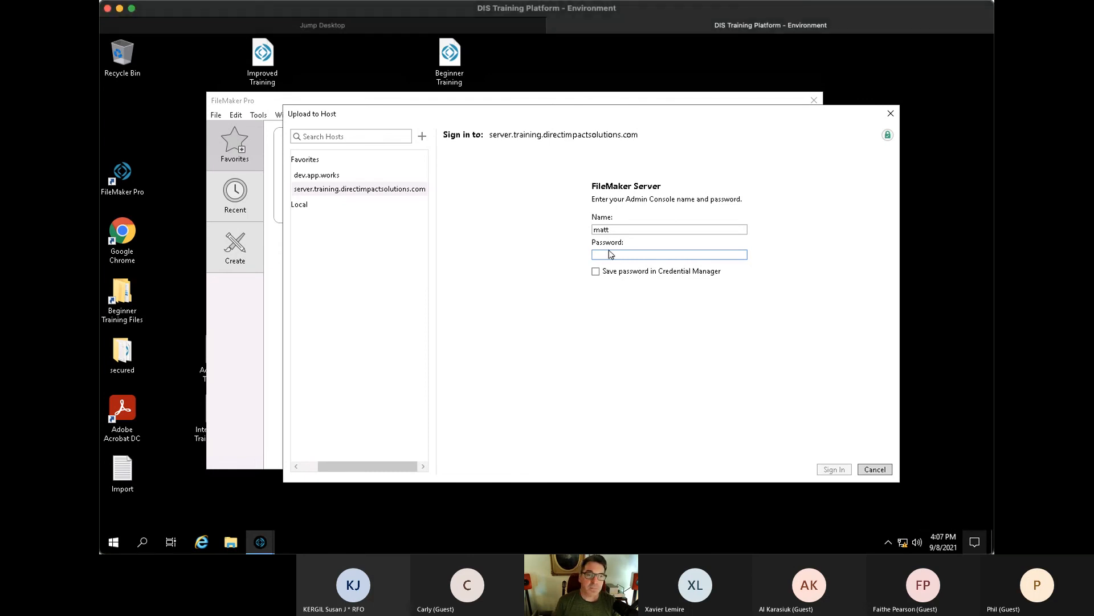
right_click(615, 254)
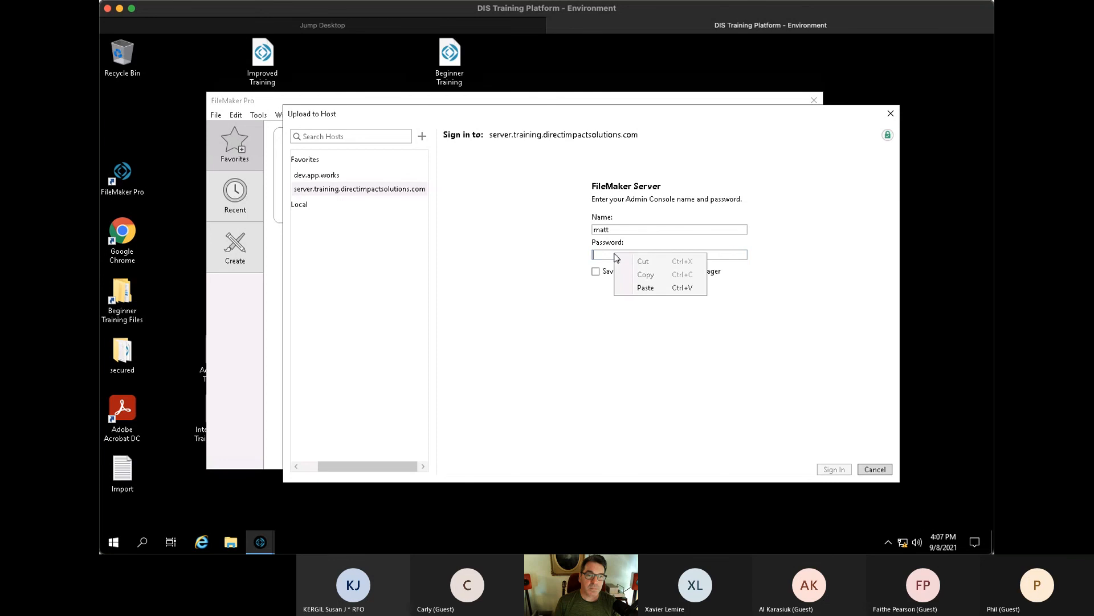
click(652, 289)
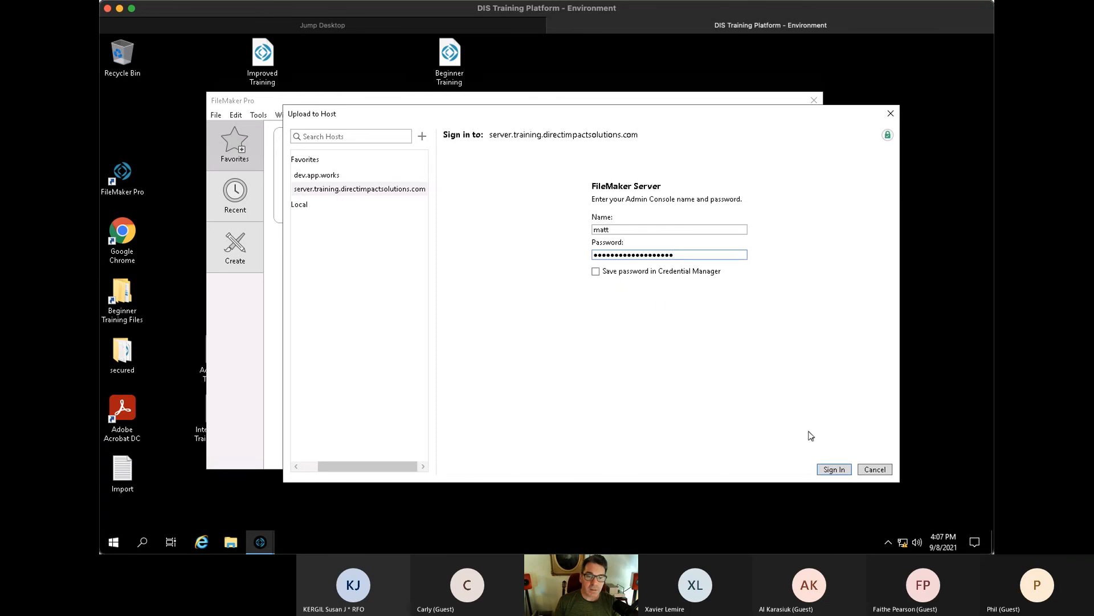
click(837, 471)
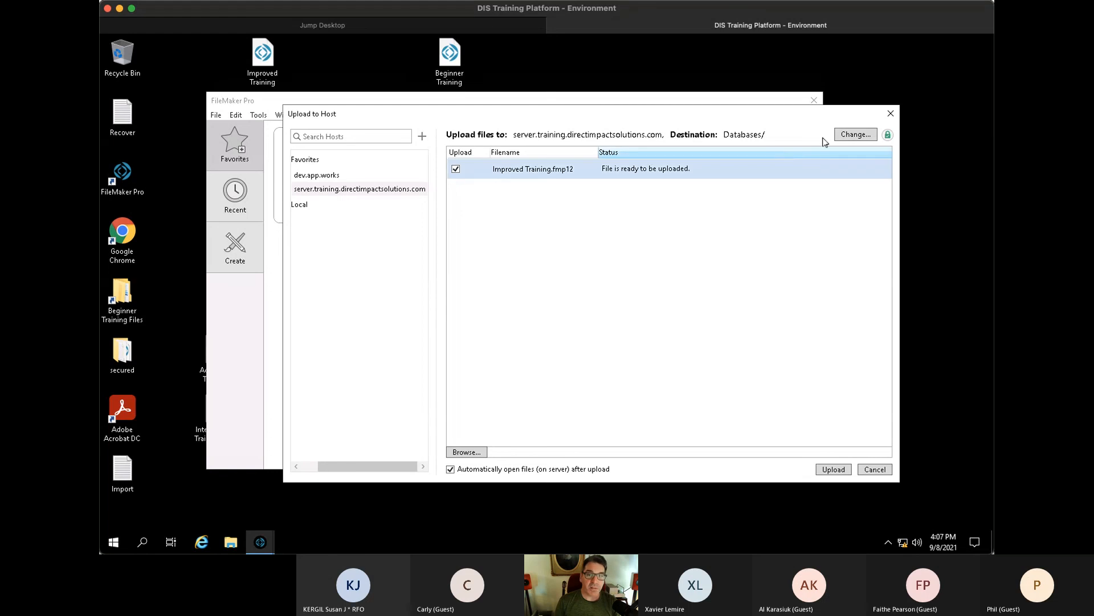
- Choose the Databases folder as destination and upload Improved Training
click(856, 135)
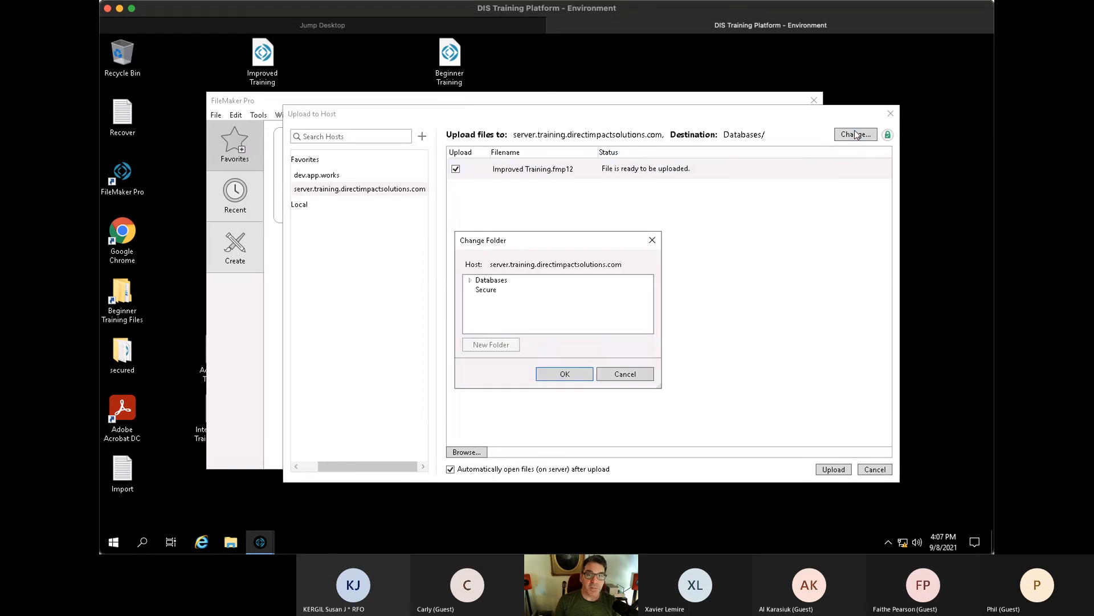
click(470, 280)
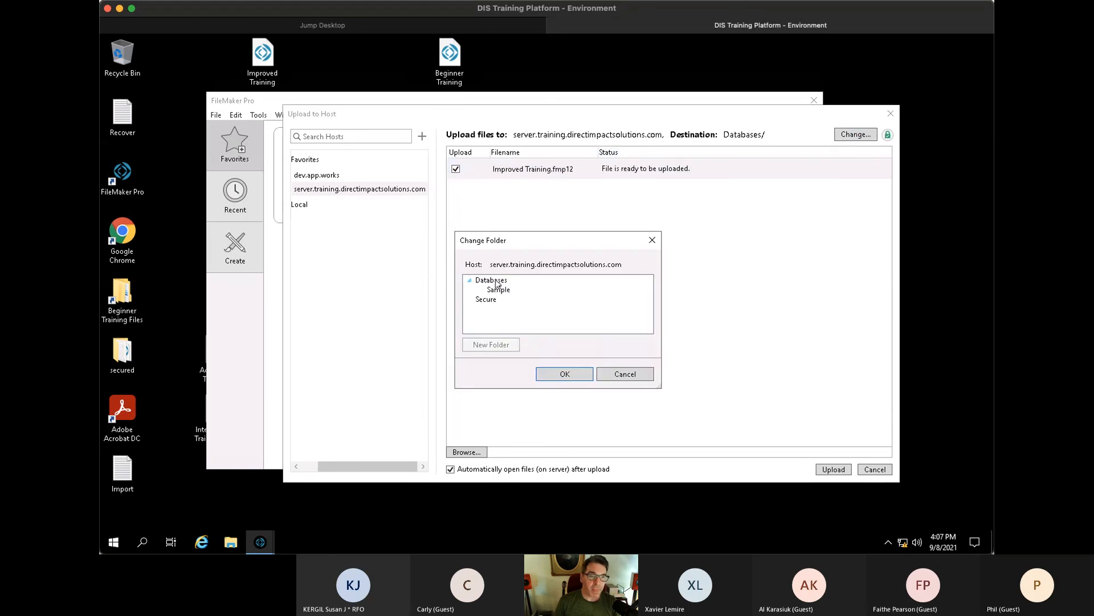
click(577, 373)
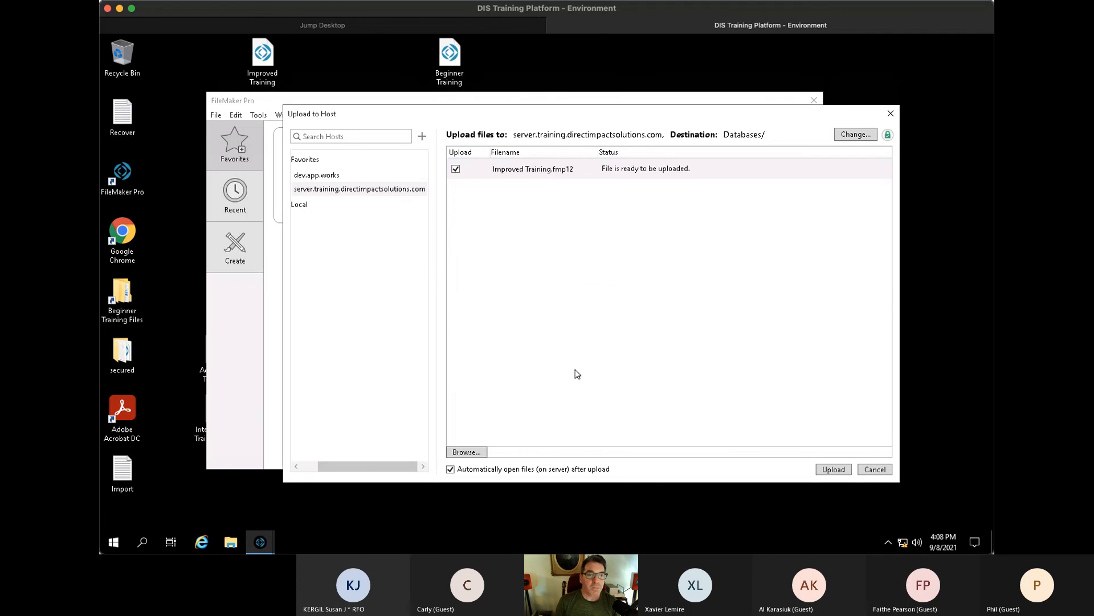
click(844, 471)
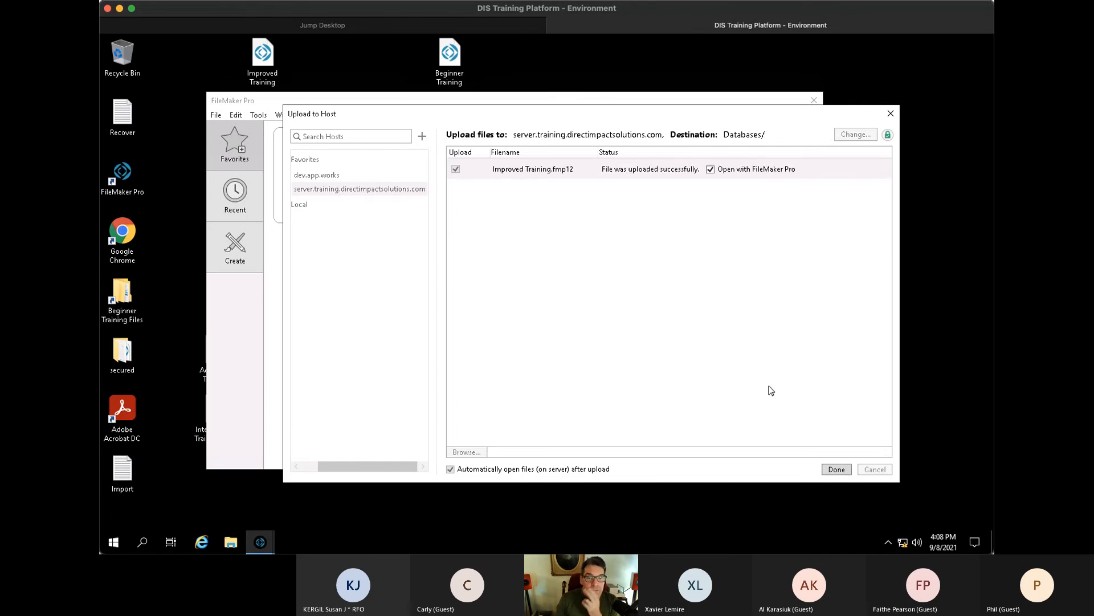
- Finish the upload, skip auto sign-in, and open Improved Training from the Hosts list
click(838, 469)
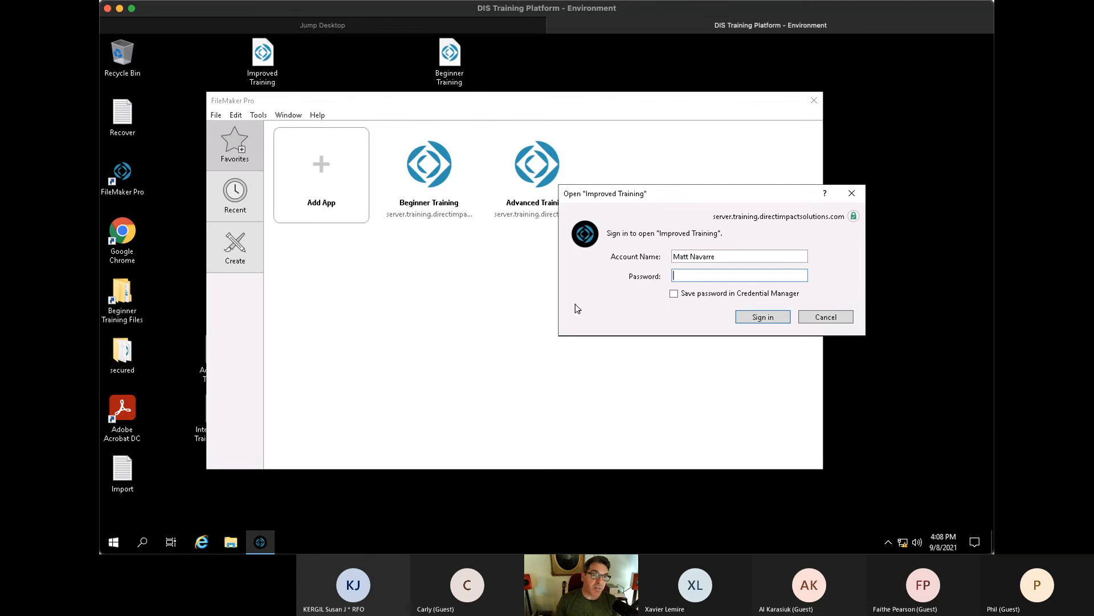
click(823, 318)
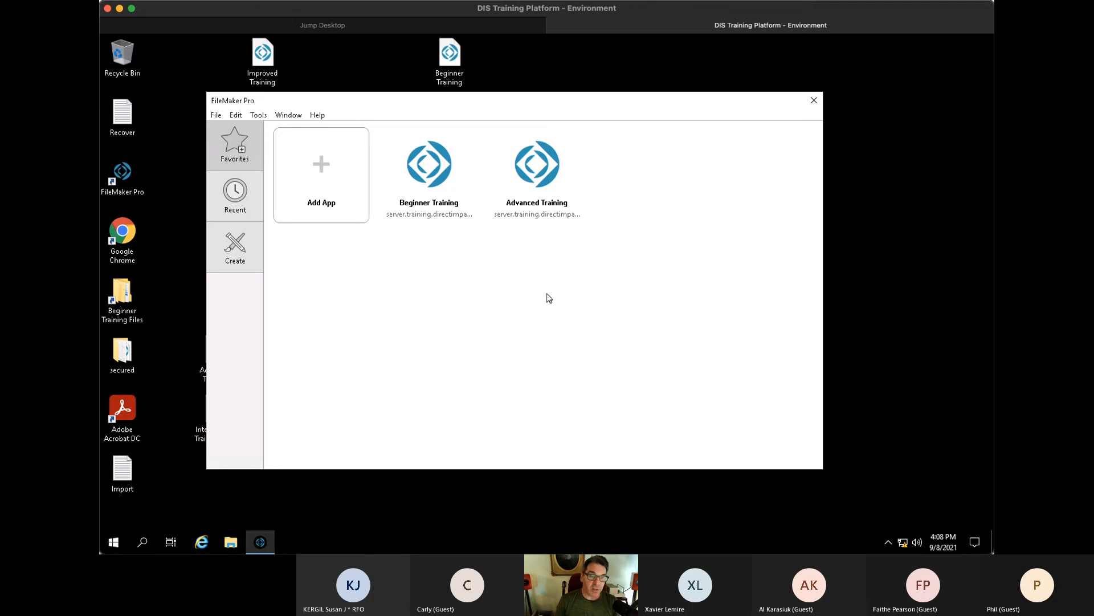
click(216, 116)
mouse_move(248, 173)
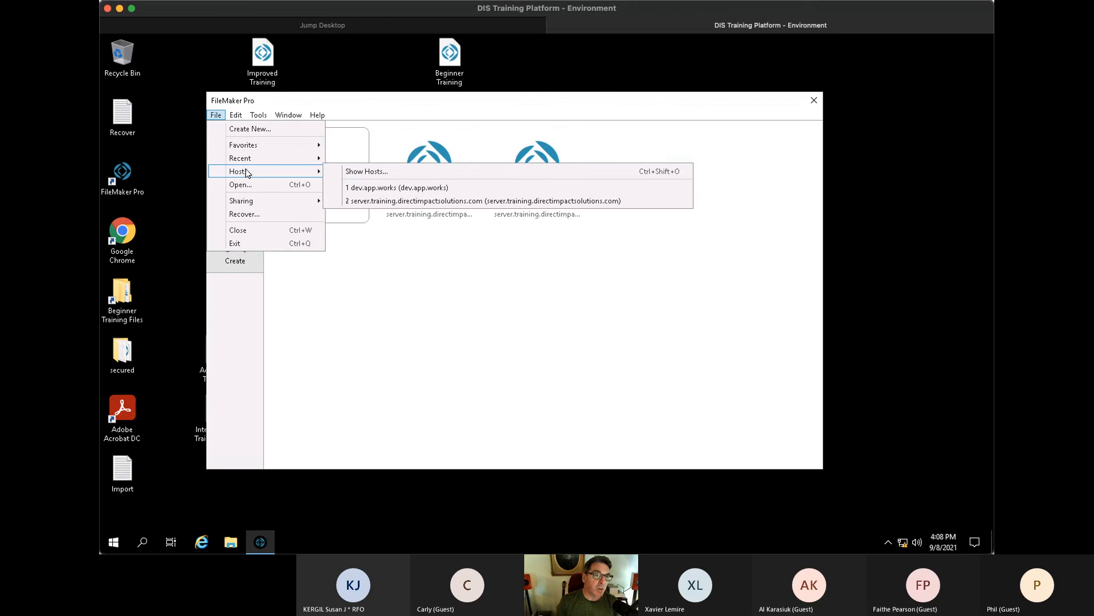
click(355, 178)
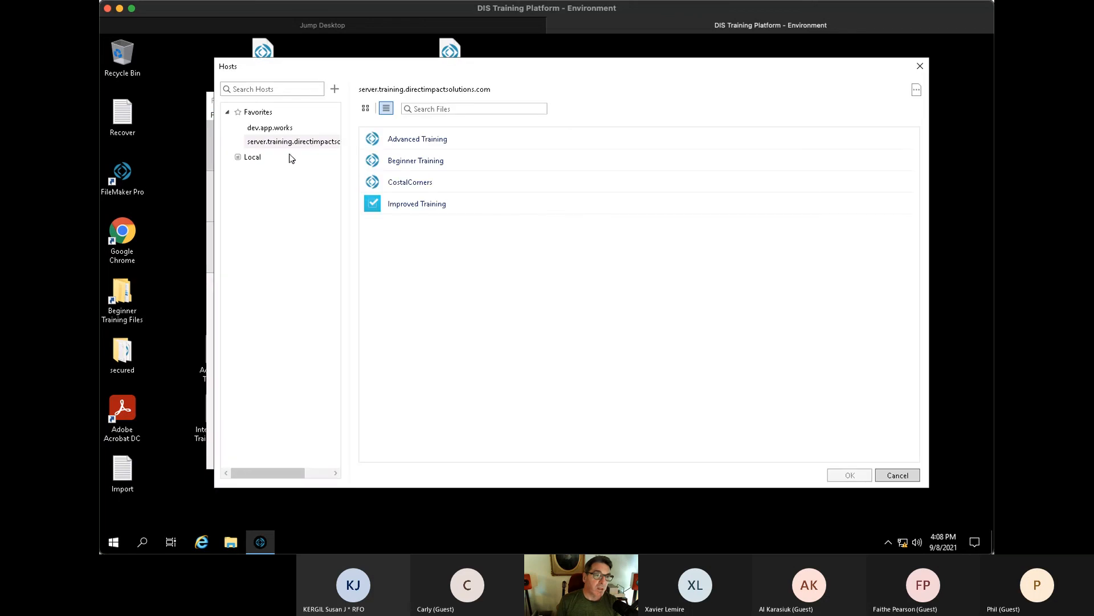
click(425, 214)
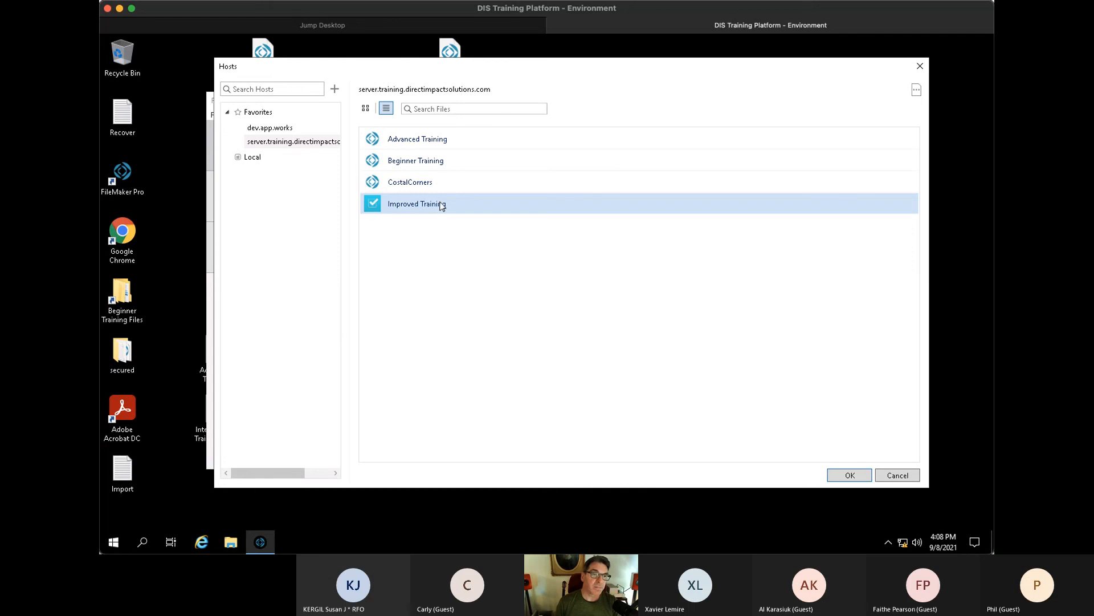
double_click(439, 205)
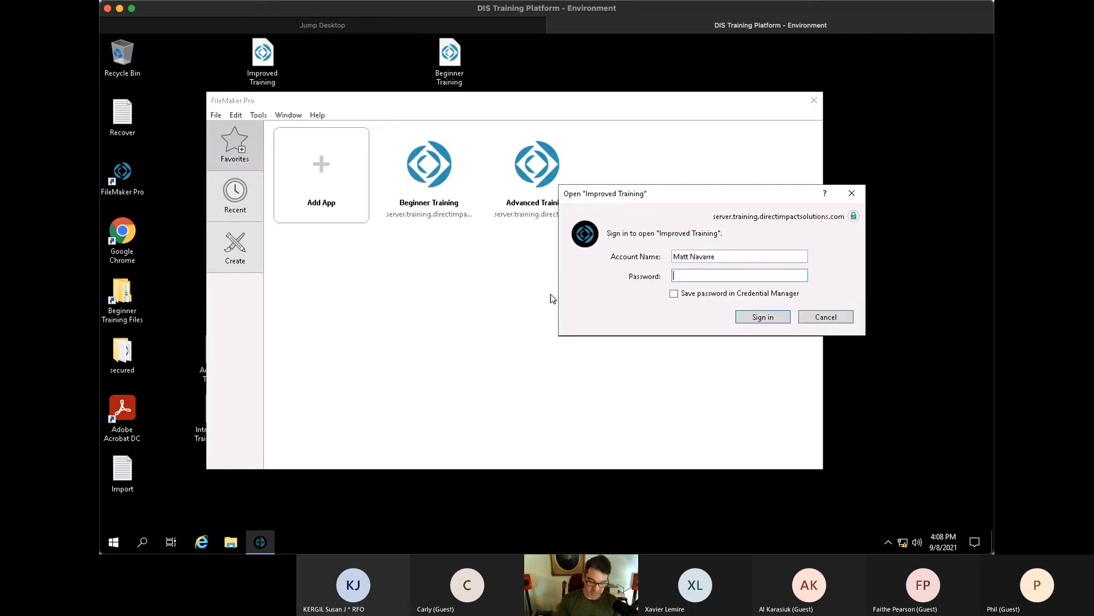
- Sign in to the hosted file with the presenter's account name and password
key(shift+Tab)
text(matt)
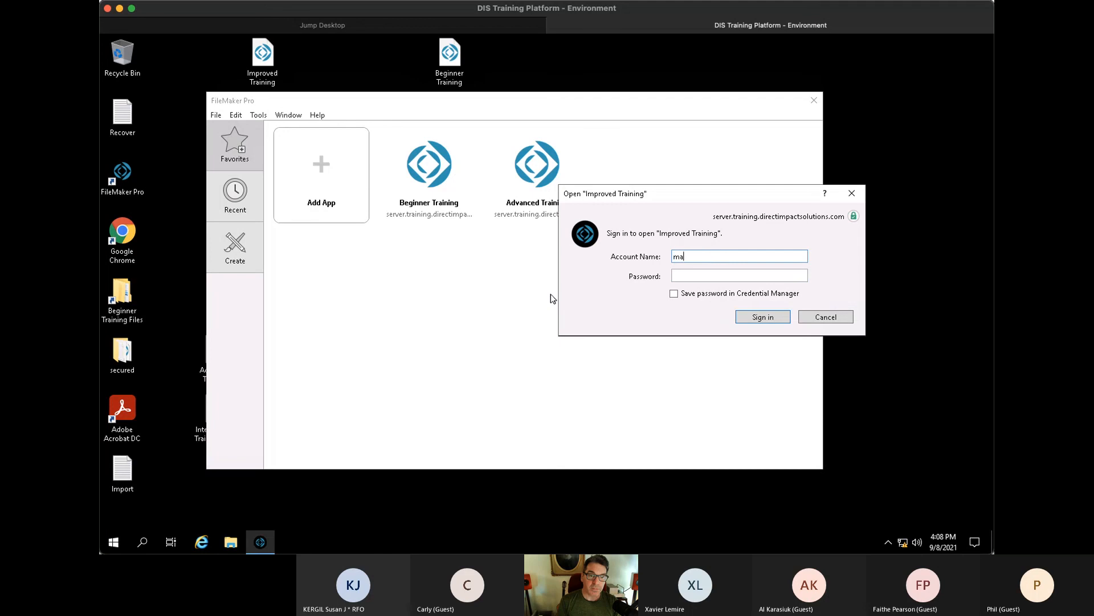
key(Tab)
text(•••••••)
key(Return)
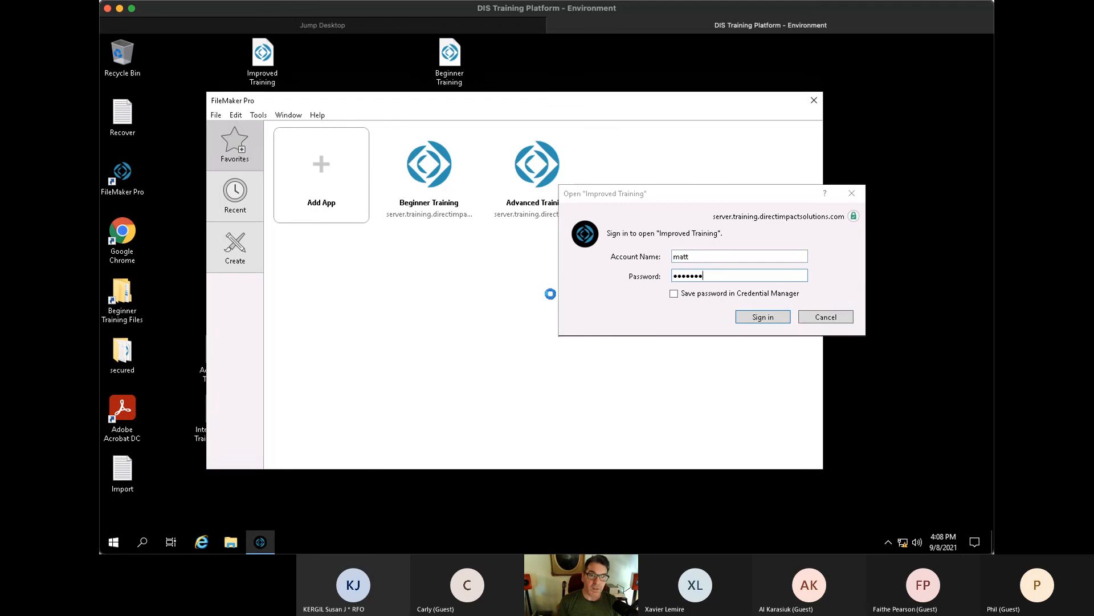
click(120, 60)
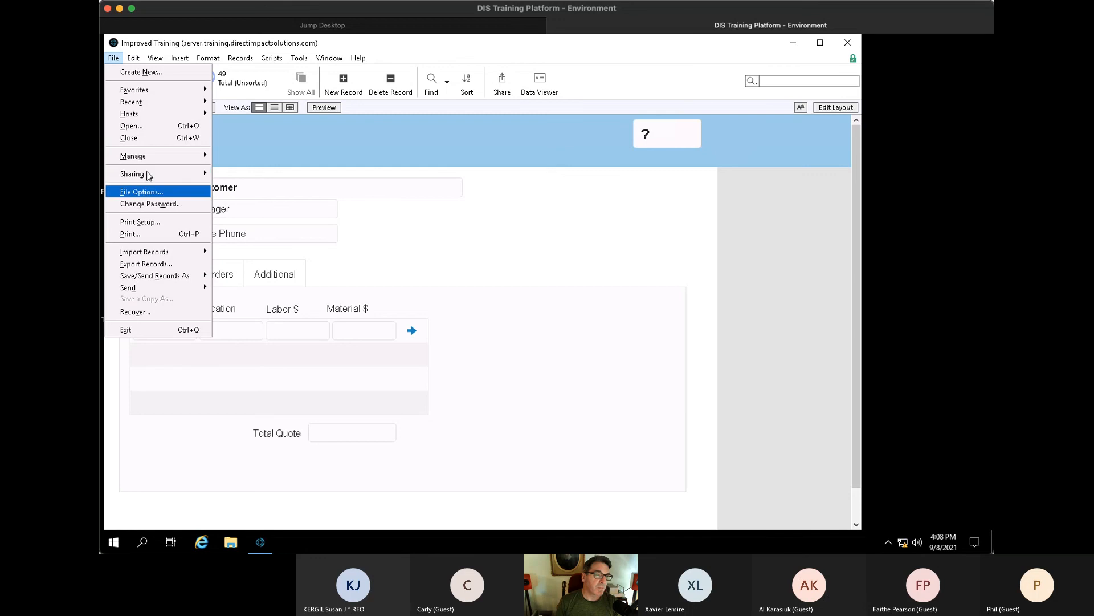
- In Manage Security, extend the owner's account name to their full name and save
mouse_move(148, 158)
click(256, 169)
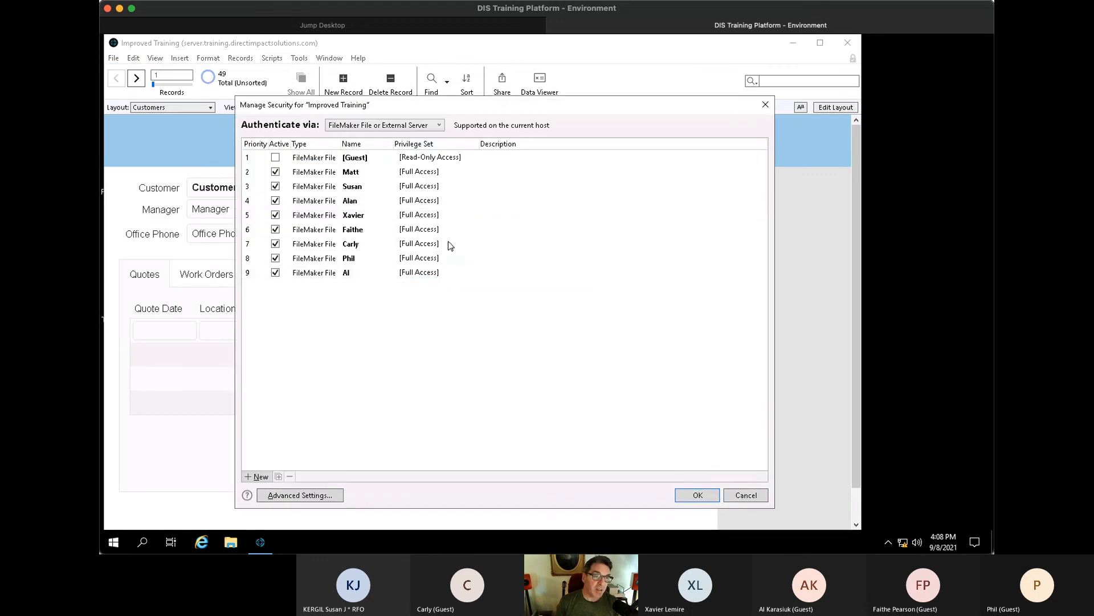
click(362, 217)
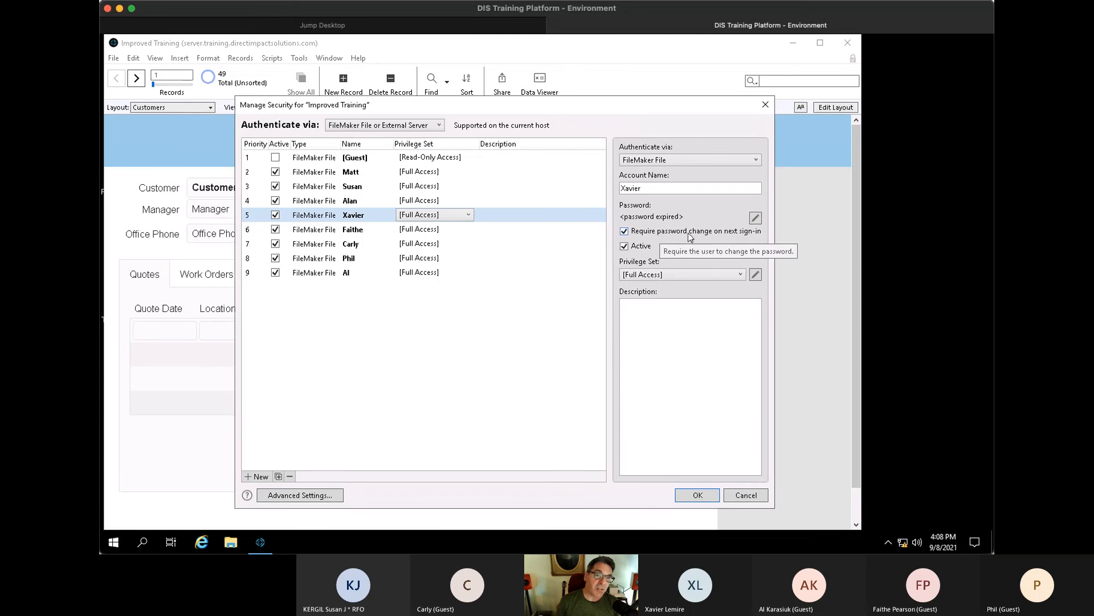
key(Up)
key(Up)
key(Up)
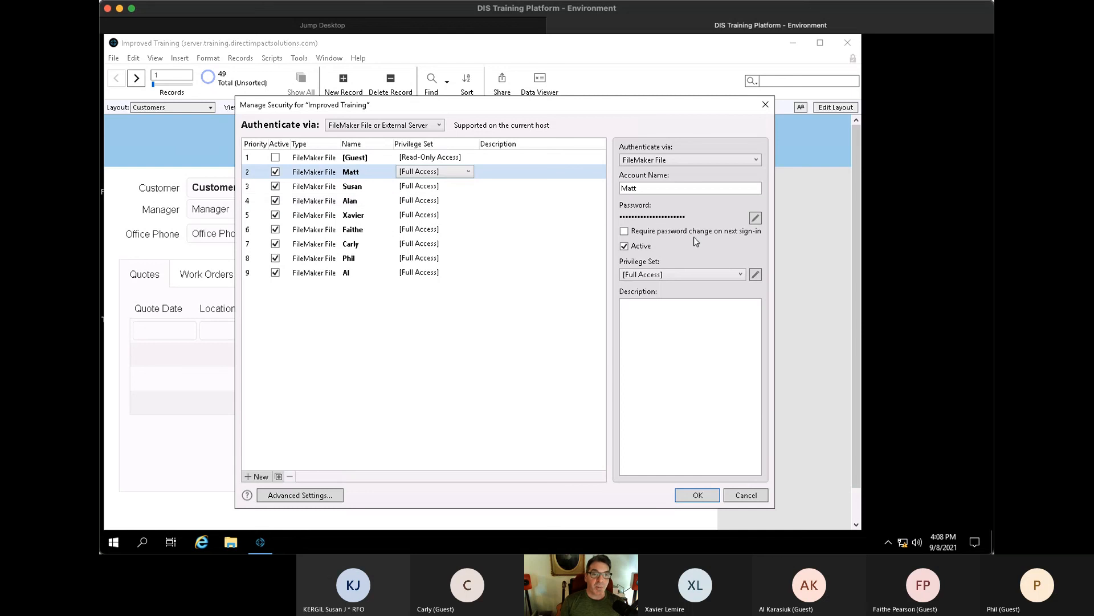
click(667, 192)
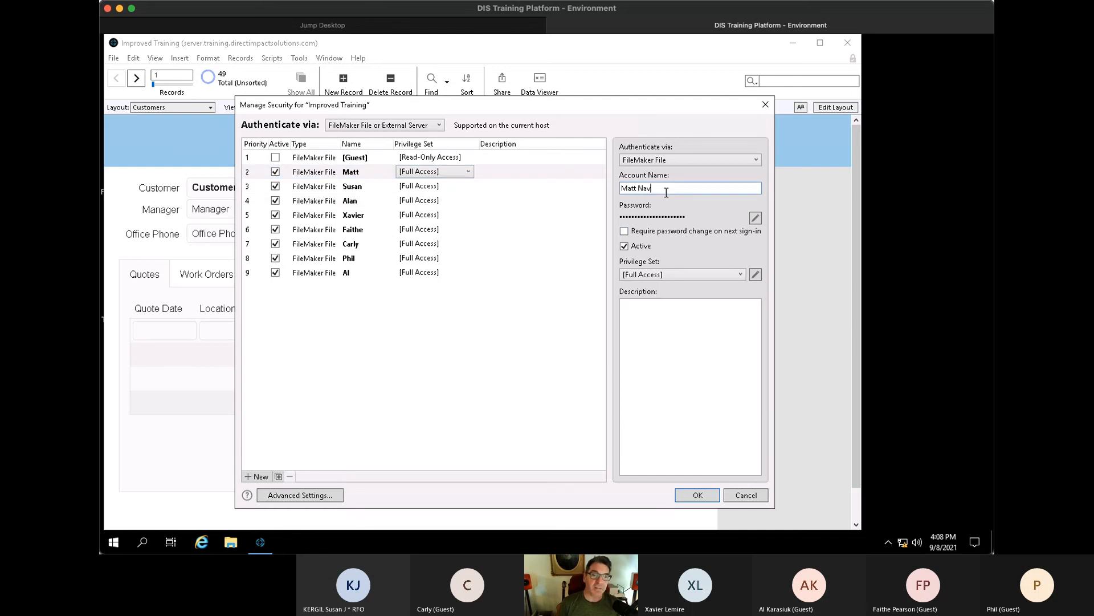
text(Navarre)
click(705, 499)
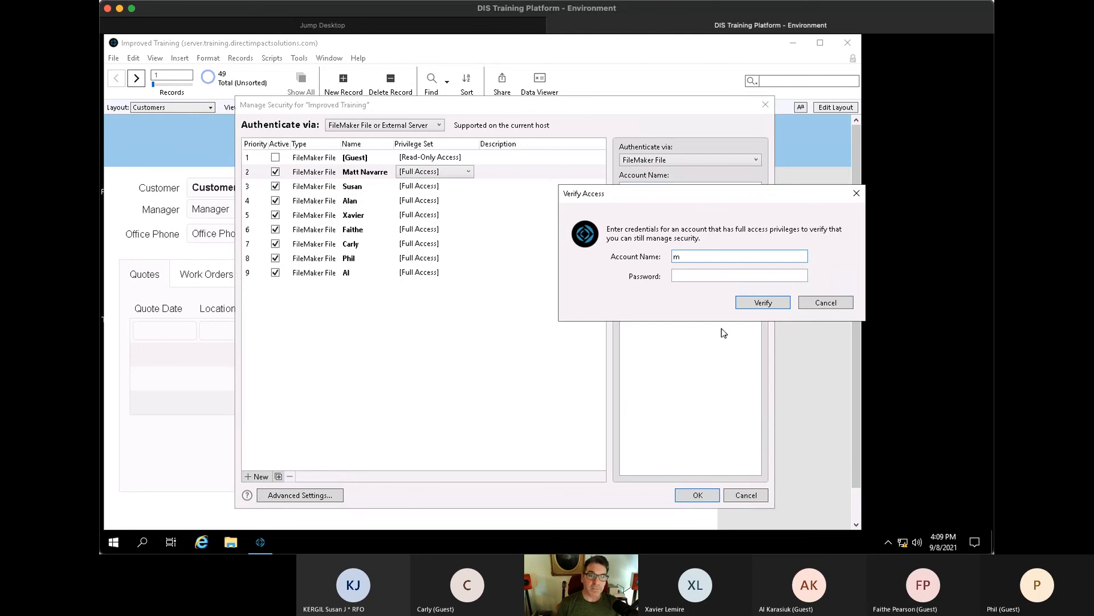
- Verify full access with the owner's credentials, retyping the password after a failed attempt
text(matt navarre)
key(Tab)
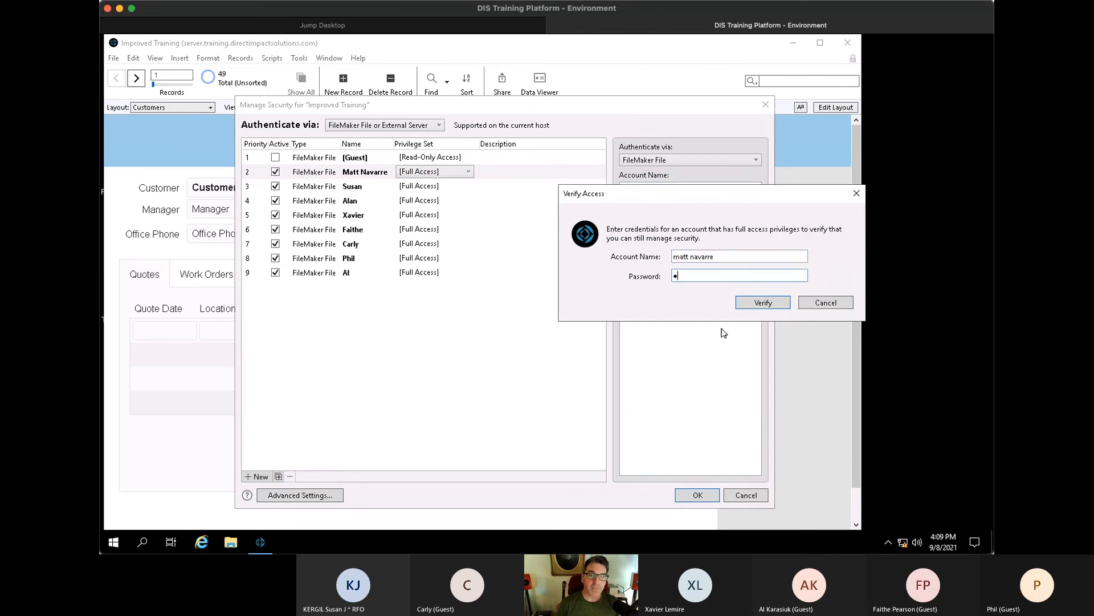
key(Return)
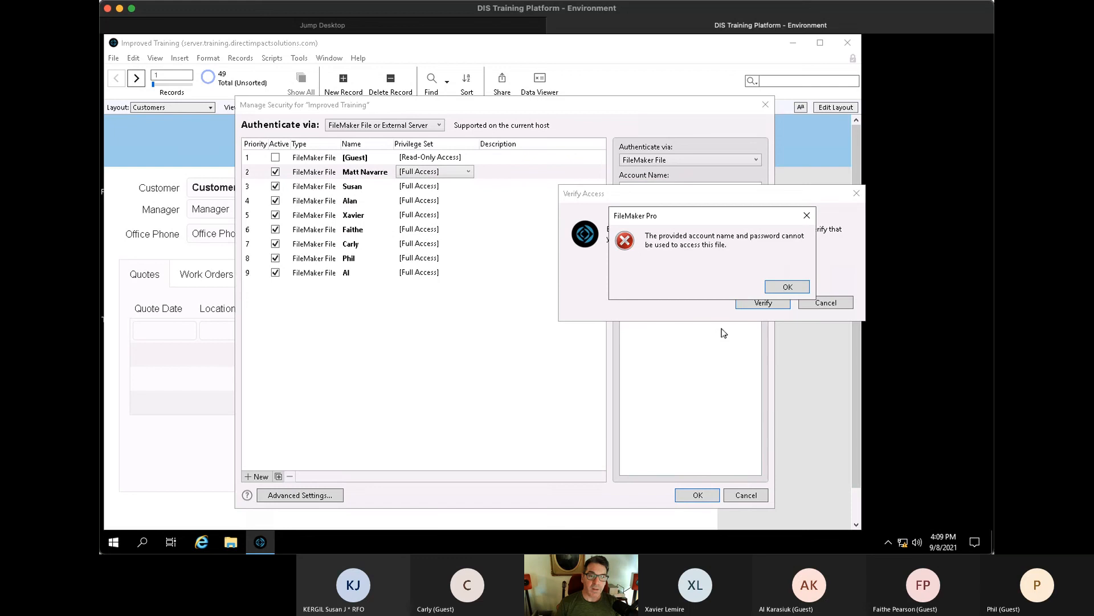
click(775, 289)
key(BackSpace)
text(•)
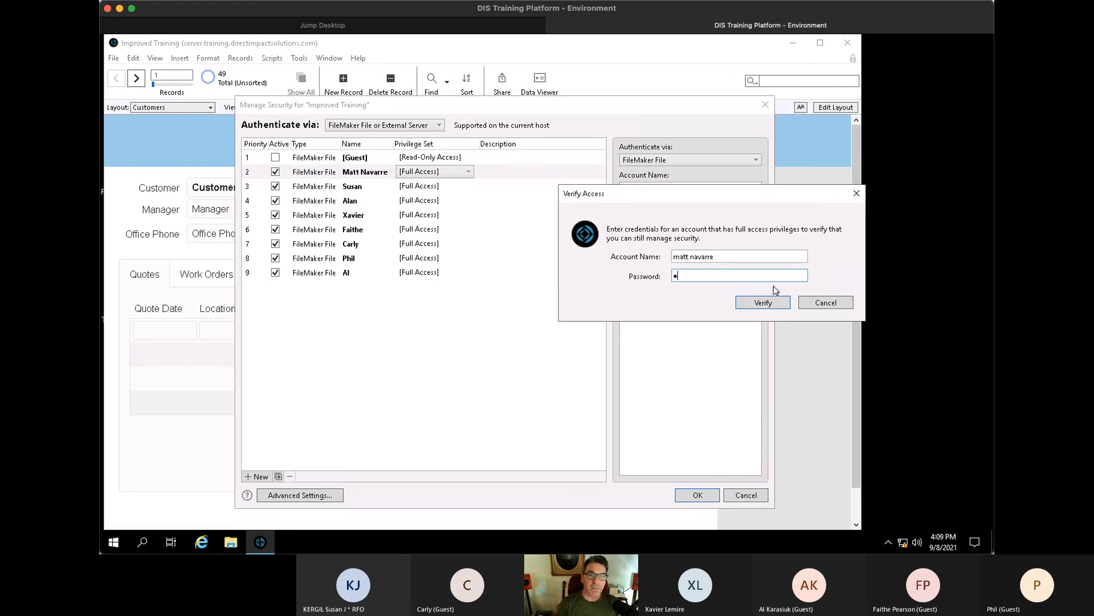
text(••••••)
key(Return)
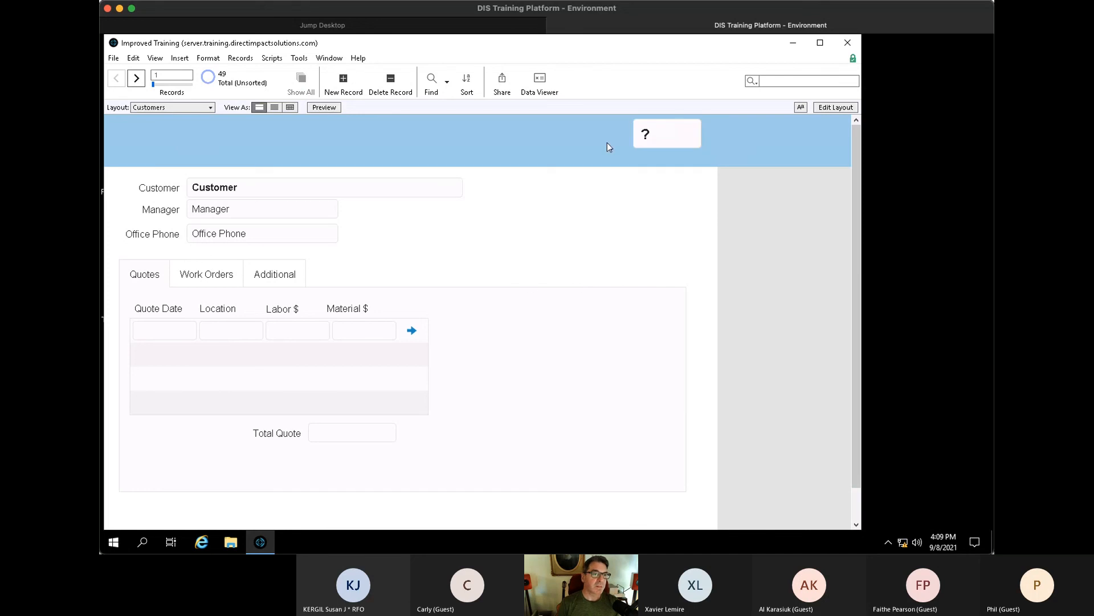
- Check the ID field in Layout mode, delete the empty customer record, and view Work Orders
key(ctrl+l)
click(818, 145)
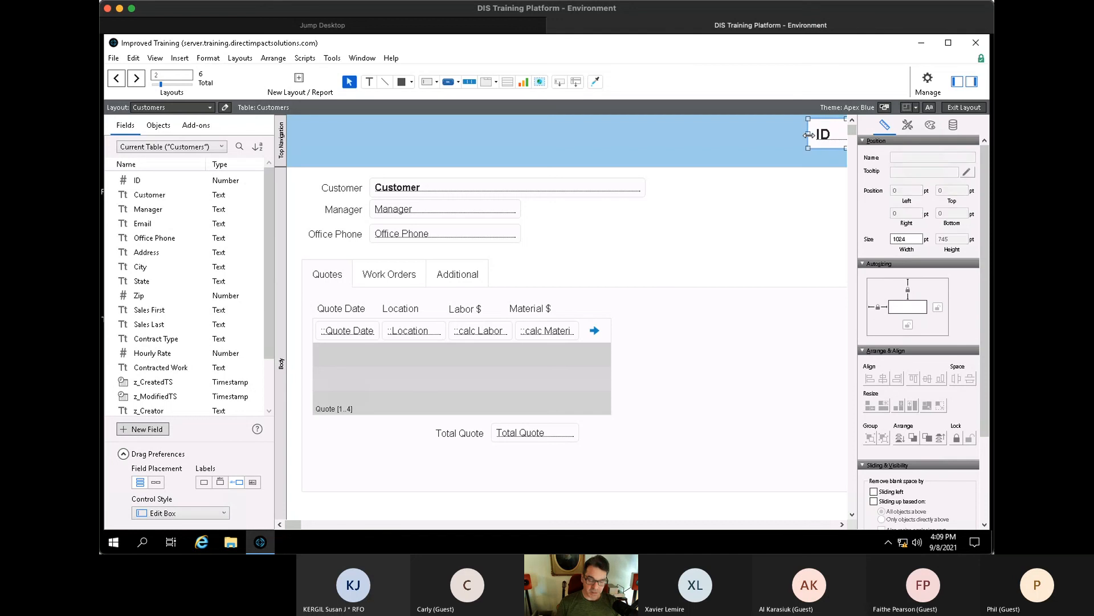
key(ctrl+b)
key(ctrl+e)
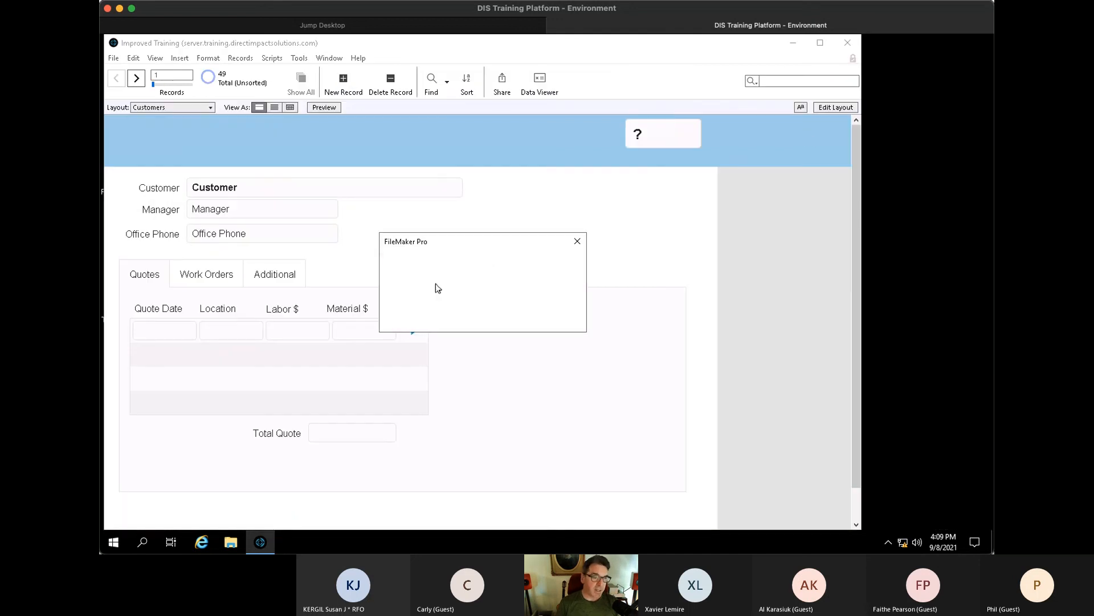
click(526, 321)
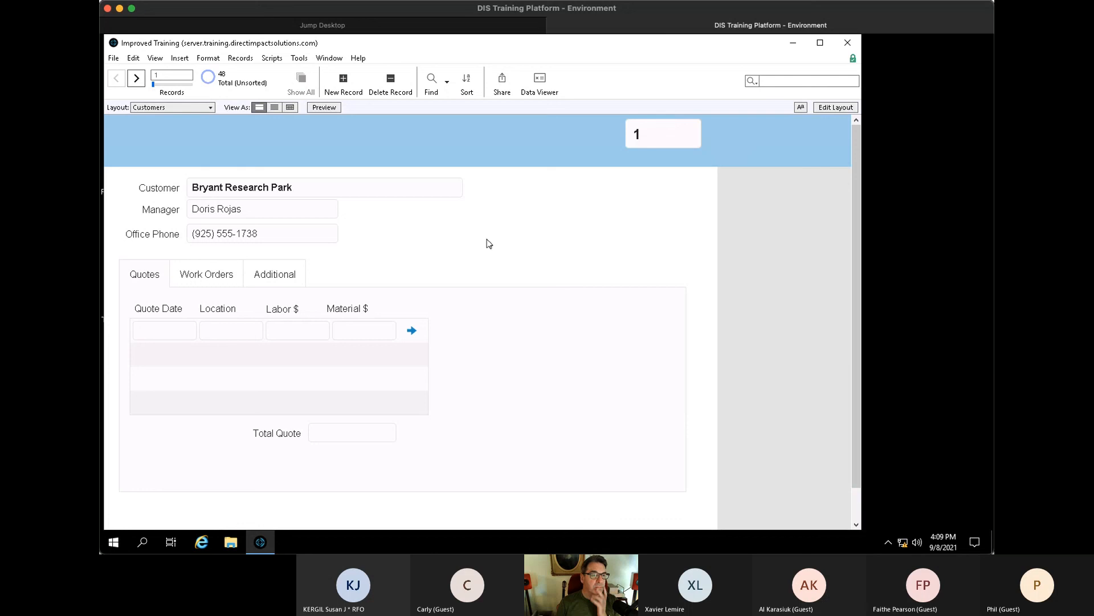
key(ctrl+Down)
key(ctrl+Down)
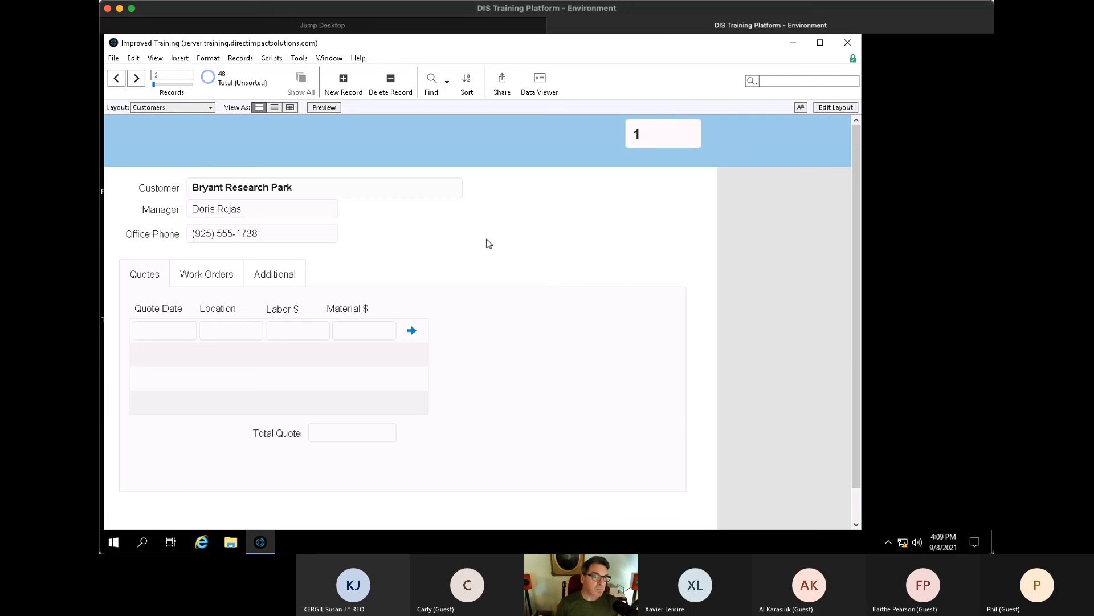
key(ctrl+Up)
key(ctrl+Up)
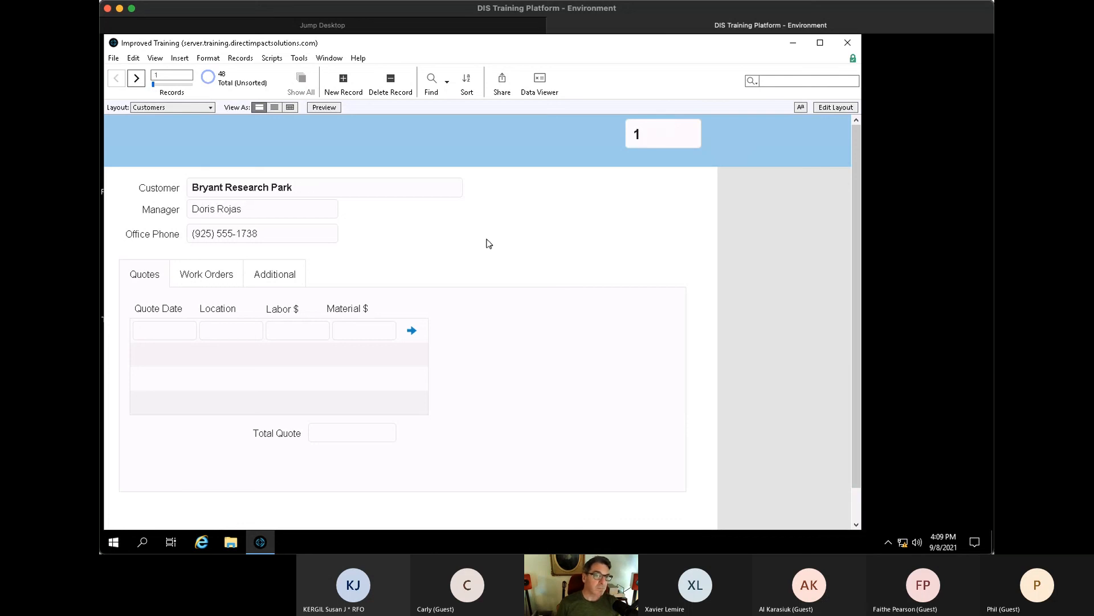
click(214, 277)
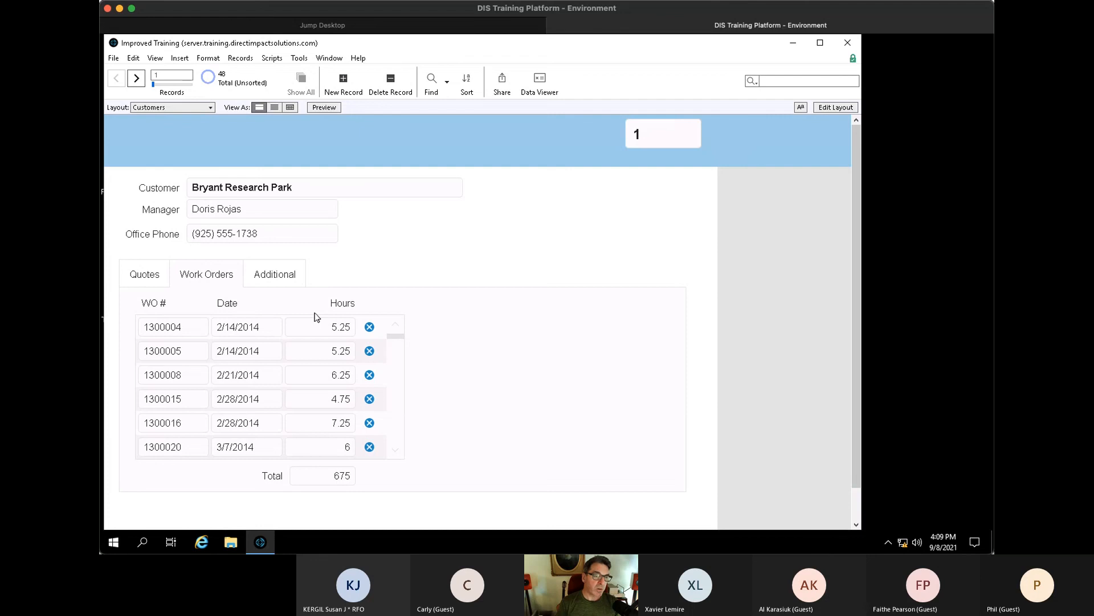
- Move Work Orders to the top in Tab Control Setup and return to browsing records
key(ctrl+l)
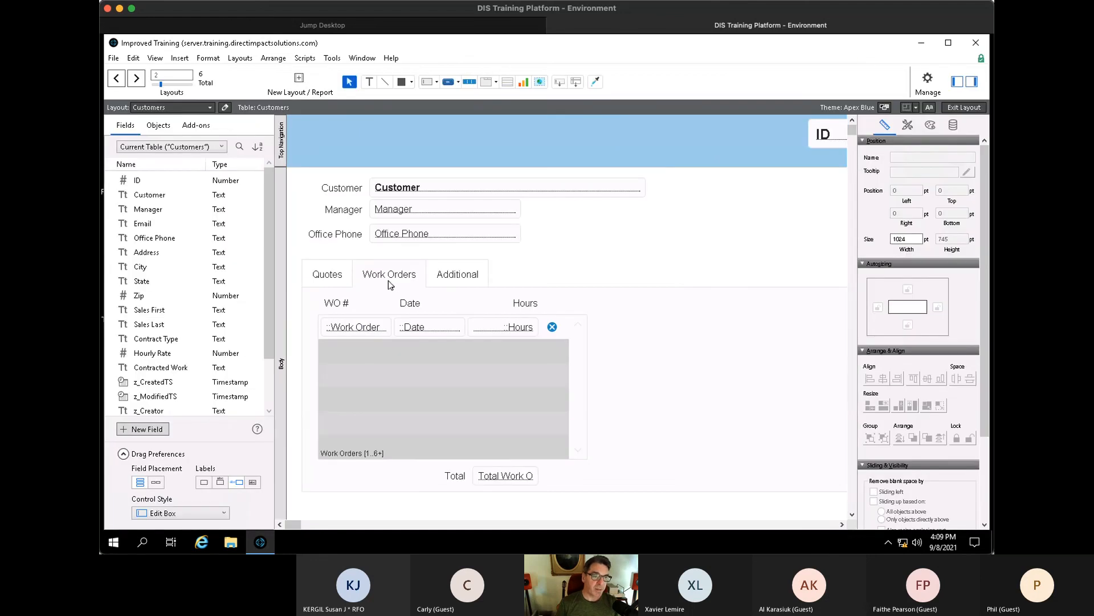
double_click(389, 280)
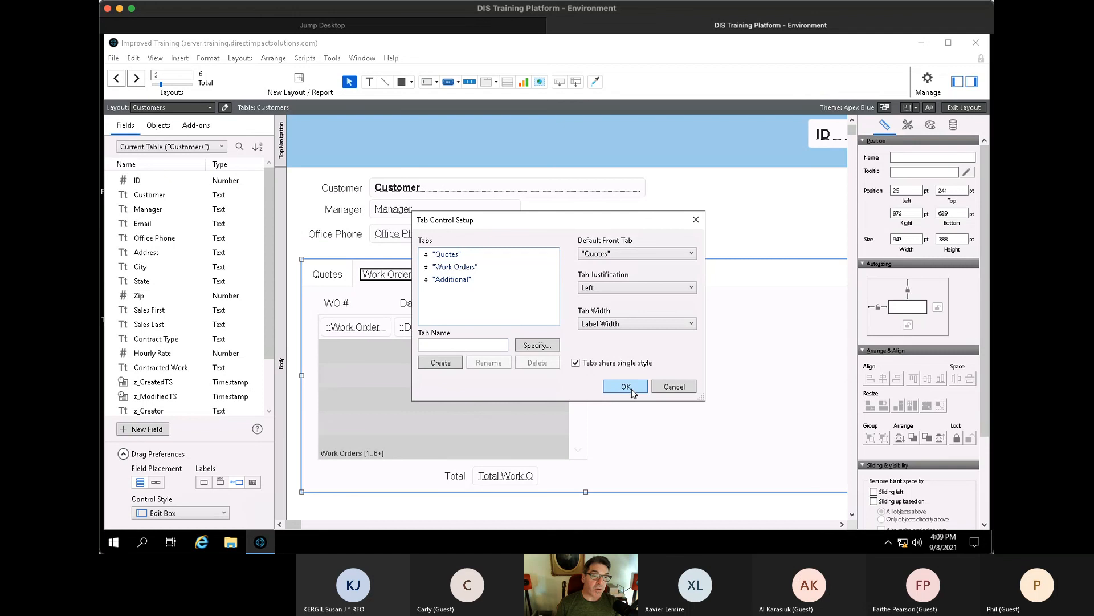
drag(426, 267, 427, 254)
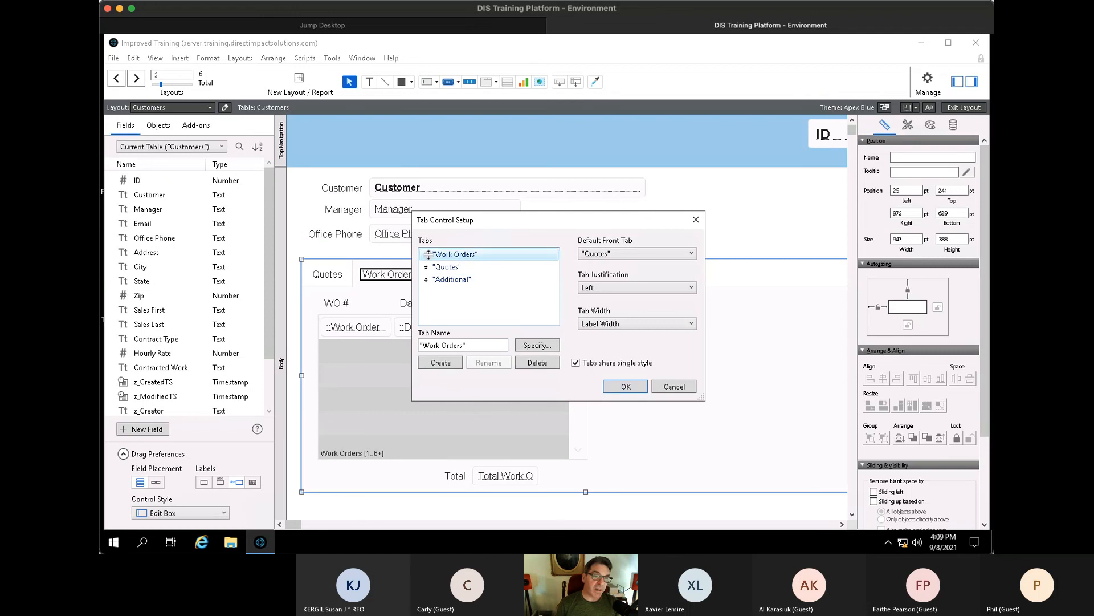
click(624, 386)
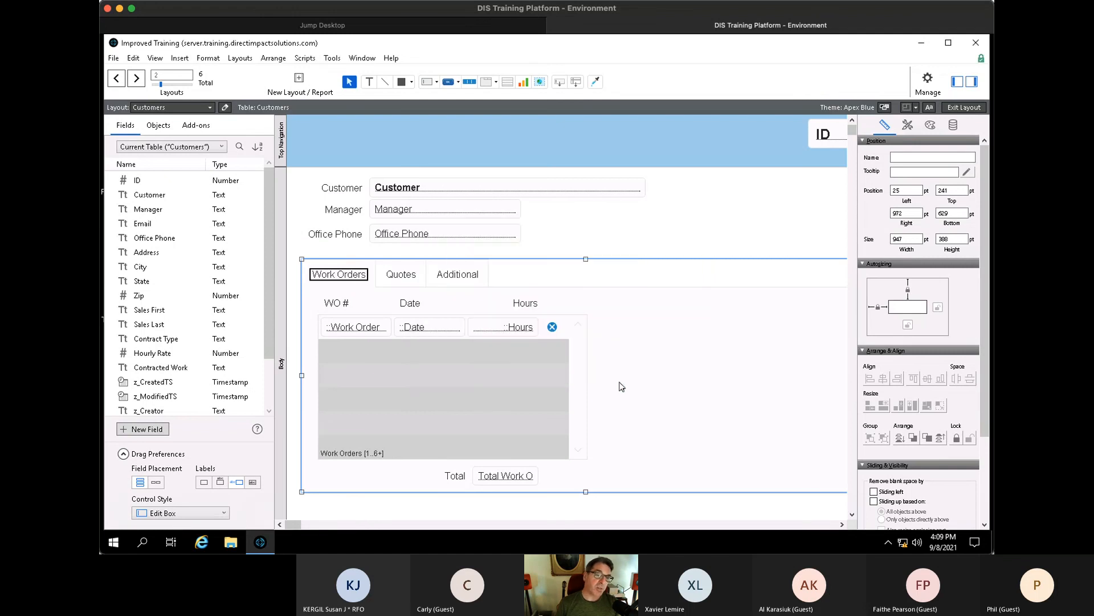
click(643, 231)
key(ctrl+b)
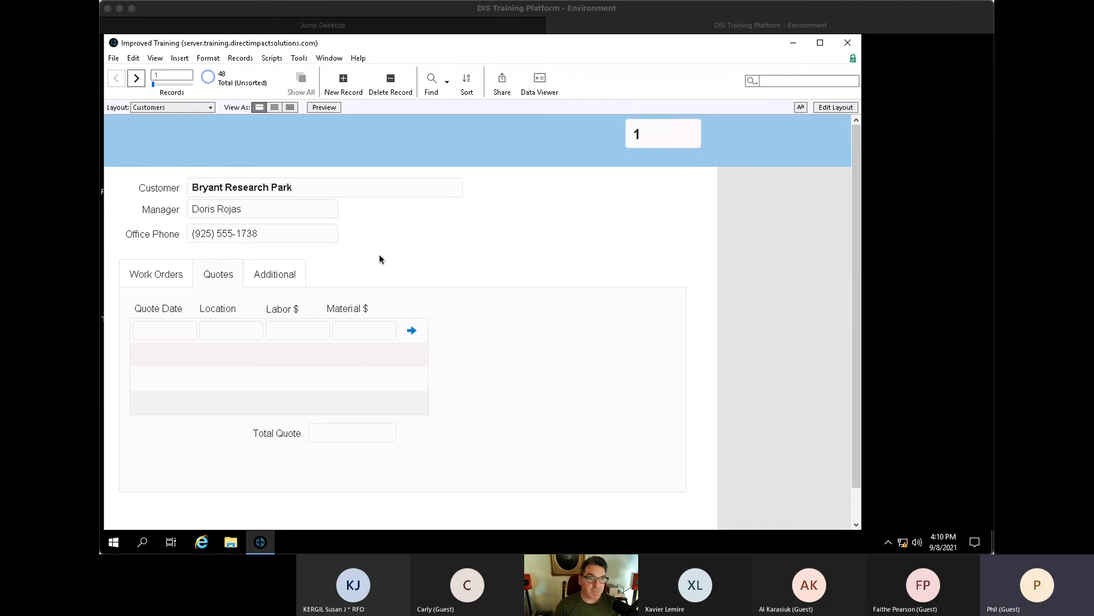
click(513, 238)
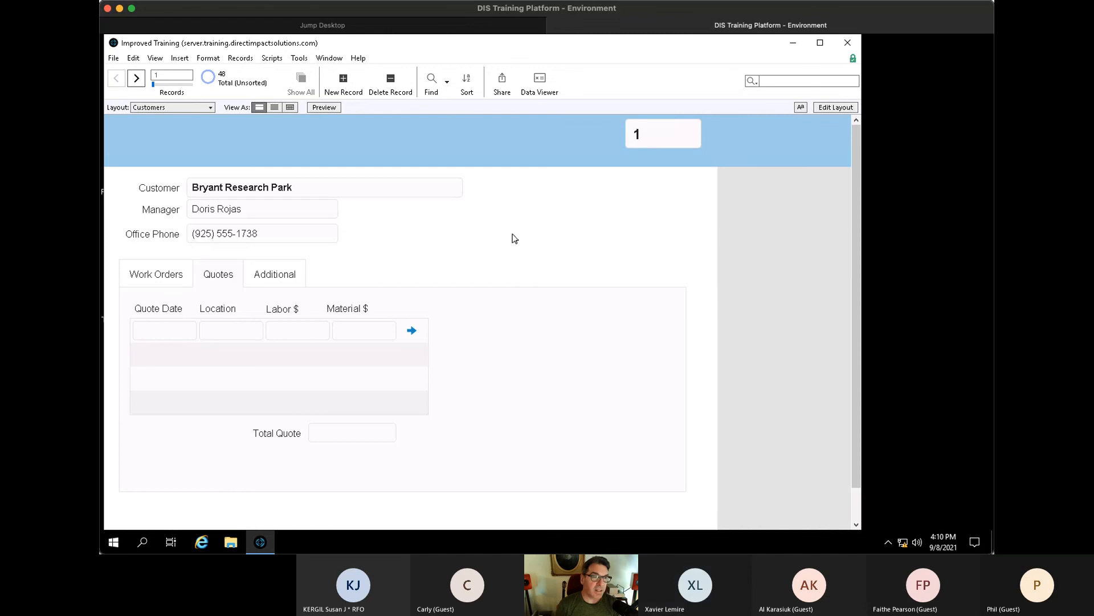
drag(420, 44, 482, 50)
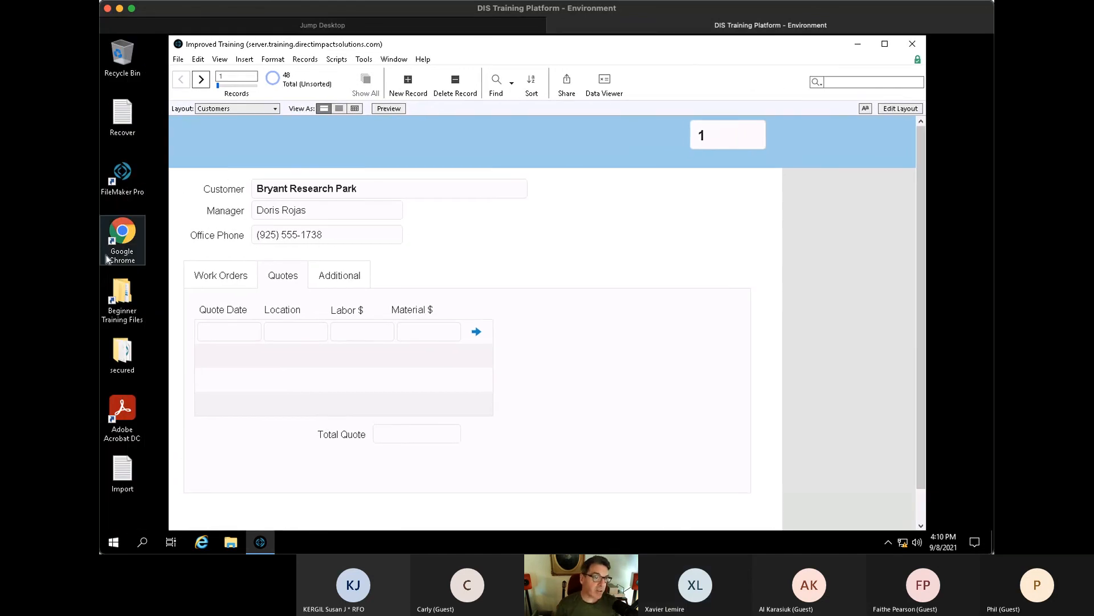
- Launch Chrome and check FileMaker's hosts list from the Improved Training window
double_click(122, 230)
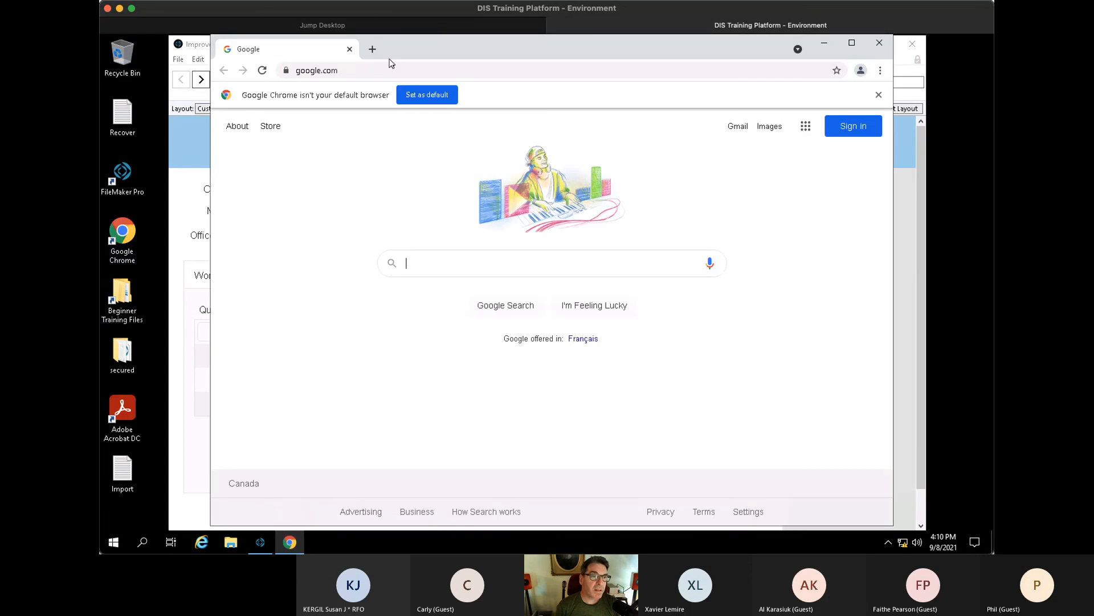
click(389, 69)
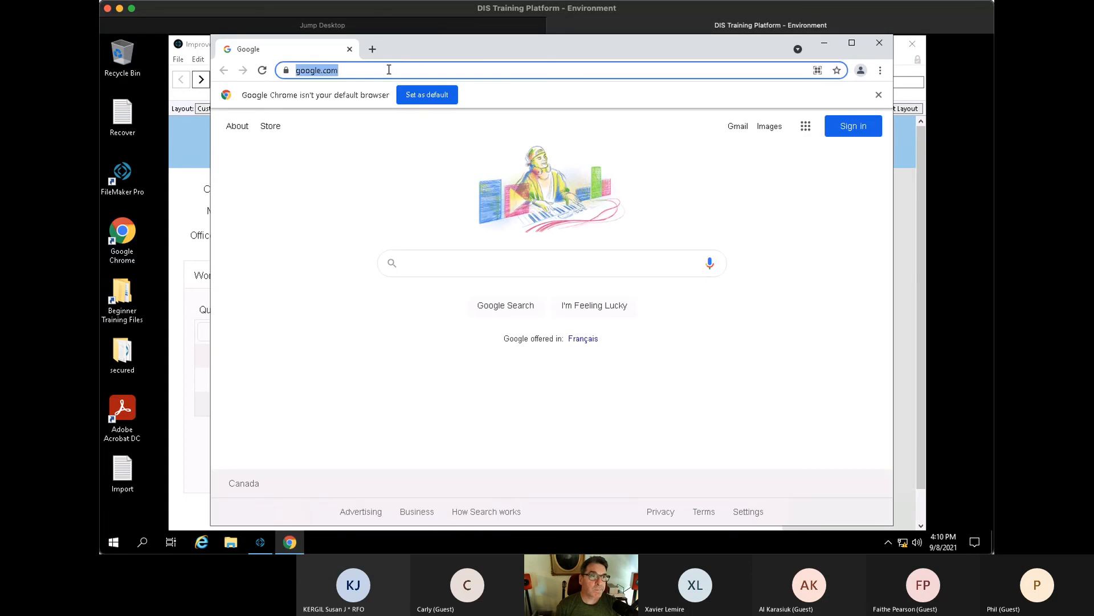
click(186, 136)
key(ctrl+shift+o)
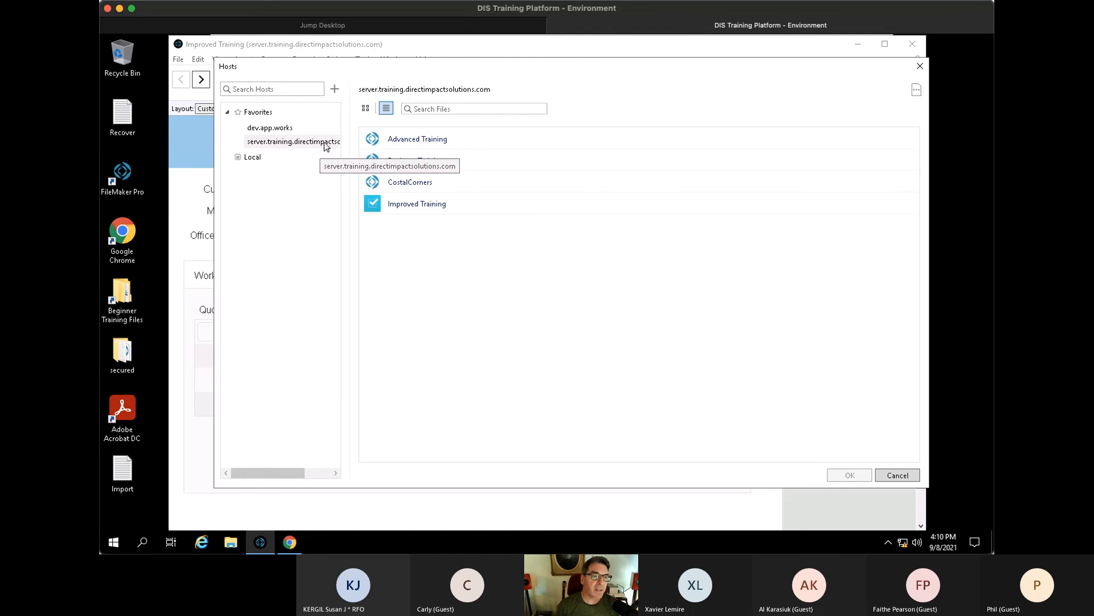
key(Escape)
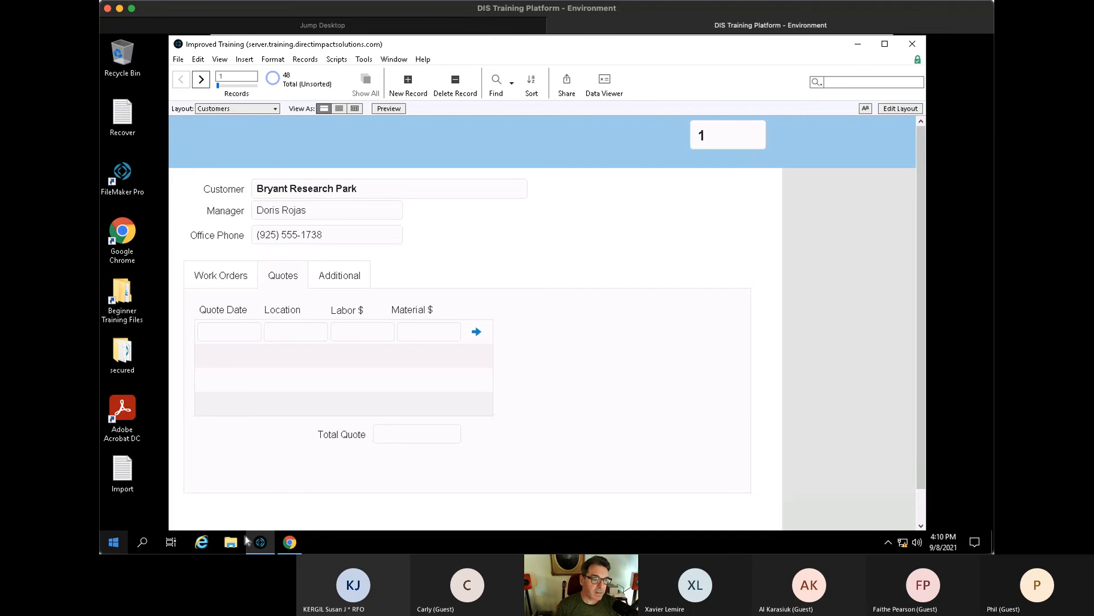
- Go to the FileMaker Server admin page on port 16000 and sign in with the admin user name and pasted password
click(290, 544)
text(ser)
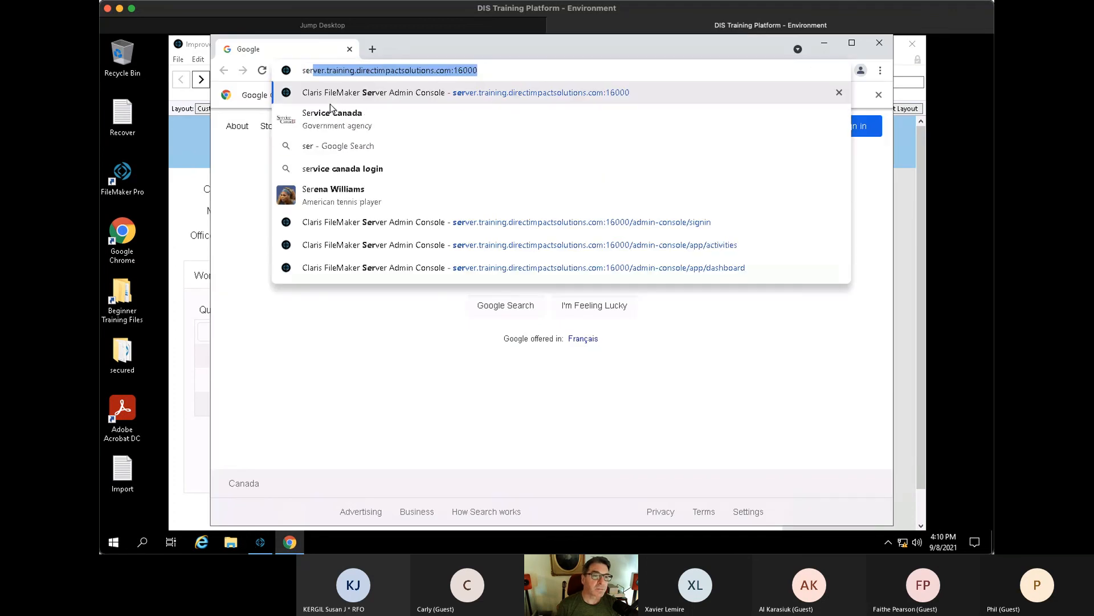
key(Return)
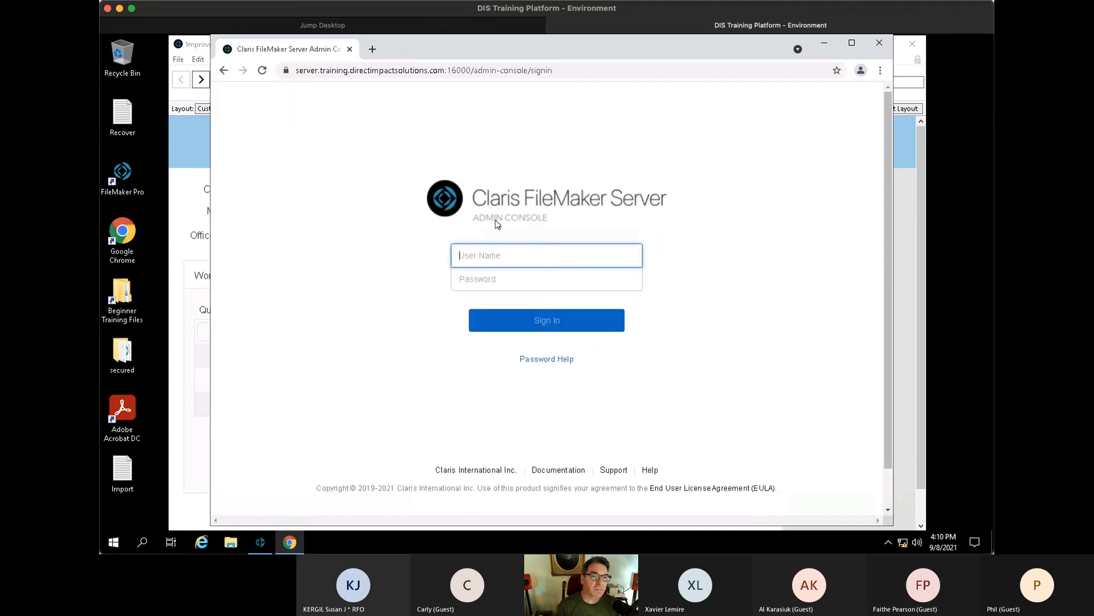
text(matt)
key(Tab)
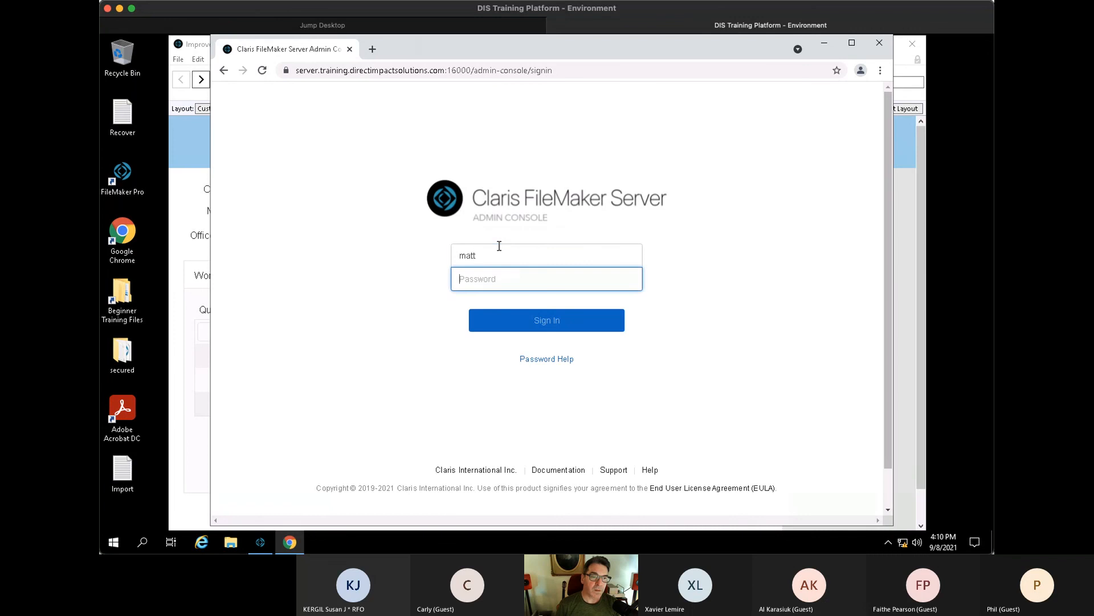
right_click(510, 286)
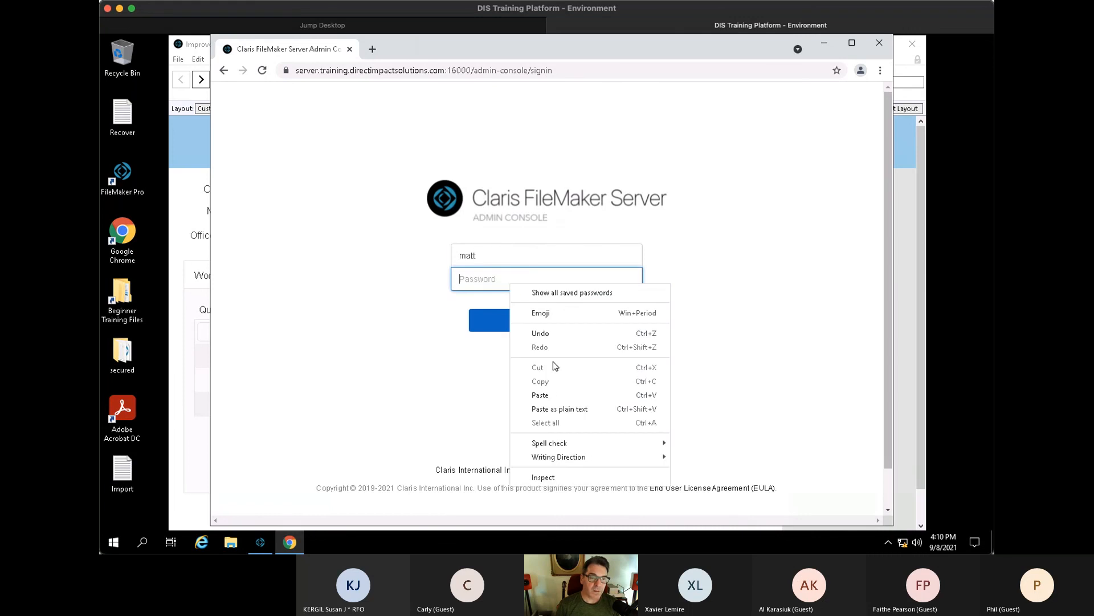
click(547, 395)
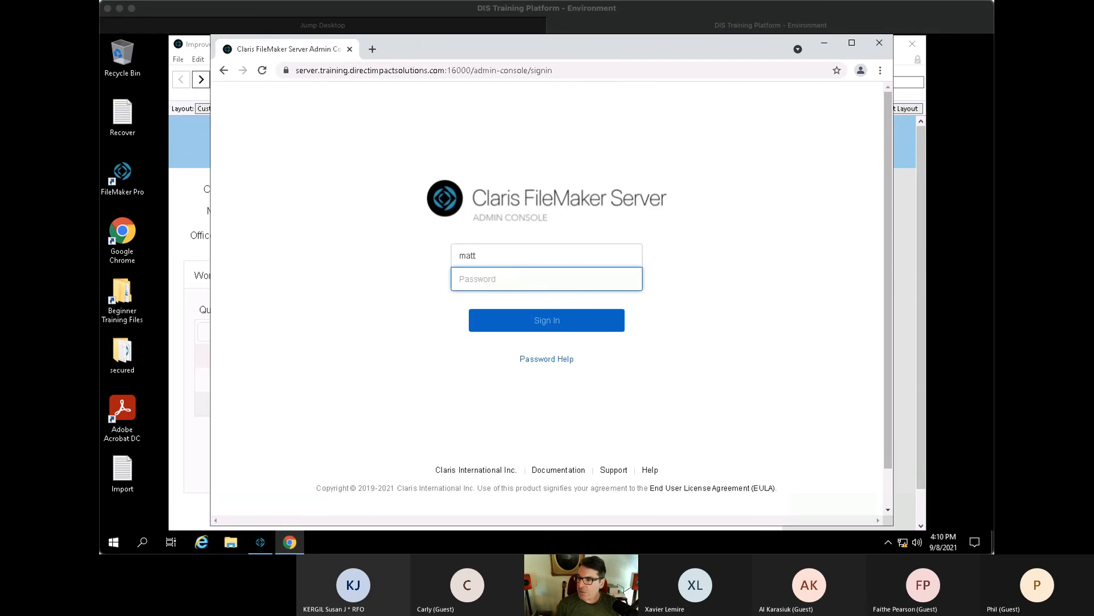
right_click(504, 278)
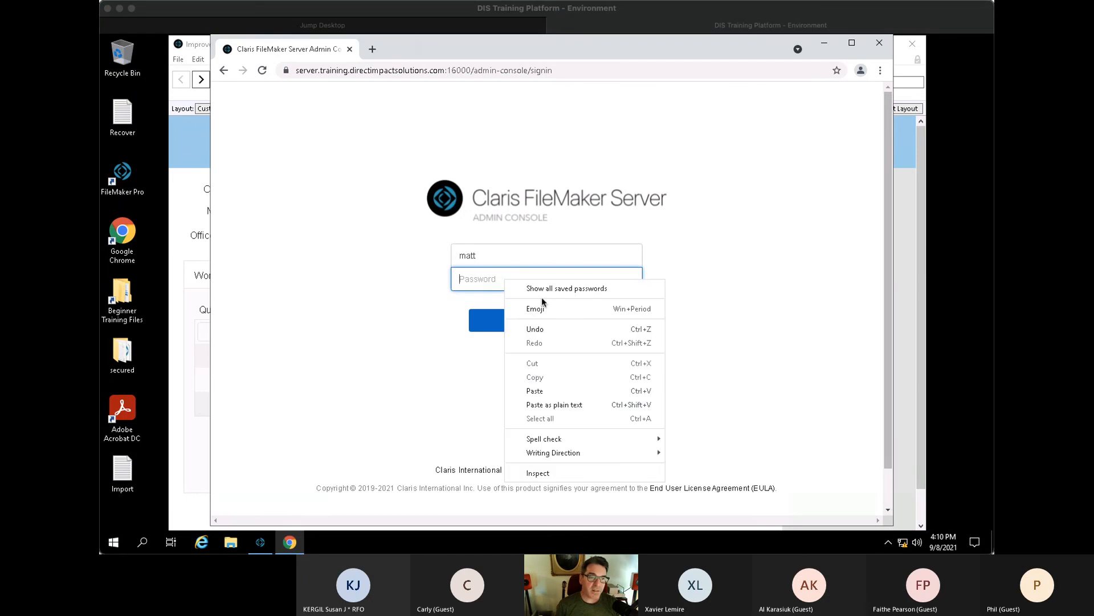
click(543, 391)
click(523, 327)
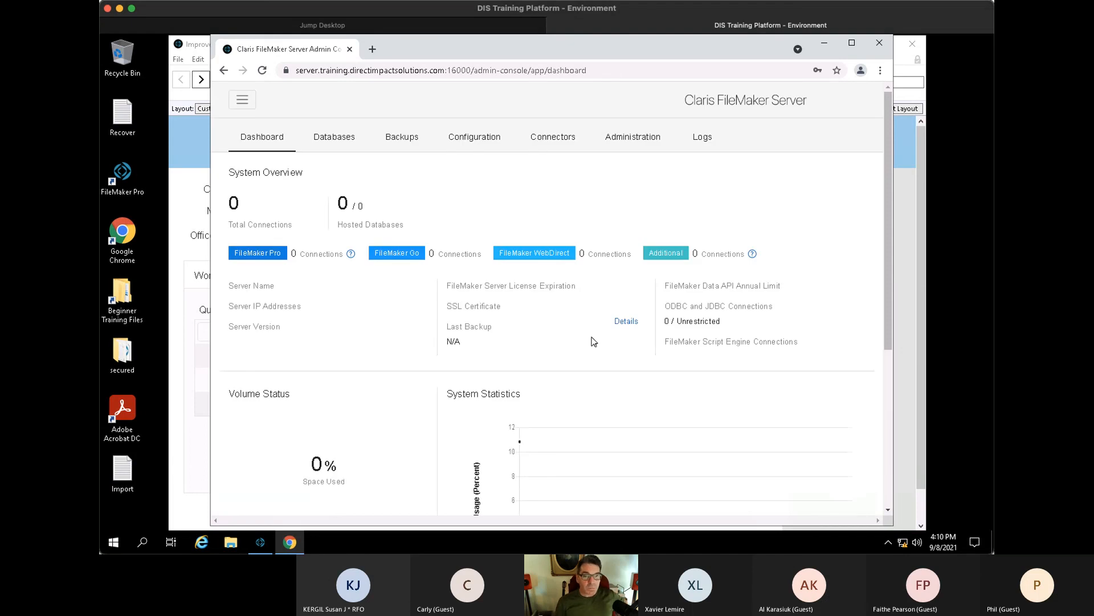
scroll(640, 250, down, 3)
scroll(639, 250, up, 3)
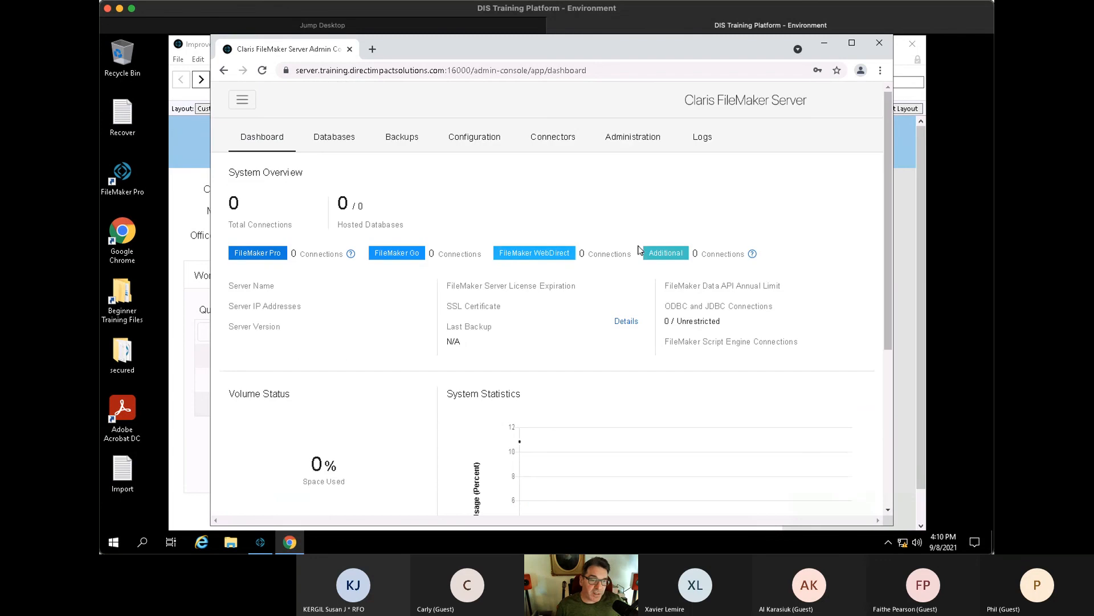
click(339, 142)
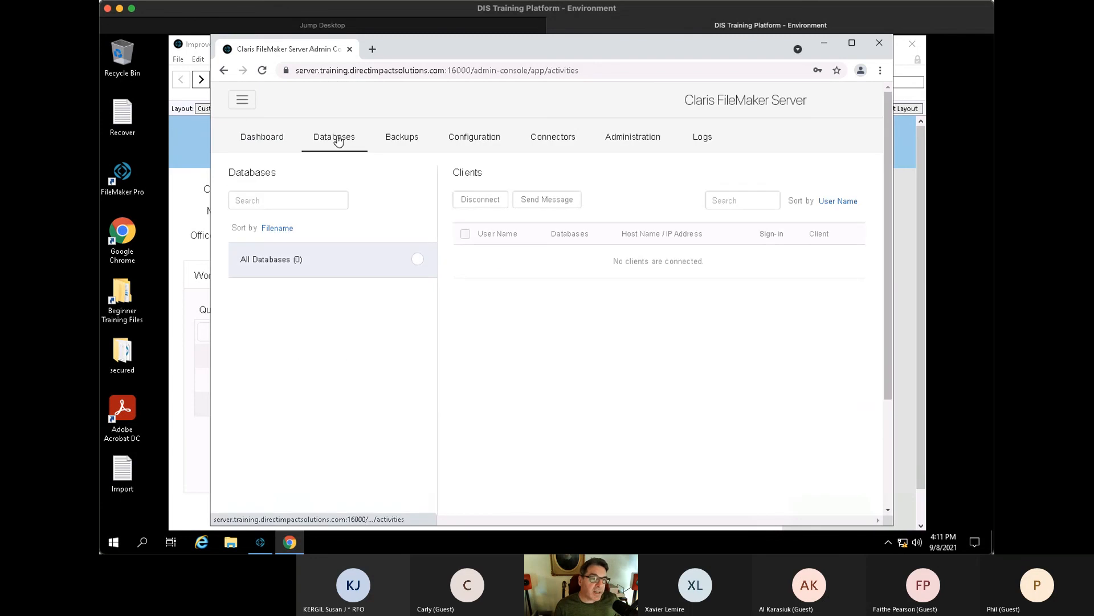
click(419, 265)
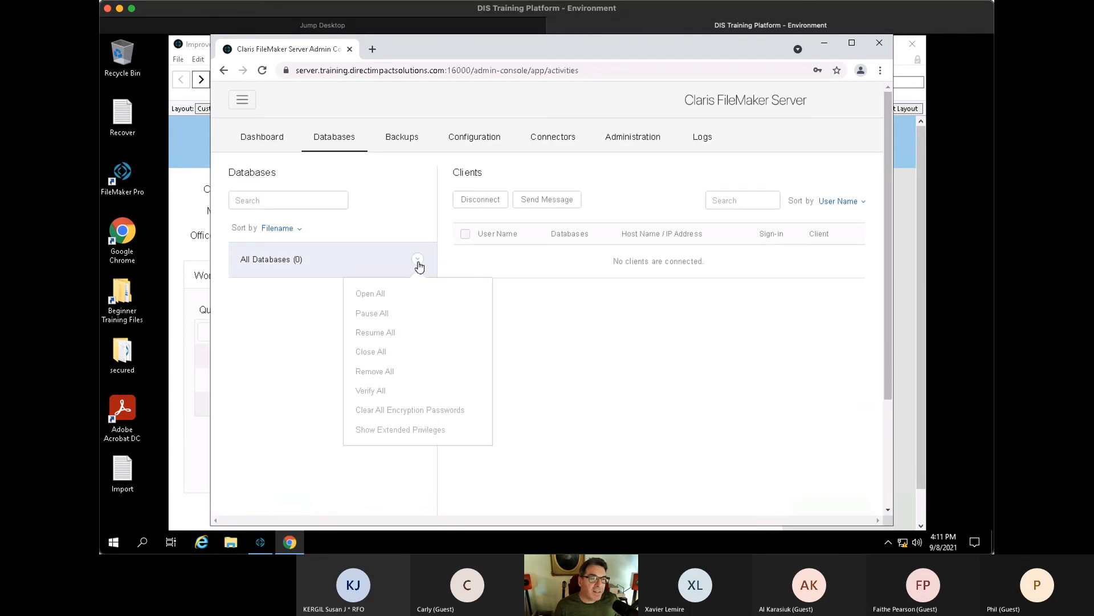
click(261, 306)
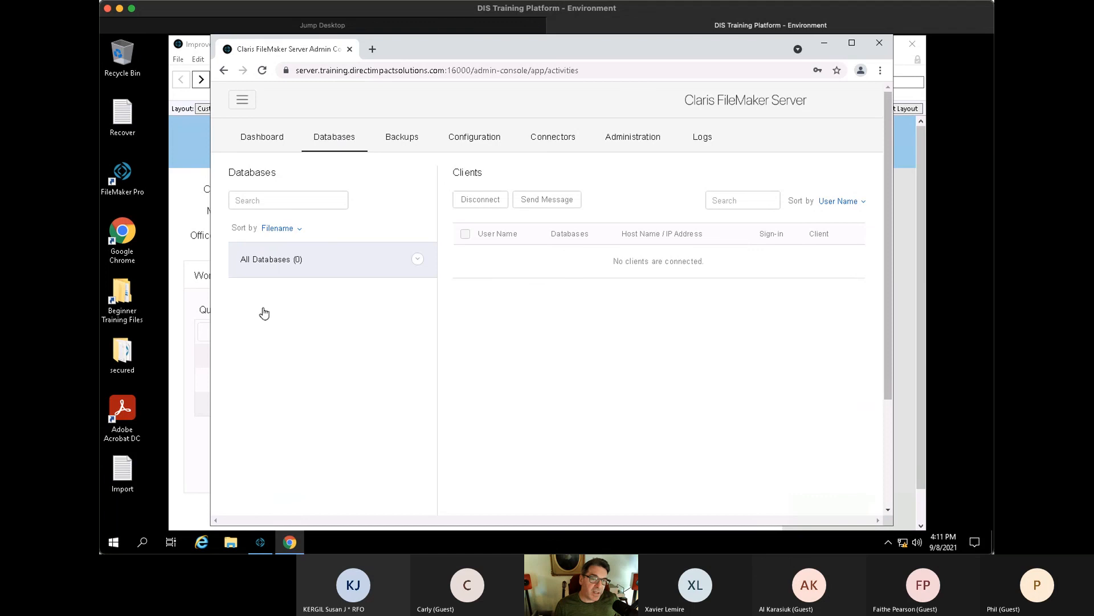
click(409, 141)
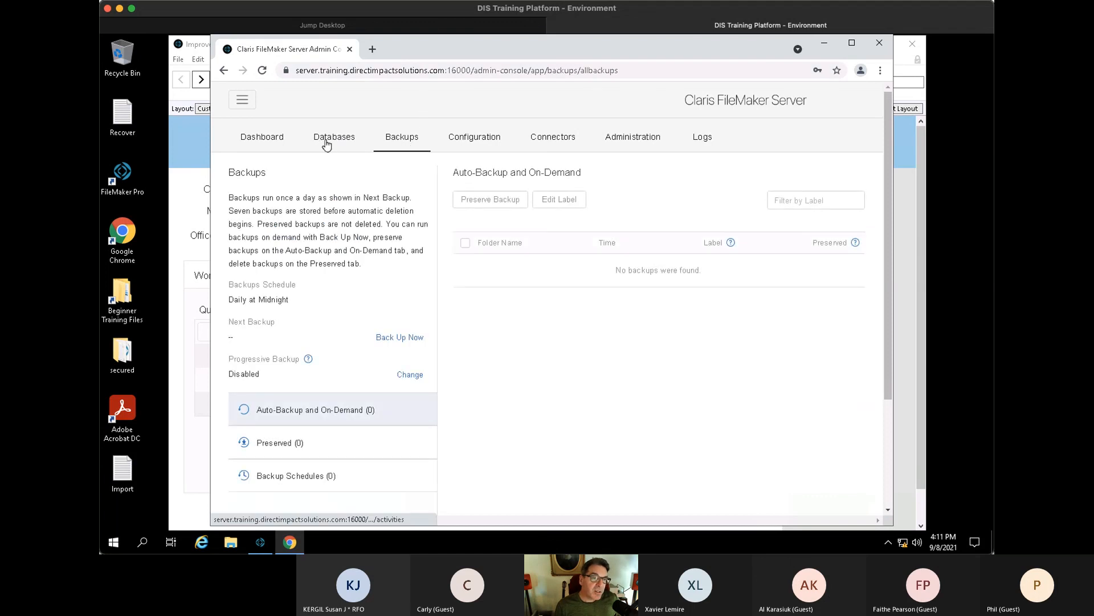
click(336, 141)
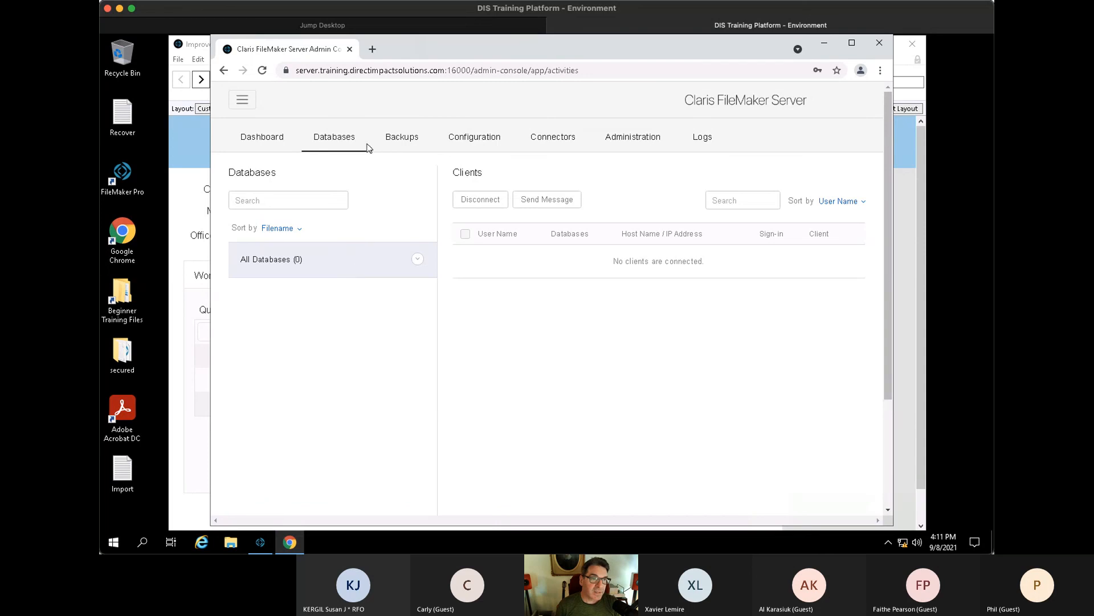
click(411, 140)
click(343, 143)
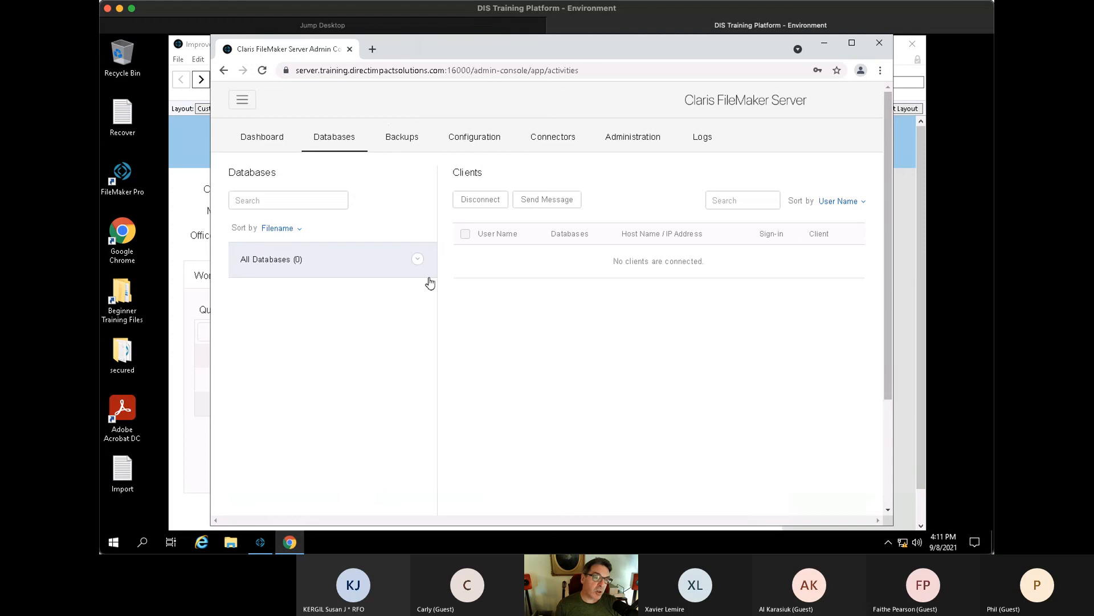
click(402, 147)
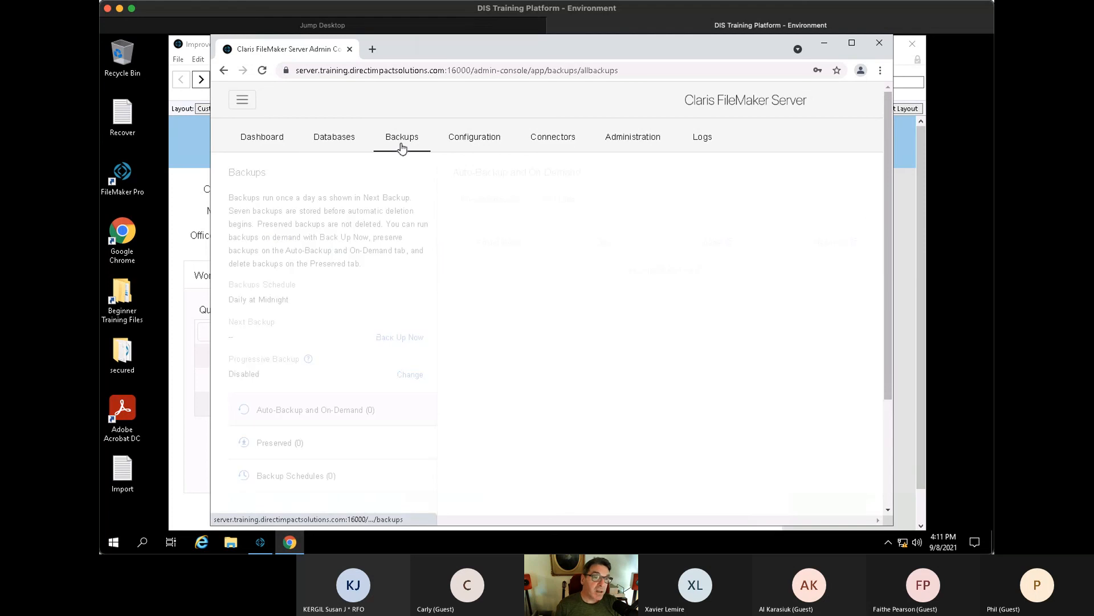
click(487, 146)
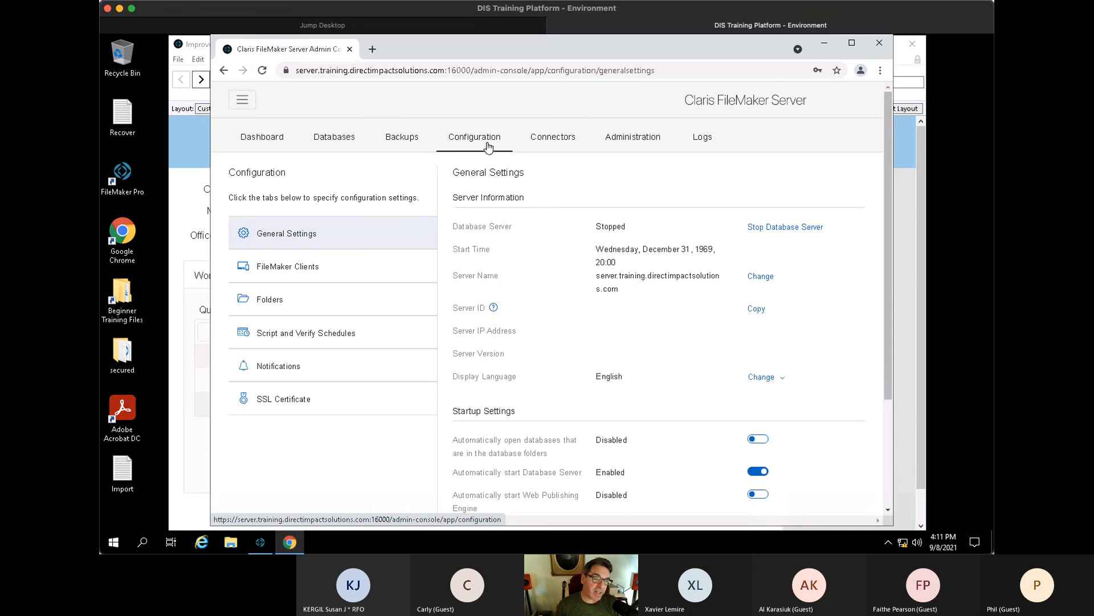
click(561, 146)
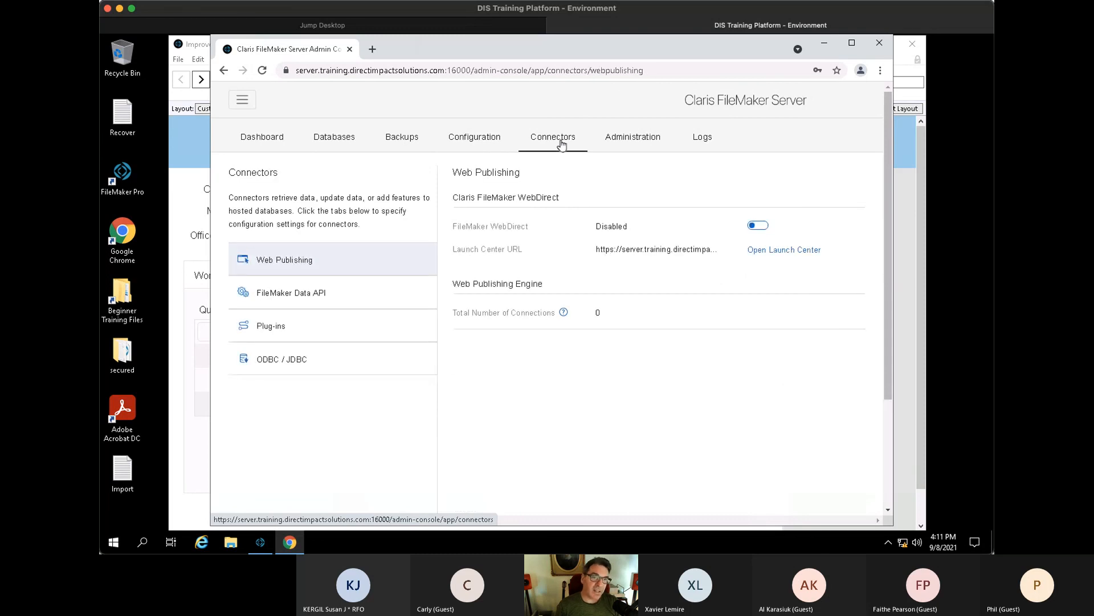
click(268, 137)
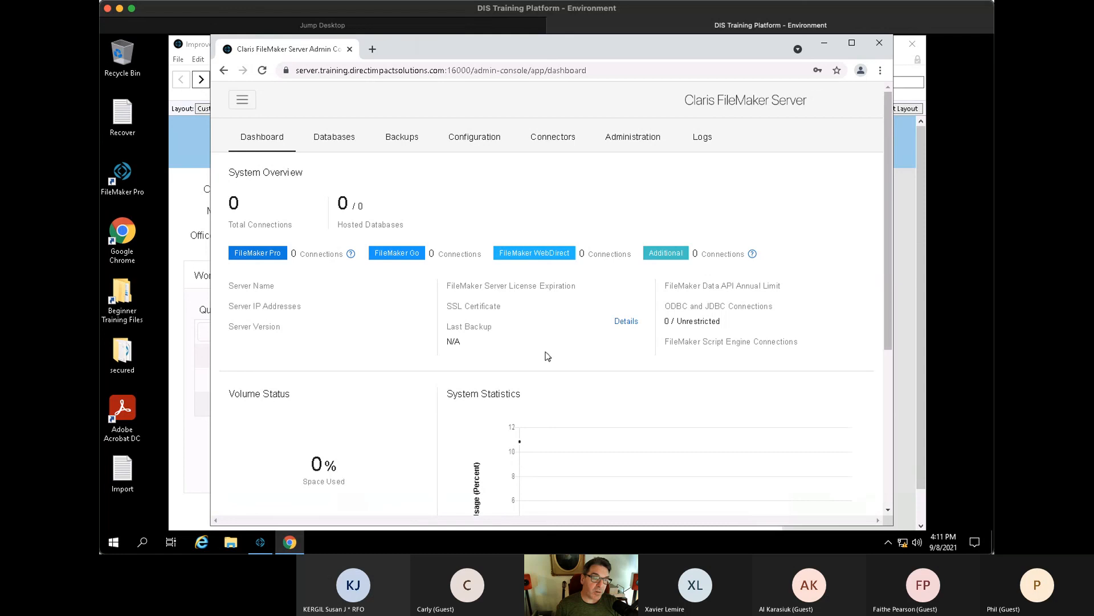
scroll(549, 315, down, 1)
scroll(551, 318, up, 1)
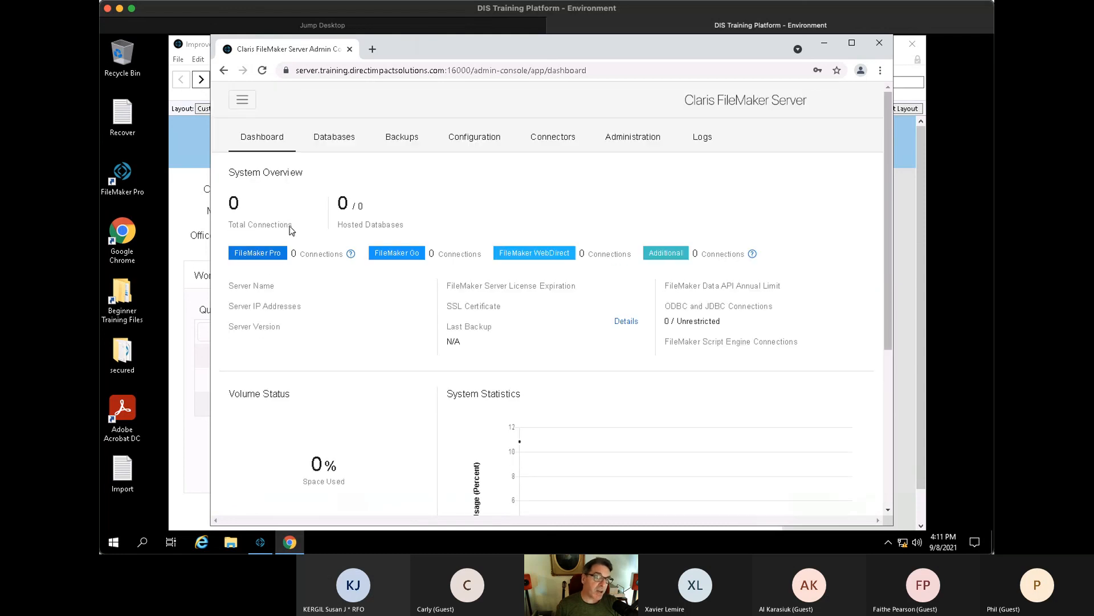
- Move the FileMaker window aside and view the server's FileMaker Licenses page
click(195, 247)
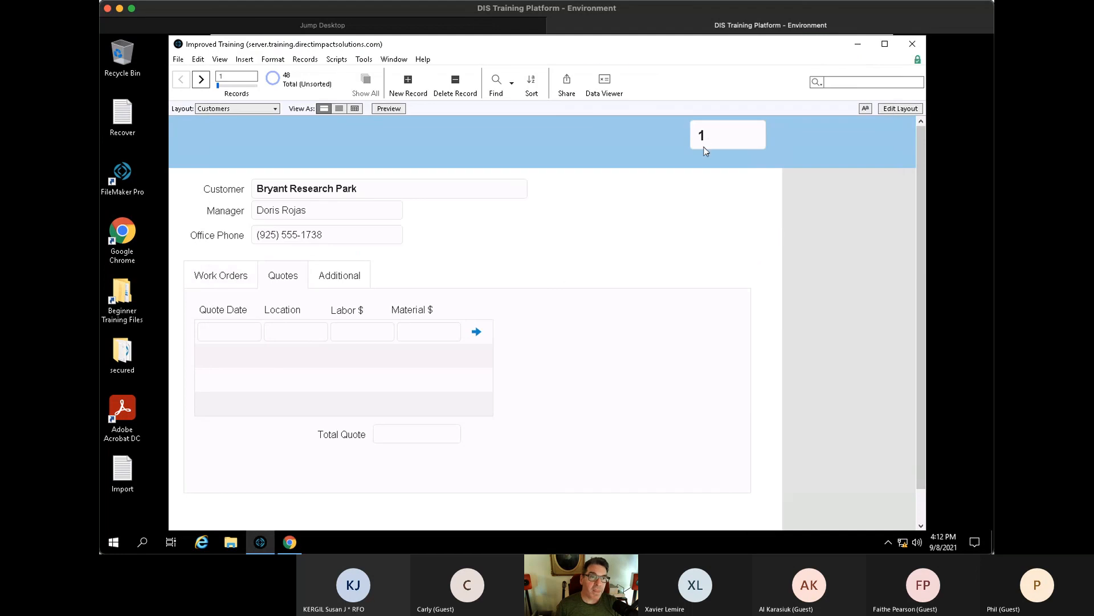
drag(592, 42, 591, 144)
click(573, 96)
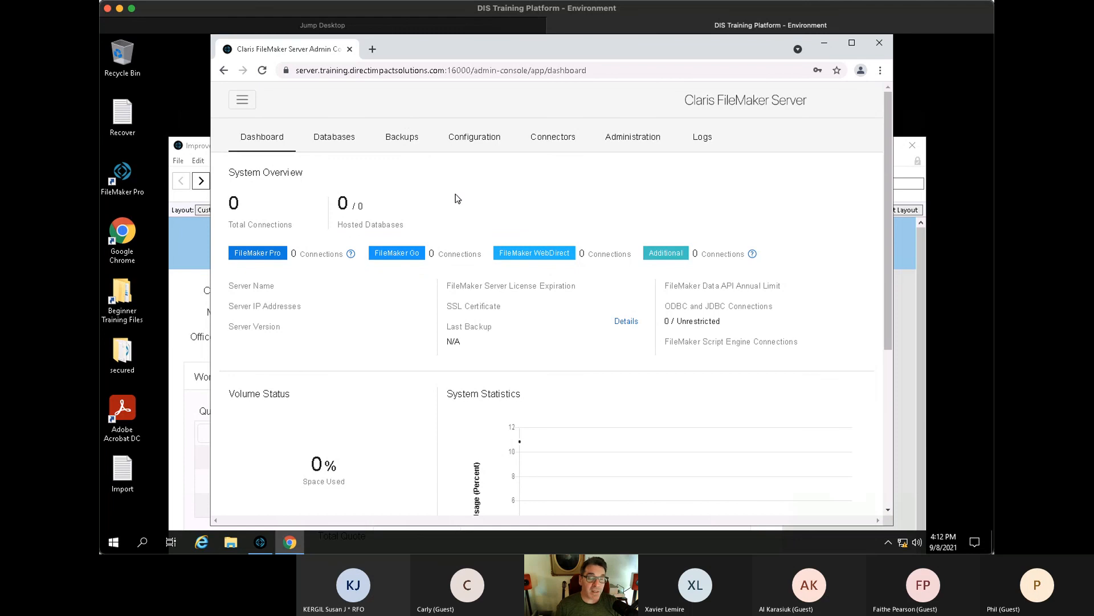
click(620, 141)
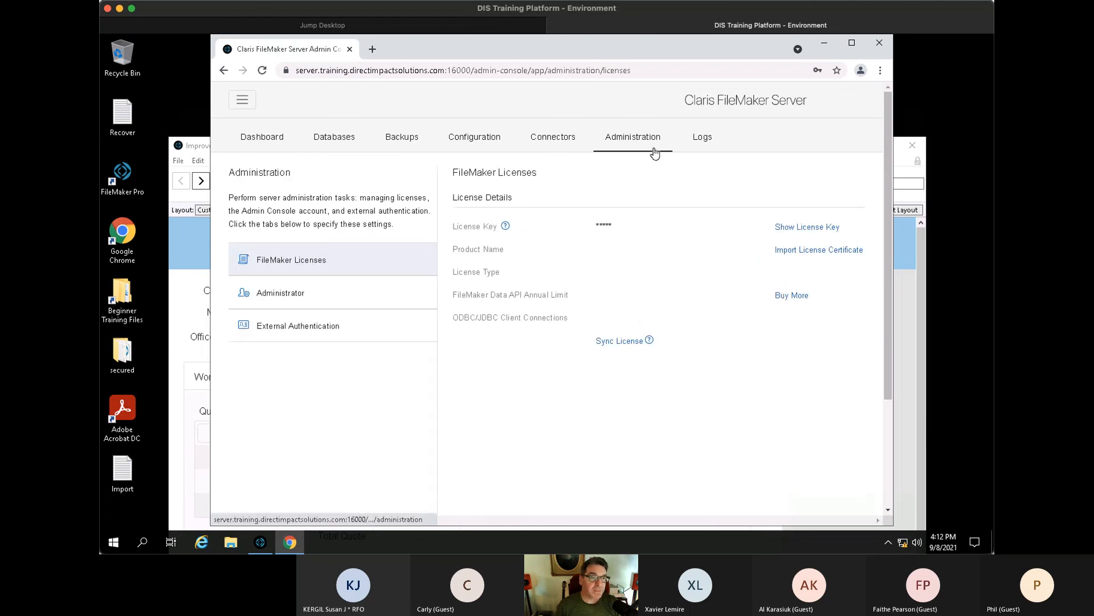
- Review the Administrator, External Authentication and Logs pages, then return to the Dashboard
click(326, 293)
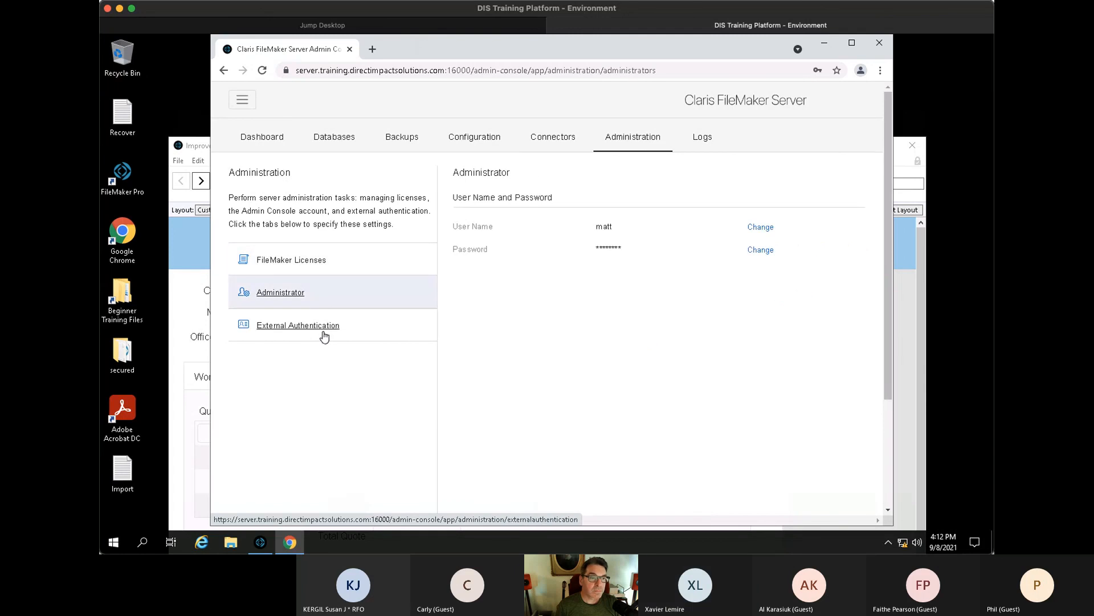
click(325, 327)
click(319, 260)
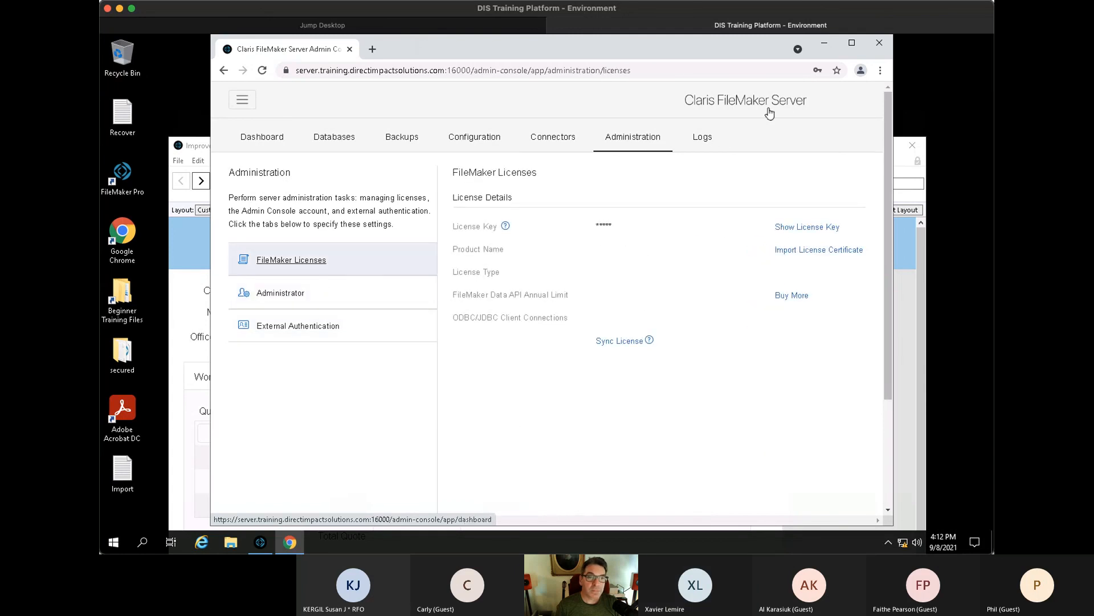
click(703, 136)
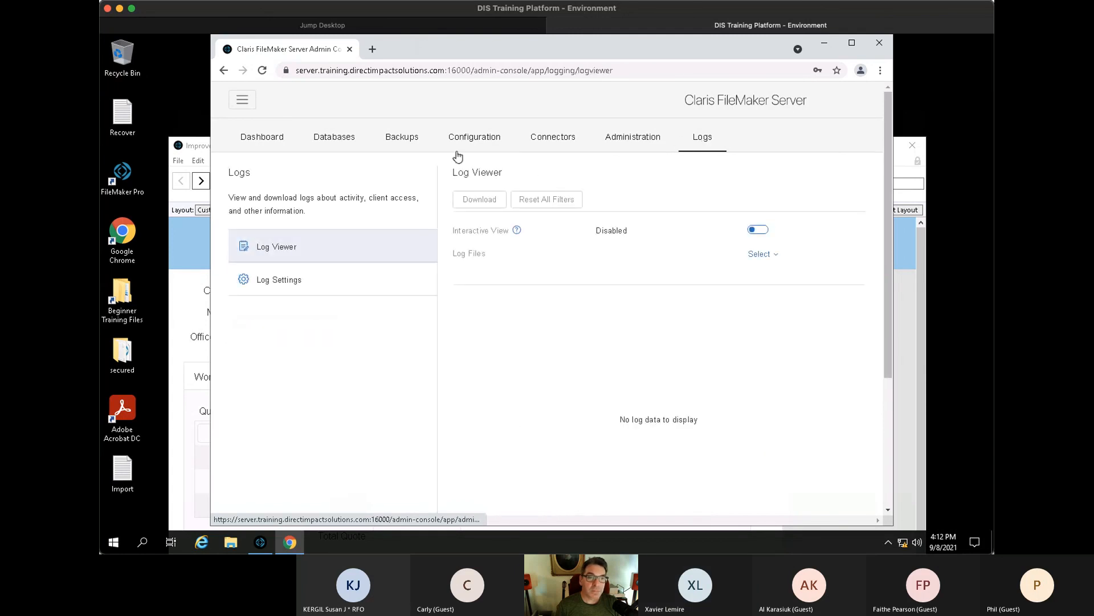
click(254, 147)
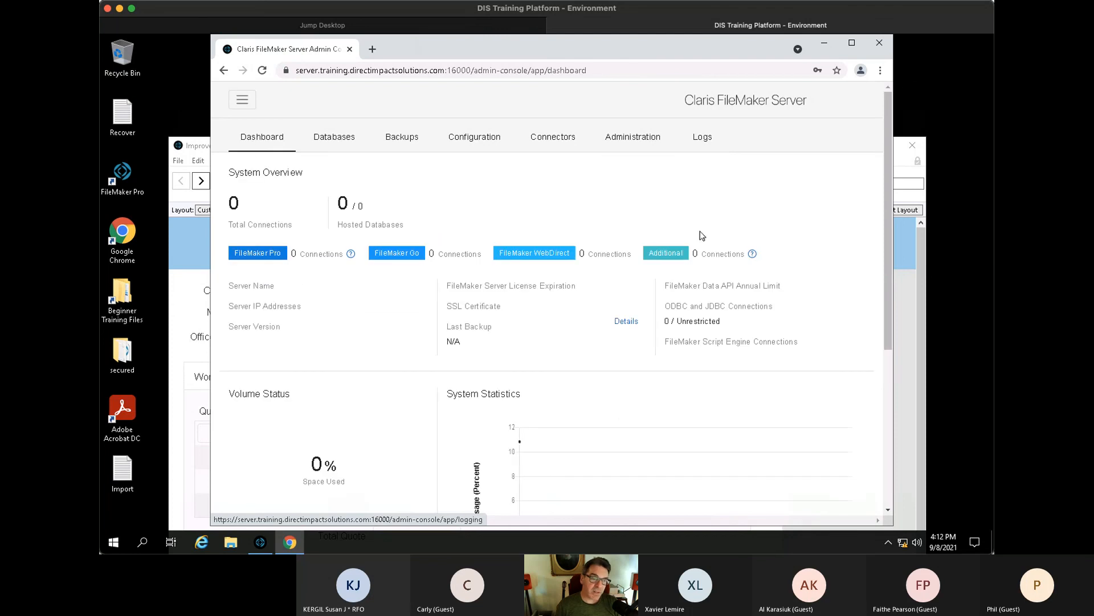
scroll(765, 338, down, 3)
scroll(764, 339, up, 3)
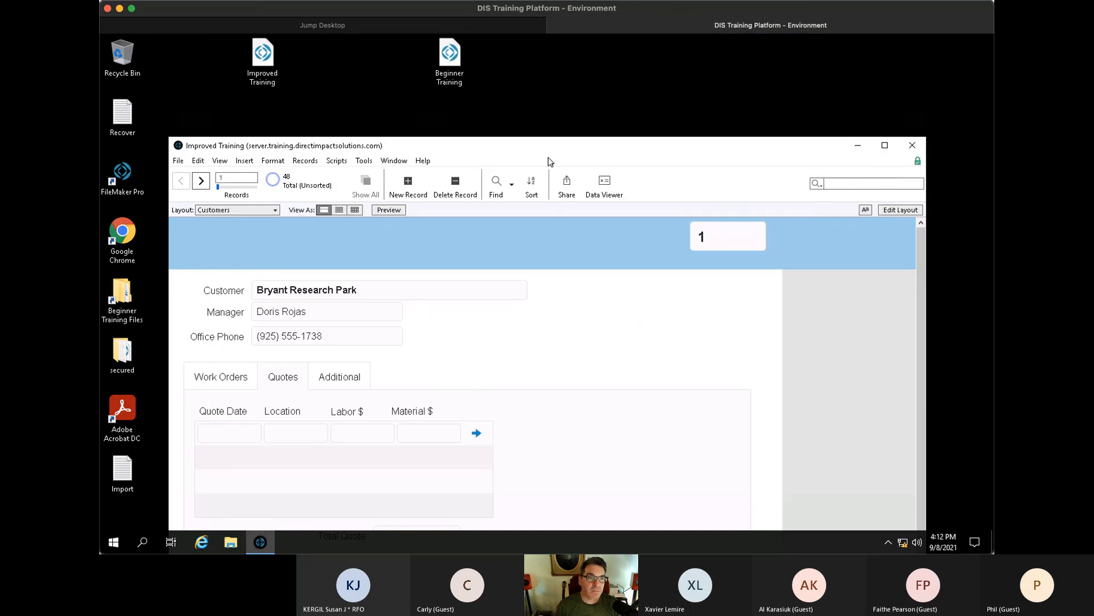
- Drag the Improved Training window higher and slightly right so Total Quote is visible
drag(547, 145, 546, 92)
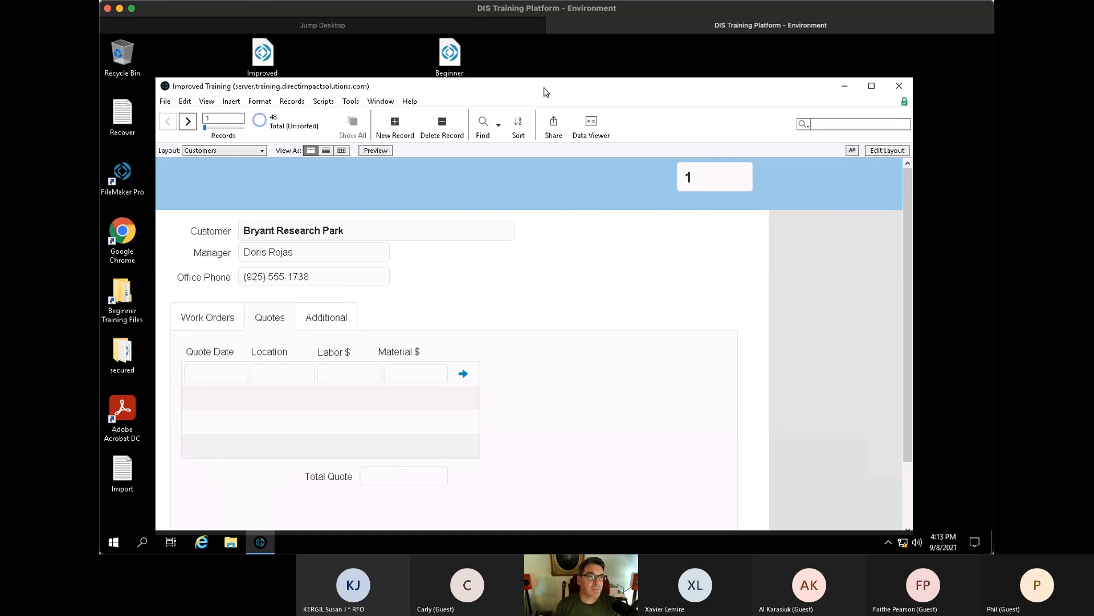
drag(576, 93, 587, 91)
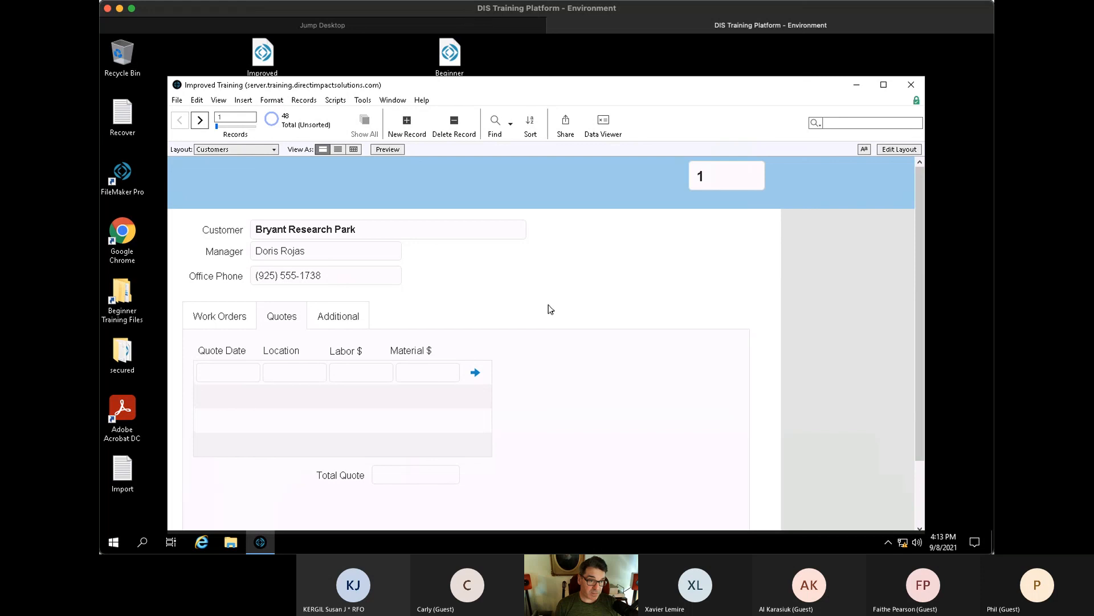
- Show the Hosts window through File > Hosts, view the local host, and cancel adding a favourite host
click(176, 100)
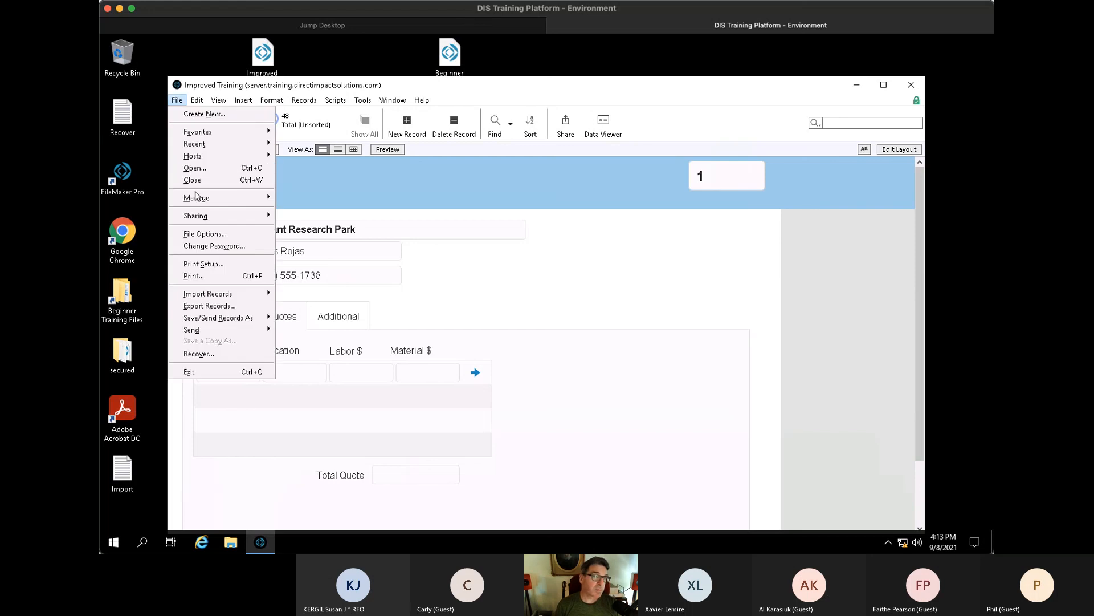
mouse_move(200, 157)
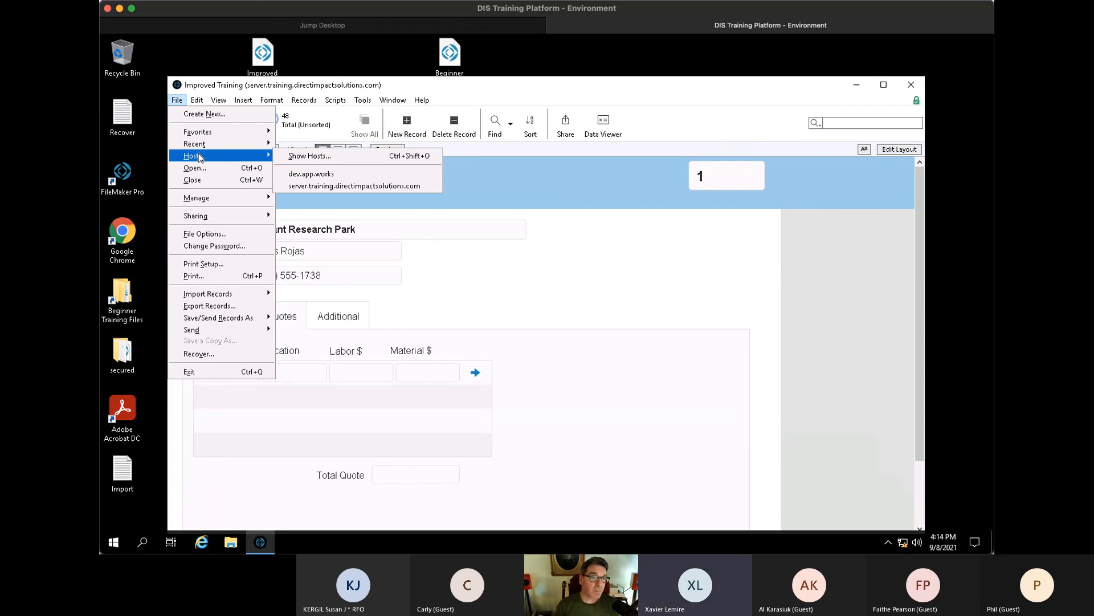
click(322, 160)
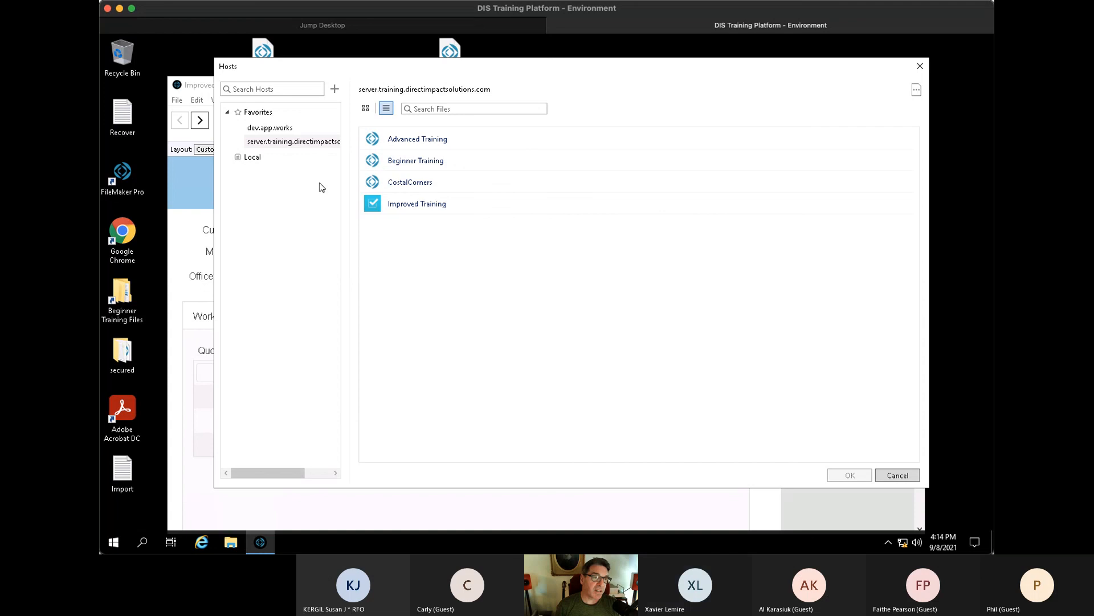
click(285, 158)
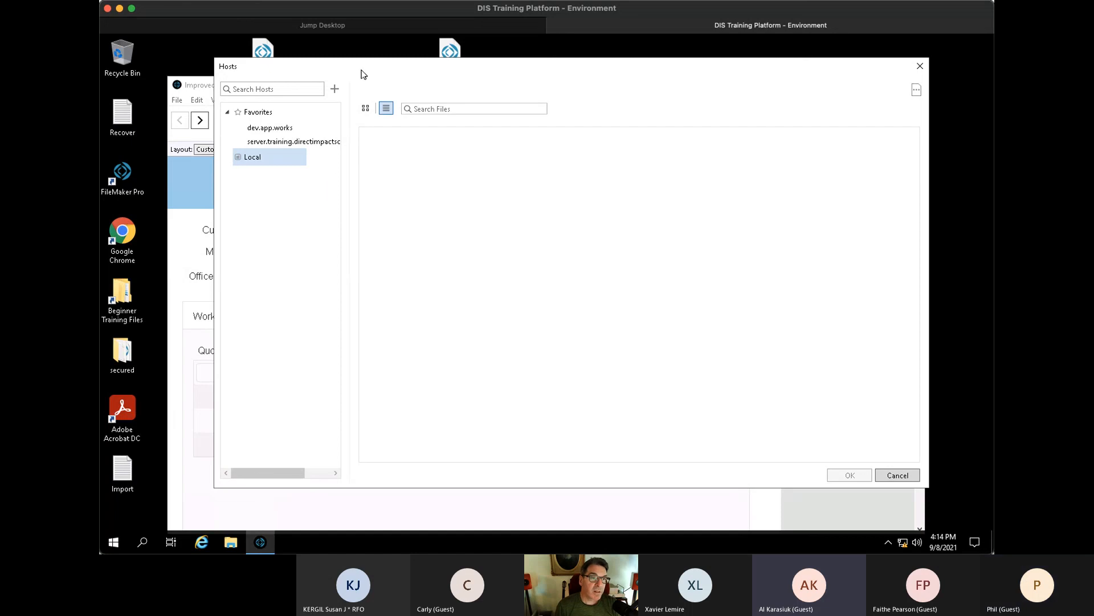
drag(363, 74, 360, 69)
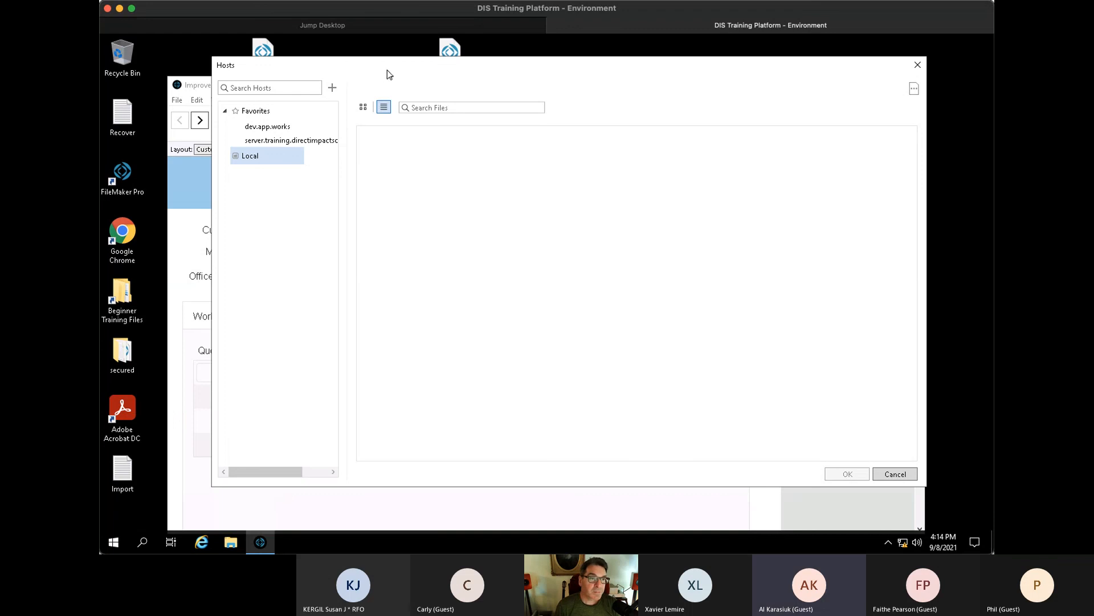
drag(385, 73, 392, 73)
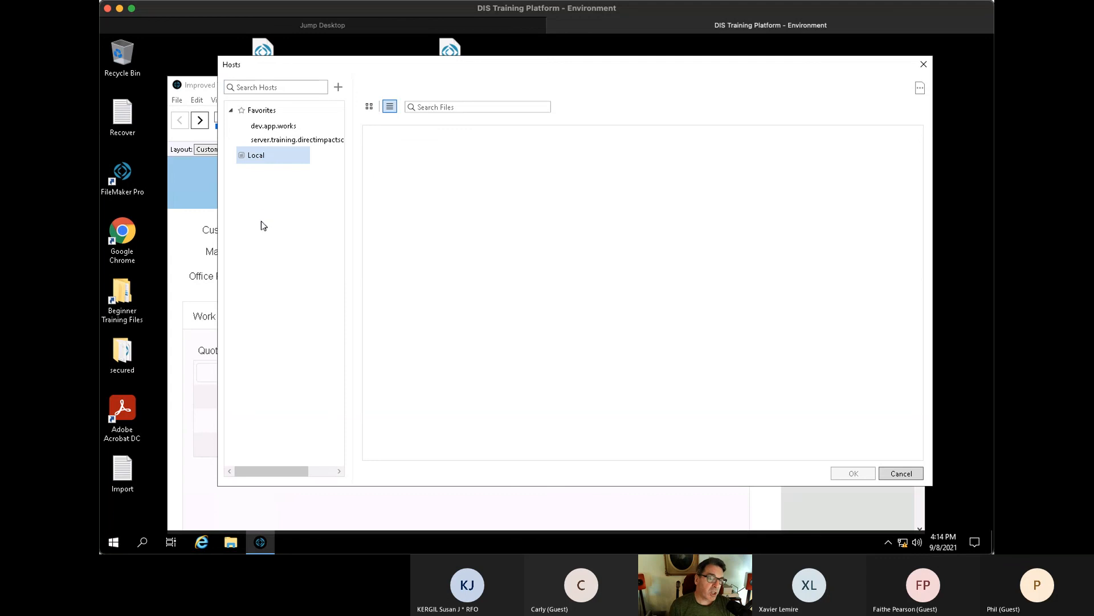
click(340, 87)
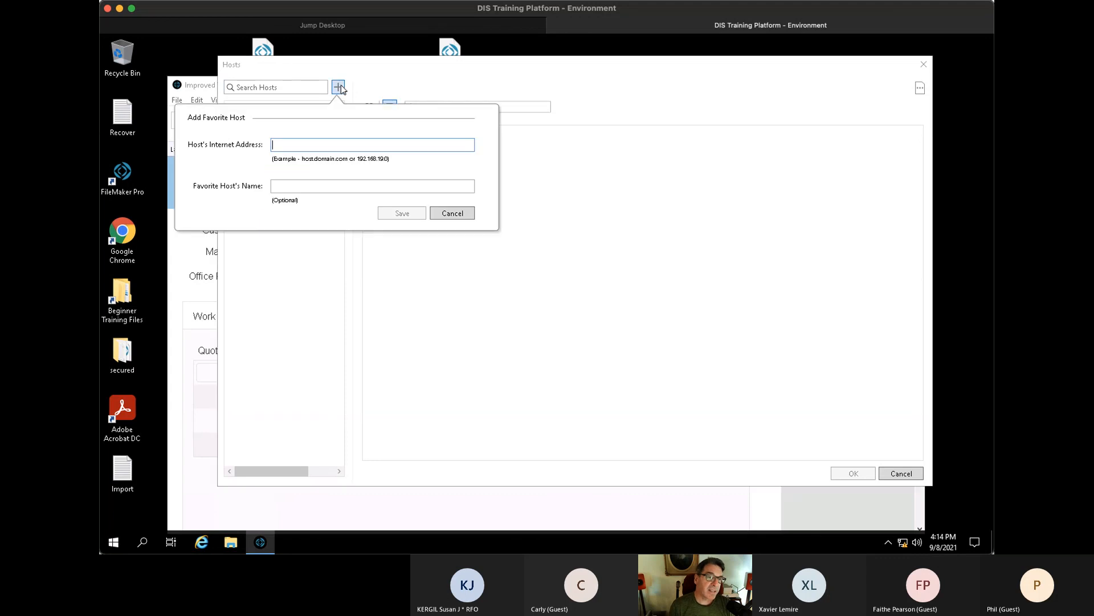
click(460, 215)
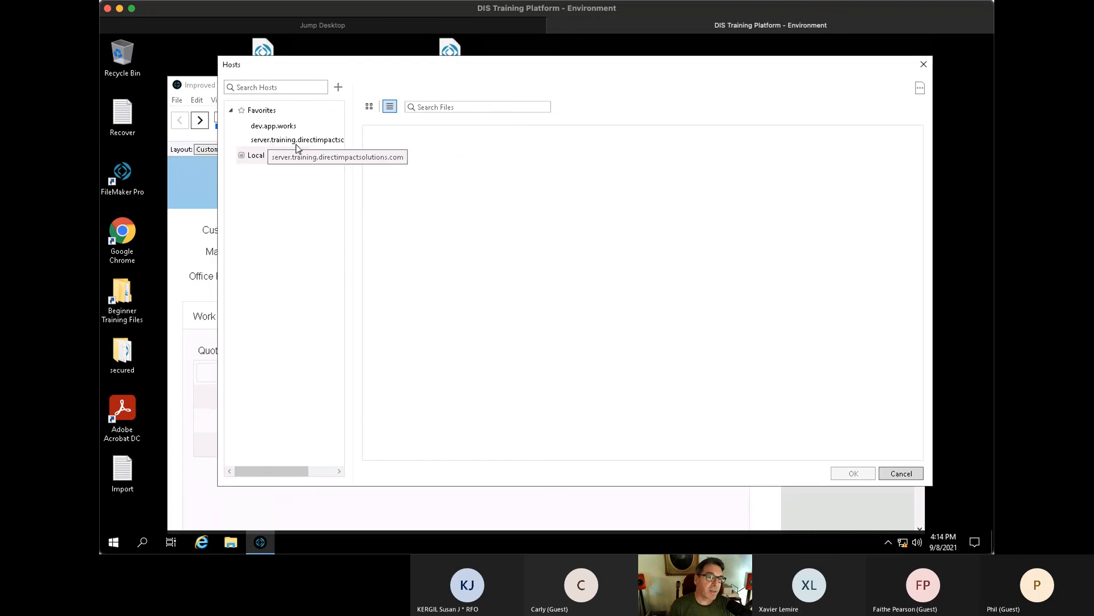
- Skip the dev.app.works sign-in and open Improved Training from the server.training host's file list
click(318, 143)
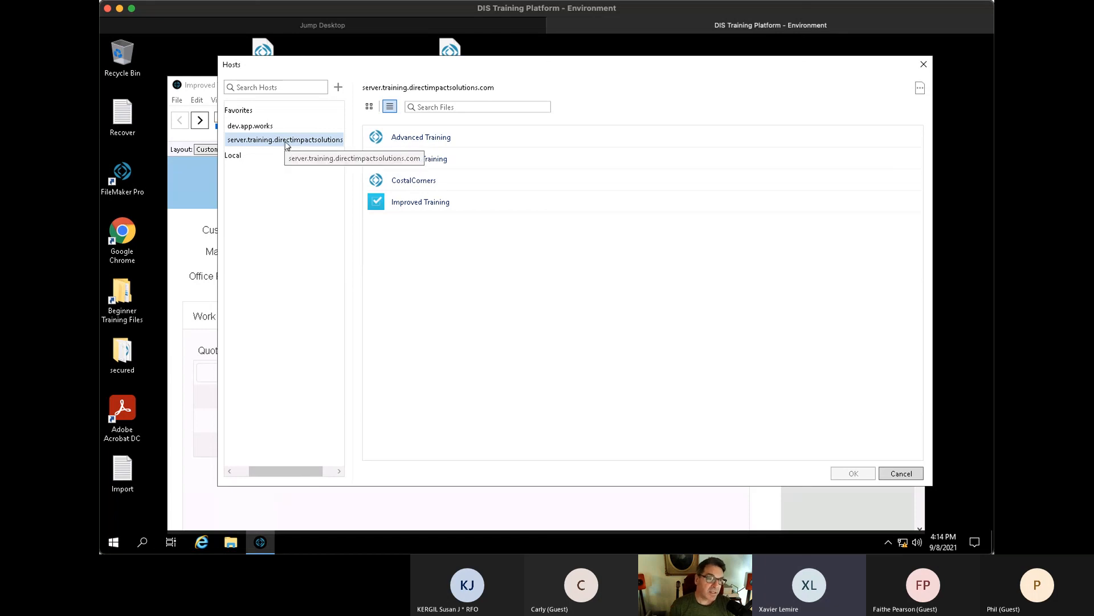
click(264, 127)
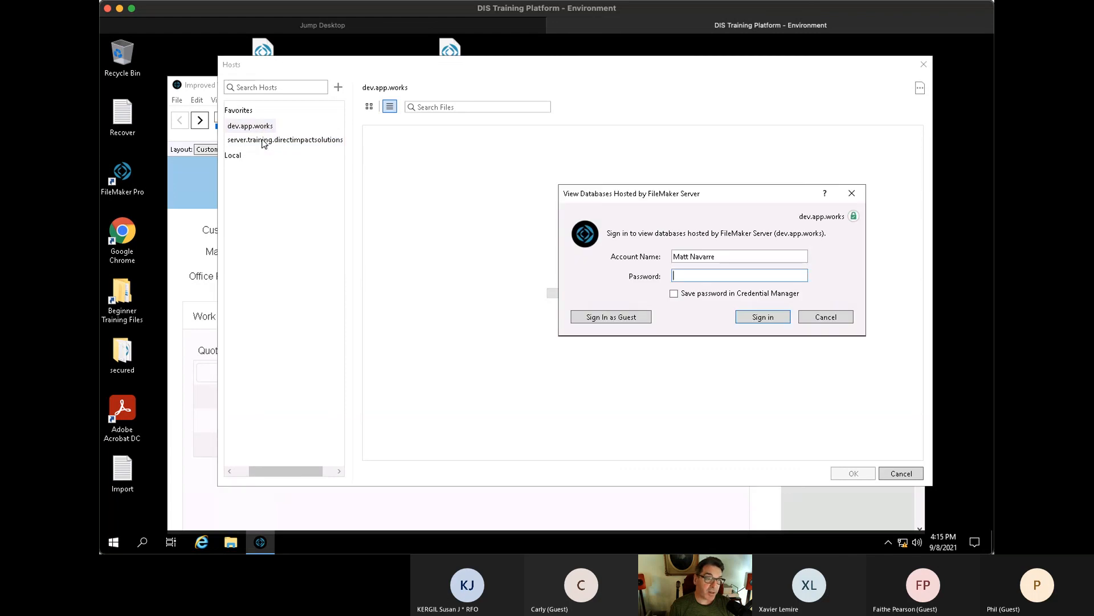
click(824, 317)
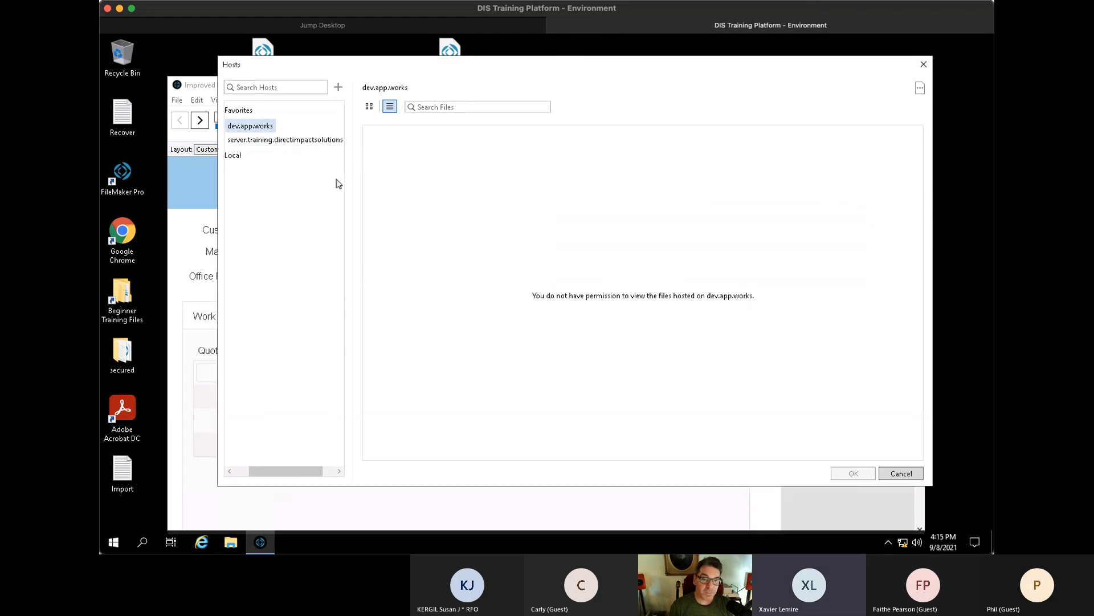
click(258, 141)
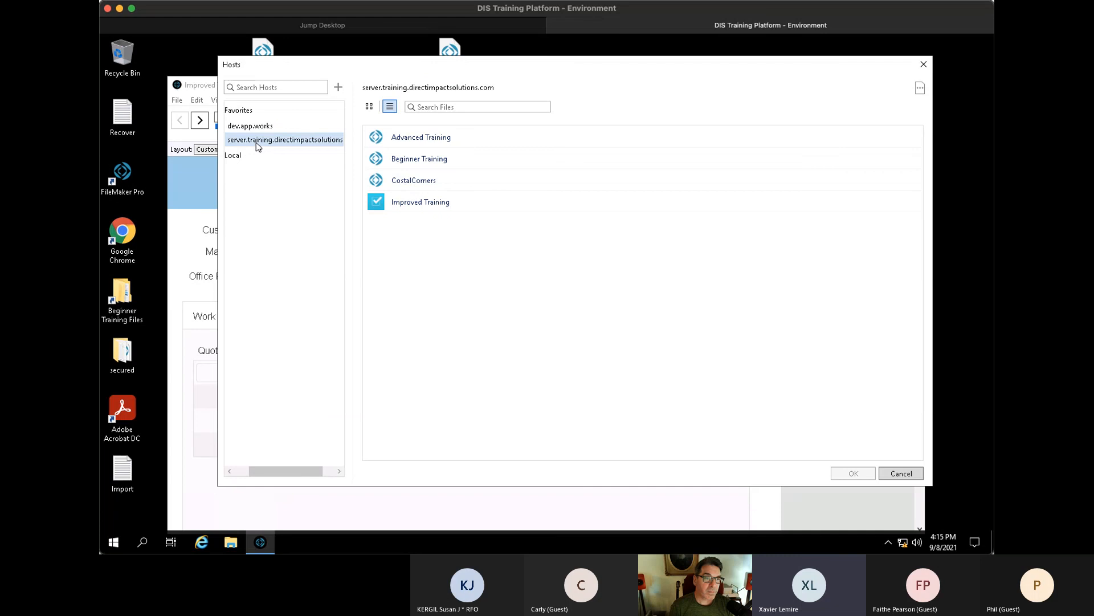
click(486, 204)
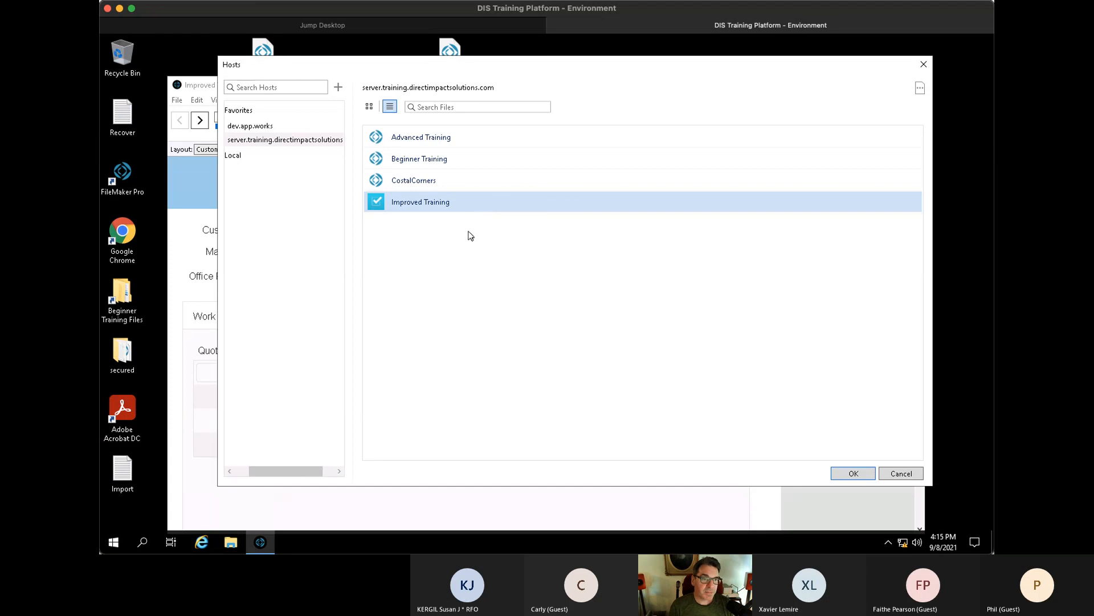
click(467, 234)
double_click(461, 205)
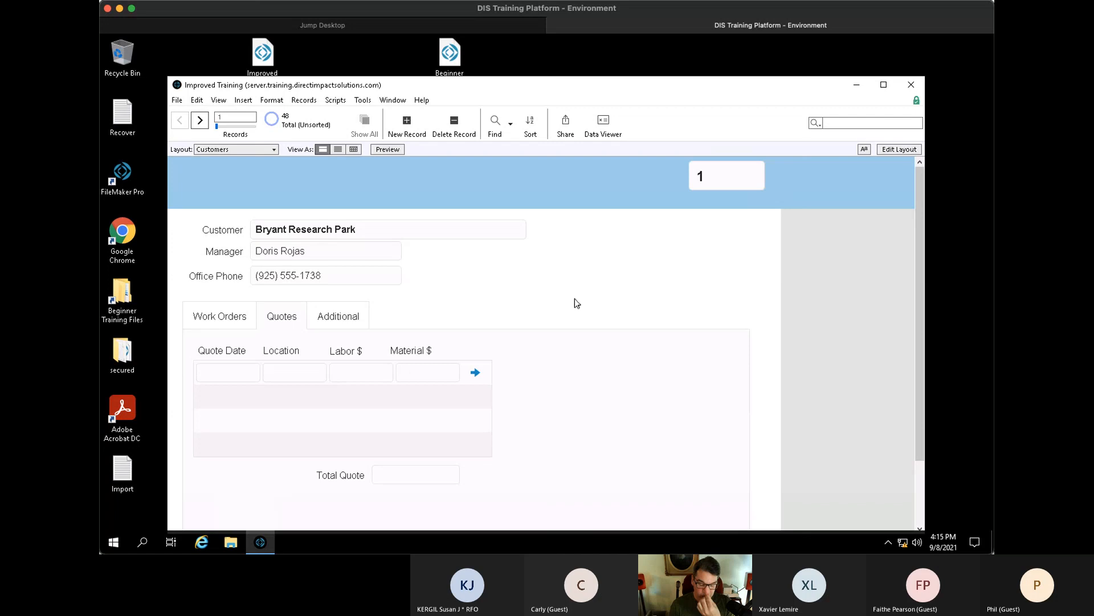
key(ctrl+l)
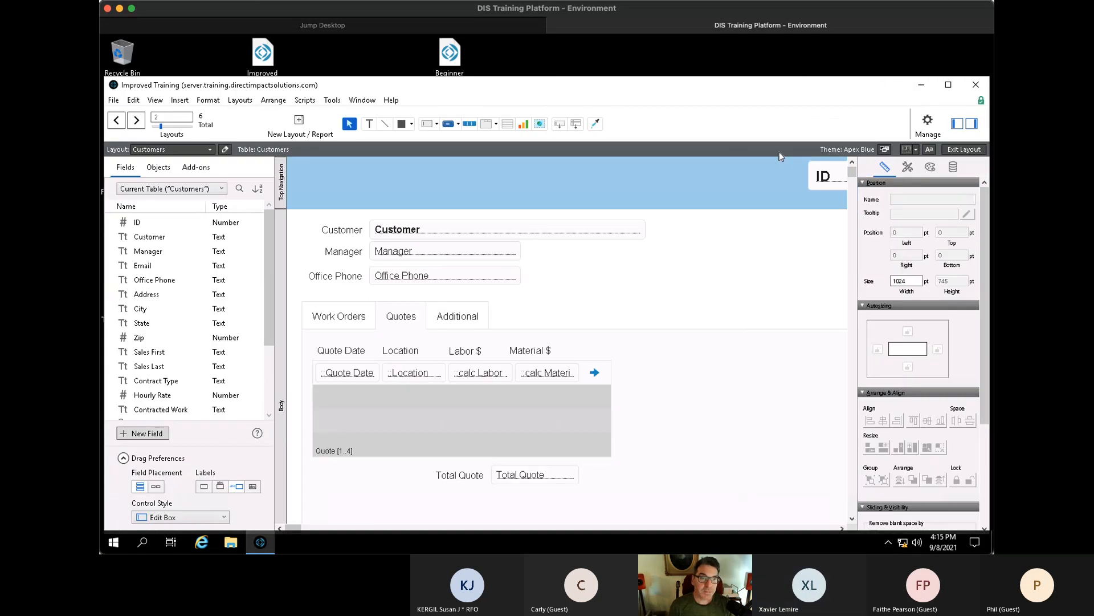
drag(832, 177, 828, 185)
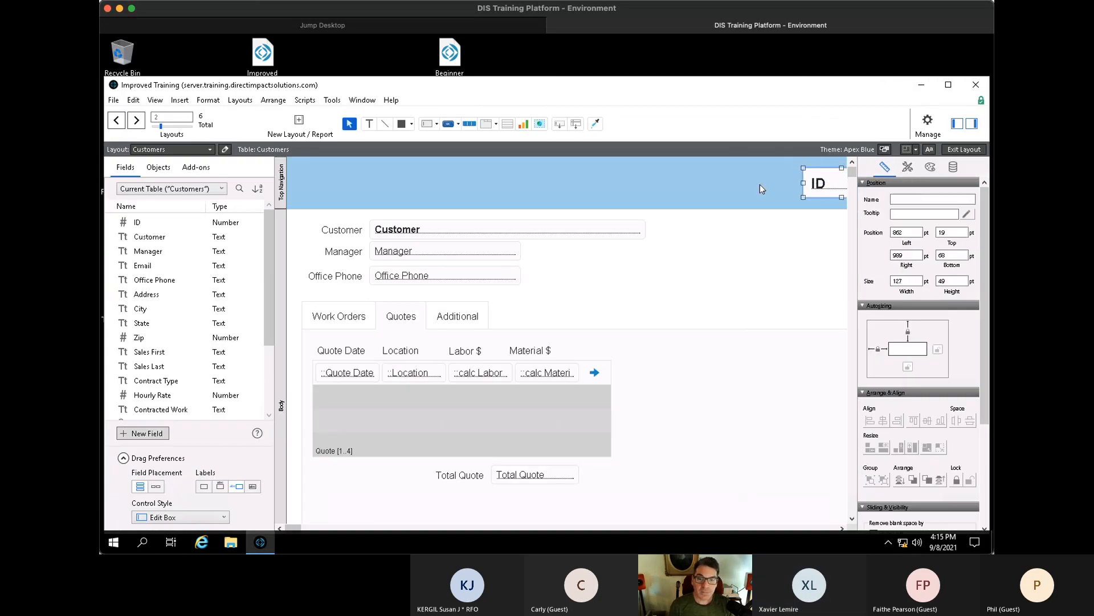
click(911, 168)
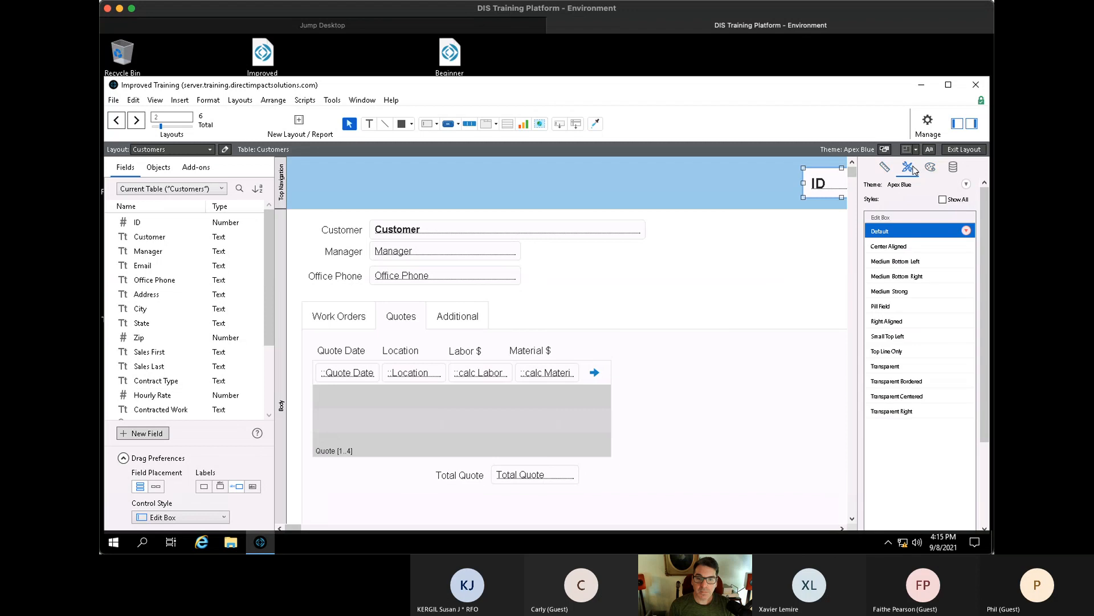
click(894, 246)
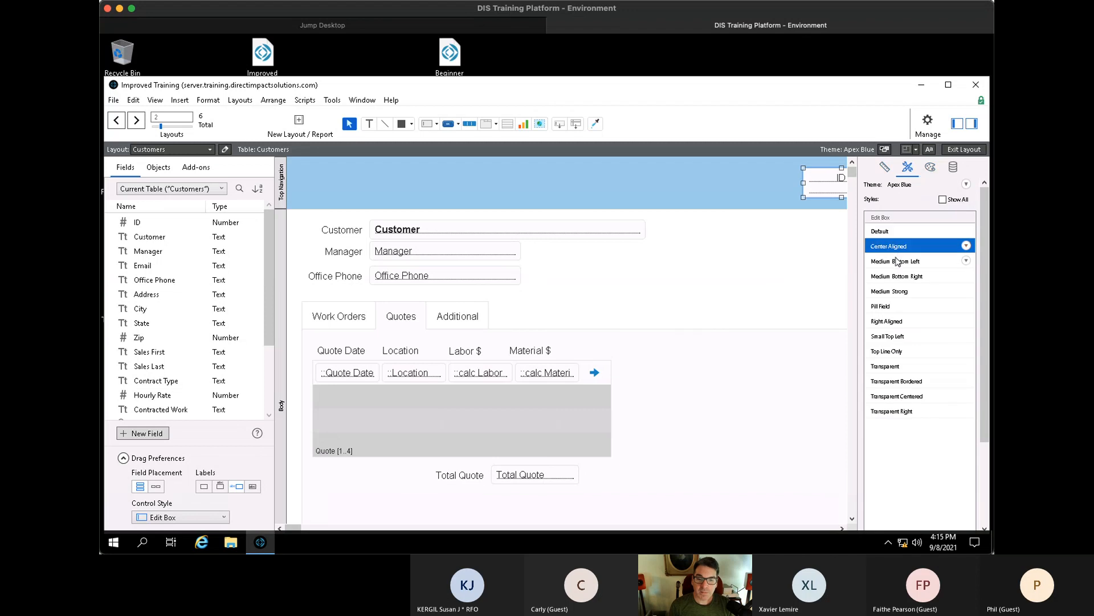
click(898, 261)
click(896, 275)
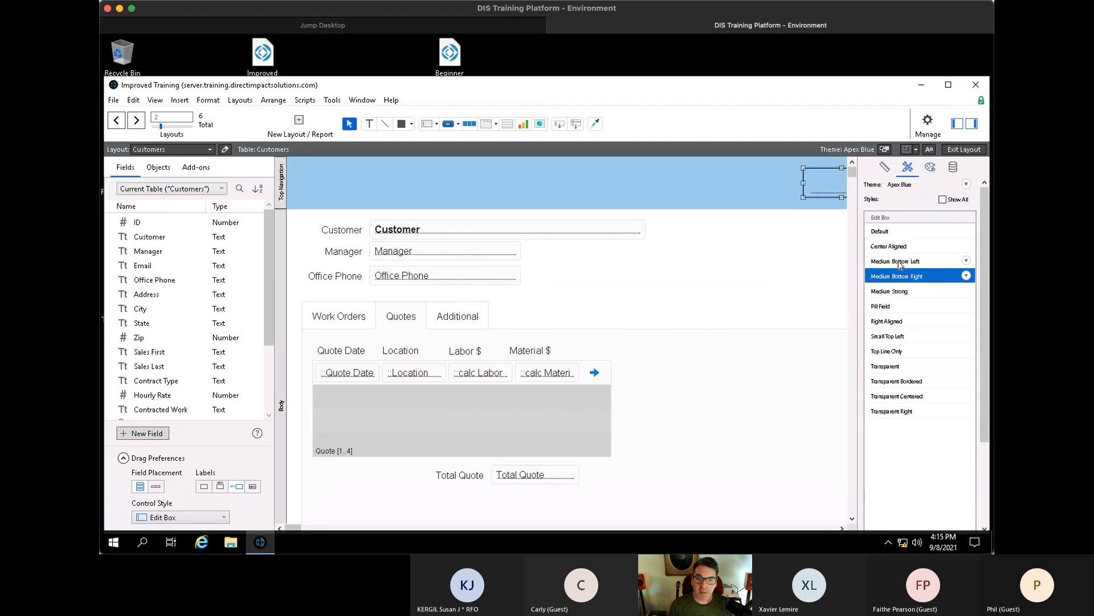
click(900, 262)
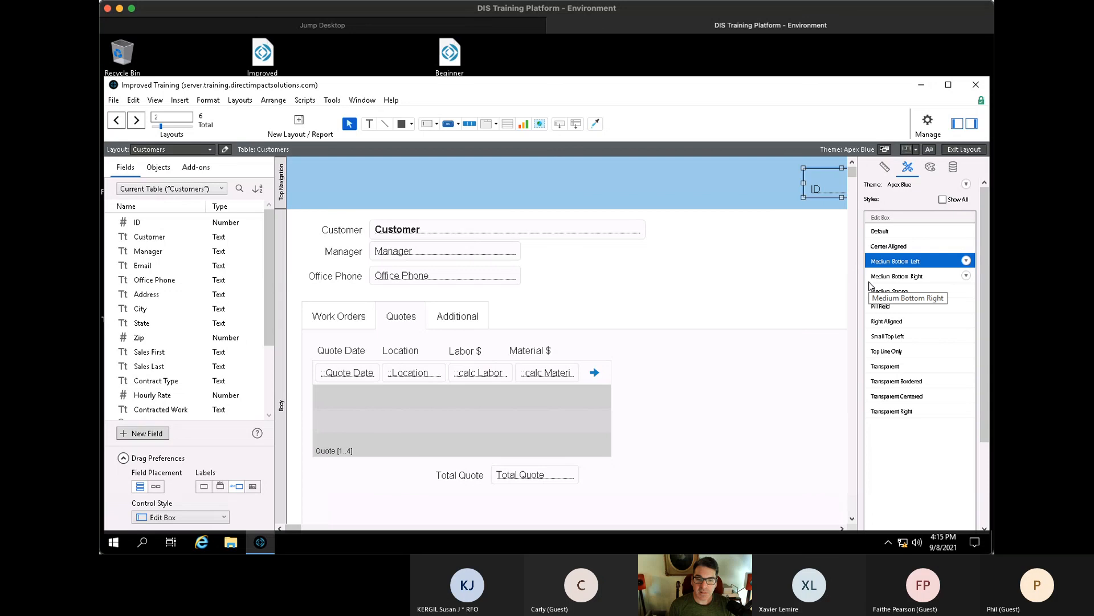
click(898, 381)
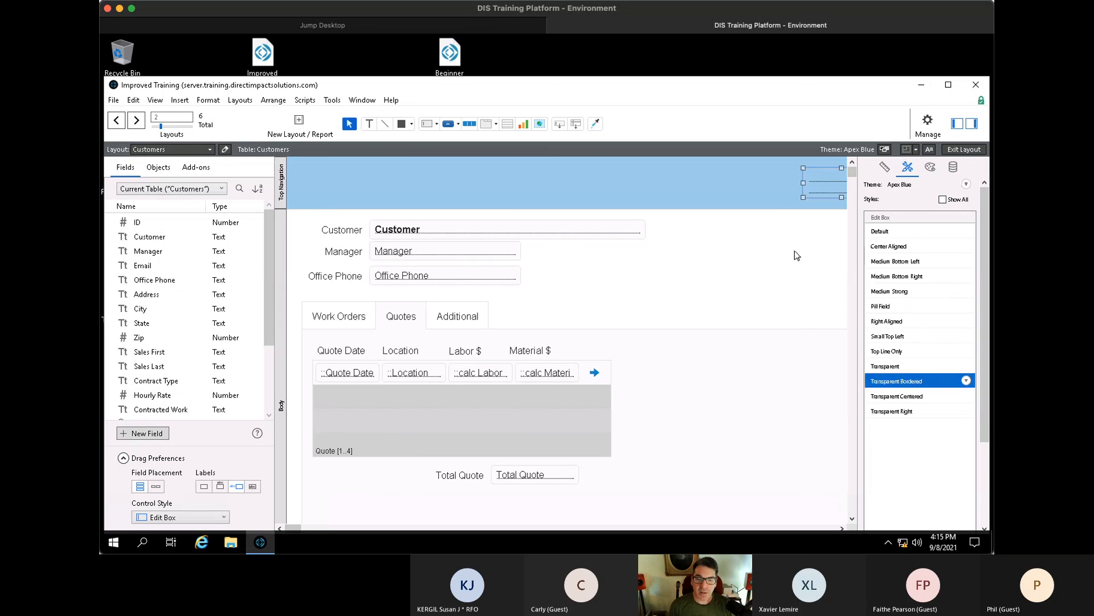
key(ctrl+b)
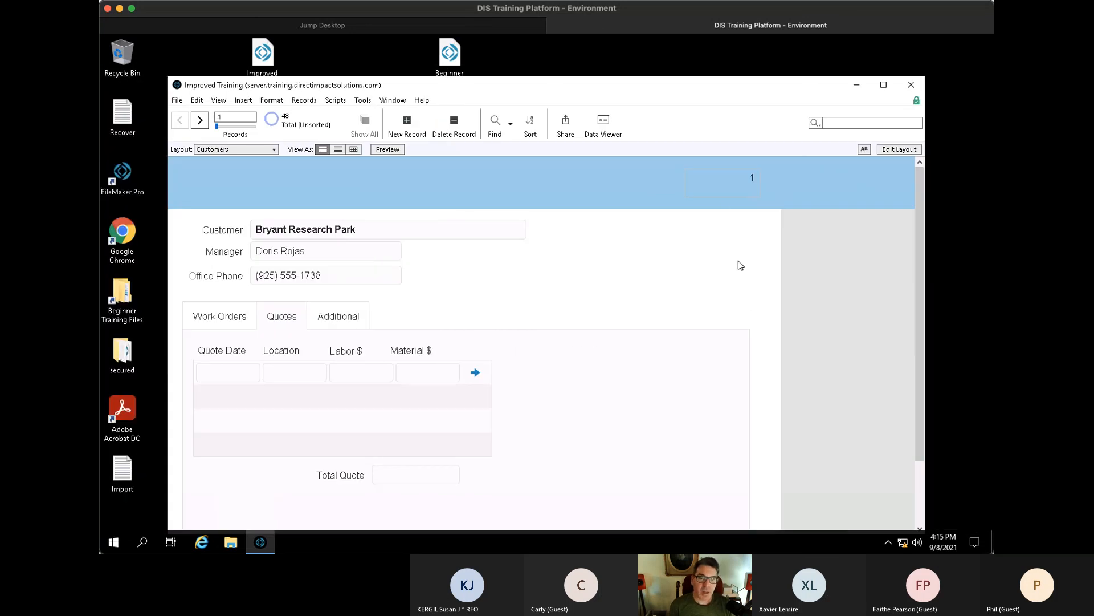
key(ctrl+l)
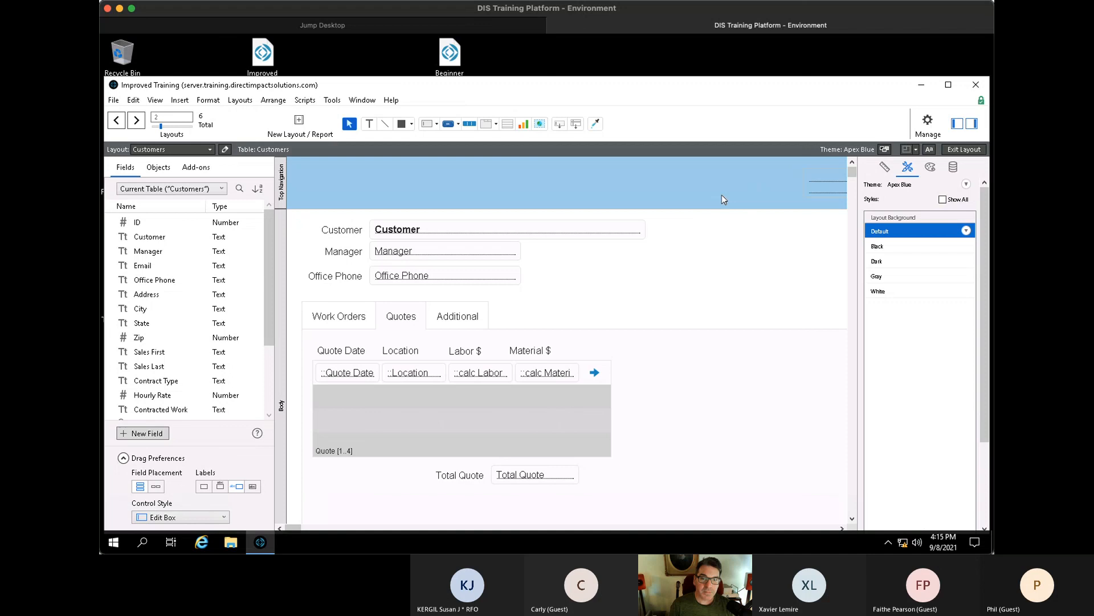
click(840, 193)
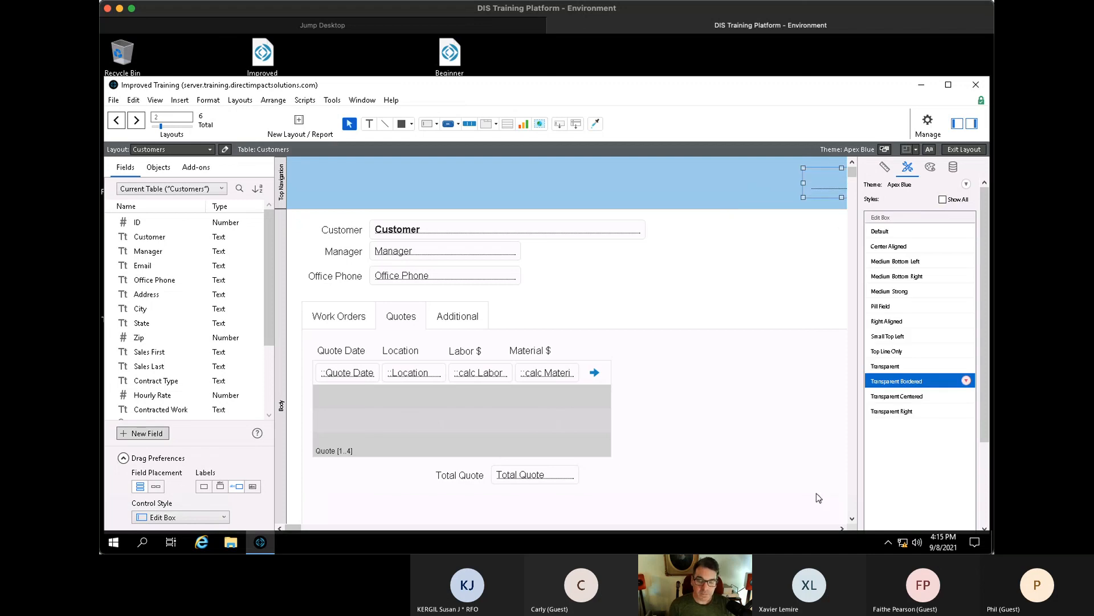
key(ctrl+b)
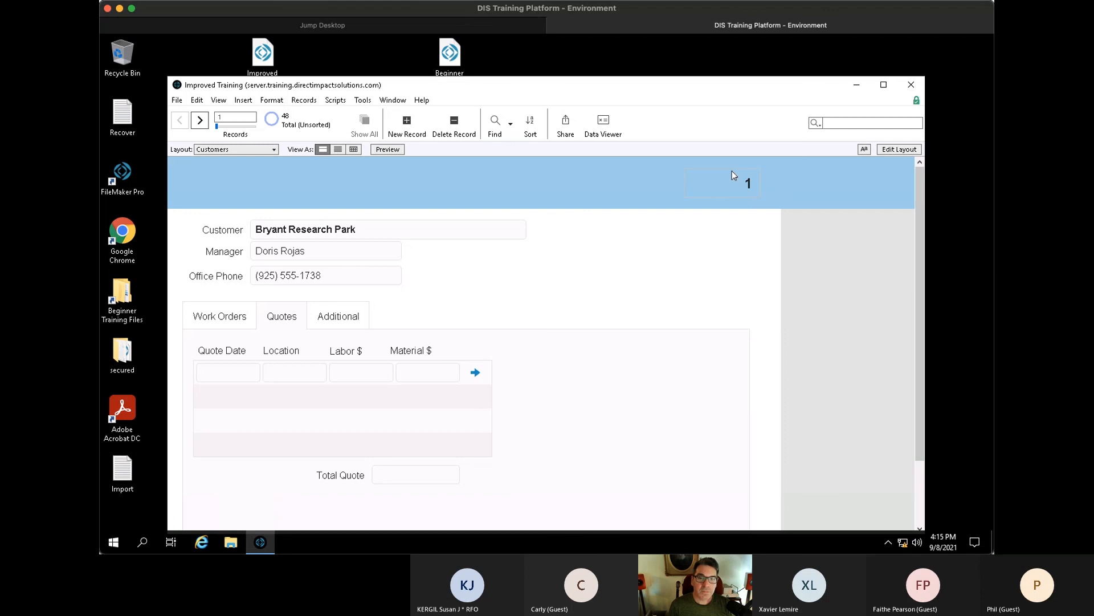
click(650, 180)
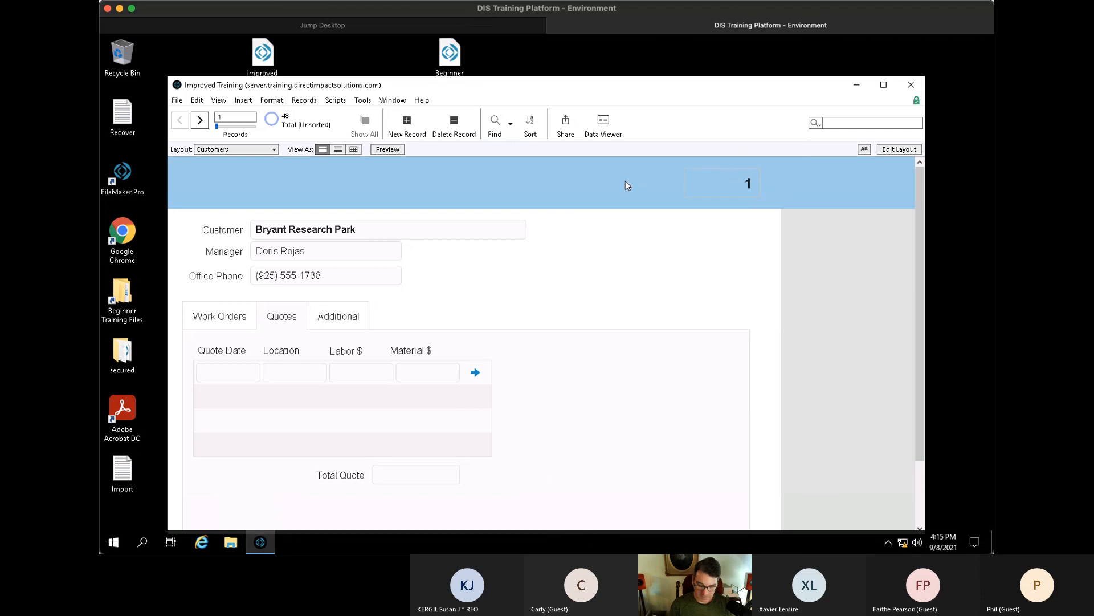
key(ctrl+l)
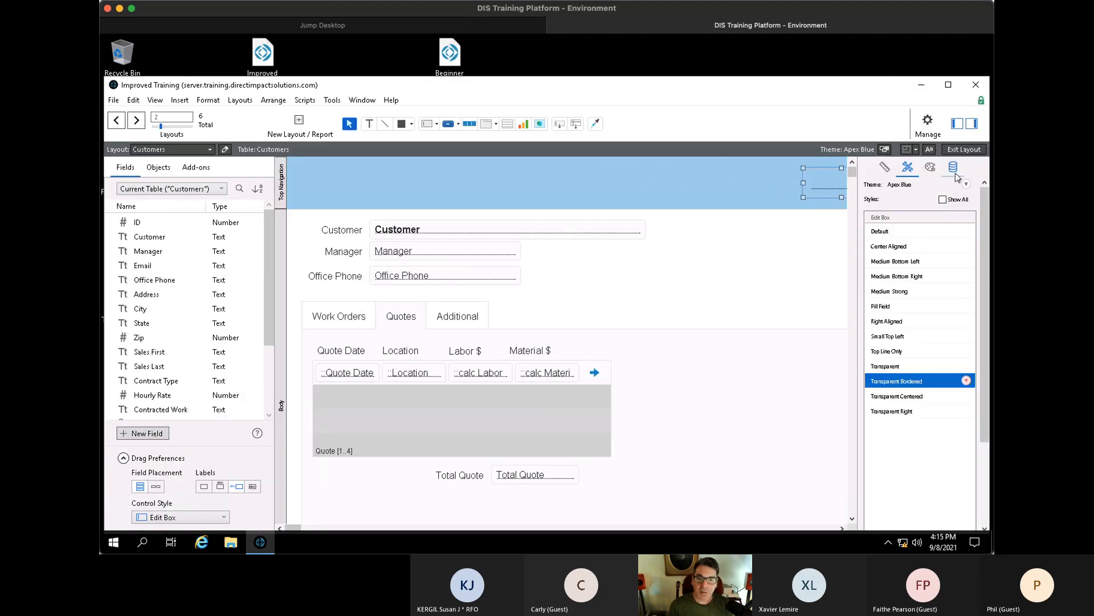
- Review the header ID field's Data and Appearance settings in the Inspector, then deselect it
click(953, 168)
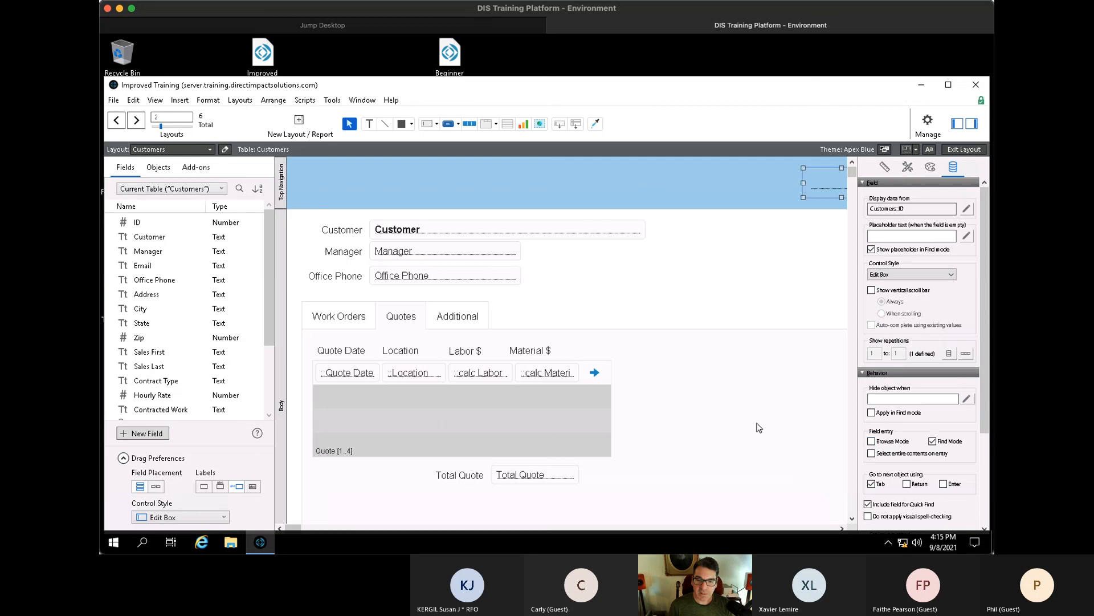
click(818, 242)
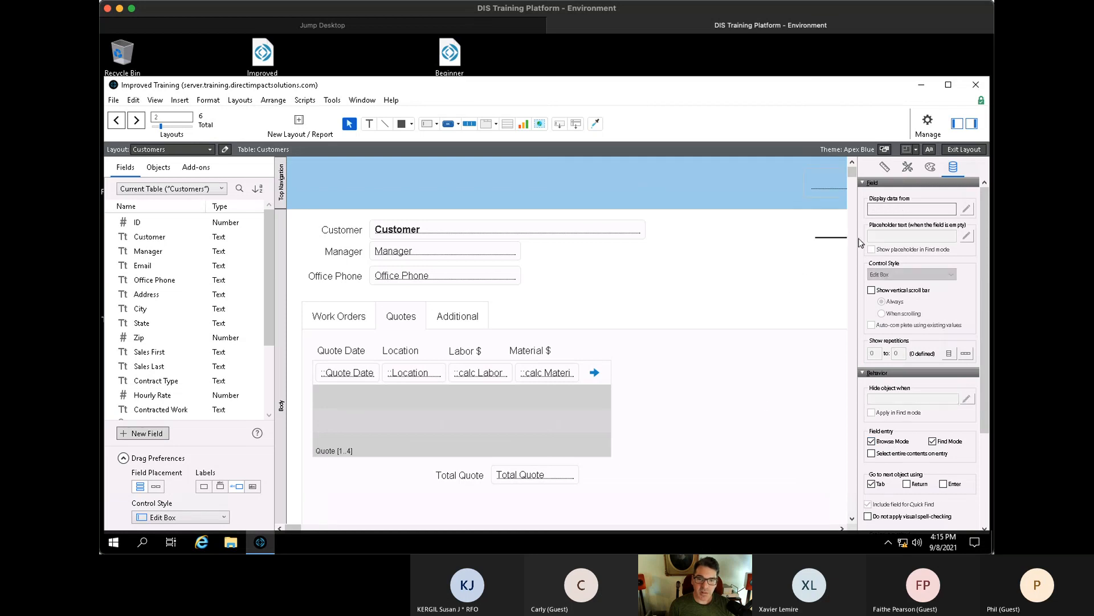
scroll(826, 200, right, 2)
click(821, 194)
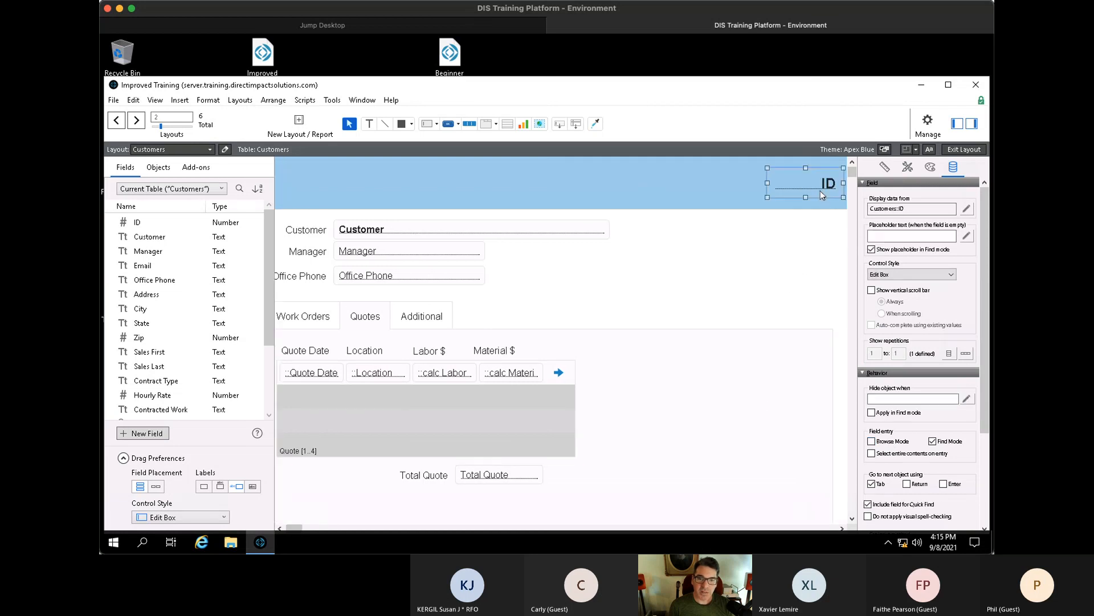
click(931, 167)
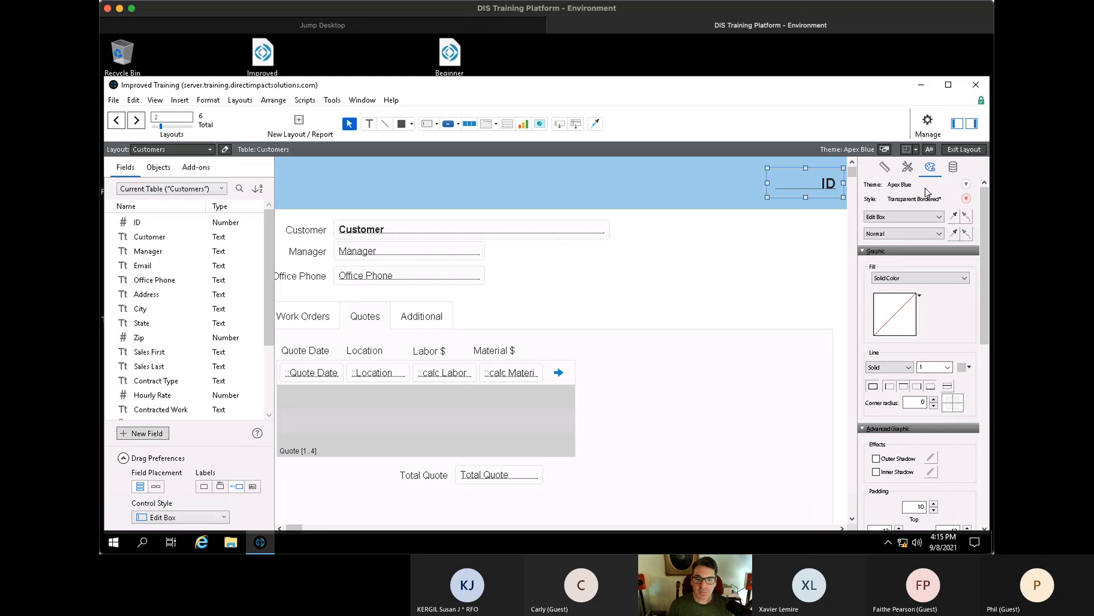
scroll(933, 318, down, 2)
scroll(933, 318, up, 2)
scroll(933, 317, down, 6)
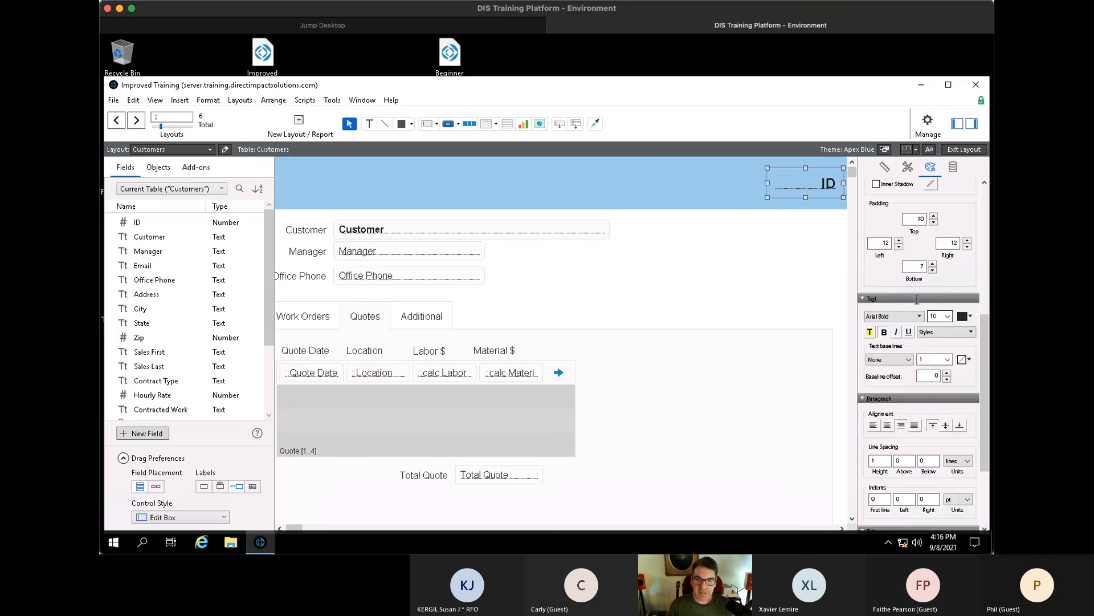
click(786, 249)
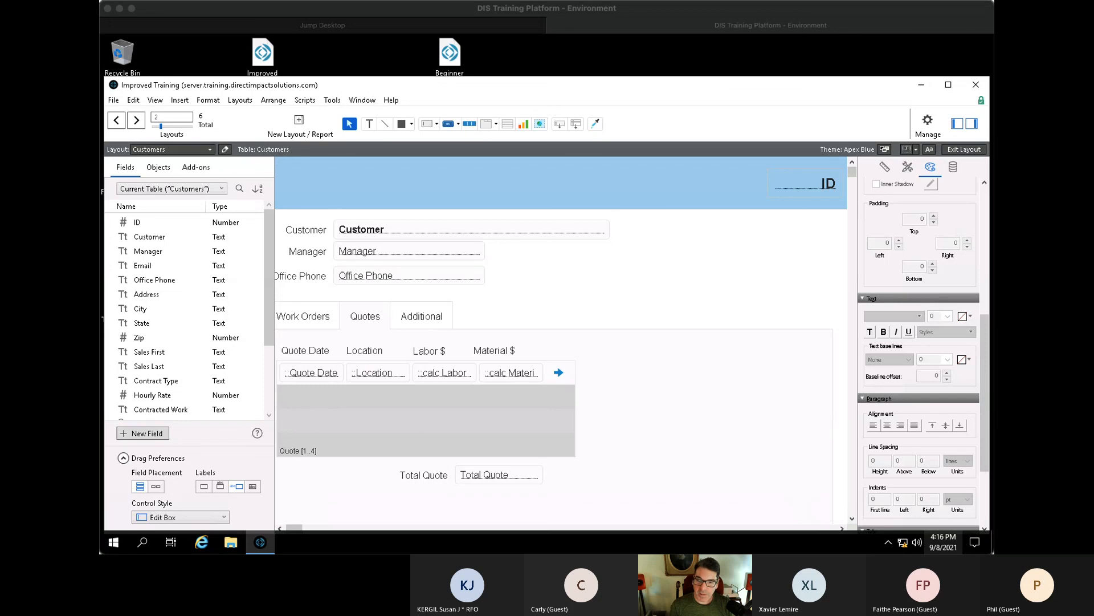
- Bring up the Open File dialog on the Spreadsheets folder with Ctrl+O
click(587, 298)
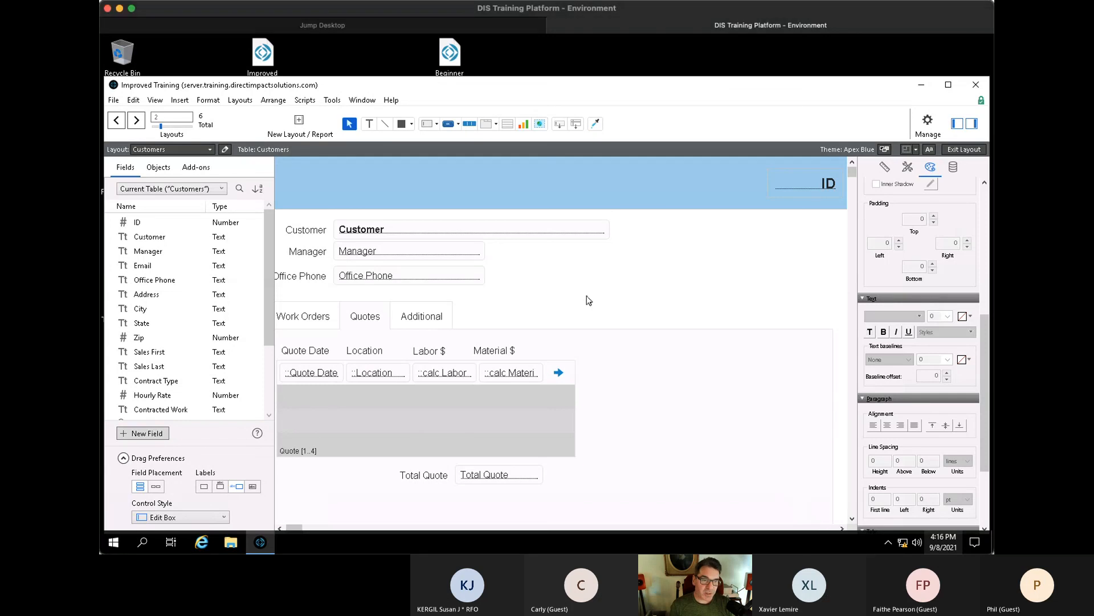
scroll(599, 297, left, 2)
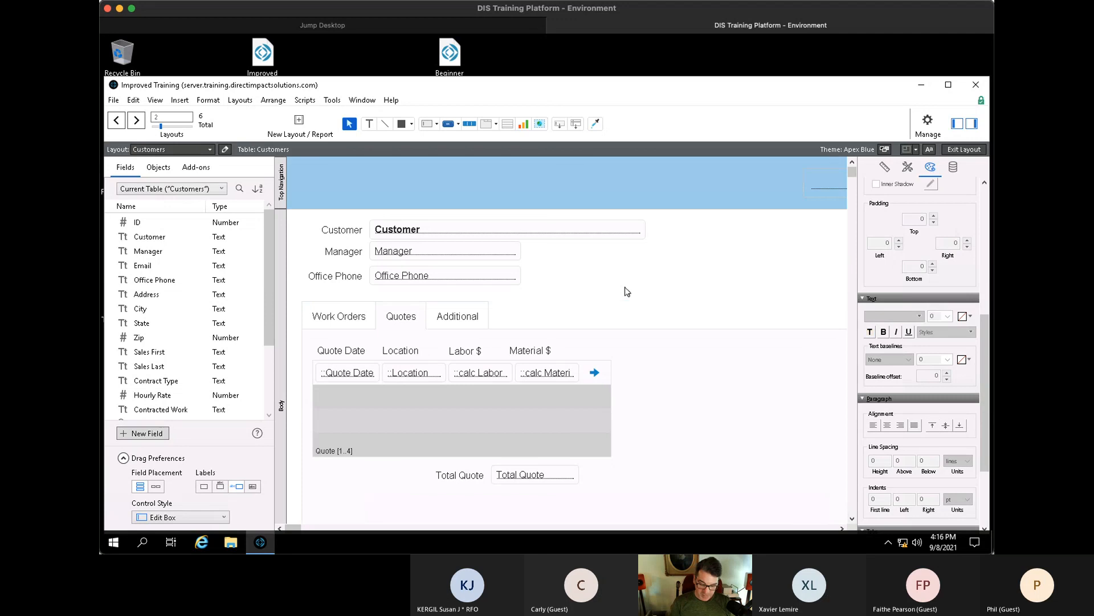
key(ctrl+o)
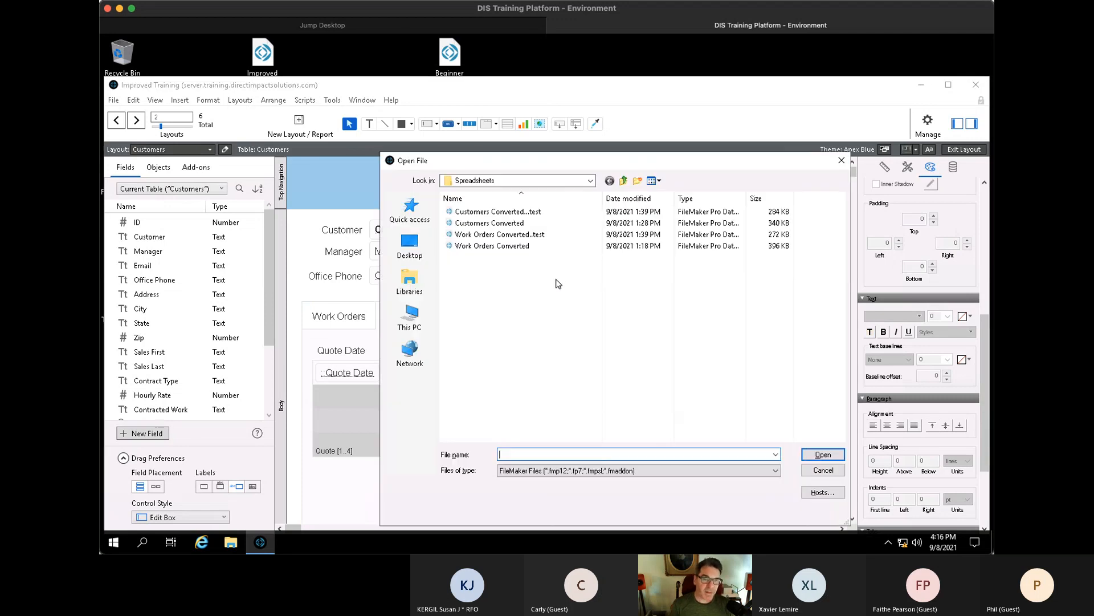
- Open the hosted Beginner Training file from the Hosts list, signing in with its password
key(Escape)
key(ctrl+shift+o)
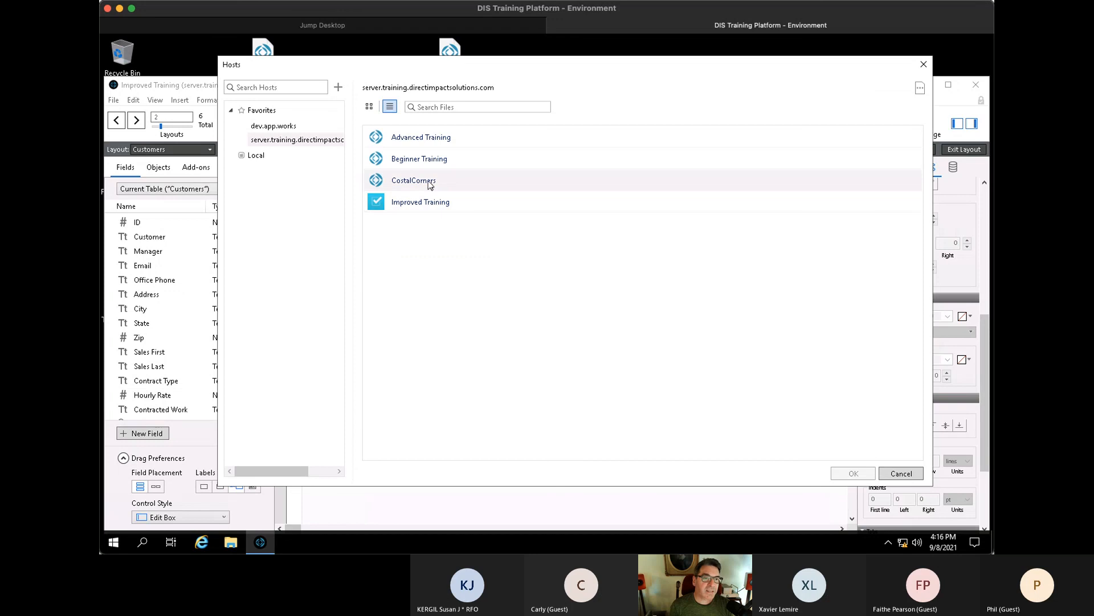
double_click(429, 161)
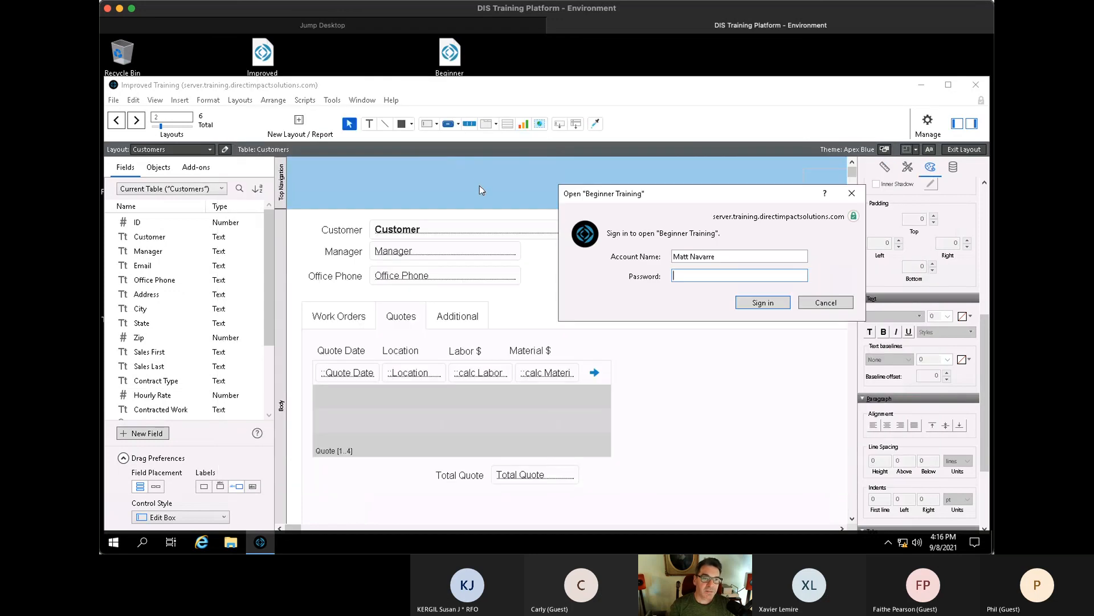
text(•••••)
key(Return)
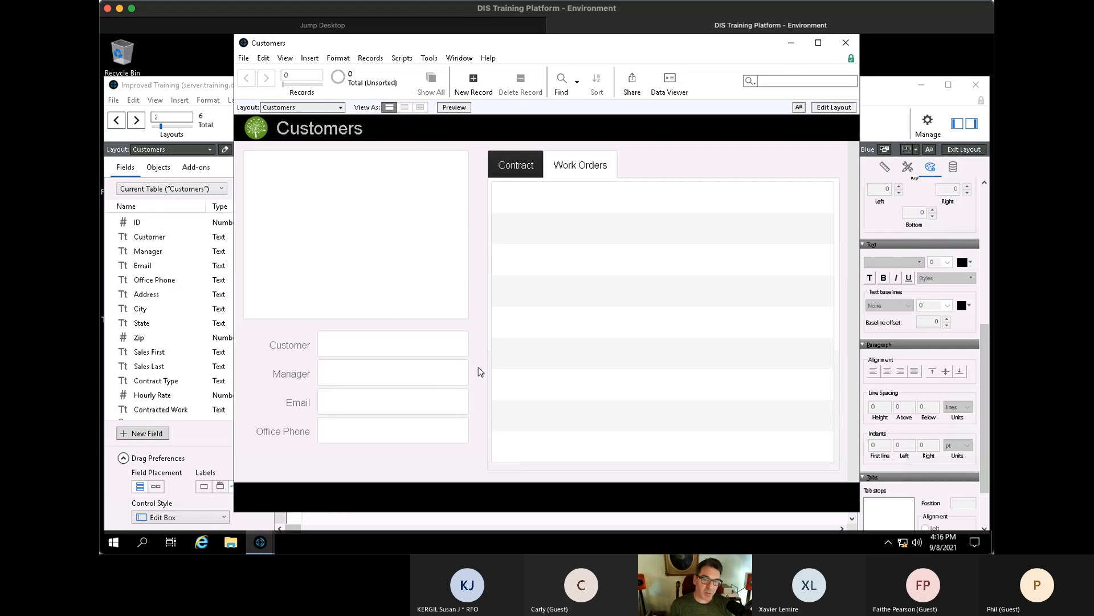
- Look at the Work Orders and Contract tabs, then close the Beginner Training Customers window
click(564, 166)
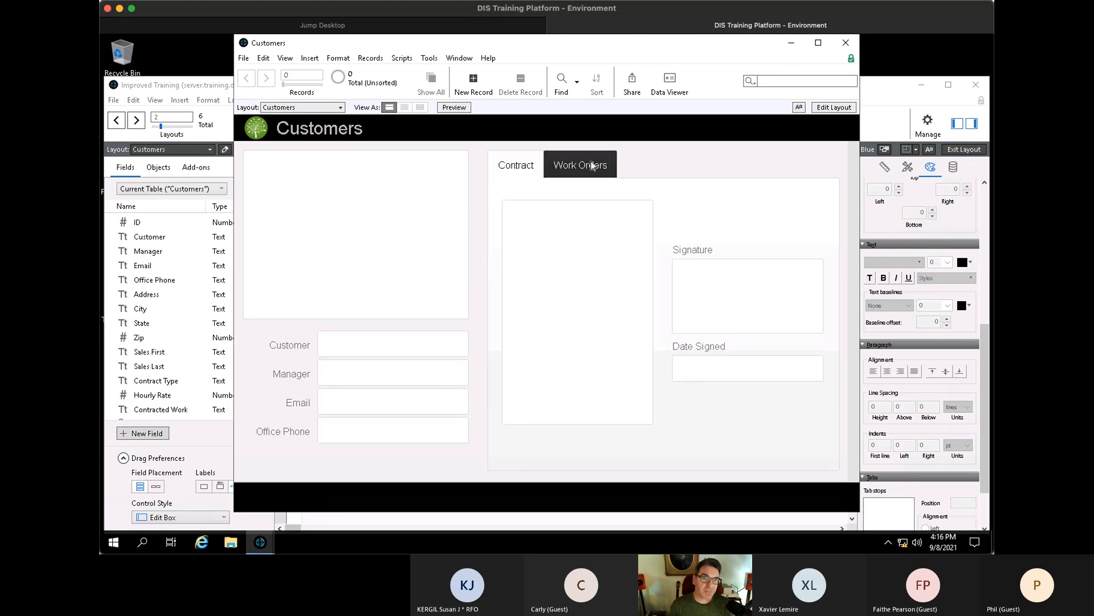
click(516, 166)
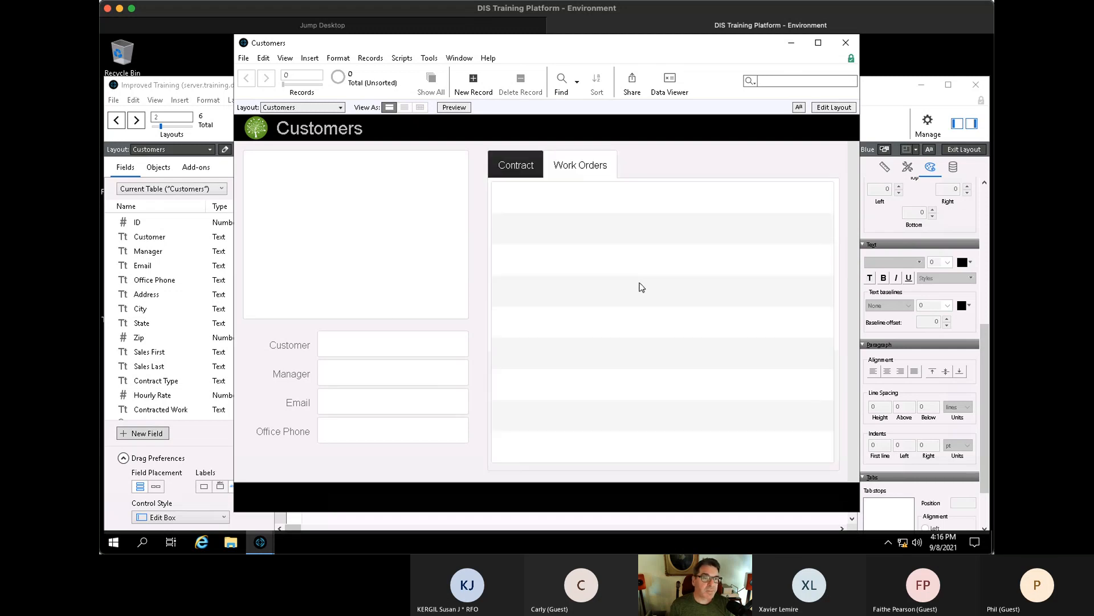
click(846, 42)
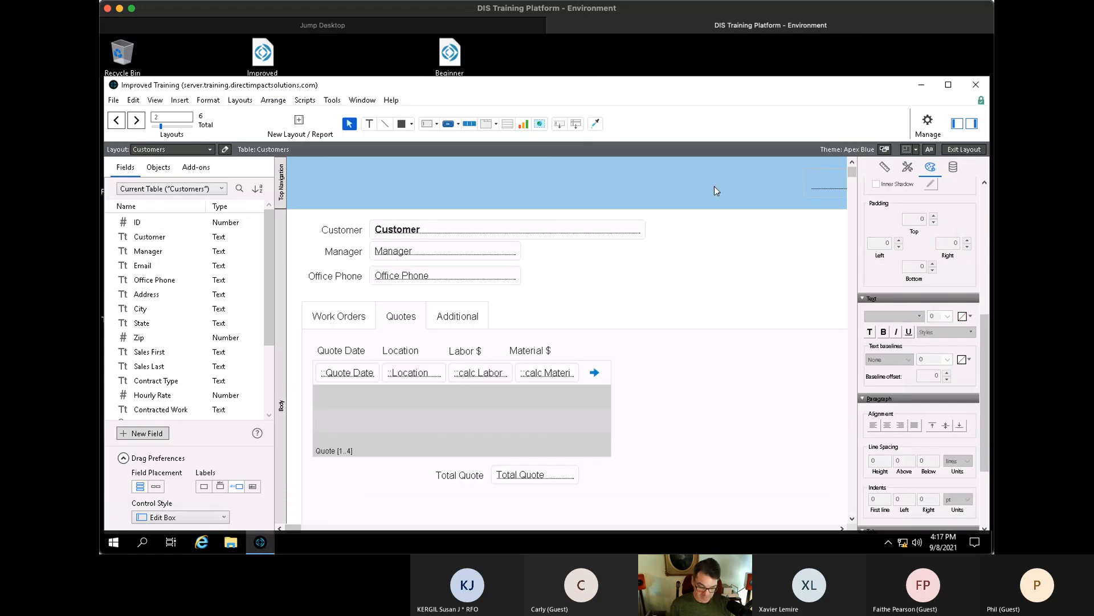
- Switch Improved Training to Browse mode and show the Relationships tab in Manage Database
key(ctrl+b)
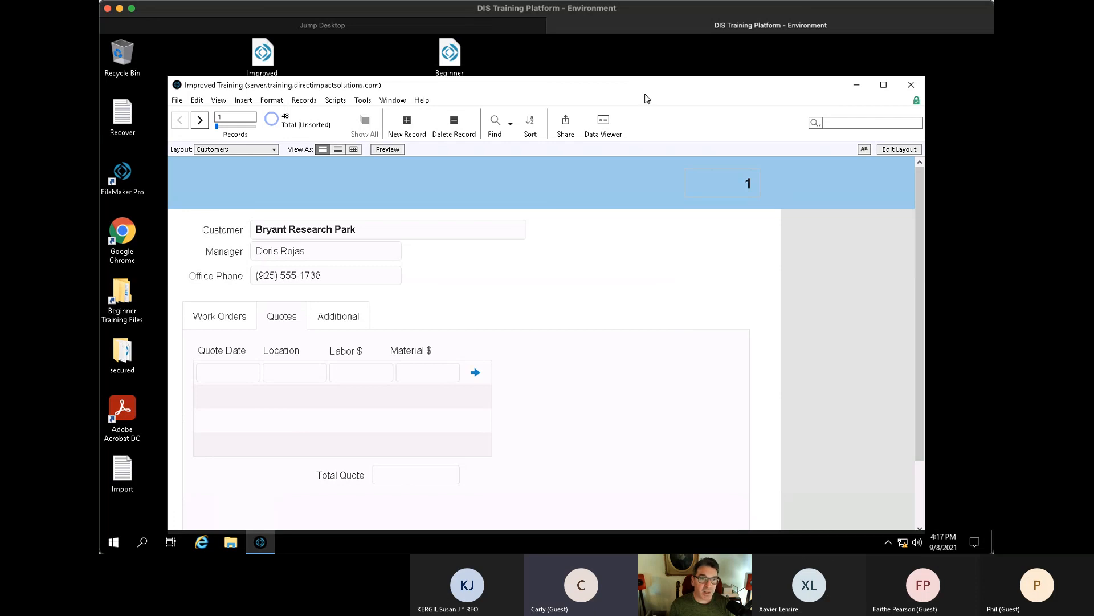
mouse_move(647, 98)
mouse_down()
mouse_move(647, 76)
mouse_move(642, 86)
mouse_up()
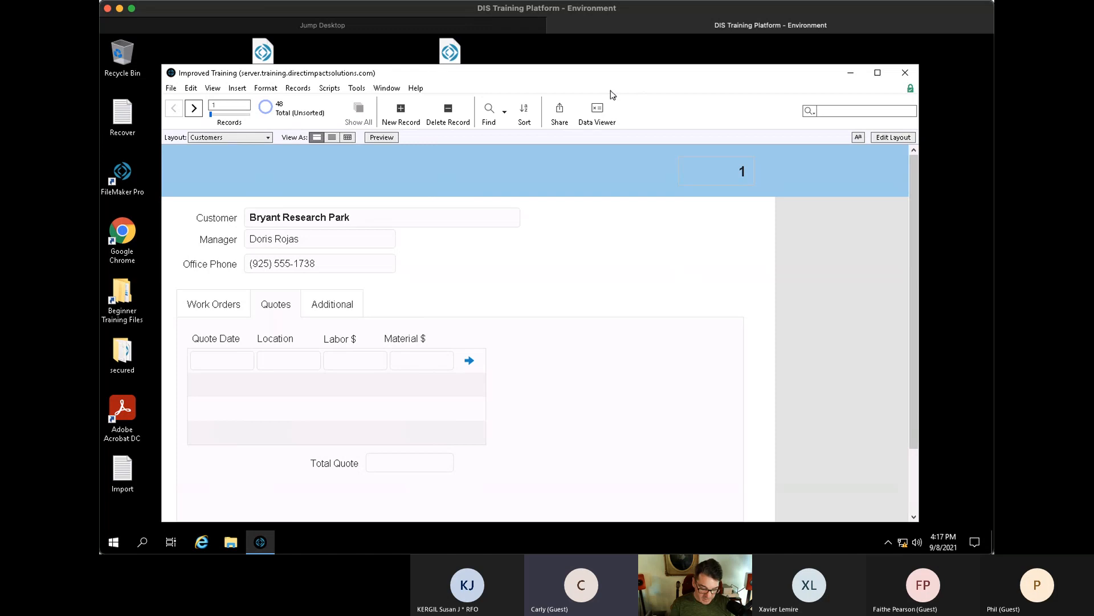
key(ctrl+shift+d)
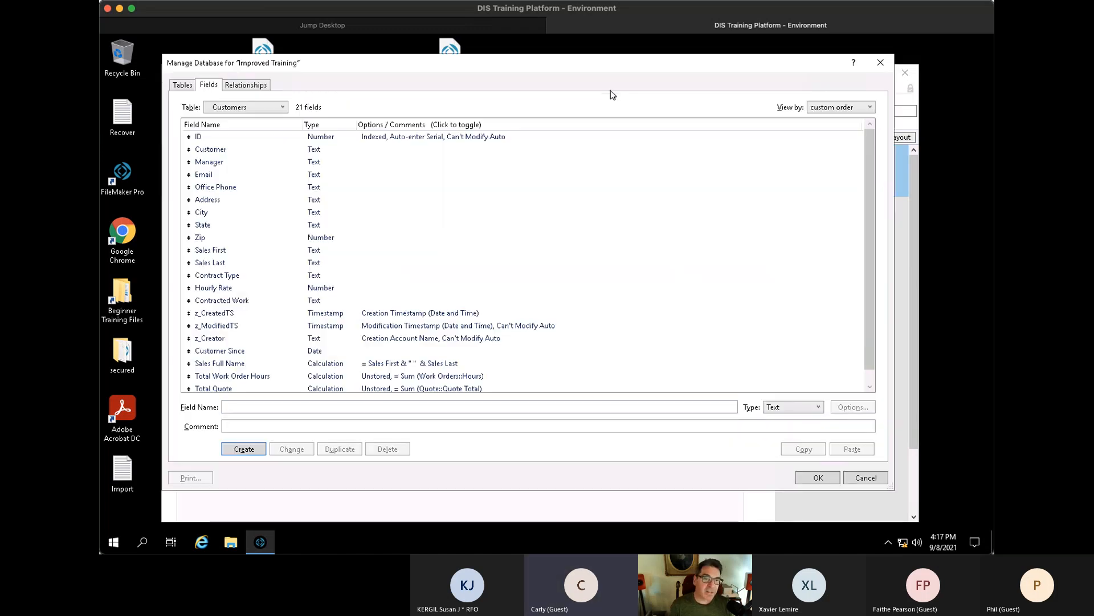
click(263, 87)
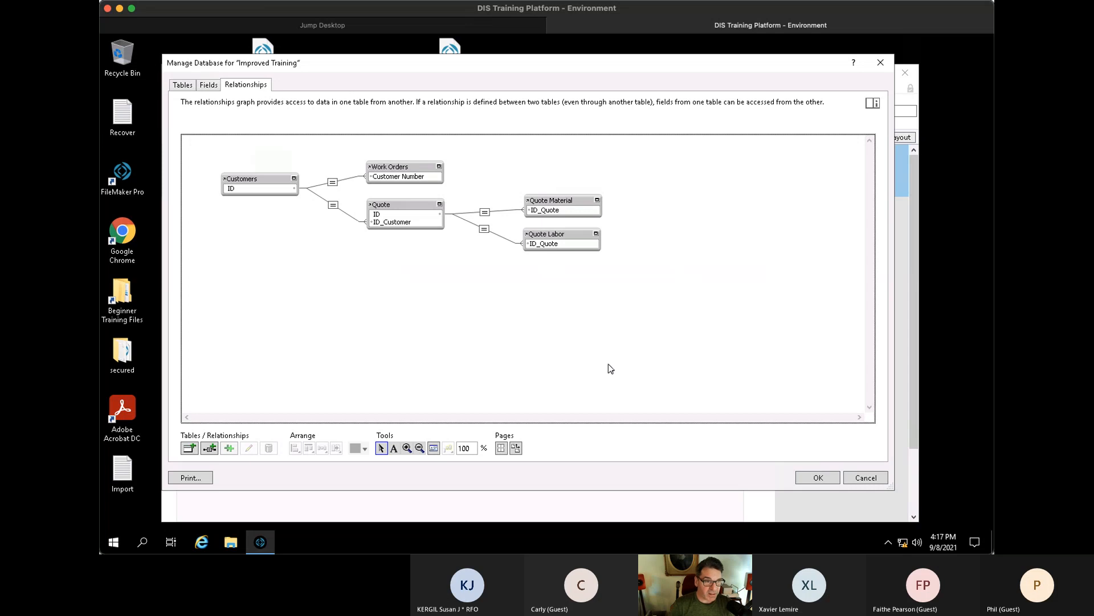
click(249, 177)
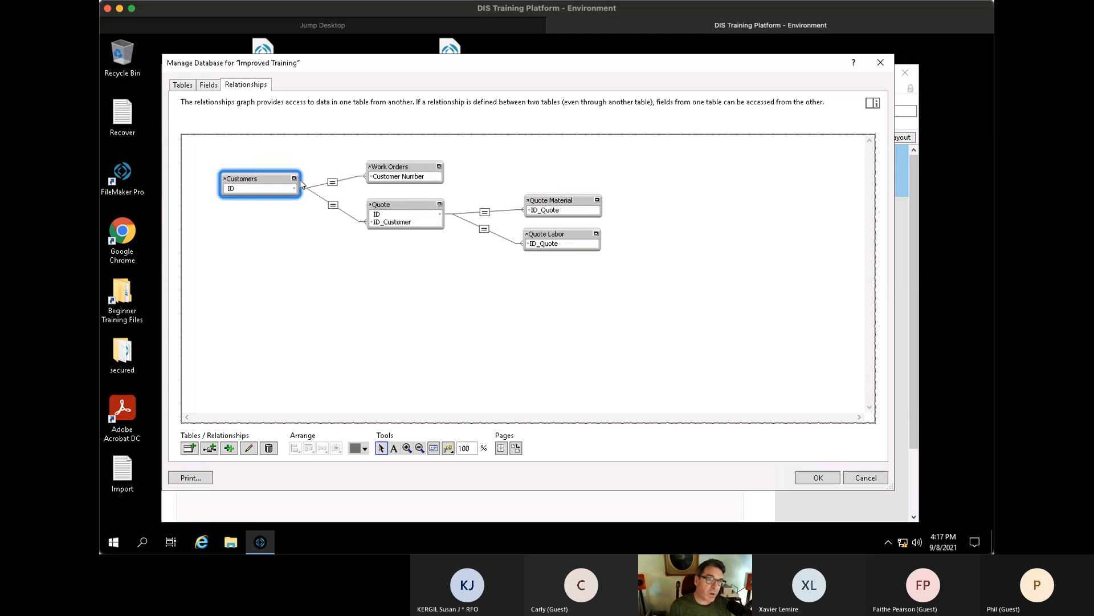
click(401, 167)
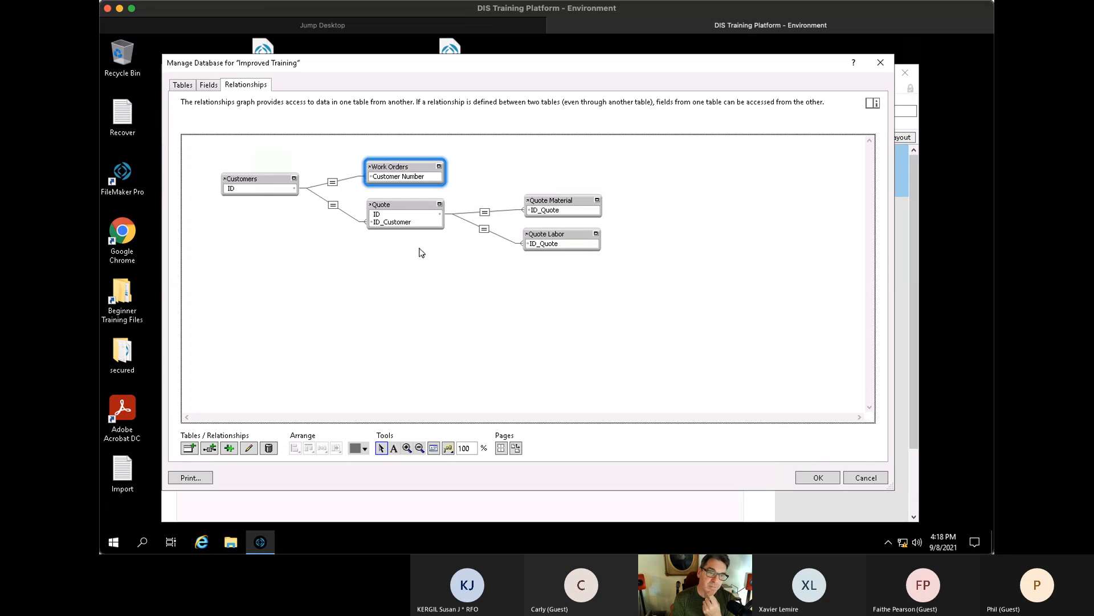
- Select the Customers, Quote and Quote Material table occurrences in the graph, then close Manage Database with OK
click(267, 184)
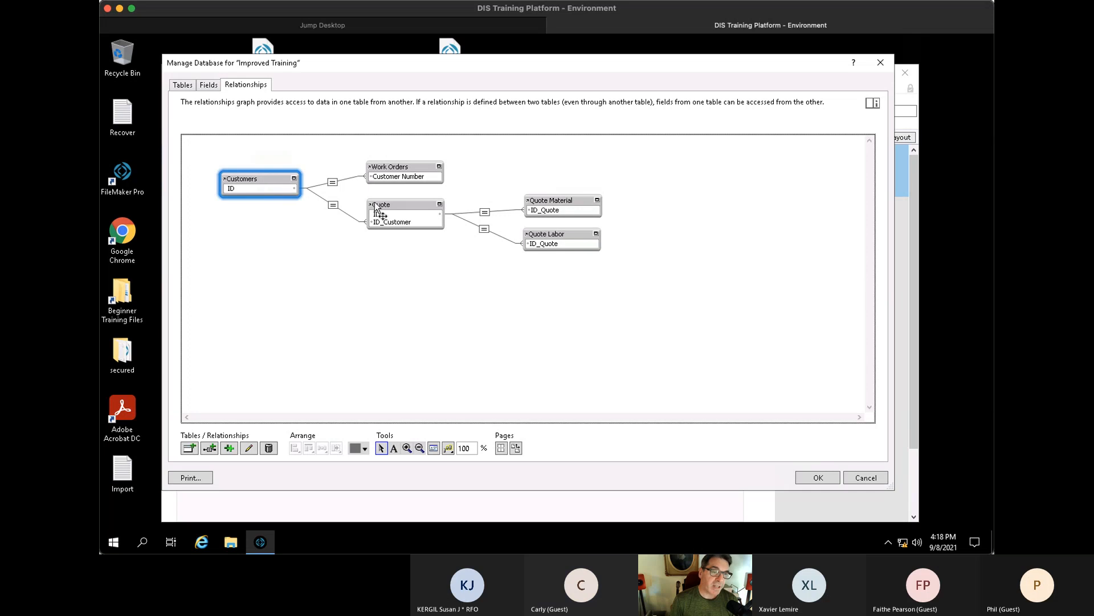
click(395, 205)
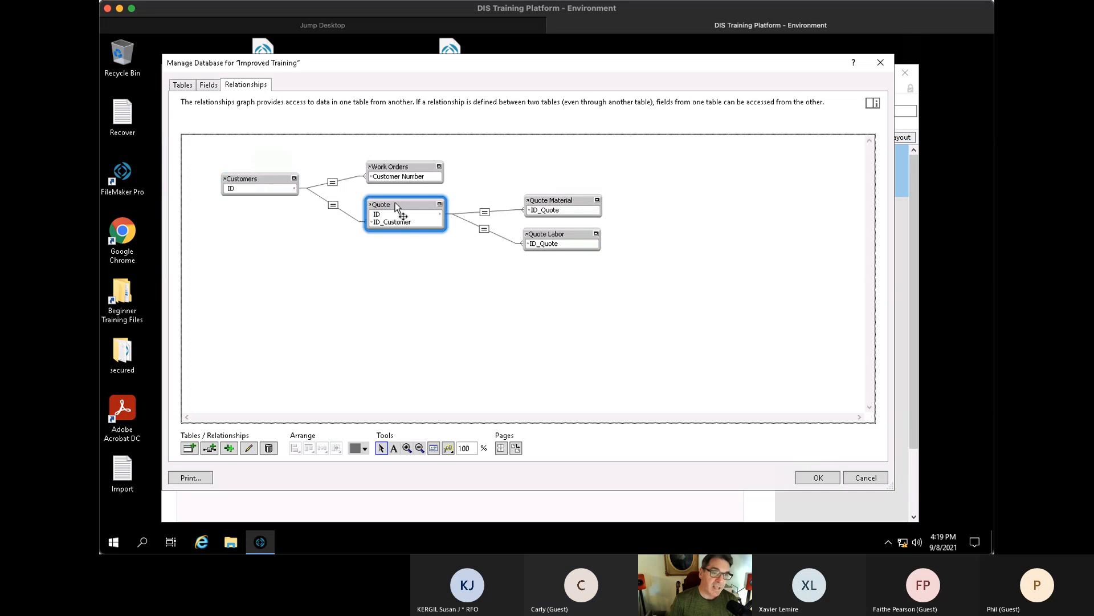
click(545, 203)
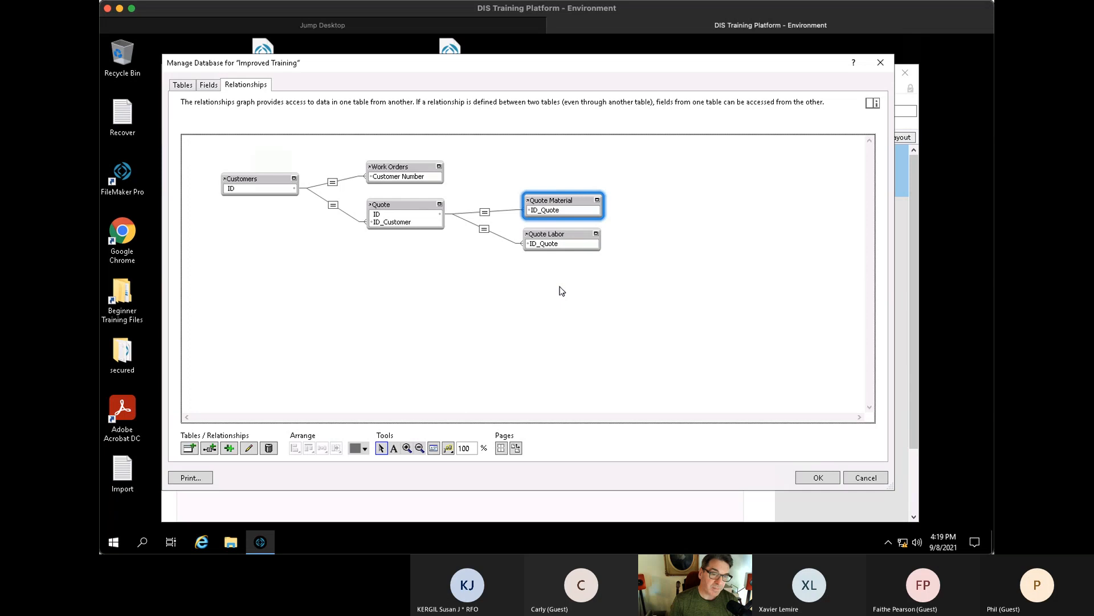
click(261, 179)
click(572, 200)
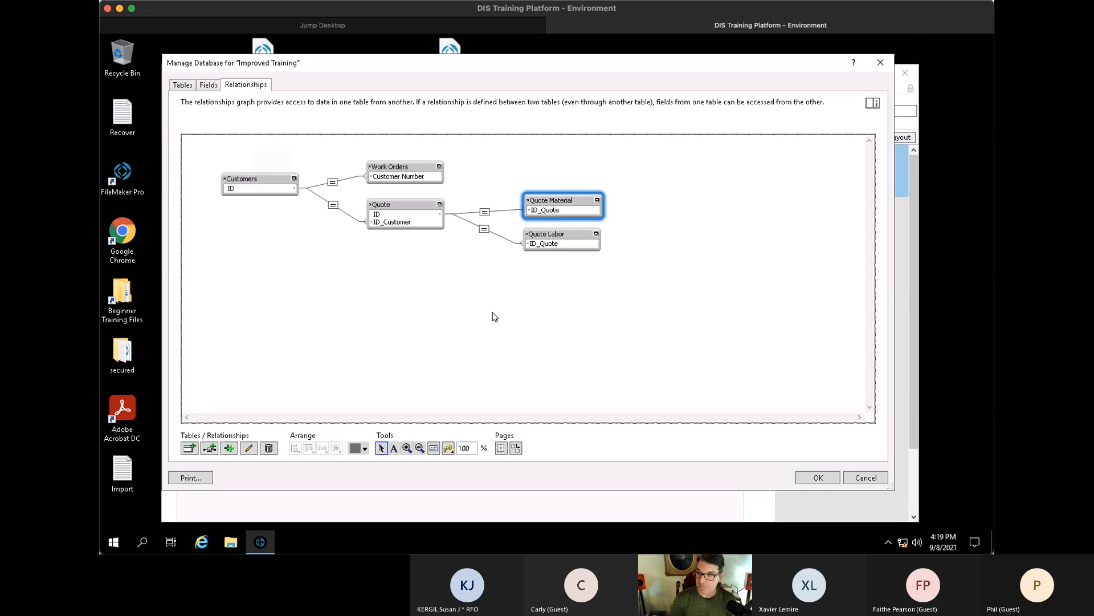
click(819, 478)
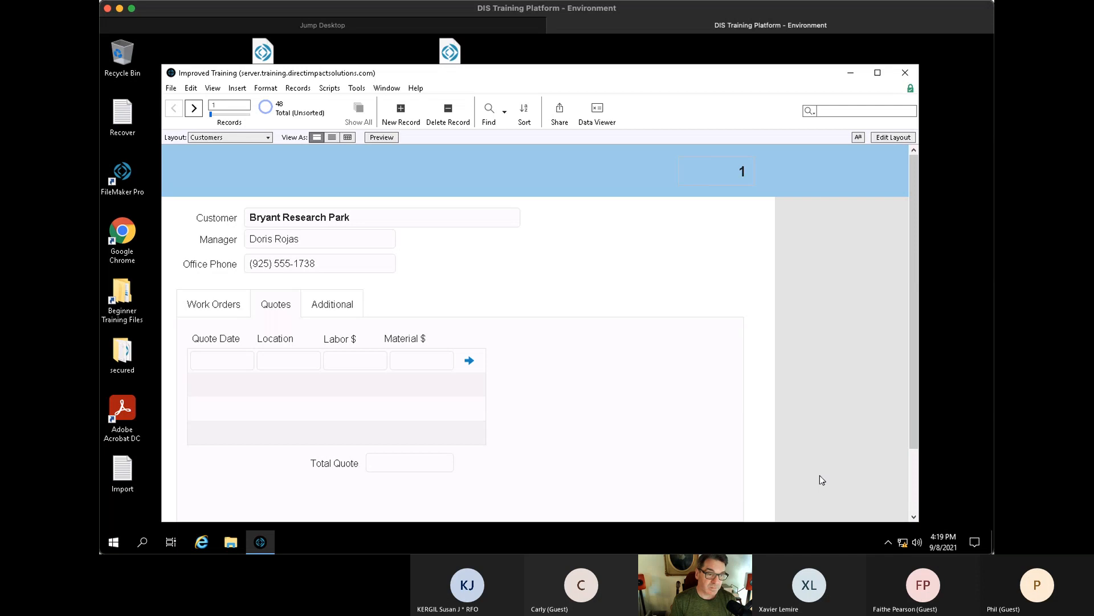